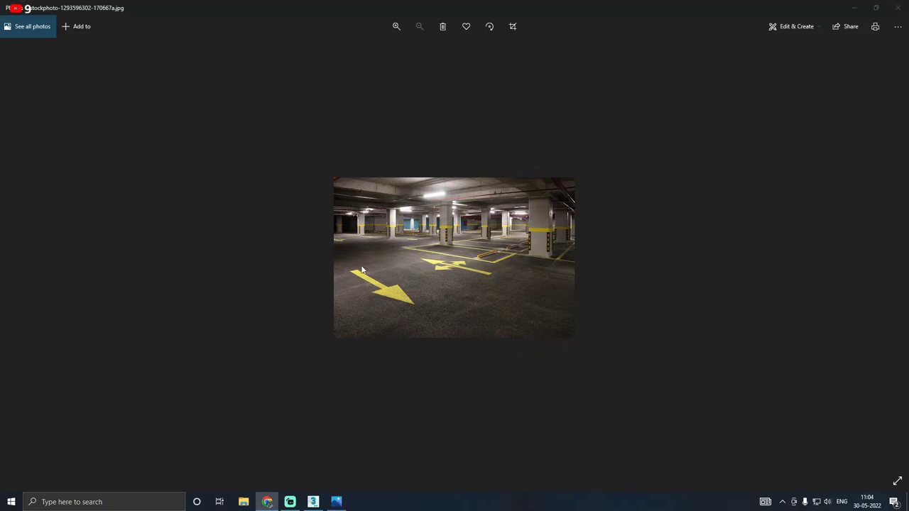
Step: Enlarge the parking garage reference photo, study its pillars, and move the photo window off the modelling screen
{"action": "left_click", "coordinate": [431, 250]}
{"action": "scroll", "coordinate": [431, 254], "scroll_direction": "up", "scroll_amount": 2}
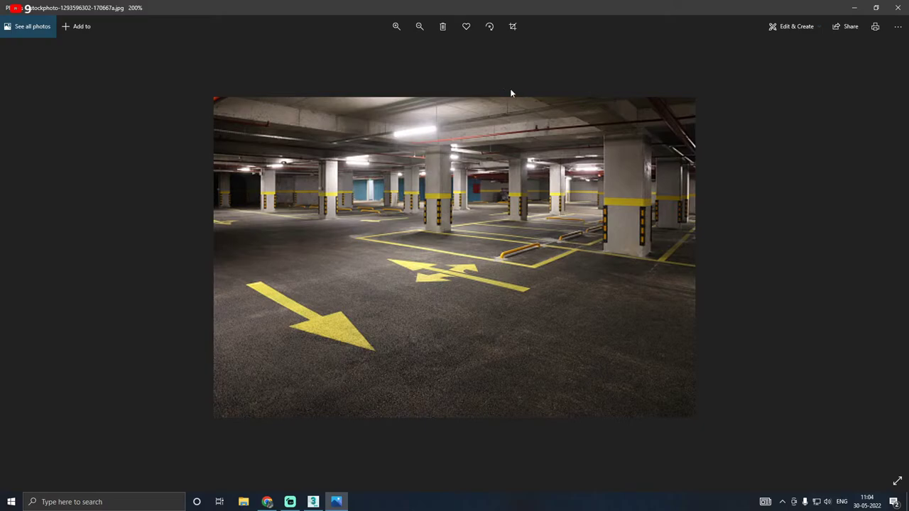
{"action": "double_click", "coordinate": [455, 184]}
{"action": "double_click", "coordinate": [458, 216]}
{"action": "left_click_drag", "start_coordinate": [627, 2], "coordinate": [0, 4]}
{"action": "left_click", "coordinate": [24, 5]}
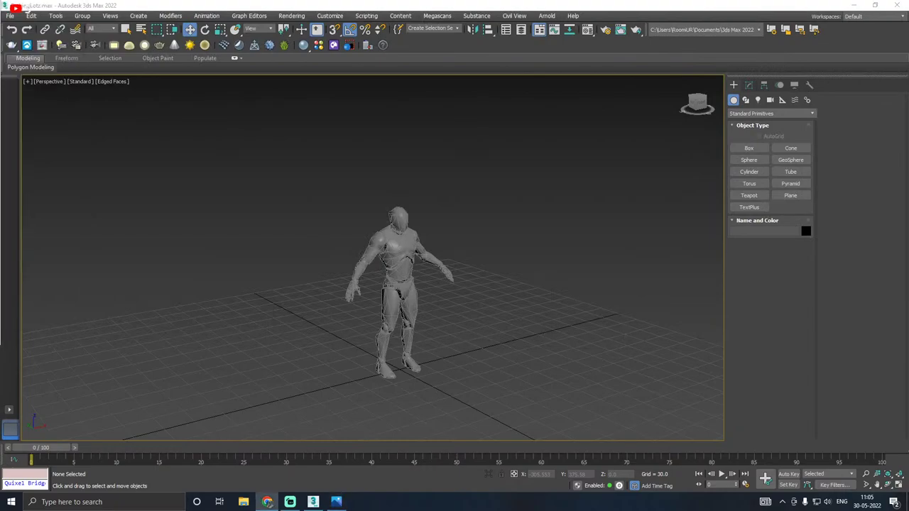
Step: Examine the human reference figure from several angles and distances to judge the scene's scale
{"action": "middle_click_drag", "start_coordinate": [278, 361], "coordinate": [278, 339]}
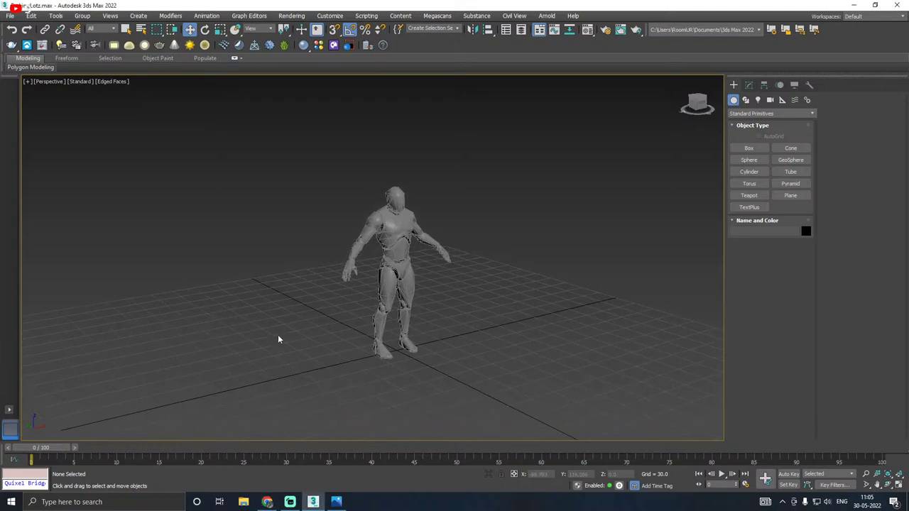
{"action": "middle_click_drag", "start_coordinate": [403, 282], "coordinate": [381, 312]}
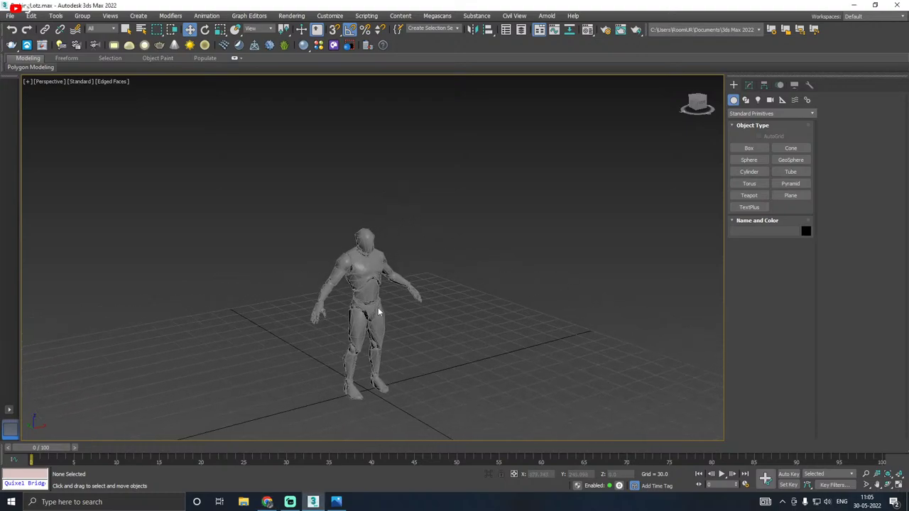
{"action": "middle_click_drag", "start_coordinate": [436, 294], "coordinate": [263, 244], "text": "alt"}
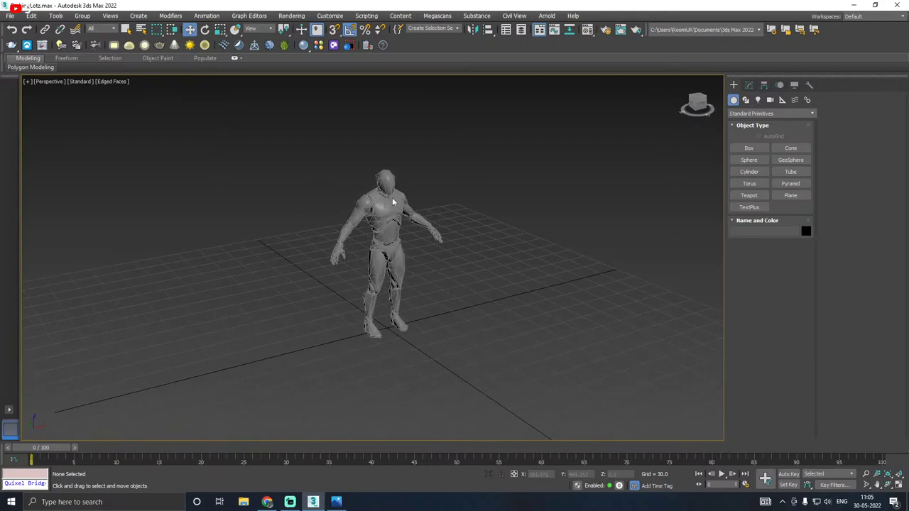
{"action": "scroll", "coordinate": [392, 203], "scroll_direction": "up", "scroll_amount": 3}
{"action": "middle_click_drag", "start_coordinate": [389, 204], "coordinate": [415, 185], "text": "alt"}
{"action": "scroll", "coordinate": [420, 183], "scroll_direction": "down", "scroll_amount": 4}
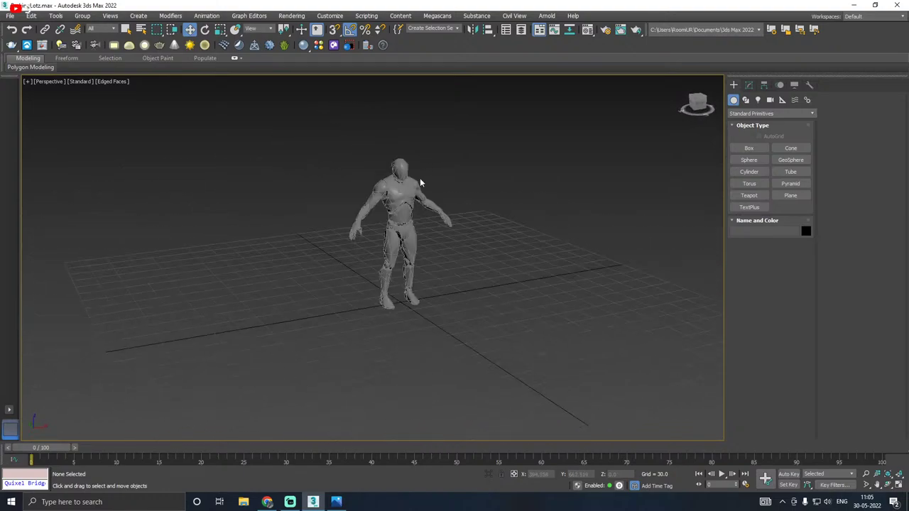
{"action": "middle_click_drag", "start_coordinate": [398, 252], "coordinate": [345, 248]}
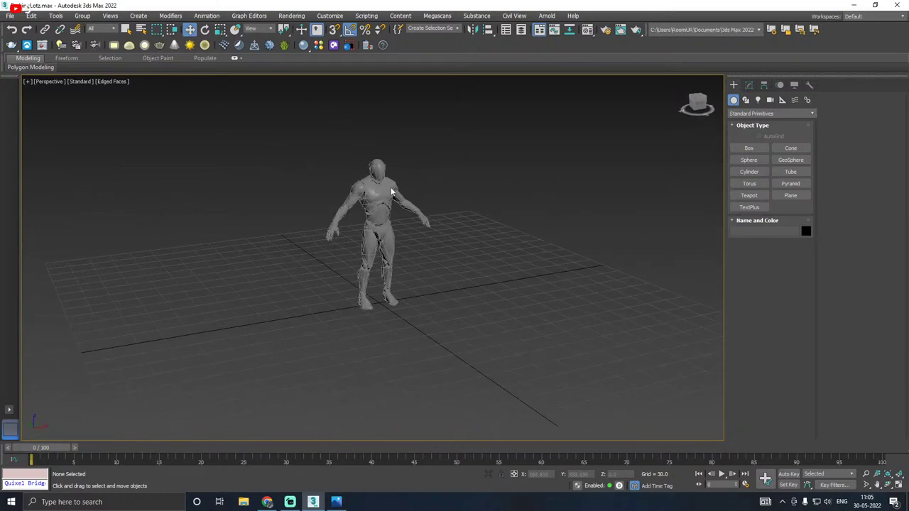
{"action": "middle_click_drag", "start_coordinate": [413, 207], "coordinate": [391, 201], "text": "alt"}
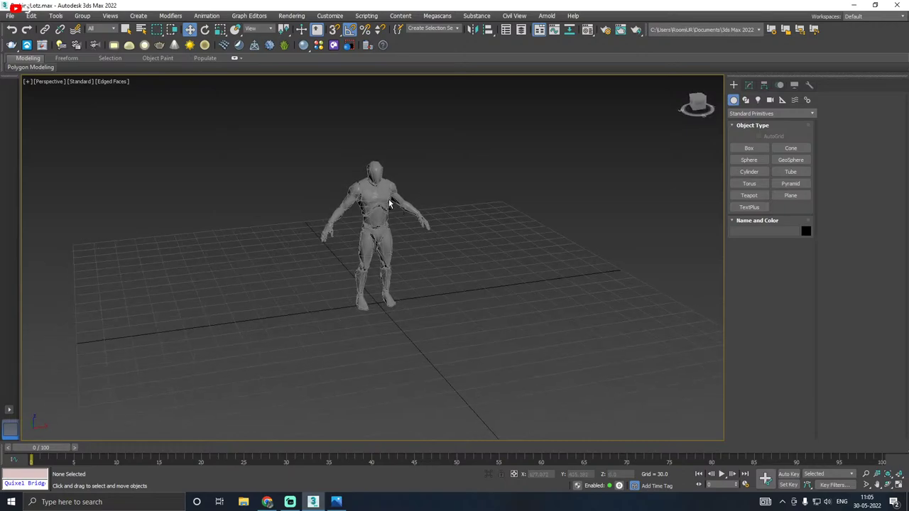
{"action": "scroll", "coordinate": [460, 194], "scroll_direction": "up", "scroll_amount": 3}
{"action": "mouse_move", "coordinate": [462, 197]}
{"action": "middle_mouse_down", "text": "alt"}
{"action": "mouse_move", "coordinate": [377, 185]}
{"action": "mouse_move", "coordinate": [451, 193]}
{"action": "middle_mouse_up", "text": "alt"}
{"action": "middle_click_drag", "start_coordinate": [347, 200], "coordinate": [436, 212], "text": "alt"}
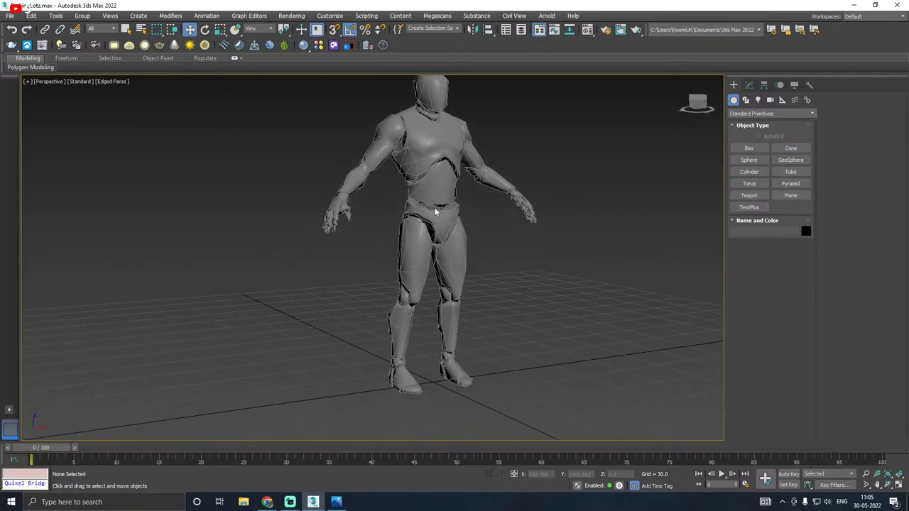
Step: Create a standard box at the human figure, about 98 long, 104 wide and 213 high
{"action": "left_click", "coordinate": [749, 147]}
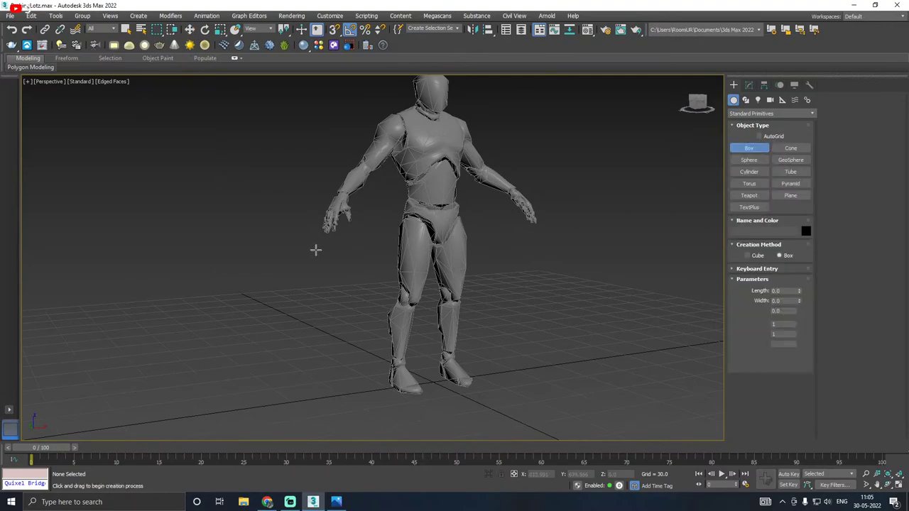
{"action": "scroll", "coordinate": [323, 248], "scroll_direction": "down", "scroll_amount": 3}
{"action": "middle_click_drag", "start_coordinate": [390, 255], "coordinate": [392, 282], "text": "alt"}
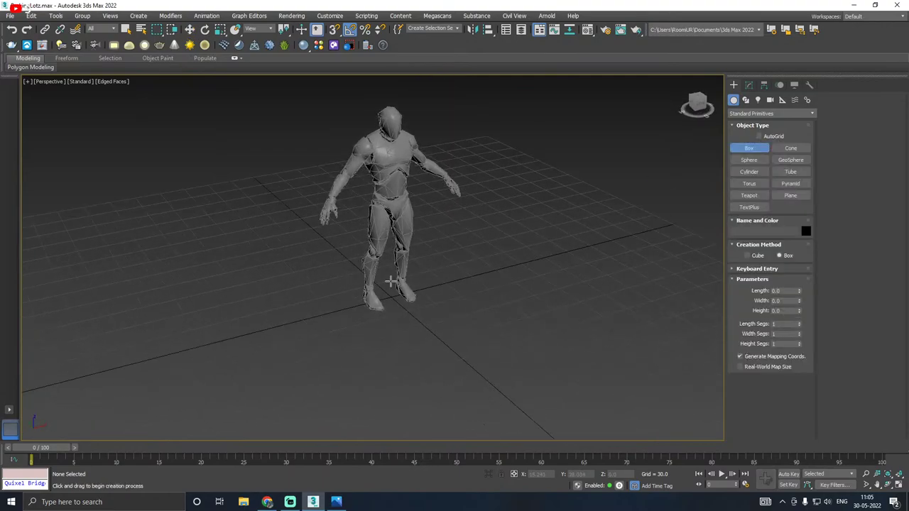
{"action": "left_click_drag", "start_coordinate": [334, 302], "coordinate": [488, 323]}
{"action": "left_click", "coordinate": [417, 95]}
{"action": "right_click", "coordinate": [416, 95]}
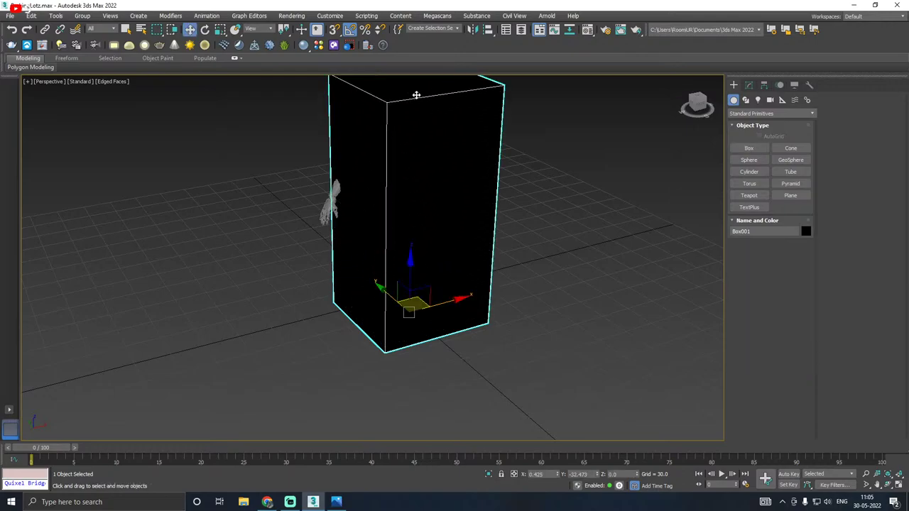
Step: Assign the Concrete material to the box
{"action": "key", "text": "m"}
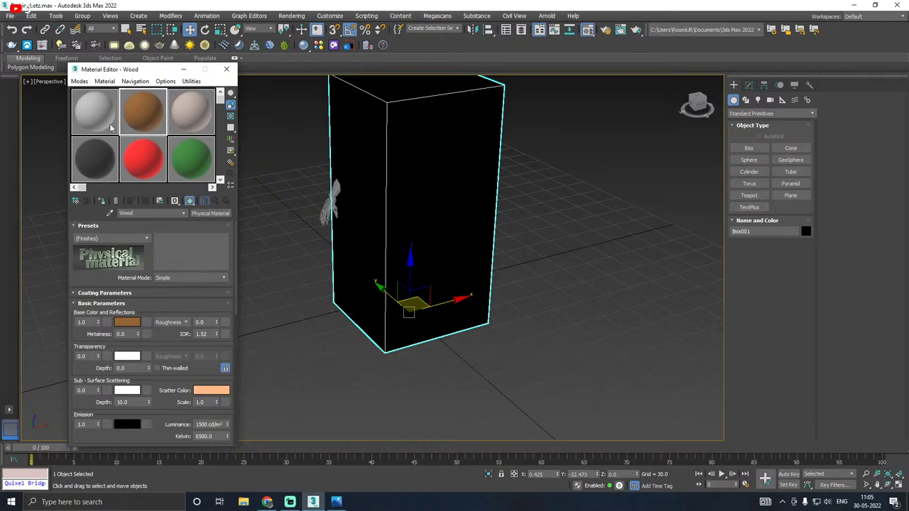
{"action": "left_click", "coordinate": [111, 128]}
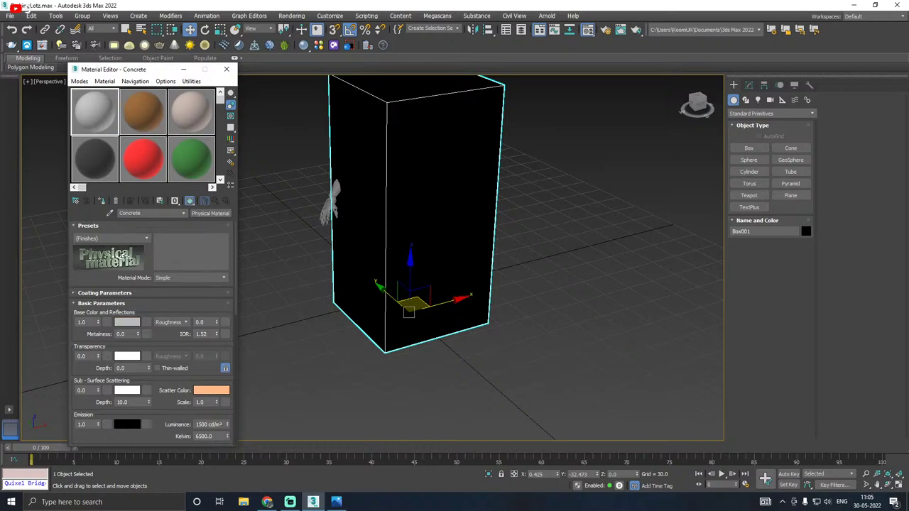
{"action": "left_click", "coordinate": [103, 203]}
{"action": "key", "text": "m"}
Step: Move the box back along the Y axis to about 55.5 so it stands behind the human figure
{"action": "middle_click_drag", "start_coordinate": [421, 189], "coordinate": [440, 247]}
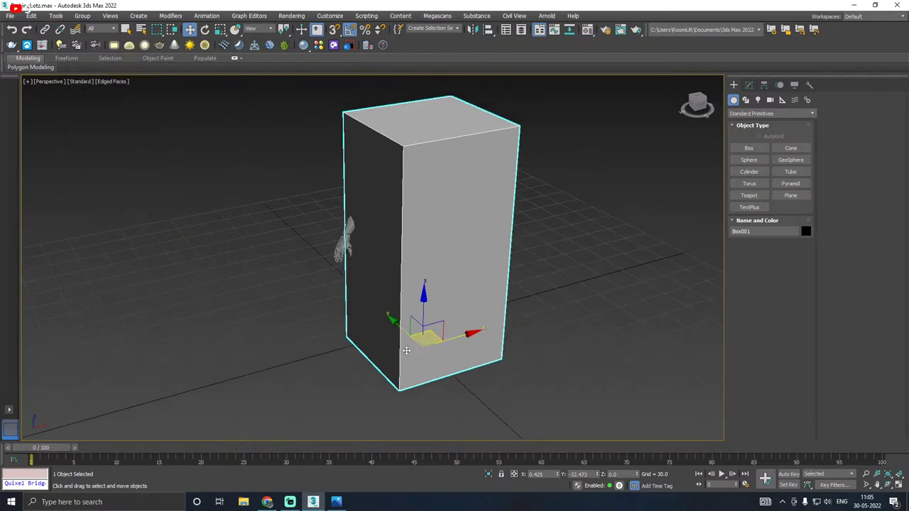
{"action": "left_click_drag", "start_coordinate": [406, 350], "coordinate": [325, 293]}
{"action": "middle_click_drag", "start_coordinate": [467, 169], "coordinate": [452, 237]}
Step: Raise the box's height to about 473 to make it pillar-like beside the human figure
{"action": "left_click", "coordinate": [748, 85]}
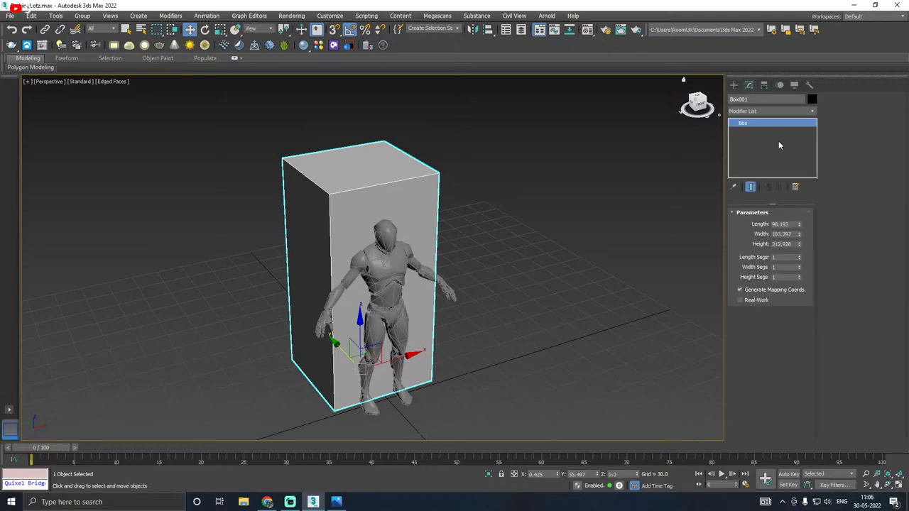
{"action": "left_click_drag", "start_coordinate": [799, 244], "coordinate": [793, 199]}
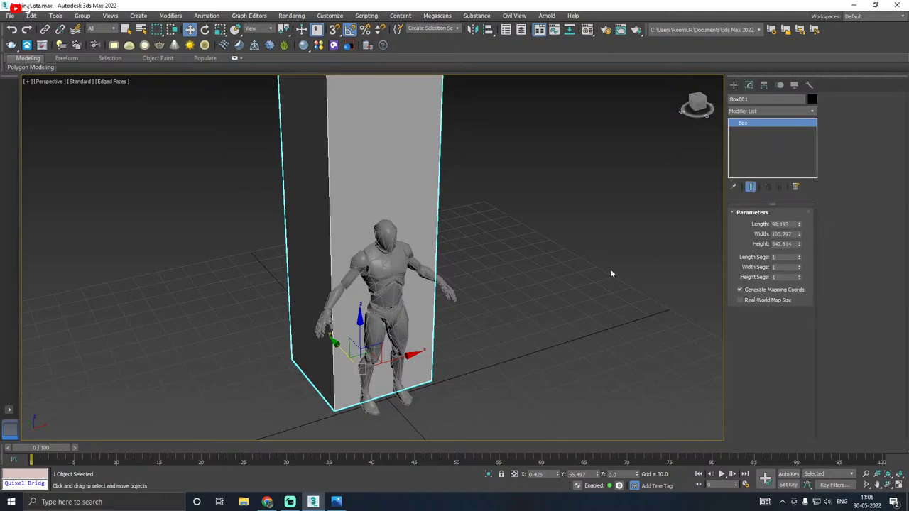
{"action": "key", "text": "z"}
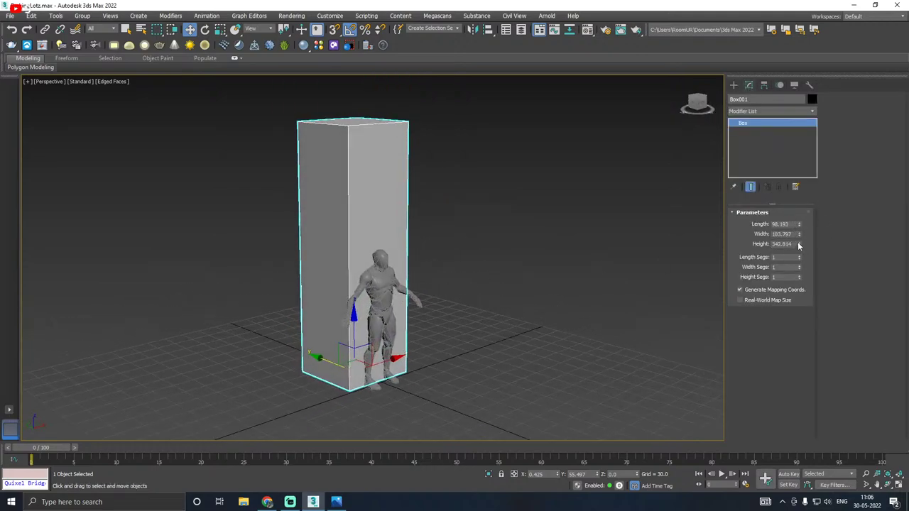
{"action": "left_click_drag", "start_coordinate": [799, 244], "coordinate": [797, 235]}
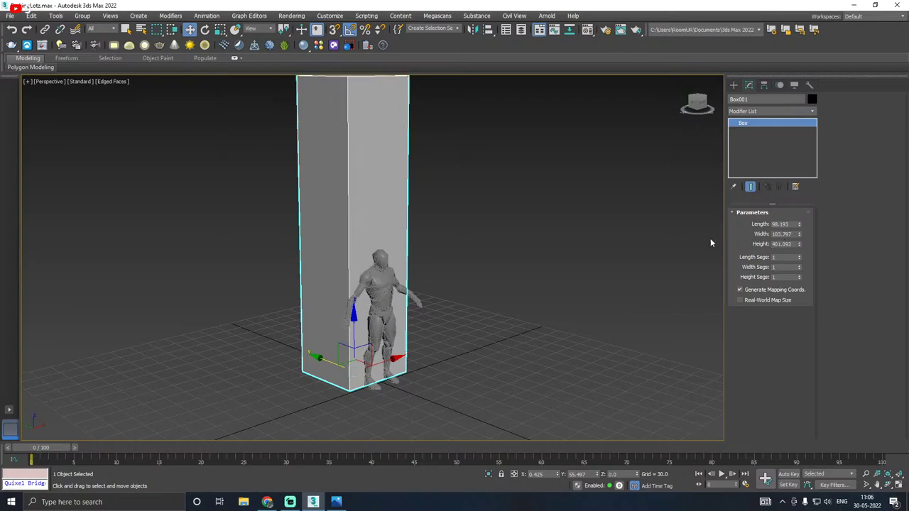
{"action": "key", "text": "z"}
{"action": "left_click_drag", "start_coordinate": [802, 245], "coordinate": [800, 234]}
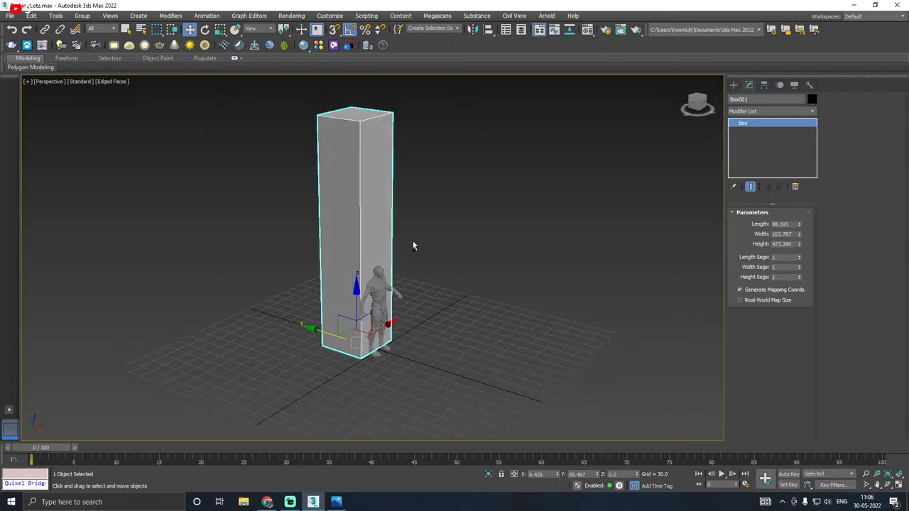
Step: Reduce the box's length to about 86.4 and its width to about 91.3
{"action": "scroll", "coordinate": [359, 250], "scroll_direction": "up", "scroll_amount": 2}
{"action": "scroll", "coordinate": [352, 251], "scroll_direction": "up", "scroll_amount": 2}
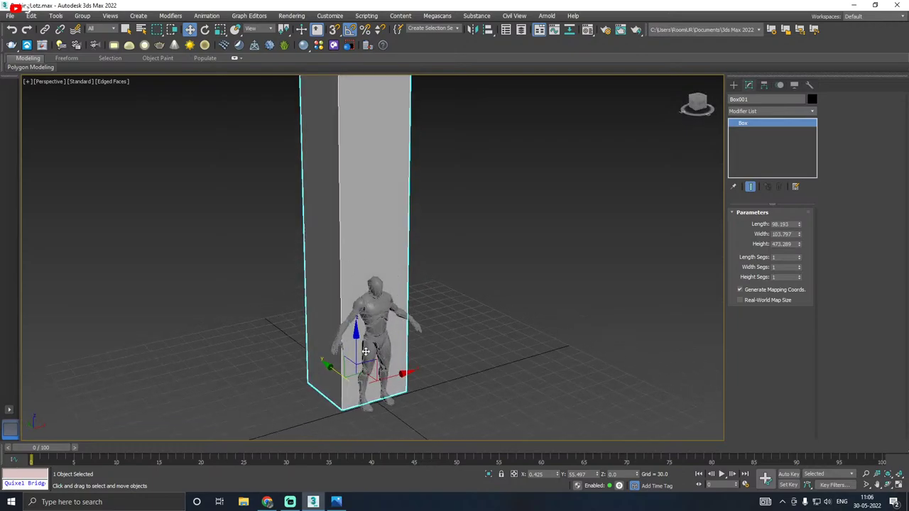
{"action": "middle_click_drag", "start_coordinate": [366, 351], "coordinate": [390, 337], "text": "alt"}
{"action": "left_click", "coordinate": [798, 223]}
{"action": "left_click_drag", "start_coordinate": [798, 223], "coordinate": [804, 242]}
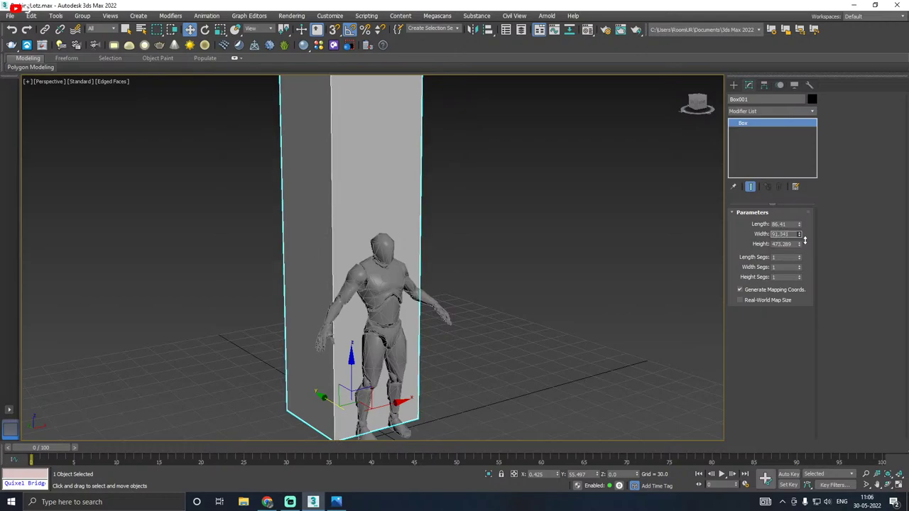
Step: Increase the pillar box's height to about 540
{"action": "scroll", "coordinate": [448, 370], "scroll_direction": "down", "scroll_amount": 3}
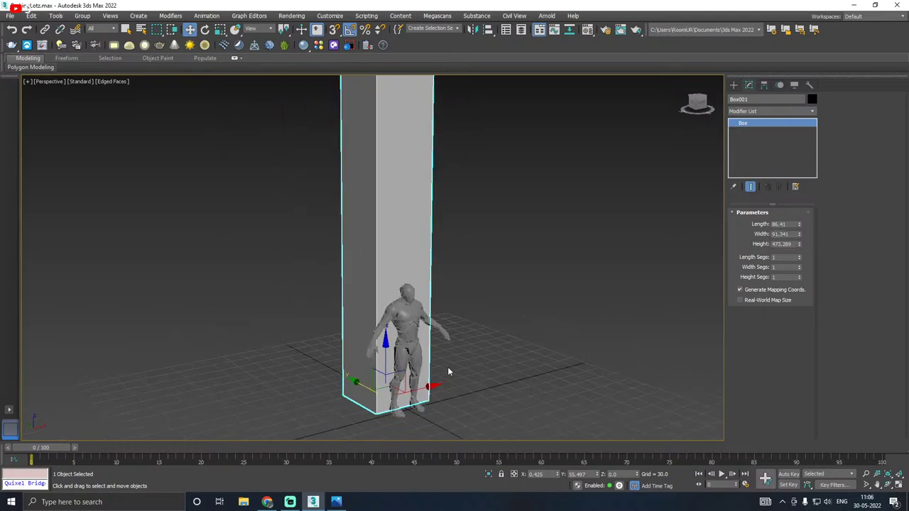
{"action": "middle_click_drag", "start_coordinate": [484, 346], "coordinate": [473, 361], "text": "alt"}
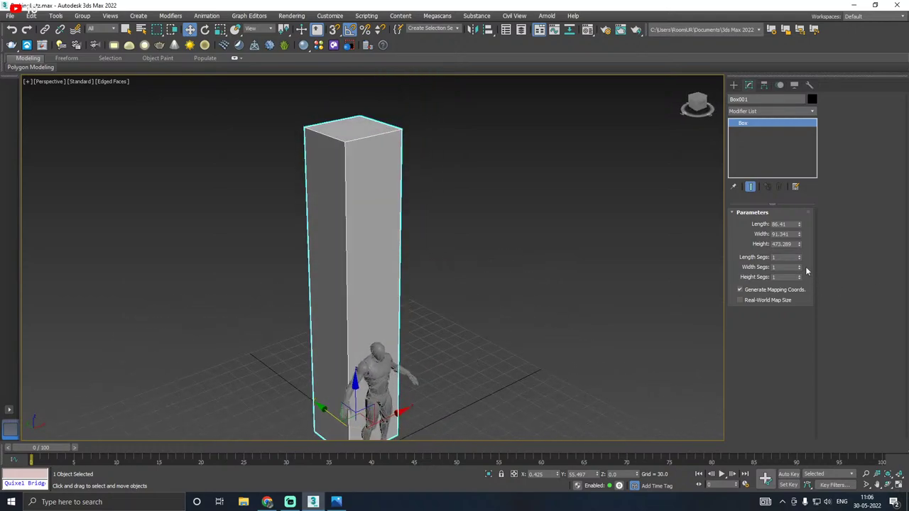
{"action": "left_click_drag", "start_coordinate": [798, 244], "coordinate": [799, 237]}
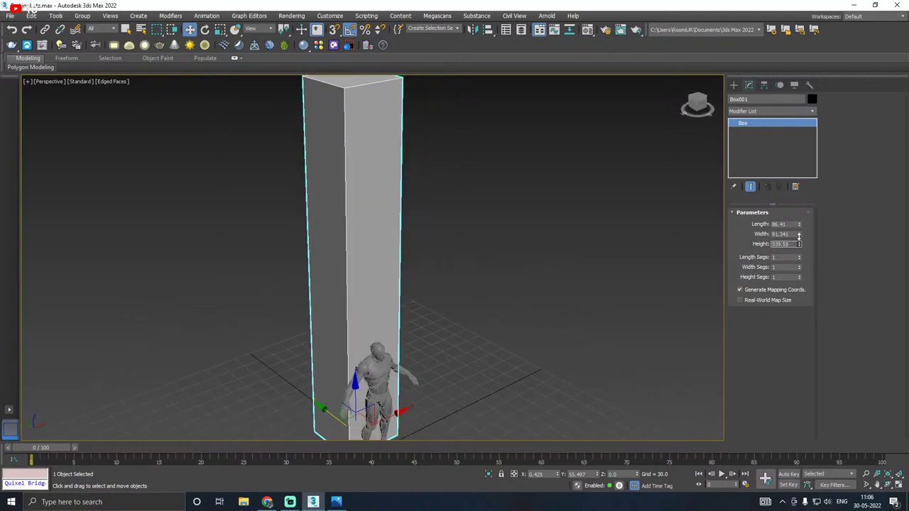
Step: Compare the pillar with the reference photo and adjust the box's height to about 392
{"action": "left_click", "coordinate": [342, 503]}
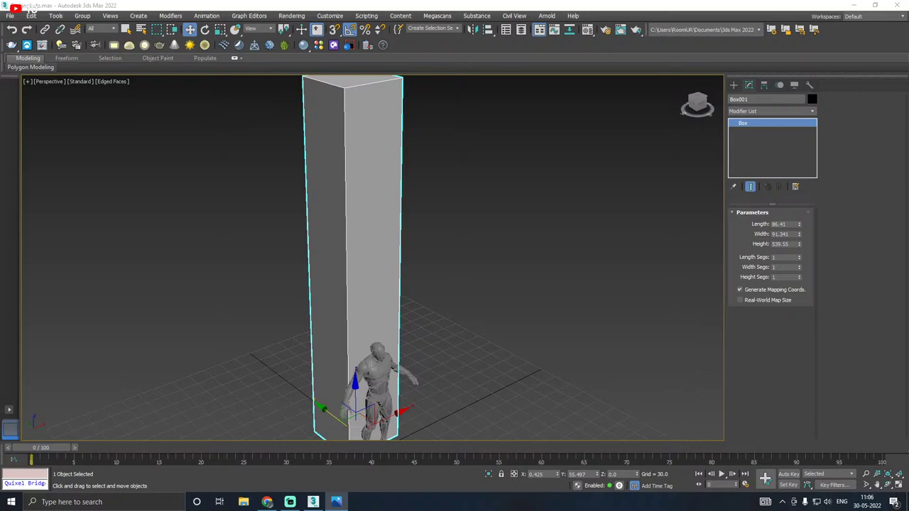
{"action": "scroll", "coordinate": [287, 220], "scroll_direction": "down", "scroll_amount": 2}
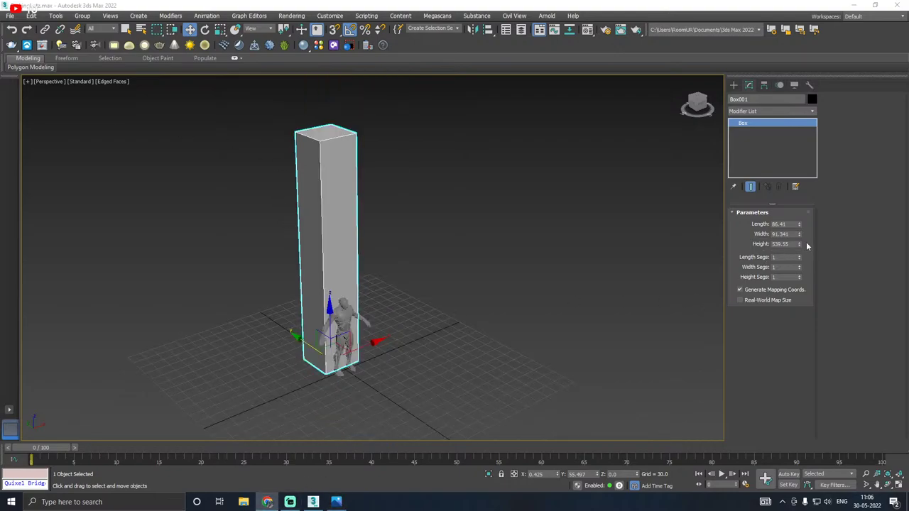
{"action": "left_click_drag", "start_coordinate": [798, 244], "coordinate": [799, 258]}
{"action": "middle_click_drag", "start_coordinate": [475, 288], "coordinate": [469, 271], "text": "alt"}
{"action": "scroll", "coordinate": [337, 316], "scroll_direction": "up", "scroll_amount": 2}
{"action": "middle_click_drag", "start_coordinate": [340, 316], "coordinate": [386, 305]}
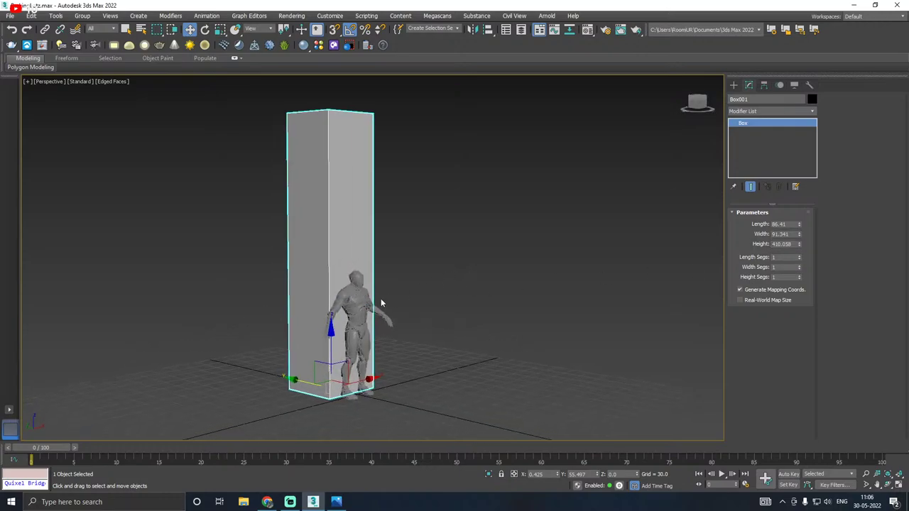
{"action": "left_click_drag", "start_coordinate": [799, 245], "coordinate": [806, 247]}
{"action": "left_click", "coordinate": [337, 501]}
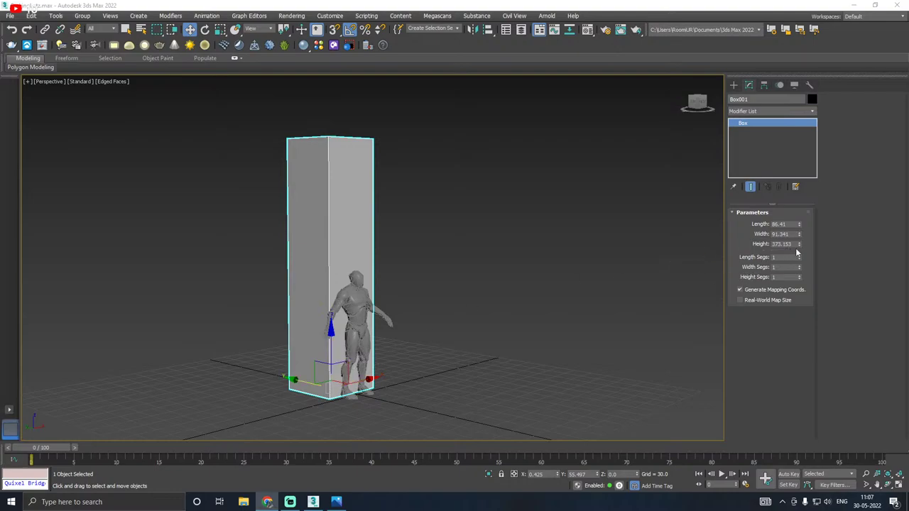
{"action": "left_click_drag", "start_coordinate": [801, 246], "coordinate": [801, 240]}
Step: Convert the pillar box to an Editable Poly and save the scene
{"action": "middle_click_drag", "start_coordinate": [516, 256], "coordinate": [512, 263], "text": "alt"}
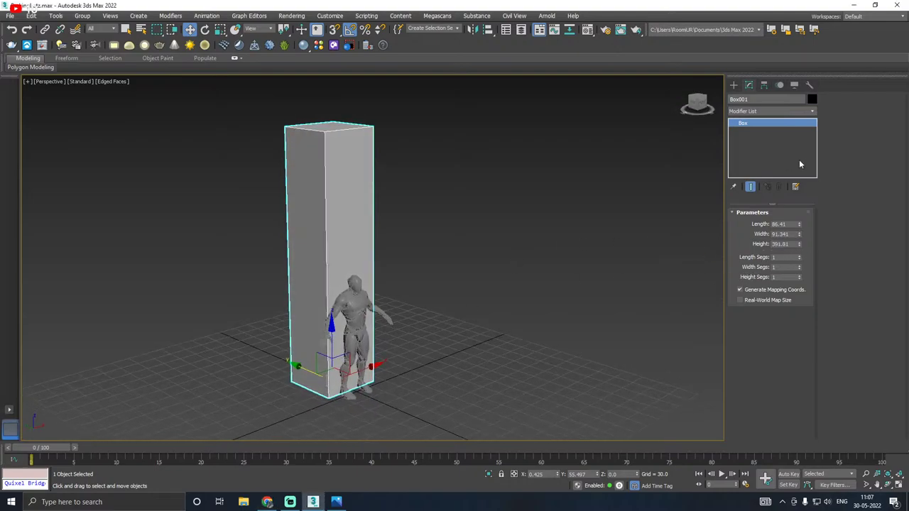
{"action": "middle_click_drag", "start_coordinate": [532, 186], "coordinate": [519, 193], "text": "alt"}
{"action": "right_click", "coordinate": [753, 134]}
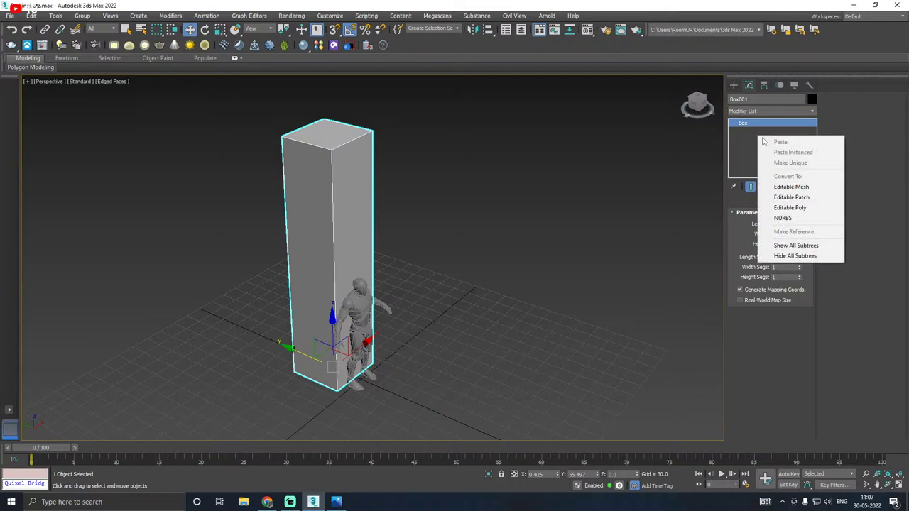
{"action": "left_click", "coordinate": [816, 207]}
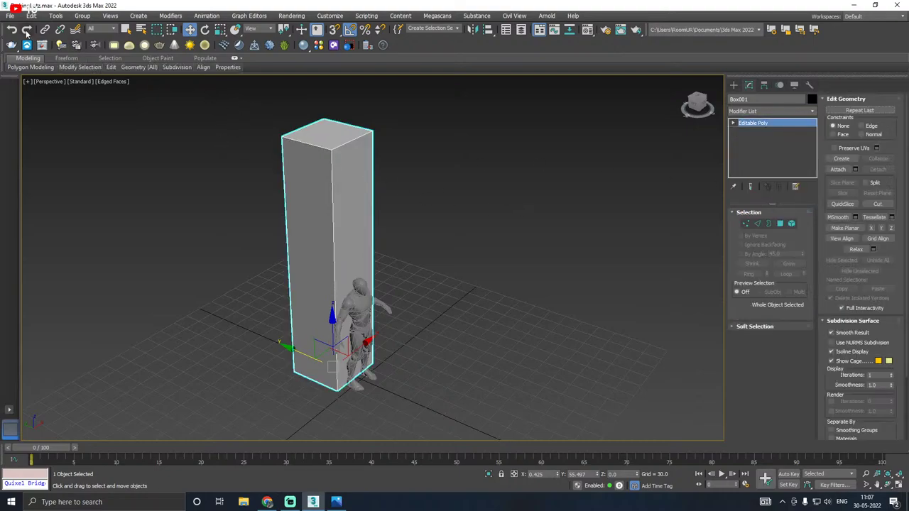
{"action": "left_click", "coordinate": [11, 17]}
{"action": "left_click", "coordinate": [28, 87]}
Step: Connect the pillar's four vertical edges with two horizontal segments, setting the pinch to about -76
{"action": "middle_click_drag", "start_coordinate": [395, 273], "coordinate": [370, 259], "text": "alt"}
{"action": "middle_click_drag", "start_coordinate": [340, 307], "coordinate": [390, 292]}
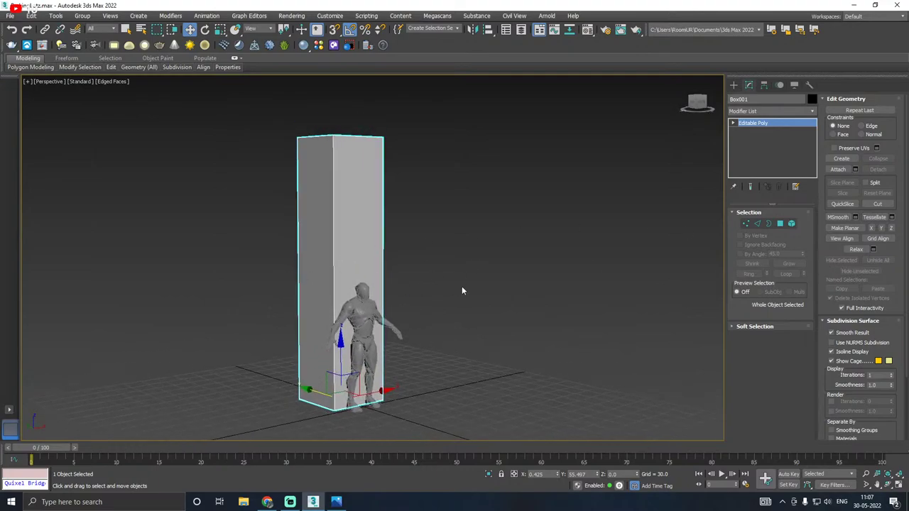
{"action": "left_click", "coordinate": [757, 225]}
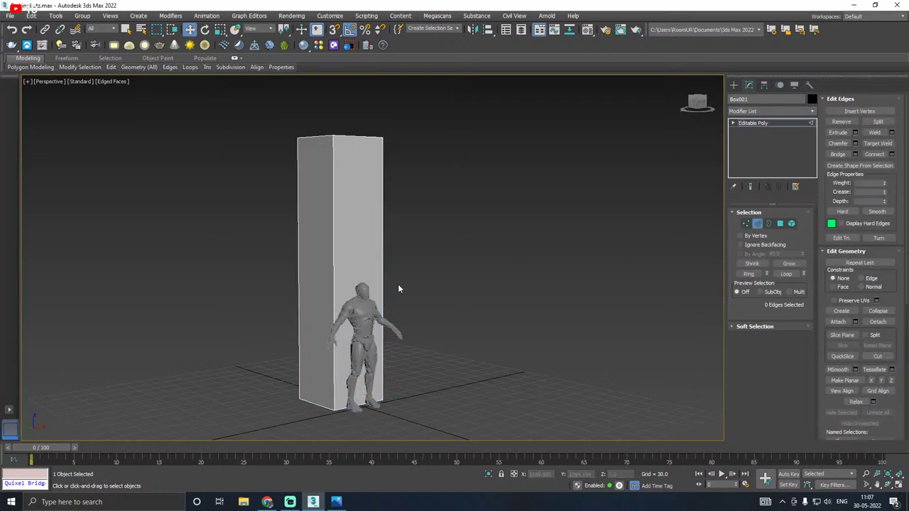
{"action": "left_click_drag", "start_coordinate": [220, 301], "coordinate": [198, 302]}
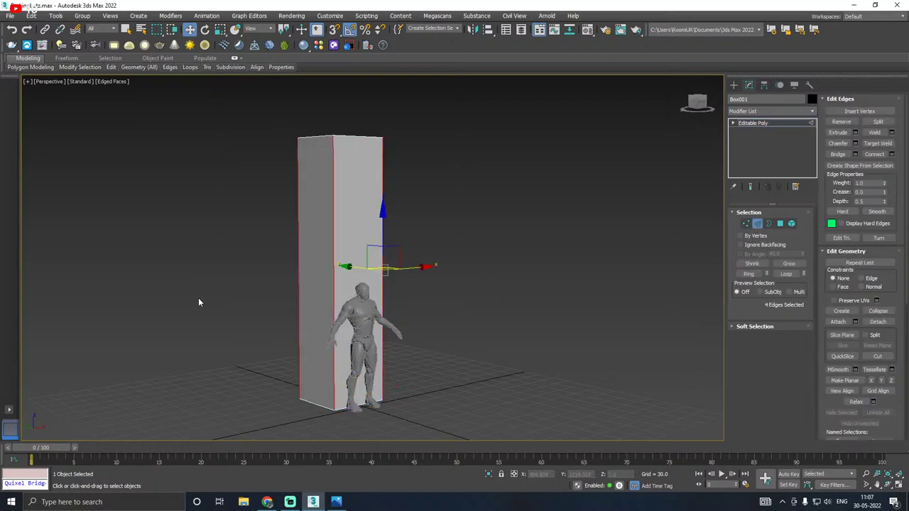
{"action": "left_click", "coordinate": [891, 154]}
{"action": "scroll", "coordinate": [316, 299], "scroll_direction": "up", "scroll_amount": 3}
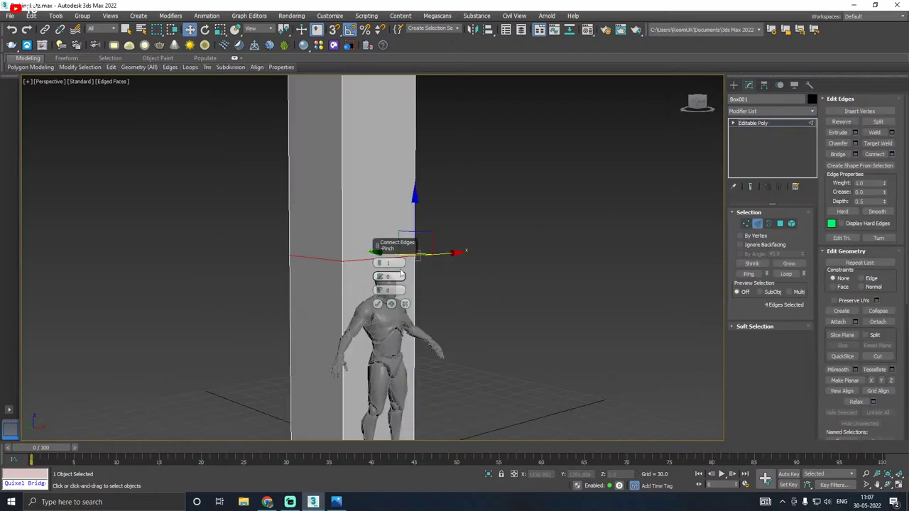
{"action": "left_click", "coordinate": [380, 261]}
{"action": "left_click_drag", "start_coordinate": [378, 277], "coordinate": [388, 426]}
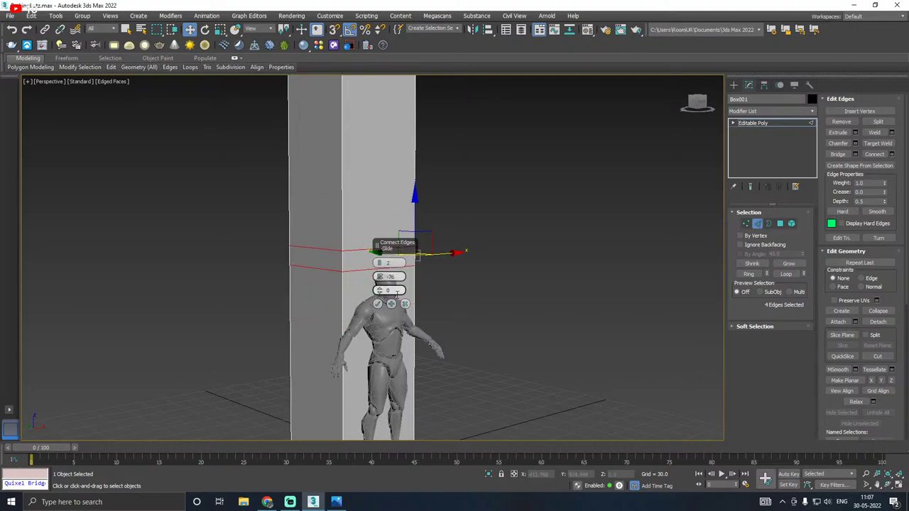
{"action": "left_click", "coordinate": [378, 304]}
Step: Lower the two new edge loops on the pillar to about the human figure's chest height
{"action": "scroll", "coordinate": [356, 290], "scroll_direction": "down", "scroll_amount": 3}
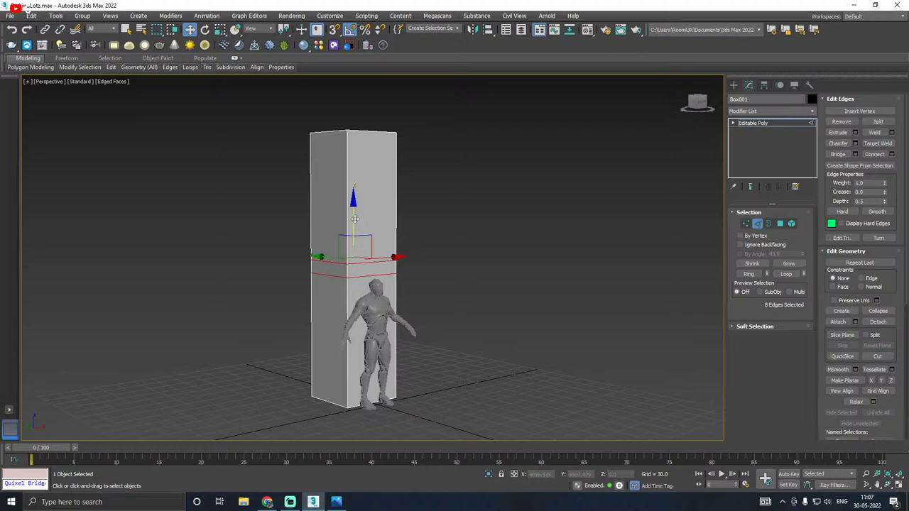
{"action": "left_click_drag", "start_coordinate": [355, 218], "coordinate": [350, 304]}
{"action": "scroll", "coordinate": [336, 313], "scroll_direction": "up", "scroll_amount": 2}
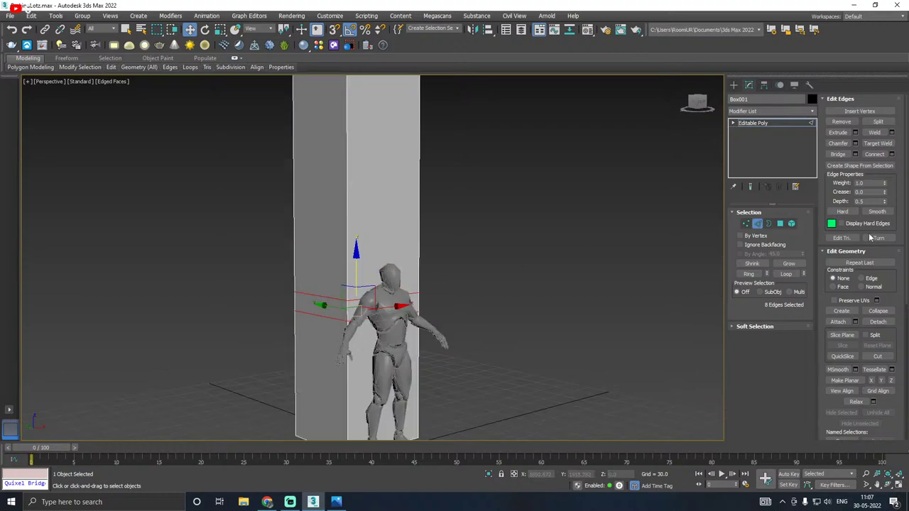
Step: Select the four polygons of the narrow band around the pillar and assign them the brown Wood material
{"action": "left_click", "coordinate": [779, 224]}
{"action": "left_click", "coordinate": [305, 288]}
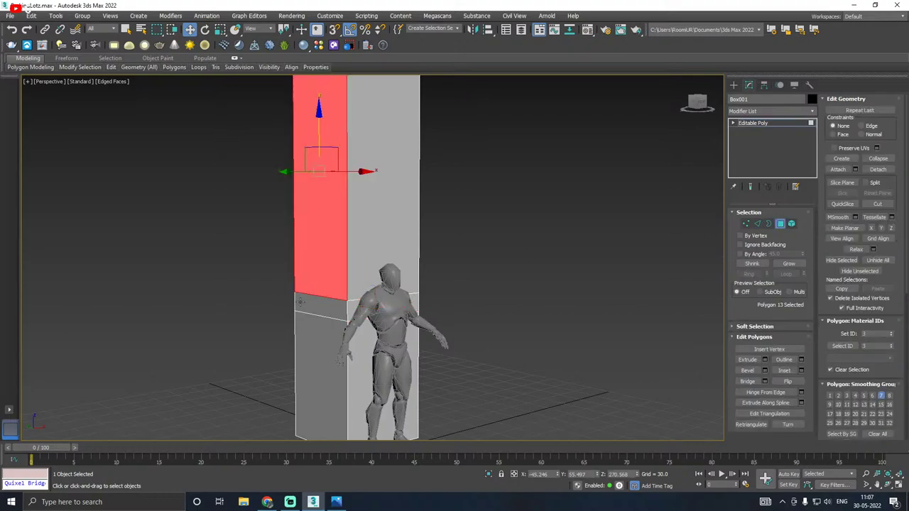
{"action": "left_click", "coordinate": [300, 301]}
{"action": "scroll", "coordinate": [348, 310], "scroll_direction": "up", "scroll_amount": 2}
{"action": "left_click", "coordinate": [354, 312], "text": "shift"}
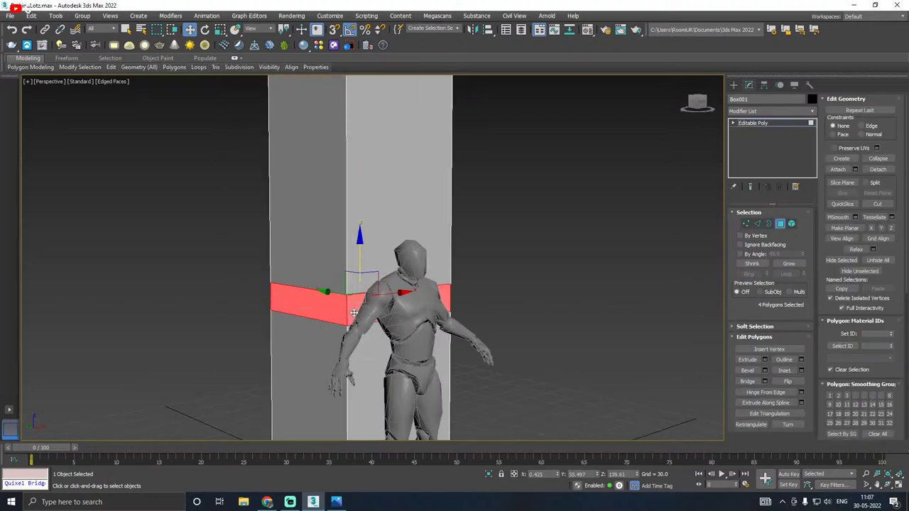
{"action": "key", "text": "m"}
{"action": "left_click", "coordinate": [143, 112]}
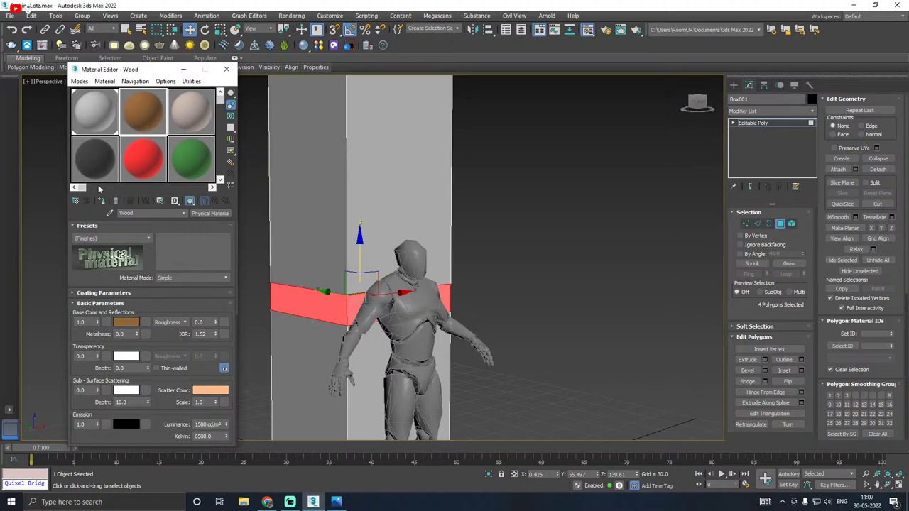
{"action": "left_click", "coordinate": [102, 201]}
{"action": "key", "text": "m"}
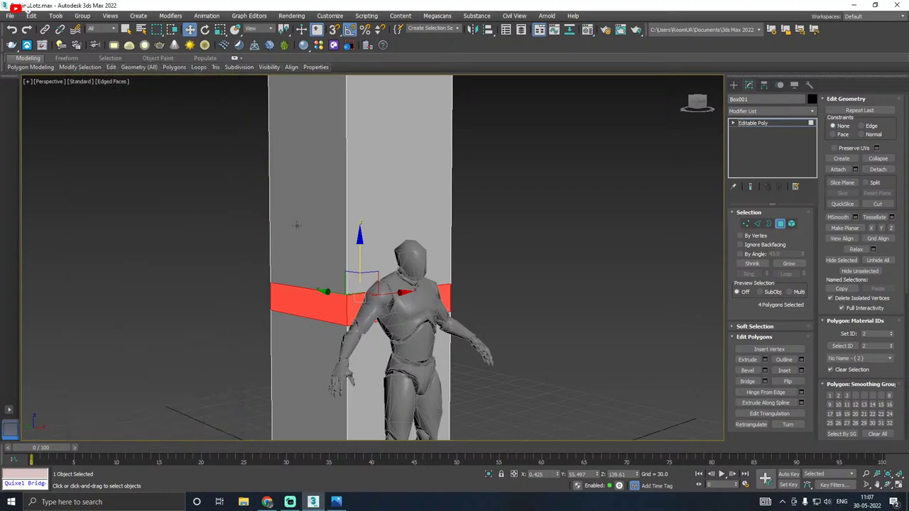
{"action": "scroll", "coordinate": [269, 234], "scroll_direction": "down", "scroll_amount": 2}
{"action": "left_click", "coordinate": [465, 241]}
{"action": "scroll", "coordinate": [319, 320], "scroll_direction": "down", "scroll_amount": 2}
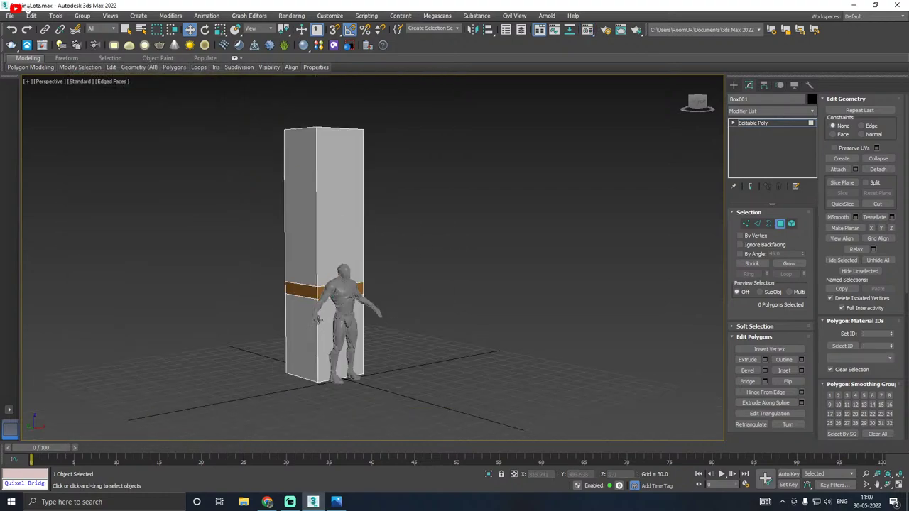
{"action": "middle_click_drag", "start_coordinate": [321, 314], "coordinate": [366, 301], "text": "alt"}
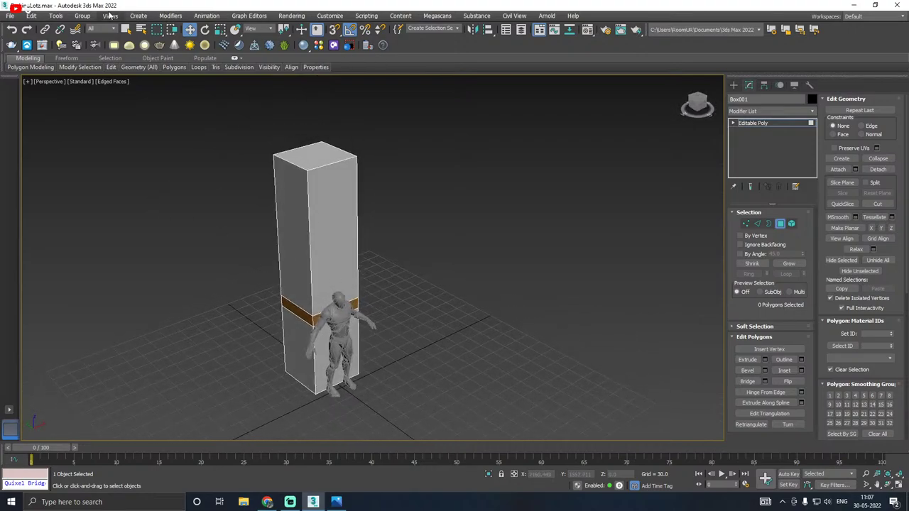
{"action": "left_click", "coordinate": [14, 17]}
{"action": "left_click", "coordinate": [55, 112]}
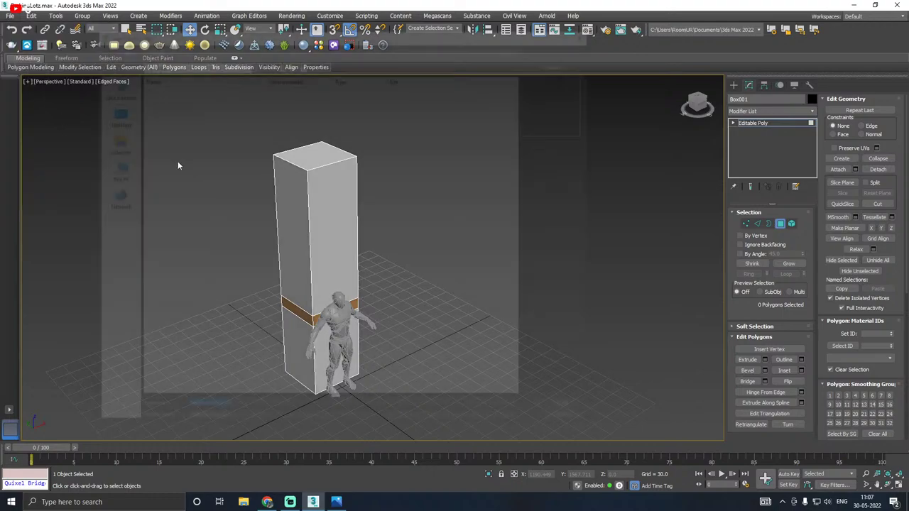
{"action": "left_click", "coordinate": [568, 411]}
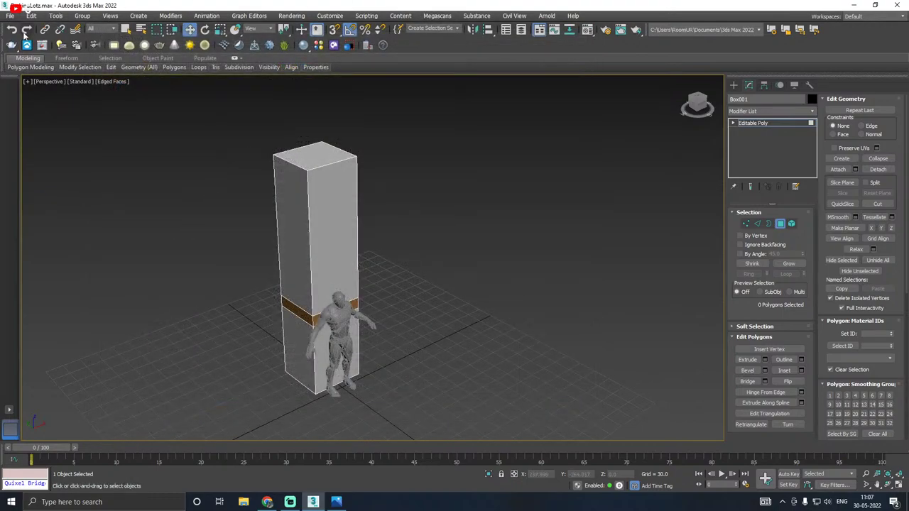
Step: Save the scene with the banded pillar
{"action": "left_click", "coordinate": [10, 16]}
{"action": "left_click", "coordinate": [29, 90]}
{"action": "mouse_move", "coordinate": [419, 300]}
{"action": "middle_mouse_down", "text": "alt"}
{"action": "mouse_move", "coordinate": [452, 303]}
{"action": "mouse_move", "coordinate": [463, 260]}
{"action": "mouse_move", "coordinate": [519, 263]}
{"action": "mouse_move", "coordinate": [497, 280]}
{"action": "mouse_move", "coordinate": [387, 314]}
{"action": "mouse_move", "coordinate": [404, 284]}
{"action": "mouse_move", "coordinate": [399, 298]}
{"action": "mouse_move", "coordinate": [426, 283]}
{"action": "mouse_move", "coordinate": [410, 291]}
{"action": "mouse_move", "coordinate": [419, 299]}
{"action": "mouse_move", "coordinate": [433, 283]}
{"action": "mouse_move", "coordinate": [413, 294]}
{"action": "mouse_move", "coordinate": [408, 310]}
{"action": "middle_mouse_up", "text": "alt"}
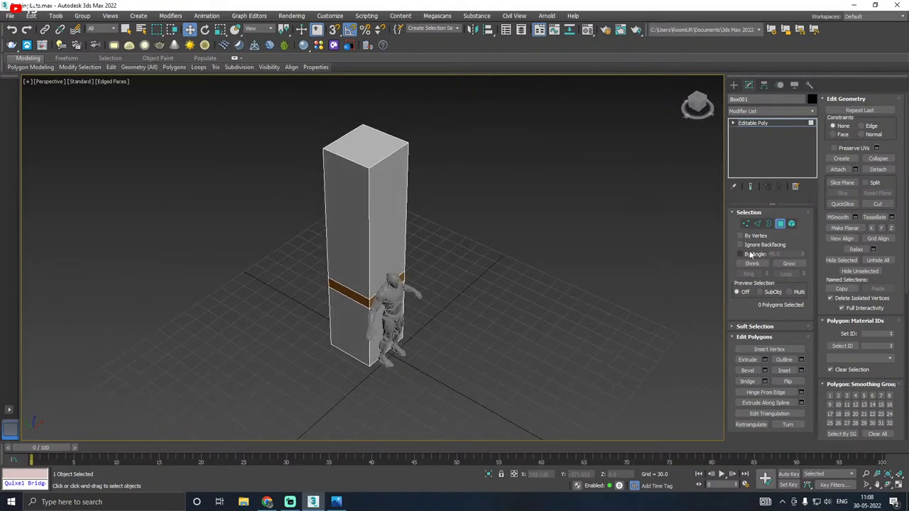
Step: Chamfer all the pillar's vertical corner edges along their full height by about 3.13 with two segments
{"action": "left_click", "coordinate": [757, 224]}
{"action": "left_click", "coordinate": [457, 238]}
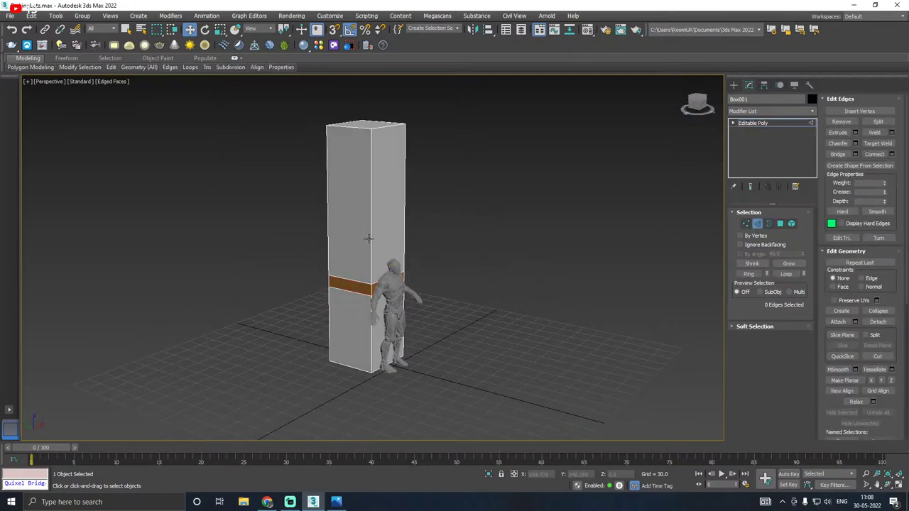
{"action": "double_click", "coordinate": [370, 240]}
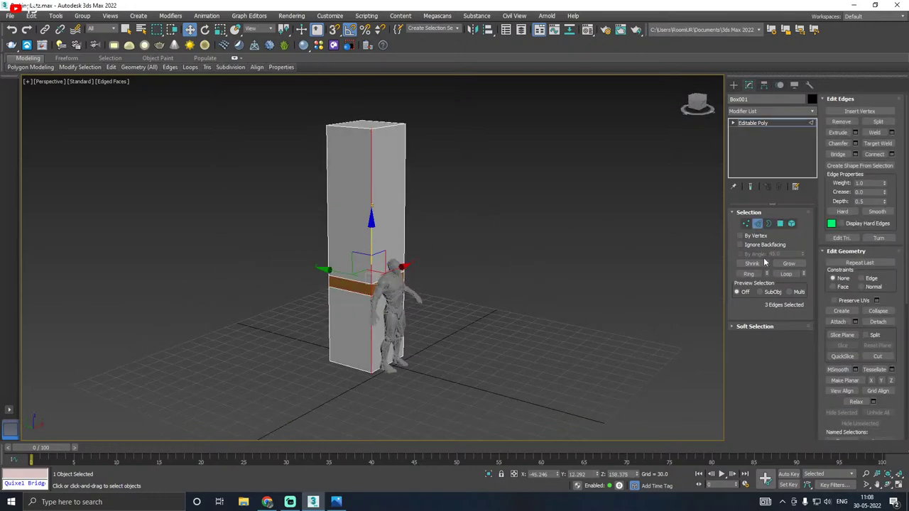
{"action": "left_click", "coordinate": [749, 274]}
{"action": "middle_click_drag", "start_coordinate": [425, 239], "coordinate": [392, 128], "text": "alt"}
{"action": "scroll", "coordinate": [391, 137], "scroll_direction": "up", "scroll_amount": 3}
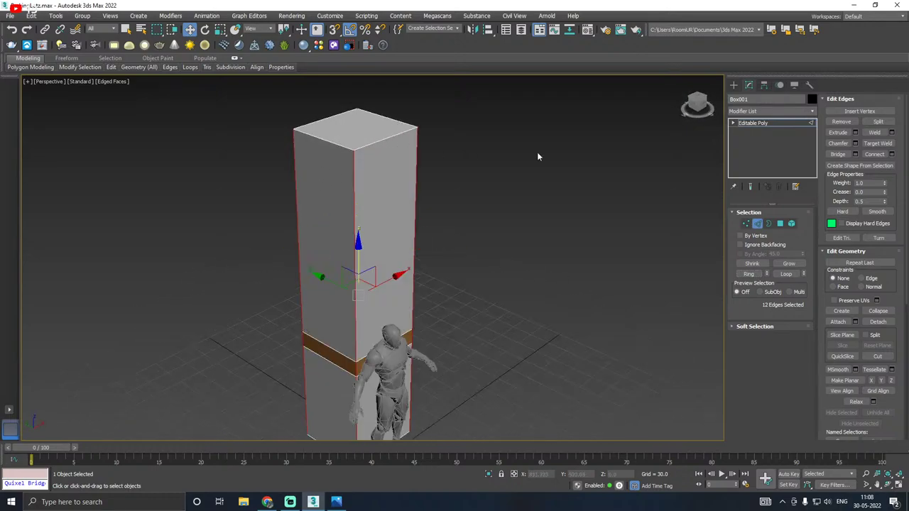
{"action": "key", "text": "ctrl+shift+c"}
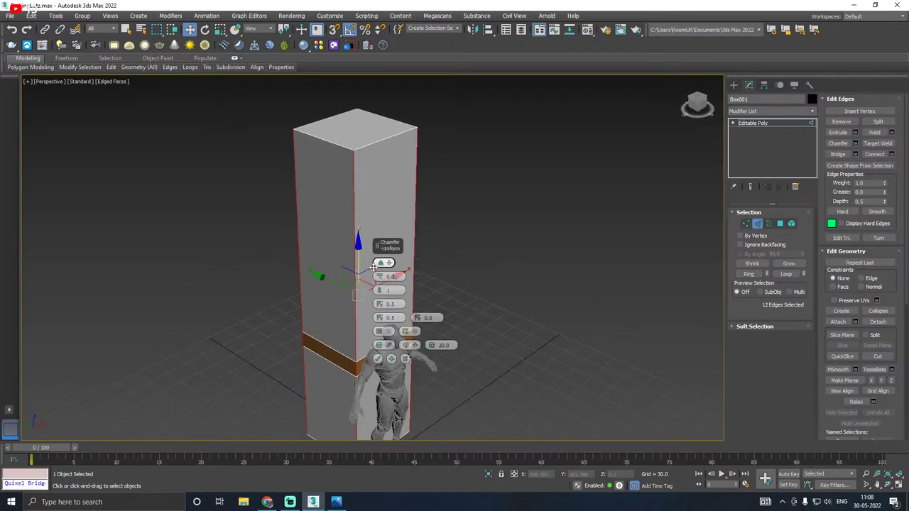
{"action": "left_click_drag", "start_coordinate": [380, 278], "coordinate": [380, 270]}
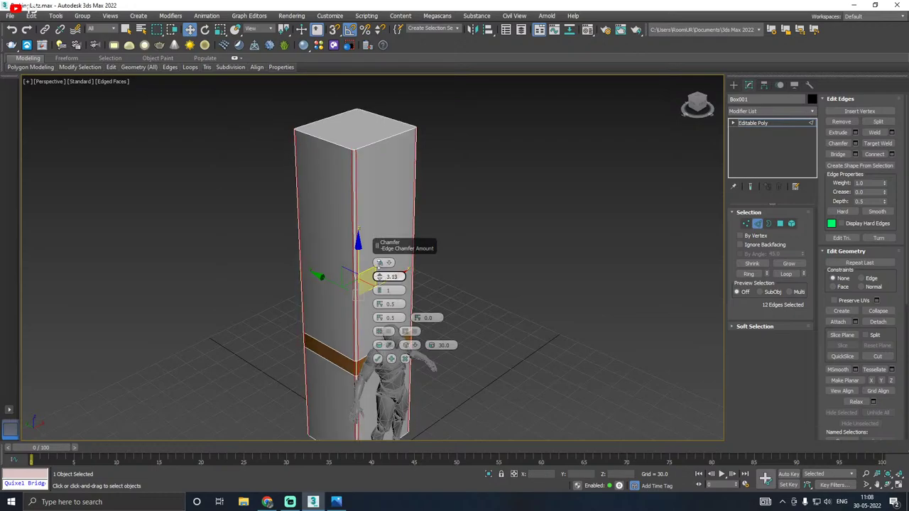
{"action": "scroll", "coordinate": [350, 242], "scroll_direction": "up", "scroll_amount": 2}
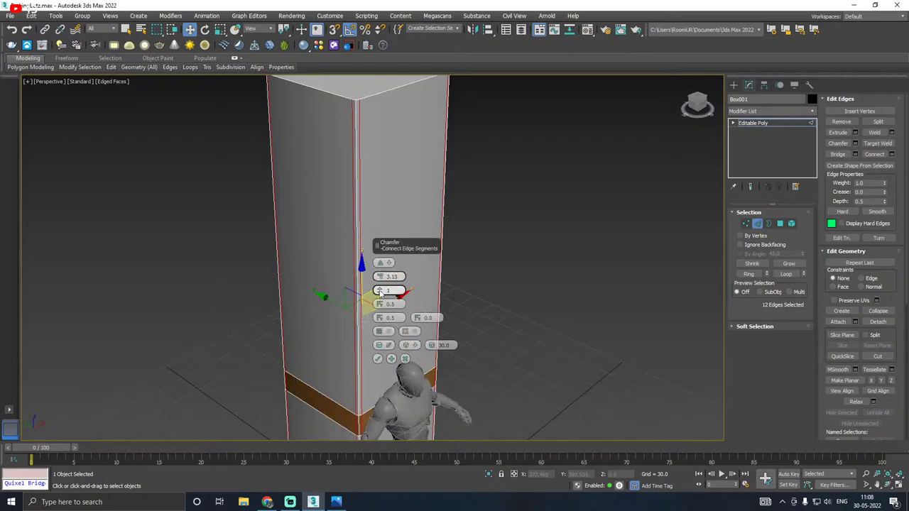
{"action": "left_click_drag", "start_coordinate": [382, 291], "coordinate": [381, 288]}
{"action": "scroll", "coordinate": [350, 310], "scroll_direction": "down", "scroll_amount": 2}
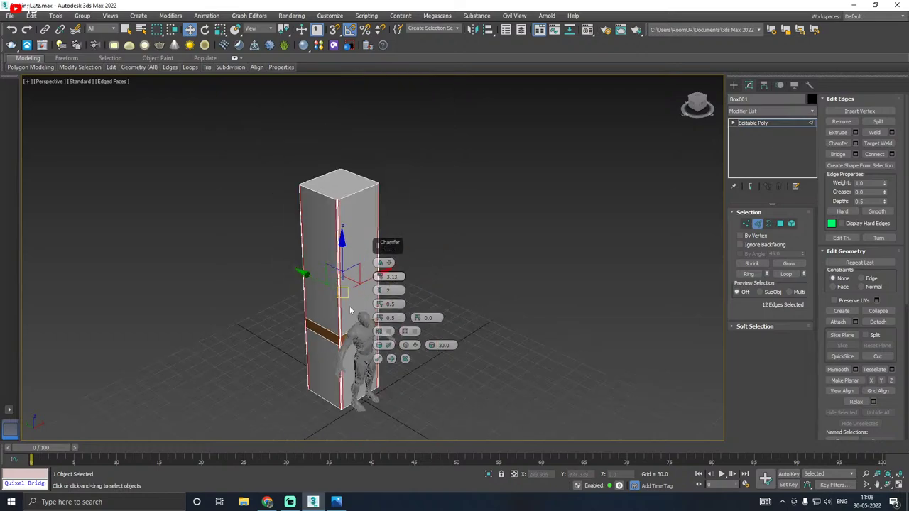
Step: Reduce the corner chamfer amount to about 1.9, apply it and leave edge editing
{"action": "scroll", "coordinate": [350, 345], "scroll_direction": "up", "scroll_amount": 2}
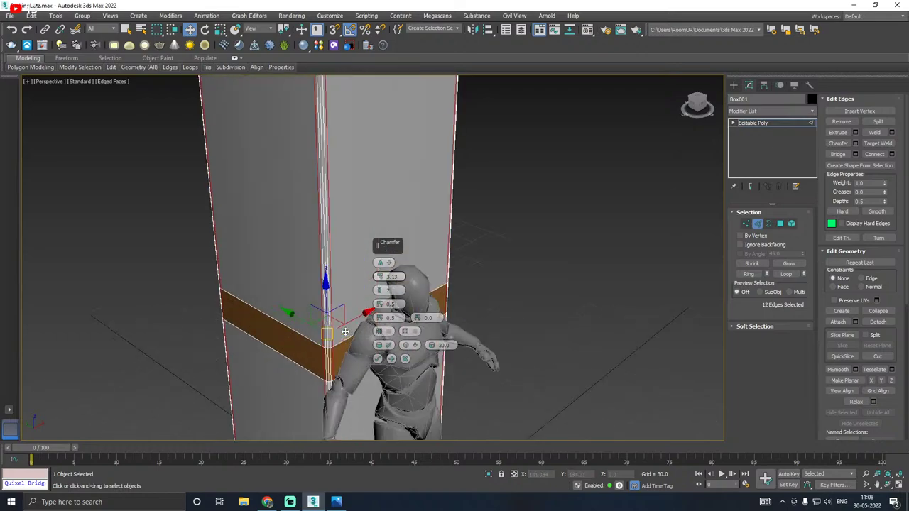
{"action": "left_click_drag", "start_coordinate": [380, 276], "coordinate": [383, 281]}
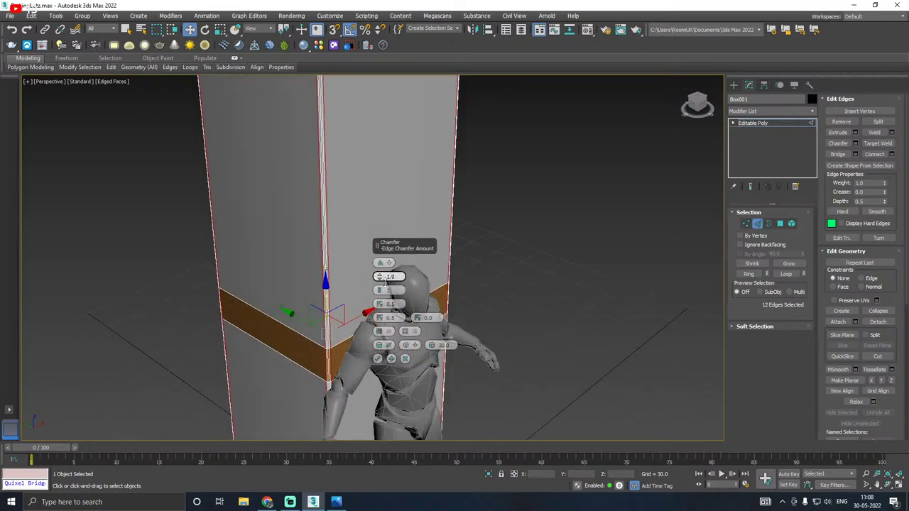
{"action": "left_click", "coordinate": [378, 359]}
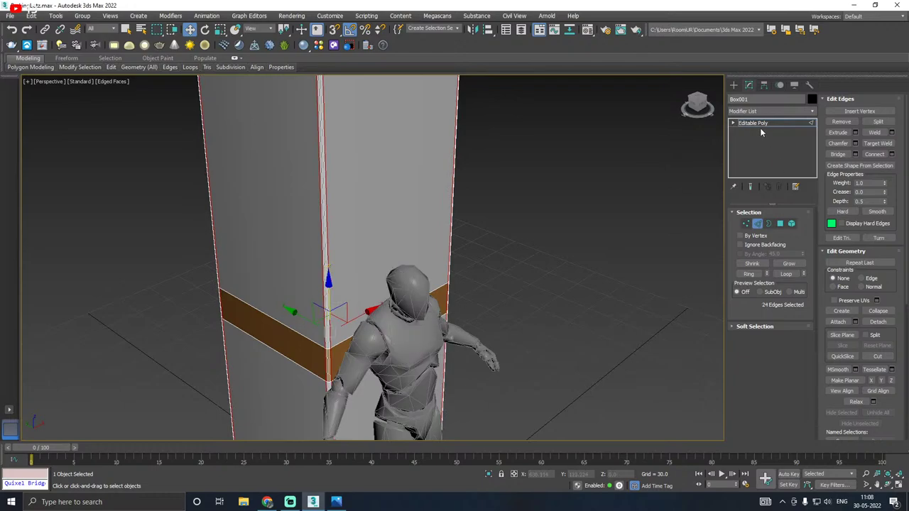
{"action": "left_click", "coordinate": [735, 124]}
{"action": "scroll", "coordinate": [341, 187], "scroll_direction": "down", "scroll_amount": 4}
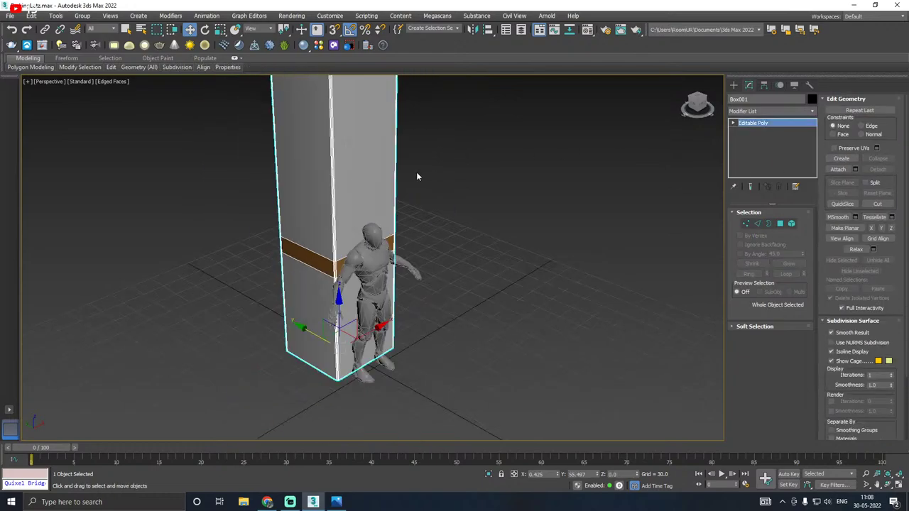
Step: Nudge the whole pillar along the Y axis to about Y 55.36
{"action": "scroll", "coordinate": [345, 207], "scroll_direction": "down", "scroll_amount": 2}
{"action": "mouse_move", "coordinate": [377, 209]}
{"action": "middle_mouse_down", "text": "alt"}
{"action": "mouse_move", "coordinate": [303, 215]}
{"action": "mouse_move", "coordinate": [405, 205]}
{"action": "mouse_move", "coordinate": [397, 177]}
{"action": "mouse_move", "coordinate": [410, 136]}
{"action": "mouse_move", "coordinate": [454, 146]}
{"action": "mouse_move", "coordinate": [347, 196]}
{"action": "mouse_move", "coordinate": [359, 207]}
{"action": "middle_mouse_up", "text": "alt"}
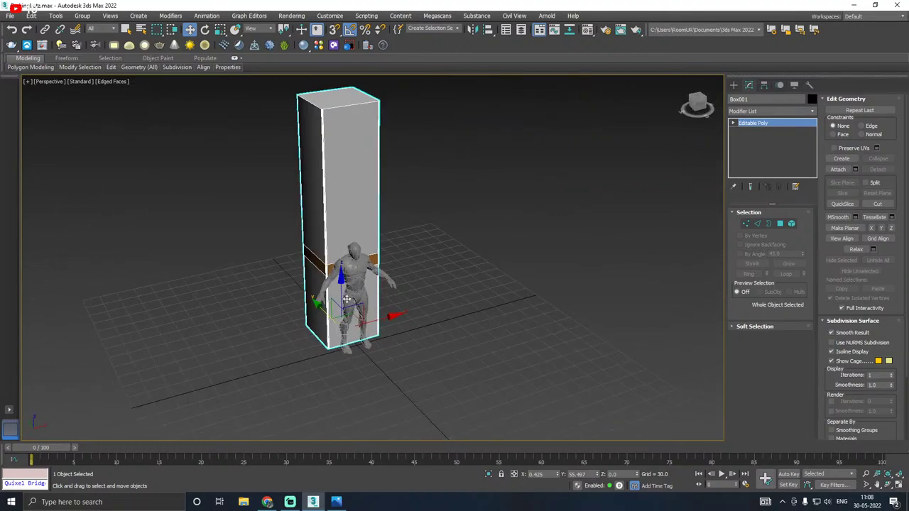
{"action": "scroll", "coordinate": [347, 299], "scroll_direction": "up", "scroll_amount": 2}
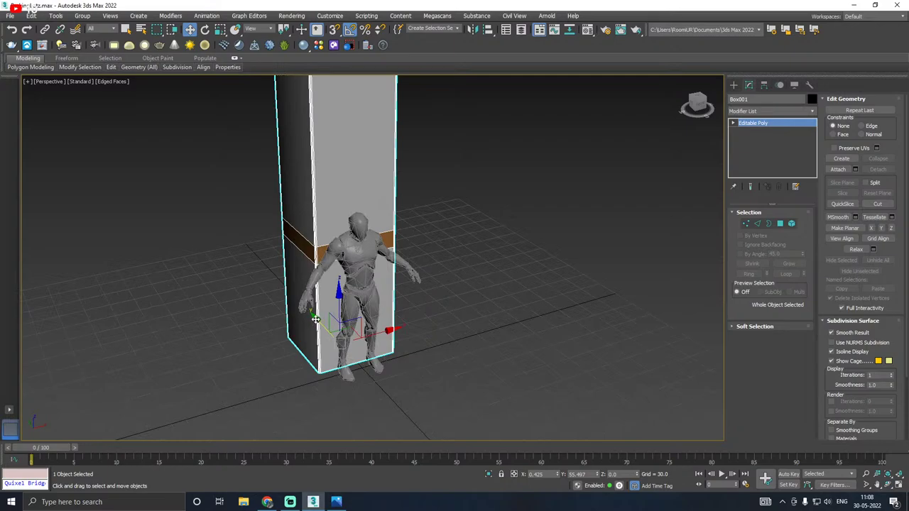
{"action": "mouse_move", "coordinate": [316, 319]}
{"action": "left_mouse_down"}
{"action": "mouse_move", "coordinate": [334, 338]}
{"action": "mouse_move", "coordinate": [301, 323]}
{"action": "left_mouse_up"}
{"action": "middle_click_drag", "start_coordinate": [352, 298], "coordinate": [423, 361]}
{"action": "scroll", "coordinate": [420, 358], "scroll_direction": "down", "scroll_amount": 3}
{"action": "mouse_move", "coordinate": [444, 319]}
{"action": "middle_mouse_down", "text": "alt"}
{"action": "mouse_move", "coordinate": [458, 325]}
{"action": "mouse_move", "coordinate": [444, 304]}
{"action": "middle_mouse_up", "text": "alt"}
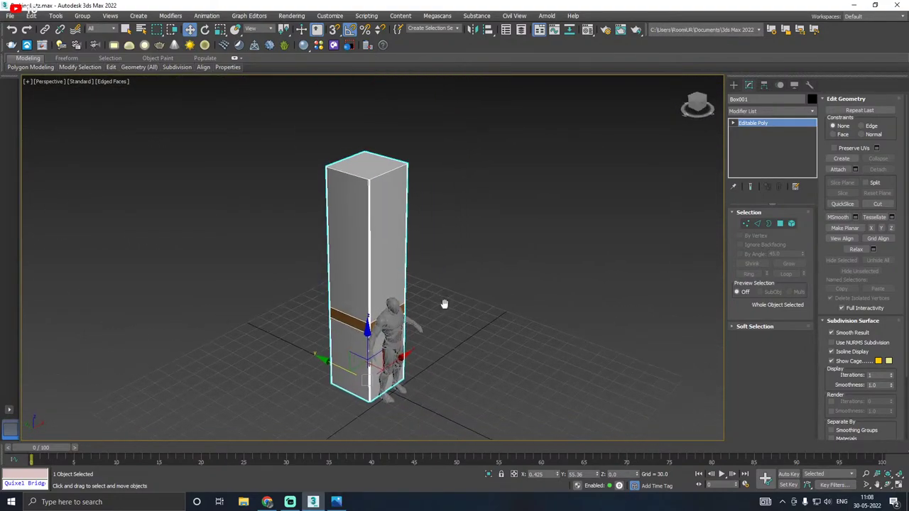
Step: Turn off the edged-faces display, examine the pillar in plain default shading, and turn edged faces back on
{"action": "left_click", "coordinate": [118, 81]}
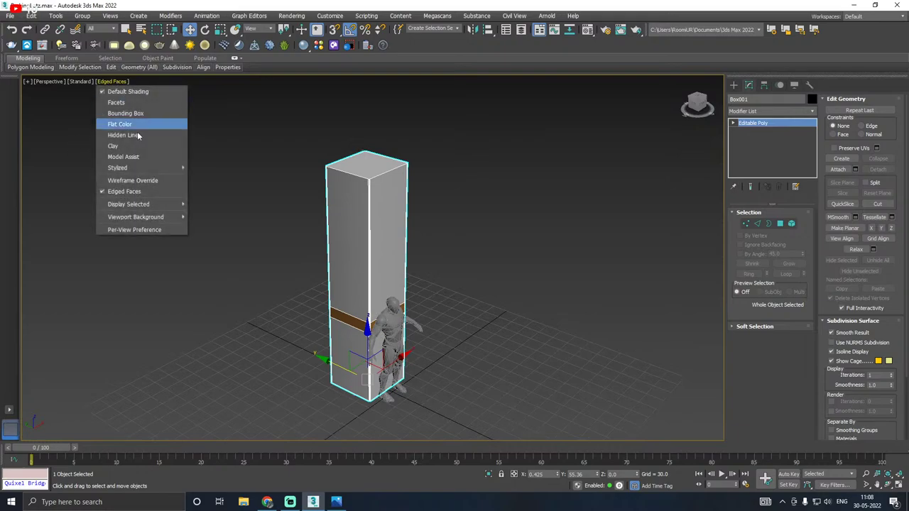
{"action": "left_click", "coordinate": [131, 192]}
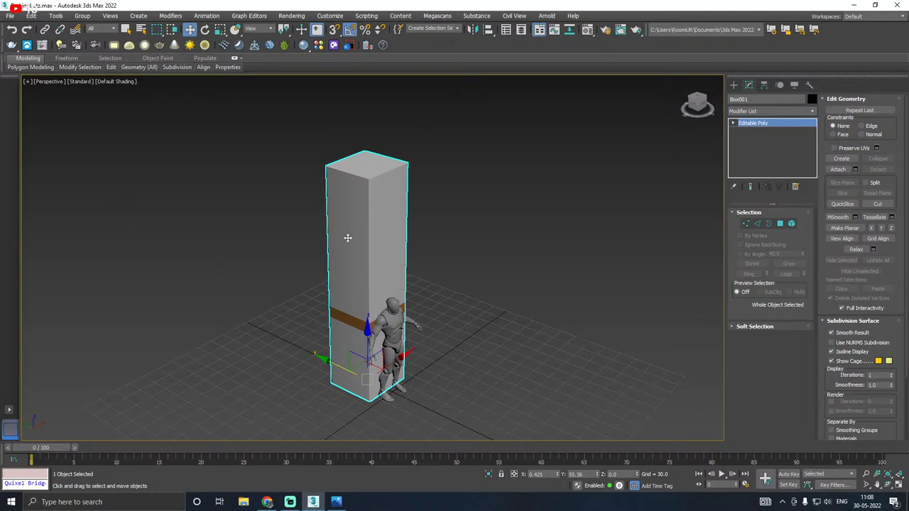
{"action": "mouse_move", "coordinate": [347, 238]}
{"action": "middle_mouse_down", "text": "alt"}
{"action": "mouse_move", "coordinate": [471, 227]}
{"action": "mouse_move", "coordinate": [436, 258]}
{"action": "mouse_move", "coordinate": [363, 253]}
{"action": "mouse_move", "coordinate": [225, 223]}
{"action": "mouse_move", "coordinate": [336, 225]}
{"action": "middle_mouse_up", "text": "alt"}
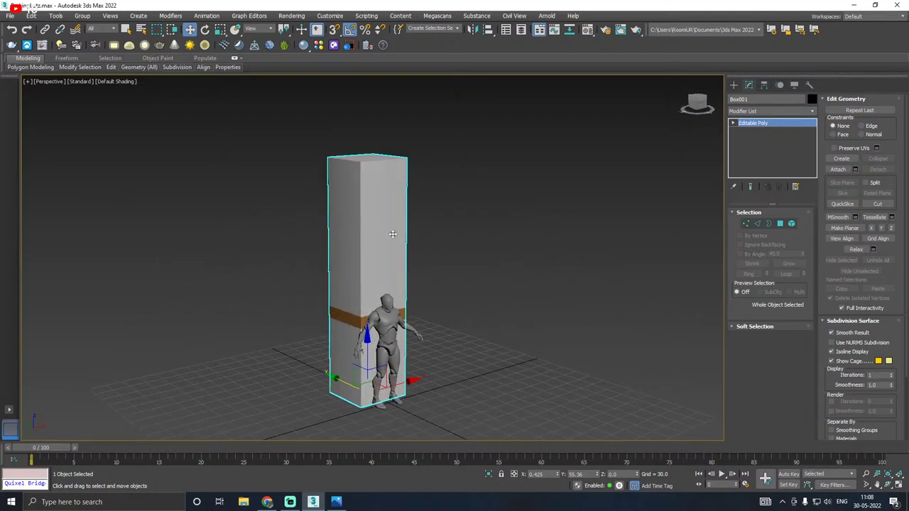
{"action": "mouse_move", "coordinate": [393, 279]}
{"action": "middle_mouse_down", "text": "alt"}
{"action": "mouse_move", "coordinate": [345, 270]}
{"action": "mouse_move", "coordinate": [373, 245]}
{"action": "mouse_move", "coordinate": [417, 244]}
{"action": "mouse_move", "coordinate": [424, 301]}
{"action": "mouse_move", "coordinate": [406, 219]}
{"action": "mouse_move", "coordinate": [398, 272]}
{"action": "middle_mouse_up", "text": "alt"}
{"action": "left_click", "coordinate": [115, 82]}
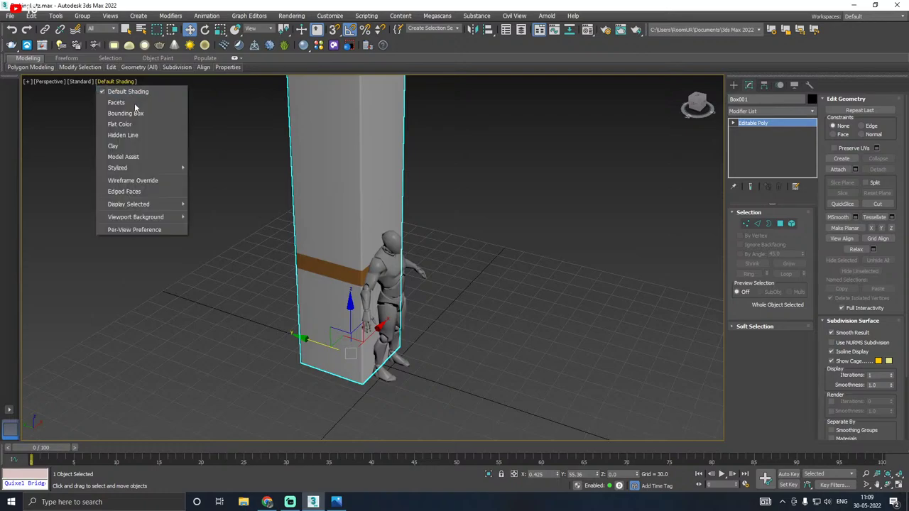
{"action": "left_click", "coordinate": [151, 191]}
Step: Save two backup copies of the scene in the Work folder, the second as ParkingLotz02.max, and clear the object selection
{"action": "left_click", "coordinate": [11, 15]}
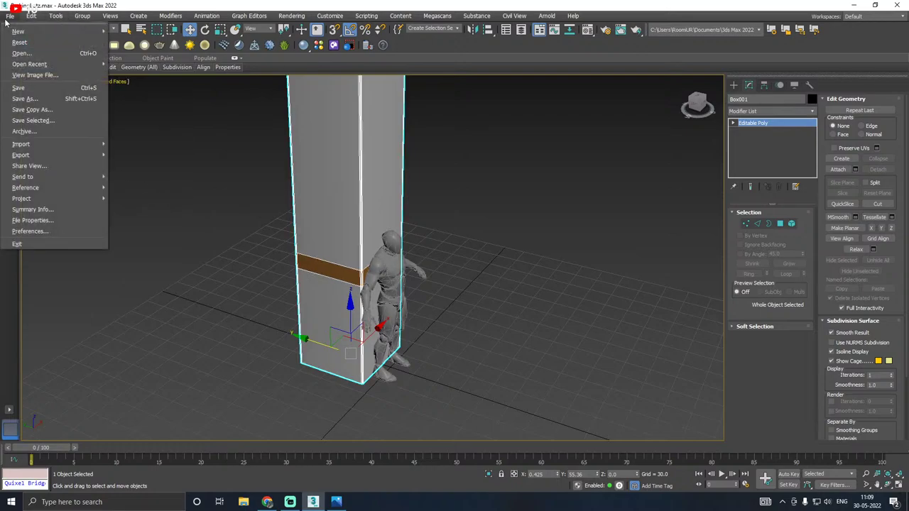
{"action": "left_click", "coordinate": [42, 110]}
{"action": "left_click", "coordinate": [573, 413]}
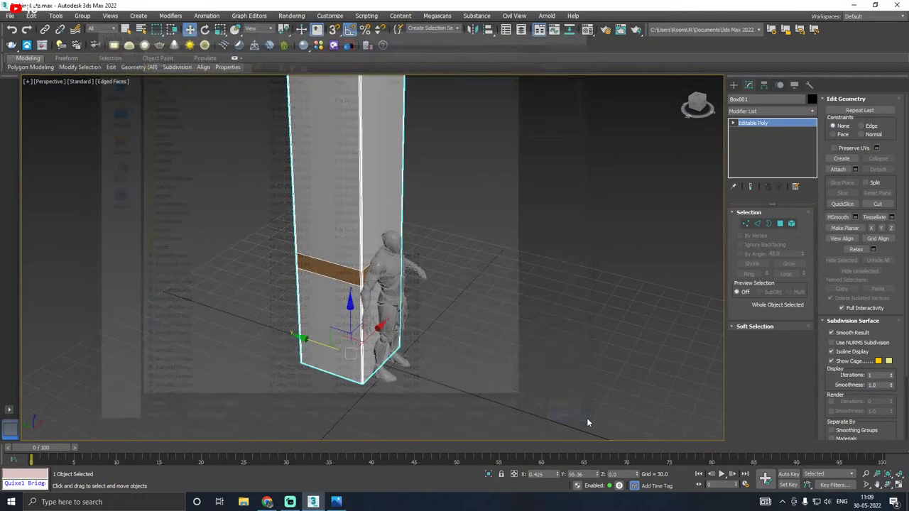
{"action": "left_click", "coordinate": [587, 417]}
{"action": "left_click", "coordinate": [11, 15]}
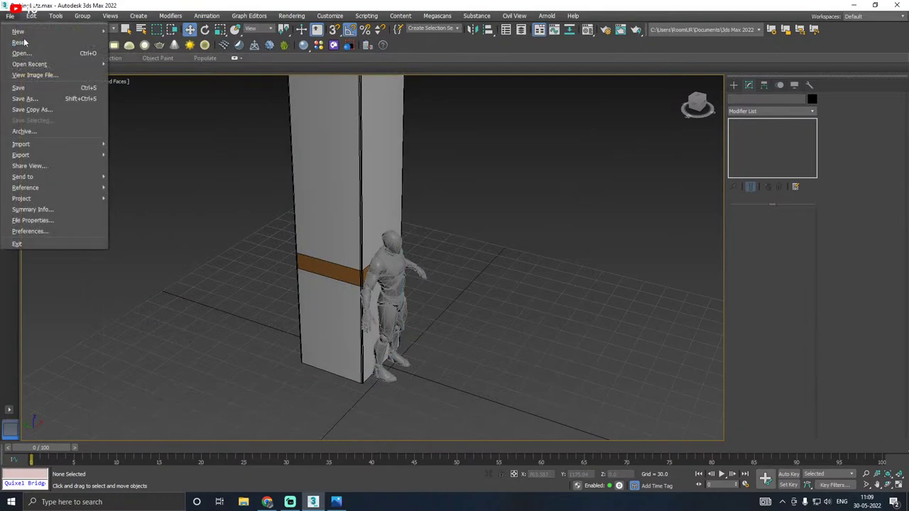
{"action": "left_click", "coordinate": [47, 105]}
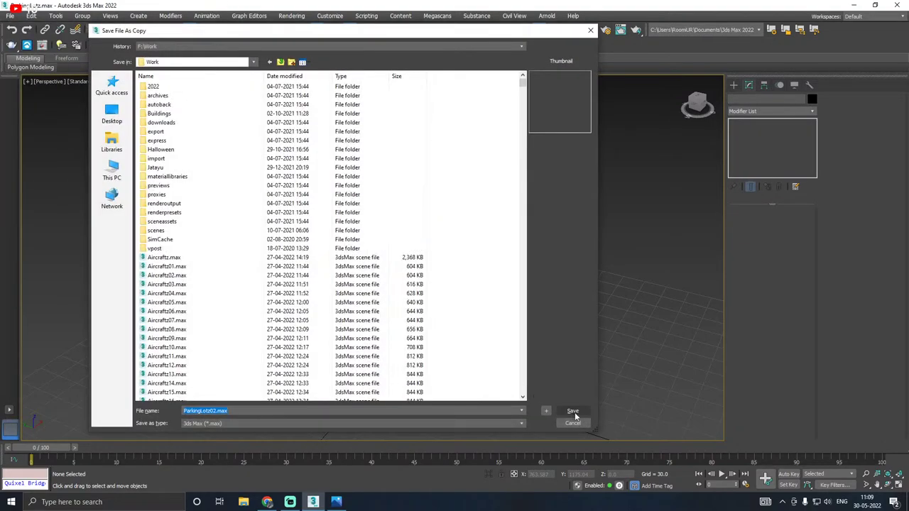
{"action": "left_click", "coordinate": [573, 411]}
{"action": "left_click", "coordinate": [10, 15]}
{"action": "left_click", "coordinate": [31, 73]}
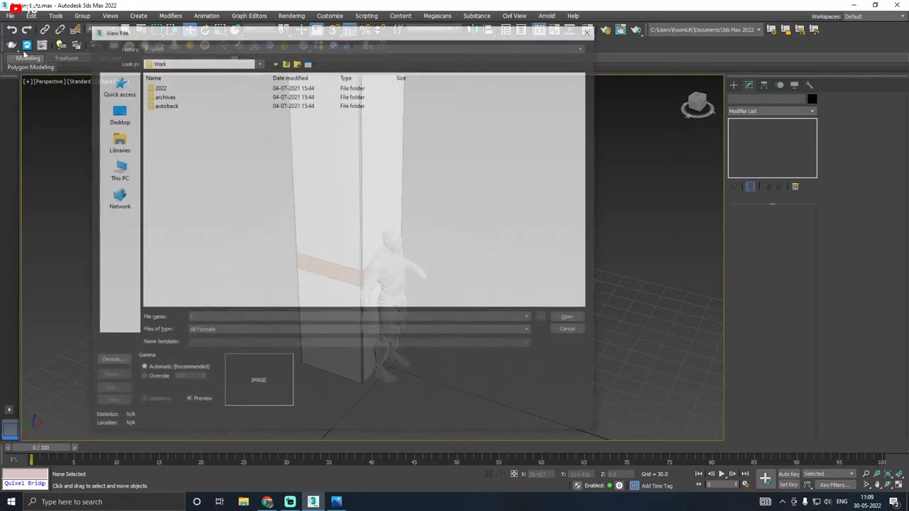
{"action": "key", "text": "Escape"}
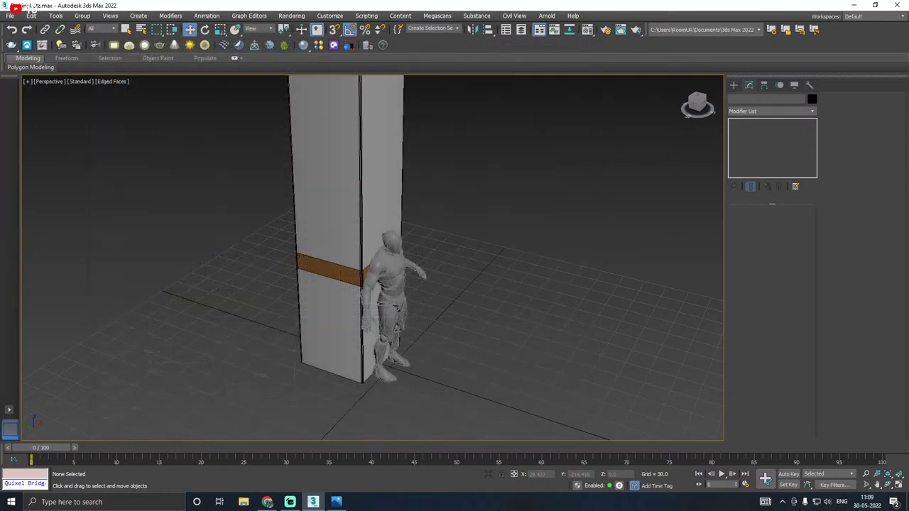
Step: Save one more copy of the scene and save the current scene file itself
{"action": "left_click", "coordinate": [10, 14]}
{"action": "left_click", "coordinate": [43, 113]}
{"action": "left_click", "coordinate": [570, 414]}
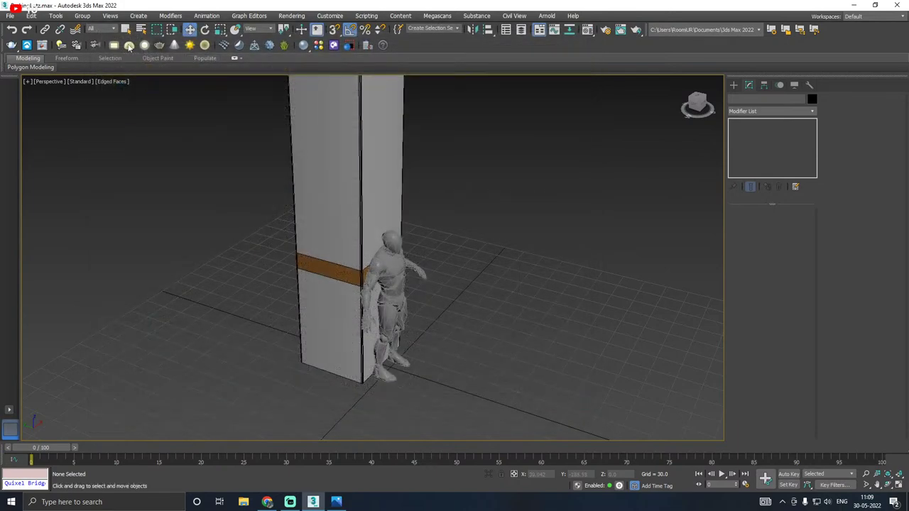
{"action": "left_click", "coordinate": [9, 16]}
{"action": "left_click", "coordinate": [19, 93]}
Step: Switch to the parking garage reference photo in Photos, examine it enlarged, and move its window out of the way
{"action": "left_click", "coordinate": [332, 507]}
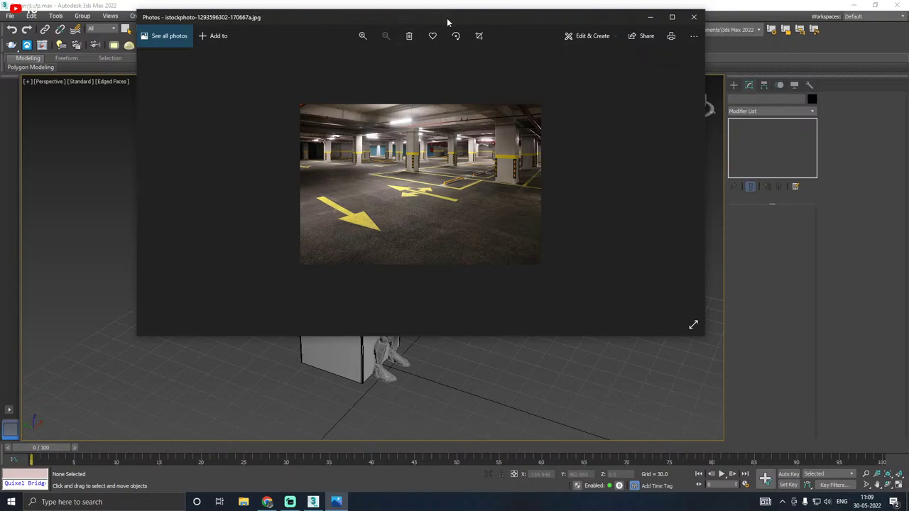
{"action": "double_click", "coordinate": [448, 17]}
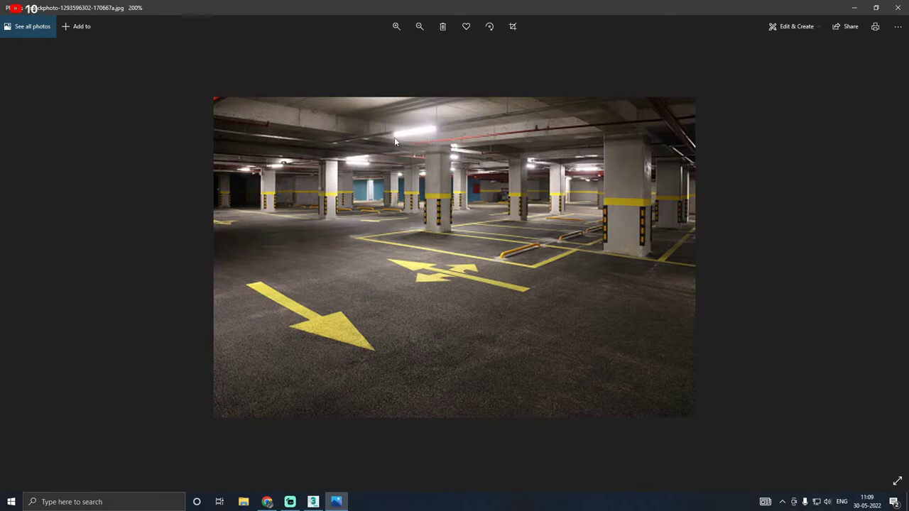
{"action": "left_click_drag", "start_coordinate": [776, 4], "coordinate": [0, 88]}
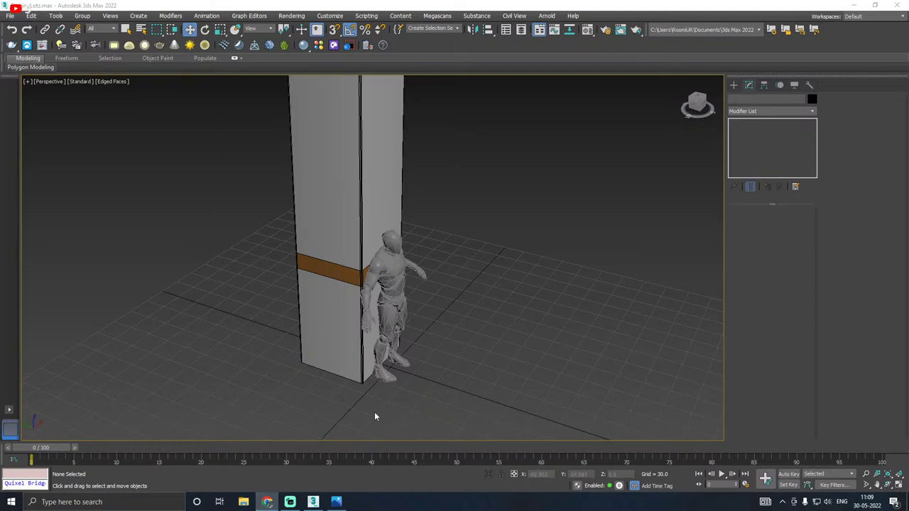
Step: Copy the banded pillar along the Y axis to about Y -123.21, on the other side of the human figure
{"action": "middle_click_drag", "start_coordinate": [375, 417], "coordinate": [313, 333], "text": "alt"}
{"action": "left_click", "coordinate": [310, 333]}
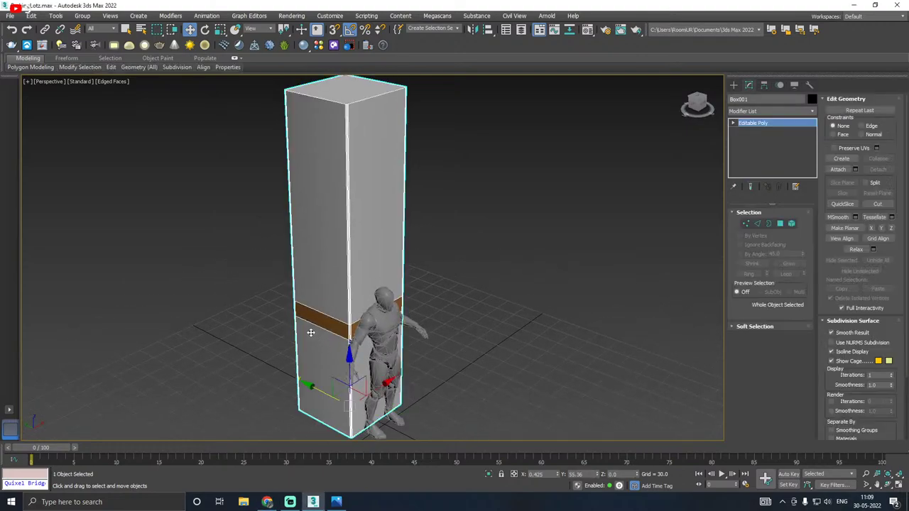
{"action": "scroll", "coordinate": [336, 312], "scroll_direction": "down", "scroll_amount": 2}
{"action": "mouse_move", "coordinate": [301, 358]}
{"action": "left_mouse_down", "text": "shift"}
{"action": "mouse_move", "coordinate": [359, 378]}
{"action": "mouse_move", "coordinate": [386, 399]}
{"action": "left_mouse_up", "text": "shift"}
{"action": "left_click", "coordinate": [455, 291]}
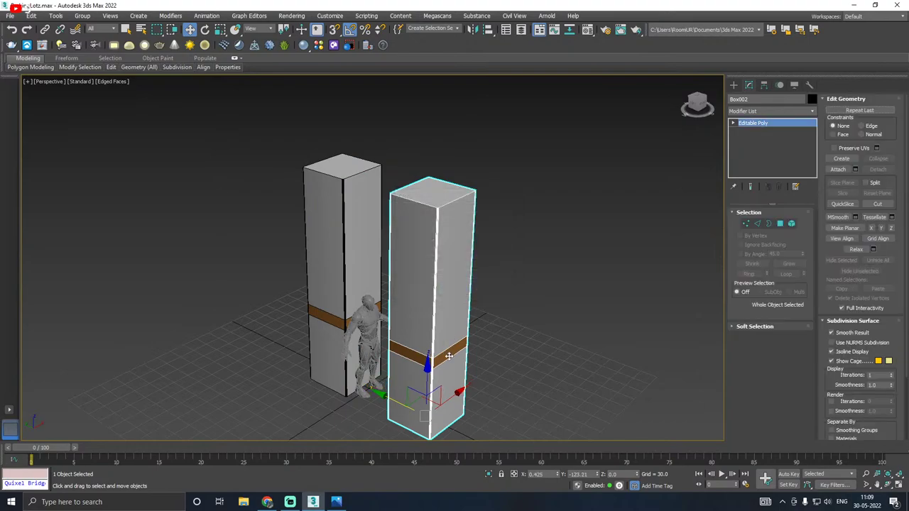
Step: Assign the light grey material to the whole copied pillar, covering its brown band
{"action": "middle_click_drag", "start_coordinate": [449, 355], "coordinate": [449, 312]}
{"action": "key", "text": "m"}
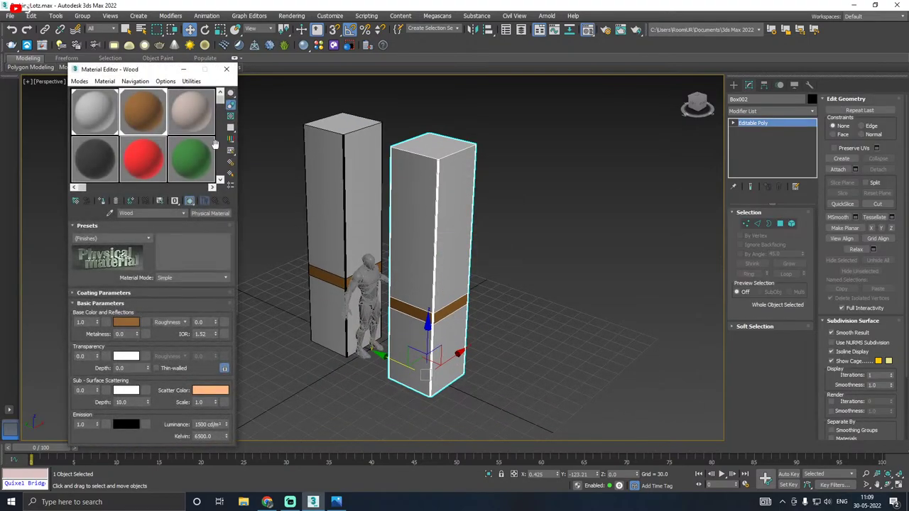
{"action": "left_click", "coordinate": [84, 122]}
{"action": "left_click", "coordinate": [102, 200]}
{"action": "key", "text": "m"}
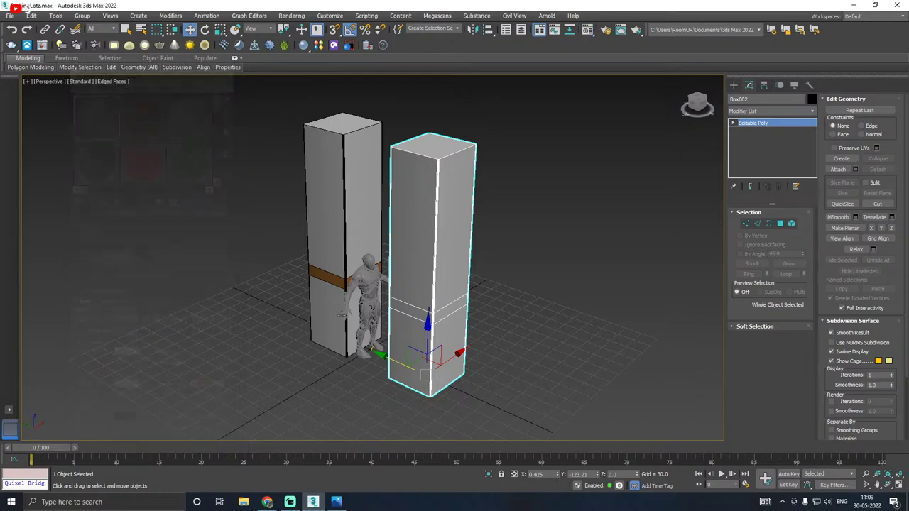
Step: Scale the copied pillar down along the Y axis to about 35 percent
{"action": "middle_click_drag", "start_coordinate": [346, 313], "coordinate": [381, 312]}
{"action": "key", "text": "r"}
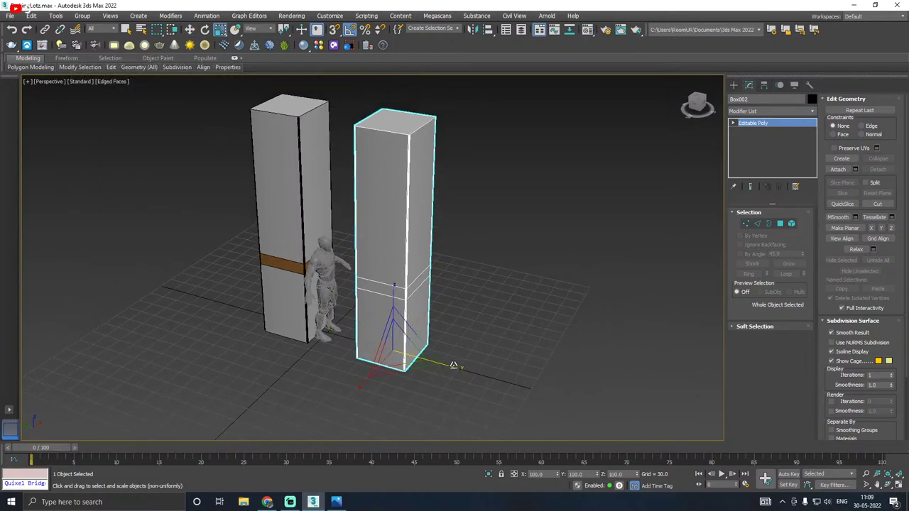
{"action": "left_click_drag", "start_coordinate": [454, 365], "coordinate": [396, 333]}
Step: Remove the two horizontal edge loops left from the band on the copied pillar, check its sides and leave edge editing
{"action": "left_click", "coordinate": [757, 223]}
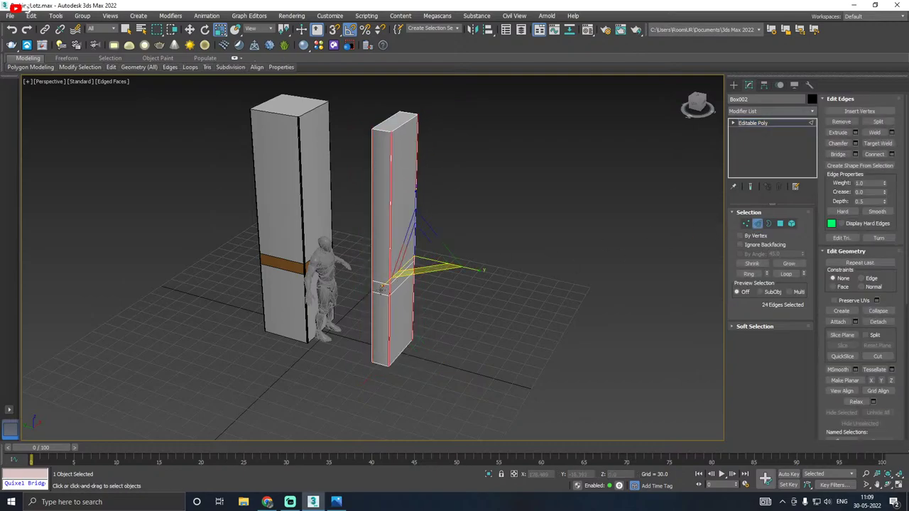
{"action": "scroll", "coordinate": [395, 295], "scroll_direction": "up", "scroll_amount": 5}
{"action": "double_click", "coordinate": [393, 297]}
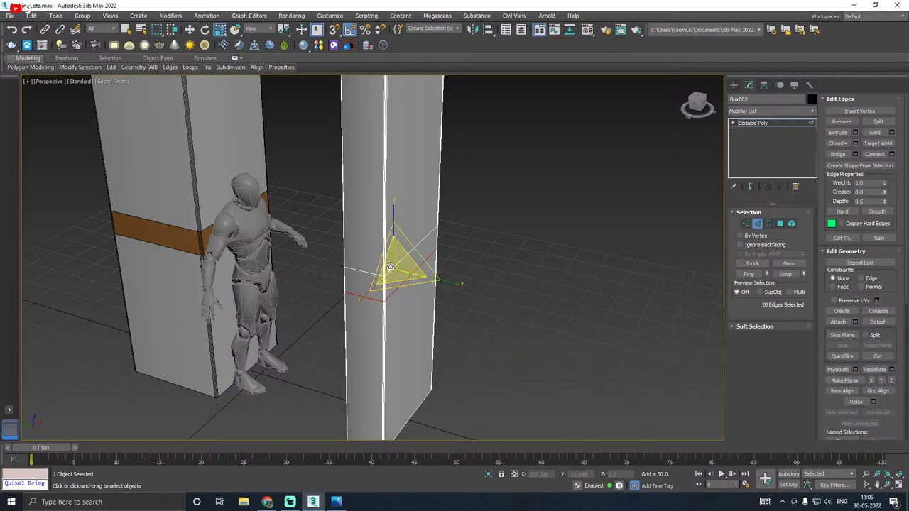
{"action": "double_click", "coordinate": [348, 263], "text": "ctrl"}
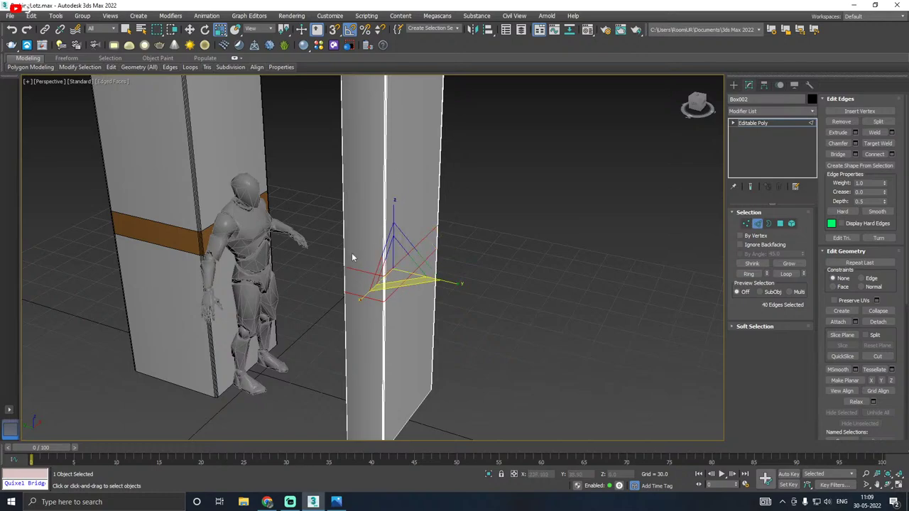
{"action": "left_click", "coordinate": [351, 253]}
{"action": "scroll", "coordinate": [326, 285], "scroll_direction": "down", "scroll_amount": 3}
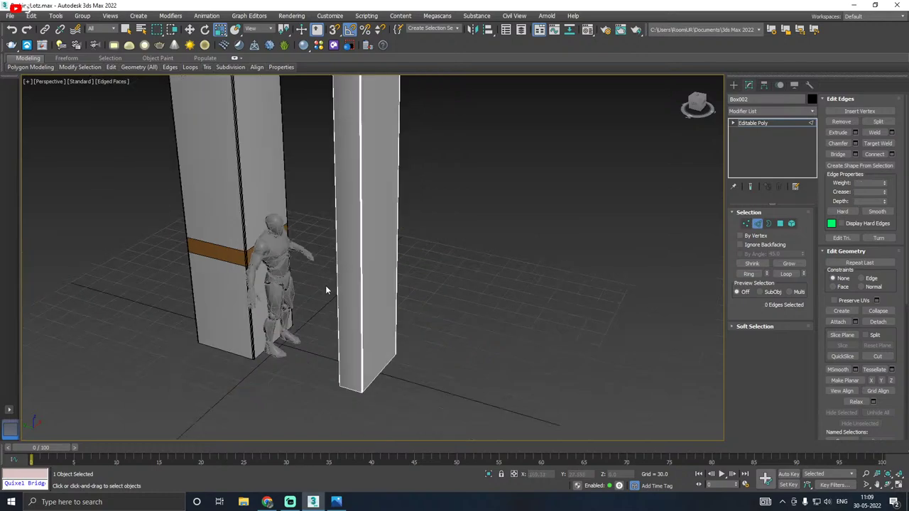
{"action": "middle_click_drag", "start_coordinate": [350, 281], "coordinate": [327, 319], "text": "alt"}
{"action": "scroll", "coordinate": [326, 319], "scroll_direction": "down", "scroll_amount": 2}
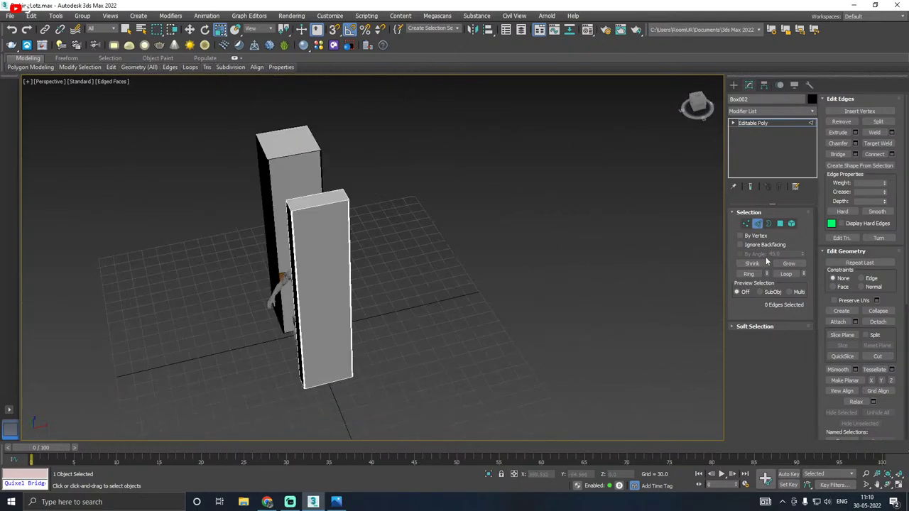
{"action": "left_click", "coordinate": [767, 123]}
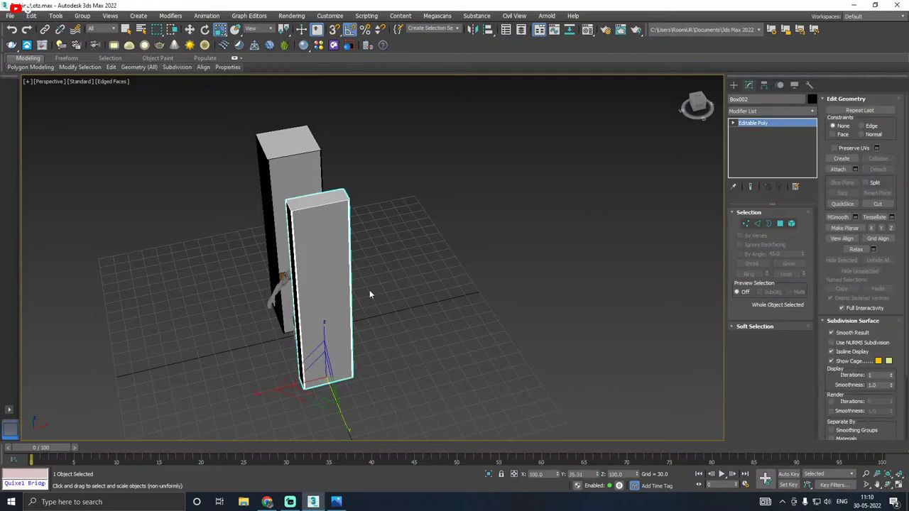
Step: Squash the copied pillar into a tall slender post scaled to about 91 percent in X, 38.8 in Y and 180.3 in Z
{"action": "middle_click_drag", "start_coordinate": [369, 294], "coordinate": [409, 270]}
{"action": "key", "text": "r"}
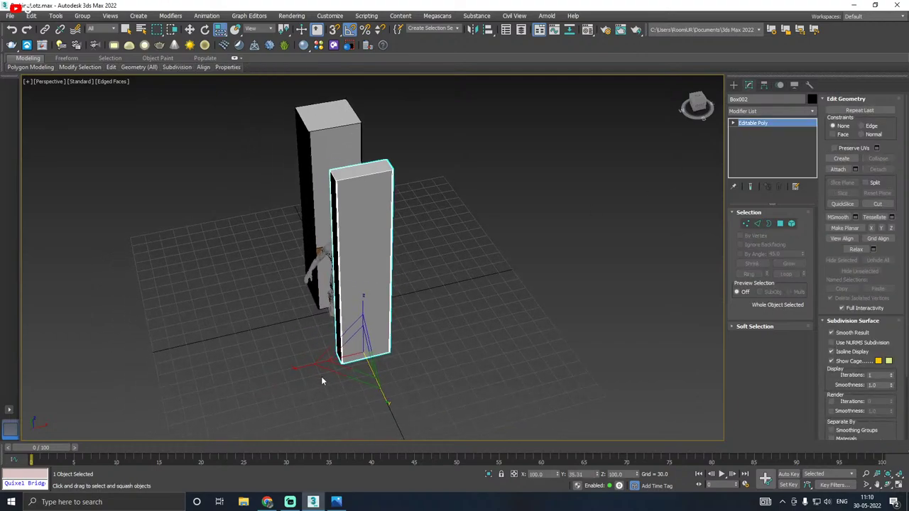
{"action": "left_click_drag", "start_coordinate": [296, 367], "coordinate": [310, 363]}
{"action": "key", "text": "ctrl+z"}
{"action": "middle_click_drag", "start_coordinate": [310, 364], "coordinate": [344, 354], "text": "alt"}
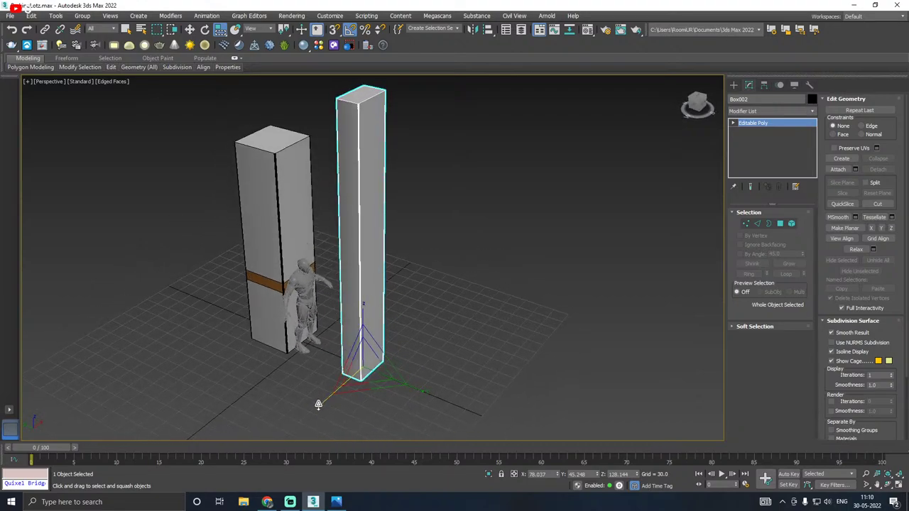
{"action": "left_click_drag", "start_coordinate": [318, 405], "coordinate": [321, 404]}
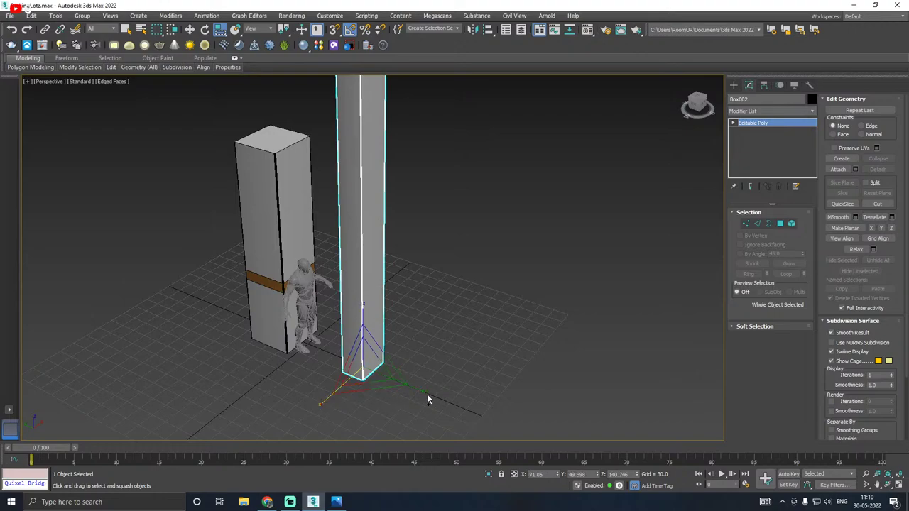
{"action": "left_click_drag", "start_coordinate": [425, 393], "coordinate": [417, 390]}
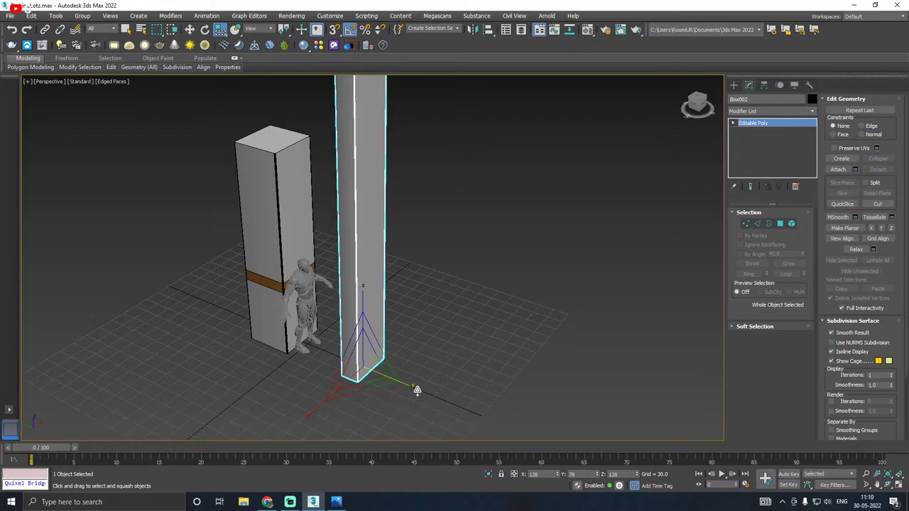
{"action": "scroll", "coordinate": [347, 402], "scroll_direction": "down", "scroll_amount": 2}
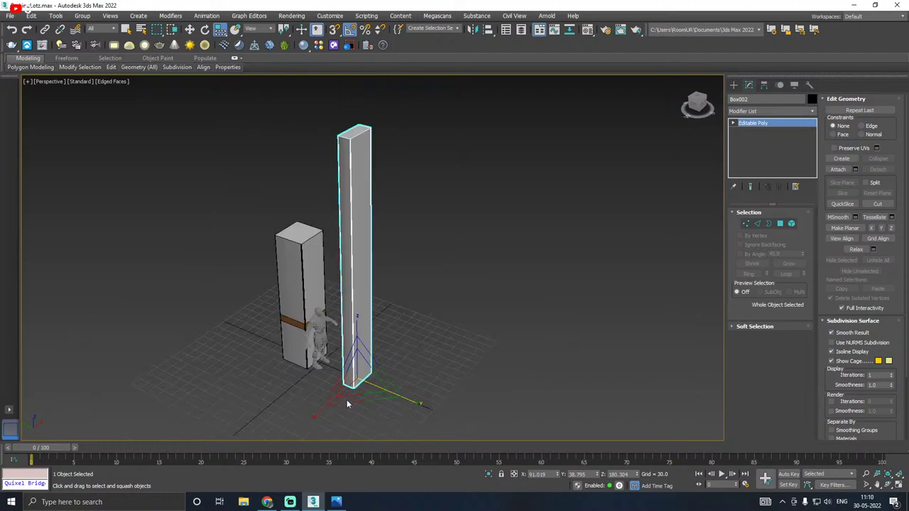
Step: Turn off the angle snap and check the grid and snap options without changing them
{"action": "left_click", "coordinate": [351, 31]}
{"action": "left_click", "coordinate": [349, 33]}
{"action": "left_click", "coordinate": [352, 34]}
{"action": "right_click", "coordinate": [351, 33]}
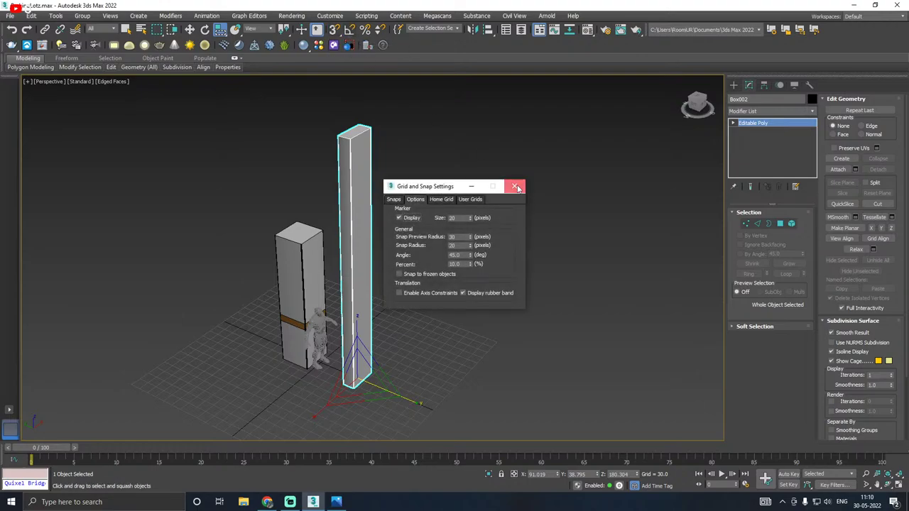
{"action": "left_click", "coordinate": [516, 187]}
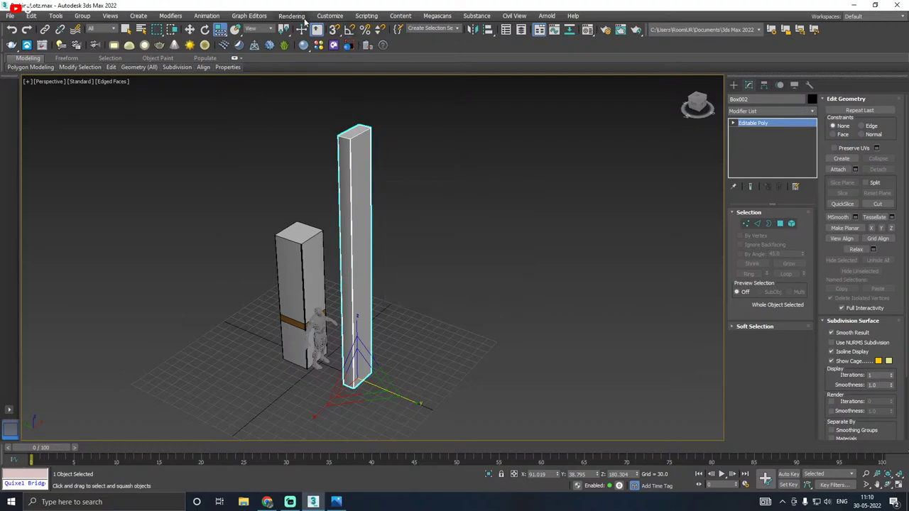
Step: Switch the scale mode from squash back to uniform scaling and reduce the slender post's height along Z
{"action": "left_click", "coordinate": [222, 33]}
{"action": "key", "text": "e"}
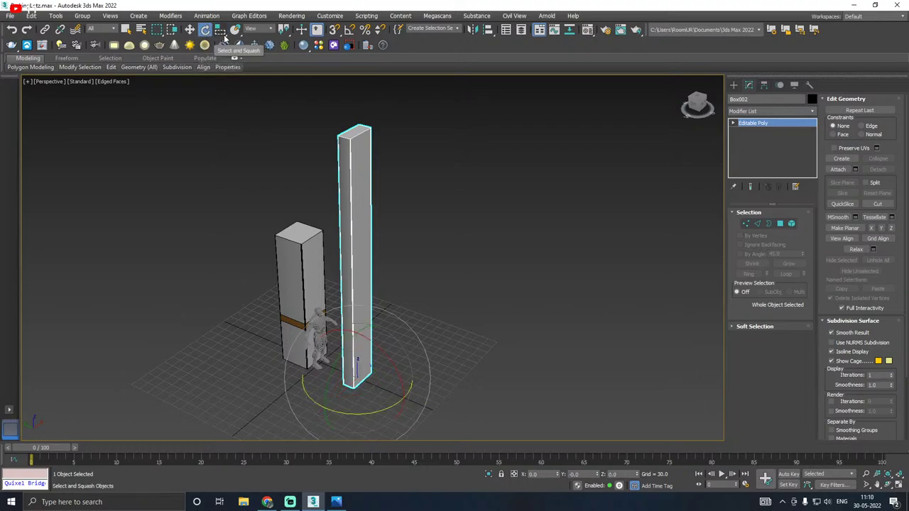
{"action": "left_click", "coordinate": [225, 36]}
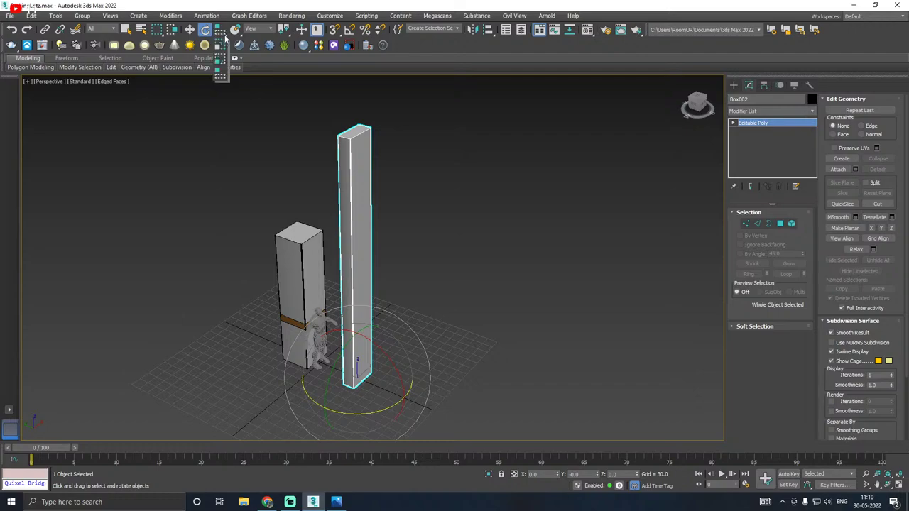
{"action": "left_click_drag", "start_coordinate": [225, 44], "coordinate": [220, 59]}
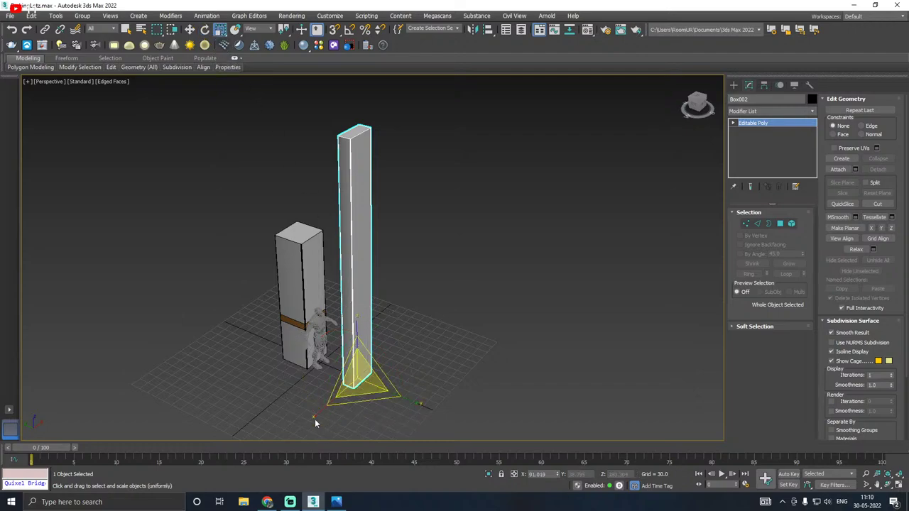
{"action": "left_click_drag", "start_coordinate": [314, 414], "coordinate": [314, 411]}
{"action": "middle_click_drag", "start_coordinate": [402, 378], "coordinate": [530, 311], "text": "alt"}
{"action": "left_click_drag", "start_coordinate": [356, 330], "coordinate": [360, 348]}
{"action": "middle_click_drag", "start_coordinate": [412, 326], "coordinate": [418, 314], "text": "alt"}
Step: Reposition the slender post beside the banded pillar, adjusting its placement from several viewing angles
{"action": "key", "text": "w"}
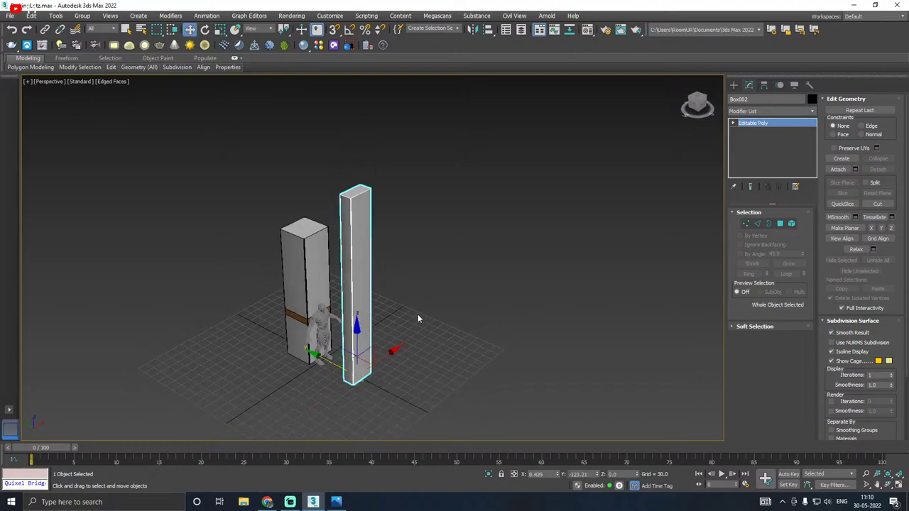
{"action": "left_click_drag", "start_coordinate": [329, 363], "coordinate": [285, 359]}
{"action": "scroll", "coordinate": [301, 336], "scroll_direction": "up", "scroll_amount": 3}
{"action": "middle_click_drag", "start_coordinate": [301, 336], "coordinate": [278, 387], "text": "alt"}
{"action": "left_click_drag", "start_coordinate": [276, 384], "coordinate": [234, 373]}
{"action": "middle_click_drag", "start_coordinate": [370, 355], "coordinate": [308, 364], "text": "alt"}
{"action": "left_click_drag", "start_coordinate": [309, 364], "coordinate": [392, 351]}
{"action": "left_click_drag", "start_coordinate": [348, 329], "coordinate": [371, 362]}
{"action": "middle_click_drag", "start_coordinate": [371, 362], "coordinate": [410, 361], "text": "alt"}
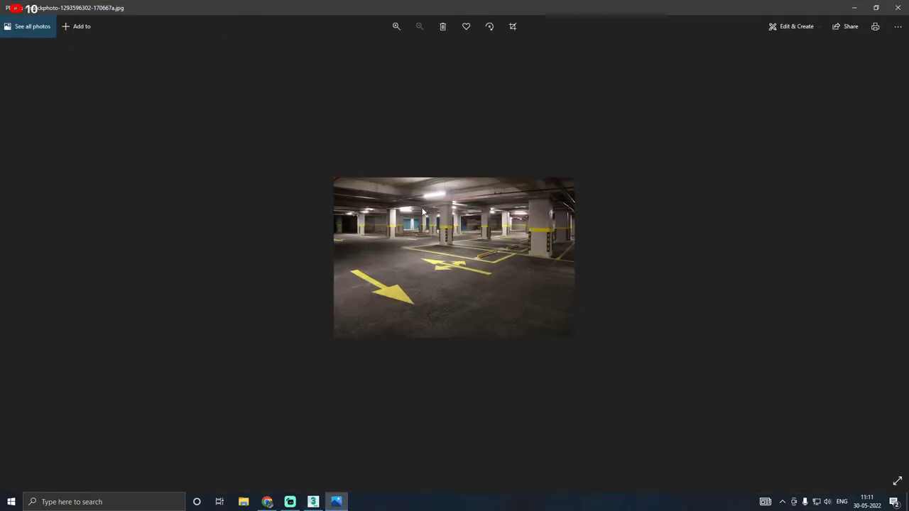
Step: Switch back to the reference photo in Photos and examine the pillars and ceiling structure enlarged to 220%
{"action": "scroll", "coordinate": [423, 211], "scroll_direction": "up", "scroll_amount": 1}
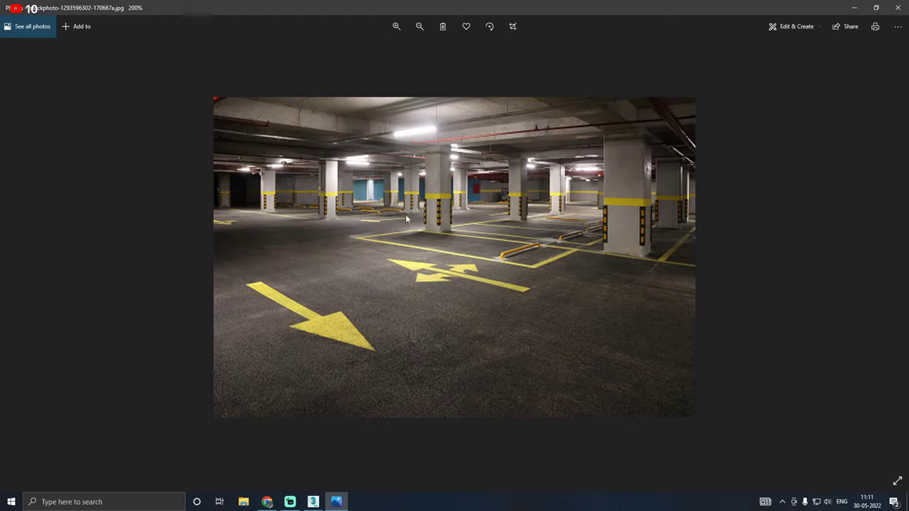
{"action": "double_click", "coordinate": [638, 121]}
{"action": "double_click", "coordinate": [529, 173]}
{"action": "left_click", "coordinate": [399, 27]}
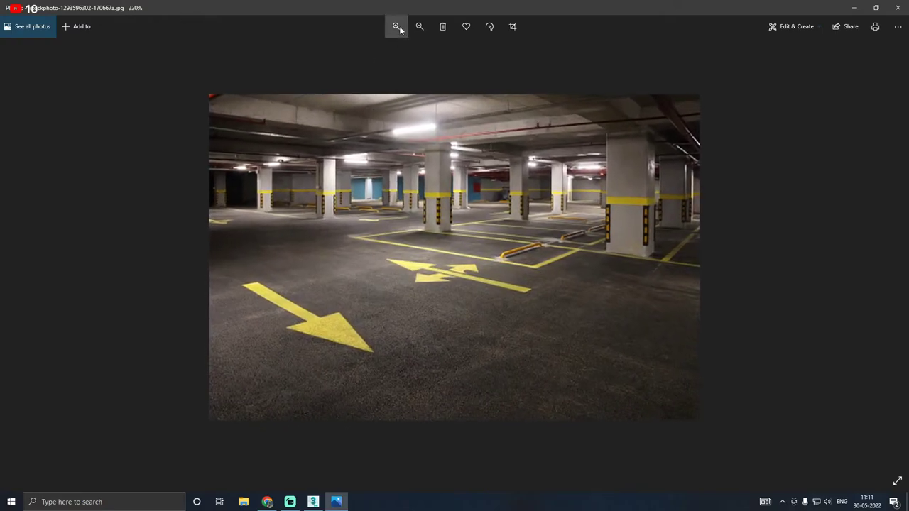
Step: Return to the 3D scene from the reference photo and scale the slender post slightly thicker along its Y axis
{"action": "left_click", "coordinate": [396, 26]}
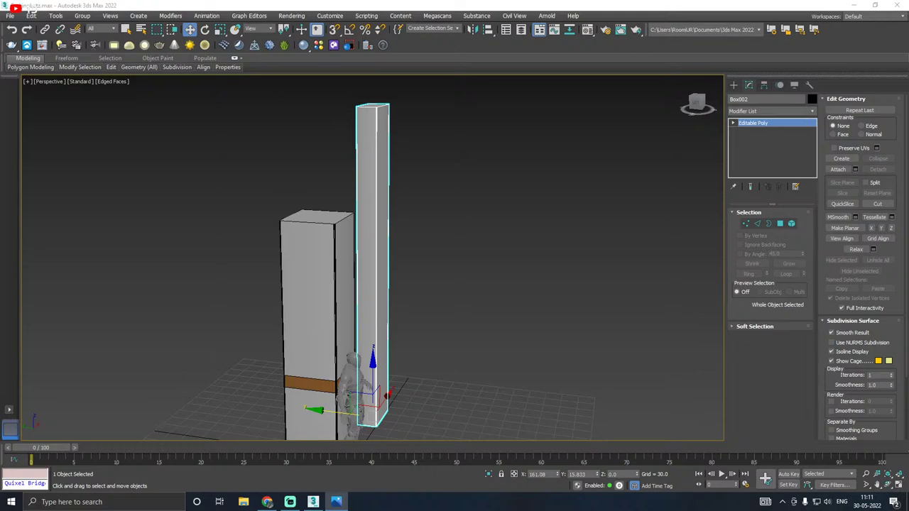
{"action": "middle_click_drag", "start_coordinate": [426, 255], "coordinate": [354, 280], "text": "alt"}
{"action": "key", "text": "r"}
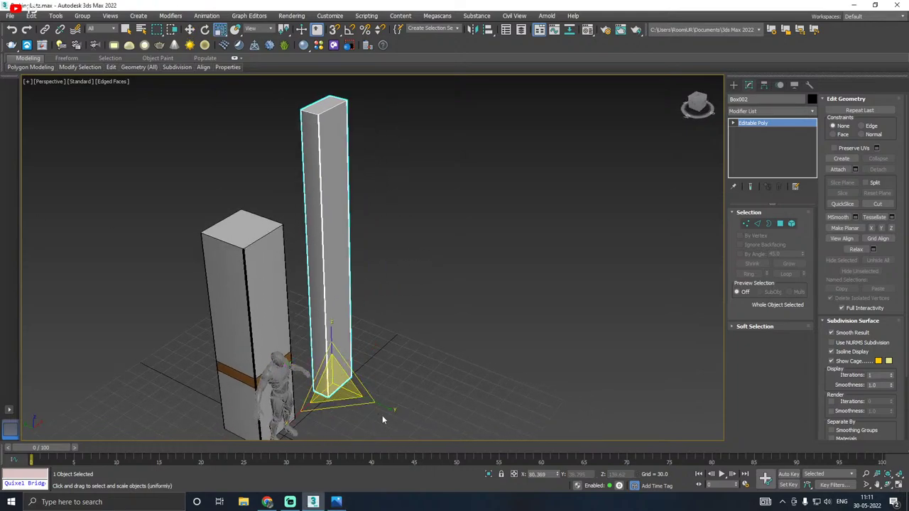
{"action": "key", "text": "r"}
{"action": "left_click_drag", "start_coordinate": [385, 409], "coordinate": [397, 409]}
{"action": "scroll", "coordinate": [287, 343], "scroll_direction": "down", "scroll_amount": 3}
{"action": "middle_click_drag", "start_coordinate": [287, 342], "coordinate": [296, 319]}
{"action": "key", "text": "w"}
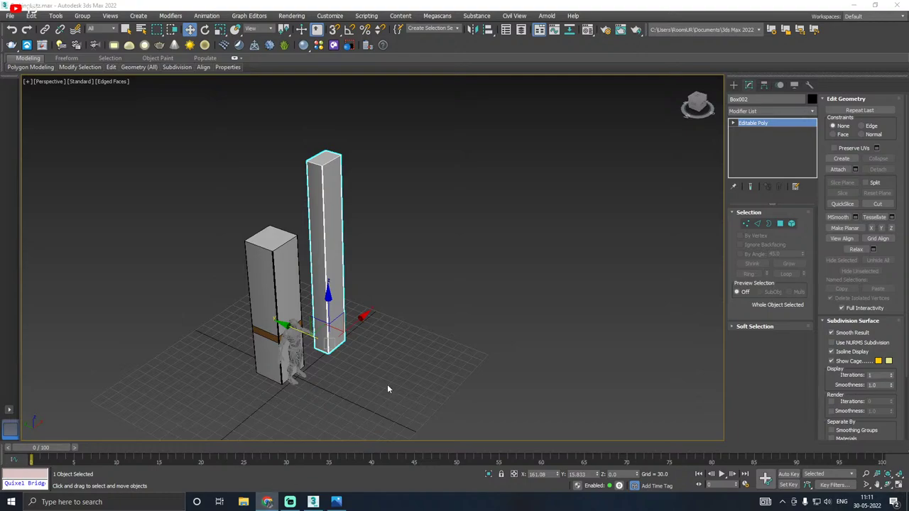
{"action": "middle_click_drag", "start_coordinate": [352, 384], "coordinate": [336, 286]}
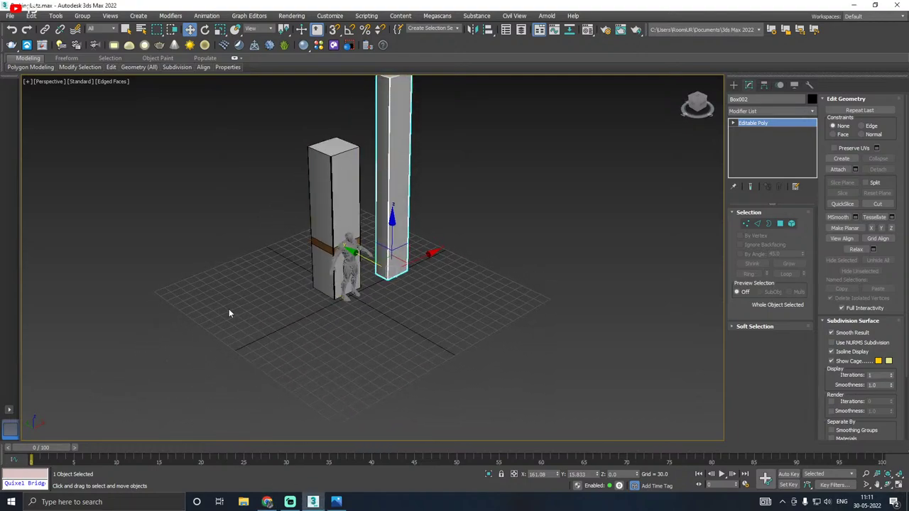
Step: Save the current scene under its existing file name
{"action": "left_click", "coordinate": [336, 502]}
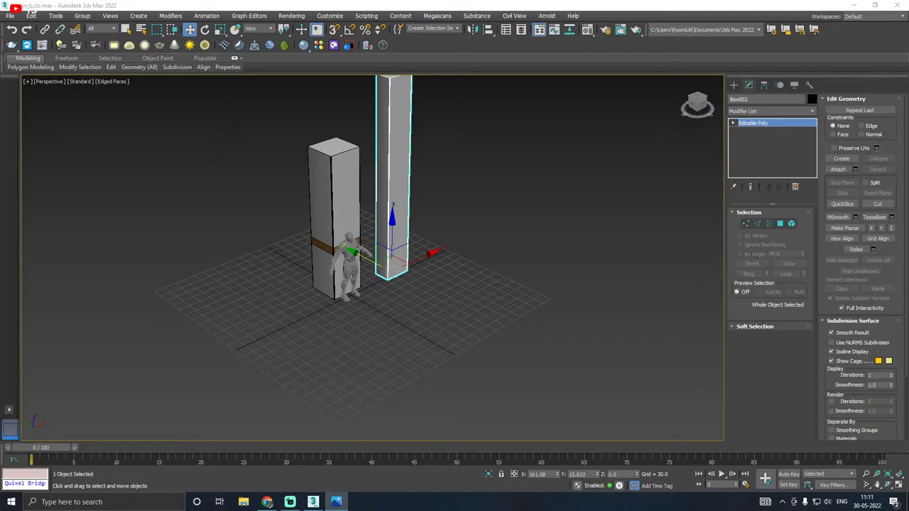
{"action": "left_click", "coordinate": [262, 502]}
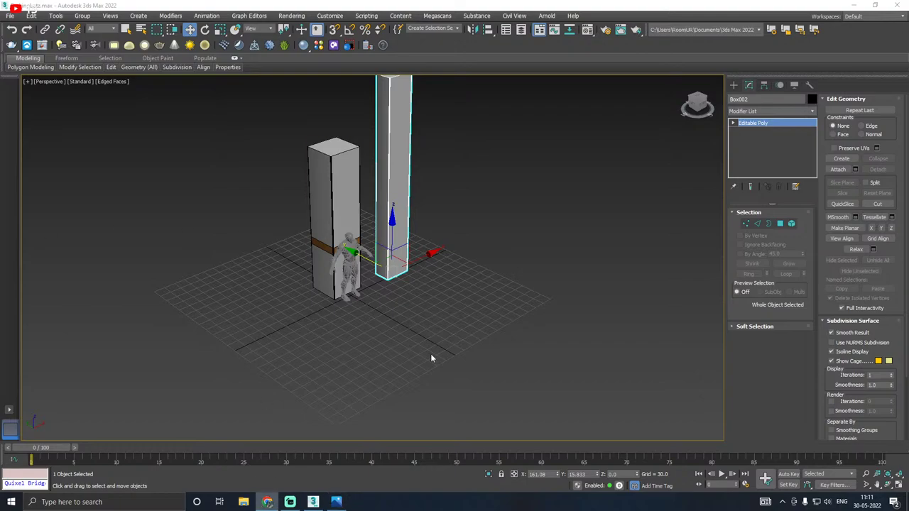
{"action": "left_click", "coordinate": [10, 16]}
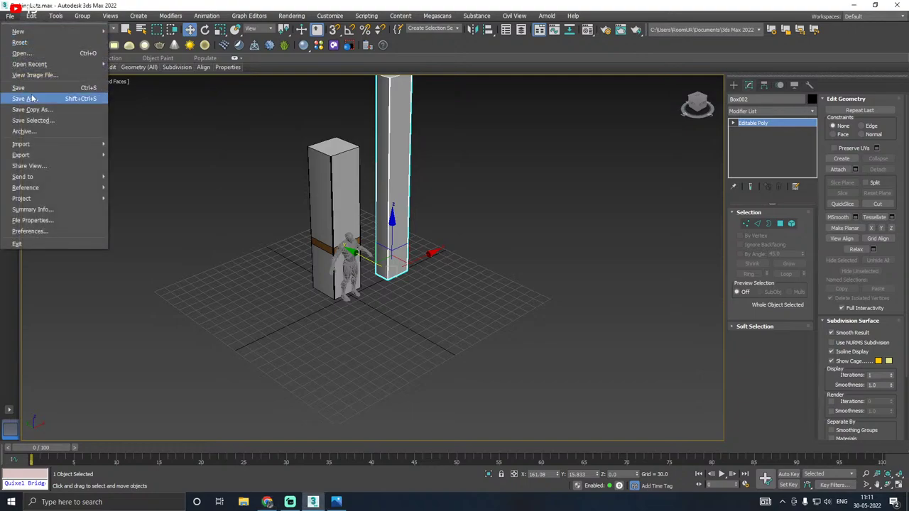
{"action": "left_click", "coordinate": [30, 90]}
{"action": "middle_click_drag", "start_coordinate": [390, 273], "coordinate": [416, 297]}
Step: With snapping on, draw a 720 by 720 ground plane from corner to corner of the home grid
{"action": "left_click", "coordinate": [734, 85]}
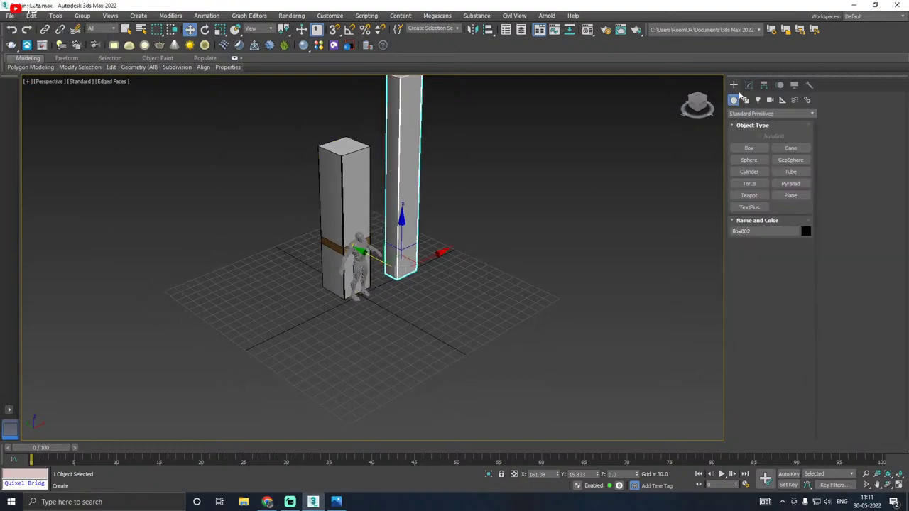
{"action": "left_click", "coordinate": [790, 195]}
{"action": "mouse_move", "coordinate": [457, 204]}
{"action": "middle_mouse_down", "text": "alt"}
{"action": "mouse_move", "coordinate": [466, 193]}
{"action": "mouse_move", "coordinate": [465, 207]}
{"action": "middle_mouse_up", "text": "alt"}
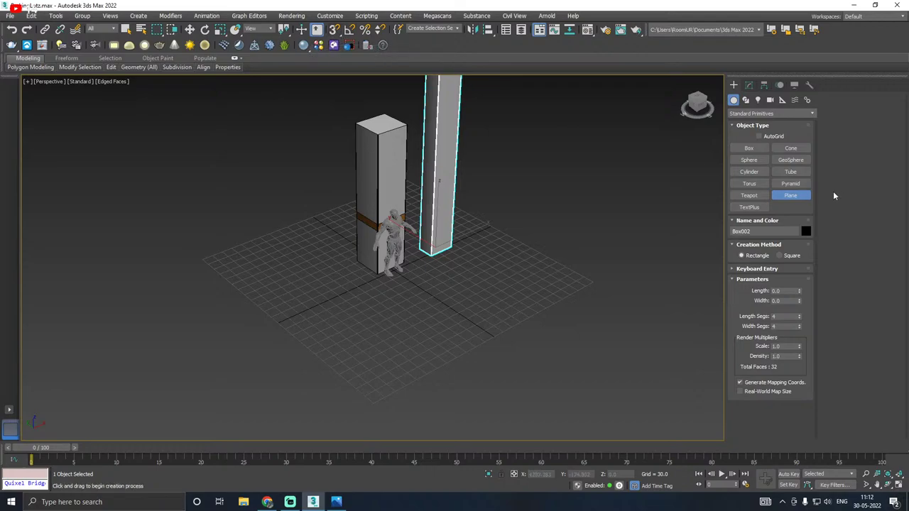
{"action": "left_click", "coordinate": [334, 29]}
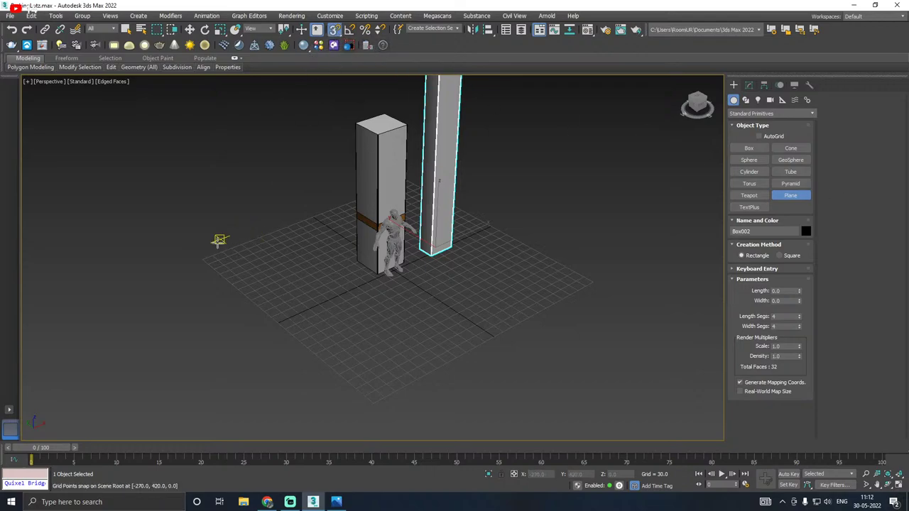
{"action": "left_click_drag", "start_coordinate": [202, 260], "coordinate": [595, 282]}
{"action": "key", "text": "w"}
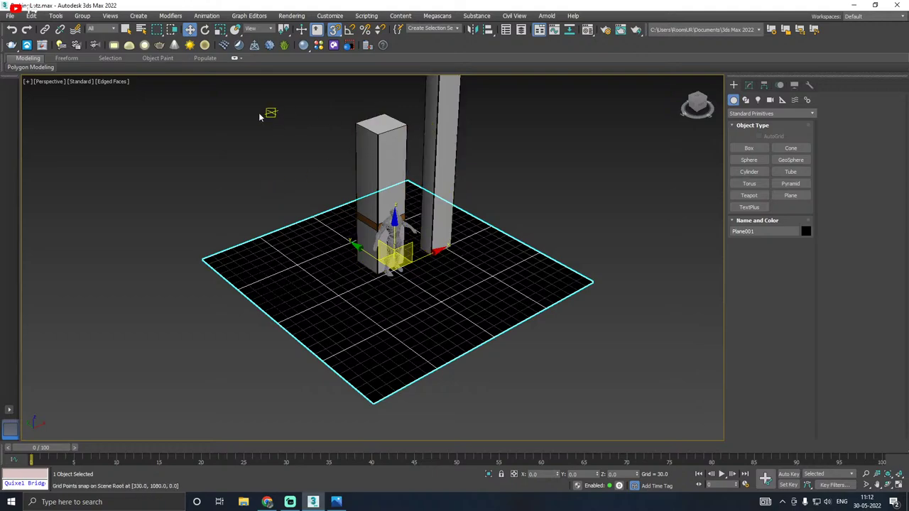
Step: Assign the Concrete material to the new ground plane and close the Material Editor
{"action": "key", "text": "m"}
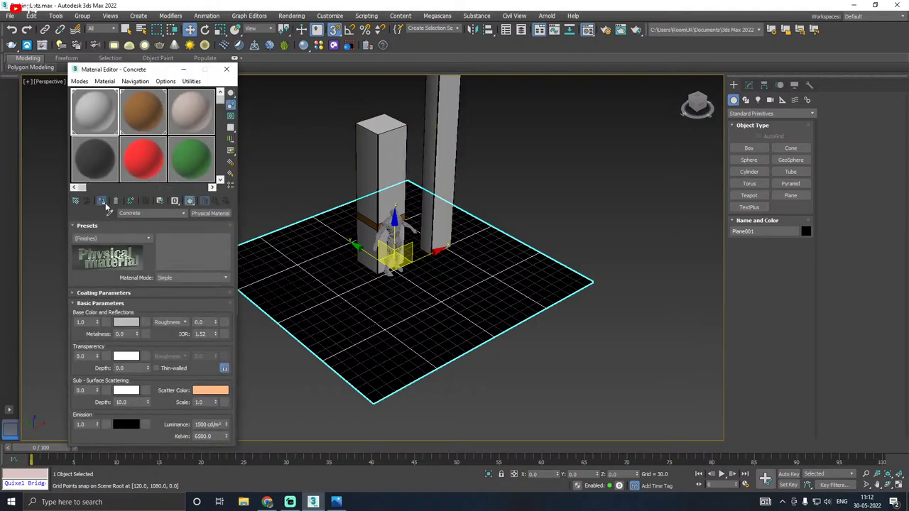
{"action": "left_click", "coordinate": [102, 201]}
{"action": "left_click", "coordinate": [226, 69]}
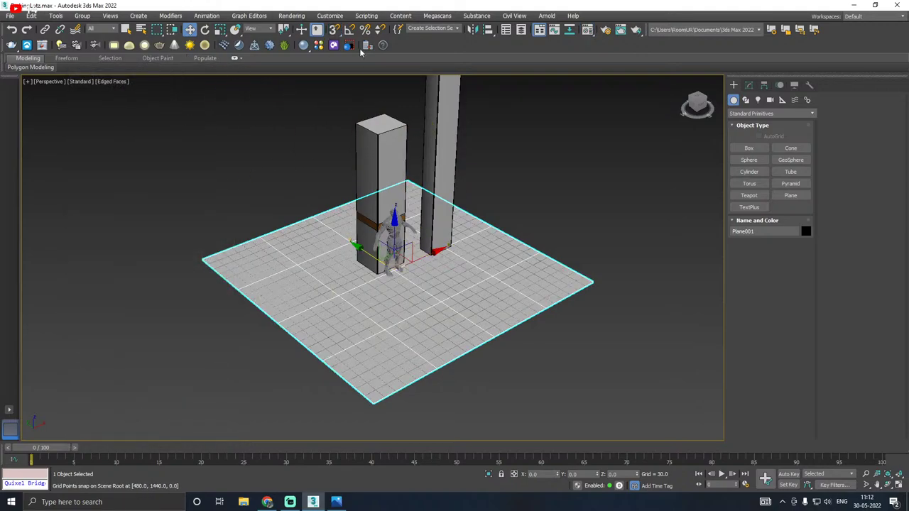
Step: Set the ground plane's length and width segments to 44 each
{"action": "left_click", "coordinate": [765, 86]}
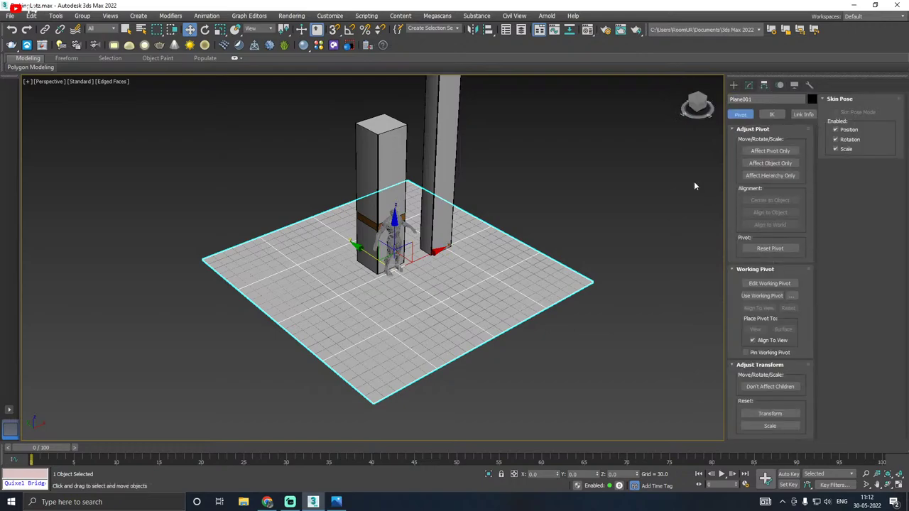
{"action": "left_click", "coordinate": [748, 86]}
{"action": "scroll", "coordinate": [402, 303], "scroll_direction": "up", "scroll_amount": 2}
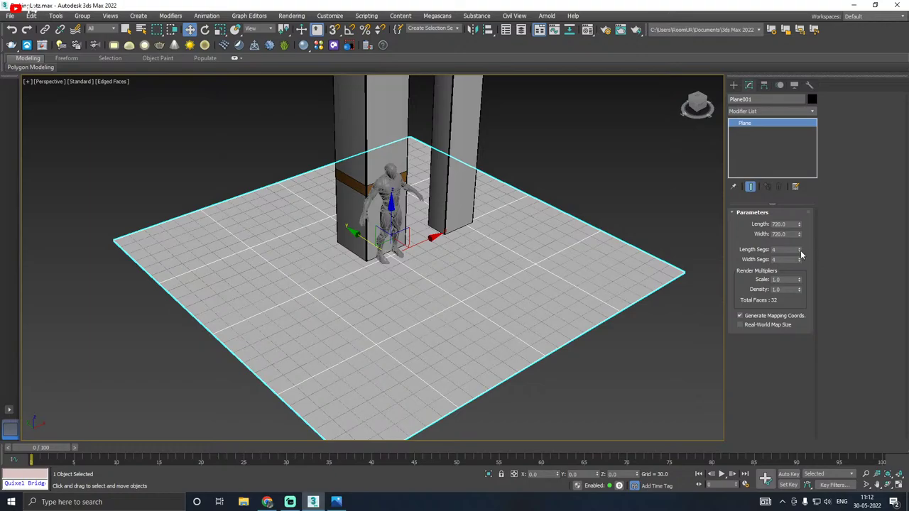
{"action": "middle_click_drag", "start_coordinate": [382, 247], "coordinate": [452, 239], "text": "alt"}
{"action": "right_click", "coordinate": [407, 228]}
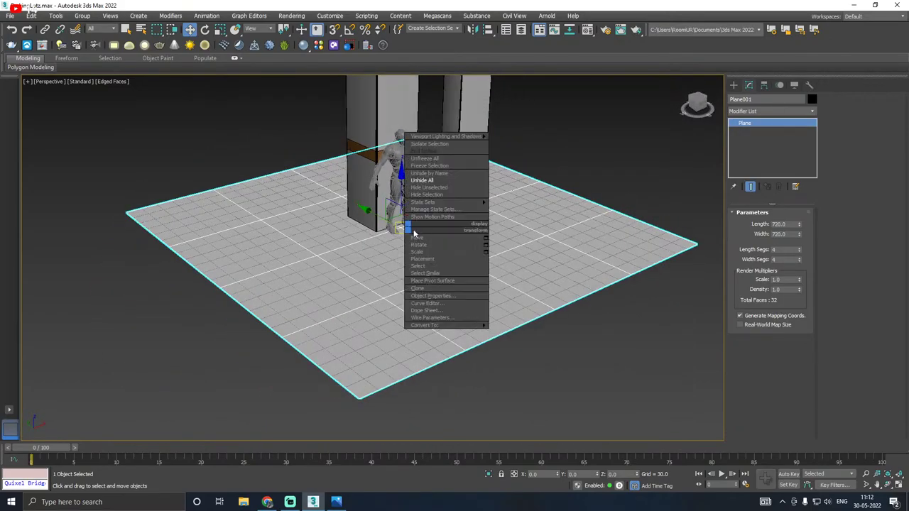
{"action": "middle_click_drag", "start_coordinate": [326, 247], "coordinate": [351, 249], "text": "alt"}
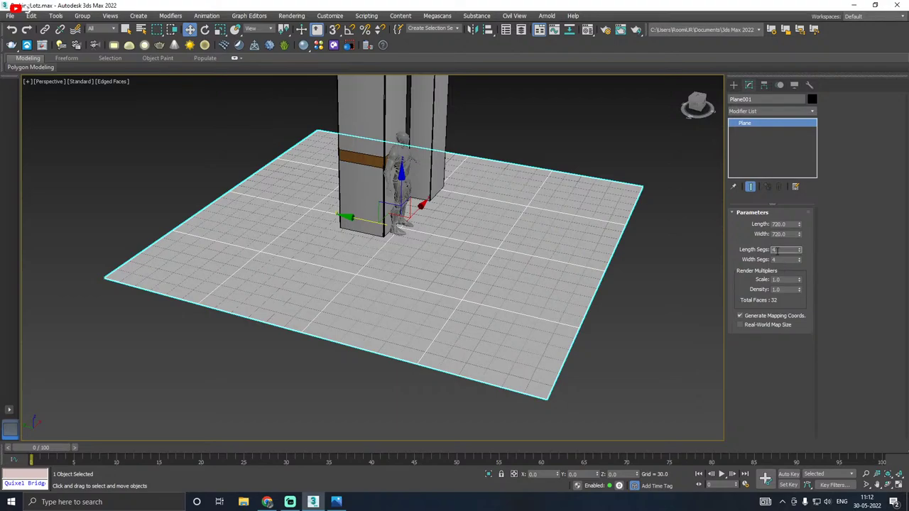
{"action": "key", "text": "Tab"}
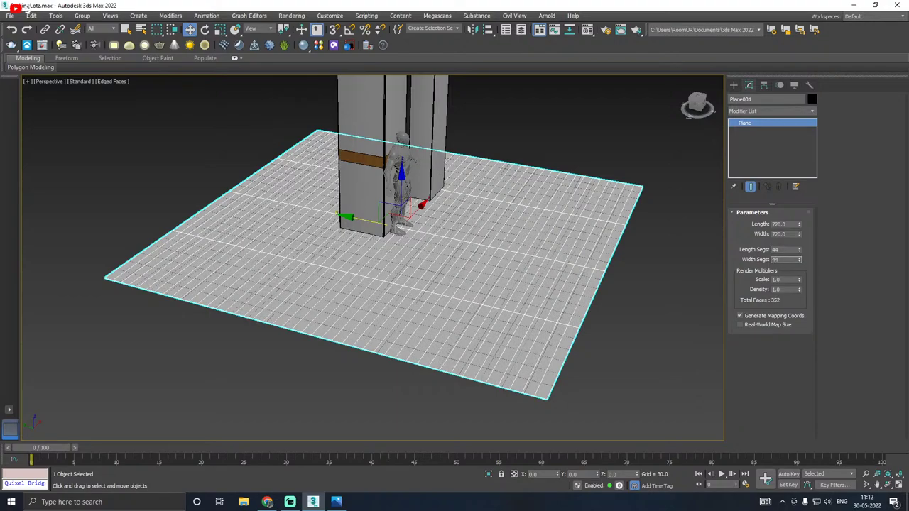
Step: Change the ground plane's length segments and width segments to 33 each
{"action": "left_click", "coordinate": [786, 250]}
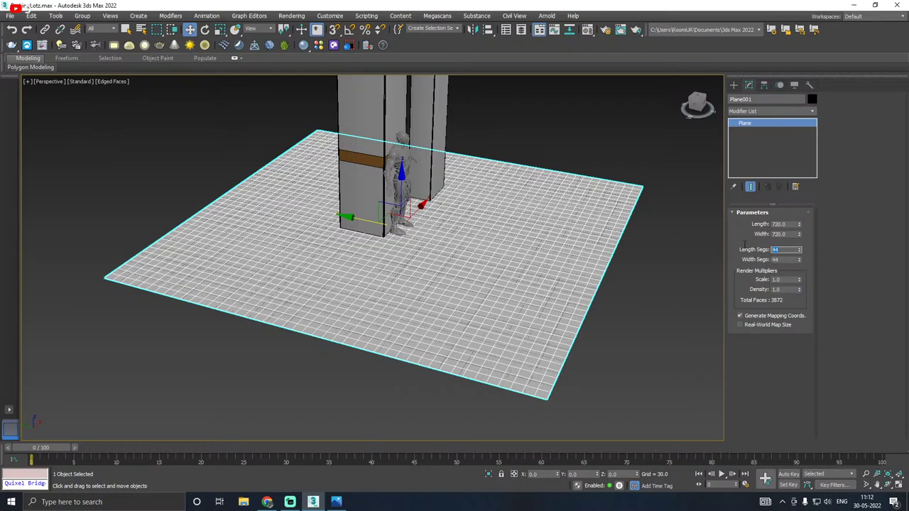
{"action": "key", "text": "Tab"}
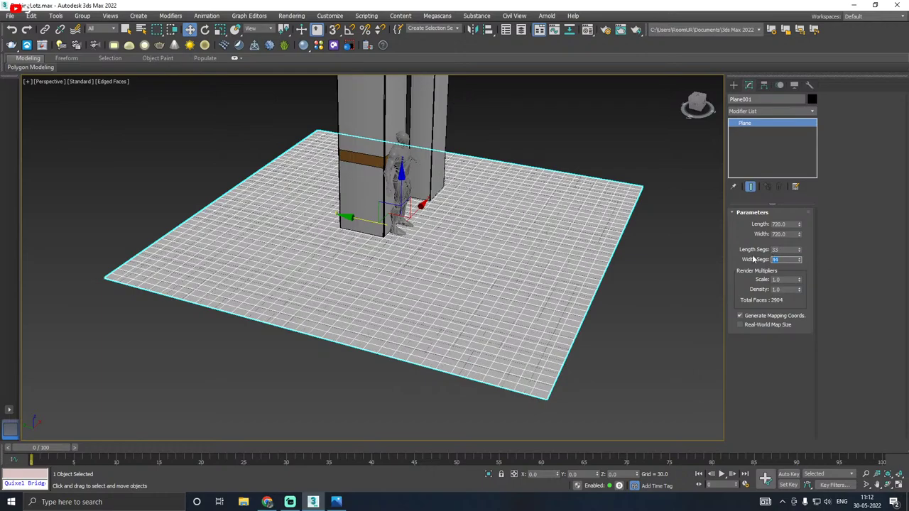
{"action": "type", "text": "33"}
{"action": "key", "text": "Return"}
Step: Convert the ground plane to an Editable Poly and move it along Y to about 500.7, away from the human figure
{"action": "middle_click_drag", "start_coordinate": [575, 258], "coordinate": [544, 272], "text": "alt"}
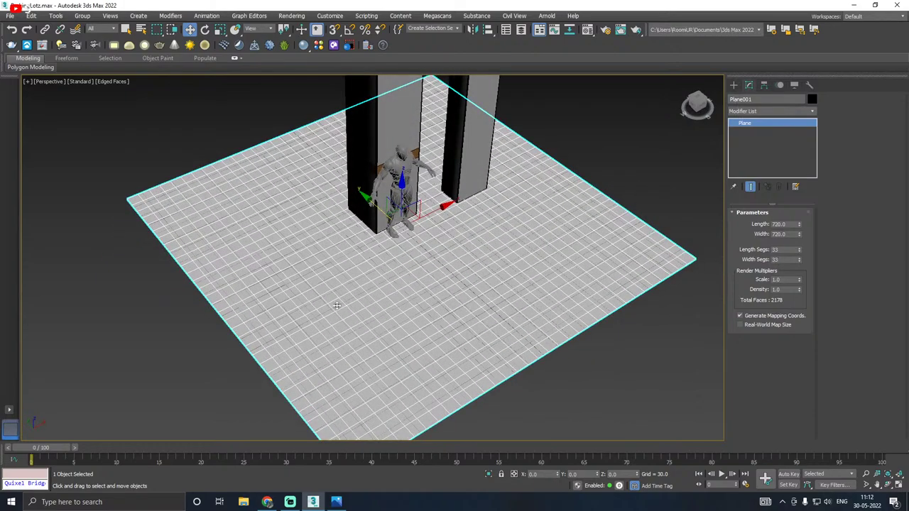
{"action": "scroll", "coordinate": [337, 306], "scroll_direction": "down", "scroll_amount": 2}
{"action": "middle_click_drag", "start_coordinate": [406, 287], "coordinate": [433, 264], "text": "alt"}
{"action": "scroll", "coordinate": [407, 249], "scroll_direction": "up", "scroll_amount": 2}
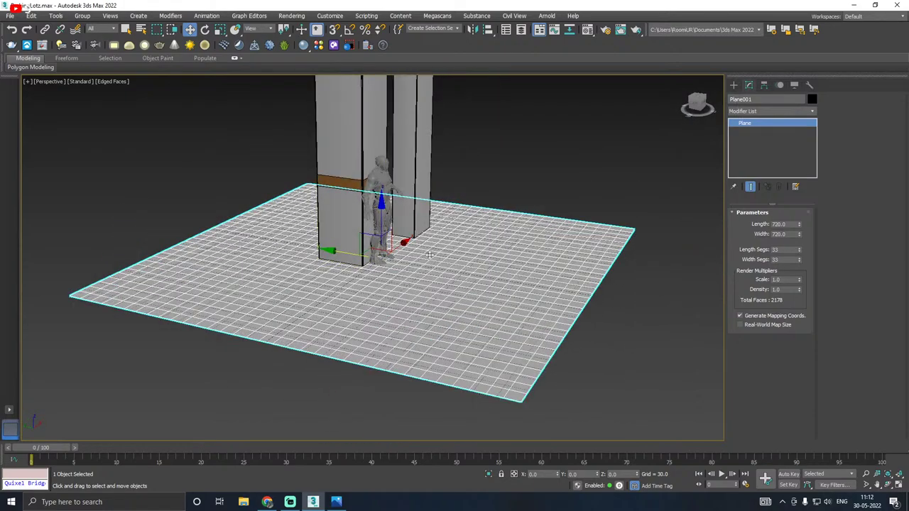
{"action": "left_click_drag", "start_coordinate": [348, 255], "coordinate": [199, 226]}
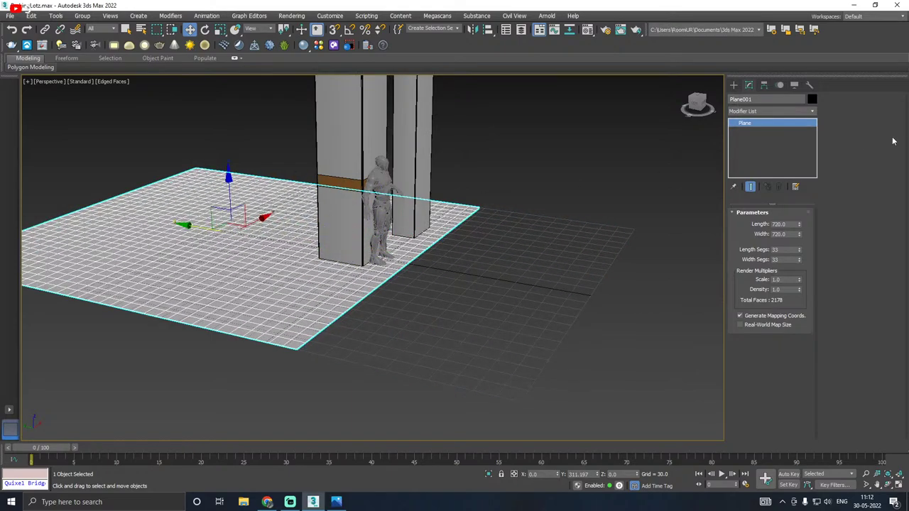
{"action": "right_click", "coordinate": [761, 148]}
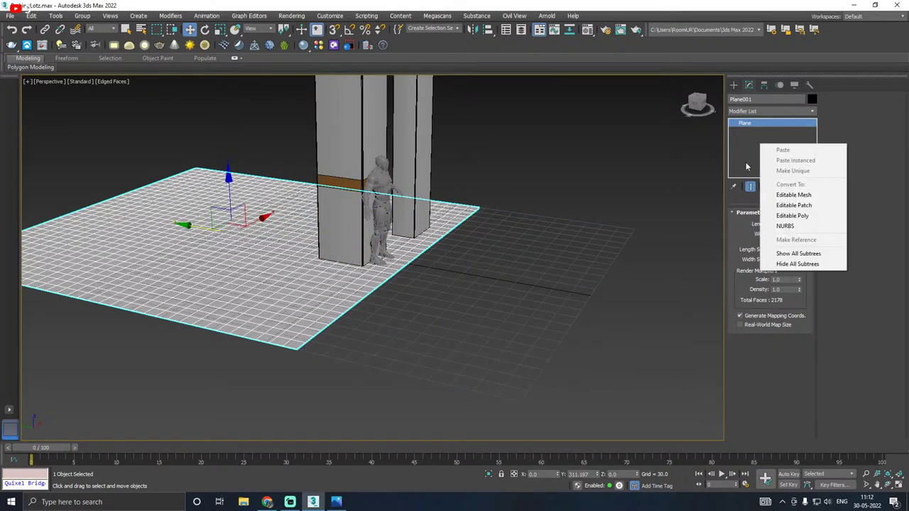
{"action": "left_click", "coordinate": [813, 219]}
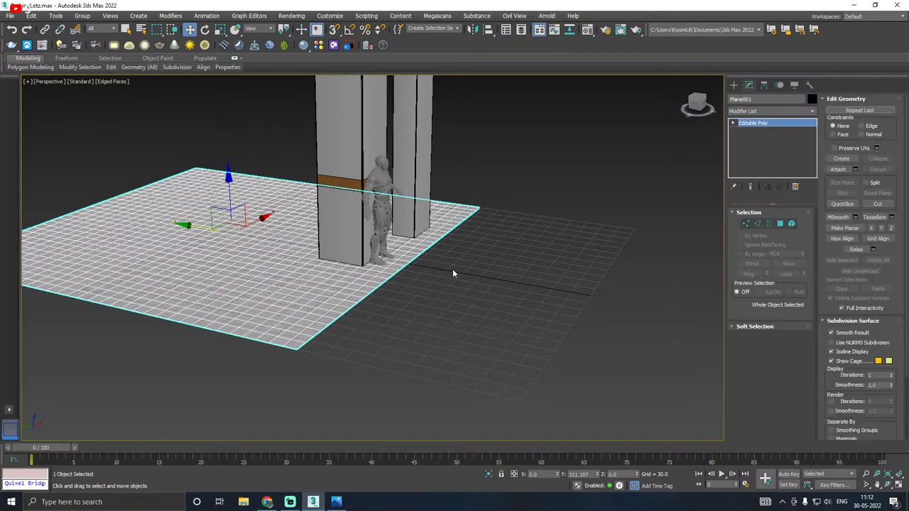
{"action": "middle_click_drag", "start_coordinate": [452, 270], "coordinate": [572, 310]}
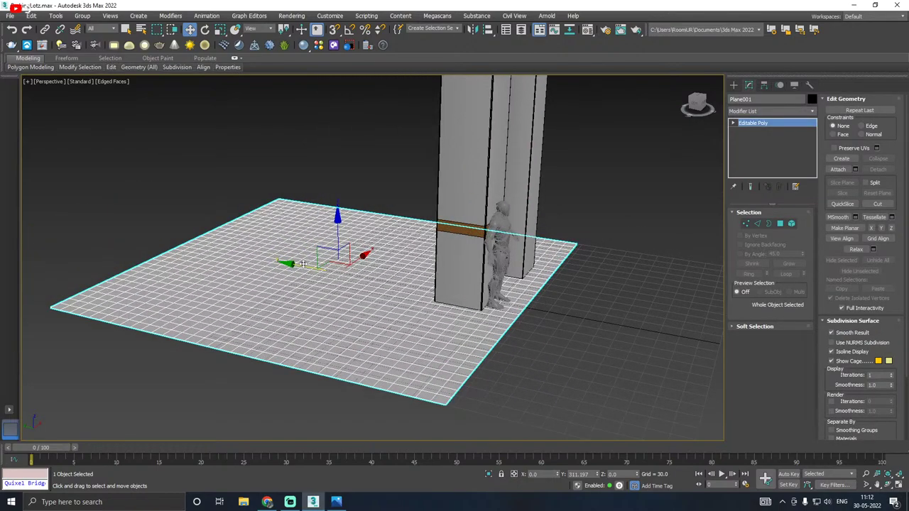
{"action": "left_click_drag", "start_coordinate": [303, 264], "coordinate": [218, 251]}
{"action": "scroll", "coordinate": [406, 254], "scroll_direction": "down", "scroll_amount": 3}
{"action": "middle_click_drag", "start_coordinate": [406, 254], "coordinate": [532, 259], "text": "alt"}
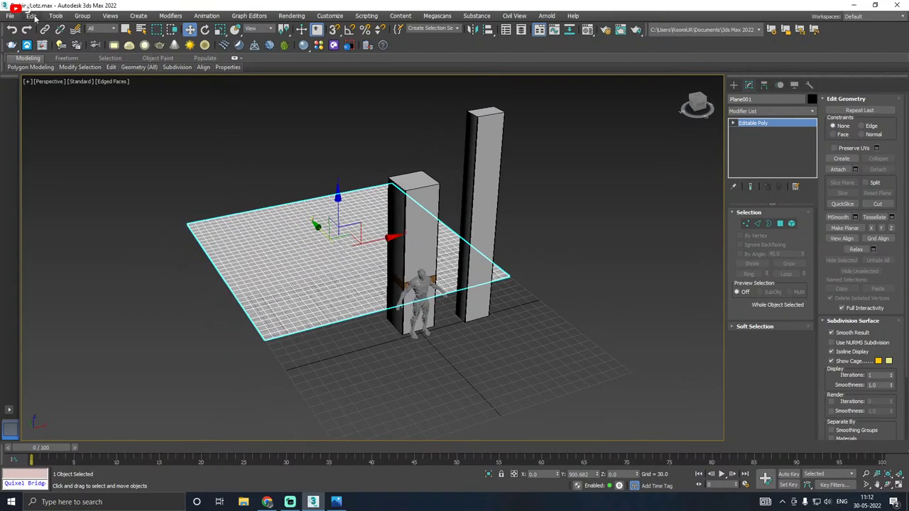
Step: Save a copy of the scene as ParkingLotz04.max and also save the current file
{"action": "left_click", "coordinate": [11, 15]}
{"action": "left_click", "coordinate": [29, 108]}
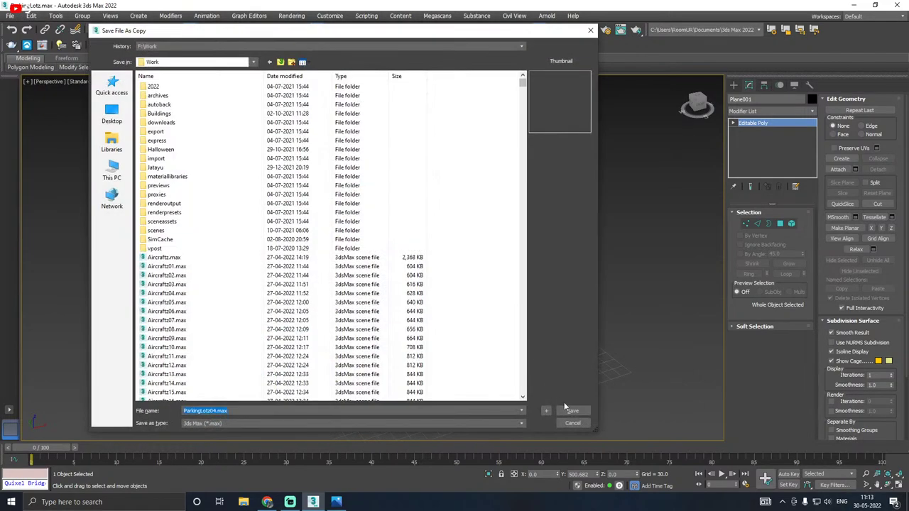
{"action": "left_click", "coordinate": [566, 410]}
{"action": "left_click", "coordinate": [11, 15]}
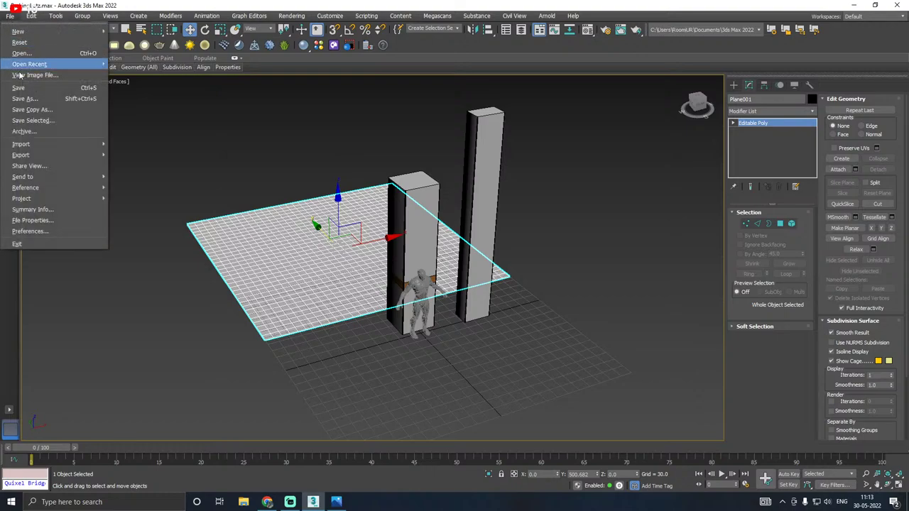
{"action": "left_click", "coordinate": [28, 86]}
Step: In the top view, draw a long narrow box about 186 wide and 24 long in front of the human figure, then return to perspective
{"action": "middle_click_drag", "start_coordinate": [369, 229], "coordinate": [353, 193]}
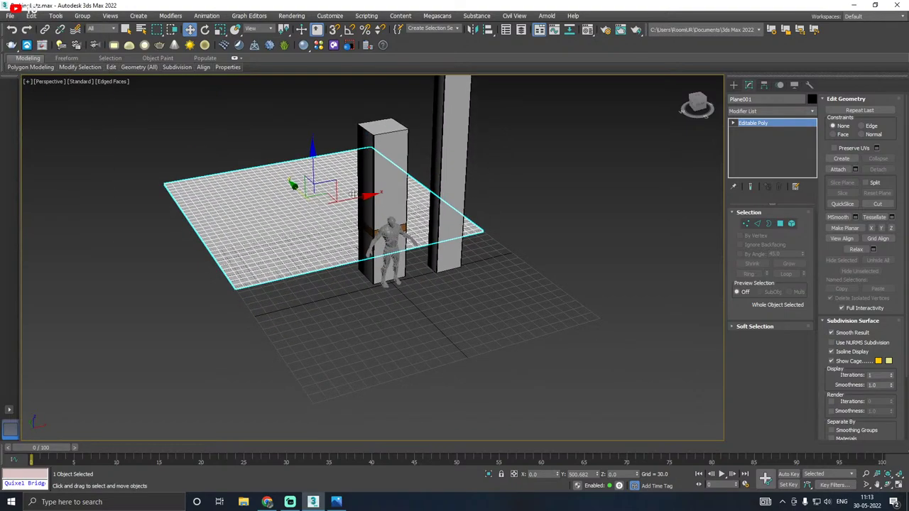
{"action": "key", "text": "t"}
{"action": "key", "text": "F3"}
{"action": "scroll", "coordinate": [424, 268], "scroll_direction": "down", "scroll_amount": 6}
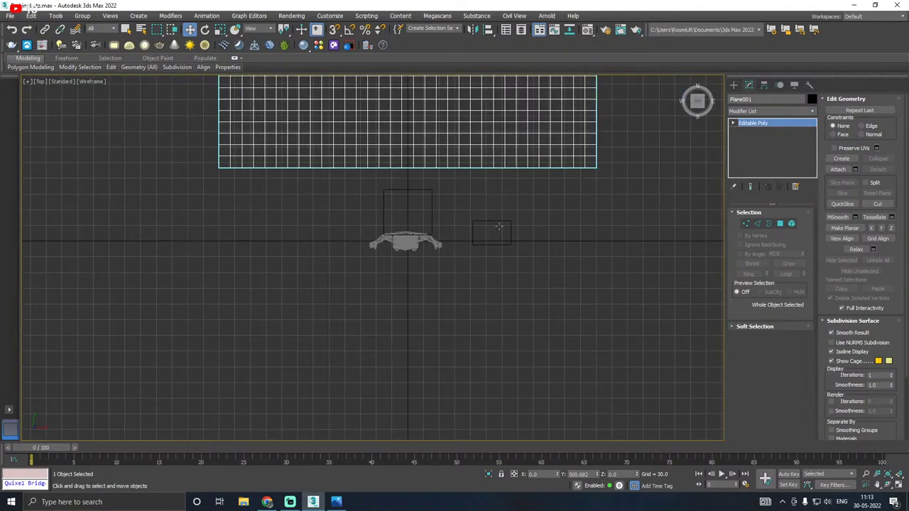
{"action": "left_click", "coordinate": [669, 154]}
{"action": "left_click", "coordinate": [733, 84]}
{"action": "left_click", "coordinate": [749, 147]}
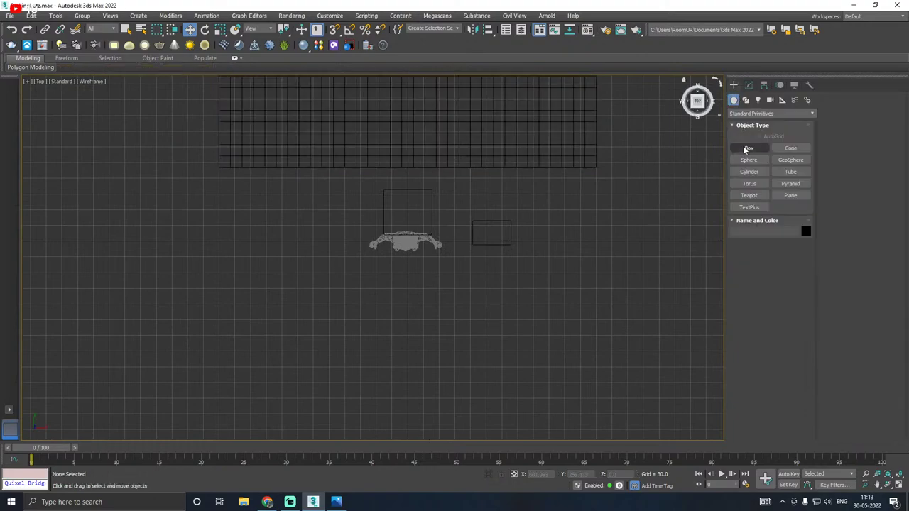
{"action": "scroll", "coordinate": [382, 281], "scroll_direction": "up", "scroll_amount": 2}
{"action": "scroll", "coordinate": [433, 252], "scroll_direction": "up", "scroll_amount": 2}
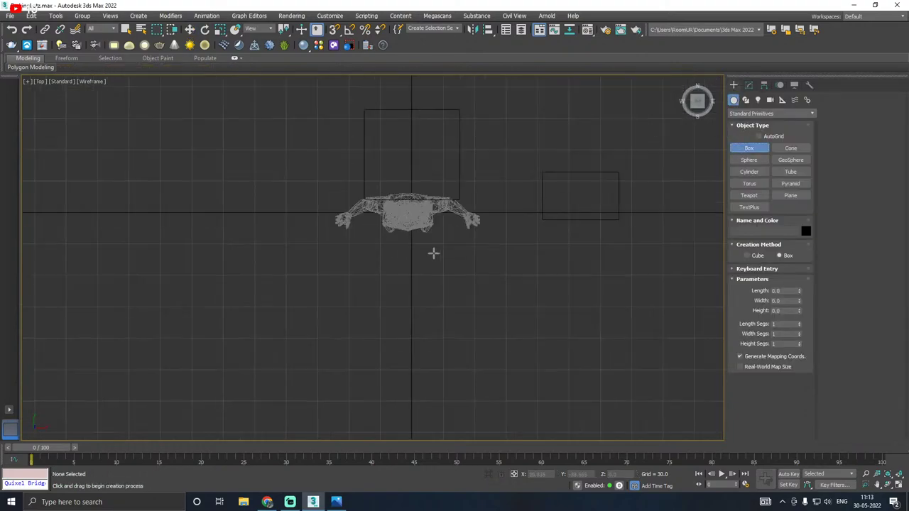
{"action": "left_click_drag", "start_coordinate": [297, 261], "coordinate": [491, 287]}
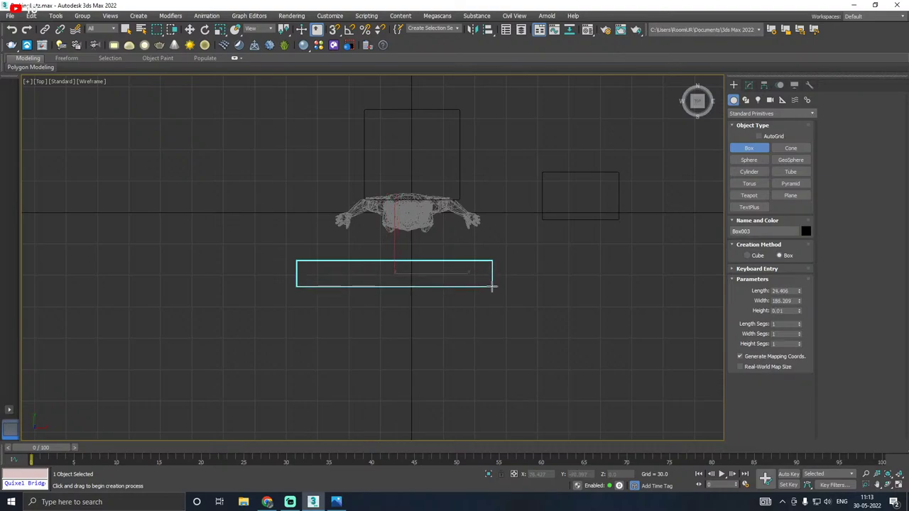
{"action": "left_click", "coordinate": [492, 284]}
{"action": "right_click", "coordinate": [492, 288]}
{"action": "key", "text": "p"}
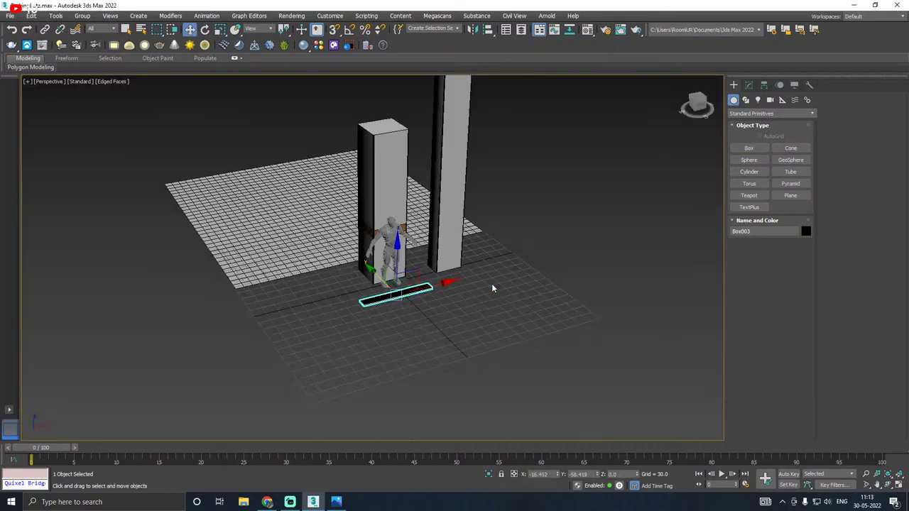
Step: Assign the Concrete material to the long narrow box in front of the human figure
{"action": "key", "text": "m"}
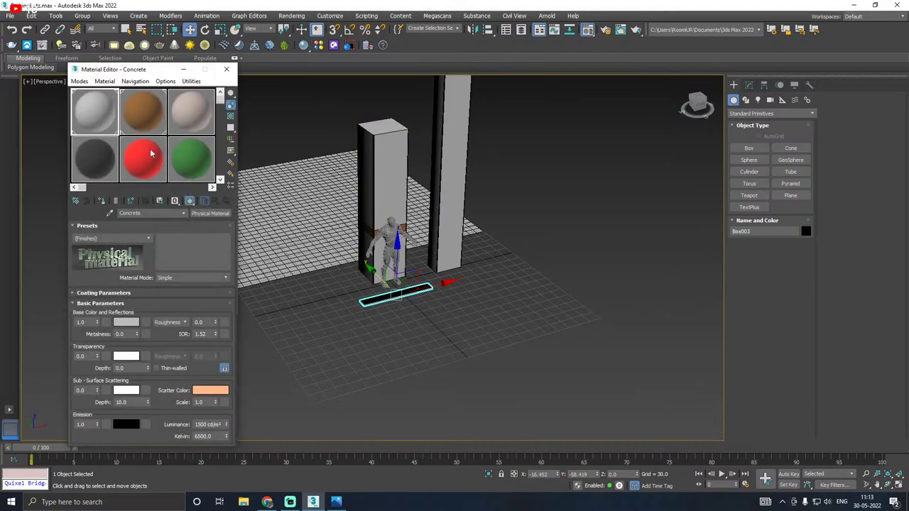
{"action": "left_click", "coordinate": [102, 201]}
{"action": "key", "text": "m"}
{"action": "scroll", "coordinate": [369, 305], "scroll_direction": "up", "scroll_amount": 6}
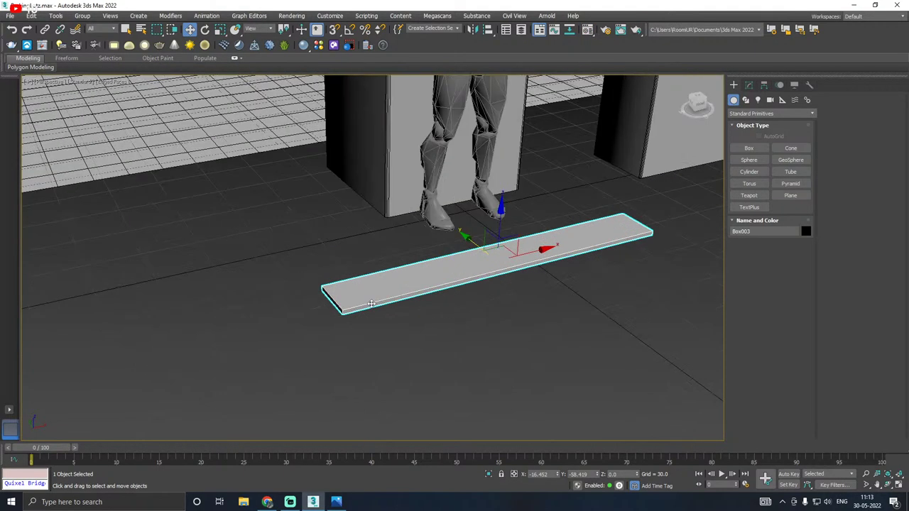
{"action": "middle_click_drag", "start_coordinate": [445, 271], "coordinate": [465, 256], "text": "alt"}
Step: Reduce the box to a length of about 19.8 and a width of about 167.6, and convert it to an Editable Poly
{"action": "left_click", "coordinate": [749, 85]}
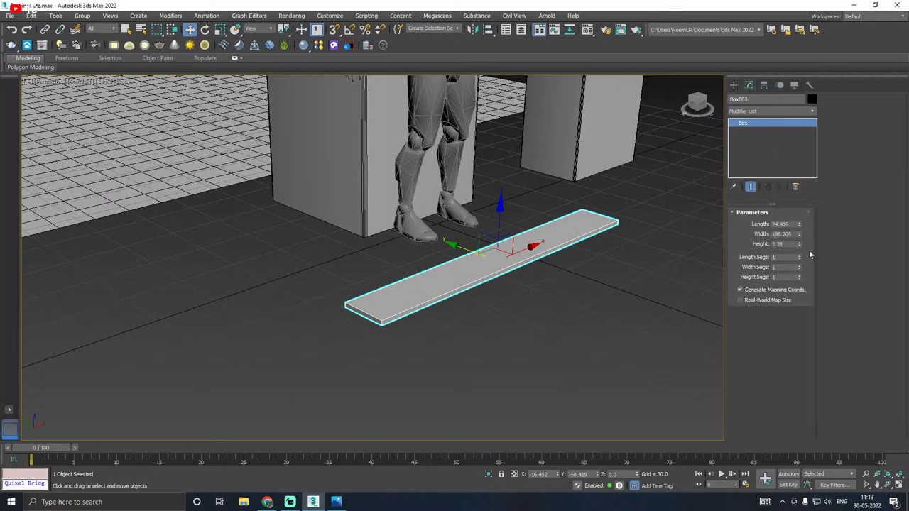
{"action": "left_click_drag", "start_coordinate": [799, 236], "coordinate": [800, 229]}
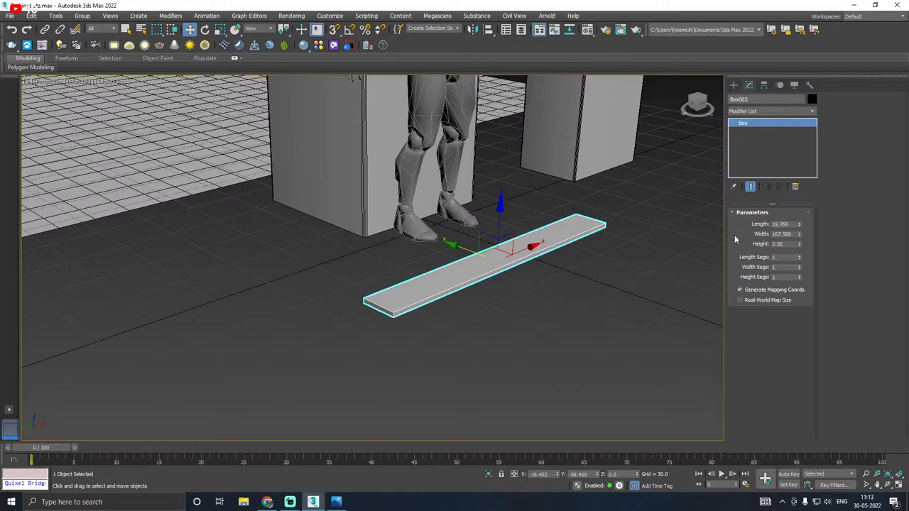
{"action": "middle_click_drag", "start_coordinate": [462, 265], "coordinate": [543, 261], "text": "alt"}
{"action": "middle_click_drag", "start_coordinate": [488, 287], "coordinate": [544, 255], "text": "alt"}
{"action": "right_click", "coordinate": [750, 155]}
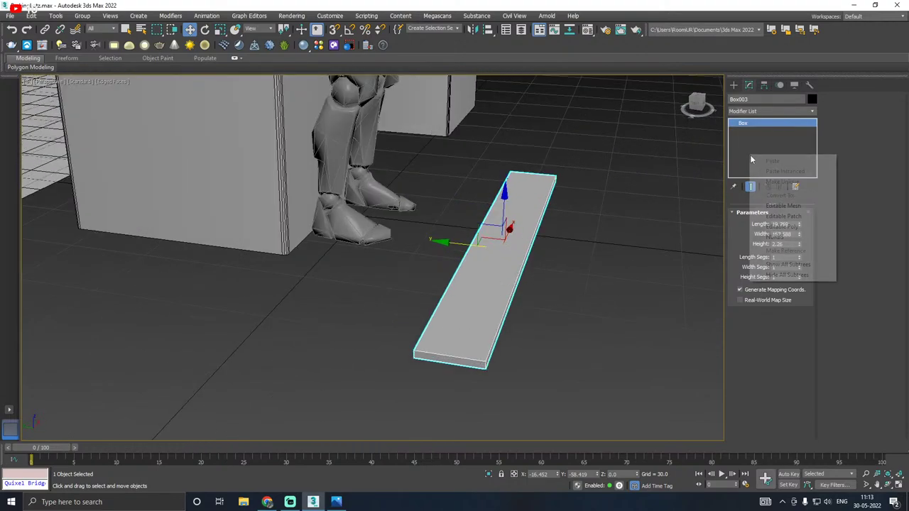
{"action": "left_click", "coordinate": [781, 226]}
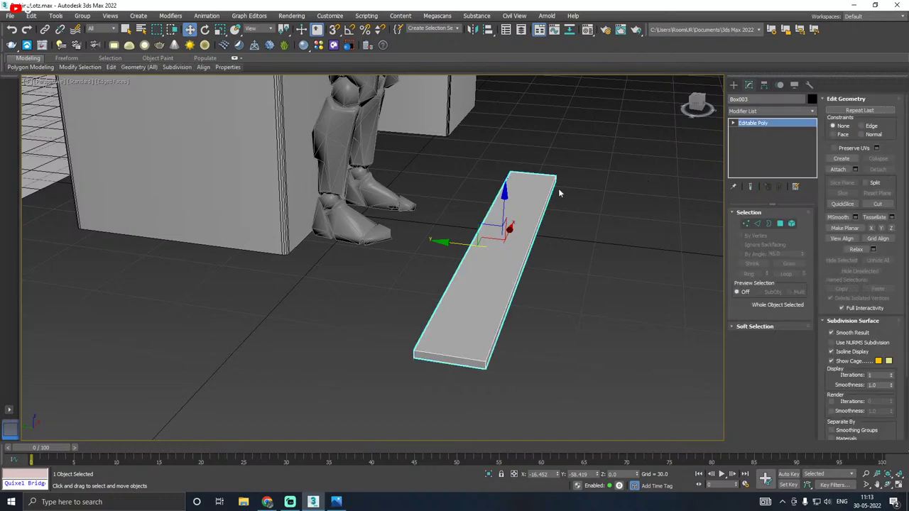
Step: Connect the box's four long edges with 2 segments and a pinch of 94 so the cuts sit near both ends
{"action": "left_click", "coordinate": [339, 502]}
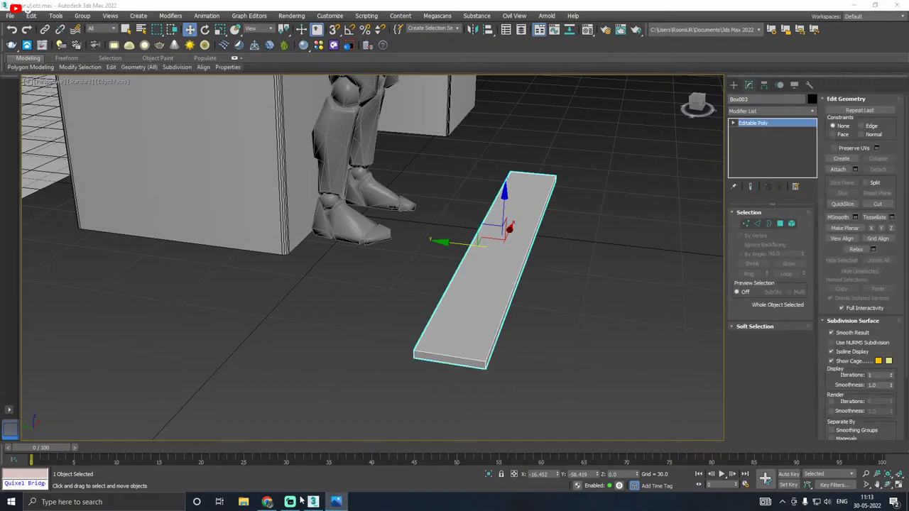
{"action": "middle_click_drag", "start_coordinate": [479, 378], "coordinate": [476, 319], "text": "alt"}
{"action": "left_click", "coordinate": [757, 224]}
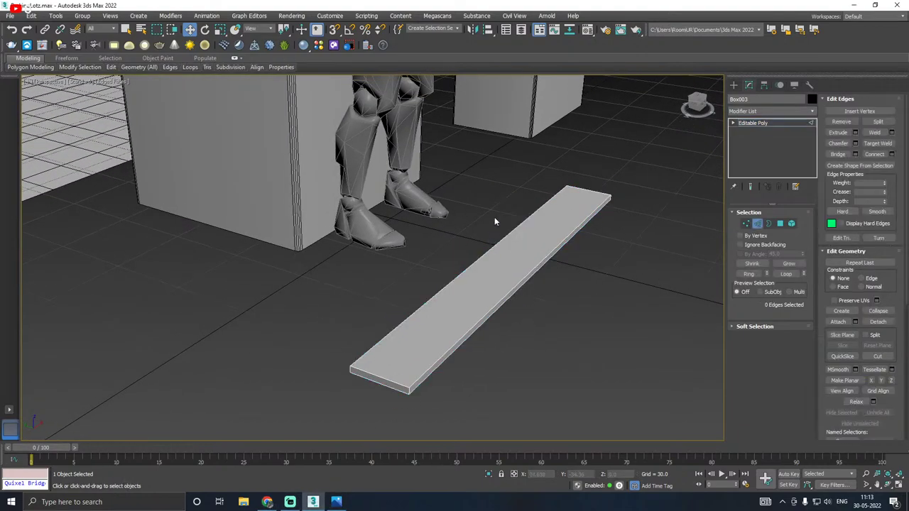
{"action": "left_click_drag", "start_coordinate": [495, 219], "coordinate": [526, 297]}
{"action": "left_click", "coordinate": [893, 155]}
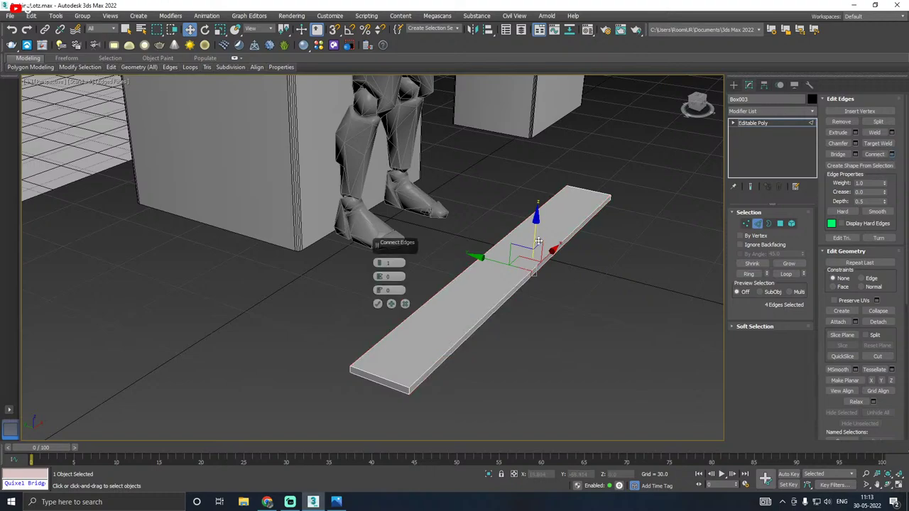
{"action": "left_click", "coordinate": [381, 262]}
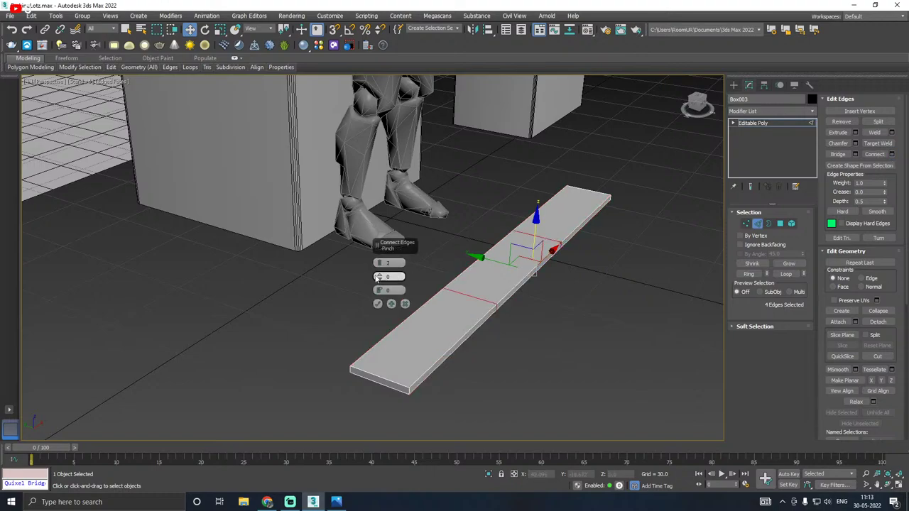
{"action": "left_click_drag", "start_coordinate": [377, 276], "coordinate": [361, 203]}
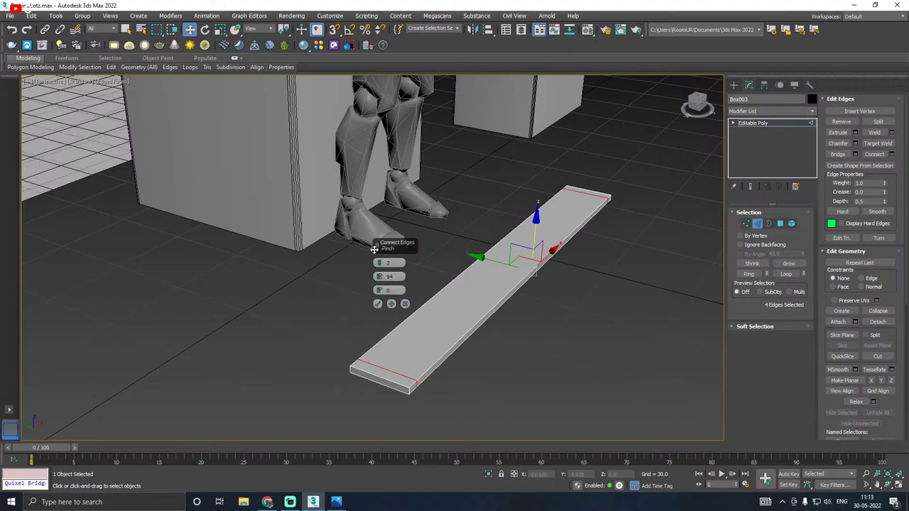
{"action": "left_click", "coordinate": [377, 304]}
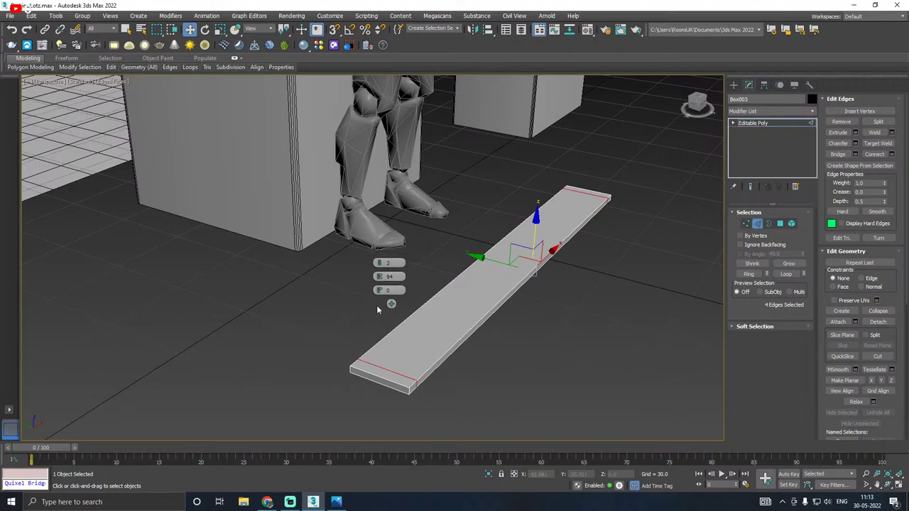
Step: Extrude the narrow top polygons at both ends of the box upward by about 11
{"action": "left_click", "coordinate": [779, 224]}
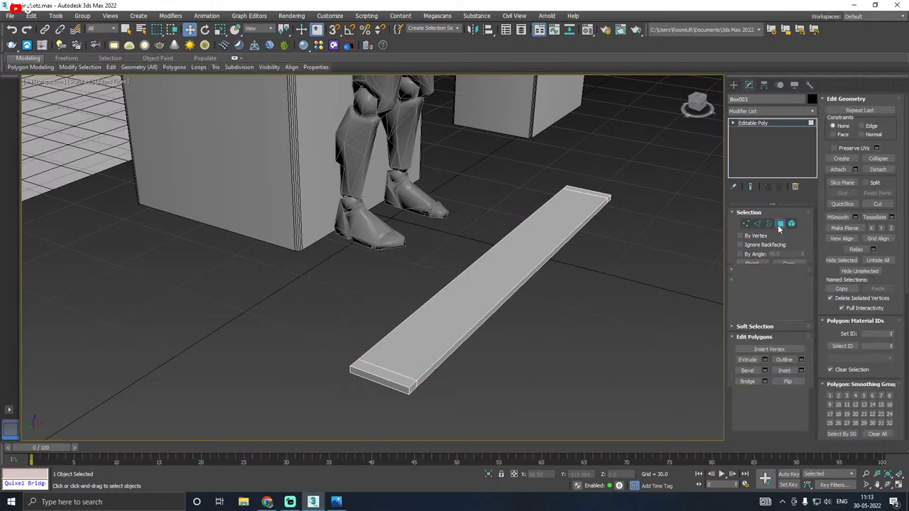
{"action": "left_click", "coordinate": [383, 380]}
{"action": "left_click", "coordinate": [385, 374]}
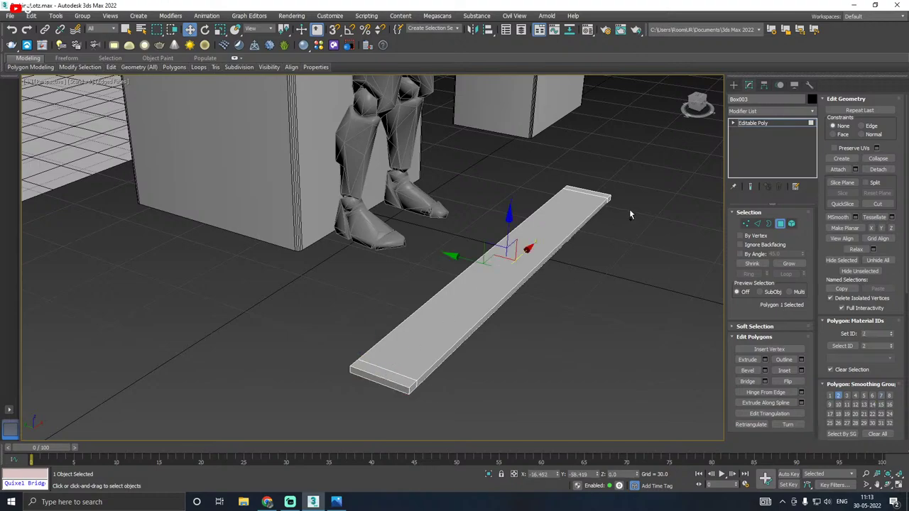
{"action": "left_click", "coordinate": [382, 372]}
{"action": "left_click", "coordinate": [593, 193], "text": "ctrl"}
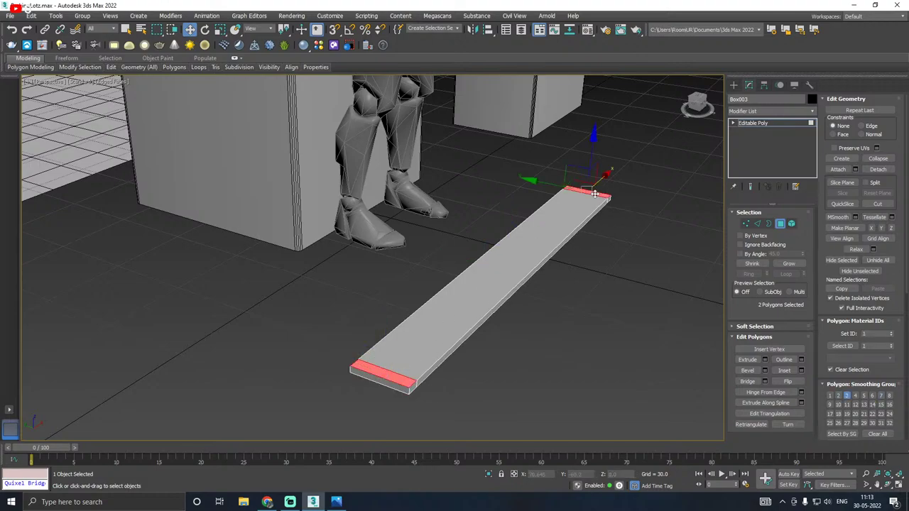
{"action": "middle_click_drag", "start_coordinate": [593, 193], "coordinate": [609, 207], "text": "alt"}
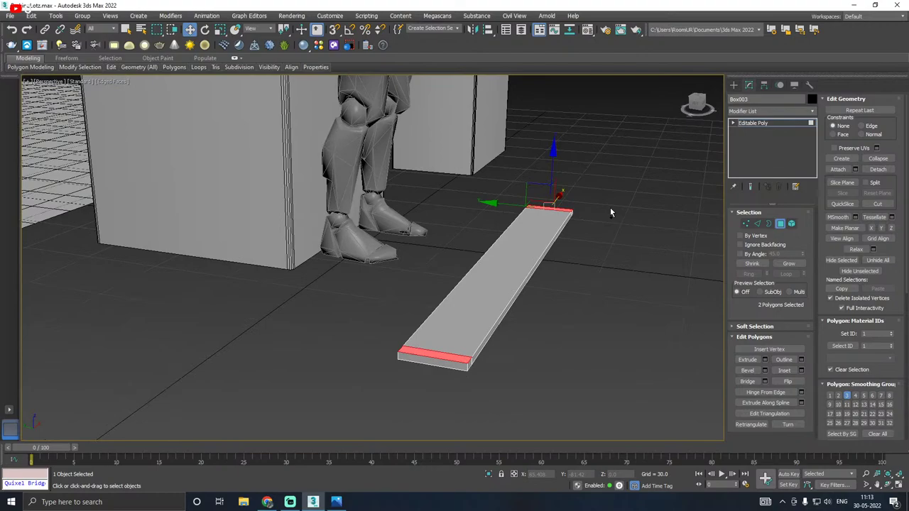
{"action": "left_click", "coordinate": [765, 360]}
{"action": "middle_click_drag", "start_coordinate": [359, 309], "coordinate": [378, 291], "text": "alt"}
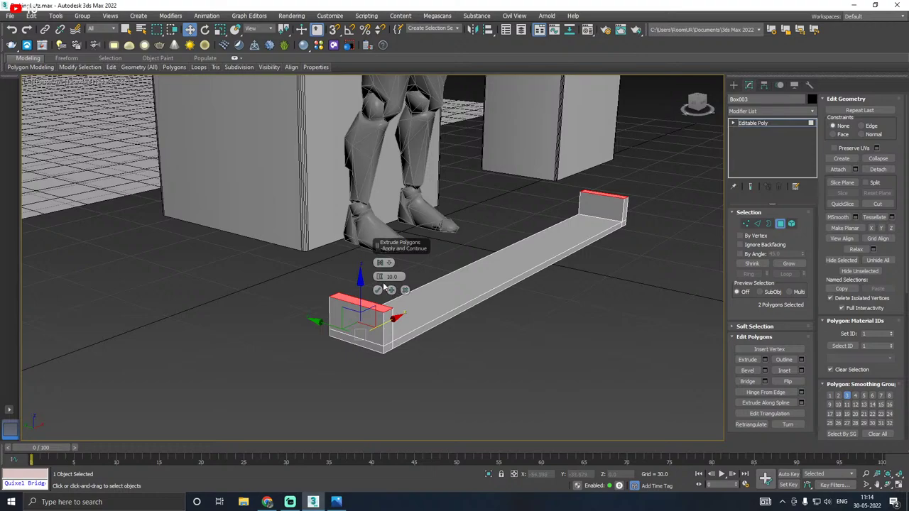
{"action": "left_click_drag", "start_coordinate": [379, 277], "coordinate": [378, 274]}
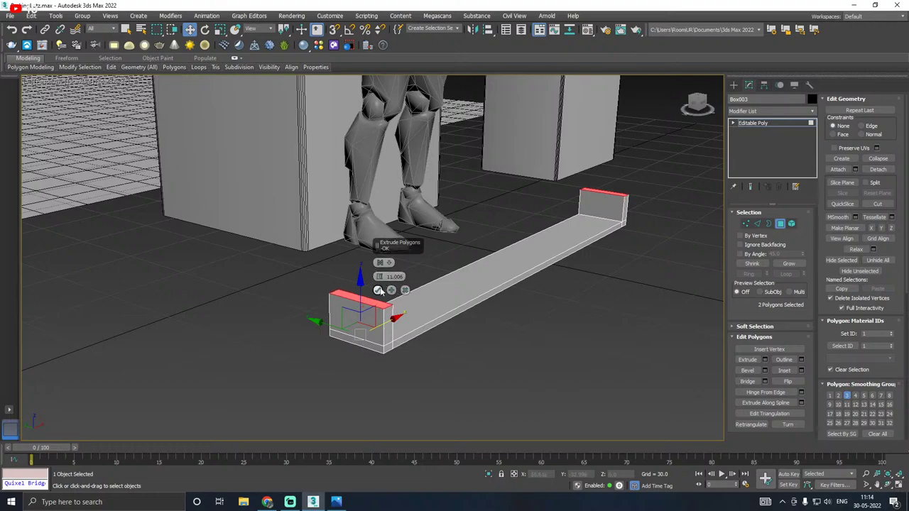
{"action": "left_click", "coordinate": [378, 290]}
Step: In the front view, thin the upright at the positive X end by moving its inner vertices outward to X about 65.4
{"action": "key", "text": "f"}
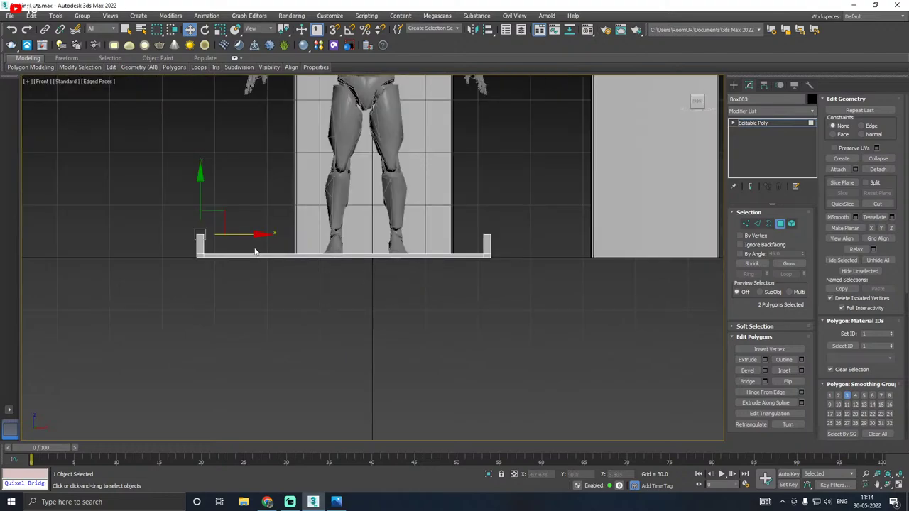
{"action": "left_click", "coordinate": [746, 223]}
{"action": "scroll", "coordinate": [467, 218], "scroll_direction": "up", "scroll_amount": 2}
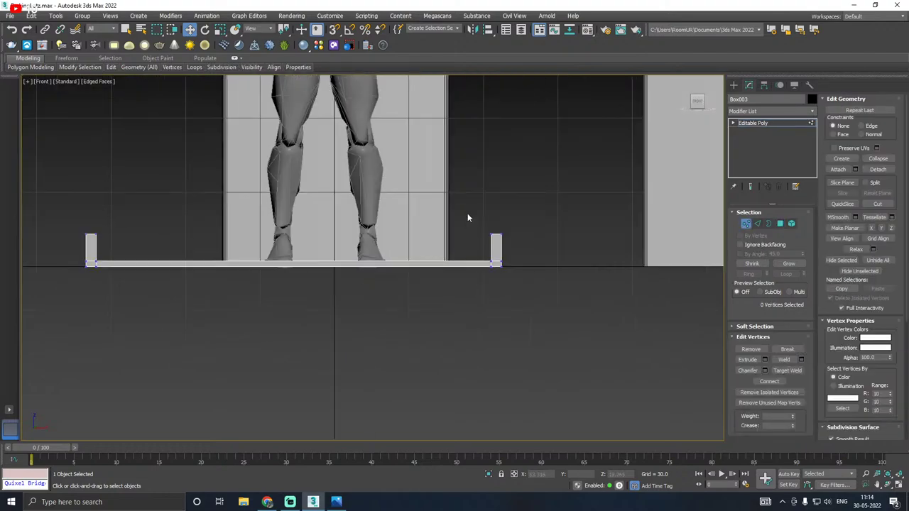
{"action": "left_click_drag", "start_coordinate": [493, 282], "coordinate": [493, 284]}
{"action": "scroll", "coordinate": [497, 256], "scroll_direction": "up", "scroll_amount": 3}
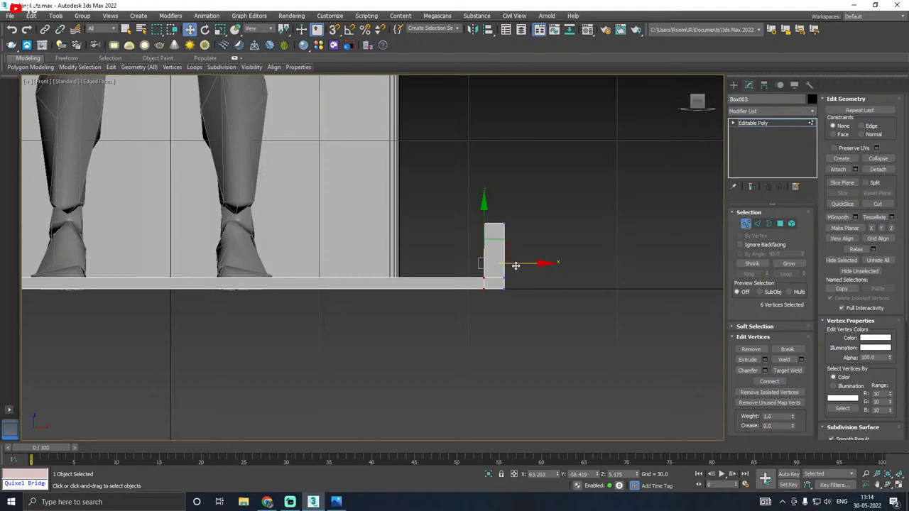
{"action": "left_click_drag", "start_coordinate": [505, 315], "coordinate": [492, 327]}
{"action": "left_click_drag", "start_coordinate": [527, 264], "coordinate": [536, 264]}
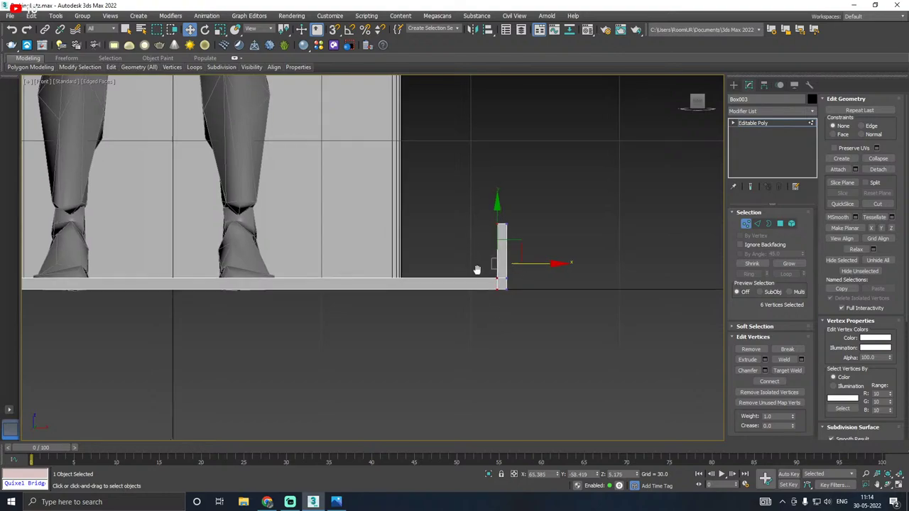
Step: Thin the upright at the negative X end by moving its inner vertices outward to X about -98.3
{"action": "scroll", "coordinate": [625, 261], "scroll_direction": "down", "scroll_amount": 3}
{"action": "middle_click_drag", "start_coordinate": [465, 255], "coordinate": [574, 252]}
{"action": "scroll", "coordinate": [313, 238], "scroll_direction": "up", "scroll_amount": 3}
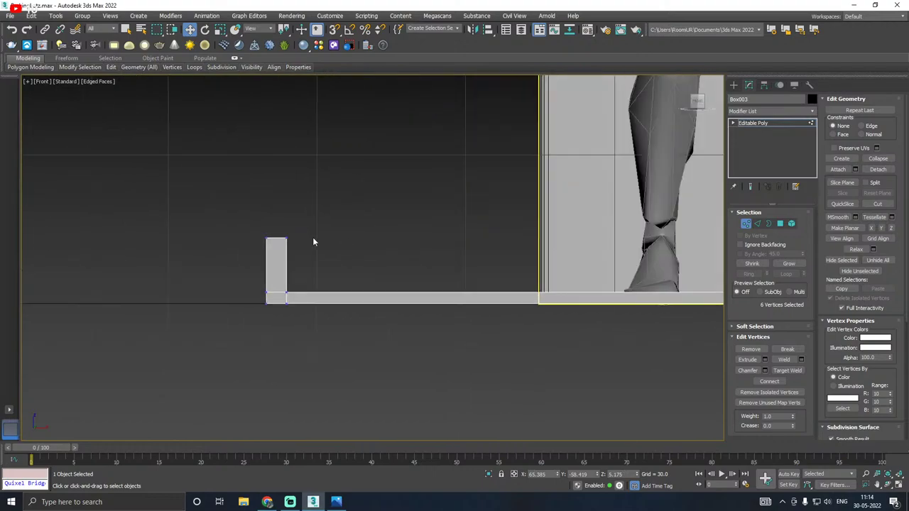
{"action": "left_click_drag", "start_coordinate": [320, 225], "coordinate": [291, 278]}
{"action": "left_click_drag", "start_coordinate": [260, 359], "coordinate": [260, 358]}
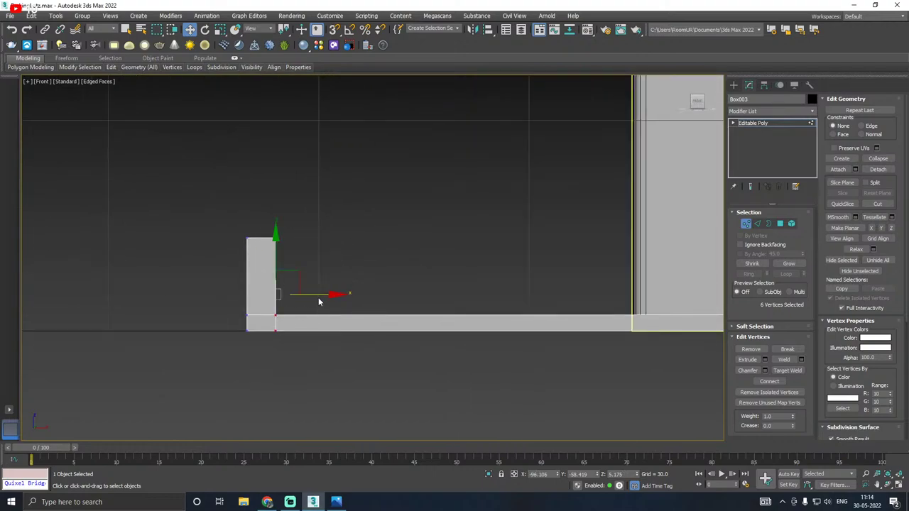
{"action": "left_click_drag", "start_coordinate": [318, 302], "coordinate": [301, 295]}
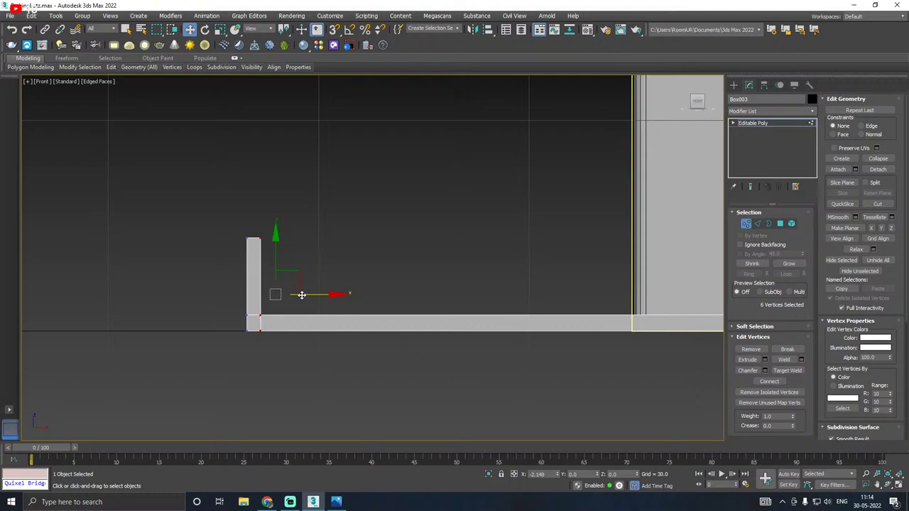
{"action": "scroll", "coordinate": [213, 333], "scroll_direction": "down", "scroll_amount": 5}
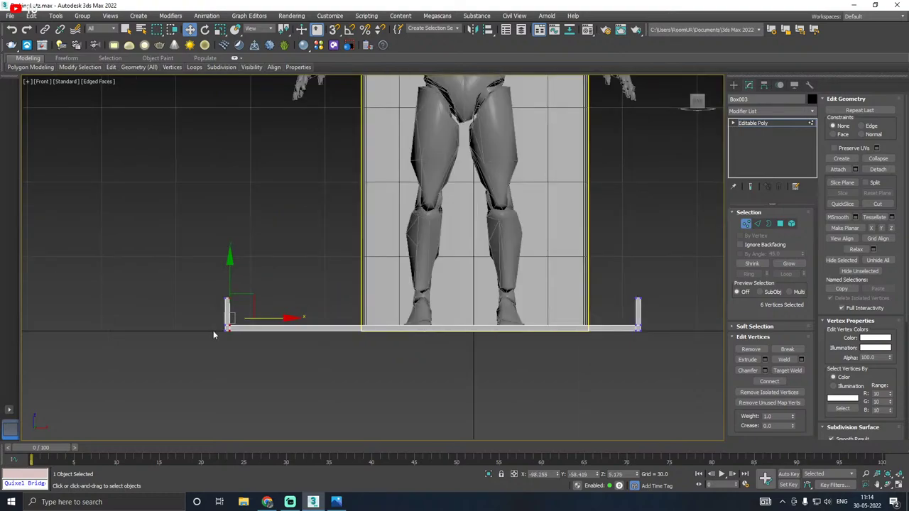
Step: In perspective, scale the top polygons of both uprights inward along Y so the end plates taper into trapezoids
{"action": "middle_click_drag", "start_coordinate": [213, 330], "coordinate": [371, 324], "text": "alt"}
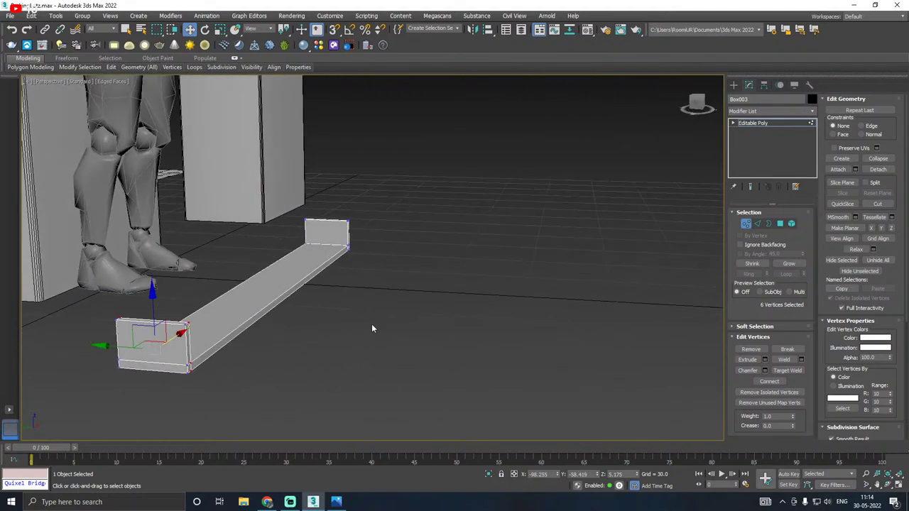
{"action": "key", "text": "4"}
{"action": "middle_click_drag", "start_coordinate": [339, 284], "coordinate": [450, 305], "text": "alt"}
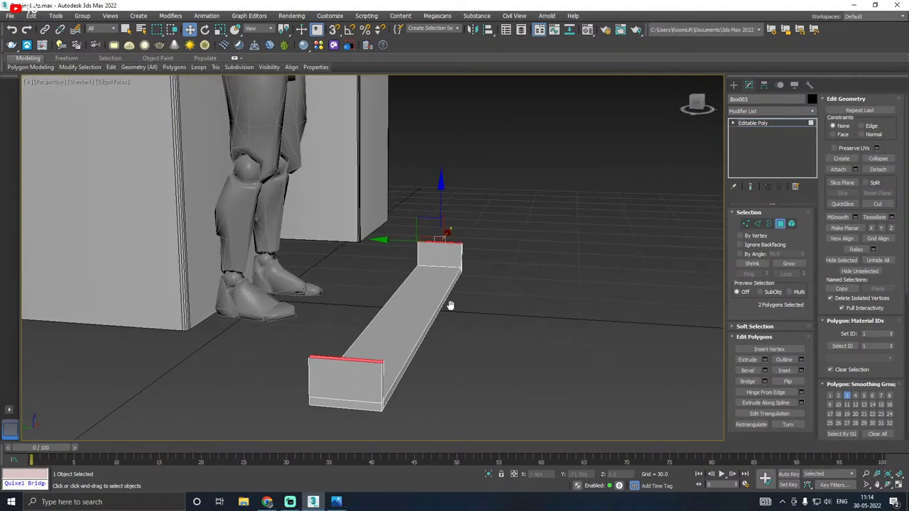
{"action": "key", "text": "r"}
{"action": "left_click", "coordinate": [328, 372]}
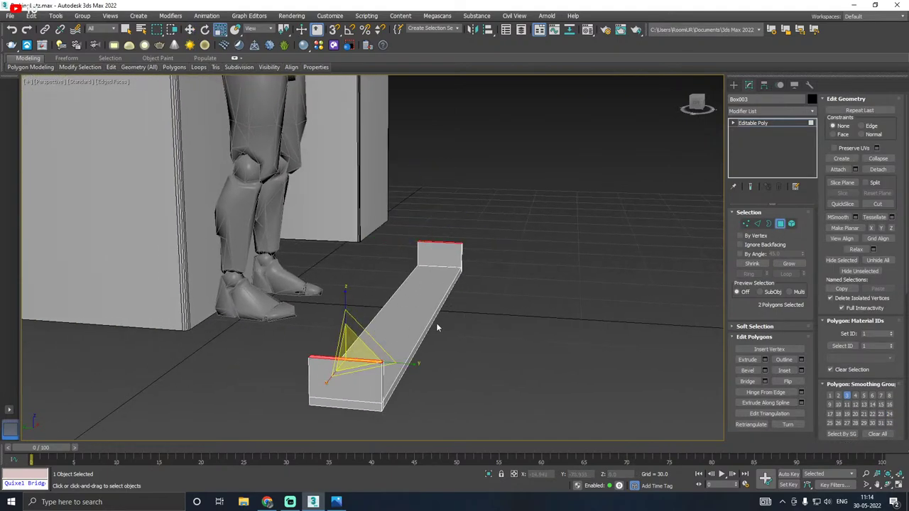
{"action": "left_click_drag", "start_coordinate": [414, 364], "coordinate": [356, 355]}
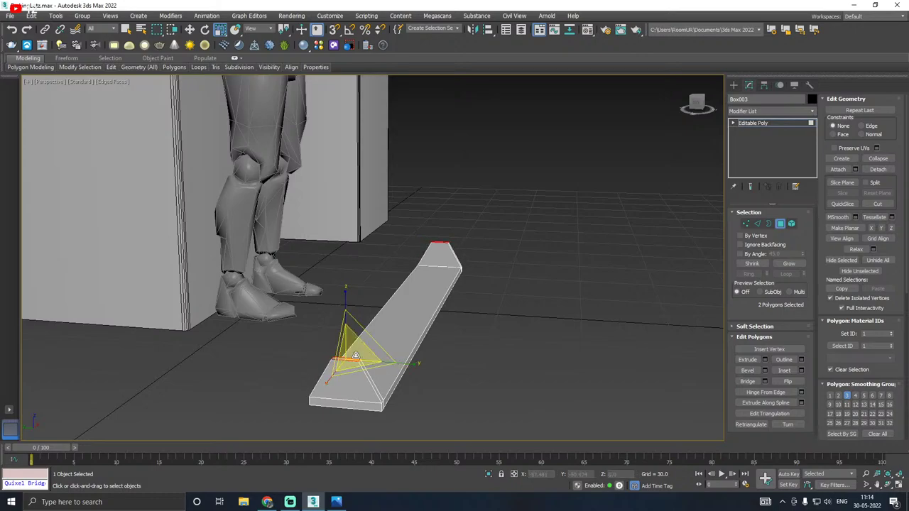
{"action": "key", "text": "w"}
{"action": "middle_click_drag", "start_coordinate": [431, 337], "coordinate": [409, 340], "text": "alt"}
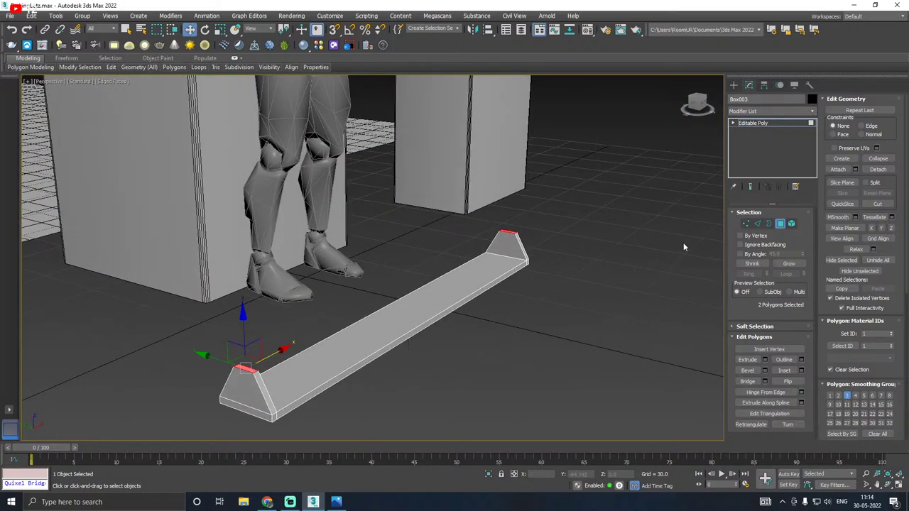
Step: Chamfer the two top corner edges of the near end plate by about 3.13 with 2 segments to round it
{"action": "left_click", "coordinate": [757, 223], "text": "ctrl"}
{"action": "middle_click_drag", "start_coordinate": [405, 289], "coordinate": [419, 301], "text": "alt"}
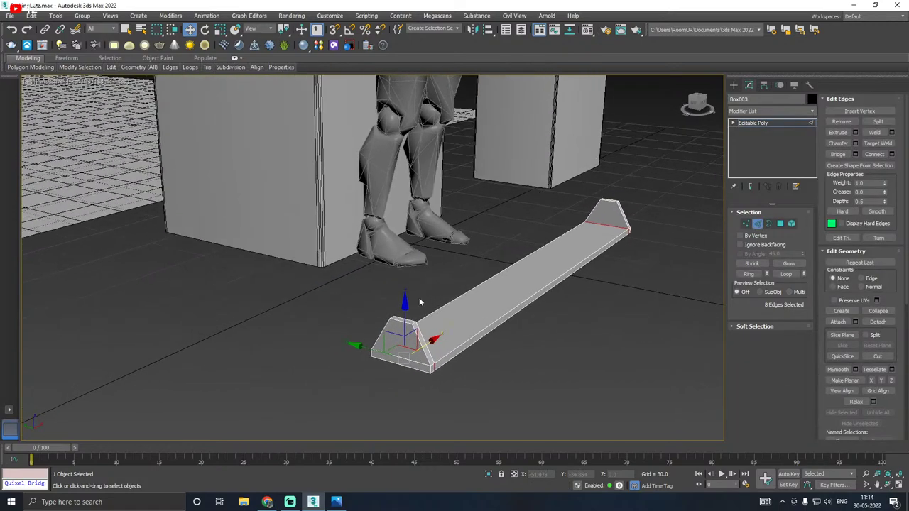
{"action": "scroll", "coordinate": [412, 323], "scroll_direction": "up", "scroll_amount": 4}
{"action": "left_click", "coordinate": [414, 325]}
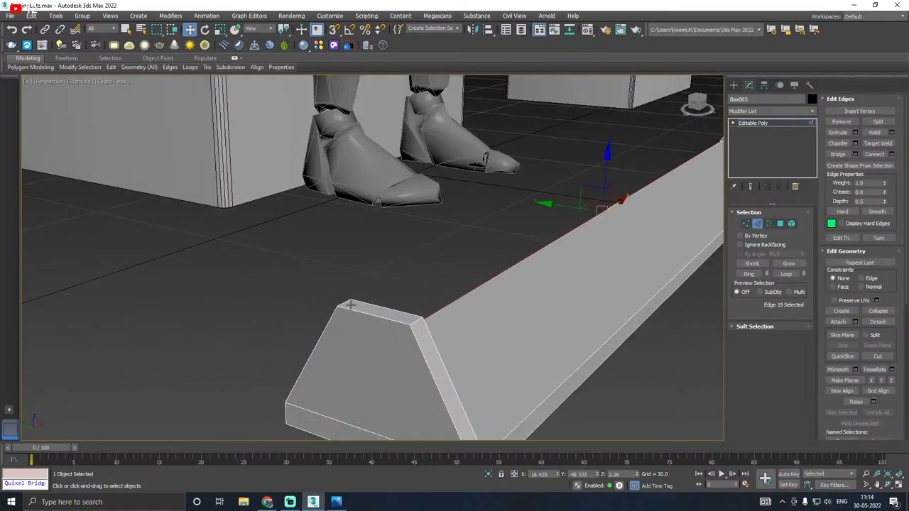
{"action": "left_click", "coordinate": [418, 321]}
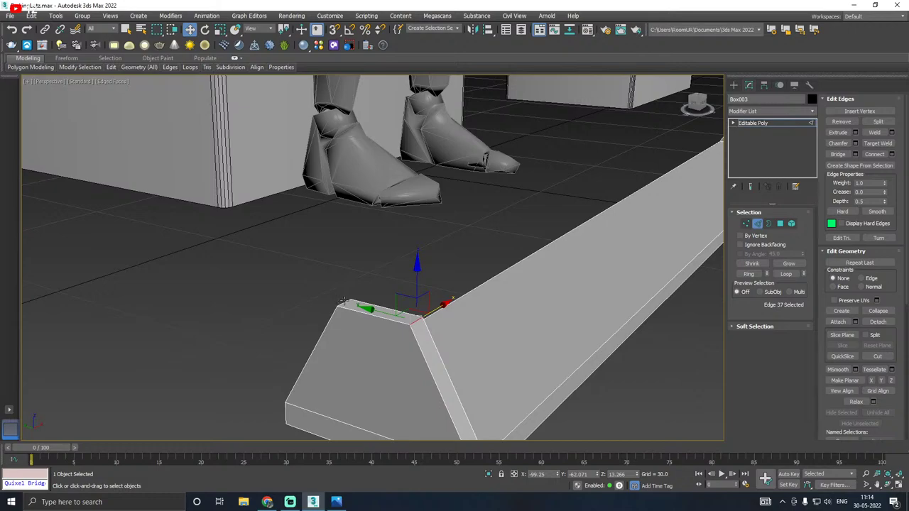
{"action": "left_click", "coordinate": [343, 302], "text": "ctrl"}
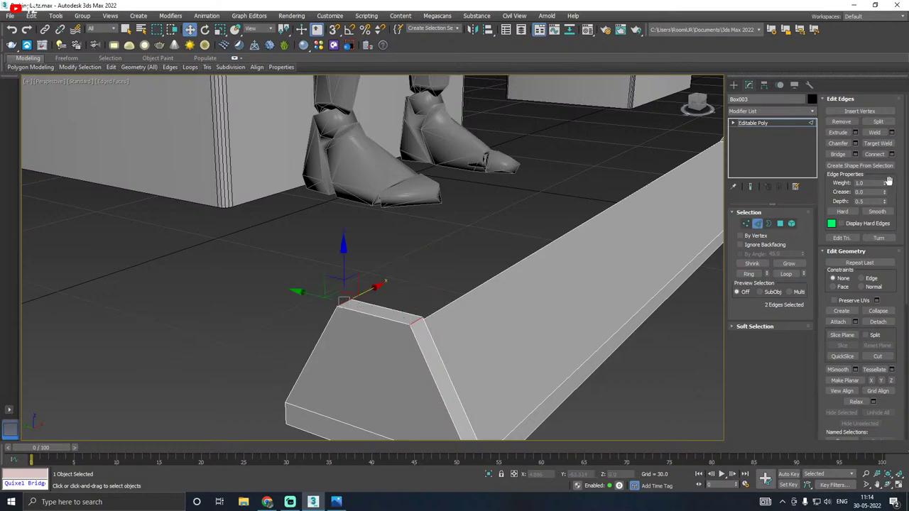
{"action": "left_click", "coordinate": [855, 143]}
{"action": "left_click_drag", "start_coordinate": [378, 276], "coordinate": [484, 210]}
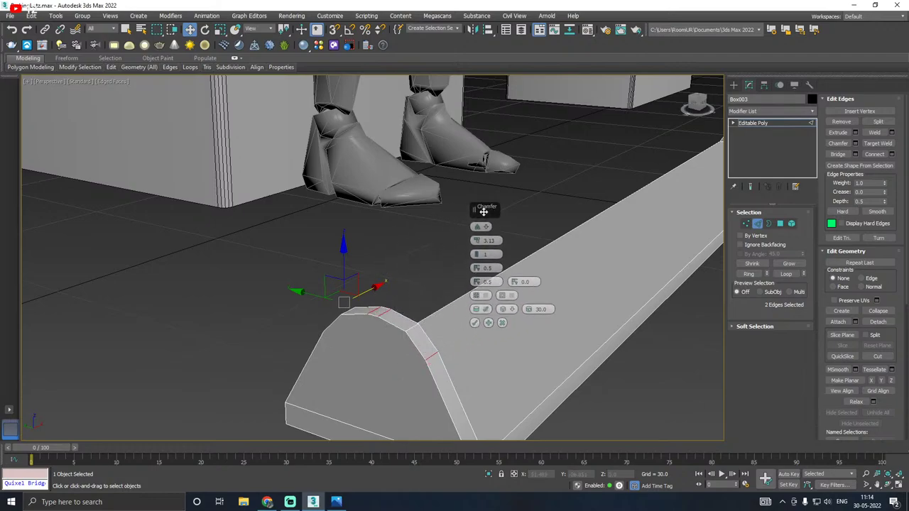
{"action": "left_click", "coordinate": [477, 254]}
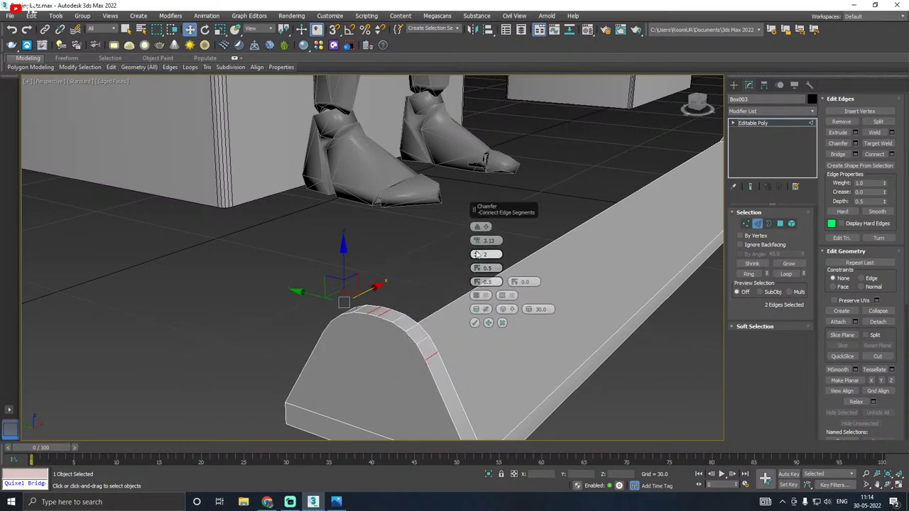
{"action": "left_click", "coordinate": [475, 322]}
{"action": "scroll", "coordinate": [334, 339], "scroll_direction": "down", "scroll_amount": 3}
{"action": "middle_click_drag", "start_coordinate": [611, 257], "coordinate": [660, 256], "text": "alt"}
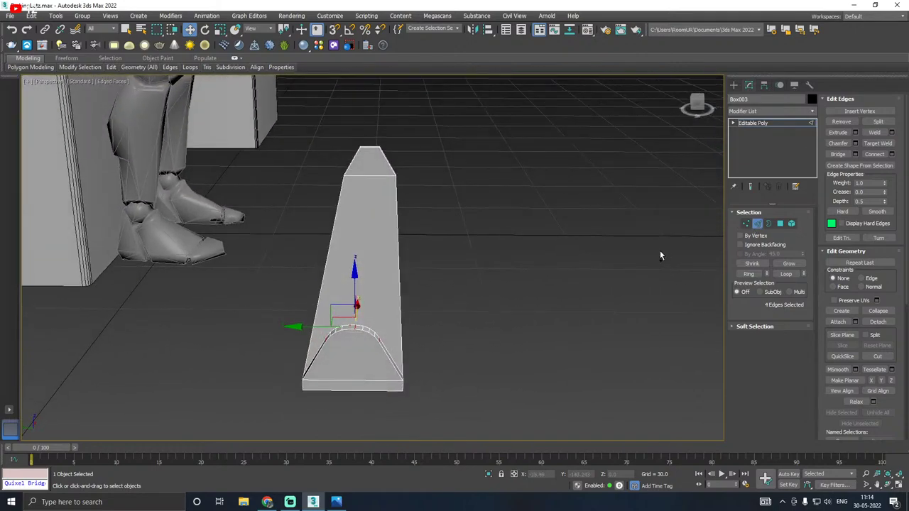
Step: Narrow the whole block by scaling it along Y to about 69 percent
{"action": "left_click", "coordinate": [787, 124]}
{"action": "middle_click_drag", "start_coordinate": [530, 203], "coordinate": [428, 246], "text": "alt"}
{"action": "key", "text": "r"}
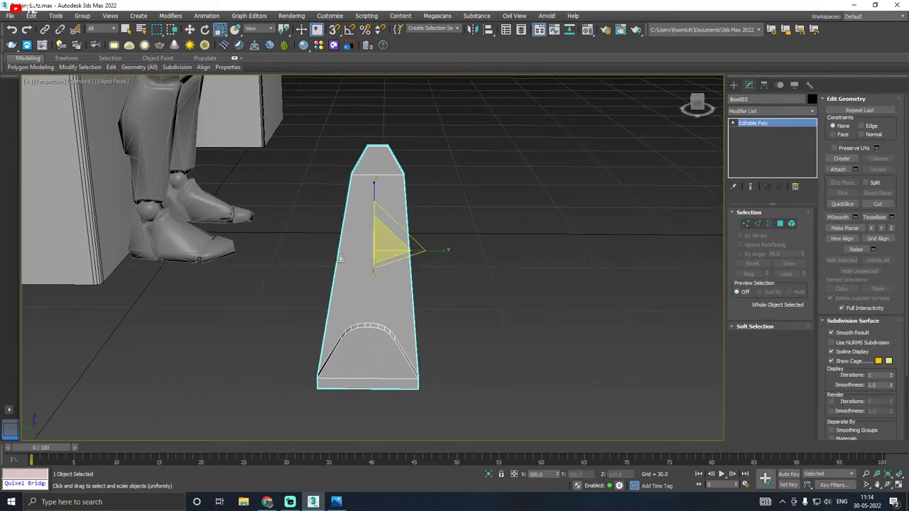
{"action": "left_click_drag", "start_coordinate": [437, 251], "coordinate": [428, 251]}
{"action": "mouse_move", "coordinate": [428, 252]}
{"action": "middle_mouse_down", "text": "alt"}
{"action": "mouse_move", "coordinate": [468, 252]}
{"action": "mouse_move", "coordinate": [426, 251]}
{"action": "middle_mouse_up", "text": "alt"}
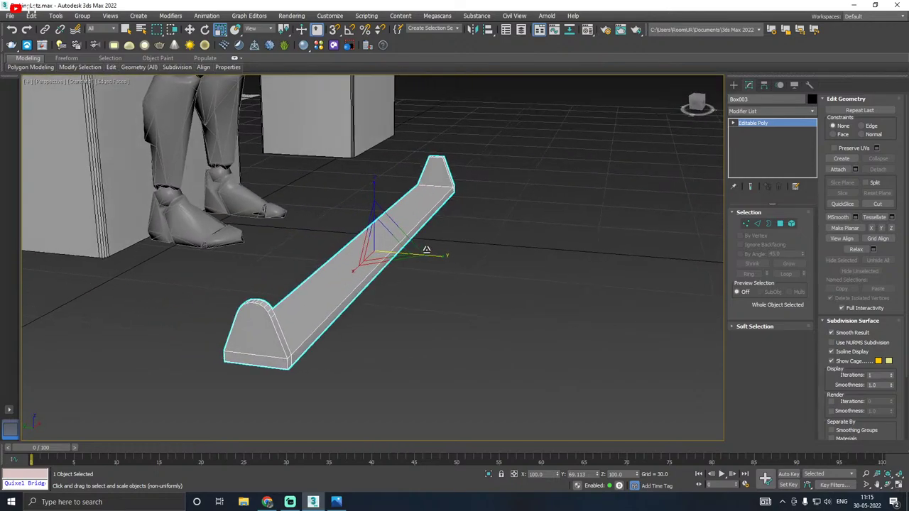
{"action": "middle_click_drag", "start_coordinate": [495, 236], "coordinate": [492, 240], "text": "alt"}
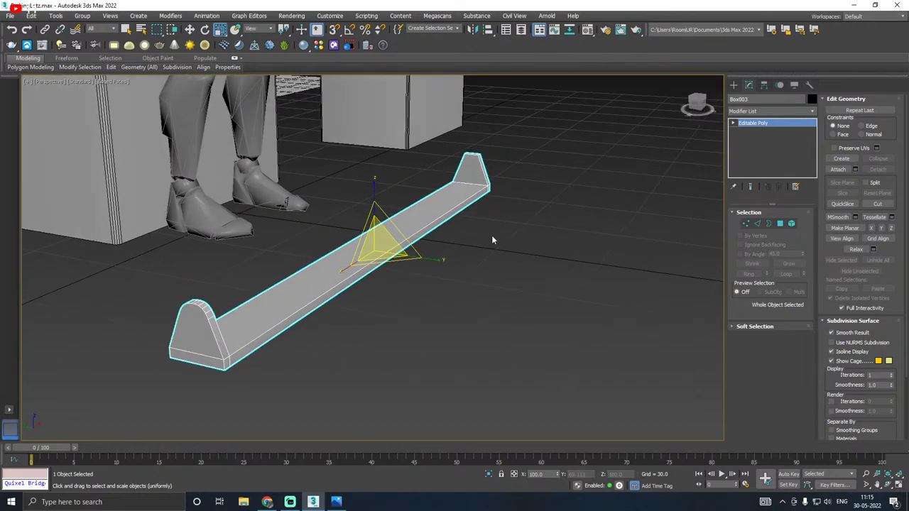
Step: Add a Symmetry modifier mirroring the block across X with Flip enabled, so both end plates are rounded
{"action": "left_click", "coordinate": [813, 113]}
{"action": "scroll", "coordinate": [759, 299], "scroll_direction": "down", "scroll_amount": 20}
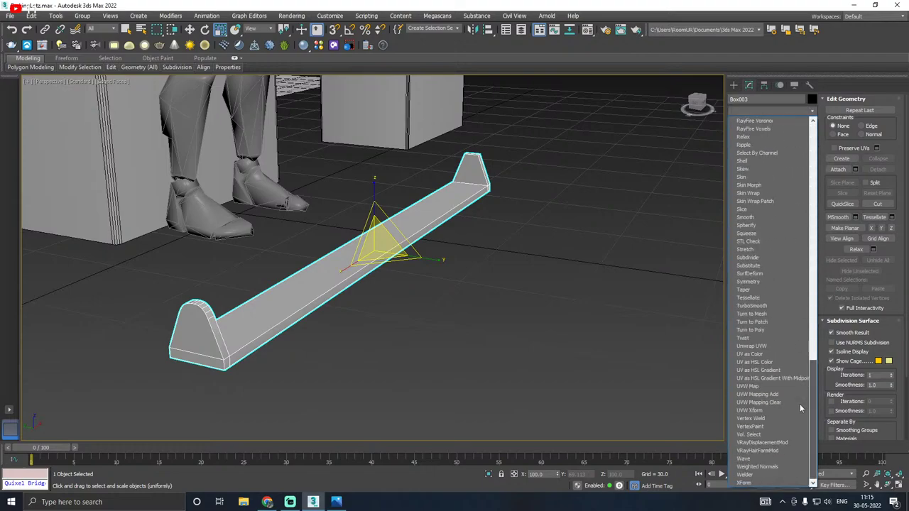
{"action": "left_click", "coordinate": [750, 281]}
{"action": "key", "text": "w"}
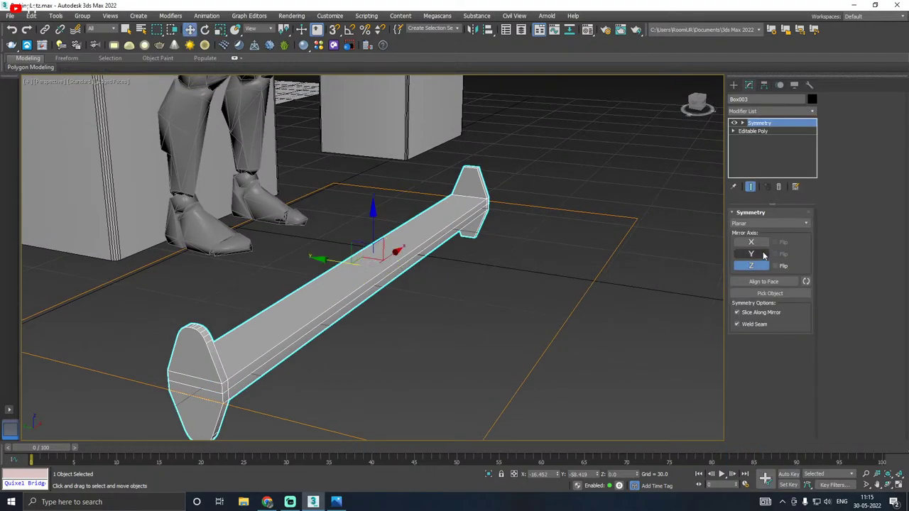
{"action": "left_click", "coordinate": [750, 242]}
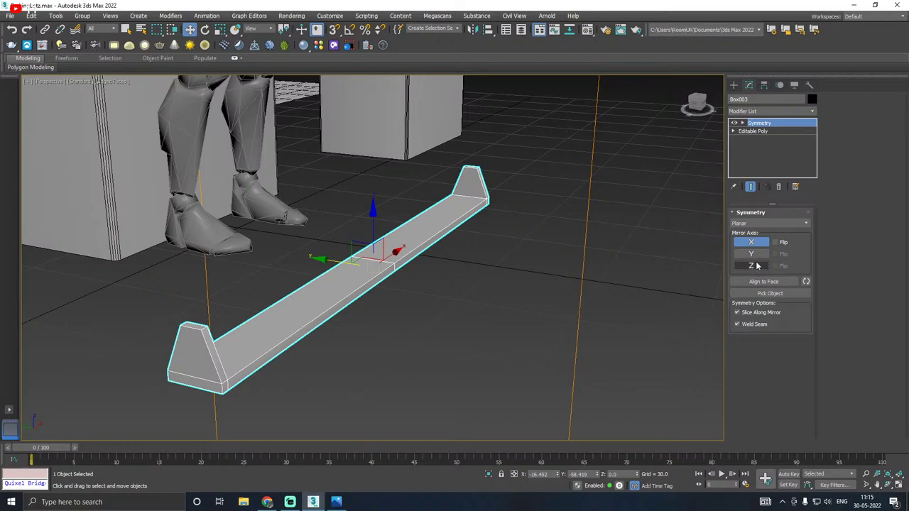
{"action": "left_click", "coordinate": [777, 243]}
{"action": "middle_click_drag", "start_coordinate": [440, 206], "coordinate": [511, 207], "text": "alt"}
Step: Collapse the block's whole modifier stack back to an editable poly
{"action": "right_click", "coordinate": [769, 125]}
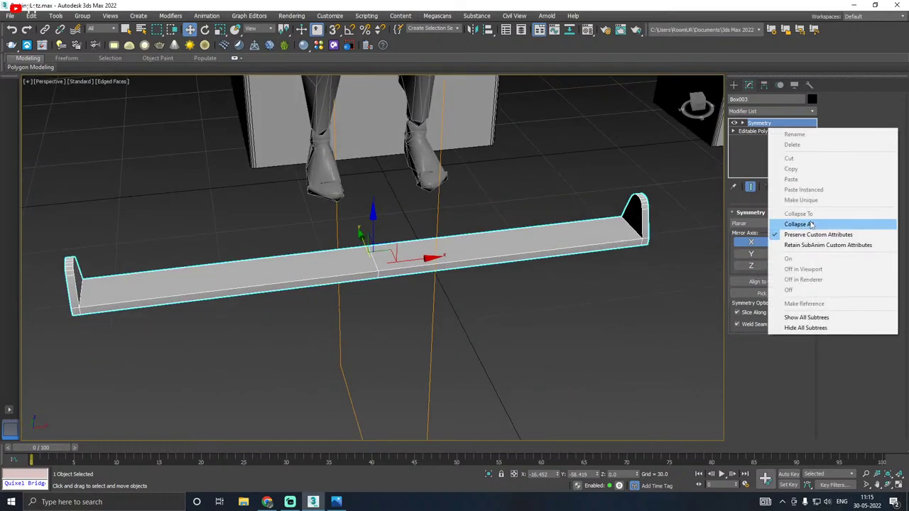
{"action": "left_click", "coordinate": [799, 224]}
{"action": "middle_click_drag", "start_coordinate": [341, 267], "coordinate": [457, 274], "text": "alt"}
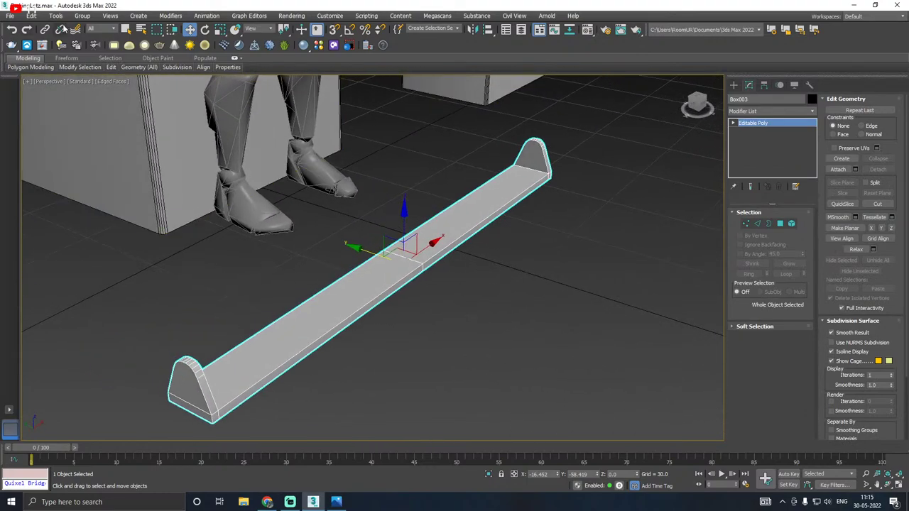
Step: Save a numbered copy of the parking lot scene in the Work folder and save the current scene
{"action": "left_click", "coordinate": [11, 16]}
{"action": "left_click", "coordinate": [32, 110]}
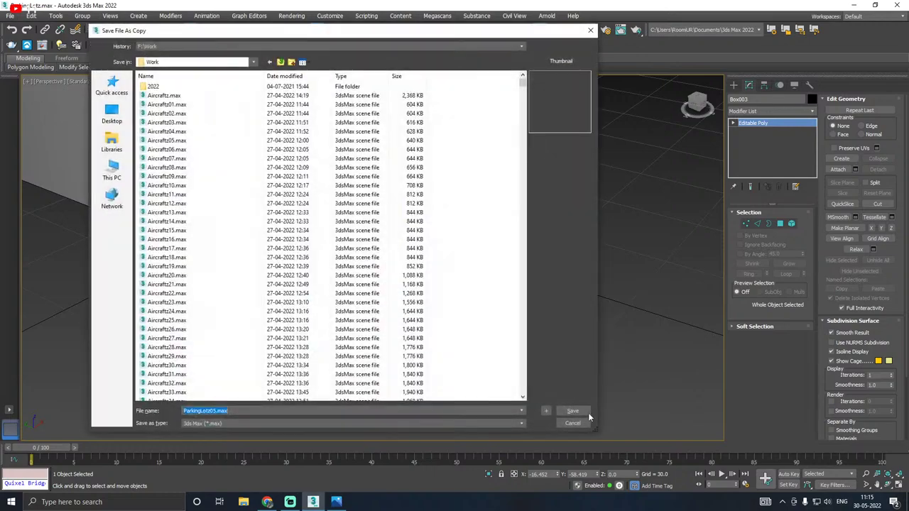
{"action": "left_click", "coordinate": [573, 411]}
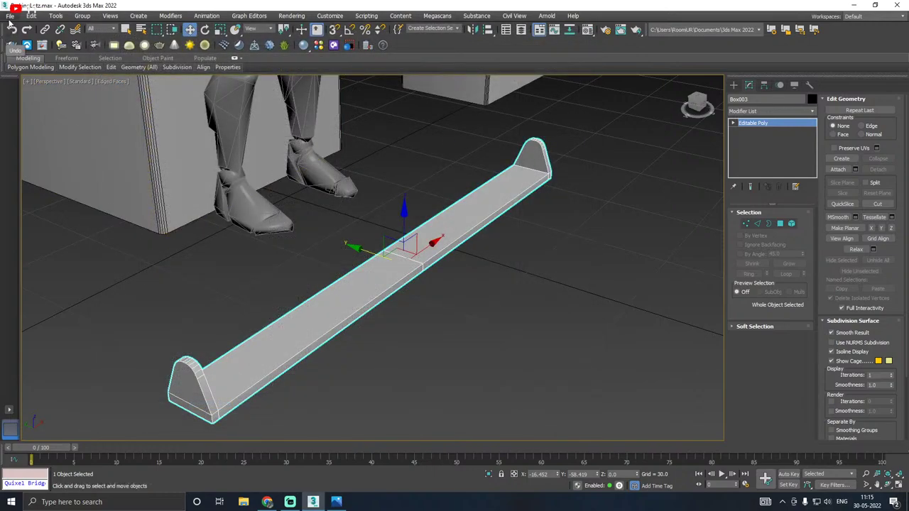
{"action": "left_click", "coordinate": [11, 16]}
{"action": "left_click", "coordinate": [28, 88]}
Step: Draw a straight line spline in the top view between both end plates, and raise it to Z about 7.8 in perspective
{"action": "middle_click_drag", "start_coordinate": [209, 241], "coordinate": [211, 279], "text": "alt"}
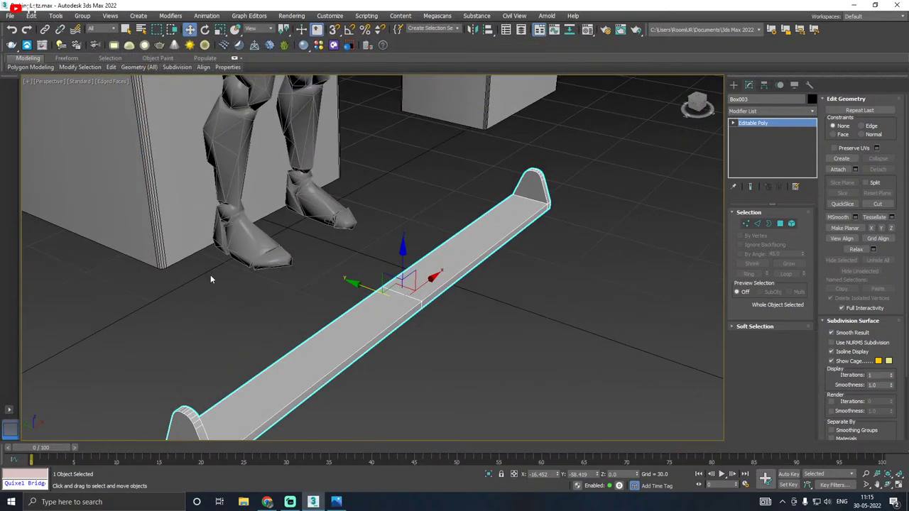
{"action": "key", "text": "t"}
{"action": "scroll", "coordinate": [351, 263], "scroll_direction": "up", "scroll_amount": 3}
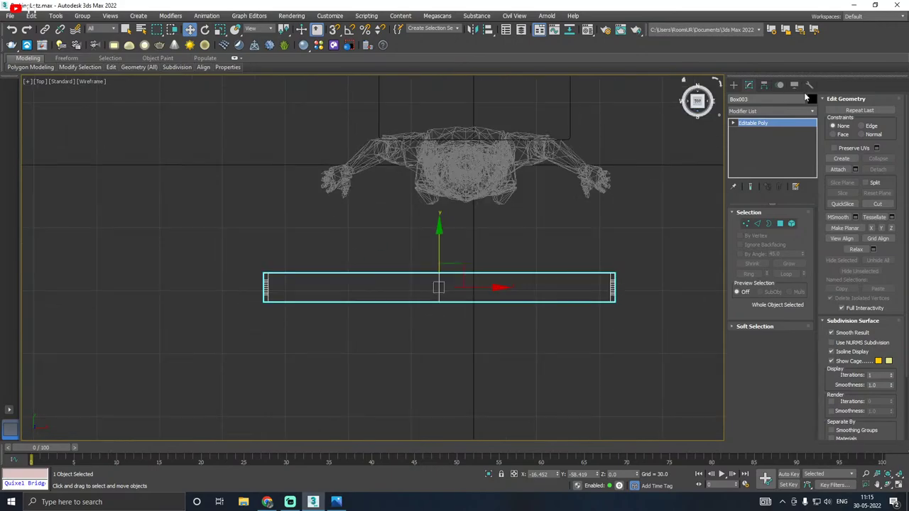
{"action": "left_click", "coordinate": [734, 85]}
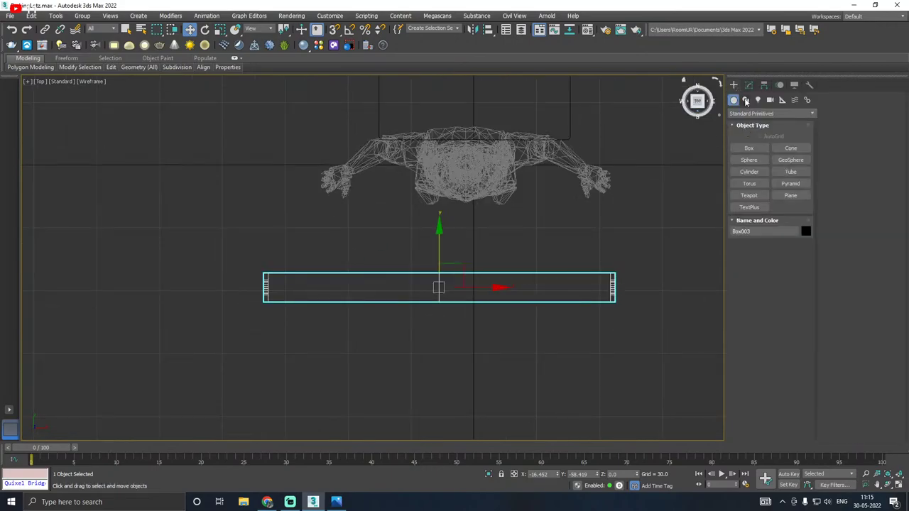
{"action": "left_click", "coordinate": [745, 100]}
{"action": "left_click", "coordinate": [749, 159]}
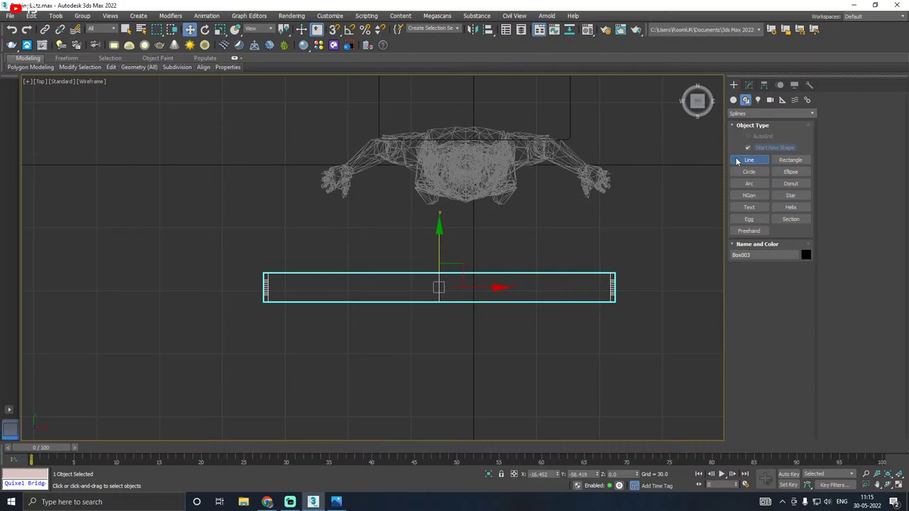
{"action": "left_click", "coordinate": [266, 288]}
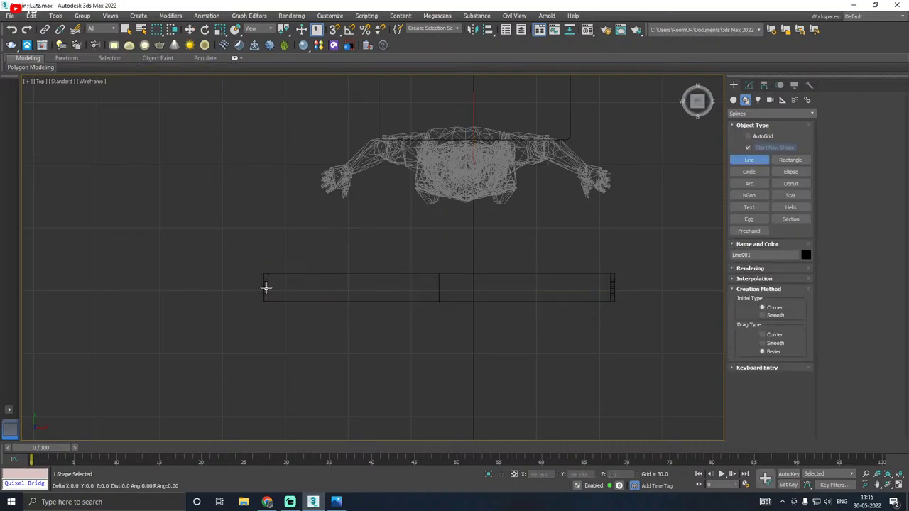
{"action": "left_click", "coordinate": [613, 287]}
{"action": "right_click", "coordinate": [562, 260]}
{"action": "key", "text": "w"}
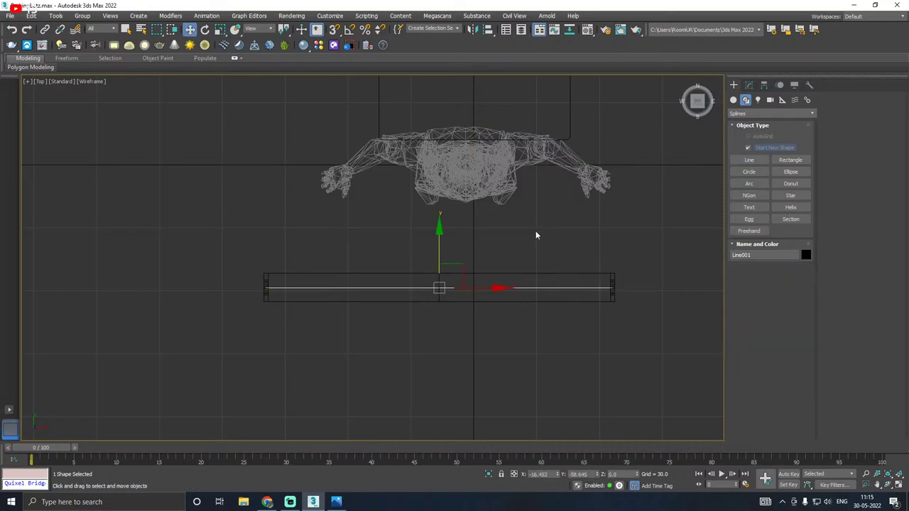
{"action": "key", "text": "p"}
{"action": "left_click_drag", "start_coordinate": [403, 257], "coordinate": [404, 237]}
Step: Enable the line's thickness in both the viewport and the renderer so it displays as a tube
{"action": "left_click", "coordinate": [748, 84]}
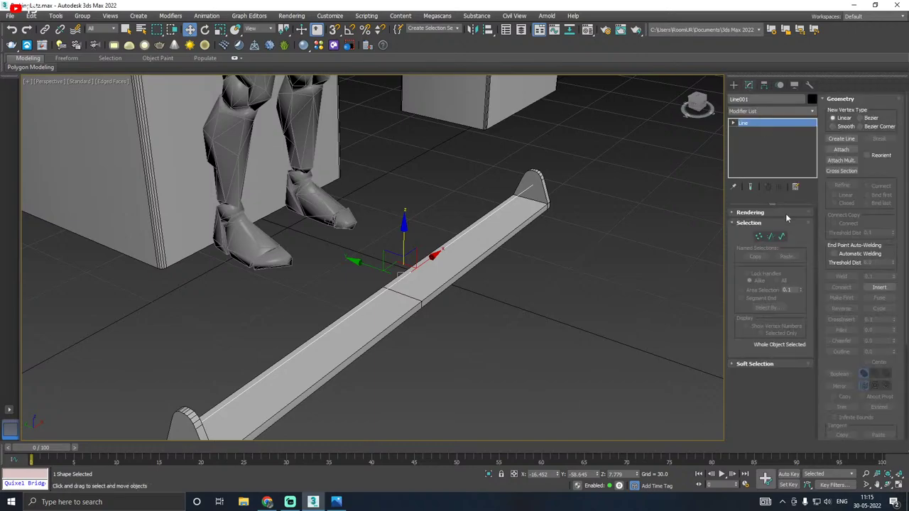
{"action": "left_click", "coordinate": [750, 212]}
{"action": "left_click", "coordinate": [760, 229]}
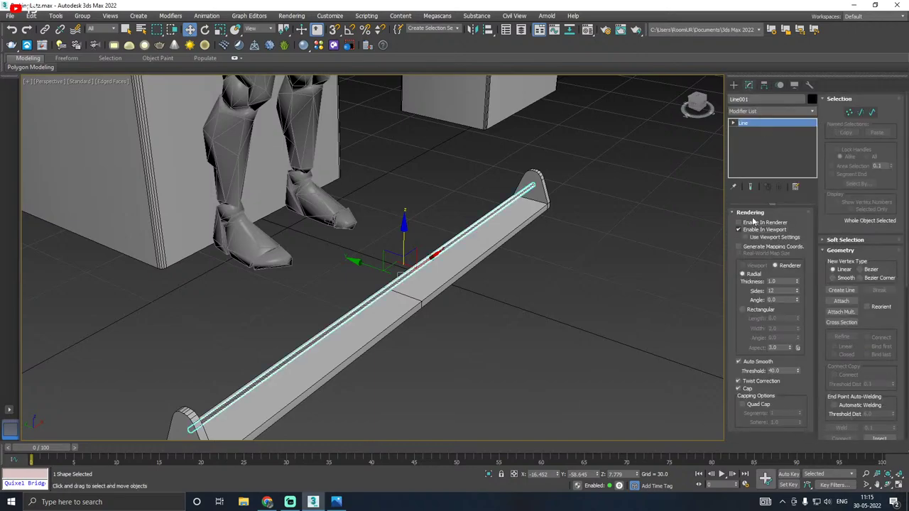
{"action": "middle_click_drag", "start_coordinate": [488, 248], "coordinate": [547, 226]}
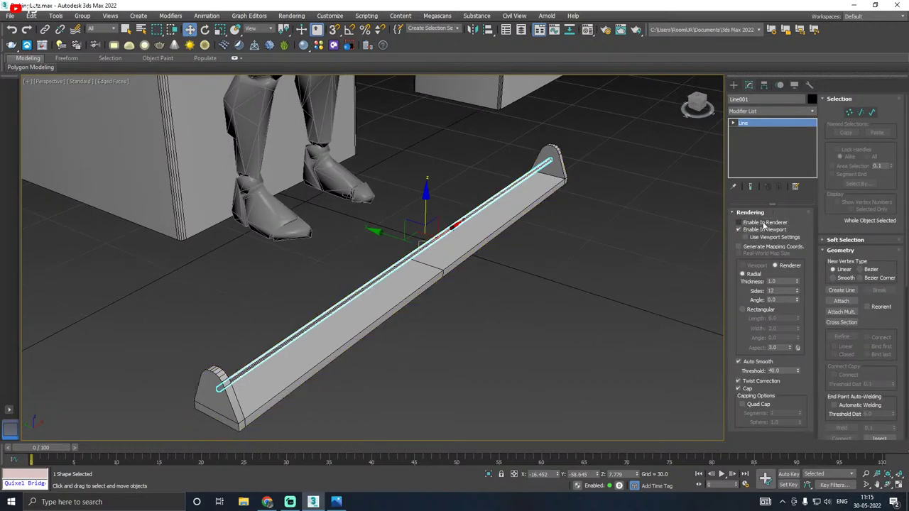
Step: Assign the Concrete material to the tube between the end plates
{"action": "left_click", "coordinate": [587, 29]}
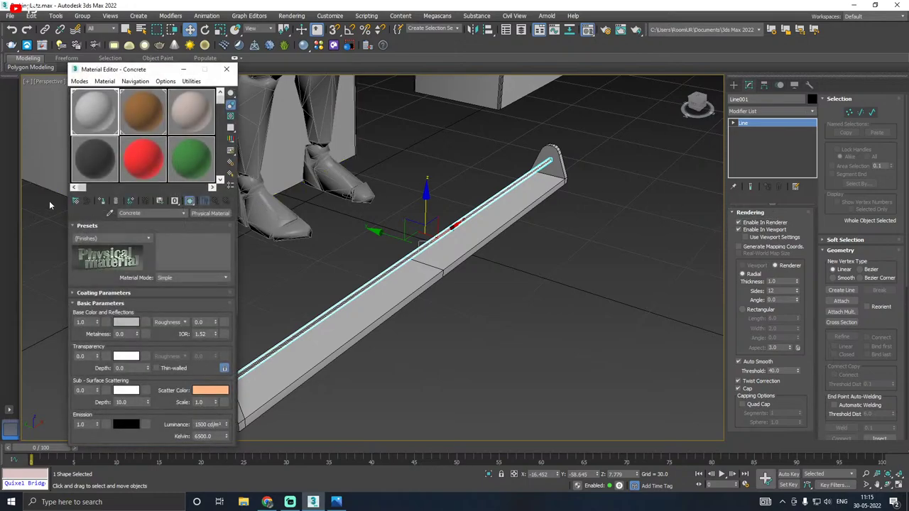
{"action": "left_click", "coordinate": [99, 201]}
{"action": "key", "text": "m"}
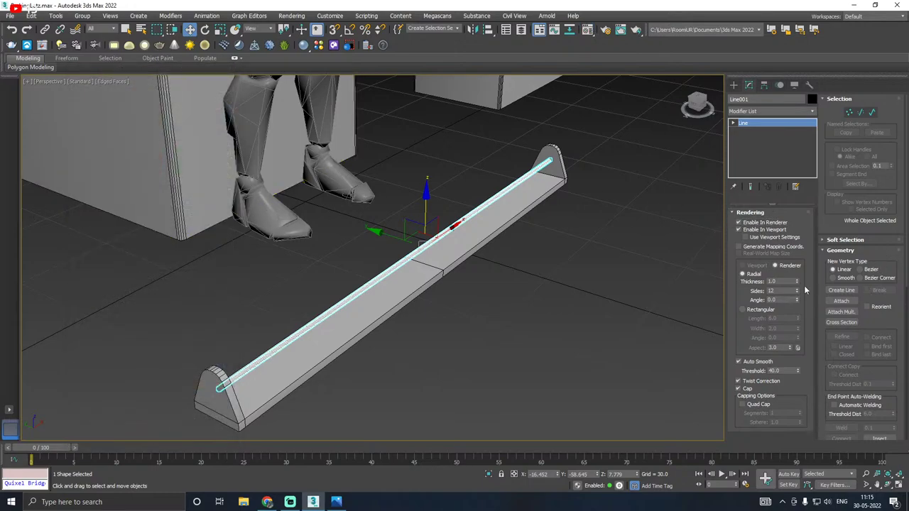
Step: Increase the tube's radial thickness to about 5.35 and centre it on the end plates at Y about -58.37
{"action": "left_click_drag", "start_coordinate": [797, 284], "coordinate": [786, 242]}
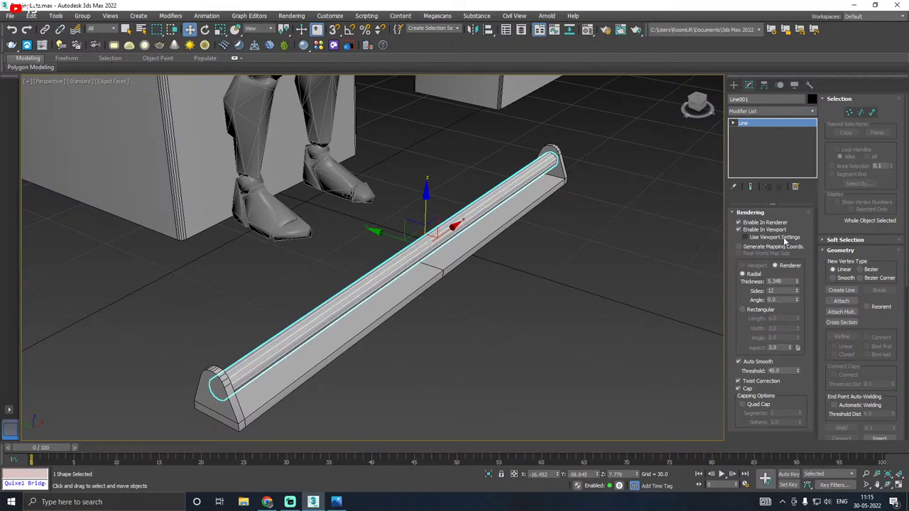
{"action": "middle_click_drag", "start_coordinate": [497, 263], "coordinate": [529, 248], "text": "alt"}
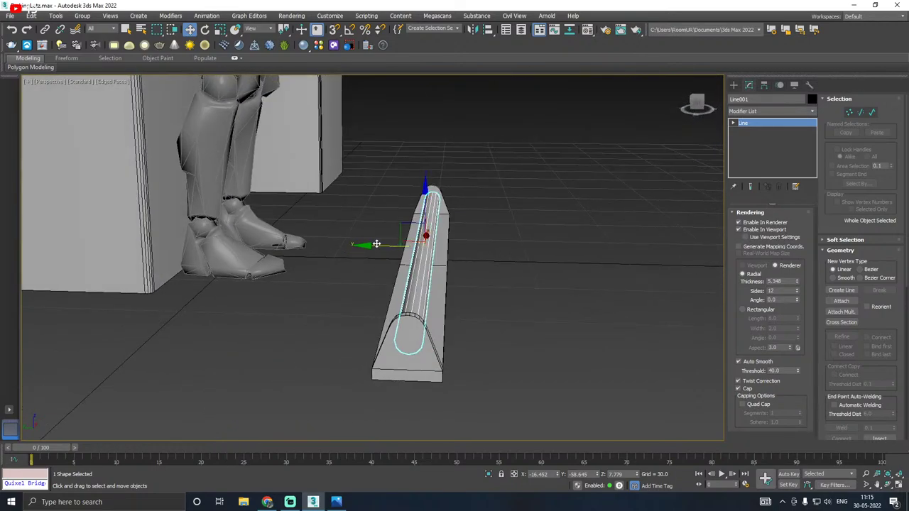
{"action": "left_click_drag", "start_coordinate": [379, 244], "coordinate": [375, 244]}
{"action": "middle_click_drag", "start_coordinate": [477, 247], "coordinate": [525, 235], "text": "alt"}
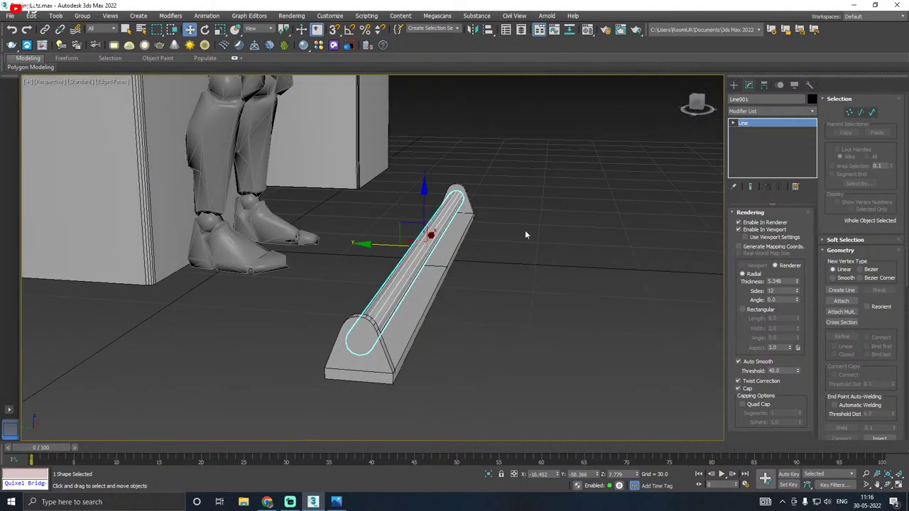
Step: Enable generated mapping coordinates on the tube and convert it to an editable poly
{"action": "left_click", "coordinate": [762, 247]}
{"action": "right_click", "coordinate": [774, 128]}
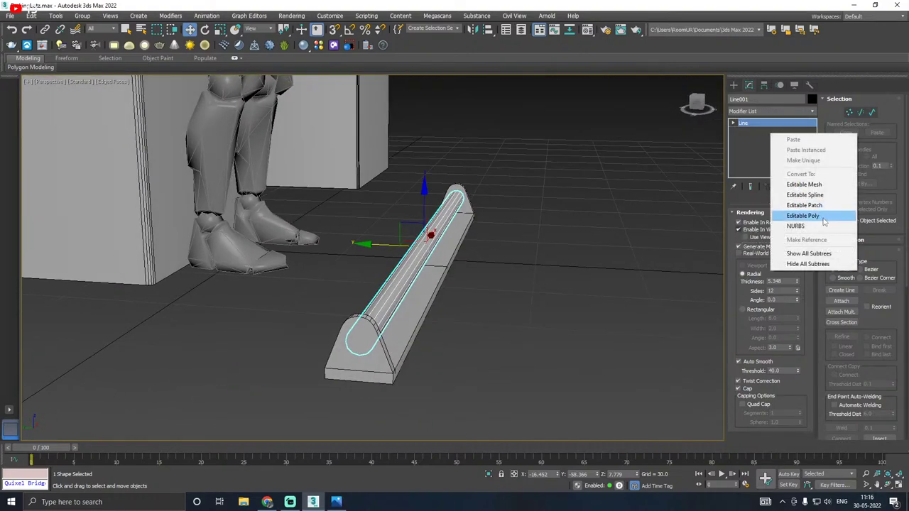
{"action": "left_click", "coordinate": [788, 217]}
Step: Connect the tube's lengthwise edges with 2 segments and a pinch of 94, placing an edge loop near each end
{"action": "middle_click_drag", "start_coordinate": [593, 232], "coordinate": [525, 246], "text": "alt"}
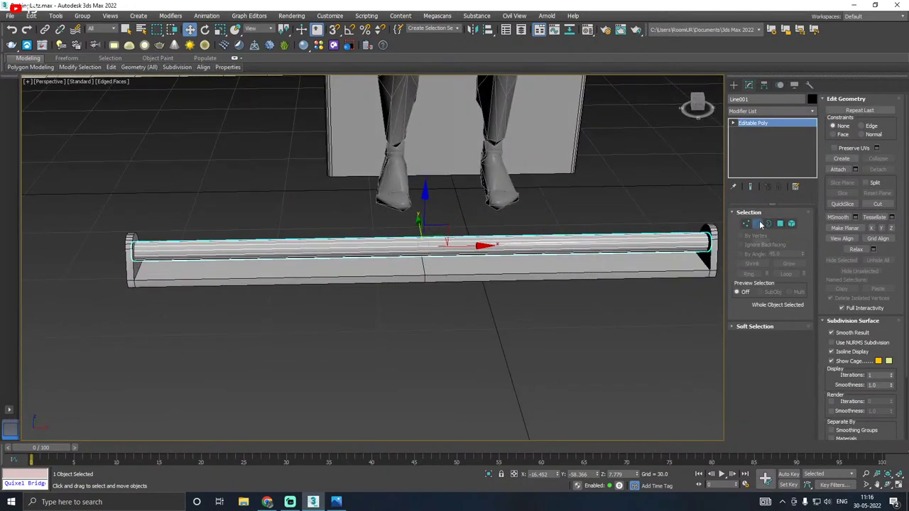
{"action": "left_click", "coordinate": [757, 223]}
{"action": "left_click_drag", "start_coordinate": [481, 193], "coordinate": [497, 307]}
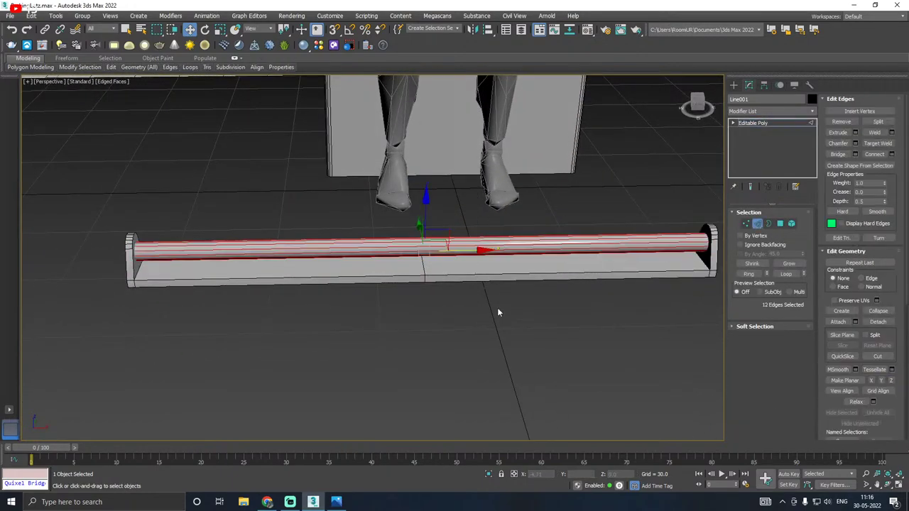
{"action": "left_click", "coordinate": [891, 154]}
{"action": "left_click", "coordinate": [476, 226]}
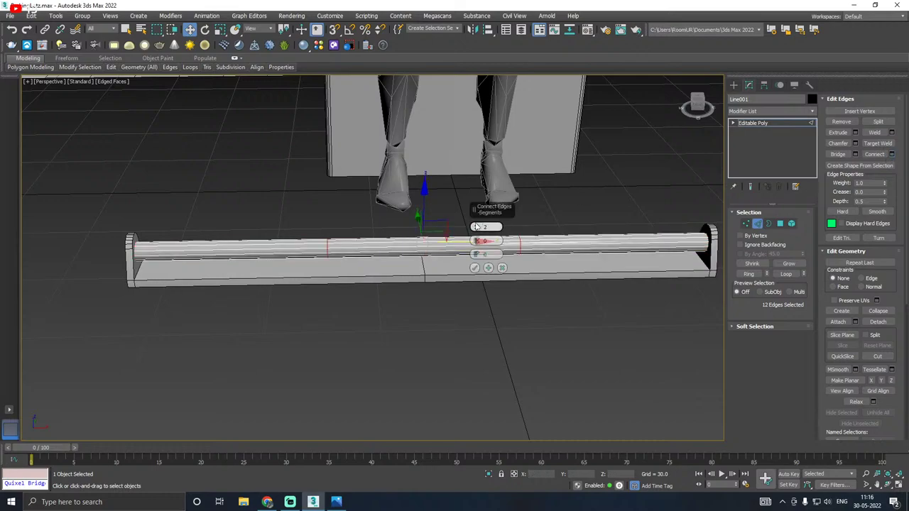
{"action": "left_click_drag", "start_coordinate": [476, 242], "coordinate": [431, 63]}
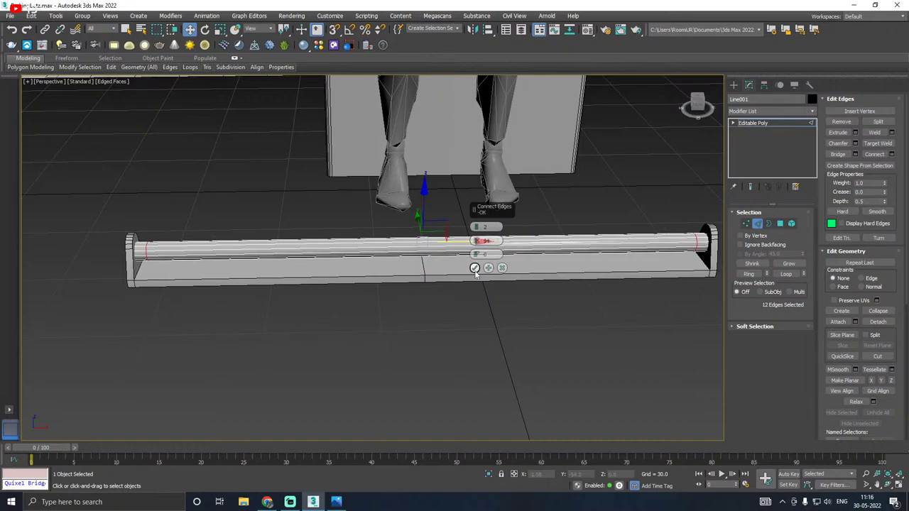
{"action": "left_click", "coordinate": [474, 268]}
Step: Select the polygons of the tube's two short end sections and assign the dark Glass material to them
{"action": "left_click", "coordinate": [780, 223]}
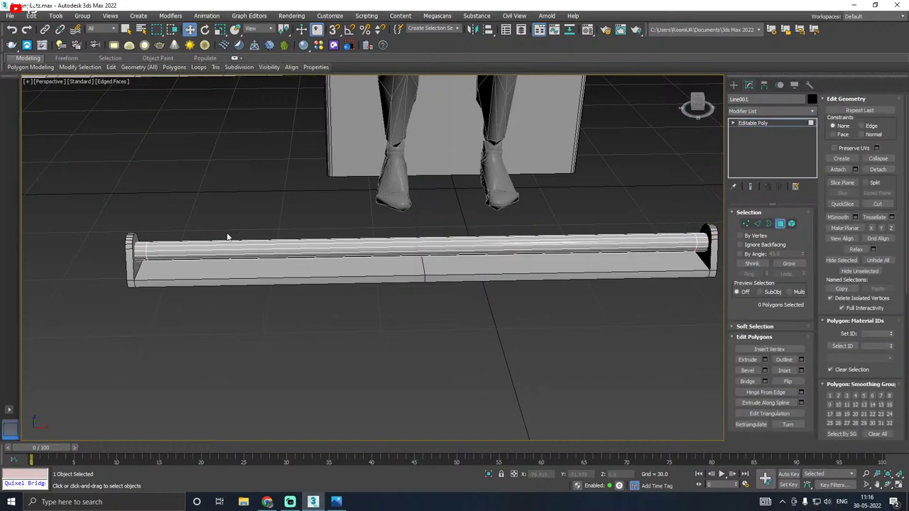
{"action": "key", "text": "f"}
{"action": "scroll", "coordinate": [237, 314], "scroll_direction": "up", "scroll_amount": 4}
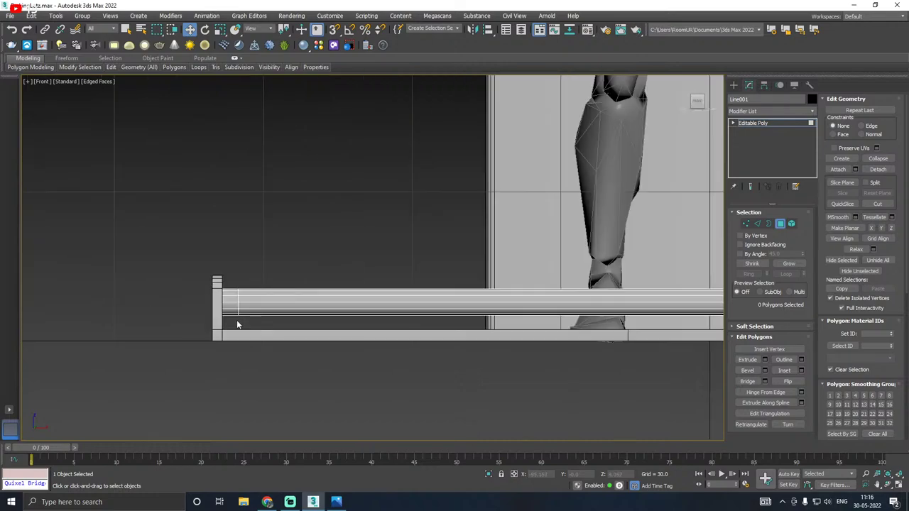
{"action": "left_click_drag", "start_coordinate": [190, 258], "coordinate": [218, 350]}
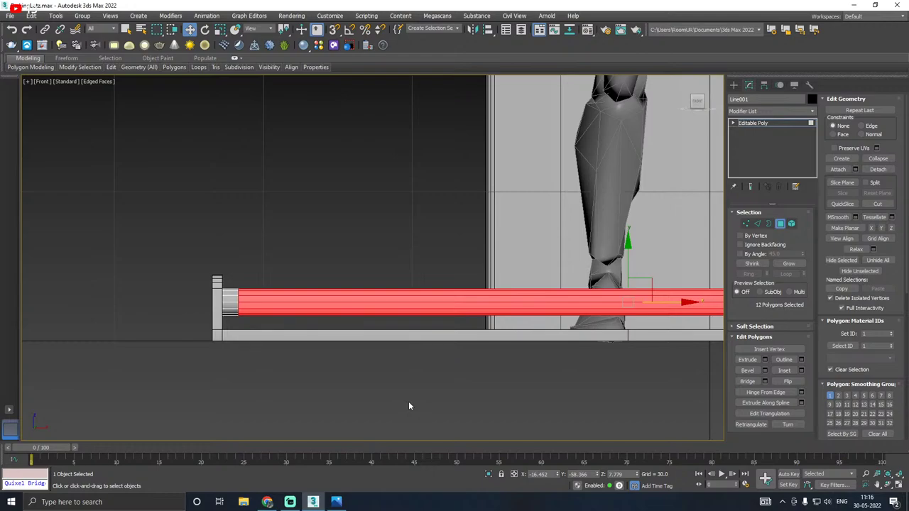
{"action": "key", "text": "ctrl+i"}
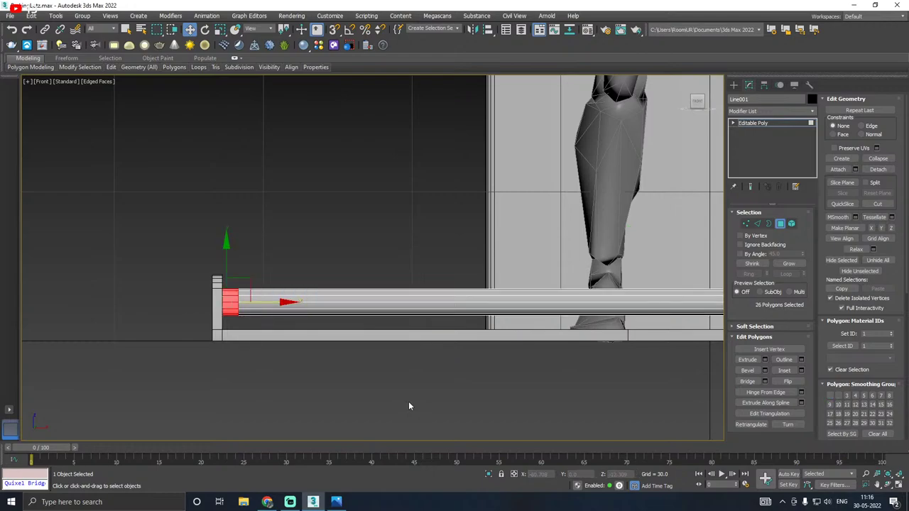
{"action": "key", "text": "p"}
{"action": "key", "text": "z"}
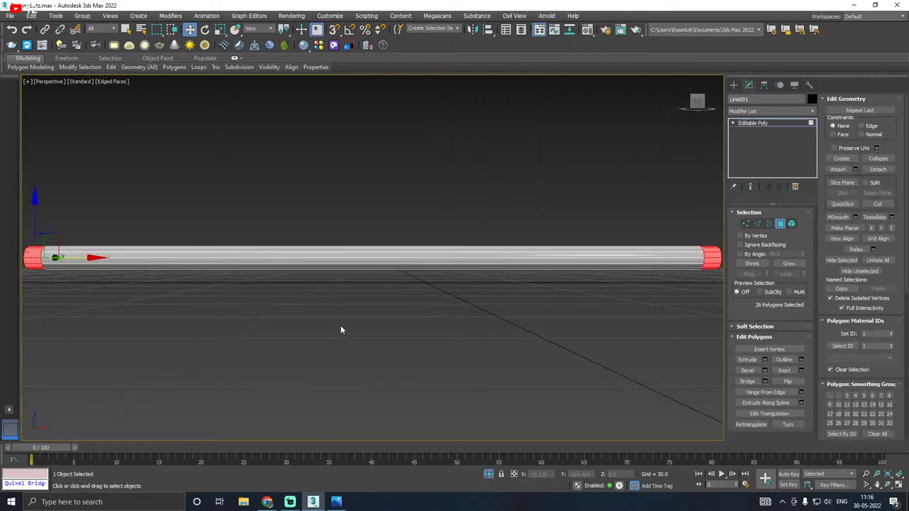
{"action": "middle_click_drag", "start_coordinate": [341, 330], "coordinate": [384, 335], "text": "alt"}
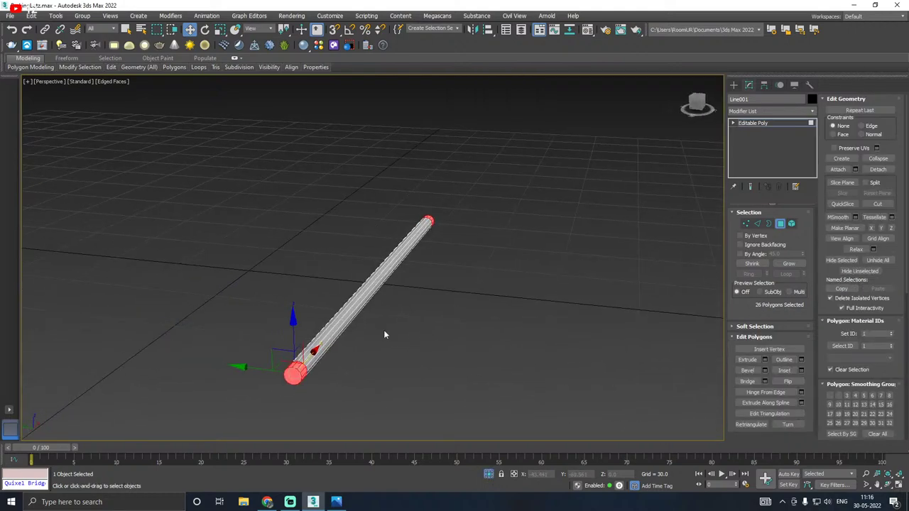
{"action": "key", "text": "m"}
{"action": "left_click", "coordinate": [99, 165]}
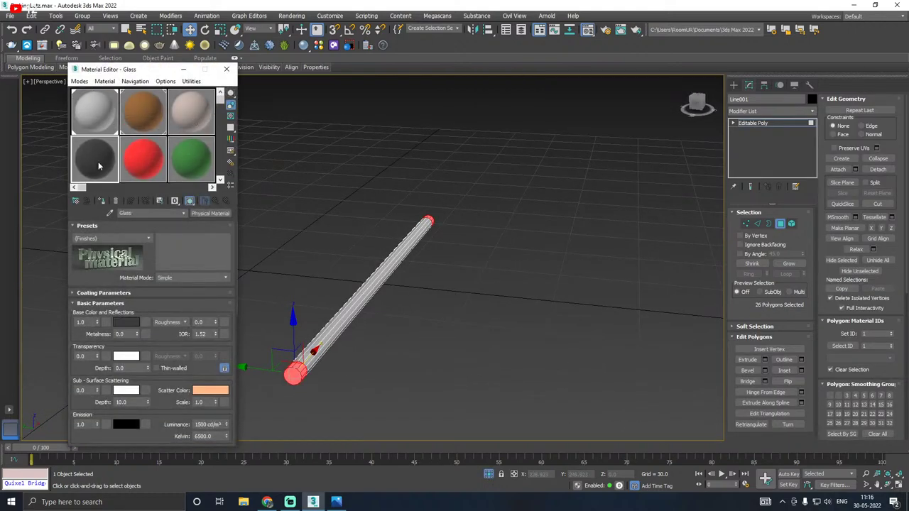
{"action": "left_click", "coordinate": [101, 201]}
{"action": "key", "text": "m"}
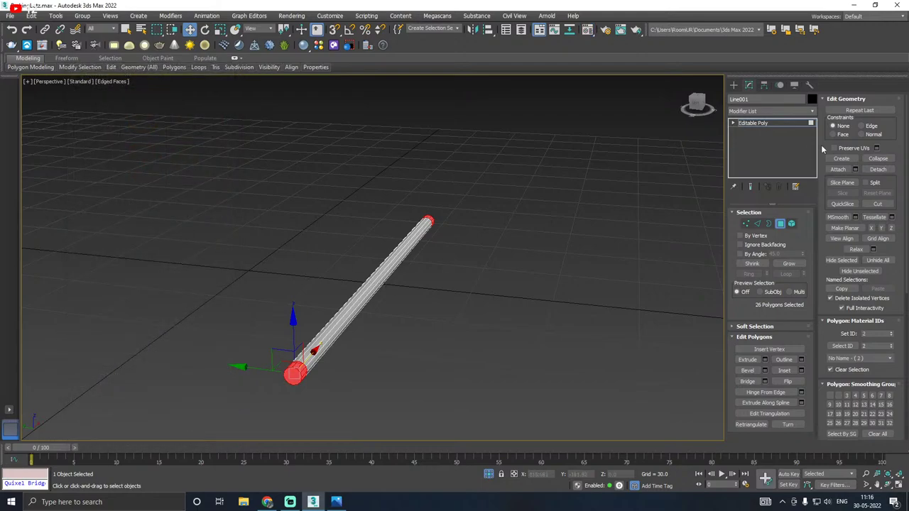
{"action": "left_click", "coordinate": [778, 124]}
Step: Isolate the wheel stop base with its rounded end plates
{"action": "mouse_move", "coordinate": [396, 221]}
{"action": "middle_mouse_down", "text": "alt"}
{"action": "mouse_move", "coordinate": [441, 221]}
{"action": "mouse_move", "coordinate": [409, 228]}
{"action": "middle_mouse_up", "text": "alt"}
{"action": "mouse_move", "coordinate": [384, 270]}
{"action": "middle_mouse_down", "text": "alt"}
{"action": "mouse_move", "coordinate": [371, 266]}
{"action": "mouse_move", "coordinate": [389, 265]}
{"action": "middle_mouse_up", "text": "alt"}
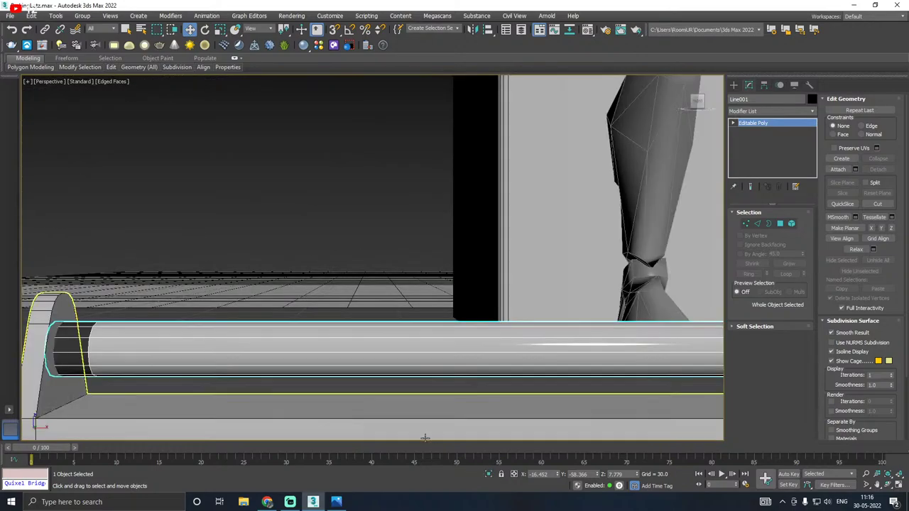
{"action": "middle_click_drag", "start_coordinate": [425, 438], "coordinate": [373, 364], "text": "alt"}
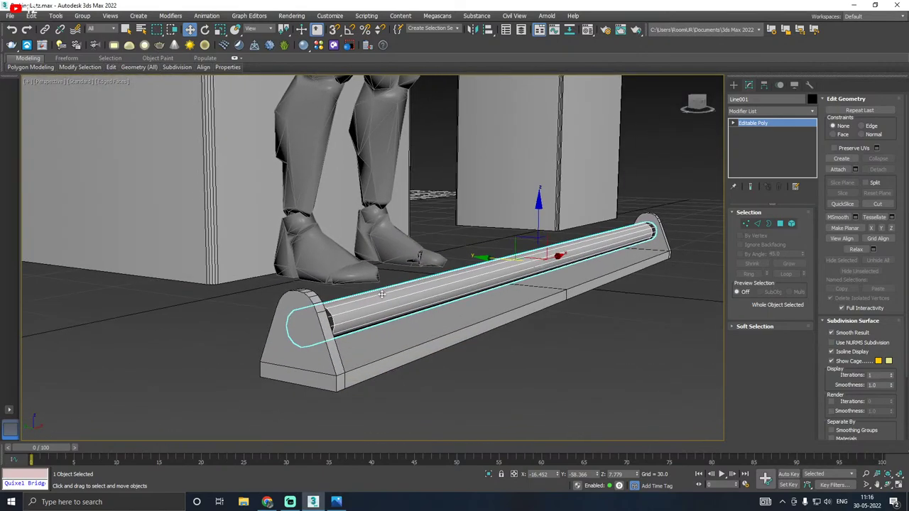
{"action": "left_click", "coordinate": [373, 364]}
{"action": "left_click", "coordinate": [488, 474]}
{"action": "scroll", "coordinate": [497, 383], "scroll_direction": "down", "scroll_amount": 2}
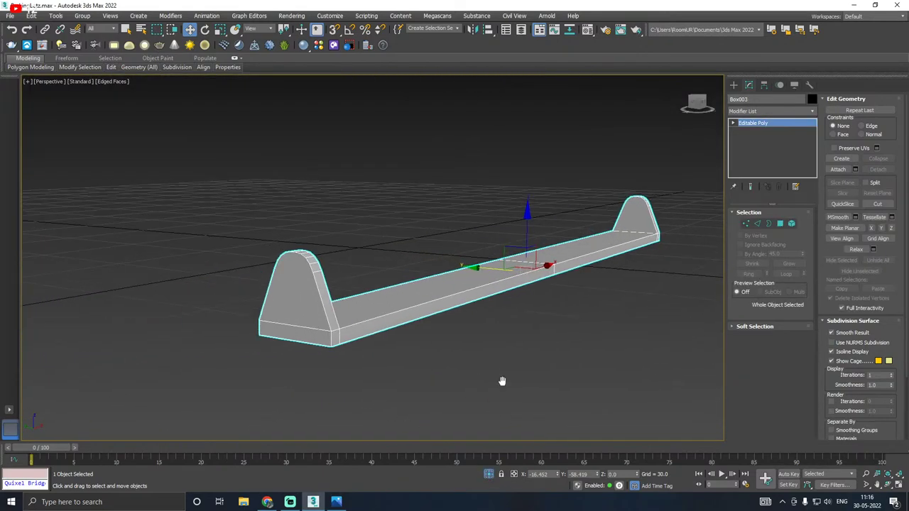
Step: Save the scene
{"action": "left_click", "coordinate": [10, 16]}
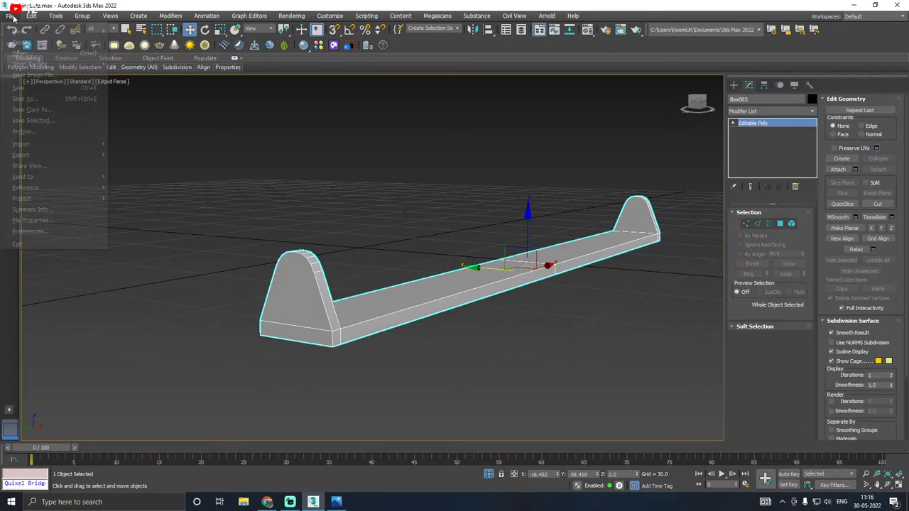
{"action": "left_click", "coordinate": [33, 108]}
{"action": "left_click", "coordinate": [575, 411]}
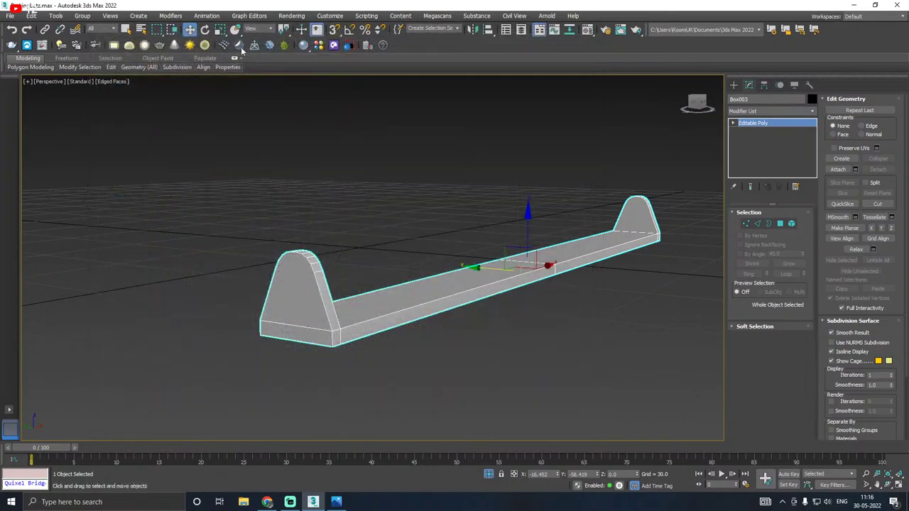
{"action": "left_click", "coordinate": [31, 15]}
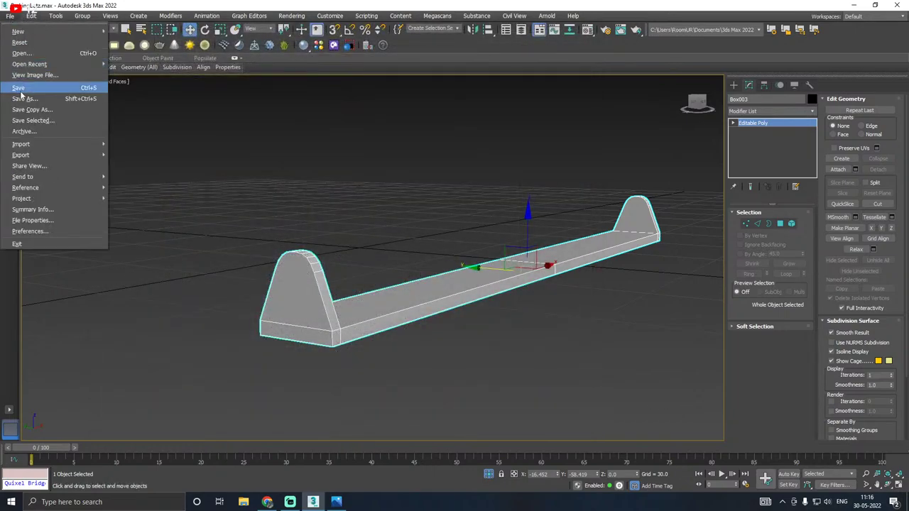
{"action": "left_click", "coordinate": [21, 90]}
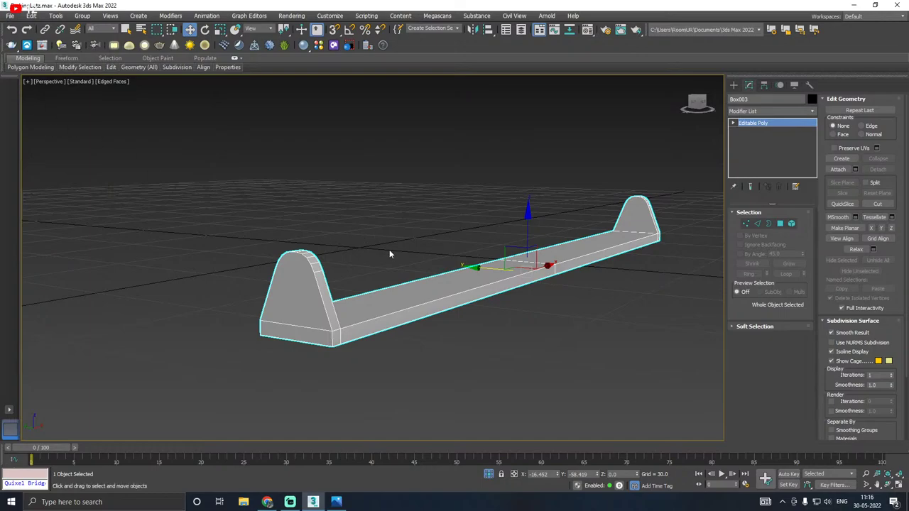
{"action": "middle_click_drag", "start_coordinate": [390, 252], "coordinate": [429, 264], "text": "alt"}
{"action": "left_click", "coordinate": [780, 223]}
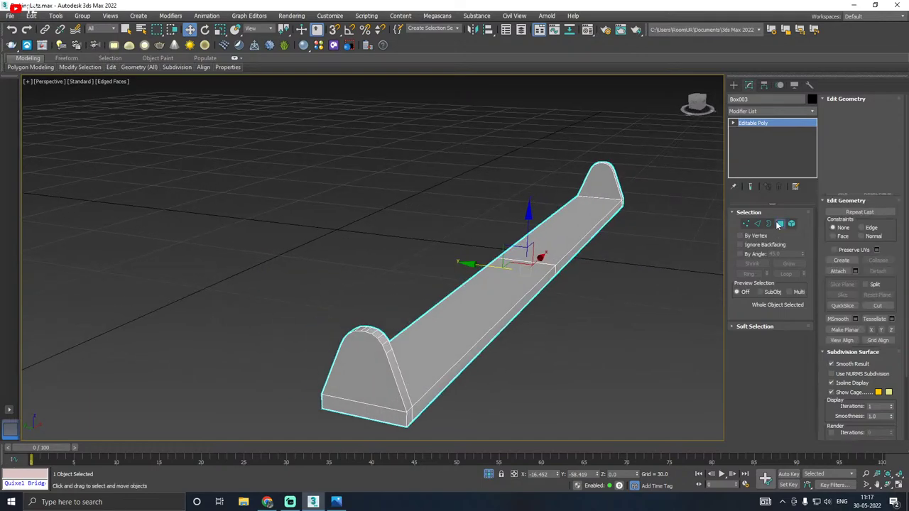
{"action": "left_click", "coordinate": [432, 324]}
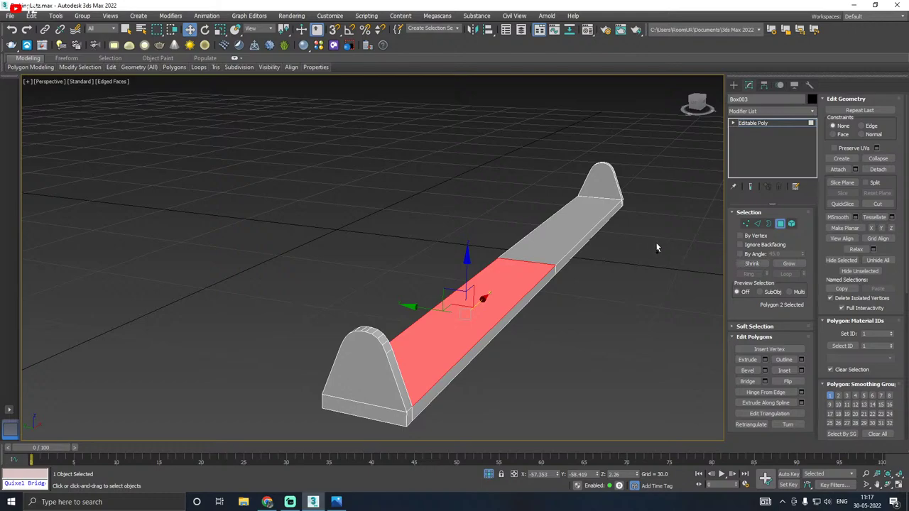
{"action": "left_click", "coordinate": [556, 222], "text": "ctrl"}
{"action": "middle_click_drag", "start_coordinate": [556, 222], "coordinate": [361, 211], "text": "alt"}
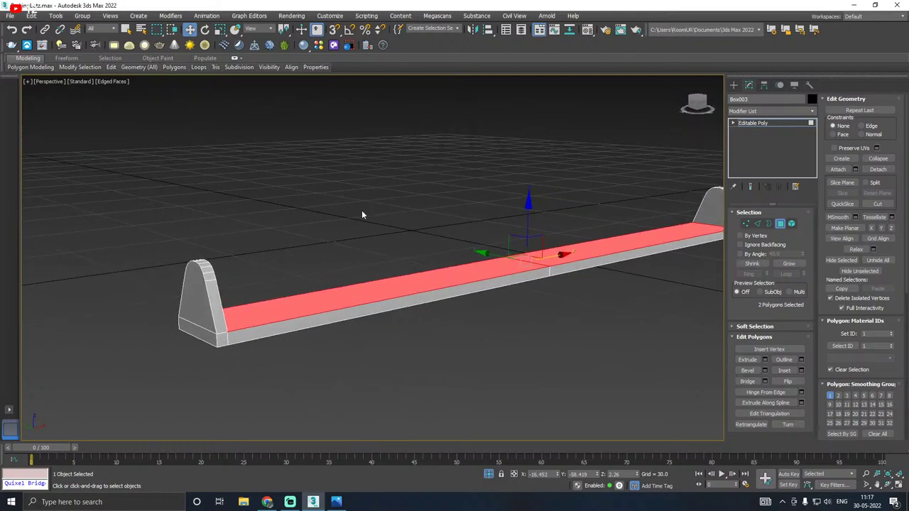
Step: Select all the long edges of the wheel stop base between the two end plates
{"action": "left_click", "coordinate": [757, 223]}
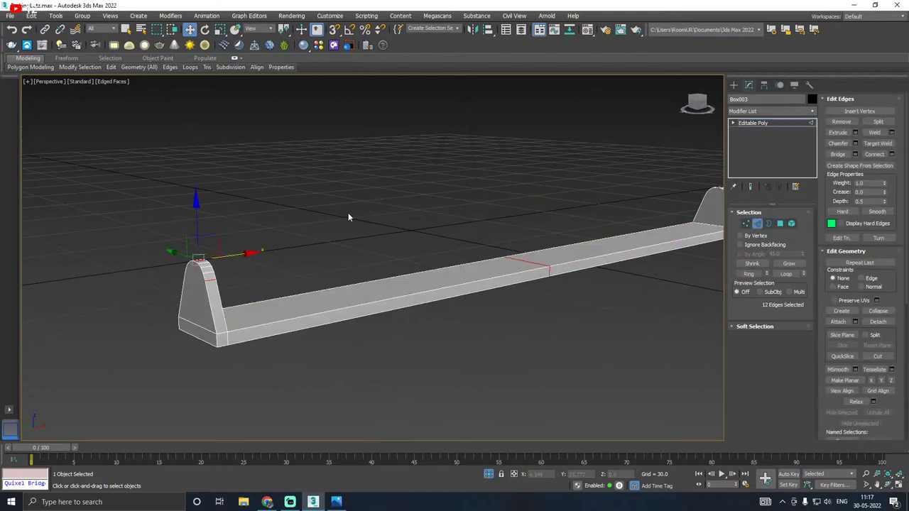
{"action": "left_click_drag", "start_coordinate": [404, 396], "coordinate": [405, 399]}
{"action": "left_click_drag", "start_coordinate": [588, 218], "coordinate": [572, 349], "text": "ctrl"}
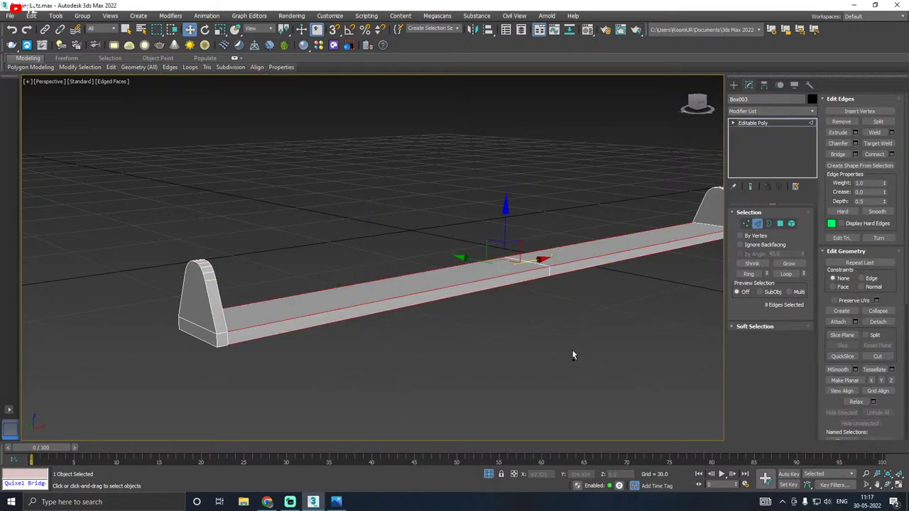
{"action": "middle_click_drag", "start_coordinate": [572, 349], "coordinate": [536, 309], "text": "alt"}
{"action": "scroll", "coordinate": [288, 363], "scroll_direction": "up", "scroll_amount": 2}
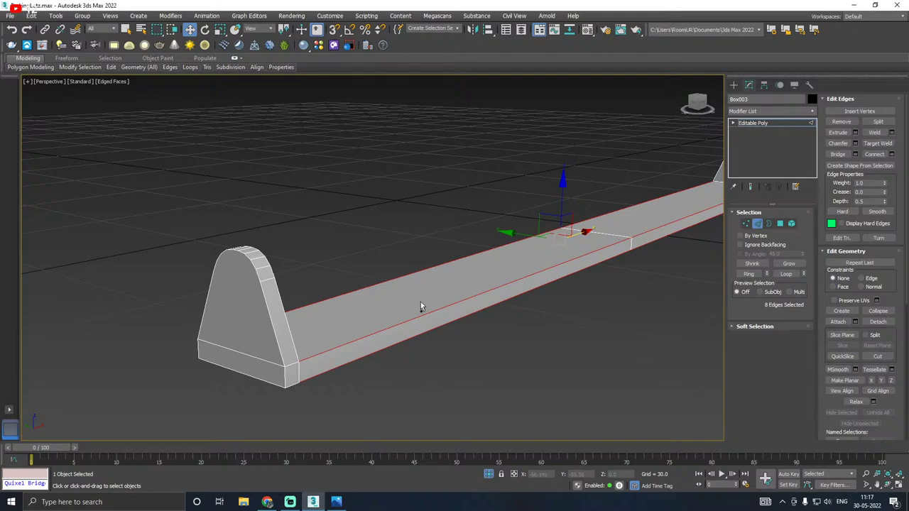
{"action": "middle_click_drag", "start_coordinate": [420, 302], "coordinate": [473, 254], "text": "alt"}
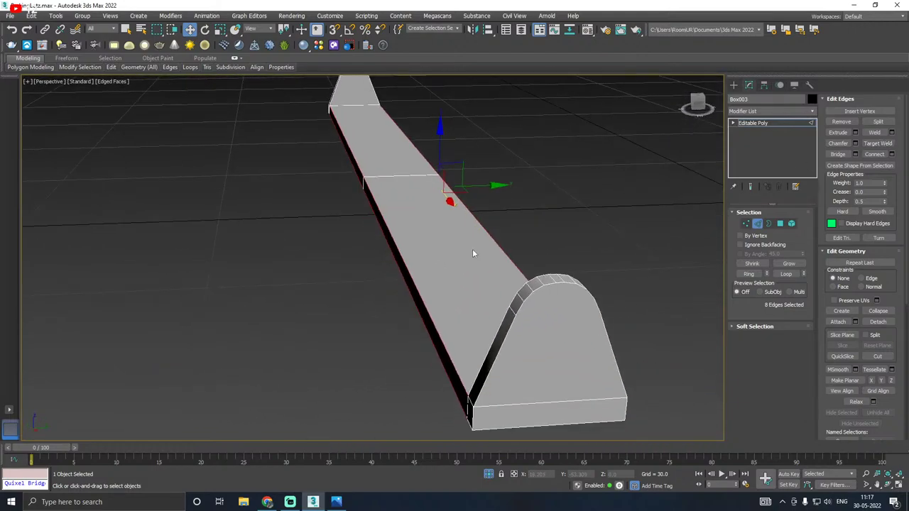
Step: Try to chamfer the base's long edges with an amount of 0.12 and 0 connect edge segments
{"action": "left_click", "coordinate": [855, 143]}
{"action": "middle_click_drag", "start_coordinate": [412, 263], "coordinate": [470, 267], "text": "alt"}
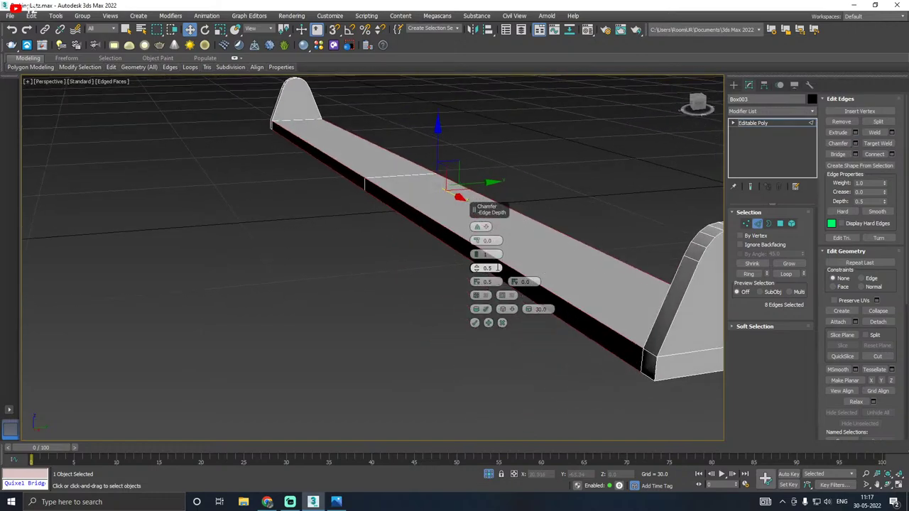
{"action": "left_click", "coordinate": [477, 241]}
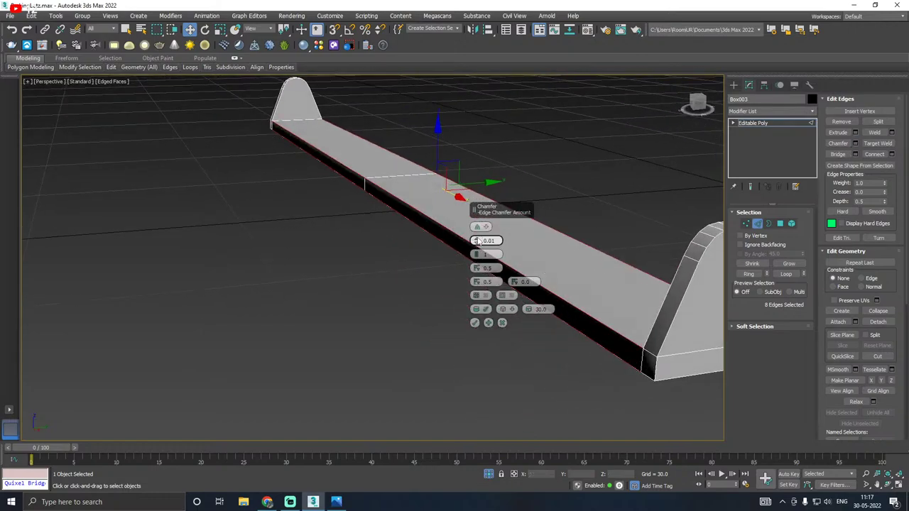
{"action": "left_click_drag", "start_coordinate": [477, 240], "coordinate": [480, 241]}
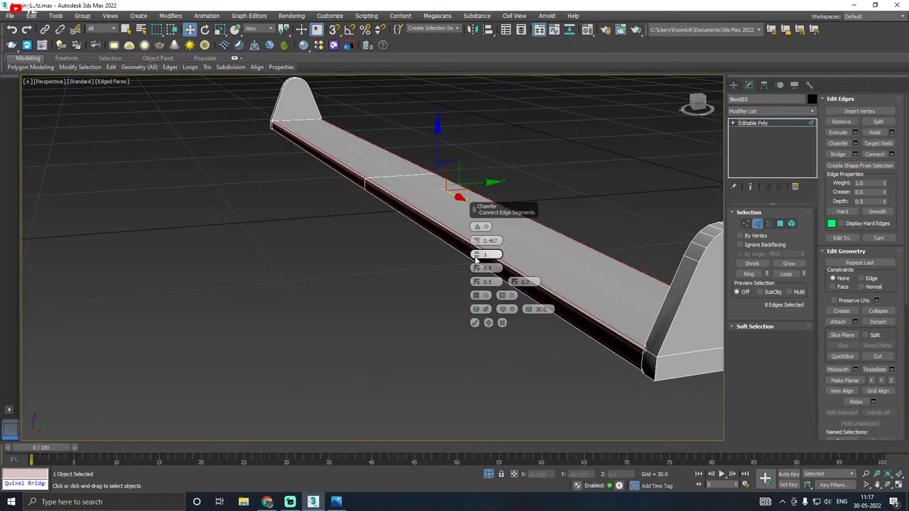
{"action": "left_click", "coordinate": [476, 258]}
{"action": "middle_click_drag", "start_coordinate": [601, 320], "coordinate": [706, 329], "text": "alt"}
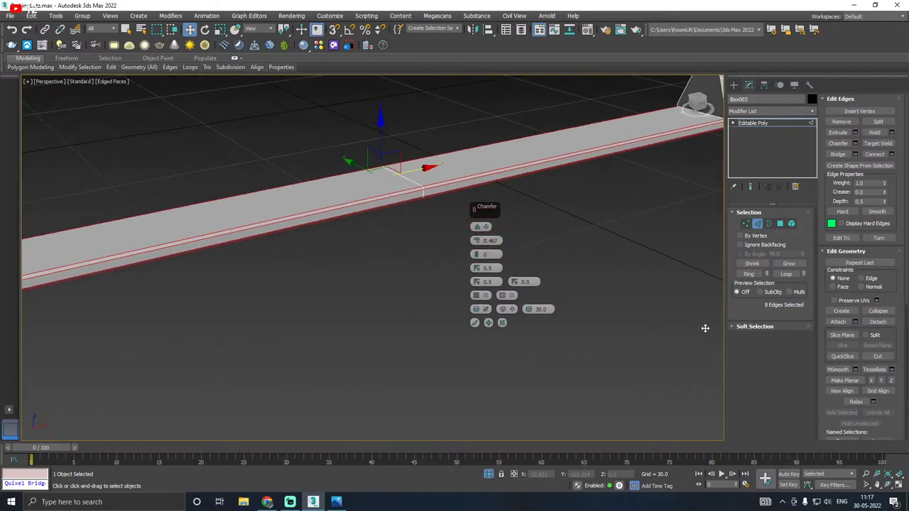
{"action": "middle_click_drag", "start_coordinate": [396, 303], "coordinate": [418, 402], "text": "alt"}
{"action": "scroll", "coordinate": [297, 252], "scroll_direction": "up", "scroll_amount": 6}
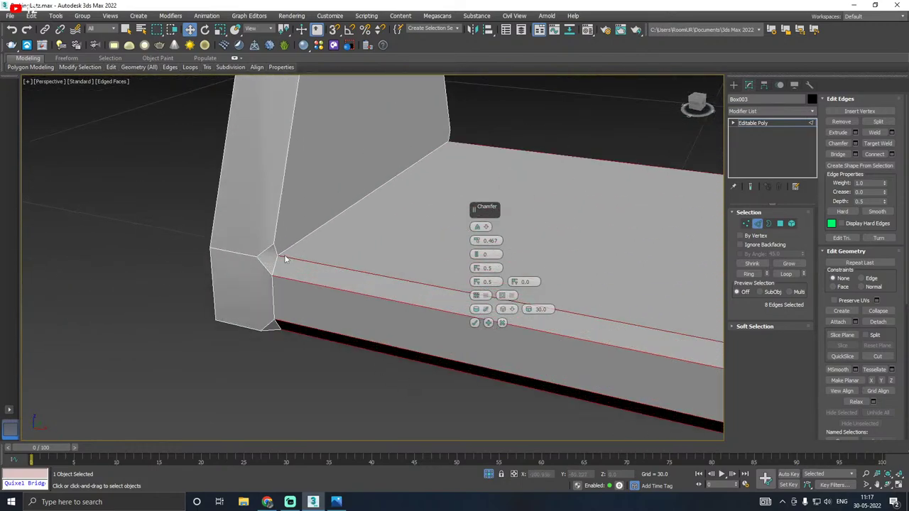
{"action": "left_click_drag", "start_coordinate": [478, 240], "coordinate": [478, 240]}
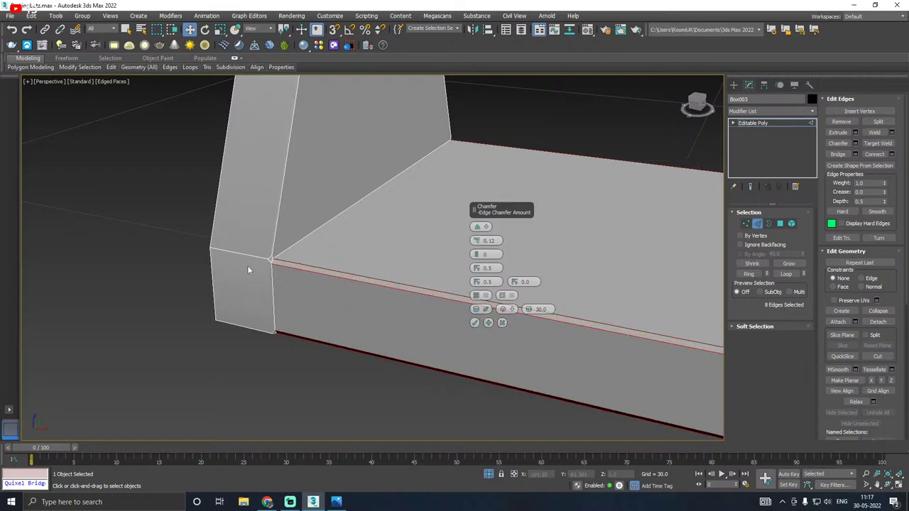
{"action": "left_click", "coordinate": [502, 322]}
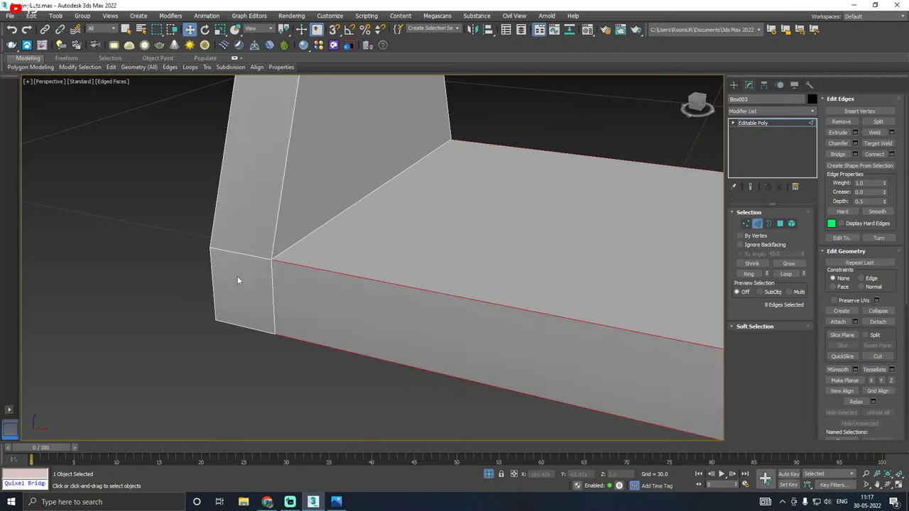
Step: Try to chamfer the base's long edges together with the adjoining end-plate edges by 0.12
{"action": "left_click", "coordinate": [242, 257], "text": "ctrl"}
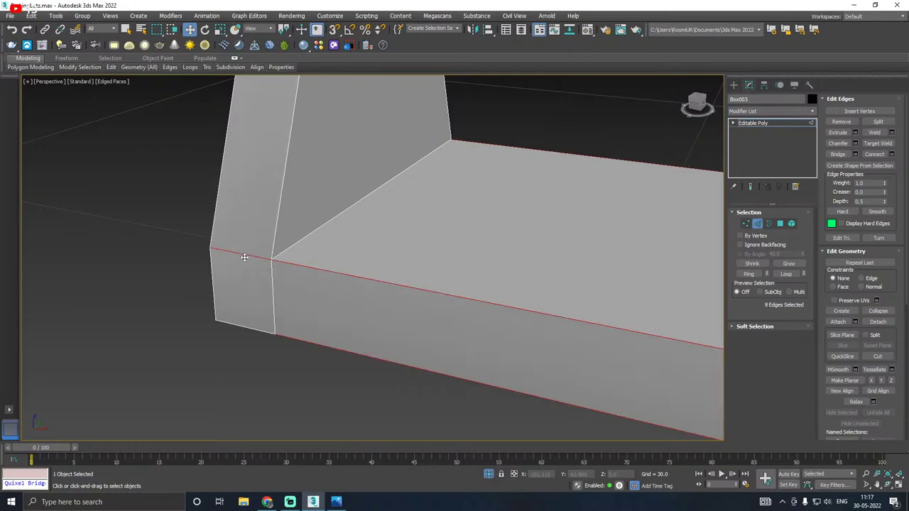
{"action": "left_click", "coordinate": [259, 333], "text": "ctrl"}
{"action": "left_click", "coordinate": [855, 142]}
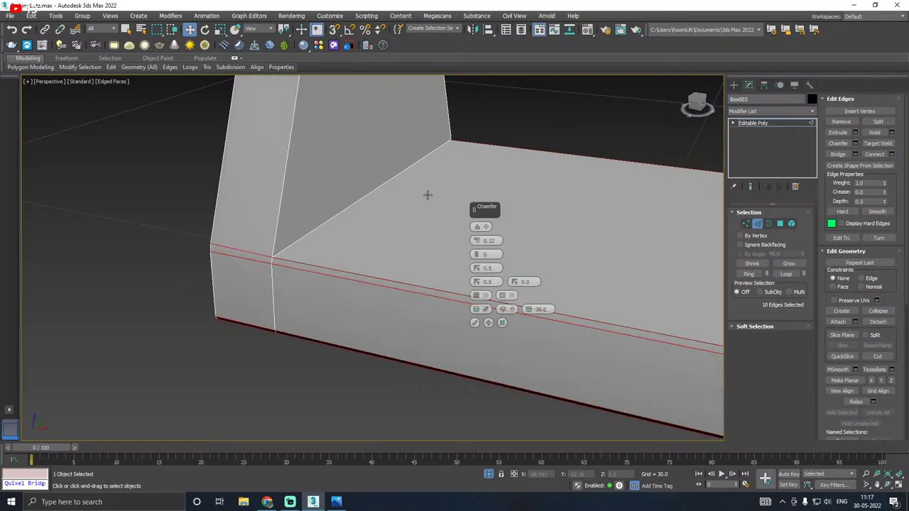
{"action": "scroll", "coordinate": [223, 270], "scroll_direction": "down", "scroll_amount": 3}
{"action": "middle_click_drag", "start_coordinate": [223, 269], "coordinate": [269, 265], "text": "alt"}
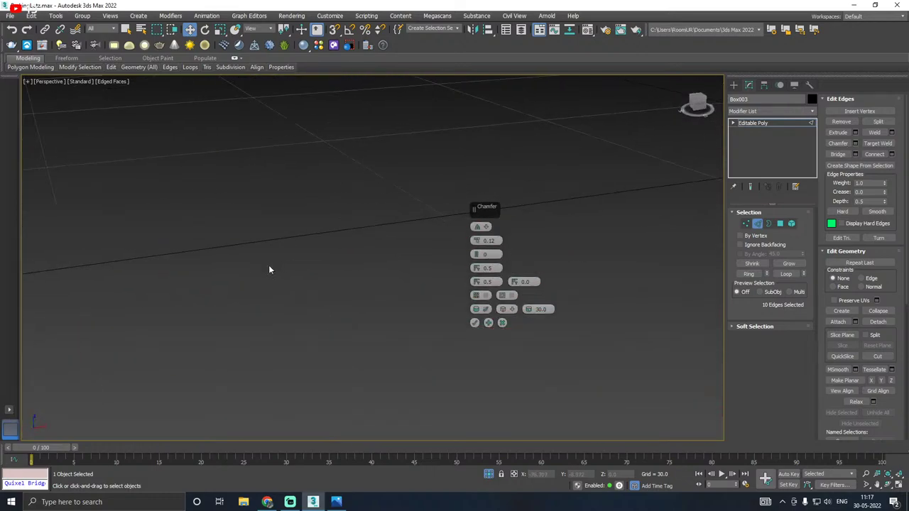
{"action": "scroll", "coordinate": [260, 264], "scroll_direction": "down", "scroll_amount": 5}
{"action": "scroll", "coordinate": [300, 280], "scroll_direction": "down", "scroll_amount": 3}
{"action": "scroll", "coordinate": [325, 361], "scroll_direction": "up", "scroll_amount": 8}
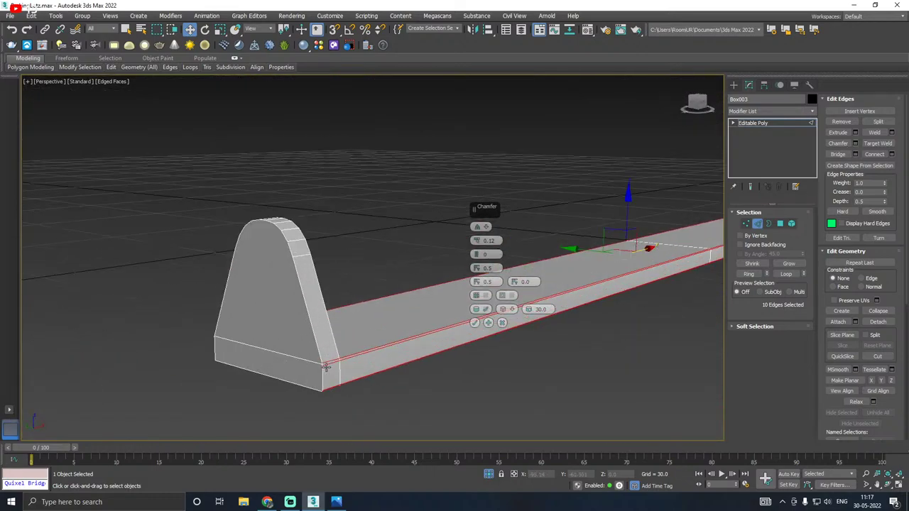
{"action": "scroll", "coordinate": [326, 361], "scroll_direction": "up", "scroll_amount": 2}
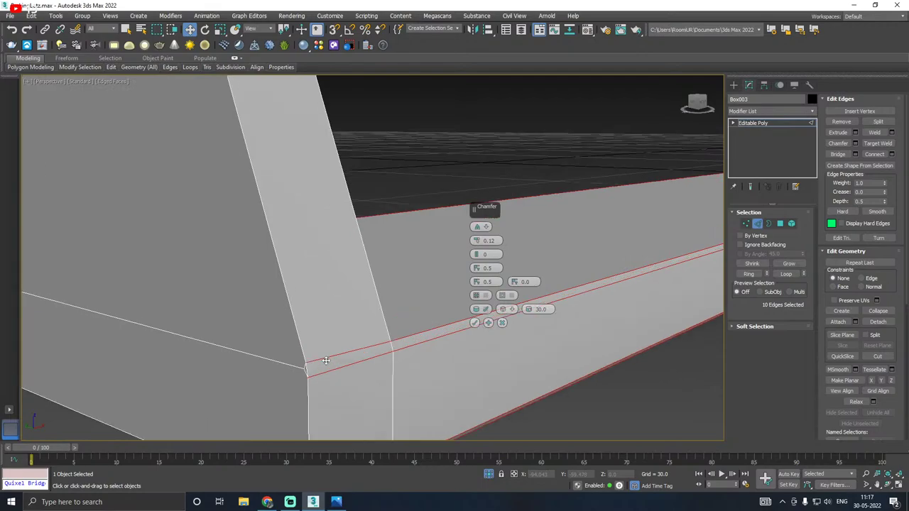
{"action": "left_click", "coordinate": [502, 323]}
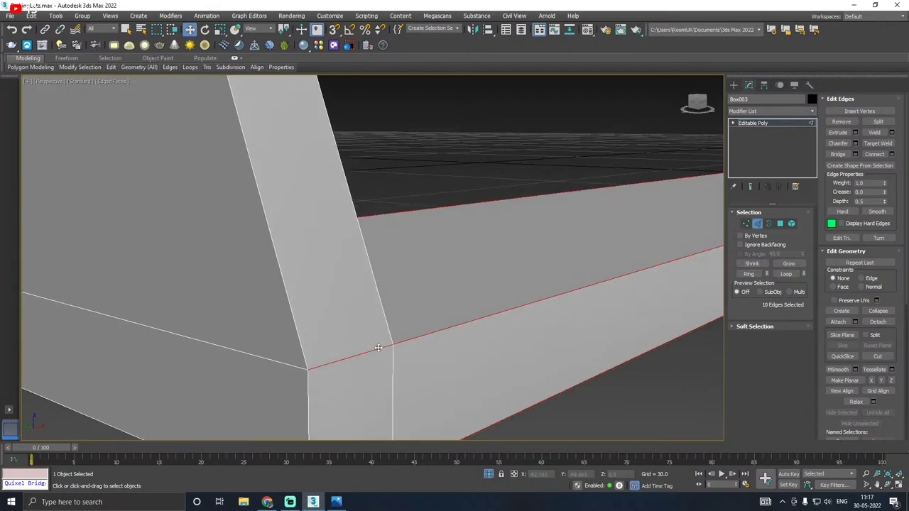
Step: Deselect the two short end-plate edges and preview a 0.12 chamfer on the base's long edges alone
{"action": "scroll", "coordinate": [369, 331], "scroll_direction": "down", "scroll_amount": 2}
{"action": "left_click", "coordinate": [371, 421], "text": "alt"}
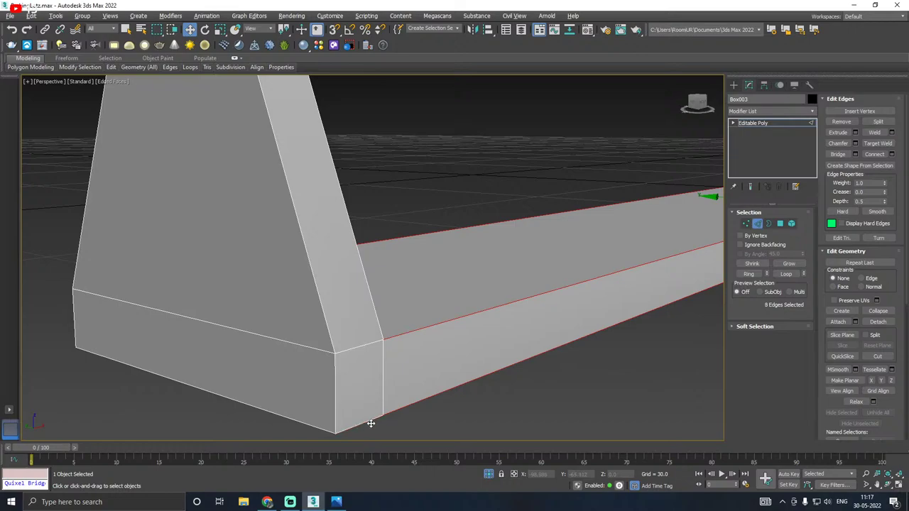
{"action": "left_click", "coordinate": [855, 143]}
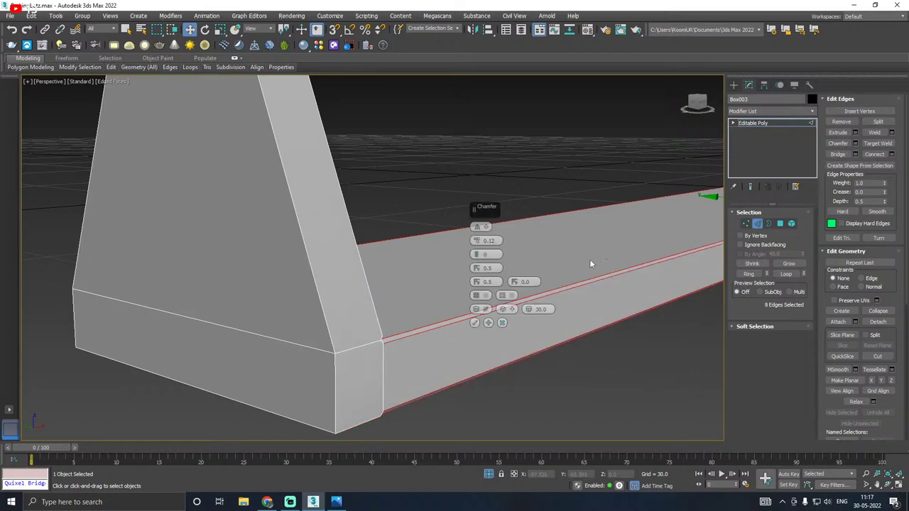
{"action": "scroll", "coordinate": [545, 281], "scroll_direction": "up", "scroll_amount": 2}
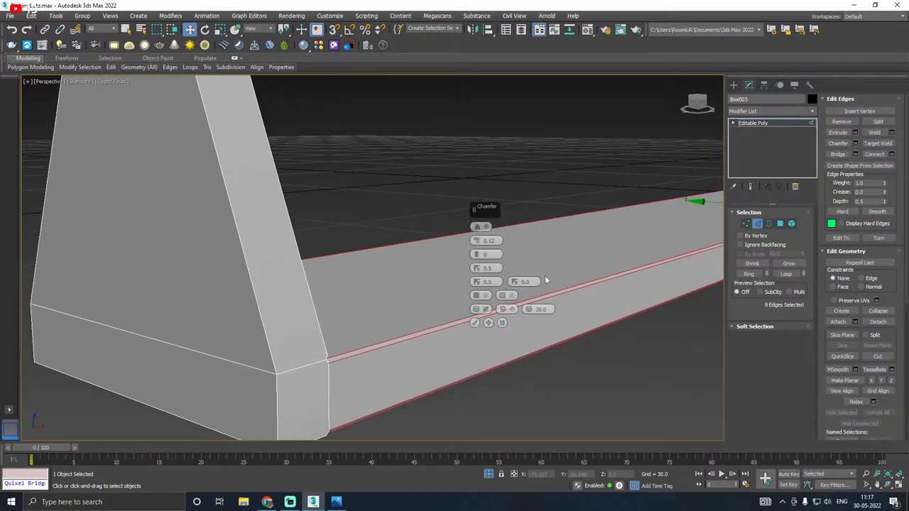
Step: Chamfer the base's long edges with the Tri type, an amount of 0.12 and 0 connect edge segments
{"action": "left_click", "coordinate": [477, 227]}
{"action": "middle_click_drag", "start_coordinate": [414, 244], "coordinate": [497, 367], "text": "alt"}
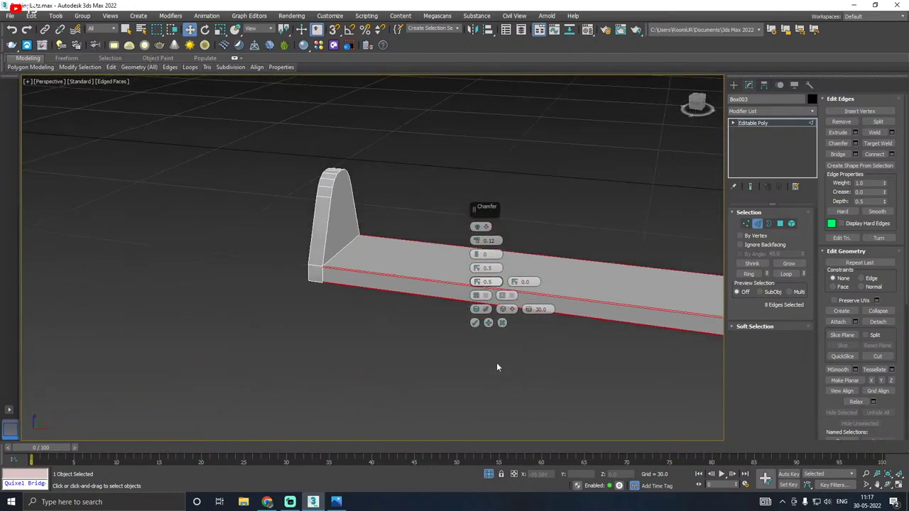
{"action": "scroll", "coordinate": [328, 263], "scroll_direction": "up", "scroll_amount": 5}
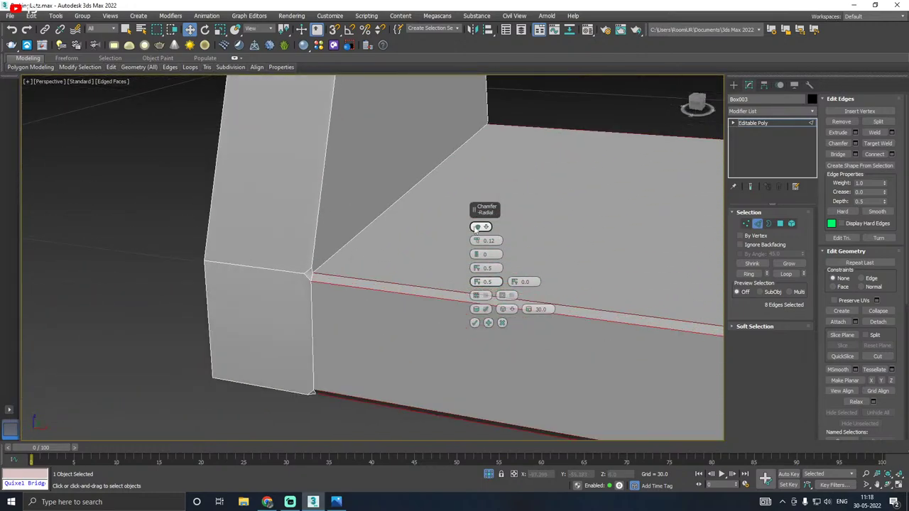
{"action": "left_click", "coordinate": [477, 227]}
{"action": "left_click", "coordinate": [479, 227]}
{"action": "left_click", "coordinate": [480, 228]}
{"action": "left_click", "coordinate": [478, 228]}
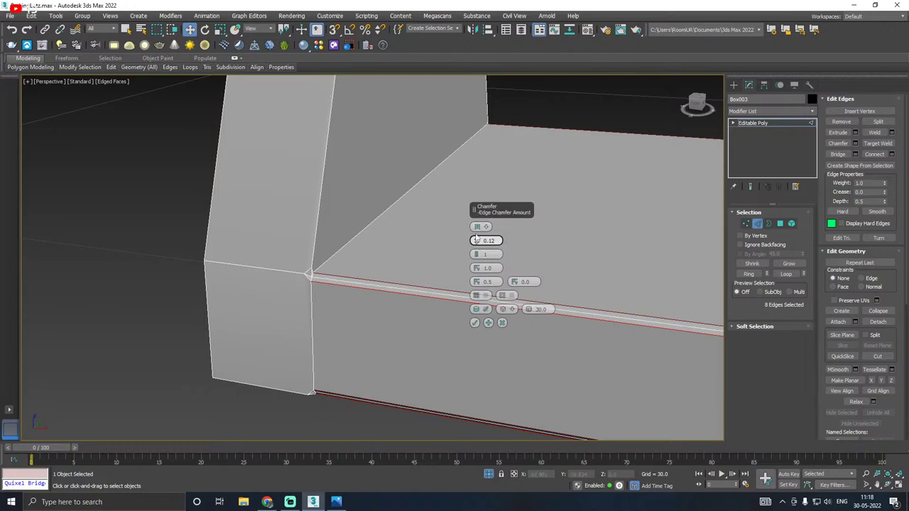
{"action": "left_click", "coordinate": [477, 228]}
{"action": "left_click", "coordinate": [478, 227]}
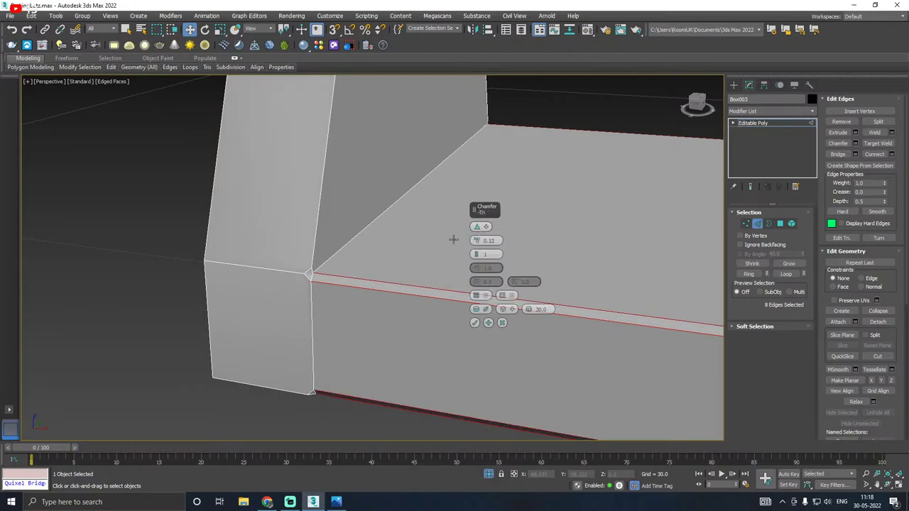
{"action": "left_click", "coordinate": [478, 227]}
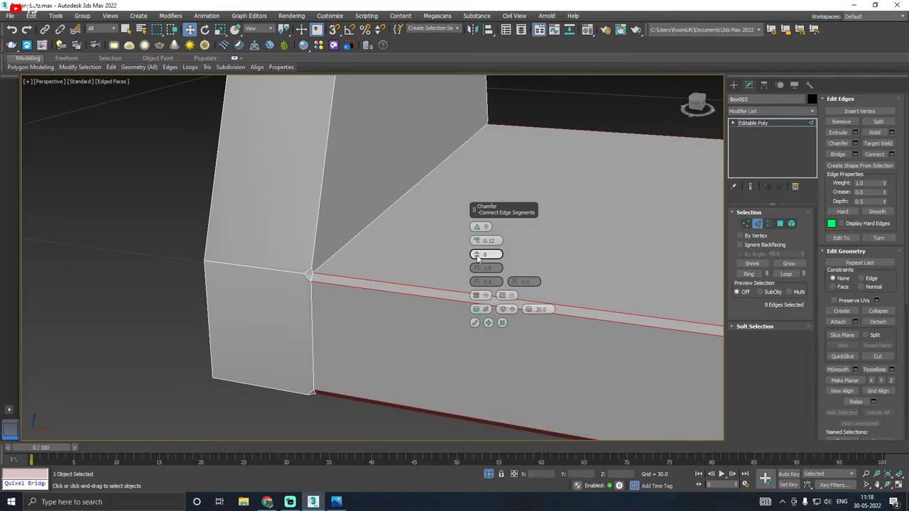
{"action": "left_click", "coordinate": [475, 323]}
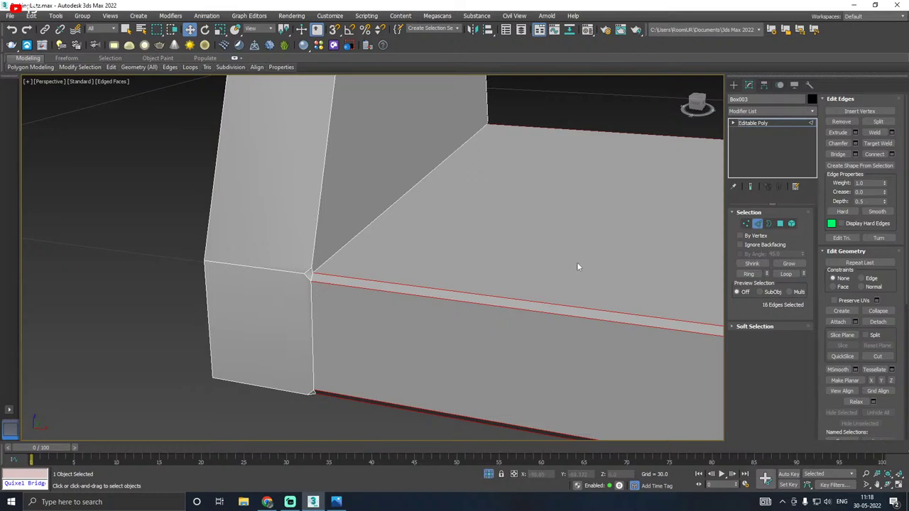
Step: Try to target weld the extra chamfer vertices at the base's upper corner beside the end plate
{"action": "left_click", "coordinate": [747, 223]}
{"action": "left_click", "coordinate": [310, 273]}
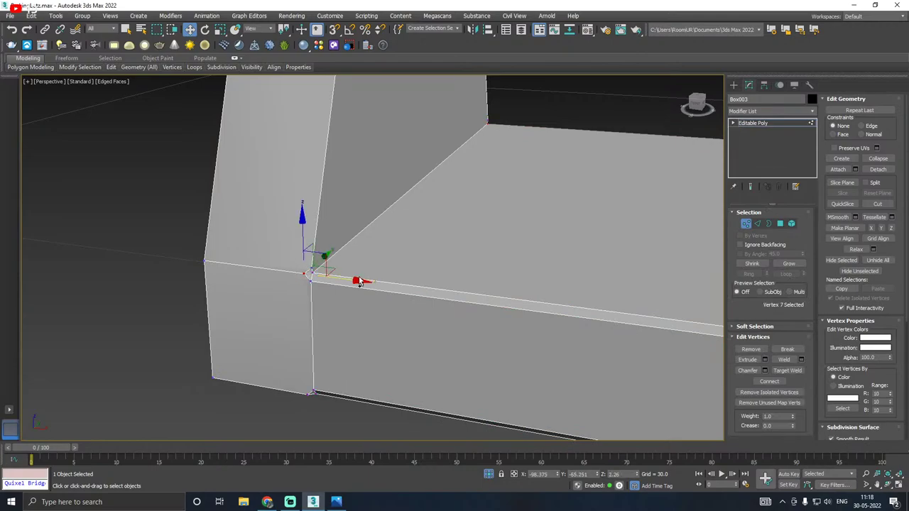
{"action": "middle_click_drag", "start_coordinate": [309, 277], "coordinate": [297, 276], "text": "alt"}
{"action": "right_click", "coordinate": [379, 254]}
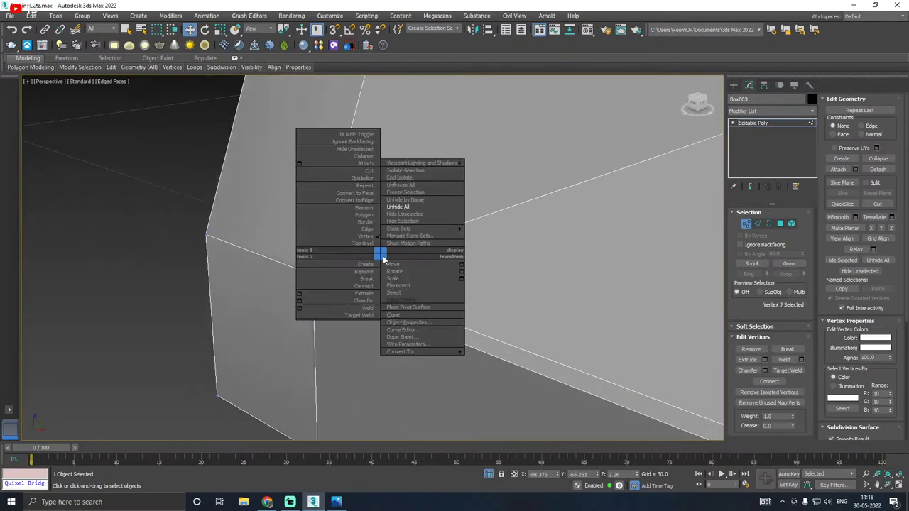
{"action": "left_click", "coordinate": [362, 318]}
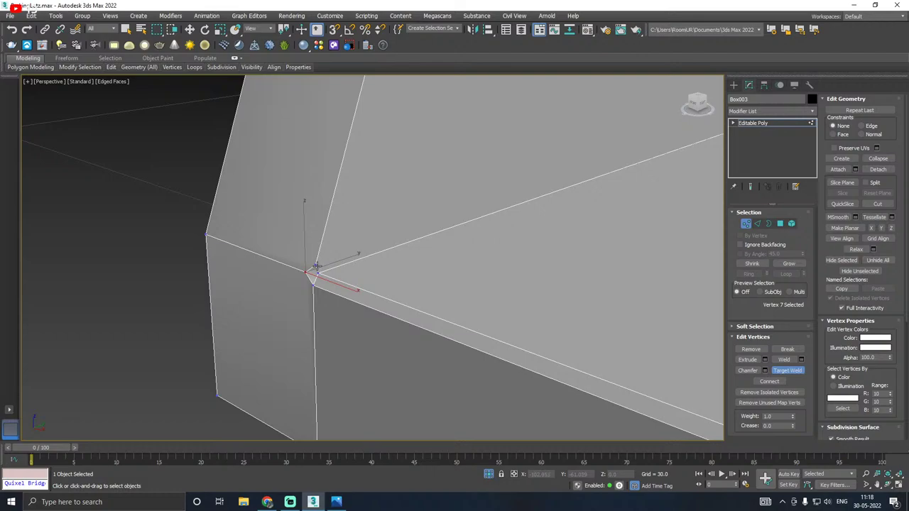
{"action": "left_click", "coordinate": [317, 266]}
{"action": "left_click", "coordinate": [318, 274]}
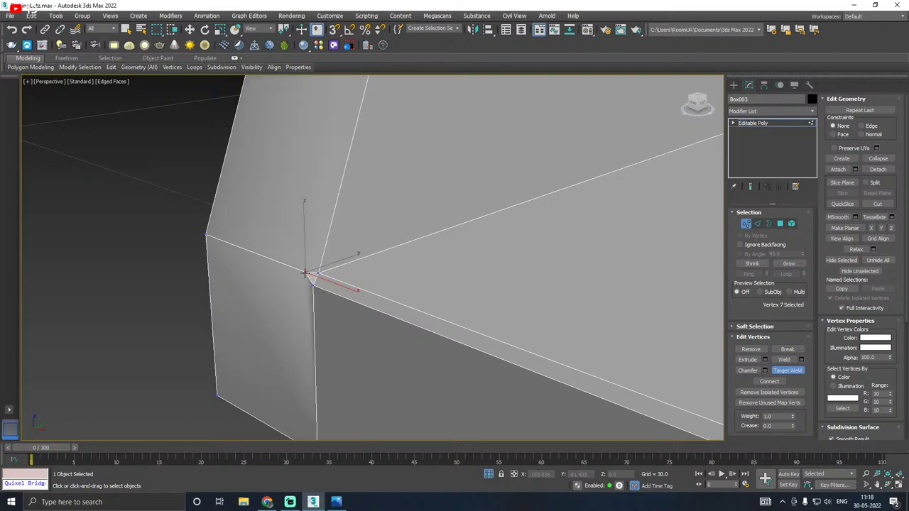
{"action": "left_click", "coordinate": [311, 283]}
{"action": "scroll", "coordinate": [295, 282], "scroll_direction": "down", "scroll_amount": 2}
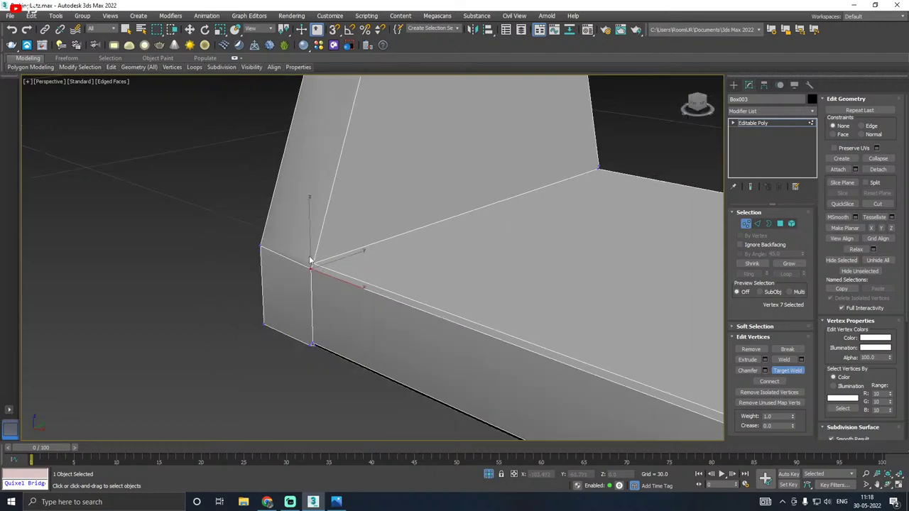
Step: Inspect the lower chamfered corner of the base and undo the vertex welds at the upper corner
{"action": "middle_click_drag", "start_coordinate": [316, 340], "coordinate": [350, 275], "text": "alt"}
{"action": "scroll", "coordinate": [310, 343], "scroll_direction": "up", "scroll_amount": 3}
{"action": "scroll", "coordinate": [309, 342], "scroll_direction": "up", "scroll_amount": 2}
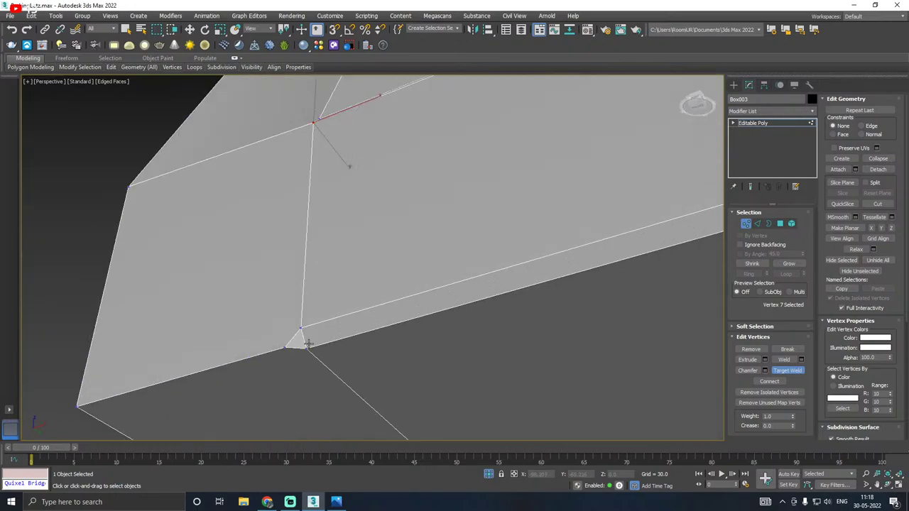
{"action": "scroll", "coordinate": [308, 344], "scroll_direction": "down", "scroll_amount": 3}
{"action": "key", "text": "w"}
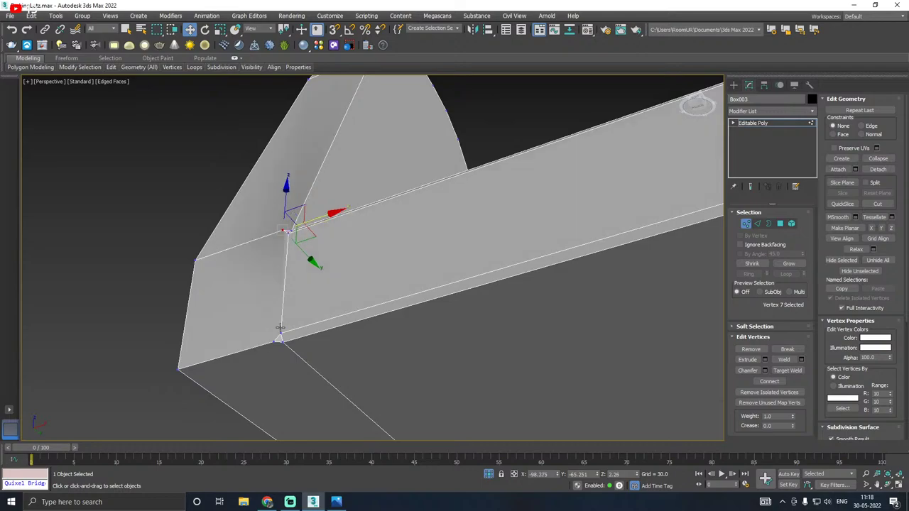
{"action": "mouse_move", "coordinate": [345, 287]}
{"action": "middle_mouse_down", "text": "alt"}
{"action": "mouse_move", "coordinate": [443, 284]}
{"action": "mouse_move", "coordinate": [357, 284]}
{"action": "middle_mouse_up", "text": "alt"}
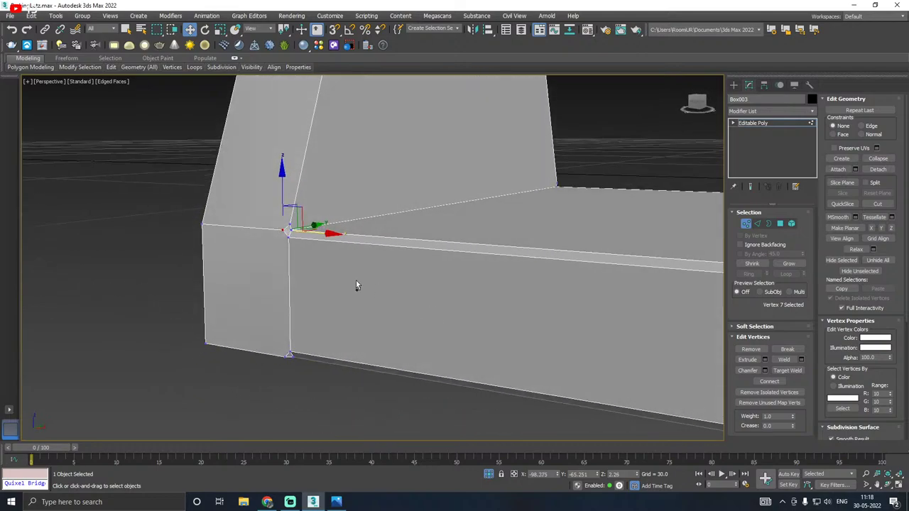
Step: Target weld the highest vertex of the upper chamfered corner onto the neighbouring vertex on the base's top edge
{"action": "right_click", "coordinate": [302, 229]}
{"action": "left_click", "coordinate": [278, 281]}
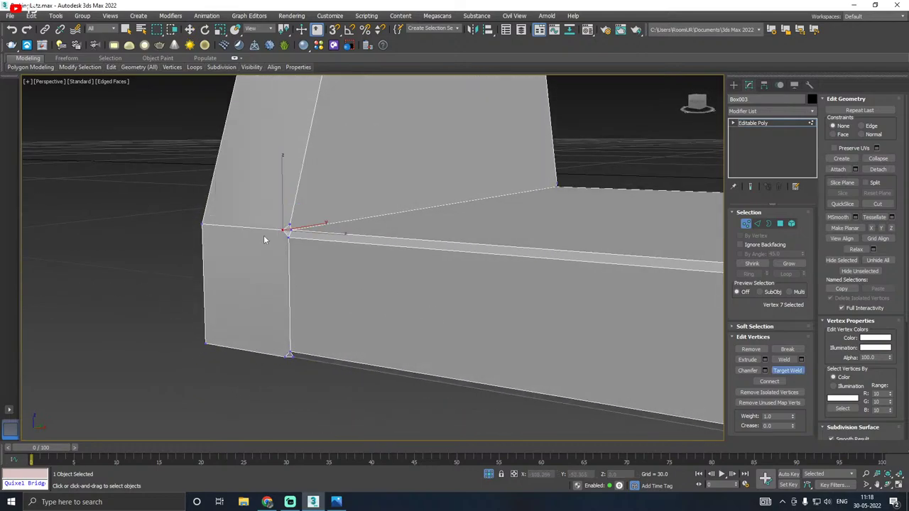
{"action": "scroll", "coordinate": [263, 237], "scroll_direction": "up", "scroll_amount": 3}
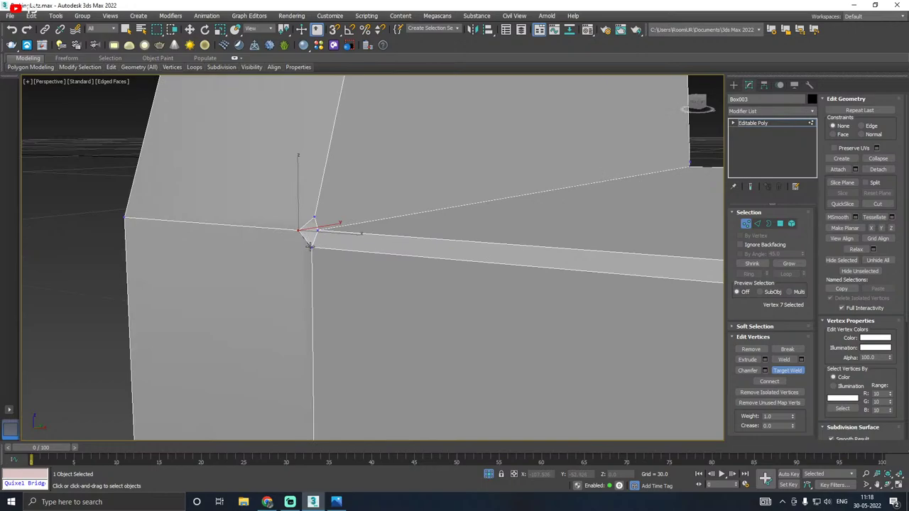
{"action": "right_click", "coordinate": [313, 220]}
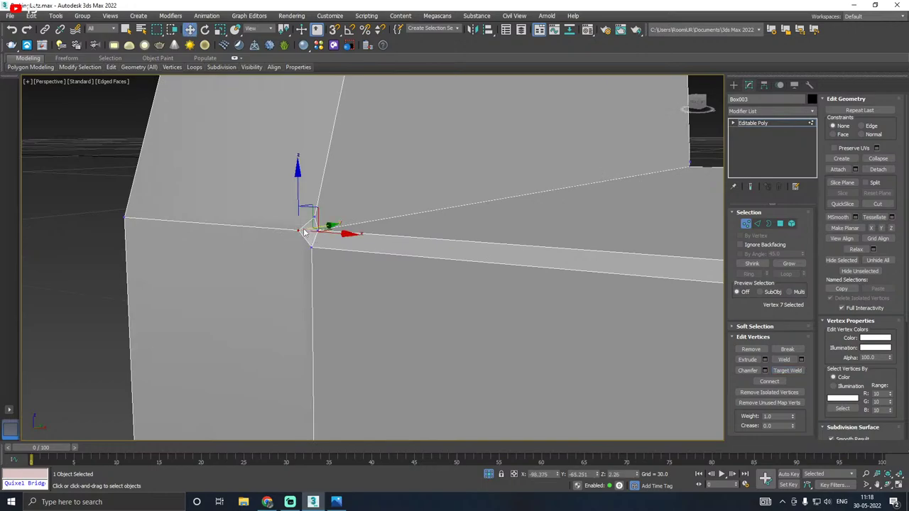
{"action": "right_click", "coordinate": [299, 212]}
{"action": "left_click", "coordinate": [284, 273]}
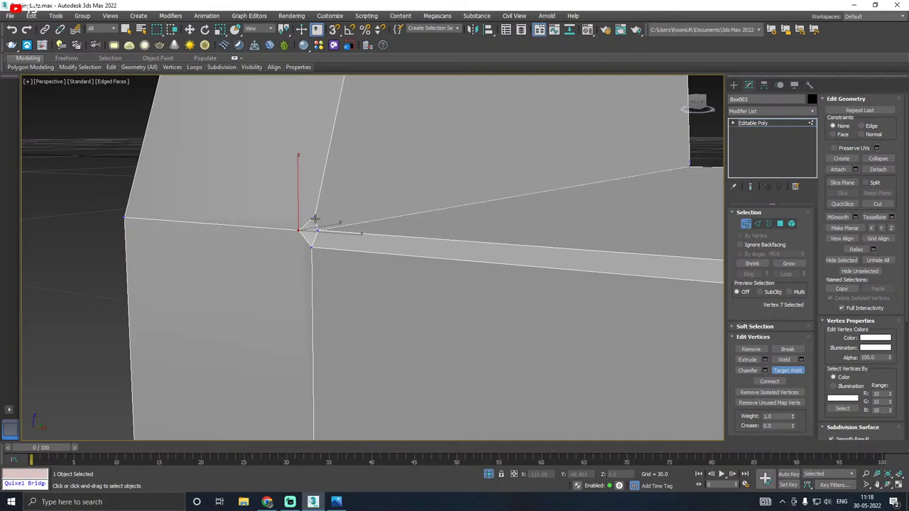
Step: Try to weld the chamfer's outer end-plate vertex onto the corner's lower vertex, and undo that weld
{"action": "left_click", "coordinate": [300, 230]}
{"action": "left_click", "coordinate": [311, 247]}
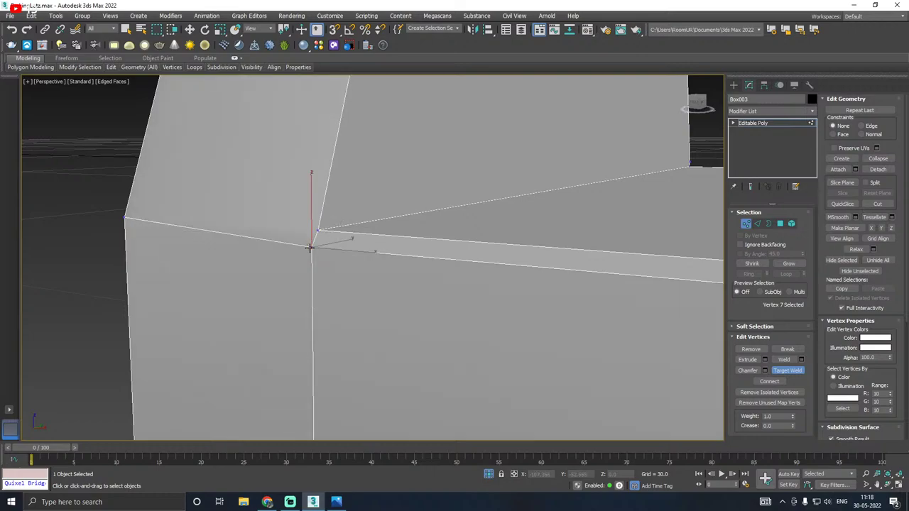
{"action": "scroll", "coordinate": [252, 240], "scroll_direction": "down", "scroll_amount": 2}
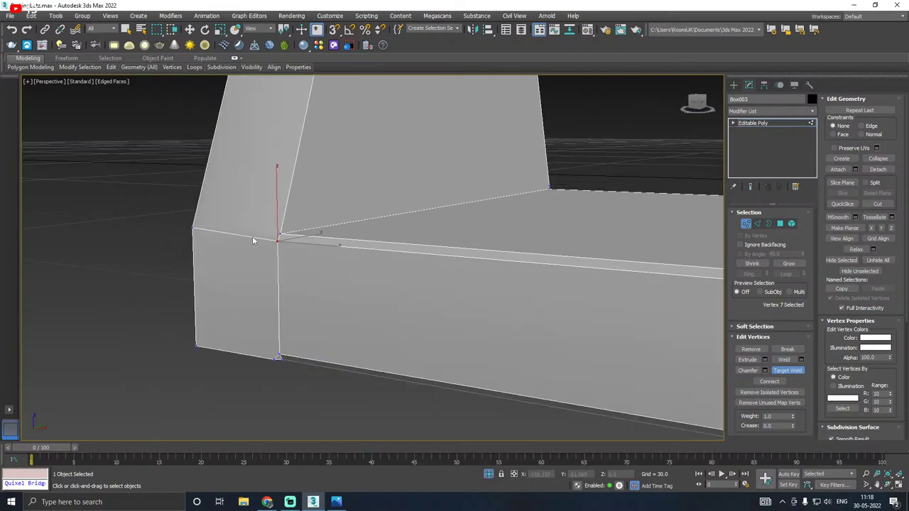
{"action": "key", "text": "ctrl+z"}
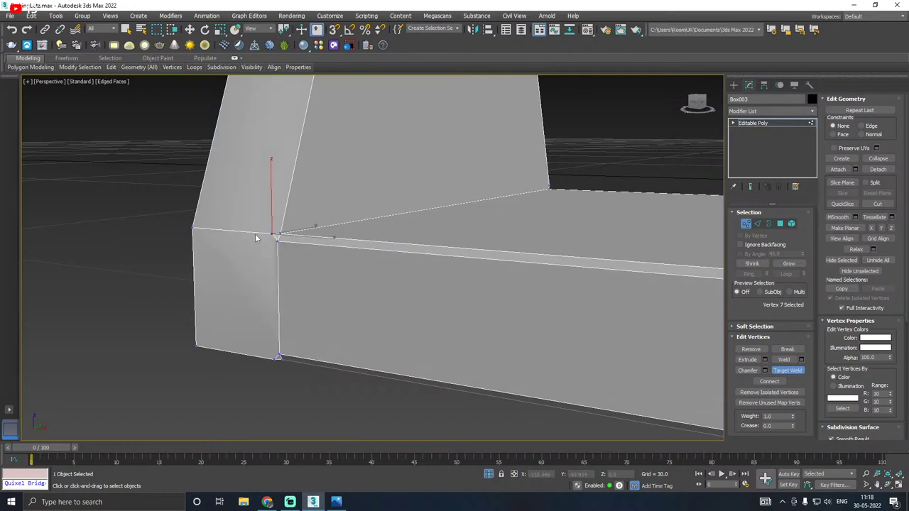
Step: Try to target weld the chamfer's outer vertex onto the end plate's far outer corner, and undo that weld
{"action": "scroll", "coordinate": [271, 225], "scroll_direction": "up", "scroll_amount": 3}
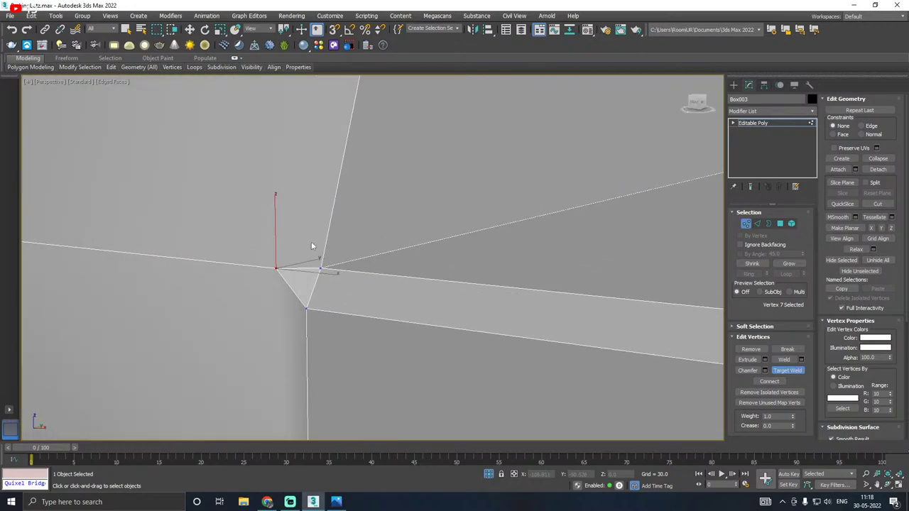
{"action": "scroll", "coordinate": [389, 259], "scroll_direction": "down", "scroll_amount": 3}
{"action": "key", "text": "w"}
{"action": "right_click", "coordinate": [350, 289]}
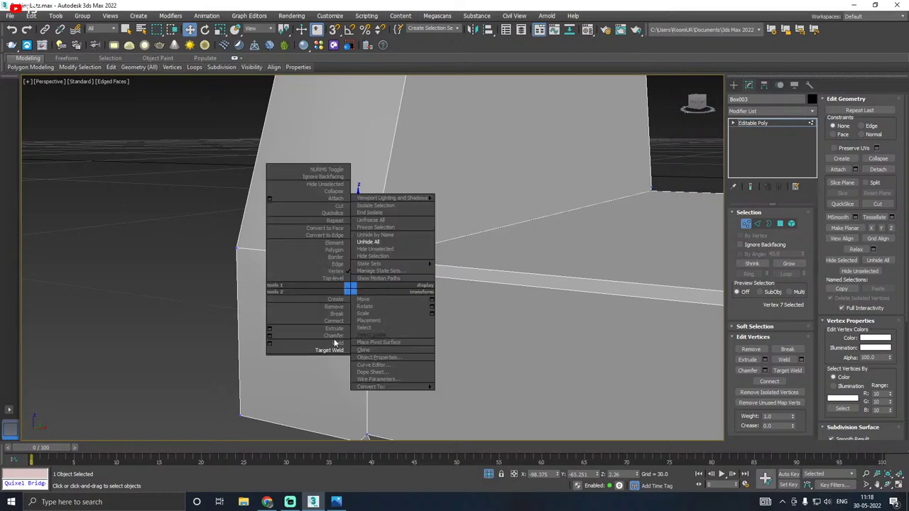
{"action": "left_click", "coordinate": [322, 350]}
{"action": "left_click", "coordinate": [359, 260]}
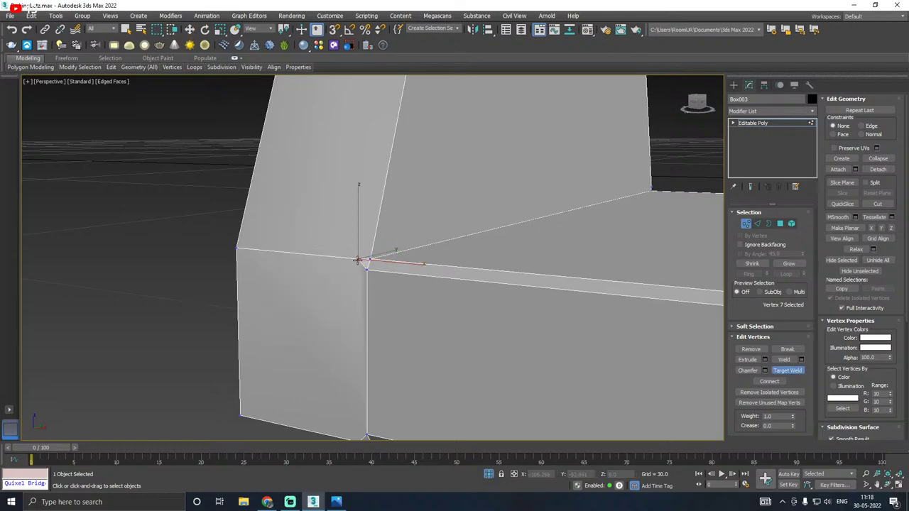
{"action": "left_click", "coordinate": [238, 247]}
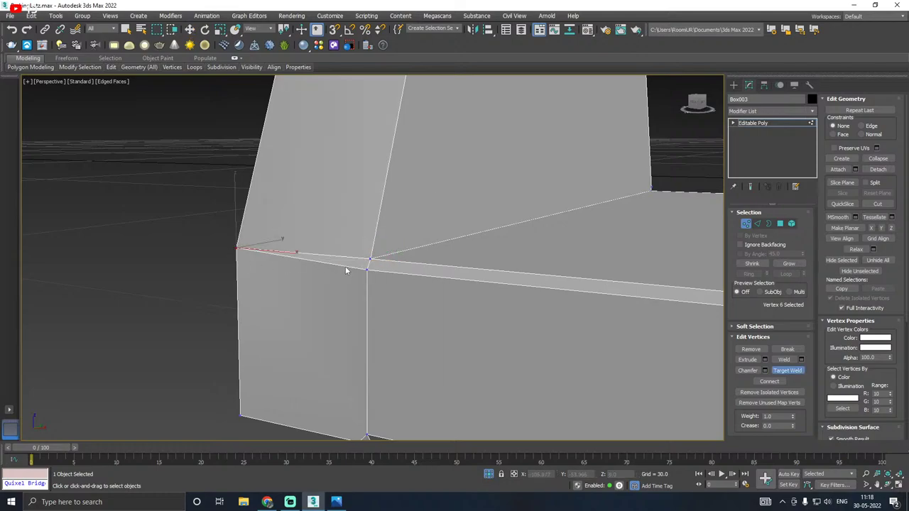
{"action": "middle_click_drag", "start_coordinate": [346, 267], "coordinate": [367, 297], "text": "alt"}
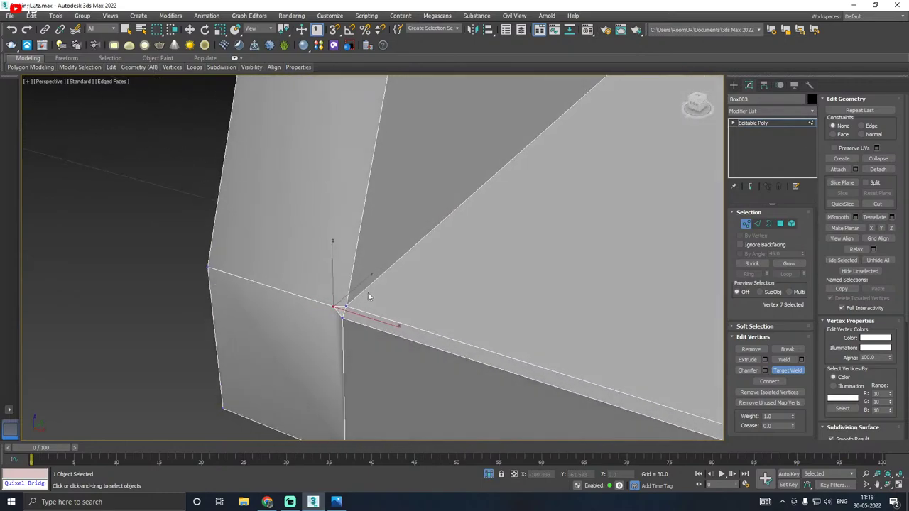
Step: Try to target weld the upper corner's outer chamfer vertex onto the corner's lower vertex
{"action": "key", "text": "w"}
{"action": "right_click", "coordinate": [350, 320]}
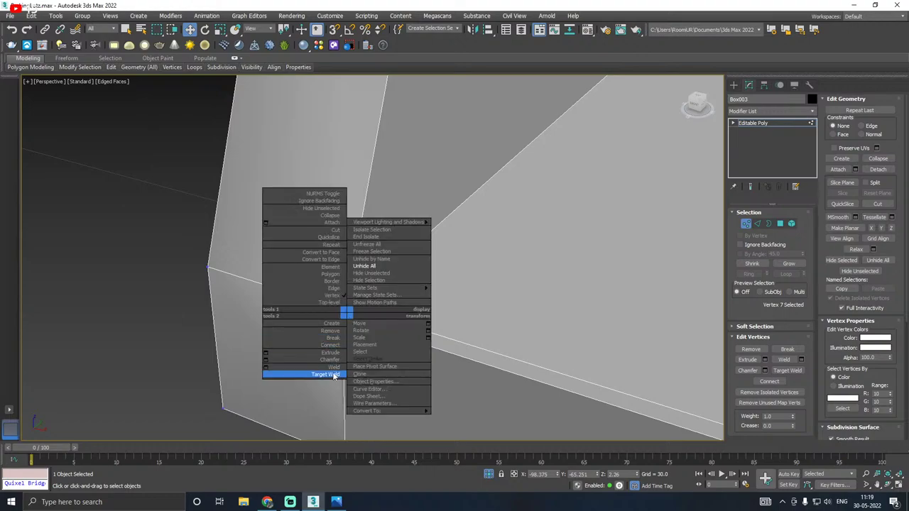
{"action": "left_click", "coordinate": [334, 375]}
{"action": "left_click", "coordinate": [334, 309]}
{"action": "left_click", "coordinate": [343, 318]}
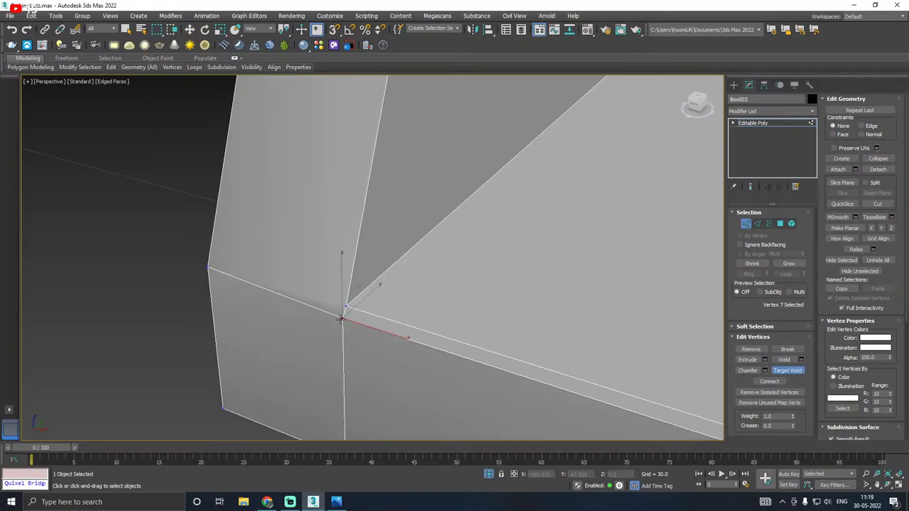
{"action": "scroll", "coordinate": [308, 303], "scroll_direction": "down", "scroll_amount": 3}
{"action": "middle_click_drag", "start_coordinate": [324, 365], "coordinate": [316, 375], "text": "alt"}
{"action": "scroll", "coordinate": [317, 376], "scroll_direction": "up", "scroll_amount": 5}
{"action": "scroll", "coordinate": [314, 375], "scroll_direction": "up", "scroll_amount": 2}
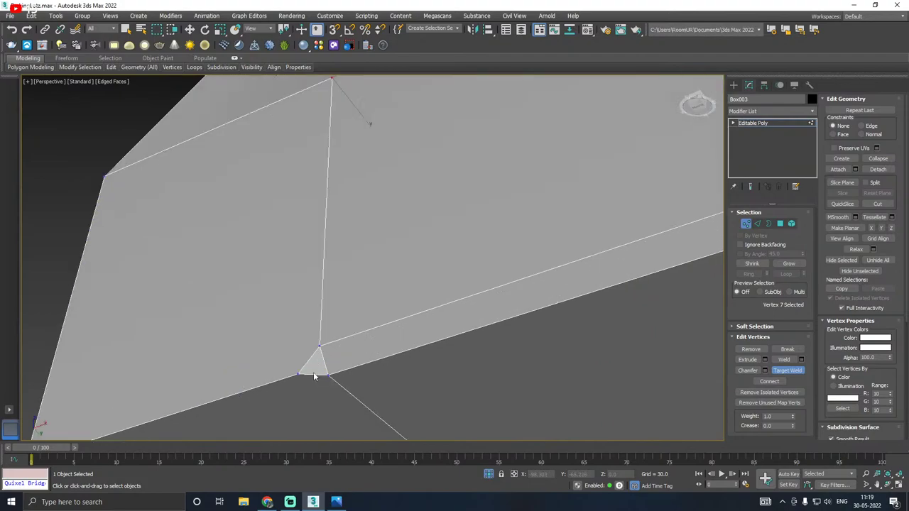
Step: Try to target weld the outer vertex of the small triangle at the base's lower corner onto the neighbouring bottom-edge vertex
{"action": "scroll", "coordinate": [314, 376], "scroll_direction": "down", "scroll_amount": 4}
{"action": "middle_click_drag", "start_coordinate": [315, 375], "coordinate": [341, 339], "text": "alt"}
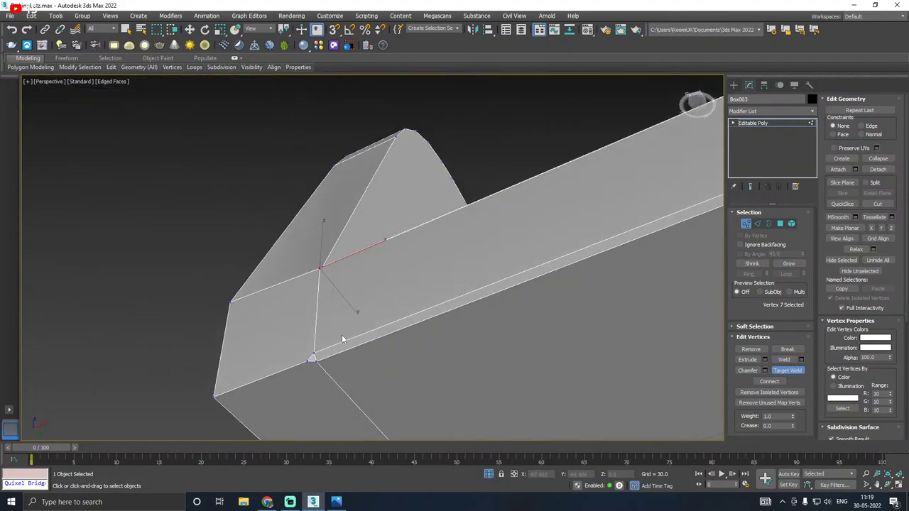
{"action": "left_click", "coordinate": [316, 359]}
{"action": "key", "text": "w"}
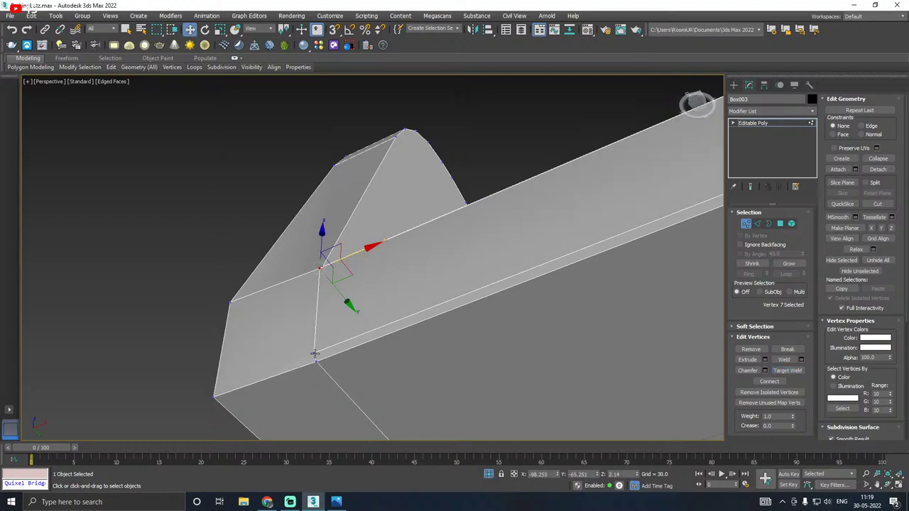
Step: Try to shift the upper vertex of the base's lower corner slightly along X to about -98.225
{"action": "left_click", "coordinate": [313, 353]}
{"action": "scroll", "coordinate": [313, 353], "scroll_direction": "up", "scroll_amount": 5}
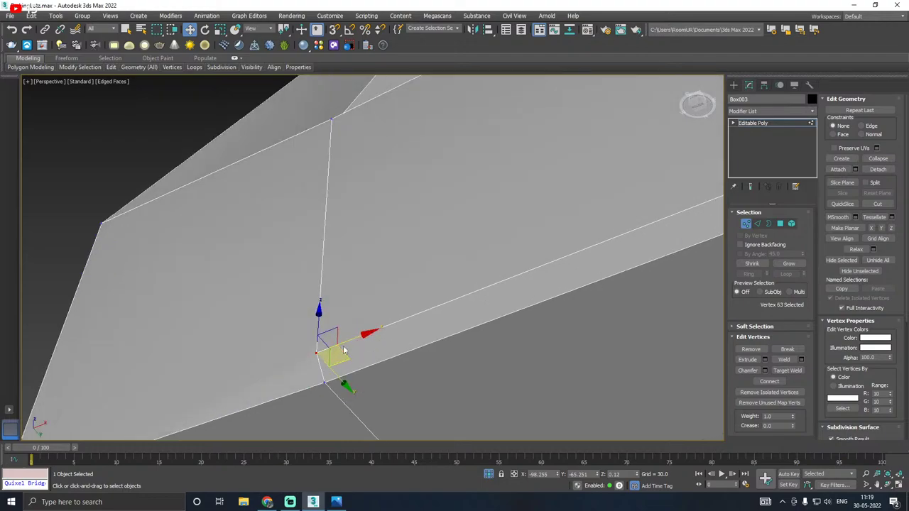
{"action": "left_click_drag", "start_coordinate": [353, 340], "coordinate": [352, 336]}
{"action": "scroll", "coordinate": [349, 338], "scroll_direction": "down", "scroll_amount": 5}
{"action": "middle_click_drag", "start_coordinate": [349, 338], "coordinate": [417, 417], "text": "alt"}
{"action": "middle_click_drag", "start_coordinate": [316, 349], "coordinate": [324, 339], "text": "alt"}
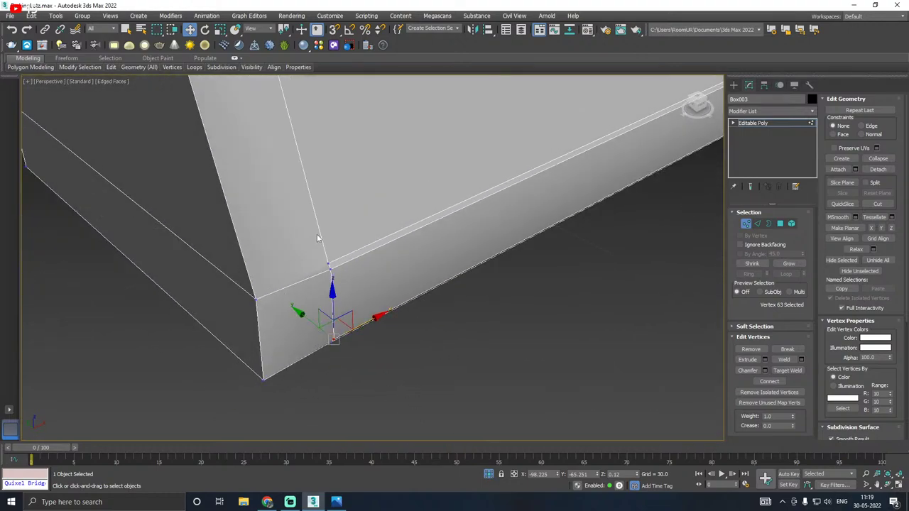
{"action": "middle_click_drag", "start_coordinate": [342, 273], "coordinate": [301, 264], "text": "alt"}
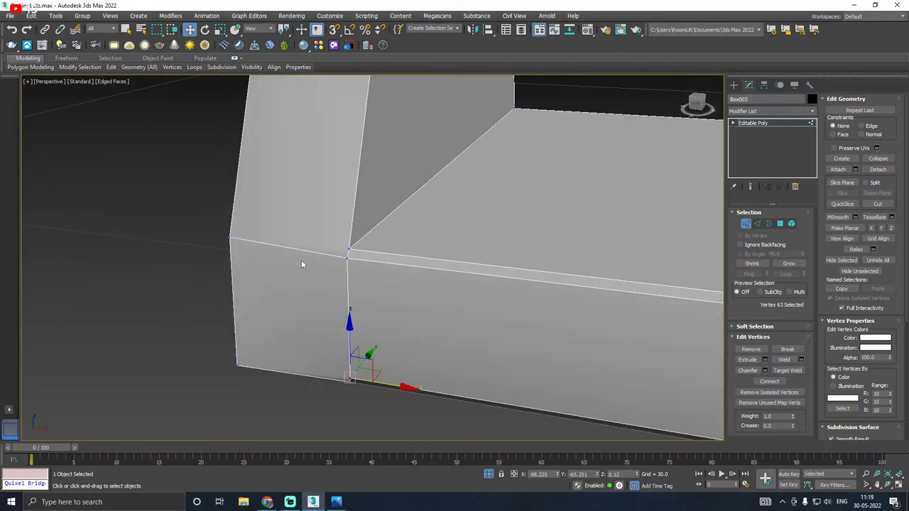
Step: Undo the vertex move and the welds at the upper and lower chamfered corners
{"action": "left_click", "coordinate": [320, 260]}
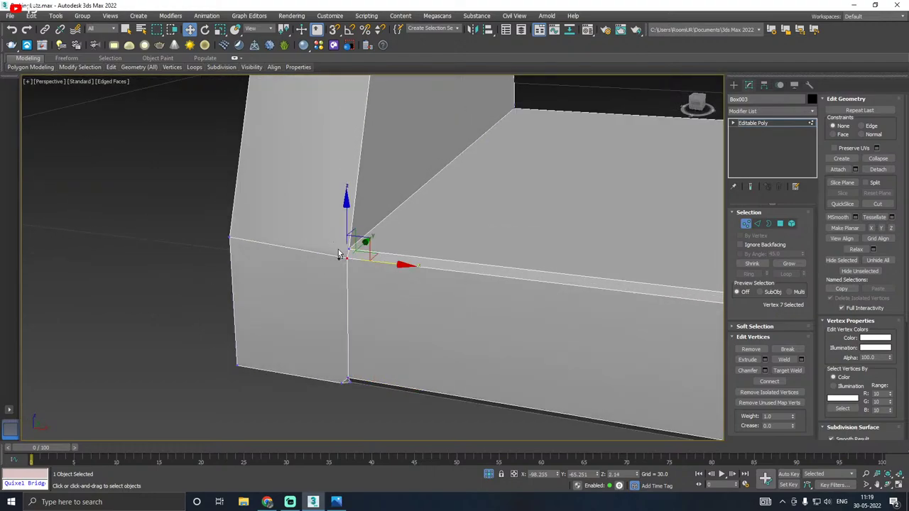
{"action": "key", "text": "ctrl+z"}
{"action": "key", "text": "ctrl+z"}
{"action": "key", "text": "ctrl+z"}
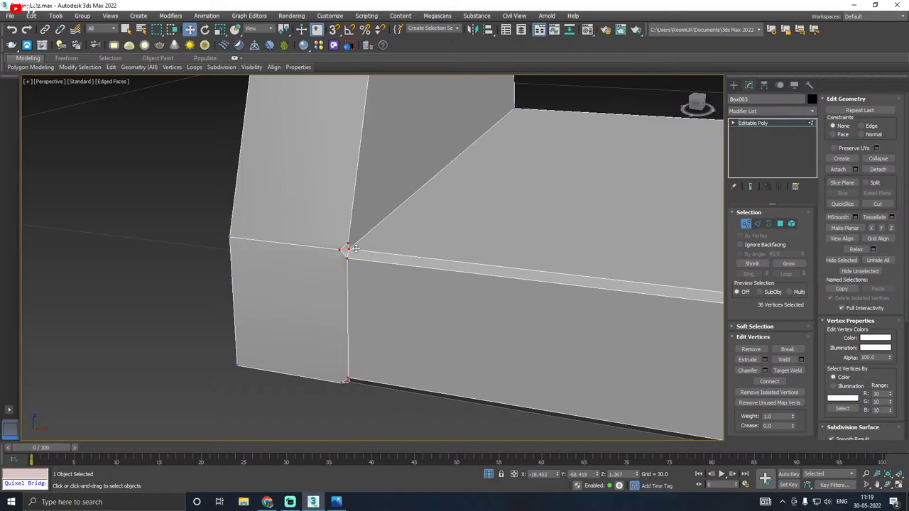
Step: Move the upper corner's outer chamfer vertex along X to about -98.249, in line with the corner's vertical edge
{"action": "scroll", "coordinate": [358, 245], "scroll_direction": "up", "scroll_amount": 3}
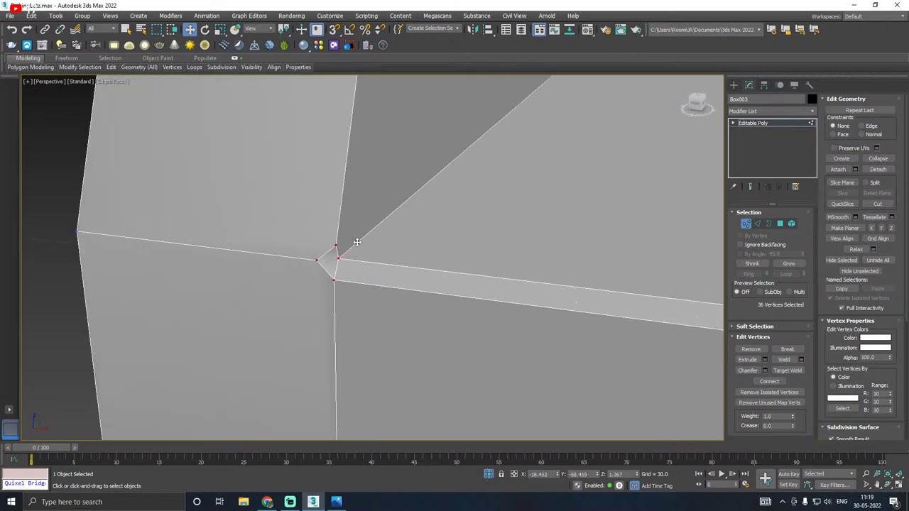
{"action": "left_click", "coordinate": [338, 259]}
{"action": "scroll", "coordinate": [244, 259], "scroll_direction": "down", "scroll_amount": 4}
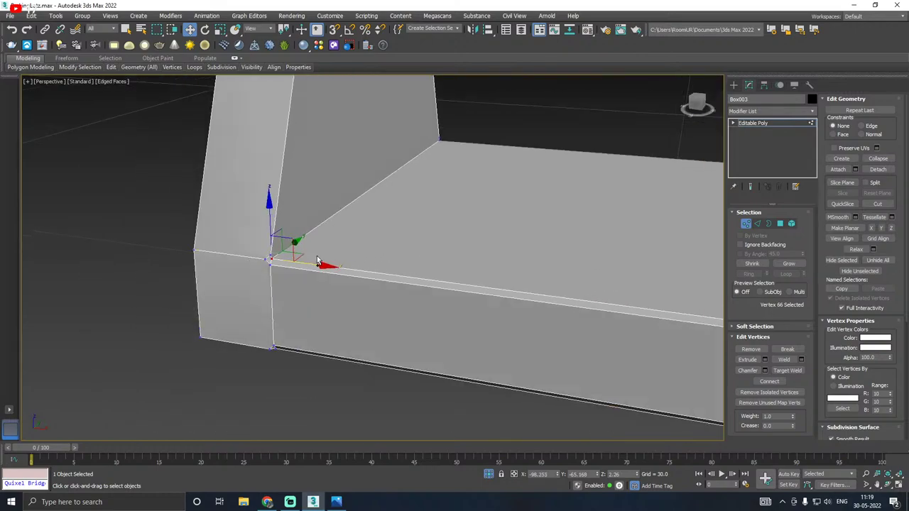
{"action": "middle_click_drag", "start_coordinate": [384, 263], "coordinate": [325, 258], "text": "alt"}
{"action": "left_click", "coordinate": [266, 253]}
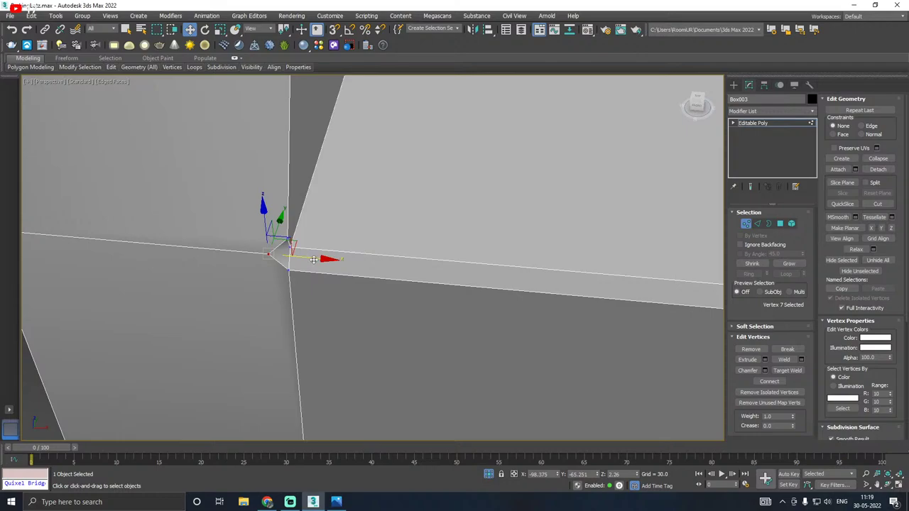
{"action": "left_click_drag", "start_coordinate": [323, 259], "coordinate": [327, 258]}
{"action": "middle_click_drag", "start_coordinate": [328, 259], "coordinate": [310, 283], "text": "alt"}
{"action": "left_click_drag", "start_coordinate": [294, 289], "coordinate": [299, 292]}
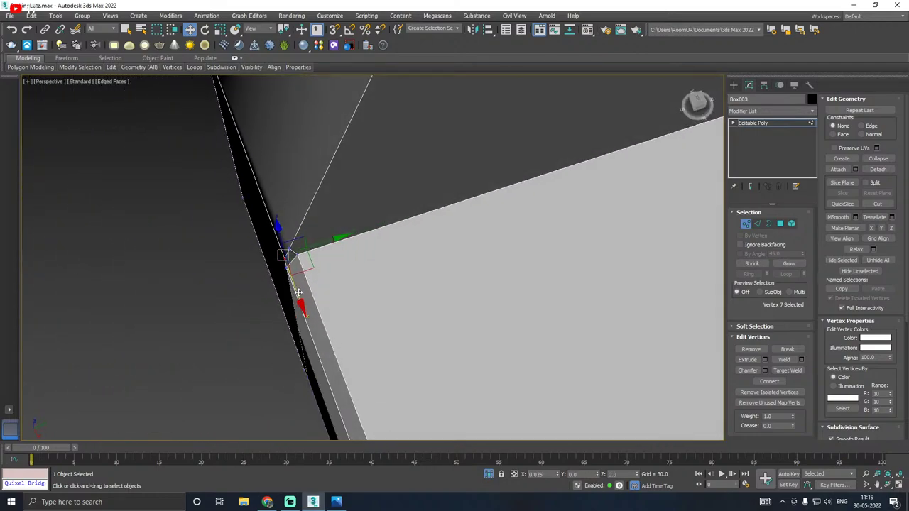
{"action": "middle_click_drag", "start_coordinate": [329, 280], "coordinate": [368, 259], "text": "alt"}
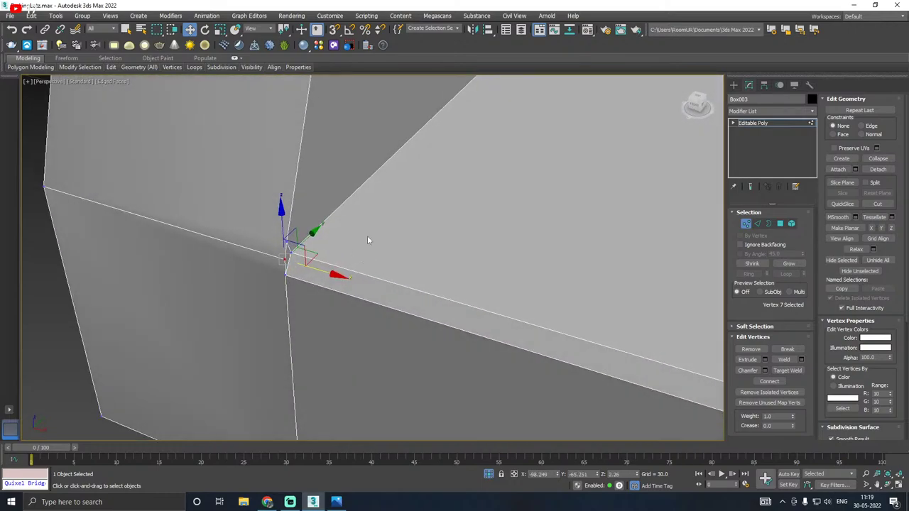
Step: Target weld the highest vertex of the upper chamfered corner onto the outer vertex directly below it
{"action": "right_click", "coordinate": [367, 239]}
{"action": "left_click", "coordinate": [324, 293]}
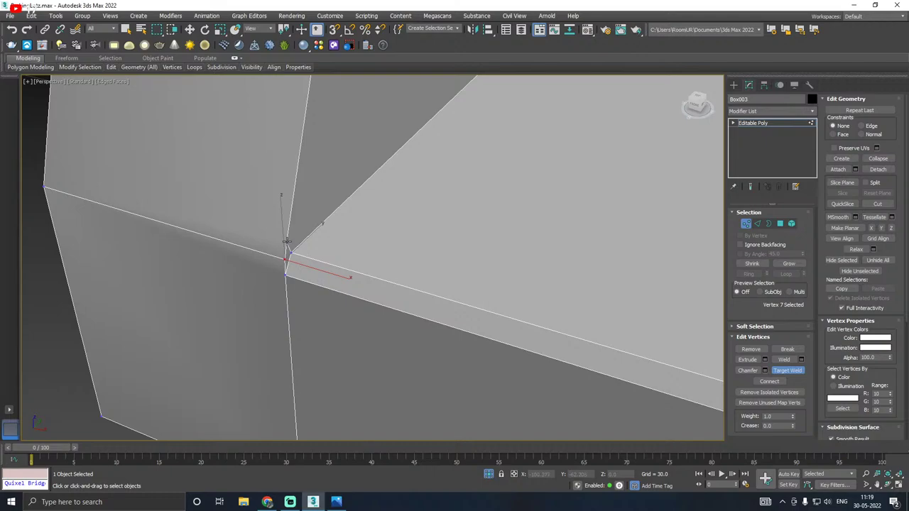
{"action": "left_click", "coordinate": [284, 258]}
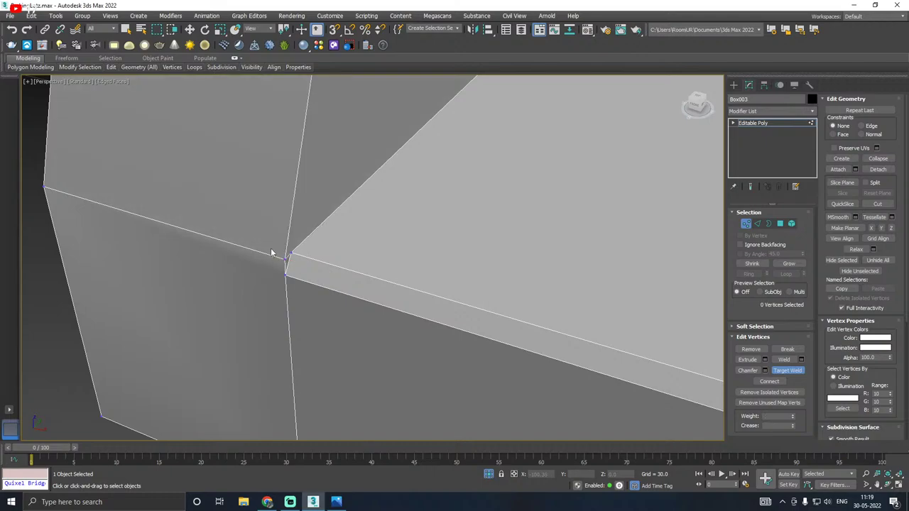
Step: Move the outer chamfer vertex of the base's lower corner along X towards the corner's vertical edge
{"action": "scroll", "coordinate": [272, 250], "scroll_direction": "down", "scroll_amount": 2}
{"action": "middle_click_drag", "start_coordinate": [272, 250], "coordinate": [346, 374], "text": "alt"}
{"action": "scroll", "coordinate": [346, 373], "scroll_direction": "up", "scroll_amount": 3}
{"action": "scroll", "coordinate": [343, 364], "scroll_direction": "up", "scroll_amount": 6}
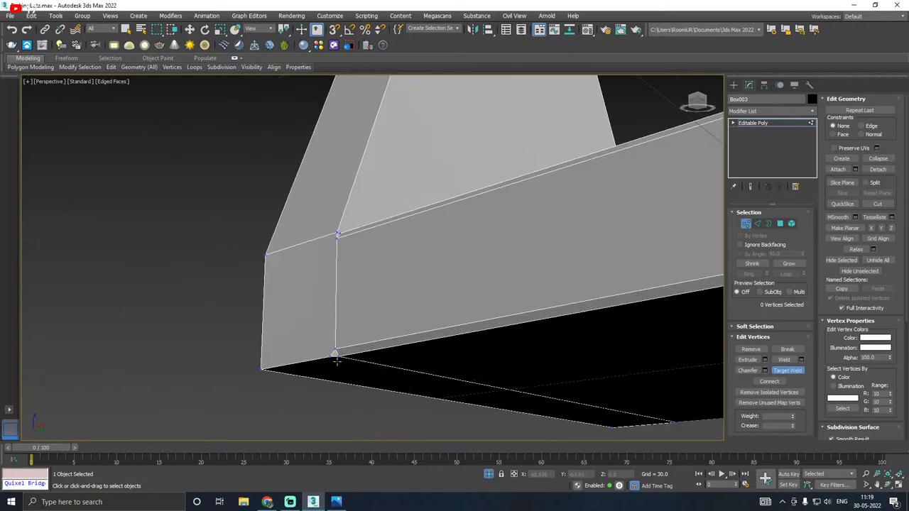
{"action": "key", "text": "w"}
{"action": "left_click", "coordinate": [319, 358]}
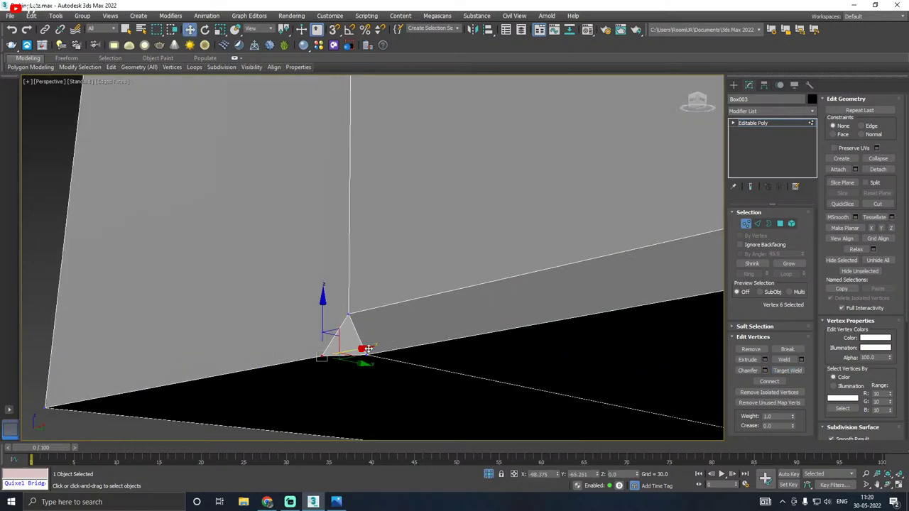
{"action": "mouse_move", "coordinate": [365, 349]}
{"action": "left_mouse_down"}
{"action": "mouse_move", "coordinate": [391, 343]}
{"action": "mouse_move", "coordinate": [381, 344]}
{"action": "left_mouse_up"}
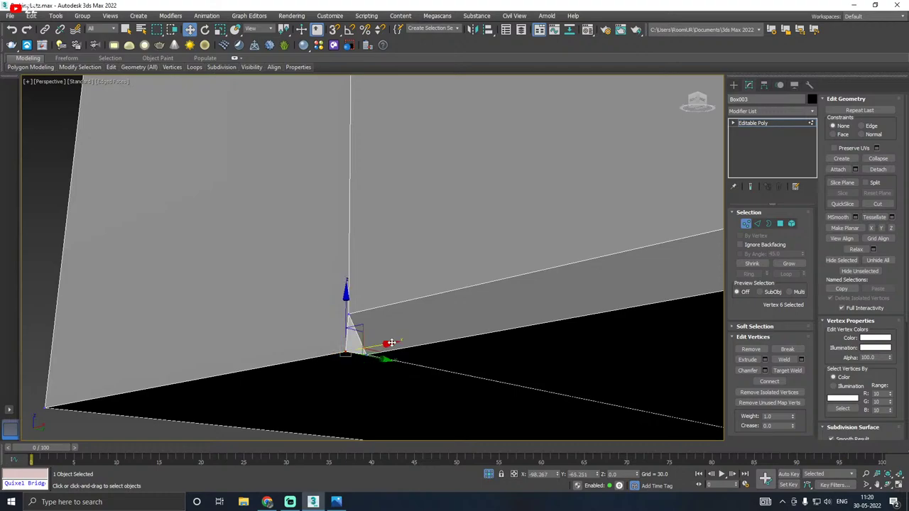
Step: Try to move the lower corner's inner underside vertex along X, and undo that move
{"action": "middle_click_drag", "start_coordinate": [382, 344], "coordinate": [394, 348], "text": "alt"}
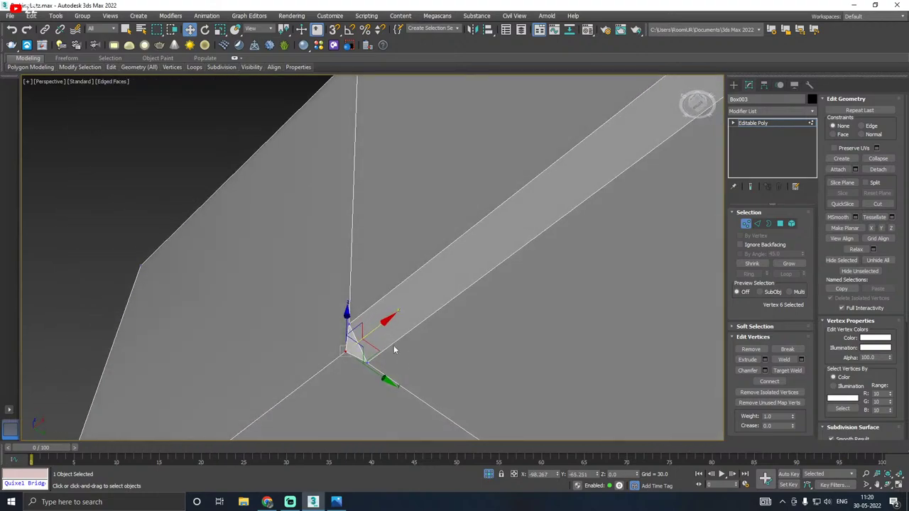
{"action": "mouse_move", "coordinate": [372, 332]}
{"action": "left_mouse_down"}
{"action": "mouse_move", "coordinate": [383, 360]}
{"action": "mouse_move", "coordinate": [370, 362]}
{"action": "mouse_move", "coordinate": [405, 334]}
{"action": "left_mouse_up"}
{"action": "key", "text": "ctrl+z"}
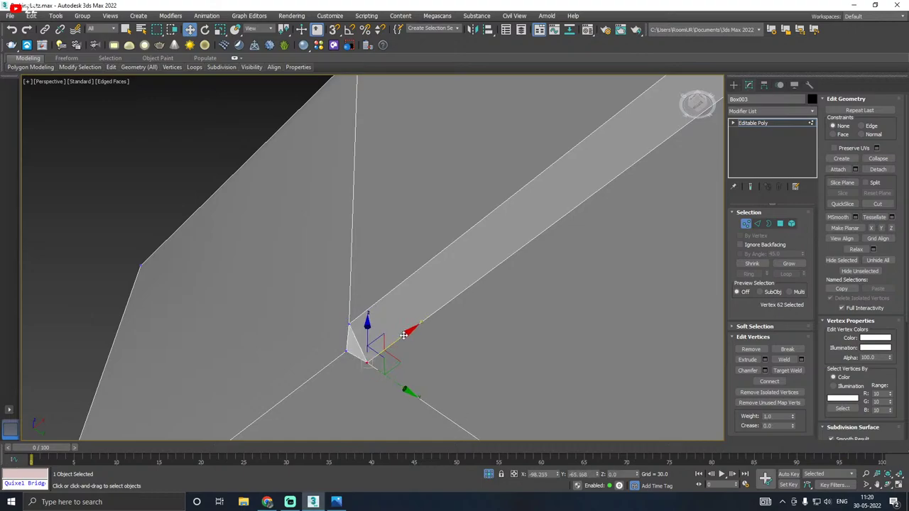
{"action": "middle_click_drag", "start_coordinate": [403, 335], "coordinate": [401, 402], "text": "alt"}
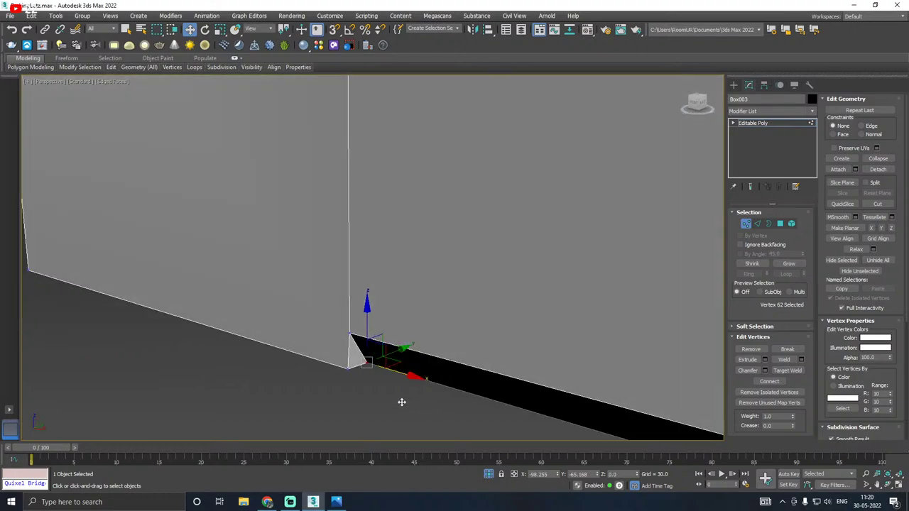
{"action": "middle_click_drag", "start_coordinate": [365, 364], "coordinate": [346, 373], "text": "alt"}
Step: Fine-tune the lower corner's outer vertex along X to about -98.259, aligning it with the vertical edge above
{"action": "left_click", "coordinate": [346, 372]}
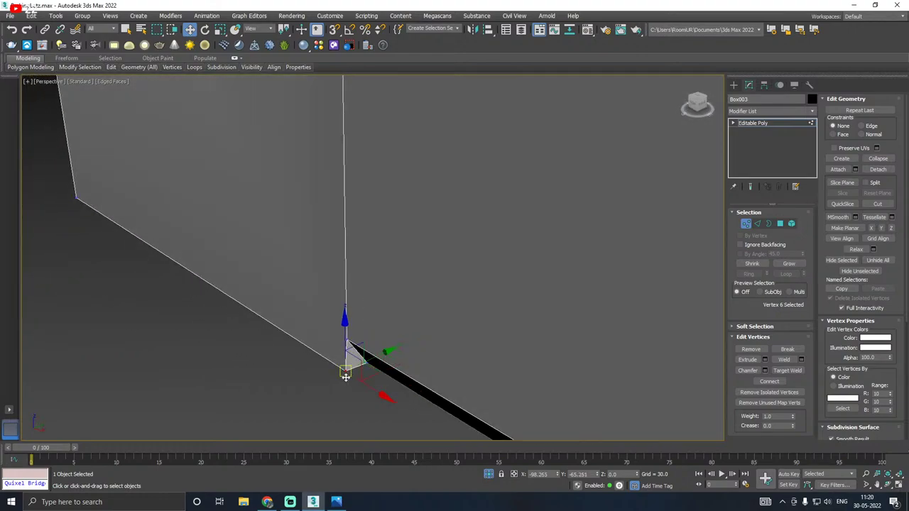
{"action": "left_click_drag", "start_coordinate": [370, 387], "coordinate": [367, 388]}
{"action": "scroll", "coordinate": [367, 388], "scroll_direction": "down", "scroll_amount": 3}
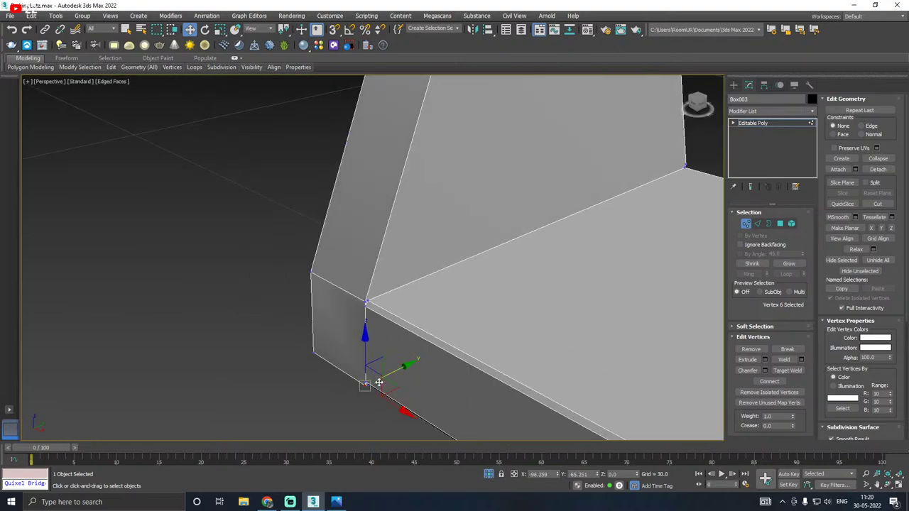
{"action": "middle_click_drag", "start_coordinate": [379, 381], "coordinate": [387, 381], "text": "alt"}
{"action": "scroll", "coordinate": [369, 329], "scroll_direction": "up", "scroll_amount": 2}
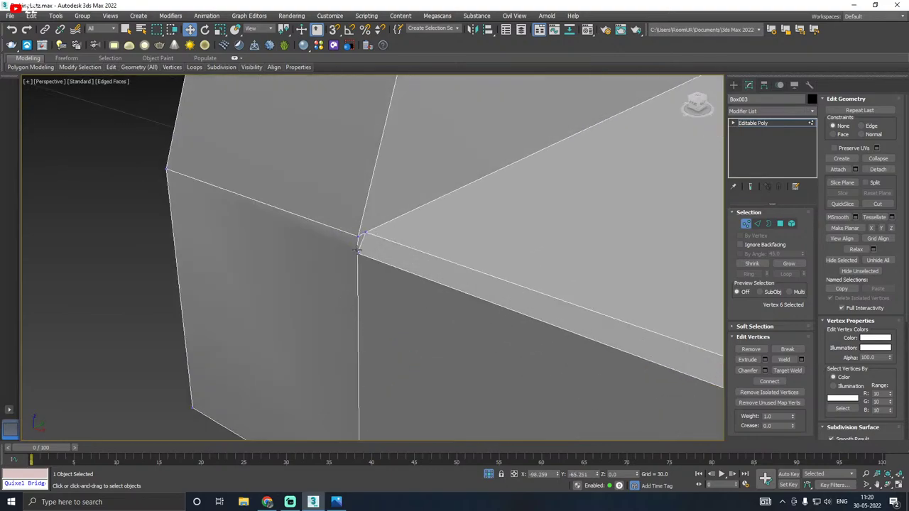
{"action": "middle_click_drag", "start_coordinate": [370, 313], "coordinate": [361, 343], "text": "alt"}
{"action": "scroll", "coordinate": [355, 257], "scroll_direction": "up", "scroll_amount": 5}
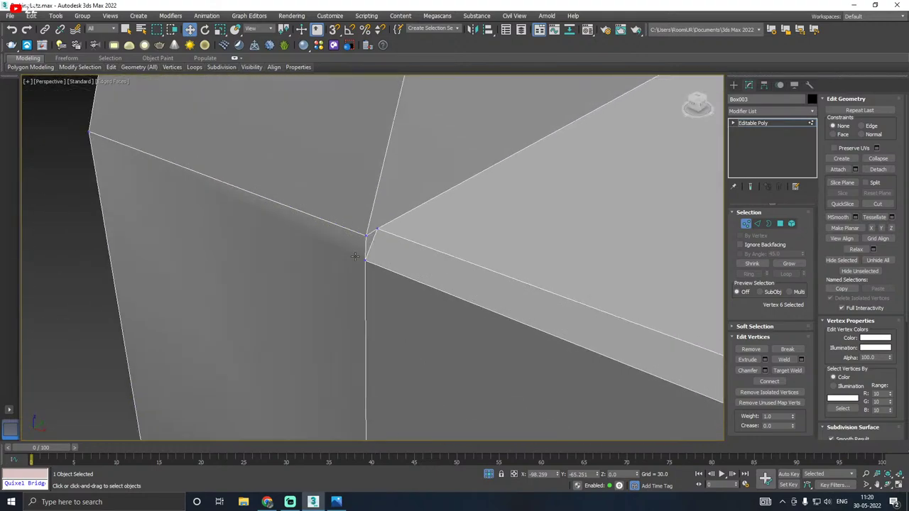
Step: Try to nudge the upper vertex of the lower corner's triangle along X, and undo that move
{"action": "left_click", "coordinate": [365, 230]}
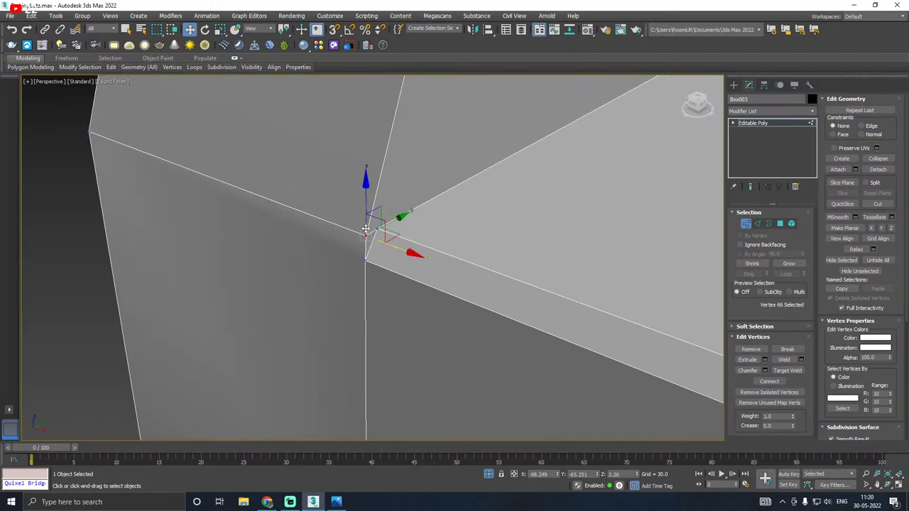
{"action": "middle_click_drag", "start_coordinate": [366, 229], "coordinate": [343, 362], "text": "alt"}
{"action": "left_click", "coordinate": [335, 351]}
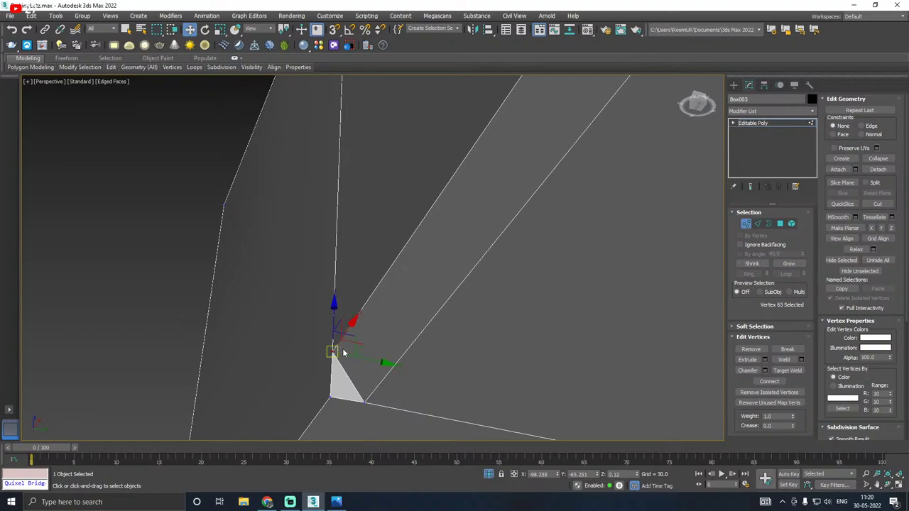
{"action": "left_click_drag", "start_coordinate": [350, 326], "coordinate": [352, 322]}
{"action": "key", "text": "ctrl+z"}
Step: Leave vertex editing and apply a Symmetry modifier to the wheel stop, mirrored on the X axis with Flip enabled
{"action": "scroll", "coordinate": [297, 382], "scroll_direction": "down", "scroll_amount": 4}
{"action": "scroll", "coordinate": [322, 342], "scroll_direction": "down", "scroll_amount": 3}
{"action": "middle_click_drag", "start_coordinate": [357, 307], "coordinate": [212, 320], "text": "alt"}
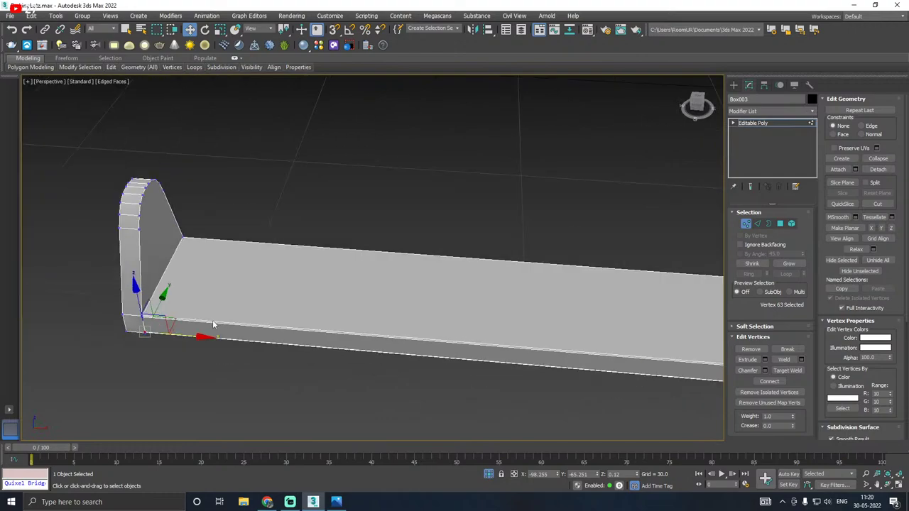
{"action": "left_click", "coordinate": [748, 126]}
{"action": "left_click", "coordinate": [770, 111]}
{"action": "scroll", "coordinate": [758, 284], "scroll_direction": "down", "scroll_amount": 10}
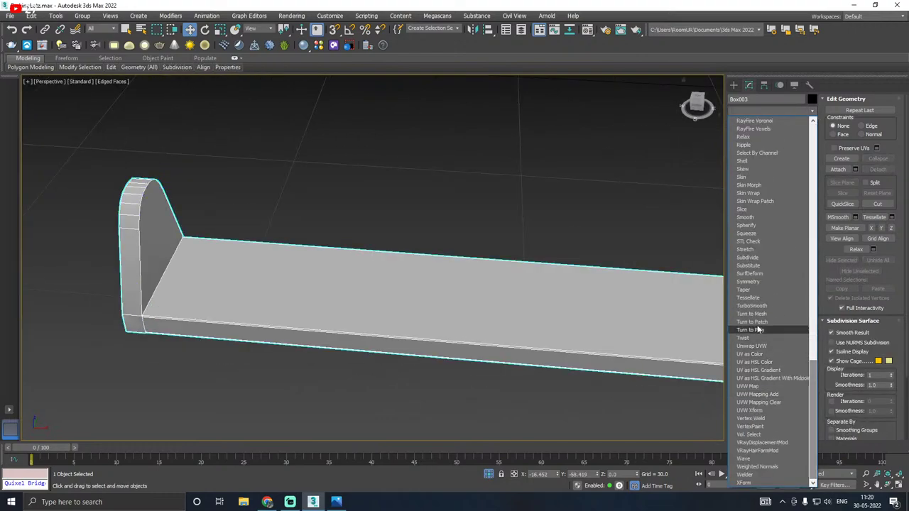
{"action": "left_click", "coordinate": [765, 278]}
{"action": "middle_click_drag", "start_coordinate": [607, 336], "coordinate": [501, 336]}
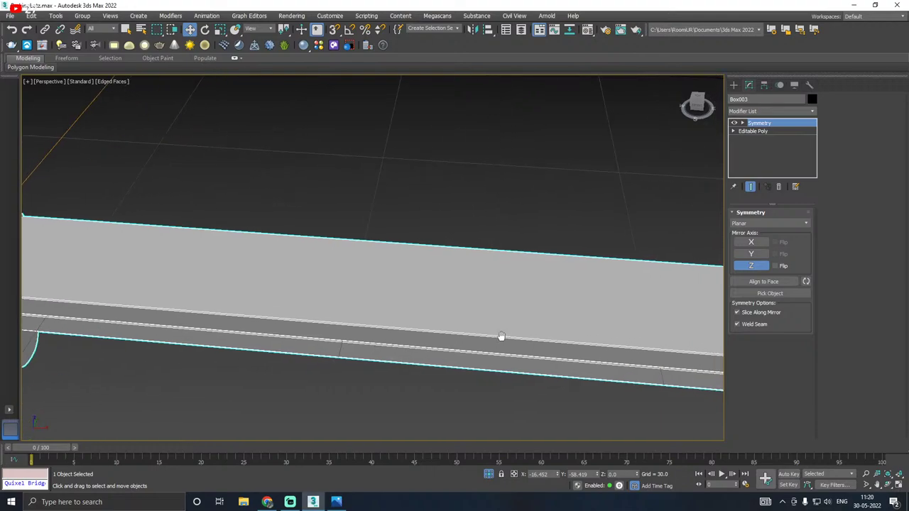
{"action": "left_click", "coordinate": [751, 242]}
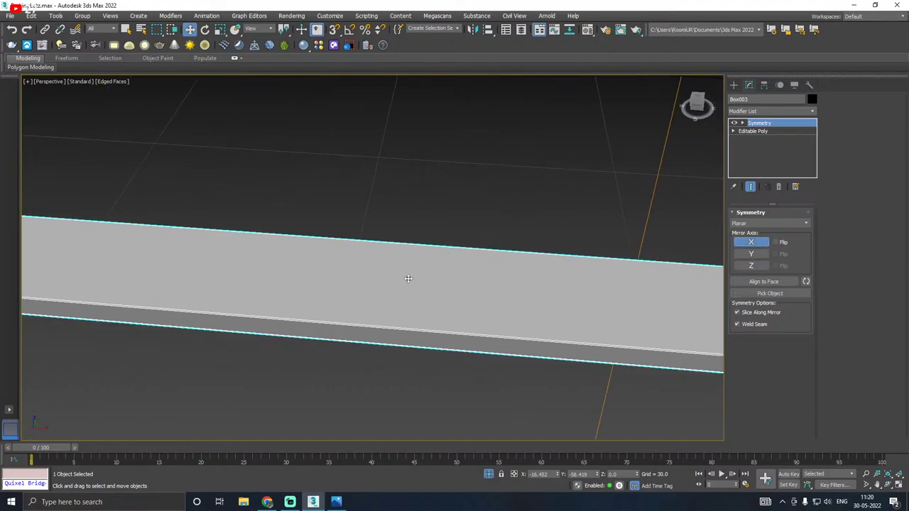
{"action": "scroll", "coordinate": [408, 278], "scroll_direction": "down", "scroll_amount": 4}
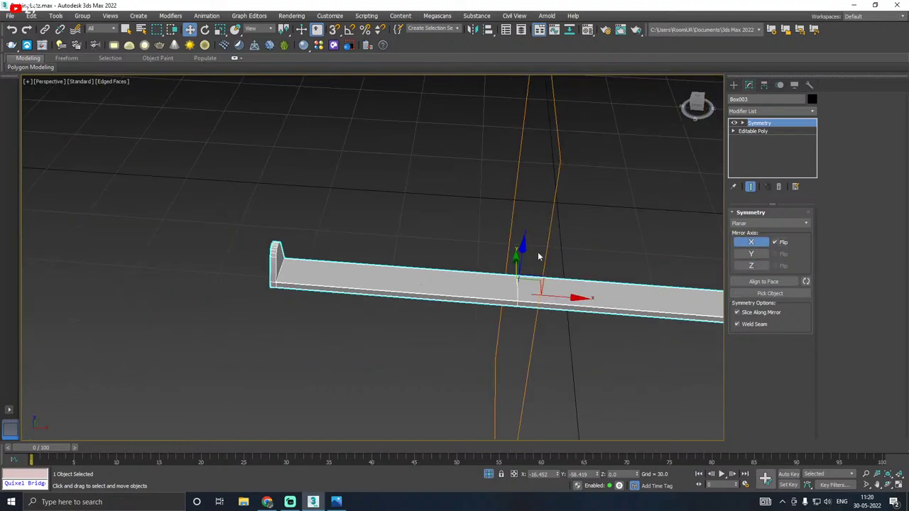
{"action": "scroll", "coordinate": [269, 285], "scroll_direction": "up", "scroll_amount": 5}
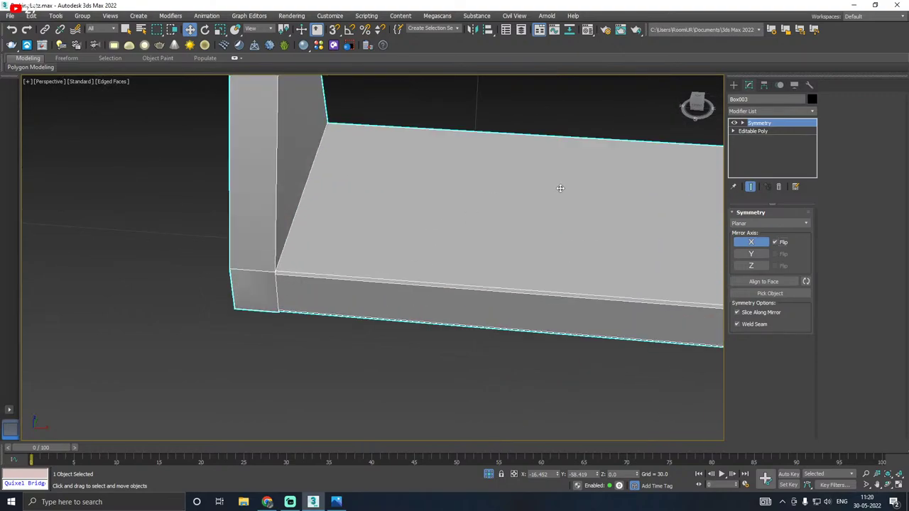
Step: Copy the Symmetry modifier of the long part with rounded end brackets and paste a duplicate onto its stack
{"action": "right_click", "coordinate": [775, 125]}
{"action": "left_click", "coordinate": [800, 162]}
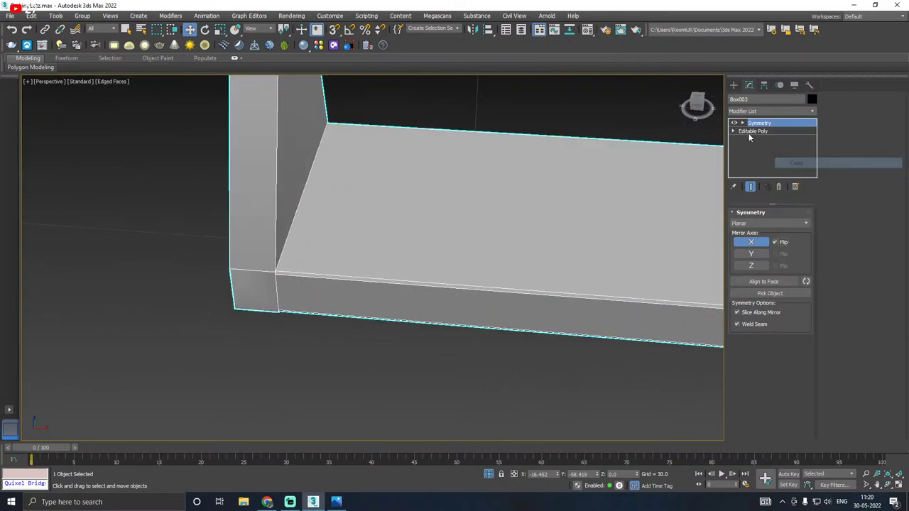
{"action": "right_click", "coordinate": [759, 125]}
{"action": "left_click", "coordinate": [780, 172]}
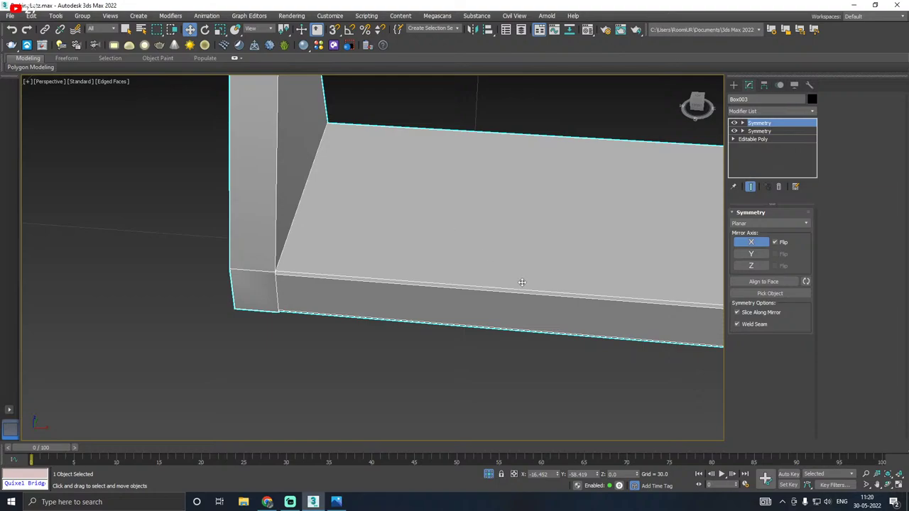
{"action": "middle_click_drag", "start_coordinate": [523, 284], "coordinate": [312, 297]}
{"action": "scroll", "coordinate": [231, 263], "scroll_direction": "down", "scroll_amount": 5}
{"action": "middle_click_drag", "start_coordinate": [231, 264], "coordinate": [380, 234], "text": "alt"}
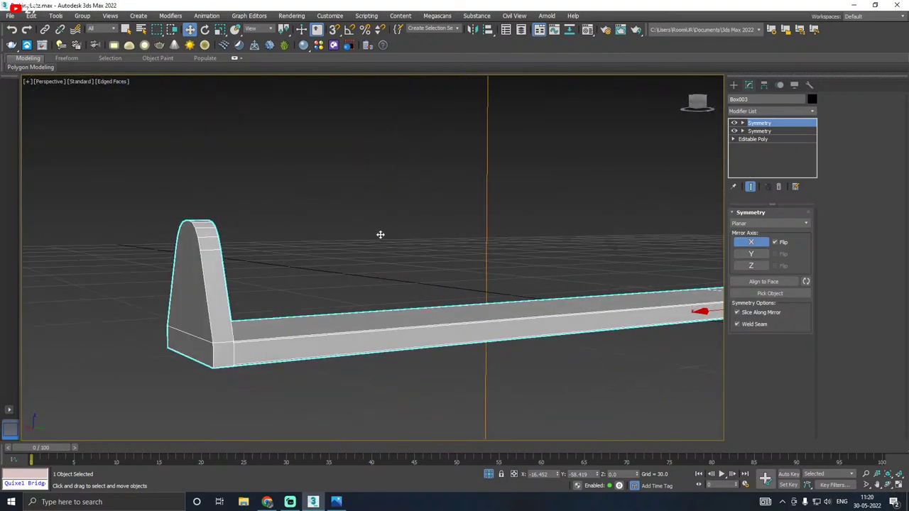
{"action": "scroll", "coordinate": [236, 344], "scroll_direction": "up", "scroll_amount": 4}
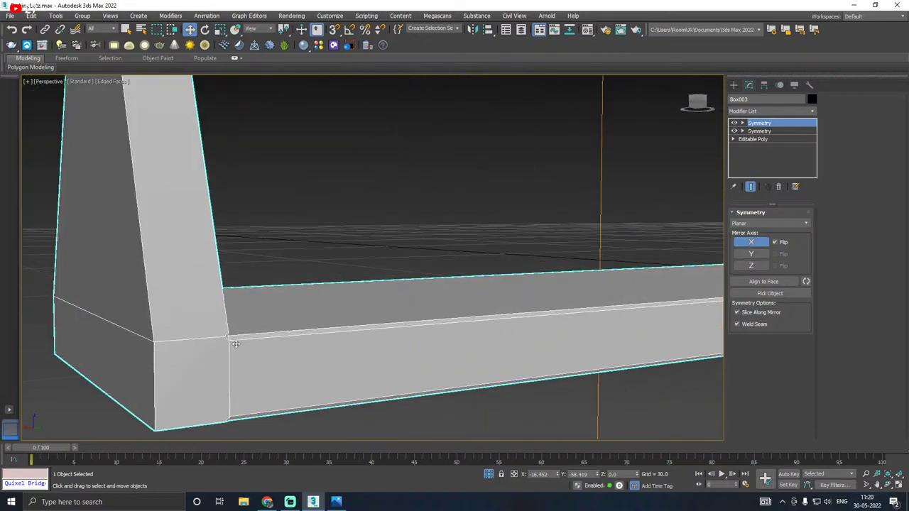
{"action": "scroll", "coordinate": [236, 343], "scroll_direction": "down", "scroll_amount": 4}
{"action": "middle_click_drag", "start_coordinate": [355, 316], "coordinate": [539, 320], "text": "alt"}
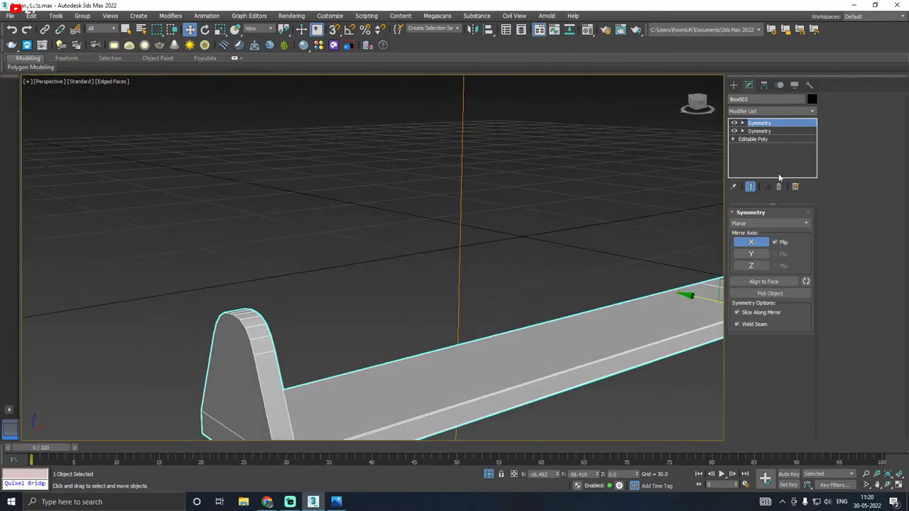
Step: Delete the upper Symmetry modifier, leaving only the X-axis mirror on the part
{"action": "right_click", "coordinate": [766, 122]}
{"action": "left_click", "coordinate": [777, 134]}
{"action": "scroll", "coordinate": [383, 199], "scroll_direction": "down", "scroll_amount": 4}
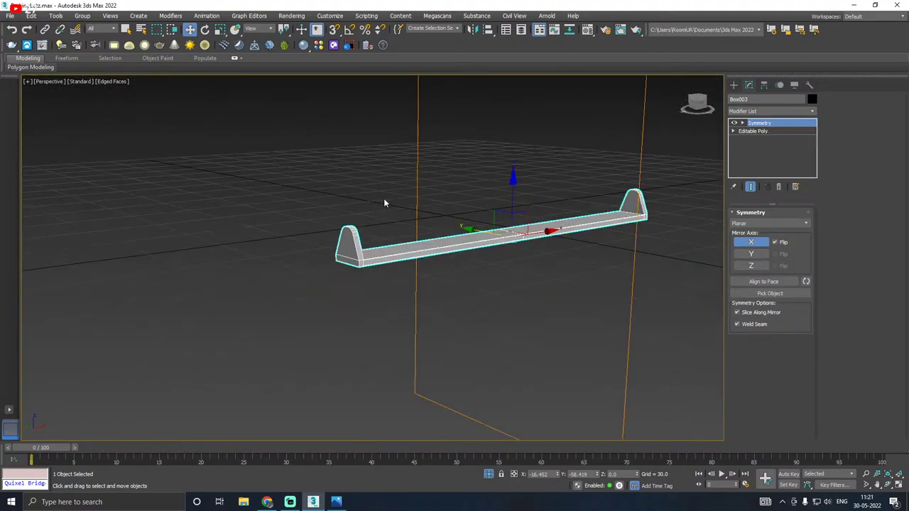
{"action": "middle_click_drag", "start_coordinate": [384, 199], "coordinate": [550, 244], "text": "alt"}
{"action": "scroll", "coordinate": [672, 281], "scroll_direction": "up", "scroll_amount": 4}
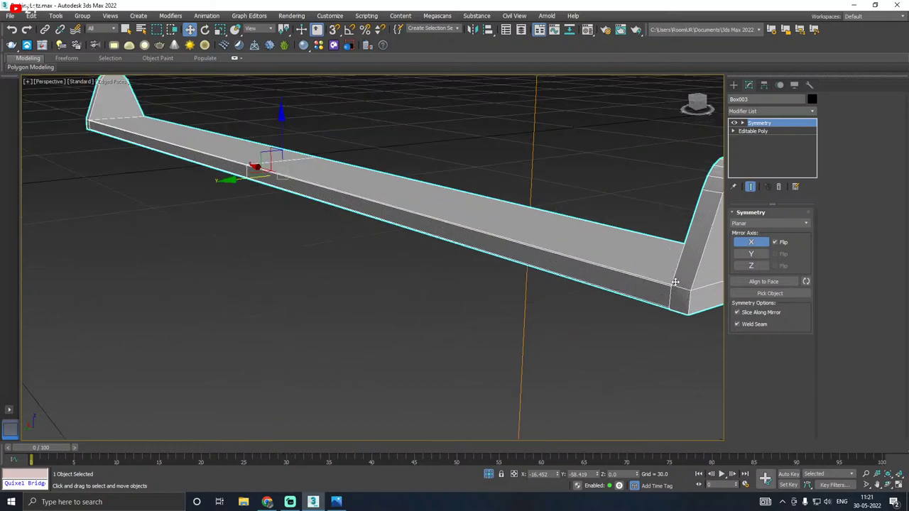
Step: Paste the copied Symmetry modifier onto the stack again and mirror it on the Y axis with Flip enabled
{"action": "right_click", "coordinate": [768, 125]}
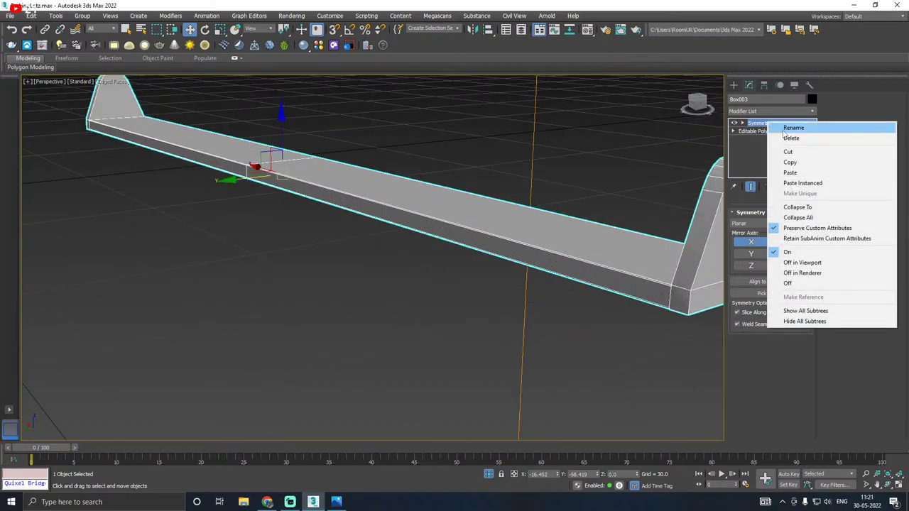
{"action": "left_click", "coordinate": [782, 173]}
{"action": "scroll", "coordinate": [675, 287], "scroll_direction": "up", "scroll_amount": 1}
{"action": "middle_click_drag", "start_coordinate": [672, 286], "coordinate": [551, 332], "text": "alt"}
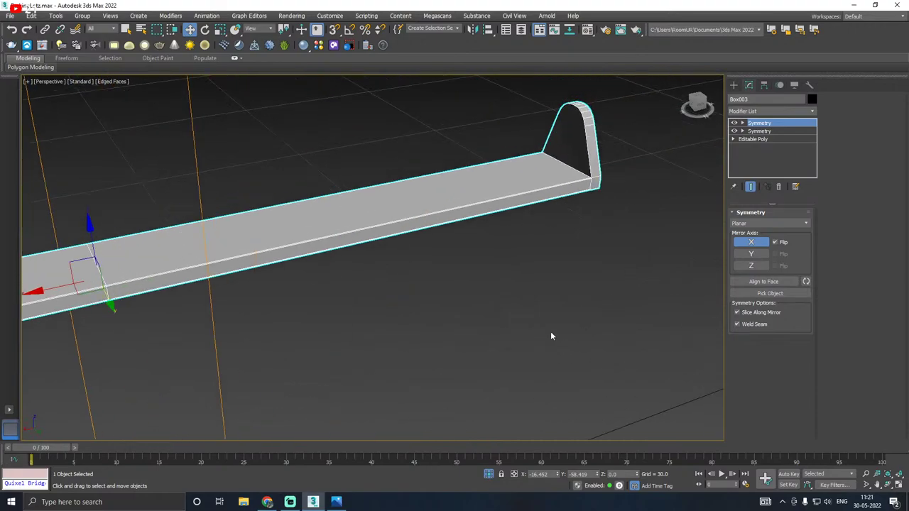
{"action": "left_click", "coordinate": [750, 253]}
{"action": "scroll", "coordinate": [539, 208], "scroll_direction": "up", "scroll_amount": 5}
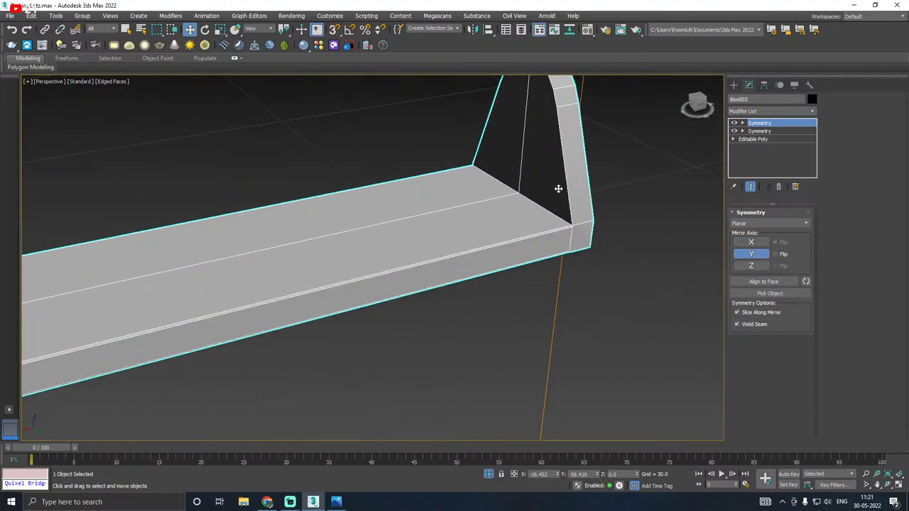
{"action": "left_click", "coordinate": [783, 254]}
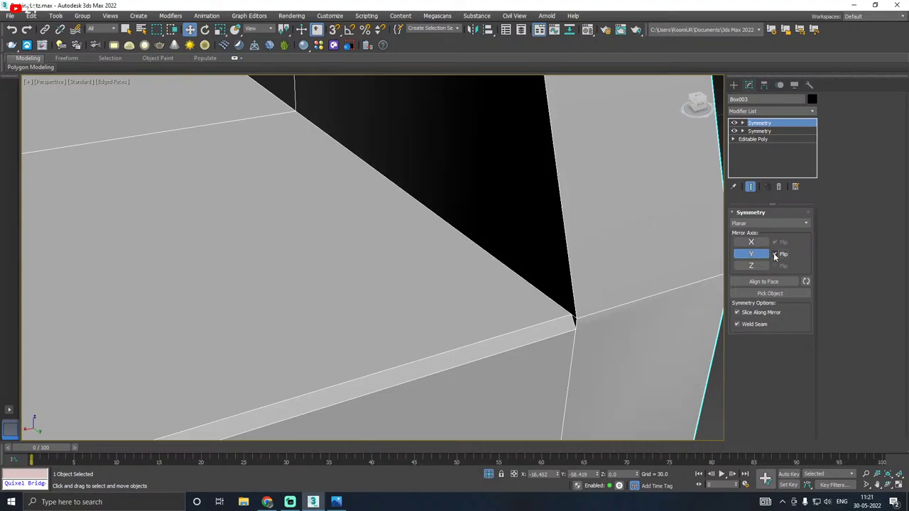
{"action": "scroll", "coordinate": [596, 281], "scroll_direction": "down", "scroll_amount": 8}
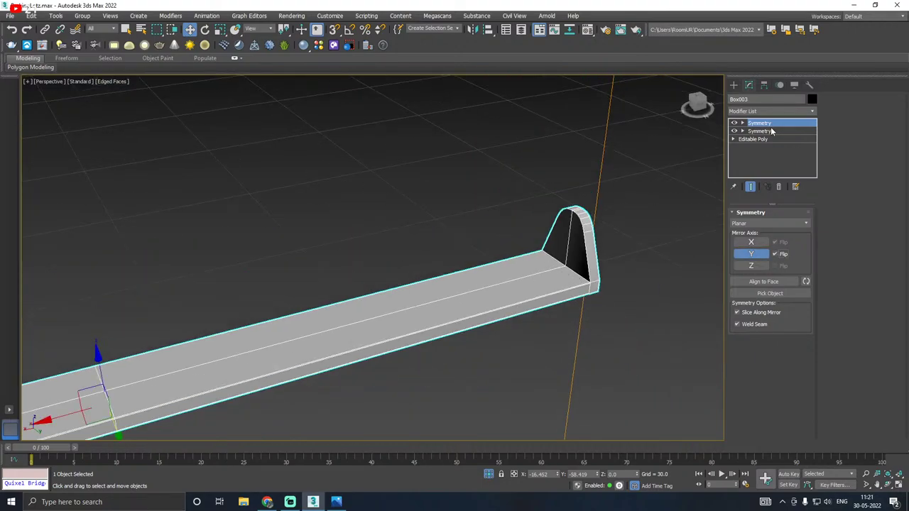
Step: Collapse the whole modifier stack into an Editable Poly and end isolation to show the full scene
{"action": "right_click", "coordinate": [772, 130]}
{"action": "left_click", "coordinate": [774, 221]}
{"action": "scroll", "coordinate": [475, 213], "scroll_direction": "up", "scroll_amount": 4}
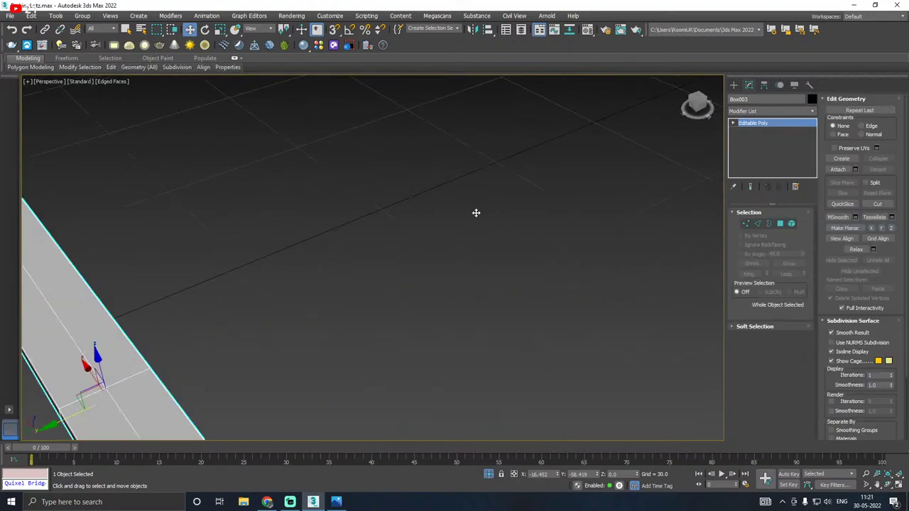
{"action": "middle_click_drag", "start_coordinate": [476, 213], "coordinate": [480, 174], "text": "alt"}
{"action": "scroll", "coordinate": [369, 195], "scroll_direction": "down", "scroll_amount": 5}
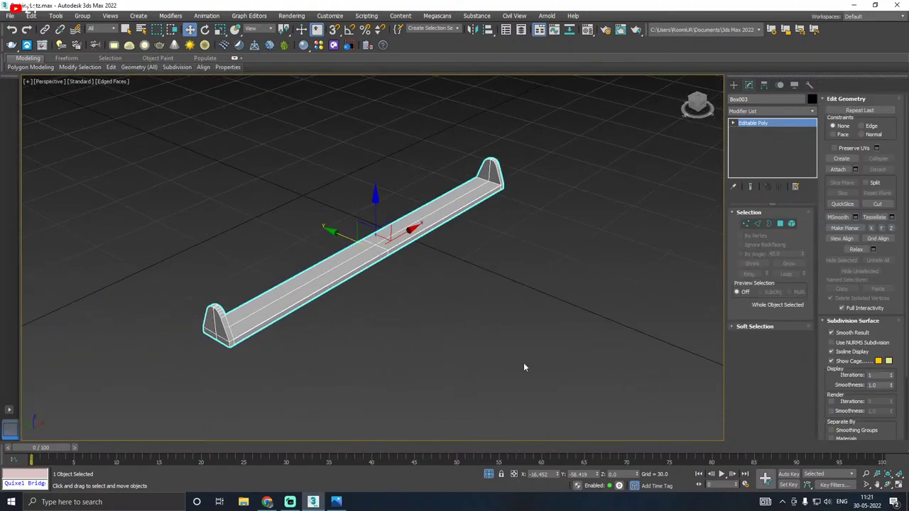
{"action": "left_click", "coordinate": [489, 475]}
{"action": "middle_click_drag", "start_coordinate": [432, 357], "coordinate": [473, 344], "text": "alt"}
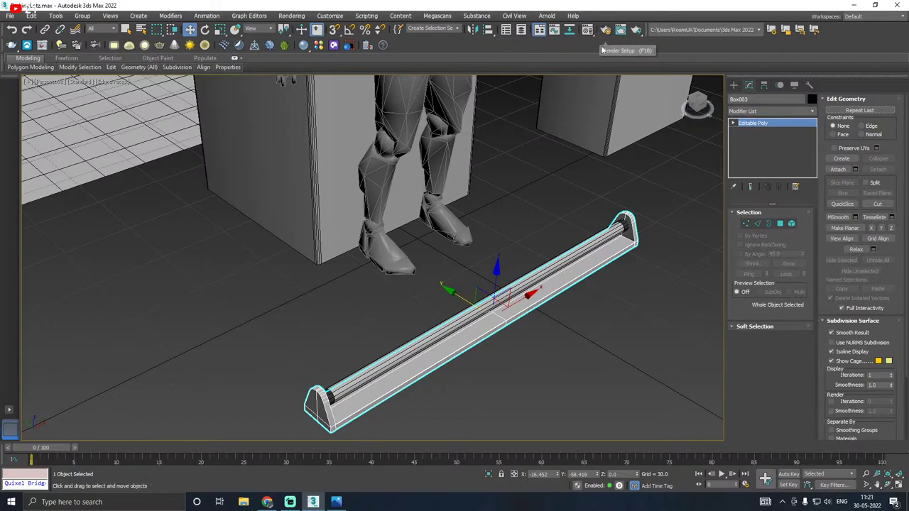
Step: Assign the Wood material to all polygons of the fixture base and leave element editing
{"action": "left_click", "coordinate": [792, 223]}
{"action": "key", "text": "ctrl+a"}
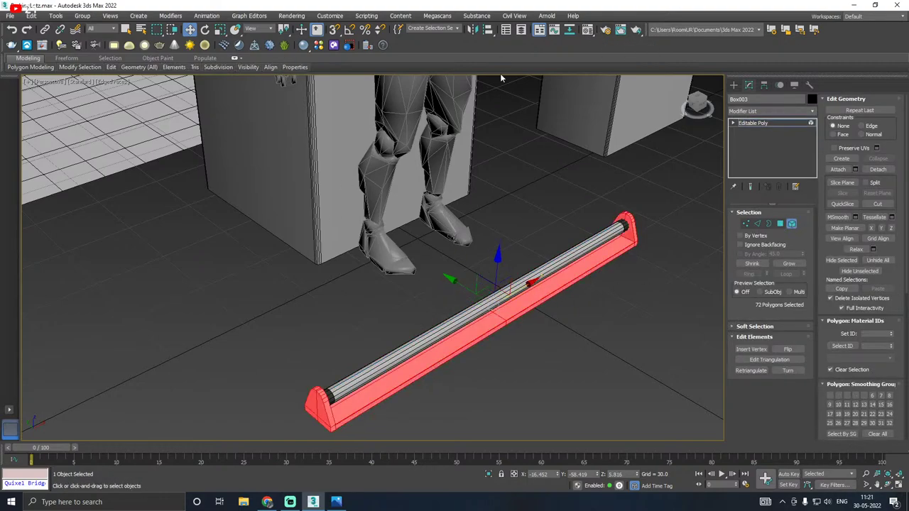
{"action": "left_click", "coordinate": [588, 30]}
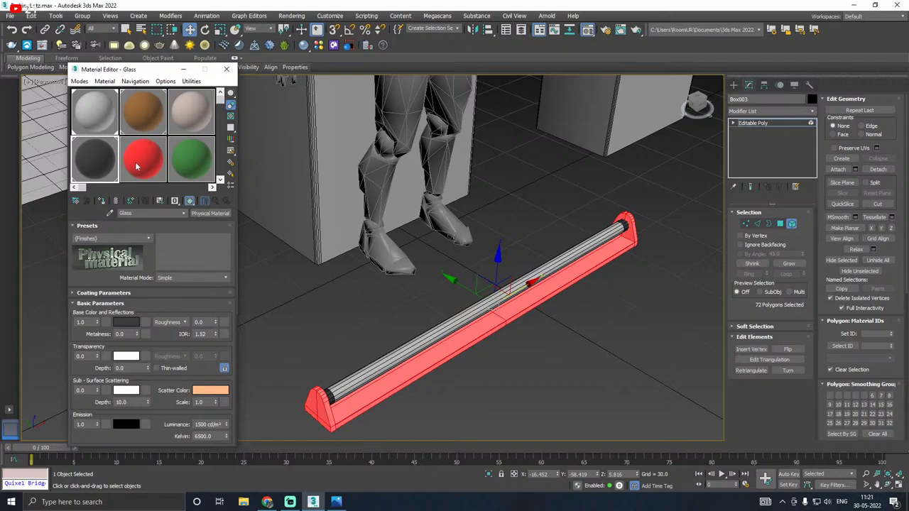
{"action": "left_click", "coordinate": [143, 120]}
{"action": "left_click", "coordinate": [100, 202]}
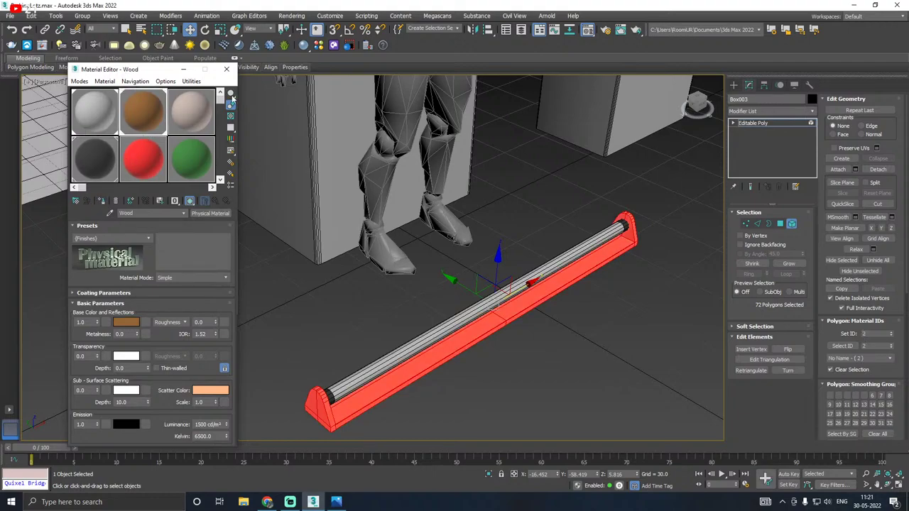
{"action": "left_click", "coordinate": [226, 69]}
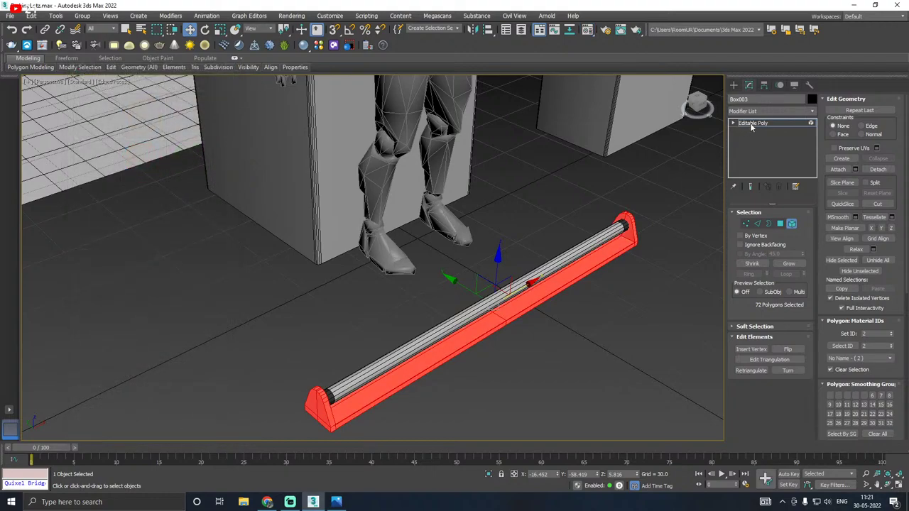
{"action": "left_click", "coordinate": [751, 125]}
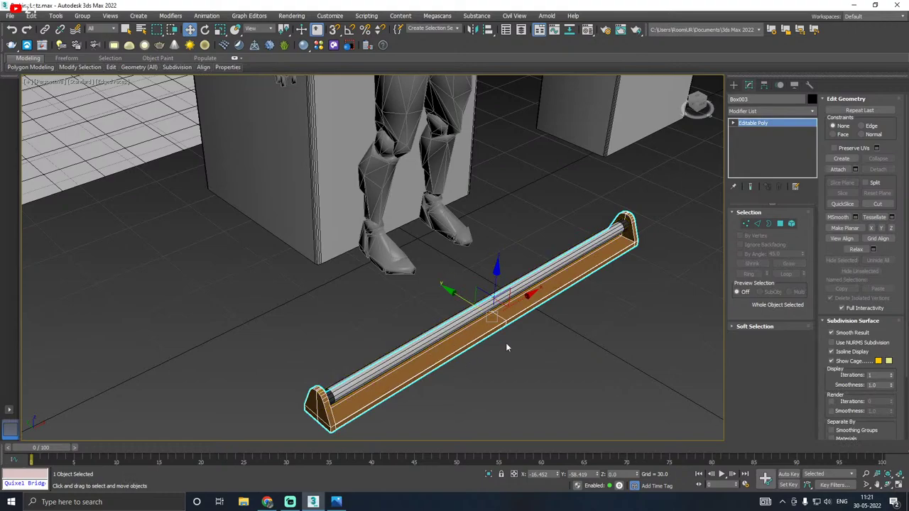
Step: Attach the tube to the fixture base using Match Material IDs to Material with Condense Material and IDs enabled
{"action": "middle_click_drag", "start_coordinate": [506, 347], "coordinate": [523, 336], "text": "alt"}
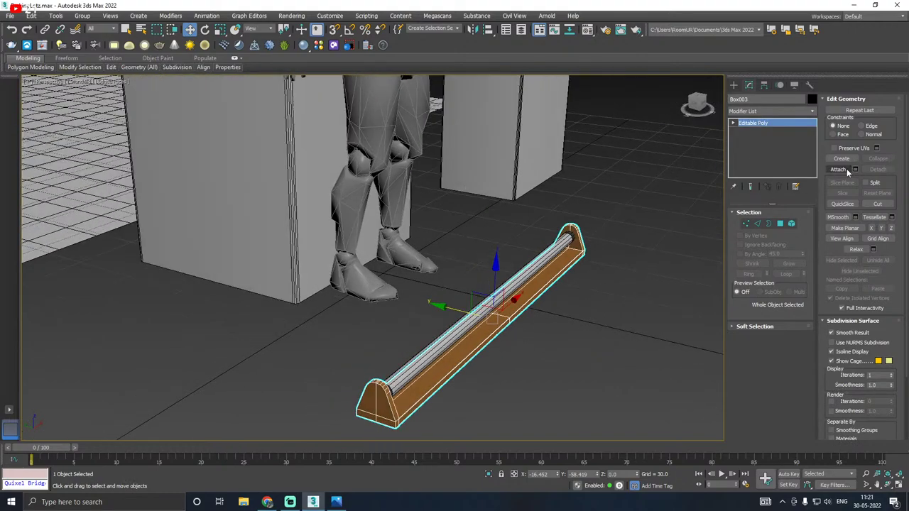
{"action": "left_click", "coordinate": [839, 169]}
{"action": "left_click", "coordinate": [519, 320]}
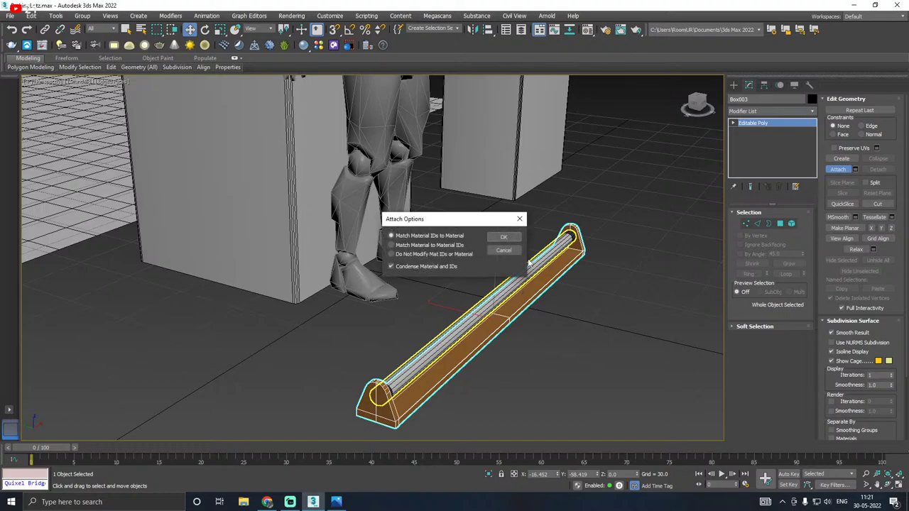
{"action": "left_click", "coordinate": [504, 237]}
{"action": "middle_click_drag", "start_coordinate": [561, 273], "coordinate": [485, 330], "text": "alt"}
Step: Enable angle snap and rotate the combined tube fixture upside down
{"action": "key", "text": "e"}
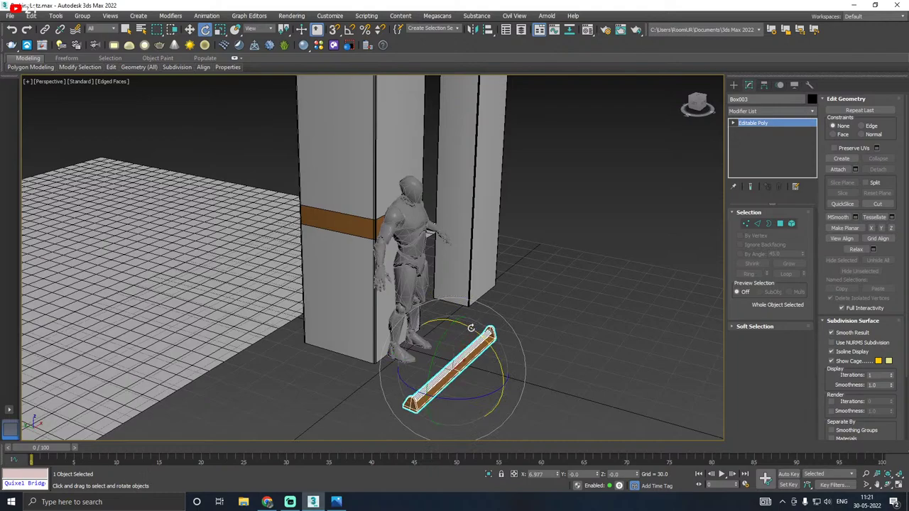
{"action": "left_click", "coordinate": [349, 31]}
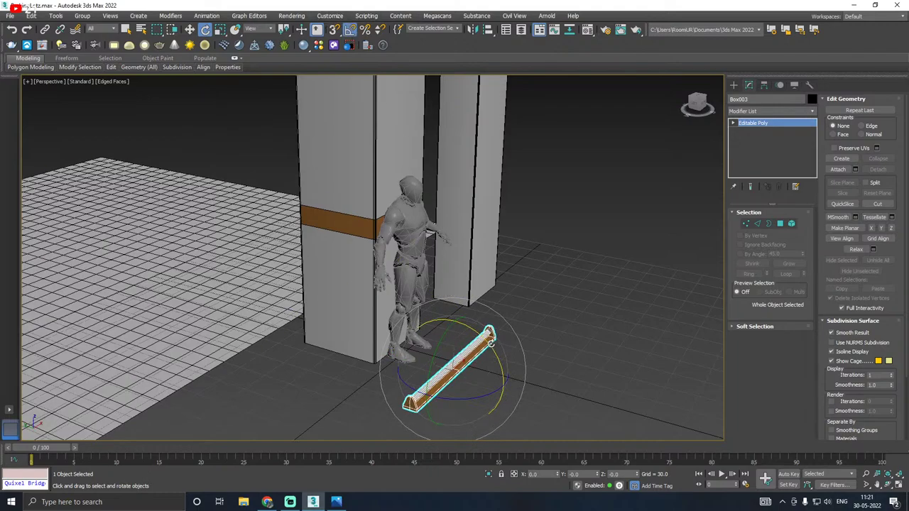
{"action": "left_click_drag", "start_coordinate": [489, 339], "coordinate": [497, 352]}
{"action": "key", "text": "w"}
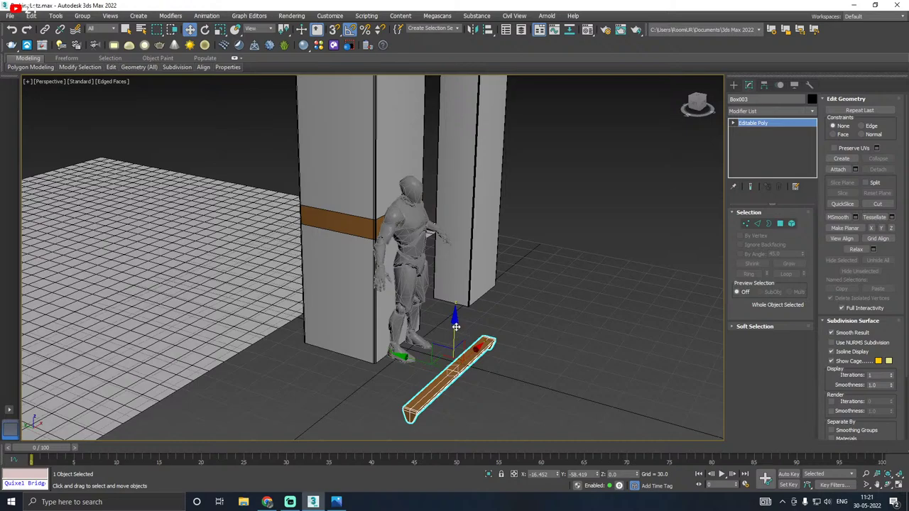
Step: Raise the fixture to about Z 353.458 and shift it beside the pillar to about X 10.608, Y 4.368
{"action": "left_click_drag", "start_coordinate": [456, 327], "coordinate": [426, 163]}
{"action": "middle_click_drag", "start_coordinate": [426, 162], "coordinate": [435, 313], "text": "alt"}
{"action": "left_click_drag", "start_coordinate": [446, 331], "coordinate": [446, 131]}
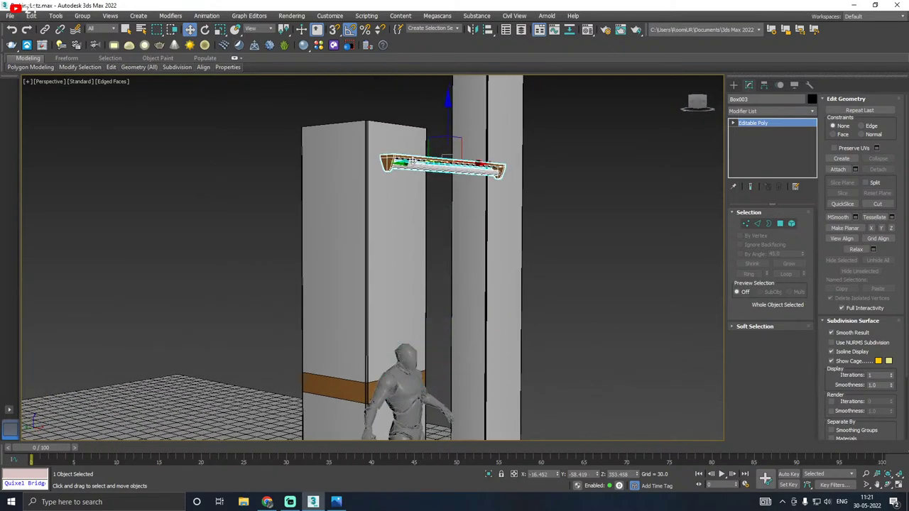
{"action": "left_click_drag", "start_coordinate": [412, 162], "coordinate": [368, 164]}
{"action": "middle_click_drag", "start_coordinate": [368, 164], "coordinate": [395, 139], "text": "alt"}
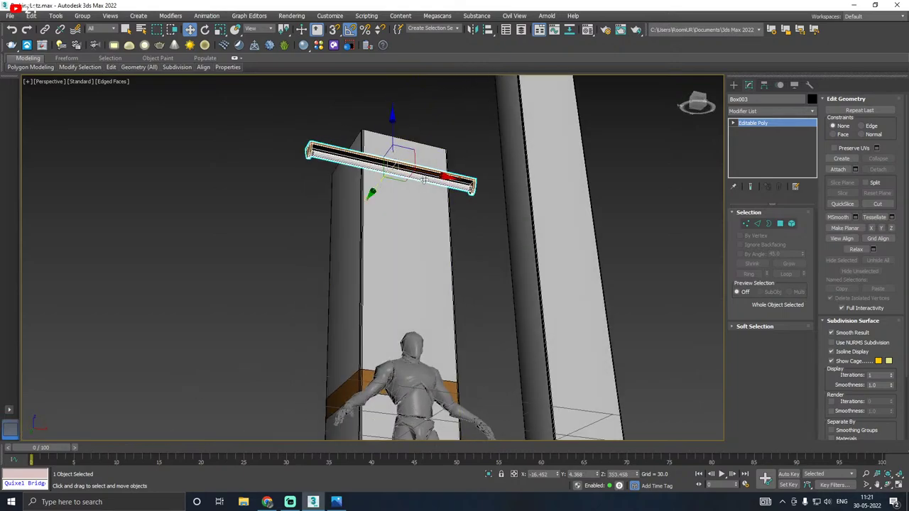
{"action": "left_click_drag", "start_coordinate": [424, 180], "coordinate": [455, 179]}
{"action": "middle_click_drag", "start_coordinate": [454, 179], "coordinate": [485, 224], "text": "alt"}
{"action": "scroll", "coordinate": [395, 172], "scroll_direction": "down", "scroll_amount": 4}
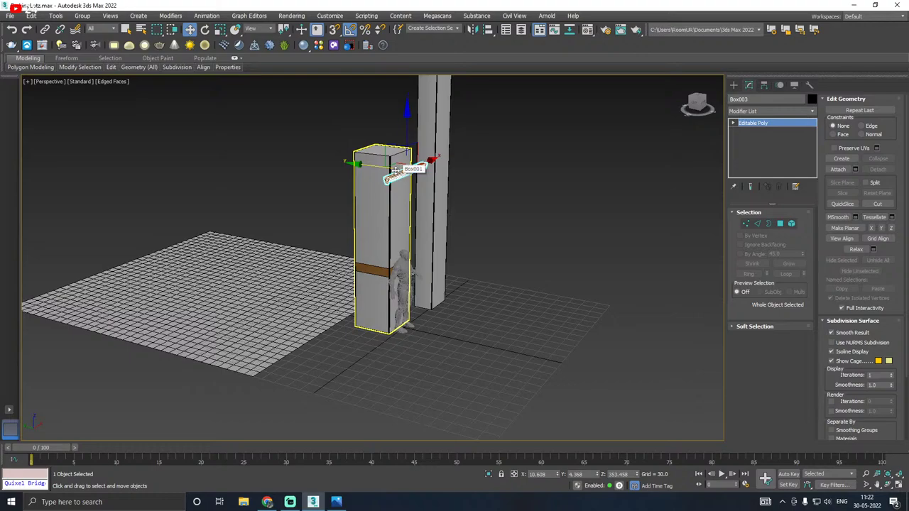
Step: Undo the fixture's trial moves and rotation to restore its placement on the ground
{"action": "key", "text": "ctrl+z"}
{"action": "key", "text": "ctrl+z"}
{"action": "key", "text": "ctrl+z"}
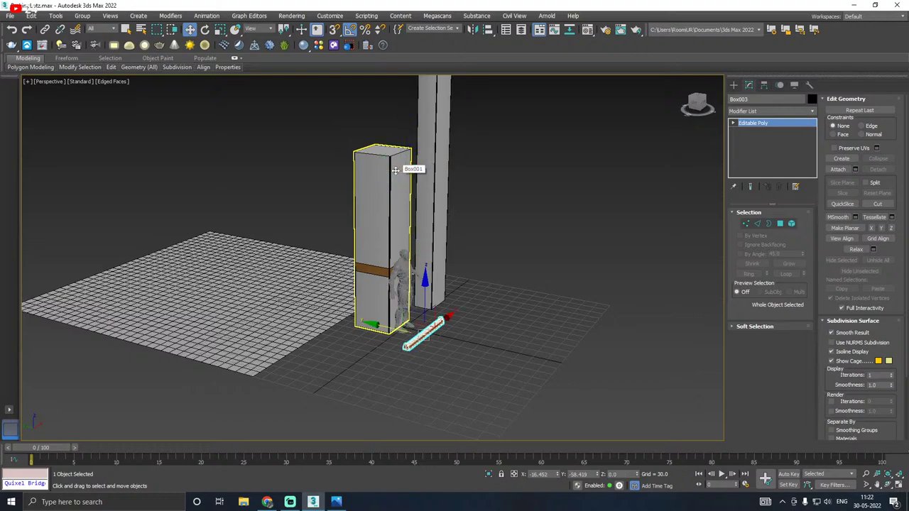
{"action": "middle_click_drag", "start_coordinate": [507, 298], "coordinate": [511, 285], "text": "alt"}
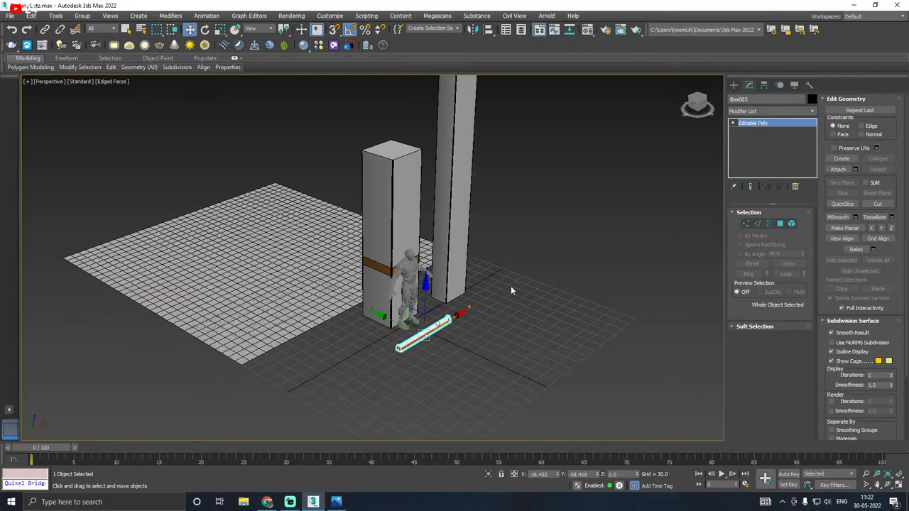
Step: Deselect the fixture, save two copies of the scene, and save the scene file itself
{"action": "left_click", "coordinate": [542, 280]}
{"action": "left_click", "coordinate": [10, 15]}
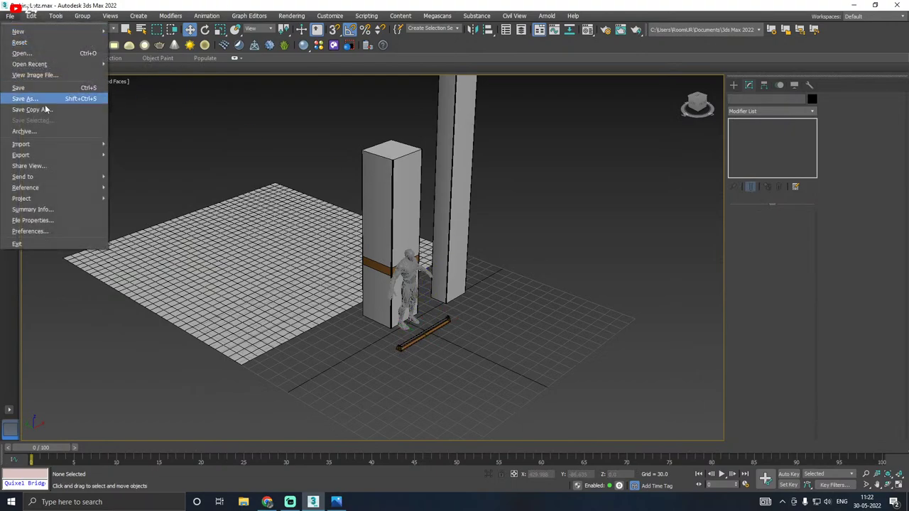
{"action": "left_click", "coordinate": [49, 110]}
{"action": "left_click", "coordinate": [573, 412]}
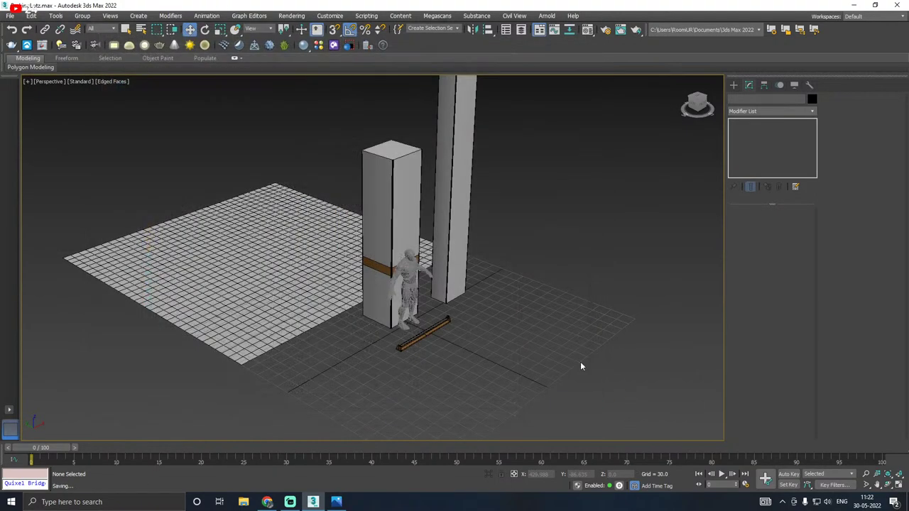
{"action": "left_click", "coordinate": [10, 16]}
{"action": "left_click", "coordinate": [49, 107]}
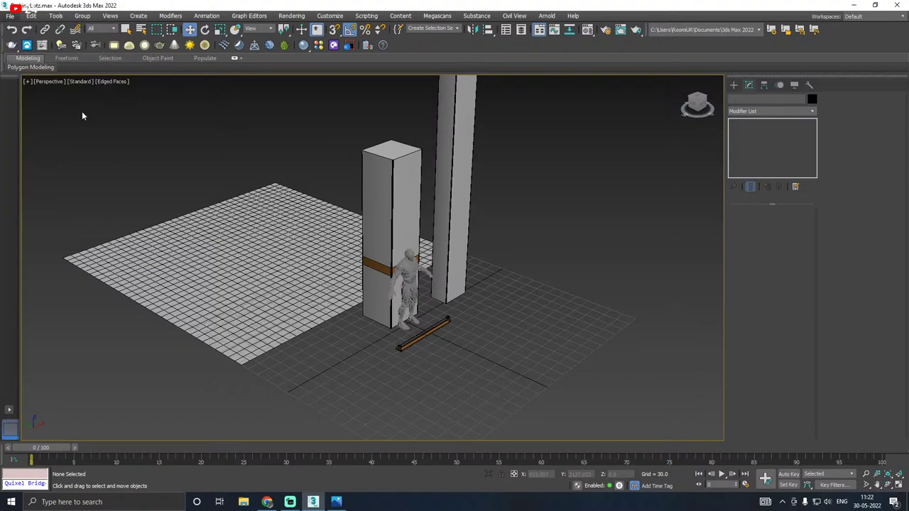
{"action": "left_click", "coordinate": [572, 410]}
{"action": "left_click", "coordinate": [10, 16]}
{"action": "left_click", "coordinate": [27, 87]}
Step: Switch to Photos and bring up the underground parking garage reference photo
{"action": "left_click", "coordinate": [343, 502]}
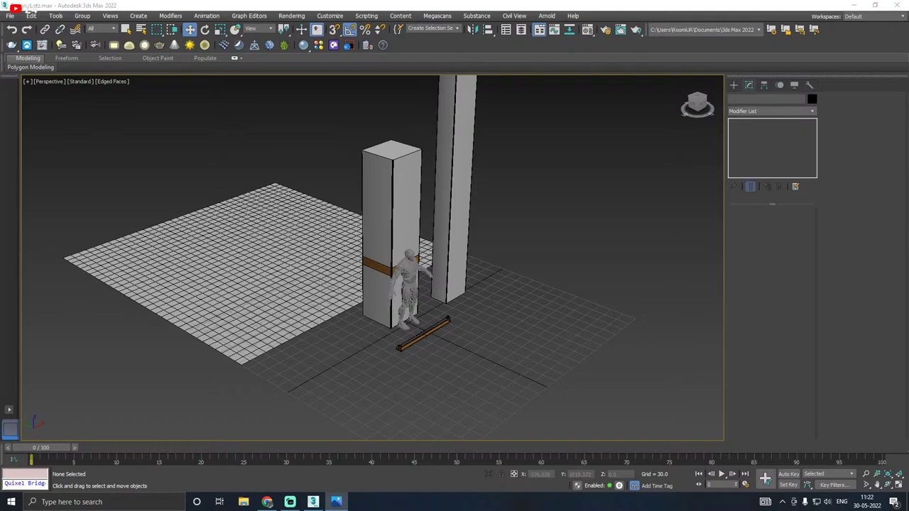
{"action": "left_click_drag", "start_coordinate": [1, 92], "coordinate": [416, 0]}
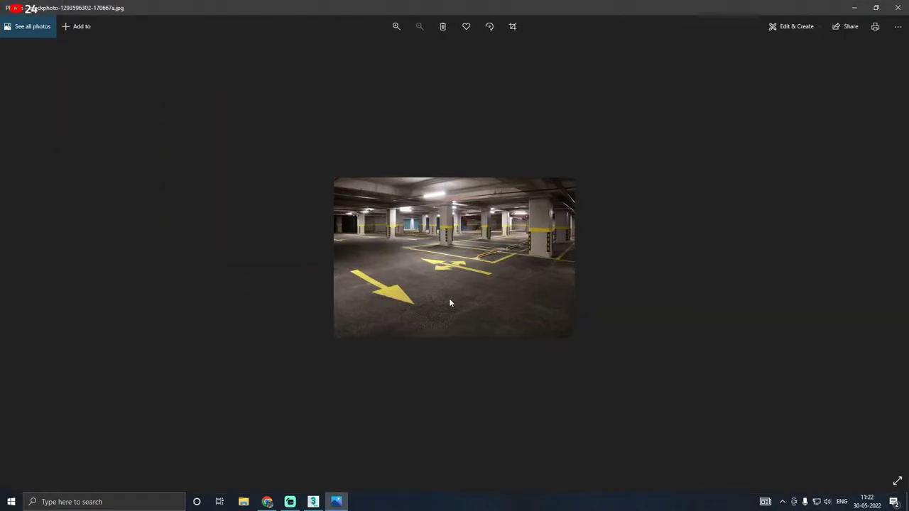
Step: Enlarge the parking garage reference photo for a closer look, close it, and return to the 3ds Max scene
{"action": "double_click", "coordinate": [449, 299]}
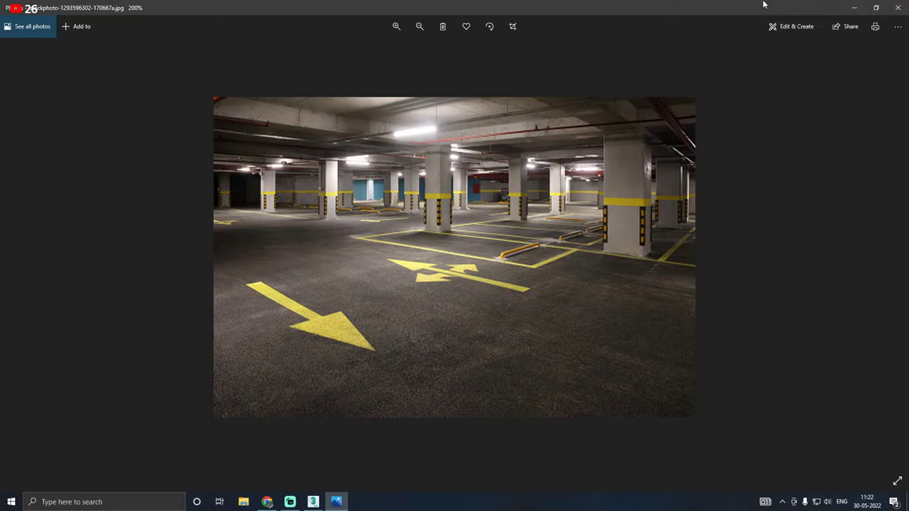
{"action": "left_click", "coordinate": [898, 7]}
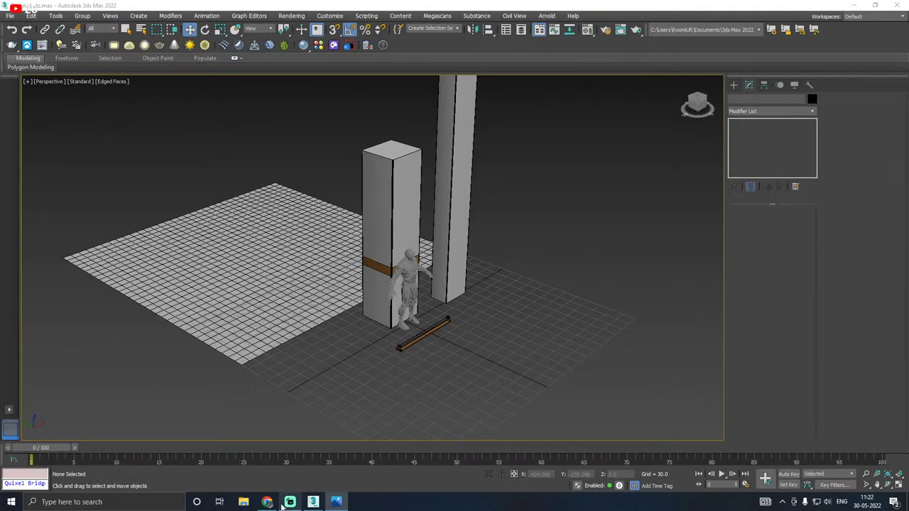
{"action": "middle_click_drag", "start_coordinate": [391, 359], "coordinate": [430, 346]}
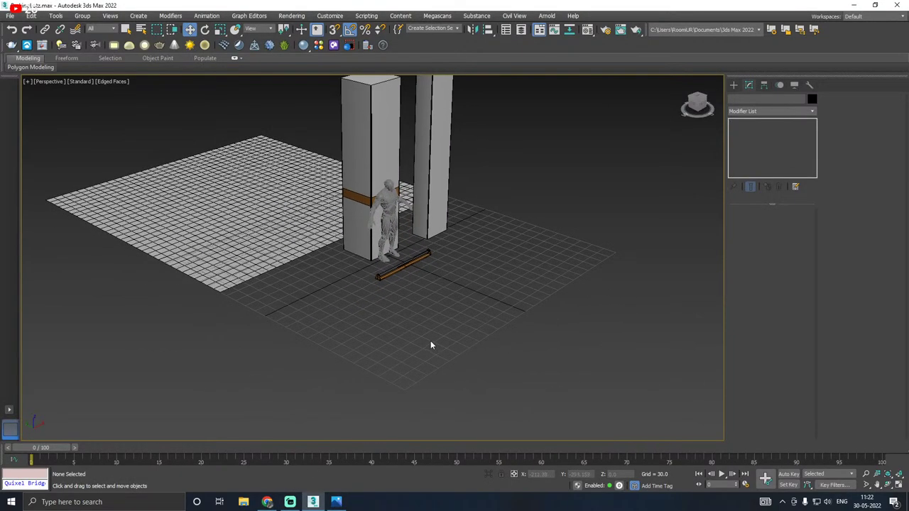
Step: With Enable In Viewport off, draw a long, low bracket-shaped line about 9 units high in the front view, on the ground beside the post
{"action": "key", "text": "f"}
{"action": "scroll", "coordinate": [406, 324], "scroll_direction": "down", "scroll_amount": 4}
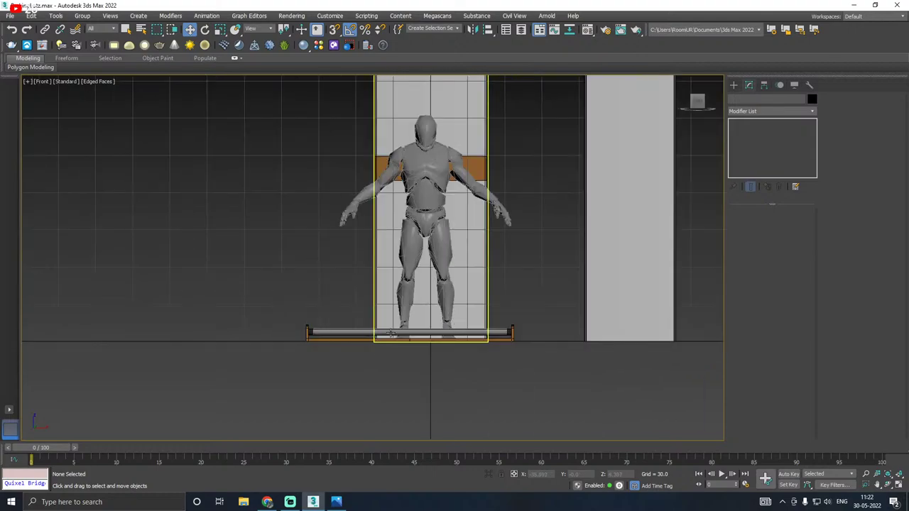
{"action": "middle_click_drag", "start_coordinate": [392, 333], "coordinate": [240, 391]}
{"action": "left_click", "coordinate": [734, 84]}
{"action": "left_click", "coordinate": [744, 100]}
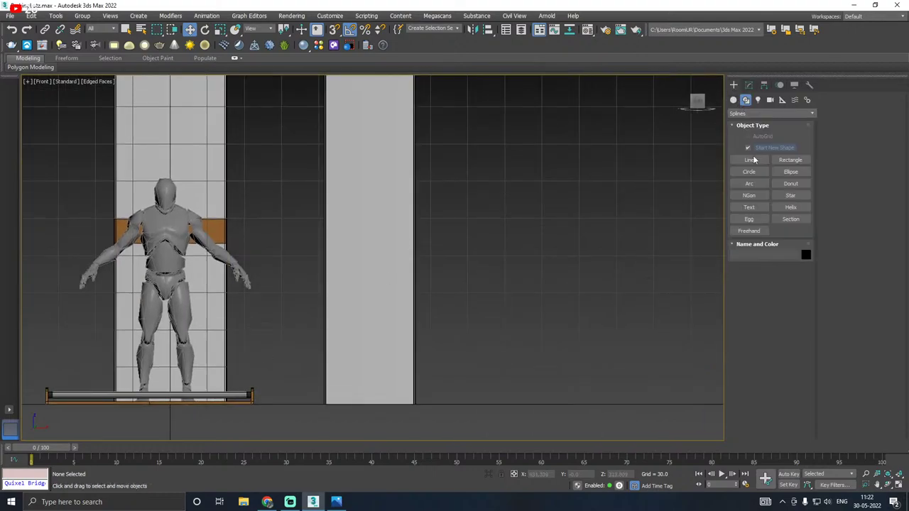
{"action": "left_click", "coordinate": [750, 160]}
{"action": "middle_click_drag", "start_coordinate": [408, 359], "coordinate": [330, 344]}
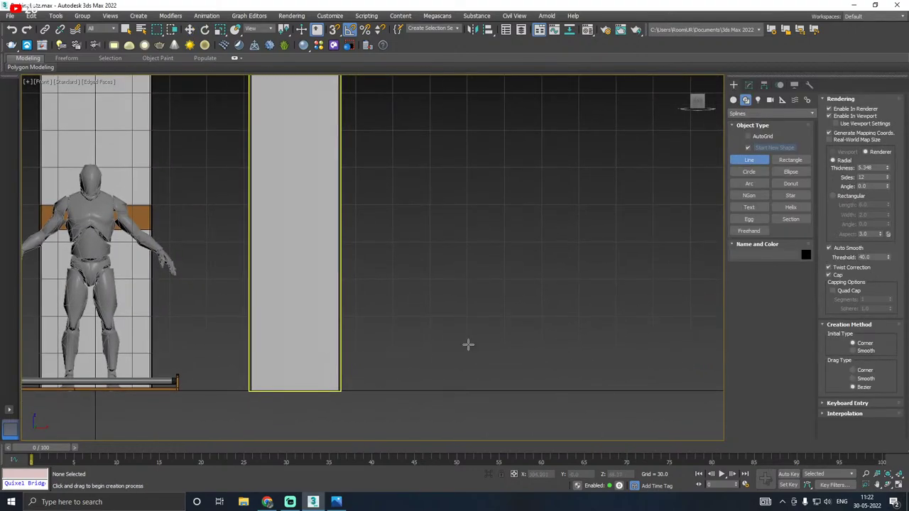
{"action": "middle_click_drag", "start_coordinate": [468, 345], "coordinate": [438, 341]}
{"action": "left_click", "coordinate": [847, 118]}
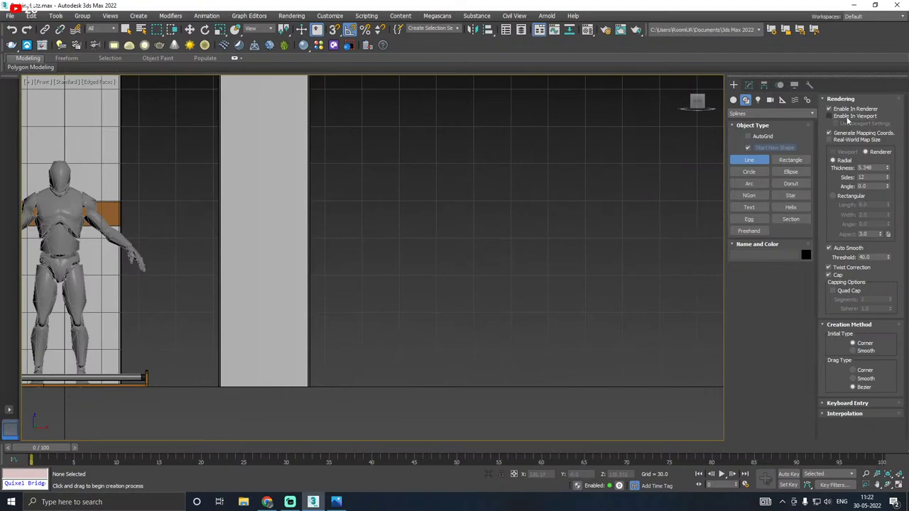
{"action": "left_click", "coordinate": [338, 385]}
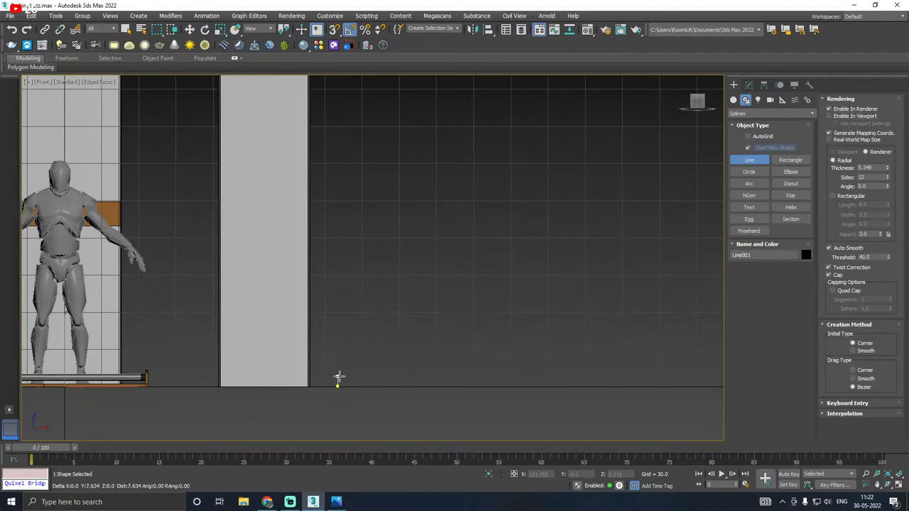
{"action": "left_click", "coordinate": [338, 376]}
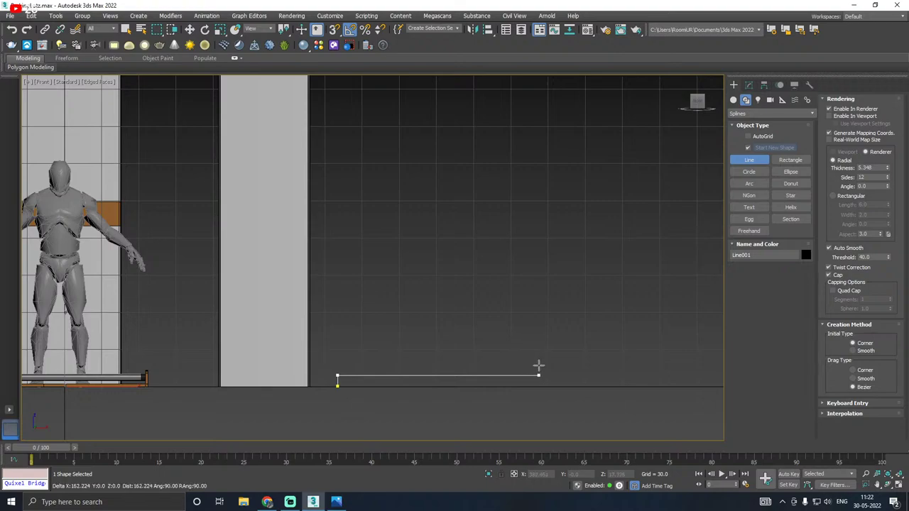
{"action": "left_click", "coordinate": [593, 376]}
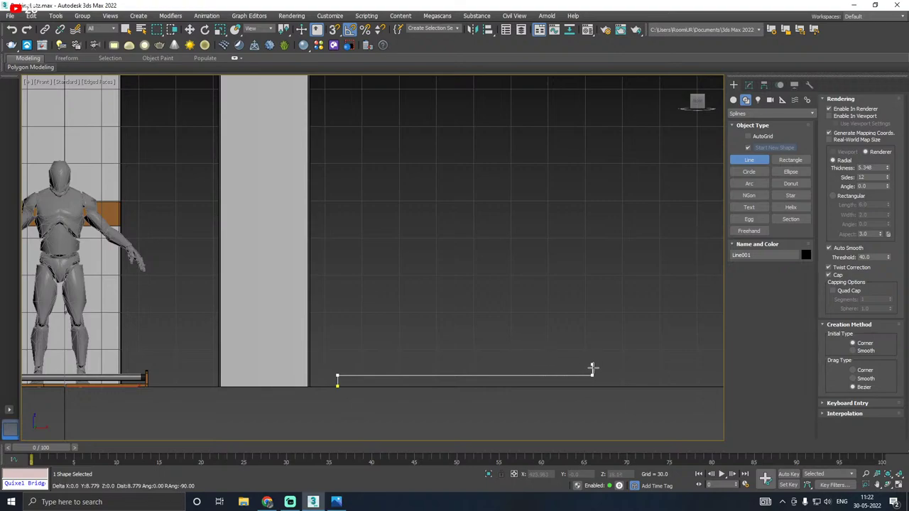
{"action": "left_click", "coordinate": [593, 384]}
{"action": "right_click", "coordinate": [593, 384]}
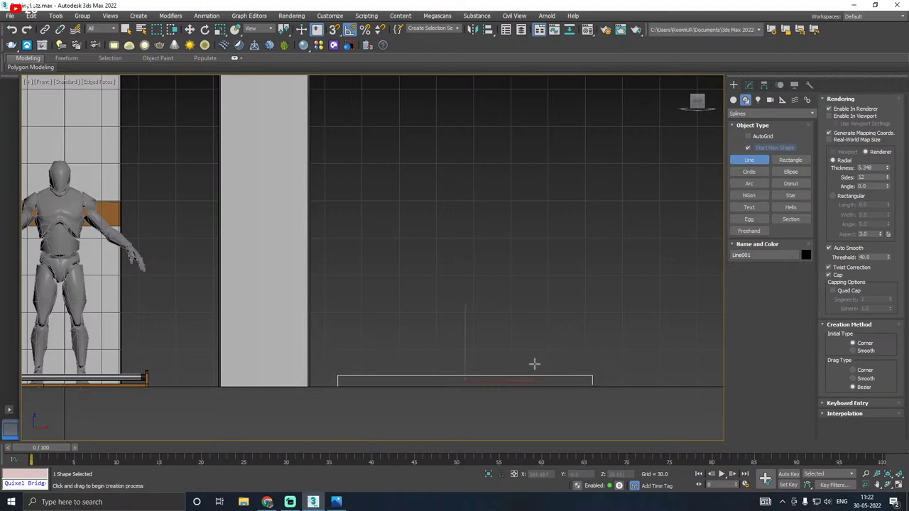
Step: Move the bracket-shaped line along the ground in perspective to about X 172.29, Y -83.52, near the light fixture
{"action": "key", "text": "w"}
{"action": "middle_click_drag", "start_coordinate": [516, 373], "coordinate": [523, 366]}
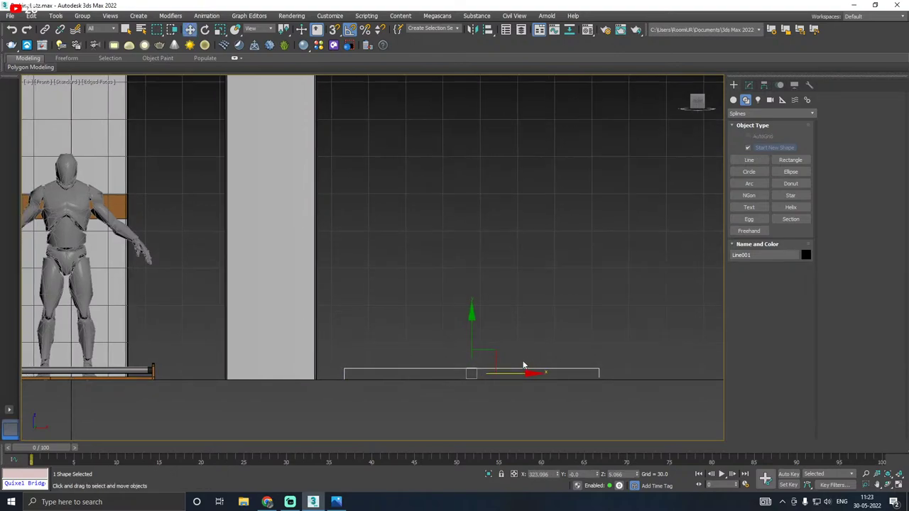
{"action": "key", "text": "p"}
{"action": "middle_click_drag", "start_coordinate": [546, 337], "coordinate": [586, 286], "text": "alt"}
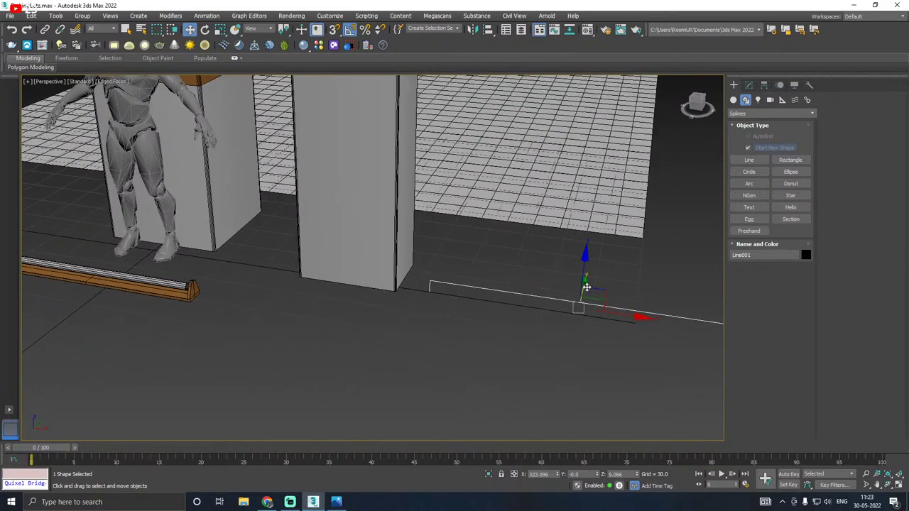
{"action": "left_click_drag", "start_coordinate": [586, 287], "coordinate": [334, 304]}
{"action": "middle_click_drag", "start_coordinate": [361, 308], "coordinate": [426, 291], "text": "alt"}
Step: Enable viewport rendering for the line so it displays as a radial pipe
{"action": "left_click", "coordinate": [748, 85]}
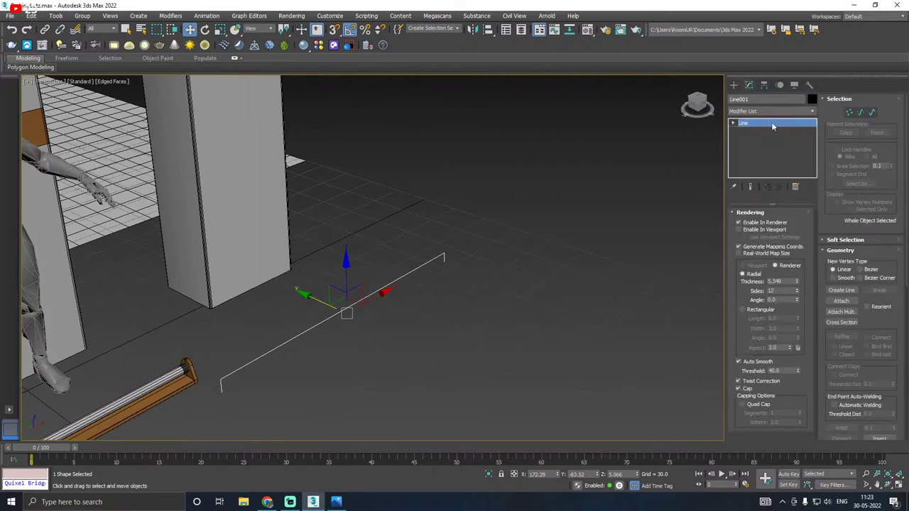
{"action": "left_click", "coordinate": [762, 230]}
{"action": "middle_click_drag", "start_coordinate": [429, 263], "coordinate": [351, 281], "text": "alt"}
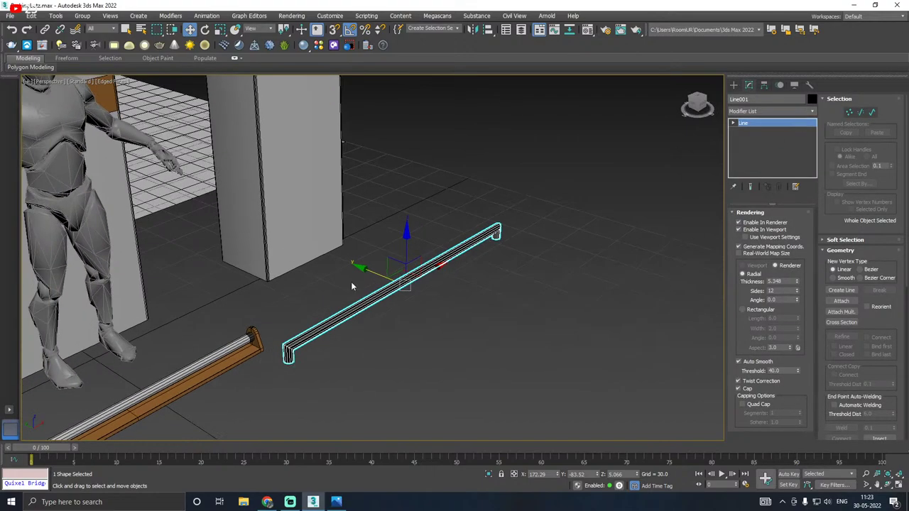
Step: Assign the light grey material from the first sample slot to the pipe
{"action": "key", "text": "m"}
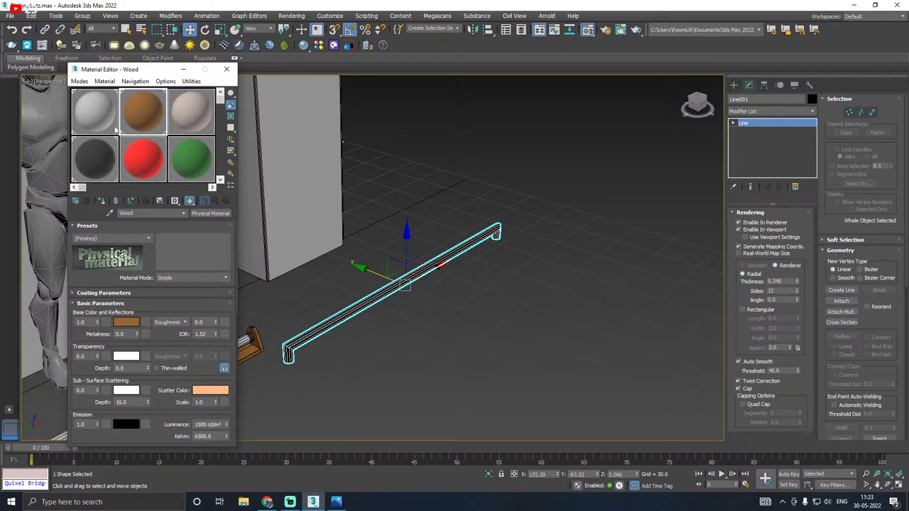
{"action": "left_click", "coordinate": [113, 126]}
{"action": "left_click", "coordinate": [101, 201]}
{"action": "key", "text": "m"}
{"action": "middle_click_drag", "start_coordinate": [399, 319], "coordinate": [422, 297]}
Step: Fillet the line's two upper corner vertices by about 7.558 to round the pipe's bends
{"action": "key", "text": "1"}
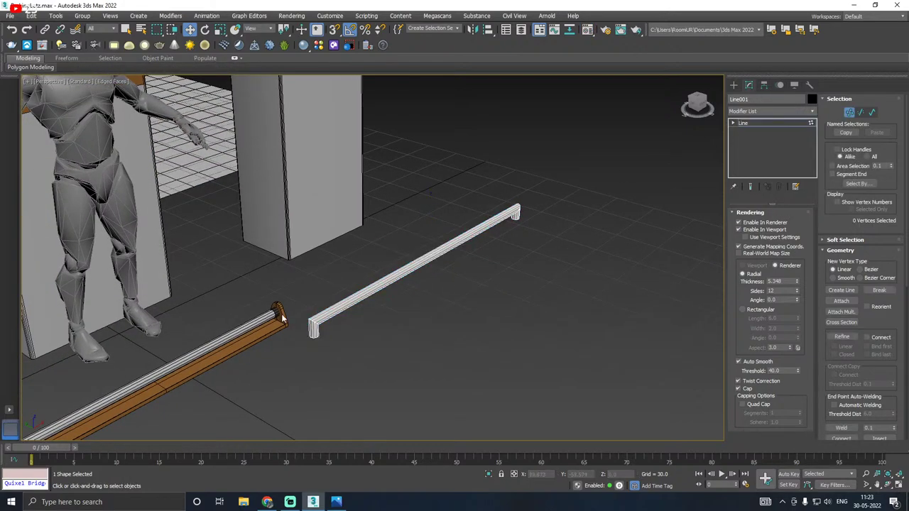
{"action": "left_click", "coordinate": [313, 312]}
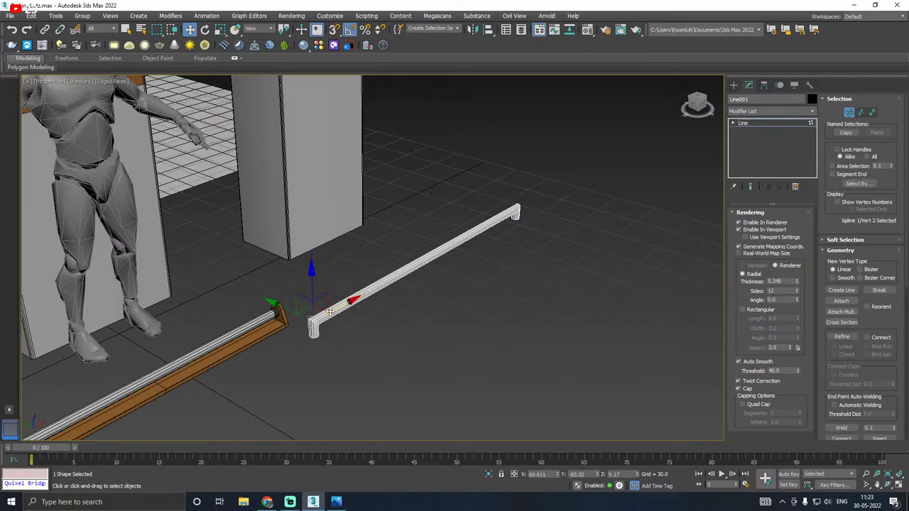
{"action": "left_click", "coordinate": [520, 208], "text": "ctrl"}
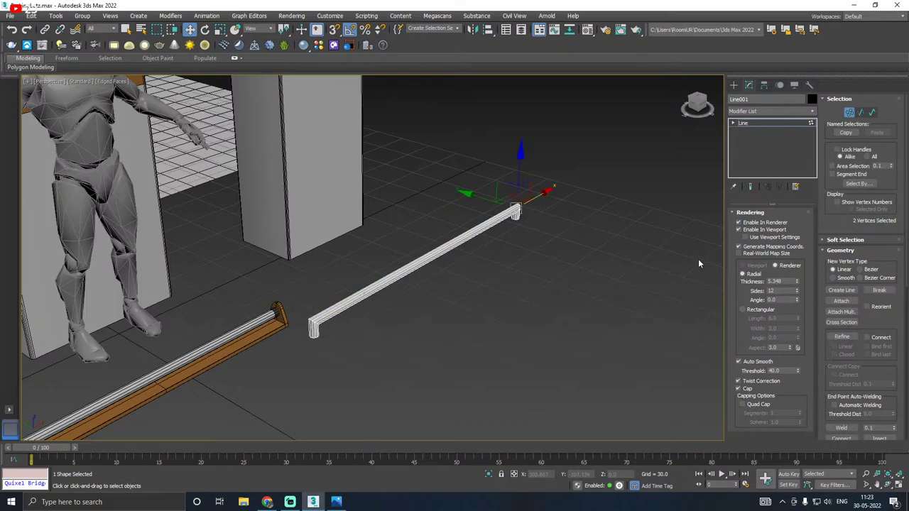
{"action": "scroll", "coordinate": [891, 350], "scroll_direction": "down", "scroll_amount": 2}
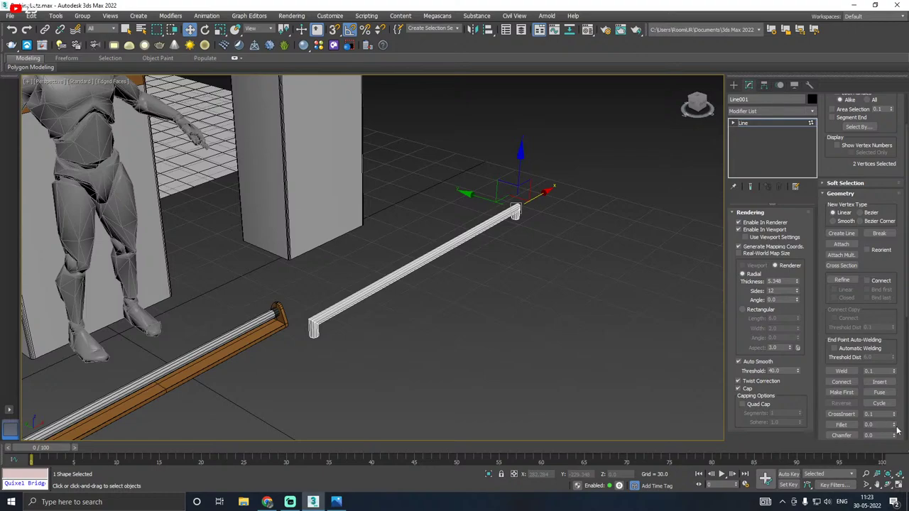
{"action": "left_click_drag", "start_coordinate": [894, 426], "coordinate": [894, 422]}
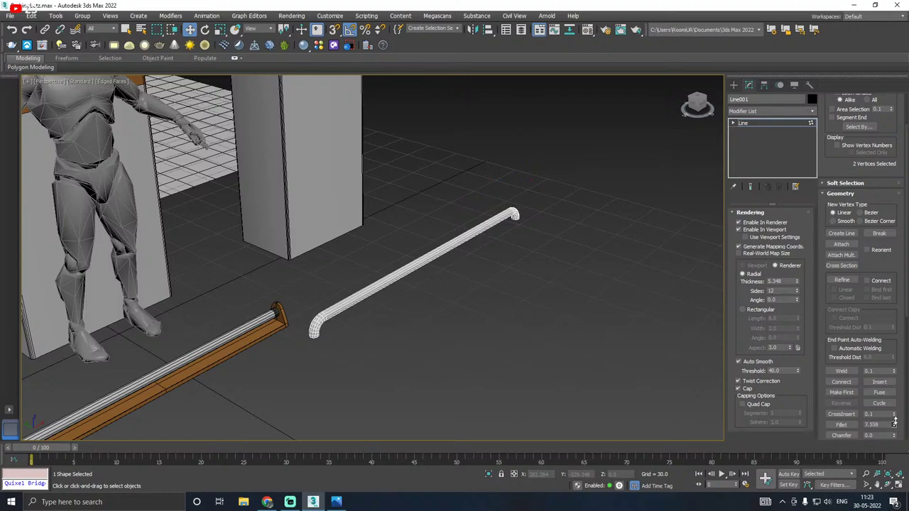
Step: Set the pipe's radial rendering thickness to about 8.182
{"action": "scroll", "coordinate": [319, 316], "scroll_direction": "up", "scroll_amount": 4}
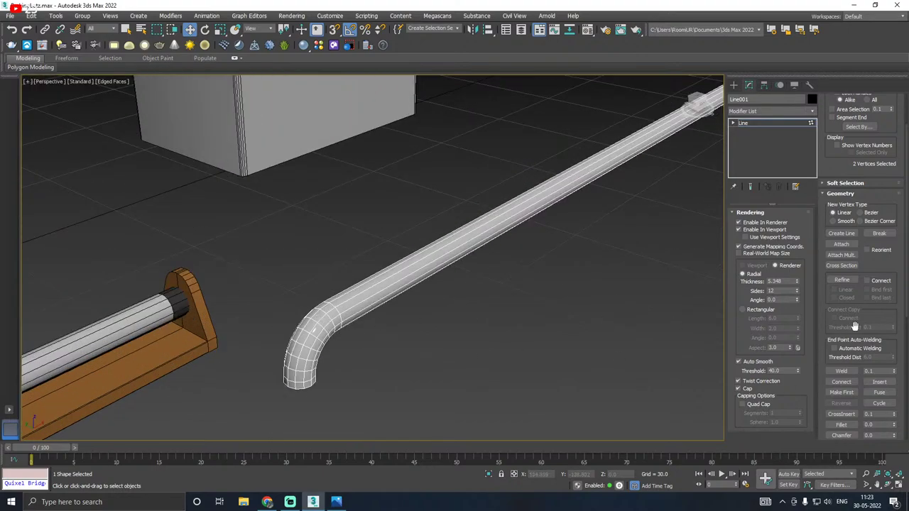
{"action": "left_click_drag", "start_coordinate": [798, 282], "coordinate": [785, 255]}
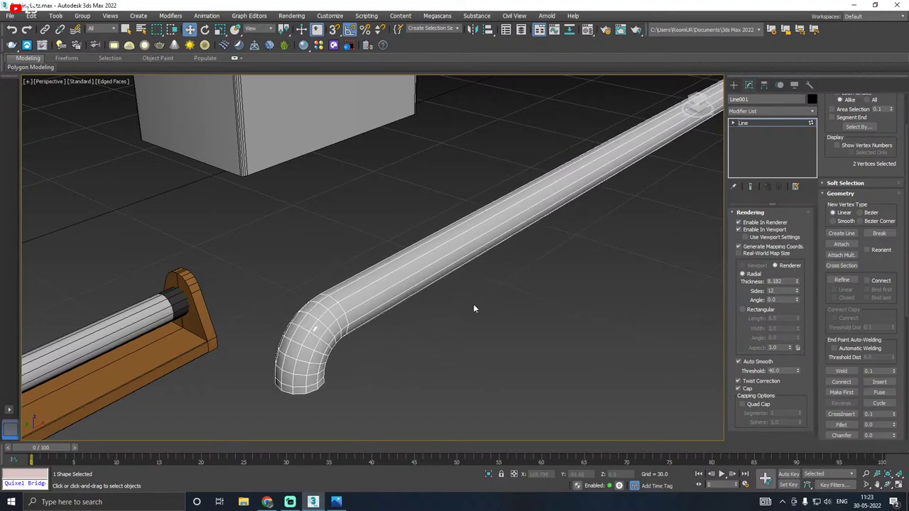
{"action": "scroll", "coordinate": [454, 309], "scroll_direction": "down", "scroll_amount": 5}
{"action": "scroll", "coordinate": [600, 205], "scroll_direction": "up", "scroll_amount": 2}
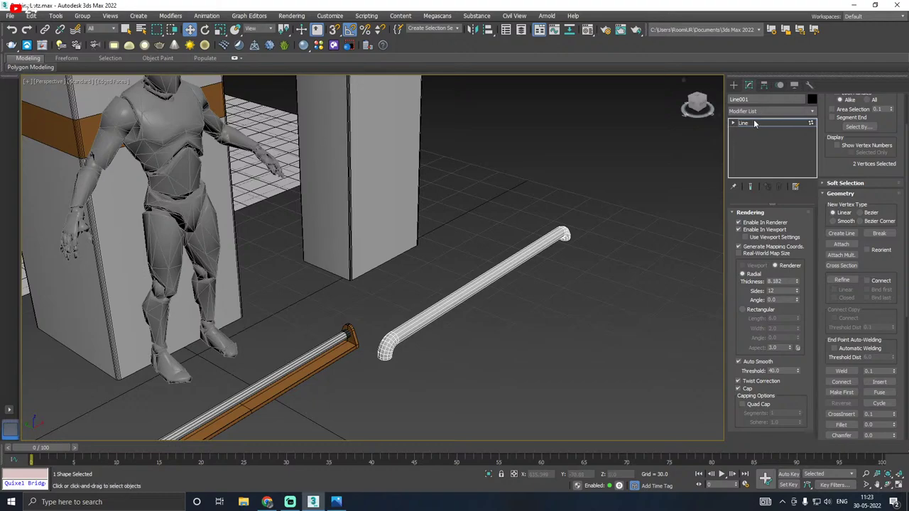
Step: Leave vertex editing and move the whole bent pipe along X to about -28.7, beside the orange wheel stop
{"action": "key", "text": "1"}
{"action": "scroll", "coordinate": [598, 225], "scroll_direction": "down", "scroll_amount": 4}
{"action": "left_click_drag", "start_coordinate": [531, 239], "coordinate": [486, 223]}
{"action": "left_click_drag", "start_coordinate": [539, 213], "coordinate": [472, 245]}
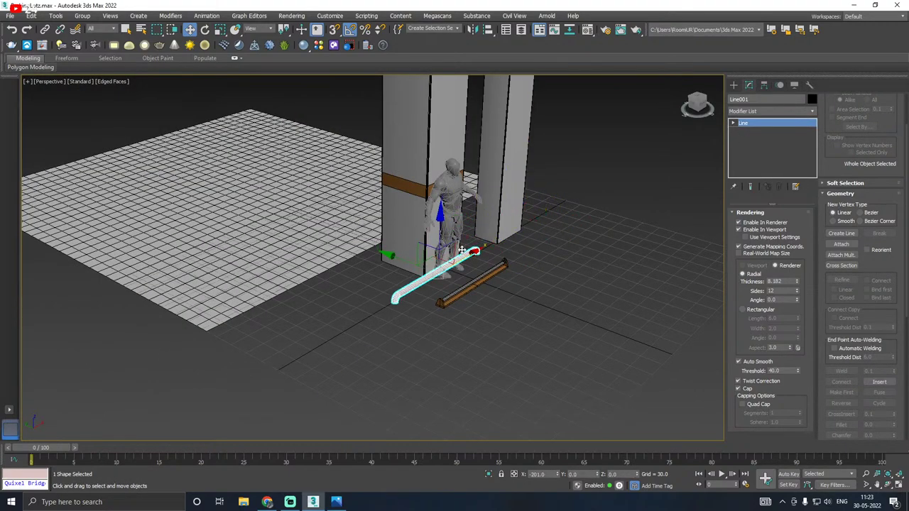
{"action": "scroll", "coordinate": [462, 257], "scroll_direction": "up", "scroll_amount": 3}
{"action": "left_click_drag", "start_coordinate": [373, 293], "coordinate": [403, 308]}
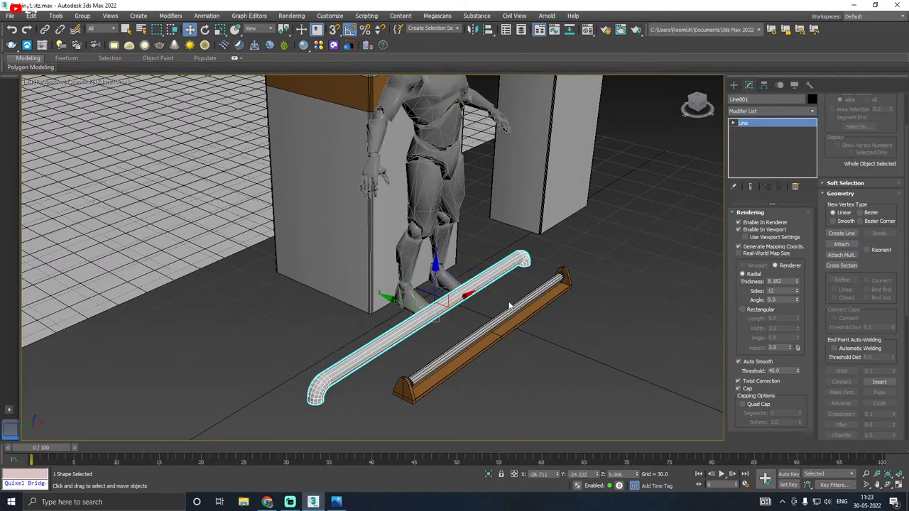
Step: Thin the bent pipe to a rendering thickness of about 5.73 and shift it about 17.5 along X
{"action": "left_click_drag", "start_coordinate": [797, 284], "coordinate": [797, 294]}
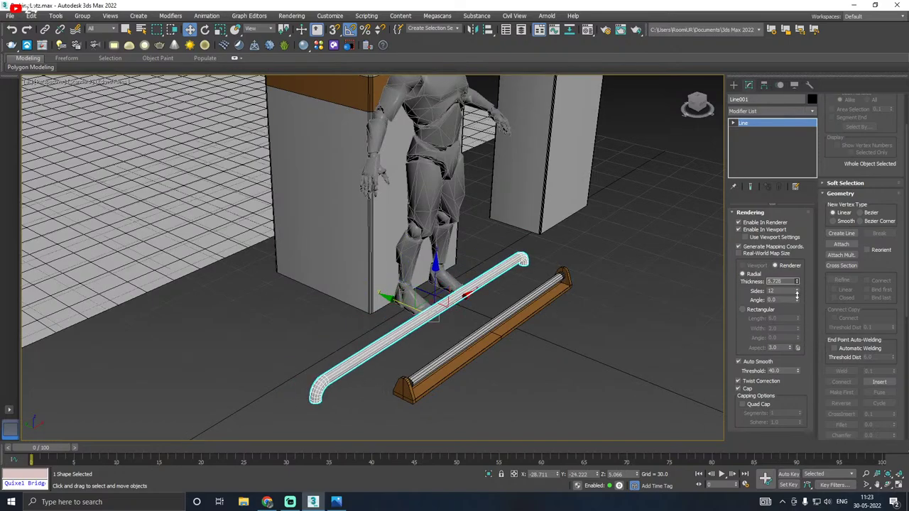
{"action": "middle_click_drag", "start_coordinate": [524, 301], "coordinate": [490, 305], "text": "alt"}
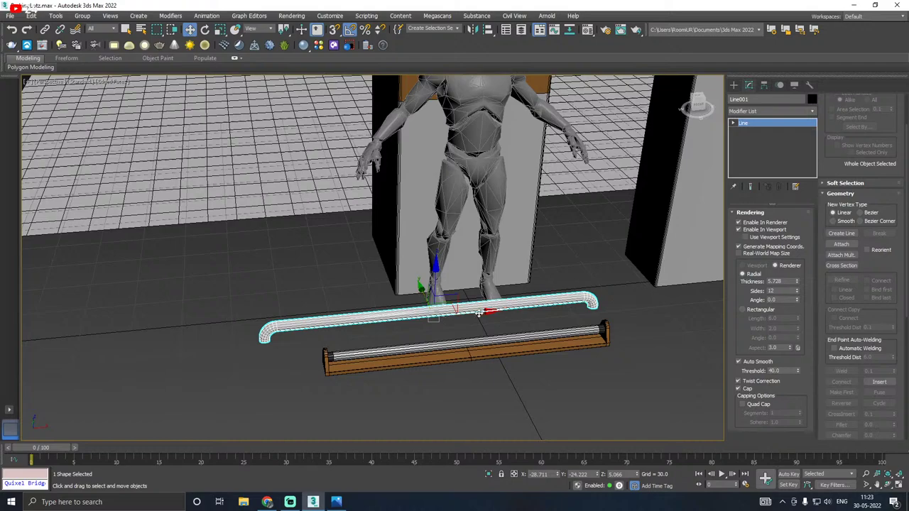
{"action": "left_click_drag", "start_coordinate": [480, 313], "coordinate": [508, 310]}
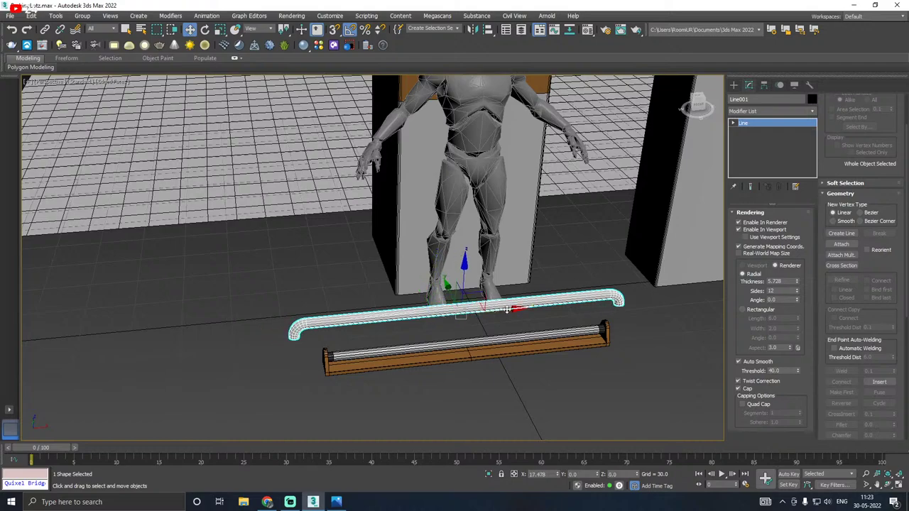
Step: Lengthen the pipe by moving its far-end vertices about 17.5 outward along X, and fine-tune the whole pipe's rendering thickness
{"action": "left_click", "coordinate": [764, 125]}
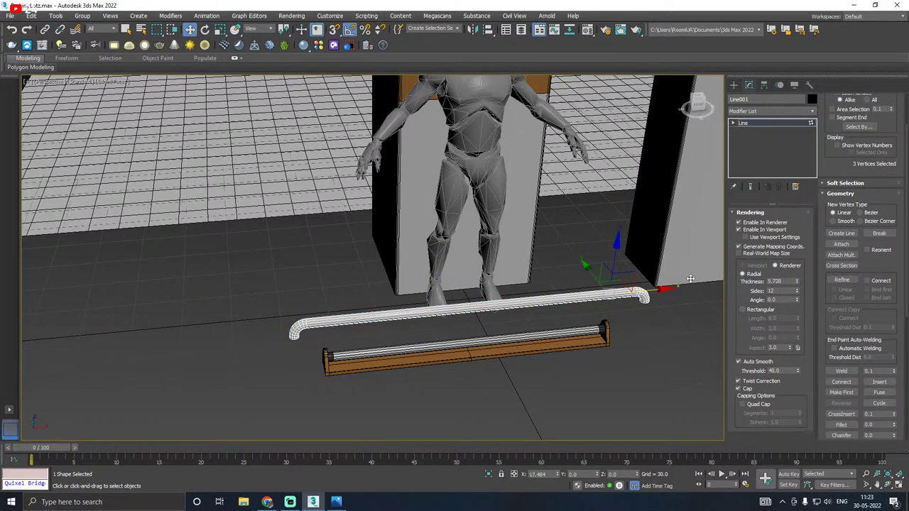
{"action": "mouse_move", "coordinate": [688, 280]}
{"action": "middle_mouse_down", "text": "alt"}
{"action": "mouse_move", "coordinate": [719, 281]}
{"action": "mouse_move", "coordinate": [677, 272]}
{"action": "middle_mouse_up", "text": "alt"}
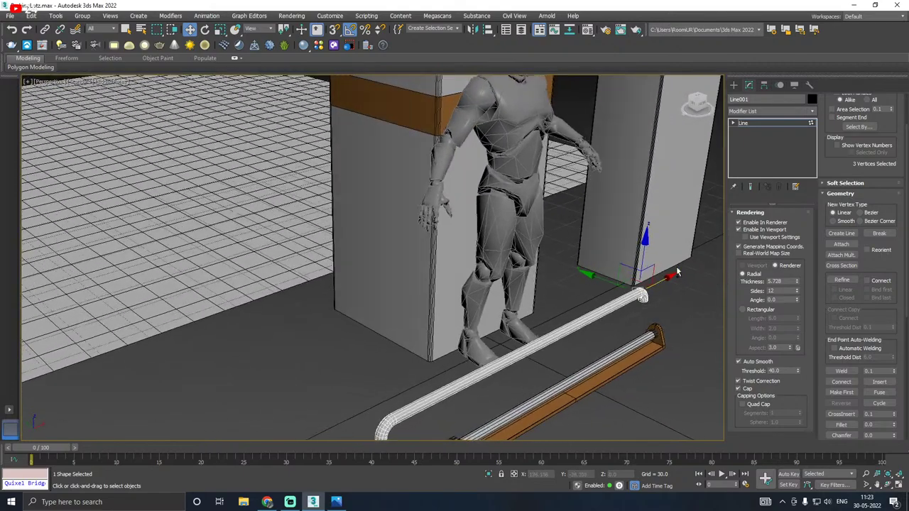
{"action": "left_click", "coordinate": [790, 123]}
{"action": "scroll", "coordinate": [404, 299], "scroll_direction": "down", "scroll_amount": 3}
{"action": "middle_click_drag", "start_coordinate": [434, 301], "coordinate": [483, 300], "text": "alt"}
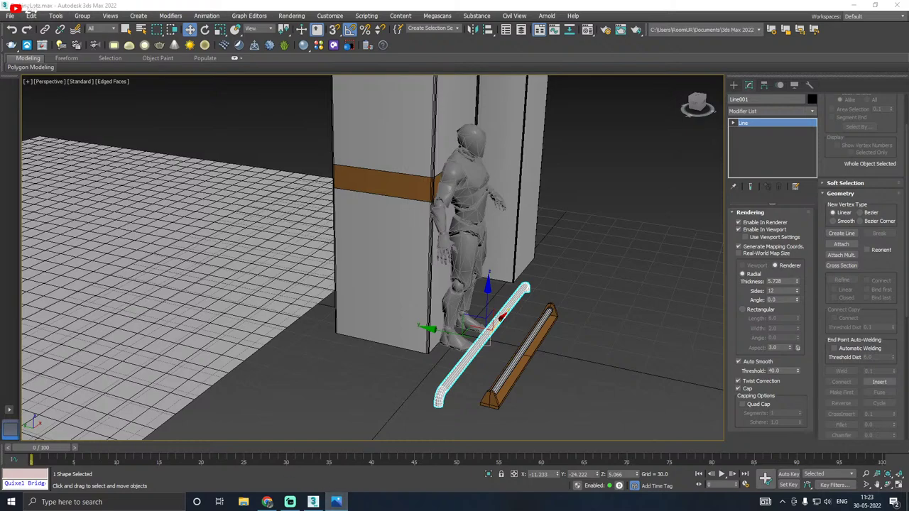
{"action": "middle_click_drag", "start_coordinate": [488, 343], "coordinate": [478, 339], "text": "alt"}
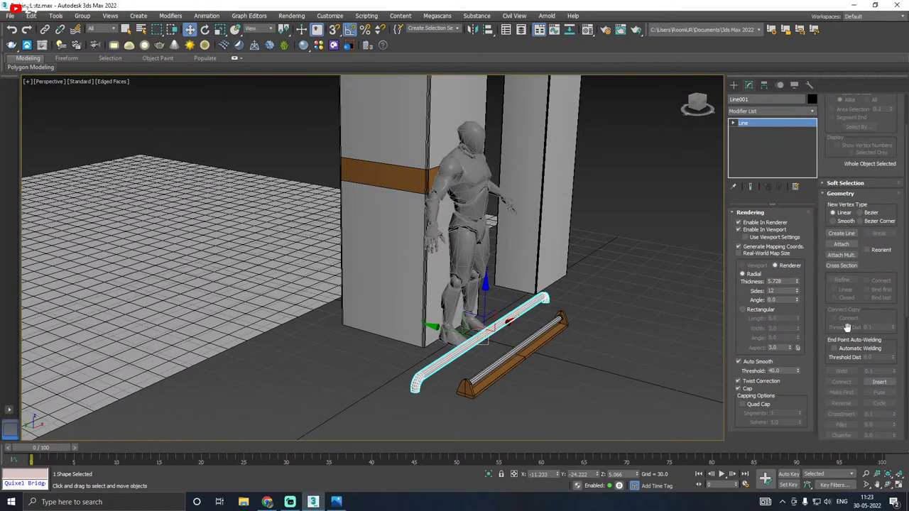
{"action": "left_click_drag", "start_coordinate": [796, 281], "coordinate": [797, 269]}
{"action": "left_click", "coordinate": [594, 316]}
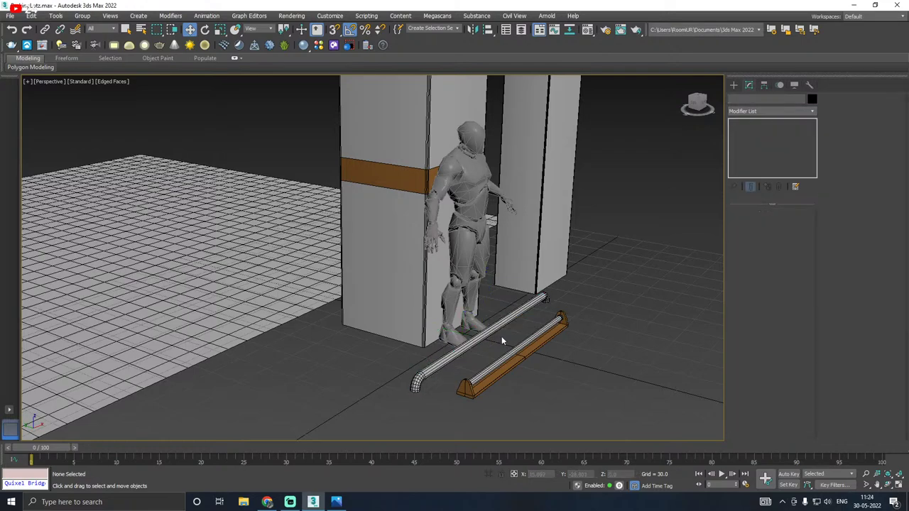
Step: Select the column with the orange band and examine the columns and corner guards in the enlarged parking garage reference photo
{"action": "scroll", "coordinate": [502, 336], "scroll_direction": "up", "scroll_amount": 4}
{"action": "scroll", "coordinate": [461, 344], "scroll_direction": "down", "scroll_amount": 8}
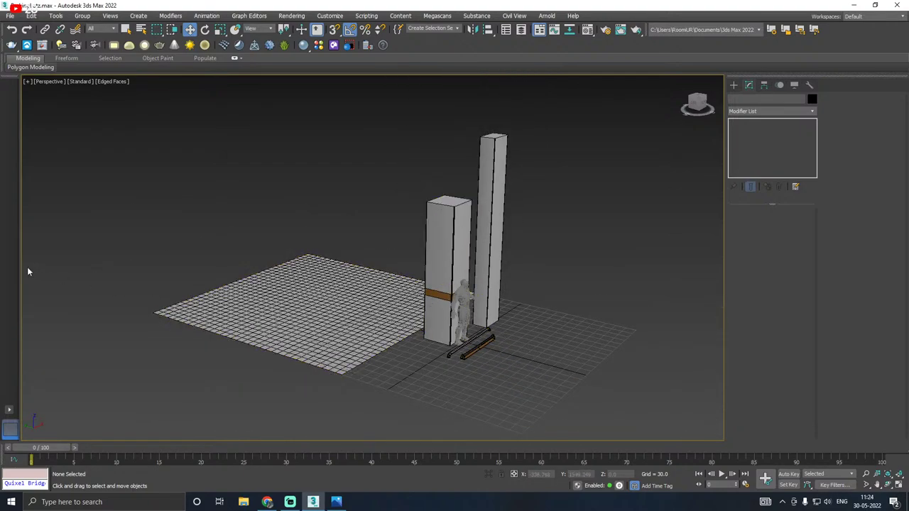
{"action": "left_click", "coordinate": [438, 316]}
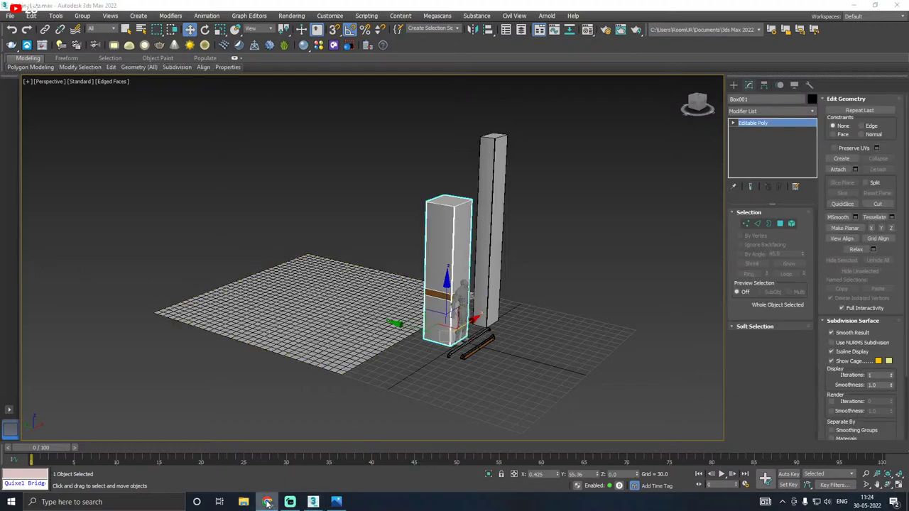
{"action": "scroll", "coordinate": [448, 312], "scroll_direction": "up", "scroll_amount": 3}
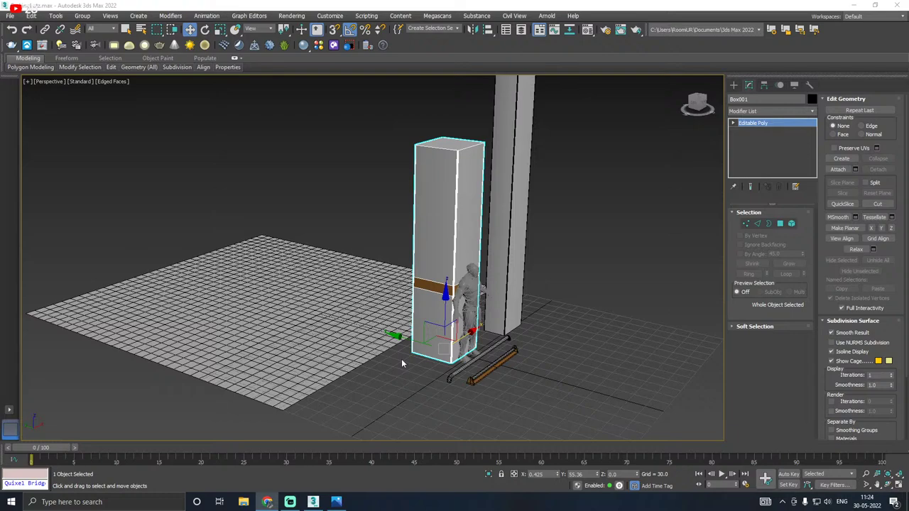
{"action": "left_click", "coordinate": [338, 502]}
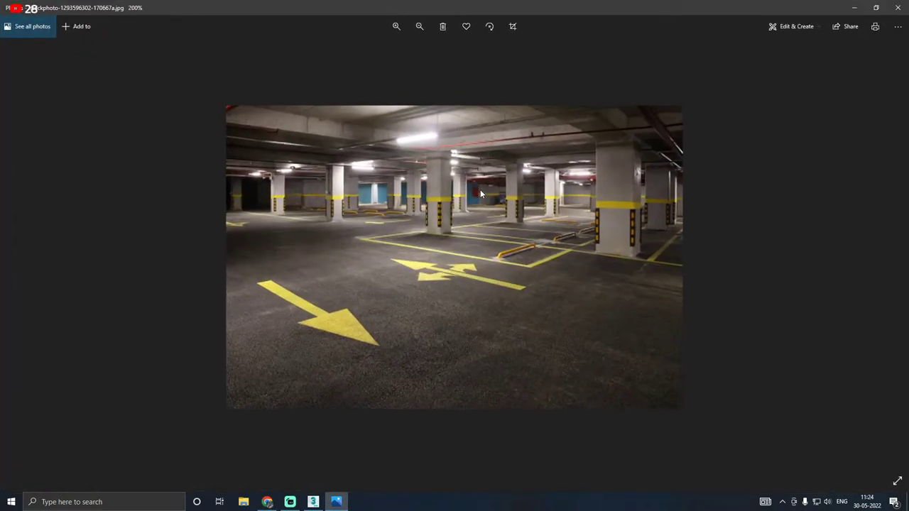
{"action": "left_click", "coordinate": [397, 26]}
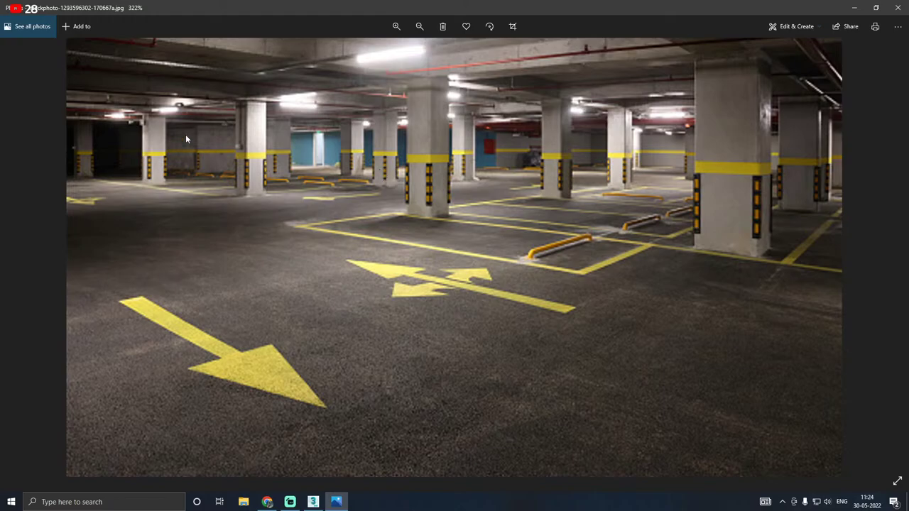
{"action": "left_click", "coordinate": [854, 9]}
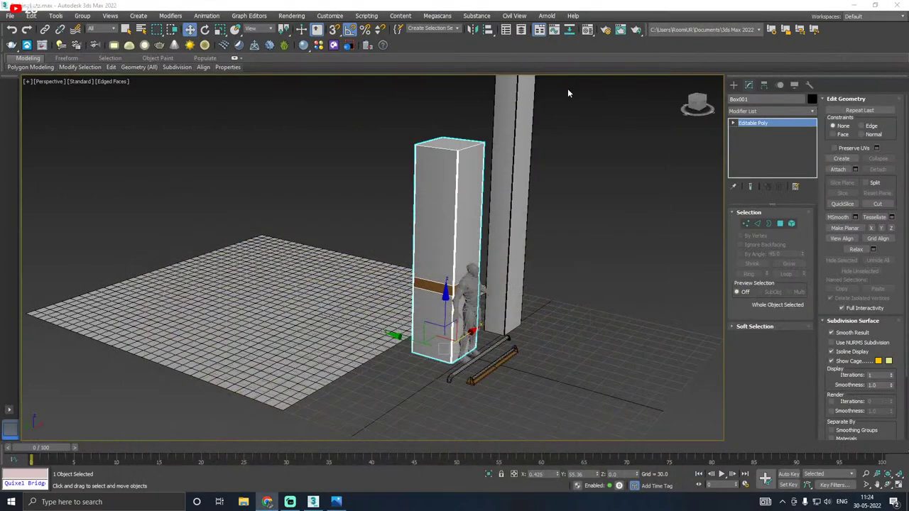
{"action": "middle_click_drag", "start_coordinate": [488, 243], "coordinate": [462, 214]}
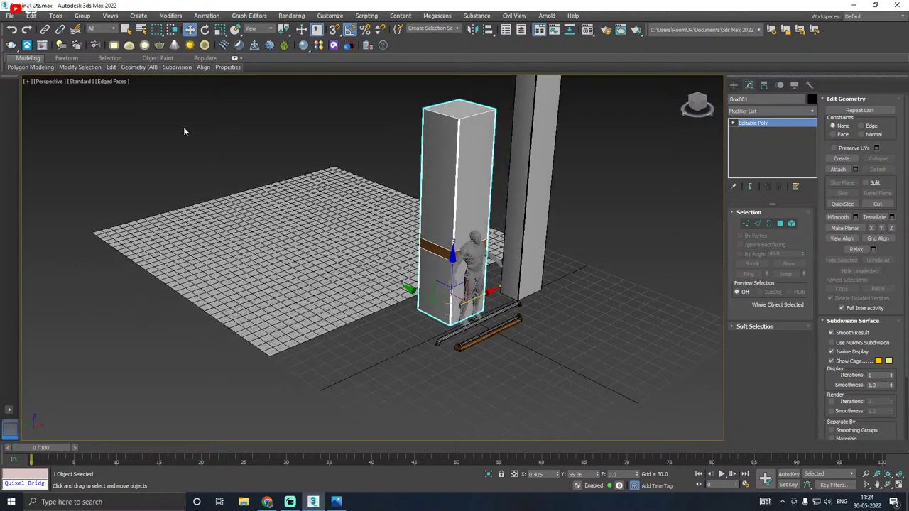
{"action": "left_click", "coordinate": [10, 16]}
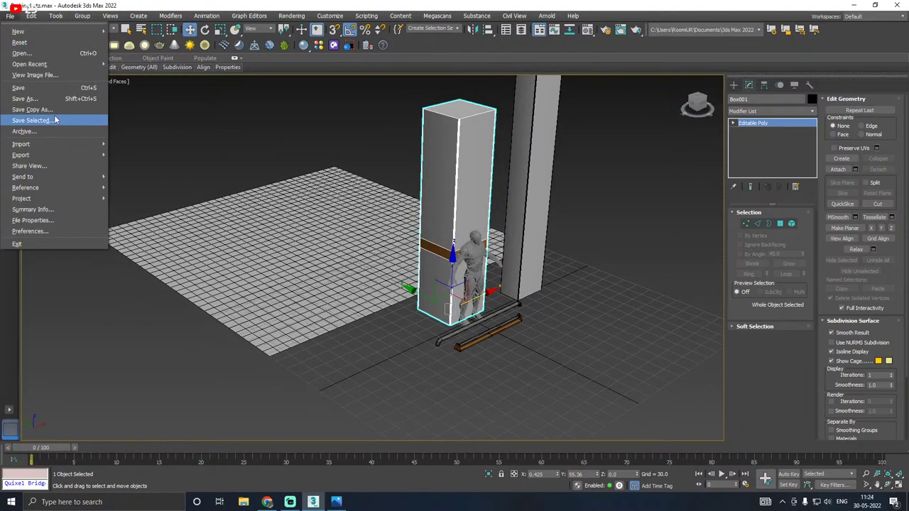
{"action": "left_click", "coordinate": [56, 120]}
{"action": "left_click", "coordinate": [573, 411]}
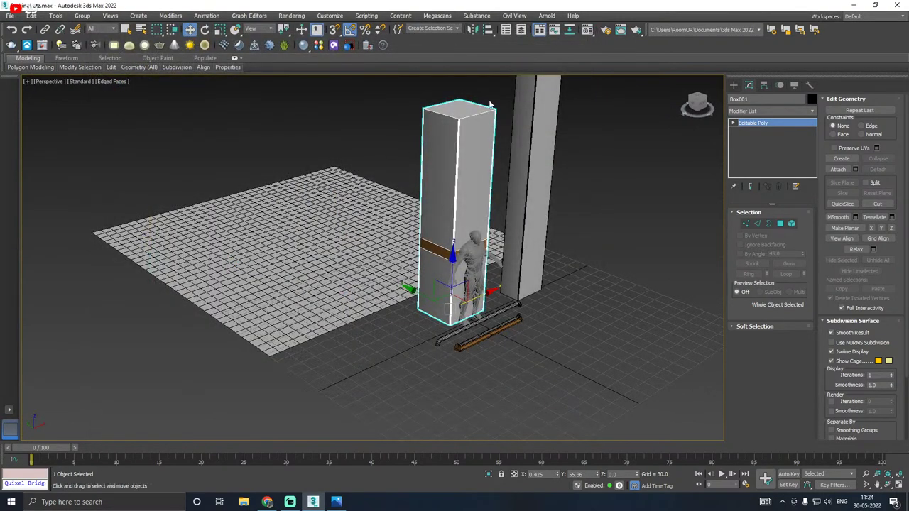
Step: Save the scene and move the banded column along X to about -286, clear of the human figure
{"action": "left_click", "coordinate": [10, 16]}
{"action": "left_click", "coordinate": [35, 84]}
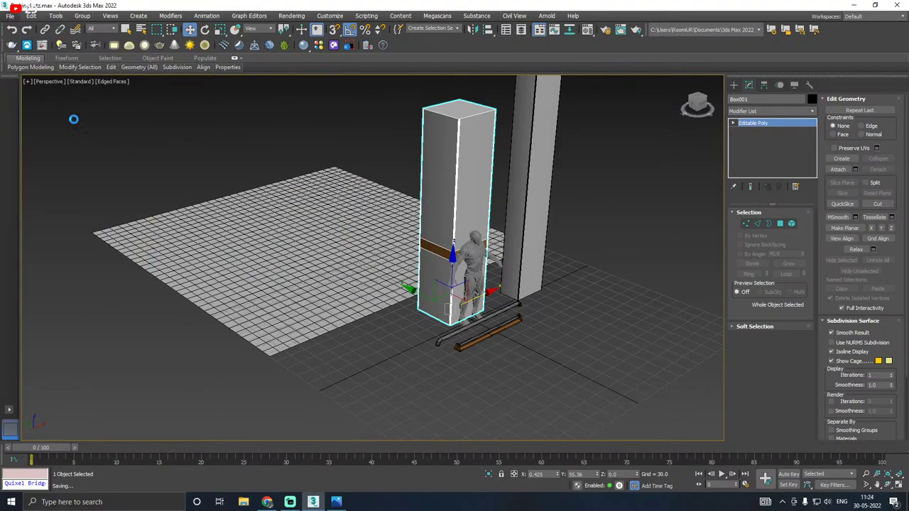
{"action": "left_click_drag", "start_coordinate": [486, 294], "coordinate": [376, 326]}
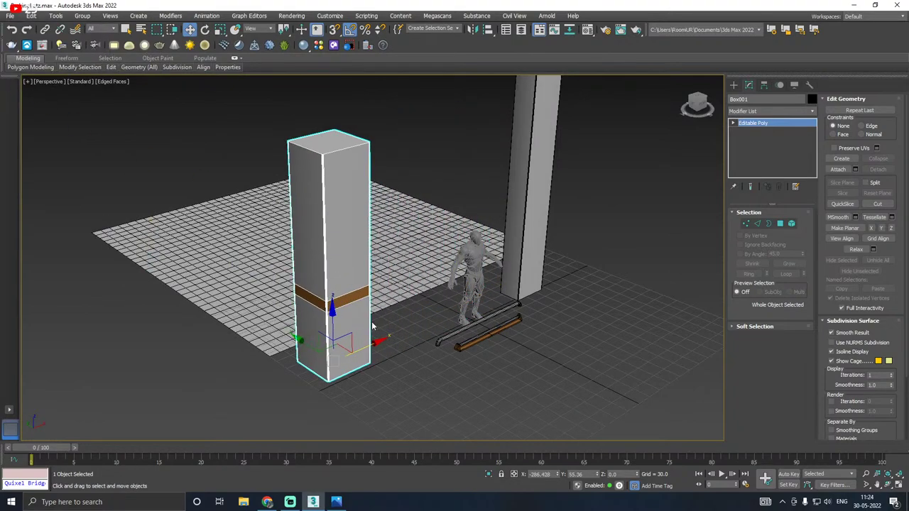
{"action": "middle_click_drag", "start_coordinate": [376, 327], "coordinate": [398, 312]}
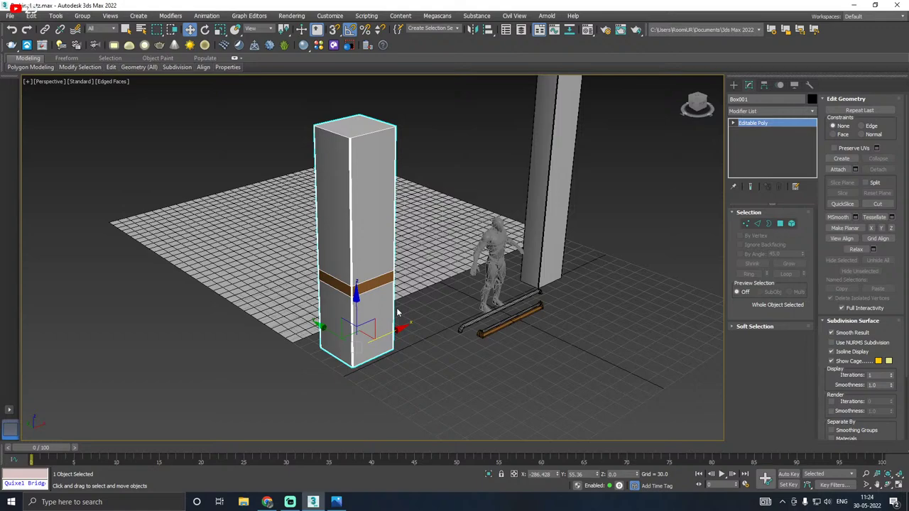
Step: In the Front view, create a narrow box about 130 long and 12.4 wide along the column's edge, from the orange band towards the floor
{"action": "key", "text": "f"}
{"action": "middle_click_drag", "start_coordinate": [383, 303], "coordinate": [625, 281]}
{"action": "scroll", "coordinate": [625, 281], "scroll_direction": "down", "scroll_amount": 3}
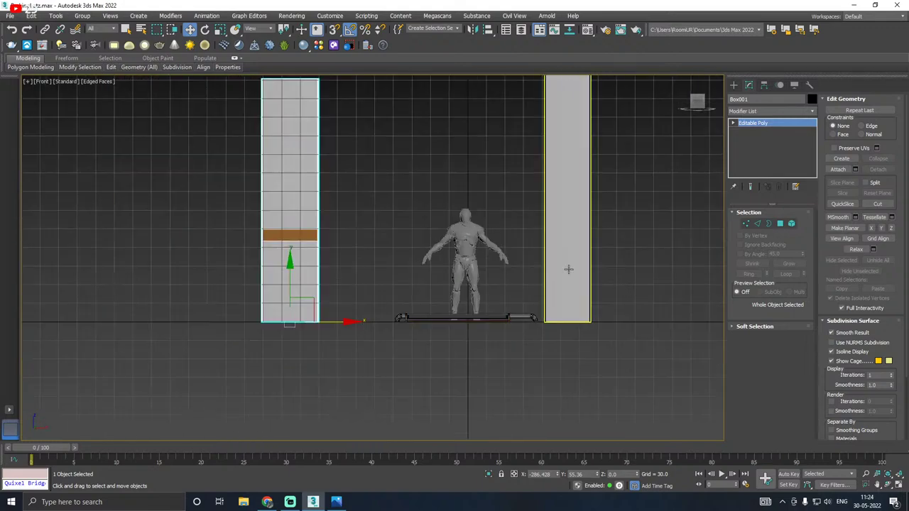
{"action": "middle_click_drag", "start_coordinate": [384, 239], "coordinate": [507, 257]}
{"action": "scroll", "coordinate": [373, 278], "scroll_direction": "up", "scroll_amount": 4}
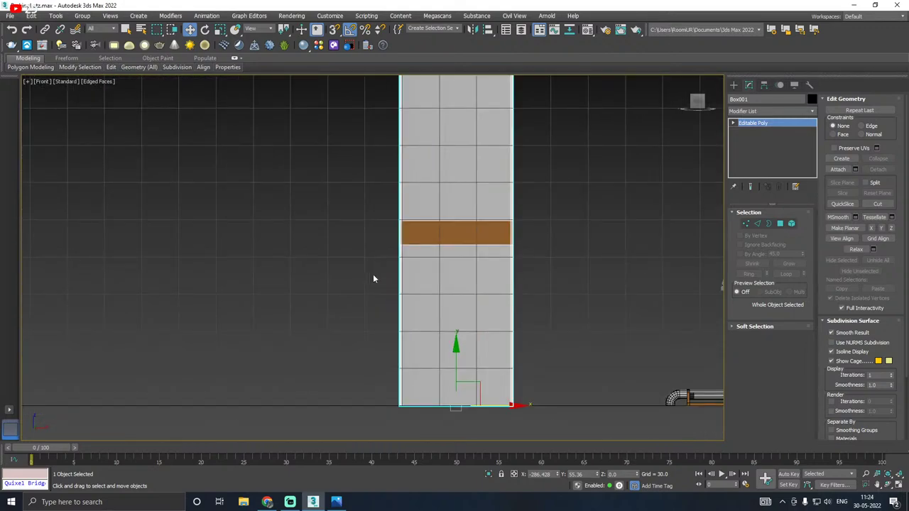
{"action": "left_click", "coordinate": [733, 84]}
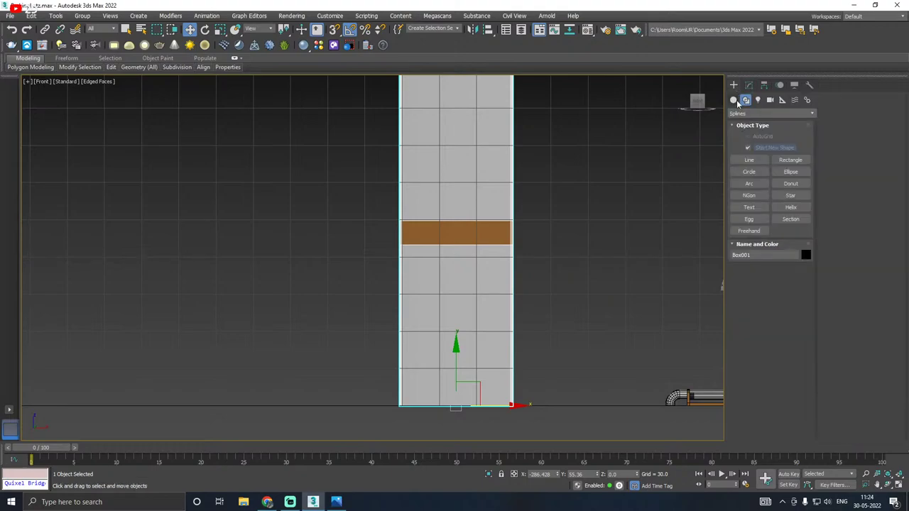
{"action": "left_click", "coordinate": [749, 148]}
{"action": "scroll", "coordinate": [402, 252], "scroll_direction": "up", "scroll_amount": 2}
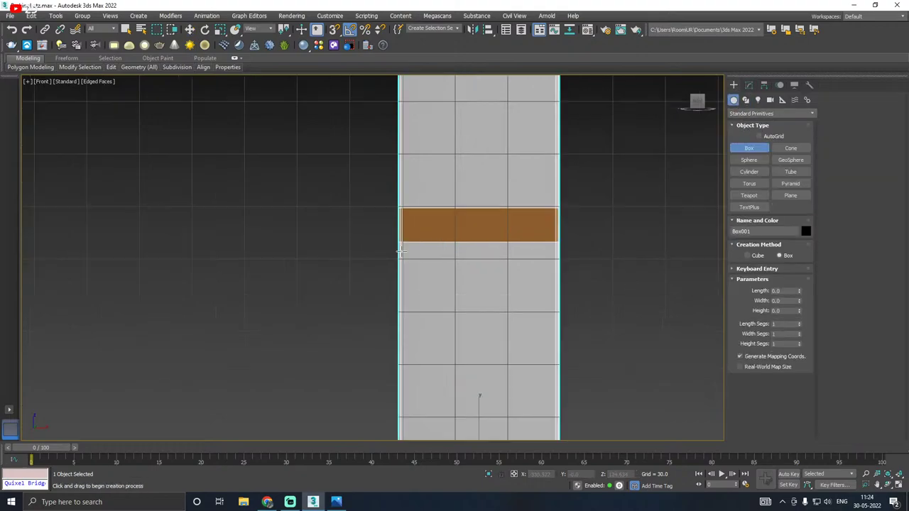
{"action": "scroll", "coordinate": [405, 221], "scroll_direction": "down", "scroll_amount": 4}
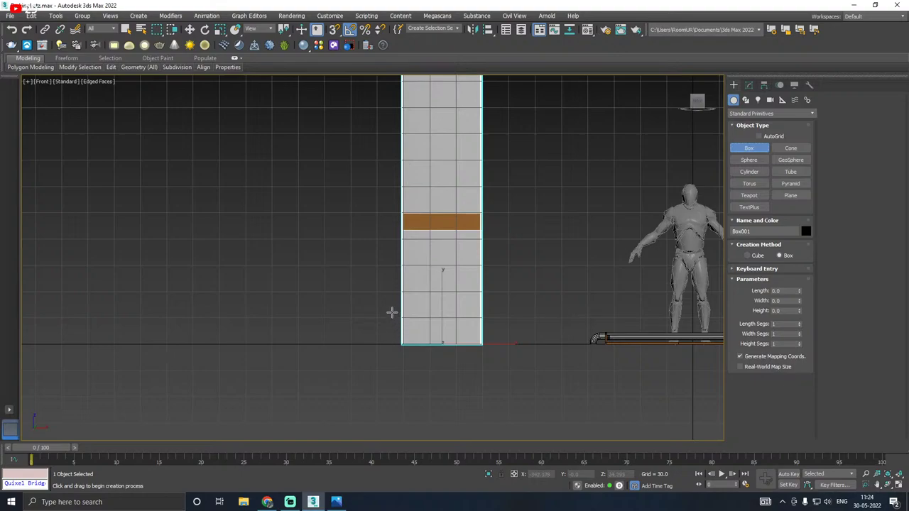
{"action": "left_click_drag", "start_coordinate": [399, 215], "coordinate": [409, 328]}
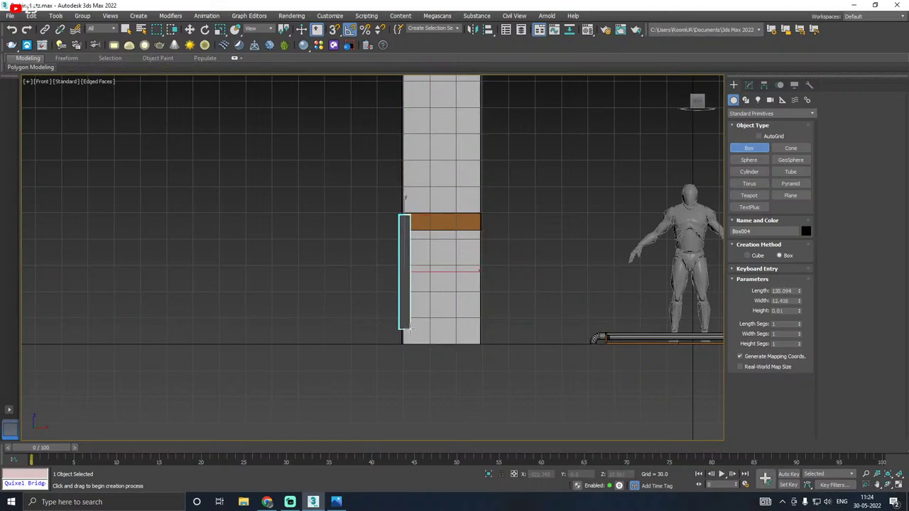
{"action": "key", "text": "w"}
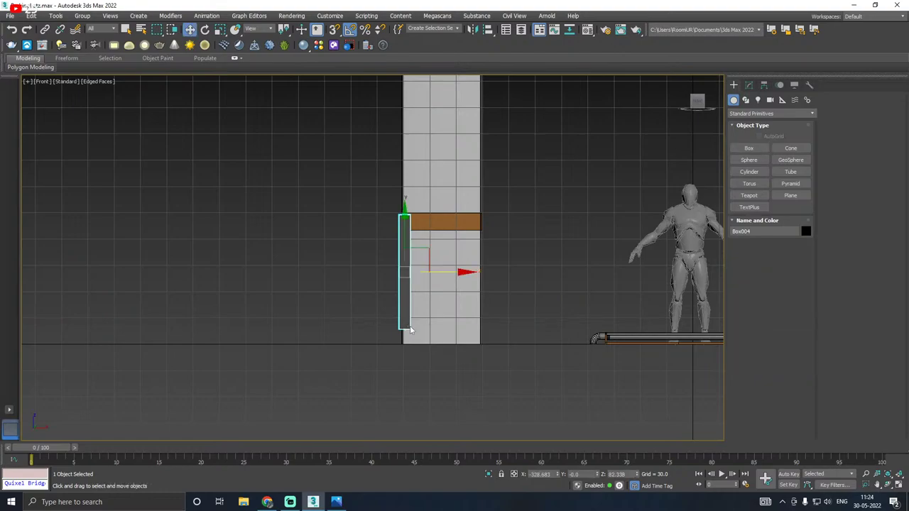
Step: Assign the Concrete material to the new narrow box and return to the Perspective view
{"action": "key", "text": "p"}
{"action": "key", "text": "m"}
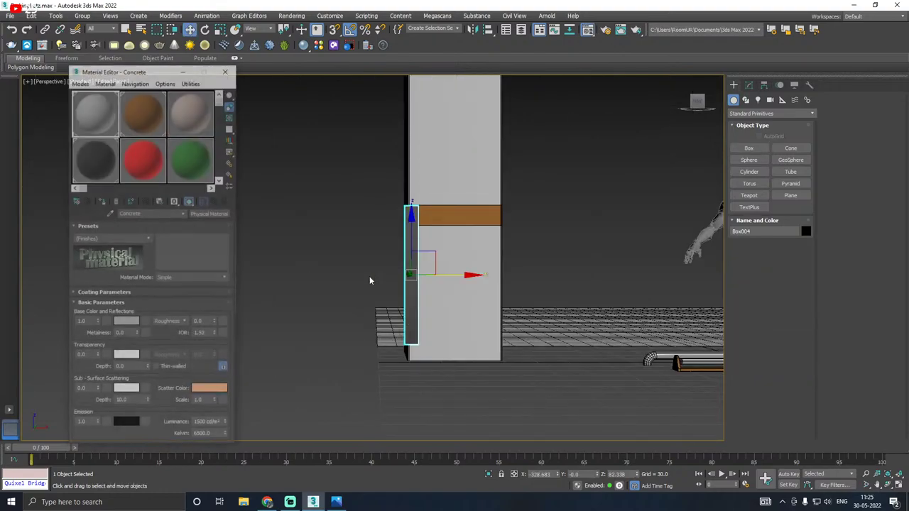
{"action": "left_click", "coordinate": [107, 202]}
{"action": "key", "text": "m"}
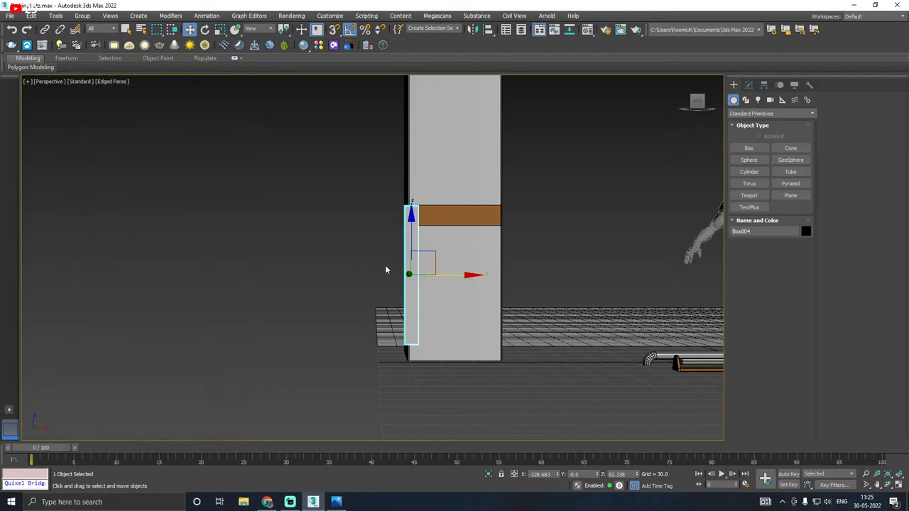
Step: Place the narrow box at the column's corner by moving it about 13.6 along Y and about -1.3 along X
{"action": "middle_click_drag", "start_coordinate": [393, 271], "coordinate": [430, 312], "text": "alt"}
{"action": "scroll", "coordinate": [394, 258], "scroll_direction": "up", "scroll_amount": 4}
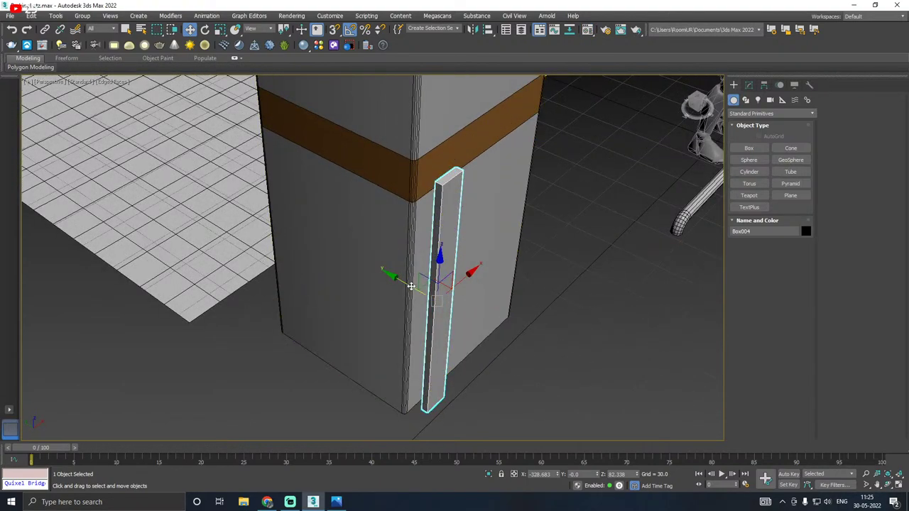
{"action": "left_click_drag", "start_coordinate": [411, 285], "coordinate": [377, 276]}
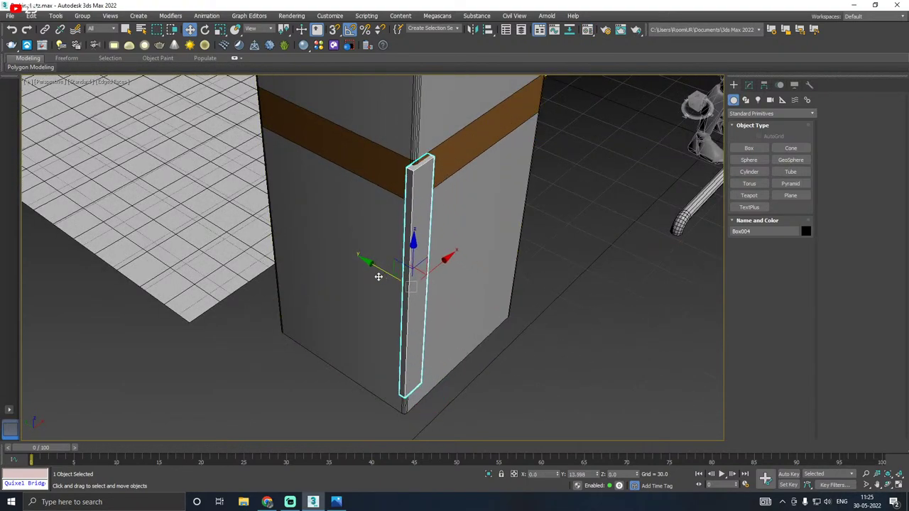
{"action": "middle_click_drag", "start_coordinate": [377, 276], "coordinate": [473, 282], "text": "alt"}
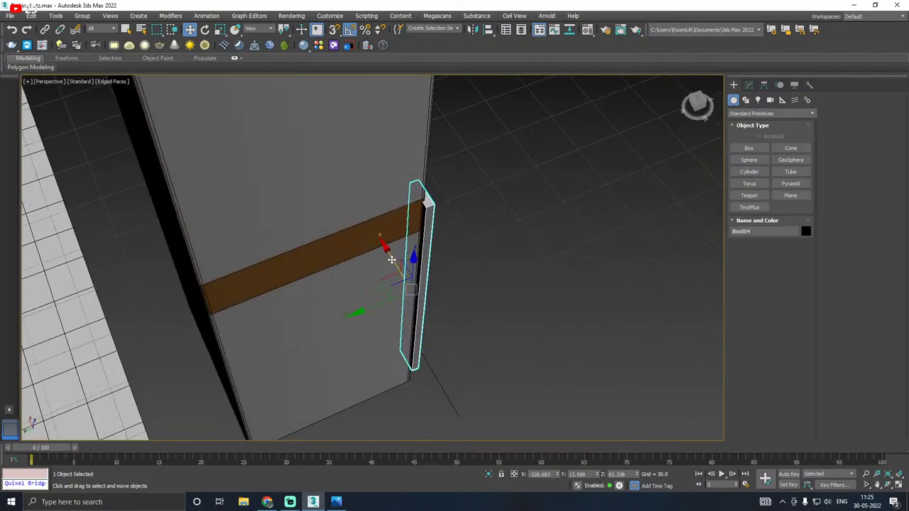
{"action": "left_click_drag", "start_coordinate": [385, 266], "coordinate": [395, 261]}
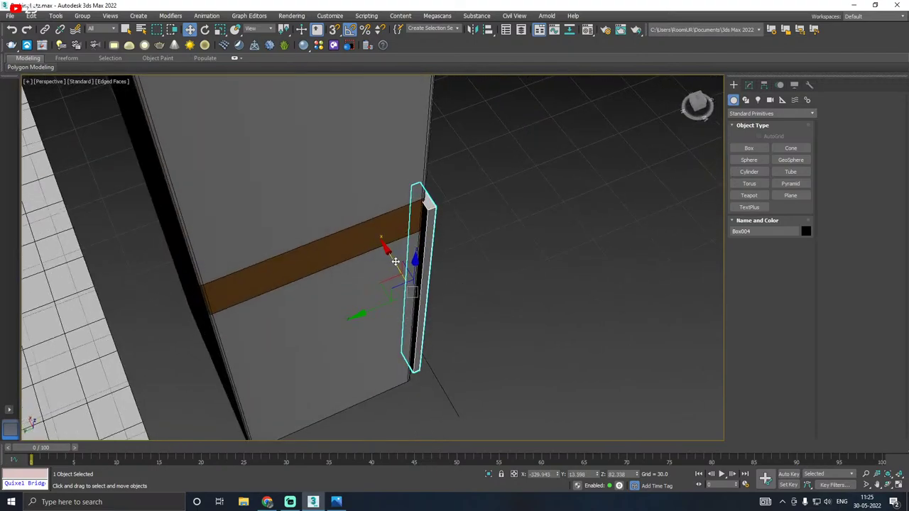
Step: Convert the narrow corner box to an editable poly and shift it along X to about -331.1
{"action": "middle_click_drag", "start_coordinate": [395, 262], "coordinate": [450, 262], "text": "alt"}
{"action": "left_click", "coordinate": [748, 85]}
{"action": "right_click", "coordinate": [752, 163]}
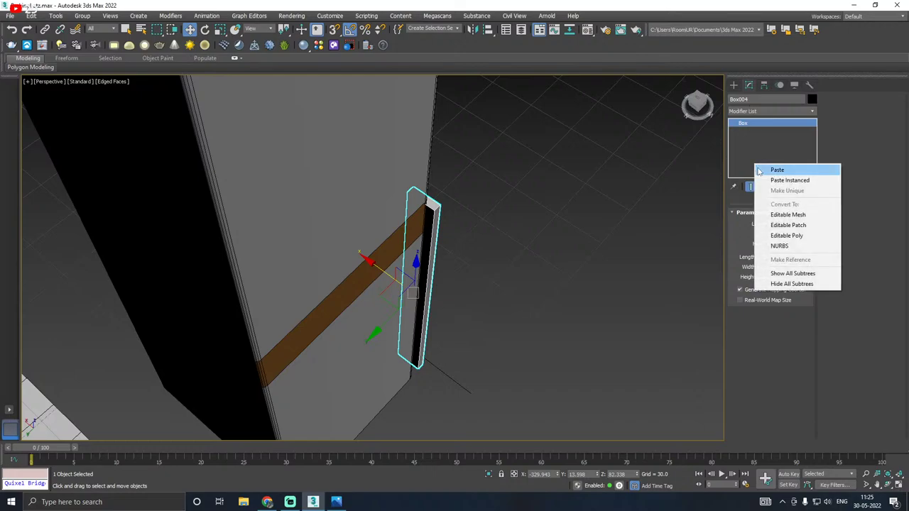
{"action": "left_click", "coordinate": [785, 235]}
{"action": "mouse_move", "coordinate": [458, 235]}
{"action": "middle_mouse_down", "text": "alt"}
{"action": "mouse_move", "coordinate": [456, 253]}
{"action": "mouse_move", "coordinate": [470, 231]}
{"action": "middle_mouse_up", "text": "alt"}
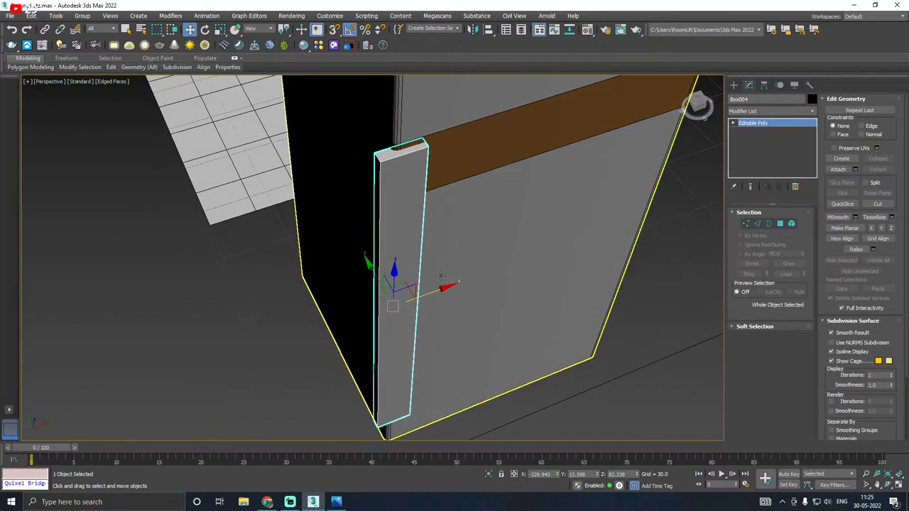
{"action": "left_click_drag", "start_coordinate": [430, 295], "coordinate": [426, 296]}
{"action": "middle_click_drag", "start_coordinate": [426, 296], "coordinate": [194, 111], "text": "alt"}
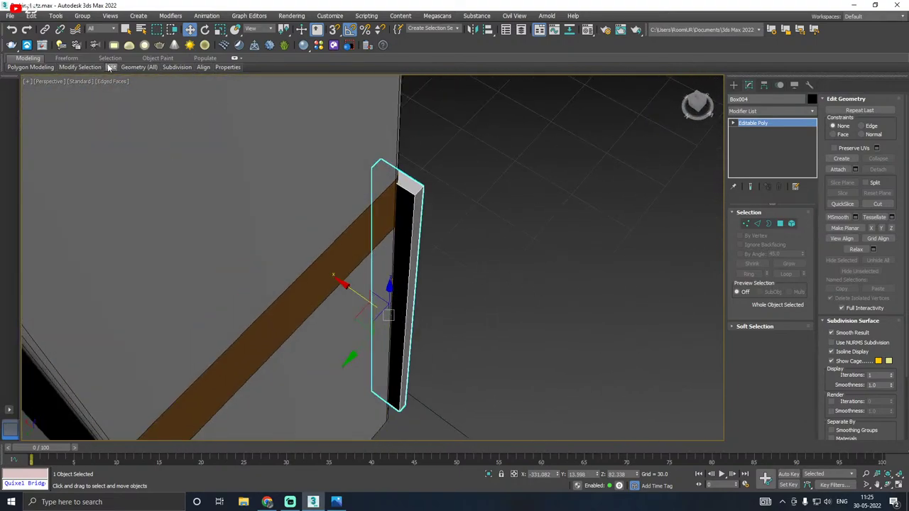
{"action": "mouse_move", "coordinate": [111, 67]}
{"action": "left_click", "coordinate": [188, 91]}
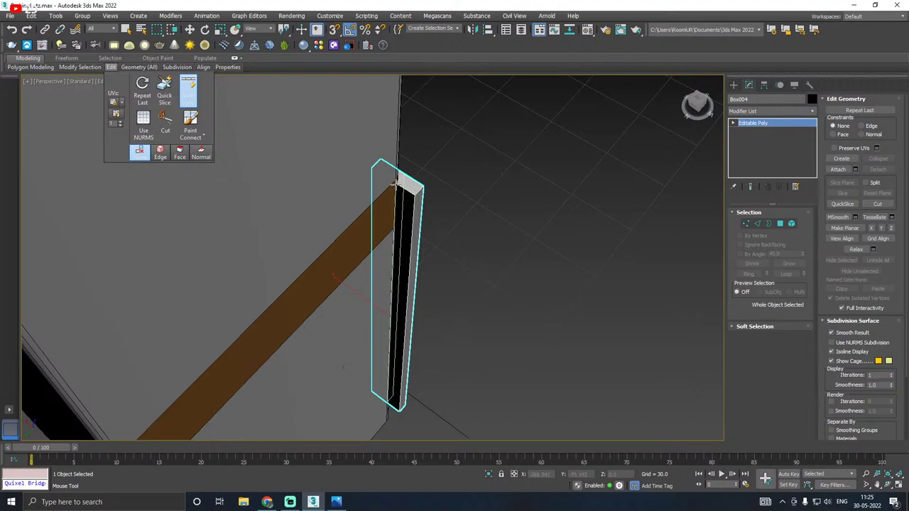
{"action": "right_click", "coordinate": [394, 191]}
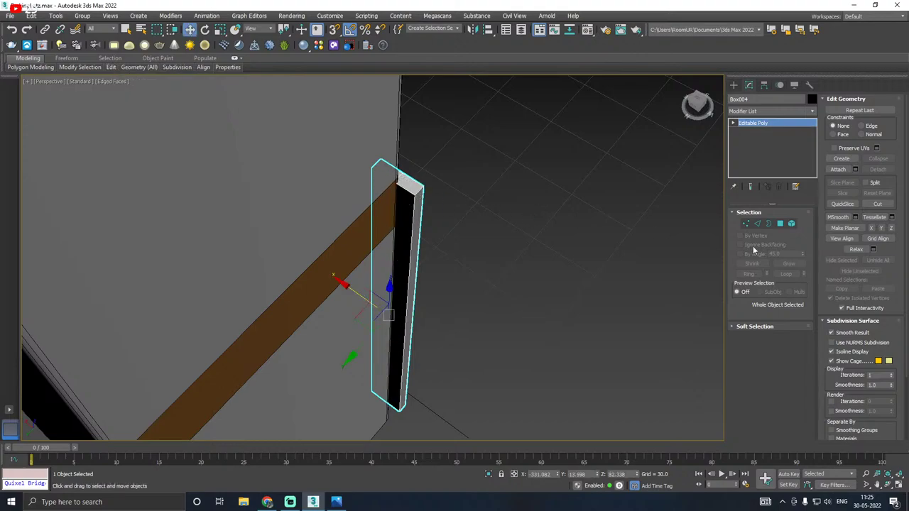
Step: Extrude the narrow box's end polygon by 10 along the column's adjacent side to form an L-shaped guard
{"action": "left_click", "coordinate": [780, 223]}
{"action": "left_click", "coordinate": [402, 291]}
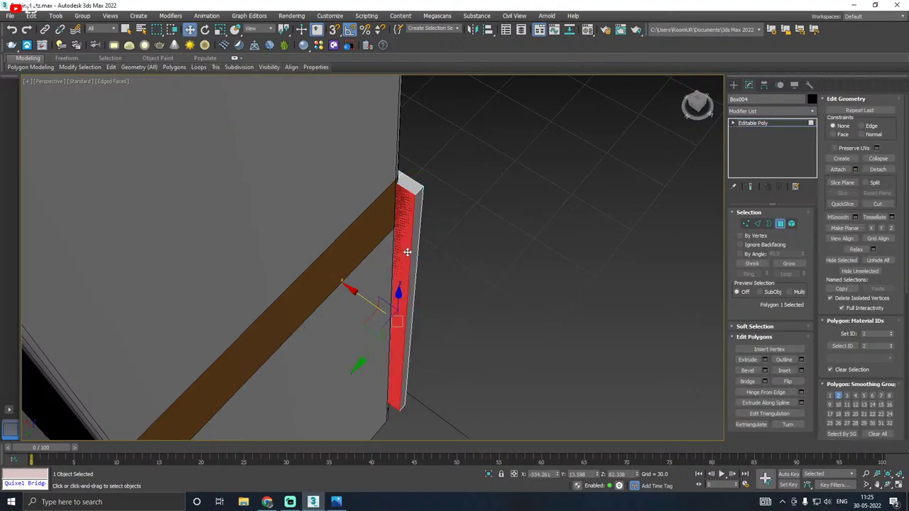
{"action": "middle_click_drag", "start_coordinate": [402, 291], "coordinate": [707, 270], "text": "alt"}
{"action": "left_click", "coordinate": [765, 360]}
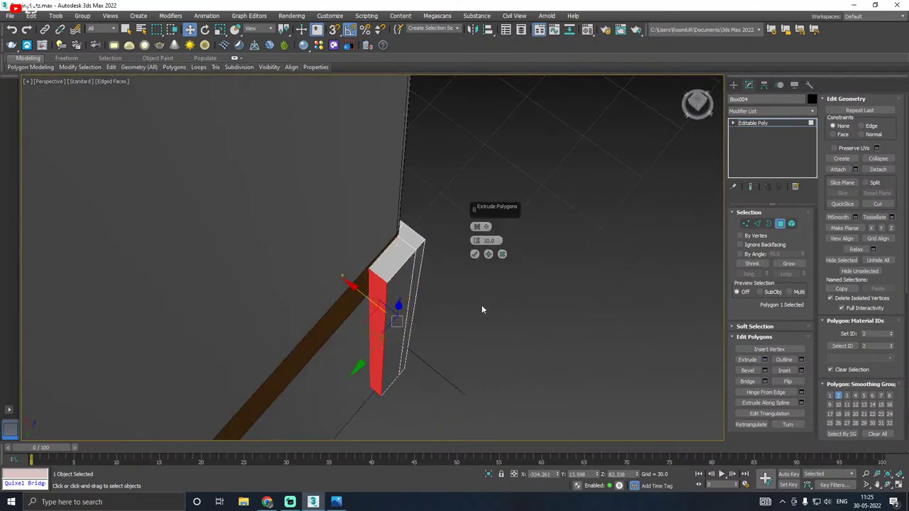
{"action": "left_click", "coordinate": [475, 254]}
{"action": "middle_click_drag", "start_coordinate": [476, 256], "coordinate": [430, 248], "text": "alt"}
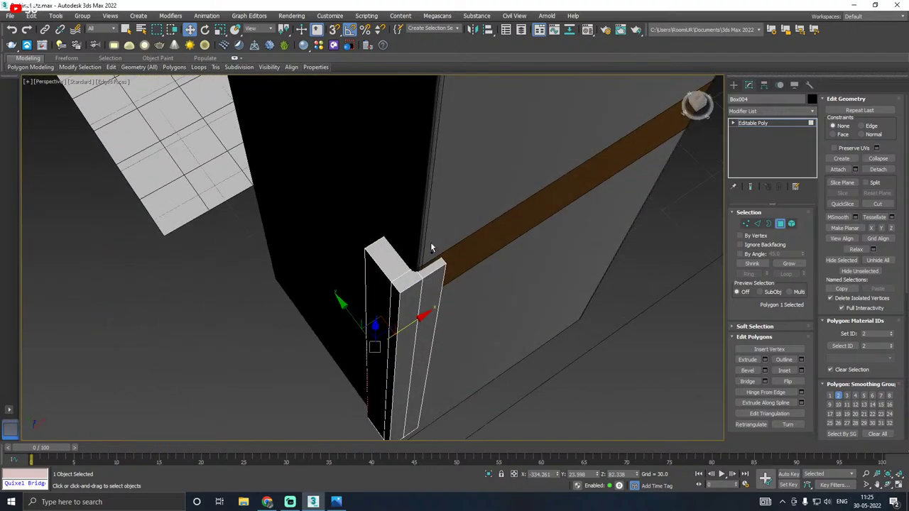
Step: Move the guard's six middle corner vertices along X to about -334.1 to thin the extruded leg
{"action": "left_click", "coordinate": [745, 224]}
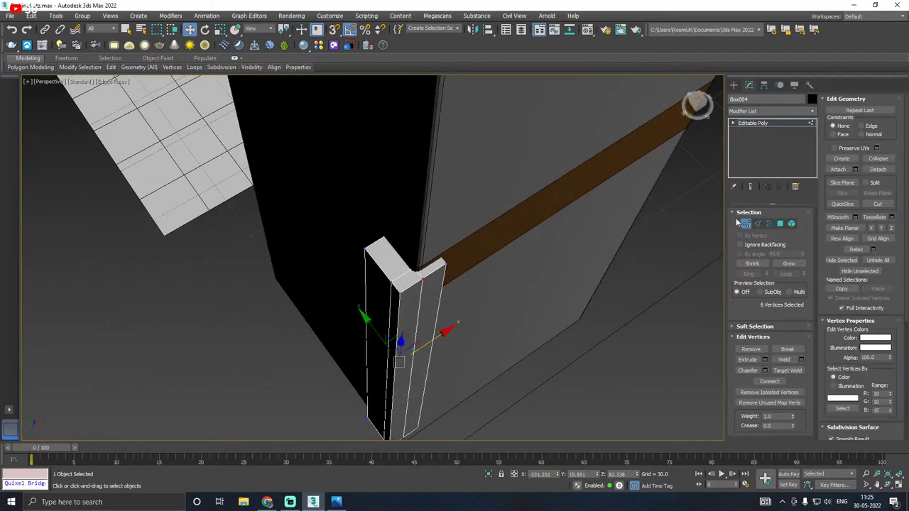
{"action": "key", "text": "f"}
{"action": "scroll", "coordinate": [418, 213], "scroll_direction": "up", "scroll_amount": 5}
{"action": "scroll", "coordinate": [414, 187], "scroll_direction": "down", "scroll_amount": 4}
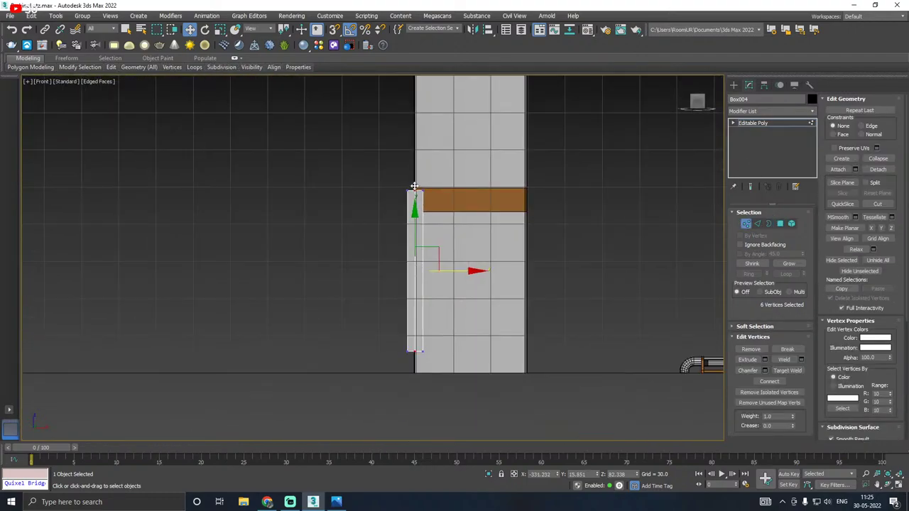
{"action": "left_click", "coordinate": [398, 171]}
{"action": "scroll", "coordinate": [420, 158], "scroll_direction": "up", "scroll_amount": 2}
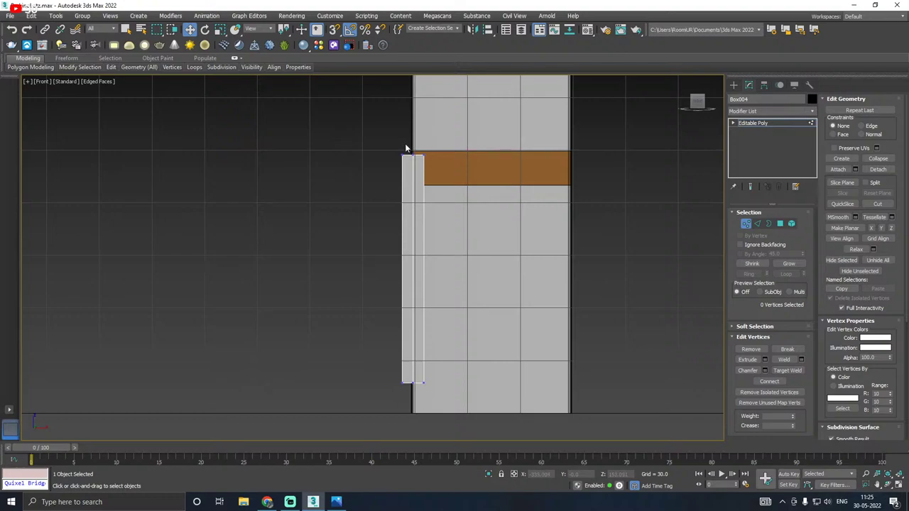
{"action": "left_click_drag", "start_coordinate": [409, 147], "coordinate": [419, 410]}
{"action": "scroll", "coordinate": [444, 255], "scroll_direction": "up", "scroll_amount": 3}
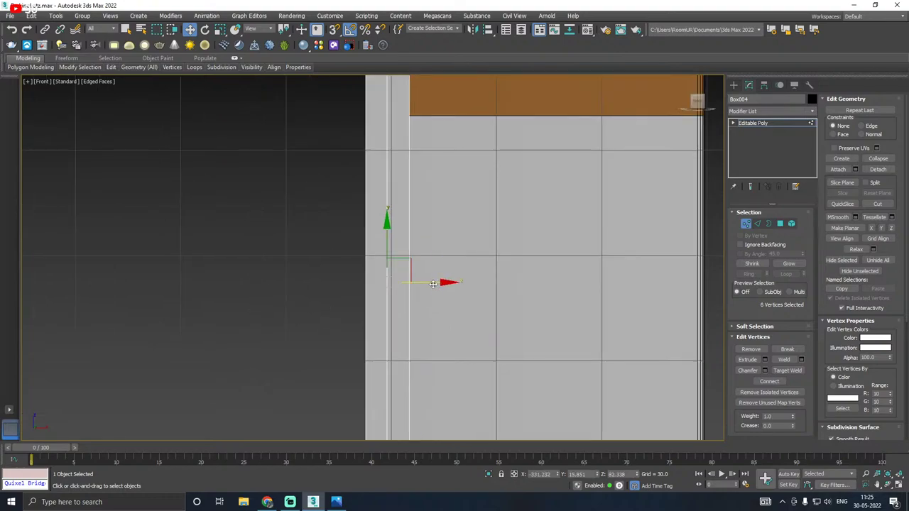
{"action": "scroll", "coordinate": [428, 283], "scroll_direction": "down", "scroll_amount": 3}
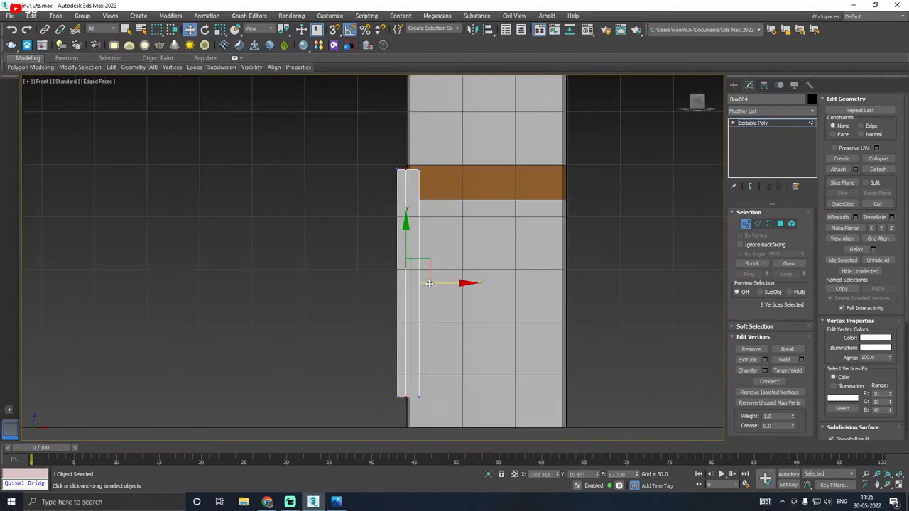
{"action": "key", "text": "p"}
{"action": "mouse_move", "coordinate": [436, 240]}
{"action": "middle_mouse_down", "text": "alt"}
{"action": "mouse_move", "coordinate": [459, 266]}
{"action": "mouse_move", "coordinate": [432, 230]}
{"action": "middle_mouse_up", "text": "alt"}
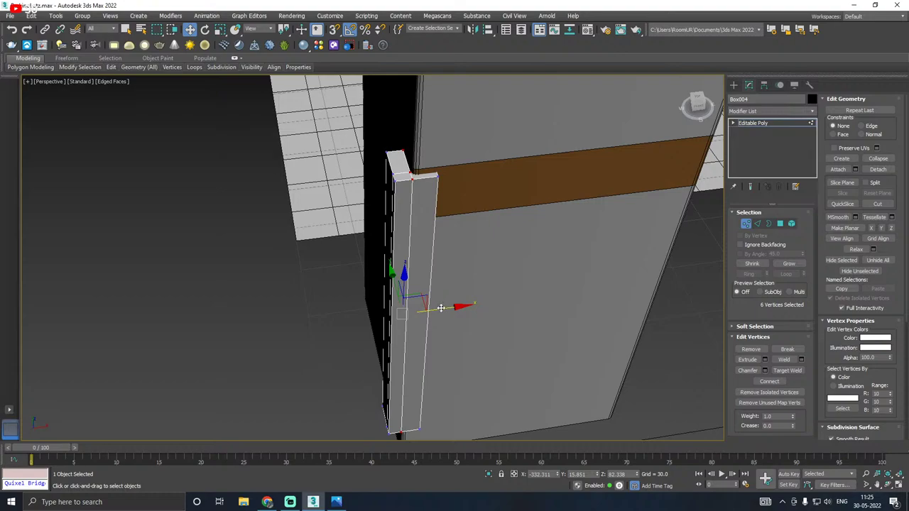
{"action": "left_click_drag", "start_coordinate": [441, 308], "coordinate": [430, 308]}
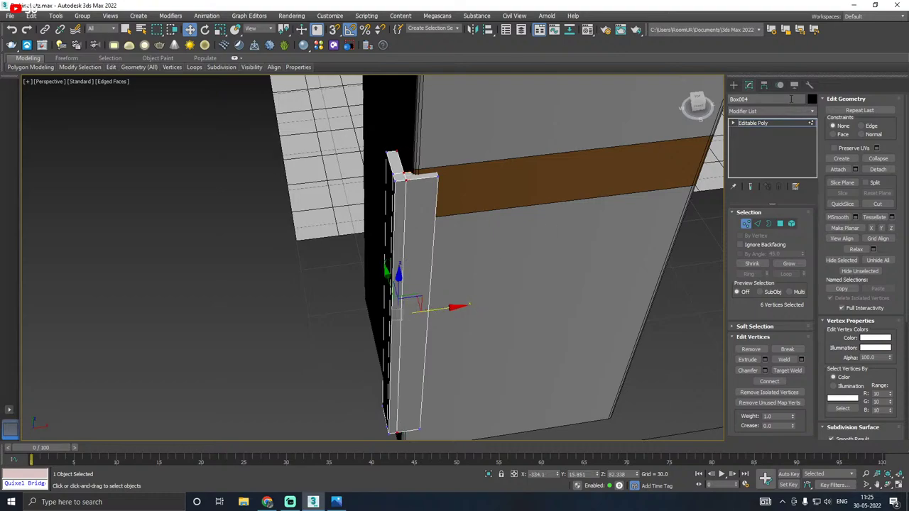
Step: Leave vertex editing and move the whole L-shaped guard along X to about -328.5, against the column corner
{"action": "left_click", "coordinate": [768, 123]}
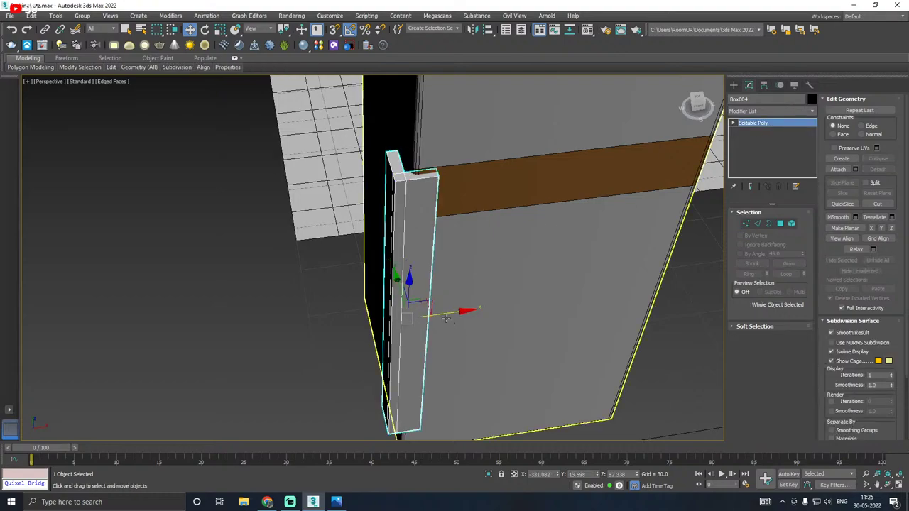
{"action": "left_click_drag", "start_coordinate": [446, 317], "coordinate": [450, 311]}
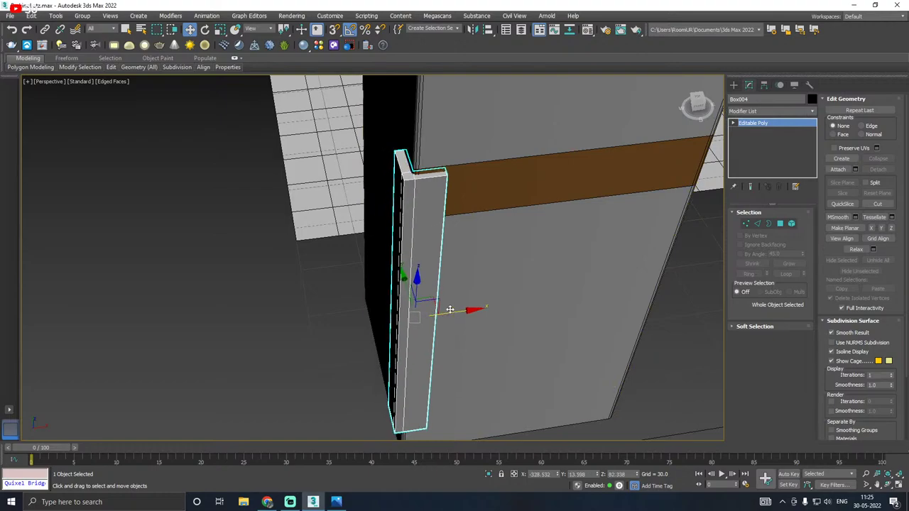
{"action": "middle_click_drag", "start_coordinate": [450, 311], "coordinate": [559, 300], "text": "alt"}
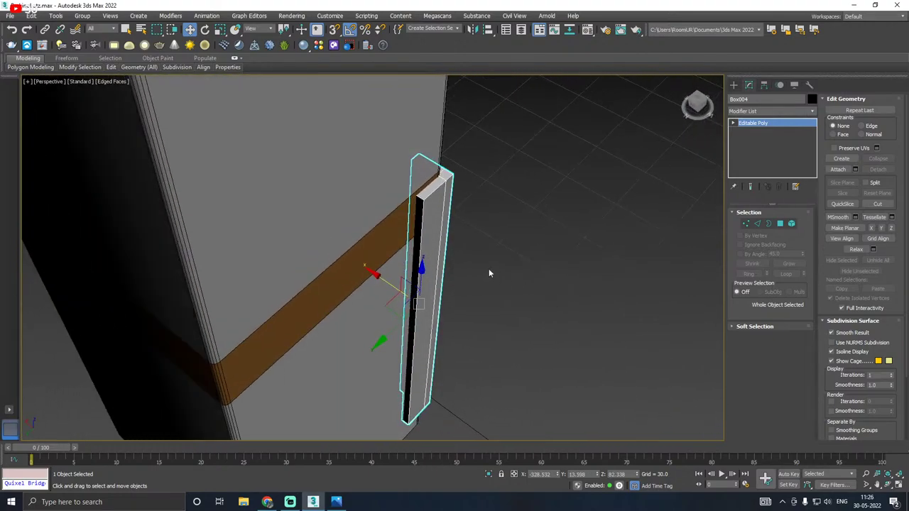
{"action": "middle_click_drag", "start_coordinate": [555, 219], "coordinate": [794, 245], "text": "alt"}
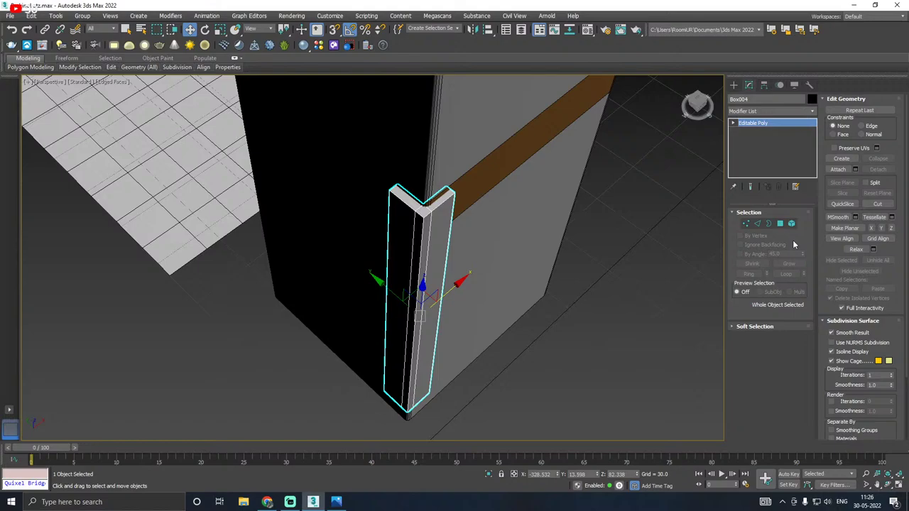
Step: Chamfer the guard's outer vertical corner edge by about 2.795 with 2 segments
{"action": "left_click", "coordinate": [757, 225]}
{"action": "left_click", "coordinate": [419, 259], "text": "ctrl"}
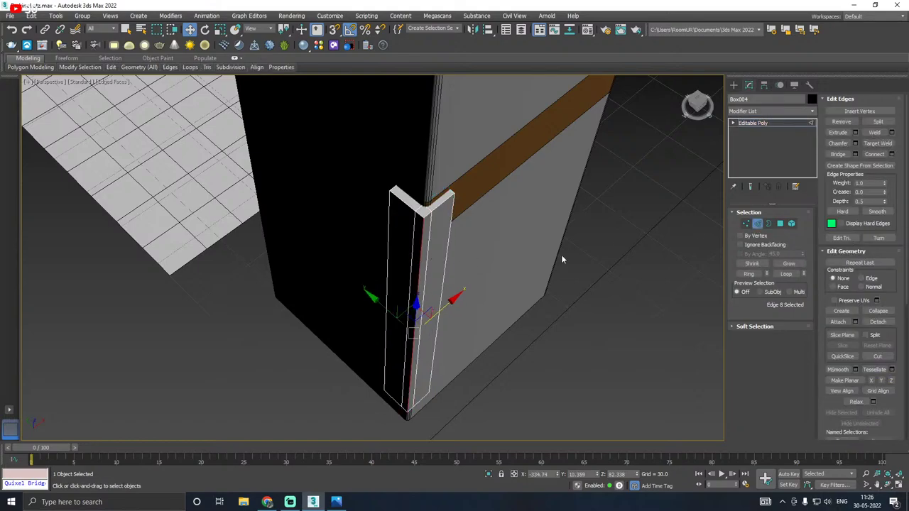
{"action": "left_click", "coordinate": [854, 144]}
{"action": "scroll", "coordinate": [441, 235], "scroll_direction": "up", "scroll_amount": 3}
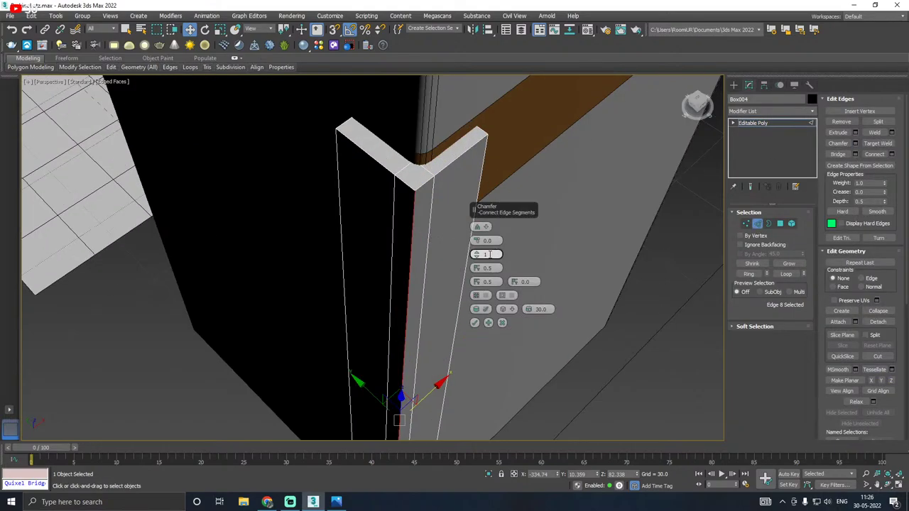
{"action": "mouse_move", "coordinate": [475, 243]}
{"action": "left_mouse_down"}
{"action": "mouse_move", "coordinate": [474, 227]}
{"action": "mouse_move", "coordinate": [476, 255]}
{"action": "left_mouse_up"}
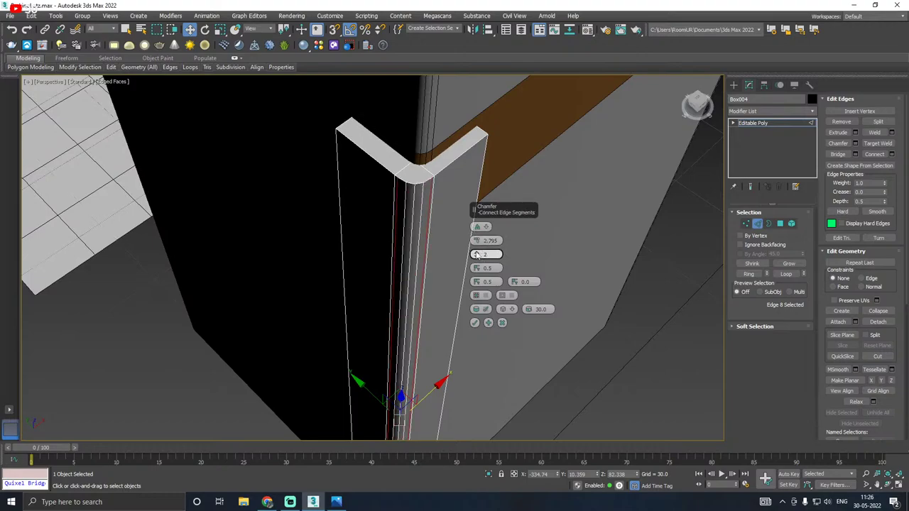
{"action": "scroll", "coordinate": [407, 228], "scroll_direction": "down", "scroll_amount": 4}
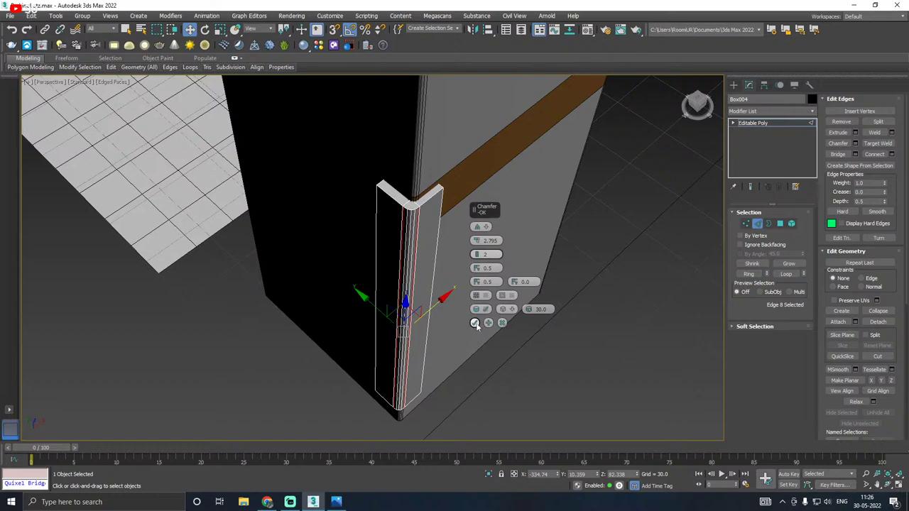
{"action": "left_click", "coordinate": [475, 323]}
{"action": "middle_click_drag", "start_coordinate": [476, 323], "coordinate": [674, 188], "text": "alt"}
{"action": "left_click", "coordinate": [779, 125]}
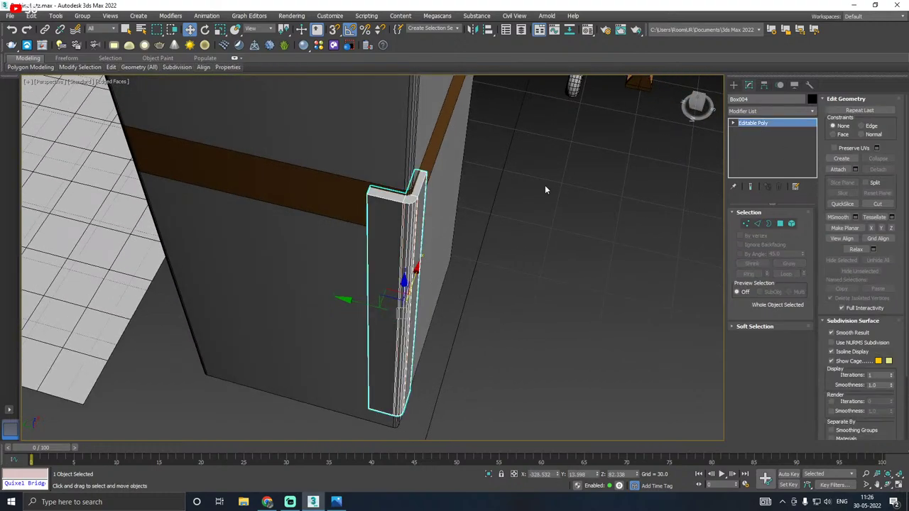
Step: Fit the guard to the column corner by moving it to about X -327.4, Y 14.0 and Z 75
{"action": "middle_click_drag", "start_coordinate": [538, 190], "coordinate": [507, 190], "text": "alt"}
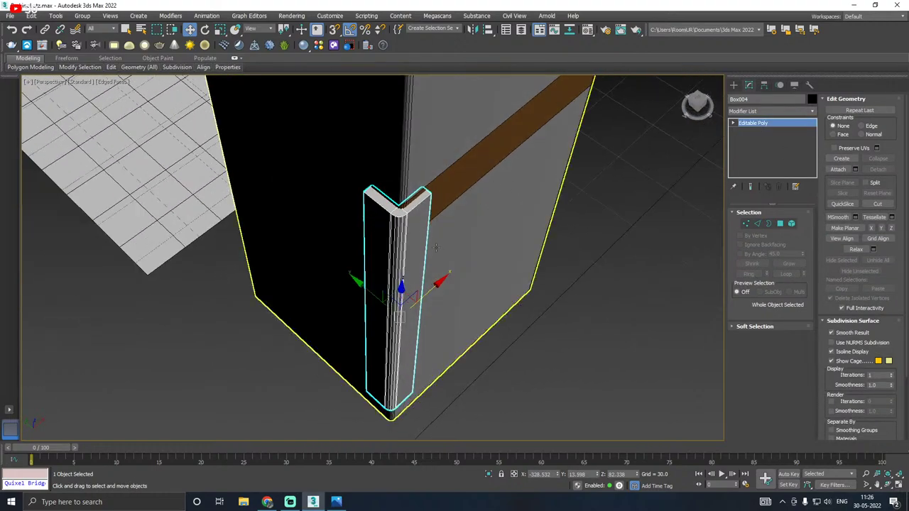
{"action": "scroll", "coordinate": [431, 252], "scroll_direction": "up", "scroll_amount": 3}
{"action": "left_click_drag", "start_coordinate": [419, 318], "coordinate": [424, 314]}
{"action": "left_click_drag", "start_coordinate": [361, 321], "coordinate": [360, 321]}
{"action": "scroll", "coordinate": [379, 244], "scroll_direction": "down", "scroll_amount": 3}
{"action": "middle_click_drag", "start_coordinate": [401, 313], "coordinate": [395, 242], "text": "alt"}
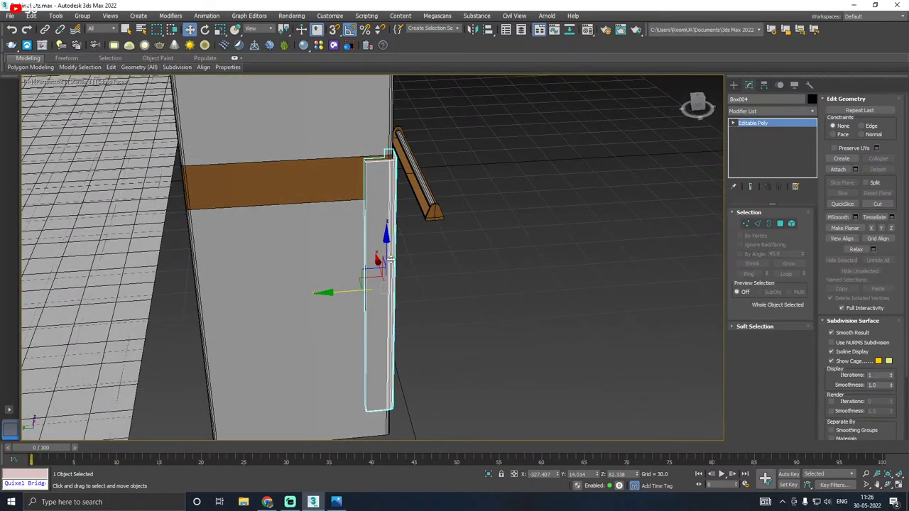
{"action": "left_click_drag", "start_coordinate": [387, 248], "coordinate": [385, 277]}
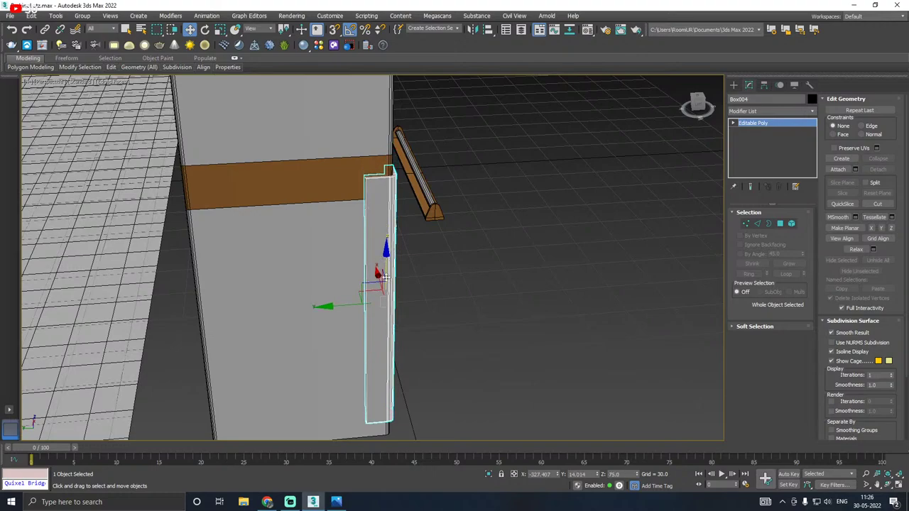
Step: Check the parking lot reference photo and lower the guard's top vertices to about Z 128.8, towards the orange band's lower edge
{"action": "key", "text": "alt+Tab"}
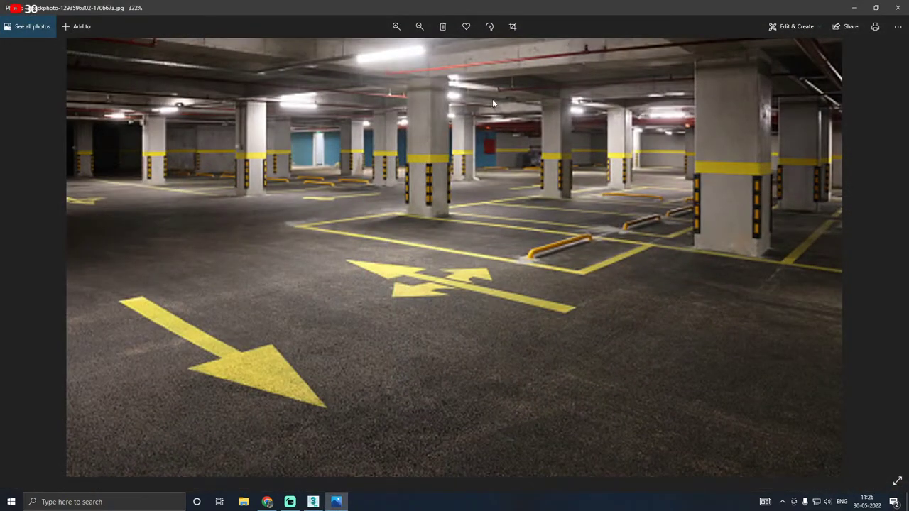
{"action": "left_click_drag", "start_coordinate": [693, 6], "coordinate": [0, 42]}
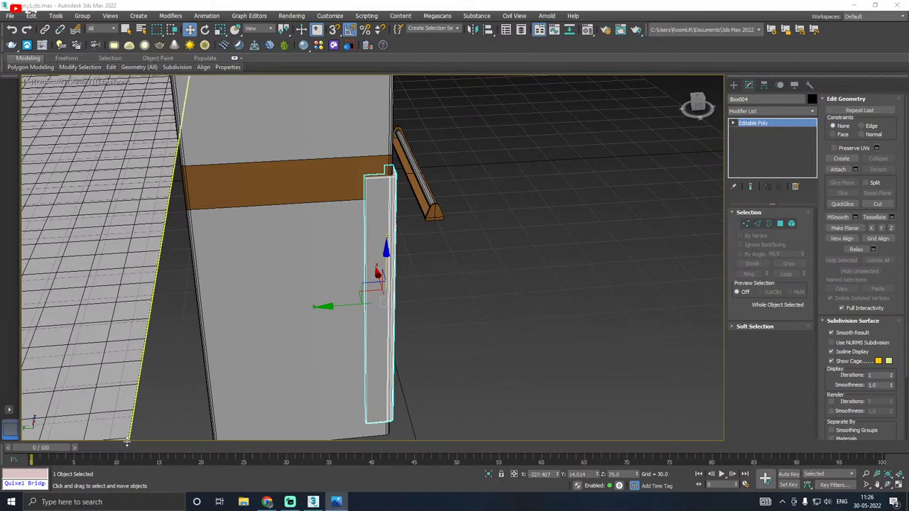
{"action": "middle_click_drag", "start_coordinate": [482, 376], "coordinate": [340, 318], "text": "alt"}
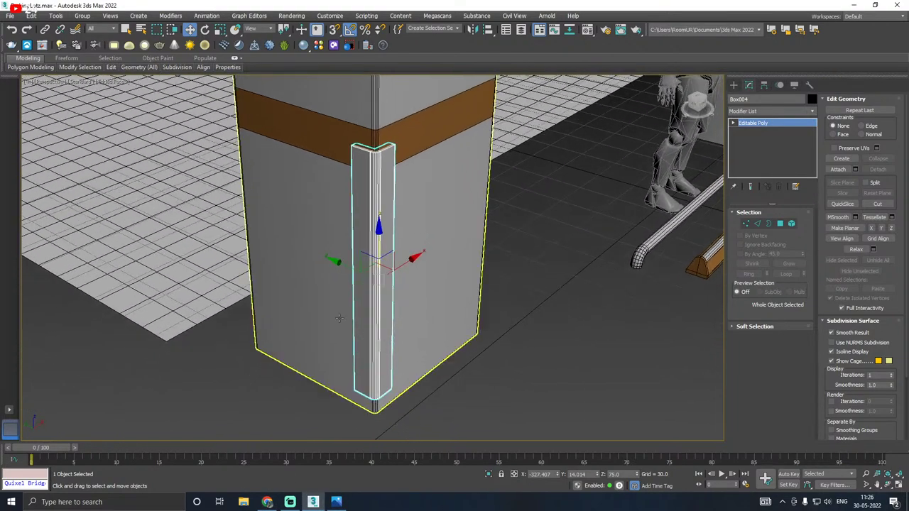
{"action": "left_click", "coordinate": [745, 223]}
{"action": "left_click_drag", "start_coordinate": [267, 121], "coordinate": [484, 203]}
{"action": "middle_click_drag", "start_coordinate": [485, 204], "coordinate": [384, 128], "text": "alt"}
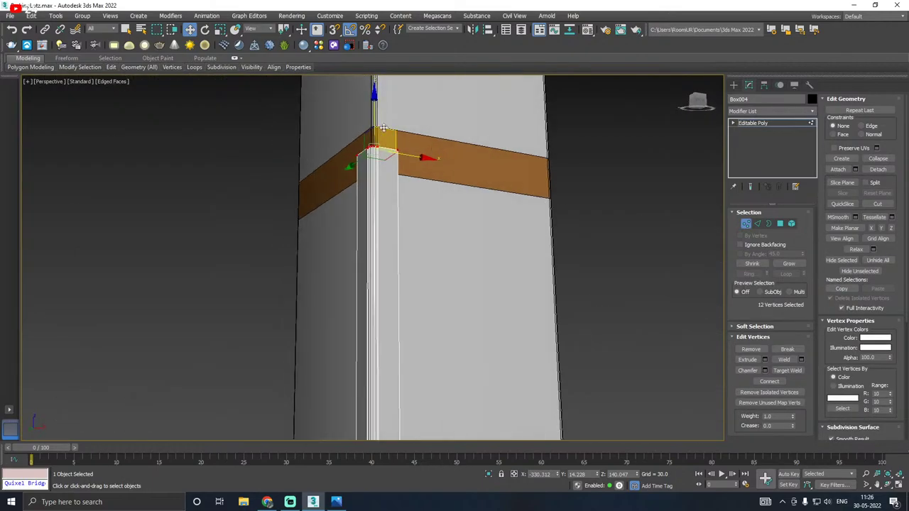
{"action": "left_click_drag", "start_coordinate": [383, 127], "coordinate": [387, 154]}
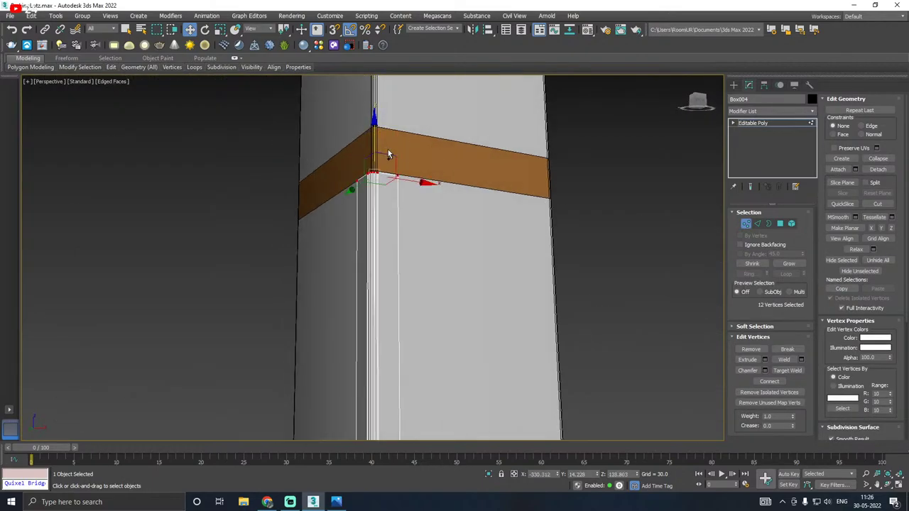
{"action": "scroll", "coordinate": [421, 183], "scroll_direction": "down", "scroll_amount": 4}
{"action": "middle_click_drag", "start_coordinate": [408, 187], "coordinate": [442, 213], "text": "alt"}
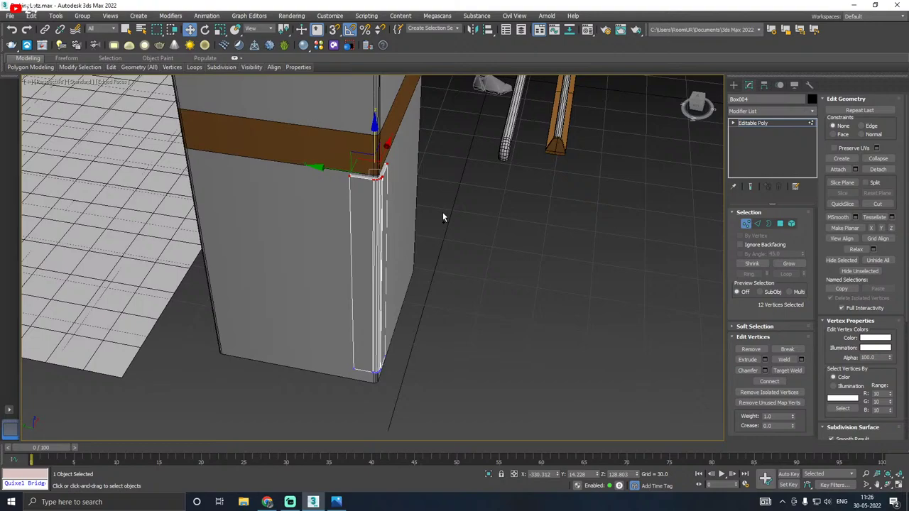
{"action": "left_click", "coordinate": [785, 121]}
Step: Assign the dark Glass material to the L-shaped corner guard and deselect it
{"action": "key", "text": "m"}
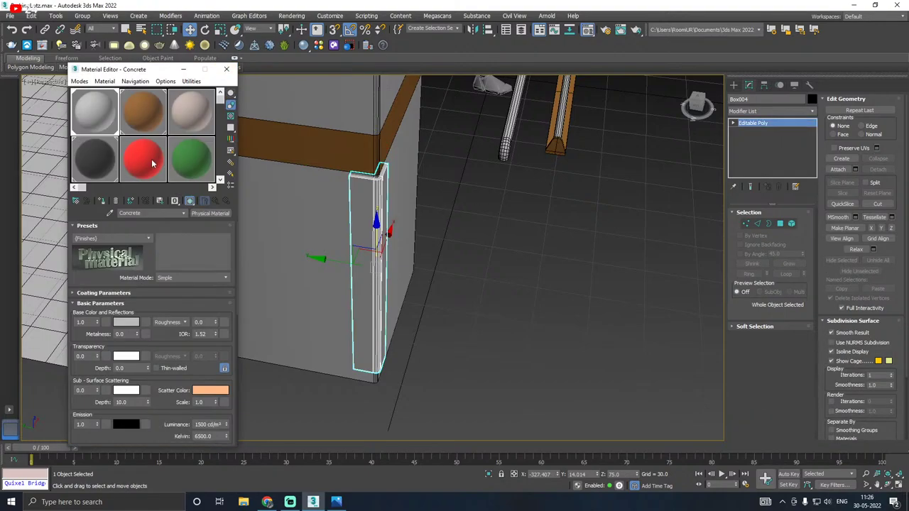
{"action": "left_click", "coordinate": [87, 153]}
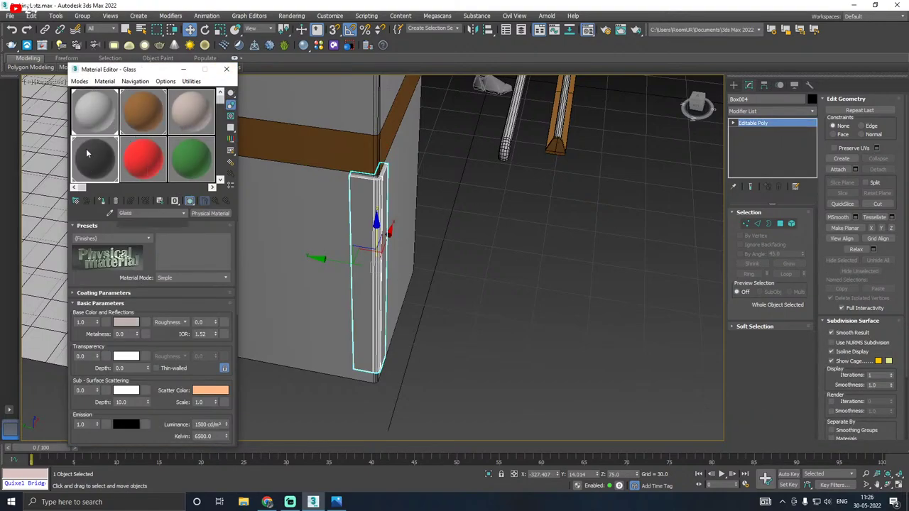
{"action": "left_click", "coordinate": [101, 201]}
{"action": "key", "text": "m"}
{"action": "left_click", "coordinate": [455, 267]}
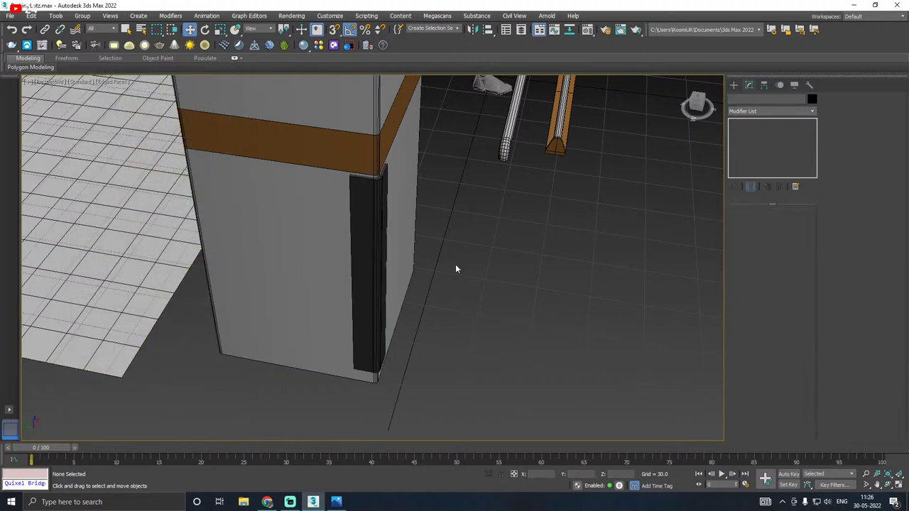
Step: Save a copy of the scene as ParkingLotz10.max and save the current scene file
{"action": "middle_click_drag", "start_coordinate": [455, 269], "coordinate": [432, 259], "text": "alt"}
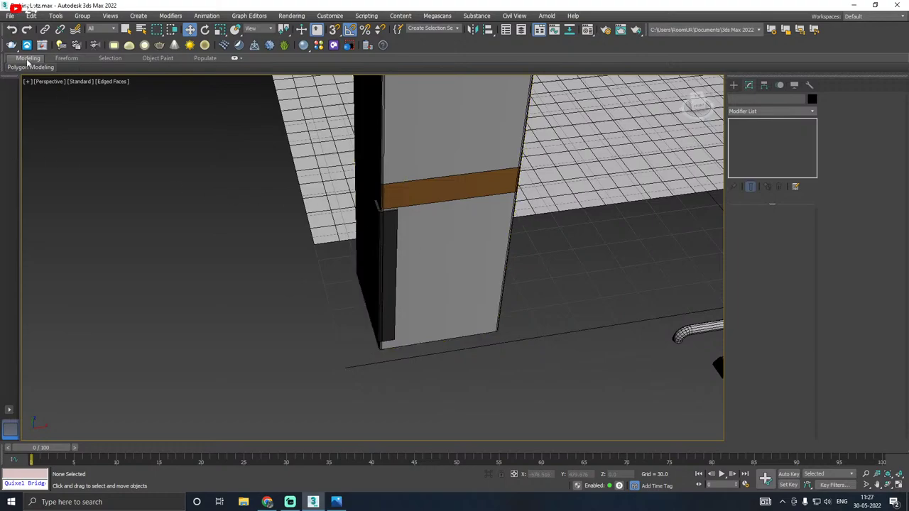
{"action": "left_click", "coordinate": [10, 16]}
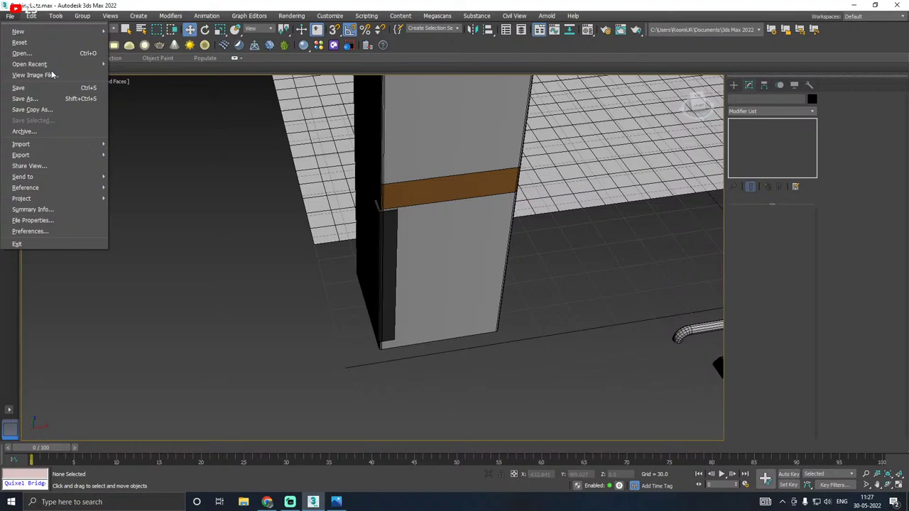
{"action": "left_click", "coordinate": [59, 112]}
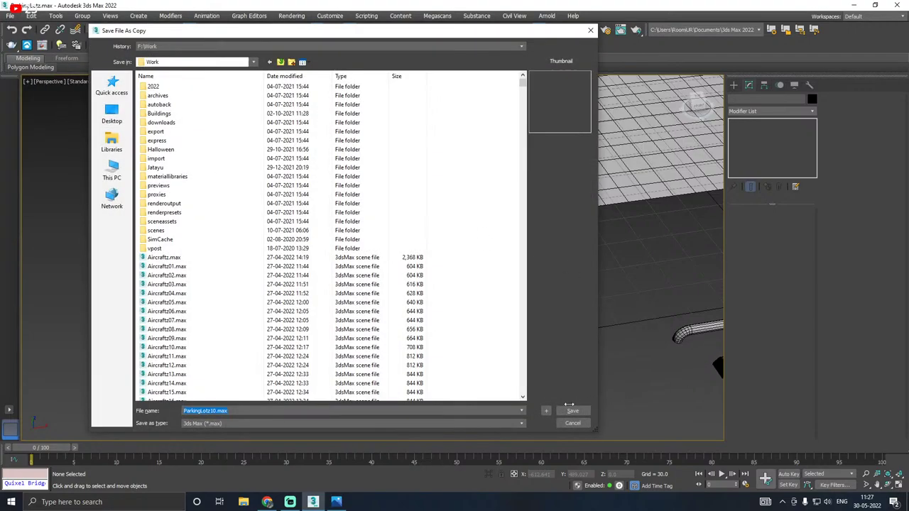
{"action": "left_click", "coordinate": [572, 410]}
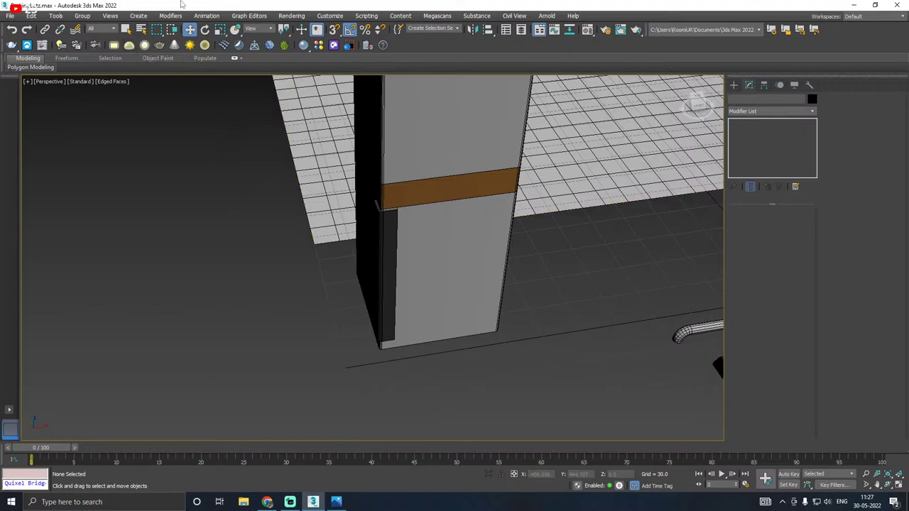
{"action": "left_click", "coordinate": [10, 15]}
{"action": "left_click", "coordinate": [30, 87]}
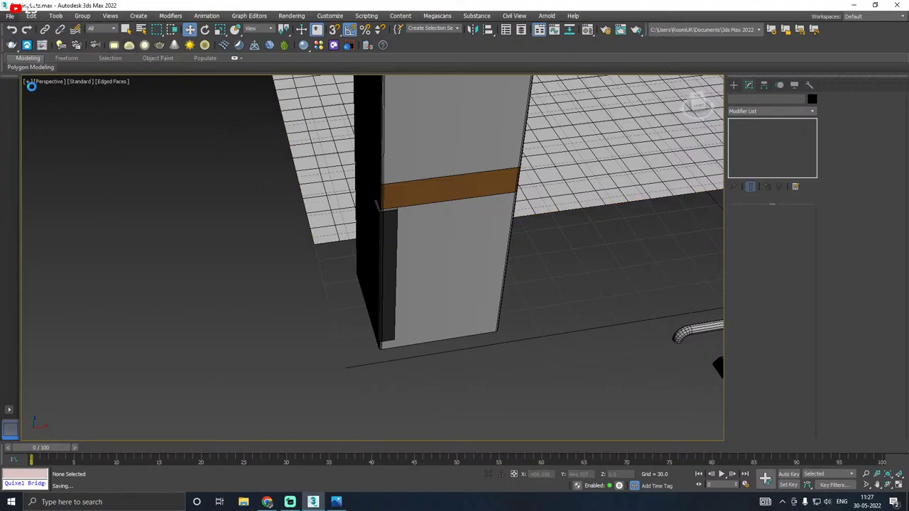
Step: Save another numbered backup copy of the parking lot scene and save the working file again
{"action": "middle_click_drag", "start_coordinate": [455, 192], "coordinate": [478, 211], "text": "alt"}
{"action": "scroll", "coordinate": [363, 267], "scroll_direction": "down", "scroll_amount": 2}
{"action": "middle_click_drag", "start_coordinate": [402, 258], "coordinate": [429, 249], "text": "alt"}
{"action": "scroll", "coordinate": [429, 248], "scroll_direction": "down", "scroll_amount": 5}
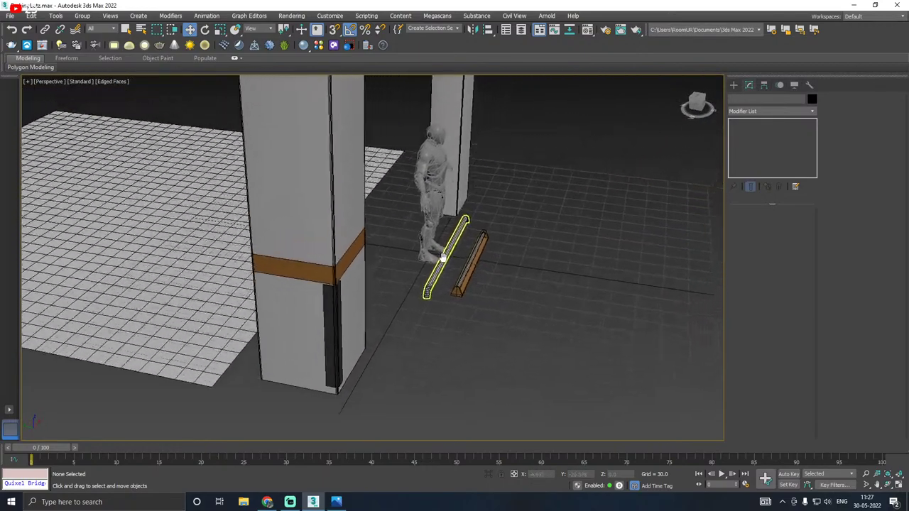
{"action": "left_click", "coordinate": [10, 15]}
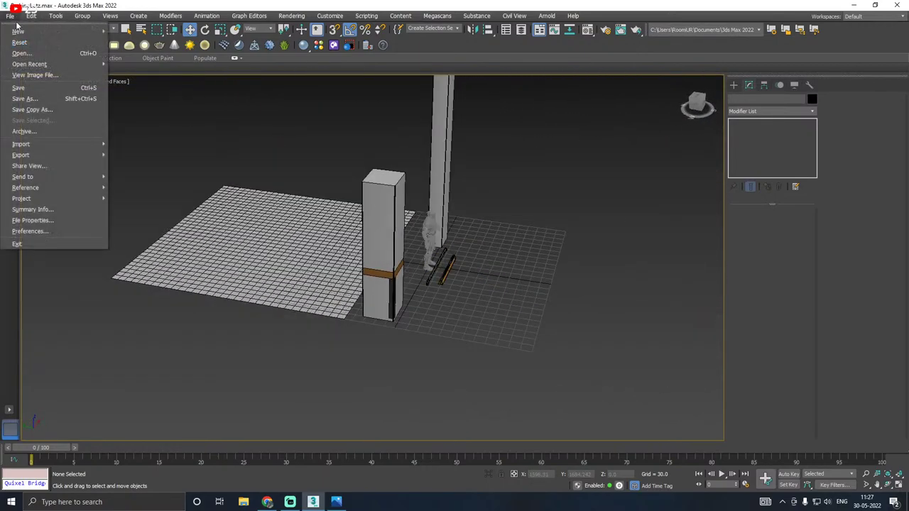
{"action": "left_click", "coordinate": [85, 109]}
{"action": "left_click", "coordinate": [572, 410]}
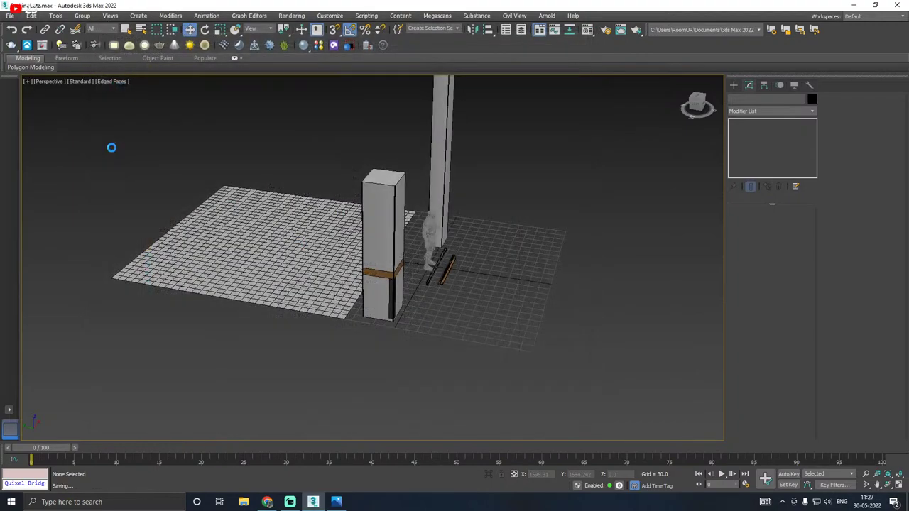
{"action": "left_click", "coordinate": [10, 15]}
{"action": "left_click", "coordinate": [27, 88]}
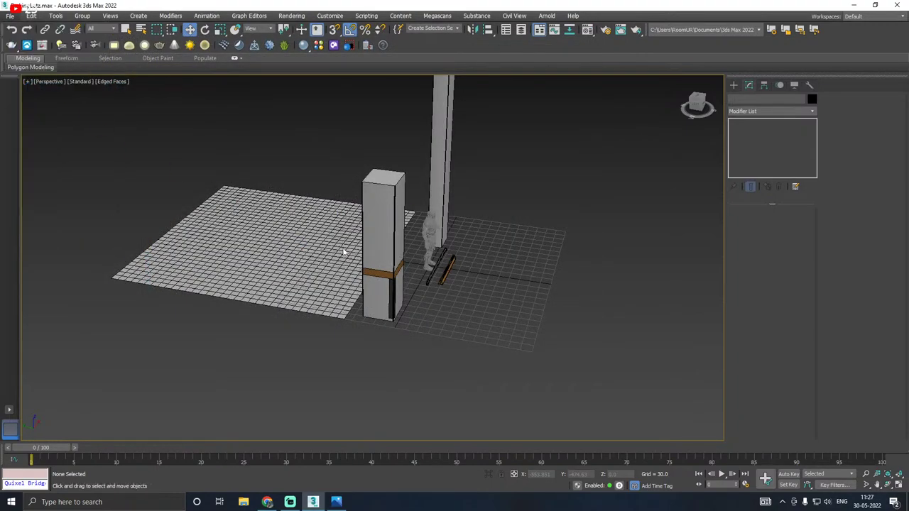
Step: Isolate the floor plane, add an Unwrap UVW modifier, open its UV editor and select all its faces
{"action": "left_click", "coordinate": [376, 253]}
{"action": "left_click", "coordinate": [316, 266]}
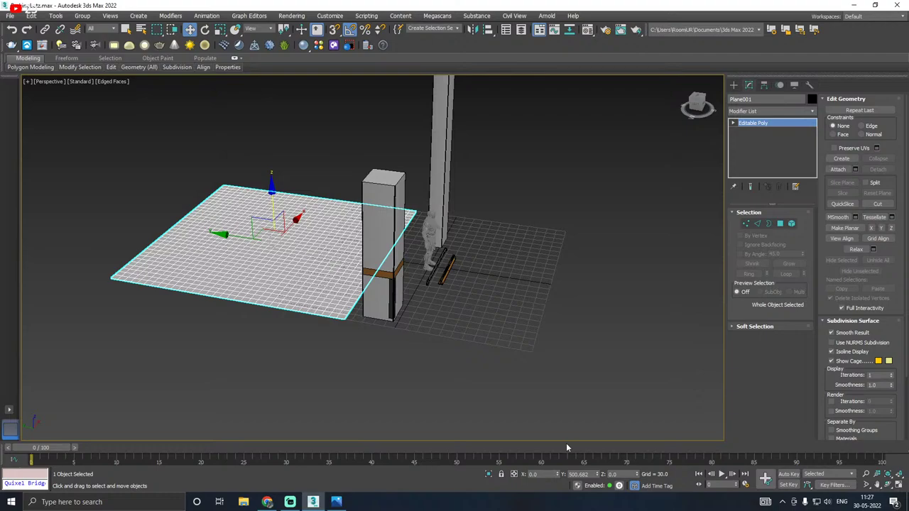
{"action": "left_click", "coordinate": [488, 475]}
{"action": "left_click", "coordinate": [809, 113]}
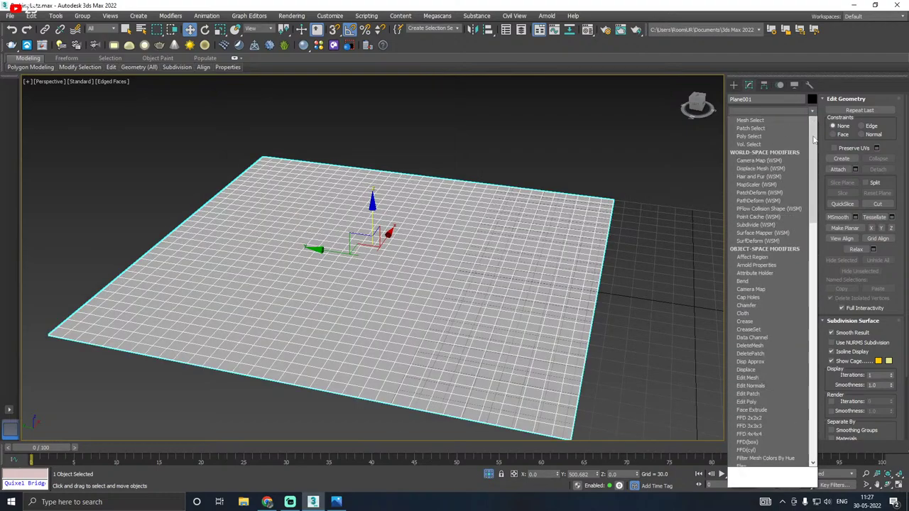
{"action": "scroll", "coordinate": [770, 319], "scroll_direction": "down", "scroll_amount": 15}
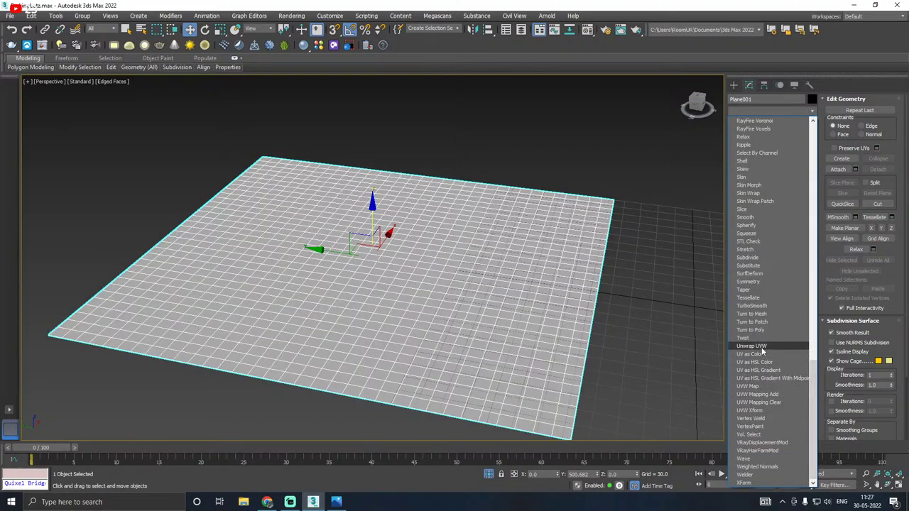
{"action": "left_click", "coordinate": [753, 346]}
{"action": "left_click", "coordinate": [770, 410]}
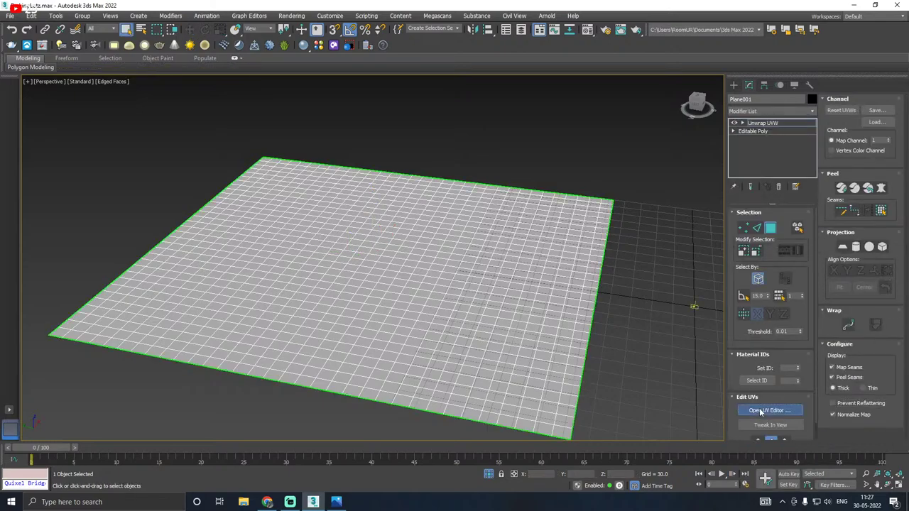
{"action": "left_click", "coordinate": [533, 254]}
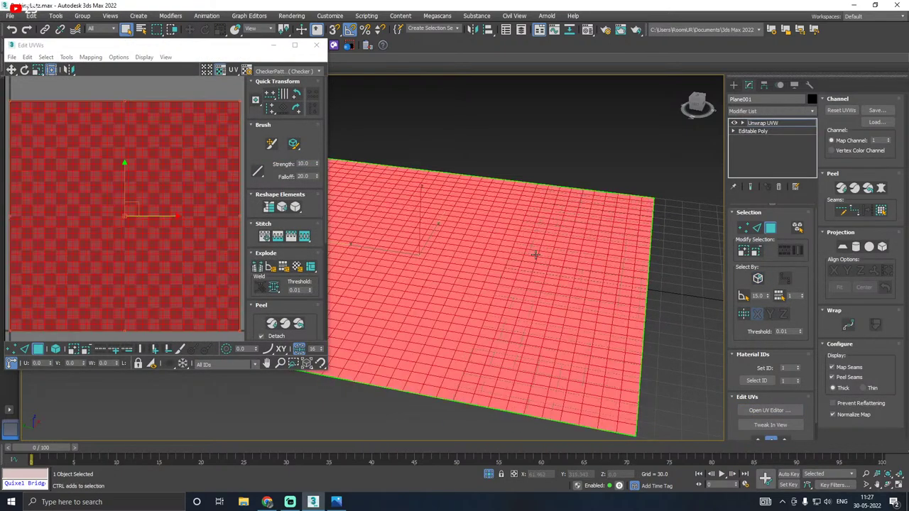
Step: Display the CheckerPattern map on the floor plane and enlarge the UV editor to compare its layout with the plane
{"action": "left_click", "coordinate": [263, 71]}
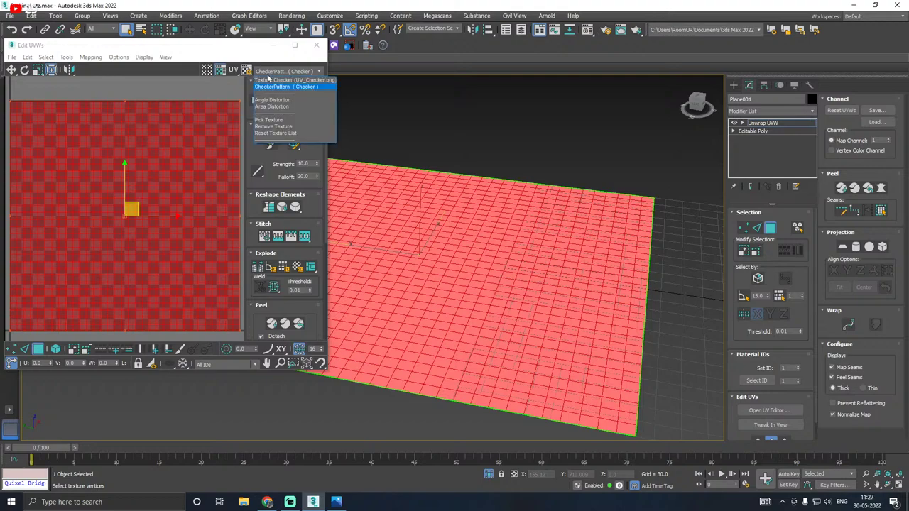
{"action": "left_click", "coordinate": [280, 80]}
{"action": "left_click", "coordinate": [269, 71]}
{"action": "left_click", "coordinate": [271, 87]}
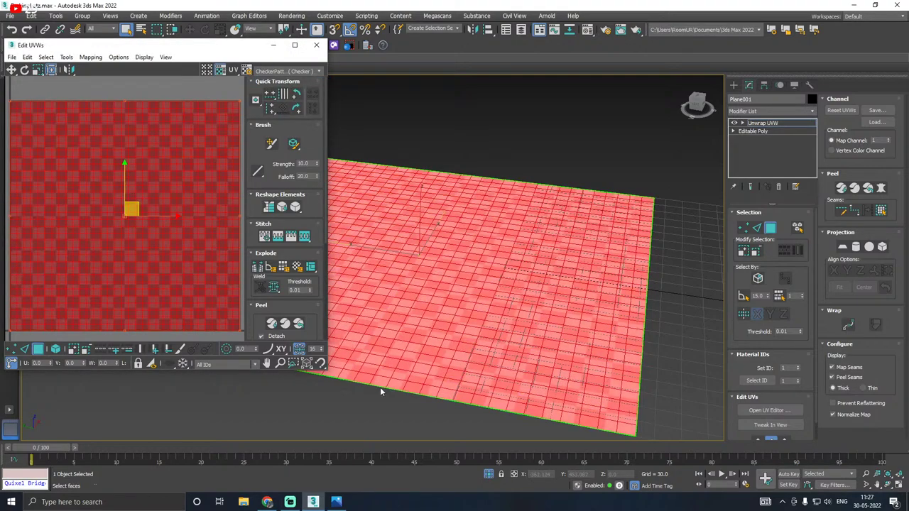
{"action": "left_click_drag", "start_coordinate": [326, 370], "coordinate": [389, 436]}
{"action": "scroll", "coordinate": [530, 329], "scroll_direction": "down", "scroll_amount": 2}
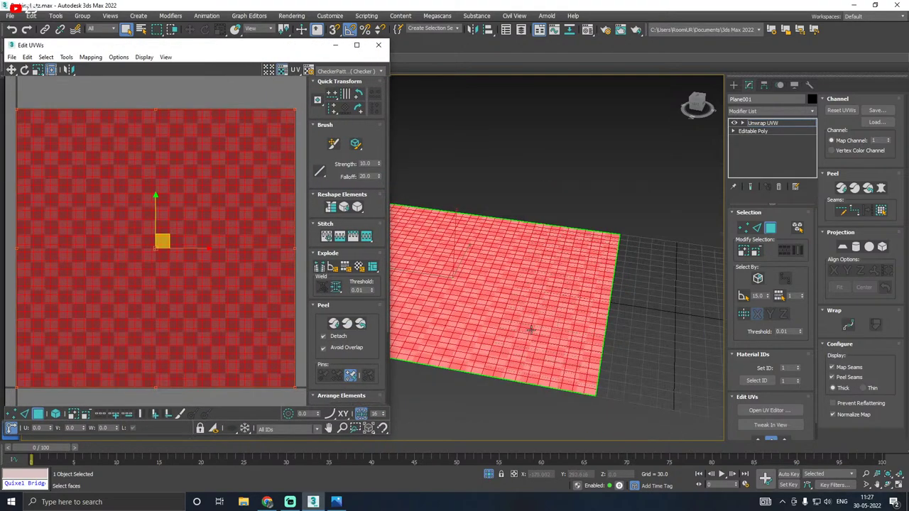
{"action": "middle_click_drag", "start_coordinate": [531, 330], "coordinate": [565, 329], "text": "alt"}
{"action": "scroll", "coordinate": [101, 282], "scroll_direction": "down", "scroll_amount": 3}
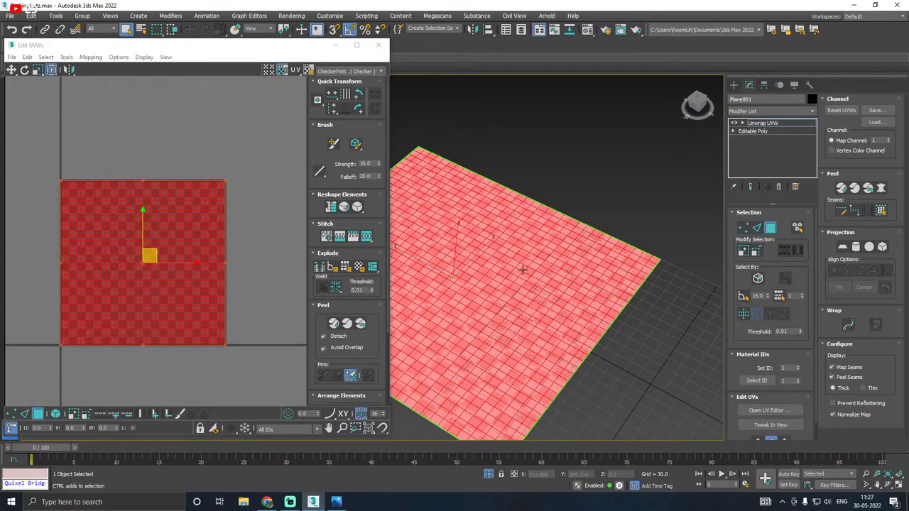
Step: Relax the floor plane's UVs by polygon angles with 100 iterations and an amount of 0.1
{"action": "left_click", "coordinate": [90, 57]}
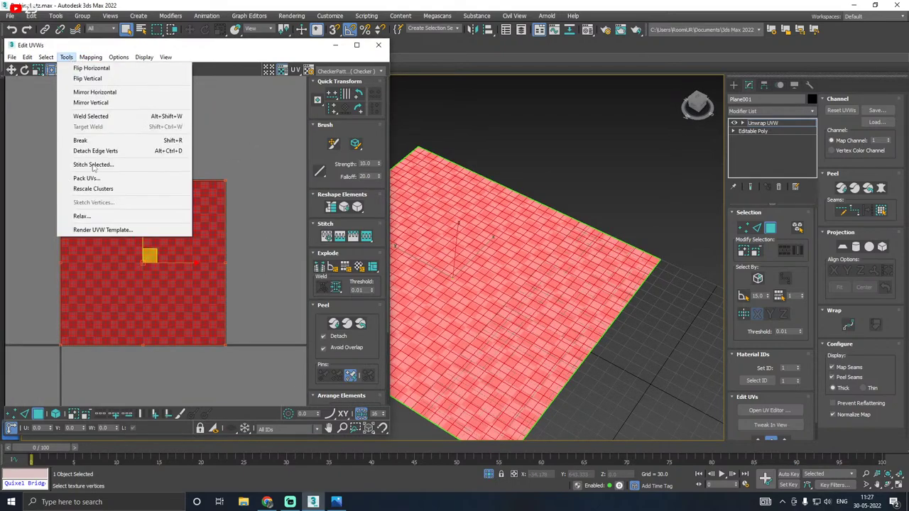
{"action": "left_click", "coordinate": [99, 216]}
{"action": "left_click", "coordinate": [113, 127]}
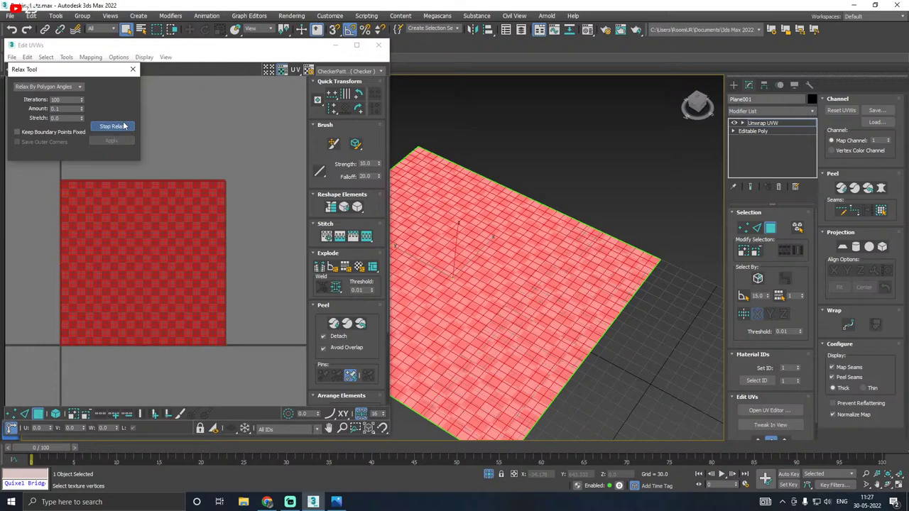
{"action": "left_click", "coordinate": [123, 126]}
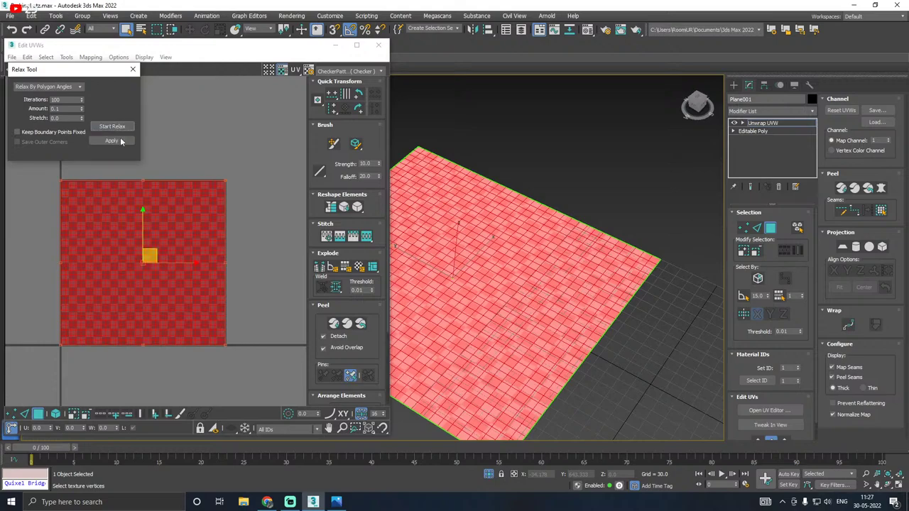
{"action": "left_click", "coordinate": [323, 306]}
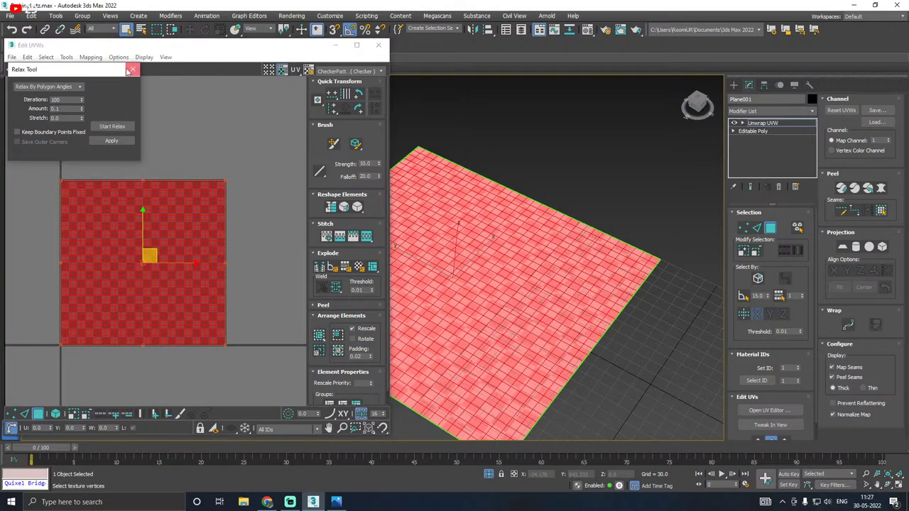
{"action": "left_click", "coordinate": [133, 69]}
Step: Close the UV editor, leave the plane's face selection mode and end its isolation
{"action": "left_click", "coordinate": [380, 46]}
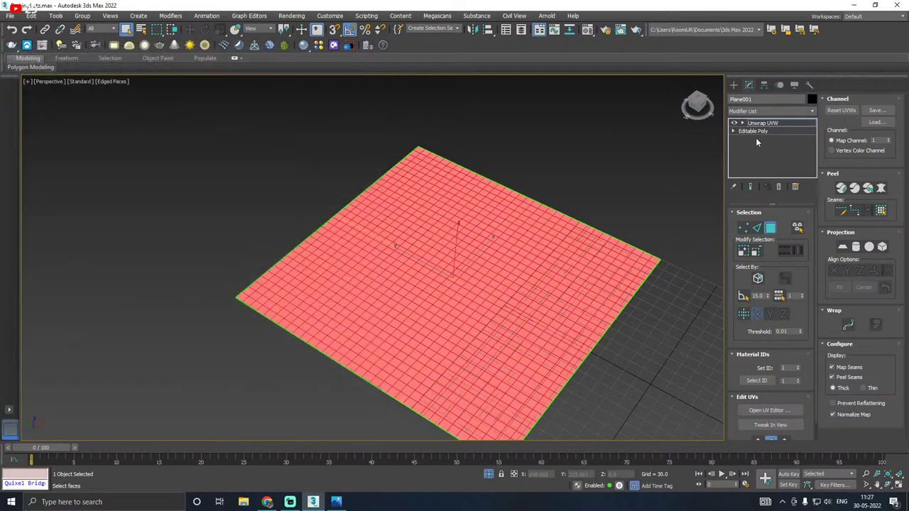
{"action": "left_click", "coordinate": [759, 123]}
{"action": "left_click", "coordinate": [488, 474]}
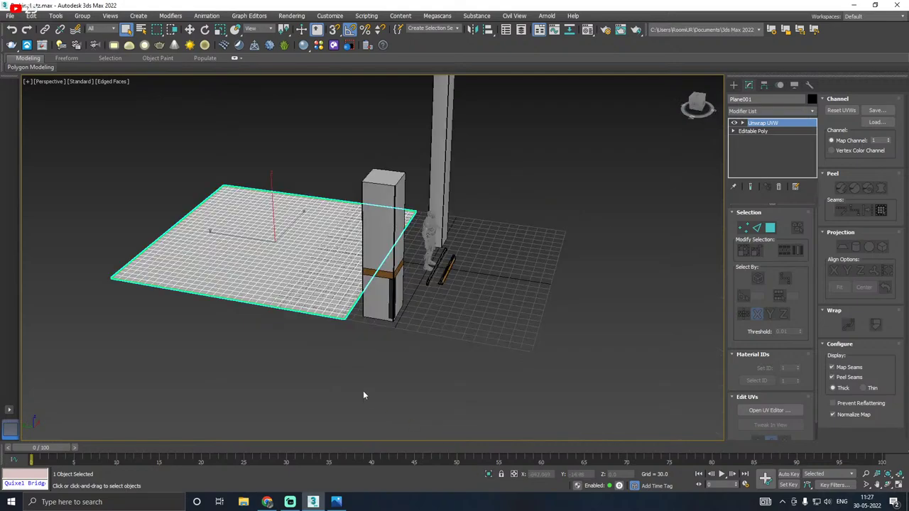
{"action": "key", "text": "w"}
Step: Isolate the banded column, add an Unwrap UVW modifier and open its UV editor
{"action": "left_click", "coordinate": [383, 256]}
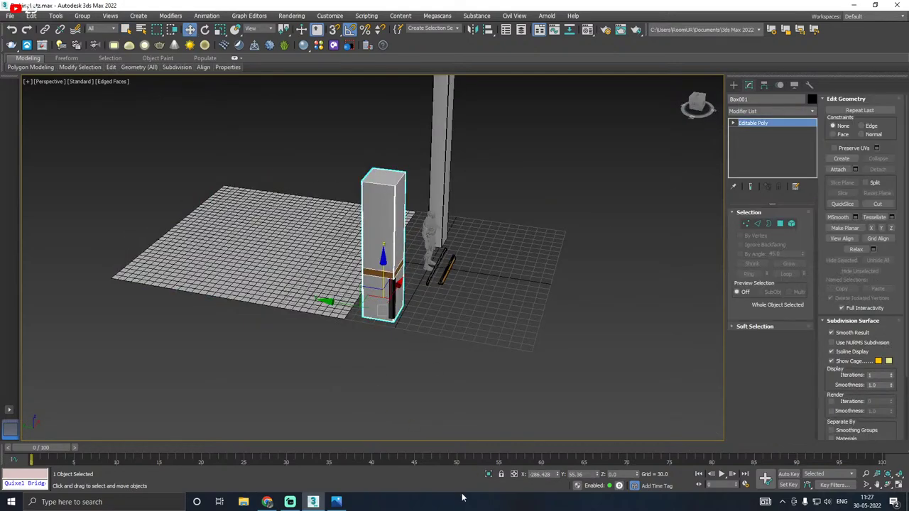
{"action": "left_click", "coordinate": [489, 474]}
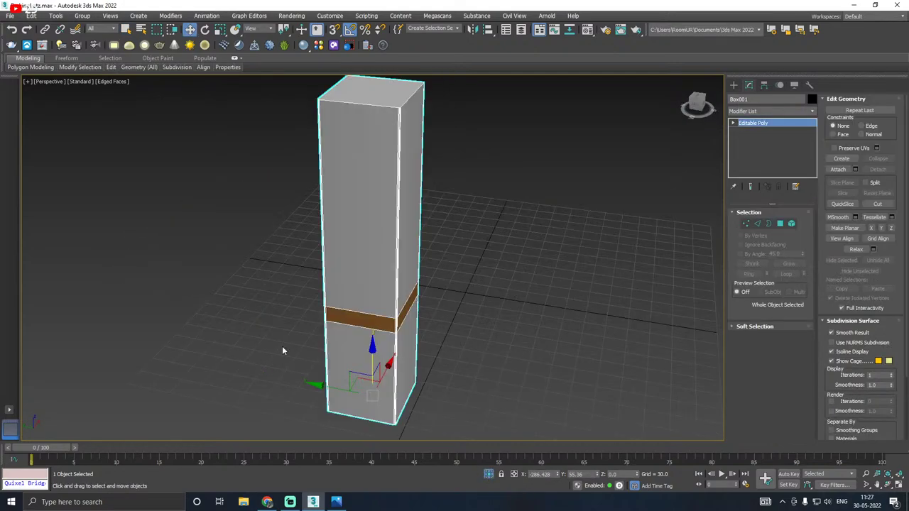
{"action": "left_click", "coordinate": [813, 112]}
{"action": "left_click_drag", "start_coordinate": [813, 184], "coordinate": [813, 420]}
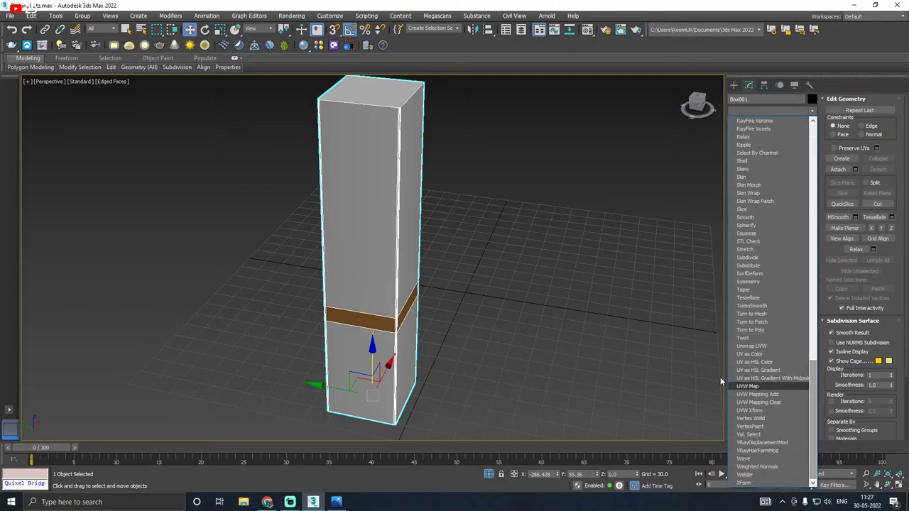
{"action": "left_click", "coordinate": [753, 346]}
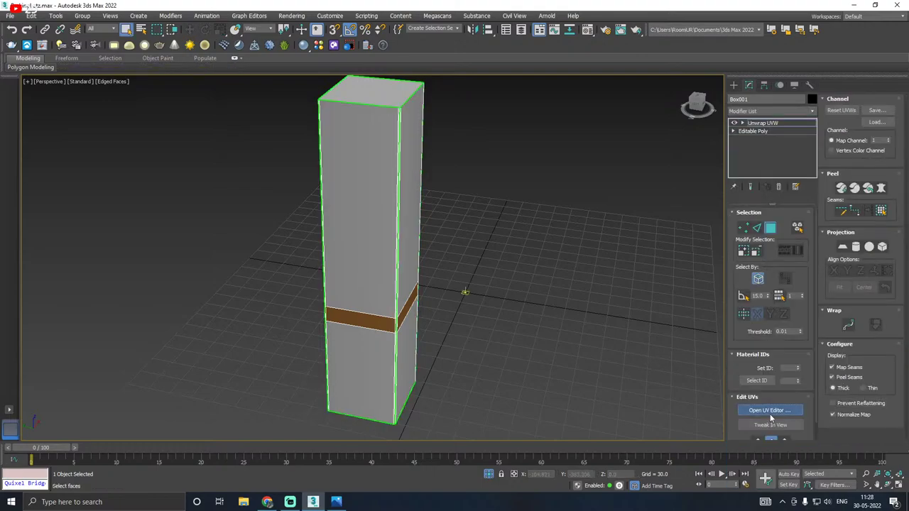
{"action": "left_click", "coordinate": [769, 411]}
Step: Turn off Ignore Backfacing for the column's face selection and enlarge the UV editor
{"action": "left_click", "coordinate": [762, 281]}
{"action": "middle_click_drag", "start_coordinate": [538, 286], "coordinate": [606, 291]}
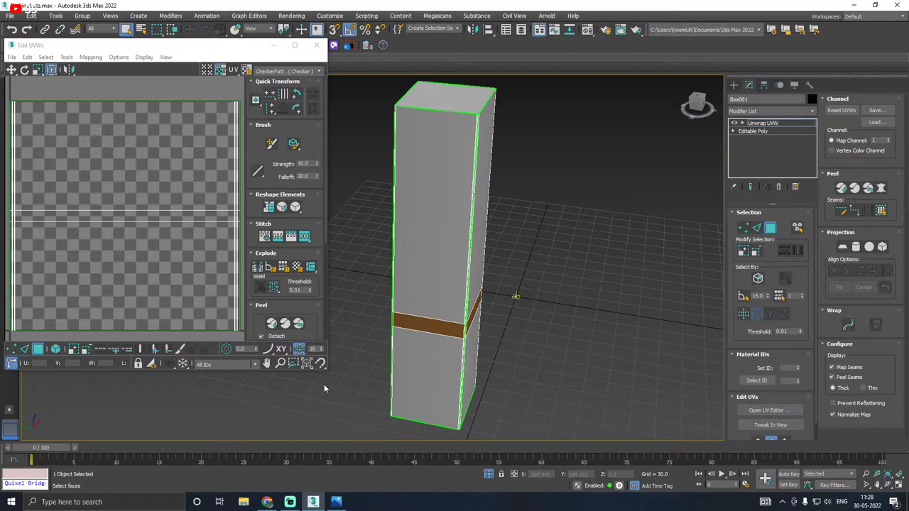
{"action": "left_click_drag", "start_coordinate": [328, 371], "coordinate": [424, 445]}
{"action": "scroll", "coordinate": [161, 286], "scroll_direction": "down", "scroll_amount": 3}
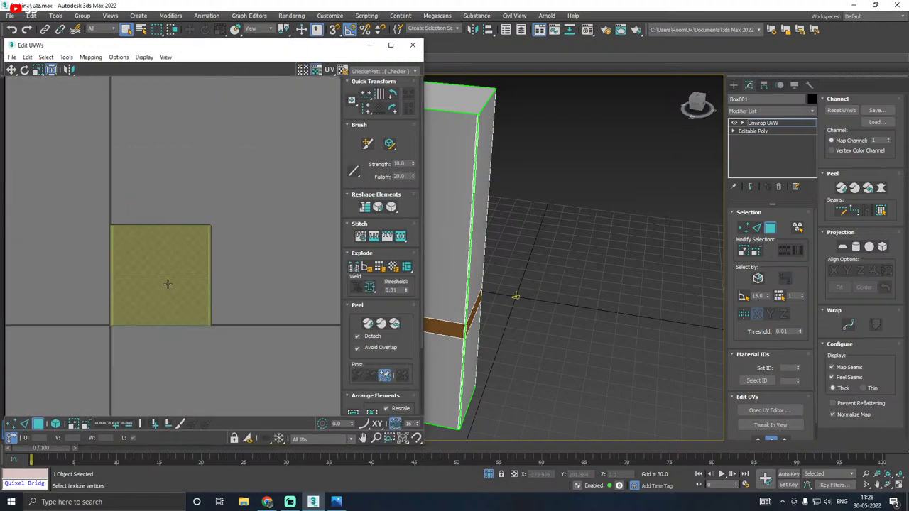
Step: Planar-map the column's top and bottom cap faces with the projection aligned to the Z axis
{"action": "key", "text": "ctrl+a"}
{"action": "key", "text": "z"}
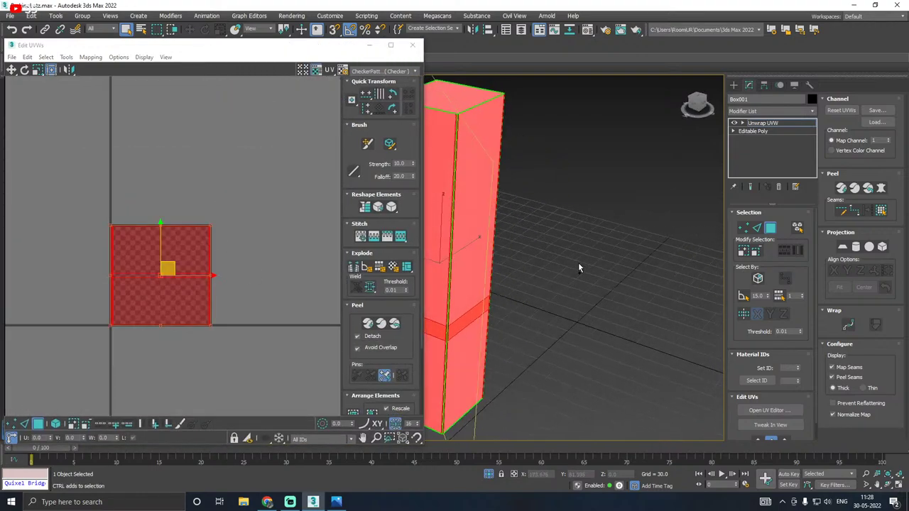
{"action": "middle_click_drag", "start_coordinate": [590, 258], "coordinate": [553, 169], "text": "alt"}
{"action": "left_click", "coordinate": [500, 154]}
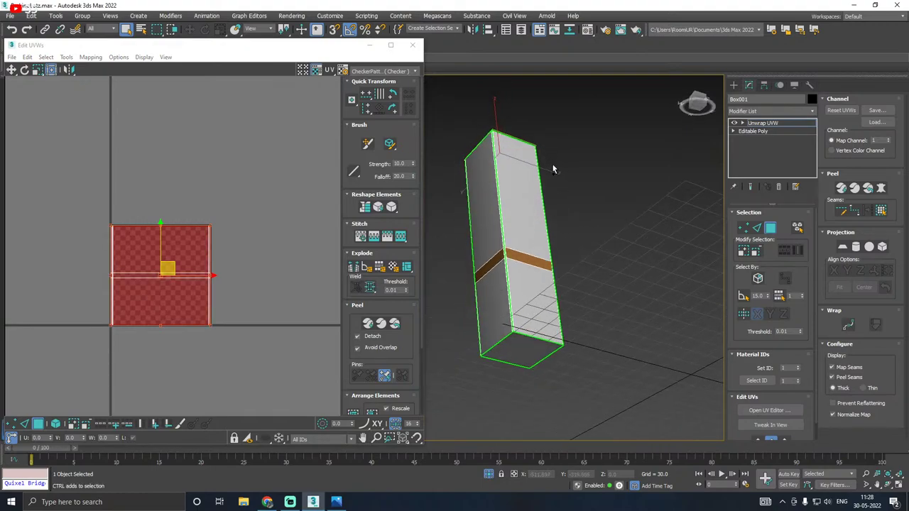
{"action": "left_click", "coordinate": [532, 347]}
{"action": "left_click", "coordinate": [842, 248]}
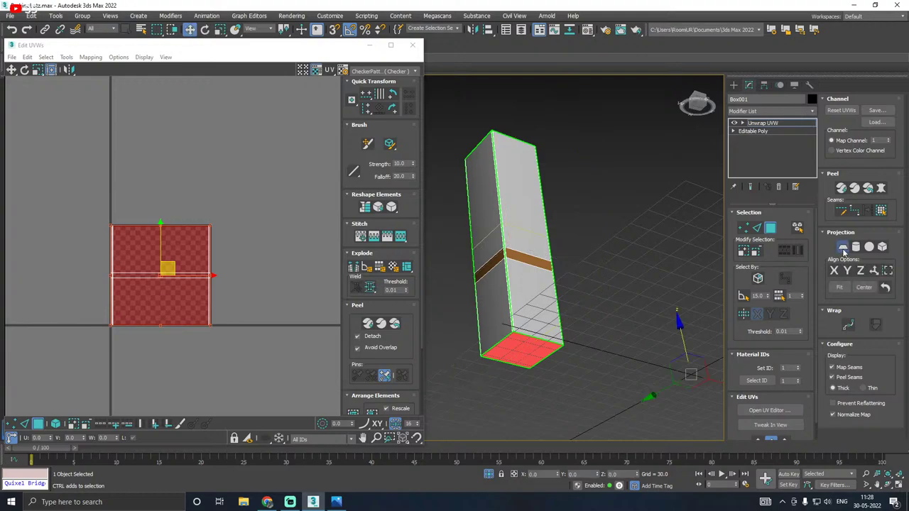
{"action": "left_click", "coordinate": [860, 271]}
{"action": "left_click", "coordinate": [842, 246]}
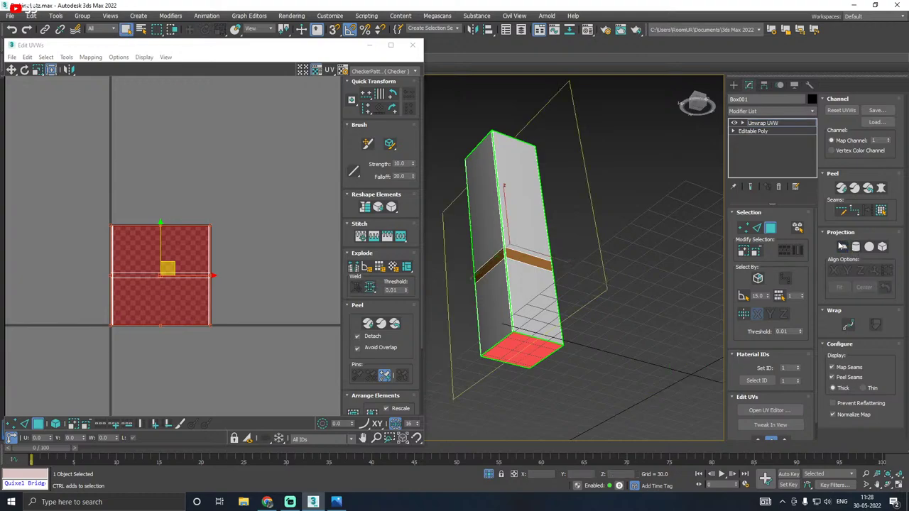
Step: Relax the cap UVs by polygon angles with 100 iterations and move them outside the UV tile
{"action": "middle_click_drag", "start_coordinate": [509, 188], "coordinate": [498, 255], "text": "alt"}
{"action": "left_click", "coordinate": [66, 57]}
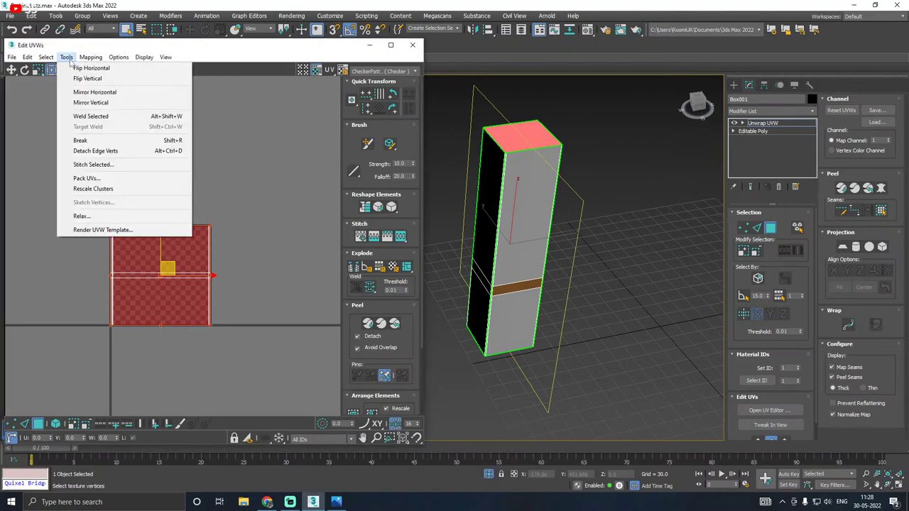
{"action": "left_click", "coordinate": [82, 214]}
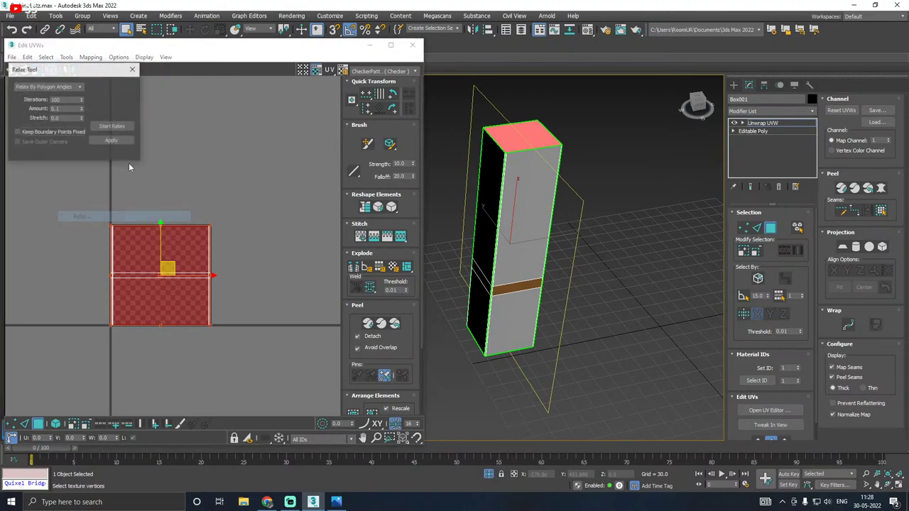
{"action": "left_click", "coordinate": [110, 127]}
{"action": "left_click", "coordinate": [111, 129]}
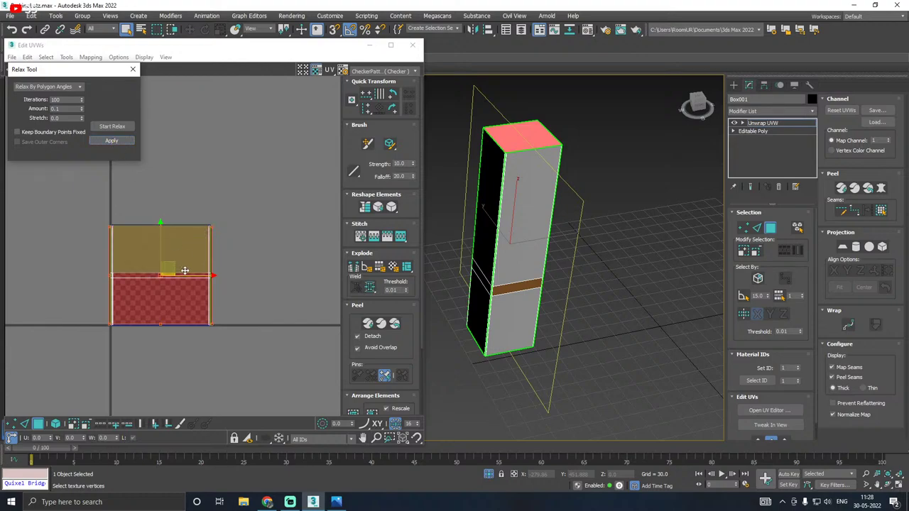
{"action": "left_click_drag", "start_coordinate": [184, 270], "coordinate": [356, 268]}
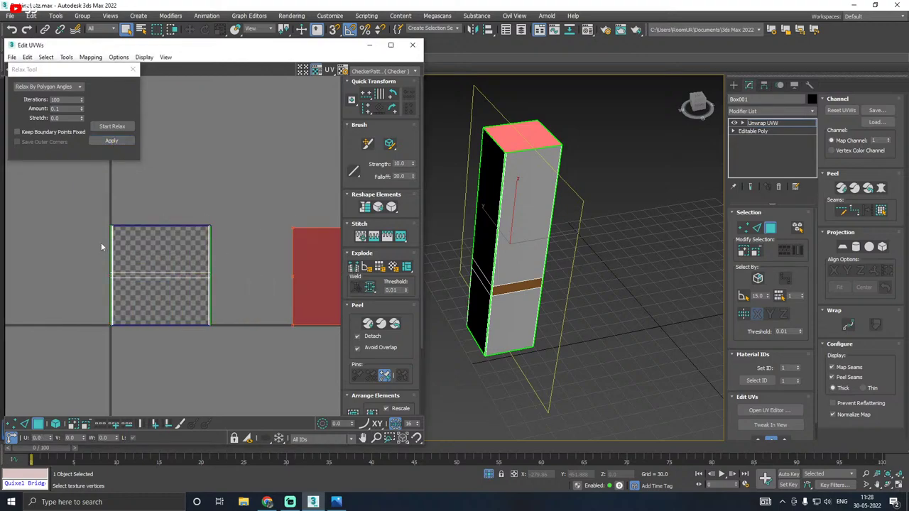
Step: Invert the selection to the column's side faces and display the CheckerPattern map on the model
{"action": "key", "text": "ctrl+i"}
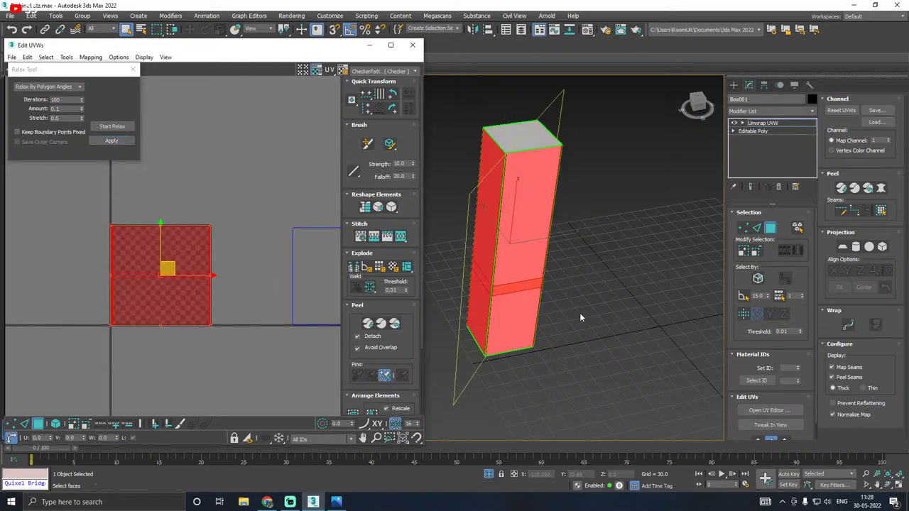
{"action": "middle_click_drag", "start_coordinate": [581, 317], "coordinate": [583, 299], "text": "alt"}
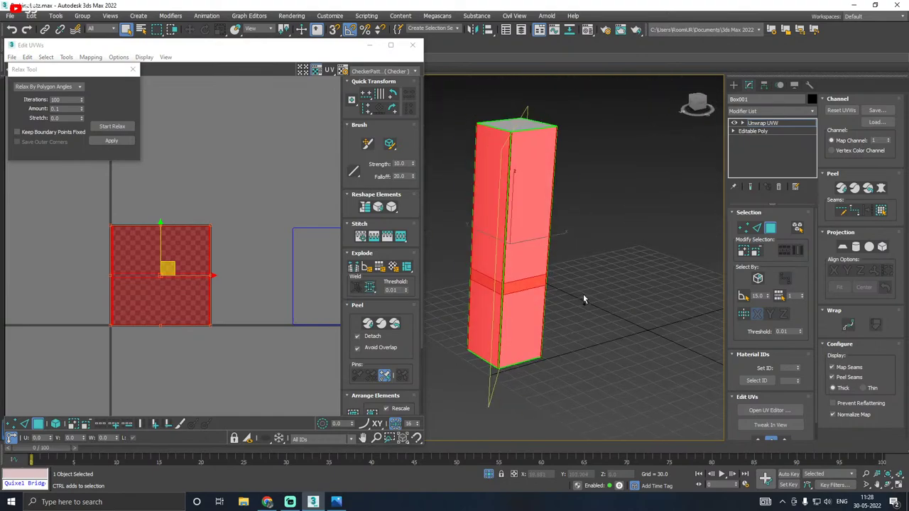
{"action": "left_click", "coordinate": [364, 71]}
{"action": "left_click", "coordinate": [360, 80]}
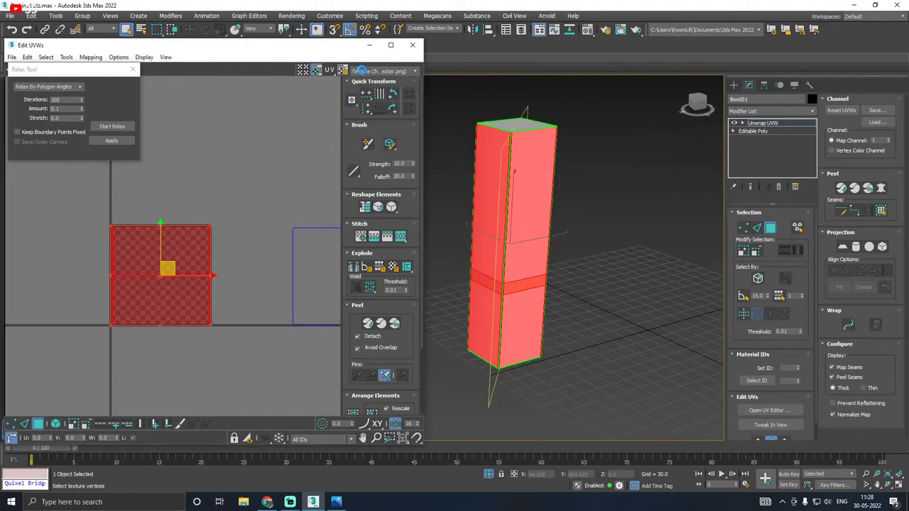
{"action": "left_click", "coordinate": [365, 72]}
{"action": "left_click", "coordinate": [367, 88]}
{"action": "middle_click_drag", "start_coordinate": [575, 212], "coordinate": [608, 230], "text": "alt"}
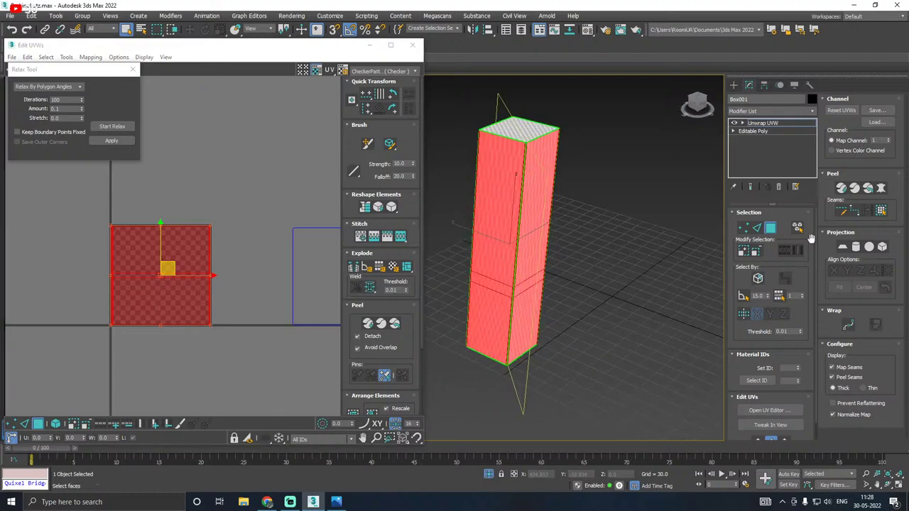
Step: Apply a cylindrical projection aligned to the Z axis to the column's side faces and inspect the band's seams
{"action": "left_click", "coordinate": [856, 247]}
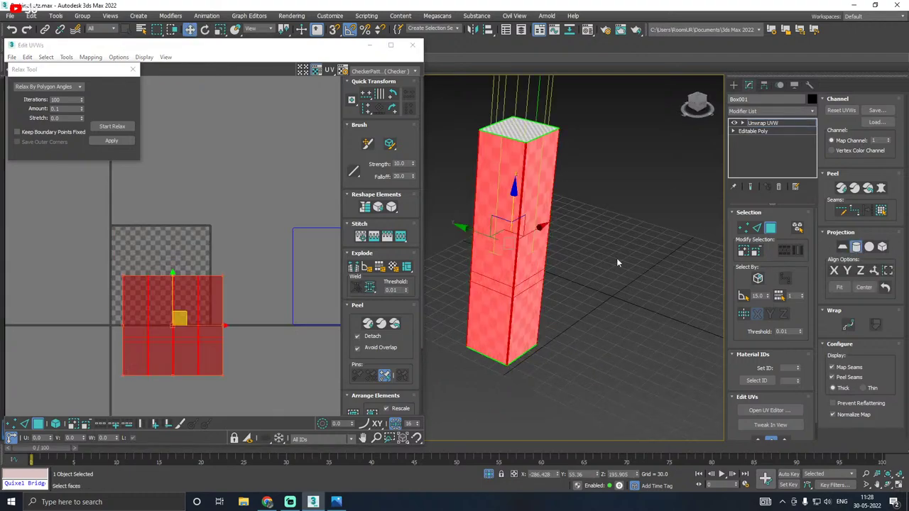
{"action": "left_click", "coordinate": [862, 273]}
{"action": "middle_click_drag", "start_coordinate": [541, 276], "coordinate": [565, 279], "text": "alt"}
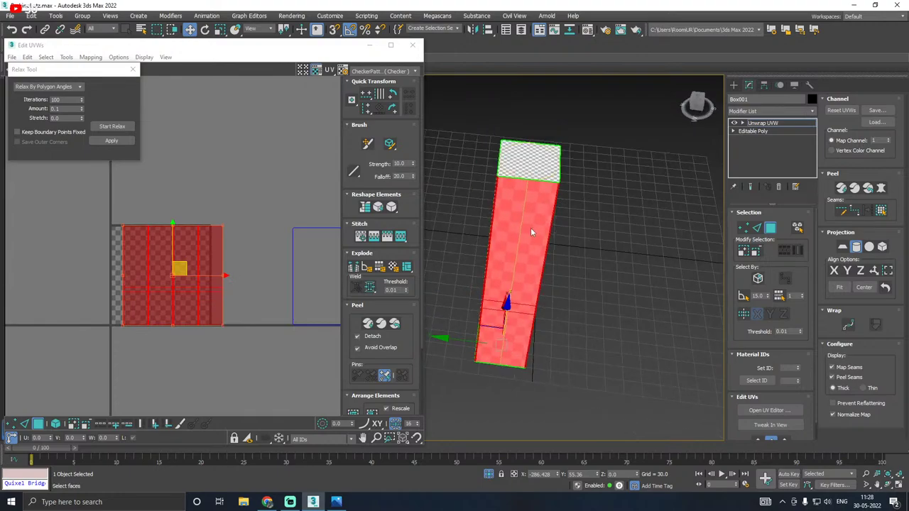
{"action": "scroll", "coordinate": [574, 244], "scroll_direction": "up", "scroll_amount": 2}
{"action": "middle_click_drag", "start_coordinate": [530, 227], "coordinate": [685, 219], "text": "alt"}
{"action": "middle_click_drag", "start_coordinate": [523, 251], "coordinate": [555, 261], "text": "alt"}
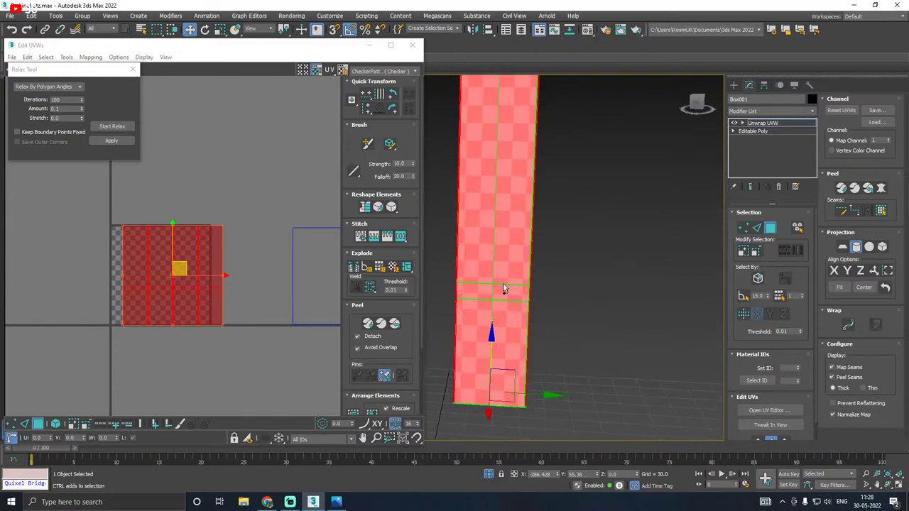
{"action": "middle_click_drag", "start_coordinate": [540, 291], "coordinate": [567, 260], "text": "alt"}
{"action": "scroll", "coordinate": [477, 295], "scroll_direction": "up", "scroll_amount": 2}
{"action": "scroll", "coordinate": [515, 262], "scroll_direction": "up", "scroll_amount": 2}
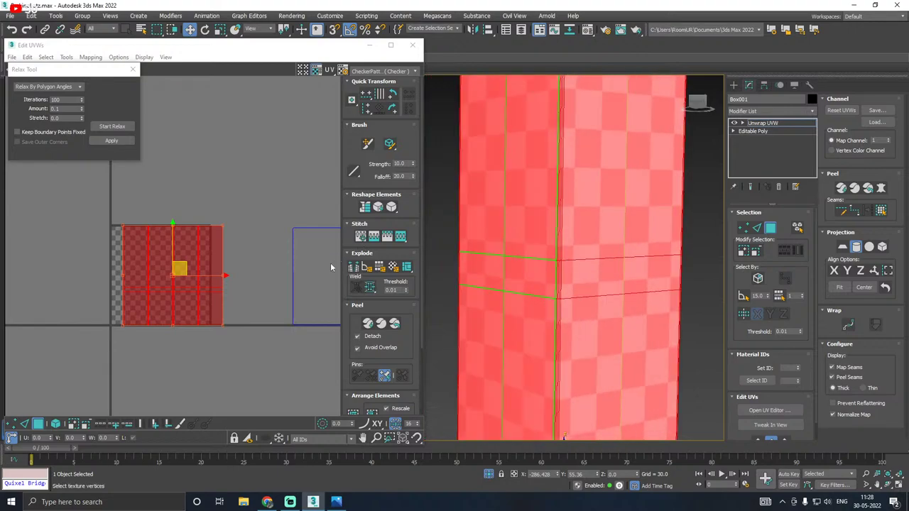
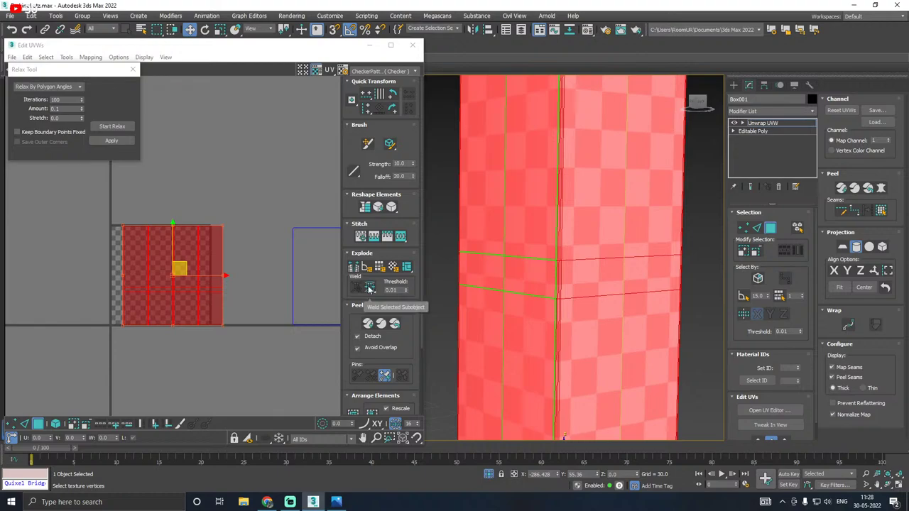
Step: Weld the selected side-face UVs to close their seams and end the cylindrical projection
{"action": "left_click", "coordinate": [370, 288]}
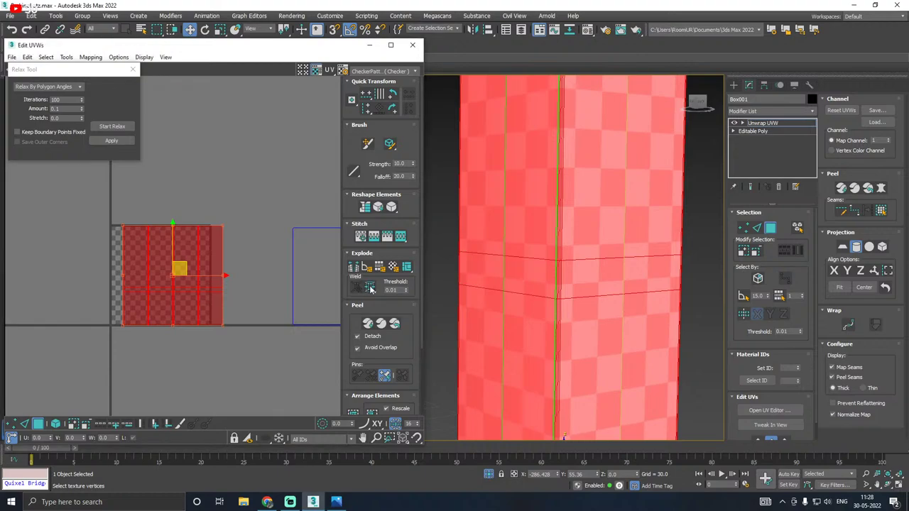
{"action": "scroll", "coordinate": [539, 287], "scroll_direction": "down", "scroll_amount": 5}
{"action": "middle_click_drag", "start_coordinate": [542, 284], "coordinate": [560, 271], "text": "alt"}
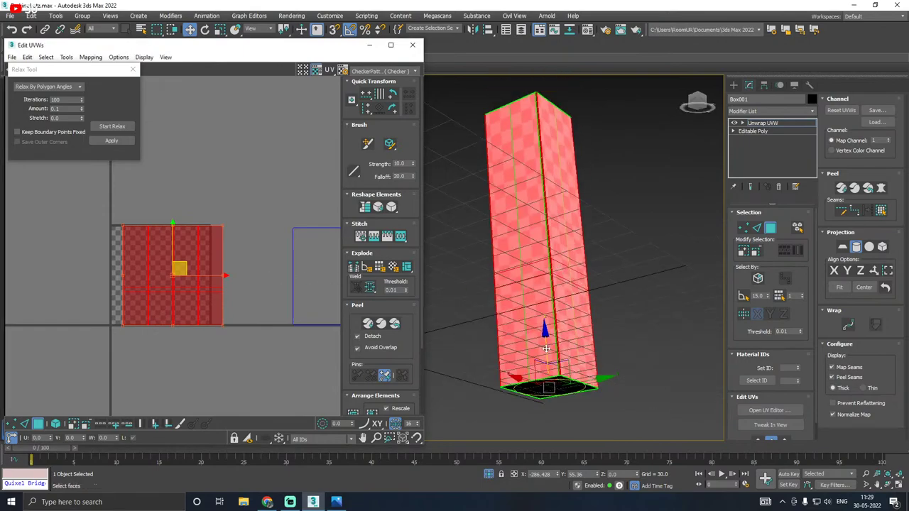
{"action": "left_click", "coordinate": [857, 247]}
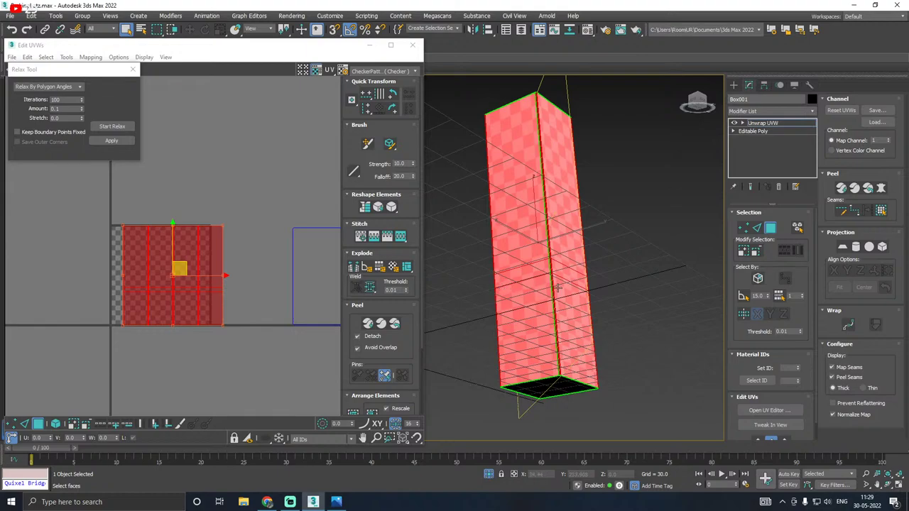
{"action": "scroll", "coordinate": [558, 288], "scroll_direction": "up", "scroll_amount": 5}
{"action": "scroll", "coordinate": [529, 285], "scroll_direction": "down", "scroll_amount": 4}
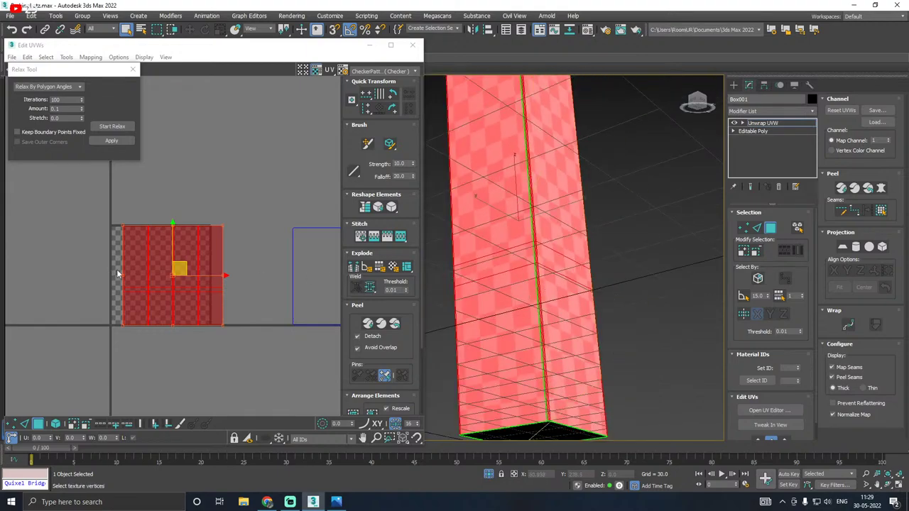
Step: Relax the side UVs by polygon angles, pack them into the UV tile and clear the selection
{"action": "left_click", "coordinate": [110, 126]}
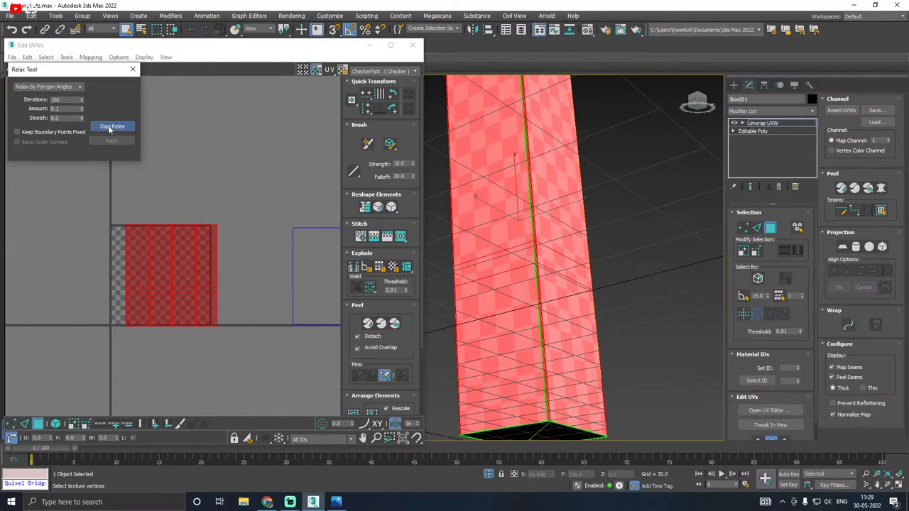
{"action": "left_click", "coordinate": [110, 126]}
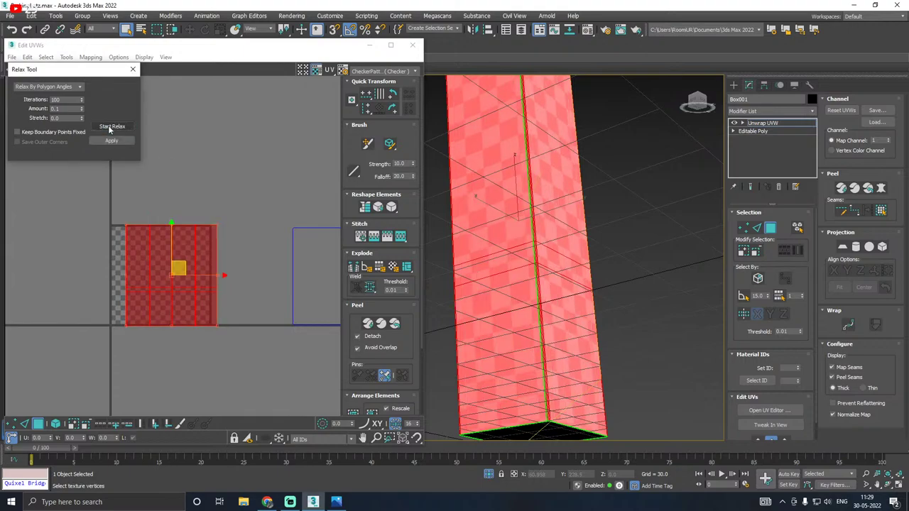
{"action": "left_click", "coordinate": [111, 142]}
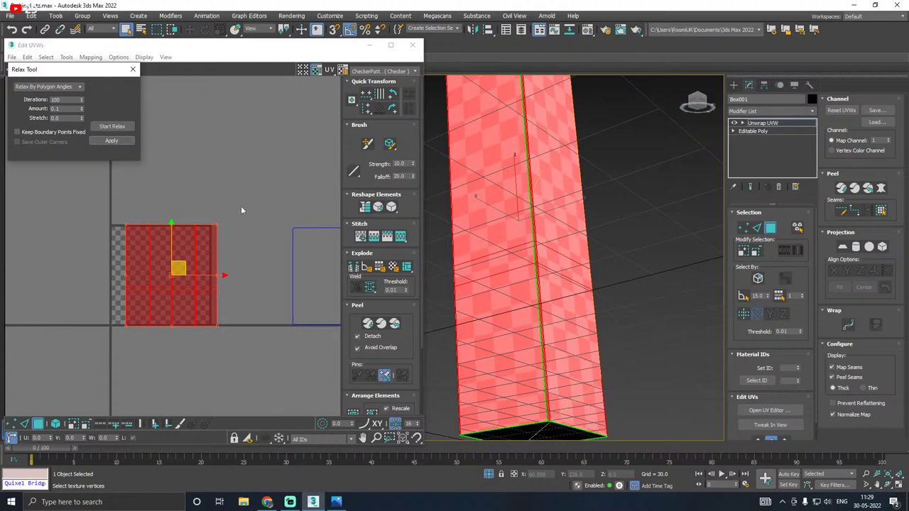
{"action": "left_click", "coordinate": [356, 307]}
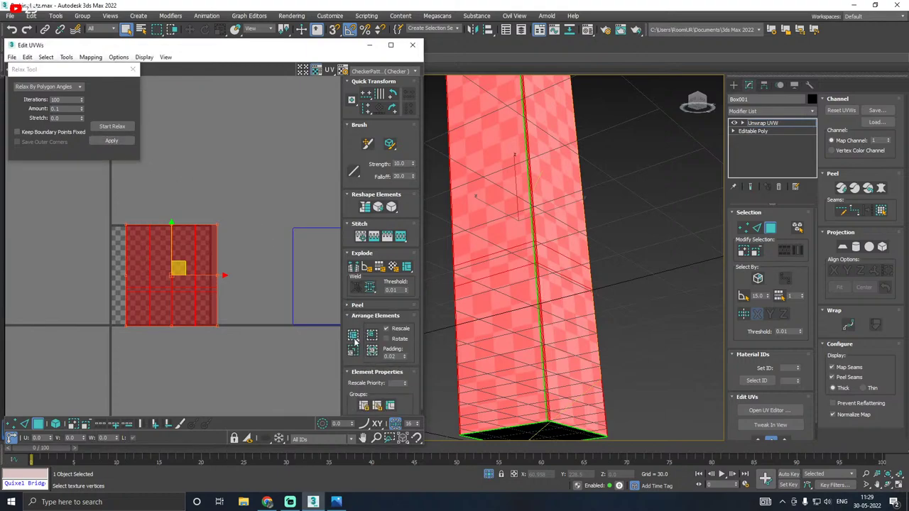
{"action": "left_click", "coordinate": [354, 337]}
{"action": "left_click", "coordinate": [248, 318]}
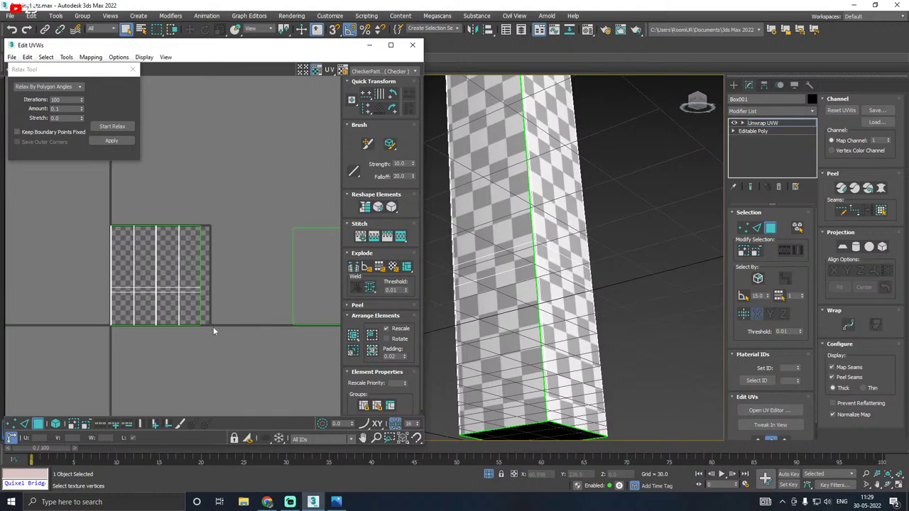
Step: Pack the cap UVs into the tile and scale them down to a small square in its lower-left corner, keeping them selected
{"action": "scroll", "coordinate": [213, 326], "scroll_direction": "down", "scroll_amount": 3}
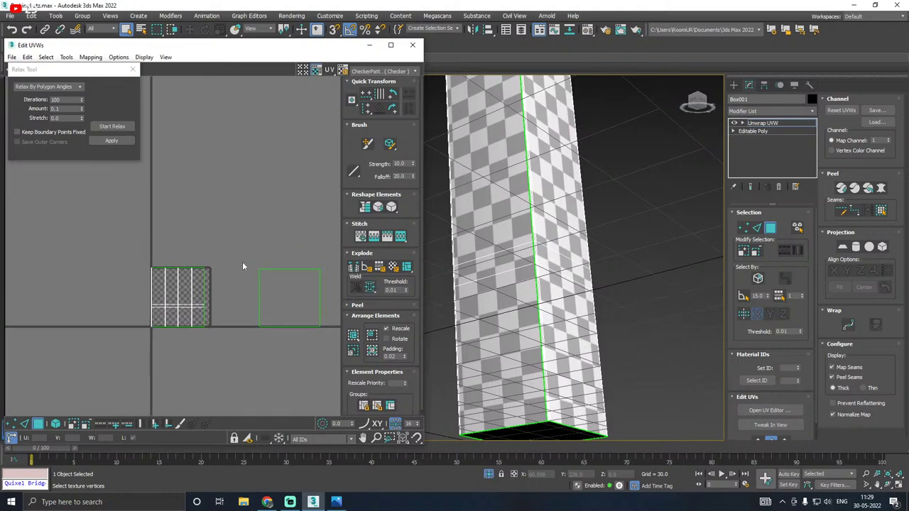
{"action": "left_click_drag", "start_coordinate": [242, 266], "coordinate": [344, 351]}
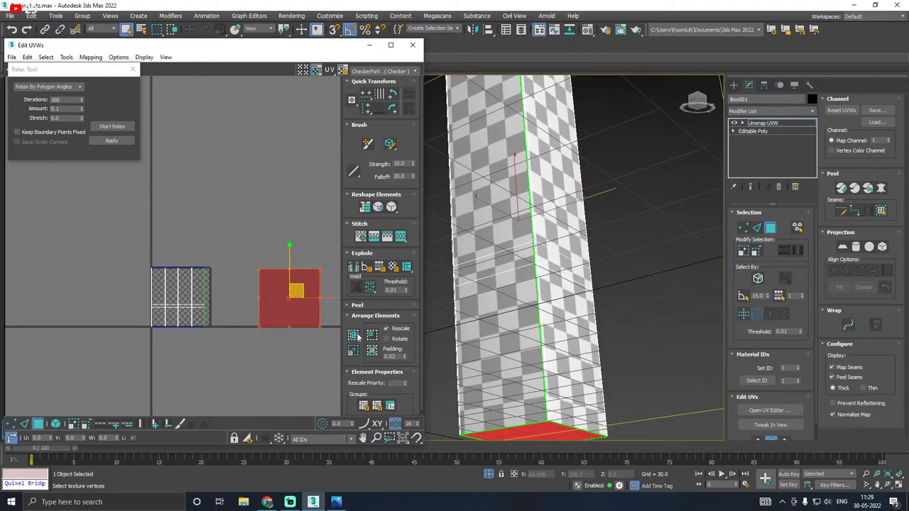
{"action": "left_click", "coordinate": [354, 336]}
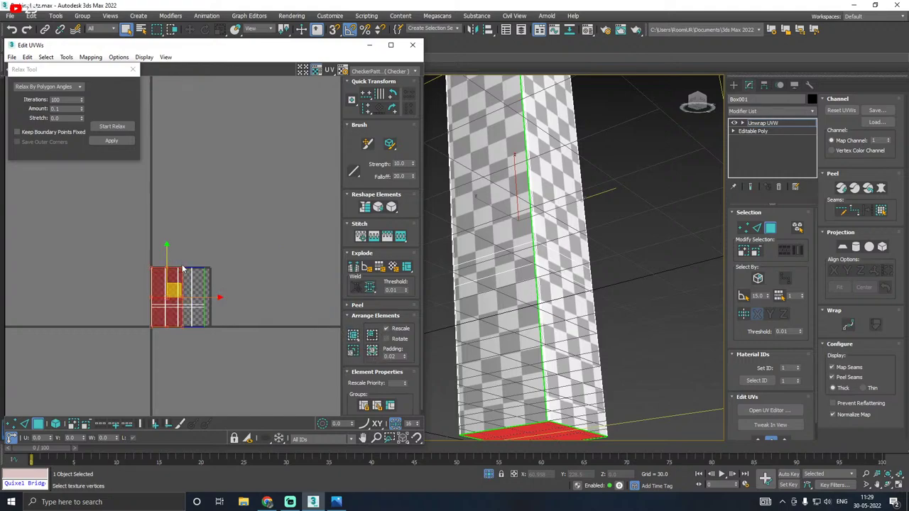
{"action": "left_click_drag", "start_coordinate": [182, 270], "coordinate": [166, 320]}
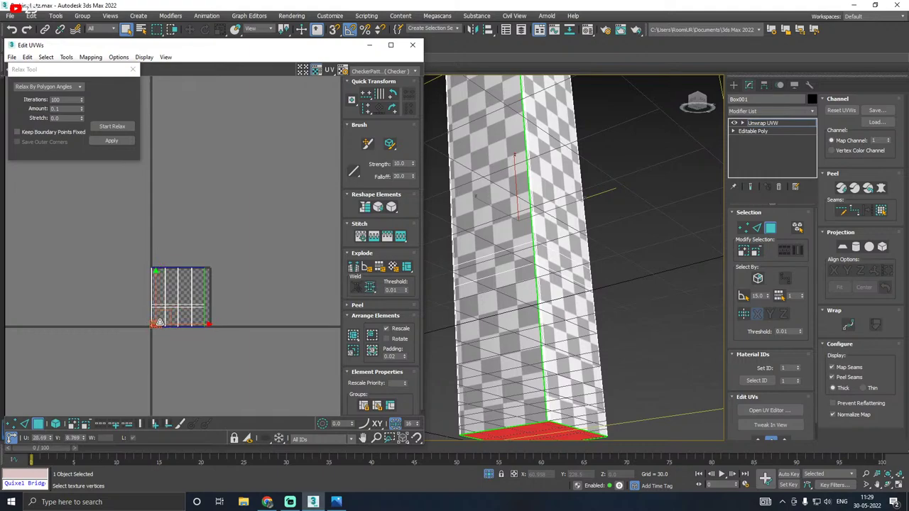
{"action": "left_click", "coordinate": [290, 318]}
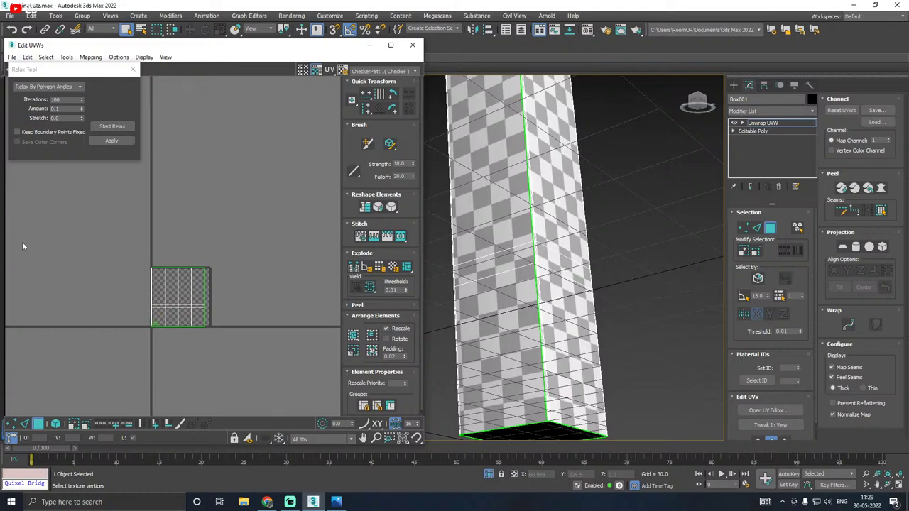
{"action": "left_click", "coordinate": [12, 30]}
Step: Move the small cap UVs into the free strip beside the side shell, inside the tile's lower-right corner
{"action": "scroll", "coordinate": [186, 326], "scroll_direction": "up", "scroll_amount": 3}
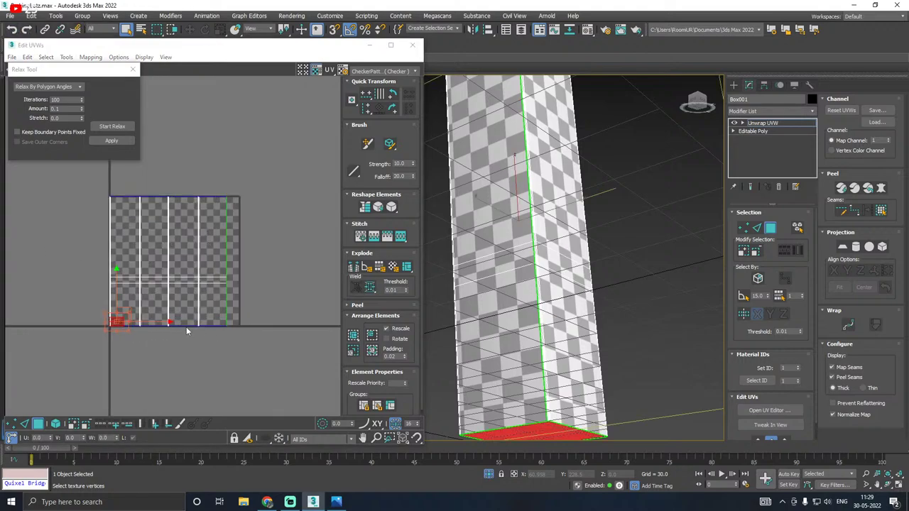
{"action": "left_click_drag", "start_coordinate": [184, 321], "coordinate": [284, 319]}
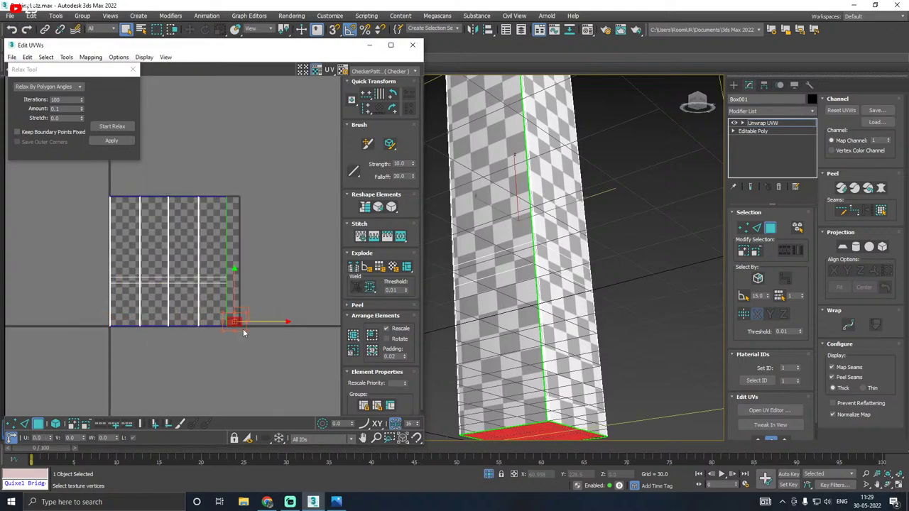
{"action": "scroll", "coordinate": [200, 291], "scroll_direction": "up", "scroll_amount": 5}
{"action": "left_click_drag", "start_coordinate": [205, 279], "coordinate": [253, 307]}
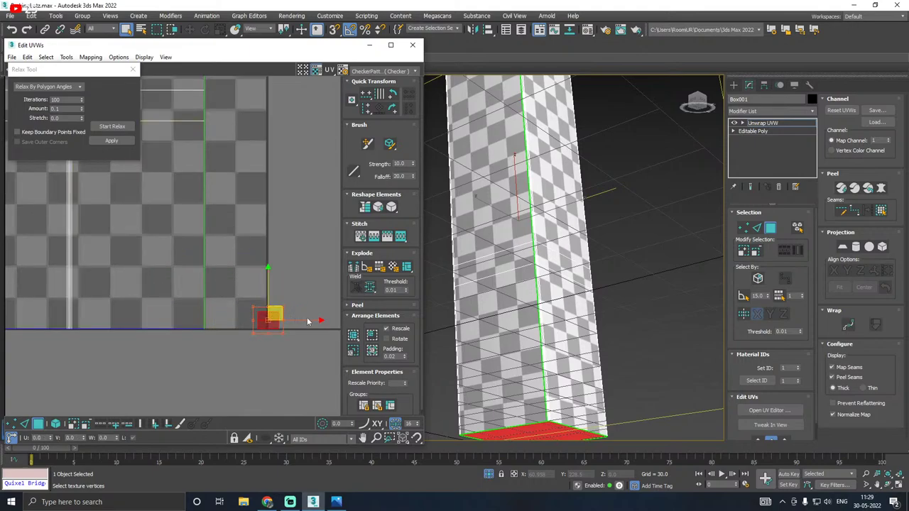
{"action": "left_click_drag", "start_coordinate": [307, 321], "coordinate": [291, 319]}
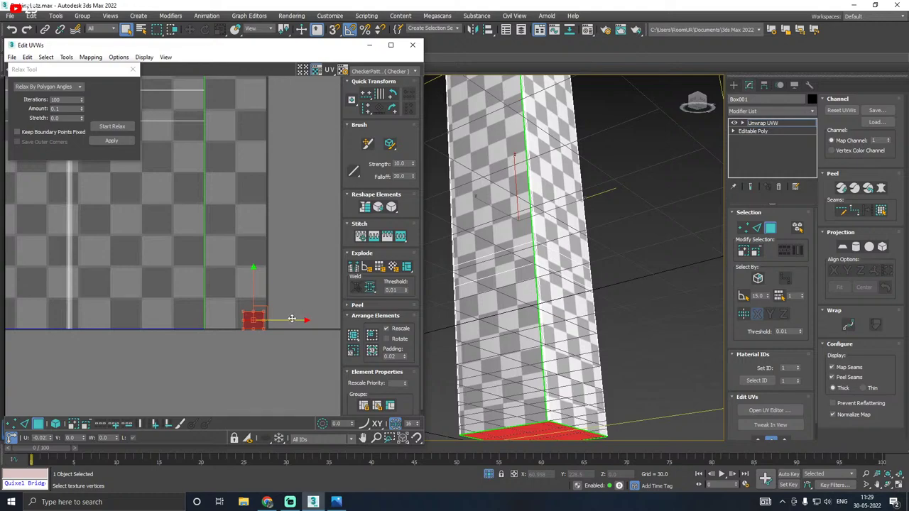
Step: Clear the cap UV selection, close the UV editor and end the isolation of the banded column
{"action": "left_click", "coordinate": [228, 330]}
{"action": "scroll", "coordinate": [237, 345], "scroll_direction": "down", "scroll_amount": 3}
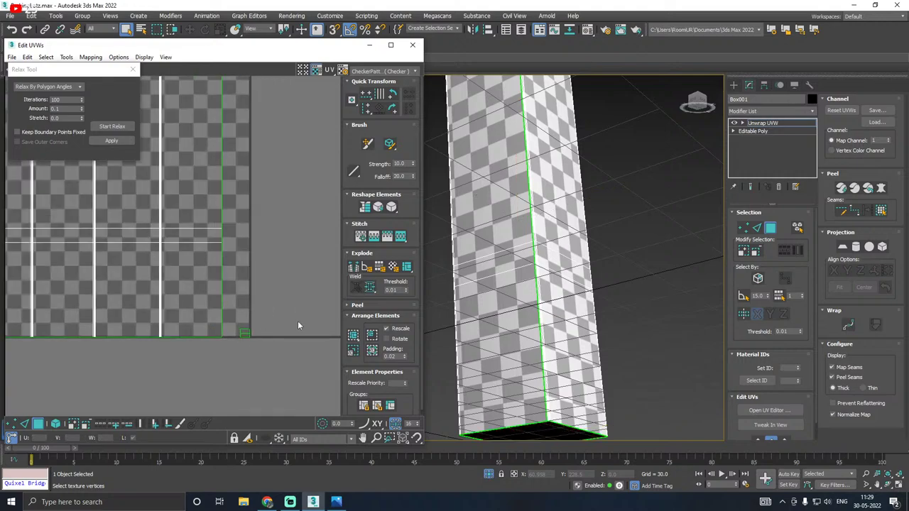
{"action": "scroll", "coordinate": [298, 325], "scroll_direction": "down", "scroll_amount": 4}
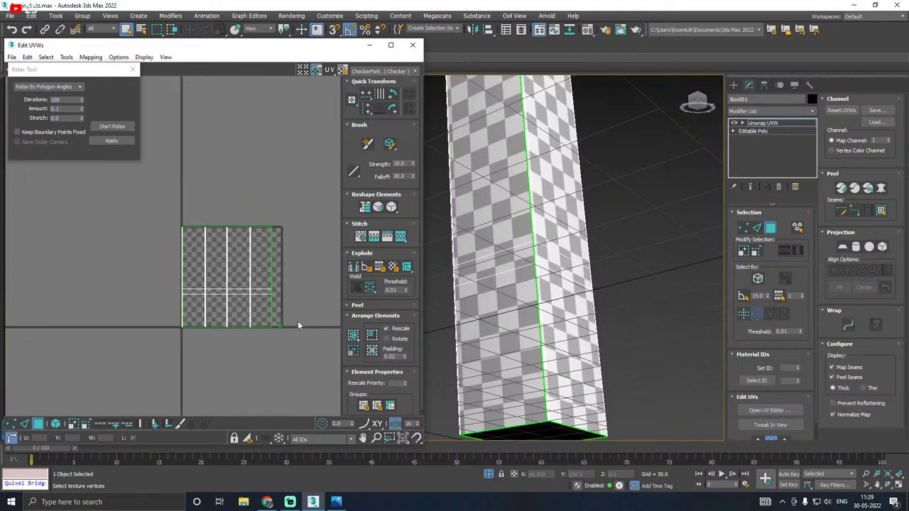
{"action": "left_click", "coordinate": [412, 45]}
{"action": "left_click", "coordinate": [772, 124]}
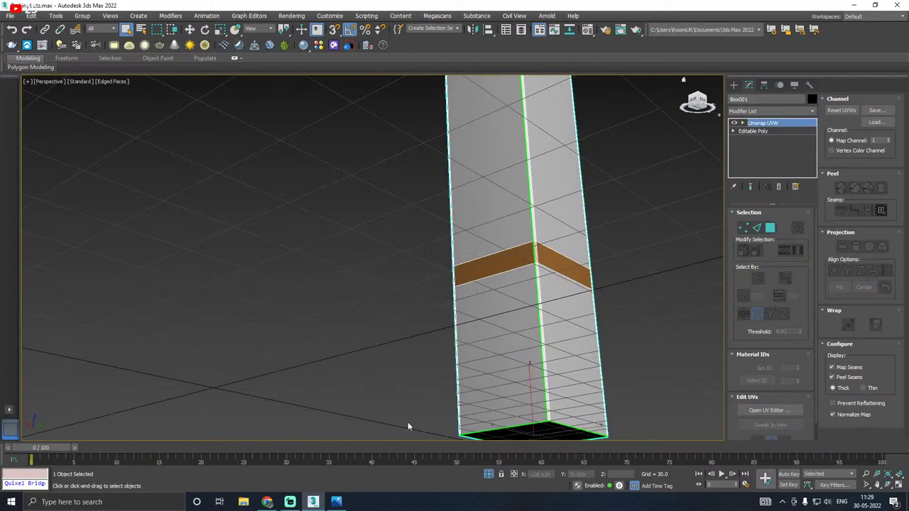
{"action": "left_click", "coordinate": [487, 475]}
{"action": "middle_click_drag", "start_coordinate": [472, 310], "coordinate": [424, 365], "text": "alt"}
Step: Select the tall plain column with the Move tool and save the scene
{"action": "left_click", "coordinate": [452, 267]}
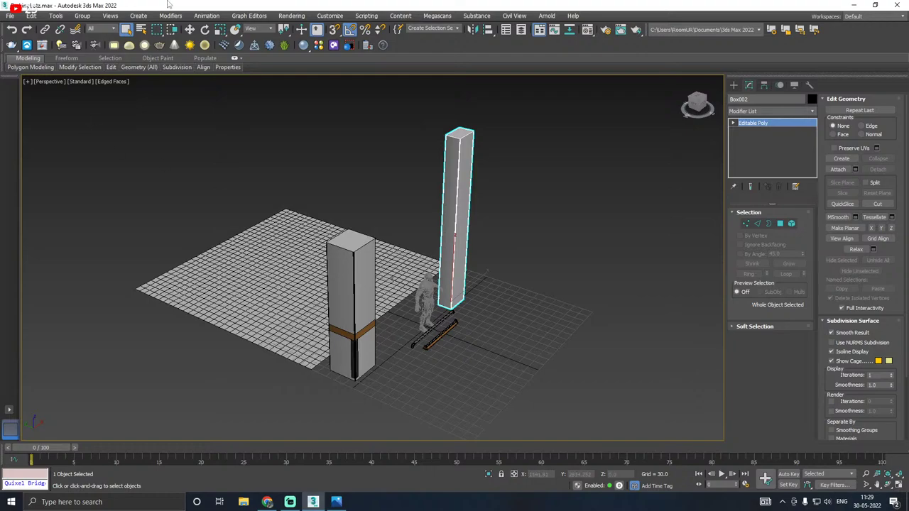
{"action": "left_click", "coordinate": [189, 29]}
{"action": "left_click", "coordinate": [10, 15]}
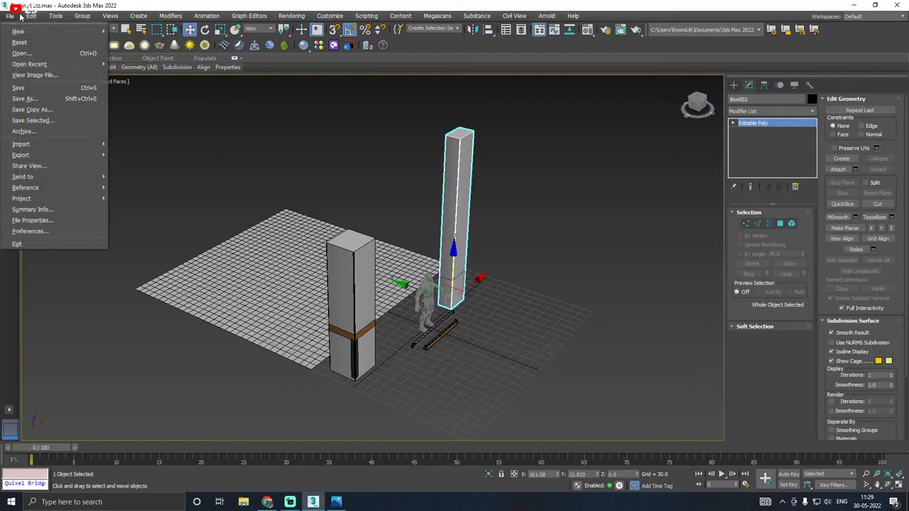
{"action": "left_click", "coordinate": [36, 88]}
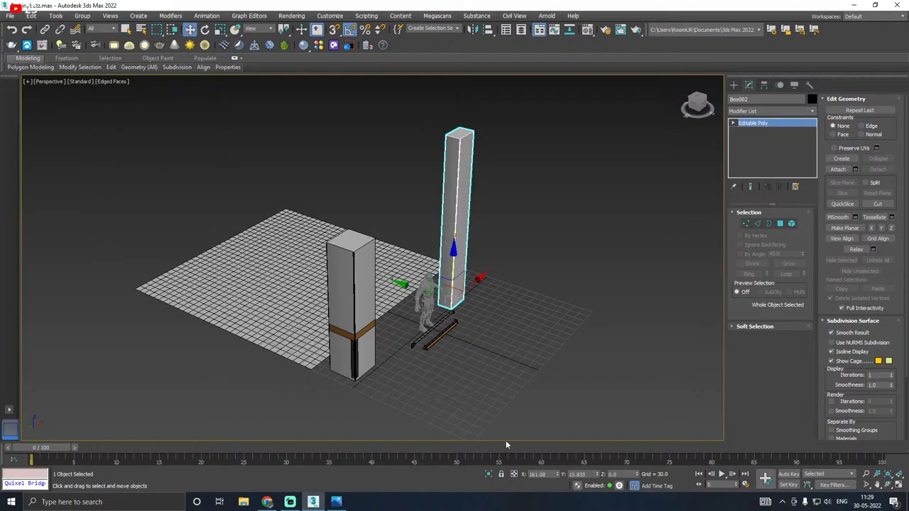
Step: Isolate the tall column, add an Unwrap UVW modifier to it and open its UV editor
{"action": "left_click", "coordinate": [488, 475]}
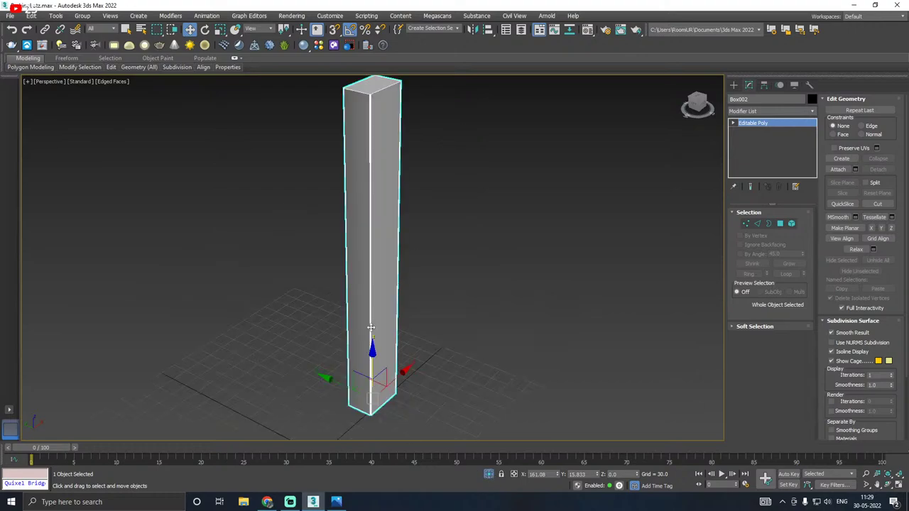
{"action": "left_click", "coordinate": [813, 111]}
{"action": "left_click_drag", "start_coordinate": [814, 154], "coordinate": [811, 461]}
{"action": "left_click", "coordinate": [758, 352]}
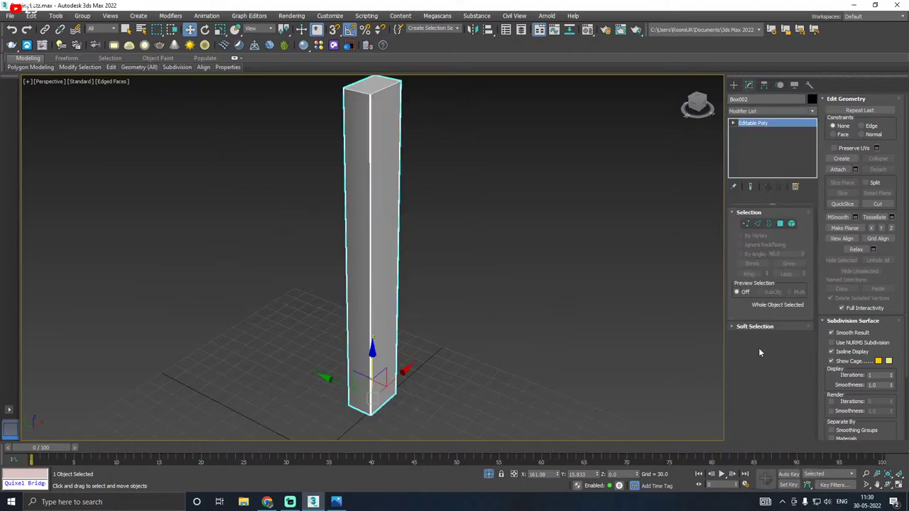
{"action": "left_click", "coordinate": [767, 411]}
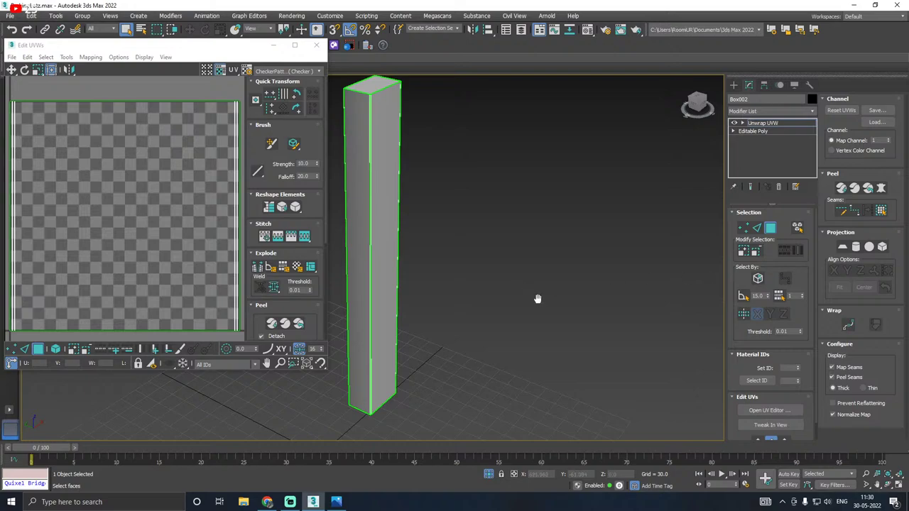
Step: Select the tall column's top and bottom cap faces and enlarge the UV editor window
{"action": "middle_click_drag", "start_coordinate": [537, 299], "coordinate": [570, 352]}
{"action": "left_click", "coordinate": [410, 140]}
{"action": "middle_click_drag", "start_coordinate": [410, 142], "coordinate": [439, 380], "text": "alt"}
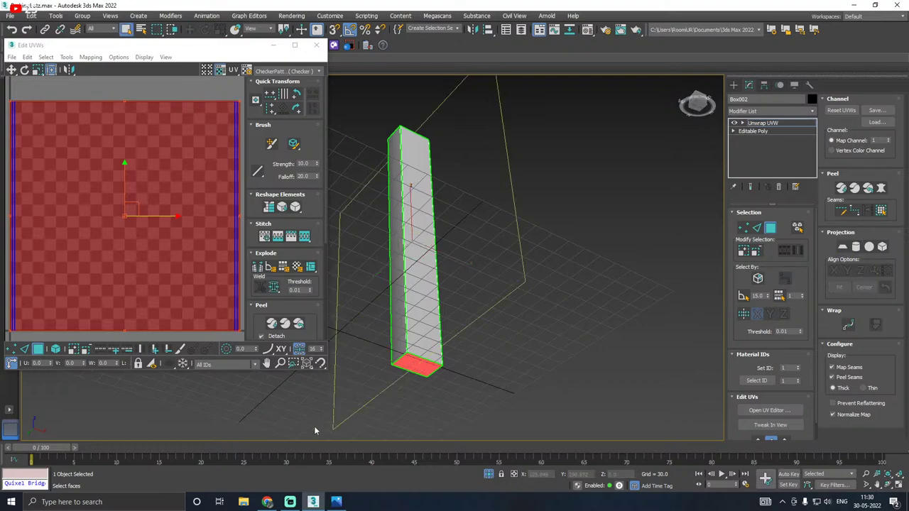
{"action": "left_click_drag", "start_coordinate": [325, 370], "coordinate": [439, 459]}
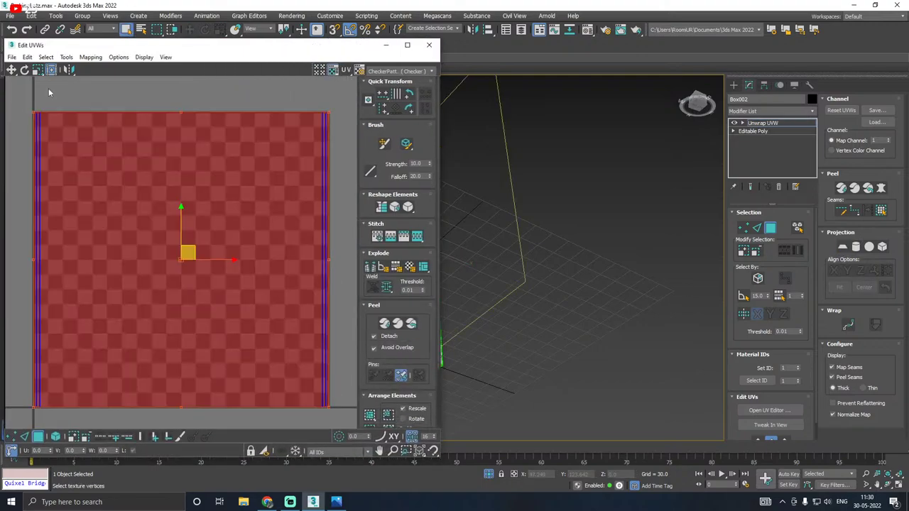
Step: Relax the cap UVs by polygon angles and move them out of the UV tile into the empty space beside it
{"action": "left_click", "coordinate": [66, 57]}
{"action": "left_click", "coordinate": [92, 204]}
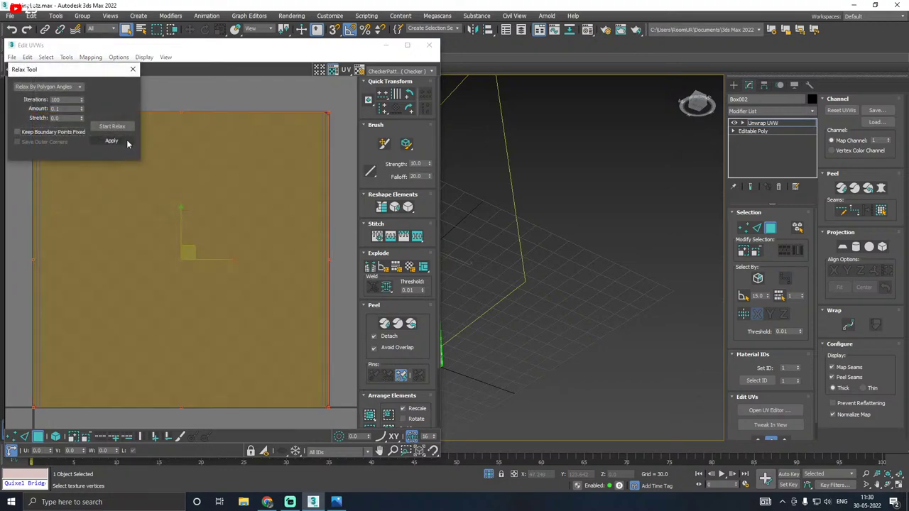
{"action": "left_click", "coordinate": [114, 127]}
{"action": "left_click", "coordinate": [119, 127]}
{"action": "scroll", "coordinate": [102, 206], "scroll_direction": "down", "scroll_amount": 5}
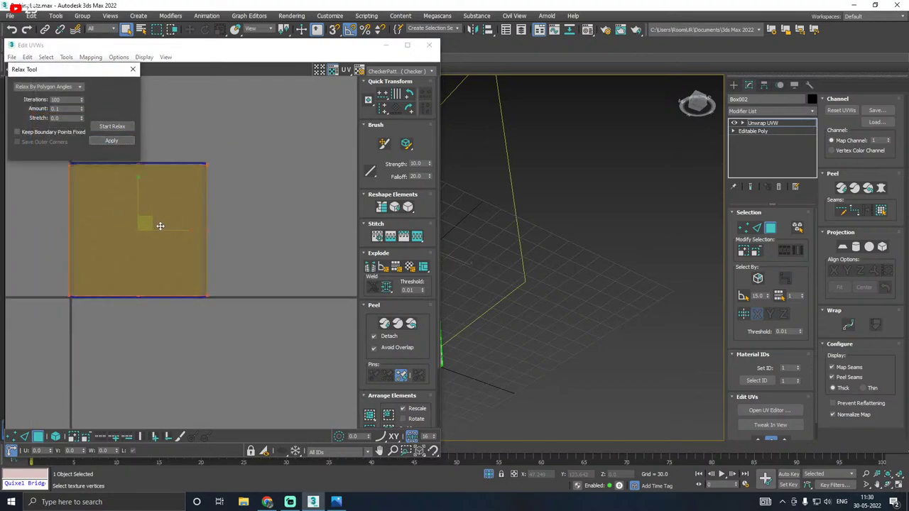
{"action": "left_click_drag", "start_coordinate": [159, 223], "coordinate": [333, 251]}
{"action": "scroll", "coordinate": [201, 278], "scroll_direction": "down", "scroll_amount": 4}
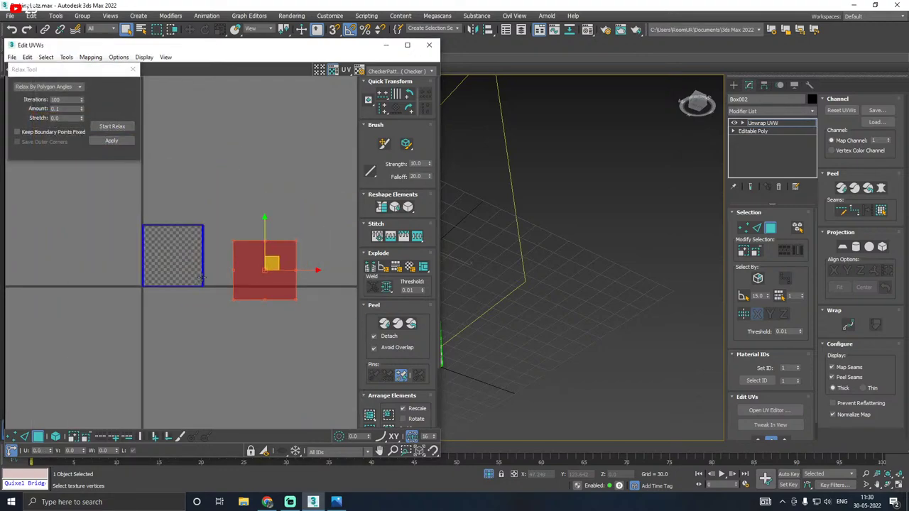
Step: Select all side-face UVs left in the tile and remove the caps from the selection
{"action": "left_click", "coordinate": [163, 274], "text": "ctrl"}
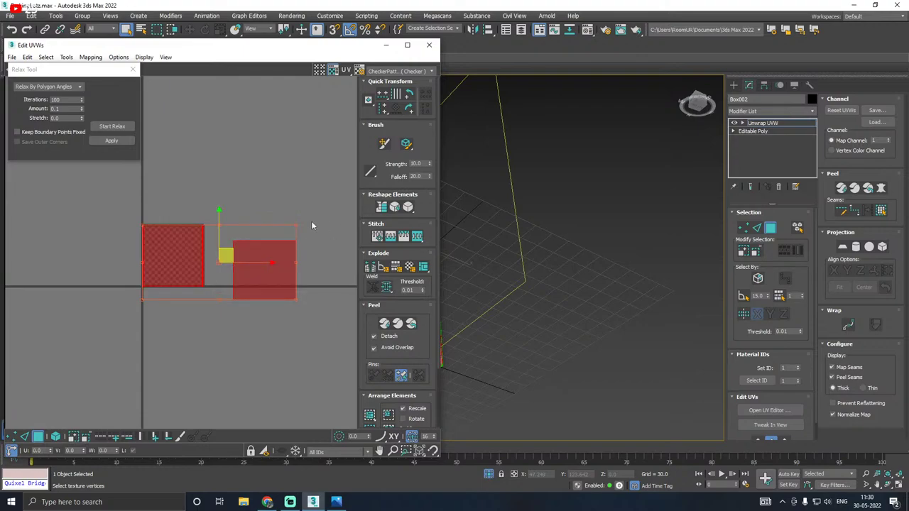
{"action": "left_click_drag", "start_coordinate": [234, 325], "coordinate": [231, 319], "text": "alt"}
{"action": "middle_click_drag", "start_coordinate": [239, 287], "coordinate": [259, 311]}
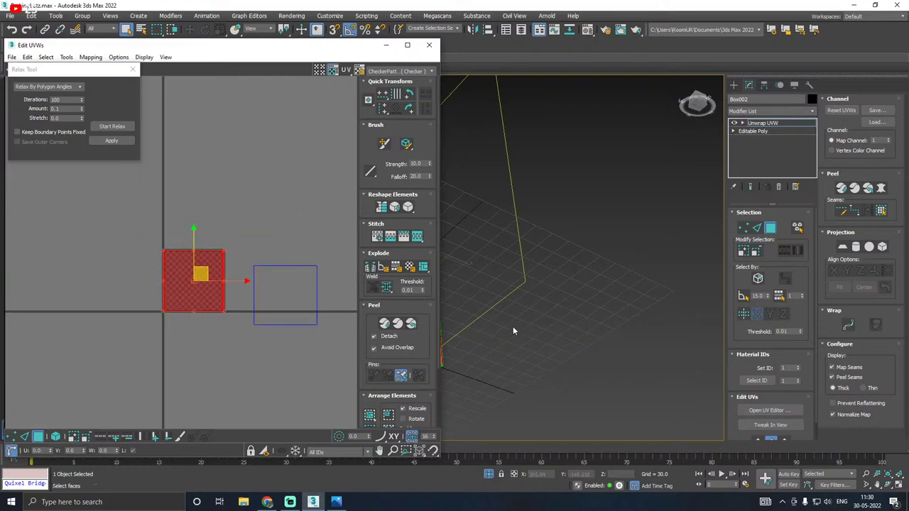
{"action": "middle_click_drag", "start_coordinate": [513, 326], "coordinate": [643, 369]}
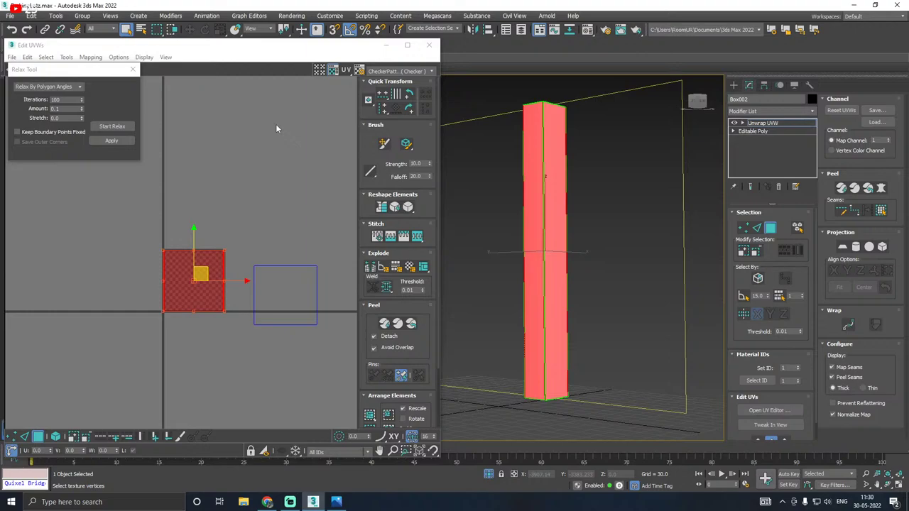
Step: Display the CheckerPattern texture on the tall column to preview its UV mapping
{"action": "left_click", "coordinate": [385, 73]}
{"action": "left_click", "coordinate": [382, 80]}
{"action": "left_click", "coordinate": [383, 72]}
{"action": "left_click", "coordinate": [381, 88]}
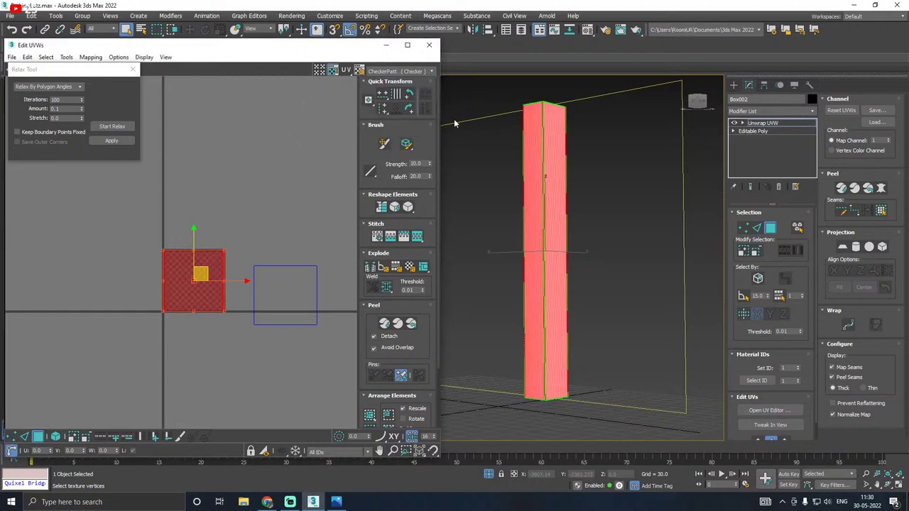
Step: Map the selected side faces with a cylindrical projection best-aligned to the column, and end the projection
{"action": "left_click", "coordinate": [855, 247]}
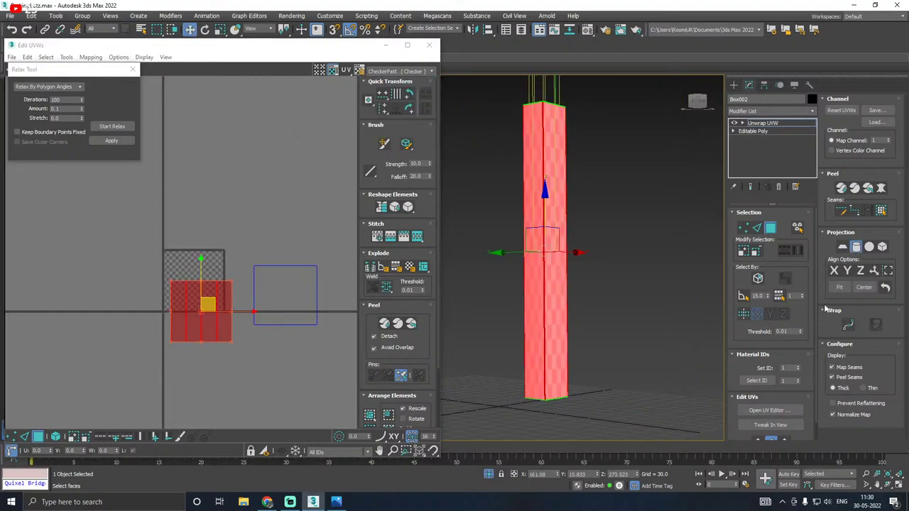
{"action": "middle_click_drag", "start_coordinate": [588, 244], "coordinate": [616, 257], "text": "alt"}
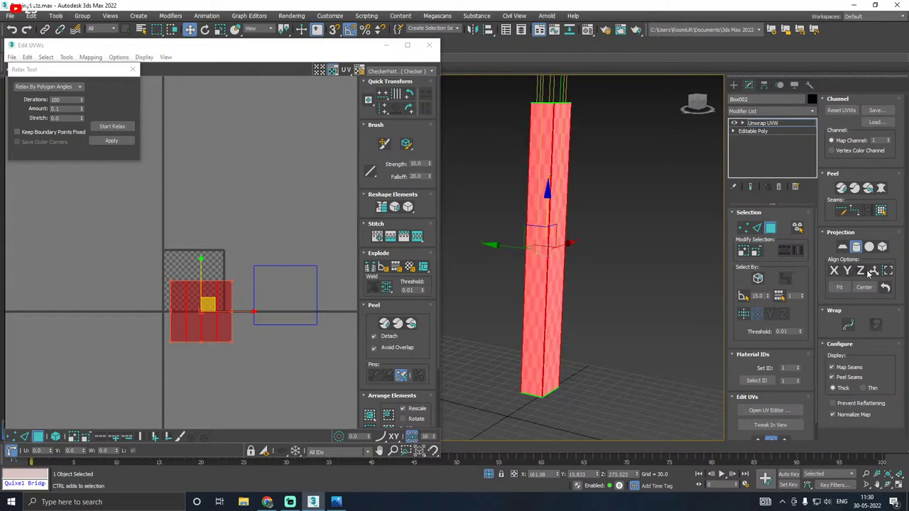
{"action": "left_click", "coordinate": [871, 271]}
{"action": "left_click", "coordinate": [856, 247]}
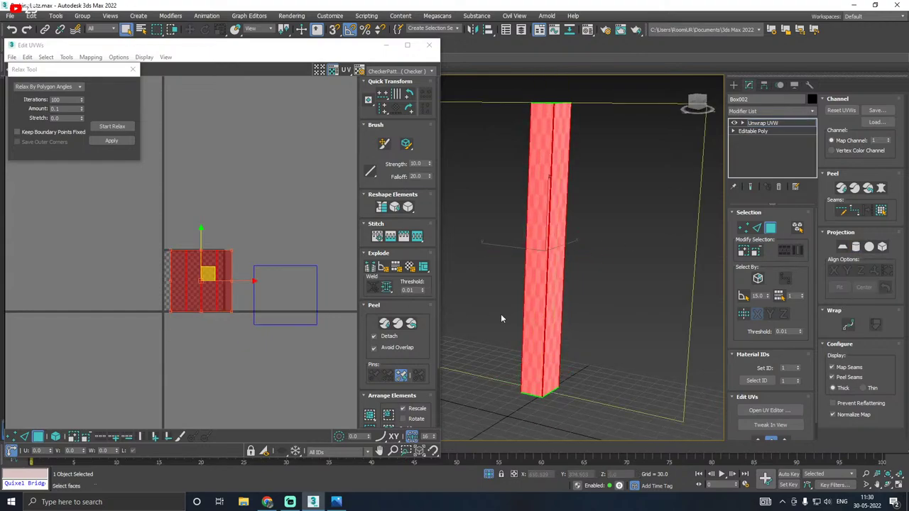
Step: Relax the side UVs by polygon angles and pack them into the UV tile
{"action": "middle_click_drag", "start_coordinate": [501, 319], "coordinate": [414, 309], "text": "alt"}
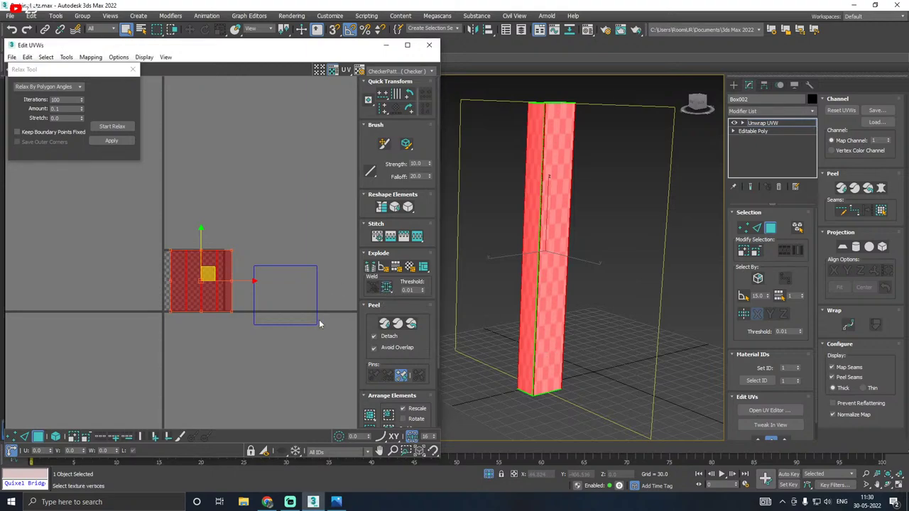
{"action": "left_click", "coordinate": [116, 126]}
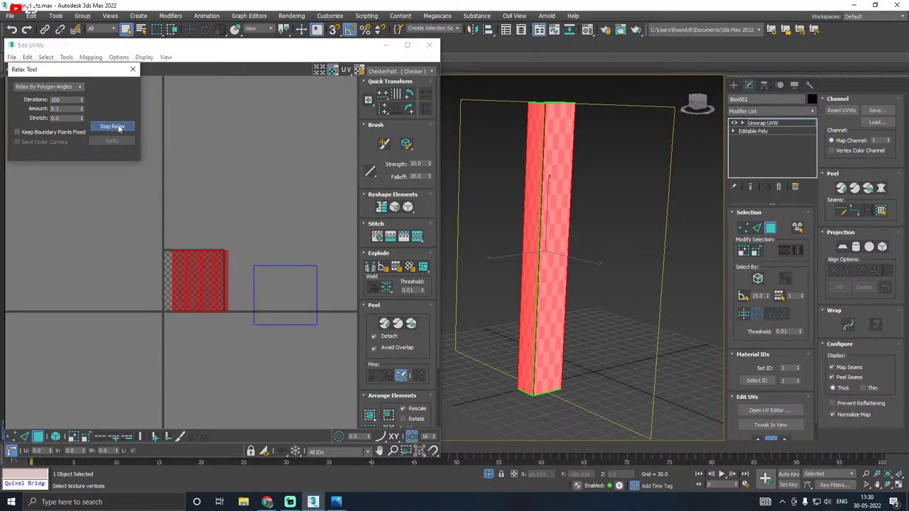
{"action": "left_click", "coordinate": [118, 126]}
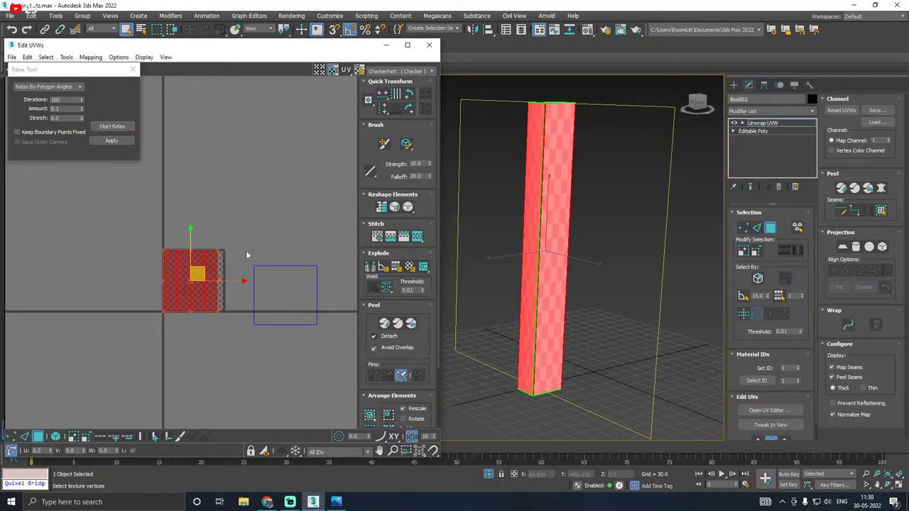
Step: Select the two cap UVs outside the tile, pack them into it and scale them down to a small block
{"action": "left_click_drag", "start_coordinate": [246, 250], "coordinate": [389, 394]}
{"action": "left_click", "coordinate": [370, 415]}
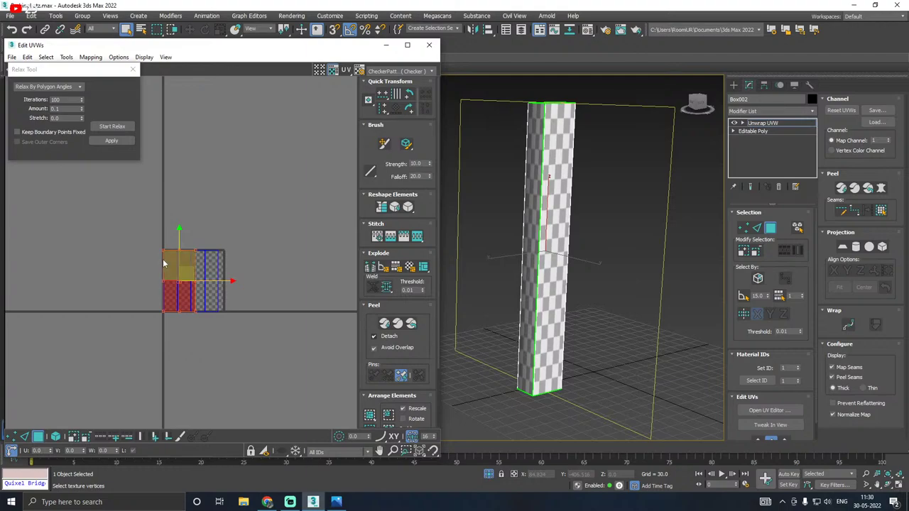
{"action": "left_click_drag", "start_coordinate": [163, 249], "coordinate": [264, 307]}
Step: Fit the small cap UVs into the free strip beside the side shell, in the tile's lower-right corner, and clear the selection
{"action": "scroll", "coordinate": [216, 310], "scroll_direction": "up", "scroll_amount": 4}
{"action": "scroll", "coordinate": [260, 312], "scroll_direction": "up", "scroll_amount": 5}
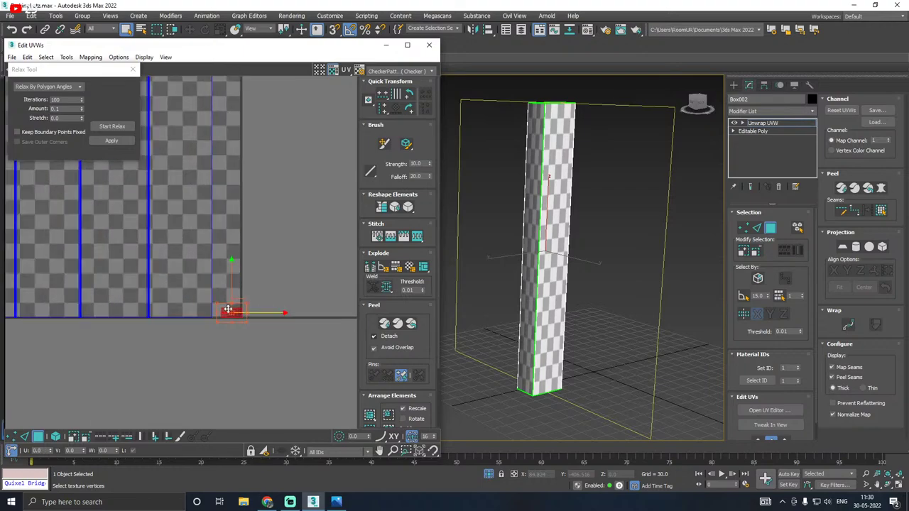
{"action": "left_click", "coordinate": [260, 333]}
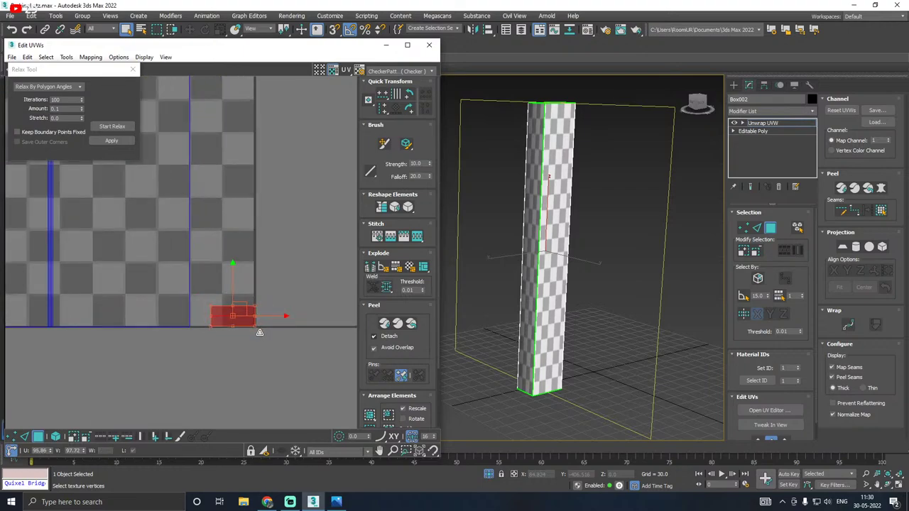
{"action": "left_click", "coordinate": [259, 335]}
{"action": "scroll", "coordinate": [256, 336], "scroll_direction": "down", "scroll_amount": 5}
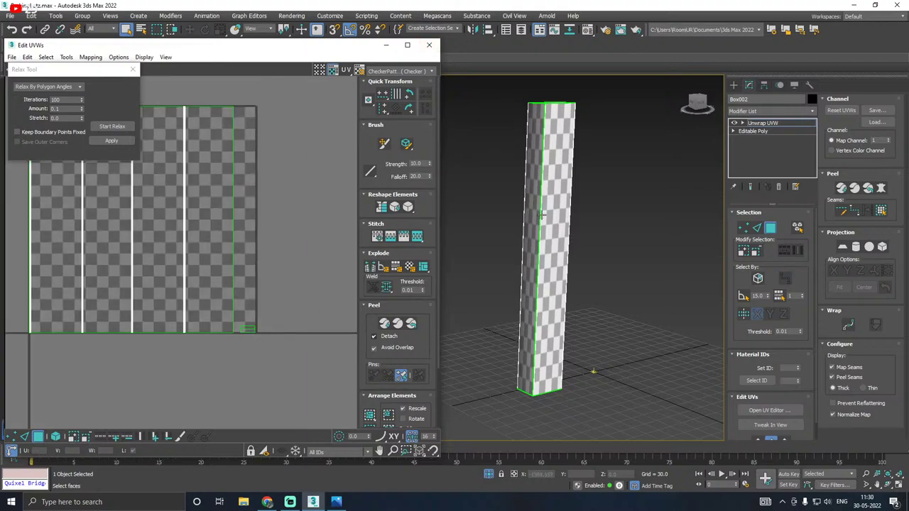
Step: Select the whole side shell as one UV element, relax it again by polygon angles, and close the UV editor
{"action": "scroll", "coordinate": [553, 228], "scroll_direction": "up", "scroll_amount": 6}
{"action": "scroll", "coordinate": [183, 264], "scroll_direction": "down", "scroll_amount": 4}
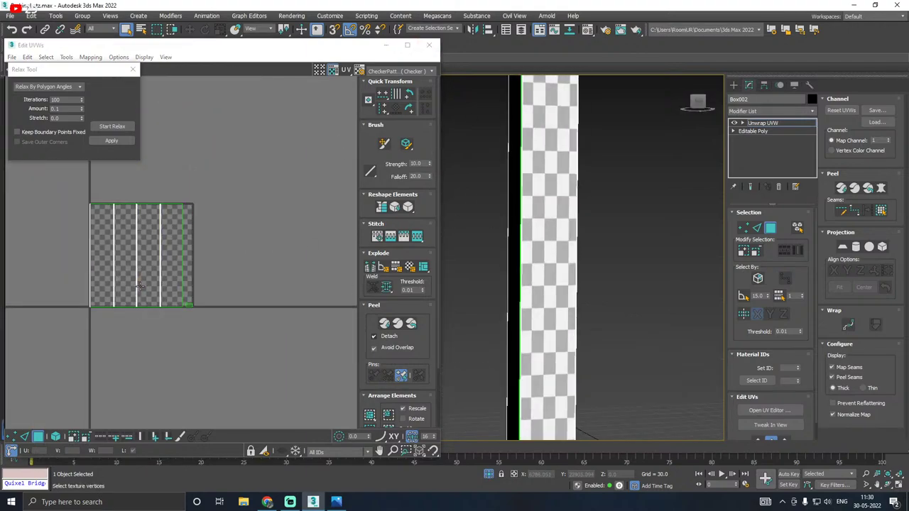
{"action": "left_click", "coordinate": [148, 270]}
{"action": "left_click", "coordinate": [114, 369]}
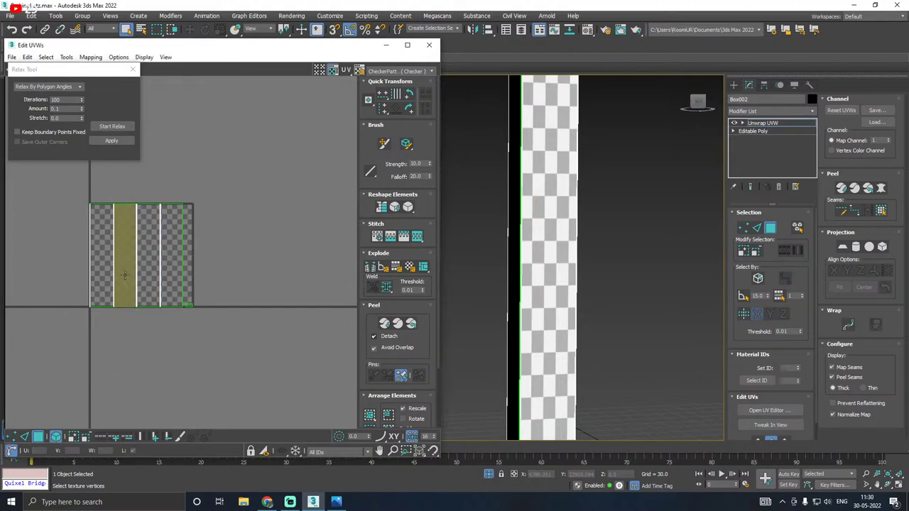
{"action": "left_click", "coordinate": [125, 272]}
{"action": "left_click", "coordinate": [106, 126]}
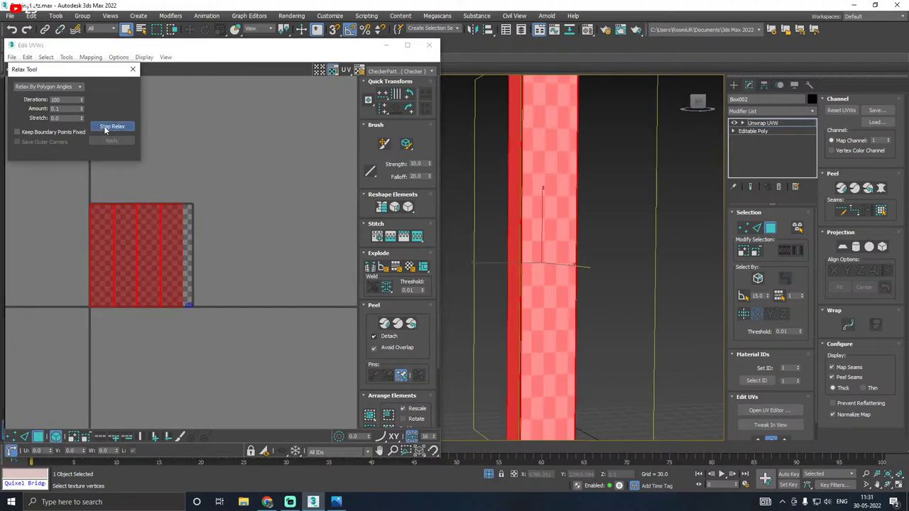
{"action": "left_click", "coordinate": [107, 127]}
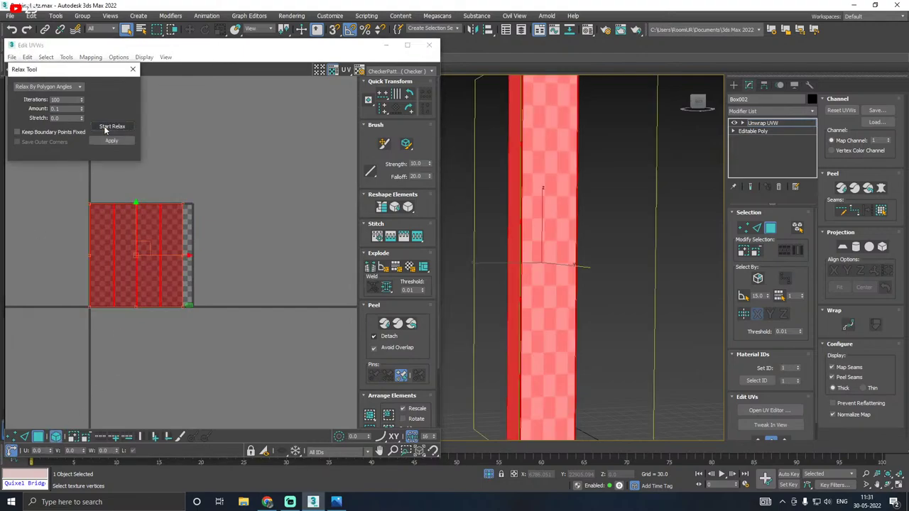
{"action": "left_click", "coordinate": [244, 210]}
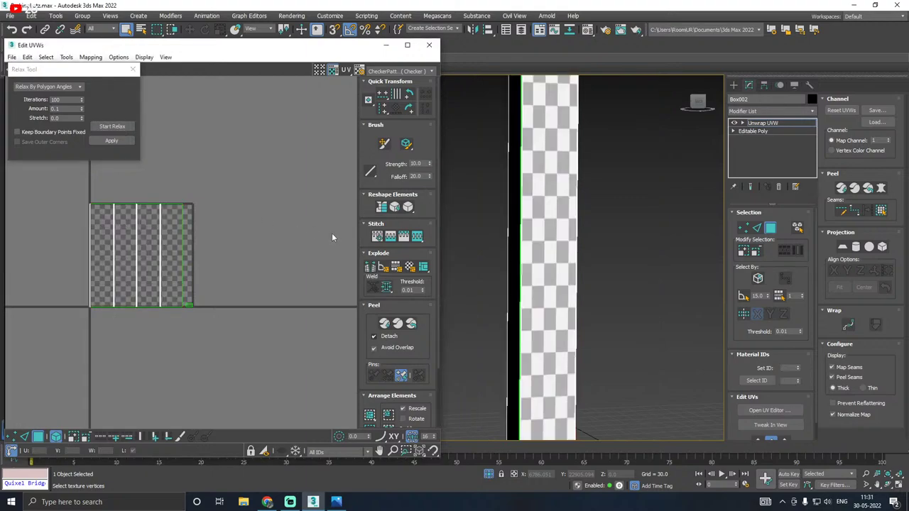
{"action": "middle_click_drag", "start_coordinate": [438, 239], "coordinate": [597, 266], "text": "alt"}
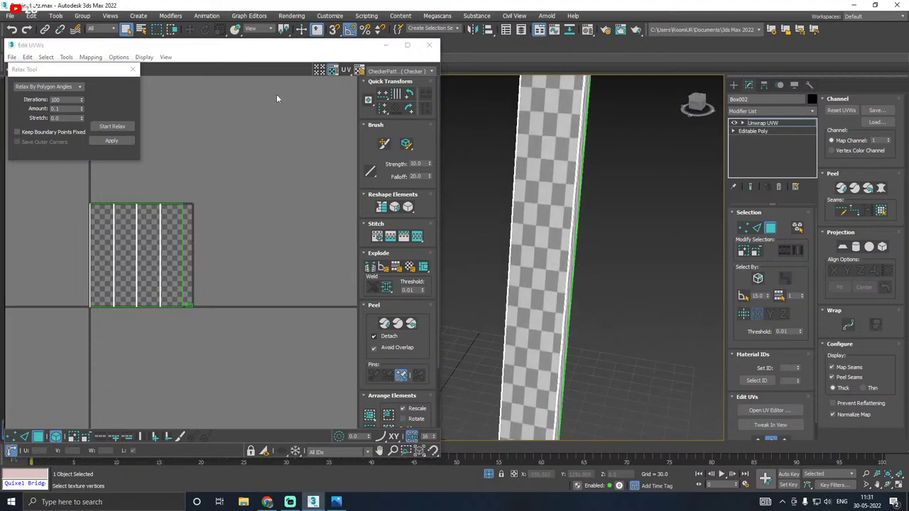
{"action": "left_click", "coordinate": [429, 45]}
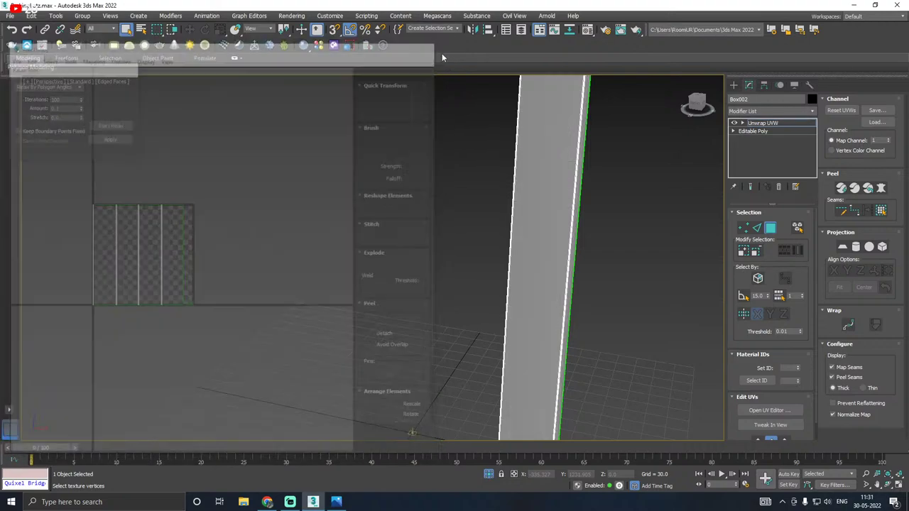
Step: Leave UV polygon editing on the tall column and end isolation so all scene objects are shown
{"action": "left_click", "coordinate": [761, 123]}
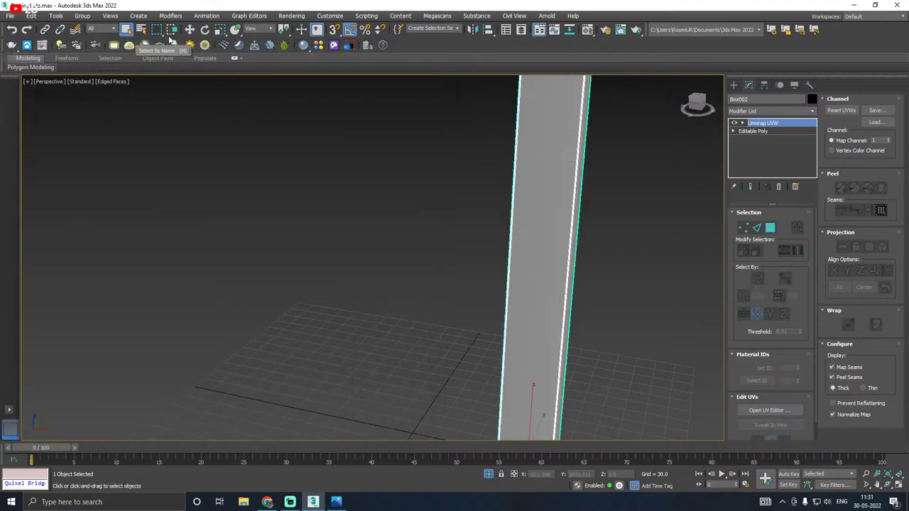
{"action": "left_click", "coordinate": [189, 29]}
{"action": "left_click", "coordinate": [490, 474]}
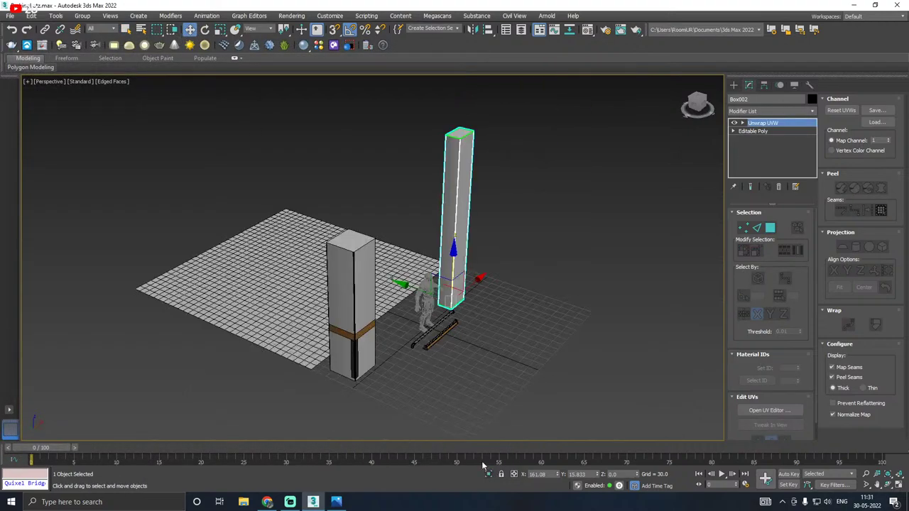
Step: Save the scene with all its objects shown
{"action": "left_click", "coordinate": [10, 16]}
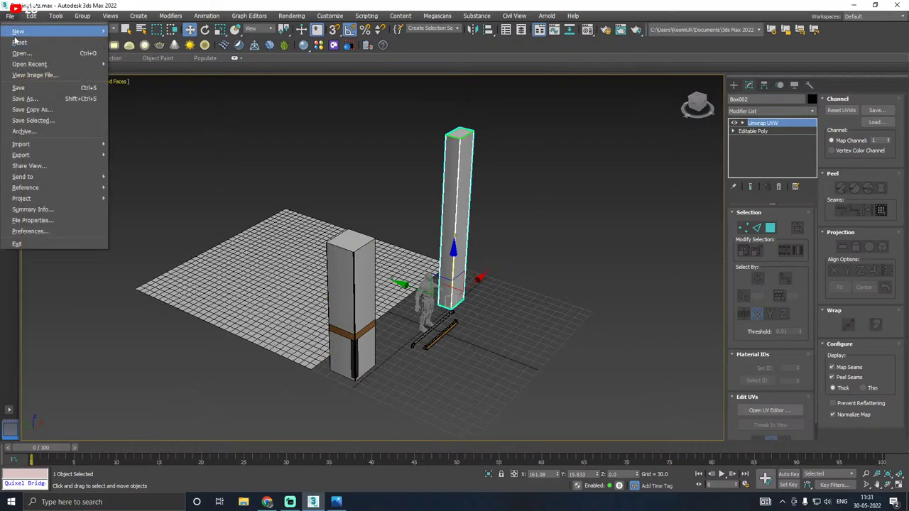
{"action": "left_click", "coordinate": [32, 86]}
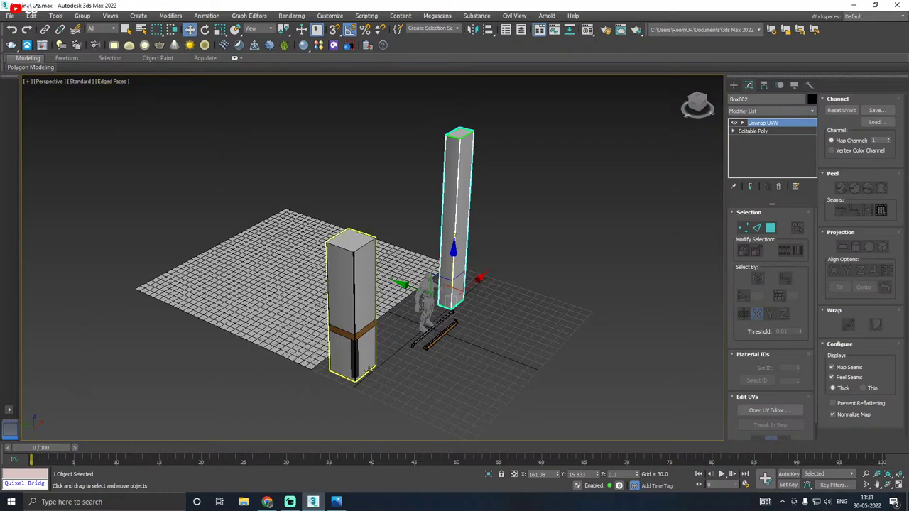
{"action": "middle_click_drag", "start_coordinate": [374, 388], "coordinate": [349, 354]}
{"action": "left_click", "coordinate": [13, 15]}
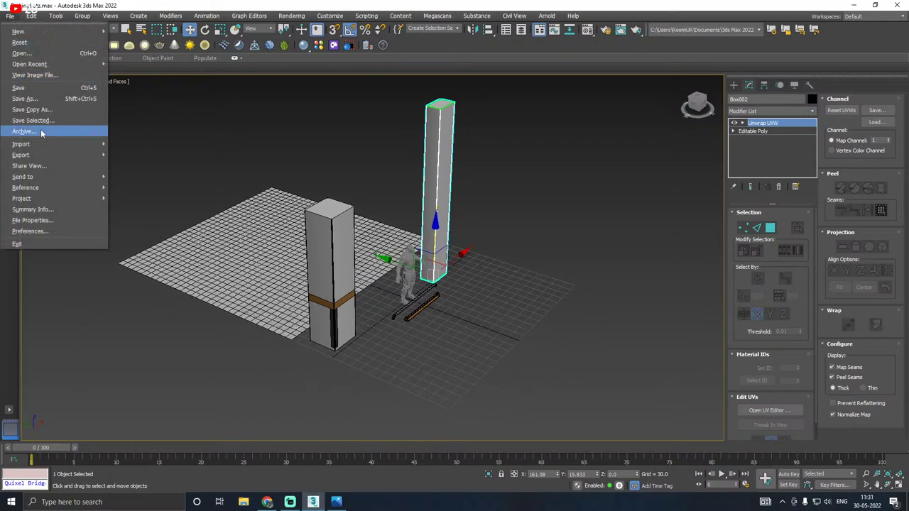
{"action": "left_click", "coordinate": [24, 110]}
{"action": "left_click", "coordinate": [572, 412]}
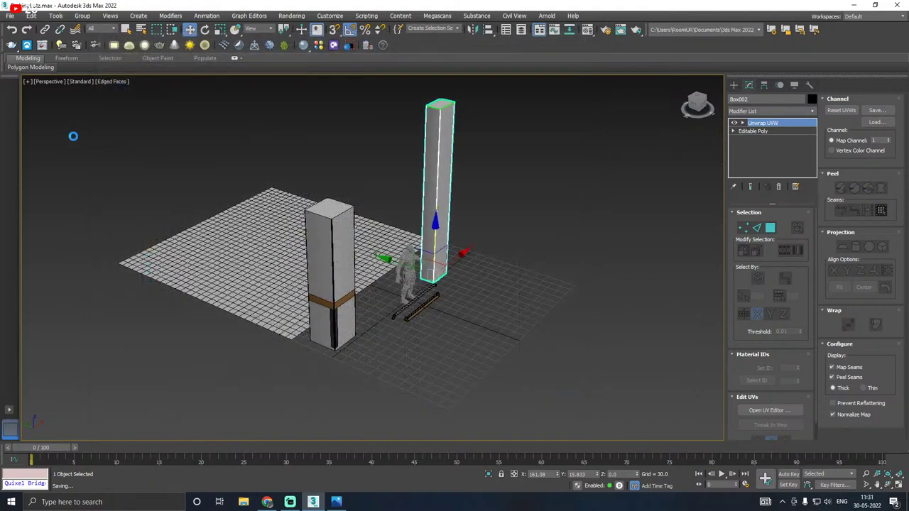
{"action": "left_click", "coordinate": [14, 15]}
{"action": "left_click", "coordinate": [27, 89]}
Step: Select the black corner guard at the base of the banded column and isolate it
{"action": "scroll", "coordinate": [354, 346], "scroll_direction": "up", "scroll_amount": 3}
{"action": "left_click", "coordinate": [310, 326]}
{"action": "left_click", "coordinate": [293, 335]}
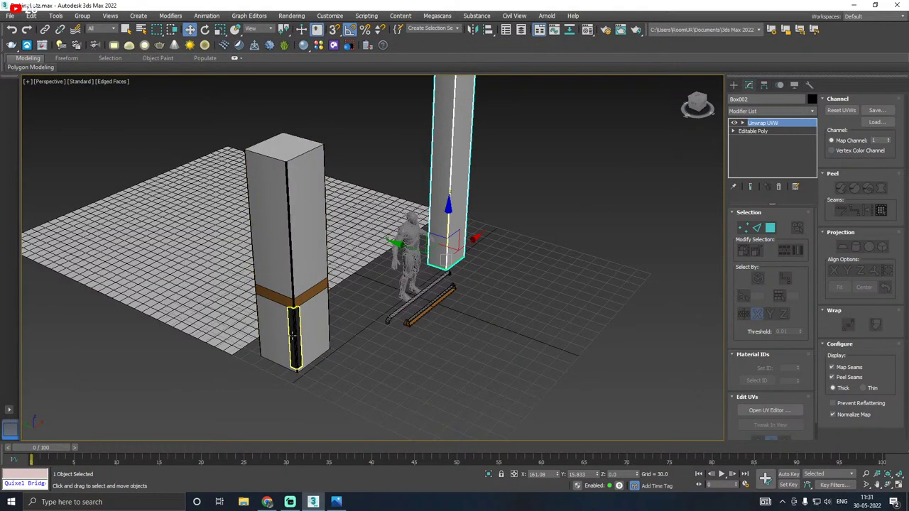
{"action": "scroll", "coordinate": [298, 328], "scroll_direction": "up", "scroll_amount": 2}
{"action": "left_click", "coordinate": [489, 474]}
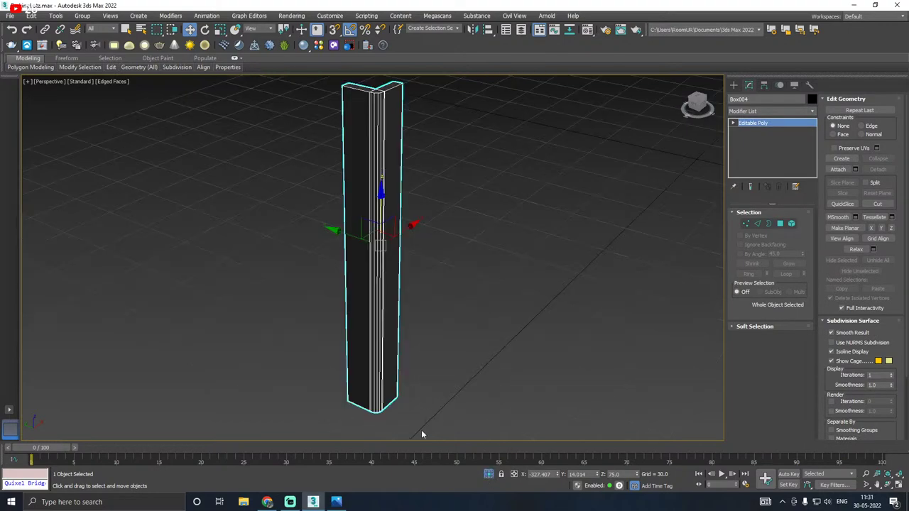
{"action": "middle_click_drag", "start_coordinate": [422, 432], "coordinate": [539, 348], "text": "alt"}
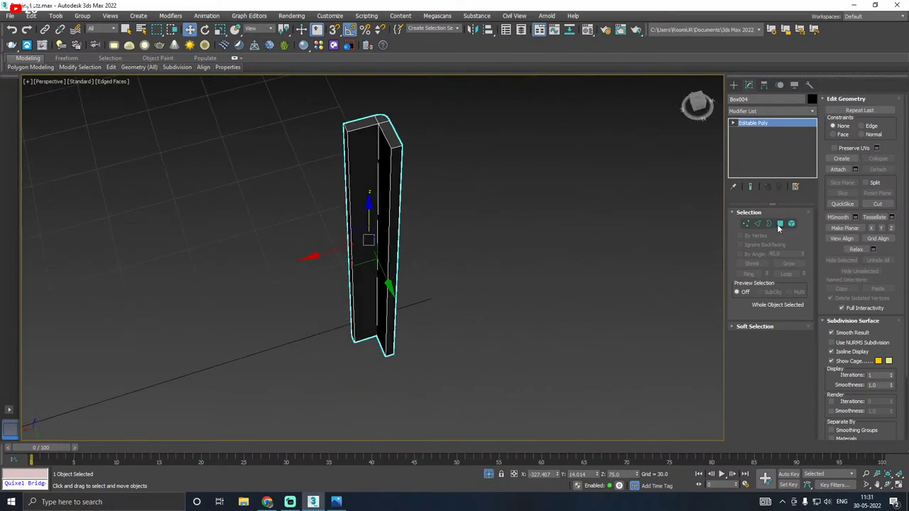
{"action": "left_click", "coordinate": [780, 224]}
{"action": "left_click", "coordinate": [373, 272]}
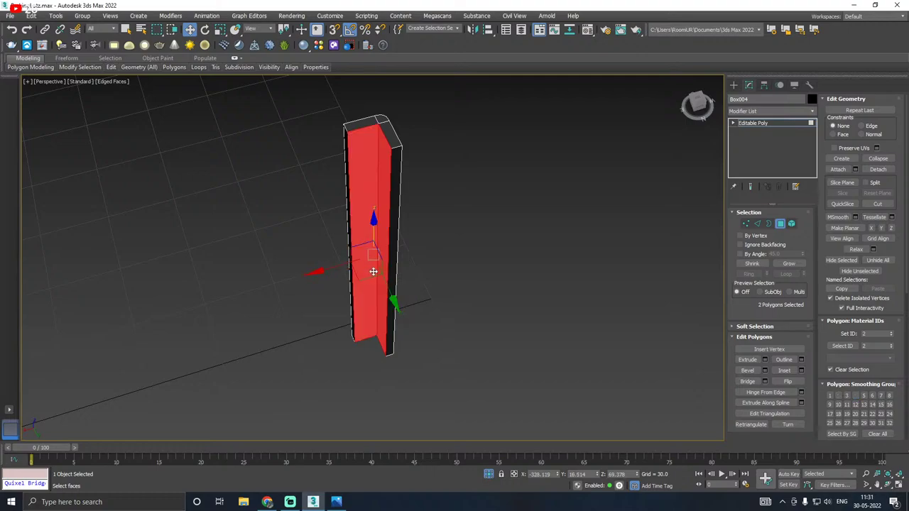
{"action": "middle_click_drag", "start_coordinate": [373, 272], "coordinate": [373, 183], "text": "alt"}
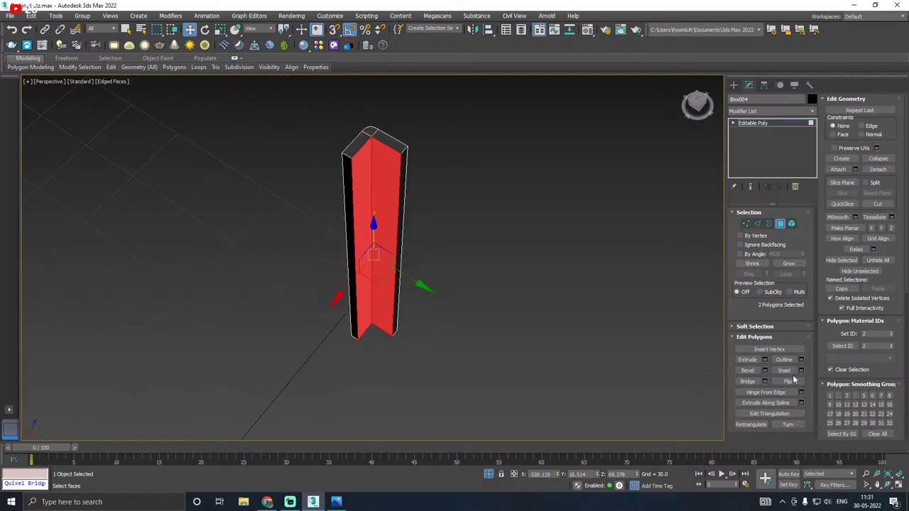
{"action": "left_click", "coordinate": [608, 317]}
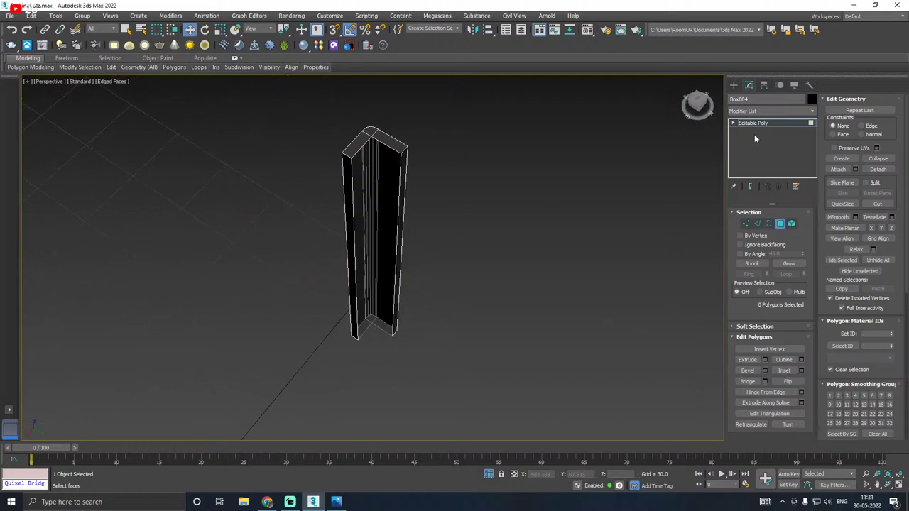
{"action": "left_click", "coordinate": [785, 123]}
Step: Add an Unwrap UVW modifier to the corner guard and open its UVs in an enlarged UV editor
{"action": "left_click", "coordinate": [810, 111]}
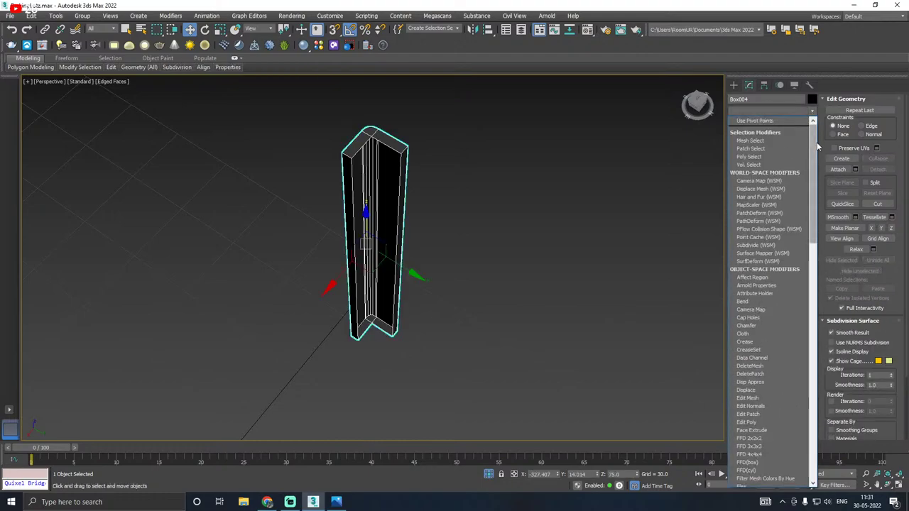
{"action": "left_click_drag", "start_coordinate": [815, 146], "coordinate": [822, 488]}
{"action": "left_click", "coordinate": [753, 346]}
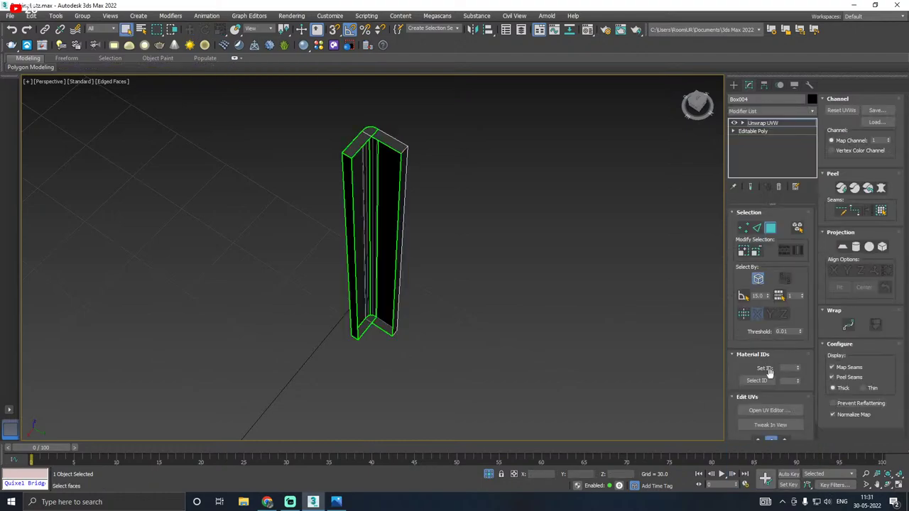
{"action": "left_click", "coordinate": [773, 413]}
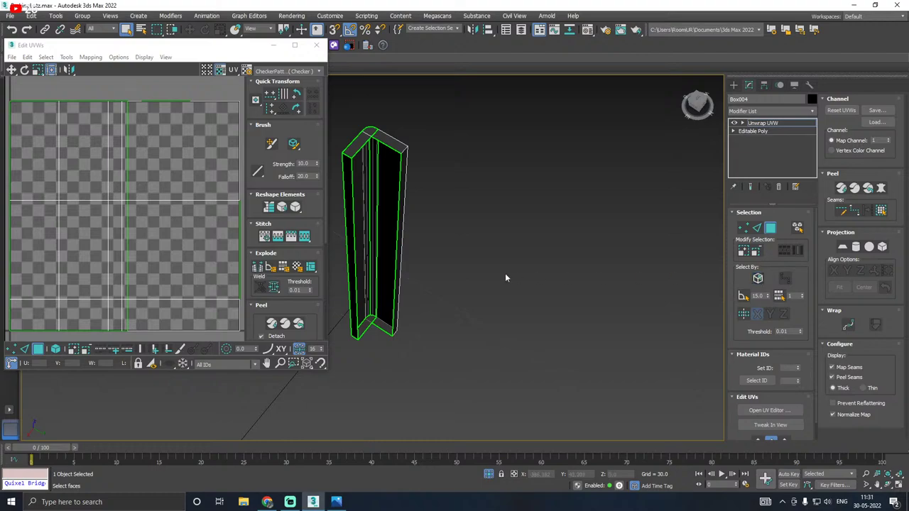
{"action": "middle_click_drag", "start_coordinate": [505, 272], "coordinate": [360, 337]}
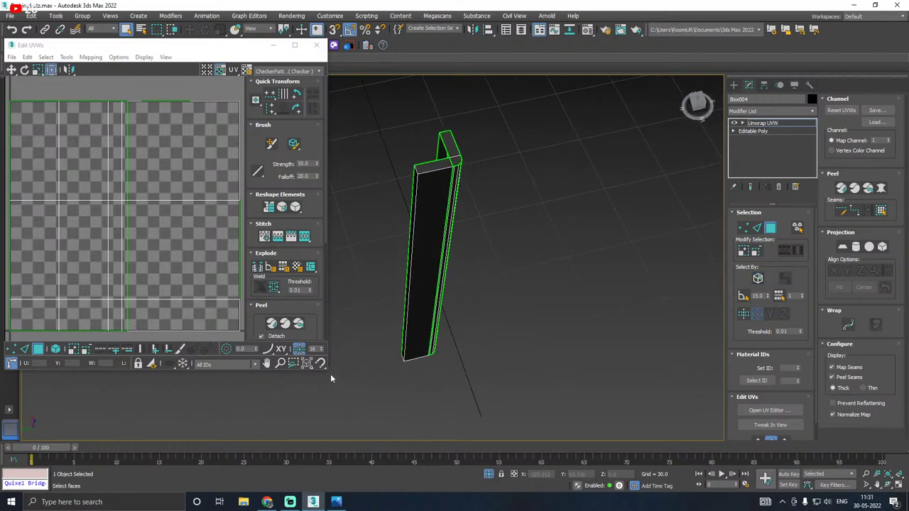
{"action": "left_click_drag", "start_coordinate": [331, 371], "coordinate": [385, 444]}
{"action": "scroll", "coordinate": [217, 363], "scroll_direction": "down", "scroll_amount": 3}
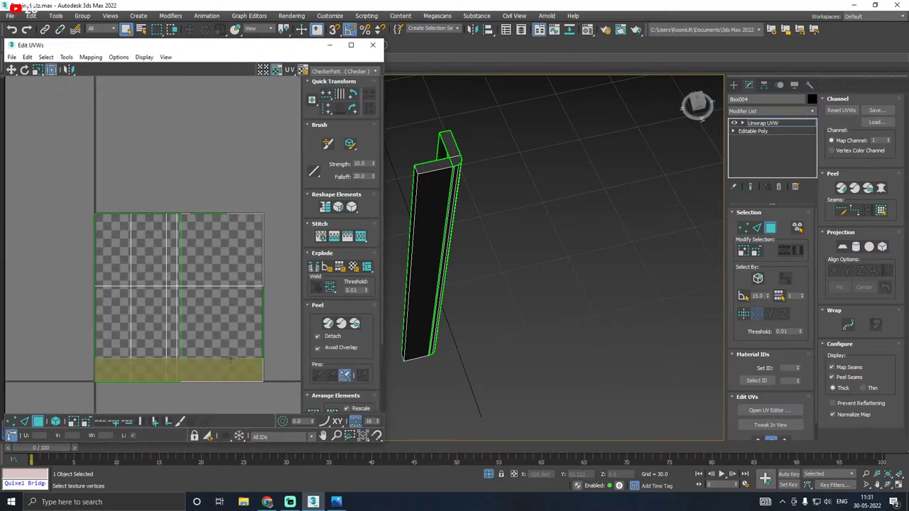
{"action": "middle_click_drag", "start_coordinate": [524, 331], "coordinate": [490, 321]}
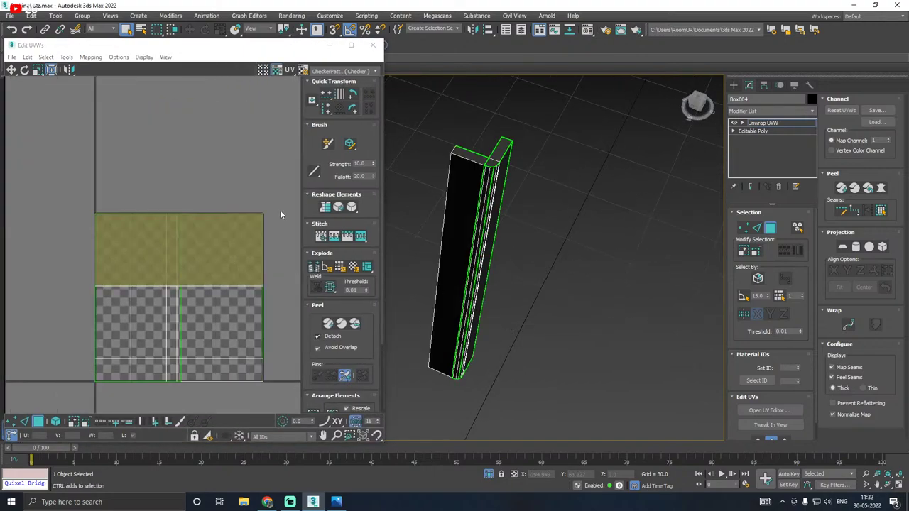
Step: Select all UV polygons of the corner guard and collapse the Quick Transform section
{"action": "key", "text": "ctrl+a"}
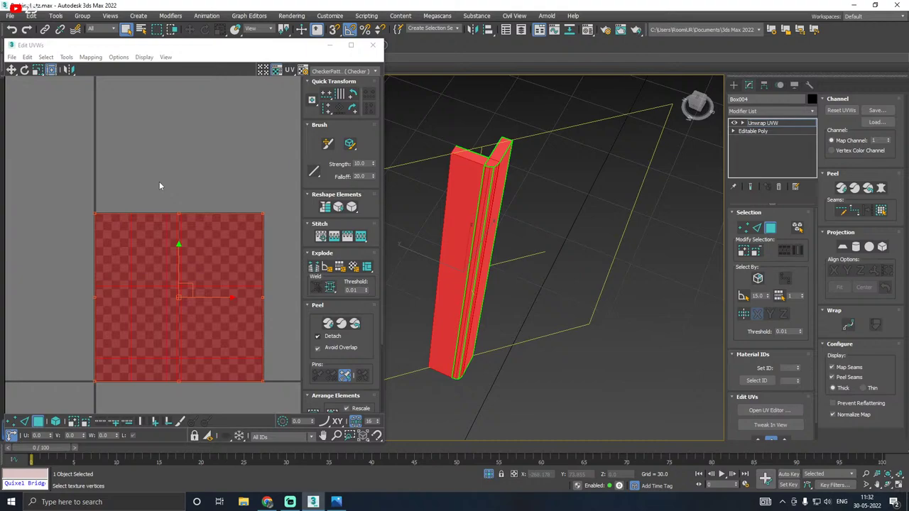
{"action": "left_click", "coordinate": [352, 82]}
{"action": "left_click", "coordinate": [351, 74]}
{"action": "left_click", "coordinate": [334, 86]}
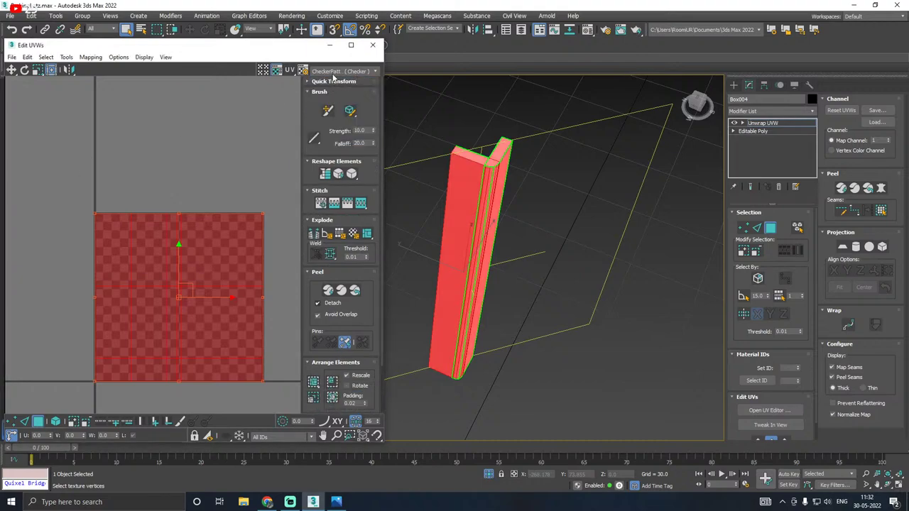
{"action": "left_click", "coordinate": [333, 73]}
{"action": "left_click", "coordinate": [330, 80]}
{"action": "left_click", "coordinate": [330, 71]}
{"action": "left_click", "coordinate": [327, 86]}
{"action": "middle_click_drag", "start_coordinate": [586, 201], "coordinate": [545, 170], "text": "alt"}
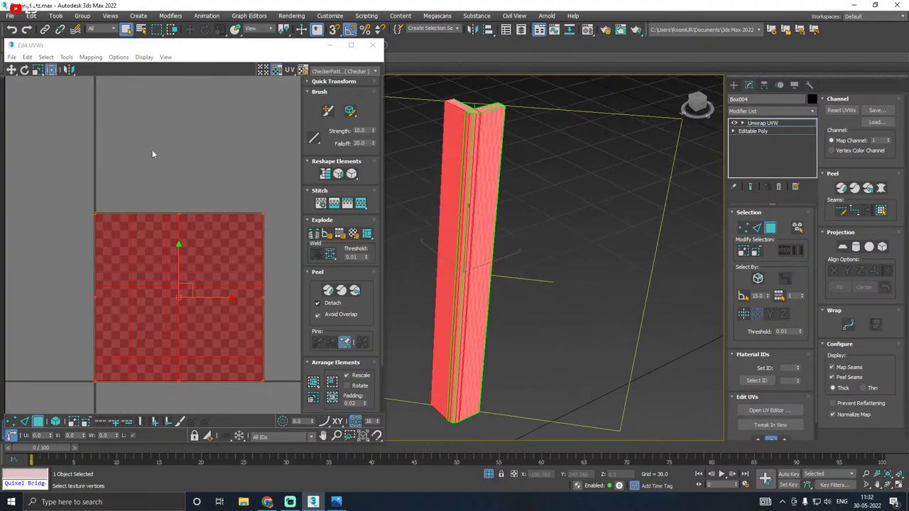
Step: Flatten-map the selected UVs with a polygon angle threshold of 45 and spacing of 0.001
{"action": "left_click", "coordinate": [68, 57]}
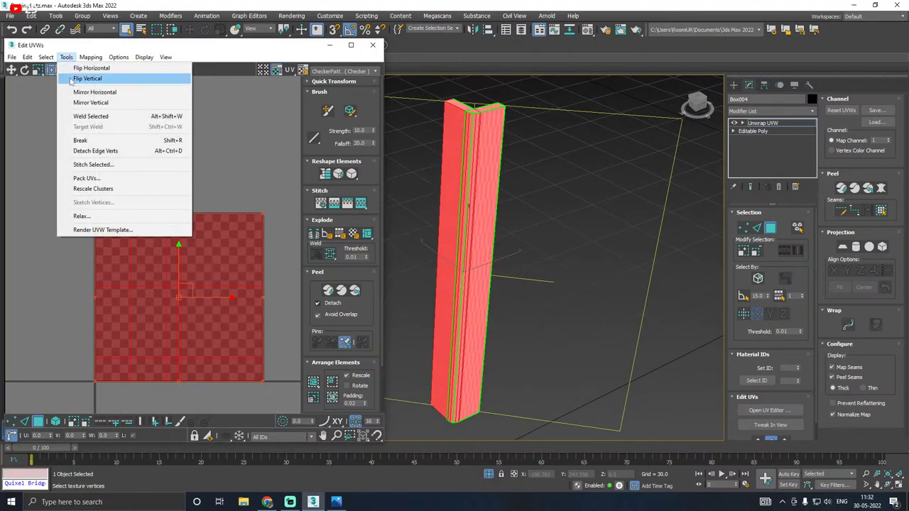
{"action": "left_click", "coordinate": [108, 68]}
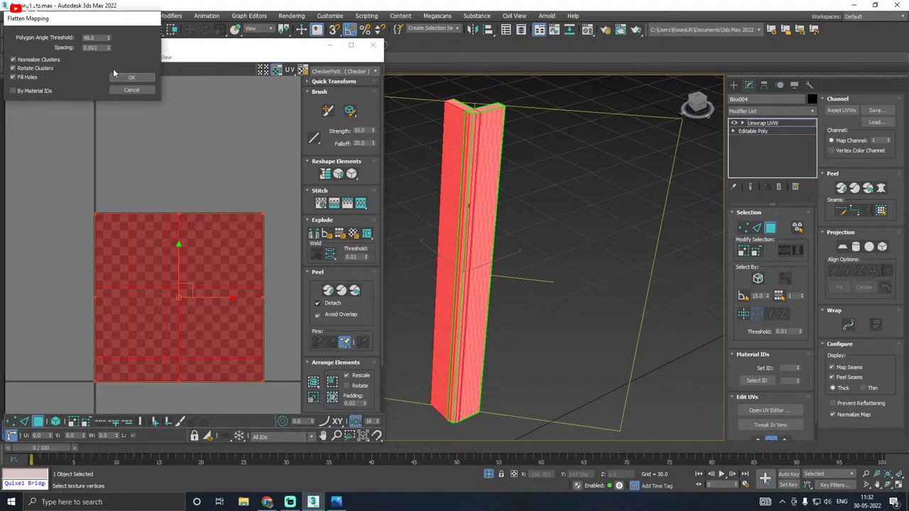
{"action": "left_click", "coordinate": [131, 77]}
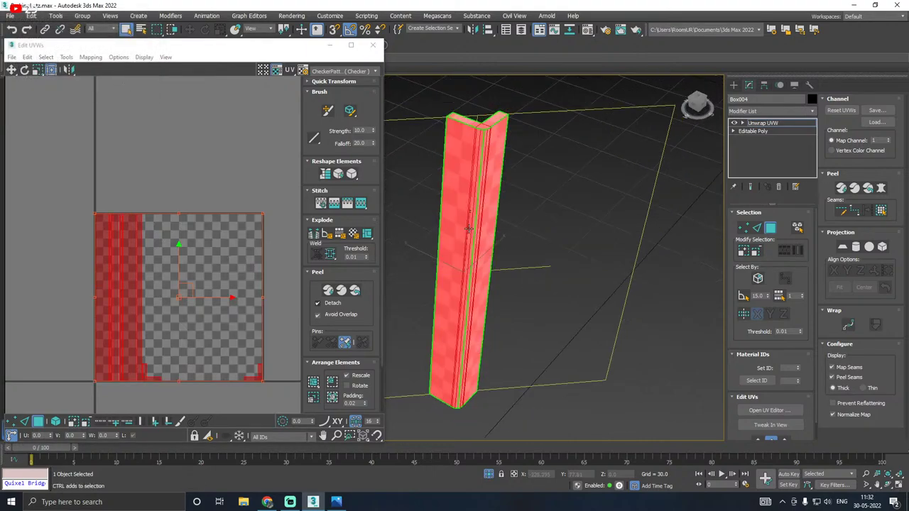
Step: Select all long side faces of the corner guard, inner and outer, by a planar angle of 15, leaving out the end caps
{"action": "scroll", "coordinate": [482, 188], "scroll_direction": "up", "scroll_amount": 2}
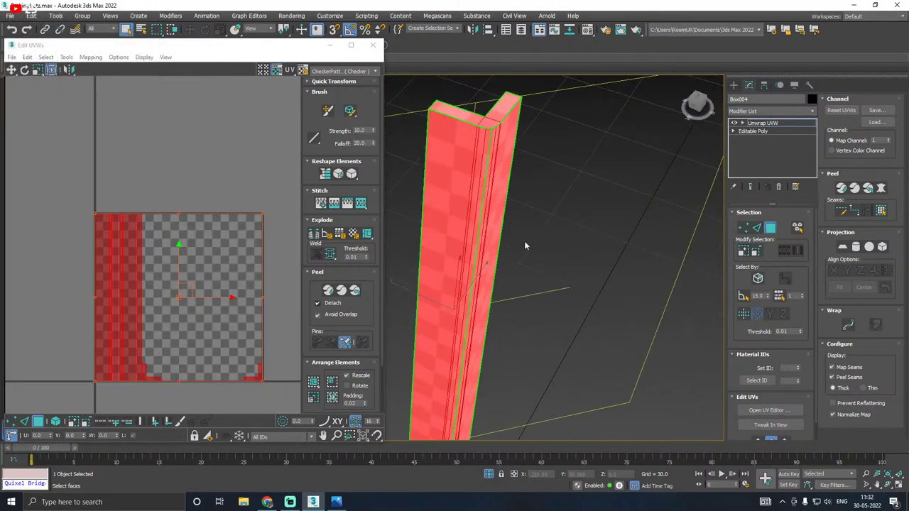
{"action": "left_click", "coordinate": [442, 243]}
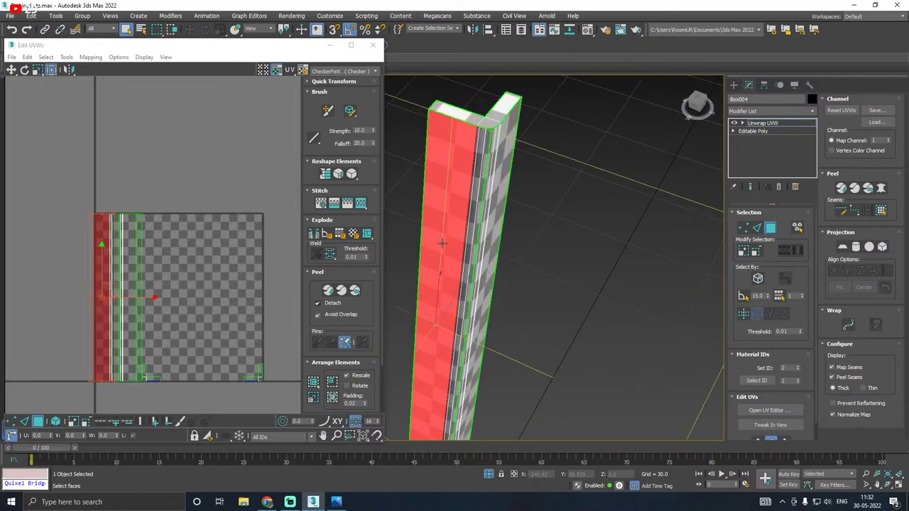
{"action": "left_click", "coordinate": [747, 298]}
{"action": "left_click", "coordinate": [462, 284], "text": "ctrl"}
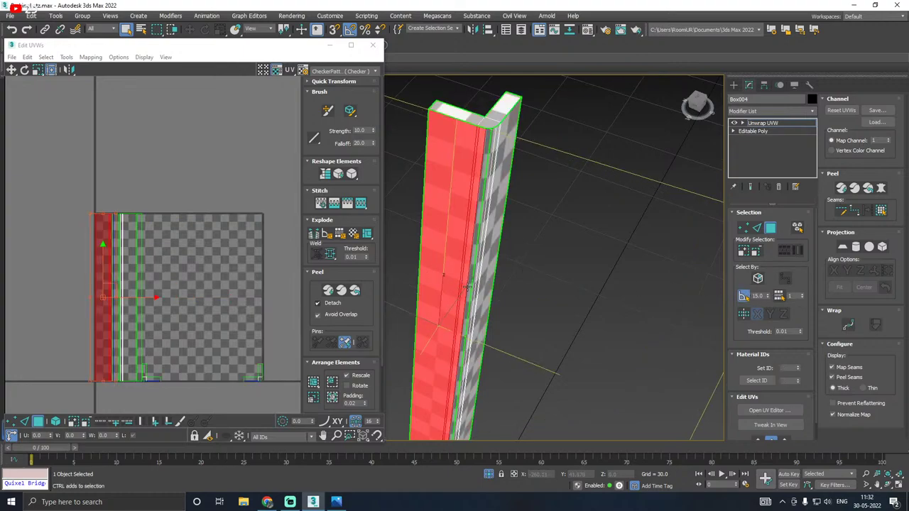
{"action": "left_click", "coordinate": [470, 288], "text": "ctrl"}
{"action": "left_click", "coordinate": [474, 287], "text": "ctrl"}
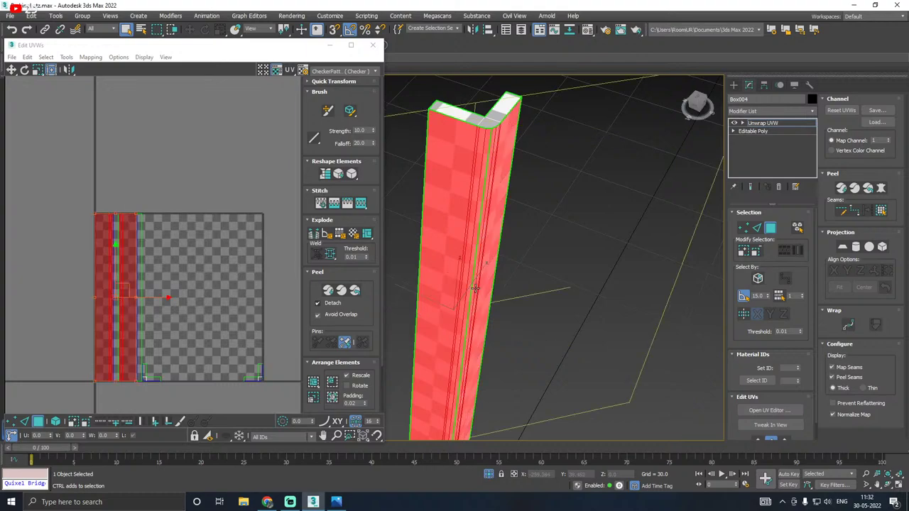
{"action": "middle_click_drag", "start_coordinate": [490, 281], "coordinate": [544, 257], "text": "alt"}
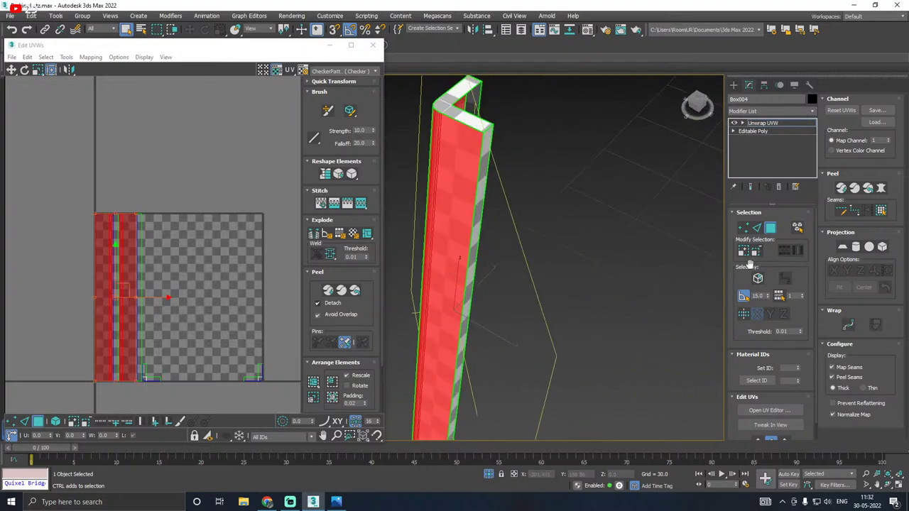
{"action": "left_click", "coordinate": [470, 240], "text": "ctrl"}
{"action": "middle_click_drag", "start_coordinate": [470, 239], "coordinate": [589, 204], "text": "alt"}
{"action": "left_click_drag", "start_coordinate": [589, 204], "coordinate": [392, 236]}
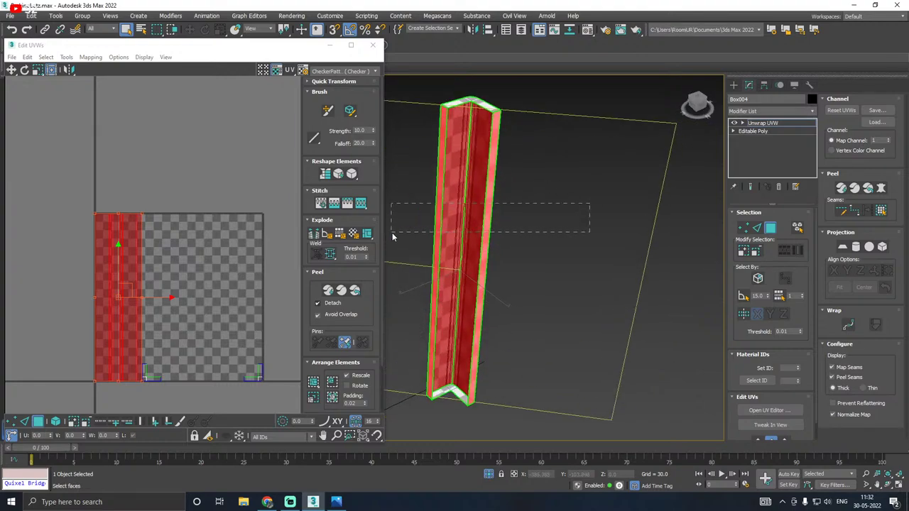
Step: Planar-map the selected side faces as one shell, with the projection oriented by Best Align
{"action": "left_click", "coordinate": [843, 246]}
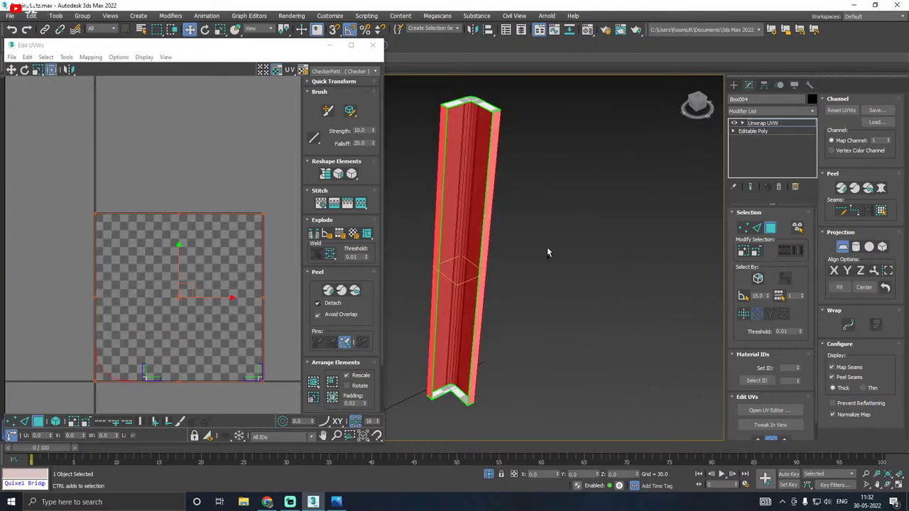
{"action": "middle_click_drag", "start_coordinate": [547, 252], "coordinate": [664, 287], "text": "alt"}
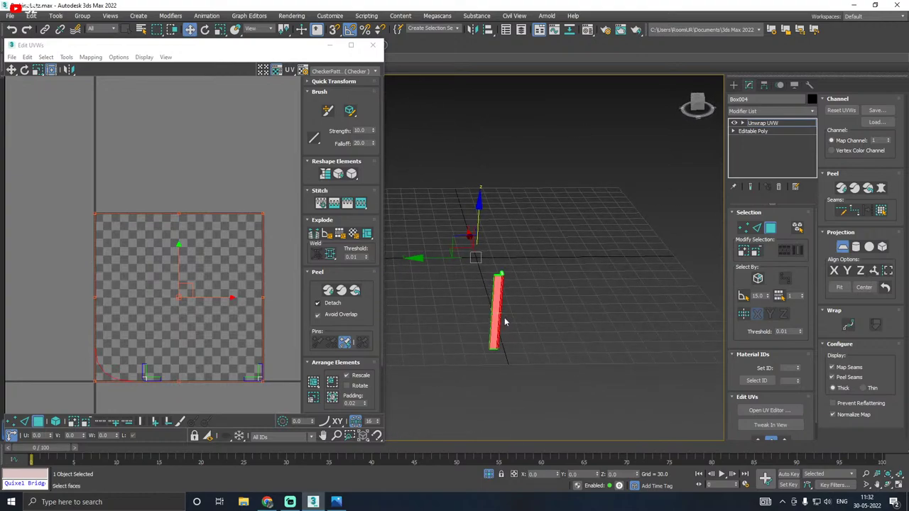
{"action": "scroll", "coordinate": [504, 322], "scroll_direction": "up", "scroll_amount": 5}
{"action": "mouse_move", "coordinate": [501, 321]}
{"action": "middle_mouse_down", "text": "alt"}
{"action": "mouse_move", "coordinate": [471, 323]}
{"action": "mouse_move", "coordinate": [502, 314]}
{"action": "middle_mouse_up", "text": "alt"}
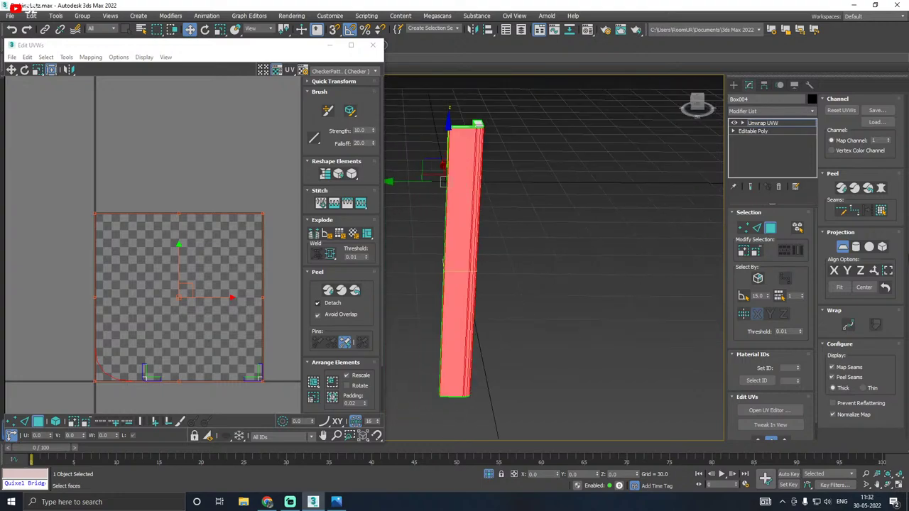
{"action": "middle_click_drag", "start_coordinate": [612, 263], "coordinate": [534, 270], "text": "alt"}
{"action": "left_click", "coordinate": [874, 270]}
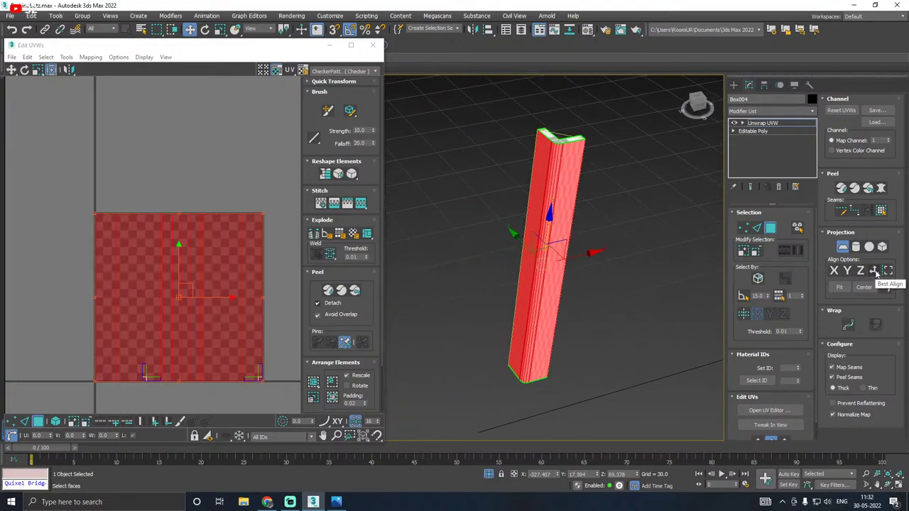
{"action": "left_click", "coordinate": [842, 247]}
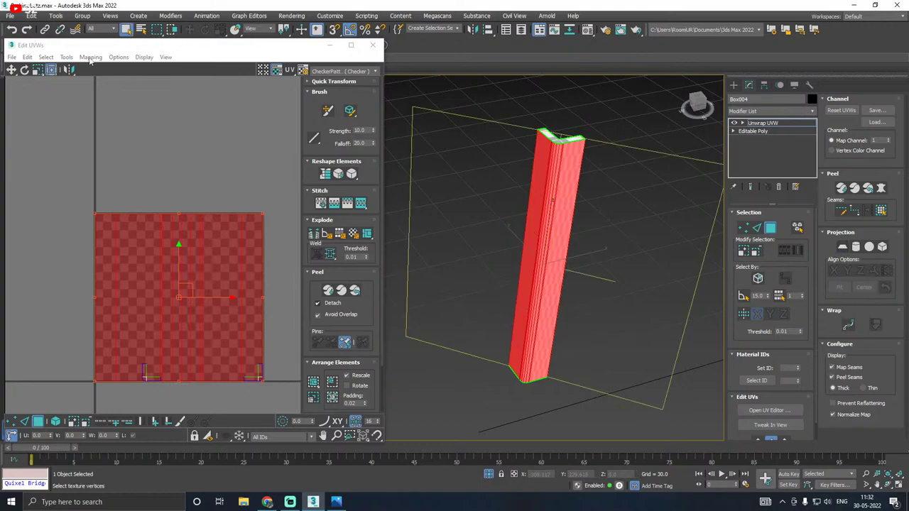
Step: Relax the side-face UV shell with Relax By Polygon Angles and move it above the UV tile, clear of the end caps
{"action": "left_click", "coordinate": [67, 58]}
{"action": "left_click", "coordinate": [85, 216]}
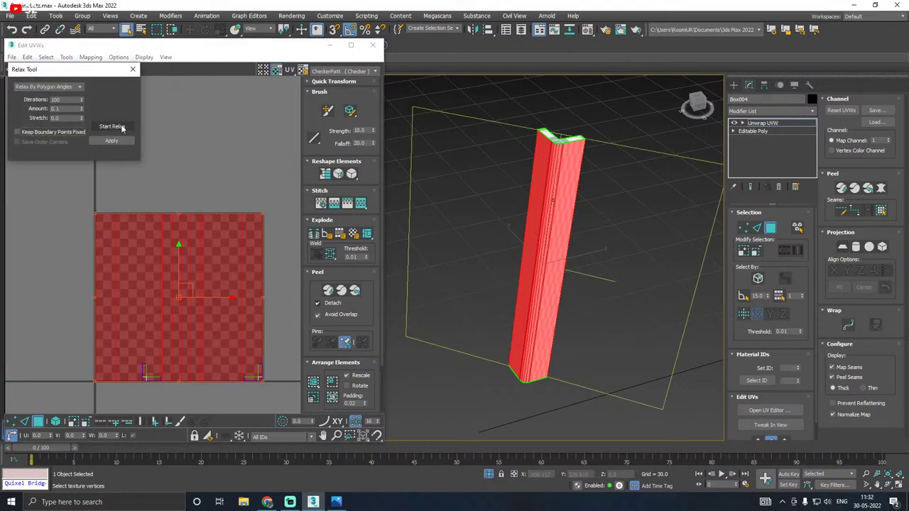
{"action": "left_click", "coordinate": [114, 126]}
{"action": "left_click", "coordinate": [112, 127]}
{"action": "left_click", "coordinate": [110, 140]}
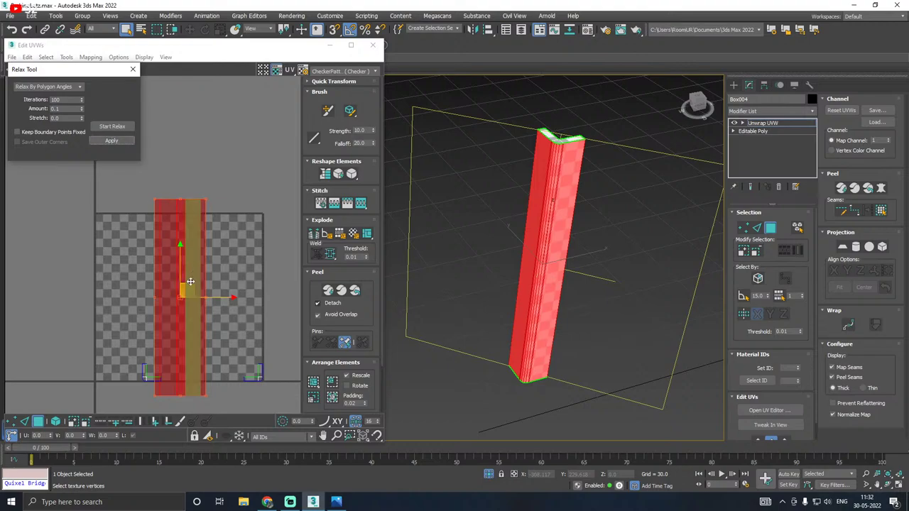
{"action": "left_click_drag", "start_coordinate": [188, 287], "coordinate": [233, 128]}
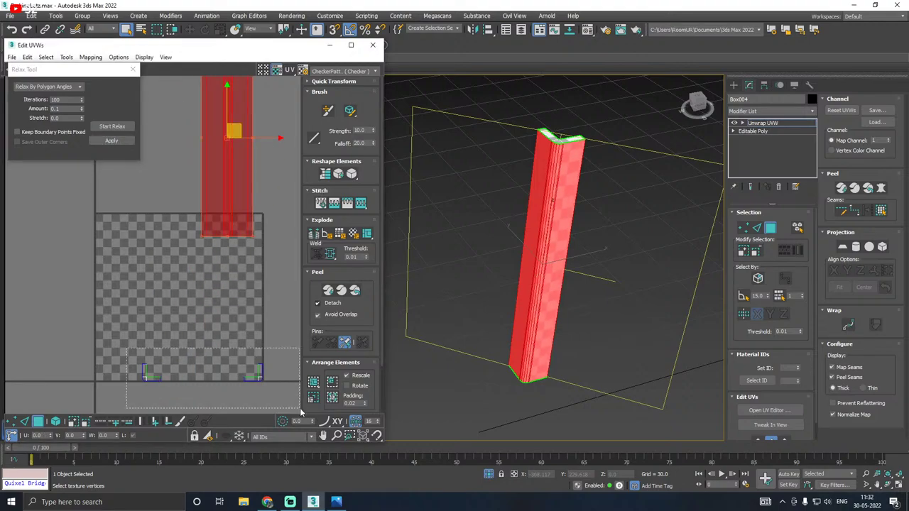
Step: Select both end-cap UV shells of the corner guard and relax them by polygon angles
{"action": "left_click_drag", "start_coordinate": [299, 407], "coordinate": [301, 409]}
{"action": "middle_click_drag", "start_coordinate": [512, 284], "coordinate": [608, 202], "text": "alt"}
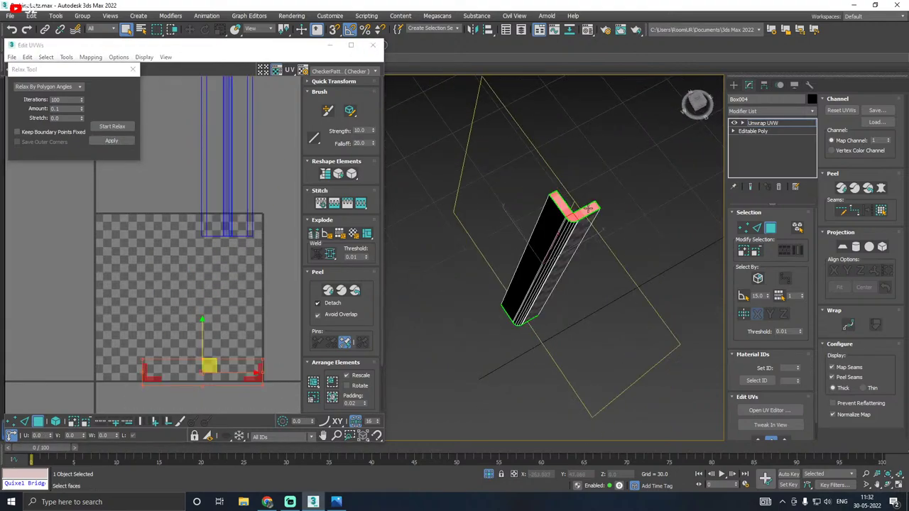
{"action": "scroll", "coordinate": [588, 210], "scroll_direction": "up", "scroll_amount": 3}
{"action": "left_click", "coordinate": [113, 127]}
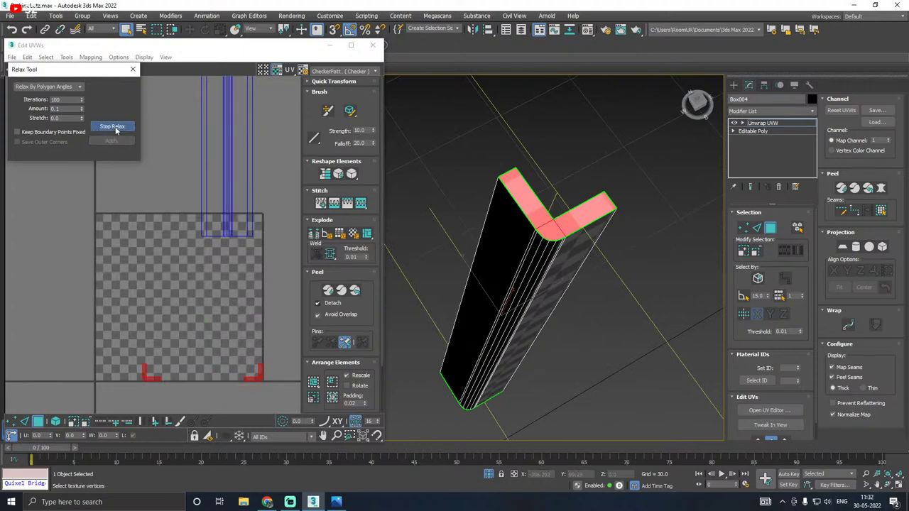
{"action": "left_click", "coordinate": [112, 127]}
{"action": "left_click", "coordinate": [110, 142]}
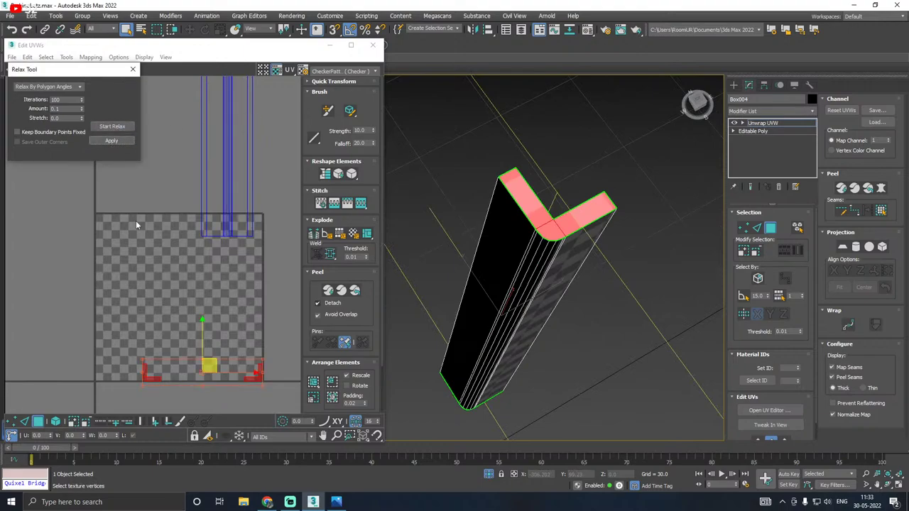
Step: Pack all of the corner guard's UV shells together into the UV tile and close the relax and UV editors
{"action": "scroll", "coordinate": [142, 272], "scroll_direction": "down", "scroll_amount": 5}
{"action": "key", "text": "ctrl+a"}
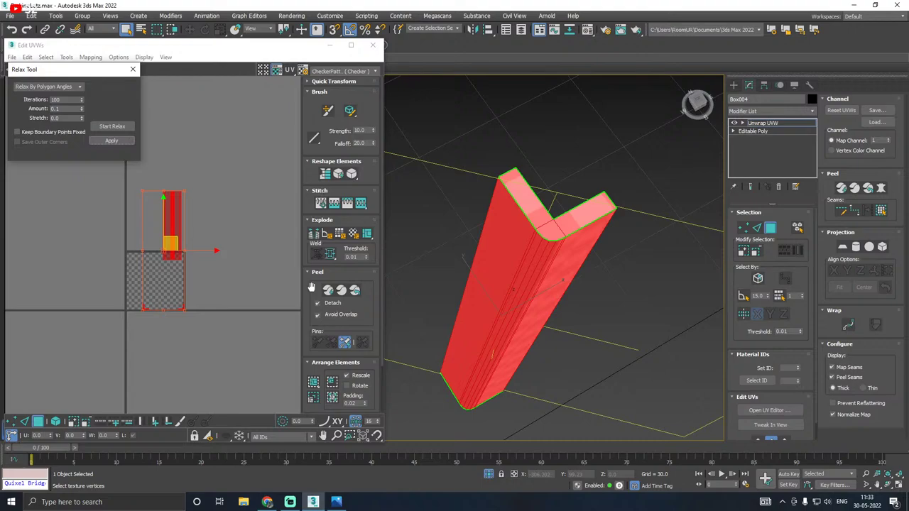
{"action": "left_click", "coordinate": [313, 383]}
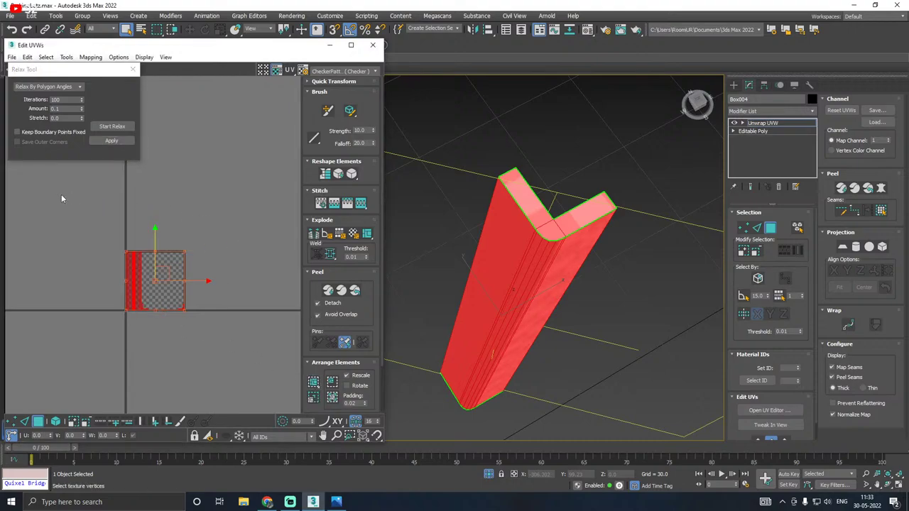
{"action": "left_click", "coordinate": [133, 68]}
{"action": "left_click", "coordinate": [372, 45]}
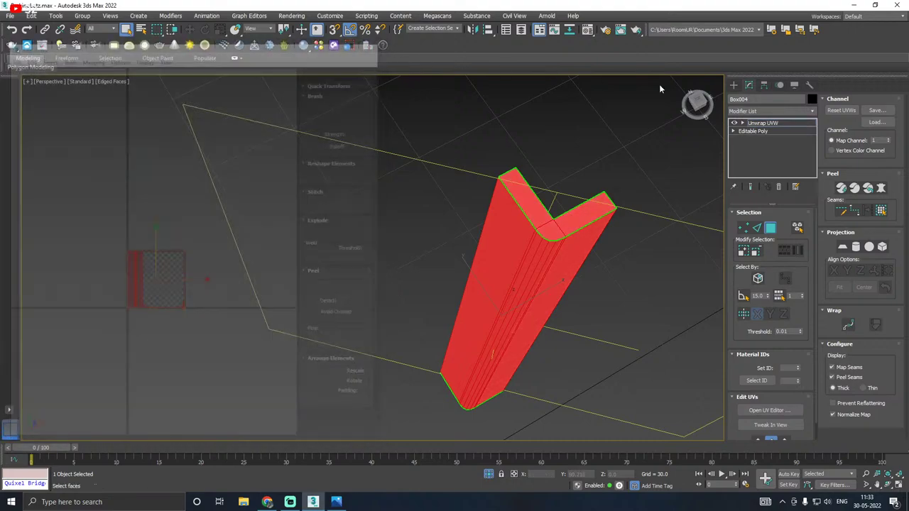
Step: Bring the rest of the scene back from isolation and collapse the corner guard's Unwrap UVW modifier into the Editable Poly
{"action": "left_click", "coordinate": [778, 124]}
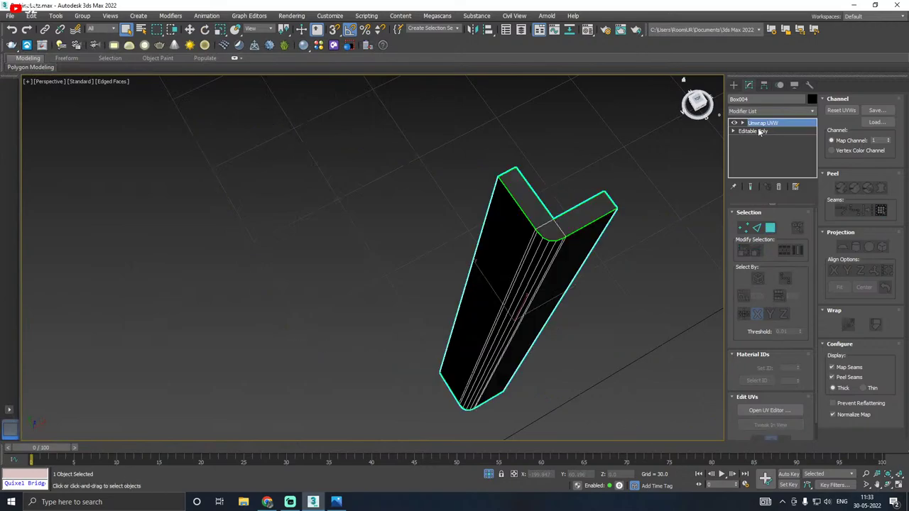
{"action": "left_click", "coordinate": [488, 475]}
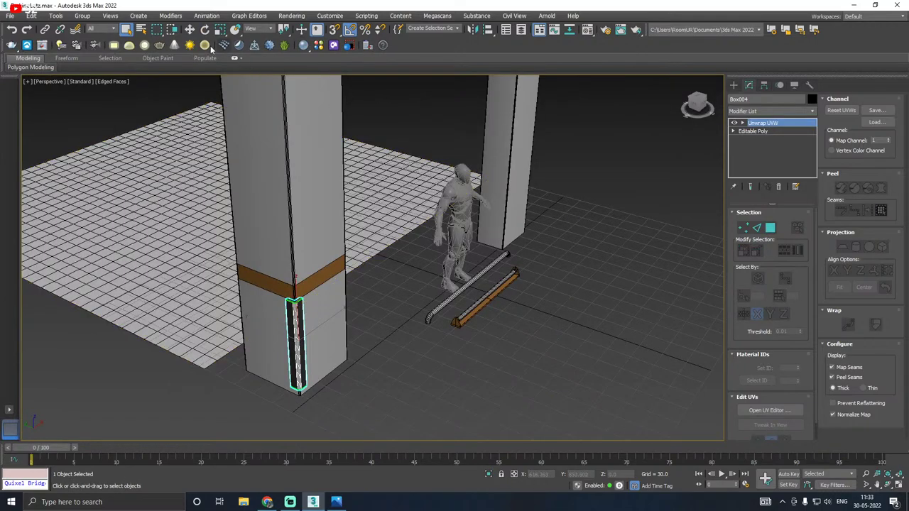
{"action": "left_click", "coordinate": [189, 29]}
{"action": "right_click", "coordinate": [776, 142]}
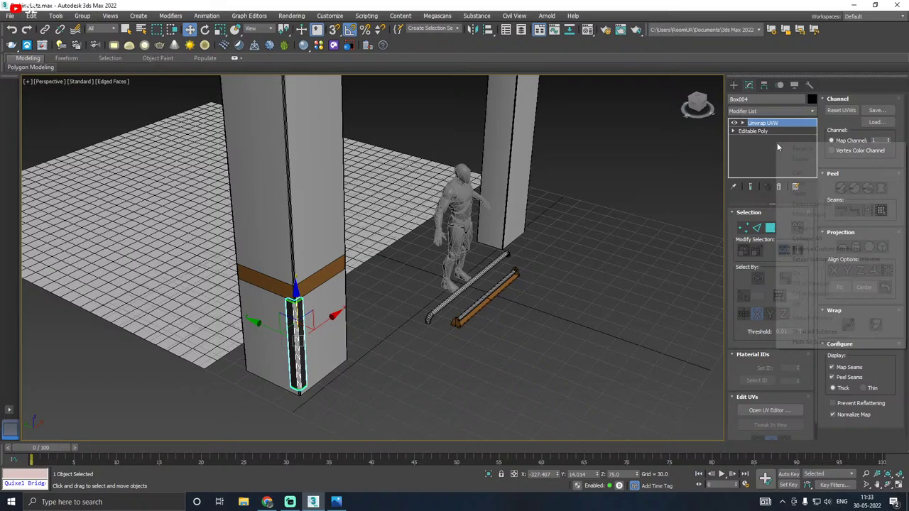
{"action": "left_click", "coordinate": [835, 240]}
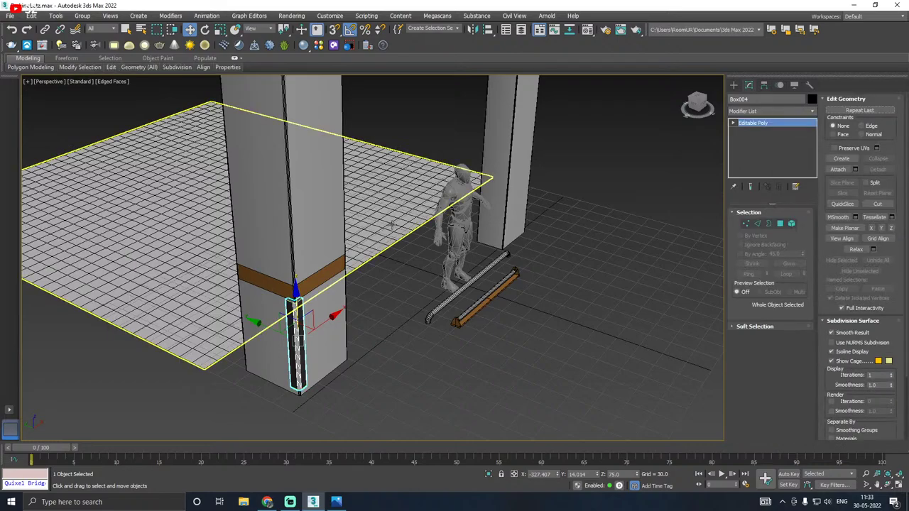
{"action": "middle_click_drag", "start_coordinate": [389, 223], "coordinate": [434, 248]}
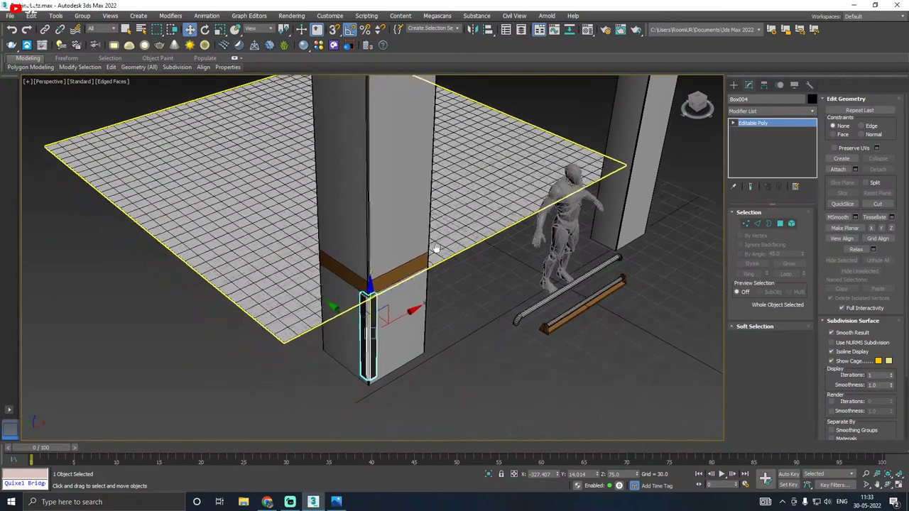
Step: Attach the column behind the corner guard to it, using the Match Material IDs to Material option
{"action": "left_click", "coordinate": [838, 169]}
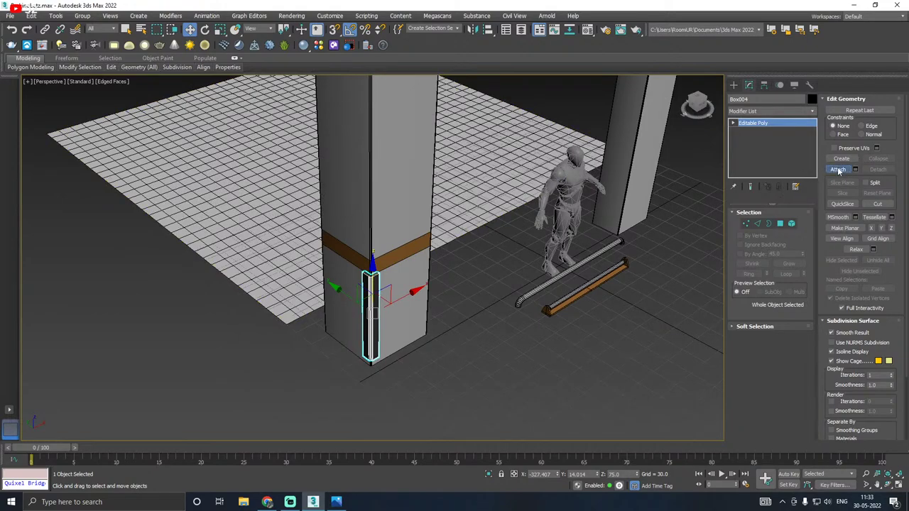
{"action": "left_click", "coordinate": [384, 262]}
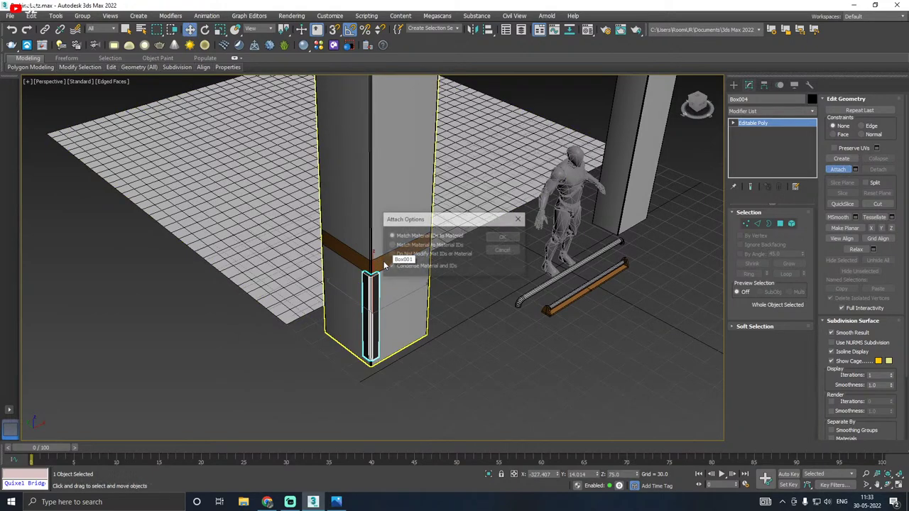
{"action": "left_click", "coordinate": [505, 238]}
{"action": "key", "text": "w"}
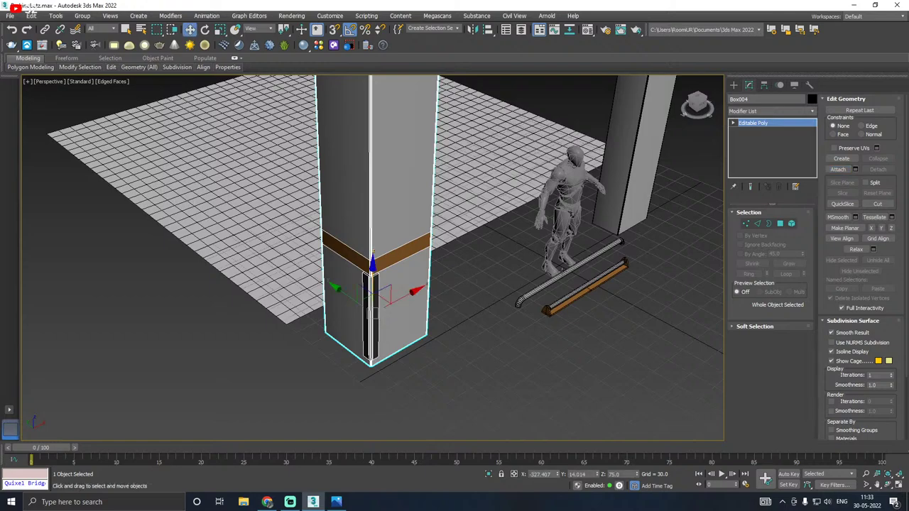
Step: Clone the corner guard element along X to the column's adjacent corner, keeping the copy as an element
{"action": "left_click", "coordinate": [791, 224]}
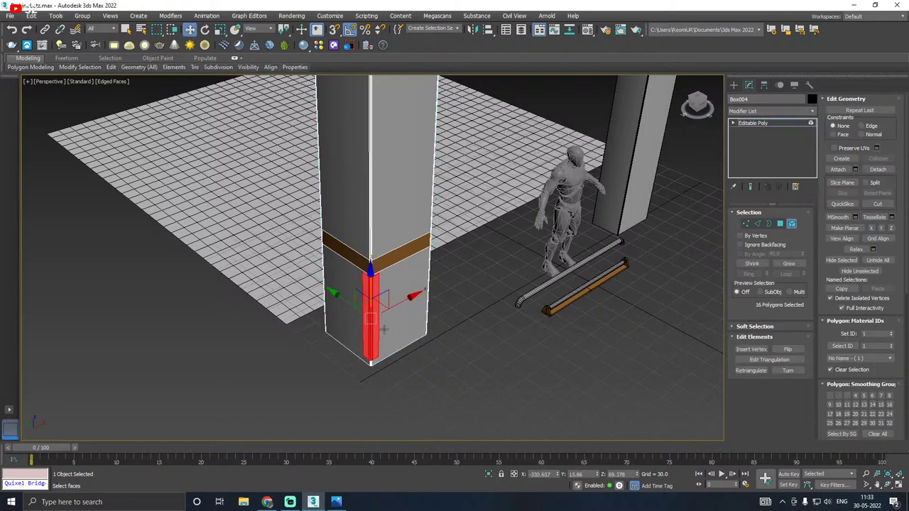
{"action": "middle_click_drag", "start_coordinate": [384, 330], "coordinate": [312, 319], "text": "alt"}
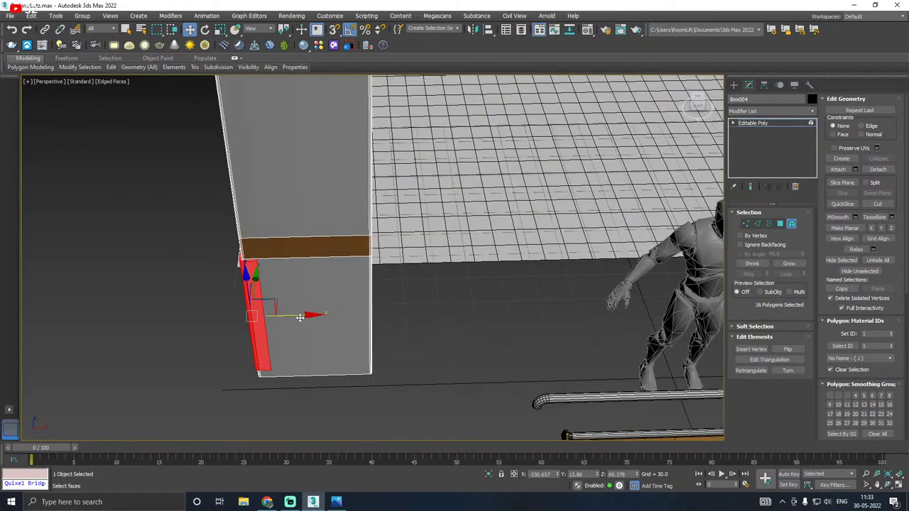
{"action": "left_click_drag", "start_coordinate": [332, 314], "coordinate": [402, 306]}
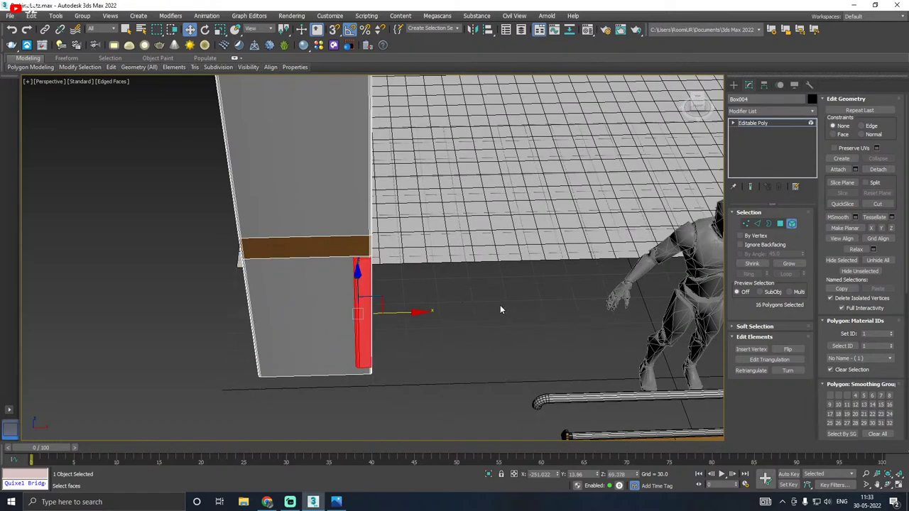
{"action": "key", "text": "ctrl+z"}
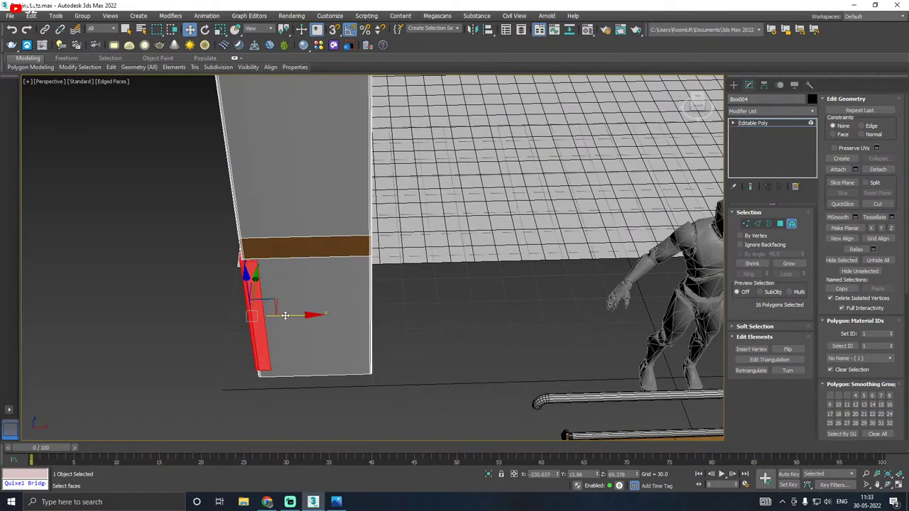
{"action": "left_click_drag", "start_coordinate": [285, 314], "coordinate": [400, 313], "text": "shift"}
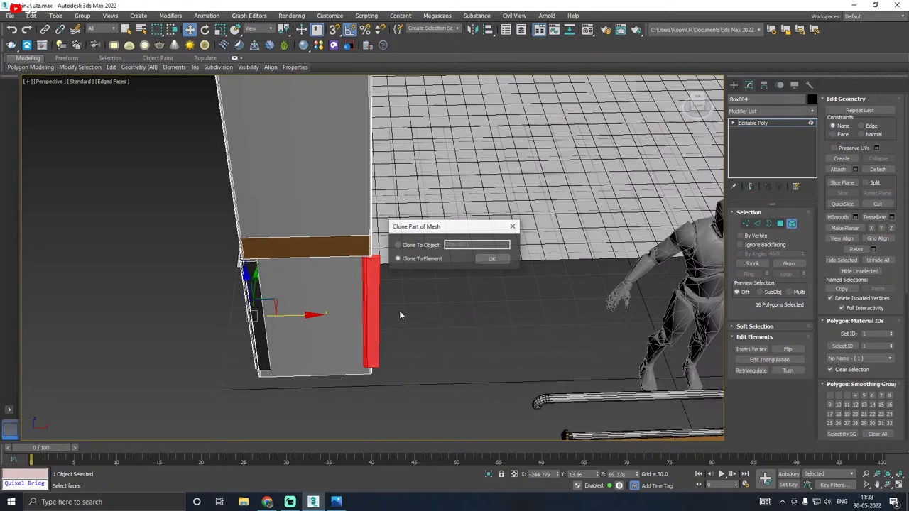
{"action": "left_click", "coordinate": [492, 259]}
Step: Rotate the copied guard about the vertical axis to face its corner and shift it along X to wrap the column edge
{"action": "scroll", "coordinate": [368, 284], "scroll_direction": "up", "scroll_amount": 4}
{"action": "key", "text": "e"}
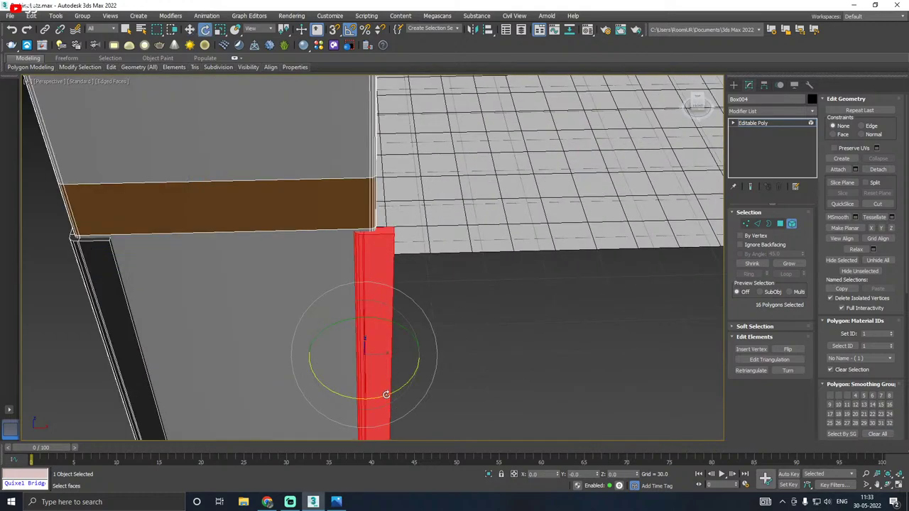
{"action": "left_click_drag", "start_coordinate": [386, 395], "coordinate": [393, 392]}
{"action": "key", "text": "w"}
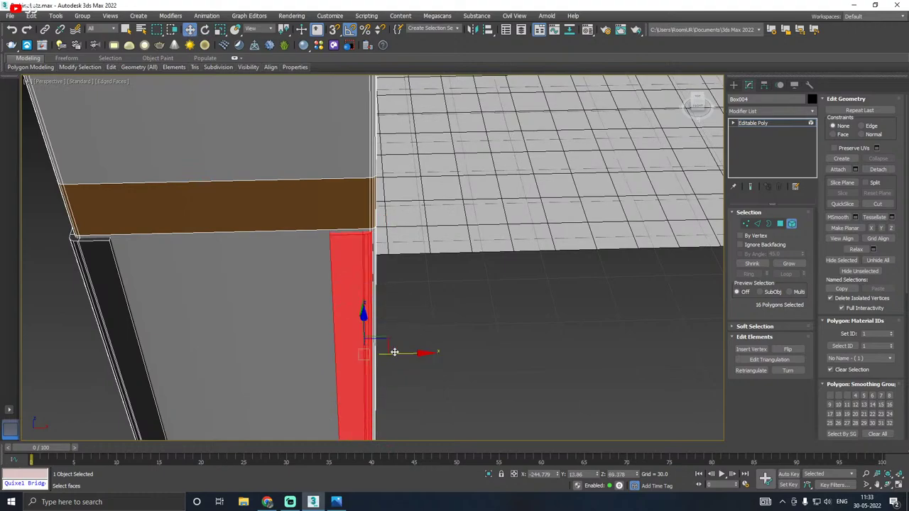
{"action": "left_click_drag", "start_coordinate": [391, 349], "coordinate": [403, 351]}
Step: Select both corner guard elements and clone them along Y to the column's two opposite corners as elements
{"action": "scroll", "coordinate": [429, 281], "scroll_direction": "down", "scroll_amount": 4}
{"action": "left_click", "coordinate": [318, 285], "text": "ctrl"}
{"action": "middle_click_drag", "start_coordinate": [318, 285], "coordinate": [573, 259], "text": "alt"}
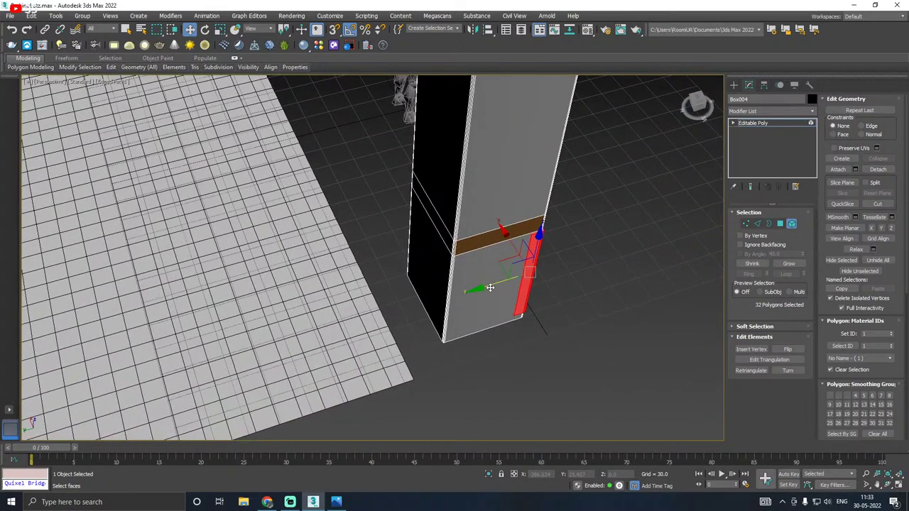
{"action": "left_click_drag", "start_coordinate": [490, 288], "coordinate": [403, 298]}
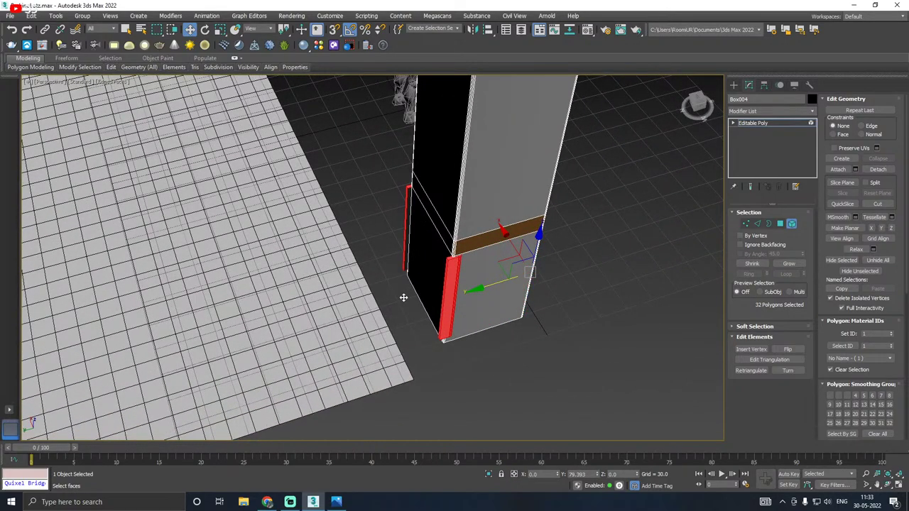
{"action": "scroll", "coordinate": [450, 280], "scroll_direction": "up", "scroll_amount": 2}
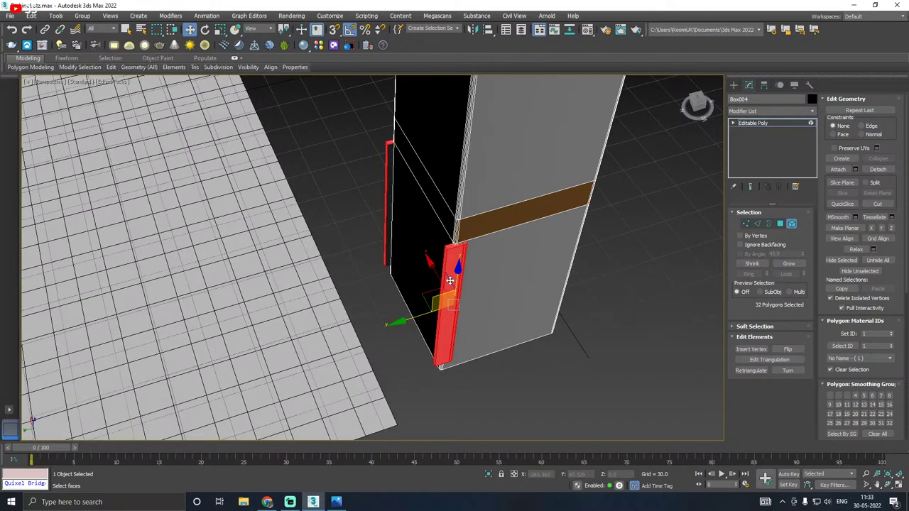
{"action": "left_click_drag", "start_coordinate": [451, 281], "coordinate": [406, 291]}
{"action": "left_click_drag", "start_coordinate": [402, 291], "coordinate": [430, 284], "text": "shift"}
{"action": "left_click", "coordinate": [485, 260]}
Step: Rotate the copied guard below the original's opposite corner about the vertical axis and slide it along Y to fit around the column edge
{"action": "middle_click_drag", "start_coordinate": [484, 264], "coordinate": [471, 321], "text": "alt"}
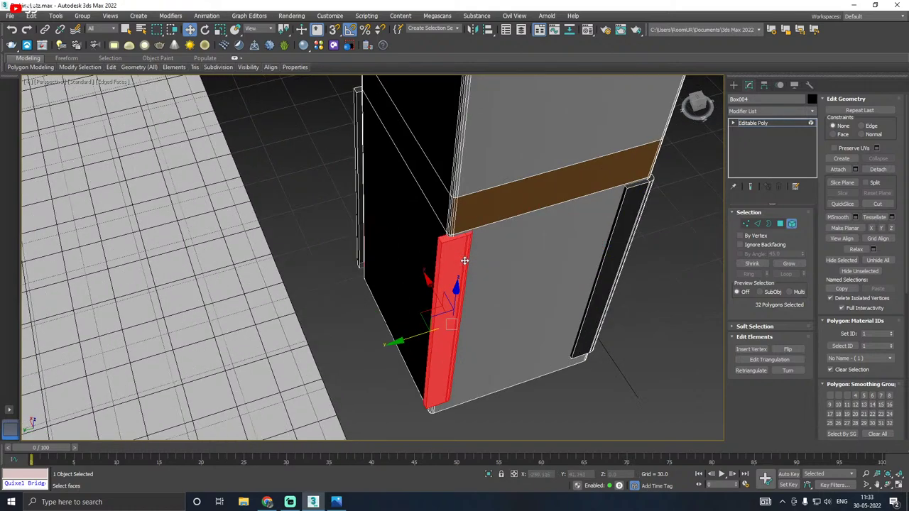
{"action": "key", "text": "e"}
{"action": "left_click_drag", "start_coordinate": [445, 372], "coordinate": [436, 367]}
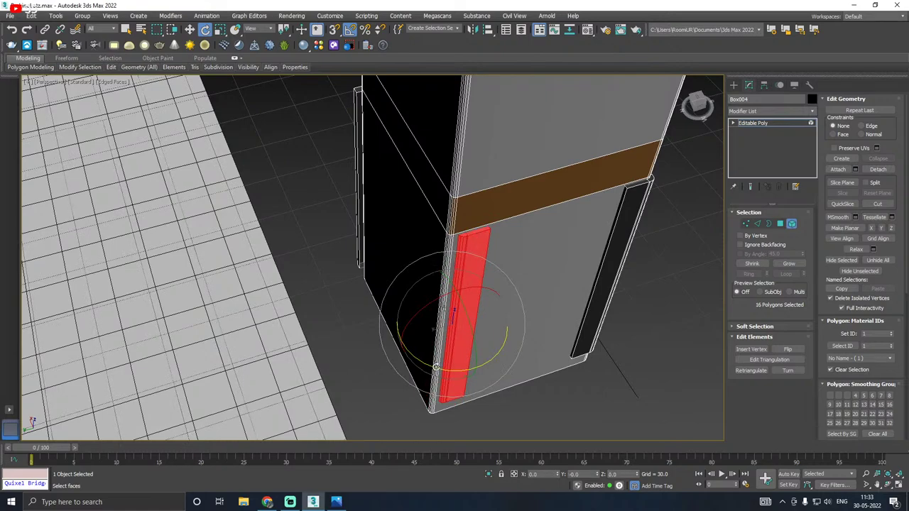
{"action": "key", "text": "w"}
{"action": "left_click_drag", "start_coordinate": [412, 337], "coordinate": [406, 338]}
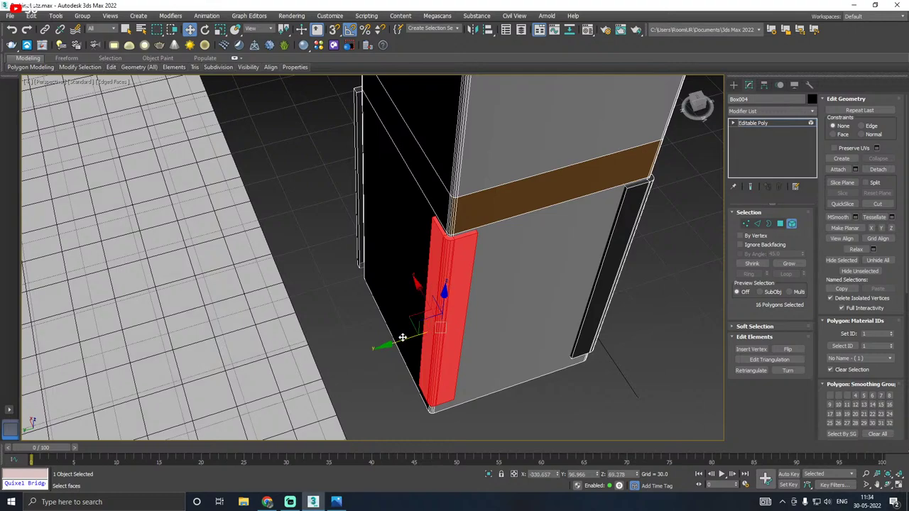
Step: Rotate the guard at the last corner about the vertical axis, fit it around the column edge, and leave element editing
{"action": "middle_click_drag", "start_coordinate": [405, 339], "coordinate": [458, 358], "text": "alt"}
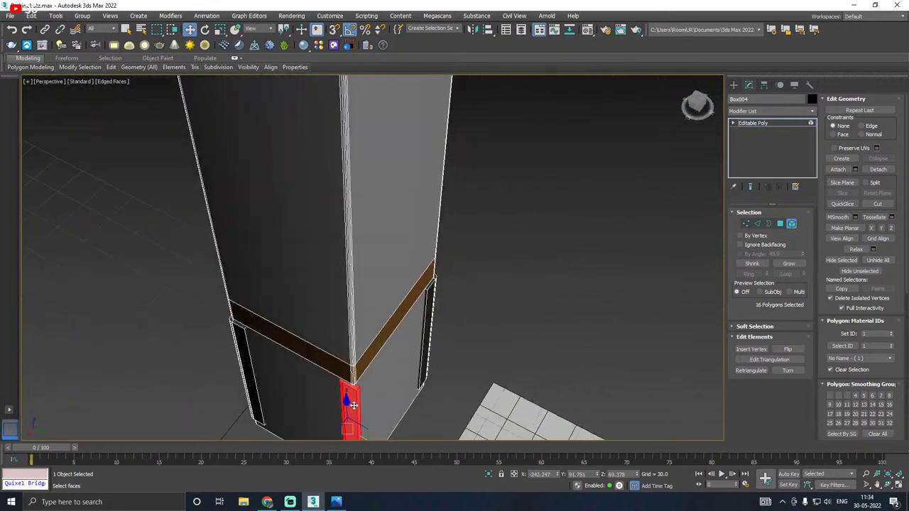
{"action": "middle_click_drag", "start_coordinate": [333, 402], "coordinate": [429, 378], "text": "alt"}
{"action": "key", "text": "e"}
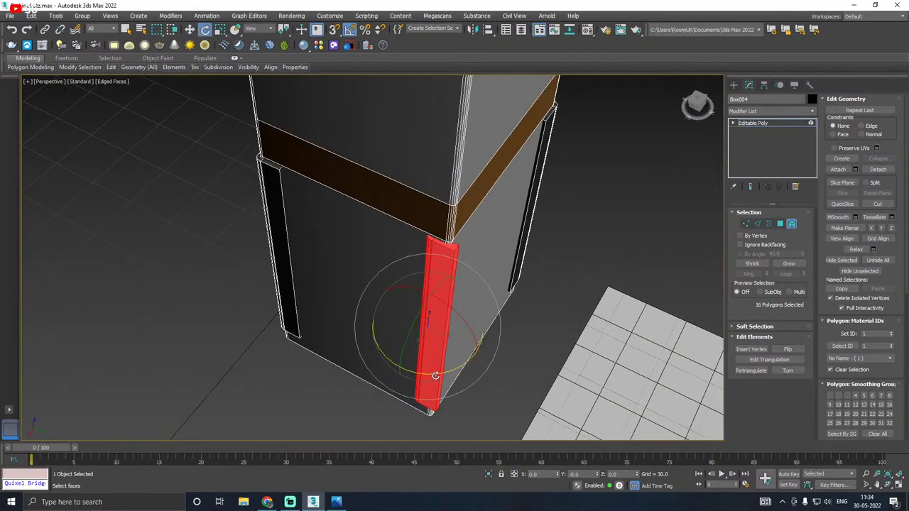
{"action": "left_click_drag", "start_coordinate": [436, 374], "coordinate": [472, 346]}
{"action": "key", "text": "w"}
{"action": "scroll", "coordinate": [472, 346], "scroll_direction": "down", "scroll_amount": 3}
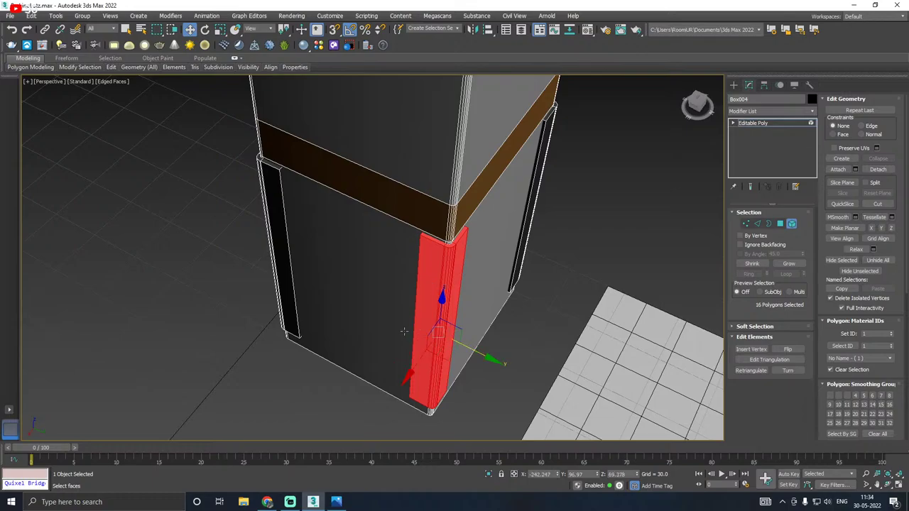
{"action": "left_click", "coordinate": [781, 128]}
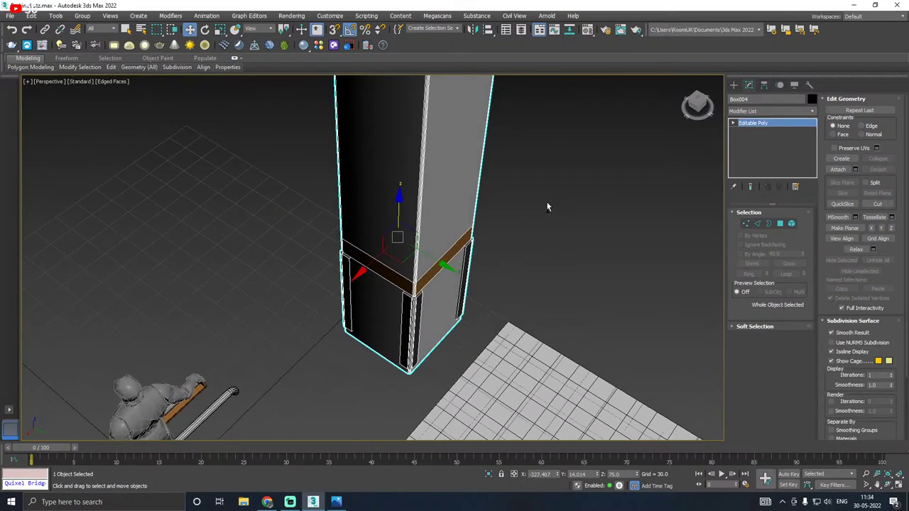
{"action": "middle_click_drag", "start_coordinate": [546, 201], "coordinate": [365, 209], "text": "alt"}
{"action": "scroll", "coordinate": [348, 314], "scroll_direction": "down", "scroll_amount": 3}
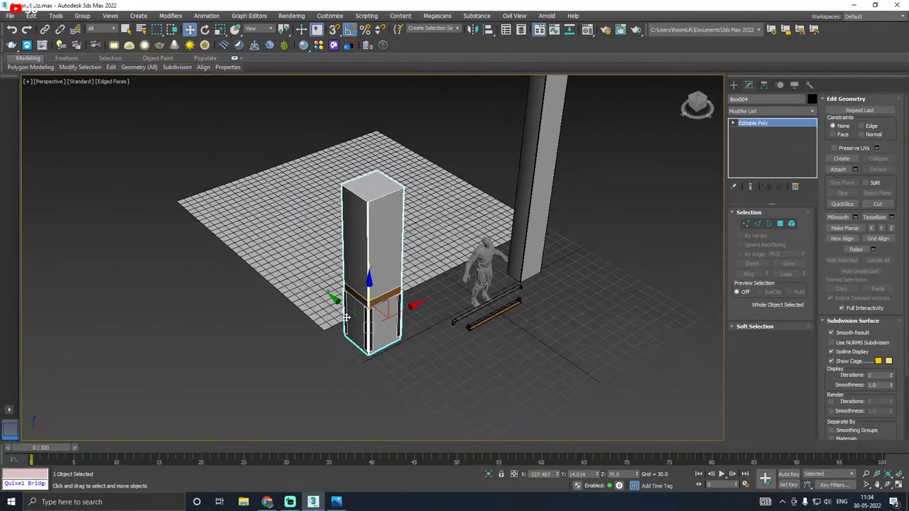
Step: Deselect the column with its corner guards, save a copy of the scene file, and save the current scene
{"action": "middle_click_drag", "start_coordinate": [477, 302], "coordinate": [461, 303]}
{"action": "scroll", "coordinate": [350, 327], "scroll_direction": "up", "scroll_amount": 5}
{"action": "middle_click_drag", "start_coordinate": [402, 312], "coordinate": [474, 321], "text": "alt"}
{"action": "left_click", "coordinate": [555, 371]}
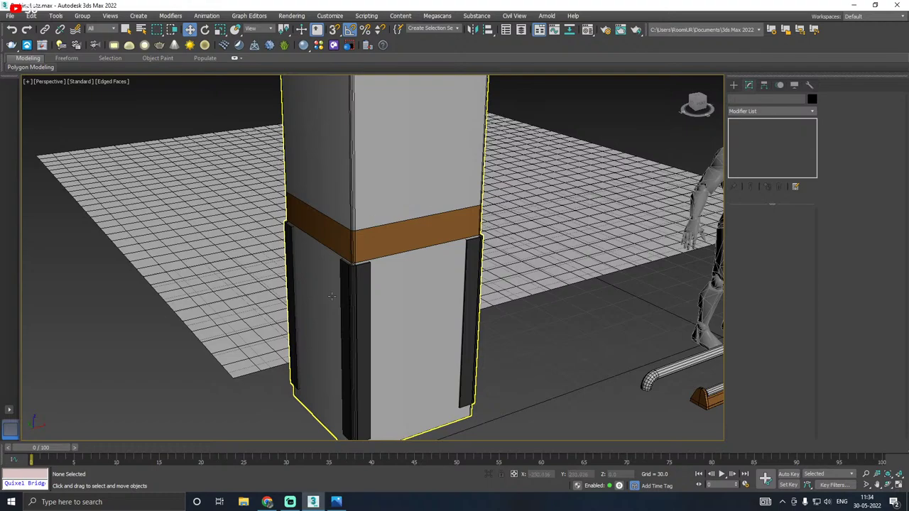
{"action": "scroll", "coordinate": [331, 296], "scroll_direction": "down", "scroll_amount": 5}
{"action": "middle_click_drag", "start_coordinate": [450, 270], "coordinate": [434, 309], "text": "alt"}
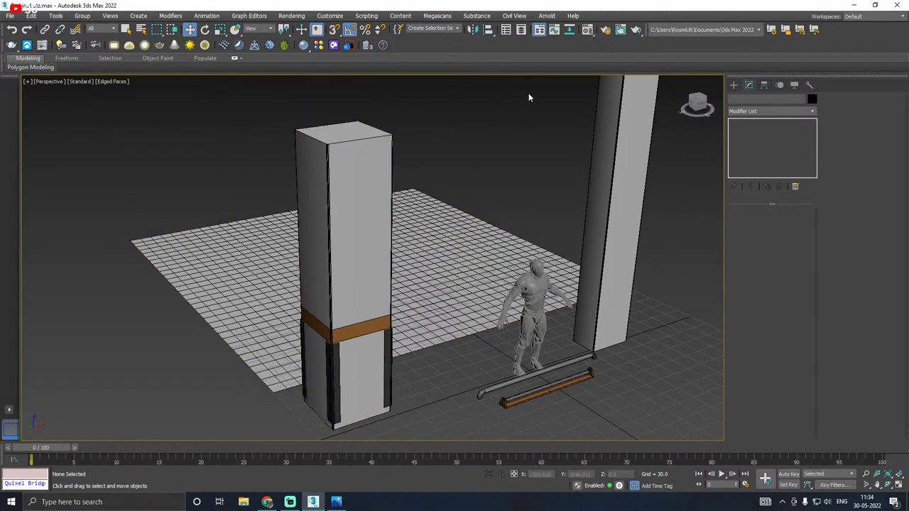
{"action": "left_click", "coordinate": [10, 15]}
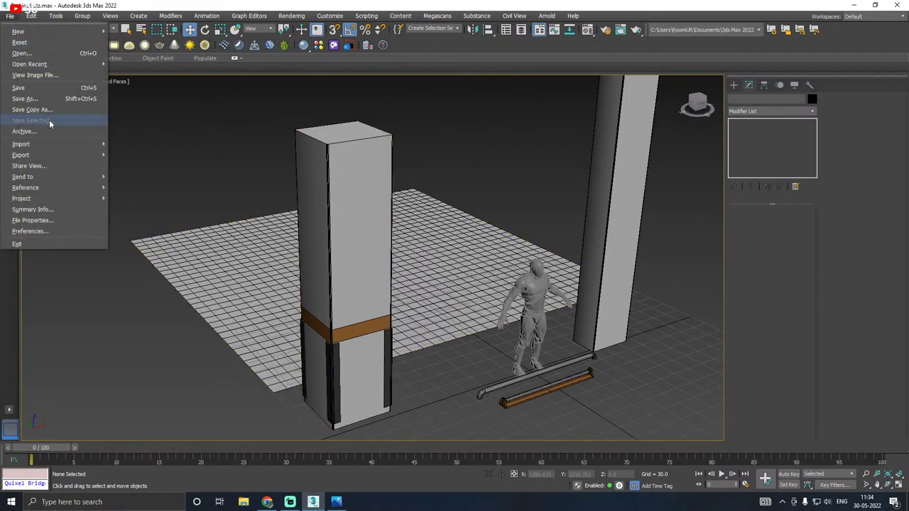
{"action": "left_click", "coordinate": [43, 111]}
{"action": "left_click", "coordinate": [582, 411]}
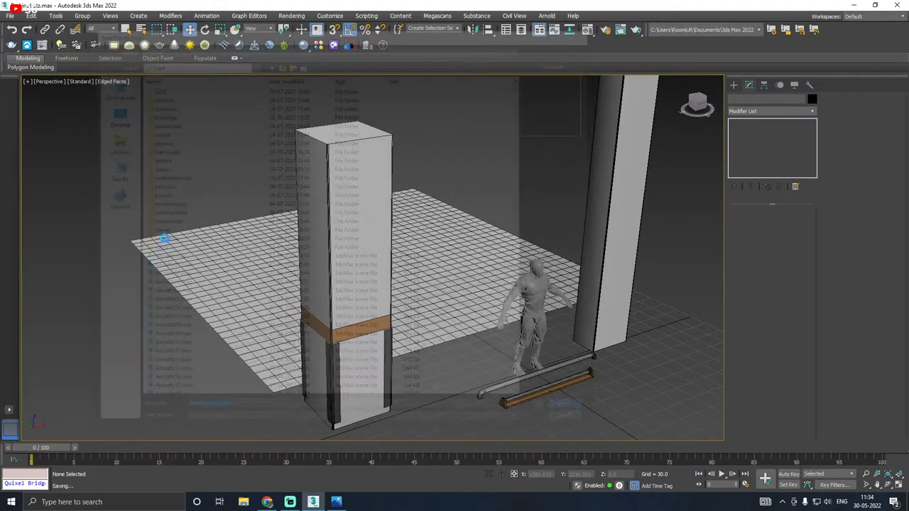
{"action": "left_click", "coordinate": [12, 16]}
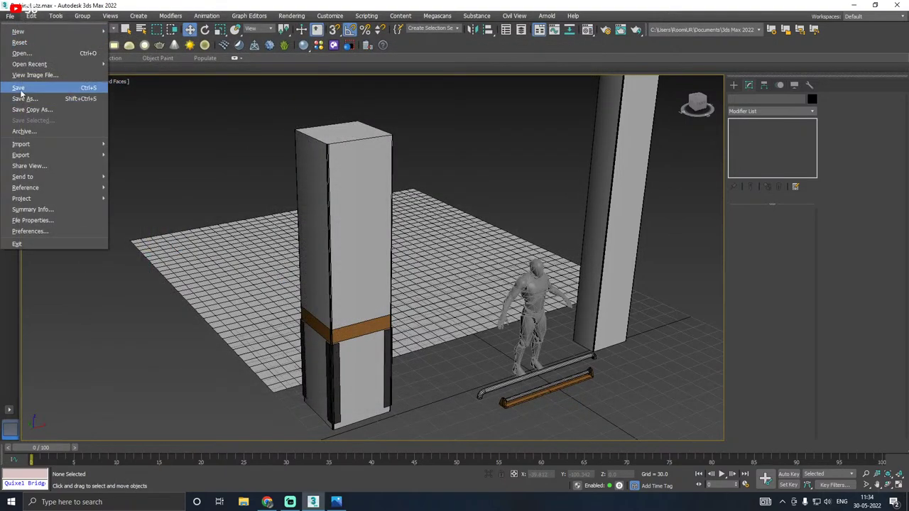
{"action": "left_click", "coordinate": [21, 89]}
Step: Select the pipe rail, convert it to an Editable Poly, and isolate it
{"action": "middle_click_drag", "start_coordinate": [454, 207], "coordinate": [353, 239]}
{"action": "middle_click_drag", "start_coordinate": [522, 229], "coordinate": [466, 330]}
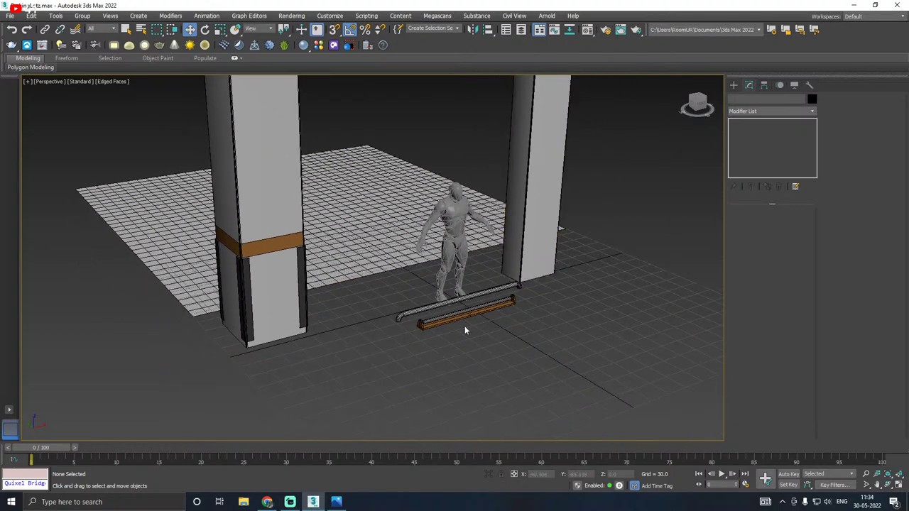
{"action": "left_click", "coordinate": [428, 307]}
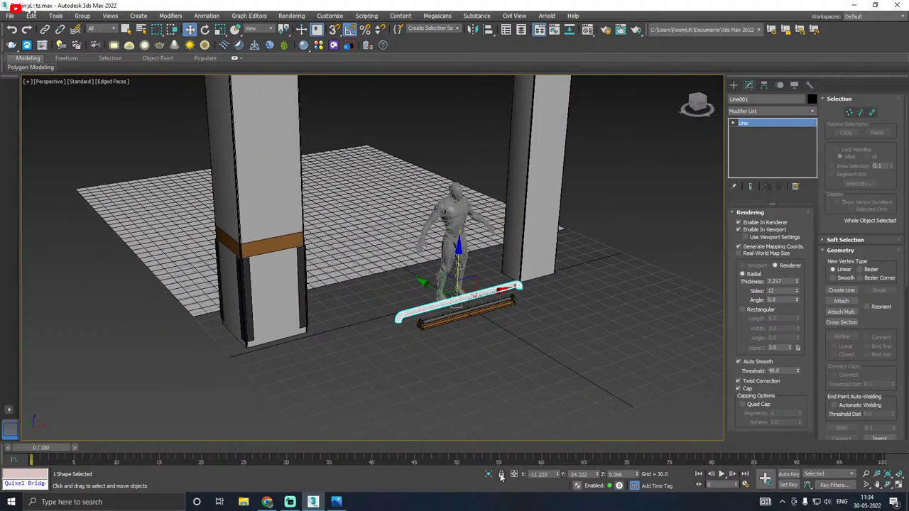
{"action": "right_click", "coordinate": [754, 155]}
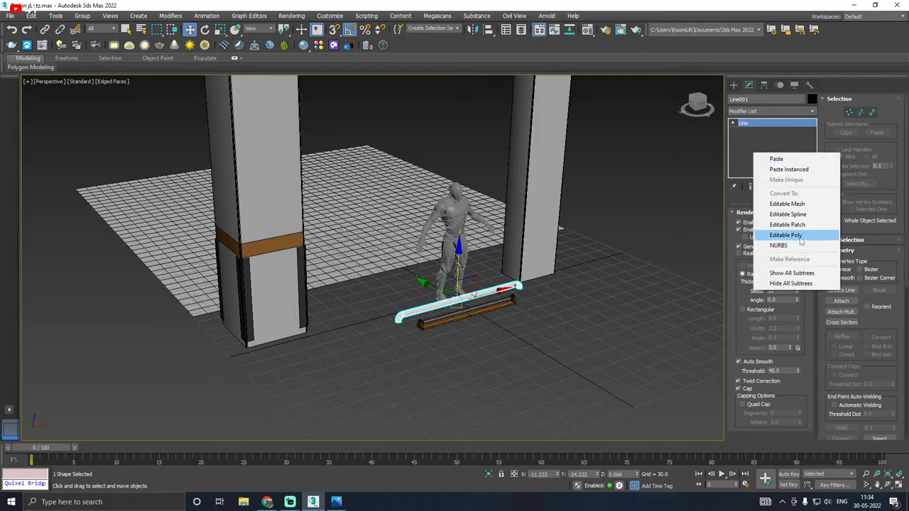
{"action": "left_click", "coordinate": [799, 241]}
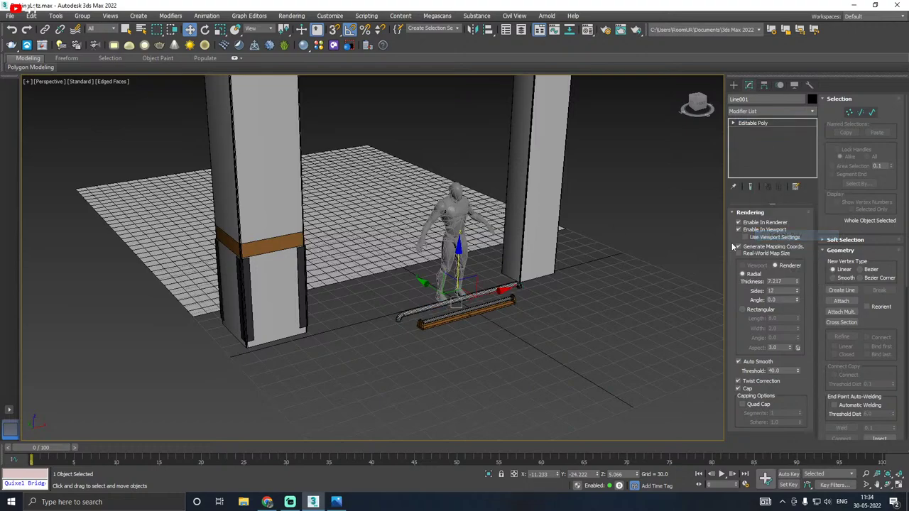
{"action": "left_click", "coordinate": [489, 474]}
Step: Delete the end cap polygons on the undersides of both bent ends of the rail
{"action": "middle_click_drag", "start_coordinate": [408, 386], "coordinate": [490, 319], "text": "alt"}
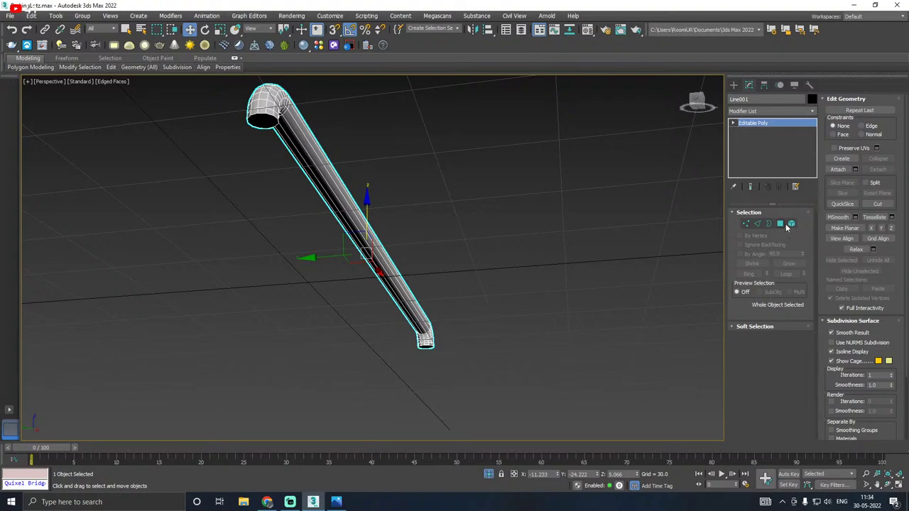
{"action": "left_click", "coordinate": [780, 224]}
{"action": "left_click", "coordinate": [262, 124]}
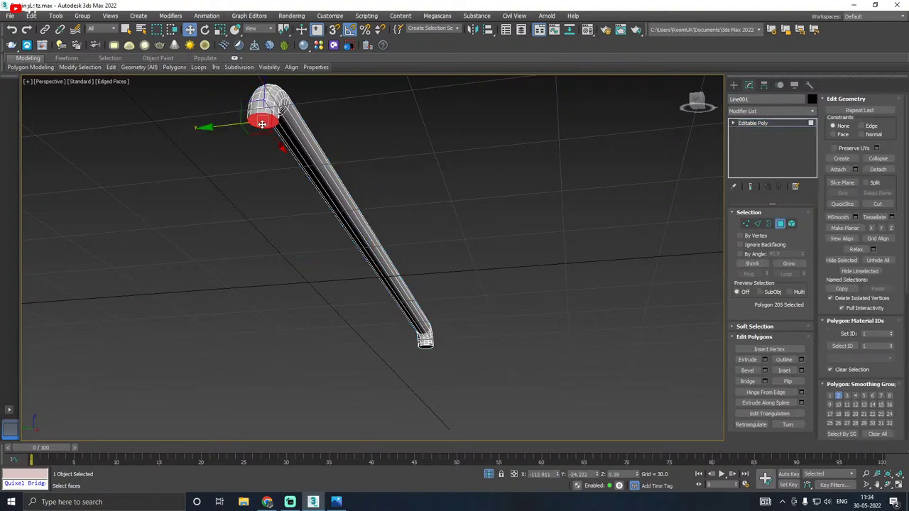
{"action": "left_click", "coordinate": [381, 290]}
{"action": "left_click", "coordinate": [423, 343]}
{"action": "left_click", "coordinate": [338, 286]}
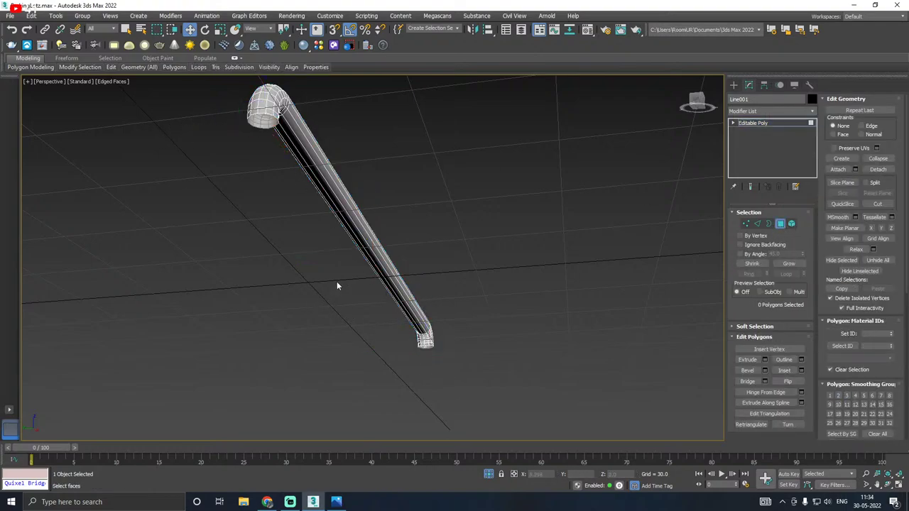
Step: Leave polygon editing, apply an Unwrap UVW modifier to the rail, and open an enlarged UV editor beside it
{"action": "left_click", "coordinate": [792, 125]}
{"action": "left_click", "coordinate": [812, 111]}
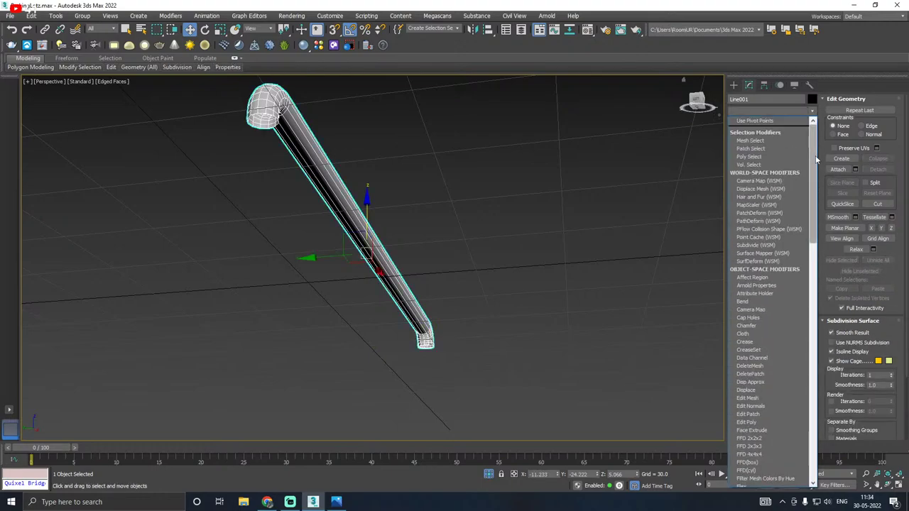
{"action": "scroll", "coordinate": [774, 348], "scroll_direction": "down", "scroll_amount": 3}
{"action": "left_click", "coordinate": [753, 348]}
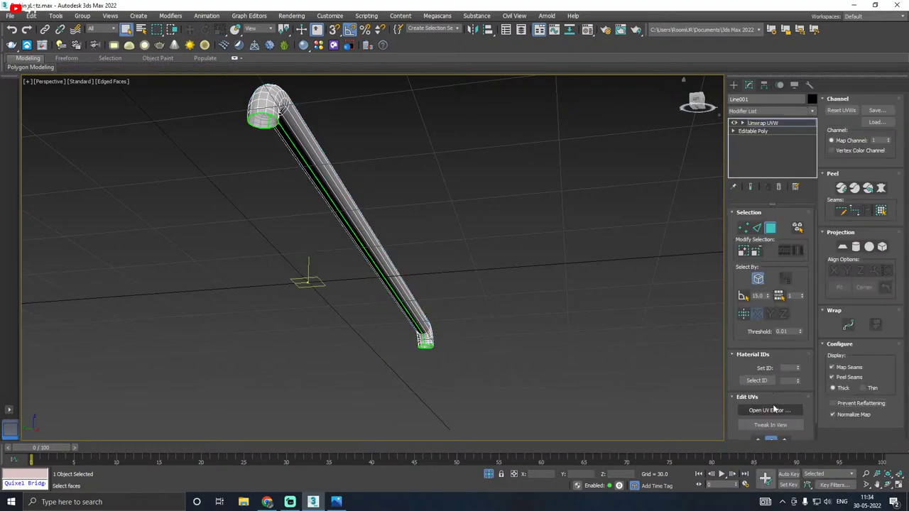
{"action": "left_click", "coordinate": [771, 411]}
{"action": "middle_click_drag", "start_coordinate": [569, 257], "coordinate": [718, 294]}
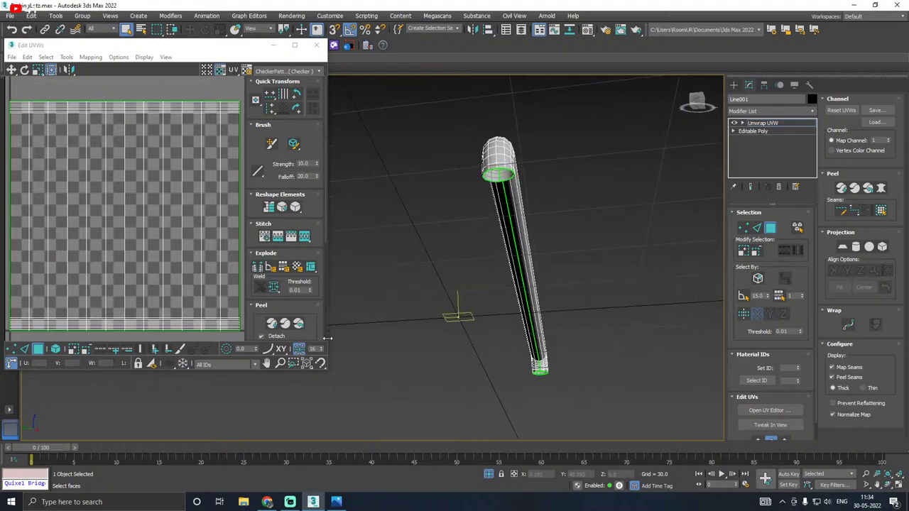
{"action": "left_click_drag", "start_coordinate": [329, 379], "coordinate": [398, 449]}
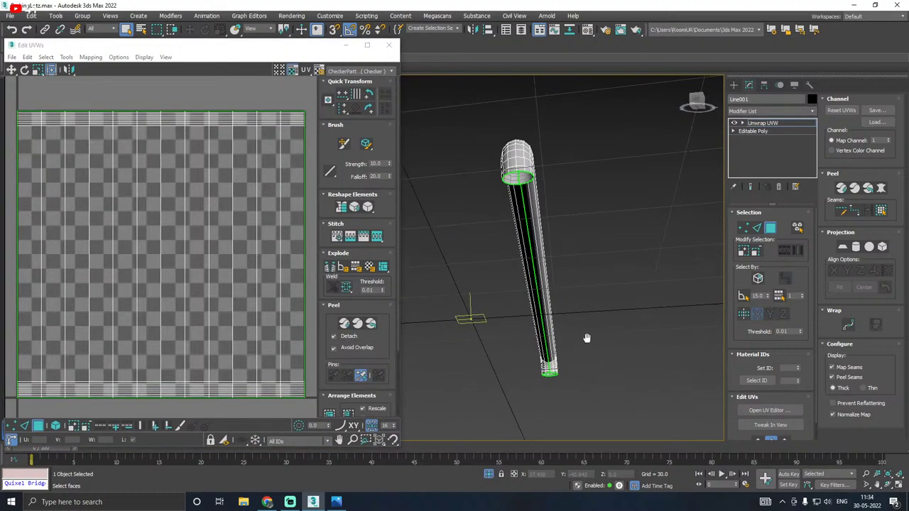
{"action": "middle_click_drag", "start_coordinate": [588, 339], "coordinate": [562, 384], "text": "alt"}
{"action": "scroll", "coordinate": [127, 246], "scroll_direction": "down", "scroll_amount": 3}
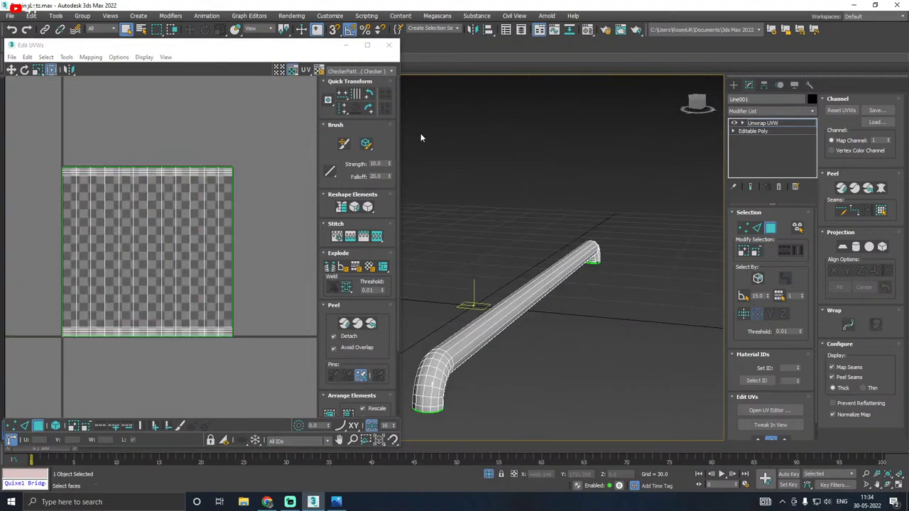
Step: Show the UV_Checker.png texture on the rail, switch to the CheckerPattern, and inspect the stretching along its length
{"action": "left_click", "coordinate": [336, 71]}
{"action": "left_click", "coordinate": [337, 80]}
{"action": "left_click", "coordinate": [338, 71]}
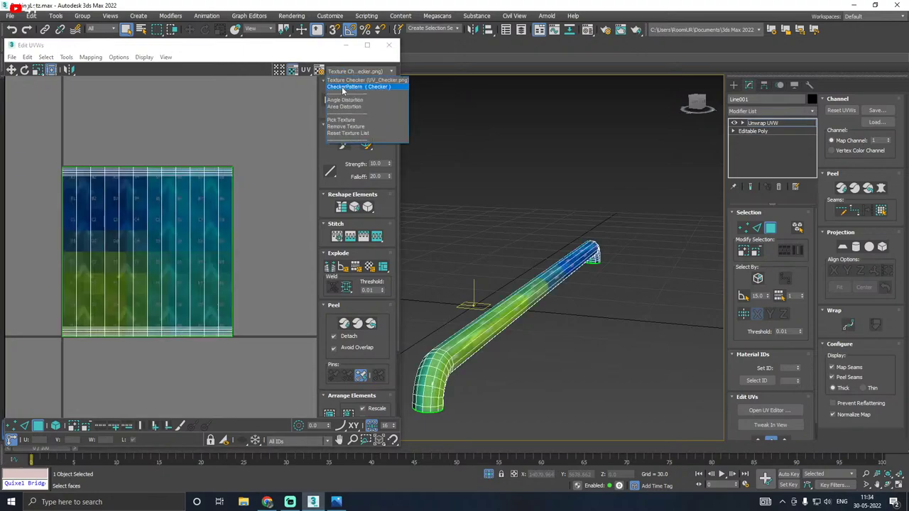
{"action": "left_click", "coordinate": [343, 90]}
{"action": "middle_click_drag", "start_coordinate": [512, 261], "coordinate": [495, 215]}
{"action": "scroll", "coordinate": [534, 243], "scroll_direction": "up", "scroll_amount": 3}
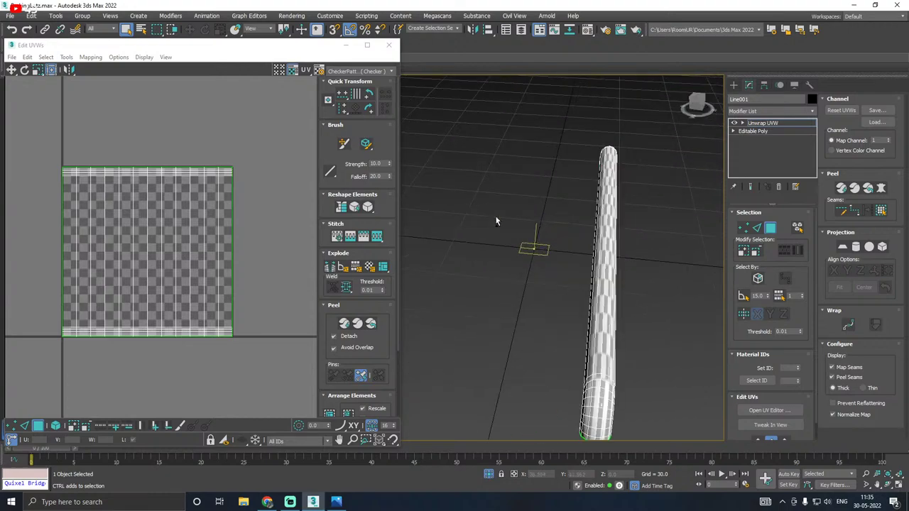
{"action": "middle_click_drag", "start_coordinate": [632, 227], "coordinate": [559, 233], "text": "alt"}
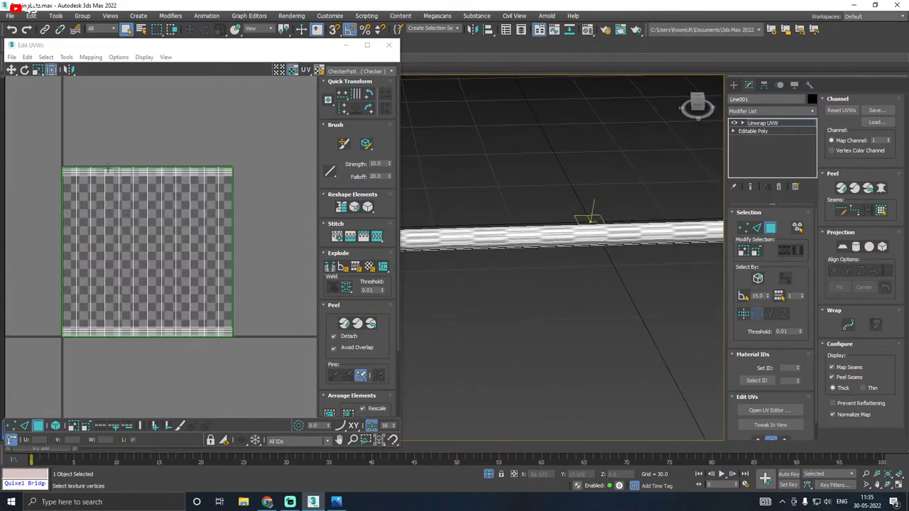
Step: Select all of the rail's UV polygons and relax them by polygon angles
{"action": "left_click", "coordinate": [176, 282]}
{"action": "left_click_drag", "start_coordinate": [244, 375], "coordinate": [243, 371]}
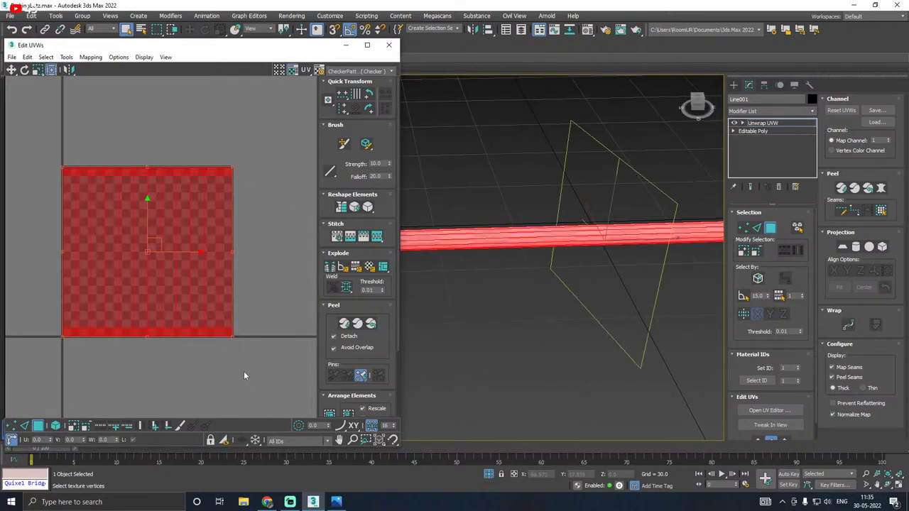
{"action": "left_click", "coordinate": [66, 57]}
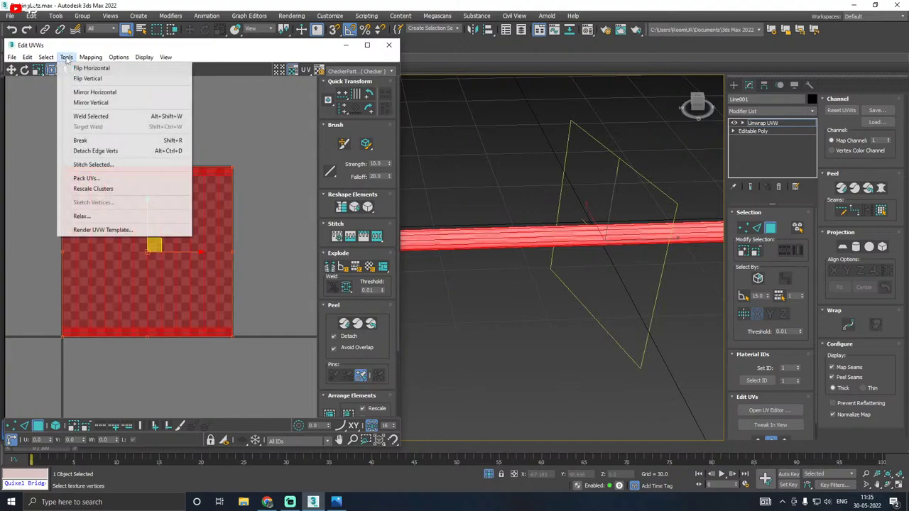
{"action": "left_click", "coordinate": [89, 206]}
{"action": "left_click", "coordinate": [113, 128]}
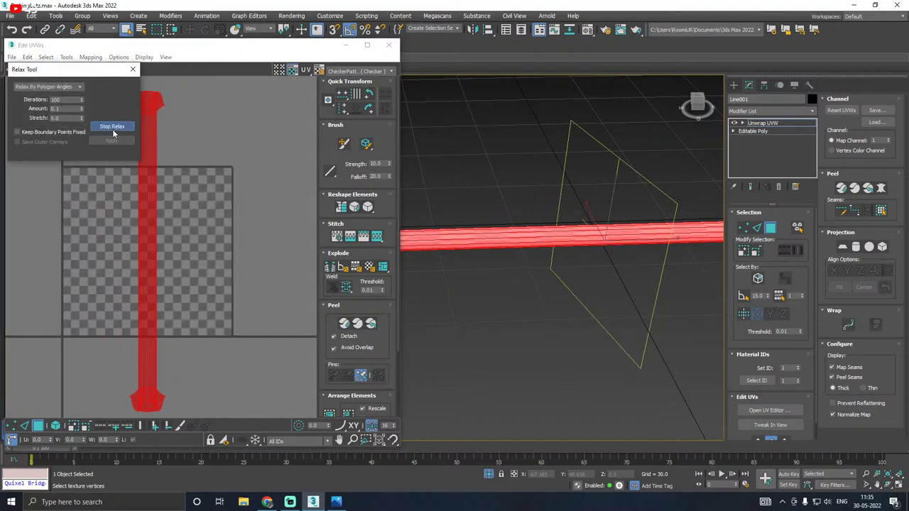
{"action": "left_click", "coordinate": [113, 127]}
{"action": "scroll", "coordinate": [235, 213], "scroll_direction": "down", "scroll_amount": 2}
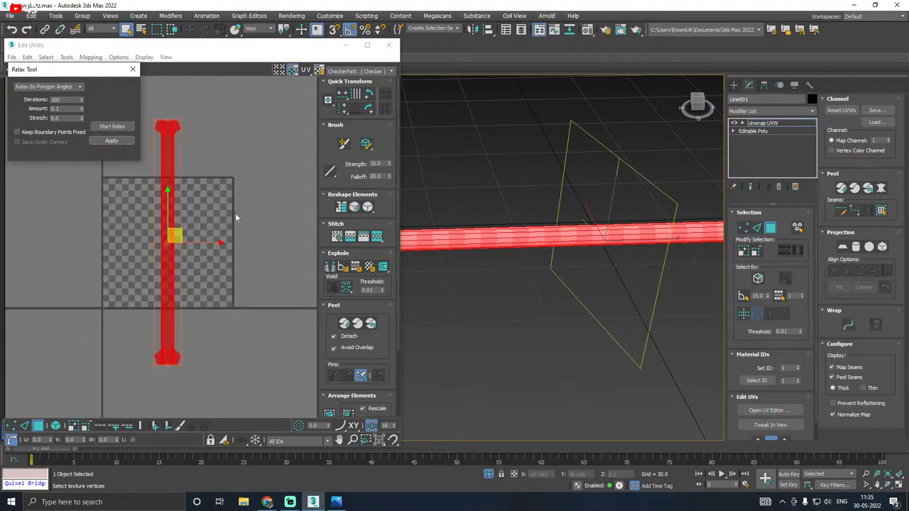
{"action": "middle_click_drag", "start_coordinate": [179, 168], "coordinate": [198, 162]}
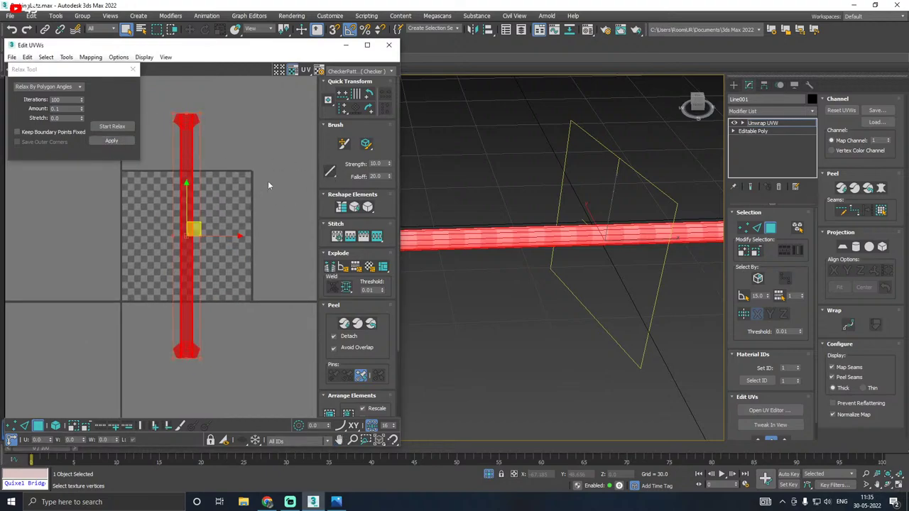
Step: Straighten the rail's UV shell, relax it again by polygon angles, and pack it into the UV tile
{"action": "left_click", "coordinate": [340, 208]}
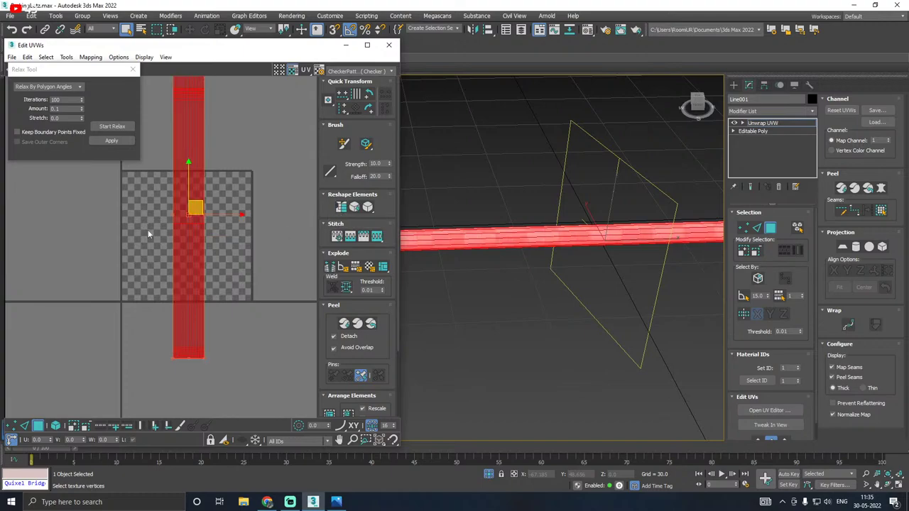
{"action": "left_click", "coordinate": [111, 127]}
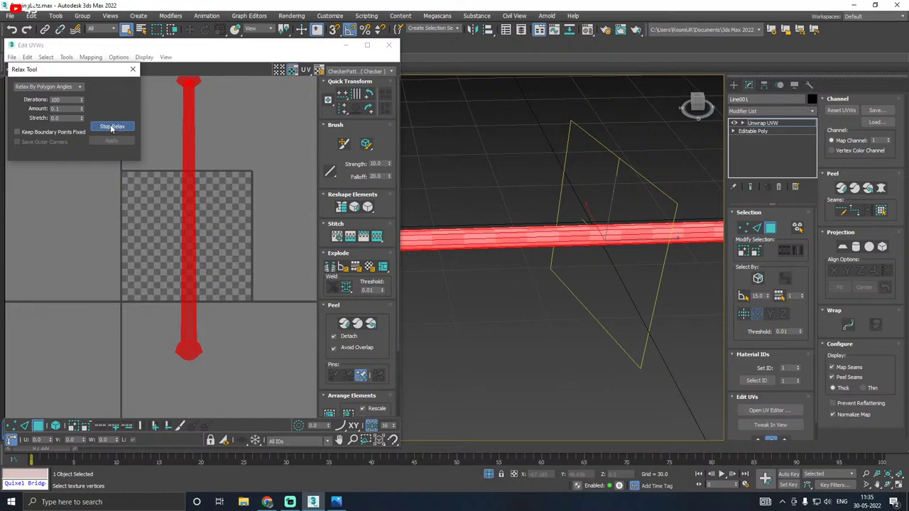
{"action": "left_click", "coordinate": [110, 126]}
{"action": "scroll", "coordinate": [191, 347], "scroll_direction": "up", "scroll_amount": 5}
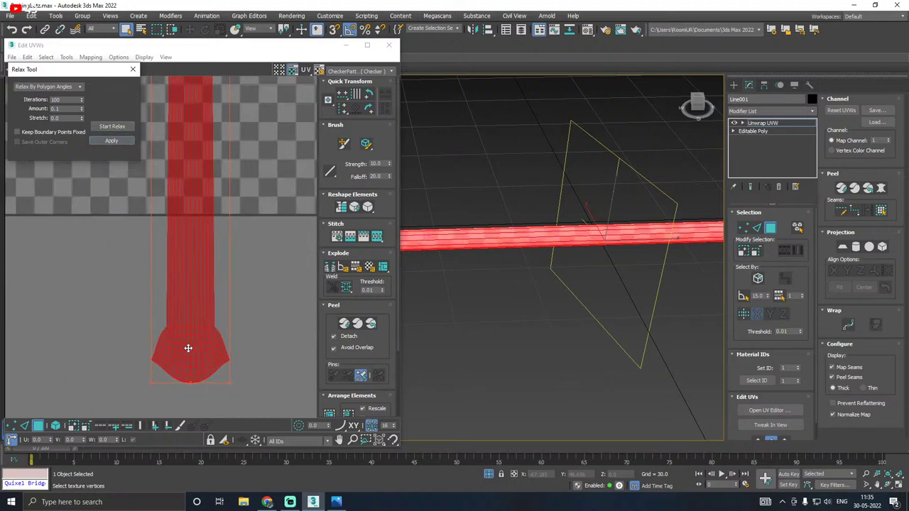
{"action": "middle_click_drag", "start_coordinate": [457, 275], "coordinate": [446, 272], "text": "alt"}
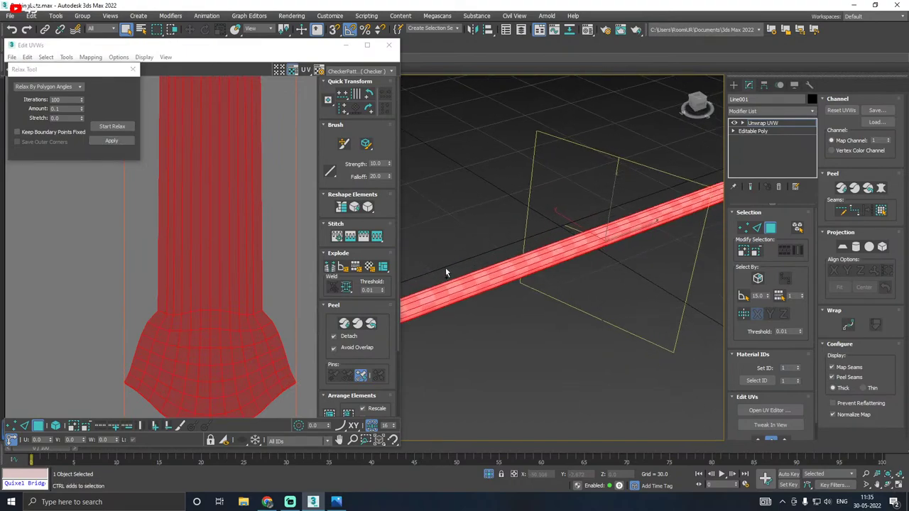
{"action": "scroll", "coordinate": [231, 321], "scroll_direction": "down", "scroll_amount": 10}
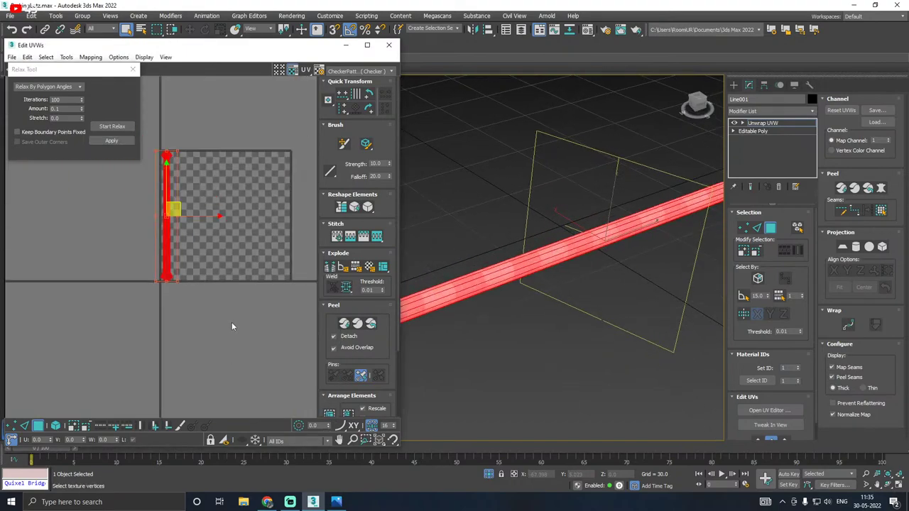
Step: Deselect the UV shell, close the UV editor, and end the rail's isolation to show the whole scene
{"action": "left_click", "coordinate": [231, 321]}
{"action": "left_click", "coordinate": [388, 45]}
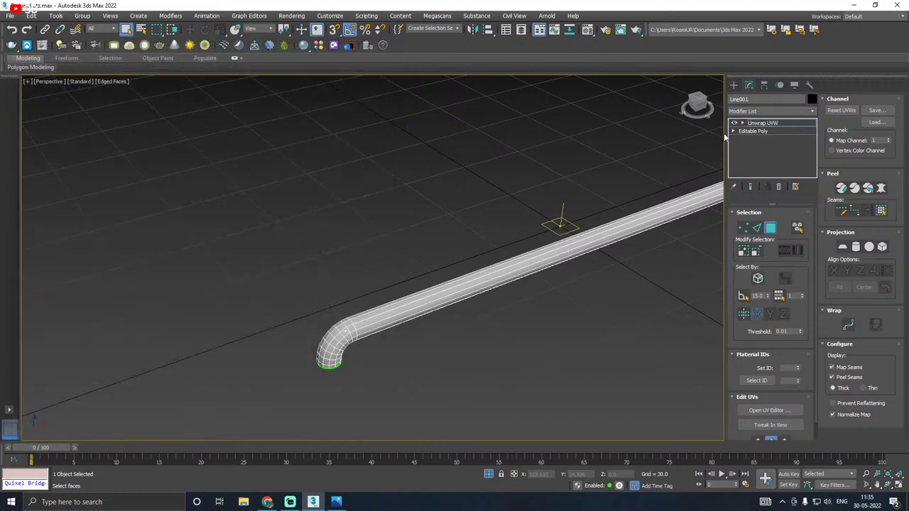
{"action": "left_click", "coordinate": [744, 124]}
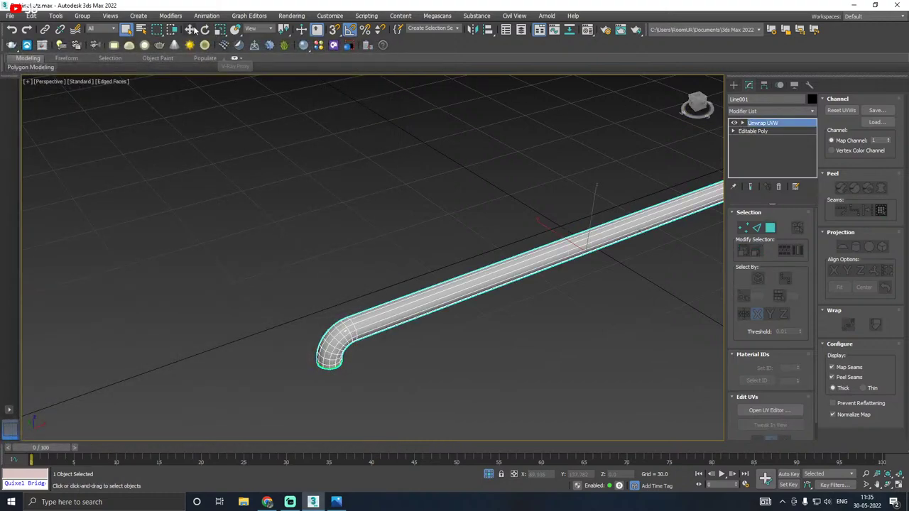
{"action": "key", "text": "w"}
{"action": "left_click", "coordinate": [490, 474]}
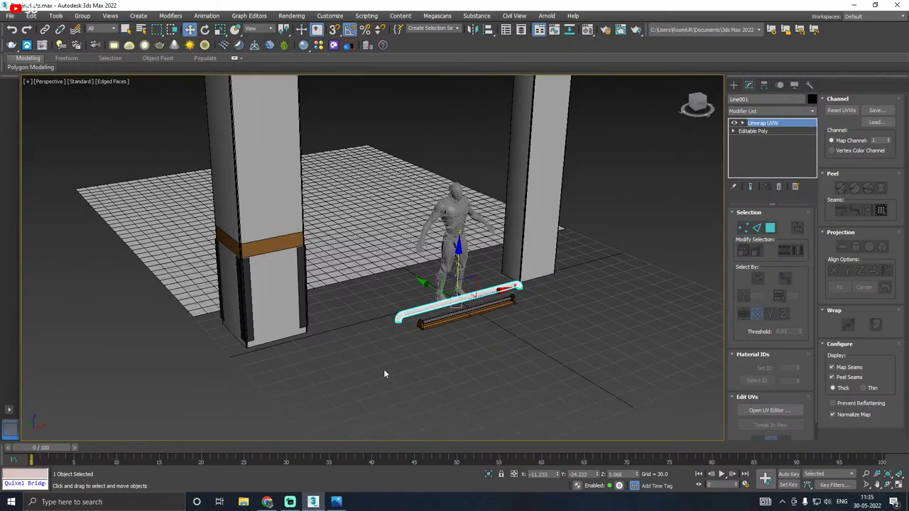
Step: Save the scene with the unwrapped rail
{"action": "scroll", "coordinate": [385, 370], "scroll_direction": "down", "scroll_amount": 3}
{"action": "middle_click_drag", "start_coordinate": [440, 250], "coordinate": [434, 291]}
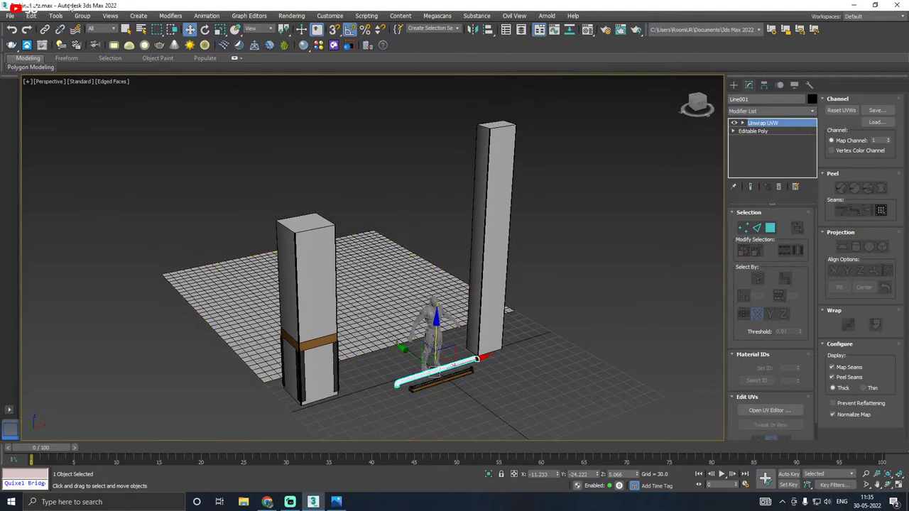
{"action": "left_click", "coordinate": [13, 17]}
{"action": "left_click", "coordinate": [34, 88]}
Step: Select the wheel stop and isolate it in the viewport
{"action": "scroll", "coordinate": [444, 394], "scroll_direction": "up", "scroll_amount": 3}
{"action": "left_click", "coordinate": [447, 391]}
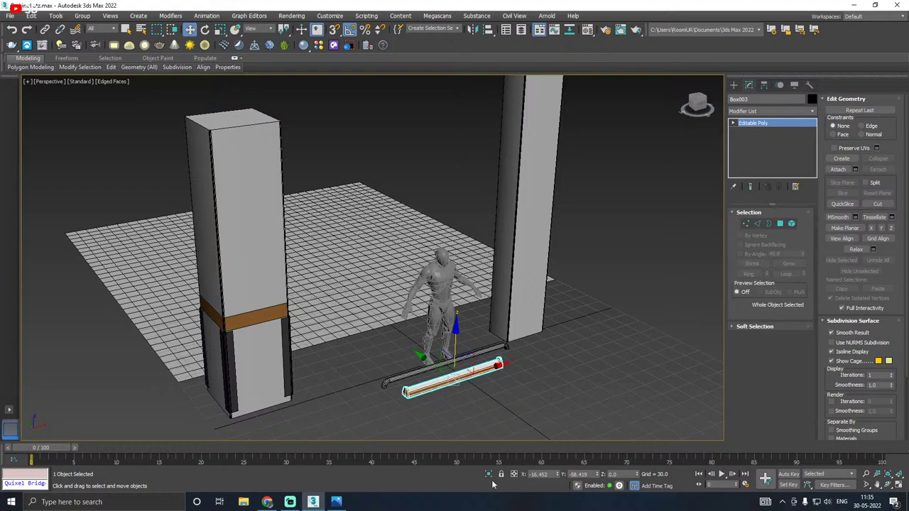
{"action": "key", "text": "z"}
{"action": "middle_click_drag", "start_coordinate": [364, 406], "coordinate": [422, 369]}
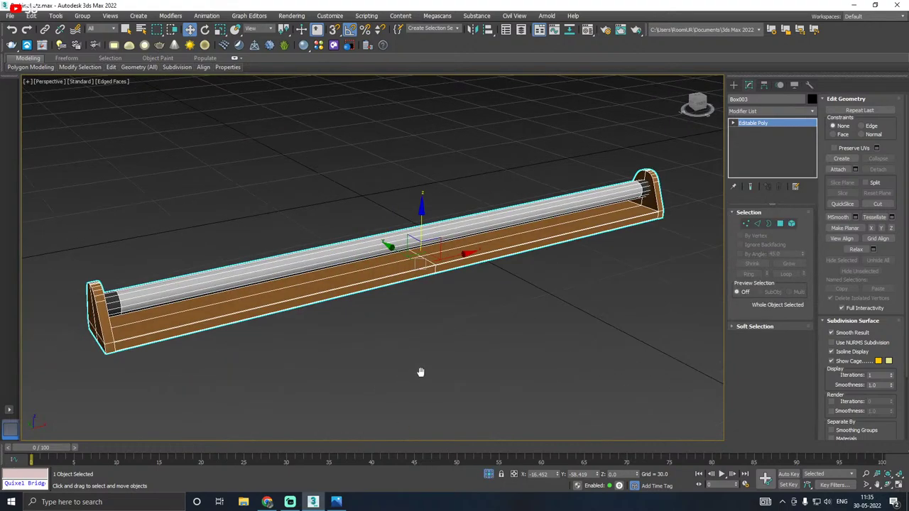
Step: Apply an Unwrap UVW modifier to the wheel stop and open its UV editor
{"action": "left_click", "coordinate": [813, 112]}
{"action": "scroll", "coordinate": [811, 166], "scroll_direction": "down", "scroll_amount": 10}
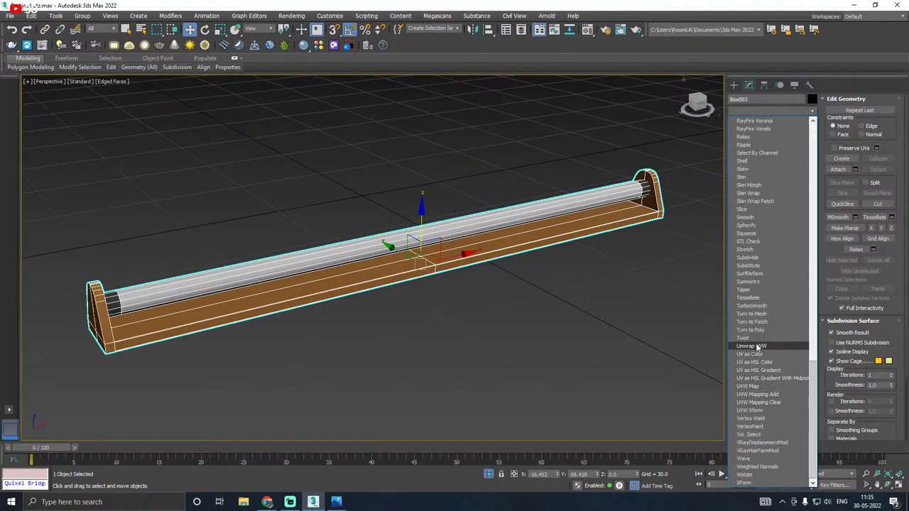
{"action": "left_click", "coordinate": [756, 380]}
{"action": "left_click", "coordinate": [768, 410]}
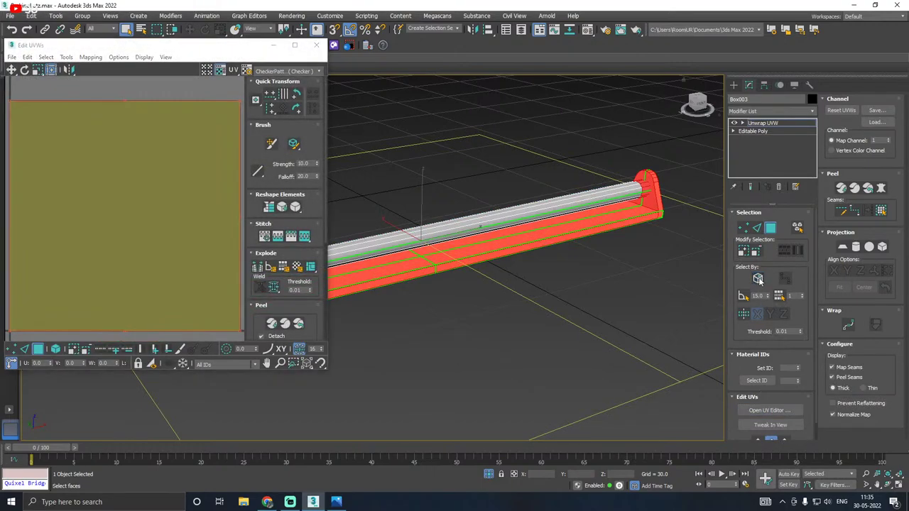
{"action": "middle_click_drag", "start_coordinate": [571, 268], "coordinate": [599, 270]}
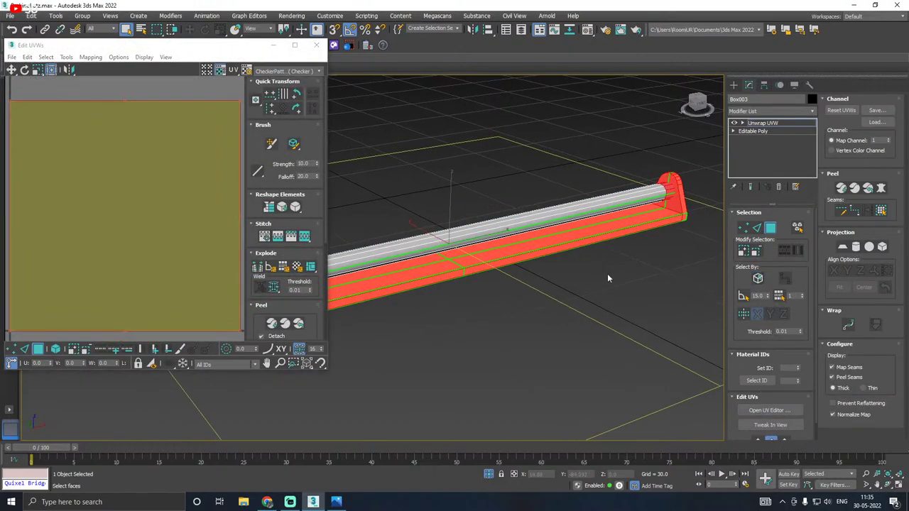
Step: Enlarge the UV editor and display the CheckerPattern map on the wheel stop
{"action": "left_click_drag", "start_coordinate": [329, 373], "coordinate": [401, 444]}
{"action": "left_click", "coordinate": [357, 73]}
{"action": "left_click", "coordinate": [342, 78]}
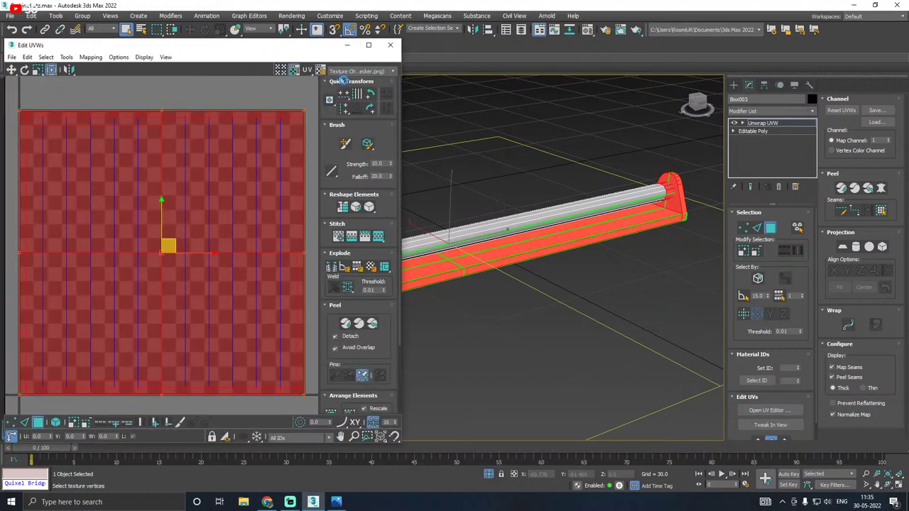
{"action": "left_click", "coordinate": [343, 72]}
{"action": "left_click", "coordinate": [341, 89]}
{"action": "scroll", "coordinate": [537, 187], "scroll_direction": "up", "scroll_amount": 5}
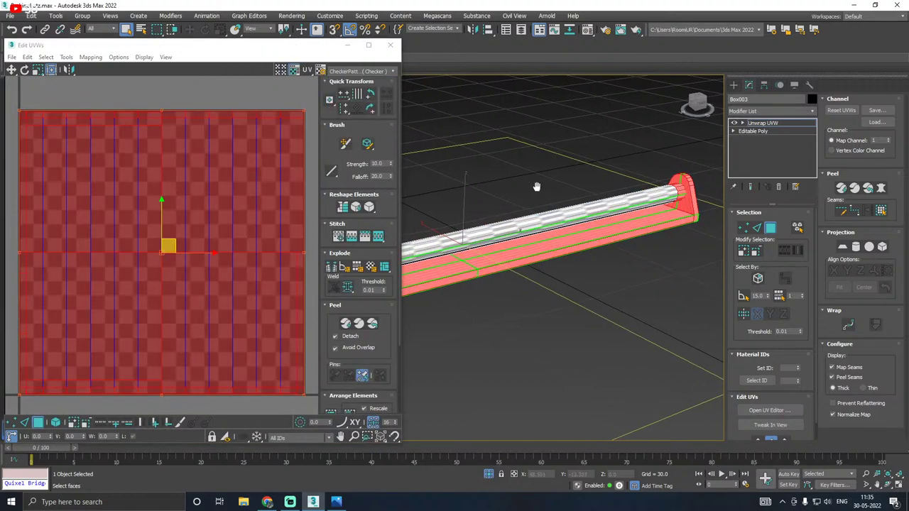
Step: Select all of the wheel stop's UV polygons and move them to the right of the UV tile
{"action": "scroll", "coordinate": [190, 259], "scroll_direction": "down", "scroll_amount": 4}
{"action": "left_click_drag", "start_coordinate": [76, 176], "coordinate": [326, 376]}
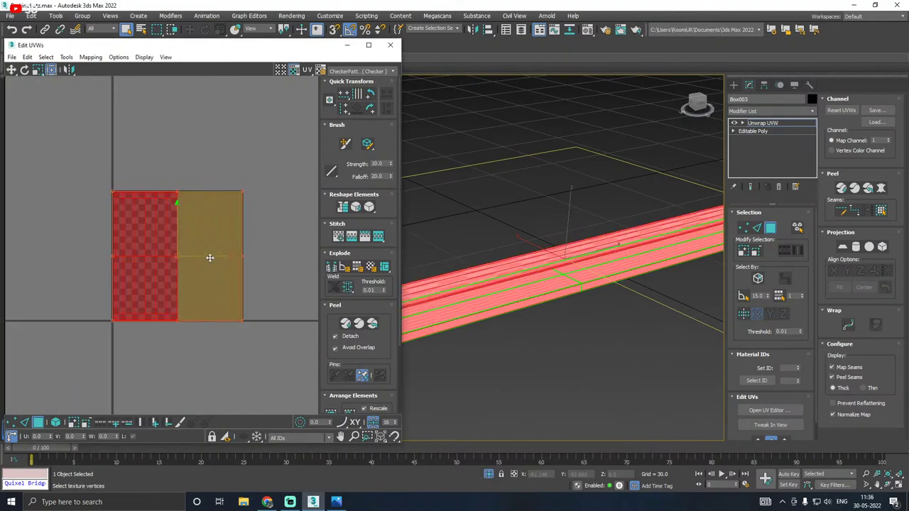
{"action": "left_click_drag", "start_coordinate": [209, 257], "coordinate": [391, 258]}
{"action": "middle_click_drag", "start_coordinate": [493, 302], "coordinate": [692, 280], "text": "alt"}
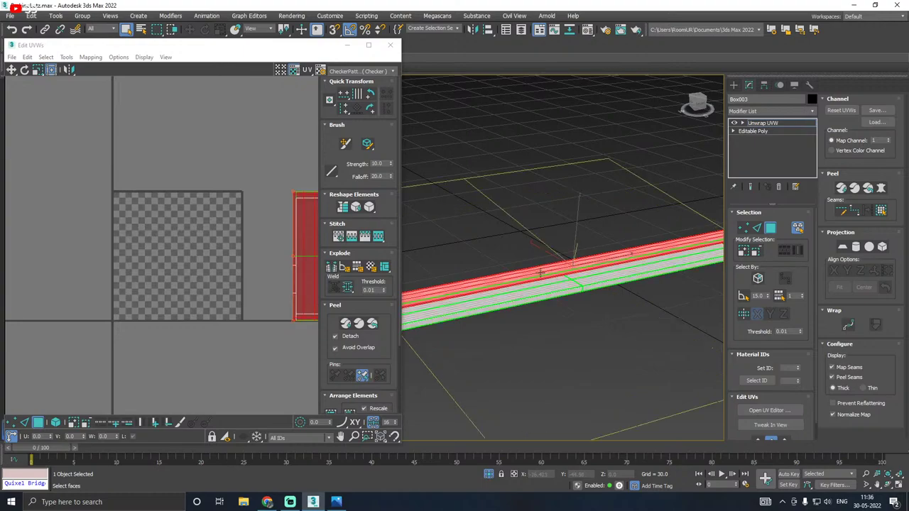
Step: Separate the round bar's UV shell from the other UVs and place it below the UV tile
{"action": "scroll", "coordinate": [193, 269], "scroll_direction": "down", "scroll_amount": 3}
{"action": "left_click_drag", "start_coordinate": [312, 261], "coordinate": [192, 260]}
{"action": "scroll", "coordinate": [167, 261], "scroll_direction": "up", "scroll_amount": 2}
{"action": "middle_click_drag", "start_coordinate": [566, 275], "coordinate": [647, 274]}
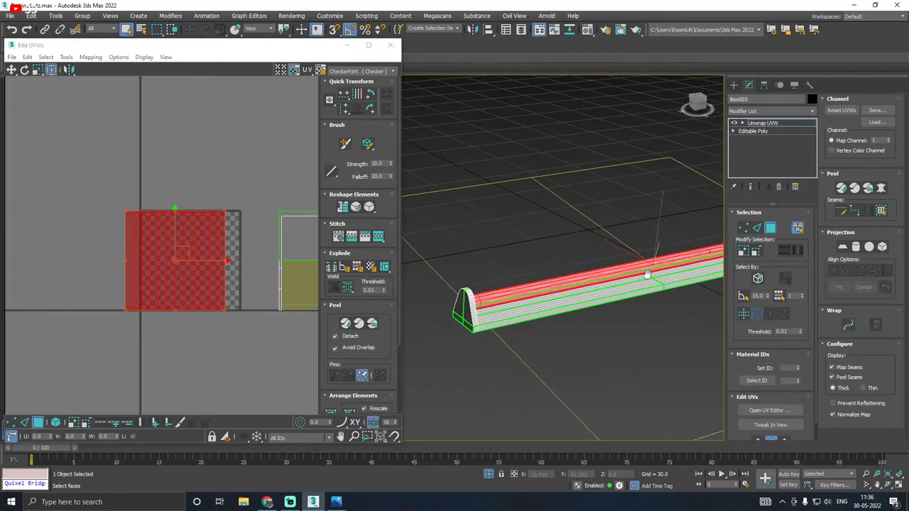
{"action": "middle_click_drag", "start_coordinate": [563, 279], "coordinate": [478, 300], "text": "alt"}
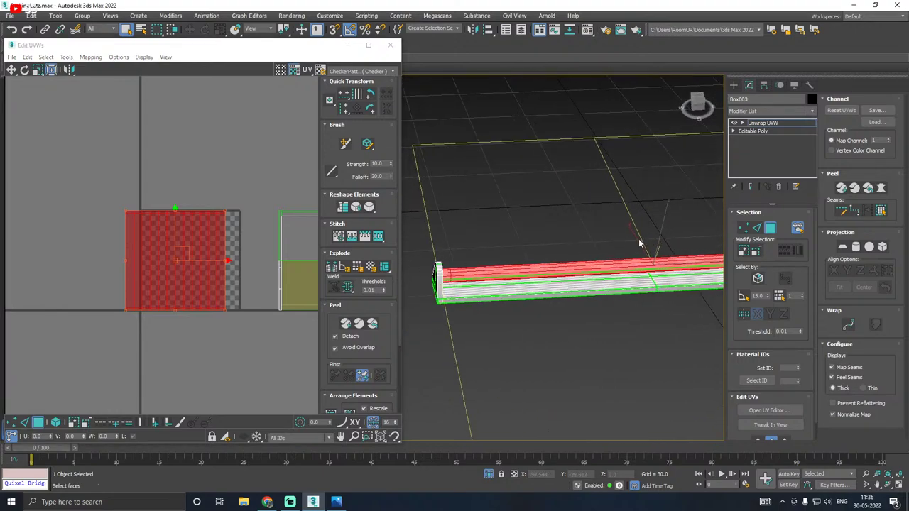
{"action": "middle_click_drag", "start_coordinate": [600, 291], "coordinate": [593, 292], "text": "alt"}
{"action": "left_click", "coordinate": [593, 291]}
{"action": "left_click", "coordinate": [172, 274]}
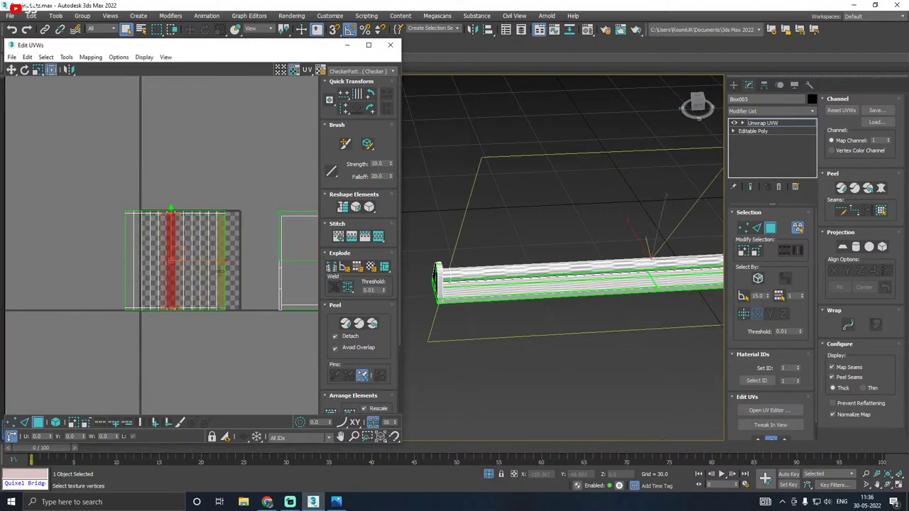
{"action": "double_click", "coordinate": [166, 305]}
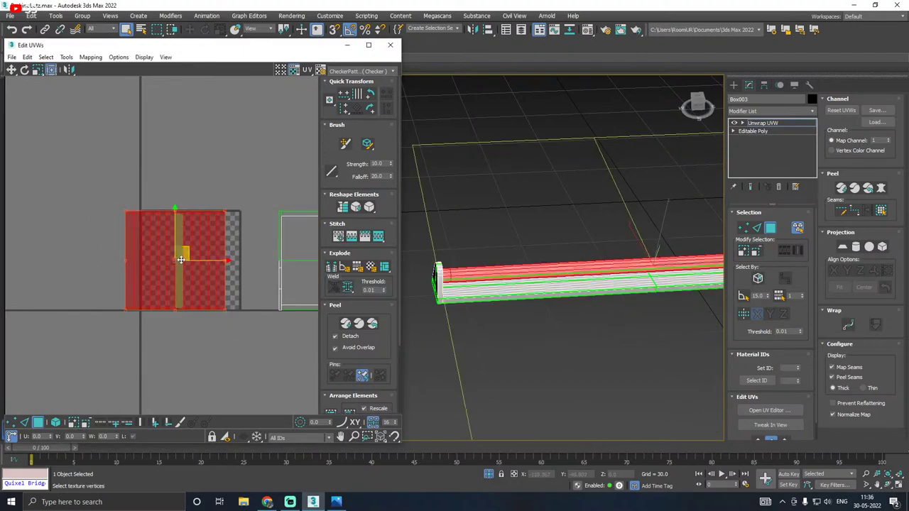
{"action": "left_click_drag", "start_coordinate": [180, 257], "coordinate": [219, 387]}
Step: Apply Flatten Mapping to the base and end plate polygons and move the resulting shells above the UV tile
{"action": "left_click", "coordinate": [284, 287]}
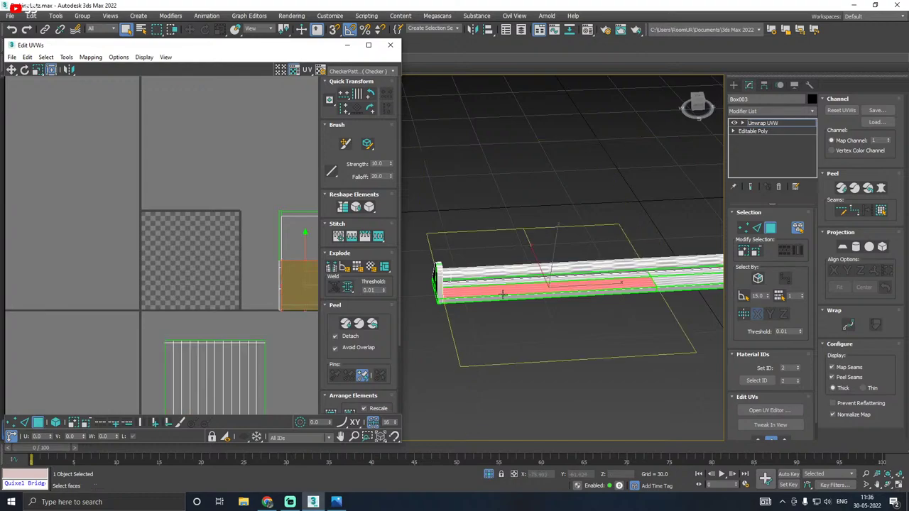
{"action": "left_click", "coordinate": [528, 292]}
{"action": "middle_click_drag", "start_coordinate": [624, 290], "coordinate": [588, 303]}
{"action": "scroll", "coordinate": [517, 298], "scroll_direction": "down", "scroll_amount": 2}
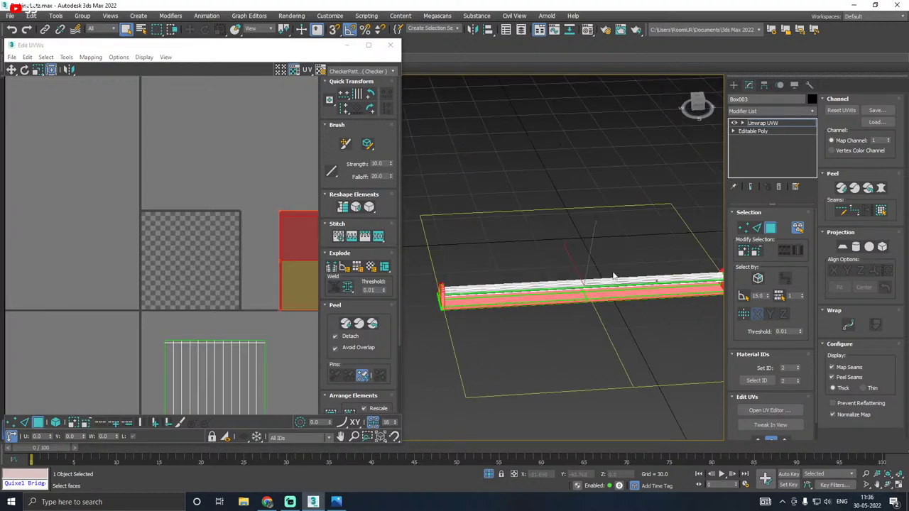
{"action": "left_click", "coordinate": [90, 57]}
{"action": "left_click", "coordinate": [108, 67]}
{"action": "left_click", "coordinate": [132, 78]}
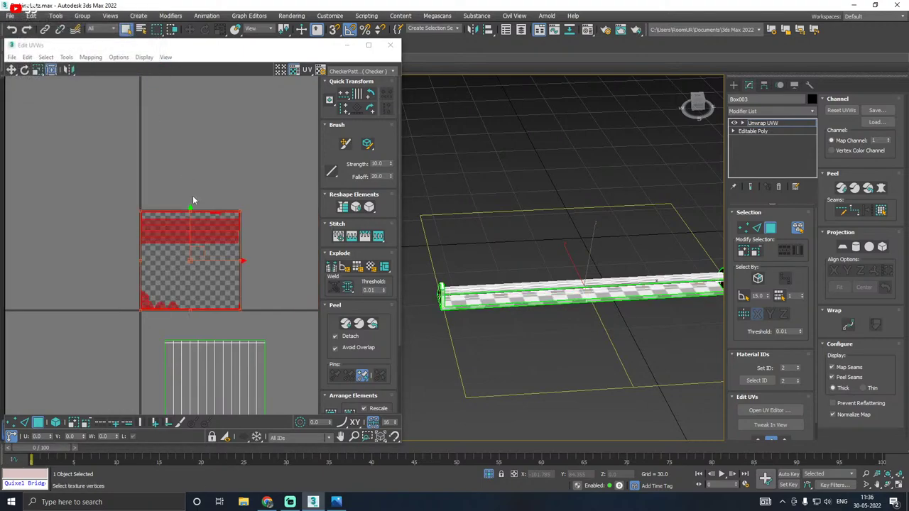
{"action": "left_click_drag", "start_coordinate": [197, 258], "coordinate": [204, 140]}
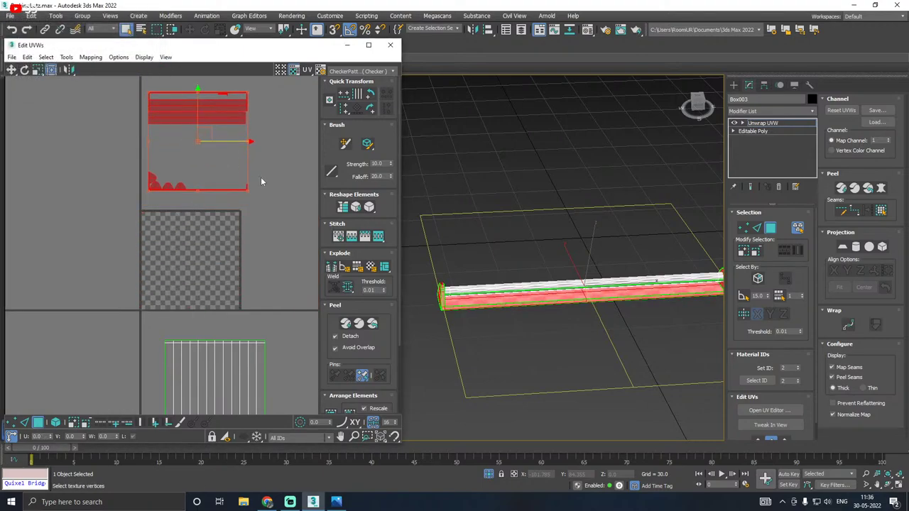
Step: Select the base's polygons between the end plates on both halves of the wheel stop
{"action": "middle_click_drag", "start_coordinate": [462, 264], "coordinate": [486, 233], "text": "alt"}
{"action": "scroll", "coordinate": [477, 293], "scroll_direction": "up", "scroll_amount": 8}
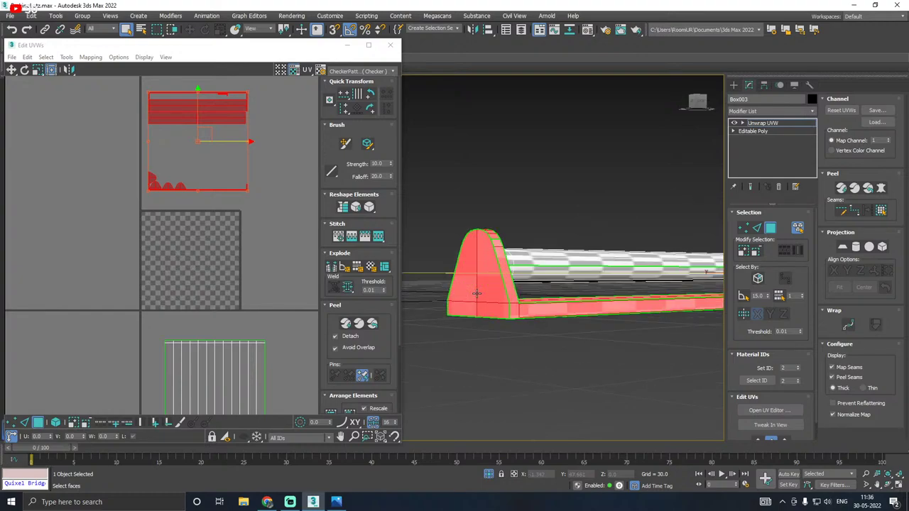
{"action": "middle_click_drag", "start_coordinate": [436, 325], "coordinate": [600, 321]}
{"action": "scroll", "coordinate": [460, 252], "scroll_direction": "up", "scroll_amount": 6}
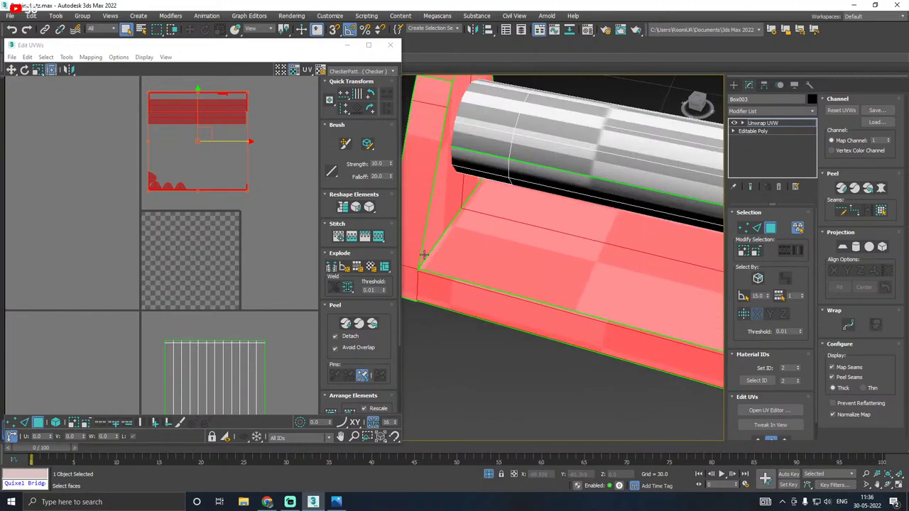
{"action": "scroll", "coordinate": [418, 283], "scroll_direction": "up", "scroll_amount": 3}
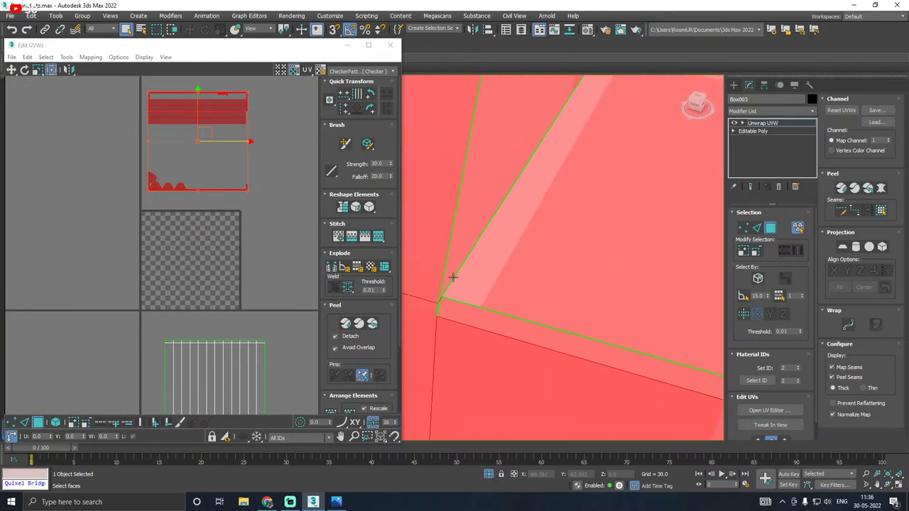
{"action": "scroll", "coordinate": [445, 277], "scroll_direction": "down", "scroll_amount": 4}
{"action": "scroll", "coordinate": [475, 257], "scroll_direction": "down", "scroll_amount": 5}
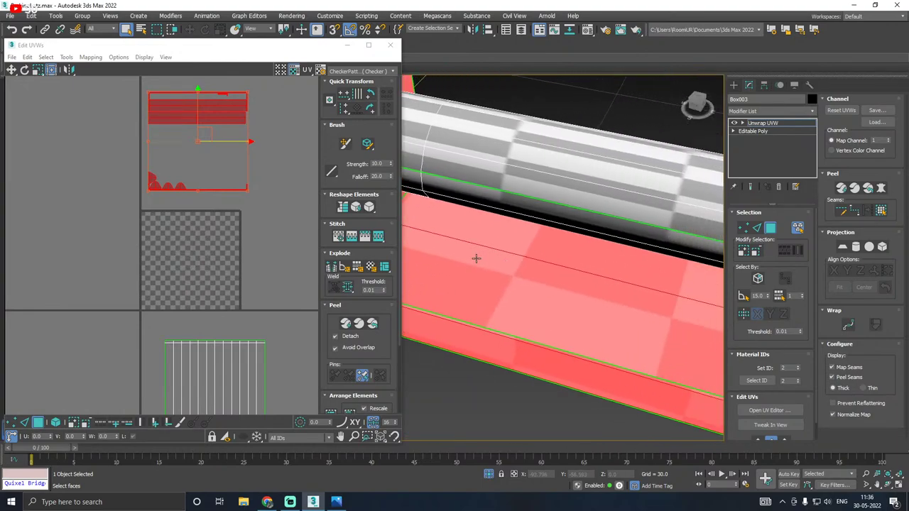
{"action": "middle_click_drag", "start_coordinate": [547, 253], "coordinate": [517, 211], "text": "alt"}
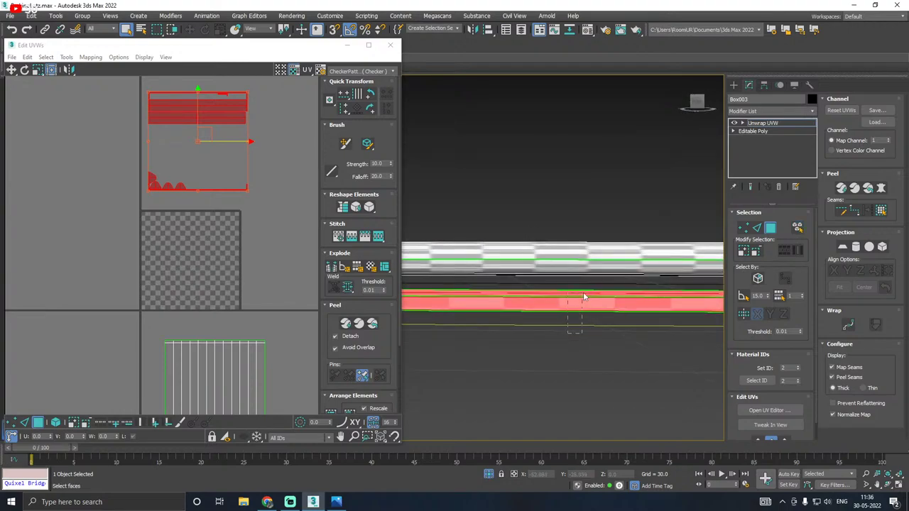
{"action": "left_click_drag", "start_coordinate": [587, 290], "coordinate": [589, 288]}
{"action": "scroll", "coordinate": [587, 289], "scroll_direction": "down", "scroll_amount": 3}
{"action": "middle_click_drag", "start_coordinate": [570, 289], "coordinate": [566, 310], "text": "alt"}
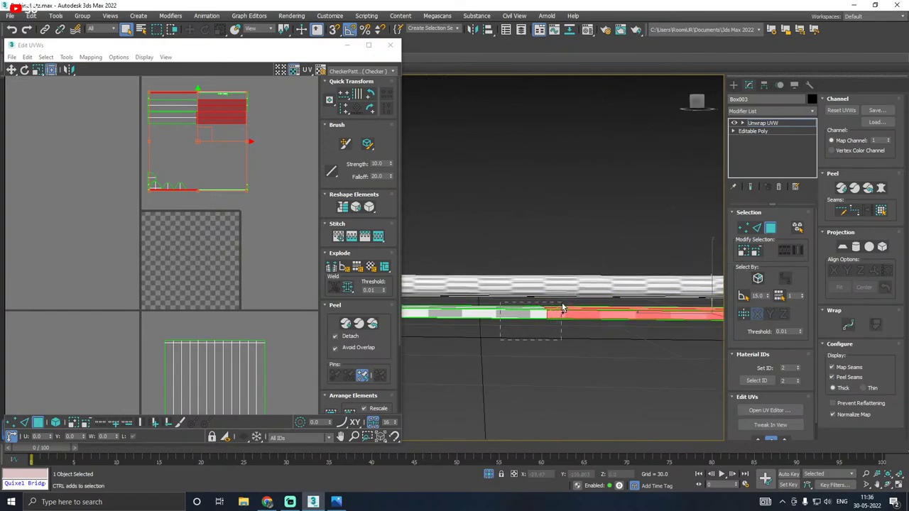
{"action": "left_click_drag", "start_coordinate": [563, 309], "coordinate": [563, 308]}
{"action": "middle_click_drag", "start_coordinate": [563, 308], "coordinate": [463, 301], "text": "alt"}
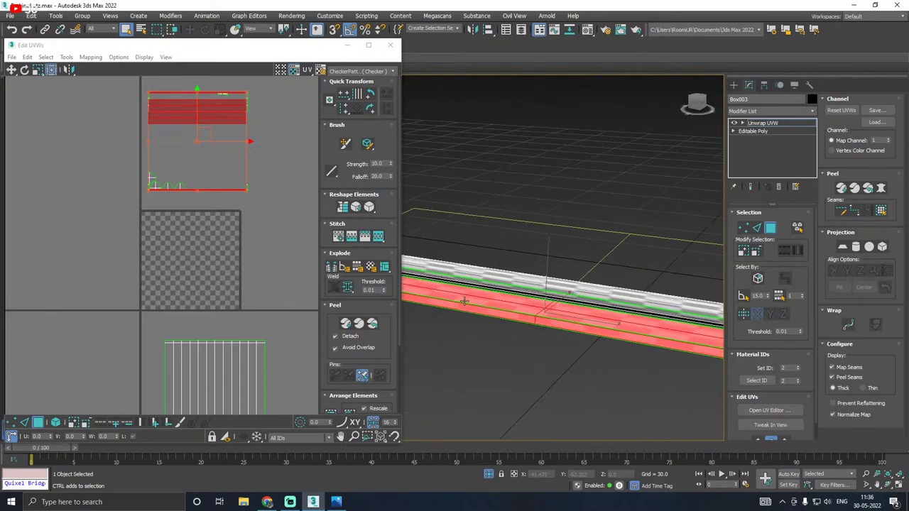
Step: Apply a cylindrical projection to the selected base polygons
{"action": "left_click", "coordinate": [856, 248]}
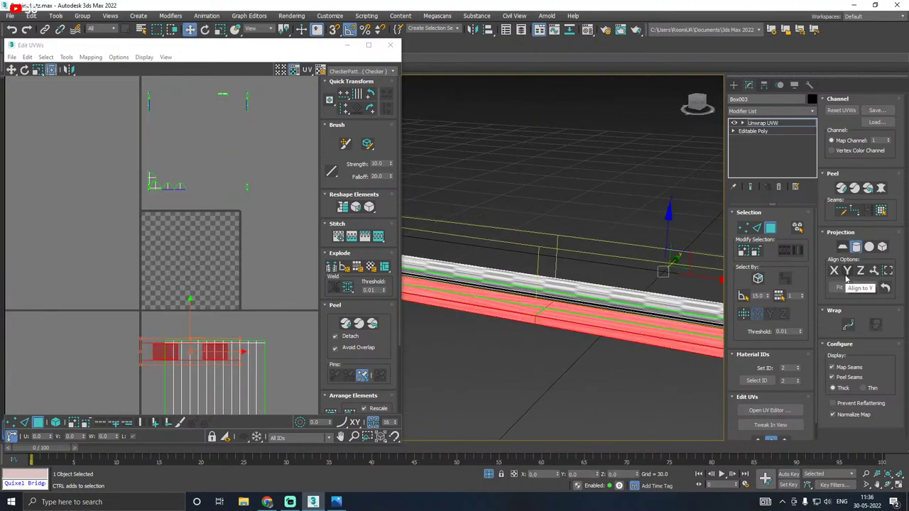
{"action": "left_click", "coordinate": [869, 247]}
{"action": "left_click", "coordinate": [856, 247]}
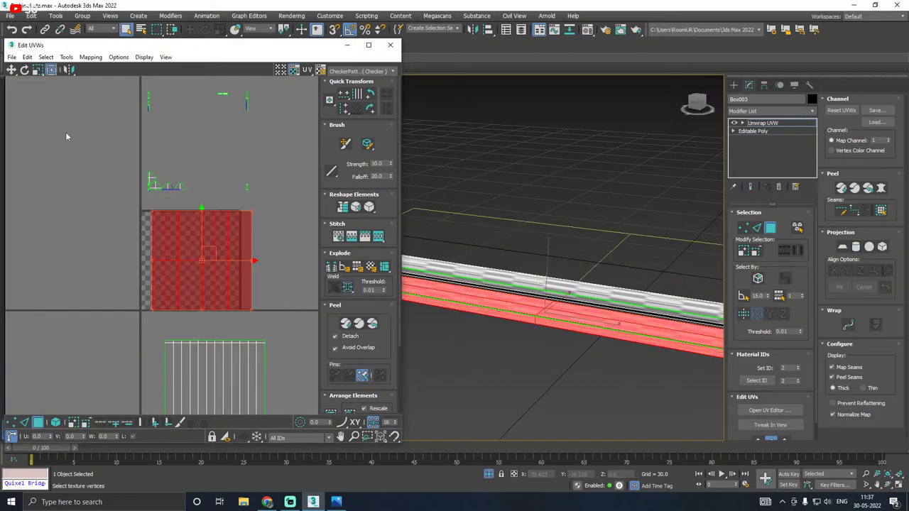
Step: Relax the base's UV shell by polygon angles and move it to the right of the UV tile
{"action": "left_click", "coordinate": [67, 57]}
{"action": "left_click", "coordinate": [77, 214]}
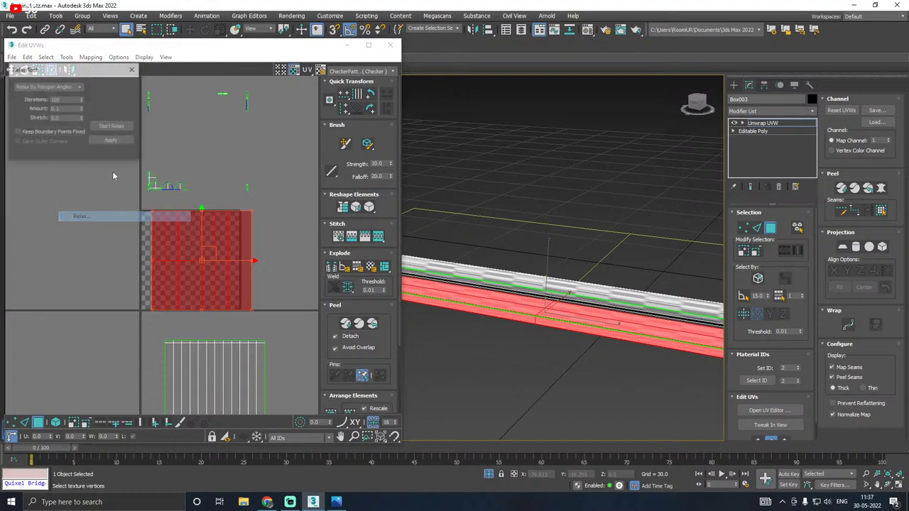
{"action": "left_click", "coordinate": [121, 128]}
{"action": "left_click", "coordinate": [117, 128]}
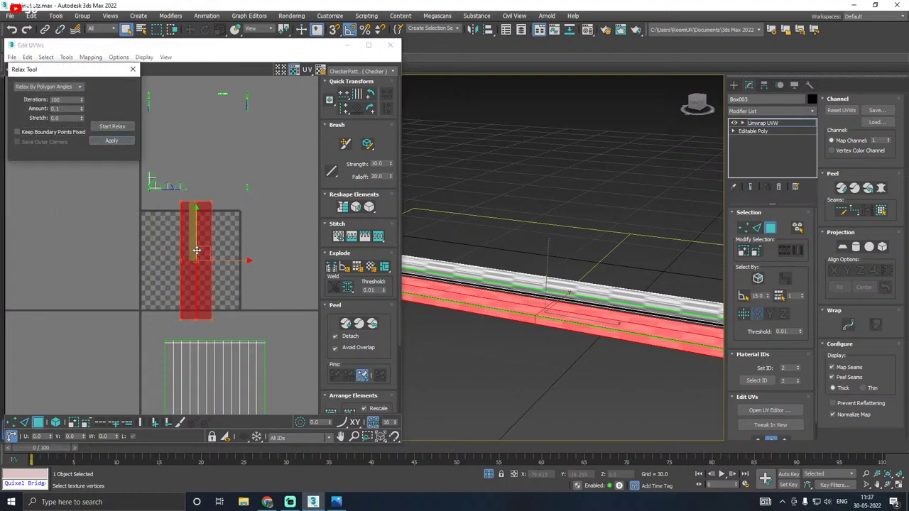
{"action": "left_click_drag", "start_coordinate": [198, 252], "coordinate": [304, 217]}
{"action": "scroll", "coordinate": [236, 221], "scroll_direction": "down", "scroll_amount": 3}
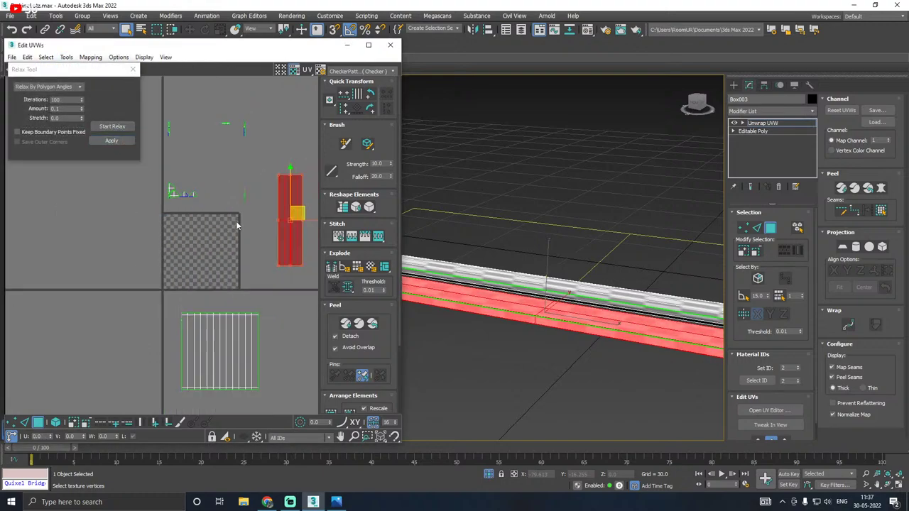
Step: Select the end plate's UVs and examine the checker pattern and seams along the plate, base and round bar
{"action": "middle_click_drag", "start_coordinate": [444, 221], "coordinate": [483, 298], "text": "alt"}
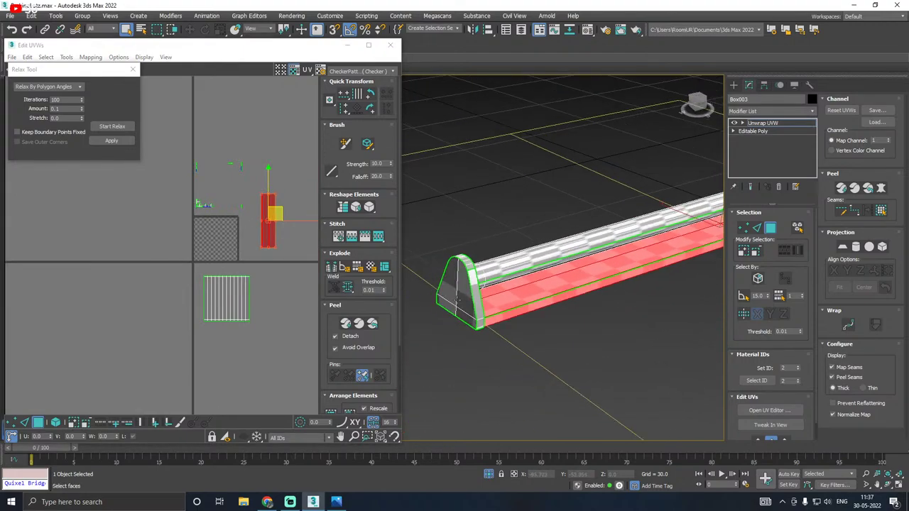
{"action": "left_click", "coordinate": [458, 295]}
{"action": "left_click_drag", "start_coordinate": [186, 152], "coordinate": [207, 179]}
{"action": "scroll", "coordinate": [487, 301], "scroll_direction": "down", "scroll_amount": 2}
{"action": "middle_click_drag", "start_coordinate": [556, 280], "coordinate": [485, 212], "text": "alt"}
{"action": "scroll", "coordinate": [485, 211], "scroll_direction": "up", "scroll_amount": 4}
{"action": "middle_click_drag", "start_coordinate": [624, 235], "coordinate": [508, 233], "text": "alt"}
{"action": "scroll", "coordinate": [508, 233], "scroll_direction": "down", "scroll_amount": 4}
{"action": "scroll", "coordinate": [559, 276], "scroll_direction": "up", "scroll_amount": 1}
{"action": "scroll", "coordinate": [559, 275], "scroll_direction": "up", "scroll_amount": 6}
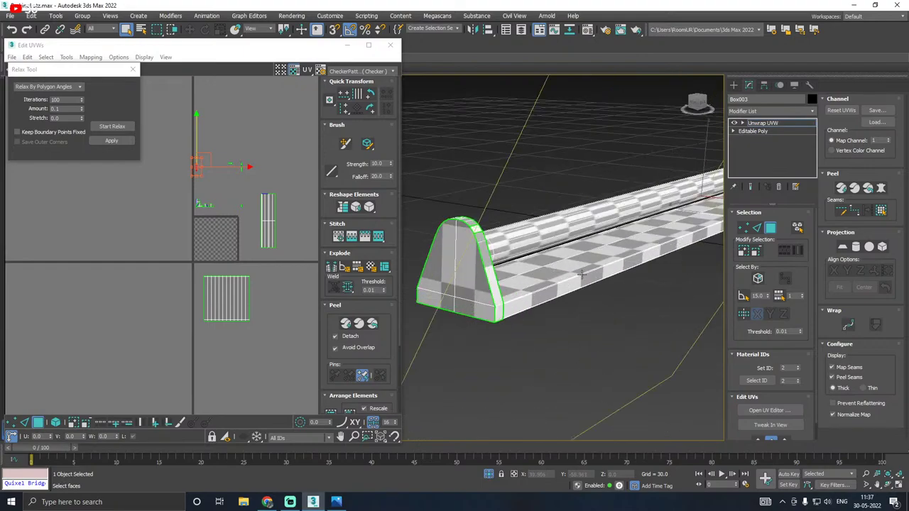
{"action": "middle_click_drag", "start_coordinate": [560, 266], "coordinate": [654, 274], "text": "alt"}
{"action": "scroll", "coordinate": [654, 274], "scroll_direction": "down", "scroll_amount": 5}
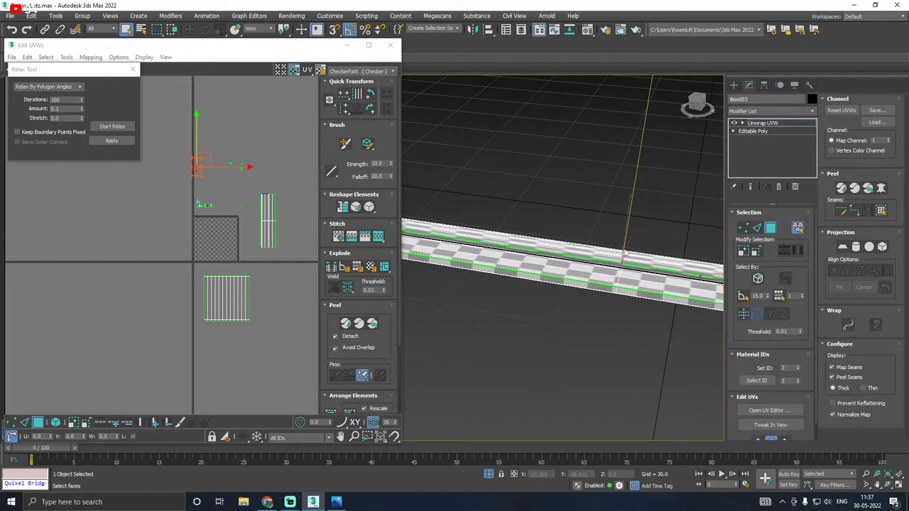
Step: Select the round bar's polygons and grow the selection to include the end segments beside the end plates
{"action": "left_click", "coordinate": [606, 253]}
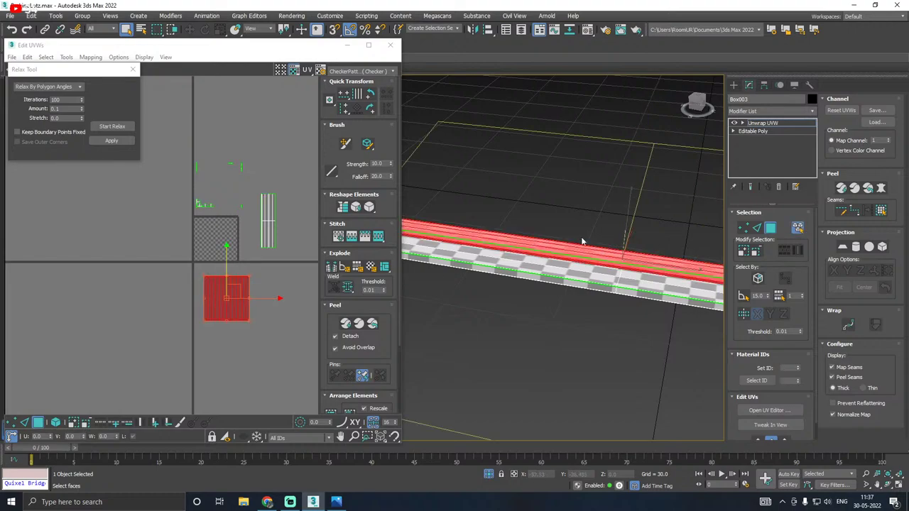
{"action": "middle_click_drag", "start_coordinate": [629, 244], "coordinate": [611, 225], "text": "alt"}
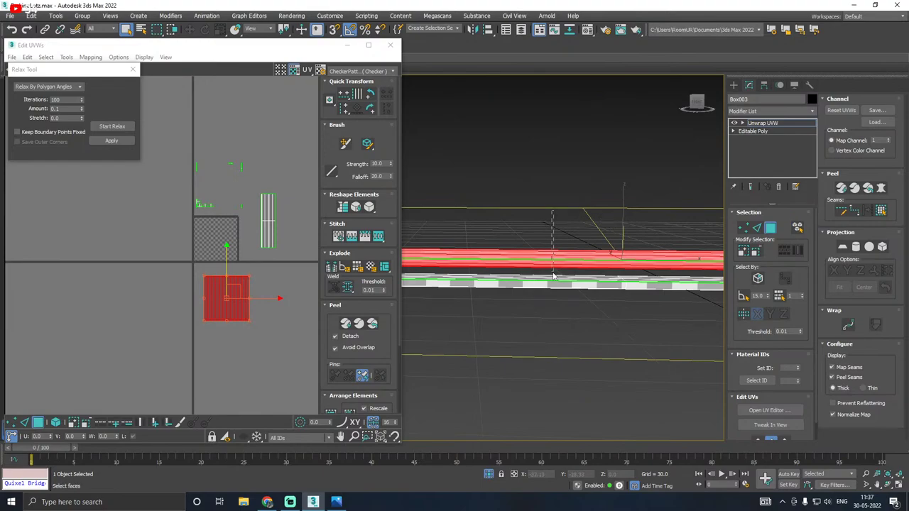
{"action": "left_click_drag", "start_coordinate": [553, 276], "coordinate": [554, 277]}
{"action": "scroll", "coordinate": [614, 253], "scroll_direction": "down", "scroll_amount": 2}
{"action": "scroll", "coordinate": [431, 250], "scroll_direction": "up", "scroll_amount": 5}
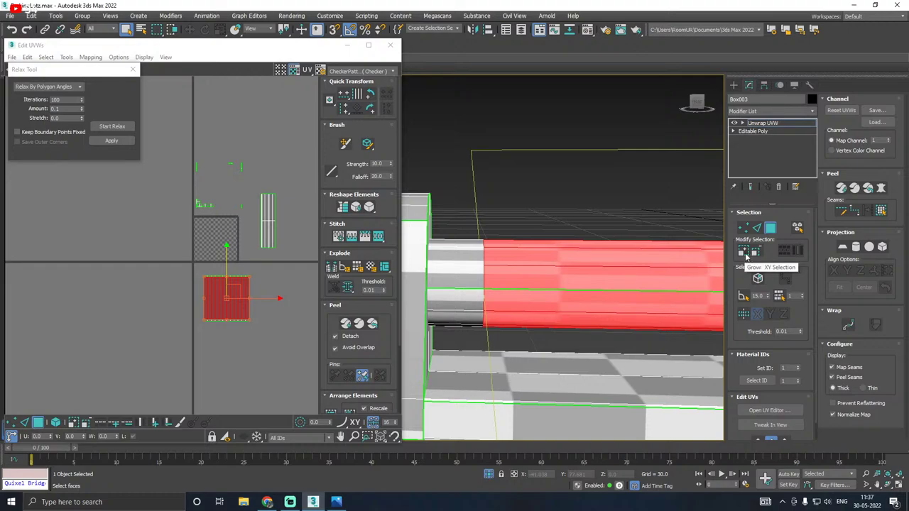
{"action": "left_click", "coordinate": [745, 254]}
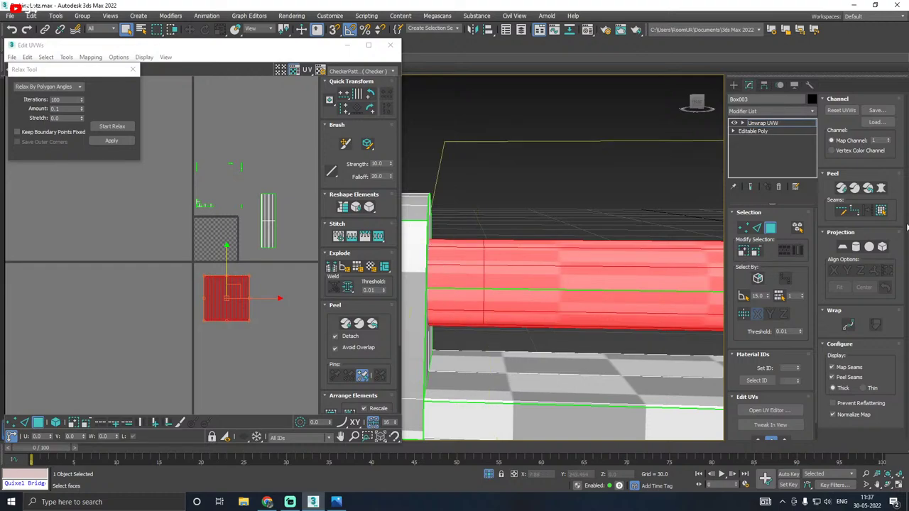
Step: Apply a cylindrical projection aligned to the X axis to the round bar's polygons
{"action": "left_click", "coordinate": [856, 247]}
{"action": "middle_click_drag", "start_coordinate": [577, 241], "coordinate": [494, 253]}
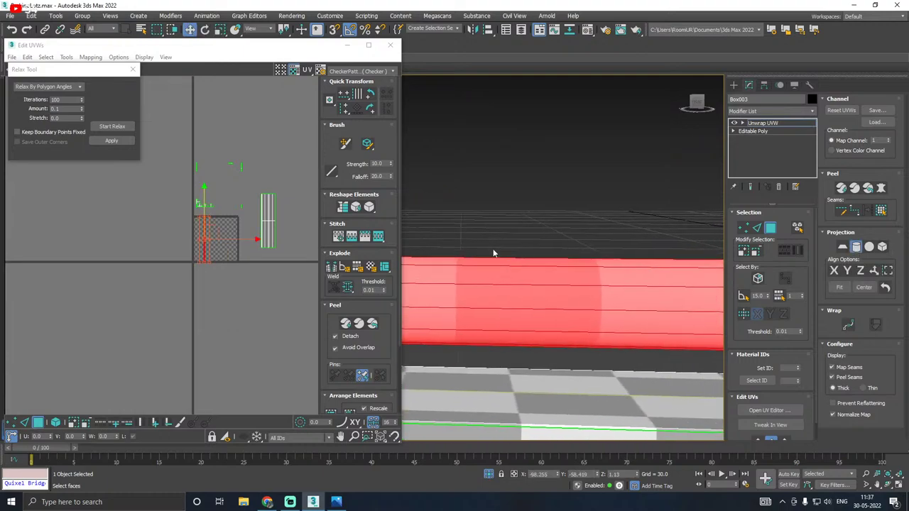
{"action": "left_click", "coordinate": [836, 272]}
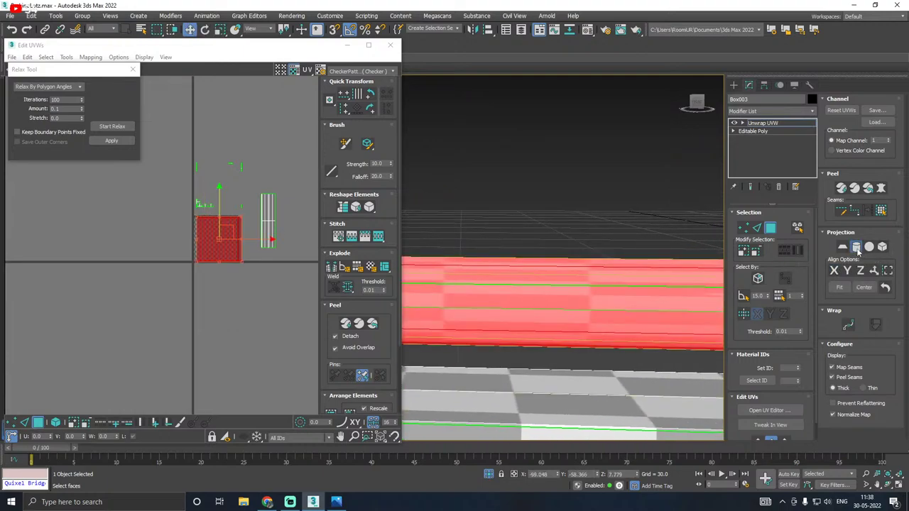
{"action": "left_click", "coordinate": [856, 248]}
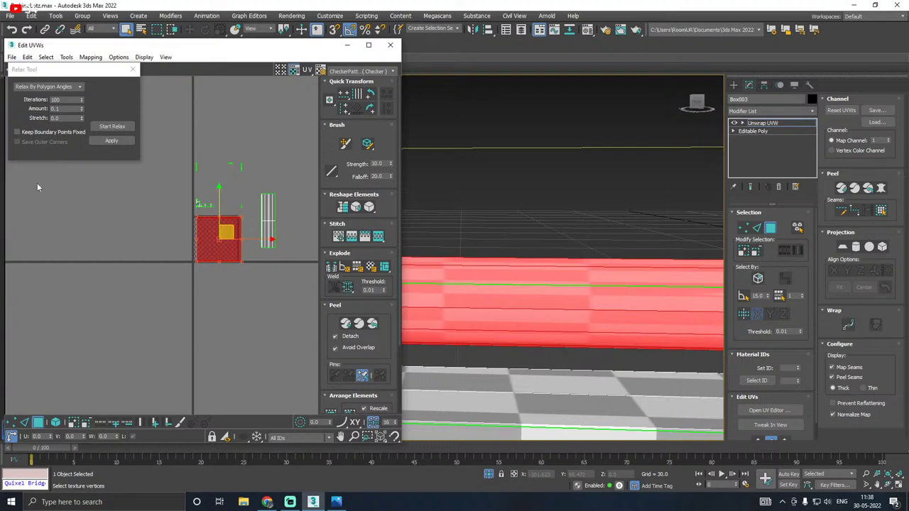
Step: Relax the round bar's UV shell by polygon angles and move it down and left, outside the UV tile
{"action": "left_click", "coordinate": [100, 127]}
{"action": "left_click", "coordinate": [110, 127]}
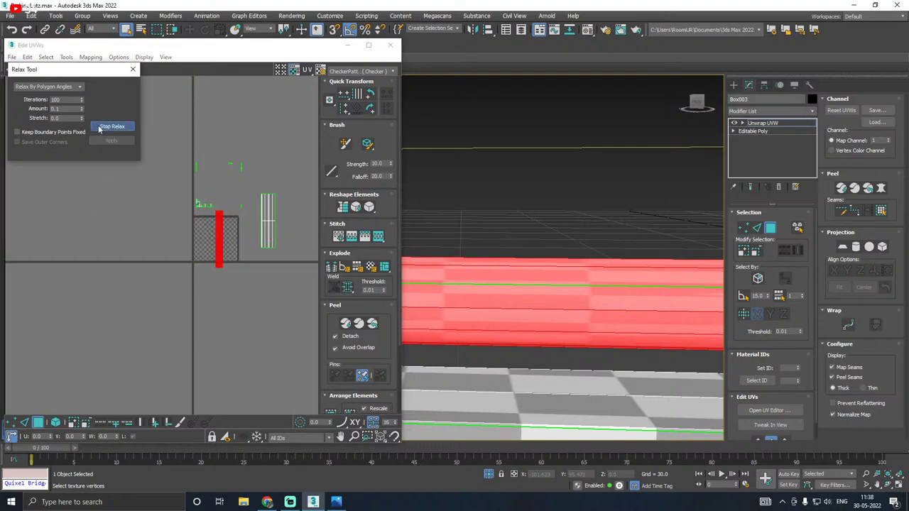
{"action": "left_click", "coordinate": [107, 127]}
{"action": "scroll", "coordinate": [477, 270], "scroll_direction": "down", "scroll_amount": 5}
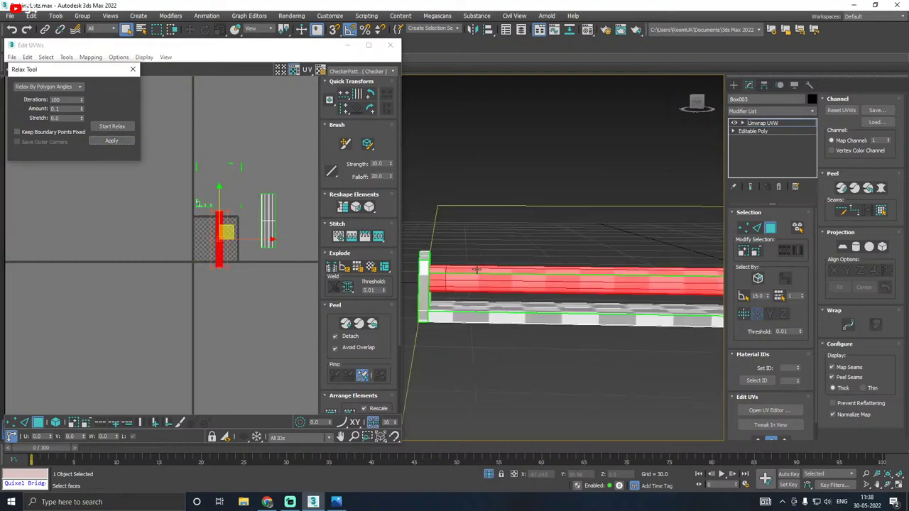
{"action": "middle_click_drag", "start_coordinate": [492, 269], "coordinate": [506, 290], "text": "alt"}
{"action": "left_click_drag", "start_coordinate": [227, 233], "coordinate": [128, 284]}
Step: Turn on UV element selection and move the base's UV shell below the UV tile
{"action": "left_click", "coordinate": [55, 422]}
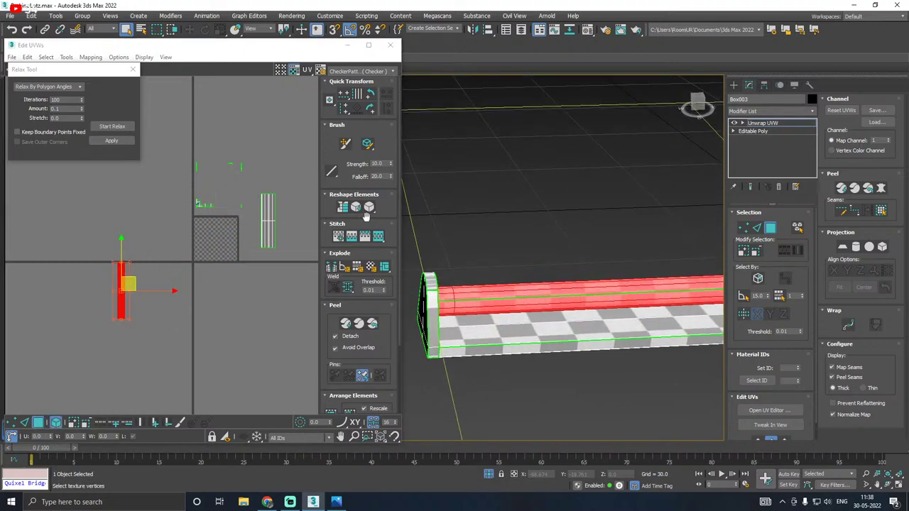
{"action": "left_click", "coordinate": [268, 226]}
{"action": "left_click_drag", "start_coordinate": [268, 226], "coordinate": [247, 353]}
{"action": "scroll", "coordinate": [188, 221], "scroll_direction": "down", "scroll_amount": 3}
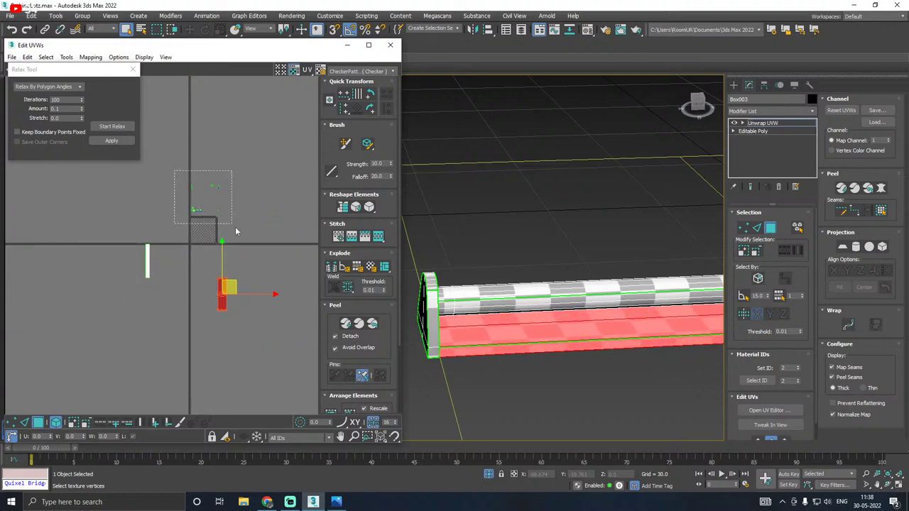
Step: Select the end plate's outer face by planar angle 15 and grow the selection to include its rim and underside
{"action": "left_click_drag", "start_coordinate": [235, 231], "coordinate": [239, 233]}
{"action": "middle_click_drag", "start_coordinate": [454, 291], "coordinate": [465, 315], "text": "alt"}
{"action": "scroll", "coordinate": [452, 370], "scroll_direction": "up", "scroll_amount": 2}
{"action": "mouse_move", "coordinate": [451, 369]}
{"action": "middle_mouse_down", "text": "alt"}
{"action": "mouse_move", "coordinate": [553, 309]}
{"action": "mouse_move", "coordinate": [459, 365]}
{"action": "middle_mouse_up", "text": "alt"}
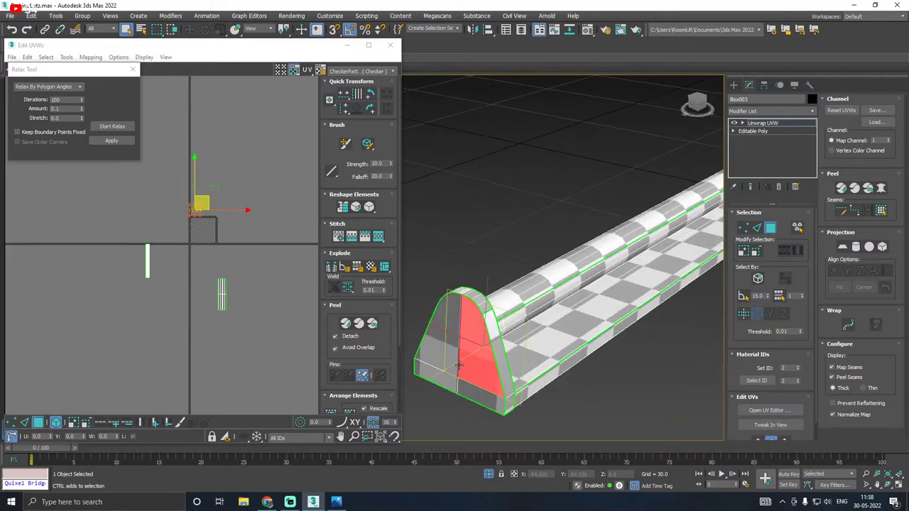
{"action": "left_click", "coordinate": [743, 296]}
{"action": "left_click", "coordinate": [450, 363]}
{"action": "middle_click_drag", "start_coordinate": [451, 363], "coordinate": [533, 377], "text": "alt"}
{"action": "left_click", "coordinate": [741, 255]}
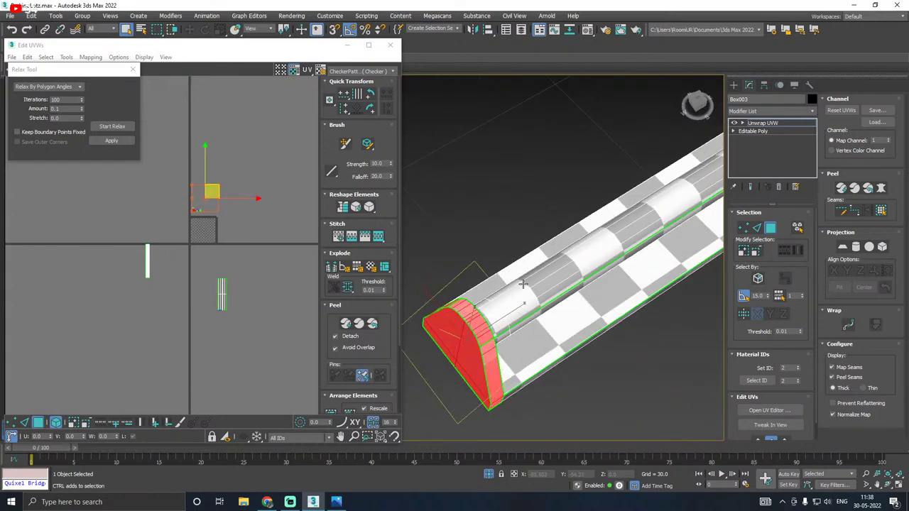
{"action": "middle_click_drag", "start_coordinate": [524, 288], "coordinate": [602, 229], "text": "alt"}
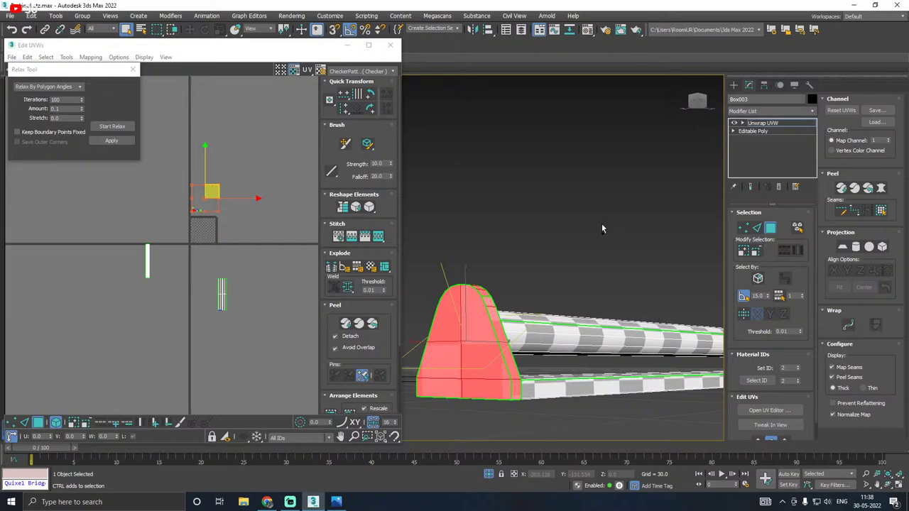
Step: Apply a planar projection to the selected end plate polygons and relax them by polygon angles
{"action": "left_click", "coordinate": [843, 246]}
{"action": "left_click", "coordinate": [842, 246]}
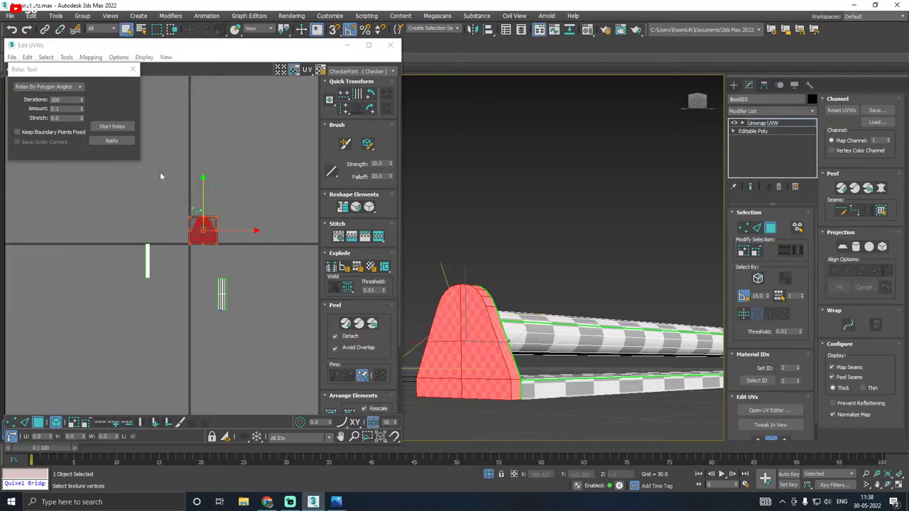
{"action": "scroll", "coordinate": [469, 352], "scroll_direction": "up", "scroll_amount": 4}
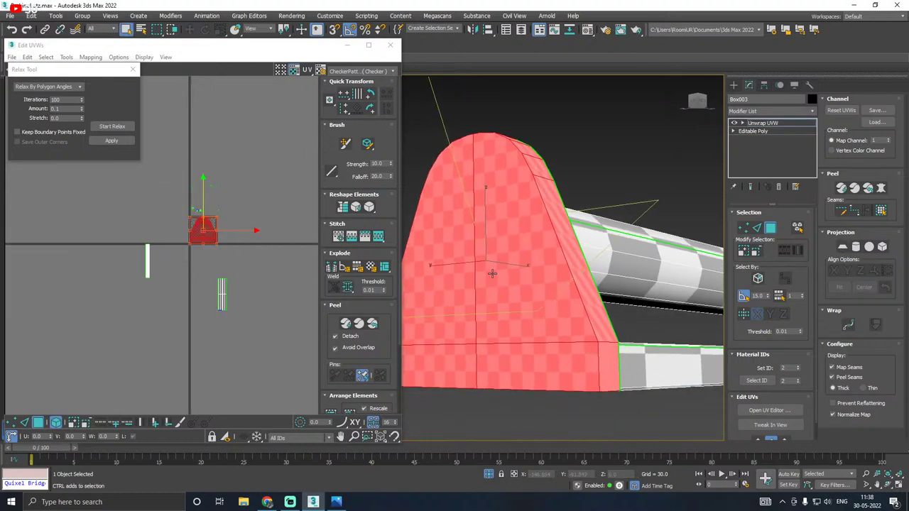
{"action": "left_click", "coordinate": [104, 126]}
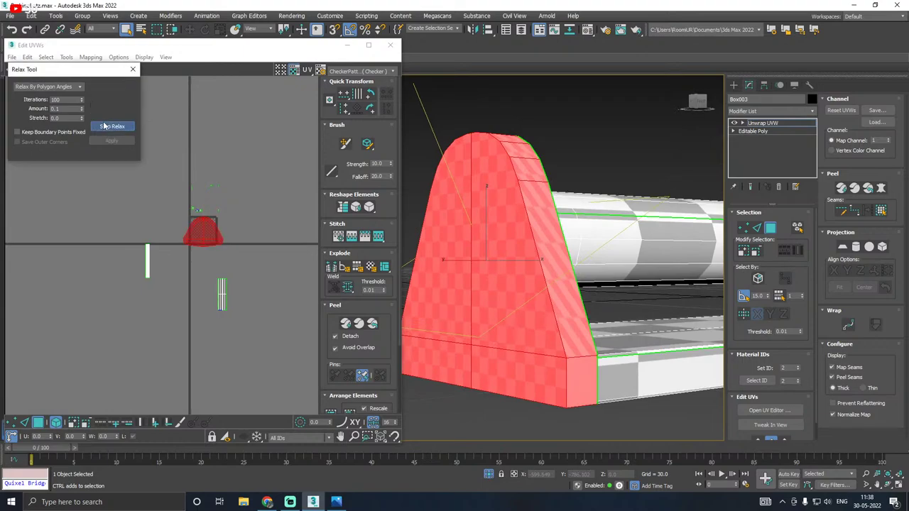
{"action": "left_click", "coordinate": [105, 125]}
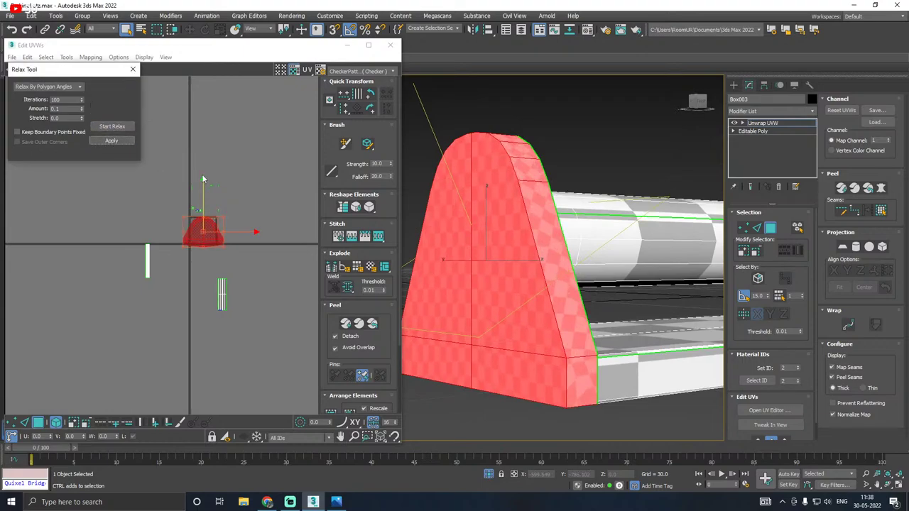
Step: Relax the end plate's UV shell repeatedly to reduce the checker distortion on its lower rim
{"action": "scroll", "coordinate": [580, 387], "scroll_direction": "up", "scroll_amount": 3}
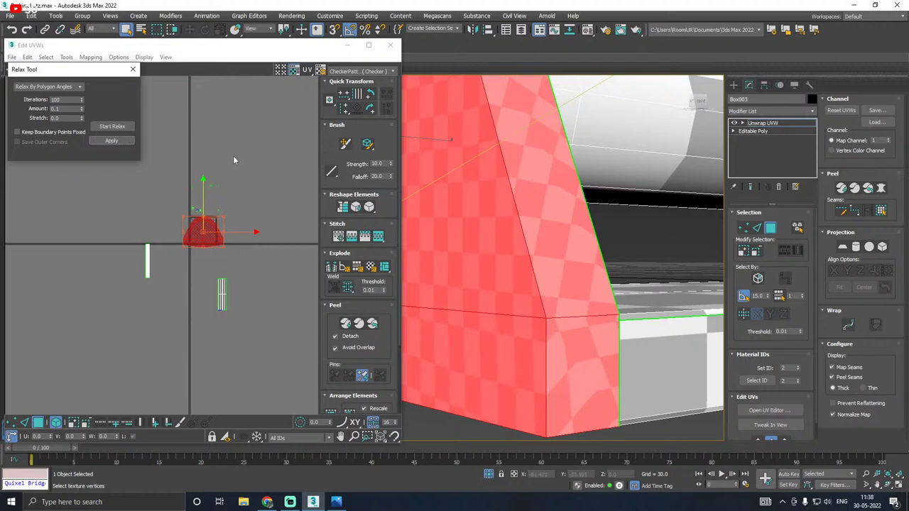
{"action": "left_click", "coordinate": [122, 127]}
{"action": "left_click", "coordinate": [111, 126]}
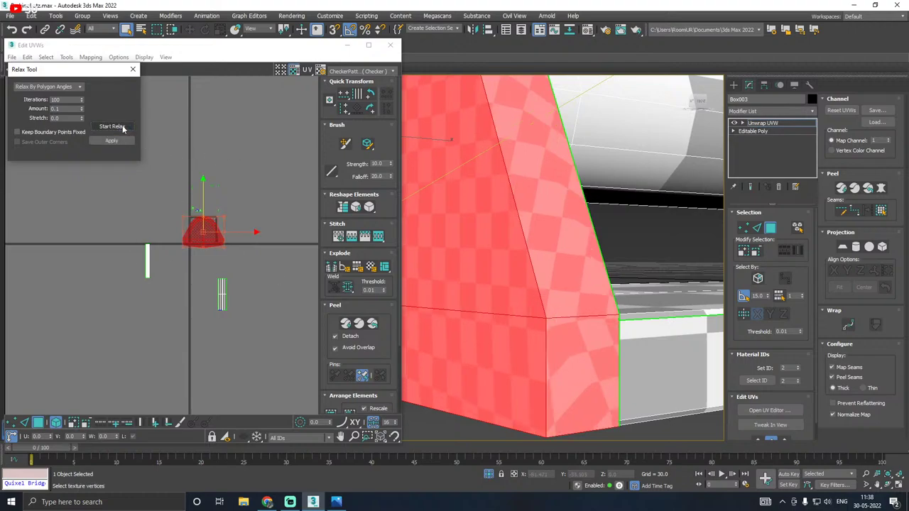
{"action": "left_click", "coordinate": [122, 128]}
{"action": "left_click", "coordinate": [123, 127]}
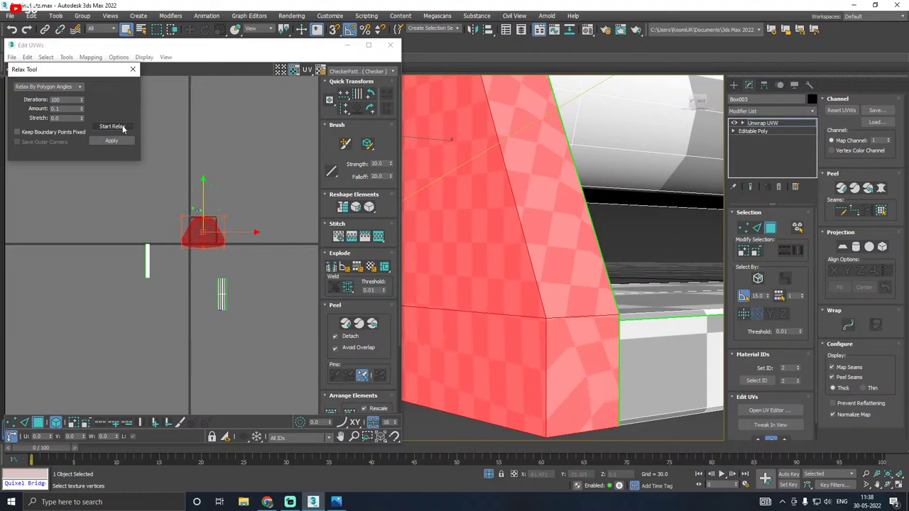
{"action": "left_click", "coordinate": [123, 128]}
{"action": "left_click", "coordinate": [123, 128]}
{"action": "left_click", "coordinate": [122, 140]}
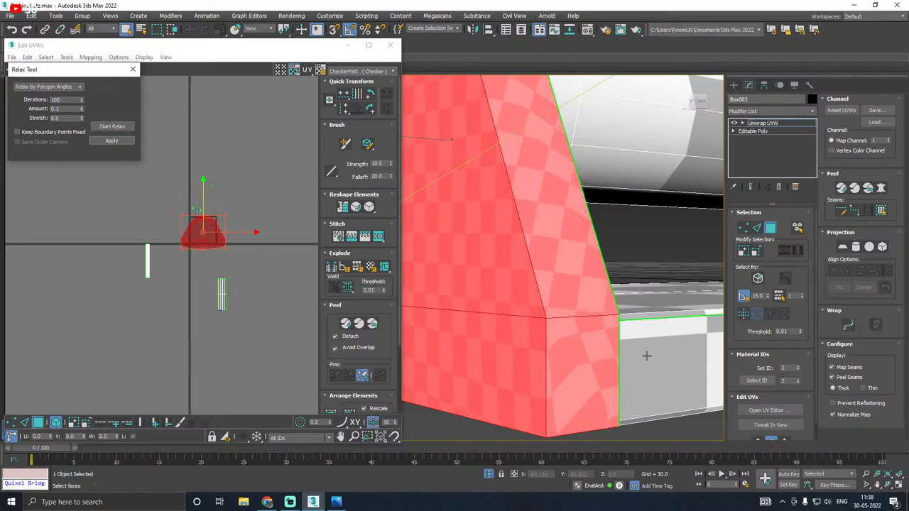
Step: Remove the end plate's underside polygons from the selection and turn off planar angle selection
{"action": "middle_click_drag", "start_coordinate": [636, 343], "coordinate": [673, 313]}
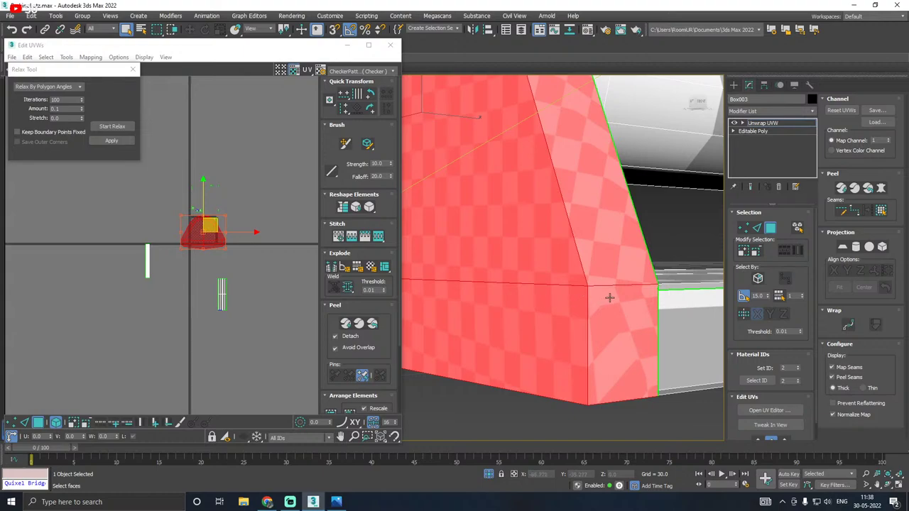
{"action": "middle_click_drag", "start_coordinate": [622, 294], "coordinate": [667, 332]}
{"action": "scroll", "coordinate": [572, 336], "scroll_direction": "down", "scroll_amount": 2}
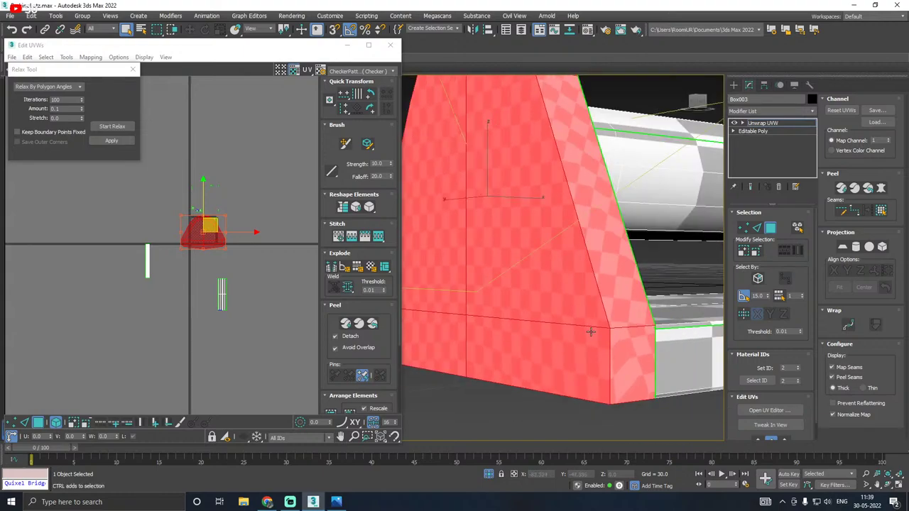
{"action": "middle_click_drag", "start_coordinate": [592, 331], "coordinate": [617, 333], "text": "alt"}
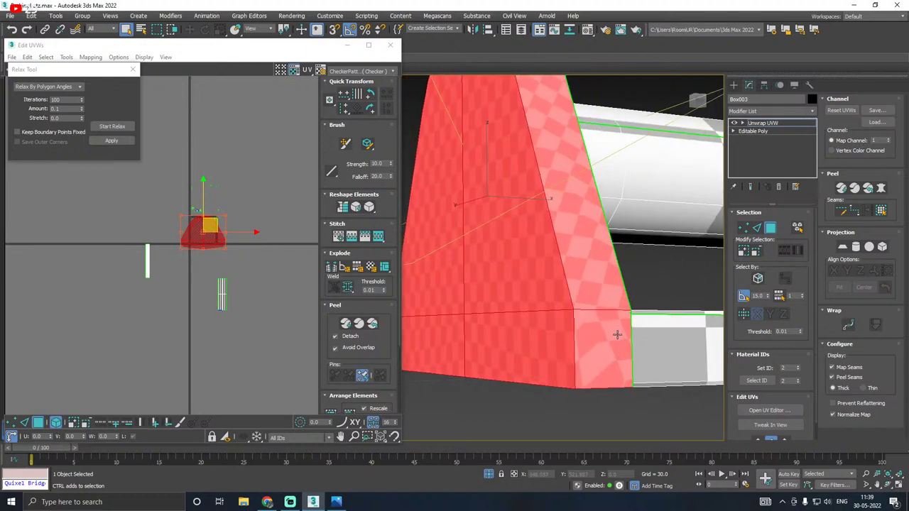
{"action": "scroll", "coordinate": [567, 315], "scroll_direction": "down", "scroll_amount": 3}
{"action": "middle_click_drag", "start_coordinate": [566, 314], "coordinate": [490, 324], "text": "alt"}
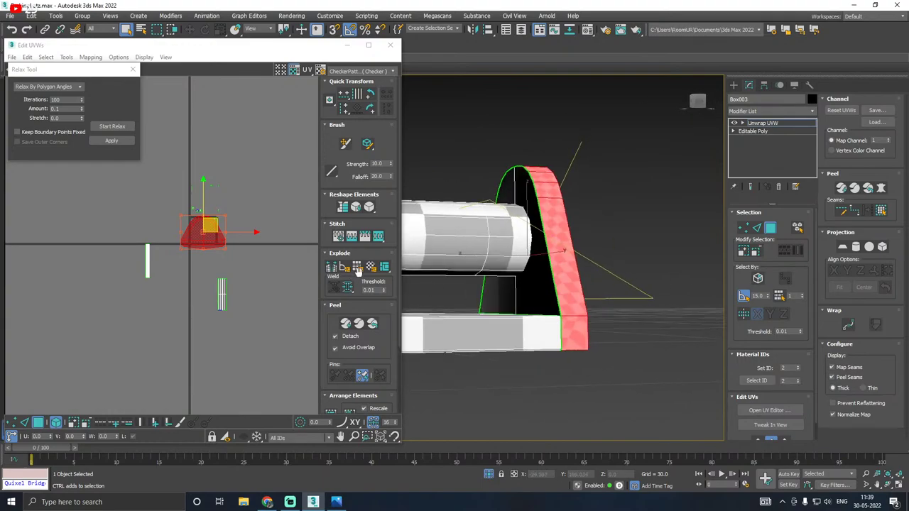
{"action": "middle_click_drag", "start_coordinate": [547, 325], "coordinate": [533, 283], "text": "alt"}
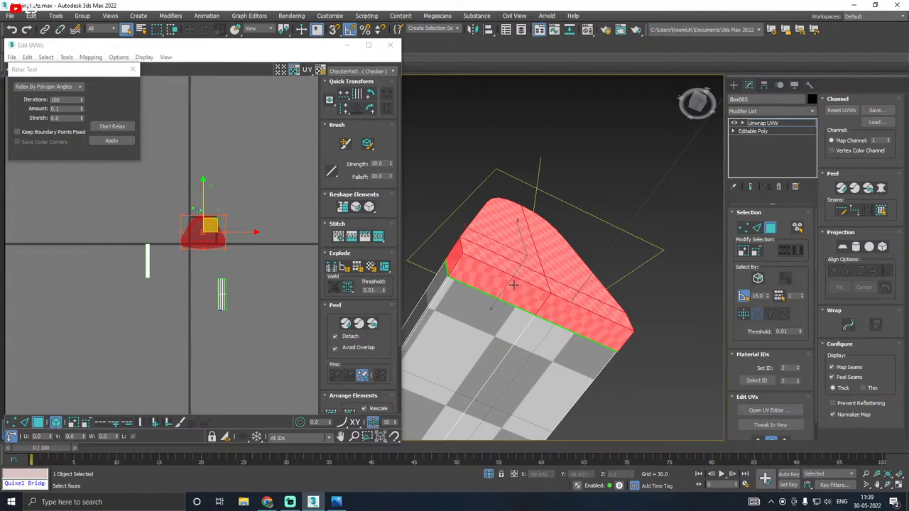
{"action": "left_click_drag", "start_coordinate": [508, 285], "coordinate": [557, 312], "text": "alt"}
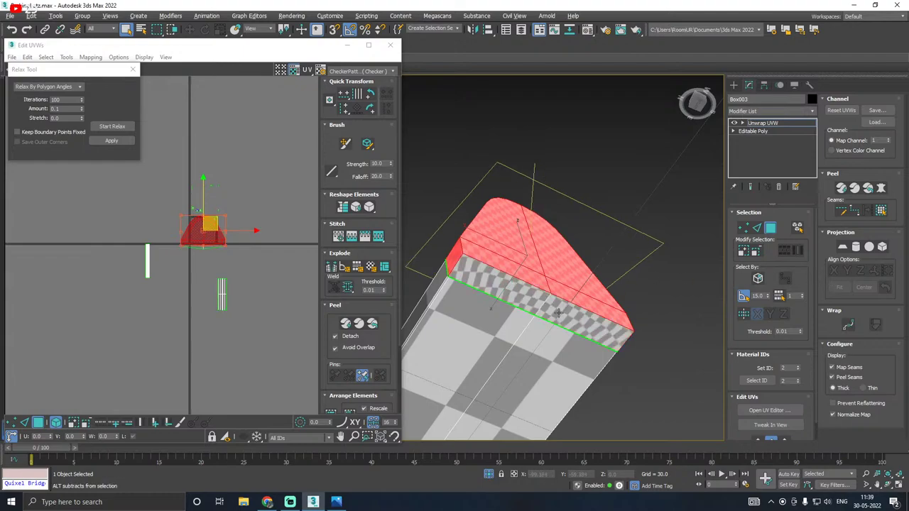
{"action": "left_click", "coordinate": [747, 296]}
{"action": "middle_click_drag", "start_coordinate": [619, 288], "coordinate": [500, 333], "text": "alt"}
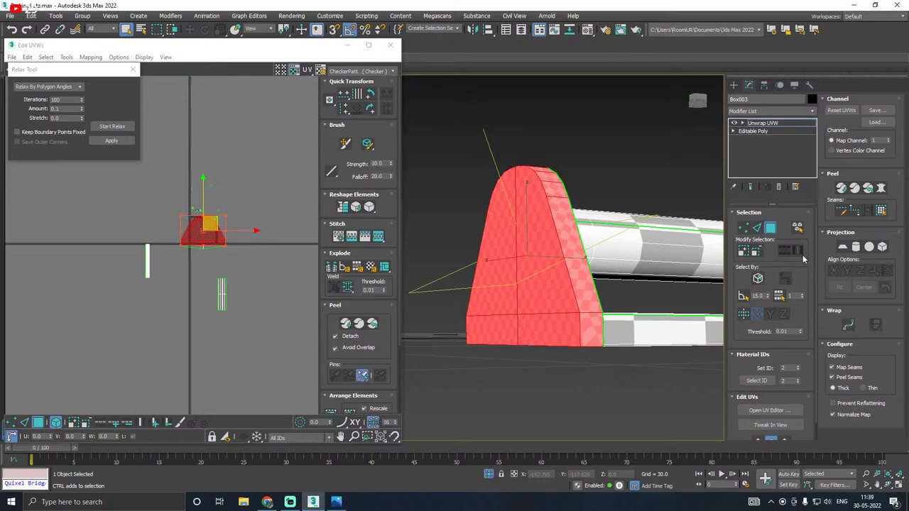
Step: Reapply the planar projection to the end plate without its underside and relax the shell by polygon angles
{"action": "left_click", "coordinate": [843, 247]}
{"action": "left_click", "coordinate": [843, 247]}
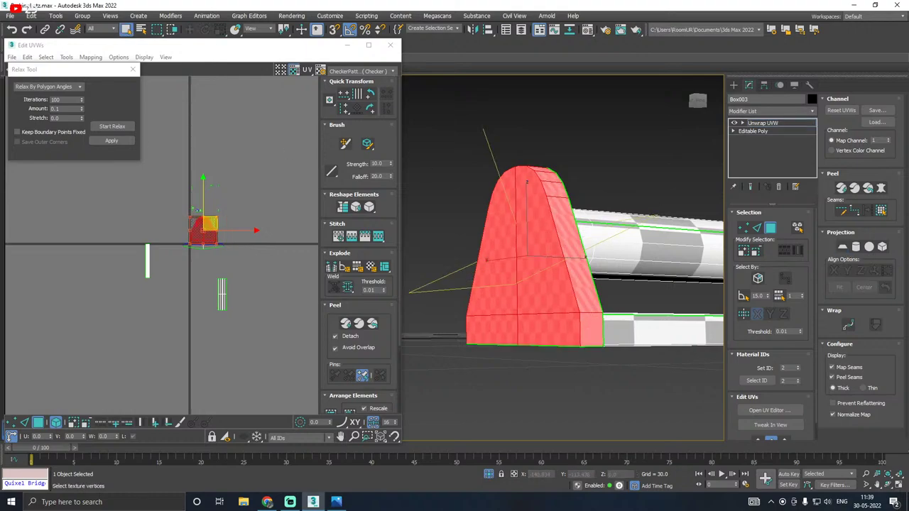
{"action": "left_click", "coordinate": [112, 126]}
{"action": "left_click", "coordinate": [111, 127]}
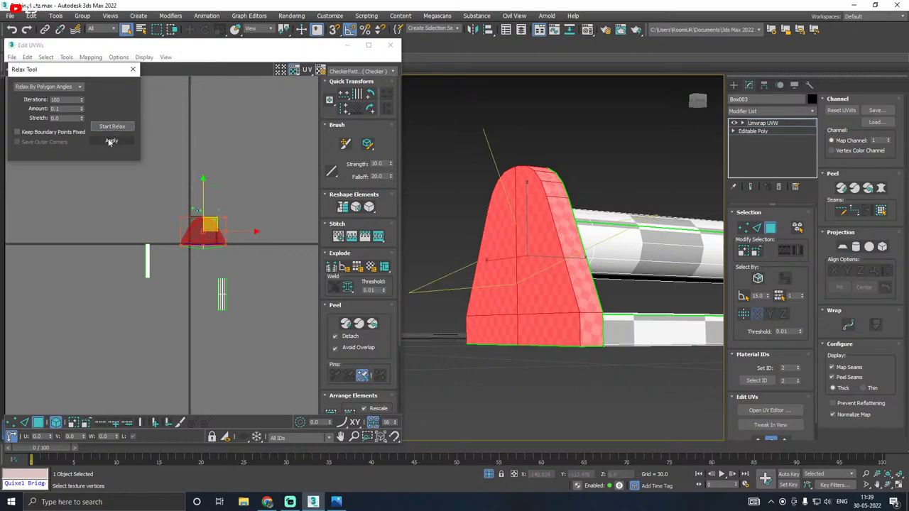
Step: Select the wheel stop's base polygons and add the underside polygons of the adjoining end plate
{"action": "middle_click_drag", "start_coordinate": [593, 333], "coordinate": [447, 316], "text": "alt"}
{"action": "middle_click_drag", "start_coordinate": [596, 297], "coordinate": [514, 346], "text": "alt"}
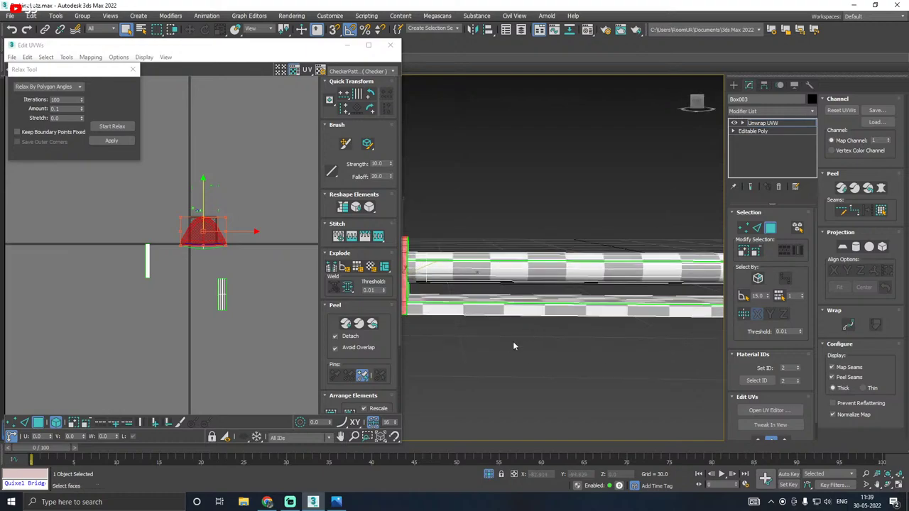
{"action": "left_click_drag", "start_coordinate": [551, 296], "coordinate": [551, 297]}
{"action": "middle_click_drag", "start_coordinate": [551, 297], "coordinate": [534, 325], "text": "alt"}
{"action": "left_click_drag", "start_coordinate": [463, 351], "coordinate": [535, 304]}
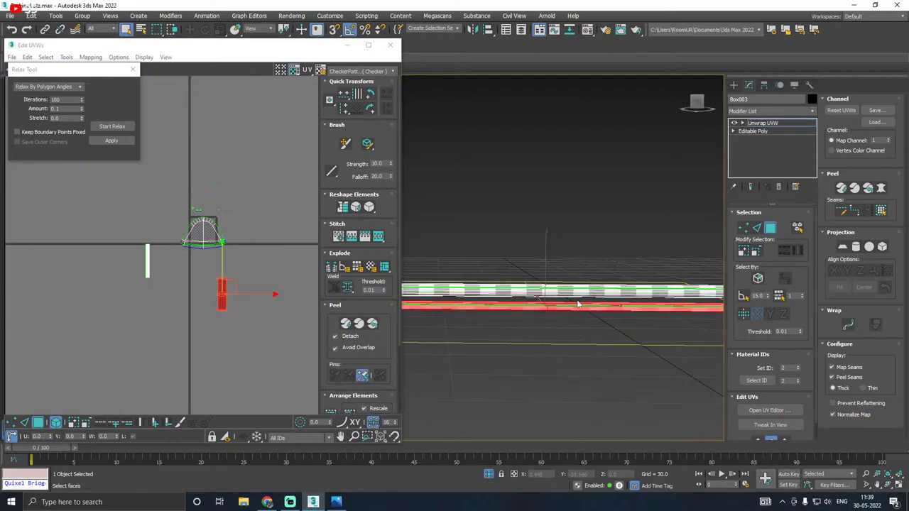
{"action": "middle_click_drag", "start_coordinate": [534, 304], "coordinate": [520, 332], "text": "alt"}
{"action": "scroll", "coordinate": [509, 269], "scroll_direction": "up", "scroll_amount": 6}
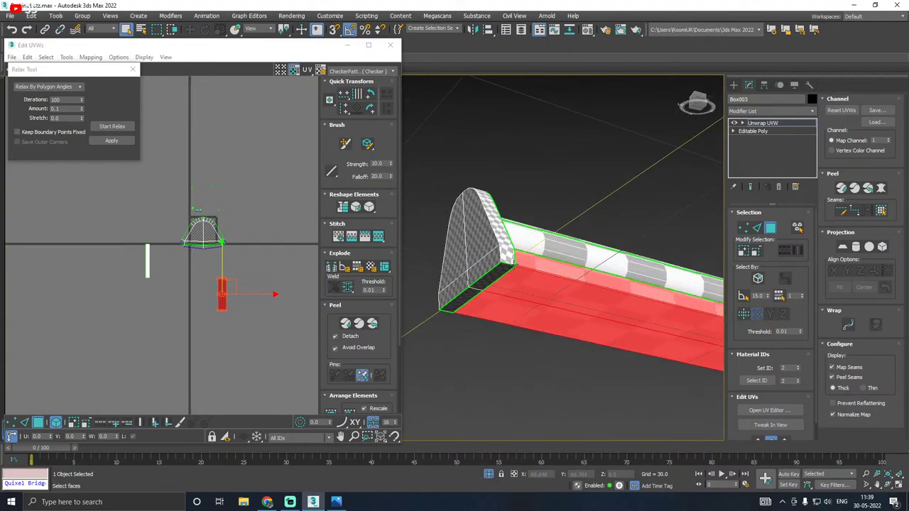
{"action": "left_click", "coordinate": [474, 278], "text": "ctrl"}
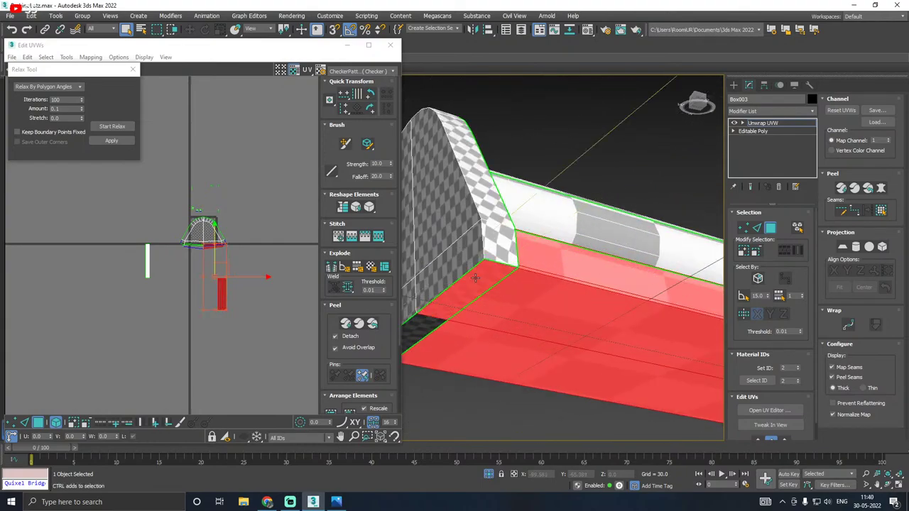
{"action": "left_click", "coordinate": [444, 305], "text": "ctrl"}
Step: Add the underside polygons of the end plate at the opposite end of the base to the selection
{"action": "scroll", "coordinate": [443, 306], "scroll_direction": "down", "scroll_amount": 10}
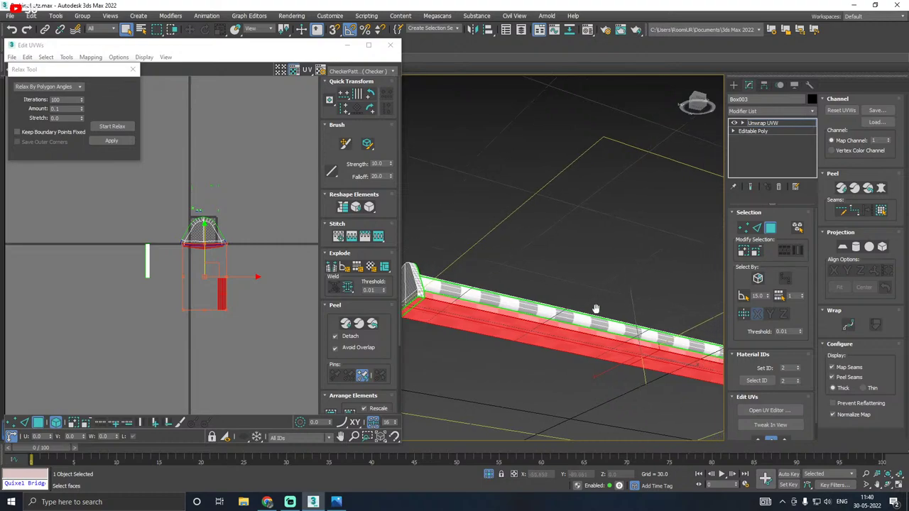
{"action": "middle_click_drag", "start_coordinate": [503, 310], "coordinate": [582, 319], "text": "alt"}
{"action": "scroll", "coordinate": [583, 318], "scroll_direction": "up", "scroll_amount": 8}
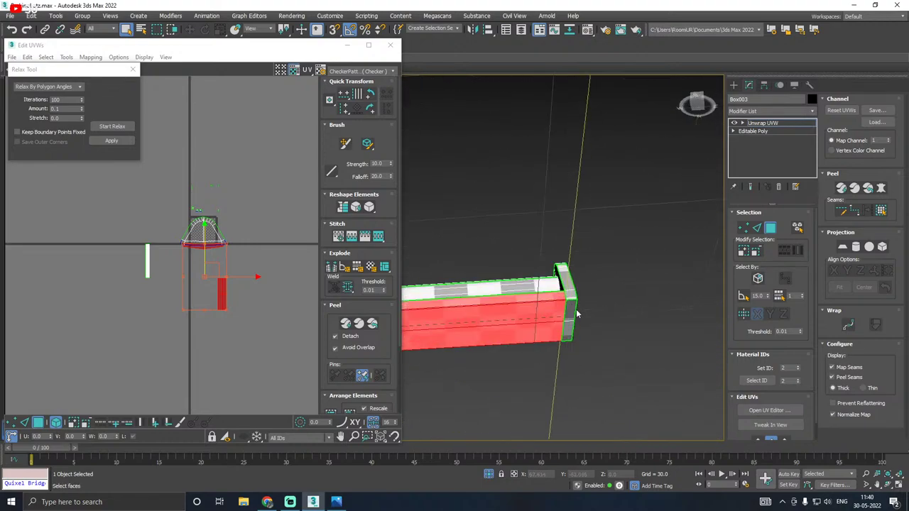
{"action": "left_click", "coordinate": [541, 305], "text": "ctrl"}
{"action": "left_click", "coordinate": [551, 401], "text": "ctrl"}
{"action": "scroll", "coordinate": [568, 326], "scroll_direction": "down", "scroll_amount": 8}
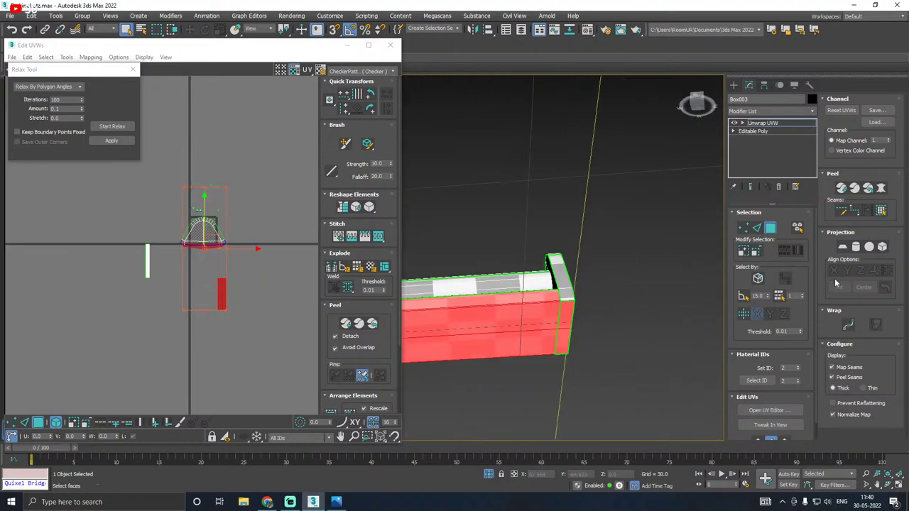
Step: Apply a cylindrical projection to the selected base and underside polygons
{"action": "left_click", "coordinate": [856, 247]}
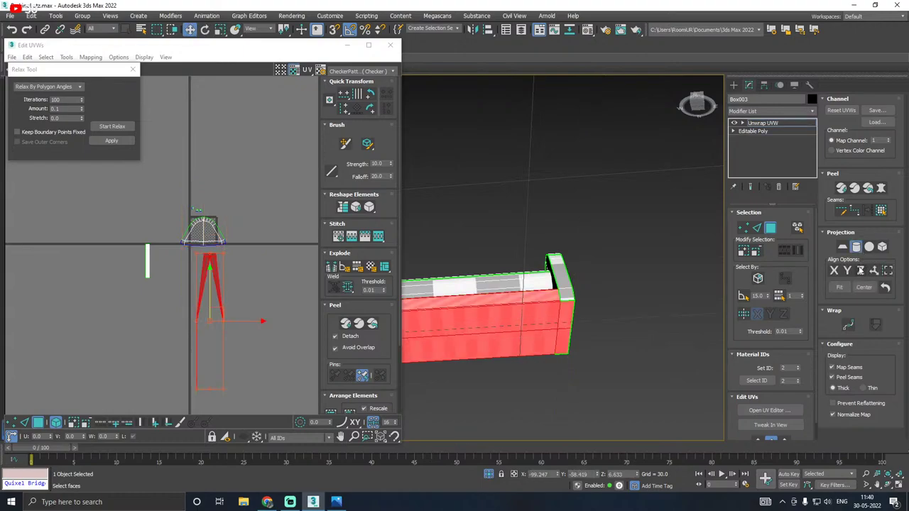
{"action": "left_click", "coordinate": [855, 246]}
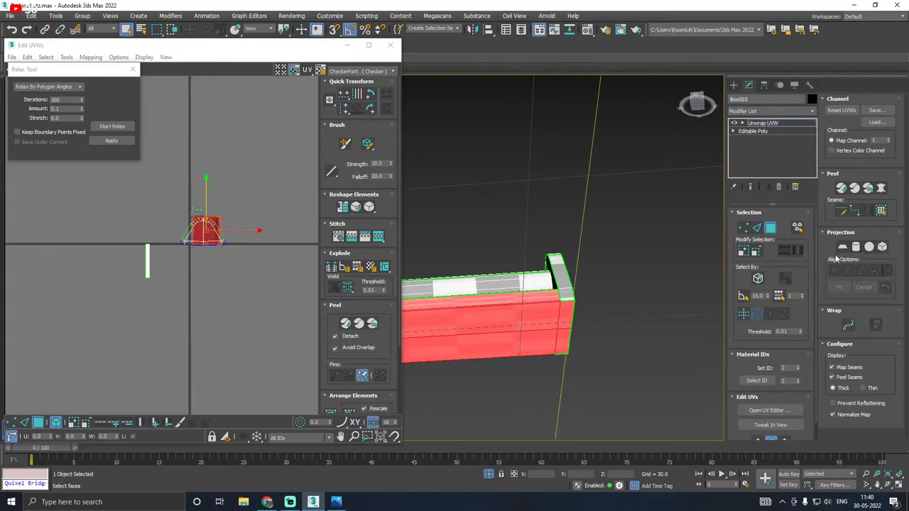
{"action": "scroll", "coordinate": [211, 223], "scroll_direction": "up", "scroll_amount": 5}
{"action": "scroll", "coordinate": [211, 223], "scroll_direction": "up", "scroll_amount": 2}
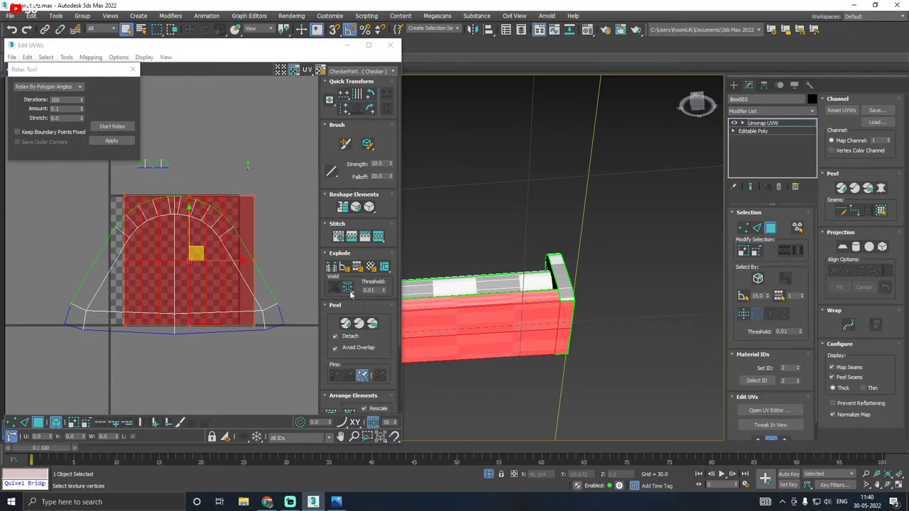
Step: Relax the base's UV shell by polygon angles and move it down, away from the center of the end plate's shell
{"action": "left_click", "coordinate": [114, 126]}
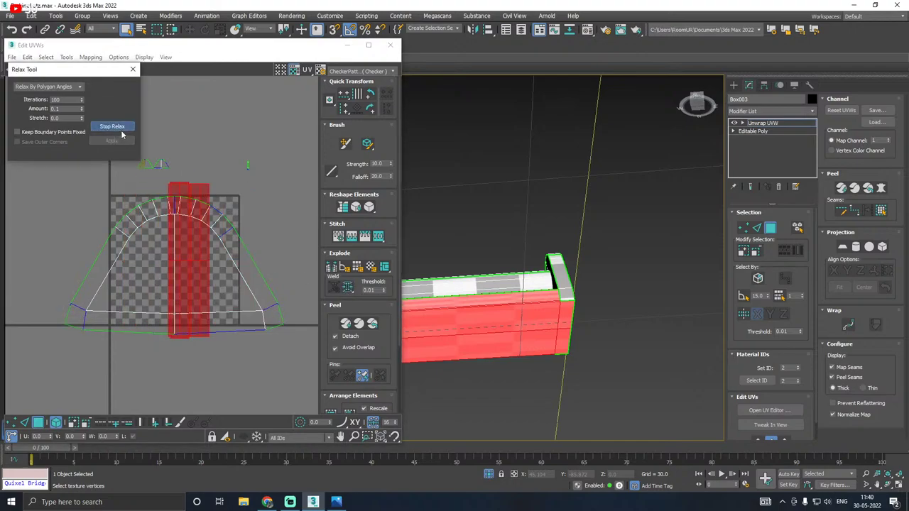
{"action": "left_click", "coordinate": [120, 130]}
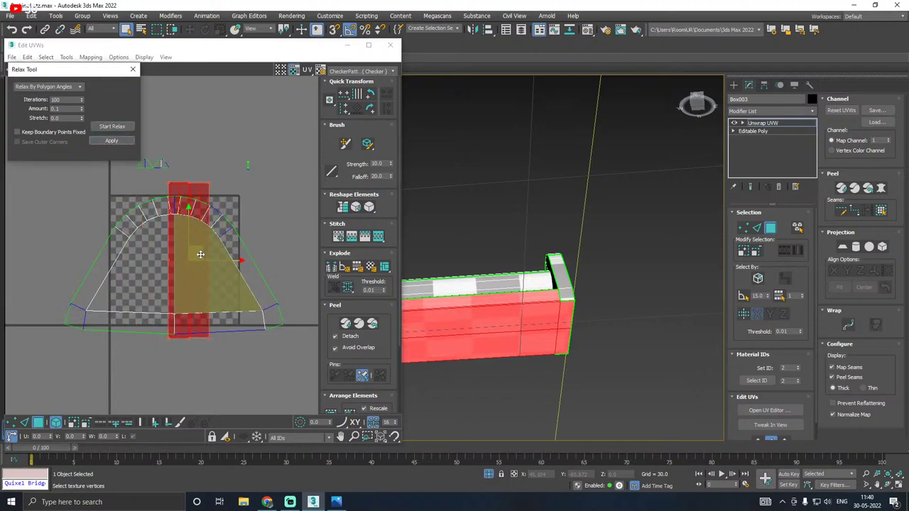
{"action": "left_click_drag", "start_coordinate": [197, 253], "coordinate": [238, 357]}
Step: Select the opposite end plate's outer face by a planar angle of 15 and grow the selection to its rim
{"action": "scroll", "coordinate": [561, 304], "scroll_direction": "down", "scroll_amount": 3}
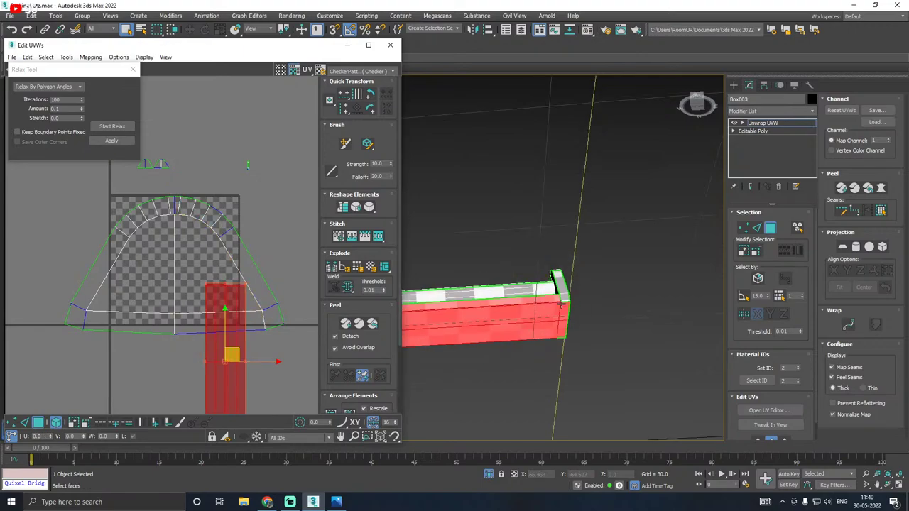
{"action": "left_click", "coordinate": [564, 299]}
{"action": "middle_click_drag", "start_coordinate": [563, 300], "coordinate": [545, 317], "text": "alt"}
{"action": "scroll", "coordinate": [573, 290], "scroll_direction": "up", "scroll_amount": 4}
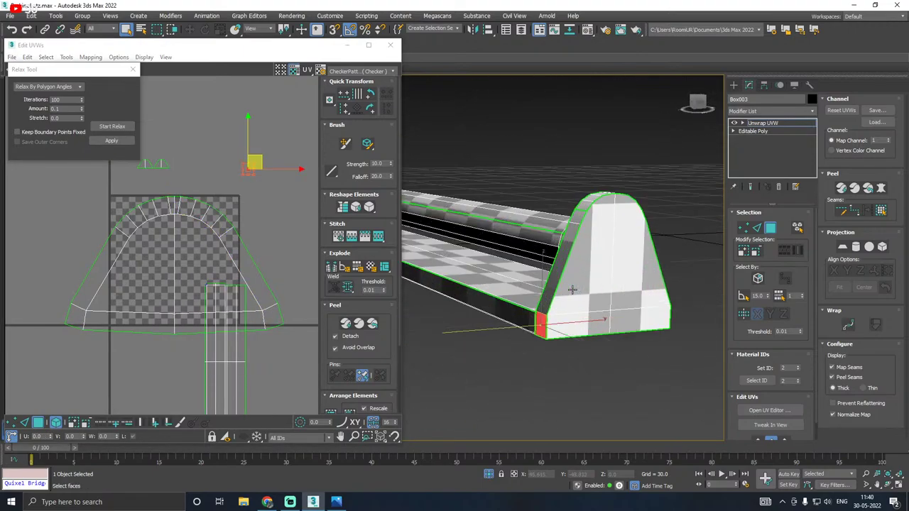
{"action": "left_click", "coordinate": [601, 305]}
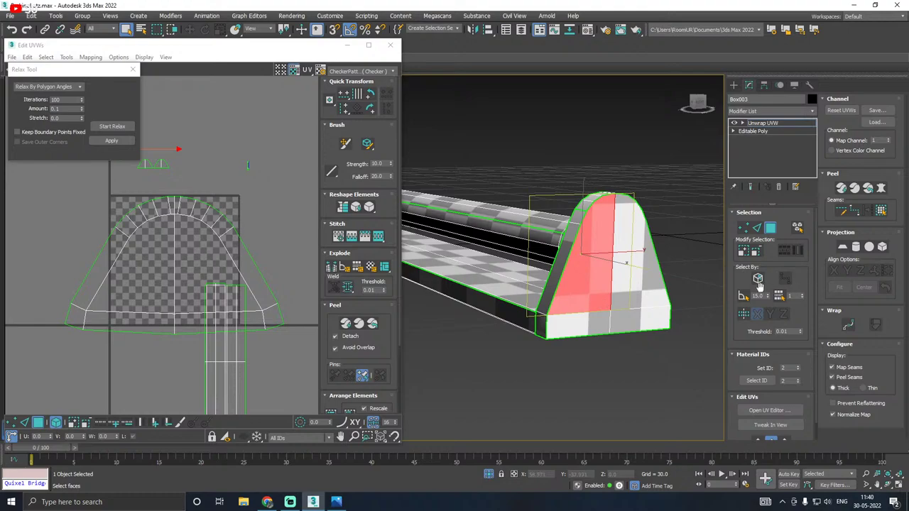
{"action": "left_click", "coordinate": [743, 296]}
{"action": "left_click", "coordinate": [552, 317]}
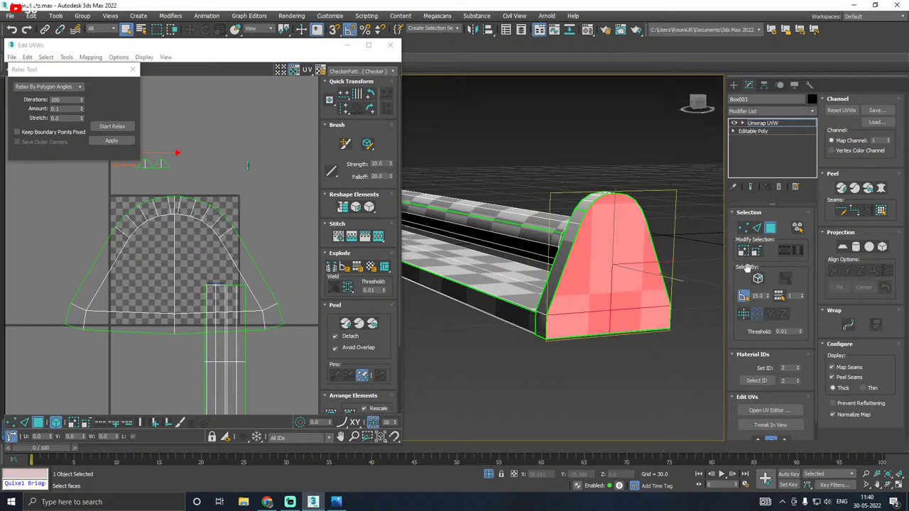
{"action": "left_click", "coordinate": [744, 253]}
Step: Turn off planar angle selection and remove the opposite end plate's underside polygons from the selection
{"action": "middle_click_drag", "start_coordinate": [600, 265], "coordinate": [702, 246], "text": "alt"}
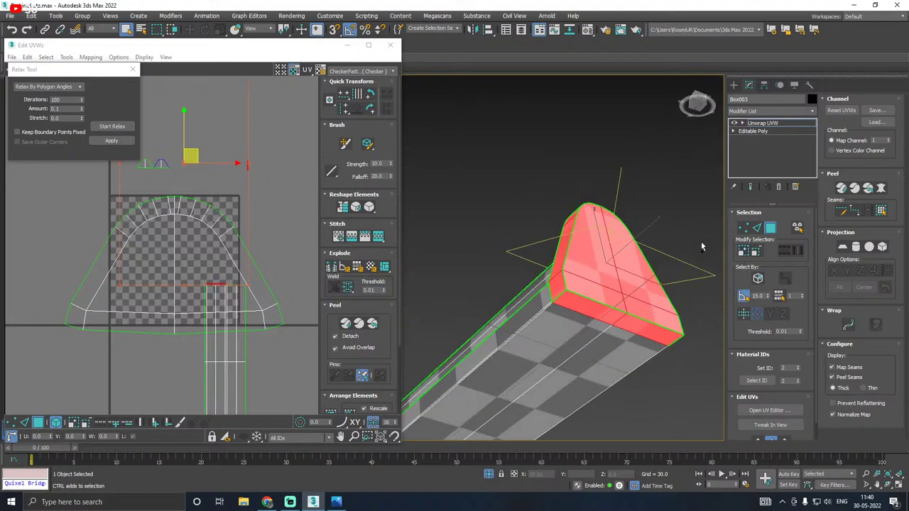
{"action": "left_click", "coordinate": [742, 297]}
{"action": "left_click", "coordinate": [597, 307], "text": "alt"}
{"action": "left_click", "coordinate": [637, 324], "text": "alt"}
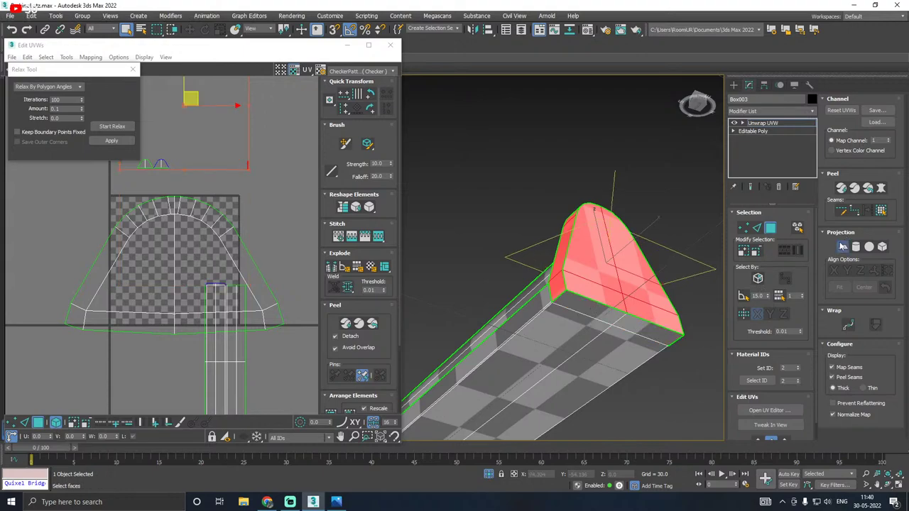
Step: Apply a best-aligned planar projection to the opposite end plate and relax its UV shell by polygon angles
{"action": "left_click", "coordinate": [841, 245]}
{"action": "left_click", "coordinate": [875, 273]}
{"action": "left_click", "coordinate": [848, 248]}
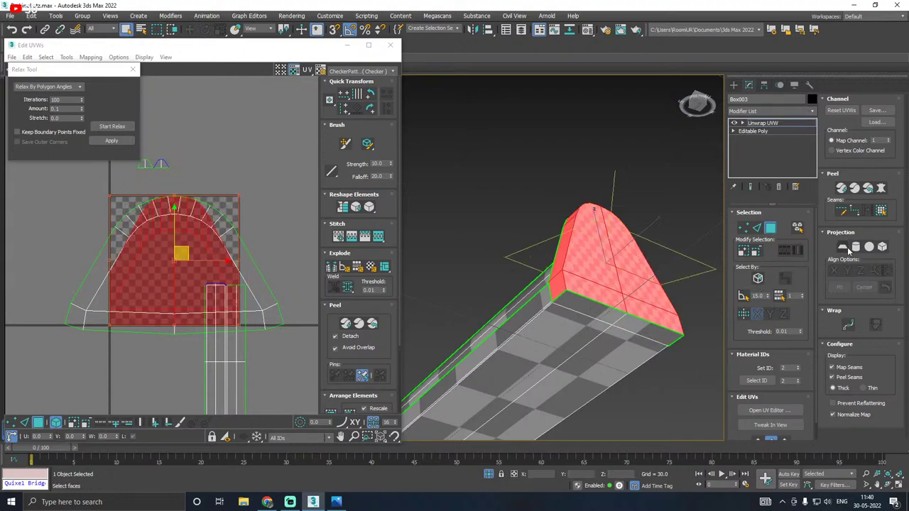
{"action": "left_click", "coordinate": [113, 127]}
{"action": "left_click", "coordinate": [112, 127]}
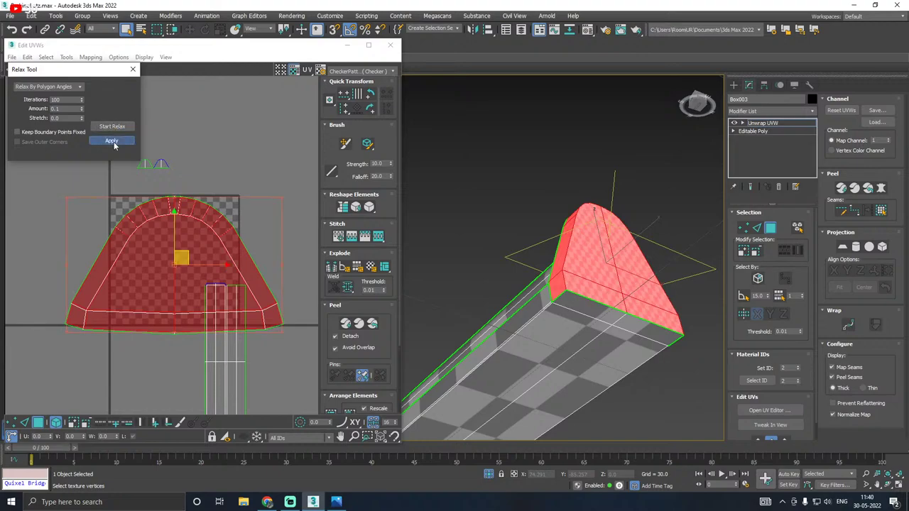
{"action": "left_click", "coordinate": [203, 263]}
Step: Select all of the wheel stop's UV polygons and bring the inner side of the end plate into view
{"action": "scroll", "coordinate": [199, 262], "scroll_direction": "down", "scroll_amount": 5}
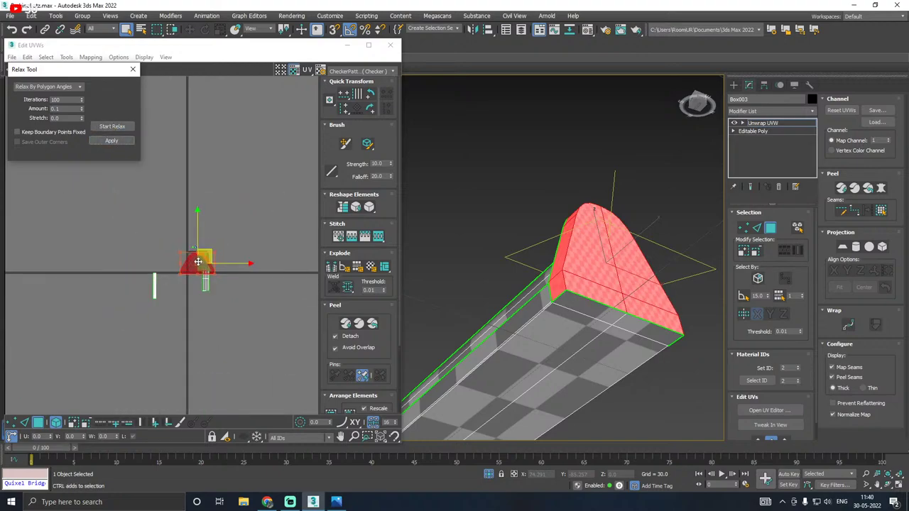
{"action": "key", "text": "ctrl+a"}
{"action": "middle_click_drag", "start_coordinate": [564, 273], "coordinate": [630, 374], "text": "alt"}
{"action": "scroll", "coordinate": [529, 351], "scroll_direction": "up", "scroll_amount": 5}
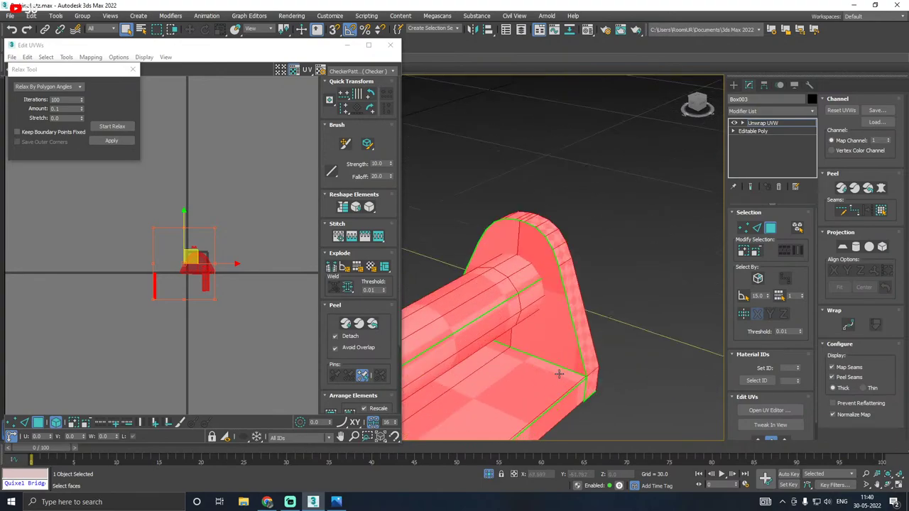
Step: Pack all UV shells of the rail into the texture square, then close the Relax tool and the UV editor
{"action": "middle_click_drag", "start_coordinate": [522, 291], "coordinate": [644, 235]}
{"action": "scroll", "coordinate": [645, 235], "scroll_direction": "down", "scroll_amount": 7}
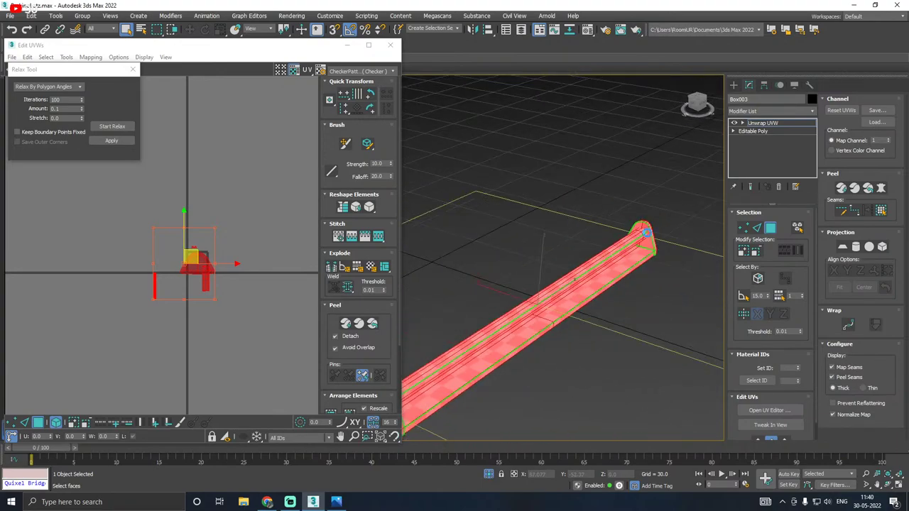
{"action": "middle_click_drag", "start_coordinate": [590, 261], "coordinate": [672, 208], "text": "alt"}
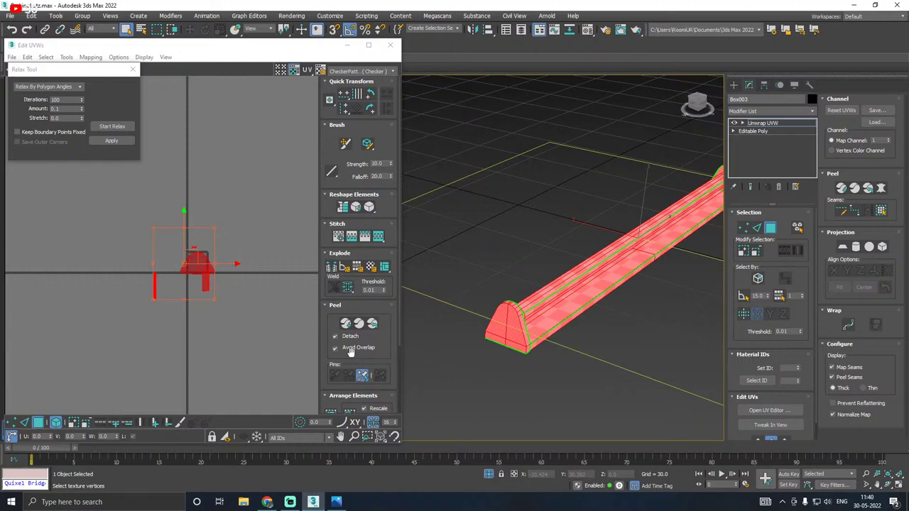
{"action": "left_click", "coordinate": [331, 306]}
{"action": "left_click", "coordinate": [331, 333]}
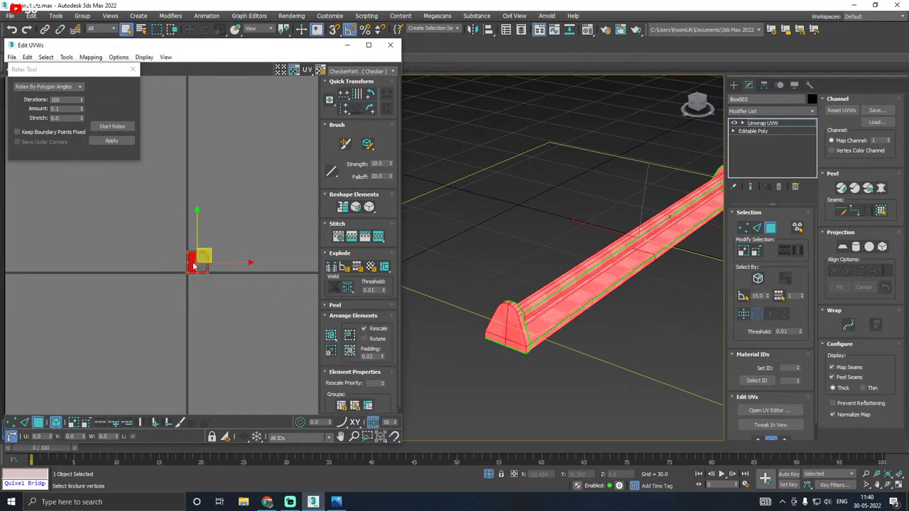
{"action": "left_click", "coordinate": [132, 69]}
{"action": "left_click", "coordinate": [390, 45]}
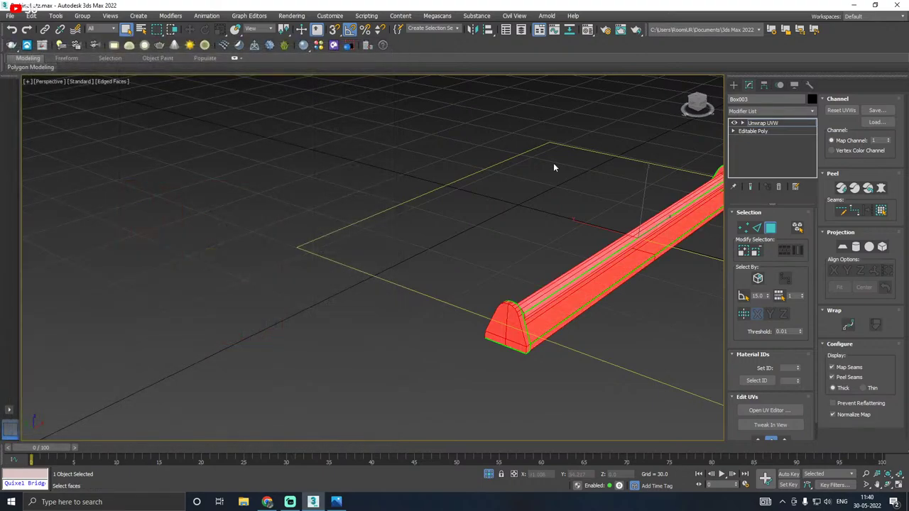
Step: Collapse the rail's whole modifier stack so the Unwrap UVW modifier is baked into the Editable Poly
{"action": "middle_click_drag", "start_coordinate": [598, 186], "coordinate": [426, 199]}
{"action": "scroll", "coordinate": [321, 323], "scroll_direction": "up", "scroll_amount": 4}
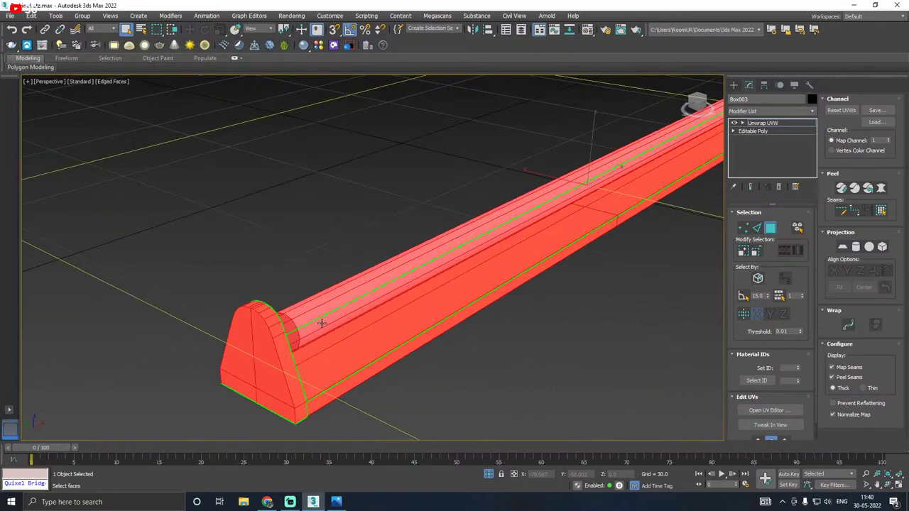
{"action": "left_click", "coordinate": [767, 123]}
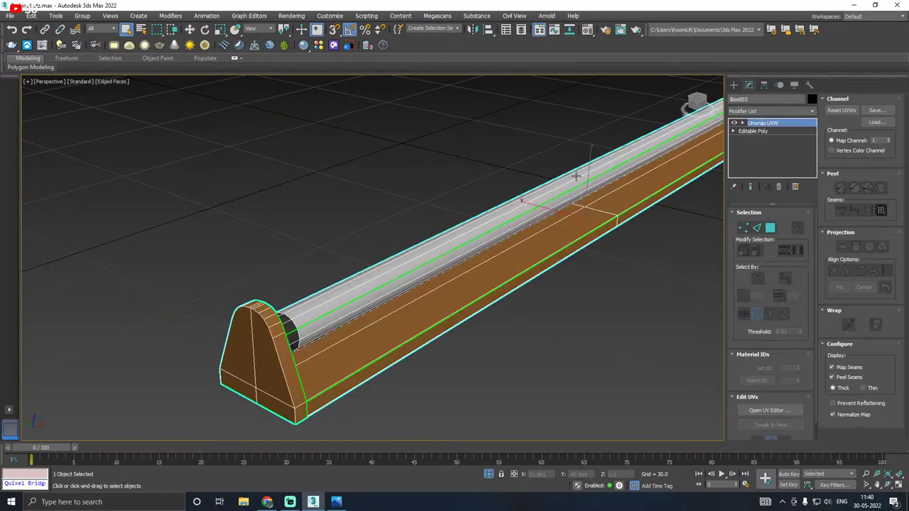
{"action": "right_click", "coordinate": [759, 124]}
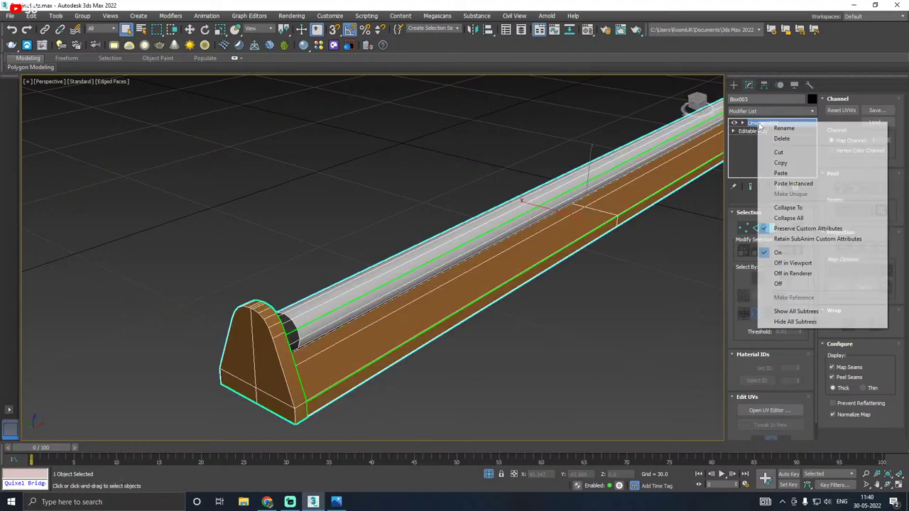
{"action": "left_click", "coordinate": [802, 218]}
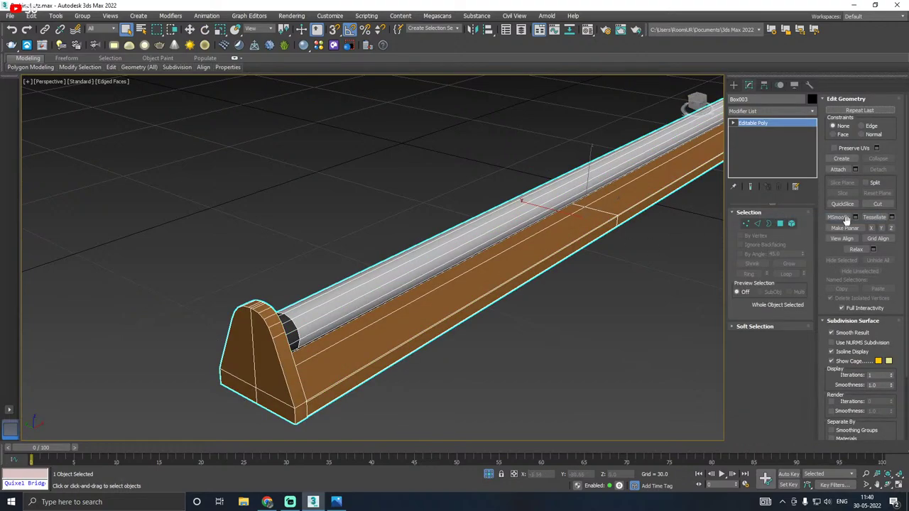
Step: Select the long cylinder element of the rail and apply an Unwrap UVW modifier to it
{"action": "left_click", "coordinate": [791, 224]}
{"action": "left_click", "coordinate": [474, 240]}
{"action": "middle_click_drag", "start_coordinate": [556, 235], "coordinate": [511, 253]}
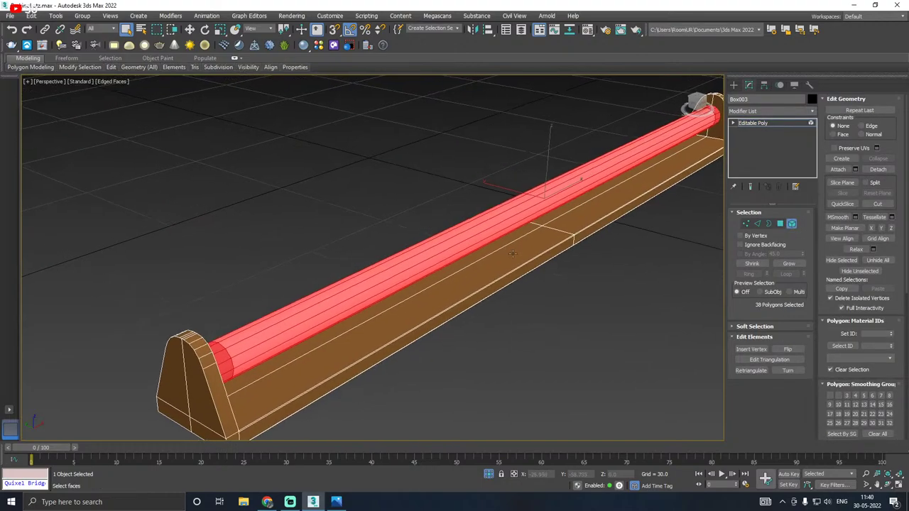
{"action": "key", "text": "e"}
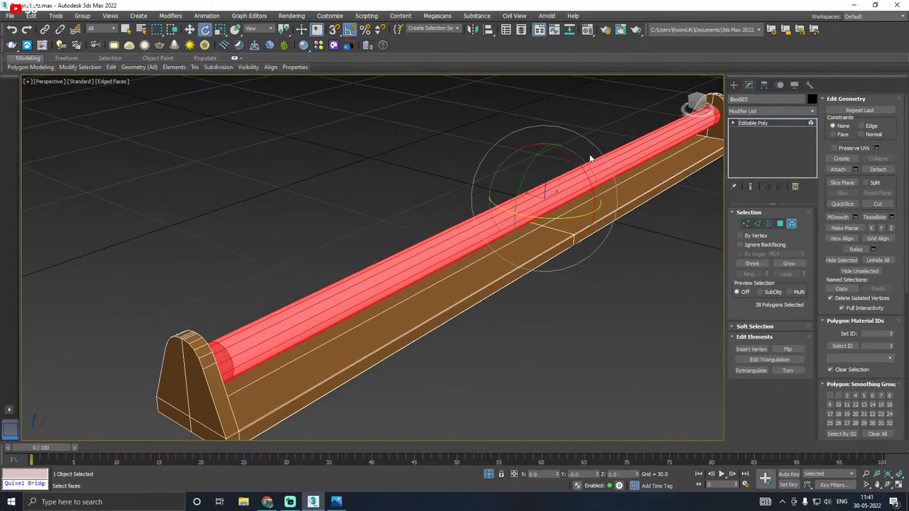
{"action": "left_click_drag", "start_coordinate": [573, 157], "coordinate": [581, 165]}
{"action": "key", "text": "w"}
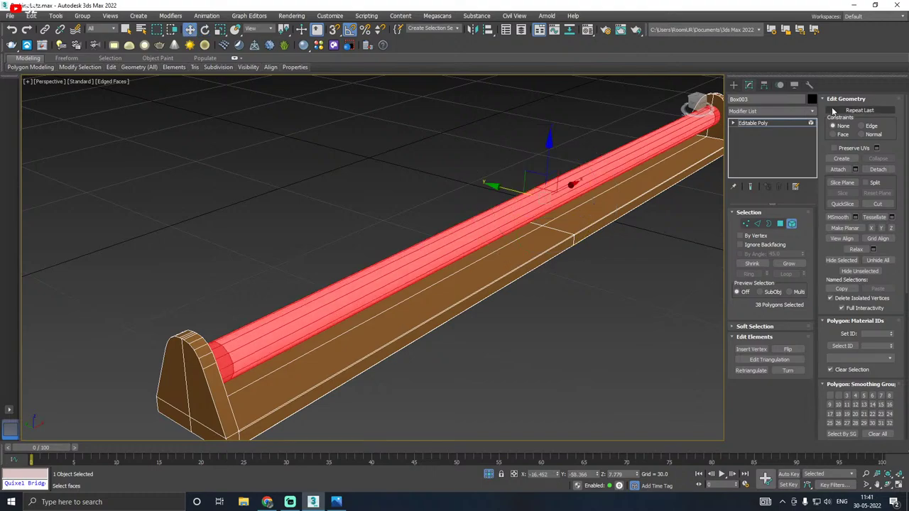
{"action": "left_click", "coordinate": [812, 111]}
{"action": "scroll", "coordinate": [767, 284], "scroll_direction": "down", "scroll_amount": 10}
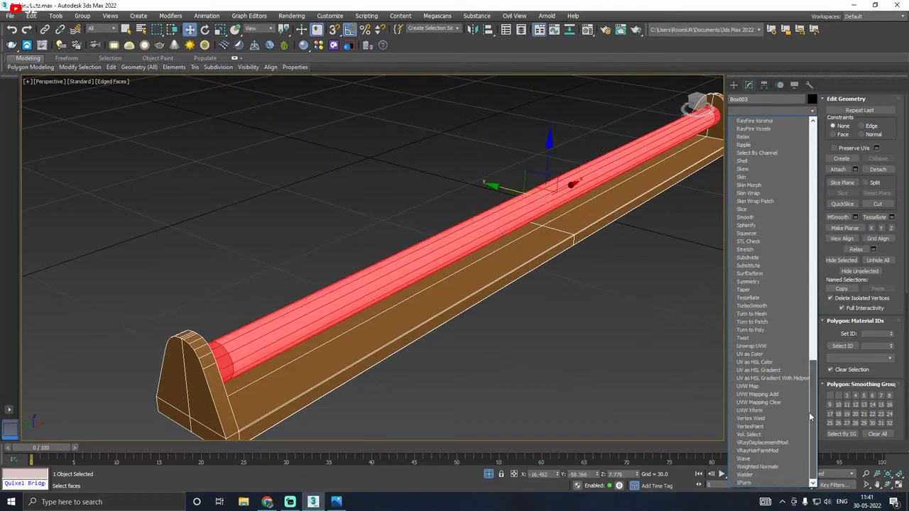
{"action": "left_click", "coordinate": [750, 349]}
{"action": "middle_click_drag", "start_coordinate": [502, 310], "coordinate": [453, 240], "text": "alt"}
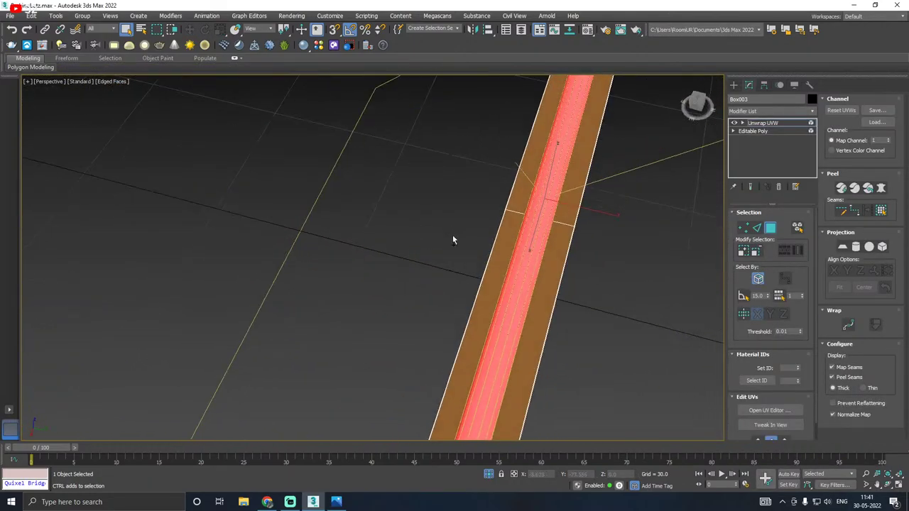
{"action": "left_click", "coordinate": [764, 124]}
{"action": "scroll", "coordinate": [474, 263], "scroll_direction": "down", "scroll_amount": 5}
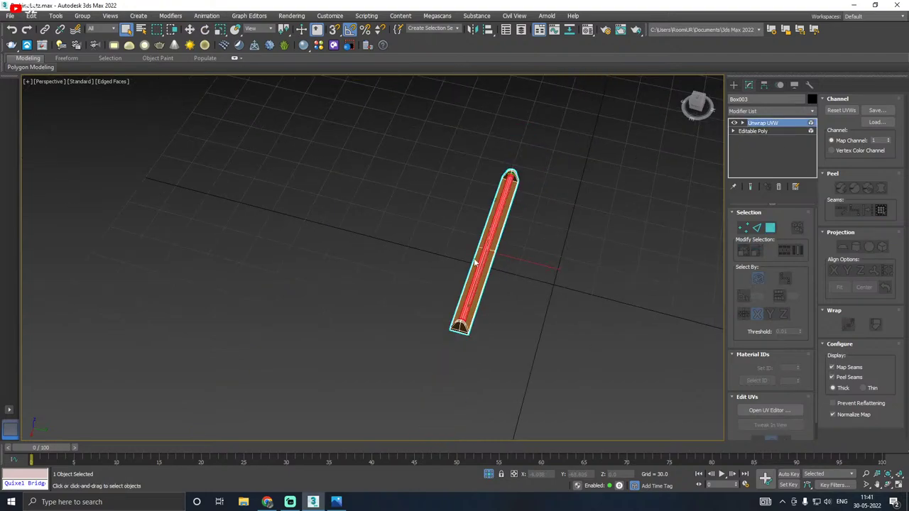
{"action": "left_click", "coordinate": [763, 124]}
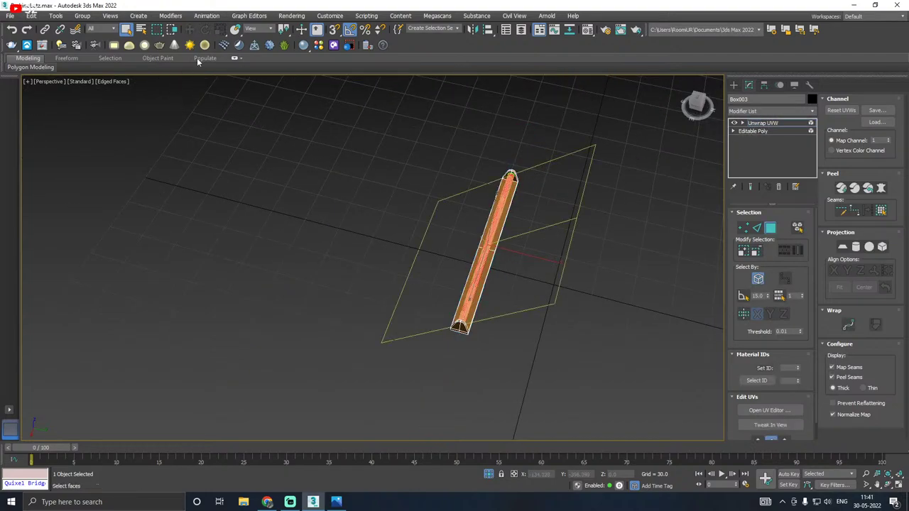
{"action": "left_click", "coordinate": [757, 124]}
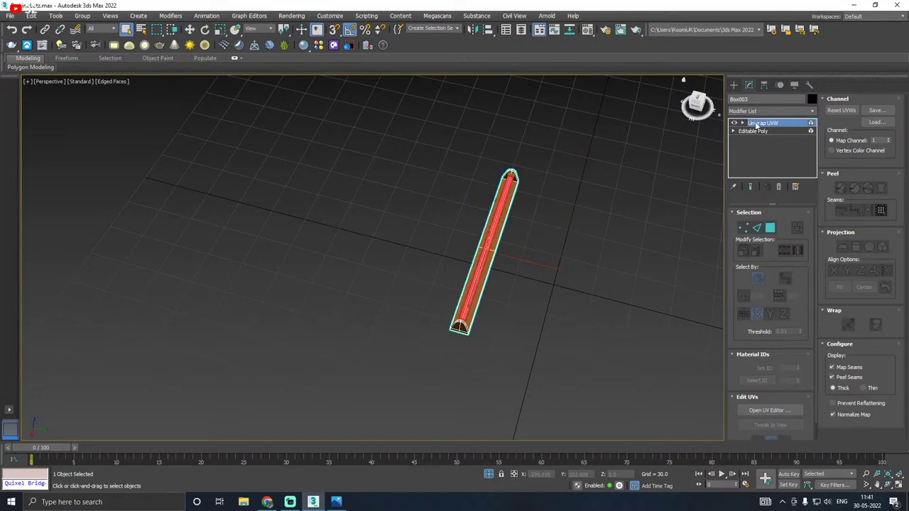
{"action": "left_click", "coordinate": [190, 30]}
{"action": "middle_click_drag", "start_coordinate": [301, 109], "coordinate": [319, 135], "text": "alt"}
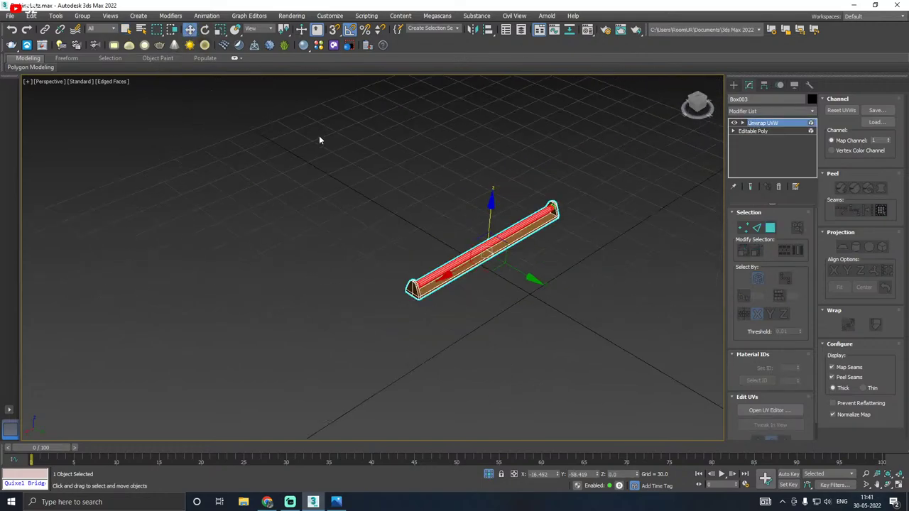
{"action": "left_click", "coordinate": [426, 224]}
{"action": "scroll", "coordinate": [437, 232], "scroll_direction": "up", "scroll_amount": 5}
{"action": "left_click", "coordinate": [499, 317]}
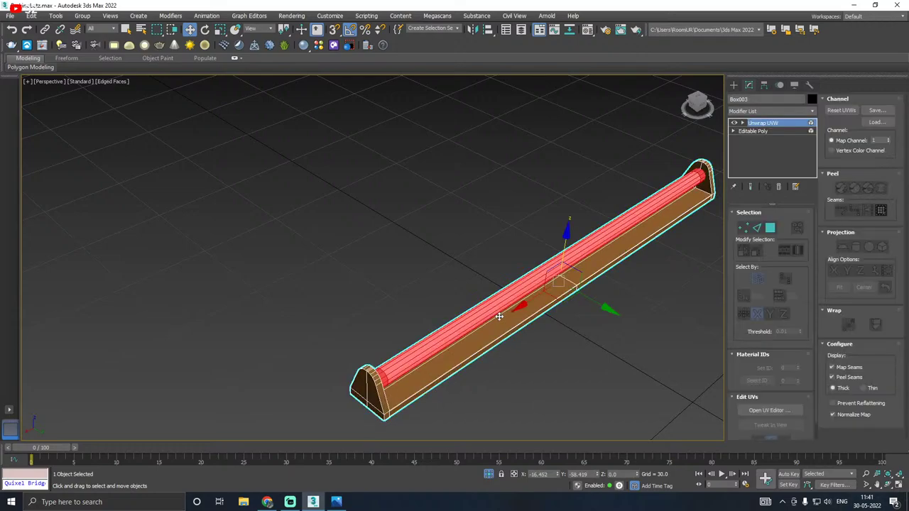
Step: Reselect the cylinder's faces at the polygon level of the Unwrap UVW modifier
{"action": "left_click", "coordinate": [765, 124]}
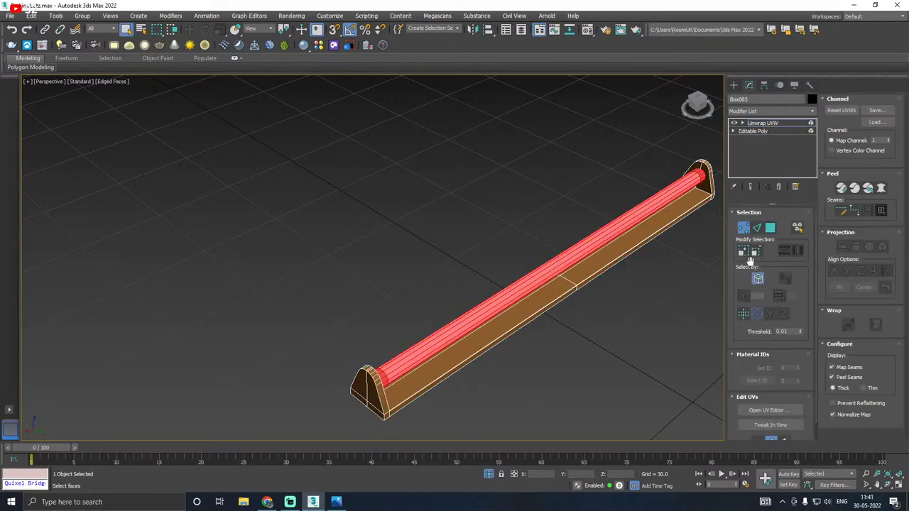
{"action": "left_click", "coordinate": [771, 229]}
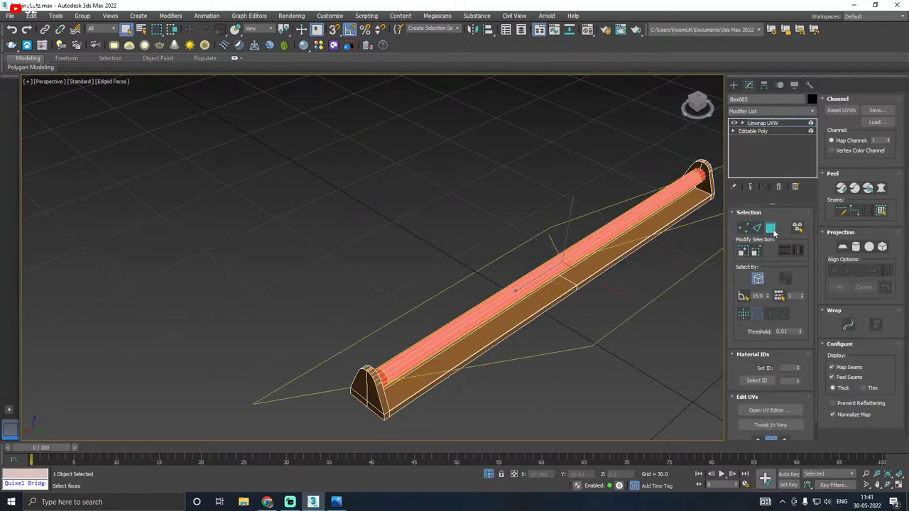
{"action": "left_click", "coordinate": [615, 310]}
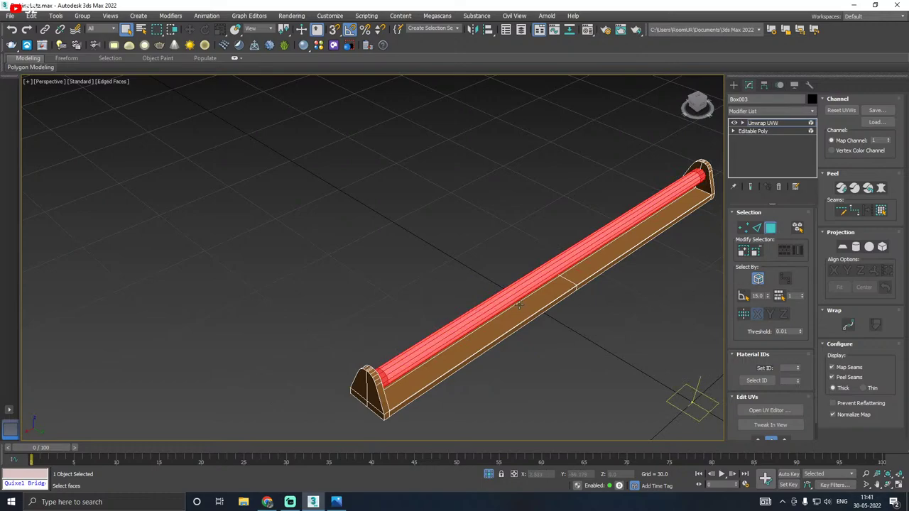
{"action": "scroll", "coordinate": [520, 304], "scroll_direction": "up", "scroll_amount": 2}
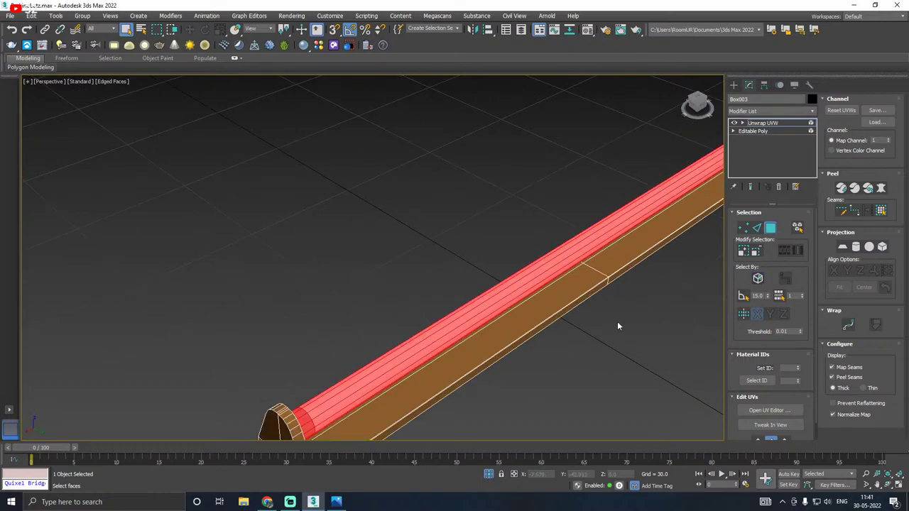
{"action": "left_click", "coordinate": [470, 312]}
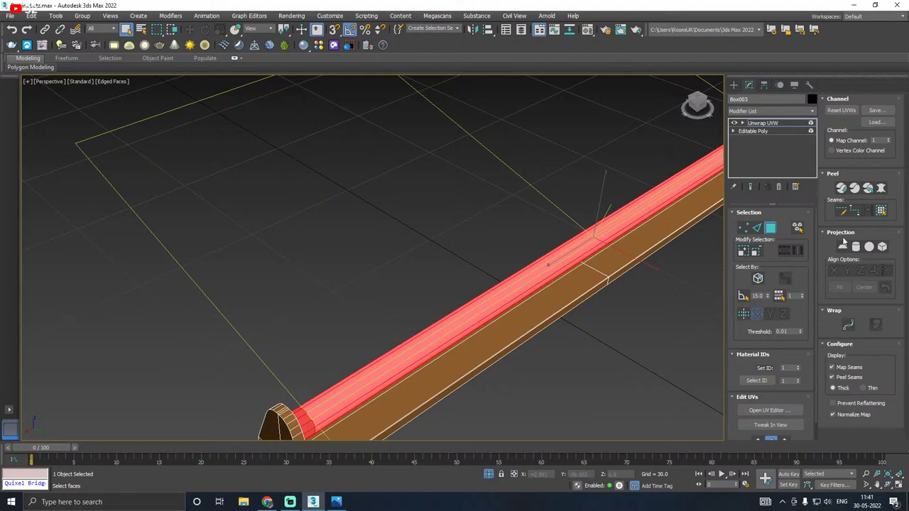
Step: Collapse the rail's modifier stack again and deselect the object
{"action": "right_click", "coordinate": [765, 125]}
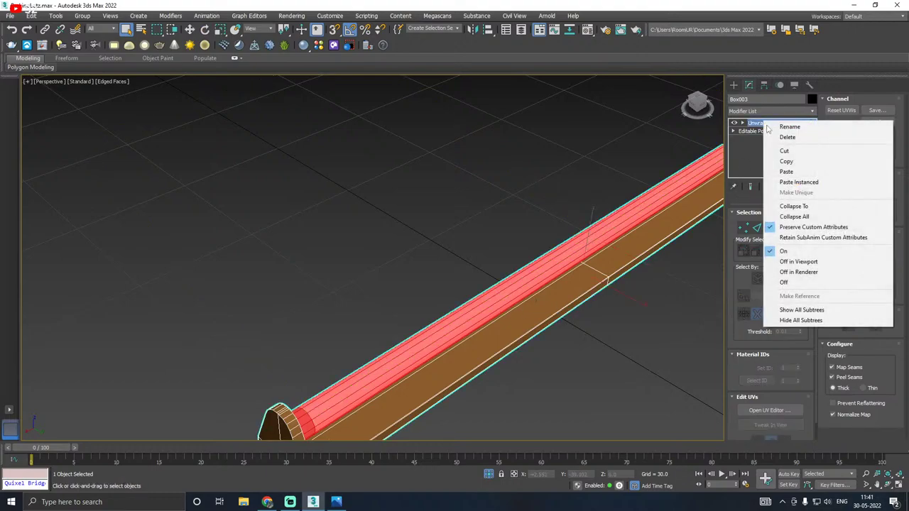
{"action": "left_click", "coordinate": [771, 215]}
{"action": "left_click", "coordinate": [483, 192]}
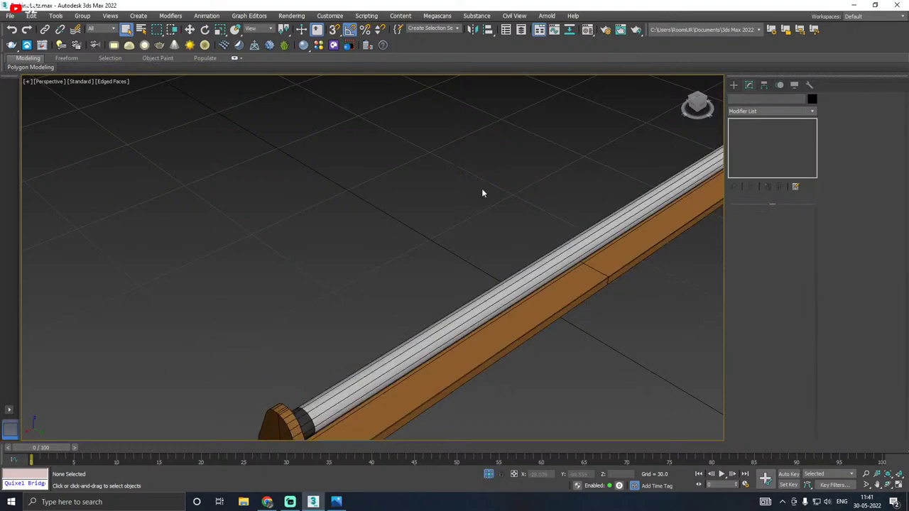
Step: Exit isolation mode to bring back the whole scene with the pillars, figure and floor plane
{"action": "scroll", "coordinate": [458, 249], "scroll_direction": "down", "scroll_amount": 4}
{"action": "left_click", "coordinate": [190, 30]}
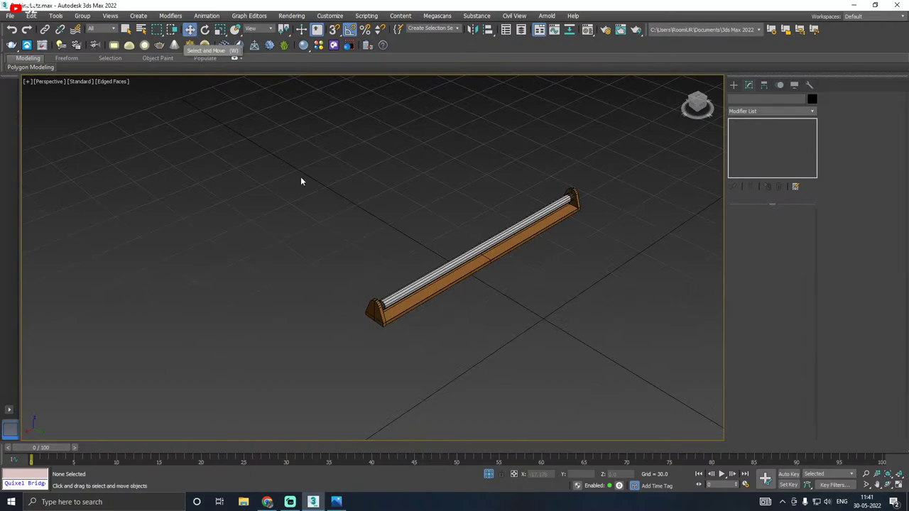
{"action": "left_click", "coordinate": [488, 474]}
{"action": "middle_click_drag", "start_coordinate": [440, 395], "coordinate": [495, 382]}
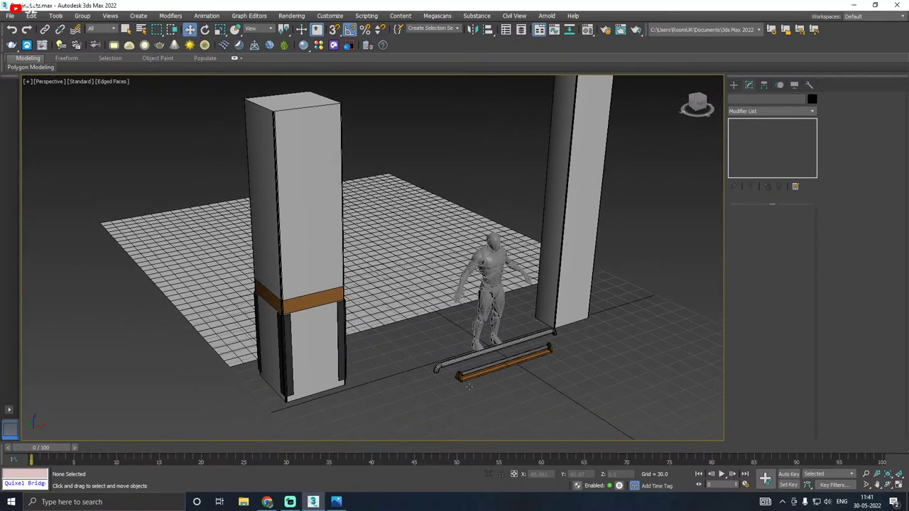
{"action": "scroll", "coordinate": [437, 378], "scroll_direction": "down", "scroll_amount": 4}
{"action": "middle_click_drag", "start_coordinate": [436, 377], "coordinate": [551, 312], "text": "alt"}
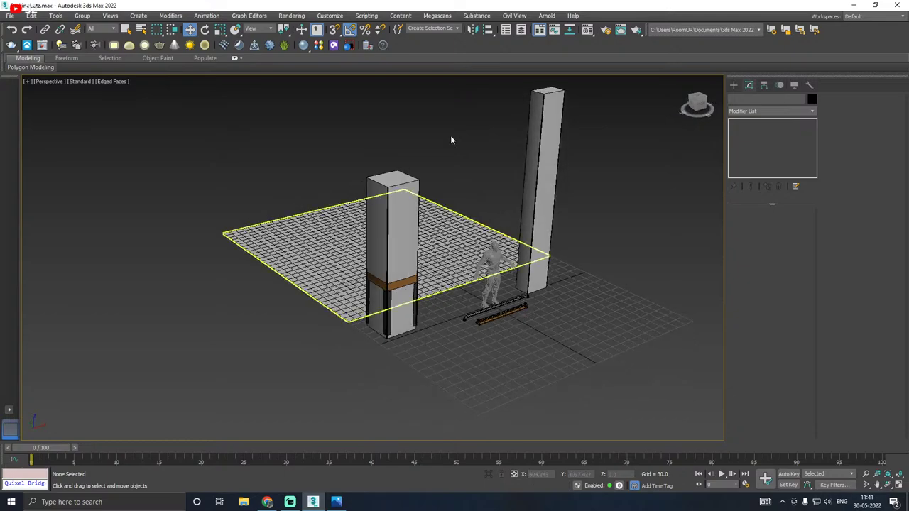
Step: Save copies of the scene in the Work folder, starting with ParkingLotz14.max, and save the current scene file
{"action": "left_click", "coordinate": [12, 16]}
{"action": "left_click", "coordinate": [44, 105]}
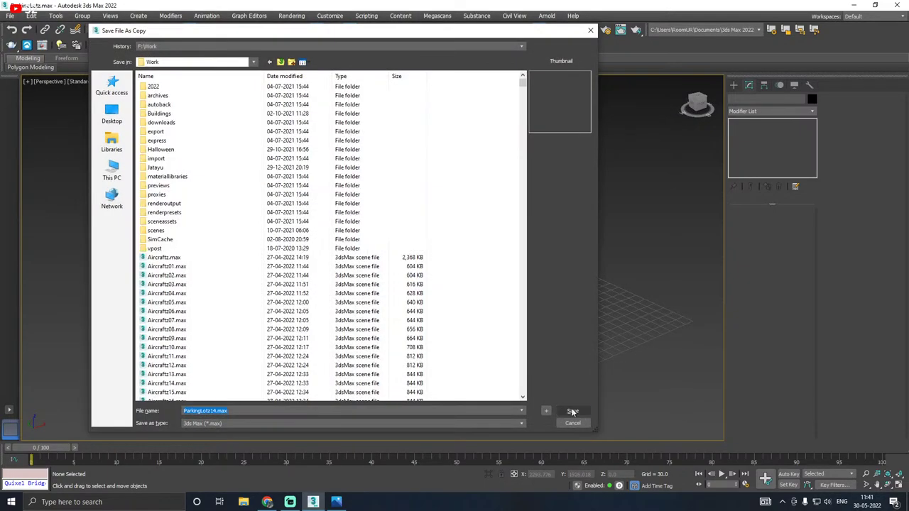
{"action": "left_click", "coordinate": [572, 412]}
{"action": "left_click", "coordinate": [10, 16]}
{"action": "left_click", "coordinate": [42, 108]}
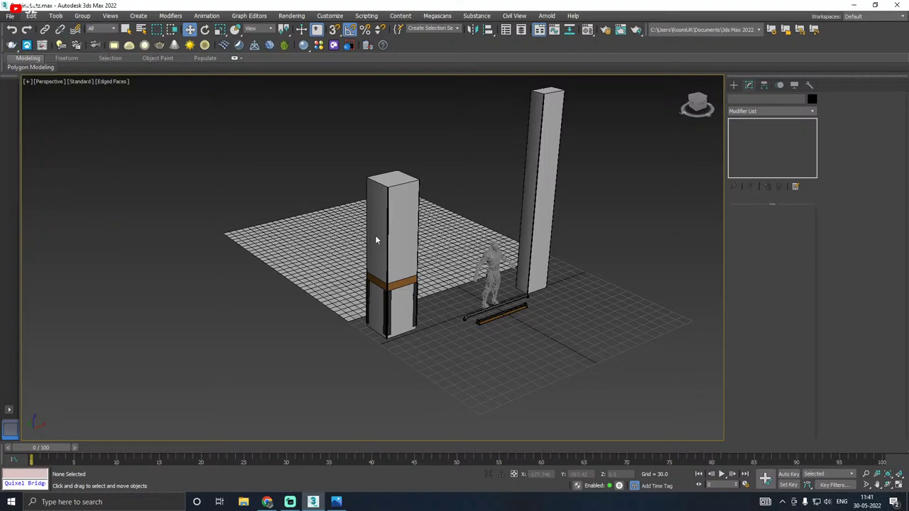
{"action": "left_click", "coordinate": [573, 411]}
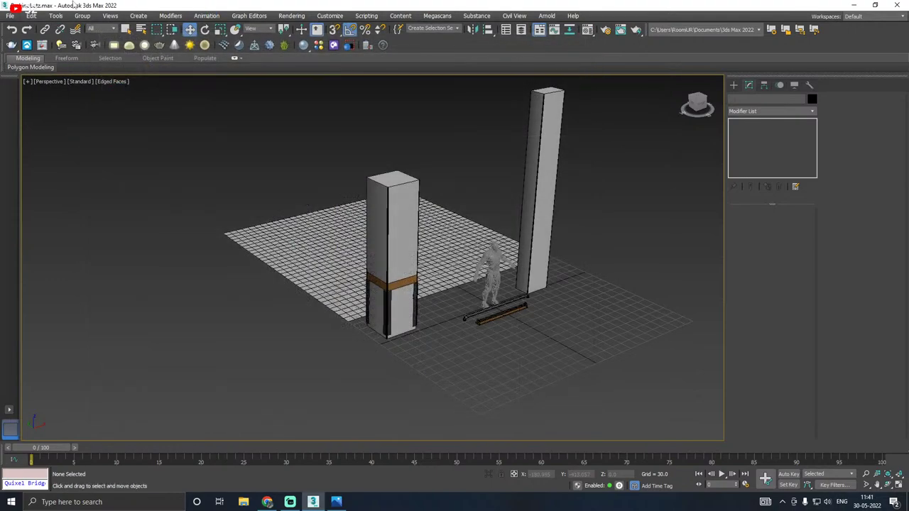
{"action": "left_click", "coordinate": [13, 16]}
{"action": "left_click", "coordinate": [28, 83]}
Step: Isolate the shorter pillar that has the brown band
{"action": "left_click", "coordinate": [415, 307]}
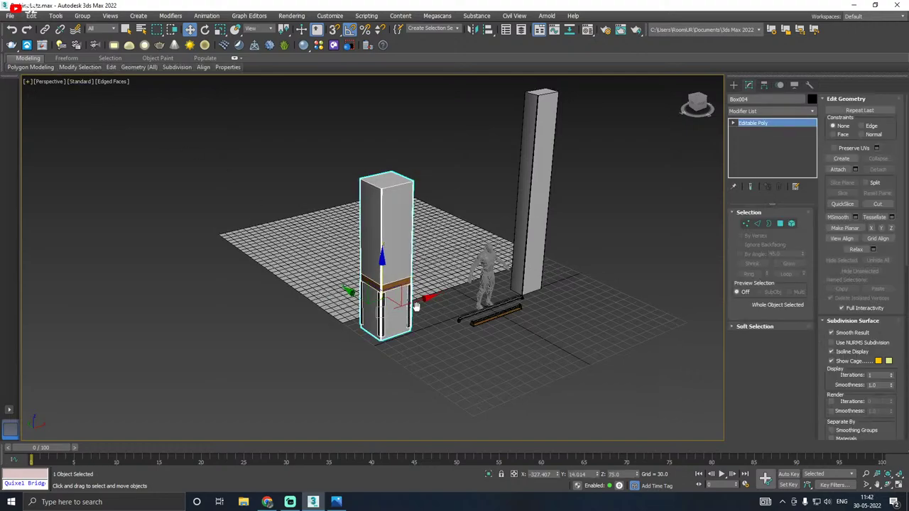
{"action": "middle_click_drag", "start_coordinate": [416, 306], "coordinate": [393, 312]}
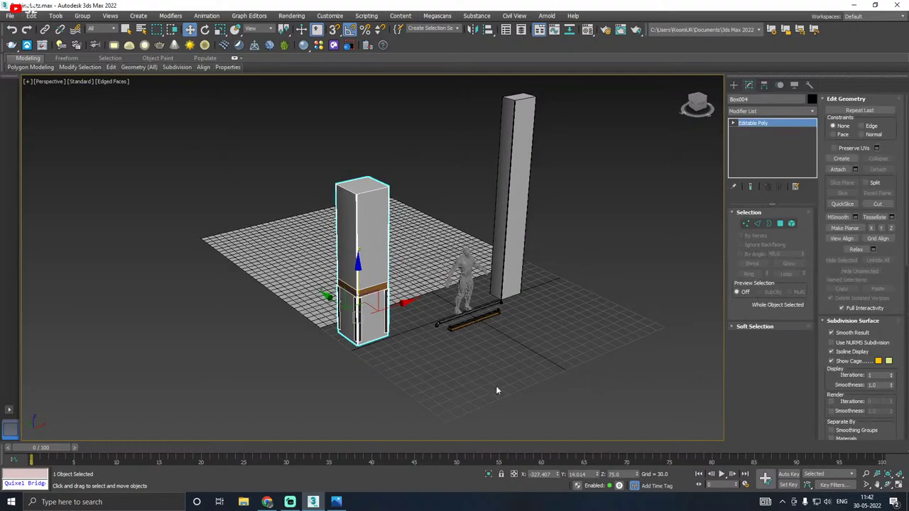
{"action": "left_click", "coordinate": [489, 474]}
Step: Turn on 3D snapping, lower the shorter pillar's pivot to its base, and move the pillar to X 30, Y 0, Z 0
{"action": "left_click", "coordinate": [764, 84]}
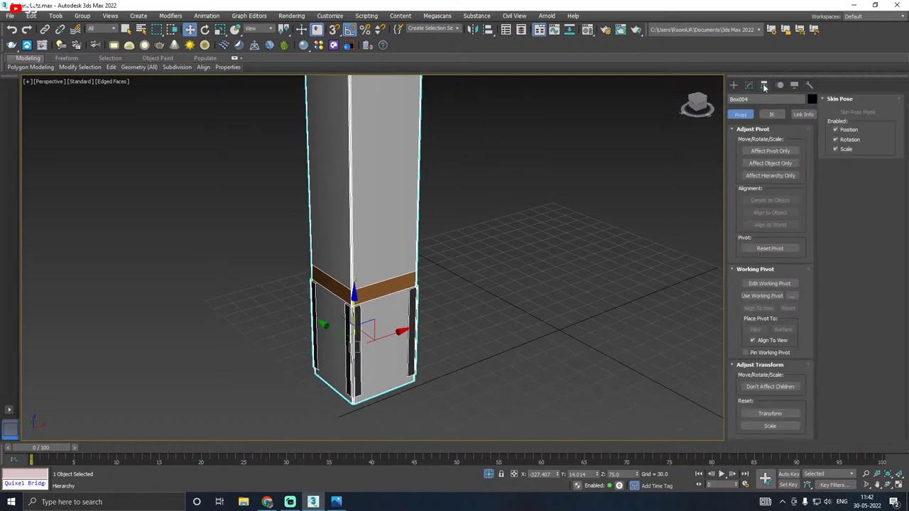
{"action": "left_click", "coordinate": [770, 150]}
{"action": "left_click", "coordinate": [334, 30]}
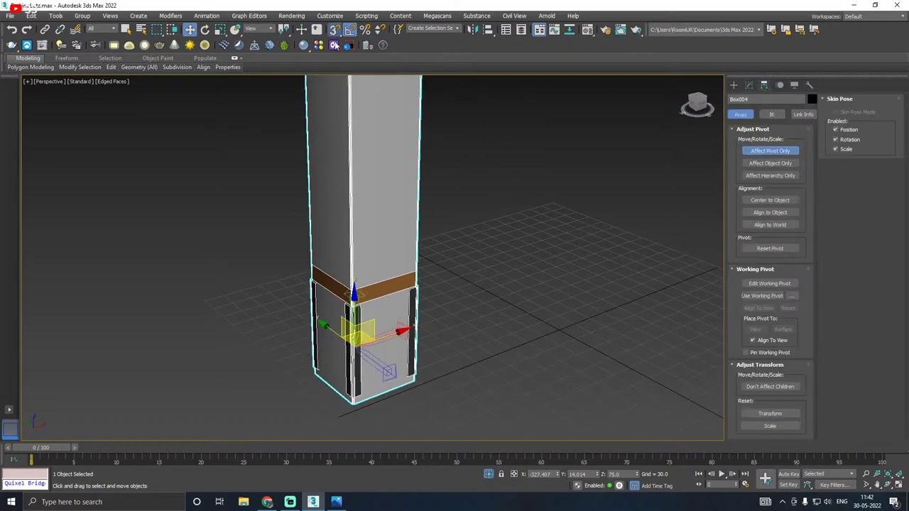
{"action": "left_click_drag", "start_coordinate": [358, 328], "coordinate": [363, 399]}
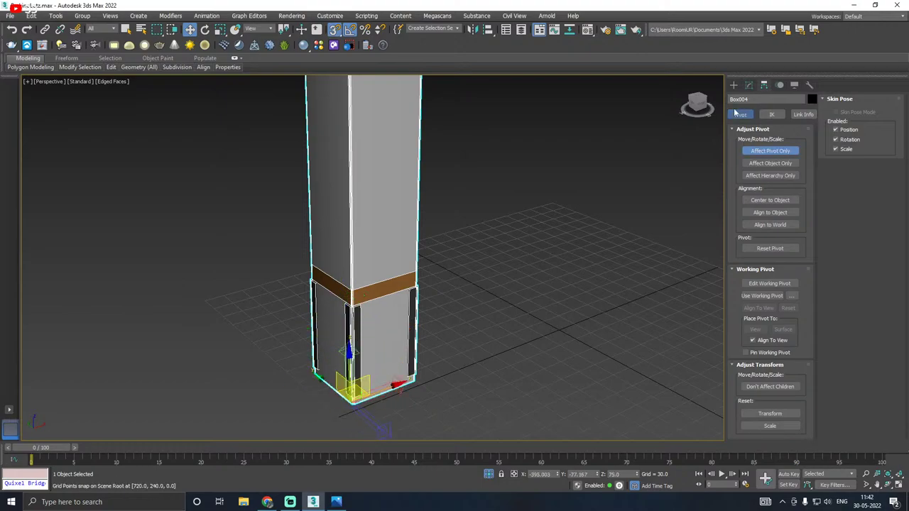
{"action": "left_click", "coordinate": [748, 87]}
{"action": "left_click_drag", "start_coordinate": [361, 399], "coordinate": [581, 323]}
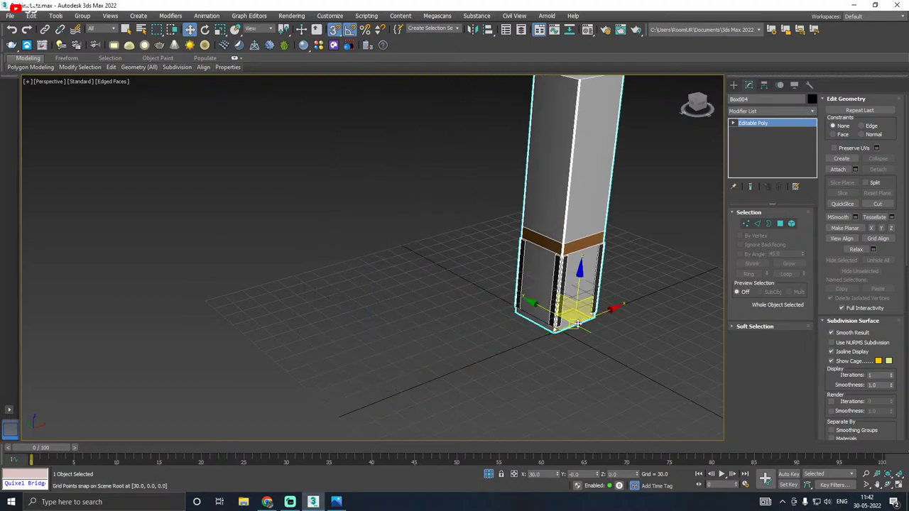
Step: Snap the shorter pillar's pivot exactly onto the vertex at its front bottom corner
{"action": "scroll", "coordinate": [561, 312], "scroll_direction": "up", "scroll_amount": 4}
{"action": "middle_click_drag", "start_coordinate": [611, 245], "coordinate": [629, 241], "text": "alt"}
{"action": "left_click", "coordinate": [764, 84]}
{"action": "left_click", "coordinate": [771, 151]}
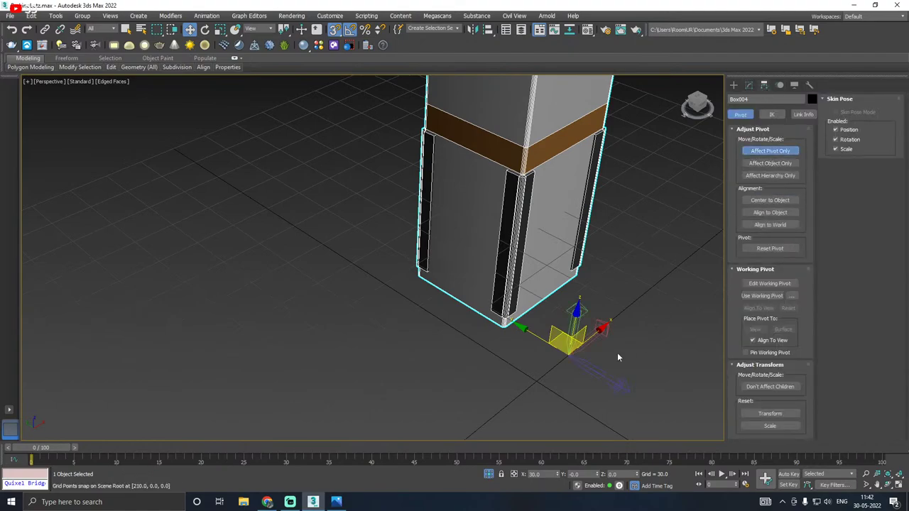
{"action": "left_click_drag", "start_coordinate": [568, 353], "coordinate": [511, 334]}
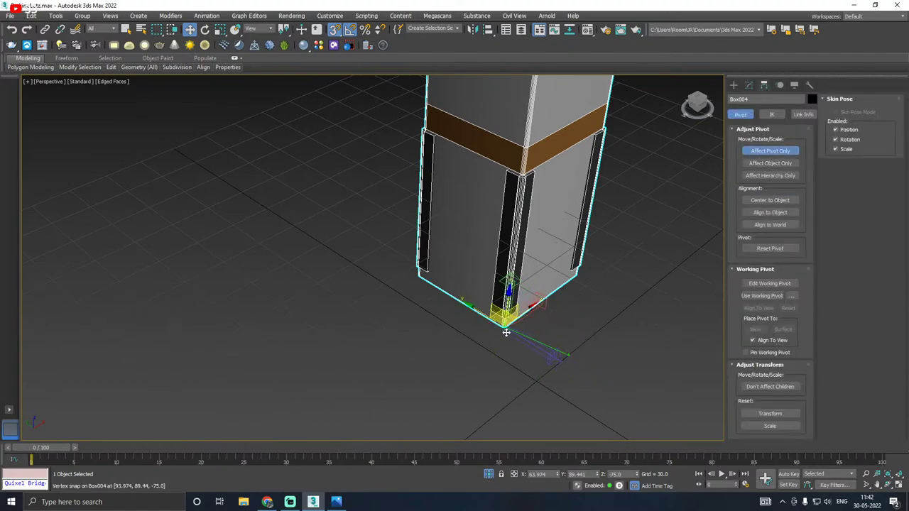
{"action": "mouse_move", "coordinate": [511, 334]}
{"action": "middle_mouse_down", "text": "alt"}
{"action": "mouse_move", "coordinate": [485, 343]}
{"action": "mouse_move", "coordinate": [497, 339]}
{"action": "middle_mouse_up", "text": "alt"}
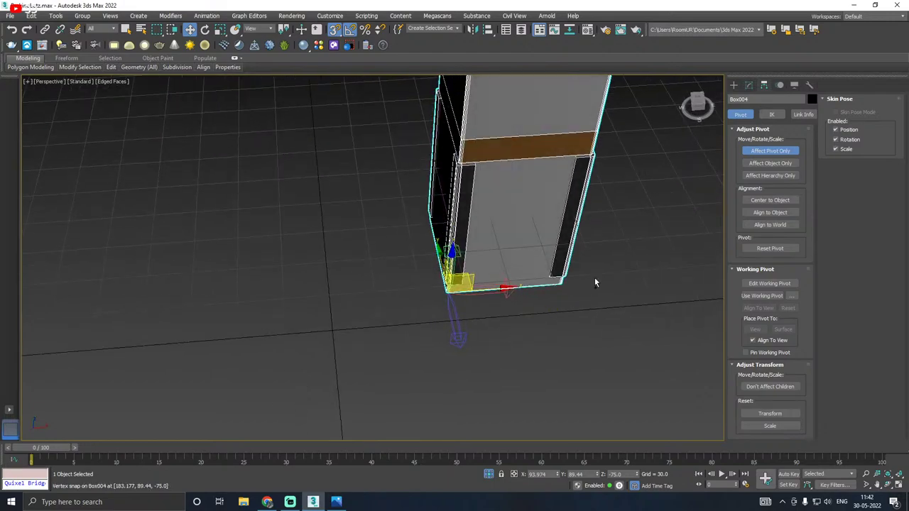
{"action": "left_click", "coordinate": [748, 85]}
Step: Snap the shorter pillar to the world origin so its bottom corner pivot sits at 0, 0, 0
{"action": "middle_click_drag", "start_coordinate": [497, 273], "coordinate": [560, 239], "text": "alt"}
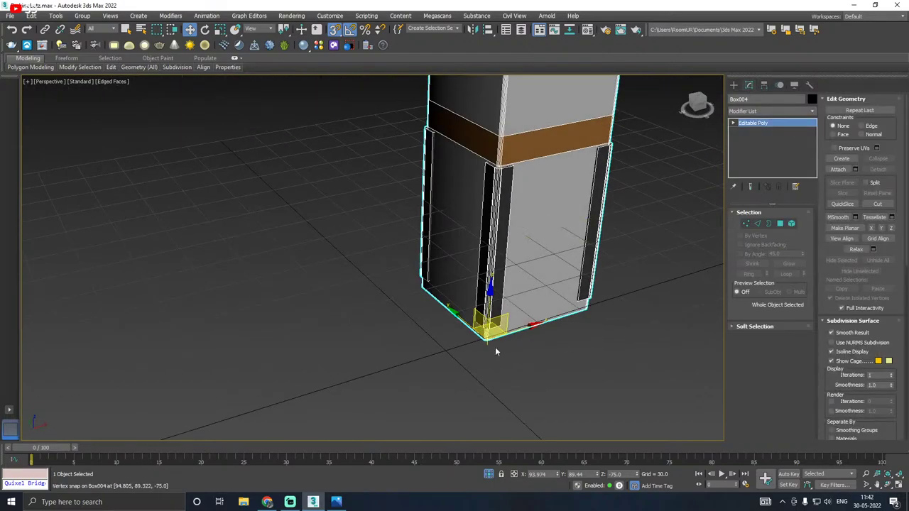
{"action": "middle_click_drag", "start_coordinate": [492, 335], "coordinate": [439, 349], "text": "alt"}
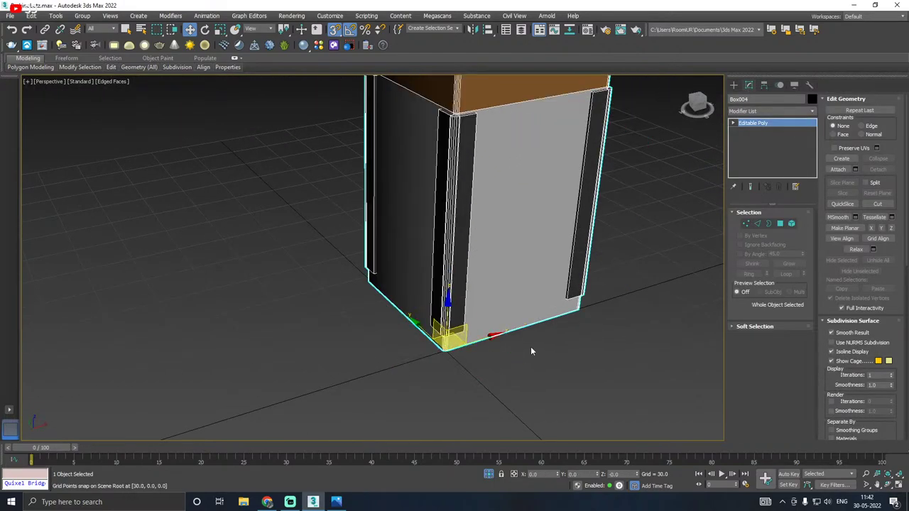
{"action": "middle_click_drag", "start_coordinate": [530, 347], "coordinate": [446, 335], "text": "alt"}
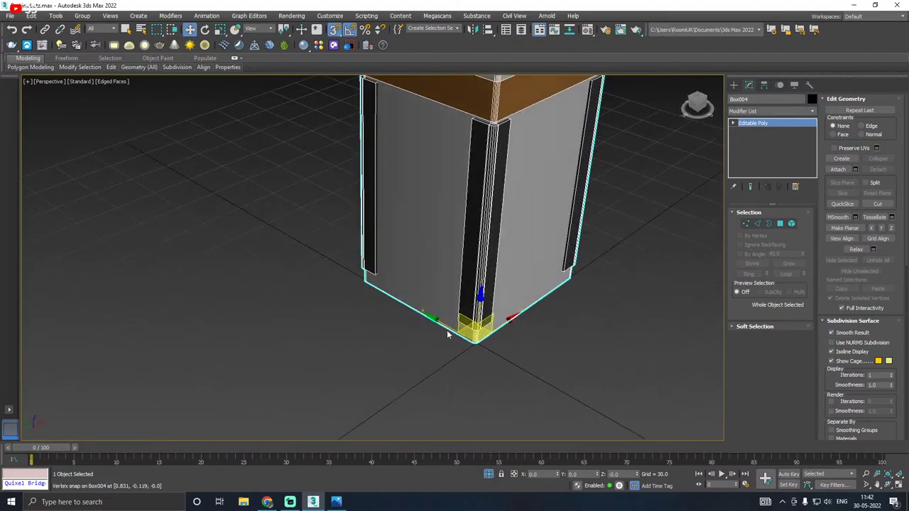
{"action": "scroll", "coordinate": [481, 335], "scroll_direction": "up", "scroll_amount": 3}
{"action": "scroll", "coordinate": [479, 335], "scroll_direction": "down", "scroll_amount": 5}
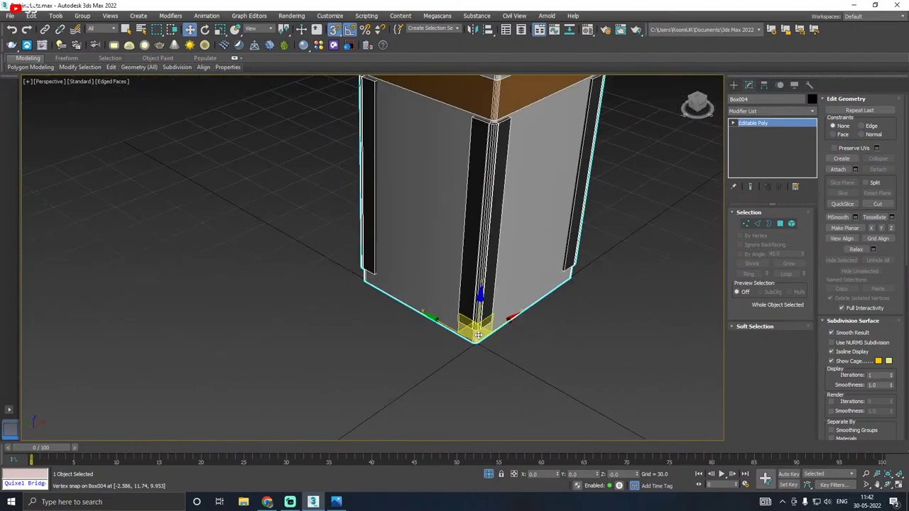
Step: Start exporting only the selected pillar, and create and open a new folder on the Desktop as the destination
{"action": "left_click", "coordinate": [10, 16]}
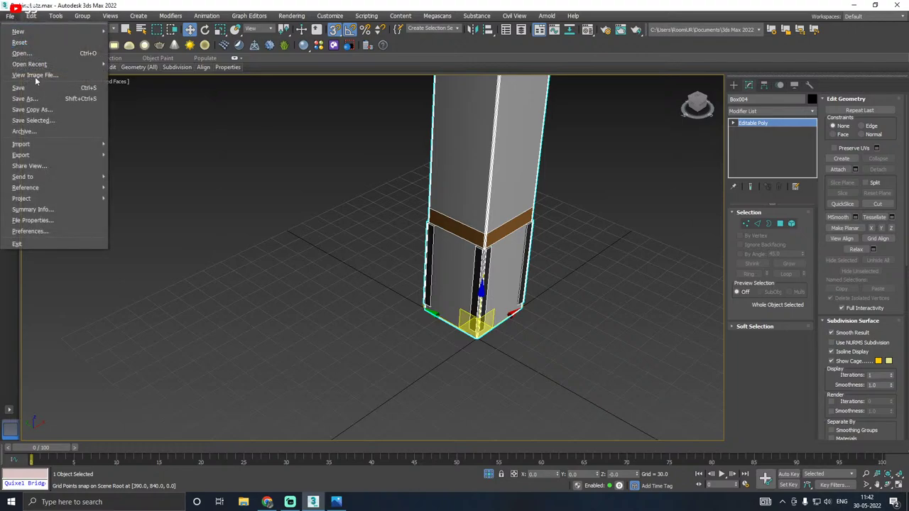
{"action": "mouse_move", "coordinate": [43, 155]}
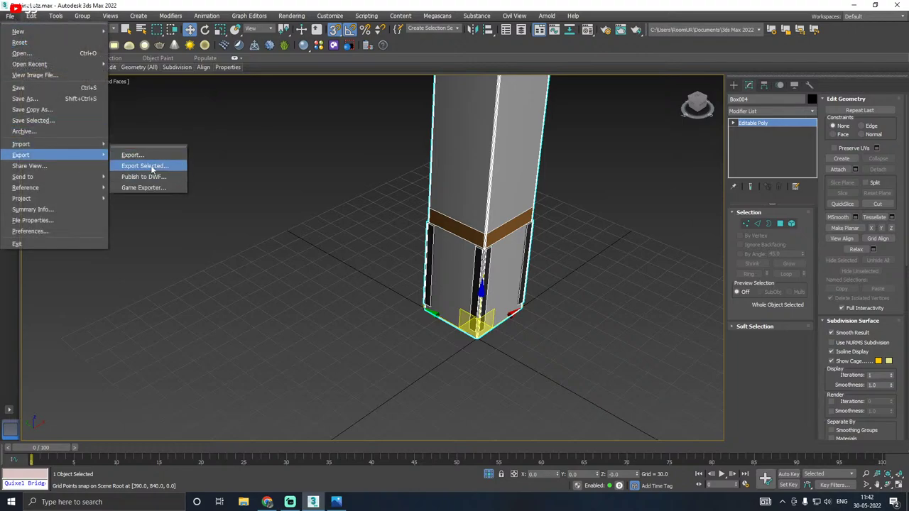
{"action": "left_click", "coordinate": [157, 166]}
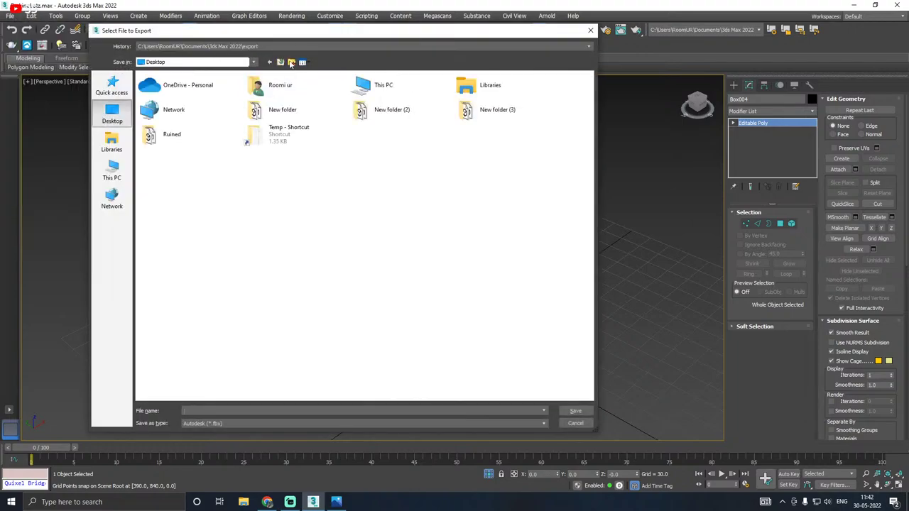
{"action": "left_click", "coordinate": [291, 62]}
{"action": "left_click", "coordinate": [426, 141]}
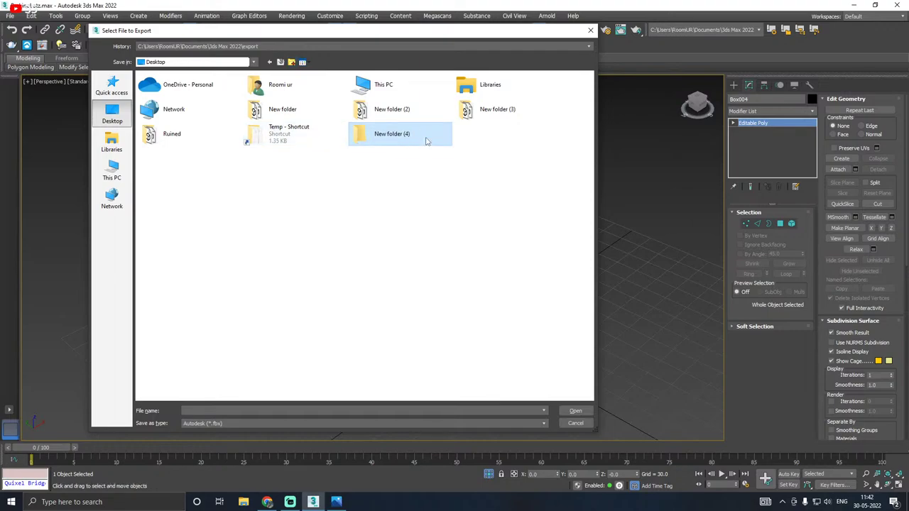
{"action": "double_click", "coordinate": [426, 140]}
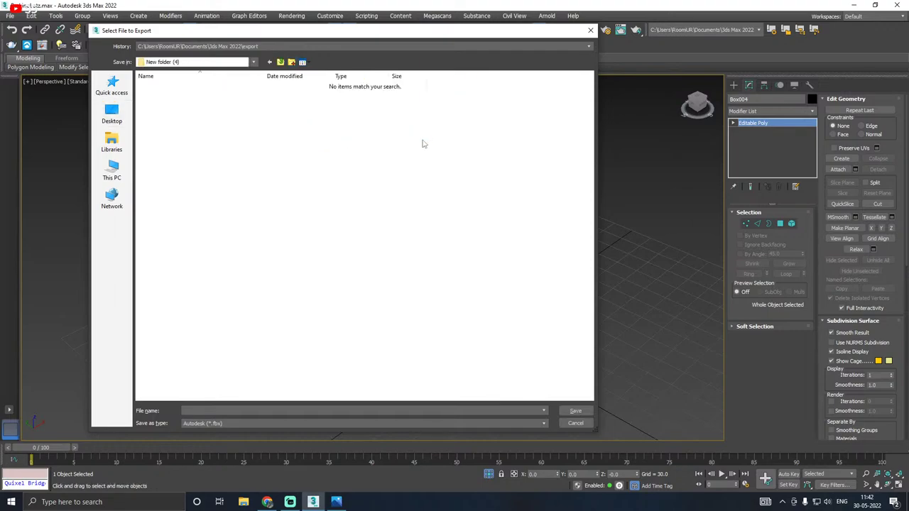
Step: Export the shorter pillar as an Autodesk FBX file named SM_pillar_1 with the existing export settings
{"action": "left_click", "coordinate": [198, 423]}
{"action": "left_click", "coordinate": [213, 318]}
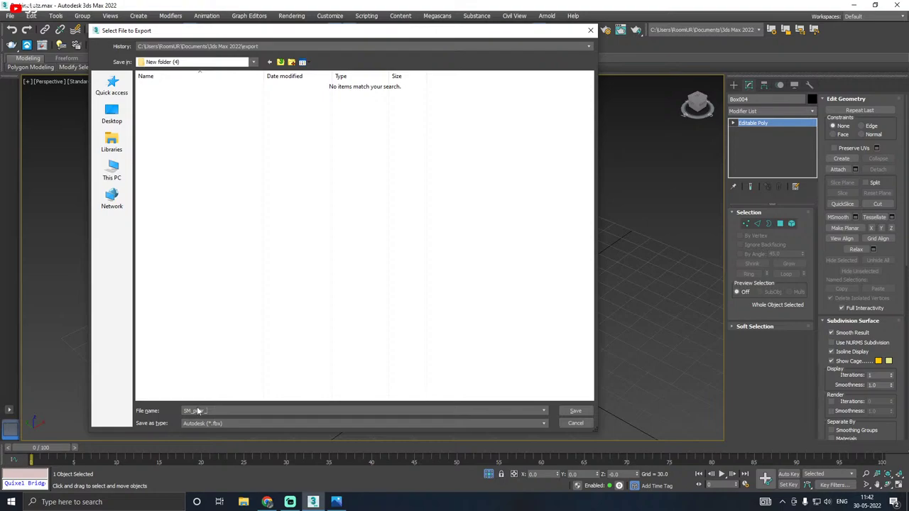
{"action": "left_click", "coordinate": [575, 411]}
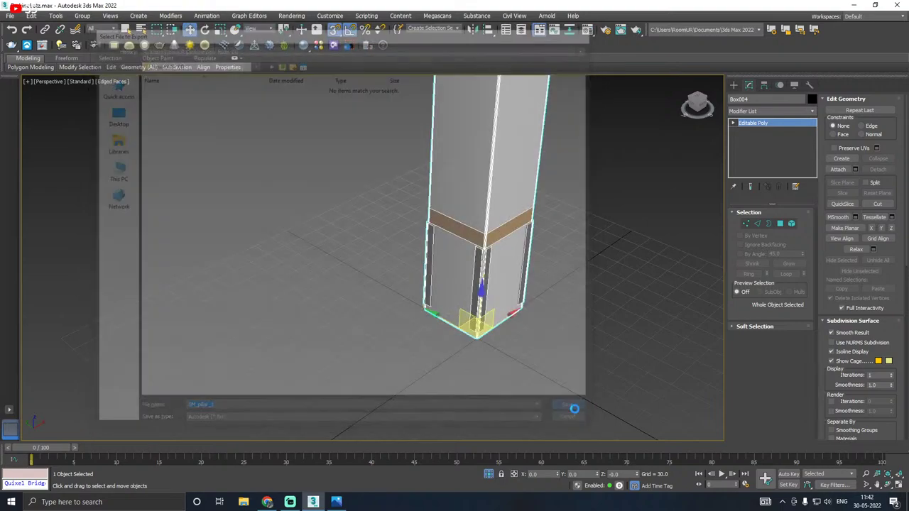
{"action": "left_click", "coordinate": [523, 375]}
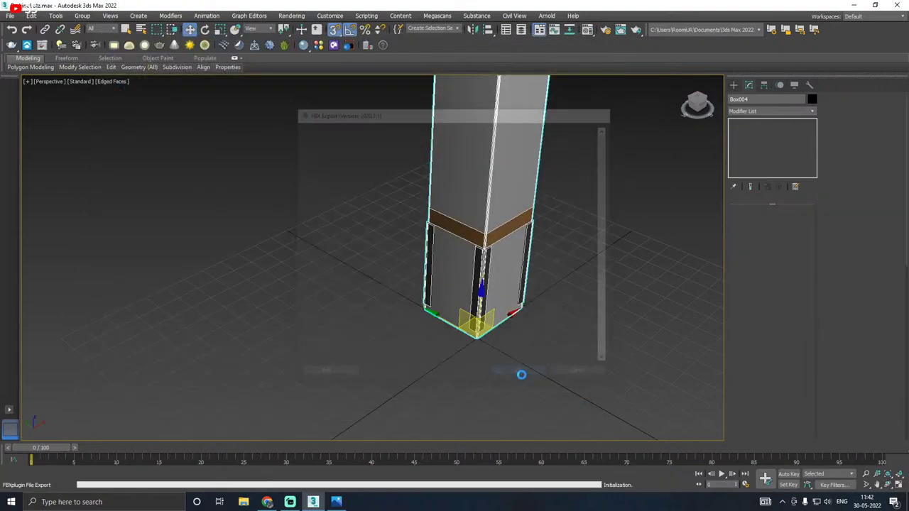
Step: Bring back the whole scene, then isolate the tall plain pillar
{"action": "left_click", "coordinate": [189, 29]}
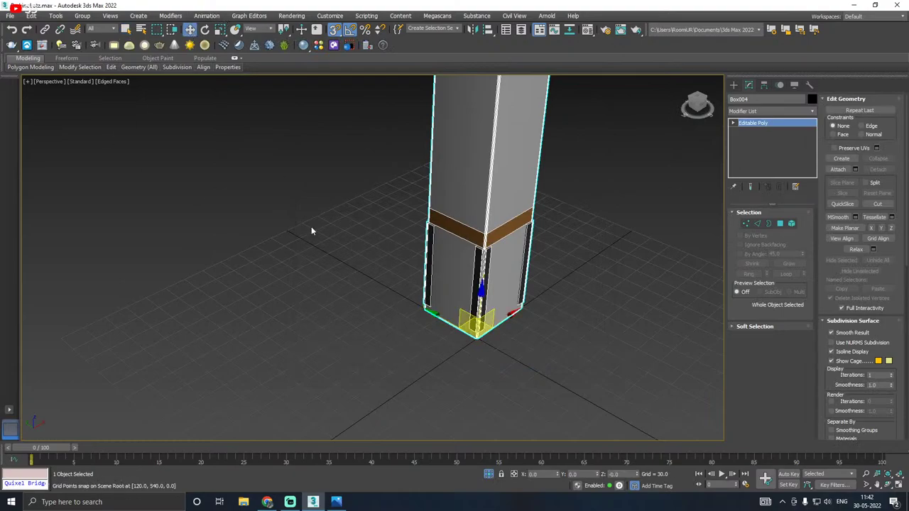
{"action": "left_click", "coordinate": [489, 475]}
{"action": "left_click", "coordinate": [513, 270]}
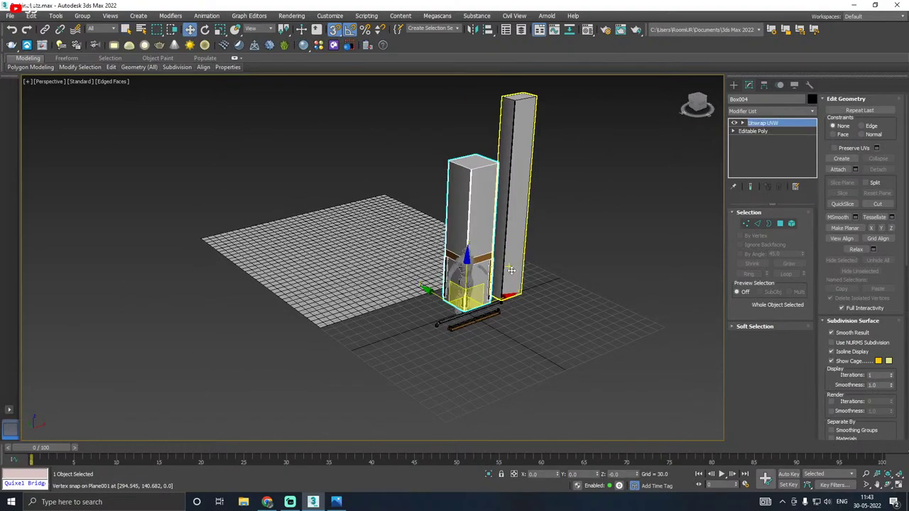
{"action": "left_click", "coordinate": [489, 475]}
Step: Snap the tall pillar's pivot to its front bottom corner and move the pillar to the world origin
{"action": "scroll", "coordinate": [404, 406], "scroll_direction": "down", "scroll_amount": 2}
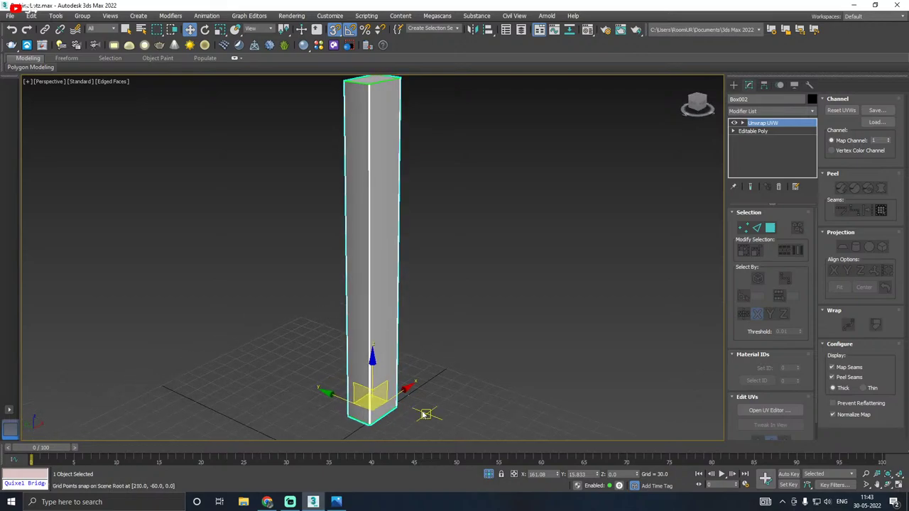
{"action": "middle_click_drag", "start_coordinate": [426, 416], "coordinate": [459, 318]}
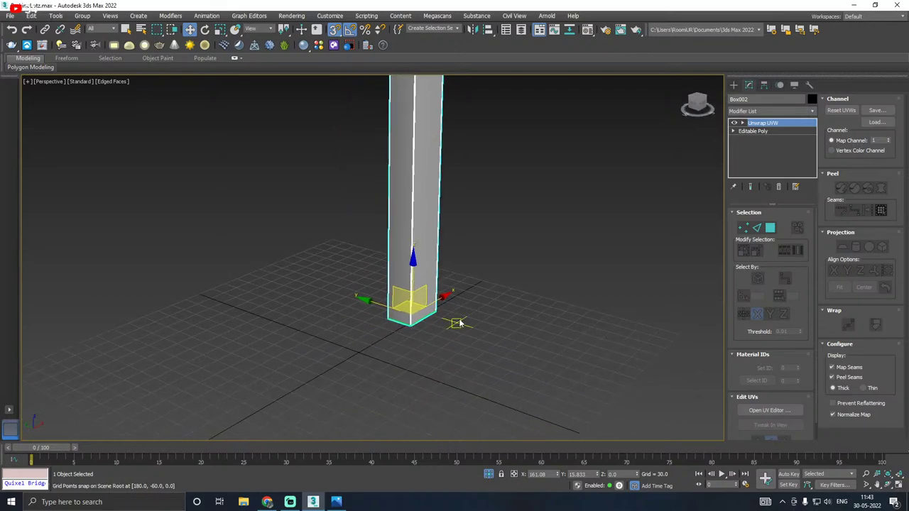
{"action": "left_click", "coordinate": [764, 85]}
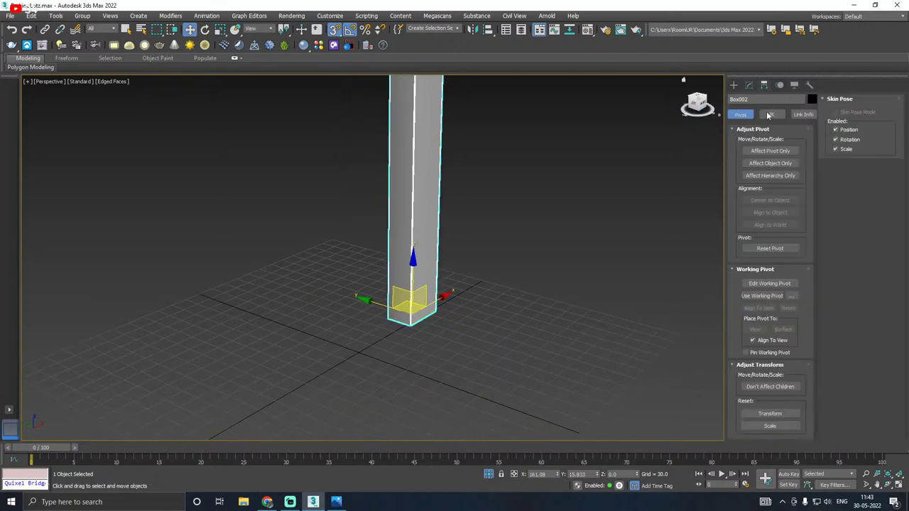
{"action": "left_click", "coordinate": [770, 151]}
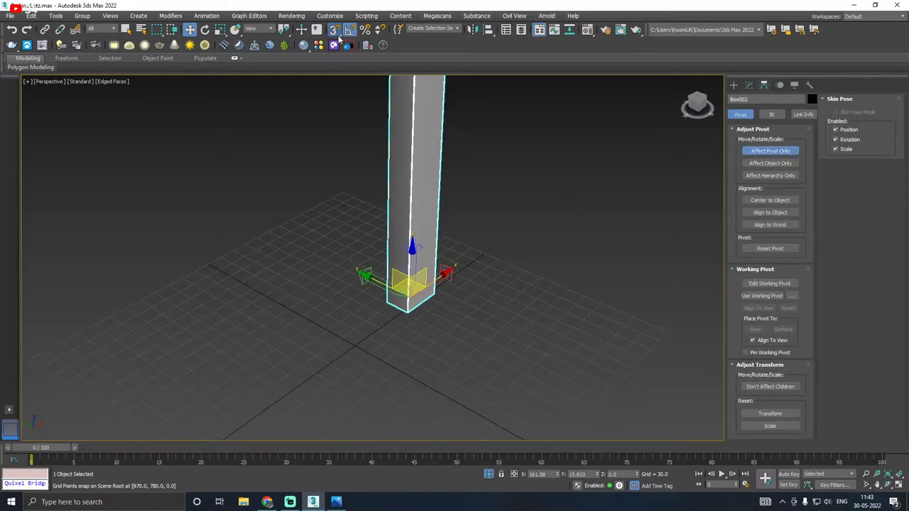
{"action": "left_click_drag", "start_coordinate": [411, 291], "coordinate": [355, 344]}
{"action": "left_click", "coordinate": [749, 84]}
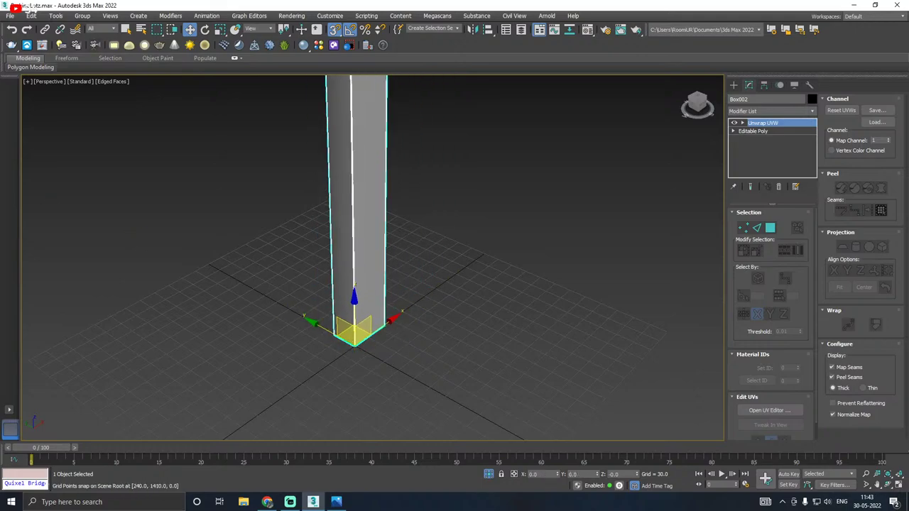
Step: Export only the tall pillar as an FBX file named SM_pillar_2 in the same folder as SM_pillar_1.fbx
{"action": "left_click", "coordinate": [11, 16]}
{"action": "mouse_move", "coordinate": [49, 153]}
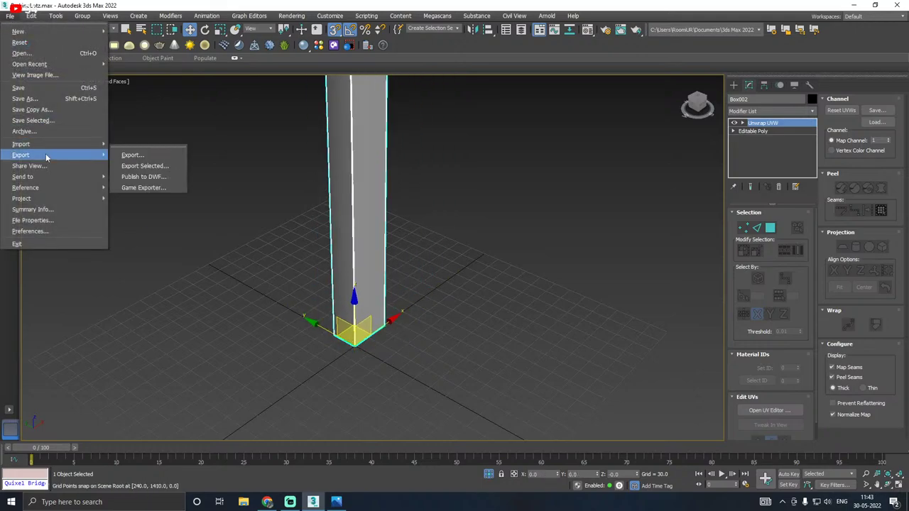
{"action": "left_click", "coordinate": [139, 167]}
{"action": "left_click", "coordinate": [167, 87]}
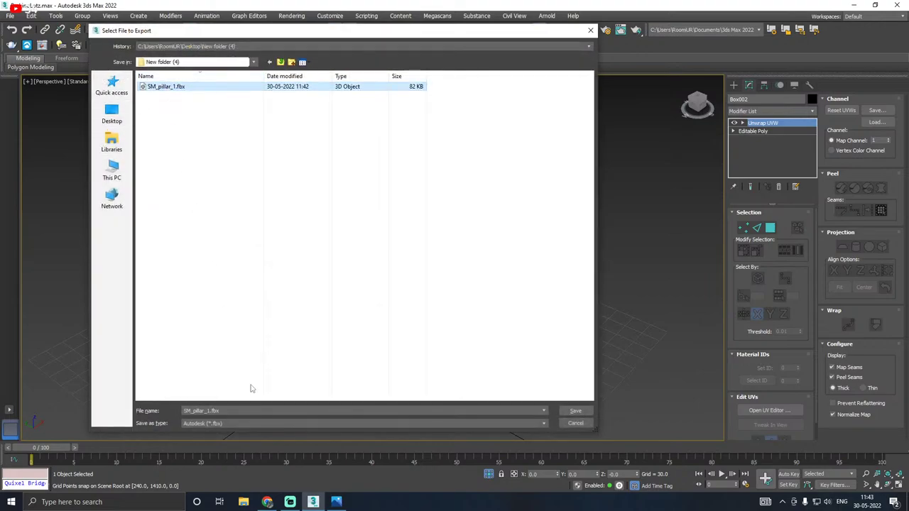
{"action": "left_click", "coordinate": [205, 411]}
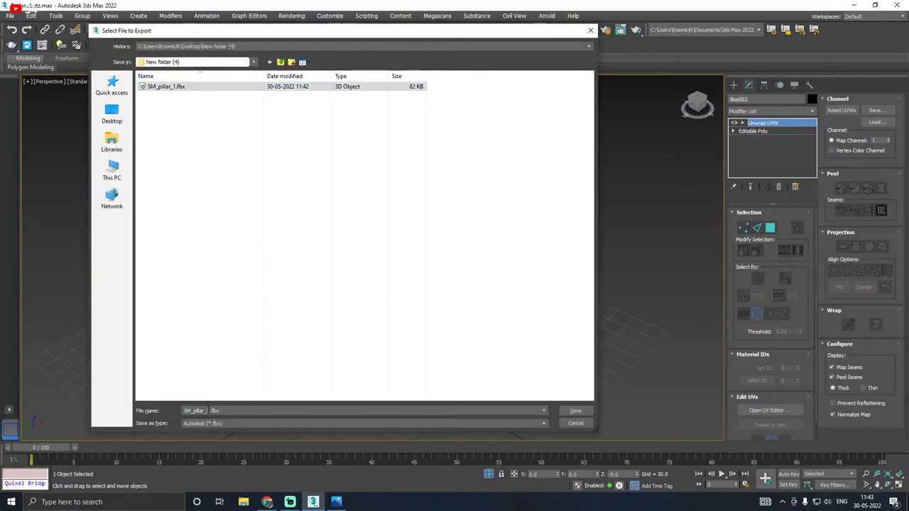
{"action": "type", "text": "_2"}
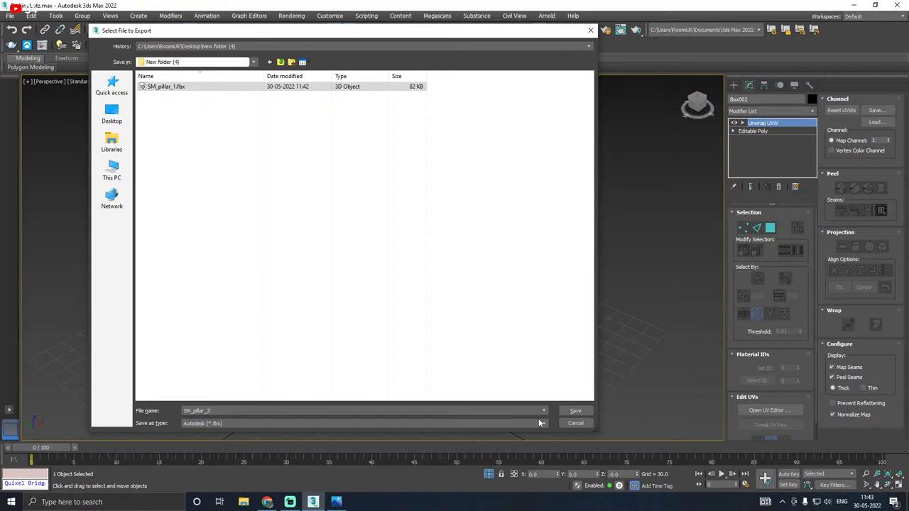
{"action": "left_click", "coordinate": [575, 412]}
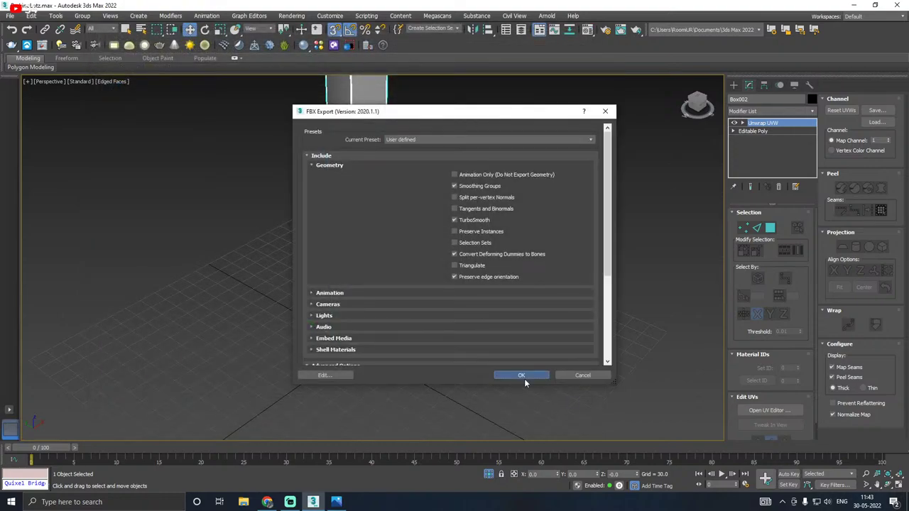
{"action": "left_click", "coordinate": [524, 378]}
Step: Bring back the whole scene, then isolate the long light fixture lying in front of the pillars
{"action": "left_click", "coordinate": [489, 474]}
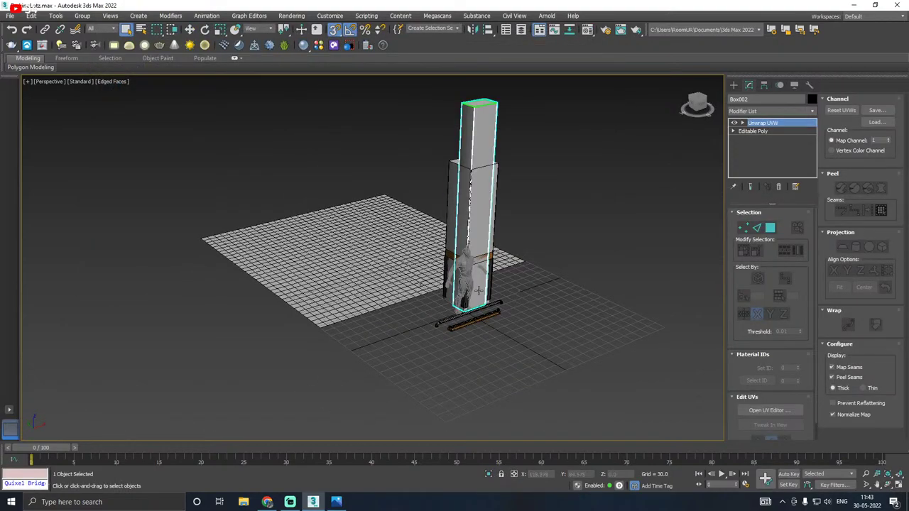
{"action": "left_click", "coordinate": [479, 325]}
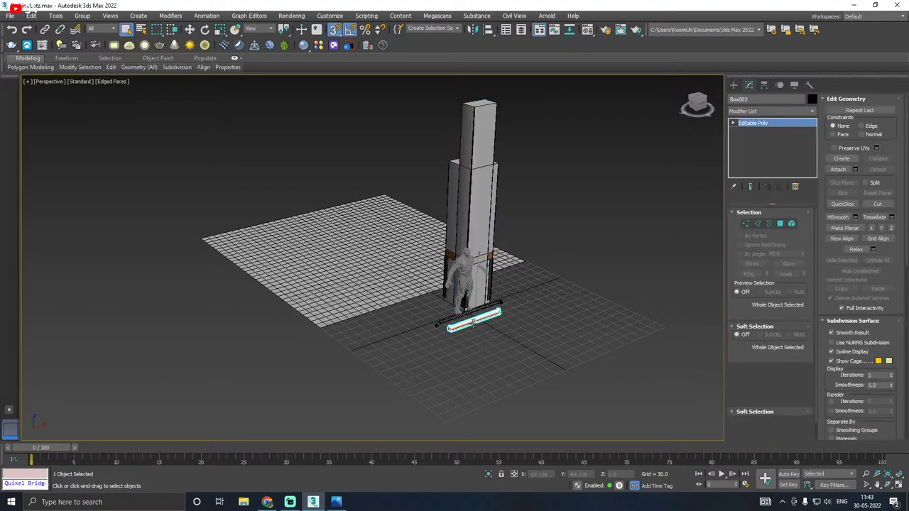
{"action": "left_click", "coordinate": [189, 30]}
{"action": "left_click", "coordinate": [485, 475]}
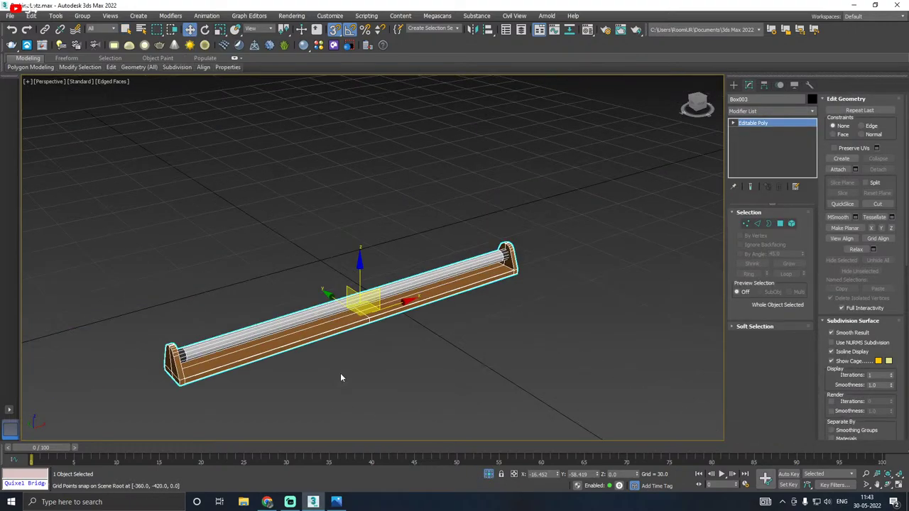
Step: Center the light fixture's pivot to the object and snap the fixture onto the world origin
{"action": "left_click", "coordinate": [765, 85]}
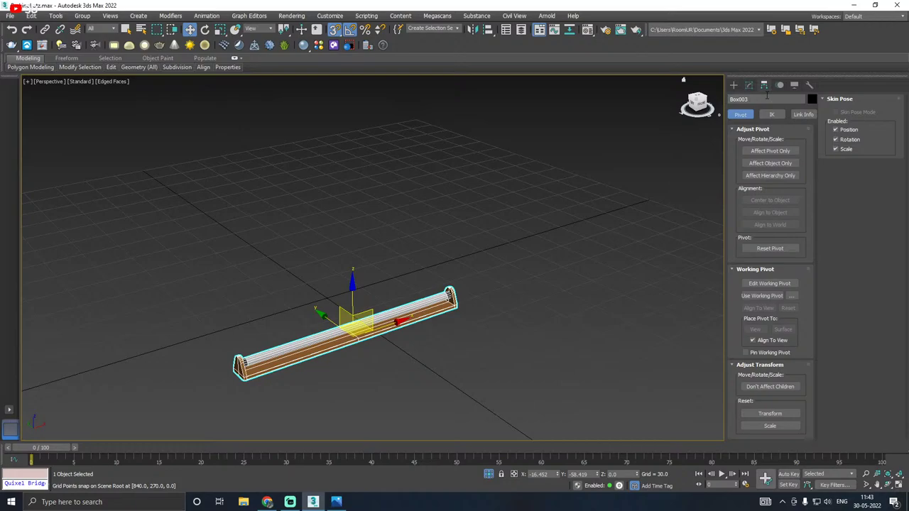
{"action": "left_click", "coordinate": [770, 151]}
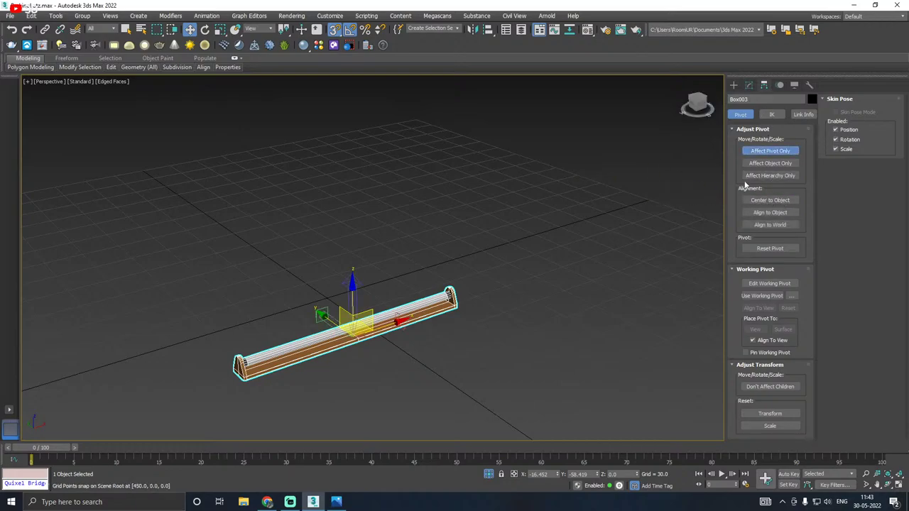
{"action": "left_click", "coordinate": [758, 201]}
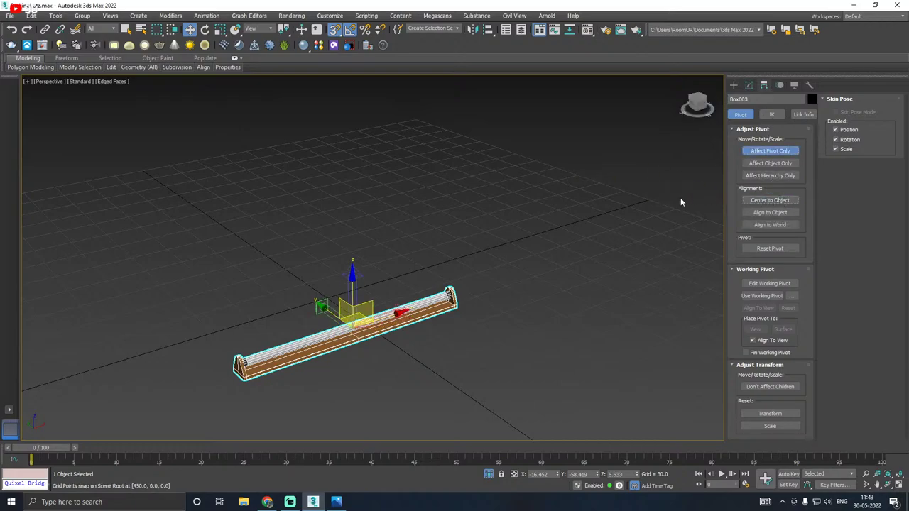
{"action": "left_click", "coordinate": [749, 85]}
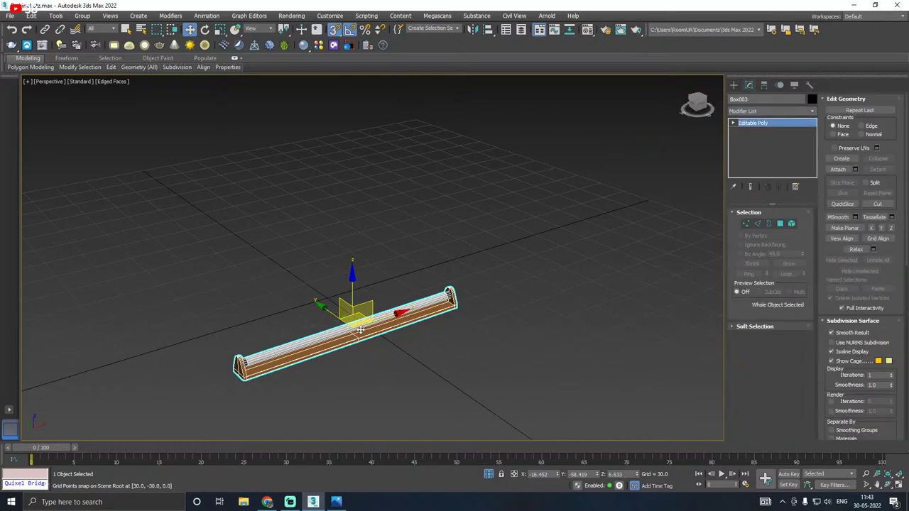
{"action": "left_click_drag", "start_coordinate": [361, 331], "coordinate": [336, 290]}
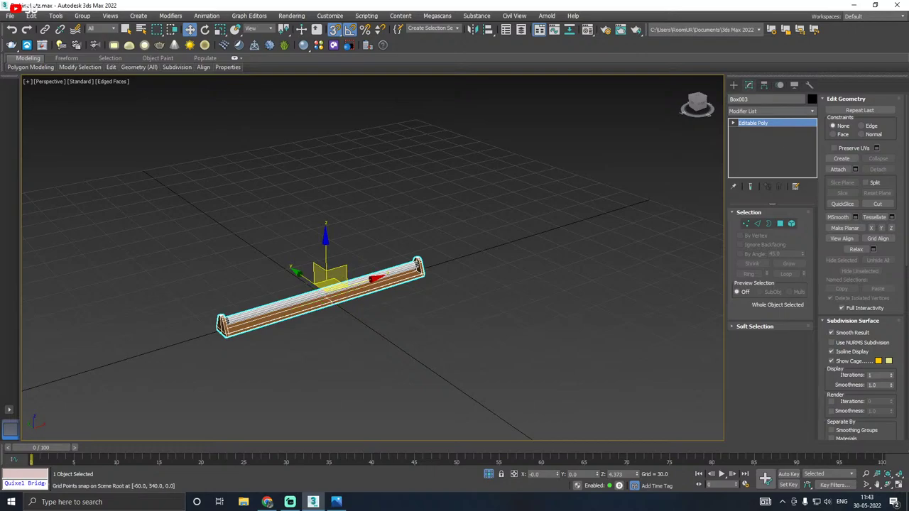
Step: Export only the light fixture as an FBX file named SM_Light, in the same folder as the pillars, with the existing export settings
{"action": "left_click", "coordinate": [10, 15]}
{"action": "mouse_move", "coordinate": [36, 155]}
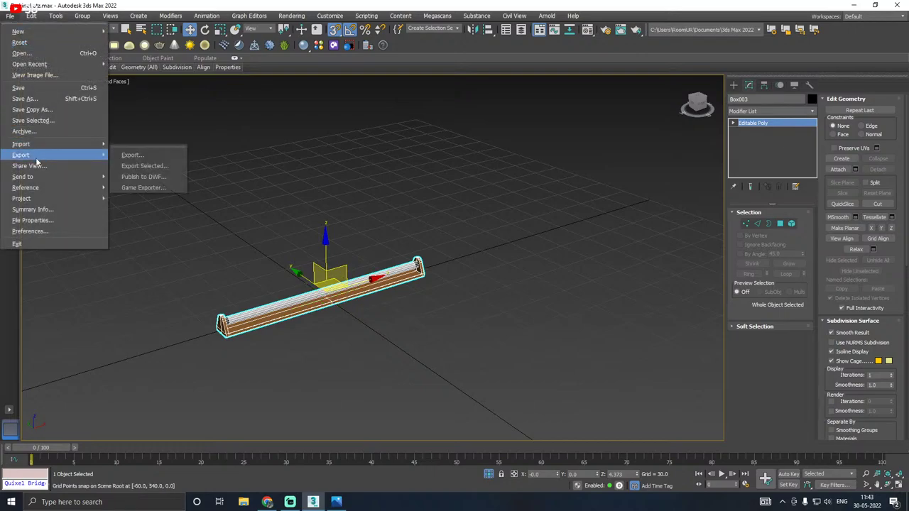
{"action": "left_click", "coordinate": [155, 168]}
{"action": "left_click", "coordinate": [166, 95]}
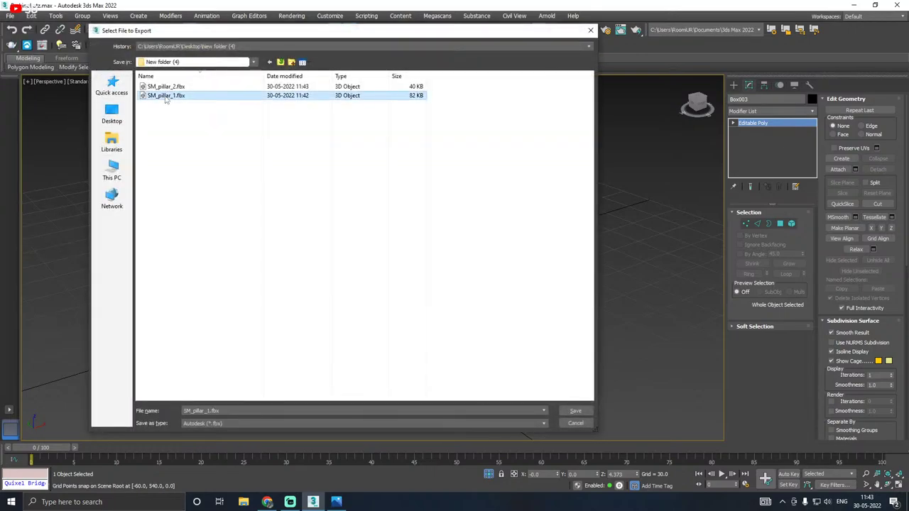
{"action": "left_click", "coordinate": [194, 411]}
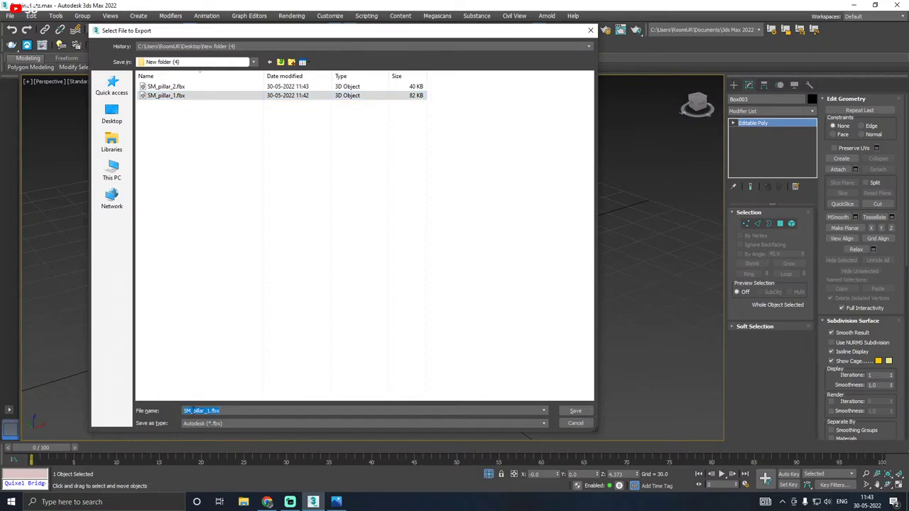
{"action": "type", "text": "Light"}
{"action": "left_click", "coordinate": [576, 411]}
{"action": "left_click", "coordinate": [519, 375]}
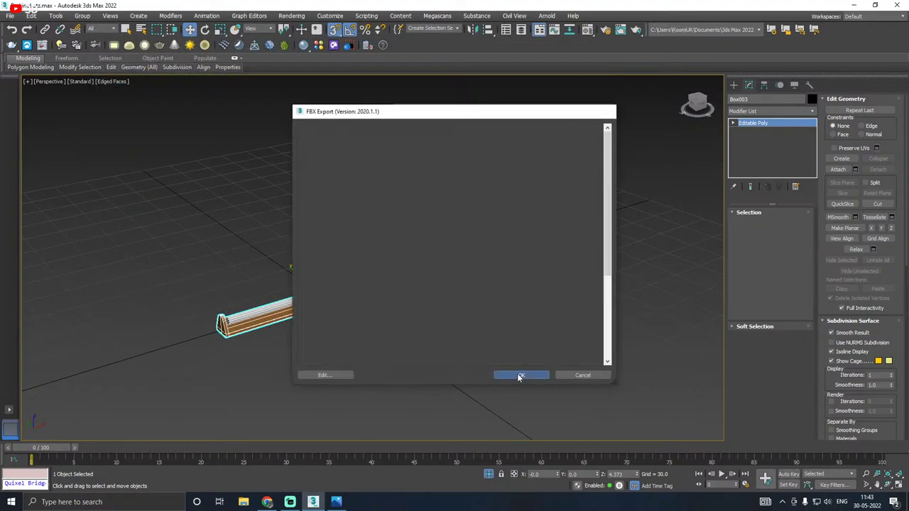
Step: Bring back the whole scene, then isolate the pipe with bent ends
{"action": "left_click", "coordinate": [487, 474]}
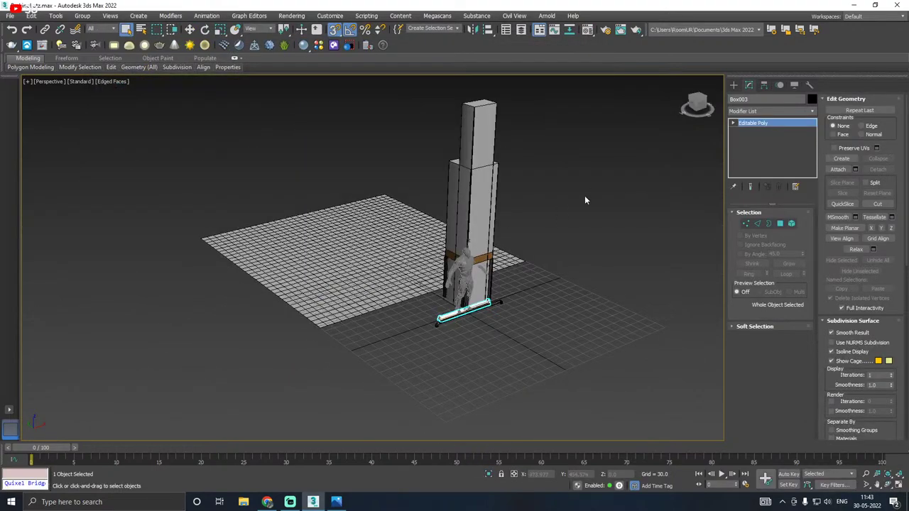
{"action": "left_click", "coordinate": [189, 29]}
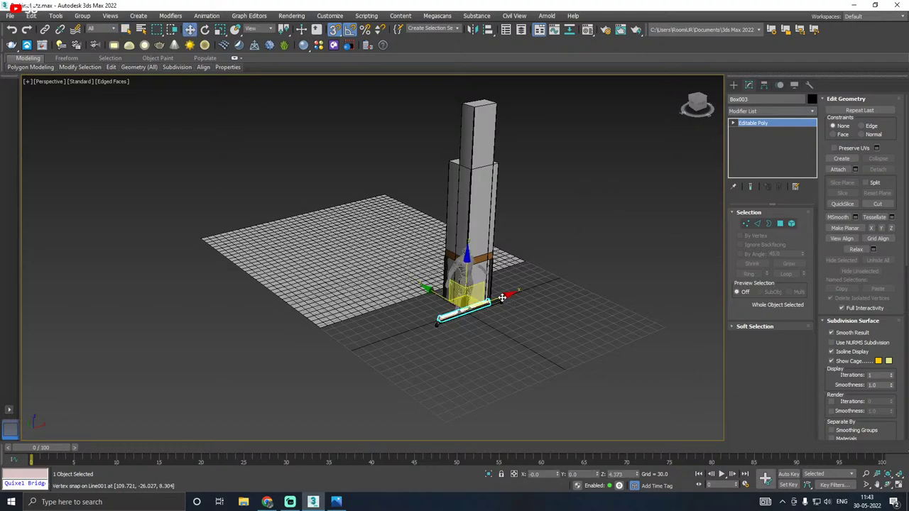
{"action": "left_click", "coordinate": [500, 300]}
{"action": "left_click", "coordinate": [488, 475]}
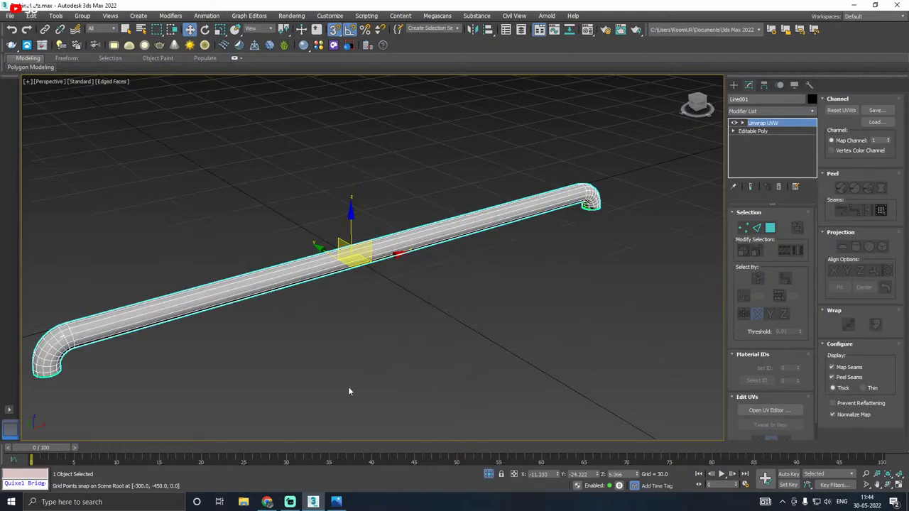
Step: Snap the pipe's pivot to the bottom of its near bent end and move the pipe to the world origin
{"action": "middle_click_drag", "start_coordinate": [398, 336], "coordinate": [414, 336]}
{"action": "left_click", "coordinate": [764, 86]}
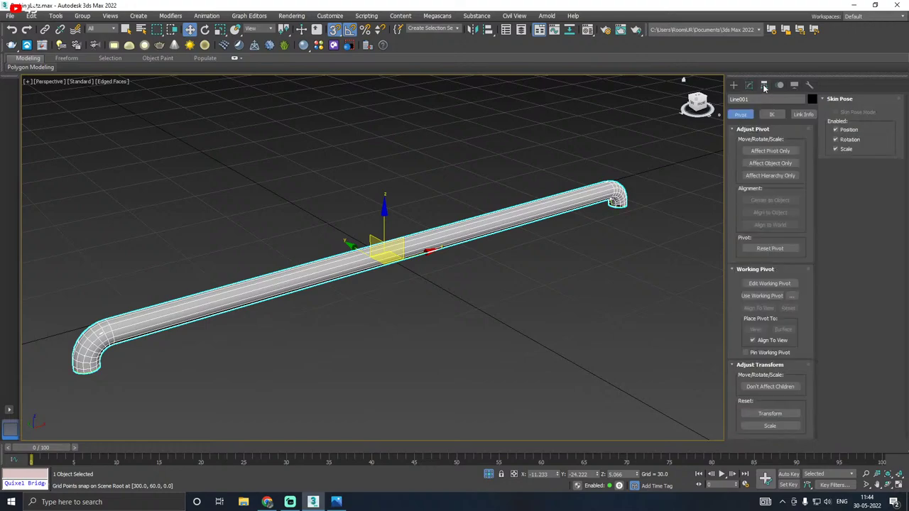
{"action": "left_click", "coordinate": [764, 152]}
{"action": "middle_click_drag", "start_coordinate": [429, 221], "coordinate": [551, 207]}
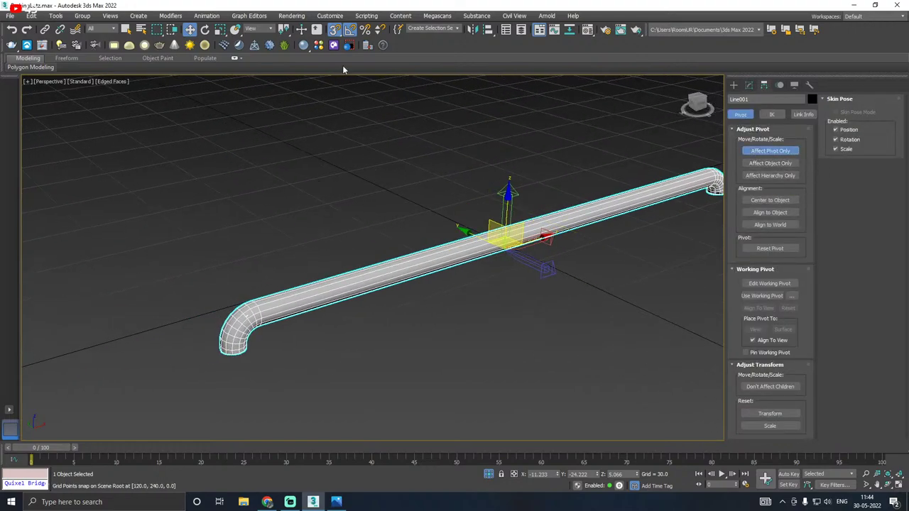
{"action": "left_click_drag", "start_coordinate": [511, 243], "coordinate": [480, 229]}
{"action": "left_click", "coordinate": [747, 86]}
{"action": "scroll", "coordinate": [236, 359], "scroll_direction": "down", "scroll_amount": 4}
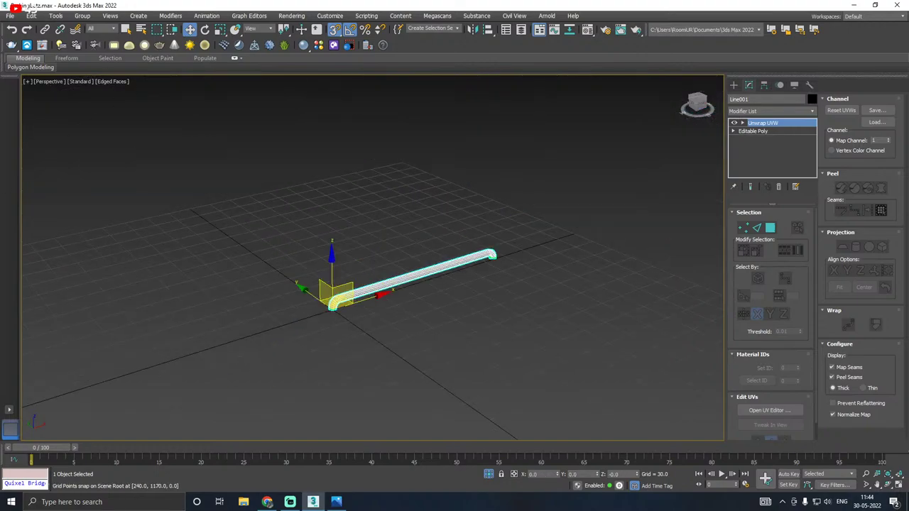
Step: Export only the pipe as an FBX file named SM_Pipe_1, in the same folder as SM_Light.fbx, with the existing export settings
{"action": "left_click", "coordinate": [10, 16]}
{"action": "mouse_move", "coordinate": [42, 152]}
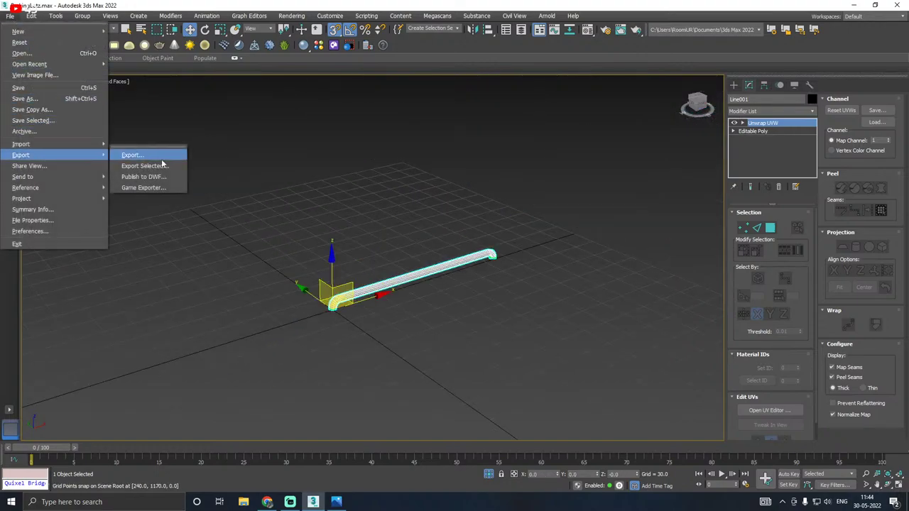
{"action": "left_click", "coordinate": [174, 168]}
{"action": "left_click", "coordinate": [169, 105]}
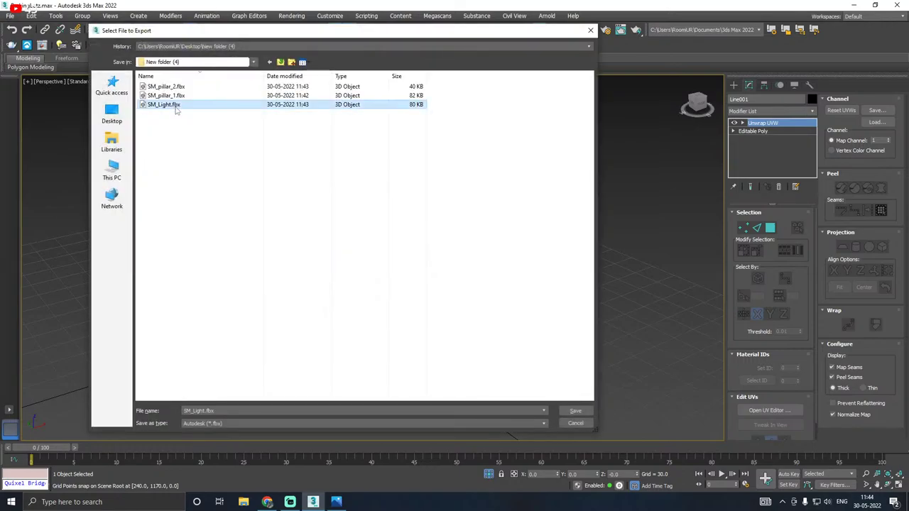
{"action": "left_click", "coordinate": [201, 411]}
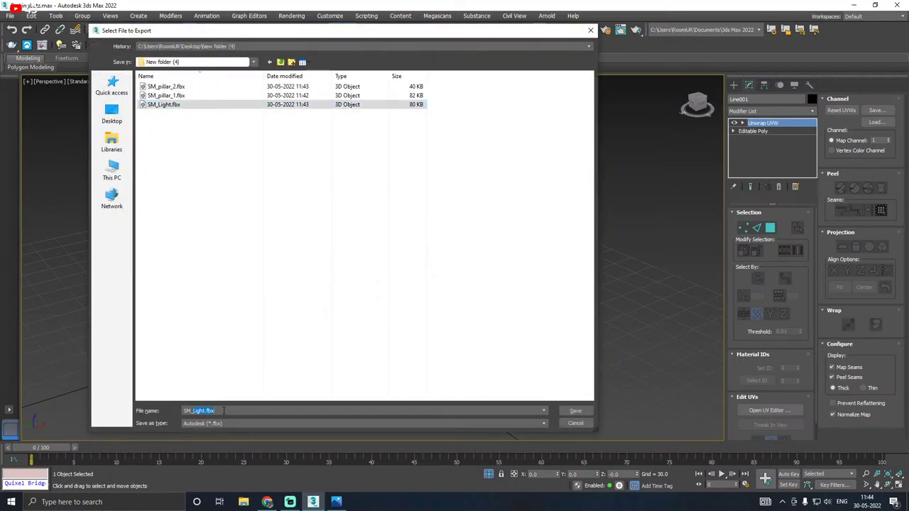
{"action": "type", "text": "SM_Pipe_1"}
{"action": "left_click", "coordinate": [575, 411]}
{"action": "left_click", "coordinate": [524, 377]}
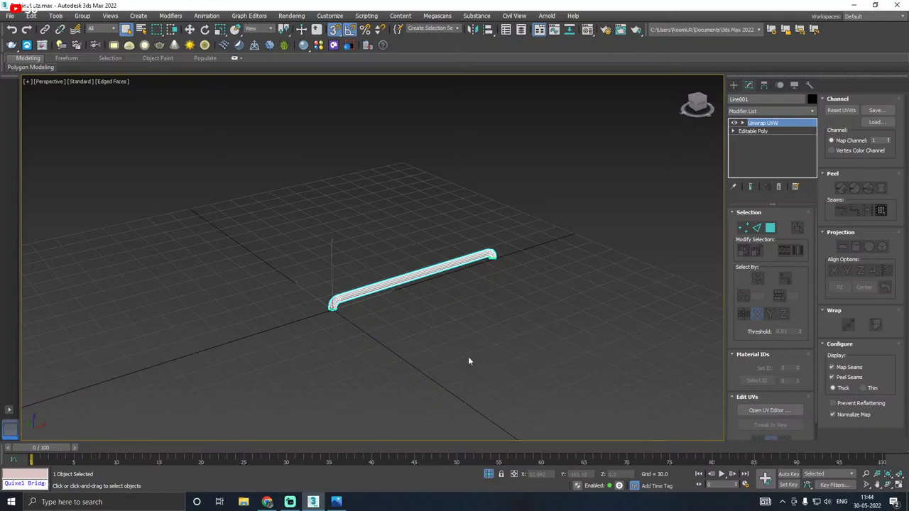
Step: Save the scene file with the pipe at the world origin
{"action": "scroll", "coordinate": [288, 307], "scroll_direction": "down", "scroll_amount": 4}
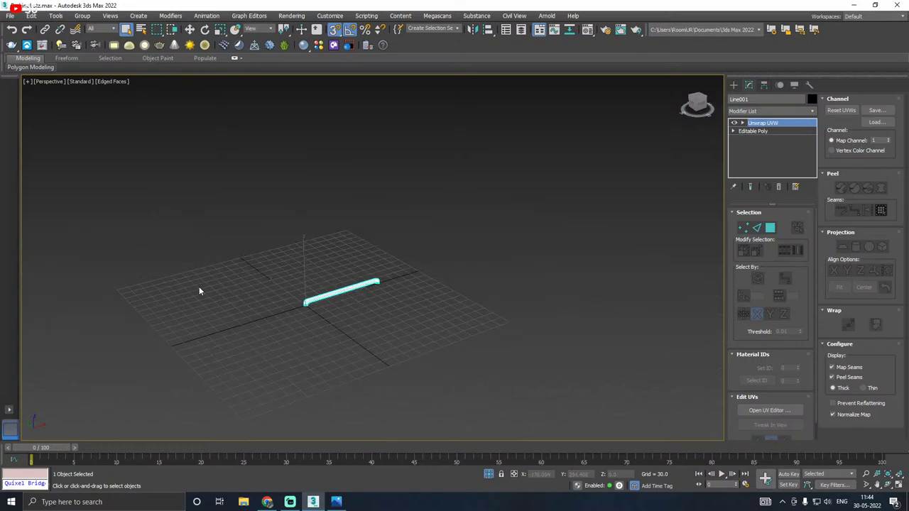
{"action": "left_click", "coordinate": [190, 29]}
{"action": "middle_click_drag", "start_coordinate": [303, 301], "coordinate": [327, 280], "text": "alt"}
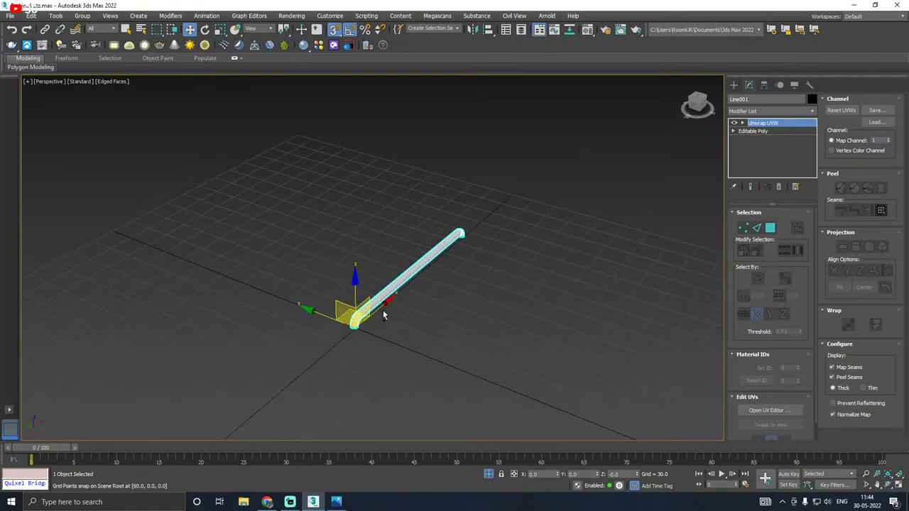
{"action": "left_click", "coordinate": [10, 17]}
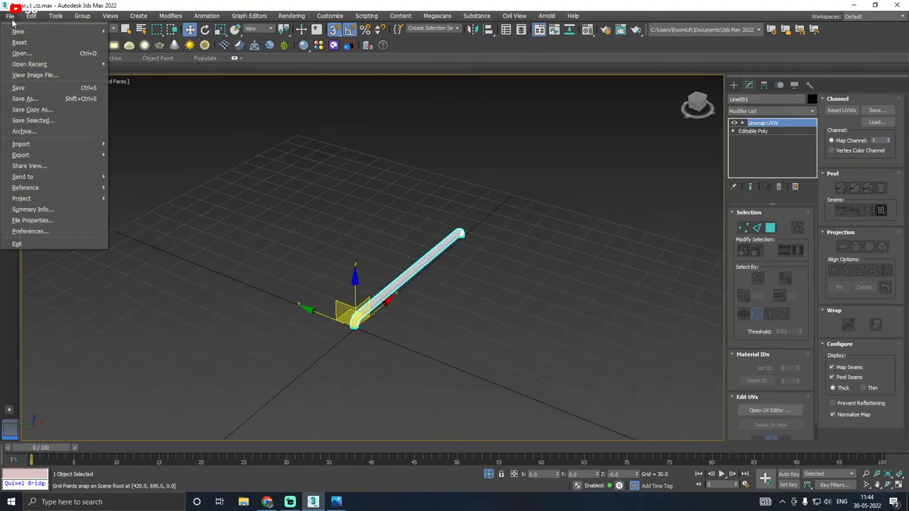
{"action": "left_click", "coordinate": [28, 88]}
{"action": "middle_click_drag", "start_coordinate": [428, 248], "coordinate": [405, 243], "text": "alt"}
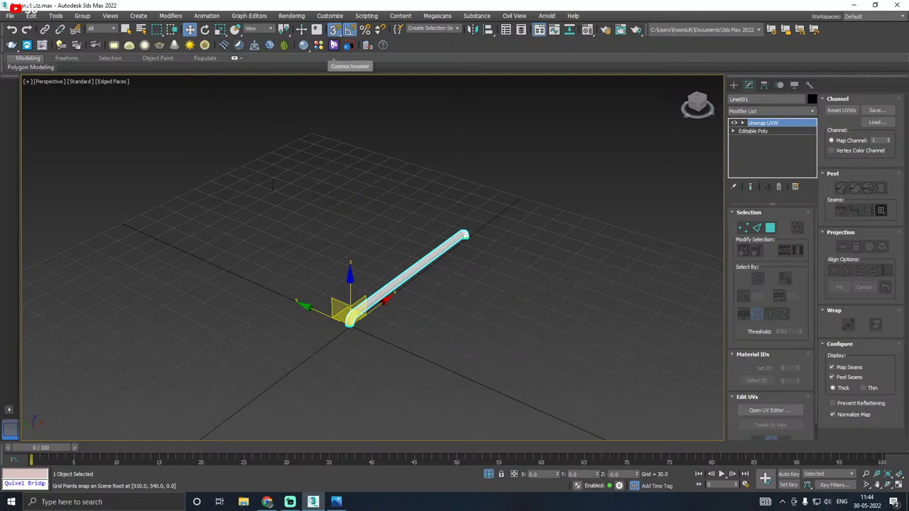
{"action": "left_click", "coordinate": [12, 17]}
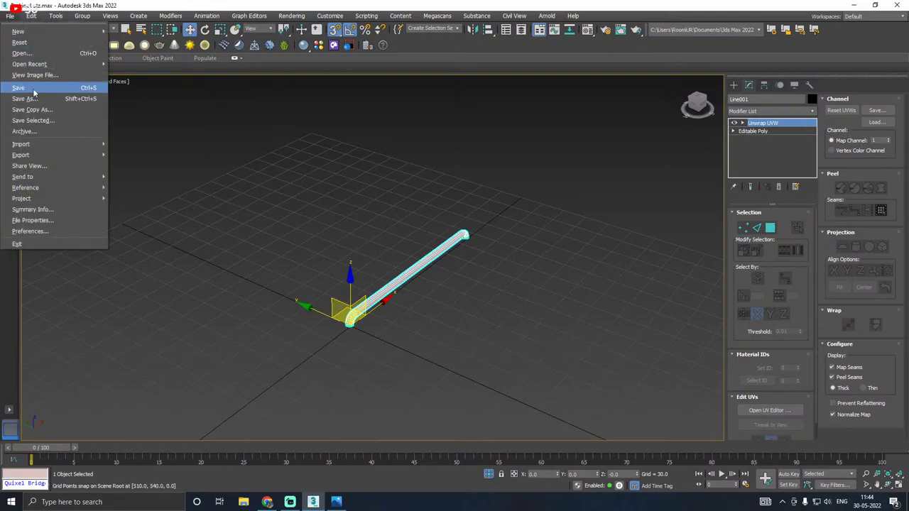
{"action": "left_click", "coordinate": [30, 89]}
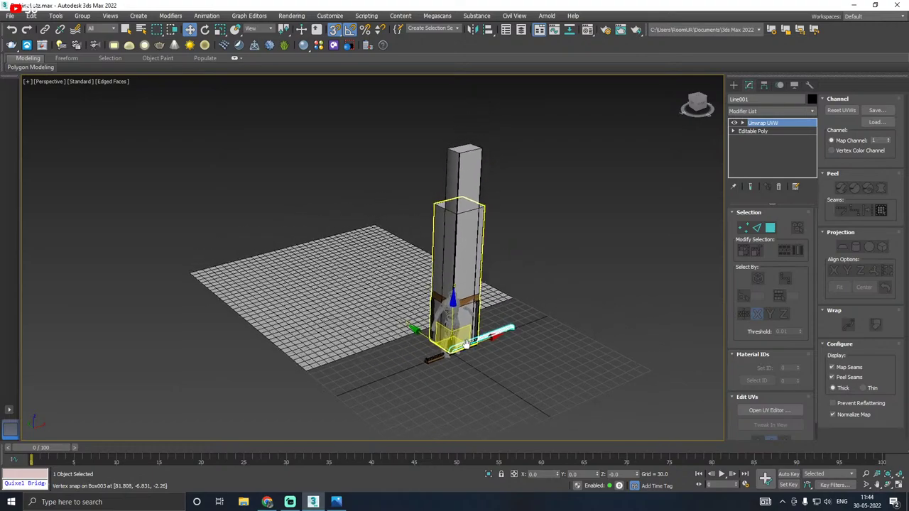
Step: With the floor plane isolated, snap its pivot to its front corner and move the plane to the world origin
{"action": "left_click", "coordinate": [316, 322]}
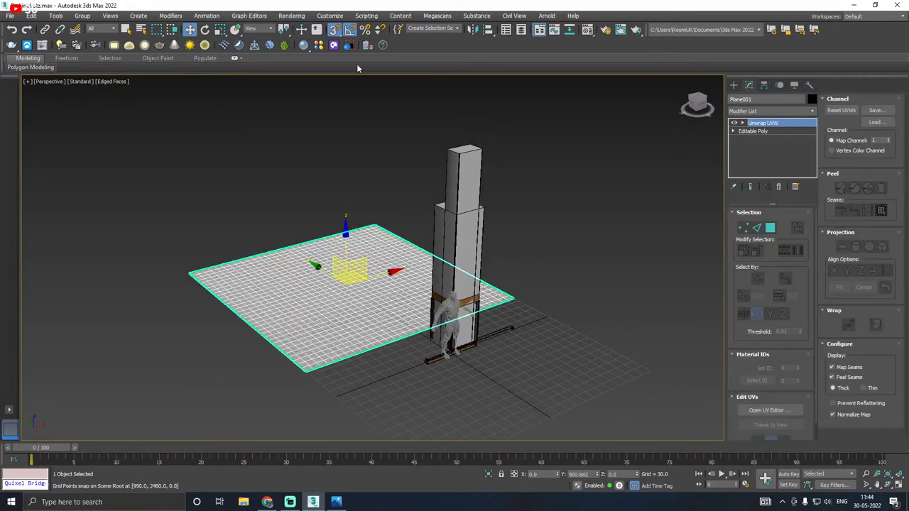
{"action": "left_click", "coordinate": [489, 474]}
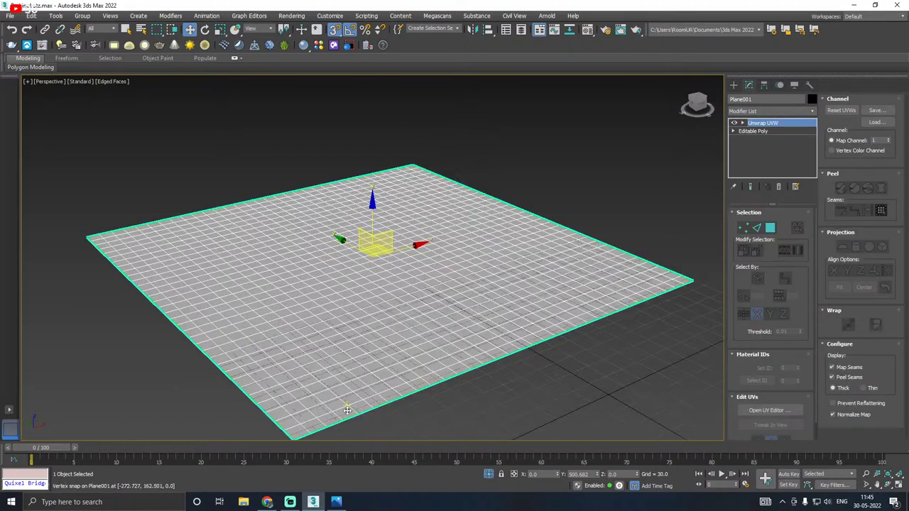
{"action": "left_click", "coordinate": [763, 85]}
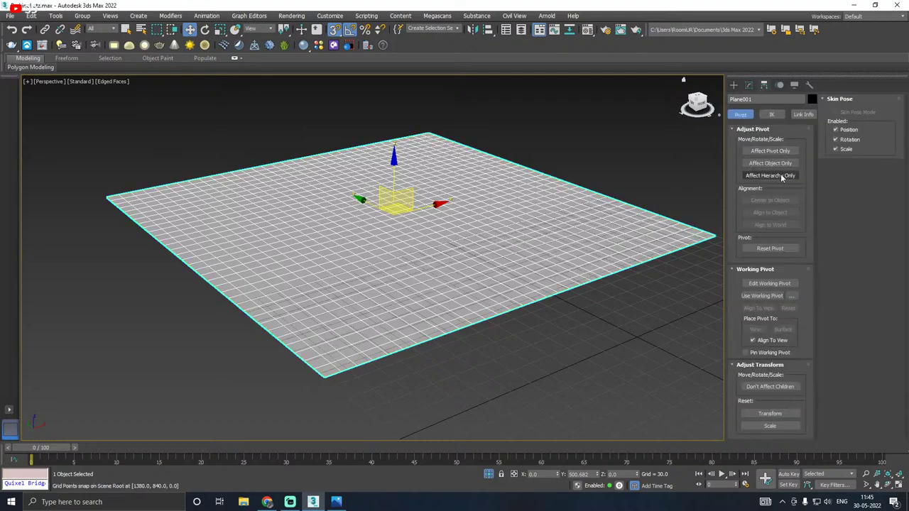
{"action": "left_click", "coordinate": [770, 150]}
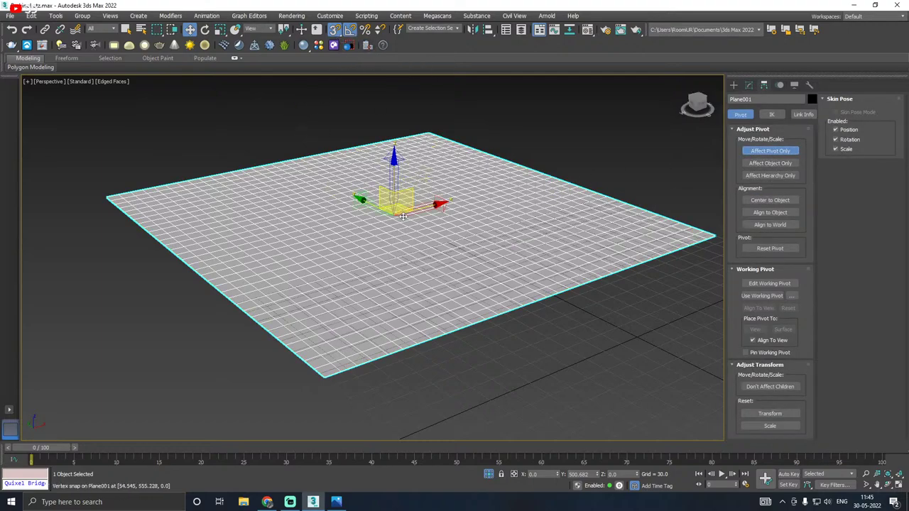
{"action": "left_click_drag", "start_coordinate": [396, 208], "coordinate": [328, 385]}
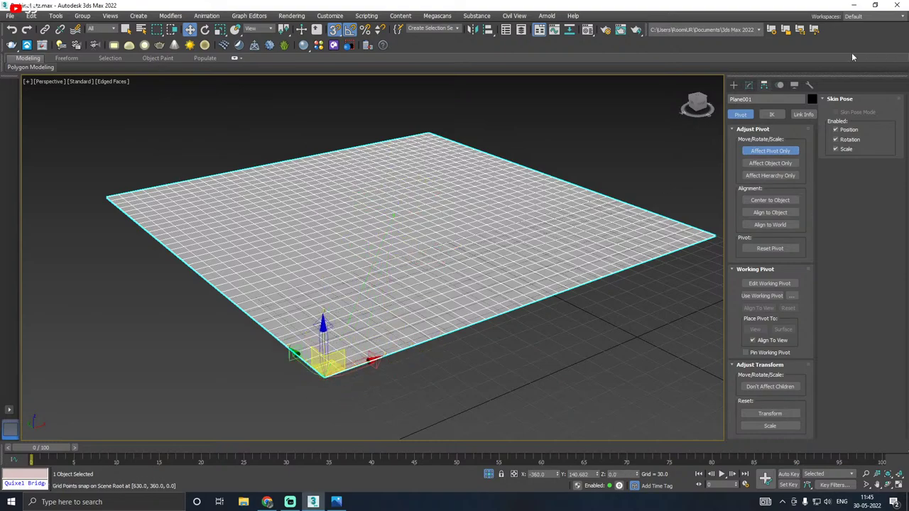
{"action": "left_click", "coordinate": [748, 85]}
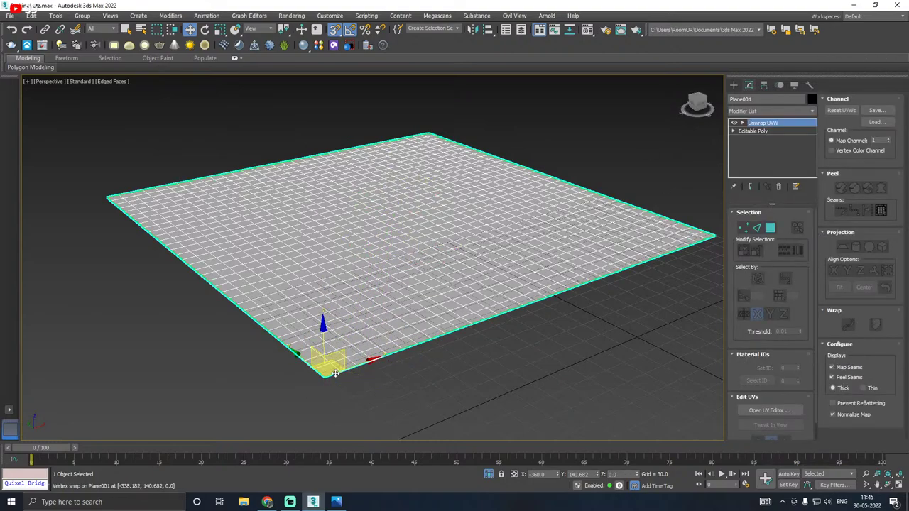
{"action": "left_click_drag", "start_coordinate": [350, 383], "coordinate": [639, 335]}
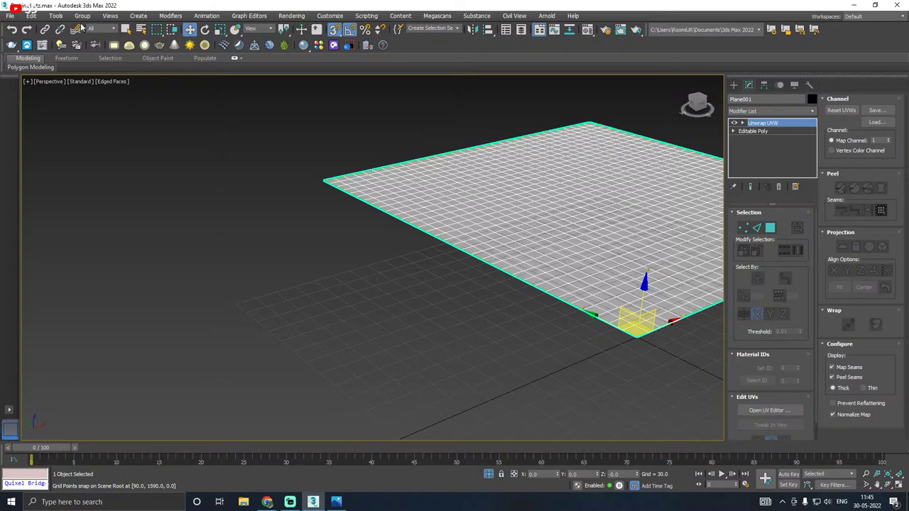
Step: Export only the selected floor plane as an SM_-prefixed FBX file in New folder (4), keeping the existing export settings
{"action": "left_click", "coordinate": [11, 16]}
{"action": "mouse_move", "coordinate": [34, 156]}
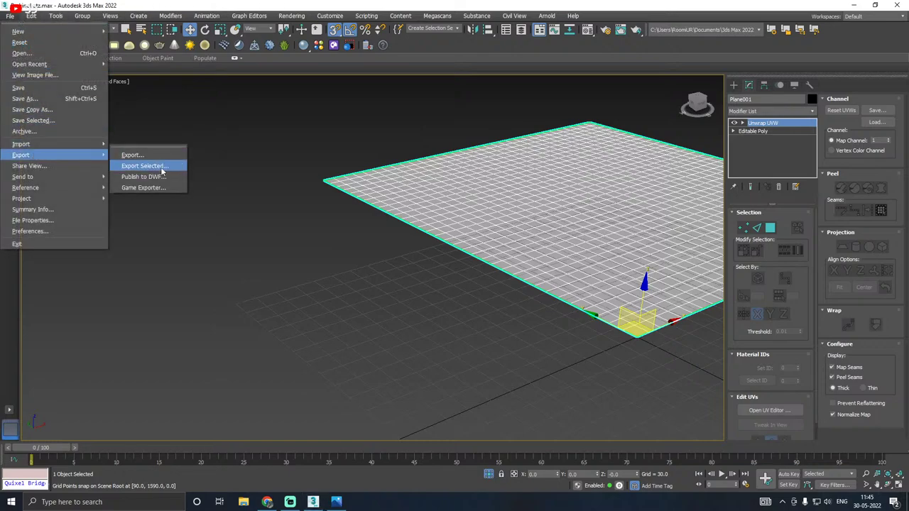
{"action": "left_click", "coordinate": [138, 165]}
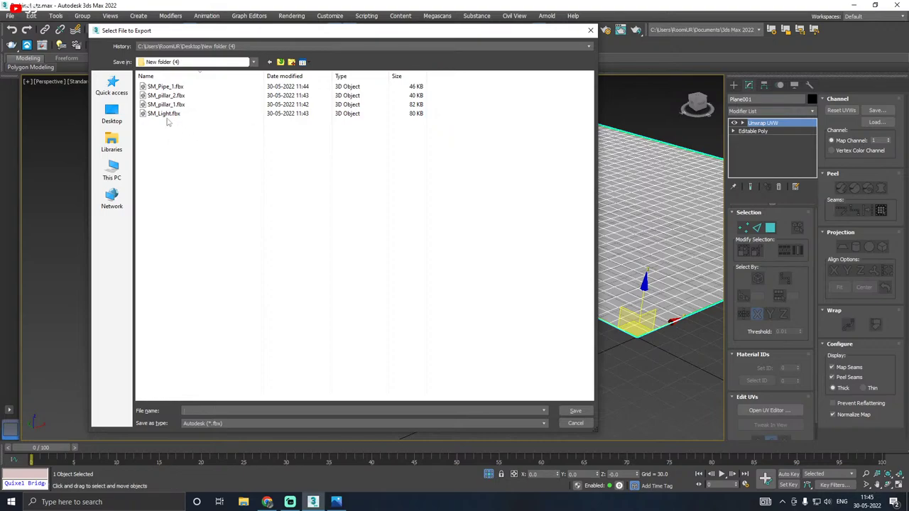
{"action": "left_click", "coordinate": [164, 114]}
{"action": "double_click", "coordinate": [192, 411]}
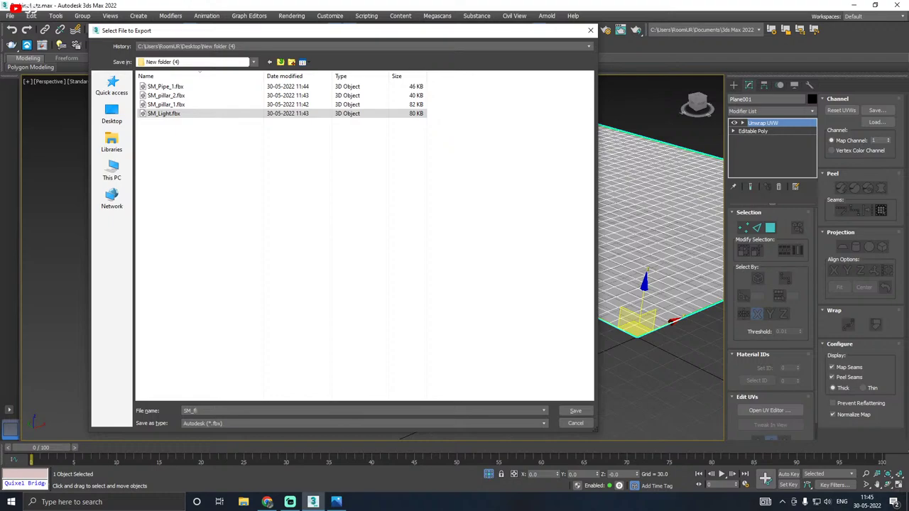
{"action": "left_click", "coordinate": [576, 411]}
{"action": "left_click", "coordinate": [534, 375]}
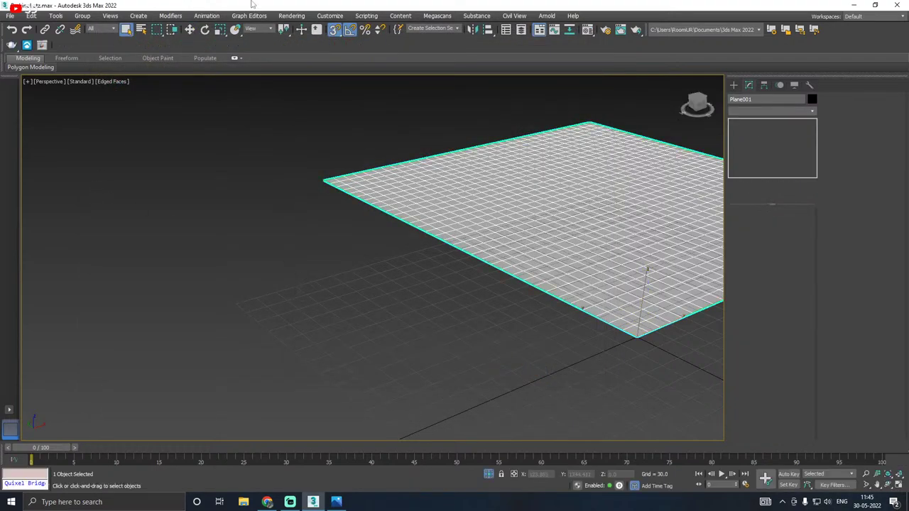
Step: Bring back the other scene objects and turn off 3D snapping, leaving the floor plane deselected
{"action": "left_click", "coordinate": [190, 30]}
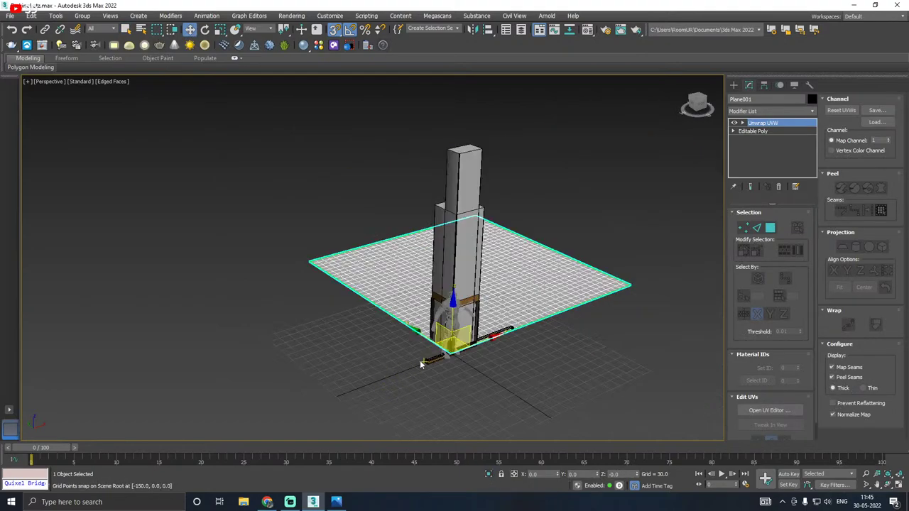
{"action": "middle_click_drag", "start_coordinate": [420, 365], "coordinate": [395, 365], "text": "alt"}
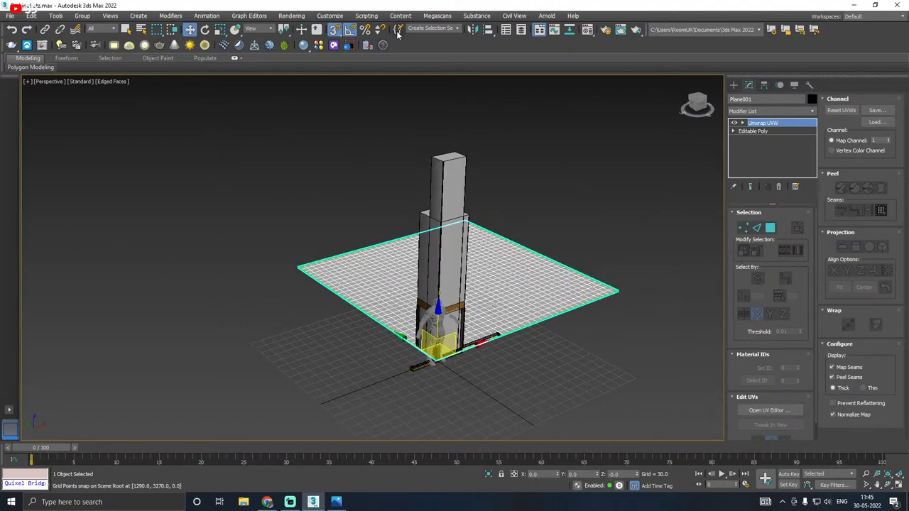
{"action": "left_click", "coordinate": [334, 29]}
{"action": "left_click", "coordinate": [344, 179]}
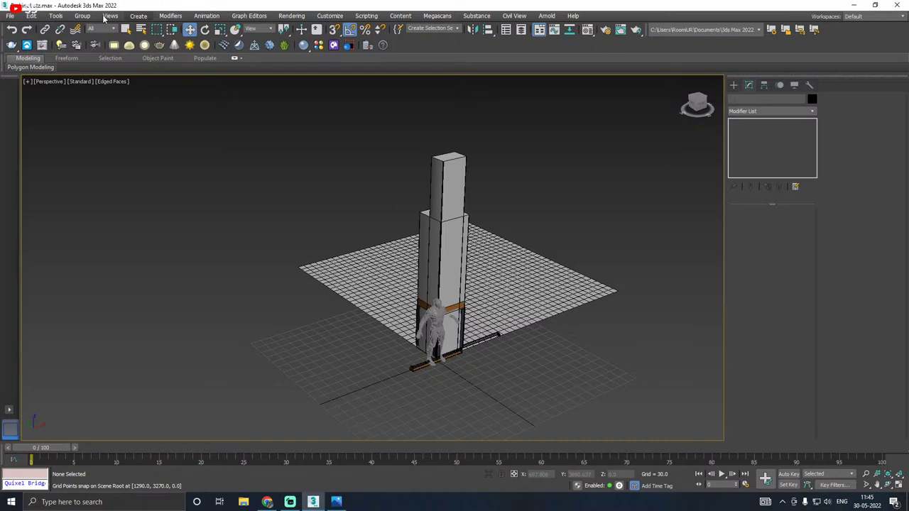
Step: Save scene copies as ParkingLotz16.max and ParkingLotz17.max in the Work folder, and save the current scene itself
{"action": "left_click", "coordinate": [10, 16]}
{"action": "left_click", "coordinate": [30, 110]}
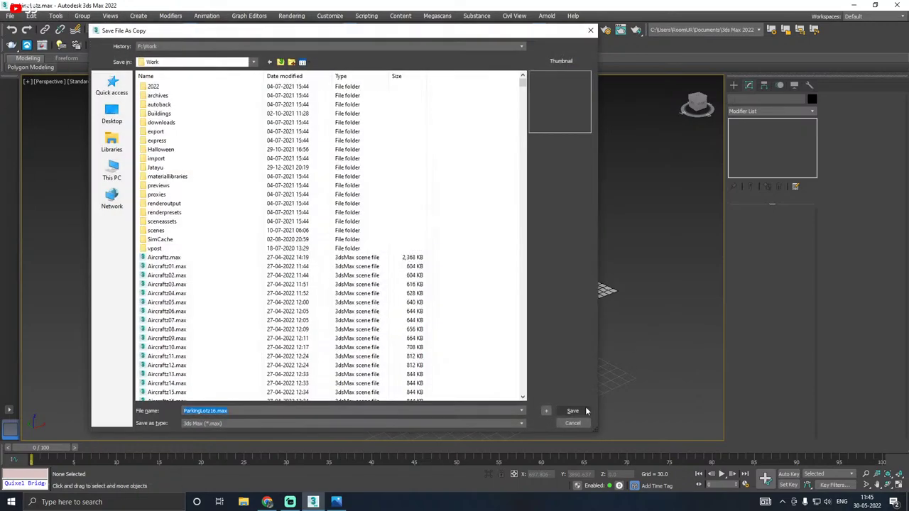
{"action": "left_click", "coordinate": [572, 411]}
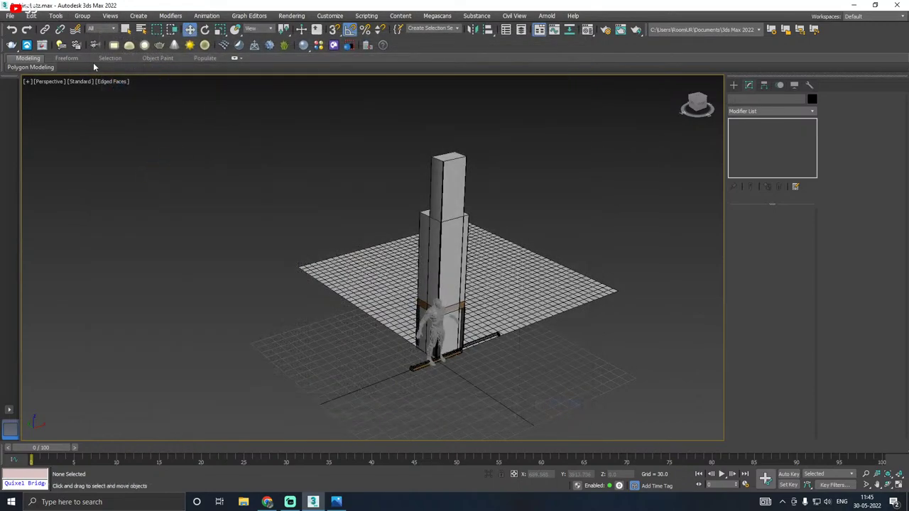
{"action": "left_click", "coordinate": [10, 15]}
{"action": "left_click", "coordinate": [30, 108]}
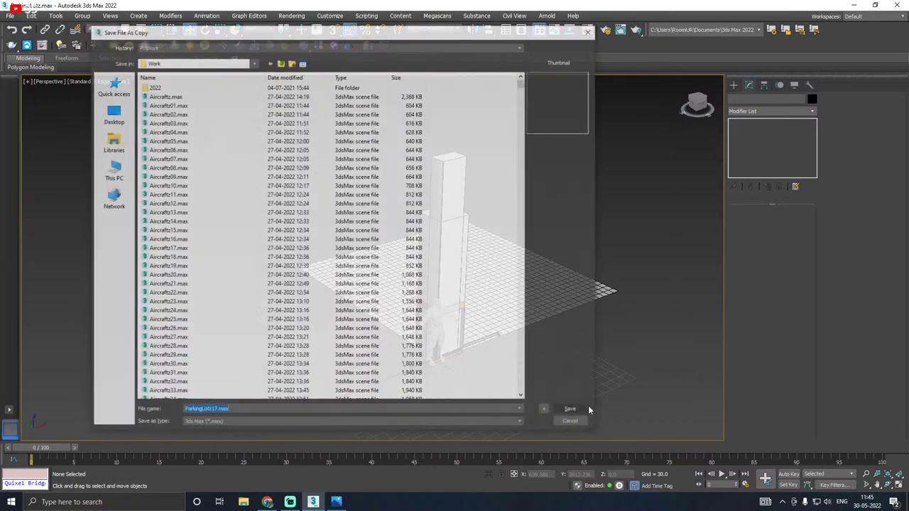
{"action": "left_click", "coordinate": [573, 410]}
{"action": "left_click", "coordinate": [10, 16]}
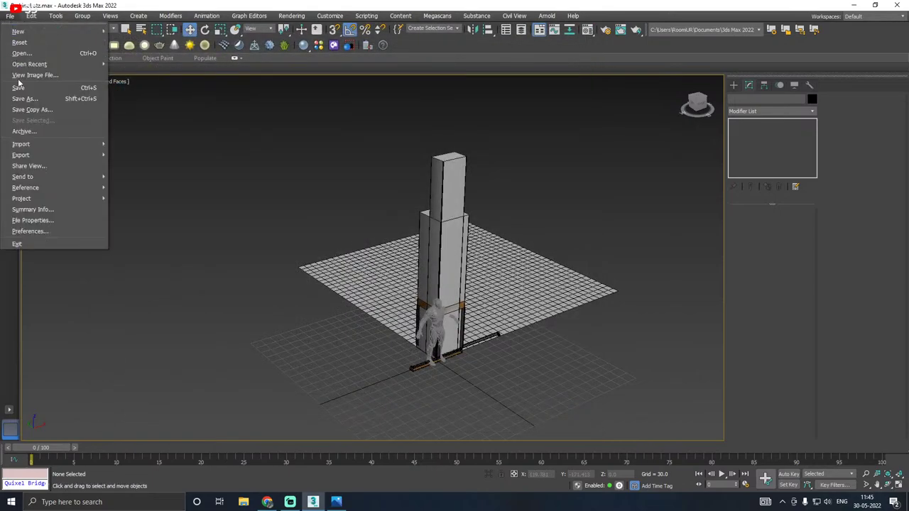
{"action": "left_click", "coordinate": [28, 85]}
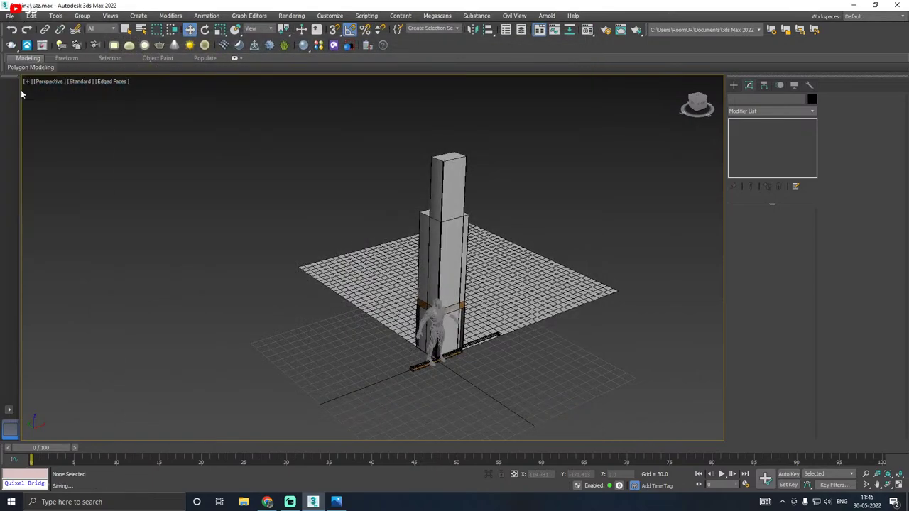
Step: Minimize 3ds Max, launch Unreal Engine from the desktop and hide the desktop icons
{"action": "left_click", "coordinate": [854, 5]}
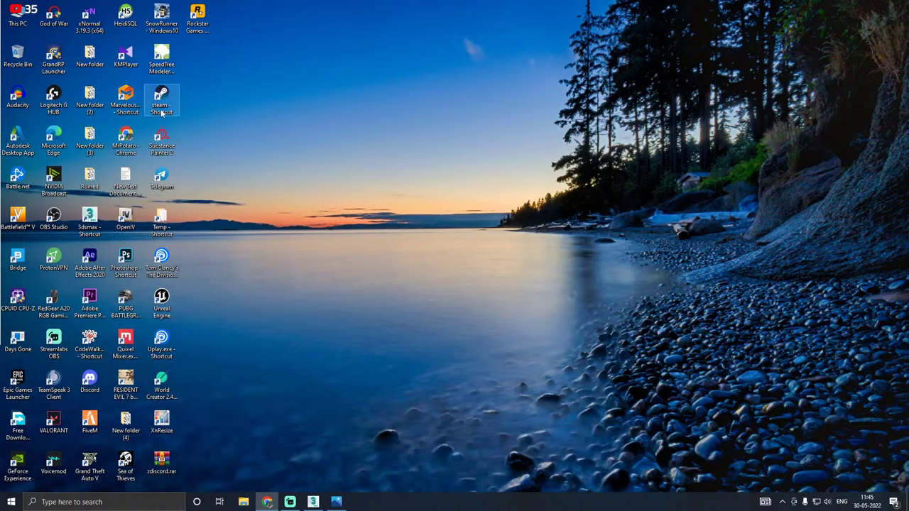
{"action": "double_click", "coordinate": [166, 311]}
{"action": "right_click", "coordinate": [260, 182]}
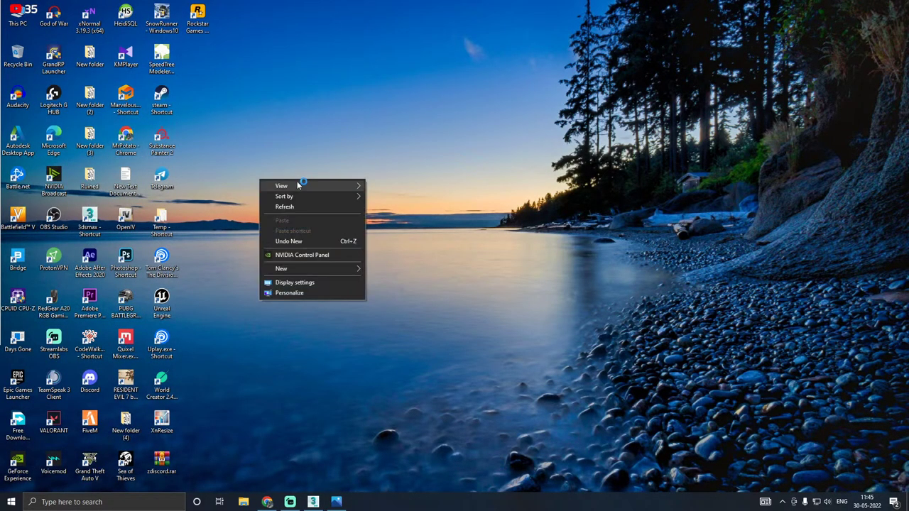
{"action": "mouse_move", "coordinate": [298, 185]}
{"action": "left_click", "coordinate": [416, 246]}
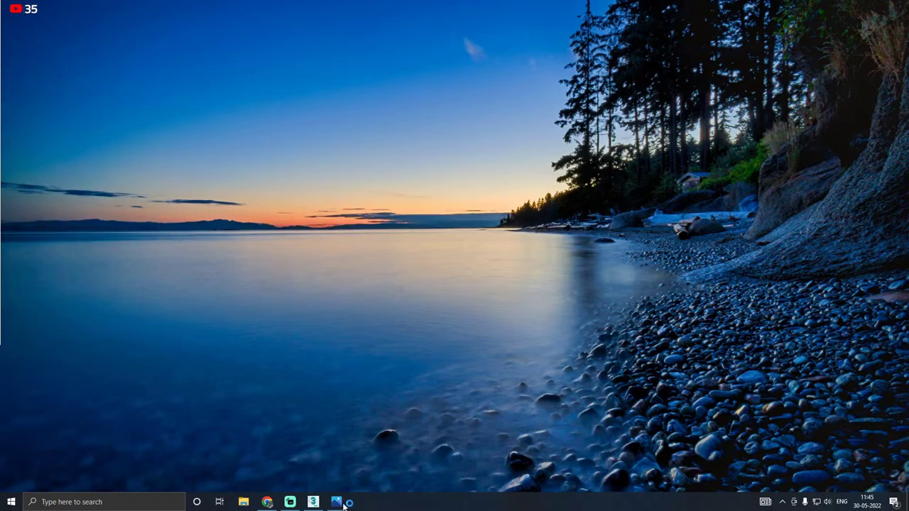
Step: Bring up the minimized 3ds Max window and close it
{"action": "left_click", "coordinate": [313, 503]}
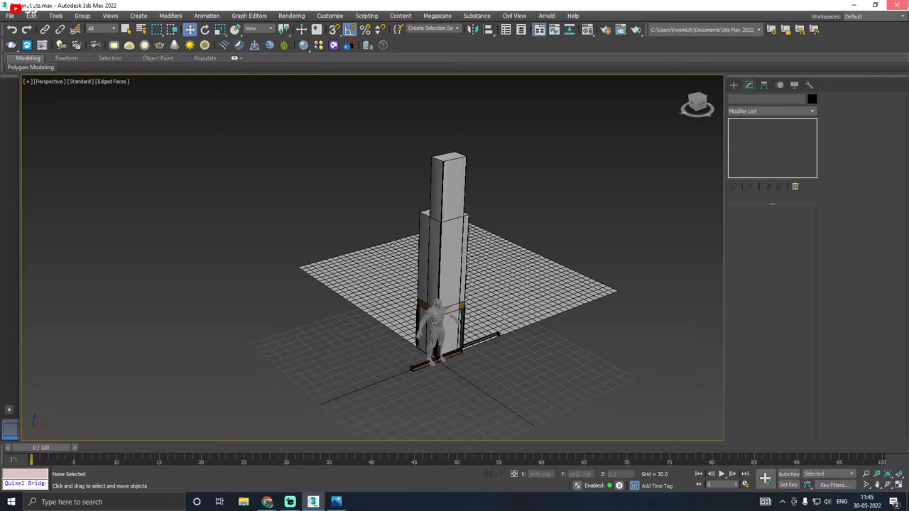
{"action": "left_click", "coordinate": [313, 502]}
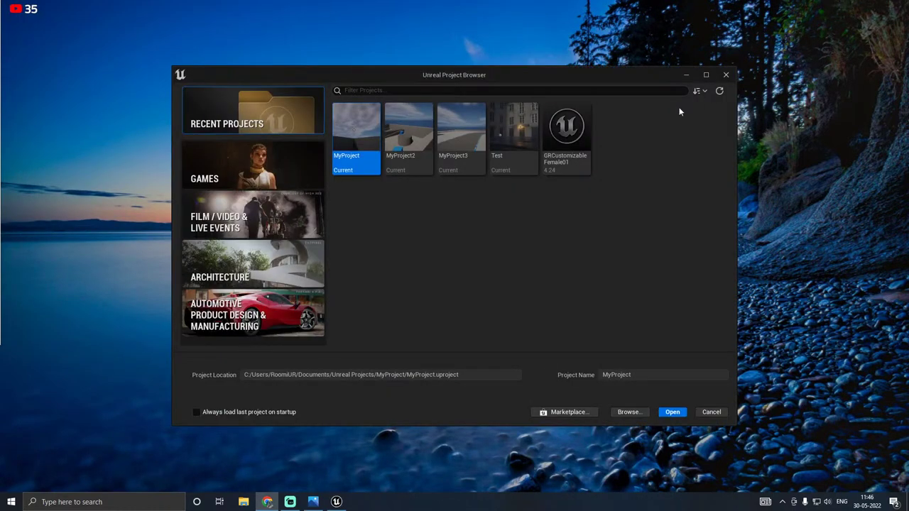
Step: Look through the Games and Architecture project templates, including Top Down, Collab Viewer, Handheld AR, Hololens Viewer and Archvis
{"action": "left_click", "coordinate": [524, 140]}
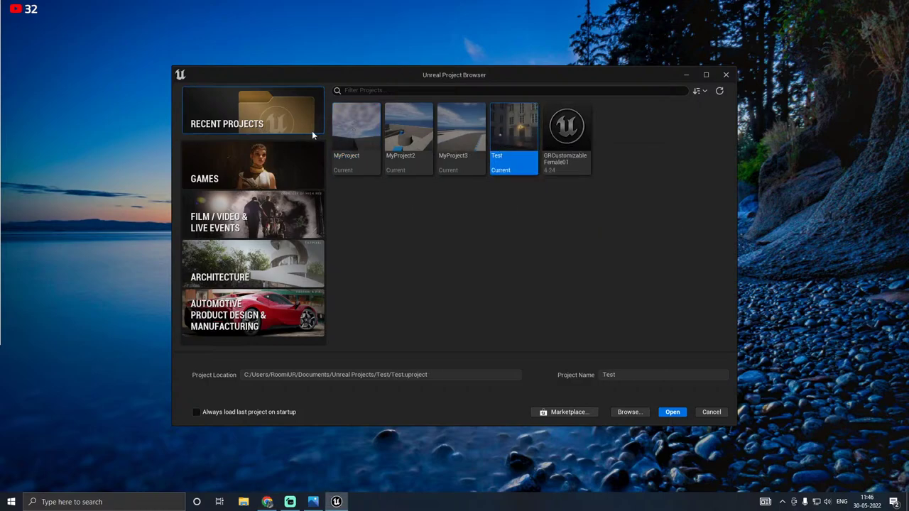
{"action": "left_click", "coordinate": [210, 177]}
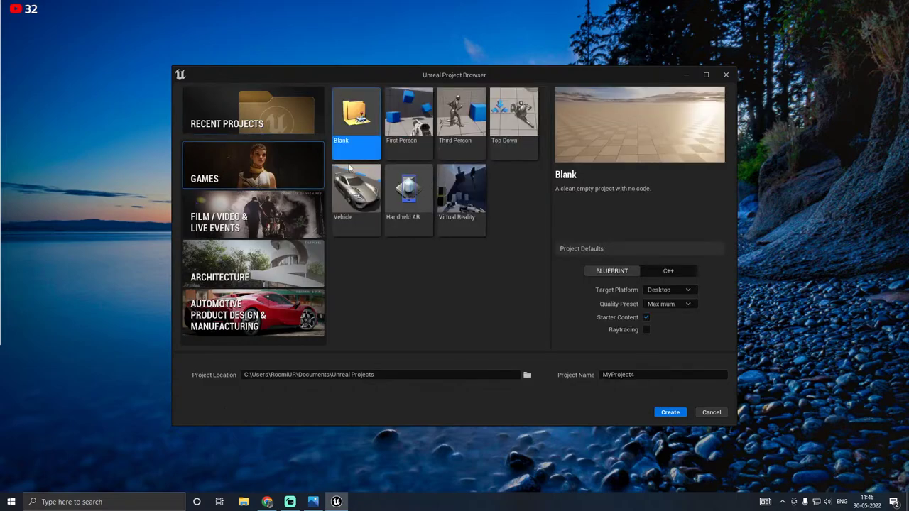
{"action": "left_click", "coordinate": [424, 134]}
{"action": "left_click", "coordinate": [457, 144]}
{"action": "left_click", "coordinate": [511, 141]}
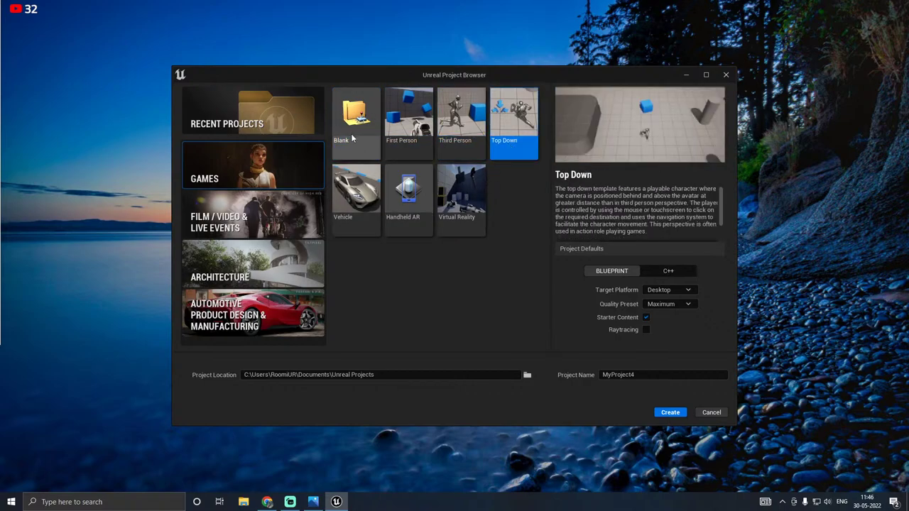
{"action": "left_click", "coordinate": [266, 268]}
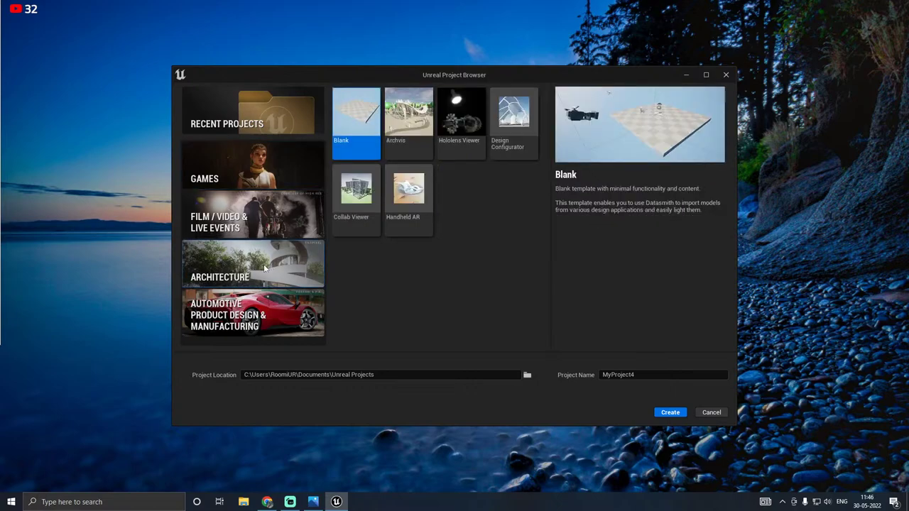
{"action": "left_click", "coordinate": [371, 209]}
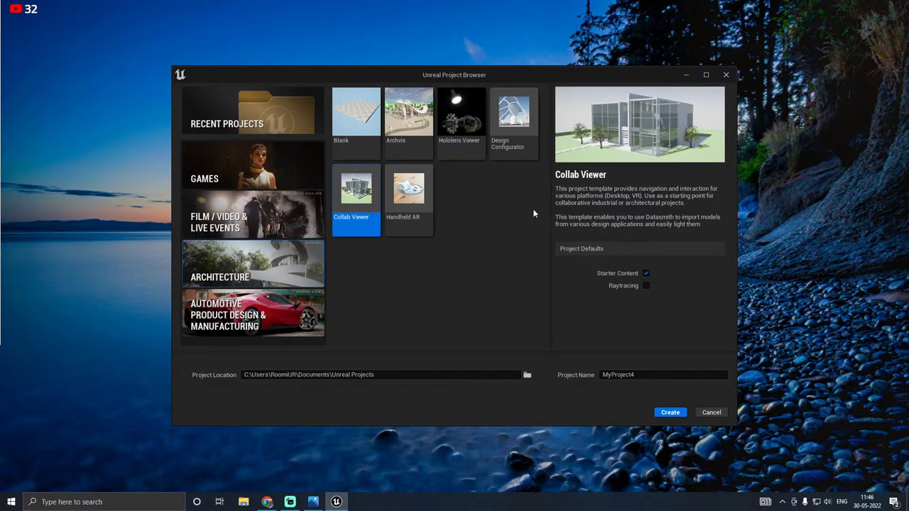
{"action": "left_click", "coordinate": [422, 207]}
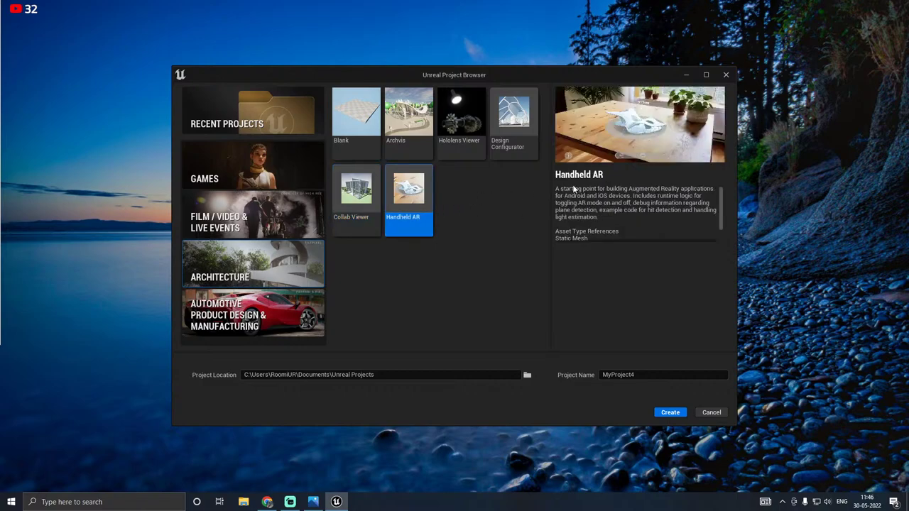
{"action": "left_click", "coordinate": [520, 147]}
{"action": "left_click", "coordinate": [481, 147]}
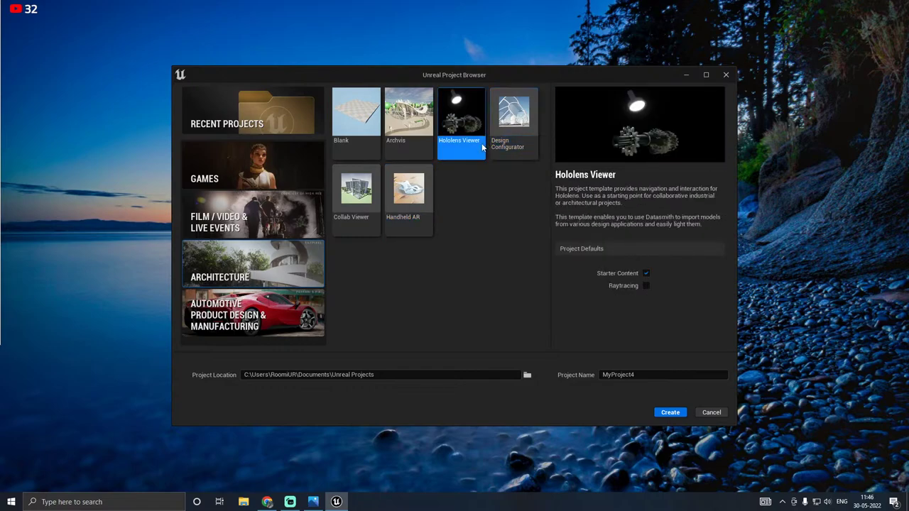
{"action": "left_click", "coordinate": [417, 143]}
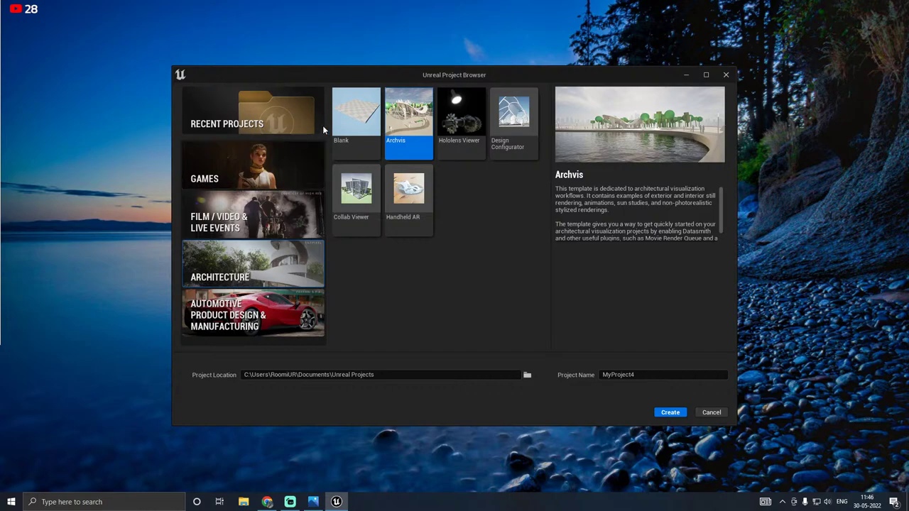
Step: Open the Test project from the recent projects and look around its loaded level
{"action": "left_click", "coordinate": [272, 125]}
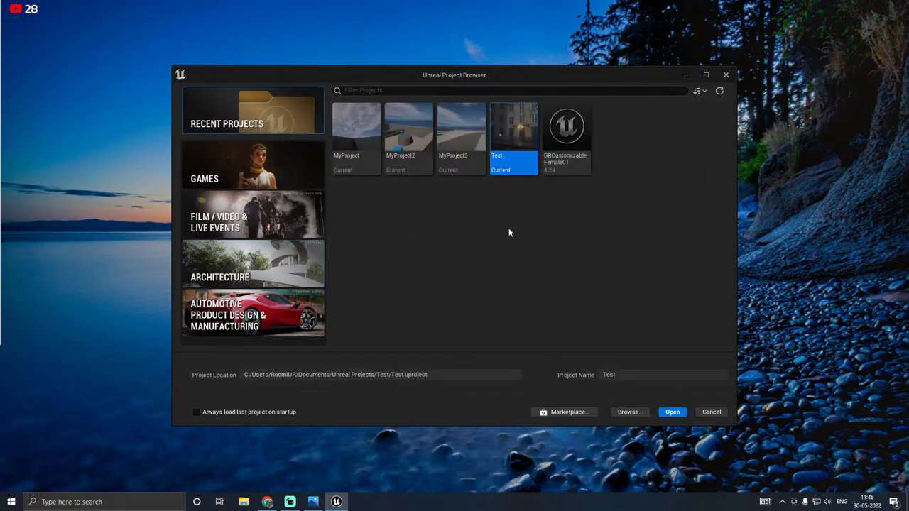
{"action": "left_click", "coordinate": [671, 412]}
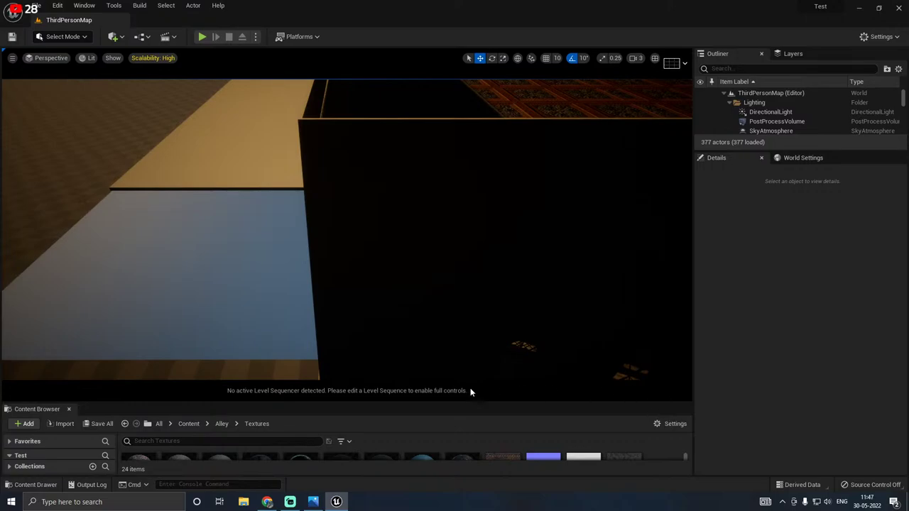
{"action": "right_click_drag", "start_coordinate": [347, 230], "coordinate": [365, 188]}
{"action": "right_click_drag", "start_coordinate": [343, 284], "coordinate": [344, 284]}
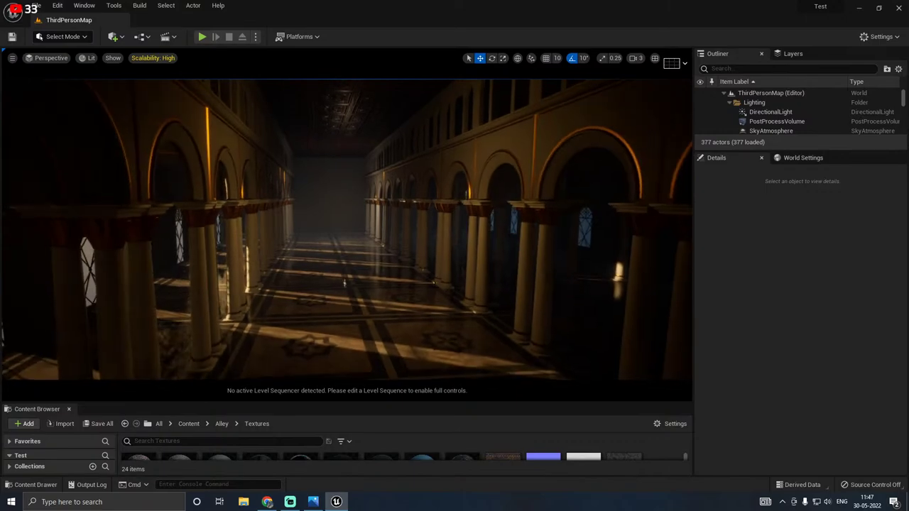
Step: Create a new level from the Basic template
{"action": "left_click", "coordinate": [36, 6]}
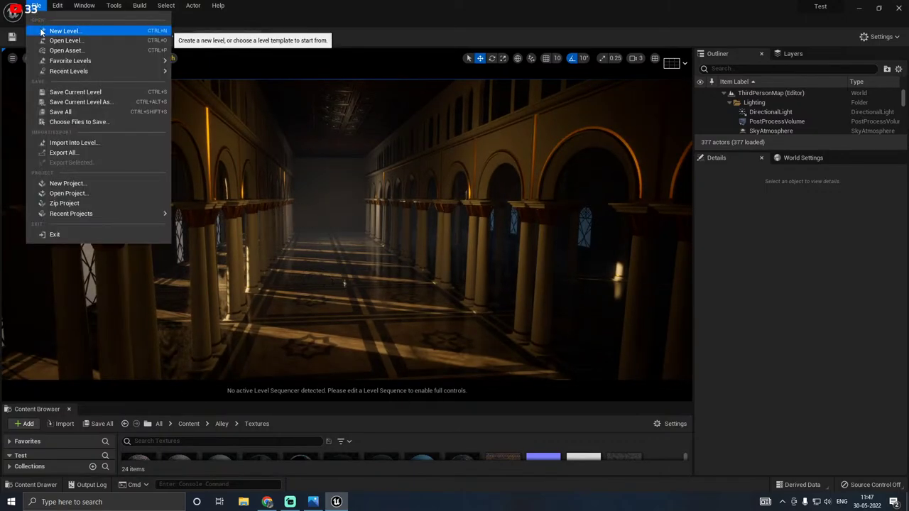
{"action": "left_click", "coordinate": [63, 31]}
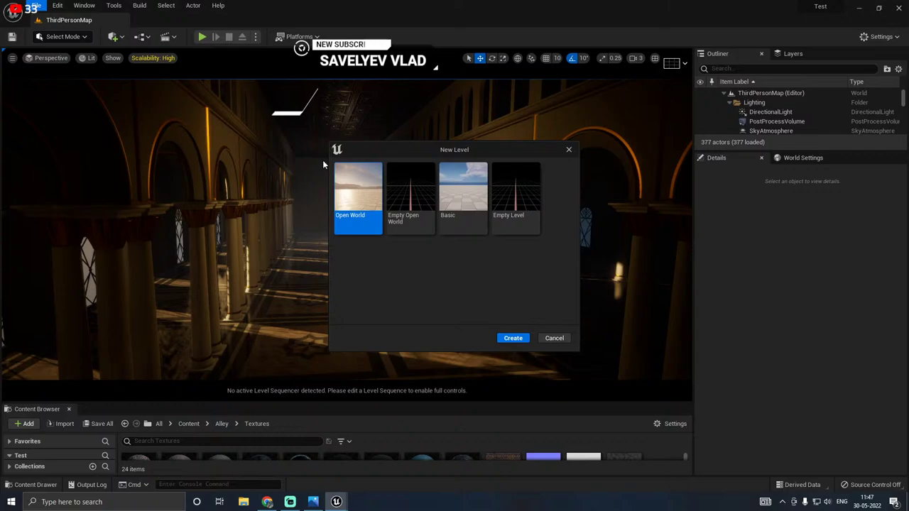
{"action": "left_click", "coordinate": [460, 189]}
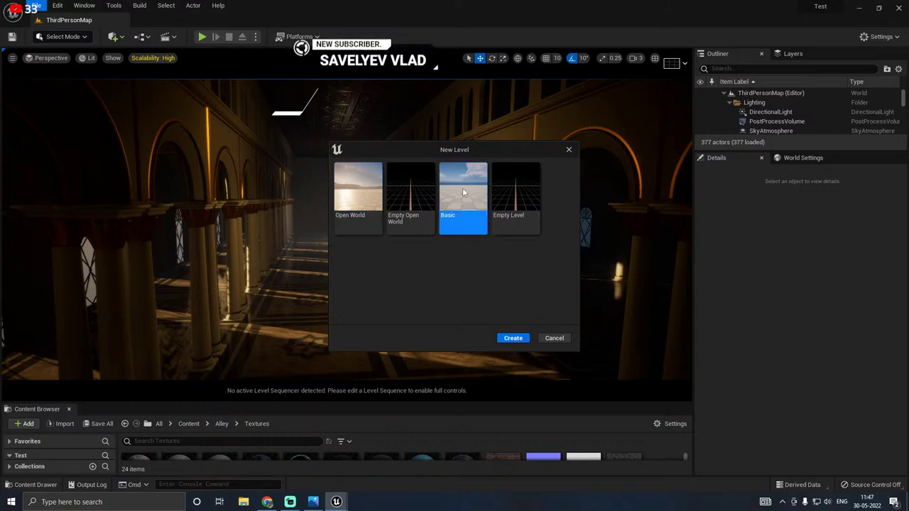
{"action": "left_click", "coordinate": [517, 339]}
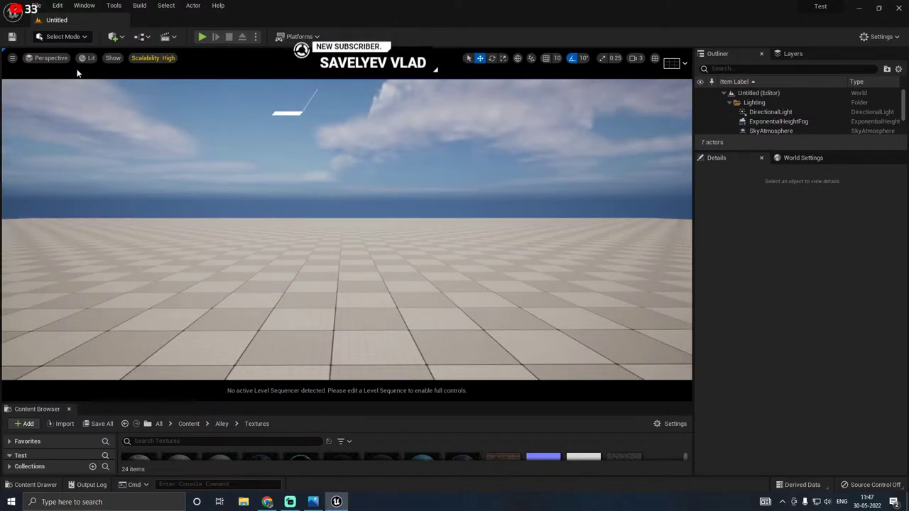
Step: Switch the perspective view from the cinematic viewport to the default viewport
{"action": "left_click", "coordinate": [12, 58]}
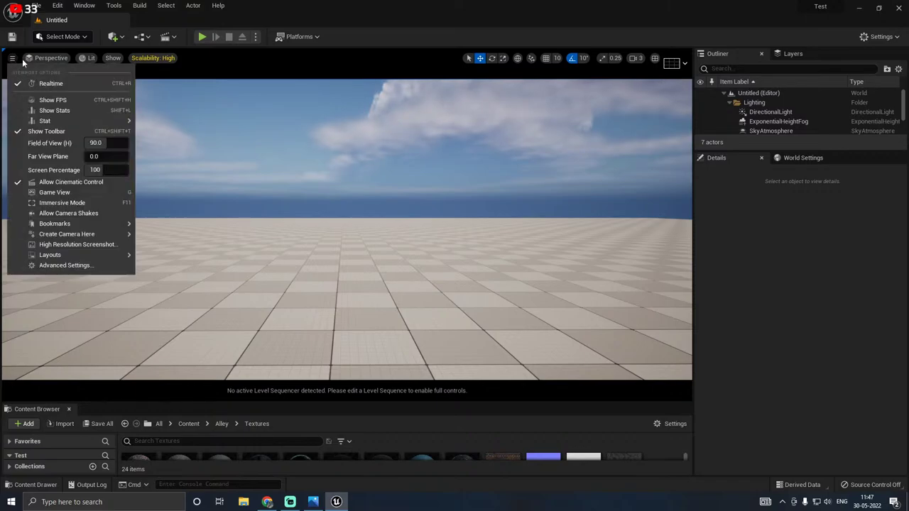
{"action": "left_click", "coordinate": [47, 59]}
{"action": "left_click", "coordinate": [61, 164]}
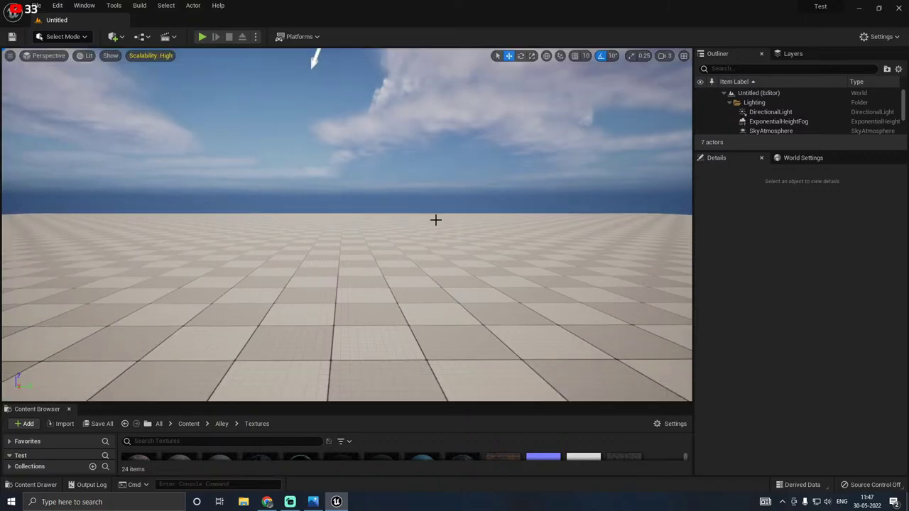
{"action": "right_click_drag", "start_coordinate": [372, 215], "coordinate": [301, 238]}
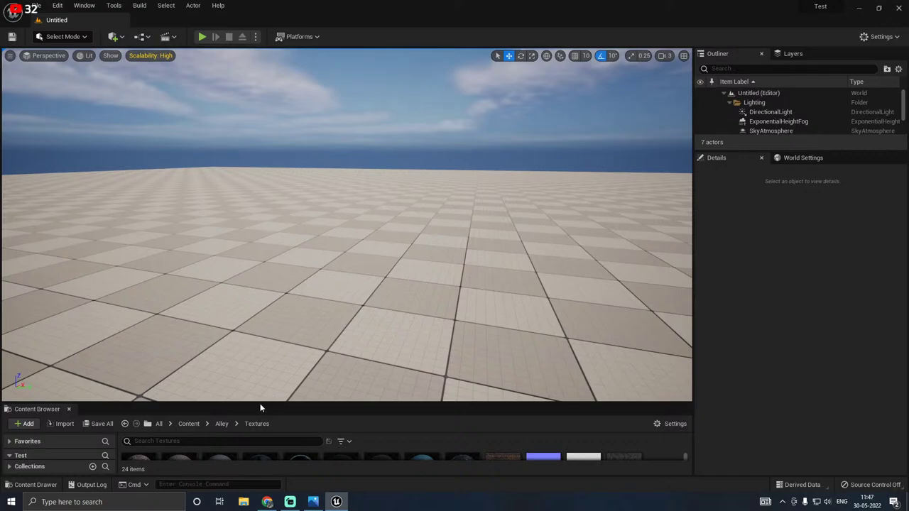
Step: Enlarge the content browser and create a folder named Parking directly under Content
{"action": "left_click_drag", "start_coordinate": [260, 404], "coordinate": [255, 291]}
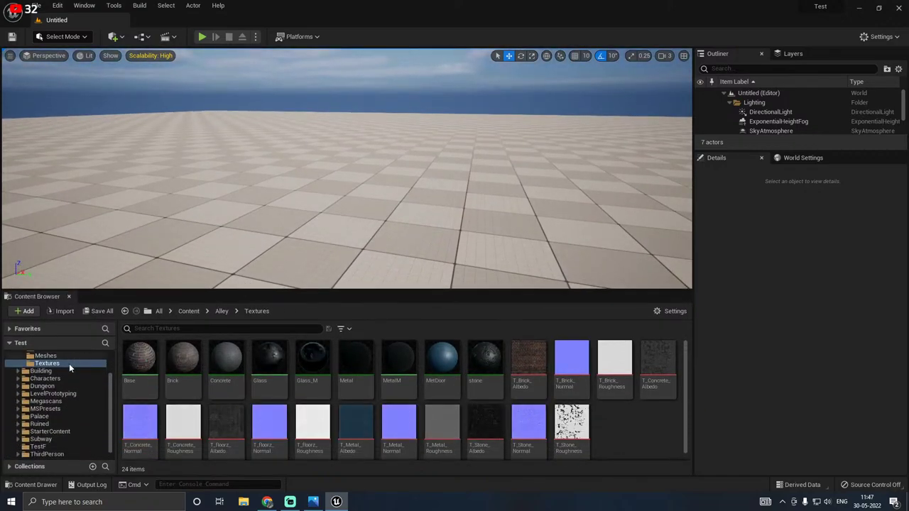
{"action": "scroll", "coordinate": [65, 374], "scroll_direction": "up", "scroll_amount": 2}
{"action": "left_click", "coordinate": [17, 371]}
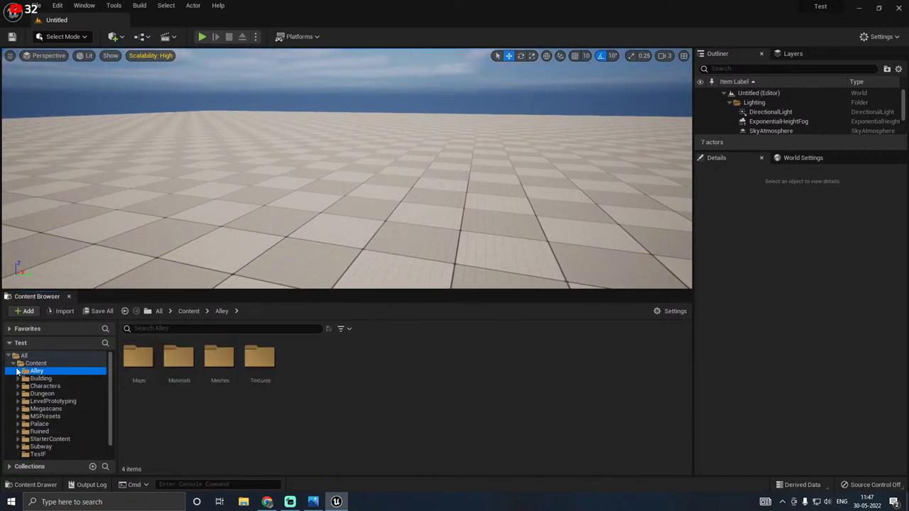
{"action": "double_click", "coordinate": [32, 365]}
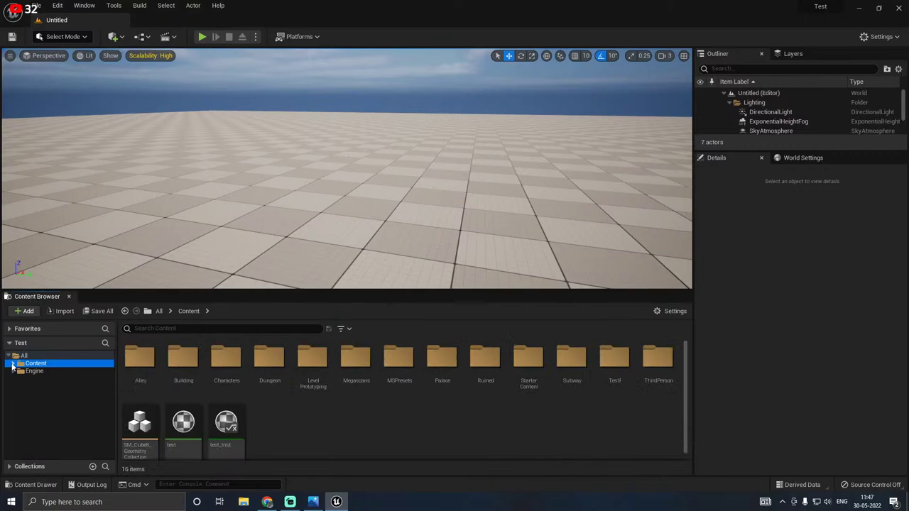
{"action": "right_click", "coordinate": [333, 419]}
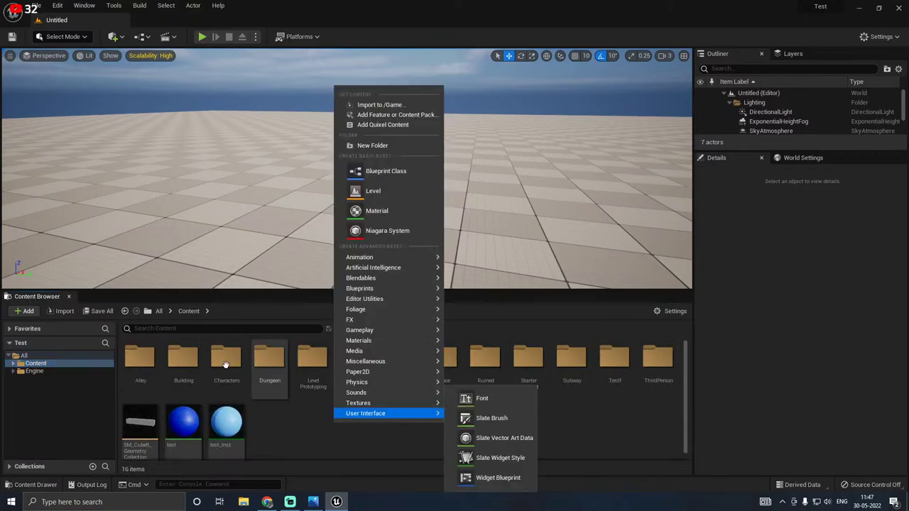
{"action": "left_click", "coordinate": [372, 145]}
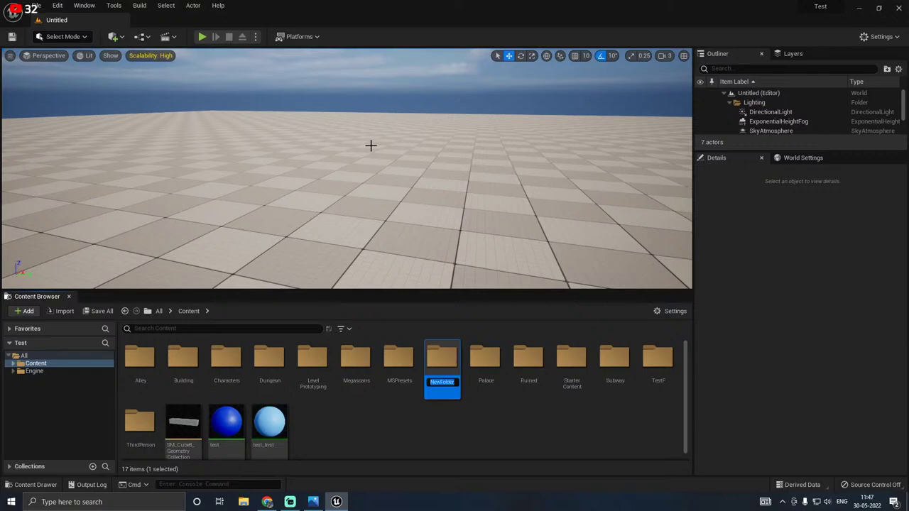
{"action": "type", "text": "Parking"}
{"action": "key", "text": "Return"}
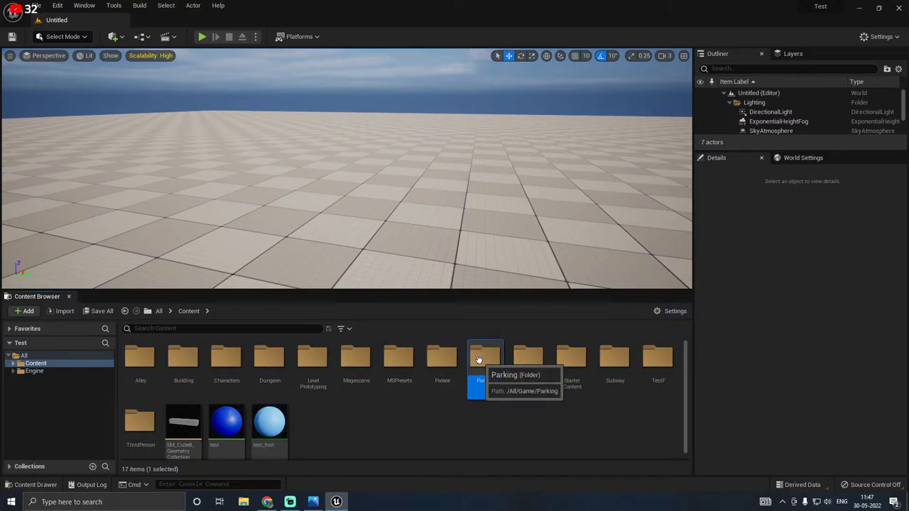
Step: Create two subfolders named Meshes and Materials inside the Parking folder
{"action": "double_click", "coordinate": [470, 360]}
{"action": "right_click", "coordinate": [176, 385]}
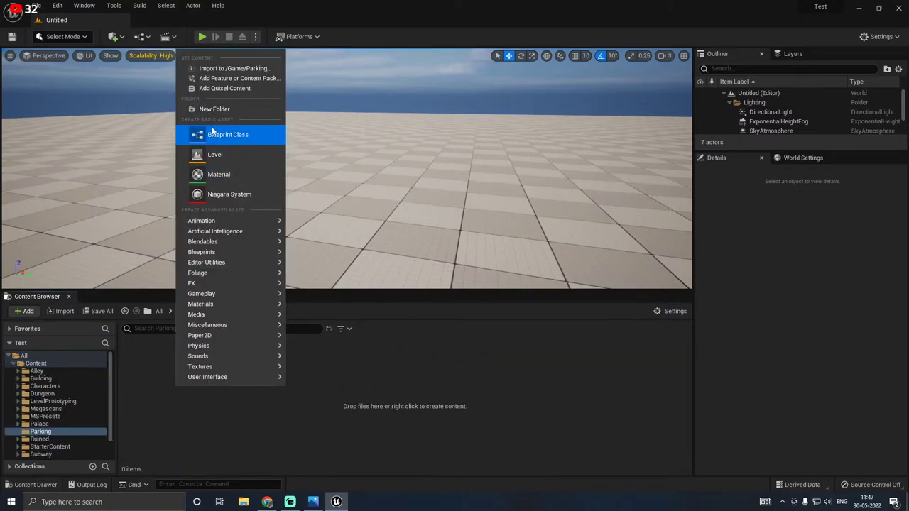
{"action": "left_click", "coordinate": [226, 109]}
{"action": "type", "text": "Meshes"}
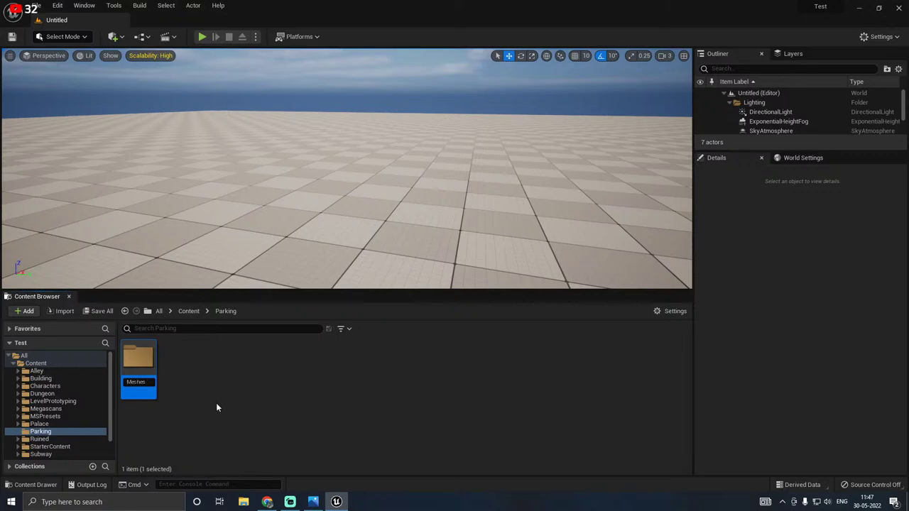
{"action": "right_click", "coordinate": [216, 408]}
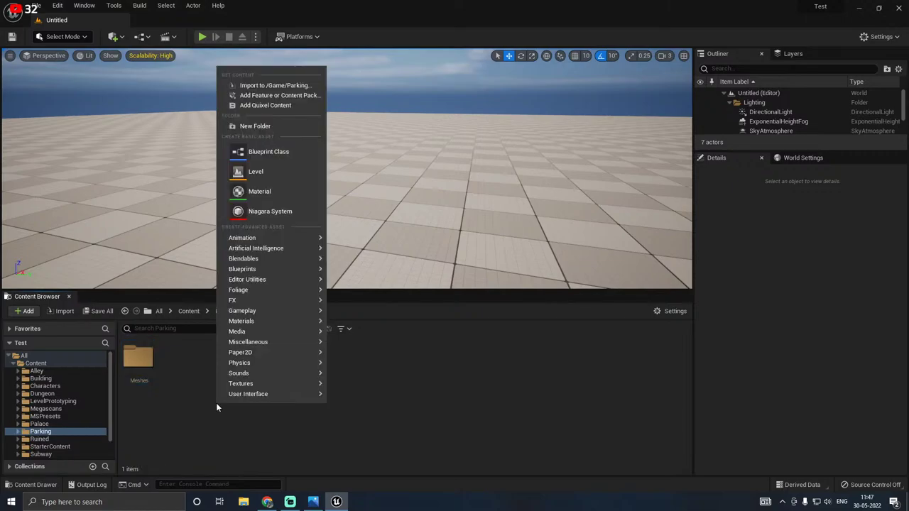
{"action": "left_click", "coordinate": [269, 128]}
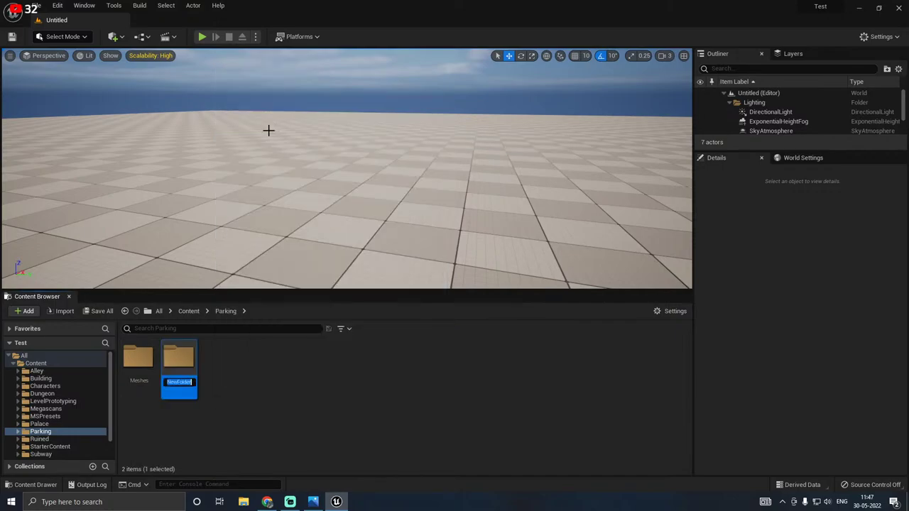
{"action": "type", "text": "Materials"}
Step: Add two more subfolders named Textures and Maps inside the Parking folder
{"action": "right_click", "coordinate": [266, 384]}
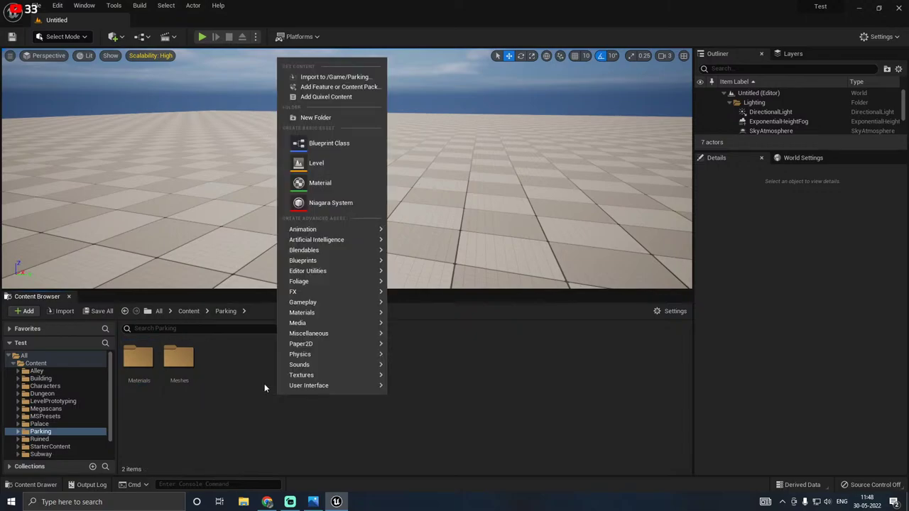
{"action": "left_click", "coordinate": [335, 120]}
{"action": "type", "text": "Te"}
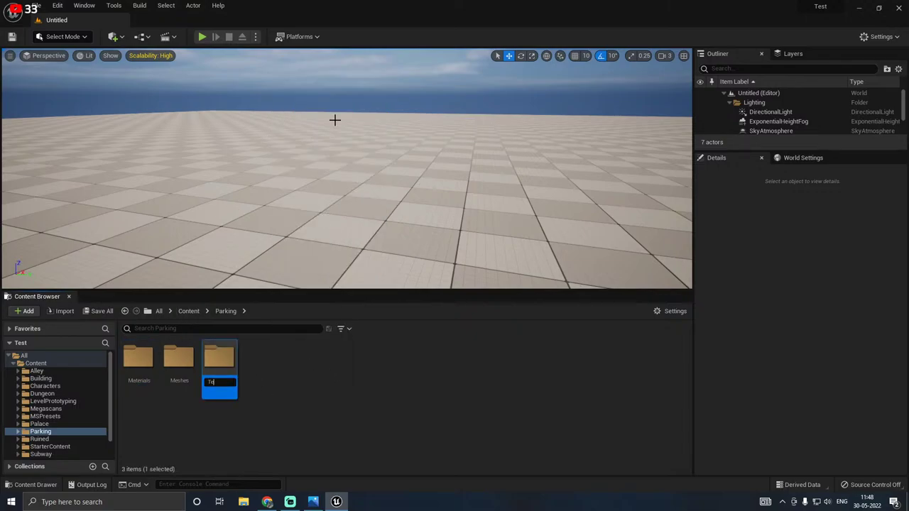
{"action": "type", "text": "xtures"}
{"action": "key", "text": "Return"}
{"action": "right_click", "coordinate": [349, 393]}
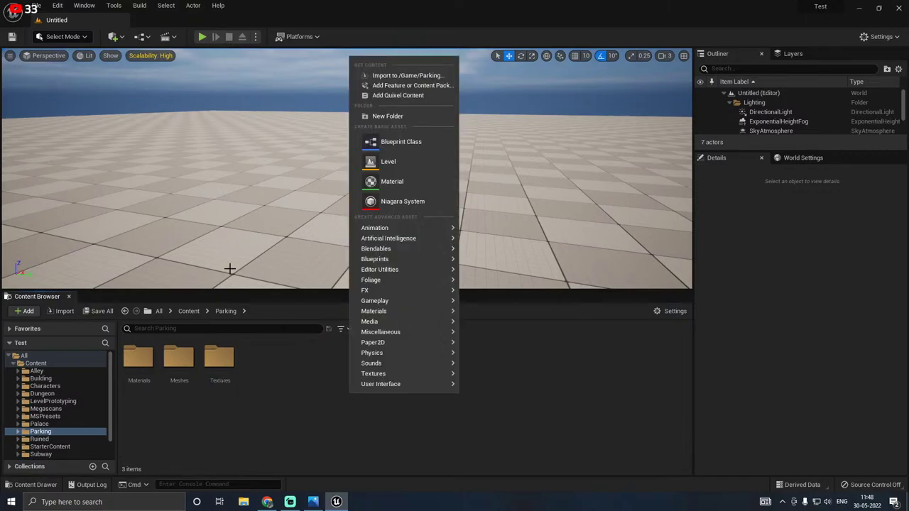
{"action": "left_click", "coordinate": [376, 117]}
{"action": "type", "text": "Ma"}
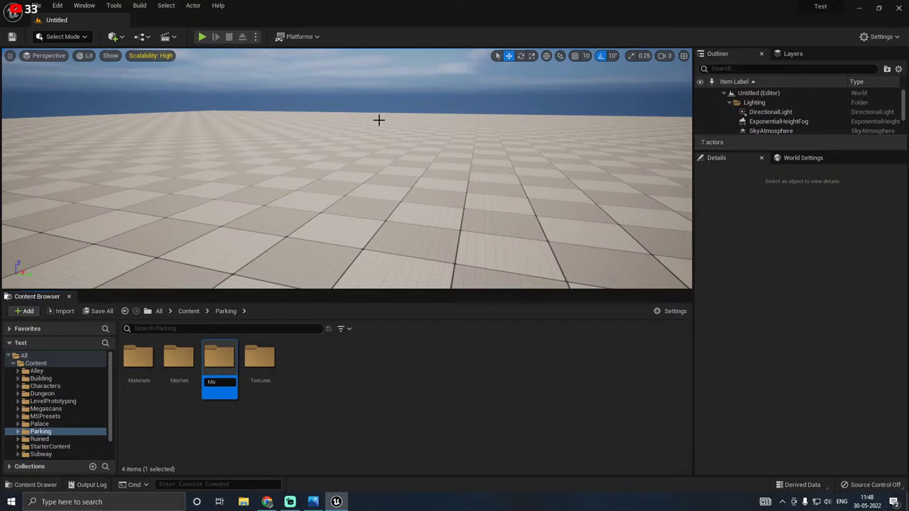
{"action": "type", "text": "ps"}
{"action": "key", "text": "Return"}
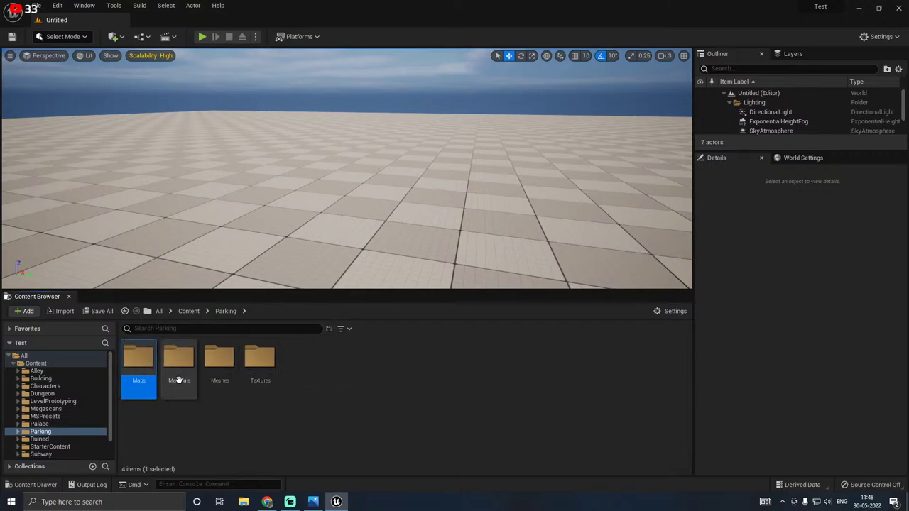
Step: Choose SM_floor, SM_Light, SM_pillar_1, SM_pillar_2 and SM_Pipe_1 FBX files from the desktop's New folder (4) for import into Parking/Meshes
{"action": "left_click", "coordinate": [227, 371]}
{"action": "double_click", "coordinate": [228, 372]}
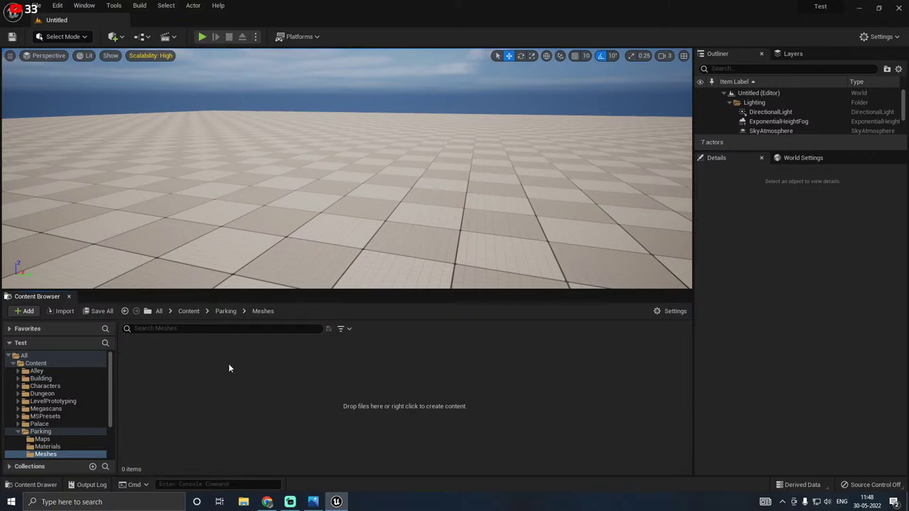
{"action": "left_click", "coordinate": [208, 331]}
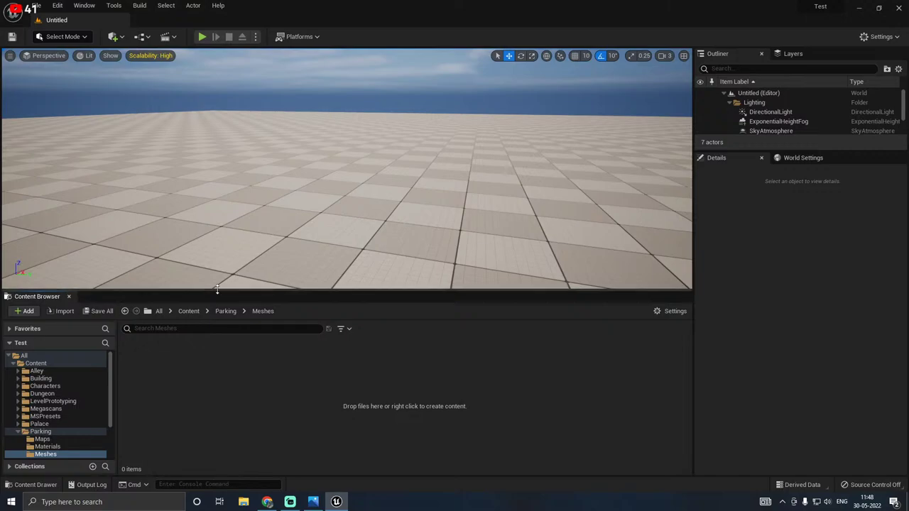
{"action": "mouse_move", "coordinate": [219, 290]}
{"action": "left_mouse_down"}
{"action": "mouse_move", "coordinate": [219, 321]}
{"action": "mouse_move", "coordinate": [205, 290]}
{"action": "left_mouse_up"}
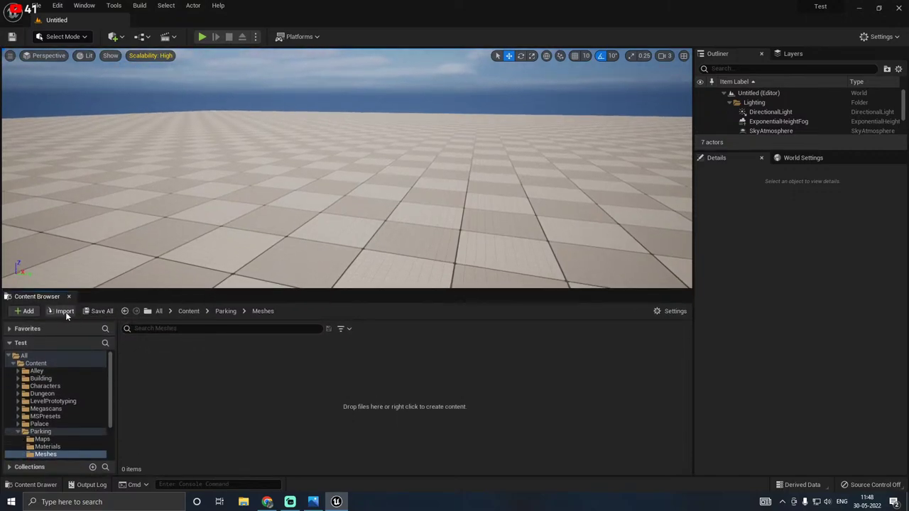
{"action": "left_click", "coordinate": [65, 311]}
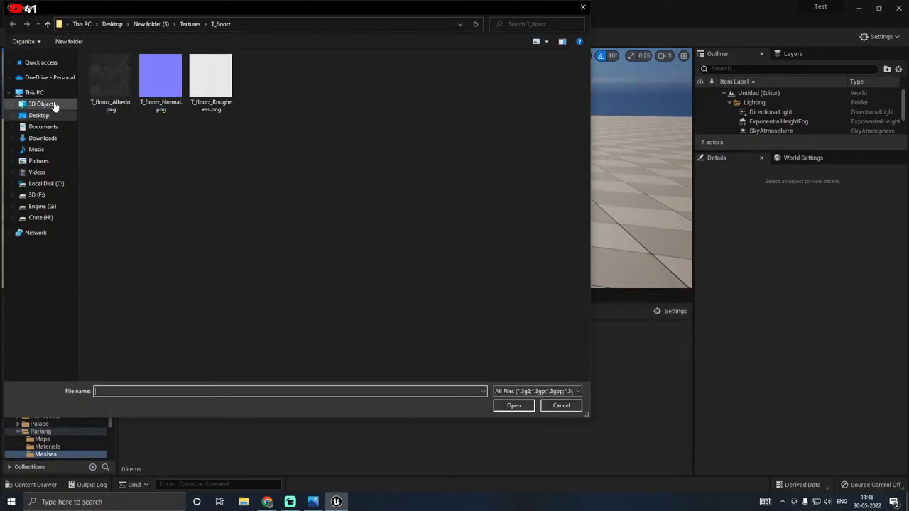
{"action": "left_click", "coordinate": [116, 24]}
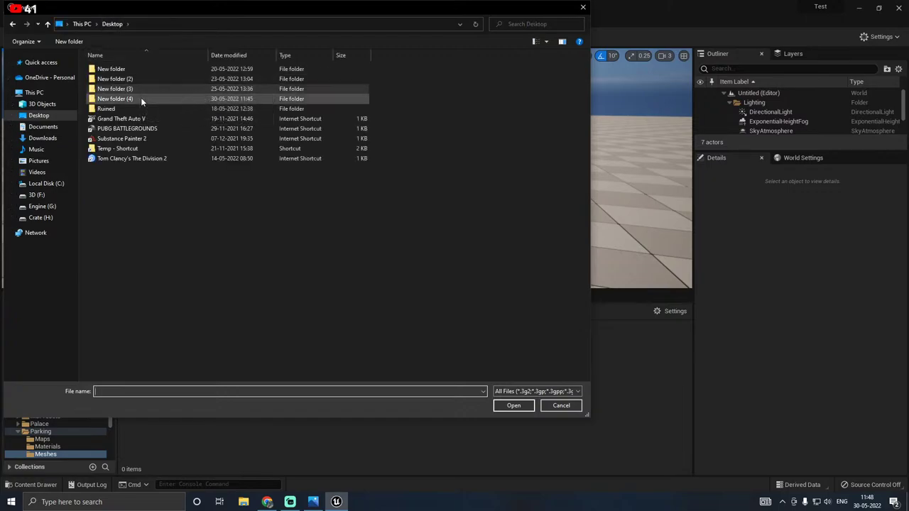
{"action": "double_click", "coordinate": [140, 98]}
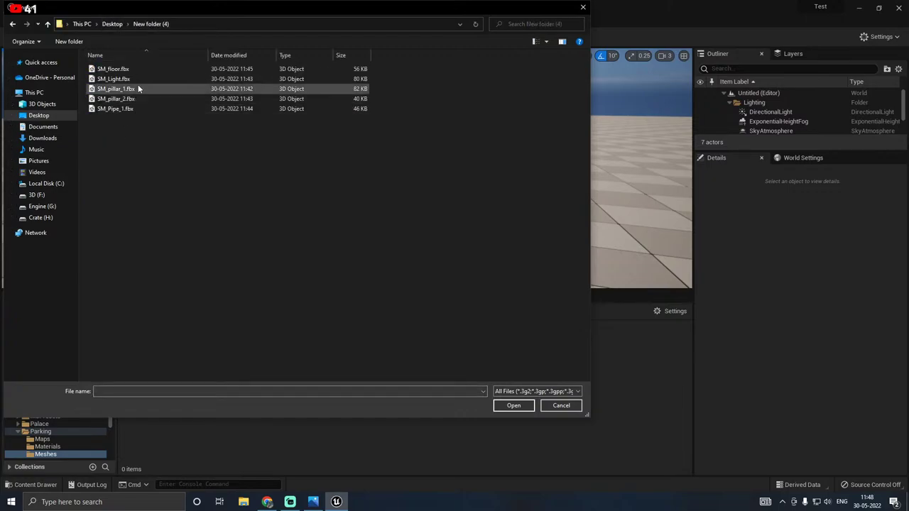
{"action": "left_click_drag", "start_coordinate": [118, 122], "coordinate": [133, 65]}
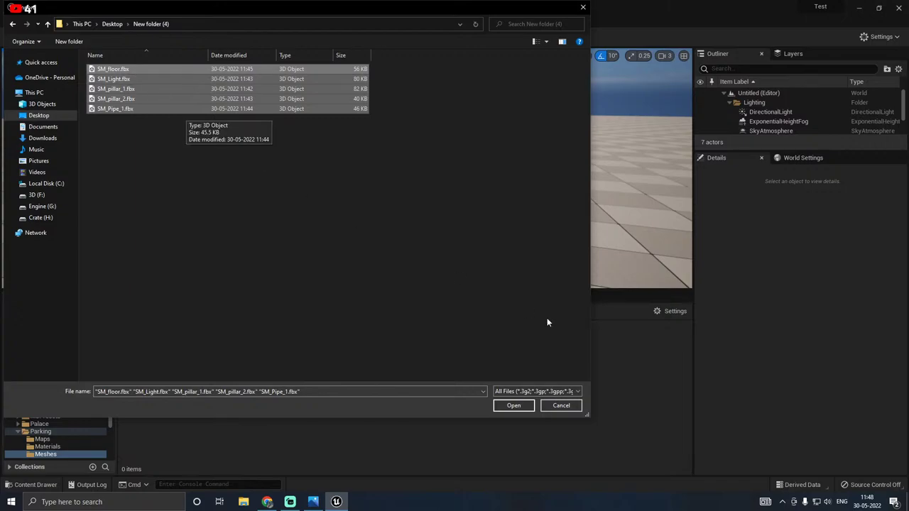
{"action": "left_click", "coordinate": [512, 406]}
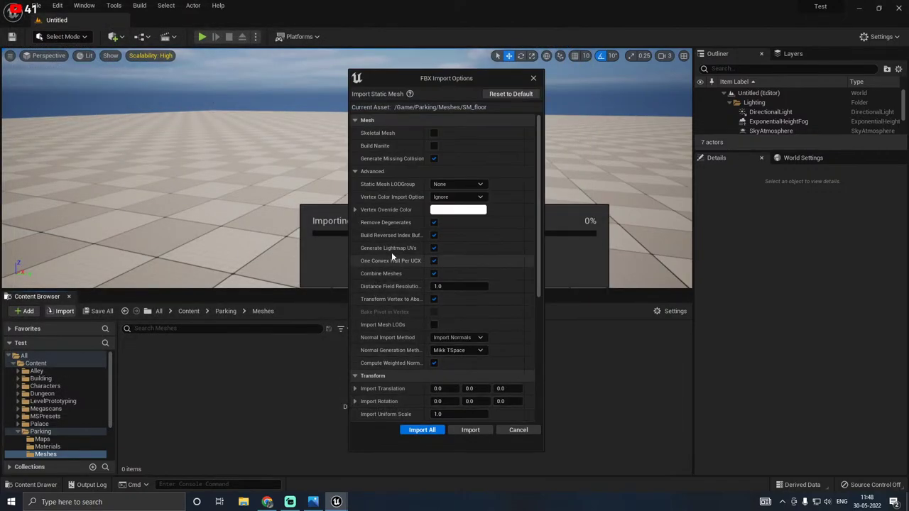
Step: Import all the chosen FBX files as static meshes without creating materials, and save the new assets
{"action": "scroll", "coordinate": [381, 293], "scroll_direction": "down", "scroll_amount": 8}
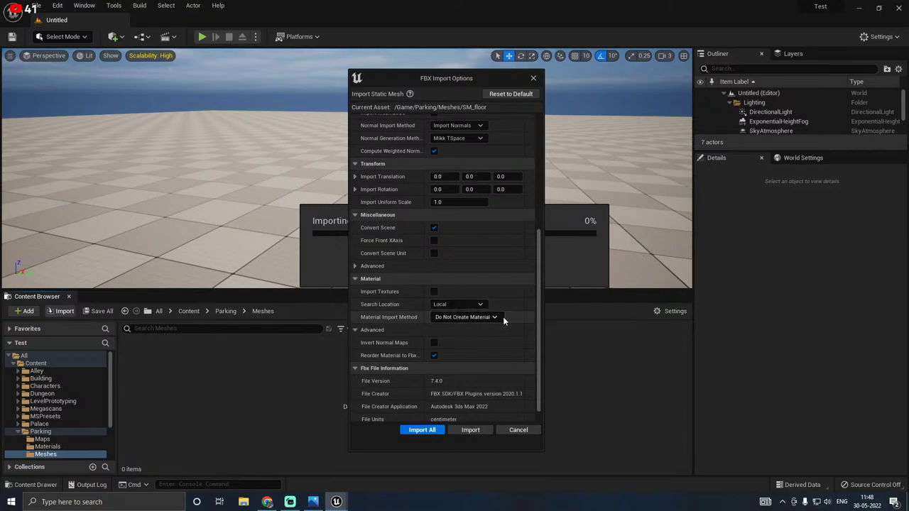
{"action": "left_click", "coordinate": [439, 431]}
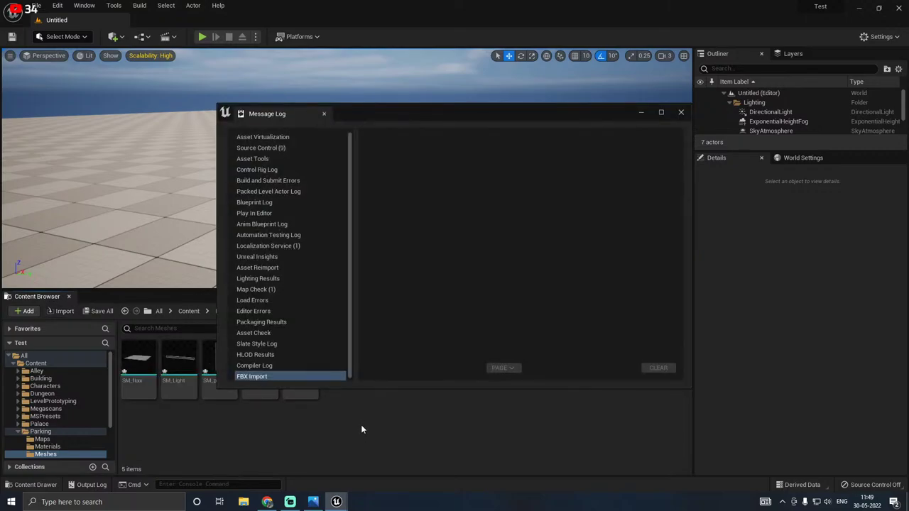
{"action": "left_click", "coordinate": [681, 112]}
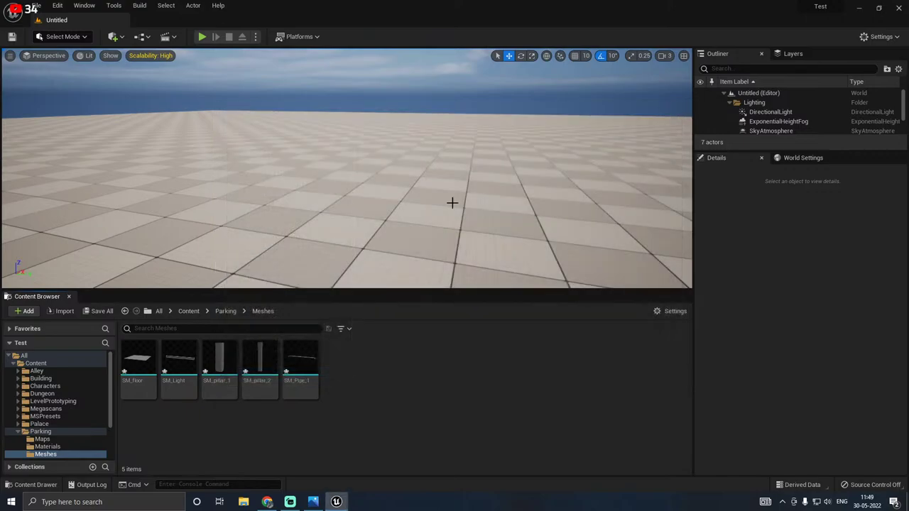
{"action": "left_click", "coordinate": [98, 311]}
{"action": "left_click", "coordinate": [525, 354]}
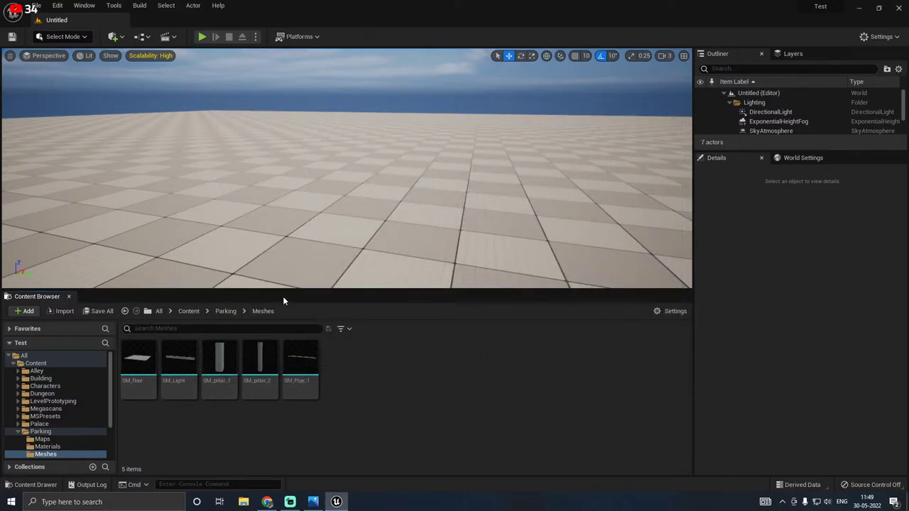
Step: Place the SM_pillar_1 mesh on the level's floor
{"action": "left_click_drag", "start_coordinate": [284, 290], "coordinate": [284, 352]}
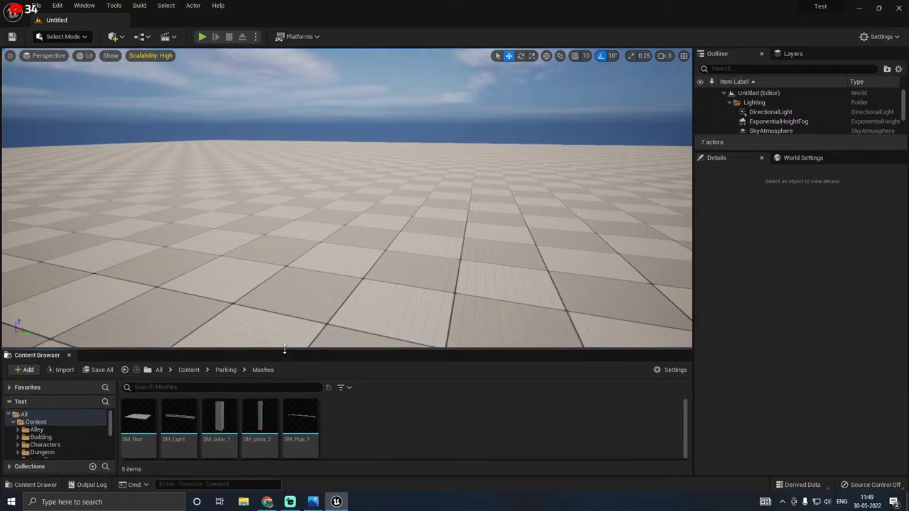
{"action": "left_click", "coordinate": [219, 419]}
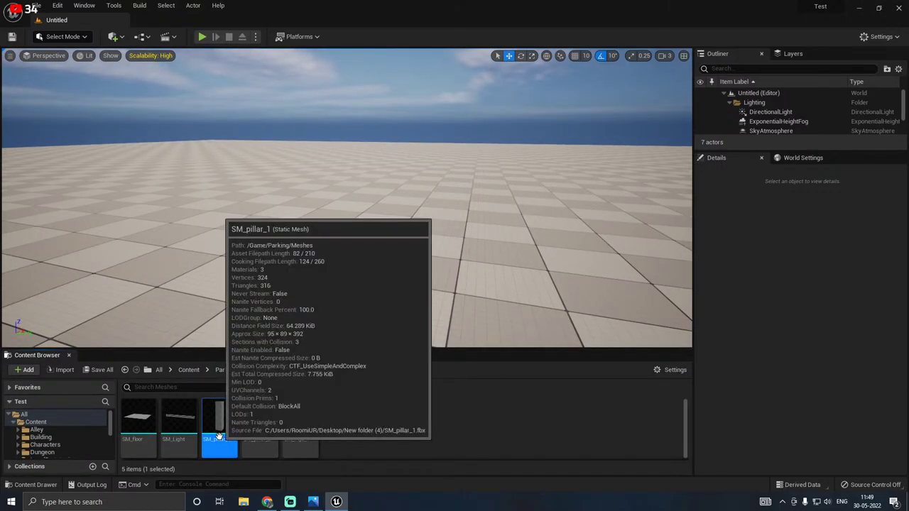
{"action": "left_click_drag", "start_coordinate": [220, 423], "coordinate": [383, 261]}
{"action": "right_click_drag", "start_coordinate": [455, 282], "coordinate": [367, 331]}
{"action": "left_click_drag", "start_coordinate": [354, 349], "coordinate": [355, 358]}
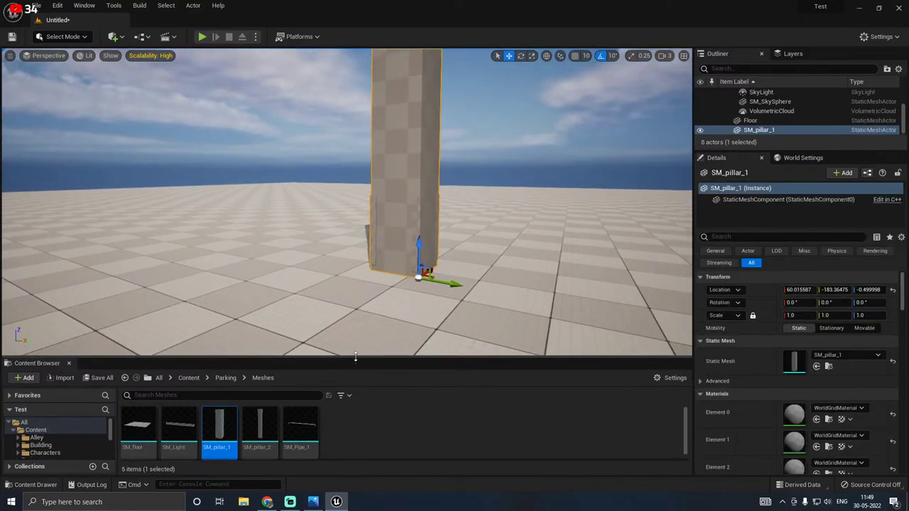
Step: Save all changes and store the untitled level as Parking in the Parking/Maps folder
{"action": "left_click", "coordinate": [99, 377]}
{"action": "left_click", "coordinate": [530, 356]}
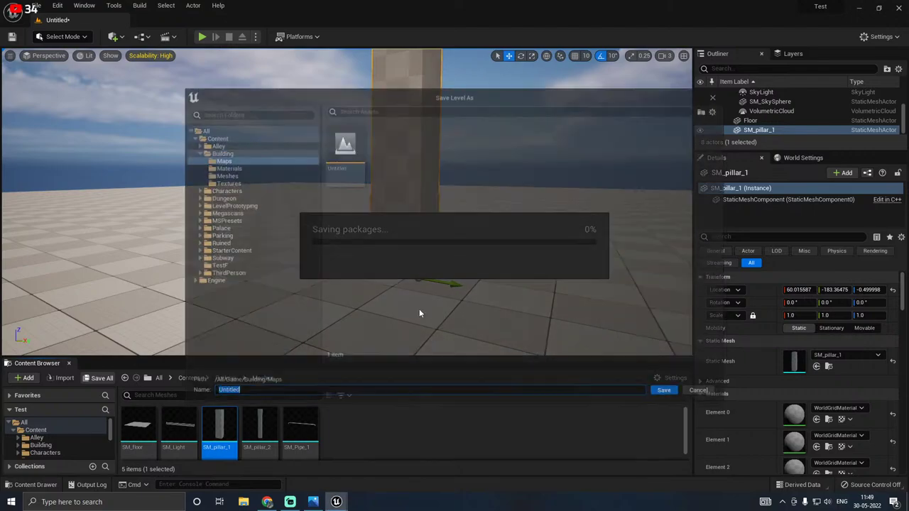
{"action": "left_click", "coordinate": [199, 153]}
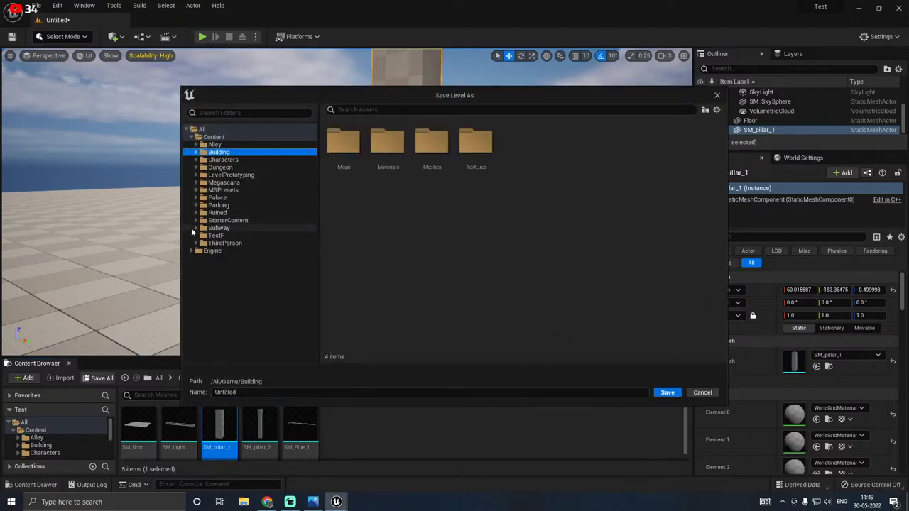
{"action": "left_click", "coordinate": [196, 205]}
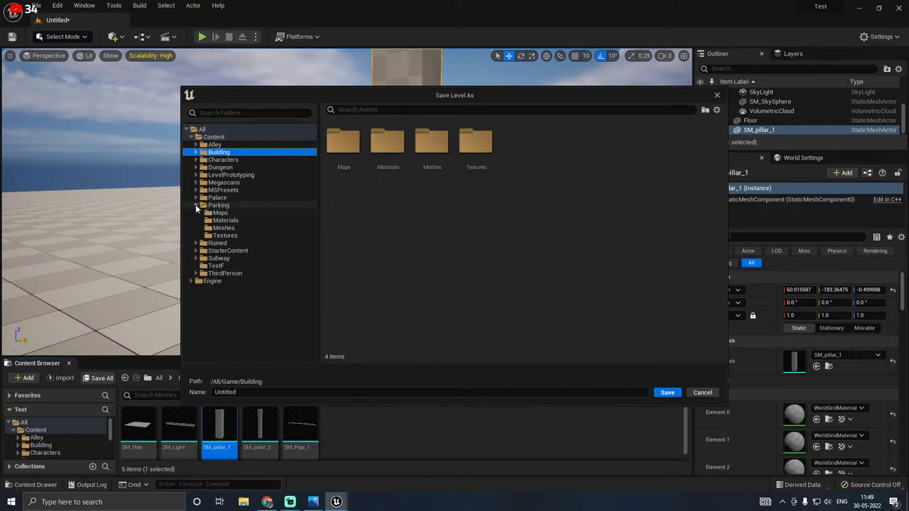
{"action": "left_click", "coordinate": [215, 212]}
{"action": "left_click", "coordinate": [248, 392]}
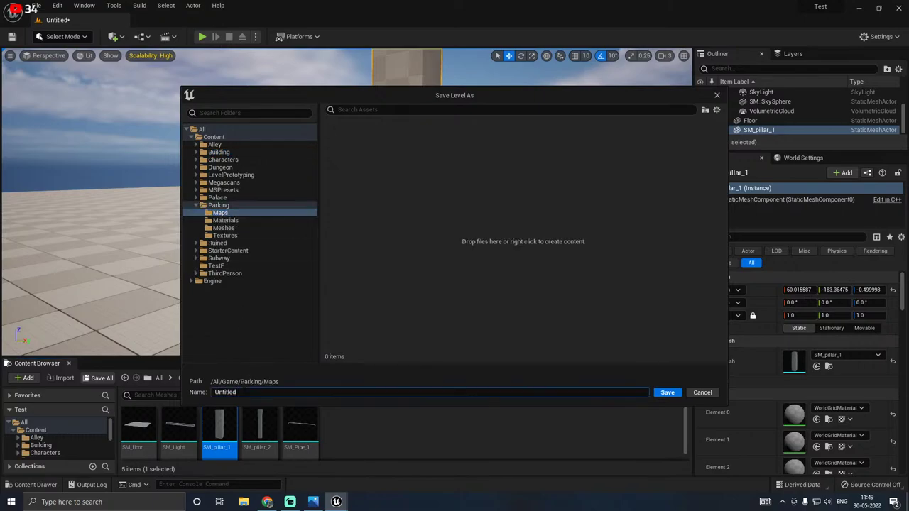
{"action": "type", "text": "Parking"}
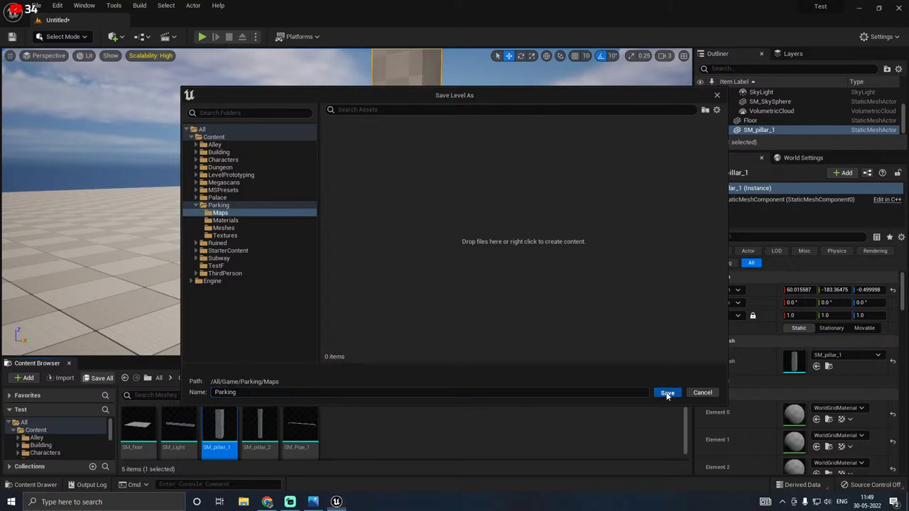
{"action": "left_click", "coordinate": [667, 393]}
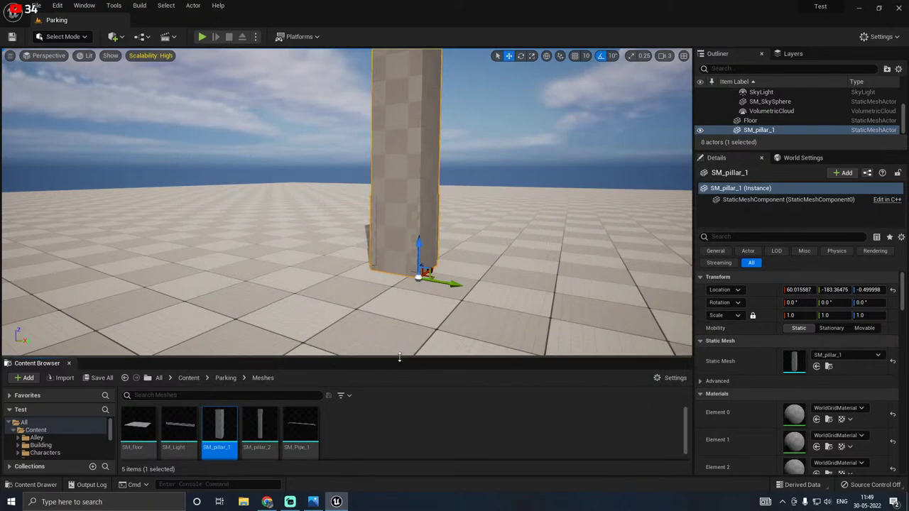
Step: Shift the pillar to about X -102 and duplicate it along the X axis, placing the copy at about X 625
{"action": "left_click_drag", "start_coordinate": [400, 358], "coordinate": [402, 367]}
{"action": "mouse_move", "coordinate": [378, 327]}
{"action": "right_mouse_down"}
{"action": "mouse_move", "coordinate": [298, 323]}
{"action": "mouse_move", "coordinate": [447, 304]}
{"action": "mouse_move", "coordinate": [312, 307]}
{"action": "mouse_move", "coordinate": [390, 318]}
{"action": "right_mouse_up"}
{"action": "key", "text": "d"}
{"action": "left_click_drag", "start_coordinate": [284, 286], "coordinate": [449, 246]}
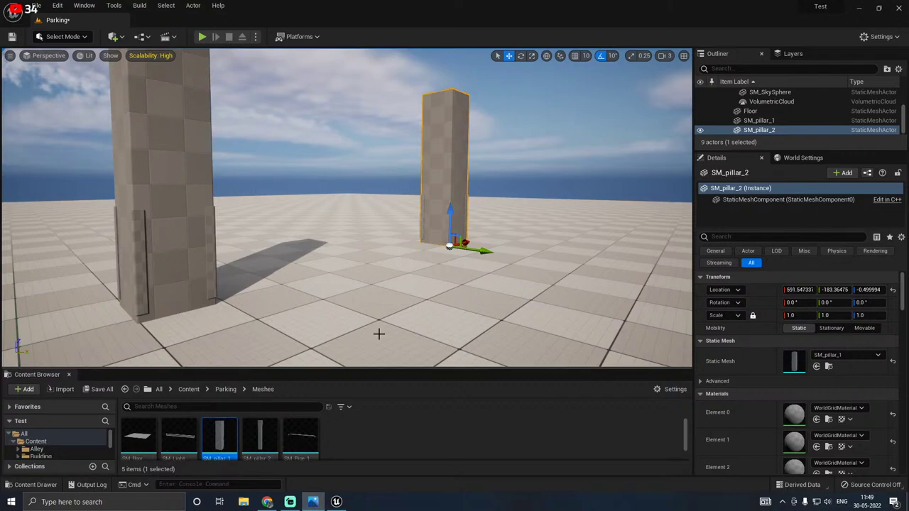
{"action": "mouse_move", "coordinate": [268, 503]}
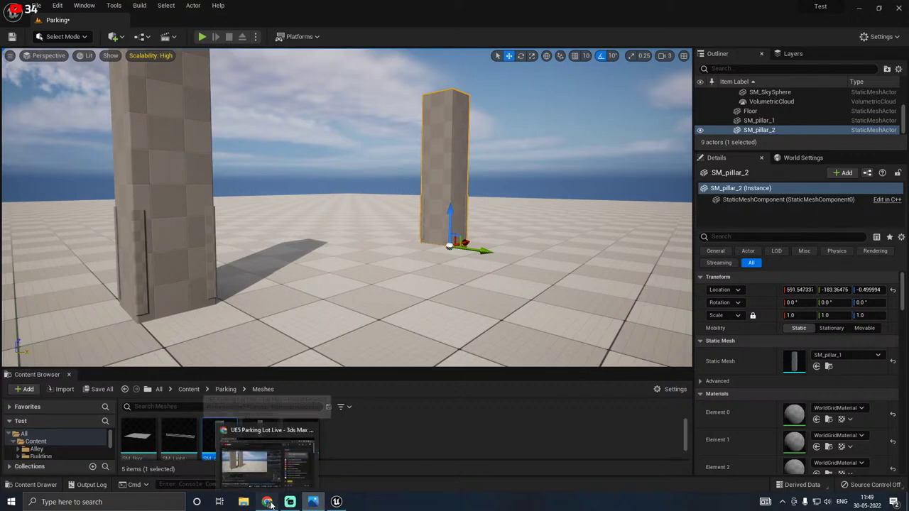
{"action": "left_click_drag", "start_coordinate": [467, 243], "coordinate": [481, 235]}
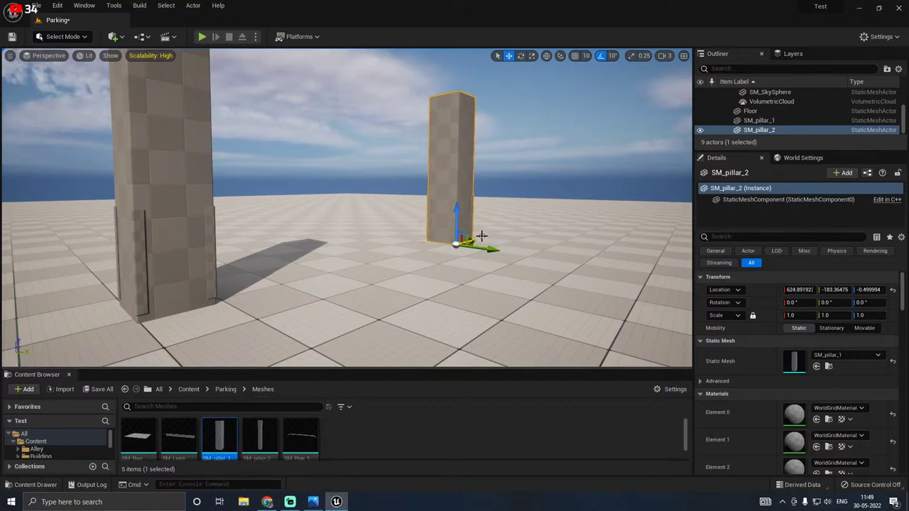
Step: Duplicate the first pillar with a -90° rotation so it lies horizontally towards the second pillar, and raise the copy to about Z 165
{"action": "right_click_drag", "start_coordinate": [469, 274], "coordinate": [252, 280]}
{"action": "left_click", "coordinate": [242, 277]}
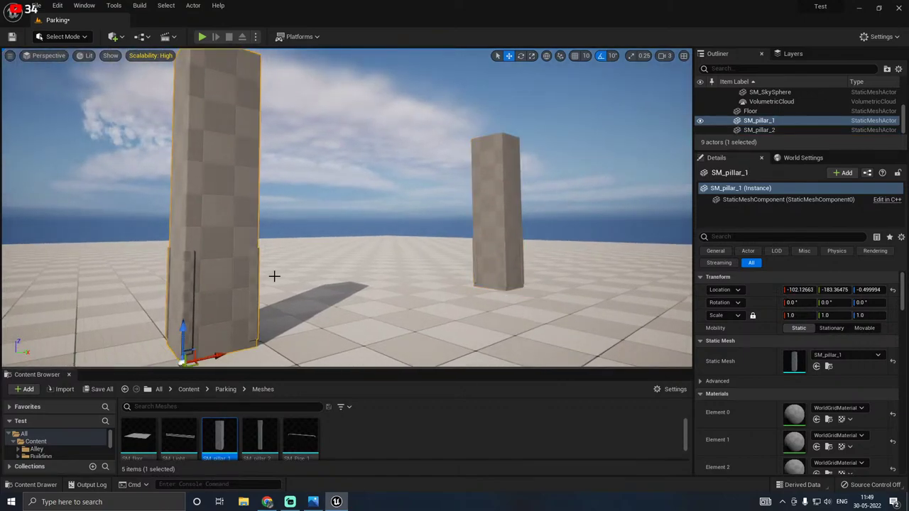
{"action": "key", "text": "f"}
{"action": "key", "text": "e"}
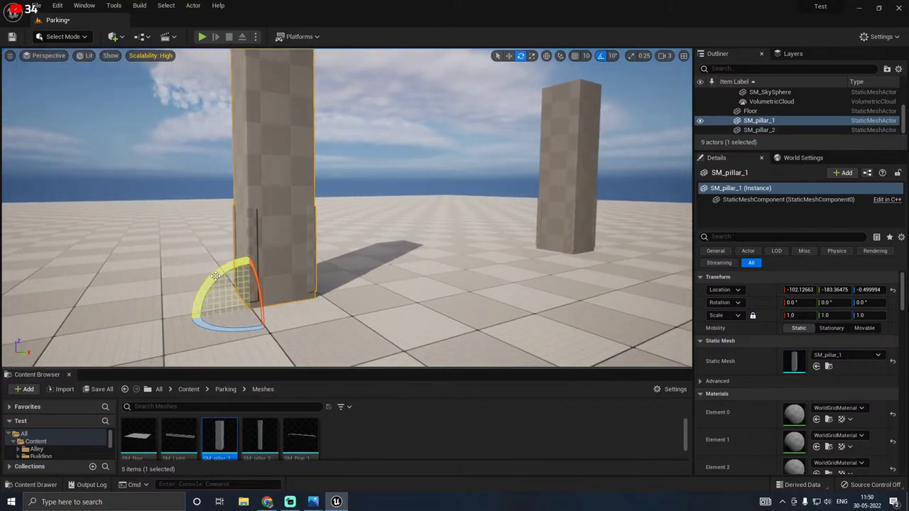
{"action": "left_click_drag", "start_coordinate": [215, 275], "coordinate": [304, 300], "text": "alt"}
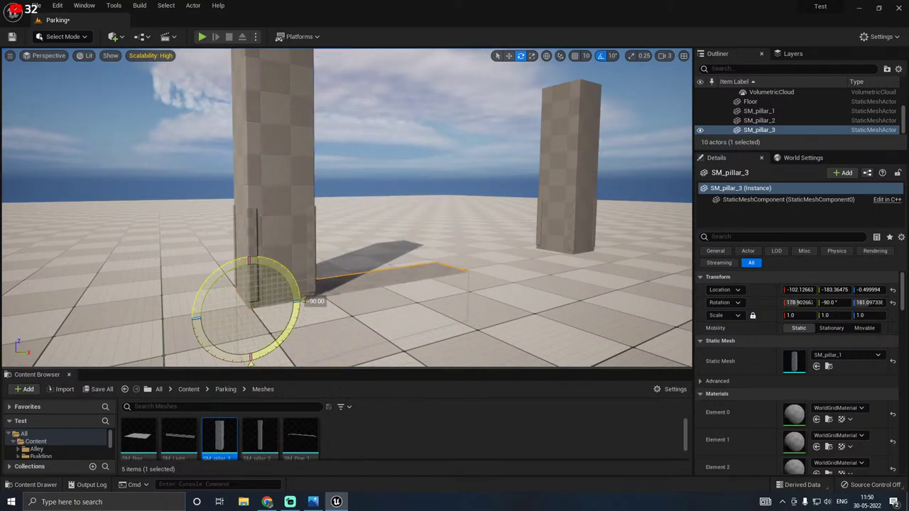
{"action": "key", "text": "w"}
{"action": "left_click_drag", "start_coordinate": [234, 275], "coordinate": [231, 144]}
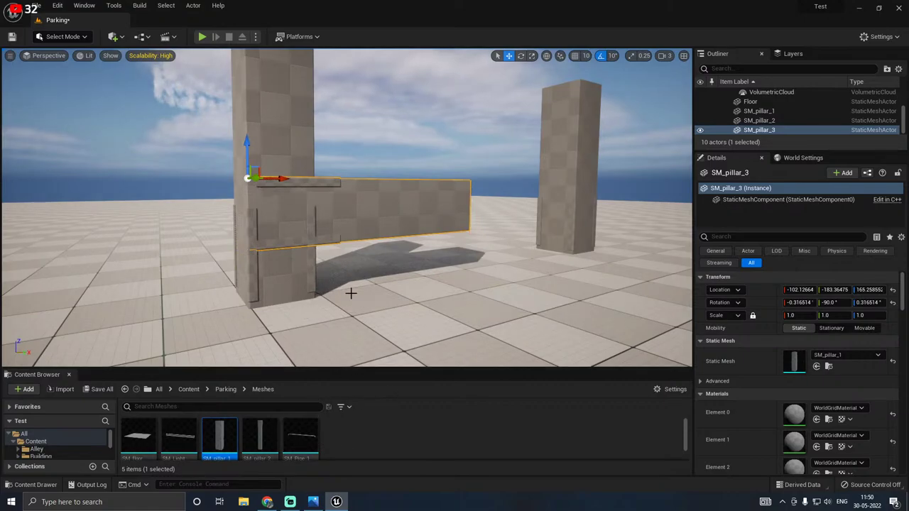
Step: Swap the horizontal copy's mesh to SM_pillar_2 and move it between the pillar tops, to about X -14 and Z 389
{"action": "left_click", "coordinate": [259, 437]}
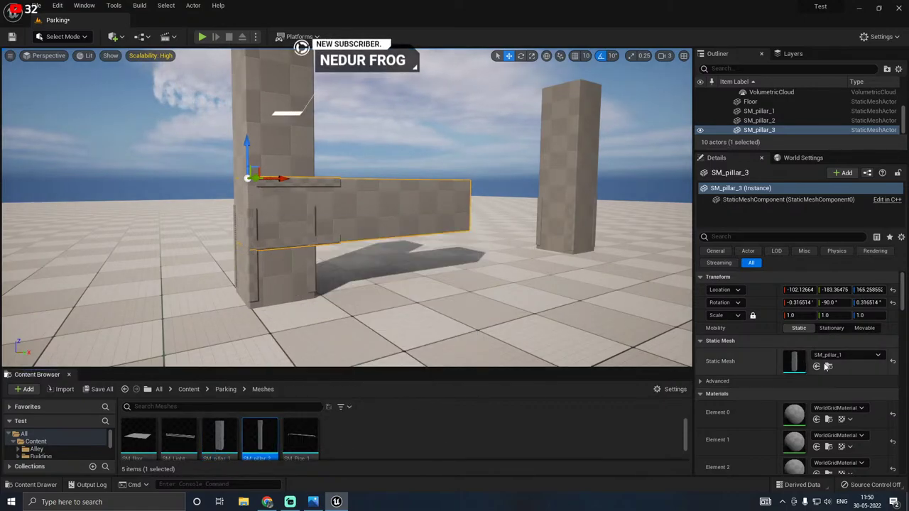
{"action": "left_click", "coordinate": [827, 367]}
{"action": "right_click_drag", "start_coordinate": [434, 254], "coordinate": [462, 241]}
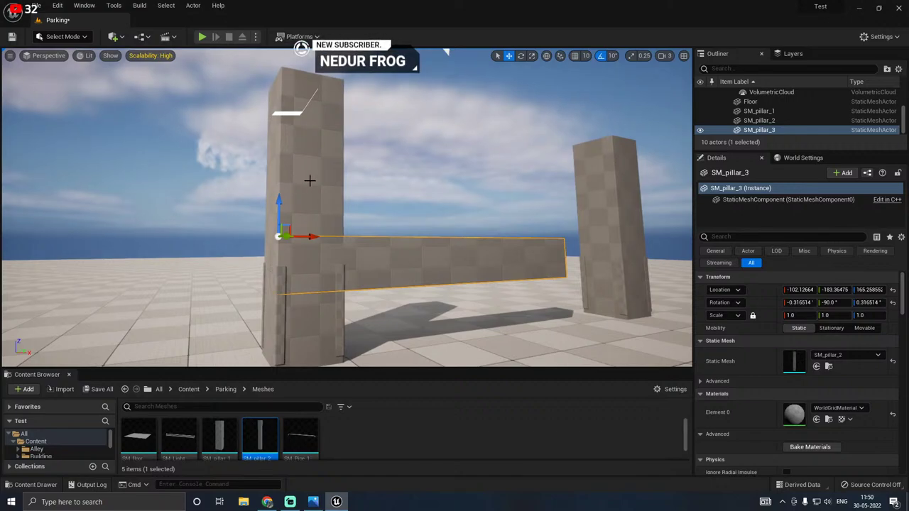
{"action": "left_click_drag", "start_coordinate": [279, 210], "coordinate": [370, 71]}
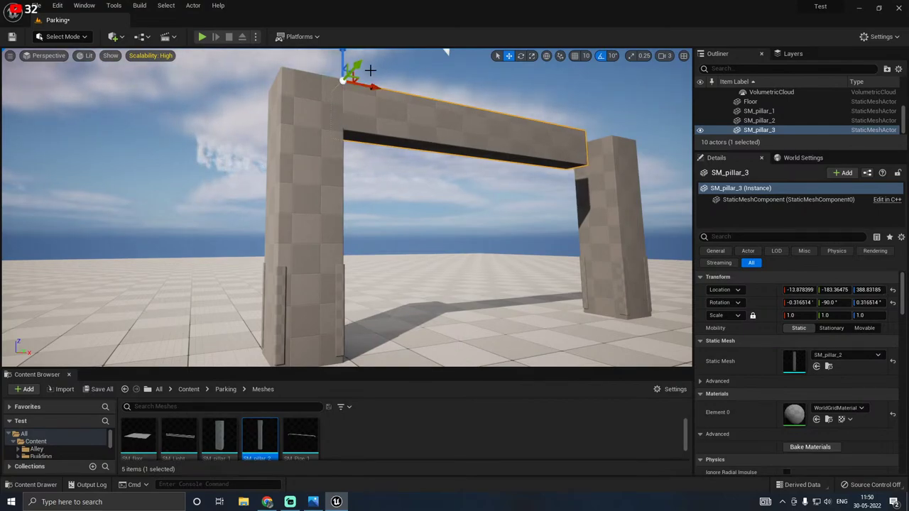
Step: Enable 10-unit grid snapping and move the second pillar inward along X to about 535, against the beam's end
{"action": "right_click_drag", "start_coordinate": [419, 128], "coordinate": [596, 159]}
{"action": "right_click_drag", "start_coordinate": [458, 129], "coordinate": [442, 134]}
{"action": "left_click", "coordinate": [522, 142]}
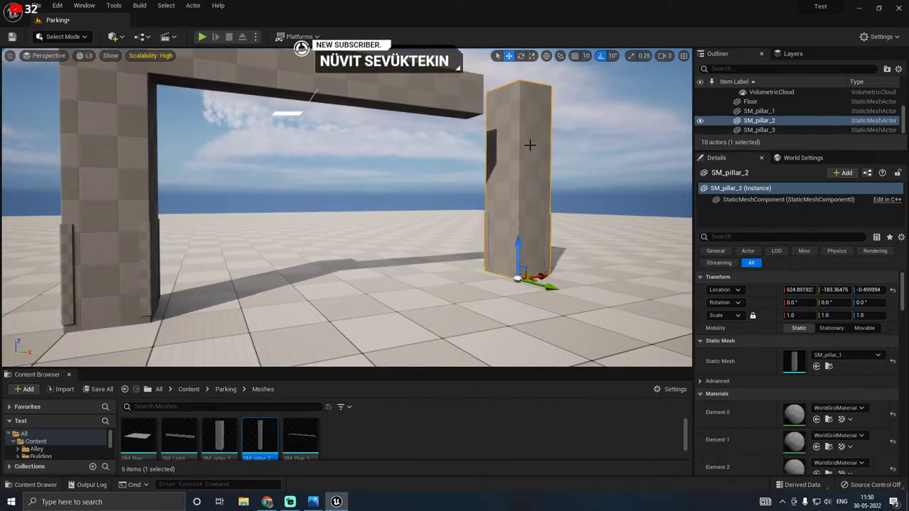
{"action": "left_click", "coordinate": [575, 55]}
{"action": "left_click_drag", "start_coordinate": [539, 276], "coordinate": [506, 272]}
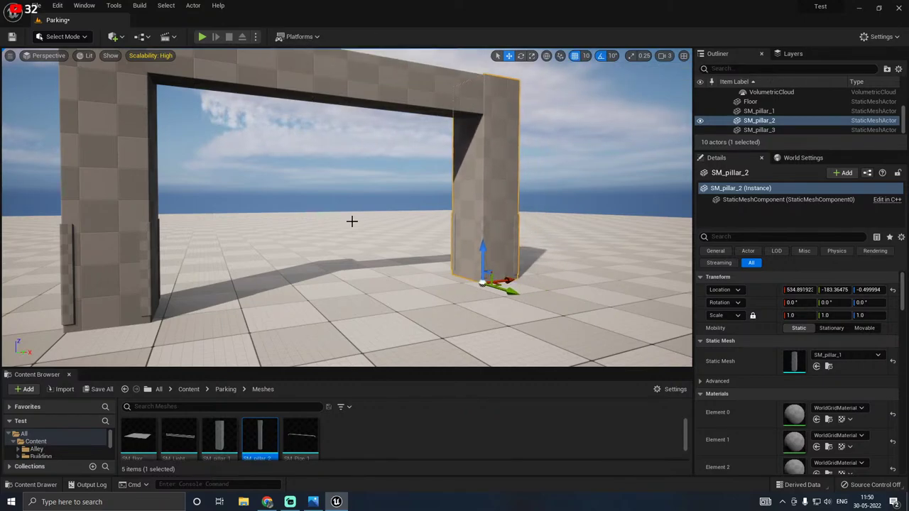
Step: Raise the horizontal beam between the pillars to about Z 419
{"action": "right_click_drag", "start_coordinate": [352, 221], "coordinate": [330, 245]}
{"action": "right_click_drag", "start_coordinate": [351, 221], "coordinate": [353, 222]}
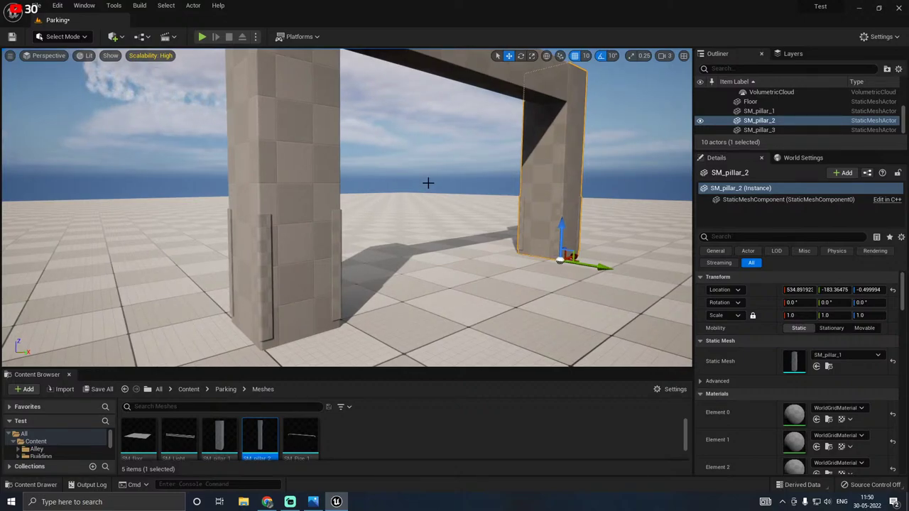
{"action": "right_click_drag", "start_coordinate": [428, 183], "coordinate": [430, 182]}
{"action": "left_click", "coordinate": [397, 126]}
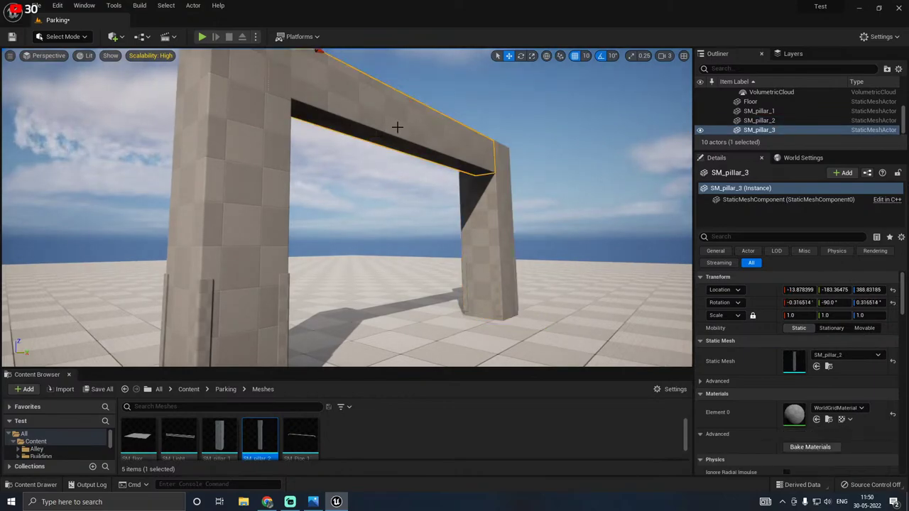
{"action": "right_click_drag", "start_coordinate": [326, 122], "coordinate": [279, 102]}
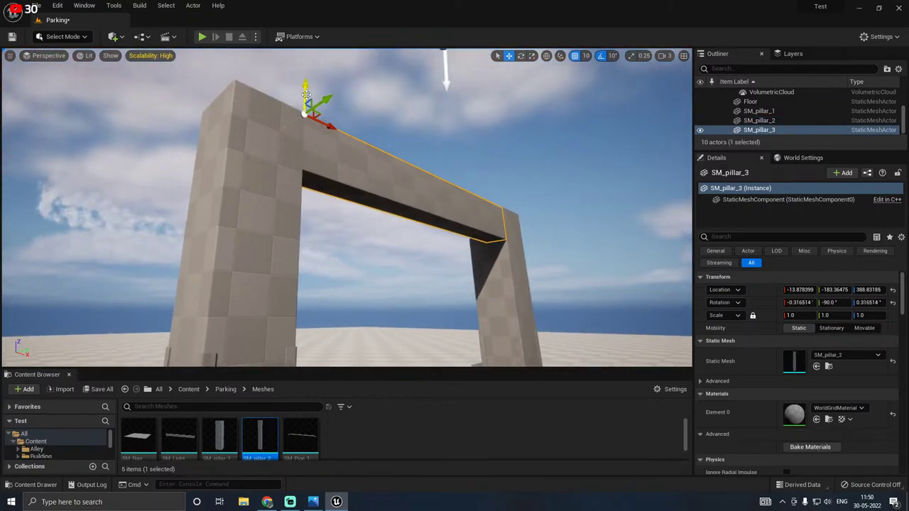
{"action": "left_click_drag", "start_coordinate": [307, 96], "coordinate": [307, 78]}
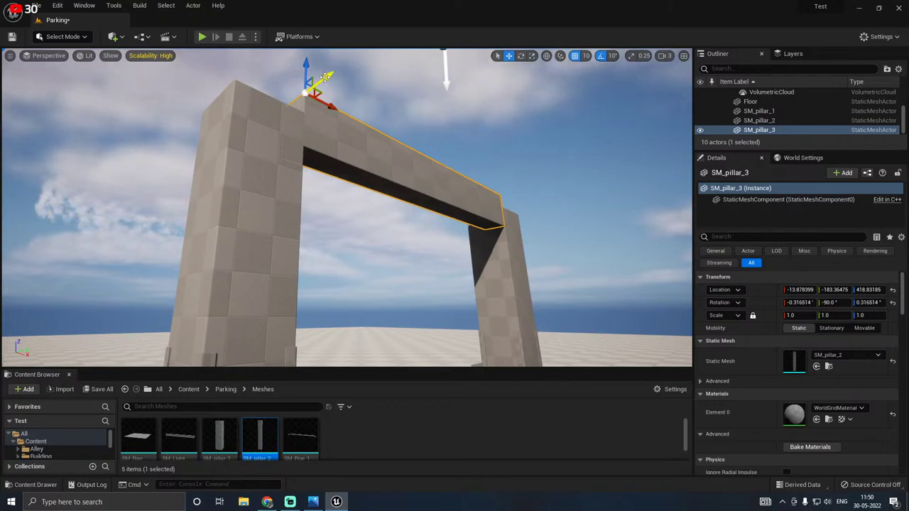
Step: Duplicate the beam 50 units along Y and replace the copy's static mesh with SM_floor
{"action": "left_click_drag", "start_coordinate": [326, 77], "coordinate": [353, 64], "text": "alt"}
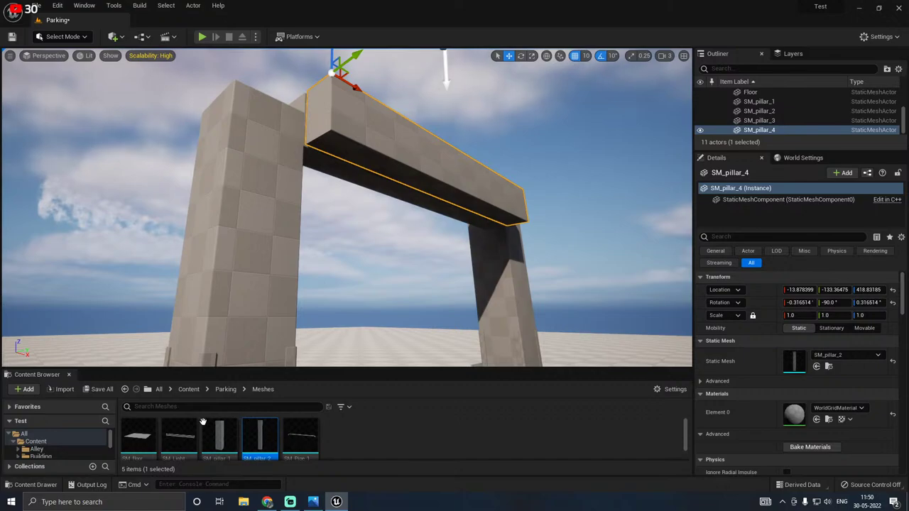
{"action": "left_click", "coordinate": [137, 429]}
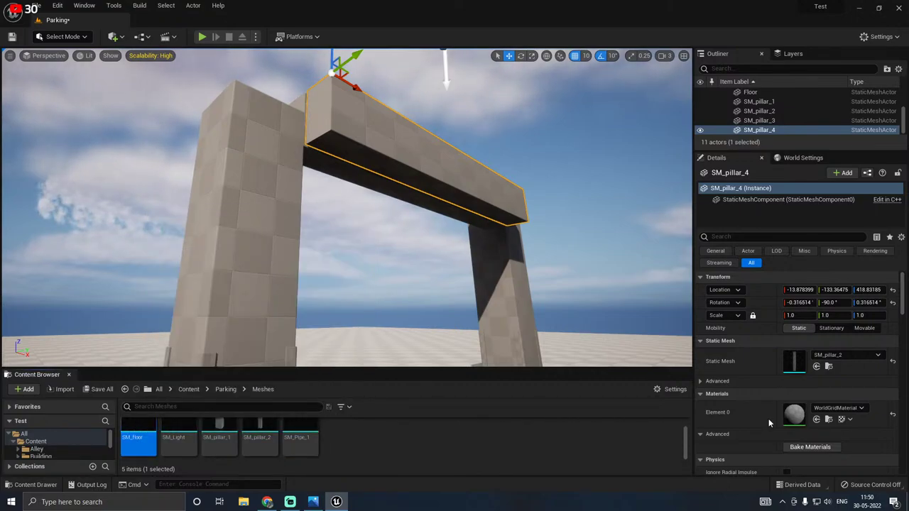
{"action": "left_click", "coordinate": [816, 367]}
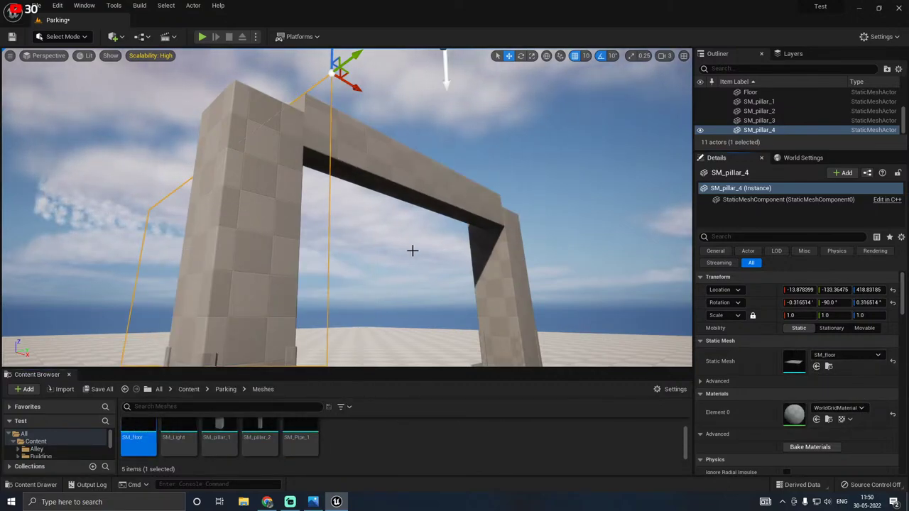
{"action": "right_click_drag", "start_coordinate": [412, 250], "coordinate": [394, 247]}
{"action": "right_click_drag", "start_coordinate": [387, 327], "coordinate": [327, 292]}
{"action": "scroll", "coordinate": [326, 292], "scroll_direction": "down", "scroll_amount": 3}
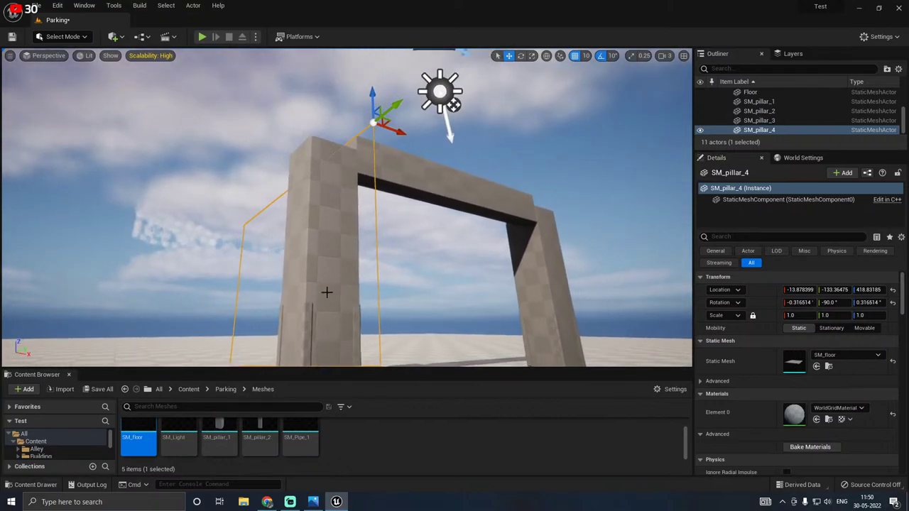
Step: Rotate the floor slab flat and position it as a ceiling over the pillars, at about X 636, Y 407, Z 389
{"action": "key", "text": "e"}
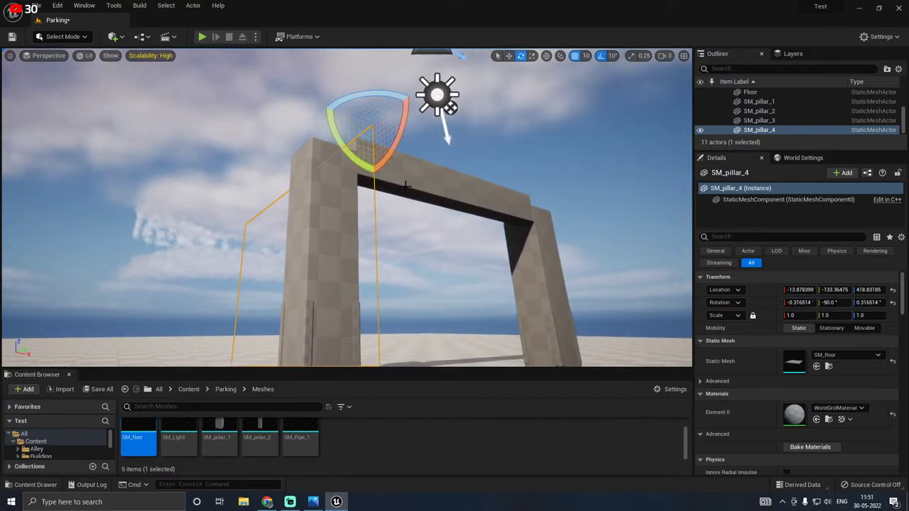
{"action": "mouse_move", "coordinate": [370, 172]}
{"action": "left_mouse_down"}
{"action": "mouse_move", "coordinate": [418, 162]}
{"action": "mouse_move", "coordinate": [402, 184]}
{"action": "mouse_move", "coordinate": [372, 174]}
{"action": "left_mouse_up"}
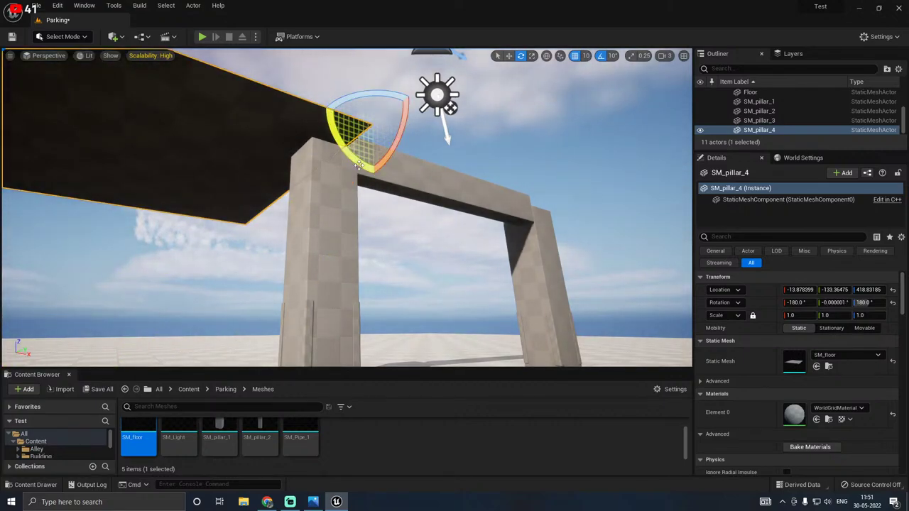
{"action": "key", "text": "w"}
{"action": "left_click_drag", "start_coordinate": [393, 128], "coordinate": [566, 183]}
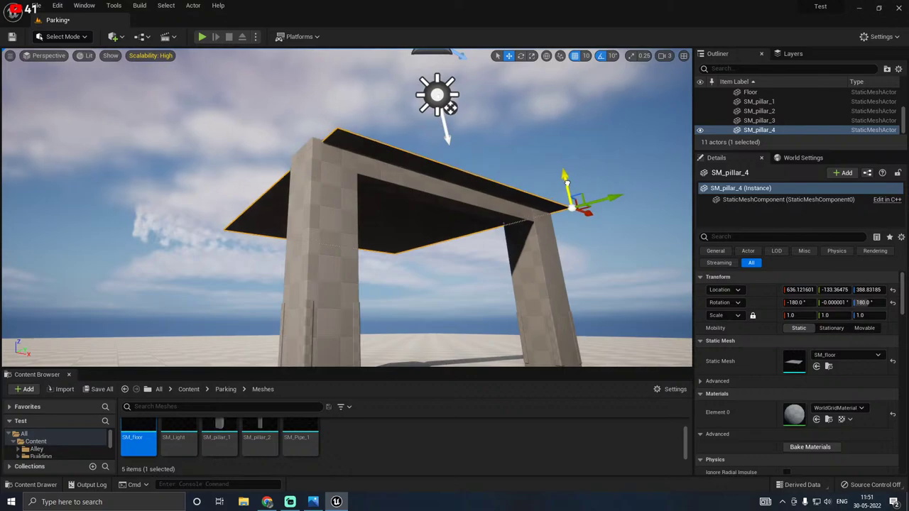
{"action": "left_click_drag", "start_coordinate": [615, 202], "coordinate": [754, 165]}
{"action": "right_click_drag", "start_coordinate": [480, 223], "coordinate": [618, 207]}
{"action": "left_click_drag", "start_coordinate": [506, 220], "coordinate": [615, 197]}
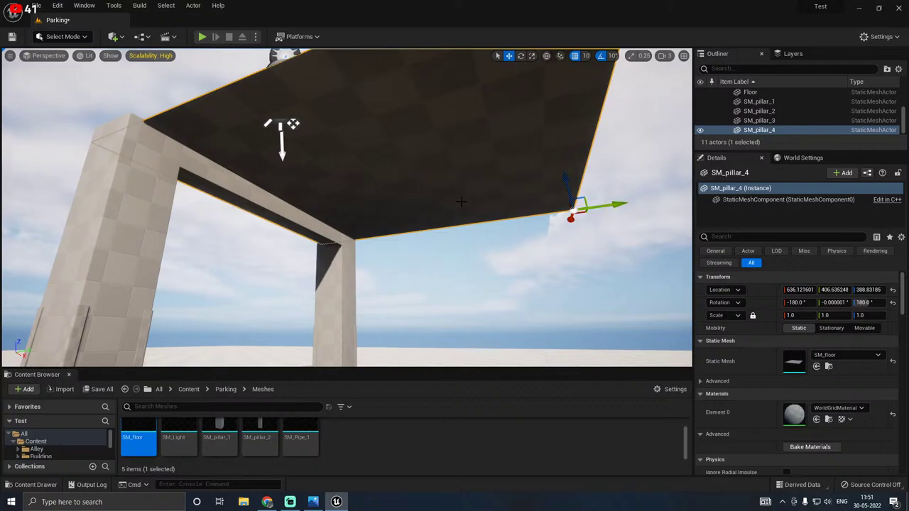
Step: Try raising the horizontal beam by 10 units to about Z 429, and undo the move
{"action": "right_click_drag", "start_coordinate": [462, 202], "coordinate": [419, 341]}
{"action": "key", "text": "w"}
{"action": "right_click_drag", "start_coordinate": [398, 219], "coordinate": [351, 188]}
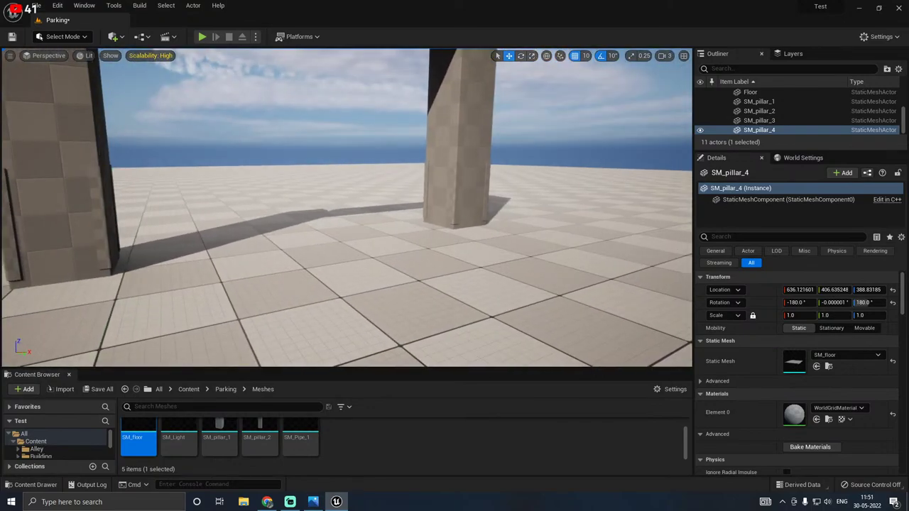
{"action": "left_click", "coordinate": [457, 200]}
{"action": "right_click_drag", "start_coordinate": [456, 199], "coordinate": [329, 156]}
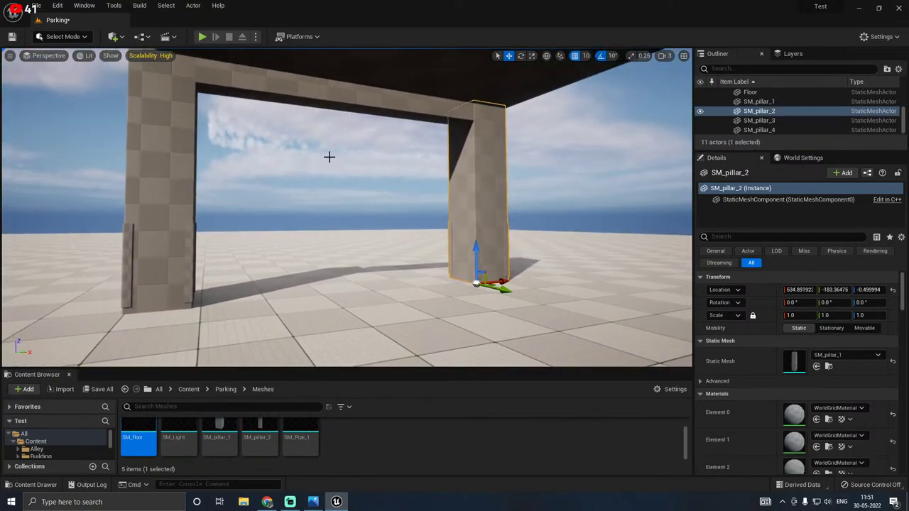
{"action": "left_click", "coordinate": [354, 99]}
{"action": "right_click_drag", "start_coordinate": [305, 85], "coordinate": [219, 85]}
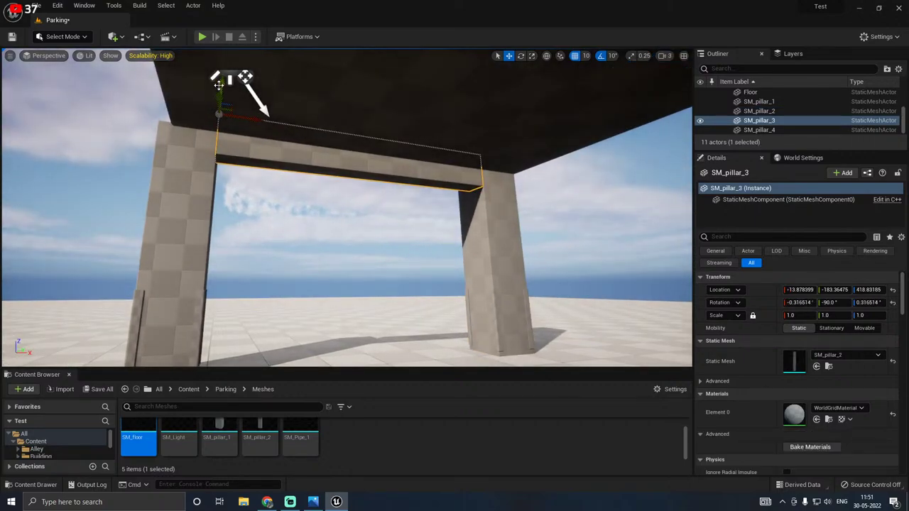
{"action": "left_click_drag", "start_coordinate": [219, 84], "coordinate": [218, 79]}
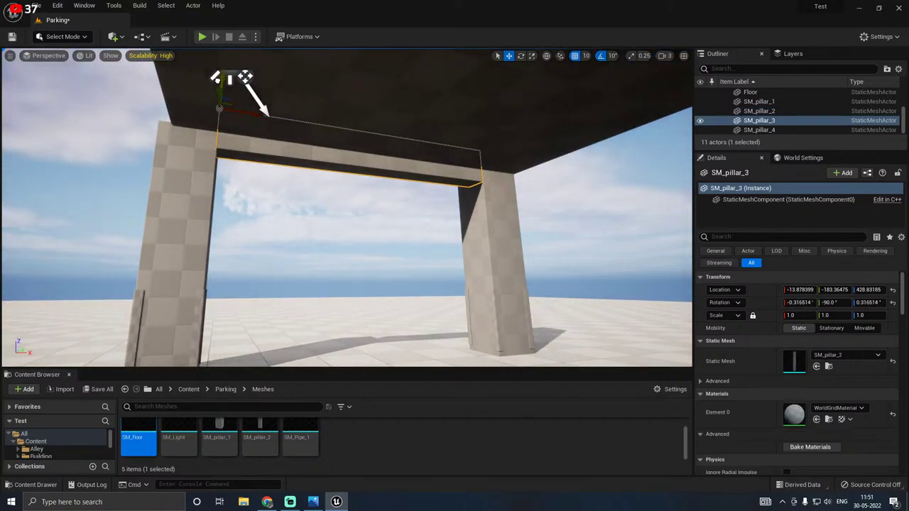
{"action": "key", "text": "ctrl+z"}
Step: Group the two pillars with the horizontal beam between them
{"action": "right_click_drag", "start_coordinate": [345, 245], "coordinate": [421, 255]}
{"action": "left_click", "coordinate": [422, 256]}
{"action": "left_click", "coordinate": [110, 220], "text": "ctrl"}
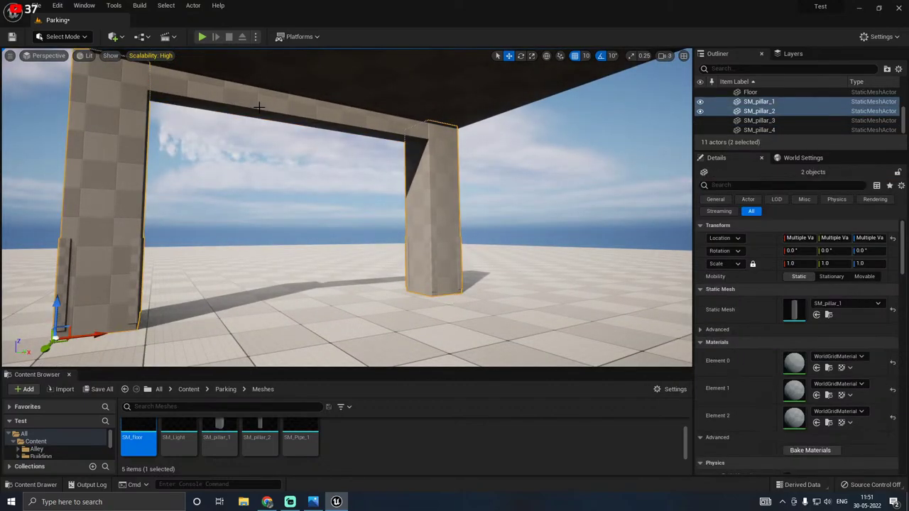
{"action": "left_click", "coordinate": [259, 103], "text": "ctrl"}
{"action": "right_click", "coordinate": [255, 100]}
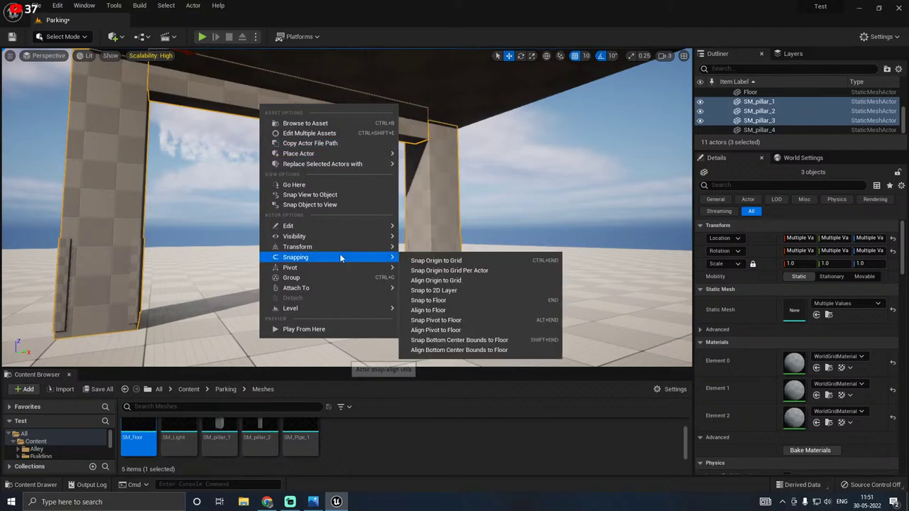
{"action": "left_click", "coordinate": [312, 278]}
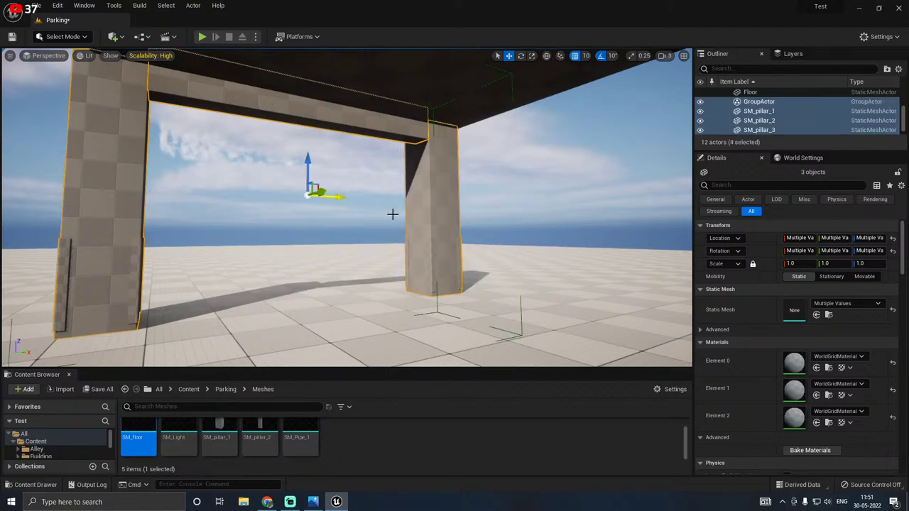
Step: Try duplicating the pillar and beam group along X, and delete the copy
{"action": "right_click_drag", "start_coordinate": [391, 213], "coordinate": [448, 229]}
{"action": "left_click_drag", "start_coordinate": [226, 170], "coordinate": [312, 177], "text": "alt"}
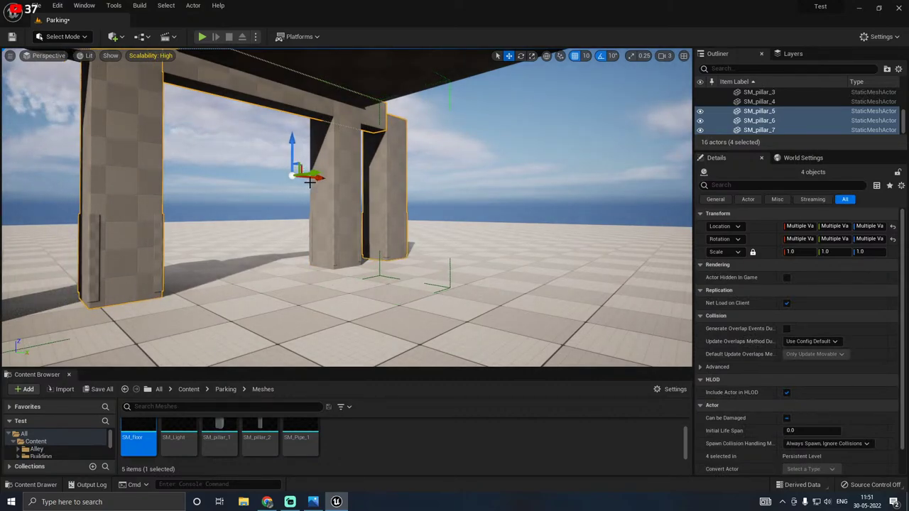
{"action": "key", "text": "Delete"}
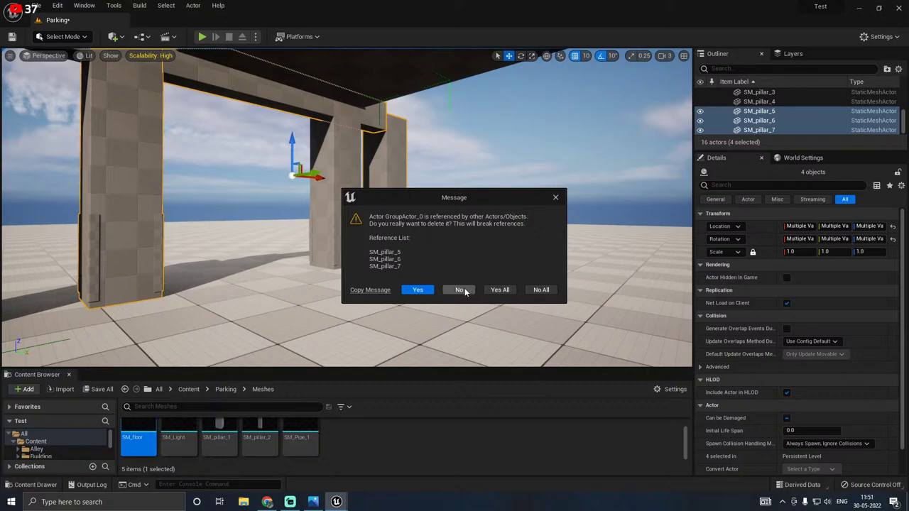
{"action": "left_click", "coordinate": [501, 291]}
Step: Ungroup the remaining pillar and beam group
{"action": "right_click_drag", "start_coordinate": [472, 237], "coordinate": [412, 217]}
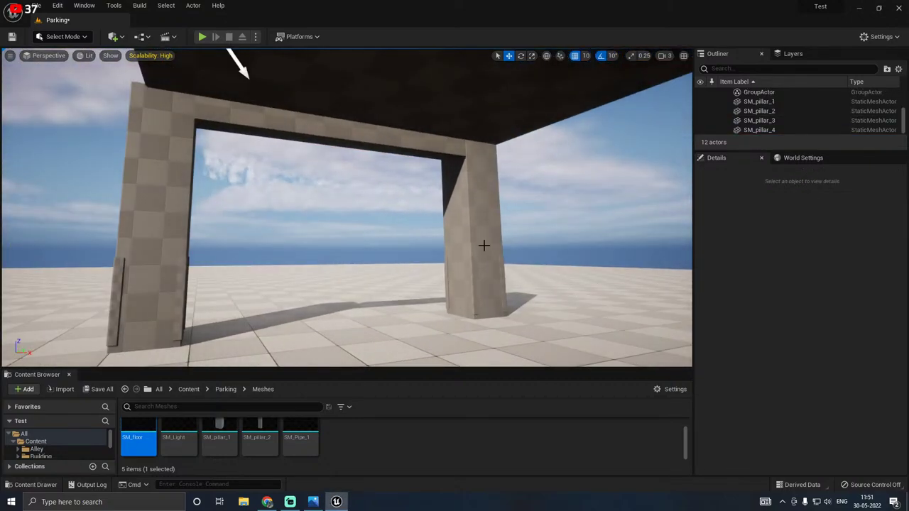
{"action": "left_click", "coordinate": [483, 246]}
{"action": "right_click", "coordinate": [485, 235]}
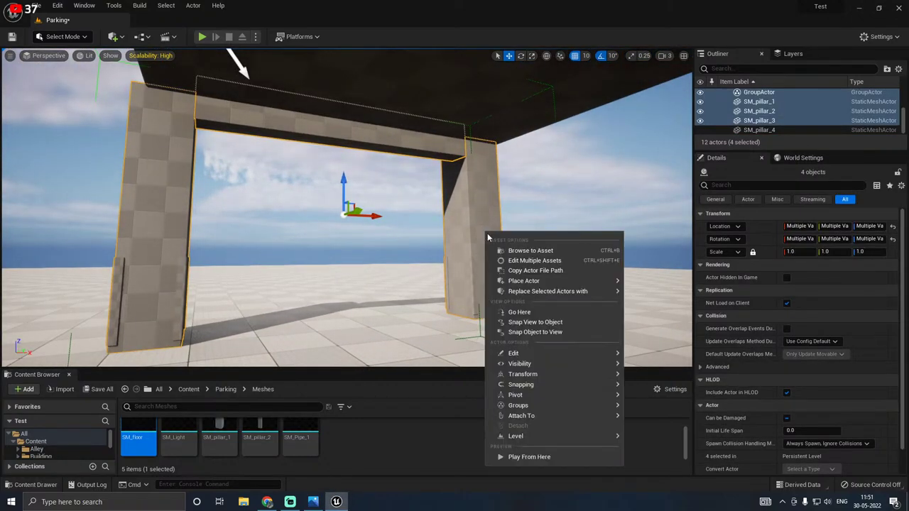
{"action": "mouse_move", "coordinate": [554, 395]}
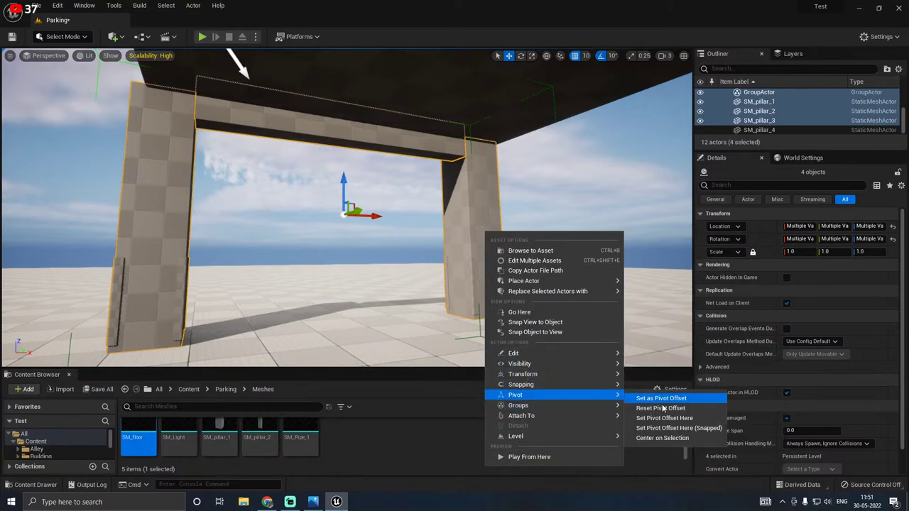
{"action": "left_click", "coordinate": [644, 408]}
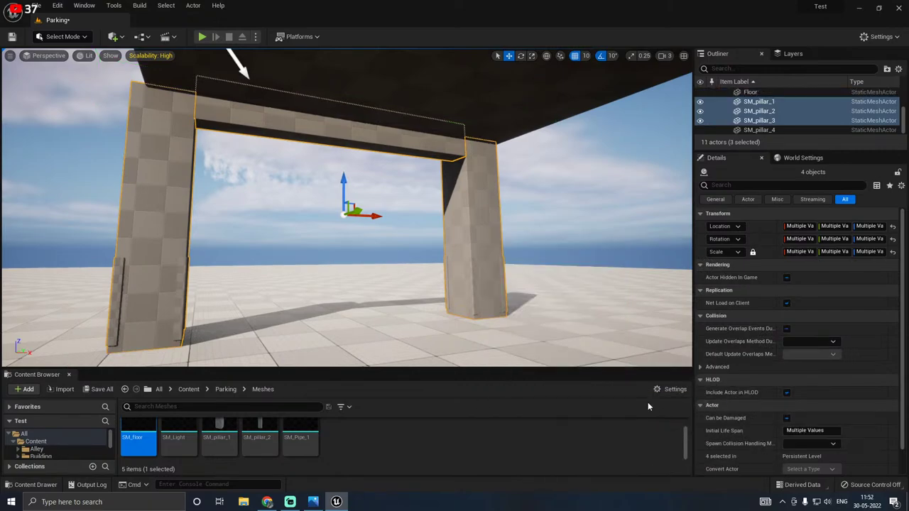
Step: Duplicate the beam and the pillar at its positive X end, placing the copies along X as a second bay
{"action": "mouse_move", "coordinate": [507, 279]}
{"action": "right_mouse_down"}
{"action": "mouse_move", "coordinate": [568, 255]}
{"action": "mouse_move", "coordinate": [632, 252]}
{"action": "mouse_move", "coordinate": [507, 279]}
{"action": "right_mouse_up"}
{"action": "left_click", "coordinate": [507, 279]}
{"action": "left_click", "coordinate": [417, 171], "text": "ctrl"}
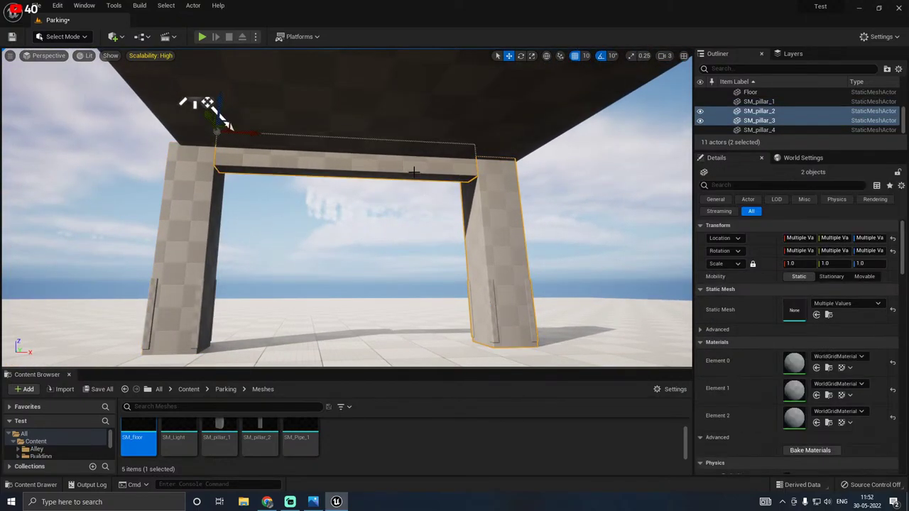
{"action": "left_click_drag", "start_coordinate": [243, 134], "coordinate": [530, 135], "text": "alt"}
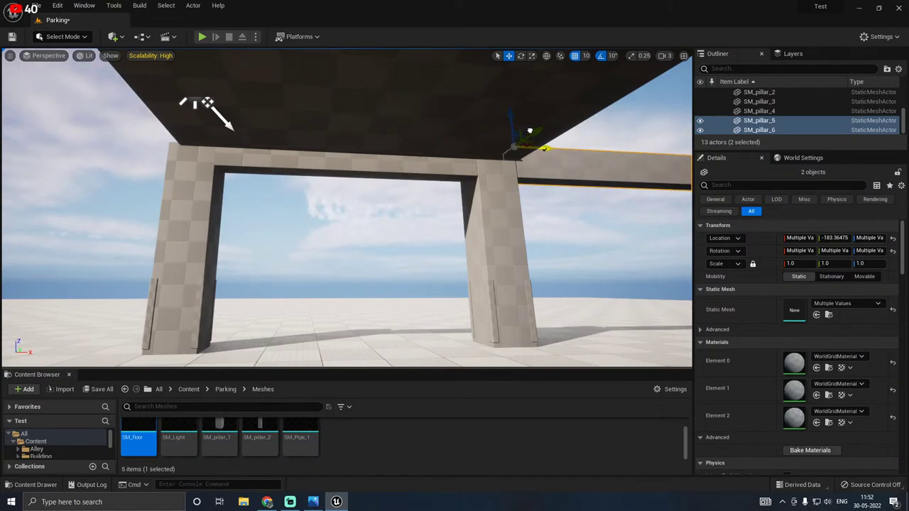
{"action": "left_click_drag", "start_coordinate": [530, 131], "coordinate": [528, 128], "text": "alt"}
Step: Duplicate the beam and pillar pair twice more along positive X to add the third and fourth bays
{"action": "right_click_drag", "start_coordinate": [441, 166], "coordinate": [549, 188]}
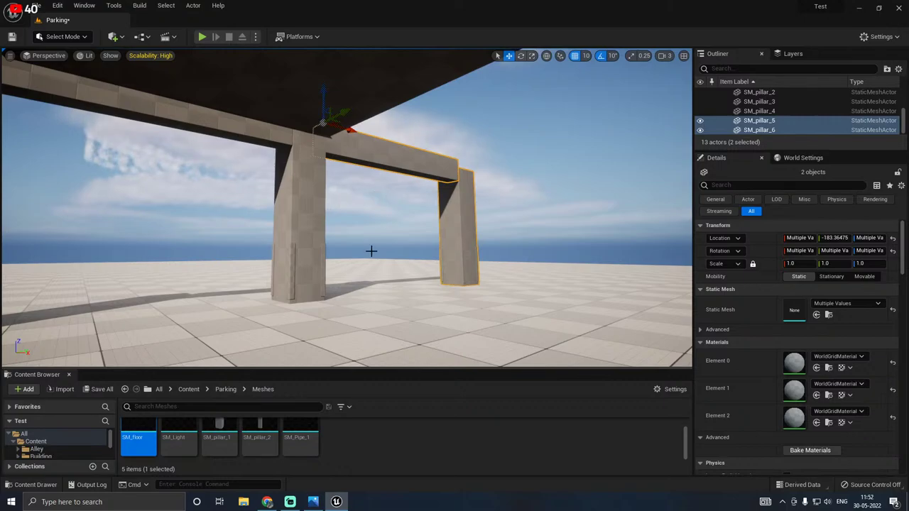
{"action": "right_click_drag", "start_coordinate": [424, 223], "coordinate": [398, 223]}
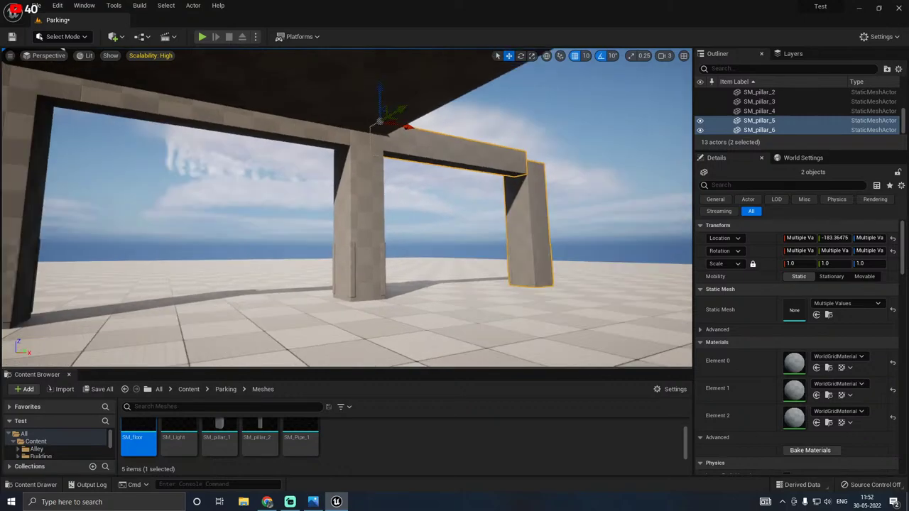
{"action": "left_click_drag", "start_coordinate": [402, 124], "coordinate": [557, 129], "text": "alt"}
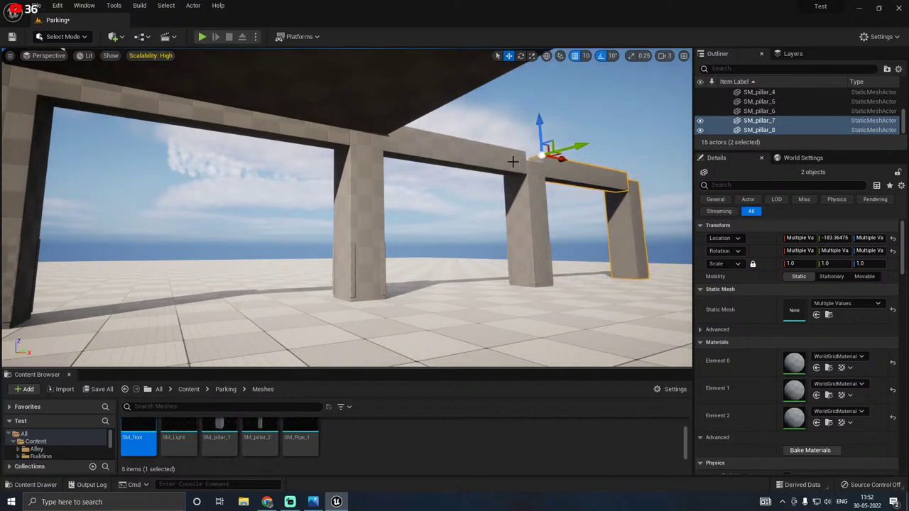
{"action": "right_click_drag", "start_coordinate": [558, 128], "coordinate": [590, 128]}
{"action": "left_click_drag", "start_coordinate": [450, 129], "coordinate": [520, 149], "text": "alt"}
{"action": "right_click_drag", "start_coordinate": [520, 149], "coordinate": [353, 171]}
{"action": "key", "text": "w"}
{"action": "key", "text": "d"}
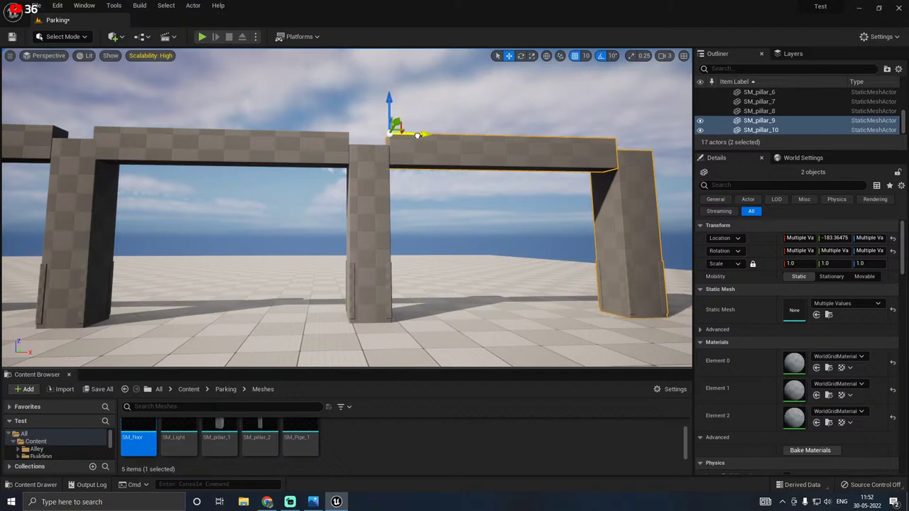
Step: Add a fifth bay with another duplicate of the beam and pillar pair, and align it against the preceding pillar
{"action": "right_click_drag", "start_coordinate": [423, 130], "coordinate": [440, 131]}
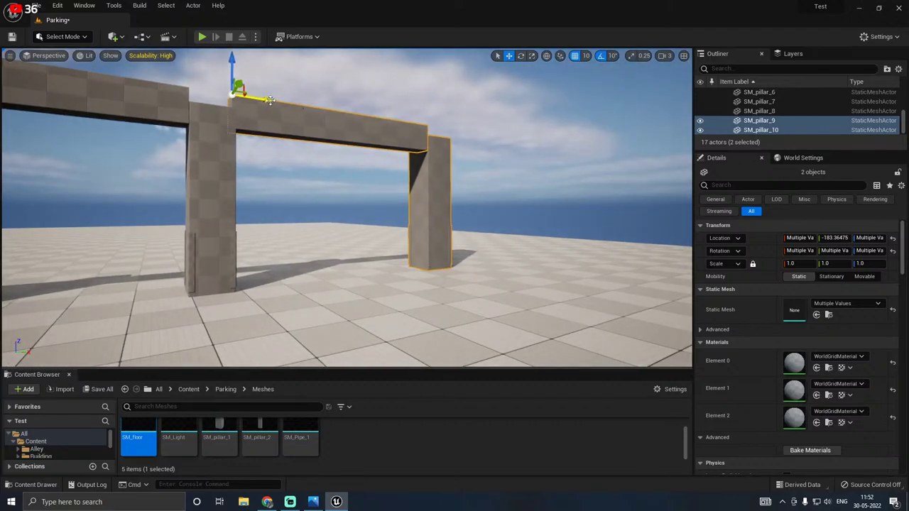
{"action": "left_click_drag", "start_coordinate": [261, 99], "coordinate": [404, 99], "text": "alt"}
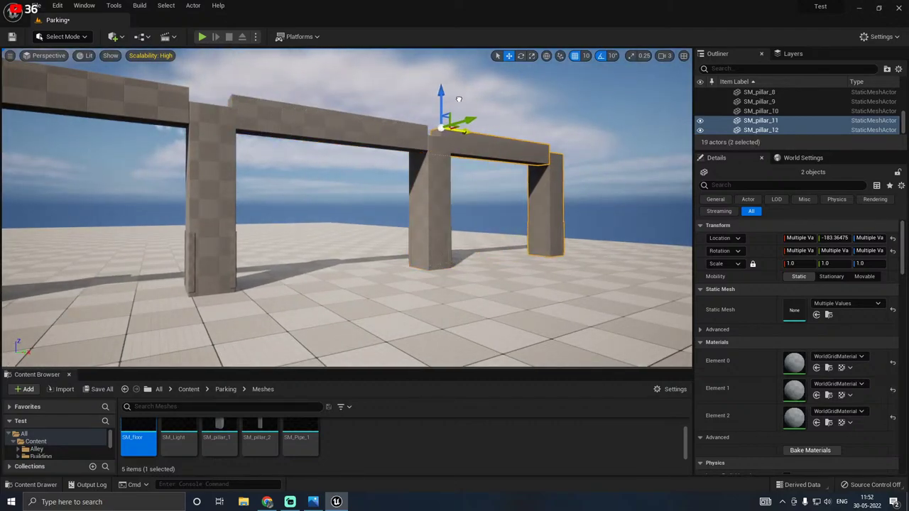
{"action": "right_click_drag", "start_coordinate": [384, 145], "coordinate": [354, 131]}
{"action": "left_click_drag", "start_coordinate": [362, 130], "coordinate": [373, 128]}
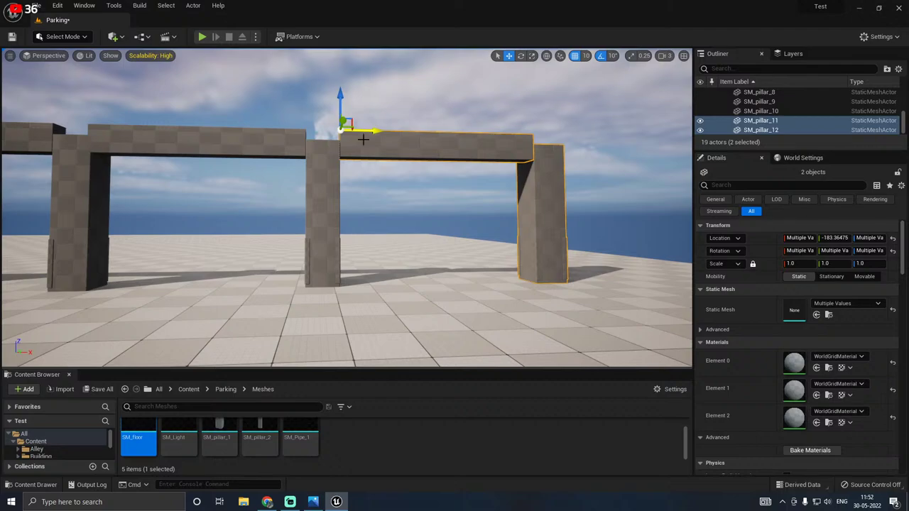
Step: Duplicate the first bay's beam and outer pillar twice along negative X to add two bays at that end
{"action": "right_click_drag", "start_coordinate": [362, 139], "coordinate": [198, 139]}
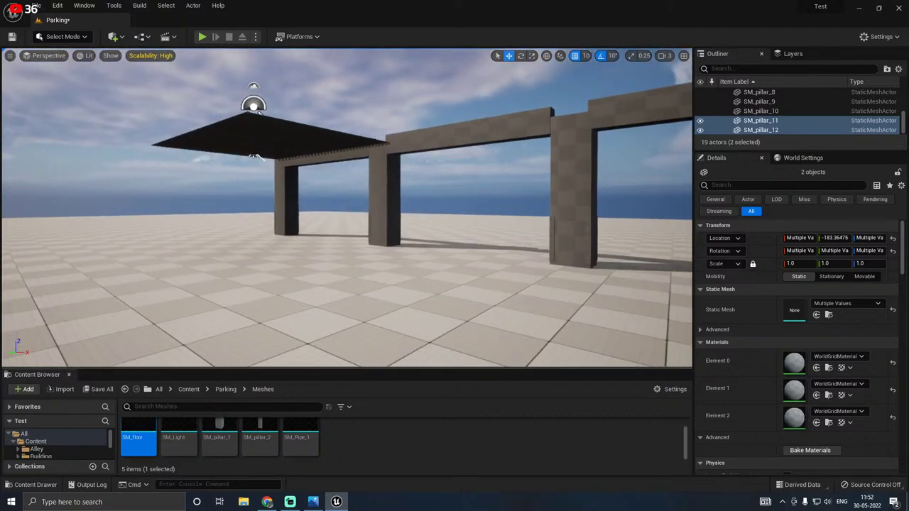
{"action": "right_click_drag", "start_coordinate": [254, 156], "coordinate": [15, 60]}
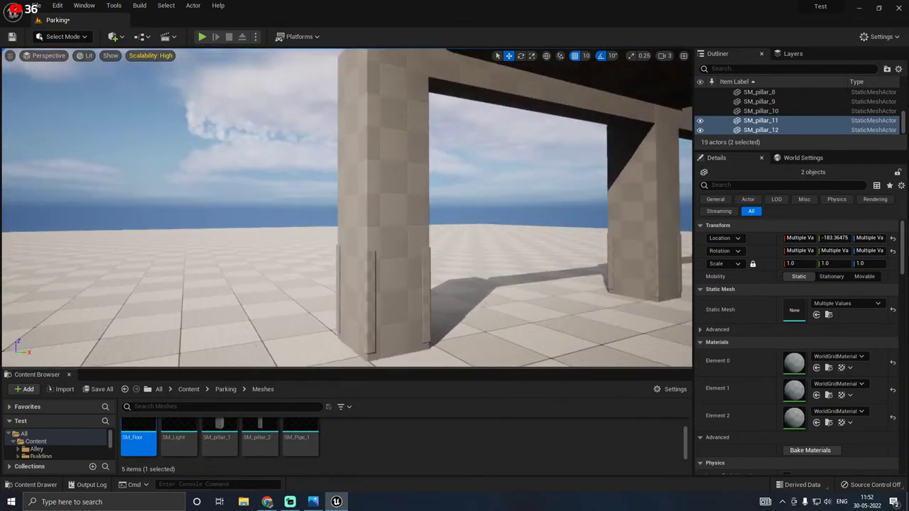
{"action": "mouse_move", "coordinate": [346, 162]}
{"action": "right_mouse_down"}
{"action": "mouse_move", "coordinate": [397, 162]}
{"action": "mouse_move", "coordinate": [347, 161]}
{"action": "right_mouse_up"}
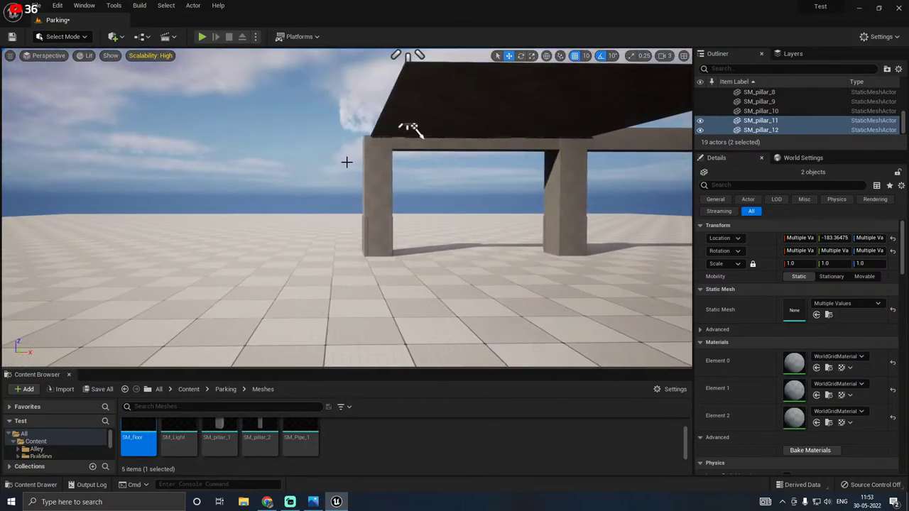
{"action": "left_click", "coordinate": [372, 162]}
{"action": "left_click", "coordinate": [411, 150], "text": "ctrl"}
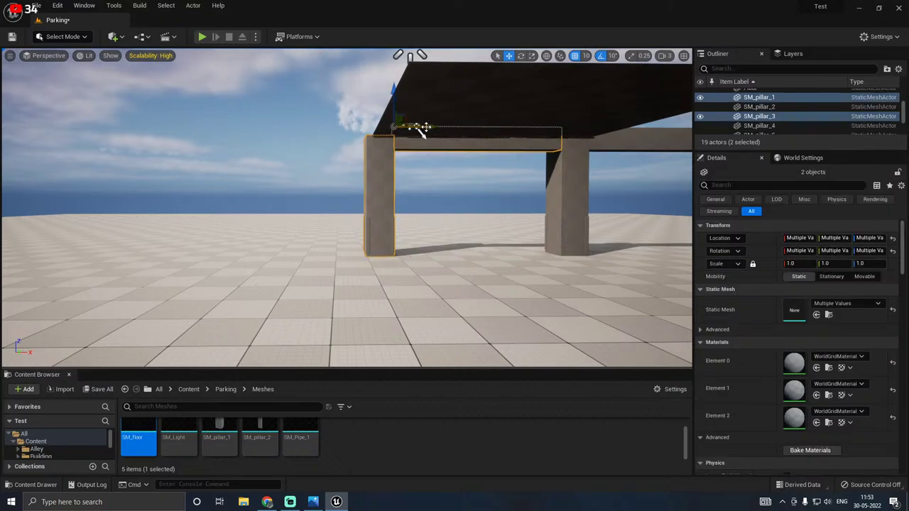
{"action": "left_click_drag", "start_coordinate": [424, 128], "coordinate": [218, 129], "text": "alt"}
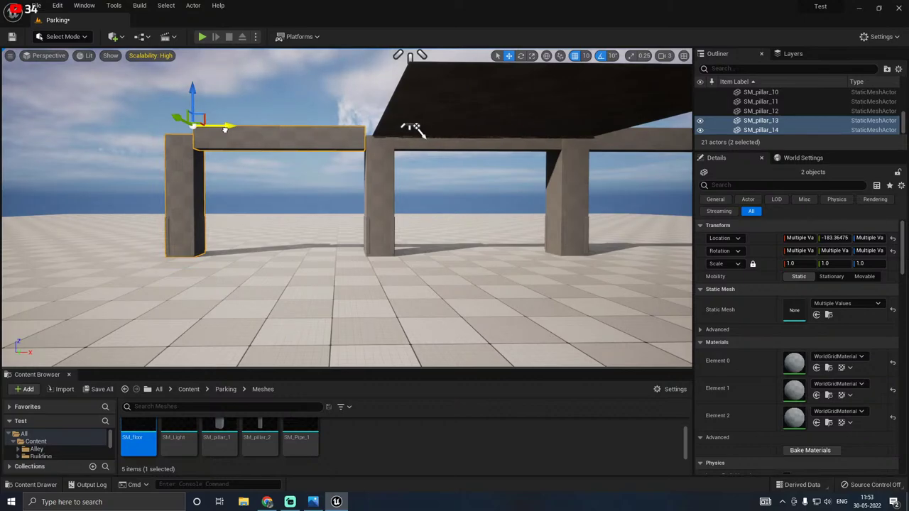
{"action": "left_click_drag", "start_coordinate": [226, 129], "coordinate": [24, 155], "text": "alt"}
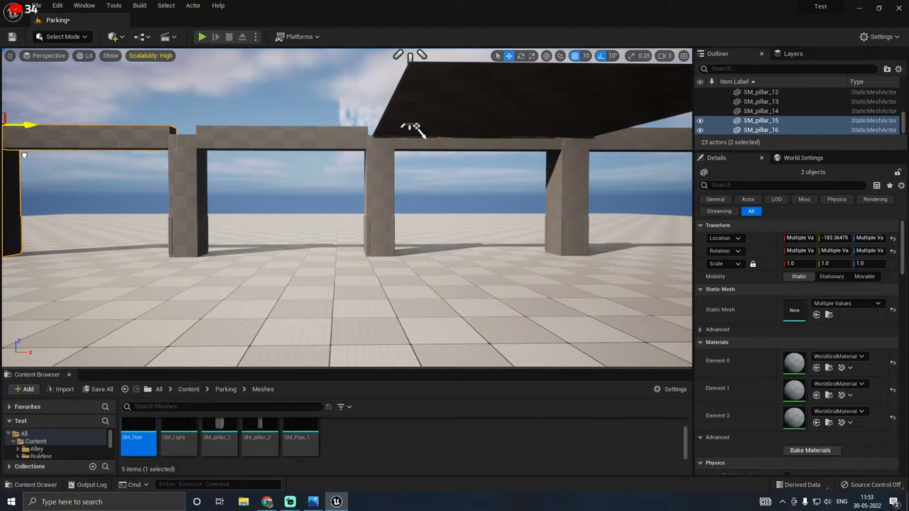
Step: Move the ceiling slab along negative X over the newly added bays, and place a duplicate beside it at about X 76
{"action": "right_click_drag", "start_coordinate": [193, 179], "coordinate": [278, 213]}
{"action": "key", "text": "w"}
{"action": "right_click_drag", "start_coordinate": [256, 135], "coordinate": [325, 156]}
{"action": "left_click", "coordinate": [325, 158]}
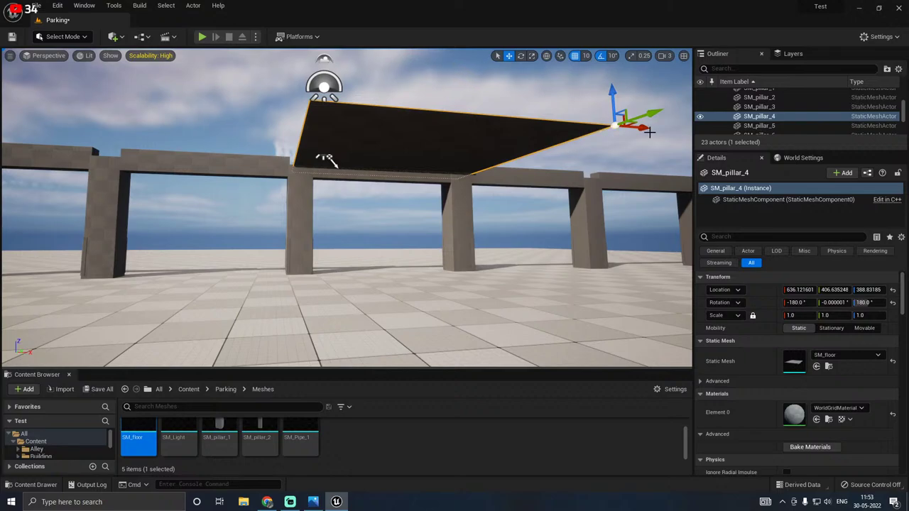
{"action": "left_click_drag", "start_coordinate": [643, 128], "coordinate": [264, 137]}
{"action": "right_click_drag", "start_coordinate": [263, 137], "coordinate": [207, 125]}
{"action": "right_click_drag", "start_coordinate": [362, 137], "coordinate": [573, 146]}
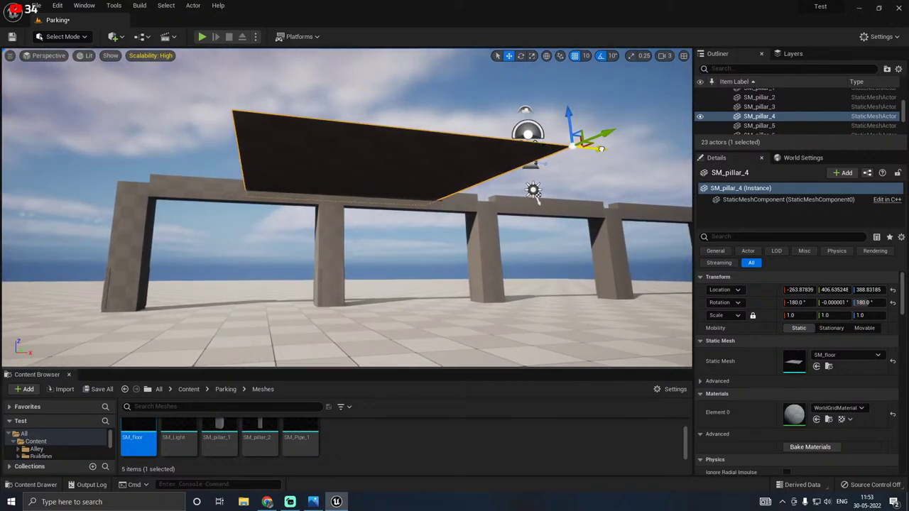
{"action": "left_click_drag", "start_coordinate": [610, 146], "coordinate": [687, 158]}
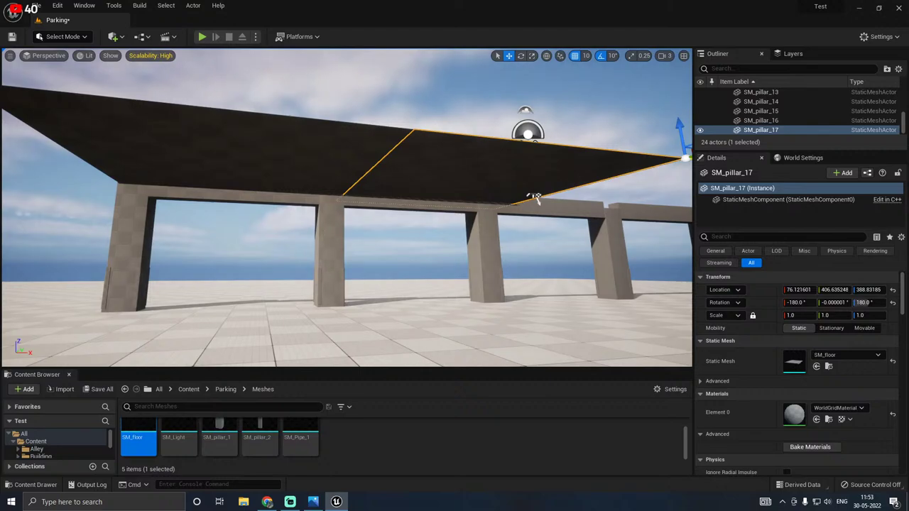
{"action": "left_click", "coordinate": [521, 99]}
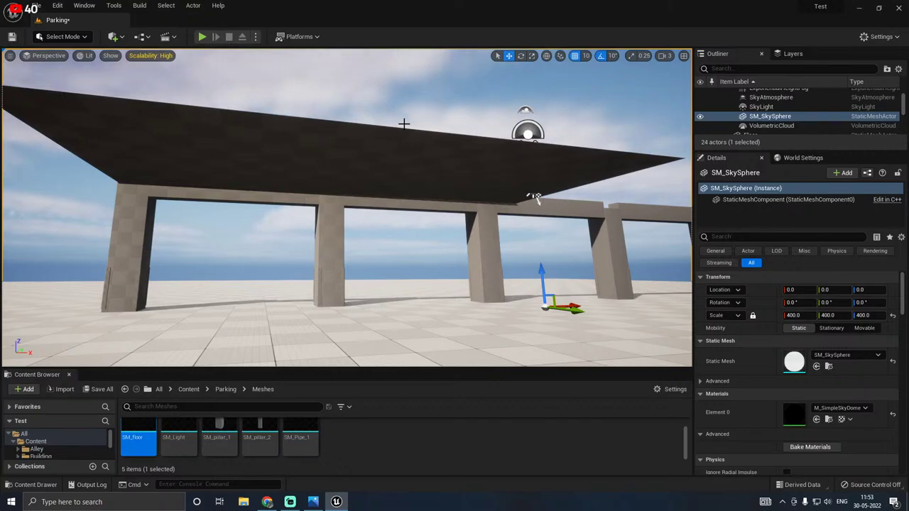
Step: Inspect the underside of the two ceiling slabs and the seam where they meet
{"action": "right_click_drag", "start_coordinate": [321, 193], "coordinate": [326, 118]}
{"action": "right_click_drag", "start_coordinate": [572, 268], "coordinate": [499, 215]}
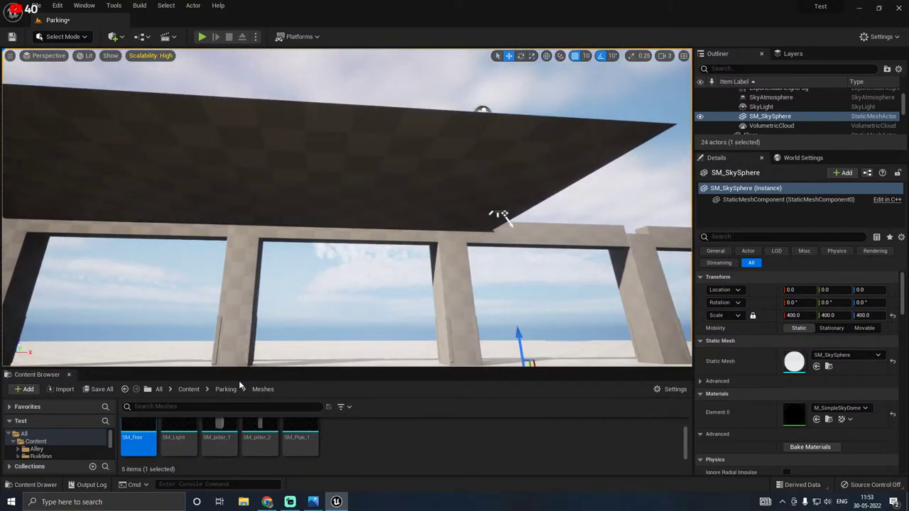
{"action": "right_click_drag", "start_coordinate": [343, 228], "coordinate": [323, 164]}
{"action": "left_click", "coordinate": [292, 241]}
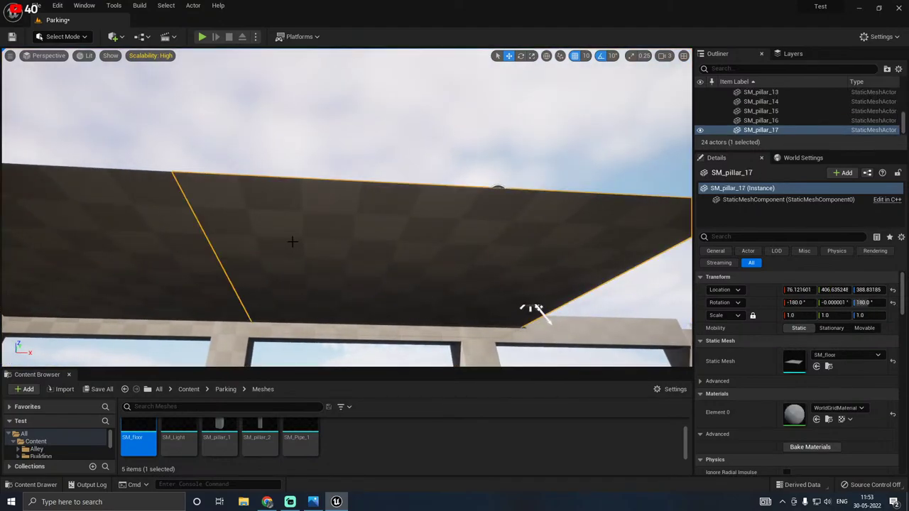
{"action": "left_click", "coordinate": [266, 144]}
{"action": "right_click_drag", "start_coordinate": [266, 144], "coordinate": [263, 163]}
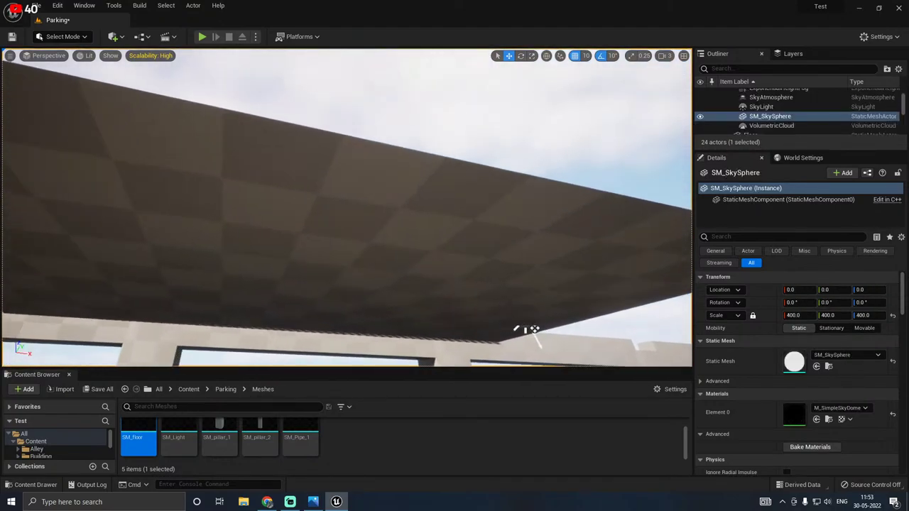
{"action": "right_click_drag", "start_coordinate": [525, 330], "coordinate": [150, 83]}
{"action": "mouse_move", "coordinate": [268, 183]}
{"action": "right_mouse_down"}
{"action": "mouse_move", "coordinate": [170, 135]}
{"action": "mouse_move", "coordinate": [268, 183]}
{"action": "right_mouse_up"}
Step: Duplicate both ceiling slabs together and position the copies along positive X over the next bays
{"action": "left_click", "coordinate": [279, 204]}
{"action": "left_click", "coordinate": [193, 204], "text": "shift"}
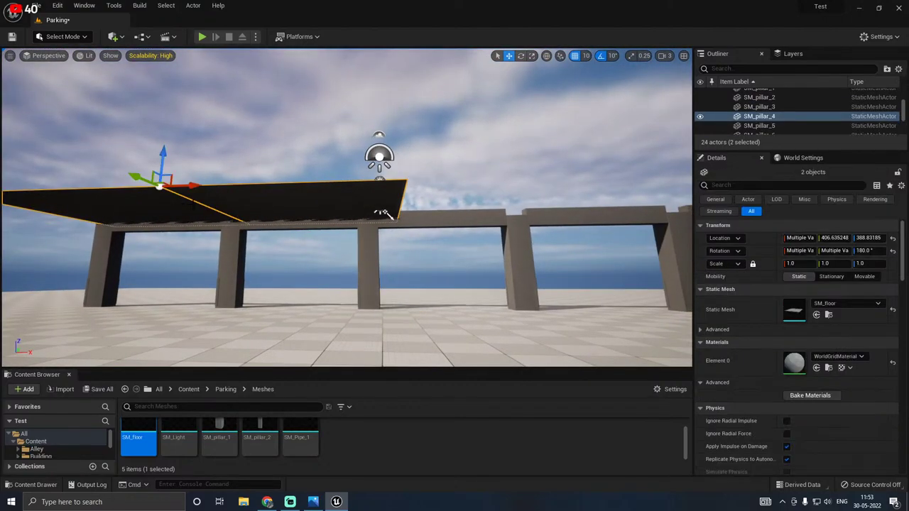
{"action": "left_click_drag", "start_coordinate": [182, 186], "coordinate": [714, 180], "text": "alt"}
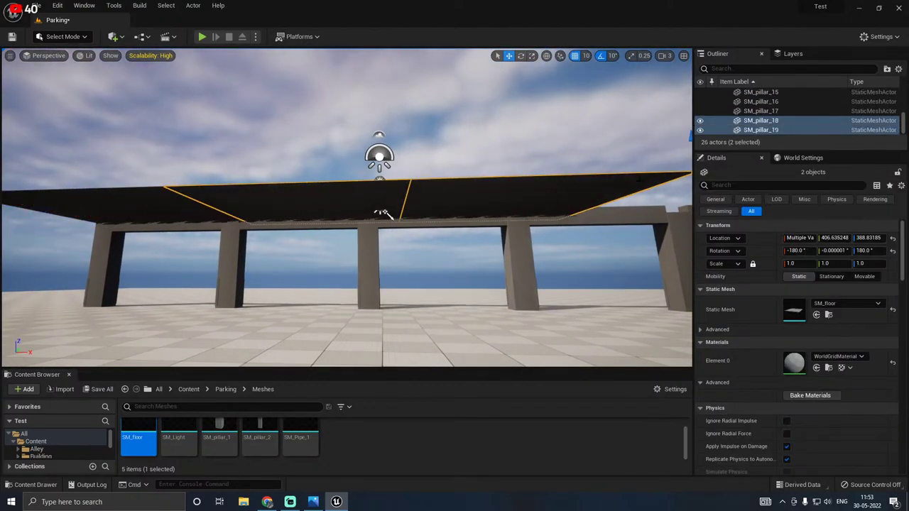
{"action": "right_click_drag", "start_coordinate": [568, 186], "coordinate": [642, 189]}
{"action": "left_click_drag", "start_coordinate": [525, 193], "coordinate": [688, 194]}
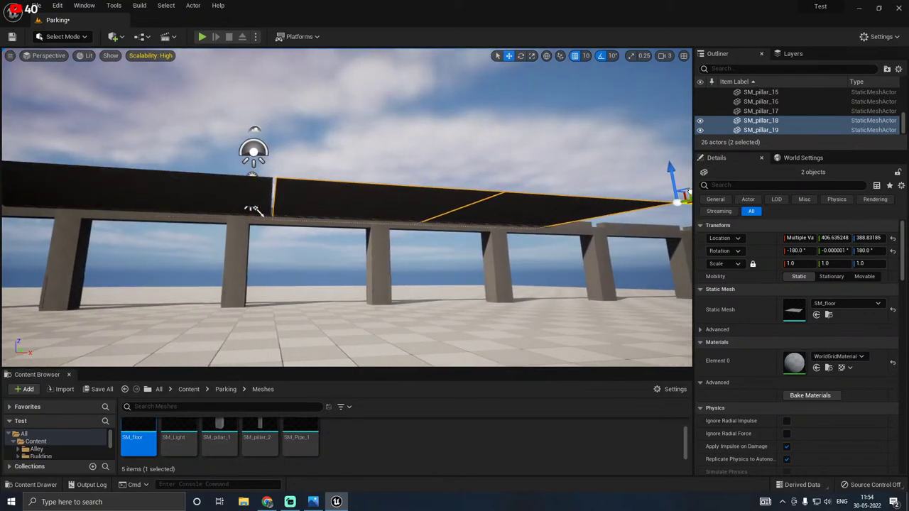
Step: Set the viewport's overall scalability quality to Low and clear the slab selection
{"action": "left_click", "coordinate": [154, 57]}
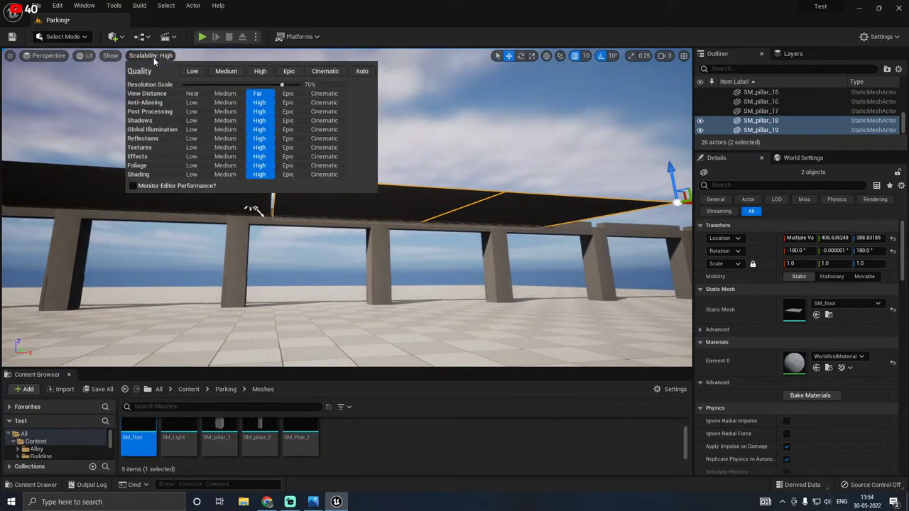
{"action": "left_click", "coordinate": [195, 72]}
{"action": "right_click_drag", "start_coordinate": [309, 237], "coordinate": [398, 237]}
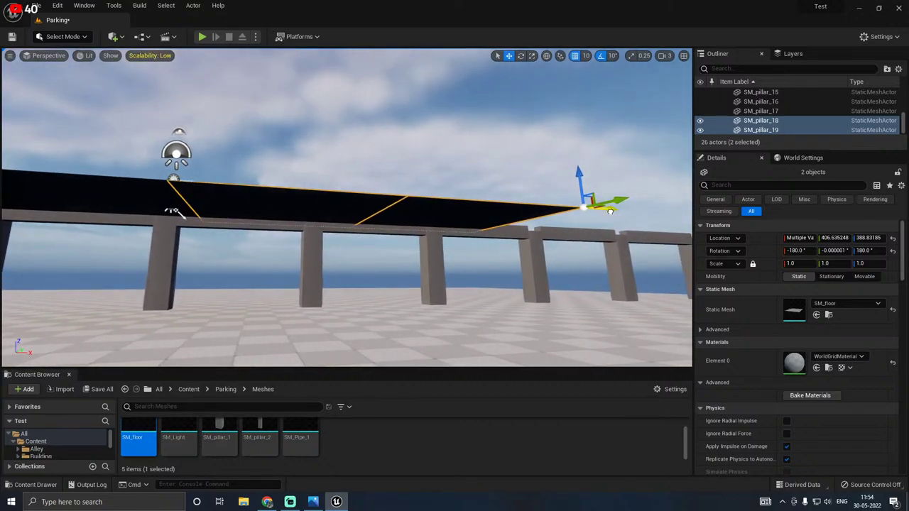
{"action": "left_click", "coordinate": [268, 161]}
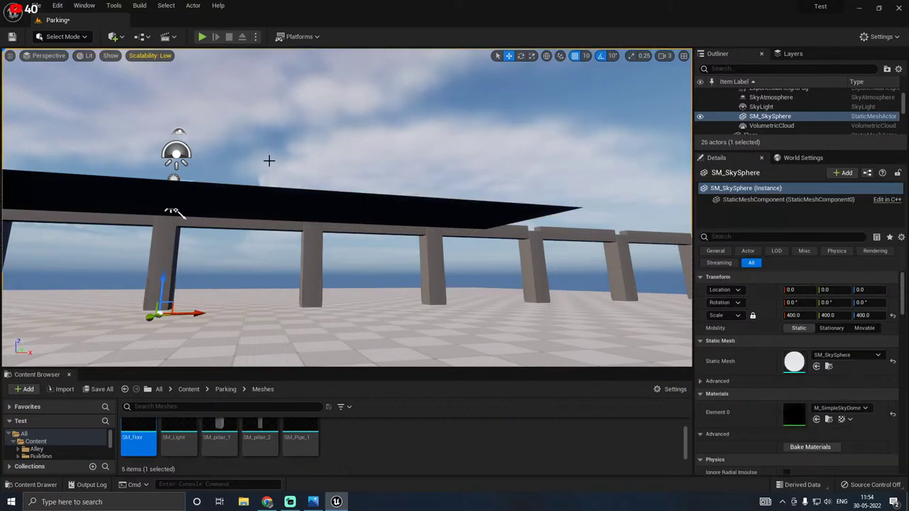
Step: Duplicate the two end ceiling slabs together and move the copies along positive X to cover the remaining bays
{"action": "left_click", "coordinate": [173, 212]}
{"action": "left_click", "coordinate": [174, 211], "text": "ctrl"}
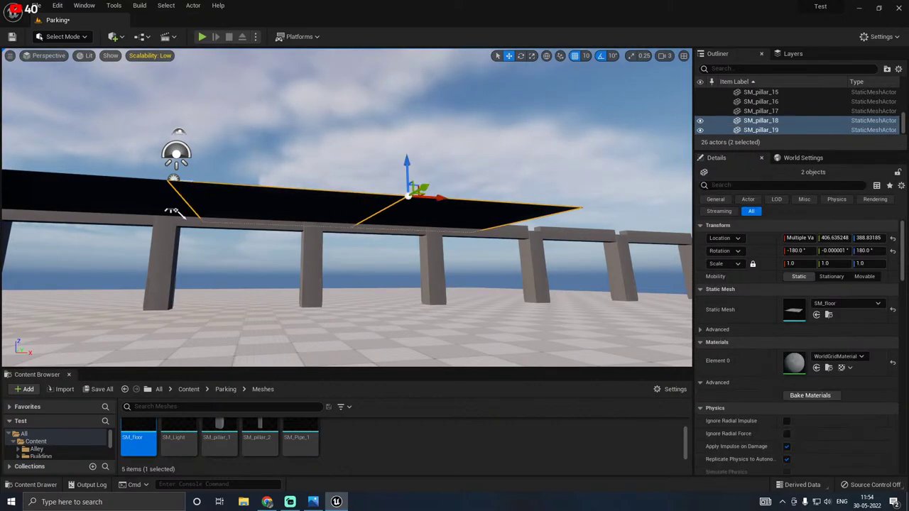
{"action": "key", "text": "f"}
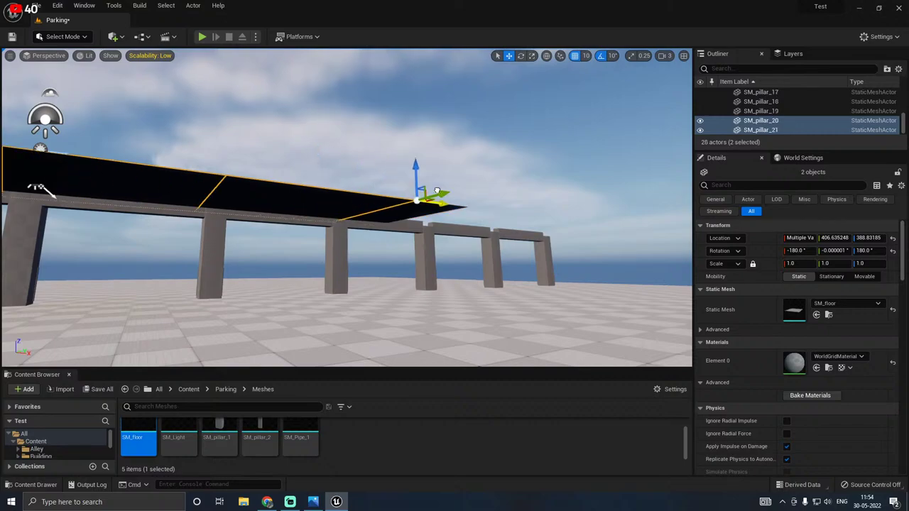
{"action": "left_click_drag", "start_coordinate": [437, 192], "coordinate": [598, 192]}
{"action": "right_click_drag", "start_coordinate": [346, 207], "coordinate": [426, 259]}
{"action": "key", "text": "w"}
{"action": "right_click_drag", "start_coordinate": [561, 186], "coordinate": [430, 171]}
{"action": "left_click_drag", "start_coordinate": [449, 163], "coordinate": [677, 155]}
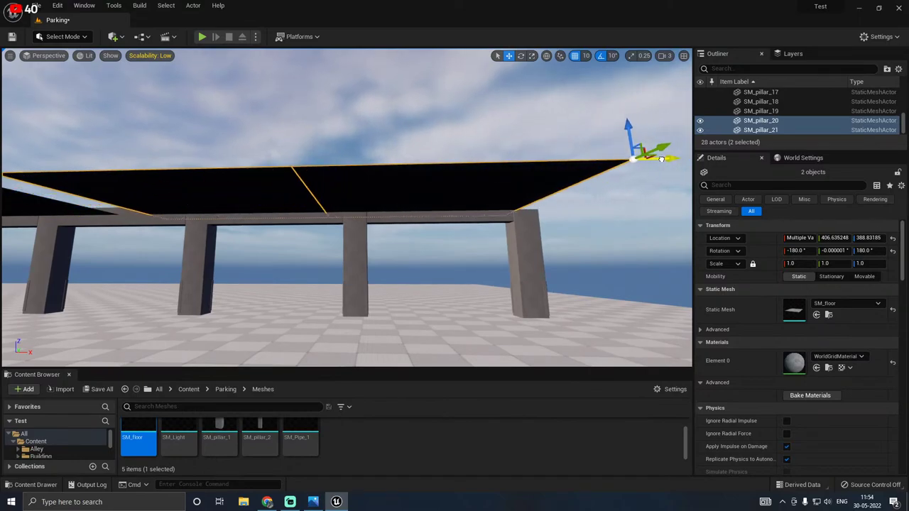
{"action": "right_click_drag", "start_coordinate": [662, 159], "coordinate": [690, 134]}
{"action": "key", "text": "a"}
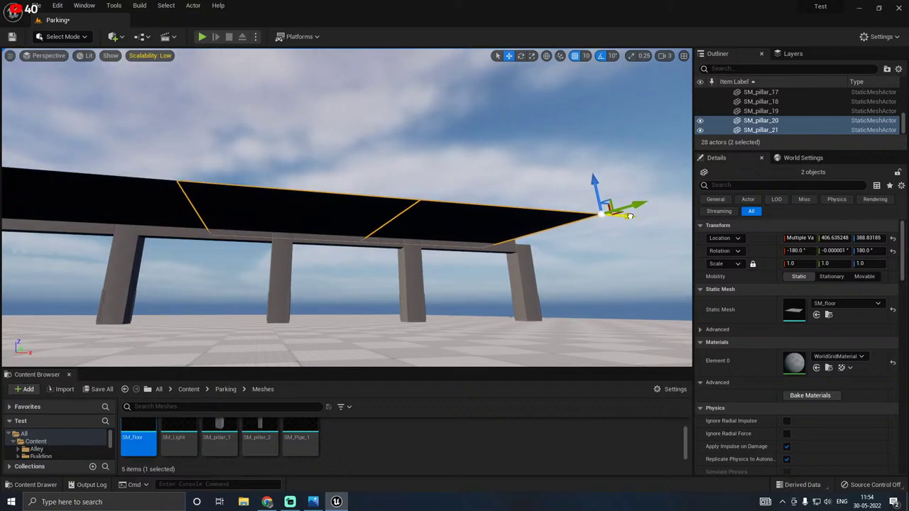
Step: Deselect the slabs and save the modified Parking level
{"action": "left_click", "coordinate": [400, 166]}
{"action": "right_click_drag", "start_coordinate": [399, 166], "coordinate": [326, 120]}
{"action": "key", "text": "d"}
{"action": "left_click", "coordinate": [99, 389]}
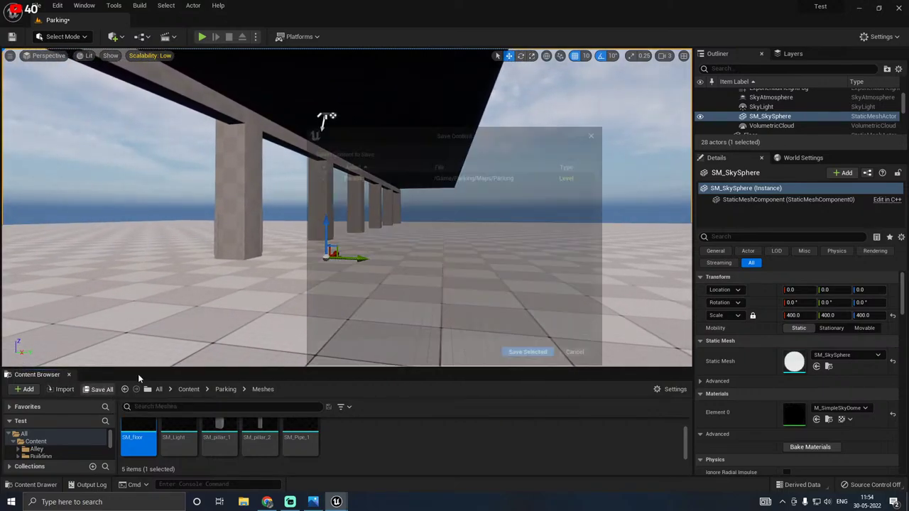
{"action": "left_click", "coordinate": [531, 356]}
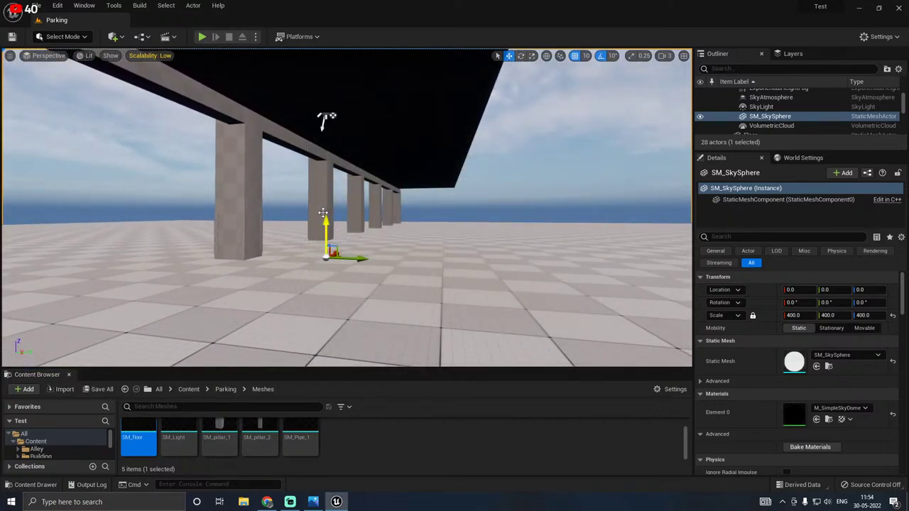
Step: Select the pillars and beams along the entire row and combine them into one group
{"action": "left_click", "coordinate": [396, 207]}
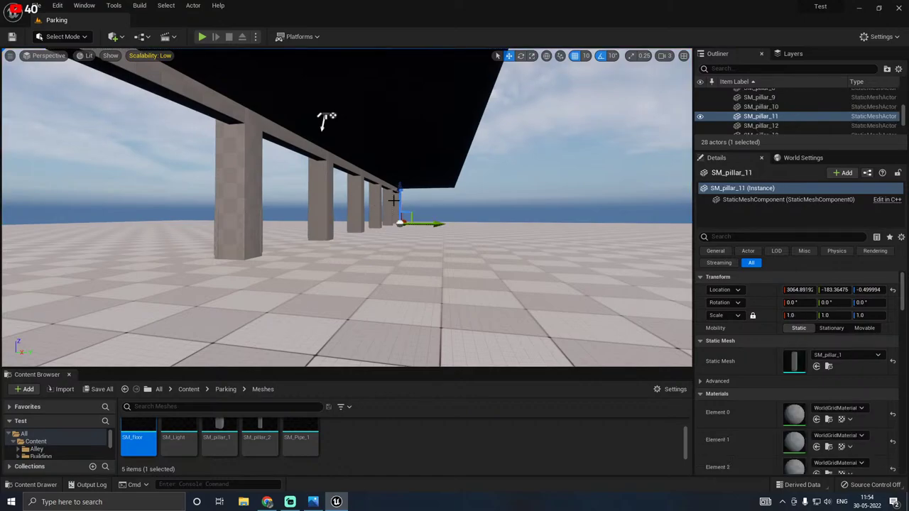
{"action": "key", "text": "Escape"}
{"action": "left_click", "coordinate": [397, 206]}
{"action": "key", "text": "d"}
{"action": "right_click_drag", "start_coordinate": [403, 193], "coordinate": [366, 192]}
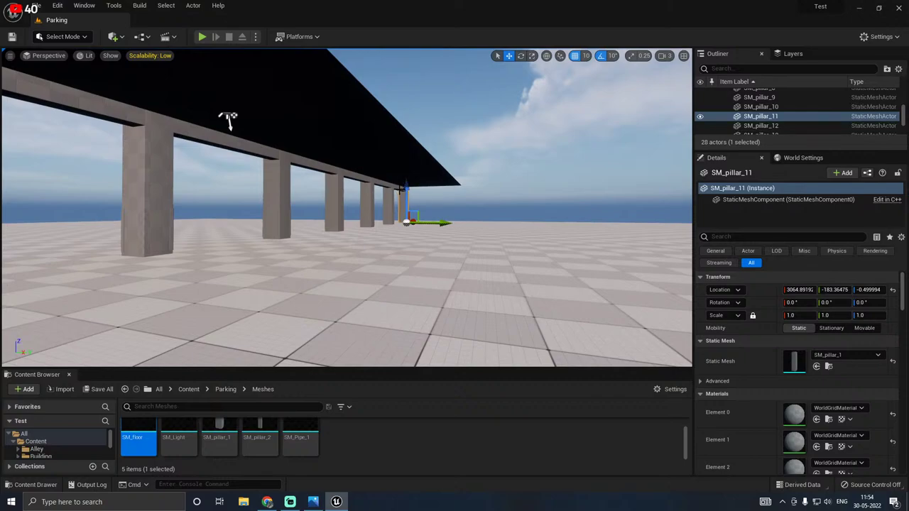
{"action": "left_click", "coordinate": [384, 188], "text": "ctrl"}
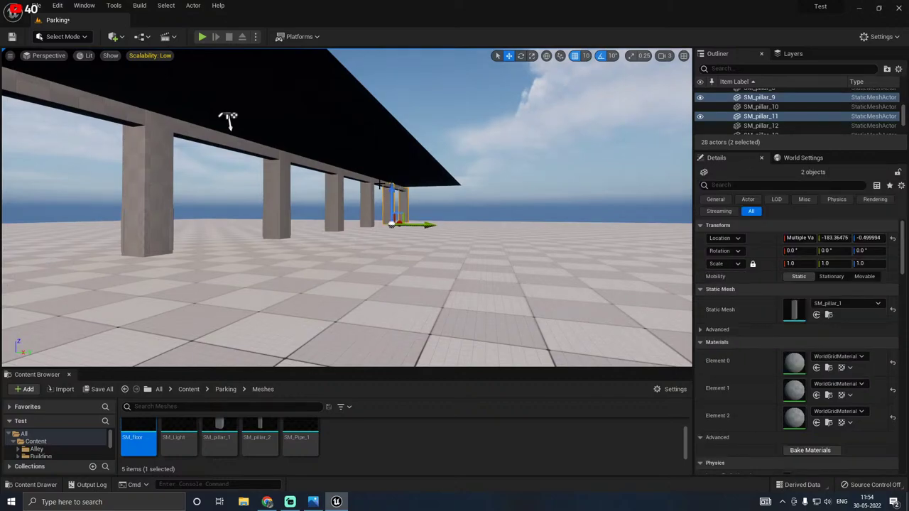
{"action": "left_click", "coordinate": [374, 189], "text": "ctrl"}
{"action": "left_click", "coordinate": [363, 186], "text": "ctrl"}
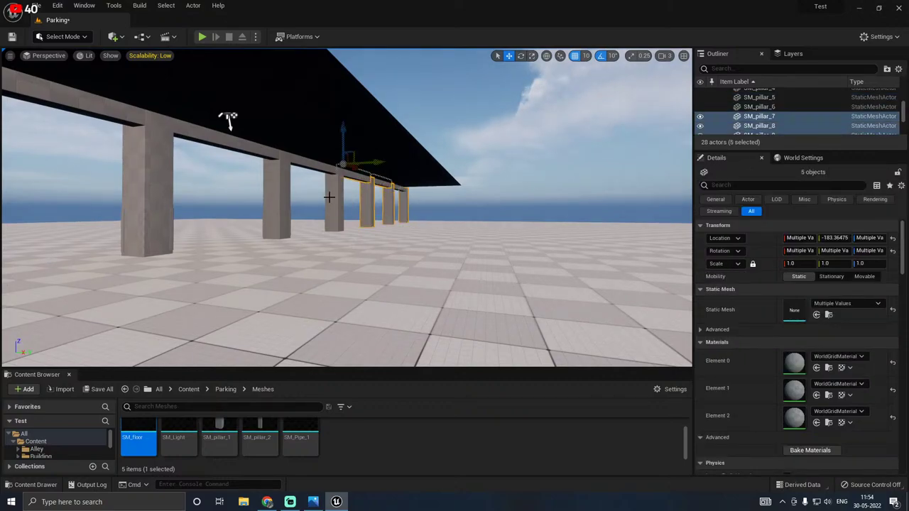
{"action": "left_click", "coordinate": [274, 187], "text": "ctrl"}
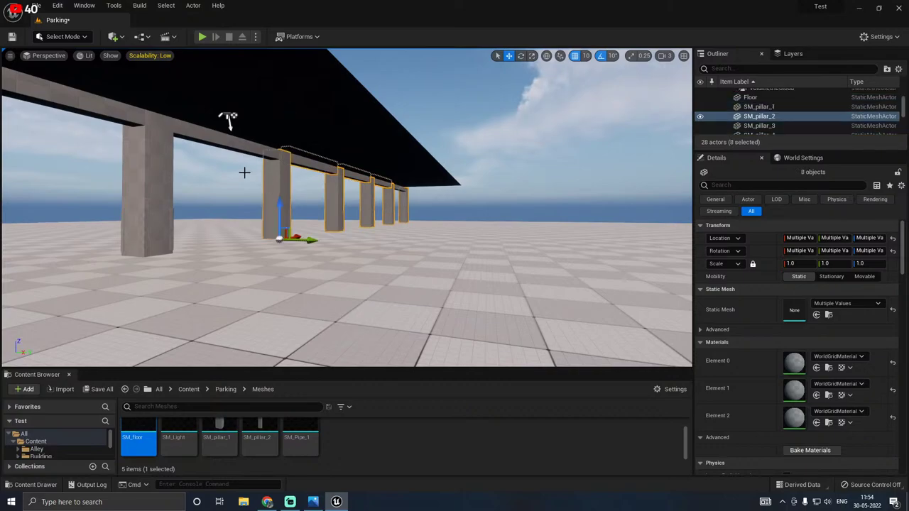
{"action": "left_click", "coordinate": [244, 149], "text": "ctrl"}
{"action": "left_click", "coordinate": [155, 173], "text": "ctrl"}
{"action": "right_click_drag", "start_coordinate": [193, 193], "coordinate": [79, 171]}
{"action": "key", "text": "a"}
{"action": "key", "text": "s"}
{"action": "right_click_drag", "start_coordinate": [334, 158], "coordinate": [352, 158]}
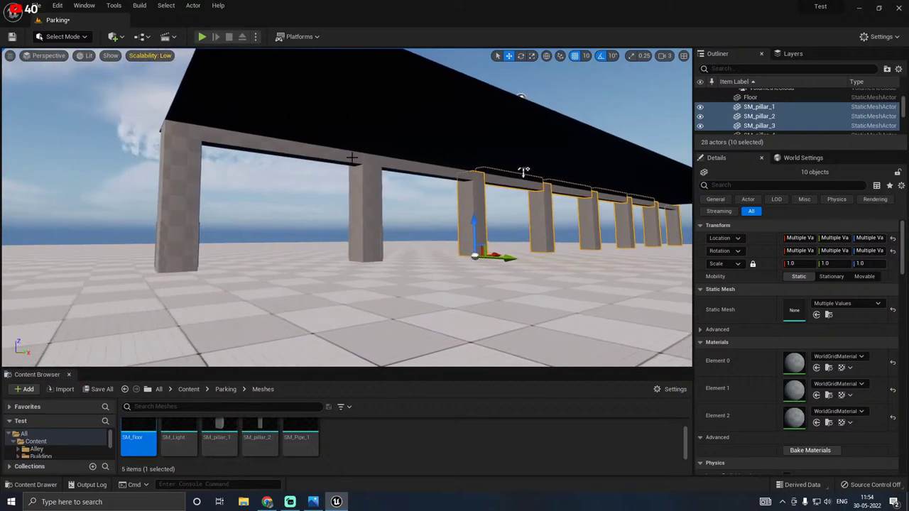
{"action": "left_click", "coordinate": [408, 169], "text": "ctrl"}
{"action": "left_click", "coordinate": [355, 163], "text": "ctrl"}
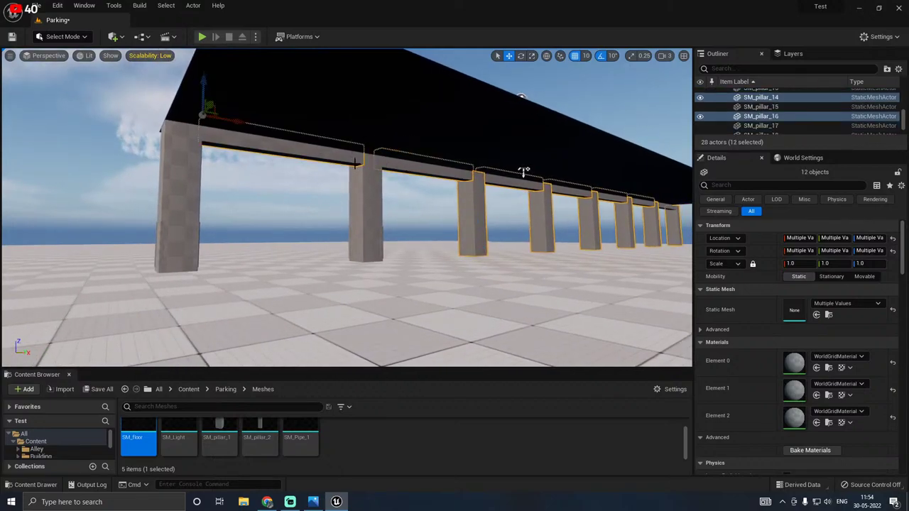
{"action": "left_click", "coordinate": [362, 190], "text": "ctrl"}
{"action": "left_click", "coordinate": [178, 184], "text": "ctrl"}
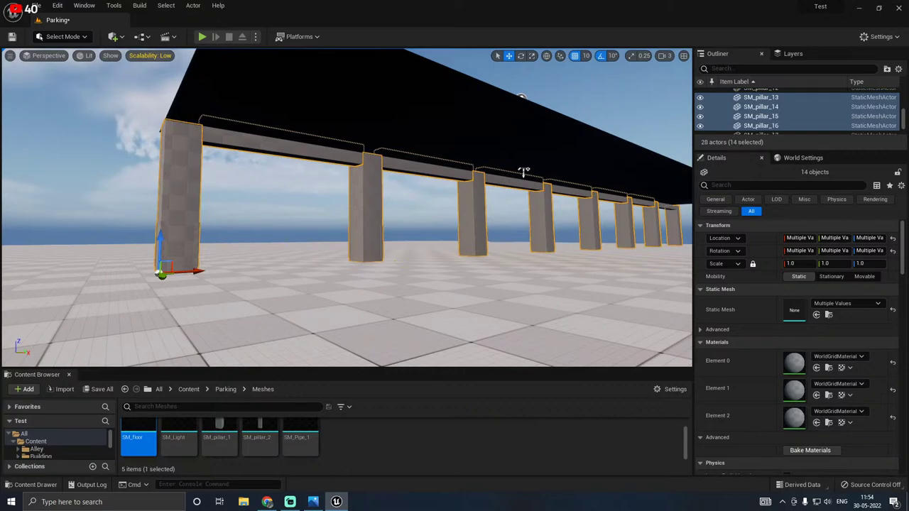
{"action": "right_click", "coordinate": [178, 173]}
{"action": "left_click", "coordinate": [292, 346]}
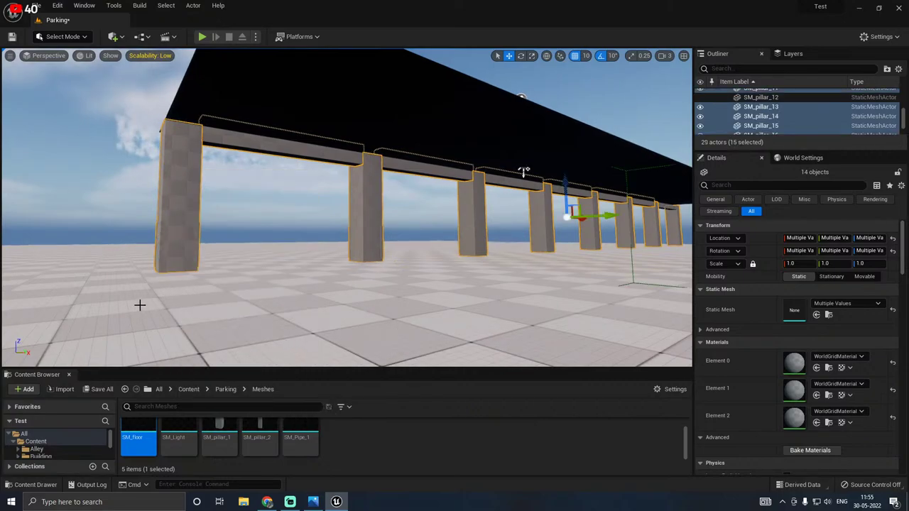
Step: Save the Parking level with the grouped pillar row
{"action": "right_click_drag", "start_coordinate": [139, 306], "coordinate": [324, 245]}
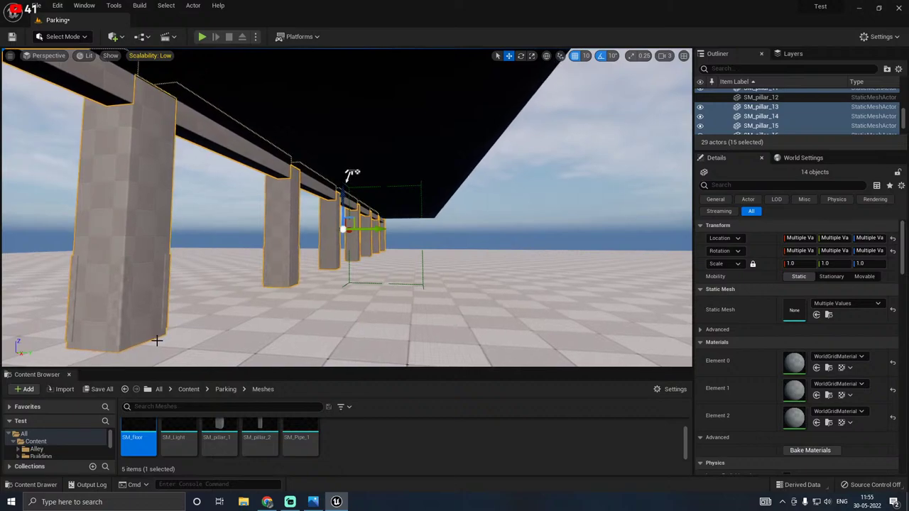
{"action": "left_click", "coordinate": [101, 390]}
{"action": "left_click", "coordinate": [529, 356]}
Step: Duplicate the pillar and beam group along positive Y to form a second row at the ceiling slabs' opposite edge
{"action": "right_click_drag", "start_coordinate": [254, 300], "coordinate": [321, 172]}
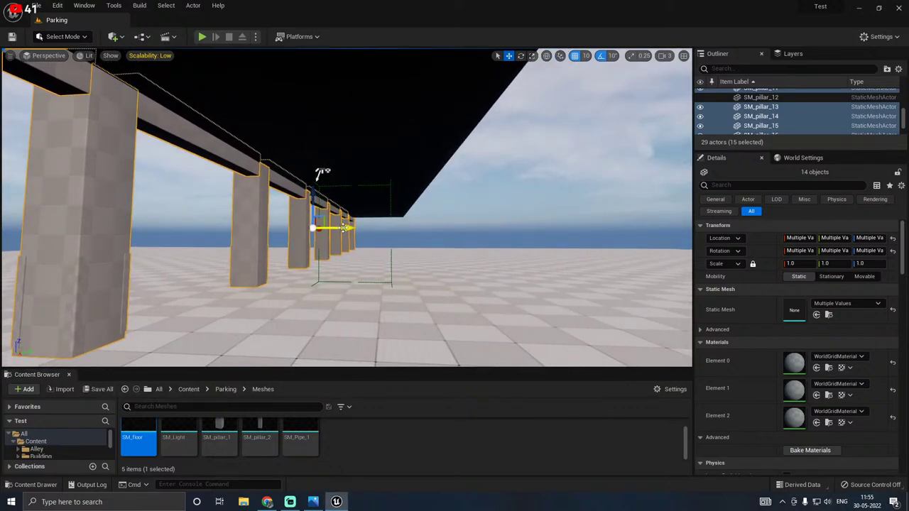
{"action": "left_click_drag", "start_coordinate": [350, 228], "coordinate": [458, 214], "text": "alt"}
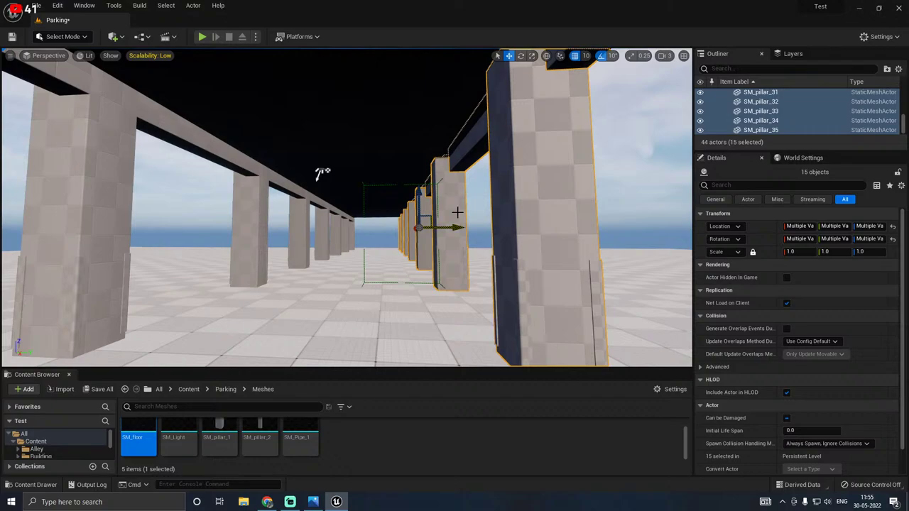
{"action": "right_click_drag", "start_coordinate": [457, 212], "coordinate": [550, 219]}
{"action": "key", "text": "w"}
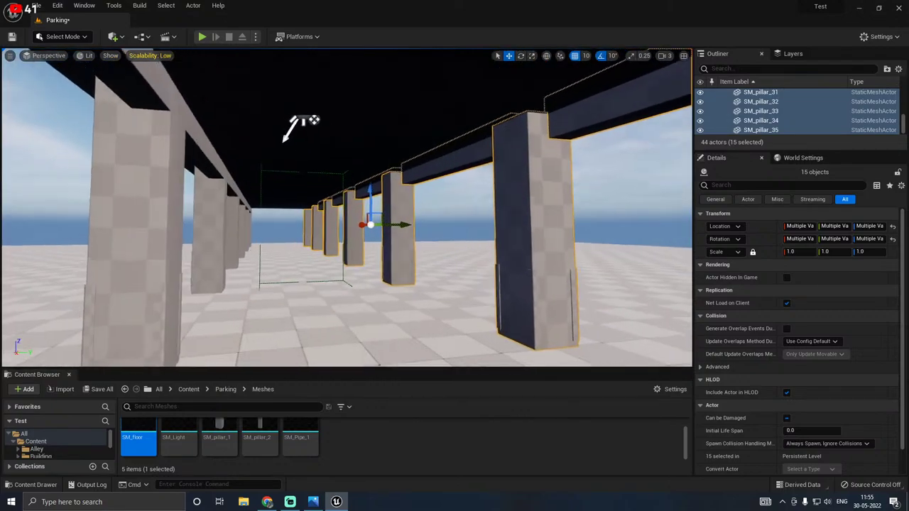
{"action": "left_click_drag", "start_coordinate": [286, 140], "coordinate": [242, 129], "text": "alt"}
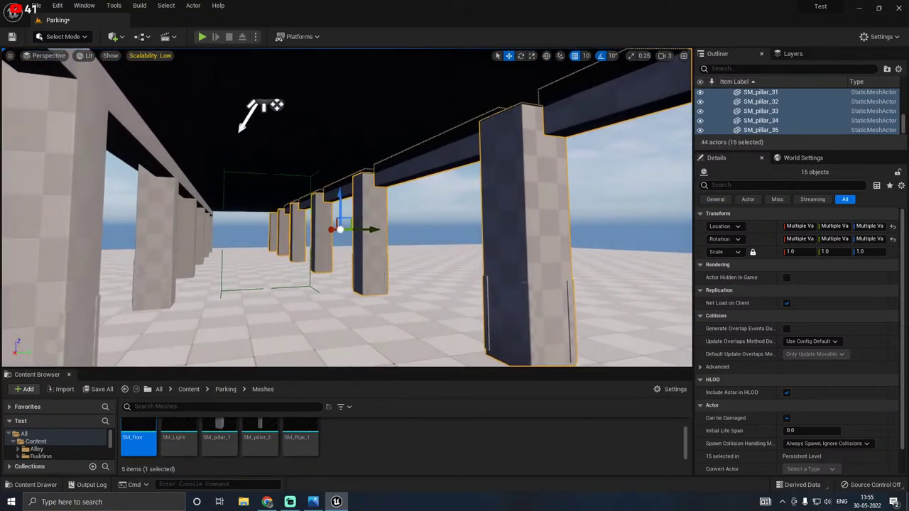
Step: Examine the aisle between the two pillar rows and how the ceiling slabs meet the duplicated row
{"action": "left_click", "coordinate": [431, 209]}
{"action": "key", "text": "s"}
{"action": "right_click_drag", "start_coordinate": [446, 206], "coordinate": [319, 241]}
{"action": "key", "text": "d"}
{"action": "middle_click_drag", "start_coordinate": [303, 125], "coordinate": [320, 95]}
{"action": "mouse_move", "coordinate": [319, 207]}
{"action": "right_mouse_down"}
{"action": "mouse_move", "coordinate": [316, 229]}
{"action": "mouse_move", "coordinate": [302, 203]}
{"action": "mouse_move", "coordinate": [311, 203]}
{"action": "right_mouse_up"}
{"action": "key", "text": "w"}
{"action": "key", "text": "a"}
{"action": "key", "text": "d"}
{"action": "key", "text": "s"}
{"action": "middle_click_drag", "start_coordinate": [290, 122], "coordinate": [372, 104]}
{"action": "key", "text": "a"}
{"action": "key", "text": "w"}
{"action": "right_click_drag", "start_coordinate": [409, 248], "coordinate": [437, 227]}
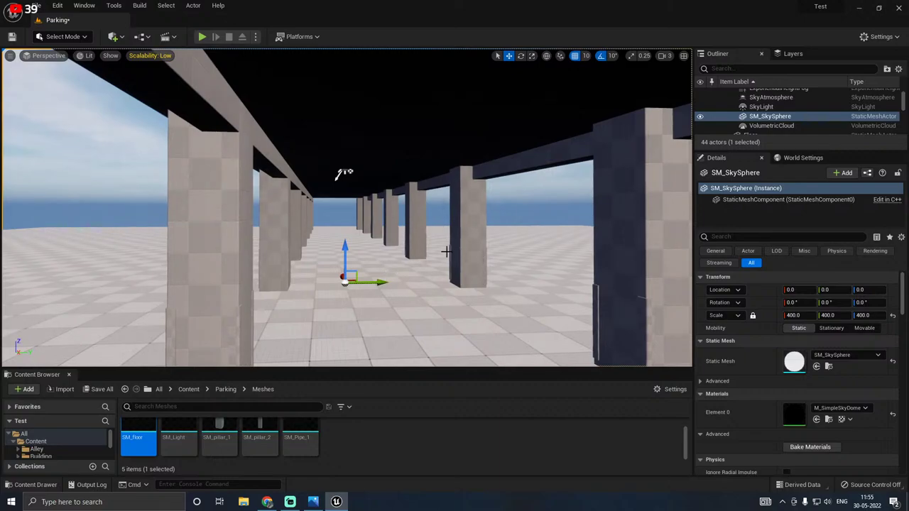
Step: Try moving the duplicated pillar row farther outward along positive Y
{"action": "left_click", "coordinate": [445, 252]}
{"action": "left_click_drag", "start_coordinate": [429, 217], "coordinate": [519, 215]}
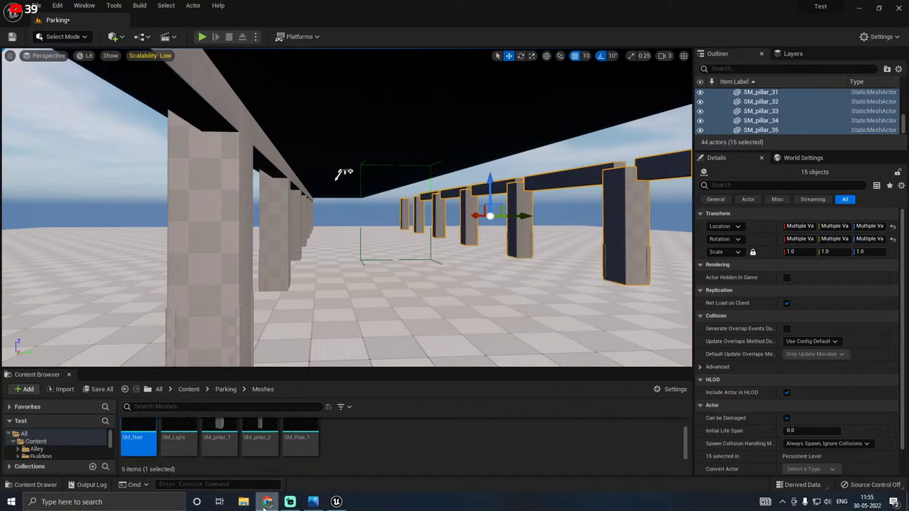
{"action": "mouse_move", "coordinate": [462, 235]}
{"action": "right_mouse_down"}
{"action": "mouse_move", "coordinate": [441, 236]}
{"action": "mouse_move", "coordinate": [461, 235]}
{"action": "mouse_move", "coordinate": [447, 312]}
{"action": "mouse_move", "coordinate": [458, 237]}
{"action": "right_mouse_up"}
{"action": "left_click_drag", "start_coordinate": [27, 99], "coordinate": [200, 125]}
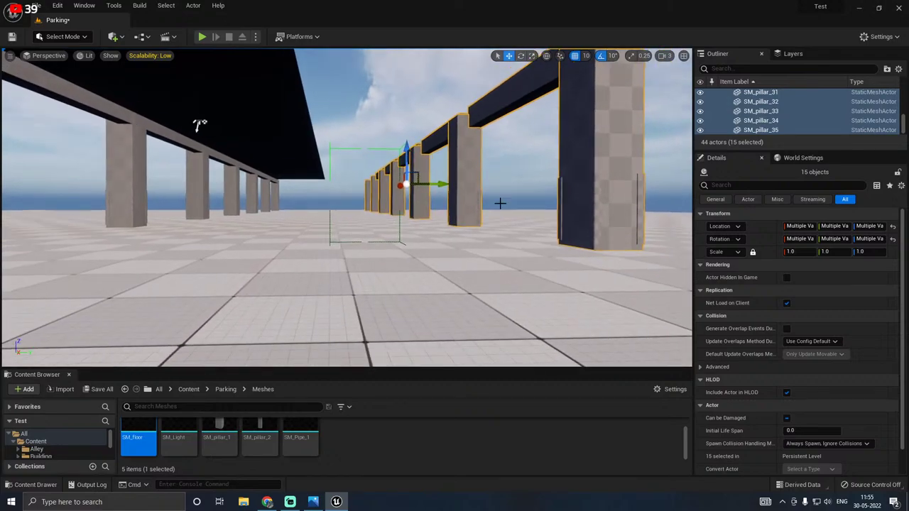
{"action": "key", "text": "ctrl+z"}
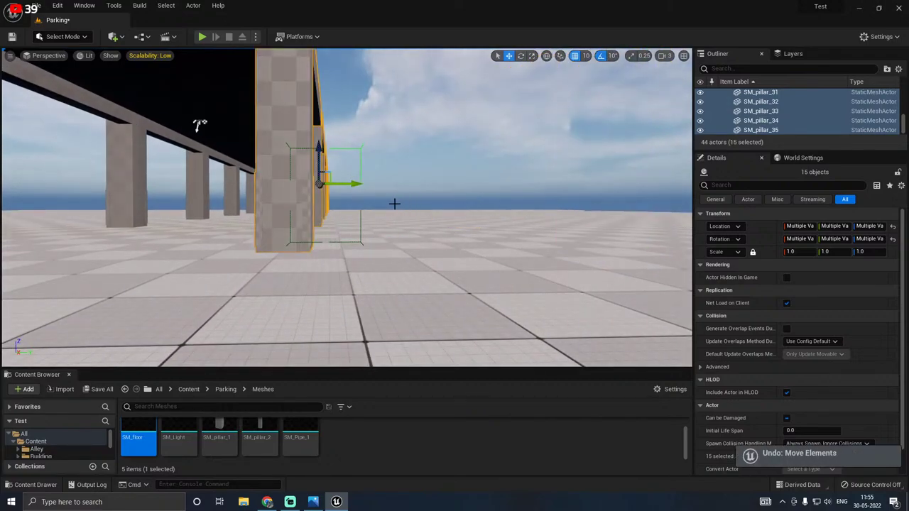
Step: Select all six ceiling slabs above the aisle and combine them into one group
{"action": "right_click_drag", "start_coordinate": [407, 208], "coordinate": [383, 206]}
{"action": "key", "text": "w"}
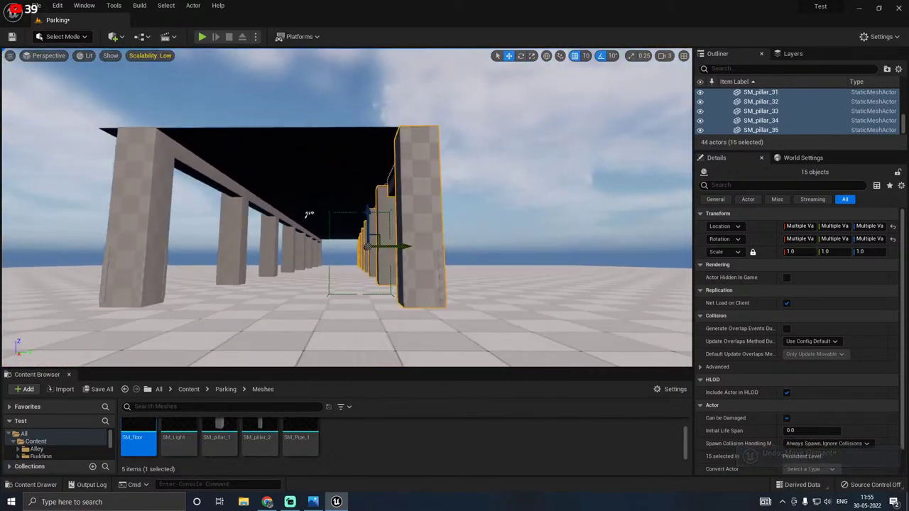
{"action": "left_click", "coordinate": [313, 214]}
{"action": "left_click", "coordinate": [314, 214], "text": "ctrl"}
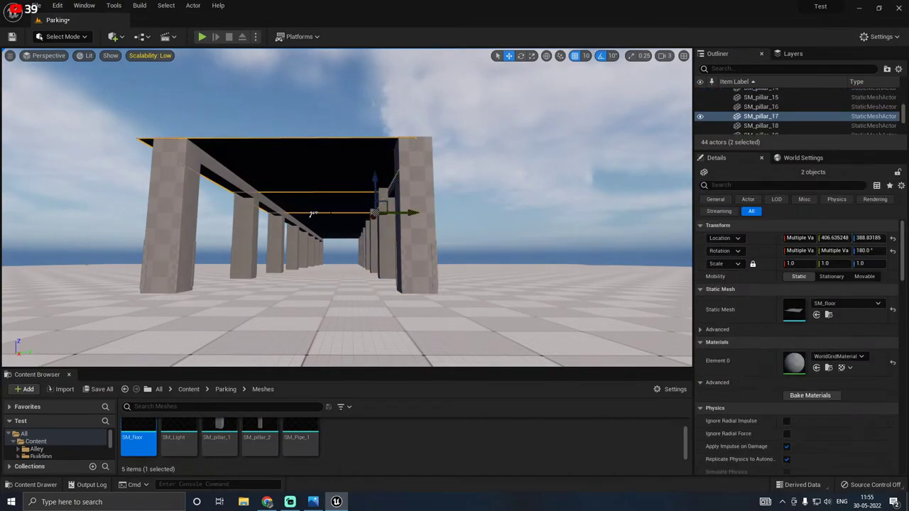
{"action": "key", "text": "d"}
{"action": "key", "text": "w"}
{"action": "right_click_drag", "start_coordinate": [311, 214], "coordinate": [284, 232]}
{"action": "key", "text": "w"}
{"action": "key", "text": "a"}
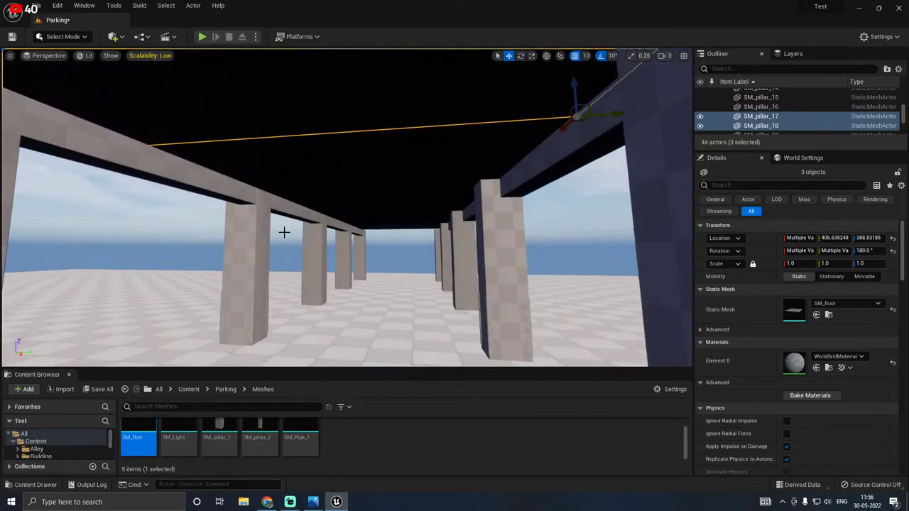
{"action": "left_click", "coordinate": [473, 201], "text": "ctrl"}
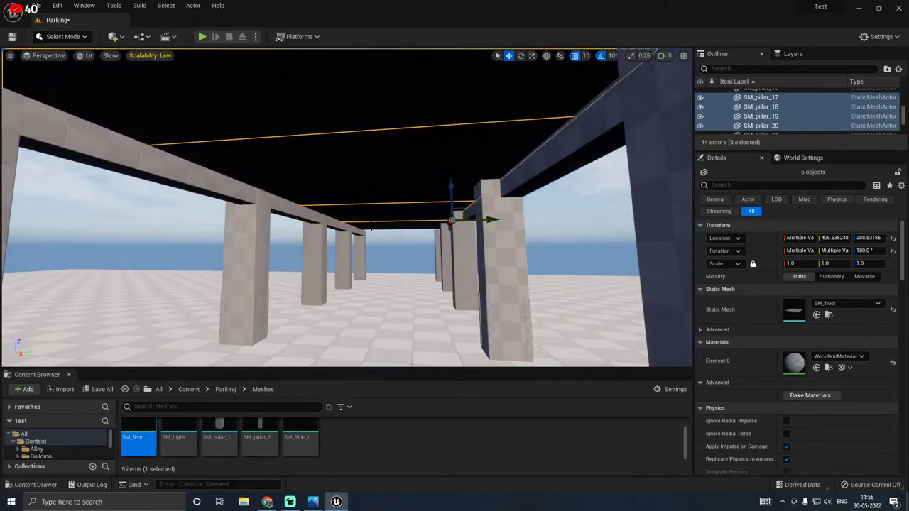
{"action": "right_click_drag", "start_coordinate": [375, 251], "coordinate": [260, 153]}
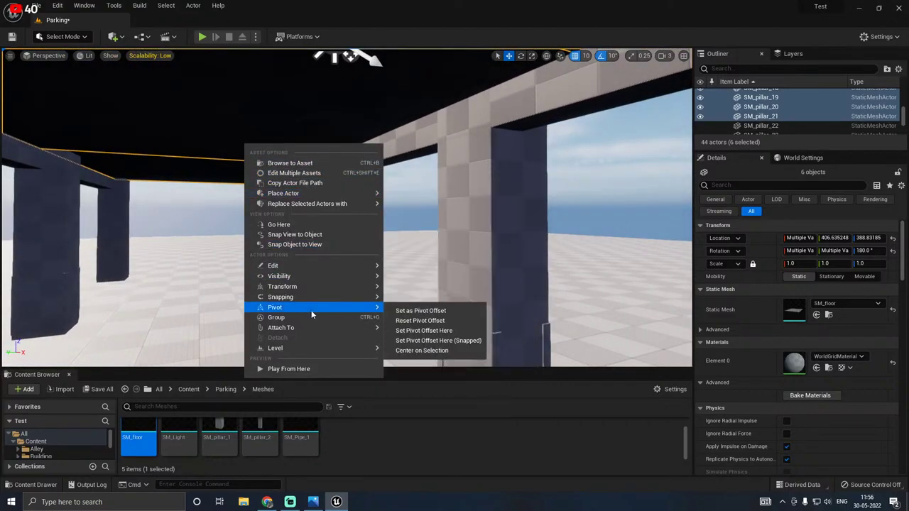
{"action": "left_click", "coordinate": [290, 320]}
Step: Duplicate the ceiling slab group along positive Y so the copy extends outward beyond the second pillar row
{"action": "right_click_drag", "start_coordinate": [290, 320], "coordinate": [204, 254]}
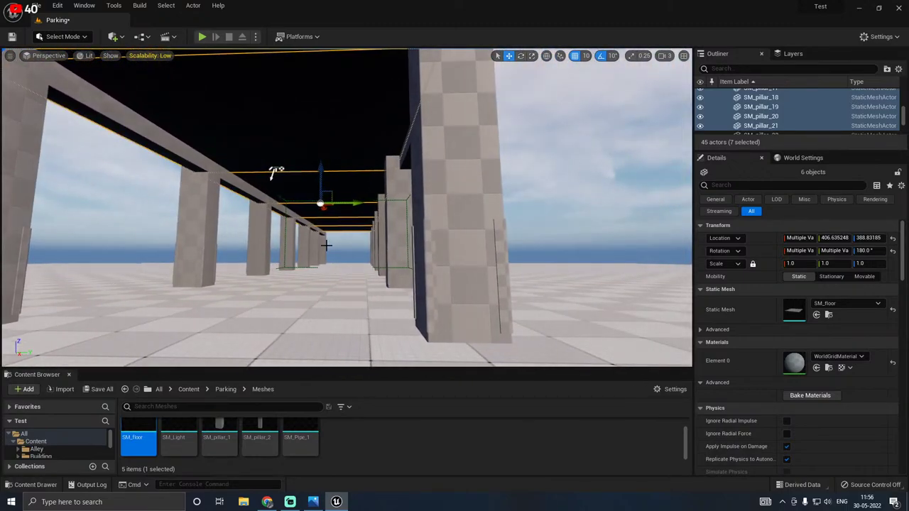
{"action": "left_click_drag", "start_coordinate": [350, 203], "coordinate": [475, 189], "text": "alt"}
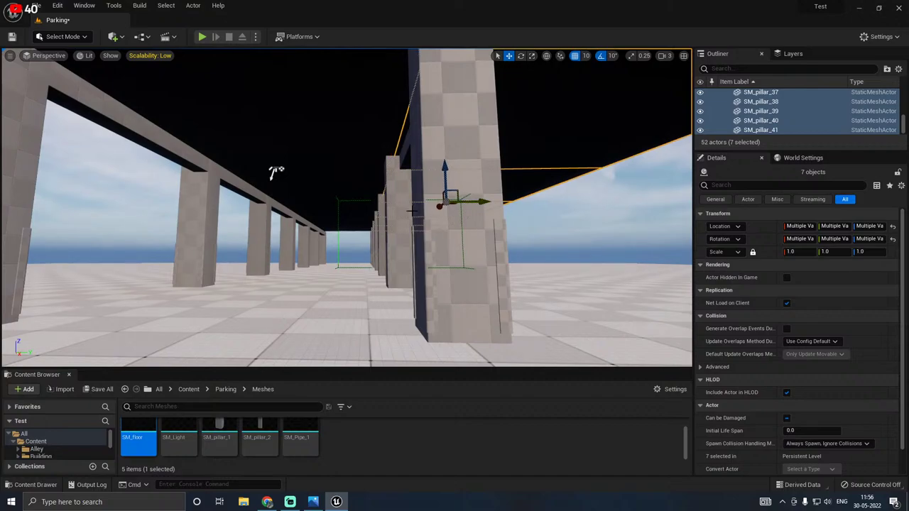
{"action": "right_click_drag", "start_coordinate": [276, 172], "coordinate": [206, 186]}
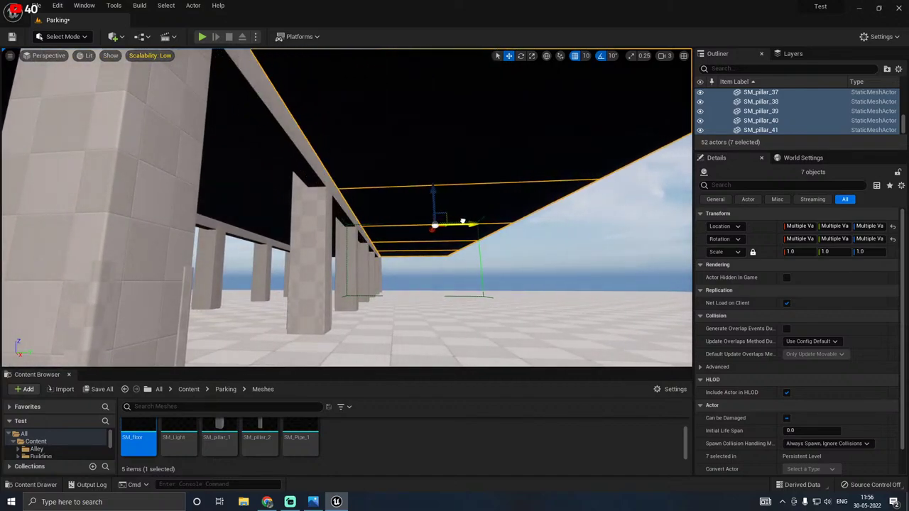
Step: Duplicate the grouped pillar row along positive Y and place the copy at the outer edge of the new ceiling slabs
{"action": "mouse_move", "coordinate": [351, 239]}
{"action": "right_mouse_down"}
{"action": "mouse_move", "coordinate": [405, 248]}
{"action": "mouse_move", "coordinate": [351, 239]}
{"action": "right_mouse_up"}
{"action": "left_click", "coordinate": [366, 245]}
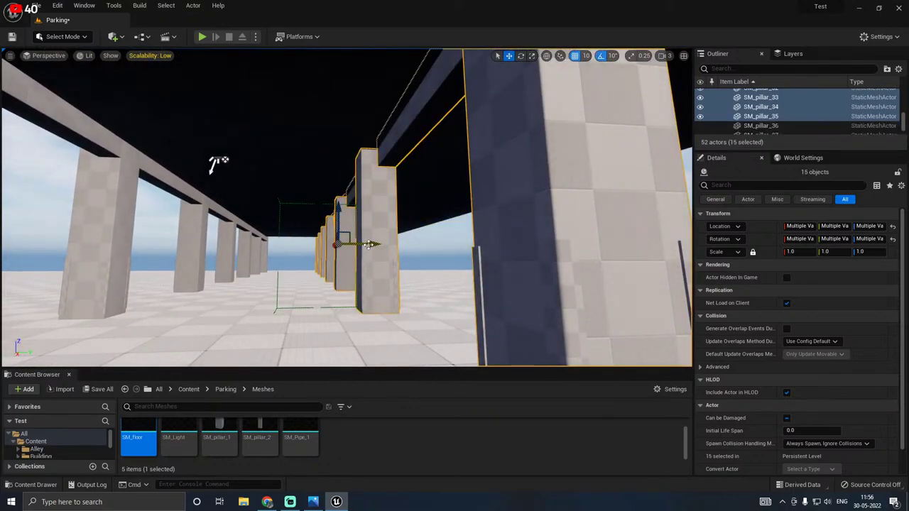
{"action": "left_click_drag", "start_coordinate": [369, 244], "coordinate": [452, 242], "text": "alt"}
{"action": "right_click_drag", "start_coordinate": [218, 163], "coordinate": [145, 134]}
{"action": "left_click_drag", "start_coordinate": [488, 207], "coordinate": [519, 208]}
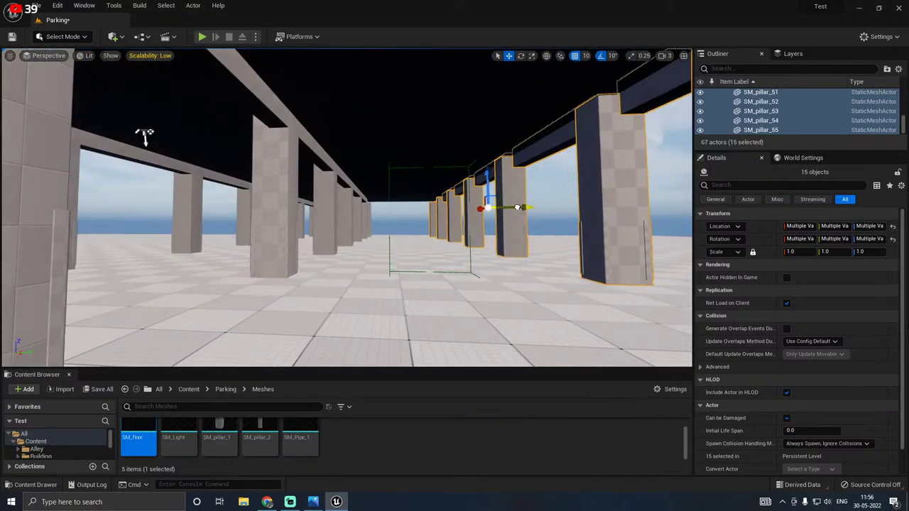
Step: Deselect the pillar row and save the Parking level
{"action": "left_click", "coordinate": [541, 192]}
{"action": "right_click_drag", "start_coordinate": [541, 192], "coordinate": [504, 189]}
{"action": "right_click_drag", "start_coordinate": [348, 67], "coordinate": [364, 55]}
{"action": "right_click_drag", "start_coordinate": [375, 177], "coordinate": [426, 191]}
{"action": "right_click_drag", "start_coordinate": [469, 63], "coordinate": [245, 244]}
{"action": "left_click", "coordinate": [101, 389]}
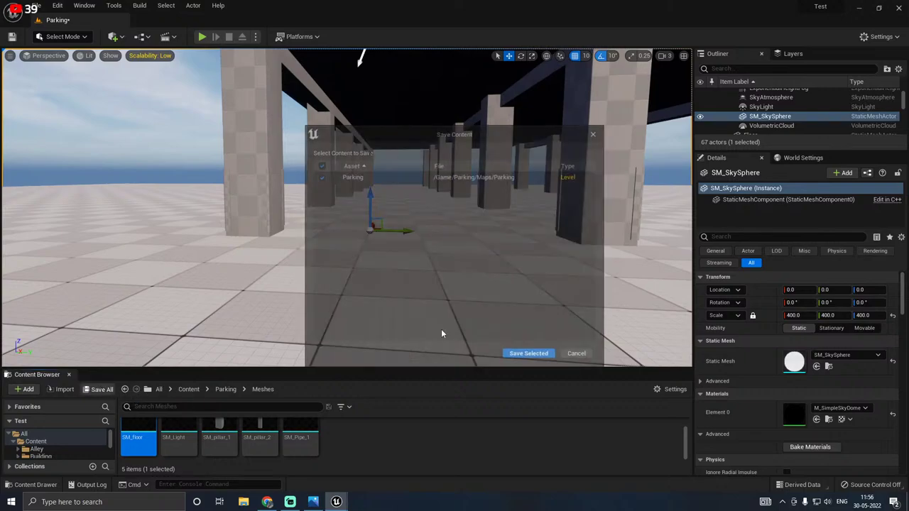
{"action": "left_click", "coordinate": [541, 355]}
Step: Duplicate the outermost pillar row on the opposite side along negative Y to start another bay
{"action": "left_click", "coordinate": [361, 158]}
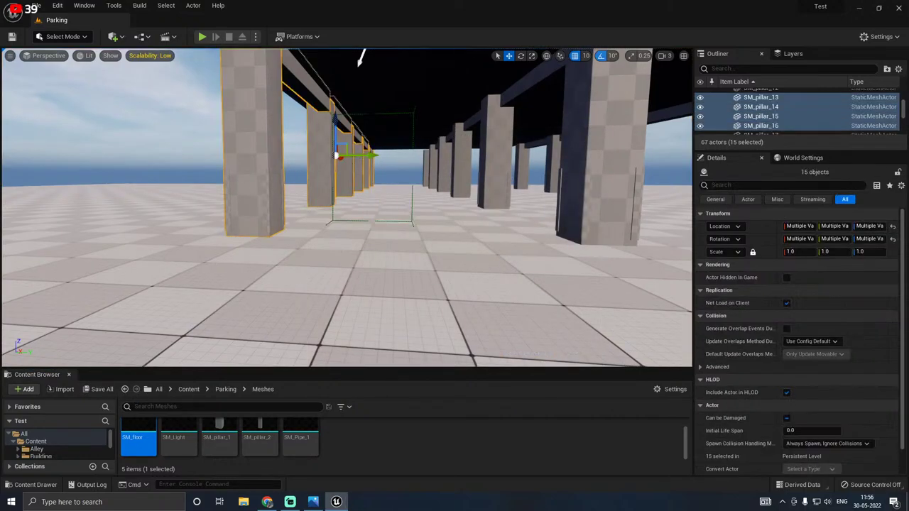
{"action": "right_click_drag", "start_coordinate": [361, 158], "coordinate": [378, 178]}
{"action": "key", "text": "w"}
{"action": "mouse_move", "coordinate": [384, 106]}
{"action": "right_mouse_down"}
{"action": "mouse_move", "coordinate": [308, 125]}
{"action": "mouse_move", "coordinate": [249, 121]}
{"action": "mouse_move", "coordinate": [240, 76]}
{"action": "mouse_move", "coordinate": [284, 106]}
{"action": "mouse_move", "coordinate": [331, 91]}
{"action": "mouse_move", "coordinate": [370, 107]}
{"action": "right_mouse_up"}
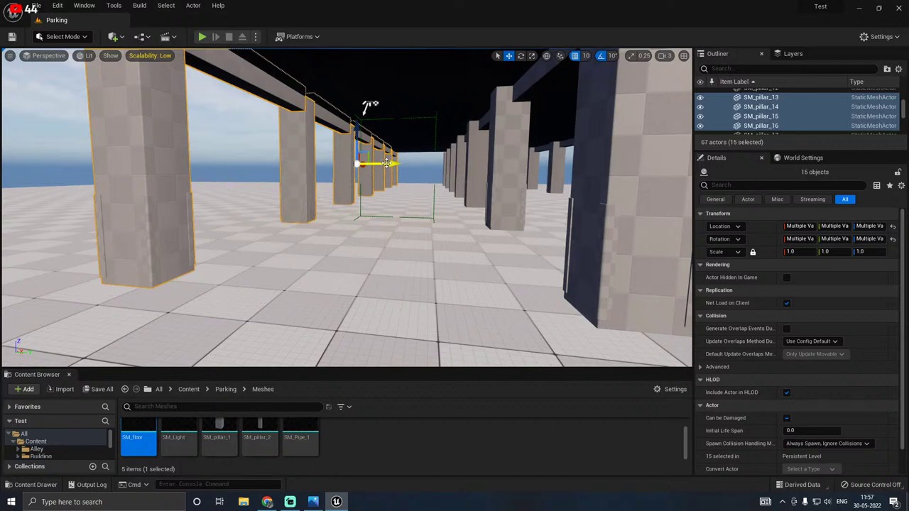
{"action": "left_click_drag", "start_coordinate": [385, 164], "coordinate": [289, 163], "text": "alt"}
{"action": "right_click_drag", "start_coordinate": [370, 107], "coordinate": [505, 144]}
{"action": "left_click_drag", "start_coordinate": [331, 194], "coordinate": [314, 196]}
Step: Duplicate the neighbouring ceiling slab group along negative Y so the copy covers the new bay
{"action": "left_click", "coordinate": [497, 107]}
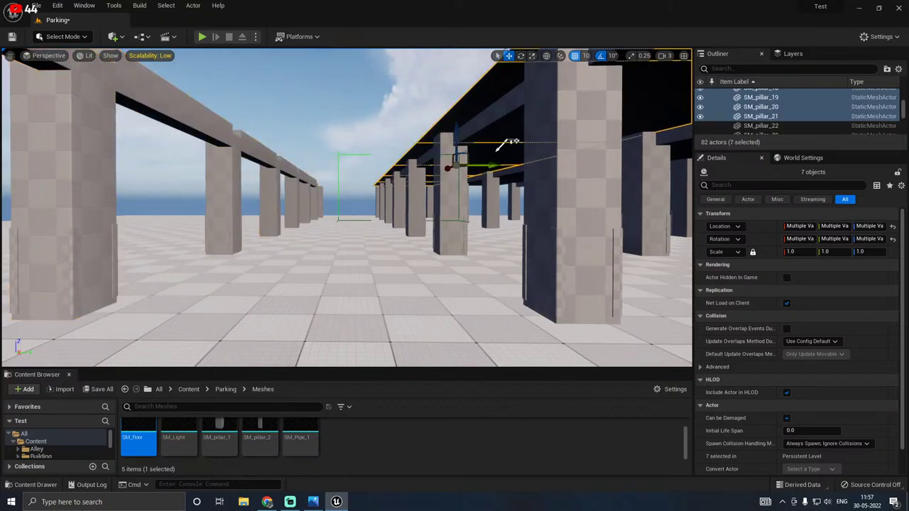
{"action": "left_click_drag", "start_coordinate": [474, 165], "coordinate": [366, 164], "text": "alt"}
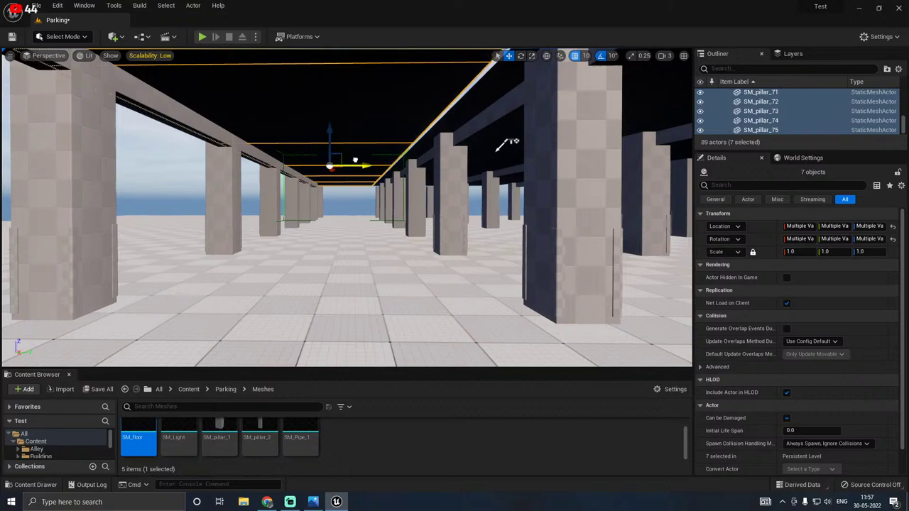
{"action": "left_click", "coordinate": [354, 197]}
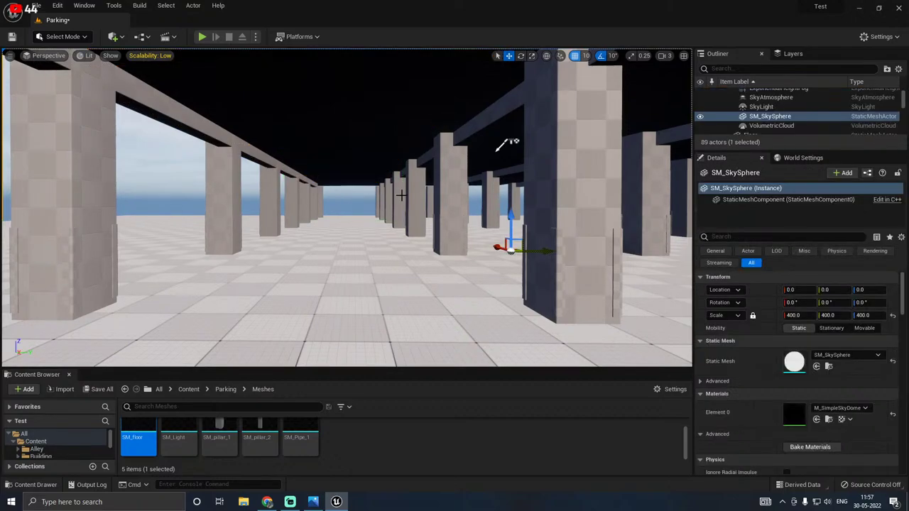
{"action": "mouse_move", "coordinate": [402, 195]}
{"action": "right_mouse_down"}
{"action": "mouse_move", "coordinate": [389, 178]}
{"action": "mouse_move", "coordinate": [390, 189]}
{"action": "mouse_move", "coordinate": [256, 178]}
{"action": "mouse_move", "coordinate": [398, 193]}
{"action": "right_mouse_up"}
{"action": "key", "text": "d"}
{"action": "key", "text": "w"}
{"action": "key", "text": "a"}
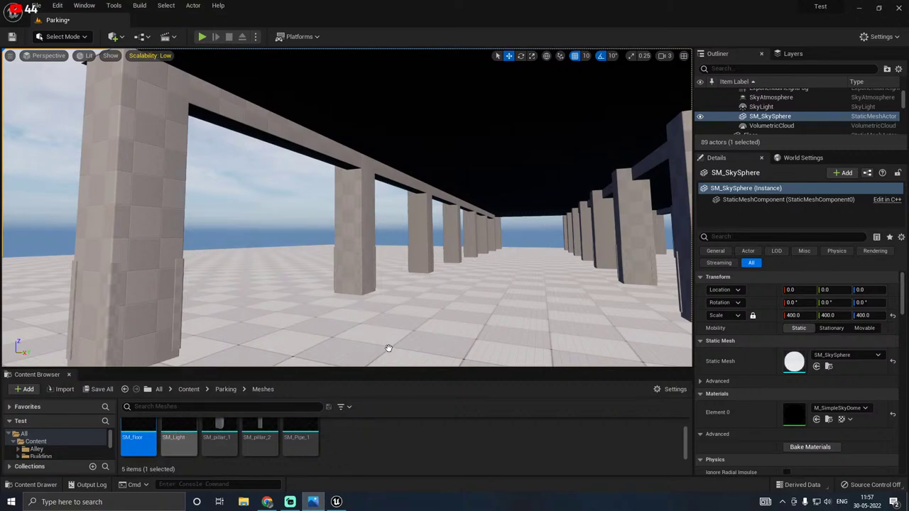
Step: Reselect that ceiling slab group and duplicate it along negative Y beyond the outermost pillar row
{"action": "key", "text": "ctrl+z"}
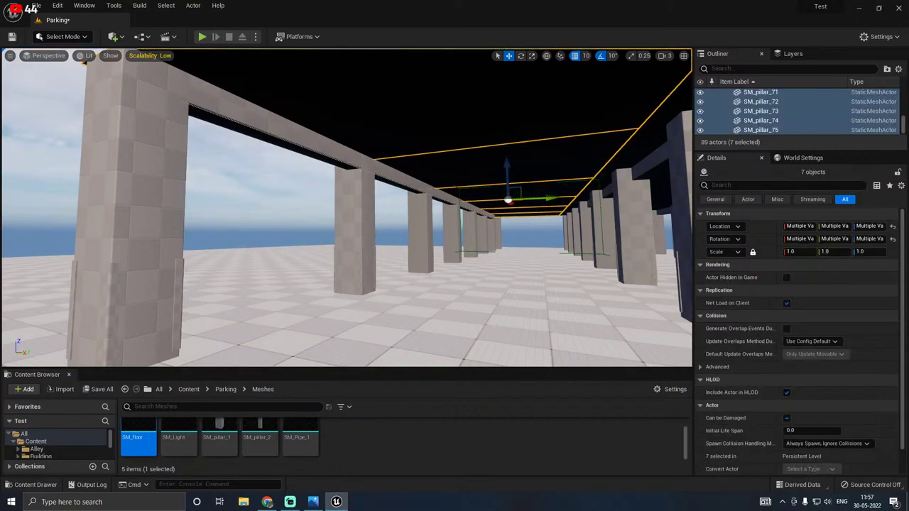
{"action": "left_click_drag", "start_coordinate": [545, 199], "coordinate": [437, 193], "text": "alt"}
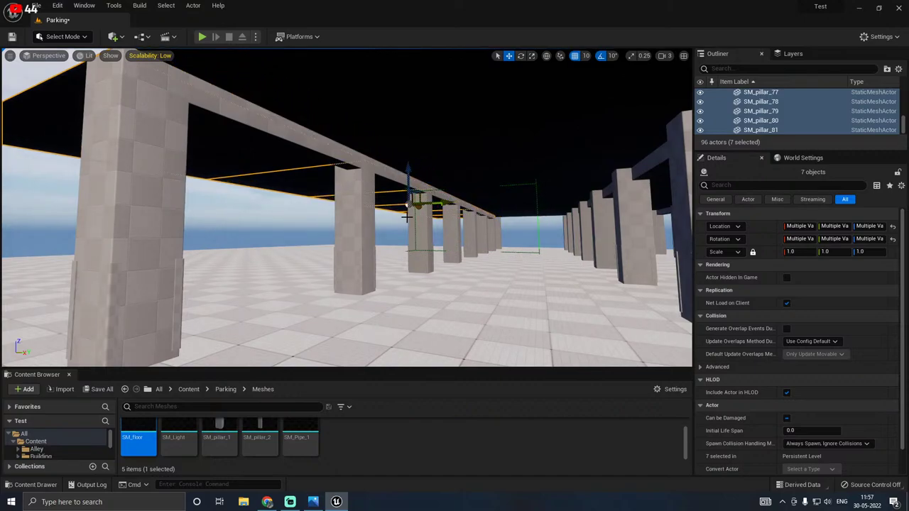
{"action": "mouse_move", "coordinate": [407, 218]}
{"action": "right_mouse_down"}
{"action": "mouse_move", "coordinate": [455, 214]}
{"action": "mouse_move", "coordinate": [397, 206]}
{"action": "right_mouse_up"}
{"action": "key", "text": "a"}
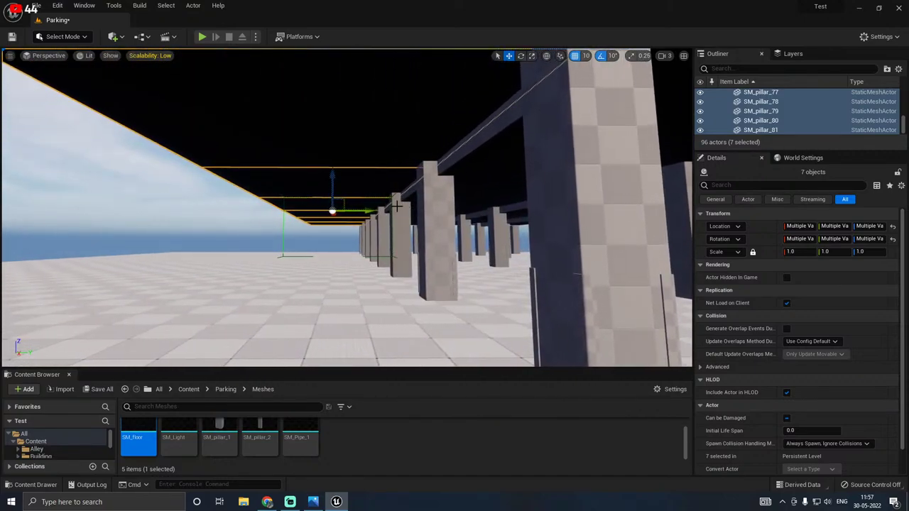
{"action": "left_click_drag", "start_coordinate": [363, 210], "coordinate": [352, 207]}
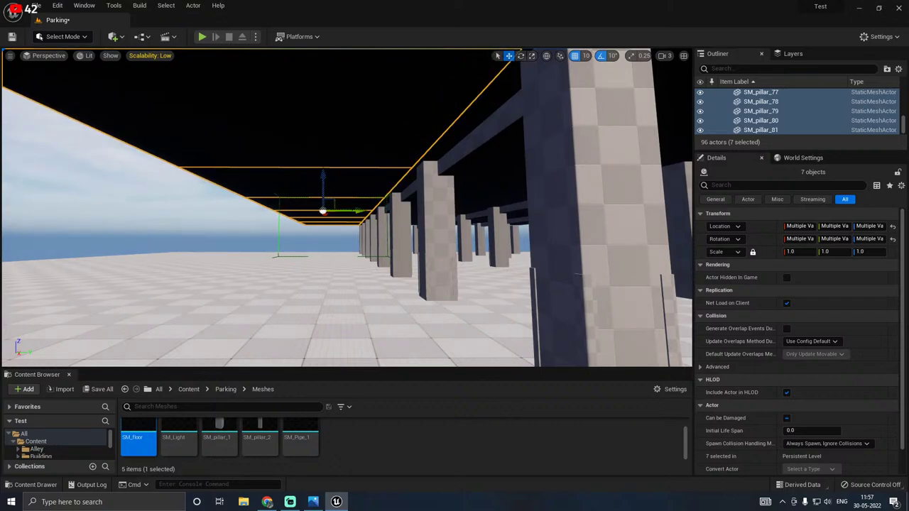
Step: Rotate the duplicated slab group upright to form a wall and bring it close behind the outermost pillar row
{"action": "left_click_drag", "start_coordinate": [347, 257], "coordinate": [305, 266]}
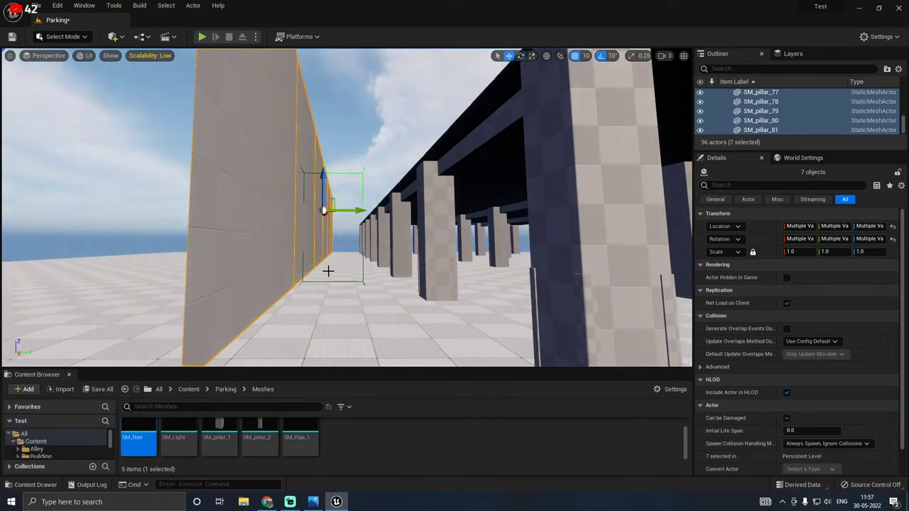
{"action": "left_click_drag", "start_coordinate": [362, 212], "coordinate": [392, 210]}
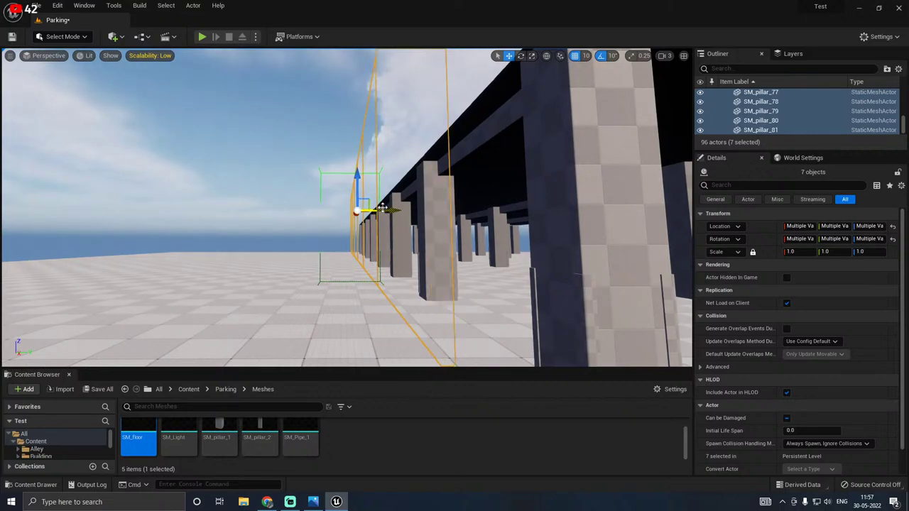
{"action": "right_click_drag", "start_coordinate": [392, 210], "coordinate": [298, 210]}
{"action": "key", "text": "d"}
{"action": "right_click_drag", "start_coordinate": [360, 227], "coordinate": [359, 227]}
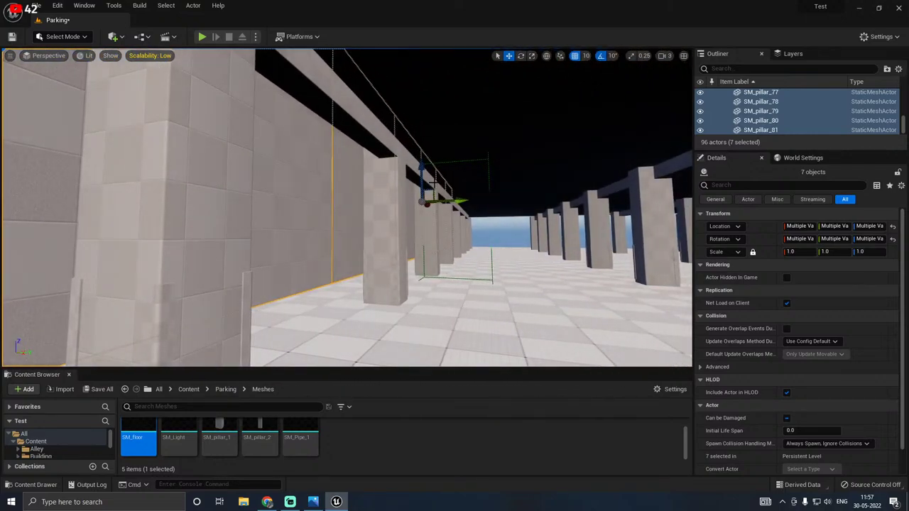
{"action": "left_click_drag", "start_coordinate": [450, 202], "coordinate": [442, 201]}
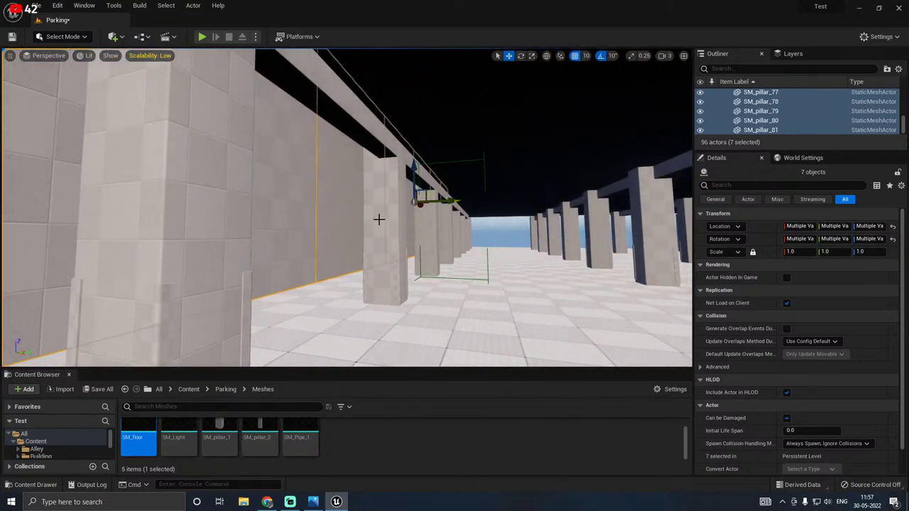
Step: Move the wall group outward along negative Y, away from the pillar row, and lower it slightly
{"action": "key", "text": "a"}
{"action": "right_click_drag", "start_coordinate": [379, 219], "coordinate": [371, 220]}
{"action": "key", "text": "a"}
{"action": "key", "text": "a"}
{"action": "left_click_drag", "start_coordinate": [402, 190], "coordinate": [332, 190]}
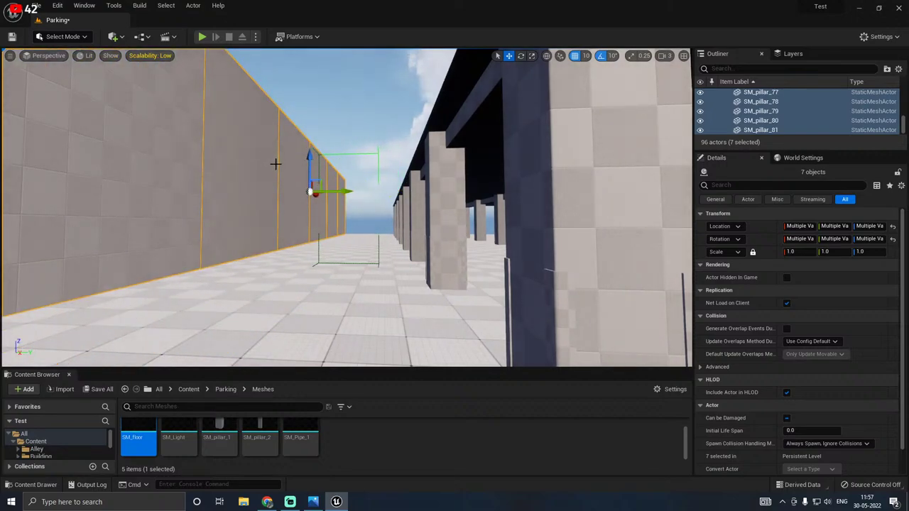
{"action": "left_click_drag", "start_coordinate": [308, 168], "coordinate": [310, 172]}
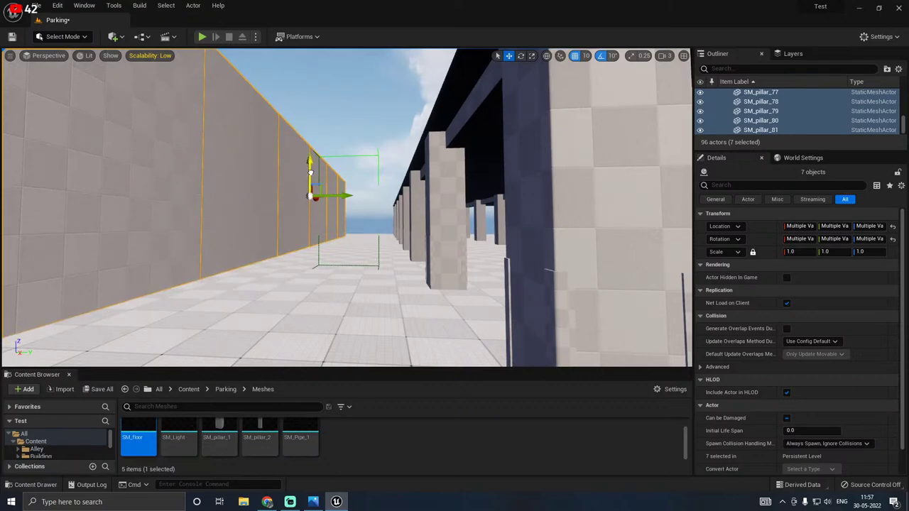
Step: Try making a ceiling from a duplicate of the wall group rotated to horizontal, and remove that duplicate
{"action": "left_click_drag", "start_coordinate": [348, 213], "coordinate": [338, 267], "text": "alt"}
{"action": "left_click_drag", "start_coordinate": [356, 175], "coordinate": [355, 209], "text": "alt"}
{"action": "key", "text": "Delete"}
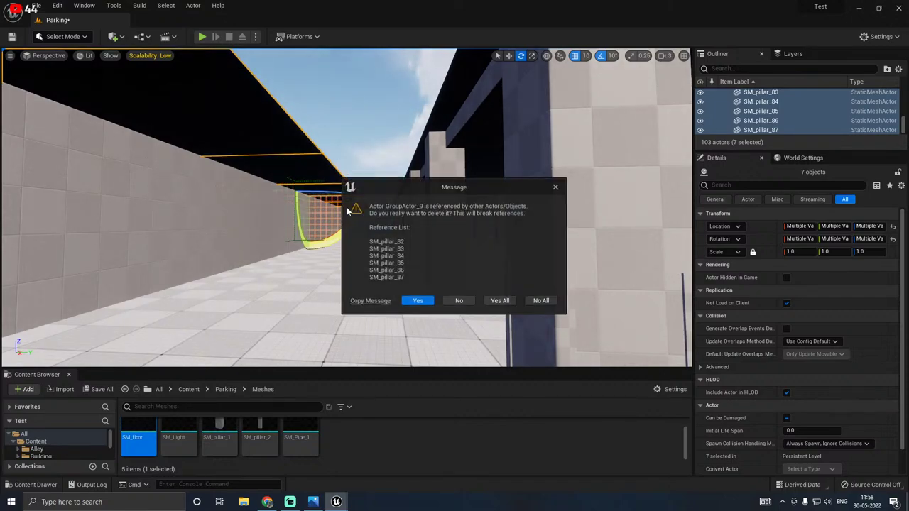
{"action": "left_click", "coordinate": [459, 300]}
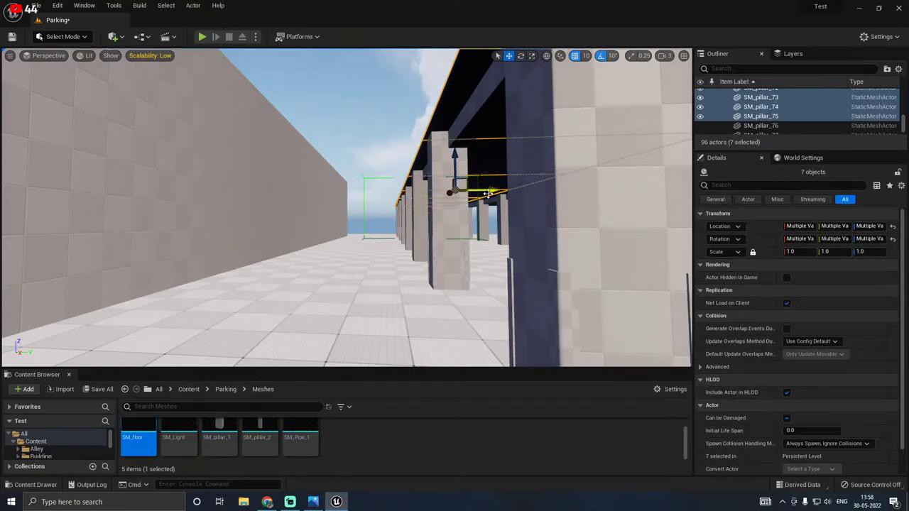
Step: Duplicate the last bay's ceiling slab group along negative Y to cover the gap between the outermost pillar row and the wall
{"action": "left_click_drag", "start_coordinate": [489, 191], "coordinate": [373, 178], "text": "alt"}
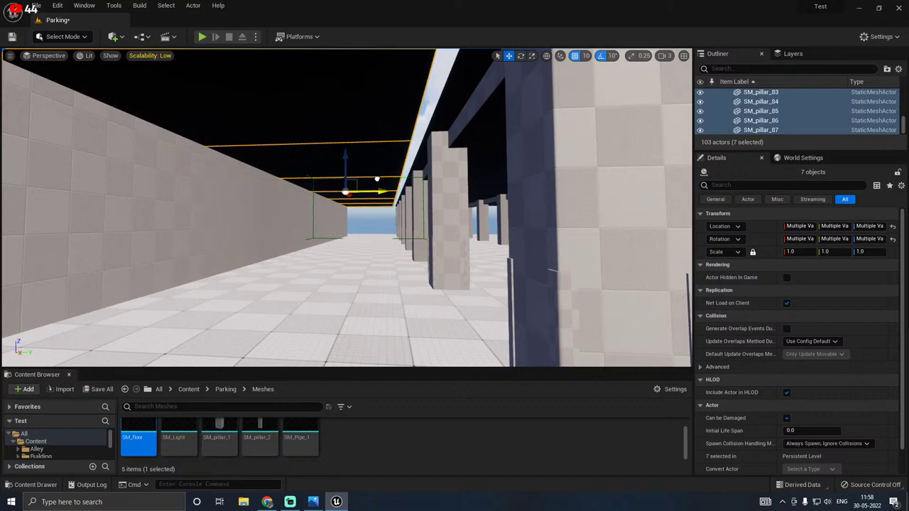
{"action": "left_click", "coordinate": [377, 221]}
{"action": "right_click_drag", "start_coordinate": [378, 212], "coordinate": [344, 193]}
{"action": "key", "text": "s"}
Step: Reselect the outer wall group and save the Parking level
{"action": "key", "text": "ctrl+z"}
{"action": "key", "text": "a"}
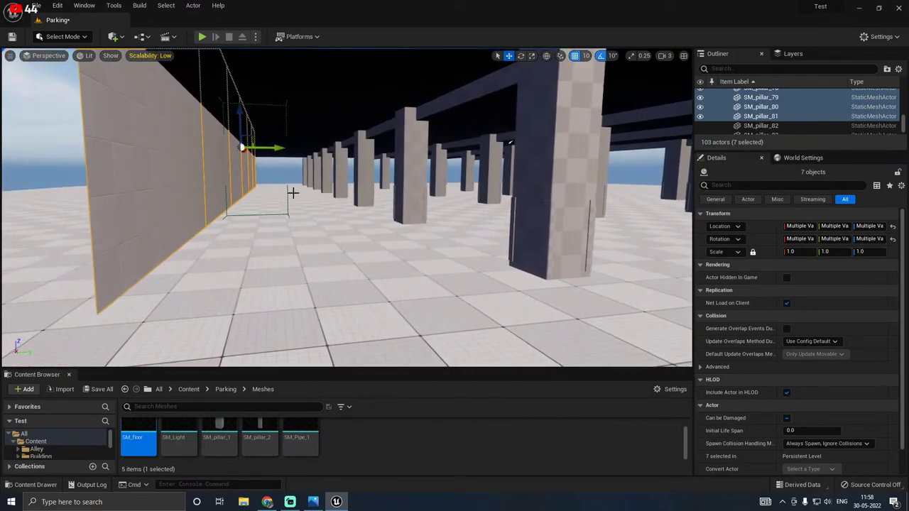
{"action": "key", "text": "s"}
{"action": "mouse_move", "coordinate": [329, 101]}
{"action": "right_mouse_down"}
{"action": "mouse_move", "coordinate": [319, 213]}
{"action": "mouse_move", "coordinate": [313, 107]}
{"action": "mouse_move", "coordinate": [330, 101]}
{"action": "right_mouse_up"}
{"action": "right_click_drag", "start_coordinate": [372, 215], "coordinate": [374, 216]}
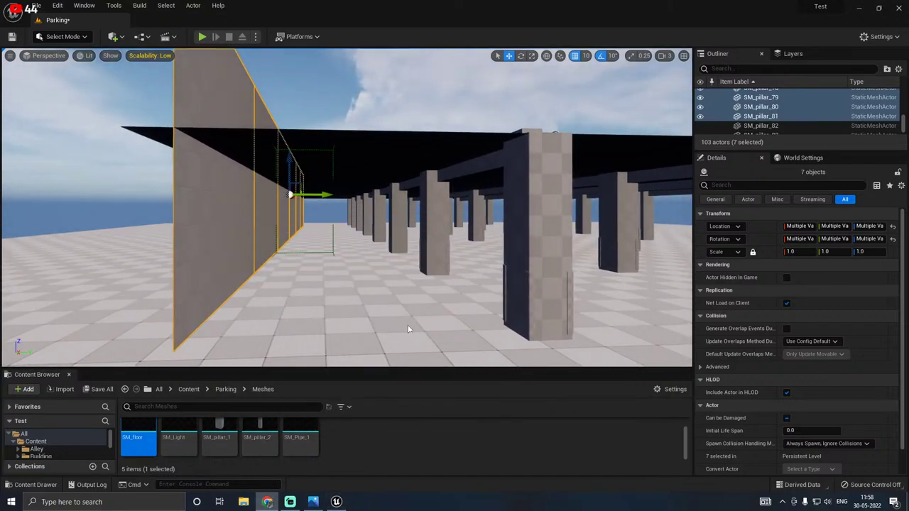
{"action": "right_click_drag", "start_coordinate": [358, 313], "coordinate": [319, 301]}
{"action": "key", "text": "w"}
{"action": "key", "text": "s"}
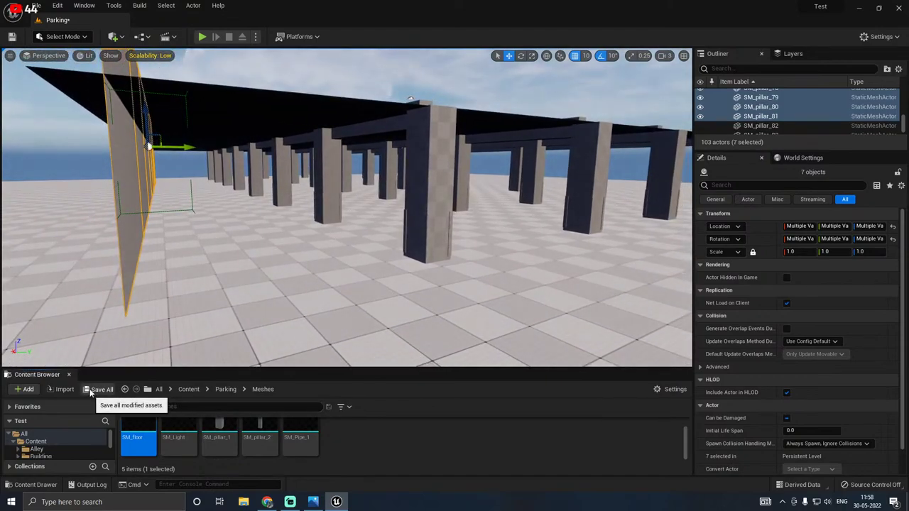
{"action": "left_click", "coordinate": [90, 393]}
{"action": "left_click", "coordinate": [532, 356]}
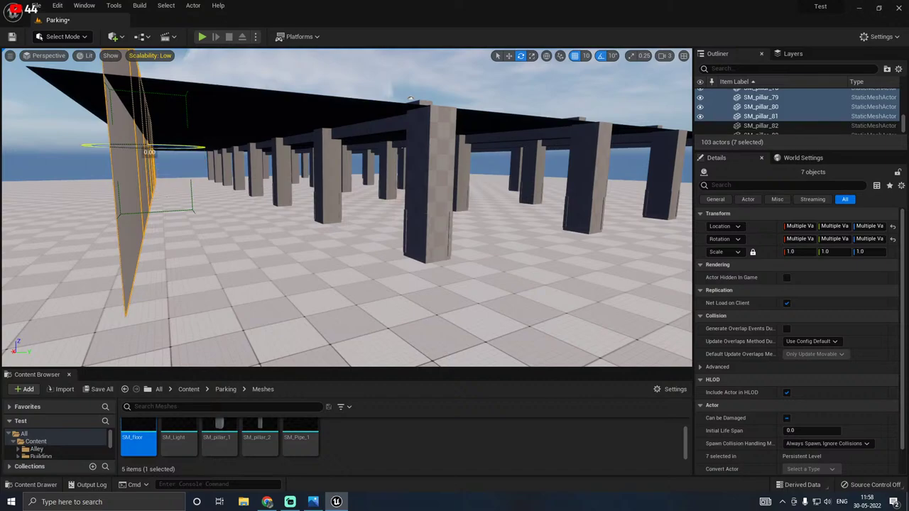
Step: Duplicate the wall group rotated -90° about Z and position the copy across the end of the pillar rows
{"action": "left_click_drag", "start_coordinate": [149, 148], "coordinate": [57, 148], "text": "alt"}
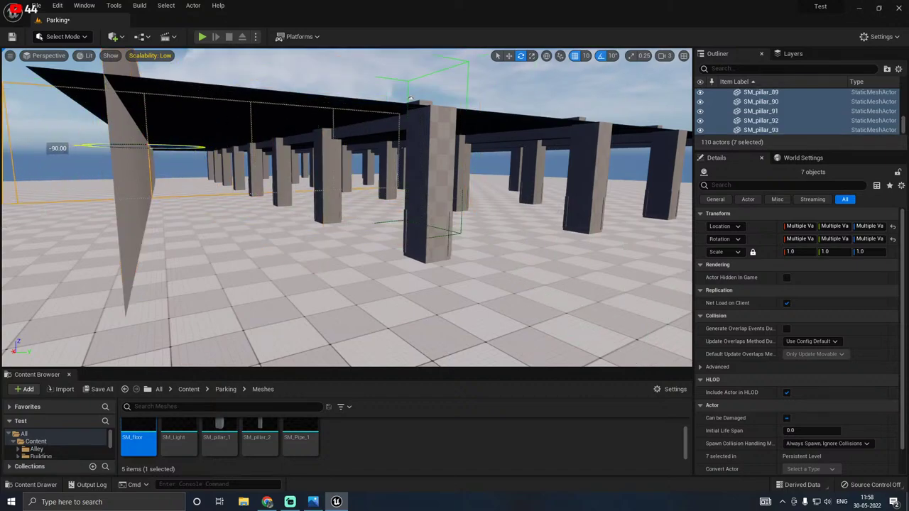
{"action": "right_click_drag", "start_coordinate": [258, 176], "coordinate": [362, 141]}
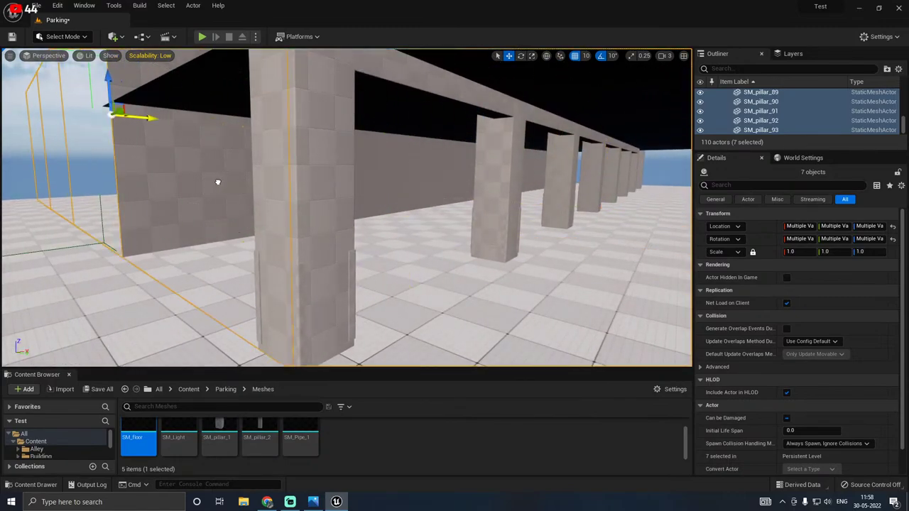
{"action": "right_click_drag", "start_coordinate": [217, 182], "coordinate": [403, 140]}
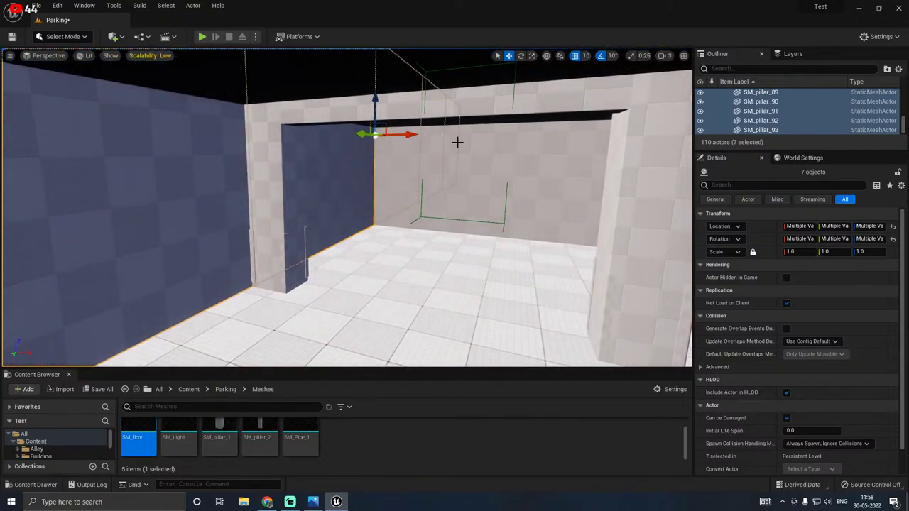
{"action": "right_click_drag", "start_coordinate": [457, 142], "coordinate": [628, 145]}
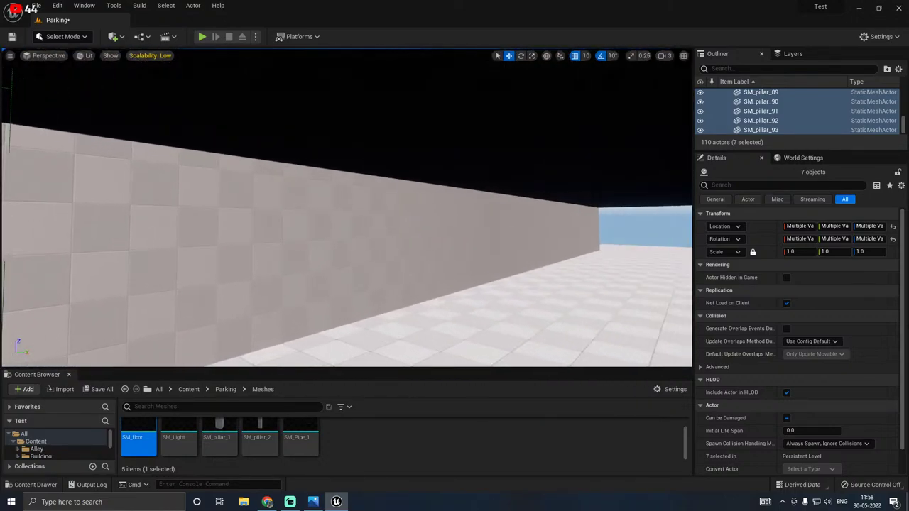
{"action": "right_click_drag", "start_coordinate": [346, 207], "coordinate": [581, 207]}
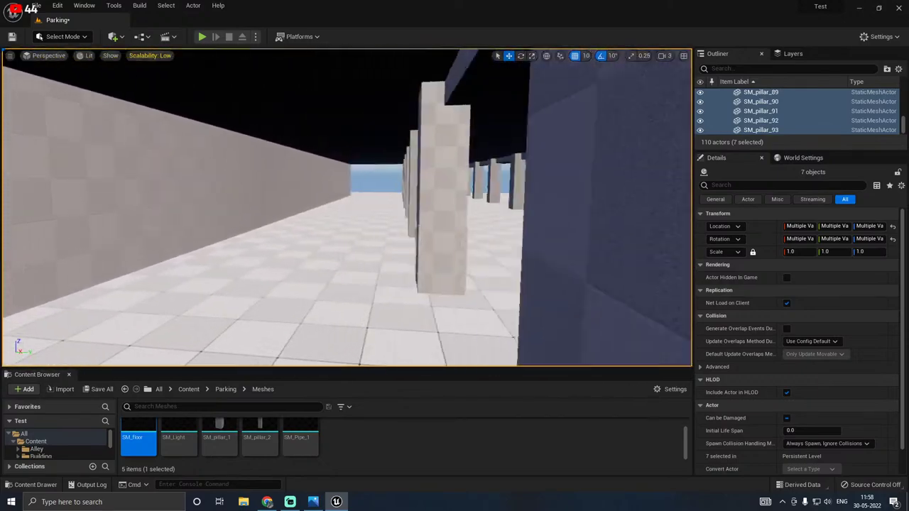
{"action": "right_click_drag", "start_coordinate": [440, 149], "coordinate": [500, 183]}
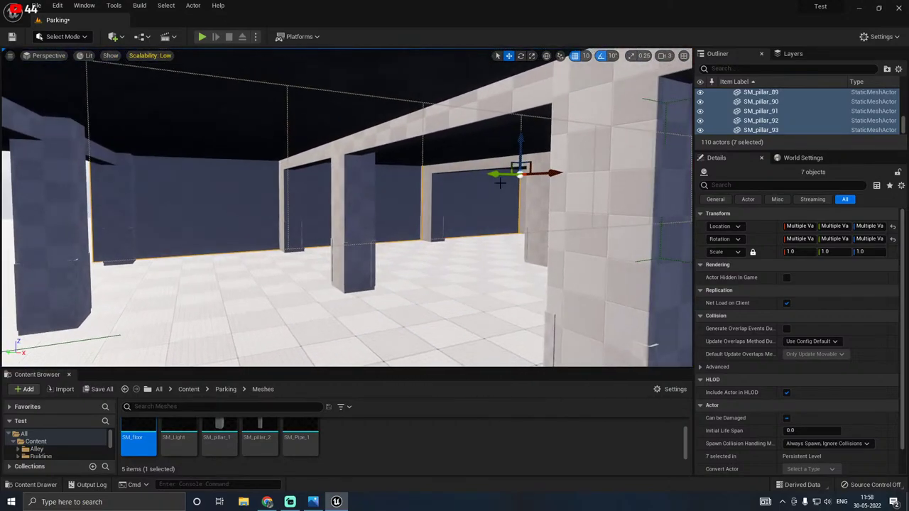
{"action": "right_click_drag", "start_coordinate": [286, 184], "coordinate": [265, 184]}
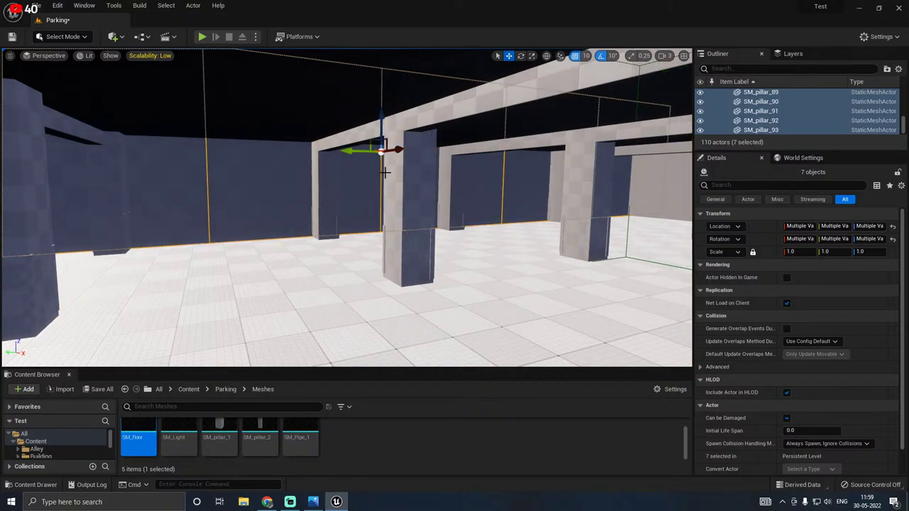
Step: Duplicate the outer side wall group along positive Y toward the open side of the pillar rows
{"action": "left_click", "coordinate": [643, 194]}
{"action": "right_click_drag", "start_coordinate": [423, 211], "coordinate": [212, 178]}
{"action": "left_click_drag", "start_coordinate": [221, 184], "coordinate": [467, 175], "text": "alt"}
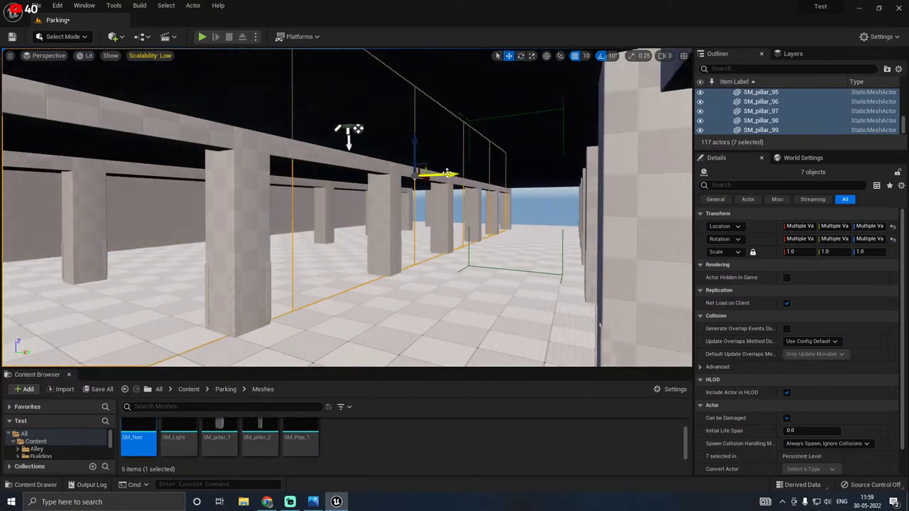
{"action": "key", "text": "f"}
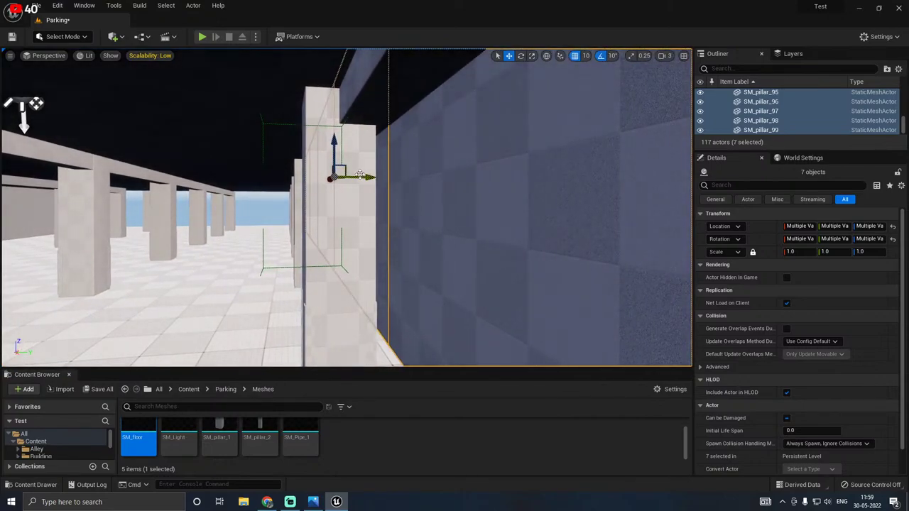
{"action": "left_click_drag", "start_coordinate": [360, 174], "coordinate": [514, 168]}
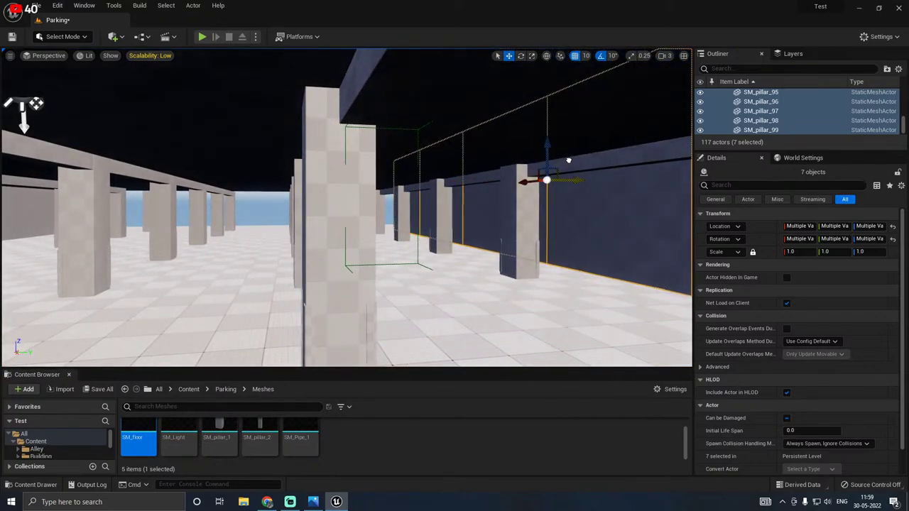
Step: Move the side wall copy along Y past the outermost pillar row, leaving room for one more ceiling bay
{"action": "right_click_drag", "start_coordinate": [569, 160], "coordinate": [433, 162]}
{"action": "key", "text": "w"}
{"action": "key", "text": "s"}
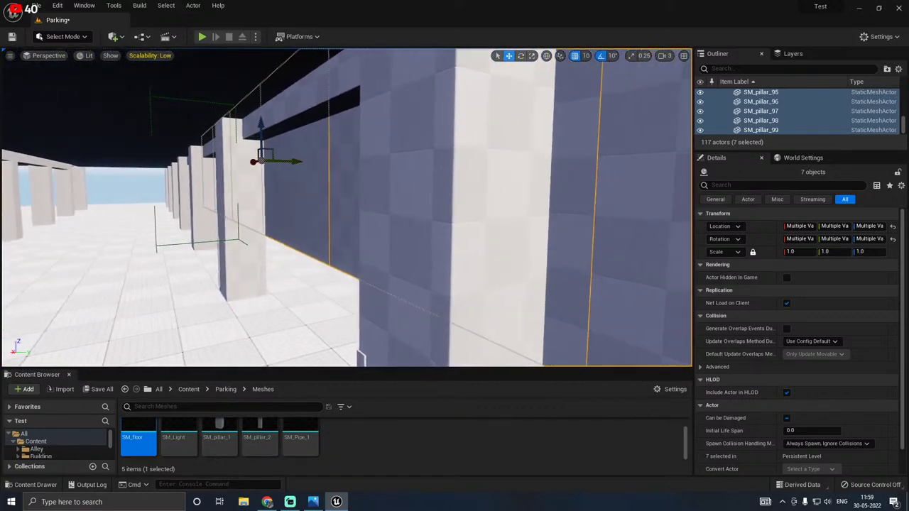
{"action": "right_click_drag", "start_coordinate": [319, 166], "coordinate": [319, 165]}
{"action": "key", "text": "d"}
{"action": "left_click_drag", "start_coordinate": [286, 161], "coordinate": [451, 149]}
{"action": "key", "text": "d"}
{"action": "right_click_drag", "start_coordinate": [452, 149], "coordinate": [392, 162]}
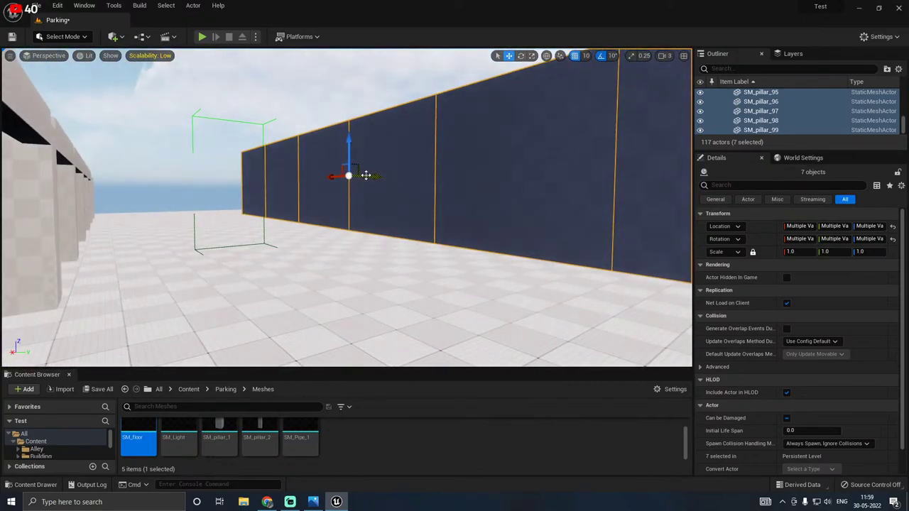
{"action": "left_click_drag", "start_coordinate": [366, 175], "coordinate": [308, 185]}
{"action": "right_click_drag", "start_coordinate": [312, 185], "coordinate": [184, 174]}
{"action": "right_click_drag", "start_coordinate": [21, 181], "coordinate": [213, 188]}
Step: Duplicate the outermost ceiling slab group along positive Y over the gap, and pull the side wall in to the new ceiling's edge
{"action": "left_click", "coordinate": [214, 188]}
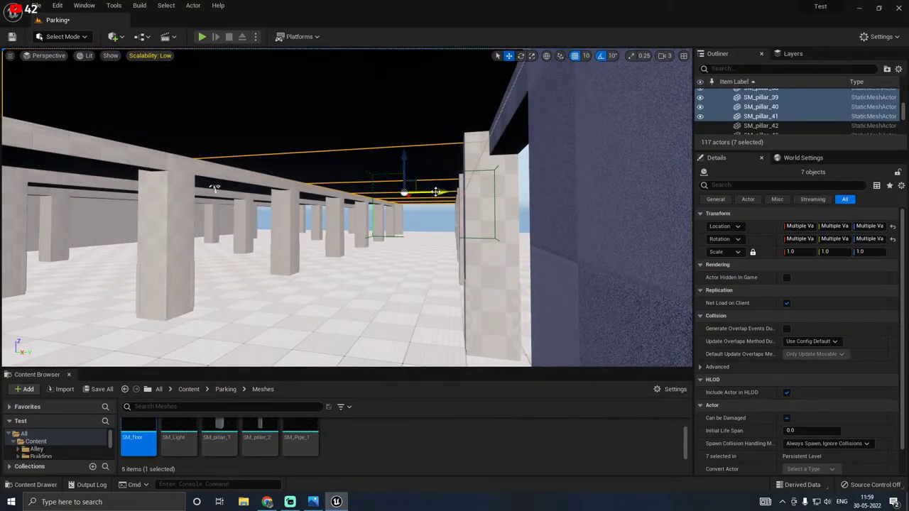
{"action": "left_click_drag", "start_coordinate": [436, 192], "coordinate": [527, 182], "text": "alt"}
{"action": "right_click_drag", "start_coordinate": [522, 186], "coordinate": [534, 191]}
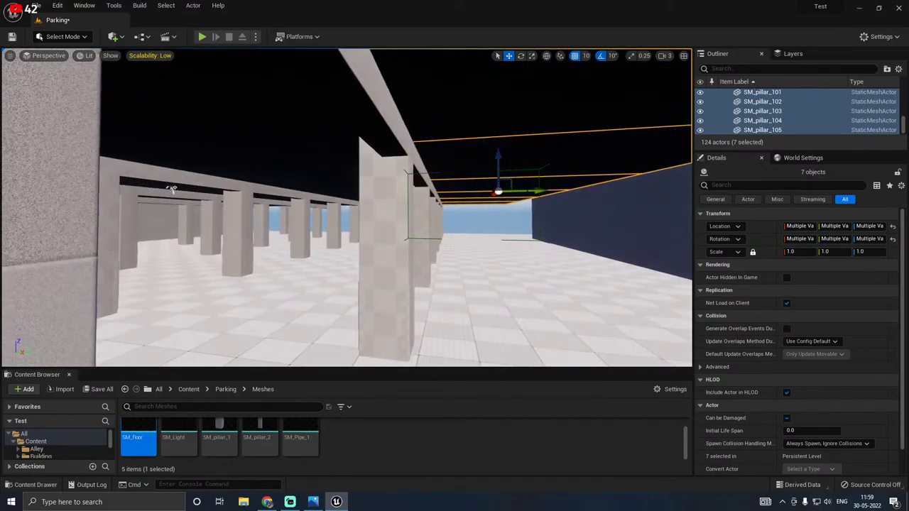
{"action": "mouse_move", "coordinate": [534, 190]}
{"action": "left_mouse_down"}
{"action": "mouse_move", "coordinate": [561, 190]}
{"action": "mouse_move", "coordinate": [537, 189]}
{"action": "left_mouse_up"}
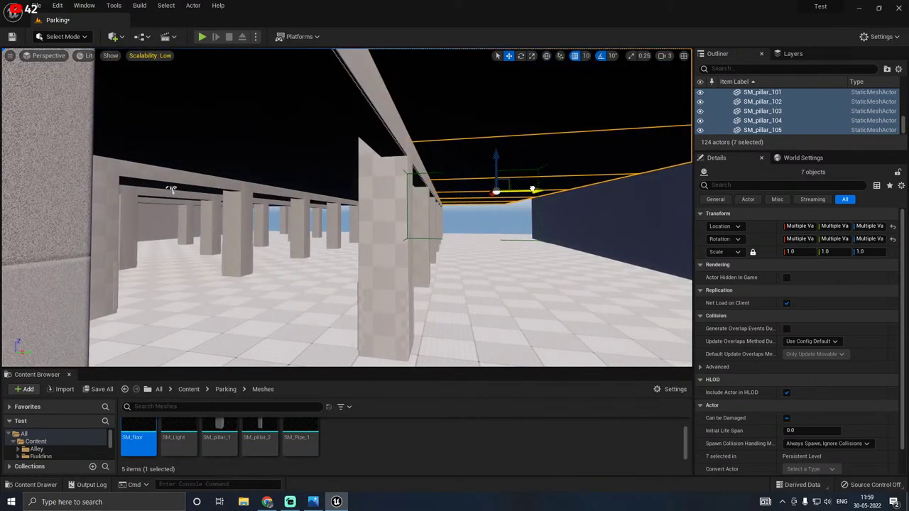
{"action": "right_click_drag", "start_coordinate": [537, 217], "coordinate": [561, 220]}
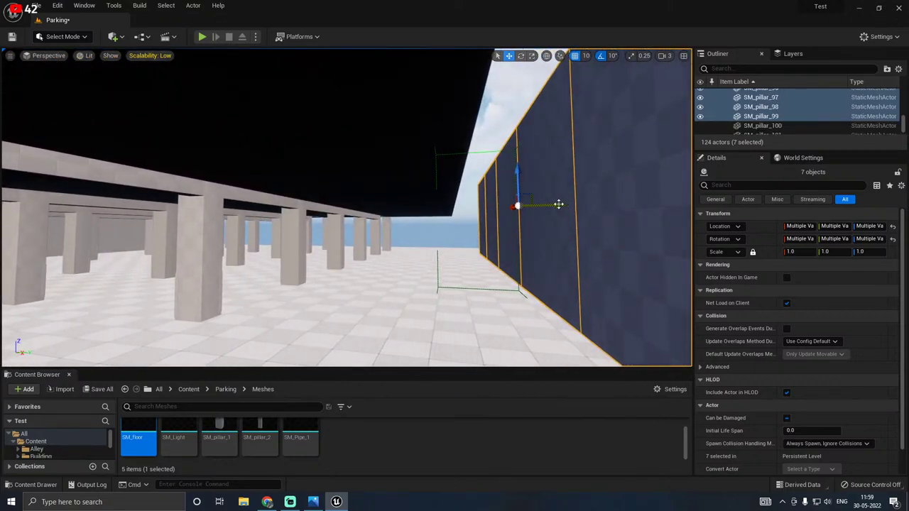
{"action": "left_click_drag", "start_coordinate": [558, 205], "coordinate": [491, 206]}
Step: Duplicate the end wall group along X toward the open opposite end, and save the Parking level
{"action": "right_click_drag", "start_coordinate": [432, 236], "coordinate": [188, 238]}
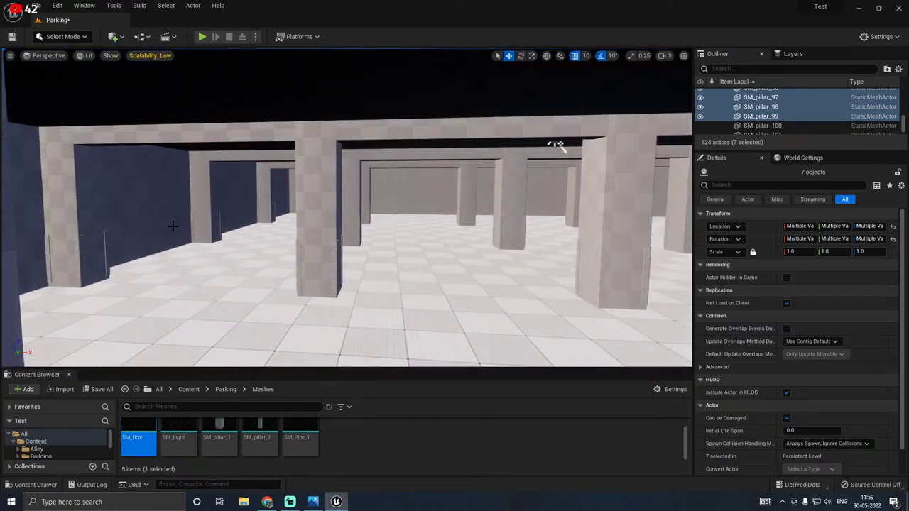
{"action": "left_click_drag", "start_coordinate": [159, 150], "coordinate": [583, 158], "text": "alt"}
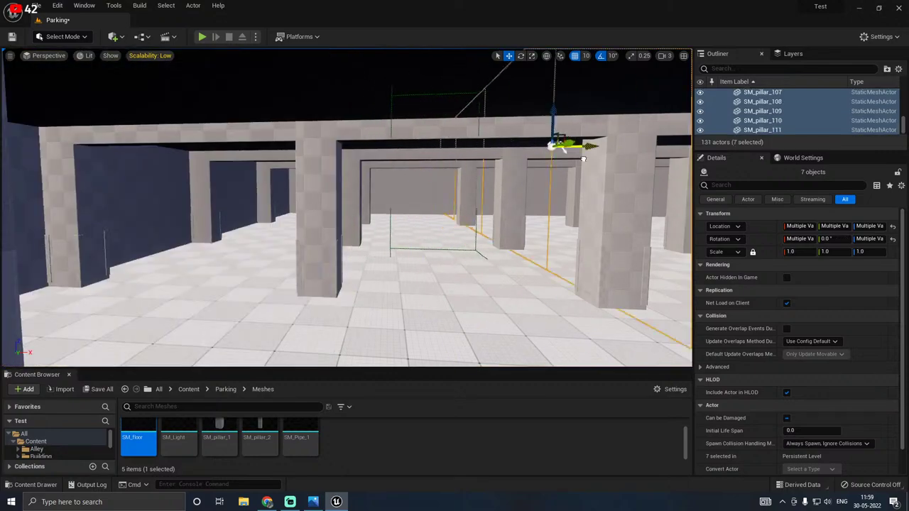
{"action": "right_click_drag", "start_coordinate": [556, 145], "coordinate": [514, 203]}
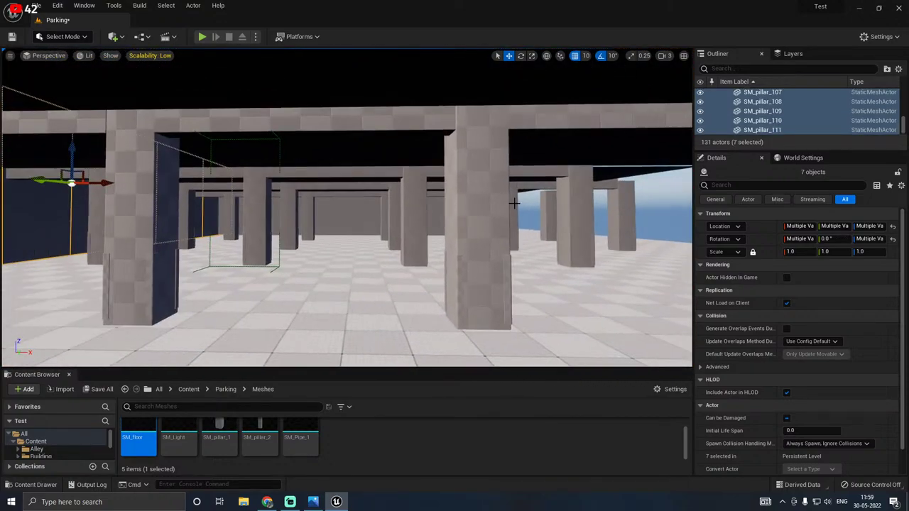
{"action": "left_click", "coordinate": [95, 389]}
{"action": "left_click", "coordinate": [530, 355]}
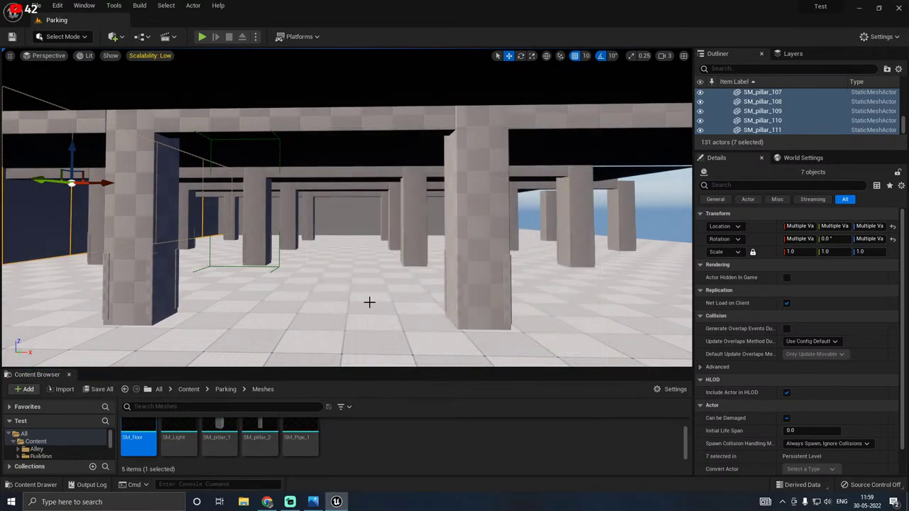
Step: Move the end wall copy along positive X through the pillar rows toward their open end
{"action": "right_click_drag", "start_coordinate": [370, 300], "coordinate": [313, 211]}
{"action": "left_click_drag", "start_coordinate": [386, 175], "coordinate": [643, 171]}
{"action": "right_click_drag", "start_coordinate": [644, 171], "coordinate": [687, 173]}
{"action": "right_click_drag", "start_coordinate": [284, 177], "coordinate": [214, 179]}
{"action": "right_click_drag", "start_coordinate": [380, 203], "coordinate": [275, 185]}
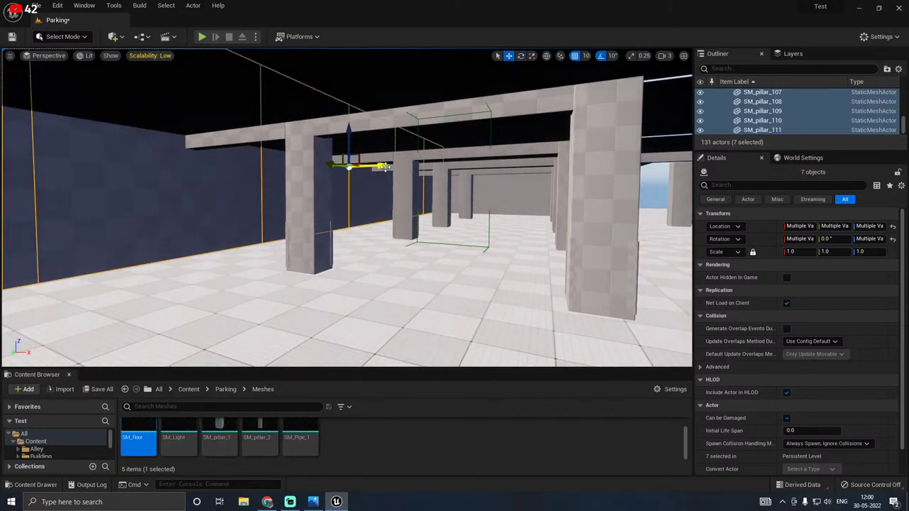
{"action": "left_click_drag", "start_coordinate": [366, 165], "coordinate": [293, 172]}
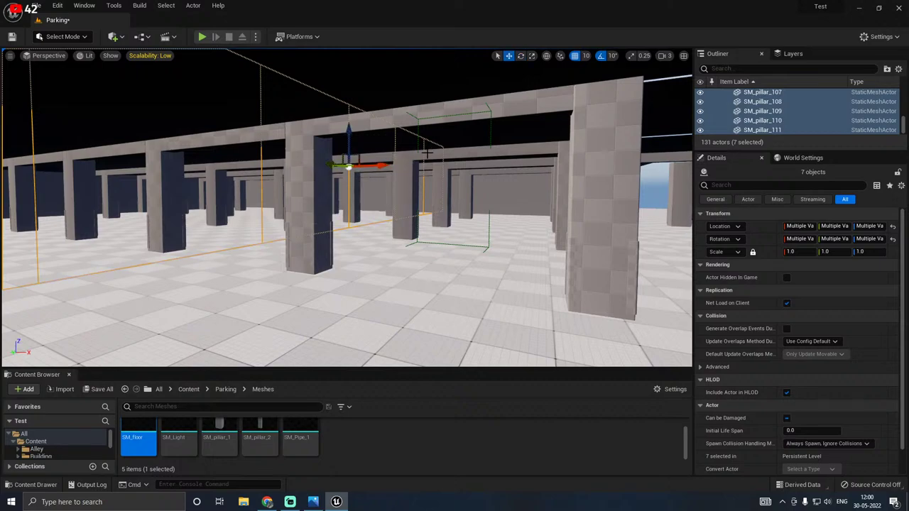
{"action": "left_click_drag", "start_coordinate": [380, 162], "coordinate": [639, 153]}
Step: Adjust the end wall copy's X position so it lines up with the last pillars and closes the open end
{"action": "right_click_drag", "start_coordinate": [598, 174], "coordinate": [675, 174]}
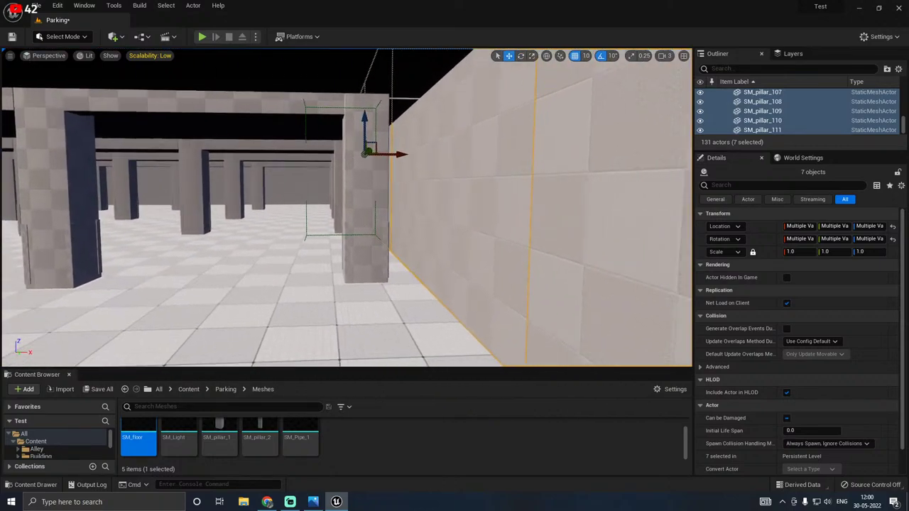
{"action": "left_click_drag", "start_coordinate": [400, 155], "coordinate": [507, 145]}
{"action": "mouse_move", "coordinate": [501, 170]}
{"action": "right_mouse_down"}
{"action": "mouse_move", "coordinate": [454, 170]}
{"action": "mouse_move", "coordinate": [505, 166]}
{"action": "right_mouse_up"}
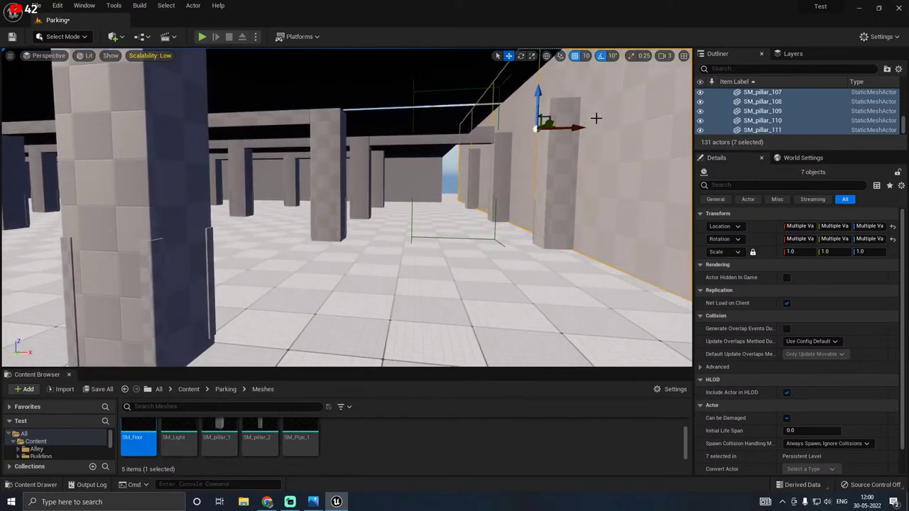
{"action": "left_click_drag", "start_coordinate": [572, 128], "coordinate": [519, 128]}
{"action": "key", "text": "w"}
{"action": "right_click_drag", "start_coordinate": [491, 178], "coordinate": [501, 171]}
{"action": "left_click_drag", "start_coordinate": [559, 107], "coordinate": [374, 121]}
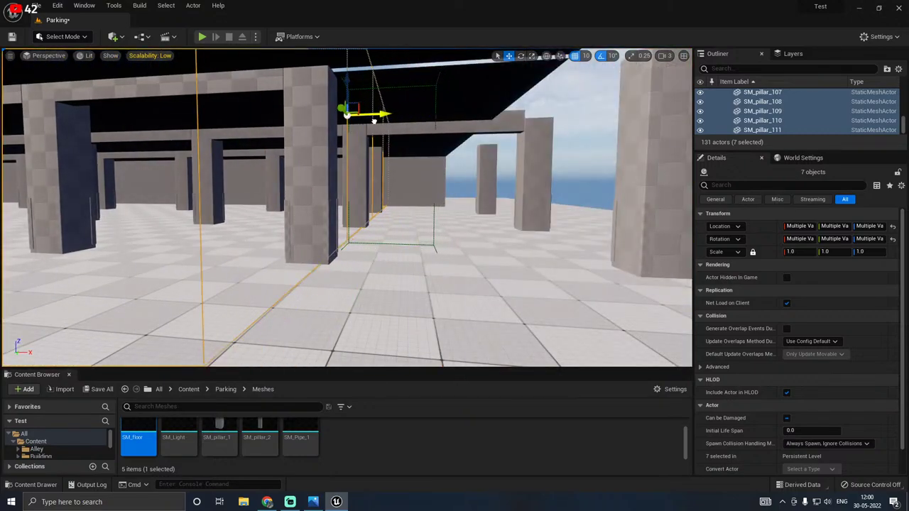
Step: Examine how the pillar rows and beams meet the new end wall and how the enclosed interior looks
{"action": "left_click", "coordinate": [542, 185]}
{"action": "key", "text": "s"}
{"action": "right_click_drag", "start_coordinate": [522, 190], "coordinate": [433, 128]}
{"action": "key", "text": "w"}
{"action": "key", "text": "w"}
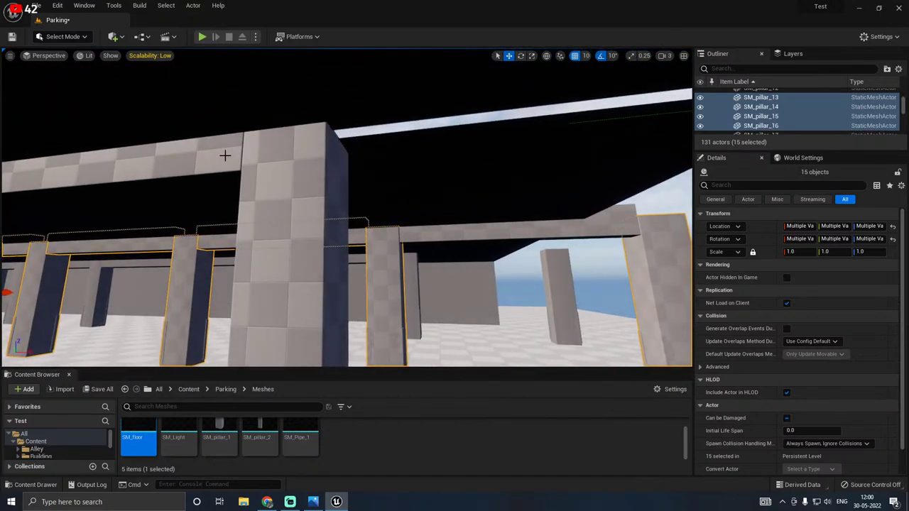
{"action": "left_click", "coordinate": [232, 157]}
{"action": "right_click_drag", "start_coordinate": [231, 156], "coordinate": [255, 160]}
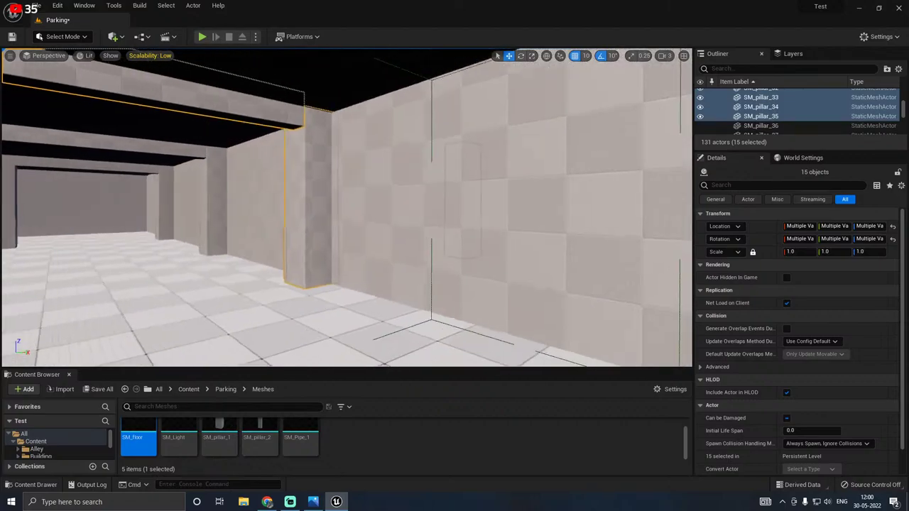
{"action": "right_click_drag", "start_coordinate": [346, 207], "coordinate": [412, 207]}
{"action": "key", "text": "a"}
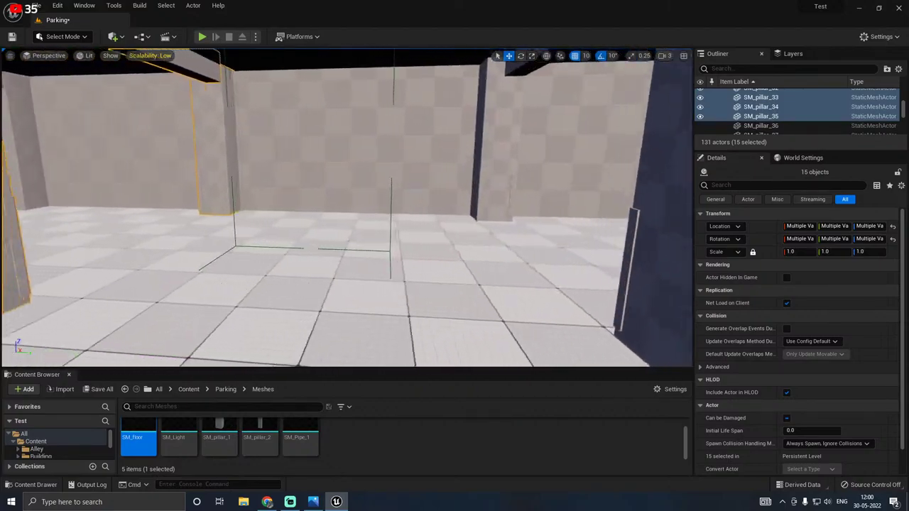
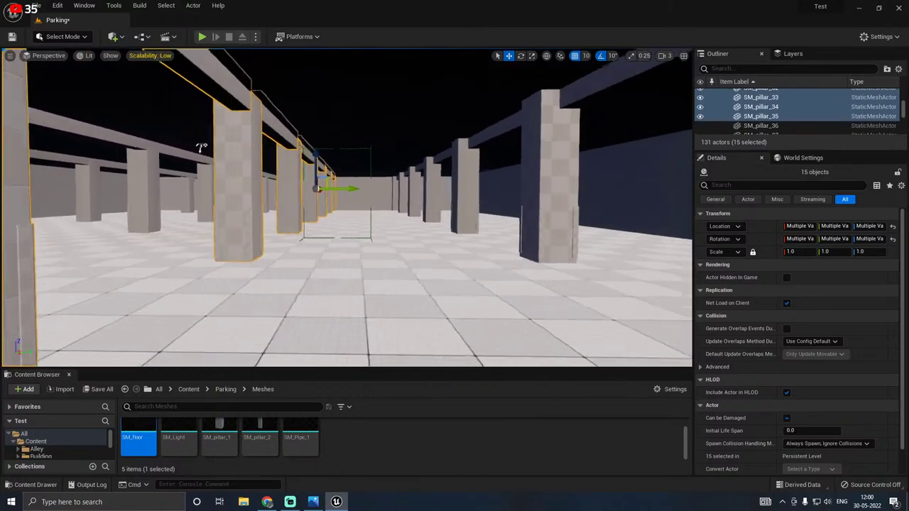
{"action": "left_click", "coordinate": [125, 162]}
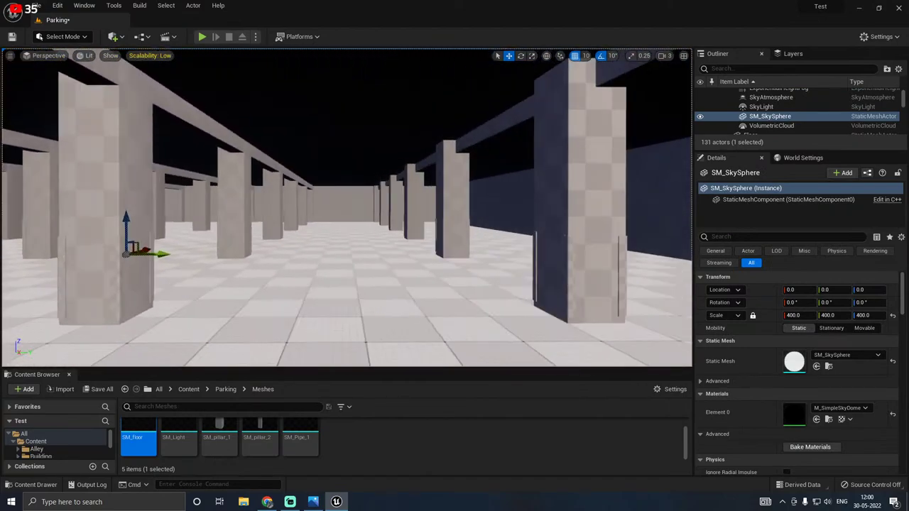
{"action": "right_click_drag", "start_coordinate": [347, 207], "coordinate": [440, 208]}
{"action": "right_click_drag", "start_coordinate": [314, 181], "coordinate": [468, 180]}
{"action": "left_click", "coordinate": [349, 182]}
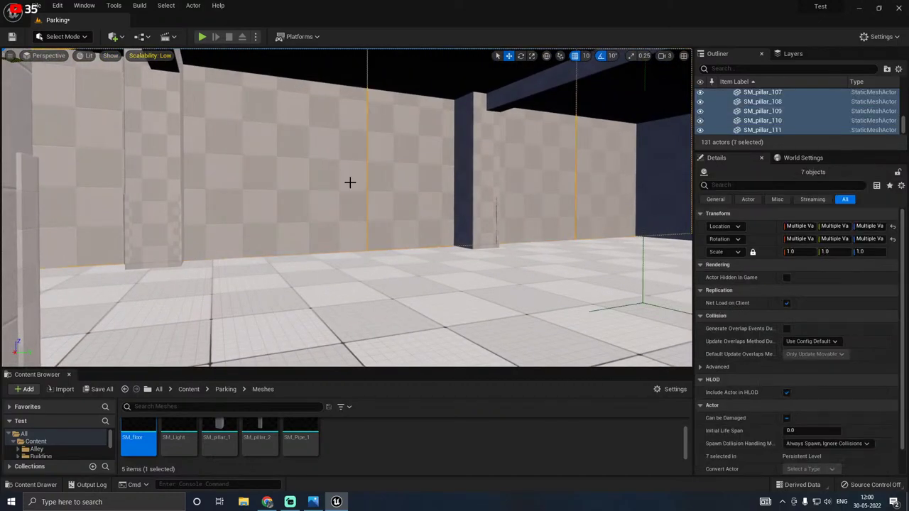
{"action": "right_click_drag", "start_coordinate": [394, 182], "coordinate": [678, 177]}
{"action": "right_click_drag", "start_coordinate": [345, 163], "coordinate": [483, 167]}
{"action": "right_click_drag", "start_coordinate": [299, 171], "coordinate": [355, 130]}
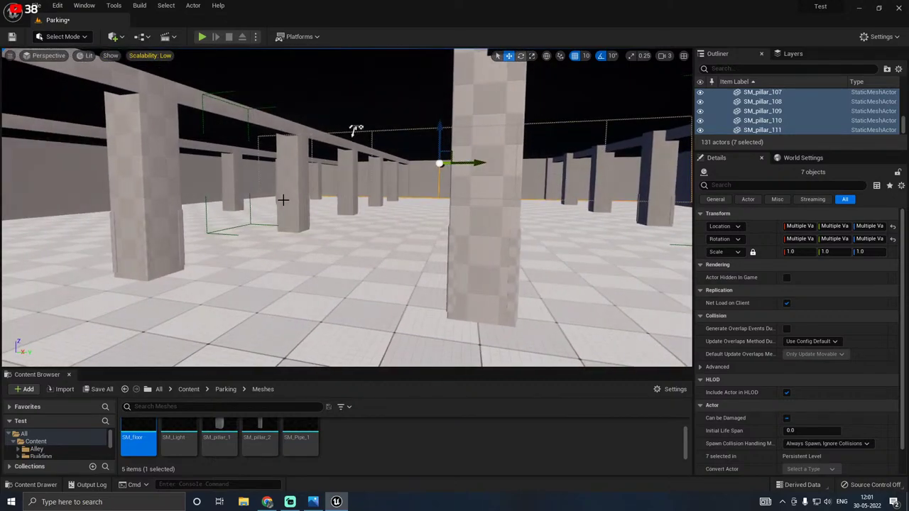
Step: Save the Parking level and set the viewport scalability quality to Medium to view the enclosed lot with shadows
{"action": "left_click", "coordinate": [96, 389]}
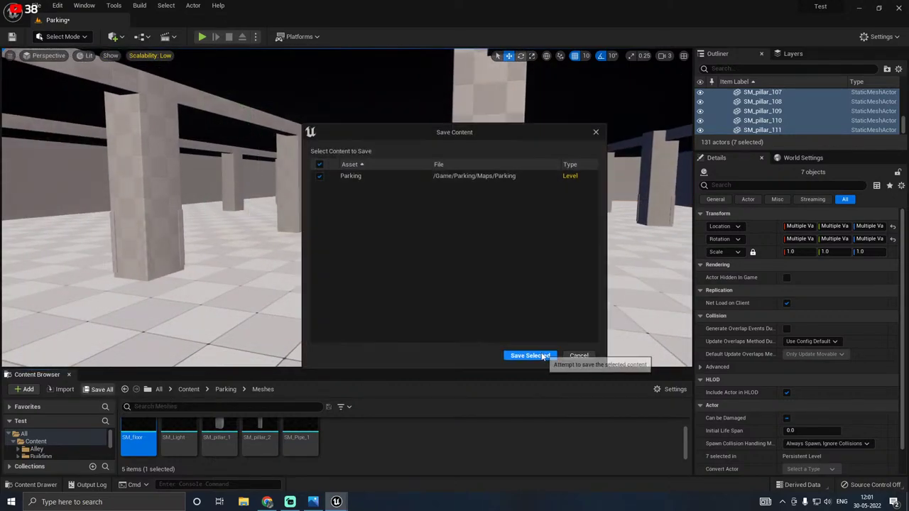
{"action": "left_click", "coordinate": [530, 356]}
{"action": "left_click", "coordinate": [148, 56]}
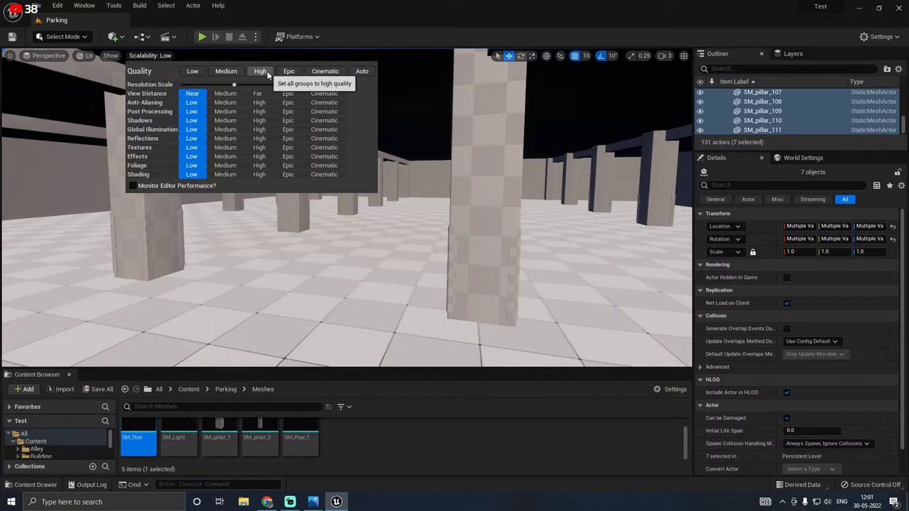
{"action": "left_click", "coordinate": [225, 72]}
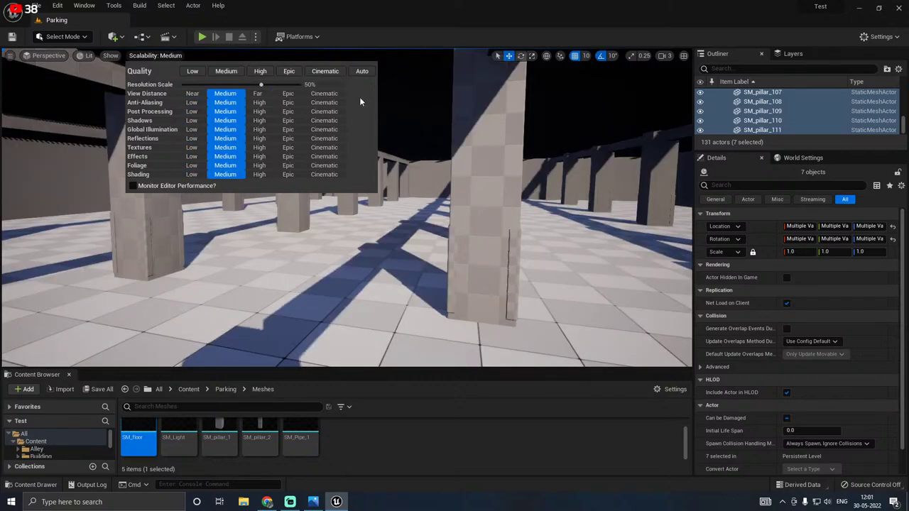
{"action": "right_click_drag", "start_coordinate": [406, 121], "coordinate": [483, 135]}
{"action": "right_click_drag", "start_coordinate": [398, 213], "coordinate": [398, 213]}
{"action": "right_click_drag", "start_coordinate": [345, 169], "coordinate": [345, 169]}
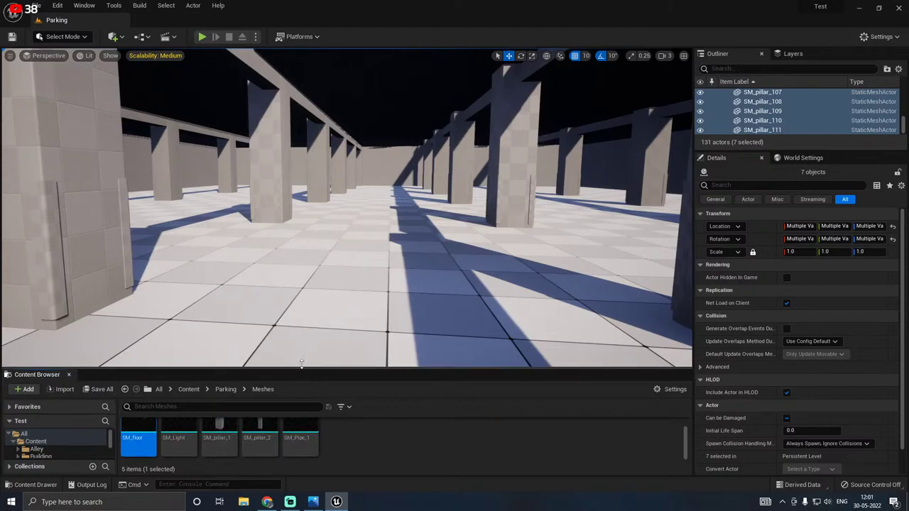
Step: Enlarge the Content Browser and open the Tesxtures folder inside Subway
{"action": "left_click_drag", "start_coordinate": [301, 369], "coordinate": [301, 332]}
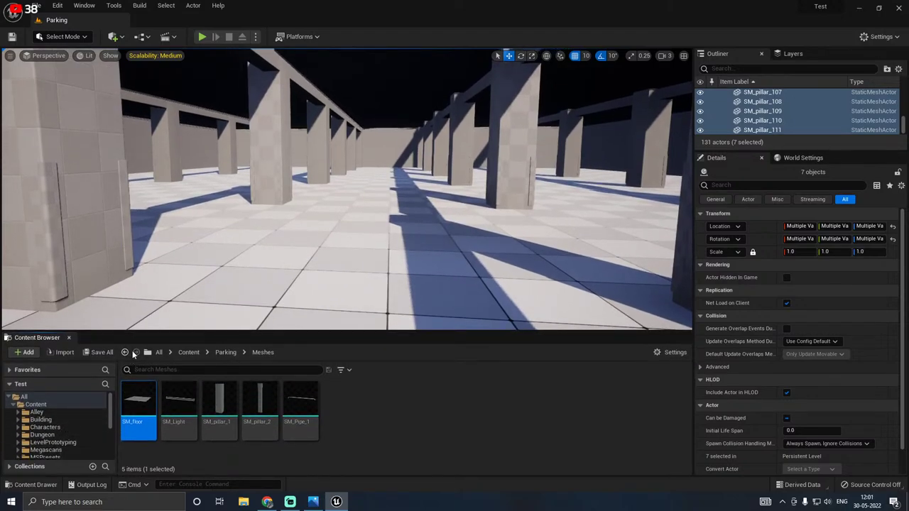
{"action": "left_click_drag", "start_coordinate": [141, 330], "coordinate": [141, 300]}
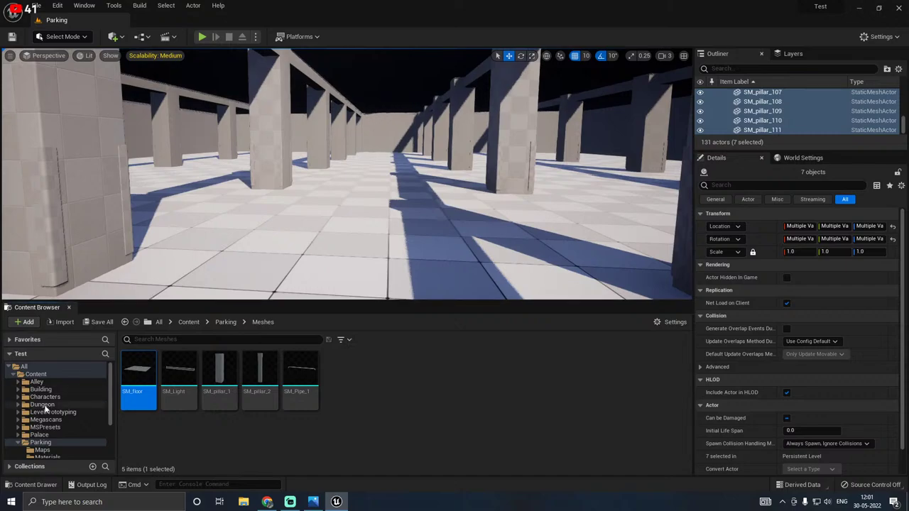
{"action": "scroll", "coordinate": [94, 419], "scroll_direction": "down", "scroll_amount": 2}
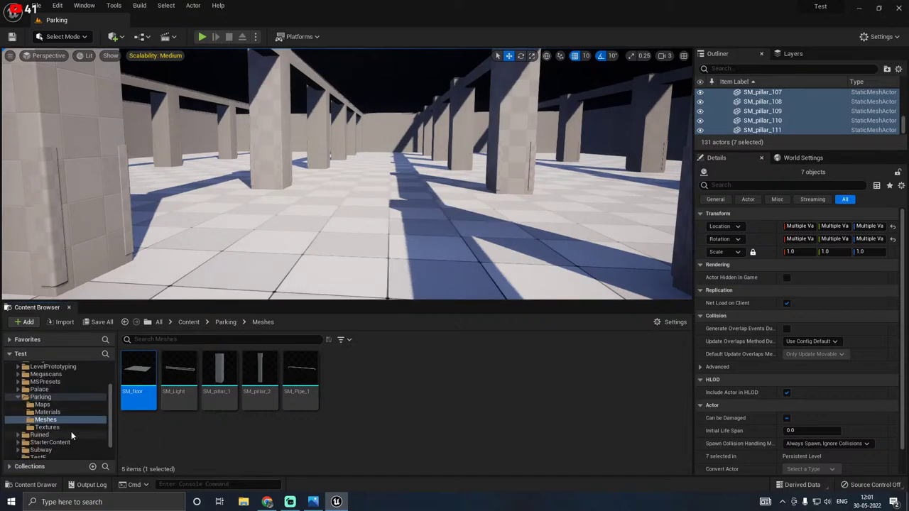
{"action": "scroll", "coordinate": [71, 431], "scroll_direction": "down", "scroll_amount": 1}
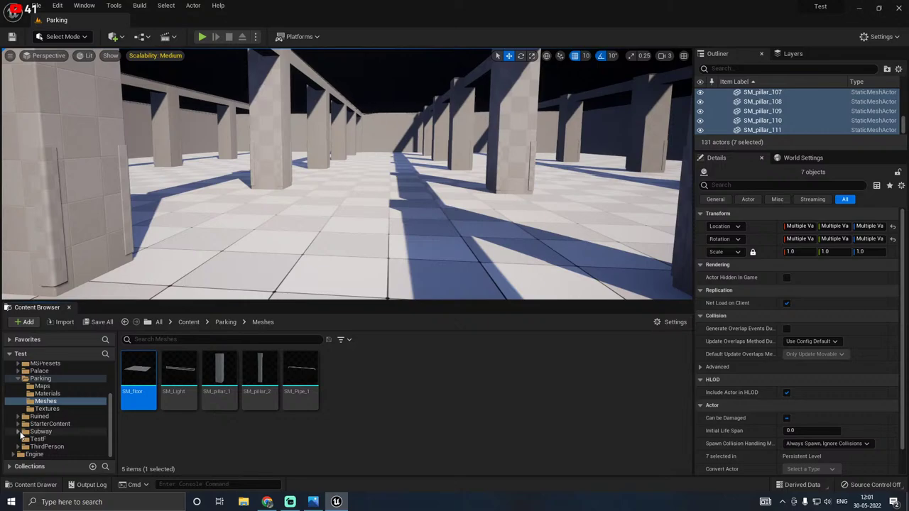
{"action": "scroll", "coordinate": [66, 434], "scroll_direction": "down", "scroll_amount": 2}
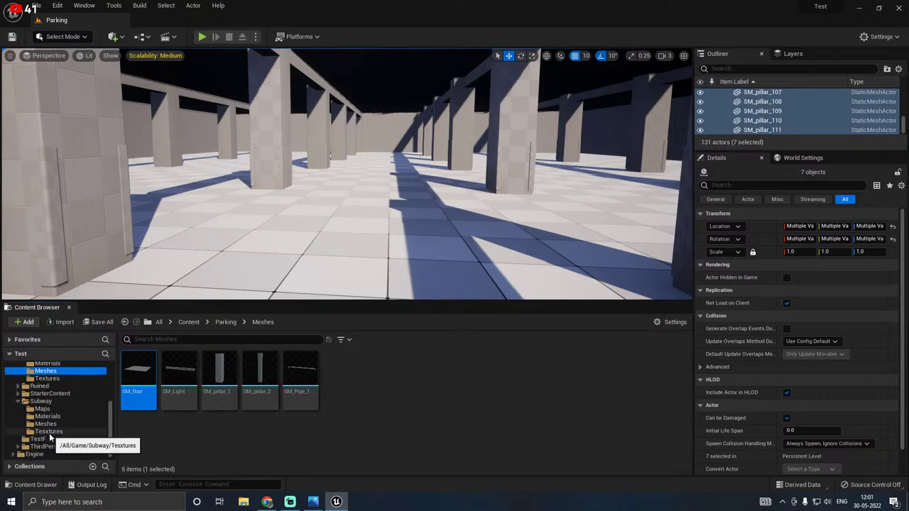
{"action": "left_click", "coordinate": [44, 431]}
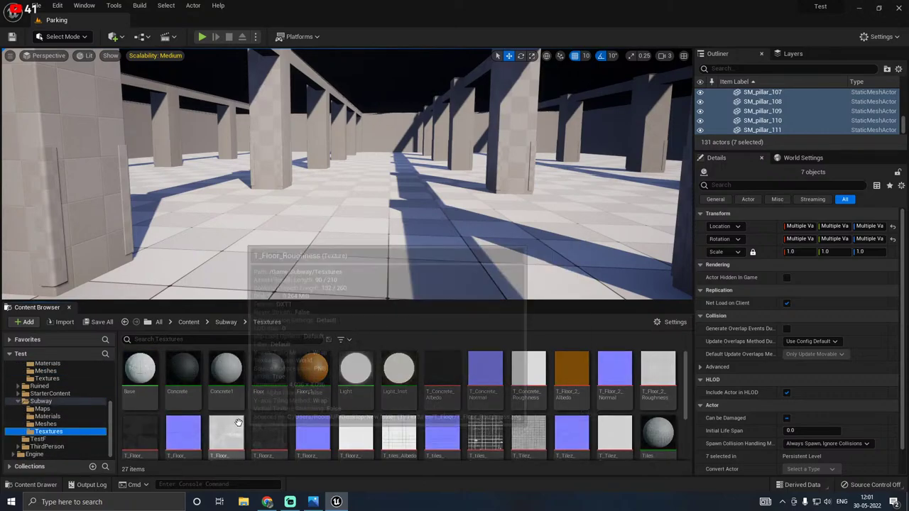
Step: Look through the materials and textures in Subway's Tesxtures folder for ones that suit the parking lot
{"action": "scroll", "coordinate": [487, 405], "scroll_direction": "down", "scroll_amount": 1}
{"action": "scroll", "coordinate": [553, 398], "scroll_direction": "up", "scroll_amount": 1}
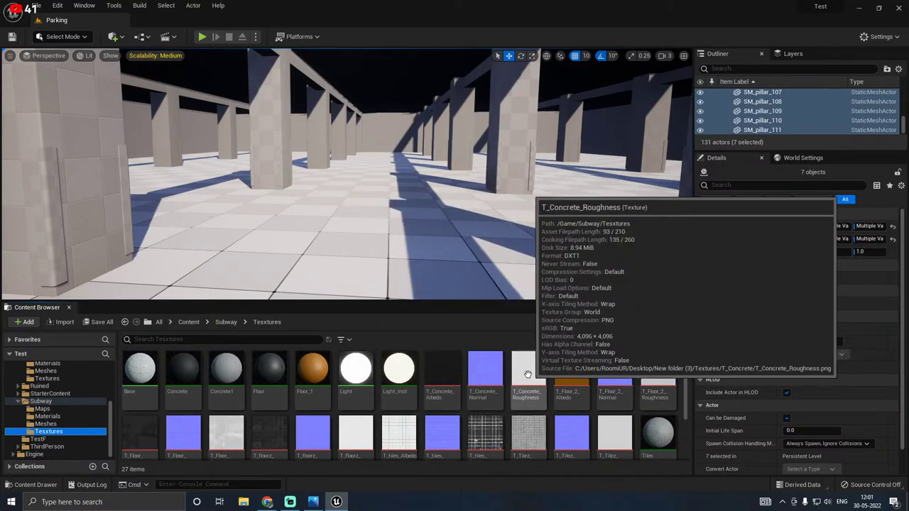
{"action": "scroll", "coordinate": [477, 375], "scroll_direction": "down", "scroll_amount": 1}
{"action": "scroll", "coordinate": [476, 374], "scroll_direction": "down", "scroll_amount": 1}
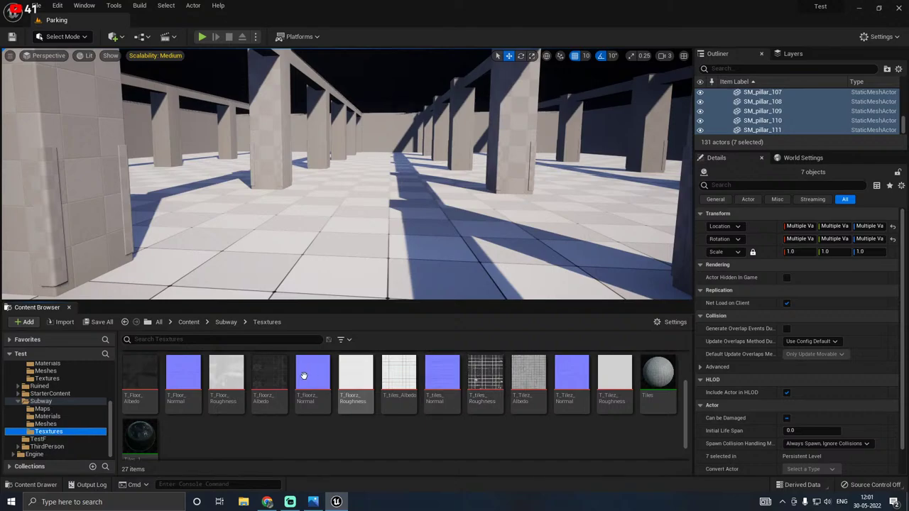
{"action": "scroll", "coordinate": [576, 390], "scroll_direction": "up", "scroll_amount": 1}
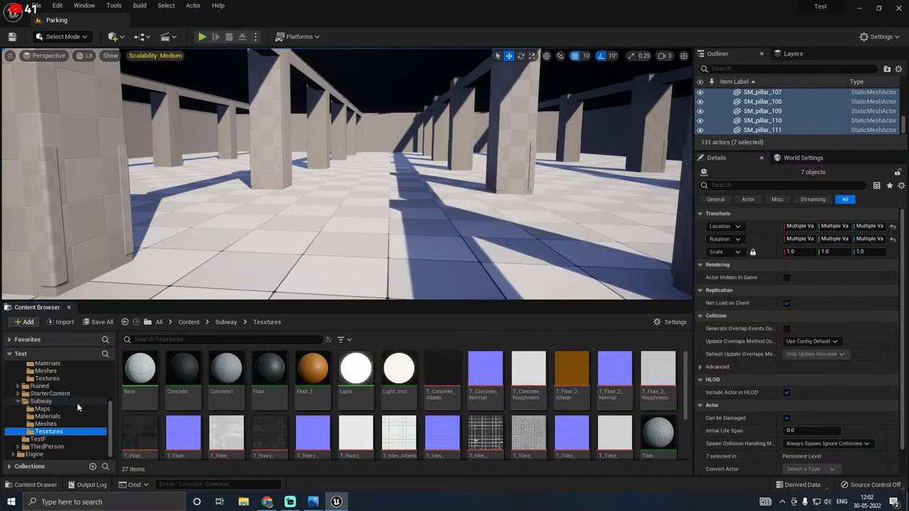
Step: Browse the Ruined folder's Textures and Materials subfolders and preview the T_Concrete_Albedo texture from its Materials
{"action": "scroll", "coordinate": [79, 408], "scroll_direction": "up", "scroll_amount": 2}
{"action": "left_click", "coordinate": [20, 448]}
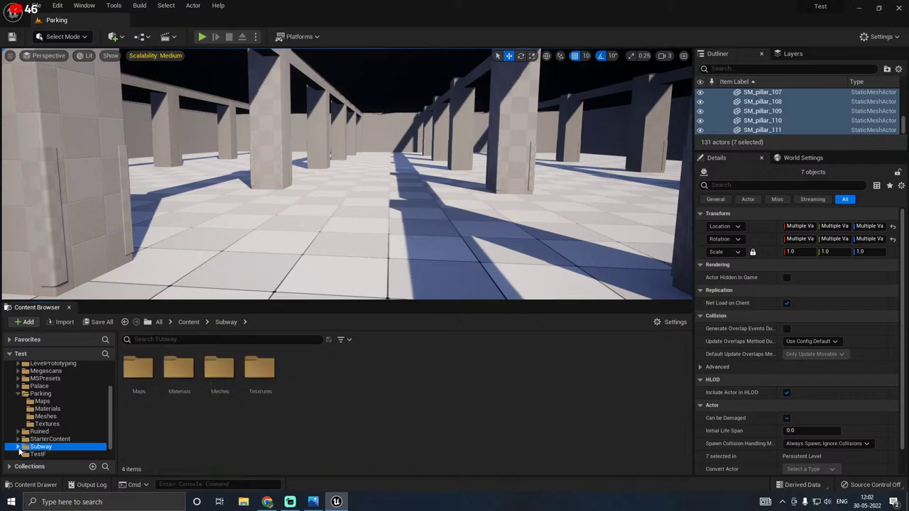
{"action": "left_click", "coordinate": [19, 432]}
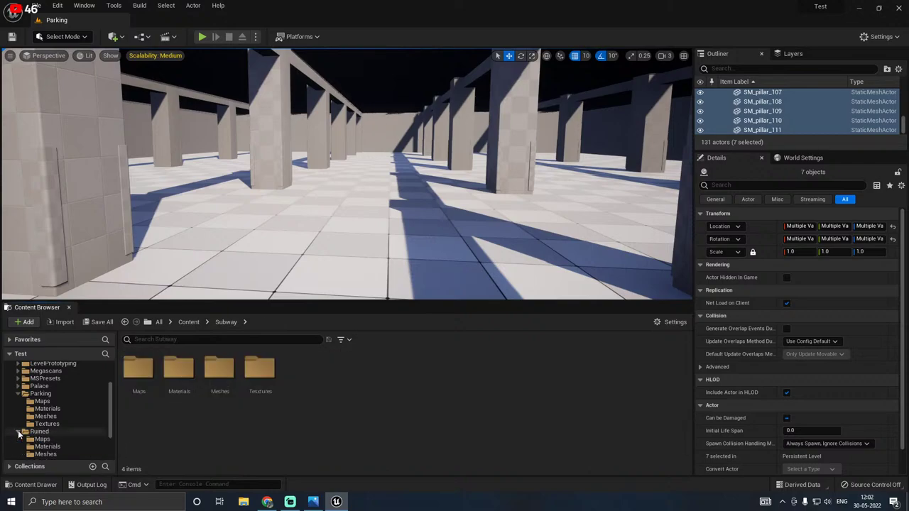
{"action": "scroll", "coordinate": [66, 443], "scroll_direction": "down", "scroll_amount": 1}
{"action": "left_click", "coordinate": [61, 432]}
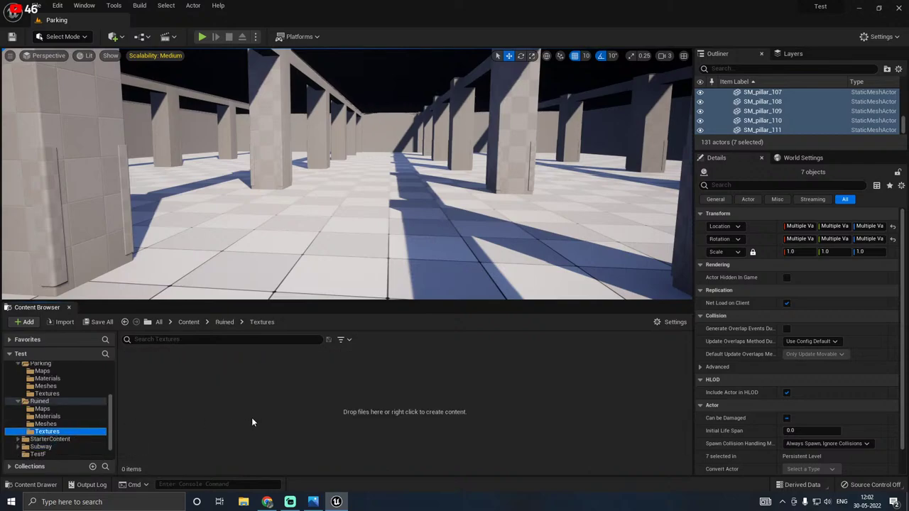
{"action": "left_click", "coordinate": [88, 424]}
{"action": "left_click", "coordinate": [92, 416]}
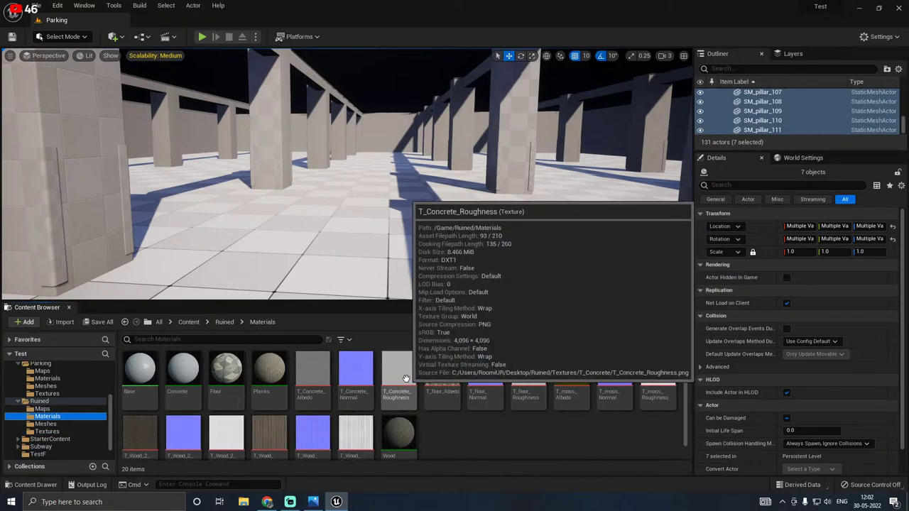
{"action": "double_click", "coordinate": [314, 373]}
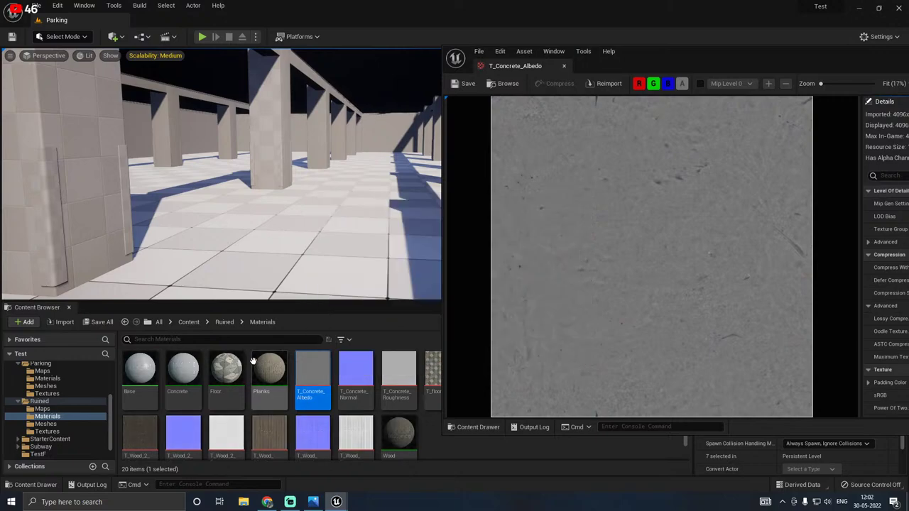
{"action": "left_click", "coordinate": [562, 66]}
Step: Open the Textures folder inside Building and preview its T_Concrete_Albedo texture
{"action": "scroll", "coordinate": [71, 409], "scroll_direction": "up", "scroll_amount": 2}
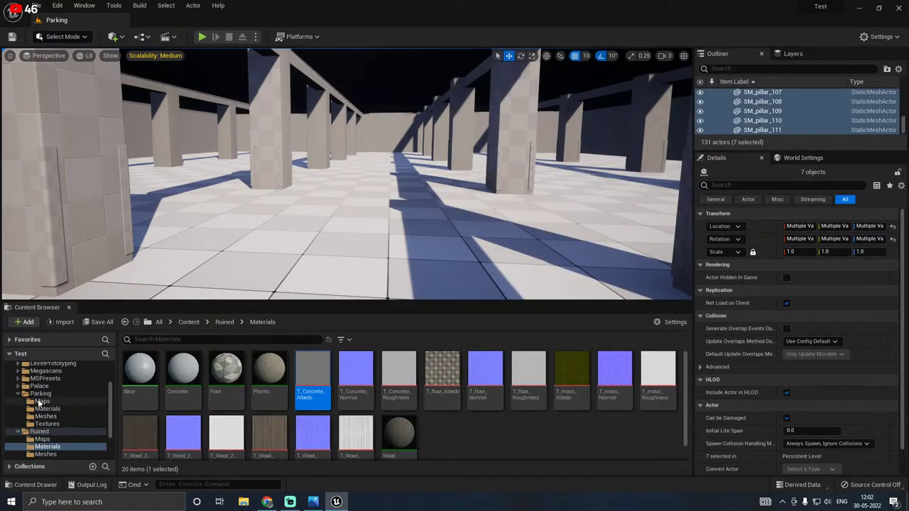
{"action": "scroll", "coordinate": [29, 394], "scroll_direction": "up", "scroll_amount": 2}
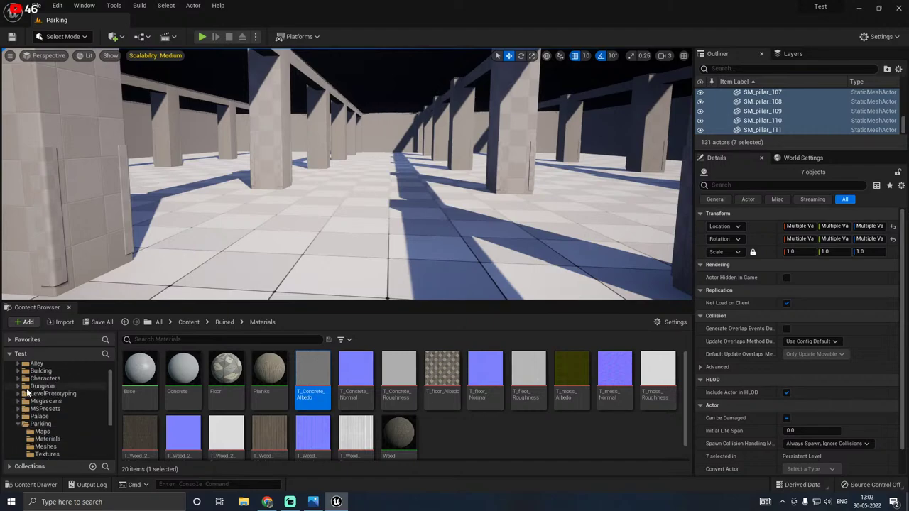
{"action": "scroll", "coordinate": [29, 394], "scroll_direction": "up", "scroll_amount": 1}
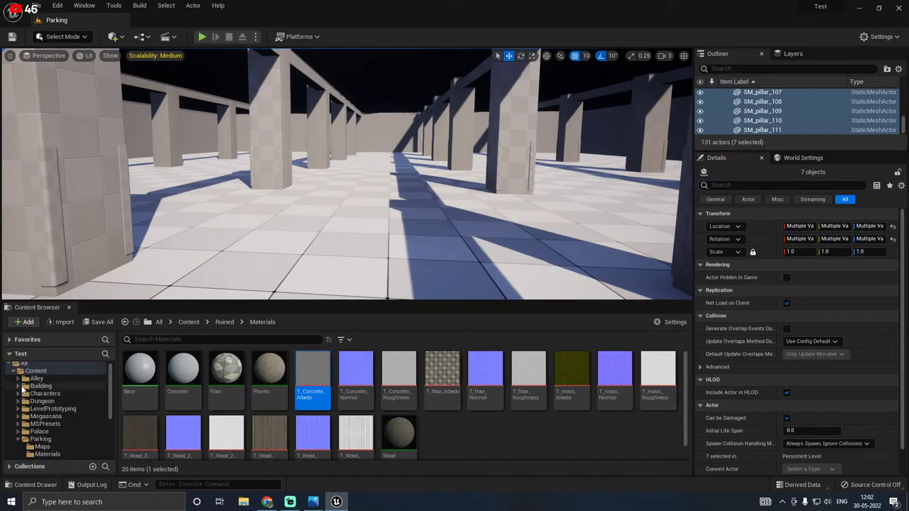
{"action": "left_click", "coordinate": [17, 386]}
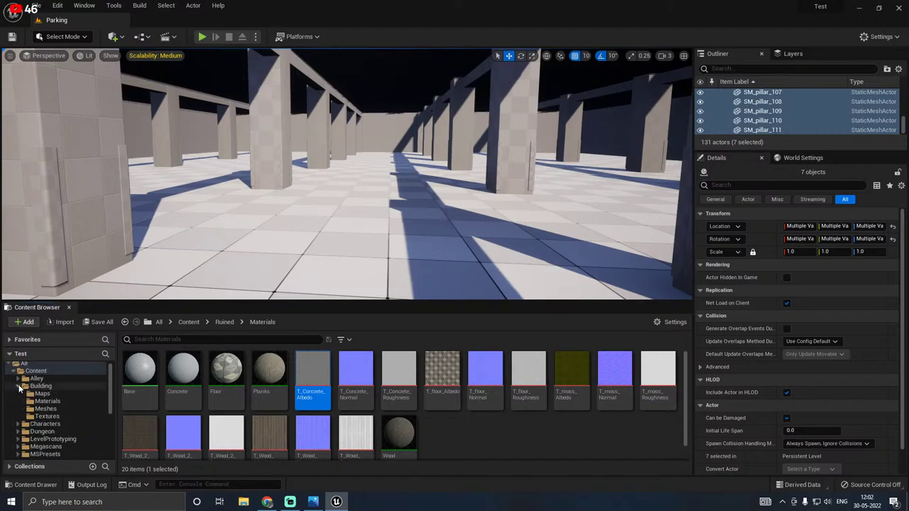
{"action": "left_click", "coordinate": [46, 416]}
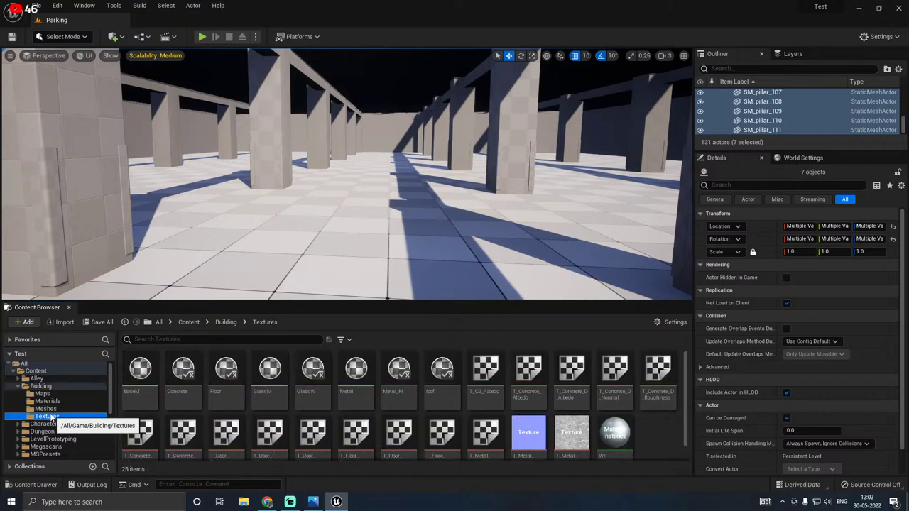
{"action": "double_click", "coordinate": [539, 382]}
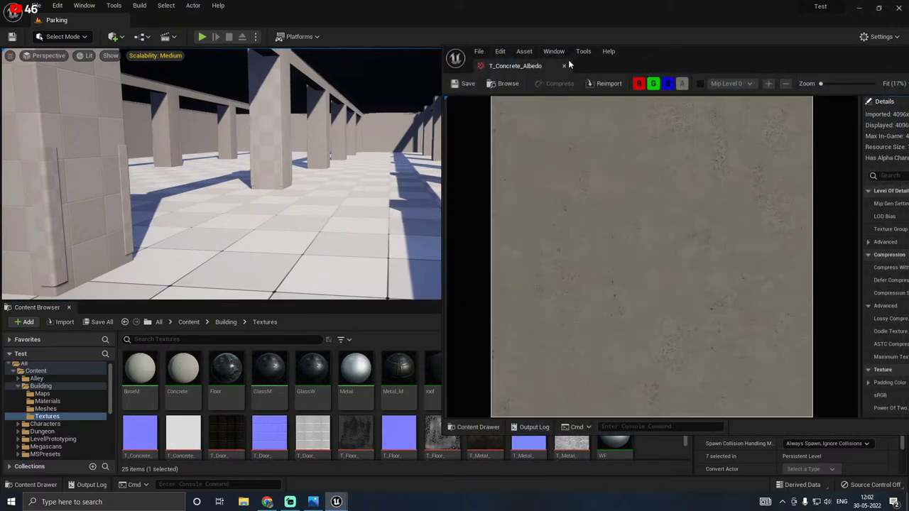
{"action": "left_click", "coordinate": [564, 67]}
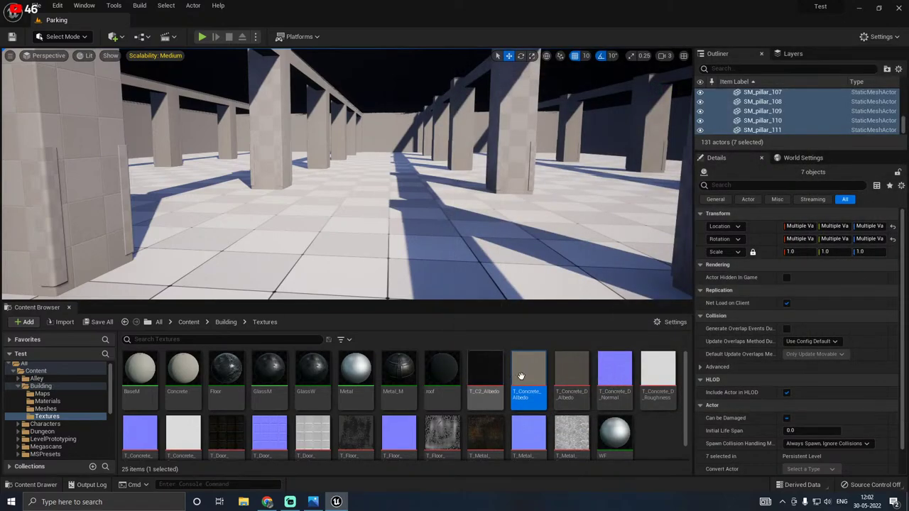
Step: Copy Building's T_Concrete_Albedo, T_Concrete_D_Normal and T_Concrete_D_Roughness into Parking's Textures folder and save the copied assets
{"action": "mouse_move", "coordinate": [602, 369]}
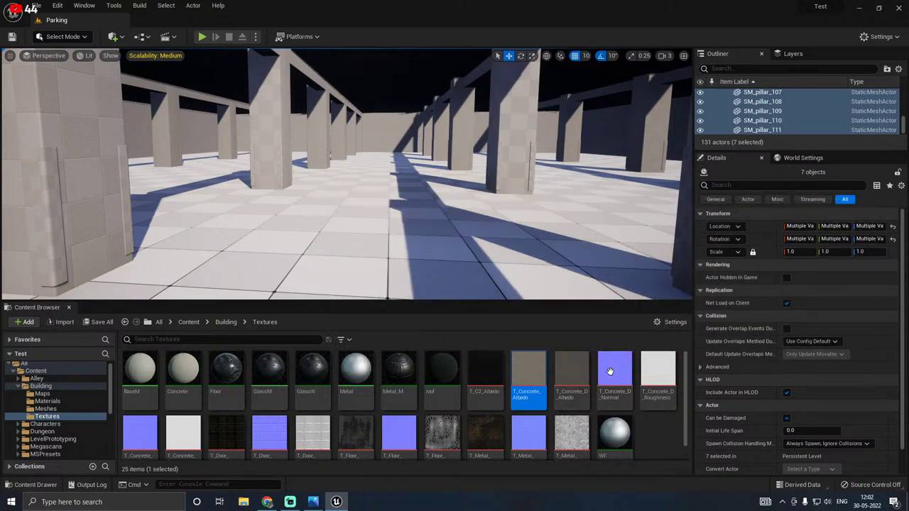
{"action": "mouse_move", "coordinate": [532, 372]}
{"action": "left_click", "coordinate": [623, 380], "text": "ctrl"}
{"action": "left_click", "coordinate": [657, 377], "text": "ctrl"}
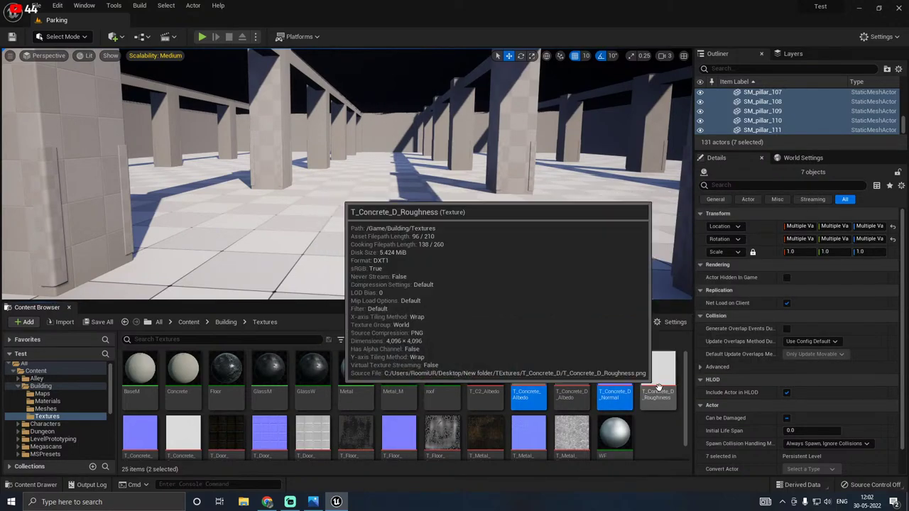
{"action": "scroll", "coordinate": [66, 408], "scroll_direction": "down", "scroll_amount": 3}
{"action": "scroll", "coordinate": [66, 408], "scroll_direction": "down", "scroll_amount": 2}
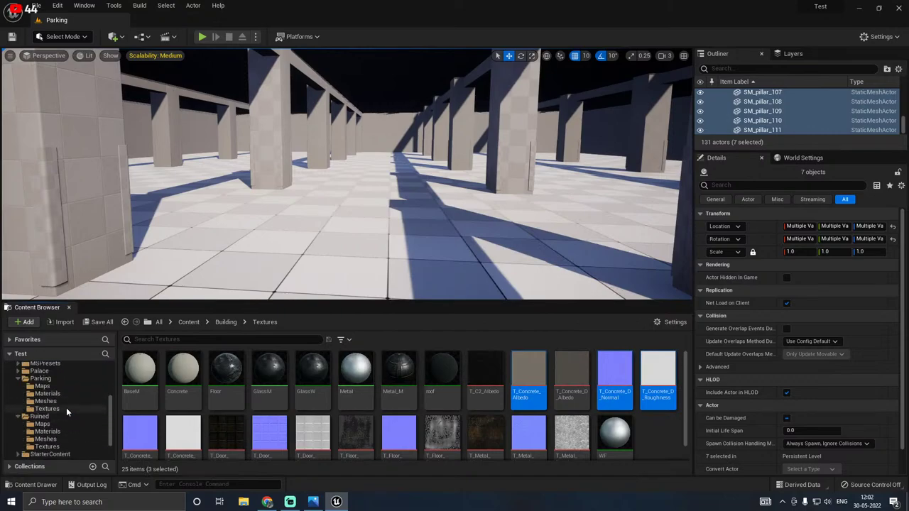
{"action": "left_click", "coordinate": [21, 417]}
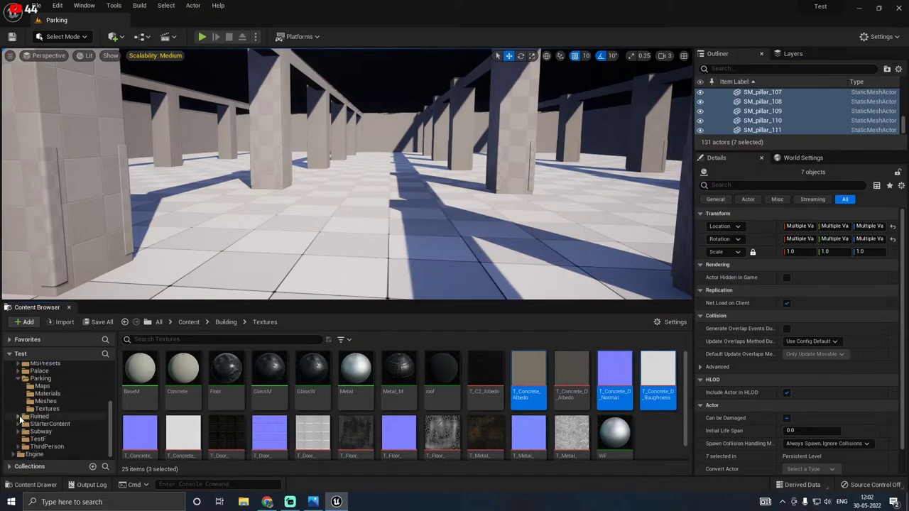
{"action": "left_click_drag", "start_coordinate": [605, 377], "coordinate": [41, 409]}
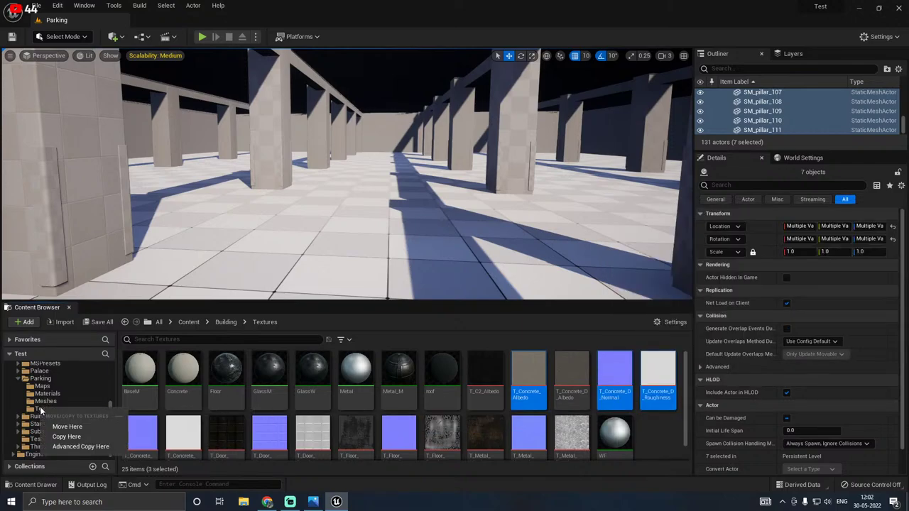
{"action": "left_click", "coordinate": [76, 437]}
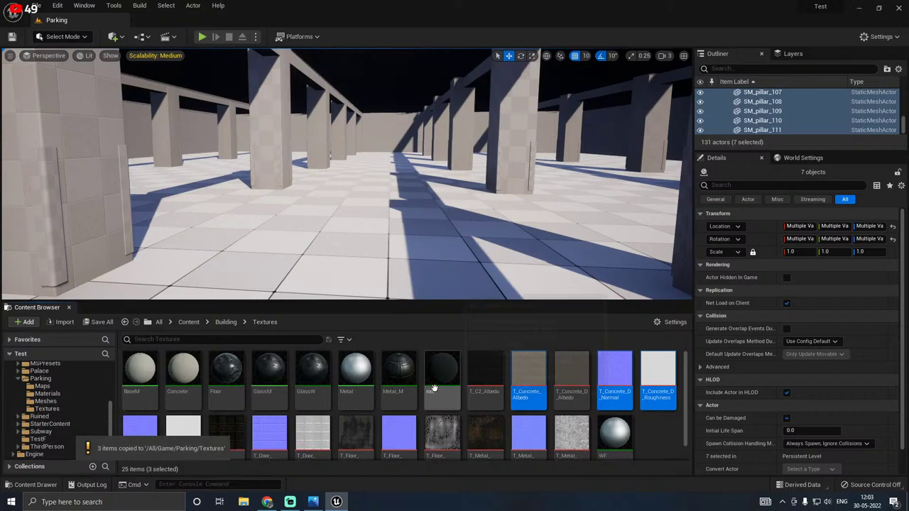
{"action": "left_click", "coordinate": [100, 322]}
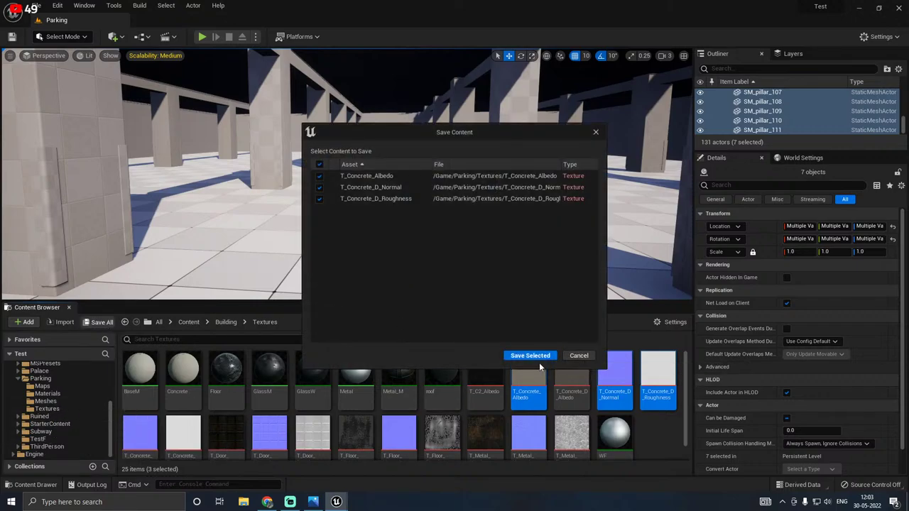
{"action": "left_click", "coordinate": [529, 355]}
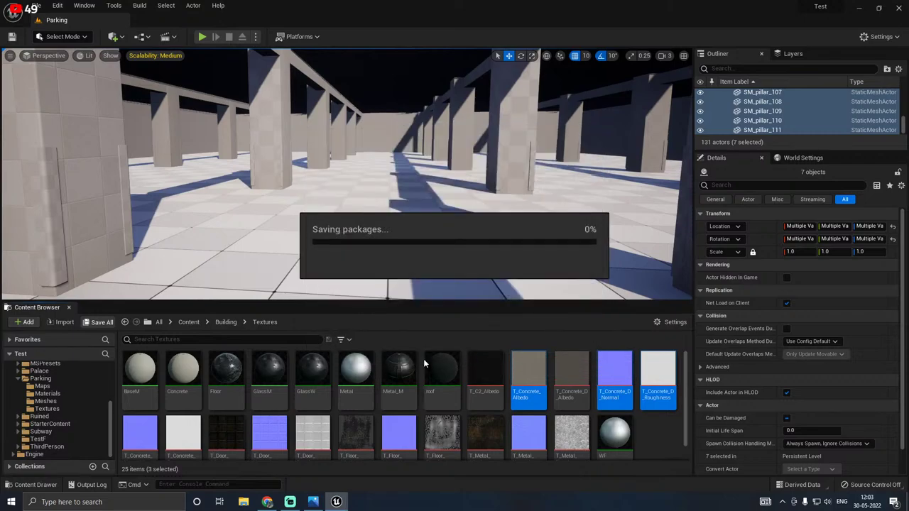
Step: Add a new folder and a new material named Base in Parking's Textures folder
{"action": "left_click", "coordinate": [48, 409]}
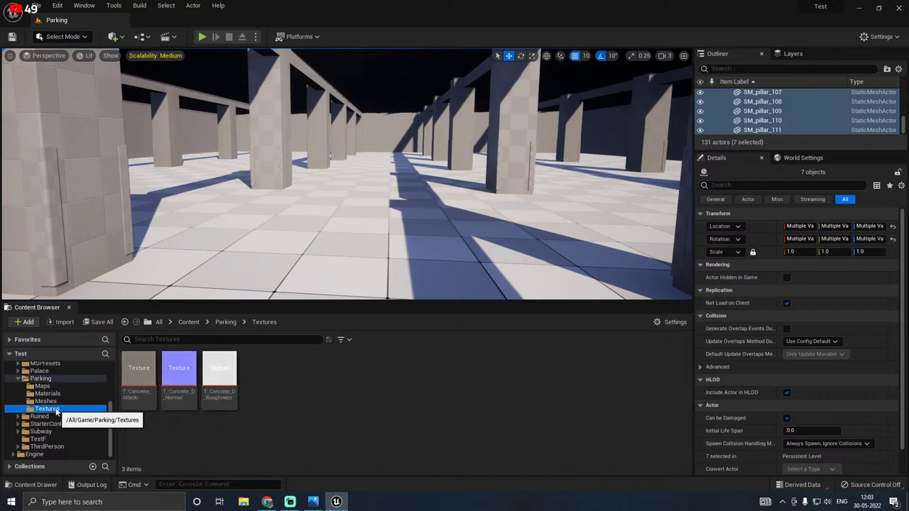
{"action": "right_click", "coordinate": [274, 408]}
{"action": "left_click", "coordinate": [319, 128]}
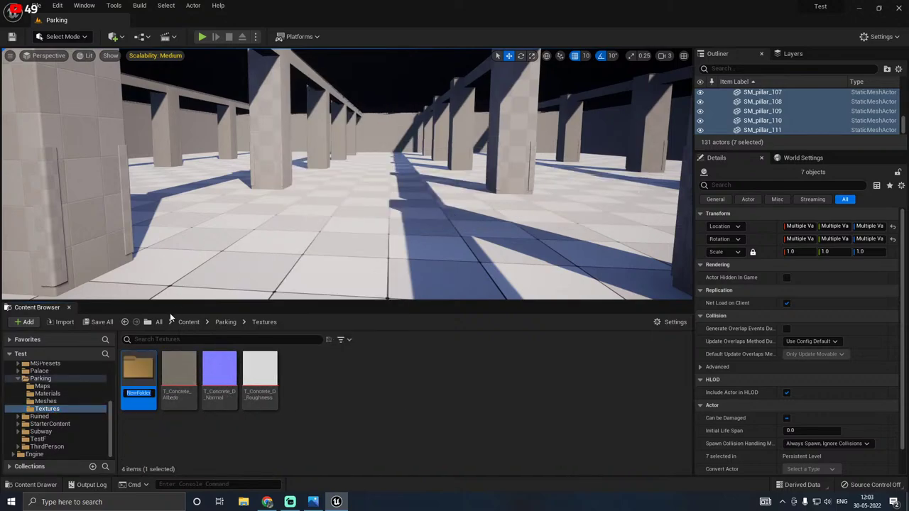
{"action": "right_click", "coordinate": [387, 414]}
{"action": "left_click", "coordinate": [403, 199]}
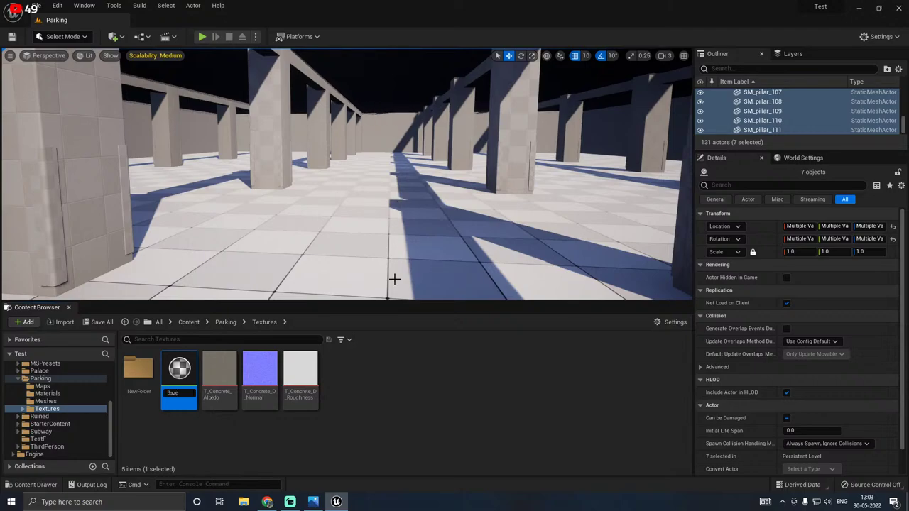
Step: Confirm the name Baze for the new material in the Textures folder and save all modified content
{"action": "key", "text": "Return"}
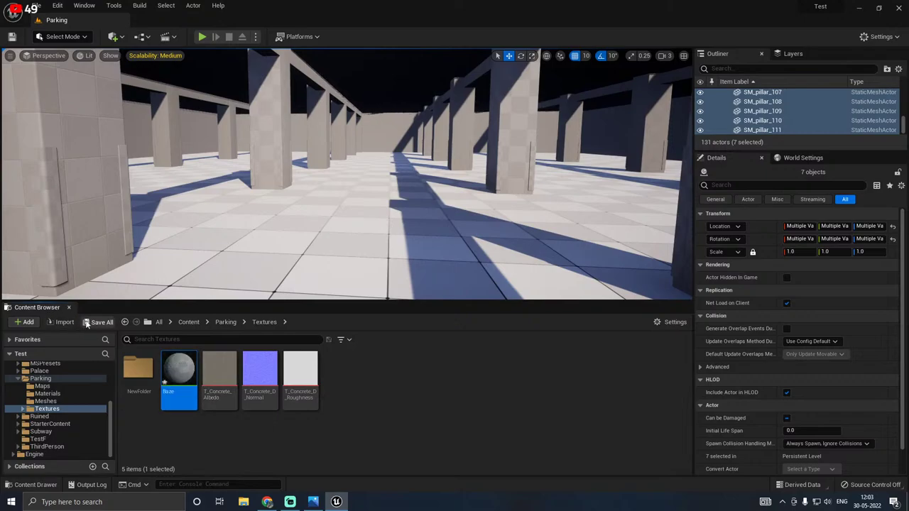
{"action": "left_click", "coordinate": [86, 323]}
{"action": "left_click", "coordinate": [529, 353]}
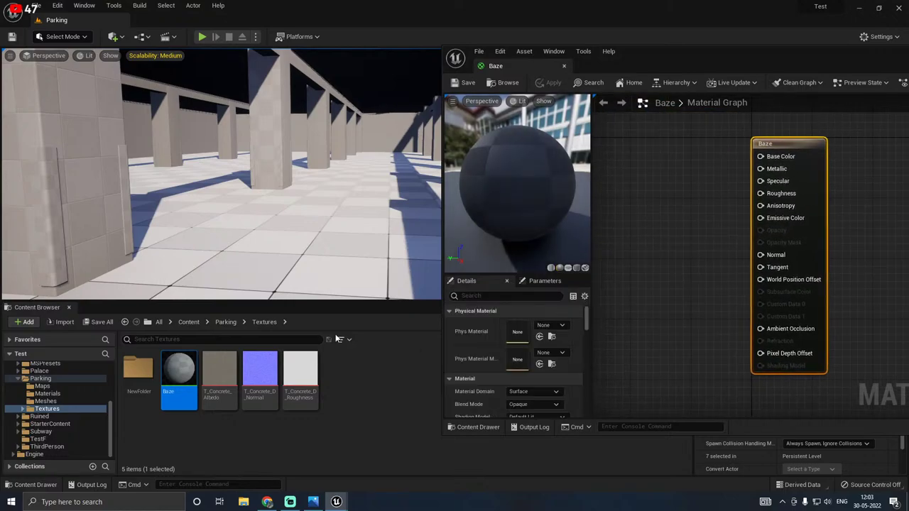
Step: Reposition and resize the Baze material editor window so the concrete textures in the content browser remain reachable
{"action": "left_click_drag", "start_coordinate": [686, 55], "coordinate": [525, 33]}
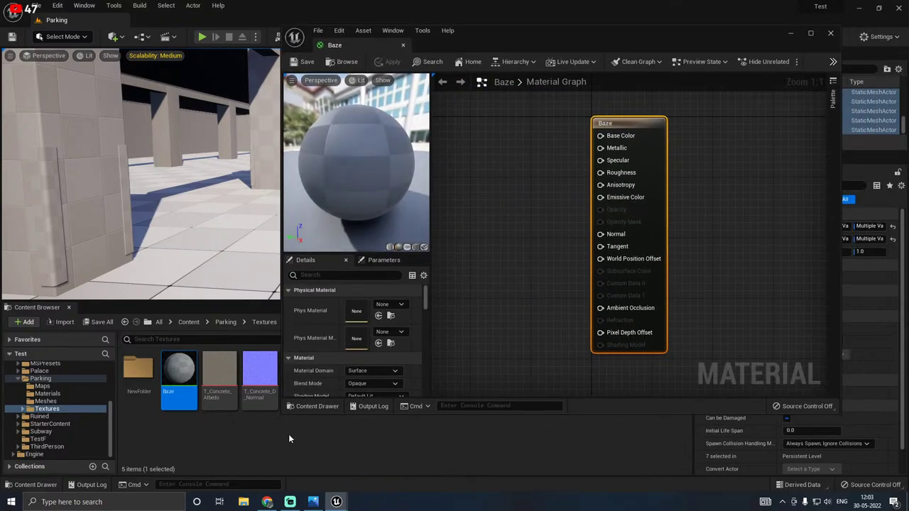
{"action": "left_click_drag", "start_coordinate": [283, 415], "coordinate": [130, 367]}
{"action": "right_click_drag", "start_coordinate": [388, 295], "coordinate": [505, 256]}
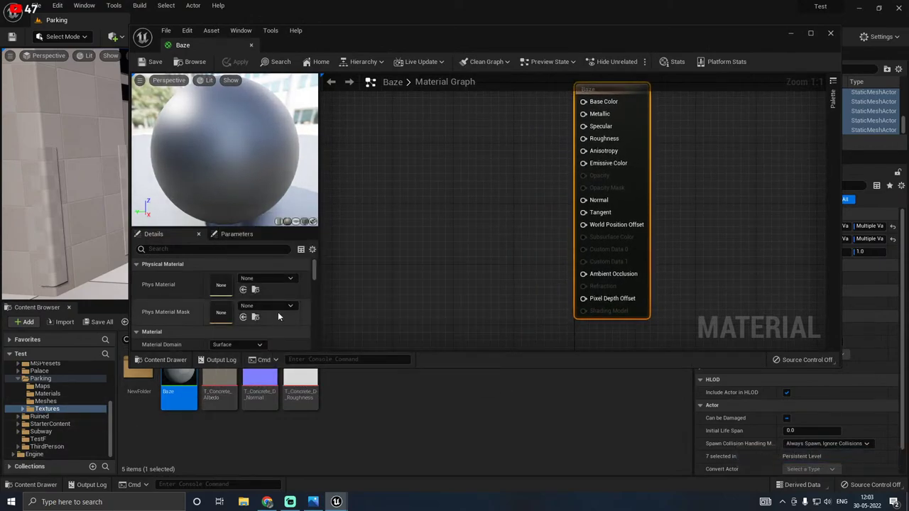
Step: Add the T_Concrete_Albedo texture to the material graph and convert it to a parameter named B
{"action": "left_click_drag", "start_coordinate": [220, 391], "coordinate": [395, 163]}
{"action": "right_click_drag", "start_coordinate": [463, 244], "coordinate": [534, 300]}
{"action": "left_click_drag", "start_coordinate": [514, 298], "coordinate": [477, 230]}
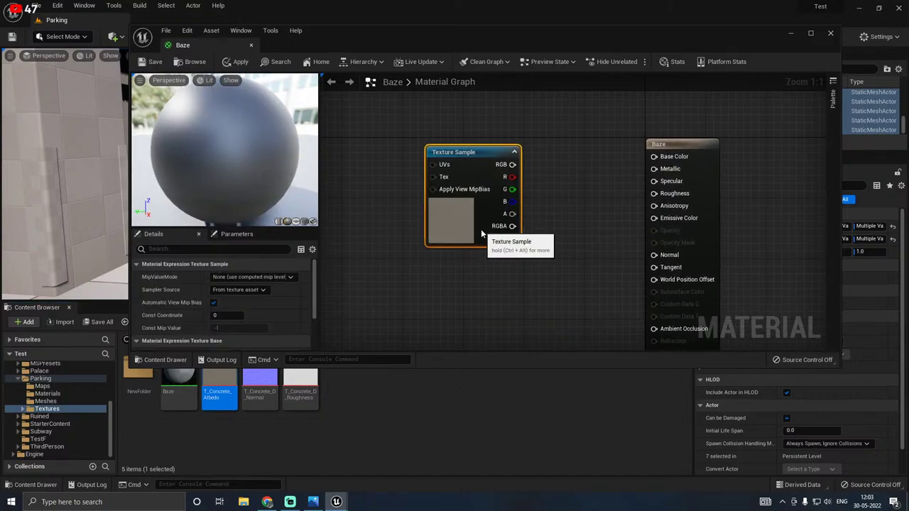
{"action": "right_click", "coordinate": [462, 211]}
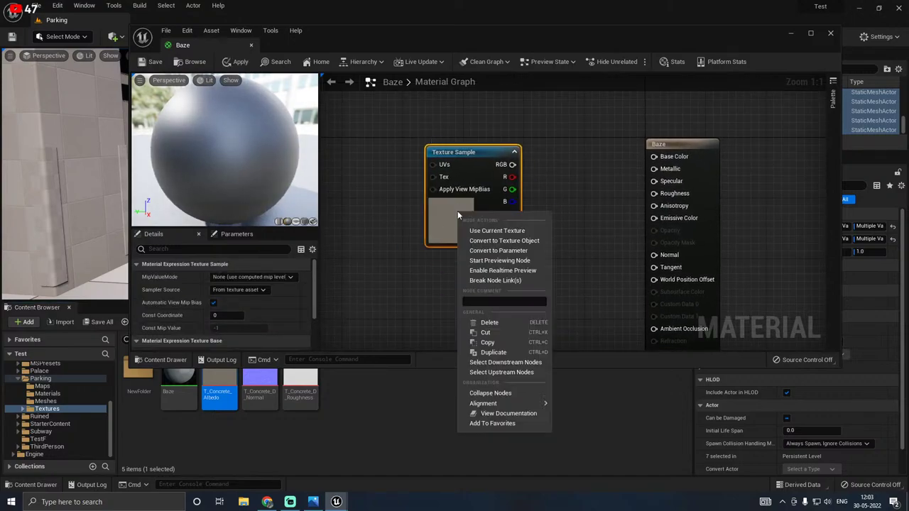
{"action": "left_click", "coordinate": [508, 251]}
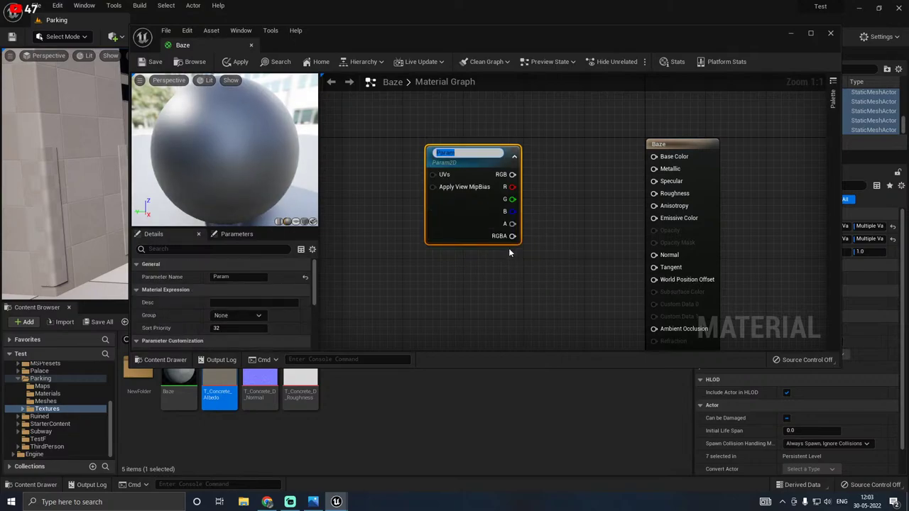
{"action": "type", "text": "B"}
{"action": "key", "text": "Return"}
Step: Move the B texture parameter away from the material node and connect its RGB output to Base Color
{"action": "left_click_drag", "start_coordinate": [453, 235], "coordinate": [430, 216]}
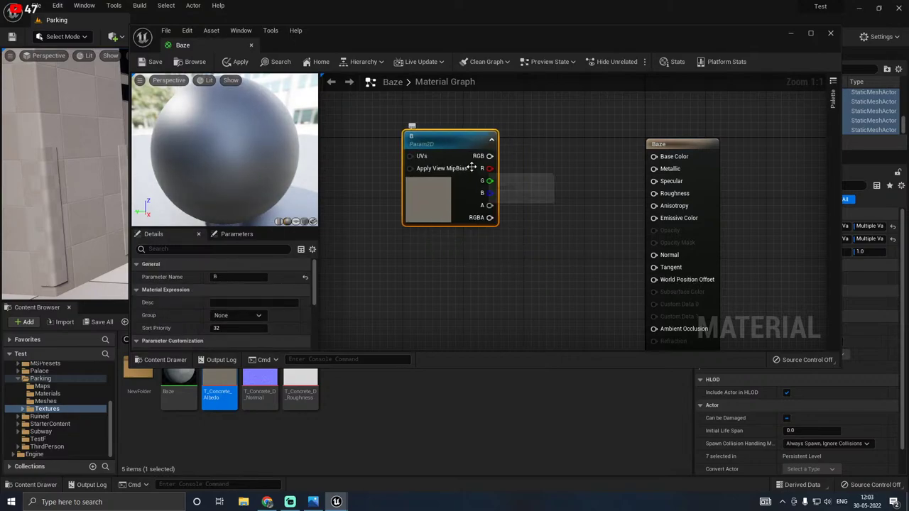
{"action": "left_click_drag", "start_coordinate": [489, 156], "coordinate": [671, 157]}
{"action": "left_click_drag", "start_coordinate": [680, 157], "coordinate": [675, 156]}
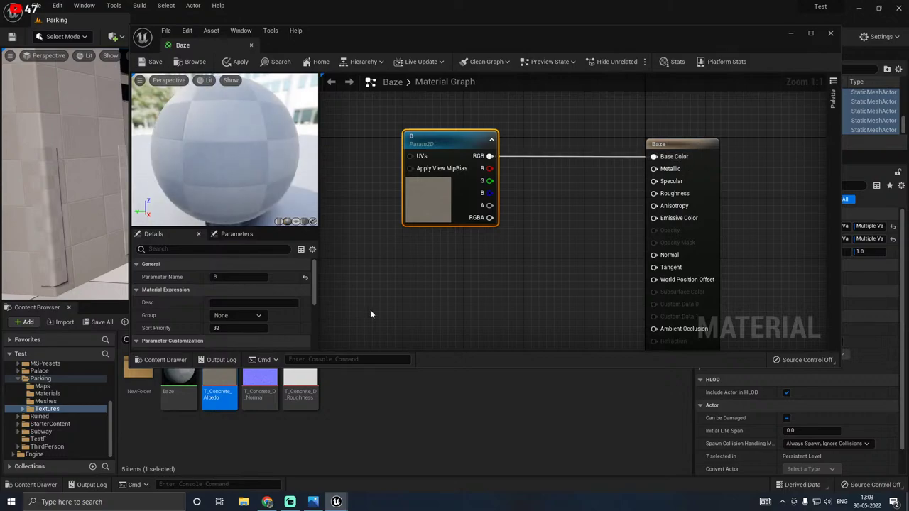
Step: Add T_Concrete_D_Normal to the graph as a texture parameter named N and connect its RGB output to Normal
{"action": "left_click_drag", "start_coordinate": [260, 387], "coordinate": [420, 267]}
{"action": "right_click_drag", "start_coordinate": [450, 252], "coordinate": [456, 180]}
{"action": "right_click", "coordinate": [468, 204]}
{"action": "left_click", "coordinate": [517, 247]}
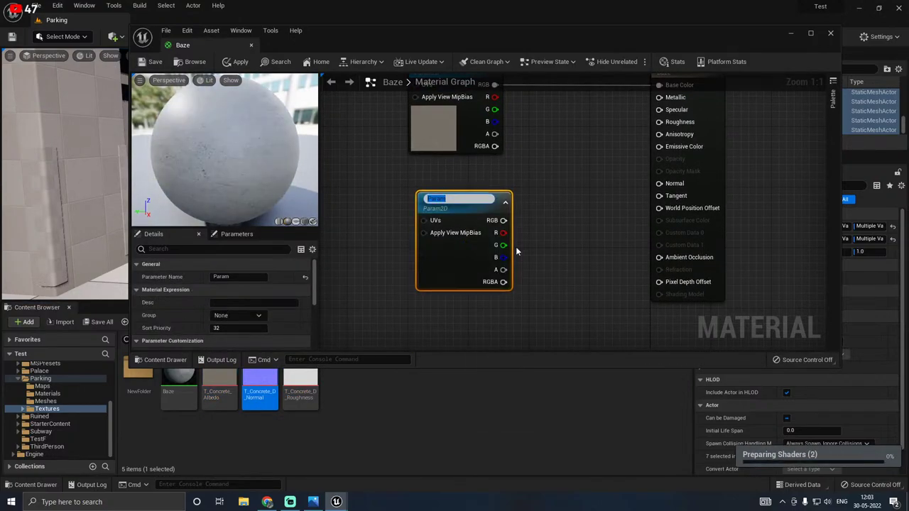
{"action": "type", "text": "N"}
{"action": "key", "text": "Return"}
{"action": "left_click_drag", "start_coordinate": [503, 218], "coordinate": [668, 190]}
Step: Add T_Concrete_D_Roughness to the graph beside N and convert it to a texture parameter named R
{"action": "right_click_drag", "start_coordinate": [442, 300], "coordinate": [589, 273]}
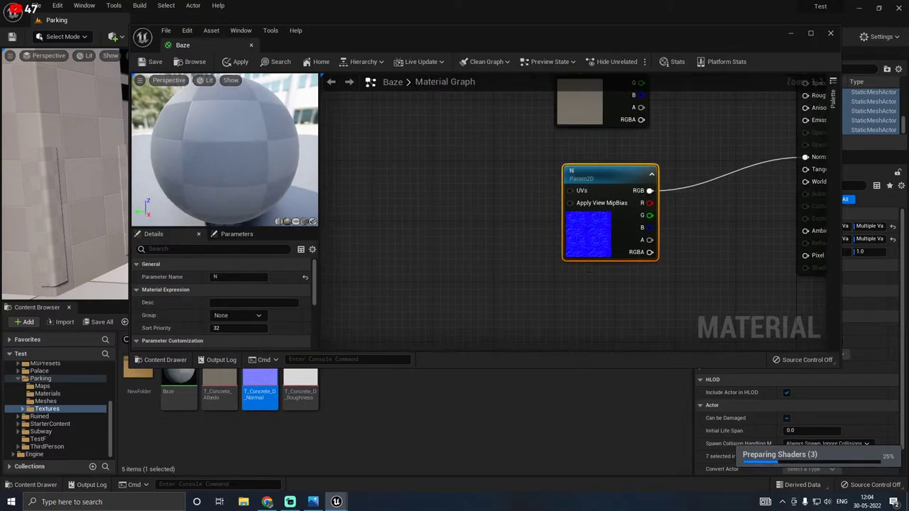
{"action": "left_click_drag", "start_coordinate": [307, 383], "coordinate": [444, 203]}
{"action": "left_click_drag", "start_coordinate": [510, 222], "coordinate": [426, 197]}
{"action": "right_click", "coordinate": [427, 197]}
{"action": "left_click", "coordinate": [465, 232]}
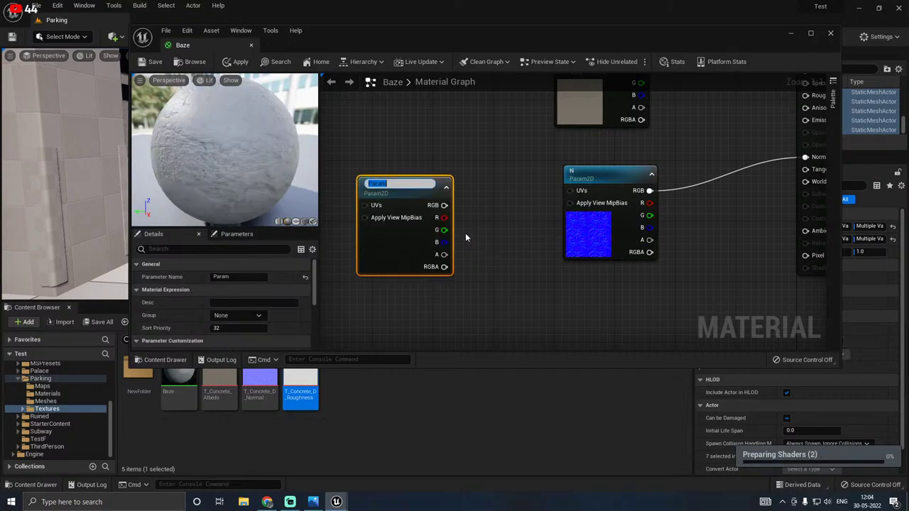
{"action": "type", "text": "R"}
{"action": "left_click_drag", "start_coordinate": [409, 247], "coordinate": [386, 232]}
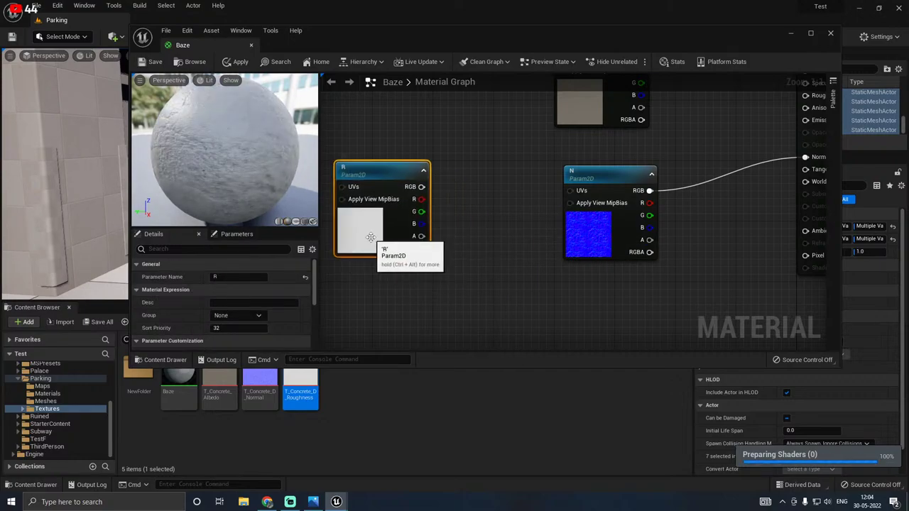
Step: Add a Multiply node and arrange it between the R and N texture parameters
{"action": "key", "text": "m"}
{"action": "left_click", "coordinate": [459, 237]}
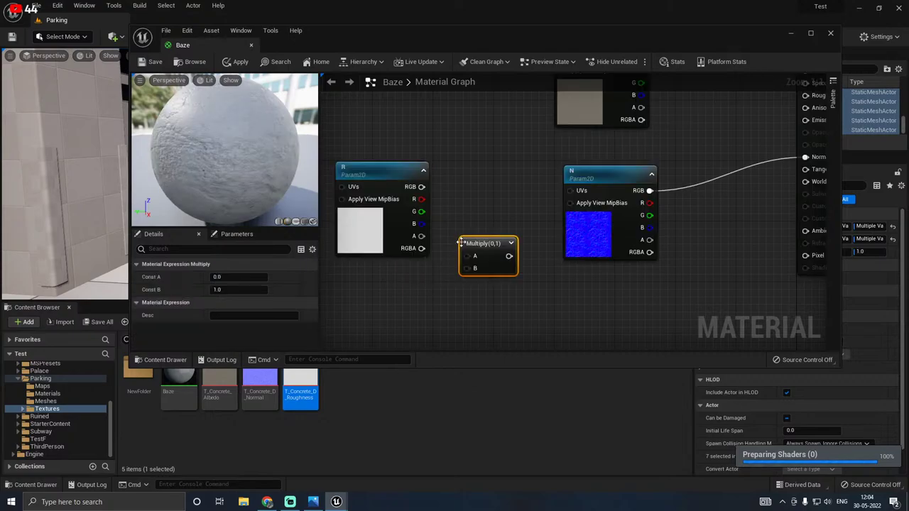
{"action": "right_click_drag", "start_coordinate": [468, 217], "coordinate": [554, 219]}
{"action": "left_click_drag", "start_coordinate": [460, 231], "coordinate": [445, 211]}
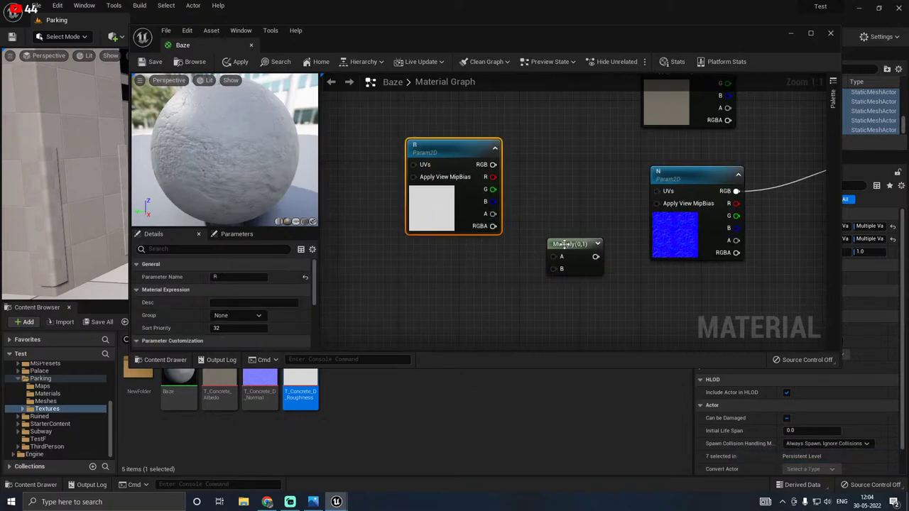
{"action": "left_click_drag", "start_coordinate": [559, 245], "coordinate": [546, 197]}
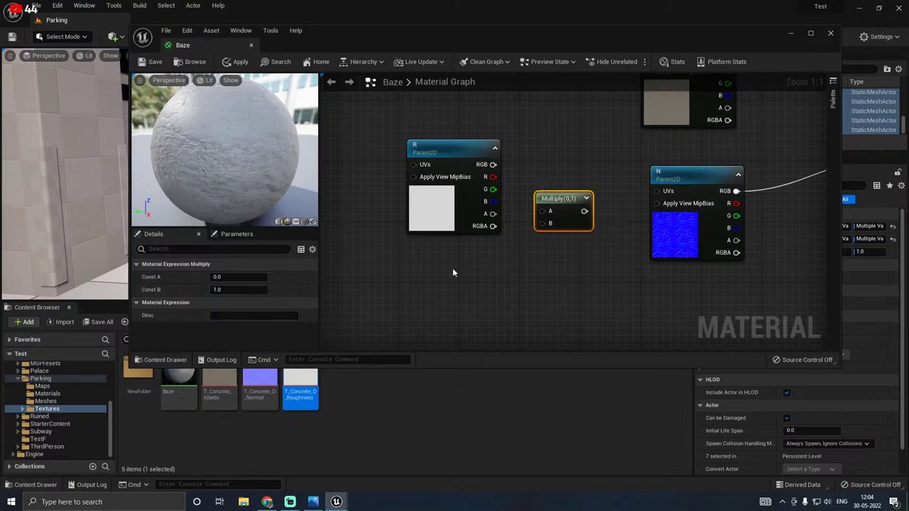
Step: Add a scalar parameter named Rough below the R texture parameter
{"action": "left_click", "coordinate": [428, 273]}
{"action": "type", "text": "ssssss"}
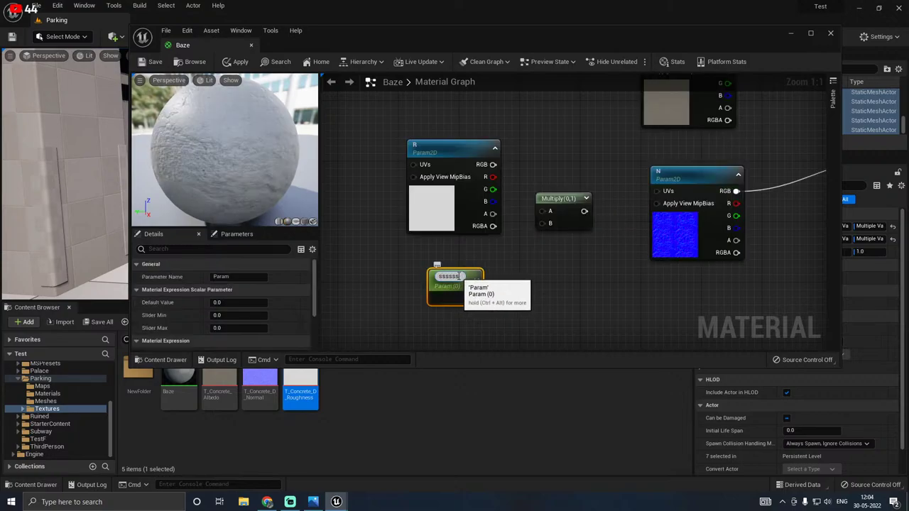
{"action": "key", "text": "ctrl+a"}
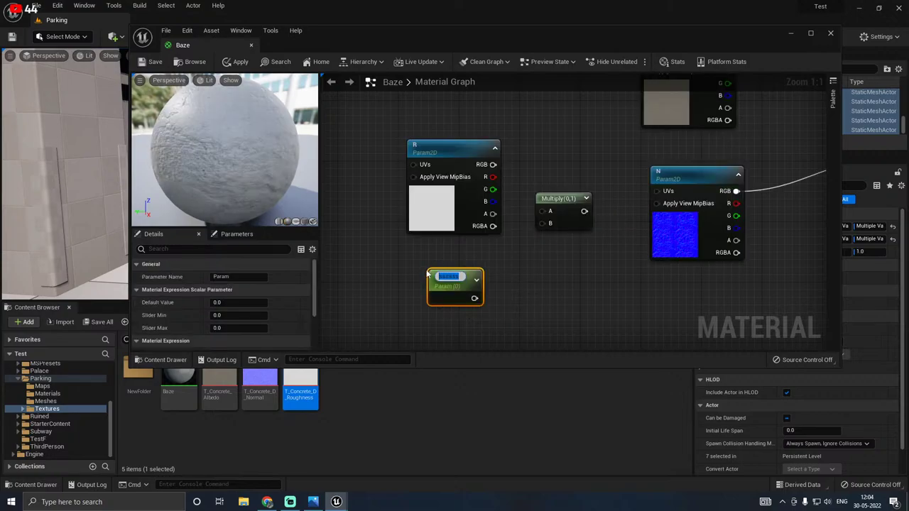
{"action": "type", "text": "Ro"}
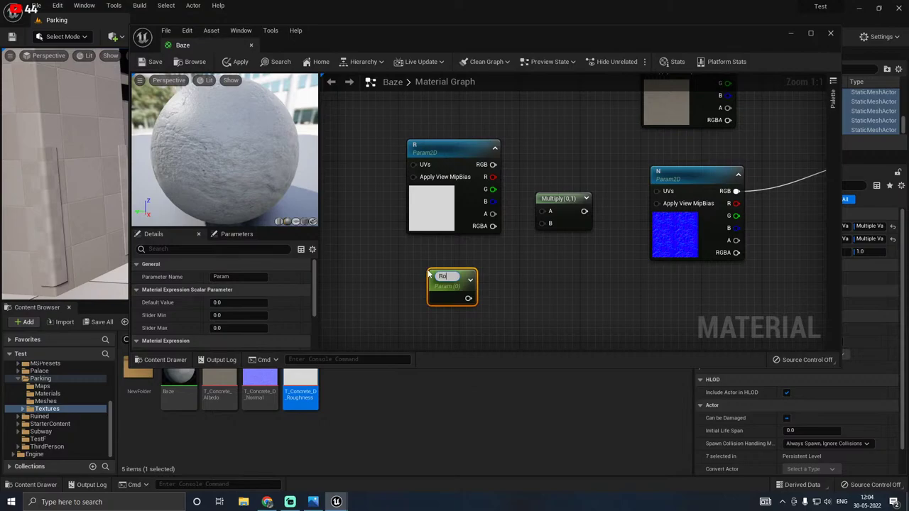
{"action": "type", "text": "ugh"}
{"action": "key", "text": "Return"}
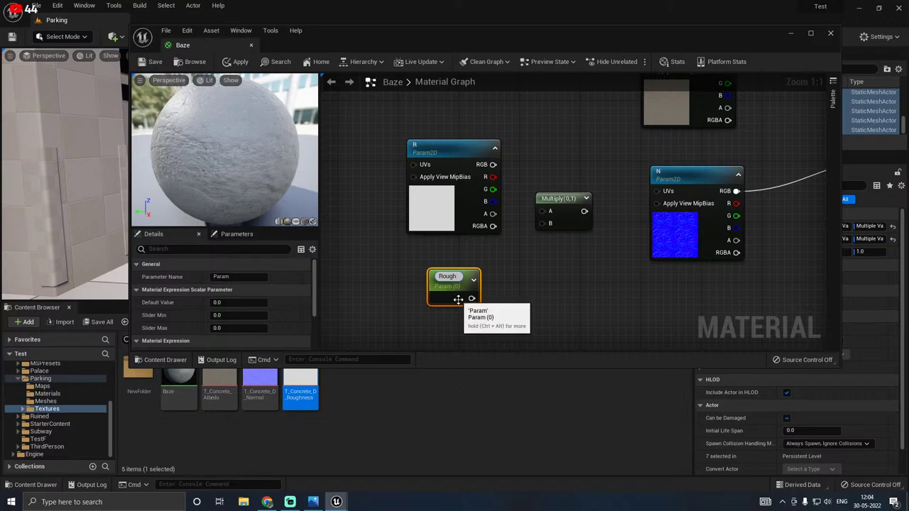
Step: Connect R's RGB output and Rough to the Multiply node's A and B inputs, and set Rough's default value to 1
{"action": "left_click_drag", "start_coordinate": [468, 295], "coordinate": [493, 164]}
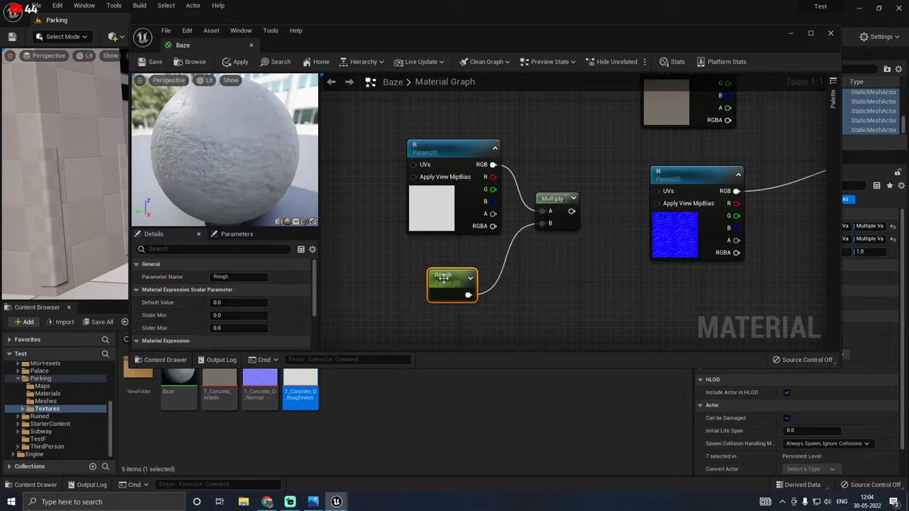
{"action": "left_click", "coordinate": [237, 303]}
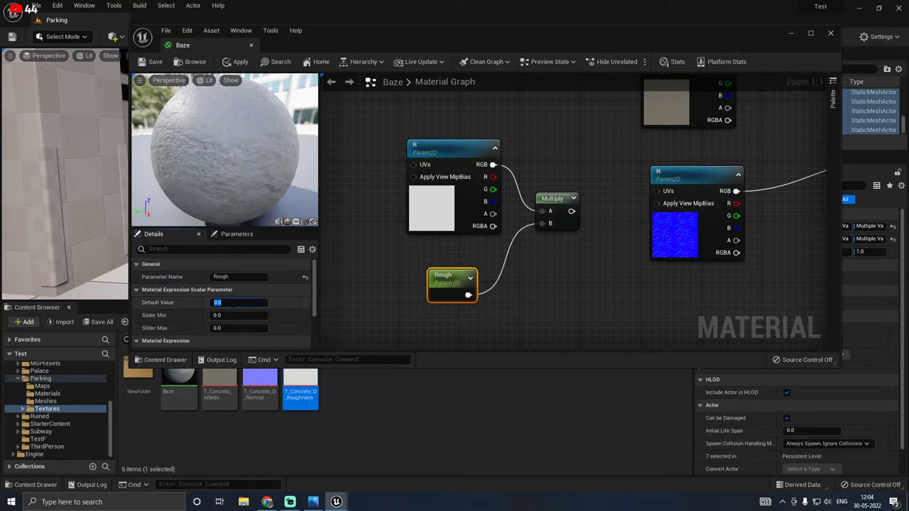
{"action": "type", "text": "1"}
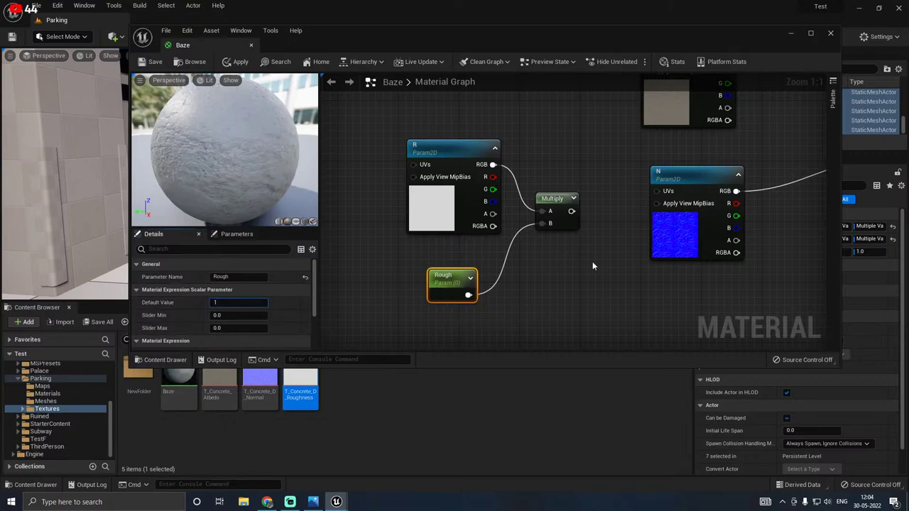
Step: Connect the Multiply output of R and Rough to the material's Roughness input
{"action": "left_click_drag", "start_coordinate": [593, 267], "coordinate": [567, 281]}
{"action": "right_click_drag", "start_coordinate": [566, 281], "coordinate": [386, 309]}
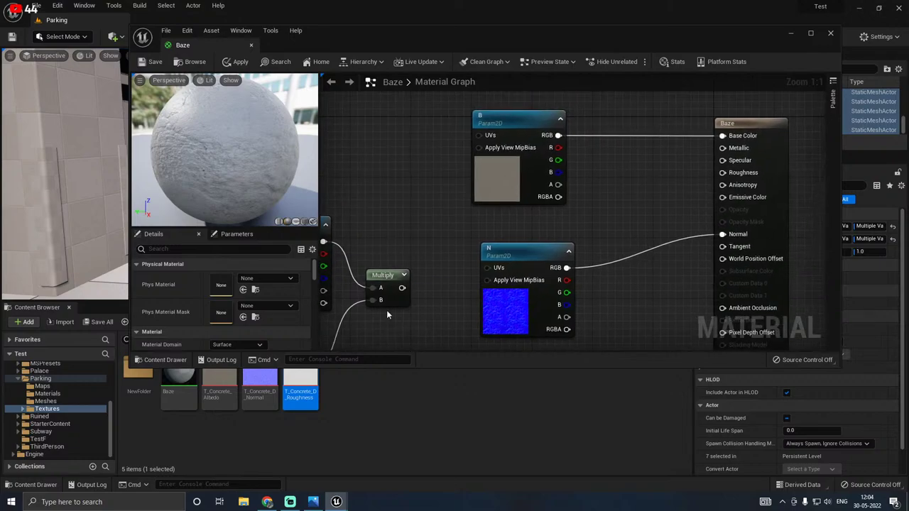
{"action": "left_click_drag", "start_coordinate": [402, 287], "coordinate": [736, 178]}
Step: Add a TexCoord node above the R texture parameter and a second Multiply node next to it
{"action": "right_click_drag", "start_coordinate": [500, 267], "coordinate": [726, 310]}
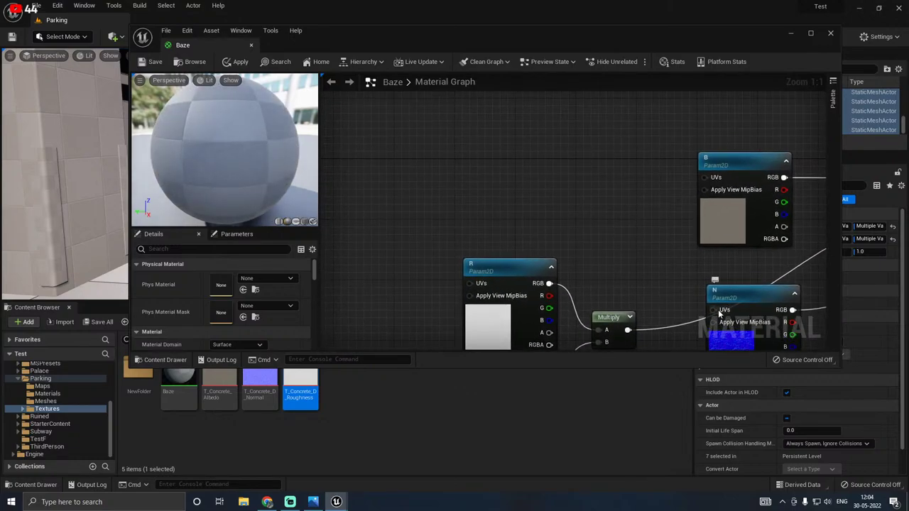
{"action": "left_click", "coordinate": [514, 143]}
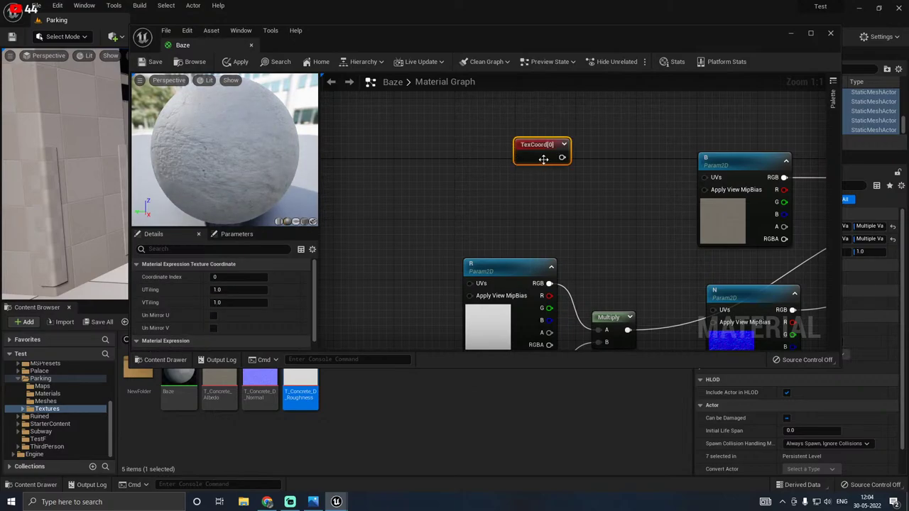
{"action": "left_click_drag", "start_coordinate": [544, 159], "coordinate": [499, 157]}
{"action": "right_click_drag", "start_coordinate": [520, 178], "coordinate": [540, 252]}
{"action": "left_click_drag", "start_coordinate": [514, 221], "coordinate": [498, 200]}
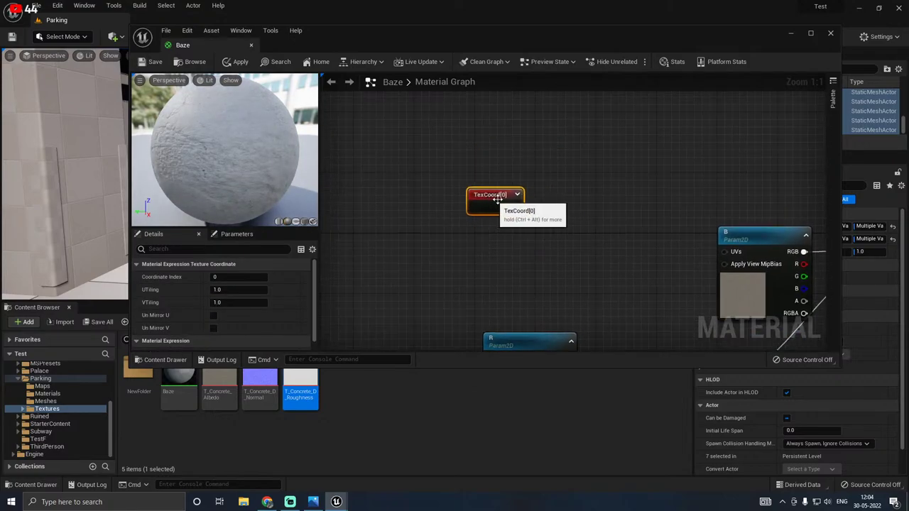
{"action": "left_click", "coordinate": [559, 213]}
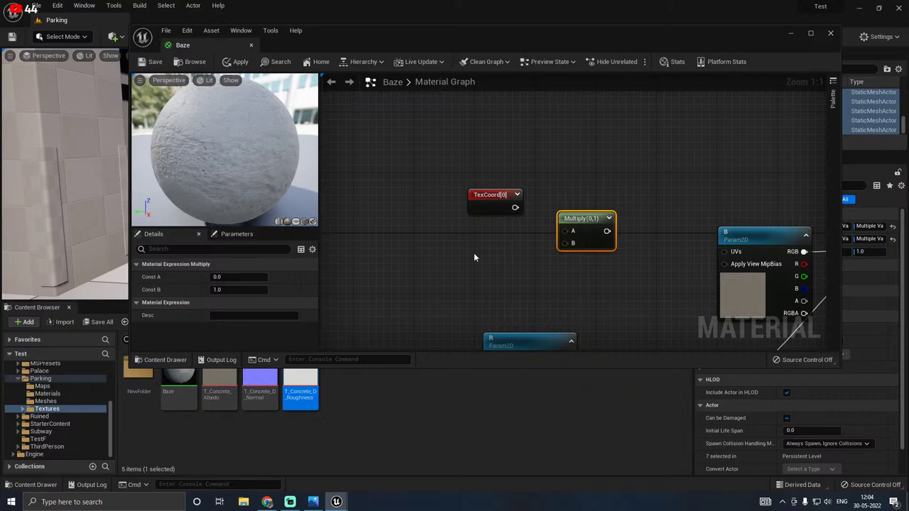
Step: Add a scalar parameter named Scale below the TexCoord node and set its default value to 1
{"action": "left_click", "coordinate": [449, 259]}
{"action": "type", "text": "sss"}
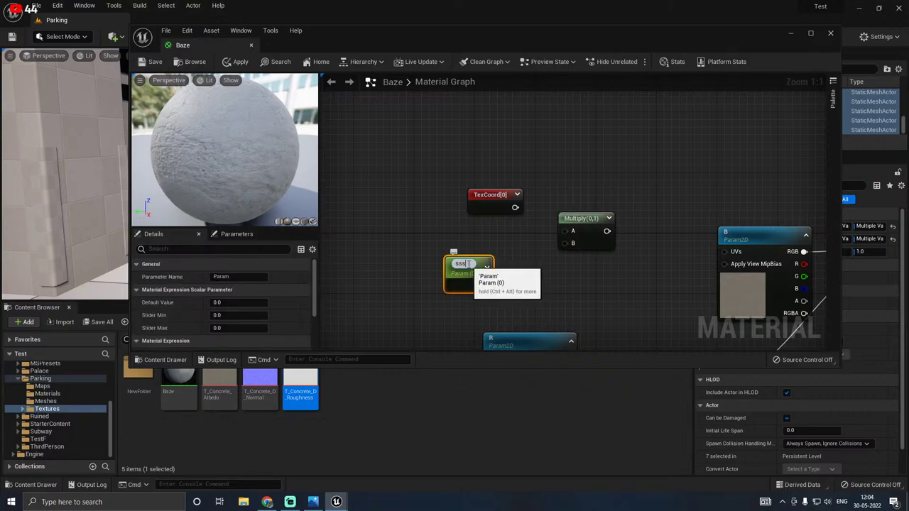
{"action": "left_click_drag", "start_coordinate": [468, 264], "coordinate": [444, 264]}
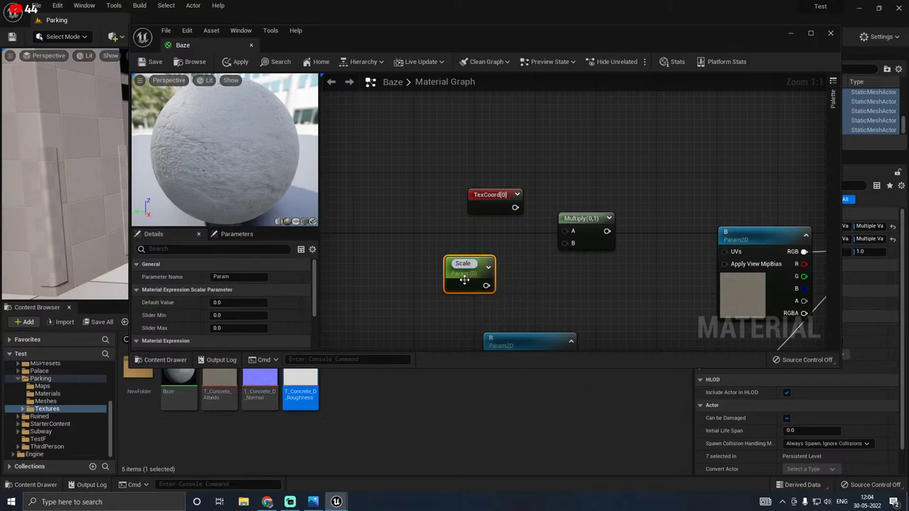
{"action": "key", "text": "Return"}
{"action": "type", "text": "1"}
{"action": "key", "text": "Return"}
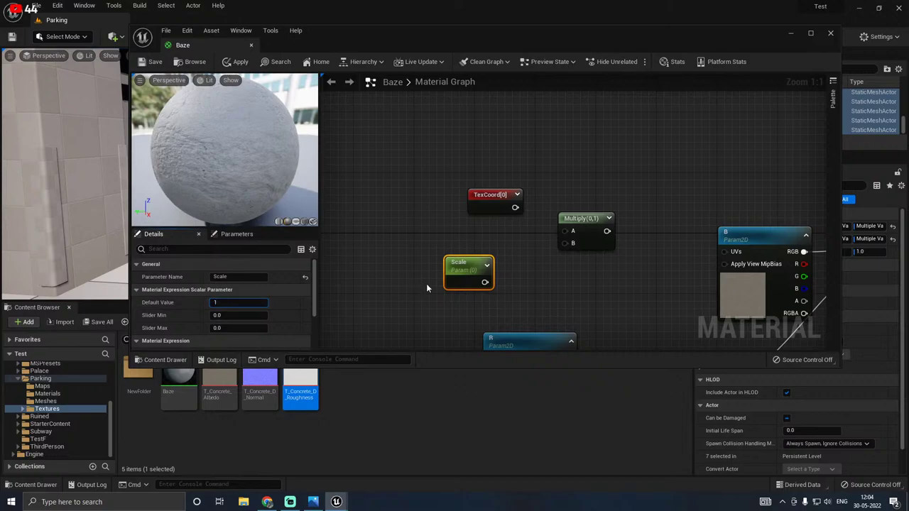
Step: Multiply TexCoord by the Scale parameter and feed the result into B's UVs input
{"action": "left_click_drag", "start_coordinate": [485, 281], "coordinate": [516, 207]}
{"action": "right_click_drag", "start_coordinate": [583, 253], "coordinate": [476, 154]}
{"action": "left_click_drag", "start_coordinate": [485, 130], "coordinate": [617, 151]}
Step: Connect the output of the TexCoord and Scale Multiply node to the UVs inputs of N and R
{"action": "right_click_drag", "start_coordinate": [567, 208], "coordinate": [574, 193]}
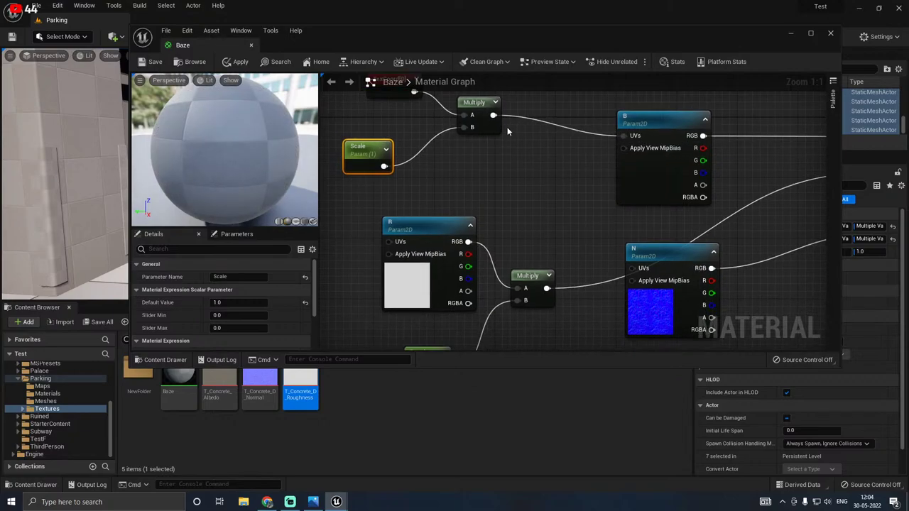
{"action": "left_click_drag", "start_coordinate": [493, 115], "coordinate": [631, 270]}
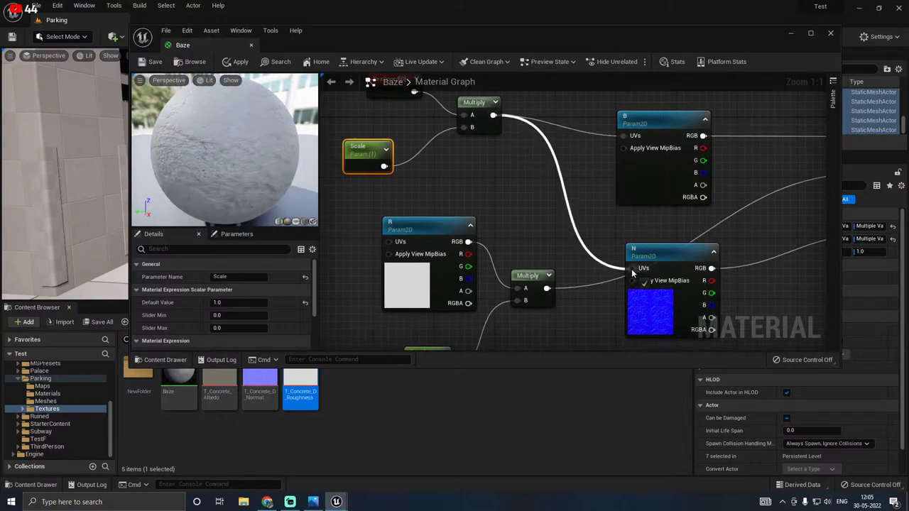
{"action": "left_click_drag", "start_coordinate": [493, 115], "coordinate": [389, 242]}
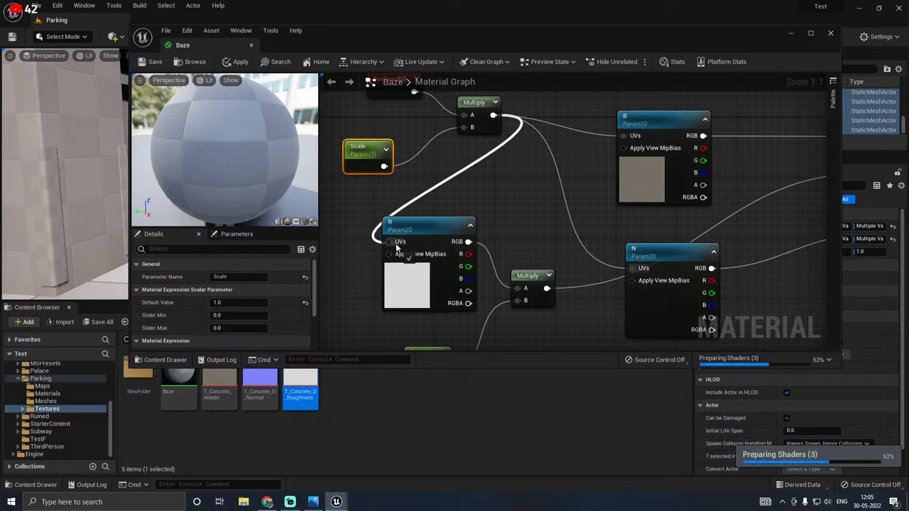
{"action": "scroll", "coordinate": [529, 226], "scroll_direction": "down", "scroll_amount": 2}
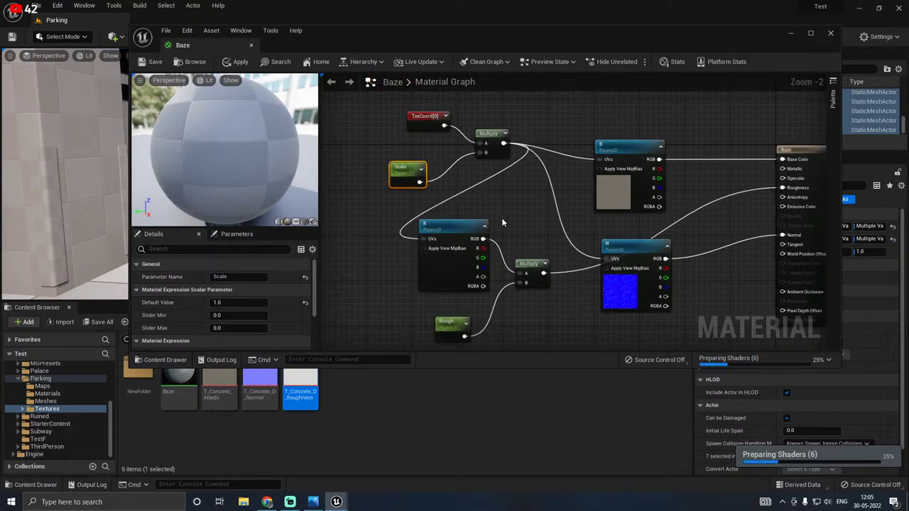
Step: Apply the graph changes to the Baze material and save the asset
{"action": "scroll", "coordinate": [502, 217], "scroll_direction": "down", "scroll_amount": 1}
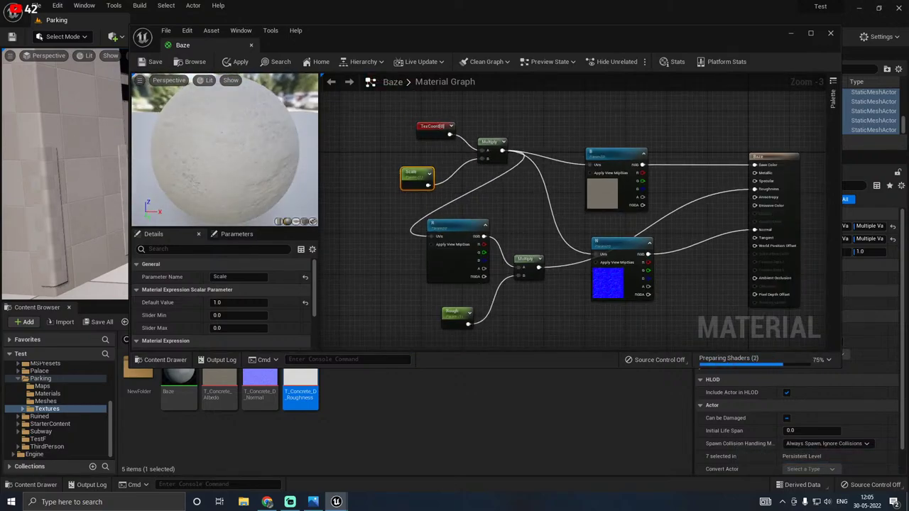
{"action": "left_click", "coordinate": [239, 62]}
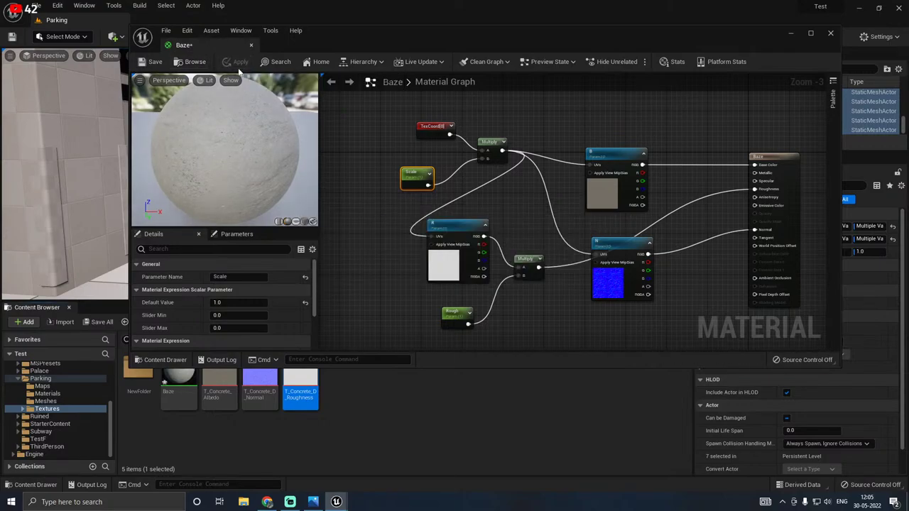
{"action": "left_click", "coordinate": [250, 44]}
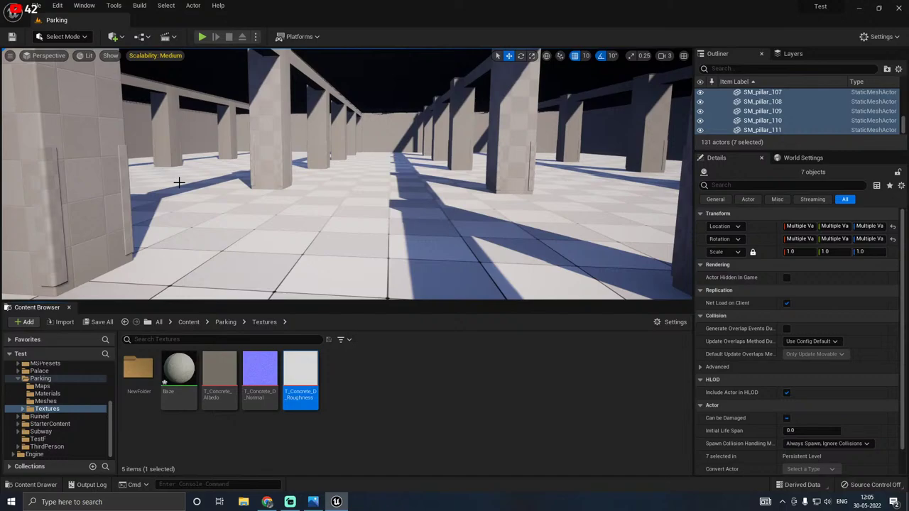
{"action": "left_click", "coordinate": [100, 322]}
{"action": "left_click", "coordinate": [526, 355]}
Step: Enable Two Sided on the Baze material's result node, then apply and save the material
{"action": "double_click", "coordinate": [178, 369]}
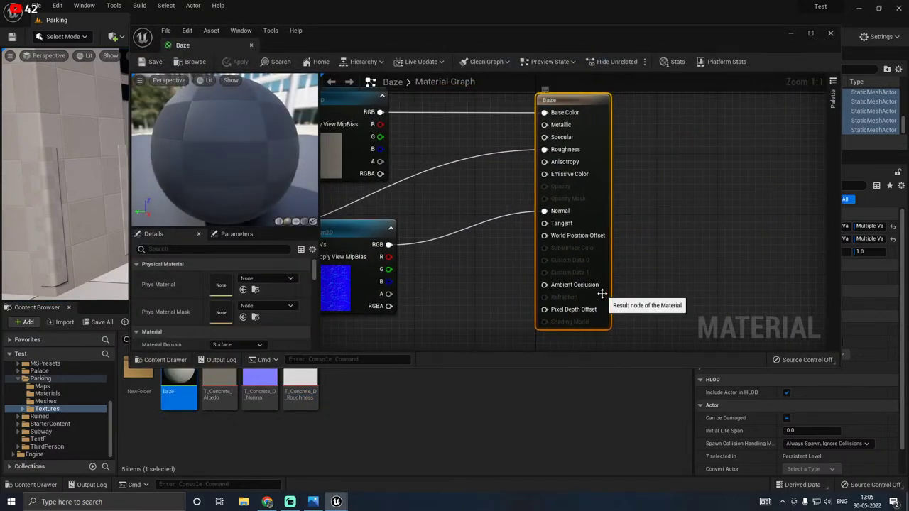
{"action": "scroll", "coordinate": [164, 314], "scroll_direction": "down", "scroll_amount": 4}
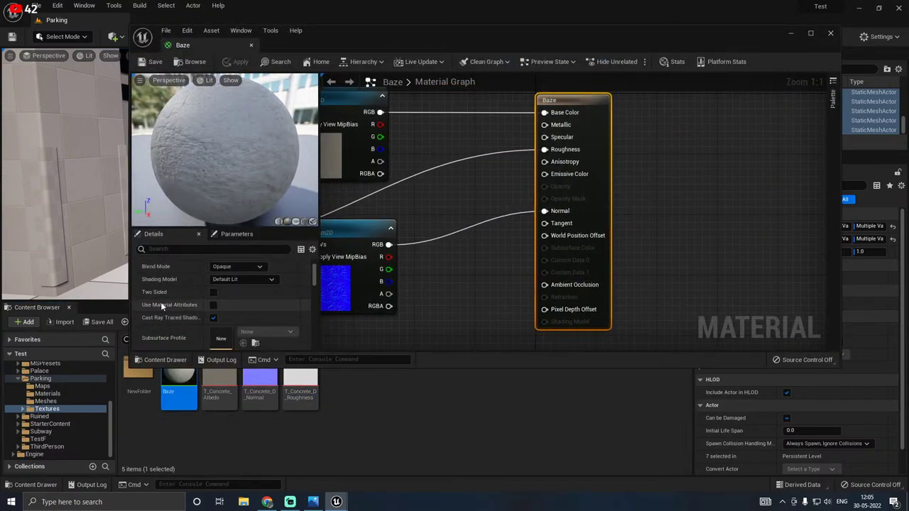
{"action": "left_click", "coordinate": [213, 292]}
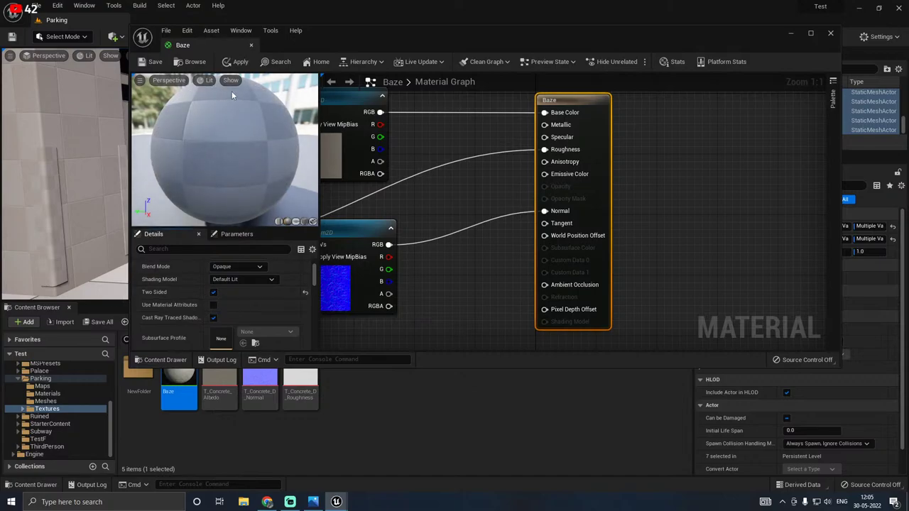
{"action": "left_click", "coordinate": [241, 63]}
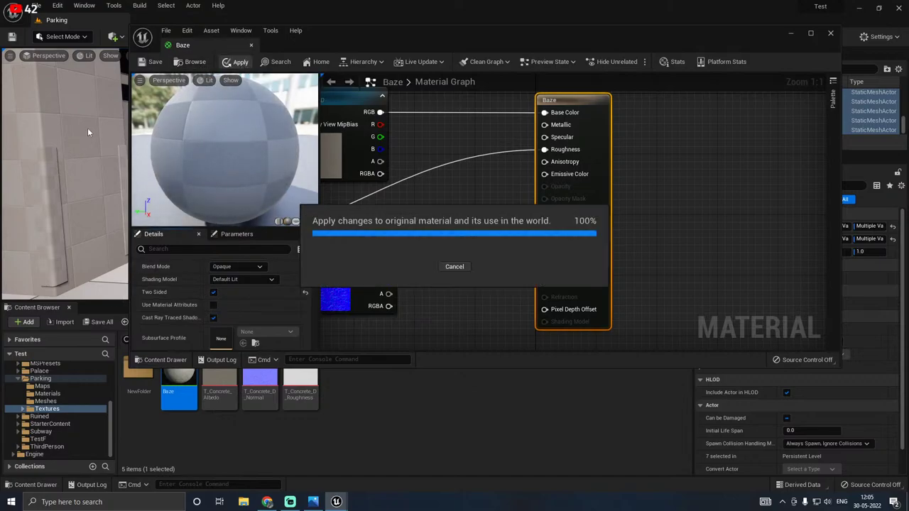
{"action": "left_click", "coordinate": [251, 45]}
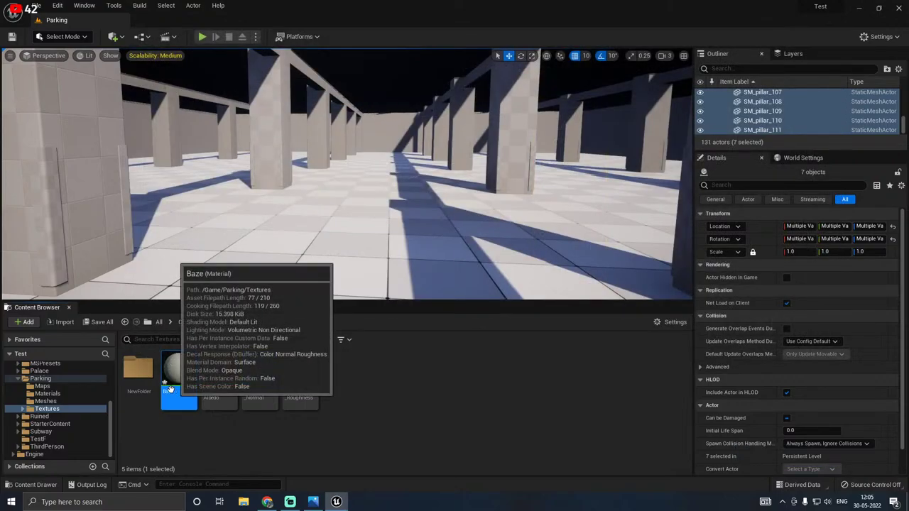
{"action": "left_click", "coordinate": [103, 323]}
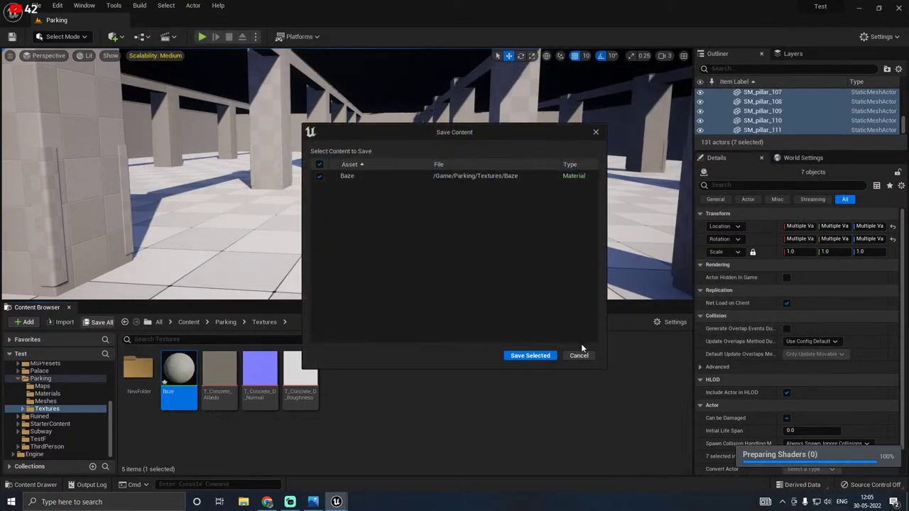
{"action": "left_click", "coordinate": [533, 357]}
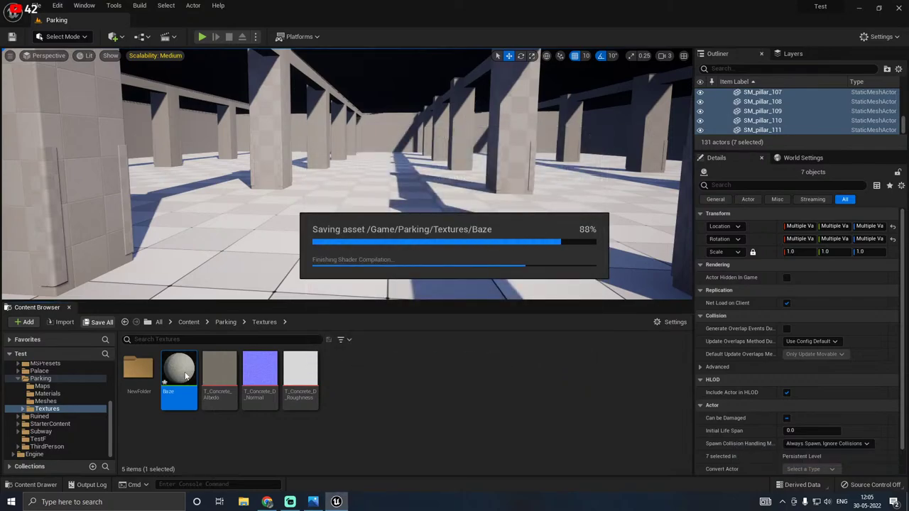
Step: Create a material instance from Baze in the Textures folder and name it Concrete
{"action": "right_click", "coordinate": [186, 377]}
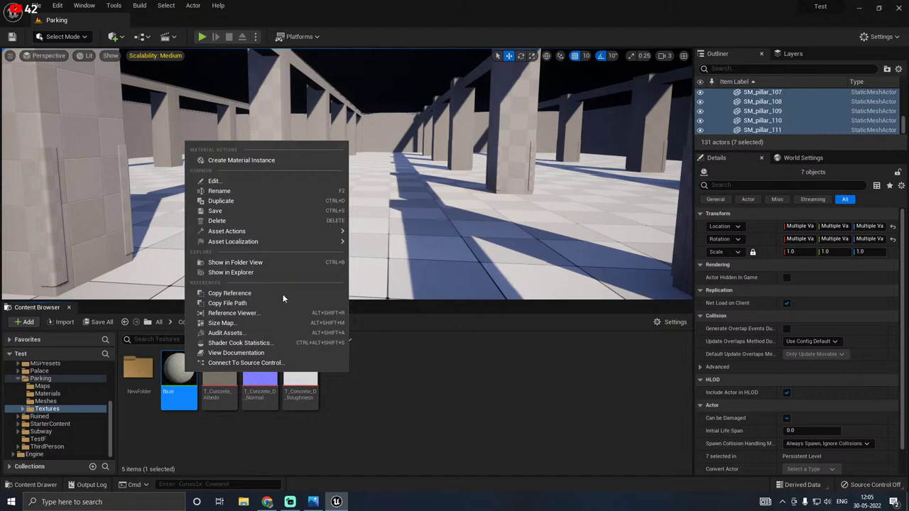
{"action": "left_click", "coordinate": [270, 159]}
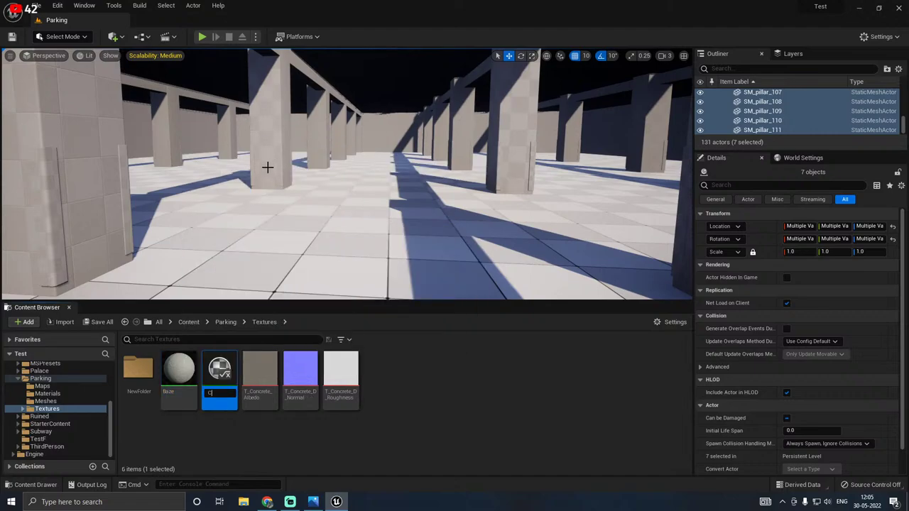
{"action": "type", "text": "Concrete"}
{"action": "key", "text": "Return"}
Step: Reopen the Baze material graph and add a Blend_HardLight node between the B texture parameter and the result node
{"action": "left_click", "coordinate": [181, 369]}
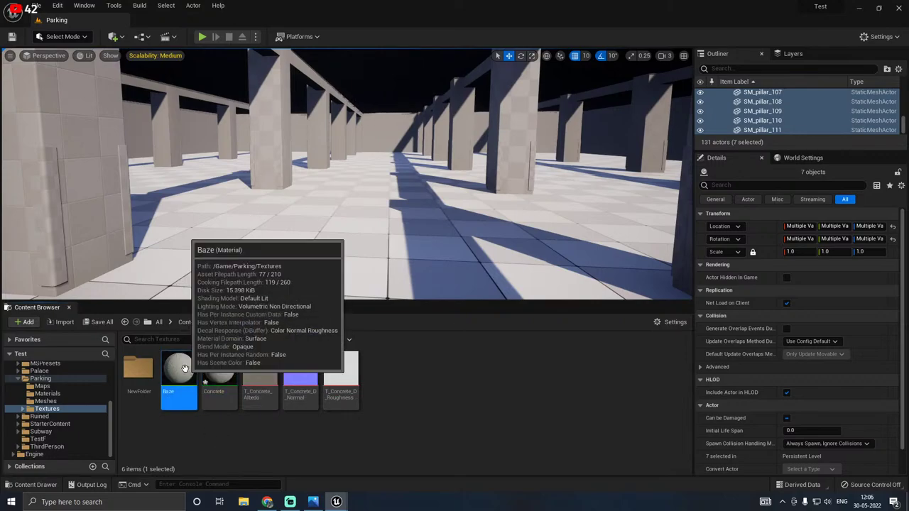
{"action": "double_click", "coordinate": [182, 369]}
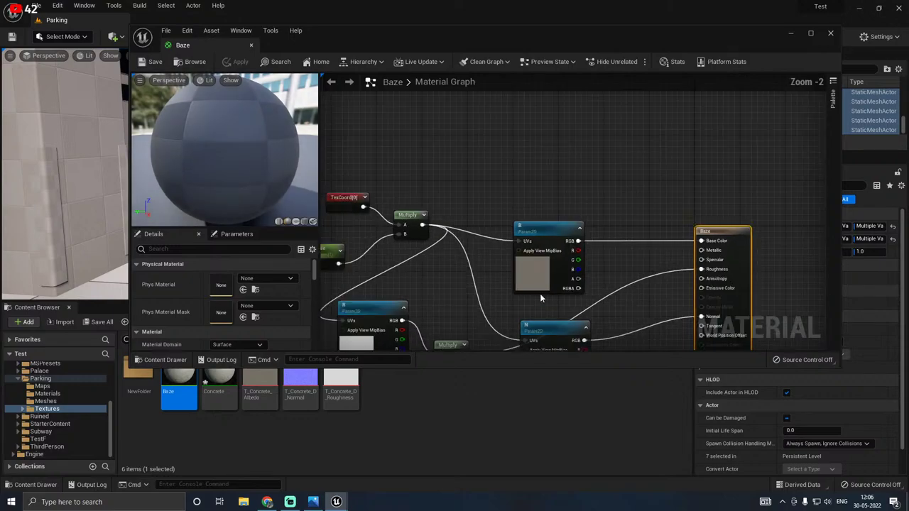
{"action": "left_click_drag", "start_coordinate": [536, 287], "coordinate": [523, 268]}
{"action": "right_click_drag", "start_coordinate": [608, 268], "coordinate": [476, 294]}
{"action": "right_click", "coordinate": [467, 183]}
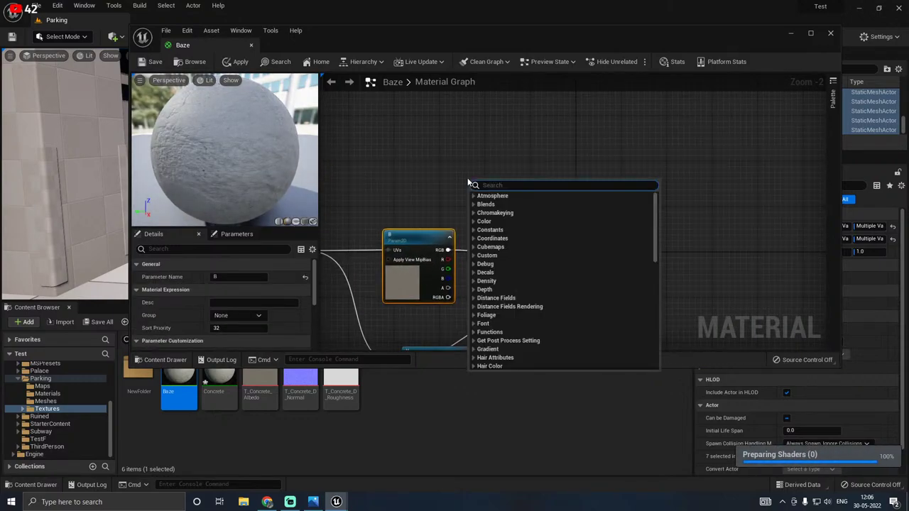
{"action": "type", "text": "ha"}
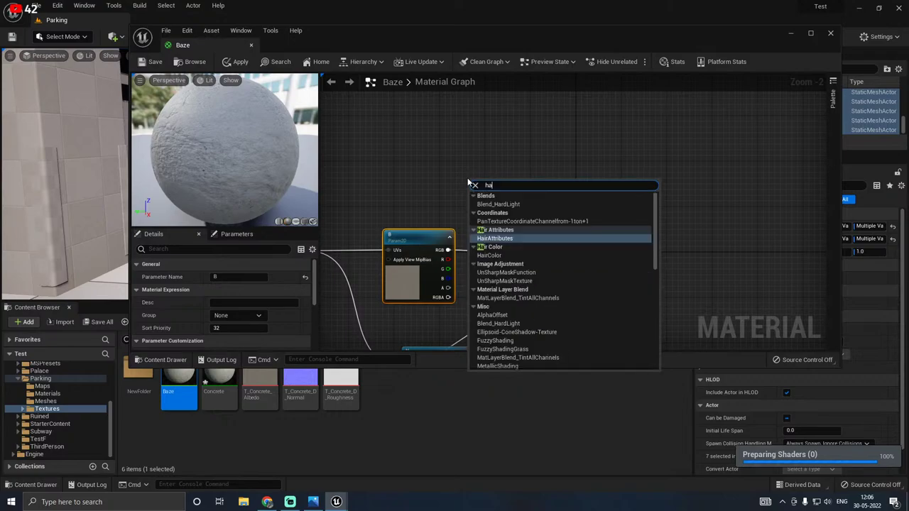
{"action": "type", "text": "rd"}
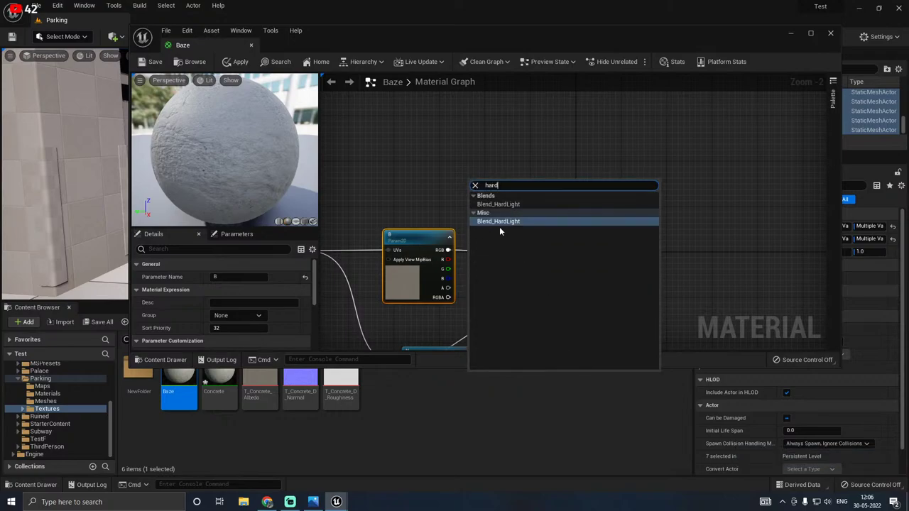
{"action": "left_click", "coordinate": [496, 222]}
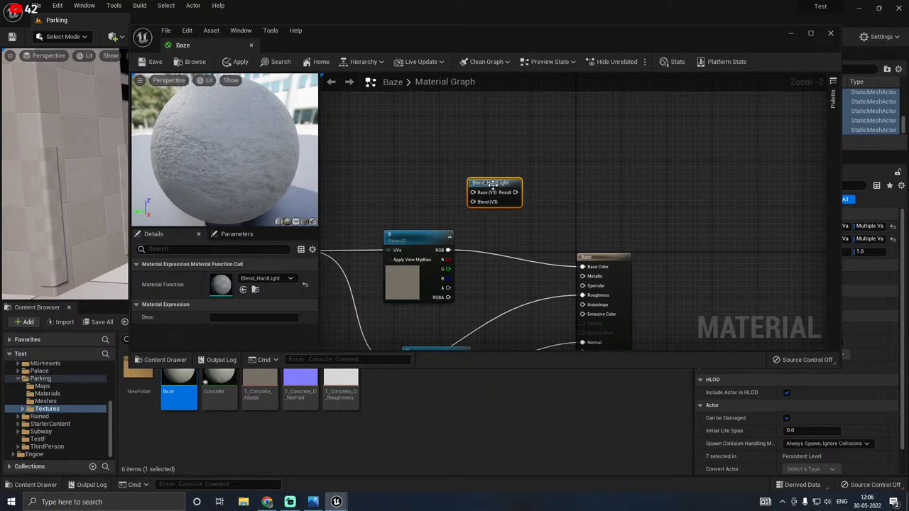
{"action": "left_click_drag", "start_coordinate": [495, 186], "coordinate": [516, 203]}
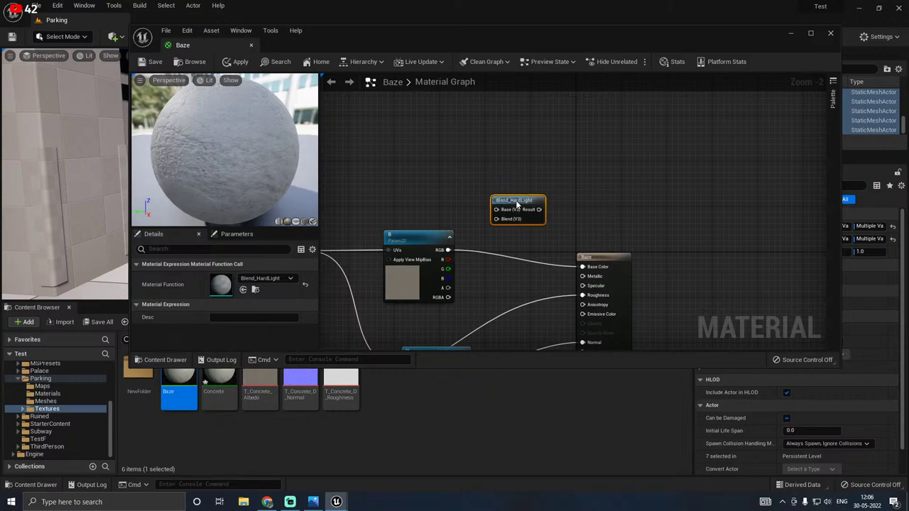
Step: Add a three-component colour constant above the B texture and convert it to a parameter named C
{"action": "key", "text": "3"}
{"action": "left_click", "coordinate": [418, 165]}
{"action": "left_click_drag", "start_coordinate": [438, 172], "coordinate": [415, 143]}
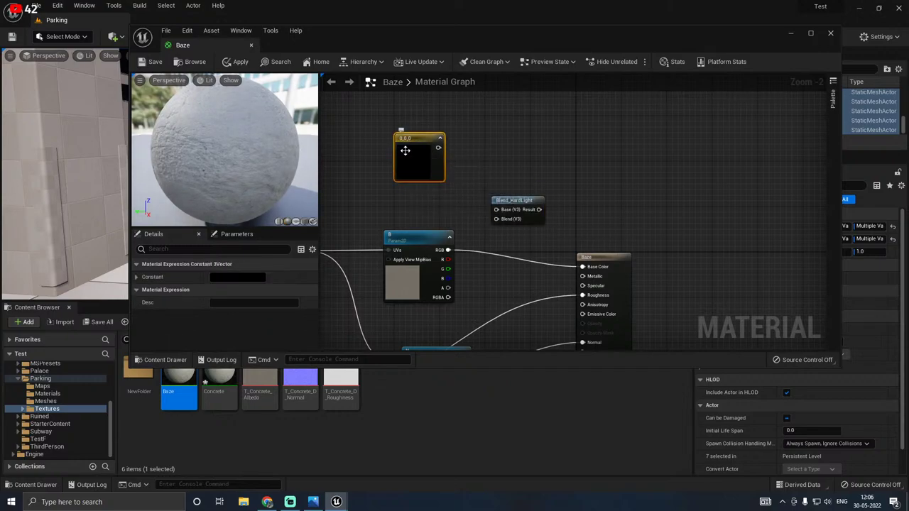
{"action": "right_click", "coordinate": [416, 157]}
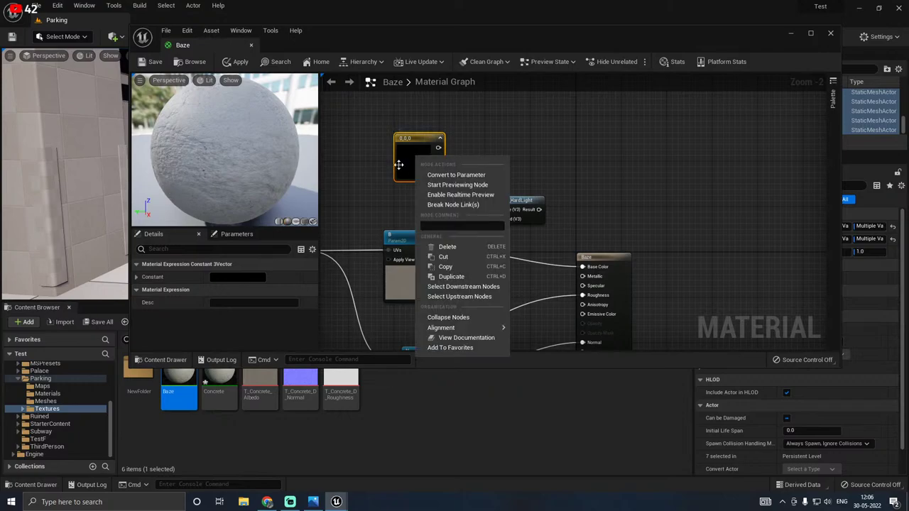
{"action": "left_click", "coordinate": [464, 175]}
{"action": "type", "text": "C"}
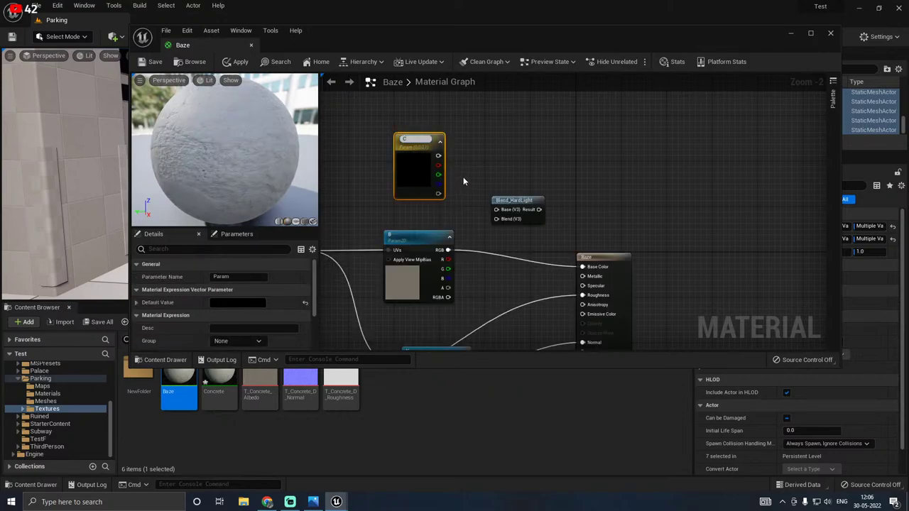
{"action": "key", "text": "Return"}
Step: Feed B into Blend_HardLight's Base, C into Blend and Result into Base Color, and set C's default colour to grey
{"action": "left_click_drag", "start_coordinate": [438, 154], "coordinate": [447, 250]}
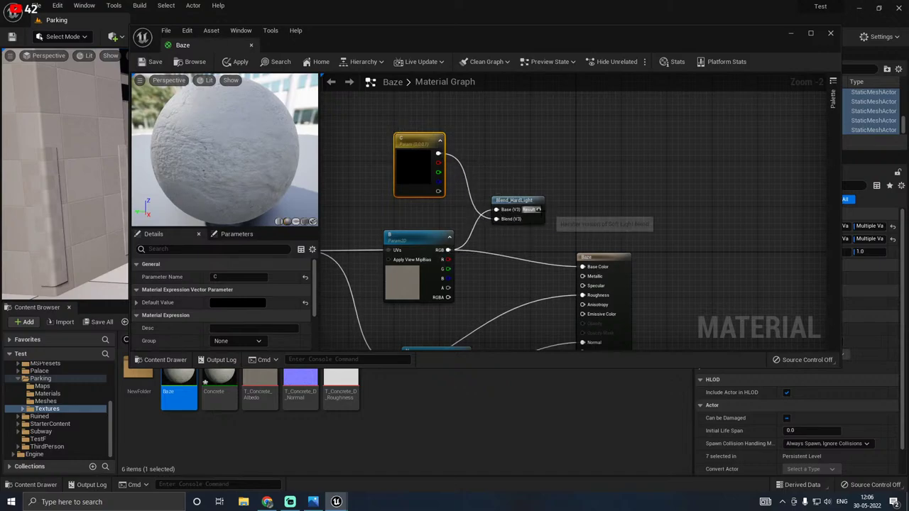
{"action": "left_click_drag", "start_coordinate": [539, 210], "coordinate": [583, 266]}
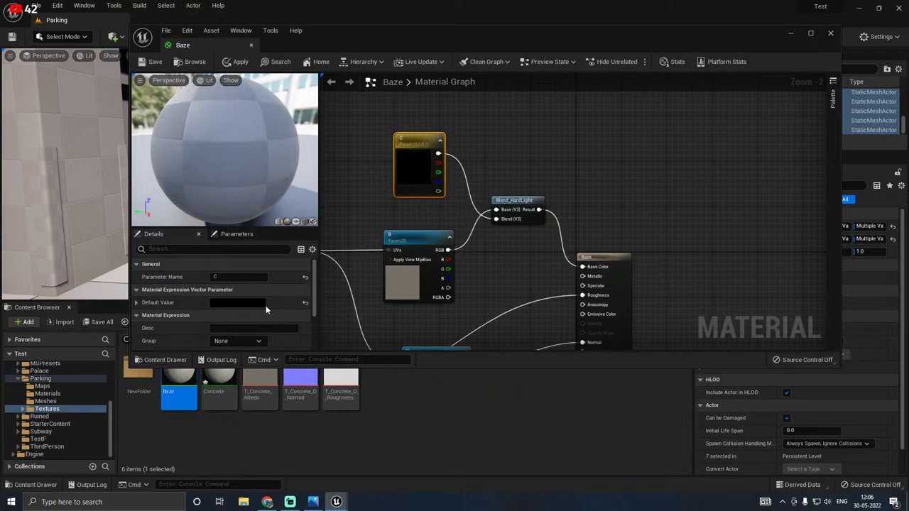
{"action": "left_click", "coordinate": [243, 304]}
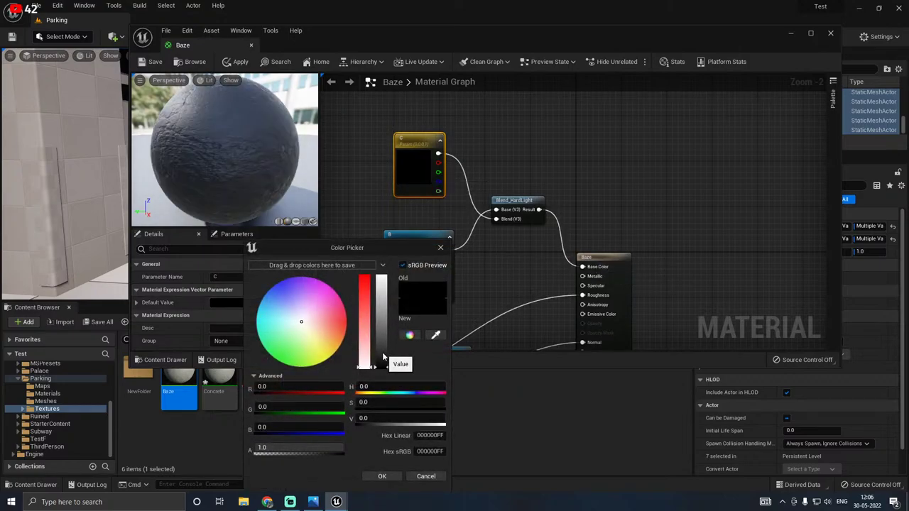
{"action": "left_click_drag", "start_coordinate": [384, 357], "coordinate": [385, 343]}
{"action": "left_click", "coordinate": [382, 475]}
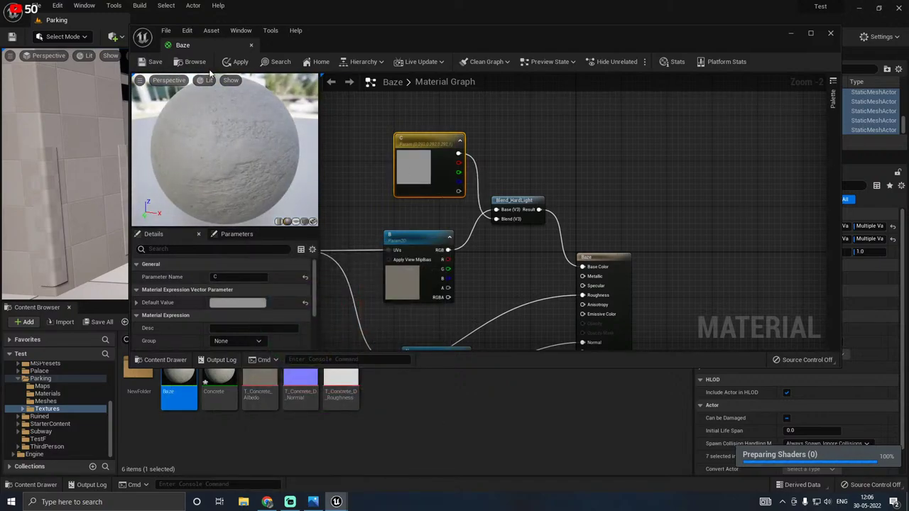
Step: Apply the colour blend changes to Baze and save both the Baze and Concrete assets
{"action": "left_click", "coordinate": [236, 64]}
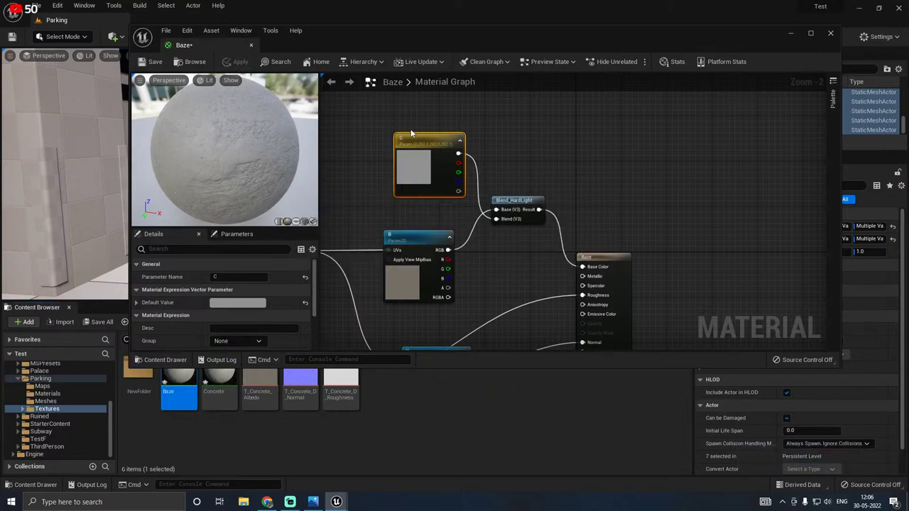
{"action": "left_click", "coordinate": [830, 34]}
{"action": "left_click", "coordinate": [103, 322]}
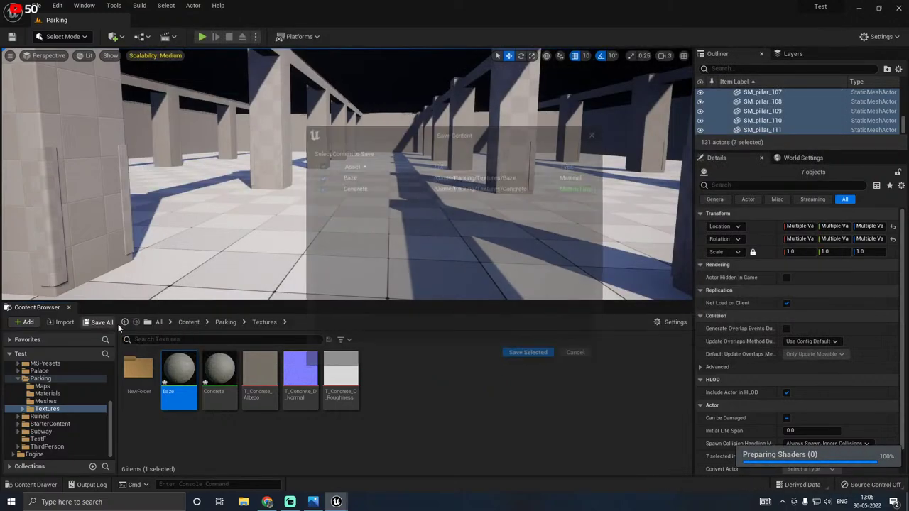
{"action": "left_click", "coordinate": [534, 354]}
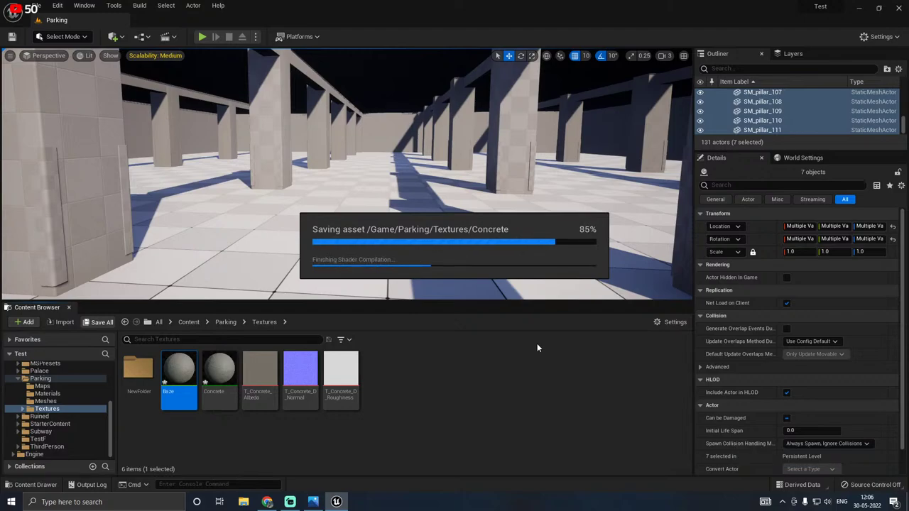
Step: Duplicate the Concrete material instance and name the copy Concrete_1
{"action": "left_click", "coordinate": [223, 368]}
{"action": "right_click", "coordinate": [226, 367]}
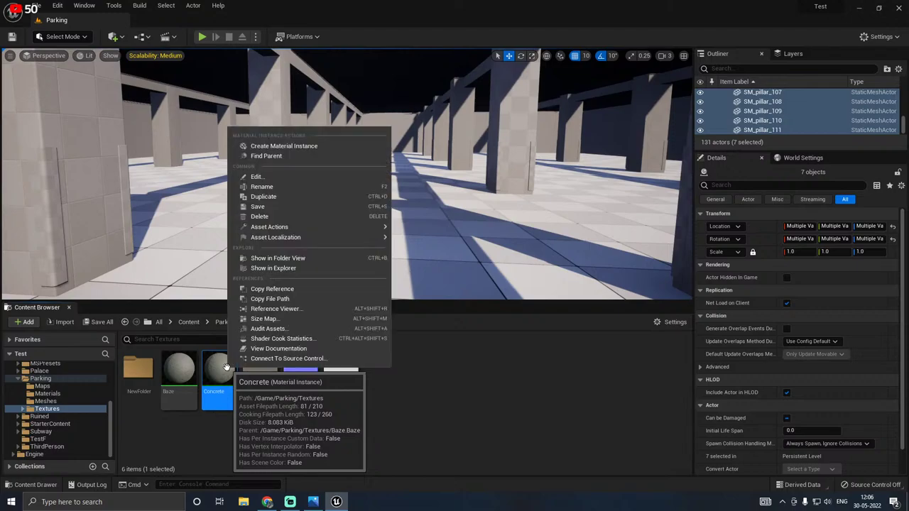
{"action": "left_click", "coordinate": [260, 200]}
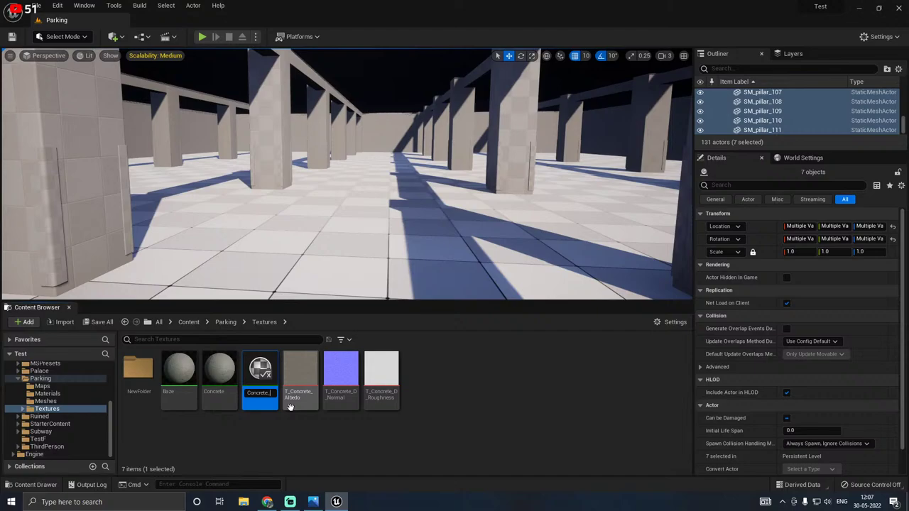
{"action": "type", "text": "1"}
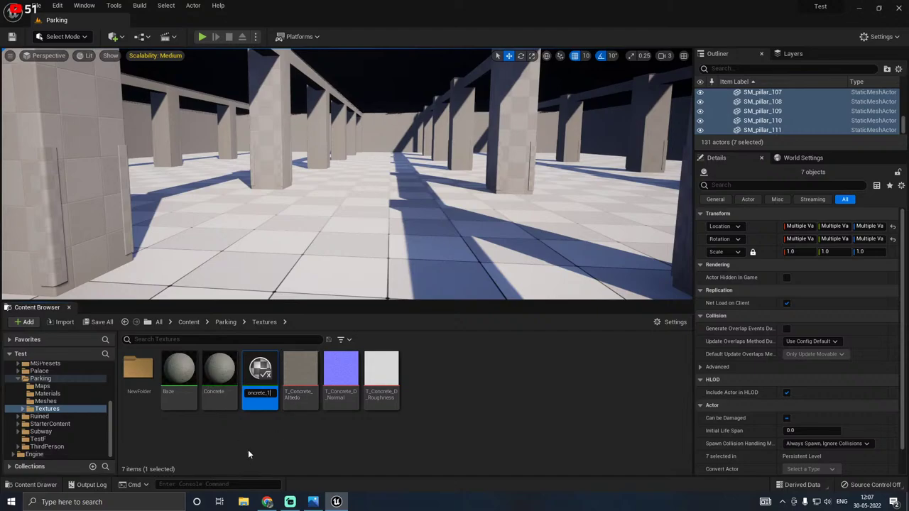
{"action": "key", "text": "Return"}
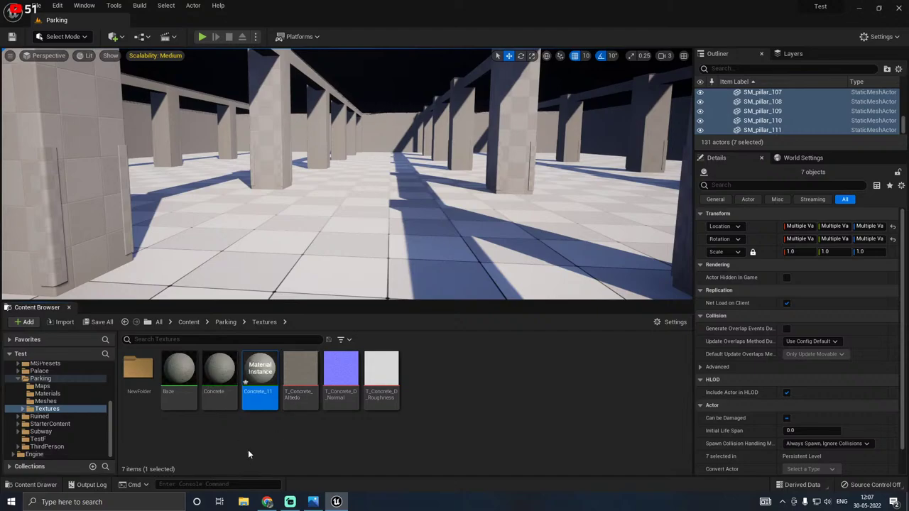
{"action": "left_click", "coordinate": [269, 392]}
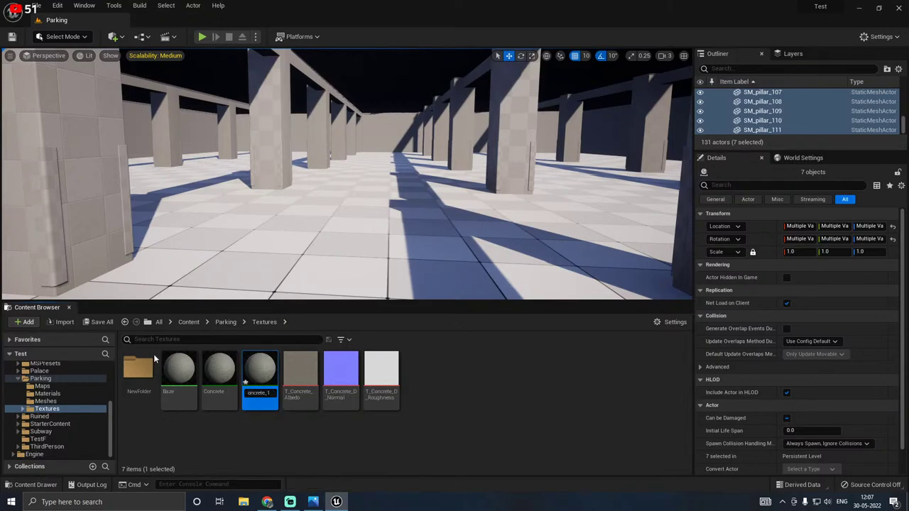
{"action": "key", "text": "Return"}
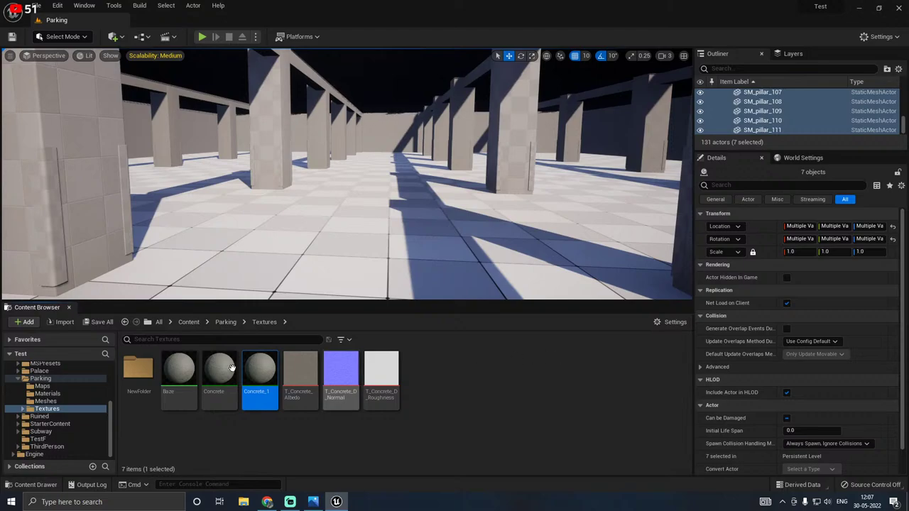
Step: Open the SM_pillar_1 static mesh from the Parking Meshes folder for editing
{"action": "right_click_drag", "start_coordinate": [155, 194], "coordinate": [114, 187]}
{"action": "left_click", "coordinate": [139, 191]}
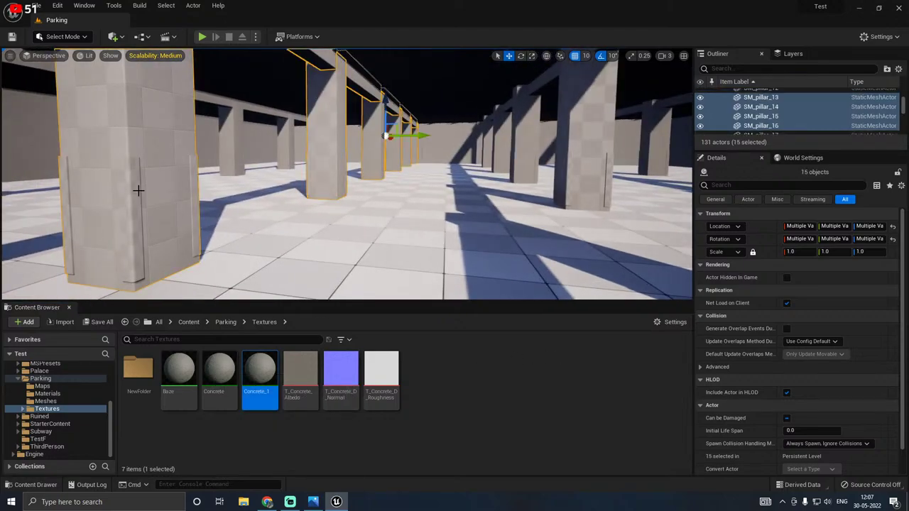
{"action": "key", "text": "s"}
{"action": "right_click_drag", "start_coordinate": [304, 204], "coordinate": [212, 280]}
{"action": "key", "text": "w"}
{"action": "mouse_move", "coordinate": [280, 264]}
{"action": "right_mouse_down"}
{"action": "mouse_move", "coordinate": [312, 264]}
{"action": "mouse_move", "coordinate": [308, 249]}
{"action": "mouse_move", "coordinate": [284, 234]}
{"action": "mouse_move", "coordinate": [279, 263]}
{"action": "right_mouse_up"}
{"action": "key", "text": "s"}
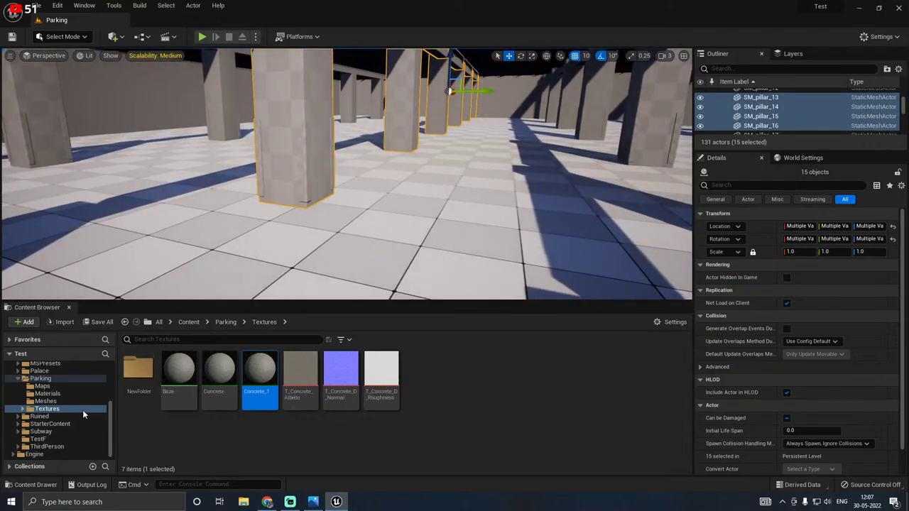
{"action": "left_click", "coordinate": [44, 401]}
{"action": "left_click", "coordinate": [220, 374]}
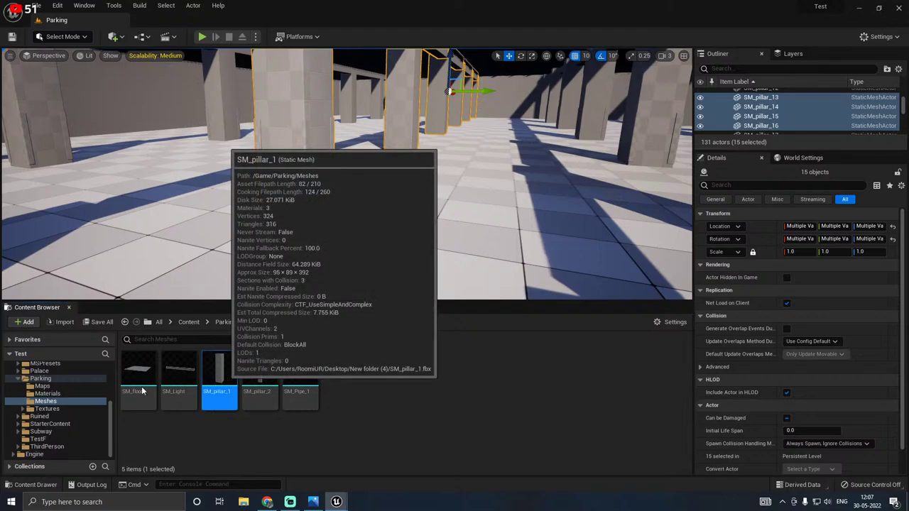
{"action": "double_click", "coordinate": [223, 374]}
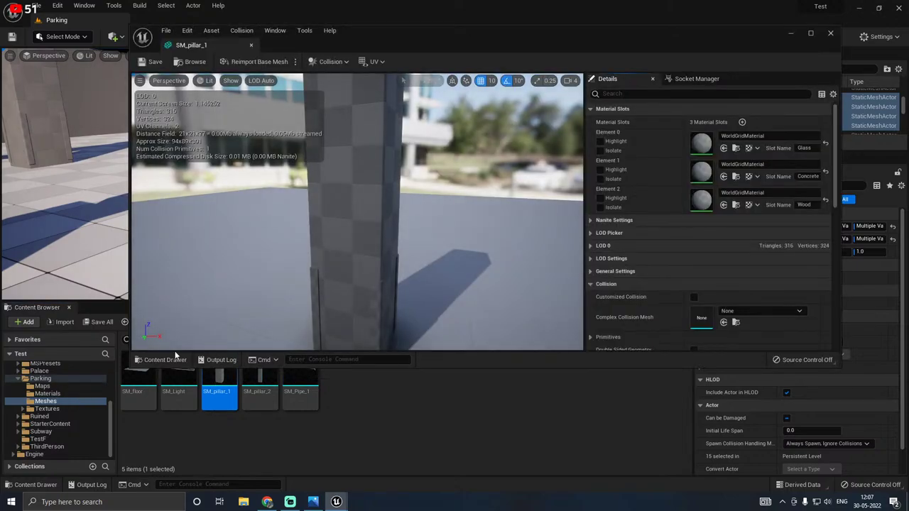
Step: Isolate pillar Elements 0 and 1 in turn to identify them, and assign the Concrete instance to Element 1
{"action": "left_click", "coordinate": [47, 409]}
{"action": "left_click", "coordinate": [213, 384]}
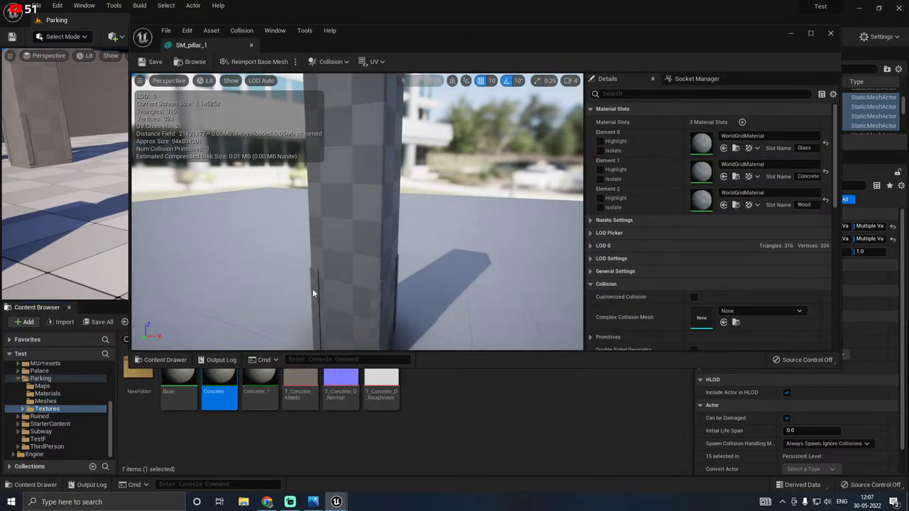
{"action": "scroll", "coordinate": [312, 289], "scroll_direction": "down", "scroll_amount": 5}
{"action": "left_click", "coordinate": [600, 151]}
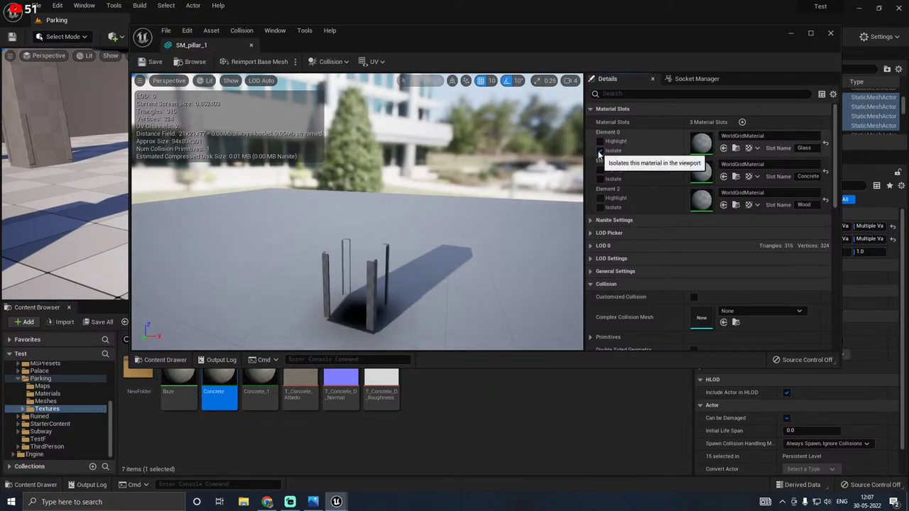
{"action": "left_click", "coordinate": [600, 150]}
{"action": "left_click", "coordinate": [600, 179]}
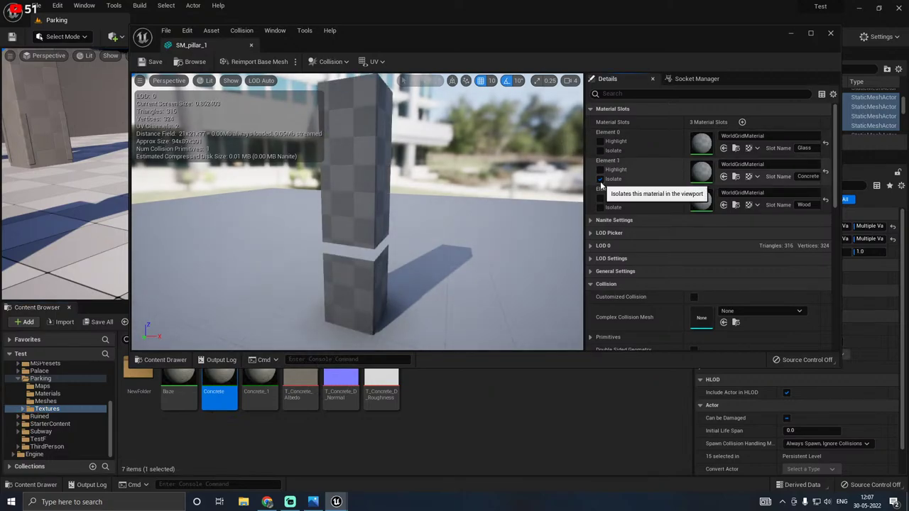
{"action": "left_click", "coordinate": [600, 179]}
{"action": "left_click", "coordinate": [724, 177]}
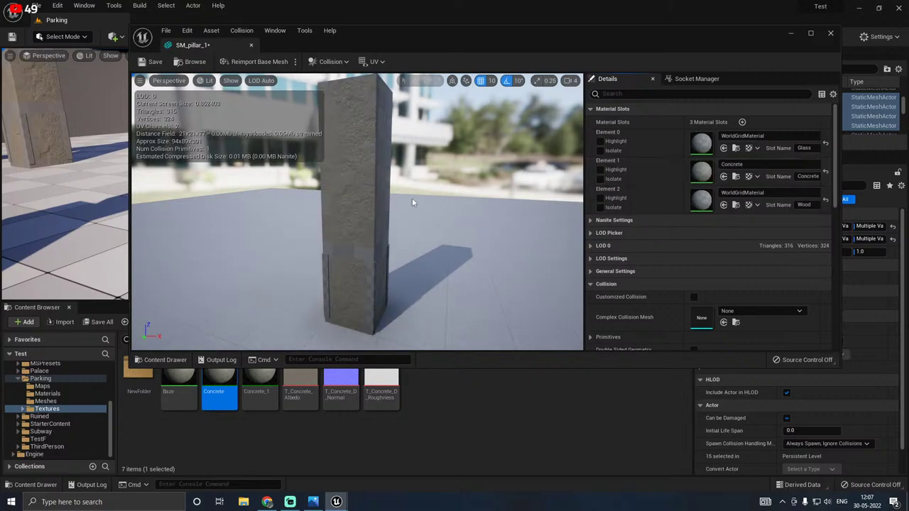
Step: Isolate Element 2, the pillar's band, assign Concrete_1 to it, and close the pillar mesh
{"action": "left_click_drag", "start_coordinate": [413, 199], "coordinate": [368, 204]}
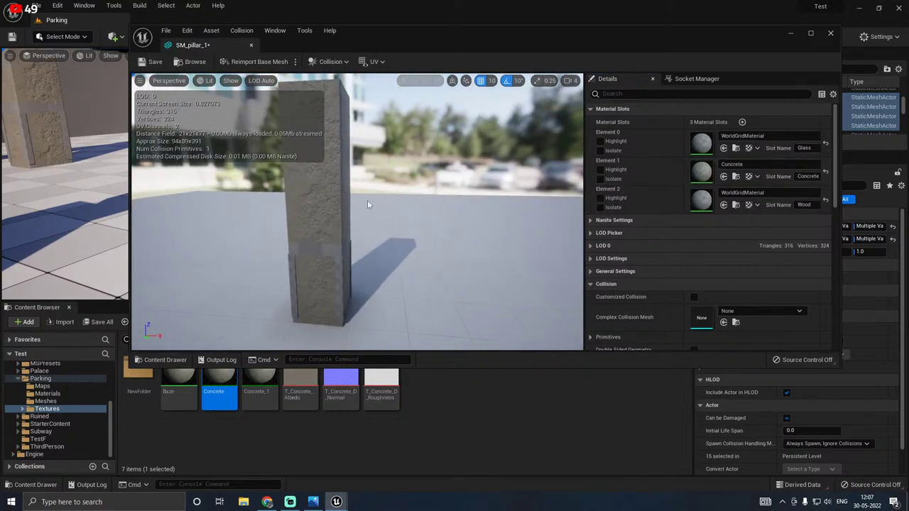
{"action": "left_click", "coordinate": [600, 208]}
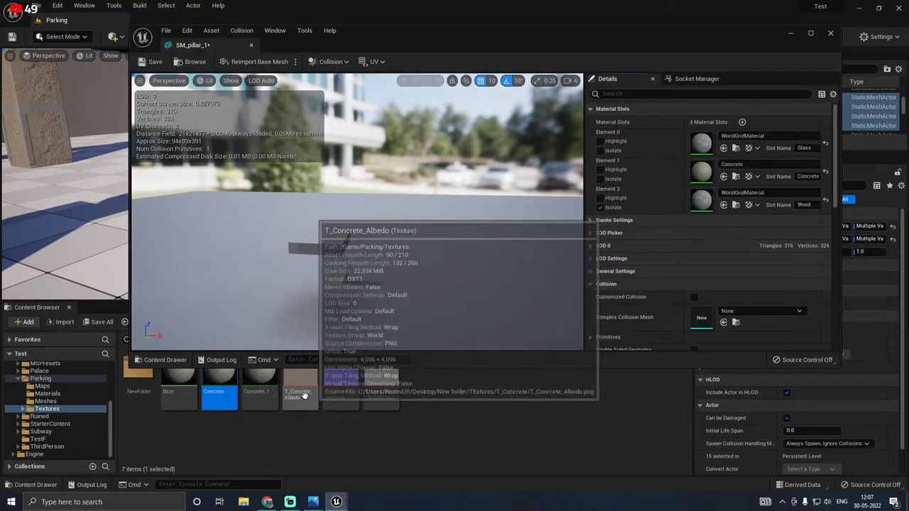
{"action": "left_click", "coordinate": [260, 390]}
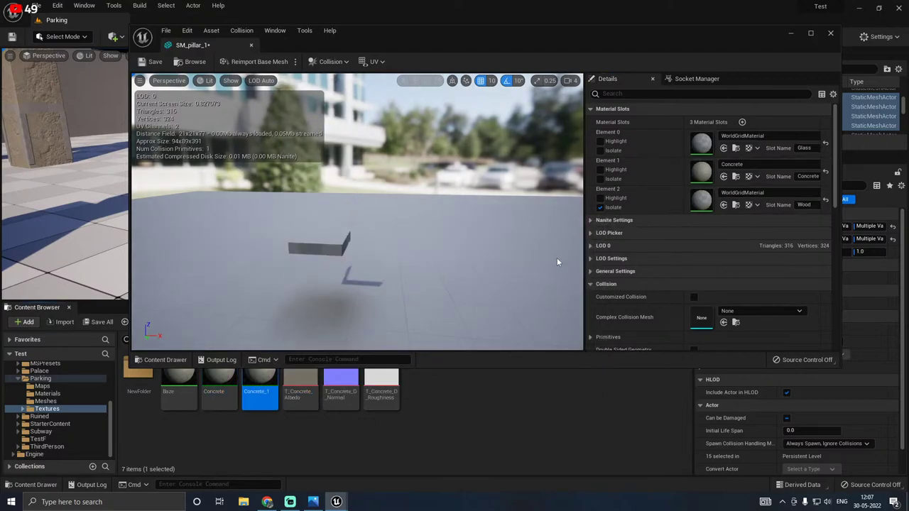
{"action": "left_click", "coordinate": [723, 204]}
{"action": "left_click", "coordinate": [601, 208]}
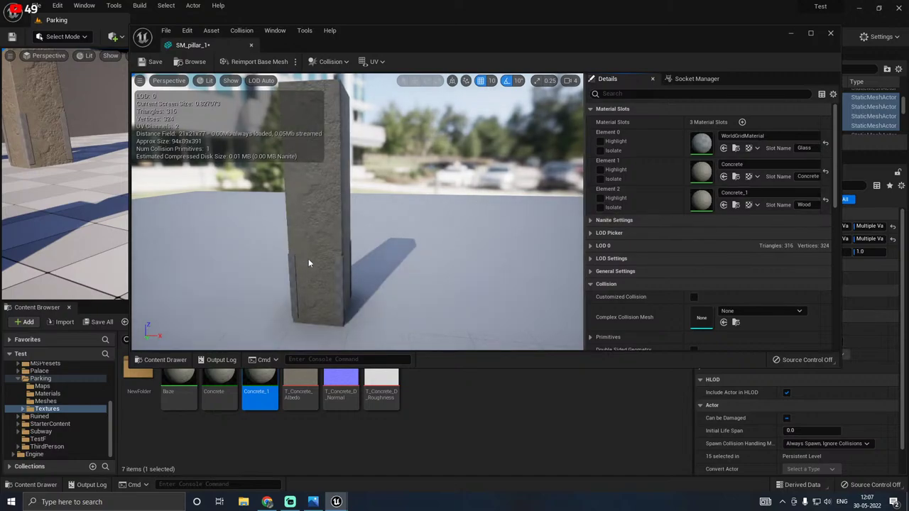
{"action": "left_click_drag", "start_coordinate": [384, 262], "coordinate": [366, 231]}
{"action": "right_click_drag", "start_coordinate": [387, 216], "coordinate": [383, 264]}
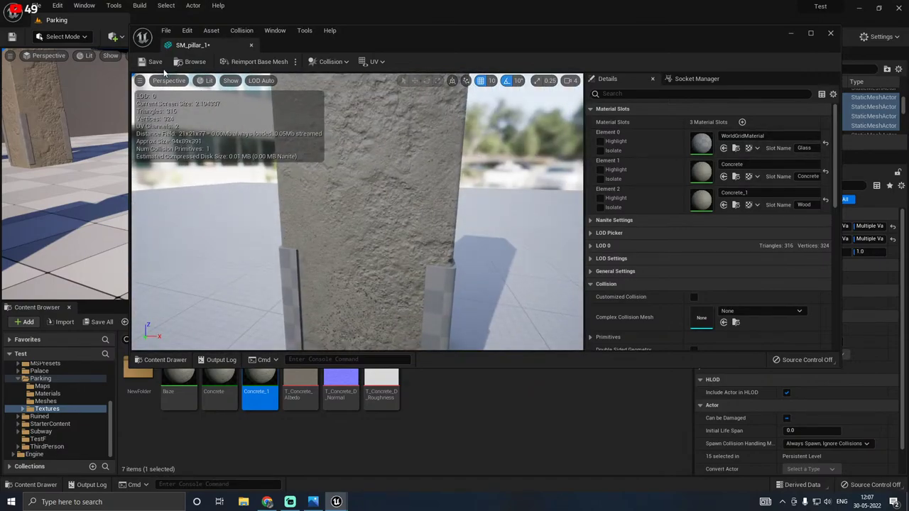
{"action": "left_click", "coordinate": [250, 45]}
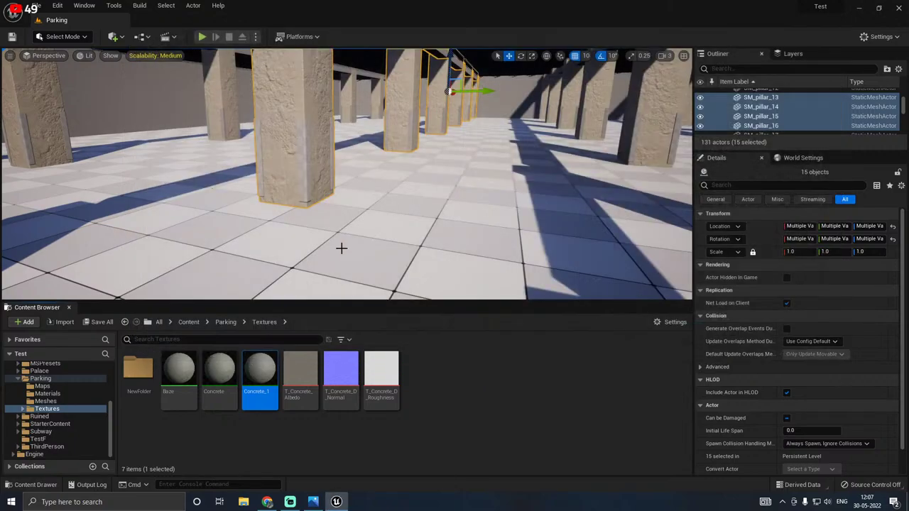
Step: Open the Concrete material instance and enable its Rough, Scale, B, N and R parameter overrides
{"action": "double_click", "coordinate": [219, 370]}
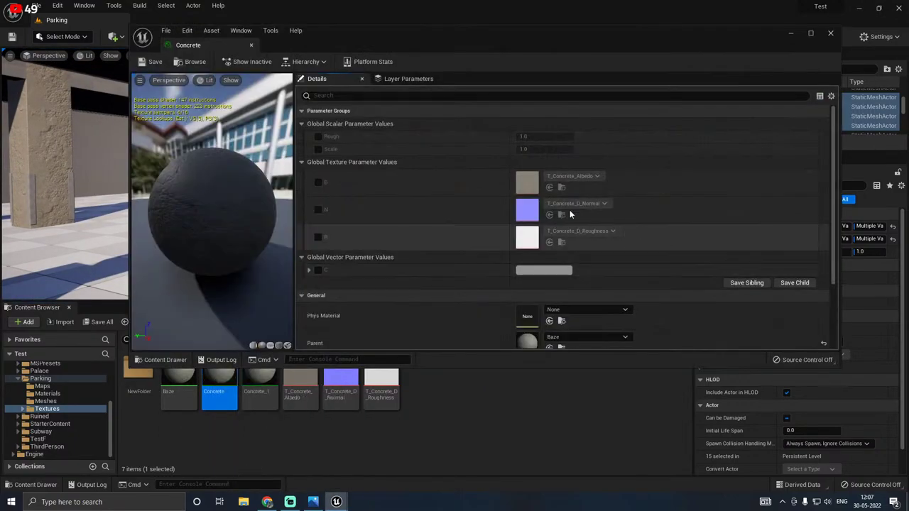
{"action": "left_click_drag", "start_coordinate": [435, 25], "coordinate": [630, 72]}
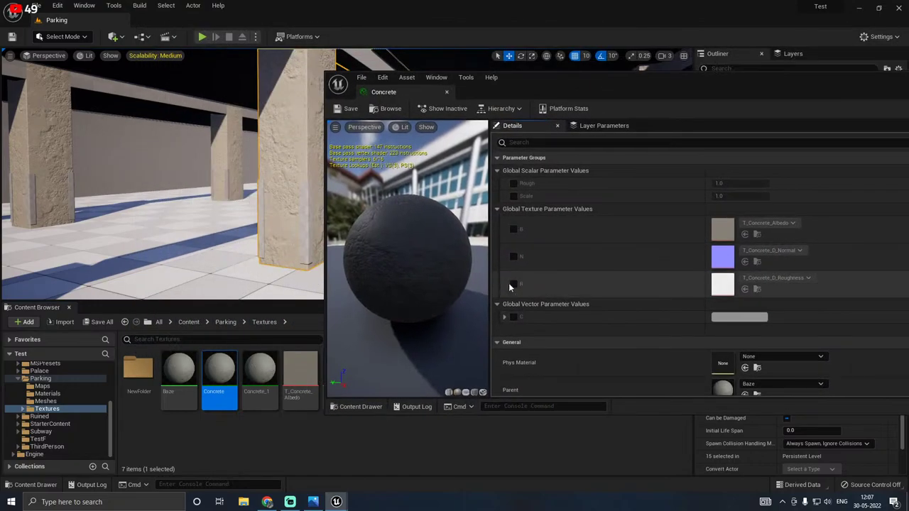
{"action": "left_click", "coordinate": [513, 284]}
{"action": "left_click", "coordinate": [513, 257]}
{"action": "left_click", "coordinate": [514, 229]}
{"action": "left_click", "coordinate": [513, 196]}
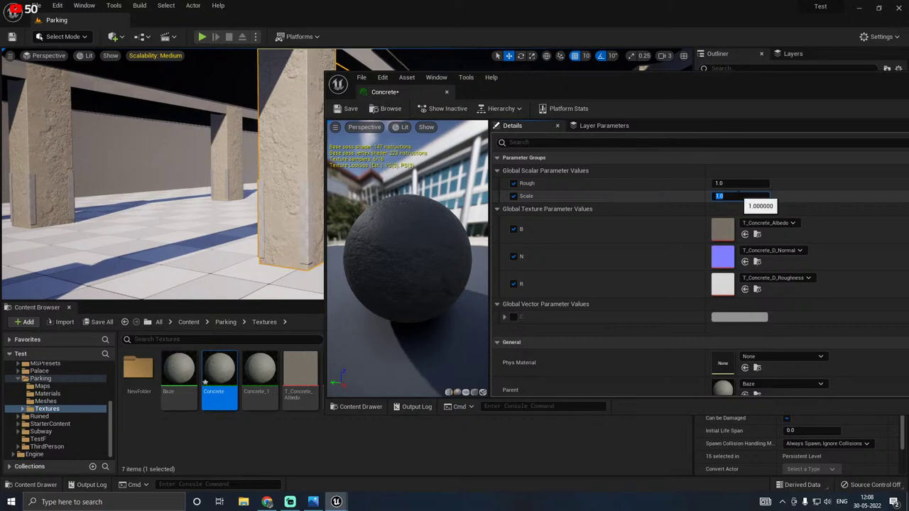
Step: Set the Concrete instance's Scale to 4, check the tiling on the pillar and close the instance
{"action": "key", "text": "Return"}
{"action": "mouse_move", "coordinate": [281, 174]}
{"action": "left_mouse_down"}
{"action": "mouse_move", "coordinate": [245, 178]}
{"action": "mouse_move", "coordinate": [291, 152]}
{"action": "mouse_move", "coordinate": [299, 160]}
{"action": "mouse_move", "coordinate": [262, 160]}
{"action": "mouse_move", "coordinate": [259, 127]}
{"action": "mouse_move", "coordinate": [270, 178]}
{"action": "left_mouse_up"}
{"action": "right_click_drag", "start_coordinate": [262, 174], "coordinate": [260, 174]}
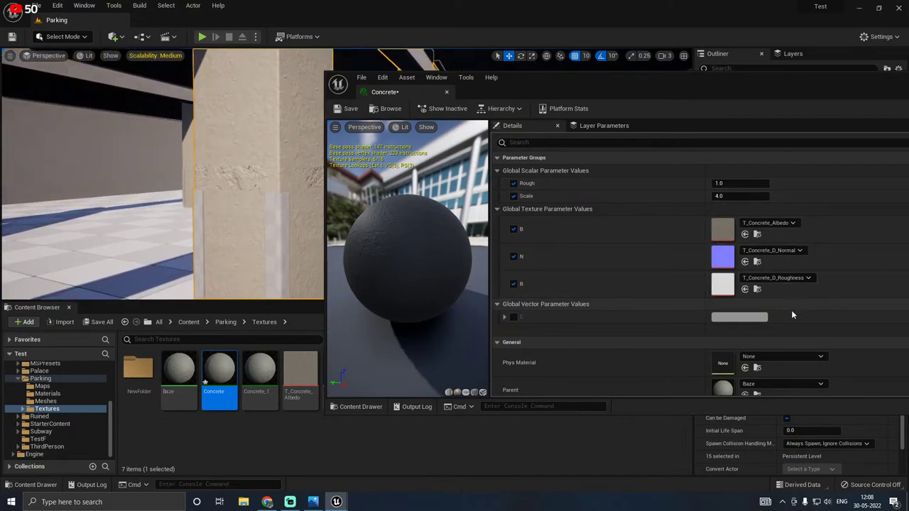
{"action": "left_click", "coordinate": [446, 92]}
Step: Open Concrete_1, enable its Rough, Scale, B, N and R overrides, and set Scale to 4
{"action": "double_click", "coordinate": [273, 364]}
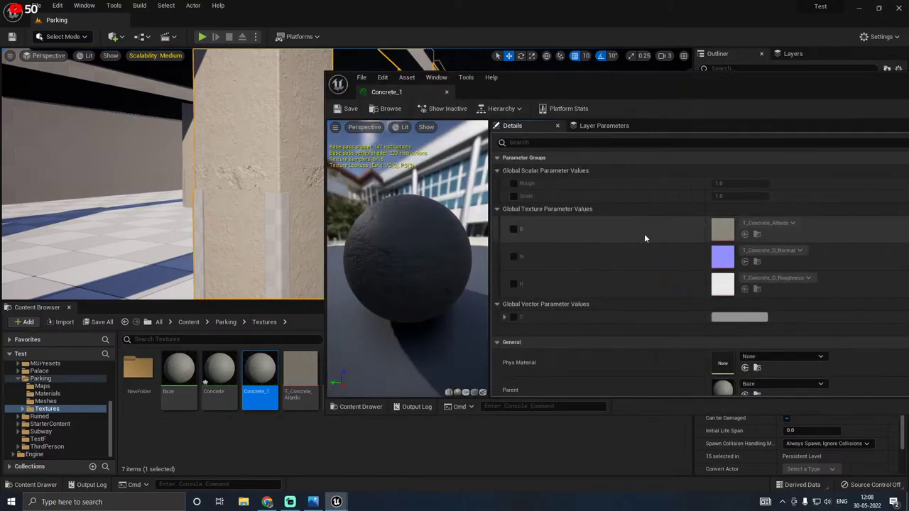
{"action": "left_click", "coordinate": [513, 183]}
{"action": "left_click", "coordinate": [514, 196]}
{"action": "left_click", "coordinate": [513, 229]}
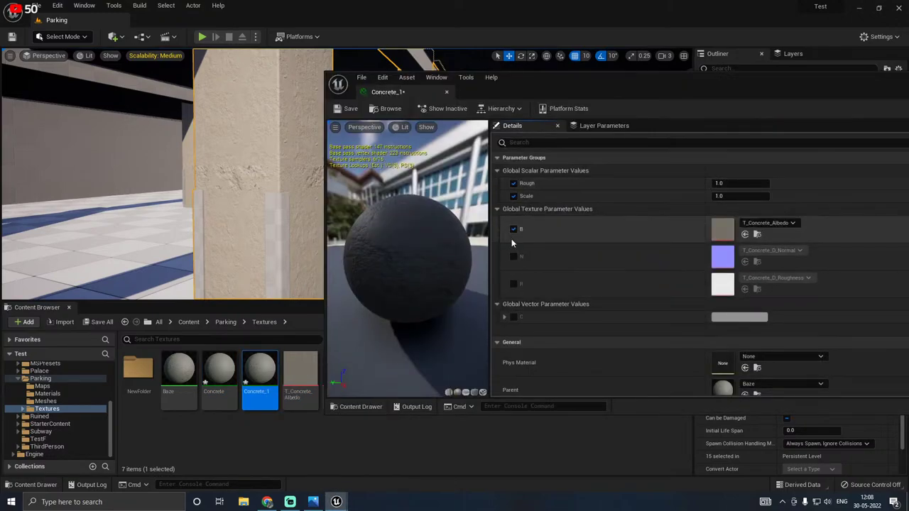
{"action": "left_click", "coordinate": [513, 257]}
{"action": "left_click", "coordinate": [514, 285]}
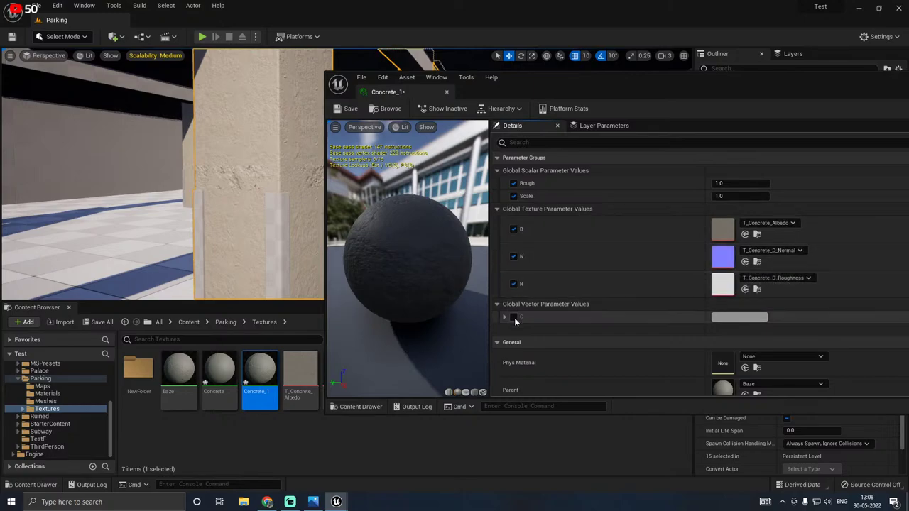
{"action": "type", "text": "4"}
{"action": "key", "text": "Return"}
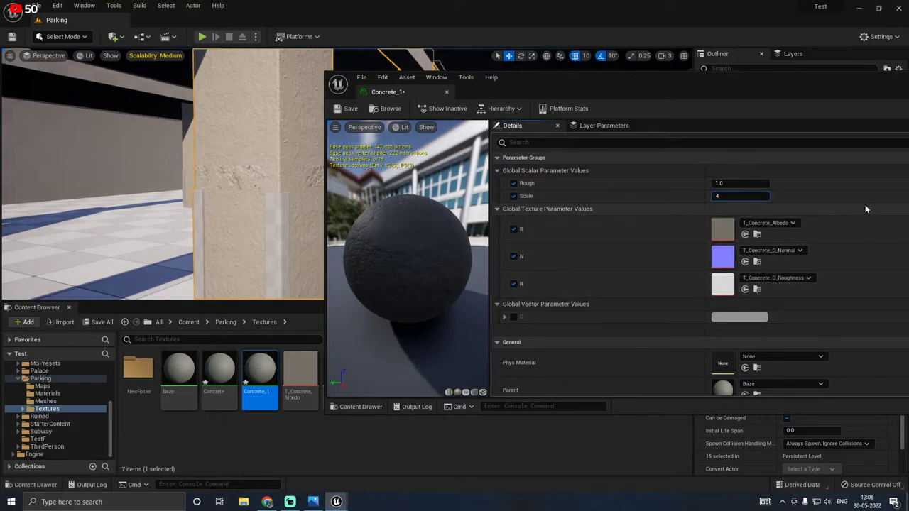
Step: Enable Concrete_1's C override and set its colour to dark yellow, hex sRGB 937600, with full saturation
{"action": "left_click", "coordinate": [513, 318]}
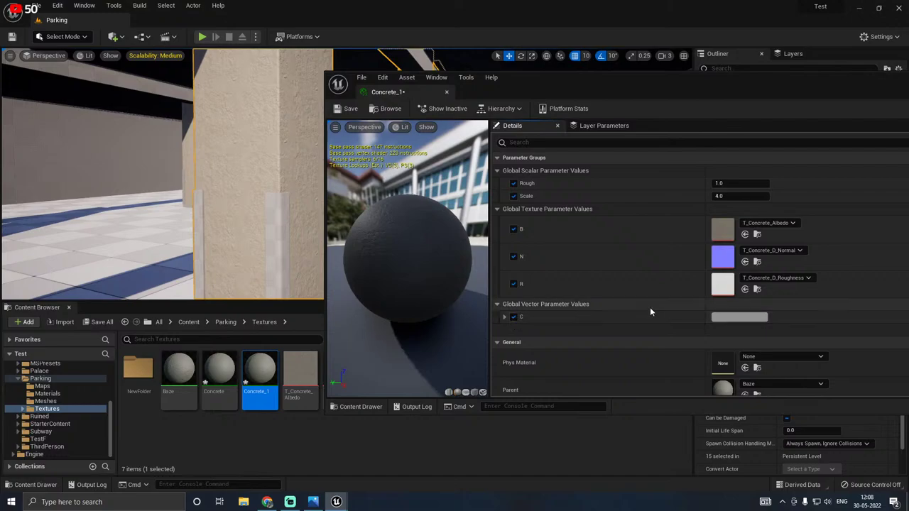
{"action": "left_click", "coordinate": [721, 316]}
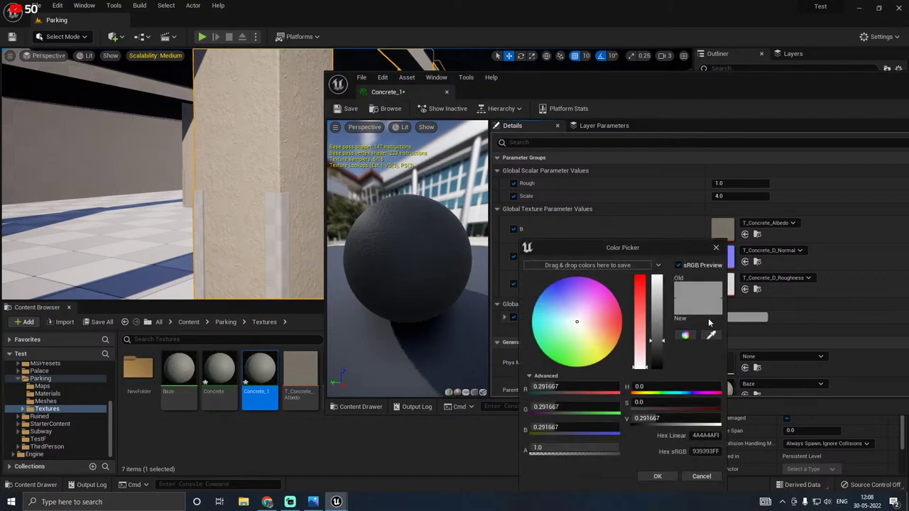
{"action": "left_click", "coordinate": [595, 342]}
{"action": "left_click", "coordinate": [599, 344]}
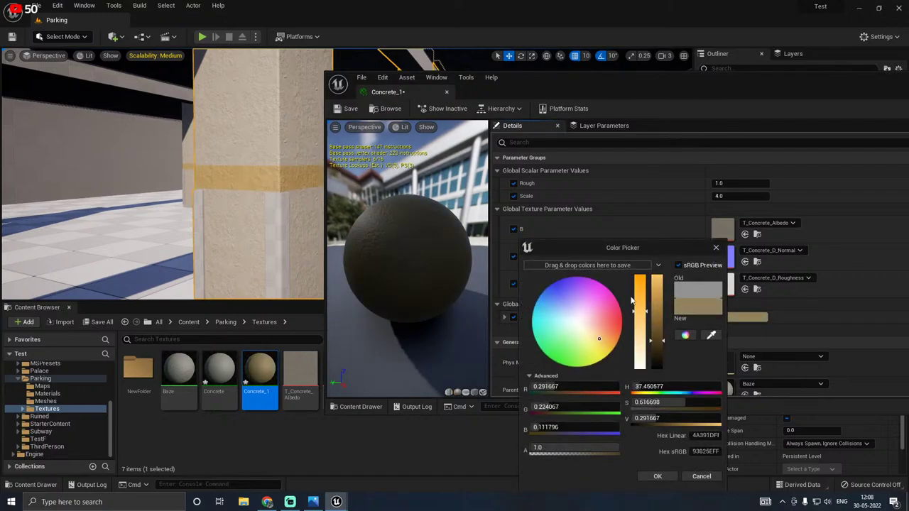
{"action": "left_click_drag", "start_coordinate": [640, 289], "coordinate": [639, 269]}
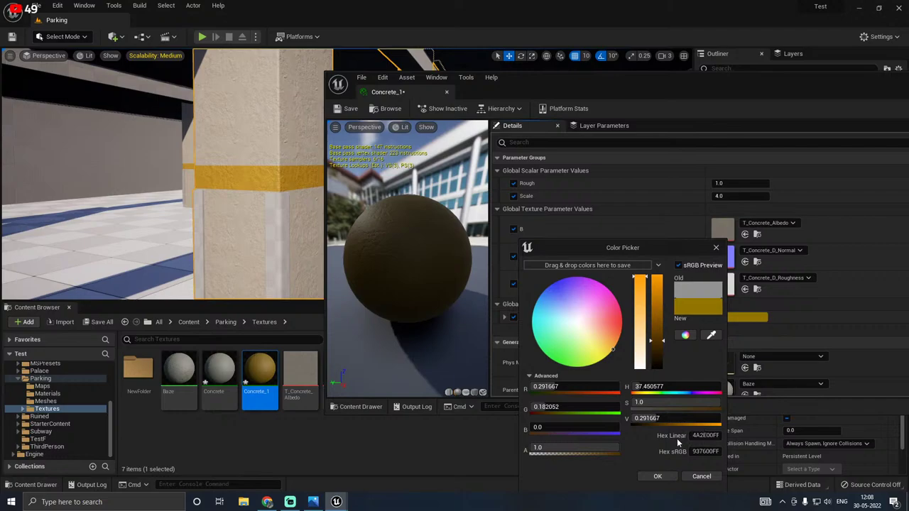
{"action": "left_click", "coordinate": [655, 477]}
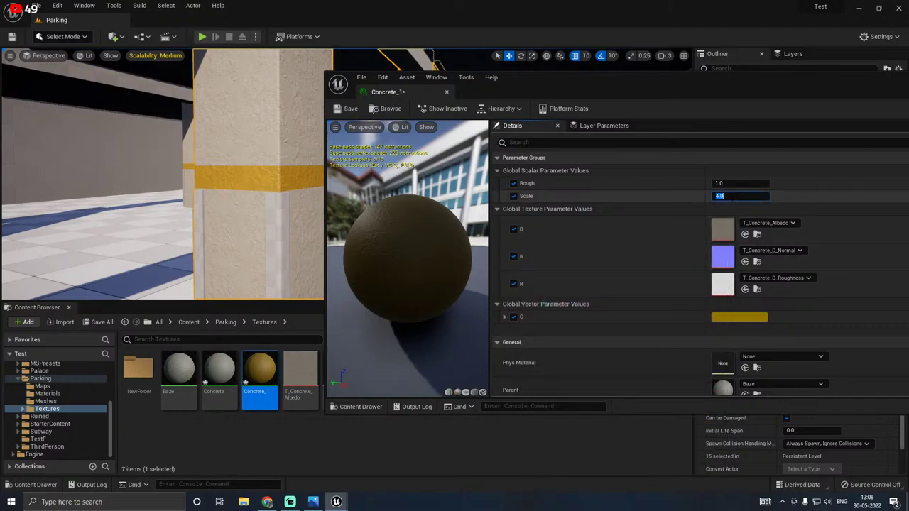
Step: Set Concrete_1's Scale to 6, close the instance and inspect the band on the pillar up close
{"action": "type", "text": "6"}
{"action": "key", "text": "Return"}
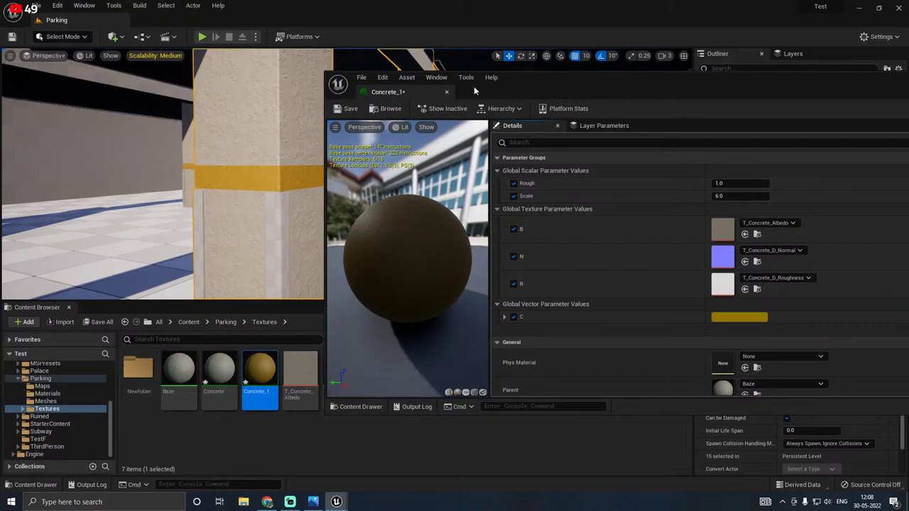
{"action": "left_click", "coordinate": [446, 91]}
{"action": "left_click_drag", "start_coordinate": [238, 279], "coordinate": [216, 213]}
{"action": "right_click_drag", "start_coordinate": [245, 279], "coordinate": [246, 279]}
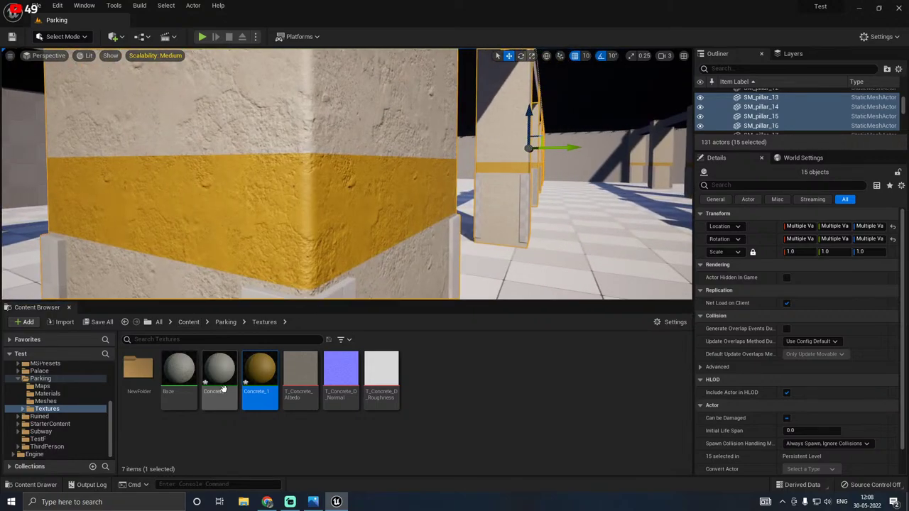
Step: Set the Concrete instance's Scale to 6, close it and save all modified assets
{"action": "double_click", "coordinate": [220, 371]}
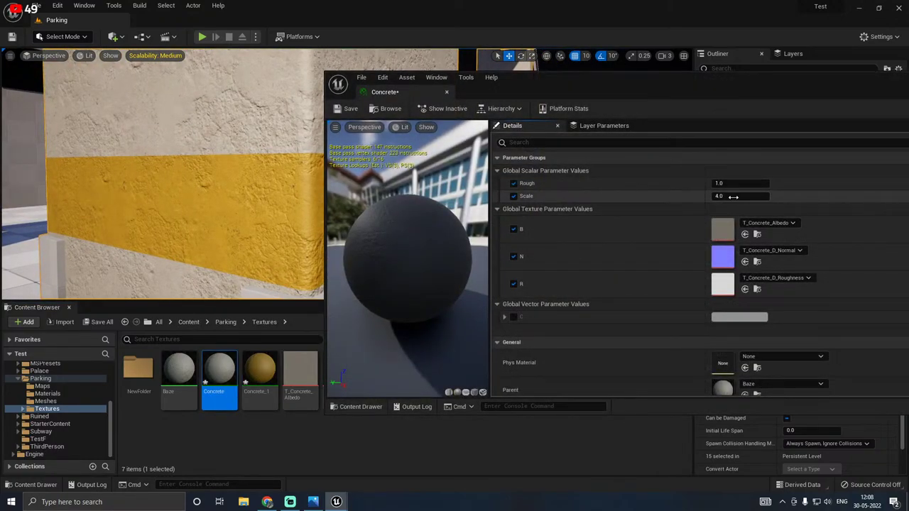
{"action": "left_click", "coordinate": [734, 197]}
{"action": "type", "text": "6"}
{"action": "key", "text": "Return"}
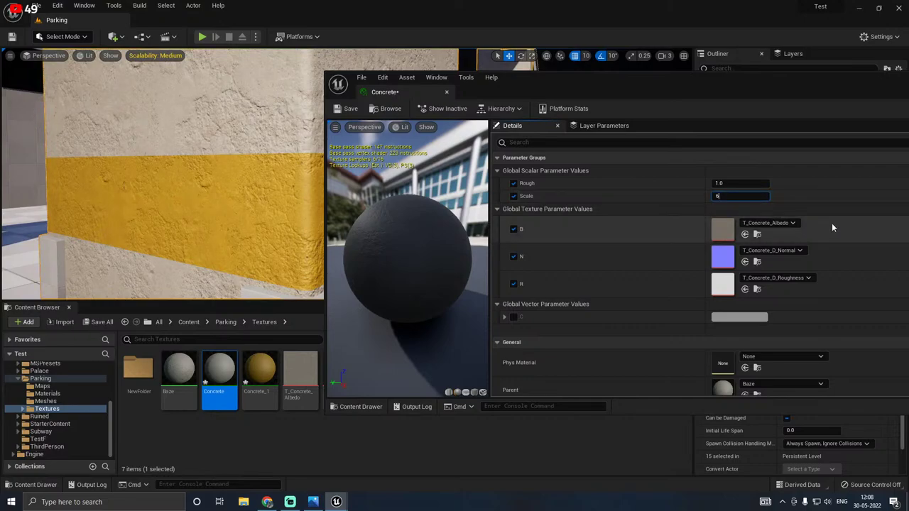
{"action": "left_click", "coordinate": [446, 93]}
{"action": "mouse_move", "coordinate": [434, 109]}
{"action": "right_mouse_down"}
{"action": "mouse_move", "coordinate": [447, 109]}
{"action": "mouse_move", "coordinate": [427, 109]}
{"action": "right_mouse_up"}
{"action": "right_click_drag", "start_coordinate": [426, 141], "coordinate": [450, 141]}
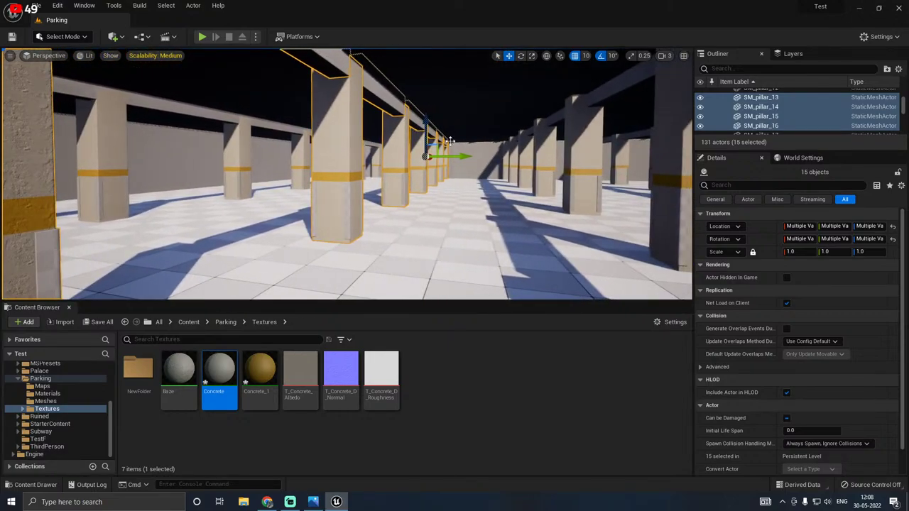
{"action": "left_click", "coordinate": [90, 323]}
{"action": "left_click", "coordinate": [533, 356]}
Step: Assign the Concrete material instance to the SM_floor mesh's material slot, close the mesh, inspect the hall and save all modified assets
{"action": "left_click", "coordinate": [184, 169]}
{"action": "right_click_drag", "start_coordinate": [321, 210], "coordinate": [324, 209]}
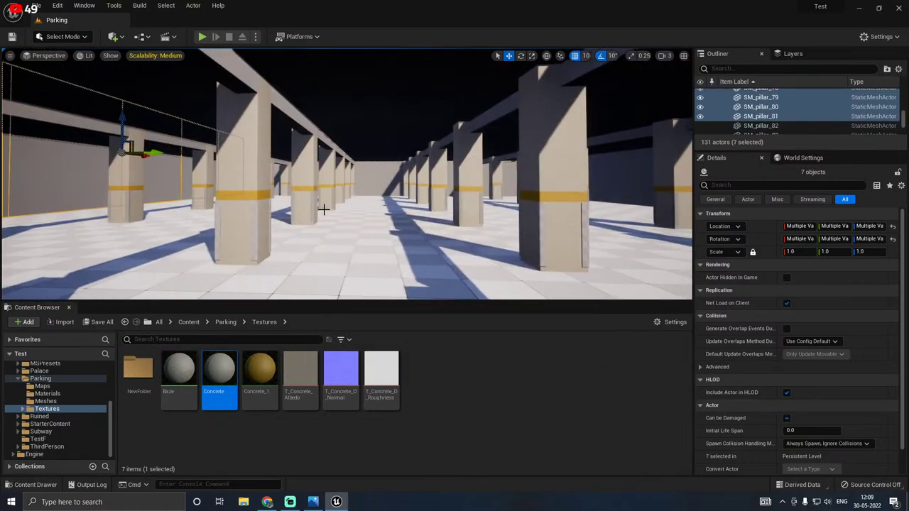
{"action": "left_click", "coordinate": [45, 402]}
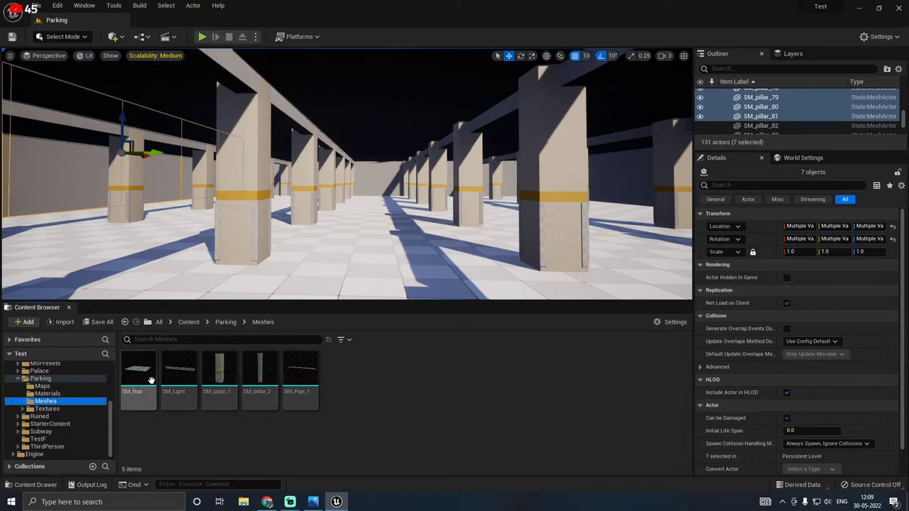
{"action": "double_click", "coordinate": [146, 376]}
{"action": "left_click", "coordinate": [71, 409]}
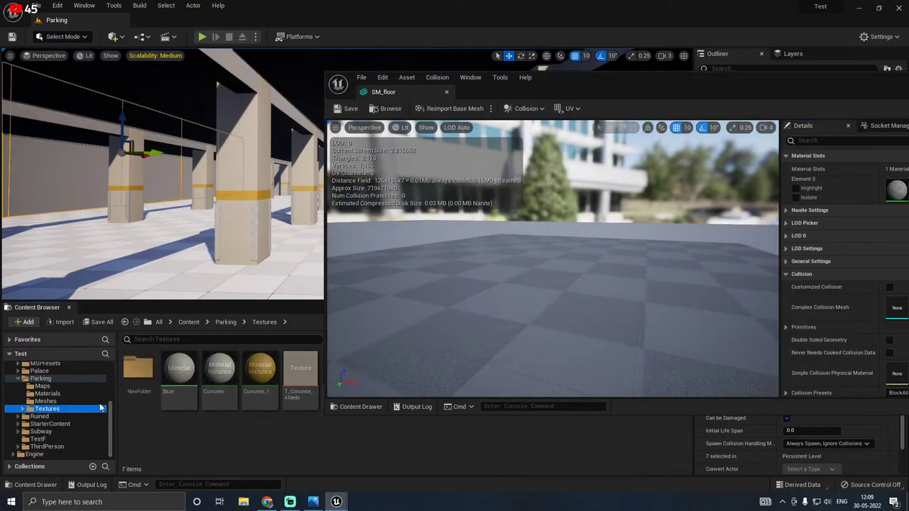
{"action": "left_click", "coordinate": [215, 376]}
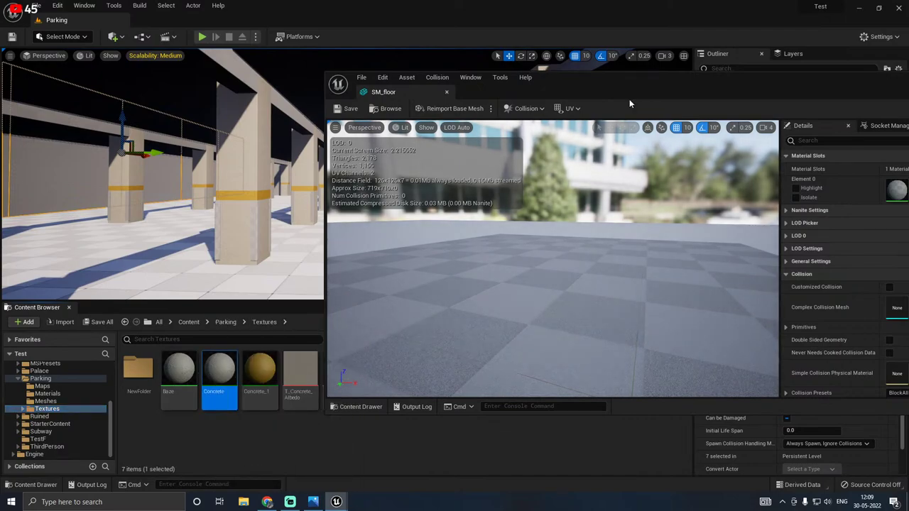
{"action": "left_click_drag", "start_coordinate": [618, 81], "coordinate": [436, 81]}
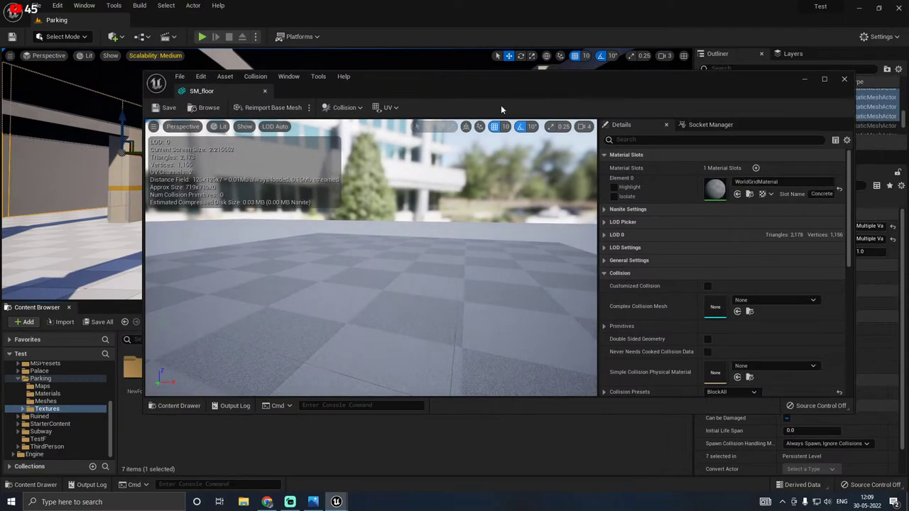
{"action": "left_click", "coordinate": [737, 194]}
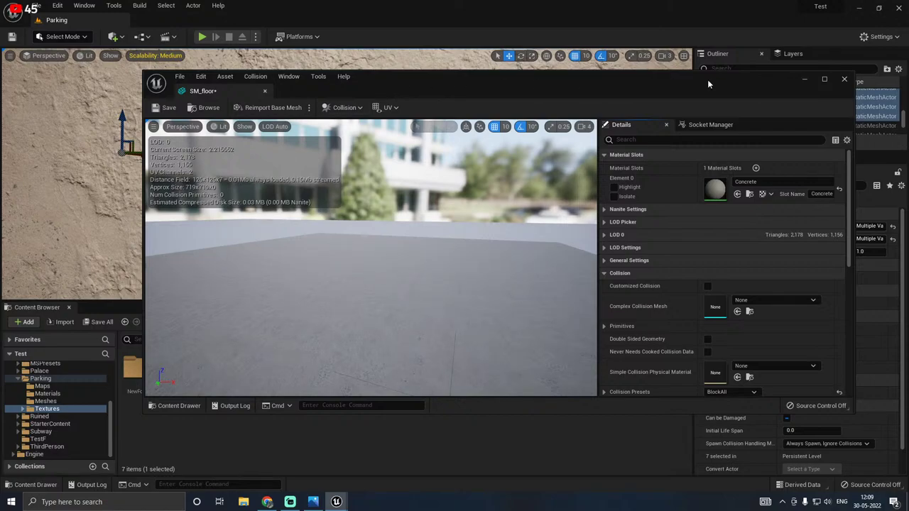
{"action": "left_click", "coordinate": [844, 80]}
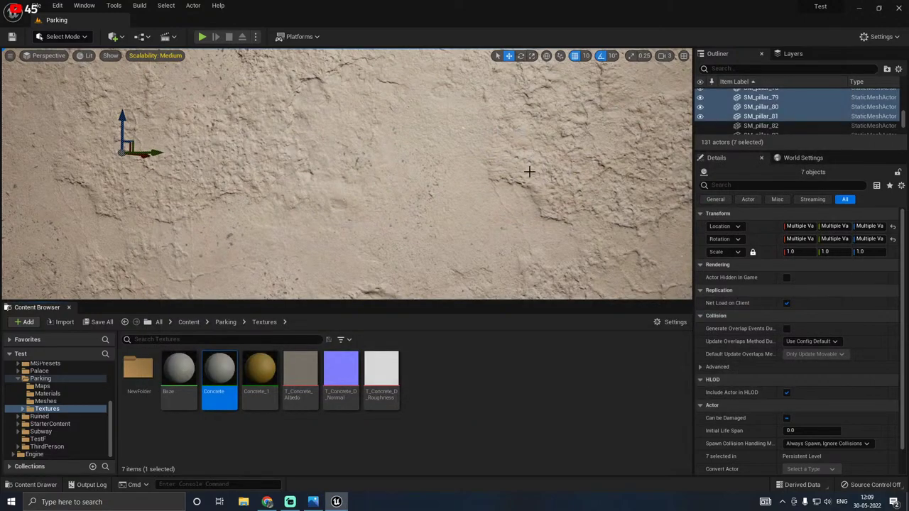
{"action": "right_click_drag", "start_coordinate": [529, 172], "coordinate": [549, 164]}
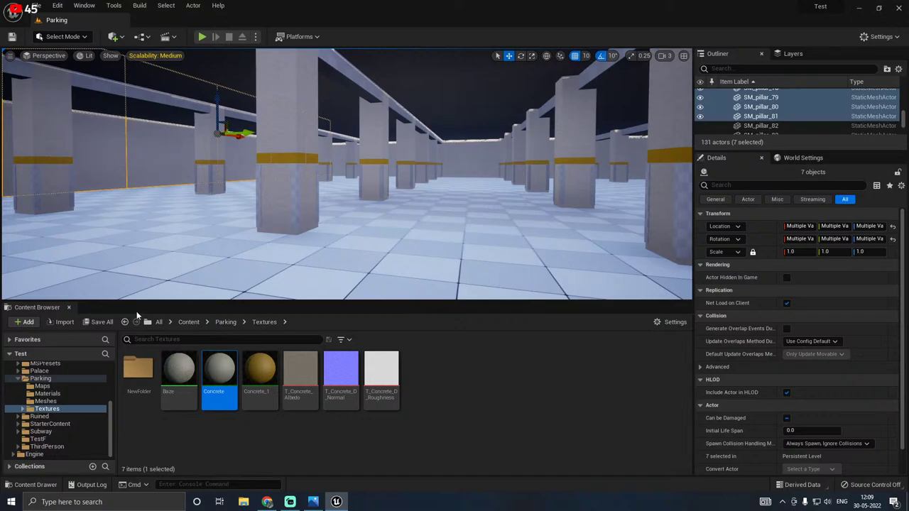
{"action": "left_click", "coordinate": [100, 321]}
{"action": "left_click", "coordinate": [516, 355]}
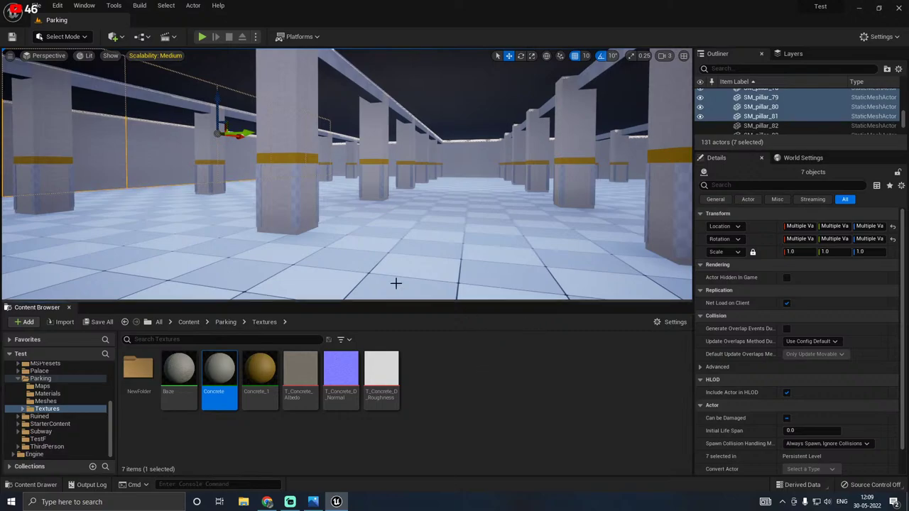
Step: Assign the Concrete material instance to the SM_pillar_2 mesh's material slot, then save and close the mesh
{"action": "right_click_drag", "start_coordinate": [432, 240], "coordinate": [408, 248]}
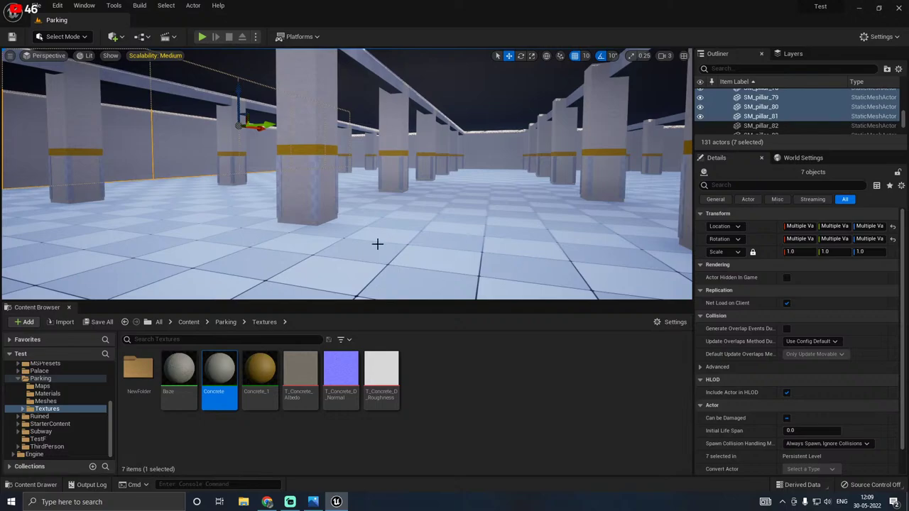
{"action": "right_click_drag", "start_coordinate": [377, 245], "coordinate": [387, 258]}
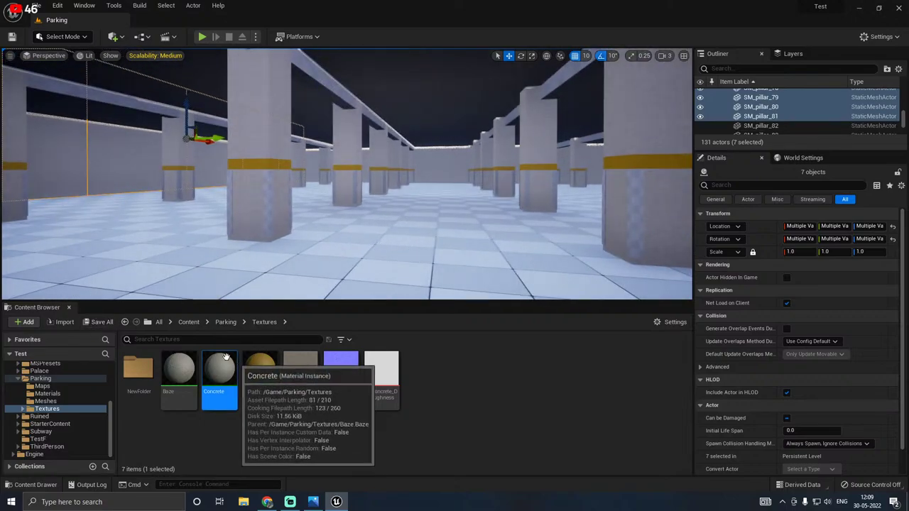
{"action": "right_click_drag", "start_coordinate": [377, 237], "coordinate": [301, 211]}
{"action": "left_click", "coordinate": [316, 116]}
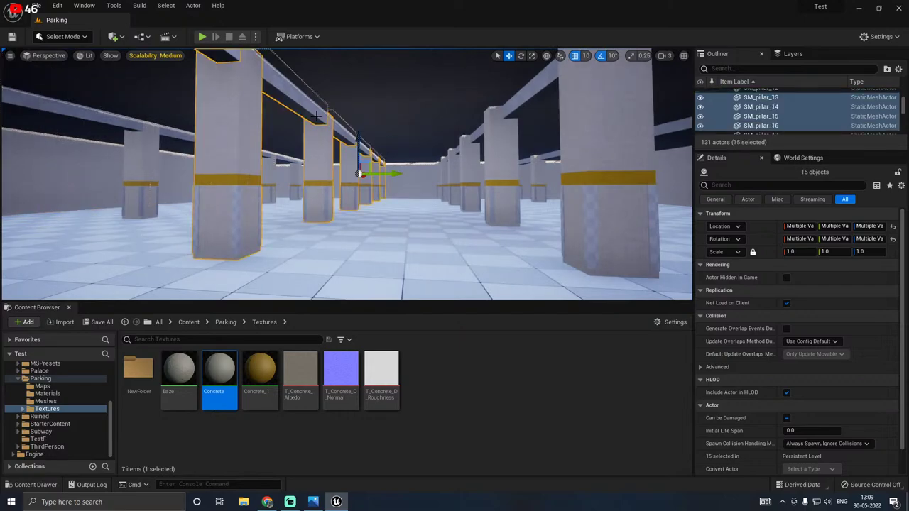
{"action": "left_click", "coordinate": [46, 401]}
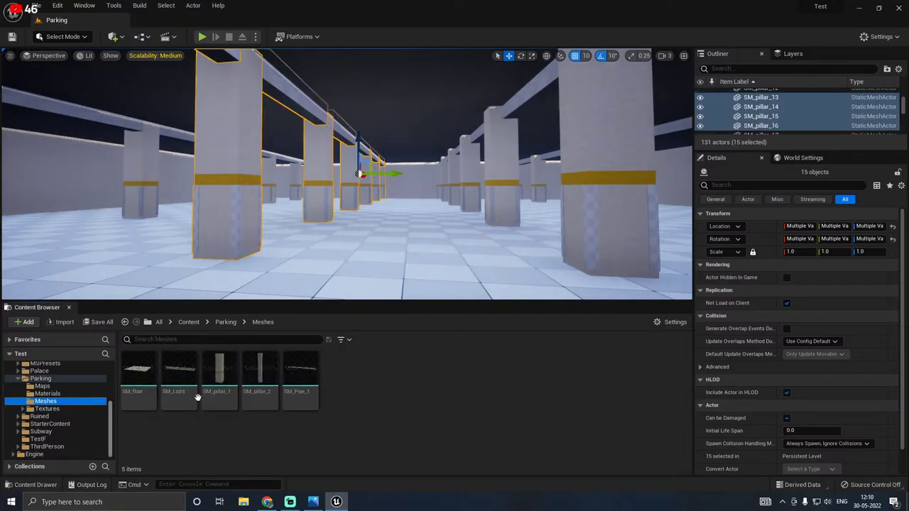
{"action": "double_click", "coordinate": [268, 372]}
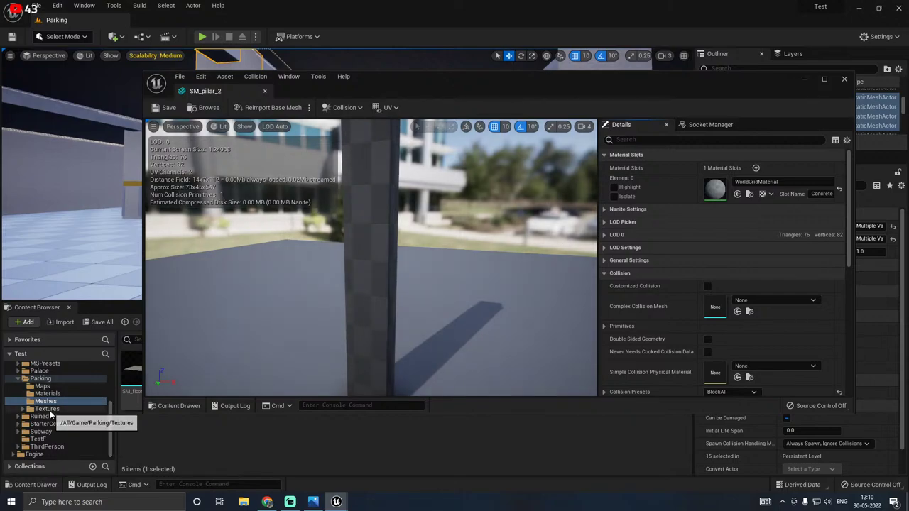
{"action": "left_click", "coordinate": [47, 408]}
{"action": "left_click_drag", "start_coordinate": [441, 90], "coordinate": [369, 53]}
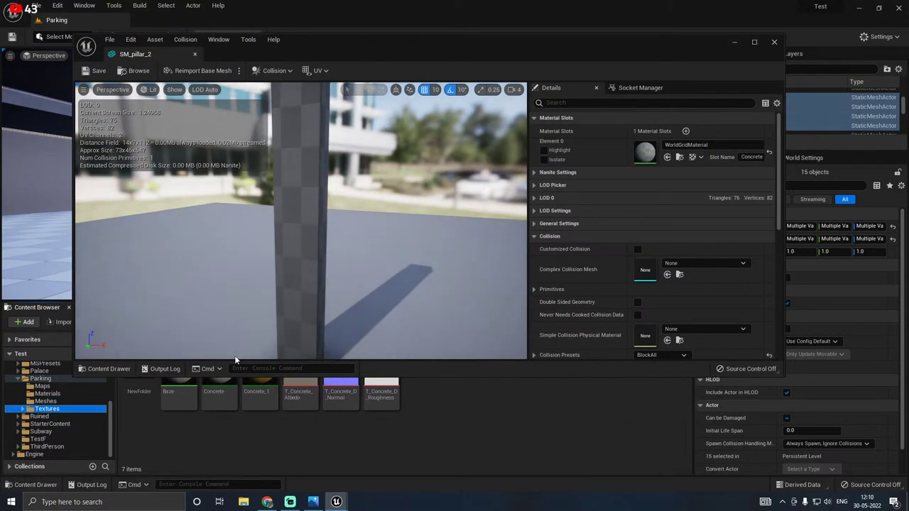
{"action": "left_click", "coordinate": [219, 392]}
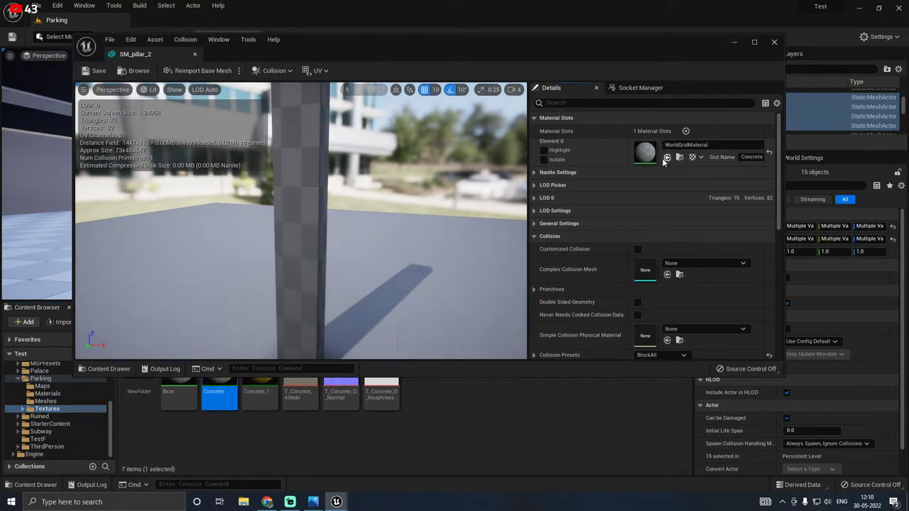
{"action": "left_click", "coordinate": [667, 157]}
{"action": "left_click", "coordinate": [97, 71]}
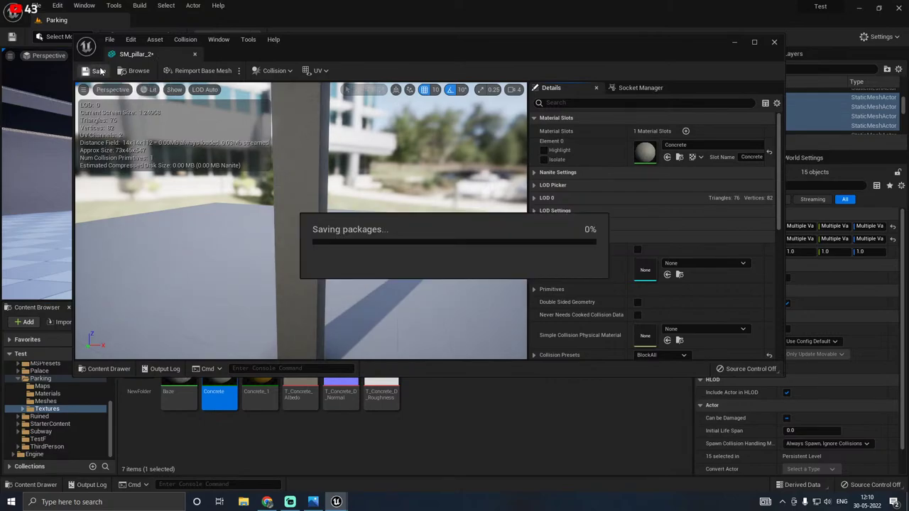
{"action": "left_click", "coordinate": [194, 54]}
Step: Unlock the selected group of pillars and ceiling beams near the end wall so its members can be selected individually
{"action": "right_click_drag", "start_coordinate": [436, 174], "coordinate": [438, 203]}
{"action": "key", "text": "w"}
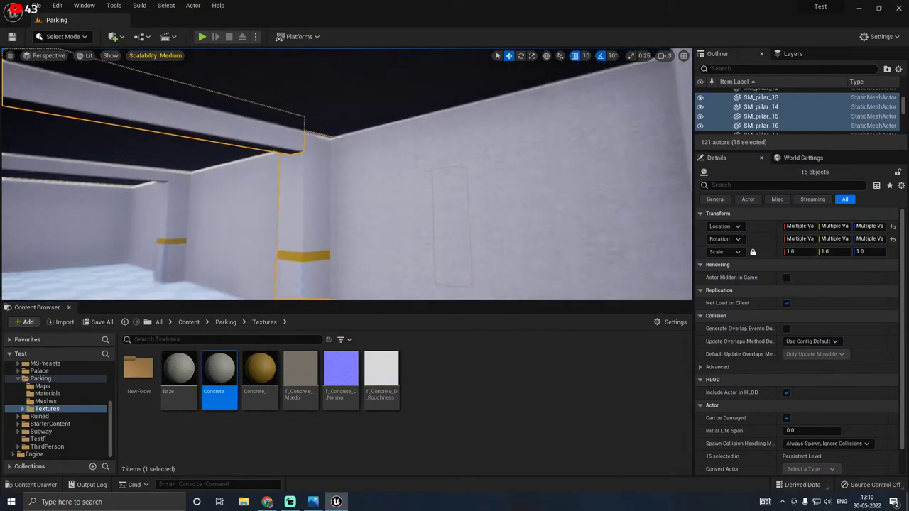
{"action": "scroll", "coordinate": [189, 203], "scroll_direction": "down", "scroll_amount": 3}
{"action": "right_click", "coordinate": [282, 111]}
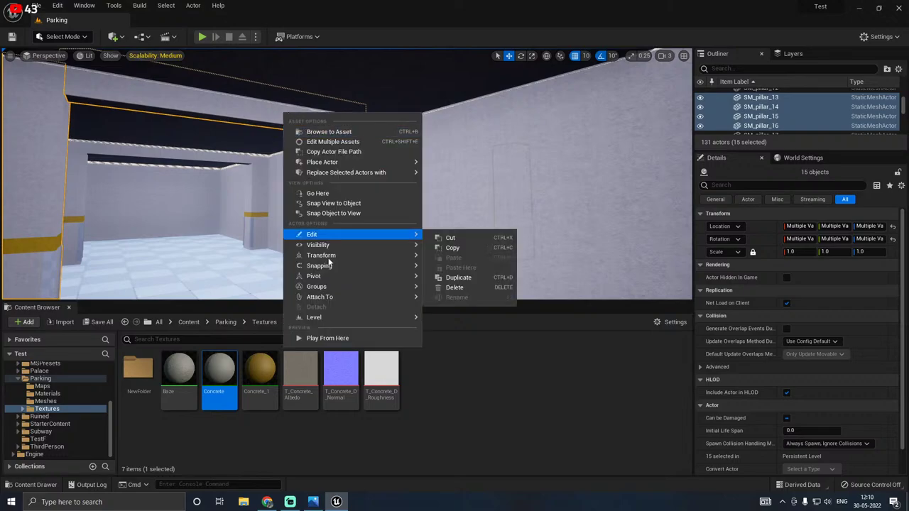
{"action": "mouse_move", "coordinate": [316, 286]}
{"action": "left_click", "coordinate": [444, 299]}
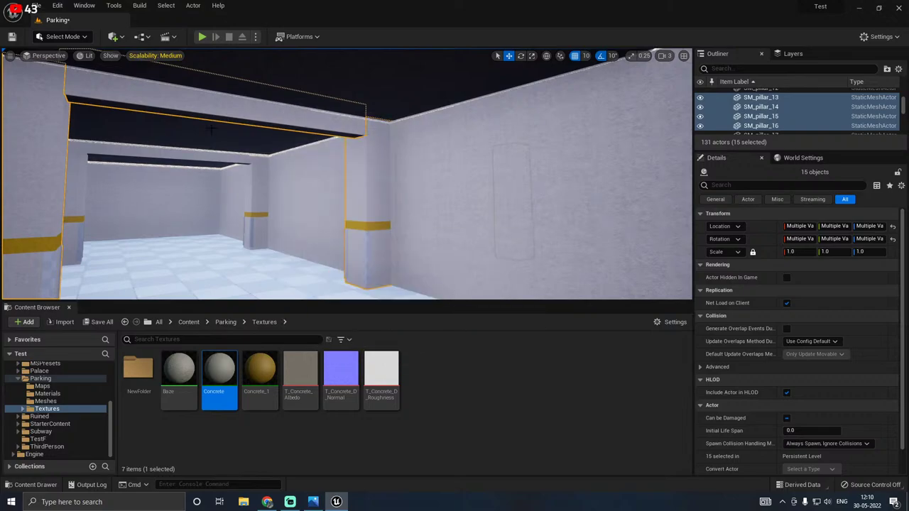
Step: Duplicate the ceiling beam nearest the end wall and move the copy along X to about 2416, at the wall pillar
{"action": "left_click", "coordinate": [261, 105]}
{"action": "right_click_drag", "start_coordinate": [261, 107], "coordinate": [220, 63]}
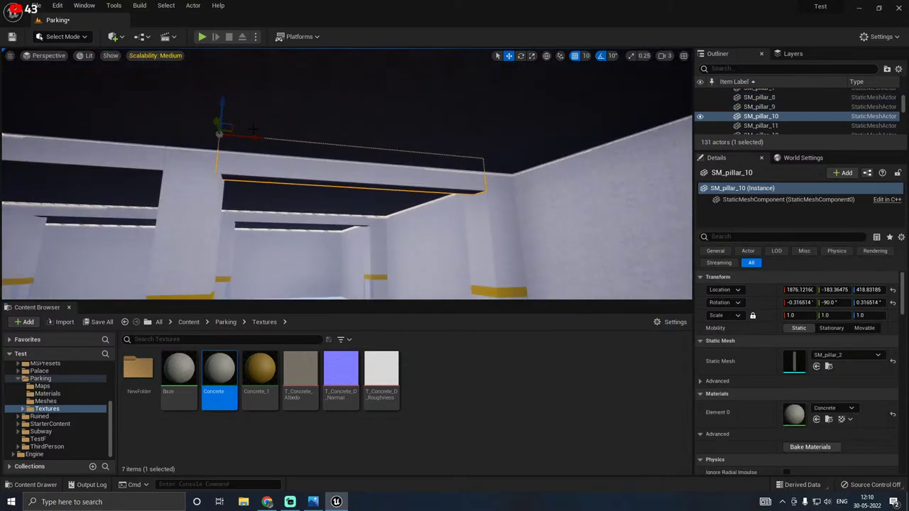
{"action": "left_click_drag", "start_coordinate": [250, 136], "coordinate": [493, 120], "text": "alt"}
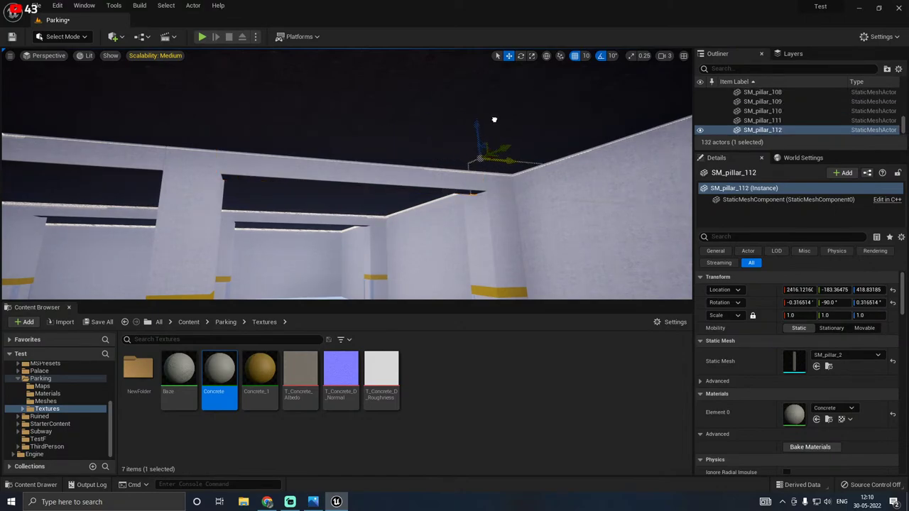
{"action": "right_click_drag", "start_coordinate": [493, 120], "coordinate": [532, 128]}
{"action": "right_click_drag", "start_coordinate": [442, 153], "coordinate": [468, 178]}
Step: Rotate the beam copy 90 degrees to run along the end wall and move it along X to about 2456
{"action": "key", "text": "e"}
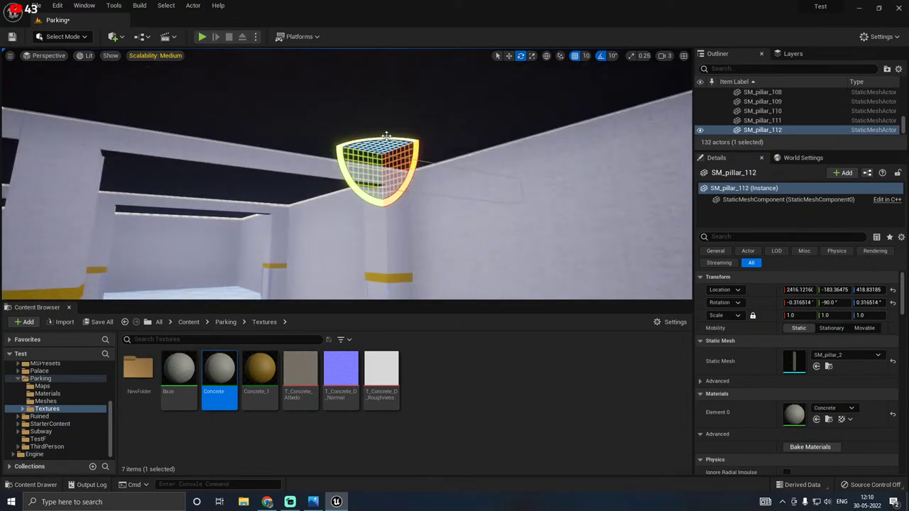
{"action": "left_click_drag", "start_coordinate": [386, 135], "coordinate": [428, 146]}
{"action": "left_click_drag", "start_coordinate": [423, 160], "coordinate": [511, 209]}
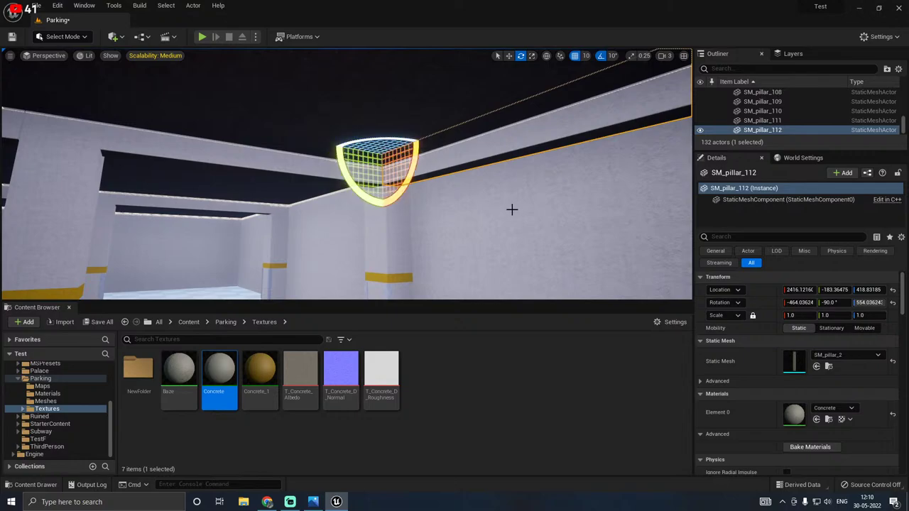
{"action": "right_click_drag", "start_coordinate": [511, 209], "coordinate": [519, 209]}
{"action": "key", "text": "w"}
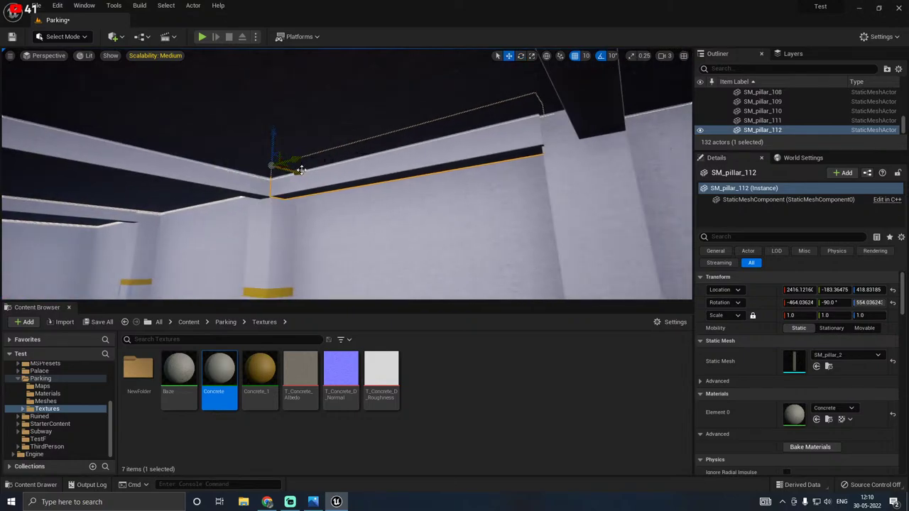
{"action": "left_click_drag", "start_coordinate": [299, 172], "coordinate": [311, 172]}
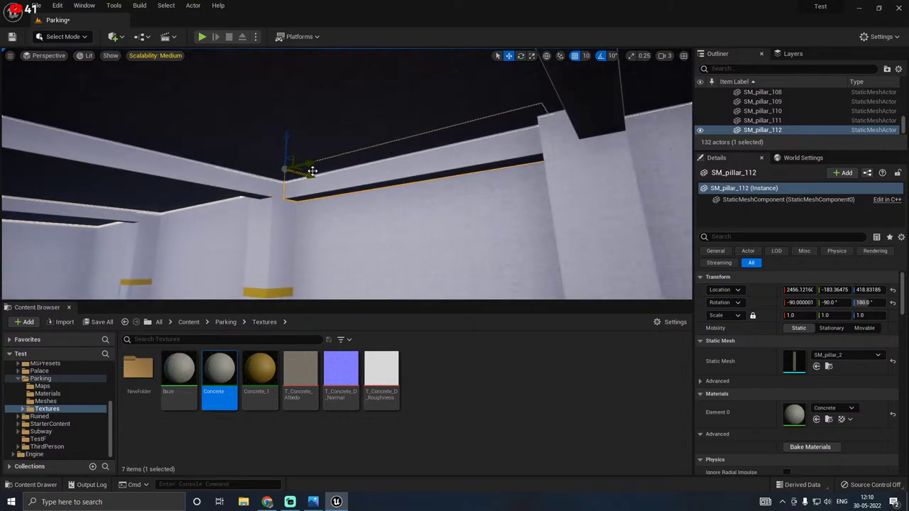
{"action": "right_click_drag", "start_coordinate": [398, 192], "coordinate": [361, 169]}
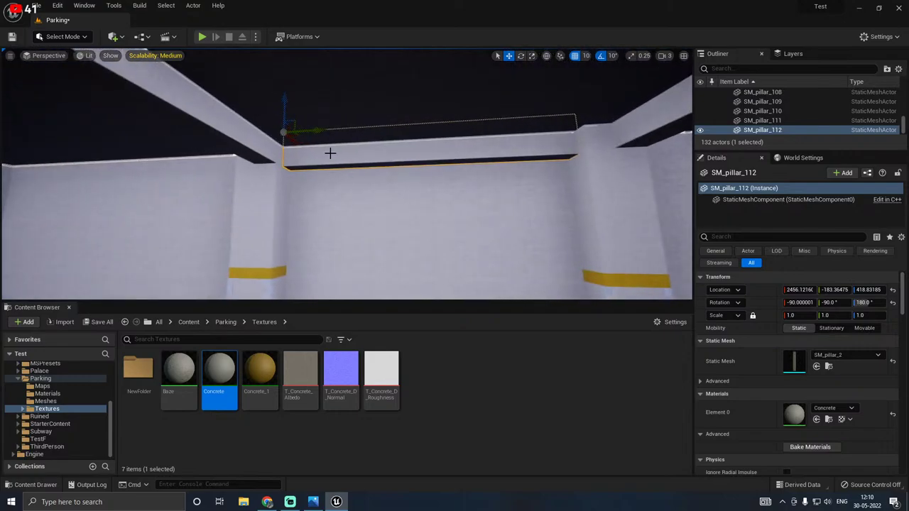
Step: Remove the wall beam copy from its group and lock the original pillar and beam group again
{"action": "right_click", "coordinate": [331, 153]}
{"action": "mouse_move", "coordinate": [396, 339]}
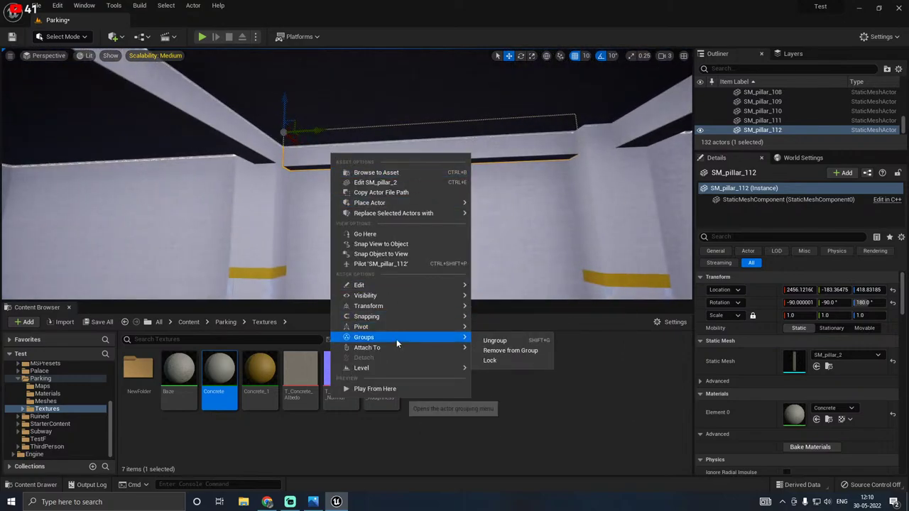
{"action": "left_click", "coordinate": [512, 351]}
{"action": "left_click", "coordinate": [279, 132]}
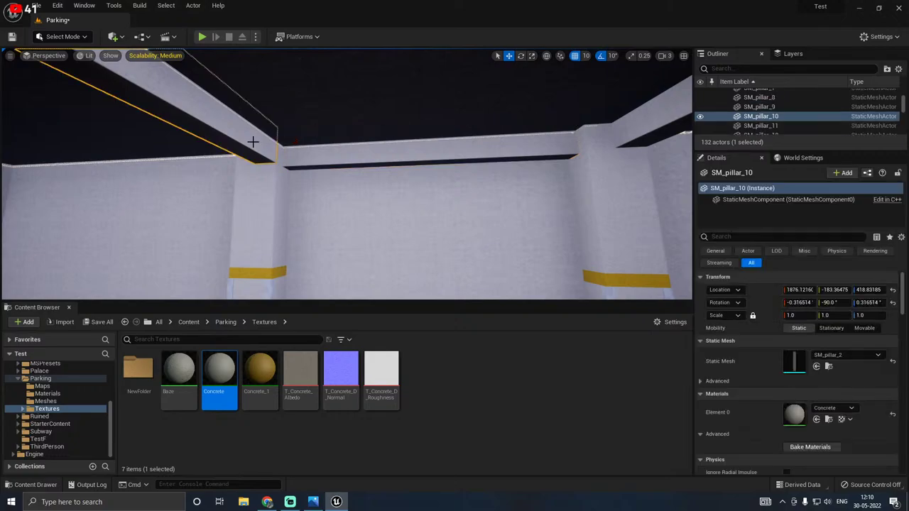
{"action": "right_click", "coordinate": [254, 143]}
{"action": "mouse_move", "coordinate": [302, 327]}
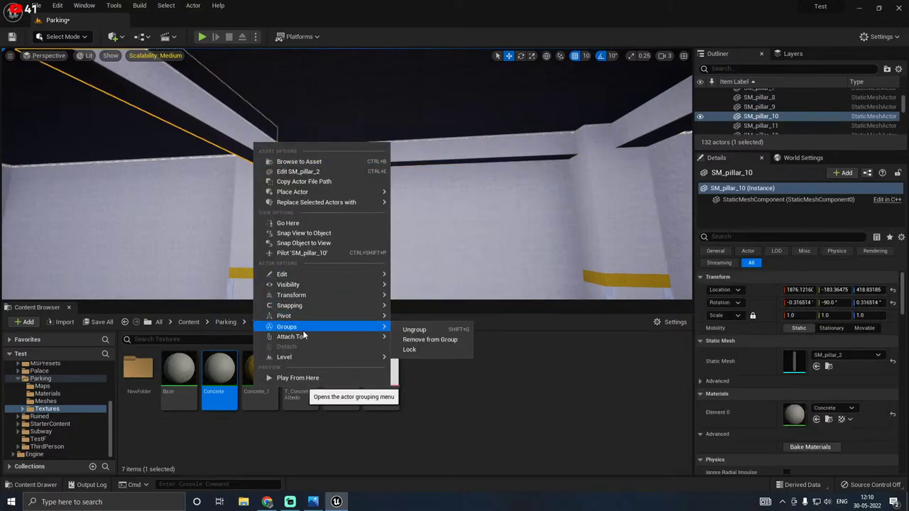
{"action": "left_click", "coordinate": [409, 349]}
Step: Duplicate the beam along the end wall into the next bay, at about 437 in Y
{"action": "left_click", "coordinate": [337, 160]}
{"action": "key", "text": "f"}
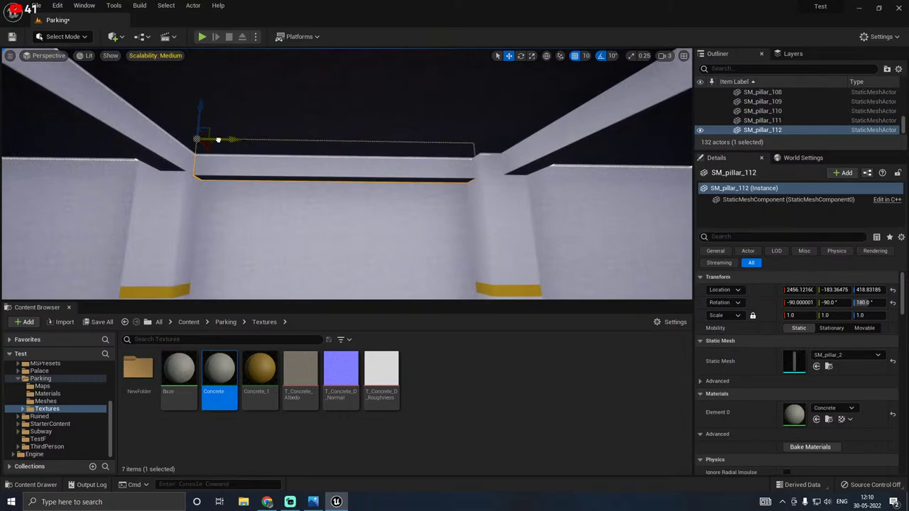
{"action": "left_click_drag", "start_coordinate": [218, 139], "coordinate": [510, 134], "text": "alt"}
{"action": "right_click_drag", "start_coordinate": [492, 169], "coordinate": [611, 149]}
{"action": "right_click_drag", "start_coordinate": [449, 205], "coordinate": [479, 211]}
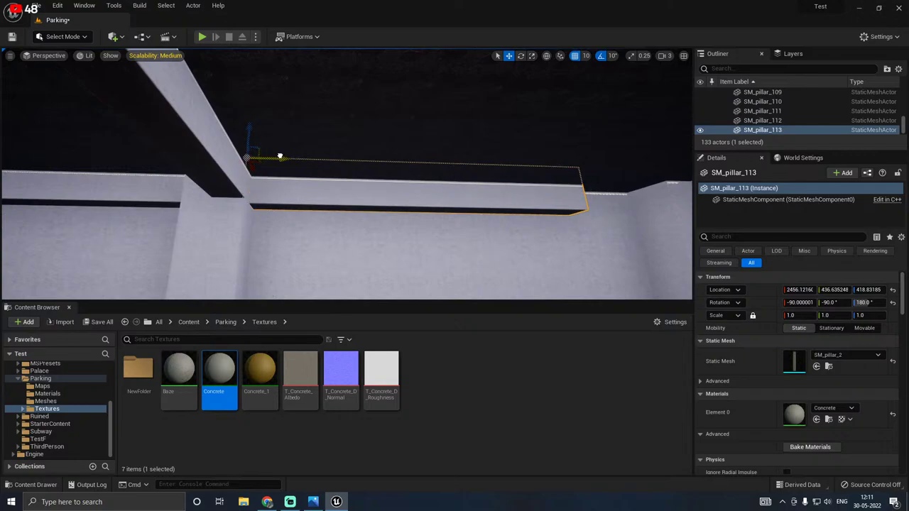
Step: Duplicate the newest wall beam further along the end wall, placing the copy at about 987 in Y
{"action": "left_click_drag", "start_coordinate": [278, 157], "coordinate": [454, 147], "text": "alt"}
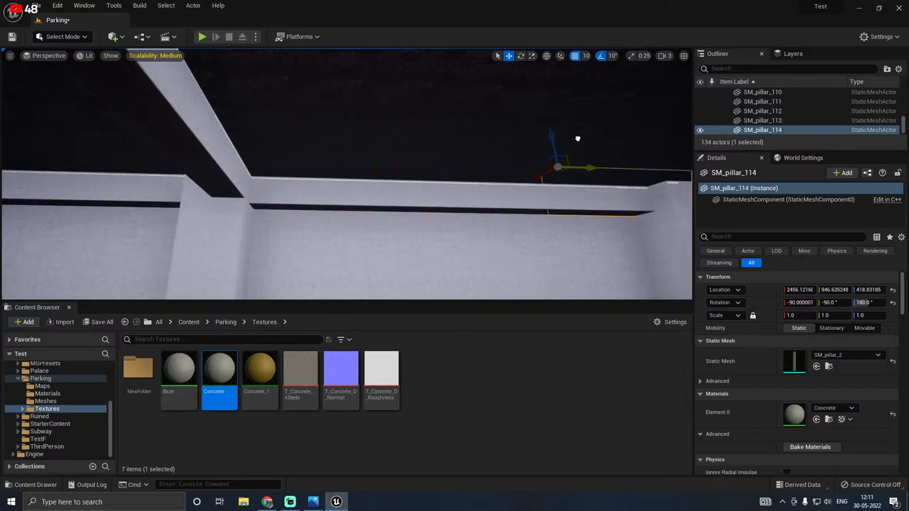
{"action": "right_click_drag", "start_coordinate": [362, 153], "coordinate": [365, 154]}
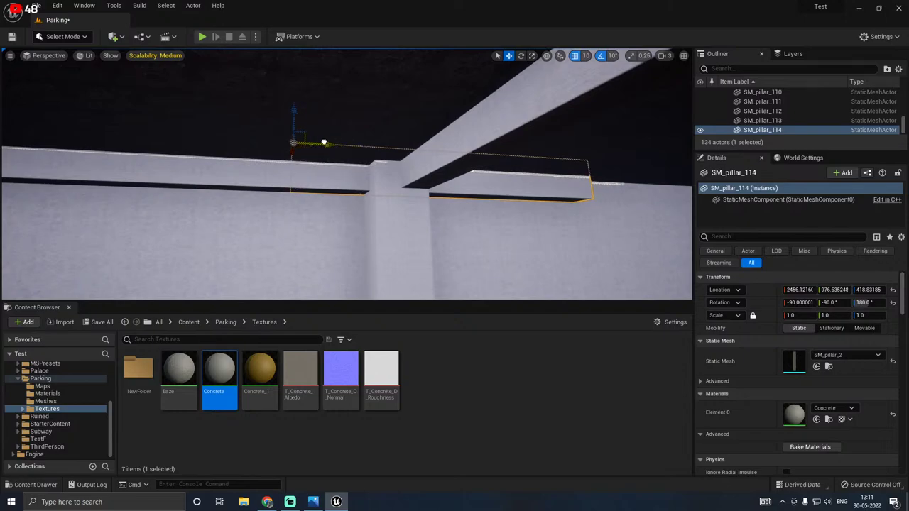
{"action": "left_click", "coordinate": [288, 227]}
{"action": "key", "text": "w"}
{"action": "right_click_drag", "start_coordinate": [305, 186], "coordinate": [305, 186]}
{"action": "left_click", "coordinate": [273, 173]}
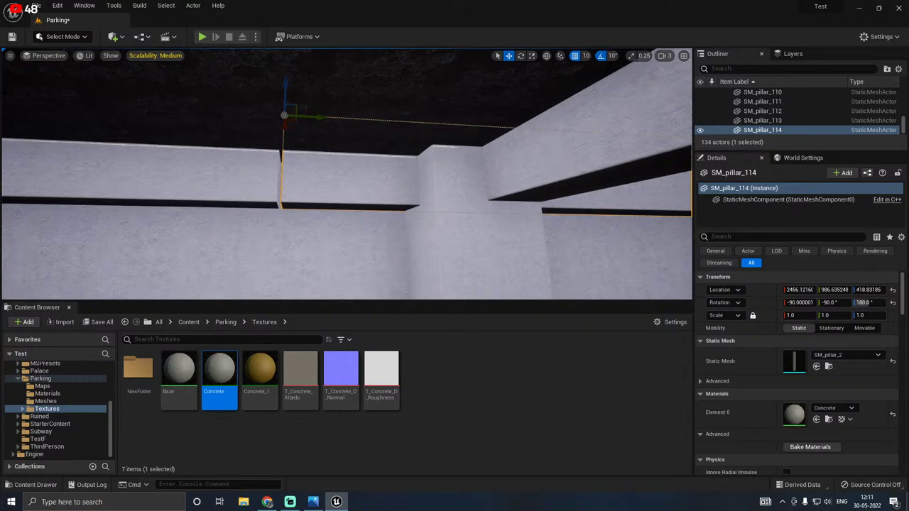
Step: Shift the newest end-wall beam to about 983 in Y without grid snapping, and duplicate it to about 1530 in Y
{"action": "left_click", "coordinate": [574, 55]}
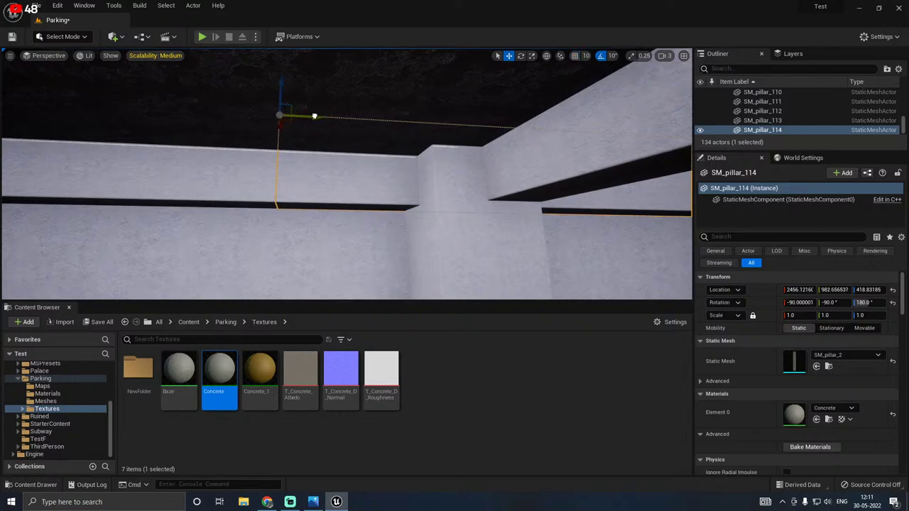
{"action": "mouse_move", "coordinate": [232, 144]}
{"action": "right_mouse_down"}
{"action": "mouse_move", "coordinate": [398, 142]}
{"action": "mouse_move", "coordinate": [232, 143]}
{"action": "right_mouse_up"}
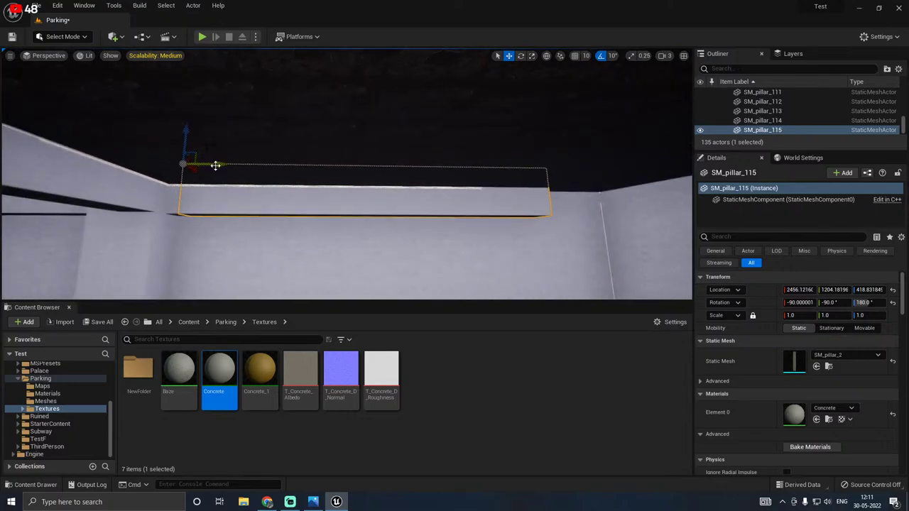
{"action": "left_click_drag", "start_coordinate": [215, 165], "coordinate": [358, 158]}
{"action": "left_click_drag", "start_coordinate": [419, 156], "coordinate": [471, 156]}
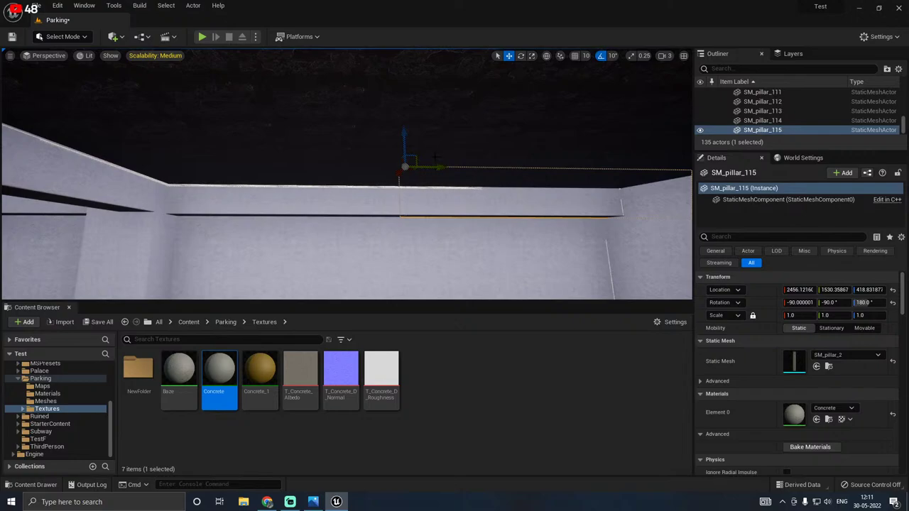
{"action": "right_click_drag", "start_coordinate": [436, 157], "coordinate": [557, 206]}
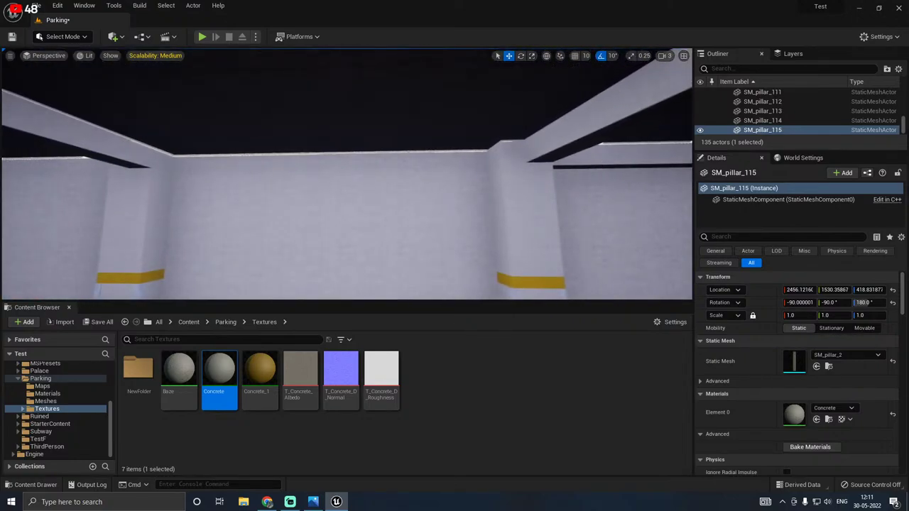
Step: Duplicate the end-wall beam at about -183 in Y twice in the opposite direction, placing the last copy at about -1360 in Y
{"action": "left_click", "coordinate": [583, 145]}
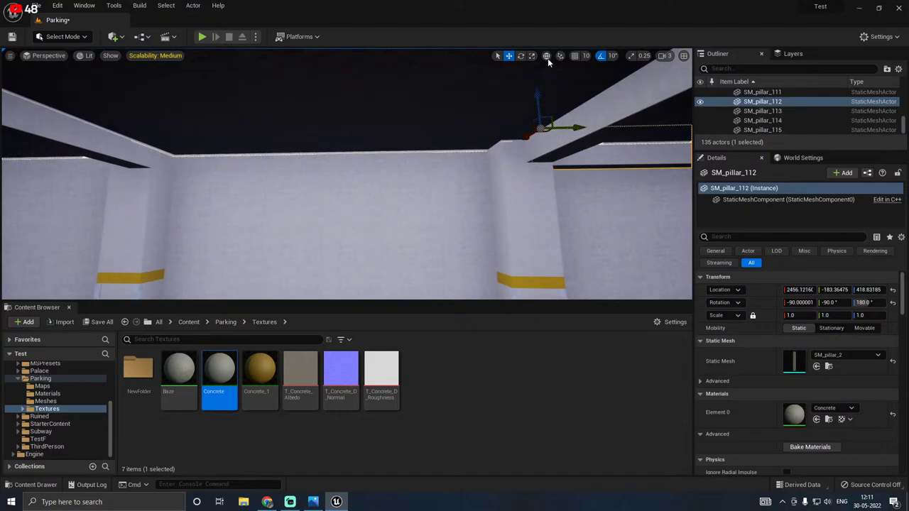
{"action": "left_click", "coordinate": [573, 56]}
{"action": "left_click_drag", "start_coordinate": [568, 128], "coordinate": [3, 142], "text": "alt"}
{"action": "right_click_drag", "start_coordinate": [179, 166], "coordinate": [36, 166]}
{"action": "key", "text": "w"}
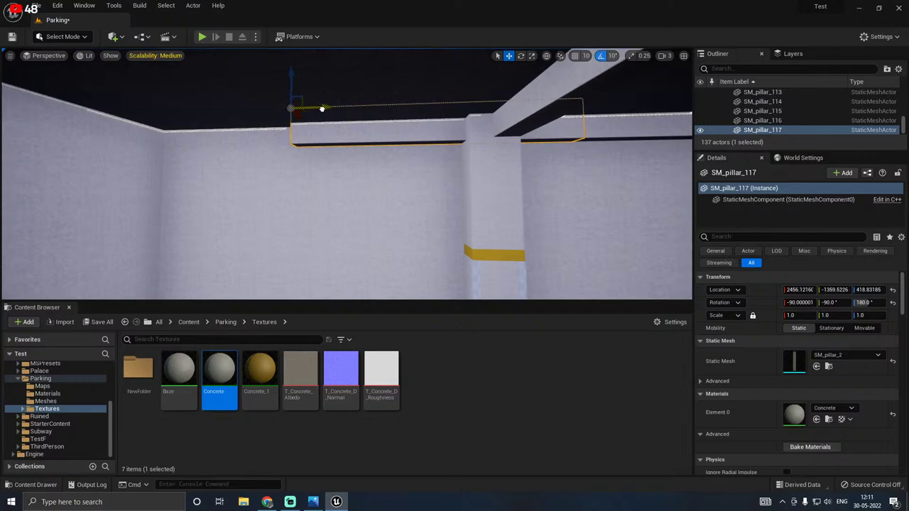
Step: Duplicate the newest end-wall beam into the far corner, at about -1907 in Y
{"action": "left_click_drag", "start_coordinate": [322, 108], "coordinate": [71, 119], "text": "alt"}
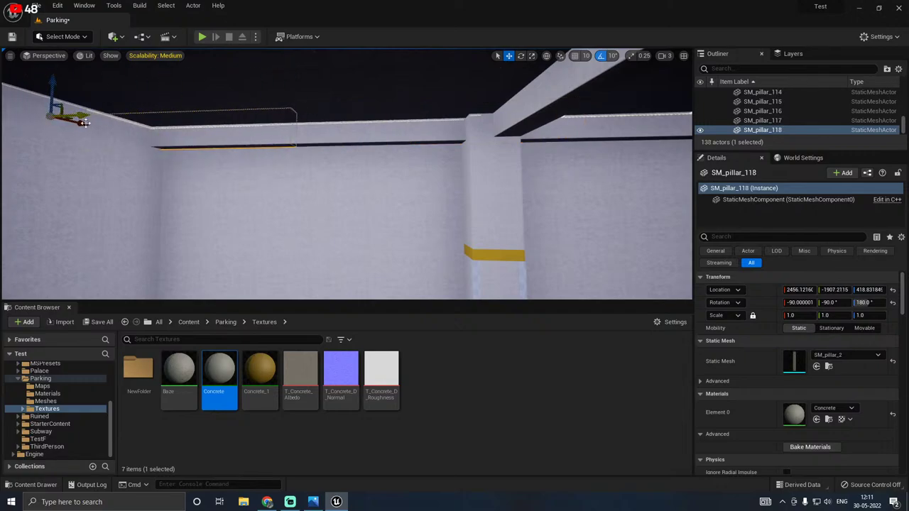
{"action": "right_click_drag", "start_coordinate": [283, 138], "coordinate": [490, 139]}
{"action": "right_click_drag", "start_coordinate": [234, 133], "coordinate": [117, 128]}
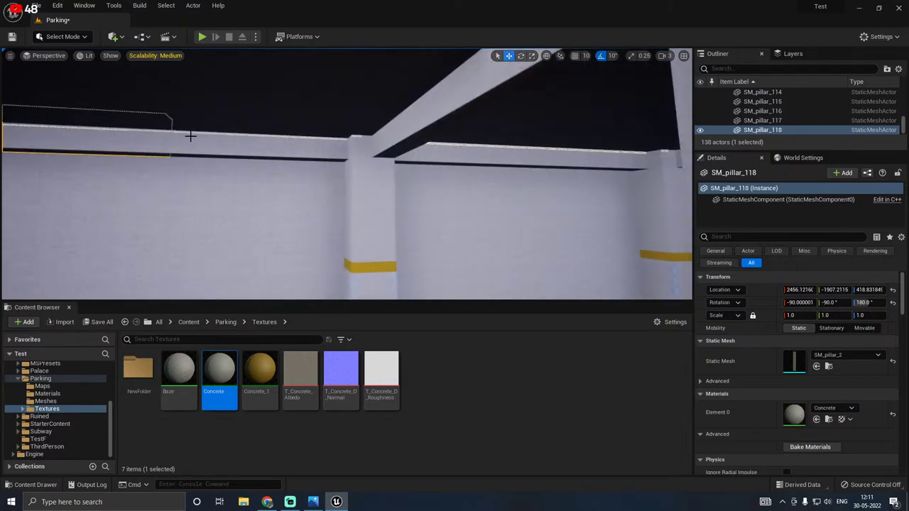
Step: Select all seven beams along the end wall, undo the accidental move, and group the beams together
{"action": "left_click", "coordinate": [235, 153], "text": "shift"}
{"action": "left_click", "coordinate": [485, 153], "text": "shift"}
{"action": "right_click_drag", "start_coordinate": [331, 169], "coordinate": [28, 169]}
{"action": "key", "text": "w"}
{"action": "right_click_drag", "start_coordinate": [290, 169], "coordinate": [142, 135]}
{"action": "left_click", "coordinate": [254, 169], "text": "ctrl"}
{"action": "right_click_drag", "start_coordinate": [254, 169], "coordinate": [420, 164]}
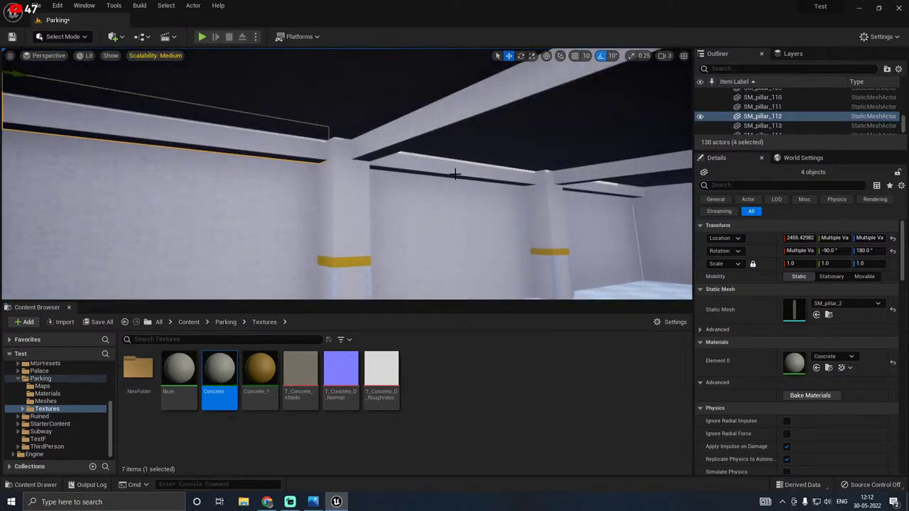
{"action": "key", "text": "ctrl+z"}
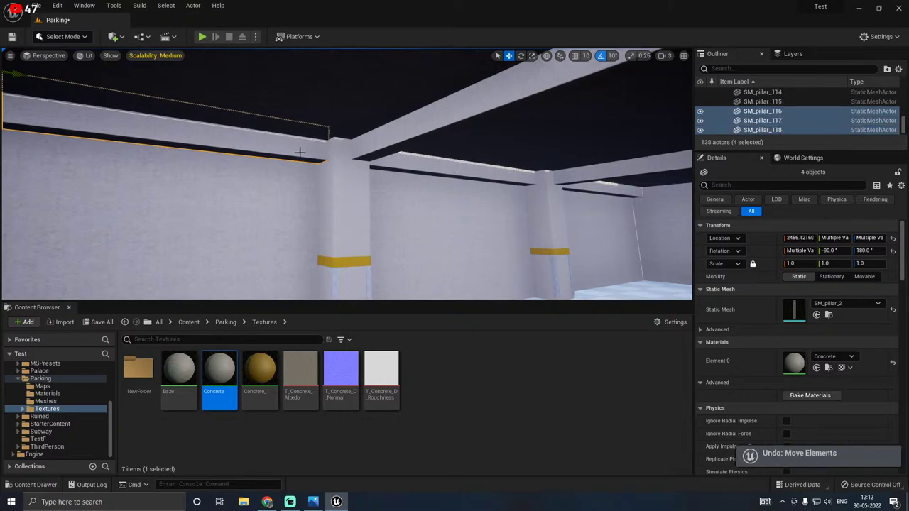
{"action": "left_click", "coordinate": [423, 169], "text": "ctrl"}
{"action": "left_click", "coordinate": [591, 191], "text": "ctrl"}
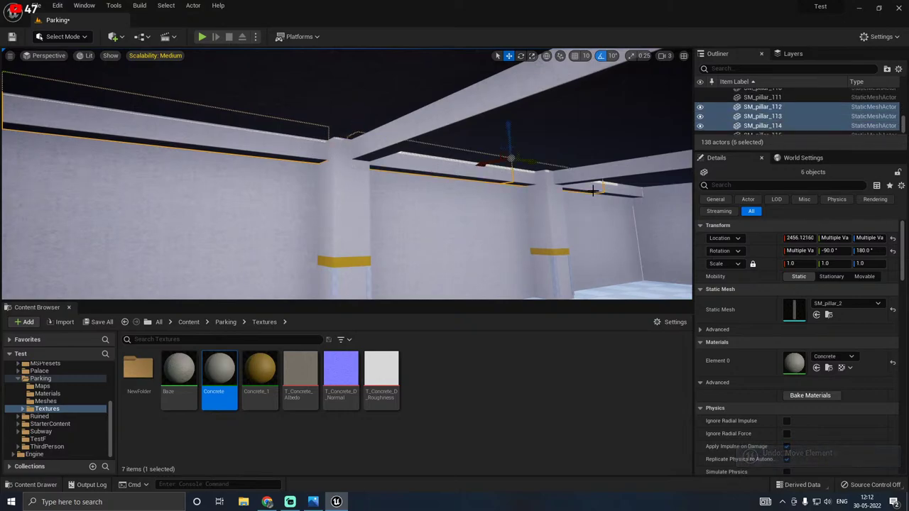
{"action": "left_click", "coordinate": [621, 194], "text": "ctrl"}
{"action": "mouse_move", "coordinate": [454, 192]}
{"action": "right_mouse_down"}
{"action": "mouse_move", "coordinate": [312, 170]}
{"action": "mouse_move", "coordinate": [256, 181]}
{"action": "mouse_move", "coordinate": [468, 188]}
{"action": "right_mouse_up"}
{"action": "right_click_drag", "start_coordinate": [401, 184], "coordinate": [401, 184]}
{"action": "right_click", "coordinate": [399, 158]}
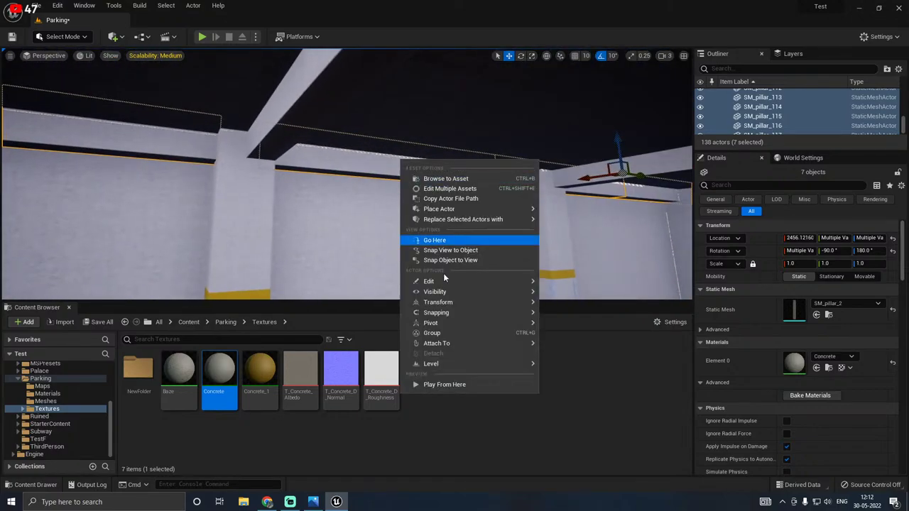
{"action": "left_click", "coordinate": [444, 331]}
Step: Duplicate the end-wall beam group, turn the copy parallel to the adjoining side wall, and move it against that wall
{"action": "right_click_drag", "start_coordinate": [365, 260], "coordinate": [348, 258]}
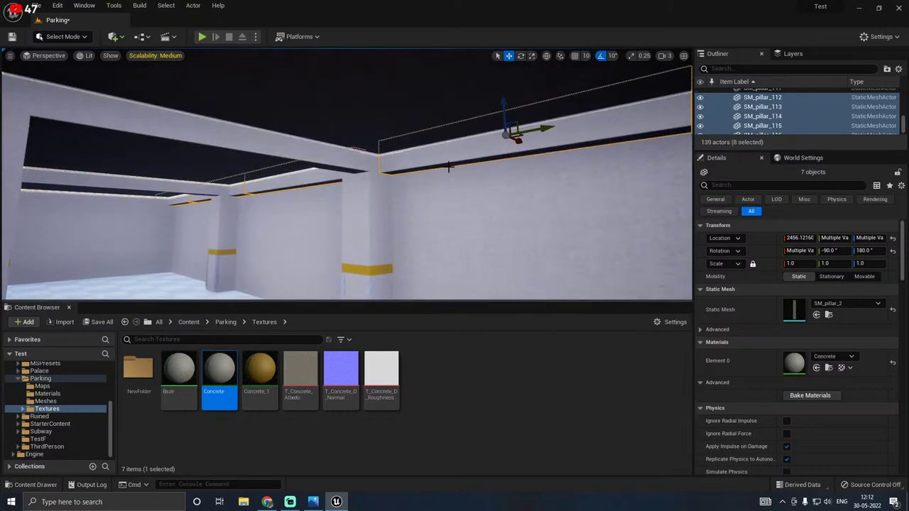
{"action": "key", "text": "e"}
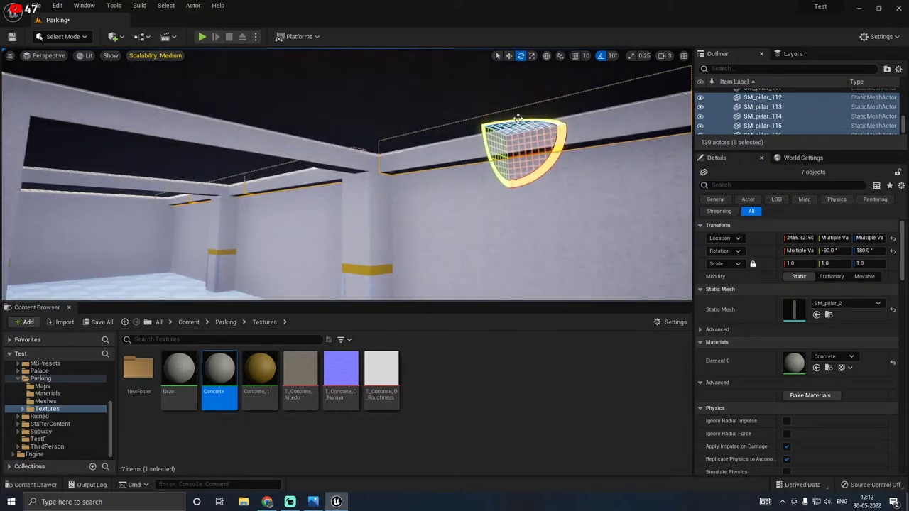
{"action": "left_click_drag", "start_coordinate": [518, 118], "coordinate": [433, 119], "text": "alt"}
{"action": "left_click_drag", "start_coordinate": [568, 146], "coordinate": [162, 153], "text": "alt"}
{"action": "key", "text": "w"}
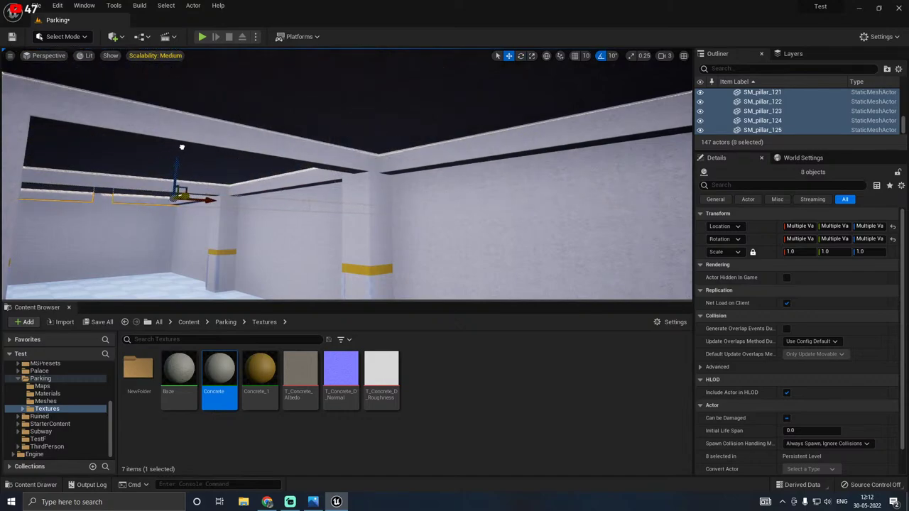
Step: Slide the copied beam group along X so its beams line the length of the side wall
{"action": "right_click_drag", "start_coordinate": [170, 181], "coordinate": [117, 203]}
{"action": "key", "text": "w"}
{"action": "key", "text": "w"}
{"action": "right_click_drag", "start_coordinate": [383, 146], "coordinate": [361, 141]}
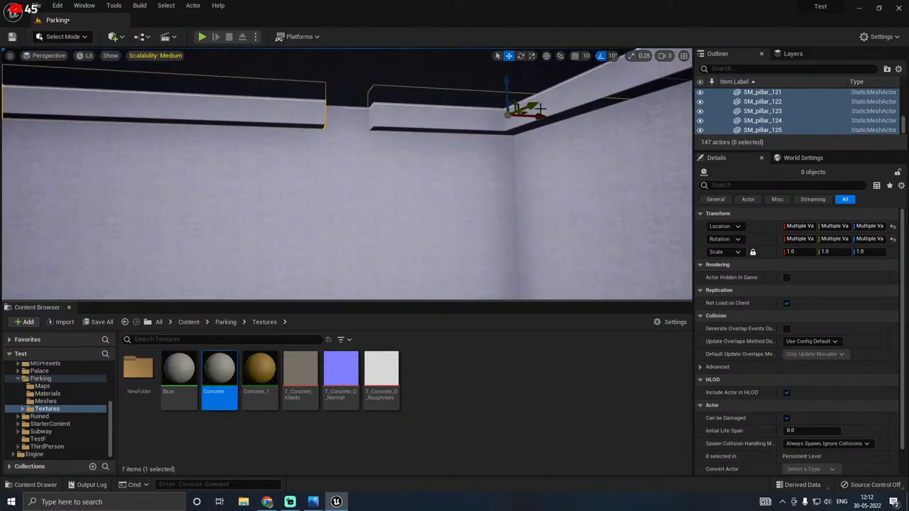
{"action": "left_click_drag", "start_coordinate": [541, 116], "coordinate": [183, 118]}
{"action": "right_click_drag", "start_coordinate": [416, 105], "coordinate": [298, 107]}
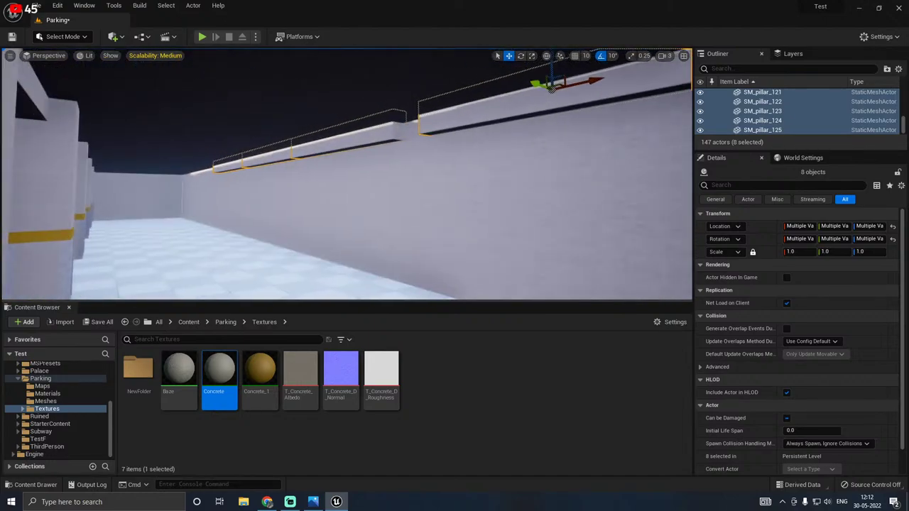
{"action": "left_click_drag", "start_coordinate": [584, 82], "coordinate": [300, 98]}
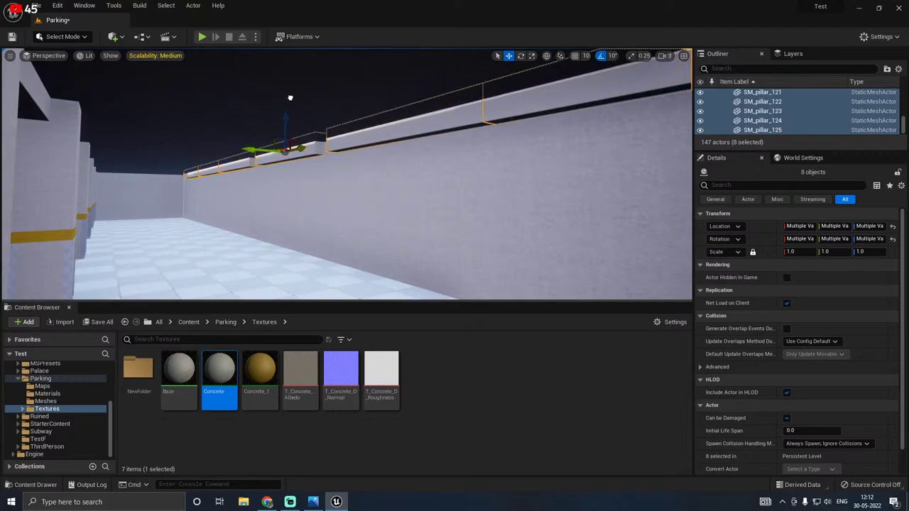
{"action": "mouse_move", "coordinate": [286, 127]}
{"action": "right_mouse_down"}
{"action": "mouse_move", "coordinate": [454, 127]}
{"action": "mouse_move", "coordinate": [286, 126]}
{"action": "right_mouse_up"}
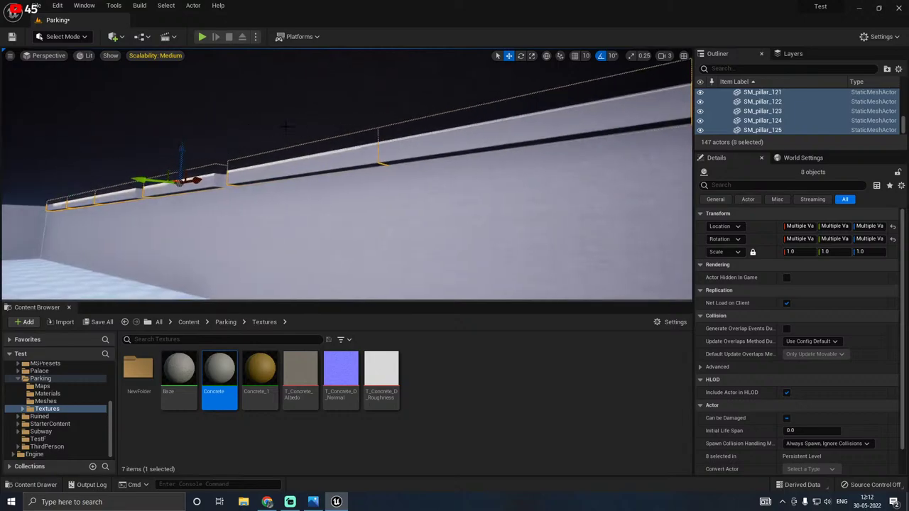
{"action": "right_click_drag", "start_coordinate": [195, 177], "coordinate": [223, 203]}
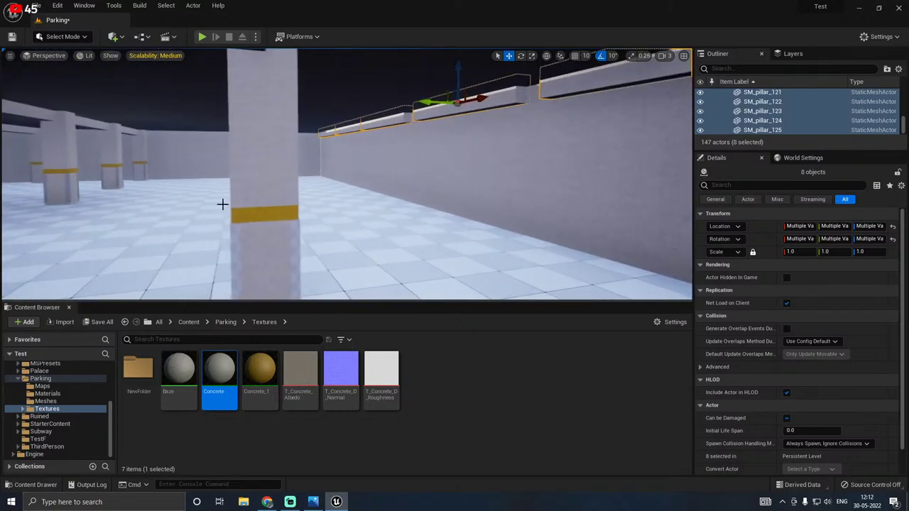
Step: Unlock the pillar and beam group nearest the side wall so its pieces can be selected individually
{"action": "left_click", "coordinate": [291, 235], "text": "ctrl"}
{"action": "right_click_drag", "start_coordinate": [292, 236], "coordinate": [292, 209]}
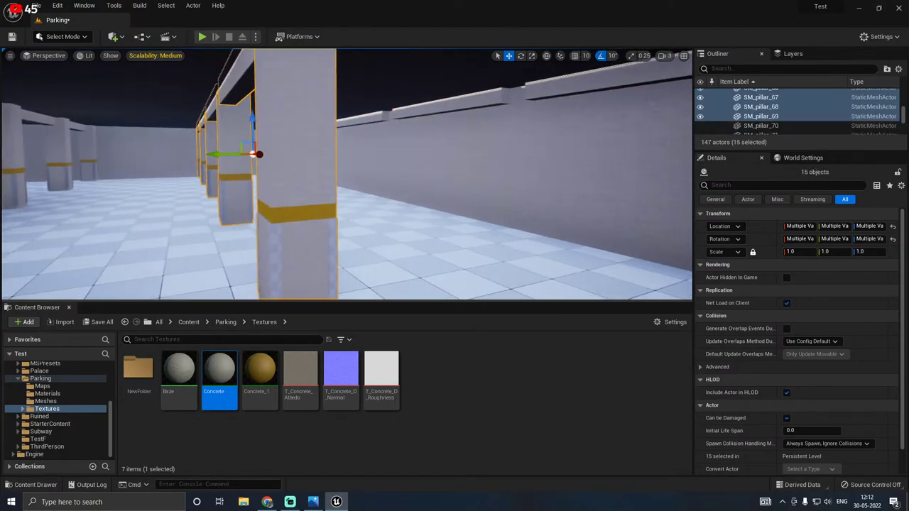
{"action": "right_click", "coordinate": [292, 206]}
{"action": "mouse_move", "coordinate": [331, 381]}
{"action": "left_click", "coordinate": [477, 392]}
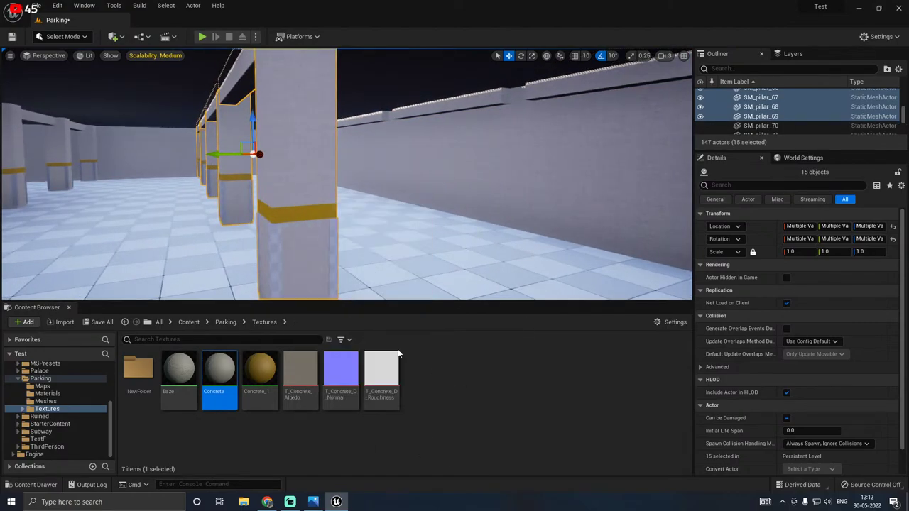
{"action": "left_click", "coordinate": [331, 231]}
Step: Duplicate the nearest single pillar and place the copy against the side wall at about 978 in X and -1615 in Y
{"action": "left_click", "coordinate": [296, 160]}
{"action": "right_click_drag", "start_coordinate": [282, 257], "coordinate": [283, 293]}
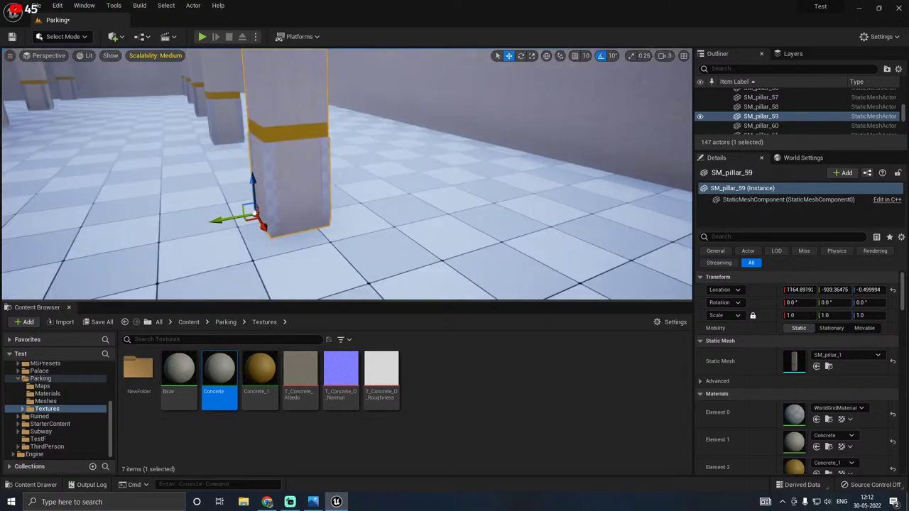
{"action": "right_click_drag", "start_coordinate": [317, 204], "coordinate": [345, 206]}
{"action": "left_click_drag", "start_coordinate": [135, 278], "coordinate": [386, 201], "text": "alt"}
{"action": "right_click_drag", "start_coordinate": [386, 201], "coordinate": [368, 213]}
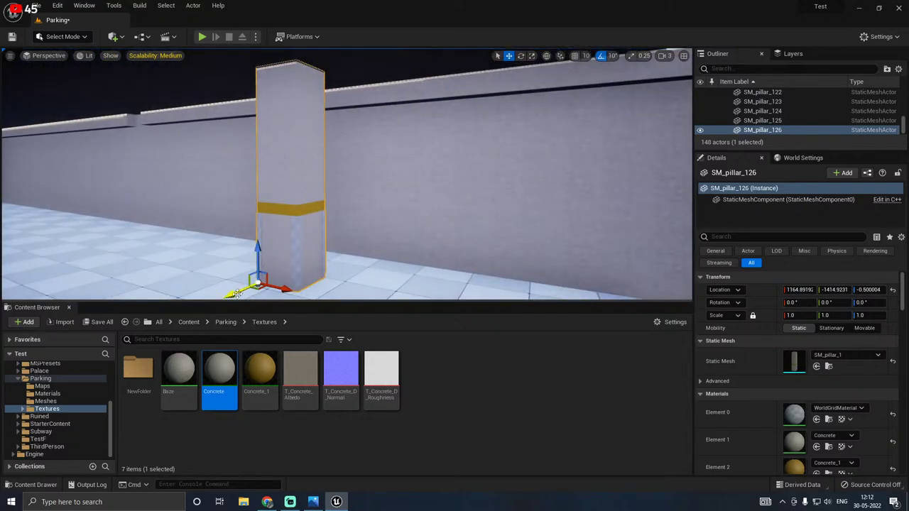
{"action": "left_click_drag", "start_coordinate": [236, 293], "coordinate": [292, 269]}
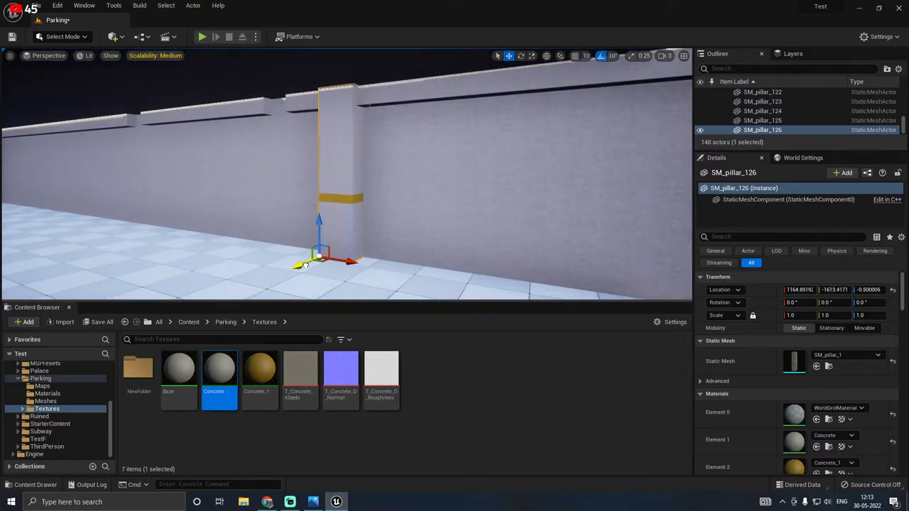
{"action": "left_click_drag", "start_coordinate": [352, 261], "coordinate": [286, 252]}
{"action": "mouse_move", "coordinate": [270, 240]}
{"action": "right_mouse_down"}
{"action": "mouse_move", "coordinate": [398, 240]}
{"action": "mouse_move", "coordinate": [284, 232]}
{"action": "right_mouse_up"}
{"action": "right_click_drag", "start_coordinate": [341, 233], "coordinate": [299, 233]}
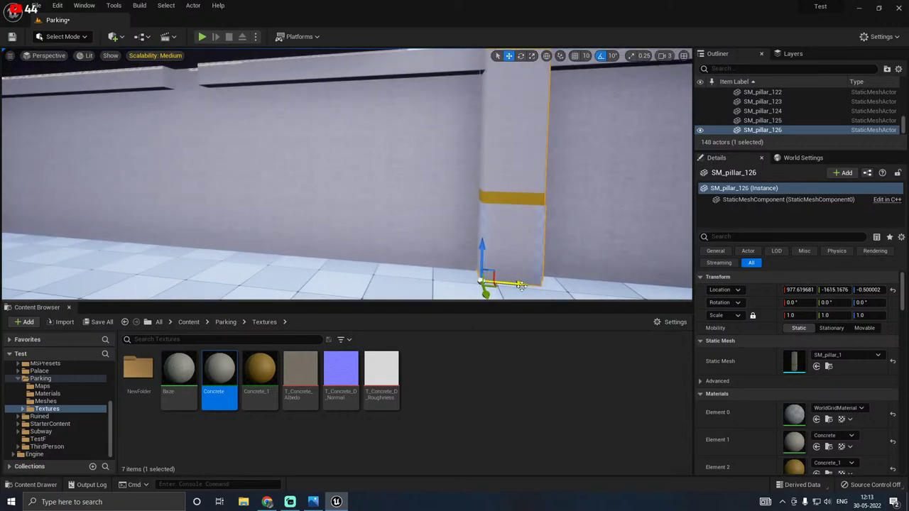
Step: Duplicate the wall pillar twice along the side wall, placing the first copy at about 359 in X
{"action": "left_click_drag", "start_coordinate": [521, 285], "coordinate": [189, 252], "text": "alt"}
{"action": "right_click_drag", "start_coordinate": [189, 252], "coordinate": [85, 252]}
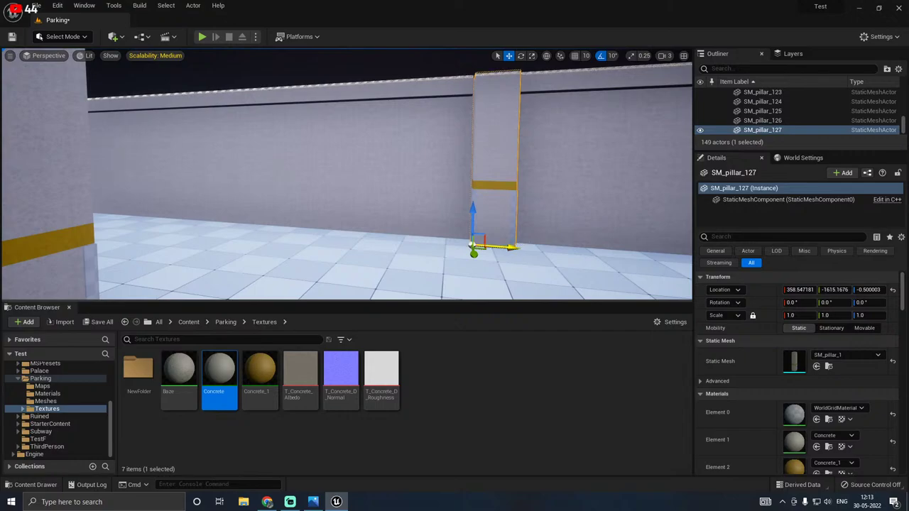
{"action": "left_click_drag", "start_coordinate": [510, 248], "coordinate": [184, 240], "text": "alt"}
{"action": "right_click_drag", "start_coordinate": [184, 241], "coordinate": [461, 235]}
Step: Duplicate the newest wall pillar and move the copy to the opposite end of the side wall, at about 2357 in X
{"action": "left_click_drag", "start_coordinate": [465, 232], "coordinate": [692, 225]}
{"action": "mouse_move", "coordinate": [435, 205]}
{"action": "right_mouse_down"}
{"action": "mouse_move", "coordinate": [518, 207]}
{"action": "mouse_move", "coordinate": [435, 205]}
{"action": "right_mouse_up"}
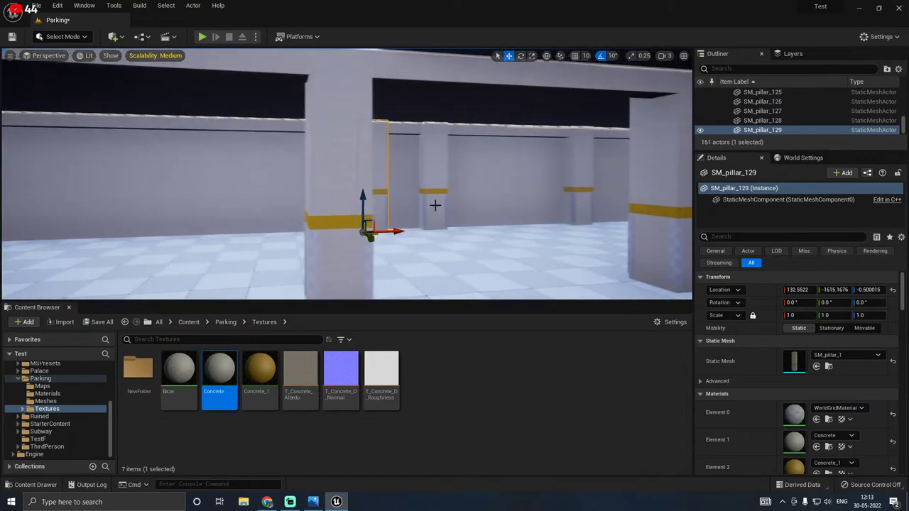
{"action": "right_click_drag", "start_coordinate": [583, 221], "coordinate": [556, 221]}
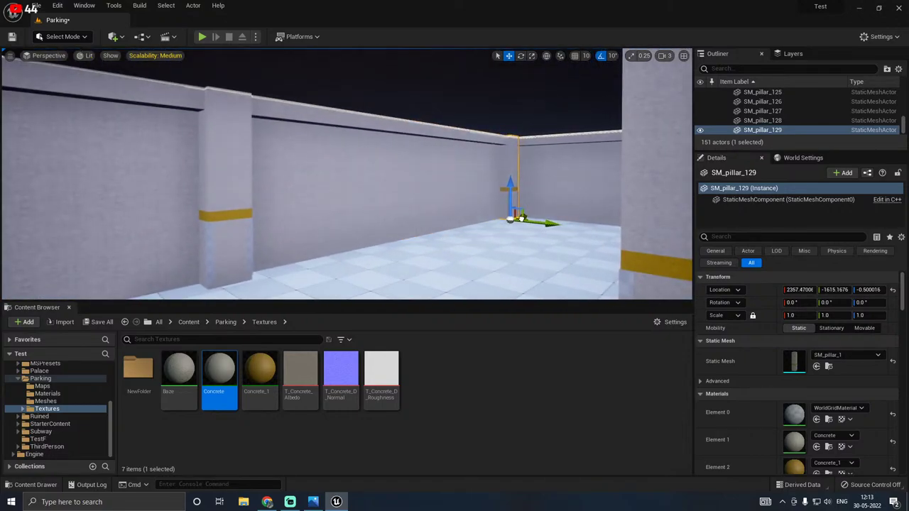
Step: Save all modified content of the Parking level
{"action": "mouse_move", "coordinate": [355, 218]}
{"action": "right_mouse_down"}
{"action": "mouse_move", "coordinate": [449, 229]}
{"action": "mouse_move", "coordinate": [346, 224]}
{"action": "right_mouse_up"}
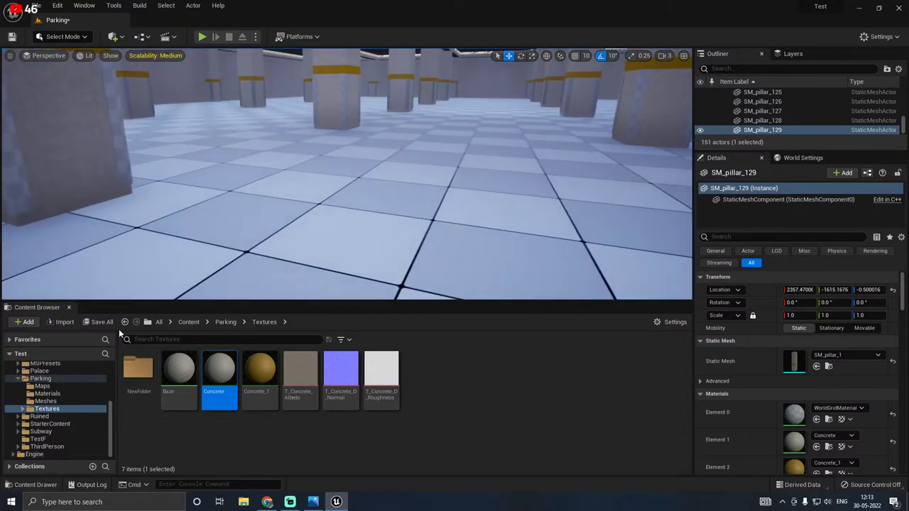
{"action": "left_click", "coordinate": [102, 322]}
{"action": "left_click", "coordinate": [532, 358]}
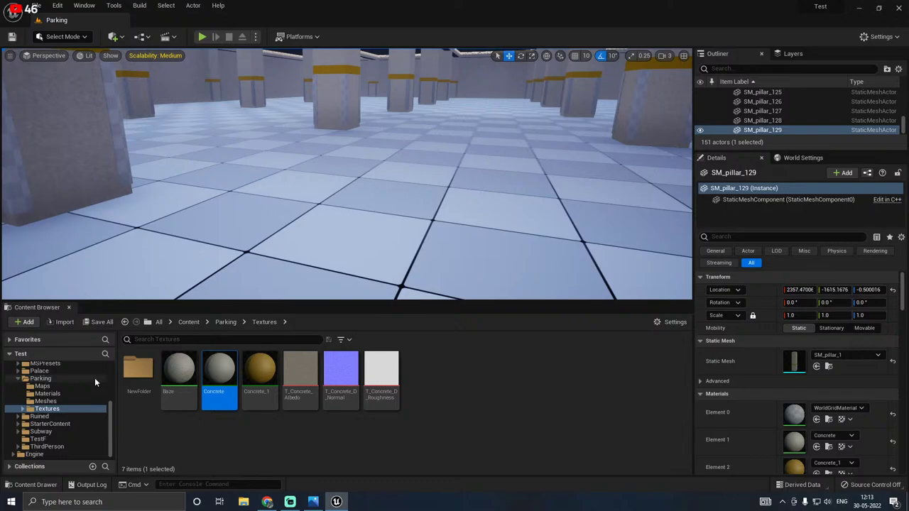
Step: Place the SM_Pipe_1 mesh from the Parking Meshes folder on the floor, at about -619 in X and 153 in Y
{"action": "left_click", "coordinate": [46, 402]}
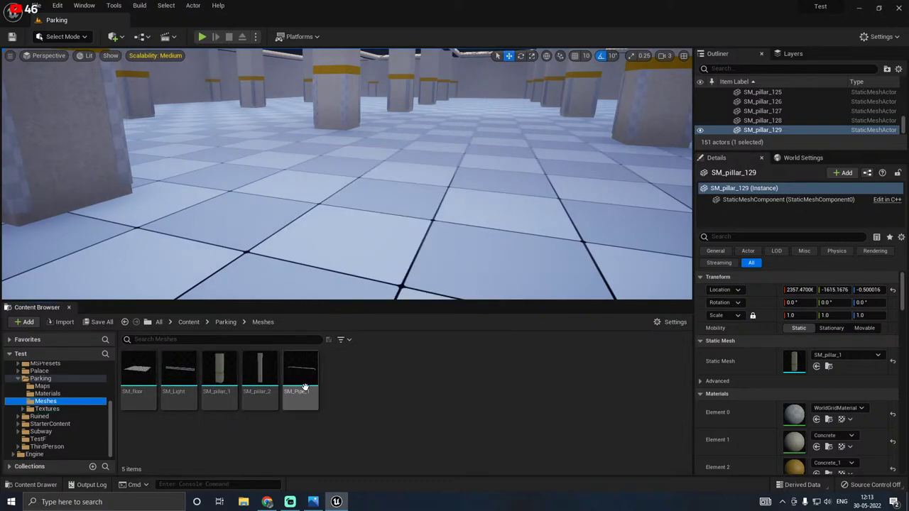
{"action": "left_click_drag", "start_coordinate": [304, 387], "coordinate": [517, 207]}
{"action": "left_click_drag", "start_coordinate": [507, 241], "coordinate": [506, 240]}
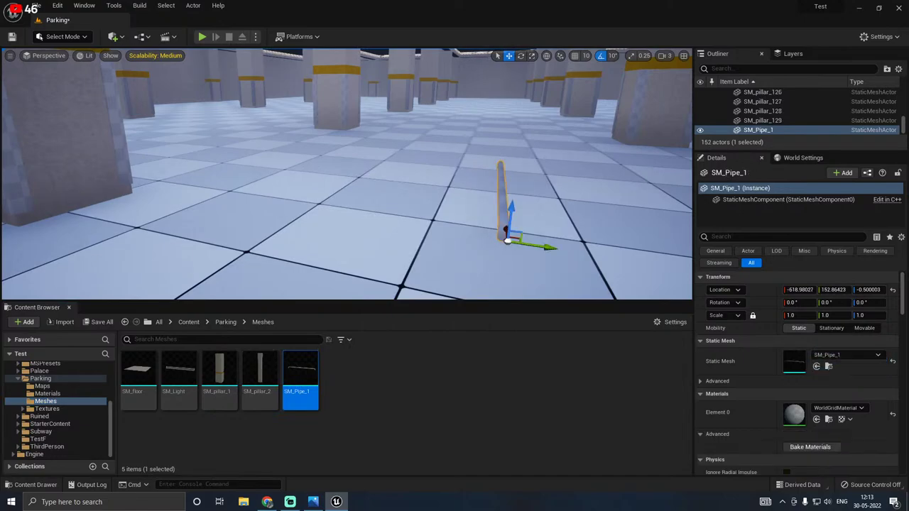
{"action": "right_click_drag", "start_coordinate": [493, 260], "coordinate": [529, 245]}
{"action": "right_click_drag", "start_coordinate": [469, 237], "coordinate": [474, 272]}
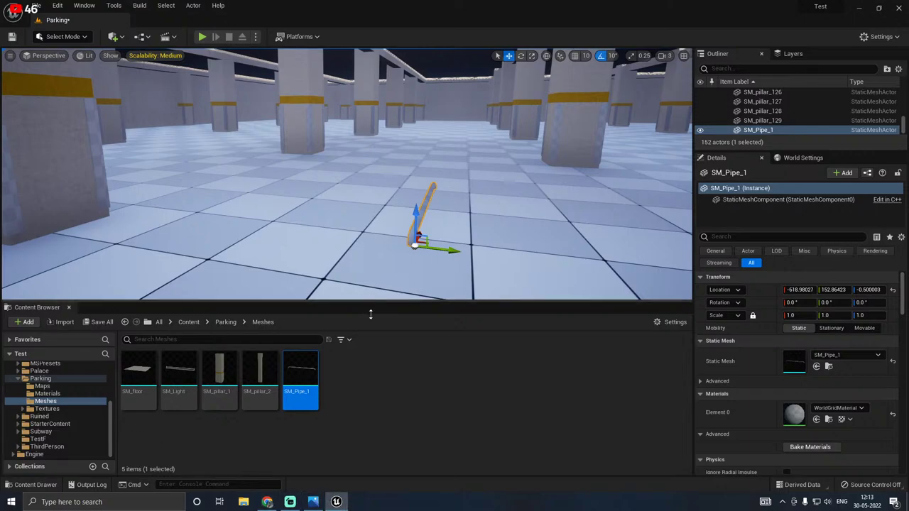
Step: Enlarge the viewport and move the floor pipe to about -466 in X and -1051 in Y, beside the pillar
{"action": "left_click_drag", "start_coordinate": [375, 303], "coordinate": [380, 383]}
{"action": "right_click_drag", "start_coordinate": [416, 332], "coordinate": [449, 223]}
{"action": "left_click_drag", "start_coordinate": [428, 228], "coordinate": [286, 225]}
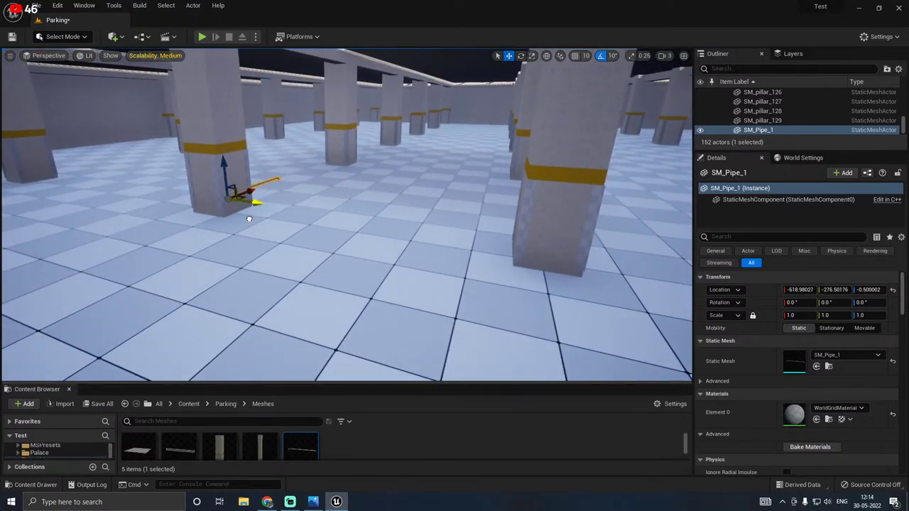
{"action": "right_click_drag", "start_coordinate": [253, 218], "coordinate": [227, 223]}
{"action": "key", "text": "w"}
{"action": "key", "text": "s"}
{"action": "key", "text": "a"}
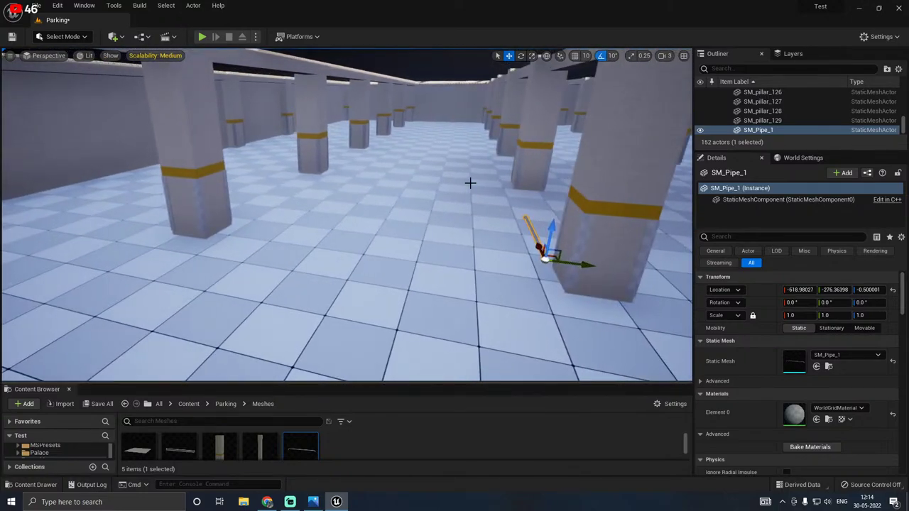
{"action": "left_click_drag", "start_coordinate": [581, 263], "coordinate": [259, 192]}
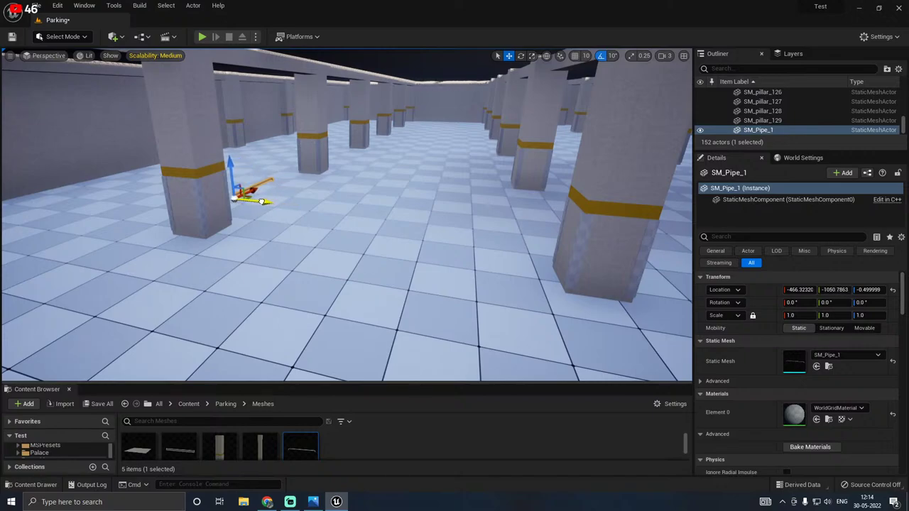
Step: Try the pipe beside the next pillar row at about -172 in Y, and return it to about -1050 in Y
{"action": "left_click_drag", "start_coordinate": [253, 200], "coordinate": [670, 213]}
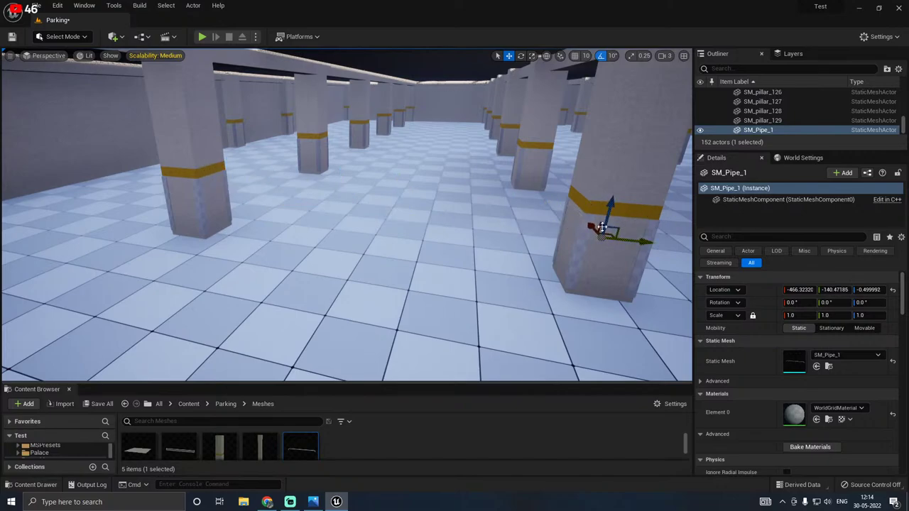
{"action": "right_click_drag", "start_coordinate": [602, 227], "coordinate": [562, 263]}
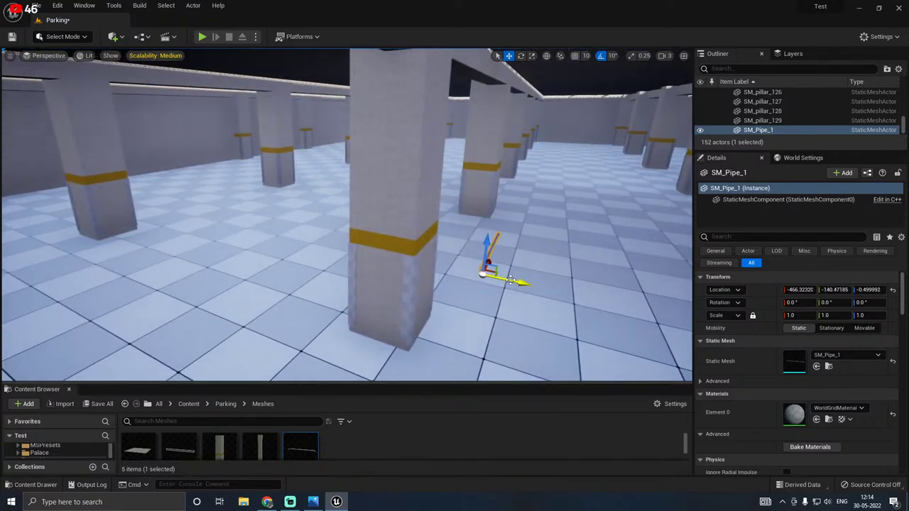
{"action": "left_click_drag", "start_coordinate": [483, 277], "coordinate": [490, 311]}
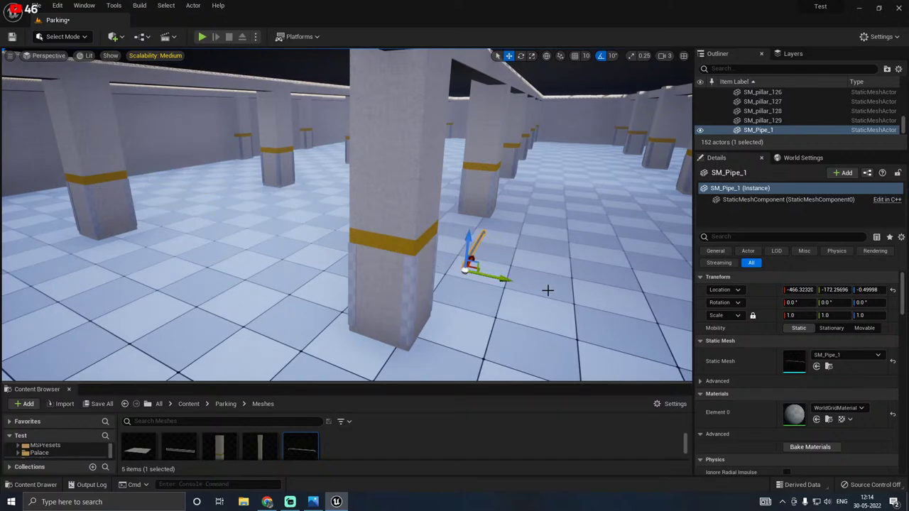
{"action": "right_click_drag", "start_coordinate": [535, 220], "coordinate": [436, 269]}
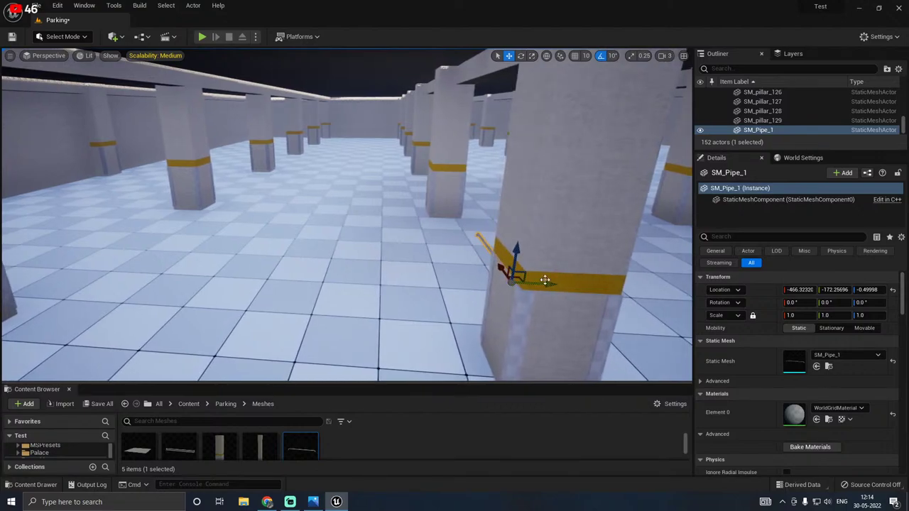
{"action": "left_click_drag", "start_coordinate": [545, 280], "coordinate": [82, 275]}
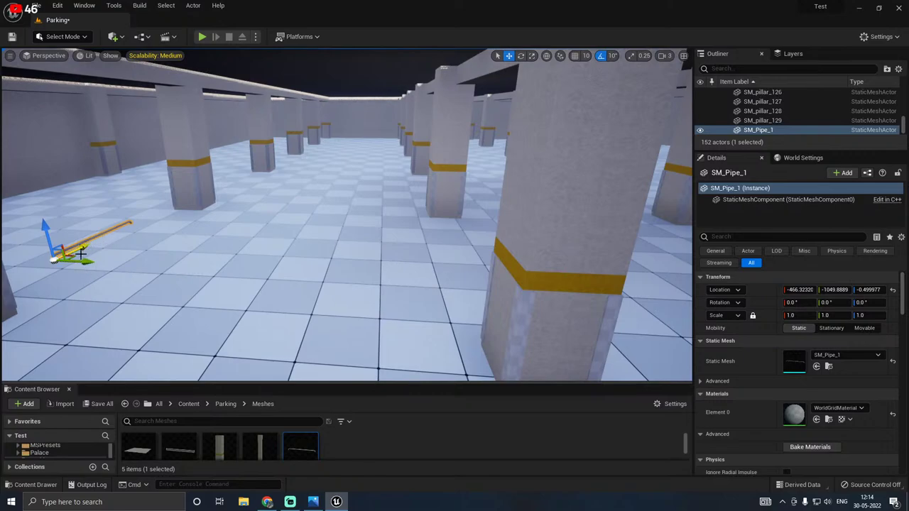
Step: Duplicate the pipe three times on the floor, placing the last two copies at 1199 in Y, at about 211 and -442 in X
{"action": "left_click_drag", "start_coordinate": [82, 245], "coordinate": [615, 197], "text": "alt"}
{"action": "right_click_drag", "start_coordinate": [534, 234], "coordinate": [568, 209]}
{"action": "key", "text": "d"}
{"action": "right_click_drag", "start_coordinate": [459, 210], "coordinate": [461, 213]}
{"action": "left_click_drag", "start_coordinate": [343, 227], "coordinate": [612, 223]}
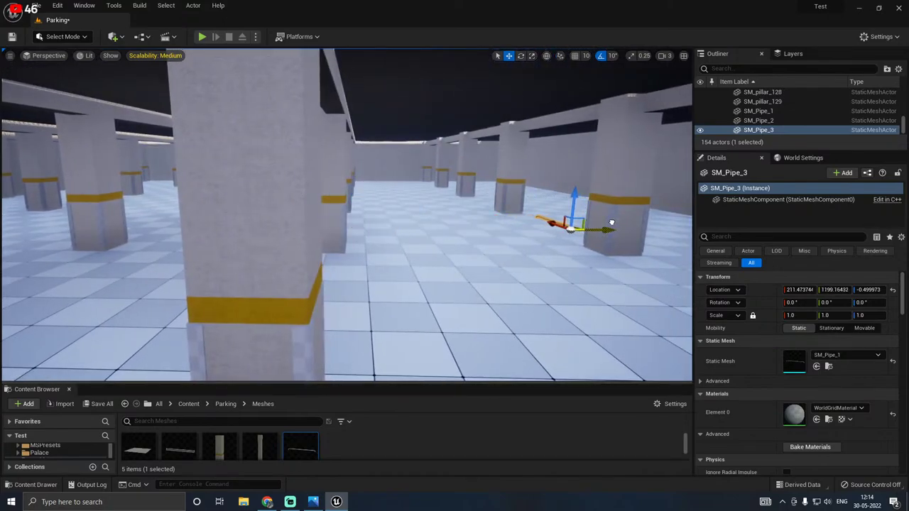
{"action": "left_click_drag", "start_coordinate": [558, 225], "coordinate": [691, 270], "text": "alt"}
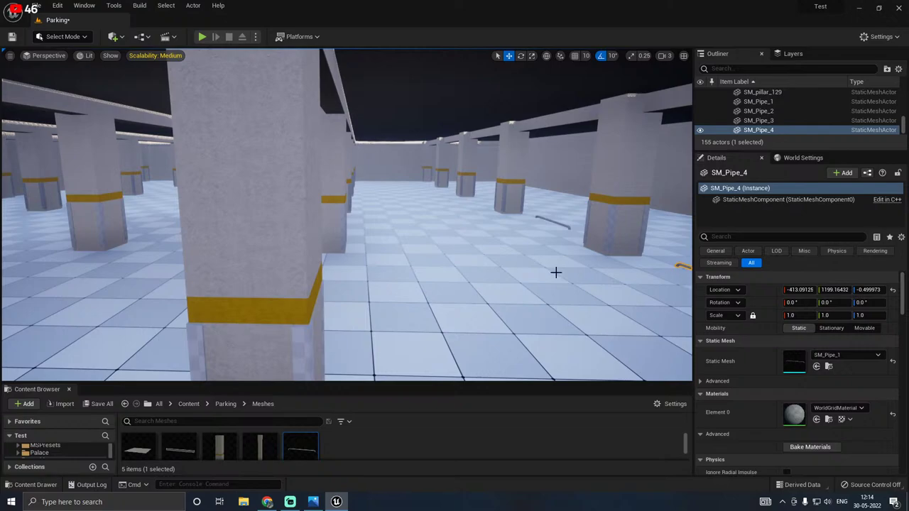
{"action": "key", "text": "f"}
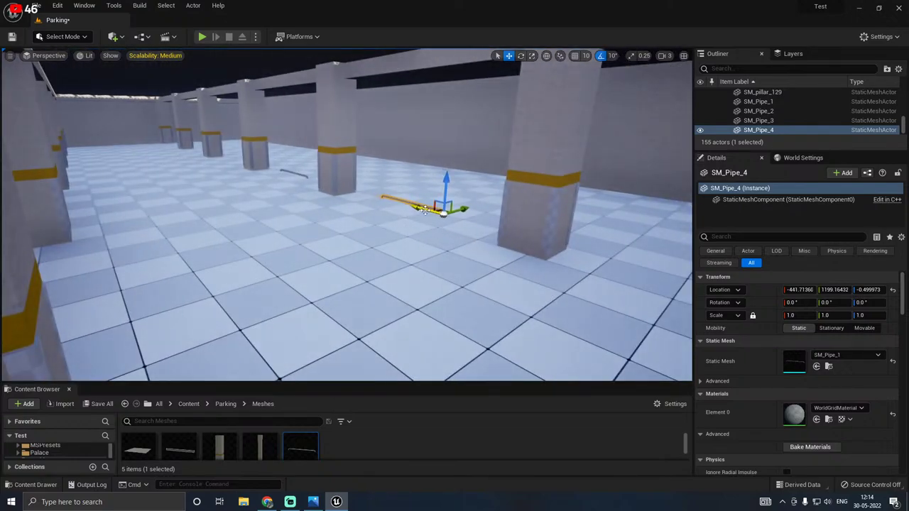
Step: Duplicate the original SM_Pipe_1 actor and place the copy at about -1105 in X and -1028 in Y
{"action": "right_click_drag", "start_coordinate": [424, 210], "coordinate": [177, 210]}
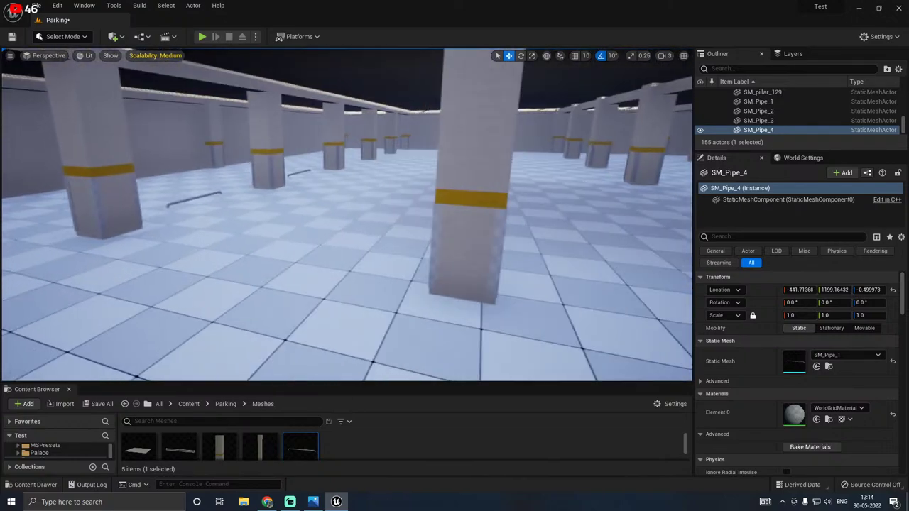
{"action": "right_click_drag", "start_coordinate": [402, 225], "coordinate": [345, 217]}
{"action": "left_click", "coordinate": [189, 211]}
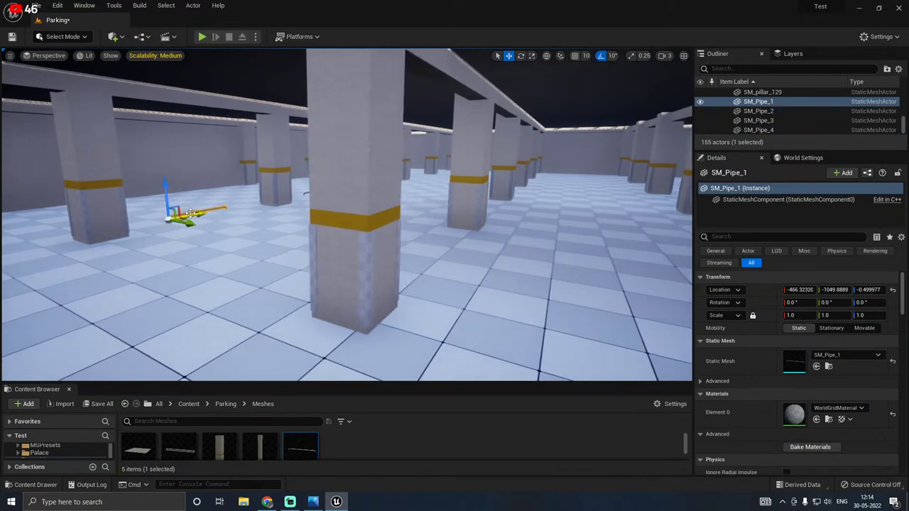
{"action": "left_click_drag", "start_coordinate": [188, 225], "coordinate": [480, 315], "text": "alt"}
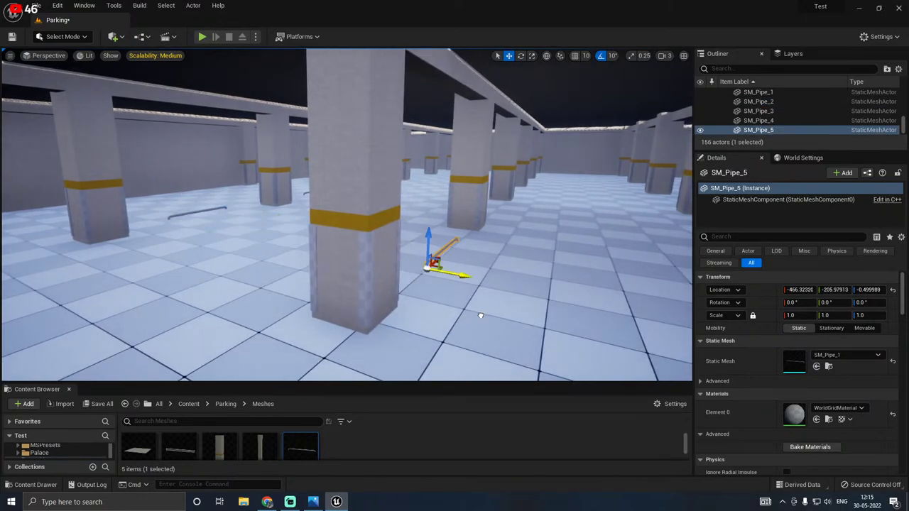
{"action": "mouse_move", "coordinate": [480, 315]}
{"action": "right_mouse_down"}
{"action": "mouse_move", "coordinate": [391, 307]}
{"action": "mouse_move", "coordinate": [489, 303]}
{"action": "right_mouse_up"}
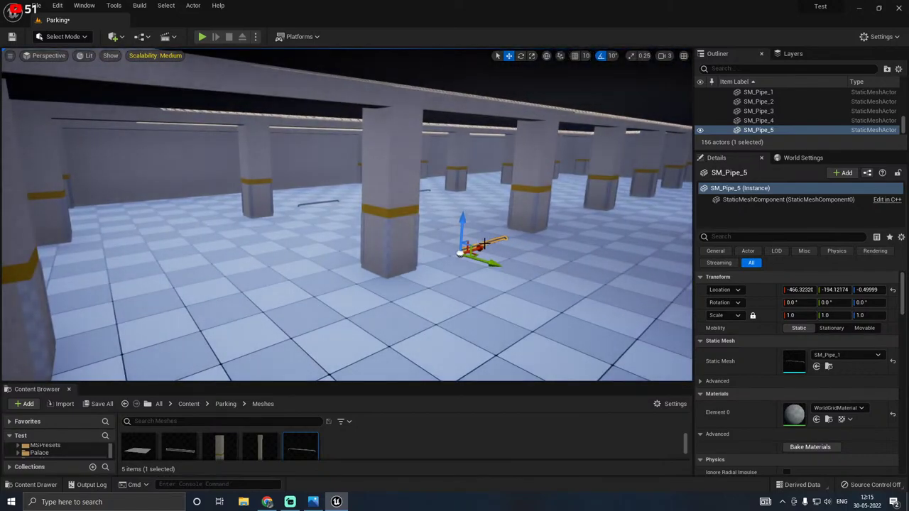
{"action": "left_click_drag", "start_coordinate": [483, 243], "coordinate": [262, 288]}
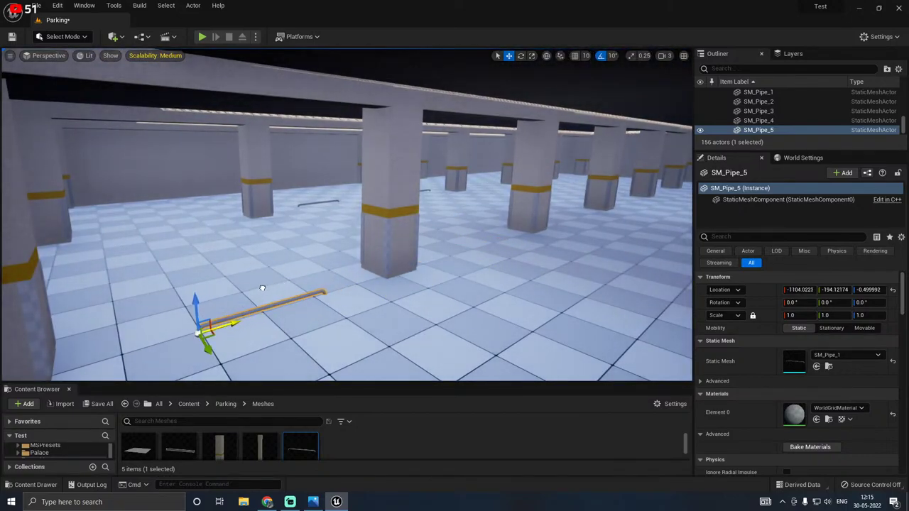
{"action": "left_click_drag", "start_coordinate": [198, 333], "coordinate": [148, 308]}
{"action": "right_click_drag", "start_coordinate": [194, 307], "coordinate": [290, 277]}
Step: Save the modified Parking level
{"action": "left_click", "coordinate": [102, 404]}
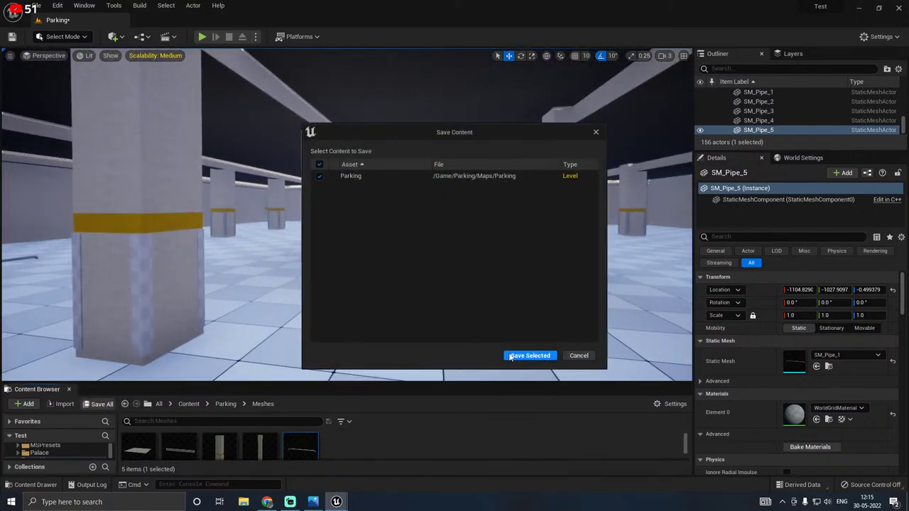
{"action": "left_click", "coordinate": [532, 353]}
Step: Ungroup the grouped pillars and ceiling beams, and select the single beam between the first two pillars
{"action": "right_click_drag", "start_coordinate": [358, 294], "coordinate": [358, 297]}
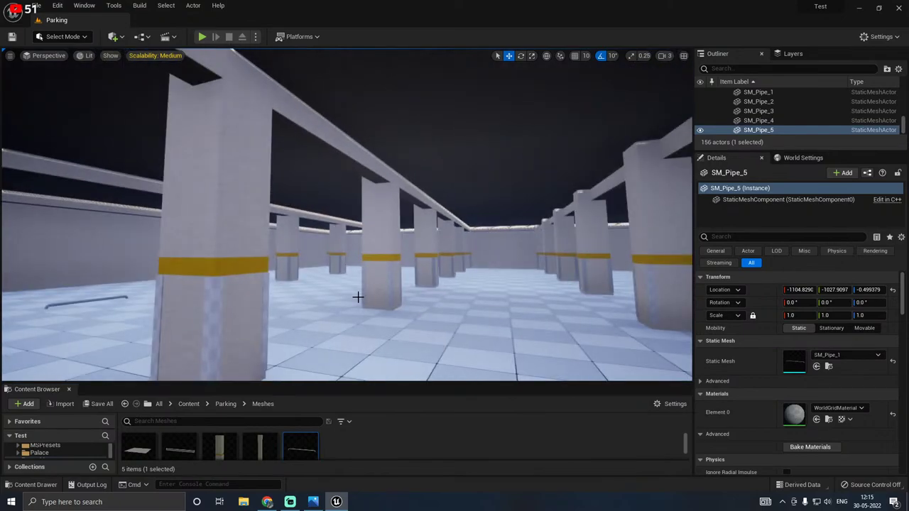
{"action": "left_click", "coordinate": [368, 163]}
{"action": "right_click", "coordinate": [350, 154]}
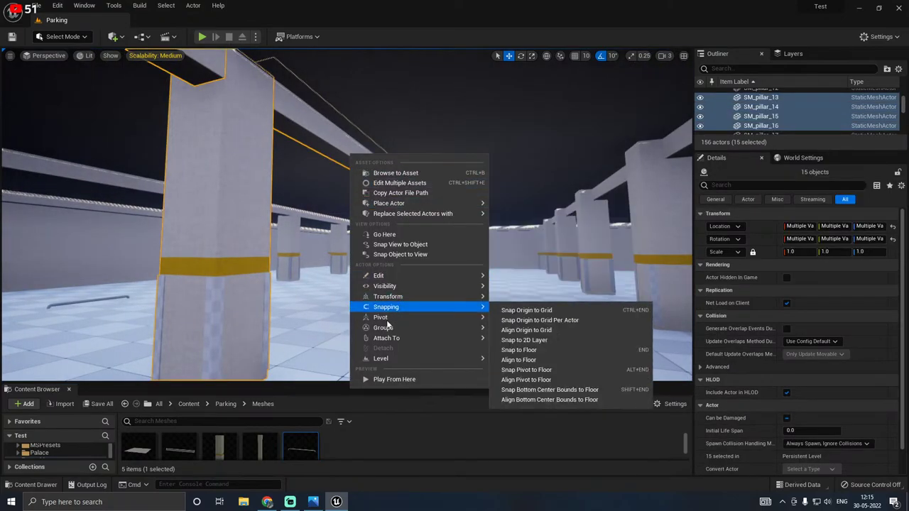
{"action": "mouse_move", "coordinate": [437, 326]}
{"action": "left_click", "coordinate": [522, 336]}
{"action": "left_click", "coordinate": [348, 154]}
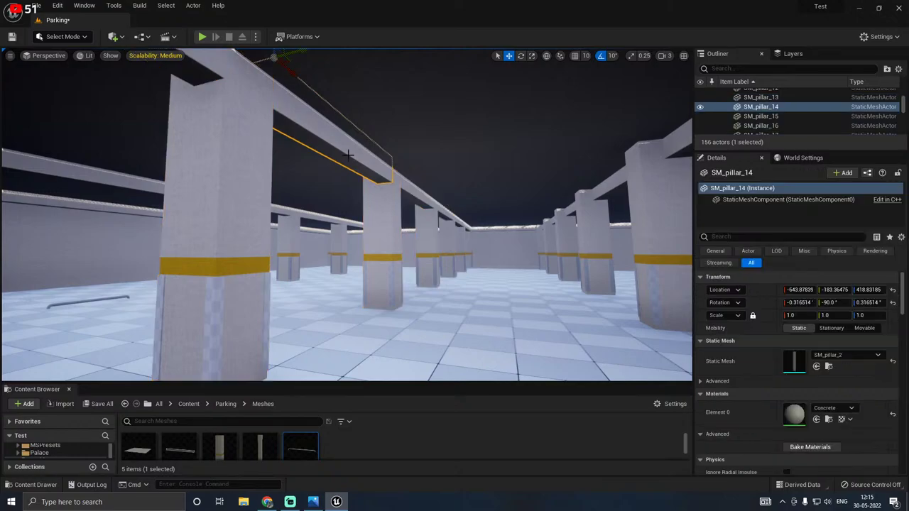
Step: Duplicate the beam rotated to span across to the neighbouring pillar row, and place it at about -725 in X and -187 in Y
{"action": "right_click_drag", "start_coordinate": [362, 162], "coordinate": [358, 156]}
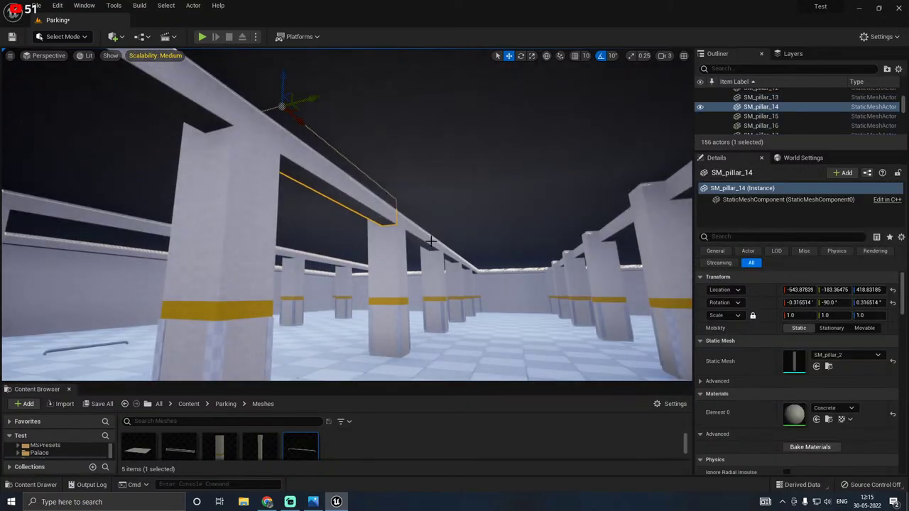
{"action": "key", "text": "e"}
{"action": "left_click_drag", "start_coordinate": [304, 130], "coordinate": [375, 129], "text": "alt"}
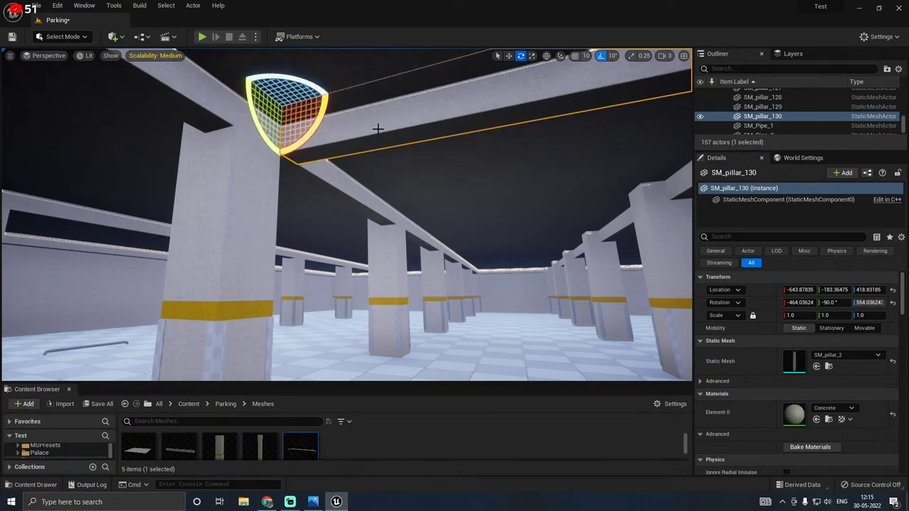
{"action": "key", "text": "w"}
{"action": "right_click_drag", "start_coordinate": [377, 129], "coordinate": [383, 121]}
{"action": "left_click_drag", "start_coordinate": [296, 151], "coordinate": [260, 138]}
Step: Duplicate the cross beam twice along the pillar row, placing the first copy at about -105 in X
{"action": "right_click_drag", "start_coordinate": [260, 138], "coordinate": [341, 114]}
{"action": "right_click_drag", "start_coordinate": [234, 174], "coordinate": [316, 133]}
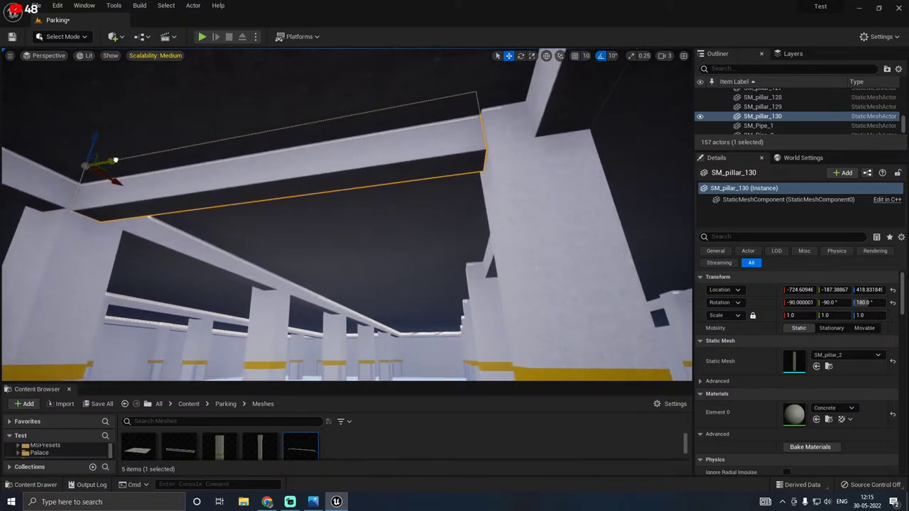
{"action": "left_click_drag", "start_coordinate": [112, 177], "coordinate": [438, 258], "text": "alt"}
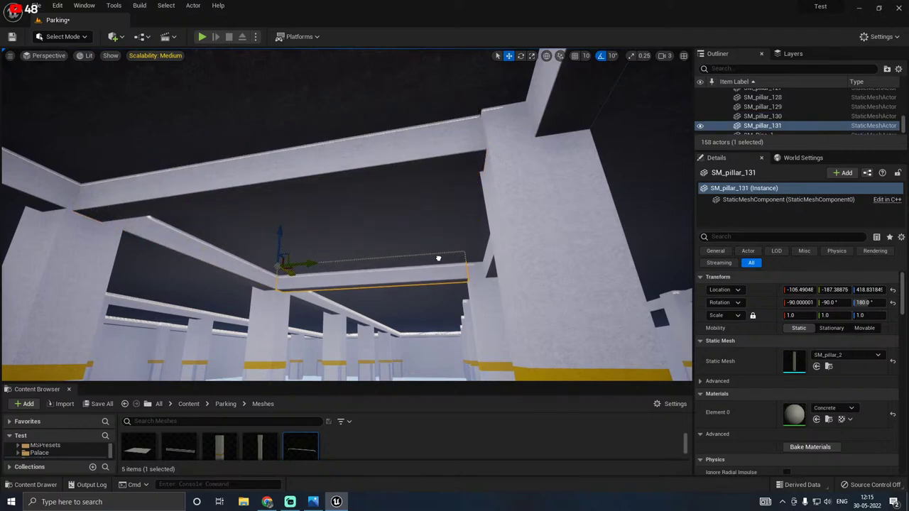
{"action": "mouse_move", "coordinate": [438, 259]}
{"action": "right_mouse_down"}
{"action": "mouse_move", "coordinate": [444, 327]}
{"action": "mouse_move", "coordinate": [455, 330]}
{"action": "mouse_move", "coordinate": [426, 262]}
{"action": "mouse_move", "coordinate": [433, 272]}
{"action": "right_mouse_up"}
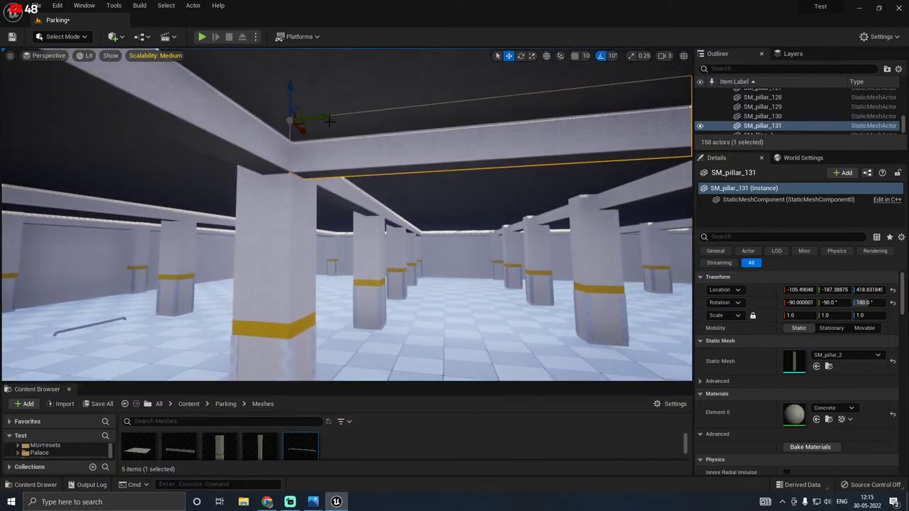
{"action": "mouse_move", "coordinate": [336, 144]}
{"action": "right_mouse_down"}
{"action": "mouse_move", "coordinate": [398, 153]}
{"action": "mouse_move", "coordinate": [324, 147]}
{"action": "right_mouse_up"}
{"action": "left_click_drag", "start_coordinate": [205, 170], "coordinate": [370, 189], "text": "alt"}
Step: Duplicate the cross beam over the next two pillars, at about 1192 and 1821 in X
{"action": "right_click_drag", "start_coordinate": [370, 189], "coordinate": [398, 234]}
{"action": "right_click_drag", "start_coordinate": [397, 203], "coordinate": [304, 205]}
{"action": "left_click_drag", "start_coordinate": [273, 204], "coordinate": [418, 255], "text": "alt"}
{"action": "right_click_drag", "start_coordinate": [418, 255], "coordinate": [184, 192]}
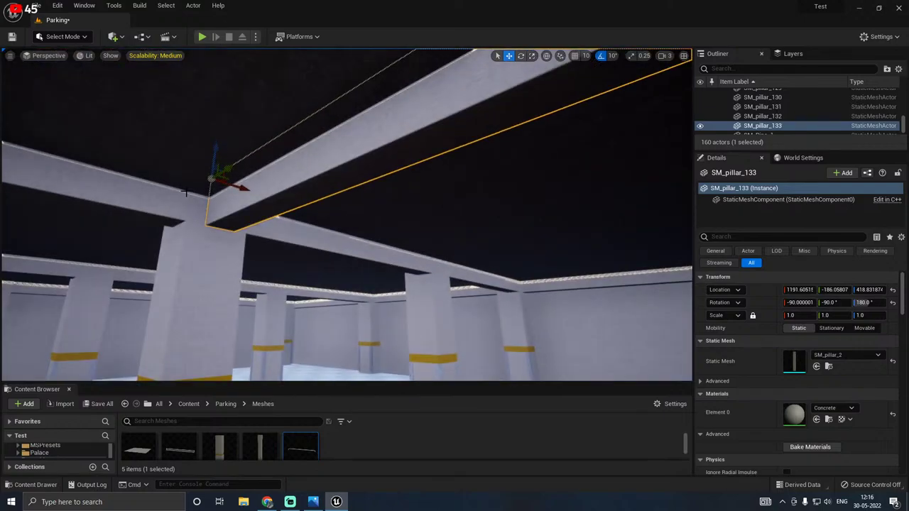
{"action": "left_click_drag", "start_coordinate": [233, 190], "coordinate": [438, 231]}
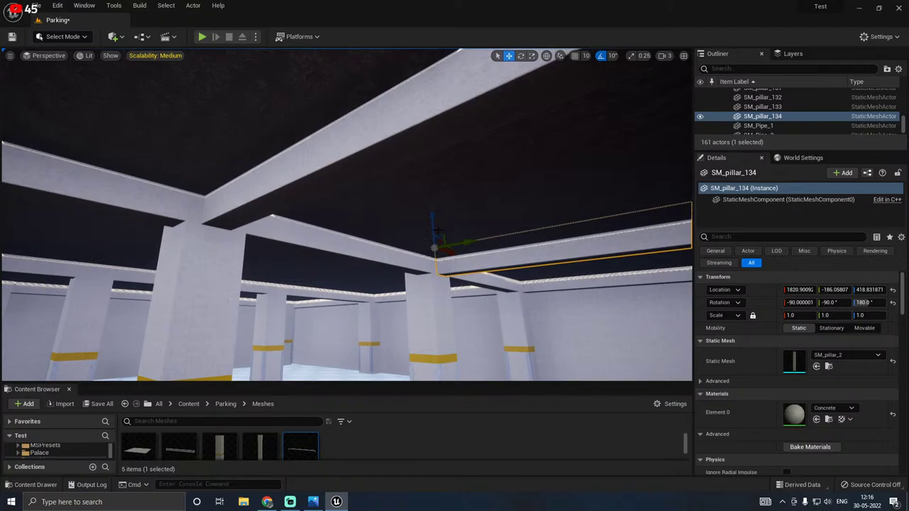
Step: Select all five cross beams and duplicate them into the adjacent bay
{"action": "left_click", "coordinate": [306, 178], "text": "ctrl"}
{"action": "right_click_drag", "start_coordinate": [306, 178], "coordinate": [368, 206]}
{"action": "left_click", "coordinate": [288, 266], "text": "ctrl"}
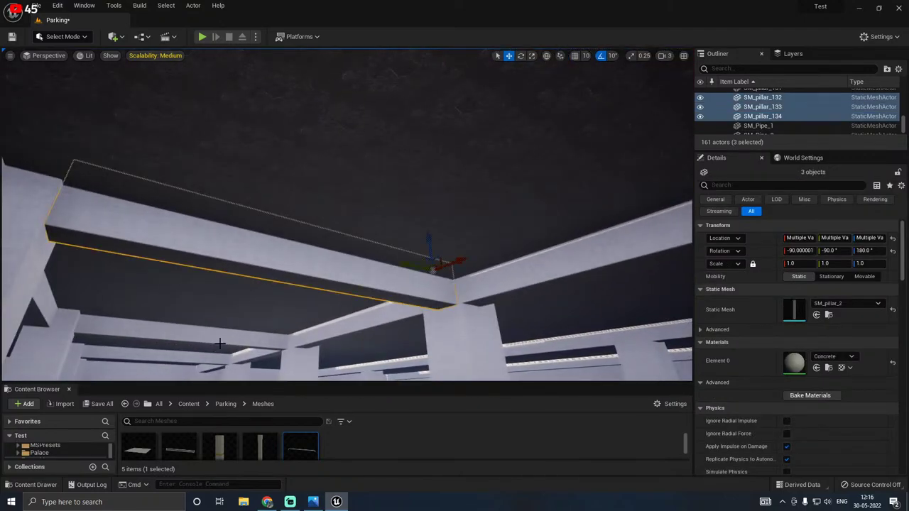
{"action": "left_click", "coordinate": [218, 343], "text": "ctrl"}
{"action": "left_click", "coordinate": [193, 364], "text": "ctrl"}
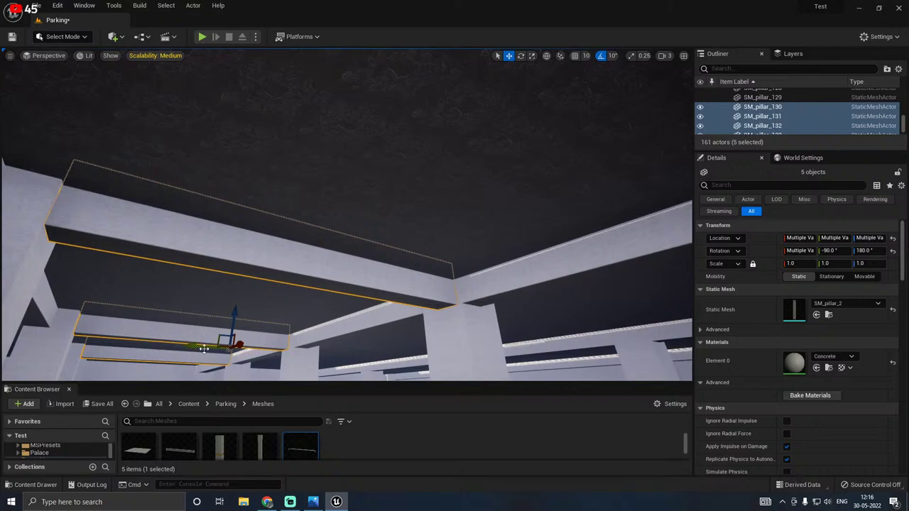
{"action": "key", "text": "ctrl+d"}
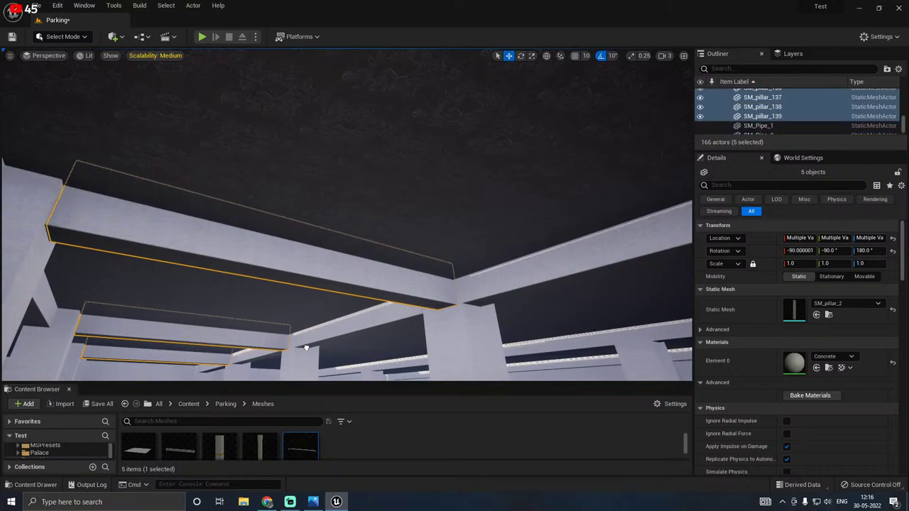
{"action": "mouse_move", "coordinate": [199, 321]}
{"action": "right_mouse_down"}
{"action": "mouse_move", "coordinate": [142, 320]}
{"action": "mouse_move", "coordinate": [199, 313]}
{"action": "mouse_move", "coordinate": [255, 320]}
{"action": "mouse_move", "coordinate": [198, 320]}
{"action": "right_mouse_up"}
{"action": "left_click_drag", "start_coordinate": [270, 266], "coordinate": [130, 274]}
Step: Duplicate the set of five cross beams twice more toward the side wall, extending the last copies up to the wall
{"action": "right_click_drag", "start_coordinate": [130, 274], "coordinate": [78, 334]}
{"action": "right_click_drag", "start_coordinate": [385, 213], "coordinate": [385, 184]}
{"action": "left_click_drag", "start_coordinate": [400, 193], "coordinate": [197, 187]}
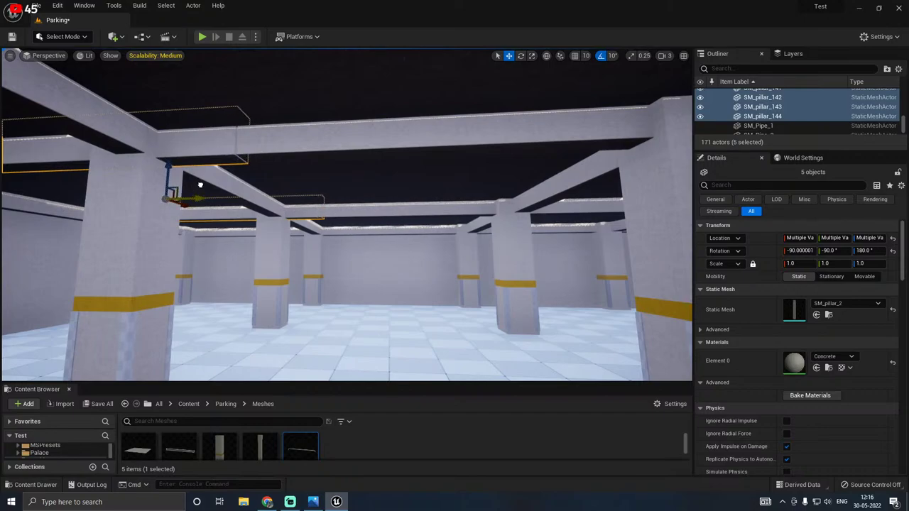
{"action": "key", "text": "a"}
{"action": "right_click_drag", "start_coordinate": [226, 187], "coordinate": [198, 182]}
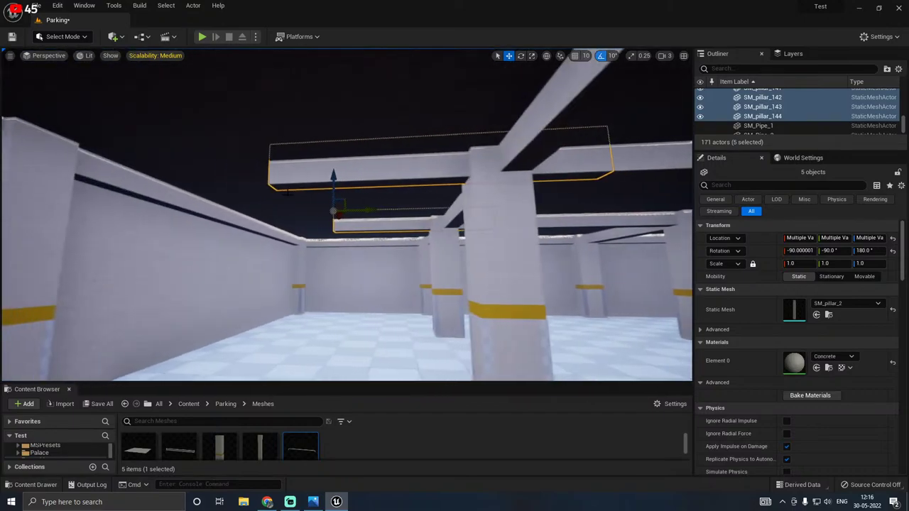
{"action": "left_click_drag", "start_coordinate": [374, 208], "coordinate": [220, 206], "text": "alt"}
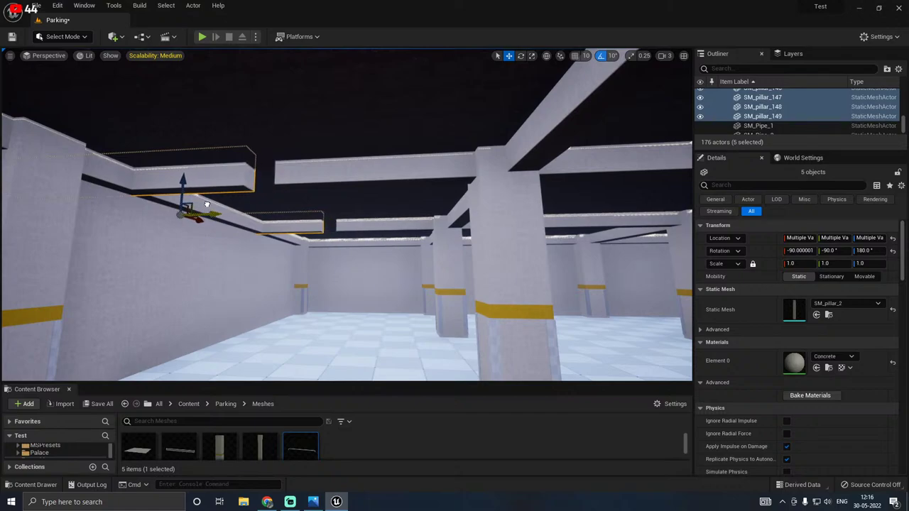
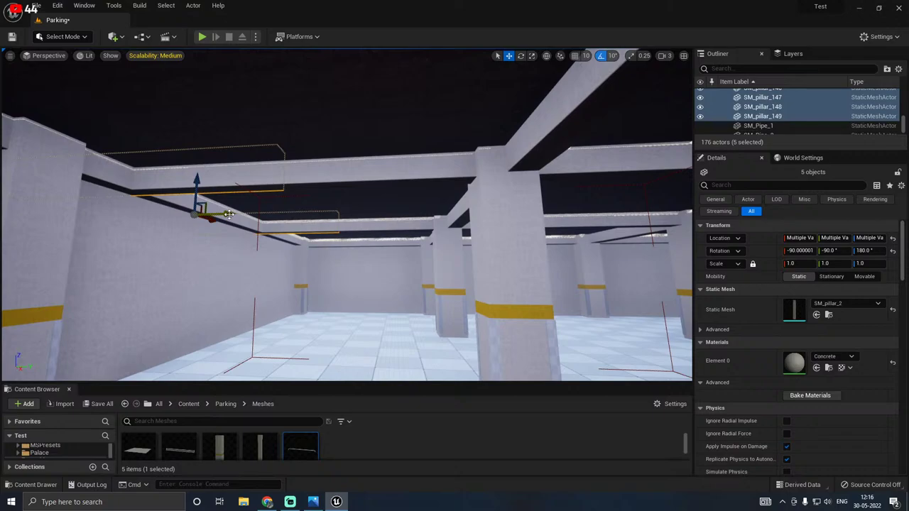
Step: Duplicate the set of five cross beams into the remaining two bays toward the opposite side wall
{"action": "left_click_drag", "start_coordinate": [291, 217], "coordinate": [561, 217]}
{"action": "right_click_drag", "start_coordinate": [561, 219], "coordinate": [361, 213]}
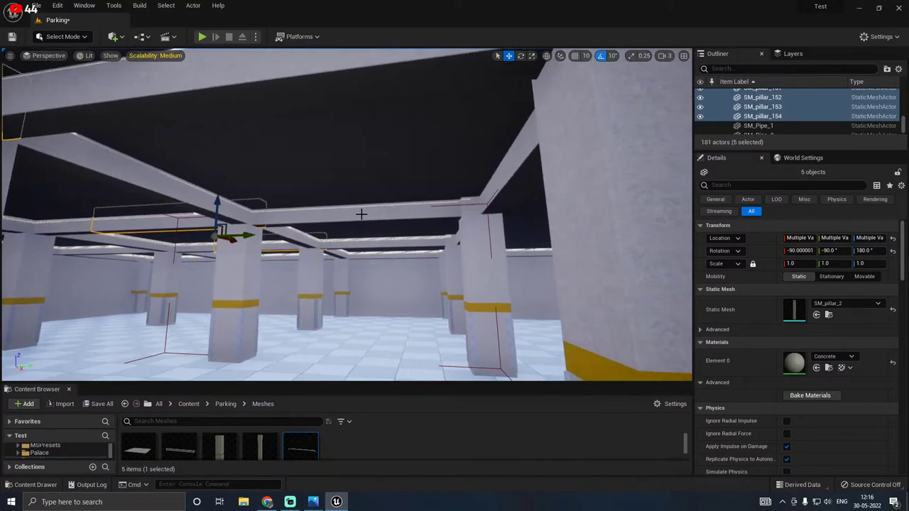
{"action": "right_click_drag", "start_coordinate": [247, 234], "coordinate": [247, 234]}
{"action": "right_click_drag", "start_coordinate": [382, 225], "coordinate": [495, 224]}
{"action": "left_click_drag", "start_coordinate": [266, 213], "coordinate": [409, 211], "text": "alt"}
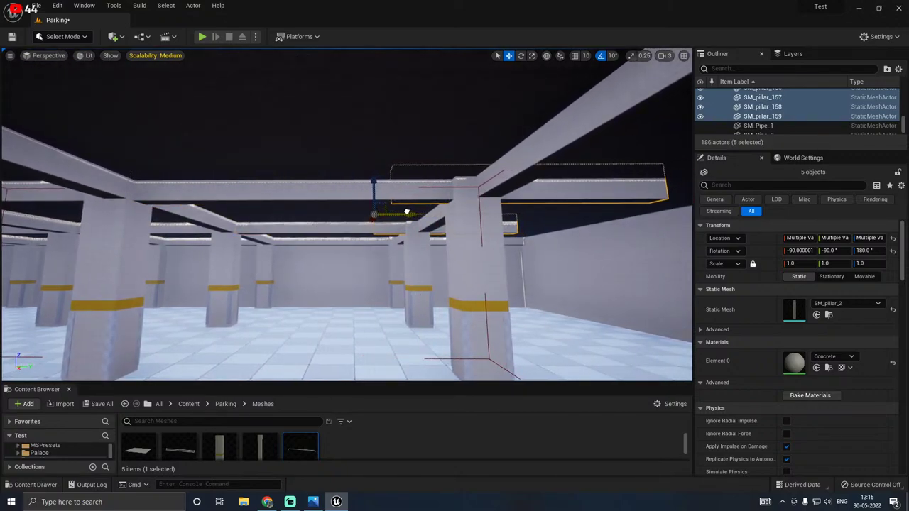
{"action": "key", "text": "w"}
{"action": "right_click_drag", "start_coordinate": [406, 212], "coordinate": [529, 168]}
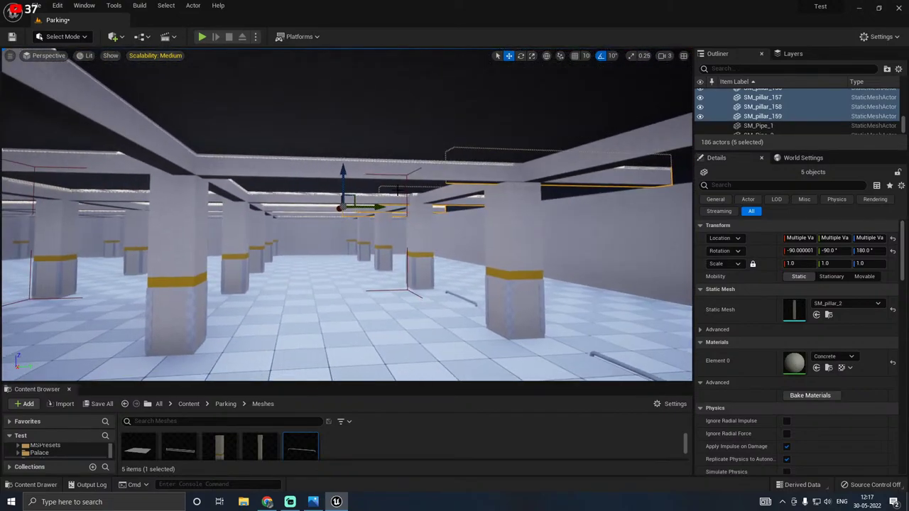
{"action": "right_click", "coordinate": [467, 176]}
{"action": "mouse_move", "coordinate": [497, 350]}
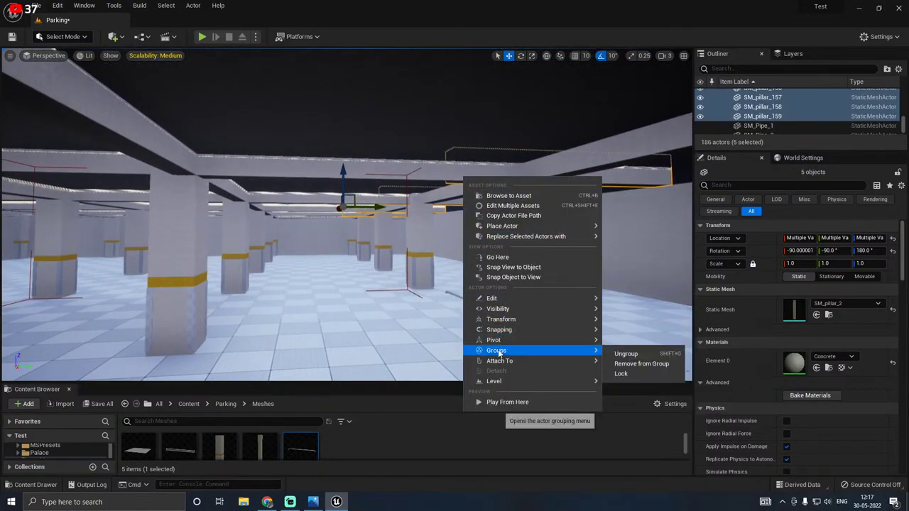
{"action": "left_click", "coordinate": [638, 369]}
{"action": "left_click", "coordinate": [434, 331]}
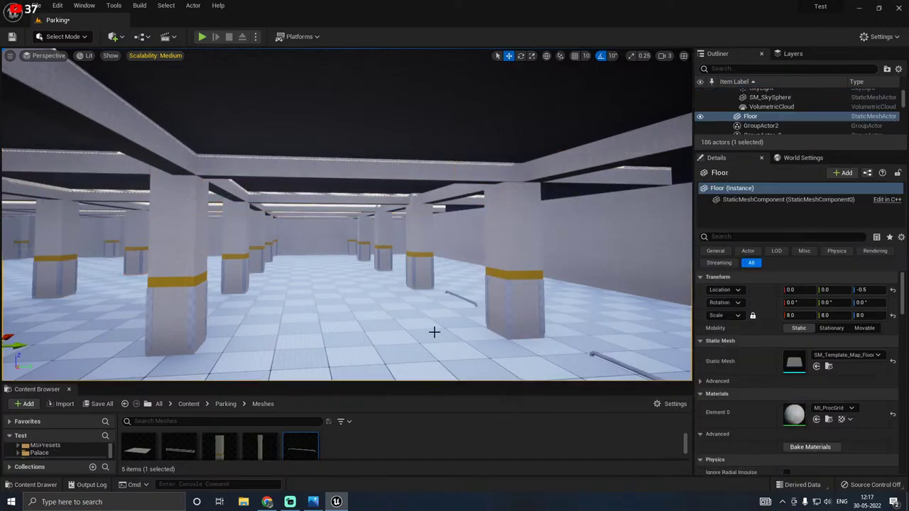
Step: Save the modified Parking level
{"action": "right_click_drag", "start_coordinate": [433, 330], "coordinate": [418, 331]}
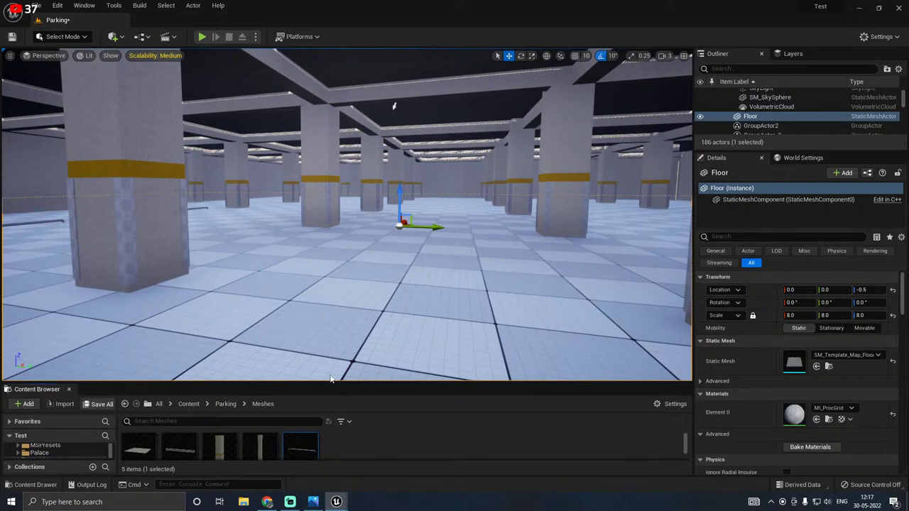
{"action": "key", "text": "ctrl+shift+s"}
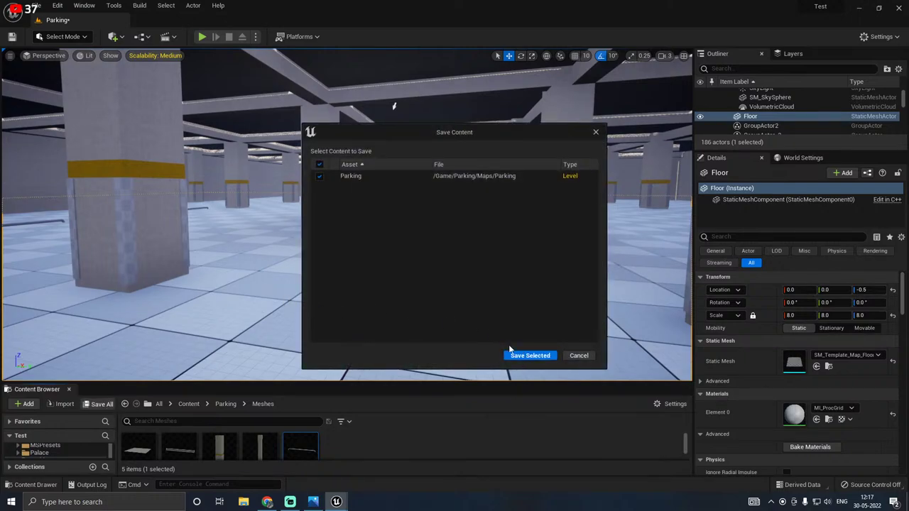
{"action": "left_click", "coordinate": [513, 354]}
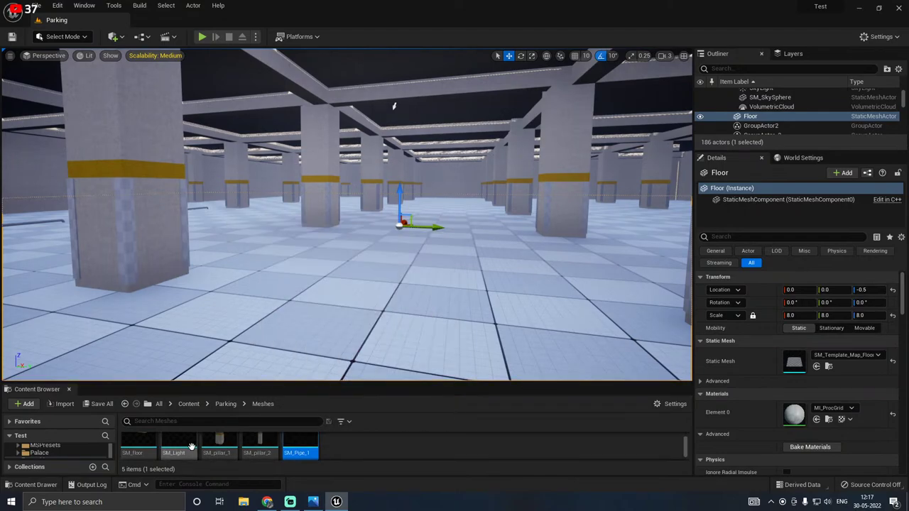
Step: Place the SM_Light mesh in the aisle, raise it to about 181 in Z, and rotate it to 180° in X
{"action": "left_click_drag", "start_coordinate": [174, 443], "coordinate": [443, 323]}
{"action": "key", "text": "e"}
{"action": "key", "text": "w"}
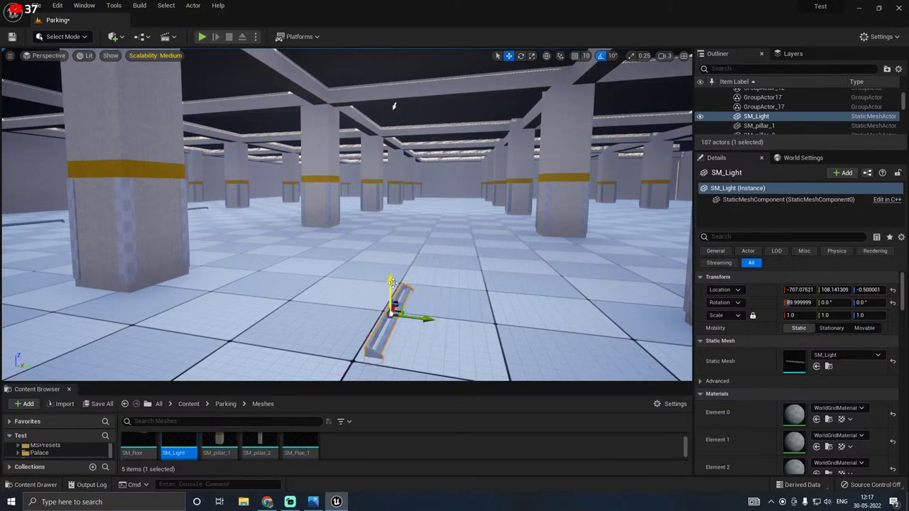
{"action": "left_click_drag", "start_coordinate": [391, 285], "coordinate": [395, 103]}
{"action": "key", "text": "f"}
{"action": "key", "text": "e"}
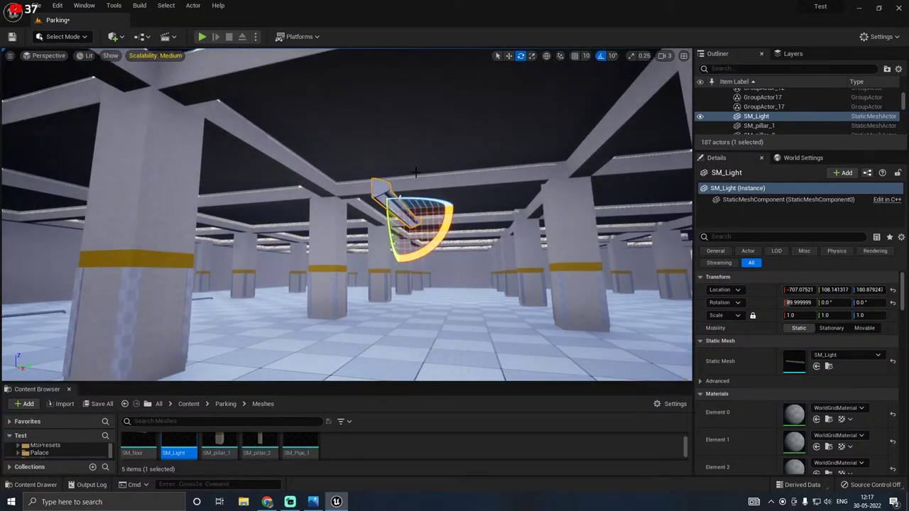
{"action": "left_click_drag", "start_coordinate": [441, 234], "coordinate": [454, 217]}
{"action": "key", "text": "w"}
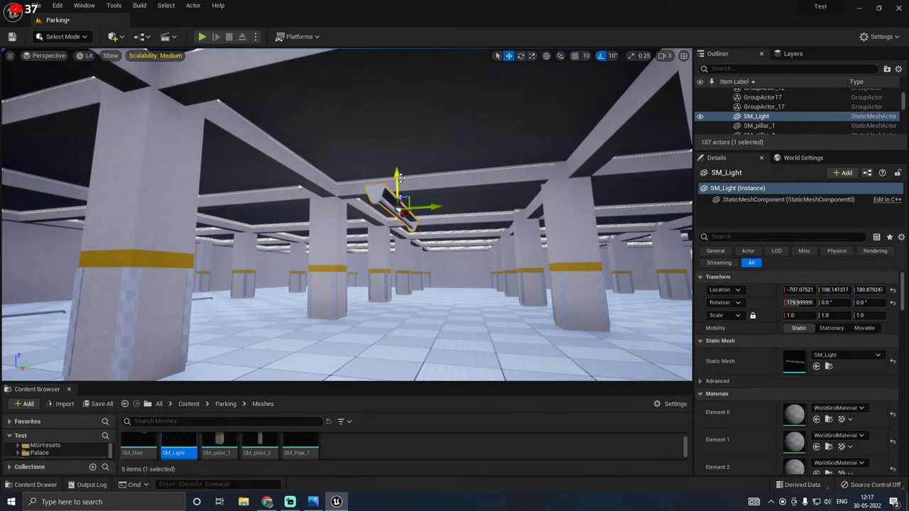
Step: Move the light onto the underside of the nearby ceiling beam, at about -381 in X, -206 in Y and 346 in Z
{"action": "left_click_drag", "start_coordinate": [399, 178], "coordinate": [150, 117]}
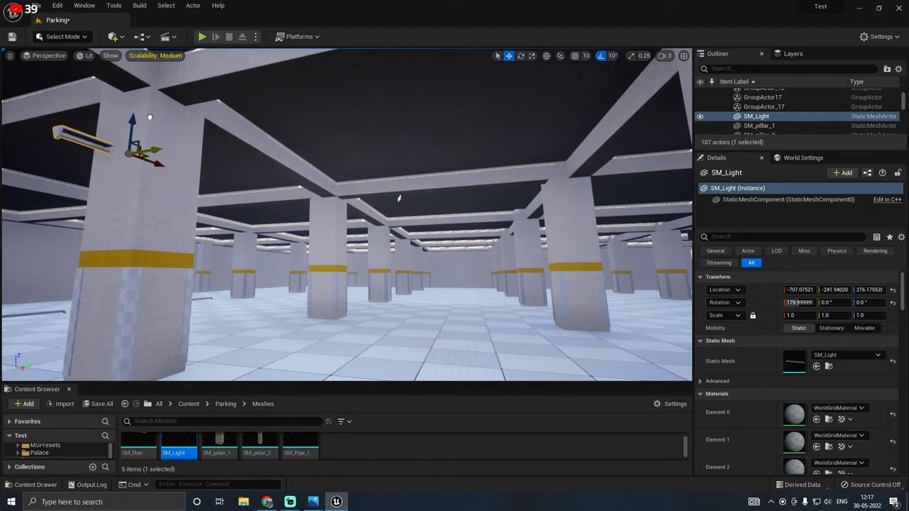
{"action": "left_click_drag", "start_coordinate": [156, 162], "coordinate": [267, 139]}
{"action": "key", "text": "w"}
{"action": "right_click_drag", "start_coordinate": [292, 166], "coordinate": [262, 147]}
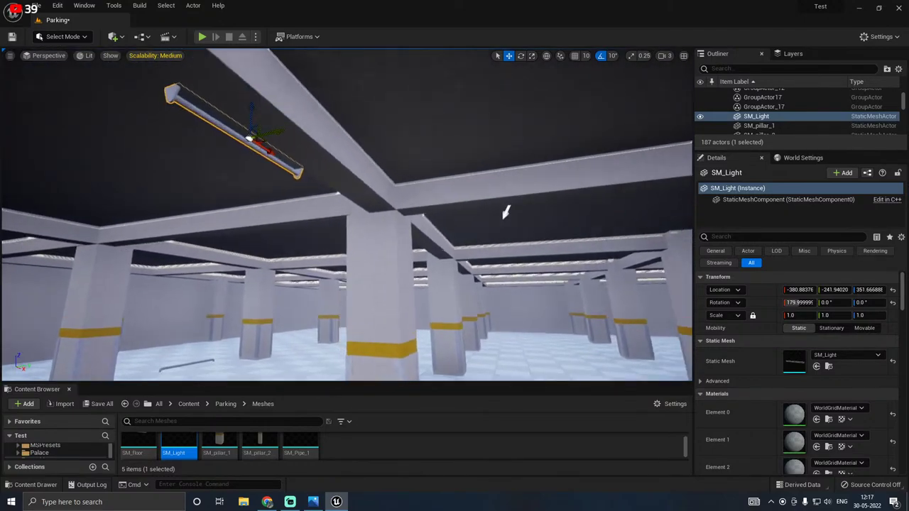
{"action": "right_click_drag", "start_coordinate": [505, 212], "coordinate": [519, 258]}
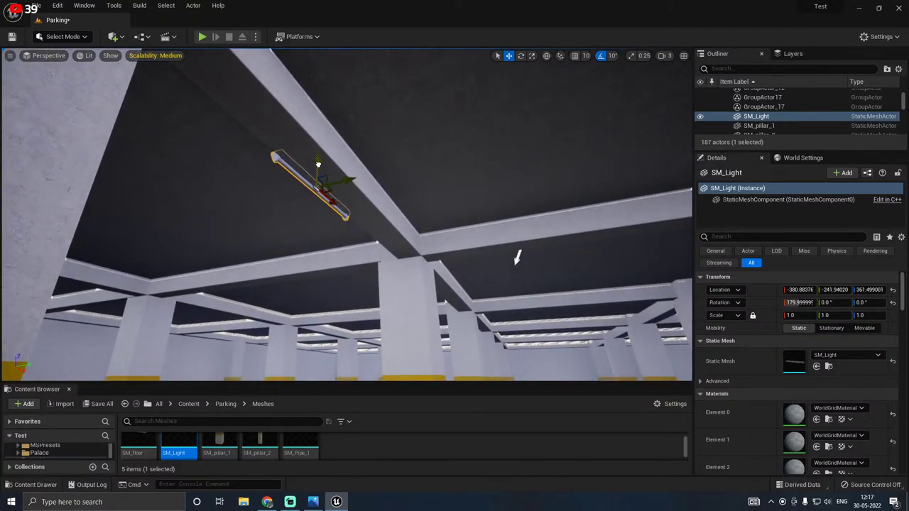
{"action": "left_click_drag", "start_coordinate": [331, 180], "coordinate": [337, 161]}
{"action": "mouse_move", "coordinate": [331, 158]}
{"action": "right_mouse_down"}
{"action": "mouse_move", "coordinate": [291, 153]}
{"action": "mouse_move", "coordinate": [334, 157]}
{"action": "right_mouse_up"}
{"action": "left_click_drag", "start_coordinate": [435, 145], "coordinate": [482, 138]}
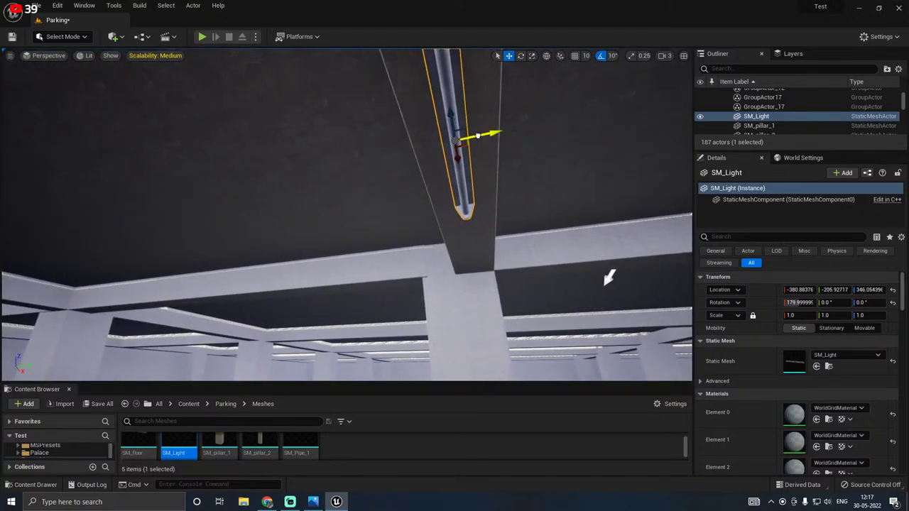
{"action": "mouse_move", "coordinate": [485, 167]}
{"action": "right_mouse_down"}
{"action": "mouse_move", "coordinate": [454, 186]}
{"action": "mouse_move", "coordinate": [485, 167]}
{"action": "right_mouse_up"}
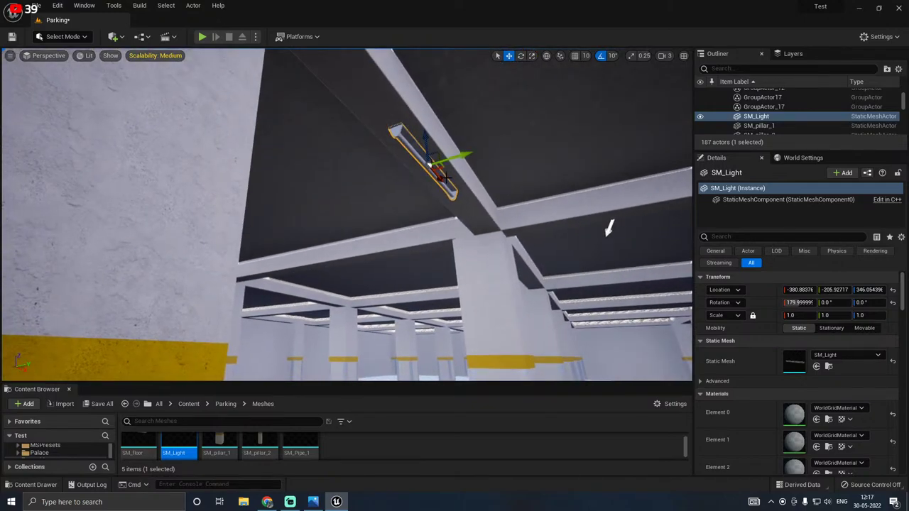
Step: Duplicate the light farther along the same beam row, placing the copy at about 894 in X
{"action": "left_click_drag", "start_coordinate": [446, 175], "coordinate": [552, 262]}
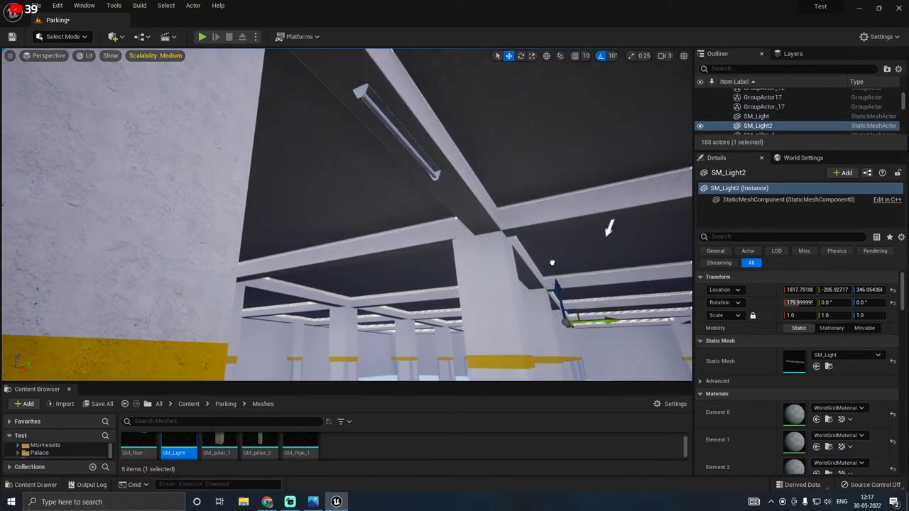
{"action": "right_click_drag", "start_coordinate": [482, 254], "coordinate": [629, 339]}
{"action": "key", "text": "w"}
{"action": "key", "text": "s"}
{"action": "right_click_drag", "start_coordinate": [530, 285], "coordinate": [487, 188]}
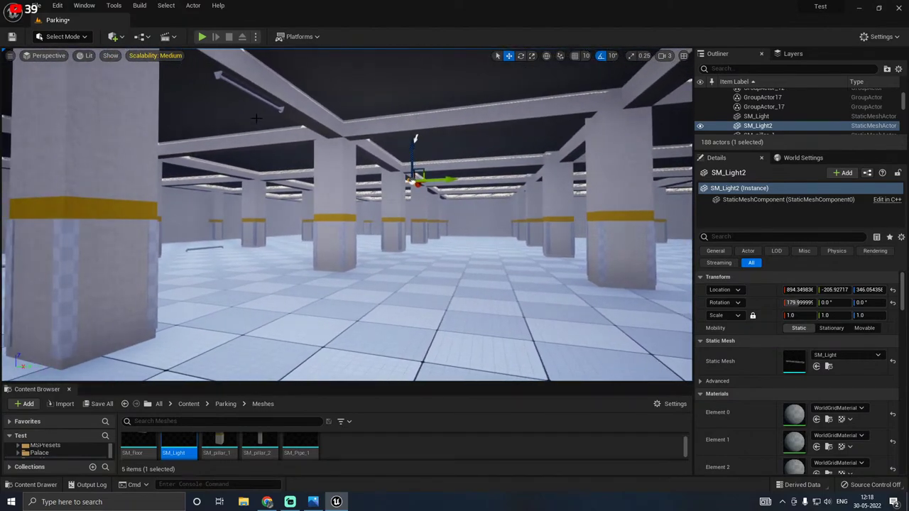
Step: Duplicate the first light under the beam row across the aisle, at about 205 in X and 435 in Y
{"action": "left_click", "coordinate": [249, 93]}
{"action": "left_click_drag", "start_coordinate": [277, 85], "coordinate": [640, 81], "text": "alt"}
{"action": "right_click_drag", "start_coordinate": [688, 80], "coordinate": [902, 2]}
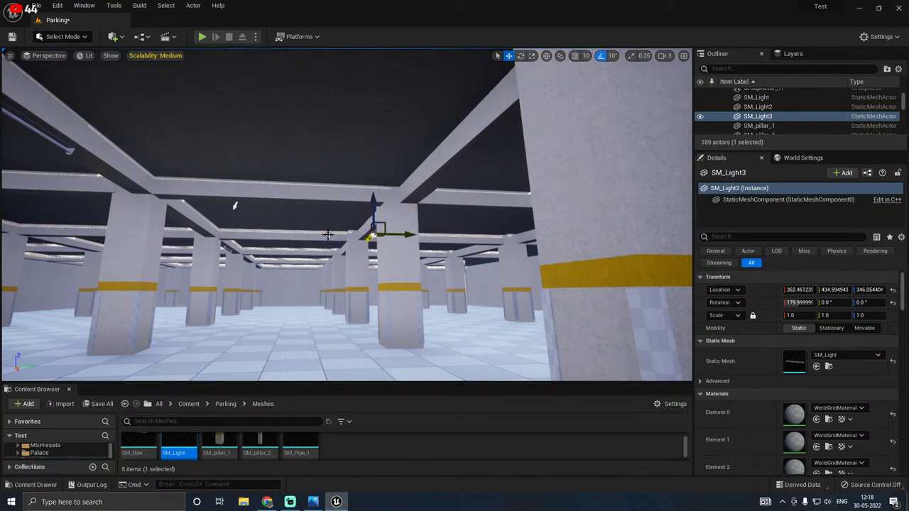
{"action": "right_click_drag", "start_coordinate": [328, 235], "coordinate": [287, 253]}
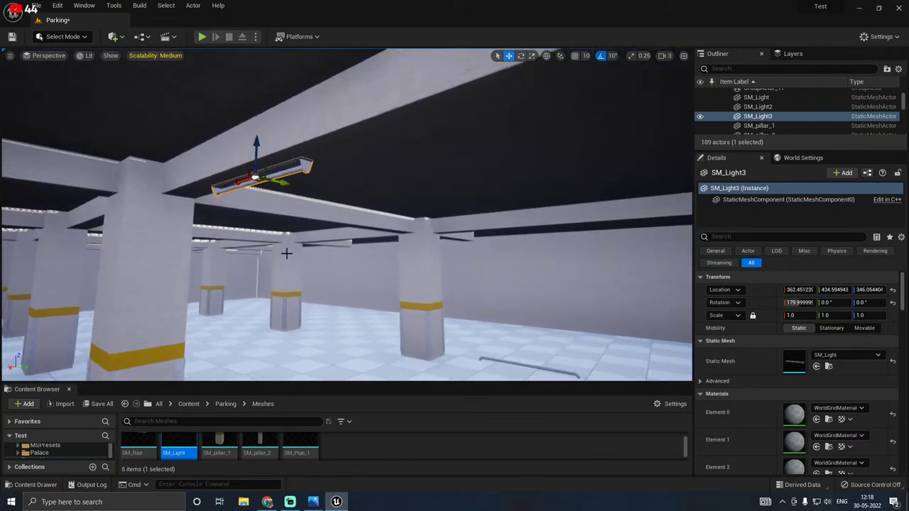
{"action": "left_click_drag", "start_coordinate": [254, 172], "coordinate": [341, 110]}
{"action": "right_click_drag", "start_coordinate": [341, 110], "coordinate": [192, 126]}
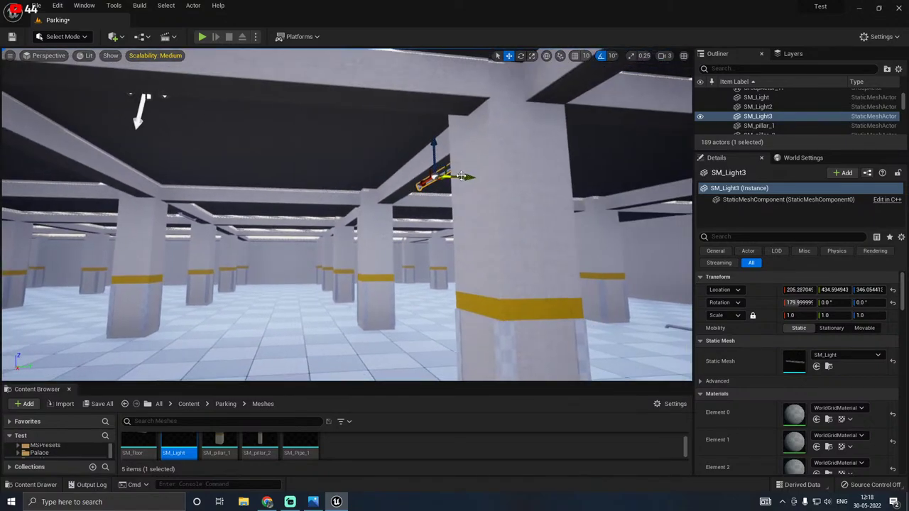
Step: Duplicate that light across to the beam row on the opposite side, at about -976 in Y
{"action": "left_click_drag", "start_coordinate": [462, 179], "coordinate": [20, 184], "text": "alt"}
{"action": "mouse_move", "coordinate": [477, 173]}
{"action": "right_mouse_down"}
{"action": "mouse_move", "coordinate": [355, 174]}
{"action": "mouse_move", "coordinate": [348, 241]}
{"action": "mouse_move", "coordinate": [426, 178]}
{"action": "mouse_move", "coordinate": [476, 173]}
{"action": "right_mouse_up"}
{"action": "left_click_drag", "start_coordinate": [579, 173], "coordinate": [167, 186]}
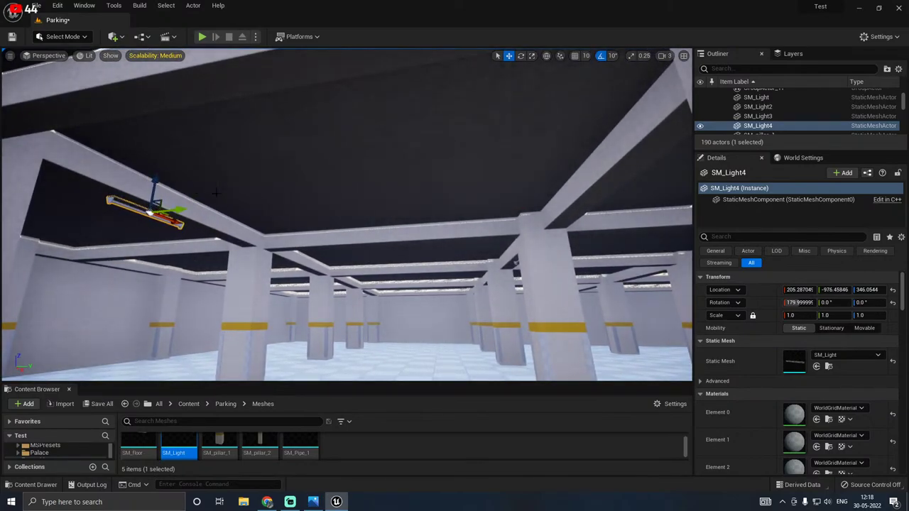
{"action": "right_click_drag", "start_coordinate": [215, 192], "coordinate": [216, 194]}
Step: Duplicate the light farther along this beam row, centring the copy under the beam at about 1469 in X and -961 in Y
{"action": "left_click_drag", "start_coordinate": [189, 168], "coordinate": [380, 210], "text": "alt"}
{"action": "key", "text": "w"}
{"action": "right_click_drag", "start_coordinate": [381, 210], "coordinate": [340, 205]}
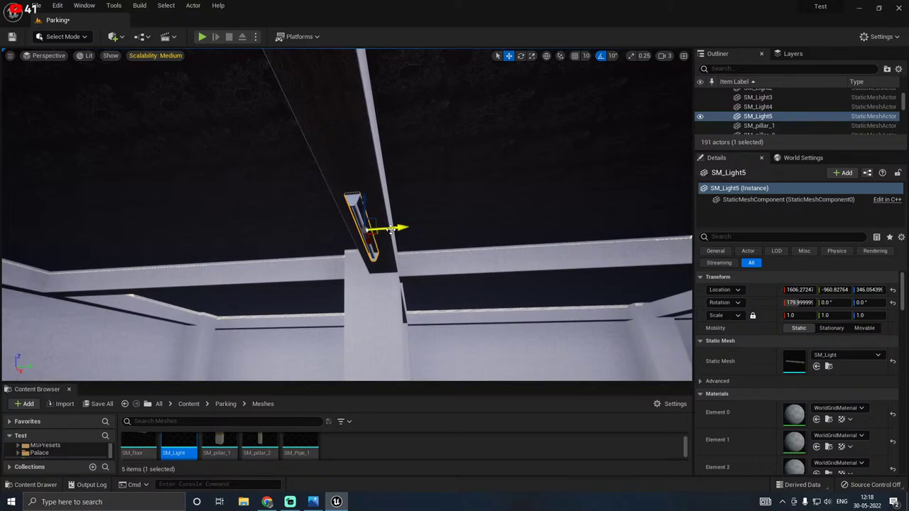
{"action": "left_click_drag", "start_coordinate": [369, 241], "coordinate": [352, 185]}
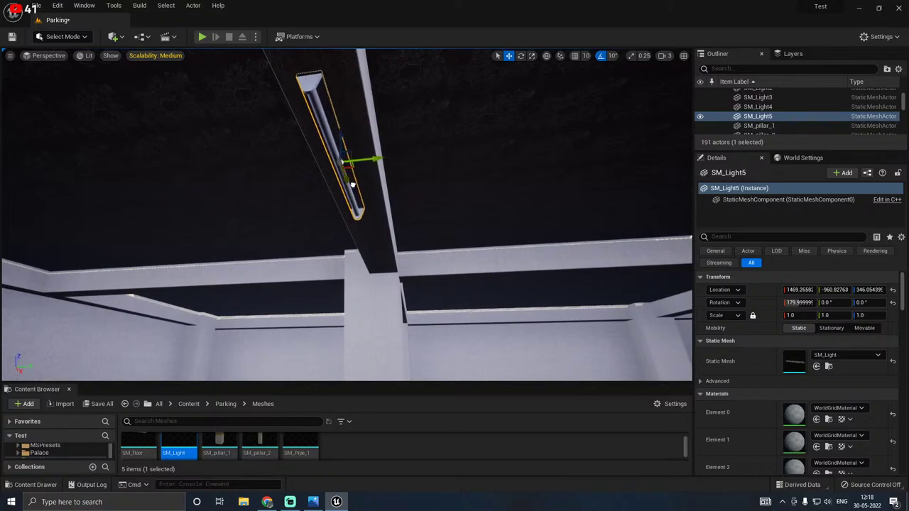
{"action": "right_click_drag", "start_coordinate": [352, 185], "coordinate": [305, 284]}
{"action": "right_click_drag", "start_coordinate": [351, 122], "coordinate": [384, 191]}
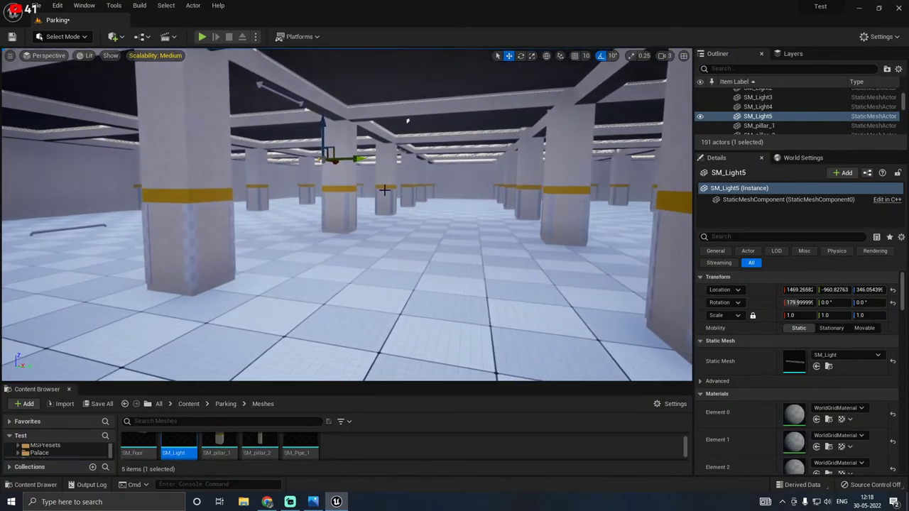
Step: Save the Parking level and enlarge the content browser area
{"action": "left_click", "coordinate": [101, 403]}
{"action": "left_click", "coordinate": [528, 352]}
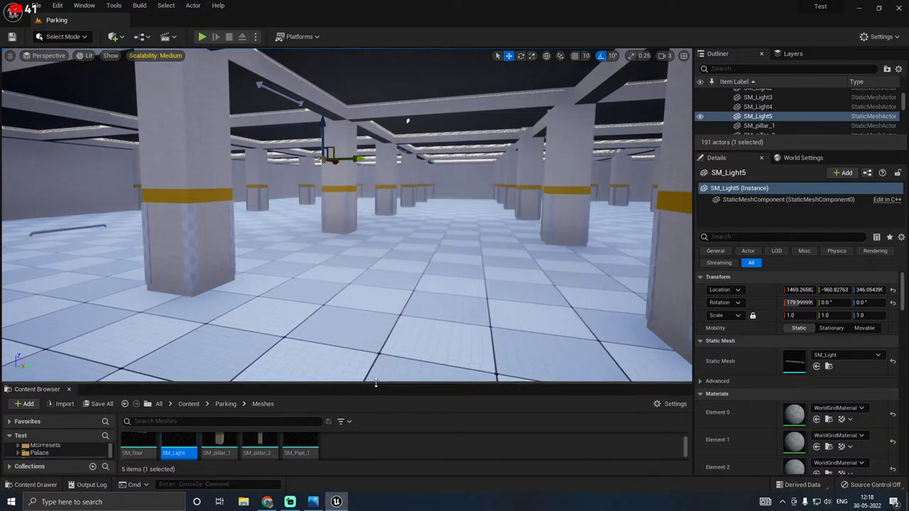
{"action": "left_click_drag", "start_coordinate": [376, 385], "coordinate": [375, 324]}
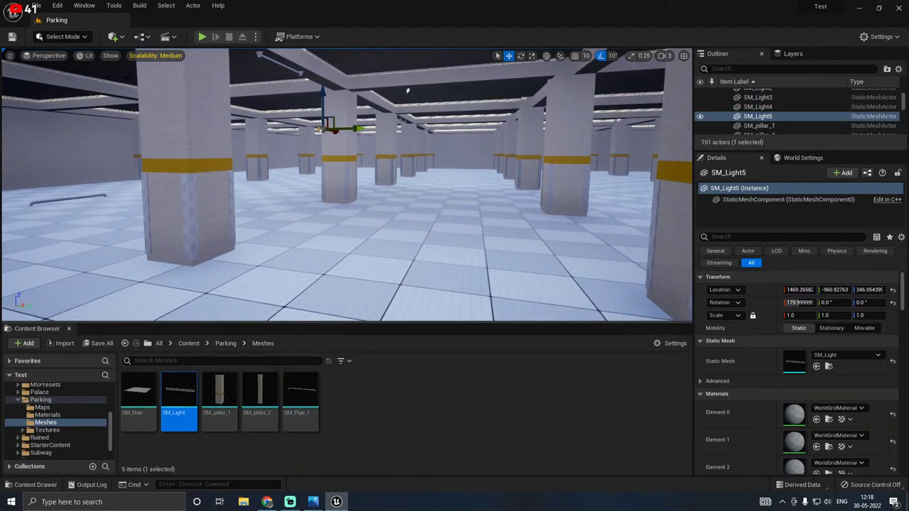
Step: Try the Low scalability quality preset and return to Medium
{"action": "left_click", "coordinate": [149, 56]}
{"action": "left_click", "coordinate": [194, 72]}
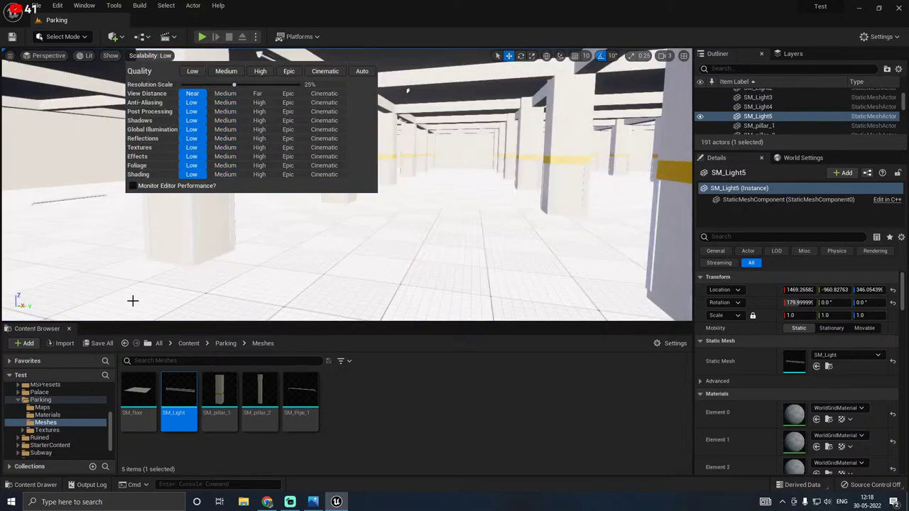
{"action": "left_click", "coordinate": [226, 71]}
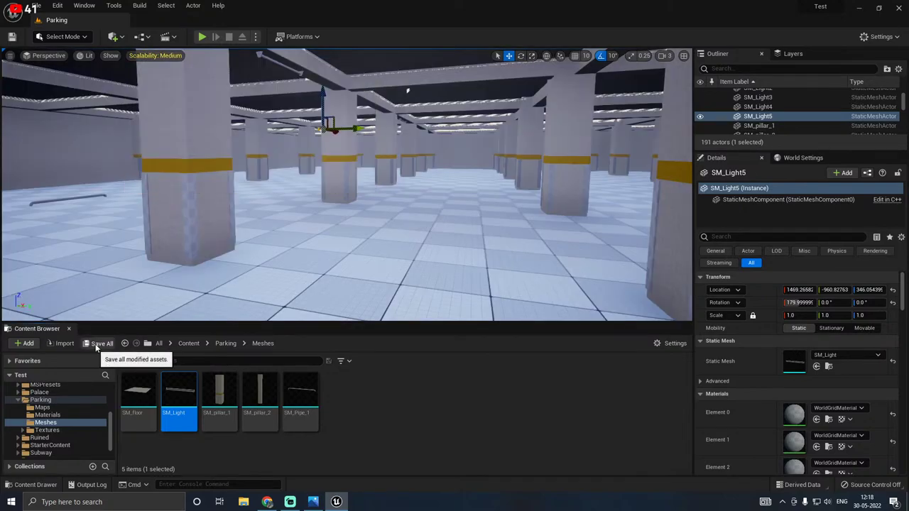
Step: Create a material named Metal in the Parking Textures folder and save it
{"action": "left_click", "coordinate": [47, 430]}
{"action": "right_click", "coordinate": [527, 426]}
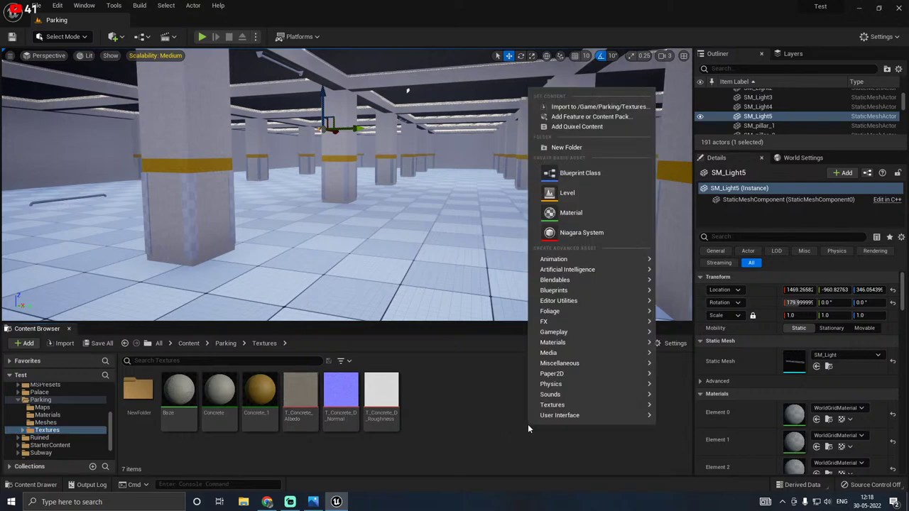
{"action": "left_click", "coordinate": [584, 213]}
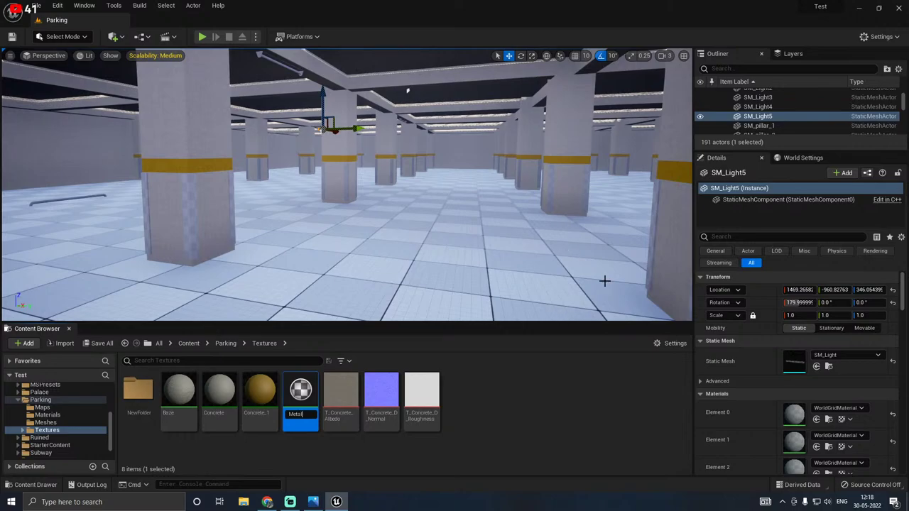
{"action": "key", "text": "Return"}
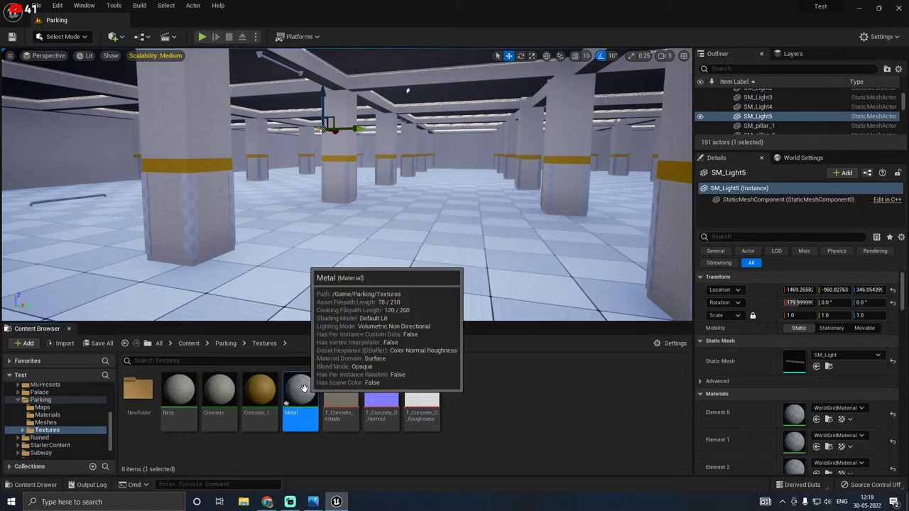
{"action": "left_click", "coordinate": [98, 344]}
{"action": "left_click", "coordinate": [527, 355]}
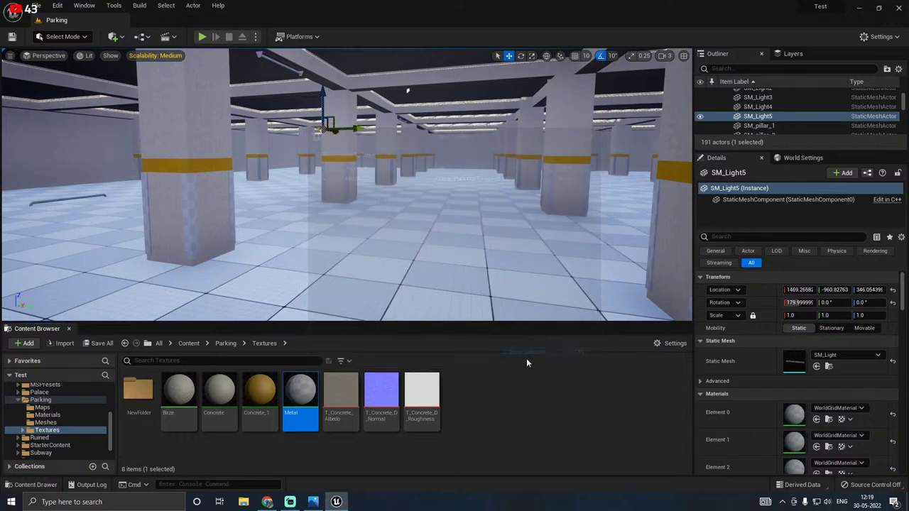
Step: Add a vector parameter named C to the Metal material's graph and connect it to Base Color, aligning its node with that input
{"action": "double_click", "coordinate": [296, 395]}
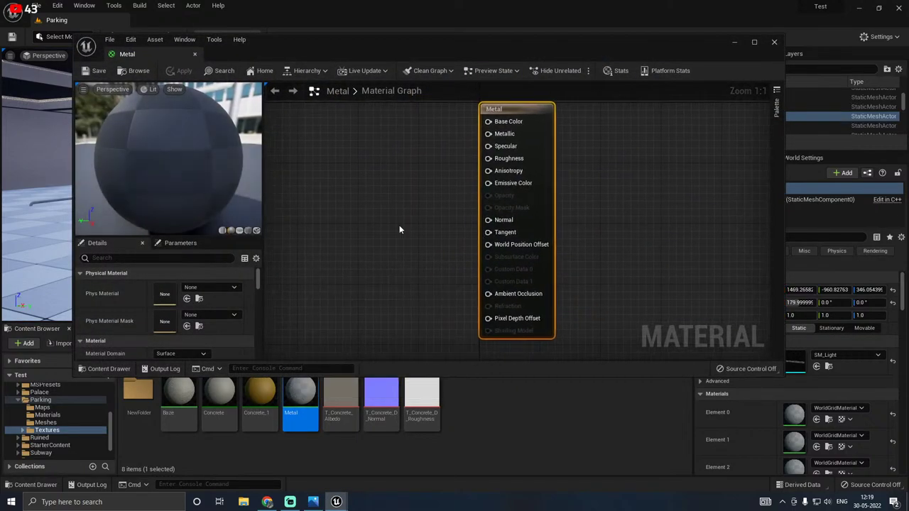
{"action": "right_click_drag", "start_coordinate": [399, 225], "coordinate": [473, 266]}
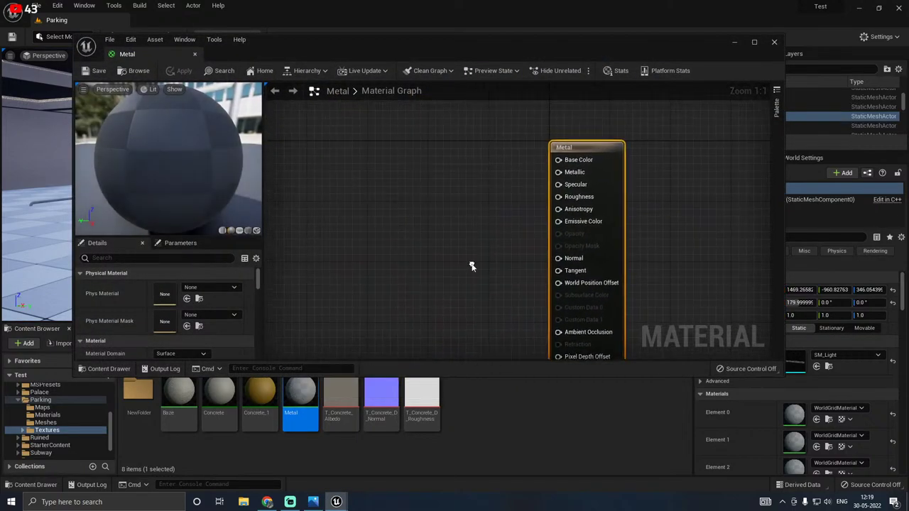
{"action": "left_click", "coordinate": [389, 172]}
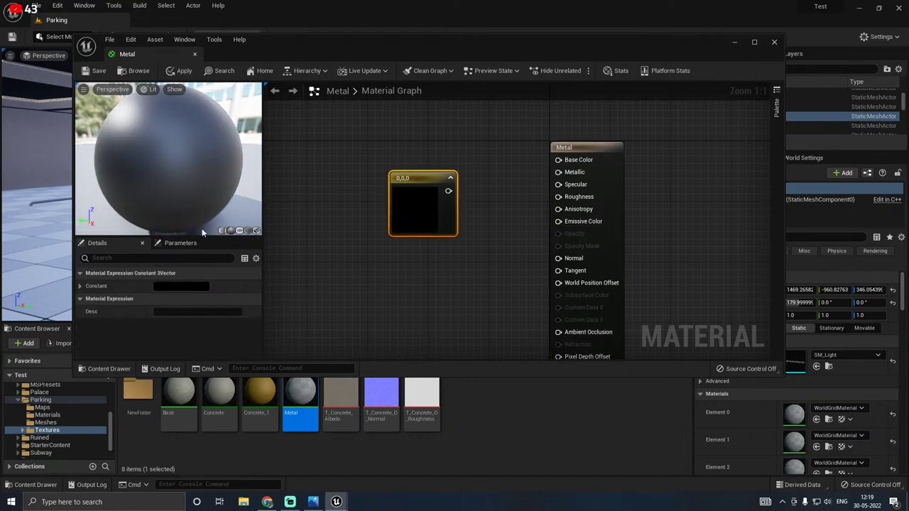
{"action": "right_click", "coordinate": [412, 205]}
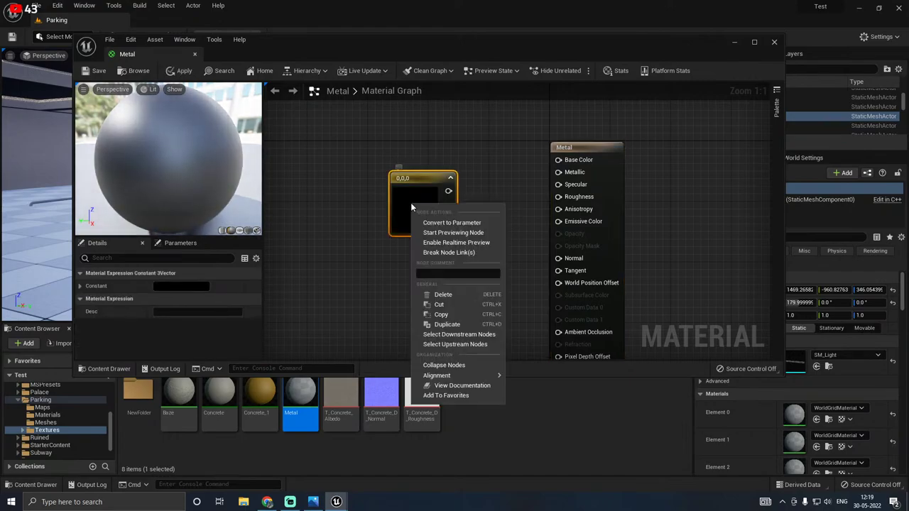
{"action": "left_click", "coordinate": [455, 223]}
{"action": "type", "text": "C"}
{"action": "key", "text": "Return"}
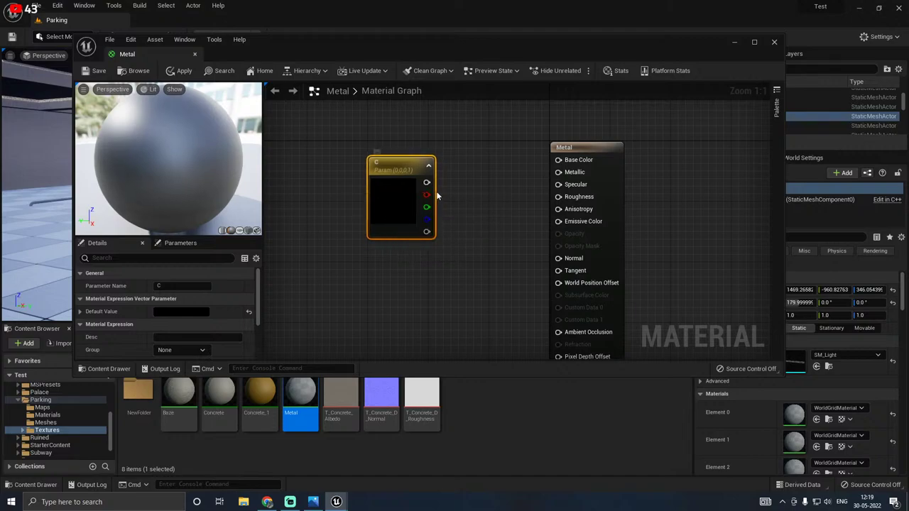
{"action": "left_click_drag", "start_coordinate": [426, 182], "coordinate": [558, 160]}
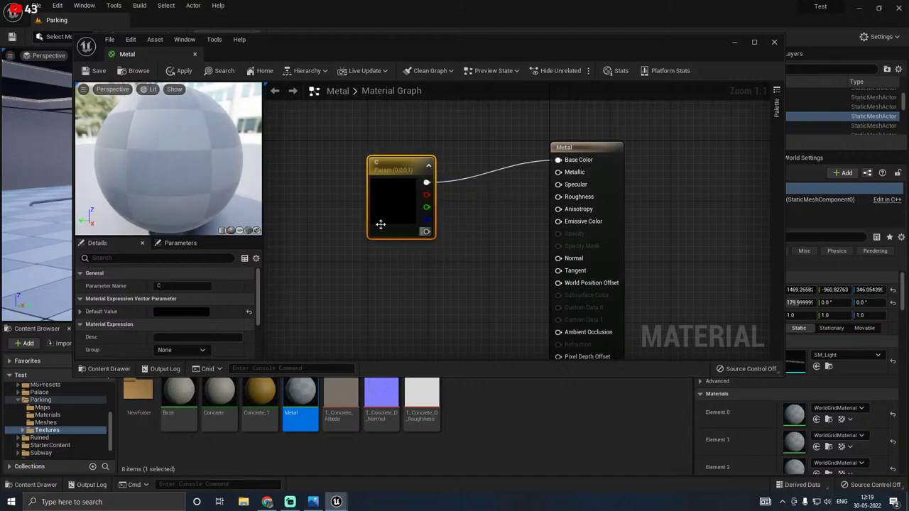
{"action": "left_click_drag", "start_coordinate": [379, 223], "coordinate": [358, 199]}
{"action": "right_click_drag", "start_coordinate": [449, 254], "coordinate": [478, 257]}
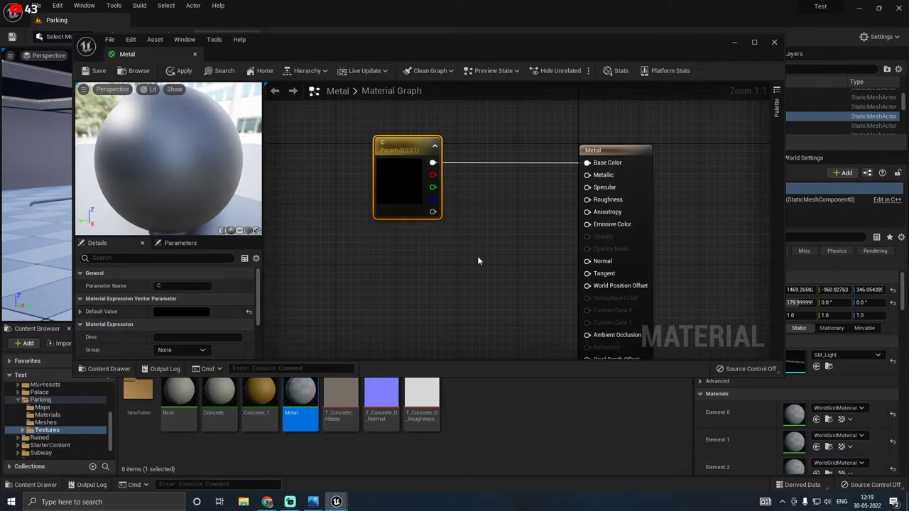
Step: Add a scalar parameter named Metal below the C node and connect it to the Metallic input
{"action": "left_click", "coordinate": [408, 255]}
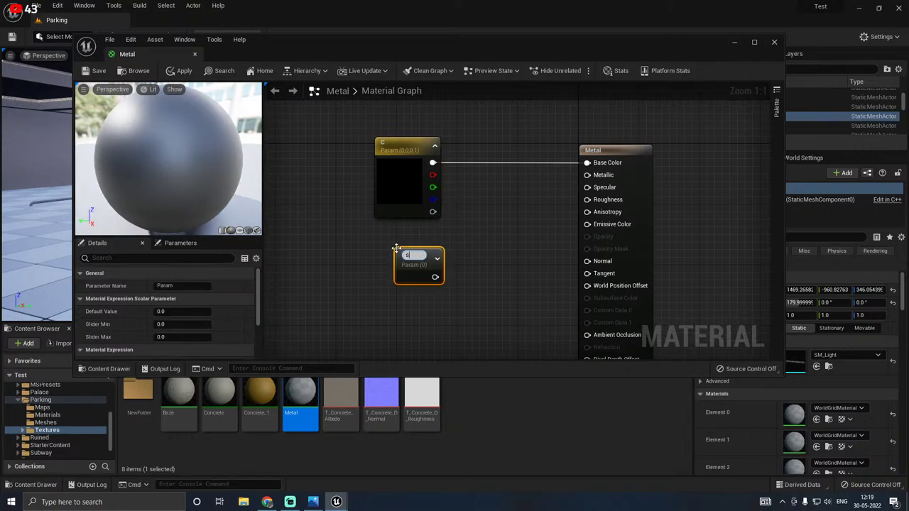
{"action": "left_click_drag", "start_coordinate": [409, 254], "coordinate": [399, 255]}
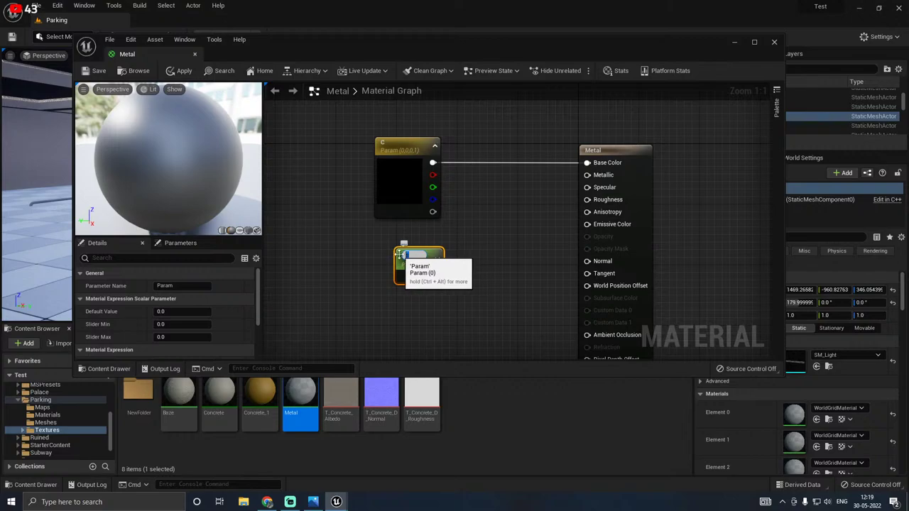
{"action": "type", "text": "M"}
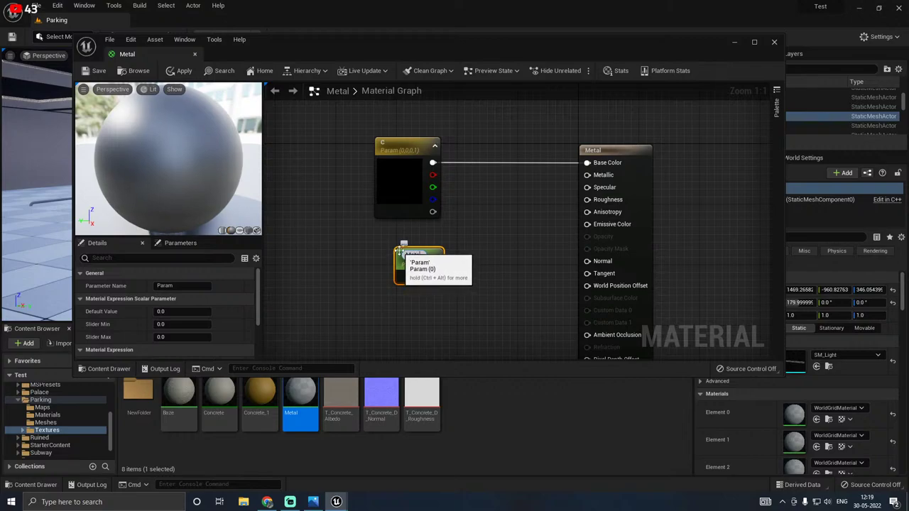
{"action": "type", "text": "etal"}
{"action": "key", "text": "Return"}
{"action": "left_click_drag", "start_coordinate": [435, 273], "coordinate": [593, 176]}
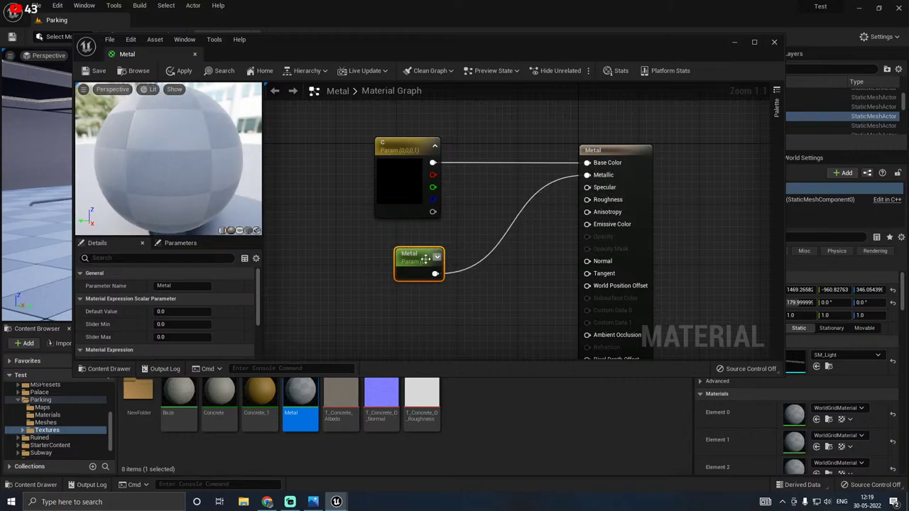
{"action": "left_click_drag", "start_coordinate": [409, 267], "coordinate": [396, 254]}
Step: Duplicate the Metal scalar parameter below the original, rename the copy Rough and connect it to the Roughness input
{"action": "right_click", "coordinate": [396, 255]}
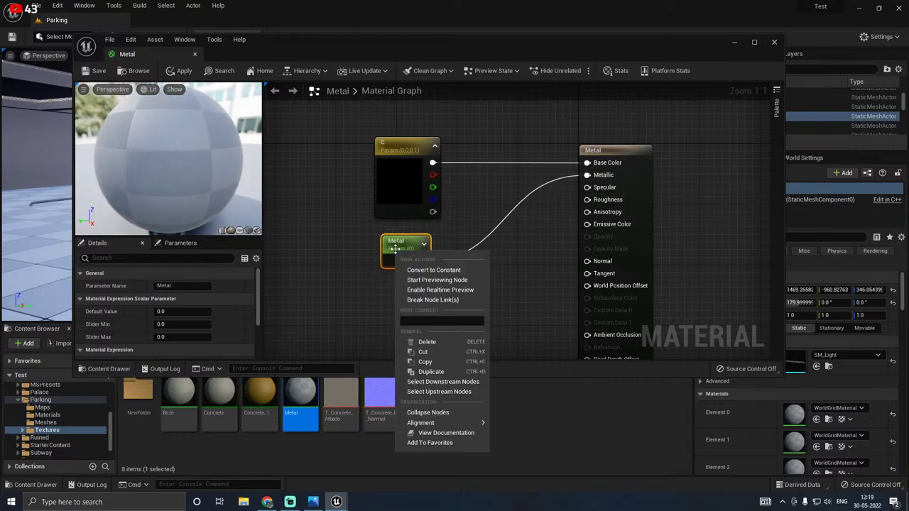
{"action": "left_click", "coordinate": [435, 377]}
{"action": "left_click_drag", "start_coordinate": [415, 273], "coordinate": [385, 319]}
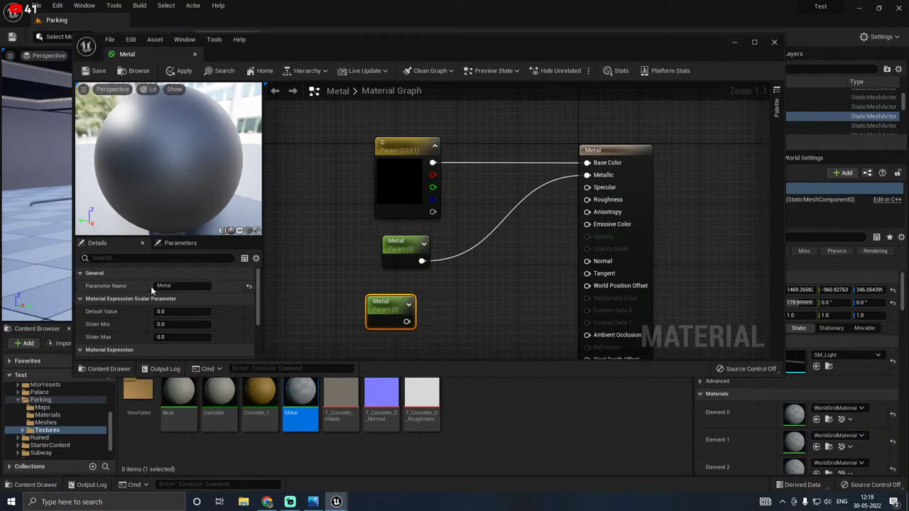
{"action": "left_click", "coordinate": [390, 304]}
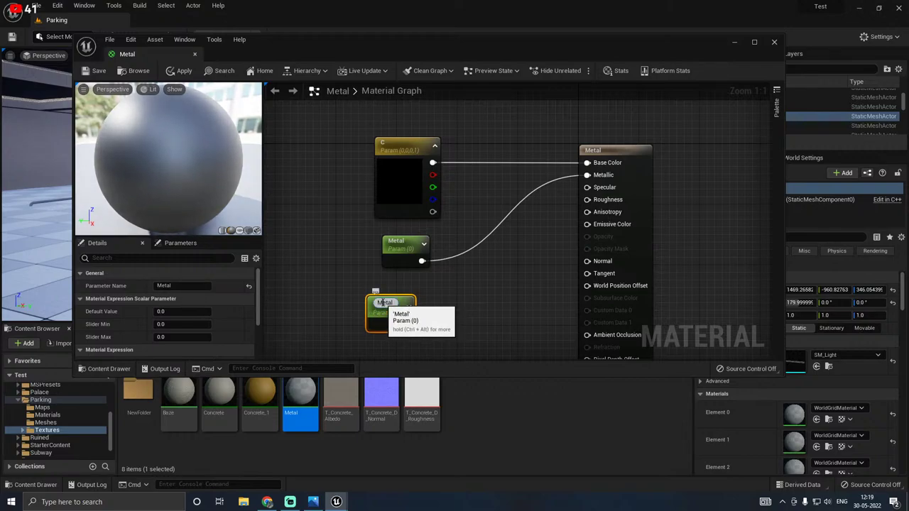
{"action": "left_click_drag", "start_coordinate": [394, 303], "coordinate": [376, 303]}
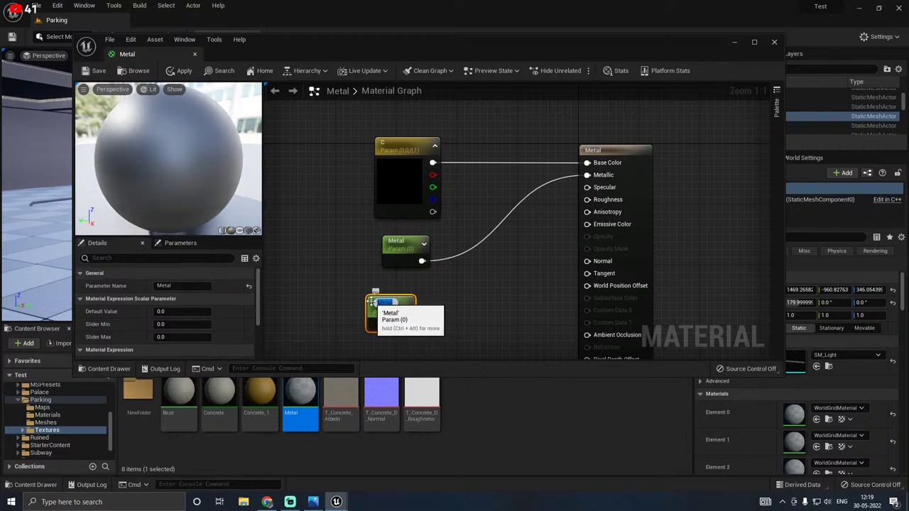
{"action": "type", "text": "Rough"}
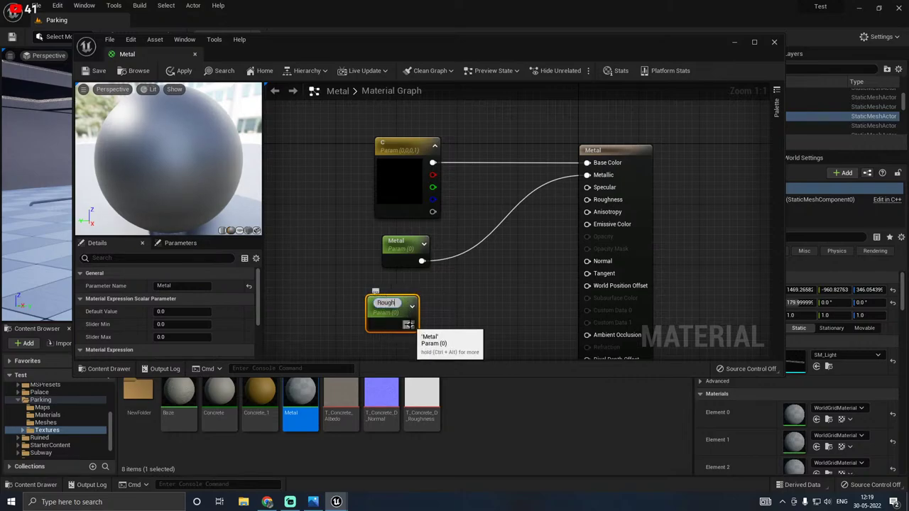
{"action": "left_click_drag", "start_coordinate": [410, 324], "coordinate": [588, 200]}
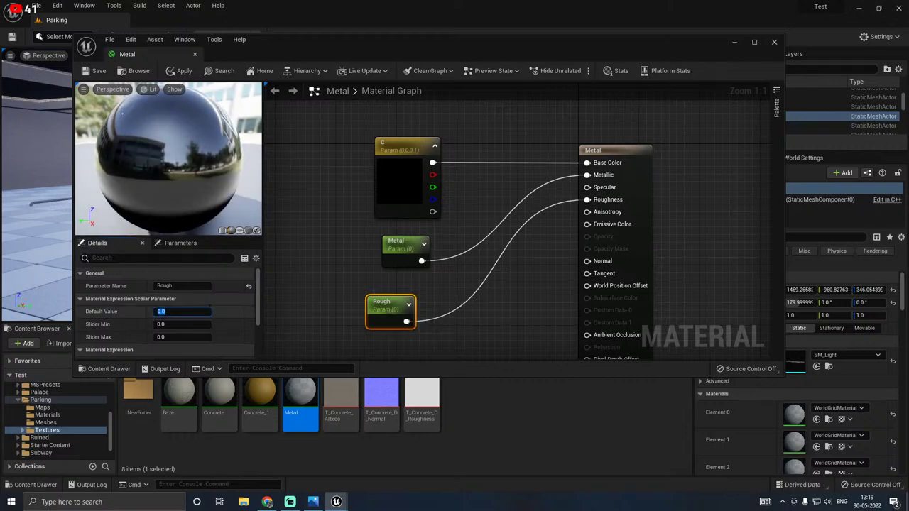
Step: Set the Metal parameter's default value to 1 and the C parameter's default color to a grey of about 0.115
{"action": "left_click", "coordinate": [401, 245]}
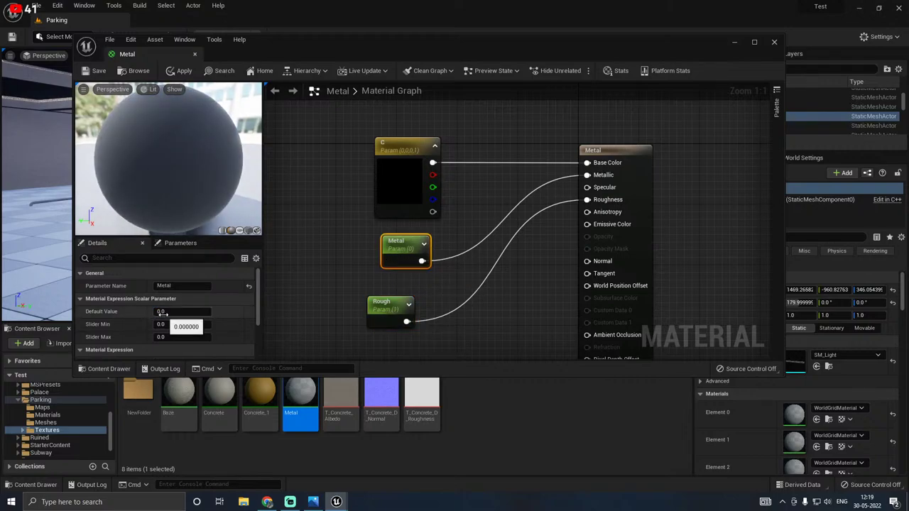
{"action": "type", "text": "1"}
{"action": "key", "text": "Return"}
{"action": "left_click", "coordinate": [408, 206]}
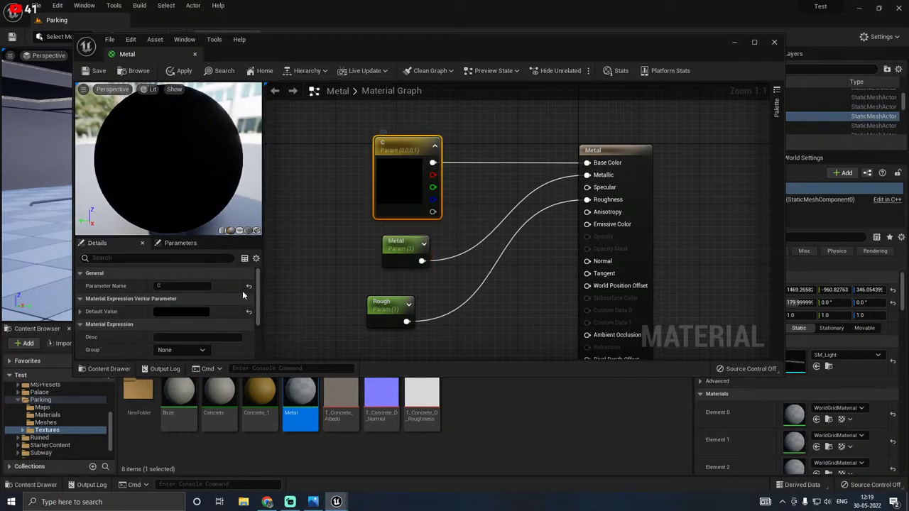
{"action": "left_click", "coordinate": [193, 313]}
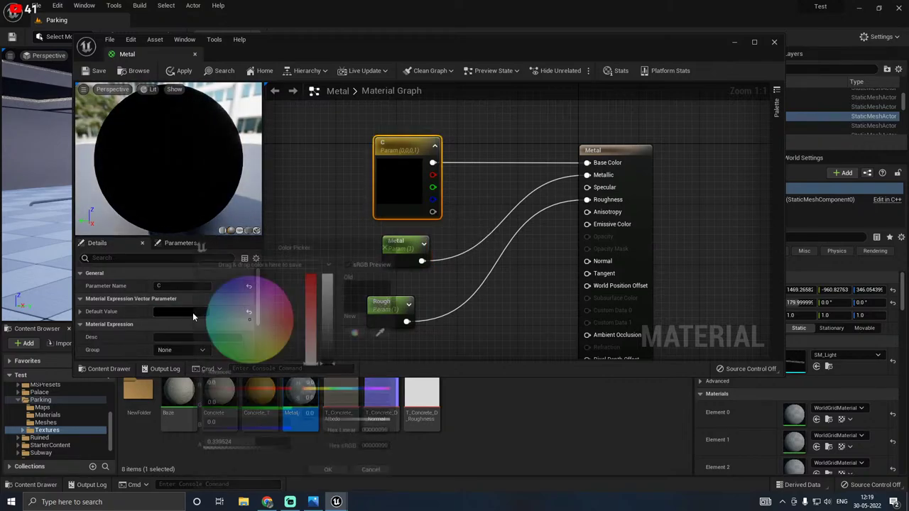
{"action": "left_click_drag", "start_coordinate": [326, 358], "coordinate": [330, 361]}
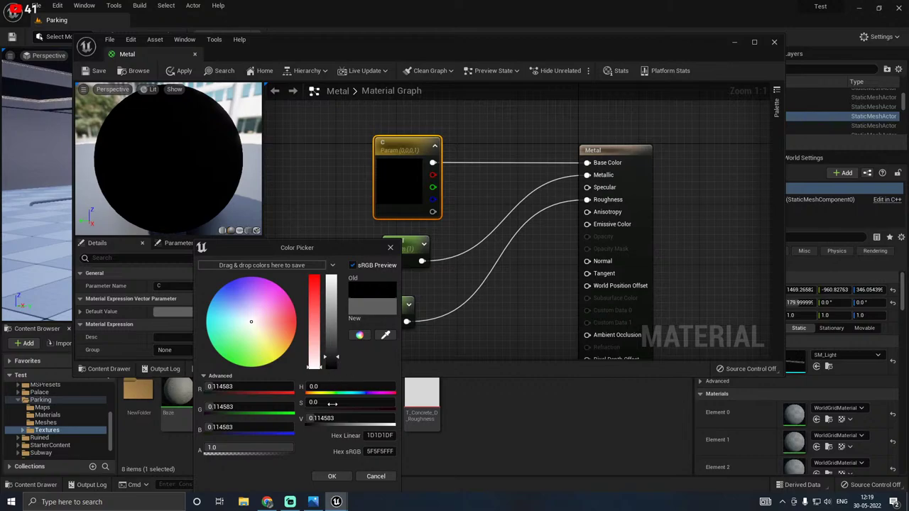
{"action": "left_click", "coordinate": [333, 476]}
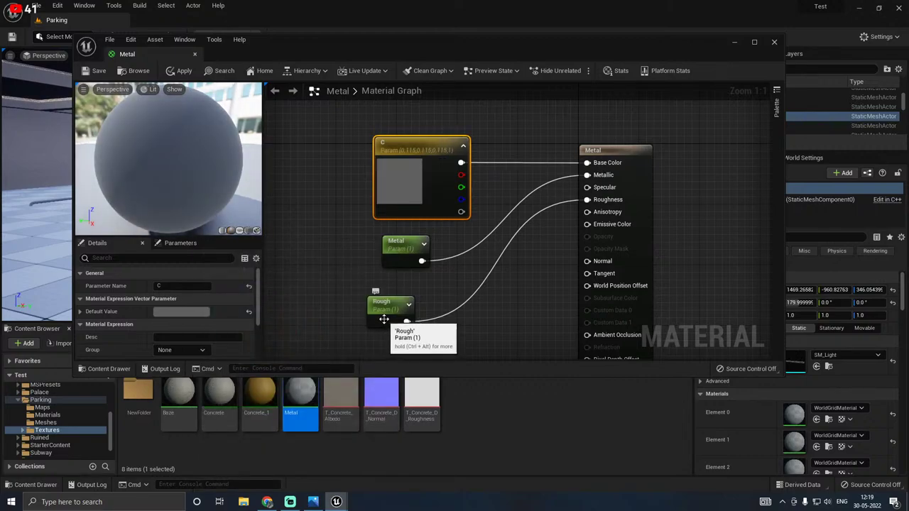
Step: Try a default value of 0.7 for the Rough parameter and settle on 0.3, checking the sphere preview
{"action": "left_click", "coordinate": [384, 319]}
{"action": "left_click_drag", "start_coordinate": [213, 206], "coordinate": [255, 206]}
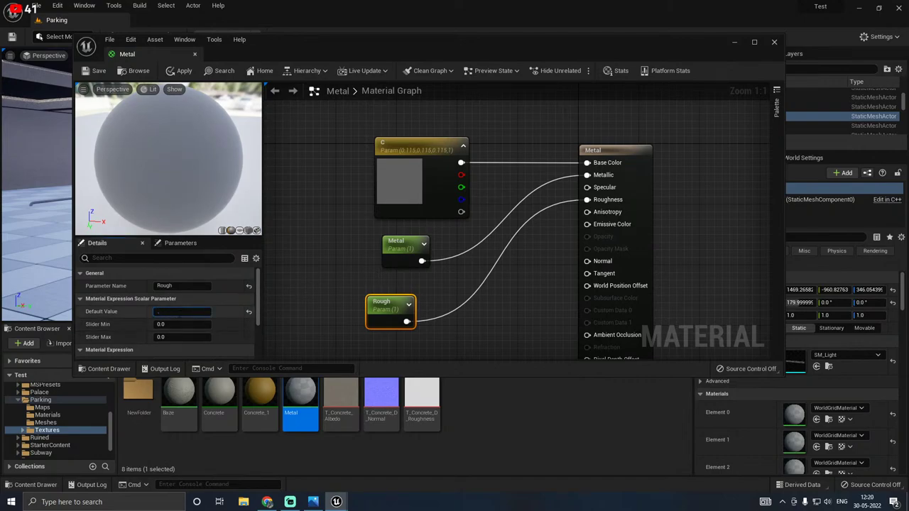
{"action": "left_click", "coordinate": [294, 295]}
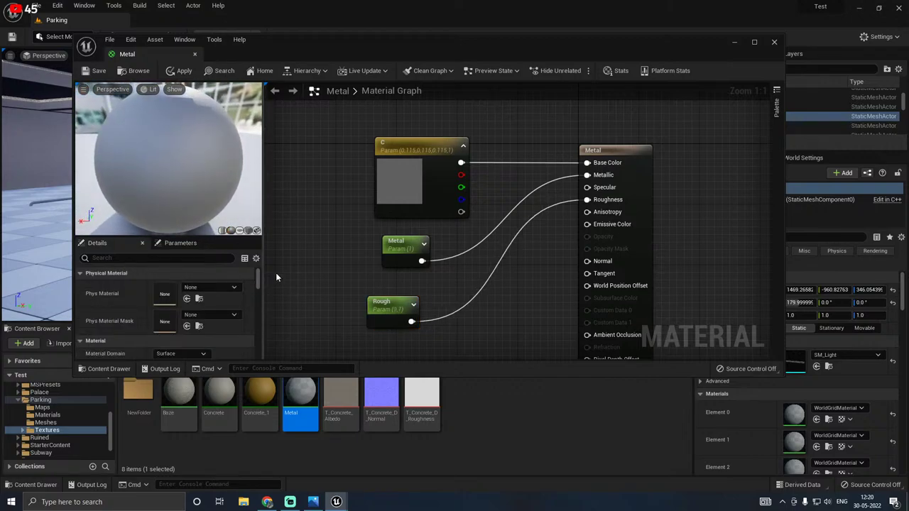
{"action": "left_click", "coordinate": [402, 311]}
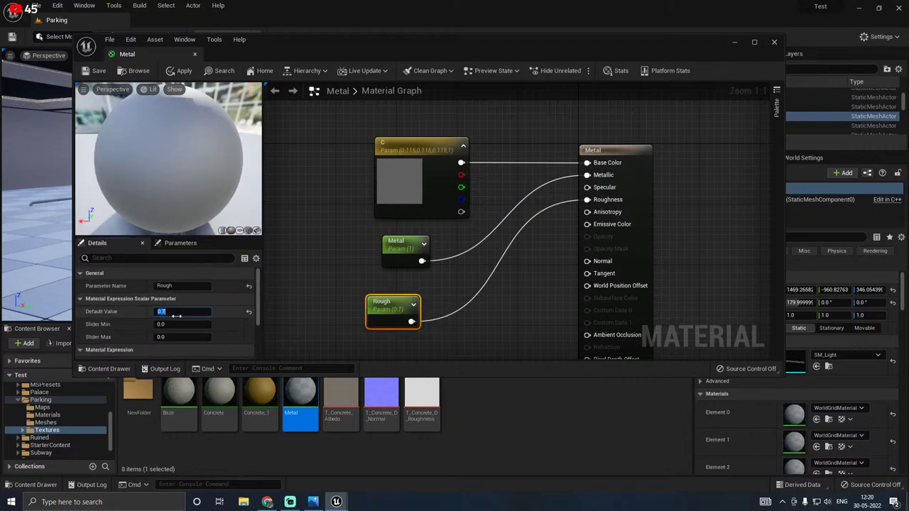
{"action": "type", "text": ".3"}
{"action": "left_click", "coordinate": [283, 317]}
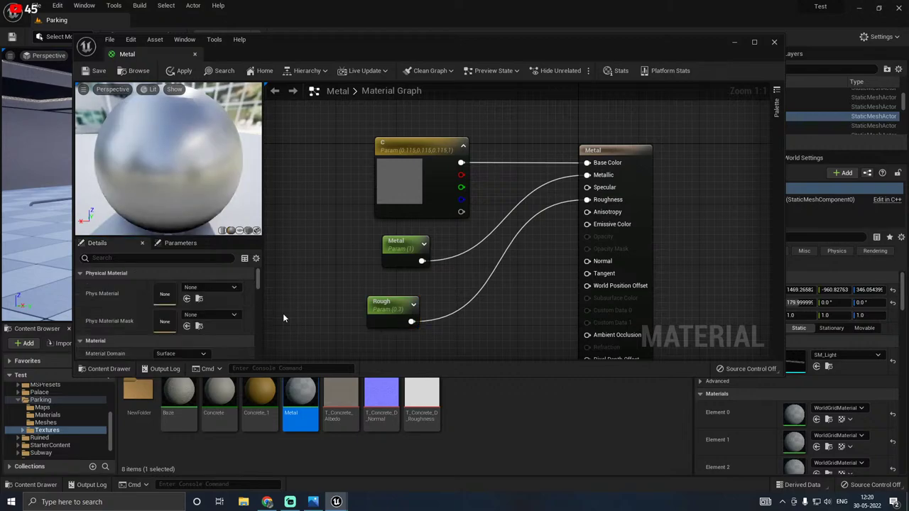
Step: Apply the changes to the Metal material, close its editor and save all assets
{"action": "left_click", "coordinate": [186, 71]}
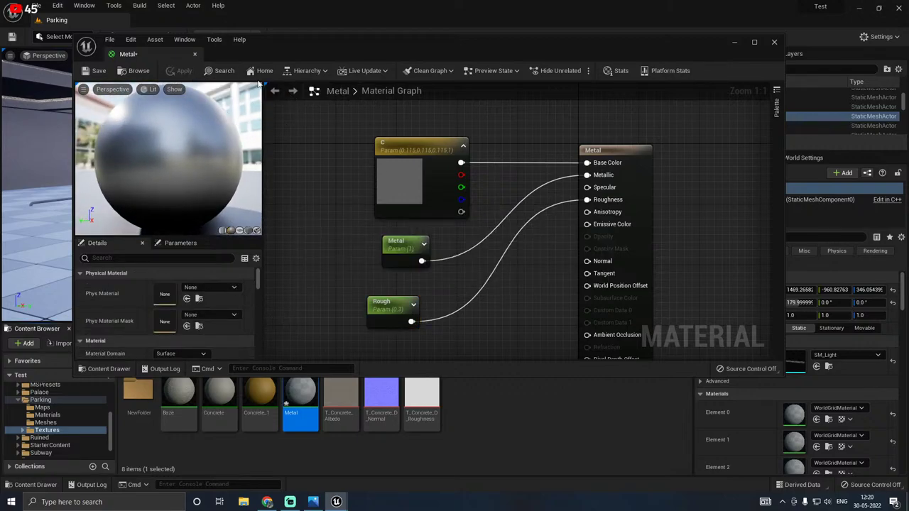
{"action": "left_click", "coordinate": [195, 54]}
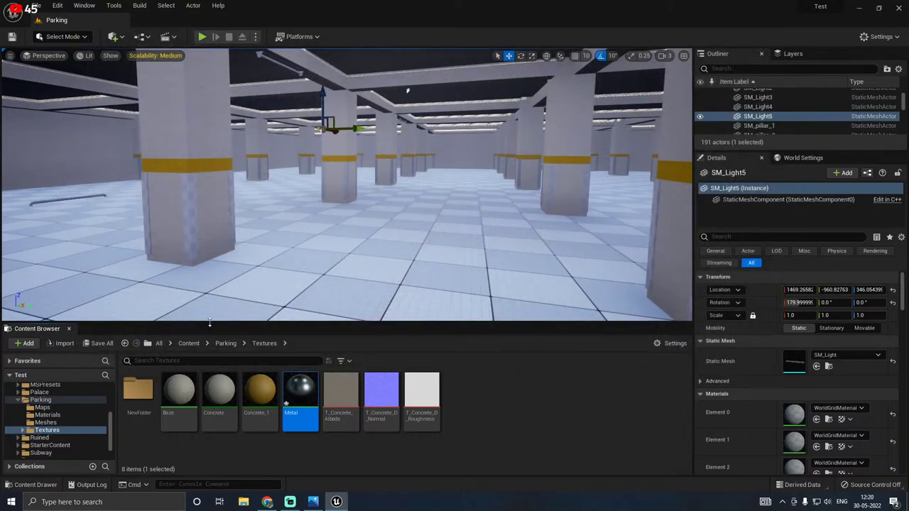
{"action": "left_click", "coordinate": [99, 343]}
{"action": "left_click", "coordinate": [529, 356]}
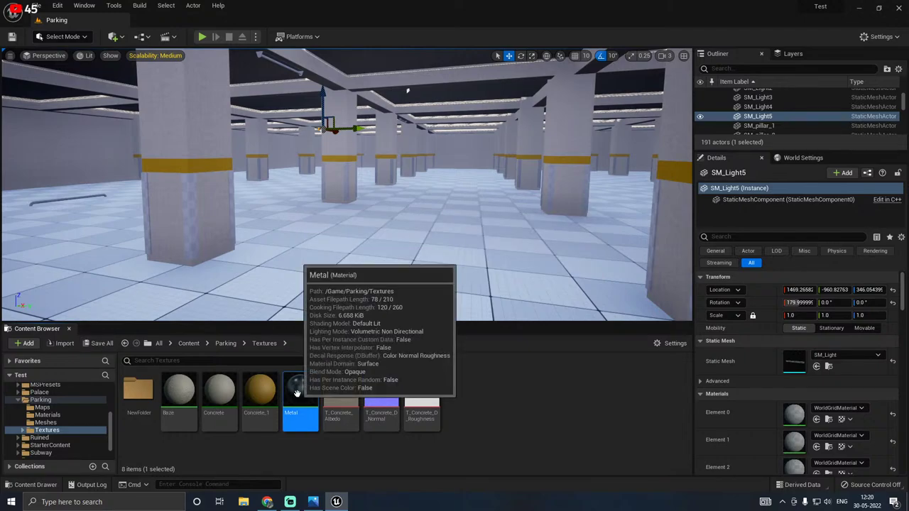
Step: Create a material instance from the Metal material in the Textures folder, keeping its default name, and save all assets
{"action": "right_click", "coordinate": [297, 393]}
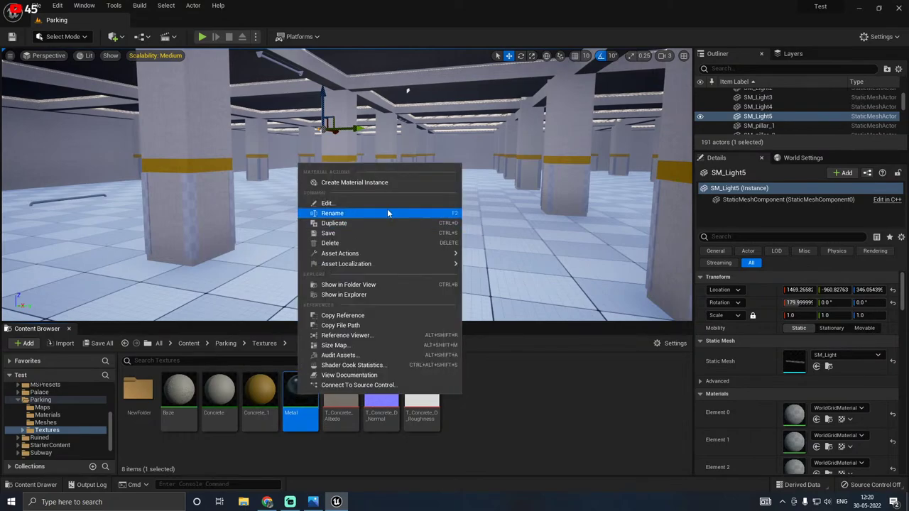
{"action": "left_click", "coordinate": [350, 180]}
{"action": "left_click", "coordinate": [334, 387]}
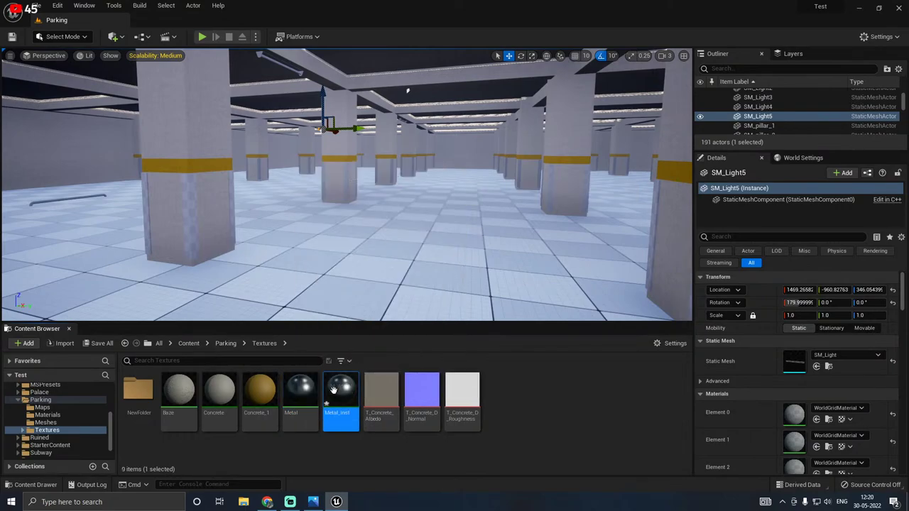
{"action": "left_click", "coordinate": [109, 344]}
Step: Open the Metal material for editing and search the whole project content for "noise"
{"action": "double_click", "coordinate": [300, 392]}
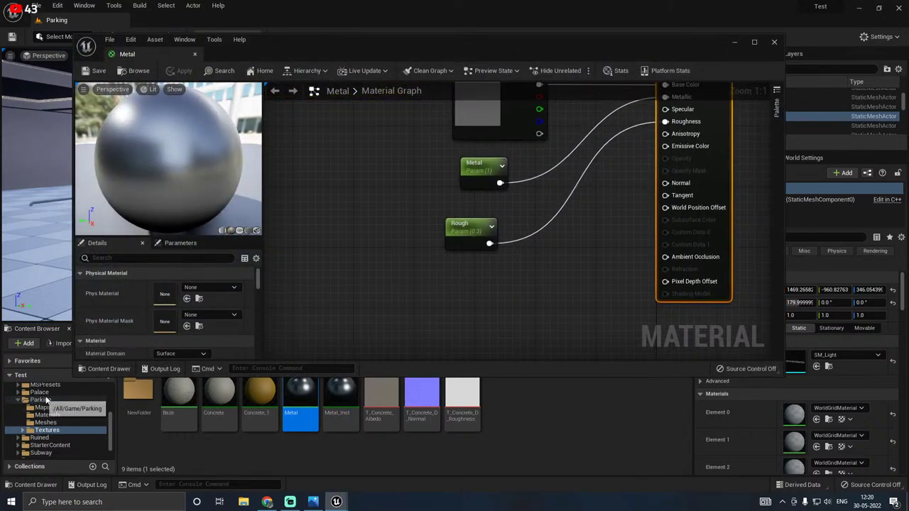
{"action": "scroll", "coordinate": [47, 401], "scroll_direction": "up", "scroll_amount": 5}
{"action": "left_click", "coordinate": [53, 396]}
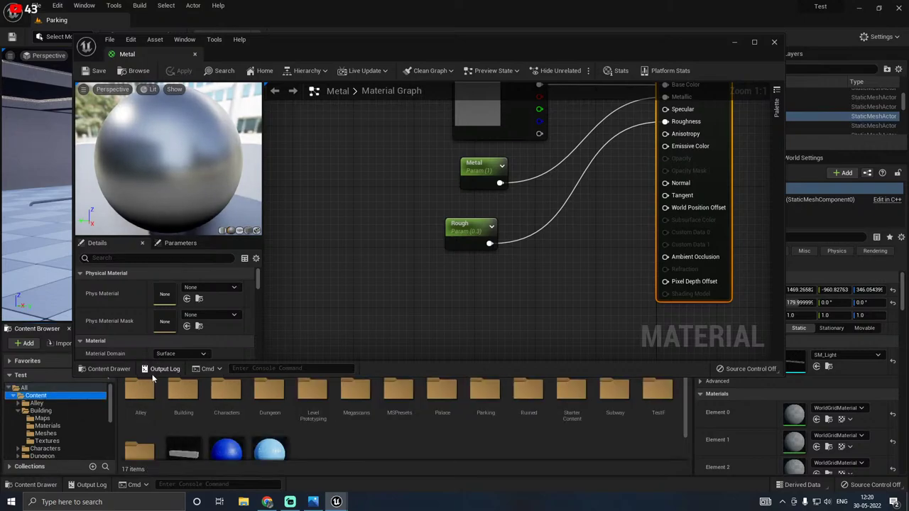
{"action": "left_click", "coordinate": [149, 377]}
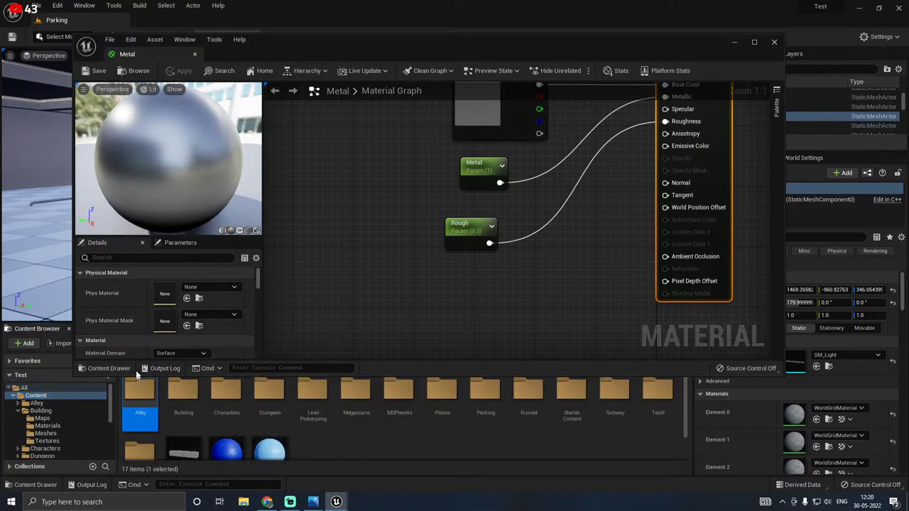
{"action": "left_click_drag", "start_coordinate": [137, 377], "coordinate": [140, 348]}
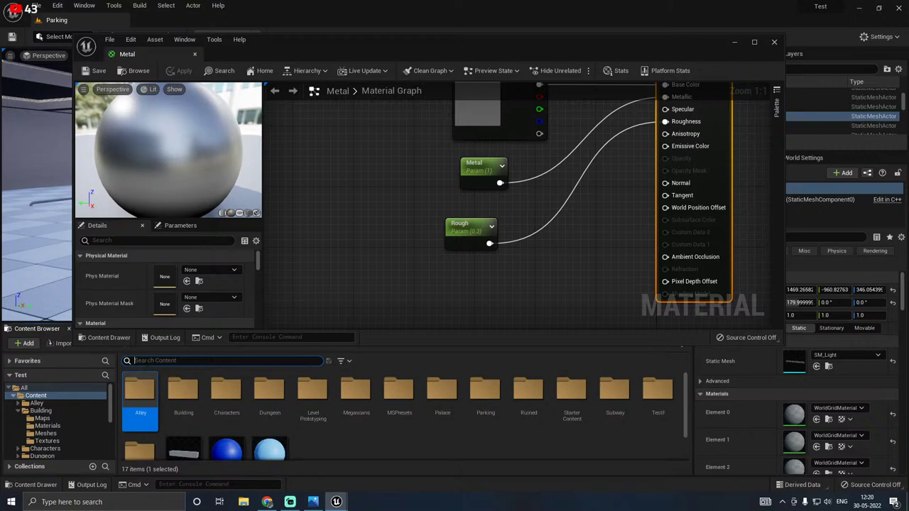
{"action": "type", "text": "noise"}
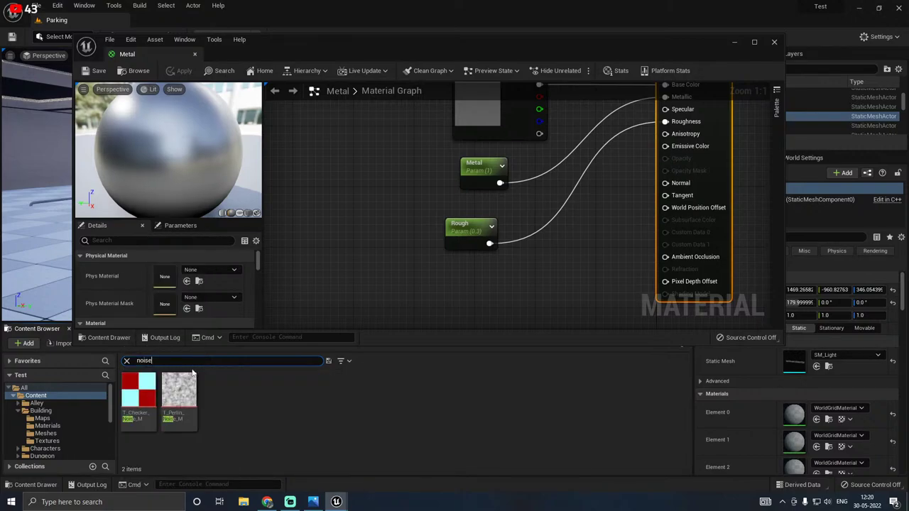
Step: Add the T_Perlin_Noise_M texture to the Metal graph as a texture sample and connect its RGB output to Roughness
{"action": "left_click_drag", "start_coordinate": [183, 389], "coordinate": [361, 207]}
{"action": "right_click_drag", "start_coordinate": [450, 211], "coordinate": [478, 254]}
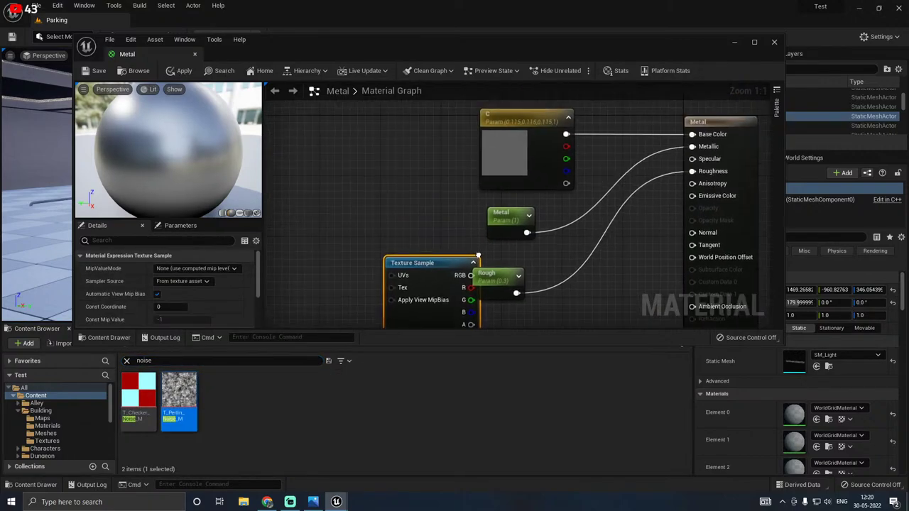
{"action": "left_click_drag", "start_coordinate": [435, 278], "coordinate": [721, 171]}
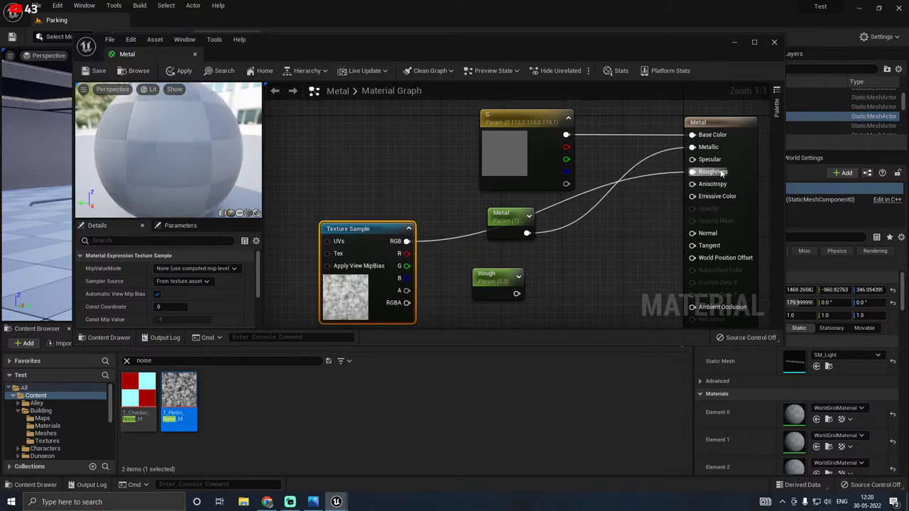
{"action": "left_click", "coordinate": [389, 149]}
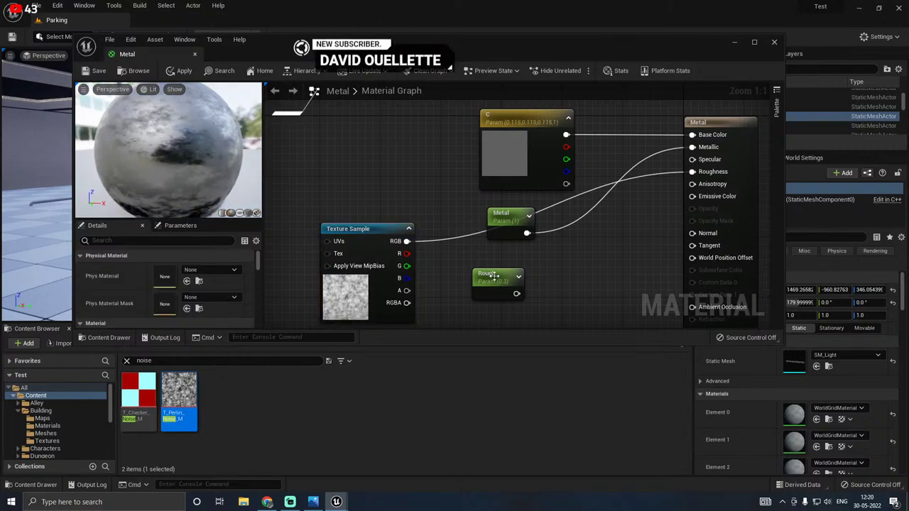
Step: Add a Multiply node with Rough as A and the noise texture's RGB as B, and connect its result to Roughness
{"action": "left_click", "coordinate": [562, 269]}
{"action": "left_click_drag", "start_coordinate": [497, 284], "coordinate": [458, 307]}
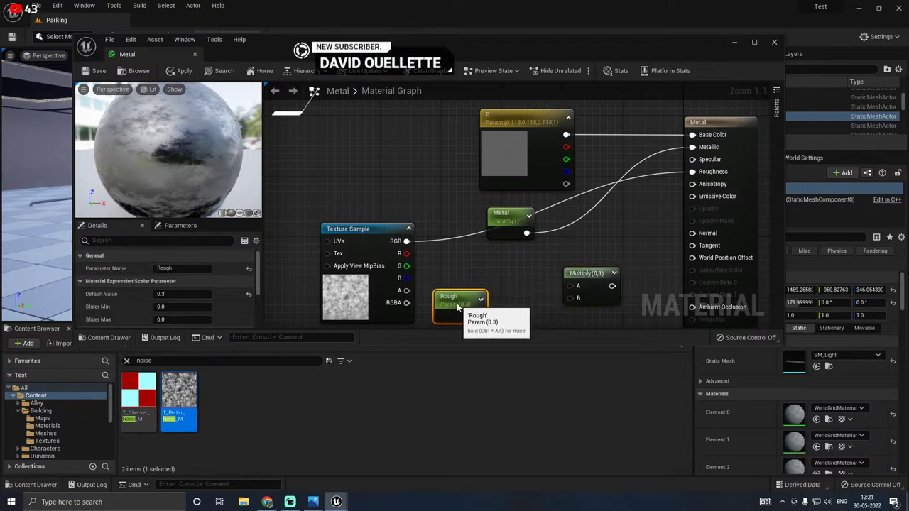
{"action": "left_click_drag", "start_coordinate": [407, 241], "coordinate": [571, 299]}
{"action": "left_click_drag", "start_coordinate": [570, 286], "coordinate": [479, 246]}
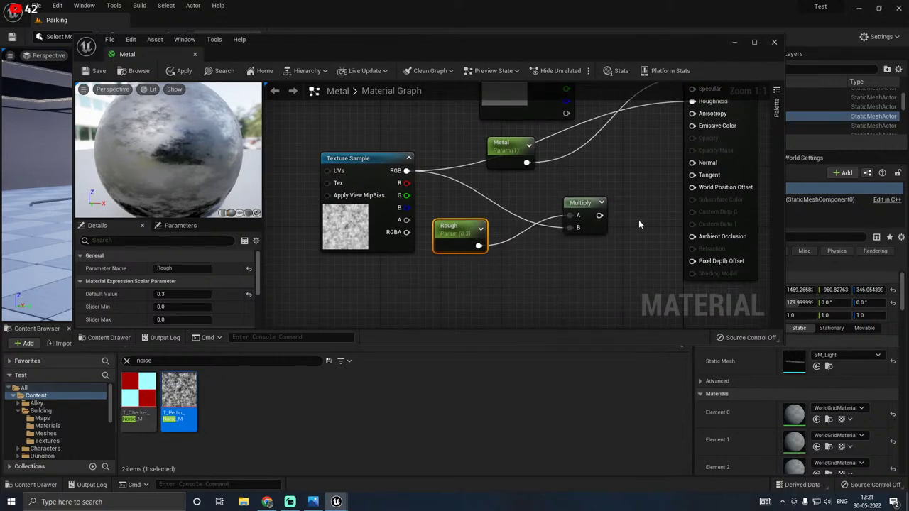
{"action": "right_click_drag", "start_coordinate": [638, 224], "coordinate": [520, 327]}
{"action": "left_click_drag", "start_coordinate": [488, 321], "coordinate": [588, 201]}
{"action": "right_click_drag", "start_coordinate": [520, 209], "coordinate": [588, 167]}
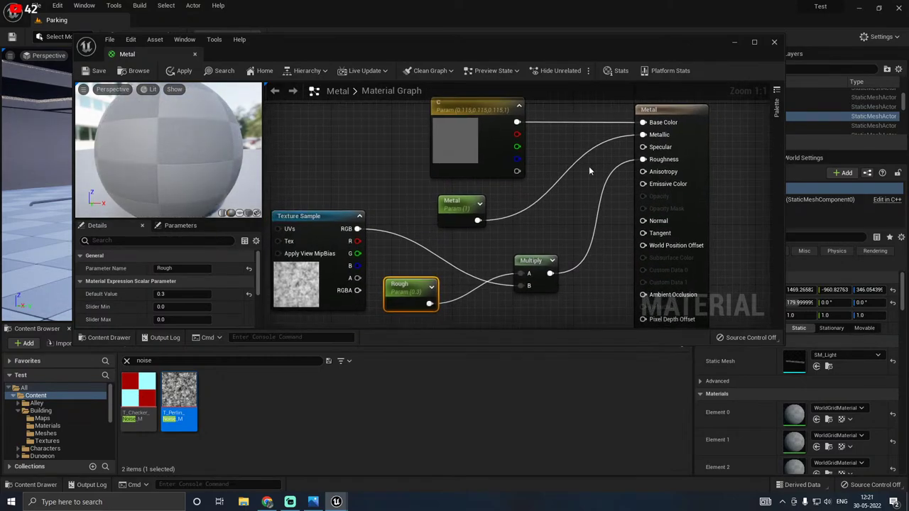
Step: Set the Rough parameter's default value to 0.6 and check the reflections on the sphere preview
{"action": "left_click_drag", "start_coordinate": [178, 155], "coordinate": [228, 154]}
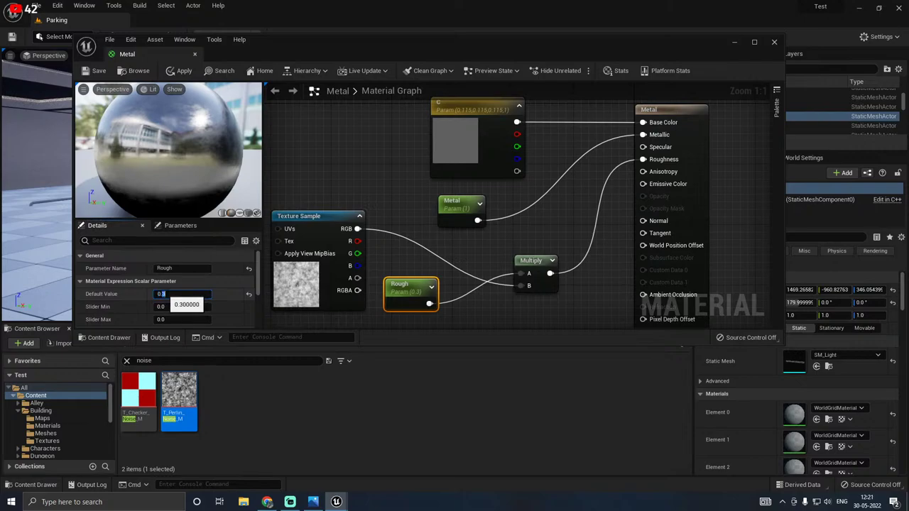
{"action": "key", "text": "Return"}
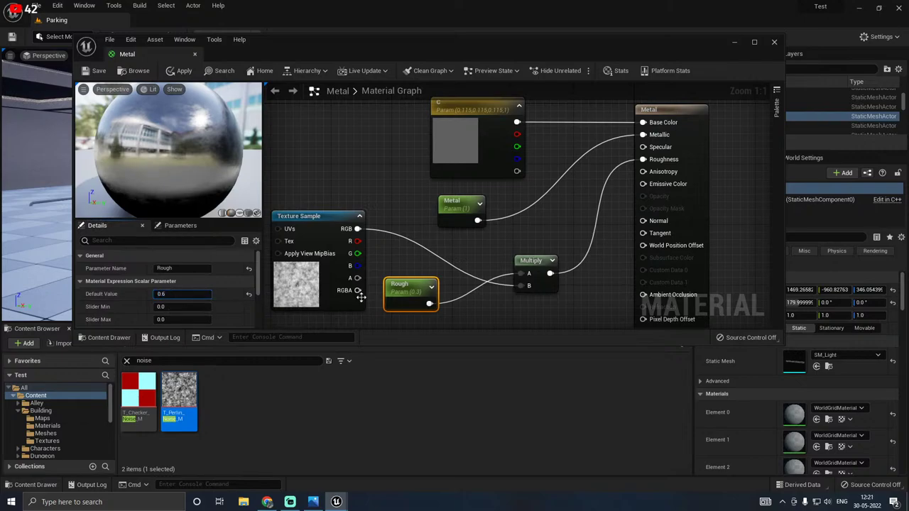
{"action": "left_click", "coordinate": [476, 309]}
{"action": "left_click_drag", "start_coordinate": [168, 150], "coordinate": [225, 161]}
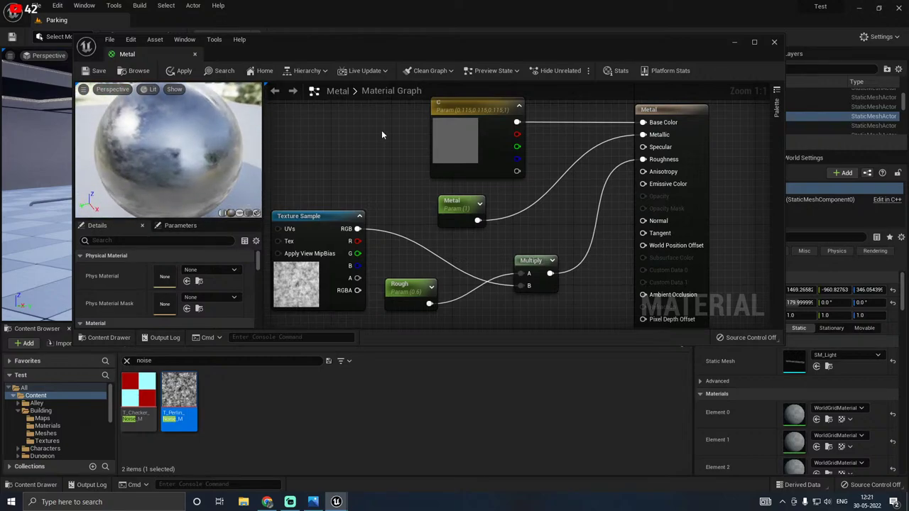
Step: Set the C parameter's default color to a darker grey of about 0.068 and inspect the preview sphere
{"action": "left_click", "coordinate": [443, 139]}
{"action": "left_click", "coordinate": [165, 297]}
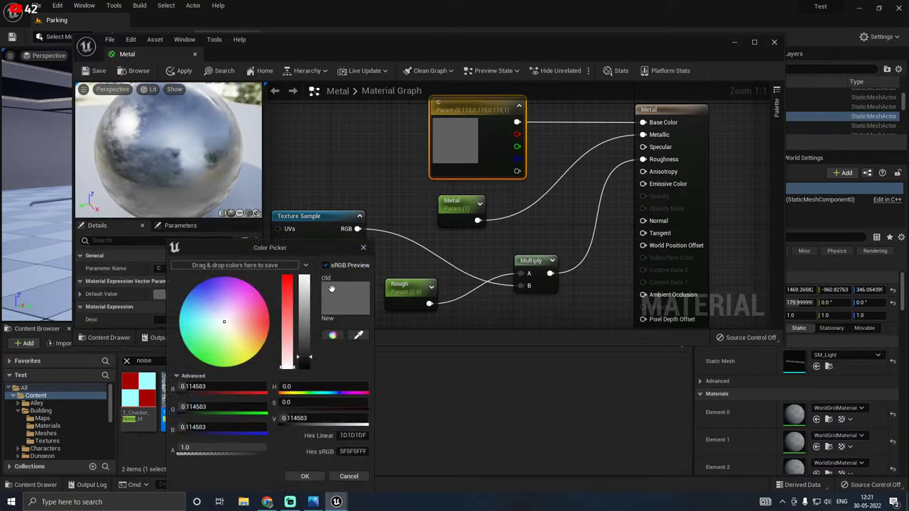
{"action": "left_click_drag", "start_coordinate": [300, 347], "coordinate": [307, 365]}
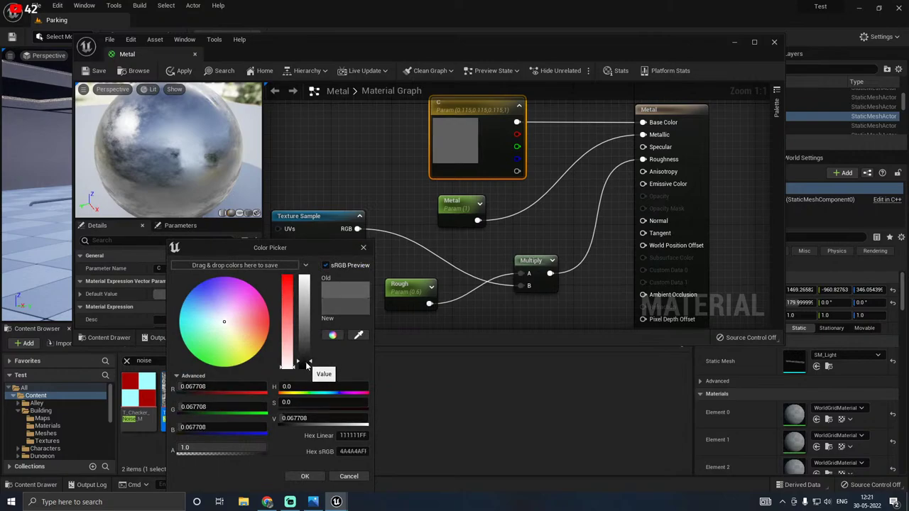
{"action": "left_click", "coordinate": [294, 474]}
{"action": "left_click_drag", "start_coordinate": [182, 174], "coordinate": [183, 175]}
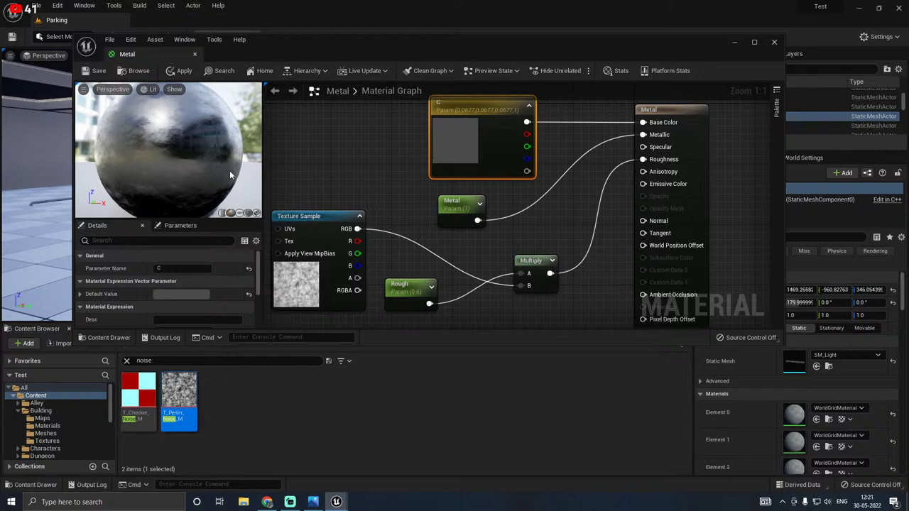
{"action": "left_click_drag", "start_coordinate": [185, 131], "coordinate": [129, 101]}
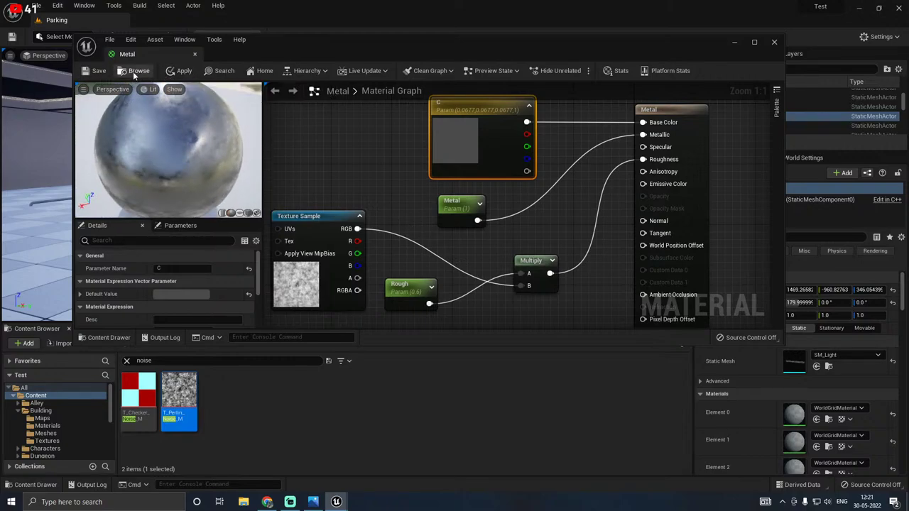
Step: Apply the changes to the Metal material, close its editor and clear the noise search
{"action": "left_click", "coordinate": [183, 72]}
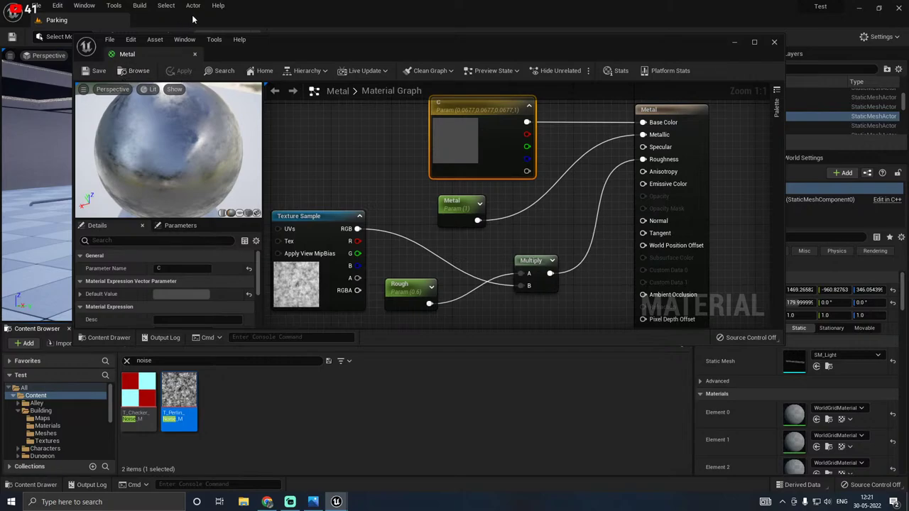
{"action": "left_click", "coordinate": [191, 54]}
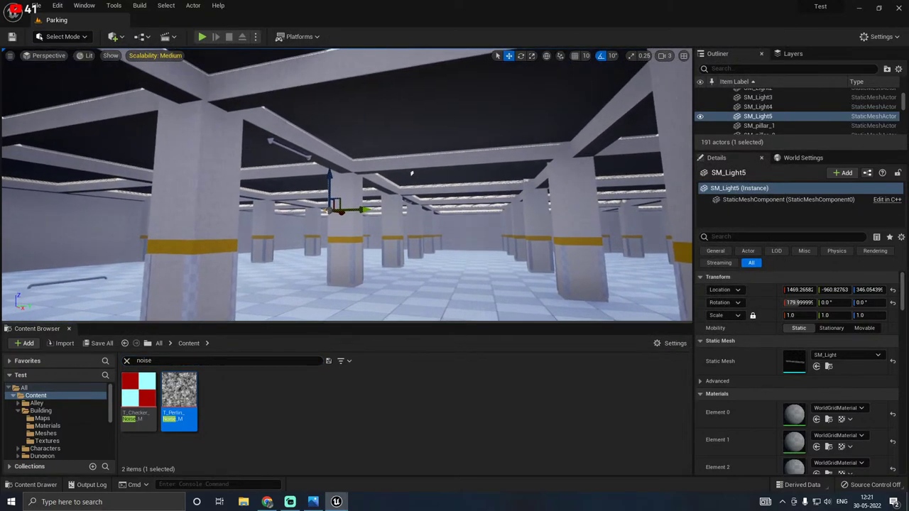
{"action": "right_click_drag", "start_coordinate": [347, 184], "coordinate": [373, 218]}
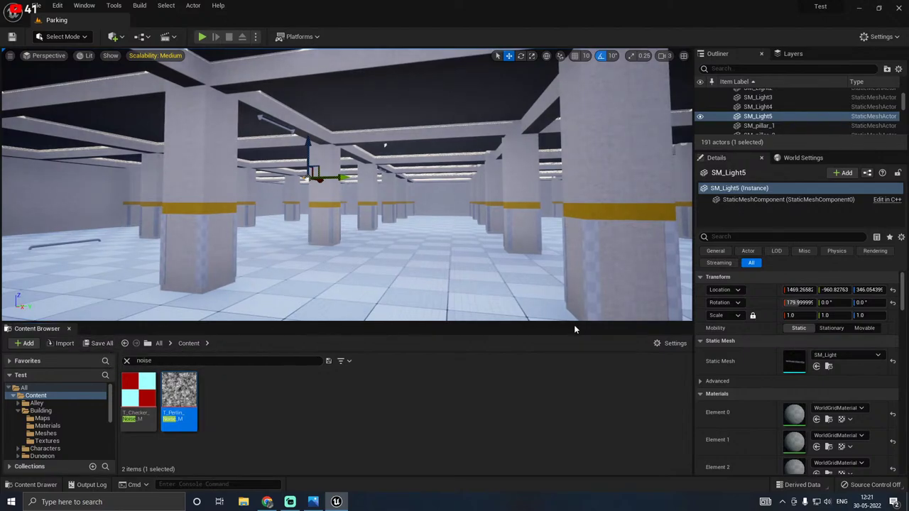
{"action": "left_click", "coordinate": [127, 361]}
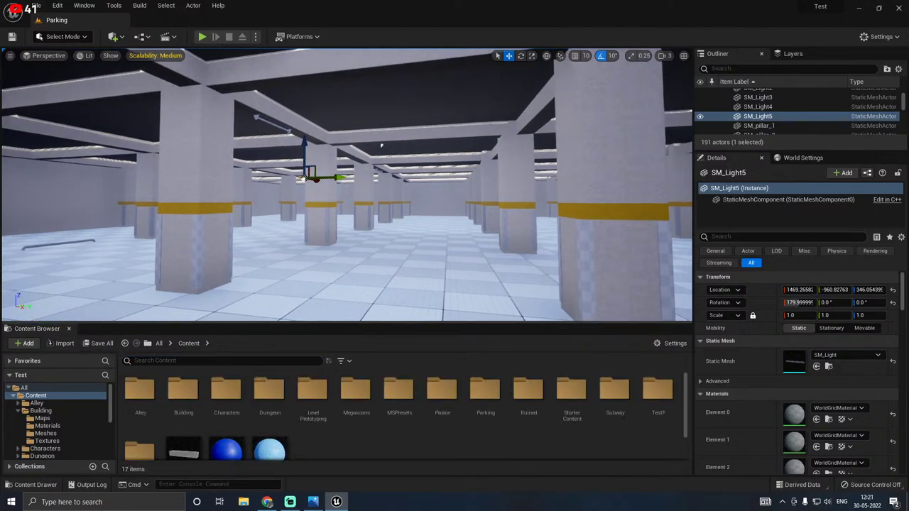
Step: Open the SM_Light mesh of the ceiling light fixture and select Metal_Inst in the Parking Textures folder
{"action": "left_click", "coordinate": [257, 135]}
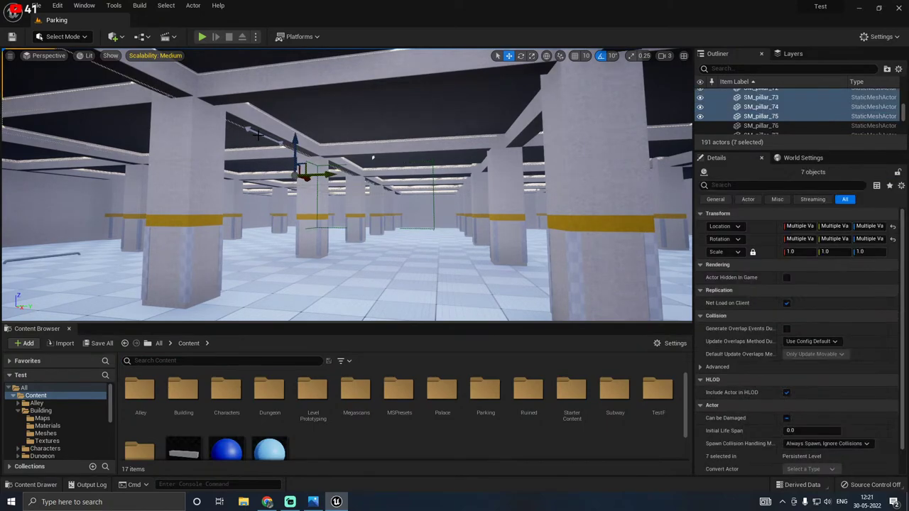
{"action": "left_click", "coordinate": [258, 134]}
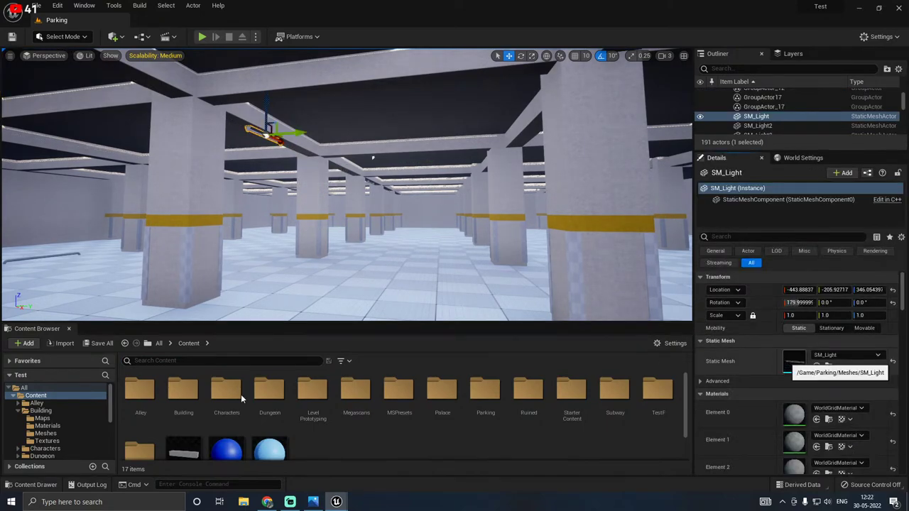
{"action": "double_click", "coordinate": [793, 362]}
{"action": "left_click", "coordinate": [57, 441]}
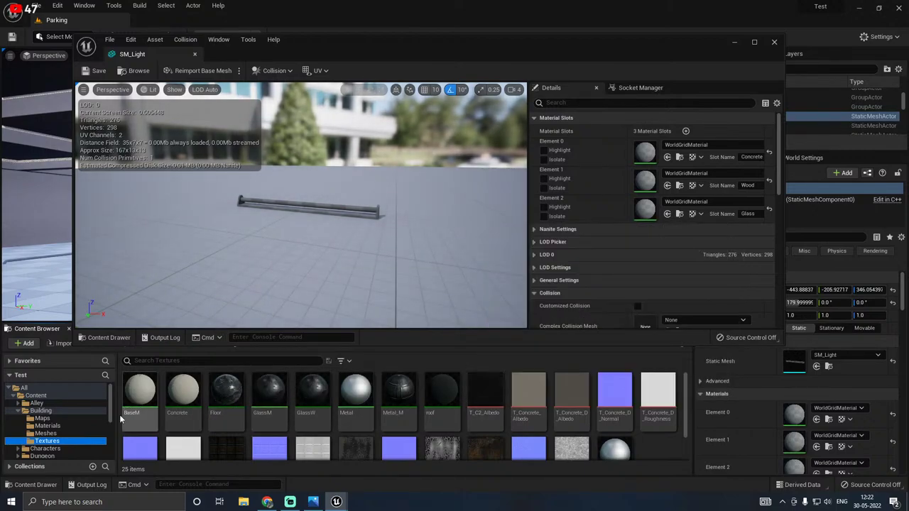
{"action": "scroll", "coordinate": [57, 422], "scroll_direction": "down", "scroll_amount": 5}
{"action": "left_click", "coordinate": [47, 433]}
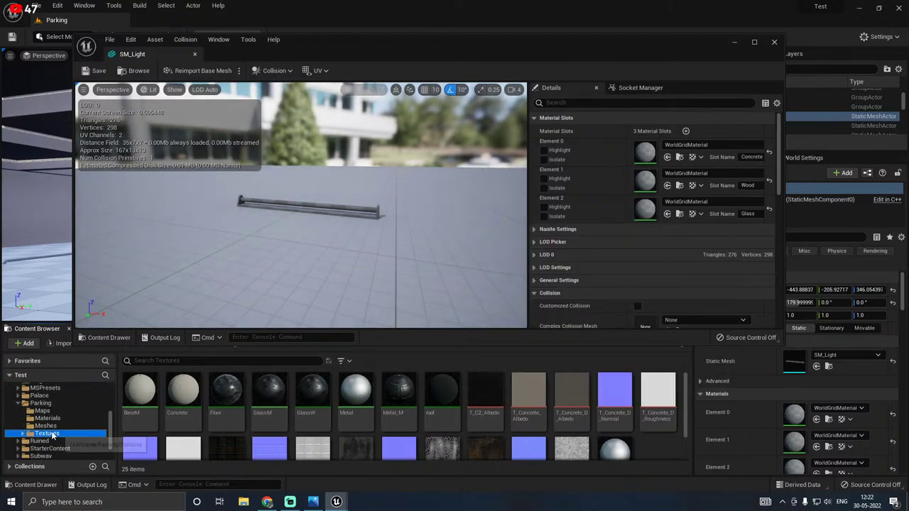
{"action": "left_click", "coordinate": [340, 398]}
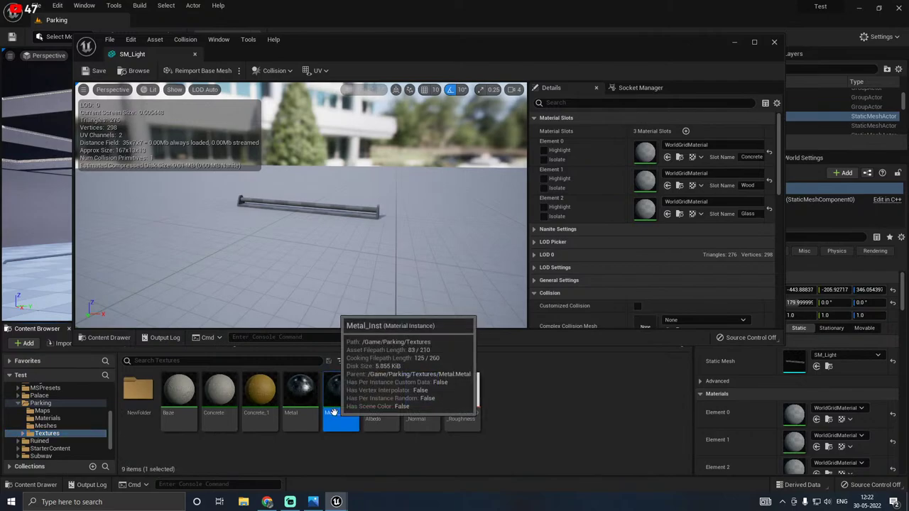
Step: Isolate Element 2 and then Element 1 to identify their parts, and assign Metal_Inst to Element 1 of the light mesh
{"action": "left_click", "coordinate": [544, 217]}
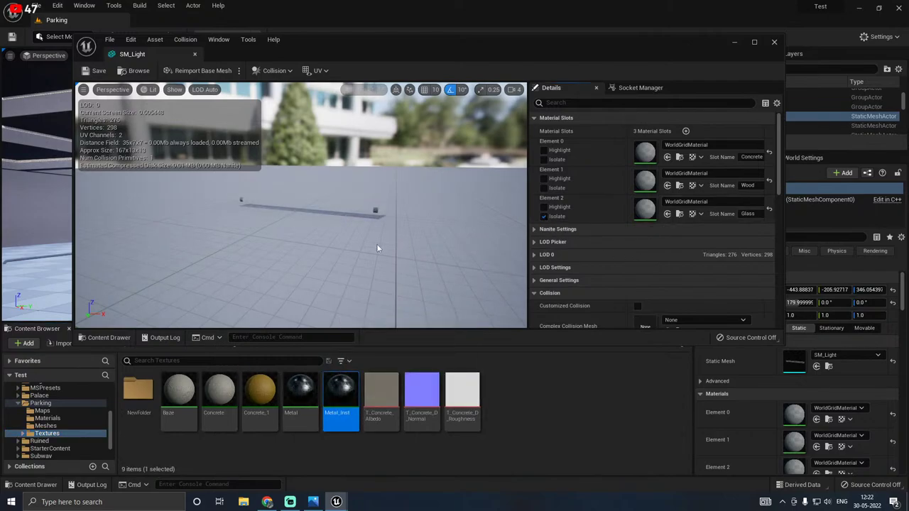
{"action": "left_click_drag", "start_coordinate": [378, 247], "coordinate": [391, 195]}
{"action": "left_click_drag", "start_coordinate": [316, 231], "coordinate": [341, 252]}
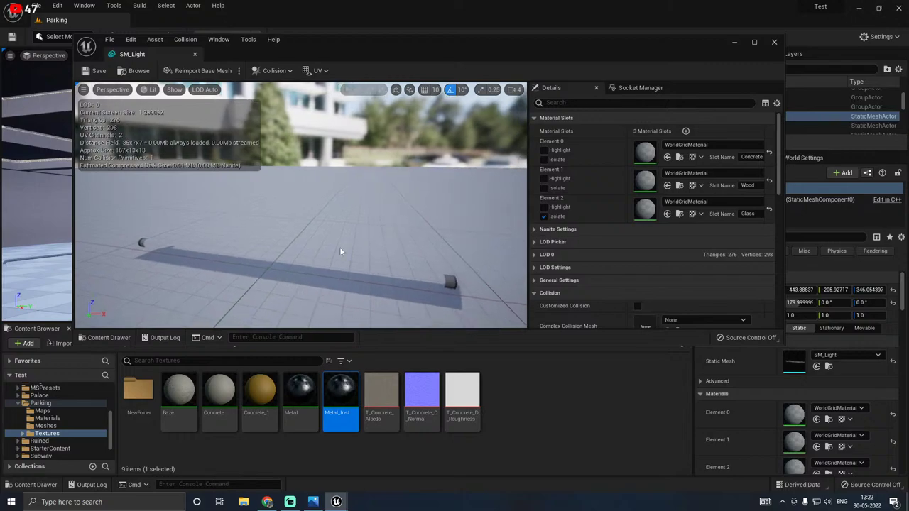
{"action": "left_click", "coordinate": [544, 216]}
{"action": "left_click", "coordinate": [544, 188]}
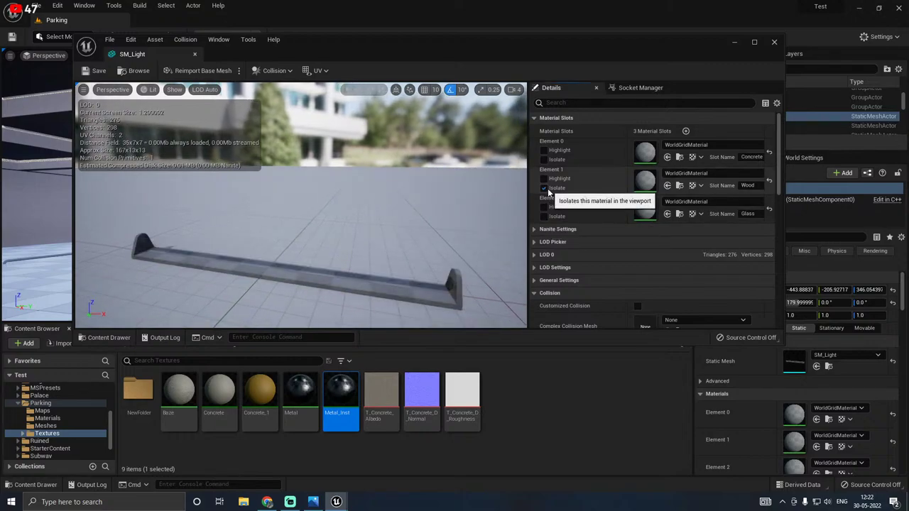
{"action": "left_click", "coordinate": [667, 186]}
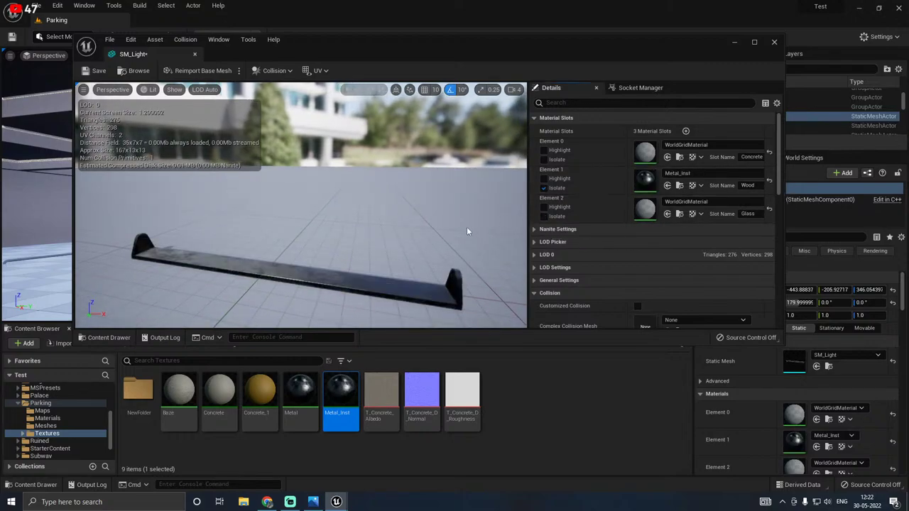
Step: Examine the metal surface on the light mesh up close, close the mesh editor and inspect the fixture in the level
{"action": "left_click_drag", "start_coordinate": [342, 241], "coordinate": [338, 246]}
{"action": "right_click_drag", "start_coordinate": [338, 246], "coordinate": [320, 274]}
{"action": "left_click_drag", "start_coordinate": [320, 273], "coordinate": [336, 252]}
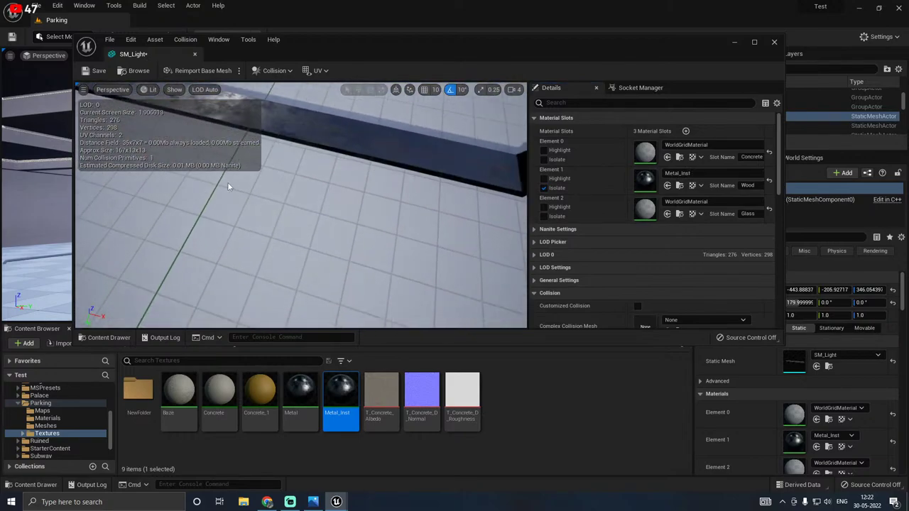
{"action": "left_click", "coordinate": [194, 55]}
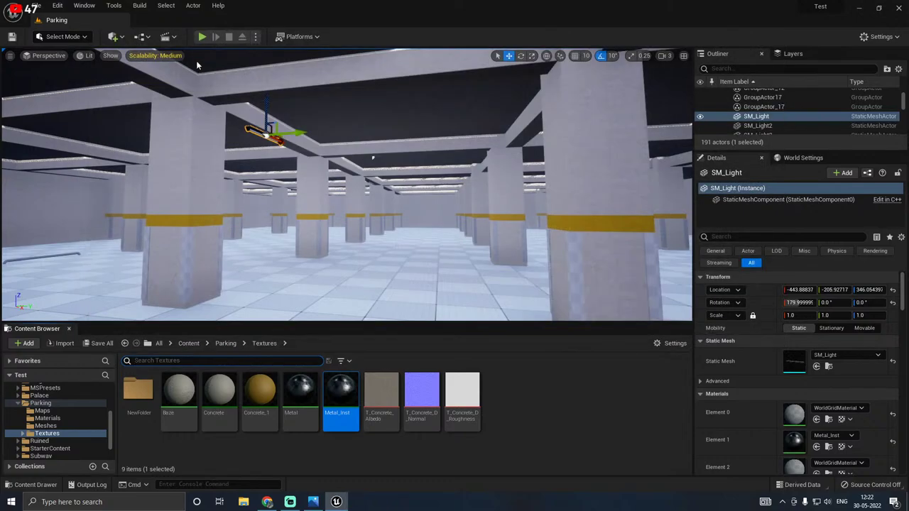
{"action": "right_click_drag", "start_coordinate": [313, 207], "coordinate": [248, 135]}
{"action": "key", "text": "w"}
{"action": "right_click_drag", "start_coordinate": [479, 237], "coordinate": [429, 292]}
{"action": "key", "text": "s"}
Step: Open the Metal_Inst material instance and enable overrides for its Metal, Rough and C parameters
{"action": "double_click", "coordinate": [345, 430]}
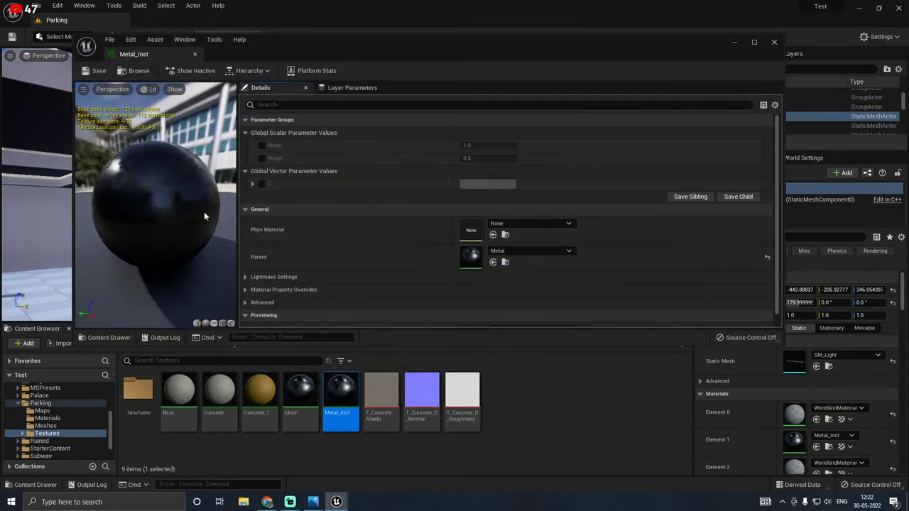
{"action": "left_click", "coordinate": [261, 158]}
{"action": "left_click", "coordinate": [262, 145]}
{"action": "left_click", "coordinate": [261, 184]}
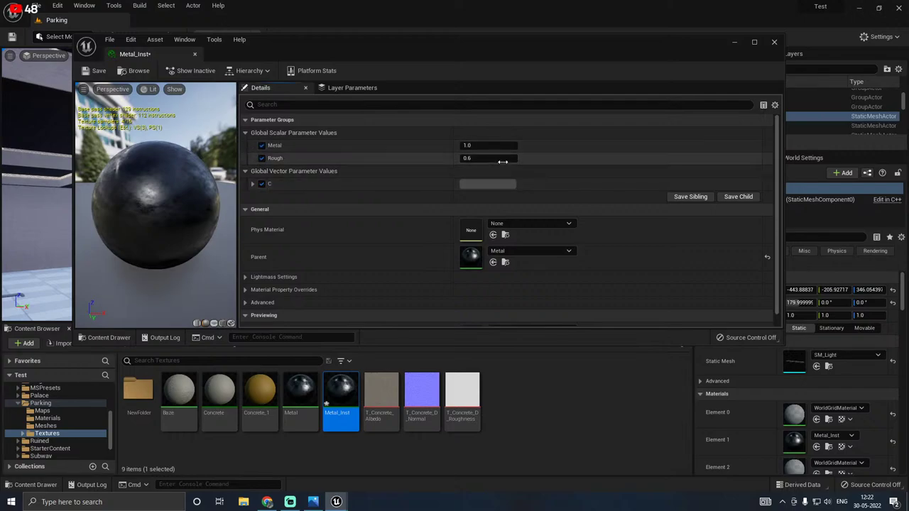
Step: Set the Rough parameter of Metal_Inst to 1.0 and check the preview sphere from other angles
{"action": "type", "text": "1"}
{"action": "key", "text": "Return"}
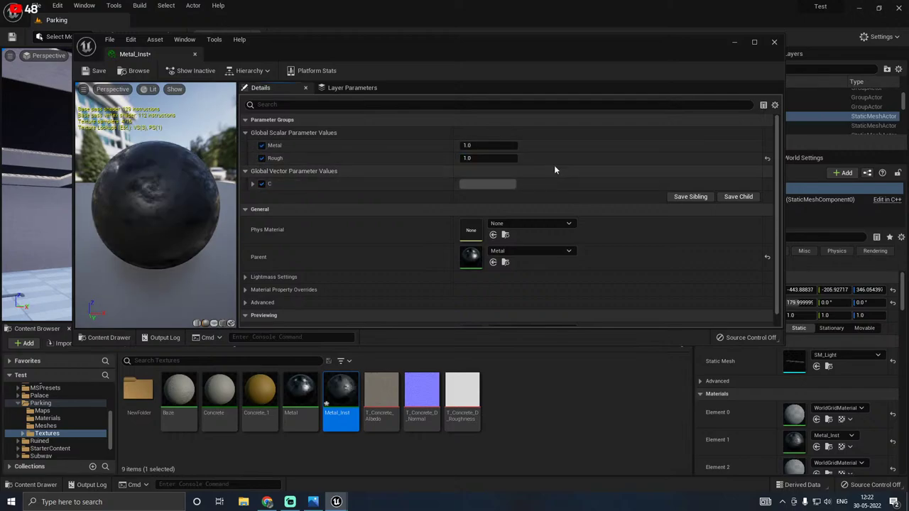
{"action": "left_click_drag", "start_coordinate": [155, 205], "coordinate": [220, 206]}
{"action": "mouse_move", "coordinate": [170, 185]}
{"action": "left_mouse_down"}
{"action": "mouse_move", "coordinate": [171, 242]}
{"action": "mouse_move", "coordinate": [170, 191]}
{"action": "left_mouse_up"}
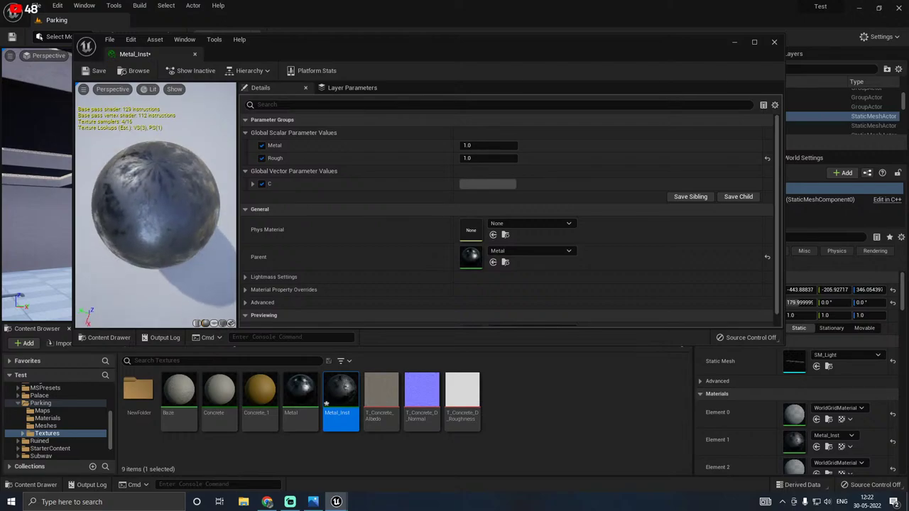
Step: Darken the C color parameter of Metal_Inst to a neutral grey with a value of about 0.036
{"action": "left_click", "coordinate": [474, 185]}
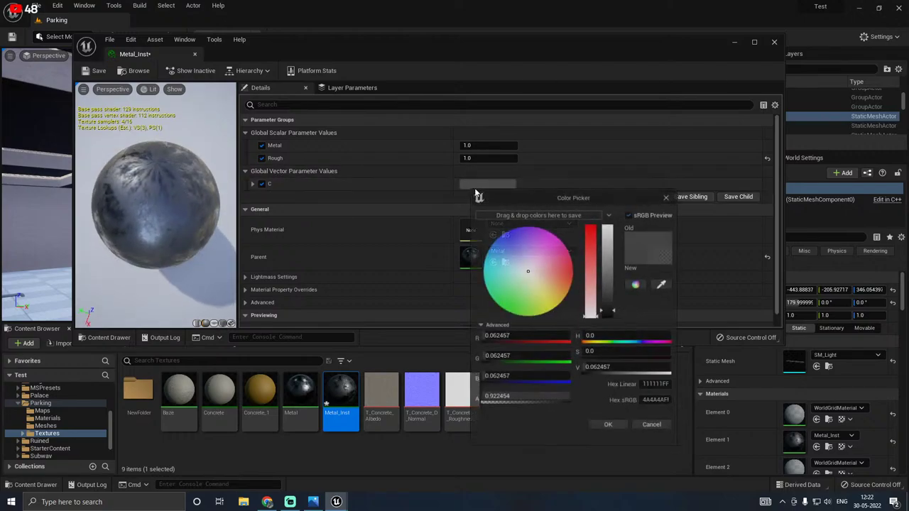
{"action": "left_click_drag", "start_coordinate": [613, 315], "coordinate": [614, 315]}
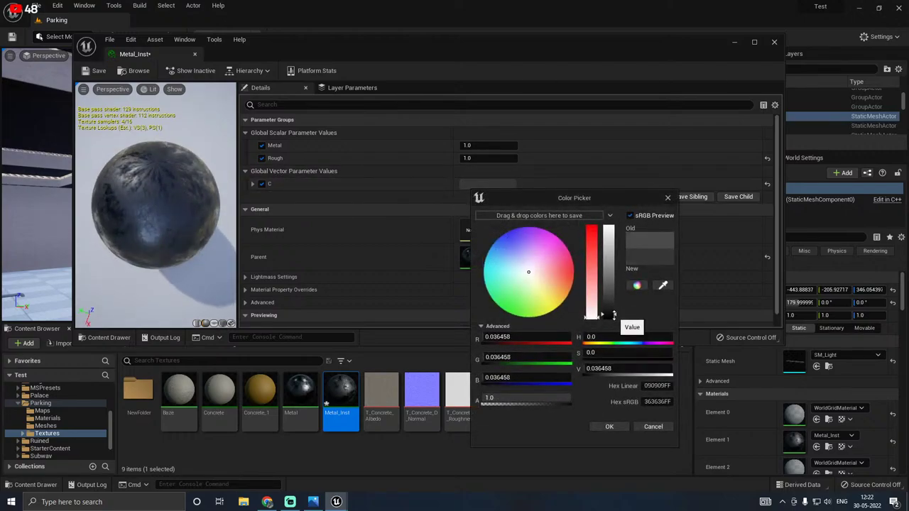
{"action": "left_click", "coordinate": [610, 426]}
{"action": "left_click_drag", "start_coordinate": [180, 235], "coordinate": [100, 210]}
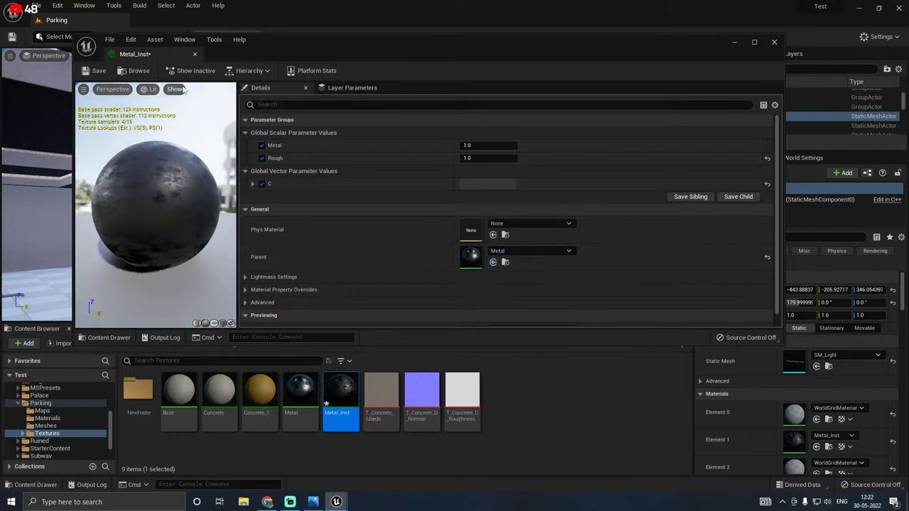
Step: Close the Metal_Inst editor and save the modified material instance
{"action": "left_click", "coordinate": [196, 54]}
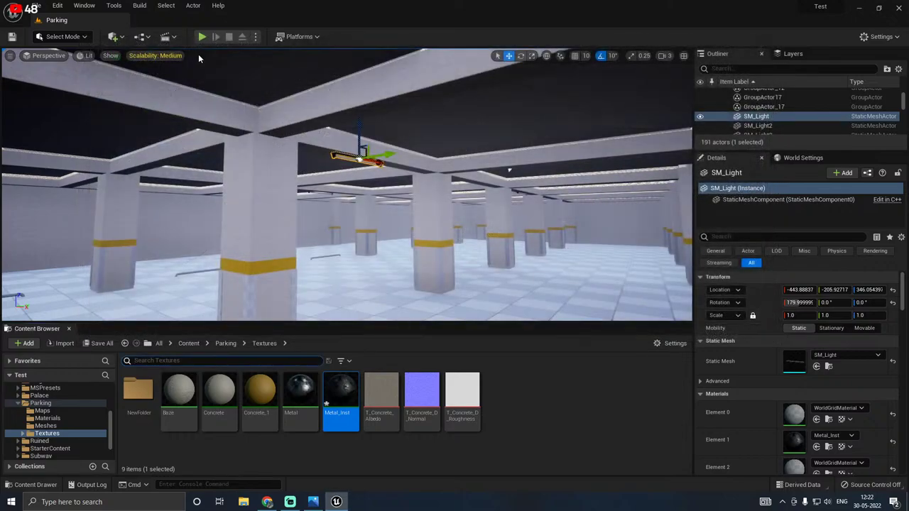
{"action": "left_click", "coordinate": [92, 345]}
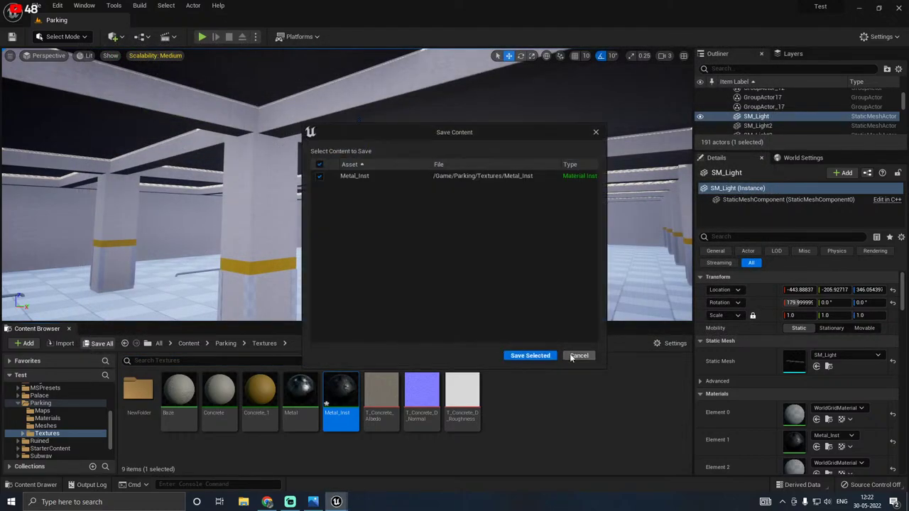
{"action": "left_click", "coordinate": [543, 356]}
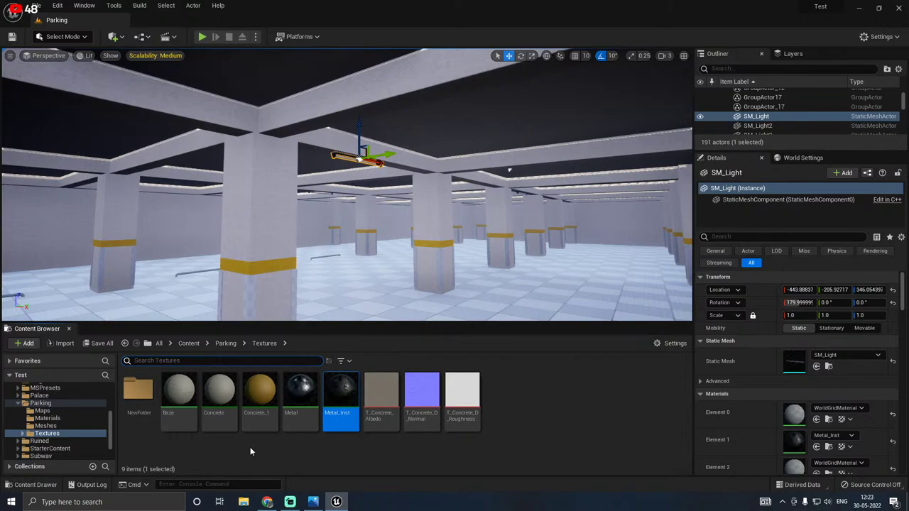
{"action": "right_click", "coordinate": [507, 446]}
{"action": "left_click", "coordinate": [93, 344]}
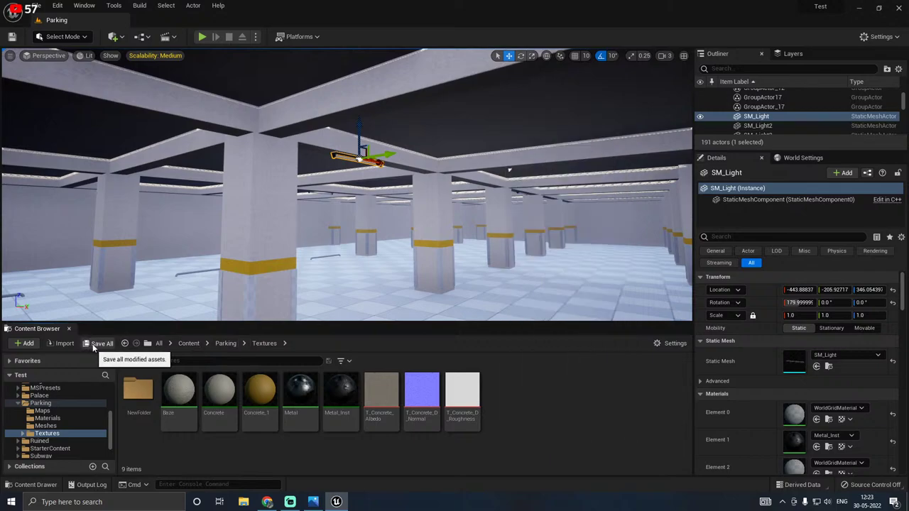
Step: Create a new material named Light in the Parking Textures folder and save it
{"action": "right_click", "coordinate": [507, 410]}
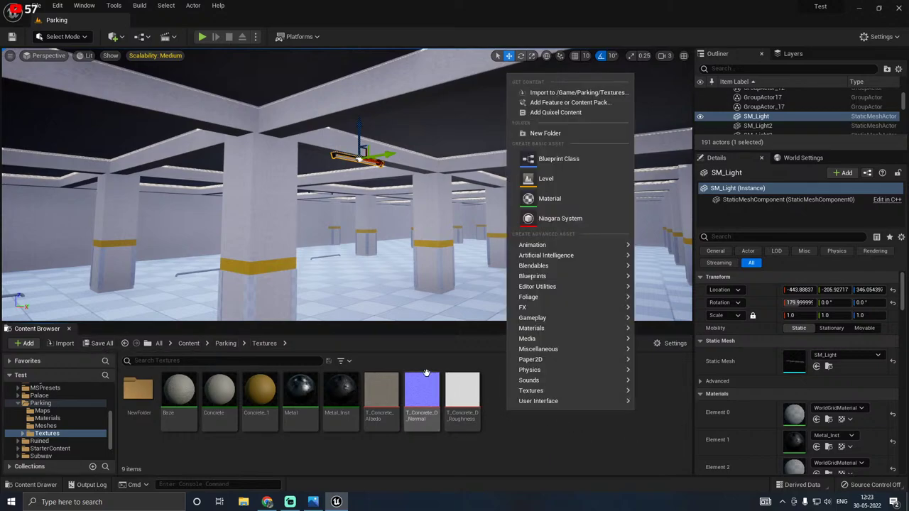
{"action": "left_click", "coordinate": [548, 199]}
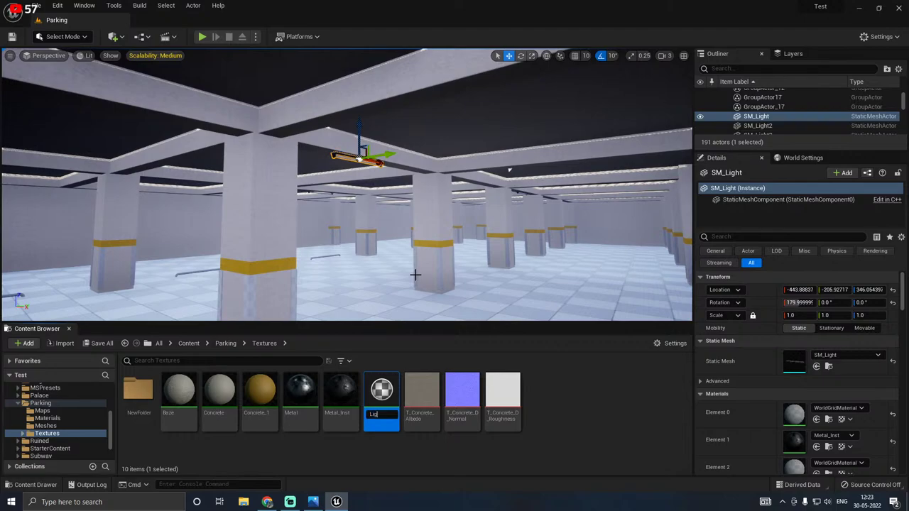
{"action": "type", "text": "Light"}
{"action": "key", "text": "Return"}
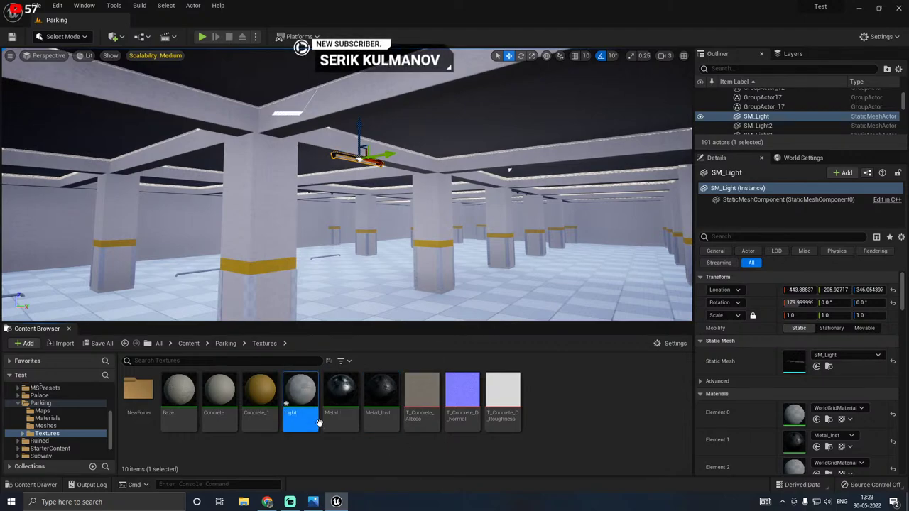
{"action": "left_click", "coordinate": [102, 343]}
{"action": "left_click", "coordinate": [530, 355]}
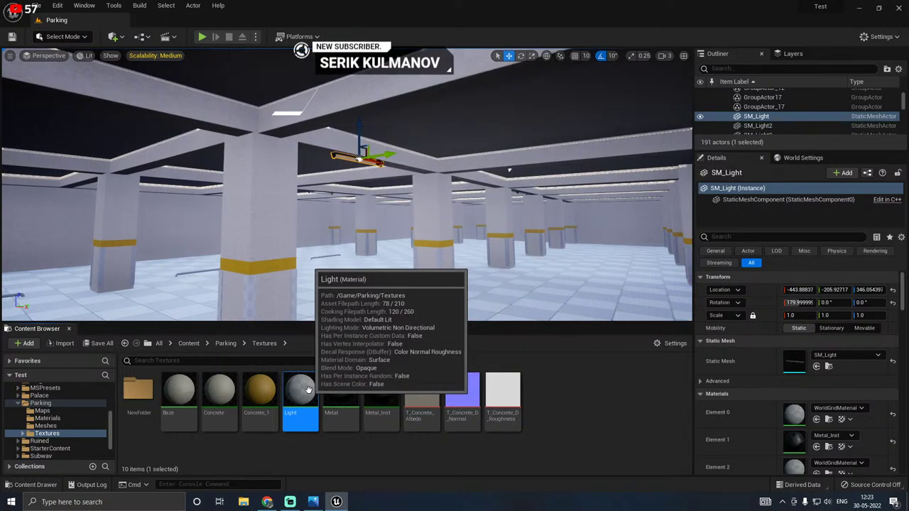
Step: Open the Light material, add a Constant3Vector converted to a parameter named C, and connect it to Base Color
{"action": "double_click", "coordinate": [305, 390]}
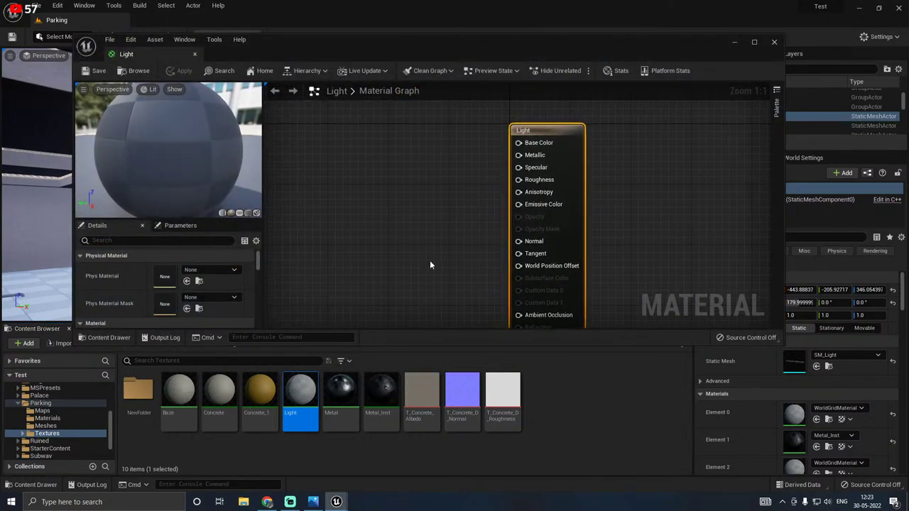
{"action": "left_click", "coordinate": [353, 162]}
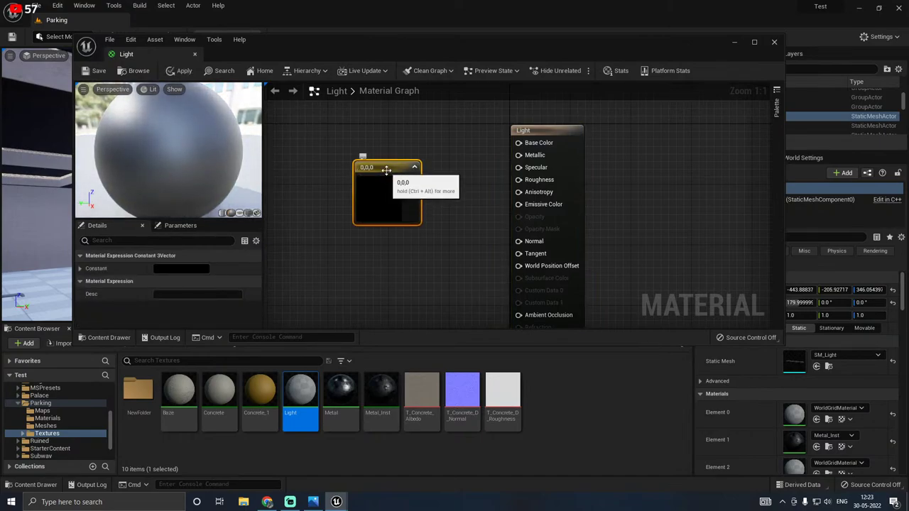
{"action": "right_click", "coordinate": [387, 170]}
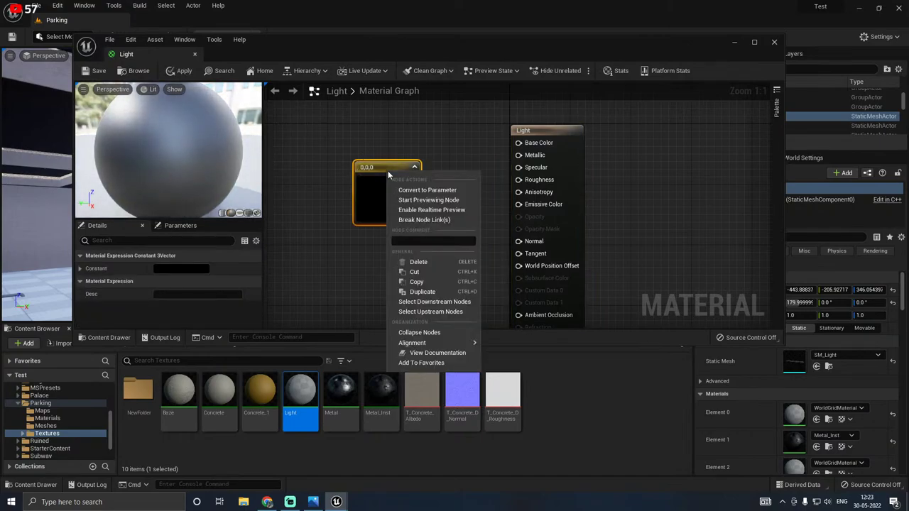
{"action": "left_click", "coordinate": [426, 190]}
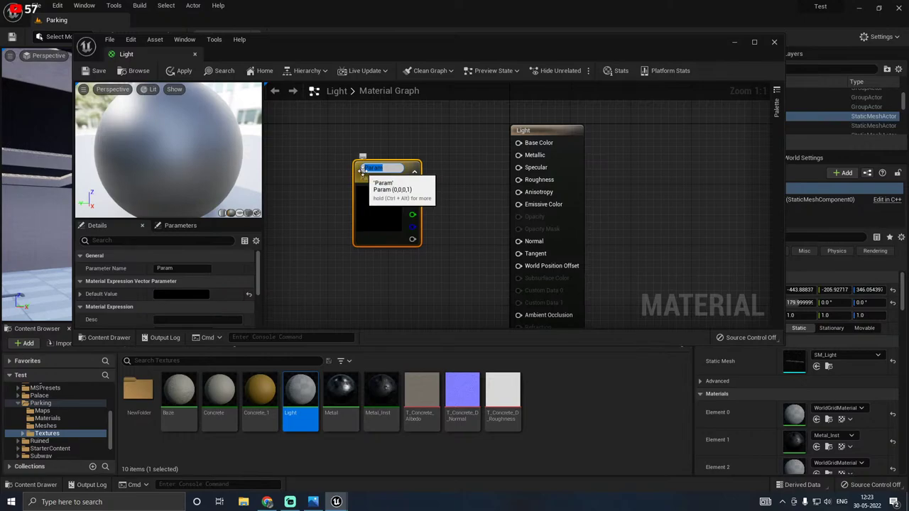
{"action": "type", "text": "C"}
{"action": "left_click_drag", "start_coordinate": [379, 203], "coordinate": [518, 143]}
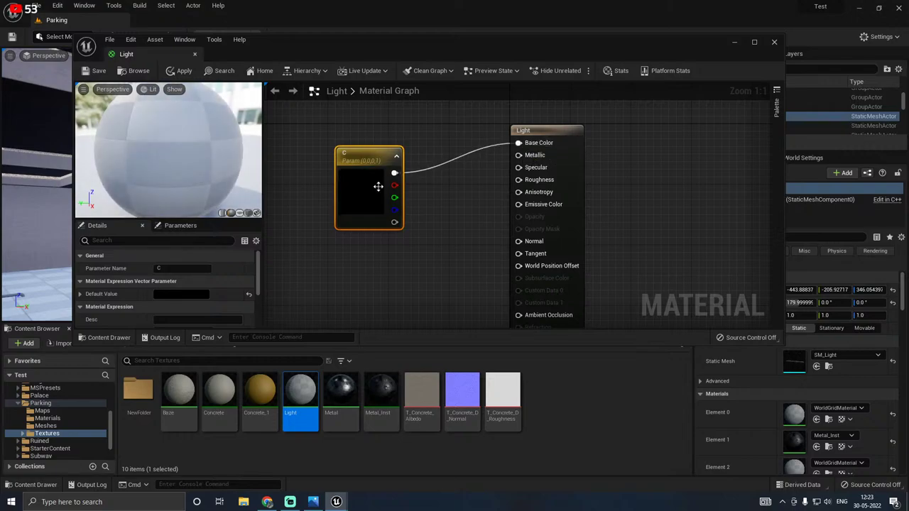
{"action": "left_click_drag", "start_coordinate": [365, 190], "coordinate": [365, 166]}
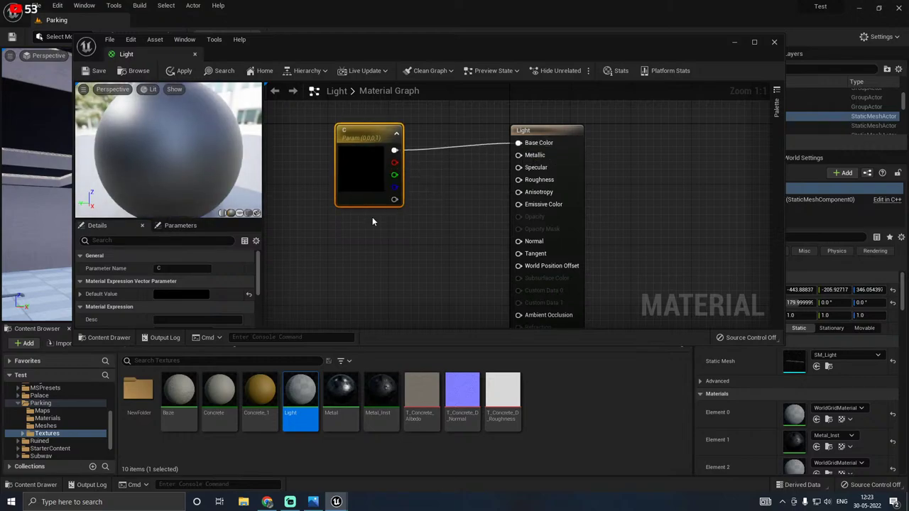
Step: Add a Multiply node and a scalar parameter named EMI to the Light material graph
{"action": "left_click", "coordinate": [436, 232]}
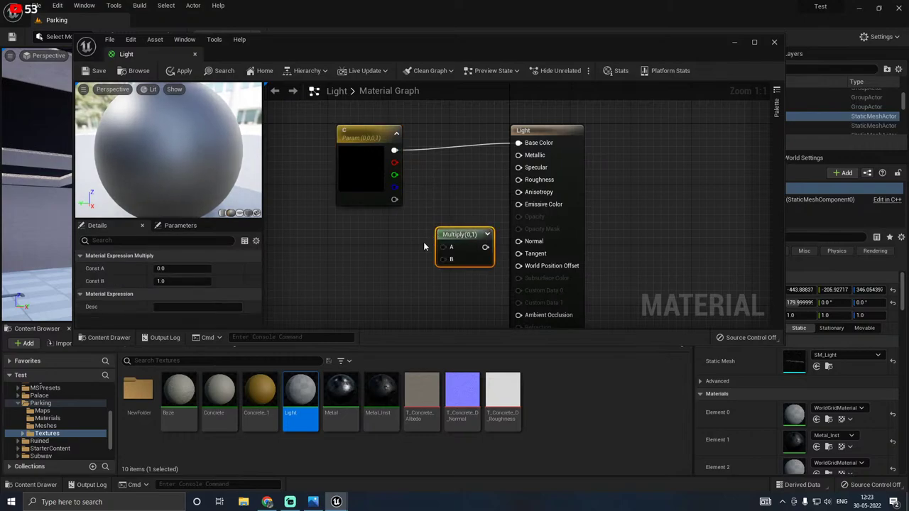
{"action": "left_click", "coordinate": [347, 252]}
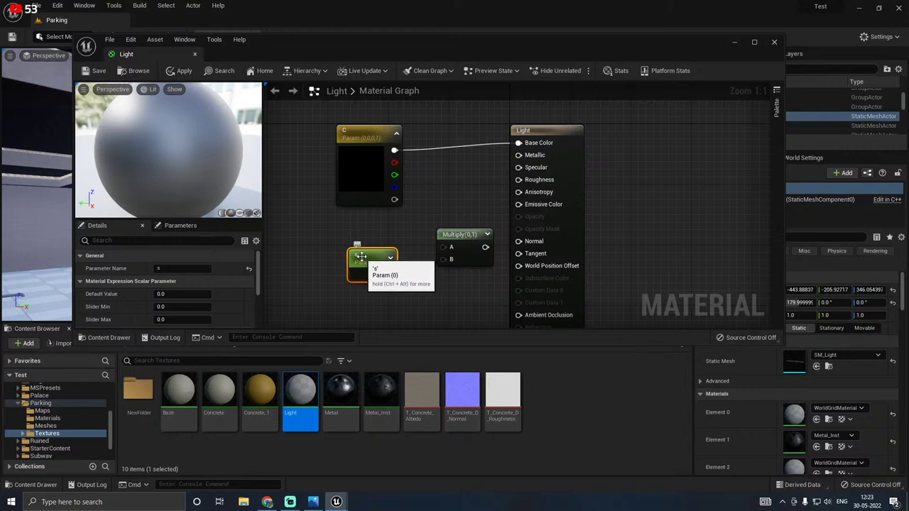
{"action": "double_click", "coordinate": [362, 256]}
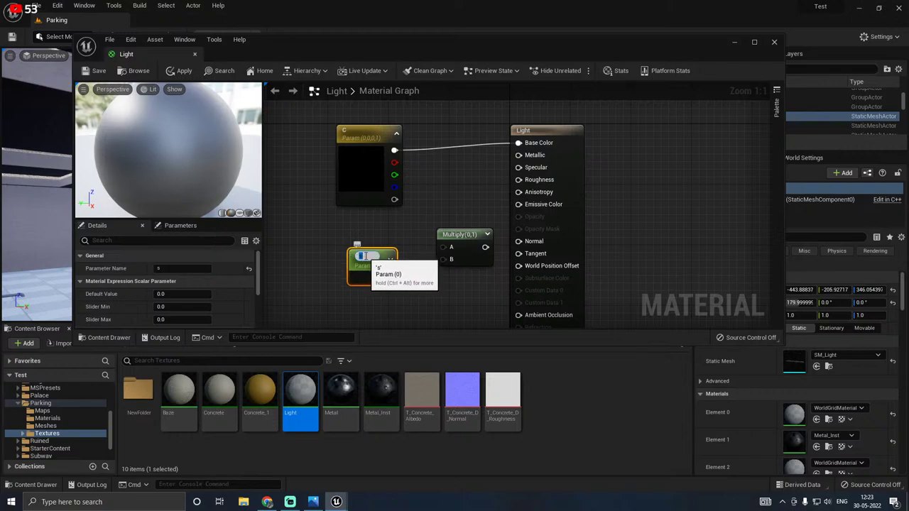
{"action": "type", "text": "EMI"}
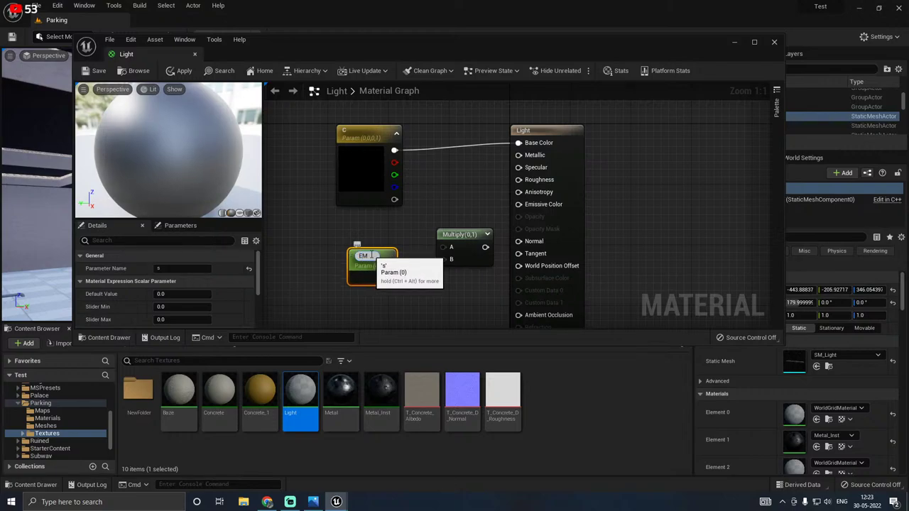
{"action": "key", "text": "Return"}
Step: Connect EMI to Multiply's B input and C to its A input, and feed the product into Emissive Color
{"action": "left_click_drag", "start_coordinate": [388, 275], "coordinate": [438, 266]}
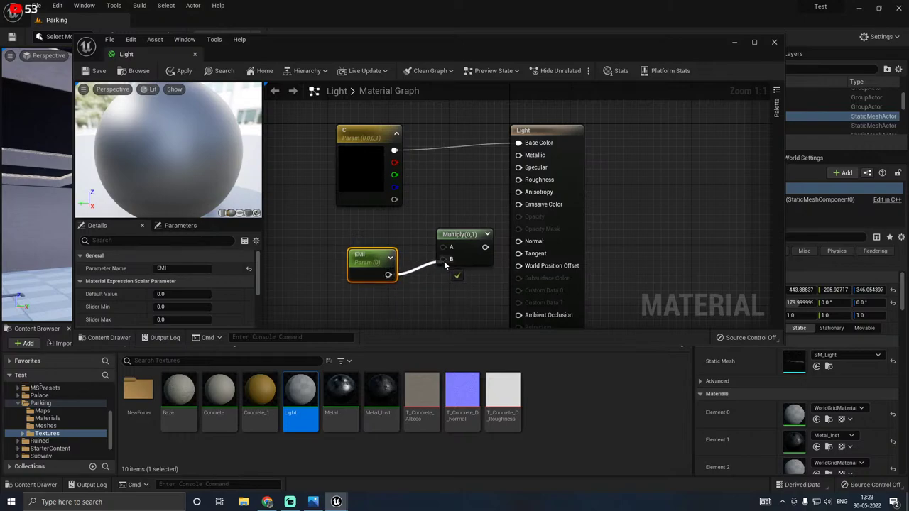
{"action": "left_click_drag", "start_coordinate": [405, 162], "coordinate": [395, 150]}
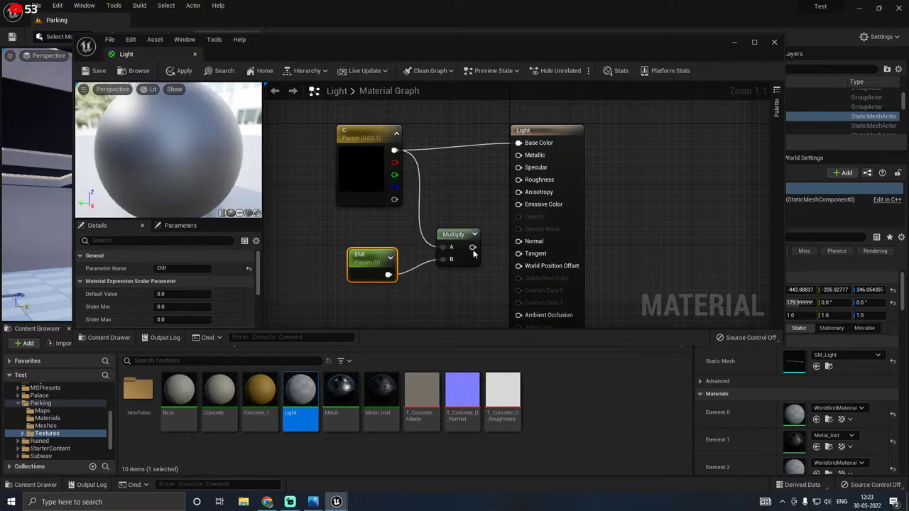
{"action": "left_click_drag", "start_coordinate": [472, 247], "coordinate": [526, 210]}
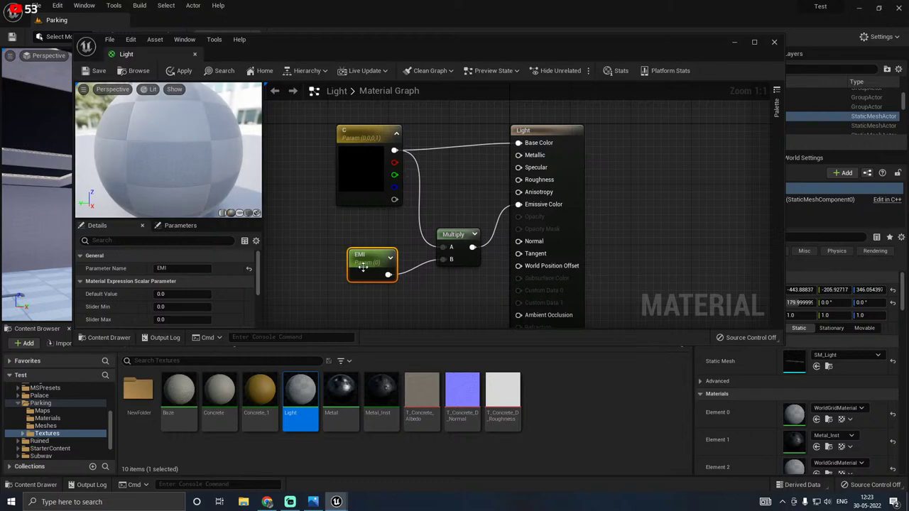
Step: Set the default value of EMI to 12 and the default color of C to neutral grey with value 0.1875
{"action": "left_click", "coordinate": [169, 294]}
{"action": "type", "text": "12"}
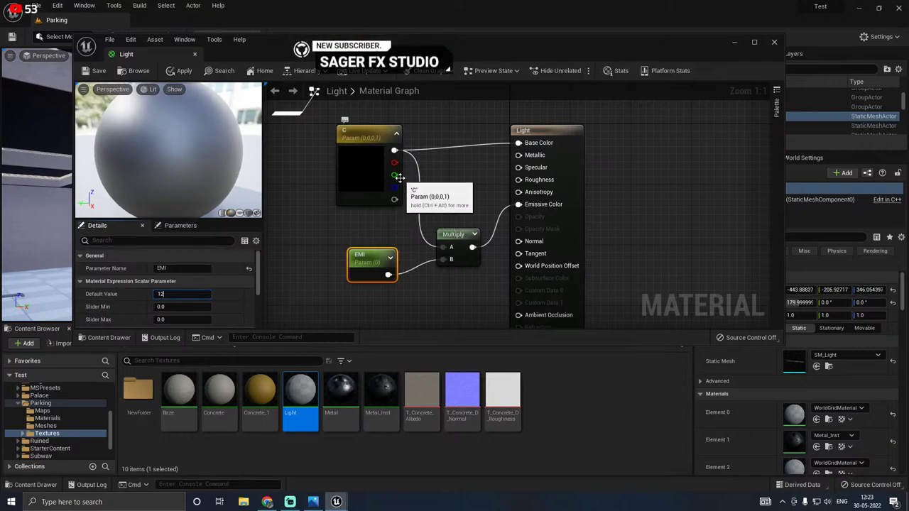
{"action": "left_click", "coordinate": [355, 192]}
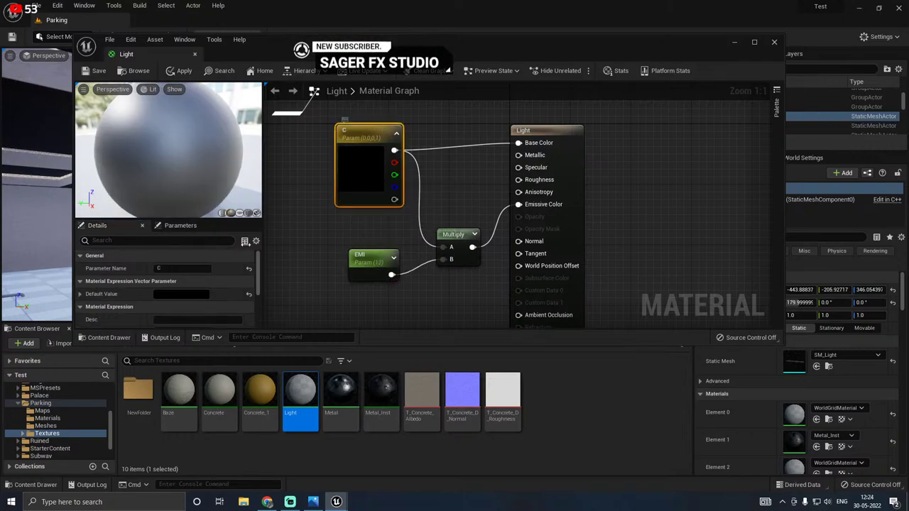
{"action": "left_click", "coordinate": [181, 294]}
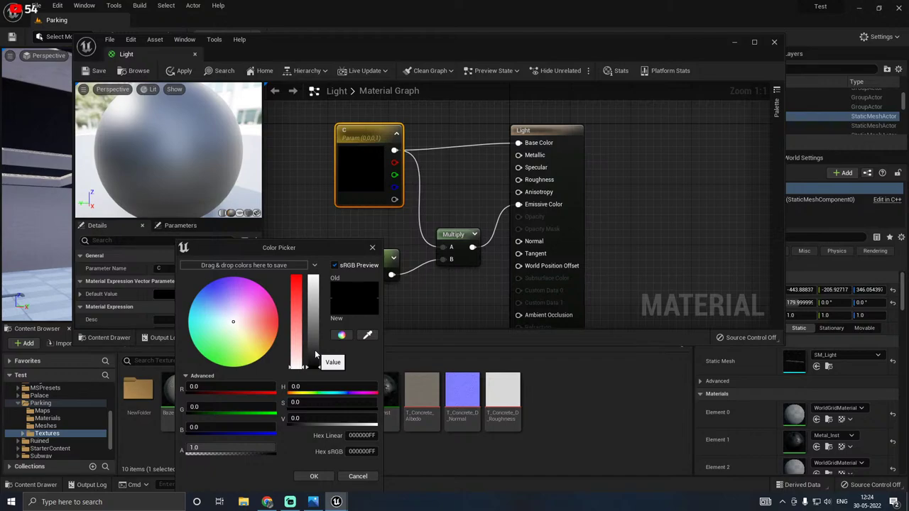
{"action": "left_click_drag", "start_coordinate": [316, 355], "coordinate": [313, 350]}
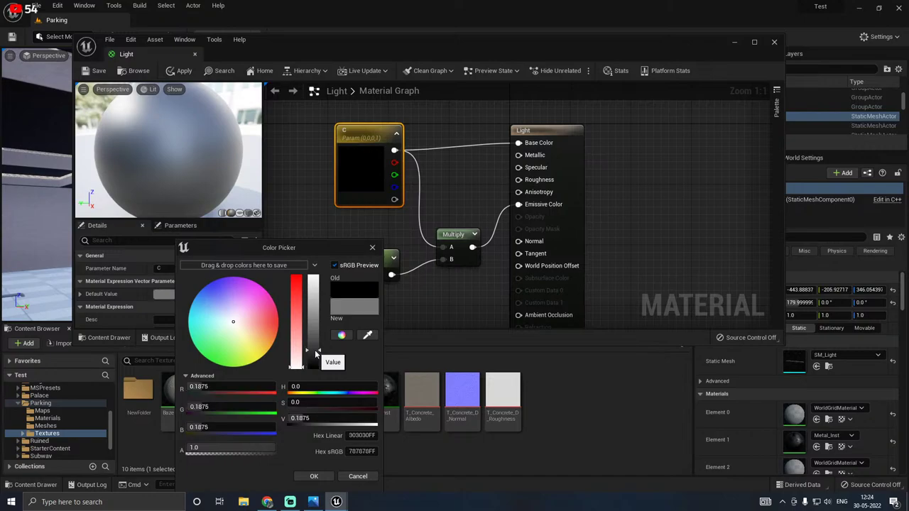
{"action": "left_click", "coordinate": [313, 476]}
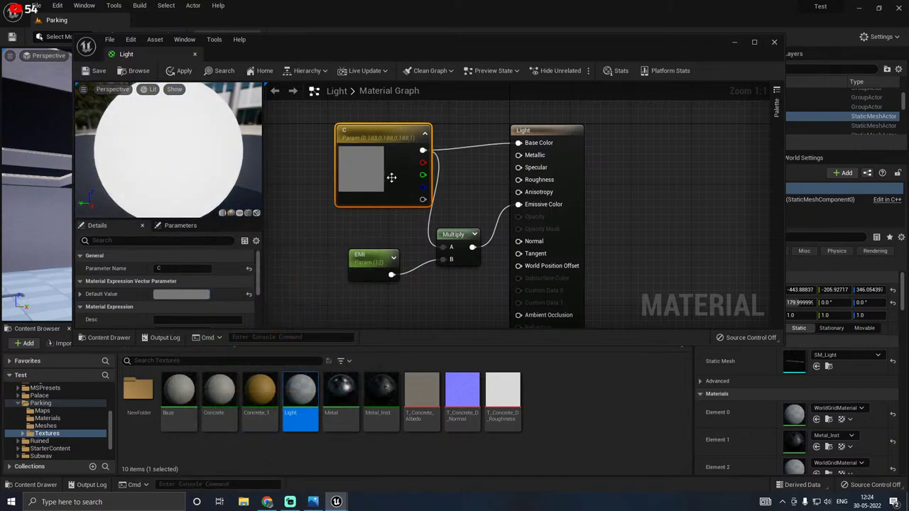
Step: Apply and save the Light material, and close its editor
{"action": "left_click", "coordinate": [178, 71]}
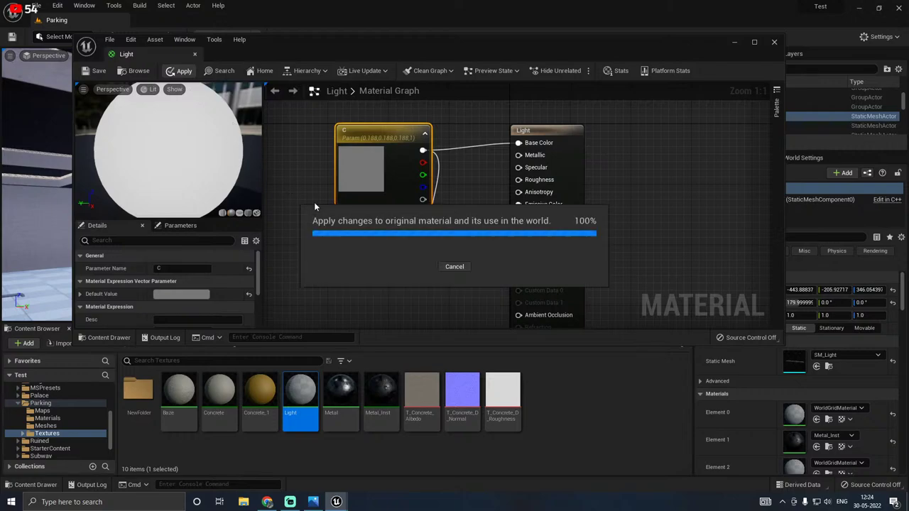
{"action": "left_click", "coordinate": [96, 71]}
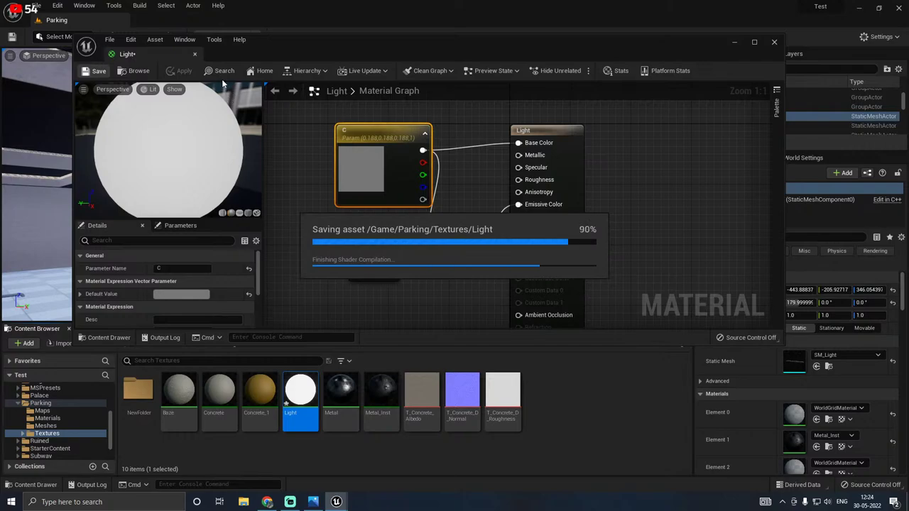
{"action": "left_click", "coordinate": [196, 57]}
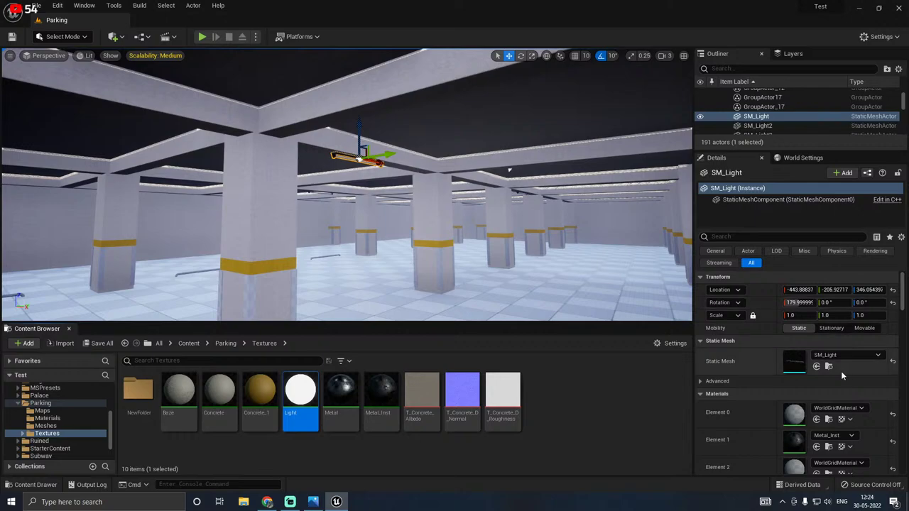
Step: Open the SM_Light mesh for editing and examine its tube and housing up close
{"action": "double_click", "coordinate": [801, 371]}
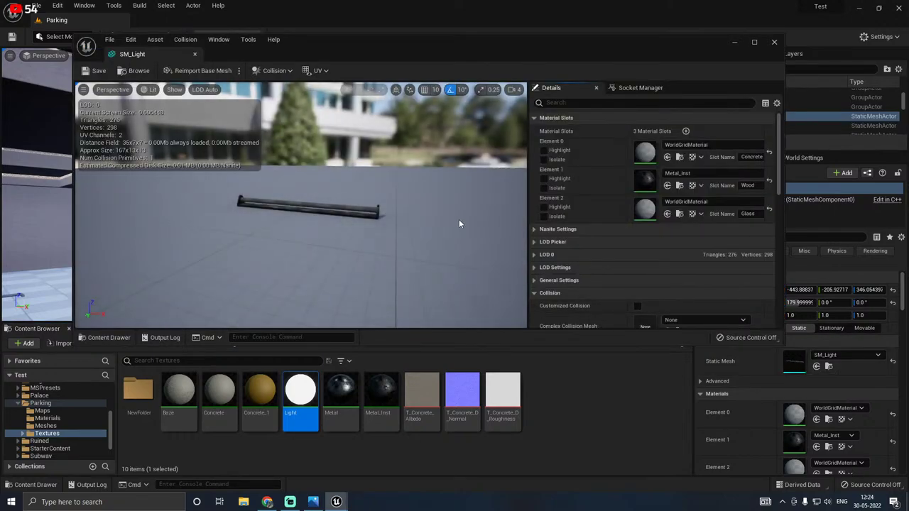
{"action": "left_click_drag", "start_coordinate": [459, 219], "coordinate": [456, 146]}
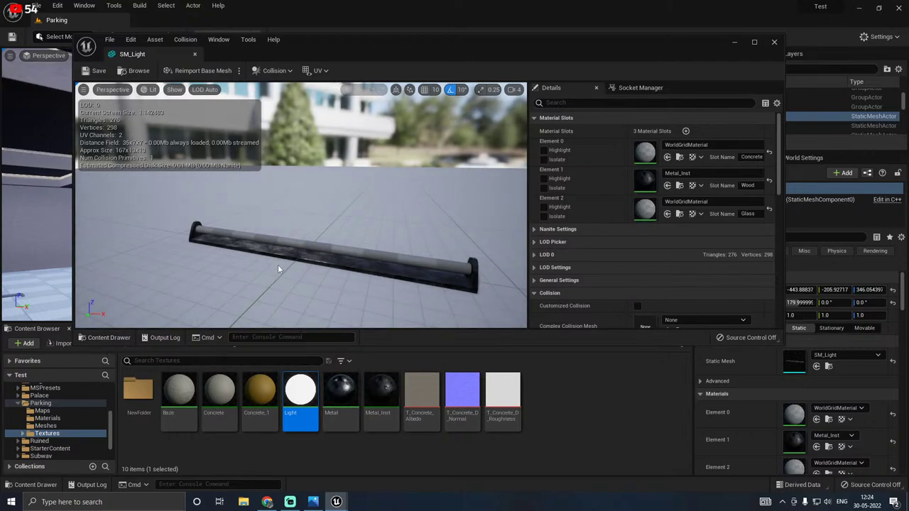
{"action": "left_click_drag", "start_coordinate": [308, 277], "coordinate": [355, 241]}
{"action": "right_click_drag", "start_coordinate": [282, 253], "coordinate": [235, 298]}
{"action": "right_click_drag", "start_coordinate": [355, 241], "coordinate": [359, 269]}
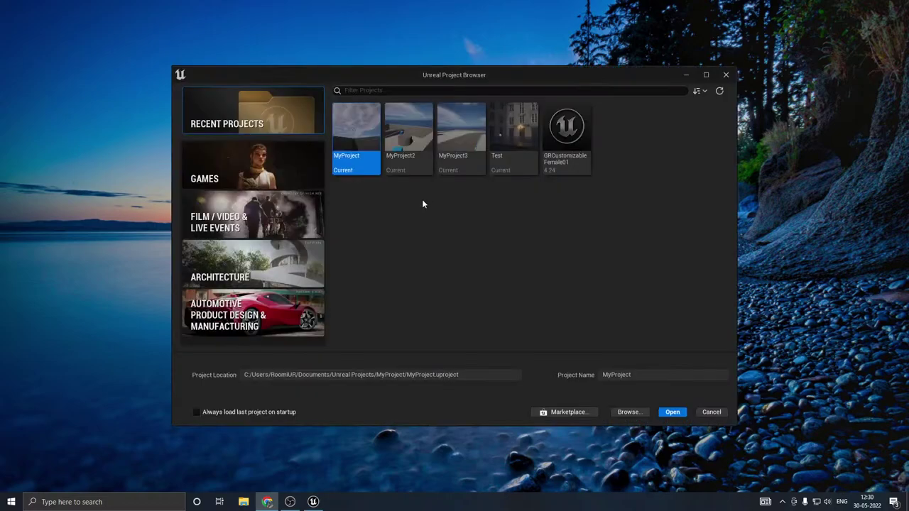
Step: Open the Test project from the recent projects and decline to reopen the previous asset editor
{"action": "left_click", "coordinate": [508, 153]}
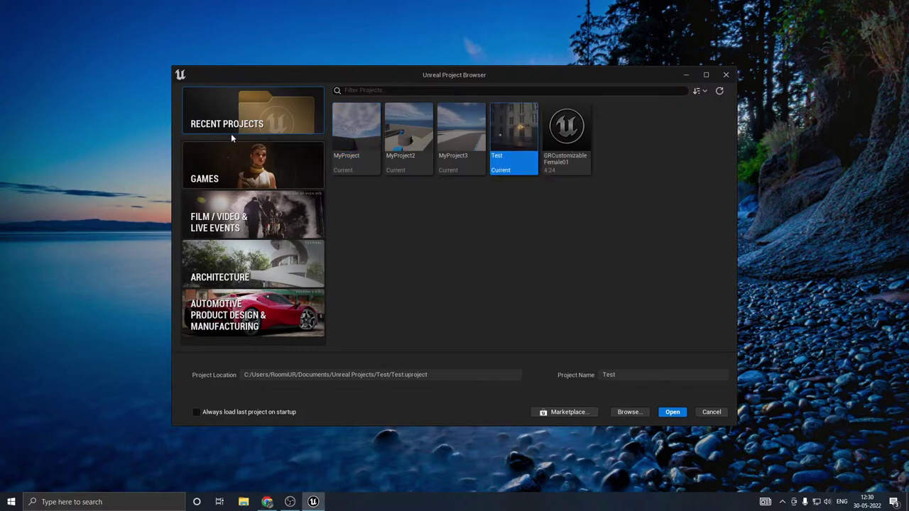
{"action": "left_click", "coordinate": [671, 412]}
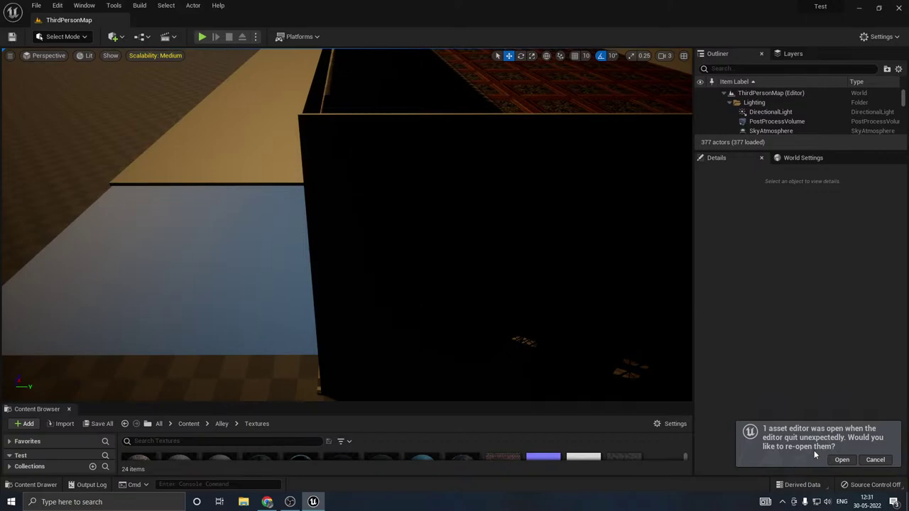
{"action": "left_click", "coordinate": [876, 460]}
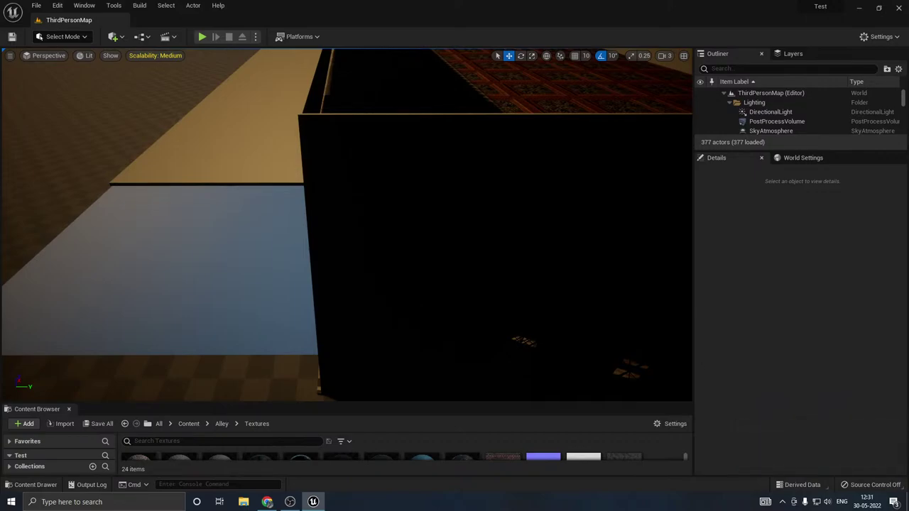
Step: Load the Parking level from the recent levels
{"action": "left_click", "coordinate": [37, 7]}
{"action": "mouse_move", "coordinate": [79, 72]}
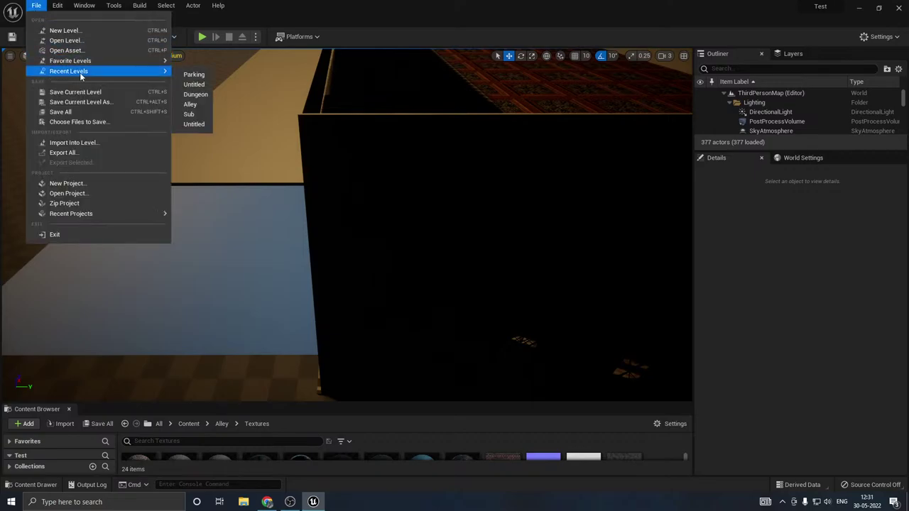
{"action": "left_click", "coordinate": [188, 75]}
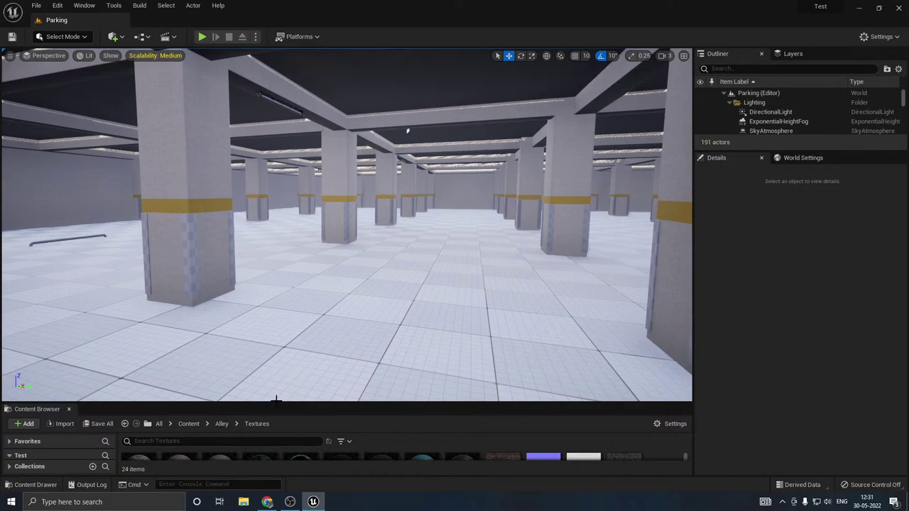
Step: Enlarge the Content Browser and show the contents of the Parking project's Textures folder
{"action": "left_click_drag", "start_coordinate": [273, 402], "coordinate": [274, 284]}
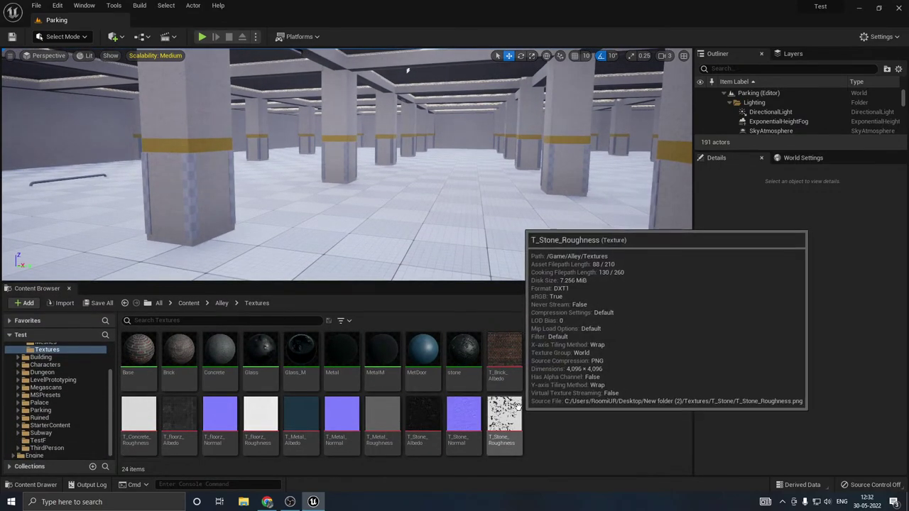
{"action": "scroll", "coordinate": [45, 388], "scroll_direction": "up", "scroll_amount": 2}
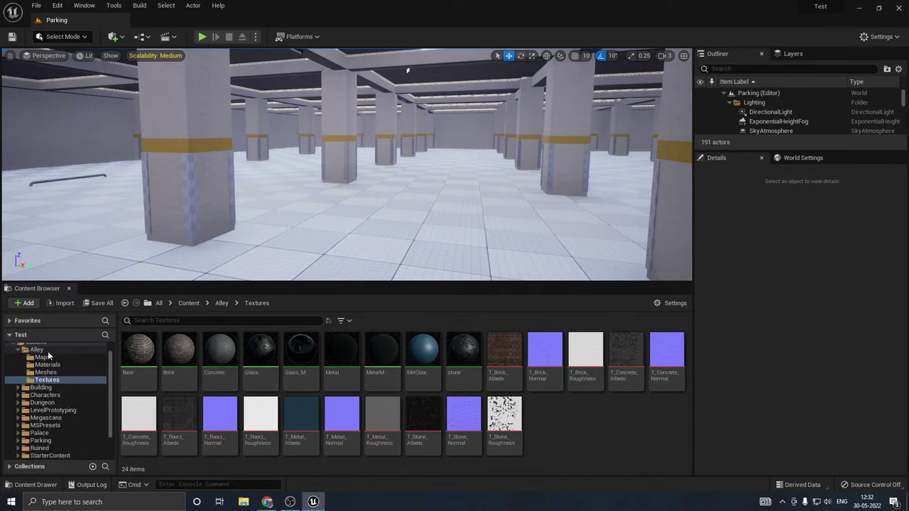
{"action": "scroll", "coordinate": [42, 397], "scroll_direction": "down", "scroll_amount": 2}
{"action": "left_click", "coordinate": [18, 410]}
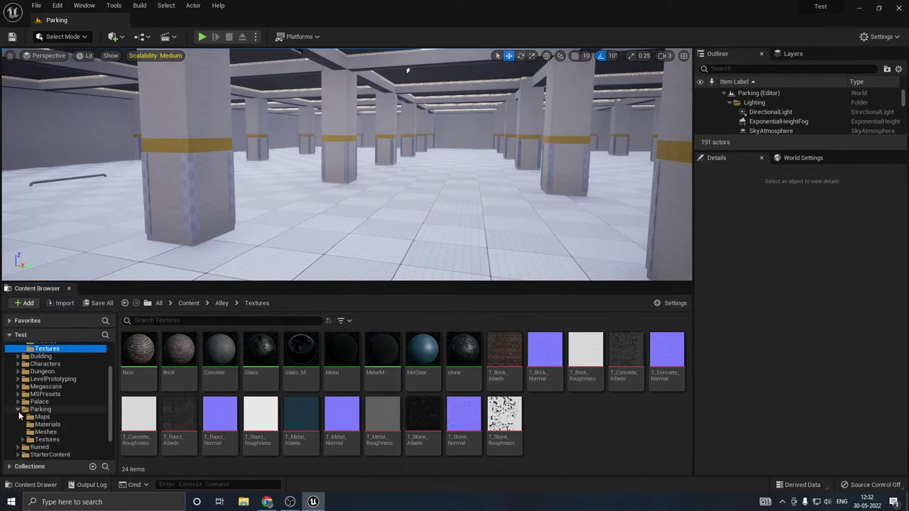
{"action": "left_click", "coordinate": [47, 440]}
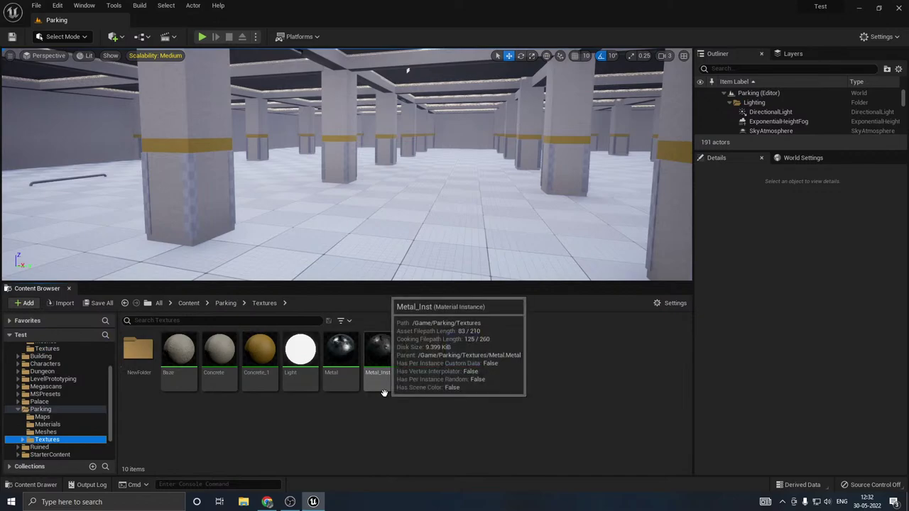
Step: Open the Light material to check its node graph, and close it again
{"action": "left_click", "coordinate": [306, 356]}
{"action": "double_click", "coordinate": [306, 358]}
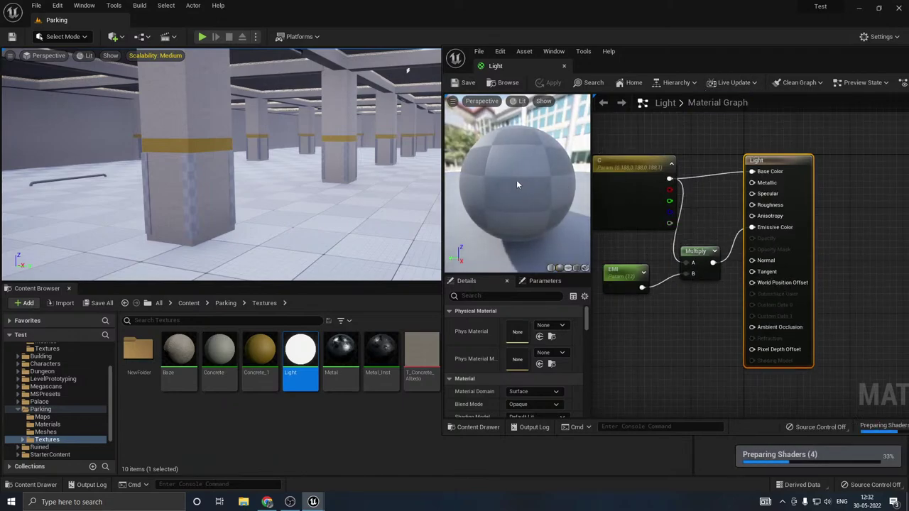
{"action": "left_click", "coordinate": [563, 65]}
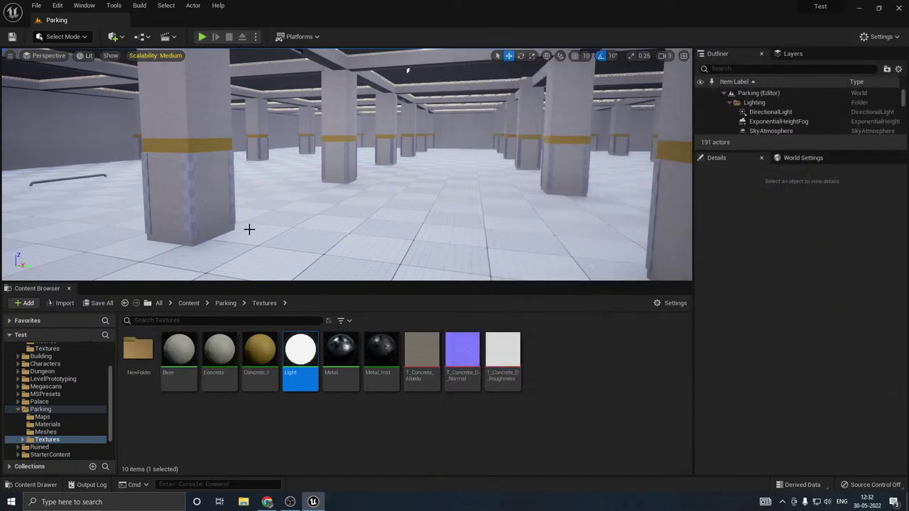
Step: Select the light fixture on the ceiling and open its SM_Light mesh for editing
{"action": "right_click_drag", "start_coordinate": [263, 170], "coordinate": [264, 153]}
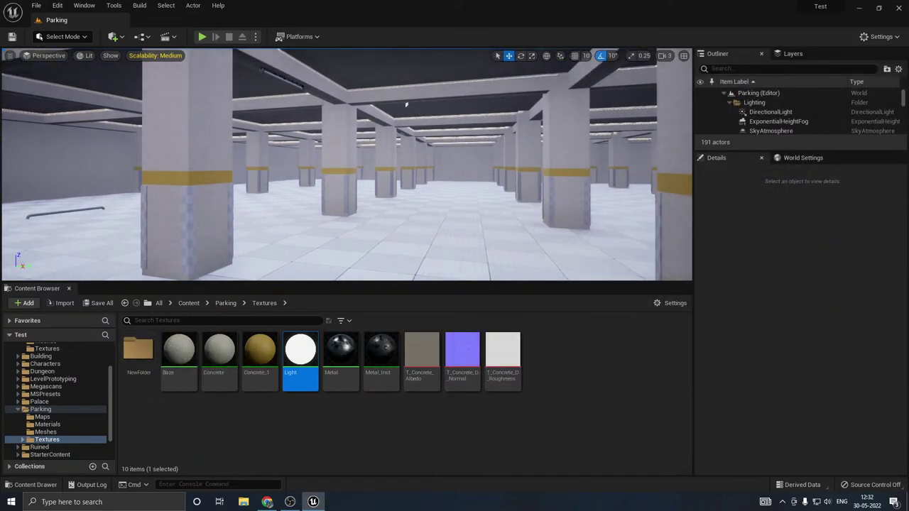
{"action": "left_click", "coordinate": [284, 78]}
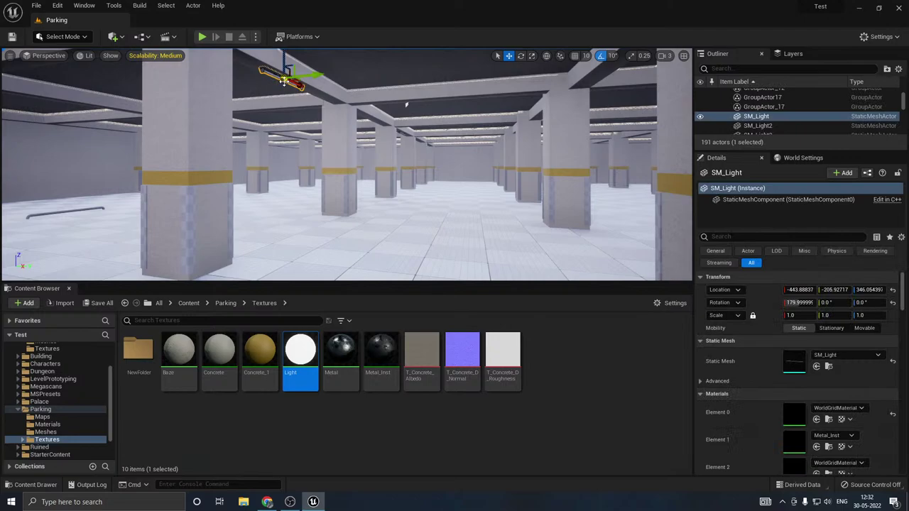
{"action": "double_click", "coordinate": [794, 362]}
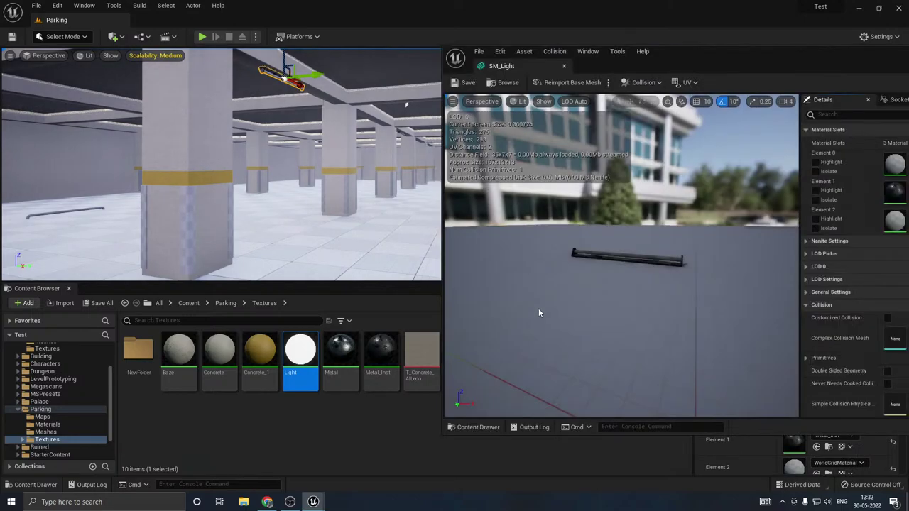
Step: Create a material instance of Light named Light_Inst and save it
{"action": "right_click", "coordinate": [304, 356]}
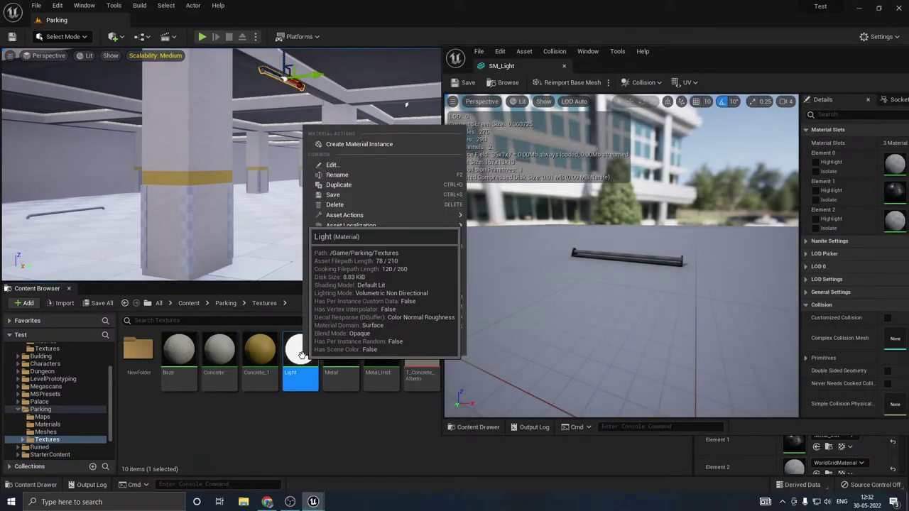
{"action": "left_click", "coordinate": [370, 145]}
{"action": "key", "text": "Return"}
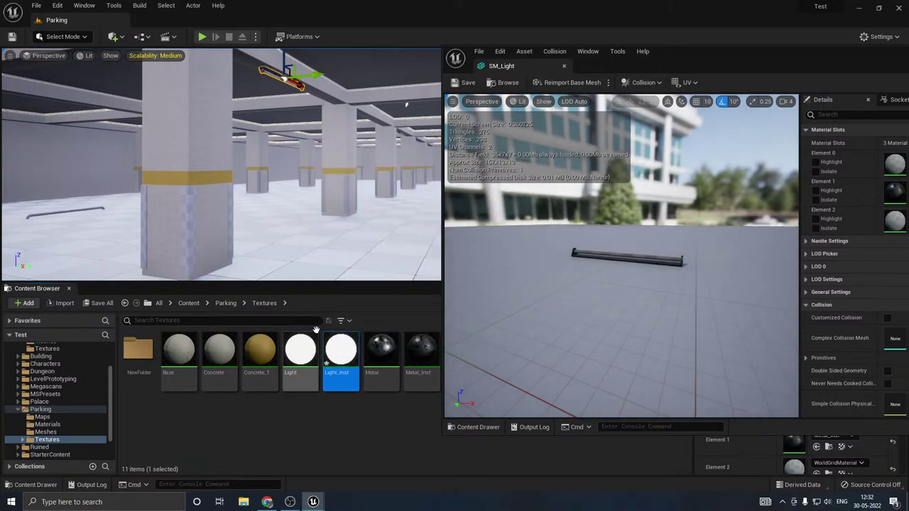
{"action": "left_click", "coordinate": [115, 301]}
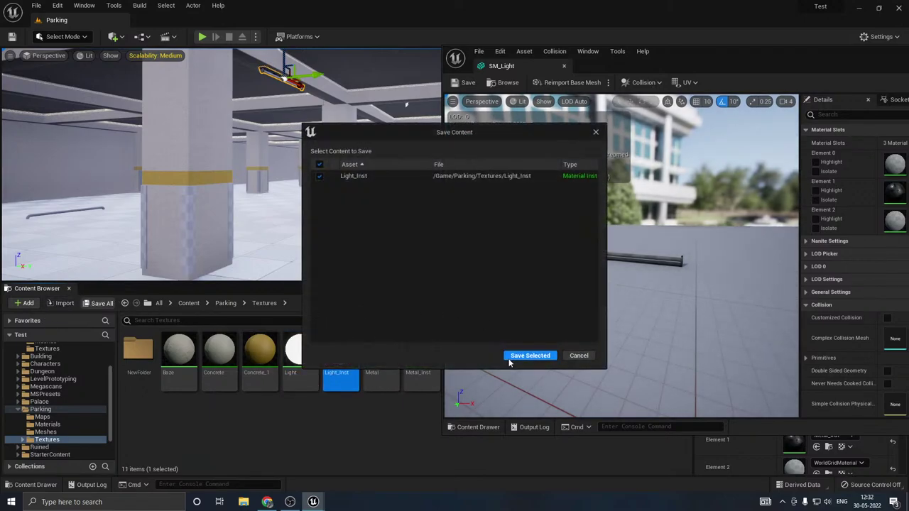
{"action": "left_click", "coordinate": [509, 359]}
Step: Bring the SM_Light mesh's material slots fully into view and examine its tube up close
{"action": "left_click_drag", "start_coordinate": [665, 52], "coordinate": [463, 61]}
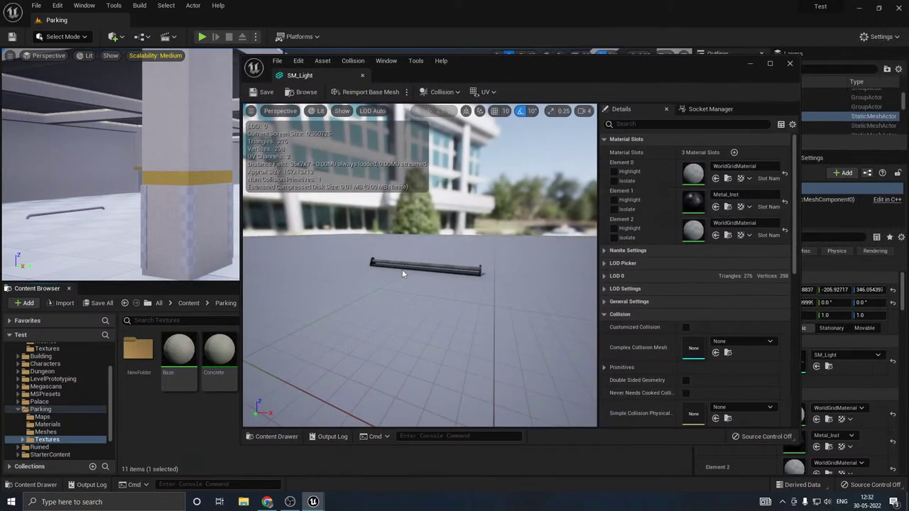
{"action": "left_click_drag", "start_coordinate": [404, 272], "coordinate": [404, 213]}
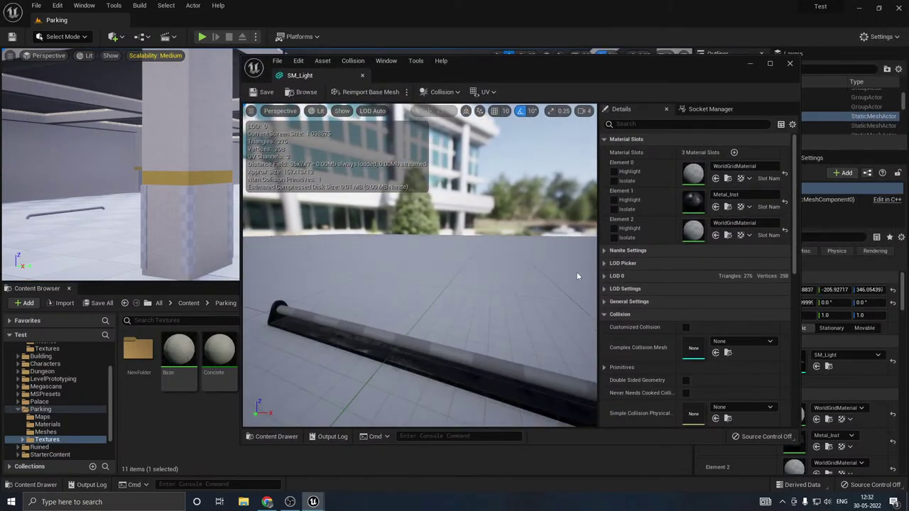
Step: Isolate the SM_Light material slots to identify the tube, then assign Light_Inst to Element 0 and turn isolation off
{"action": "left_click", "coordinate": [614, 239]}
{"action": "left_click", "coordinate": [613, 238]}
{"action": "left_click", "coordinate": [613, 210]}
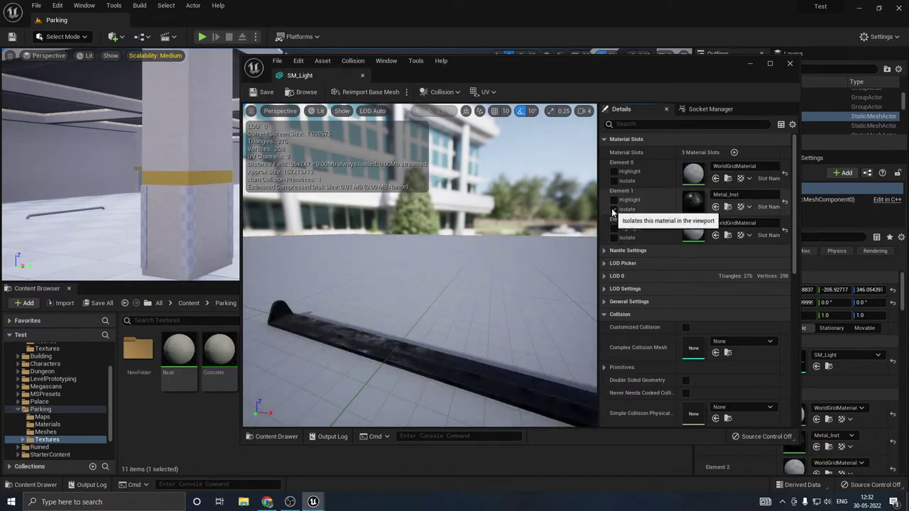
{"action": "left_click", "coordinate": [613, 210]}
{"action": "left_click", "coordinate": [614, 182]}
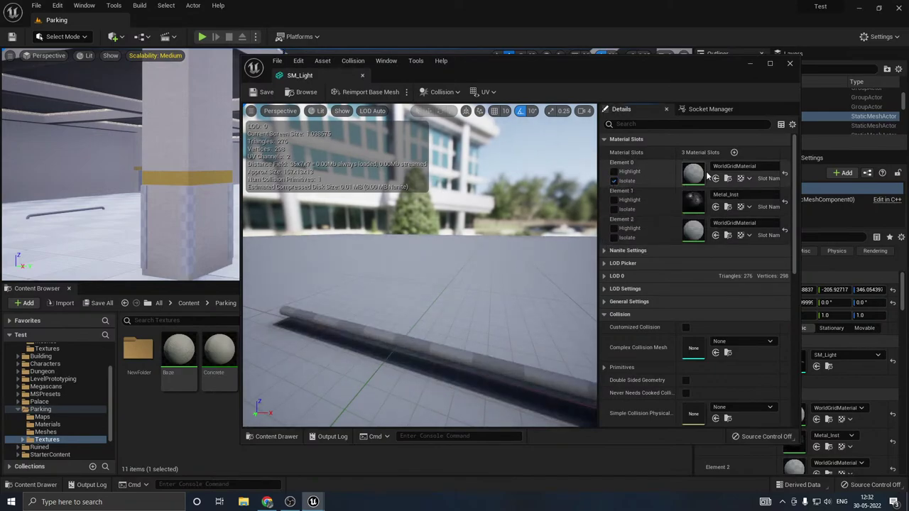
{"action": "left_click", "coordinate": [716, 178]}
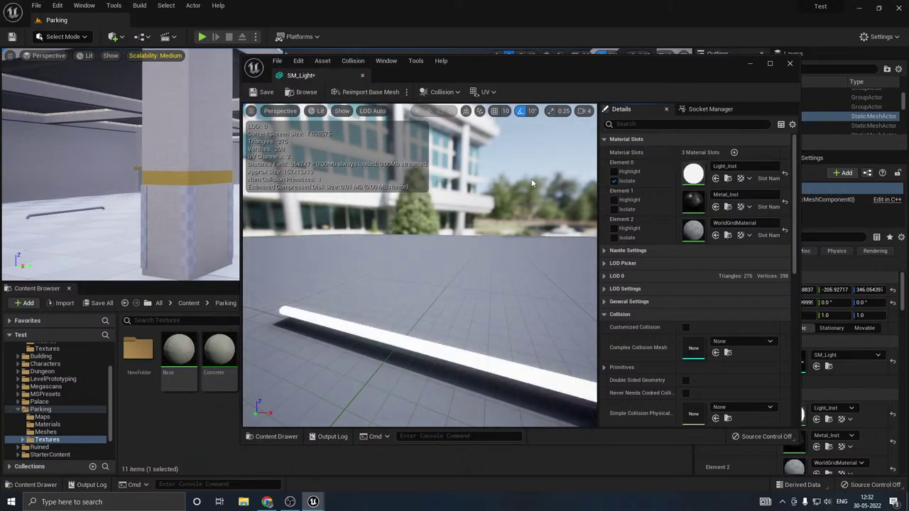
{"action": "left_click", "coordinate": [613, 181]}
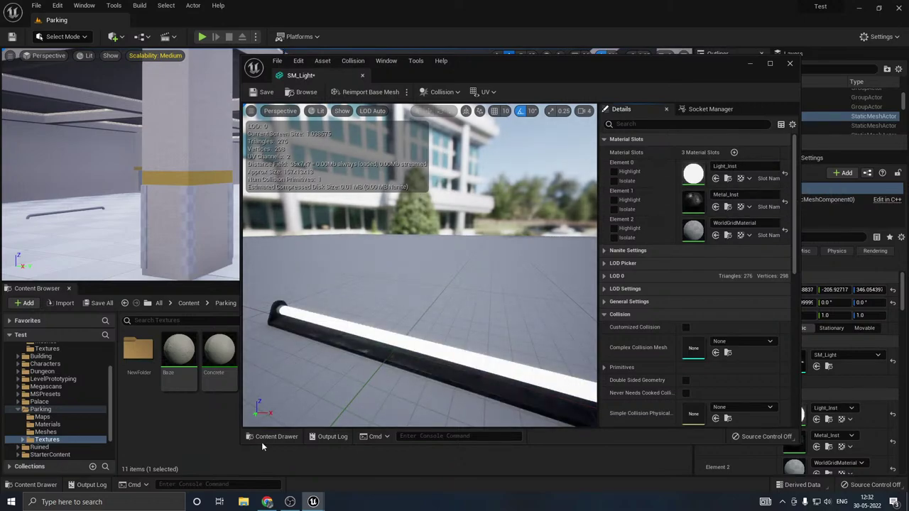
Step: Assign the Metal_Inst material to Element 2 of SM_Light, then save and close the mesh
{"action": "left_click_drag", "start_coordinate": [240, 443], "coordinate": [369, 343]}
{"action": "left_click", "coordinate": [422, 366]}
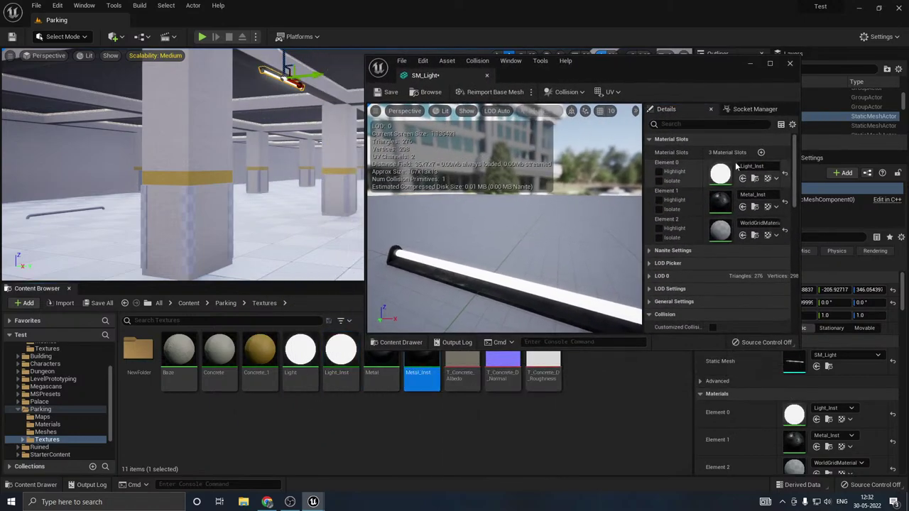
{"action": "left_click", "coordinate": [743, 237]}
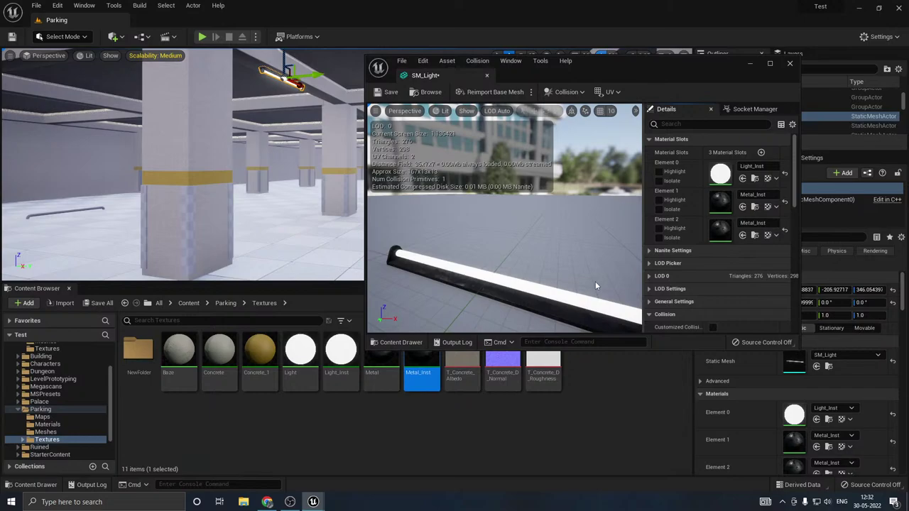
{"action": "left_click", "coordinate": [378, 95]}
{"action": "left_click", "coordinate": [791, 64]}
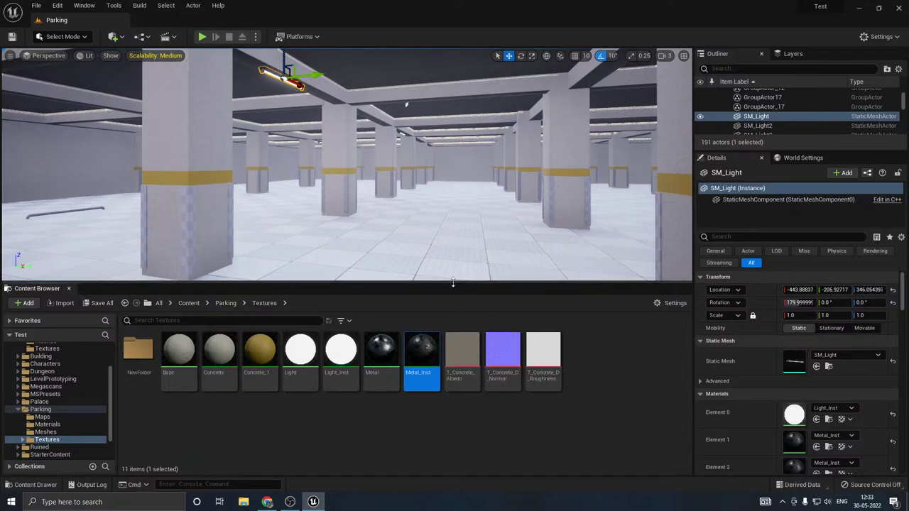
{"action": "left_click_drag", "start_coordinate": [451, 281], "coordinate": [445, 372]}
{"action": "left_click", "coordinate": [424, 333]}
{"action": "left_click", "coordinate": [452, 128]}
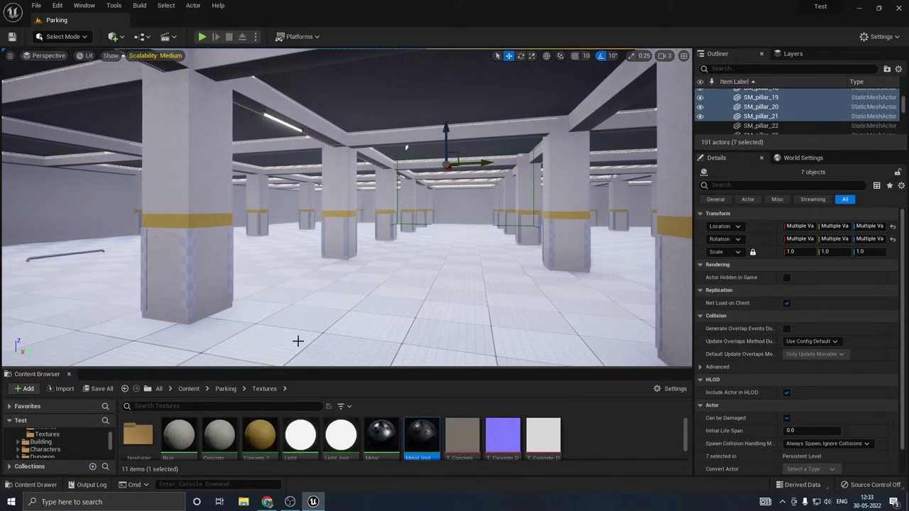
{"action": "scroll", "coordinate": [728, 374], "scroll_direction": "down", "scroll_amount": 2}
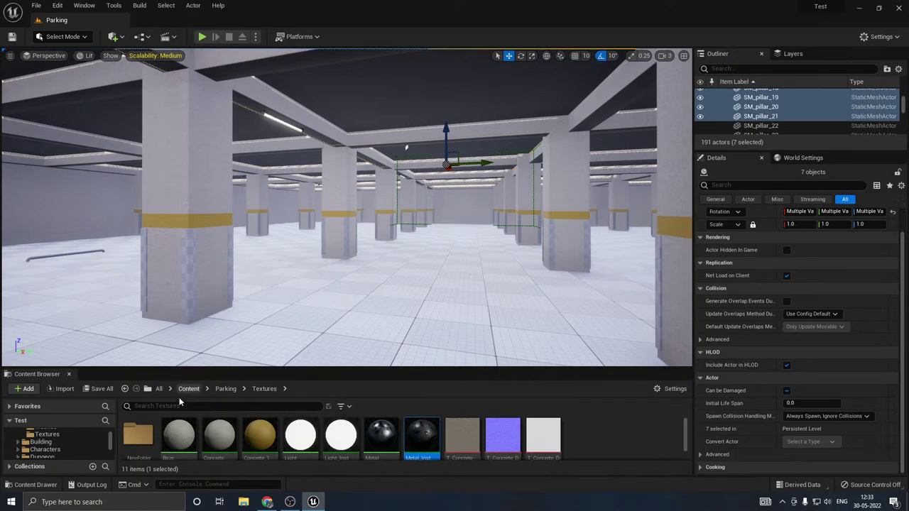
Step: Duplicate the Concrete material instance as Concrete1 and open the copy for editing
{"action": "left_click", "coordinate": [205, 433]}
{"action": "left_click_drag", "start_coordinate": [264, 368], "coordinate": [263, 314]}
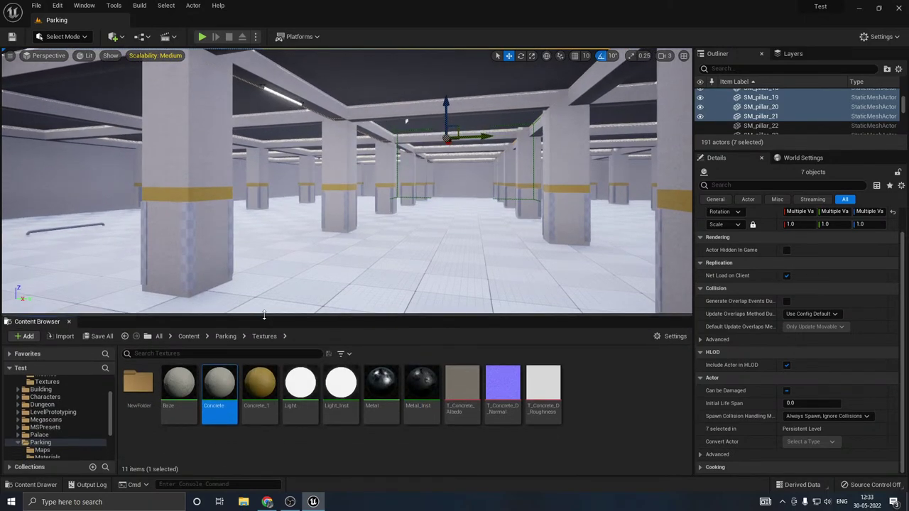
{"action": "right_click", "coordinate": [223, 384]}
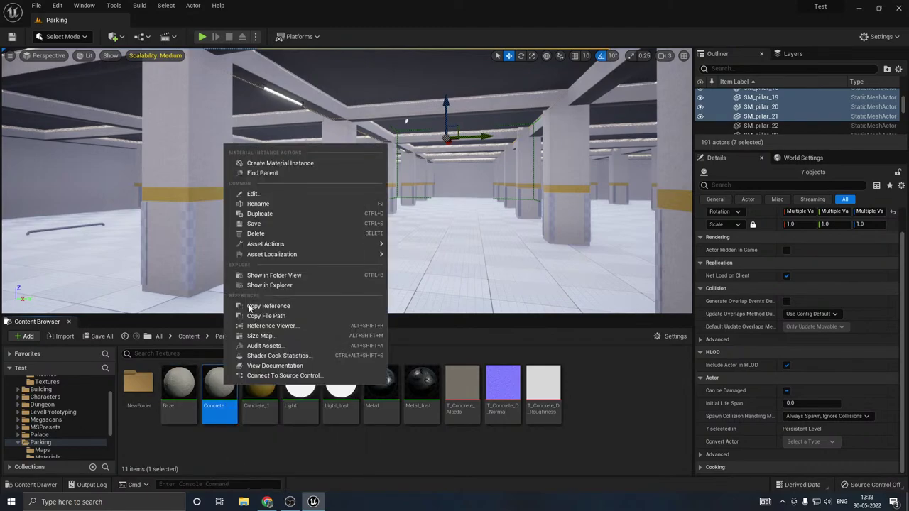
{"action": "left_click", "coordinate": [270, 214]}
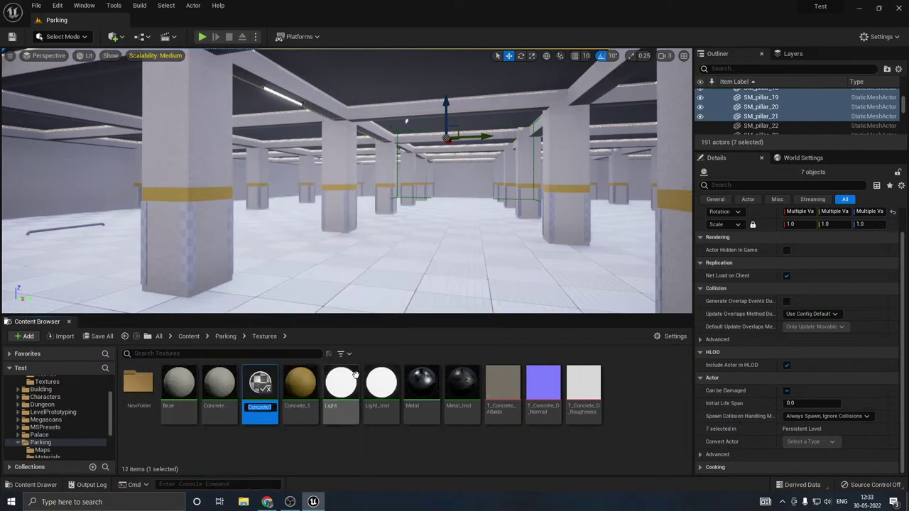
{"action": "double_click", "coordinate": [260, 384]}
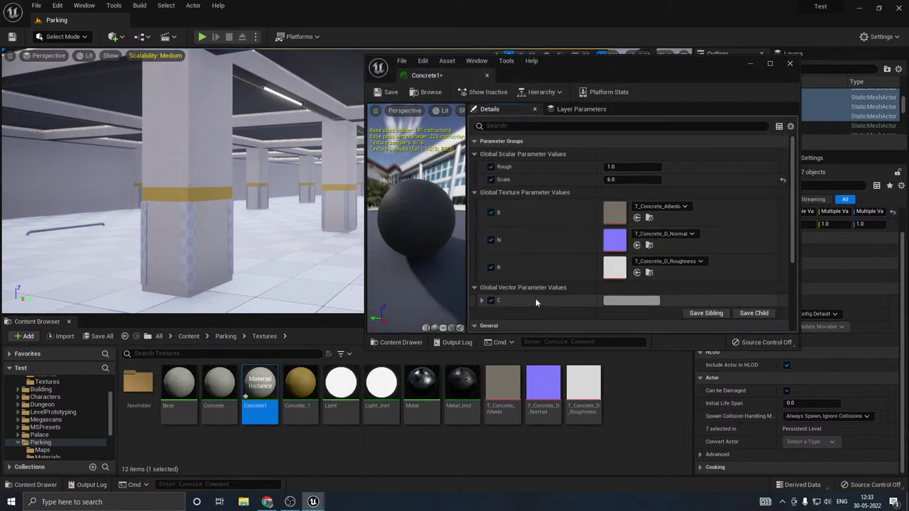
Step: Darken the C colour parameter of Concrete1 to a deeper grey and set its Scale to 4
{"action": "left_click", "coordinate": [626, 301]}
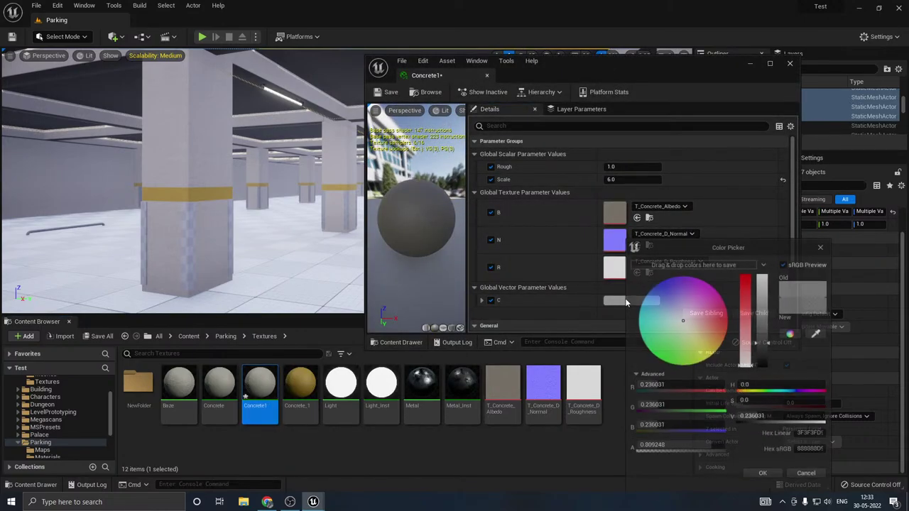
{"action": "left_click_drag", "start_coordinate": [767, 346], "coordinate": [768, 352]}
{"action": "left_click", "coordinate": [779, 477]}
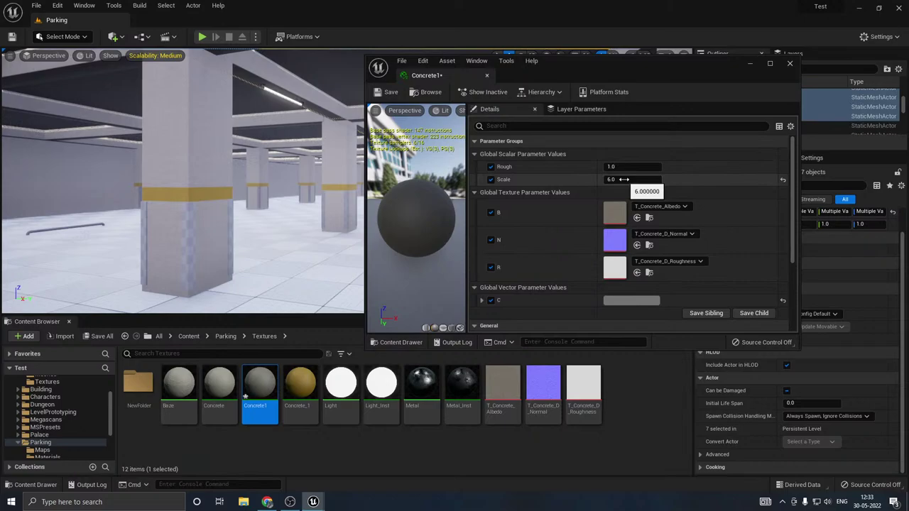
{"action": "type", "text": "4"}
{"action": "key", "text": "Return"}
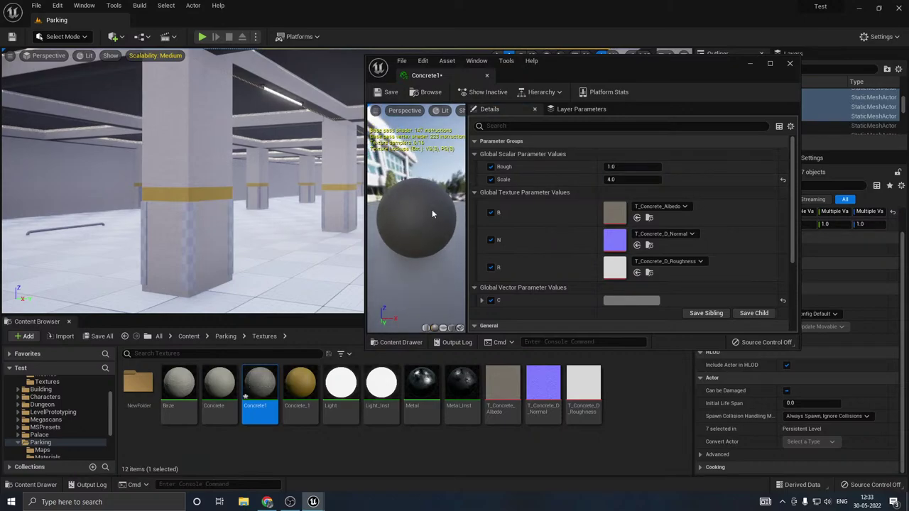
Step: Close the Concrete1 material instance and save the asset
{"action": "left_click", "coordinate": [486, 75]}
{"action": "left_click", "coordinate": [99, 337]}
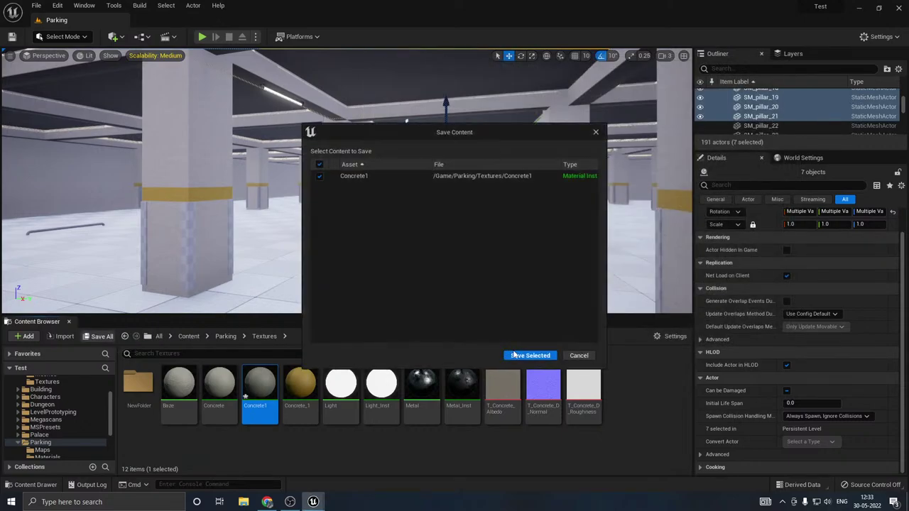
{"action": "left_click", "coordinate": [530, 356]}
Step: Apply the Concrete1 material to Element 0 of the Floor mesh
{"action": "left_click", "coordinate": [396, 290]}
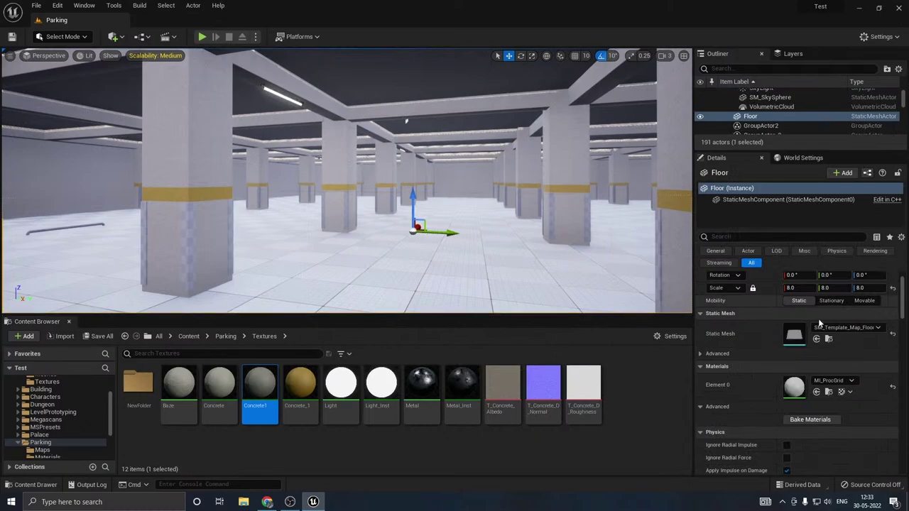
{"action": "left_click_drag", "start_coordinate": [259, 391], "coordinate": [795, 386]}
{"action": "right_click_drag", "start_coordinate": [426, 274], "coordinate": [362, 274]}
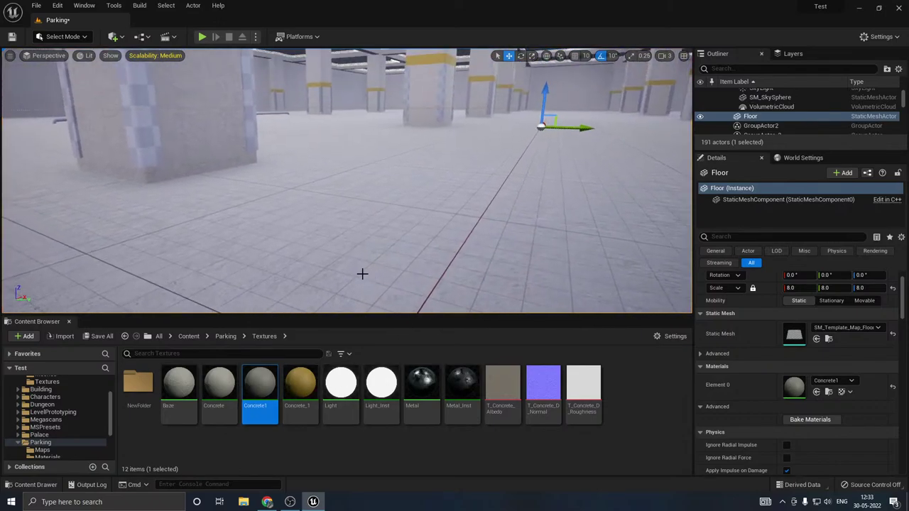
Step: Preview the new floor material at High scalability, then return the viewport quality to Medium
{"action": "left_click", "coordinate": [156, 56]}
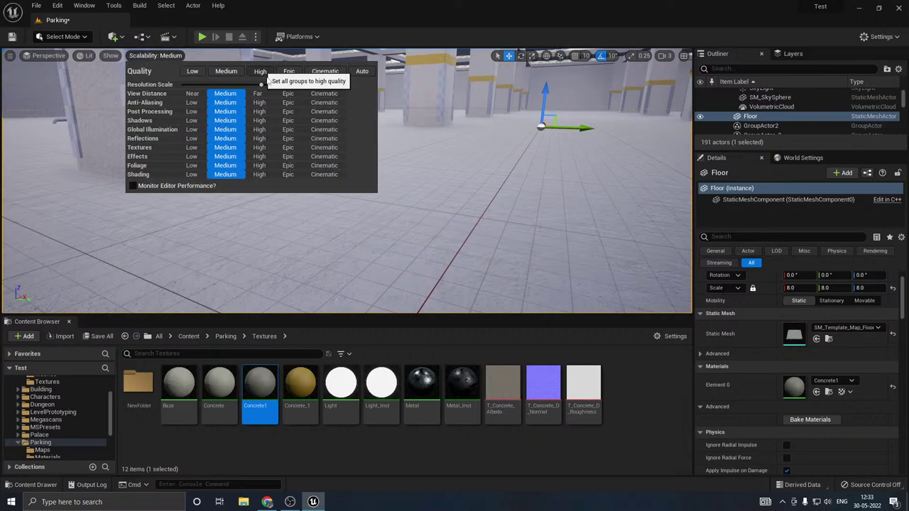
{"action": "left_click", "coordinate": [262, 72]}
{"action": "right_click_drag", "start_coordinate": [451, 196], "coordinate": [480, 153]}
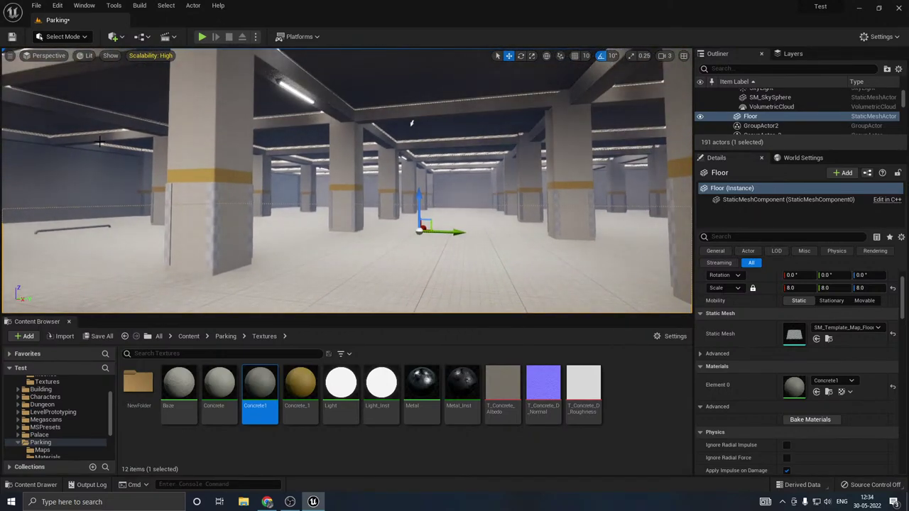
{"action": "left_click", "coordinate": [152, 58]}
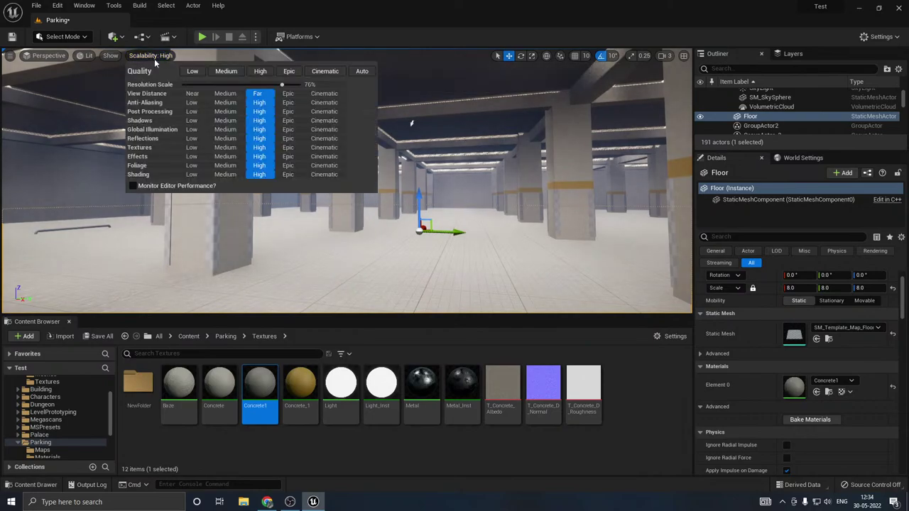
{"action": "left_click", "coordinate": [220, 72]}
{"action": "right_click_drag", "start_coordinate": [397, 114], "coordinate": [452, 163]}
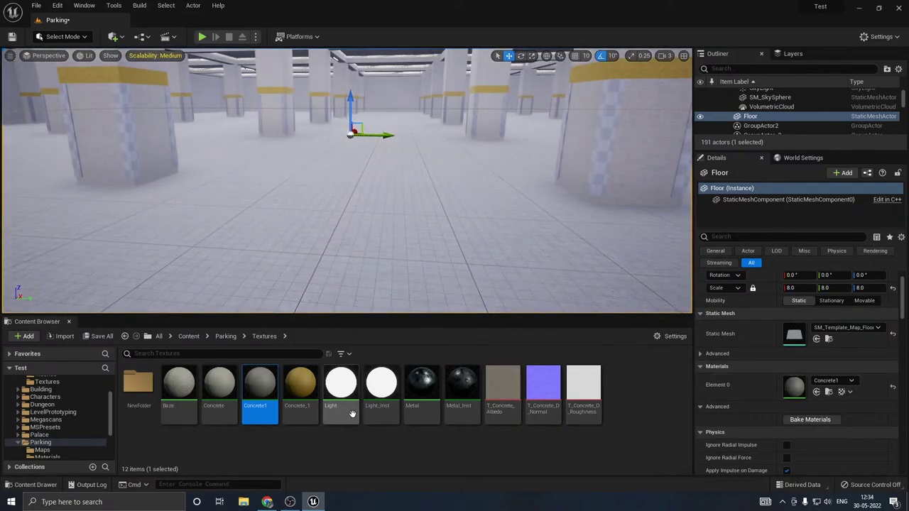
Step: Reopen the floor's Concrete1 material instance and darken its C colour parameter further
{"action": "double_click", "coordinate": [794, 387]}
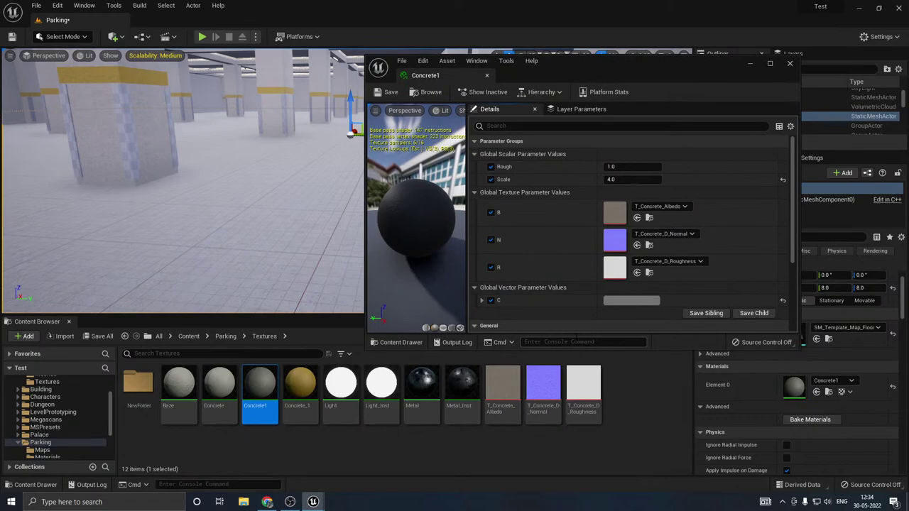
{"action": "left_click", "coordinate": [629, 301]}
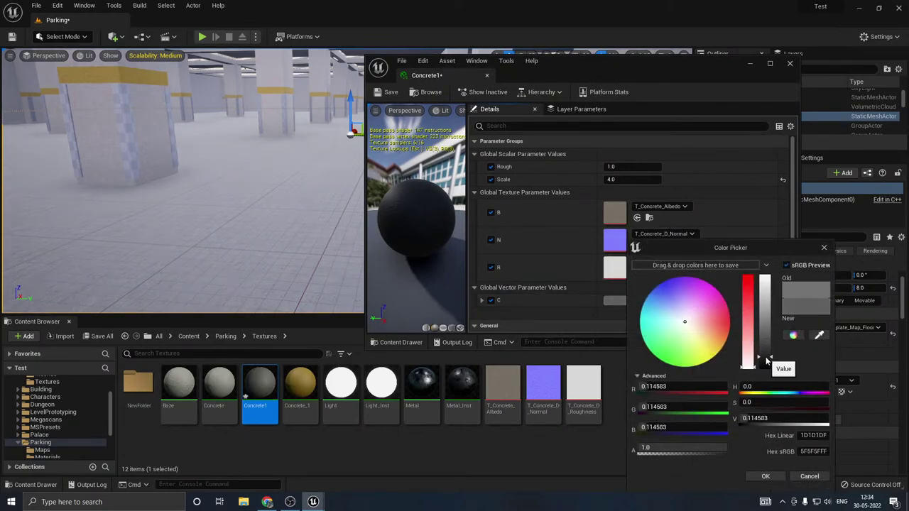
{"action": "left_click_drag", "start_coordinate": [766, 357], "coordinate": [769, 363]}
{"action": "left_click", "coordinate": [767, 478]}
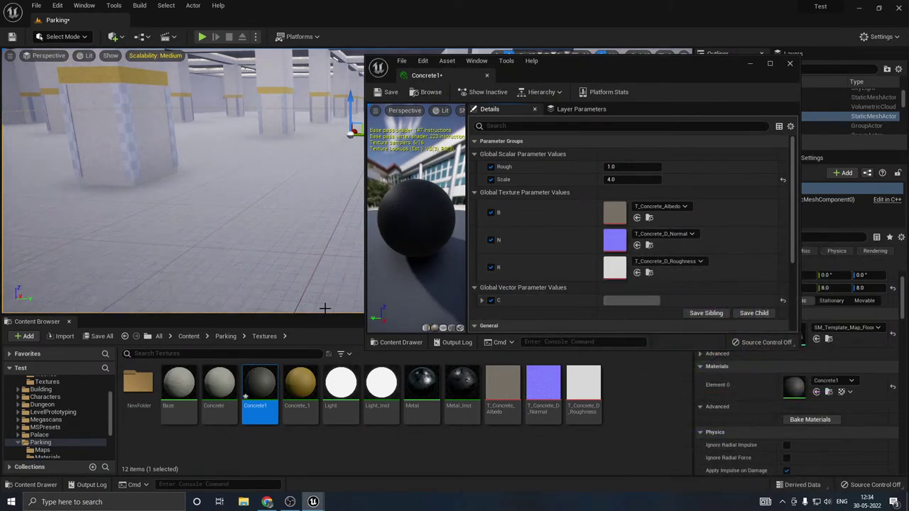
{"action": "left_click", "coordinate": [702, 54]}
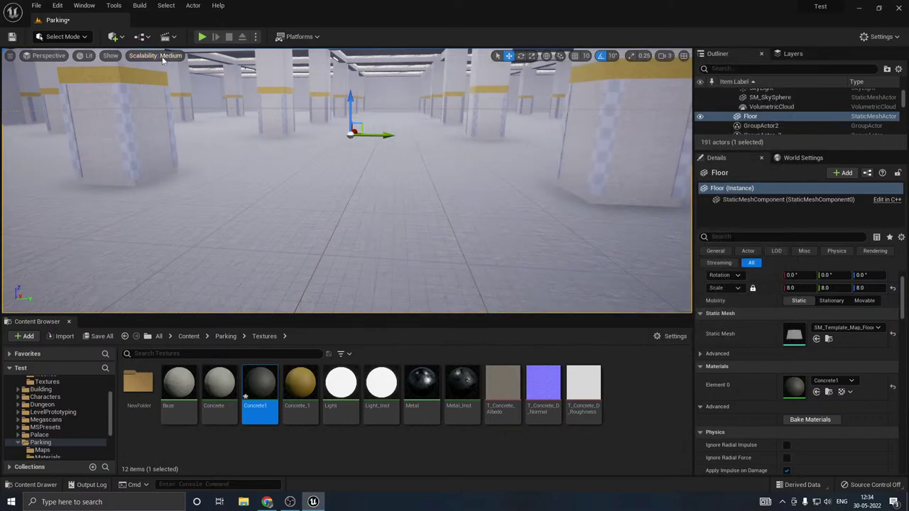
Step: Check the darkened floor and the pillars at High viewport quality, then switch back to Medium
{"action": "left_click", "coordinate": [155, 56]}
{"action": "left_click", "coordinate": [254, 72]}
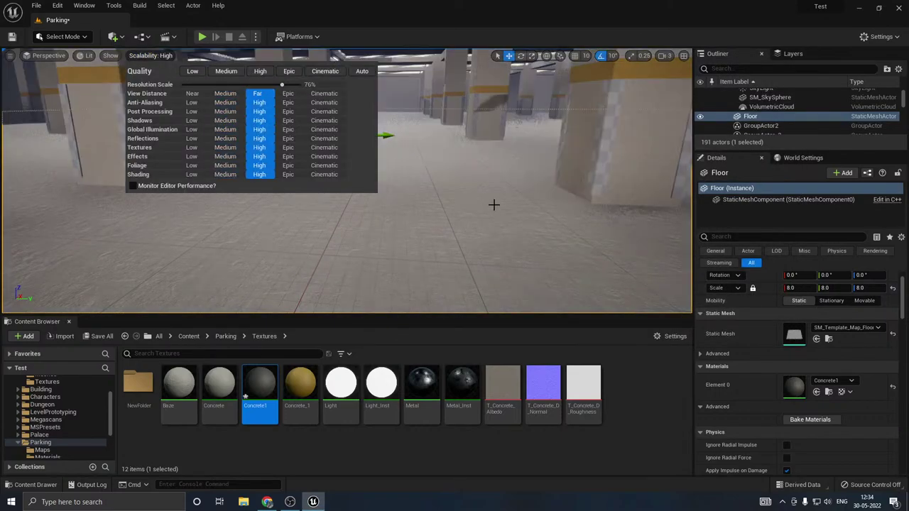
{"action": "mouse_move", "coordinate": [493, 204]}
{"action": "right_mouse_down"}
{"action": "mouse_move", "coordinate": [483, 170]}
{"action": "mouse_move", "coordinate": [405, 135]}
{"action": "mouse_move", "coordinate": [305, 128]}
{"action": "mouse_move", "coordinate": [496, 206]}
{"action": "right_mouse_up"}
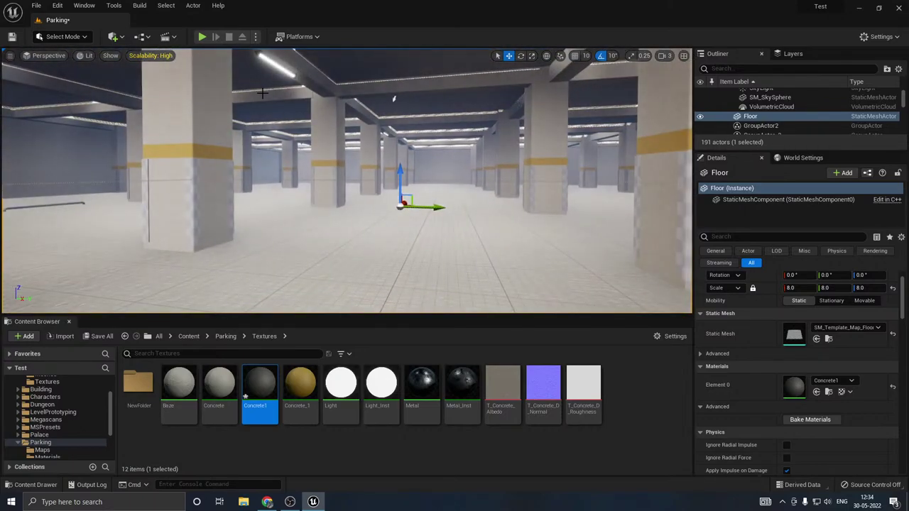
{"action": "left_click", "coordinate": [149, 56]}
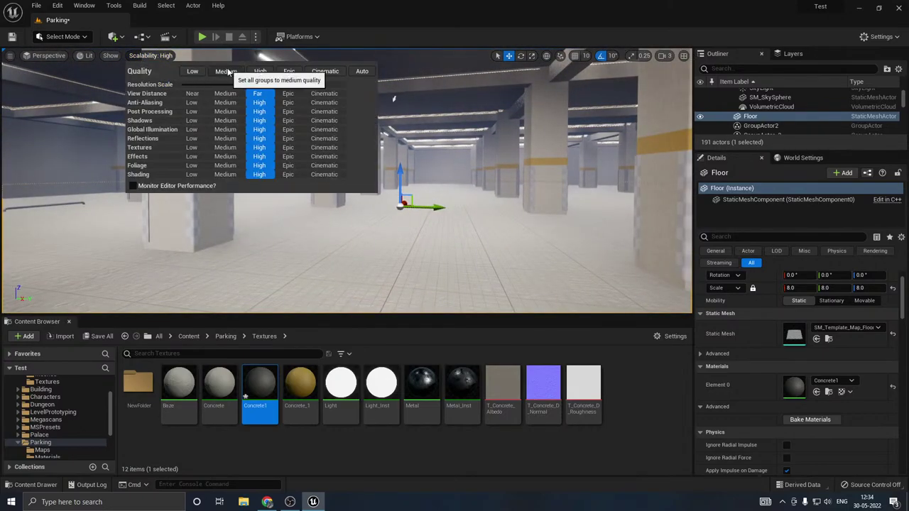
{"action": "left_click", "coordinate": [226, 71]}
Step: Duplicate the Metal_Inst material instance as Metal_Inst1 and open the copy for editing
{"action": "left_click_drag", "start_coordinate": [307, 317], "coordinate": [307, 334]}
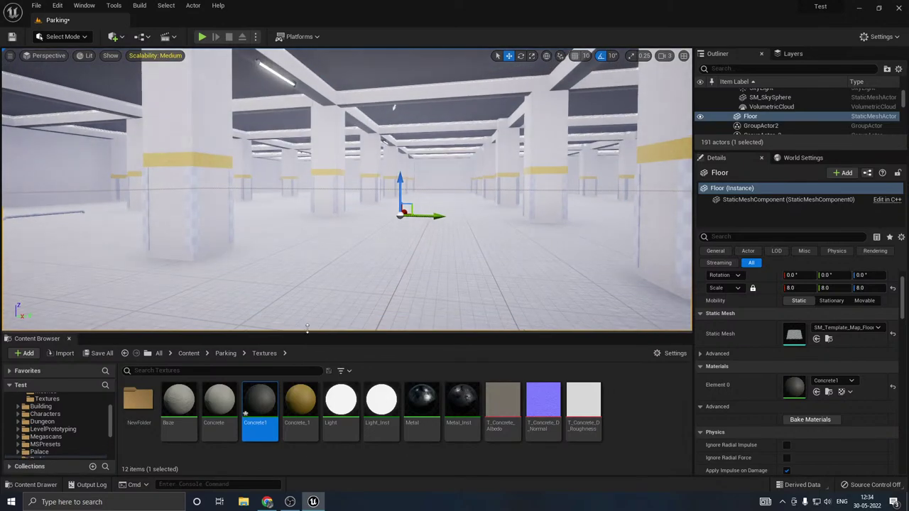
{"action": "right_click_drag", "start_coordinate": [347, 213], "coordinate": [281, 190]}
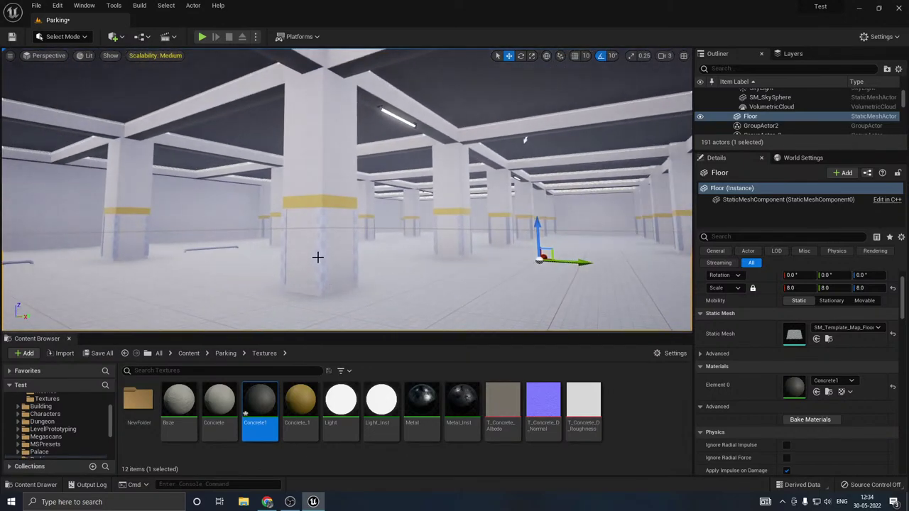
{"action": "left_click", "coordinate": [462, 409]}
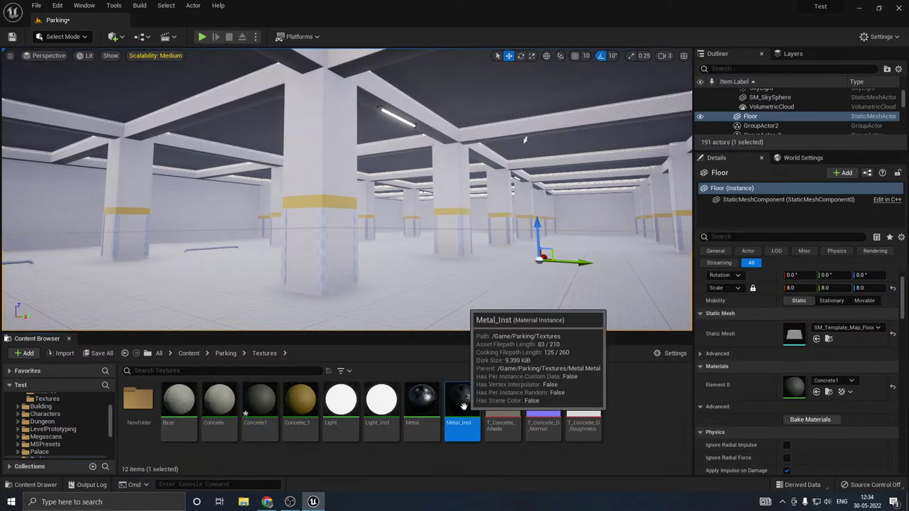
{"action": "right_click", "coordinate": [463, 410]}
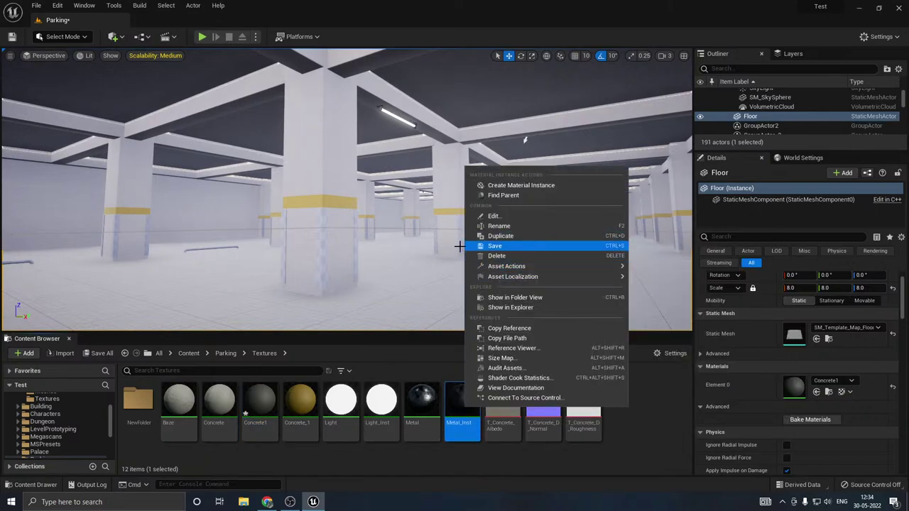
{"action": "left_click", "coordinate": [509, 235]}
{"action": "double_click", "coordinate": [502, 404]}
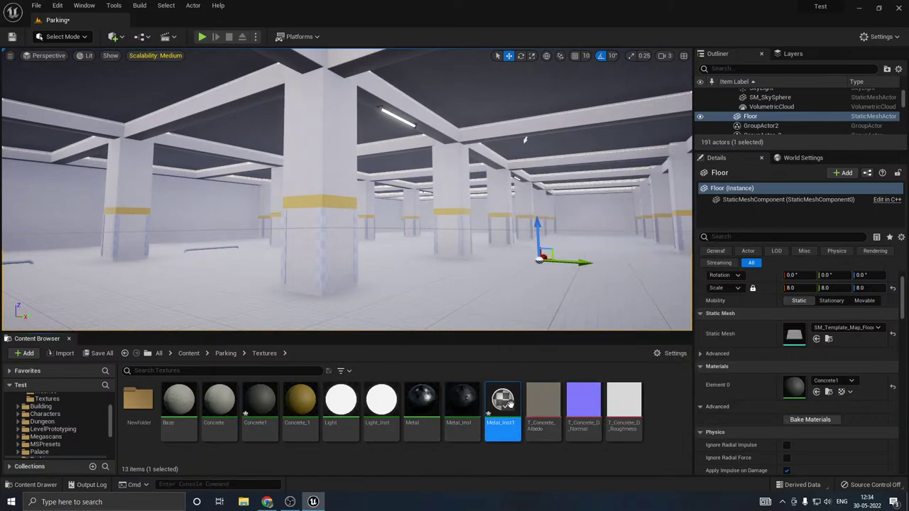
Step: Set the C colour parameter of Metal_Inst1 to a golden yellow with a hue of about 38.7 and a value of 0.375
{"action": "left_click", "coordinate": [617, 204]}
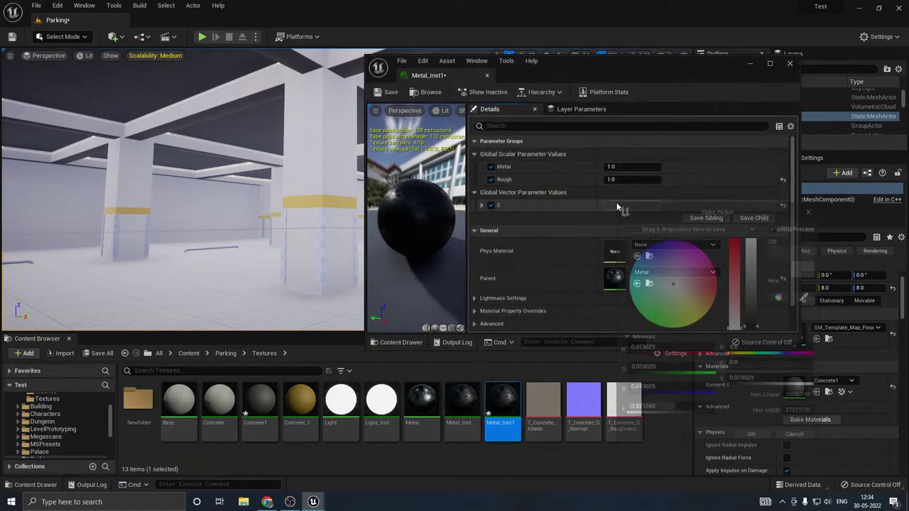
{"action": "left_click", "coordinate": [705, 312]}
{"action": "left_click", "coordinate": [756, 300]}
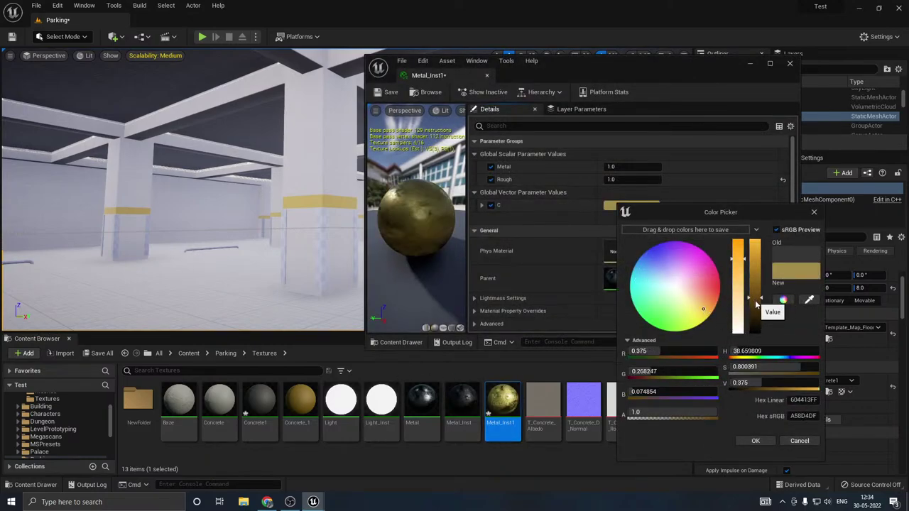
{"action": "left_click", "coordinate": [754, 442]}
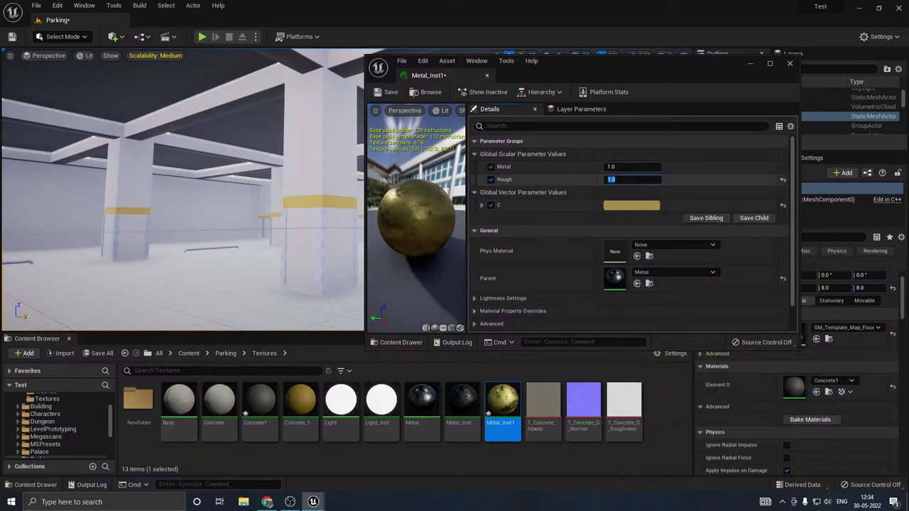
Step: Try Rough values of 2, 1 and 3 on Metal_Inst1, together with a Metal value of 0.3
{"action": "type", "text": "2"}
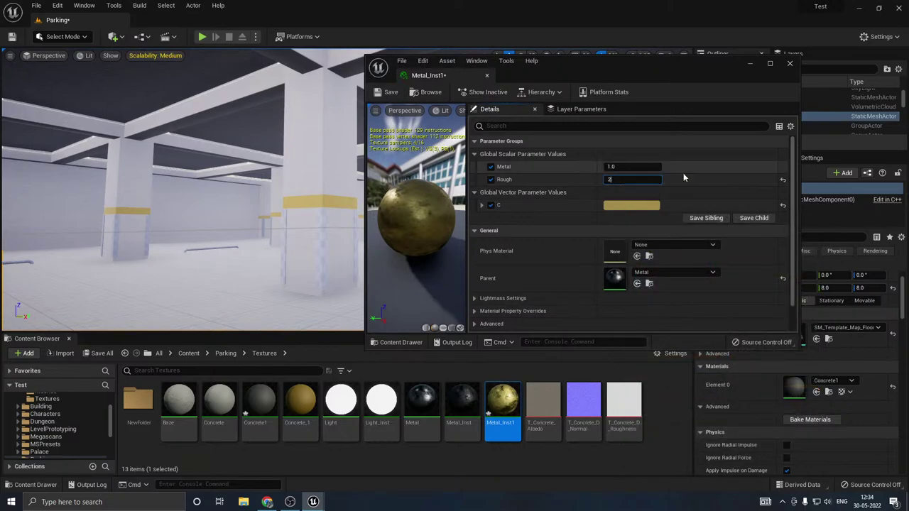
{"action": "key", "text": "Return"}
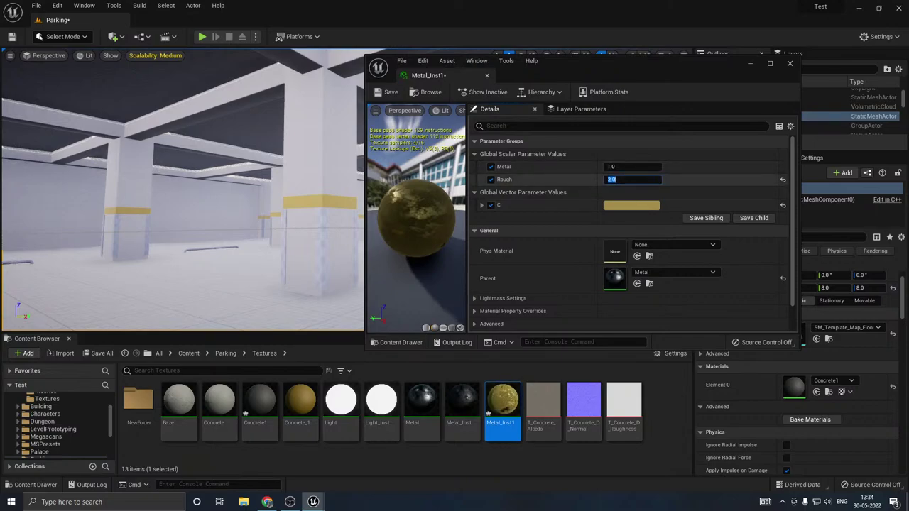
{"action": "double_click", "coordinate": [618, 179]}
{"action": "type", "text": "1"}
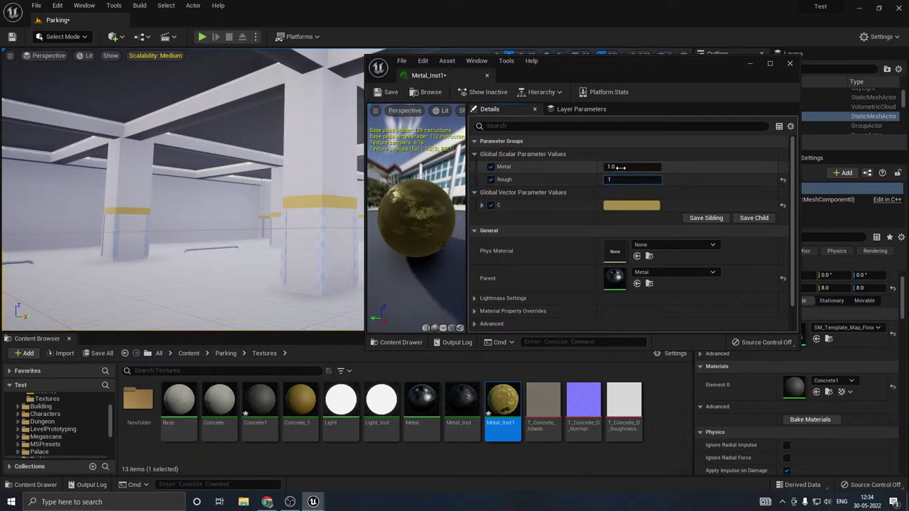
{"action": "left_click", "coordinate": [620, 166]}
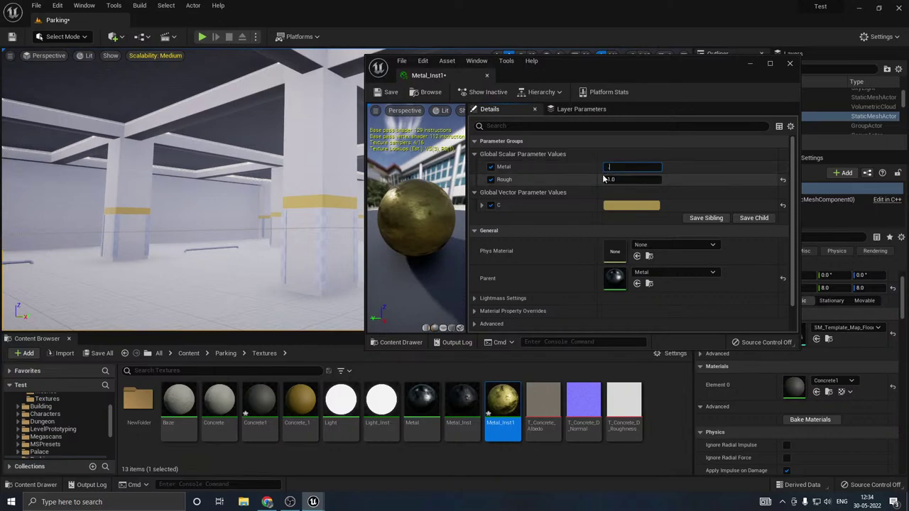
{"action": "type", "text": ".3"}
{"action": "key", "text": "Return"}
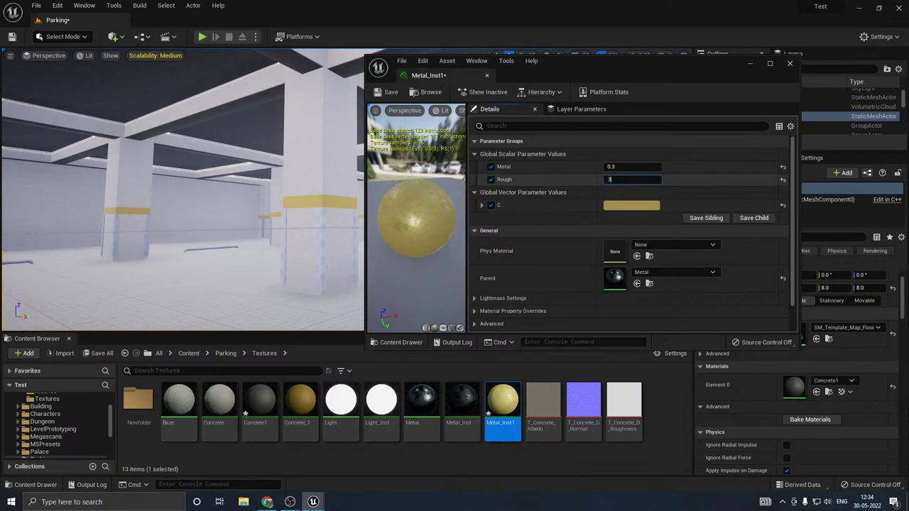
{"action": "type", "text": "3"}
{"action": "key", "text": "Return"}
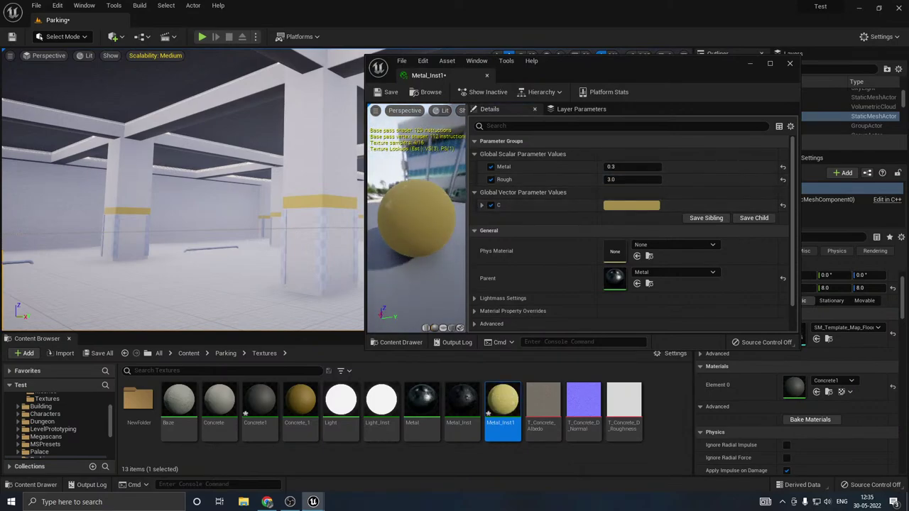
Step: Set the Rough parameter of Metal_Inst1 to 2 and its Metal parameter to 0.5
{"action": "left_click", "coordinate": [612, 180]}
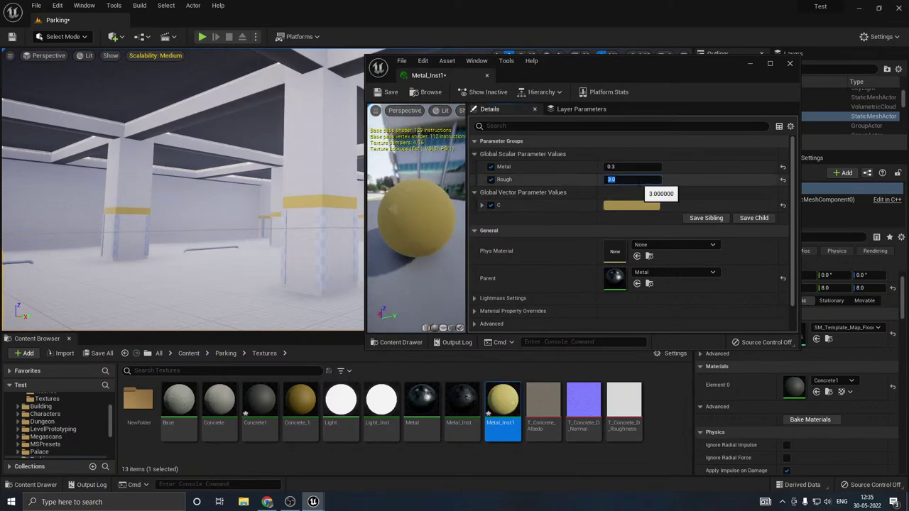
{"action": "type", "text": "2"}
{"action": "key", "text": "Return"}
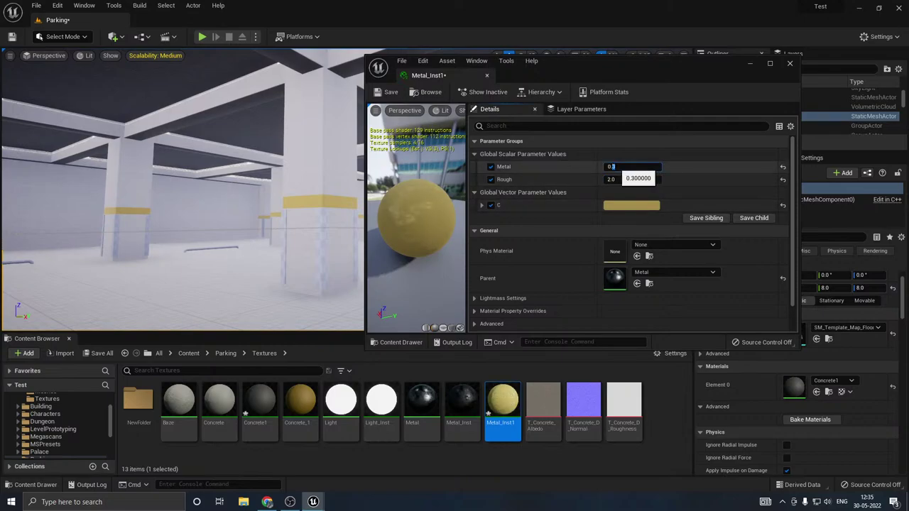
{"action": "type", "text": "0.5"}
{"action": "key", "text": "Return"}
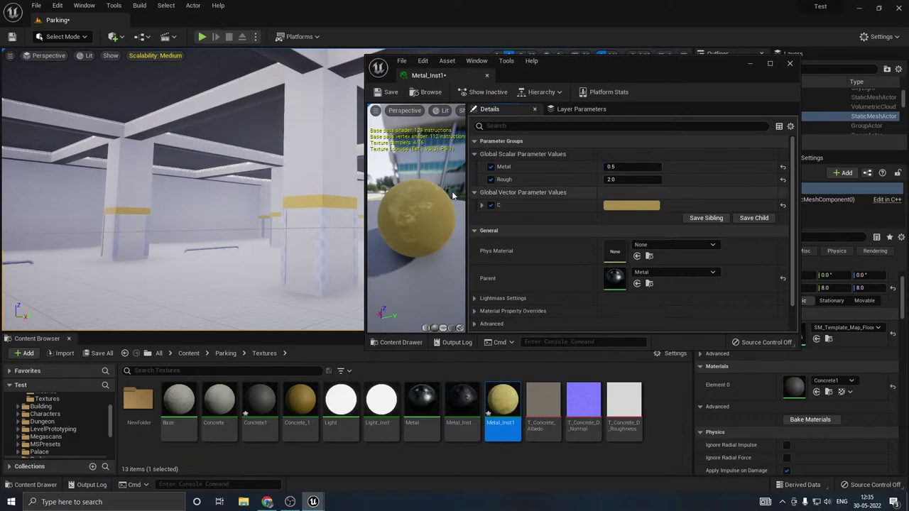
Step: Darken the yellow C colour of Metal_Inst1 to a value of 0.25 and close the material instance
{"action": "left_click_drag", "start_coordinate": [425, 207], "coordinate": [425, 163]}
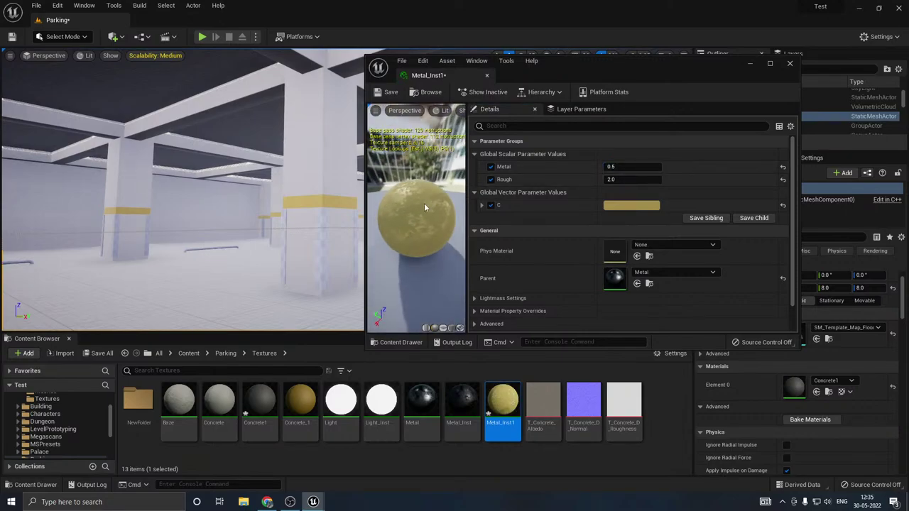
{"action": "left_click", "coordinate": [647, 205]}
{"action": "left_click", "coordinate": [772, 310]}
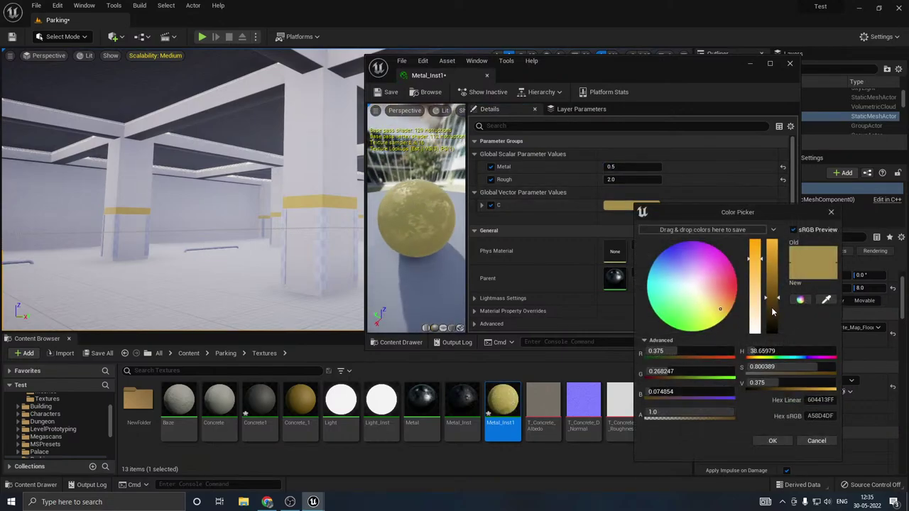
{"action": "left_click", "coordinate": [769, 441]}
{"action": "left_click", "coordinate": [790, 63]}
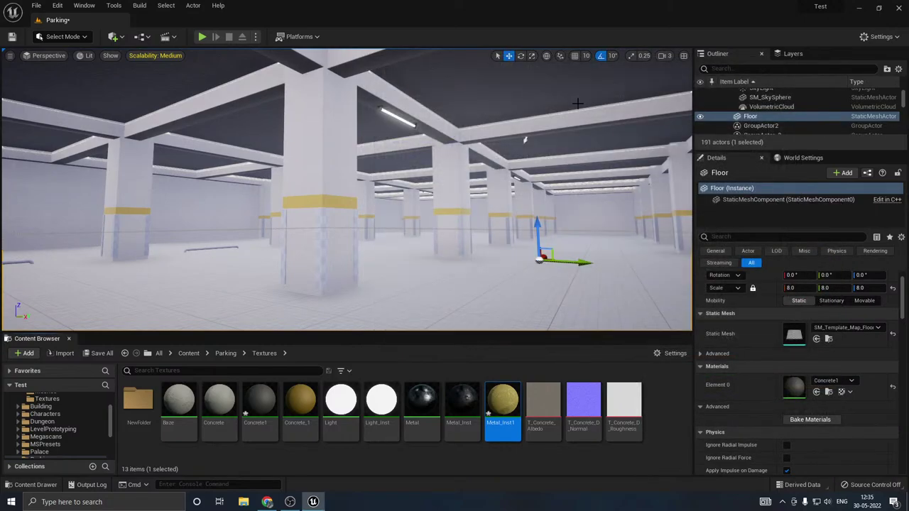
Step: Select the pillar group in the level and save all modified content
{"action": "left_click", "coordinate": [311, 255]}
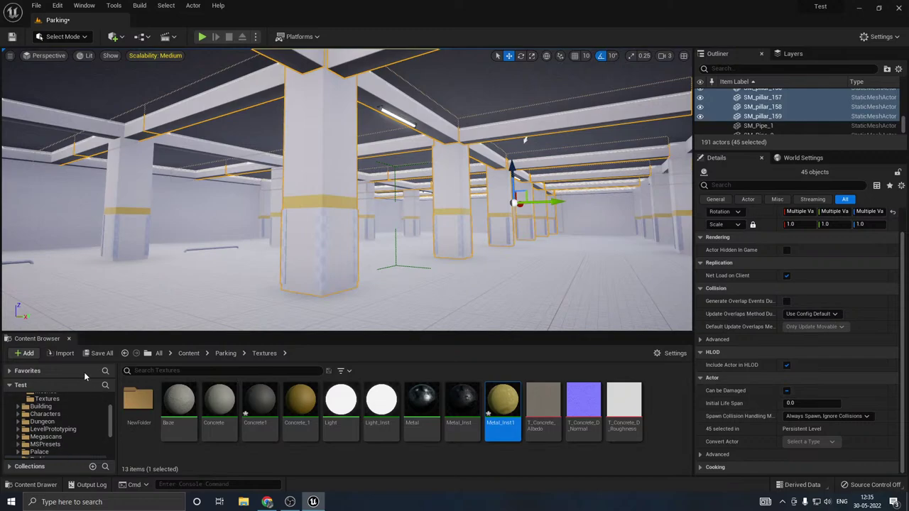
{"action": "left_click", "coordinate": [102, 353]}
{"action": "left_click", "coordinate": [532, 353]}
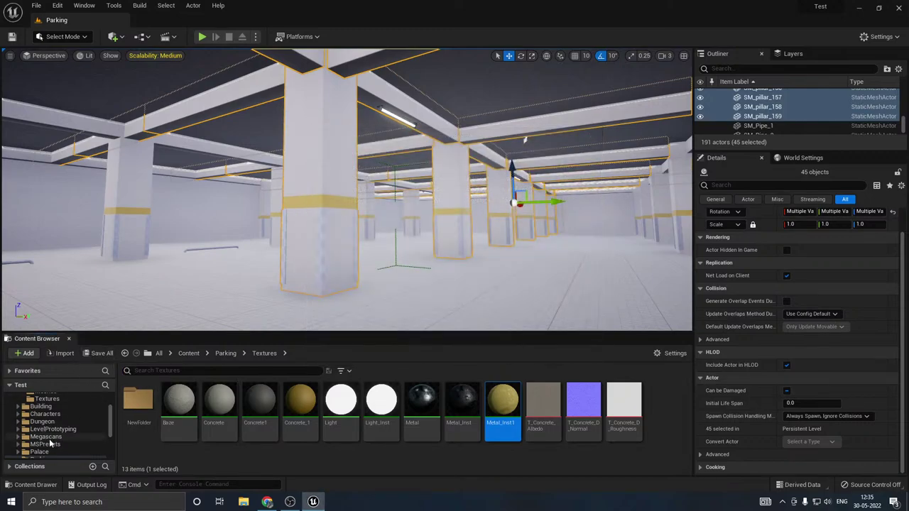
Step: Assign Metal_Inst1 to material Element 0 of the SM_pillar_1 mesh from the Parking Meshes folder, then close the mesh
{"action": "scroll", "coordinate": [51, 443], "scroll_direction": "up", "scroll_amount": 1}
{"action": "scroll", "coordinate": [51, 440], "scroll_direction": "up", "scroll_amount": 1}
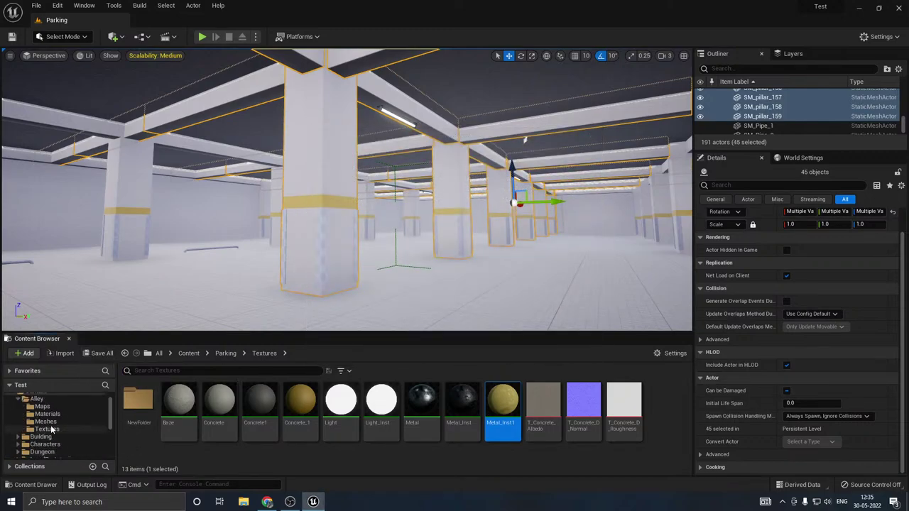
{"action": "scroll", "coordinate": [51, 429], "scroll_direction": "up", "scroll_amount": 1}
{"action": "scroll", "coordinate": [19, 412], "scroll_direction": "down", "scroll_amount": 4}
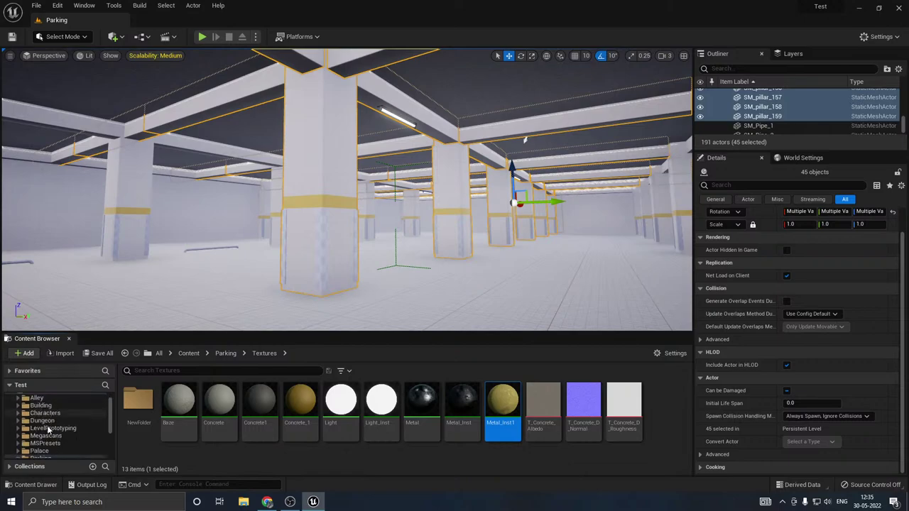
{"action": "left_click", "coordinate": [46, 421]}
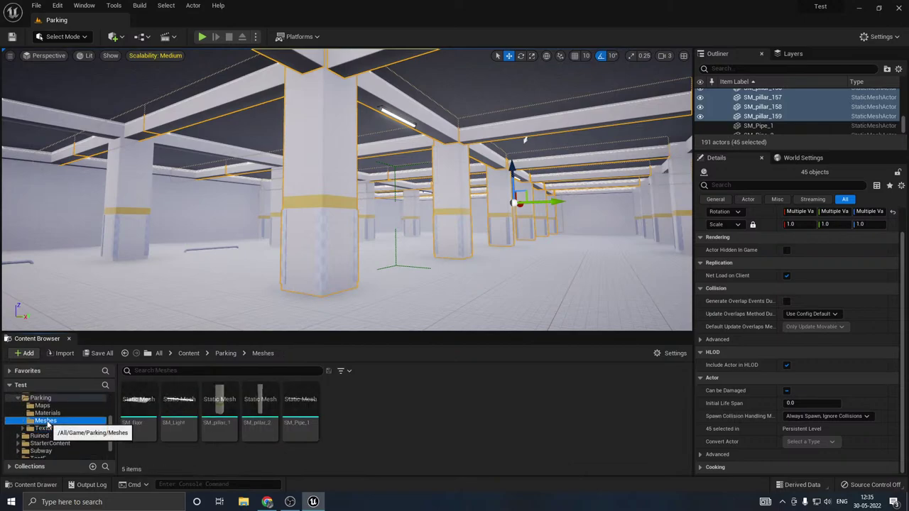
{"action": "double_click", "coordinate": [219, 409]}
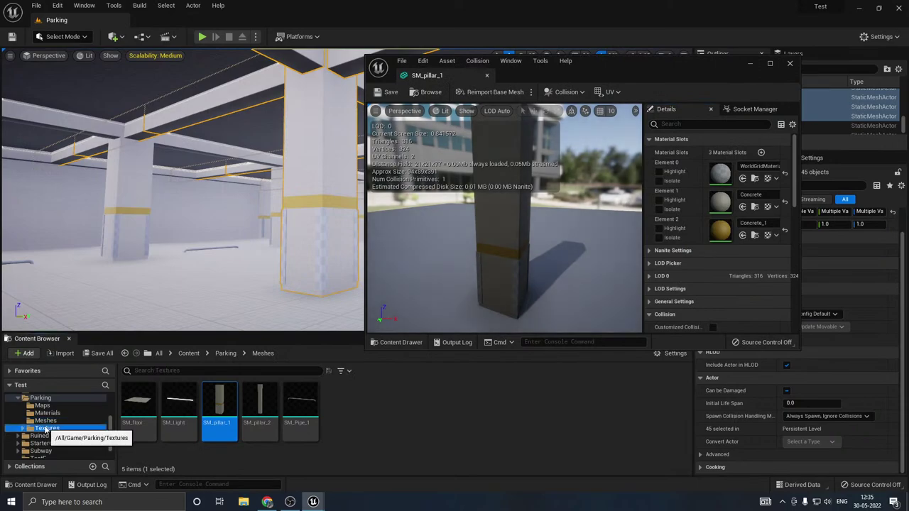
{"action": "left_click", "coordinate": [50, 428]}
{"action": "left_click", "coordinate": [503, 397]}
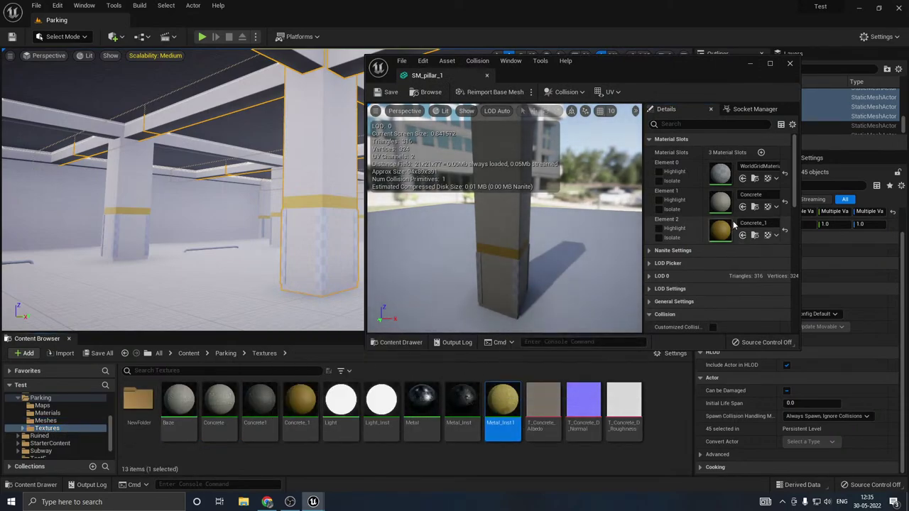
{"action": "left_click", "coordinate": [742, 178]}
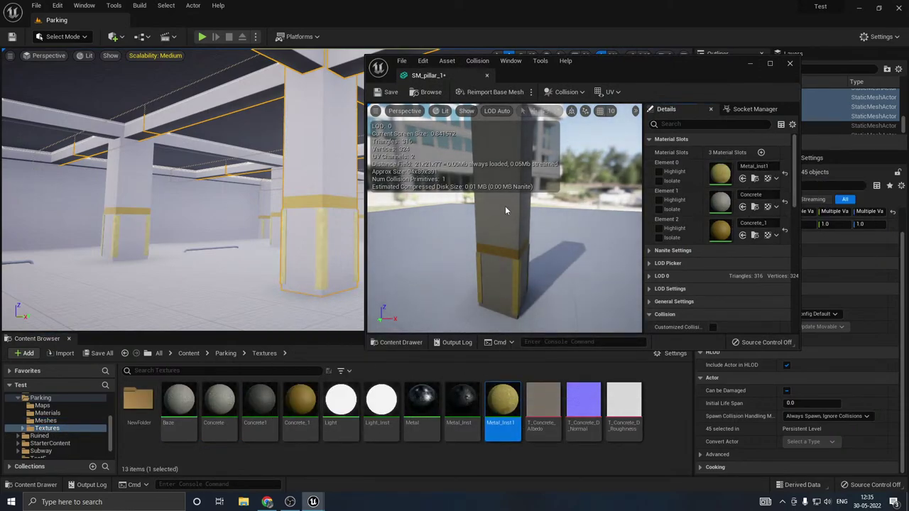
{"action": "left_click", "coordinate": [790, 64]}
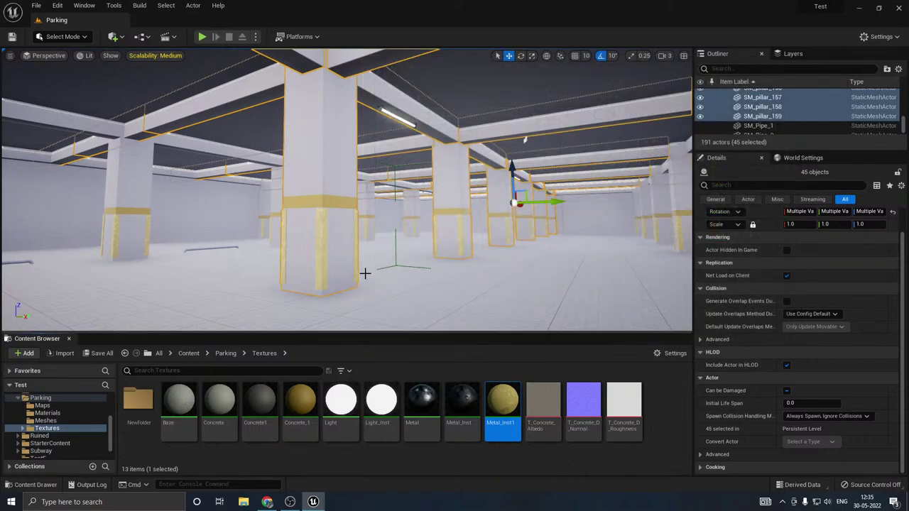
Step: Recolour the C parameter of Metal_Inst1 to a dark orange-brown with hue about 23 and value about 0.15, checking it on the pillars
{"action": "key", "text": "w"}
{"action": "right_click_drag", "start_coordinate": [365, 274], "coordinate": [357, 304]}
{"action": "key", "text": "w"}
{"action": "left_click_drag", "start_coordinate": [611, 50], "coordinate": [365, 271]}
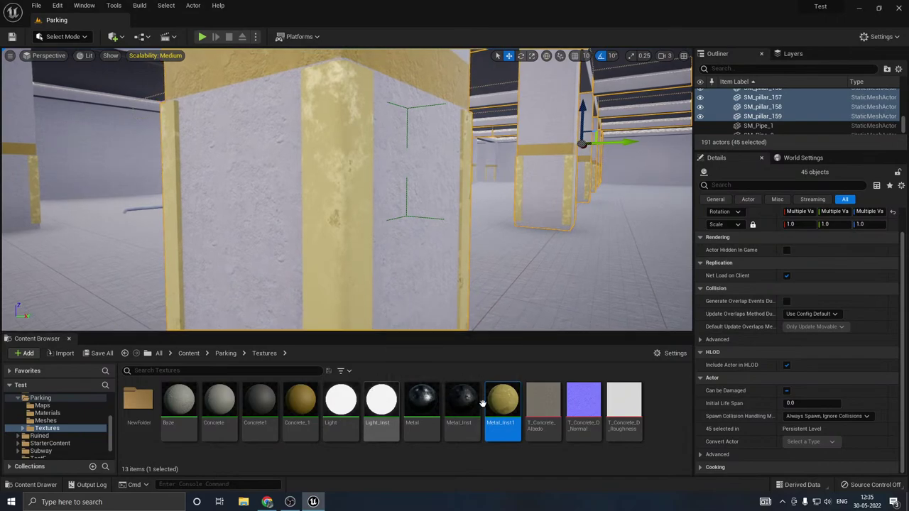
{"action": "double_click", "coordinate": [512, 403]}
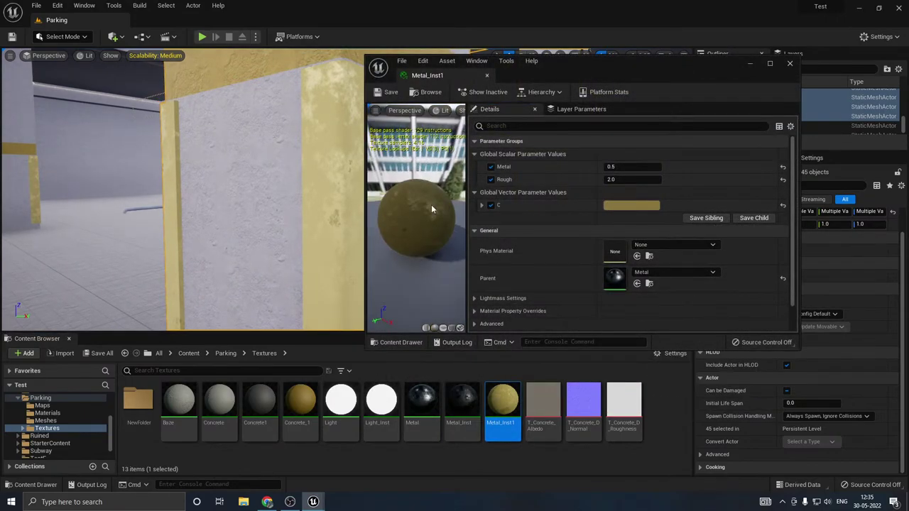
{"action": "left_click", "coordinate": [648, 208]}
{"action": "left_click_drag", "start_coordinate": [739, 311], "coordinate": [745, 306]}
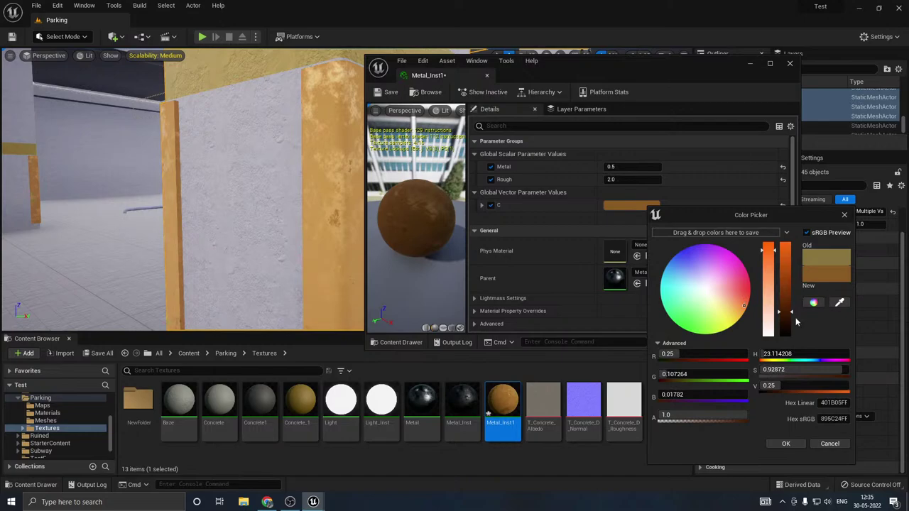
{"action": "left_click", "coordinate": [788, 323]}
{"action": "right_click_drag", "start_coordinate": [297, 264], "coordinate": [228, 254]}
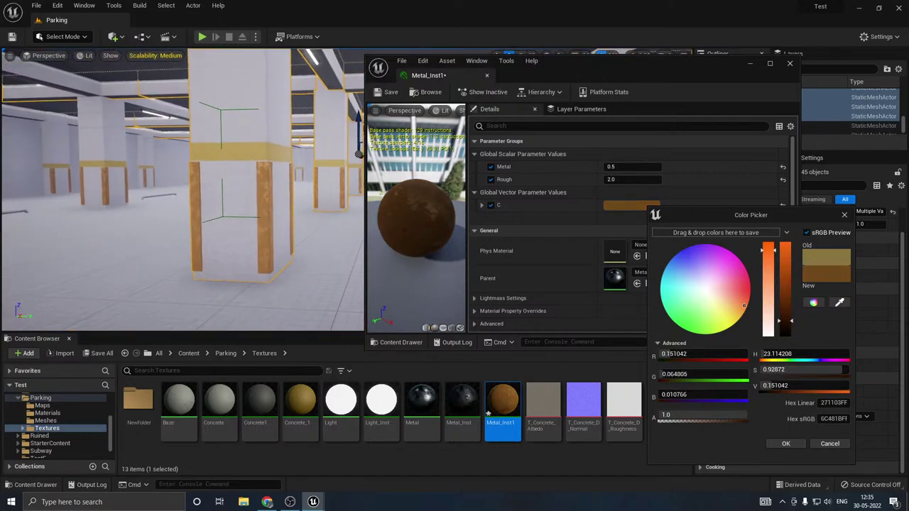
{"action": "left_click", "coordinate": [786, 443]}
{"action": "right_click_drag", "start_coordinate": [208, 203], "coordinate": [138, 204]}
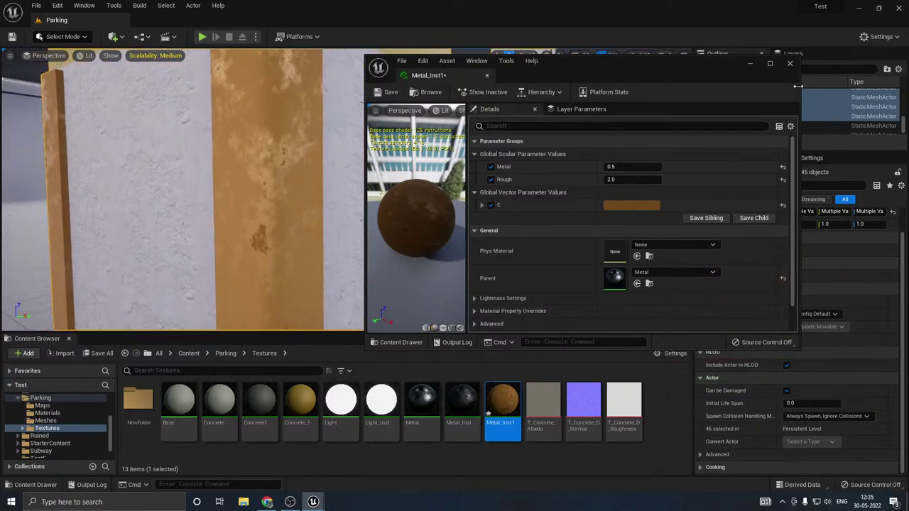
{"action": "left_click", "coordinate": [791, 65]}
Step: Open the floor pipe's SM_Pipe_1 mesh and assign Metal_Inst1 to its material Element 0
{"action": "left_click_drag", "start_coordinate": [405, 142], "coordinate": [392, 166]}
{"action": "right_click_drag", "start_coordinate": [392, 166], "coordinate": [454, 163]}
{"action": "right_click_drag", "start_coordinate": [326, 177], "coordinate": [344, 193]}
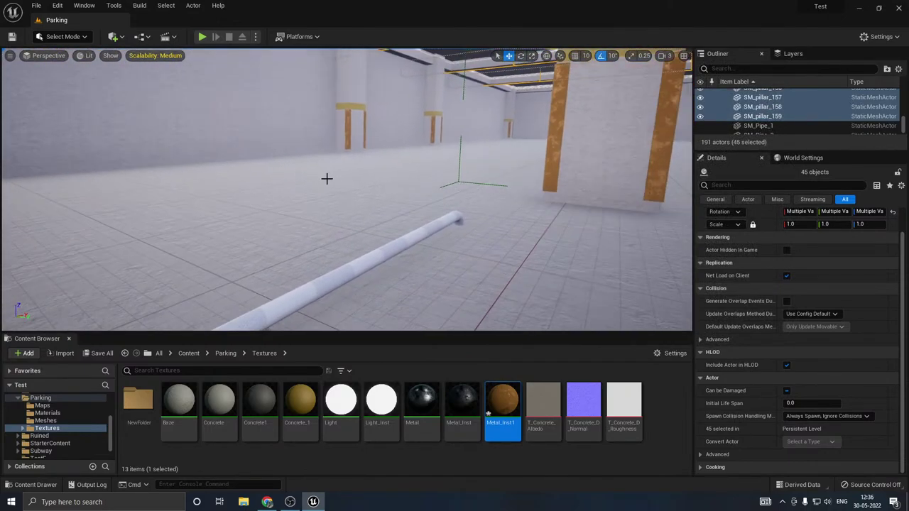
{"action": "left_click", "coordinate": [285, 301]}
{"action": "double_click", "coordinate": [796, 341]}
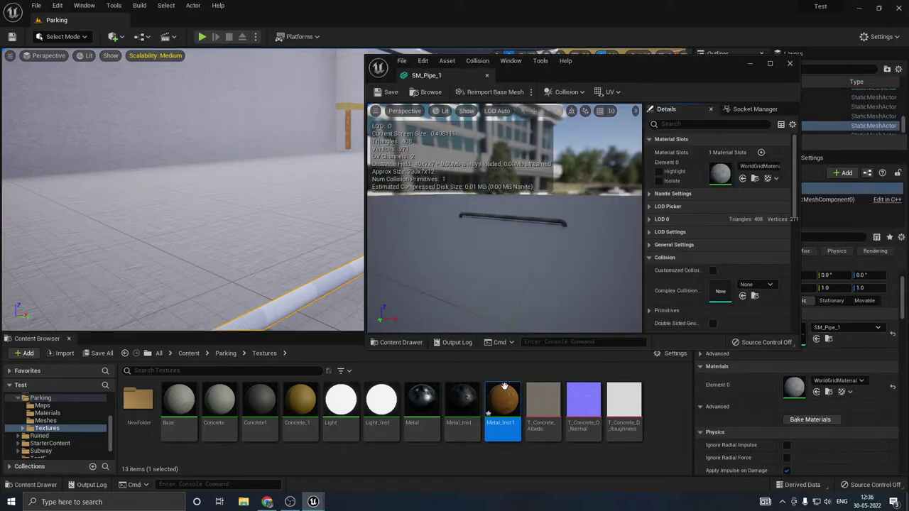
{"action": "left_click", "coordinate": [743, 179]}
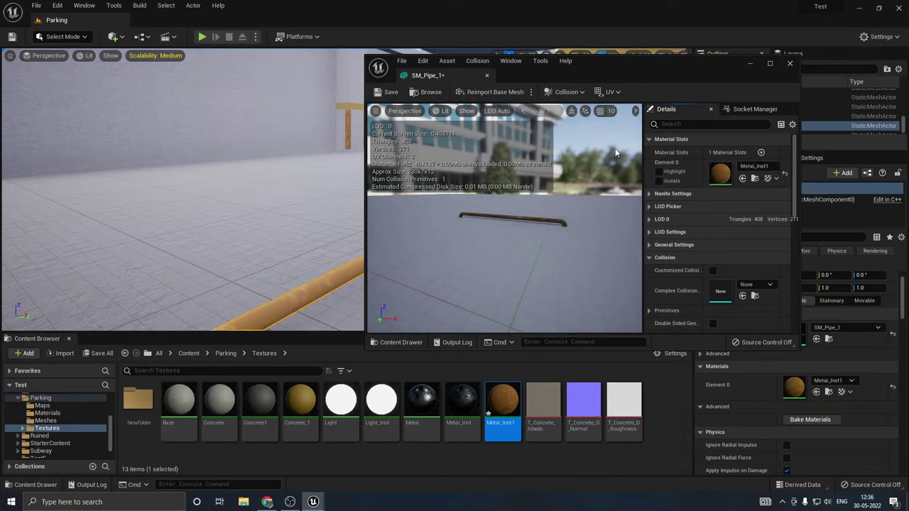
{"action": "left_click", "coordinate": [791, 65]}
Step: Save all modified content and review the pillars and pipe across the parking hall
{"action": "right_click_drag", "start_coordinate": [534, 168], "coordinate": [494, 197]}
{"action": "right_click_drag", "start_coordinate": [340, 228], "coordinate": [532, 163]}
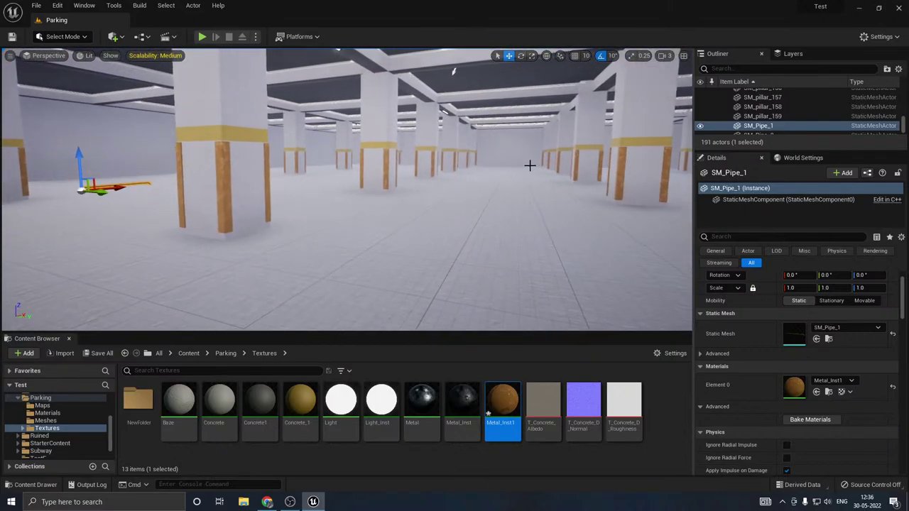
{"action": "left_click", "coordinate": [519, 353]}
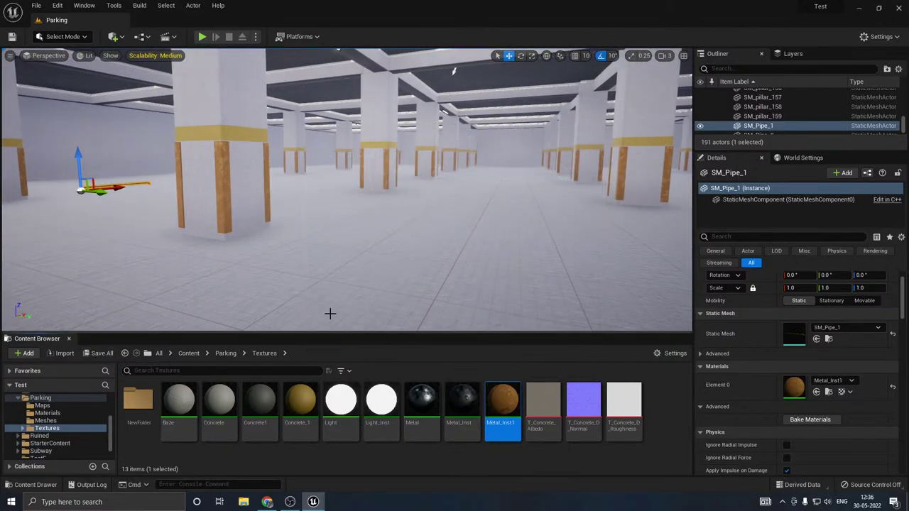
{"action": "key", "text": "s"}
{"action": "right_click_drag", "start_coordinate": [172, 219], "coordinate": [184, 177]}
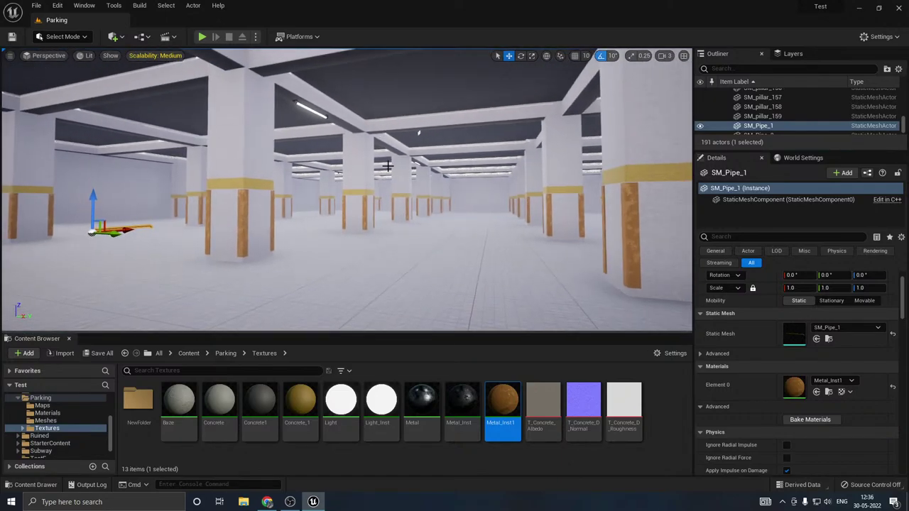
Step: Find the directional light by filtering the level's actors with "di" and select it
{"action": "right_click_drag", "start_coordinate": [387, 166], "coordinate": [269, 149]}
{"action": "key", "text": "s"}
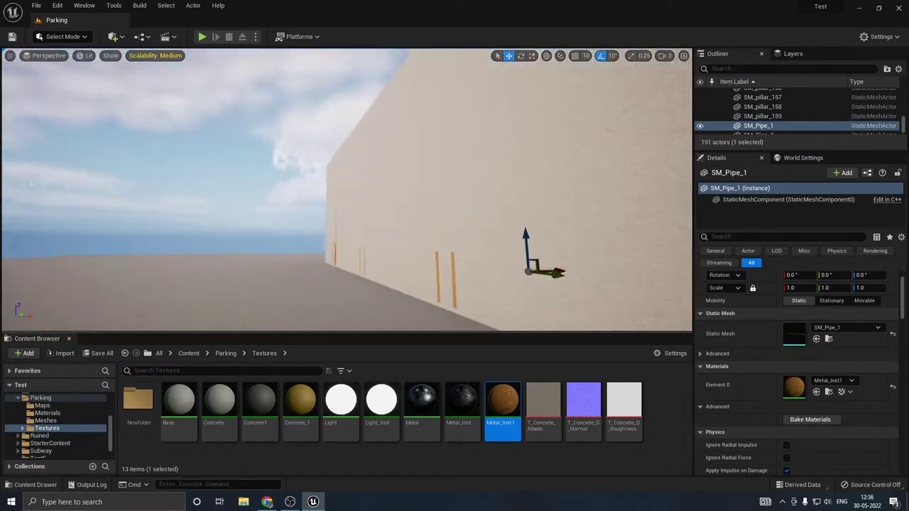
{"action": "right_click_drag", "start_coordinate": [441, 171], "coordinate": [444, 171]}
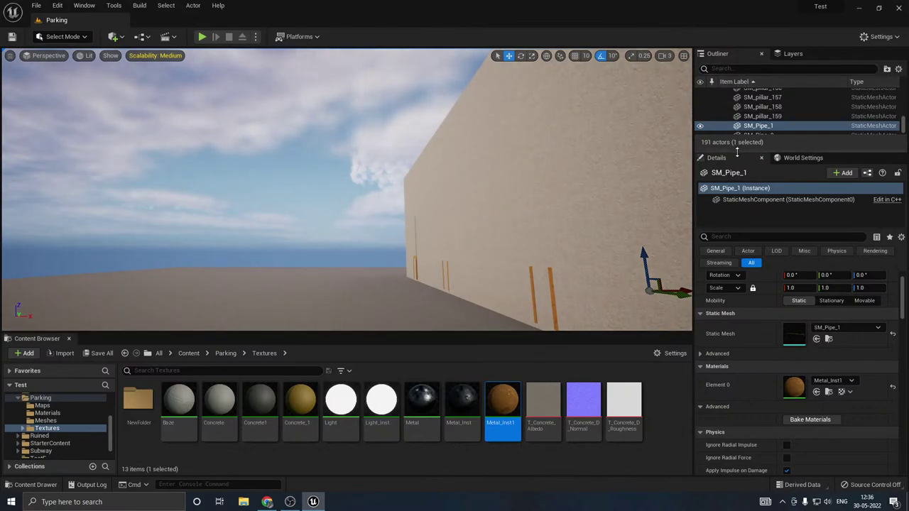
{"action": "left_click_drag", "start_coordinate": [737, 152], "coordinate": [737, 351]}
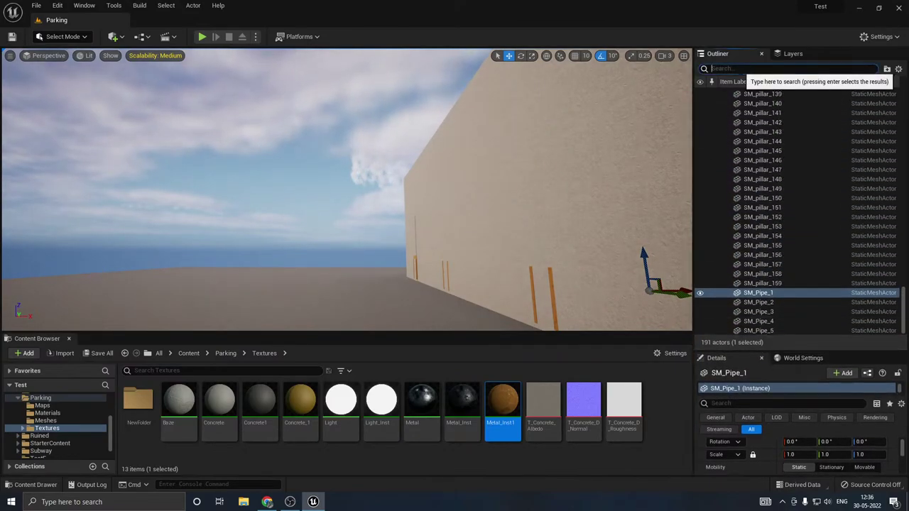
{"action": "type", "text": "un"}
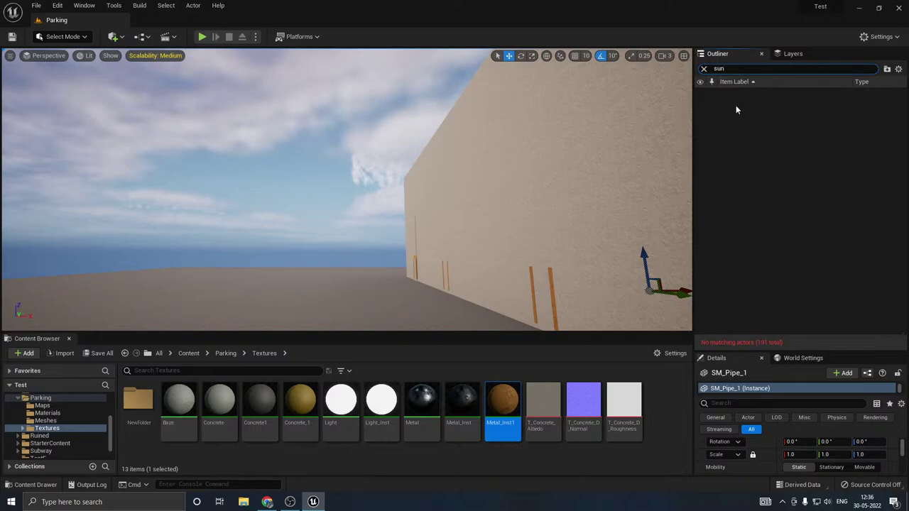
{"action": "key", "text": "BackSpace"}
{"action": "key", "text": "BackSpace"}
{"action": "key", "text": "BackSpace"}
{"action": "type", "text": "dit"}
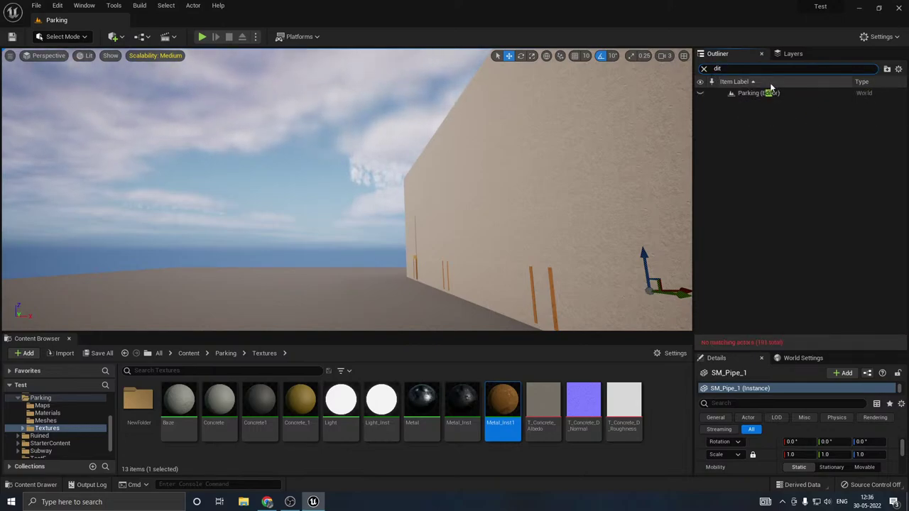
{"action": "key", "text": "BackSpace"}
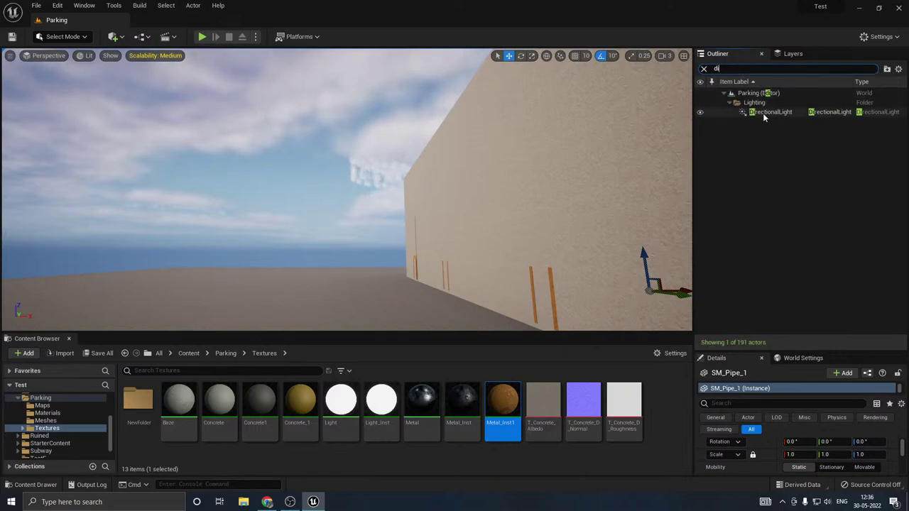
{"action": "left_click", "coordinate": [764, 113]}
Step: Set the directional light's intensity to 1 lux and its light colour to dark grey with value about 0.09, checking the parking hall
{"action": "left_click_drag", "start_coordinate": [747, 351], "coordinate": [747, 125]}
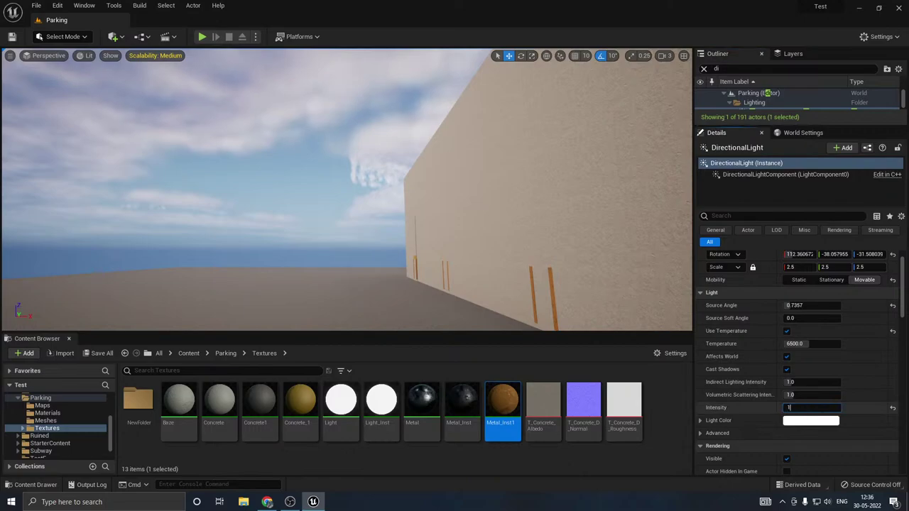
{"action": "key", "text": "Return"}
{"action": "left_click", "coordinate": [811, 420]}
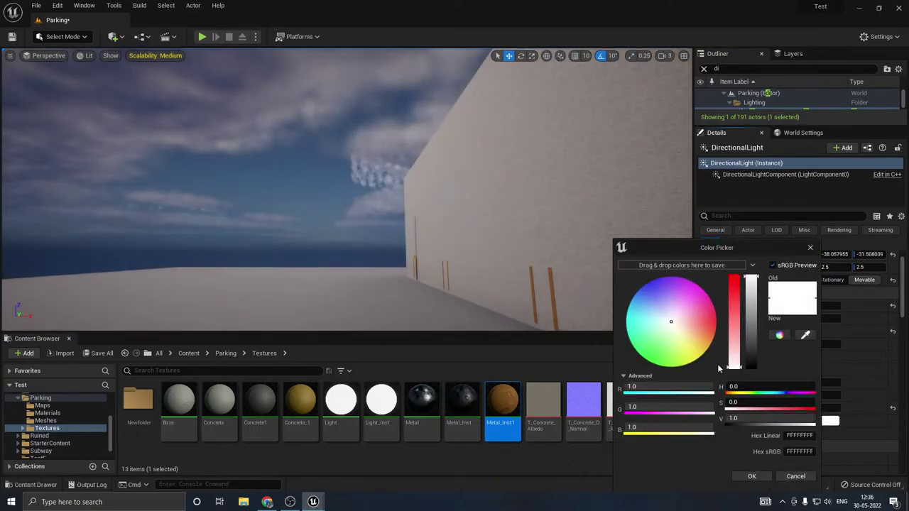
{"action": "left_click_drag", "start_coordinate": [751, 329], "coordinate": [754, 361]}
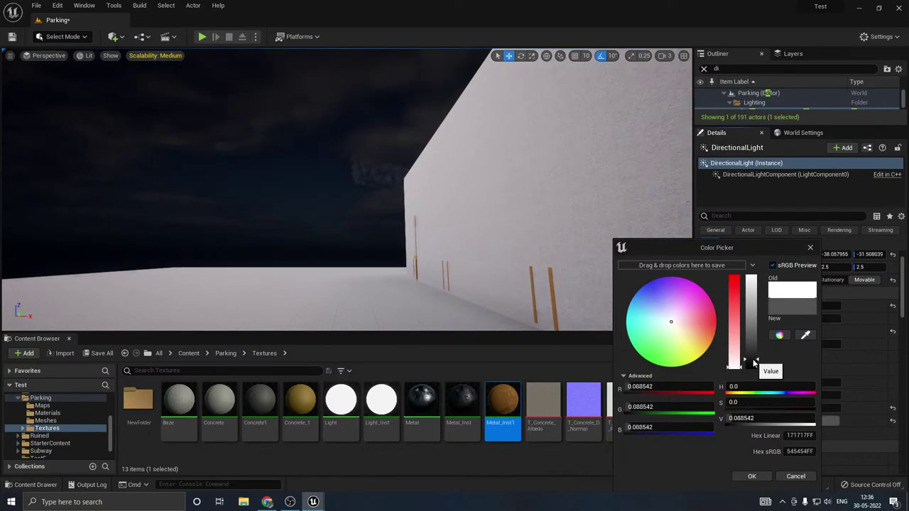
{"action": "left_click", "coordinate": [750, 478]}
{"action": "right_click_drag", "start_coordinate": [426, 213], "coordinate": [582, 213]}
{"action": "key", "text": "w"}
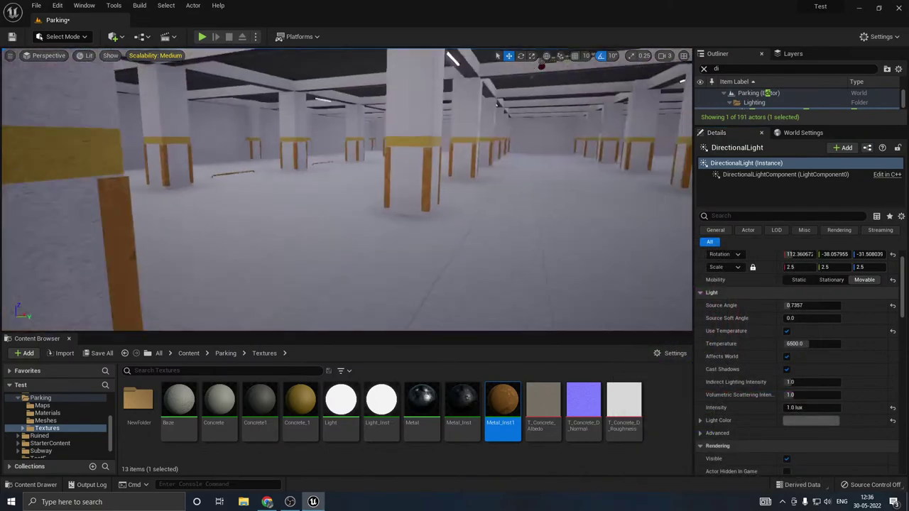
{"action": "right_click_drag", "start_coordinate": [187, 289], "coordinate": [306, 284]}
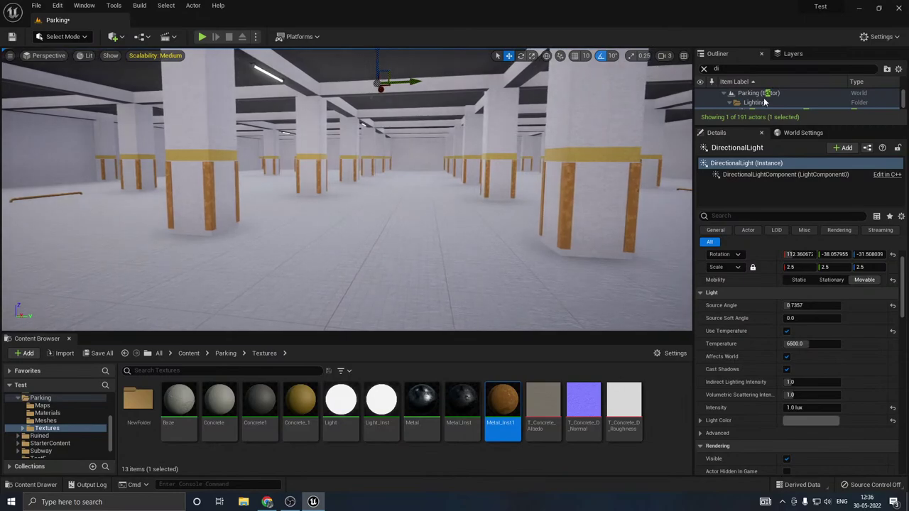
Step: Search the level's actors for "post", clear the search, and save the Parking level
{"action": "left_click", "coordinate": [752, 70]}
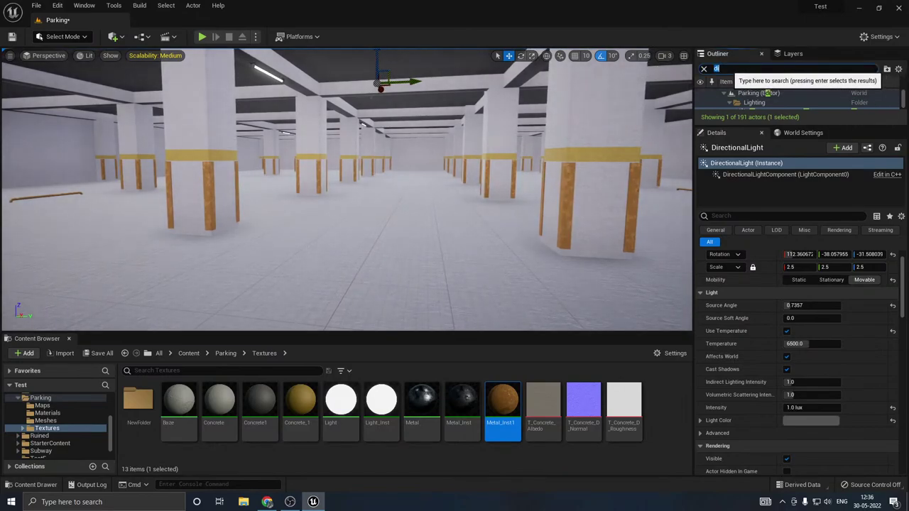
{"action": "type", "text": "post"}
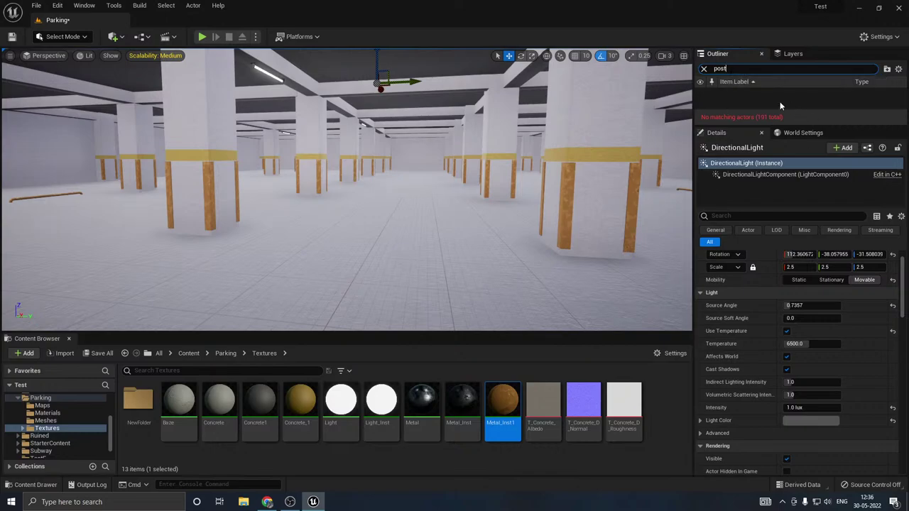
{"action": "left_click", "coordinate": [704, 69]}
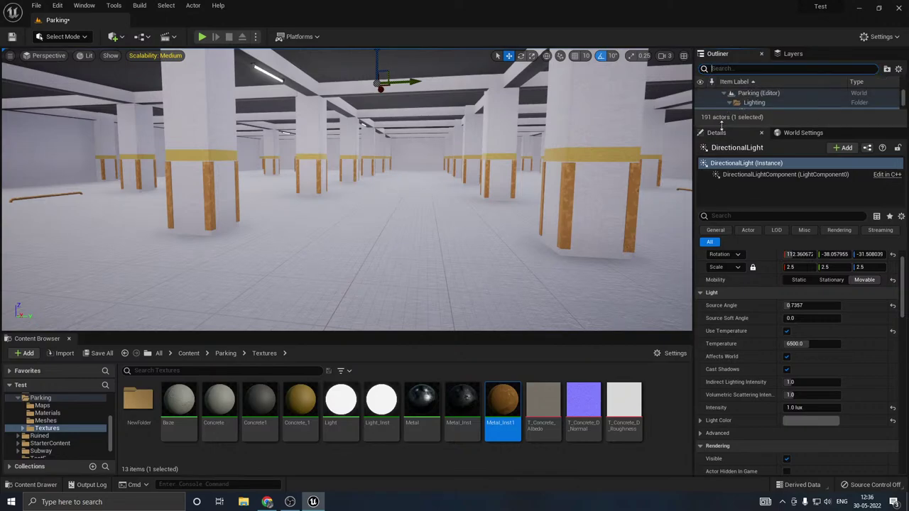
{"action": "left_click_drag", "start_coordinate": [721, 125], "coordinate": [721, 332]}
{"action": "left_click", "coordinate": [99, 353]}
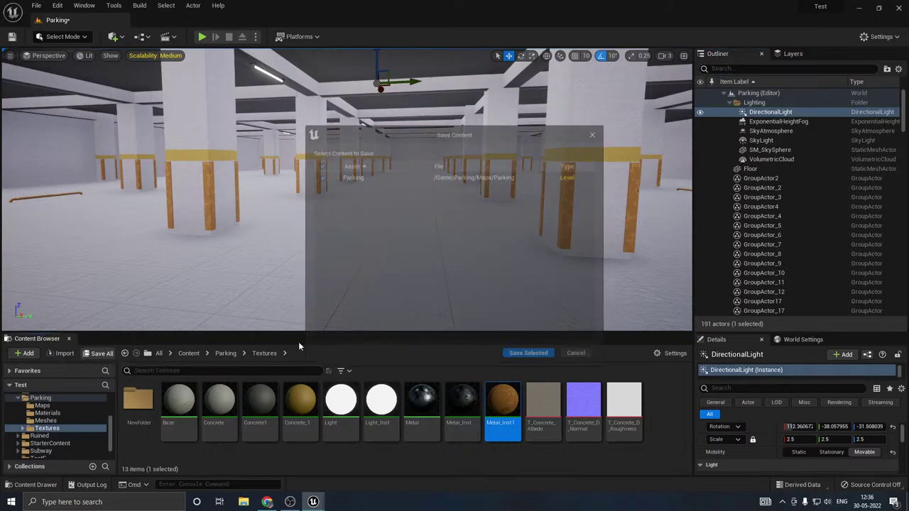
{"action": "left_click", "coordinate": [530, 356]}
Step: Add a PostProcessVolume to the level with Infinite Extent (Unbound) enabled and move it aside along the green axis
{"action": "left_click_drag", "start_coordinate": [440, 333], "coordinate": [440, 395]}
{"action": "left_click", "coordinate": [117, 37]}
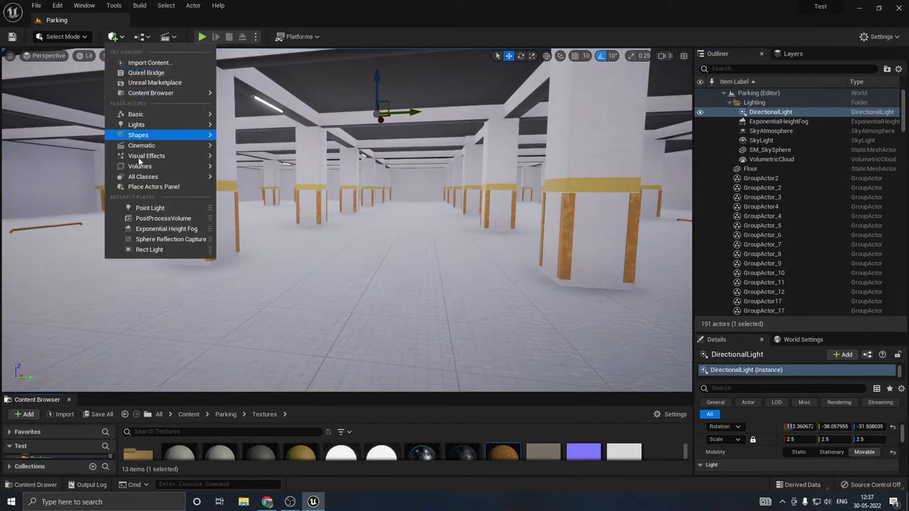
{"action": "mouse_move", "coordinate": [142, 166]}
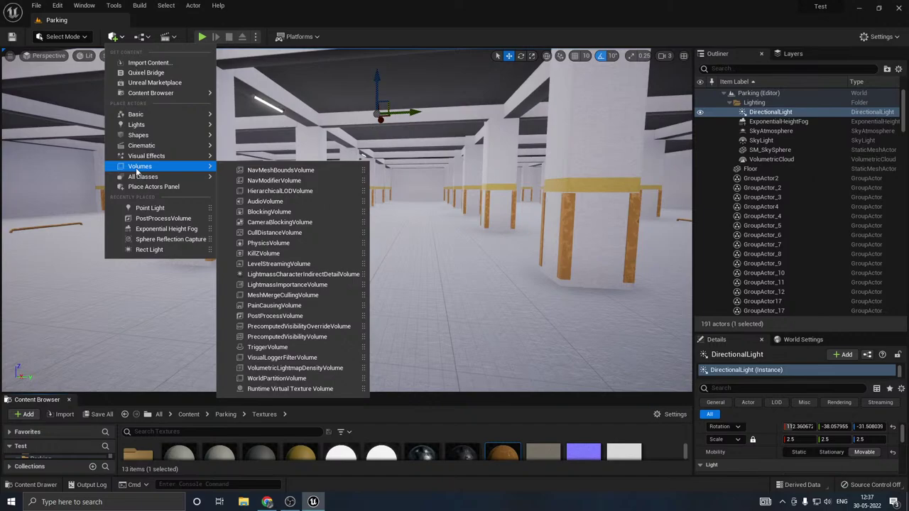
{"action": "left_click", "coordinate": [275, 315]}
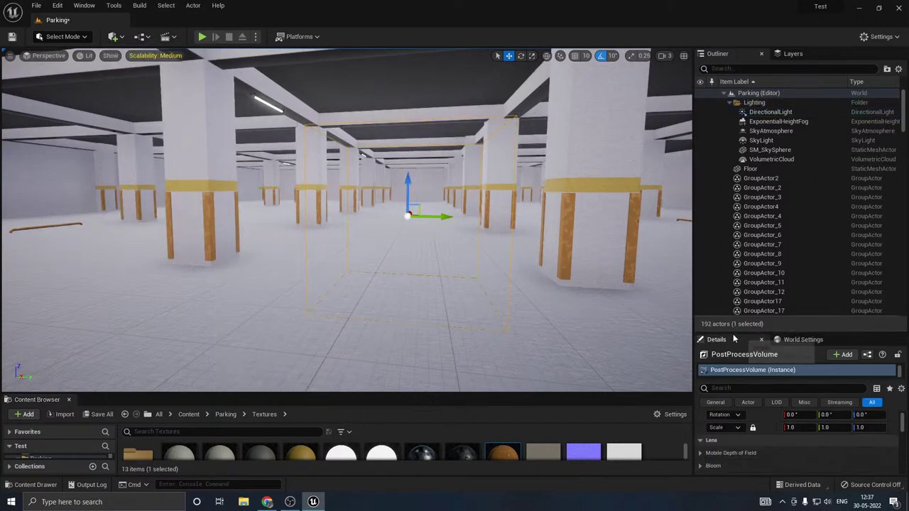
{"action": "left_click_drag", "start_coordinate": [735, 332], "coordinate": [735, 78]}
{"action": "scroll", "coordinate": [732, 269], "scroll_direction": "down", "scroll_amount": 15}
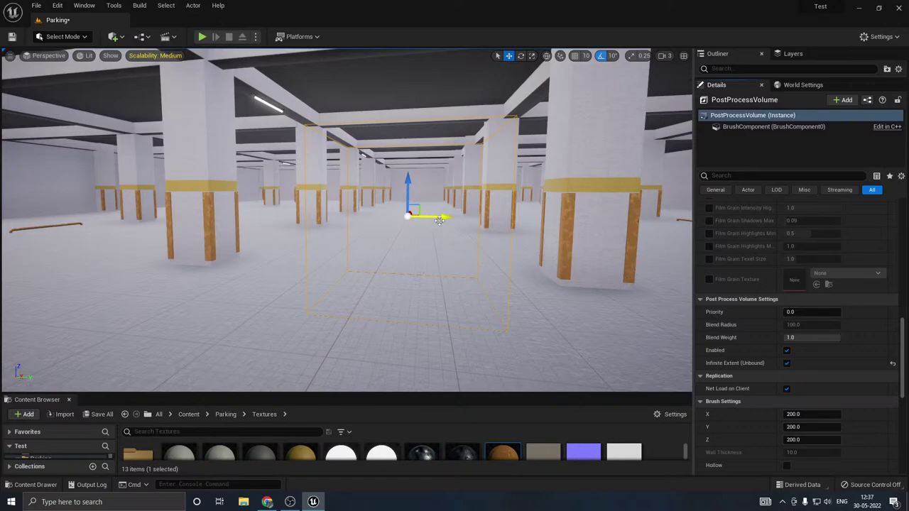
{"action": "right_click_drag", "start_coordinate": [439, 221], "coordinate": [331, 199]}
{"action": "left_click_drag", "start_coordinate": [410, 209], "coordinate": [488, 204]}
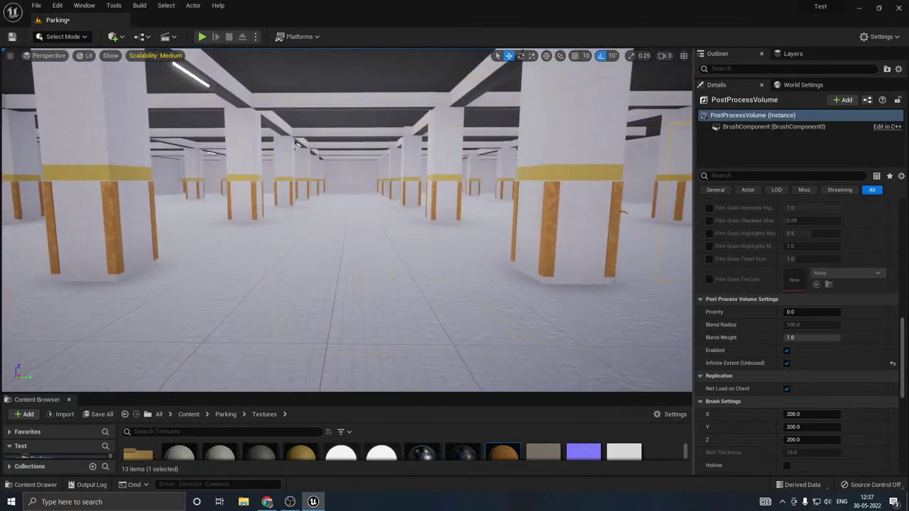
Step: Enable the post-process volume's exposure Min Brightness and Max Brightness and set both to 0.8
{"action": "scroll", "coordinate": [720, 273], "scroll_direction": "up", "scroll_amount": 8}
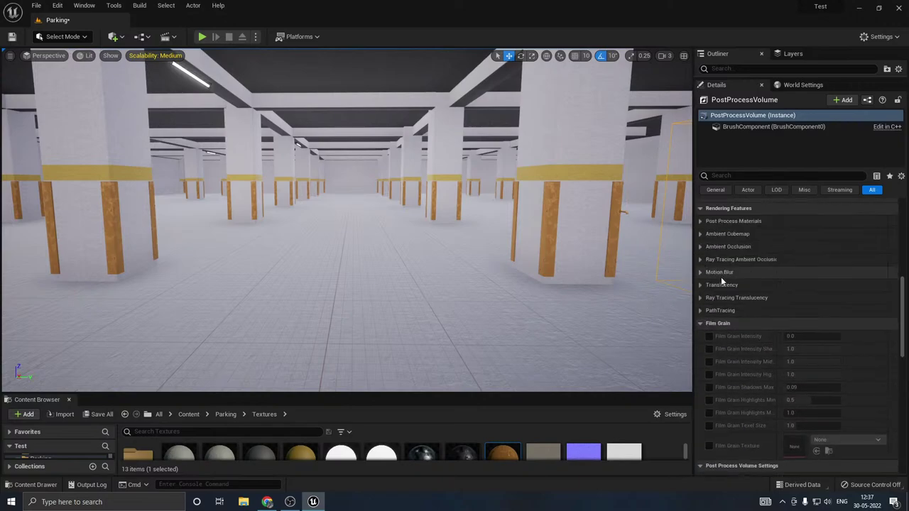
{"action": "scroll", "coordinate": [726, 270], "scroll_direction": "up", "scroll_amount": 10}
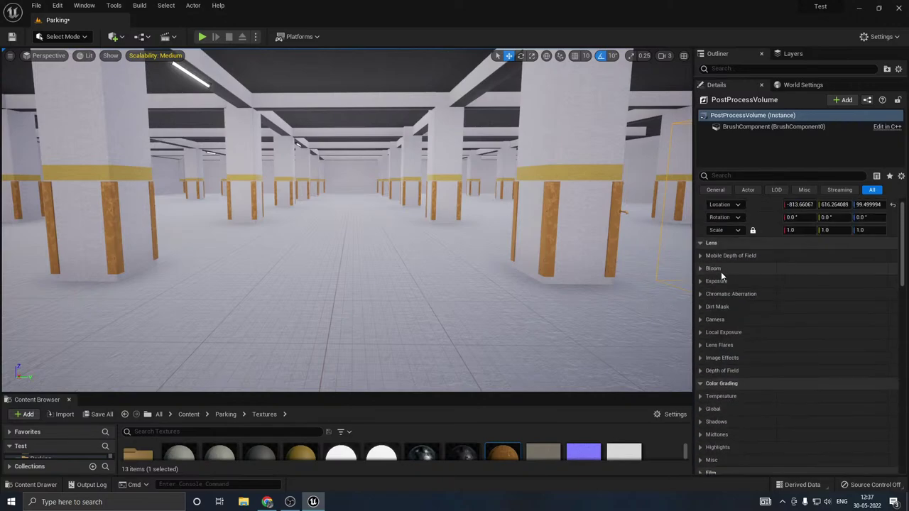
{"action": "left_click", "coordinate": [701, 281]}
{"action": "left_click", "coordinate": [717, 400]}
{"action": "left_click", "coordinate": [716, 387]}
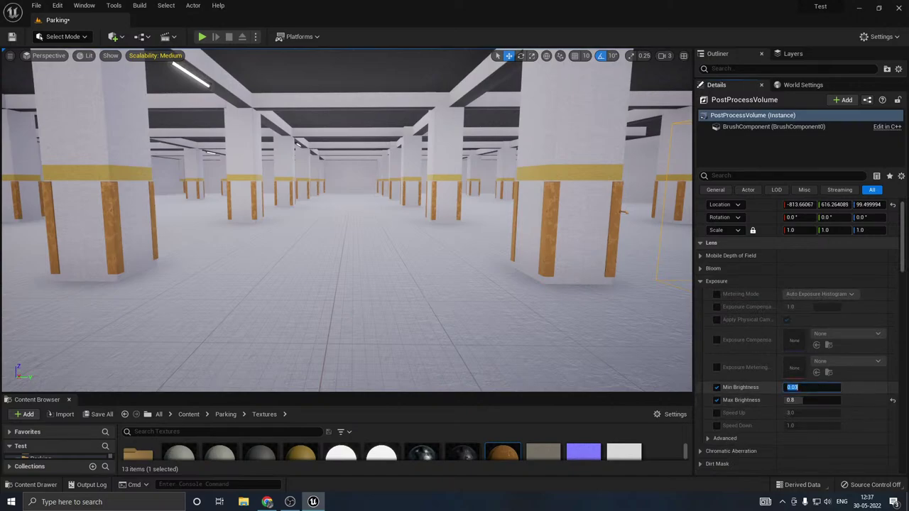
{"action": "type", "text": "0.8"}
{"action": "key", "text": "Return"}
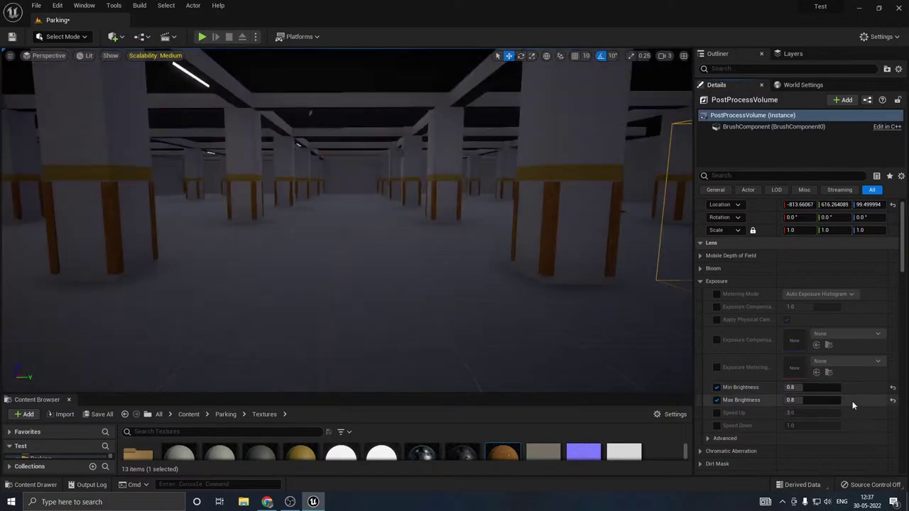
{"action": "right_click_drag", "start_coordinate": [496, 291], "coordinate": [415, 269]}
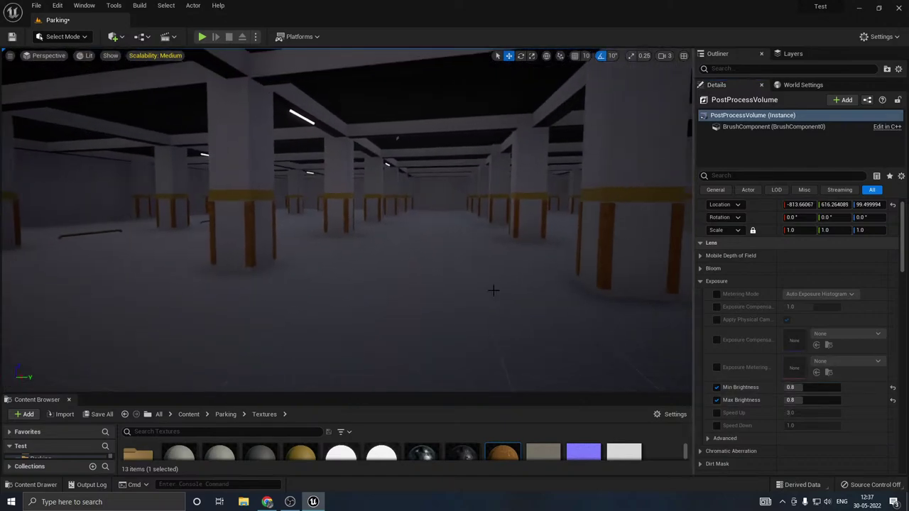
Step: Save the Parking level and raise the viewport scalability quality to High
{"action": "left_click", "coordinate": [100, 414]}
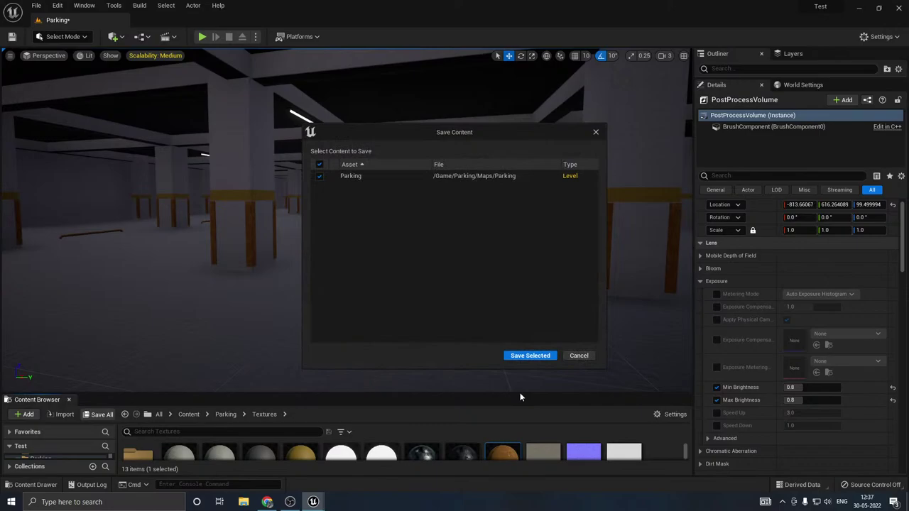
{"action": "left_click", "coordinate": [529, 356]}
{"action": "left_click", "coordinate": [160, 56]}
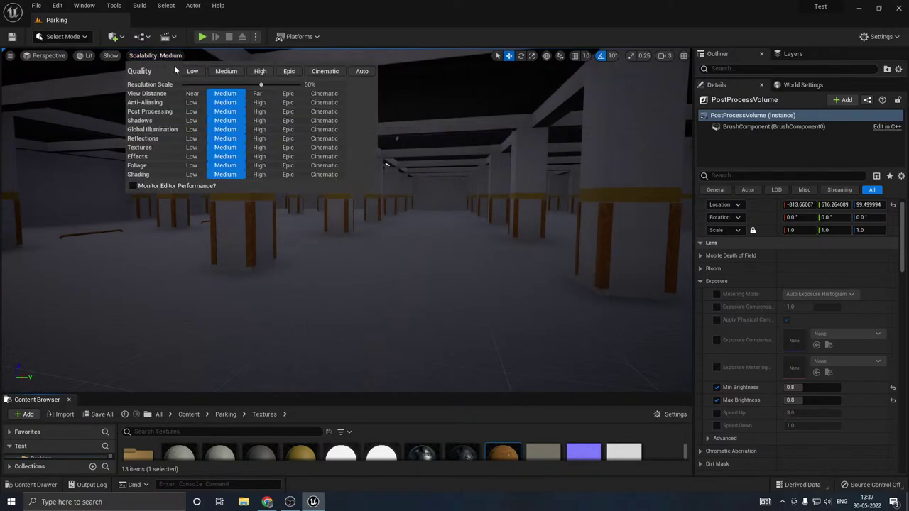
{"action": "left_click", "coordinate": [255, 72]}
{"action": "right_click_drag", "start_coordinate": [472, 217], "coordinate": [419, 206]}
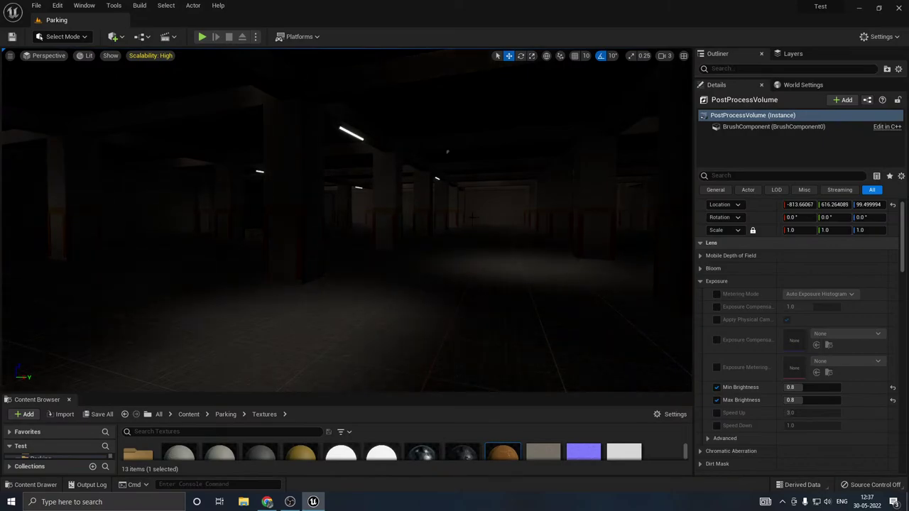
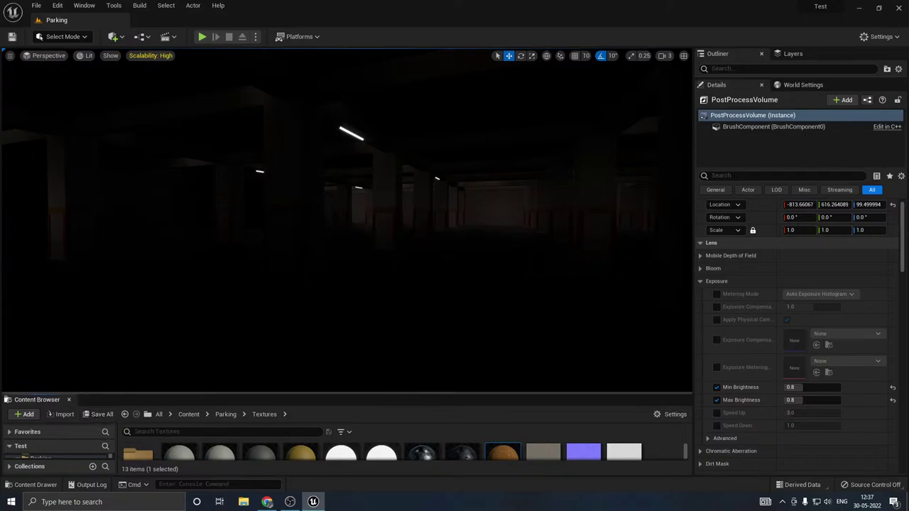
{"action": "left_click_drag", "start_coordinate": [209, 394], "coordinate": [213, 356]}
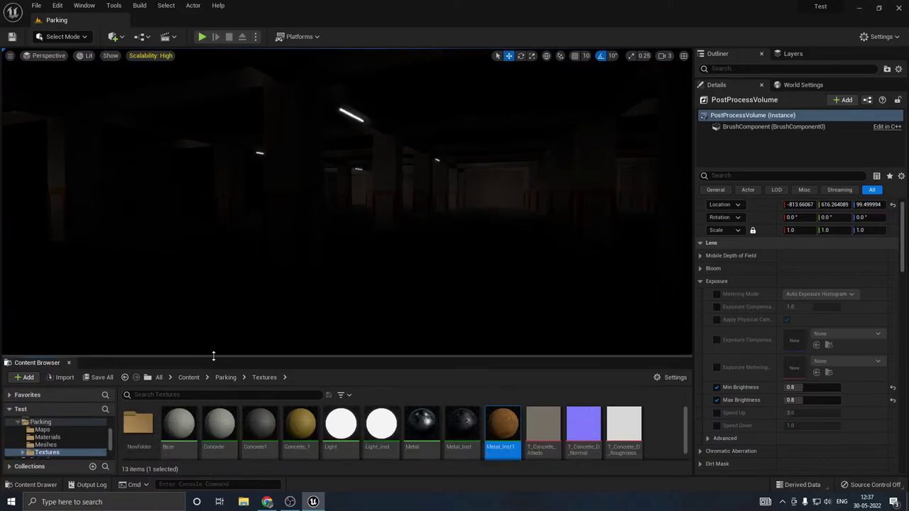
{"action": "left_click", "coordinate": [151, 56]}
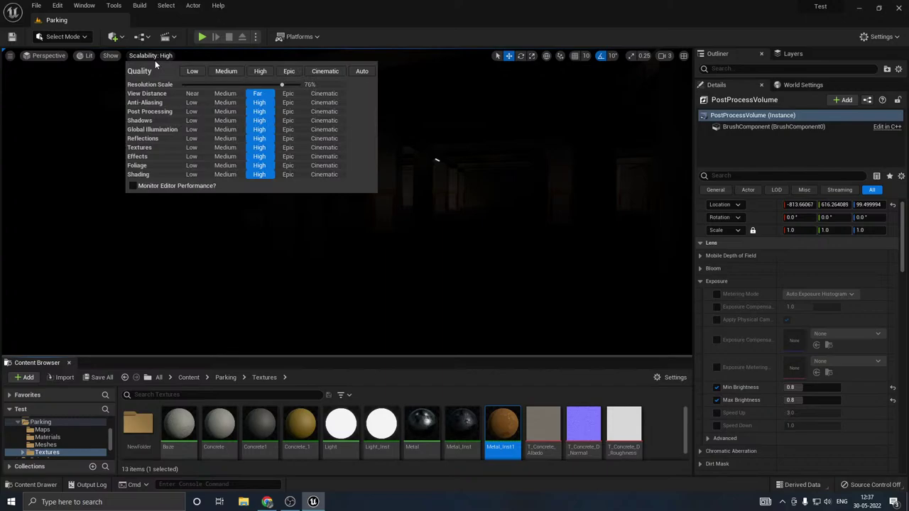
{"action": "left_click", "coordinate": [715, 74]}
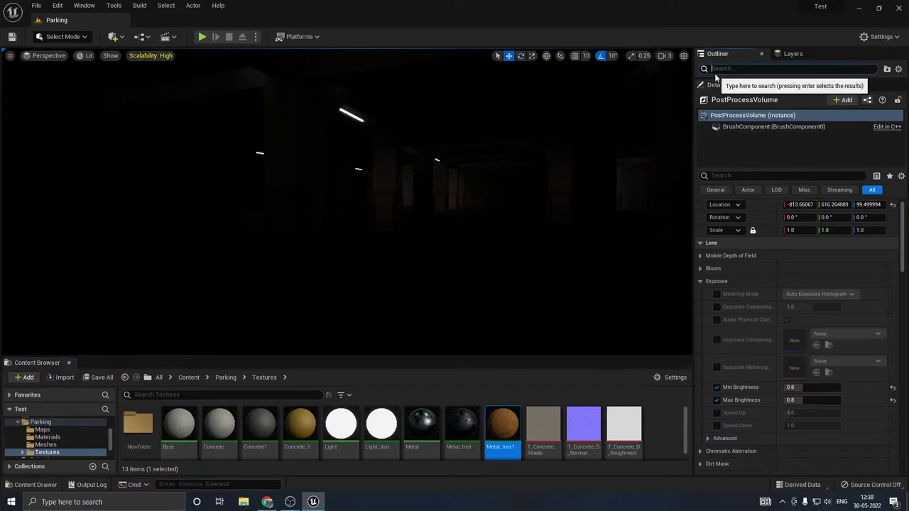
{"action": "type", "text": "dire"}
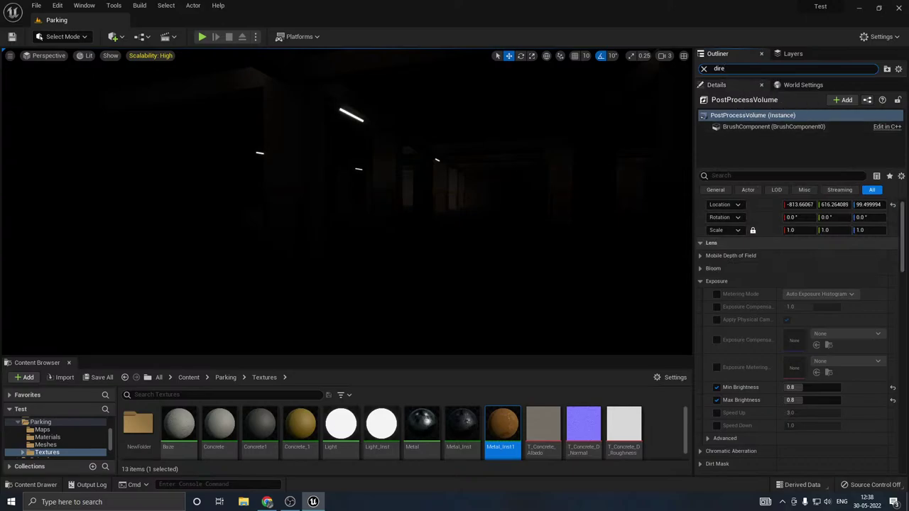
{"action": "double_click", "coordinate": [765, 68]}
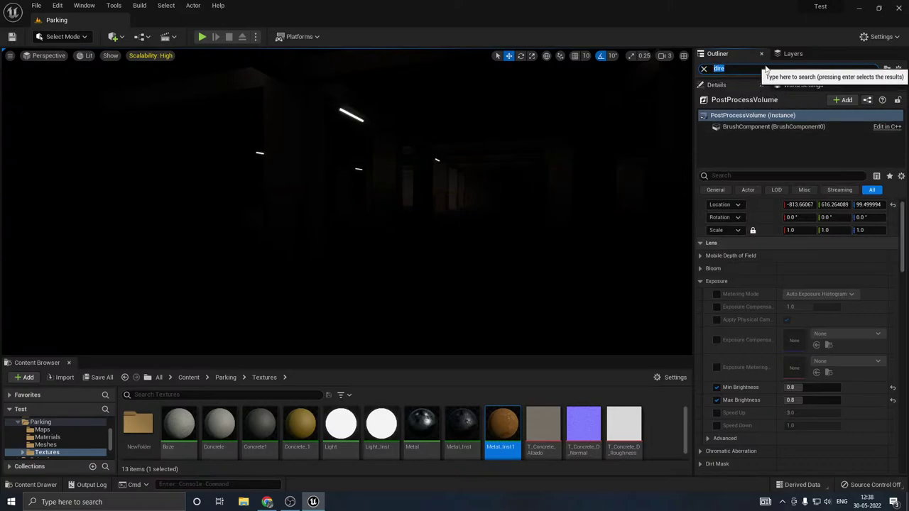
{"action": "left_click", "coordinate": [754, 146]}
{"action": "left_click", "coordinate": [798, 85]}
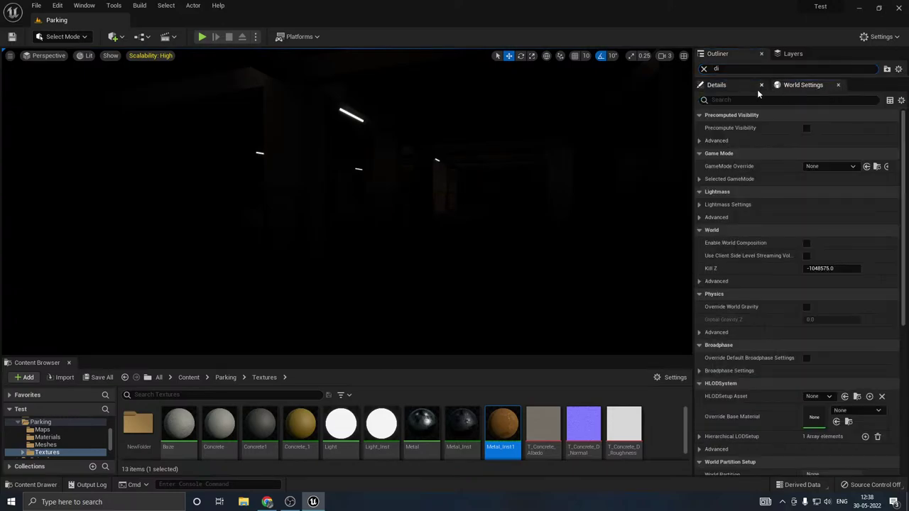
{"action": "left_click", "coordinate": [792, 53]}
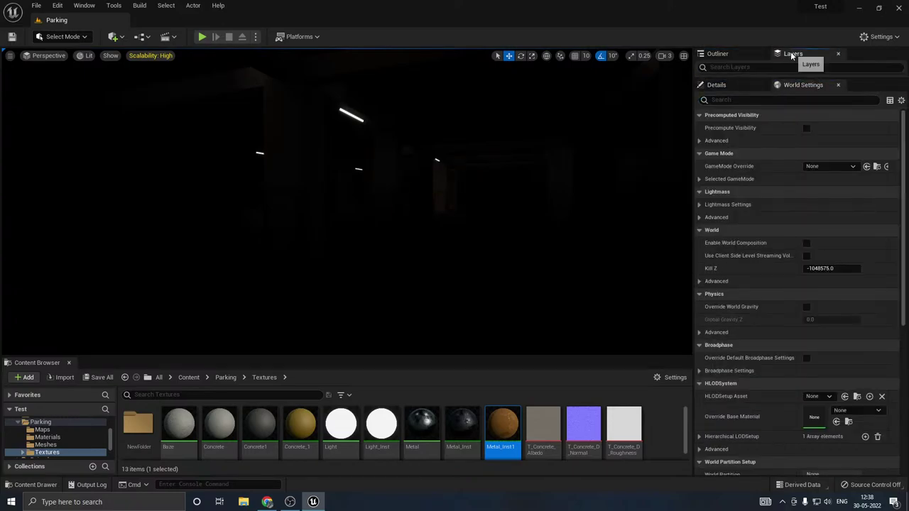
{"action": "left_click", "coordinate": [718, 54]}
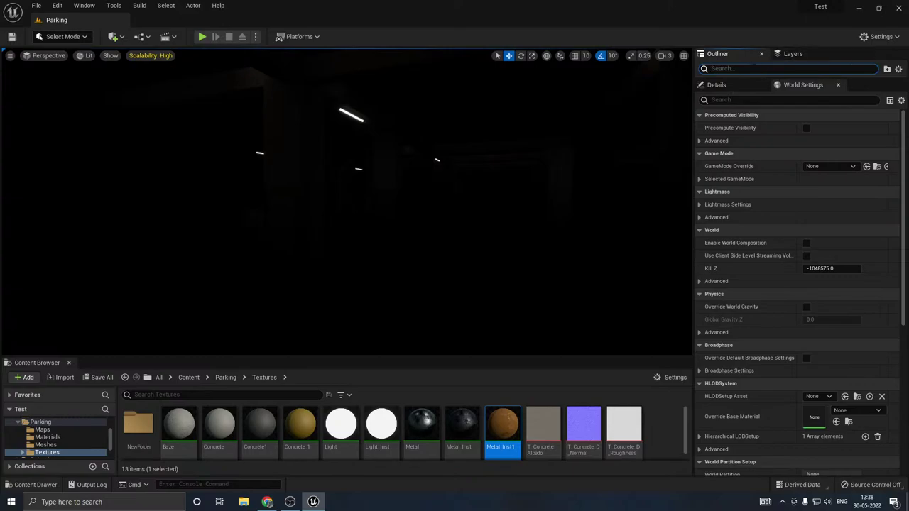
{"action": "left_click", "coordinate": [716, 85]}
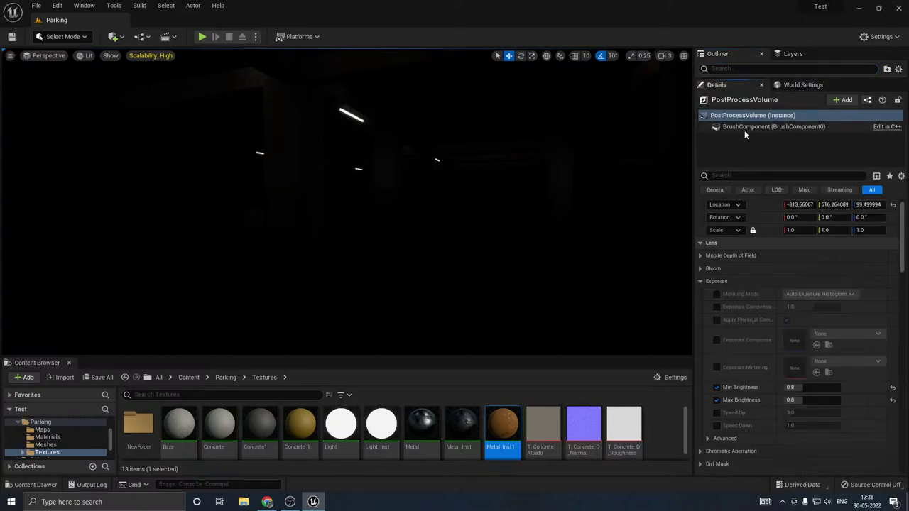
Step: Enlarge the Outliner, find the directional light by searching "dir", and turn off its Affects World option
{"action": "left_click_drag", "start_coordinate": [737, 83], "coordinate": [737, 221]}
{"action": "left_click", "coordinate": [721, 68]}
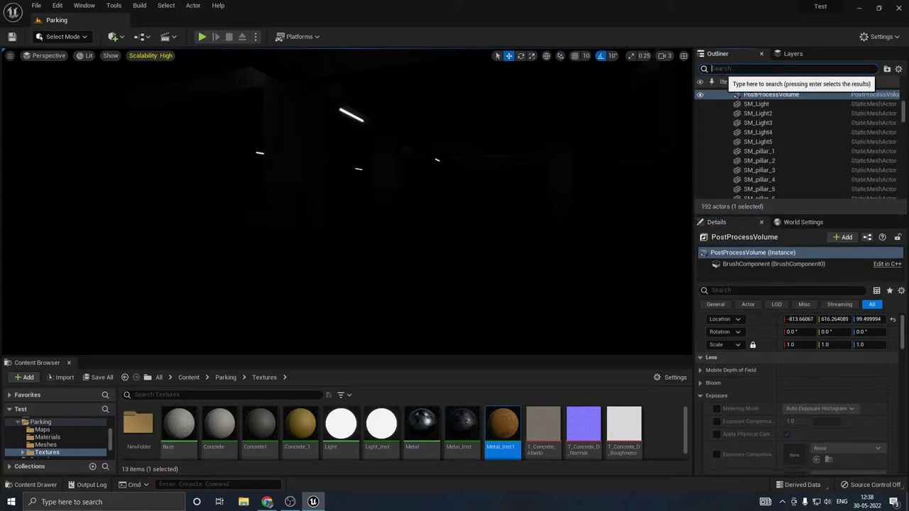
{"action": "type", "text": "dir"}
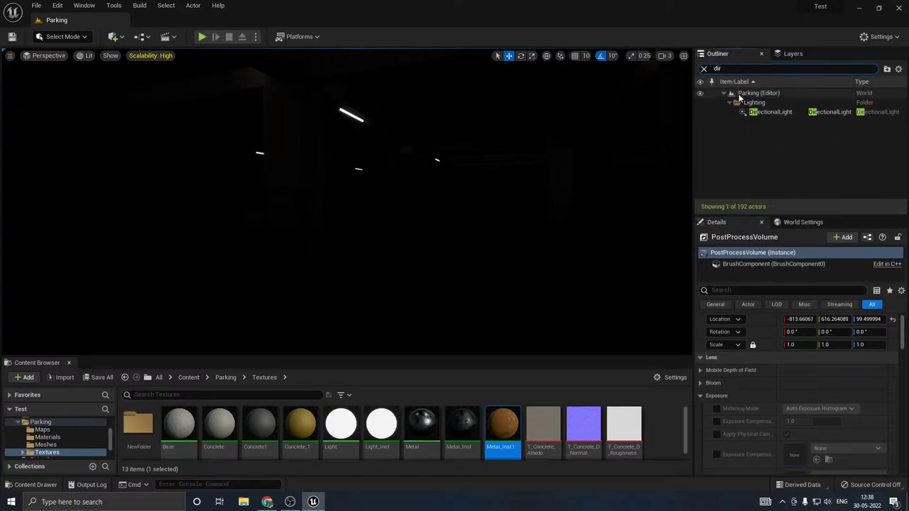
{"action": "key", "text": "Return"}
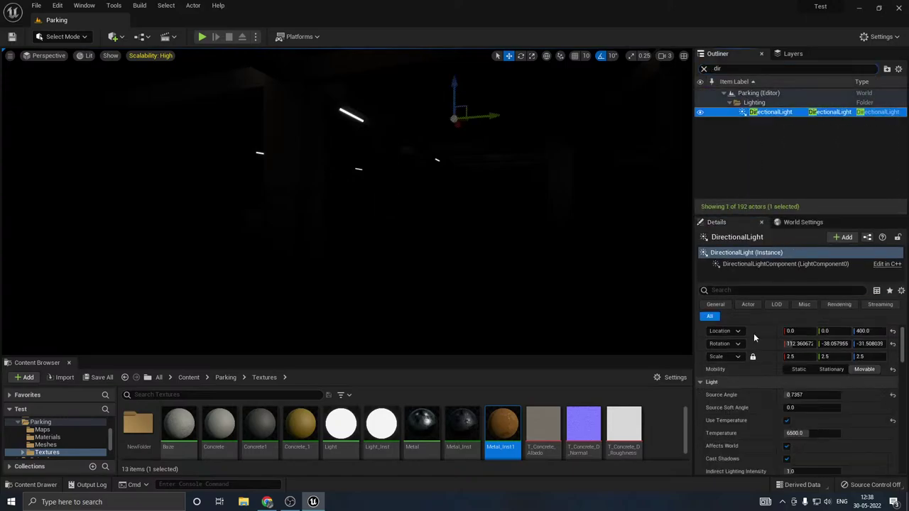
{"action": "left_click", "coordinate": [787, 447]}
{"action": "right_click_drag", "start_coordinate": [455, 235], "coordinate": [487, 248]}
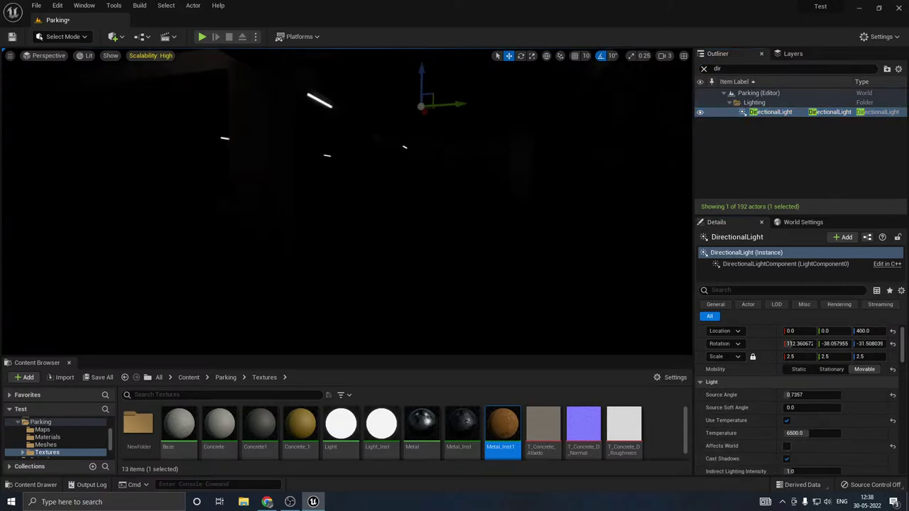
Step: Lower the viewport scalability quality to Medium and save the Parking level
{"action": "left_click", "coordinate": [154, 57]}
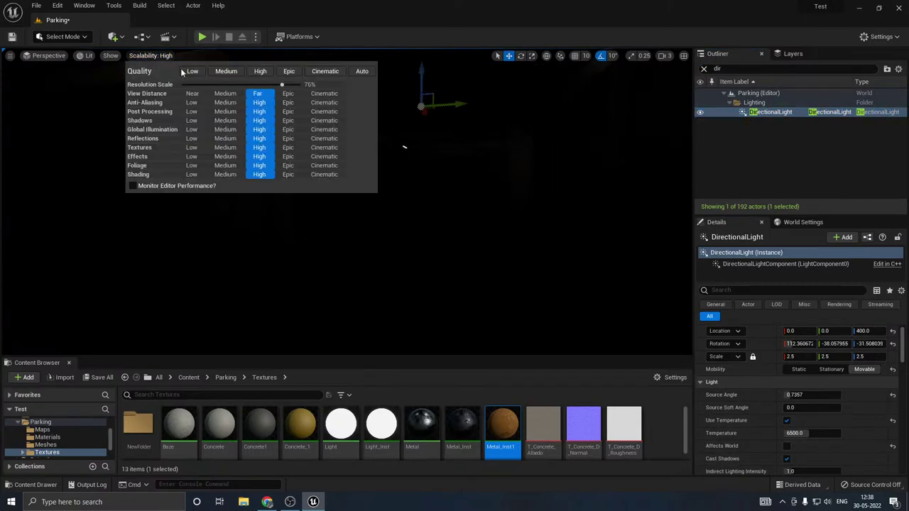
{"action": "left_click", "coordinate": [226, 71]}
{"action": "left_click", "coordinate": [102, 377]}
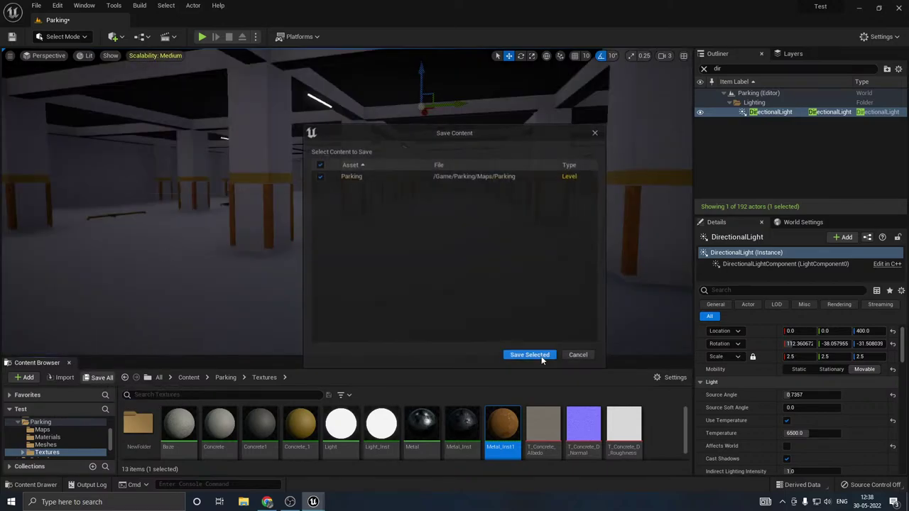
{"action": "left_click", "coordinate": [527, 353]}
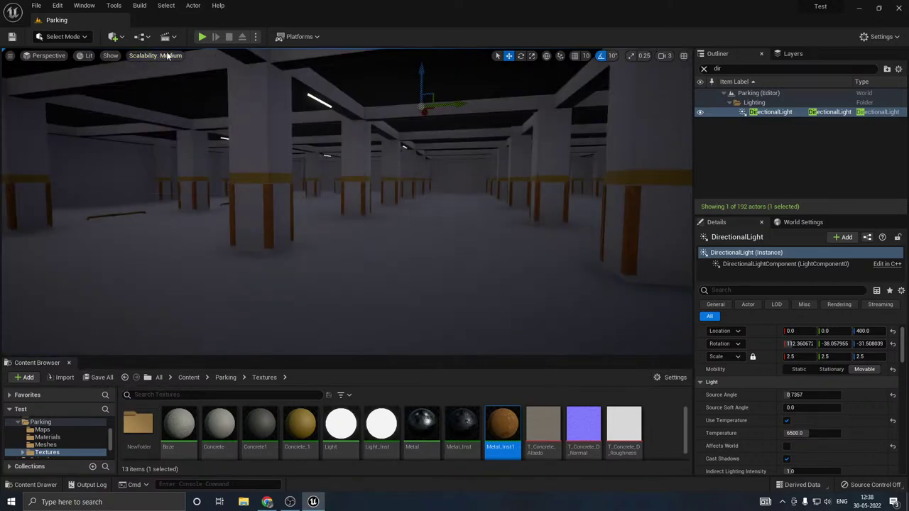
Step: Add a Rect Light above the floor between the pillars and rotate it to face straight down
{"action": "left_click", "coordinate": [112, 36]}
{"action": "mouse_move", "coordinate": [137, 126]}
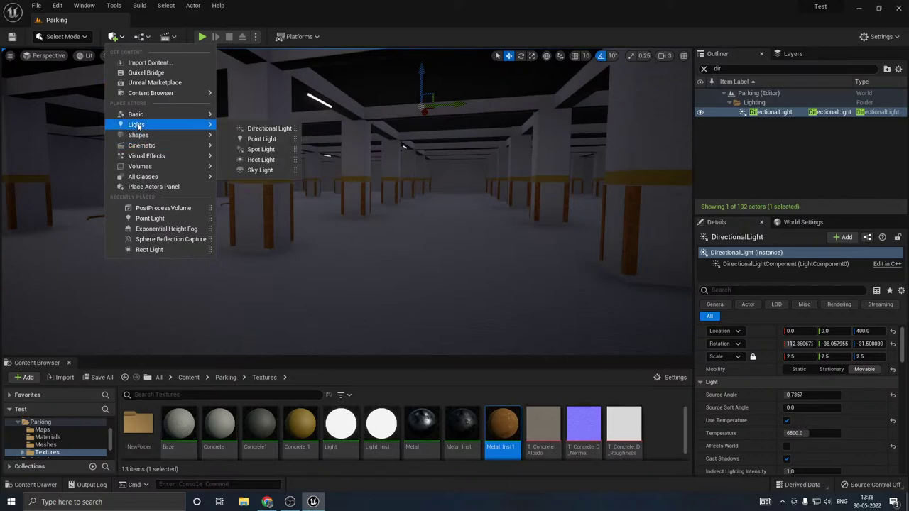
{"action": "left_click_drag", "start_coordinate": [256, 161], "coordinate": [415, 235]}
{"action": "key", "text": "e"}
{"action": "left_click_drag", "start_coordinate": [402, 201], "coordinate": [411, 235]}
{"action": "key", "text": "w"}
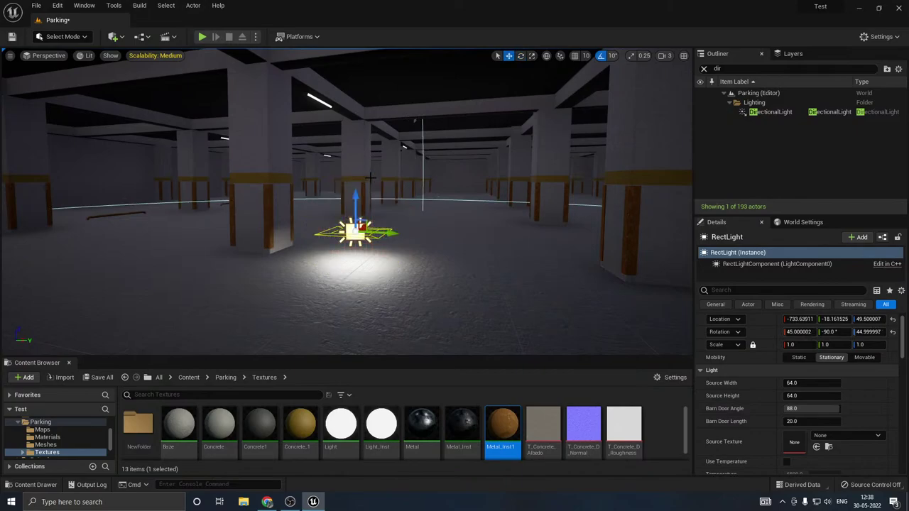
Step: Move the rect light up beside the nearest ceiling tube lamp, to a height of about 358
{"action": "left_click_drag", "start_coordinate": [355, 206], "coordinate": [267, 67]}
{"action": "left_click_drag", "start_coordinate": [263, 103], "coordinate": [337, 132]}
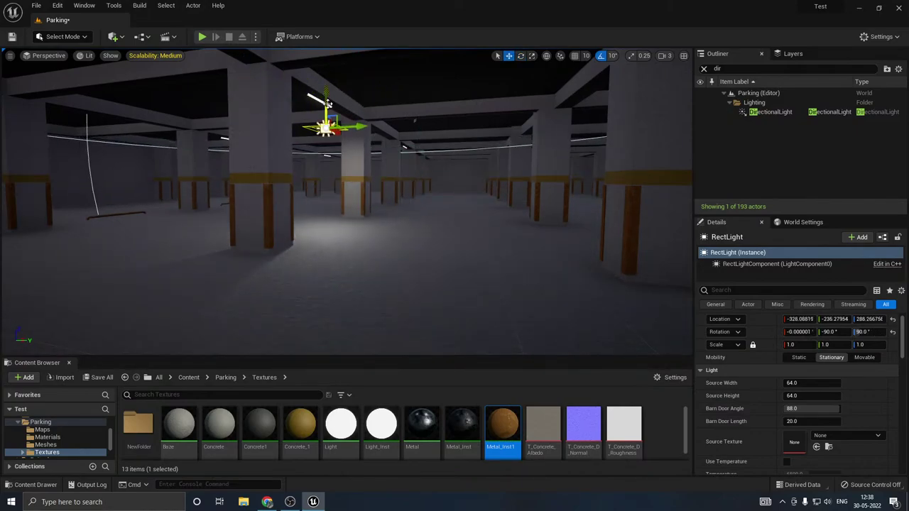
{"action": "left_click_drag", "start_coordinate": [327, 101], "coordinate": [327, 76]}
Step: Align the rect light just beneath the tube lamp, at about X -436, Y -224, Z 341
{"action": "right_click_drag", "start_coordinate": [469, 267], "coordinate": [426, 252]}
{"action": "key", "text": "w"}
{"action": "key", "text": "a"}
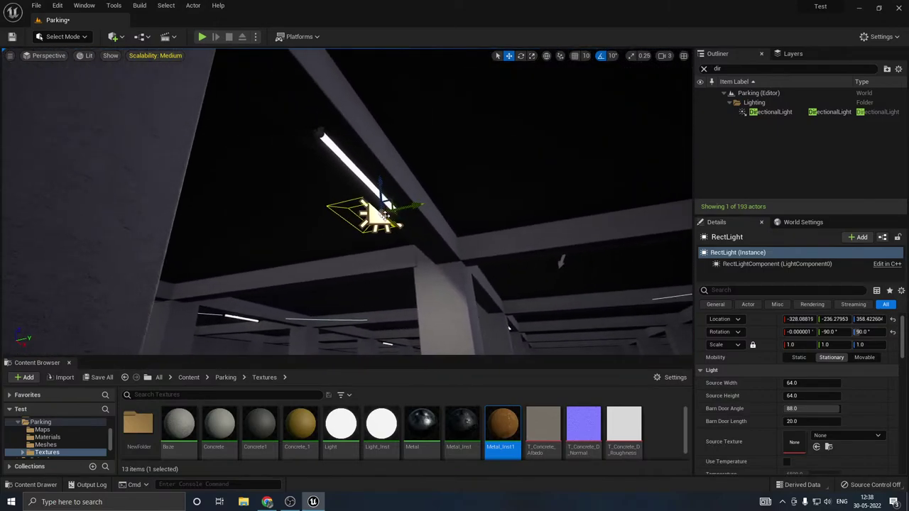
{"action": "left_click_drag", "start_coordinate": [380, 182], "coordinate": [370, 164]}
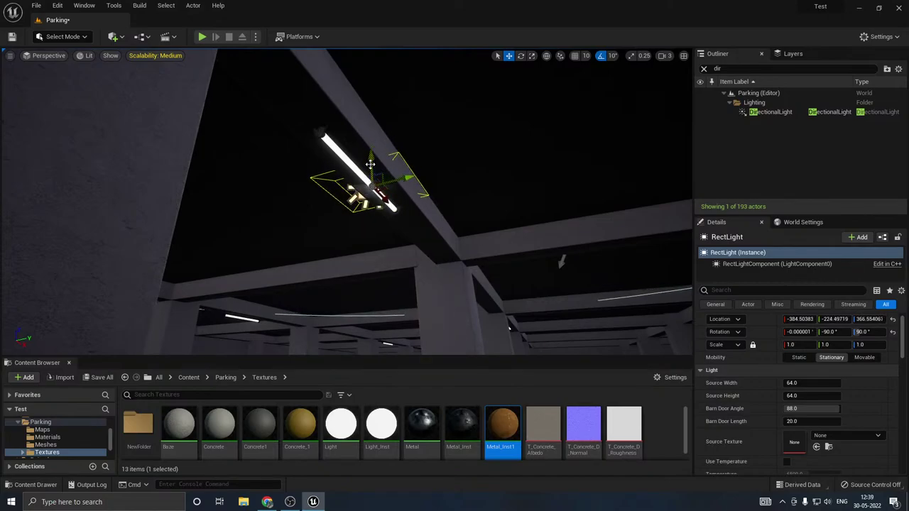
{"action": "left_click_drag", "start_coordinate": [374, 162], "coordinate": [372, 181]}
{"action": "right_click_drag", "start_coordinate": [397, 199], "coordinate": [376, 291]}
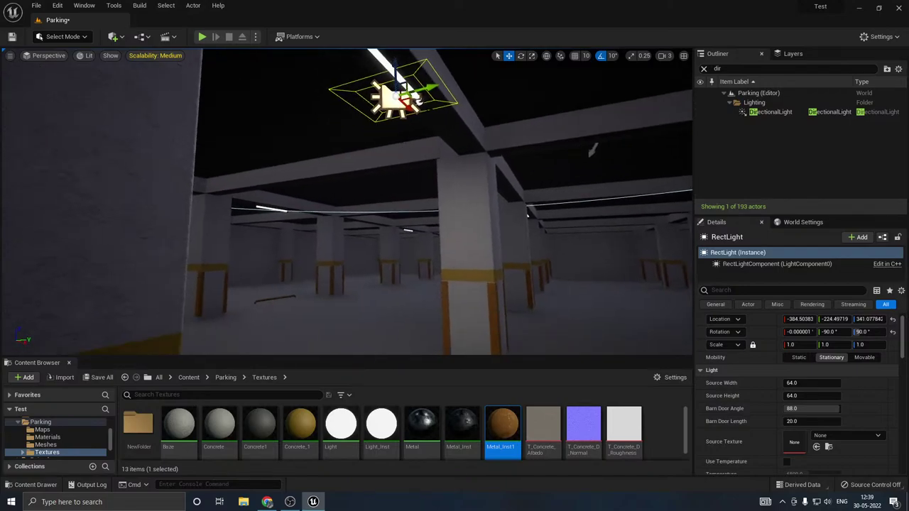
{"action": "left_click_drag", "start_coordinate": [415, 103], "coordinate": [391, 82]}
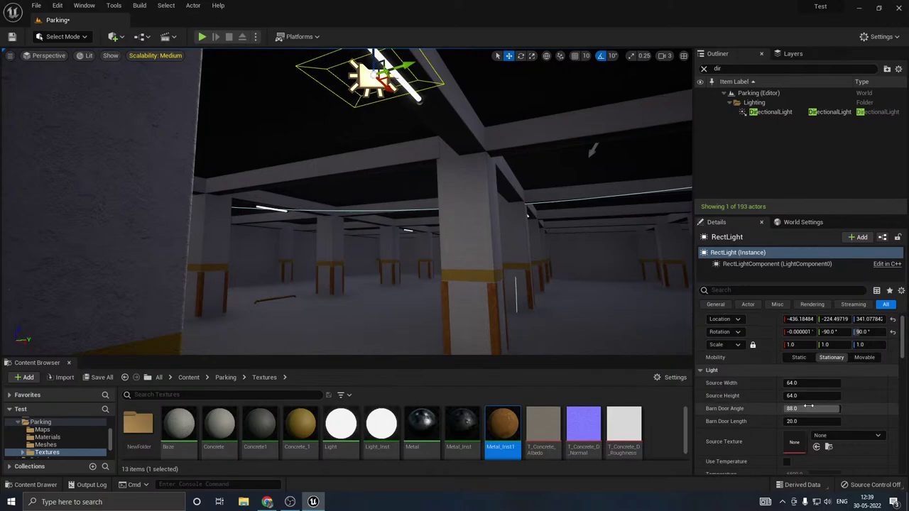
Step: Shape the rect light like the tube lamp with Source Width about 149.8 and Source Height about 6.6
{"action": "key", "text": "s"}
{"action": "mouse_move", "coordinate": [540, 284]}
{"action": "right_mouse_down"}
{"action": "mouse_move", "coordinate": [530, 271]}
{"action": "mouse_move", "coordinate": [541, 285]}
{"action": "right_mouse_up"}
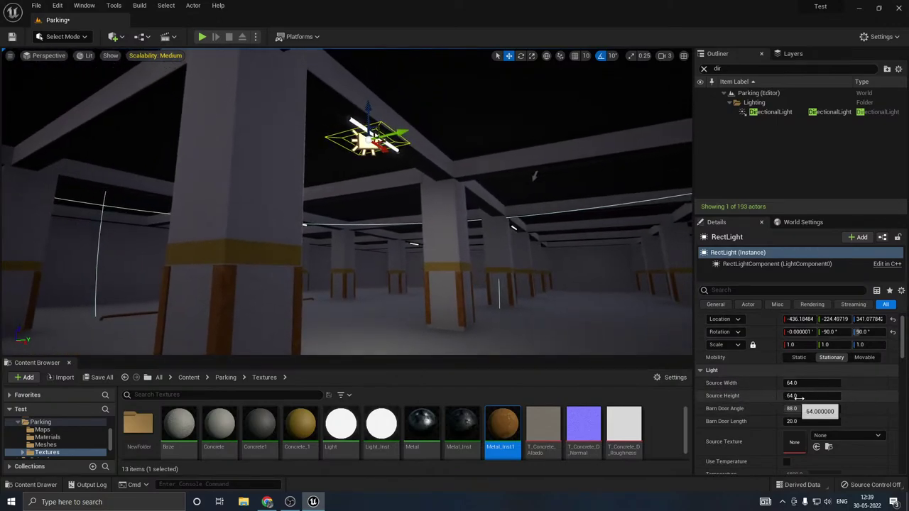
{"action": "left_click_drag", "start_coordinate": [799, 397], "coordinate": [799, 397]}
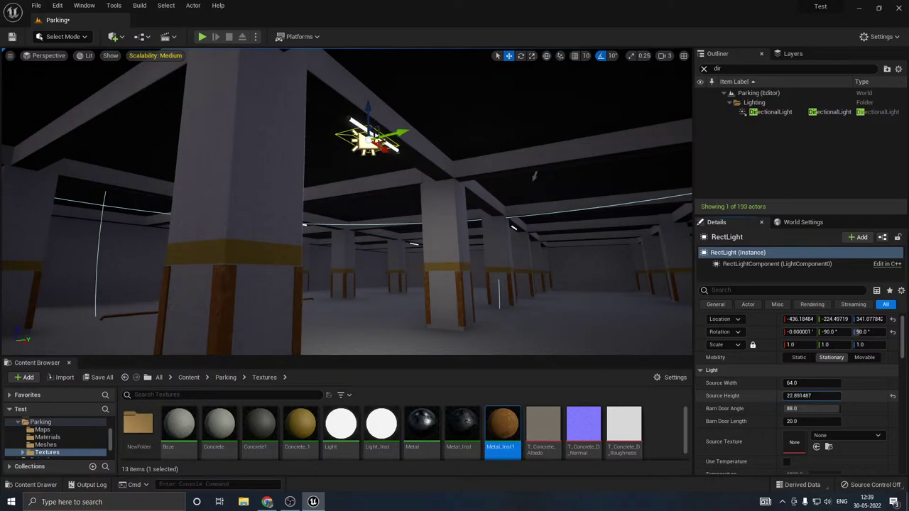
{"action": "mouse_move", "coordinate": [802, 384]}
{"action": "left_mouse_down"}
{"action": "mouse_move", "coordinate": [794, 384]}
{"action": "mouse_move", "coordinate": [810, 383]}
{"action": "left_mouse_up"}
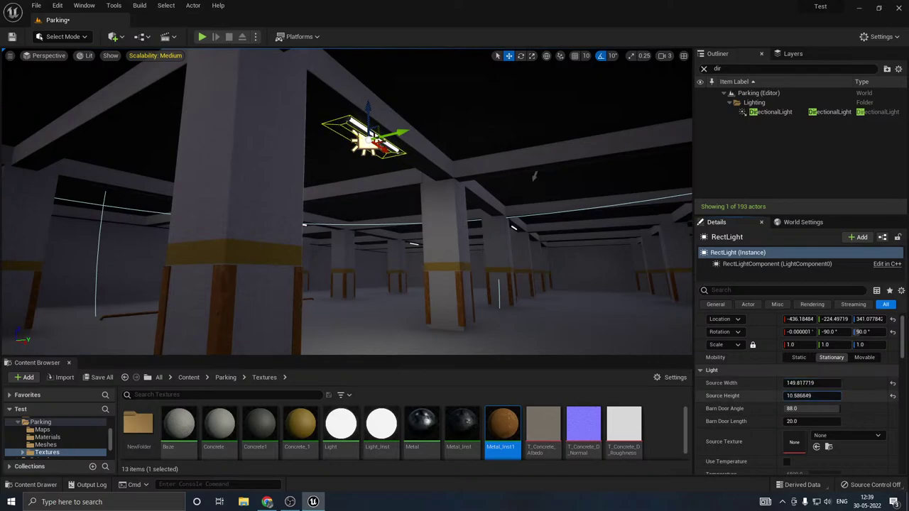
{"action": "left_click_drag", "start_coordinate": [810, 396], "coordinate": [807, 395]}
Step: Raise the viewport scalability quality to High and inspect the rect light's effect on the floor
{"action": "left_click", "coordinate": [163, 56]}
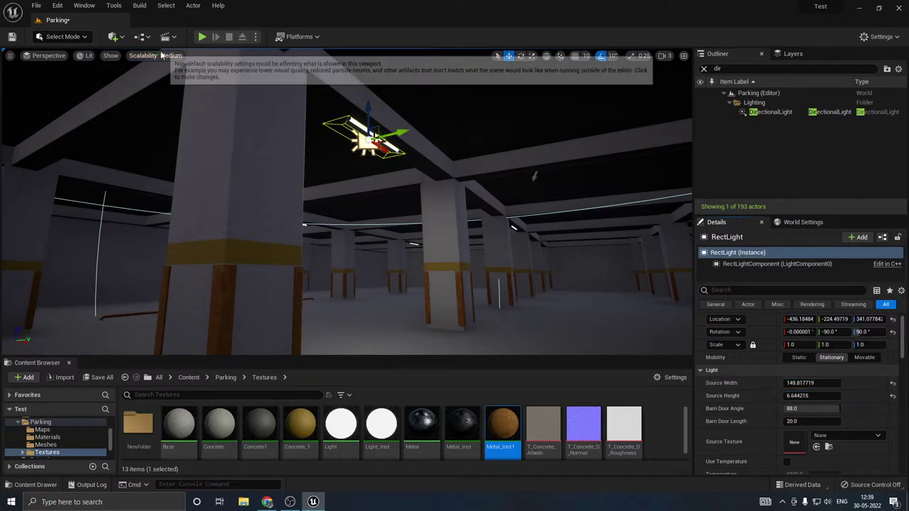
{"action": "left_click", "coordinate": [254, 75]}
{"action": "right_click_drag", "start_coordinate": [284, 213], "coordinate": [284, 352]}
{"action": "key", "text": "w"}
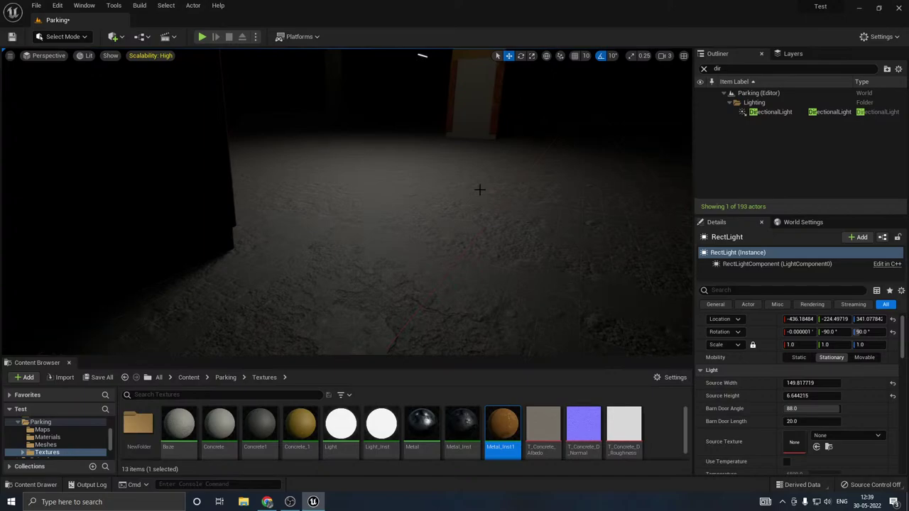
{"action": "right_click_drag", "start_coordinate": [480, 190], "coordinate": [516, 163]}
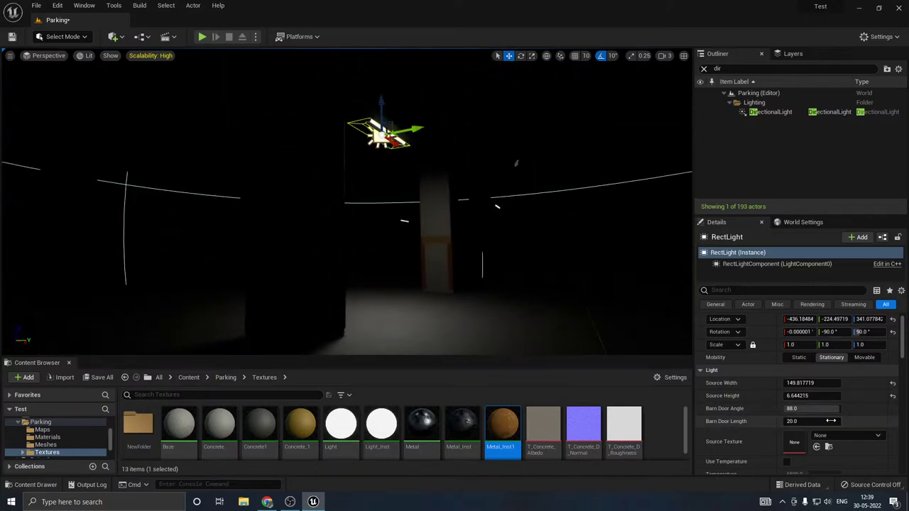
Step: Reduce the rect light's Attenuation Radius to about 835 and save the Parking level
{"action": "scroll", "coordinate": [742, 432], "scroll_direction": "down", "scroll_amount": 2}
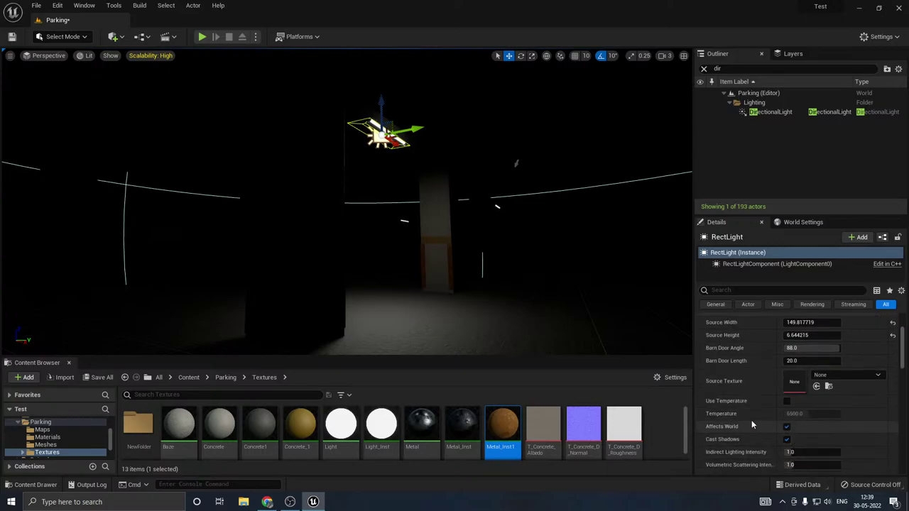
{"action": "scroll", "coordinate": [775, 429], "scroll_direction": "down", "scroll_amount": 2}
{"action": "left_click_drag", "start_coordinate": [828, 442], "coordinate": [810, 442]}
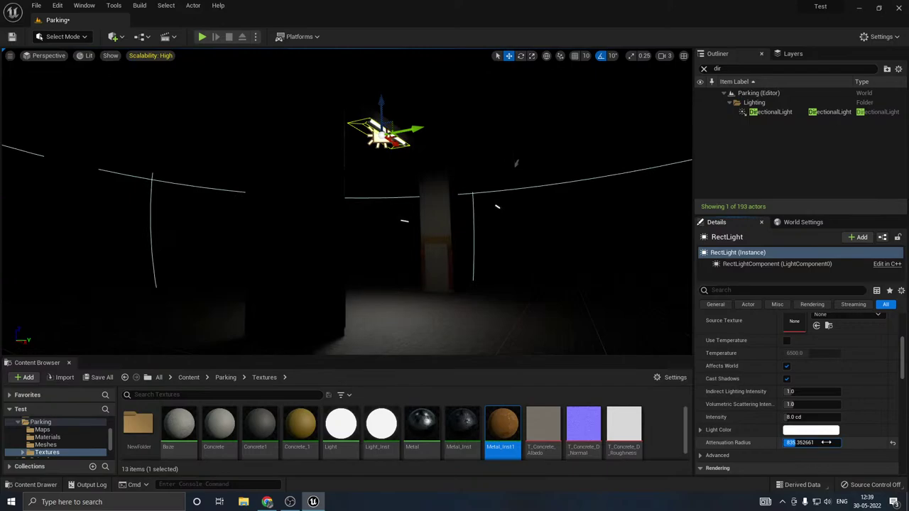
{"action": "mouse_move", "coordinate": [491, 279]}
{"action": "right_mouse_down"}
{"action": "mouse_move", "coordinate": [461, 288]}
{"action": "mouse_move", "coordinate": [490, 279]}
{"action": "right_mouse_up"}
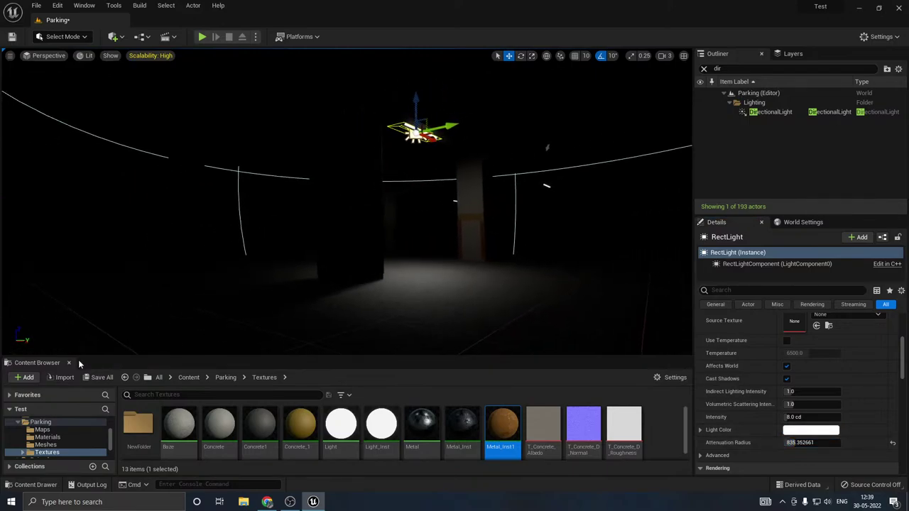
{"action": "left_click", "coordinate": [100, 377]}
{"action": "left_click", "coordinate": [546, 356]}
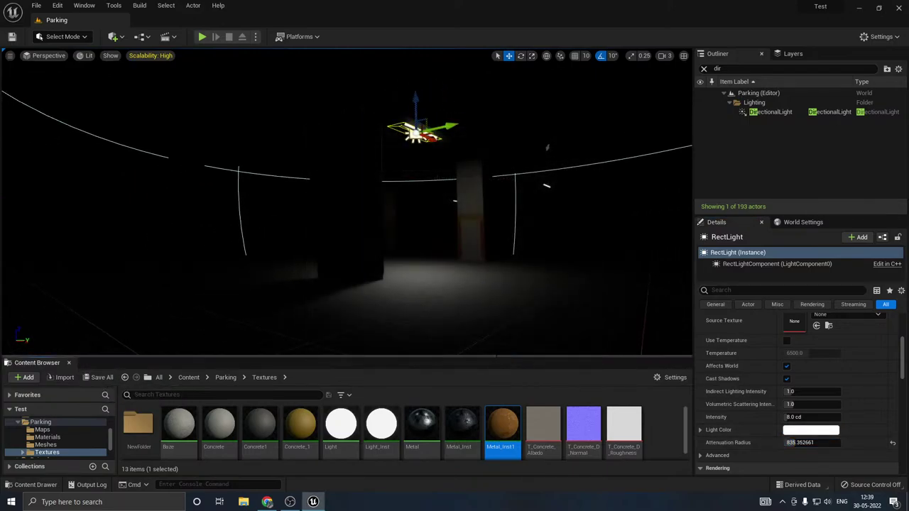
Step: Set the rect light's Volumetric Scattering Intensity to 2.95 and Indirect Lighting Intensity to about 4.36
{"action": "right_click_drag", "start_coordinate": [491, 298], "coordinate": [532, 306]}
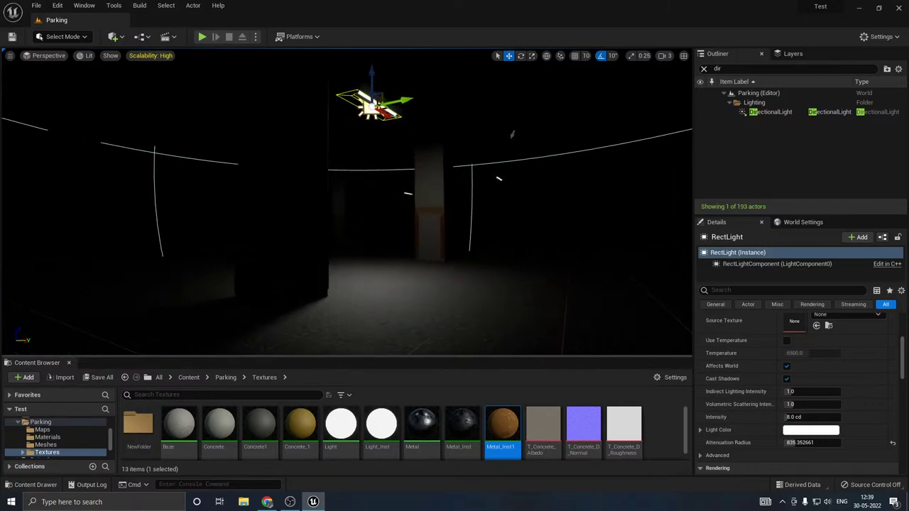
{"action": "scroll", "coordinate": [795, 419], "scroll_direction": "up", "scroll_amount": 1}
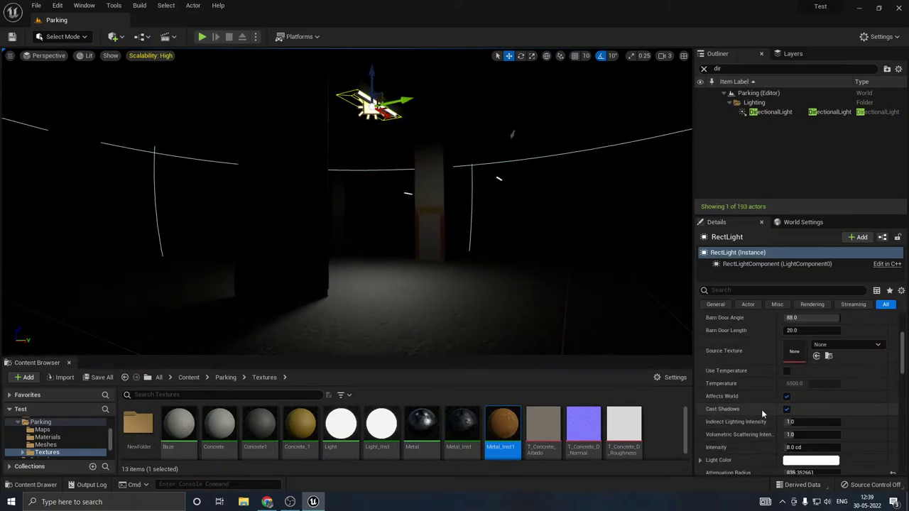
{"action": "left_click_drag", "start_coordinate": [803, 434], "coordinate": [792, 431]}
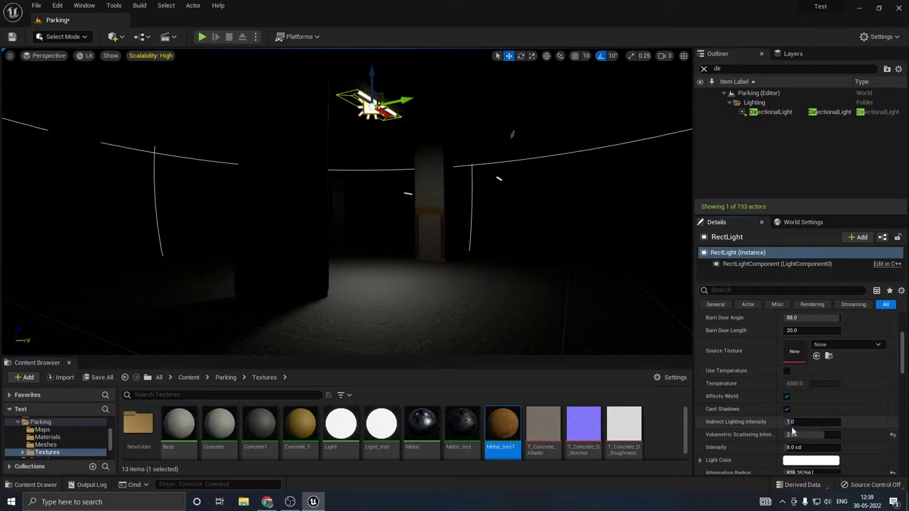
{"action": "scroll", "coordinate": [751, 399], "scroll_direction": "up", "scroll_amount": 1}
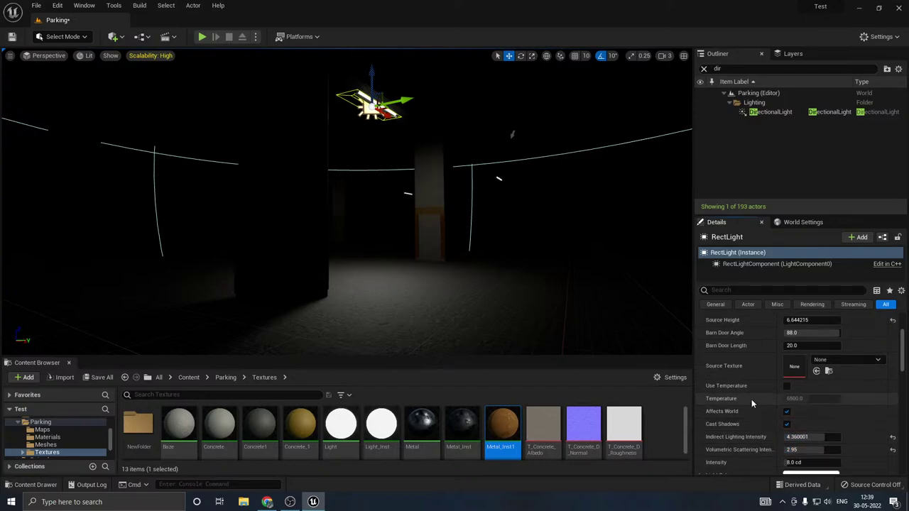
Step: Set the rect light's Barn Door Length to about 11.34, Source Width to about 147.2 and Source Height to about 16.9, and nudge it along Y
{"action": "left_click", "coordinate": [786, 386]}
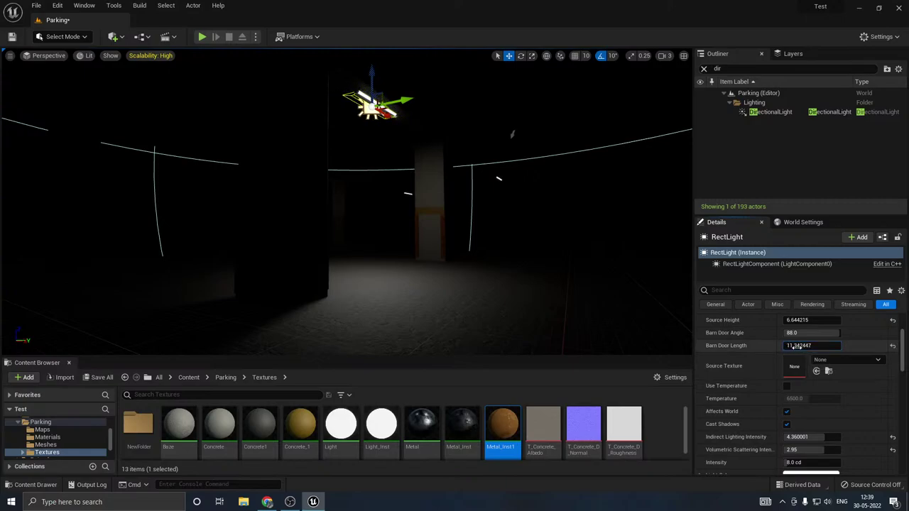
{"action": "scroll", "coordinate": [801, 346], "scroll_direction": "up", "scroll_amount": 2}
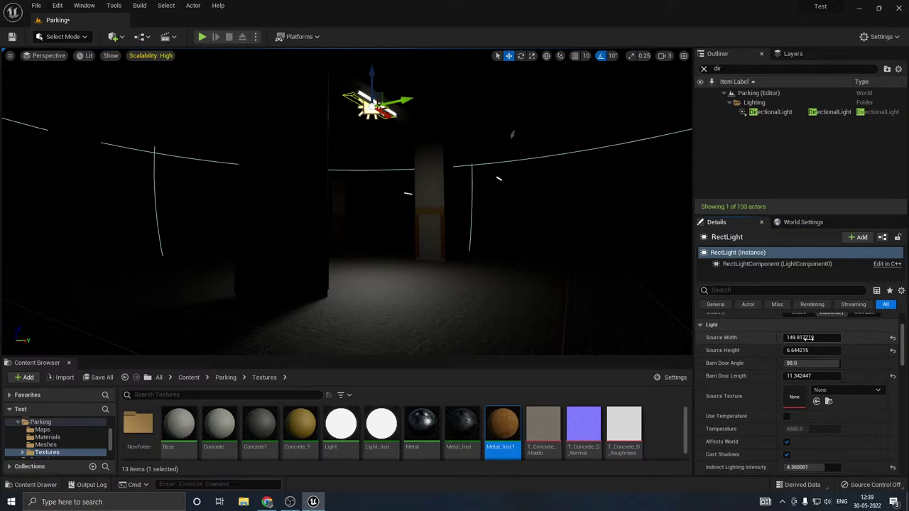
{"action": "left_click_drag", "start_coordinate": [805, 338], "coordinate": [817, 350]}
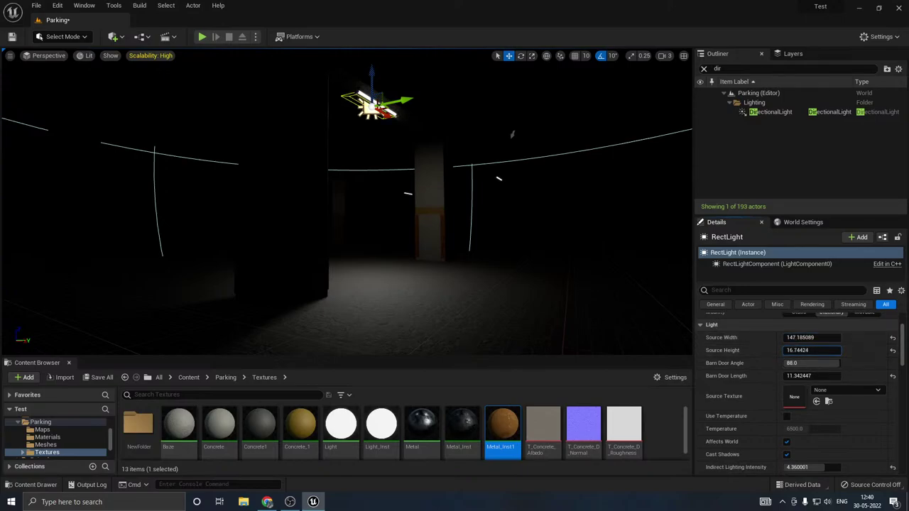
{"action": "left_click_drag", "start_coordinate": [390, 103], "coordinate": [396, 103]}
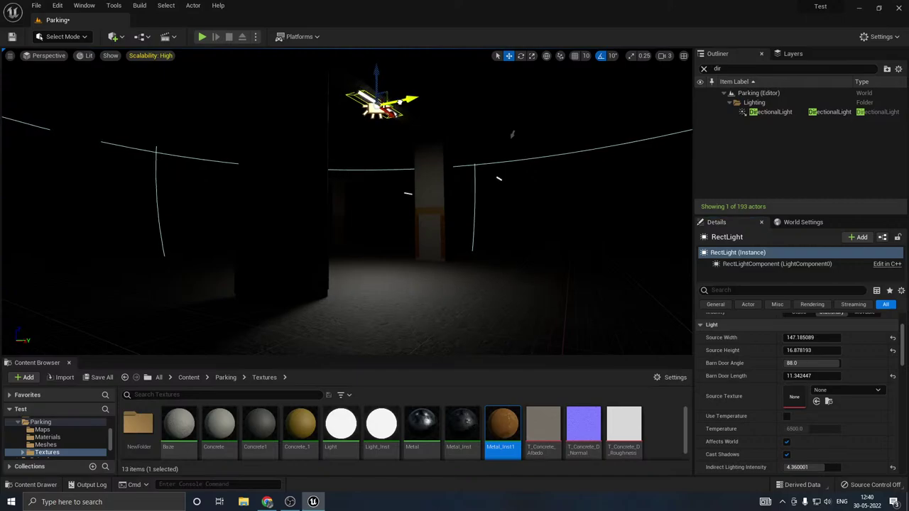
Step: Change the rect light's Light Color to a warm pale yellow, hex sRGB FFF2C6FF
{"action": "scroll", "coordinate": [812, 392], "scroll_direction": "down", "scroll_amount": 2}
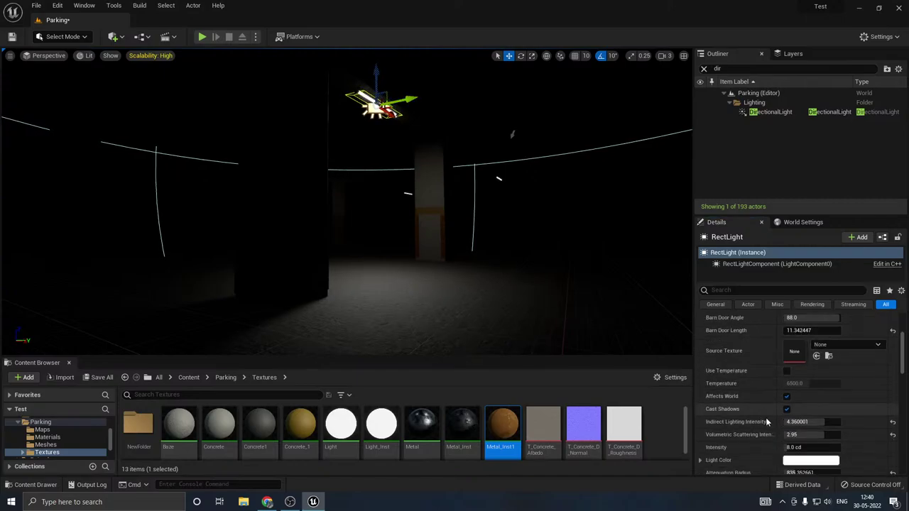
{"action": "left_click", "coordinate": [816, 461]}
{"action": "left_click", "coordinate": [672, 340]}
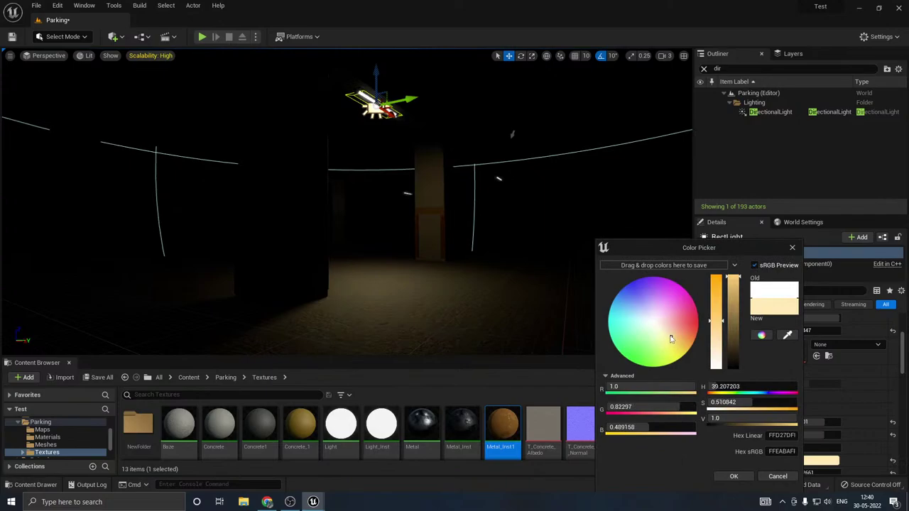
{"action": "left_click_drag", "start_coordinate": [670, 338], "coordinate": [667, 338]}
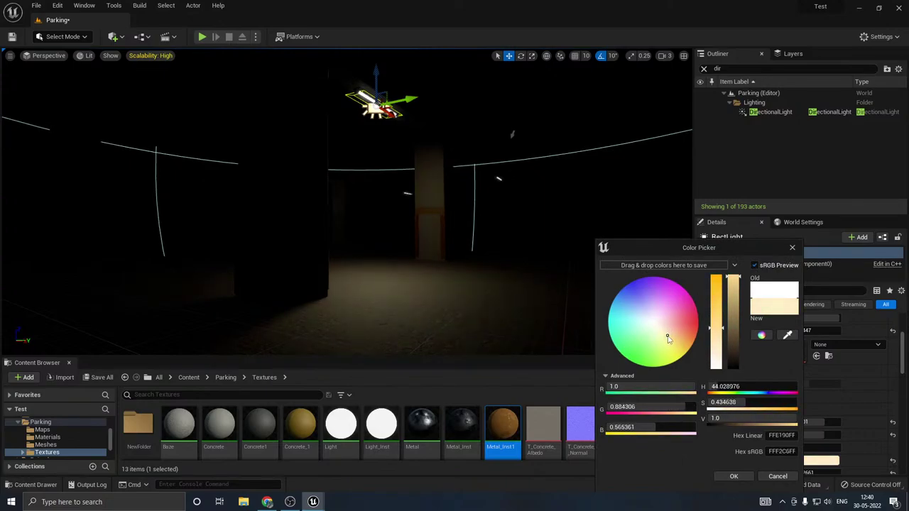
{"action": "left_click", "coordinate": [733, 476]}
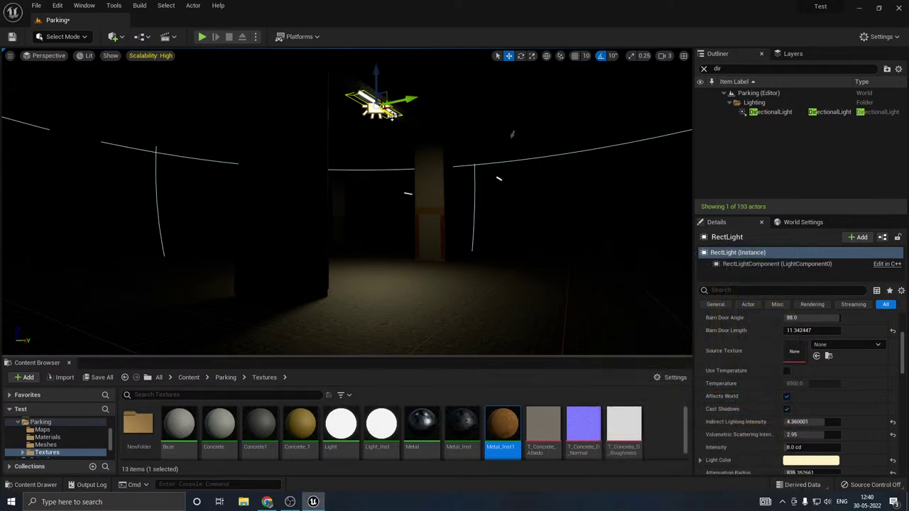
Step: Duplicate the rect light twice and align the copies with two other ceiling tube lamps further back in the parking
{"action": "left_click_drag", "start_coordinate": [393, 115], "coordinate": [502, 182], "text": "alt"}
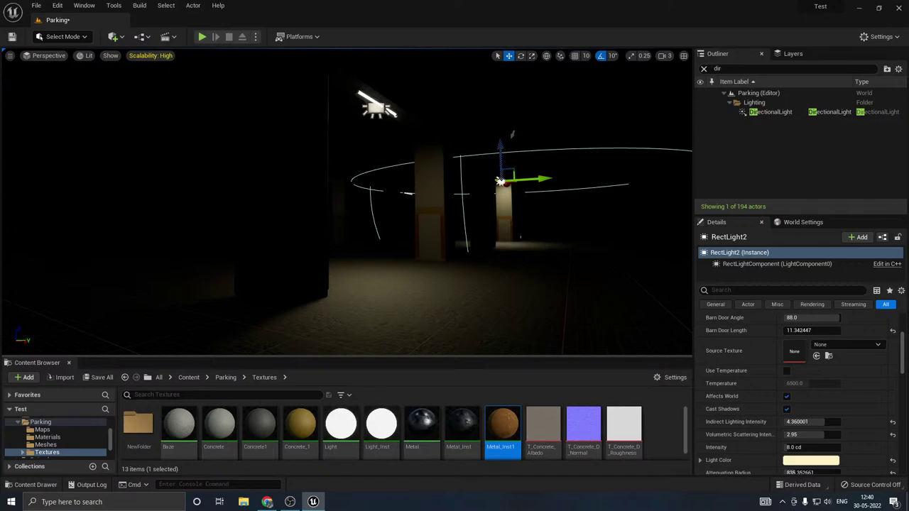
{"action": "left_click_drag", "start_coordinate": [501, 180], "coordinate": [392, 188], "text": "alt"}
{"action": "key", "text": "w"}
{"action": "right_click_drag", "start_coordinate": [393, 188], "coordinate": [443, 208]}
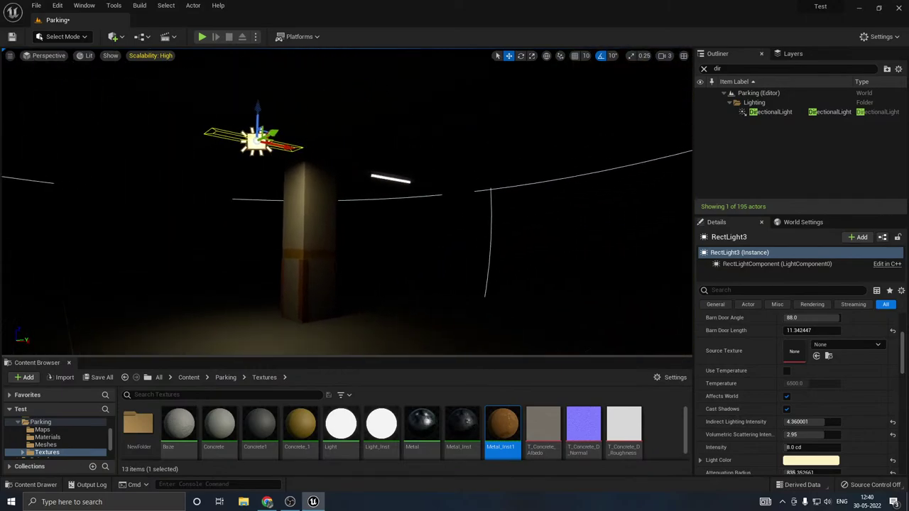
{"action": "left_click_drag", "start_coordinate": [274, 154], "coordinate": [408, 183]}
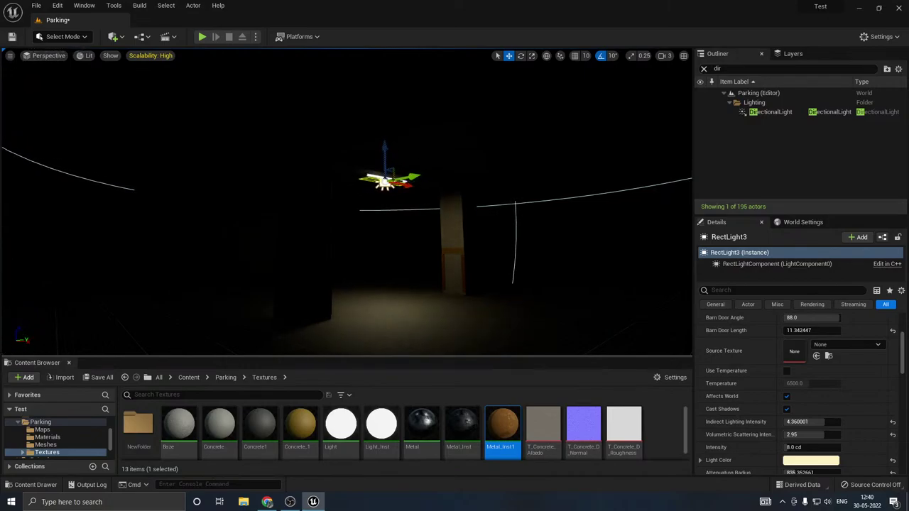
{"action": "right_click_drag", "start_coordinate": [408, 184], "coordinate": [361, 213]}
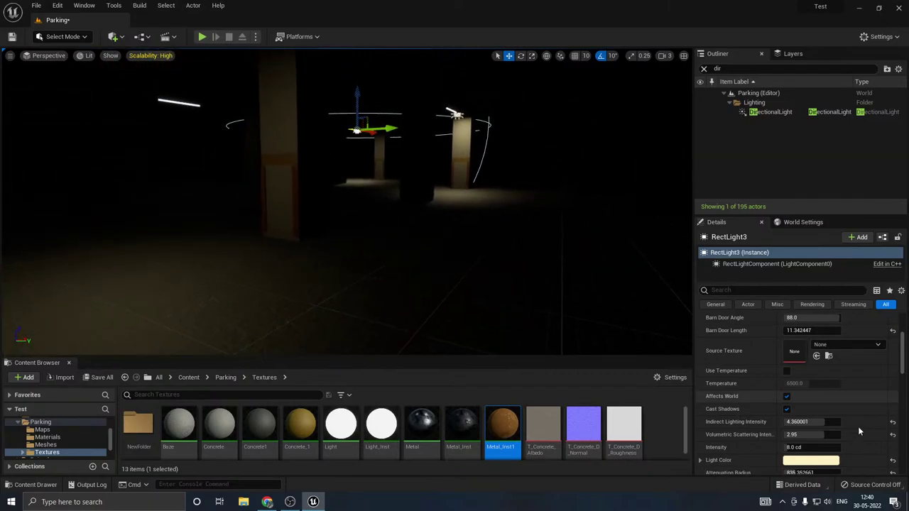
Step: Set the third rect light's Attenuation Radius to about 616 and duplicate it to another tube lamp
{"action": "scroll", "coordinate": [755, 413], "scroll_direction": "down", "scroll_amount": 3}
{"action": "mouse_move", "coordinate": [808, 413]}
{"action": "left_mouse_down"}
{"action": "mouse_move", "coordinate": [790, 413]}
{"action": "mouse_move", "coordinate": [820, 412]}
{"action": "left_mouse_up"}
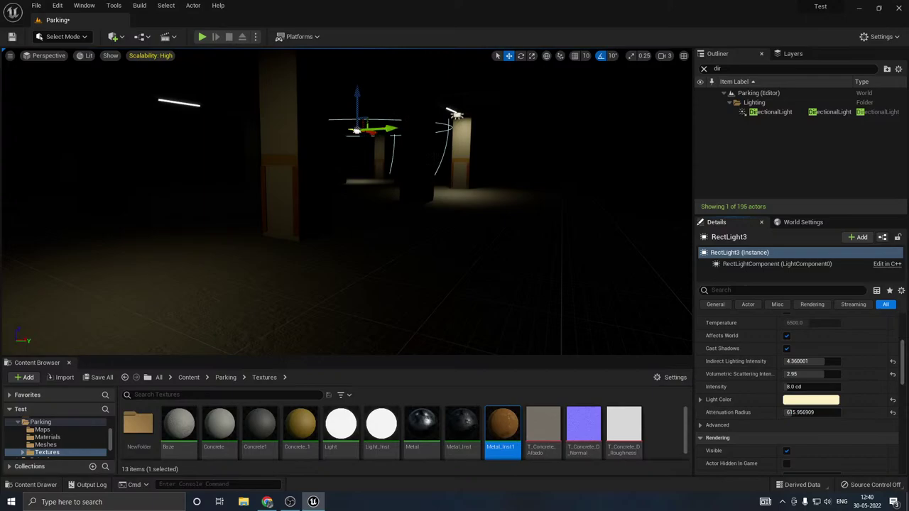
{"action": "left_click_drag", "start_coordinate": [369, 135], "coordinate": [218, 116], "text": "alt"}
{"action": "right_click_drag", "start_coordinate": [346, 201], "coordinate": [414, 148]}
{"action": "right_click_drag", "start_coordinate": [369, 182], "coordinate": [348, 221]}
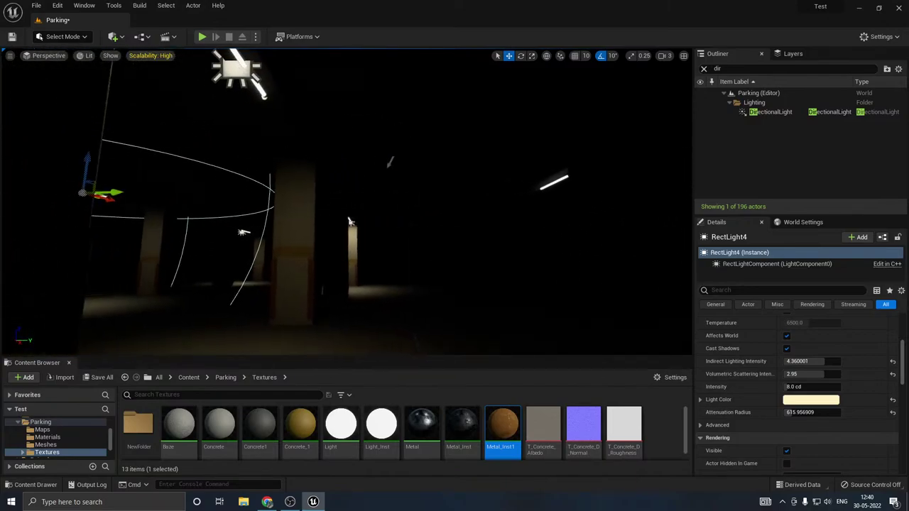
Step: Duplicate the original rect light along Y to the opposite bay and set the copy's Attenuation Radius to about 555
{"action": "left_click", "coordinate": [236, 69]}
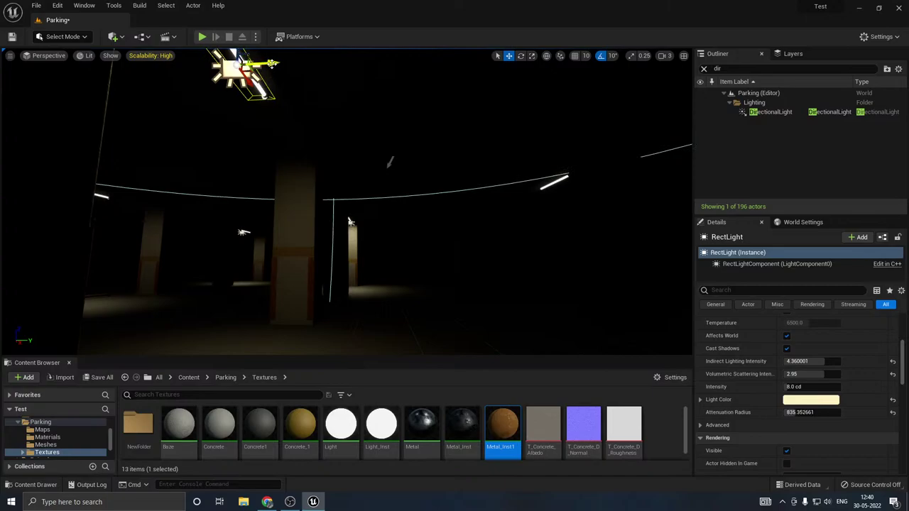
{"action": "left_click_drag", "start_coordinate": [272, 63], "coordinate": [624, 58], "text": "alt"}
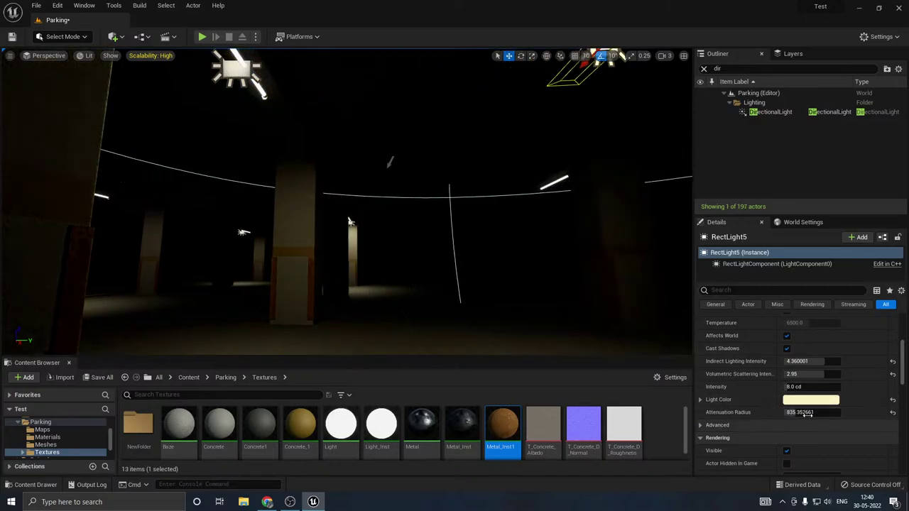
{"action": "left_click_drag", "start_coordinate": [807, 413], "coordinate": [788, 413]}
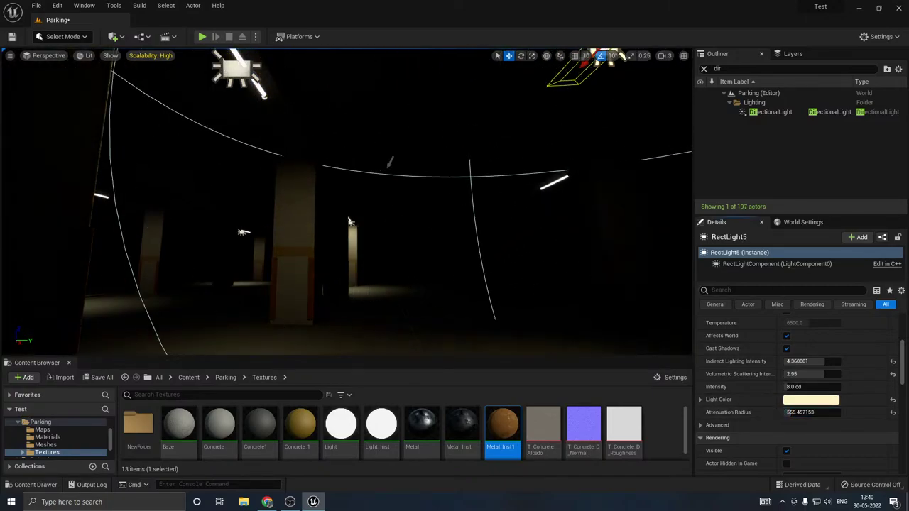
Step: Move the new rect light onto the tube lamp in the opposite bay and align it with the tube
{"action": "right_click_drag", "start_coordinate": [397, 213], "coordinate": [454, 171]}
{"action": "mouse_move", "coordinate": [465, 161]}
{"action": "left_mouse_down"}
{"action": "mouse_move", "coordinate": [408, 271]}
{"action": "mouse_move", "coordinate": [398, 267]}
{"action": "mouse_move", "coordinate": [459, 271]}
{"action": "left_mouse_up"}
{"action": "right_click_drag", "start_coordinate": [459, 270], "coordinate": [474, 351]}
{"action": "key", "text": "a"}
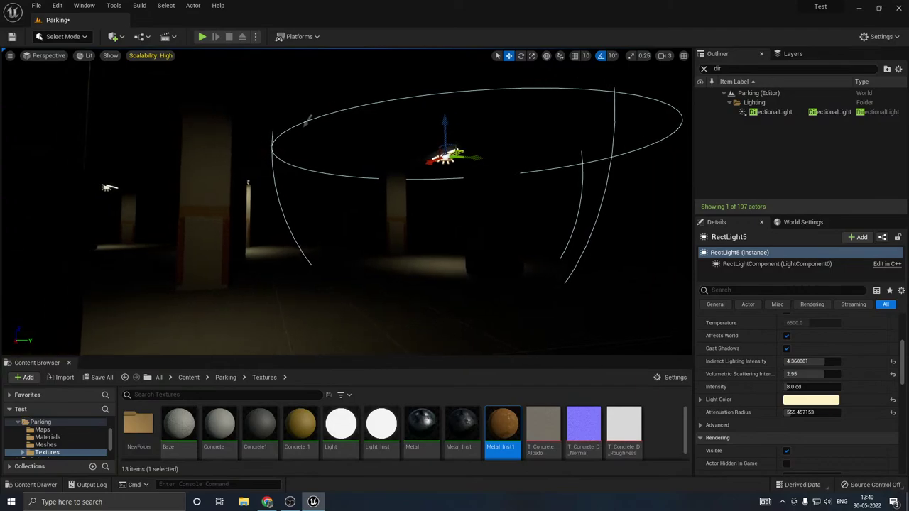
{"action": "left_click_drag", "start_coordinate": [431, 161], "coordinate": [436, 160]}
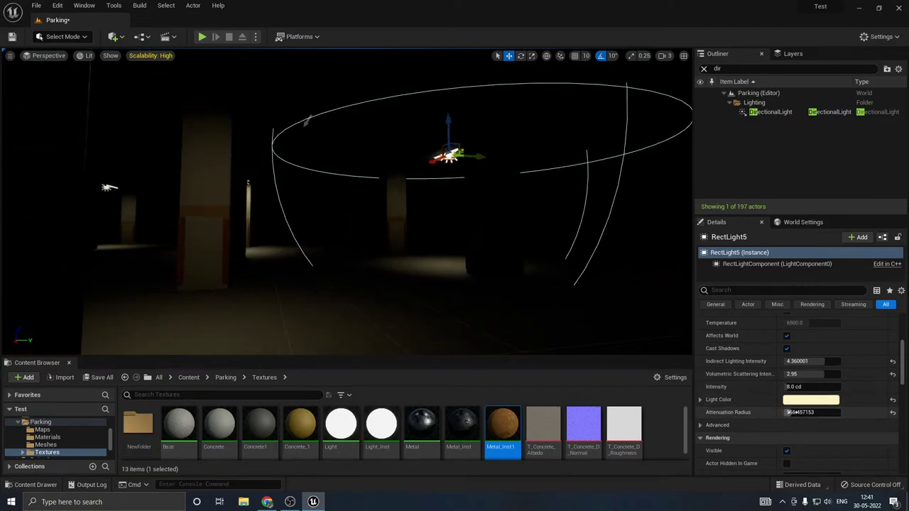
Step: Raise the newly aligned rect light's Attenuation Radius to about 1909 and adjust the radius of the distant light near the pillar
{"action": "mouse_move", "coordinate": [791, 412]}
{"action": "left_mouse_down"}
{"action": "mouse_move", "coordinate": [832, 413]}
{"action": "mouse_move", "coordinate": [808, 413]}
{"action": "left_mouse_up"}
{"action": "right_click_drag", "start_coordinate": [669, 337], "coordinate": [571, 332]}
{"action": "key", "text": "s"}
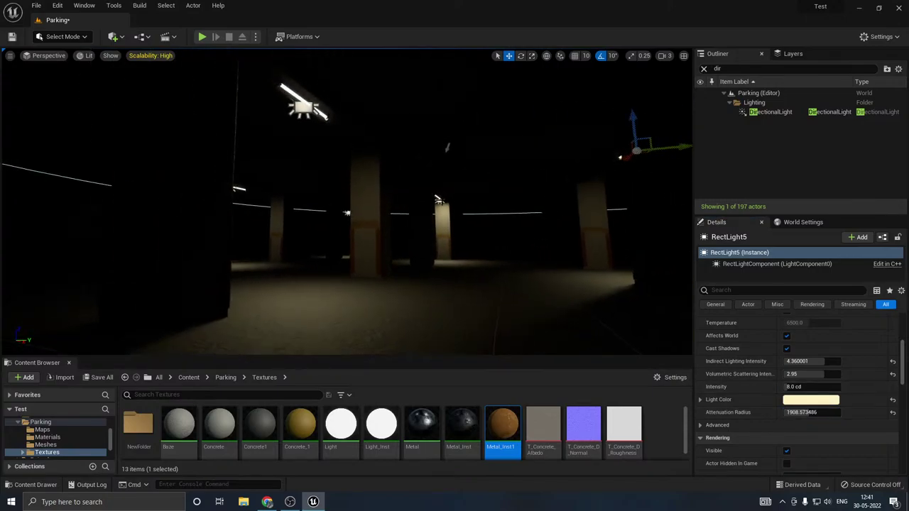
{"action": "left_click", "coordinate": [440, 200]}
{"action": "left_click_drag", "start_coordinate": [813, 412], "coordinate": [847, 412]}
Step: Set the original rect light's Attenuation Radius to about 1000 and its Intensity to 3 cd
{"action": "left_click", "coordinate": [303, 108]}
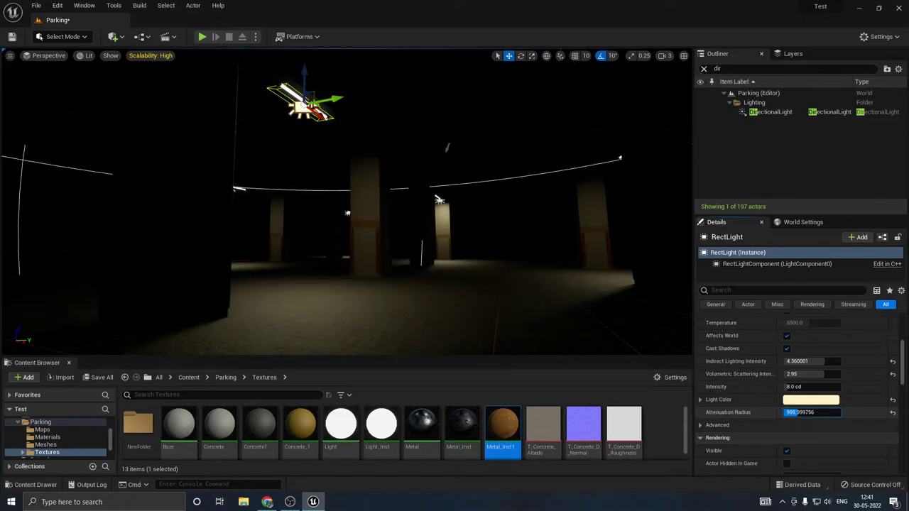
{"action": "left_click", "coordinate": [797, 387]}
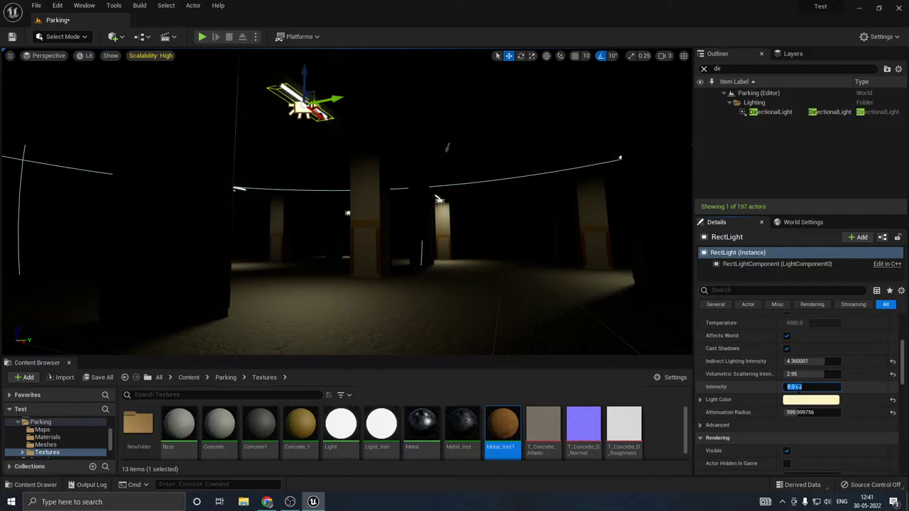
{"action": "type", "text": "3"}
{"action": "key", "text": "Return"}
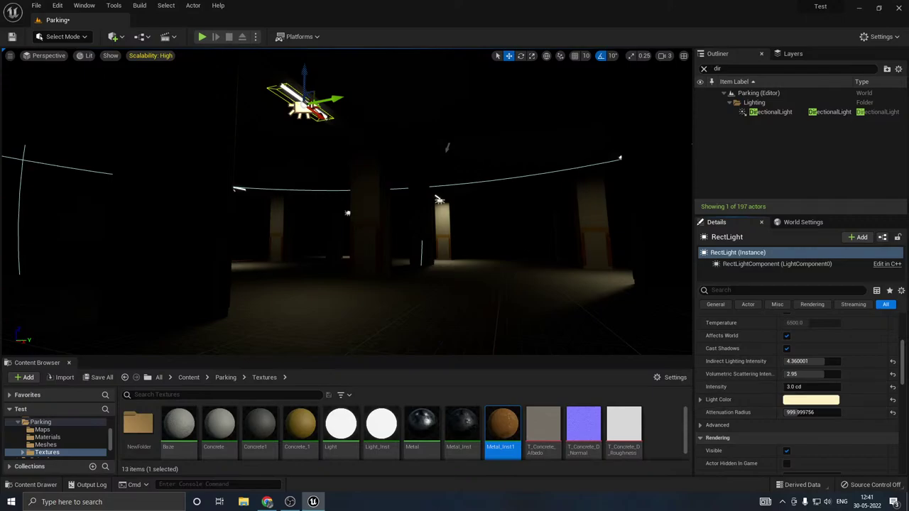
Step: Set the fourth rect light's Attenuation Radius to about 1700 and its Intensity to 12 cd
{"action": "mouse_move", "coordinate": [323, 209]}
{"action": "right_mouse_down"}
{"action": "mouse_move", "coordinate": [234, 208]}
{"action": "mouse_move", "coordinate": [323, 208]}
{"action": "right_mouse_up"}
{"action": "left_click", "coordinate": [324, 208]}
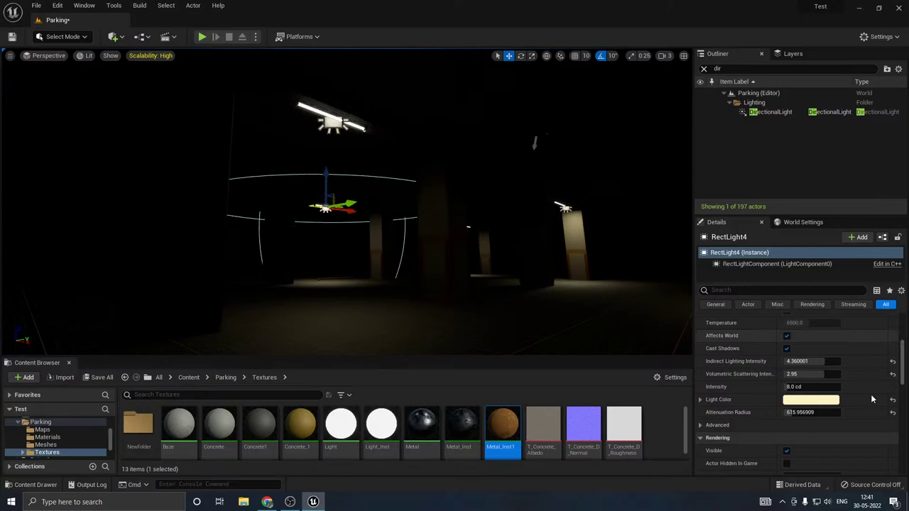
{"action": "left_click", "coordinate": [810, 412]}
{"action": "left_click_drag", "start_coordinate": [801, 412], "coordinate": [806, 412]}
{"action": "right_click_drag", "start_coordinate": [639, 324], "coordinate": [675, 342]}
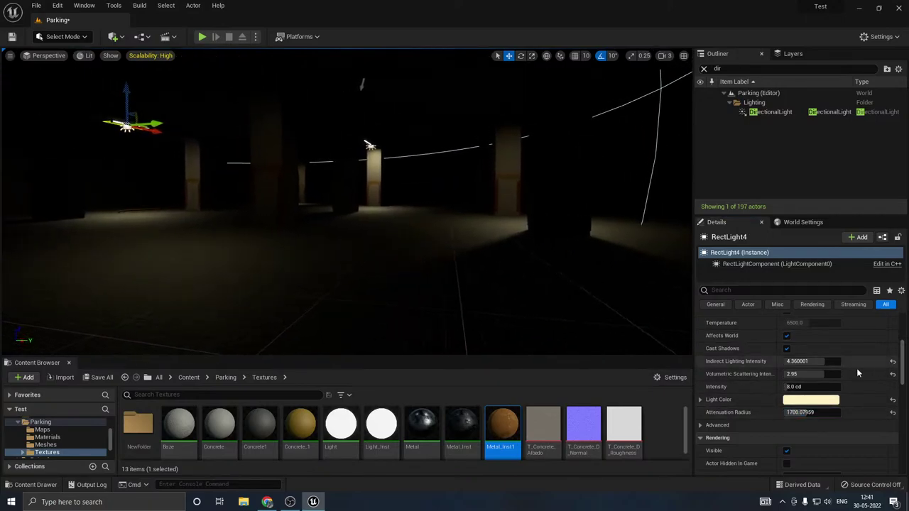
{"action": "left_click", "coordinate": [802, 387]}
{"action": "type", "text": "12"}
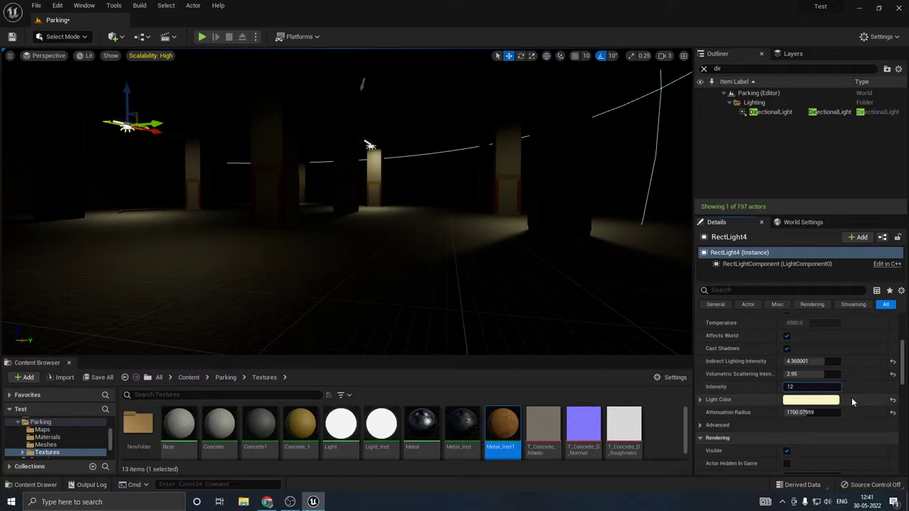
{"action": "key", "text": "Return"}
Step: Save the modified Parking level and check the lighting in the parking hall
{"action": "right_click_drag", "start_coordinate": [224, 305], "coordinate": [191, 277]}
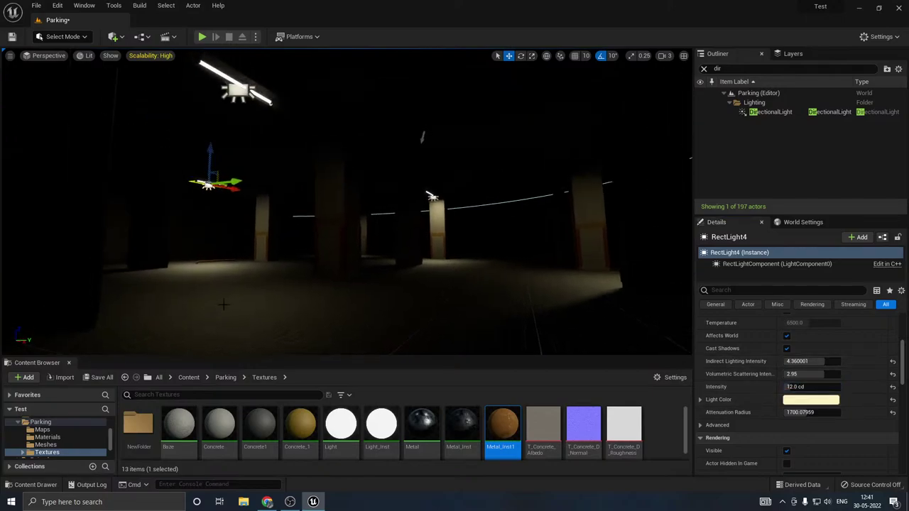
{"action": "left_click", "coordinate": [96, 378]}
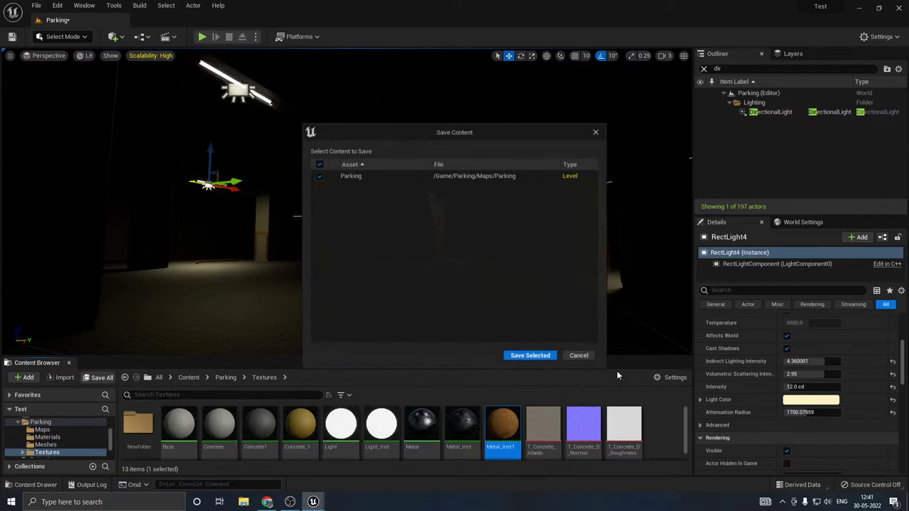
{"action": "left_click", "coordinate": [532, 355]}
{"action": "right_click_drag", "start_coordinate": [346, 202], "coordinate": [336, 174]}
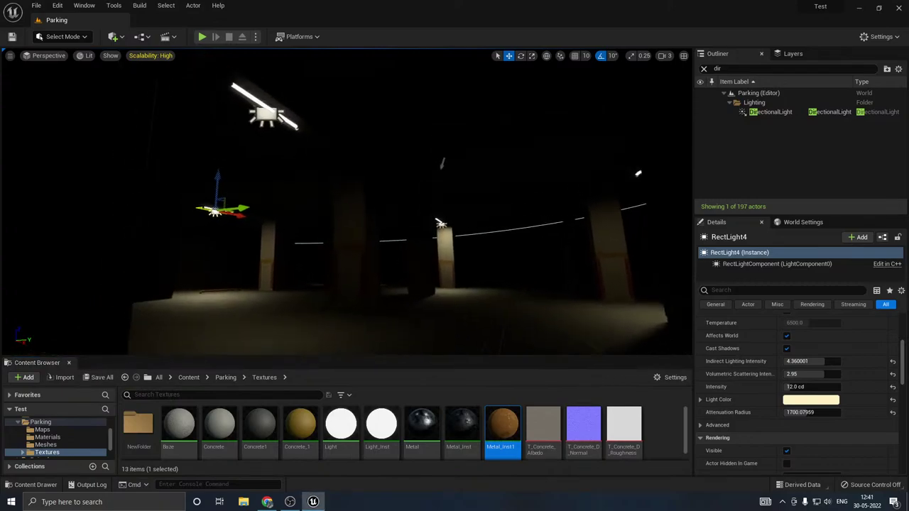
Step: Filter the Outliner by "skyl", select the SkyLight and make more room for its light properties
{"action": "double_click", "coordinate": [717, 69]}
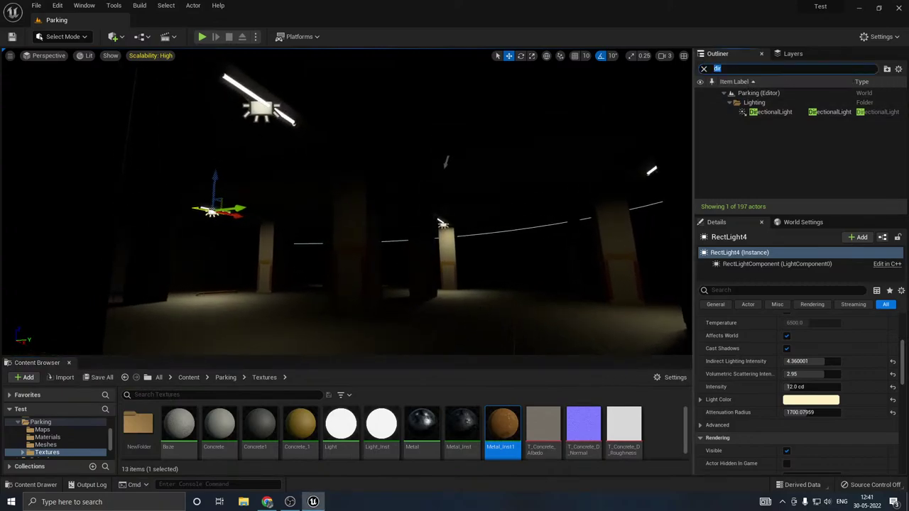
{"action": "type", "text": "skyl"}
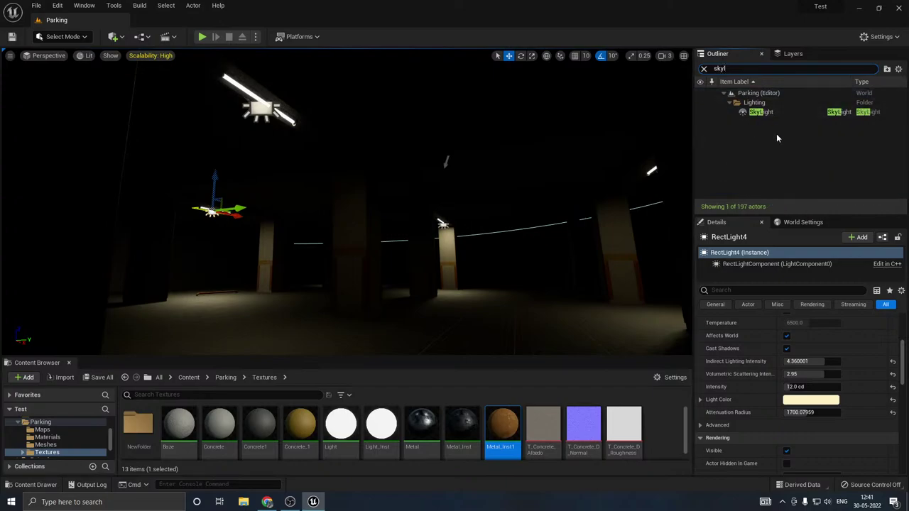
{"action": "left_click", "coordinate": [774, 112]}
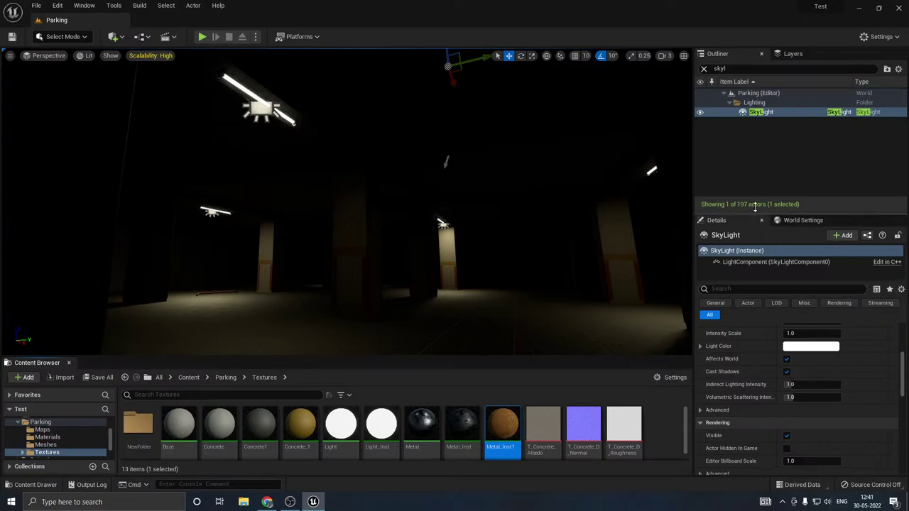
{"action": "left_click_drag", "start_coordinate": [760, 214], "coordinate": [772, 112]}
{"action": "scroll", "coordinate": [755, 339], "scroll_direction": "up", "scroll_amount": 5}
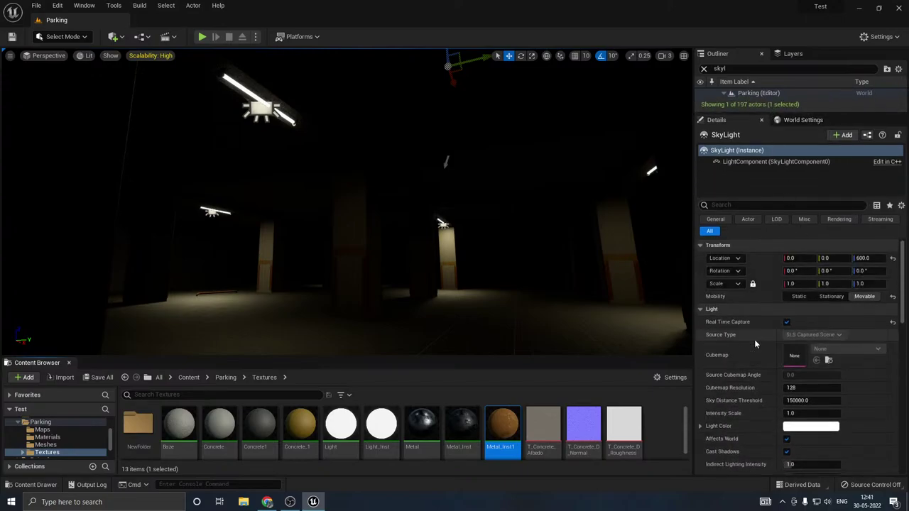
Step: Turn off the SkyLight's Real Time Capture and set its Source Type to SLS Specified Cubemap
{"action": "left_click", "coordinate": [786, 323]}
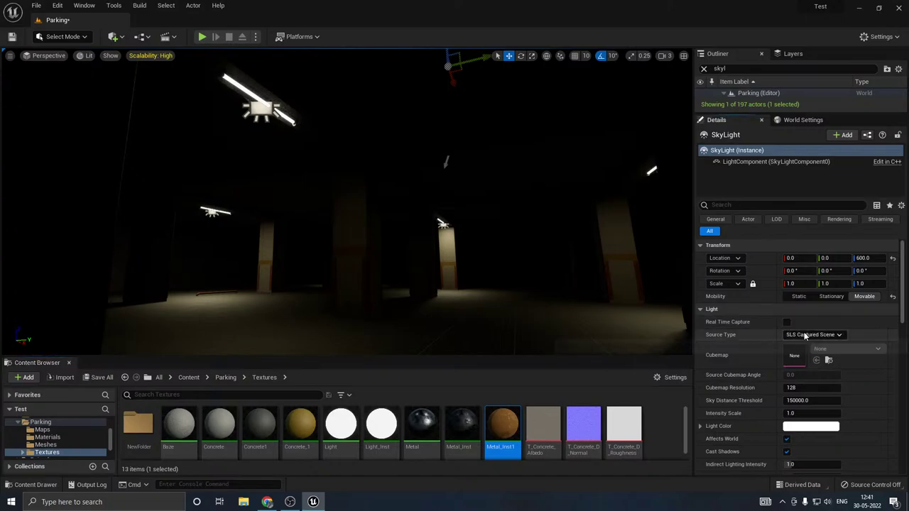
{"action": "left_click", "coordinate": [805, 335]}
{"action": "left_click", "coordinate": [815, 353]}
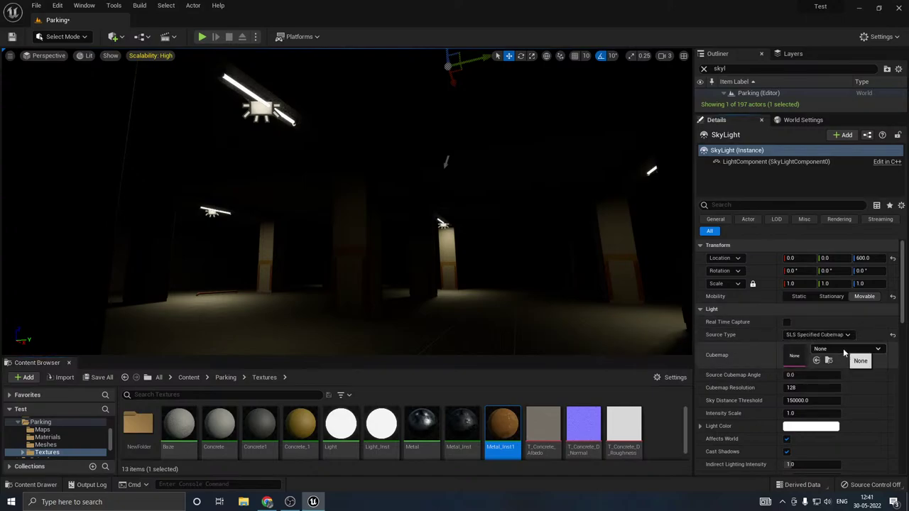
Step: Try the daylight and DaylightAmbientCubemap textures as the SkyLight's cubemap
{"action": "left_click", "coordinate": [846, 349]}
{"action": "left_click", "coordinate": [812, 225]}
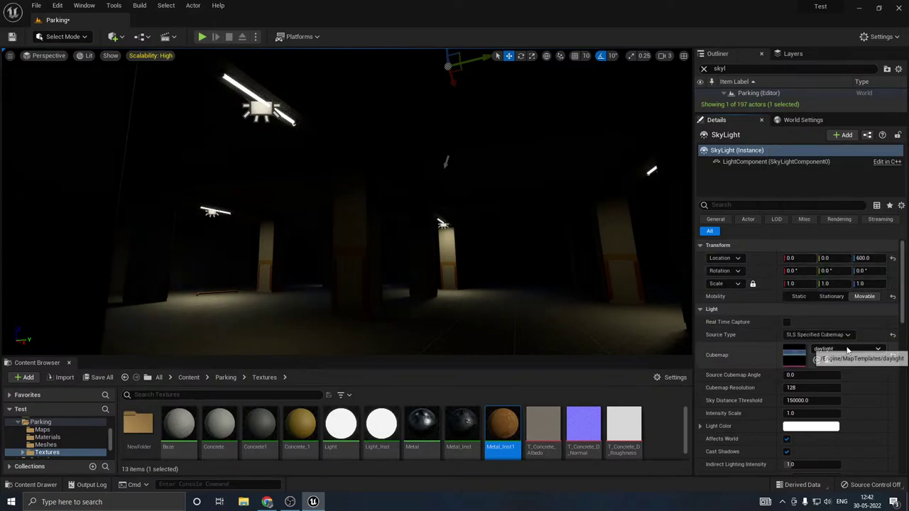
{"action": "left_click", "coordinate": [792, 357]}
{"action": "left_click", "coordinate": [807, 239]}
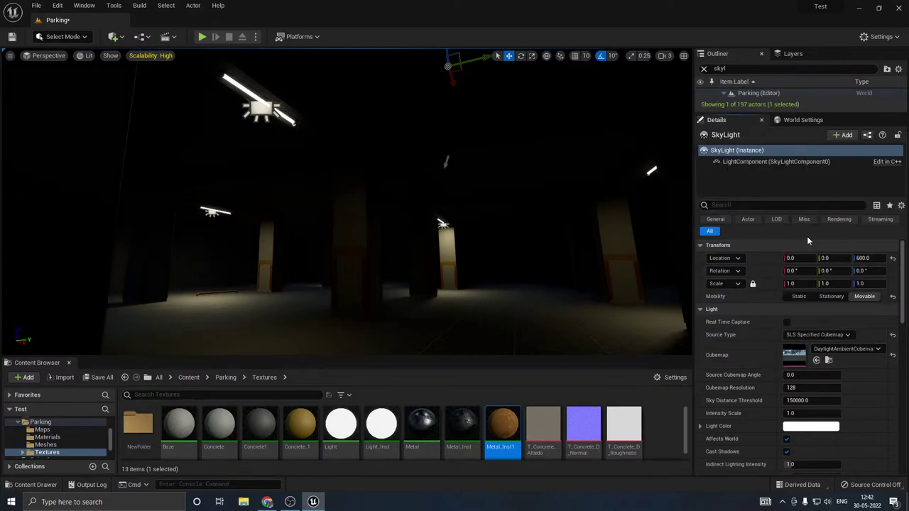
Step: Try T_ClearSky as the SkyLight's cubemap and check its effect in an enlarged view of the parking hall
{"action": "left_click", "coordinate": [857, 348]}
{"action": "scroll", "coordinate": [845, 301], "scroll_direction": "down", "scroll_amount": 3}
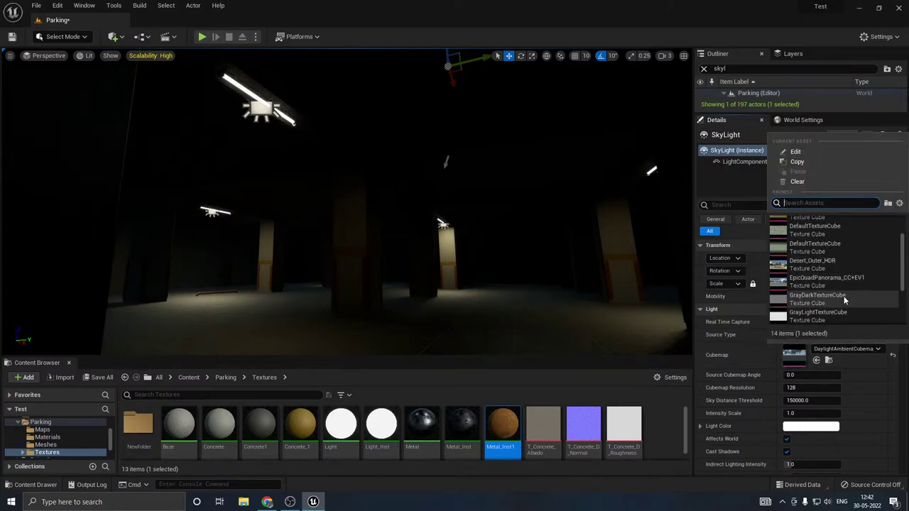
{"action": "scroll", "coordinate": [844, 299], "scroll_direction": "down", "scroll_amount": 2}
{"action": "left_click", "coordinate": [832, 296]}
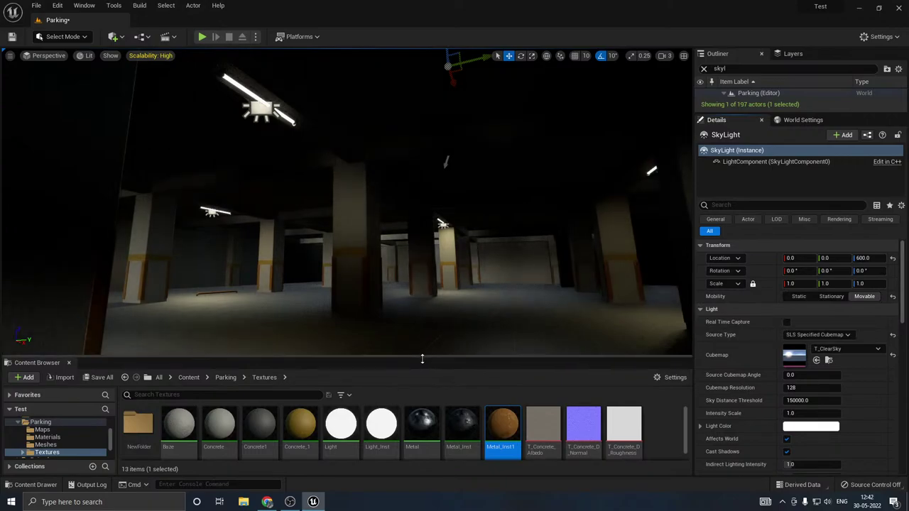
{"action": "left_click_drag", "start_coordinate": [422, 358], "coordinate": [426, 382]}
{"action": "right_click_drag", "start_coordinate": [603, 272], "coordinate": [609, 298]}
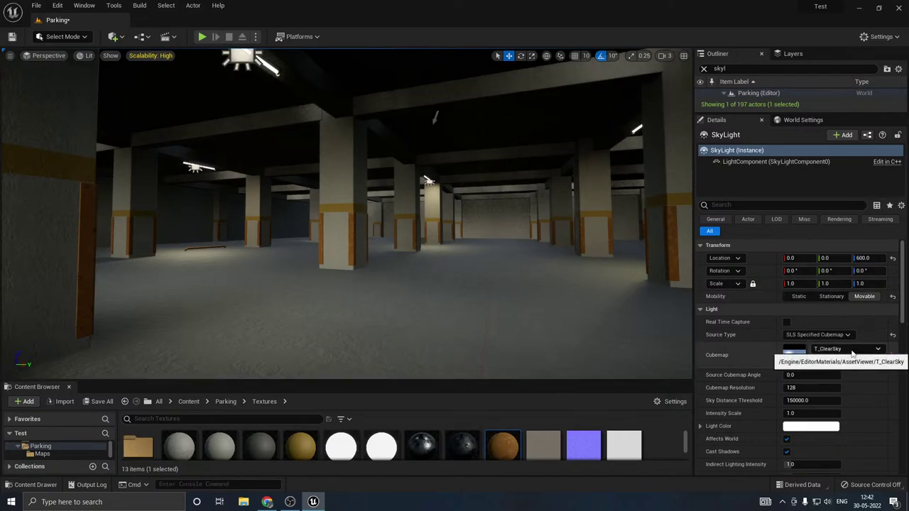
Step: Try SunsetAmbientCubemap and the HDRI_Epic_Courtyard texture as the SkyLight's cubemap
{"action": "left_click", "coordinate": [829, 349]}
{"action": "left_click", "coordinate": [823, 281]}
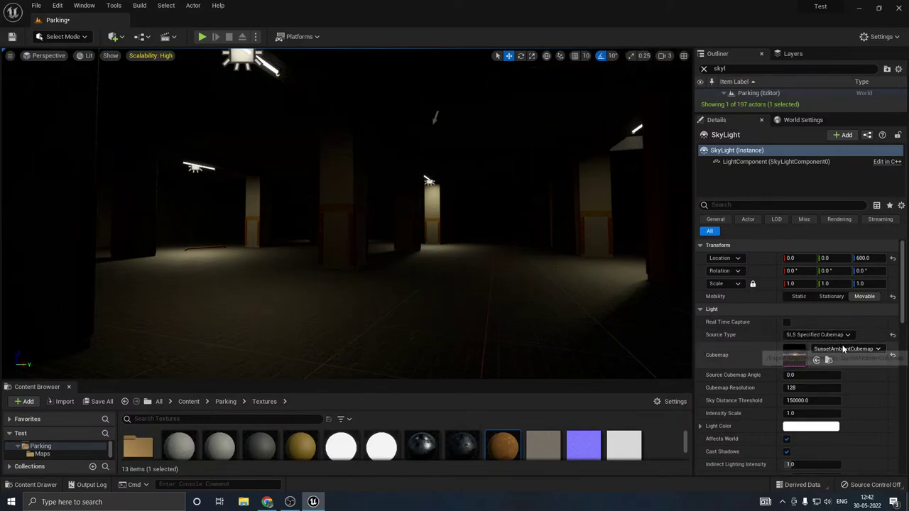
{"action": "left_click", "coordinate": [828, 348]}
{"action": "left_click", "coordinate": [824, 264]}
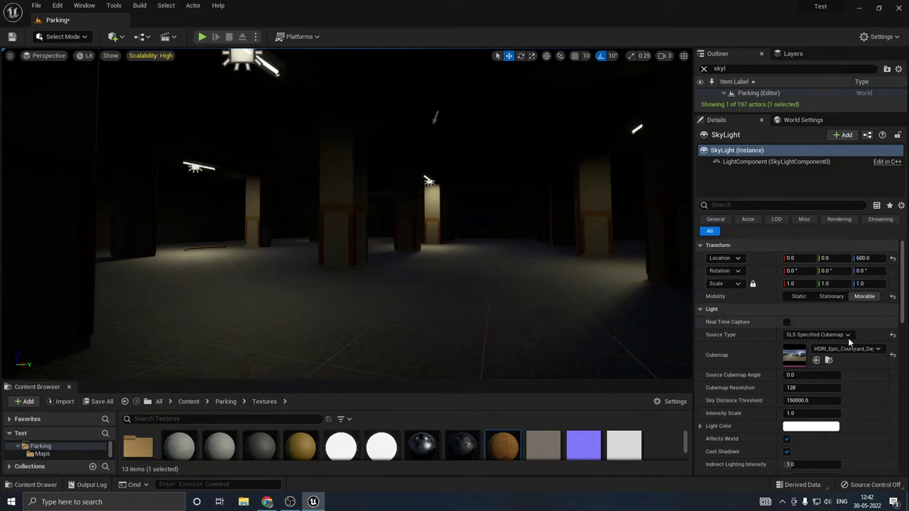
Step: Set the SkyLight's Source Type to SLS Captured Scene and its Intensity Scale to 2
{"action": "left_click", "coordinate": [819, 336]}
{"action": "left_click", "coordinate": [806, 346]}
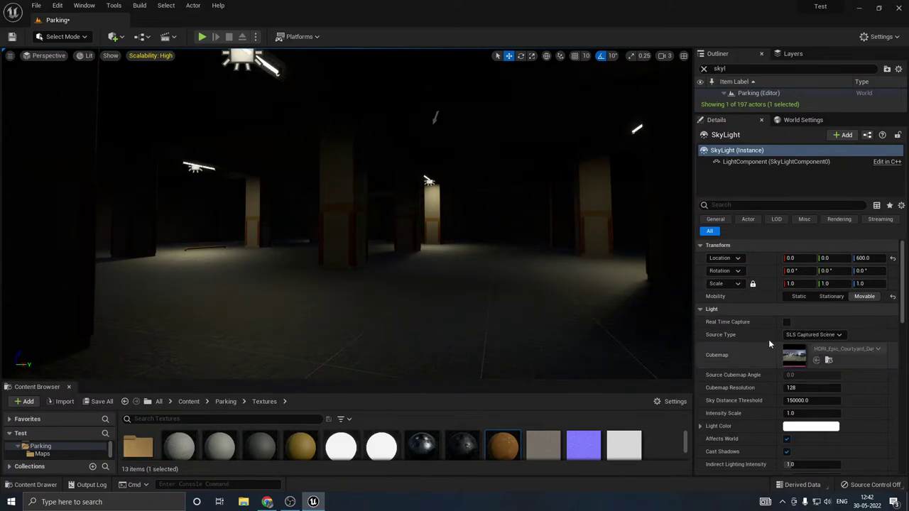
{"action": "left_click", "coordinate": [795, 414]}
{"action": "type", "text": "2"}
{"action": "left_click", "coordinate": [856, 432]}
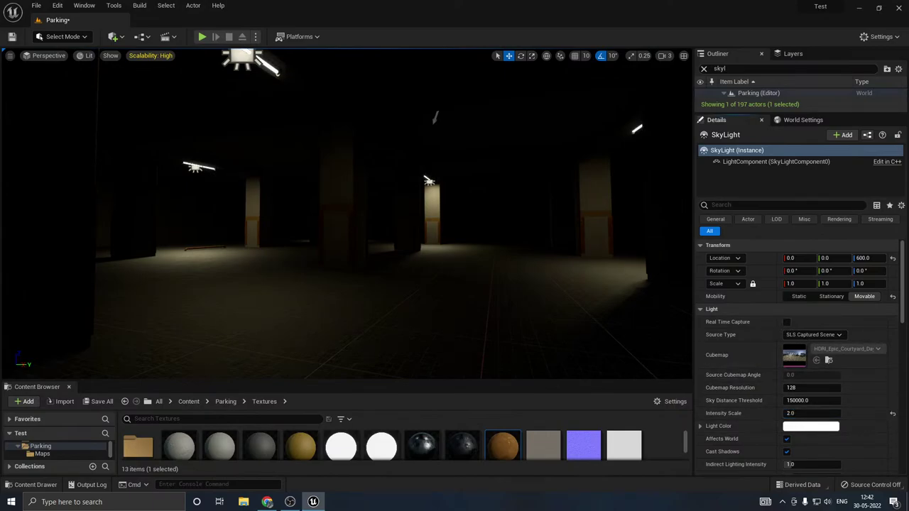
Step: Save the Parking level with the changed SkyLight settings
{"action": "right_click_drag", "start_coordinate": [455, 234], "coordinate": [449, 189]}
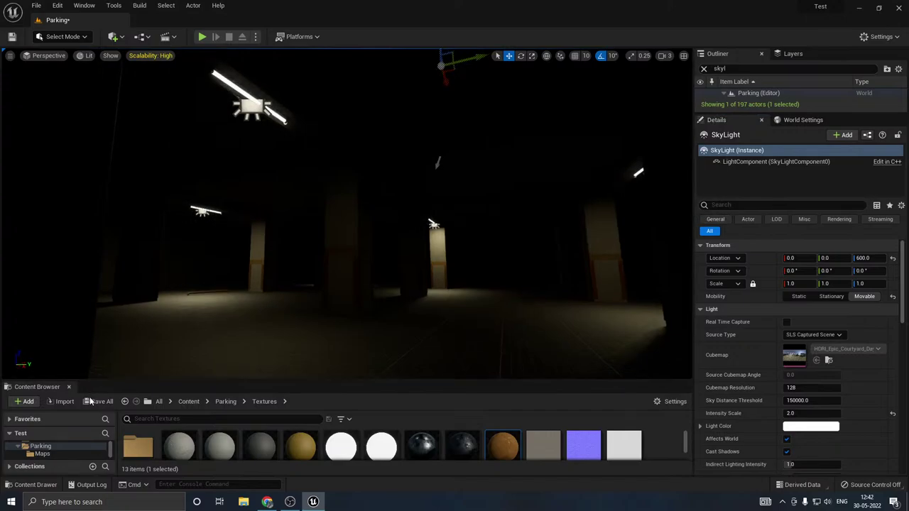
{"action": "key", "text": "ctrl+s"}
{"action": "left_click", "coordinate": [516, 359]}
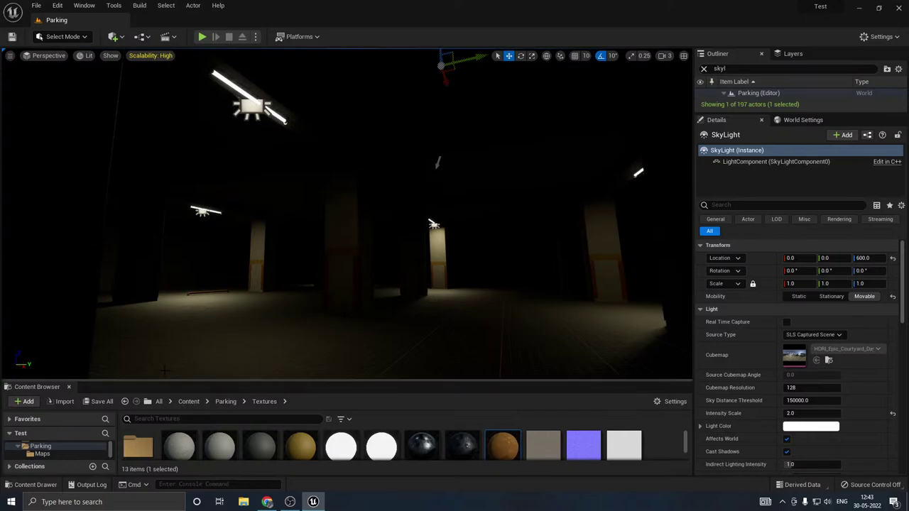
Step: Place a point light above the floor between the pillars and raise it to a height of about 188
{"action": "right_click_drag", "start_coordinate": [347, 213], "coordinate": [395, 103]}
{"action": "key", "text": "w"}
{"action": "right_click_drag", "start_coordinate": [340, 270], "coordinate": [340, 248]}
{"action": "key", "text": "s"}
{"action": "mouse_move", "coordinate": [319, 323]}
{"action": "right_mouse_down"}
{"action": "mouse_move", "coordinate": [337, 319]}
{"action": "mouse_move", "coordinate": [327, 320]}
{"action": "right_mouse_up"}
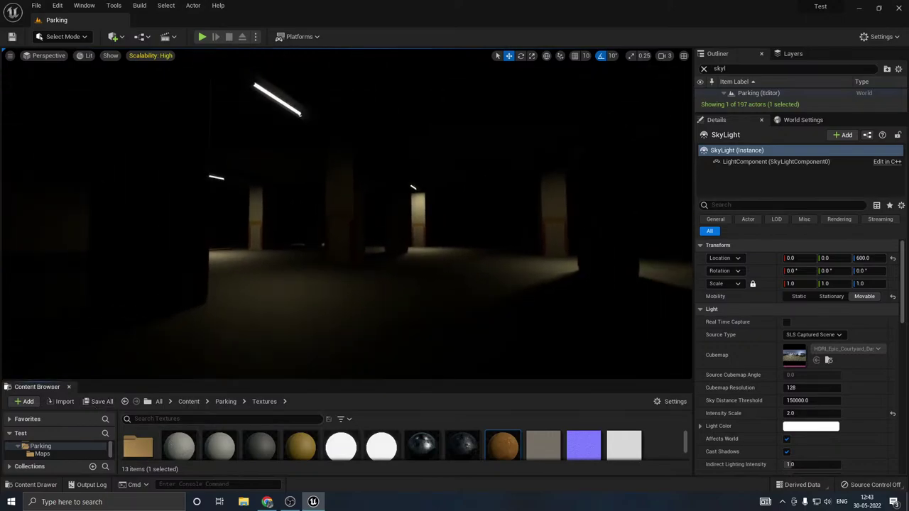
{"action": "left_click", "coordinate": [117, 36]}
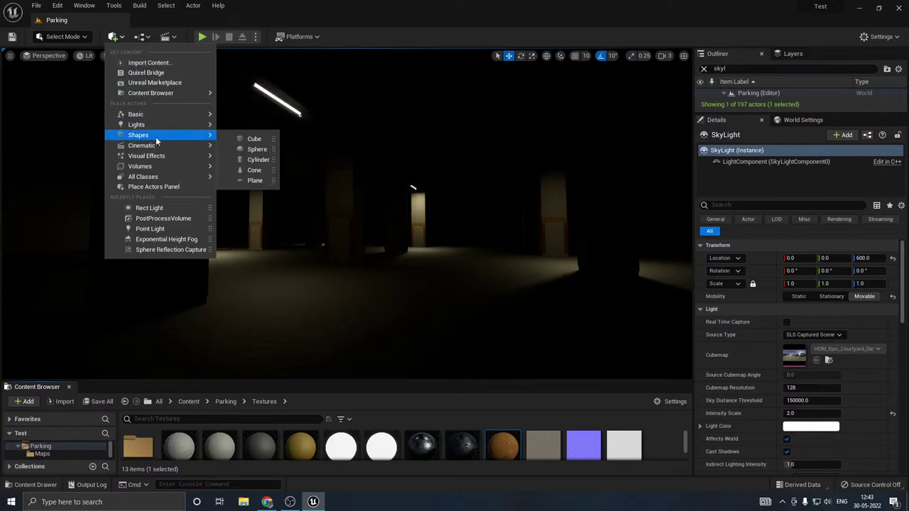
{"action": "mouse_move", "coordinate": [148, 127]}
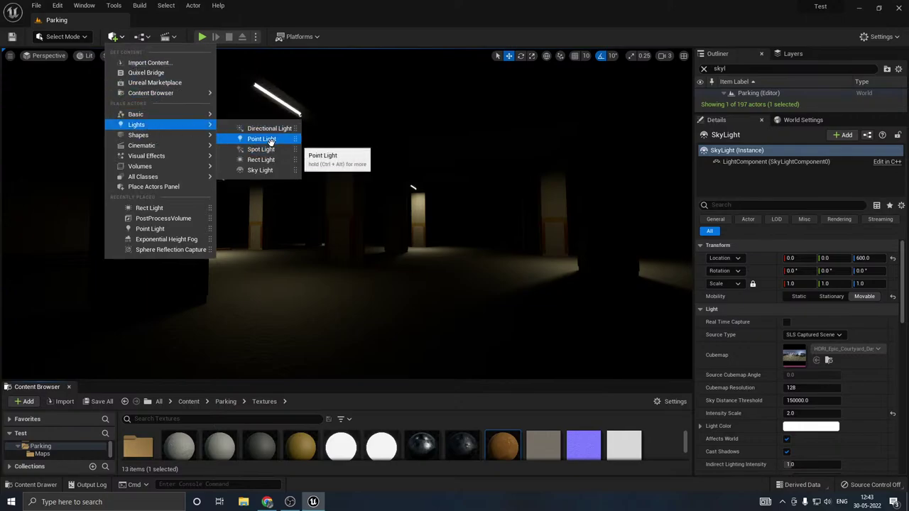
{"action": "left_click_drag", "start_coordinate": [257, 138], "coordinate": [398, 287]}
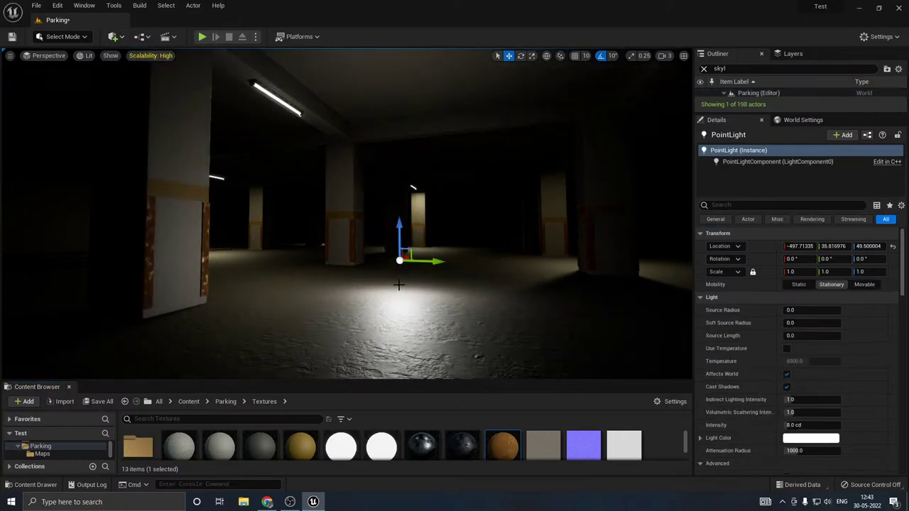
{"action": "left_click_drag", "start_coordinate": [399, 235], "coordinate": [399, 133]}
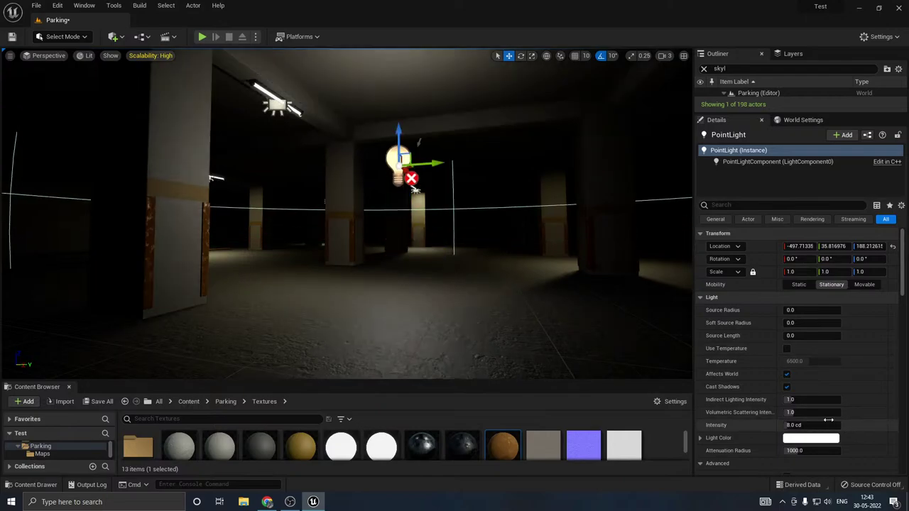
Step: Set the point light's Attenuation Radius to about 900 and move it deeper into the hall, to about X 4, Z 213
{"action": "left_click_drag", "start_coordinate": [809, 451], "coordinate": [838, 450]}
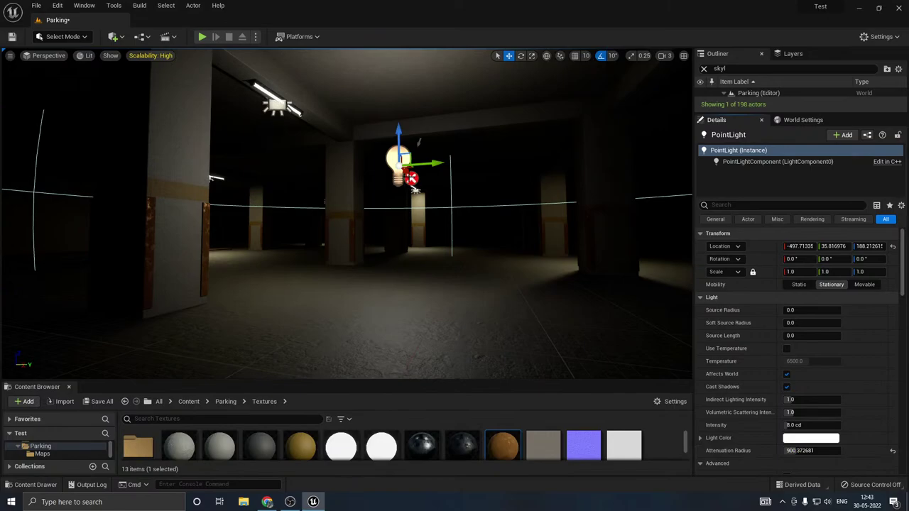
{"action": "right_click_drag", "start_coordinate": [410, 177], "coordinate": [337, 166]}
{"action": "key", "text": "w"}
{"action": "key", "text": "s"}
{"action": "key", "text": "a"}
{"action": "right_click_drag", "start_coordinate": [495, 207], "coordinate": [498, 208]}
{"action": "left_click_drag", "start_coordinate": [502, 208], "coordinate": [526, 220]}
{"action": "right_click_drag", "start_coordinate": [525, 220], "coordinate": [549, 227]}
{"action": "left_click_drag", "start_coordinate": [510, 171], "coordinate": [497, 205], "text": "shift"}
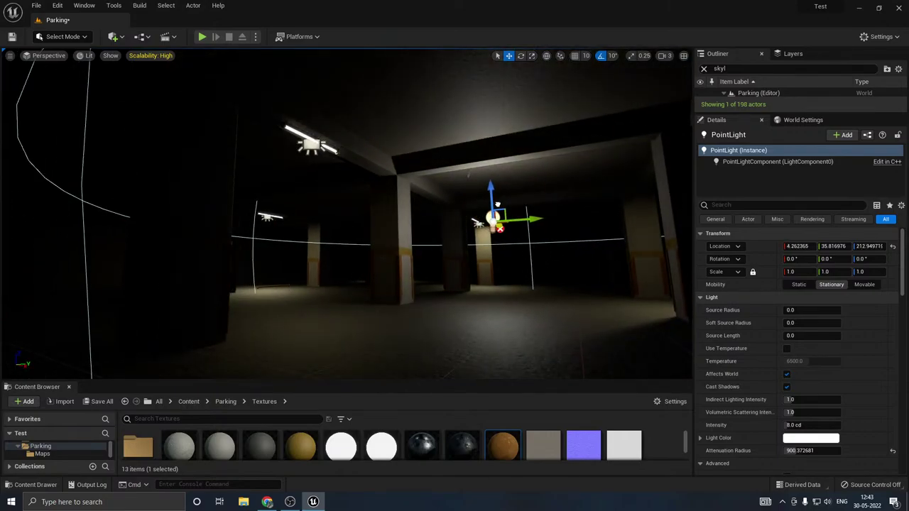
Step: Set the point light's Attenuation Radius to about 2040, Intensity to 17 cd and Volumetric Scattering Intensity to 3.7, and move it to about Y -540
{"action": "left_click_drag", "start_coordinate": [810, 450], "coordinate": [852, 450]}
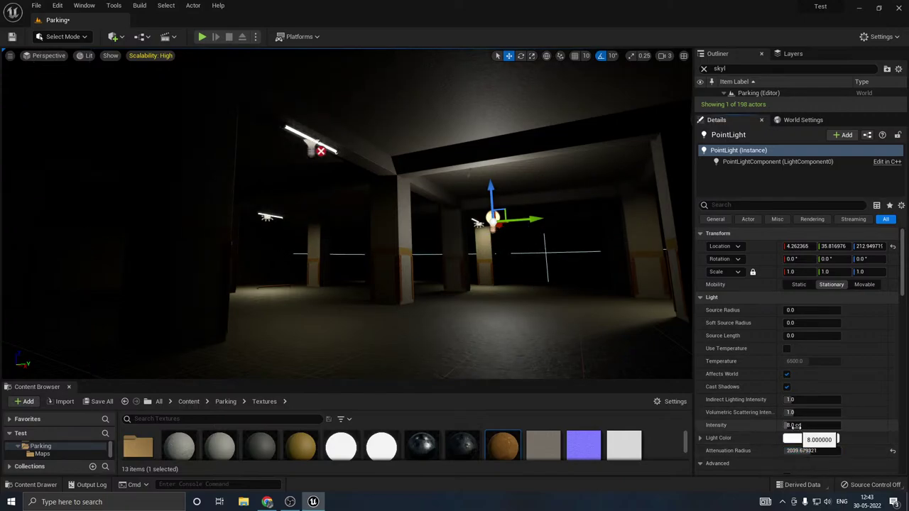
{"action": "left_click_drag", "start_coordinate": [795, 426], "coordinate": [816, 412]}
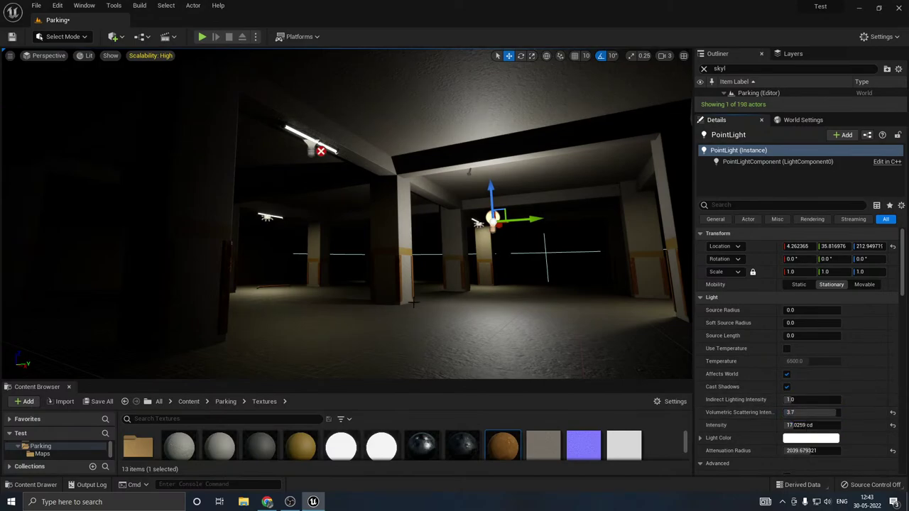
{"action": "right_click_drag", "start_coordinate": [414, 303], "coordinate": [436, 345]}
{"action": "left_click_drag", "start_coordinate": [504, 179], "coordinate": [282, 188]}
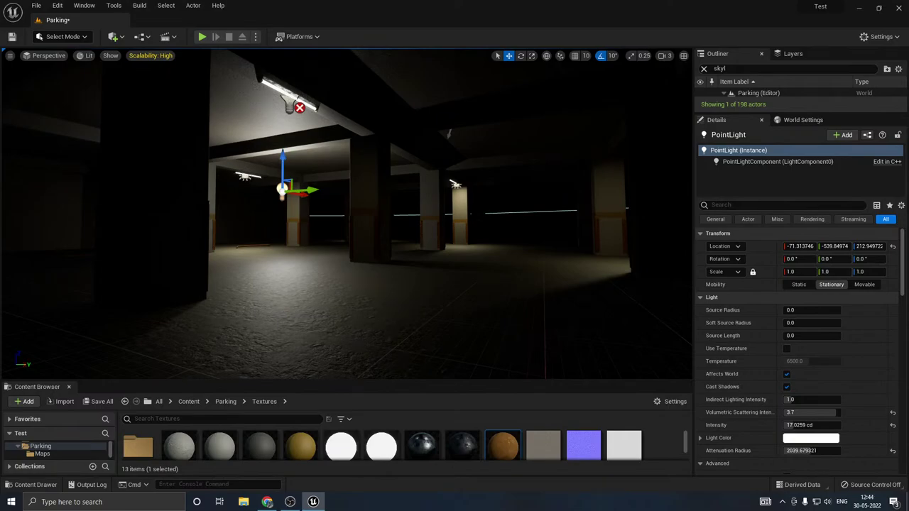
Step: Save the Parking level with the new point light and enlarge the Content Browser
{"action": "left_click", "coordinate": [101, 401]}
{"action": "left_click", "coordinate": [527, 352]}
{"action": "left_click_drag", "start_coordinate": [287, 381], "coordinate": [280, 351]}
Step: Search Windows for "quix" and launch Quixel Mixer
{"action": "left_click", "coordinate": [78, 501]}
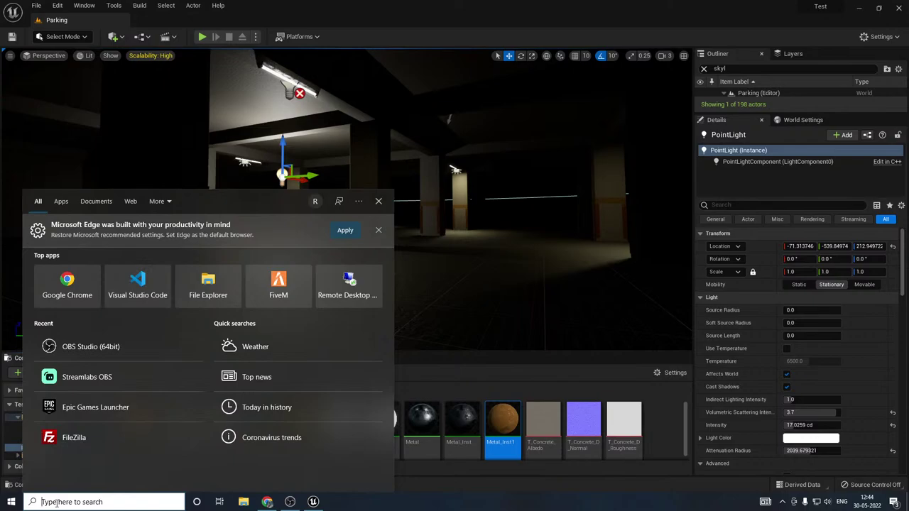
{"action": "type", "text": "quix"}
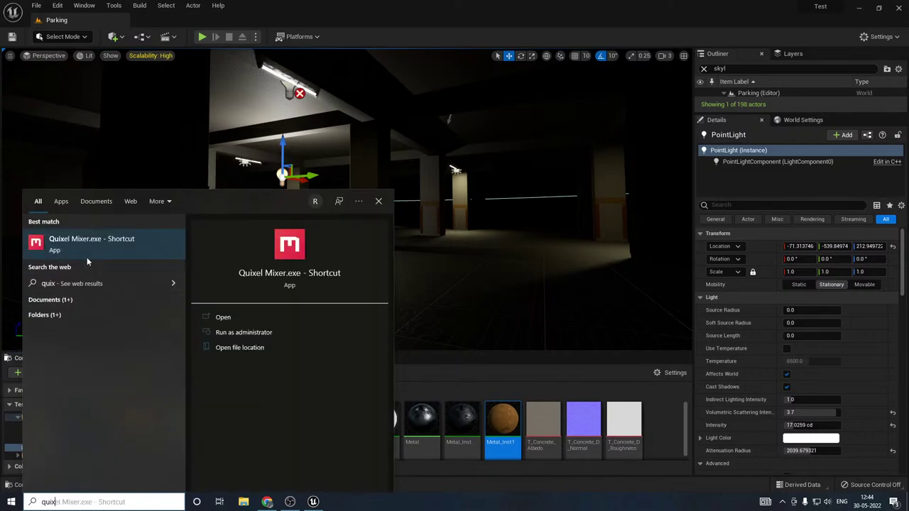
{"action": "left_click", "coordinate": [87, 260]}
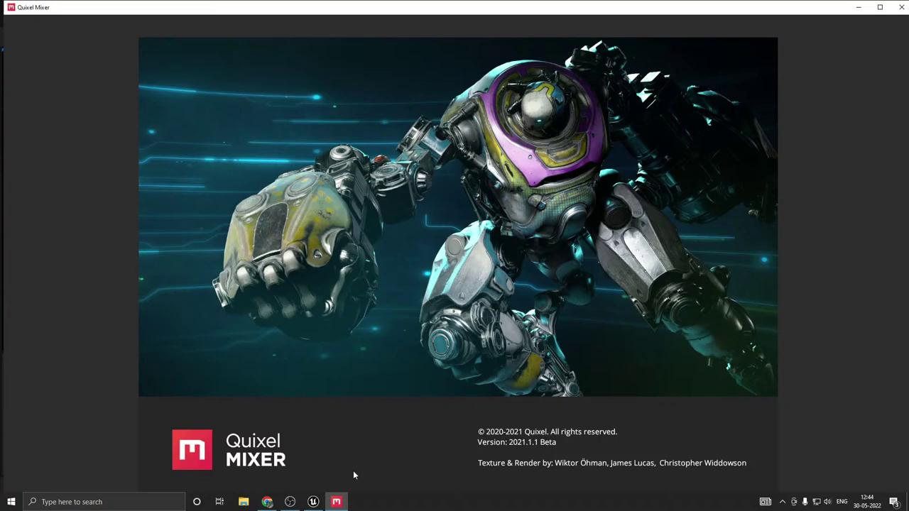
Step: Switch to Unreal Engine and duplicate the point light to about Y 224, with Attenuation Radius about 1243 and Intensity about 5.3 cd
{"action": "left_click", "coordinate": [313, 501]}
{"action": "right_click_drag", "start_coordinate": [400, 293], "coordinate": [334, 241]}
{"action": "key", "text": "a"}
{"action": "key", "text": "w"}
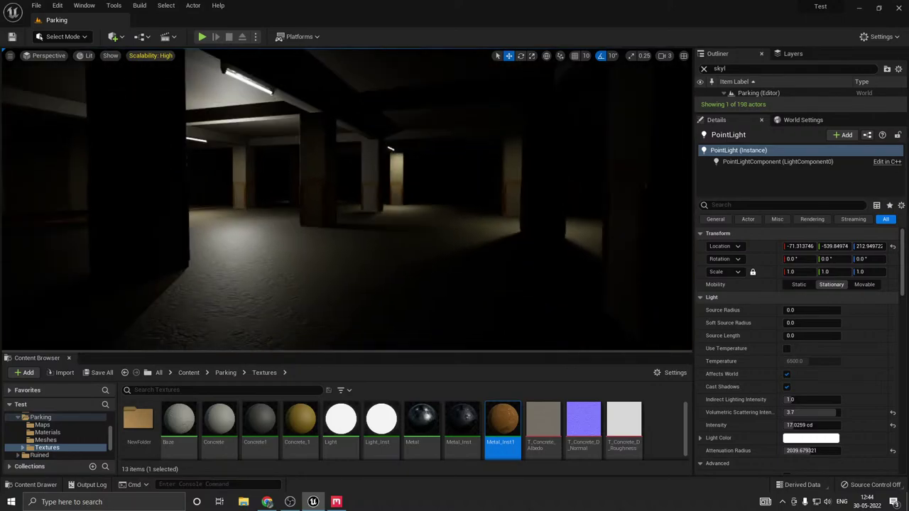
{"action": "key", "text": "g"}
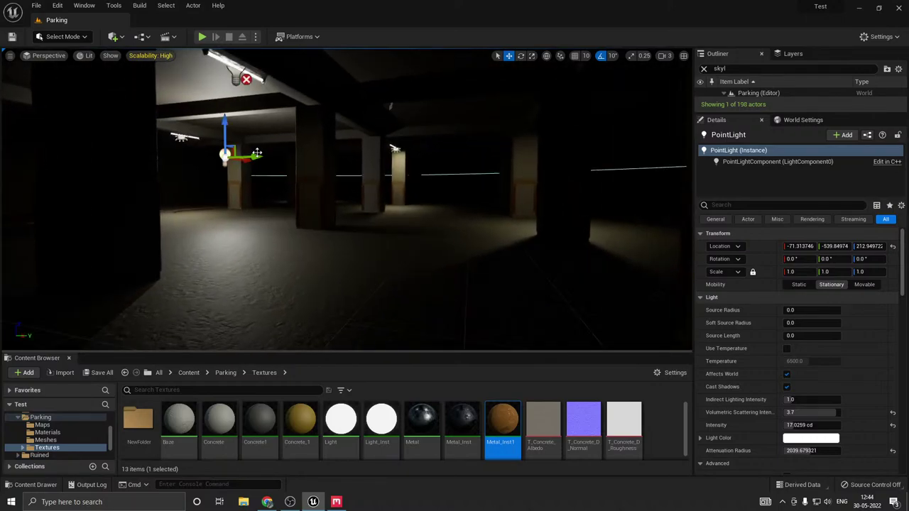
{"action": "left_click_drag", "start_coordinate": [257, 153], "coordinate": [544, 130], "text": "alt"}
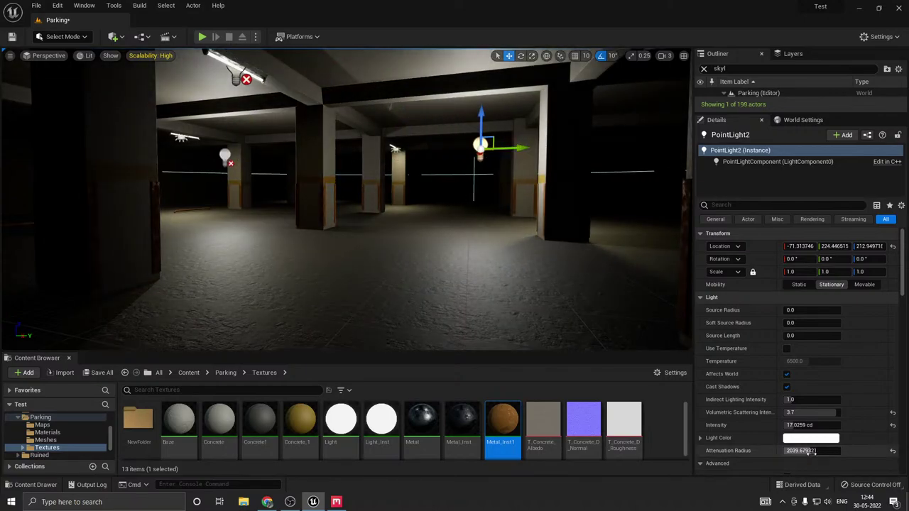
{"action": "left_click_drag", "start_coordinate": [809, 451], "coordinate": [803, 425]}
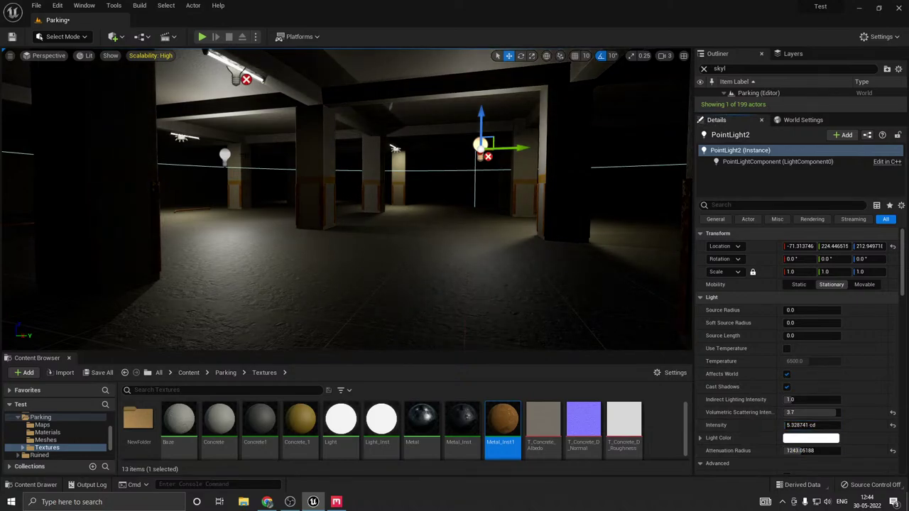
Step: Move the original point light far back in the hall to about X 1181 and save the Parking level
{"action": "left_click", "coordinate": [224, 155]}
{"action": "left_click_drag", "start_coordinate": [235, 151], "coordinate": [357, 157]}
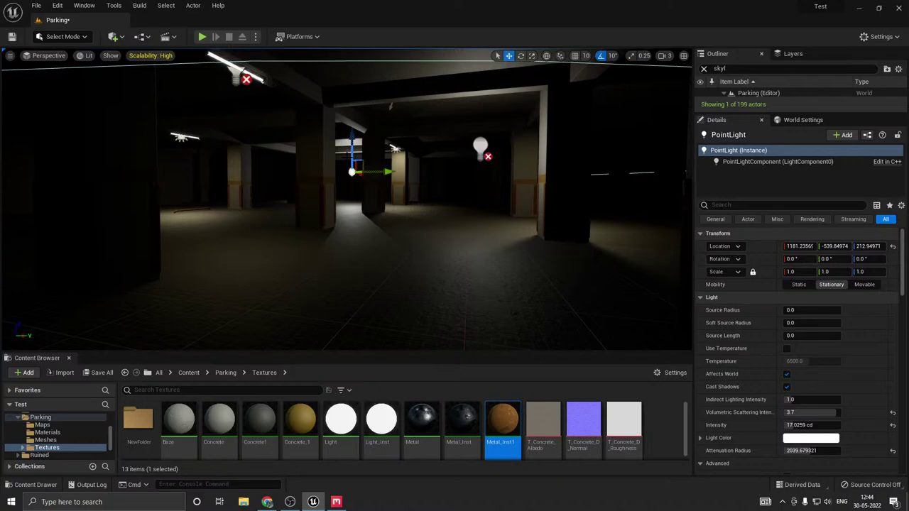
{"action": "left_click", "coordinate": [101, 373]}
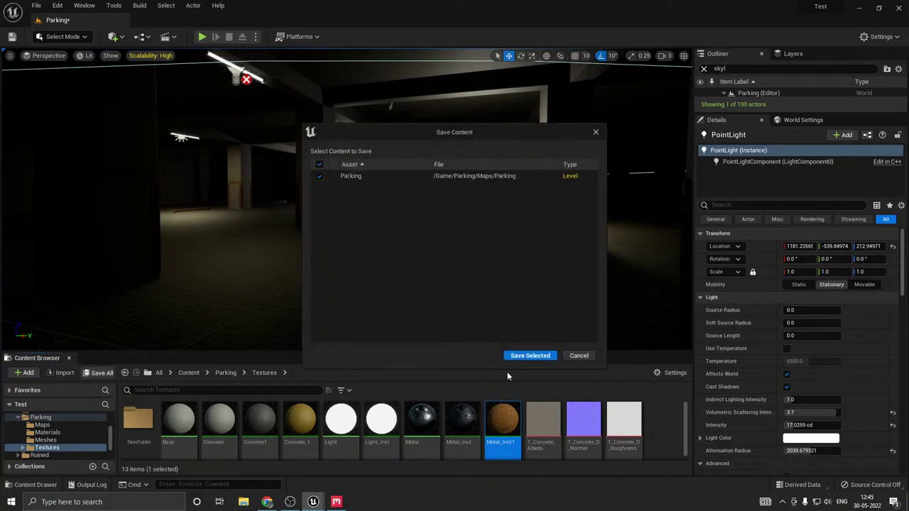
{"action": "left_click", "coordinate": [530, 356]}
Step: Switch to Quixel Mixer, create a new mix named Untitled at 2048 px and show the local material library
{"action": "left_click", "coordinate": [336, 503]}
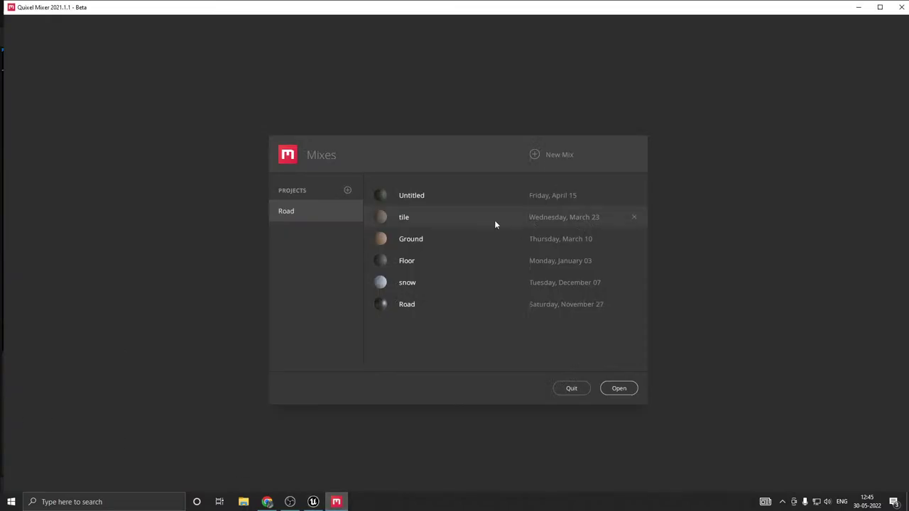
{"action": "left_click", "coordinate": [560, 159]}
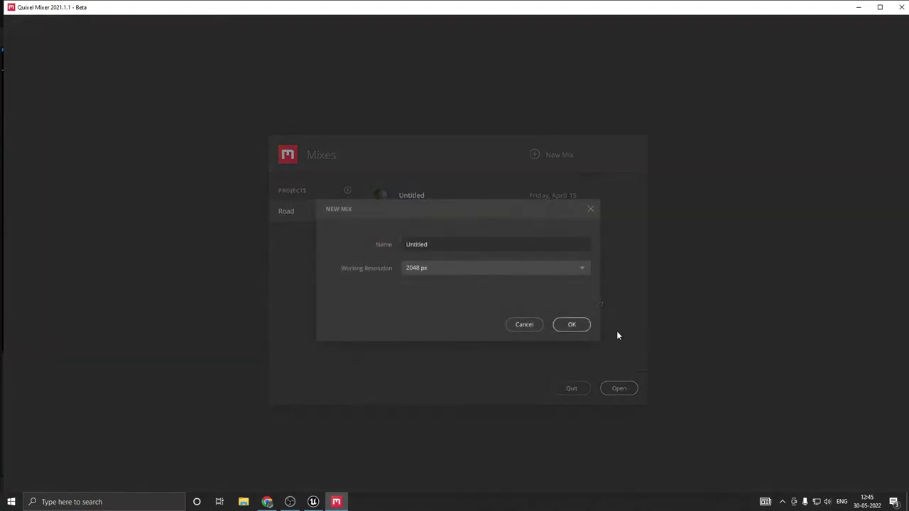
{"action": "left_click", "coordinate": [581, 327]}
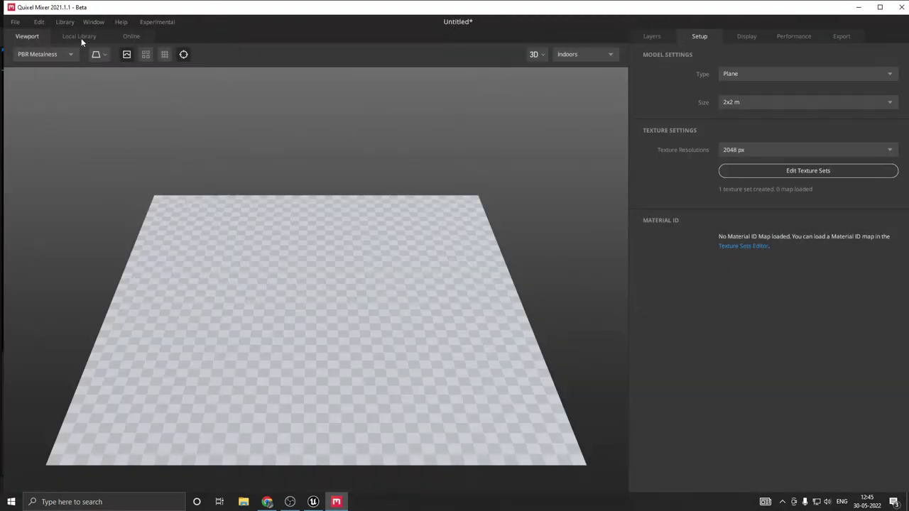
{"action": "left_click", "coordinate": [880, 7]}
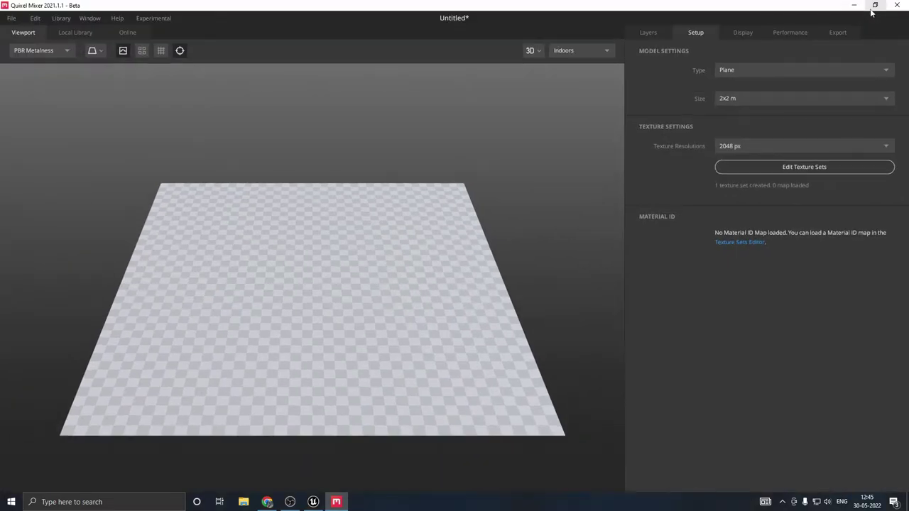
{"action": "left_click", "coordinate": [84, 32]}
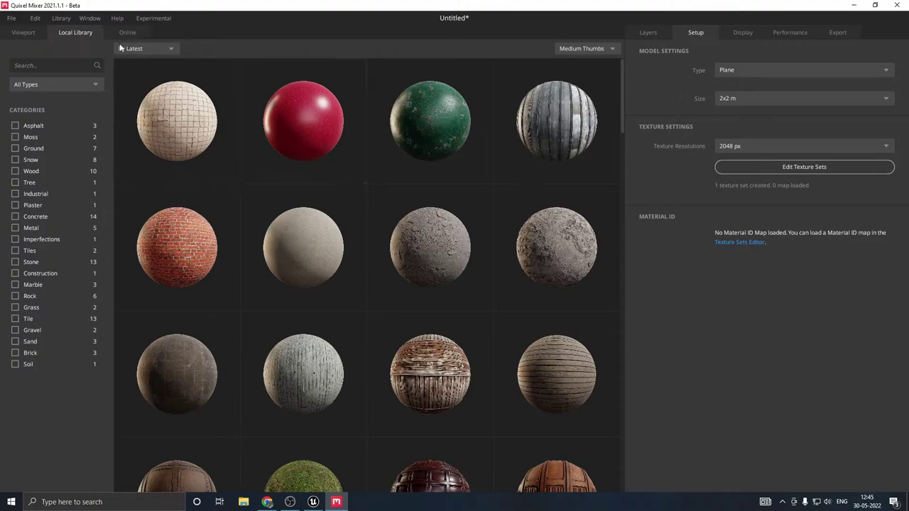
Step: Filter the local library to the Concrete and Tile categories and add the Terrazzo Floor surface to the mix as a layer
{"action": "left_click", "coordinate": [15, 215]}
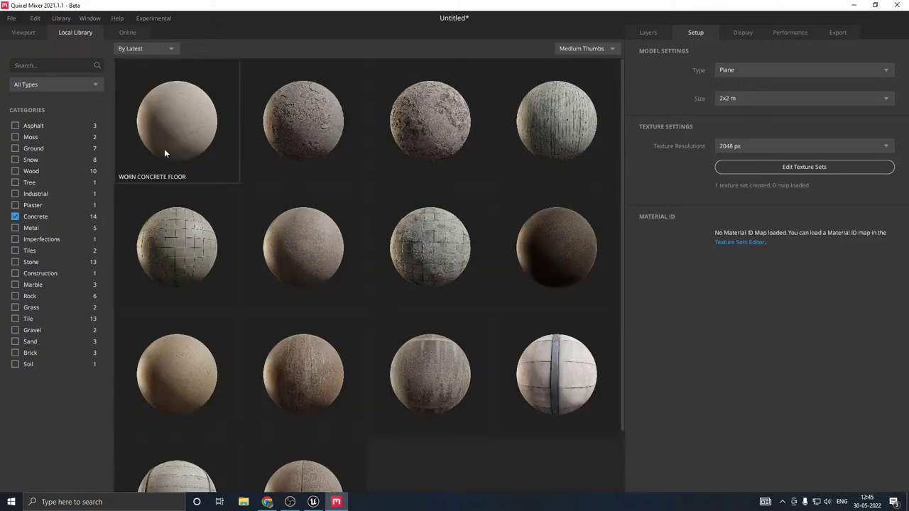
{"action": "scroll", "coordinate": [243, 183], "scroll_direction": "down", "scroll_amount": 1}
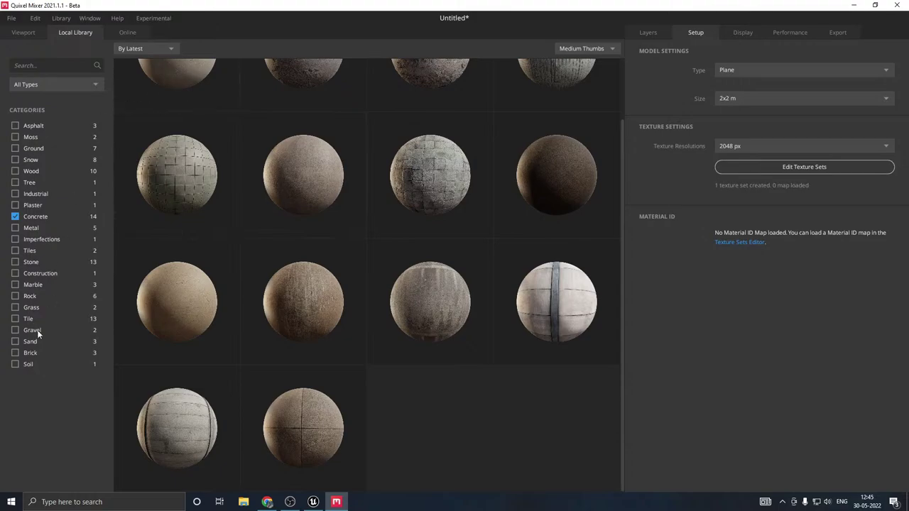
{"action": "left_click", "coordinate": [15, 320]}
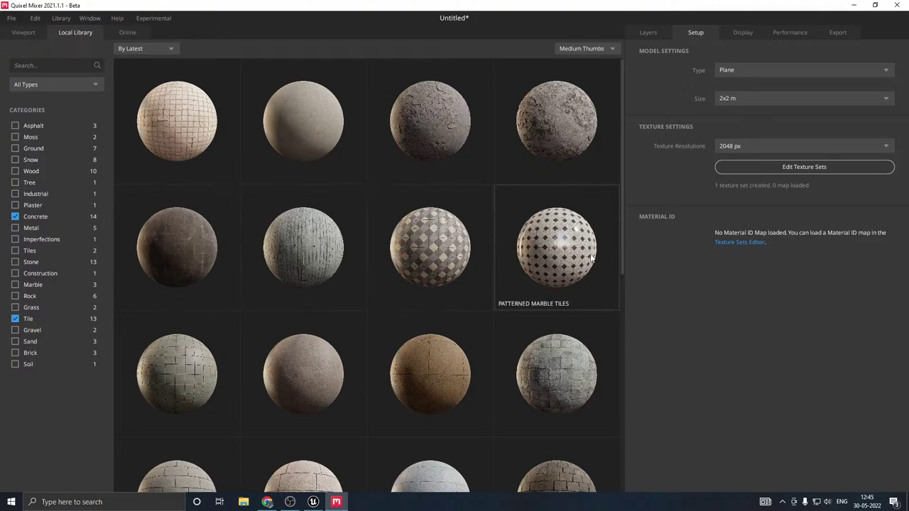
{"action": "scroll", "coordinate": [562, 257], "scroll_direction": "down", "scroll_amount": 2}
{"action": "scroll", "coordinate": [562, 261], "scroll_direction": "down", "scroll_amount": 5}
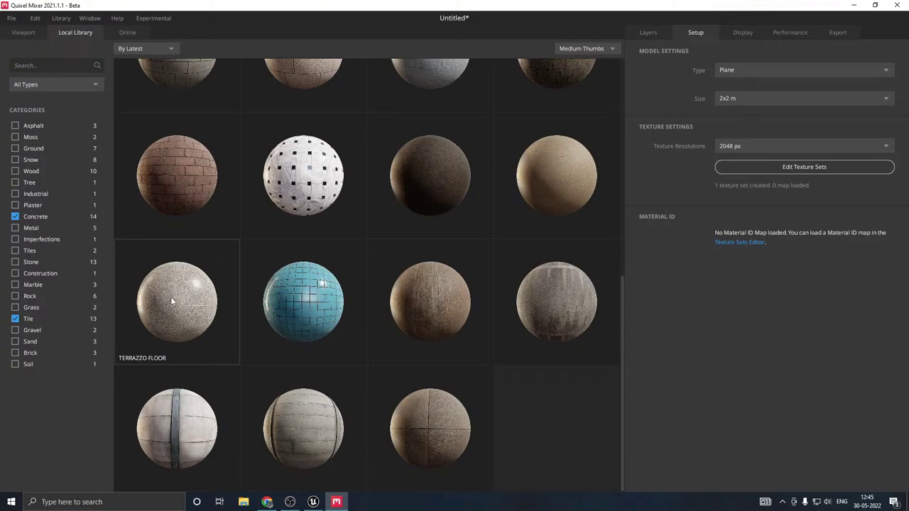
{"action": "left_click", "coordinate": [171, 302]}
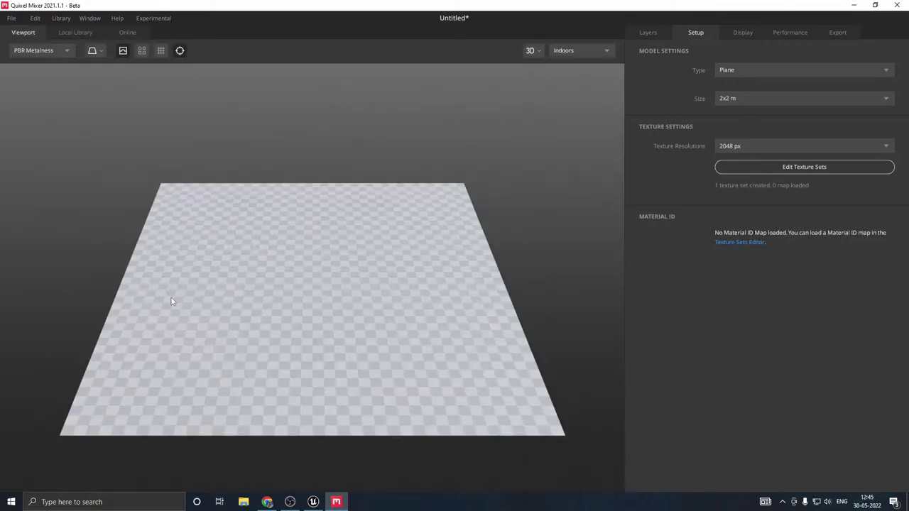
{"action": "left_click", "coordinate": [642, 34]}
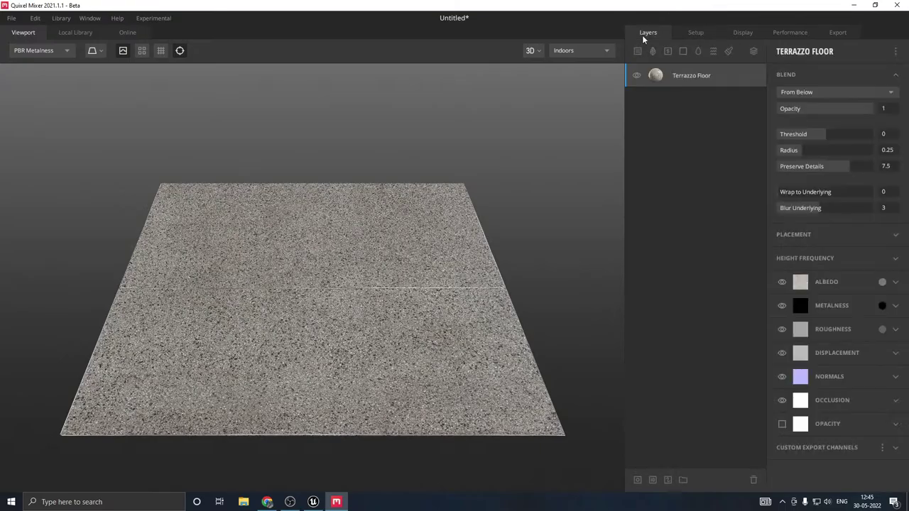
{"action": "left_click_drag", "start_coordinate": [385, 206], "coordinate": [415, 277]}
{"action": "scroll", "coordinate": [357, 290], "scroll_direction": "up", "scroll_amount": 5}
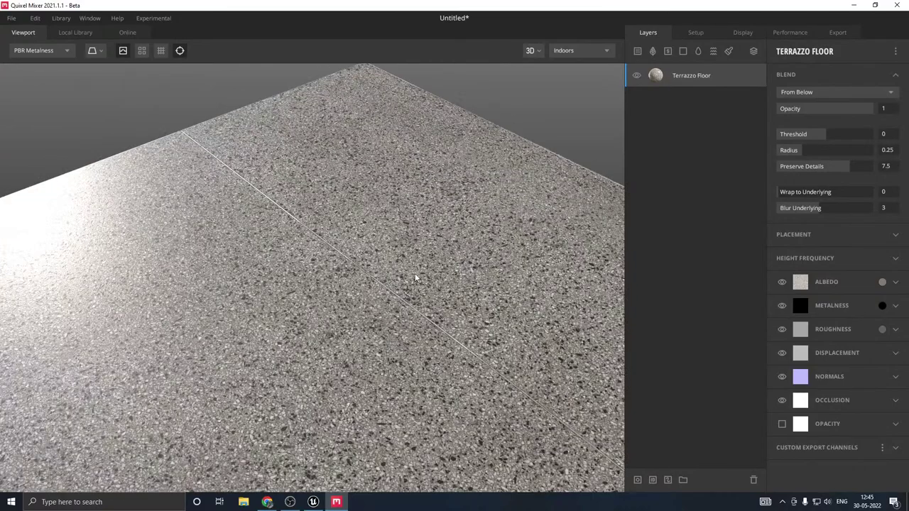
Step: Look through the local materials, and filter the online library to smooth concrete assets of type Surface
{"action": "left_click", "coordinate": [75, 33]}
{"action": "scroll", "coordinate": [241, 288], "scroll_direction": "down", "scroll_amount": 5}
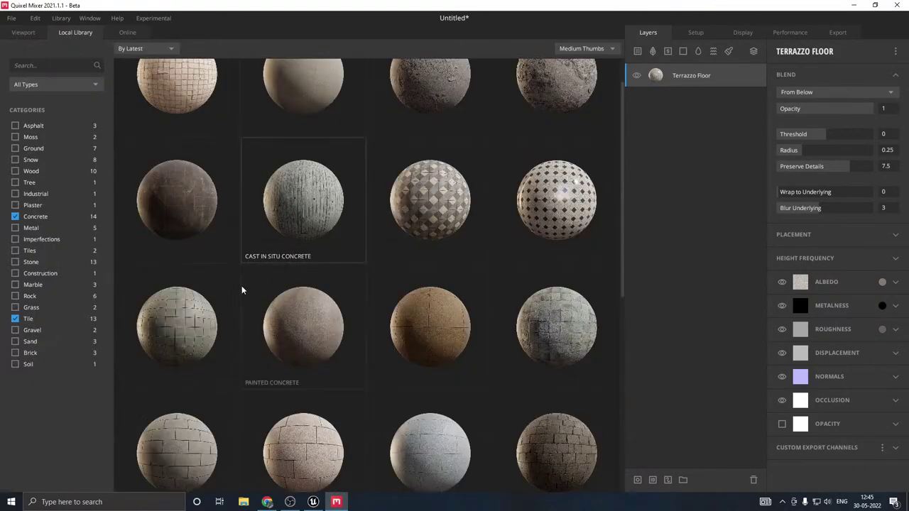
{"action": "scroll", "coordinate": [242, 290], "scroll_direction": "down", "scroll_amount": 3}
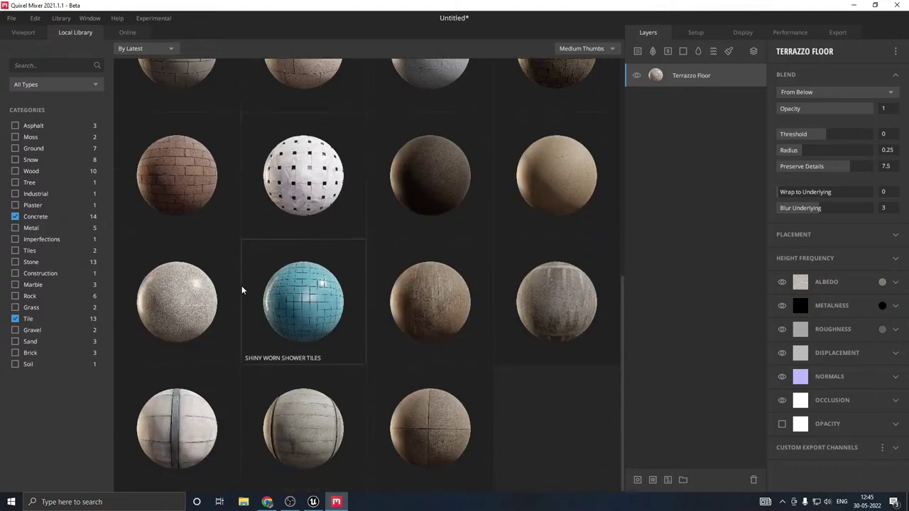
{"action": "scroll", "coordinate": [245, 287], "scroll_direction": "up", "scroll_amount": 2}
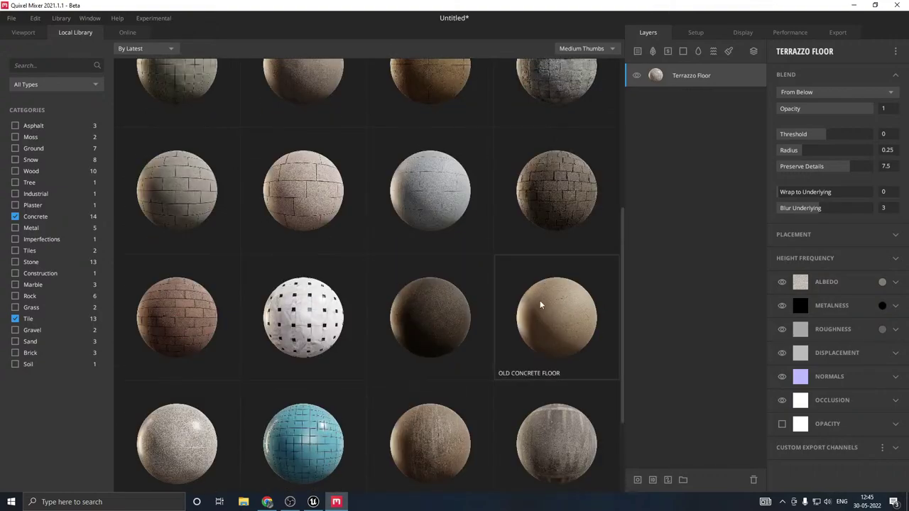
{"action": "scroll", "coordinate": [432, 282], "scroll_direction": "up", "scroll_amount": 4}
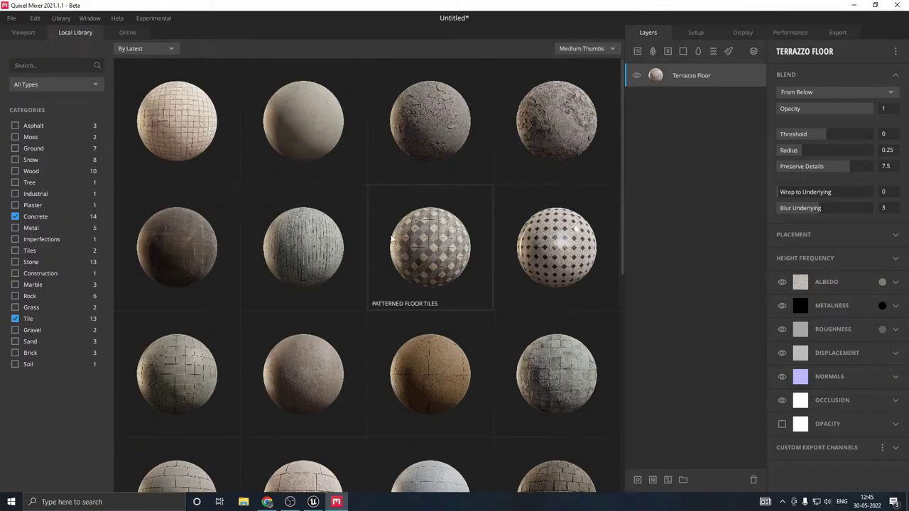
{"action": "left_click", "coordinate": [127, 32]}
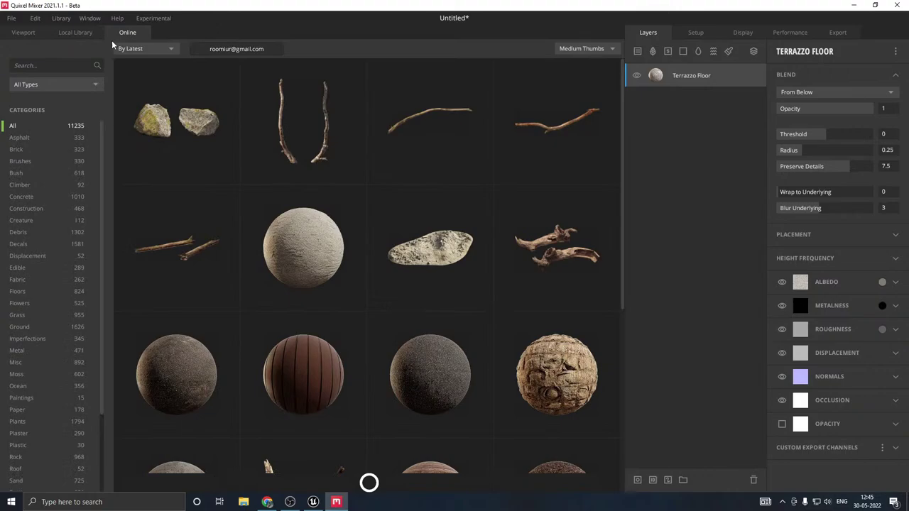
{"action": "left_click", "coordinate": [37, 84]}
{"action": "left_click", "coordinate": [44, 115]}
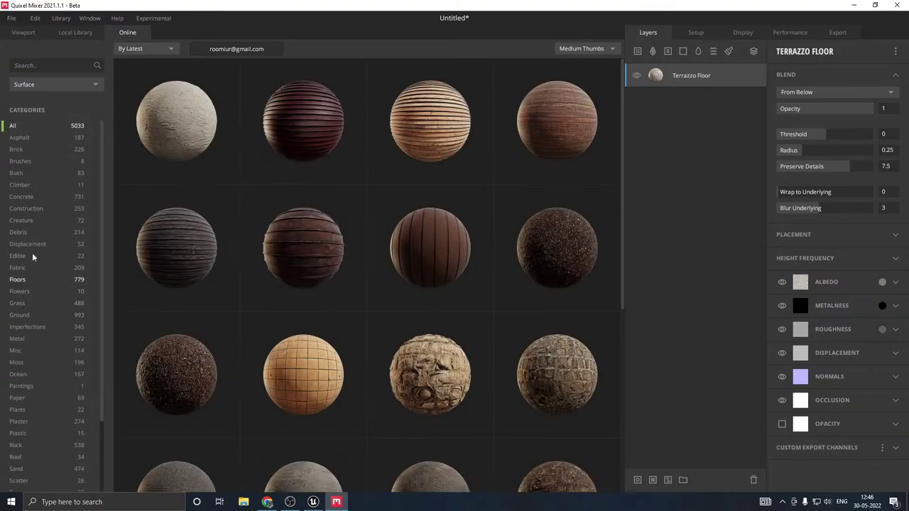
{"action": "left_click", "coordinate": [22, 197]}
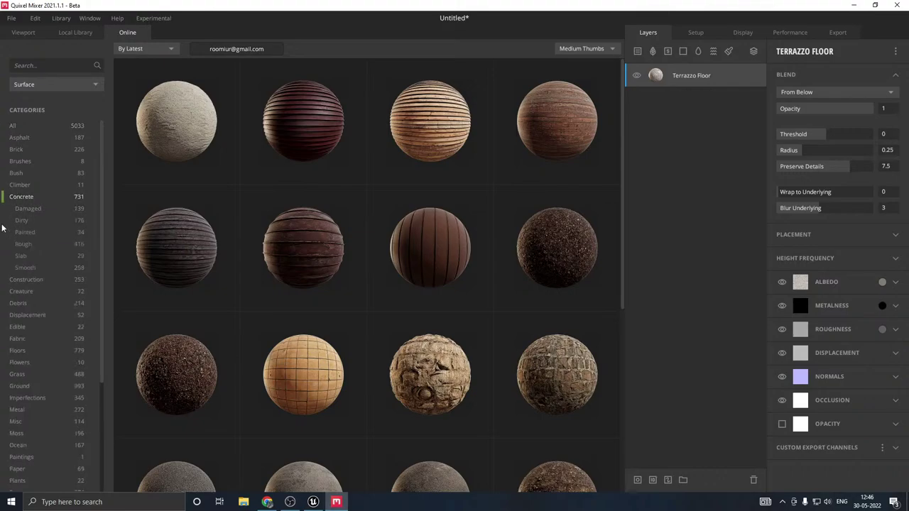
{"action": "left_click", "coordinate": [31, 269]}
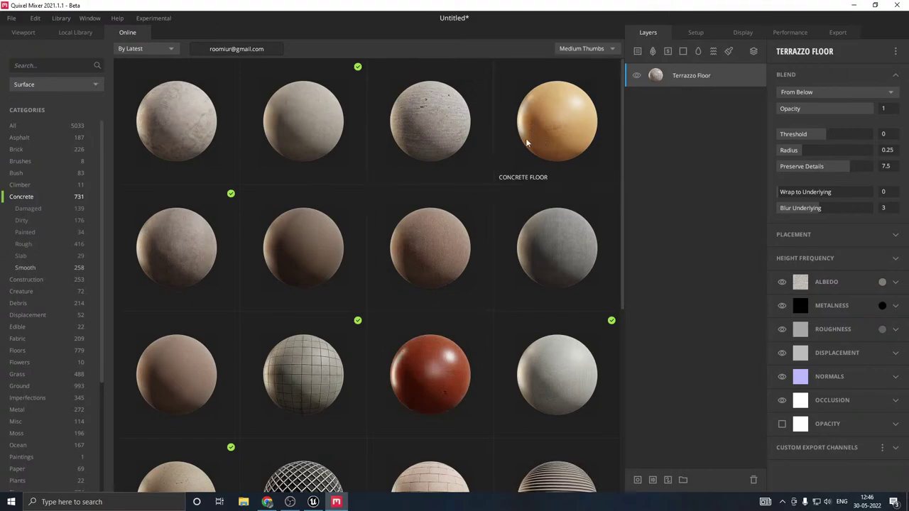
Step: Browse the smooth concrete surfaces and download the glossy orange-yellow Concrete Floor, 2x2 m
{"action": "scroll", "coordinate": [561, 134], "scroll_direction": "down", "scroll_amount": 1}
{"action": "scroll", "coordinate": [542, 147], "scroll_direction": "down", "scroll_amount": 1}
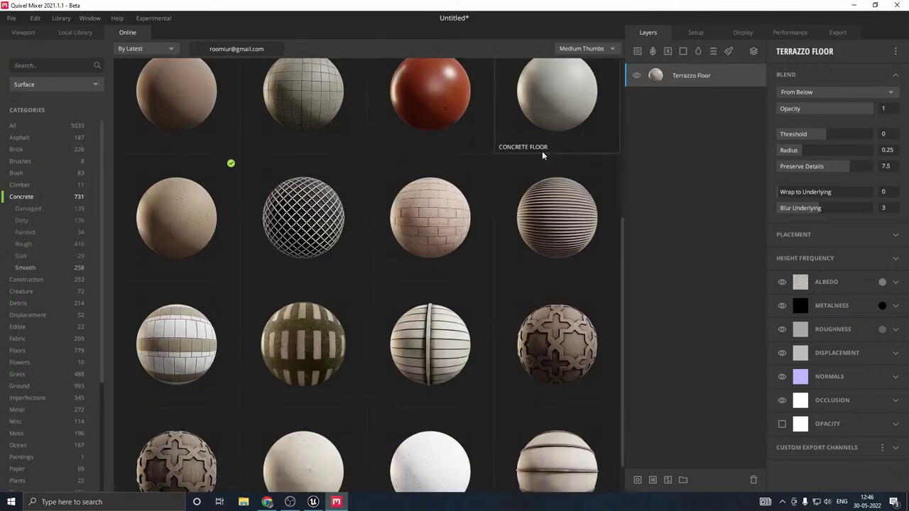
{"action": "scroll", "coordinate": [542, 149], "scroll_direction": "up", "scroll_amount": 1}
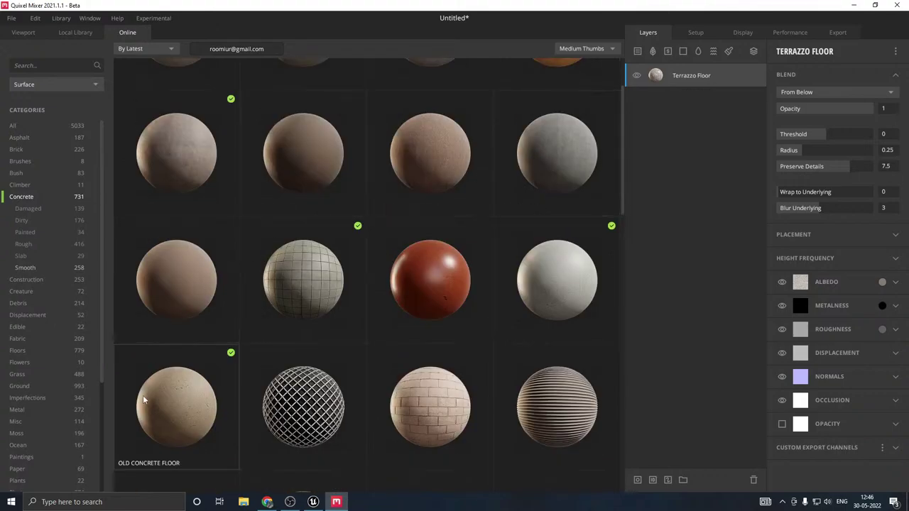
{"action": "scroll", "coordinate": [135, 295], "scroll_direction": "up", "scroll_amount": 1}
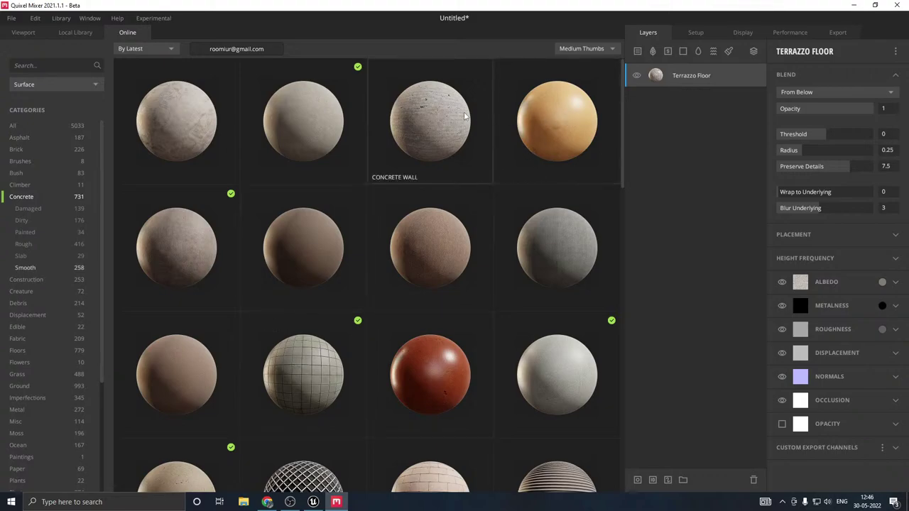
{"action": "left_click", "coordinate": [571, 123]}
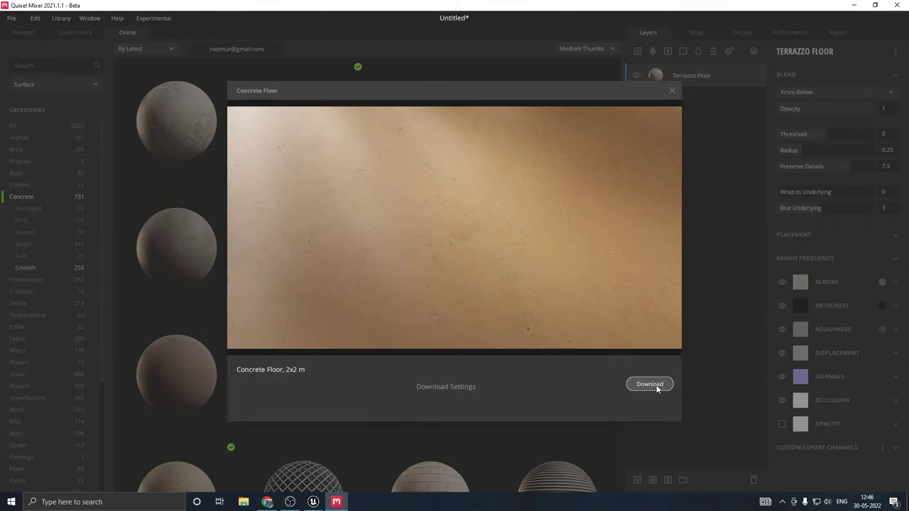
{"action": "left_click", "coordinate": [656, 385]}
Step: Add the downloaded Concrete Floor from the local library as a layer above Terrazzo Floor and hide the Terrazzo Floor layer
{"action": "scroll", "coordinate": [478, 321], "scroll_direction": "down", "scroll_amount": 1}
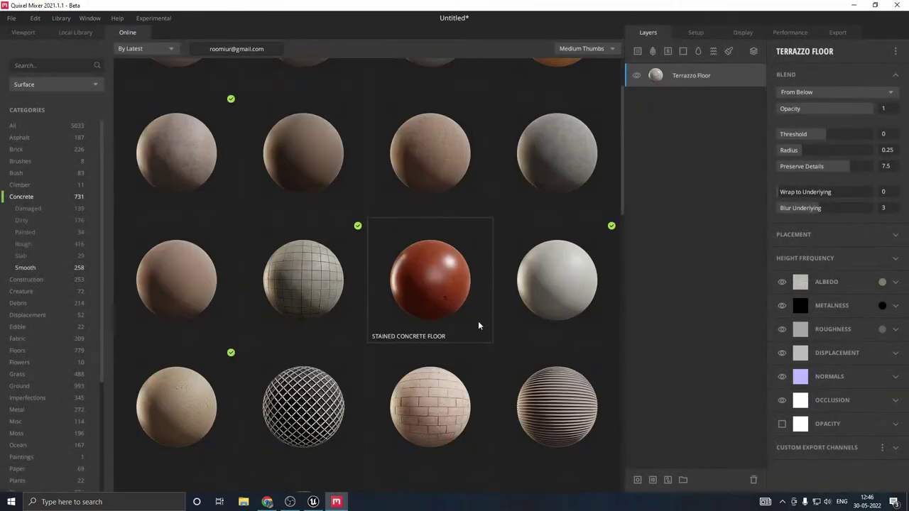
{"action": "scroll", "coordinate": [478, 325], "scroll_direction": "down", "scroll_amount": 5}
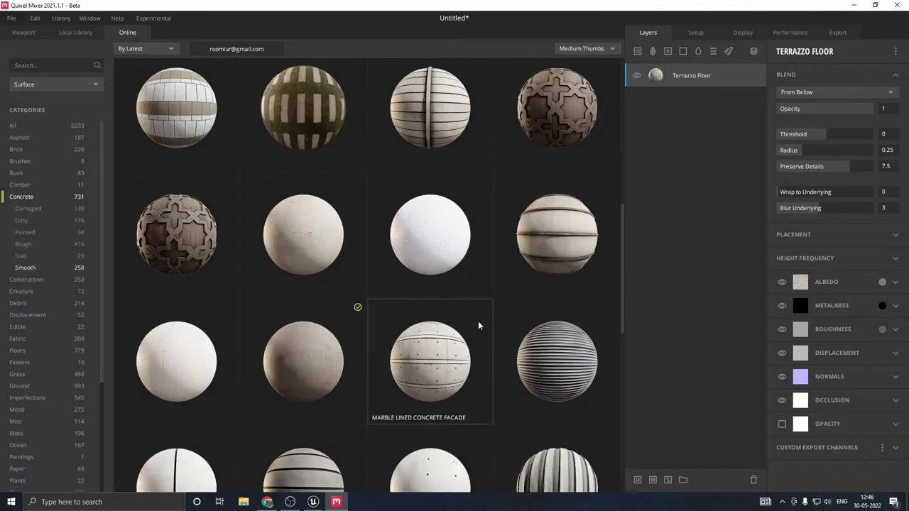
{"action": "scroll", "coordinate": [478, 325], "scroll_direction": "down", "scroll_amount": 5}
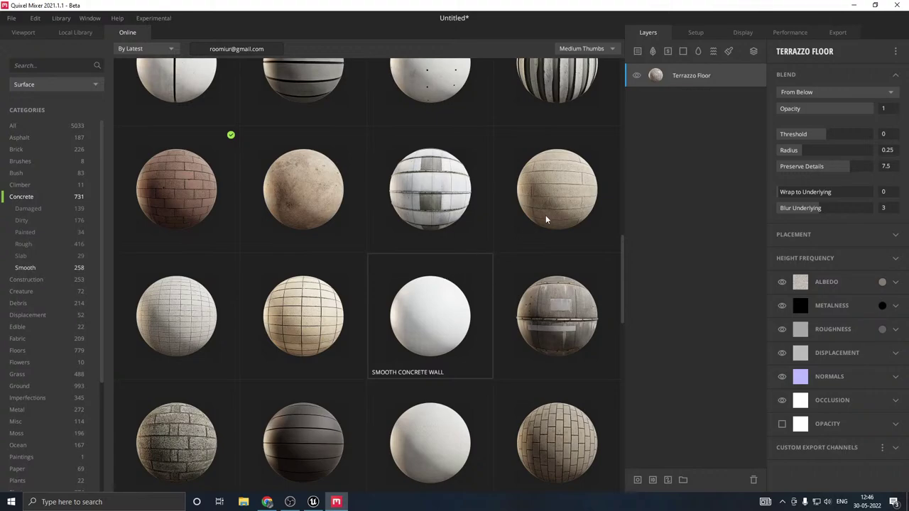
{"action": "scroll", "coordinate": [540, 221], "scroll_direction": "down", "scroll_amount": 5}
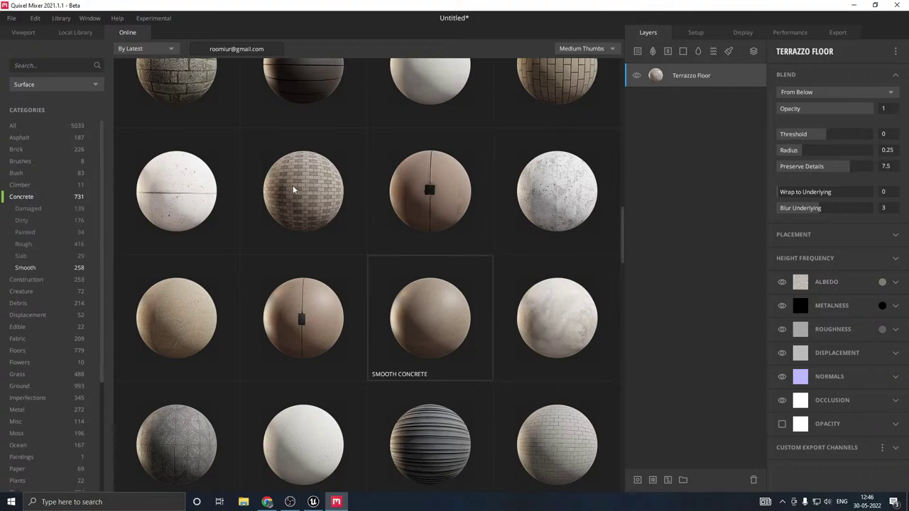
{"action": "scroll", "coordinate": [292, 188], "scroll_direction": "down", "scroll_amount": 5}
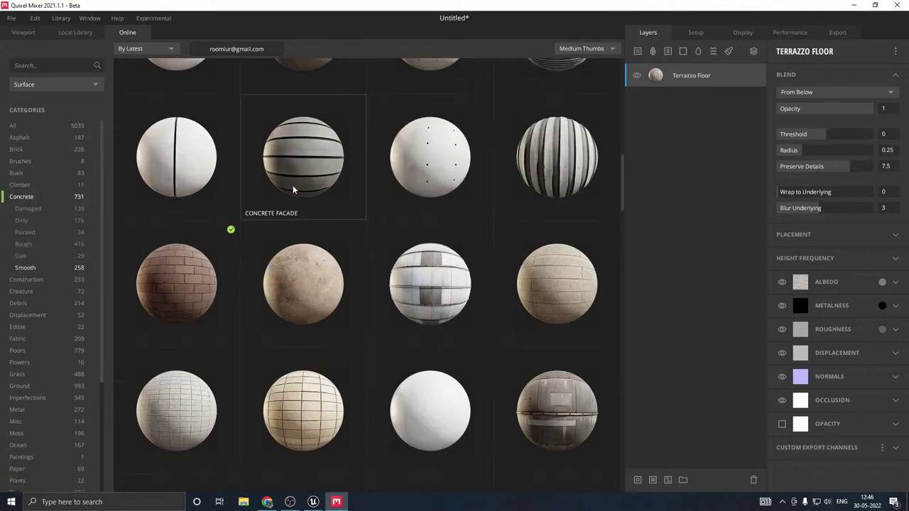
{"action": "scroll", "coordinate": [293, 186], "scroll_direction": "down", "scroll_amount": 8}
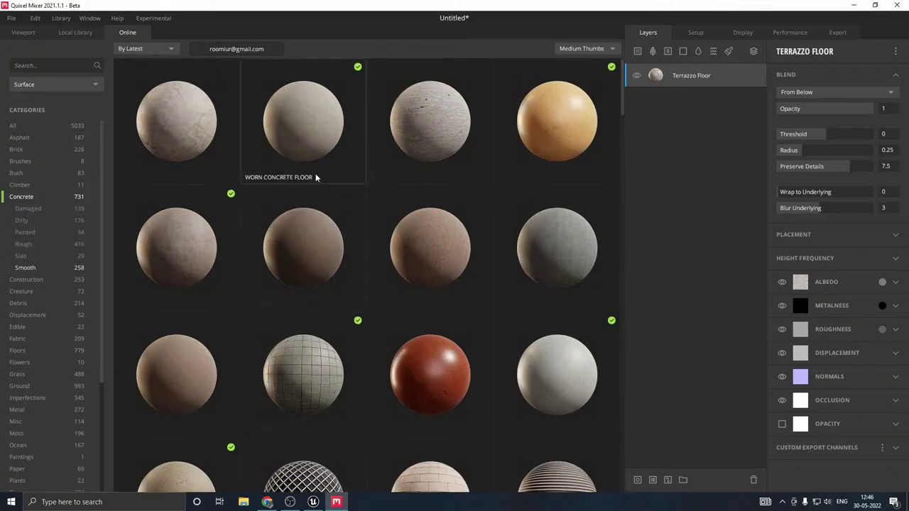
{"action": "left_click", "coordinate": [65, 33]}
{"action": "left_click", "coordinate": [170, 133]}
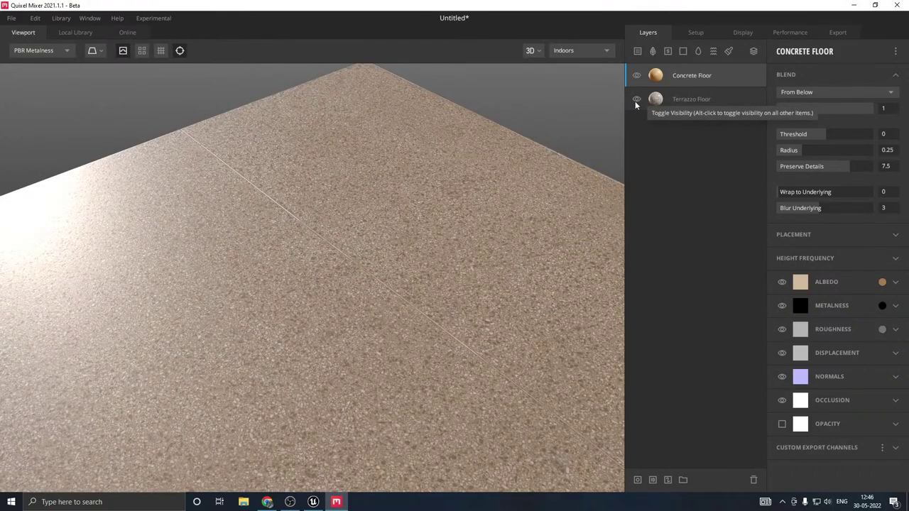
{"action": "left_click", "coordinate": [636, 99]}
Step: Try a dark green albedo color, hex 263633, on the Concrete Floor layer
{"action": "left_click", "coordinate": [882, 282]}
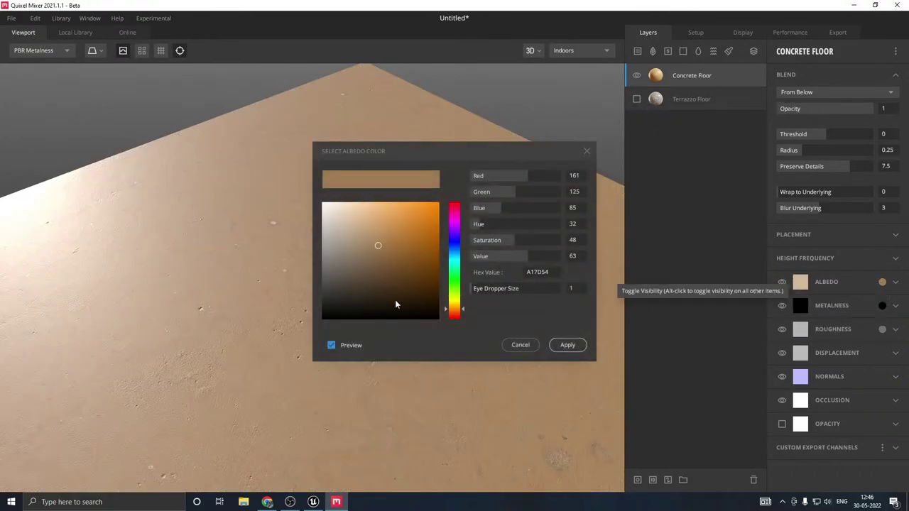
{"action": "mouse_move", "coordinate": [326, 293]}
{"action": "left_mouse_down"}
{"action": "mouse_move", "coordinate": [320, 298]}
{"action": "mouse_move", "coordinate": [321, 281]}
{"action": "mouse_move", "coordinate": [323, 290]}
{"action": "left_mouse_up"}
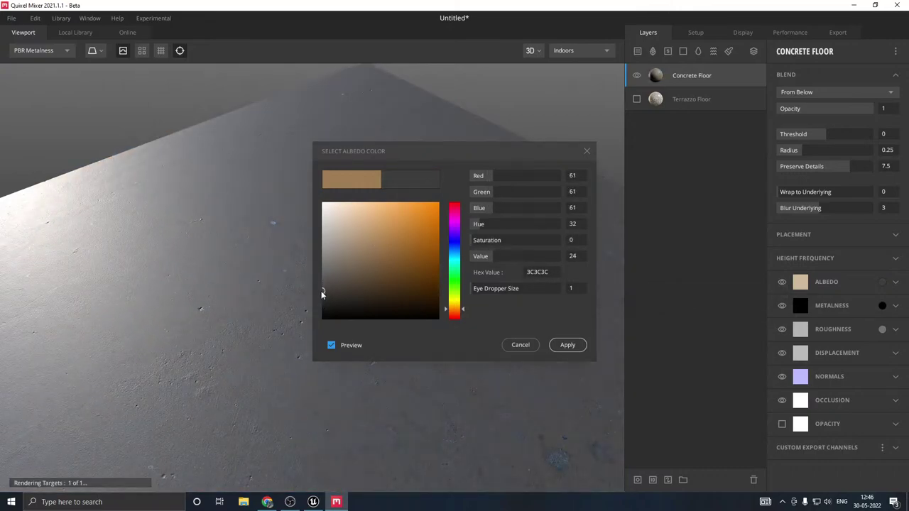
{"action": "mouse_move", "coordinate": [458, 264]}
{"action": "left_mouse_down"}
{"action": "mouse_move", "coordinate": [459, 280]}
{"action": "mouse_move", "coordinate": [458, 265]}
{"action": "left_mouse_up"}
{"action": "left_click_drag", "start_coordinate": [404, 272], "coordinate": [356, 296]}
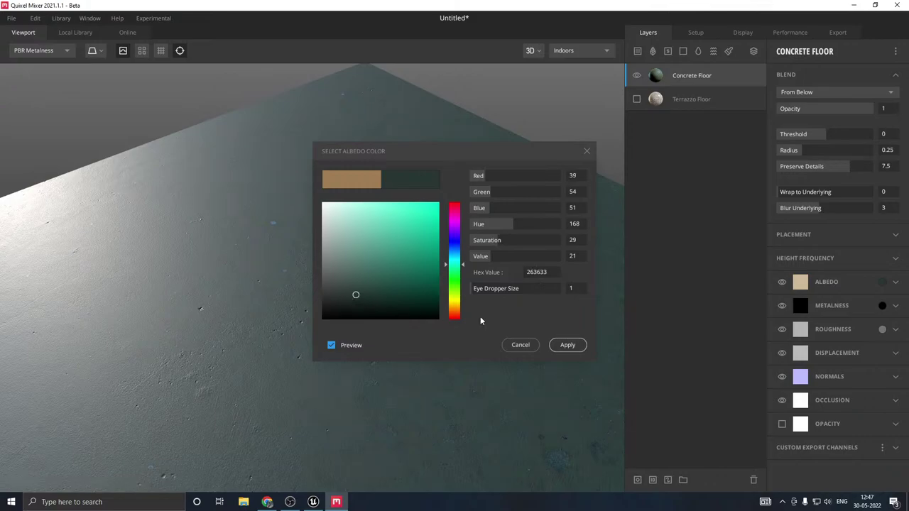
{"action": "left_click", "coordinate": [566, 345]}
Step: Set the Concrete Floor layer's albedo color to the neutral dark gray 464646 and check it on the plane
{"action": "left_click_drag", "start_coordinate": [426, 305], "coordinate": [485, 314]}
{"action": "left_click", "coordinate": [882, 282]}
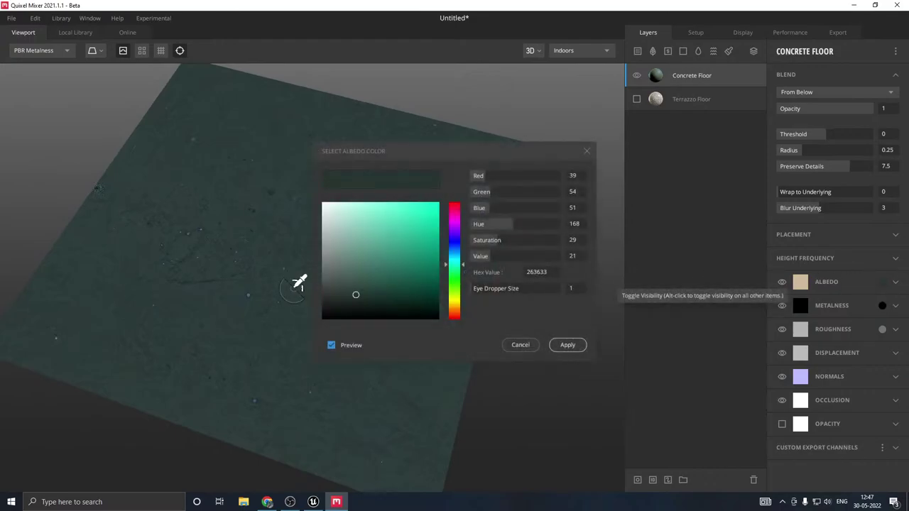
{"action": "left_click", "coordinate": [324, 307]}
{"action": "left_click_drag", "start_coordinate": [323, 307], "coordinate": [320, 286]}
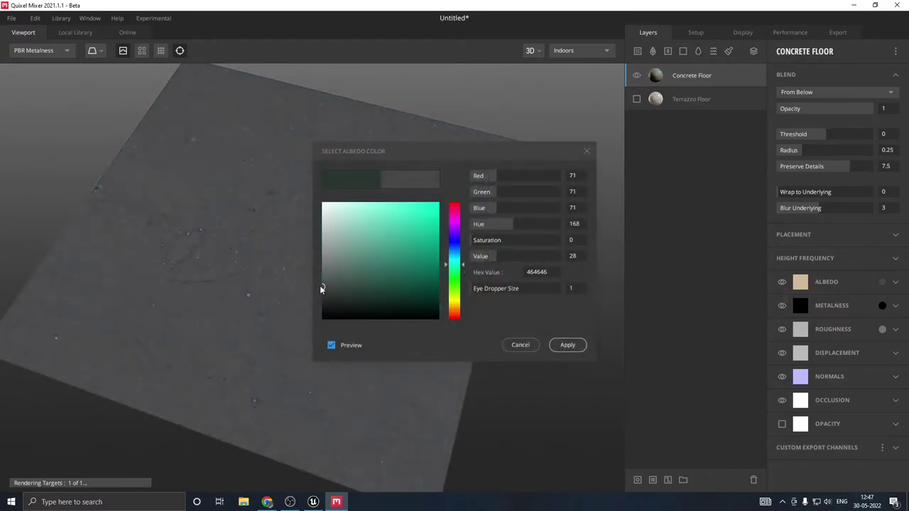
{"action": "left_click", "coordinate": [567, 345]}
{"action": "left_click_drag", "start_coordinate": [380, 304], "coordinate": [206, 261]}
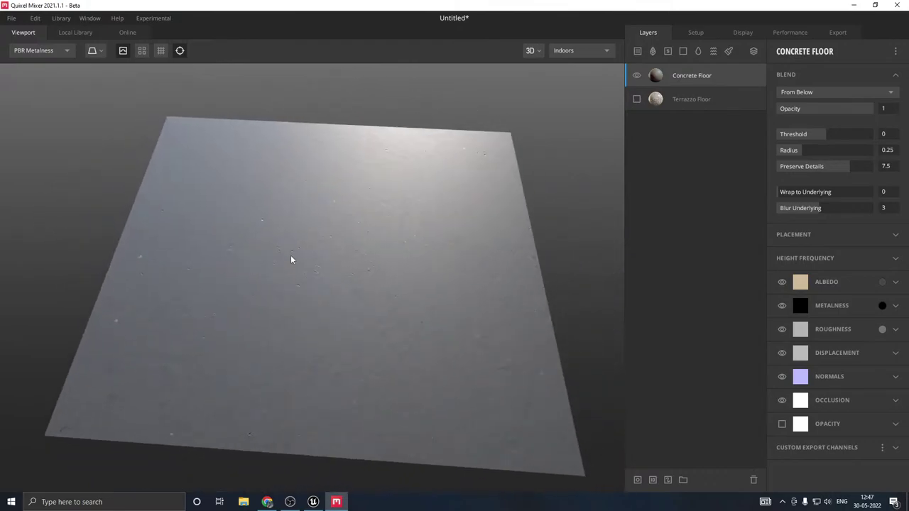
{"action": "scroll", "coordinate": [290, 256], "scroll_direction": "up", "scroll_amount": 2}
Step: Set the texture export to 4096 px with only the Albedo, Roughness and Normal maps enabled
{"action": "left_click", "coordinate": [838, 33]}
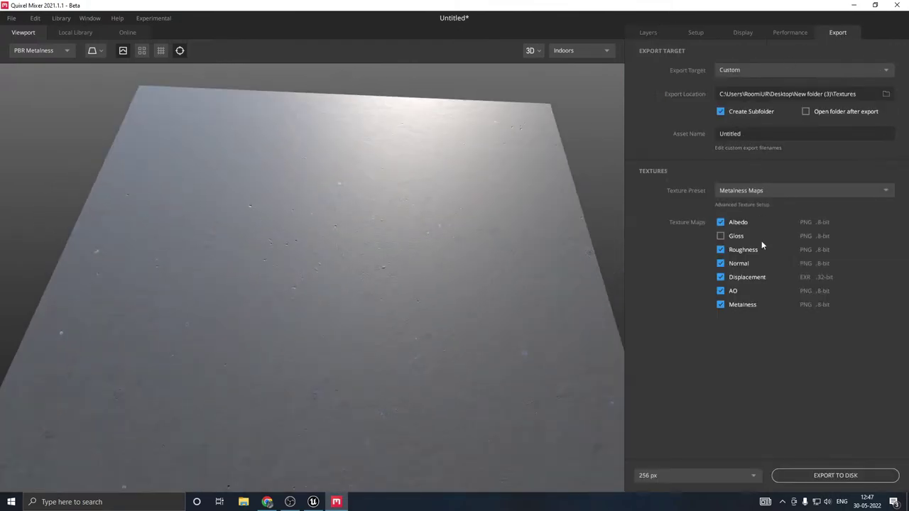
{"action": "left_click", "coordinate": [677, 476]}
{"action": "left_click", "coordinate": [678, 447]}
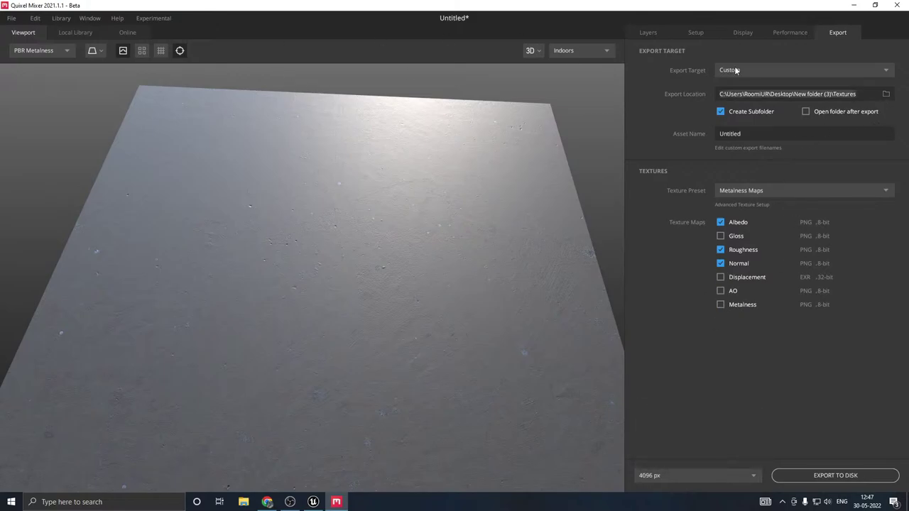
Step: Export the maps to disk into a new folder named Textures inside New folder (4) on the Desktop
{"action": "left_click", "coordinate": [885, 94]}
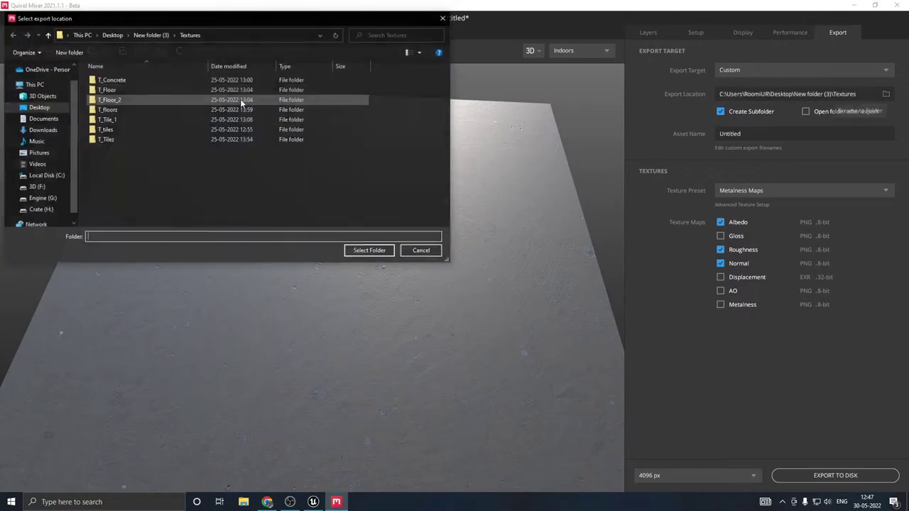
{"action": "left_click", "coordinate": [140, 36]}
{"action": "left_click", "coordinate": [112, 35]}
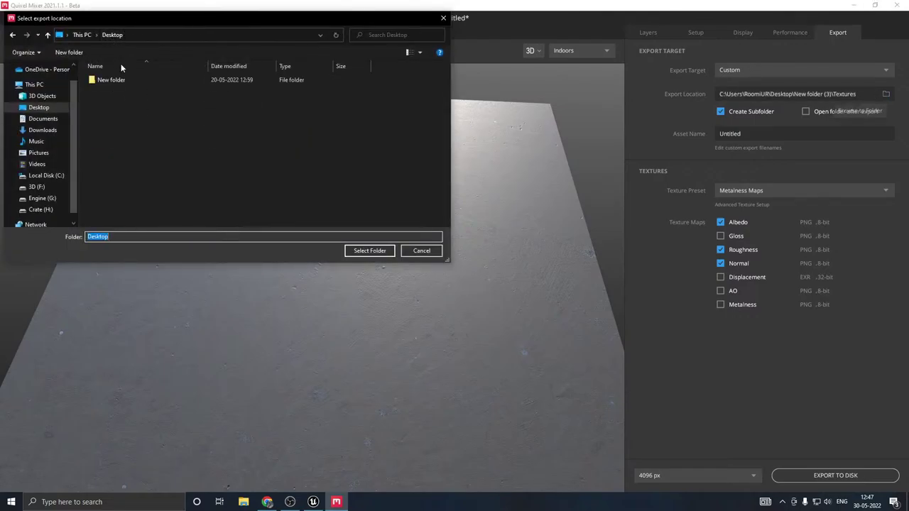
{"action": "double_click", "coordinate": [126, 111]}
{"action": "left_click", "coordinate": [73, 57]}
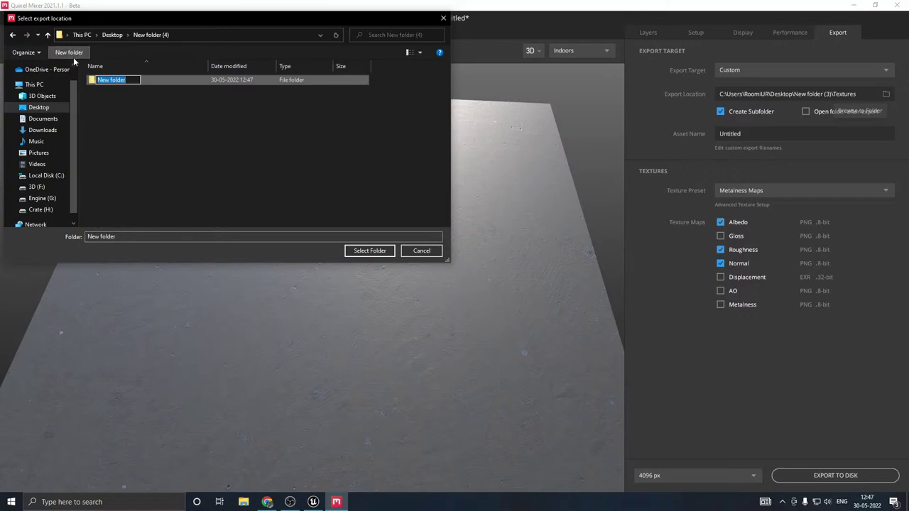
{"action": "type", "text": "Textures"}
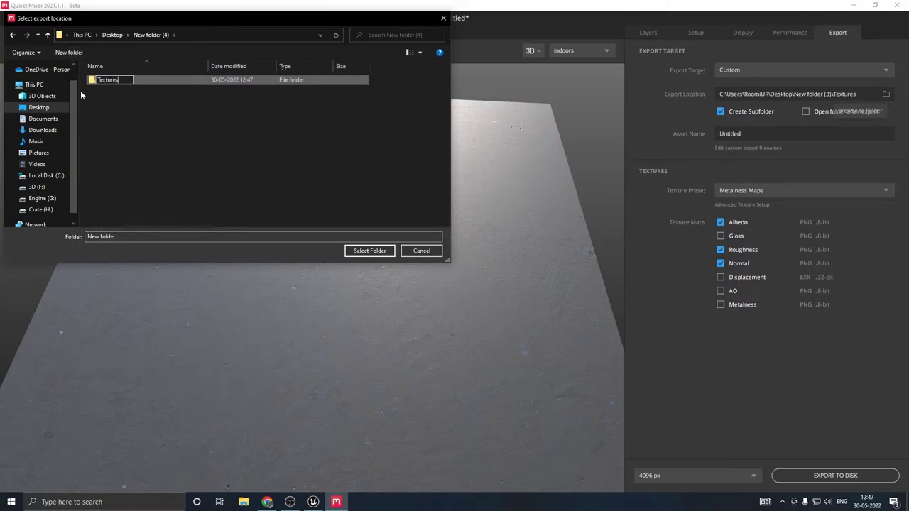
{"action": "key", "text": "Return"}
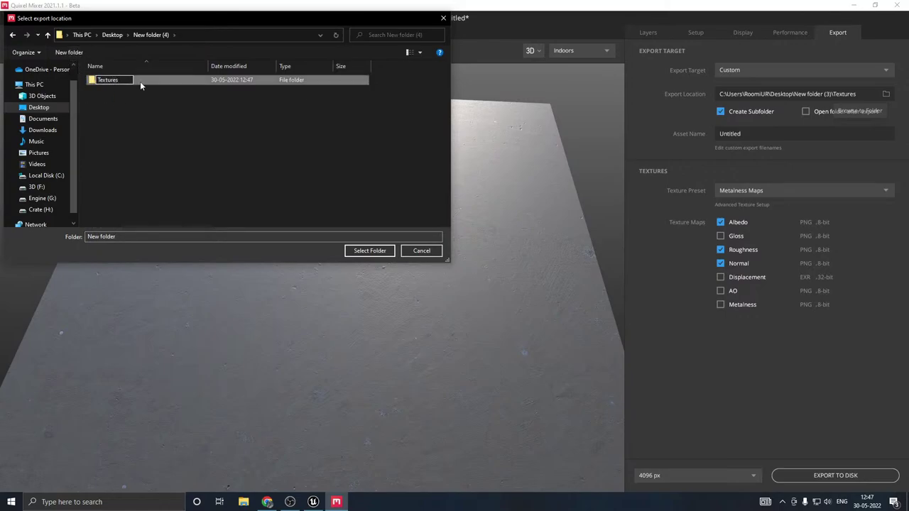
{"action": "double_click", "coordinate": [140, 81]}
{"action": "left_click", "coordinate": [369, 251]}
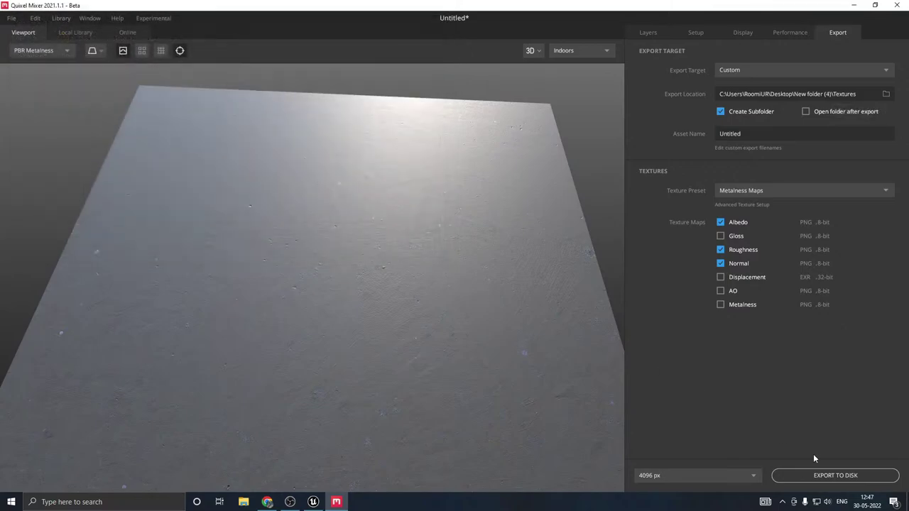
{"action": "left_click", "coordinate": [814, 473]}
Step: Switch to Unreal Editor and import the exported textures from the Untitled folder into the Parking Textures folder
{"action": "left_click", "coordinate": [313, 502]}
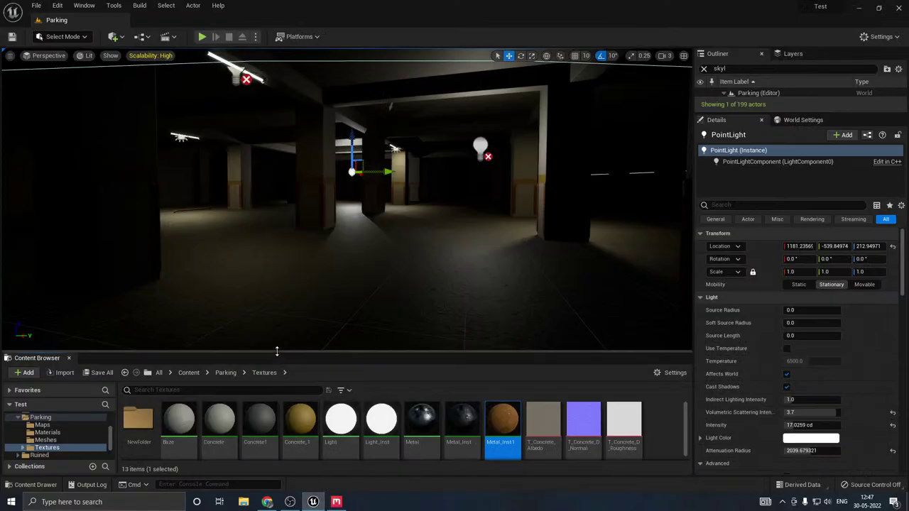
{"action": "left_click_drag", "start_coordinate": [273, 352], "coordinate": [207, 288]}
{"action": "left_click", "coordinate": [63, 303]}
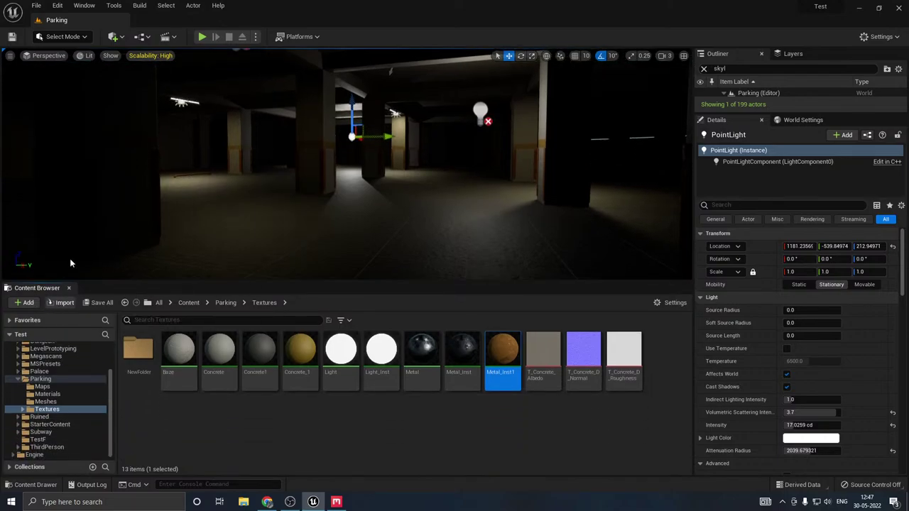
{"action": "double_click", "coordinate": [103, 68]}
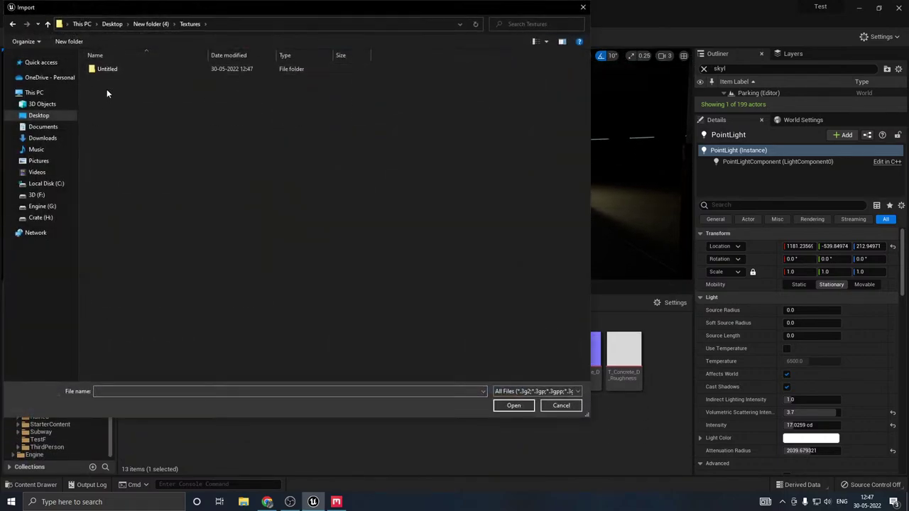
{"action": "double_click", "coordinate": [110, 69]}
{"action": "left_click_drag", "start_coordinate": [103, 155], "coordinate": [260, 86]}
{"action": "left_click", "coordinate": [512, 406]}
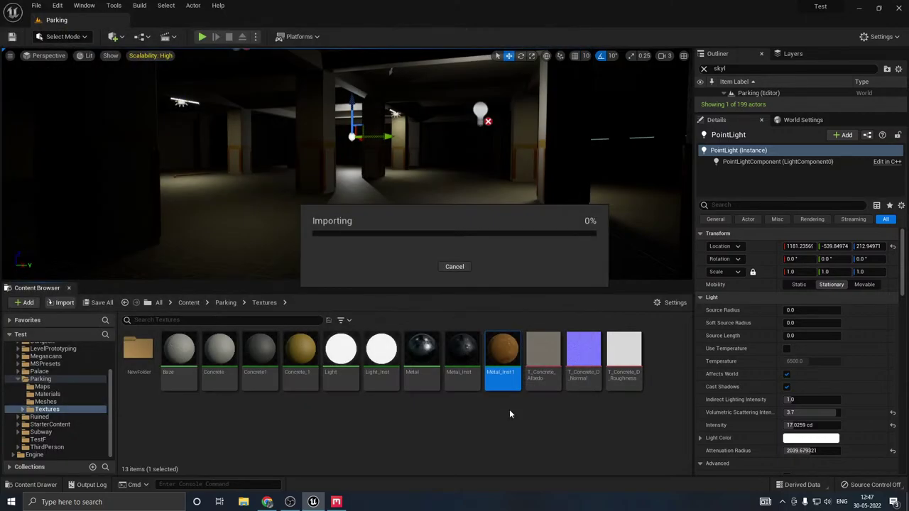
Step: Select the parking floor, accept the normal map import and save the three imported Untitled textures
{"action": "left_click", "coordinate": [299, 273]}
{"action": "left_click", "coordinate": [101, 302]}
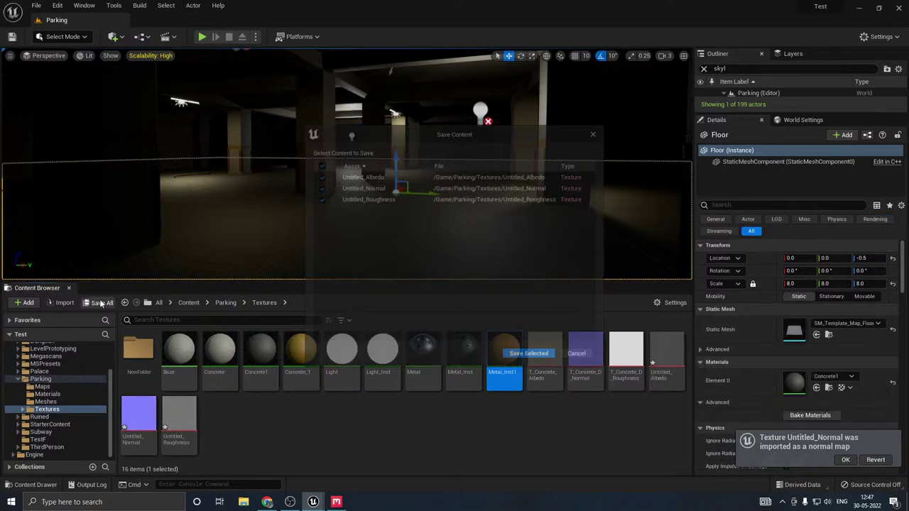
{"action": "left_click", "coordinate": [578, 355]}
{"action": "left_click", "coordinate": [840, 463]}
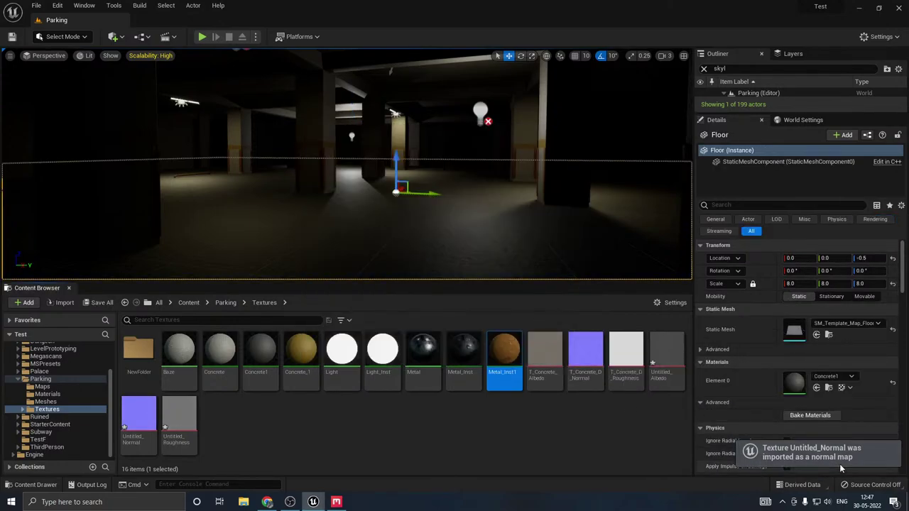
{"action": "left_click", "coordinate": [95, 304]}
{"action": "left_click", "coordinate": [529, 355]}
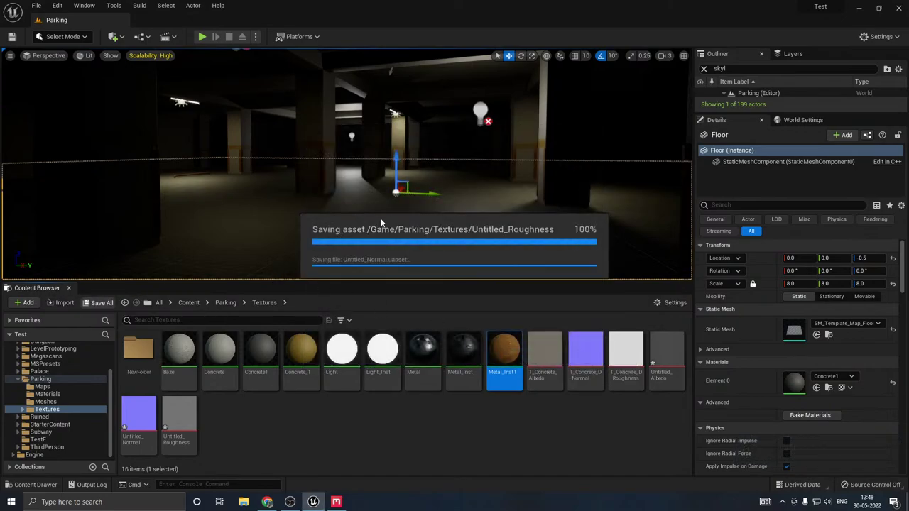
Step: Open the floor's Concrete1 material instance and assign Untitled_Albedo to B, Untitled_Normal to N and Untitled_Roughness to R
{"action": "double_click", "coordinate": [796, 383]}
{"action": "left_click", "coordinate": [578, 433]}
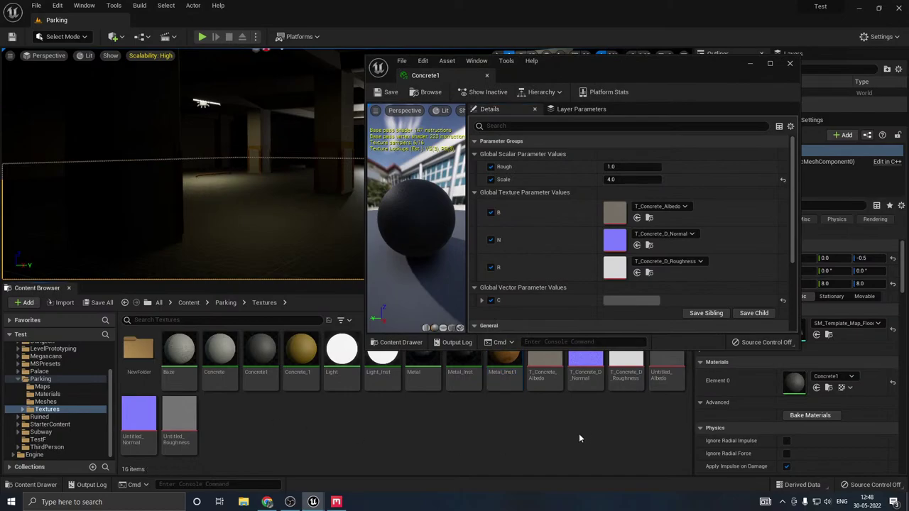
{"action": "left_click_drag", "start_coordinate": [667, 369], "coordinate": [615, 213]}
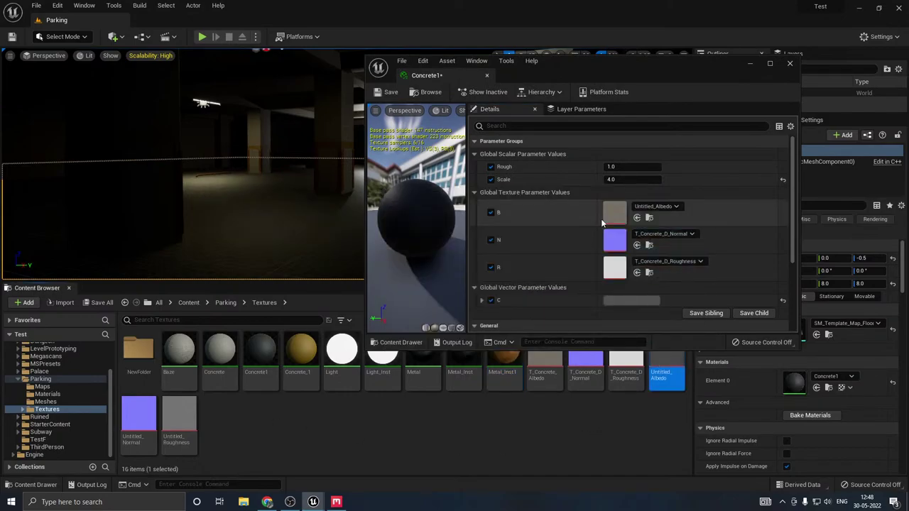
{"action": "left_click_drag", "start_coordinate": [146, 434], "coordinate": [615, 240]}
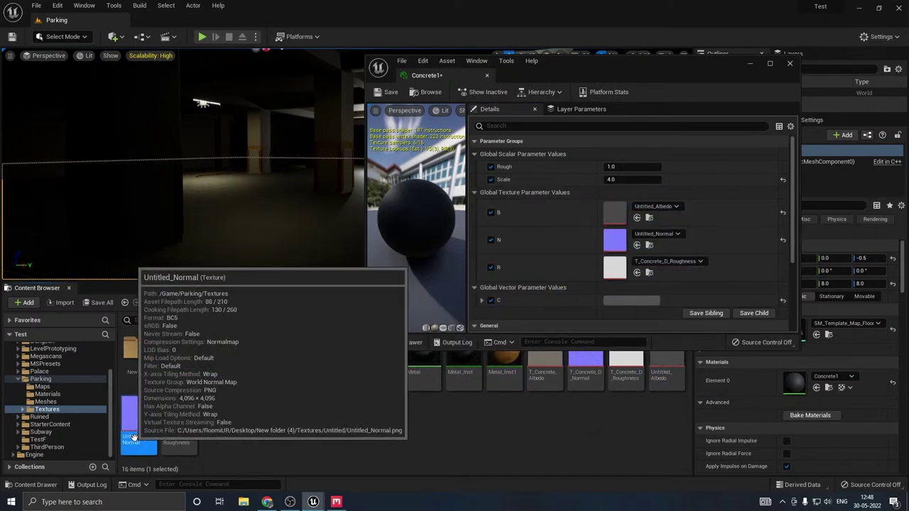
{"action": "left_click_drag", "start_coordinate": [179, 419], "coordinate": [614, 267]}
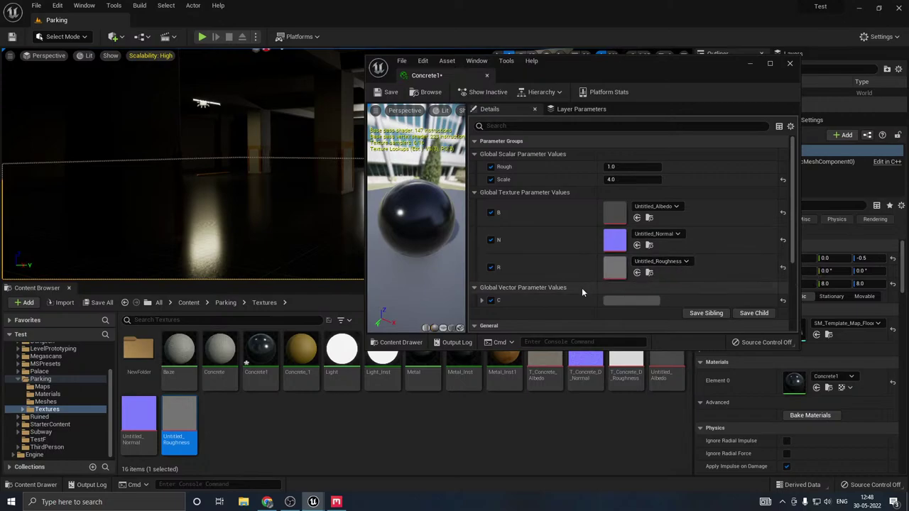
Step: Try Rough values of 2, 3, 4 and 5 on the Concrete1 material instance
{"action": "left_click_drag", "start_coordinate": [402, 236], "coordinate": [417, 230]}
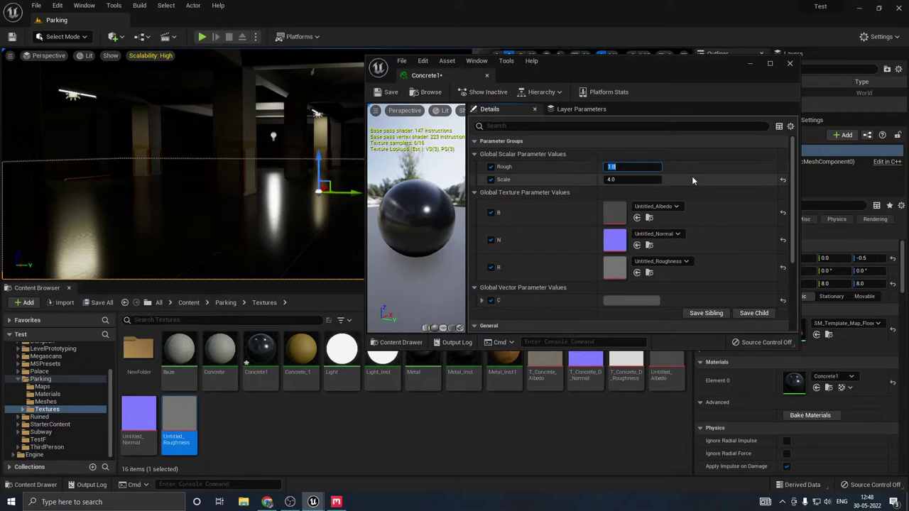
{"action": "type", "text": "2"}
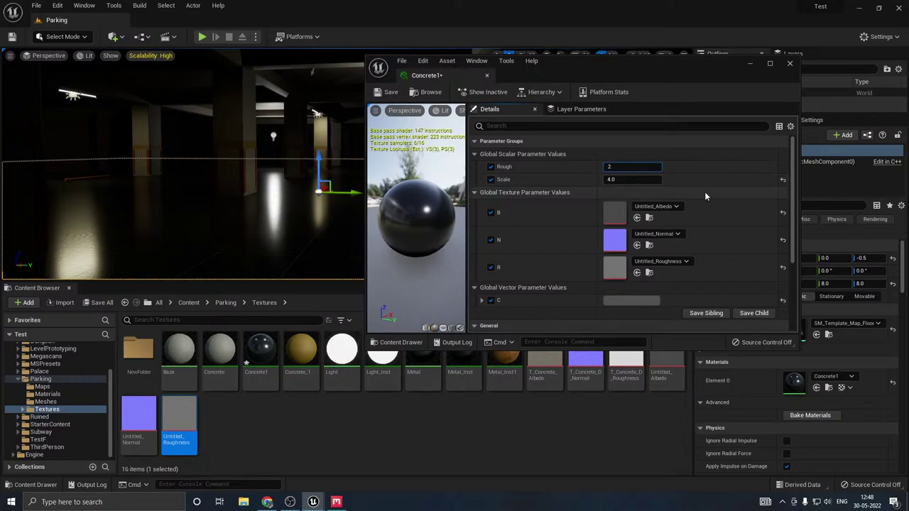
{"action": "key", "text": "Return"}
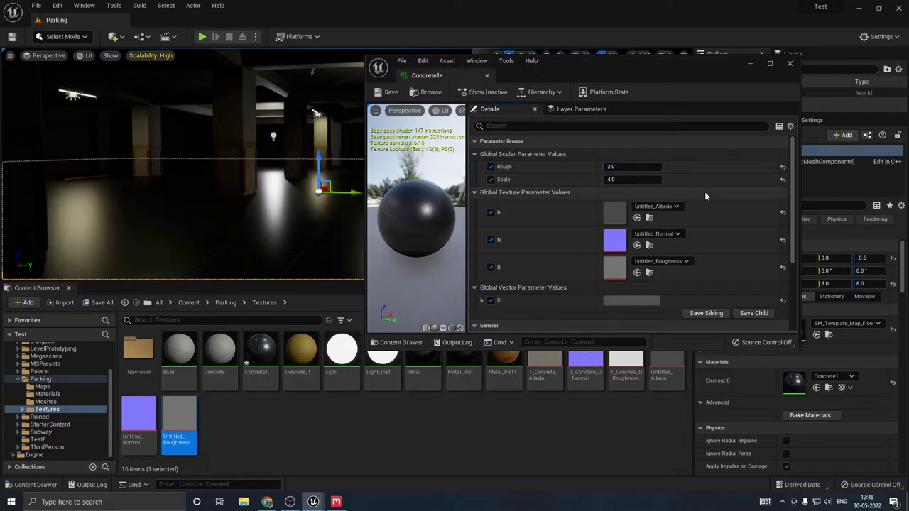
{"action": "left_click", "coordinate": [633, 168]}
{"action": "type", "text": "3"}
{"action": "key", "text": "Return"}
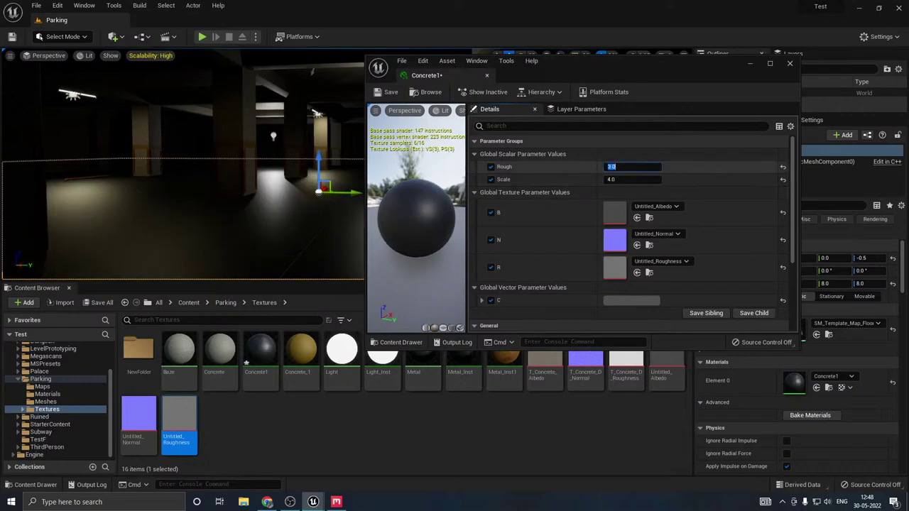
{"action": "type", "text": "4"}
{"action": "key", "text": "Return"}
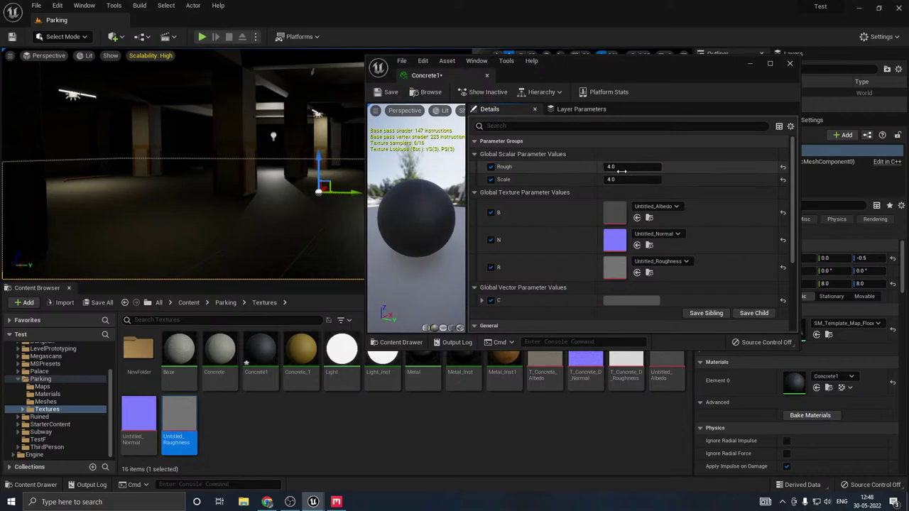
{"action": "type", "text": "5"}
{"action": "key", "text": "Return"}
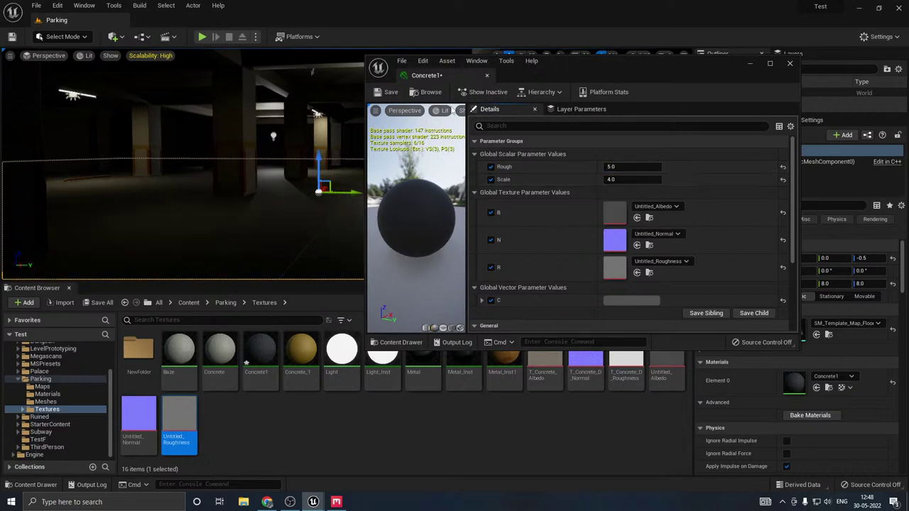
Step: Disable the C vector parameter override in Concrete1 and view the floor in game view
{"action": "left_click_drag", "start_coordinate": [530, 70], "coordinate": [655, 89]}
{"action": "right_click_drag", "start_coordinate": [355, 177], "coordinate": [434, 270]}
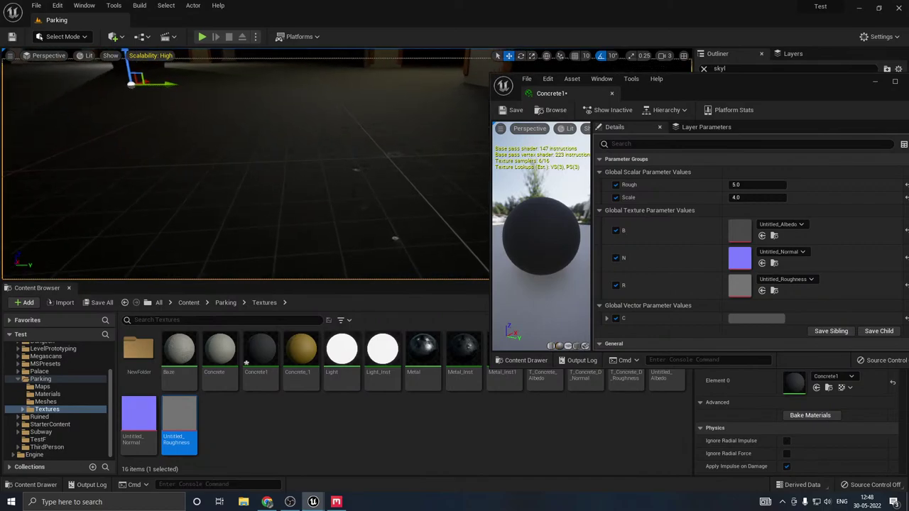
{"action": "left_click", "coordinate": [616, 319]}
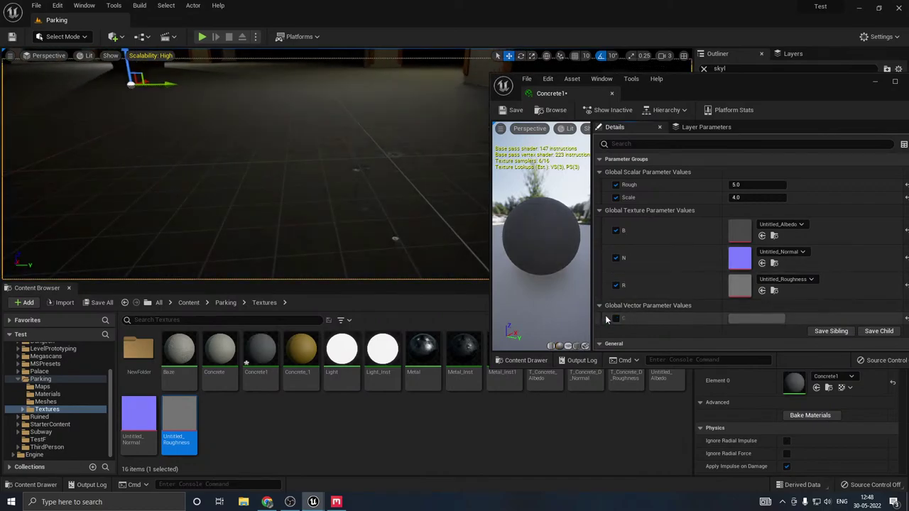
{"action": "right_click_drag", "start_coordinate": [426, 213], "coordinate": [327, 170]}
{"action": "key", "text": "g"}
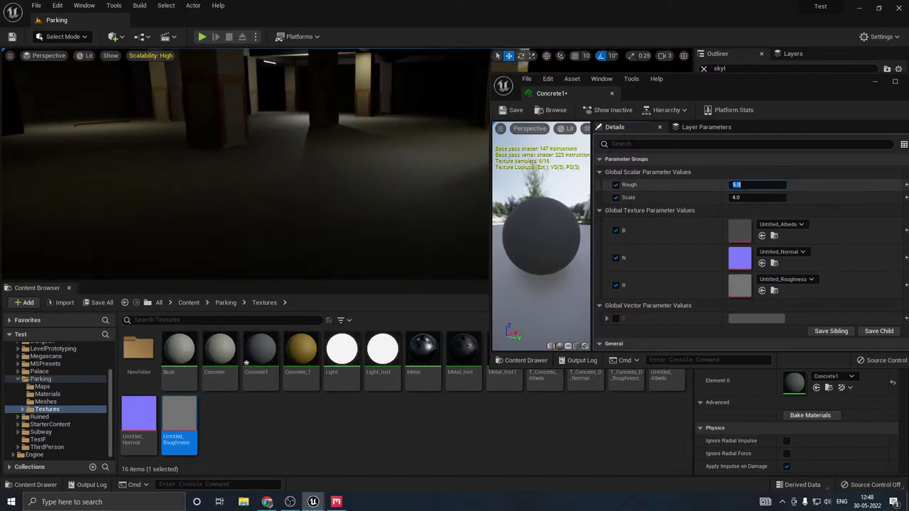
Step: Lower the Rough value of Concrete1 to 4 and then 3, and check the reflections on the parking floor
{"action": "type", "text": "4"}
{"action": "key", "text": "Return"}
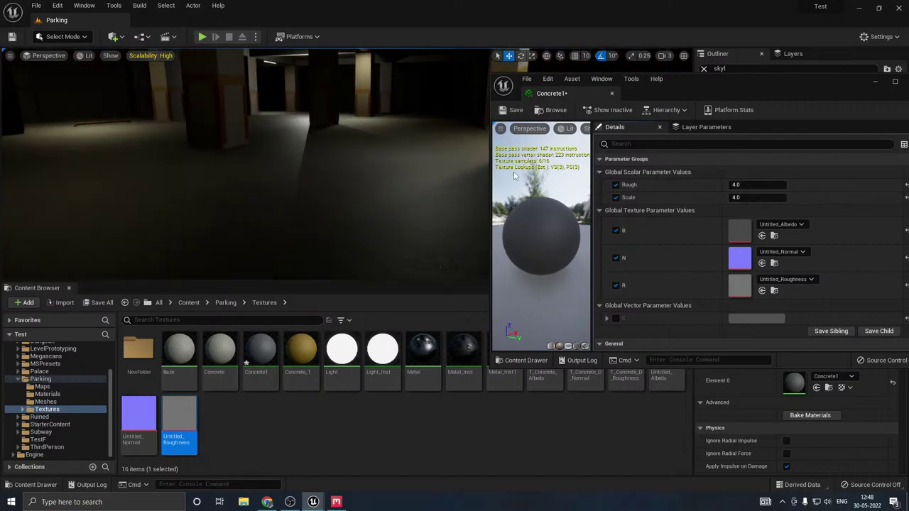
{"action": "type", "text": "3"}
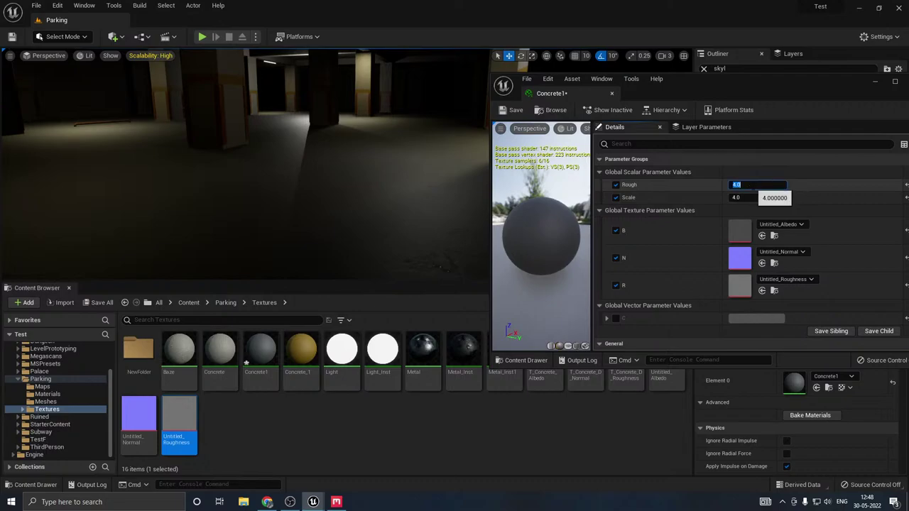
{"action": "key", "text": "Return"}
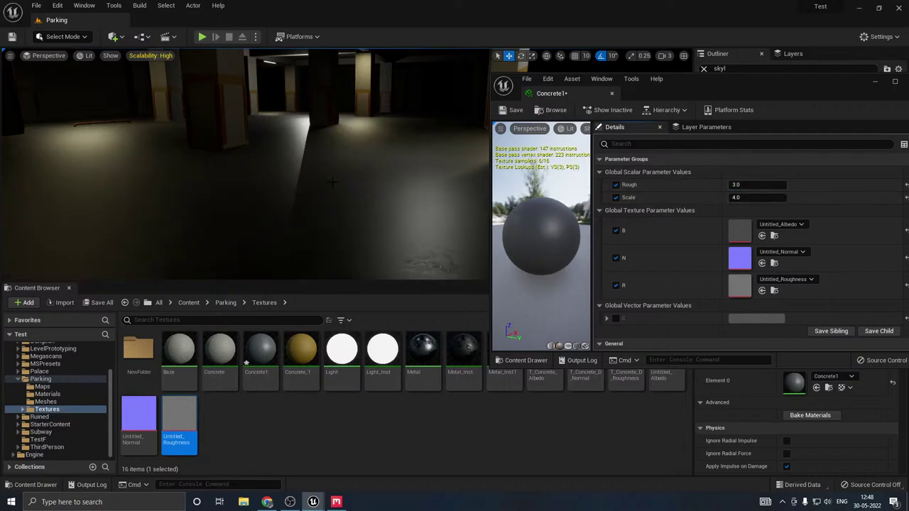
{"action": "right_click_drag", "start_coordinate": [299, 177], "coordinate": [327, 168]}
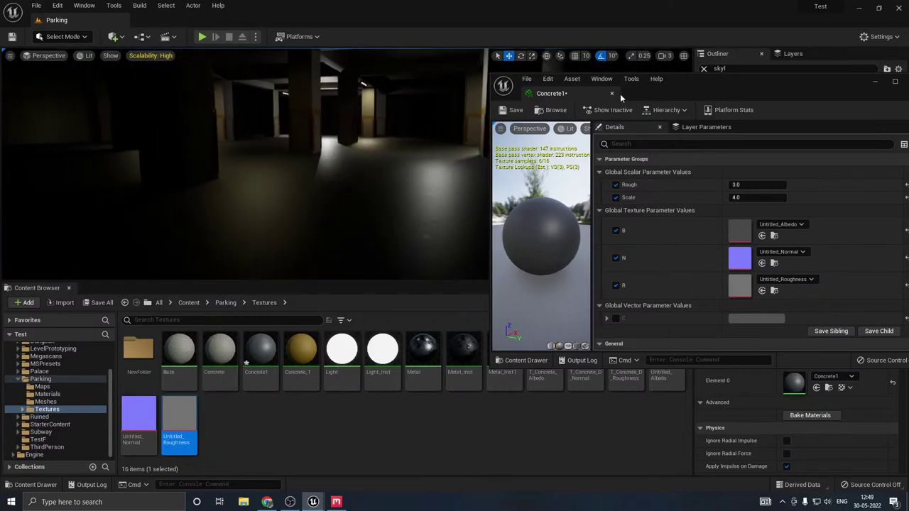
Step: Inspect the Concrete1 preview sphere, try a Scale of 1, and set Scale to 2
{"action": "scroll", "coordinate": [536, 239], "scroll_direction": "down", "scroll_amount": 2}
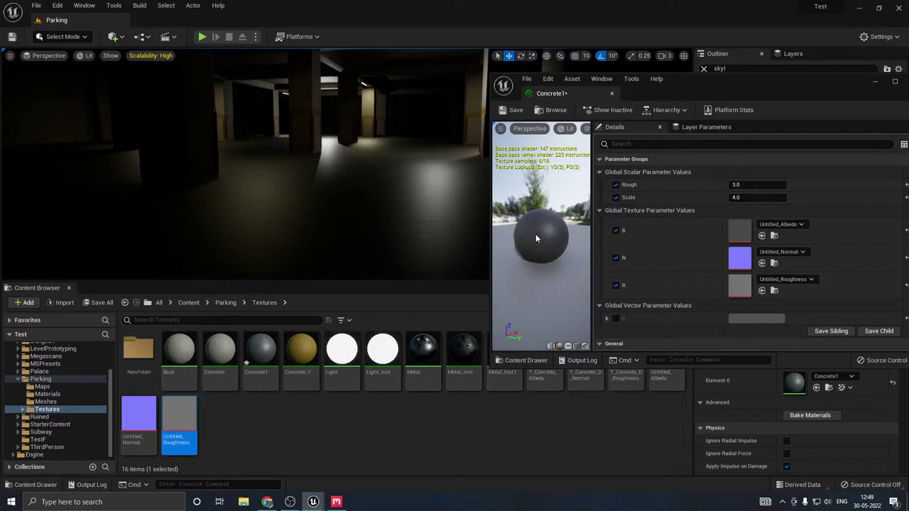
{"action": "scroll", "coordinate": [537, 239], "scroll_direction": "up", "scroll_amount": 4}
{"action": "scroll", "coordinate": [536, 235], "scroll_direction": "up", "scroll_amount": 3}
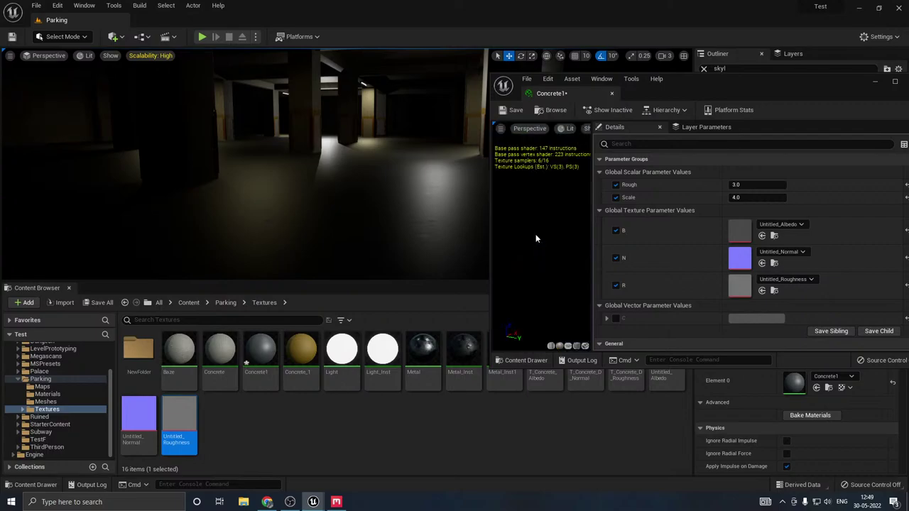
{"action": "scroll", "coordinate": [536, 235], "scroll_direction": "down", "scroll_amount": 3}
{"action": "left_click_drag", "start_coordinate": [536, 235], "coordinate": [578, 252]}
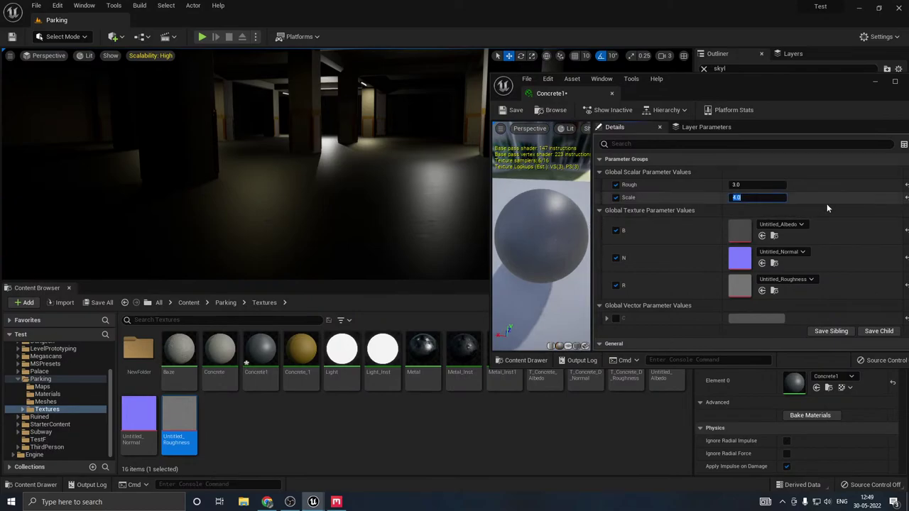
{"action": "type", "text": "1"}
{"action": "key", "text": "Return"}
{"action": "right_click_drag", "start_coordinate": [319, 177], "coordinate": [203, 184]}
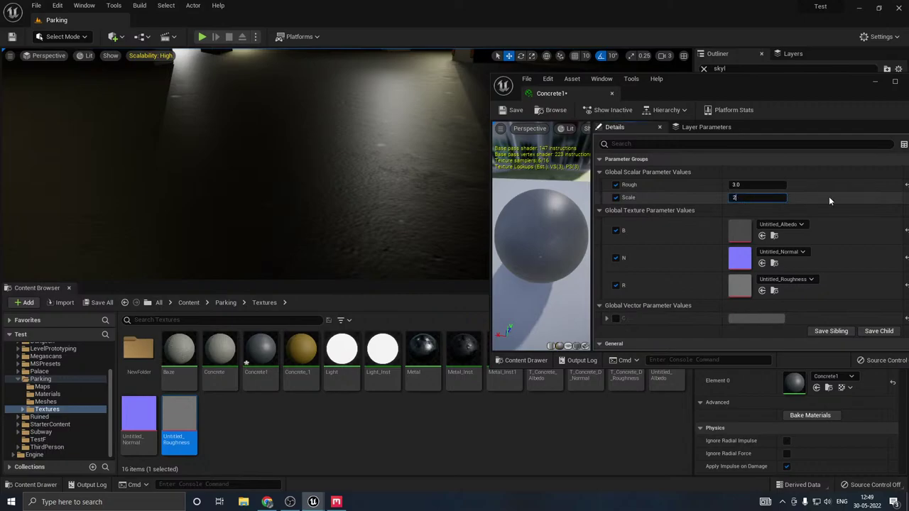
{"action": "key", "text": "Return"}
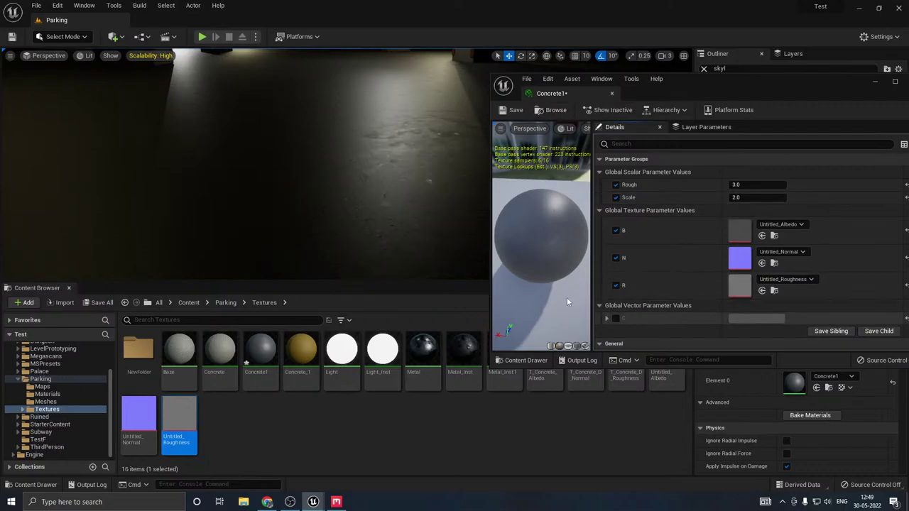
Step: Enable the C color override in Concrete1, lighten it to a gray value of about 0.32, and close the material instance
{"action": "left_click", "coordinate": [615, 318]}
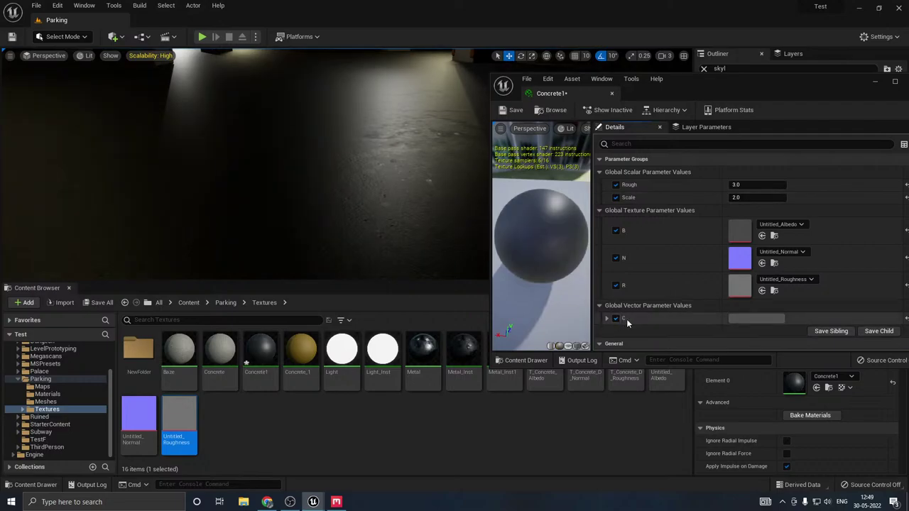
{"action": "left_click", "coordinate": [755, 320]}
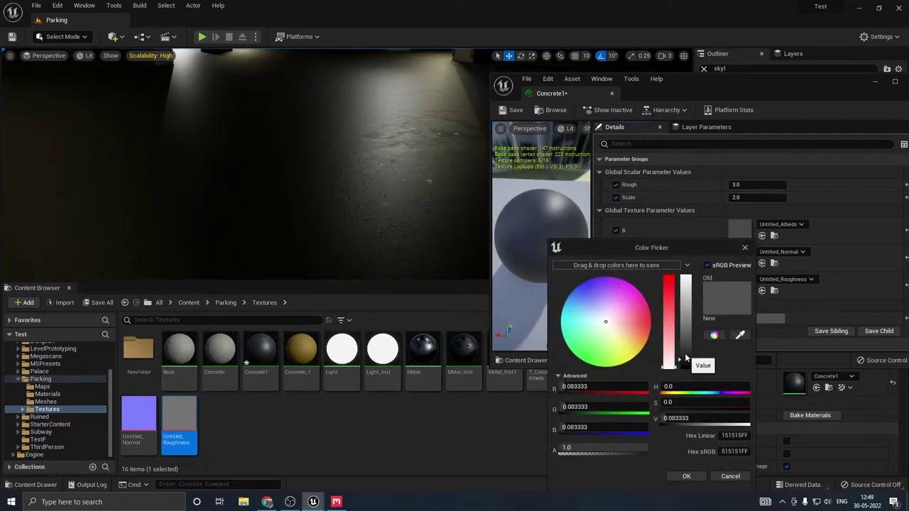
{"action": "left_click_drag", "start_coordinate": [686, 357], "coordinate": [684, 342]}
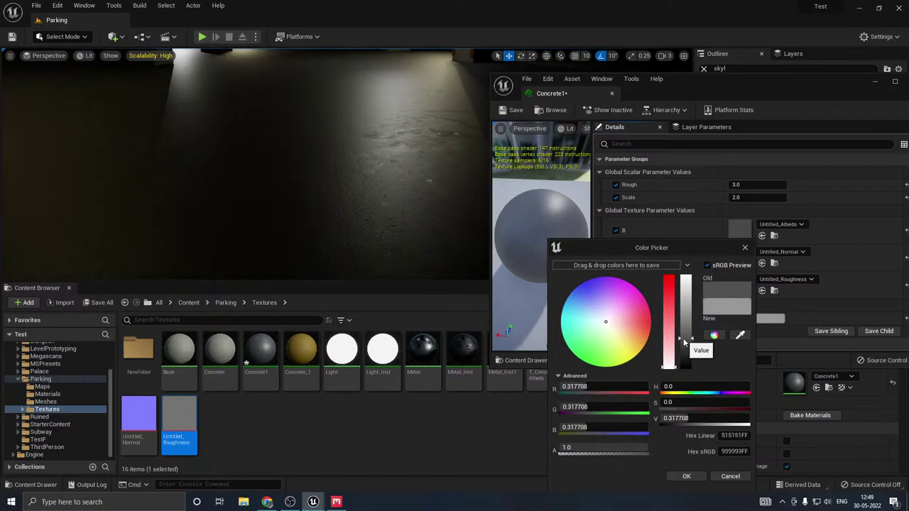
{"action": "left_click", "coordinate": [686, 477]}
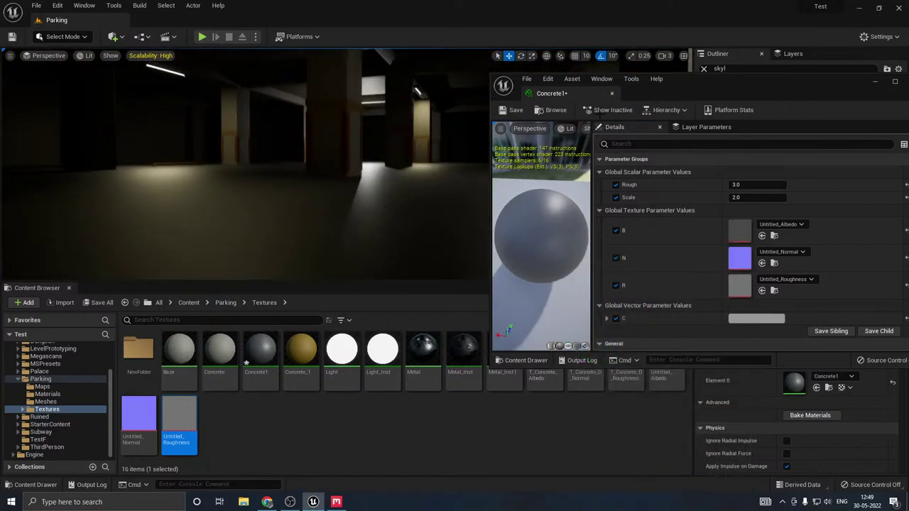
{"action": "left_click", "coordinate": [611, 93]}
Step: Enlarge the viewport to check the floor, and save the modified Concrete1 asset
{"action": "left_click_drag", "start_coordinate": [481, 283], "coordinate": [480, 334]}
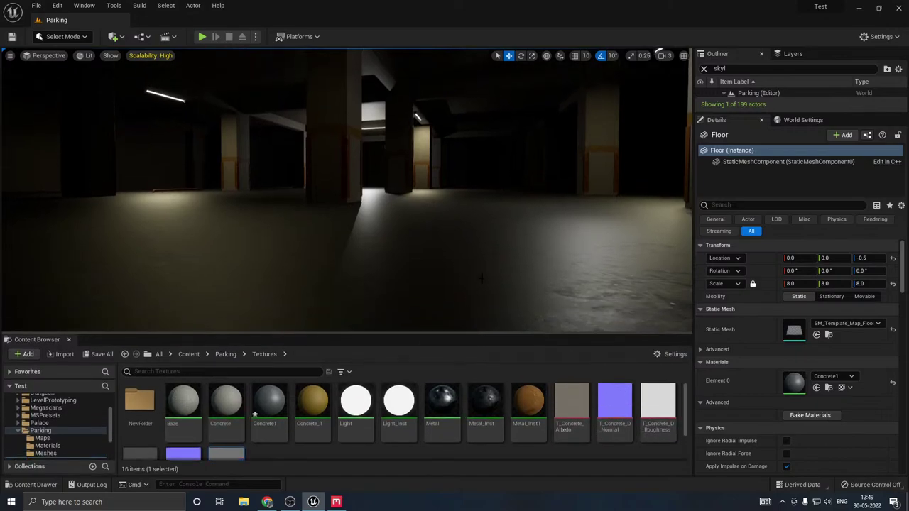
{"action": "mouse_move", "coordinate": [482, 279]}
{"action": "right_mouse_down"}
{"action": "mouse_move", "coordinate": [482, 320]}
{"action": "mouse_move", "coordinate": [455, 277]}
{"action": "mouse_move", "coordinate": [490, 291]}
{"action": "right_mouse_up"}
{"action": "key", "text": "s"}
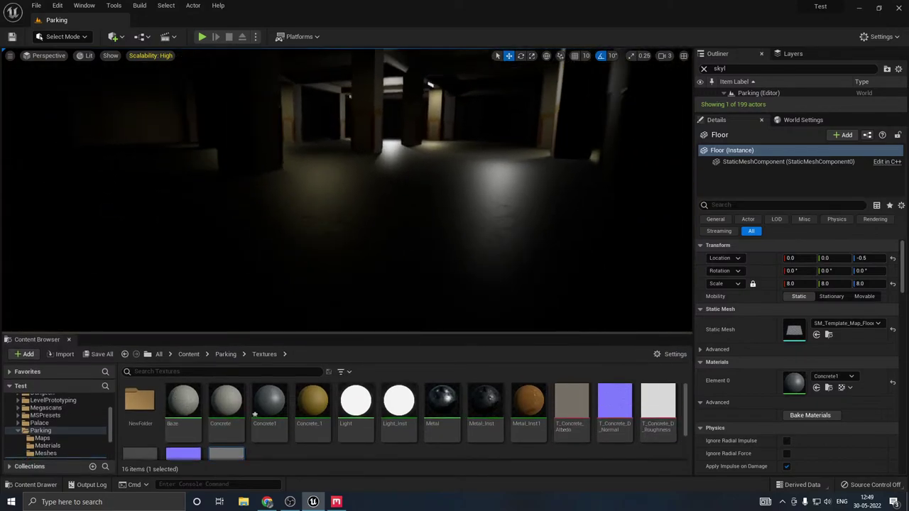
{"action": "right_click_drag", "start_coordinate": [437, 277], "coordinate": [484, 280]}
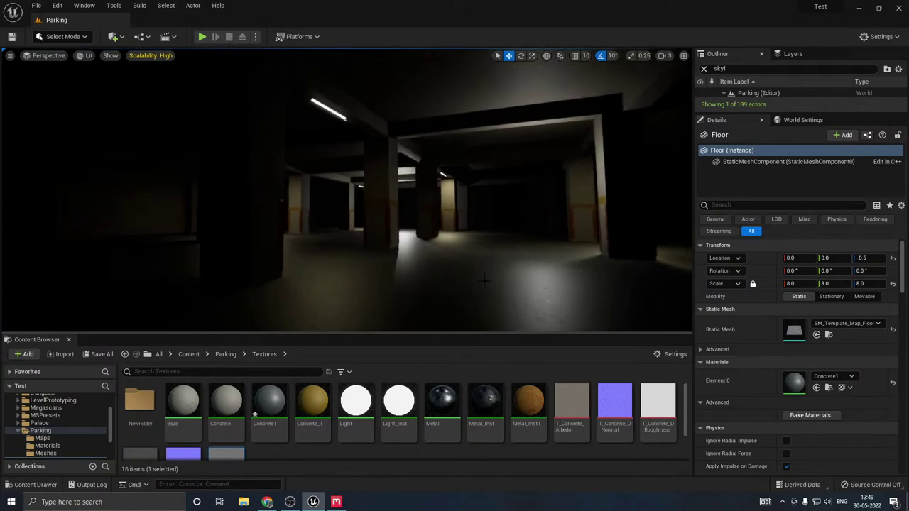
{"action": "left_click", "coordinate": [98, 354]}
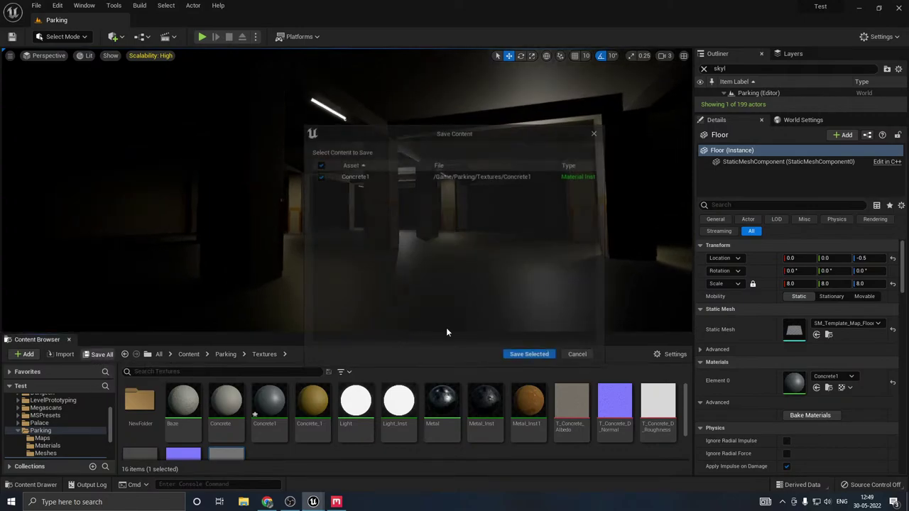
{"action": "left_click", "coordinate": [530, 356]}
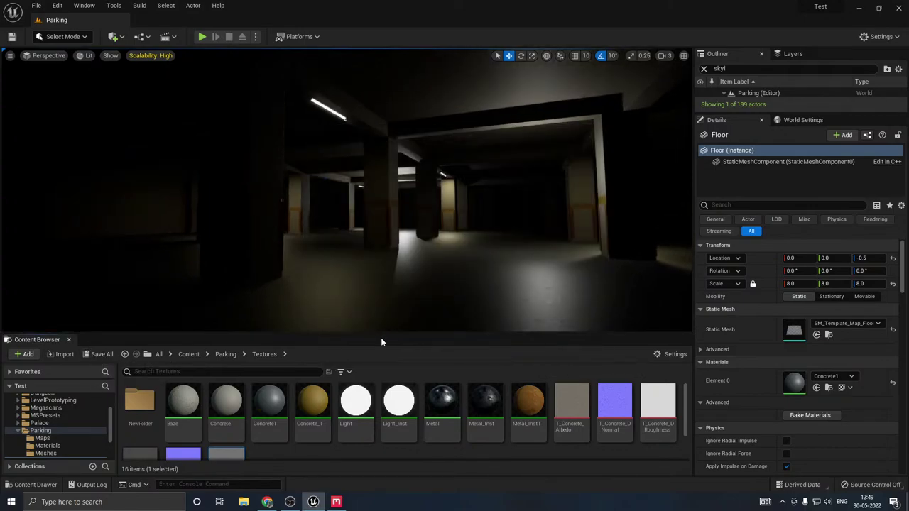
Step: Open an image from File Explorer, move its window clear of the editor, and enlarge the Outliner area
{"action": "left_click", "coordinate": [243, 501]}
{"action": "left_click_drag", "start_coordinate": [714, 4], "coordinate": [908, 99]}
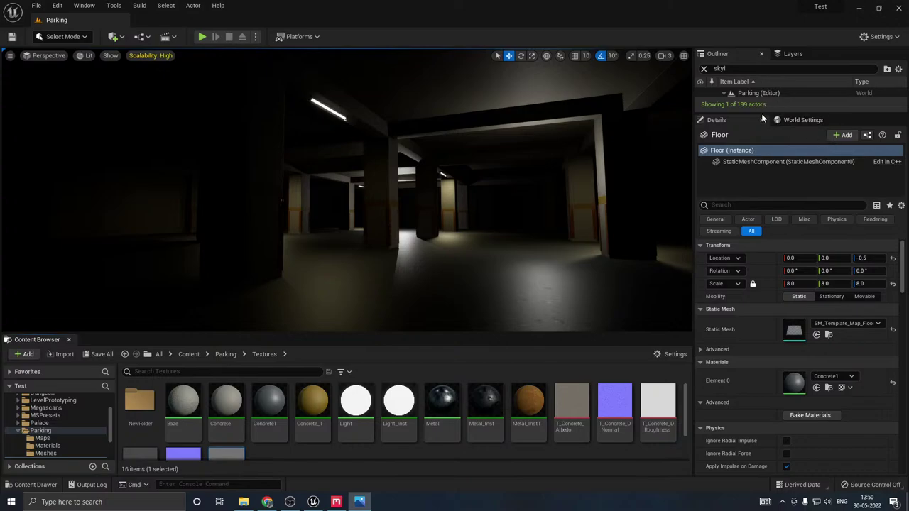
{"action": "left_click_drag", "start_coordinate": [762, 115], "coordinate": [762, 204]}
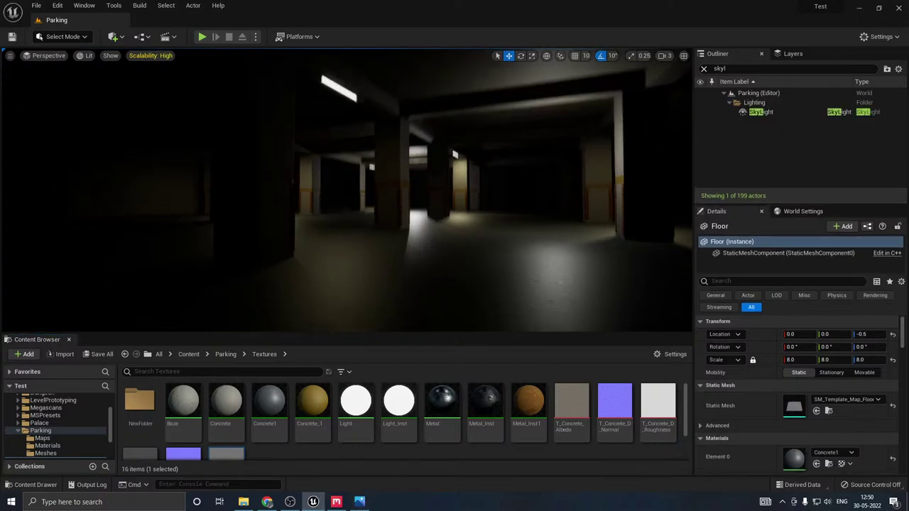
Step: Turn off game view and raise the intensity of RectLight on the near ceiling lamp to about 11.72 cd
{"action": "right_click_drag", "start_coordinate": [411, 212], "coordinate": [408, 217]}
{"action": "key", "text": "g"}
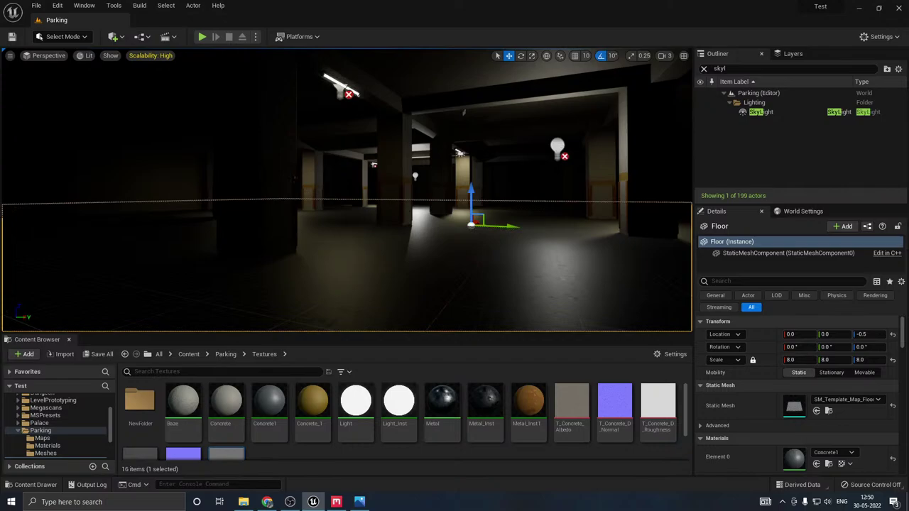
{"action": "left_click", "coordinate": [557, 148]}
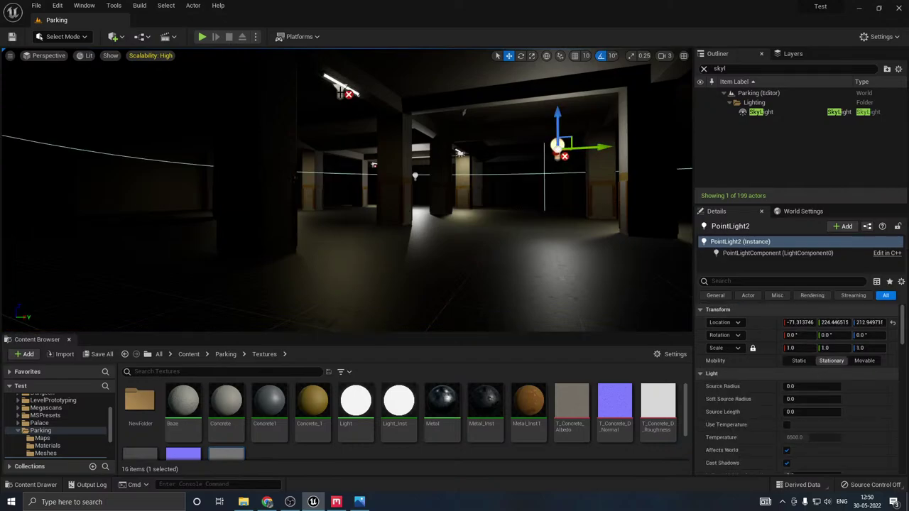
{"action": "left_click", "coordinate": [341, 86]}
{"action": "scroll", "coordinate": [746, 393], "scroll_direction": "down", "scroll_amount": 5}
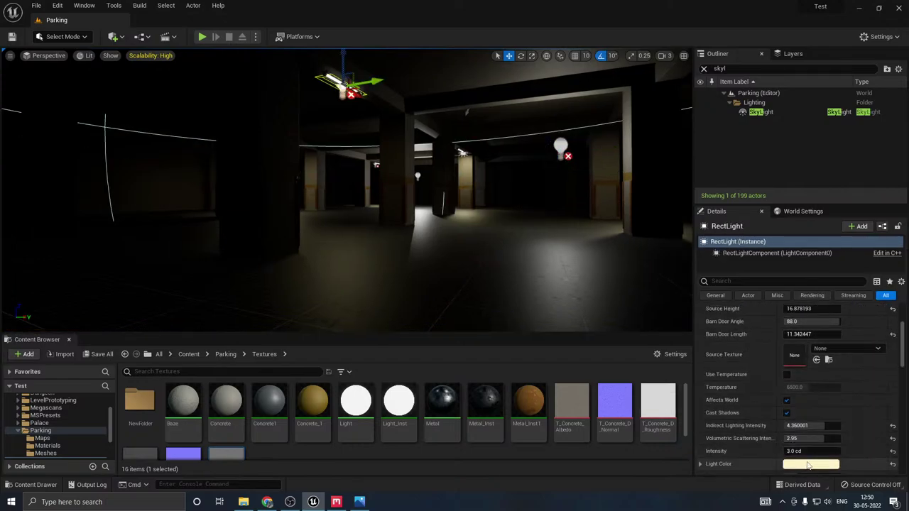
{"action": "left_click_drag", "start_coordinate": [792, 451], "coordinate": [831, 451]}
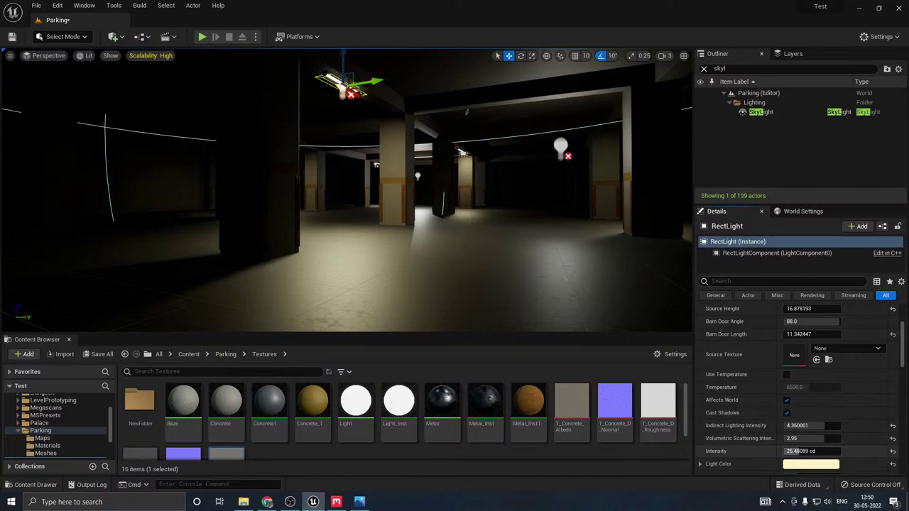
{"action": "left_click_drag", "start_coordinate": [810, 451], "coordinate": [785, 451]}
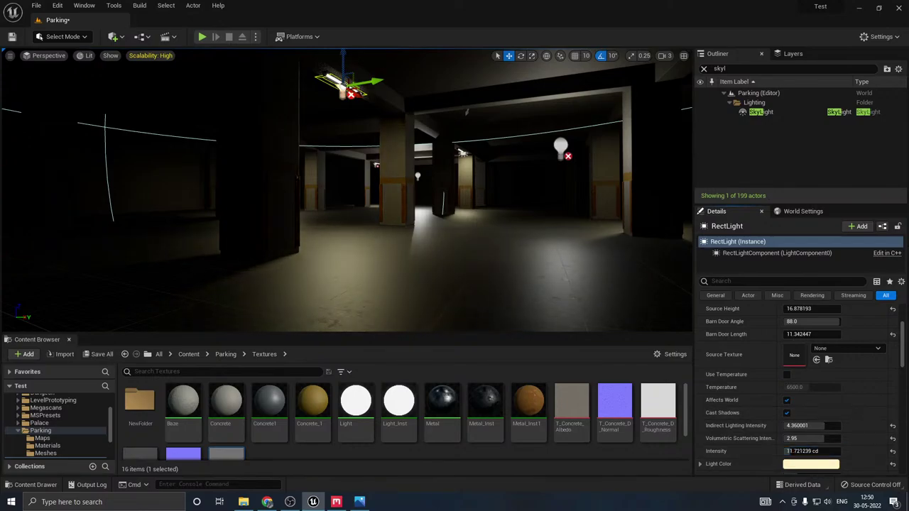
Step: Set the intensity of RectLight3 and RectLight2 to 24 cd each
{"action": "left_click", "coordinate": [376, 165]}
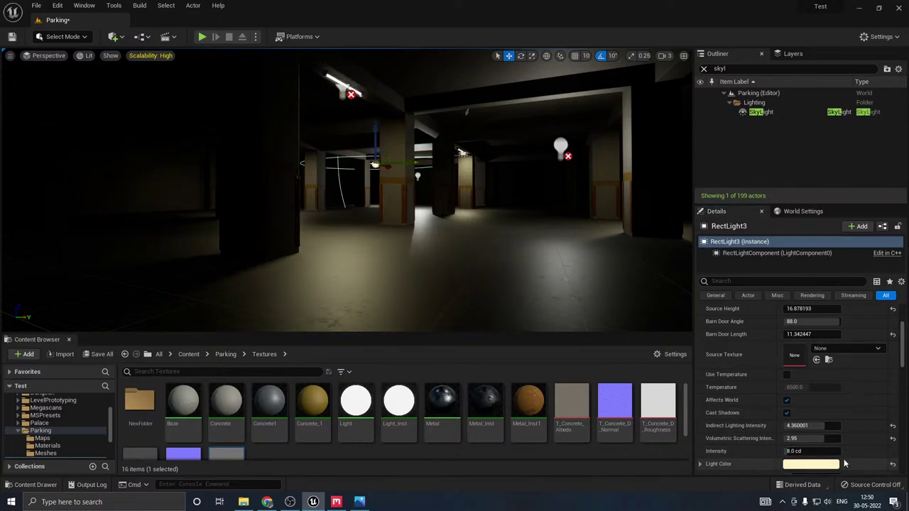
{"action": "left_click", "coordinate": [788, 450]}
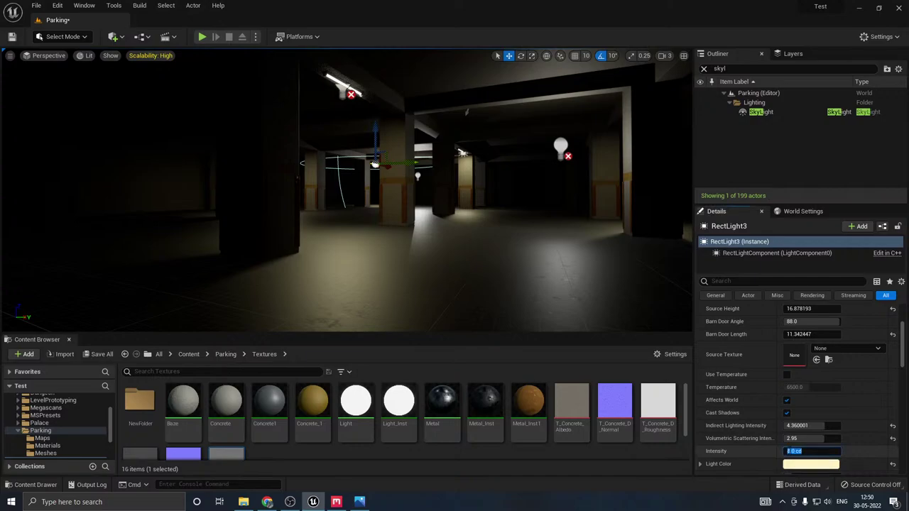
{"action": "type", "text": "24"}
{"action": "key", "text": "Return"}
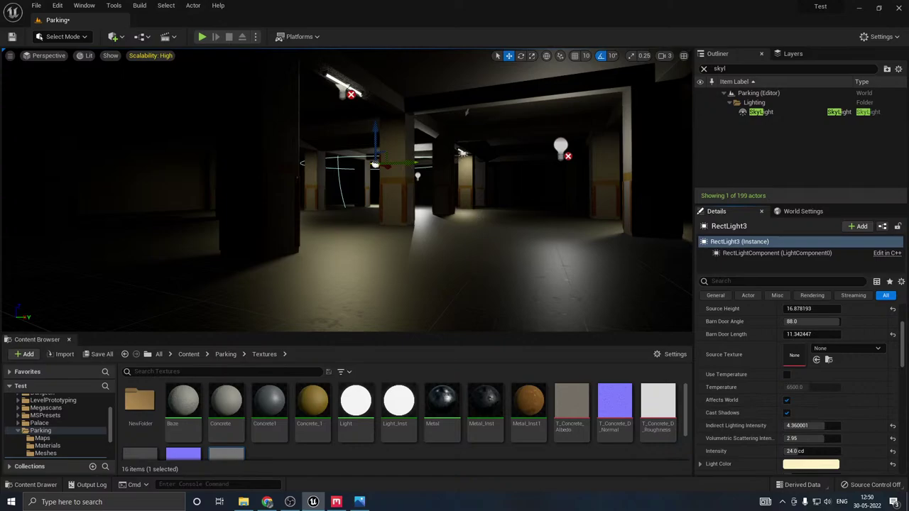
{"action": "left_click", "coordinate": [462, 153]}
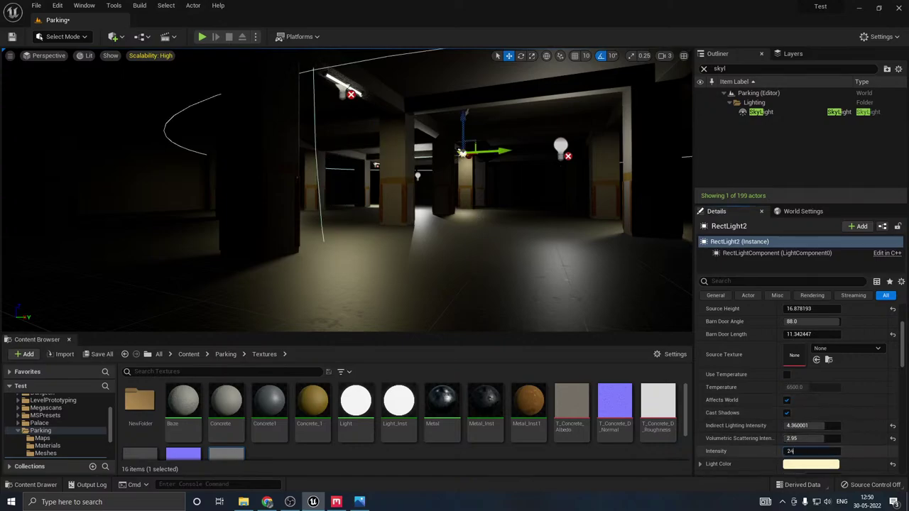
{"action": "type", "text": "24"}
{"action": "key", "text": "Return"}
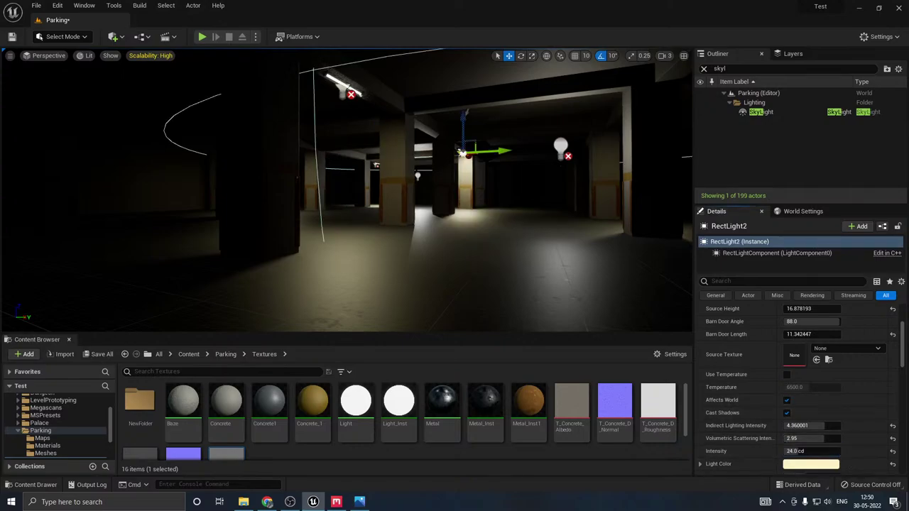
Step: Set the intensity of RectLight5, behind the neighbouring columns, to 24 cd
{"action": "right_click_drag", "start_coordinate": [346, 190], "coordinate": [452, 149]}
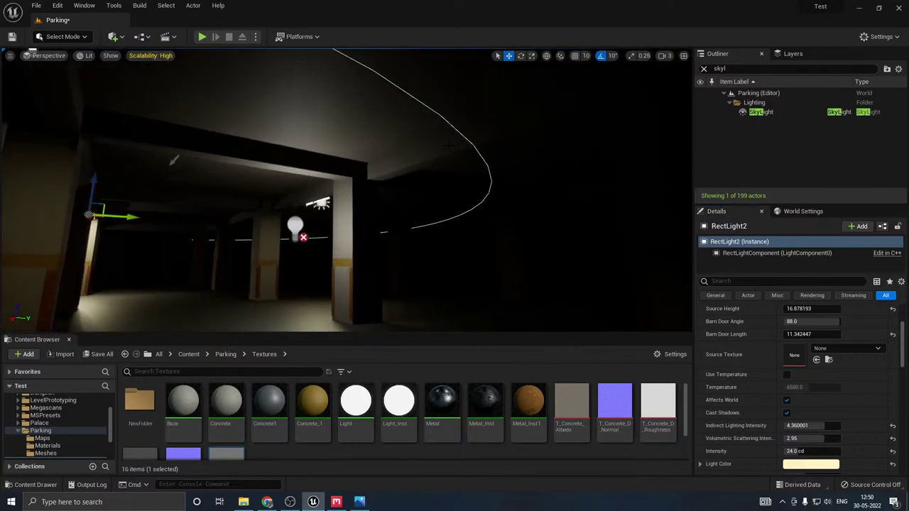
{"action": "left_click", "coordinate": [320, 204]}
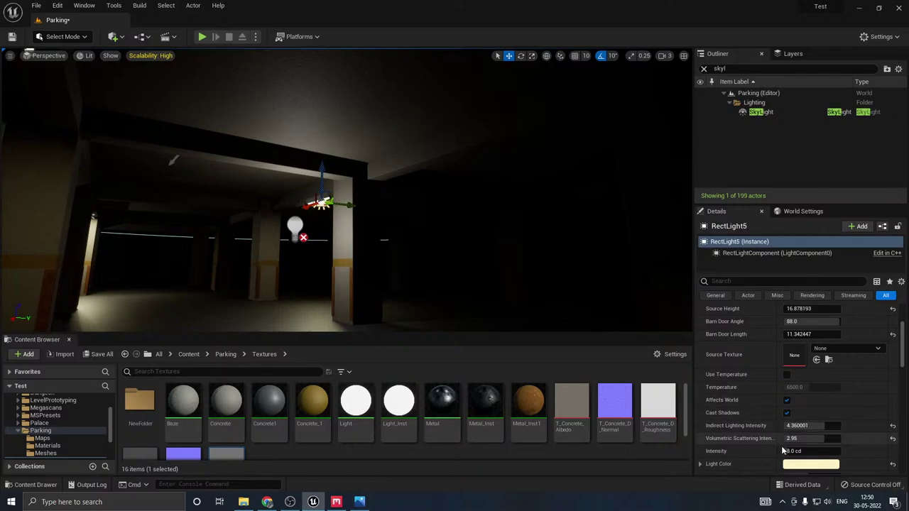
{"action": "type", "text": "24"}
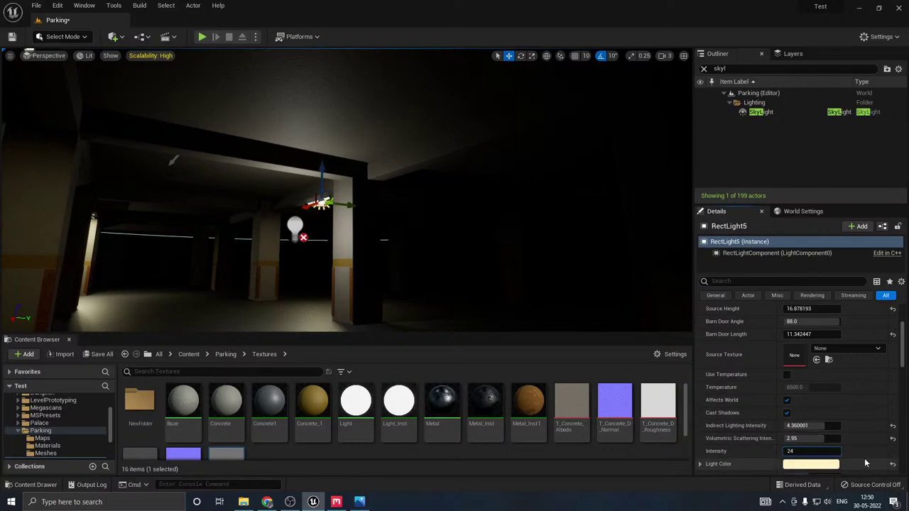
{"action": "key", "text": "Return"}
Step: Turn off Affects World on PointLight2 and delete that light from the level
{"action": "right_click_drag", "start_coordinate": [455, 213], "coordinate": [327, 203]}
{"action": "left_click", "coordinate": [590, 207]}
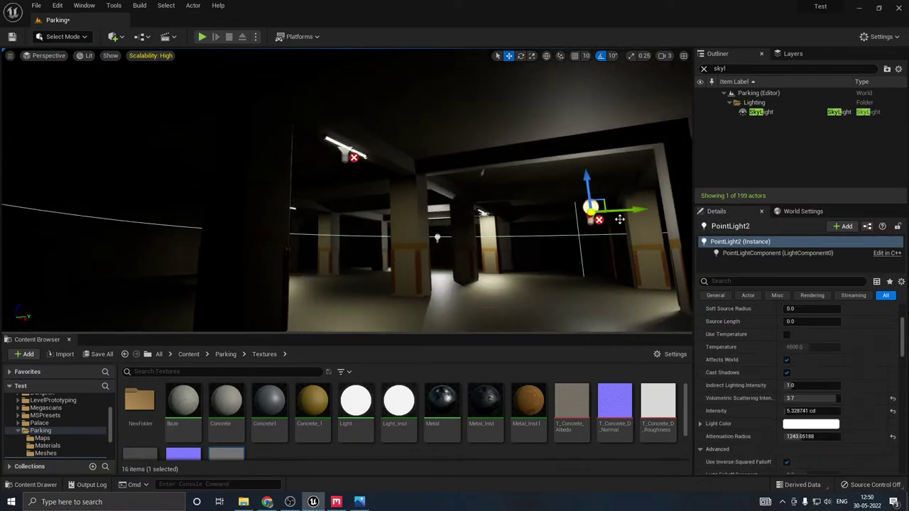
{"action": "left_click", "coordinate": [787, 361]}
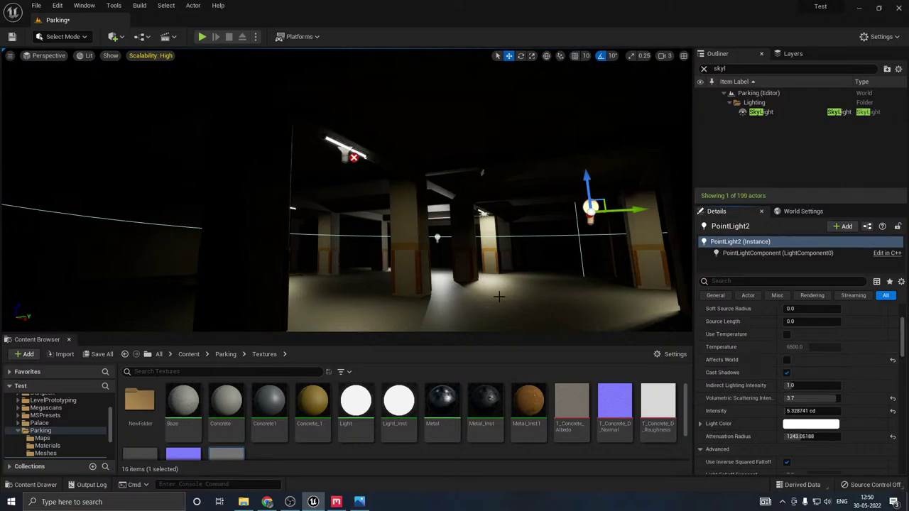
{"action": "mouse_move", "coordinate": [355, 213]}
{"action": "right_mouse_down"}
{"action": "mouse_move", "coordinate": [398, 209]}
{"action": "mouse_move", "coordinate": [366, 214]}
{"action": "right_mouse_up"}
{"action": "key", "text": "Delete"}
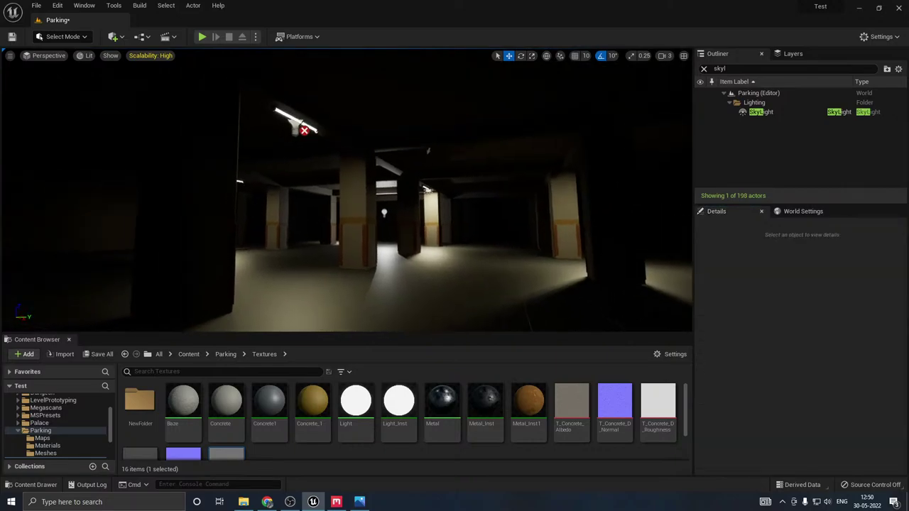
Step: Duplicate RectLight from the near ceiling lamp and place the copy under the ceiling in the unlit foreground area
{"action": "left_click", "coordinate": [294, 125]}
{"action": "right_click_drag", "start_coordinate": [355, 177], "coordinate": [298, 142]}
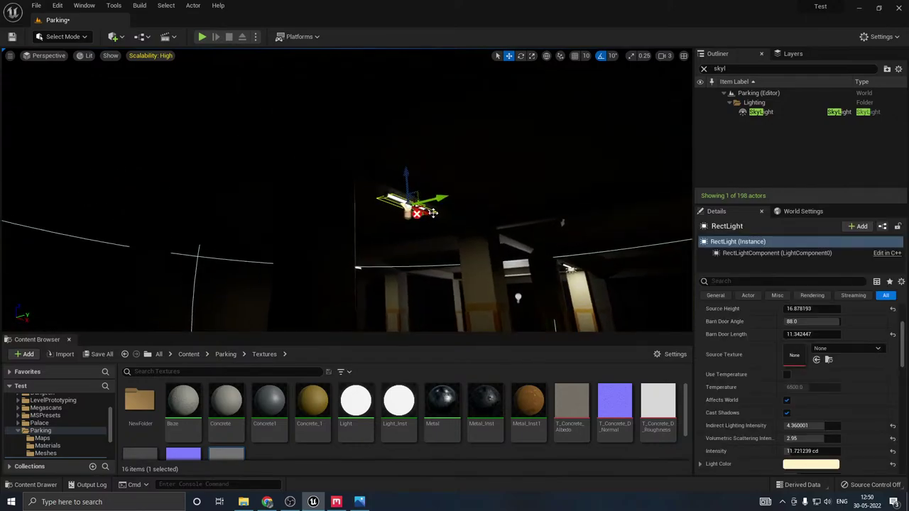
{"action": "mouse_move", "coordinate": [440, 198]}
{"action": "right_mouse_down"}
{"action": "mouse_move", "coordinate": [511, 234]}
{"action": "mouse_move", "coordinate": [426, 202]}
{"action": "right_mouse_up"}
{"action": "left_click_drag", "start_coordinate": [465, 196], "coordinate": [188, 118], "text": "alt"}
{"action": "mouse_move", "coordinate": [189, 118]}
{"action": "right_mouse_down"}
{"action": "mouse_move", "coordinate": [189, 284]}
{"action": "mouse_move", "coordinate": [199, 114]}
{"action": "right_mouse_up"}
{"action": "right_click_drag", "start_coordinate": [351, 156], "coordinate": [299, 138]}
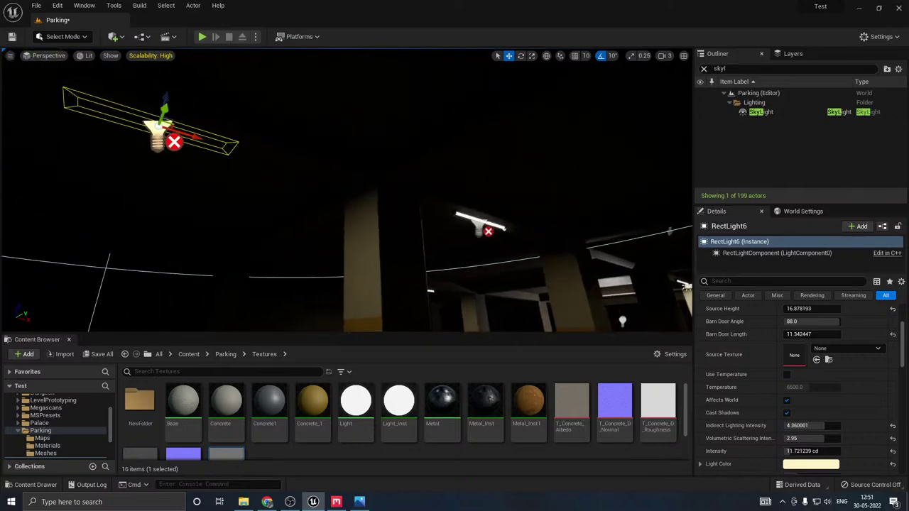
Step: Duplicate the near ceiling tube lamp, place the copy at the duplicated rect light, and select the original RectLight
{"action": "left_click", "coordinate": [468, 217]}
{"action": "left_click_drag", "start_coordinate": [502, 224], "coordinate": [229, 151], "text": "alt"}
{"action": "right_click_drag", "start_coordinate": [347, 190], "coordinate": [553, 243]}
{"action": "left_click", "coordinate": [250, 179]}
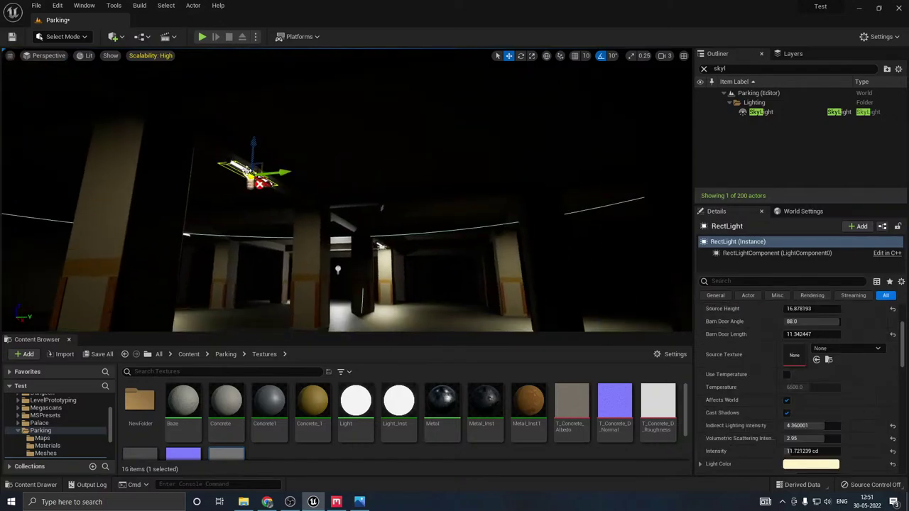
Step: Duplicate RectLight together with its ceiling tube lamp and place the copies along the Y axis in the neighbouring bay
{"action": "left_click", "coordinate": [237, 163], "text": "ctrl"}
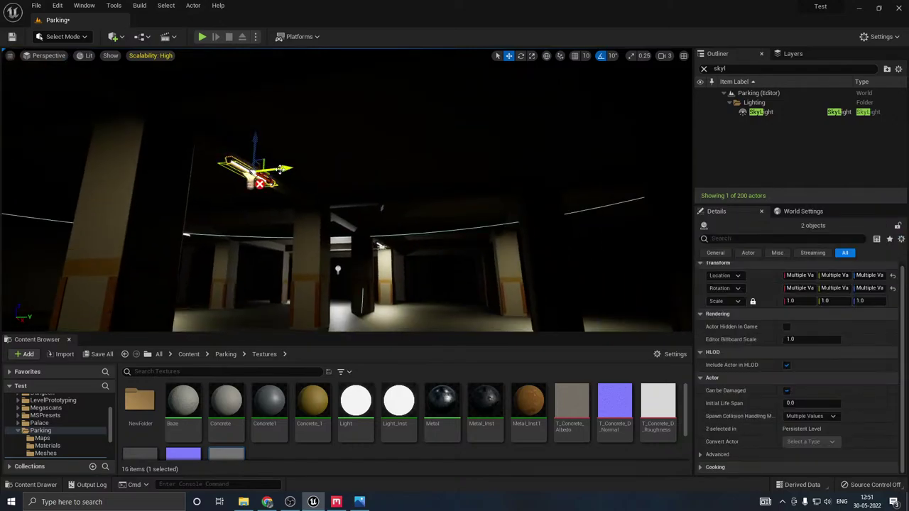
{"action": "left_click_drag", "start_coordinate": [282, 169], "coordinate": [641, 144], "text": "alt"}
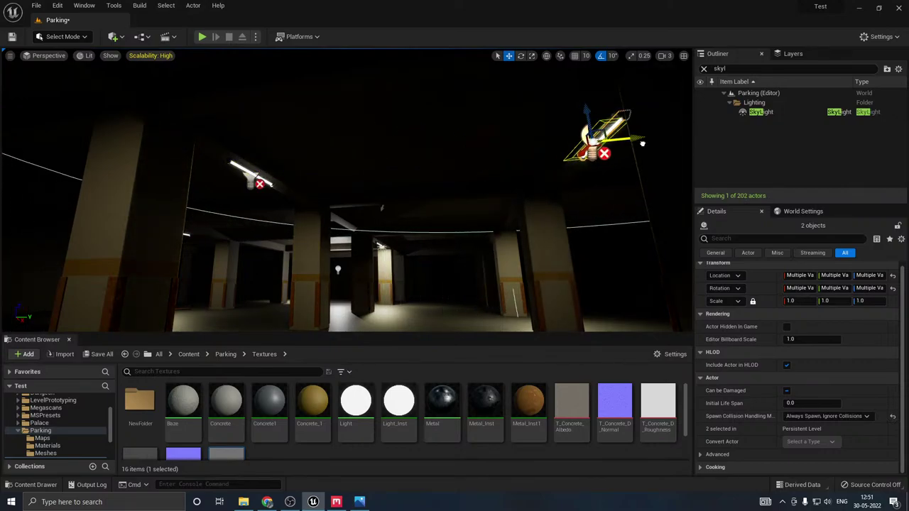
{"action": "right_click_drag", "start_coordinate": [644, 144], "coordinate": [657, 192]}
{"action": "key", "text": "s"}
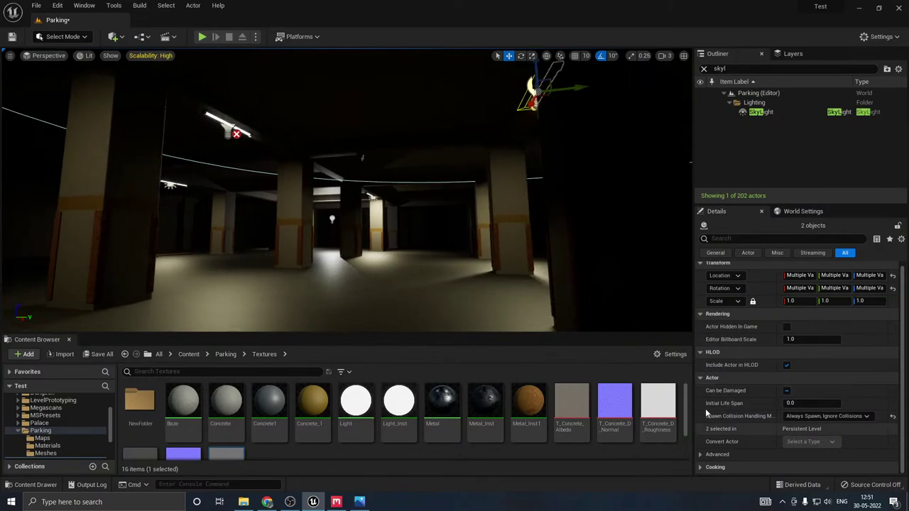
Step: Set the intensity of the duplicated RectLight7 to 24 cd
{"action": "left_click", "coordinate": [537, 102]}
{"action": "right_click_drag", "start_coordinate": [537, 102], "coordinate": [574, 101]}
{"action": "key", "text": "a"}
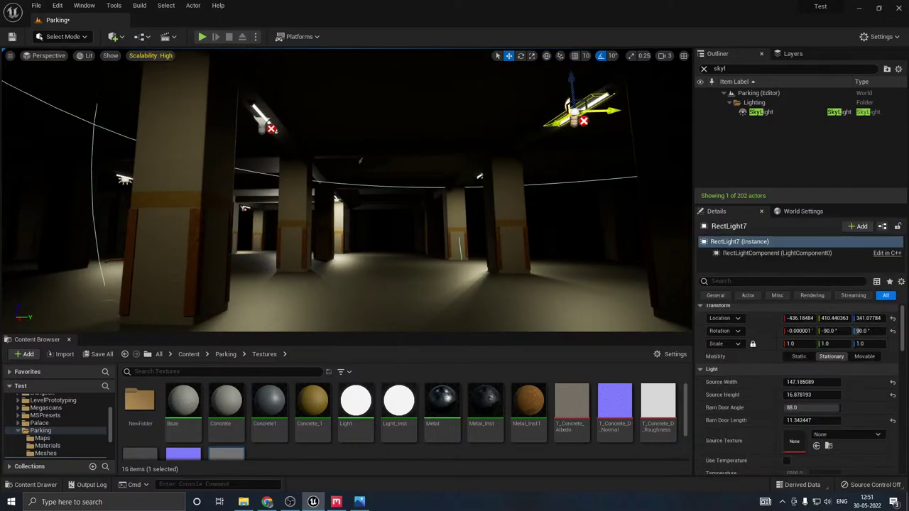
{"action": "scroll", "coordinate": [745, 427], "scroll_direction": "down", "scroll_amount": 3}
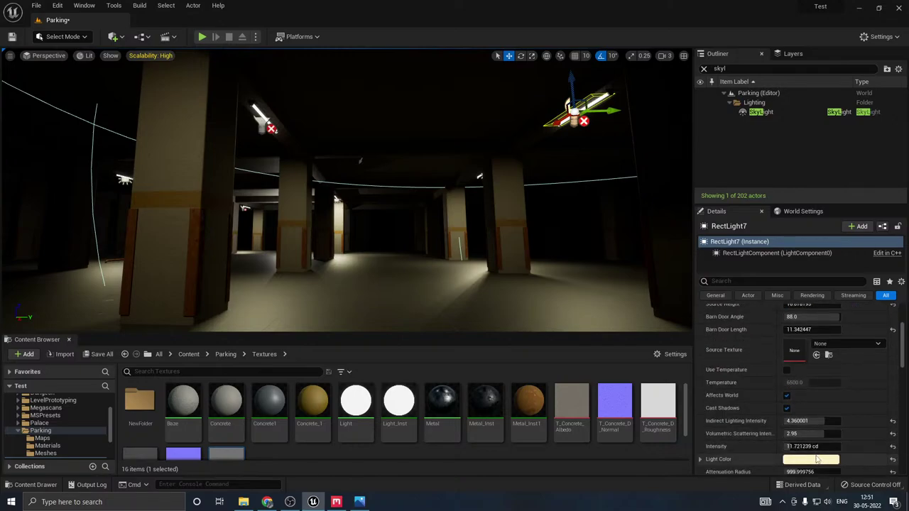
{"action": "scroll", "coordinate": [794, 454], "scroll_direction": "down", "scroll_amount": 1}
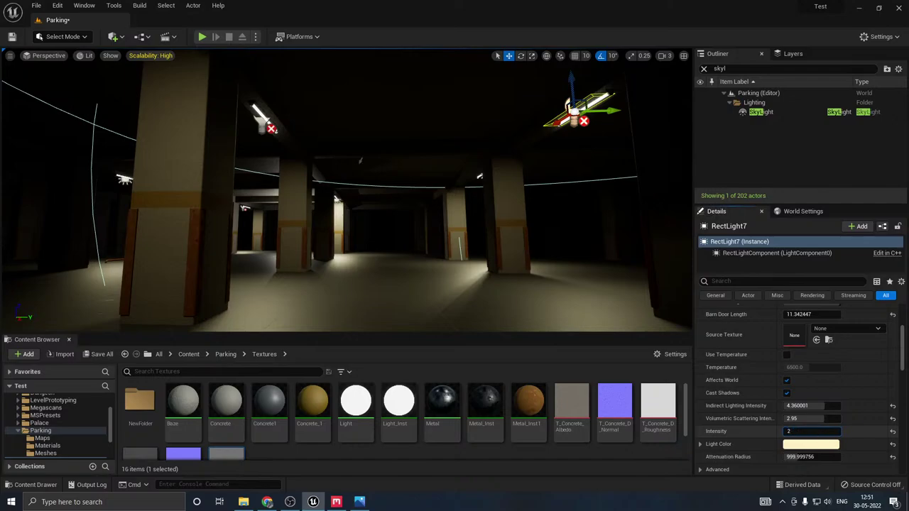
{"action": "key", "text": "Return"}
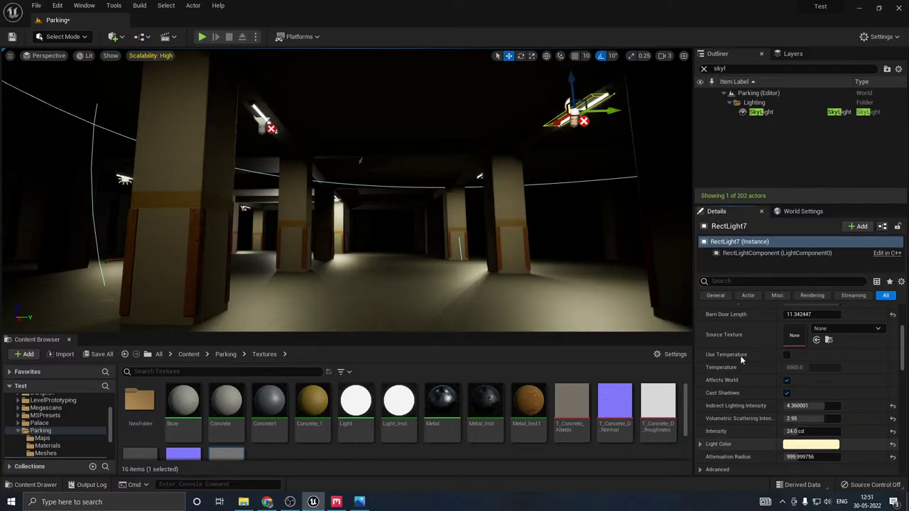
Step: Set the intensity of the original RectLight to 24 cd
{"action": "left_click", "coordinate": [262, 123]}
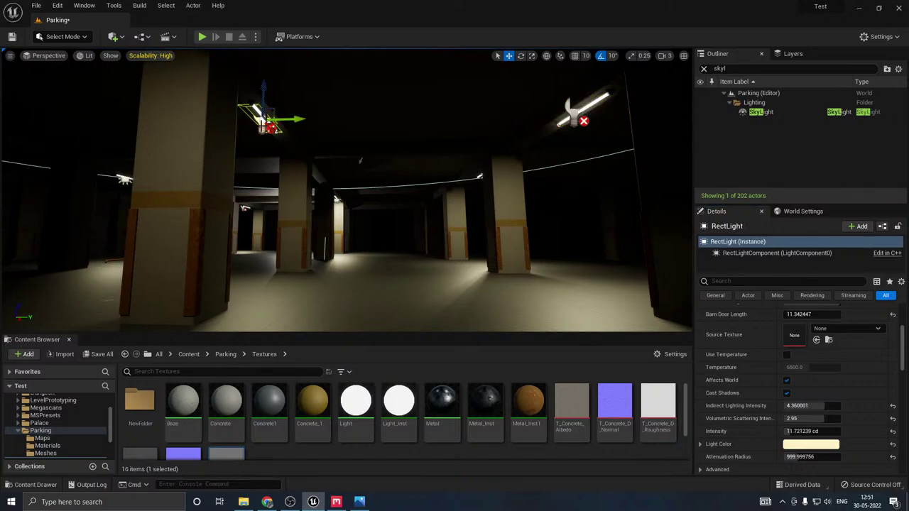
{"action": "left_click", "coordinate": [801, 432]}
{"action": "type", "text": "24"}
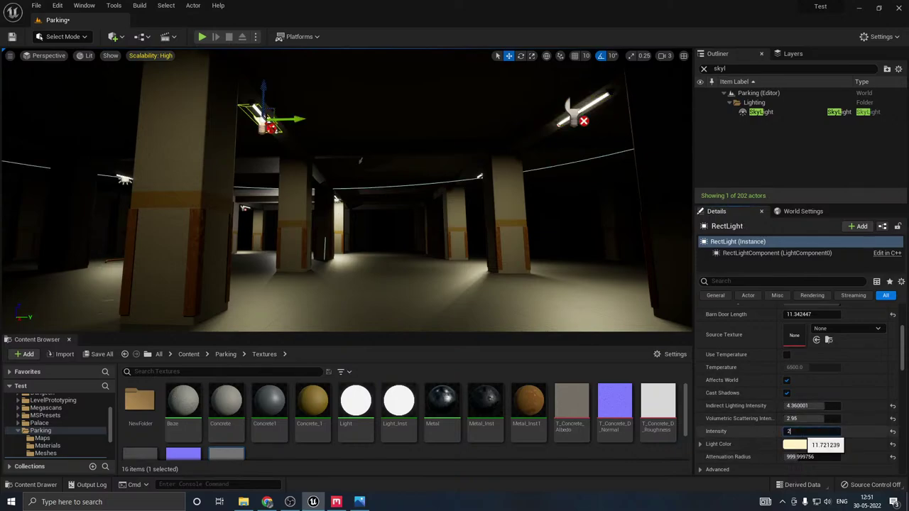
{"action": "key", "text": "Return"}
Step: Duplicate RectLight7 with its tube lamp, turn the copies crosswise, and place them under the ceiling between the two central columns
{"action": "mouse_move", "coordinate": [346, 191]}
{"action": "right_mouse_down"}
{"action": "mouse_move", "coordinate": [312, 190]}
{"action": "mouse_move", "coordinate": [341, 187]}
{"action": "right_mouse_up"}
{"action": "right_click_drag", "start_coordinate": [566, 103], "coordinate": [565, 102]}
{"action": "key", "text": "a"}
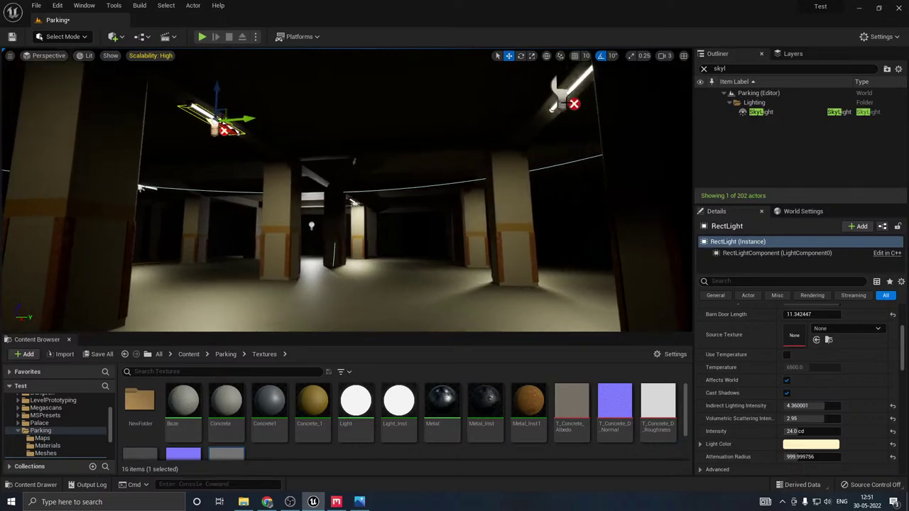
{"action": "left_click", "coordinate": [565, 94]}
{"action": "left_click", "coordinate": [583, 76], "text": "ctrl"}
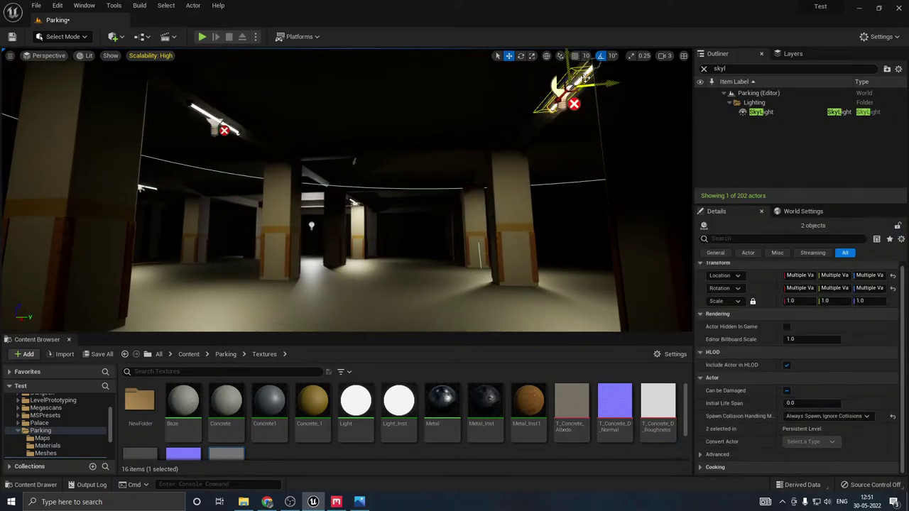
{"action": "left_click_drag", "start_coordinate": [558, 97], "coordinate": [499, 153], "text": "alt"}
{"action": "key", "text": "e"}
{"action": "key", "text": "w"}
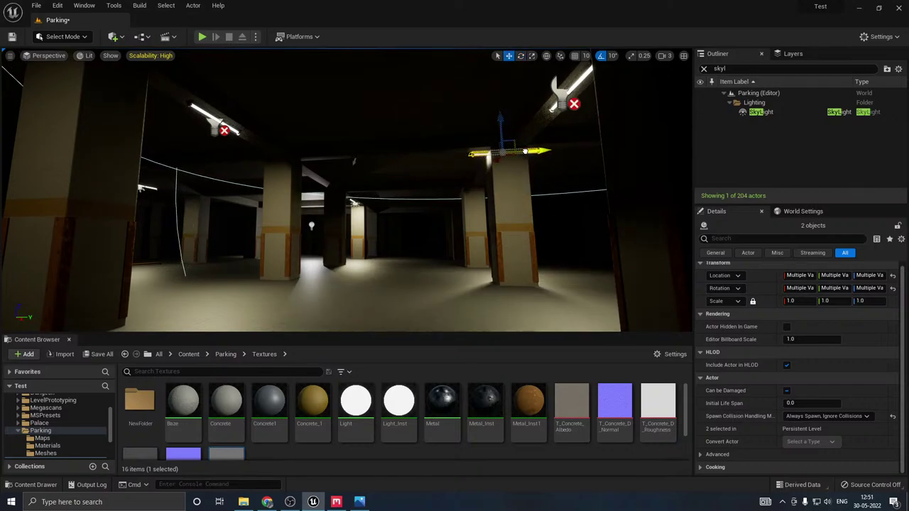
{"action": "left_click_drag", "start_coordinate": [497, 150], "coordinate": [397, 139]}
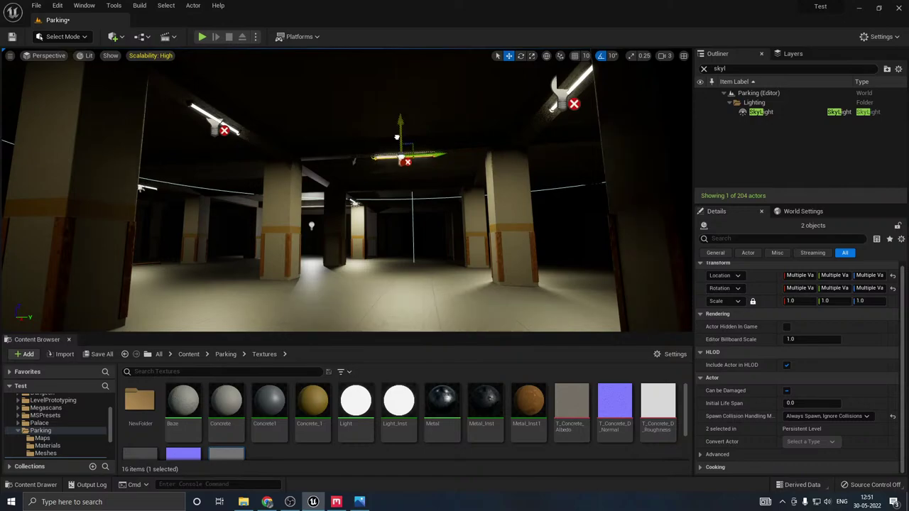
Step: Select RectLight8 at the crosswise lamp and move it slightly downward on its own
{"action": "right_click_drag", "start_coordinate": [398, 185], "coordinate": [323, 210]}
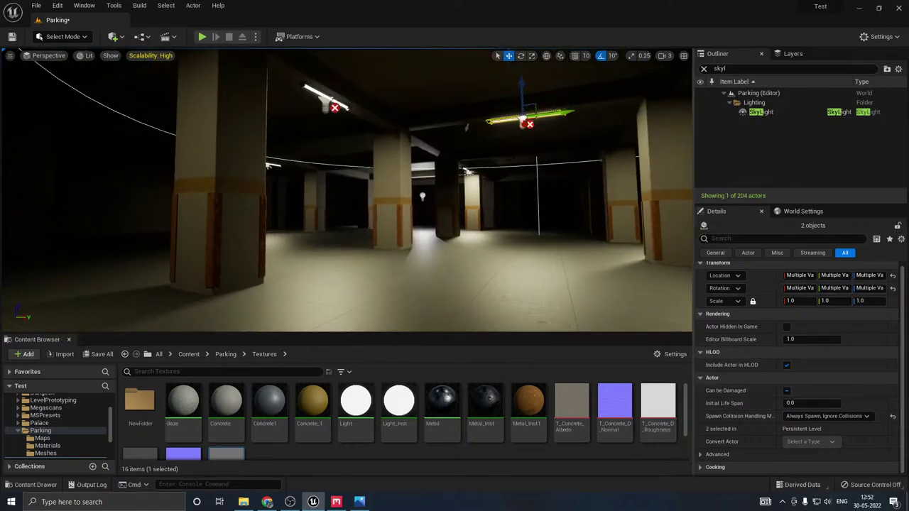
{"action": "key", "text": "w"}
{"action": "right_click_drag", "start_coordinate": [525, 125], "coordinate": [604, 78]}
{"action": "right_click_drag", "start_coordinate": [474, 125], "coordinate": [470, 126]}
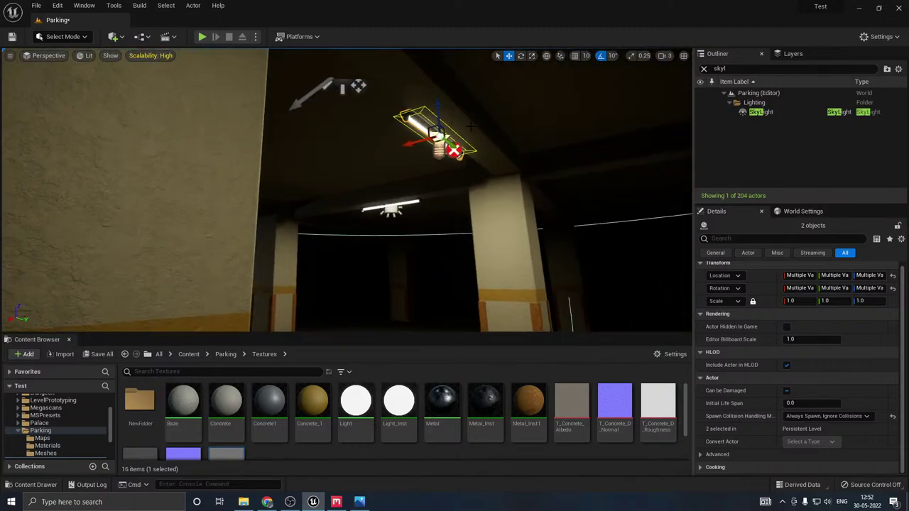
{"action": "right_click_drag", "start_coordinate": [409, 142], "coordinate": [360, 154]}
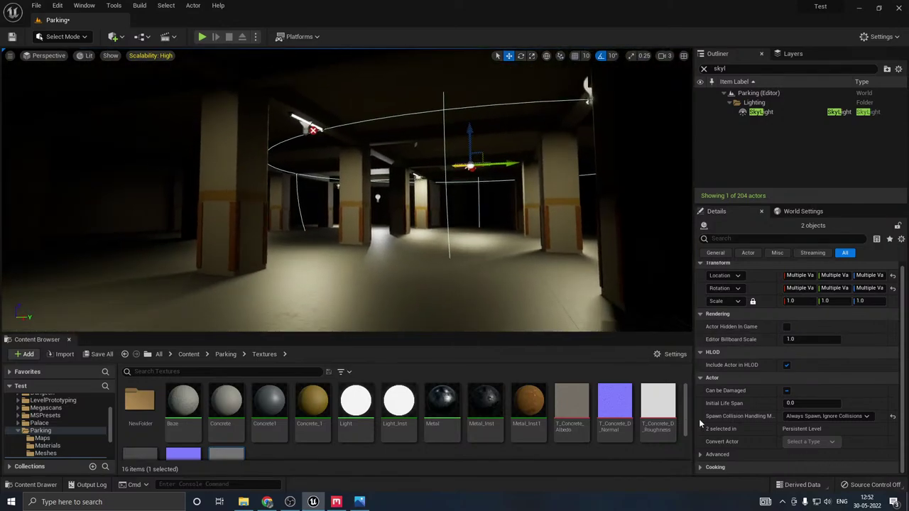
{"action": "left_click", "coordinate": [480, 182]}
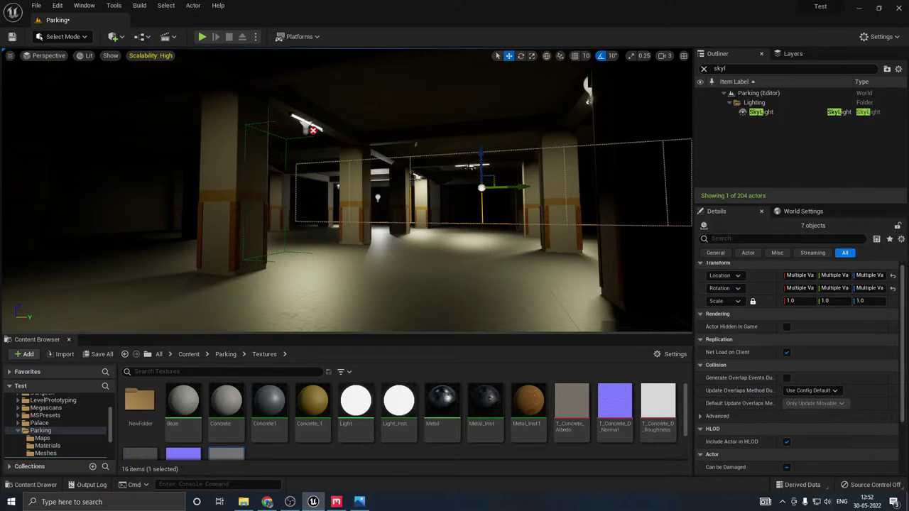
{"action": "left_click", "coordinate": [470, 167]}
{"action": "left_click_drag", "start_coordinate": [470, 148], "coordinate": [473, 152]}
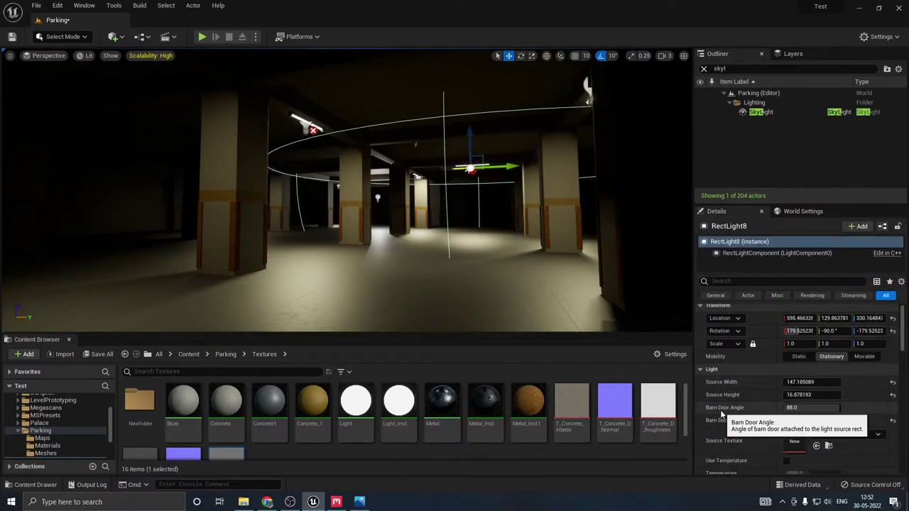
Step: Set RectLight8's barn door length to about 13.42 and its attenuation radius to about 647
{"action": "scroll", "coordinate": [720, 410], "scroll_direction": "down", "scroll_amount": 2}
{"action": "left_click_drag", "start_coordinate": [798, 375], "coordinate": [823, 375]}
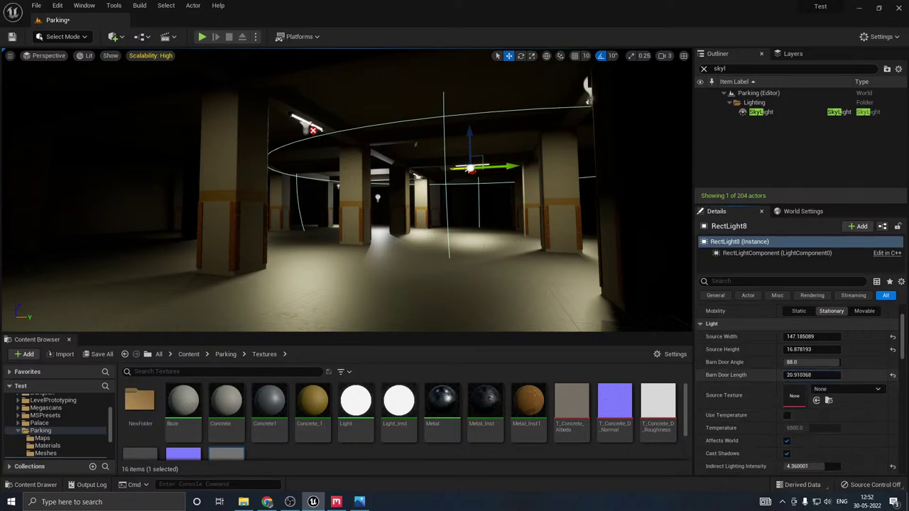
{"action": "scroll", "coordinate": [817, 426], "scroll_direction": "down", "scroll_amount": 3}
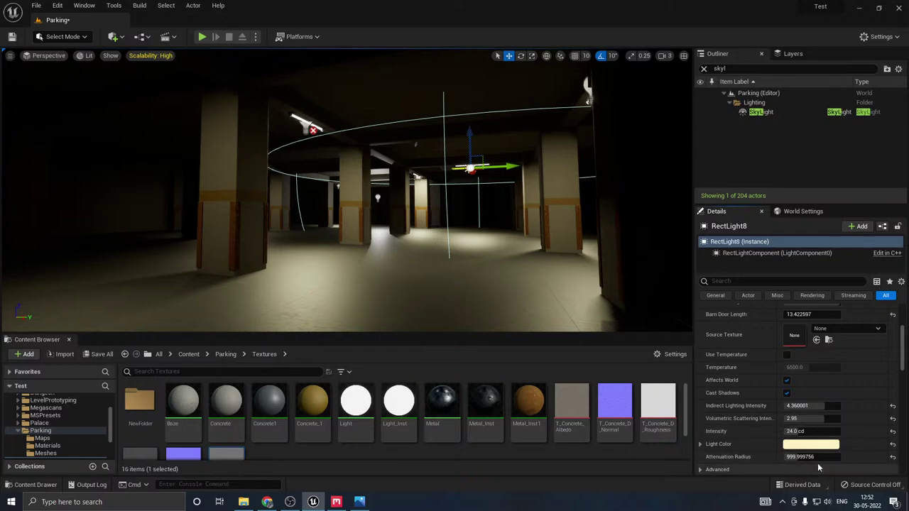
{"action": "mouse_move", "coordinate": [810, 456]}
{"action": "left_mouse_down"}
{"action": "mouse_move", "coordinate": [767, 456]}
{"action": "mouse_move", "coordinate": [792, 457]}
{"action": "left_mouse_up"}
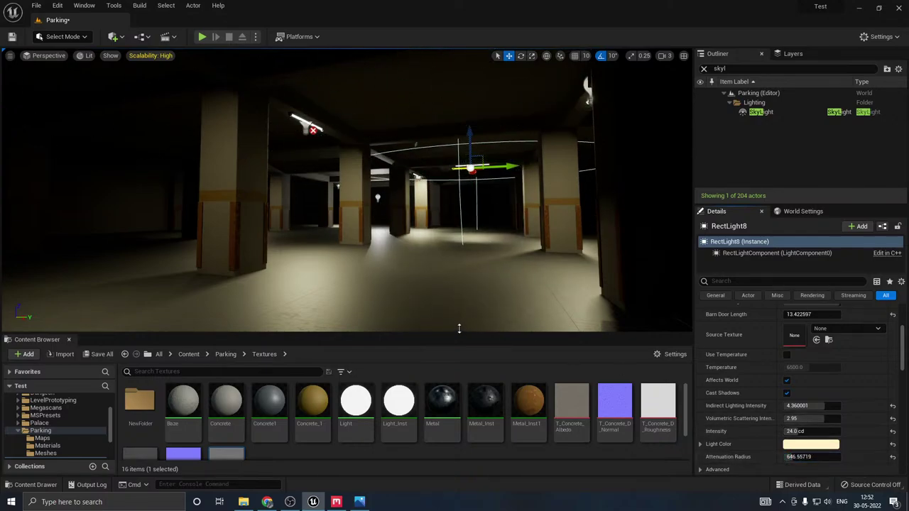
Step: Save all unsaved content, including the Parking level
{"action": "right_click_drag", "start_coordinate": [494, 303], "coordinate": [132, 305]}
{"action": "left_click", "coordinate": [102, 355]}
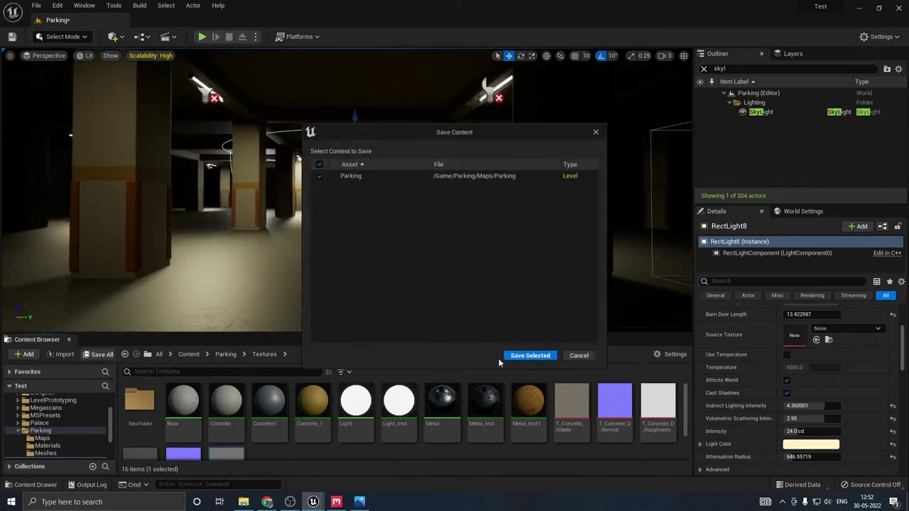
{"action": "left_click", "coordinate": [520, 360]}
Step: Filter the level's actors by "fog" and delete the ExponentialHeightFog
{"action": "right_click_drag", "start_coordinate": [351, 270], "coordinate": [391, 244]}
{"action": "left_click_drag", "start_coordinate": [341, 267], "coordinate": [394, 265]}
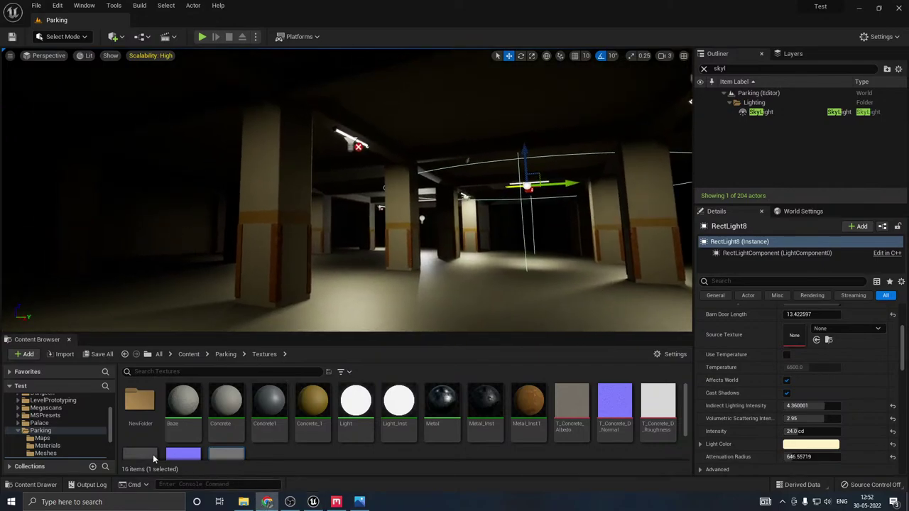
{"action": "right_click_drag", "start_coordinate": [366, 274], "coordinate": [383, 292]}
{"action": "key", "text": "s"}
{"action": "key", "text": "w"}
{"action": "left_click_drag", "start_coordinate": [732, 69], "coordinate": [712, 69]}
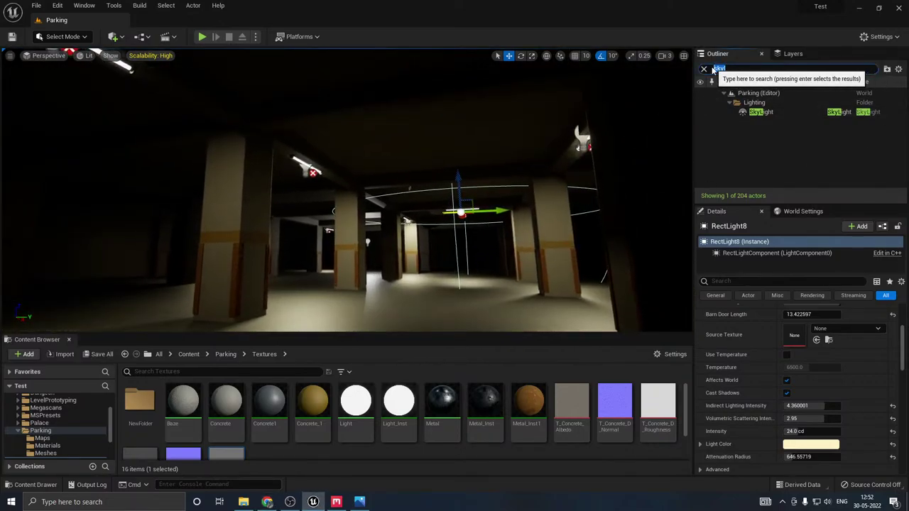
{"action": "type", "text": "fog"}
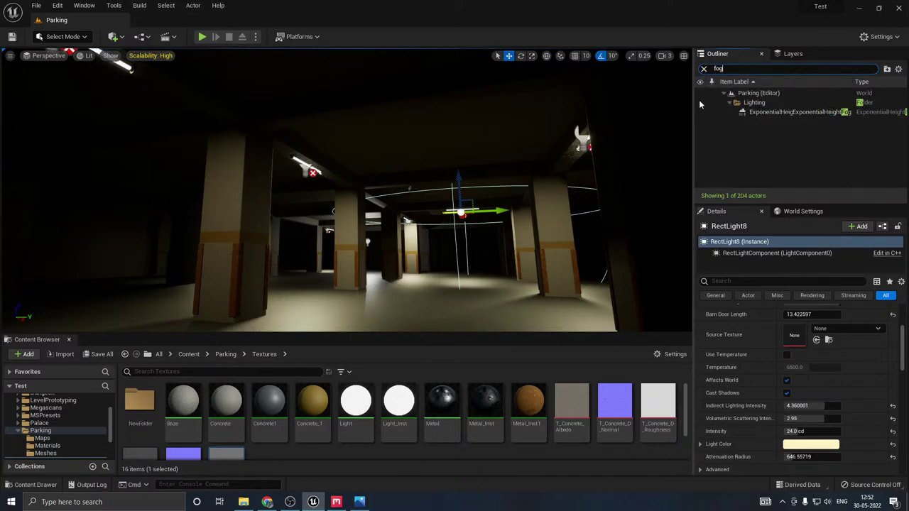
{"action": "left_click", "coordinate": [783, 112]}
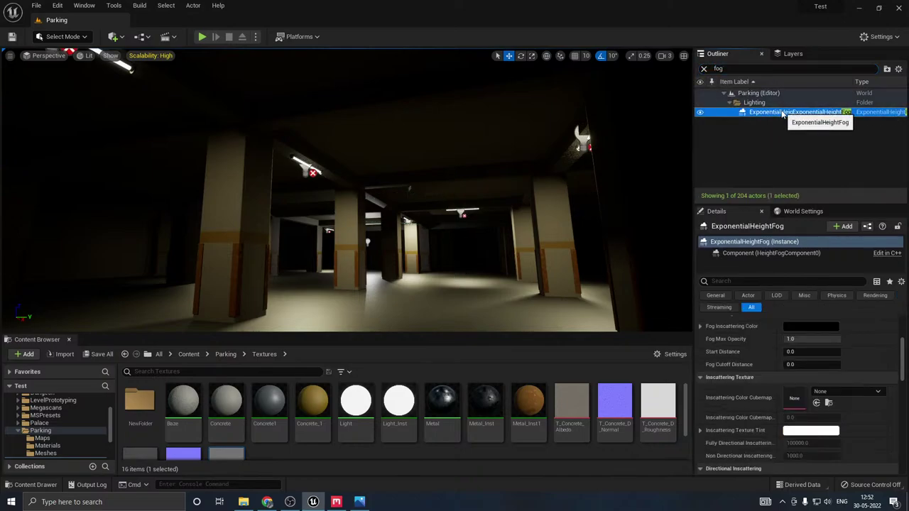
{"action": "key", "text": "Delete"}
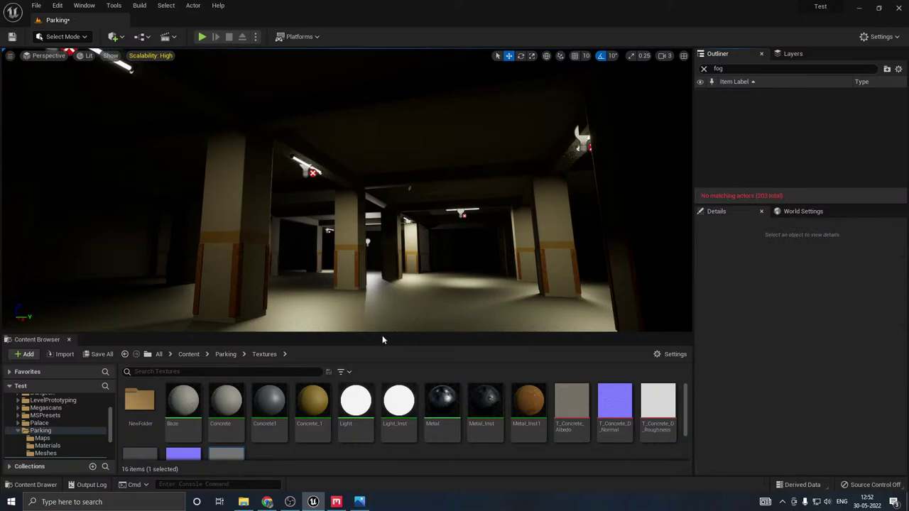
Step: Clear the actor filter and place a Sphere Reflection Capture on the floor between the columns, in a taller viewport
{"action": "left_click_drag", "start_coordinate": [380, 334], "coordinate": [377, 362]}
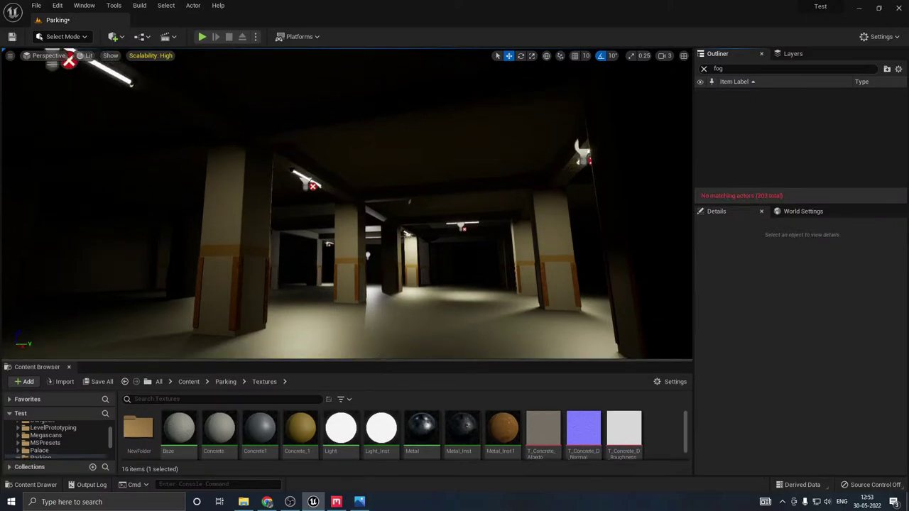
{"action": "right_click_drag", "start_coordinate": [347, 204], "coordinate": [362, 282]}
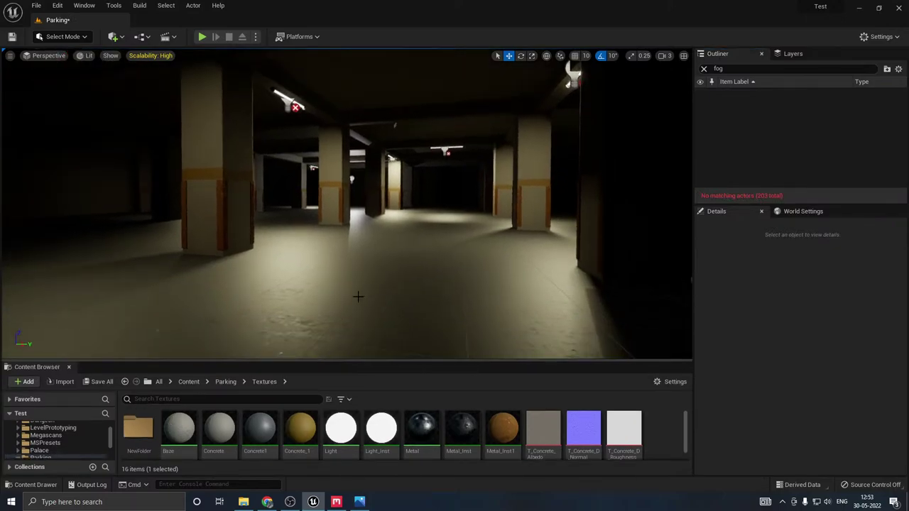
{"action": "left_click", "coordinate": [704, 68]}
{"action": "left_click", "coordinate": [113, 39]}
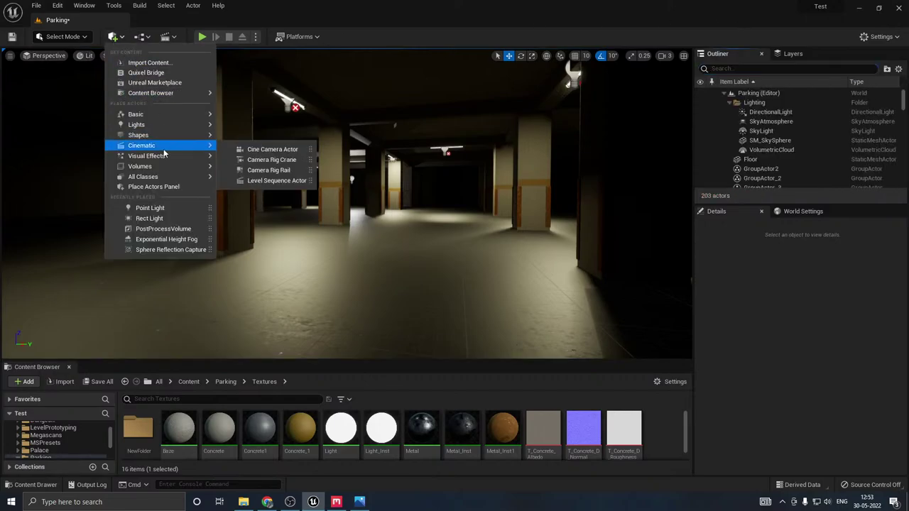
{"action": "mouse_move", "coordinate": [160, 159]}
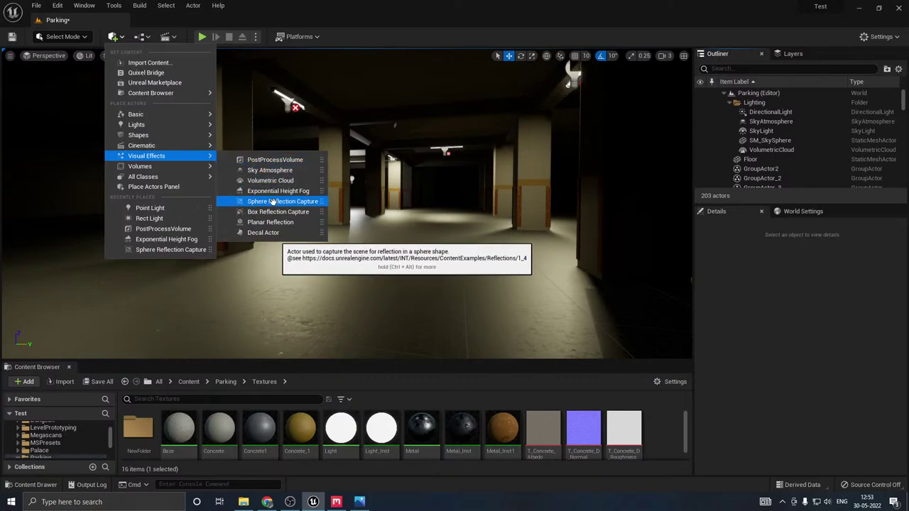
{"action": "left_click_drag", "start_coordinate": [272, 202], "coordinate": [415, 247]}
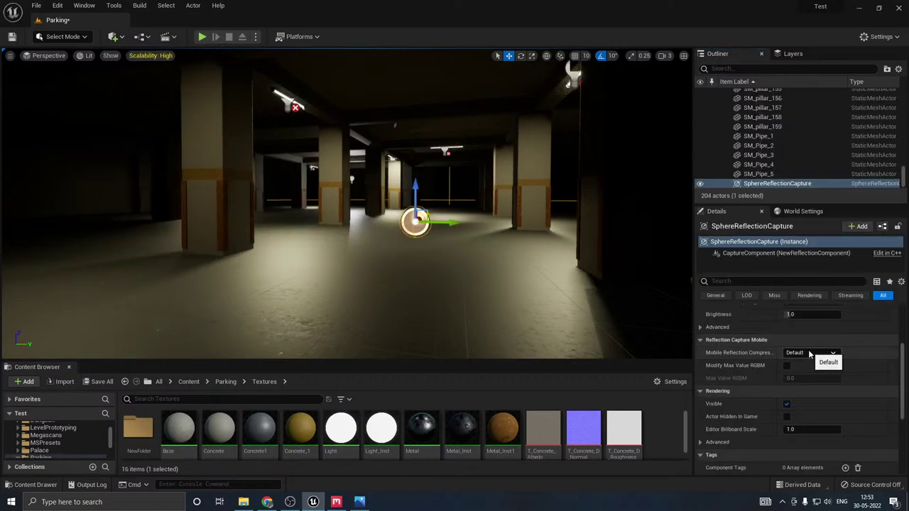
Step: Open the floor's Concrete1 material instance and set its Rough parameter to 2
{"action": "left_click", "coordinate": [455, 299]}
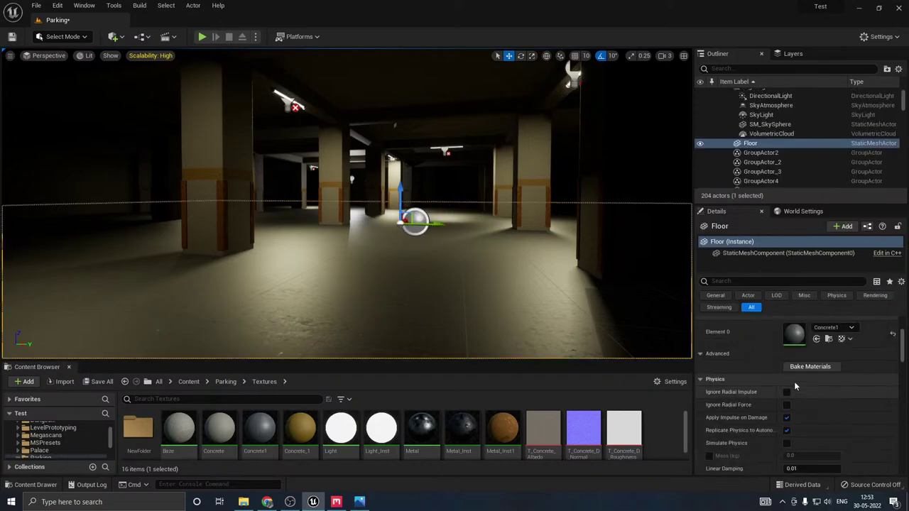
{"action": "double_click", "coordinate": [794, 333]}
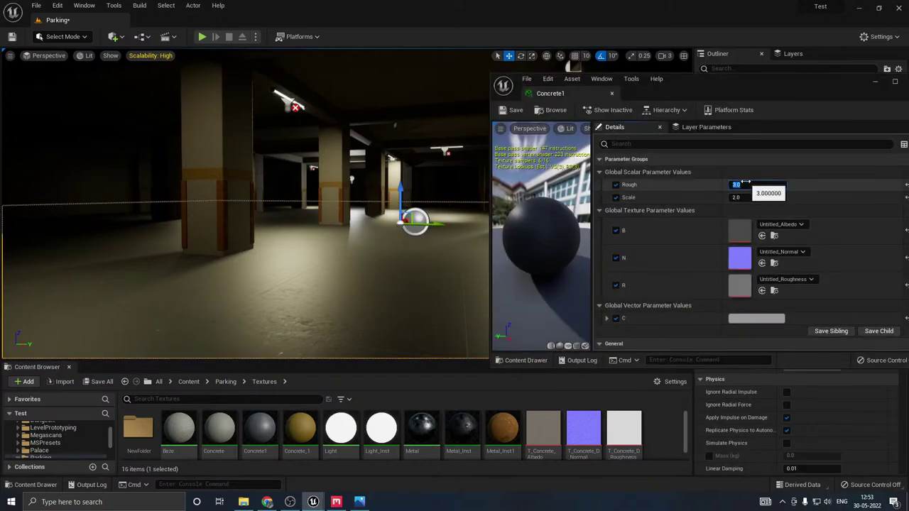
{"action": "type", "text": "2"}
{"action": "key", "text": "Return"}
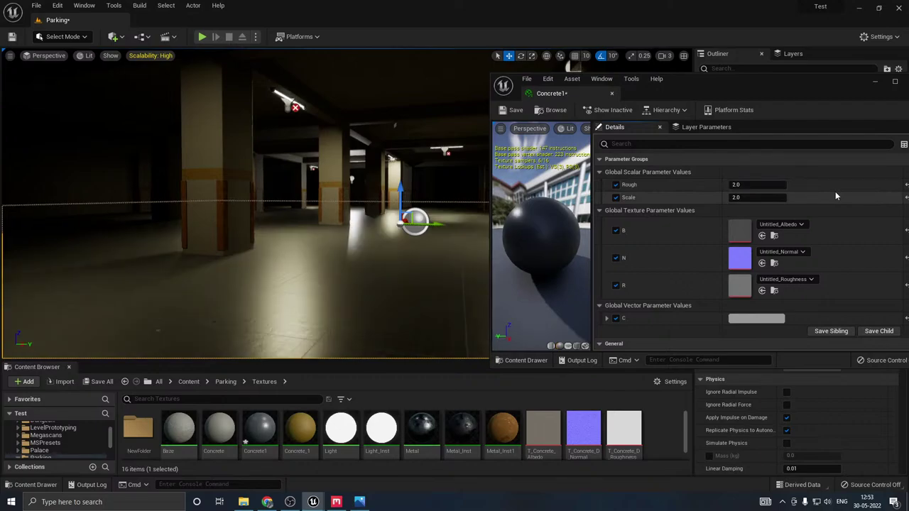
Step: Lower the Rough parameter of the Concrete material instance to about 0.58 and close both material editors
{"action": "mouse_move", "coordinate": [329, 234]}
{"action": "right_mouse_down"}
{"action": "mouse_move", "coordinate": [449, 220]}
{"action": "mouse_move", "coordinate": [363, 218]}
{"action": "mouse_move", "coordinate": [400, 234]}
{"action": "mouse_move", "coordinate": [279, 264]}
{"action": "mouse_move", "coordinate": [306, 236]}
{"action": "mouse_move", "coordinate": [319, 235]}
{"action": "right_mouse_up"}
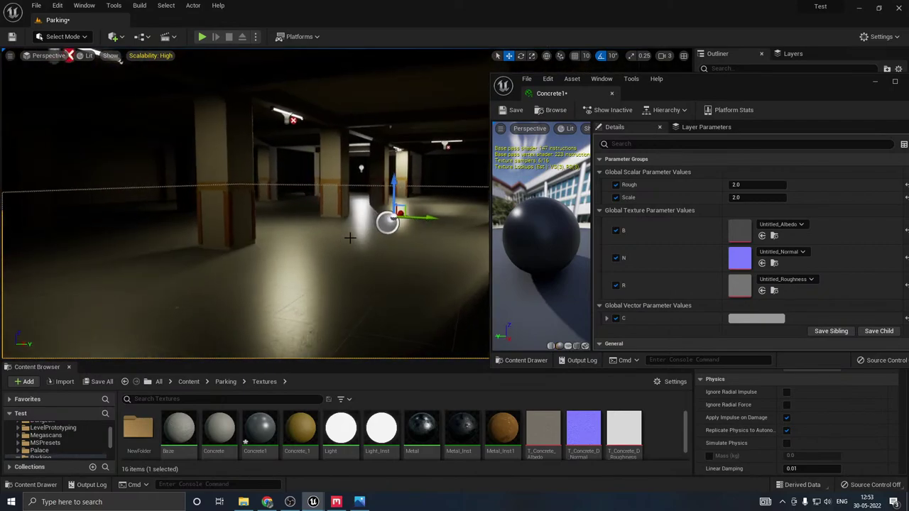
{"action": "double_click", "coordinate": [222, 426]}
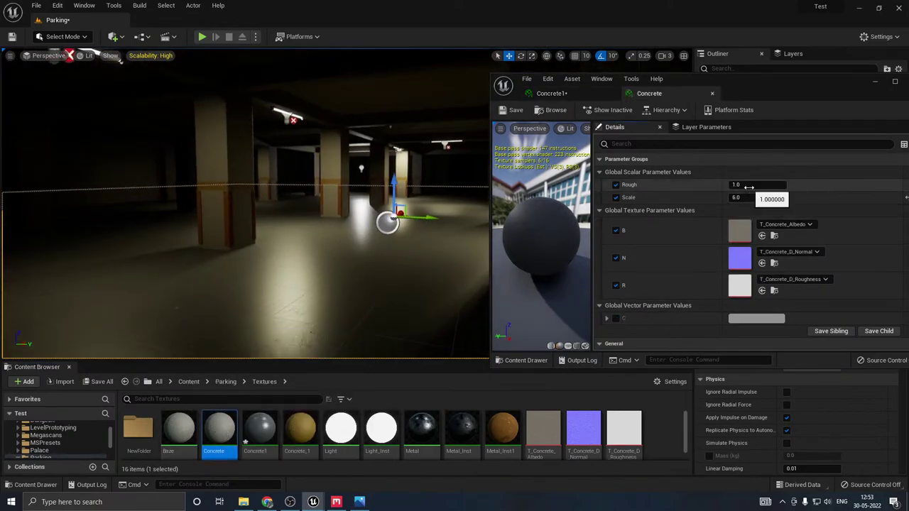
{"action": "left_click_drag", "start_coordinate": [748, 186], "coordinate": [713, 186]}
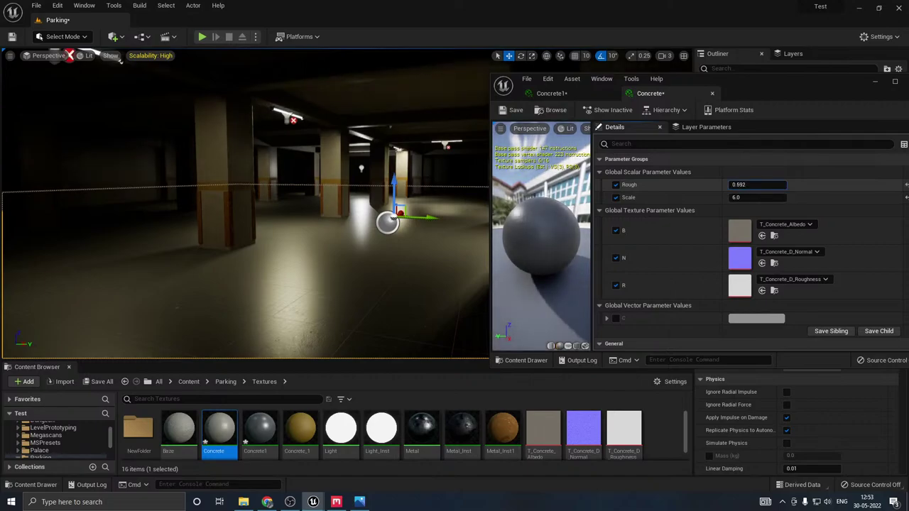
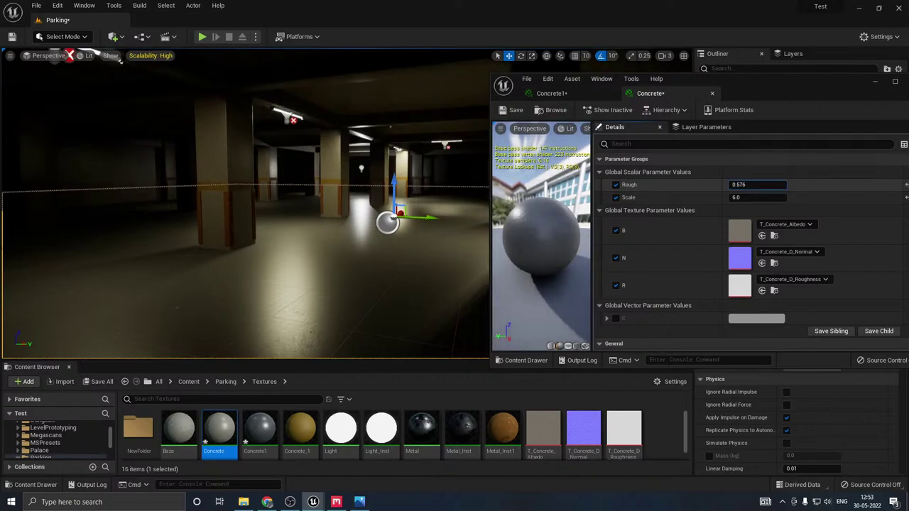
{"action": "left_click", "coordinate": [712, 94]}
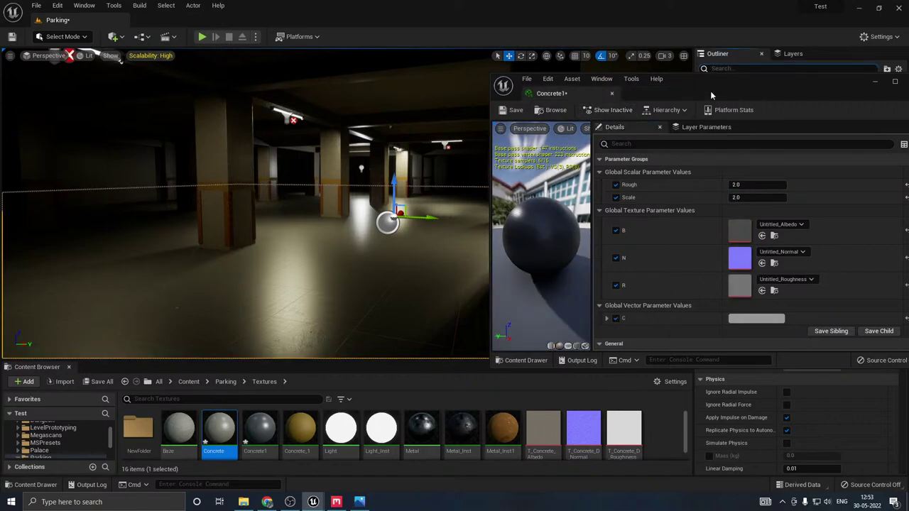
{"action": "left_click", "coordinate": [611, 94]}
Step: Save all unsaved content: the Concrete and Concrete1 material instances and the Parking level
{"action": "key", "text": "w"}
{"action": "right_click_drag", "start_coordinate": [347, 213], "coordinate": [320, 220]}
{"action": "left_click", "coordinate": [101, 381]}
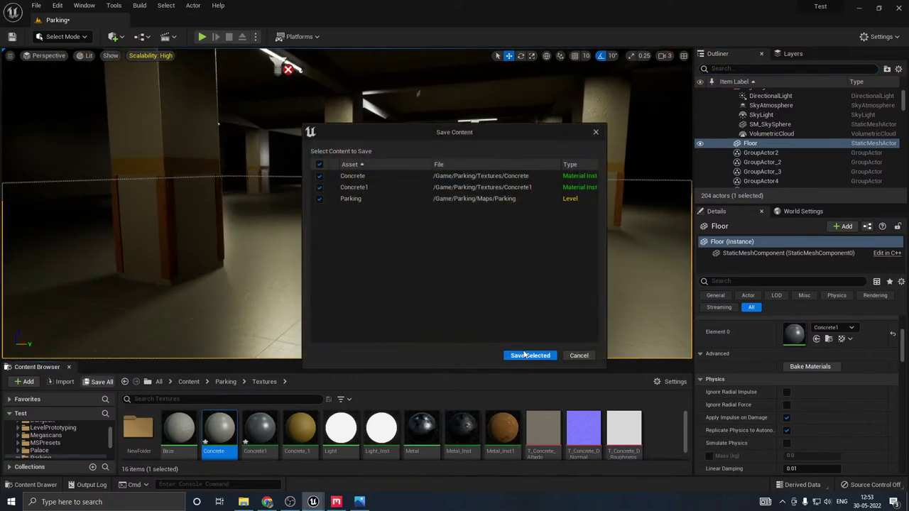
{"action": "left_click", "coordinate": [524, 354]}
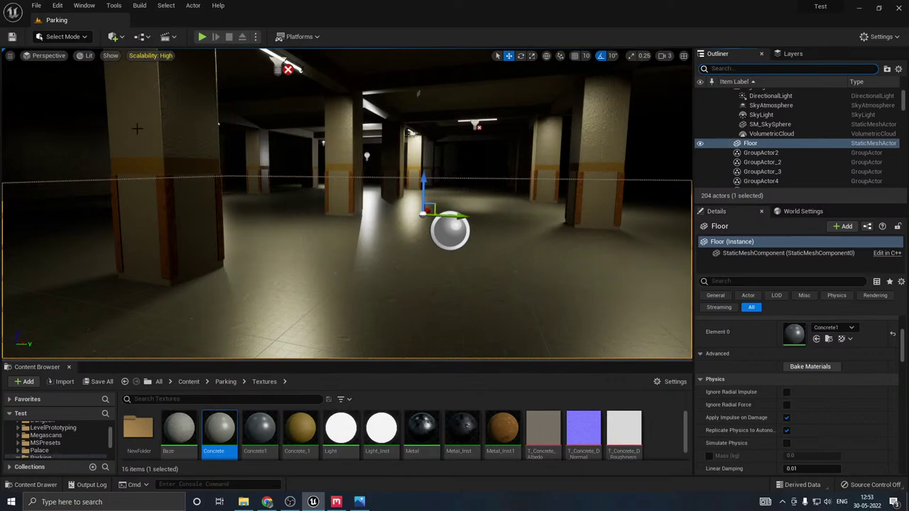
Step: Add an Exponential Height Fog to the level, raise it slightly above the floor, and save the level
{"action": "left_click", "coordinate": [115, 37]}
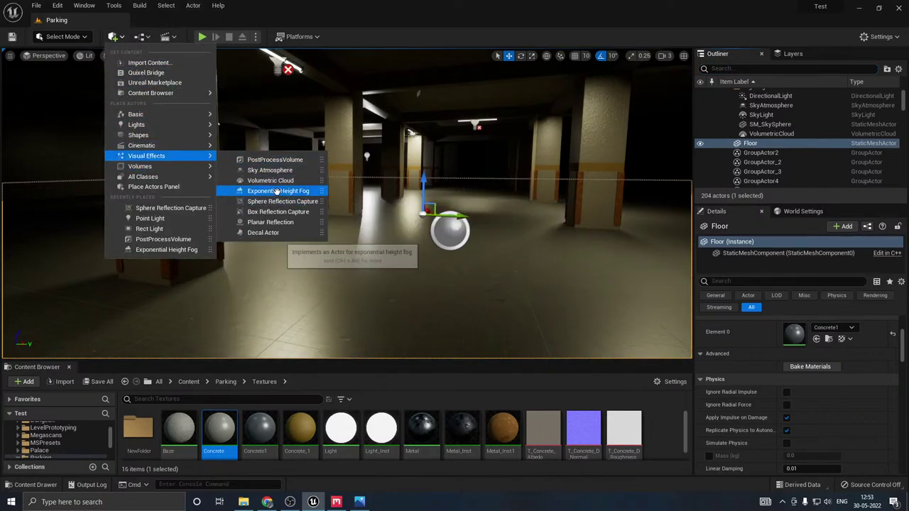
{"action": "left_click", "coordinate": [276, 191]}
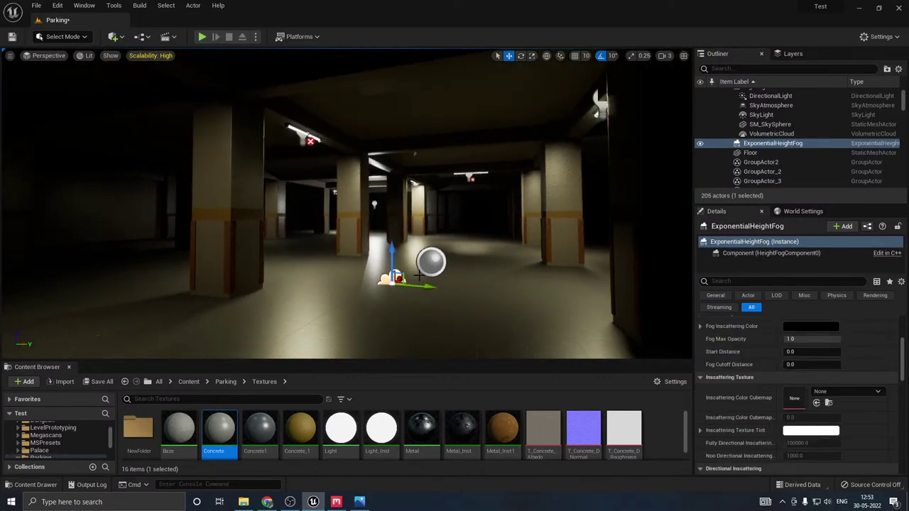
{"action": "left_click_drag", "start_coordinate": [391, 257], "coordinate": [392, 222]}
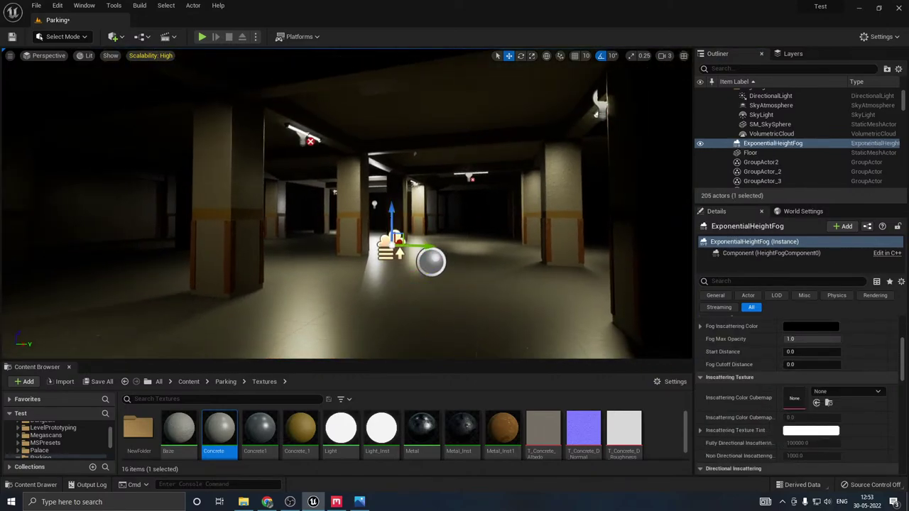
{"action": "left_click", "coordinate": [101, 381]}
{"action": "left_click", "coordinate": [572, 356]}
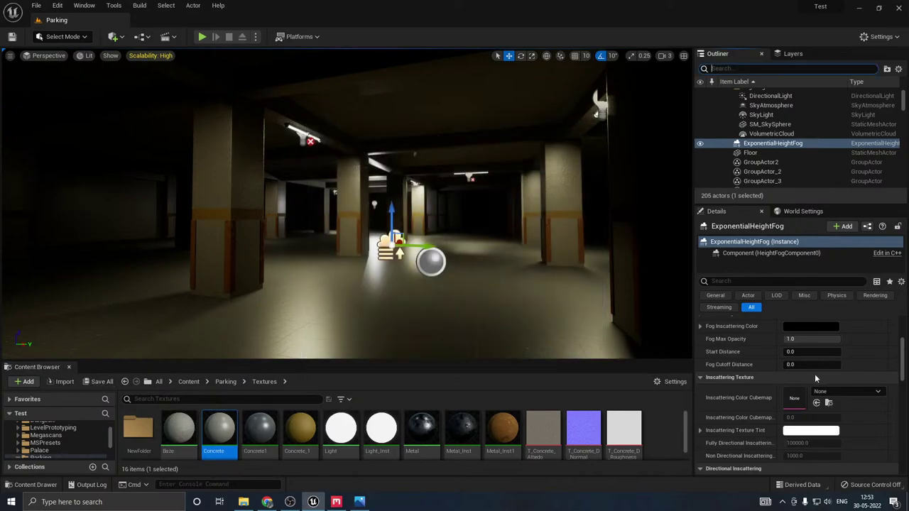
Step: Try a Fog Density of 1.0 on the height fog, settling on 0.2
{"action": "scroll", "coordinate": [726, 362], "scroll_direction": "up", "scroll_amount": 3}
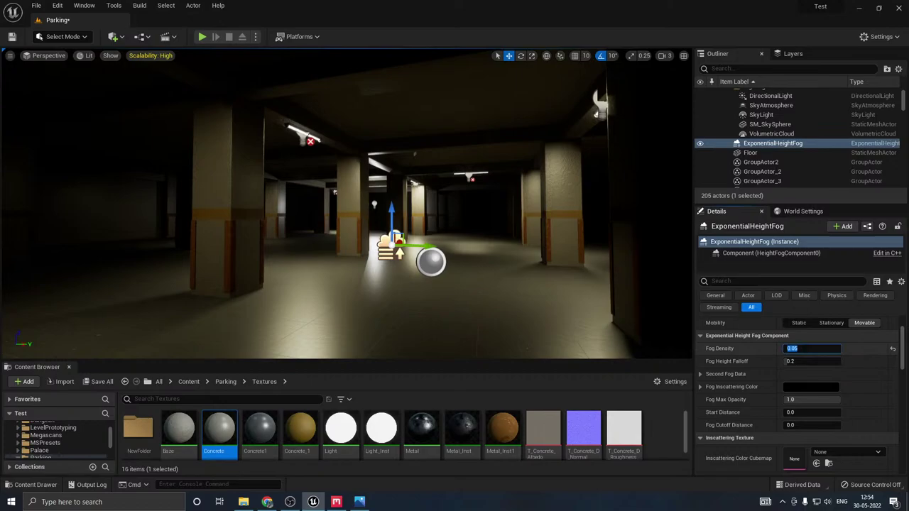
{"action": "key", "text": "Return"}
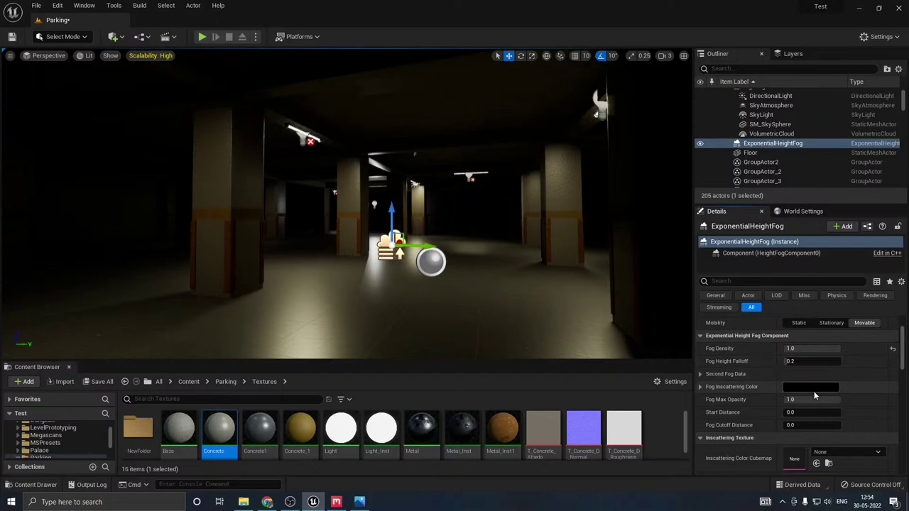
{"action": "left_click", "coordinate": [810, 349]}
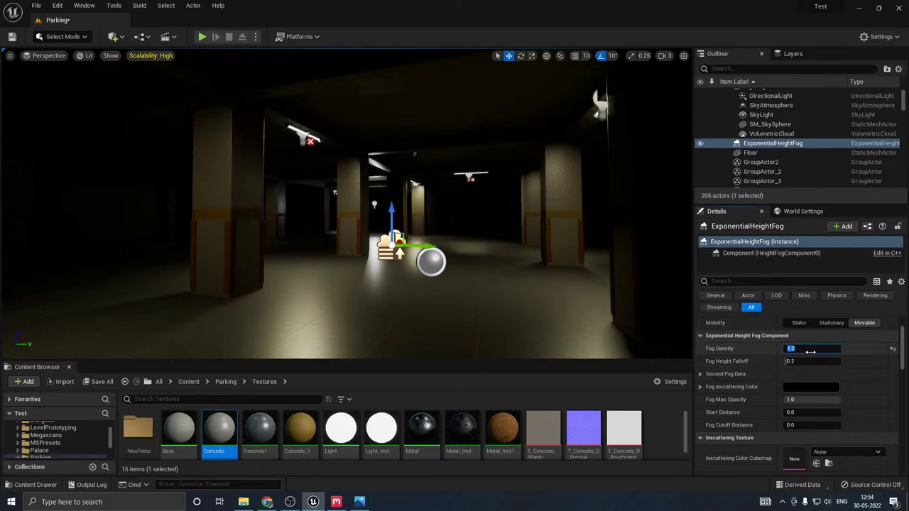
{"action": "type", "text": "0.2"}
{"action": "key", "text": "Return"}
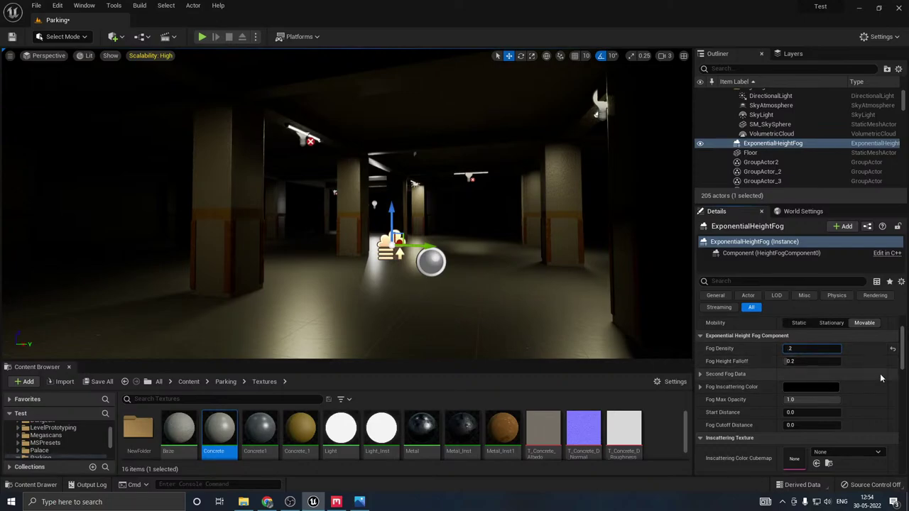
Step: Set the Fog Inscattering Color to a dark saturated blue, with hue about 200, saturation about 0.99 and value about 0.068
{"action": "left_click", "coordinate": [803, 389]}
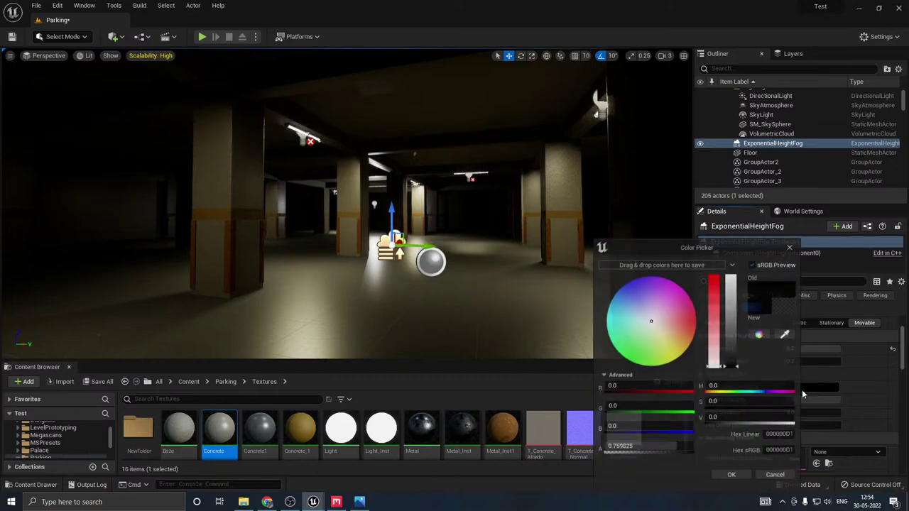
{"action": "left_click_drag", "start_coordinate": [736, 365], "coordinate": [735, 361]}
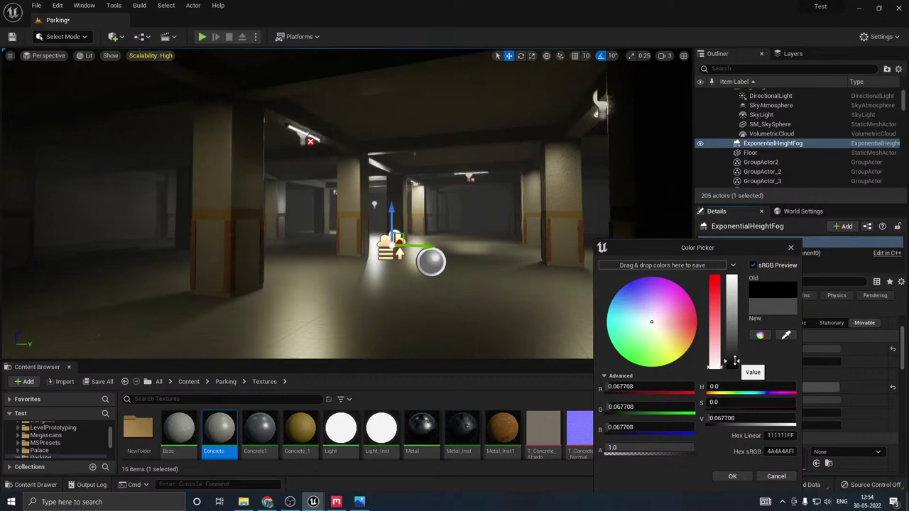
{"action": "left_click", "coordinate": [628, 291]}
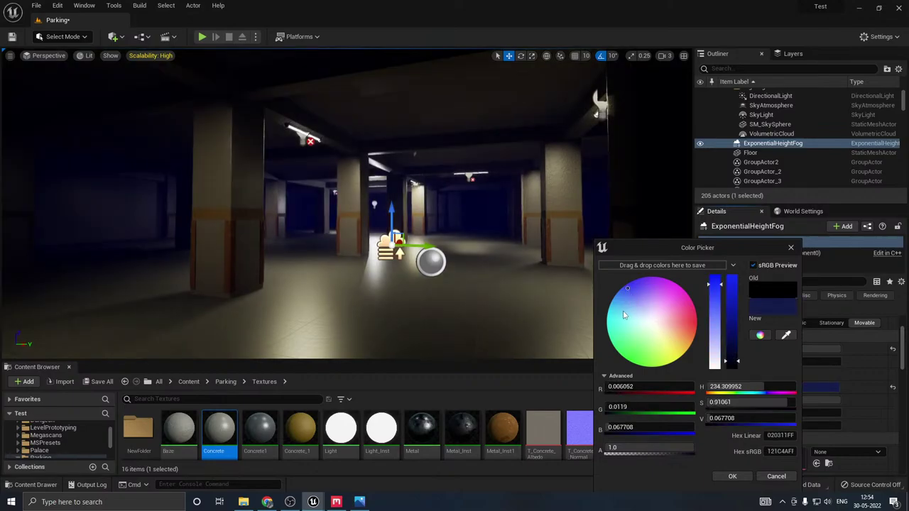
{"action": "left_click", "coordinate": [623, 314]}
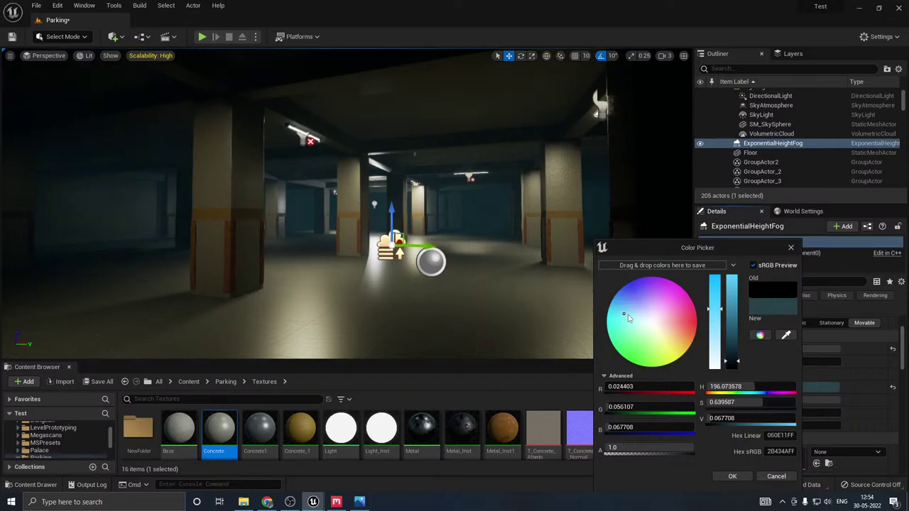
{"action": "left_click", "coordinate": [677, 351]}
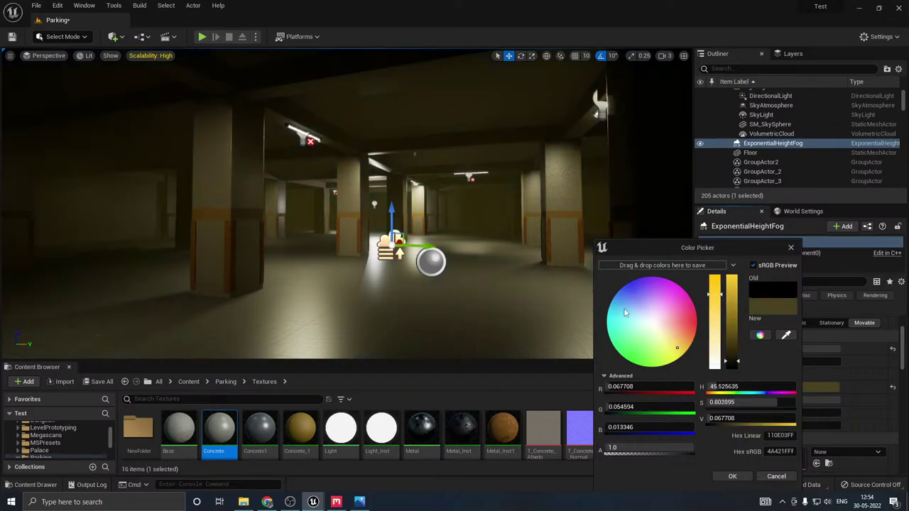
{"action": "left_click_drag", "start_coordinate": [625, 313], "coordinate": [616, 308]}
{"action": "left_click_drag", "start_coordinate": [609, 307], "coordinate": [609, 308]}
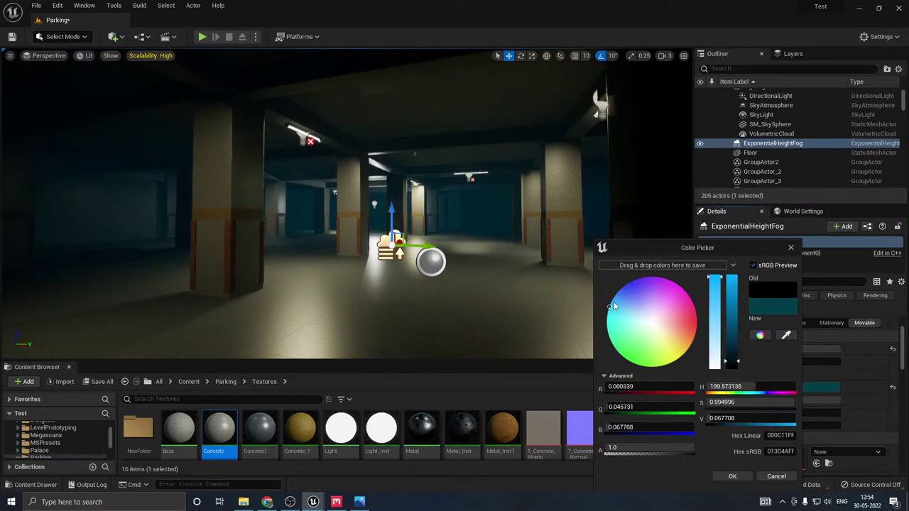
Step: Set the ExponentialHeightFog's inscattering color to a dark teal and confirm the color
{"action": "mouse_move", "coordinate": [614, 306]}
{"action": "left_mouse_down"}
{"action": "mouse_move", "coordinate": [623, 318]}
{"action": "mouse_move", "coordinate": [617, 313]}
{"action": "left_mouse_up"}
{"action": "left_click", "coordinate": [732, 478]}
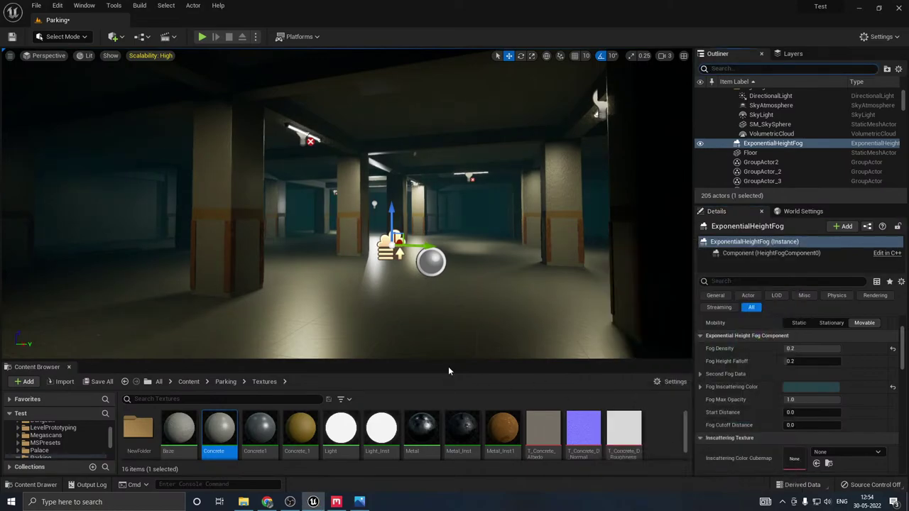
{"action": "scroll", "coordinate": [498, 316], "scroll_direction": "up", "scroll_amount": 2}
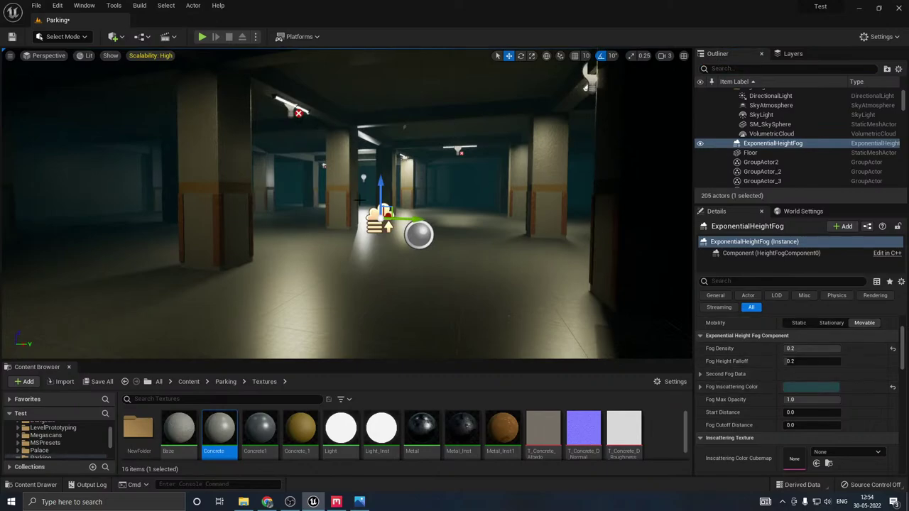
Step: Set the fog height falloff to 2.0 and enable volumetric fog on the ExponentialHeightFog
{"action": "left_click", "coordinate": [790, 360]}
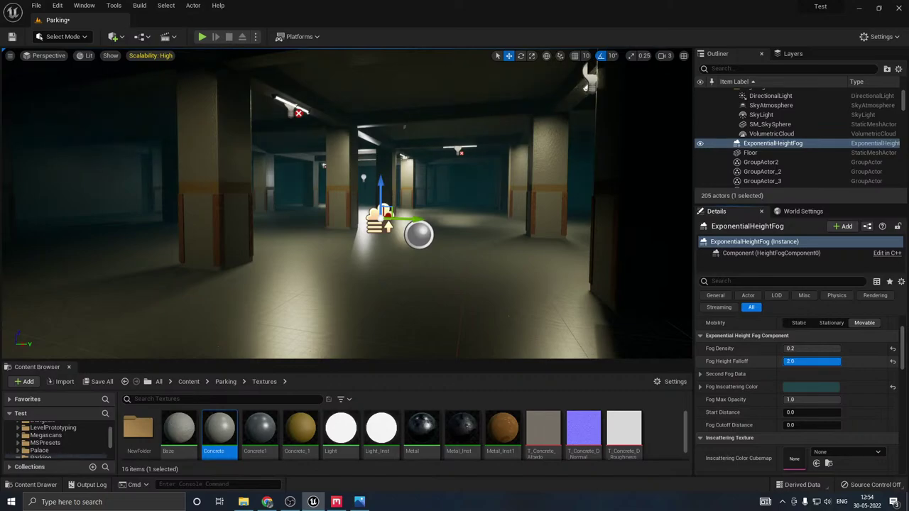
{"action": "scroll", "coordinate": [760, 373], "scroll_direction": "down", "scroll_amount": 10}
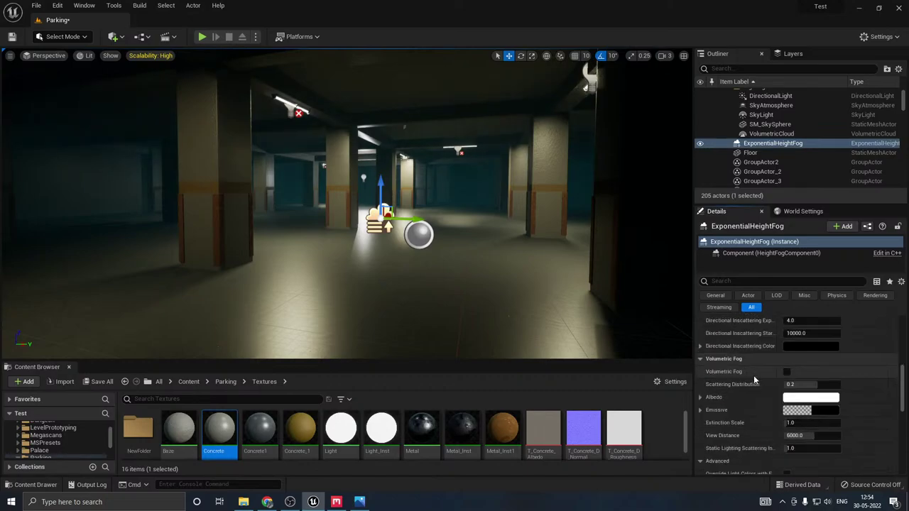
{"action": "left_click", "coordinate": [786, 372]}
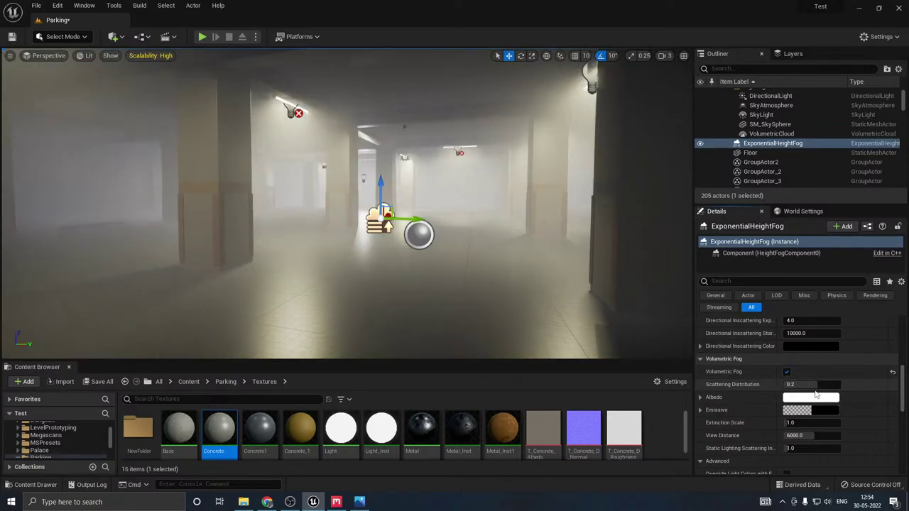
Step: Set the fog density to 0.1 and lower the fog max opacity to about 0.152
{"action": "scroll", "coordinate": [760, 387], "scroll_direction": "up", "scroll_amount": 12}
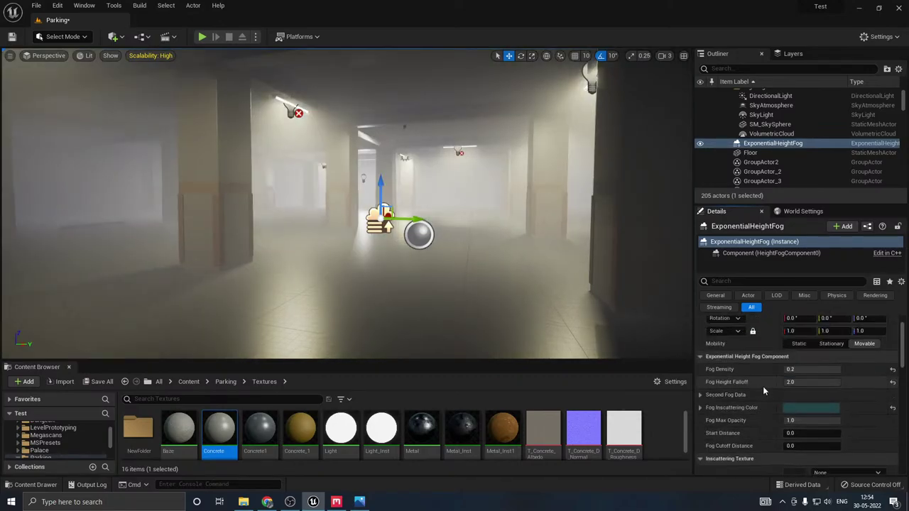
{"action": "left_click", "coordinate": [806, 370]}
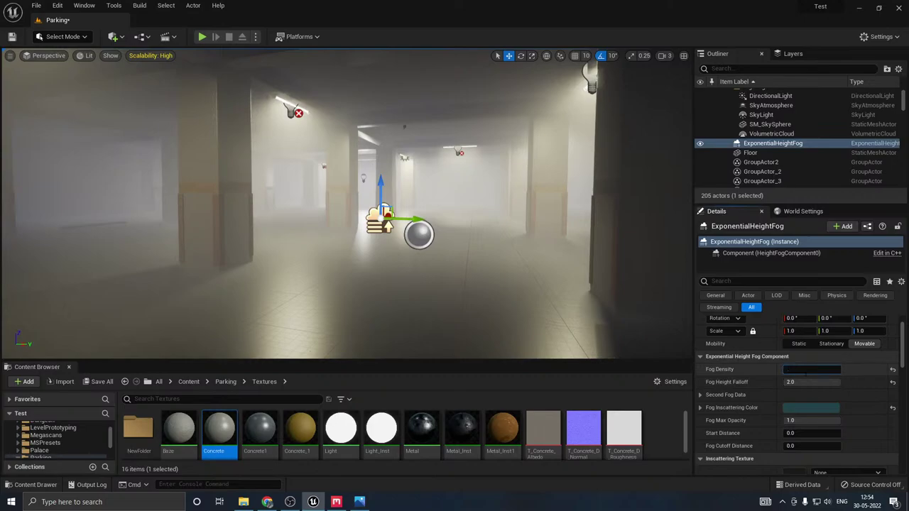
{"action": "type", "text": "0.1"}
{"action": "key", "text": "Return"}
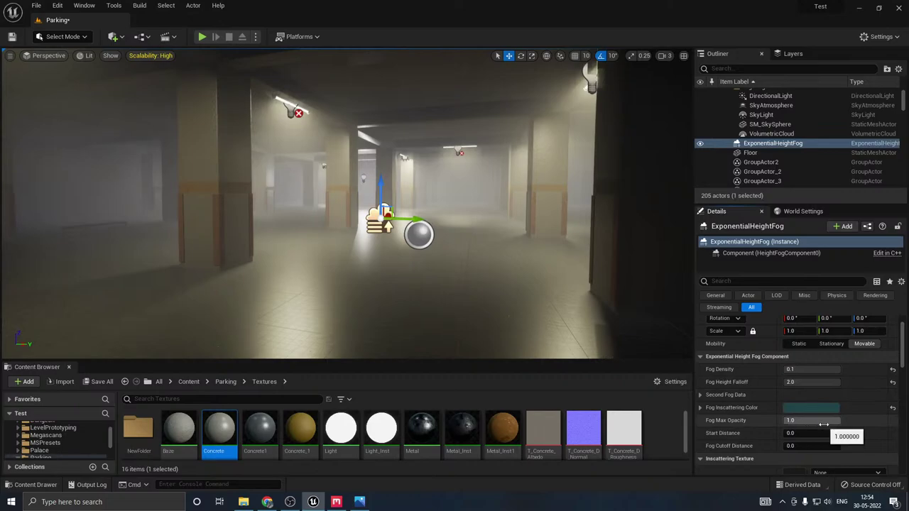
{"action": "left_click_drag", "start_coordinate": [824, 421], "coordinate": [793, 421]}
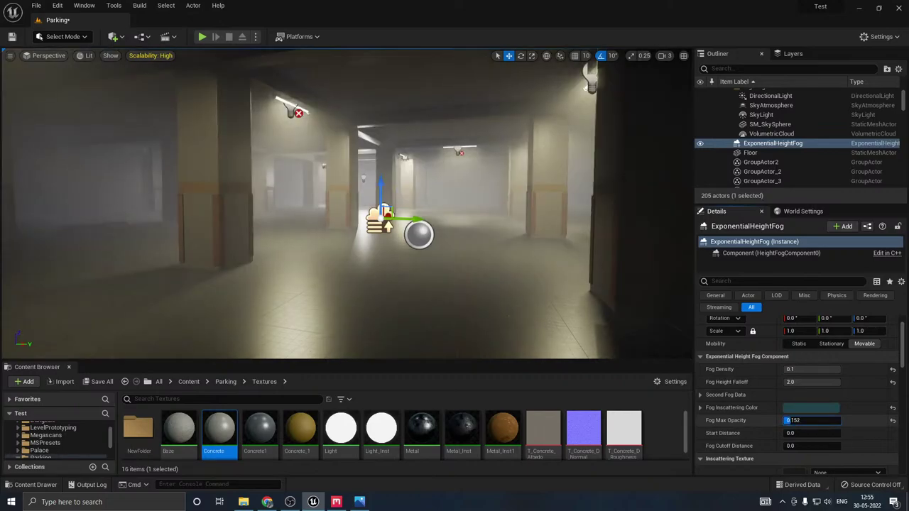
Step: Try fog density values of 0.05 and 0.01 on the ExponentialHeightFog
{"action": "left_click", "coordinate": [819, 372]}
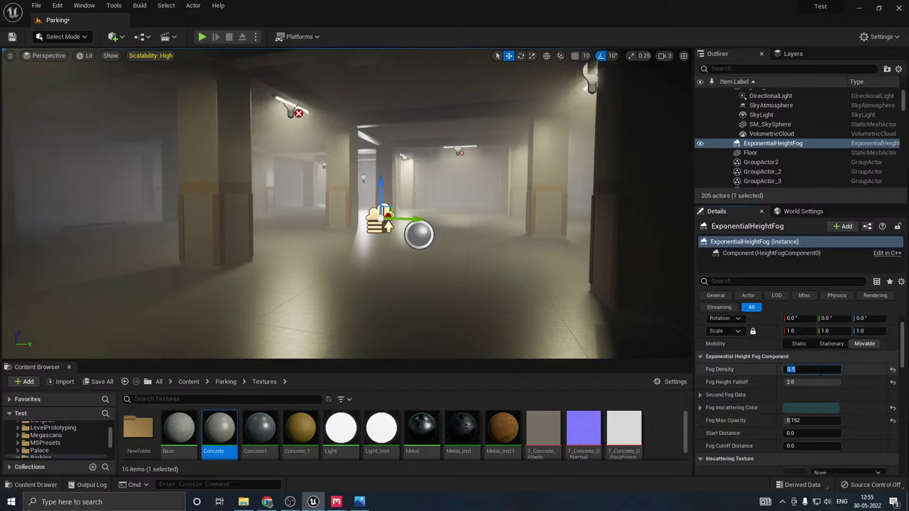
{"action": "type", "text": "0.05"}
{"action": "key", "text": "Return"}
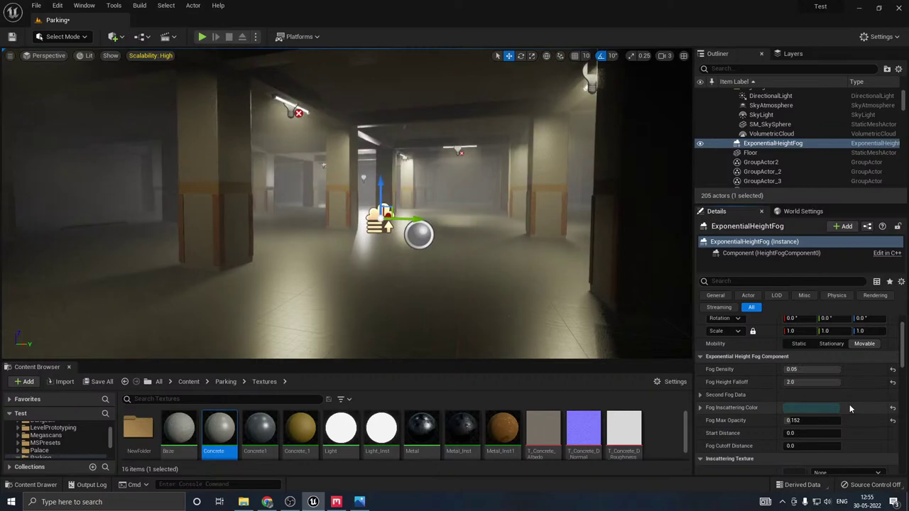
{"action": "left_click", "coordinate": [809, 369]}
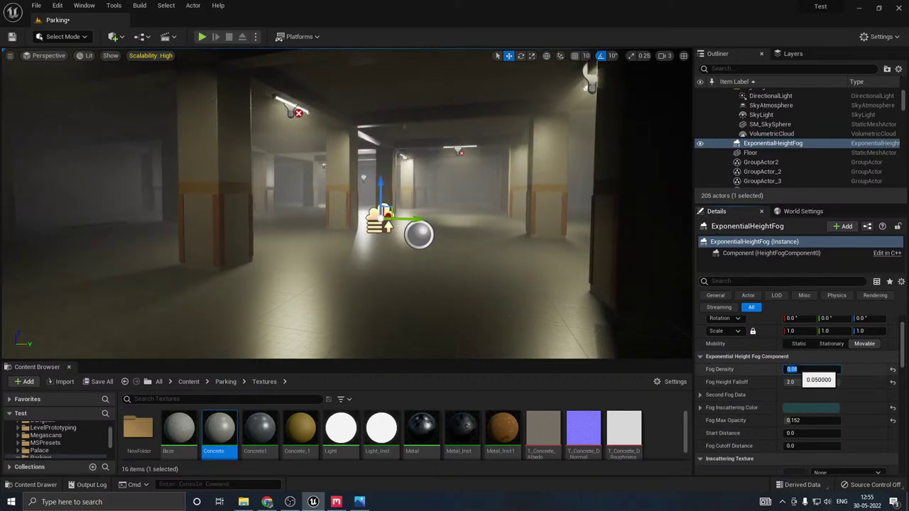
{"action": "left_click_drag", "start_coordinate": [798, 369], "coordinate": [795, 370]}
{"action": "key", "text": "BackSpace"}
{"action": "type", "text": "1"}
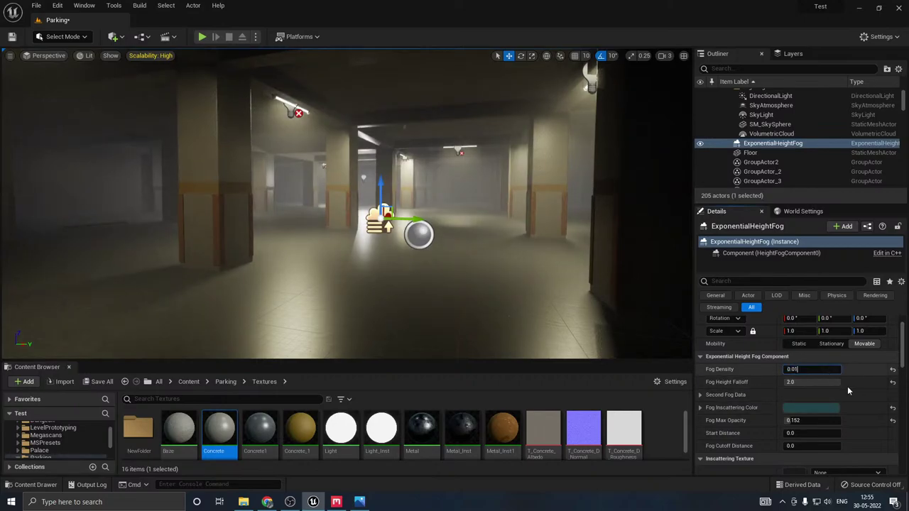
{"action": "key", "text": "Return"}
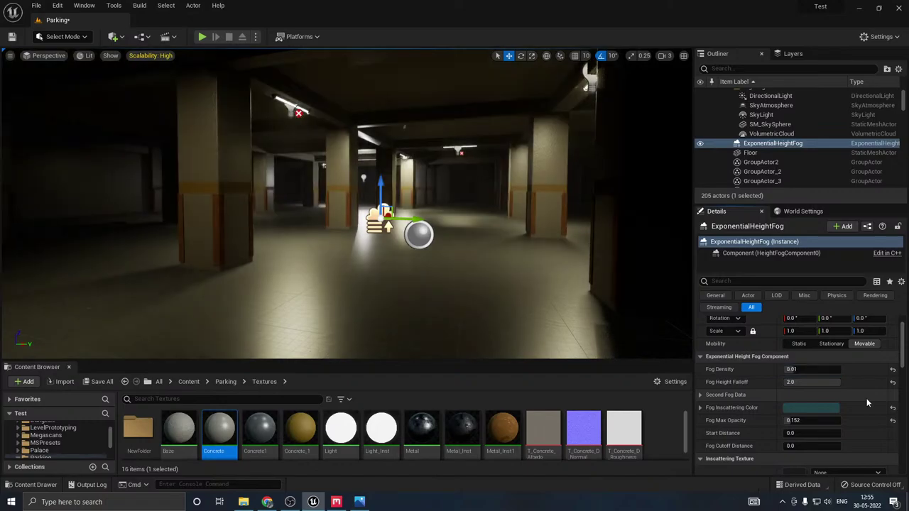
Step: Set the fog density to 0.02 and adjust the fog height falloff
{"action": "left_click", "coordinate": [803, 369]}
{"action": "left_click_drag", "start_coordinate": [794, 369], "coordinate": [803, 370]}
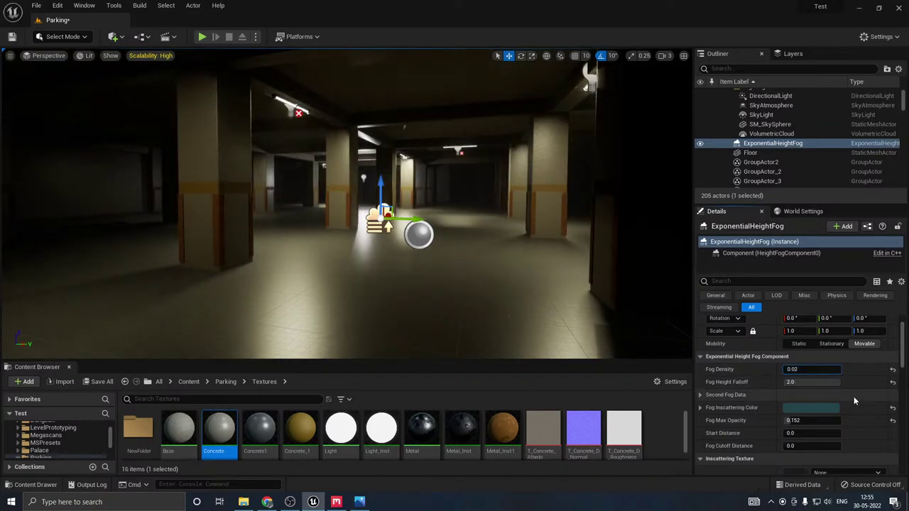
{"action": "key", "text": "BackSpace"}
{"action": "type", "text": "2"}
{"action": "key", "text": "Return"}
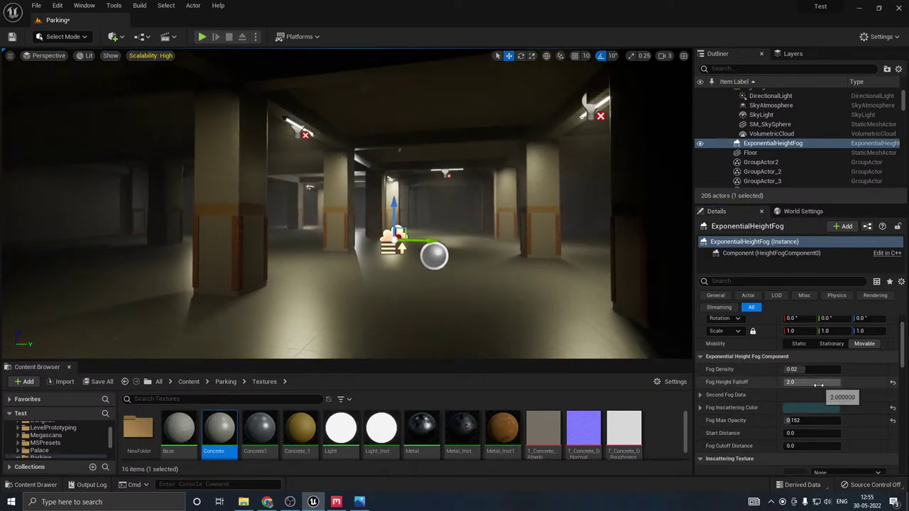
{"action": "left_click_drag", "start_coordinate": [818, 383], "coordinate": [840, 383]}
Step: Set the volumetric fog's scattering distribution to about -0.71
{"action": "scroll", "coordinate": [781, 392], "scroll_direction": "down", "scroll_amount": 3}
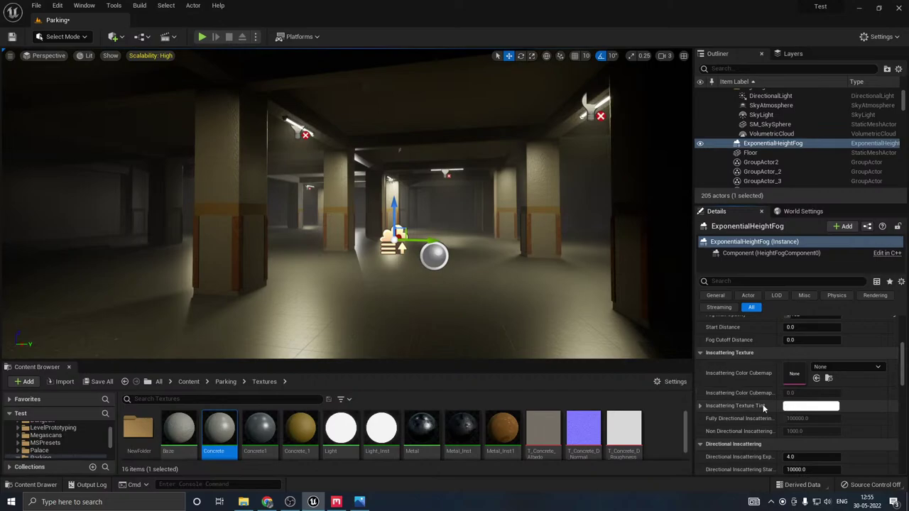
{"action": "scroll", "coordinate": [763, 406], "scroll_direction": "down", "scroll_amount": 4}
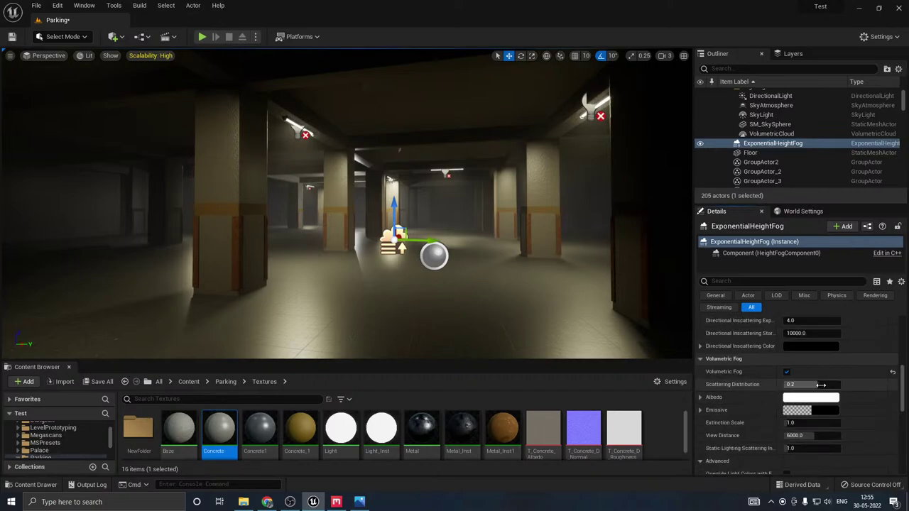
{"action": "left_click_drag", "start_coordinate": [821, 384], "coordinate": [855, 385]}
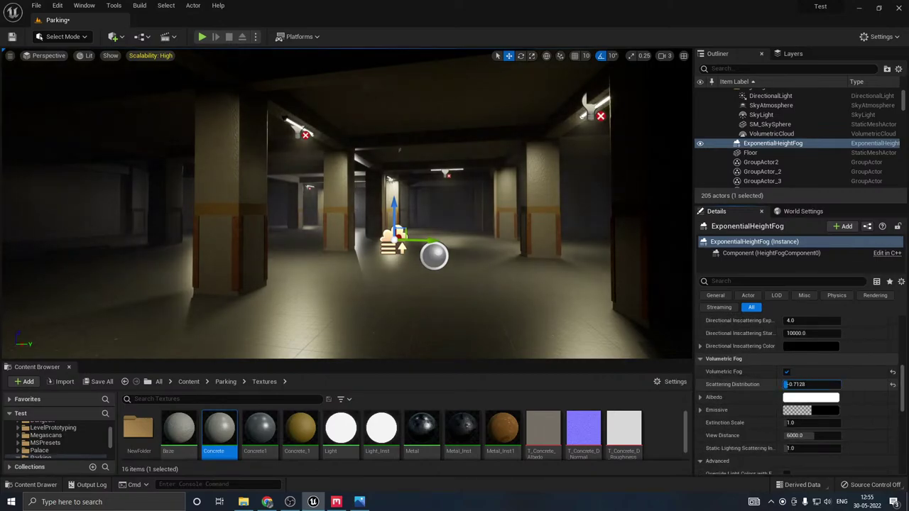
{"action": "left_click_drag", "start_coordinate": [788, 384], "coordinate": [799, 384]}
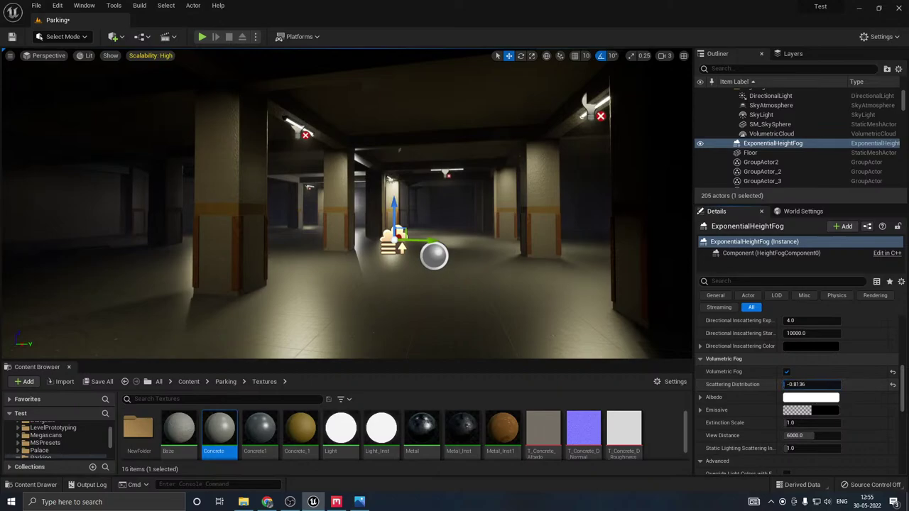
Step: Change the volumetric fog's albedo to a soft cyan with hex sRGB about 88CCDA
{"action": "left_click", "coordinate": [814, 399]}
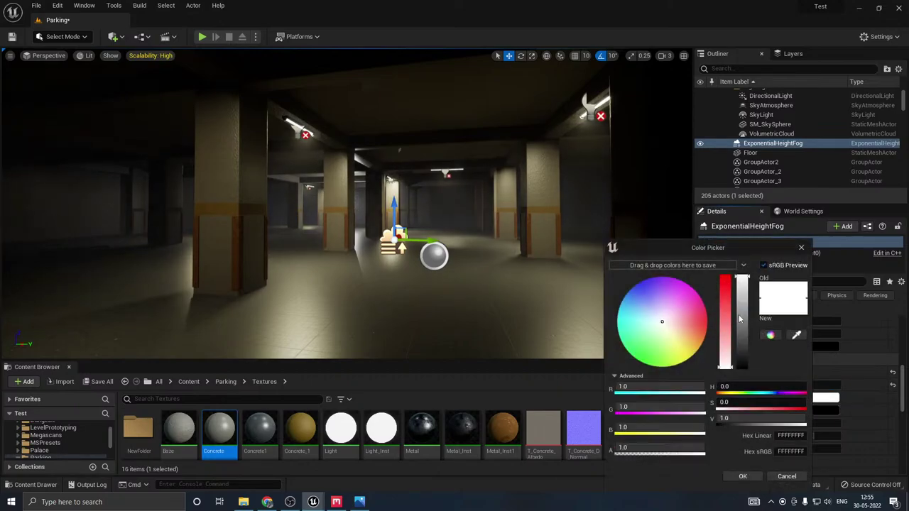
{"action": "left_click_drag", "start_coordinate": [742, 315], "coordinate": [742, 304]}
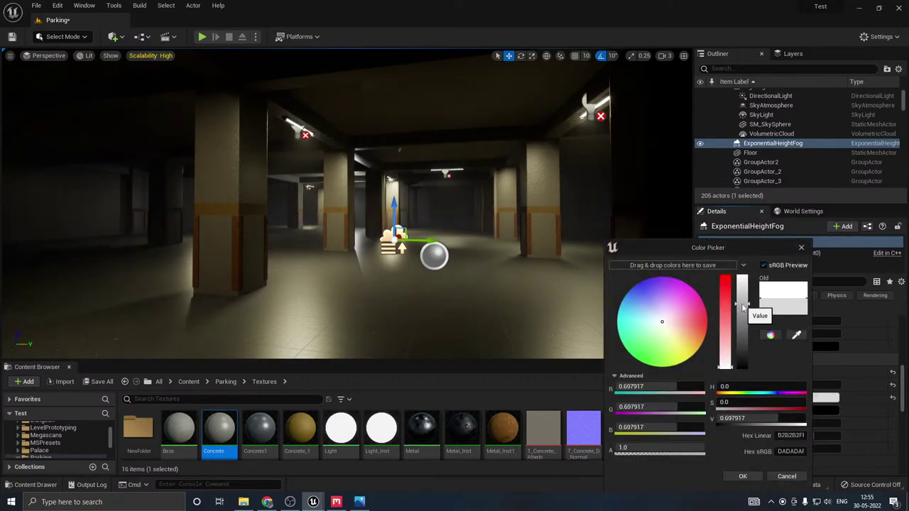
{"action": "left_click", "coordinate": [630, 301]}
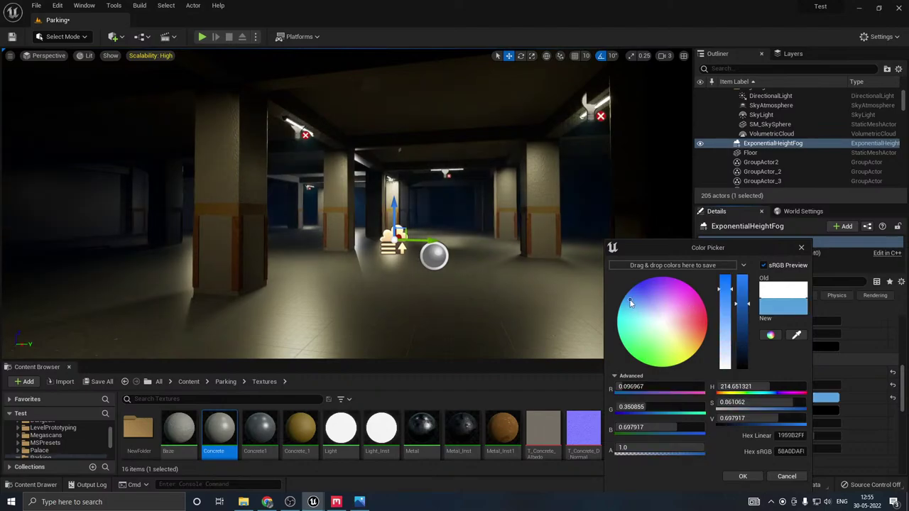
{"action": "left_click_drag", "start_coordinate": [628, 301], "coordinate": [634, 319]}
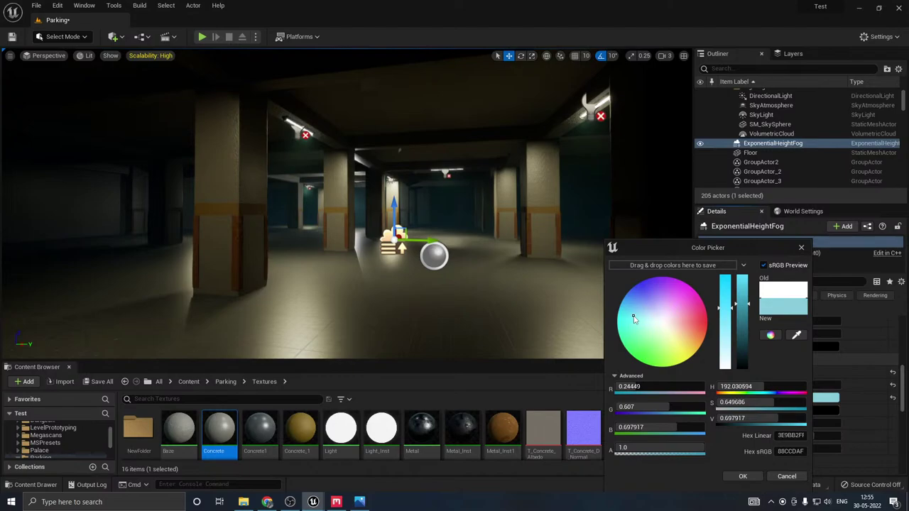
{"action": "left_click", "coordinate": [742, 477]}
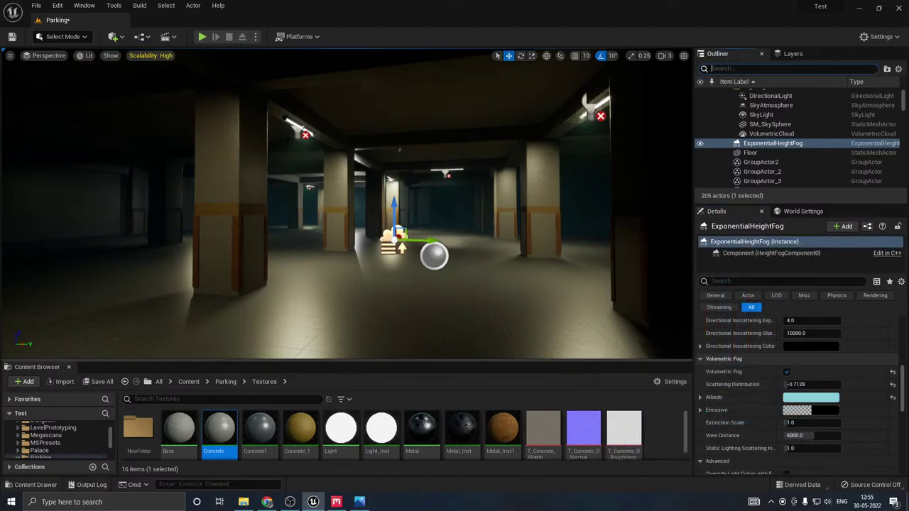
Step: Change the light color of RectLight, the ceiling light beside the near pillar, to light cyan-blue, hex sRGB about 85E4FF
{"action": "left_click", "coordinate": [299, 131]}
{"action": "scroll", "coordinate": [774, 387], "scroll_direction": "down", "scroll_amount": 4}
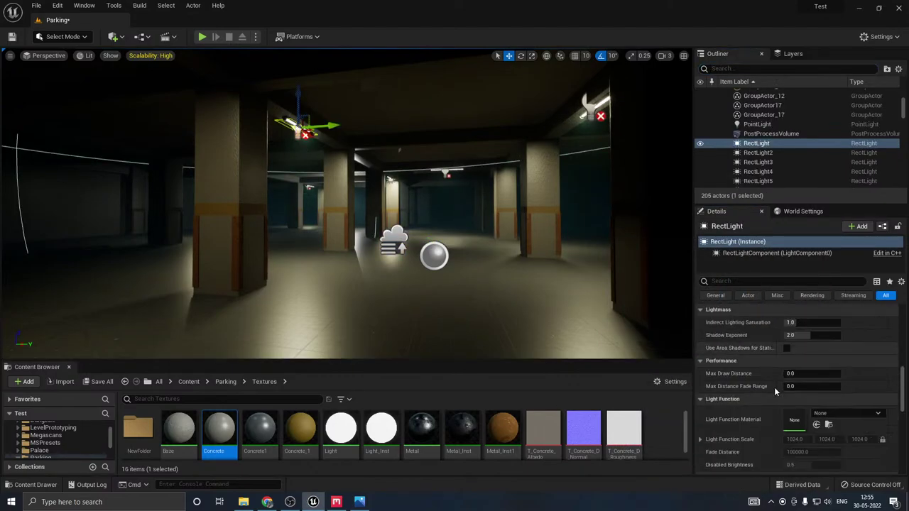
{"action": "scroll", "coordinate": [736, 393], "scroll_direction": "up", "scroll_amount": 5}
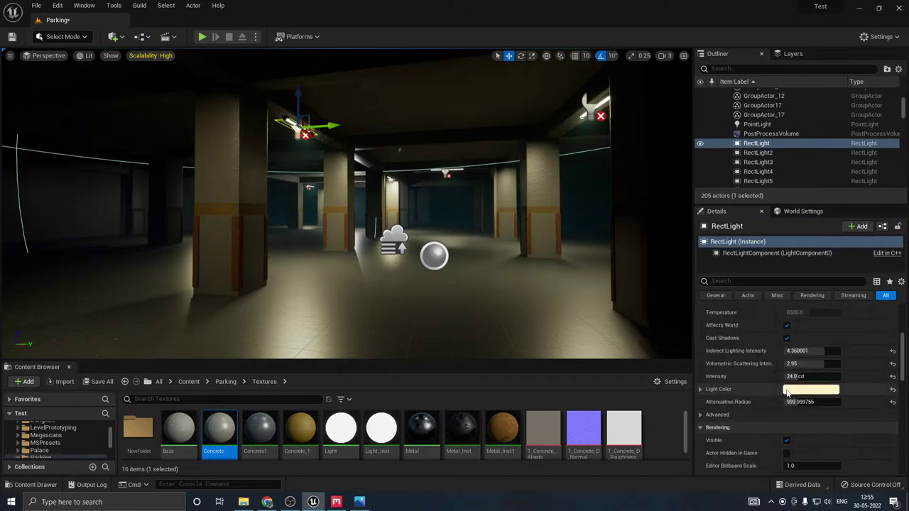
{"action": "left_click", "coordinate": [812, 389]}
{"action": "left_click", "coordinate": [604, 315]}
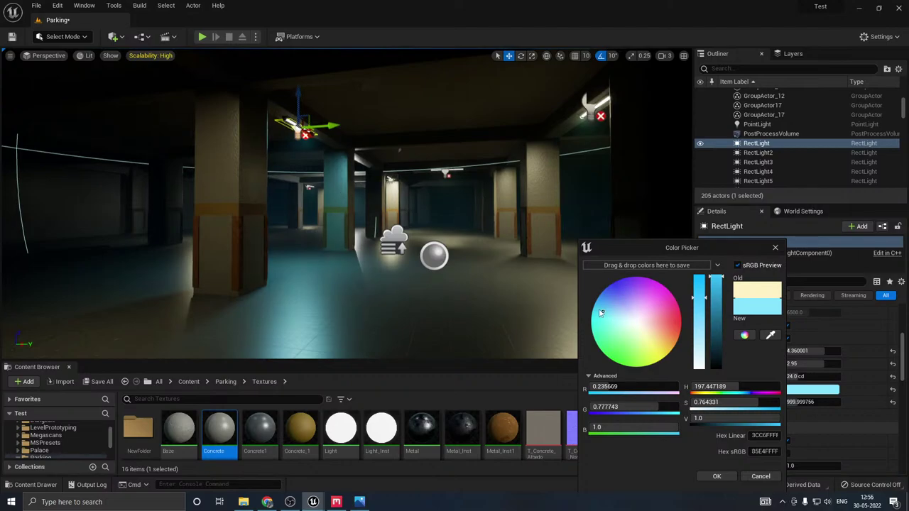
{"action": "left_click", "coordinate": [717, 475]}
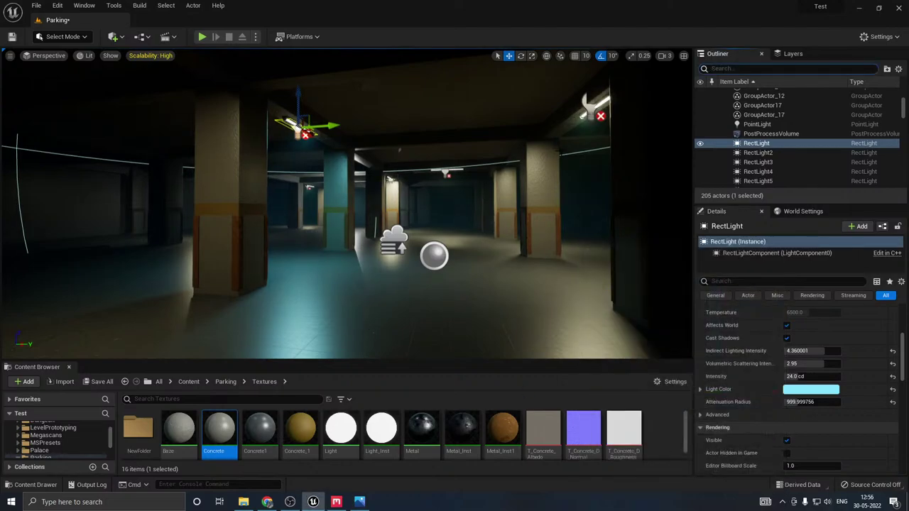
Step: Change the light color of RectLight7 to light cyan-blue, hex sRGB about 8EE3FF
{"action": "left_click", "coordinate": [591, 108]}
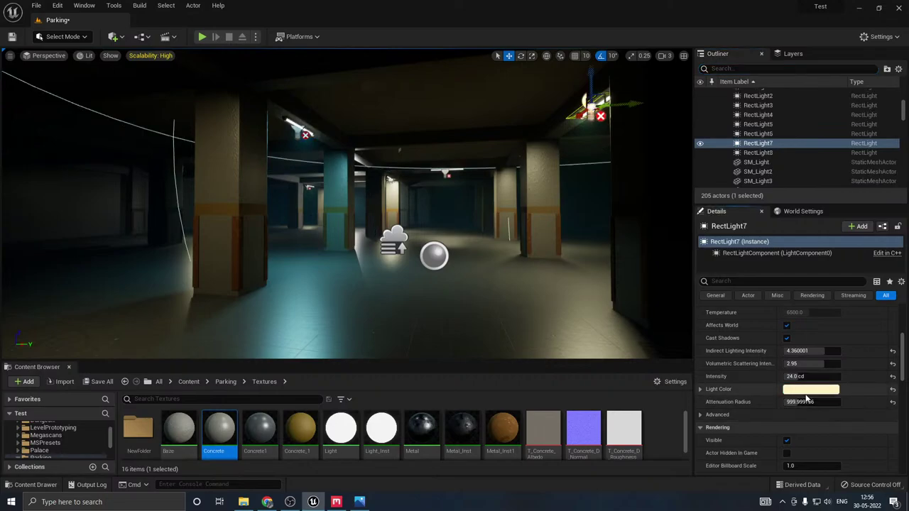
{"action": "left_click", "coordinate": [793, 391]}
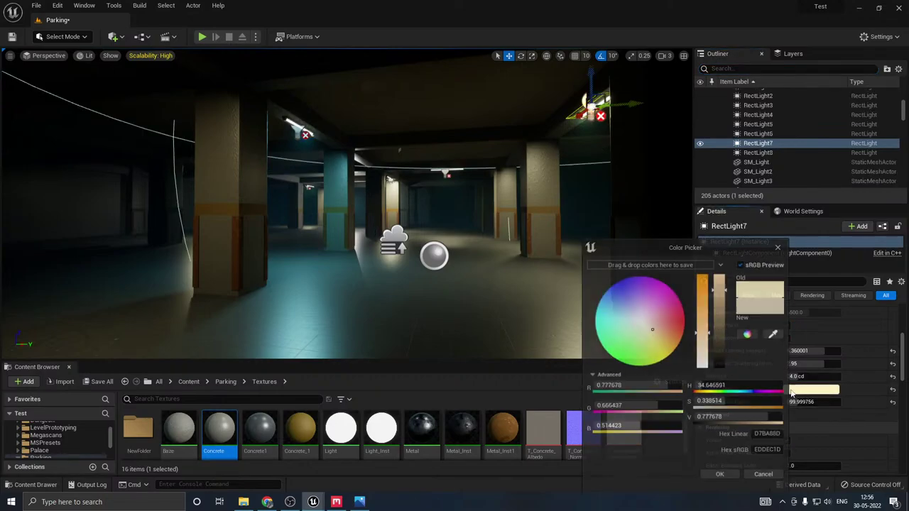
{"action": "left_click", "coordinate": [609, 313]}
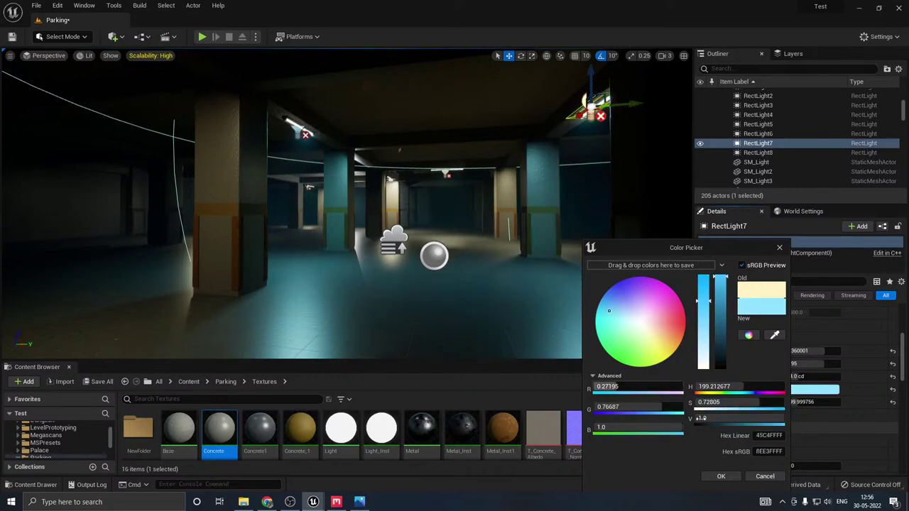
{"action": "left_click", "coordinate": [721, 476]}
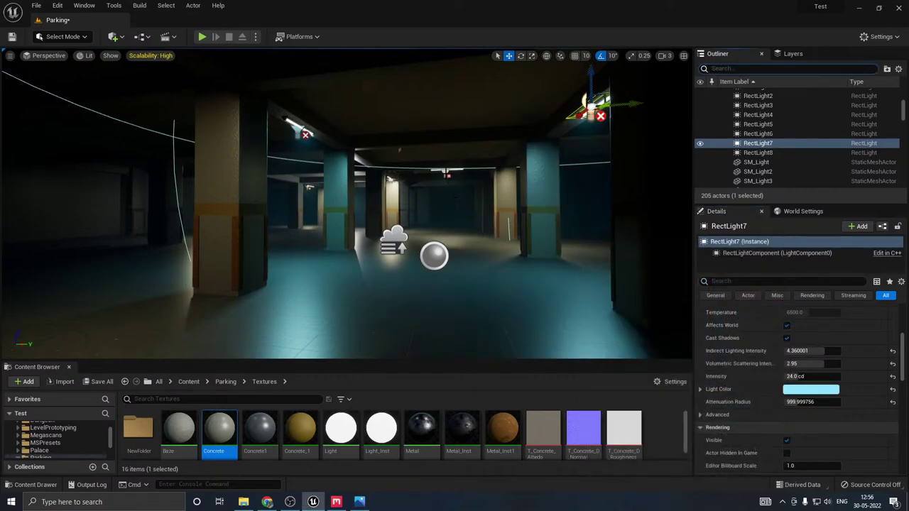
Step: Change the light color of RectLight8 to light cyan-blue, hex sRGB about 81E2FF
{"action": "left_click", "coordinate": [758, 152]}
{"action": "left_click", "coordinate": [810, 389]}
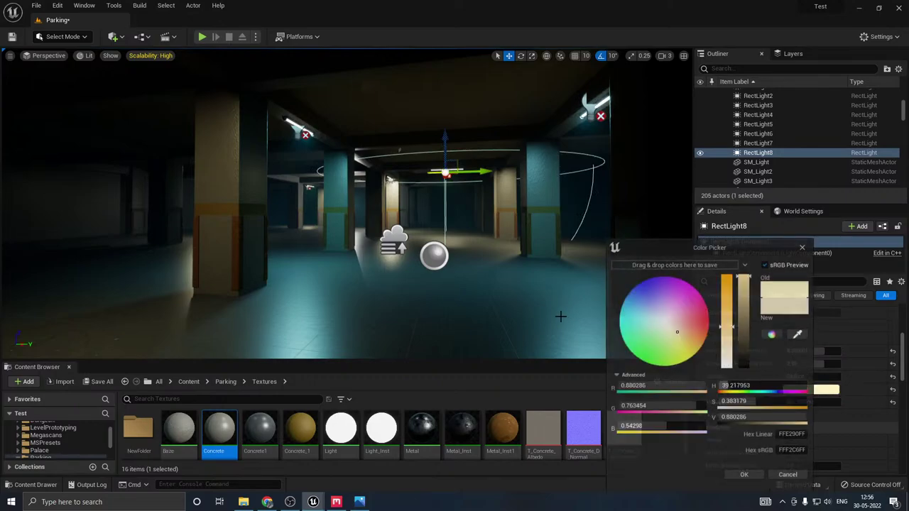
{"action": "left_click", "coordinate": [631, 311]}
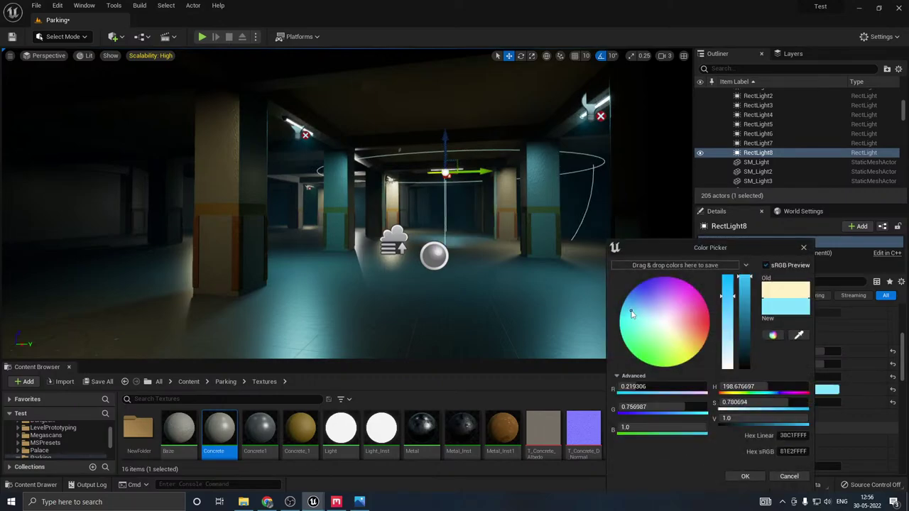
{"action": "left_click", "coordinate": [745, 475]}
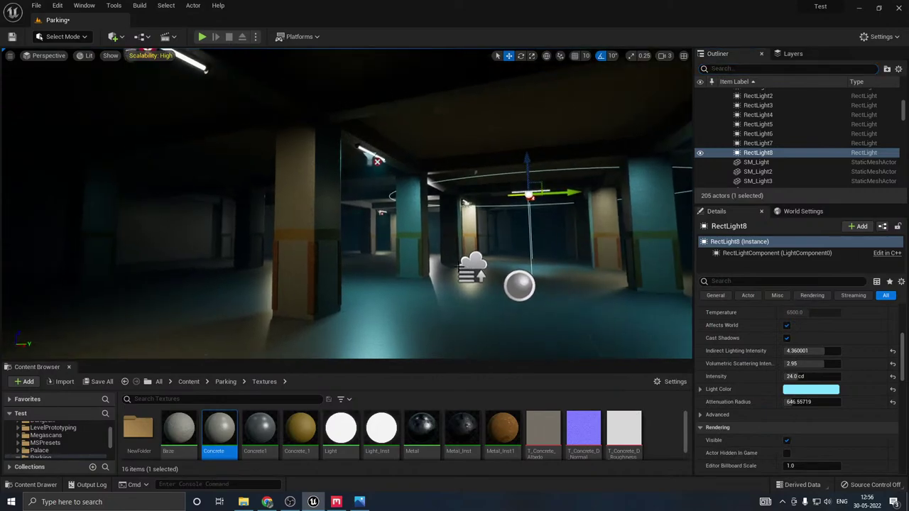
Step: Change the light color of RectLight6, the ceiling light in front of the near pillar, to light blue, hex sRGB about 92D7FF
{"action": "right_click_drag", "start_coordinate": [457, 267], "coordinate": [408, 239]}
{"action": "left_click", "coordinate": [193, 100]}
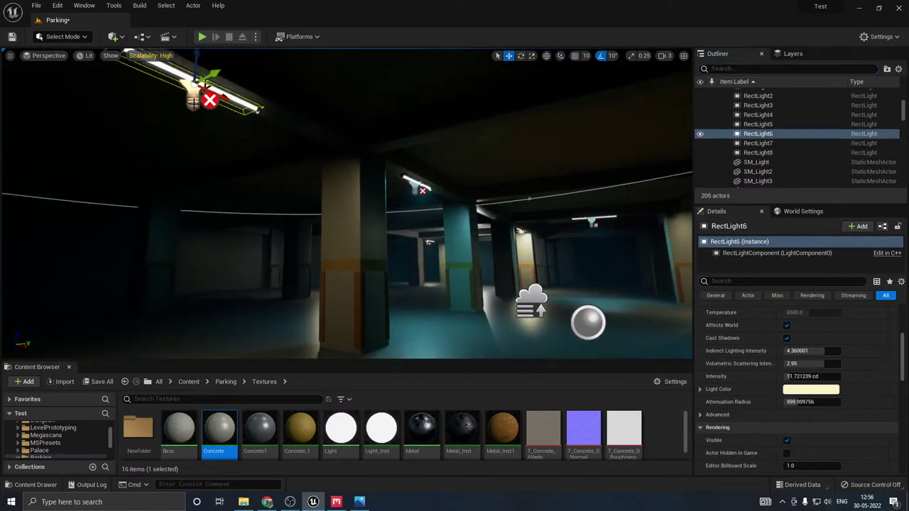
{"action": "left_click", "coordinate": [810, 389]}
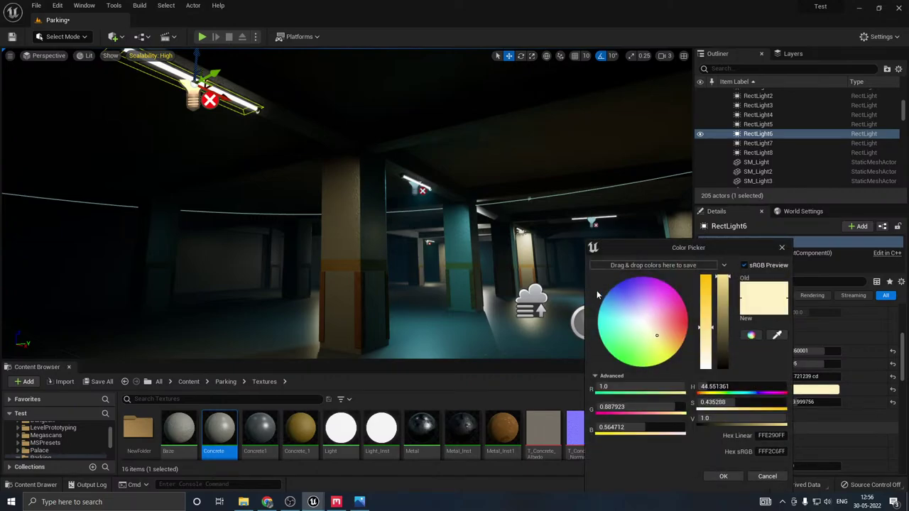
{"action": "left_click", "coordinate": [615, 310]}
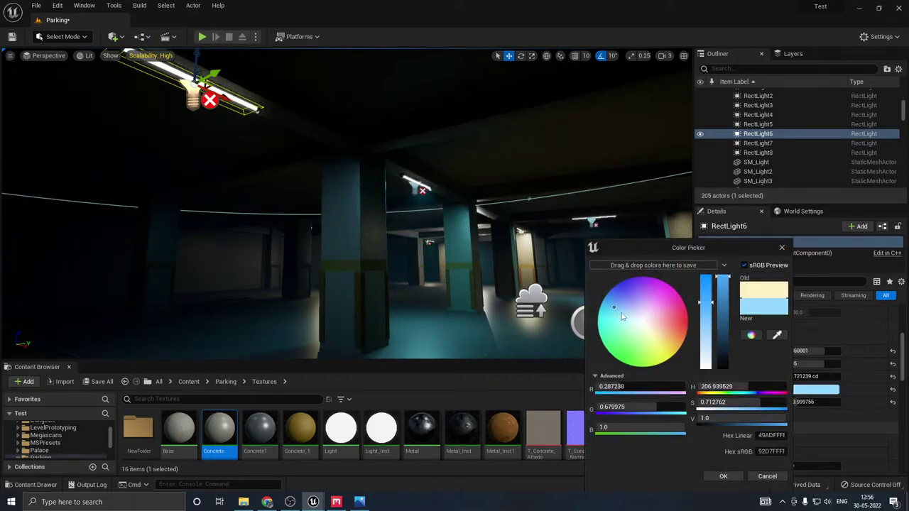
{"action": "left_click", "coordinate": [724, 476]}
Step: Change the light color of RectLight, the ceiling light behind the near pillar, to warm pale yellow, hex sRGB about FFEEB0
{"action": "right_click_drag", "start_coordinate": [480, 335], "coordinate": [511, 326]}
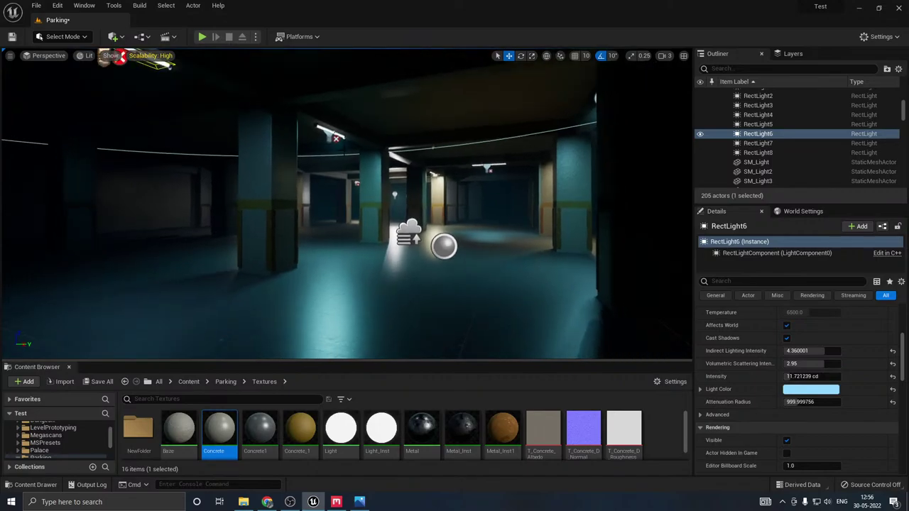
{"action": "left_click", "coordinate": [333, 135]}
{"action": "left_click", "coordinate": [810, 389]}
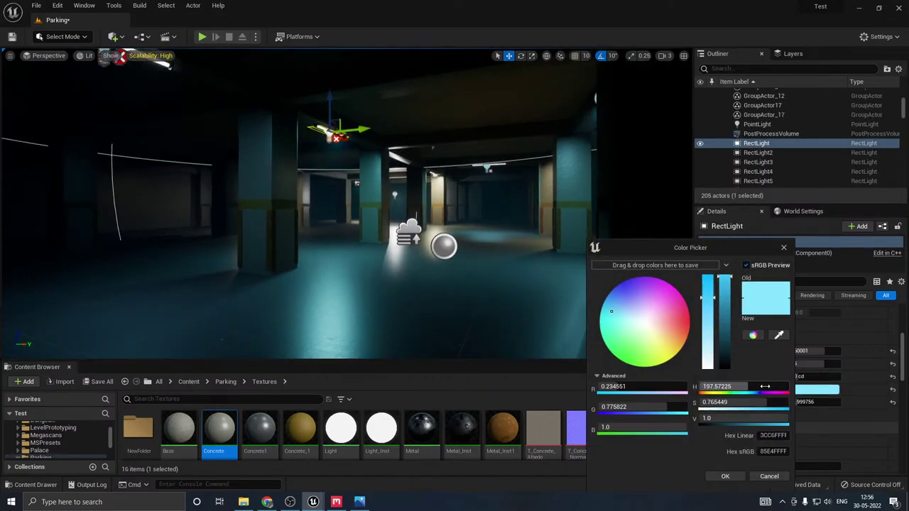
{"action": "left_click", "coordinate": [663, 340]}
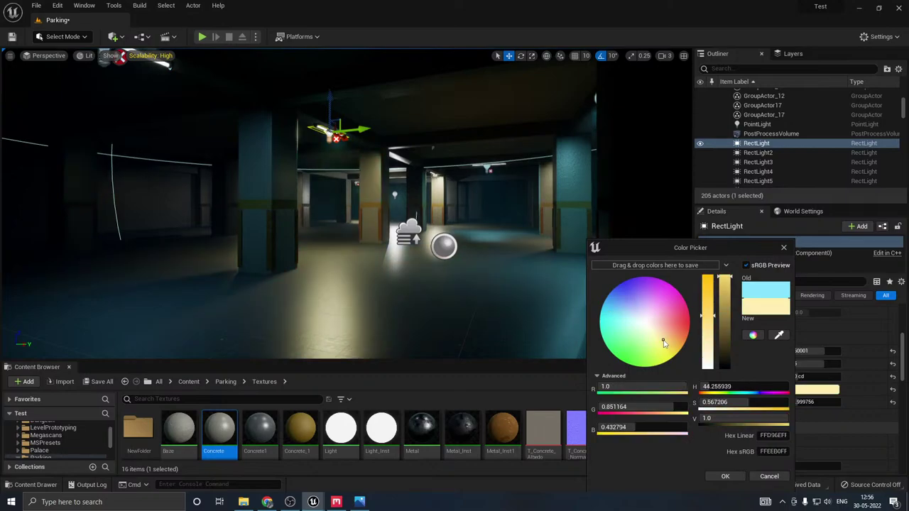
{"action": "left_click", "coordinate": [720, 477]}
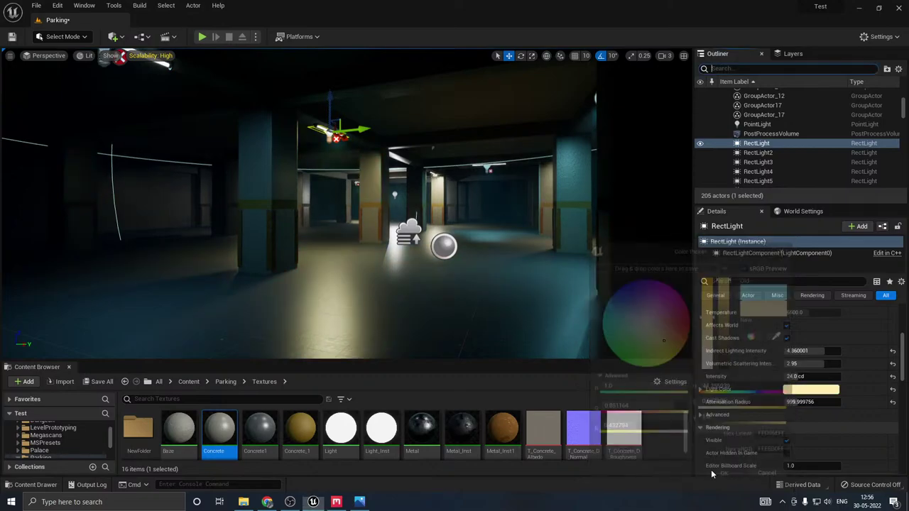
Step: Check the mixed warm and cyan lighting with the editor icons hidden, and save the Parking level
{"action": "right_click_drag", "start_coordinate": [389, 334], "coordinate": [369, 276]}
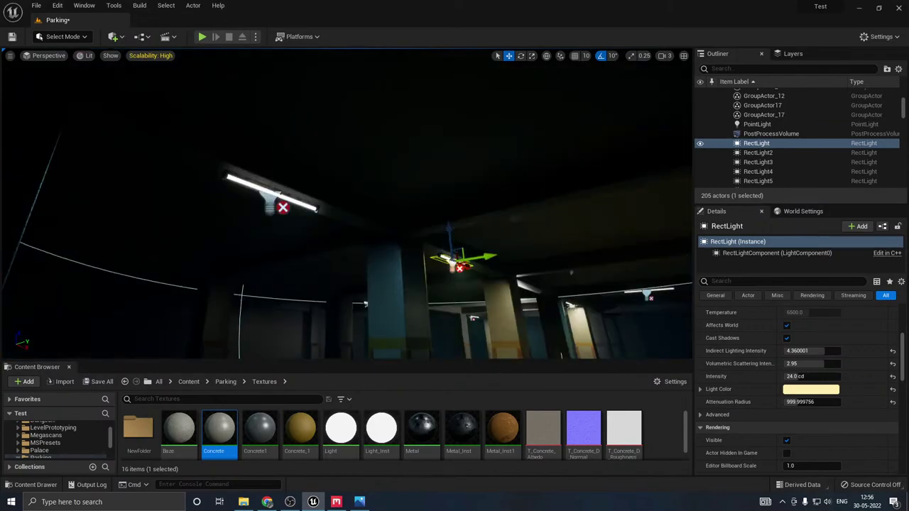
{"action": "right_click_drag", "start_coordinate": [137, 43], "coordinate": [139, 71]}
{"action": "right_click_drag", "start_coordinate": [339, 281], "coordinate": [324, 264]}
{"action": "key", "text": "g"}
{"action": "left_click", "coordinate": [102, 381]}
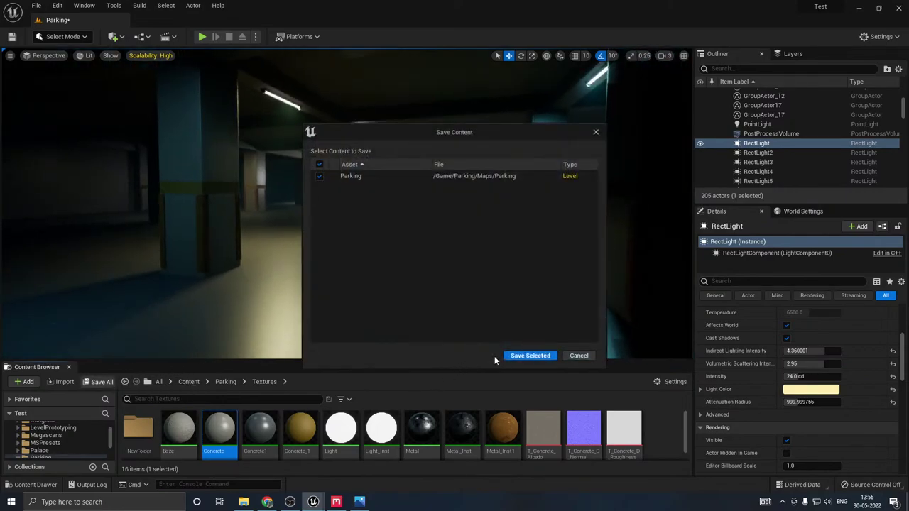
{"action": "left_click", "coordinate": [519, 353]}
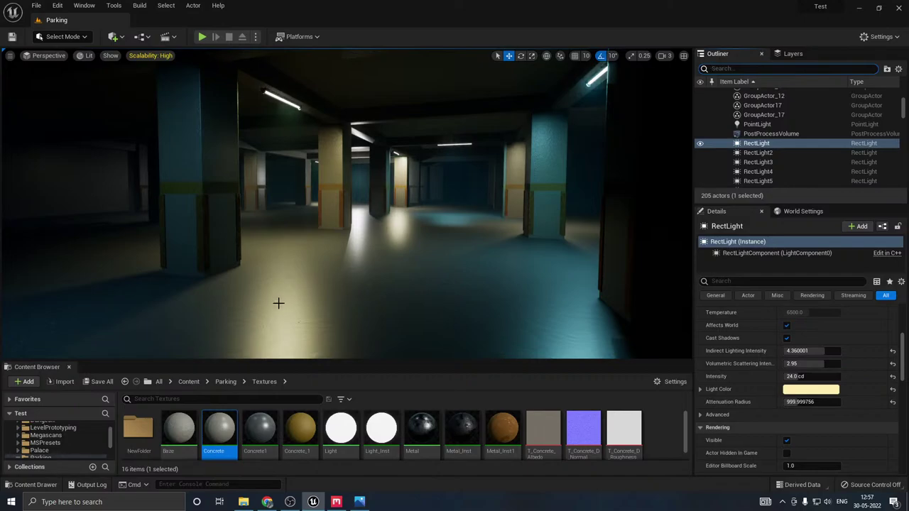
Step: Open the Light_Inst material used by the SM_Light lamp and enable its EMI and C parameter overrides
{"action": "right_click_drag", "start_coordinate": [307, 282], "coordinate": [263, 247]}
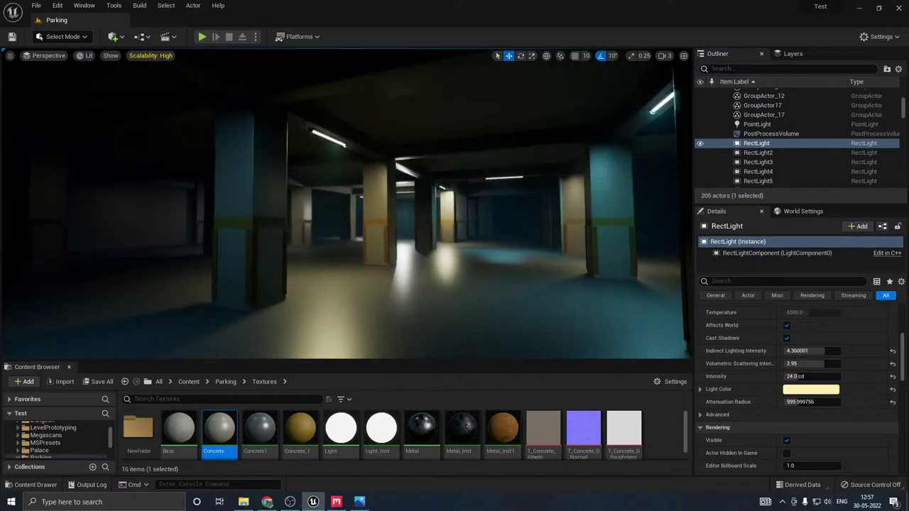
{"action": "left_click", "coordinate": [323, 136]}
{"action": "scroll", "coordinate": [752, 379], "scroll_direction": "up", "scroll_amount": 5}
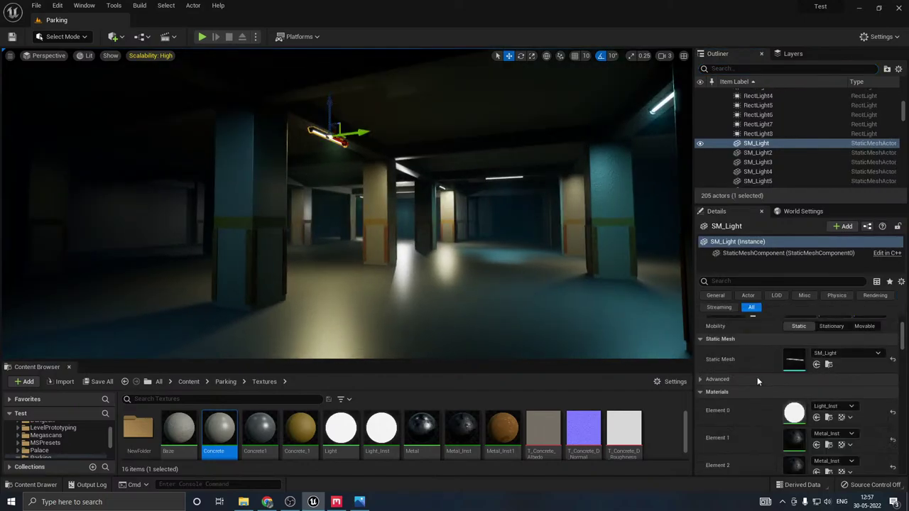
{"action": "double_click", "coordinate": [795, 412]}
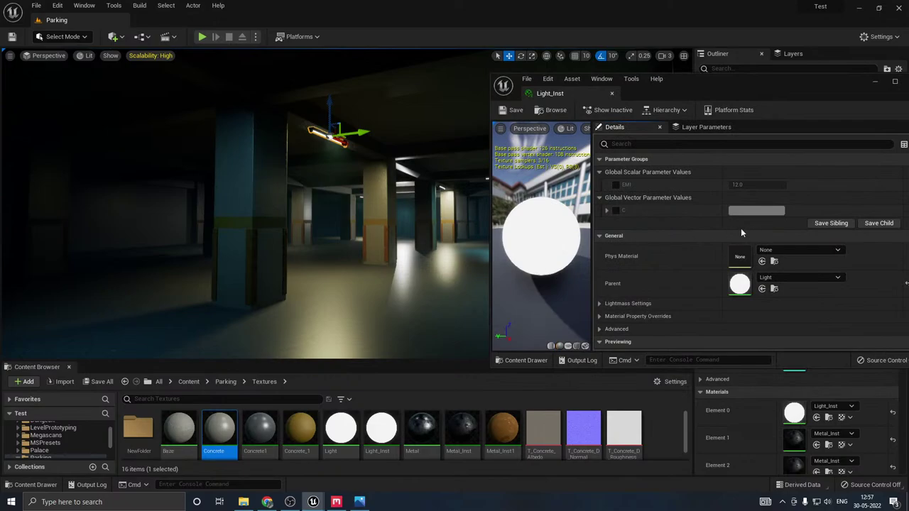
{"action": "left_click", "coordinate": [615, 184]}
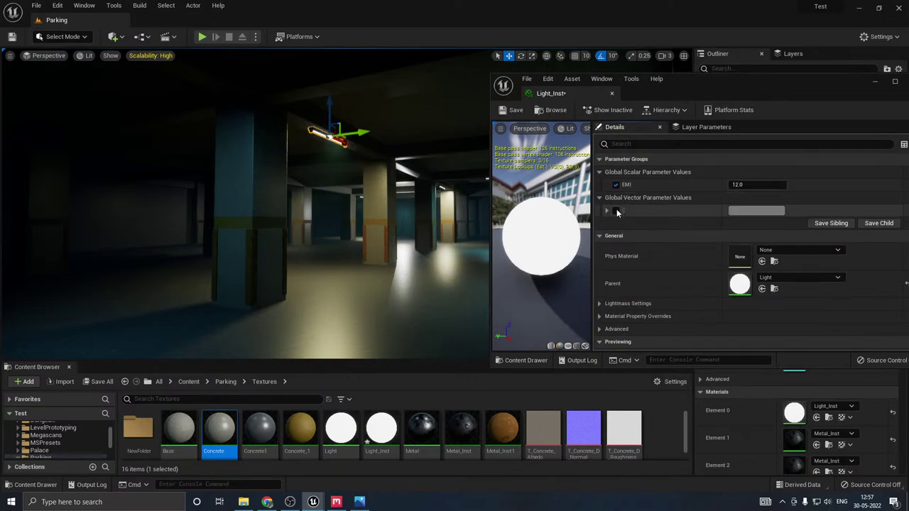
{"action": "left_click", "coordinate": [615, 211]}
Step: Set Light_Inst's C color to a saturated warm yellow with a value of about 0.505, and close the material instance
{"action": "left_click", "coordinate": [740, 212]}
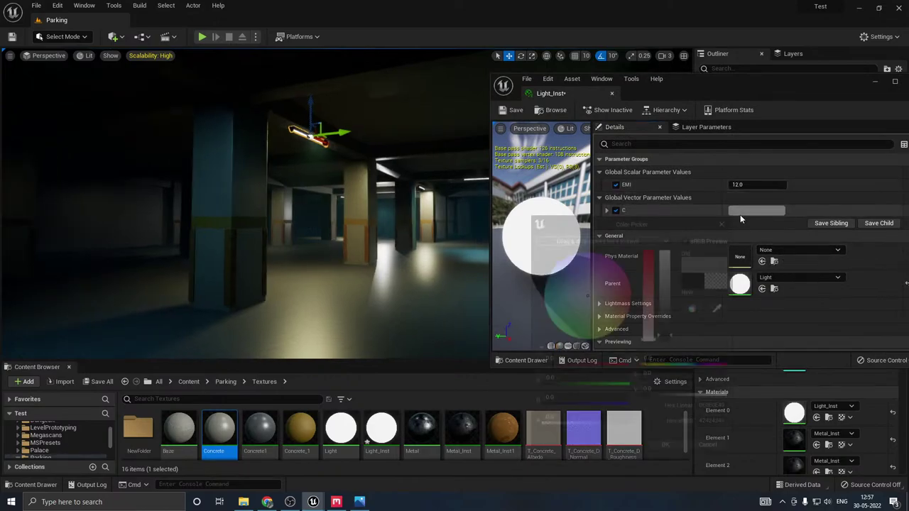
{"action": "left_click", "coordinate": [612, 320]}
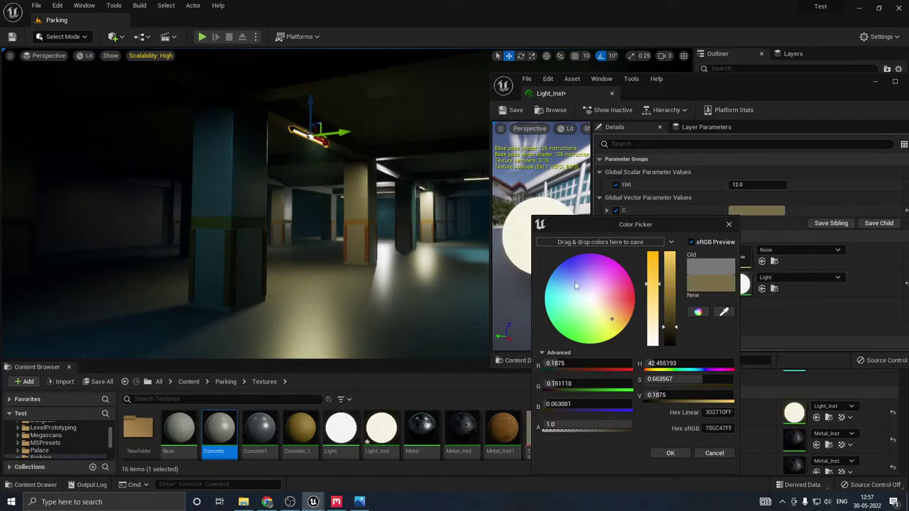
{"action": "left_click", "coordinate": [673, 295]}
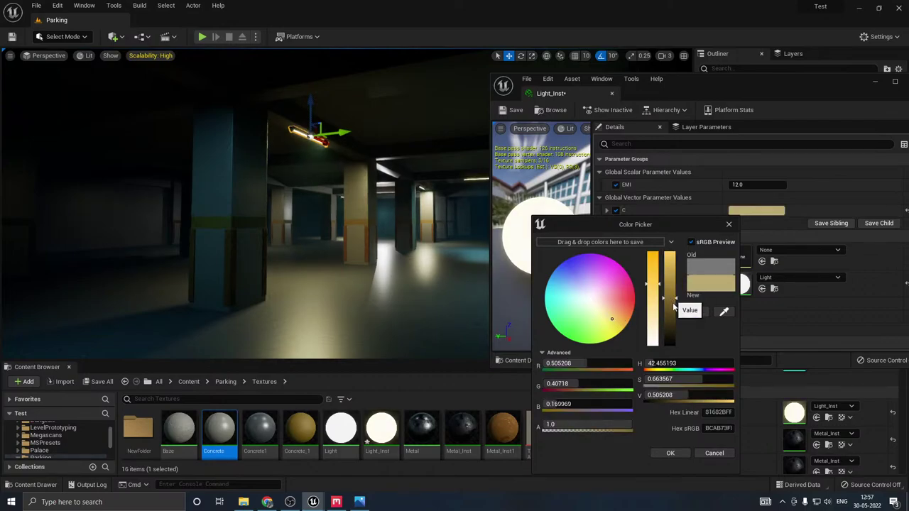
{"action": "left_click", "coordinate": [557, 284]}
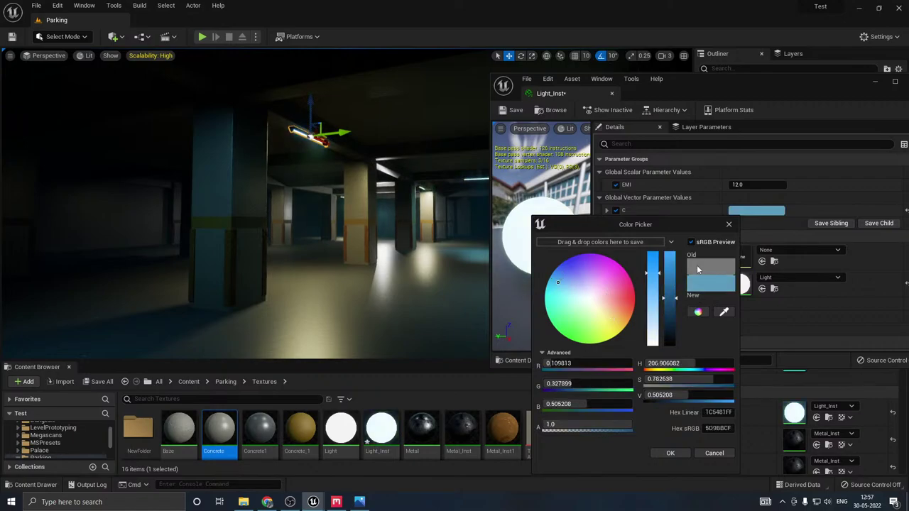
{"action": "left_click", "coordinate": [655, 257]}
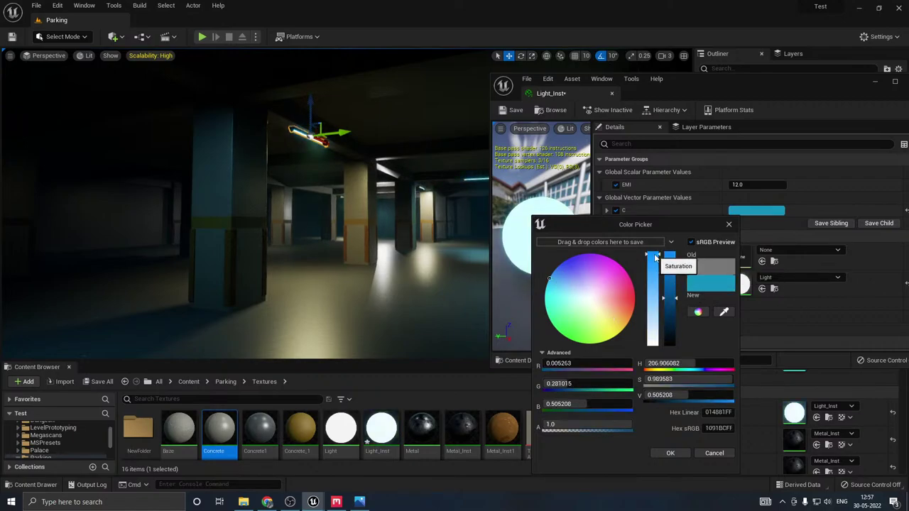
{"action": "left_click", "coordinate": [617, 323]}
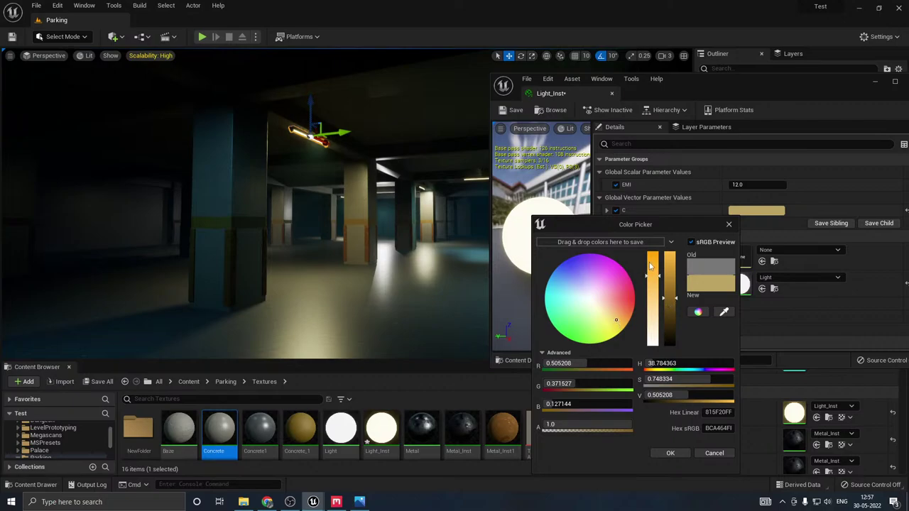
{"action": "left_click", "coordinate": [671, 453]}
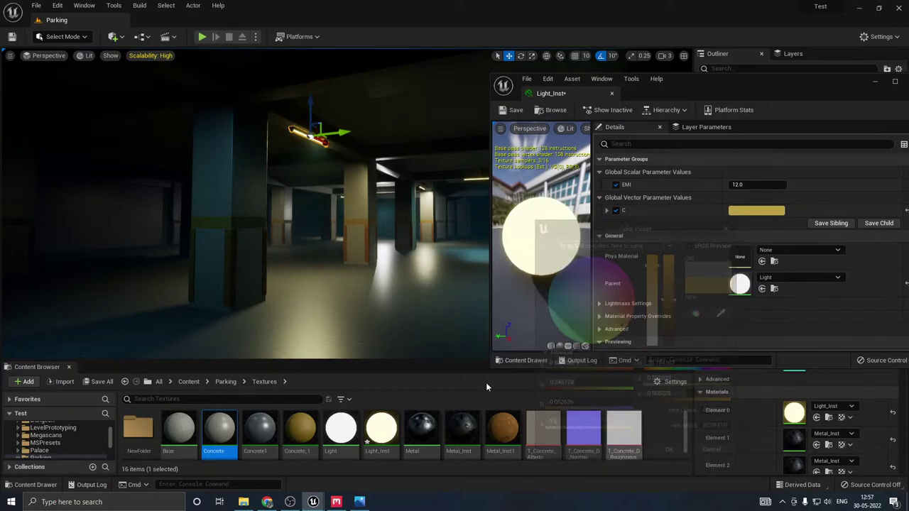
{"action": "left_click", "coordinate": [612, 93]}
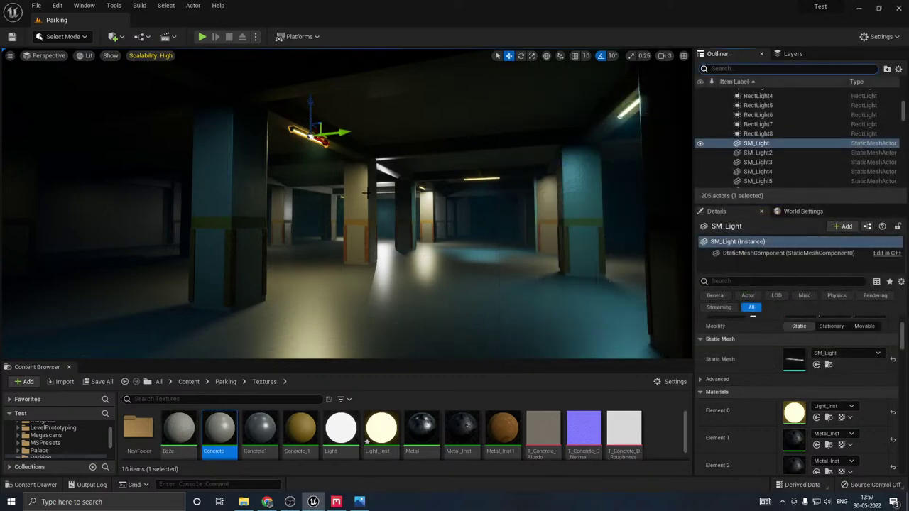
Step: Examine the yellow lamp tubes in game view and inspect the lighting at the far end of the parking area
{"action": "right_click_drag", "start_coordinate": [367, 194], "coordinate": [414, 178]}
{"action": "key", "text": "g"}
{"action": "key", "text": "g"}
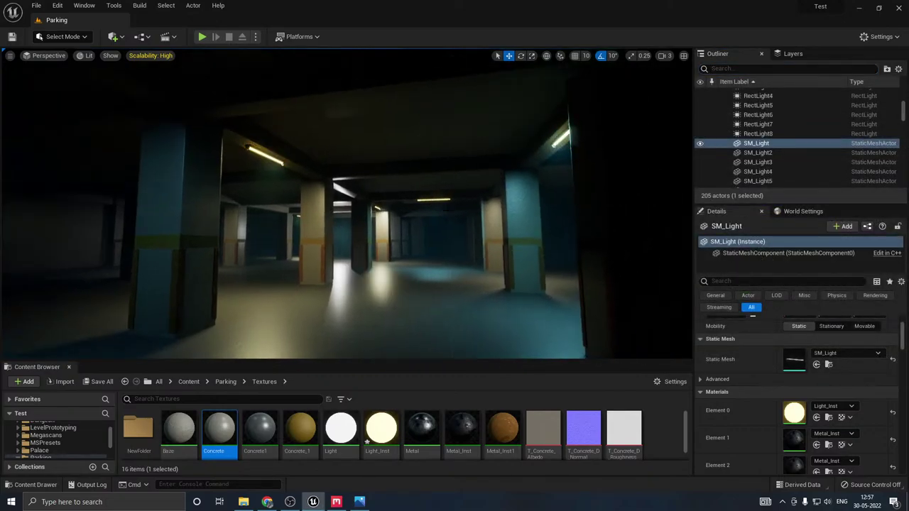
{"action": "right_click_drag", "start_coordinate": [443, 230], "coordinate": [511, 223]}
{"action": "key", "text": "w"}
{"action": "key", "text": "w"}
{"action": "key", "text": "w"}
{"action": "right_click_drag", "start_coordinate": [347, 203], "coordinate": [441, 205]}
{"action": "key", "text": "g"}
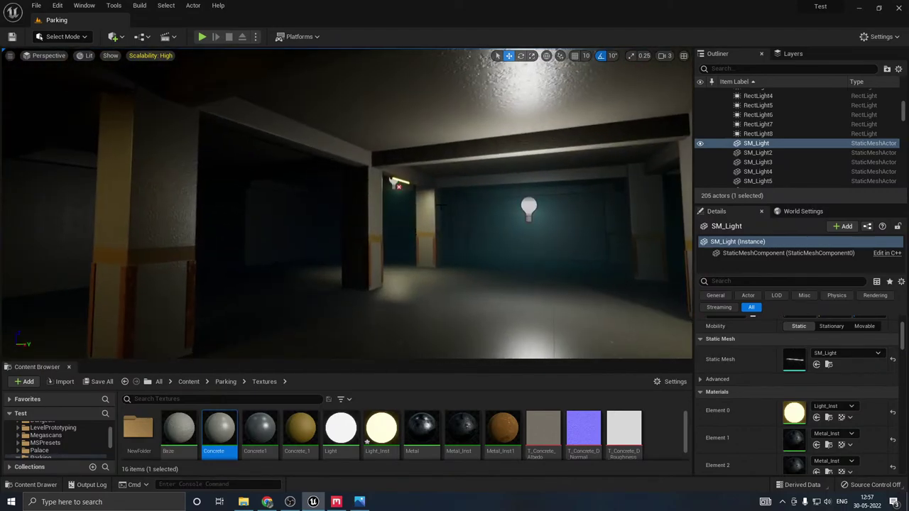
Step: Change the light color of RectLight3, the ceiling light at the far end of the parking area, to light blue
{"action": "left_click", "coordinate": [395, 183]}
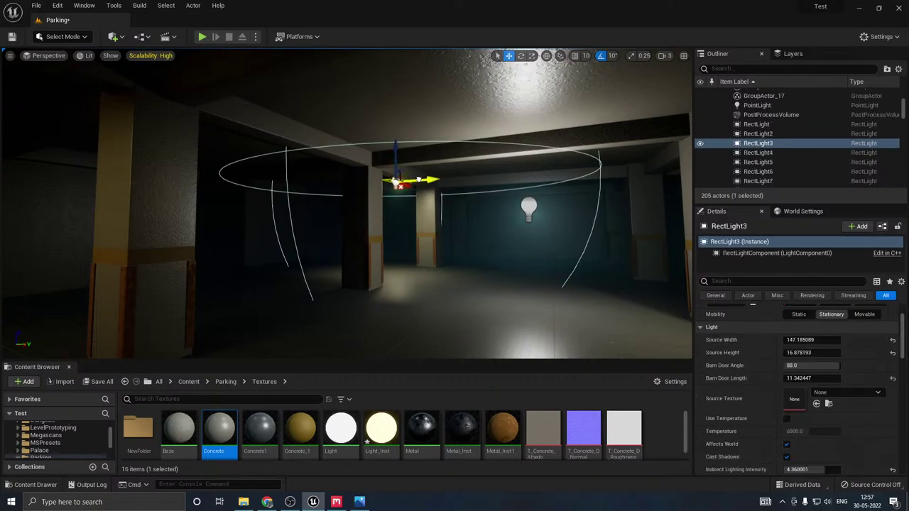
{"action": "scroll", "coordinate": [759, 412], "scroll_direction": "down", "scroll_amount": 4}
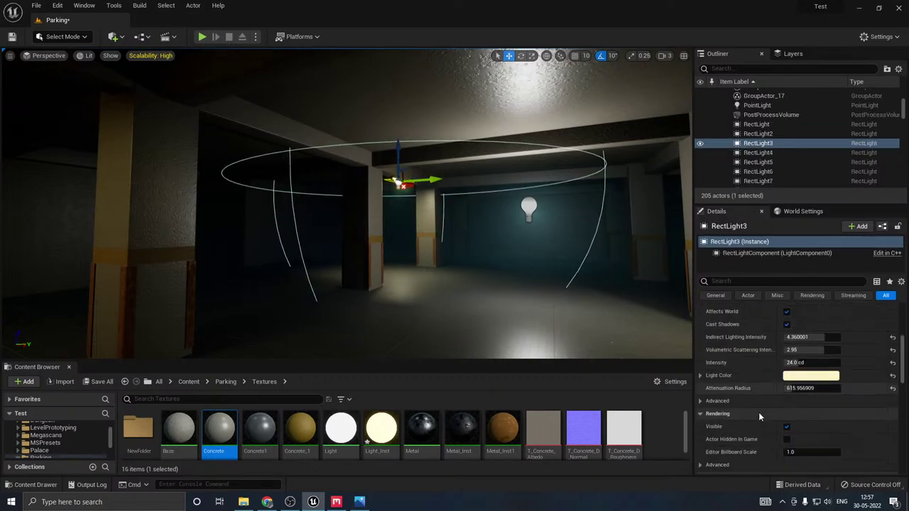
{"action": "left_click", "coordinate": [803, 332]}
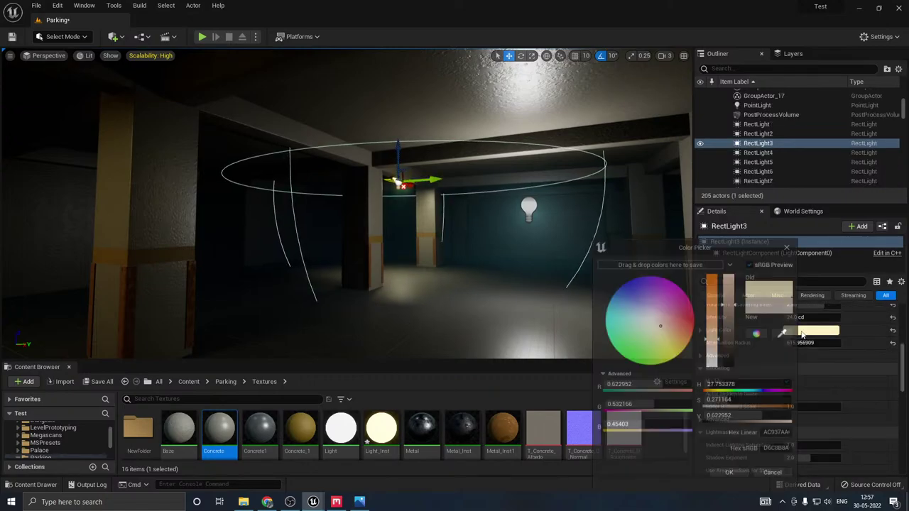
{"action": "left_click", "coordinate": [622, 305]}
{"action": "left_click", "coordinate": [732, 476]}
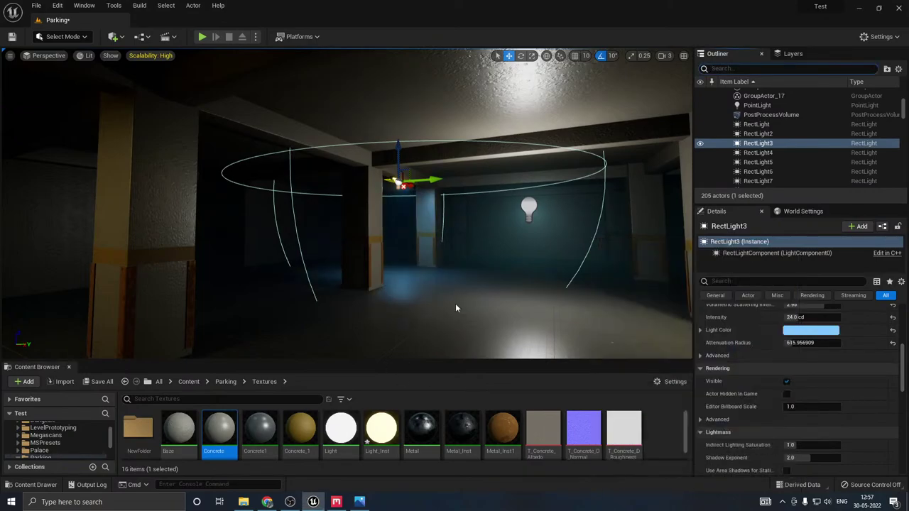
Step: Reduce the attenuation radius of the PointLight at the far end to about 677
{"action": "left_click", "coordinate": [526, 209]}
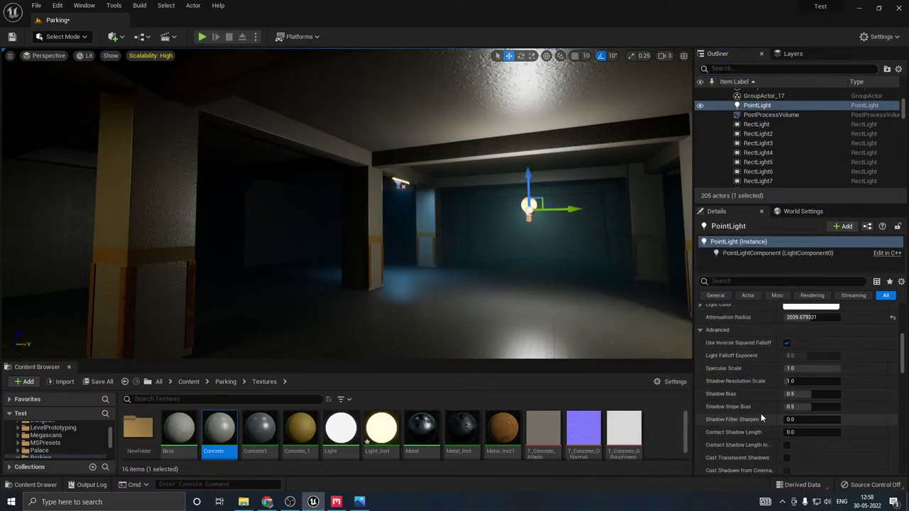
{"action": "left_click_drag", "start_coordinate": [817, 362], "coordinate": [792, 362]}
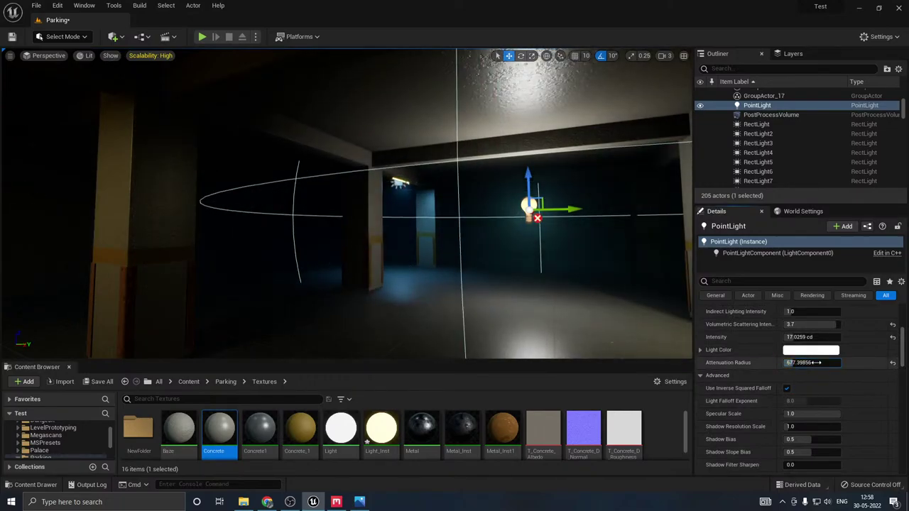
{"action": "key", "text": "s"}
{"action": "mouse_move", "coordinate": [507, 246]}
{"action": "right_mouse_down"}
{"action": "mouse_move", "coordinate": [497, 246]}
{"action": "mouse_move", "coordinate": [528, 253]}
{"action": "mouse_move", "coordinate": [520, 251]}
{"action": "right_mouse_up"}
{"action": "key", "text": "s"}
Step: Turn off Affects World for the PointLight and delete the light from the level
{"action": "scroll", "coordinate": [778, 394], "scroll_direction": "up", "scroll_amount": 3}
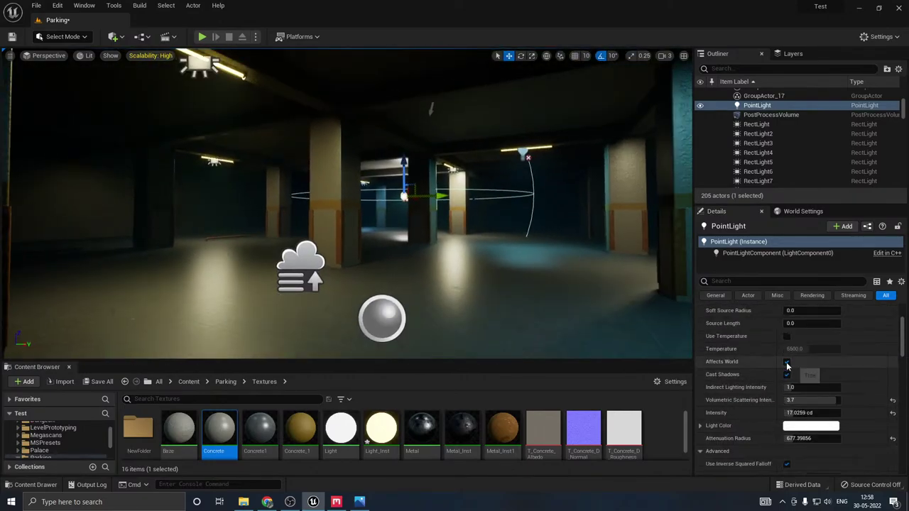
{"action": "left_click", "coordinate": [787, 363]}
{"action": "right_click_drag", "start_coordinate": [497, 282], "coordinate": [526, 305]}
{"action": "key", "text": "s"}
{"action": "right_click_drag", "start_coordinate": [461, 270], "coordinate": [457, 273]}
{"action": "key", "text": "Delete"}
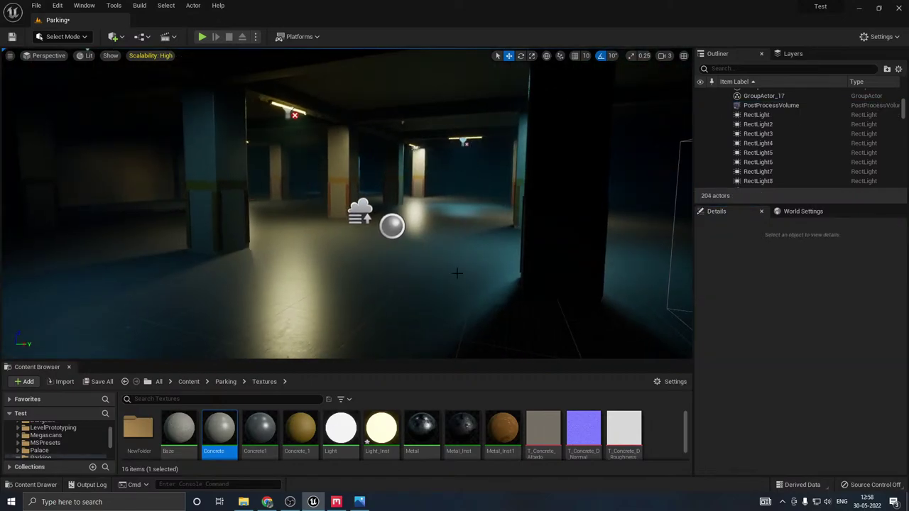
Step: Undo the deletion of the PointLight and turn its Affects World setting back on
{"action": "mouse_move", "coordinate": [459, 263]}
{"action": "right_mouse_down"}
{"action": "mouse_move", "coordinate": [441, 264]}
{"action": "mouse_move", "coordinate": [461, 261]}
{"action": "right_mouse_up"}
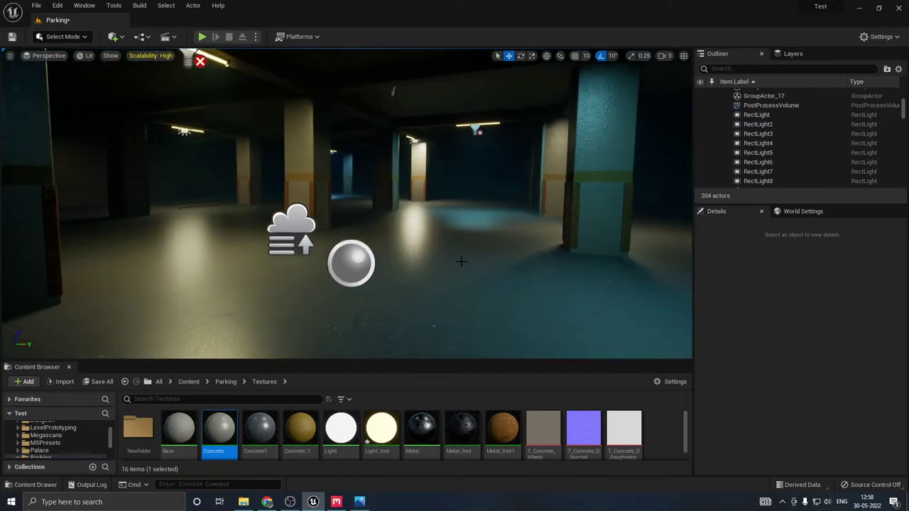
{"action": "key", "text": "ctrl+z"}
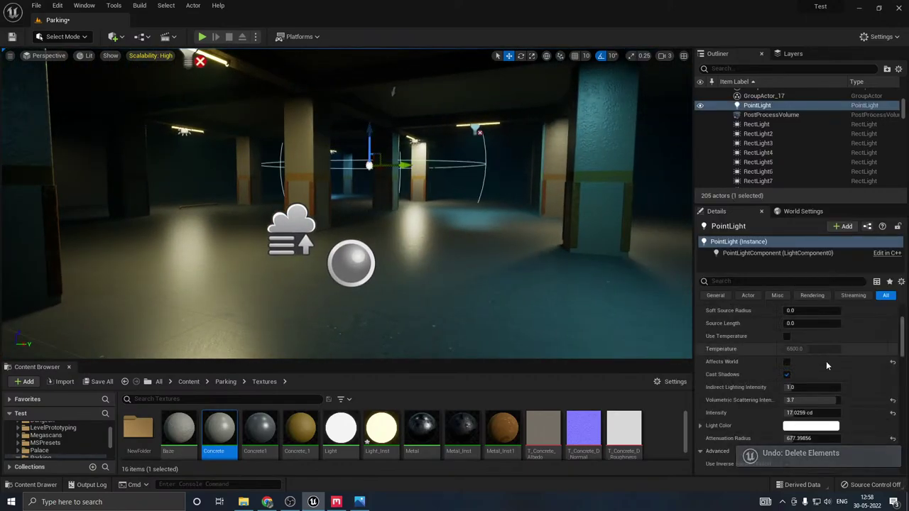
{"action": "left_click", "coordinate": [786, 362]}
Step: Reposition the PointLight sideways along its green axis and raise its attenuation radius to about 2269
{"action": "mouse_move", "coordinate": [469, 270]}
{"action": "right_mouse_down"}
{"action": "mouse_move", "coordinate": [495, 271]}
{"action": "mouse_move", "coordinate": [462, 271]}
{"action": "right_mouse_up"}
{"action": "left_click_drag", "start_coordinate": [388, 166], "coordinate": [477, 164]}
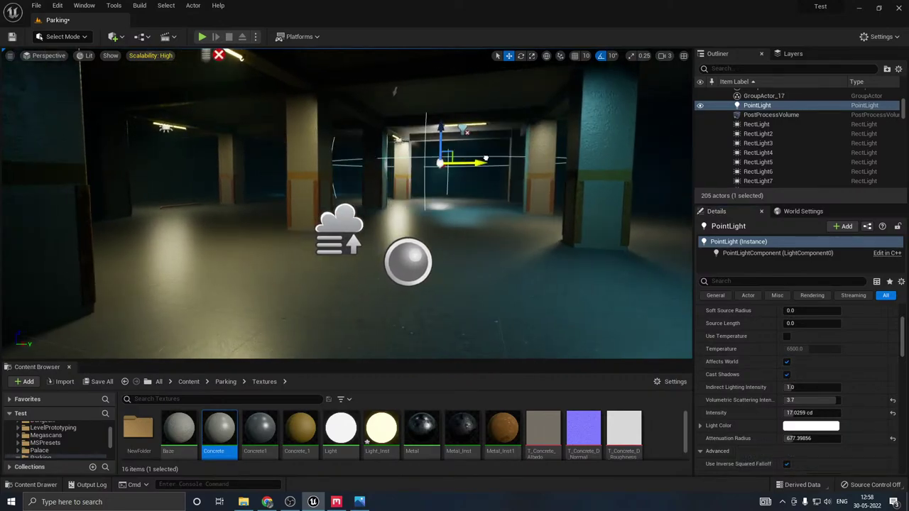
{"action": "left_click_drag", "start_coordinate": [797, 439], "coordinate": [817, 438]}
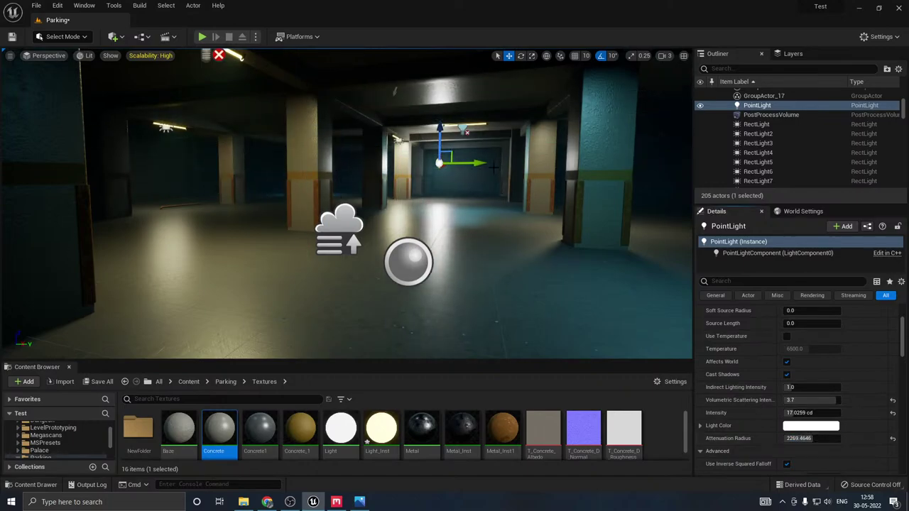
{"action": "left_click_drag", "start_coordinate": [471, 162], "coordinate": [409, 164]}
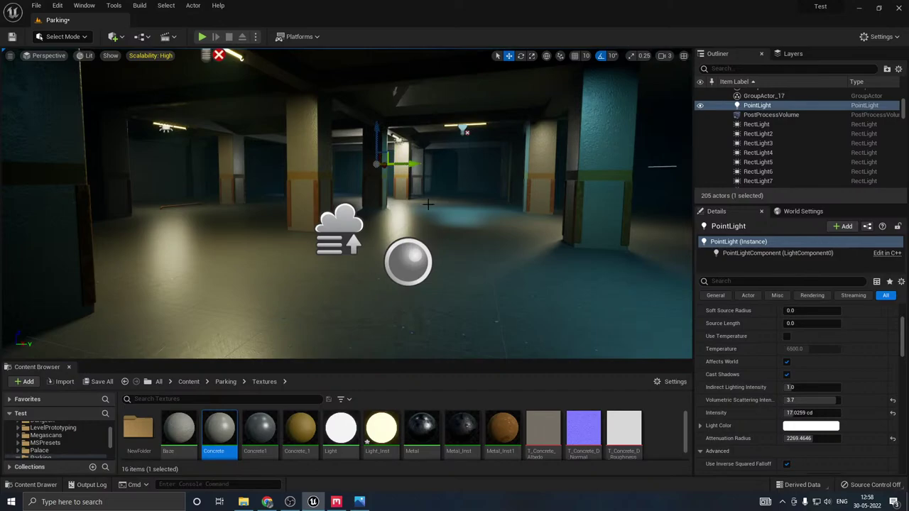
Step: Try the PointLight without Cast Shadows and restore the setting to compare the lighting
{"action": "right_click_drag", "start_coordinate": [431, 215], "coordinate": [419, 225]}
{"action": "key", "text": "s"}
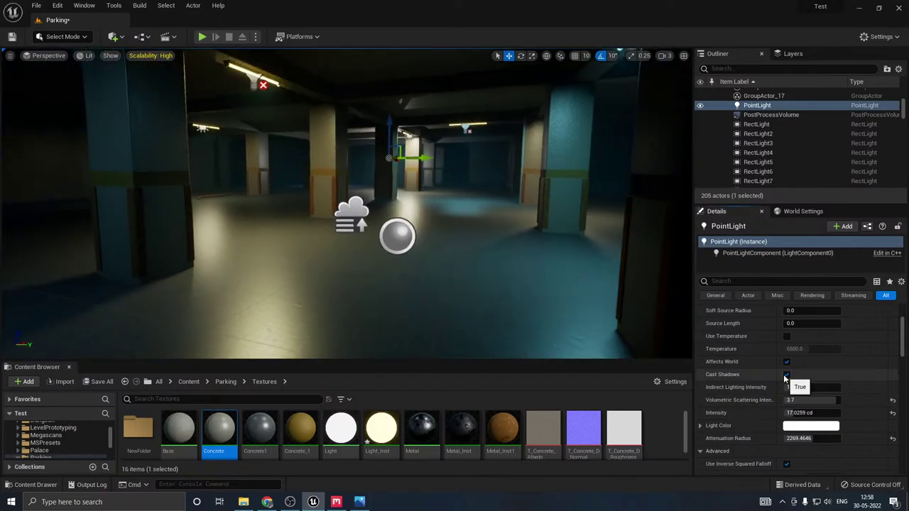
{"action": "left_click", "coordinate": [786, 376]}
{"action": "left_click", "coordinate": [786, 376]}
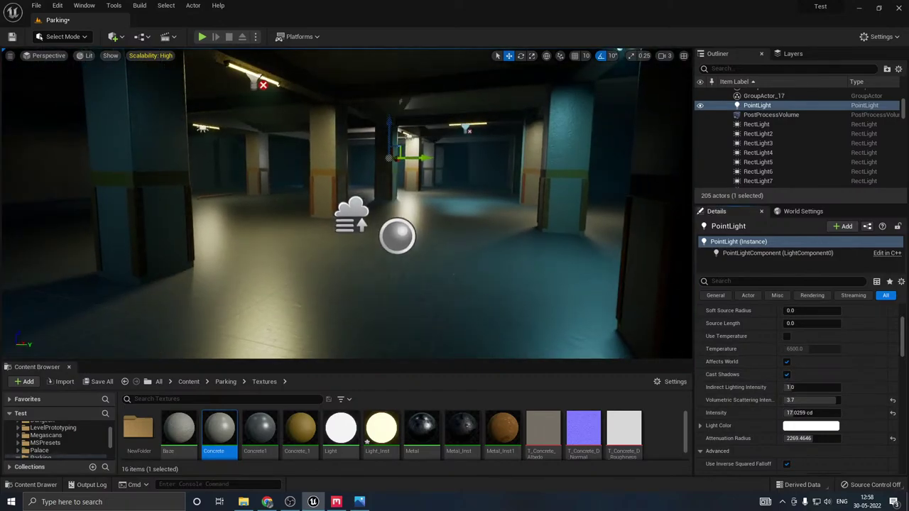
Step: Change the PointLight's light color to light blue, hex sRGB 72D6FF
{"action": "key", "text": "a"}
{"action": "right_click_drag", "start_coordinate": [463, 294], "coordinate": [493, 307]}
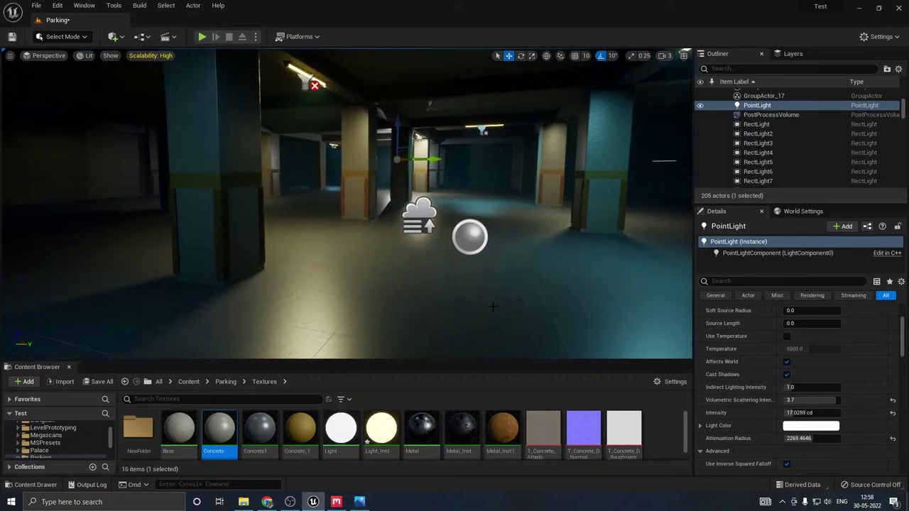
{"action": "left_click", "coordinate": [811, 425]}
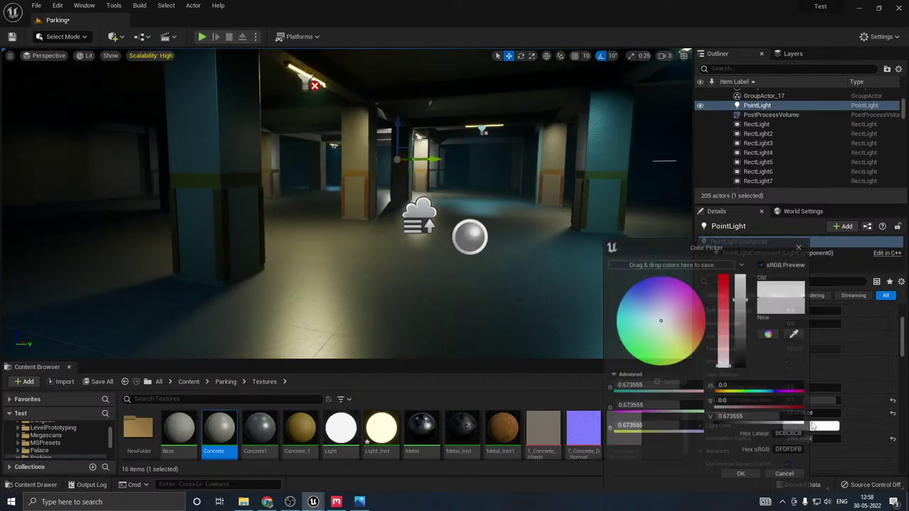
{"action": "left_click", "coordinate": [628, 311]}
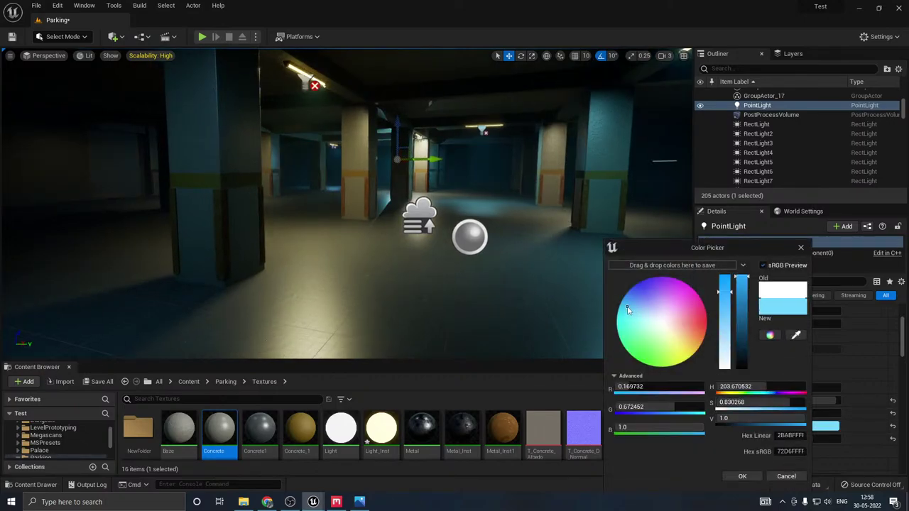
{"action": "left_click", "coordinate": [742, 476]}
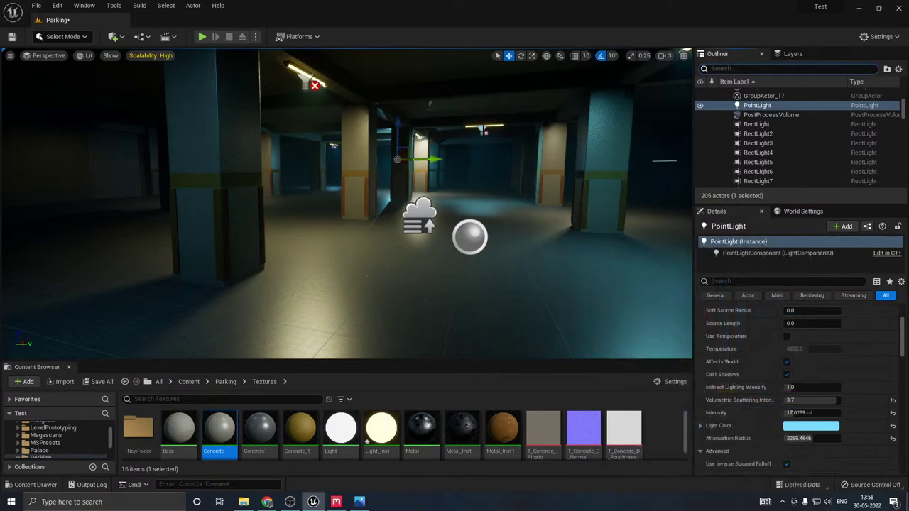
Step: Set the attenuation radius of RectLight4, a yellow ceiling light on the far side of the parking area, to about 803
{"action": "left_click", "coordinate": [482, 129]}
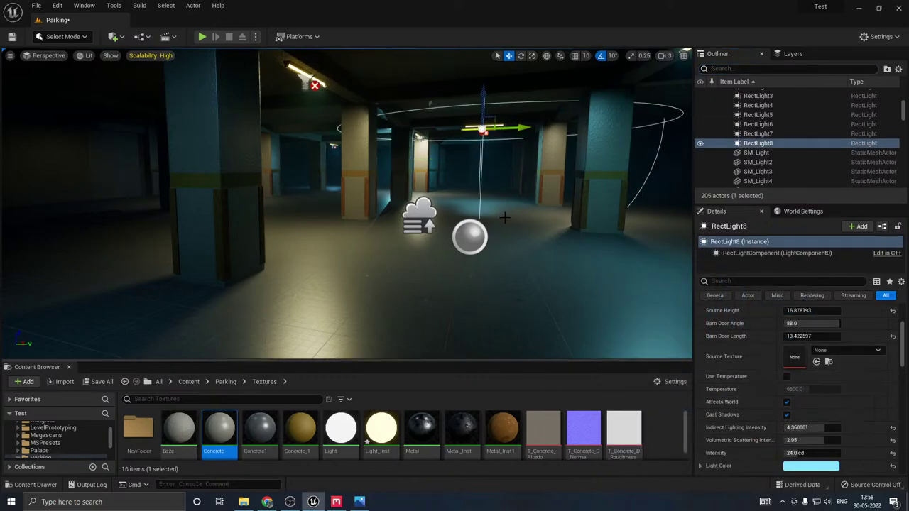
{"action": "right_click_drag", "start_coordinate": [513, 214], "coordinate": [315, 208]}
{"action": "left_click", "coordinate": [282, 145]}
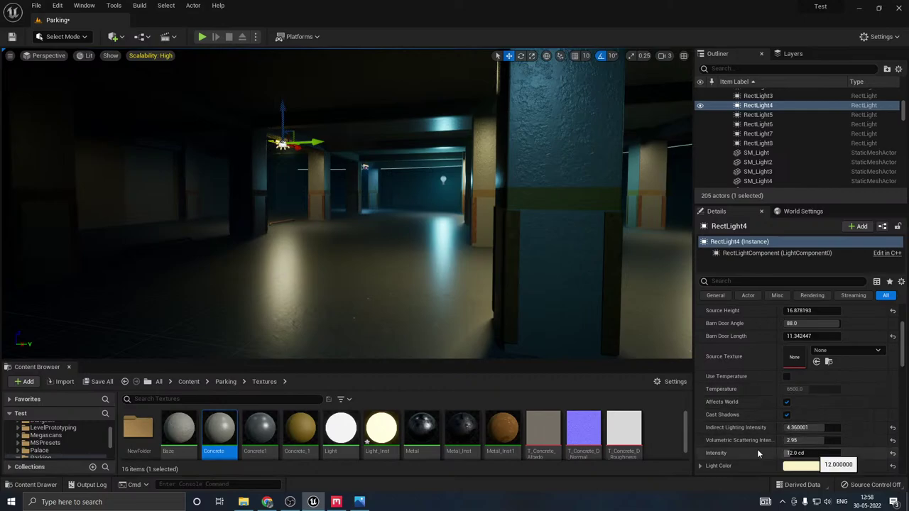
{"action": "scroll", "coordinate": [794, 450], "scroll_direction": "down", "scroll_amount": 1}
{"action": "left_click_drag", "start_coordinate": [802, 449], "coordinate": [759, 449]}
Step: Change the light color of RectLight4 to light blue, hex sRGB 78CCFF
{"action": "right_click_drag", "start_coordinate": [582, 341], "coordinate": [605, 319]}
{"action": "key", "text": "s"}
{"action": "key", "text": "d"}
{"action": "left_click", "coordinate": [815, 437]}
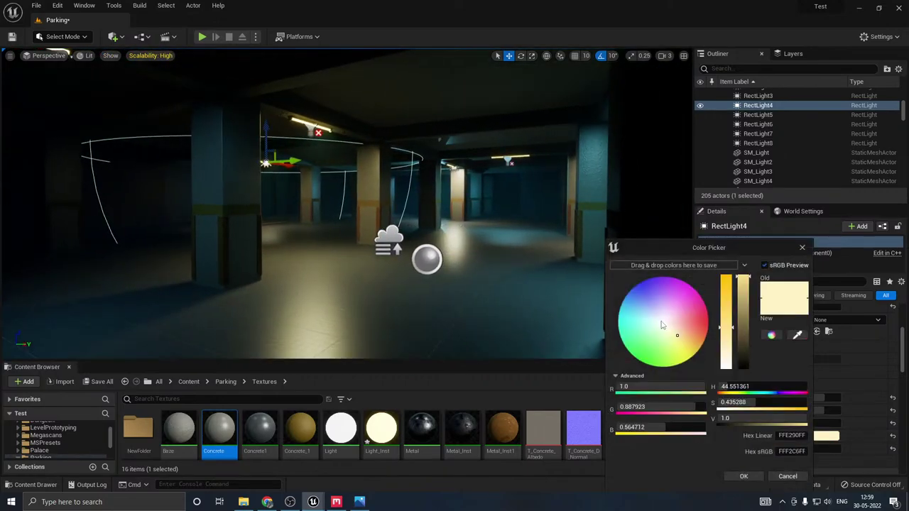
{"action": "left_click", "coordinate": [631, 306]}
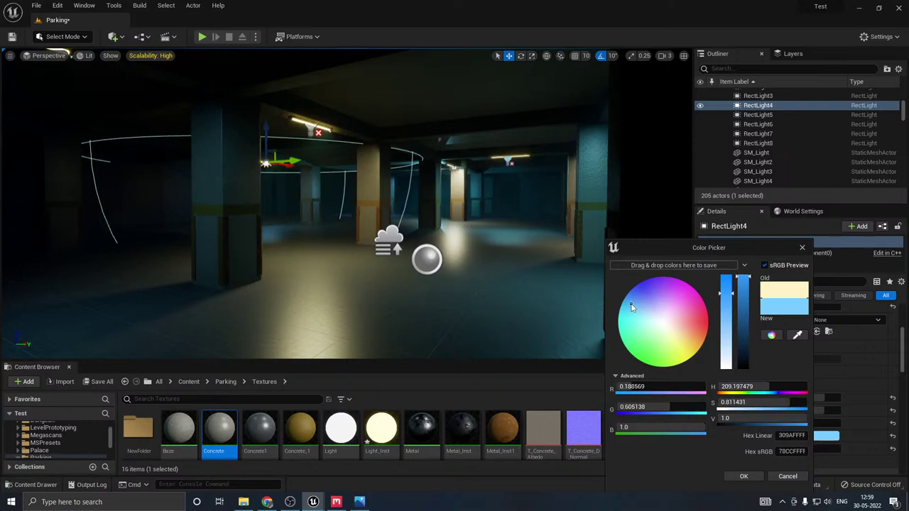
{"action": "left_click", "coordinate": [742, 476]}
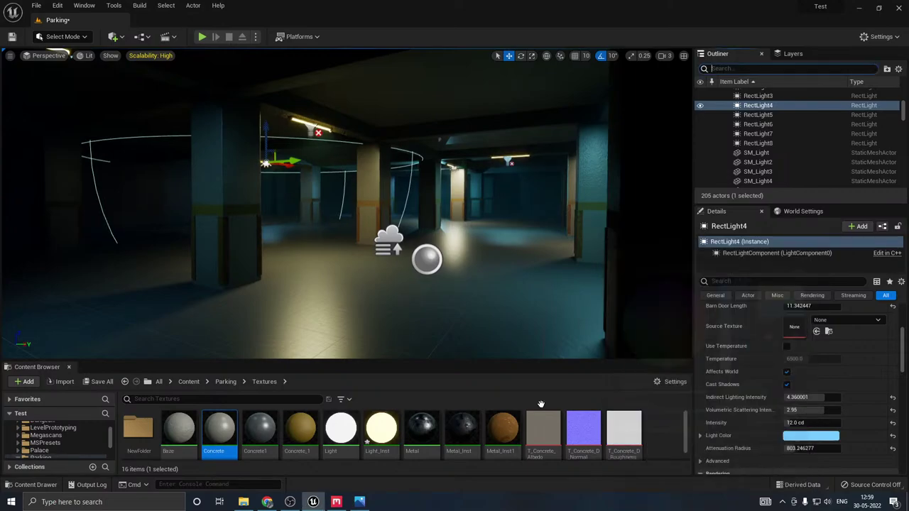
Step: Inspect the light color of RectLight8, the ceiling light in the central aisle of the parking area
{"action": "right_click_drag", "start_coordinate": [503, 266], "coordinate": [603, 212]}
{"action": "right_click_drag", "start_coordinate": [366, 196], "coordinate": [343, 214]}
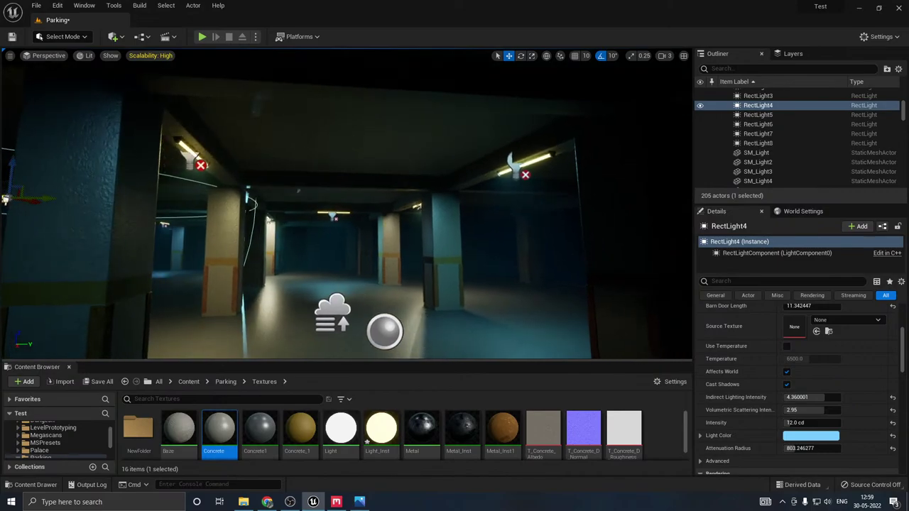
{"action": "left_click", "coordinate": [332, 214]}
{"action": "left_click", "coordinate": [827, 441]}
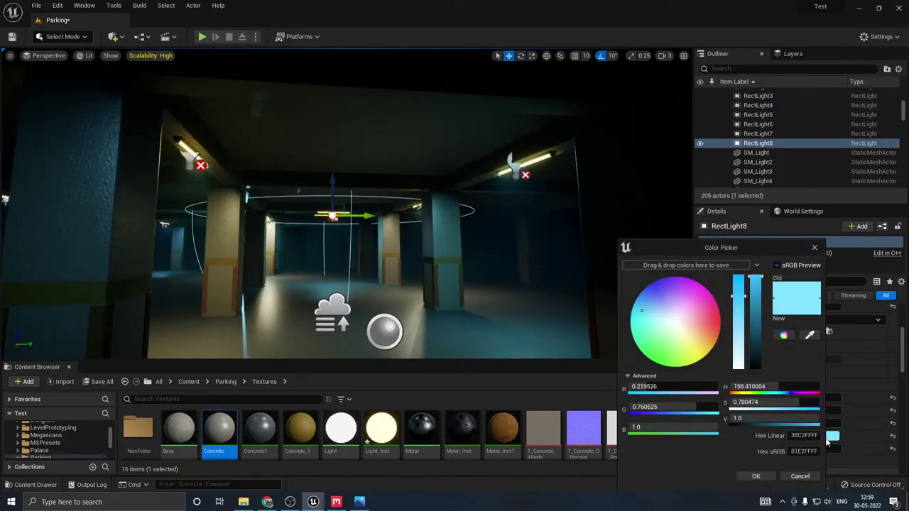
{"action": "left_click", "coordinate": [795, 478]}
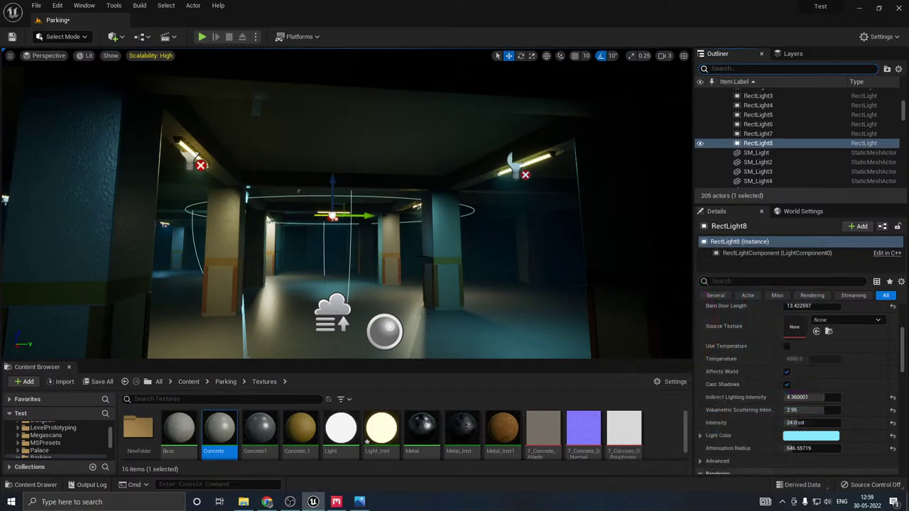
Step: Save the Light_Inst material instance and the Parking level after reviewing the lighting in game view
{"action": "right_click_drag", "start_coordinate": [395, 253], "coordinate": [300, 275]}
{"action": "key", "text": "w"}
{"action": "key", "text": "s"}
{"action": "right_click_drag", "start_coordinate": [325, 214], "coordinate": [426, 266]}
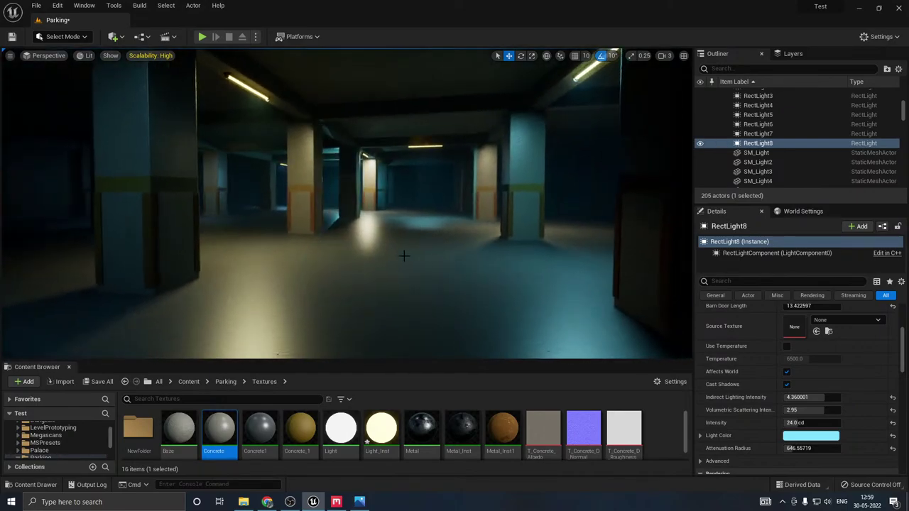
{"action": "left_click", "coordinate": [114, 382]}
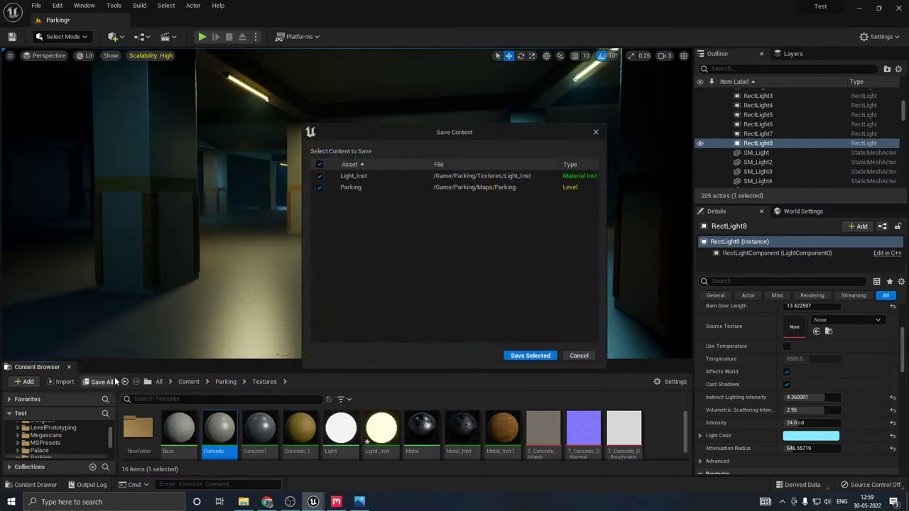
{"action": "left_click", "coordinate": [529, 355]}
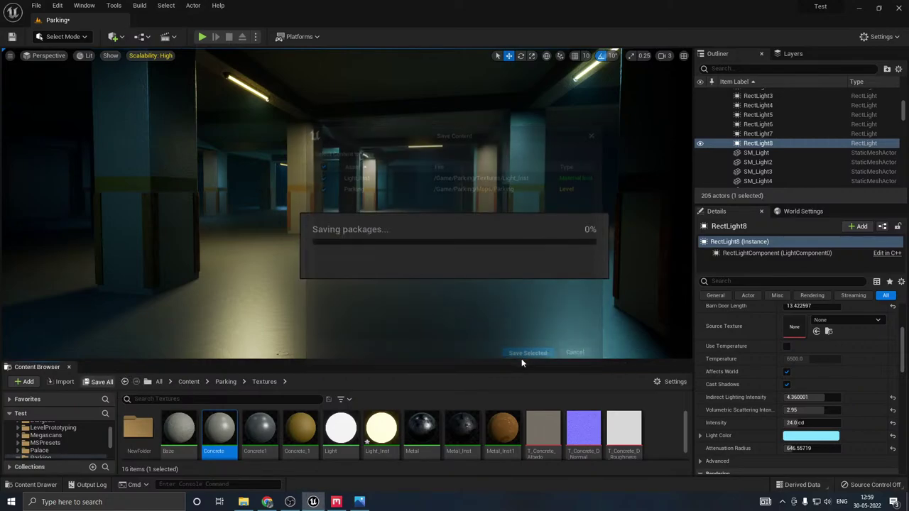
Step: Switch to Photos, examine the underground parking reference photo at 200% zoom, and move its window off the main screen
{"action": "left_click", "coordinate": [360, 502]}
{"action": "double_click", "coordinate": [275, 21]}
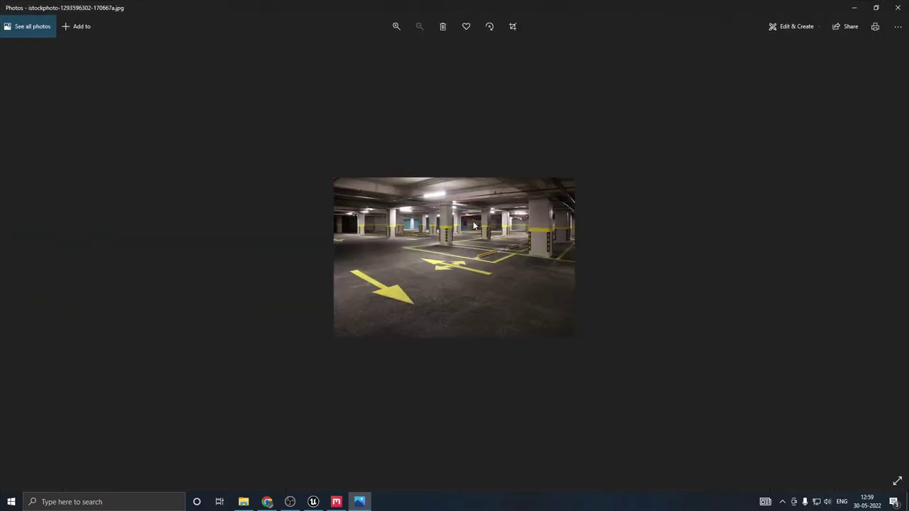
{"action": "scroll", "coordinate": [428, 284], "scroll_direction": "up", "scroll_amount": 3}
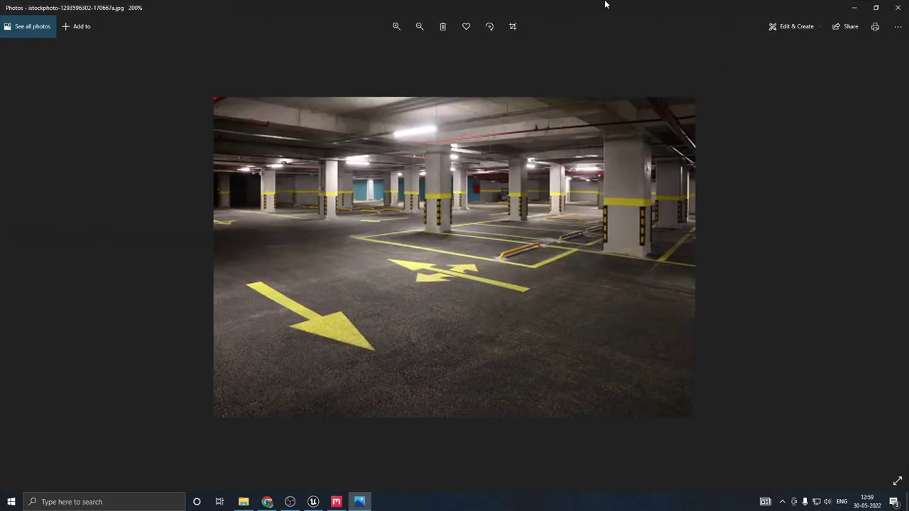
{"action": "left_click_drag", "start_coordinate": [605, 5], "coordinate": [908, 14]}
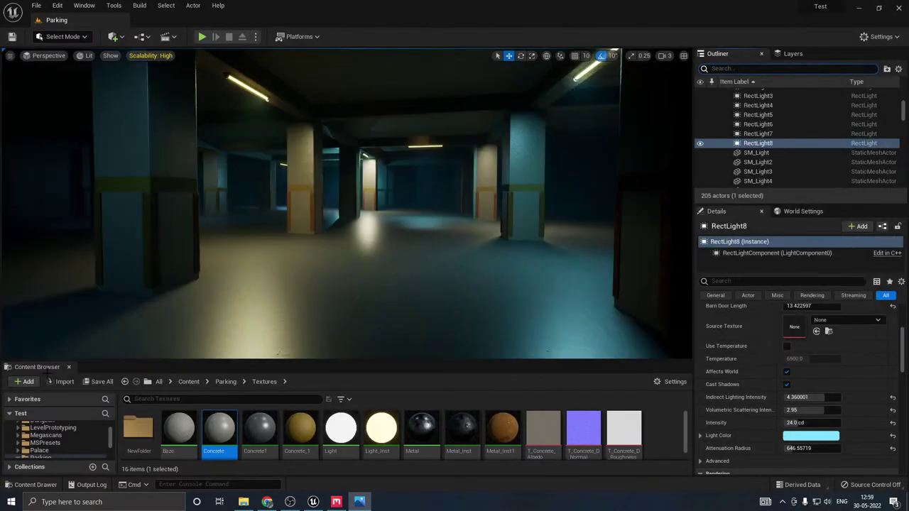
Step: Switch to Quixel Mixer and close it without saving the untitled mix
{"action": "left_click", "coordinate": [337, 502]}
{"action": "left_click", "coordinate": [897, 5]}
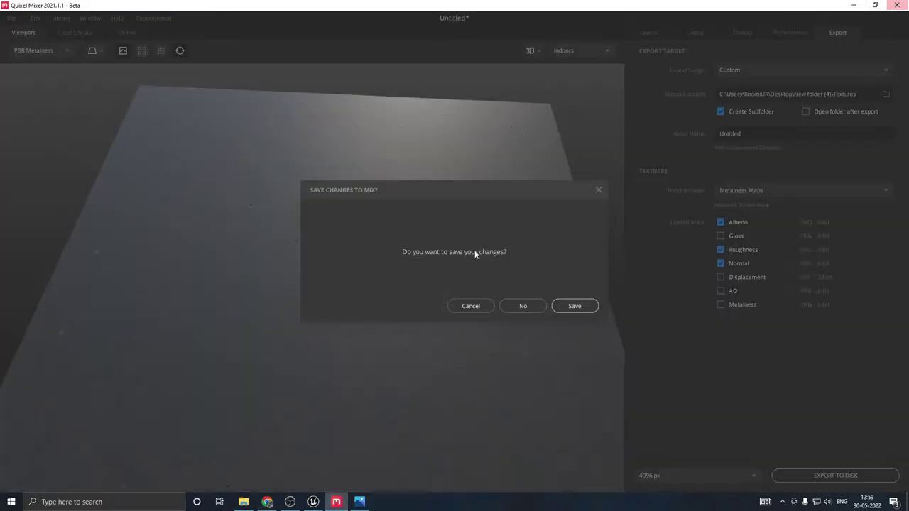
{"action": "left_click", "coordinate": [527, 310]}
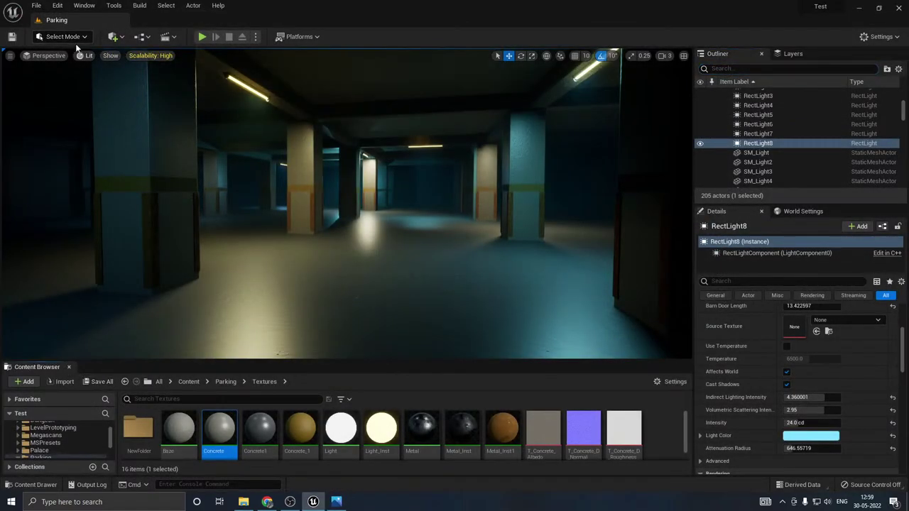
Step: Open Quixel Bridge from the level editor and browse its Decals category
{"action": "left_click", "coordinate": [113, 37]}
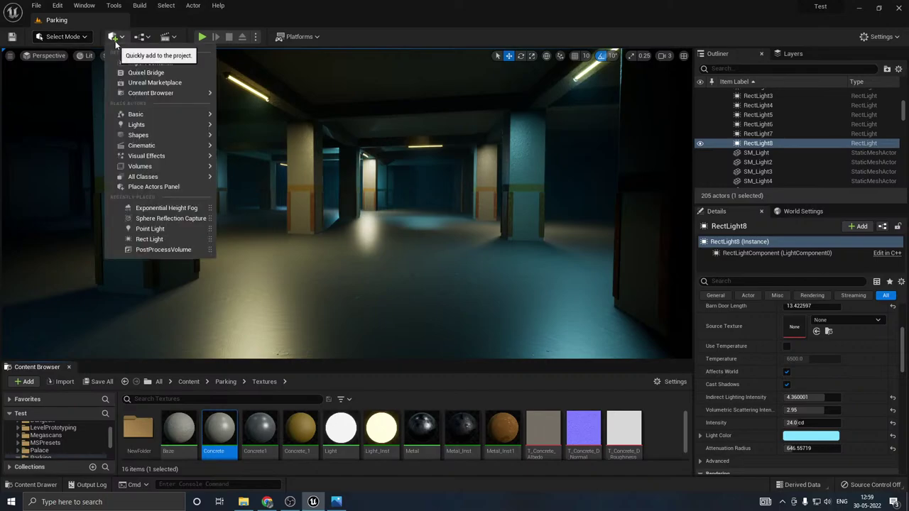
{"action": "left_click", "coordinate": [129, 74]}
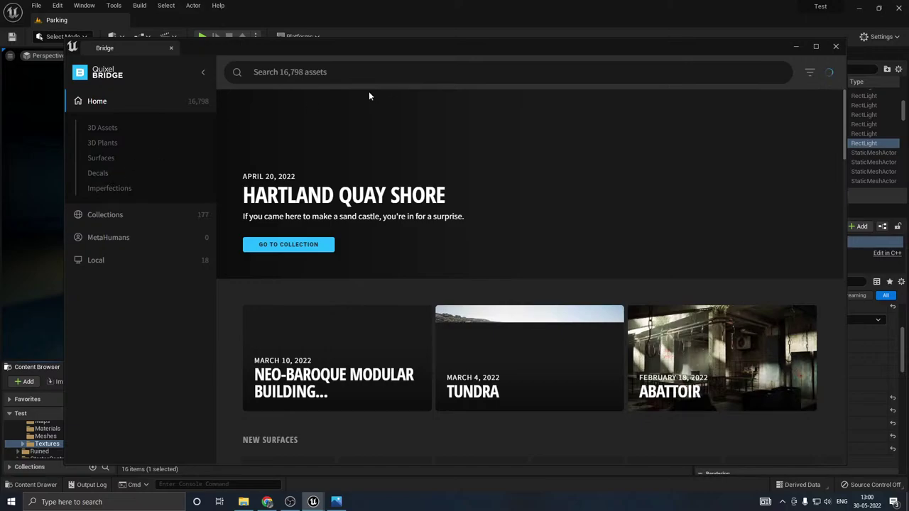
{"action": "left_click", "coordinate": [254, 72]}
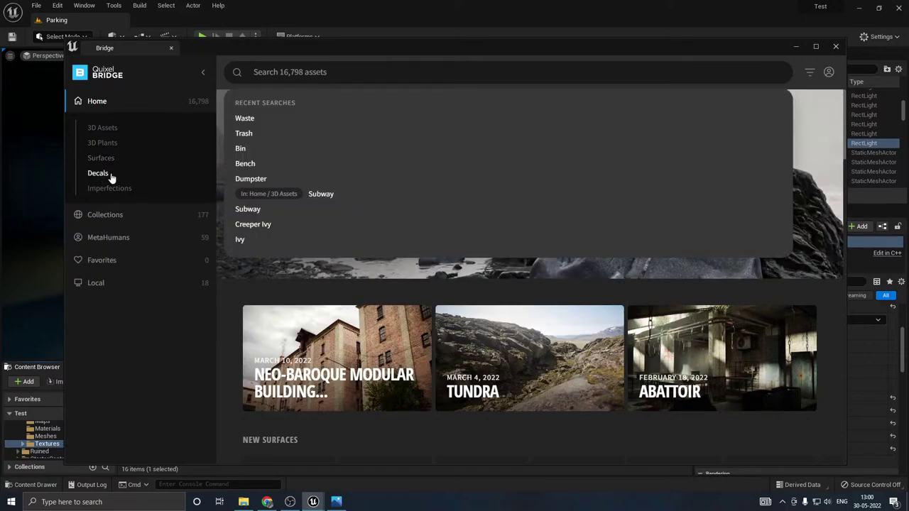
{"action": "left_click", "coordinate": [110, 176]}
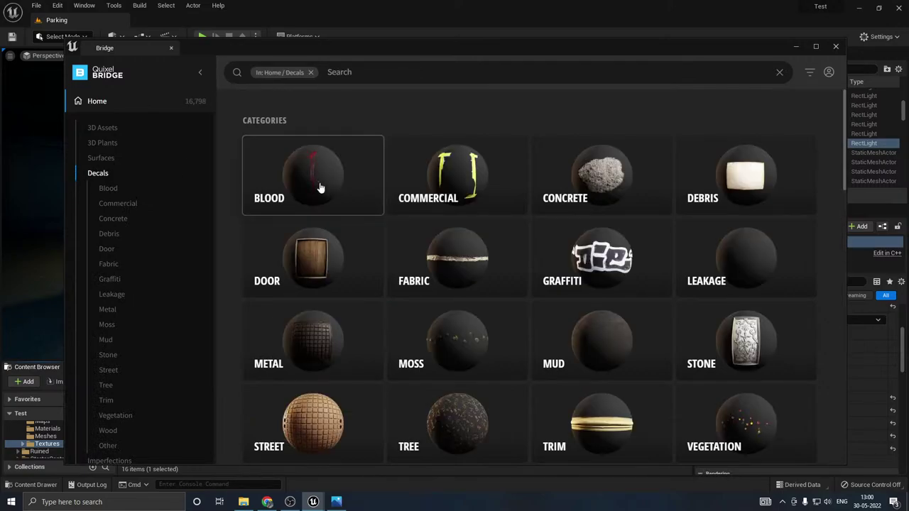
Step: Find the Yellow Left Turn Arrow among the latest decals and open its asset details
{"action": "scroll", "coordinate": [319, 187], "scroll_direction": "down", "scroll_amount": 3}
{"action": "scroll", "coordinate": [320, 187], "scroll_direction": "down", "scroll_amount": 7}
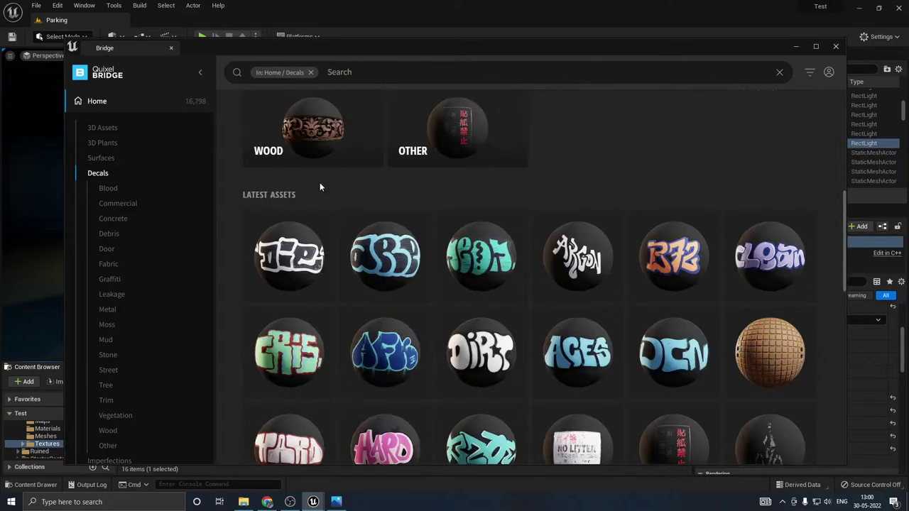
{"action": "scroll", "coordinate": [319, 183], "scroll_direction": "down", "scroll_amount": 5}
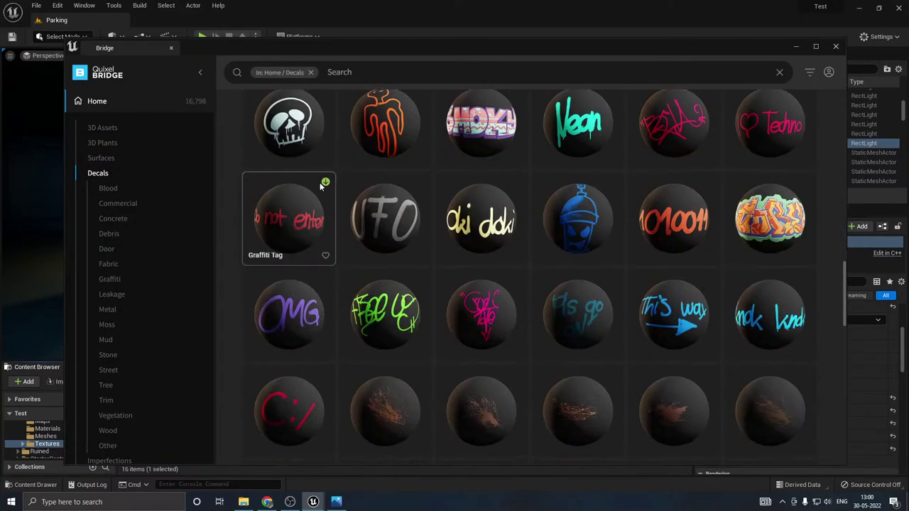
{"action": "scroll", "coordinate": [321, 186], "scroll_direction": "down", "scroll_amount": 4}
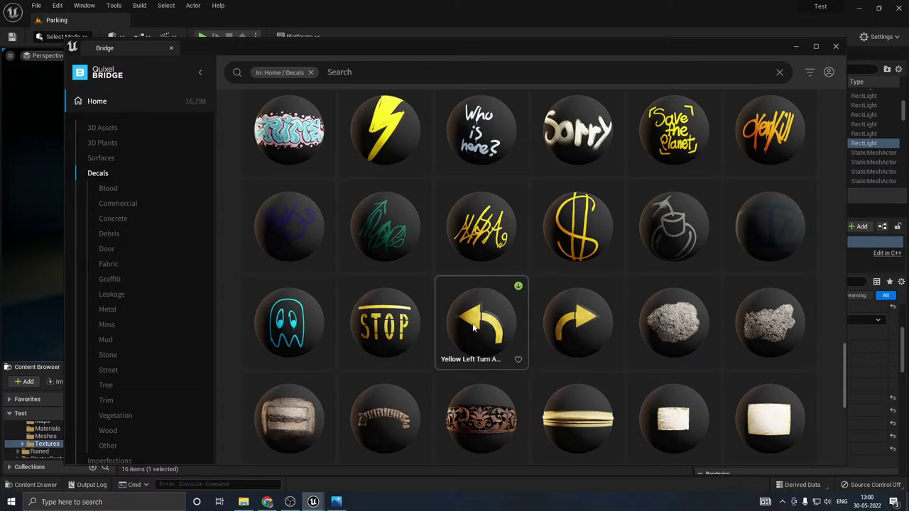
{"action": "left_click", "coordinate": [501, 327]}
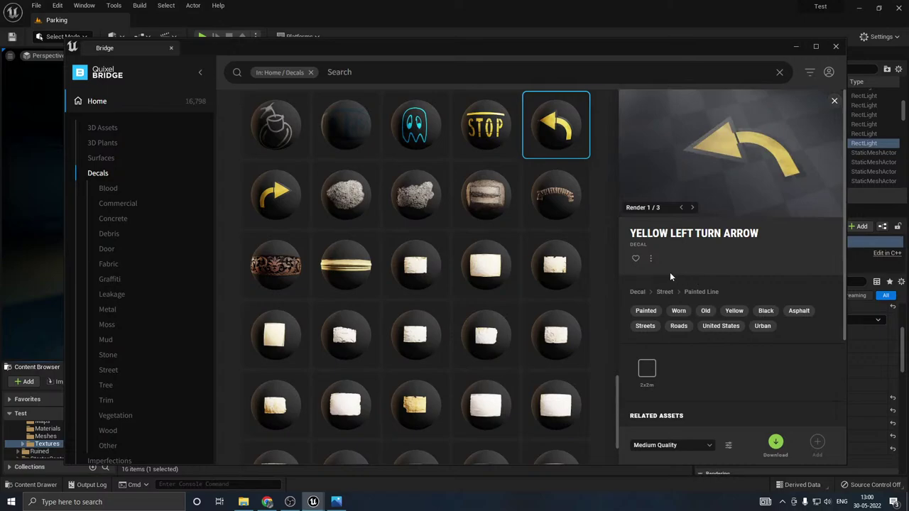
Step: Download the Yellow Left Turn Arrow decal at Medium Quality, return to the level editor, and open its folder under Megascans Decals
{"action": "left_click", "coordinate": [775, 442]}
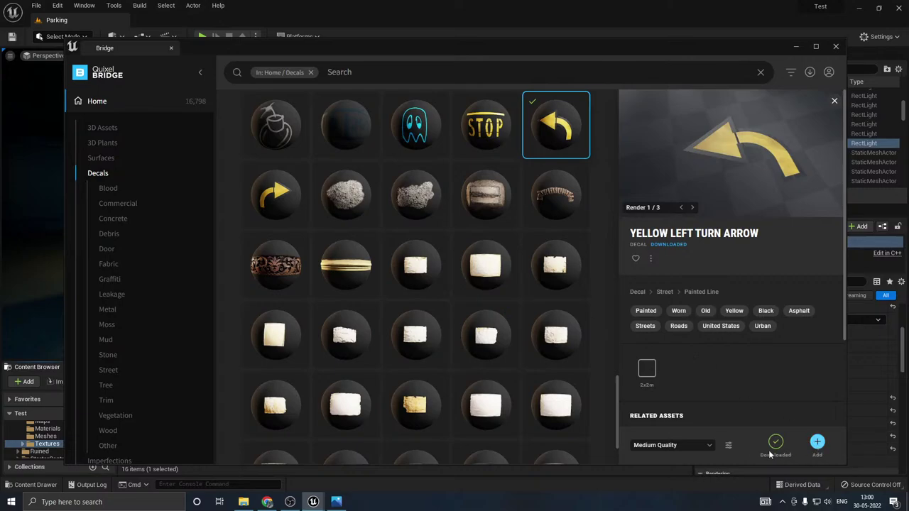
{"action": "left_click", "coordinate": [795, 47]}
{"action": "left_click_drag", "start_coordinate": [172, 360], "coordinate": [163, 293]}
{"action": "scroll", "coordinate": [56, 417], "scroll_direction": "up", "scroll_amount": 3}
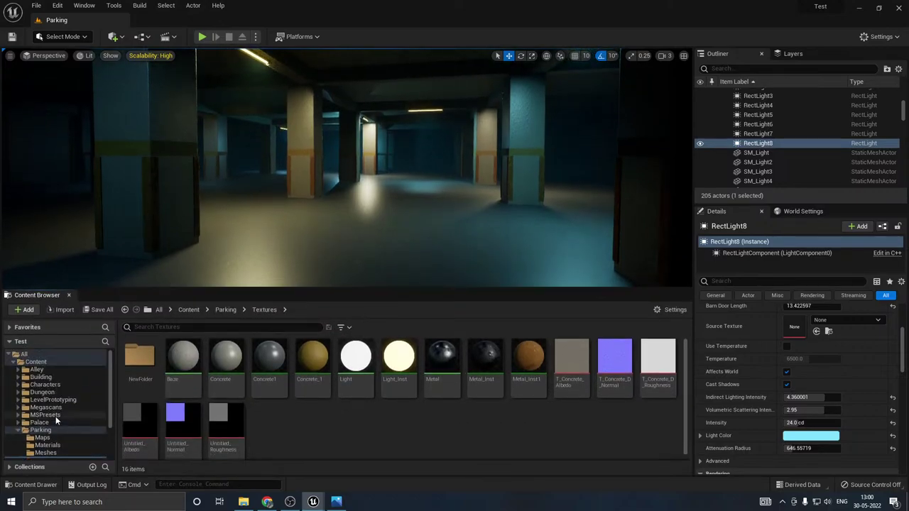
{"action": "left_click", "coordinate": [19, 407]}
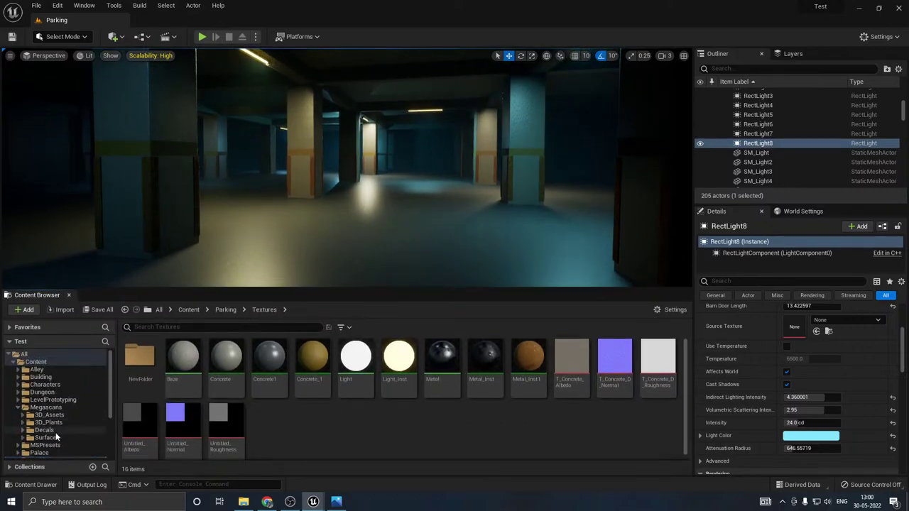
{"action": "left_click", "coordinate": [27, 431]}
{"action": "left_click", "coordinate": [23, 430]}
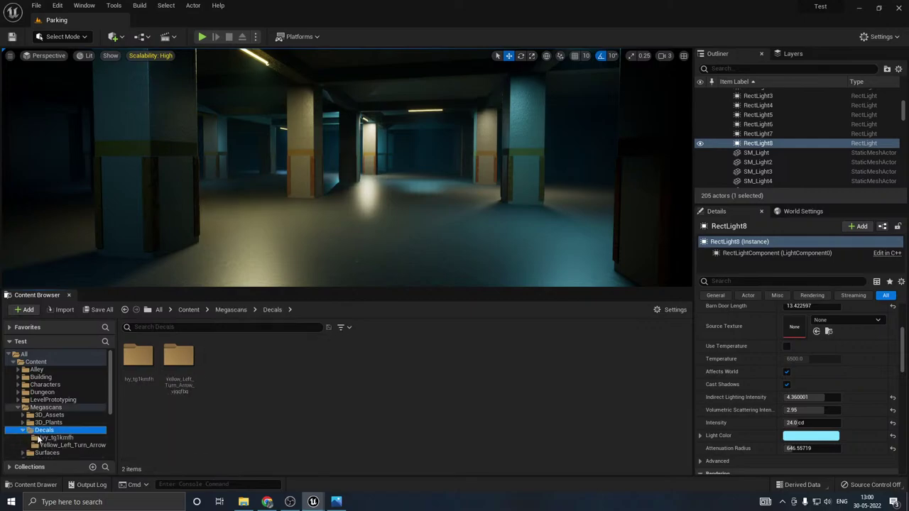
{"action": "left_click", "coordinate": [55, 437]}
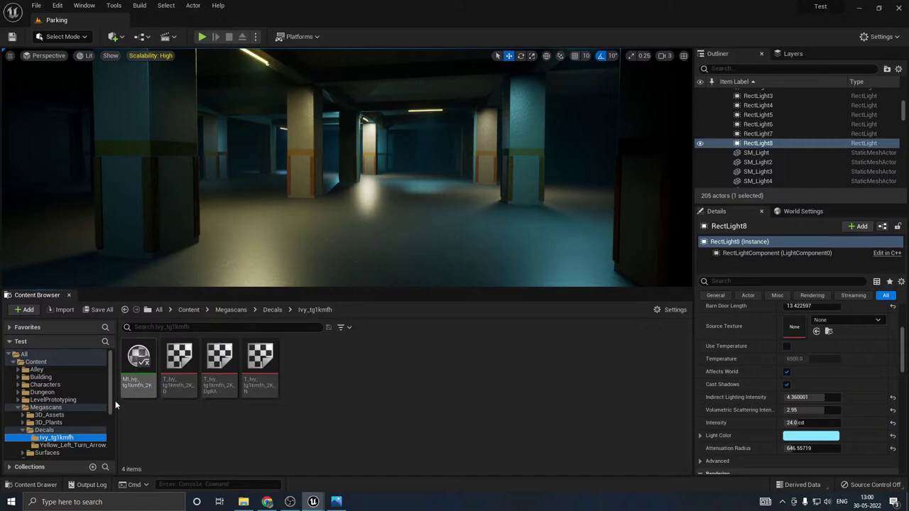
{"action": "left_click", "coordinate": [71, 445]}
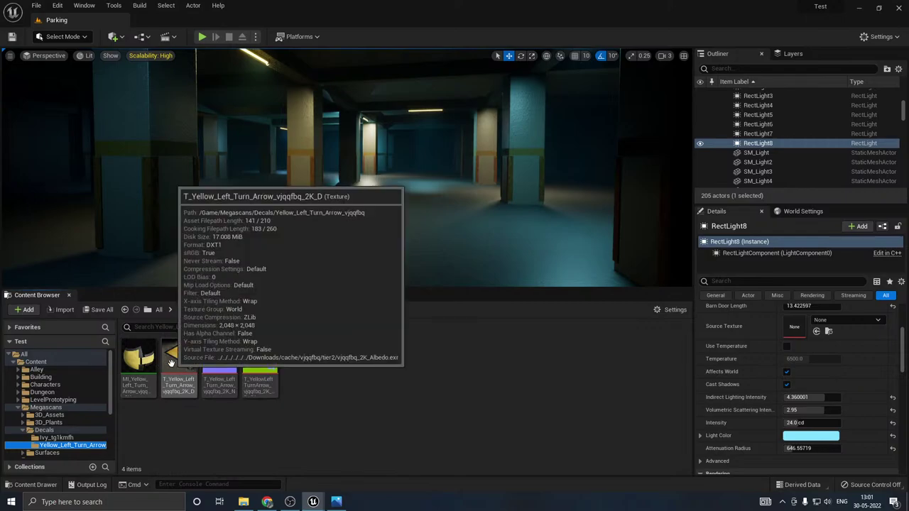
Step: Place the Yellow Left Turn Arrow decal on the parking floor between the pillars and scale it down uniformly
{"action": "left_click_drag", "start_coordinate": [137, 359], "coordinate": [352, 231]}
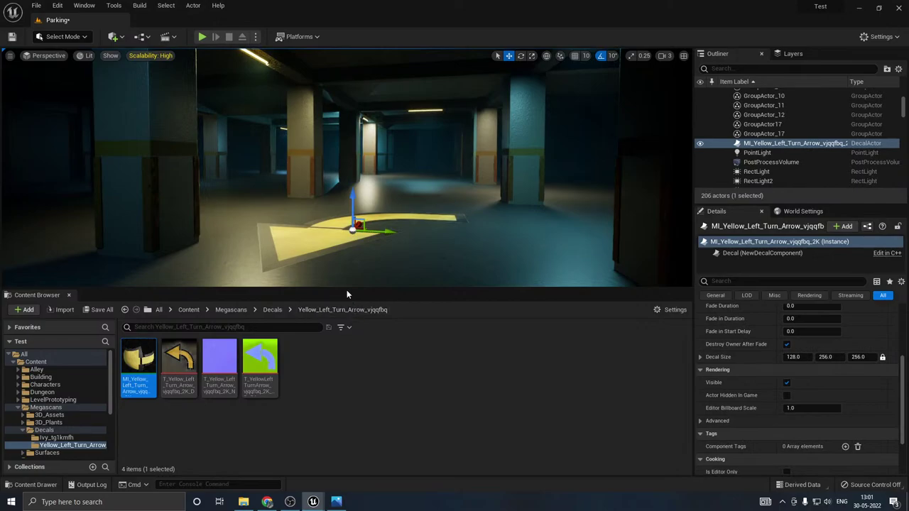
{"action": "left_click_drag", "start_coordinate": [345, 289], "coordinate": [345, 379]}
{"action": "right_click_drag", "start_coordinate": [345, 320], "coordinate": [362, 377]}
{"action": "key", "text": "w"}
{"action": "key", "text": "s"}
{"action": "right_click_drag", "start_coordinate": [383, 318], "coordinate": [383, 318]}
{"action": "key", "text": "r"}
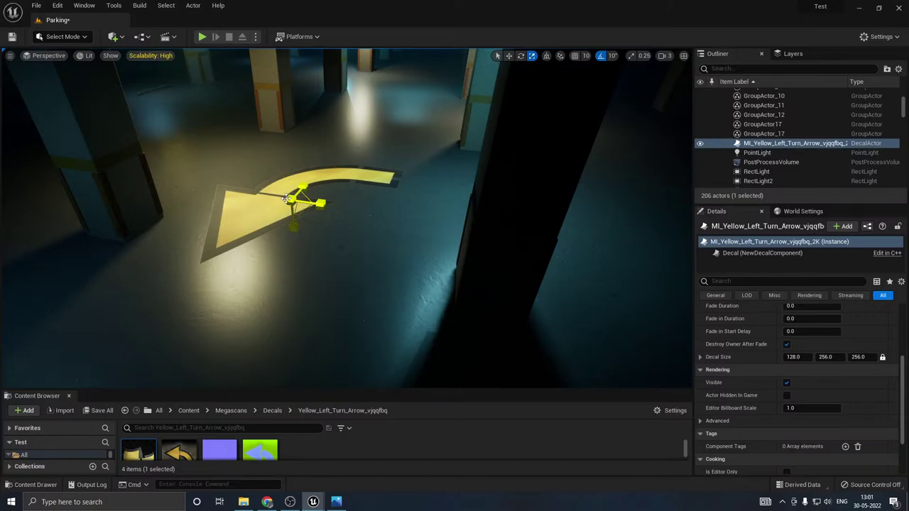
{"action": "left_click_drag", "start_coordinate": [288, 199], "coordinate": [257, 216]}
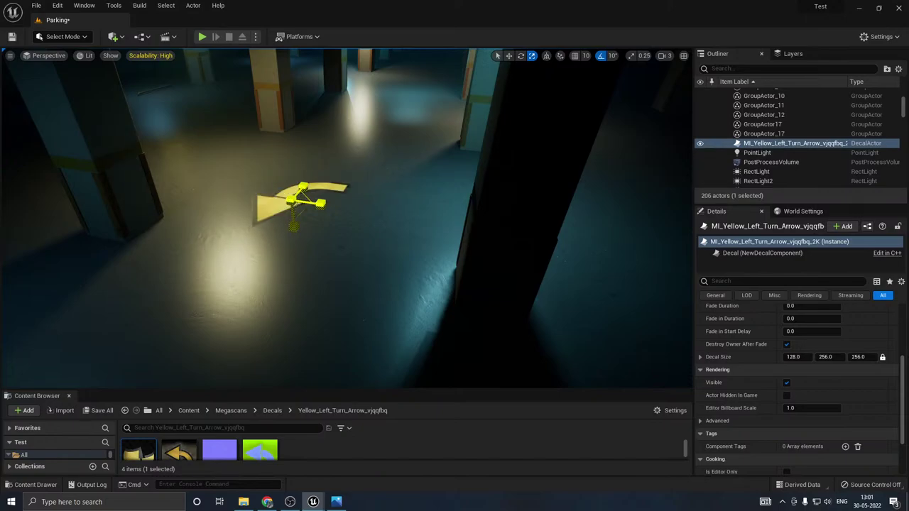
Step: Rotate the arrow decal 180 degrees about its vertical axis so it points deeper into the garage
{"action": "key", "text": "w"}
{"action": "key", "text": "f"}
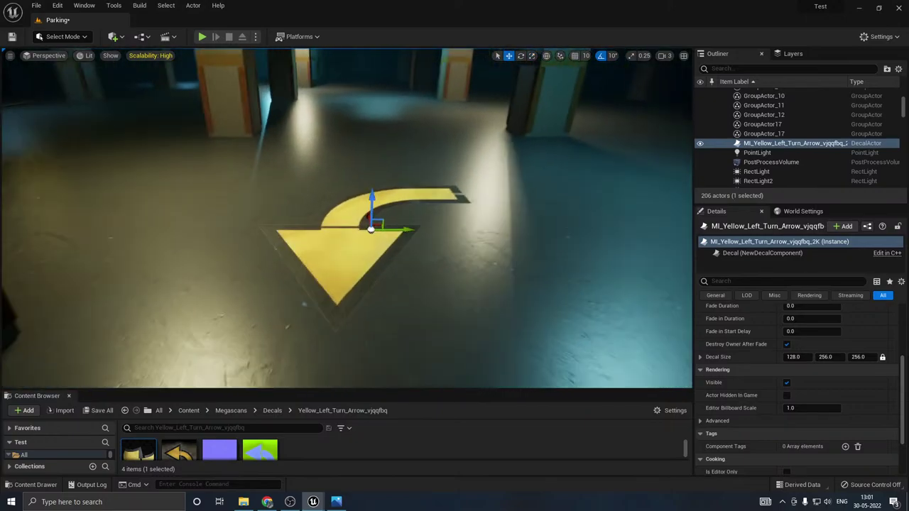
{"action": "middle_click_drag", "start_coordinate": [392, 284], "coordinate": [392, 234]}
{"action": "key", "text": "e"}
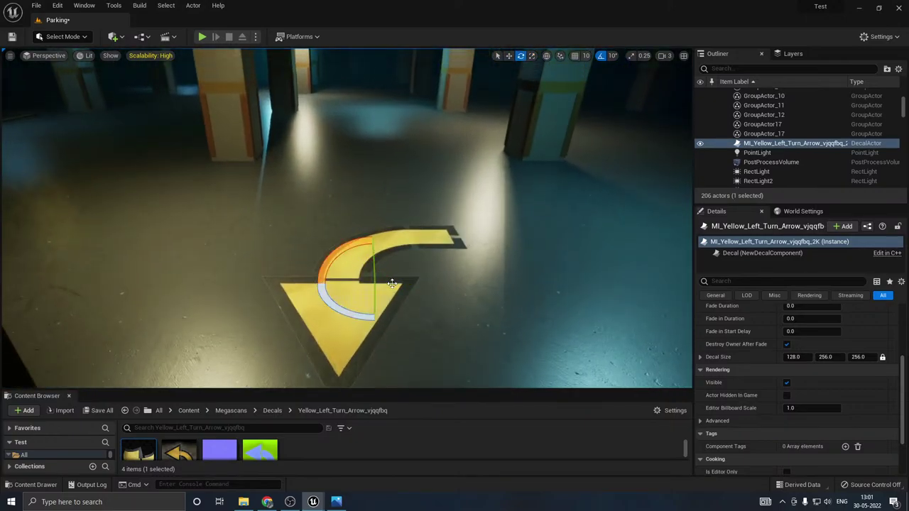
{"action": "right_click_drag", "start_coordinate": [398, 301], "coordinate": [408, 302]}
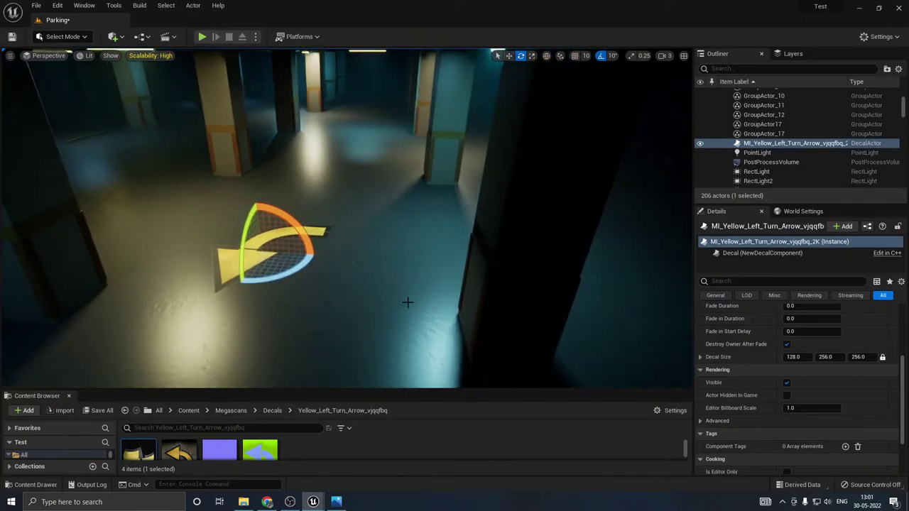
{"action": "left_click_drag", "start_coordinate": [281, 278], "coordinate": [242, 284]}
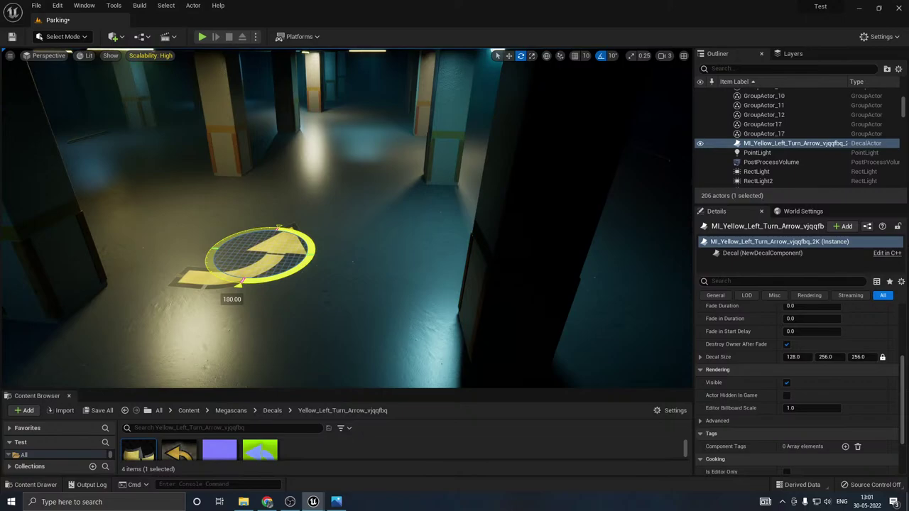
{"action": "left_click_drag", "start_coordinate": [241, 284], "coordinate": [316, 227]}
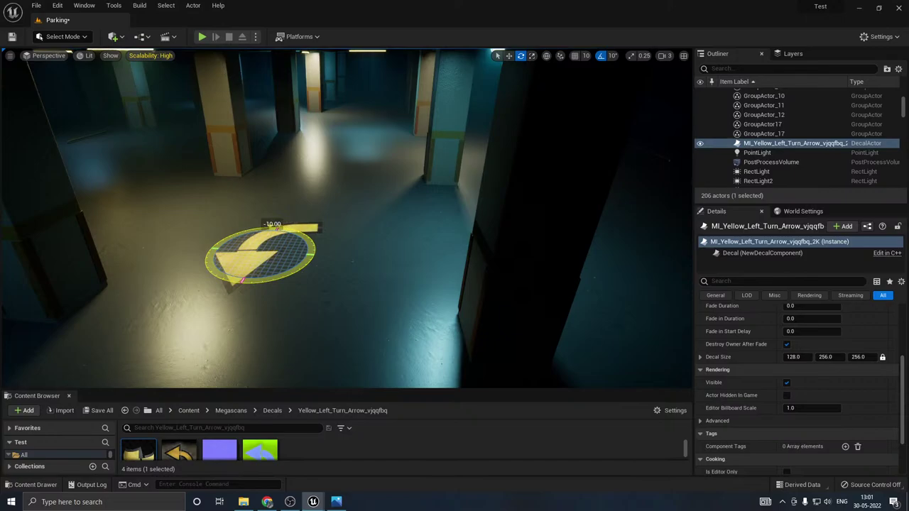
{"action": "left_click_drag", "start_coordinate": [316, 227], "coordinate": [236, 299]}
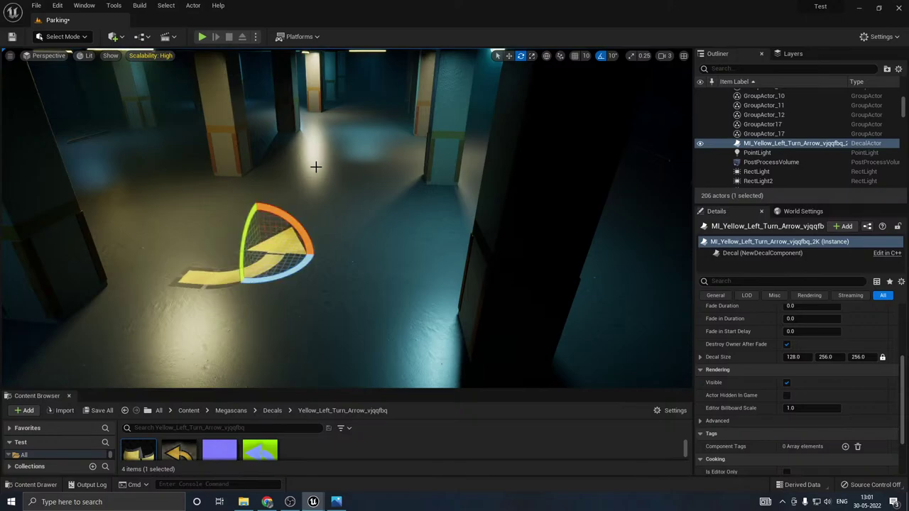
Step: Reposition the arrow decal along the floor in the driving lane and save the Parking level
{"action": "key", "text": "w"}
{"action": "right_click_drag", "start_coordinate": [317, 166], "coordinate": [288, 159]}
{"action": "left_click_drag", "start_coordinate": [336, 271], "coordinate": [357, 237]}
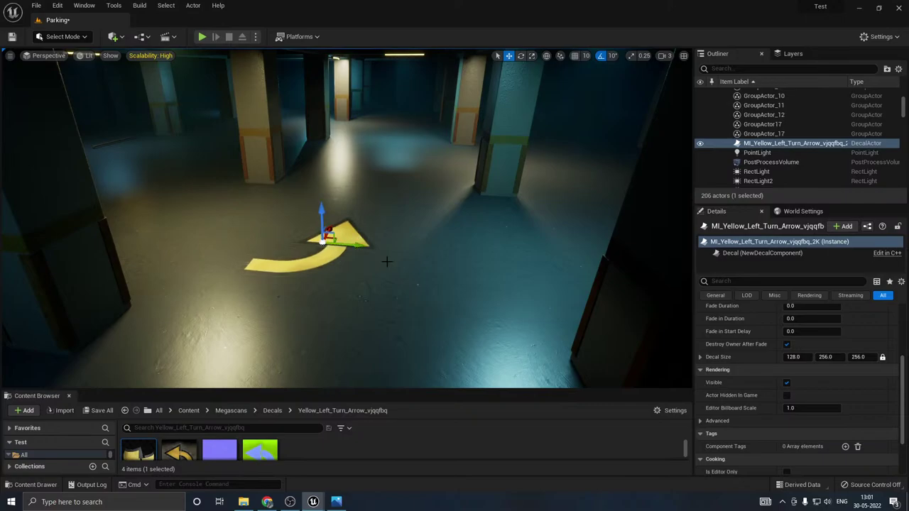
{"action": "mouse_move", "coordinate": [388, 261]}
{"action": "right_mouse_down"}
{"action": "mouse_move", "coordinate": [363, 212]}
{"action": "mouse_move", "coordinate": [389, 383]}
{"action": "mouse_move", "coordinate": [380, 273]}
{"action": "right_mouse_up"}
{"action": "key", "text": "s"}
{"action": "key", "text": "w"}
{"action": "left_click_drag", "start_coordinate": [369, 161], "coordinate": [308, 165]}
{"action": "right_click_drag", "start_coordinate": [282, 246], "coordinate": [277, 201]}
{"action": "left_click", "coordinate": [99, 411]}
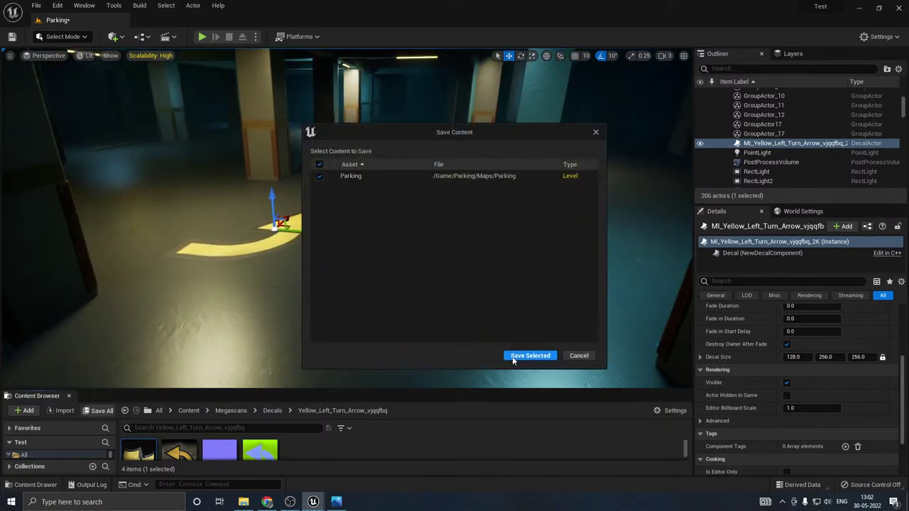
{"action": "left_click", "coordinate": [525, 357]}
Step: Duplicate the arrow decal beside the original and mirror the copy along Y
{"action": "right_click_drag", "start_coordinate": [409, 325], "coordinate": [347, 266]}
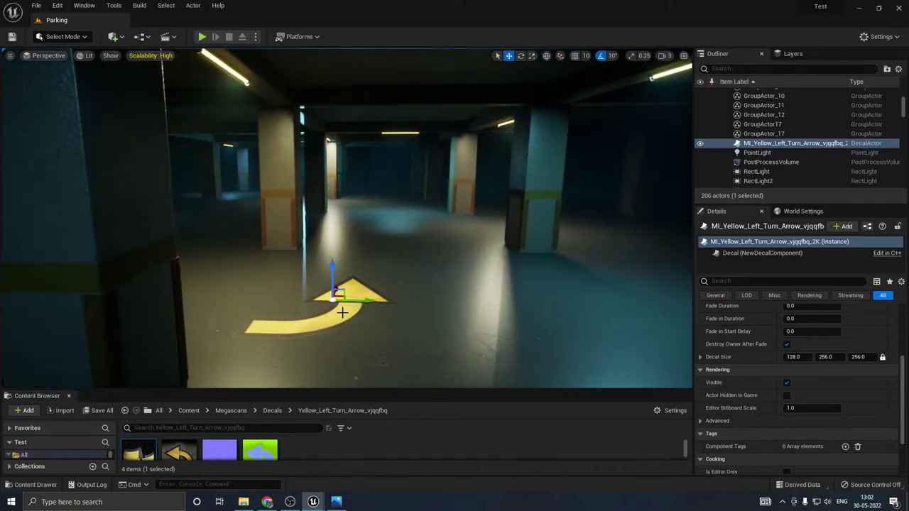
{"action": "left_click_drag", "start_coordinate": [362, 301], "coordinate": [517, 293]}
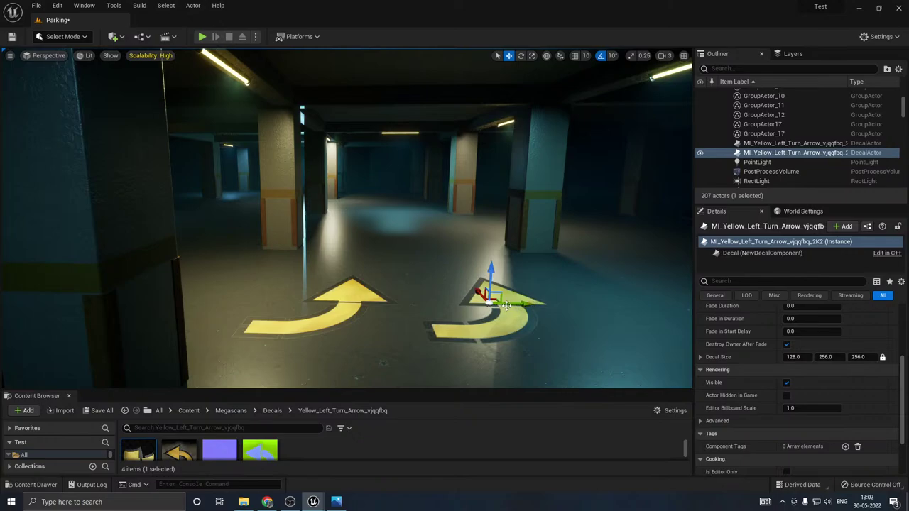
{"action": "right_click", "coordinate": [505, 305]}
{"action": "left_click", "coordinate": [503, 311]}
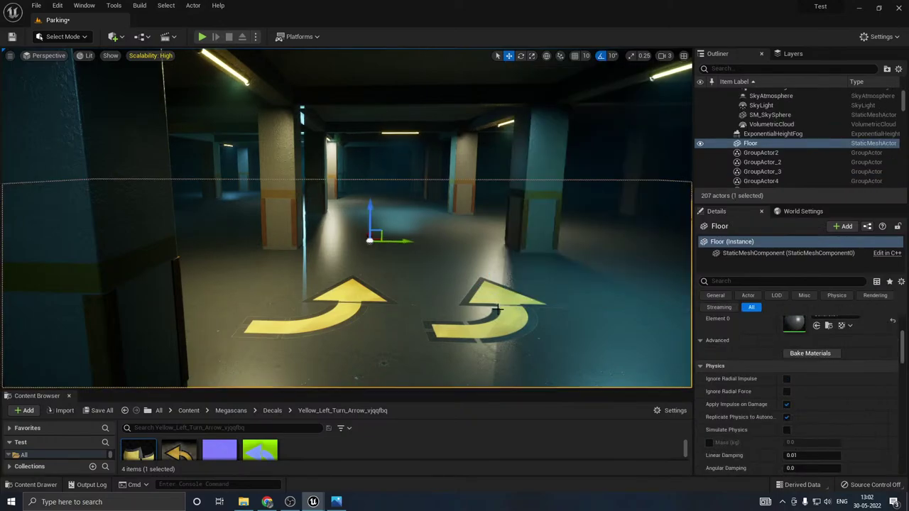
{"action": "key", "text": "g"}
{"action": "left_click", "coordinate": [484, 291]}
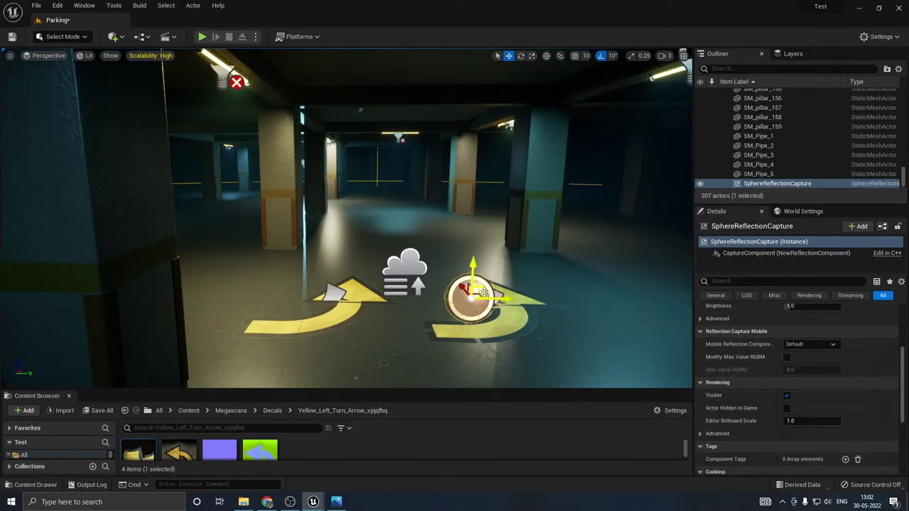
{"action": "right_click_drag", "start_coordinate": [484, 292], "coordinate": [373, 304]}
{"action": "left_click", "coordinate": [372, 304]}
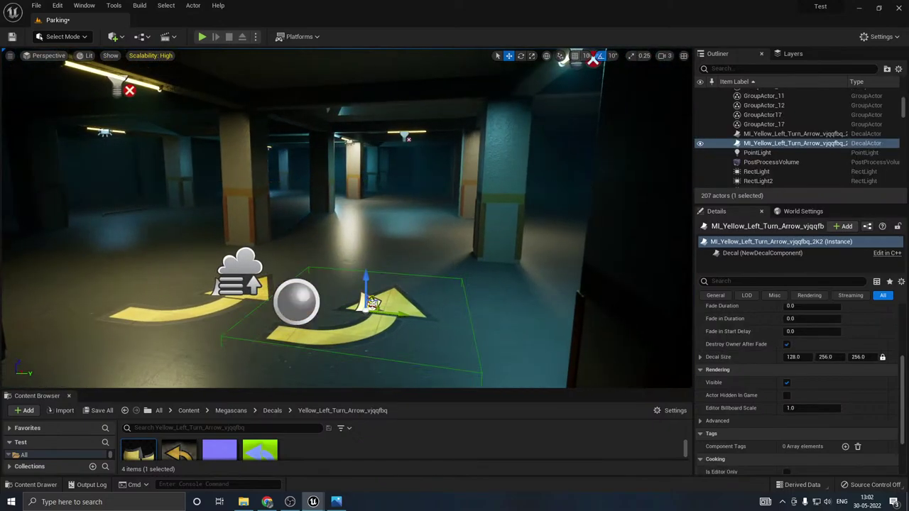
{"action": "right_click", "coordinate": [372, 304]}
{"action": "mouse_move", "coordinate": [425, 213]}
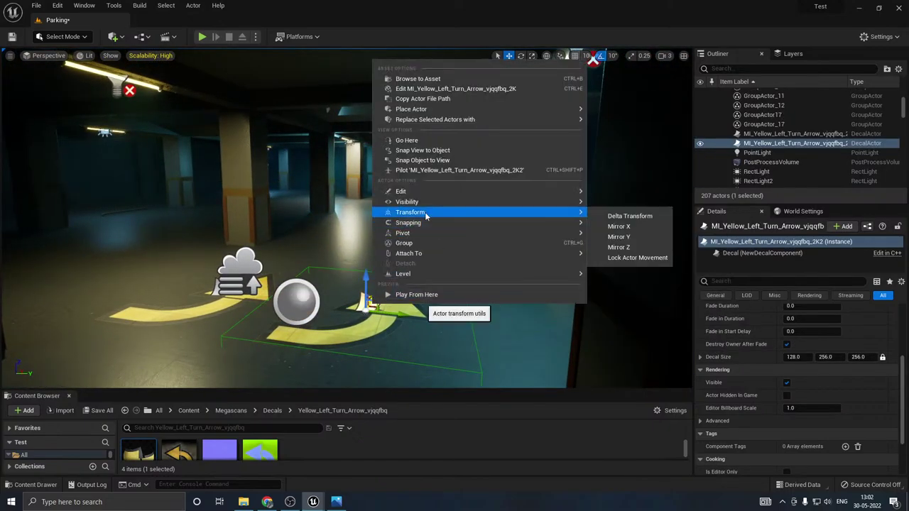
{"action": "left_click", "coordinate": [618, 237]}
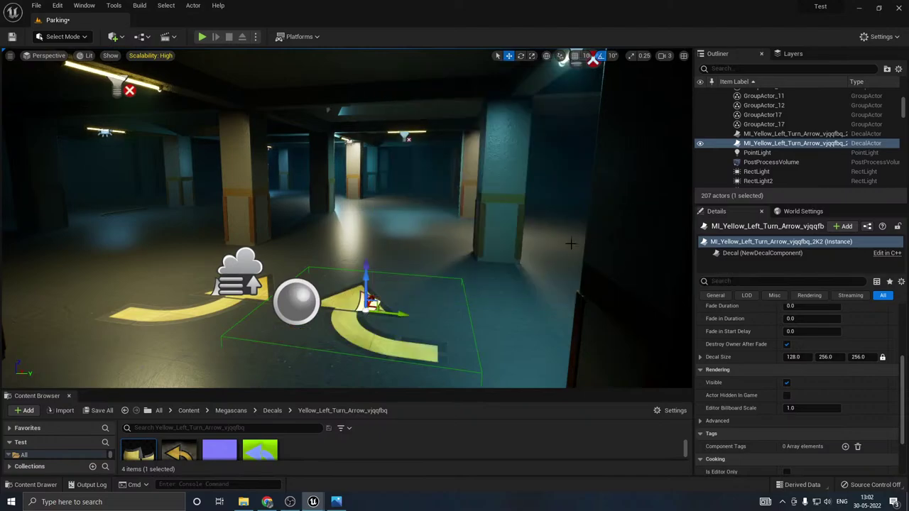
Step: Move the mirrored arrow away from the original and farther back on the floor, near the distant pillars
{"action": "right_click_drag", "start_coordinate": [579, 294], "coordinate": [405, 316]}
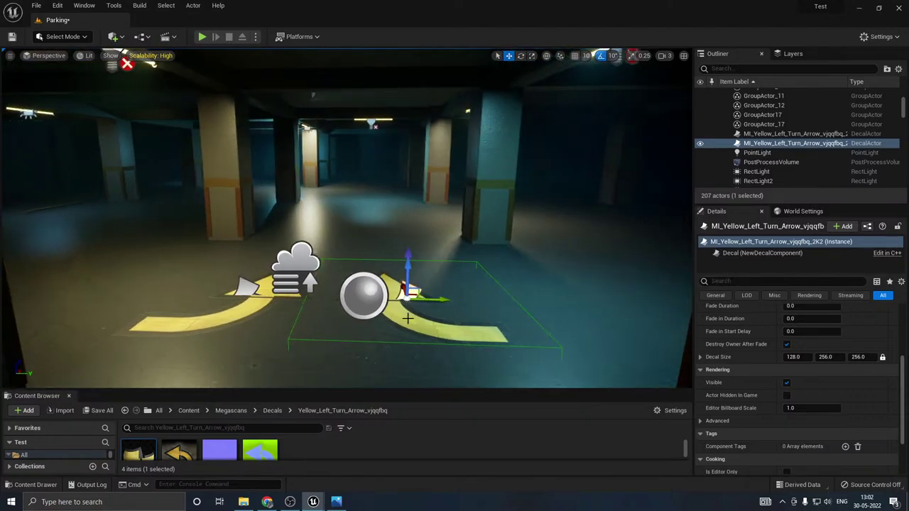
{"action": "left_click_drag", "start_coordinate": [441, 299], "coordinate": [510, 287]}
{"action": "key", "text": "g"}
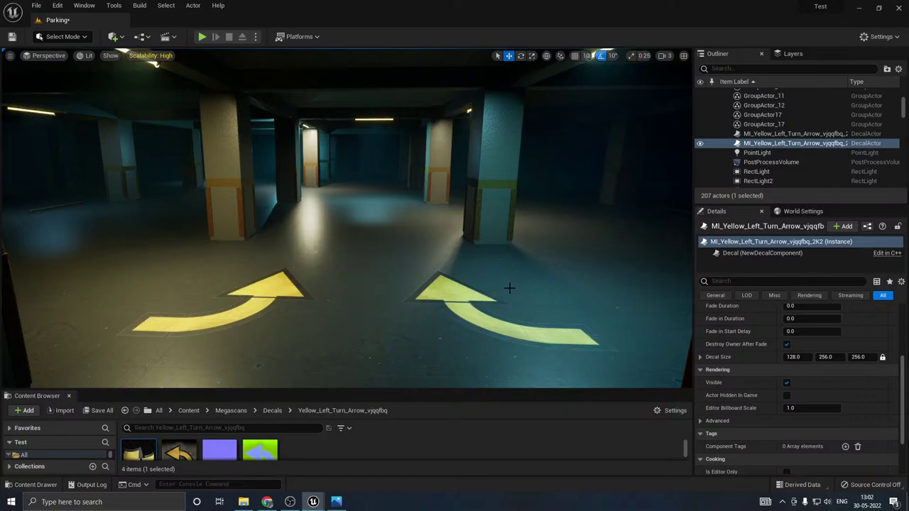
{"action": "right_click_drag", "start_coordinate": [381, 309], "coordinate": [419, 302]}
{"action": "key", "text": "g"}
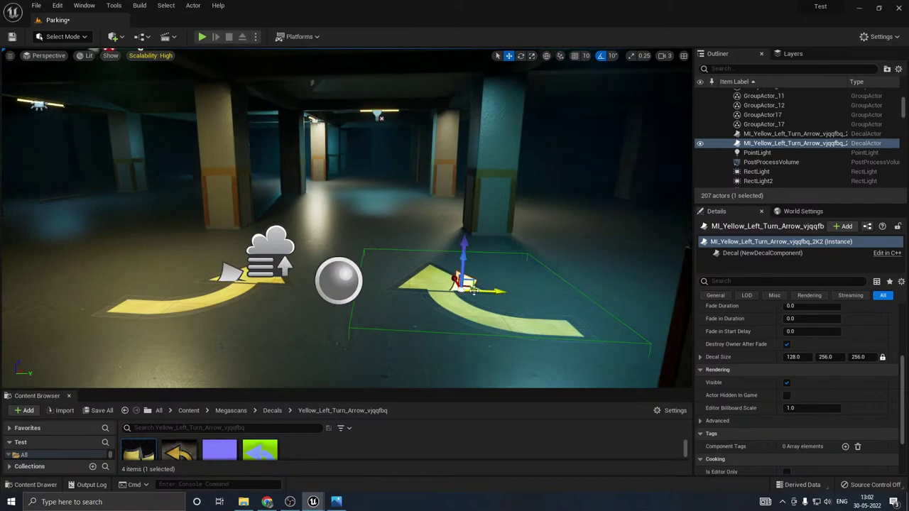
{"action": "left_click_drag", "start_coordinate": [457, 279], "coordinate": [384, 204]}
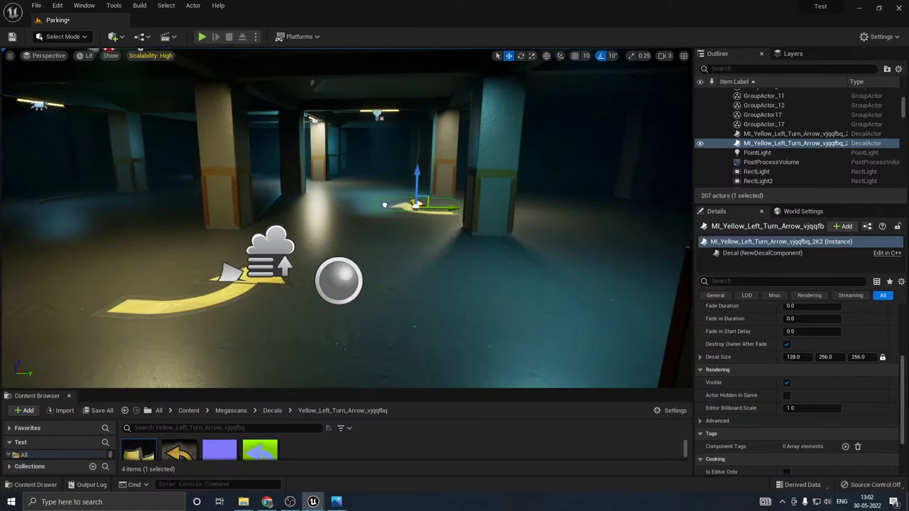
{"action": "right_click_drag", "start_coordinate": [335, 272], "coordinate": [306, 257]}
{"action": "key", "text": "g"}
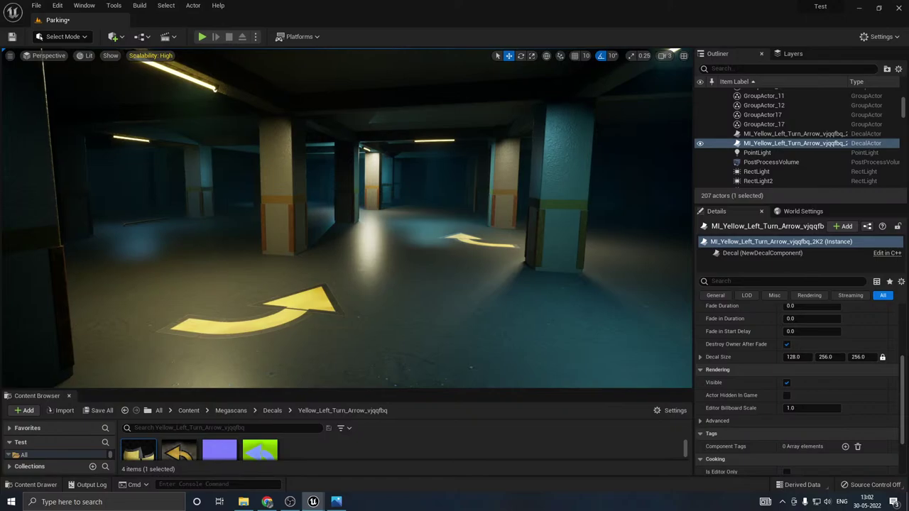
Step: Move the original arrow decal slightly farther back on the floor and save the Parking level
{"action": "left_click", "coordinate": [313, 295]}
{"action": "key", "text": "g"}
{"action": "left_click", "coordinate": [277, 302]}
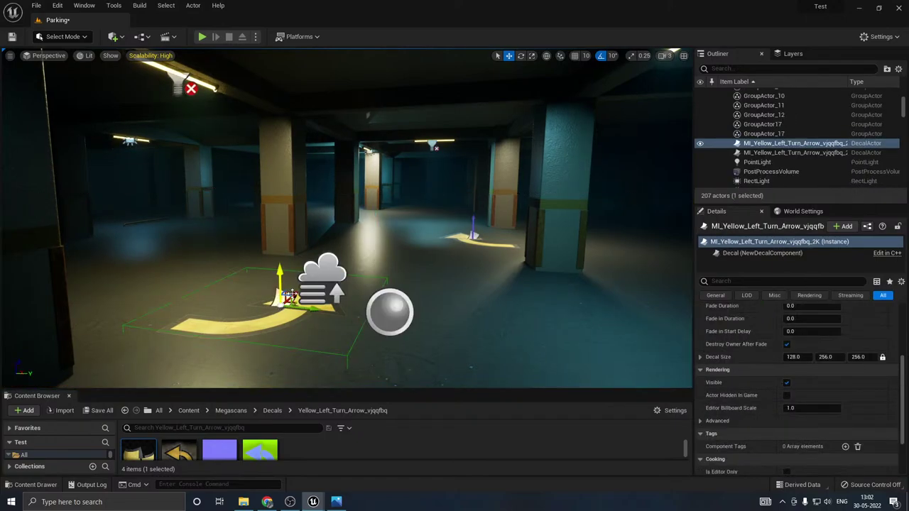
{"action": "left_click_drag", "start_coordinate": [297, 292], "coordinate": [309, 273]}
{"action": "key", "text": "g"}
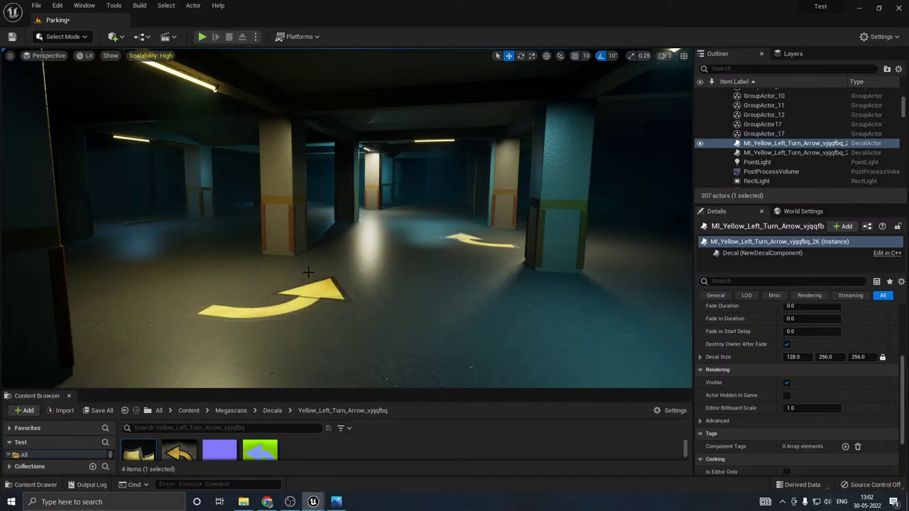
{"action": "left_click", "coordinate": [87, 413]}
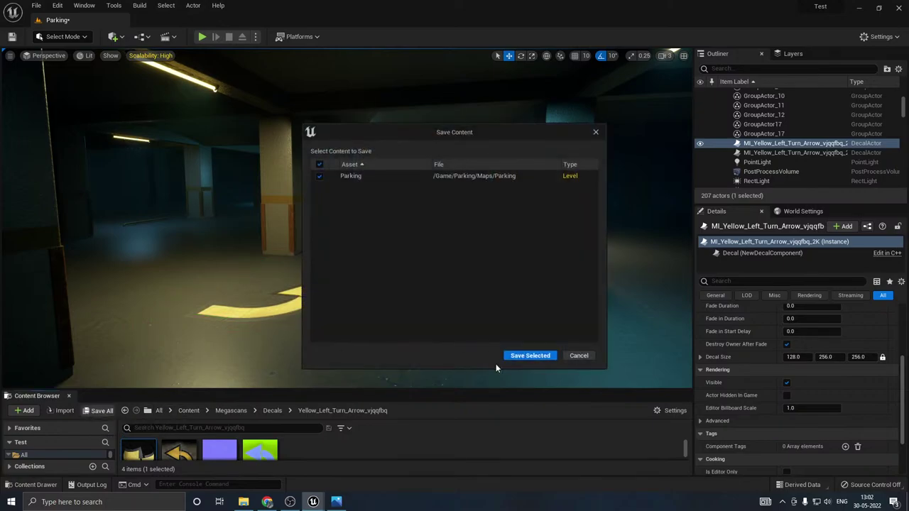
{"action": "left_click", "coordinate": [529, 355]}
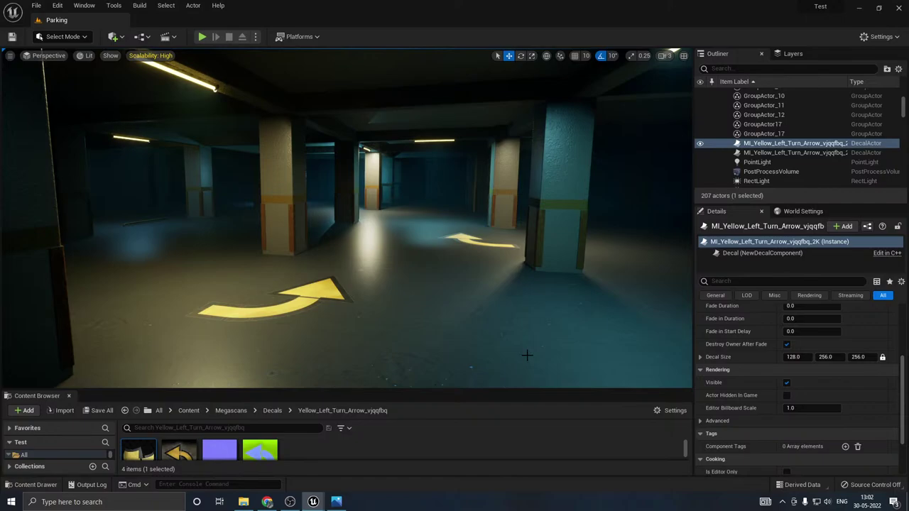
Step: Check both floor arrows from farther back in the garage and switch back to Quixel Bridge
{"action": "mouse_move", "coordinate": [474, 331]}
{"action": "right_mouse_down"}
{"action": "mouse_move", "coordinate": [433, 277]}
{"action": "mouse_move", "coordinate": [462, 298]}
{"action": "mouse_move", "coordinate": [455, 319]}
{"action": "mouse_move", "coordinate": [474, 333]}
{"action": "right_mouse_up"}
{"action": "key", "text": "s"}
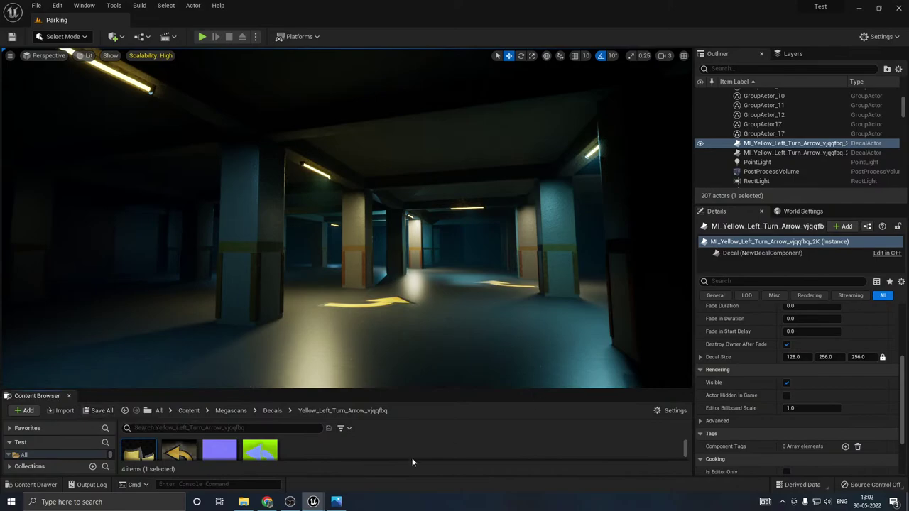
{"action": "mouse_move", "coordinate": [311, 503]}
{"action": "left_click", "coordinate": [246, 438]}
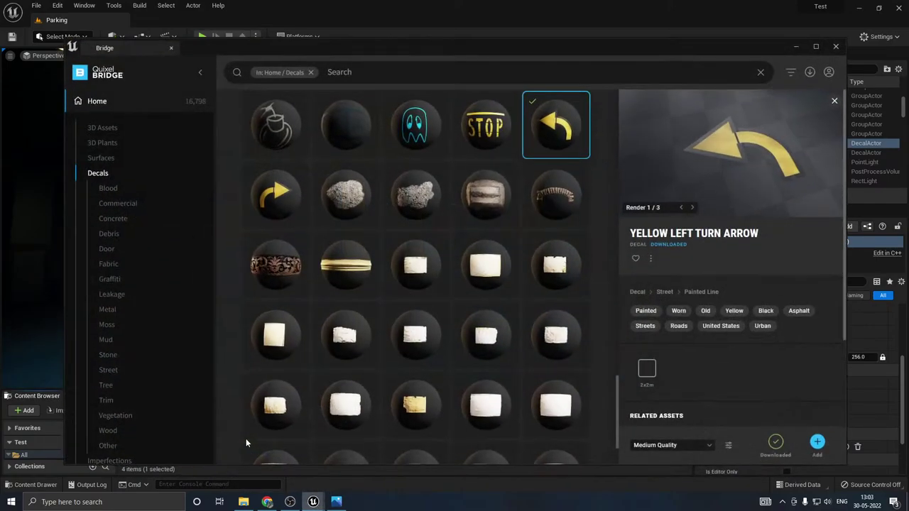
Step: Browse the decal library for painted floor markings and preview two of the White Road Line decals
{"action": "scroll", "coordinate": [407, 355], "scroll_direction": "down", "scroll_amount": 3}
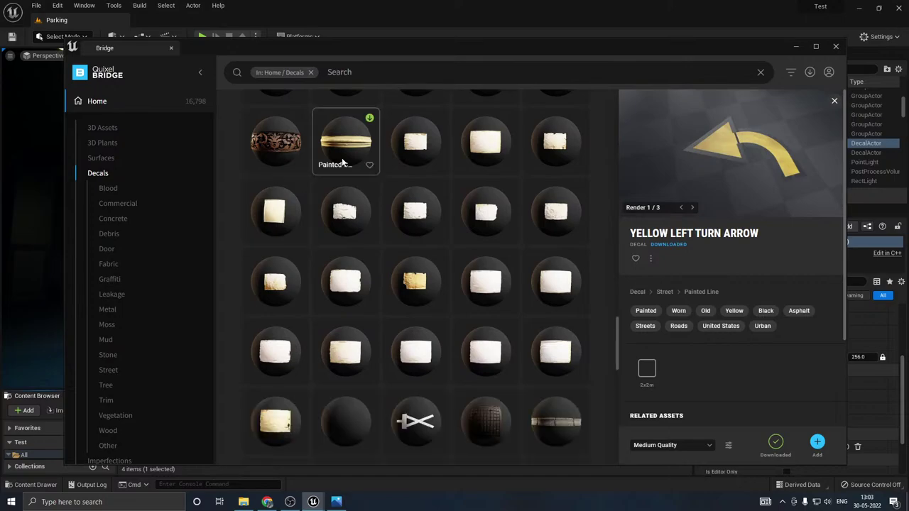
{"action": "scroll", "coordinate": [436, 410], "scroll_direction": "down", "scroll_amount": 5}
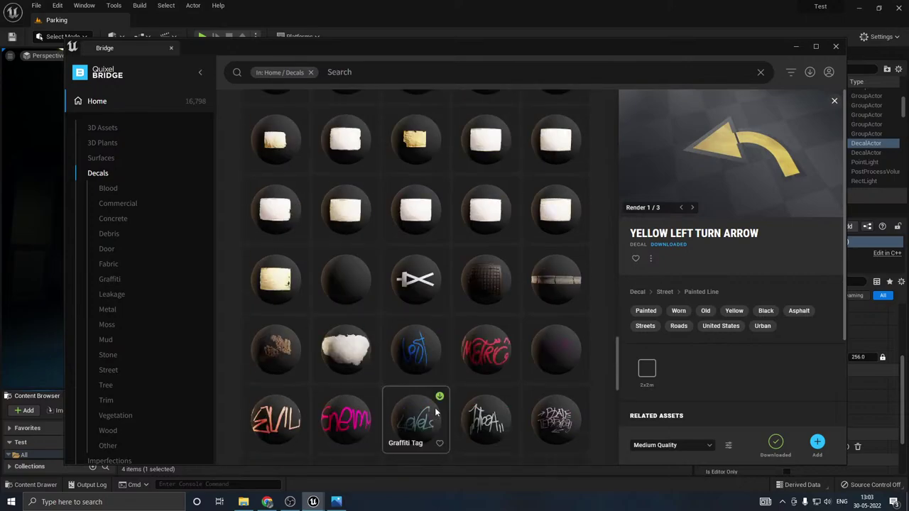
{"action": "scroll", "coordinate": [436, 412], "scroll_direction": "down", "scroll_amount": 10}
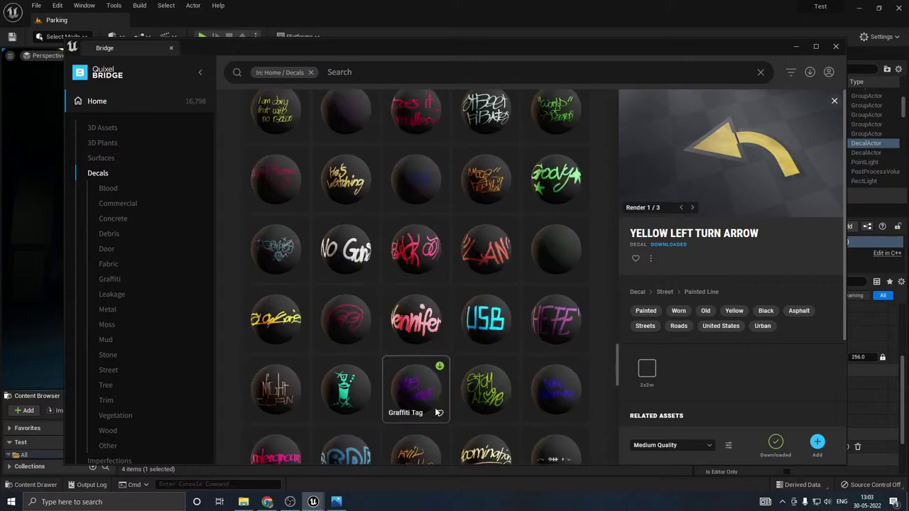
{"action": "scroll", "coordinate": [435, 411], "scroll_direction": "down", "scroll_amount": 10}
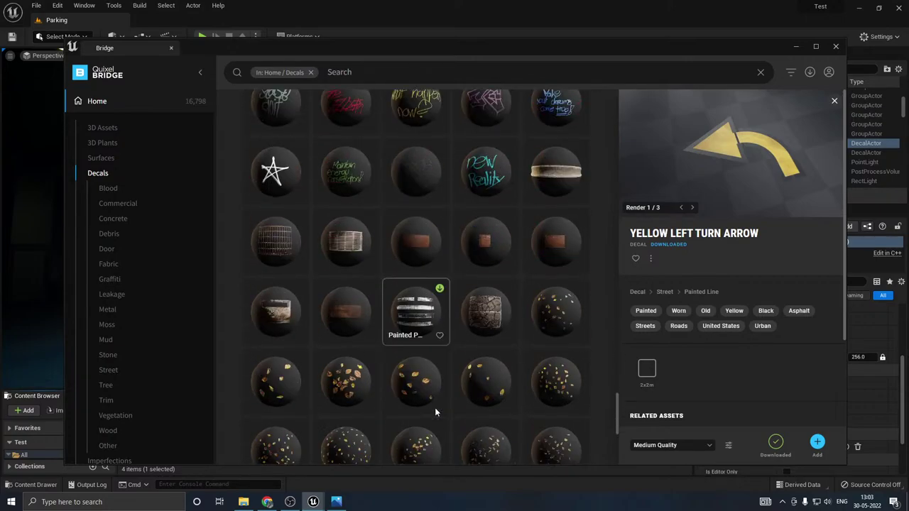
{"action": "scroll", "coordinate": [436, 409], "scroll_direction": "down", "scroll_amount": 2}
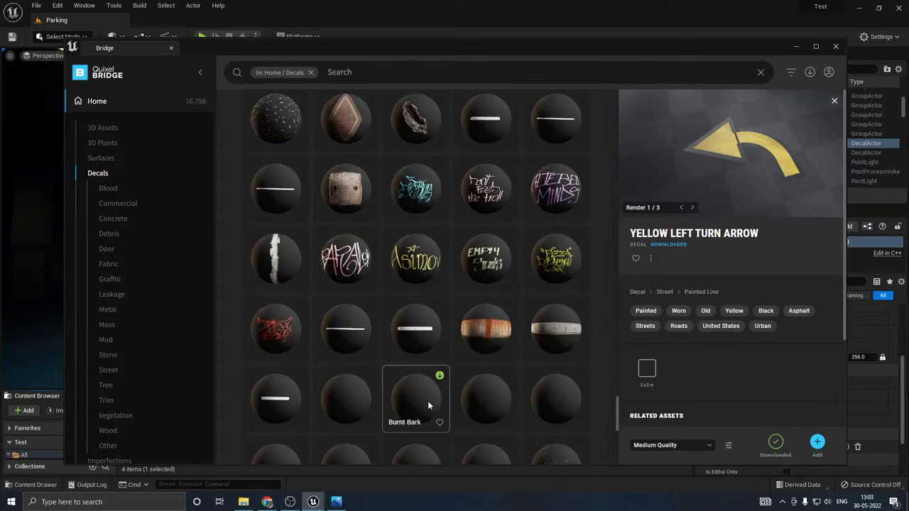
{"action": "left_click", "coordinate": [406, 334]}
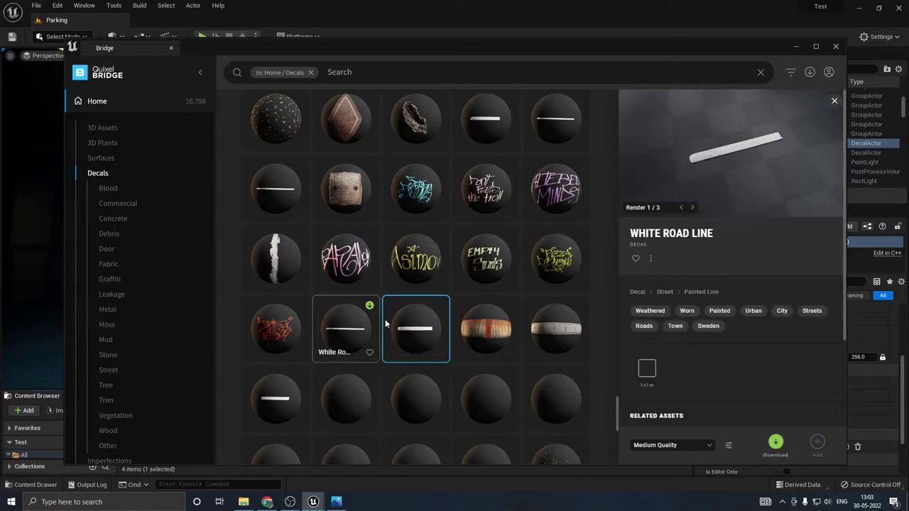
{"action": "scroll", "coordinate": [426, 306], "scroll_direction": "down", "scroll_amount": 2}
{"action": "scroll", "coordinate": [426, 304], "scroll_direction": "down", "scroll_amount": 2}
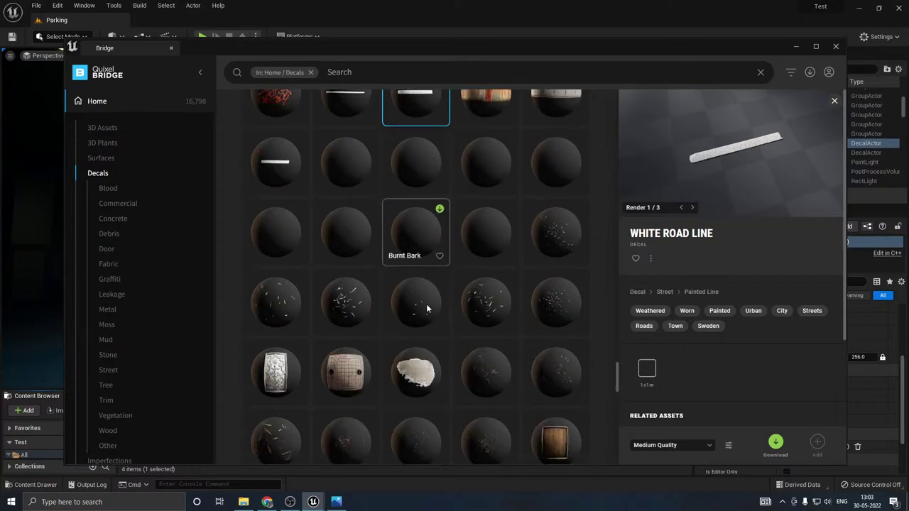
{"action": "scroll", "coordinate": [426, 303], "scroll_direction": "up", "scroll_amount": 2}
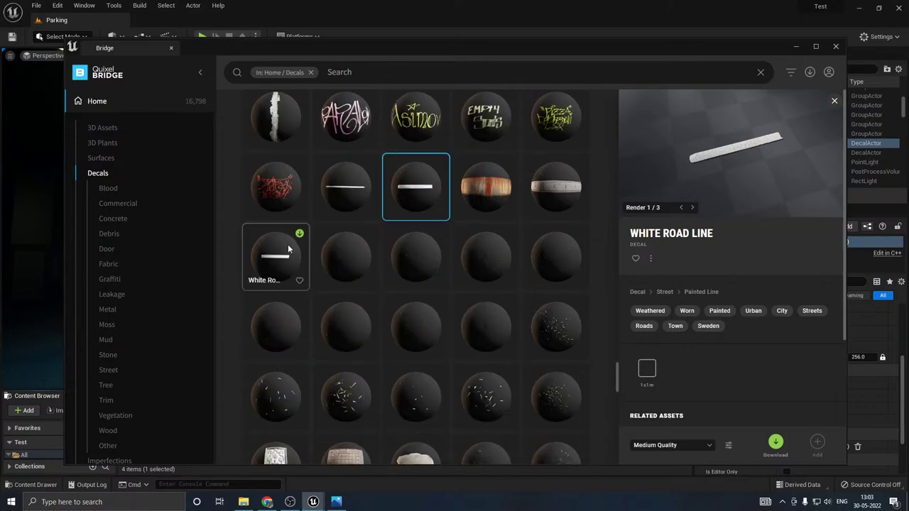
{"action": "left_click", "coordinate": [288, 244]}
Step: Look further through the decals for parking floor markings and preview the Yellow Road Line decal
{"action": "scroll", "coordinate": [444, 316], "scroll_direction": "down", "scroll_amount": 1}
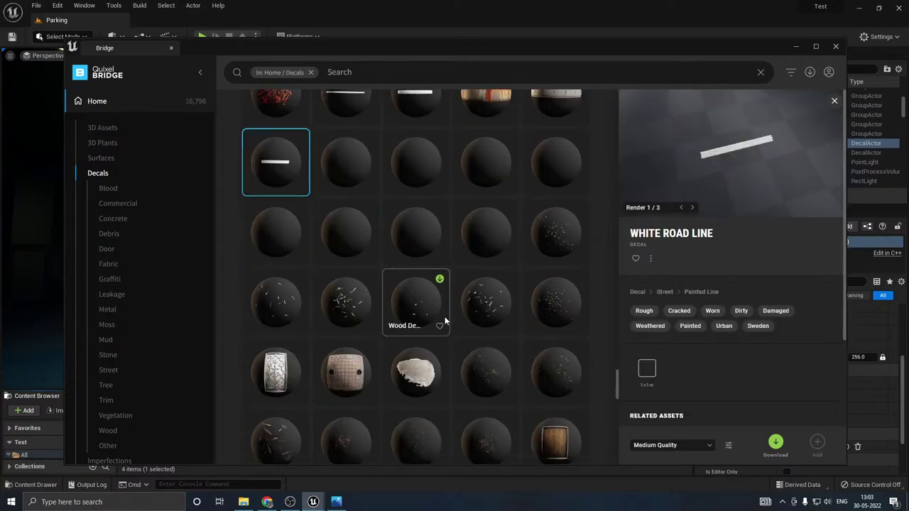
{"action": "scroll", "coordinate": [445, 316], "scroll_direction": "down", "scroll_amount": 9}
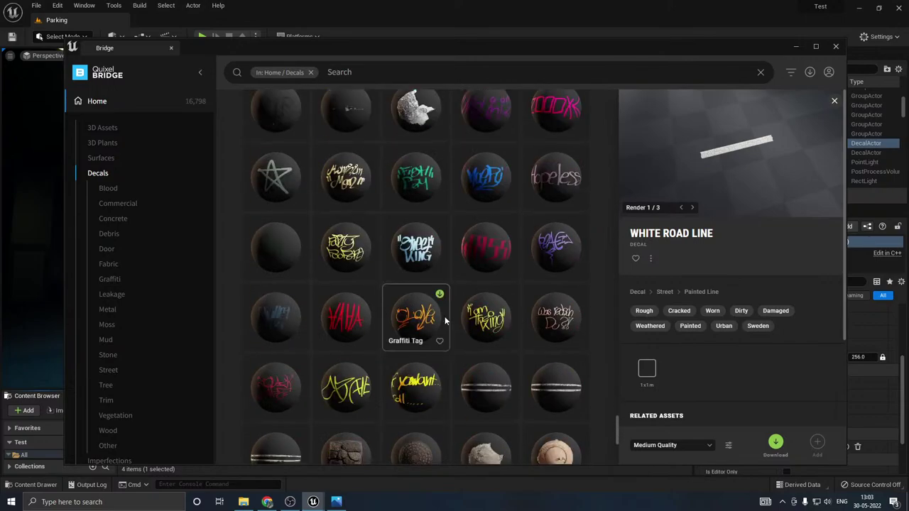
{"action": "scroll", "coordinate": [444, 316], "scroll_direction": "down", "scroll_amount": 5}
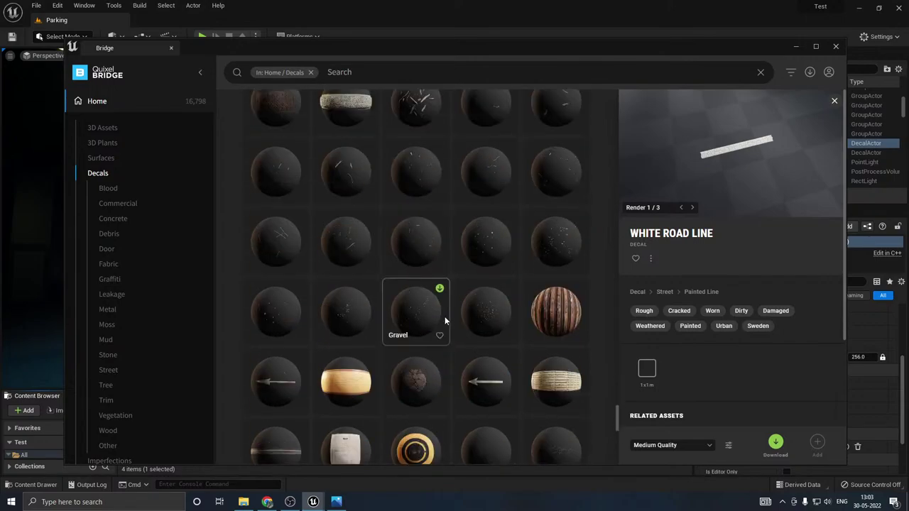
{"action": "scroll", "coordinate": [445, 316], "scroll_direction": "down", "scroll_amount": 3}
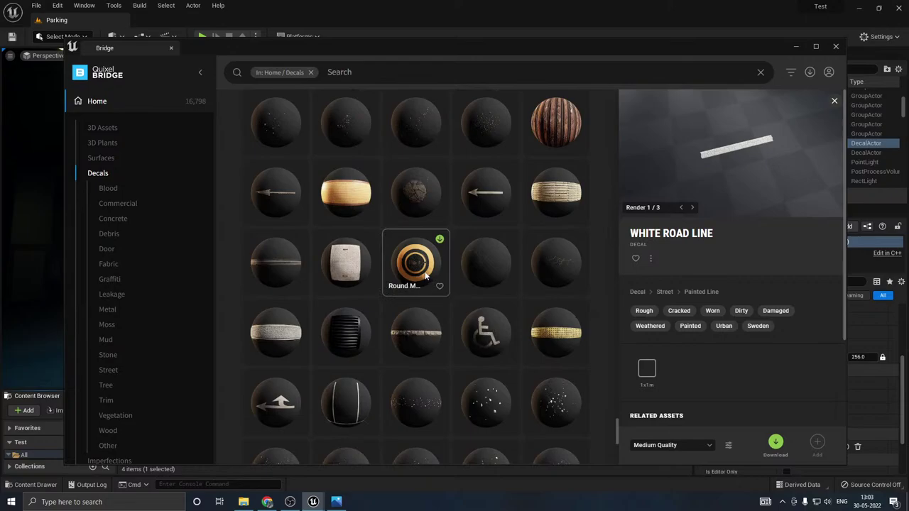
{"action": "scroll", "coordinate": [426, 284], "scroll_direction": "down", "scroll_amount": 4}
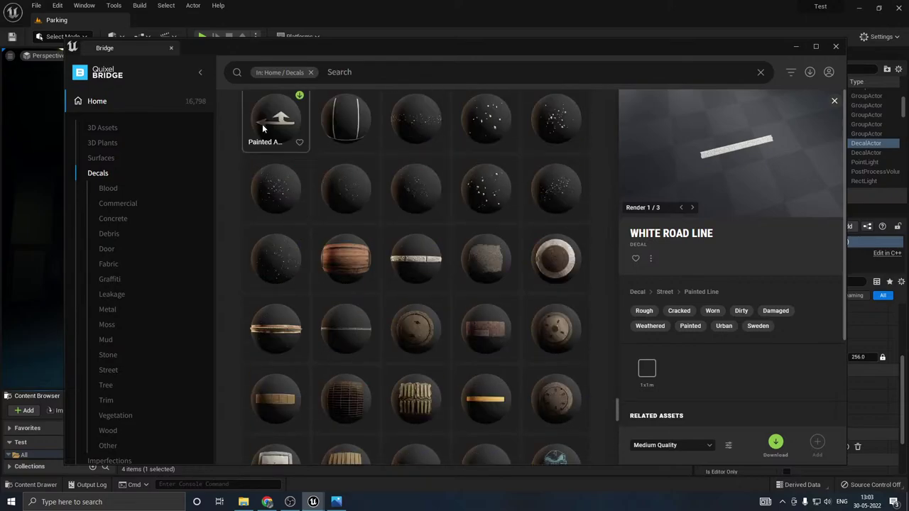
{"action": "left_click", "coordinate": [492, 401]}
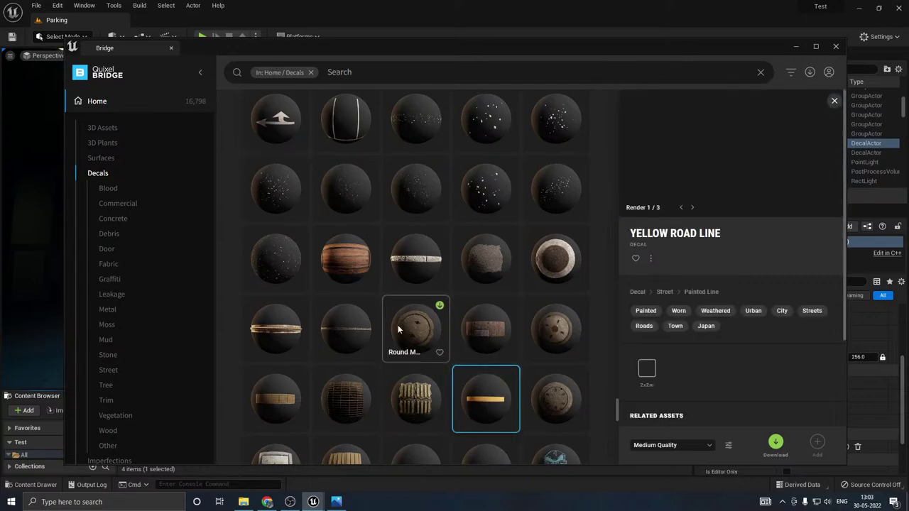
Step: Examine the remaining decals for parking signs, lettering and arrows, and return to the painted number decals
{"action": "scroll", "coordinate": [360, 288], "scroll_direction": "down", "scroll_amount": 2}
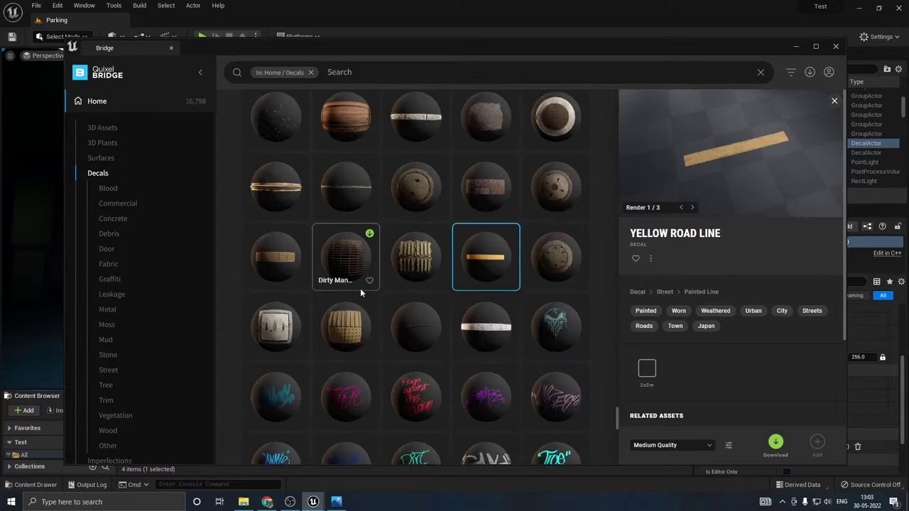
{"action": "scroll", "coordinate": [360, 288], "scroll_direction": "down", "scroll_amount": 10}
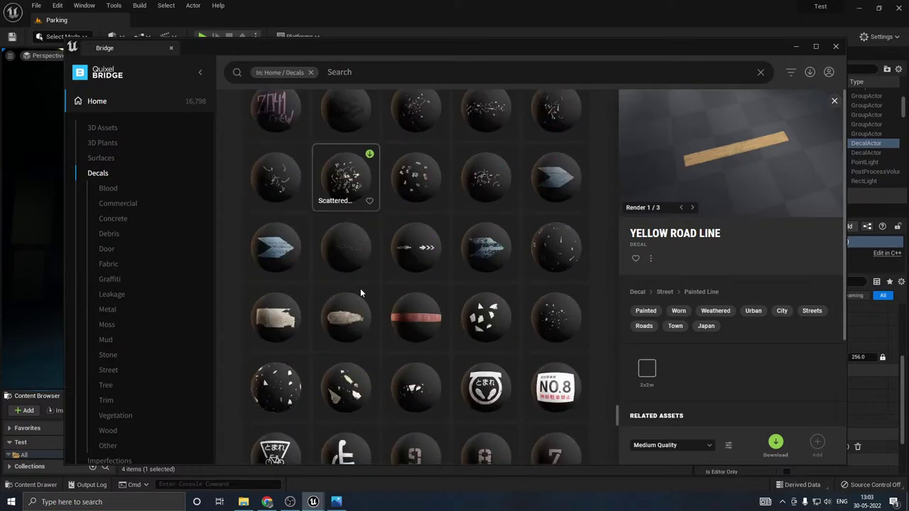
{"action": "scroll", "coordinate": [360, 288], "scroll_direction": "down", "scroll_amount": 6}
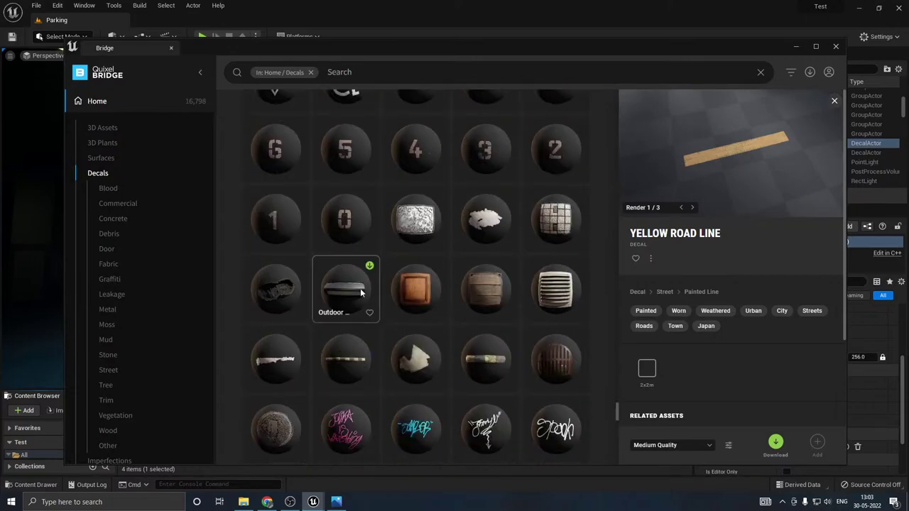
{"action": "scroll", "coordinate": [360, 288], "scroll_direction": "up", "scroll_amount": 1}
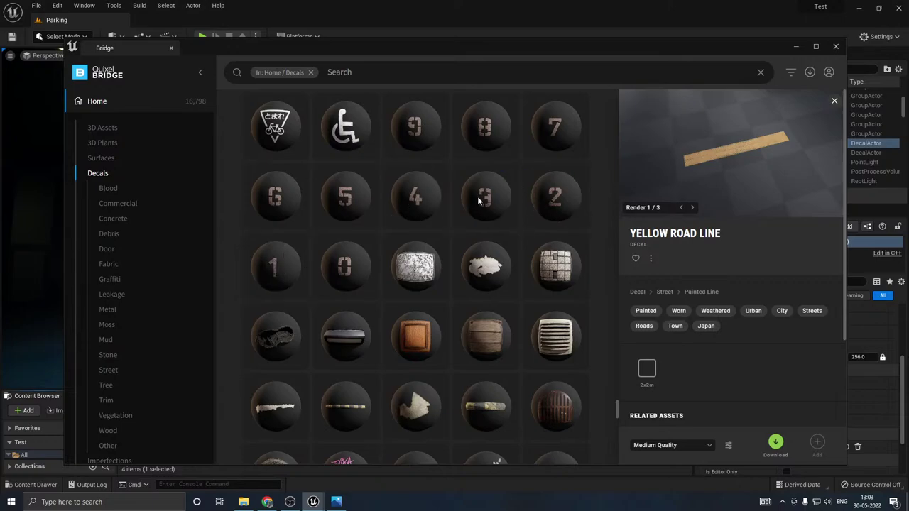
{"action": "scroll", "coordinate": [400, 263], "scroll_direction": "down", "scroll_amount": 3}
{"action": "scroll", "coordinate": [399, 263], "scroll_direction": "down", "scroll_amount": 2}
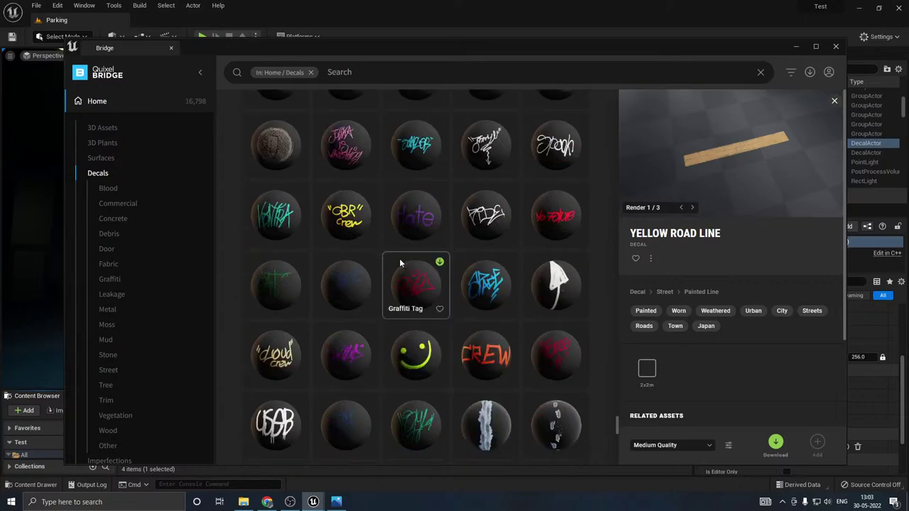
{"action": "scroll", "coordinate": [399, 263], "scroll_direction": "down", "scroll_amount": 3}
{"action": "scroll", "coordinate": [400, 261], "scroll_direction": "down", "scroll_amount": 6}
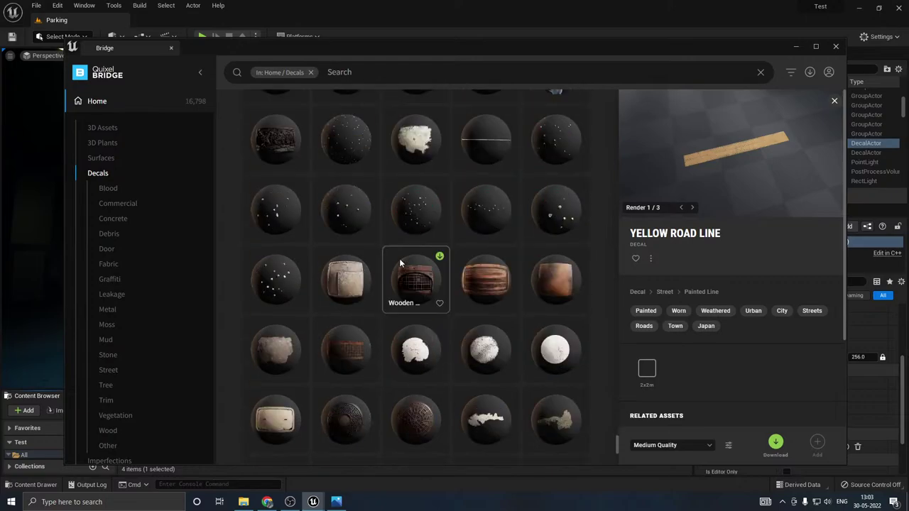
{"action": "scroll", "coordinate": [399, 263], "scroll_direction": "down", "scroll_amount": 4}
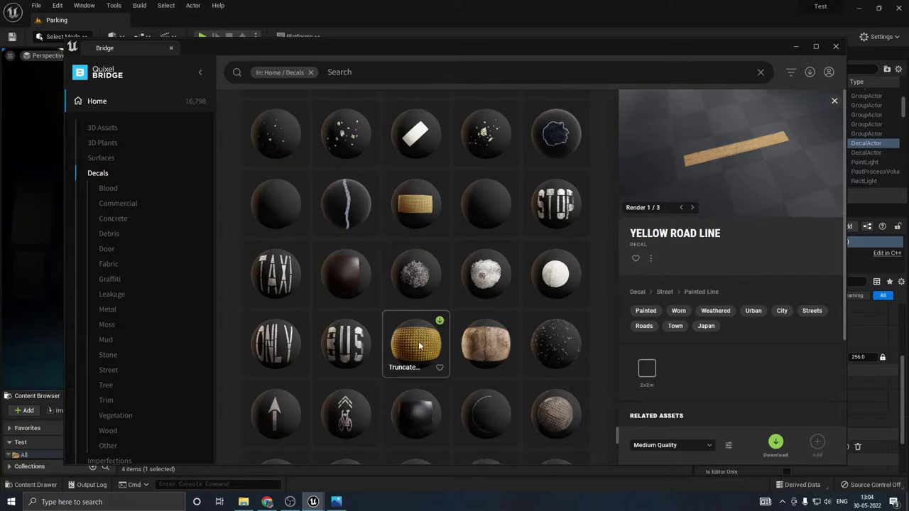
{"action": "scroll", "coordinate": [418, 341], "scroll_direction": "down", "scroll_amount": 10}
{"action": "scroll", "coordinate": [322, 289], "scroll_direction": "up", "scroll_amount": 10}
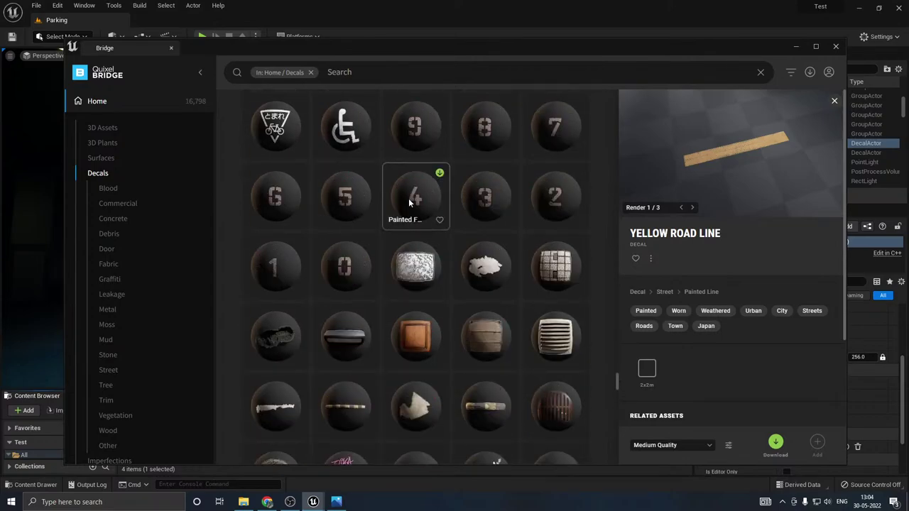
Step: Download the Painted Four and Painted Five decals, add them to the project and open the Painted Four asset folder
{"action": "left_click", "coordinate": [409, 203]}
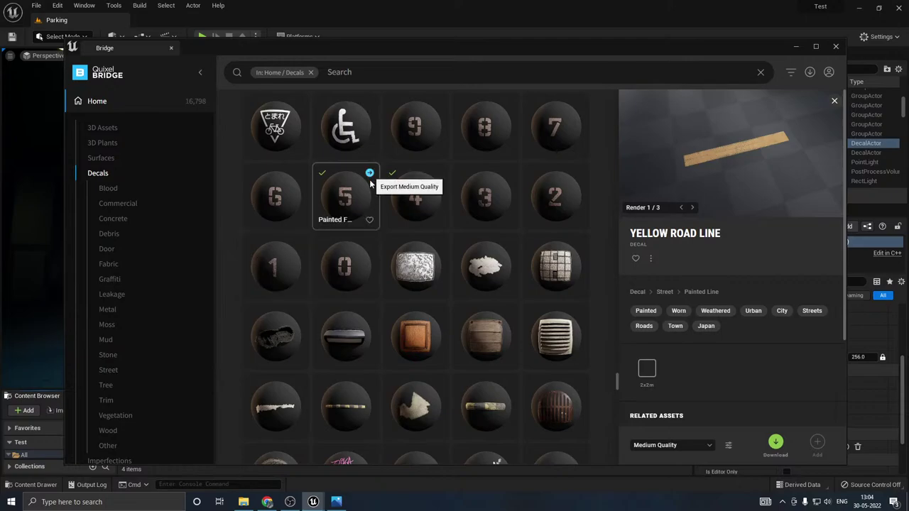
{"action": "left_click", "coordinate": [795, 47]}
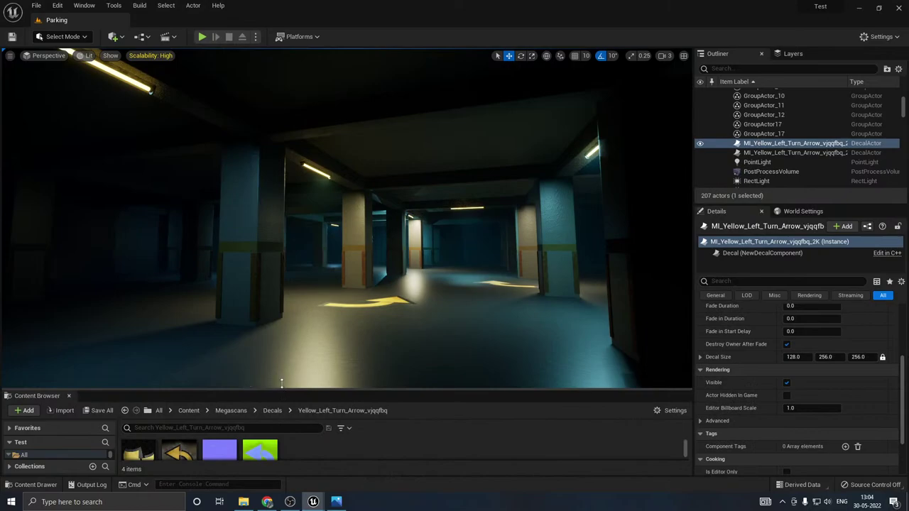
{"action": "left_click_drag", "start_coordinate": [281, 384], "coordinate": [281, 323]}
{"action": "scroll", "coordinate": [67, 439], "scroll_direction": "down", "scroll_amount": 2}
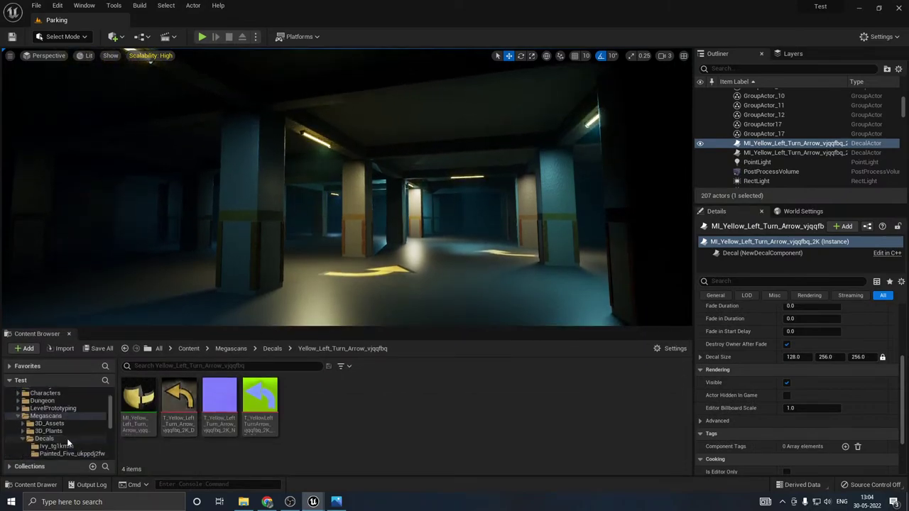
{"action": "scroll", "coordinate": [67, 438], "scroll_direction": "down", "scroll_amount": 2}
{"action": "left_click", "coordinate": [69, 430]}
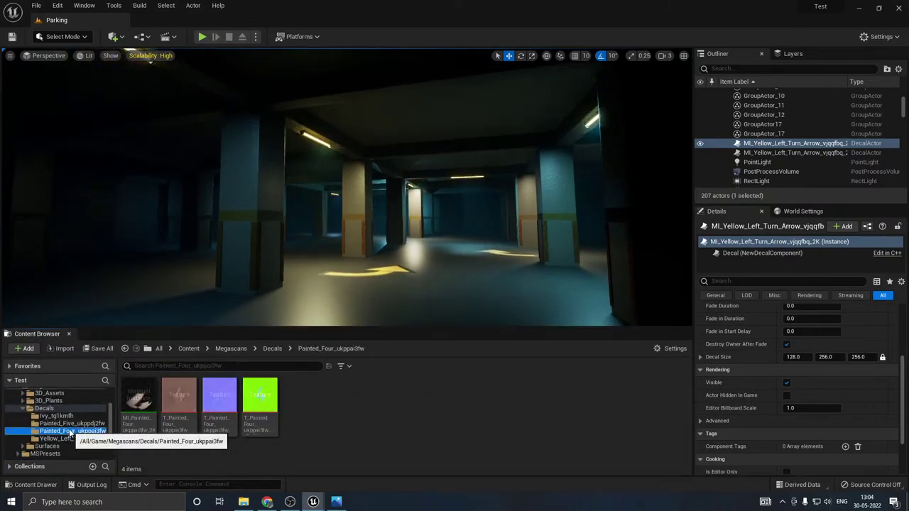
Step: Place the Painted Four decal on the garage floor in front of the yellow arrow, near the closest pillar
{"action": "right_click_drag", "start_coordinate": [412, 243], "coordinate": [412, 298]}
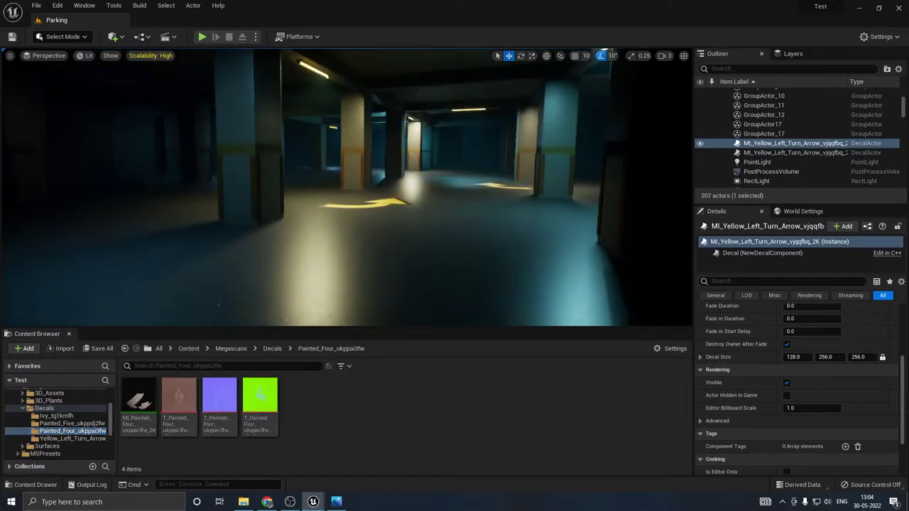
{"action": "left_click_drag", "start_coordinate": [138, 398], "coordinate": [286, 257]}
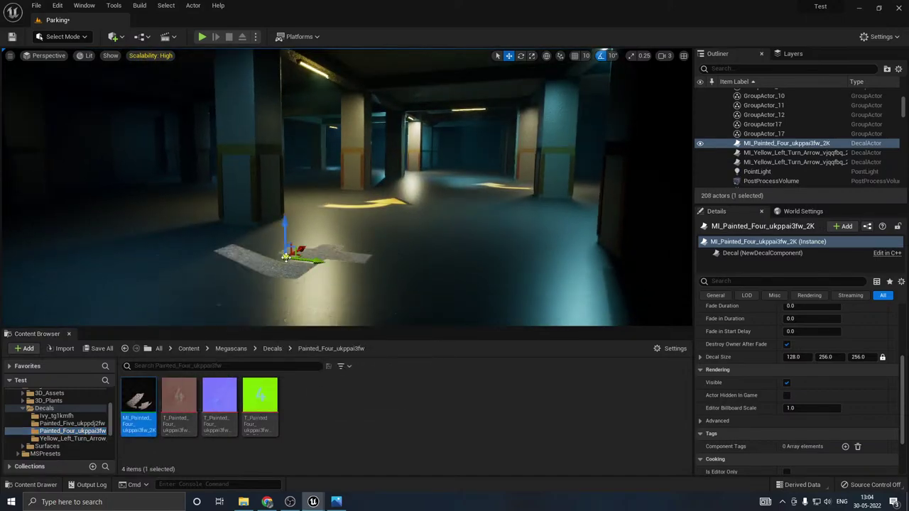
{"action": "key", "text": "w"}
{"action": "right_click_drag", "start_coordinate": [298, 260], "coordinate": [266, 305]}
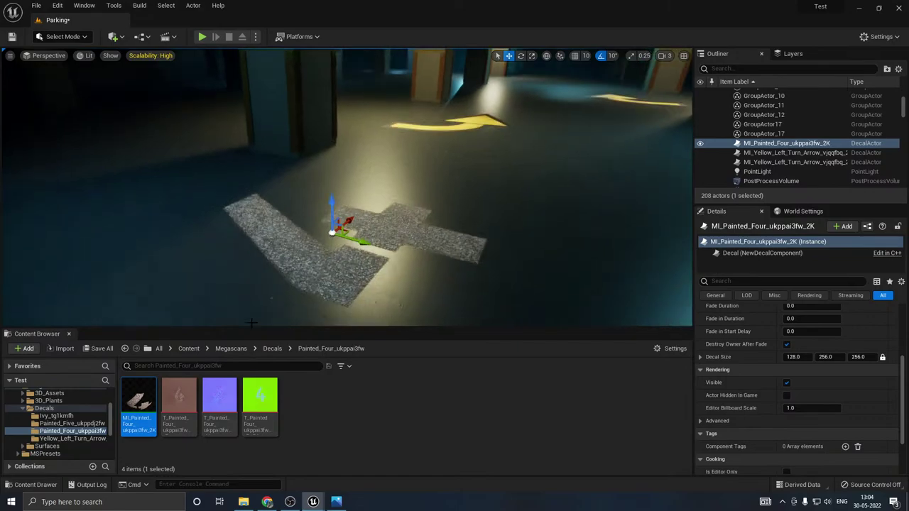
Step: Open the Painted Four decal's material instance and enable Color Overlay and Overlay Intensity in its Albedo settings
{"action": "double_click", "coordinate": [140, 401]}
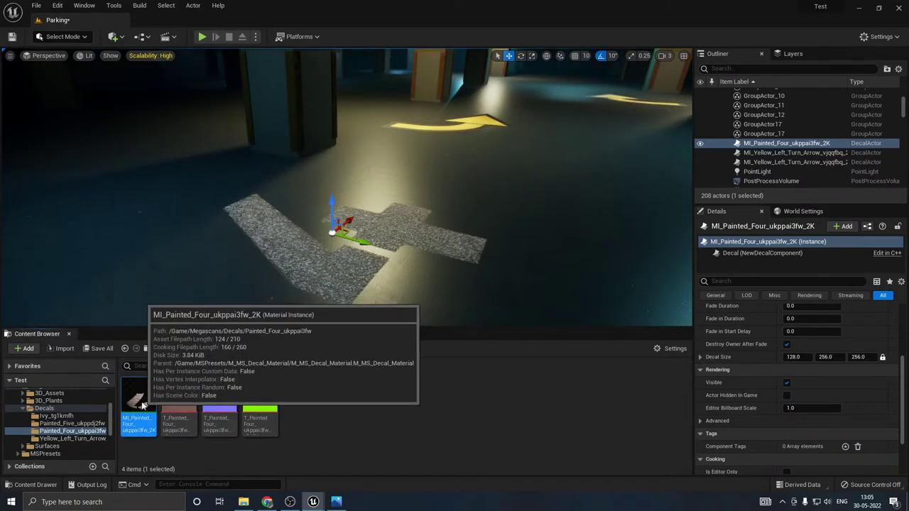
{"action": "scroll", "coordinate": [675, 288], "scroll_direction": "down", "scroll_amount": 1}
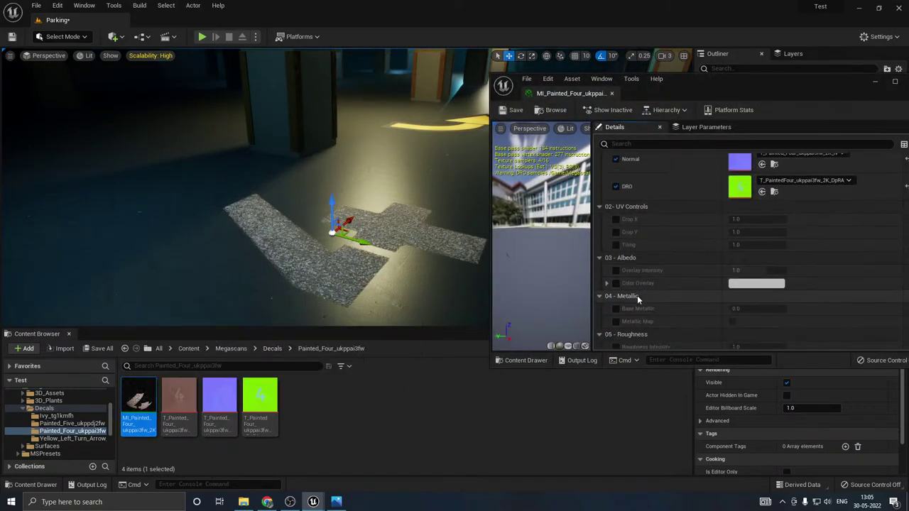
{"action": "left_click", "coordinate": [615, 283]}
{"action": "left_click", "coordinate": [615, 270]}
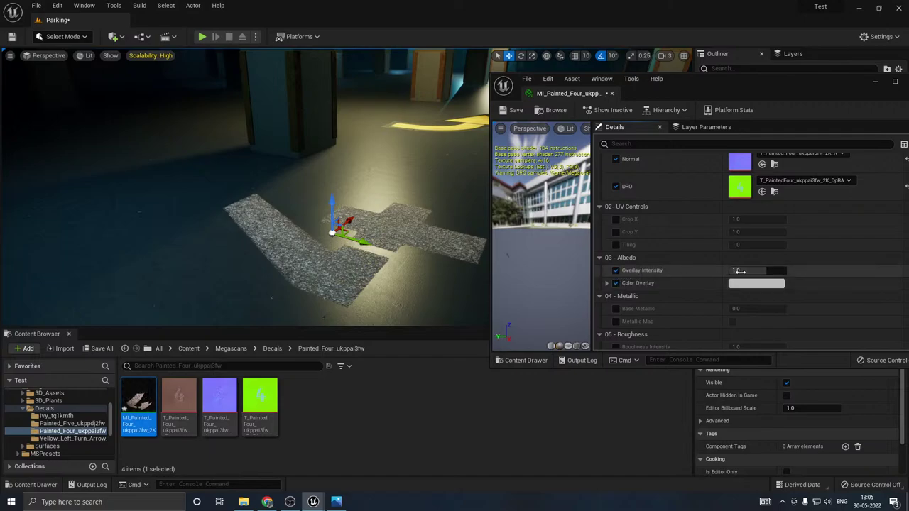
{"action": "left_click_drag", "start_coordinate": [760, 270], "coordinate": [771, 270]}
Step: Tint the Painted Four material's Color Overlay a saturated orange-brown, accept the colour and close the material instance
{"action": "left_click", "coordinate": [755, 283]}
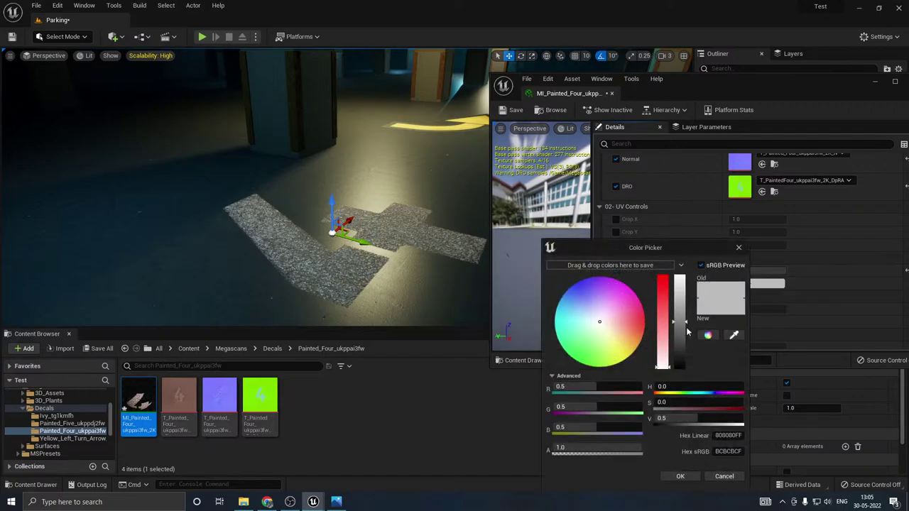
{"action": "left_click", "coordinate": [616, 345]}
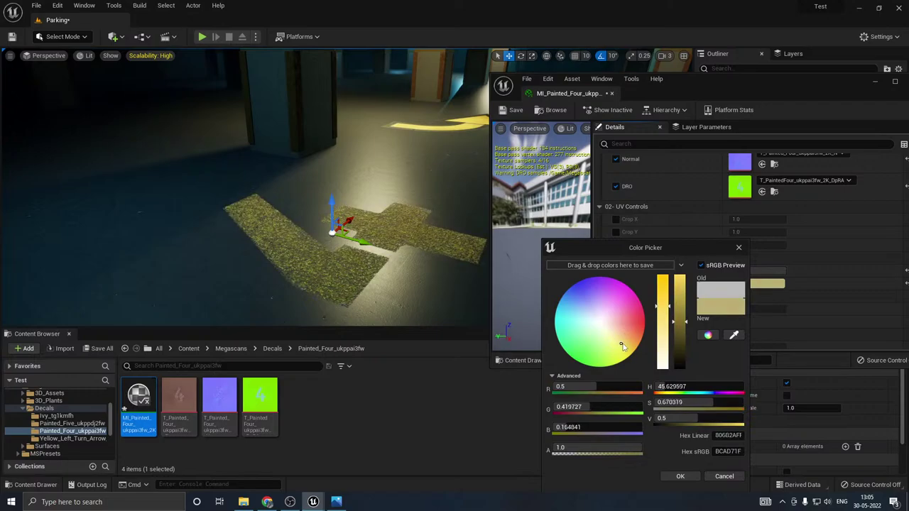
{"action": "left_click_drag", "start_coordinate": [620, 345], "coordinate": [629, 341]}
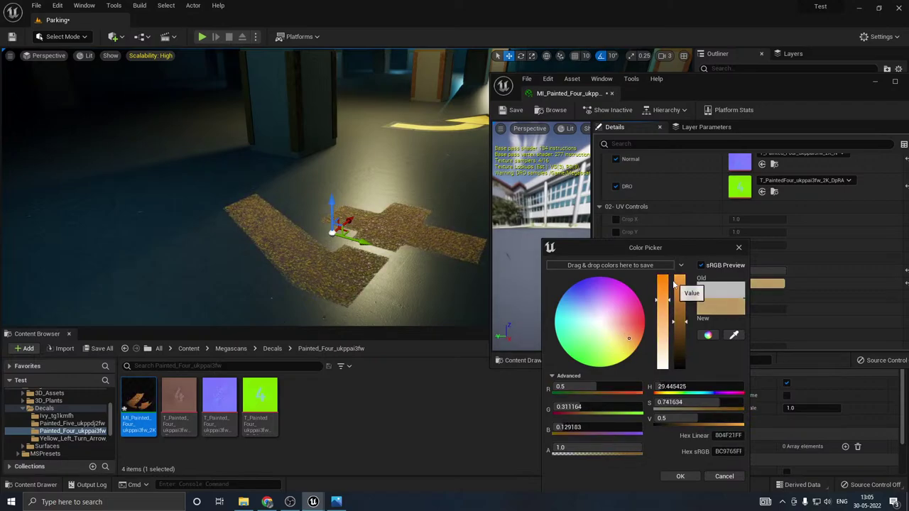
{"action": "left_click", "coordinate": [662, 280]}
{"action": "left_click", "coordinate": [680, 476]}
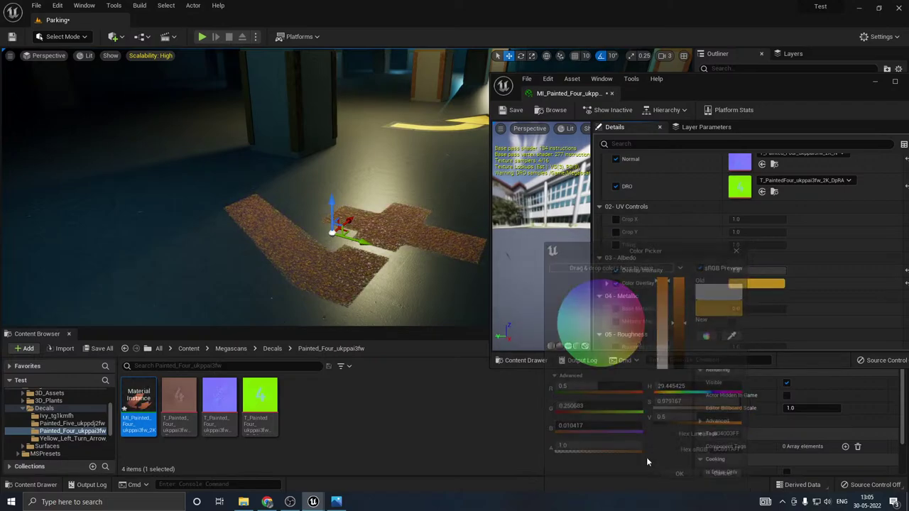
{"action": "left_click", "coordinate": [612, 93]}
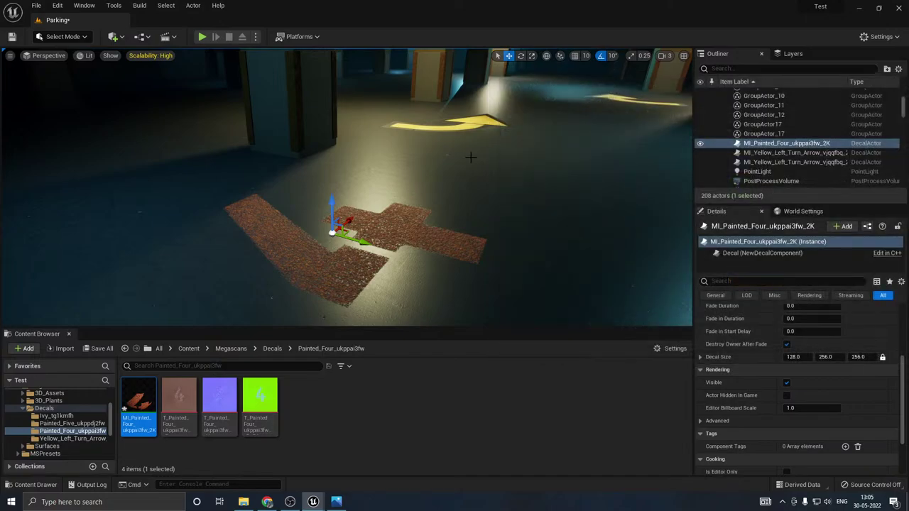
Step: Scale the Painted Four decal down to a small floor numeral, keeping its proportions
{"action": "right_click_drag", "start_coordinate": [471, 156], "coordinate": [443, 256]}
{"action": "key", "text": "w"}
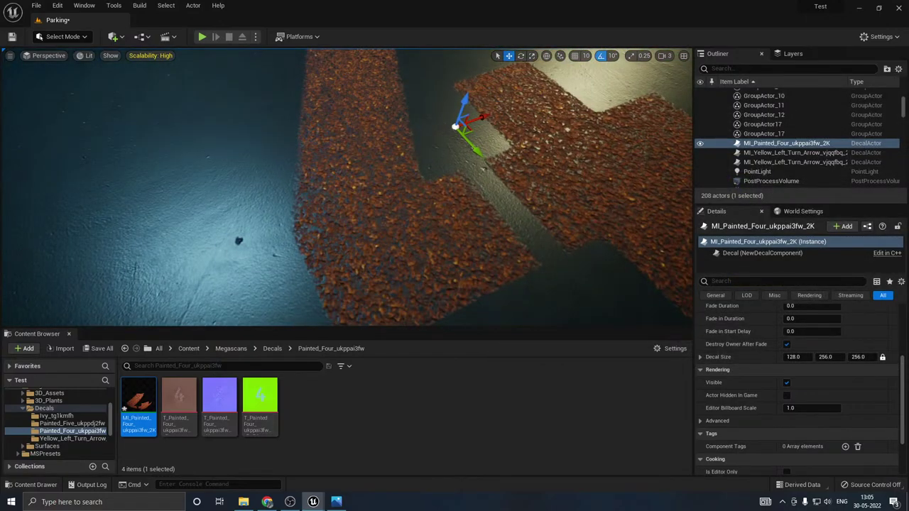
{"action": "key", "text": "s"}
{"action": "mouse_move", "coordinate": [414, 182]}
{"action": "right_mouse_down"}
{"action": "mouse_move", "coordinate": [429, 164]}
{"action": "mouse_move", "coordinate": [394, 150]}
{"action": "mouse_move", "coordinate": [468, 142]}
{"action": "mouse_move", "coordinate": [440, 114]}
{"action": "mouse_move", "coordinate": [415, 121]}
{"action": "mouse_move", "coordinate": [522, 216]}
{"action": "right_mouse_up"}
{"action": "key", "text": "w"}
{"action": "right_click_drag", "start_coordinate": [380, 195], "coordinate": [369, 200]}
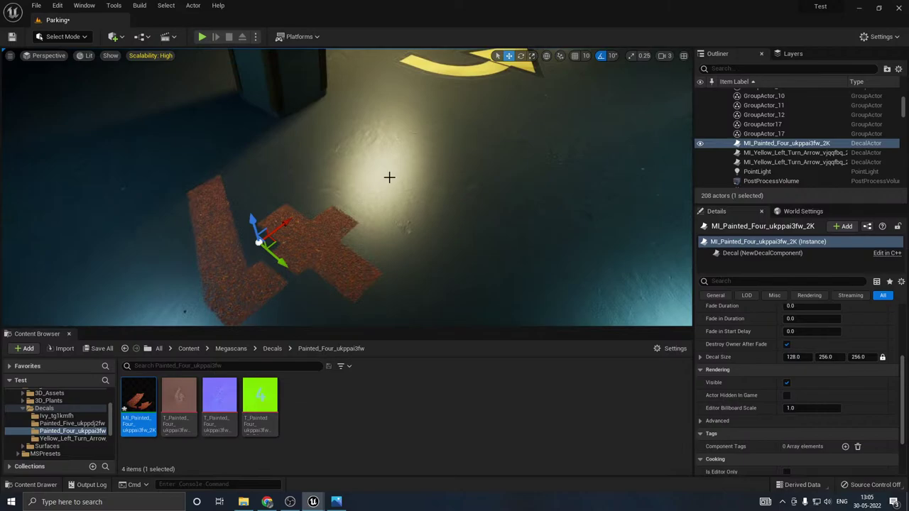
{"action": "right_click_drag", "start_coordinate": [267, 308], "coordinate": [306, 247]}
{"action": "key", "text": "r"}
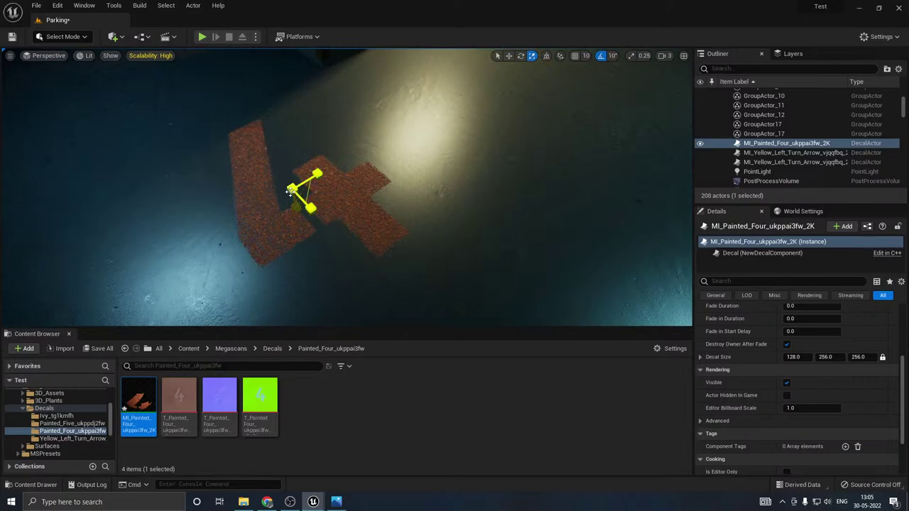
{"action": "mouse_move", "coordinate": [292, 189]}
{"action": "left_mouse_down"}
{"action": "mouse_move", "coordinate": [272, 203]}
{"action": "mouse_move", "coordinate": [310, 209]}
{"action": "mouse_move", "coordinate": [239, 130]}
{"action": "left_mouse_up"}
{"action": "key", "text": "w"}
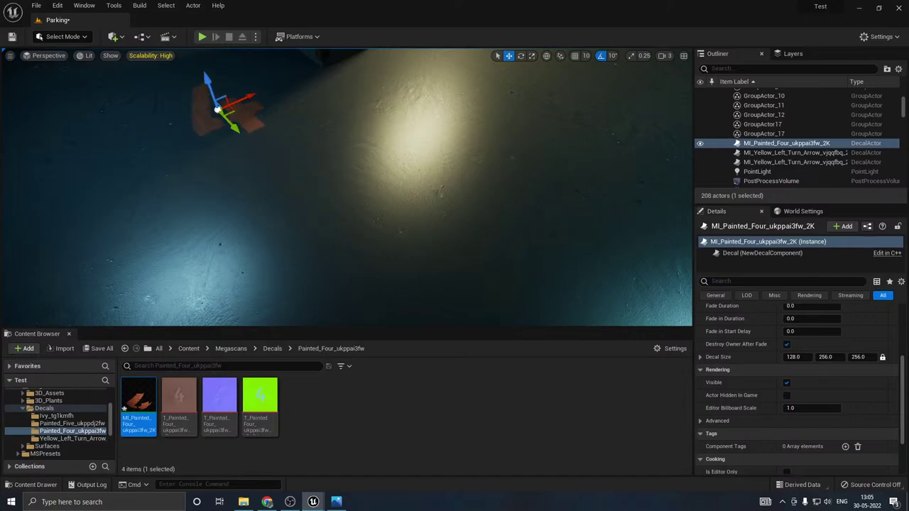
Step: Move the Painted Four decal onto the dark floor between the pillars, away from the yellow turn arrow
{"action": "right_click_drag", "start_coordinate": [263, 145], "coordinate": [234, 92]}
{"action": "key", "text": "a"}
{"action": "mouse_move", "coordinate": [472, 243]}
{"action": "right_mouse_down"}
{"action": "mouse_move", "coordinate": [483, 243]}
{"action": "mouse_move", "coordinate": [419, 242]}
{"action": "mouse_move", "coordinate": [472, 243]}
{"action": "right_mouse_up"}
{"action": "left_click_drag", "start_coordinate": [434, 233], "coordinate": [372, 233]}
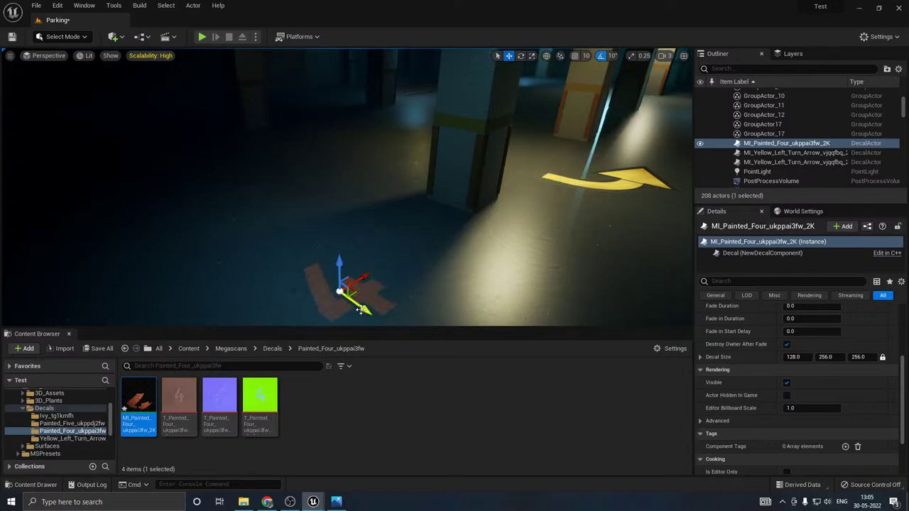
{"action": "left_click_drag", "start_coordinate": [361, 310], "coordinate": [331, 288]}
{"action": "right_click_drag", "start_coordinate": [331, 288], "coordinate": [433, 287]}
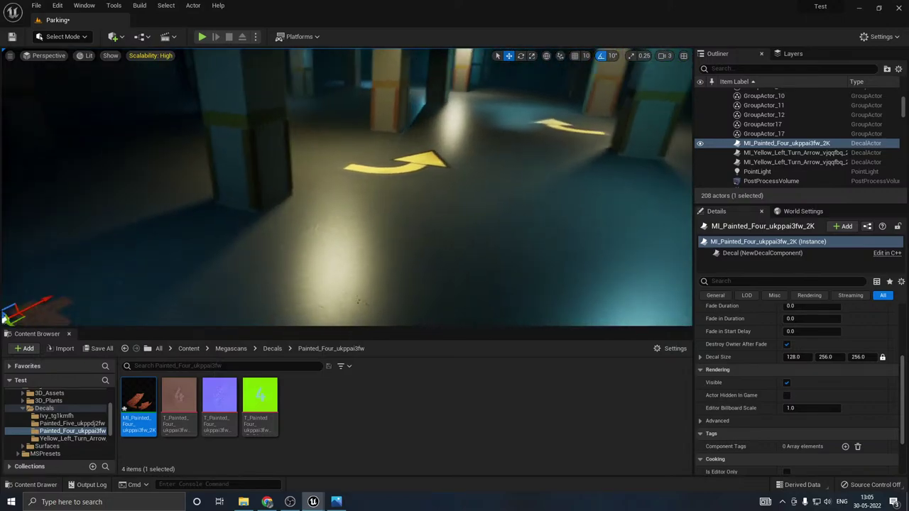
Step: Move the Painted Four decal across the aisle to the teal-lit floor in front of the pillar opposite
{"action": "key", "text": "f"}
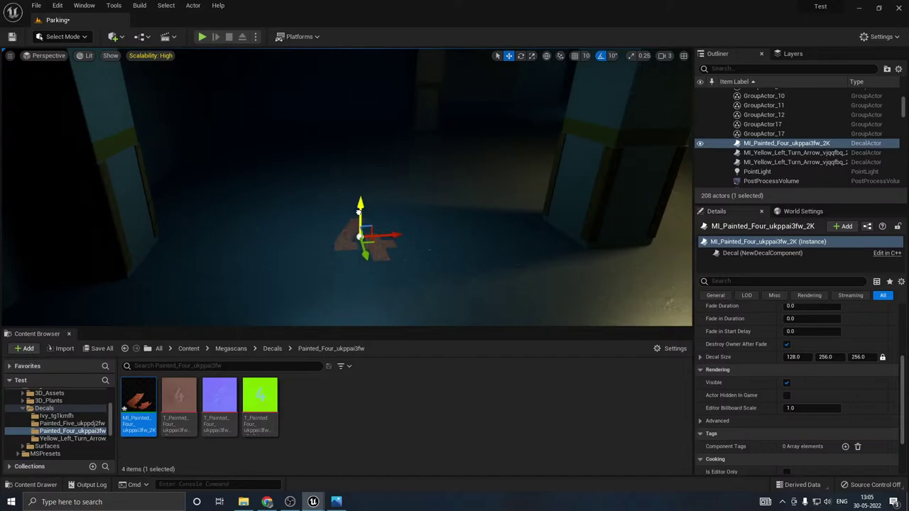
{"action": "mouse_move", "coordinate": [257, 249]}
{"action": "right_mouse_down"}
{"action": "mouse_move", "coordinate": [399, 227]}
{"action": "mouse_move", "coordinate": [341, 263]}
{"action": "mouse_move", "coordinate": [257, 250]}
{"action": "right_mouse_up"}
{"action": "right_click_drag", "start_coordinate": [275, 127], "coordinate": [275, 128]}
{"action": "left_click_drag", "start_coordinate": [340, 121], "coordinate": [686, 174]}
{"action": "right_click_drag", "start_coordinate": [667, 170], "coordinate": [831, 100]}
{"action": "right_click_drag", "start_coordinate": [440, 206], "coordinate": [476, 206]}
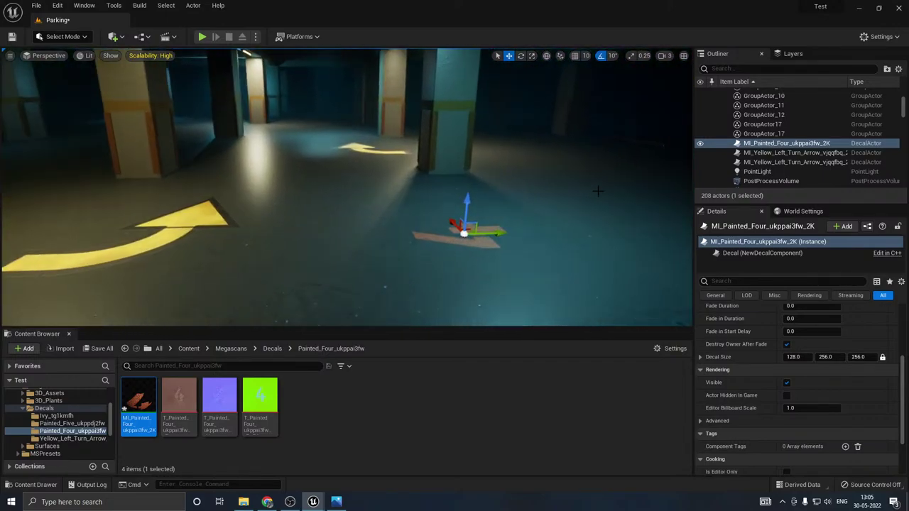
Step: Rotate the Painted Four decal so the numeral faces the other way, and shift it farther from the yellow arrow
{"action": "key", "text": "e"}
{"action": "left_click_drag", "start_coordinate": [456, 254], "coordinate": [326, 240]}
{"action": "left_click_drag", "start_coordinate": [483, 259], "coordinate": [570, 224]}
{"action": "key", "text": "w"}
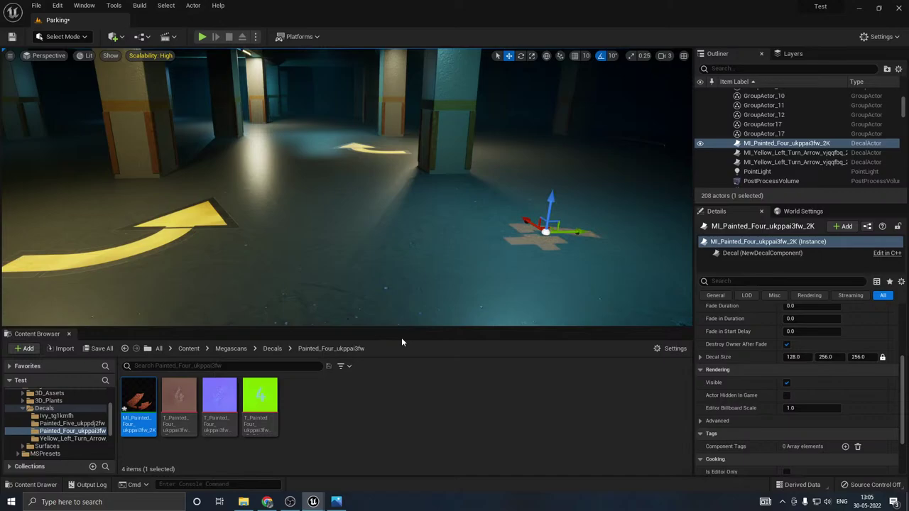
Step: Reopen the Painted Four material instance, set Overlay Intensity to 1.5 and Color Overlay to a bright light orange-yellow, sRGB FDCC7D, and close it
{"action": "double_click", "coordinate": [138, 402]}
{"action": "left_click", "coordinate": [762, 342]}
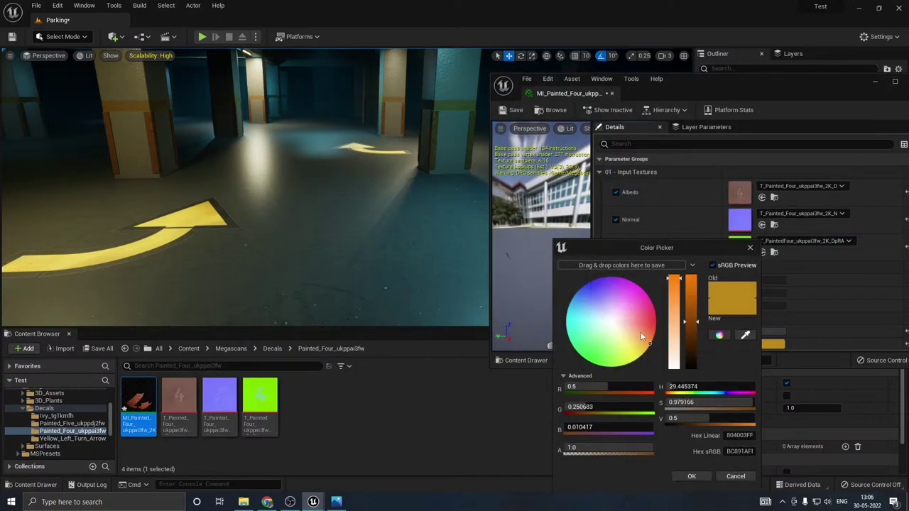
{"action": "right_click_drag", "start_coordinate": [321, 258], "coordinate": [454, 258]}
{"action": "key", "text": "g"}
{"action": "key", "text": "g"}
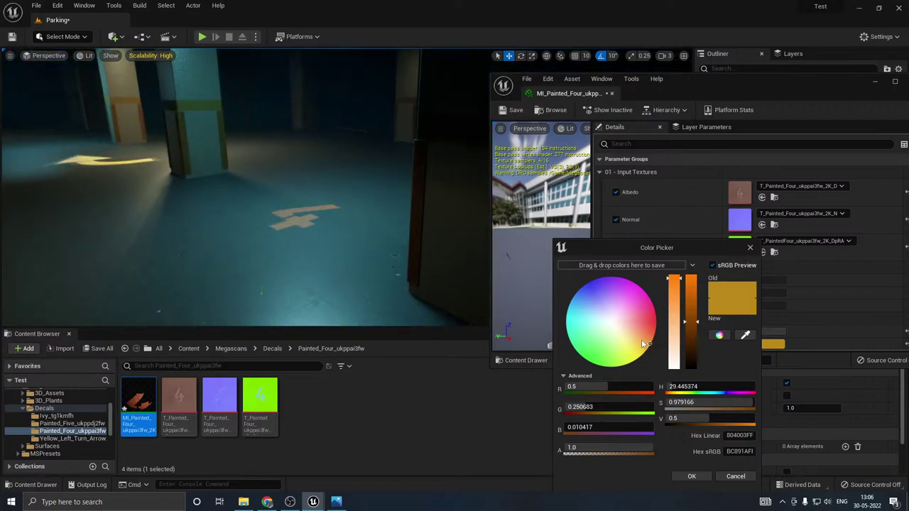
{"action": "mouse_move", "coordinate": [643, 343]}
{"action": "left_mouse_down"}
{"action": "mouse_move", "coordinate": [629, 343]}
{"action": "mouse_move", "coordinate": [634, 349]}
{"action": "left_mouse_up"}
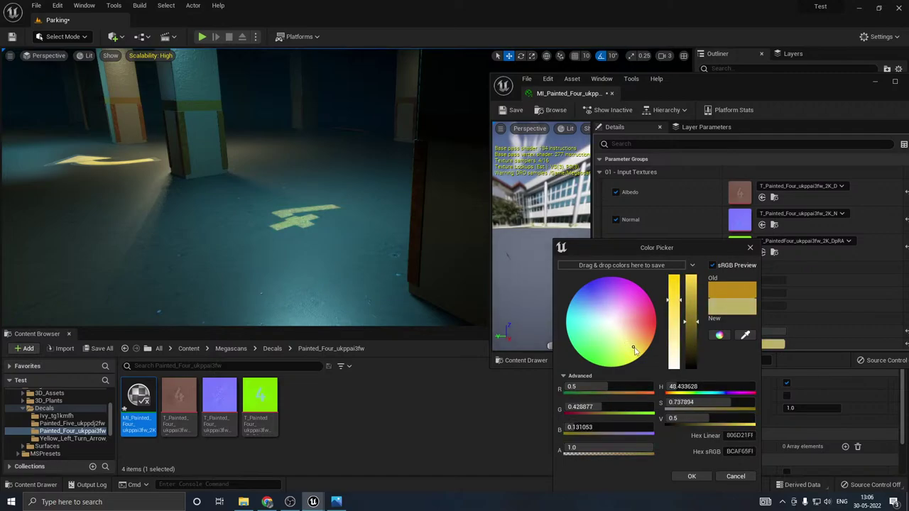
{"action": "left_click", "coordinate": [674, 281]}
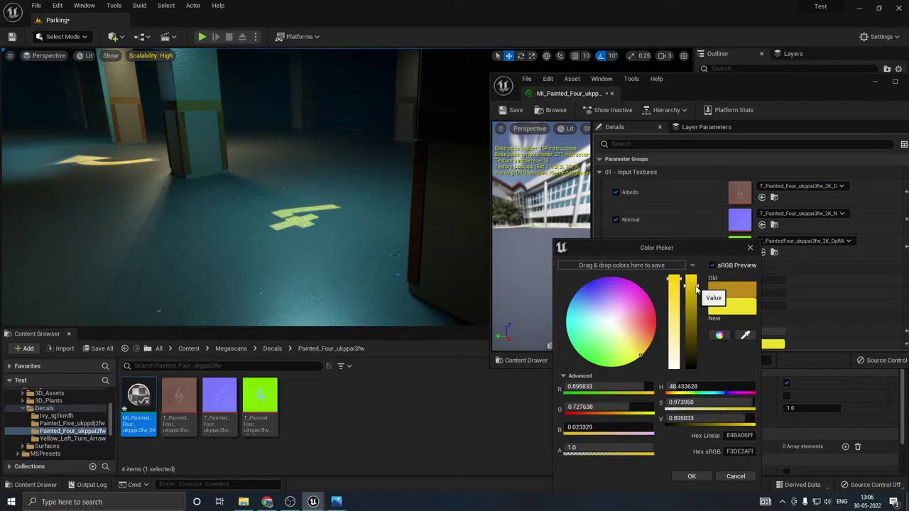
{"action": "left_click", "coordinate": [691, 328]}
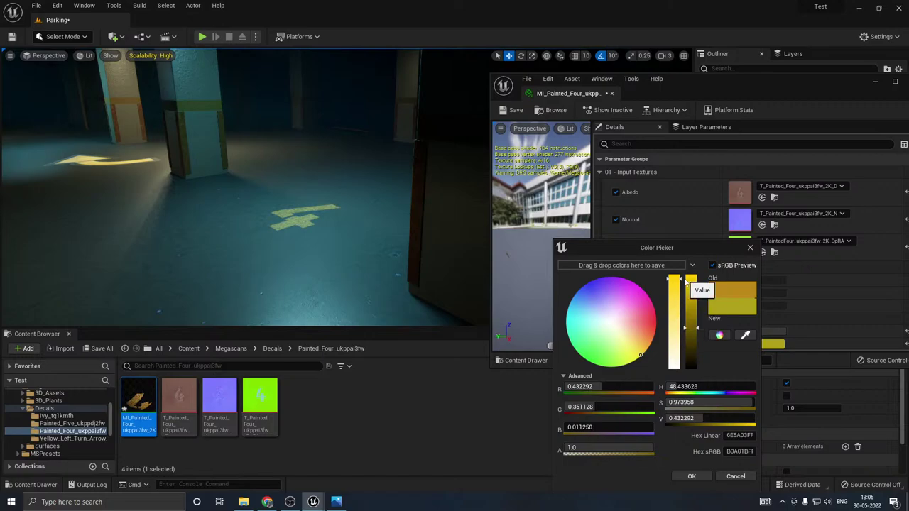
{"action": "left_click", "coordinate": [691, 279]}
{"action": "left_click", "coordinate": [642, 345]}
{"action": "left_click_drag", "start_coordinate": [642, 345], "coordinate": [641, 341]}
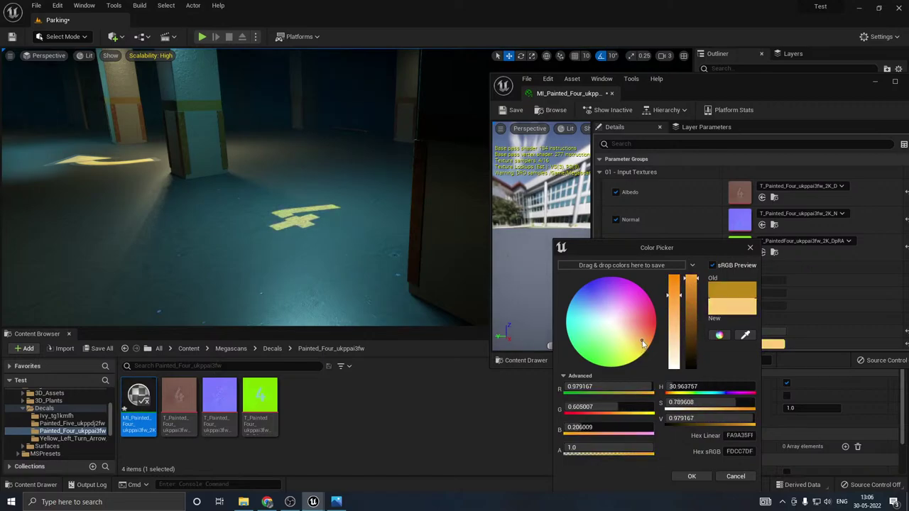
{"action": "left_click", "coordinate": [699, 479]}
{"action": "right_click_drag", "start_coordinate": [392, 240], "coordinate": [415, 240]}
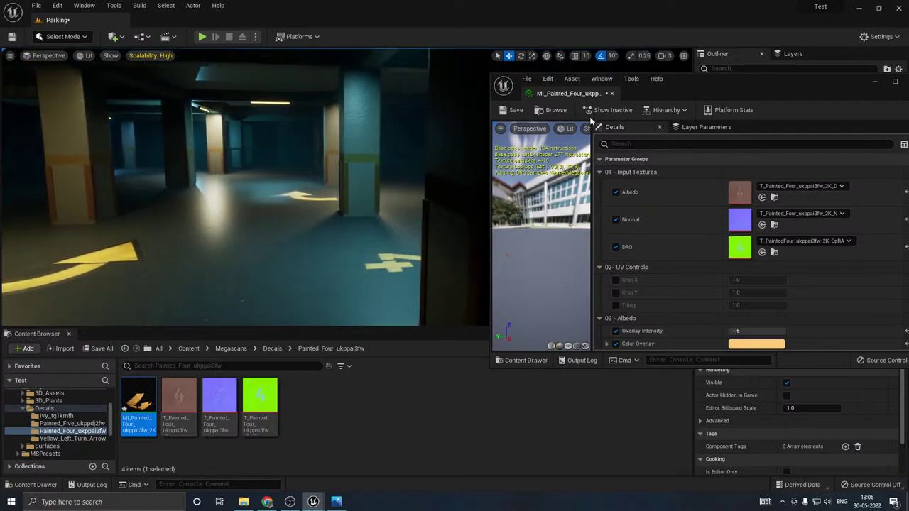
{"action": "left_click", "coordinate": [611, 94]}
Step: Place the Painted Five decal on the floor at the nearest yellow arrow's tail and scale it down to a small numeral
{"action": "right_click_drag", "start_coordinate": [365, 187], "coordinate": [341, 209]}
{"action": "left_click", "coordinate": [53, 424]}
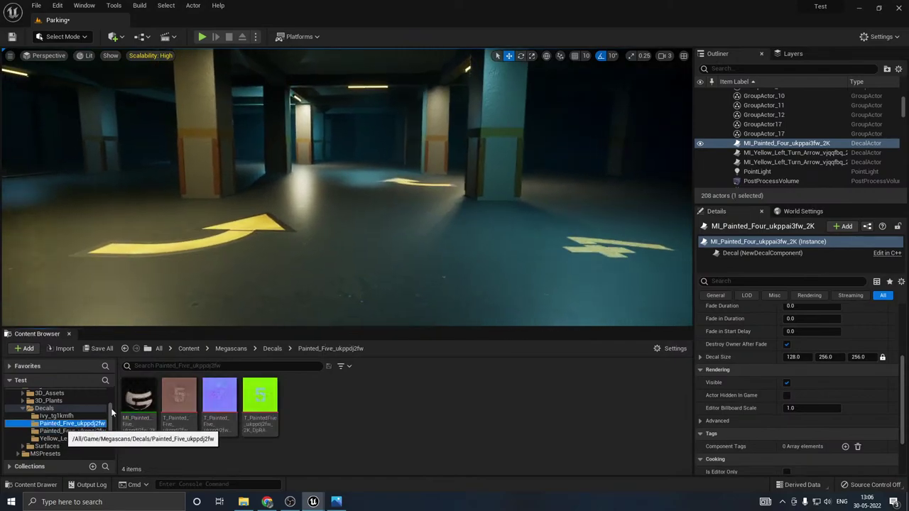
{"action": "mouse_move", "coordinate": [139, 401]}
{"action": "left_mouse_down"}
{"action": "mouse_move", "coordinate": [60, 274]}
{"action": "mouse_move", "coordinate": [100, 241]}
{"action": "left_mouse_up"}
{"action": "right_click_drag", "start_coordinate": [203, 248], "coordinate": [211, 248]}
{"action": "key", "text": "r"}
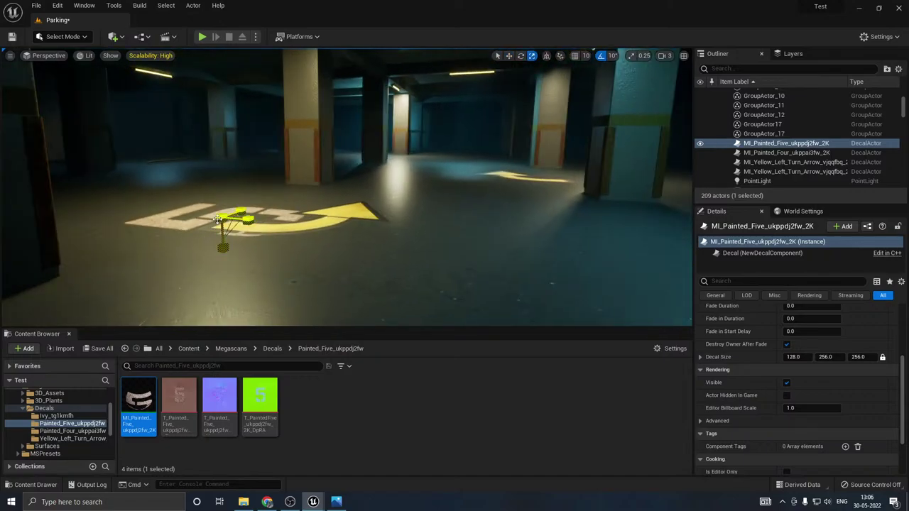
{"action": "left_click_drag", "start_coordinate": [241, 216], "coordinate": [224, 227]}
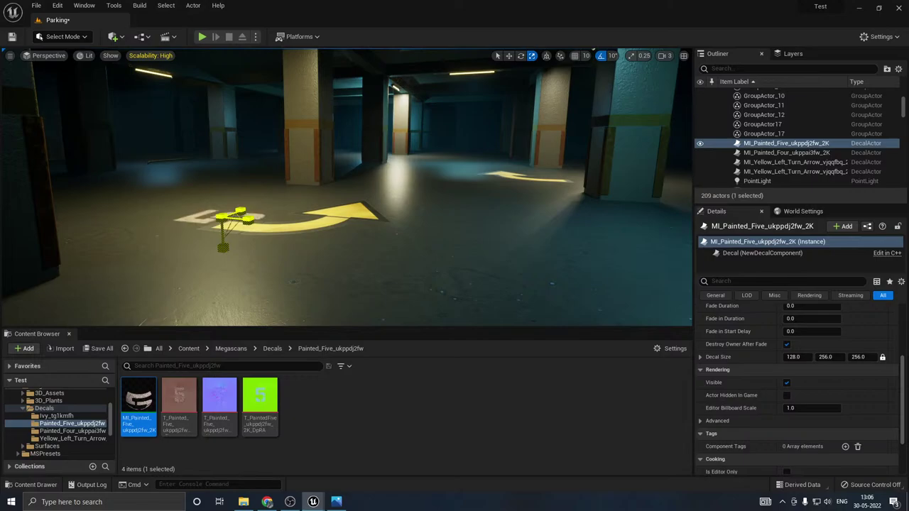
Step: Move the Painted Five decal off the yellow arrow onto the clear floor beside its tail
{"action": "right_click_drag", "start_coordinate": [350, 228], "coordinate": [313, 222]}
{"action": "key", "text": "w"}
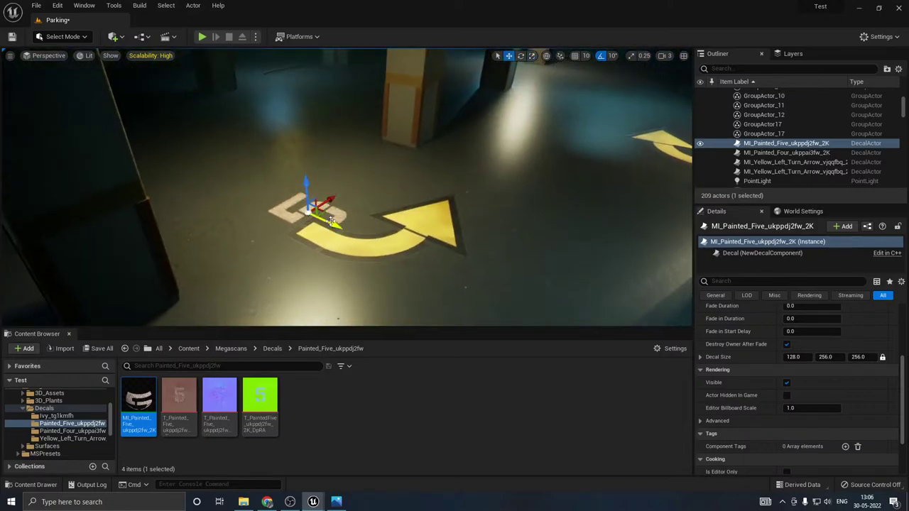
{"action": "left_click_drag", "start_coordinate": [330, 222], "coordinate": [295, 207]}
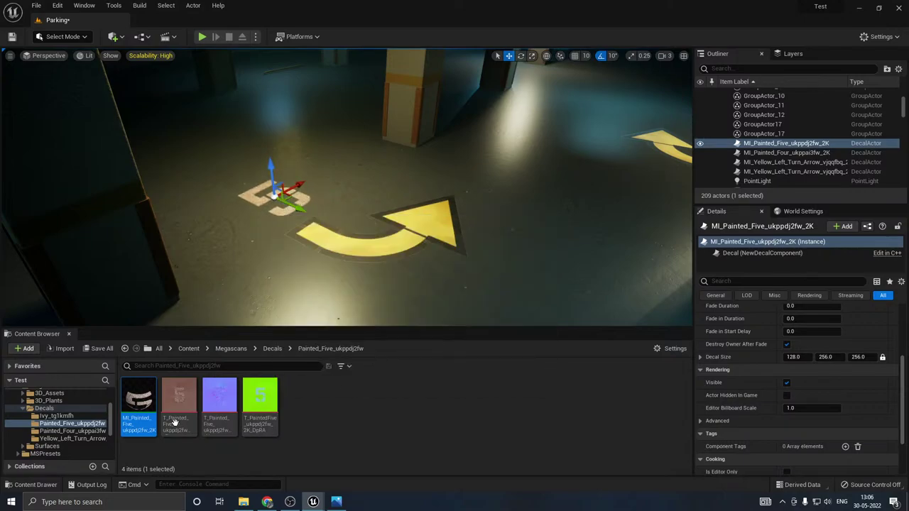
Step: Enable Overlay Intensity and Color Overlay in the Painted Five material instance and tint it saturated yellow, sRGB F8C500FF
{"action": "double_click", "coordinate": [138, 401]}
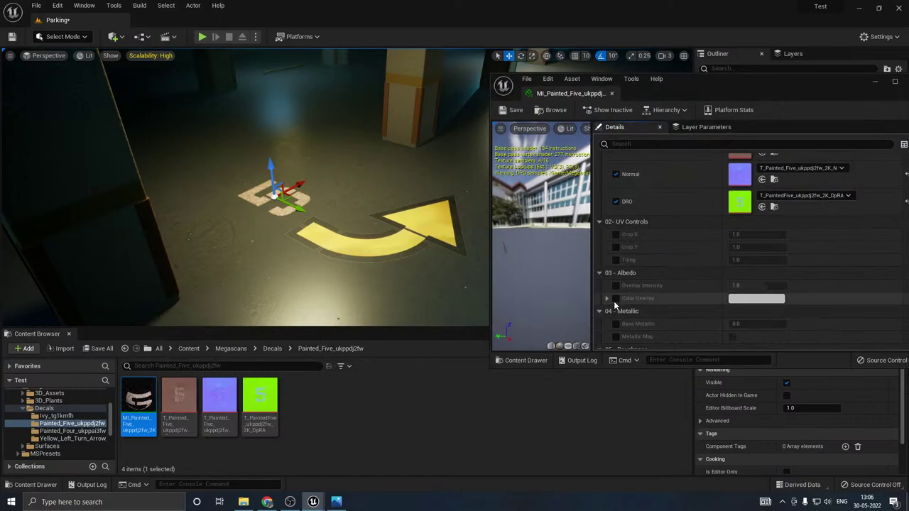
{"action": "left_click", "coordinate": [615, 298]}
{"action": "left_click", "coordinate": [751, 299]}
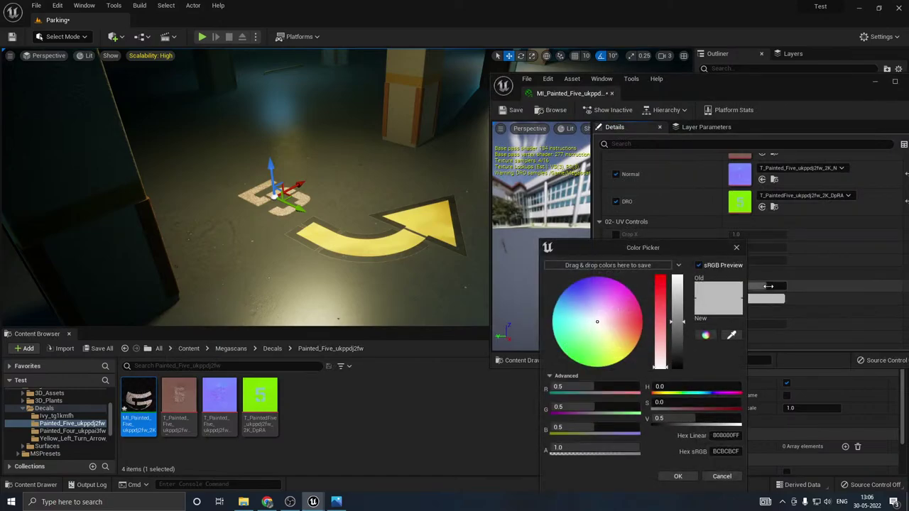
{"action": "left_click_drag", "start_coordinate": [629, 341], "coordinate": [619, 341]}
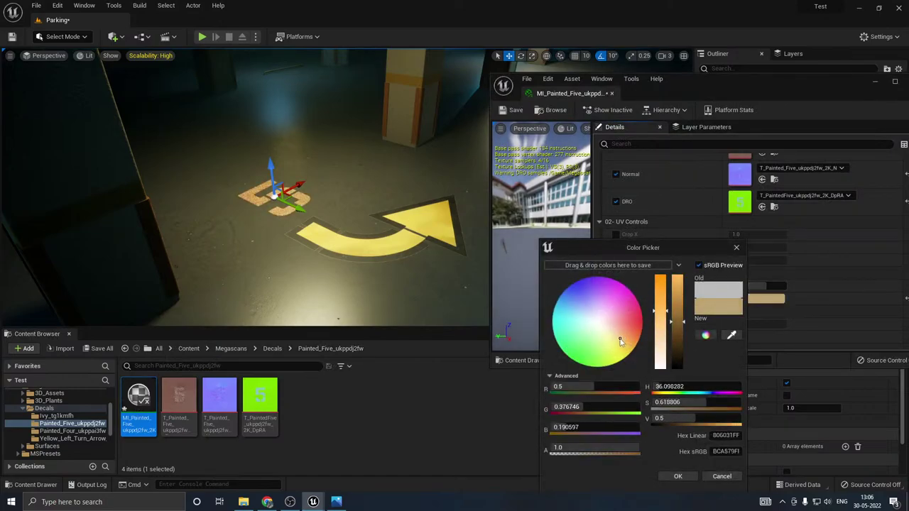
{"action": "left_click", "coordinate": [675, 281]}
{"action": "left_click", "coordinate": [661, 276]}
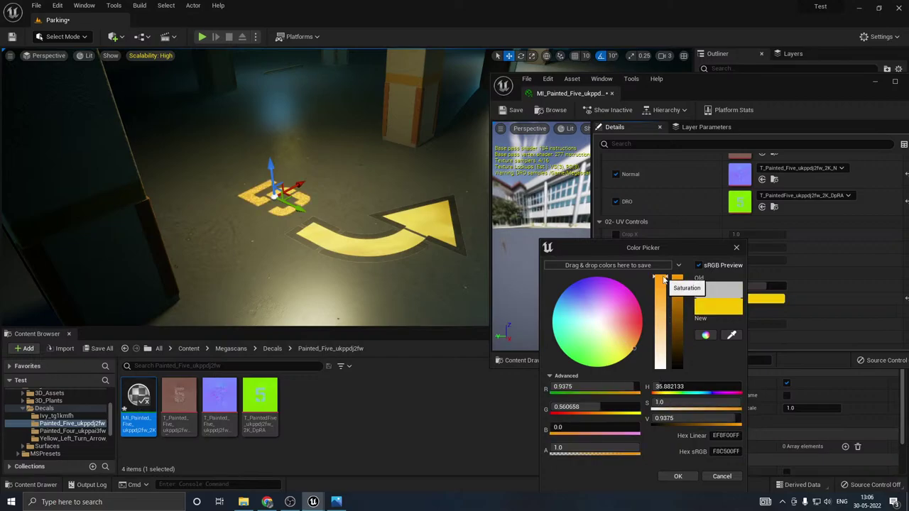
{"action": "left_click", "coordinate": [676, 476]}
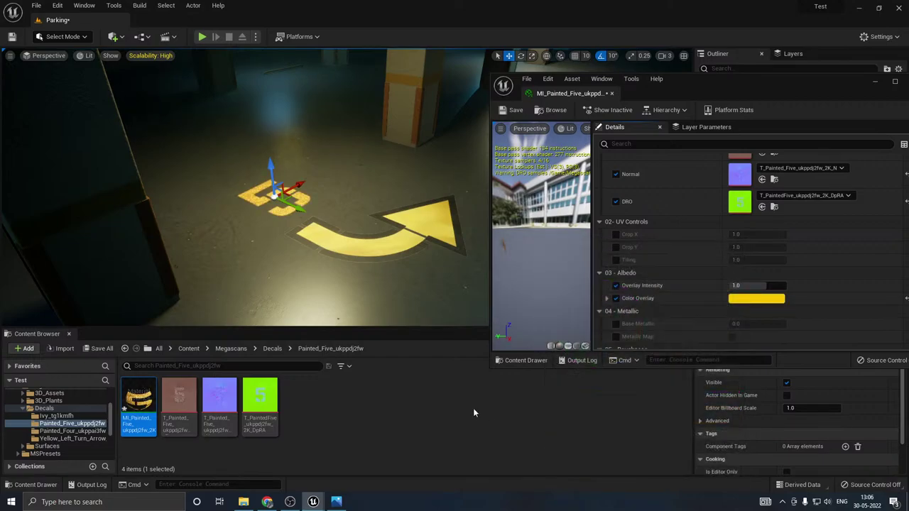
{"action": "left_click", "coordinate": [611, 93]}
Step: Select the Painted Four floor decal, open its material instance and reset Overlay Intensity to 1.0
{"action": "right_click_drag", "start_coordinate": [497, 188], "coordinate": [639, 188]}
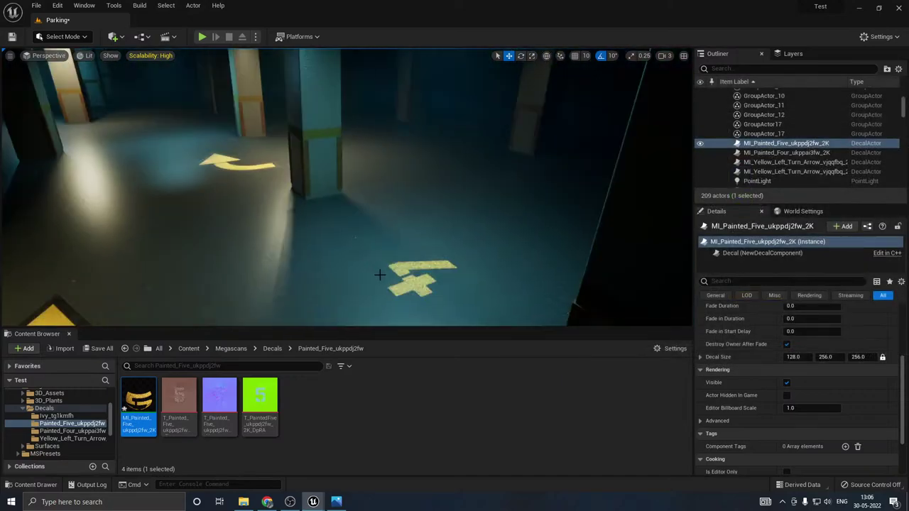
{"action": "right_click_drag", "start_coordinate": [422, 274], "coordinate": [382, 274]}
{"action": "key", "text": "g"}
{"action": "left_click", "coordinate": [448, 284]}
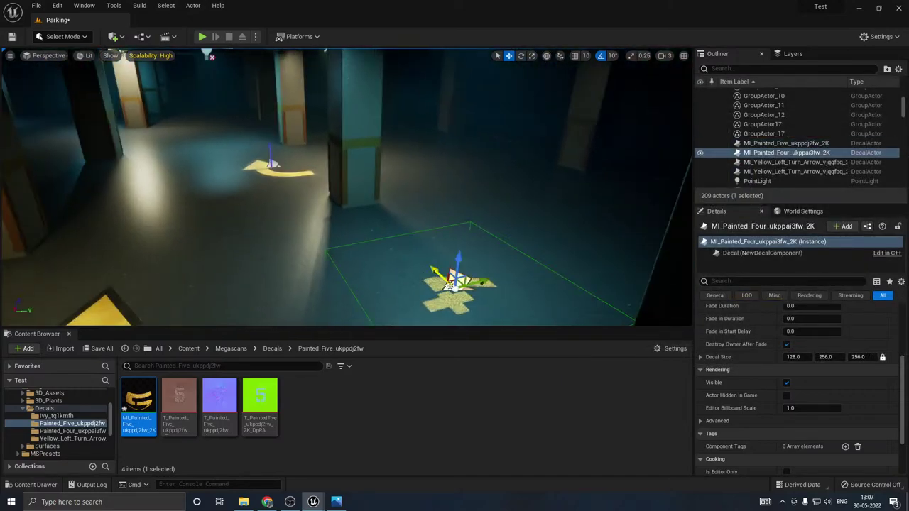
{"action": "left_click", "coordinate": [83, 431]}
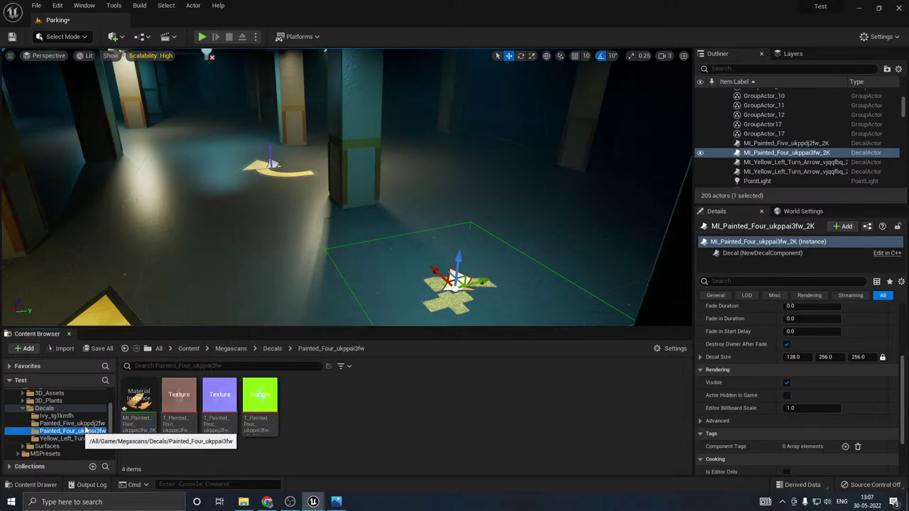
{"action": "double_click", "coordinate": [138, 401]}
{"action": "scroll", "coordinate": [742, 326], "scroll_direction": "down", "scroll_amount": 2}
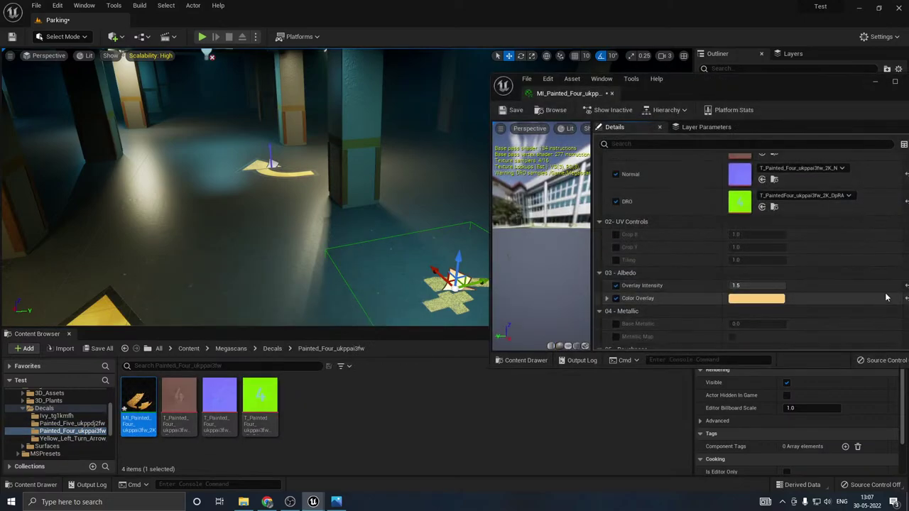
{"action": "left_click", "coordinate": [861, 291]}
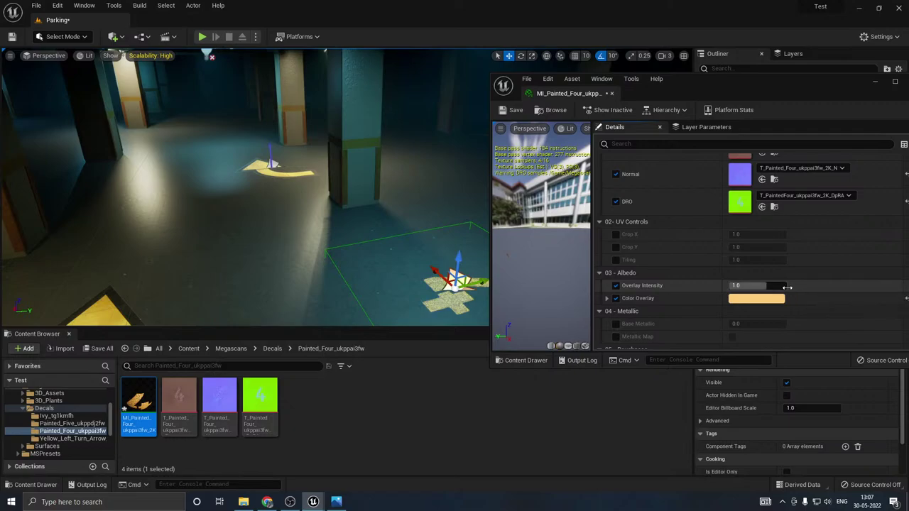
{"action": "left_click", "coordinate": [768, 301]}
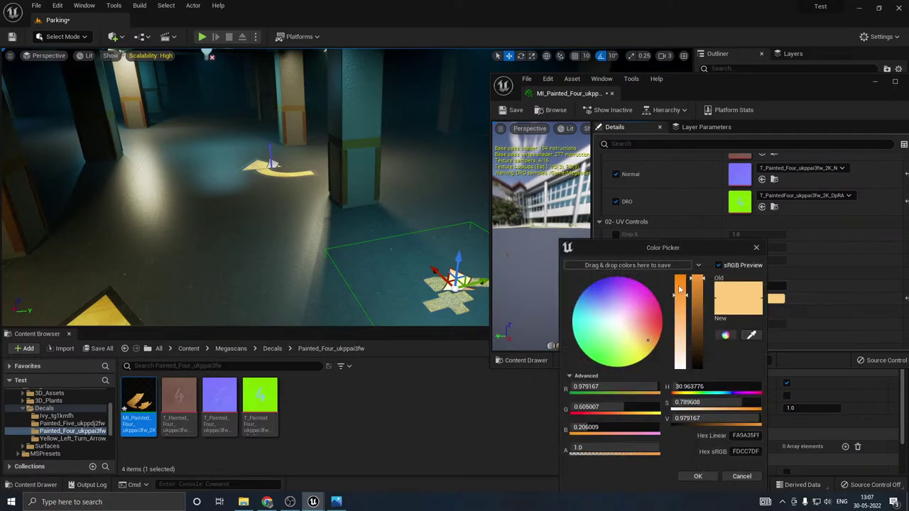
{"action": "left_click_drag", "start_coordinate": [680, 282], "coordinate": [680, 274]}
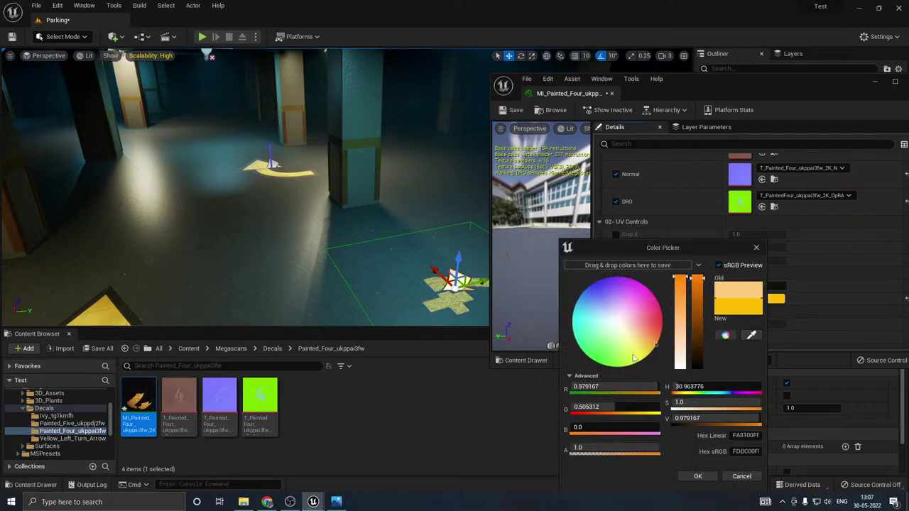
{"action": "left_click_drag", "start_coordinate": [642, 346], "coordinate": [638, 344]}
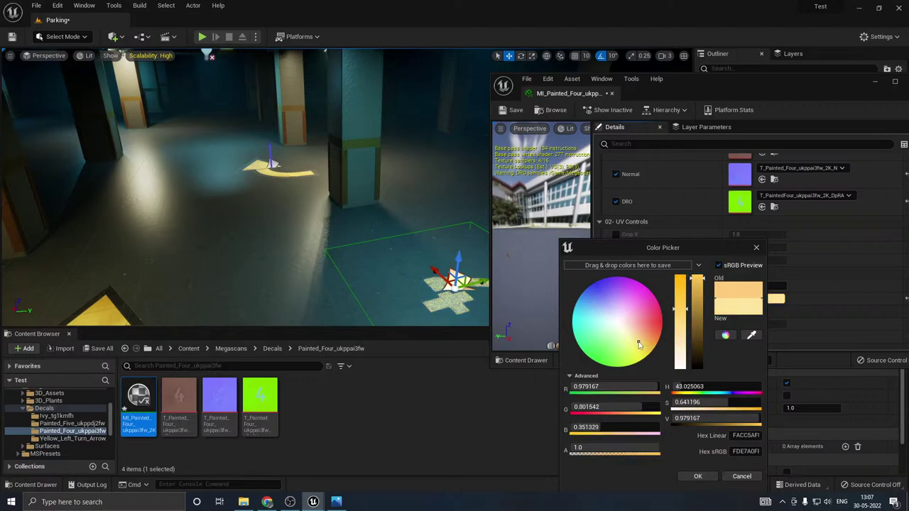
{"action": "left_click", "coordinate": [679, 277]}
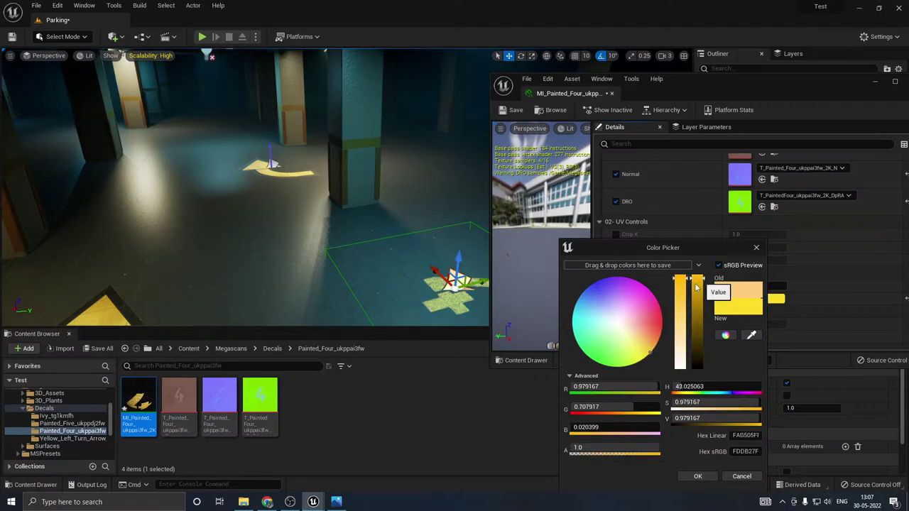
{"action": "left_click_drag", "start_coordinate": [651, 339], "coordinate": [648, 348]}
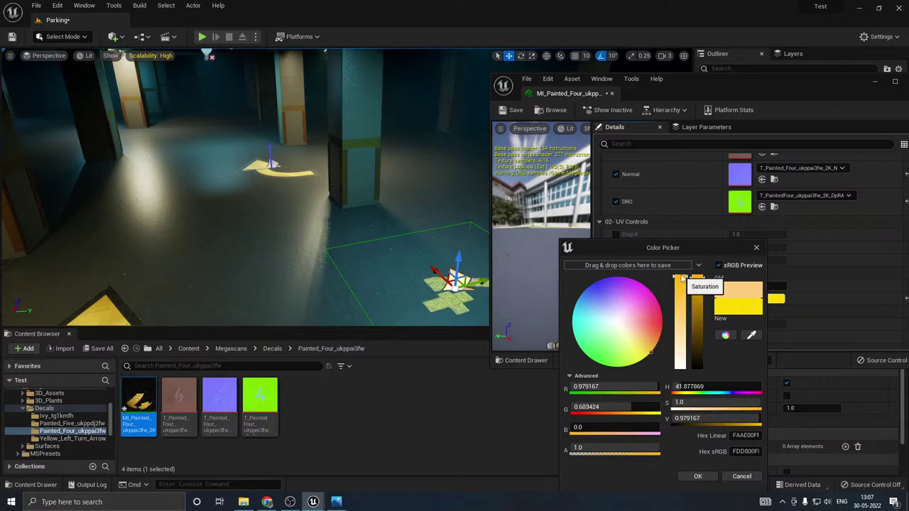
{"action": "right_click_drag", "start_coordinate": [370, 274], "coordinate": [287, 275]}
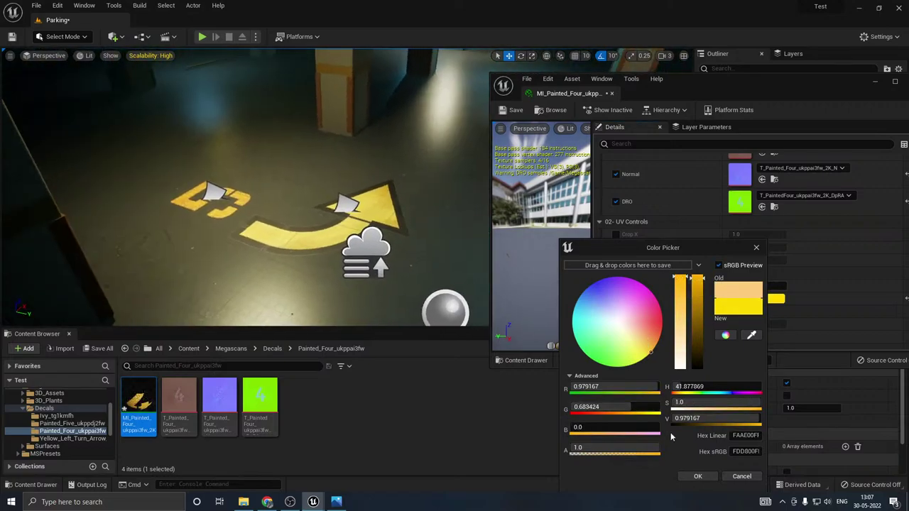
{"action": "left_click", "coordinate": [749, 479]}
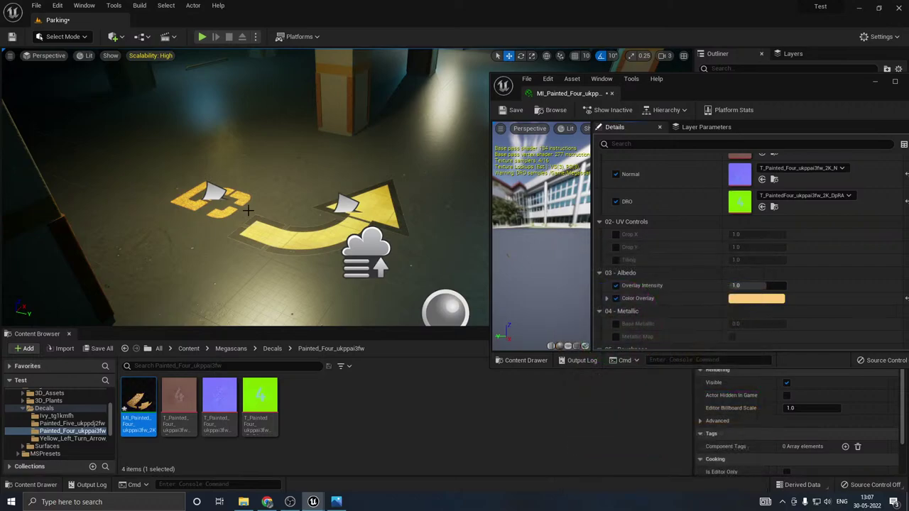
Step: Copy the Color Overlay's sRGB hex value, F8C500FF, from the Painted Five material instance and leave its colour as is
{"action": "left_click", "coordinate": [214, 193]}
{"action": "left_click", "coordinate": [71, 423]}
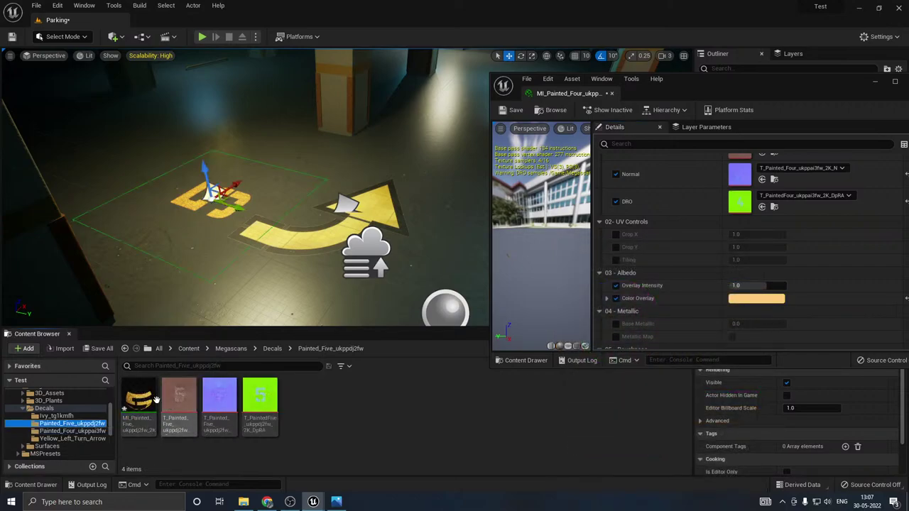
{"action": "double_click", "coordinate": [139, 403]}
{"action": "scroll", "coordinate": [735, 293], "scroll_direction": "down", "scroll_amount": 1}
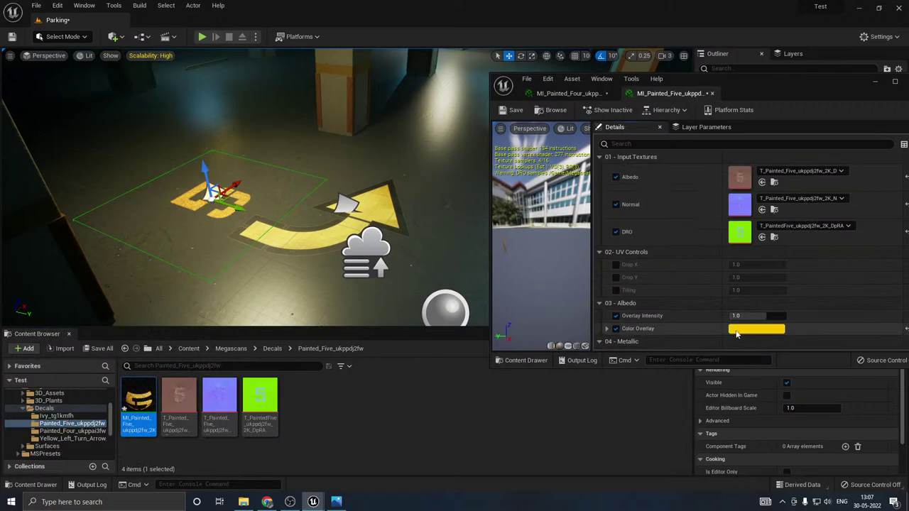
{"action": "left_click", "coordinate": [738, 328]}
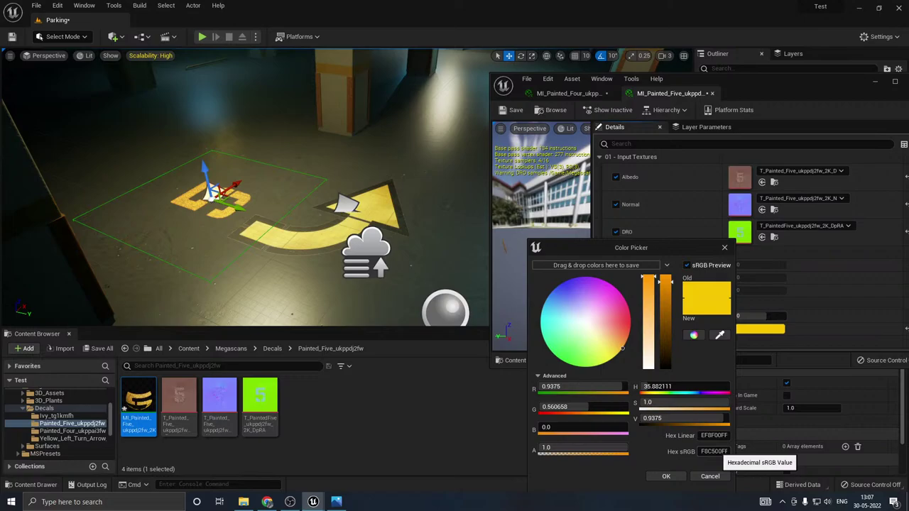
{"action": "left_click", "coordinate": [710, 476]}
Step: Set the Painted Four material instance's Color Overlay to sRGB hex F8C500FF and close both material instance editors
{"action": "left_click", "coordinate": [71, 431]}
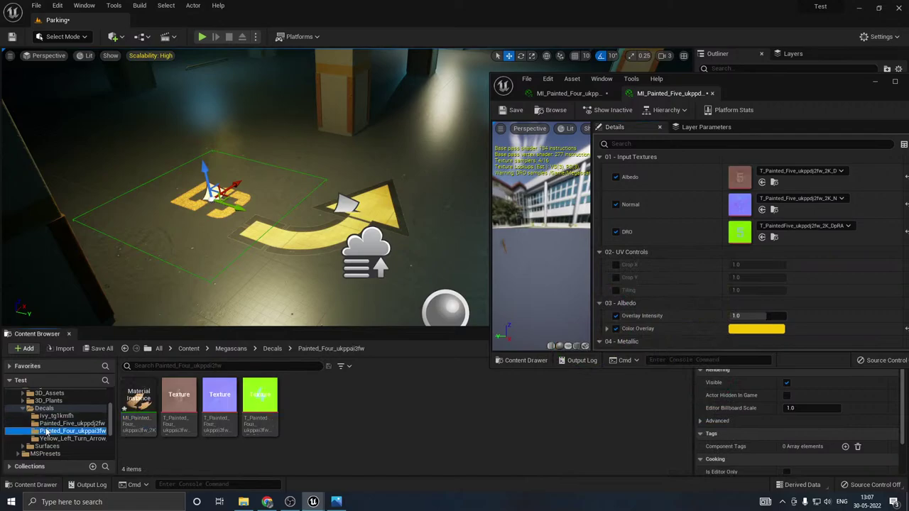
{"action": "double_click", "coordinate": [138, 401]}
{"action": "left_click", "coordinate": [759, 299]}
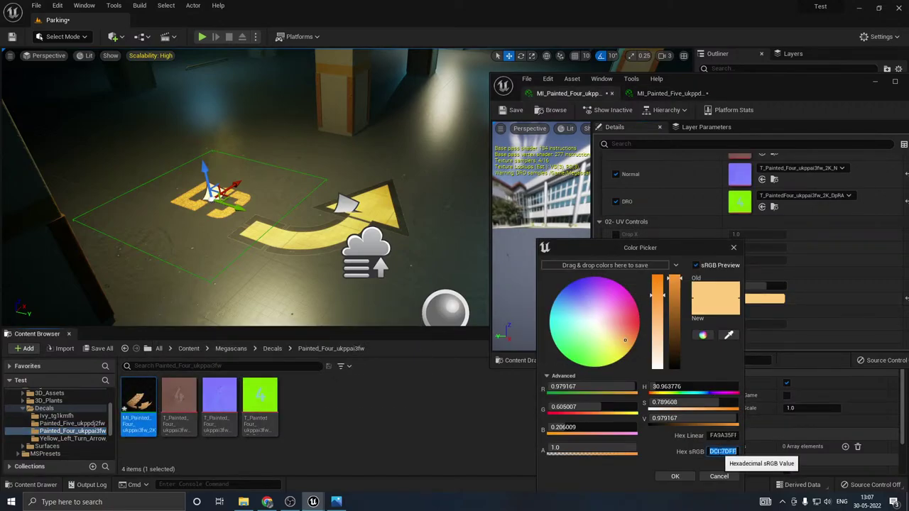
{"action": "type", "text": "F8C500F"}
{"action": "key", "text": "Return"}
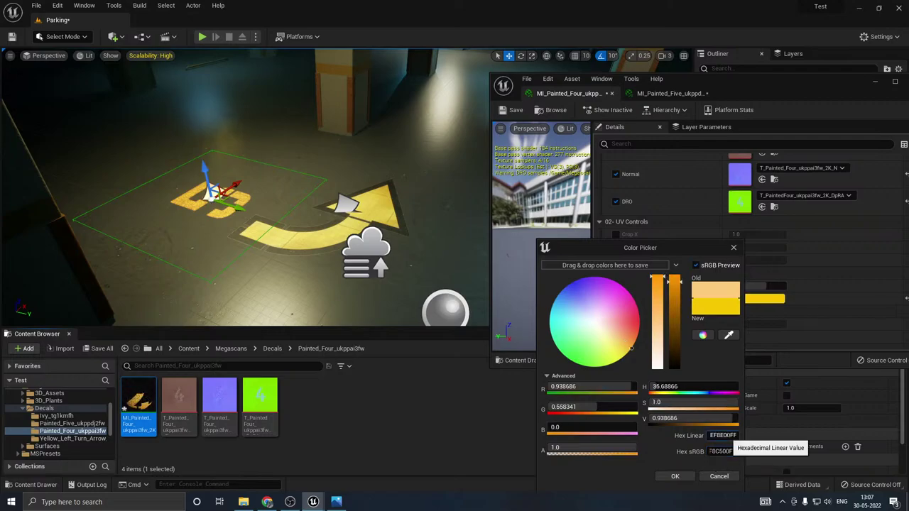
{"action": "left_click", "coordinate": [674, 477]}
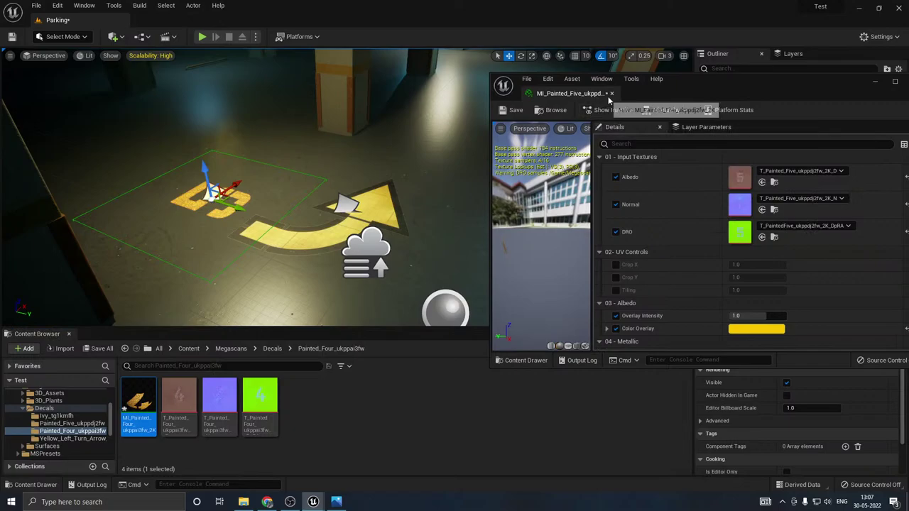
{"action": "left_click", "coordinate": [611, 93]}
Step: Reopen the Painted Five material instance and copy its Color Overlay's linear hex value, EF8F00FF
{"action": "right_click_drag", "start_coordinate": [476, 155], "coordinate": [419, 185]}
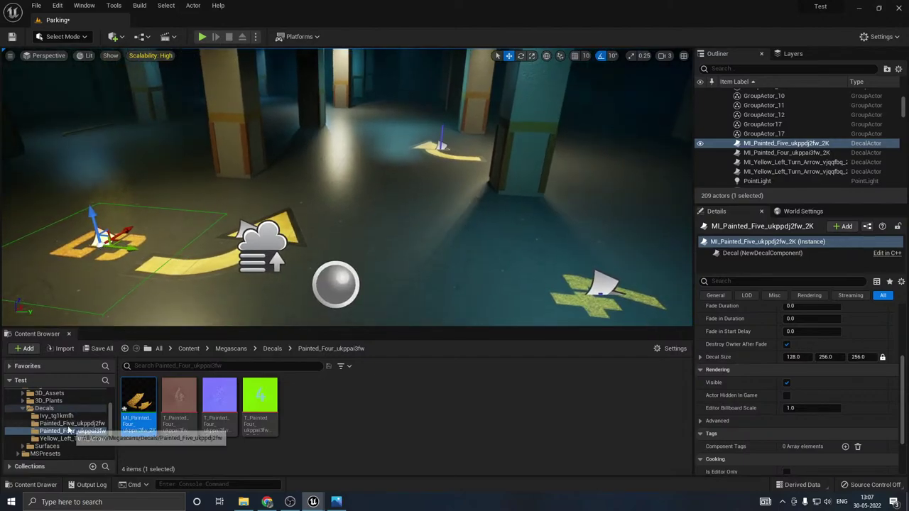
{"action": "left_click", "coordinate": [71, 423]}
{"action": "double_click", "coordinate": [138, 405]}
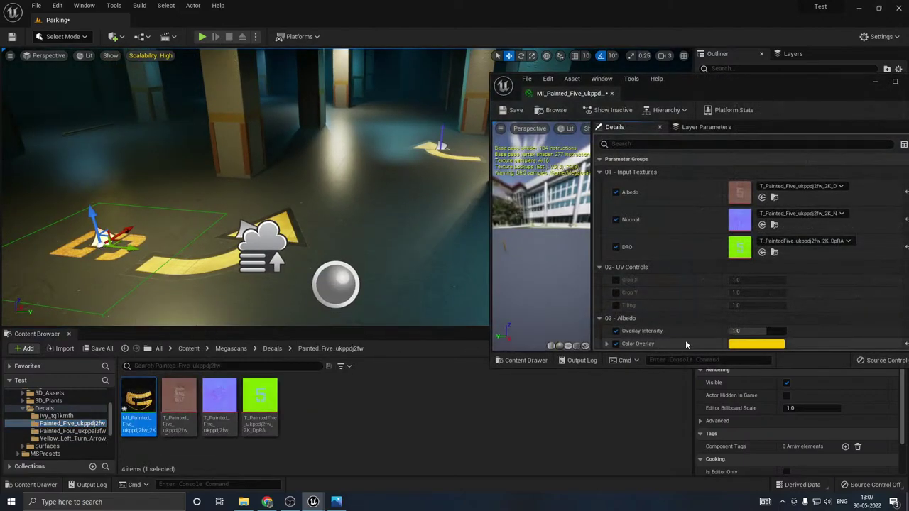
{"action": "left_click", "coordinate": [735, 344]}
{"action": "left_click", "coordinate": [713, 435]}
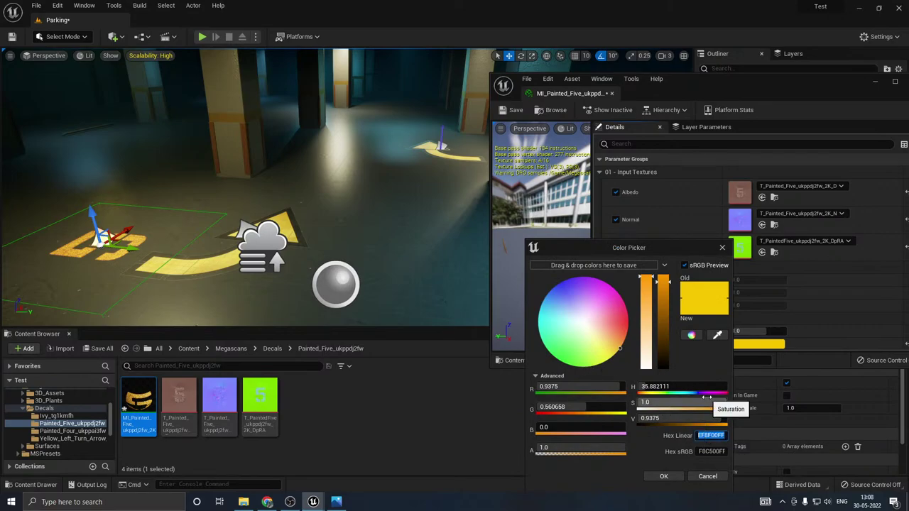
{"action": "left_click", "coordinate": [708, 476]}
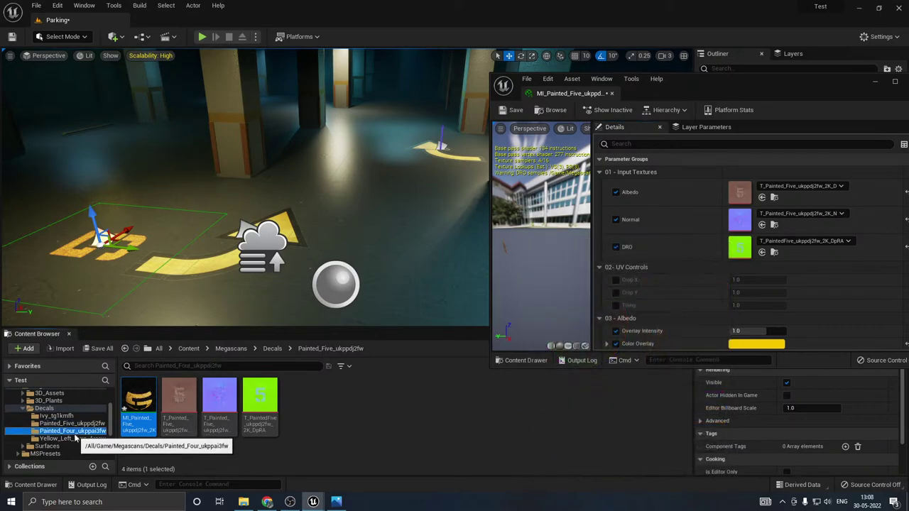
Step: Enter the copied linear hex in Painted Four's Color Overlay, accept it with sRGB F8C500FF, and close both material editors
{"action": "left_click", "coordinate": [71, 431]}
{"action": "double_click", "coordinate": [135, 404]}
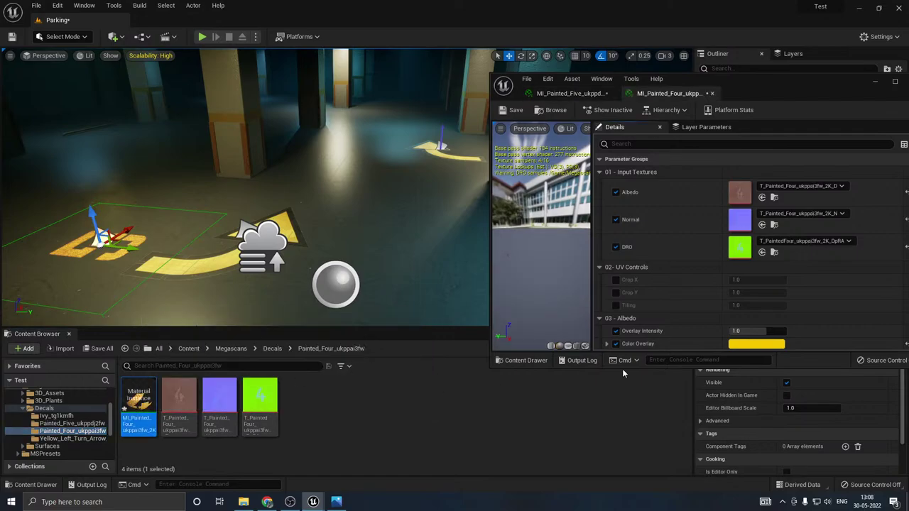
{"action": "left_click", "coordinate": [737, 347]}
{"action": "left_click", "coordinate": [705, 435]}
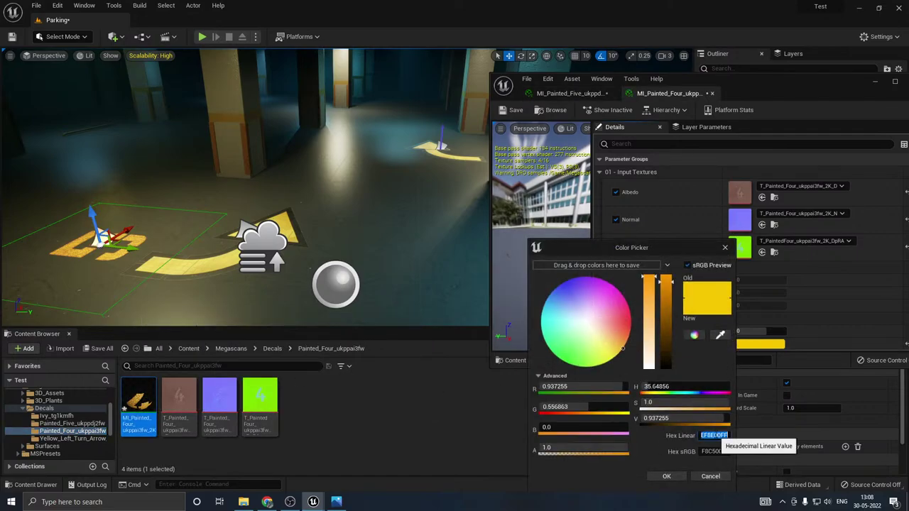
{"action": "left_click", "coordinate": [711, 451]}
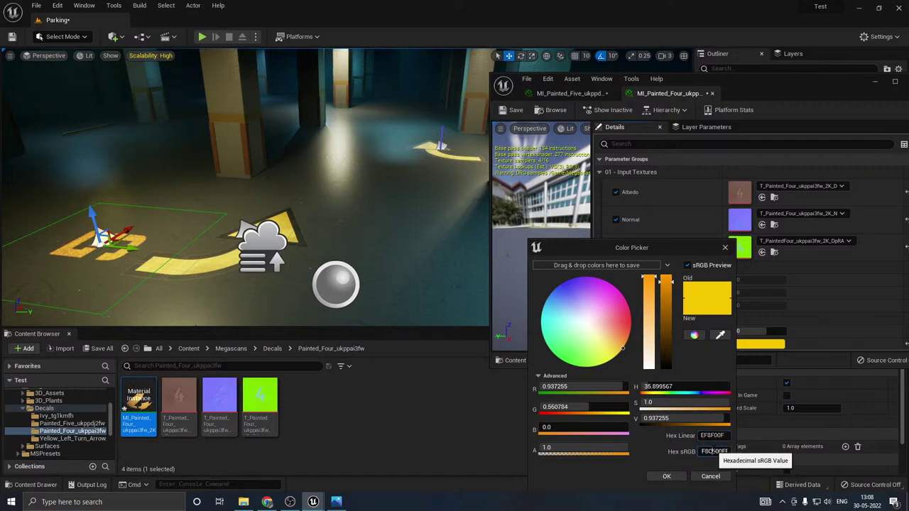
{"action": "left_click", "coordinate": [668, 477]}
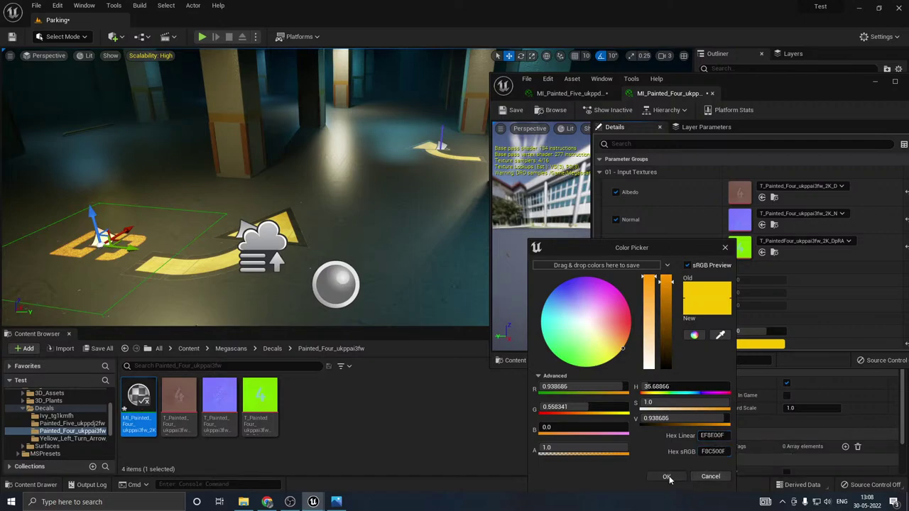
{"action": "left_click", "coordinate": [666, 476]}
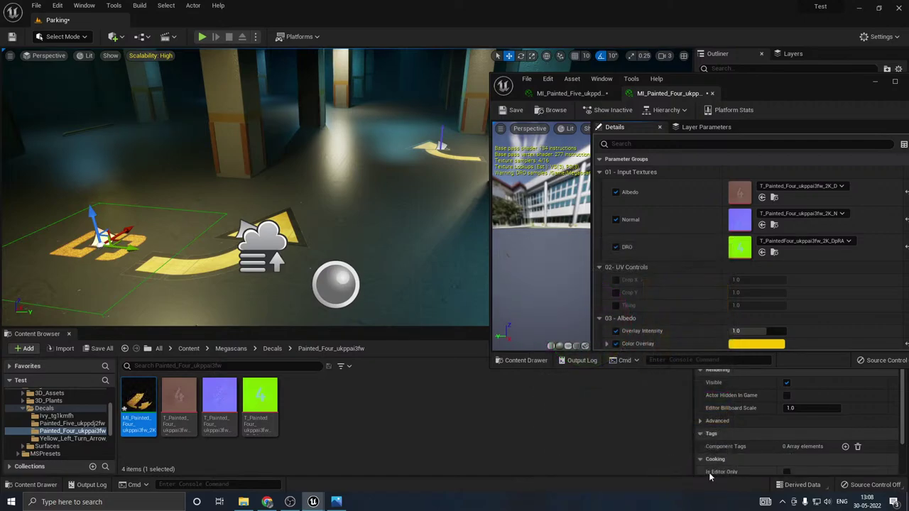
{"action": "left_click", "coordinate": [712, 94]}
{"action": "left_click", "coordinate": [612, 94]}
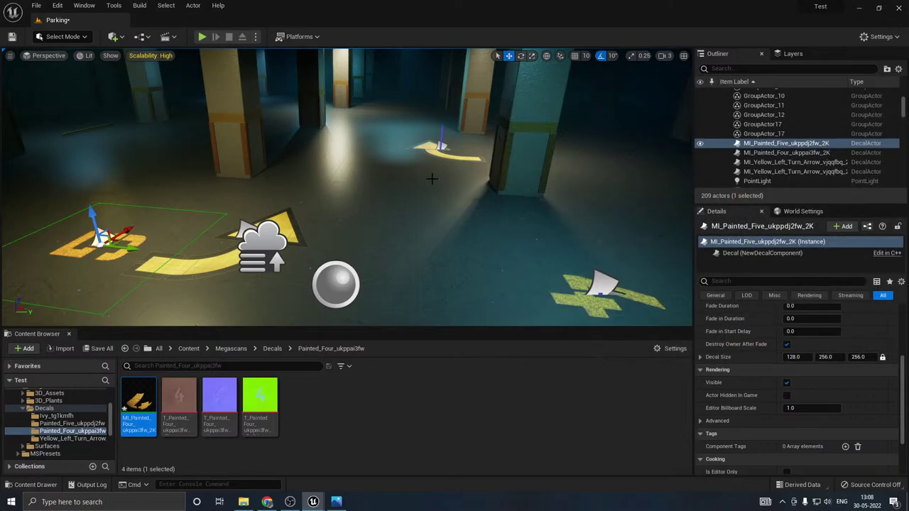
Step: Change RectLight7's light color to a soft warm orange, sRGB hex FFDCAAFF, and accept it
{"action": "right_click_drag", "start_coordinate": [422, 190], "coordinate": [418, 135]}
{"action": "key", "text": "s"}
{"action": "key", "text": "w"}
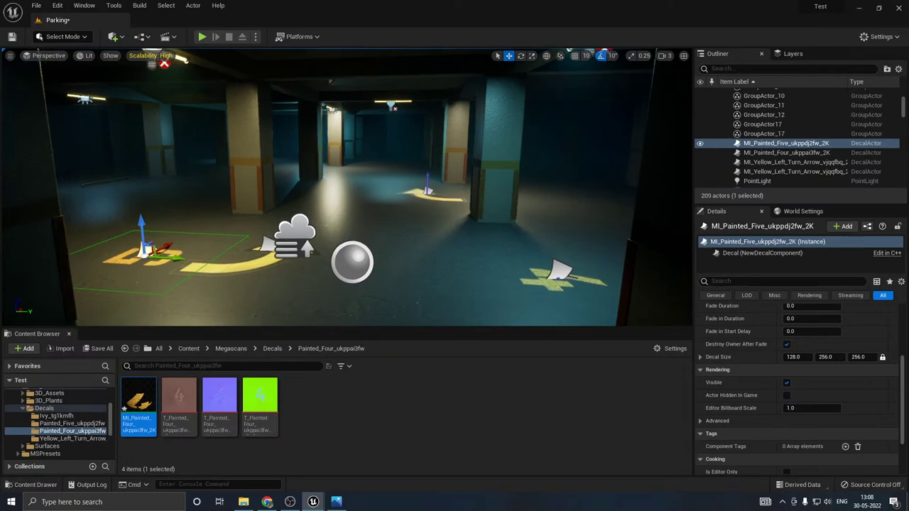
{"action": "right_click_drag", "start_coordinate": [303, 196], "coordinate": [224, 185]}
{"action": "left_click", "coordinate": [472, 176]}
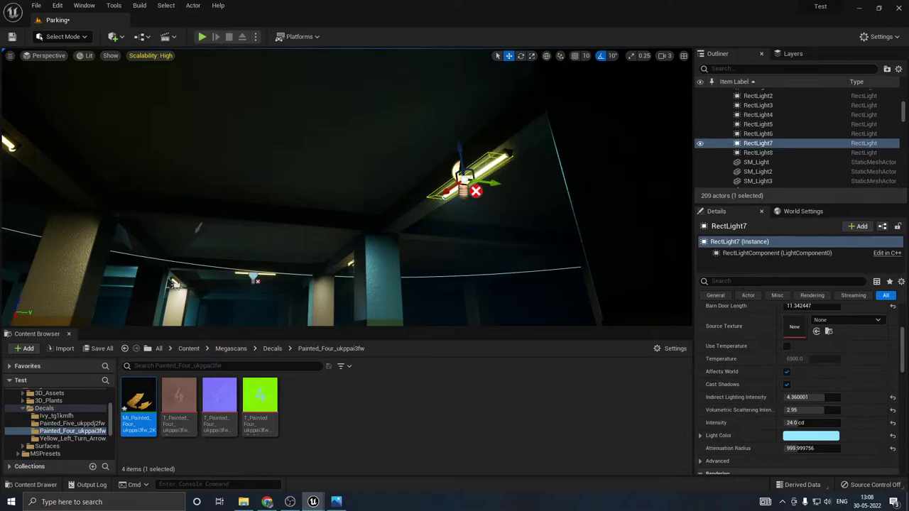
{"action": "left_click", "coordinate": [809, 437]}
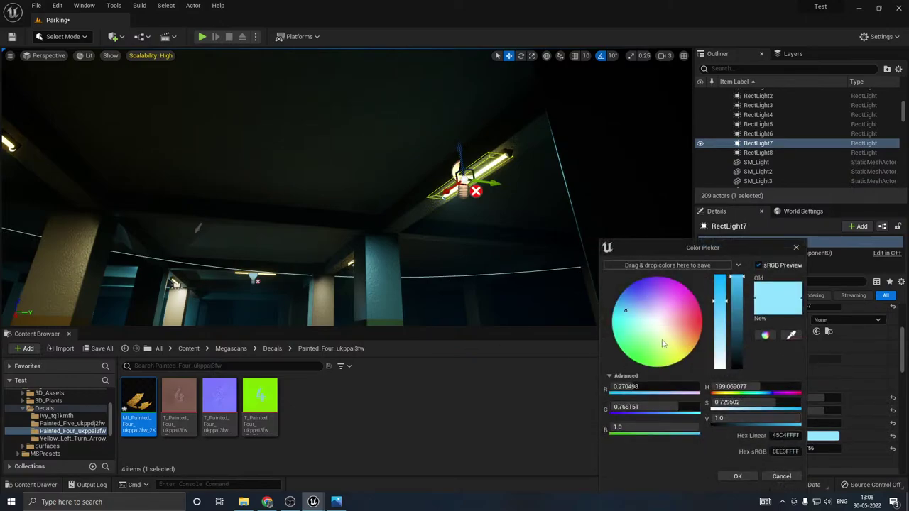
{"action": "left_click", "coordinate": [683, 341]}
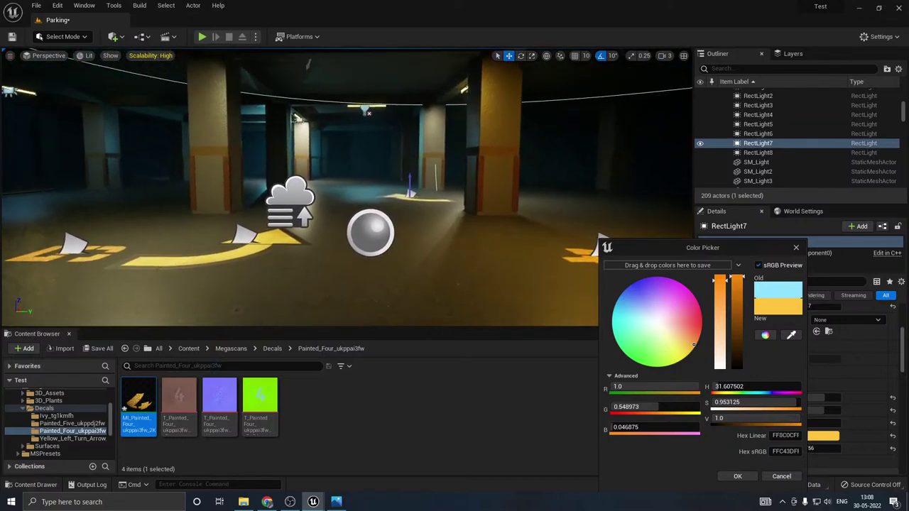
{"action": "left_click", "coordinate": [720, 300]}
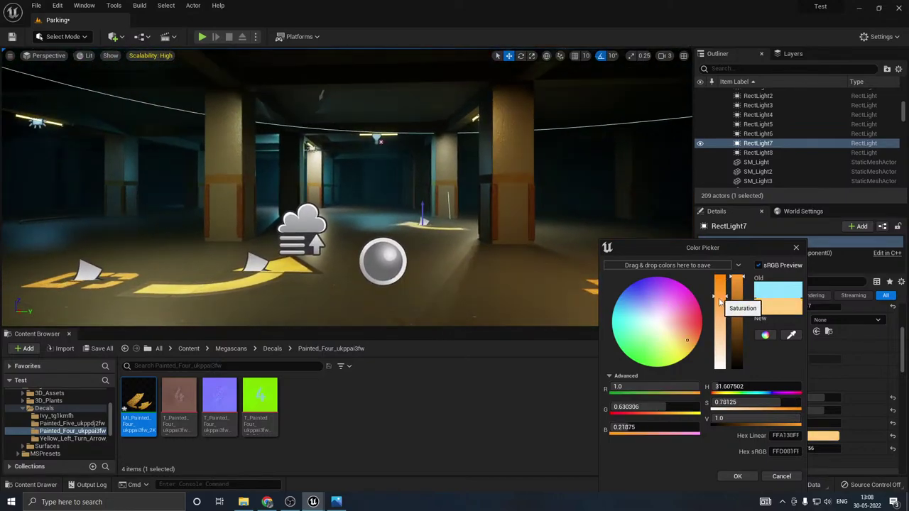
{"action": "left_click", "coordinate": [722, 312]}
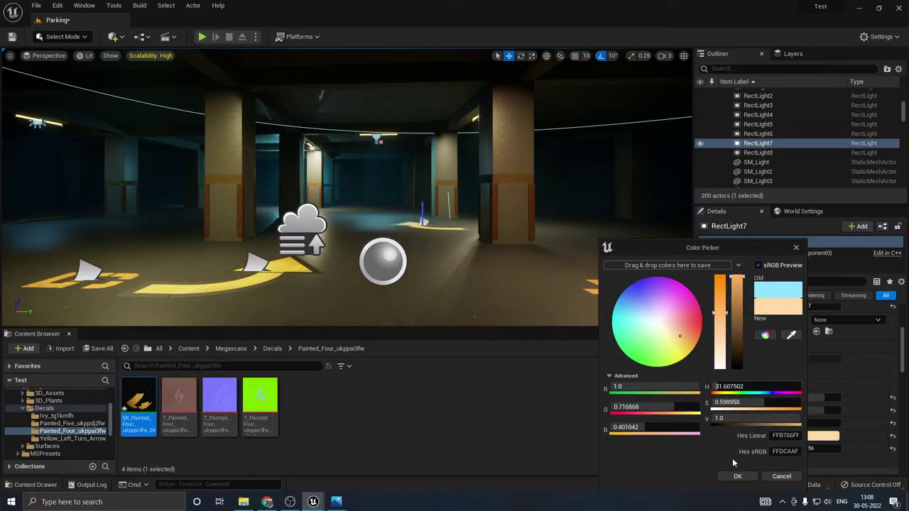
{"action": "left_click", "coordinate": [736, 477]}
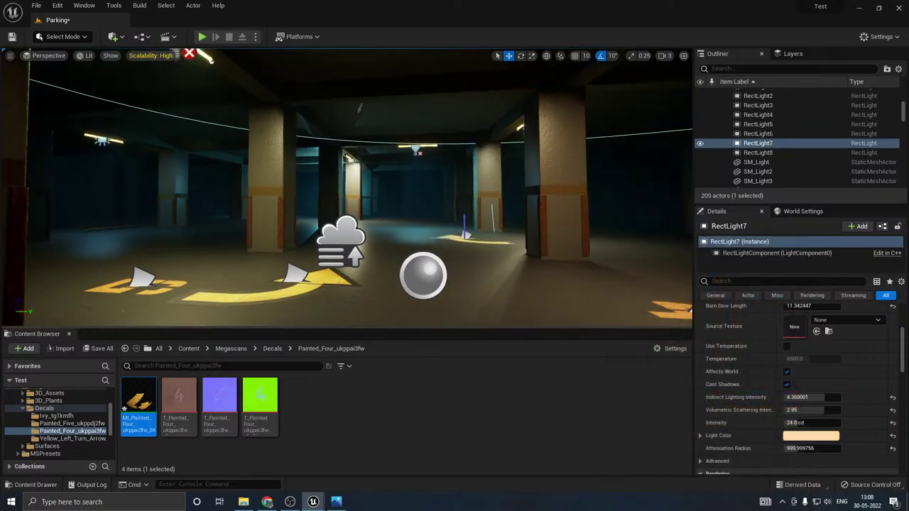
Step: Switch the viewport to game view and save the Parking level with the Painted Four and Painted Five material instances
{"action": "key", "text": "g"}
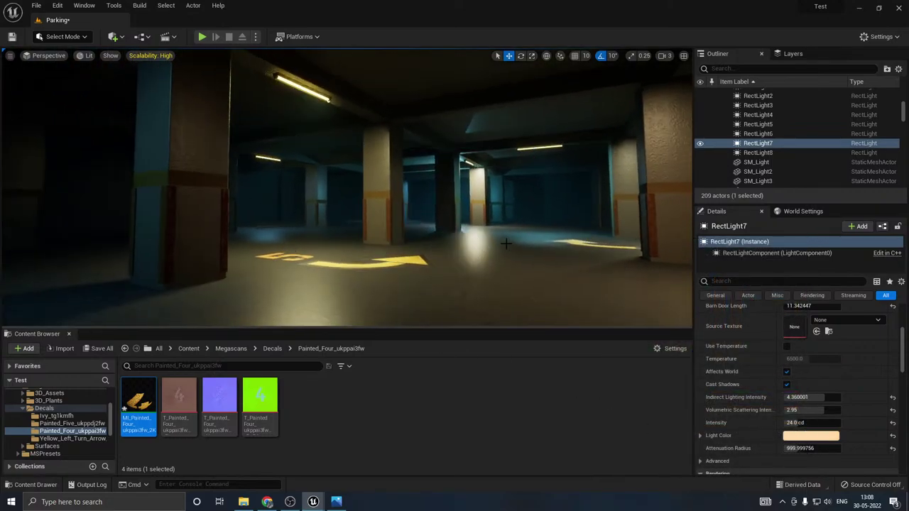
{"action": "left_click", "coordinate": [99, 348]}
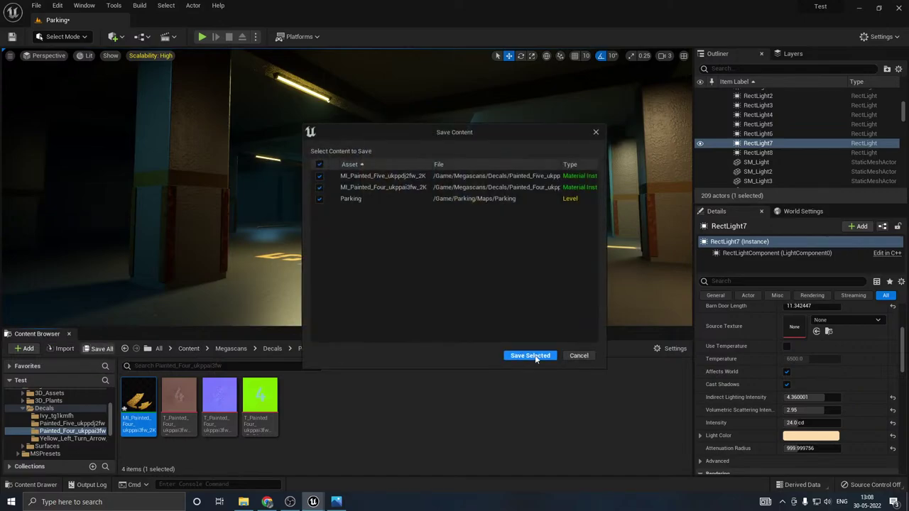
{"action": "left_click", "coordinate": [531, 353]}
{"action": "right_click_drag", "start_coordinate": [347, 188], "coordinate": [348, 280]}
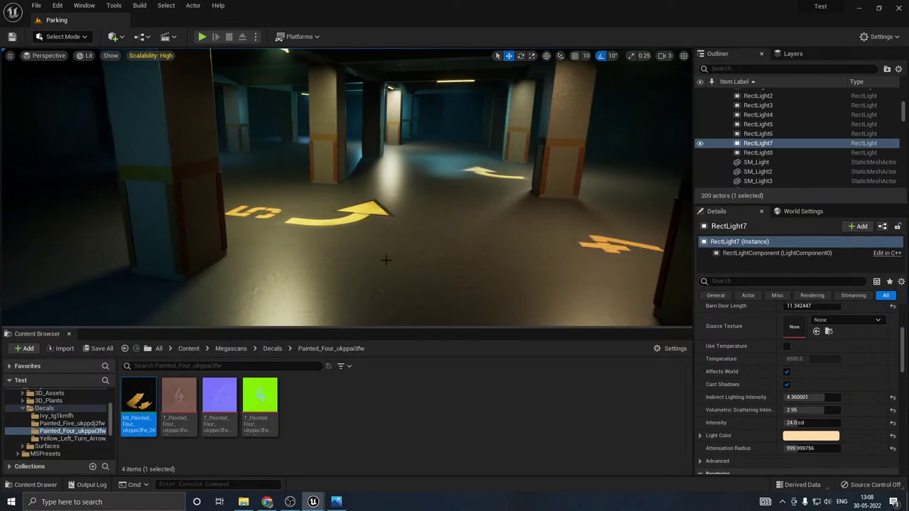
Step: Switch to Quixel Bridge and look through the Decals category for further details that suit the parking scene
{"action": "mouse_move", "coordinate": [312, 501]}
{"action": "left_click", "coordinate": [355, 454]}
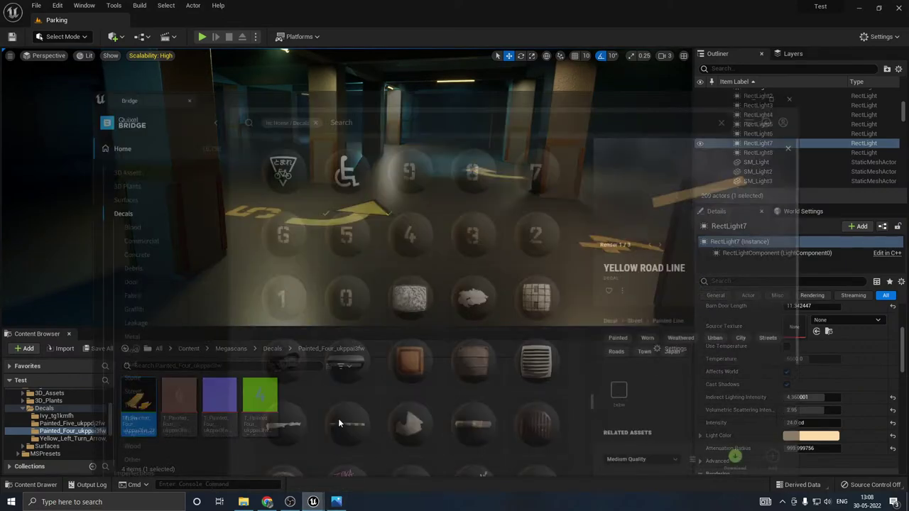
{"action": "scroll", "coordinate": [444, 329], "scroll_direction": "down", "scroll_amount": 7}
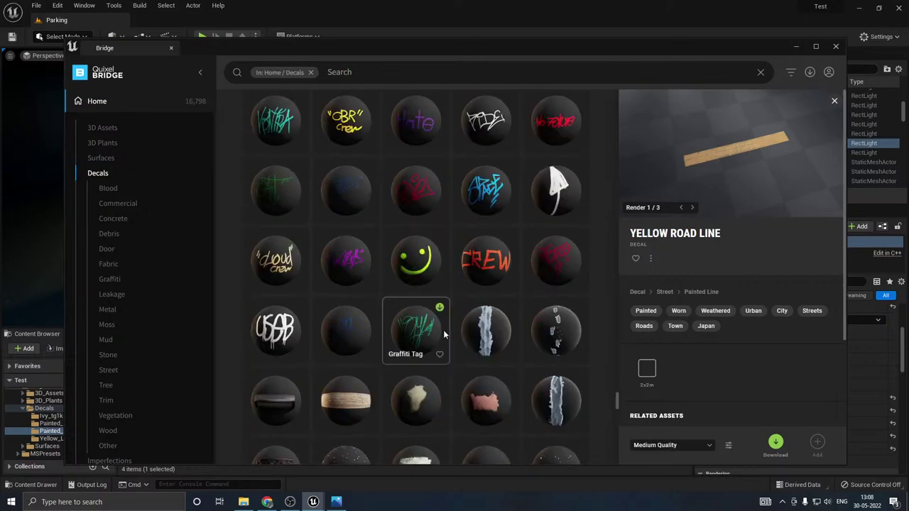
{"action": "scroll", "coordinate": [443, 330], "scroll_direction": "down", "scroll_amount": 8}
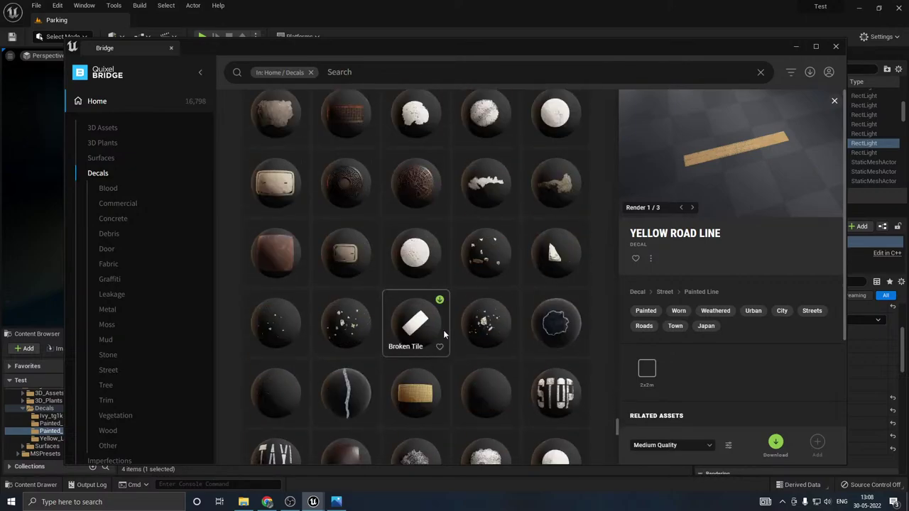
{"action": "scroll", "coordinate": [444, 330], "scroll_direction": "down", "scroll_amount": 2}
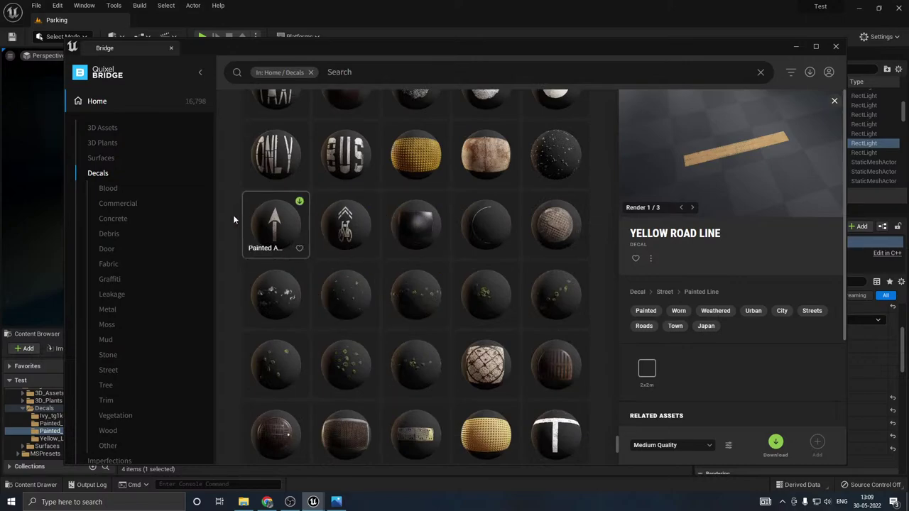
{"action": "scroll", "coordinate": [391, 324], "scroll_direction": "down", "scroll_amount": 4}
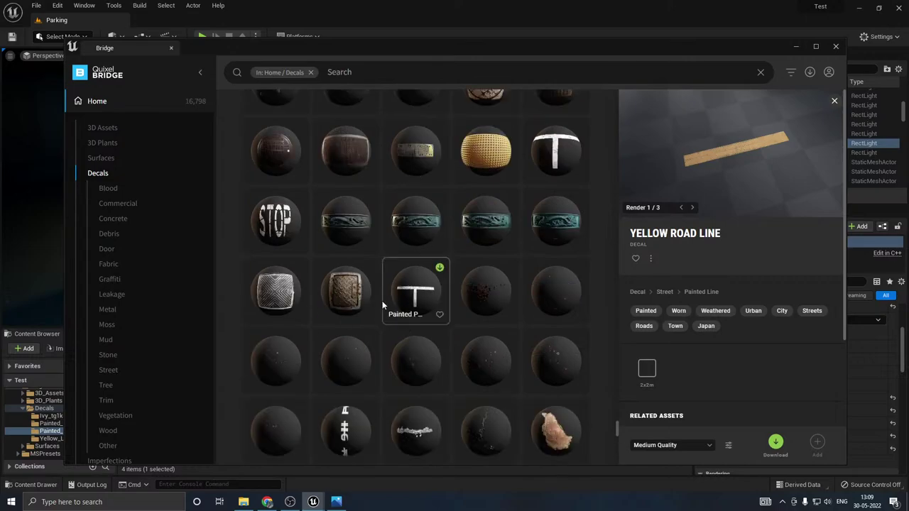
{"action": "scroll", "coordinate": [435, 303], "scroll_direction": "down", "scroll_amount": 1}
{"action": "scroll", "coordinate": [454, 320], "scroll_direction": "down", "scroll_amount": 2}
{"action": "scroll", "coordinate": [384, 328], "scroll_direction": "down", "scroll_amount": 6}
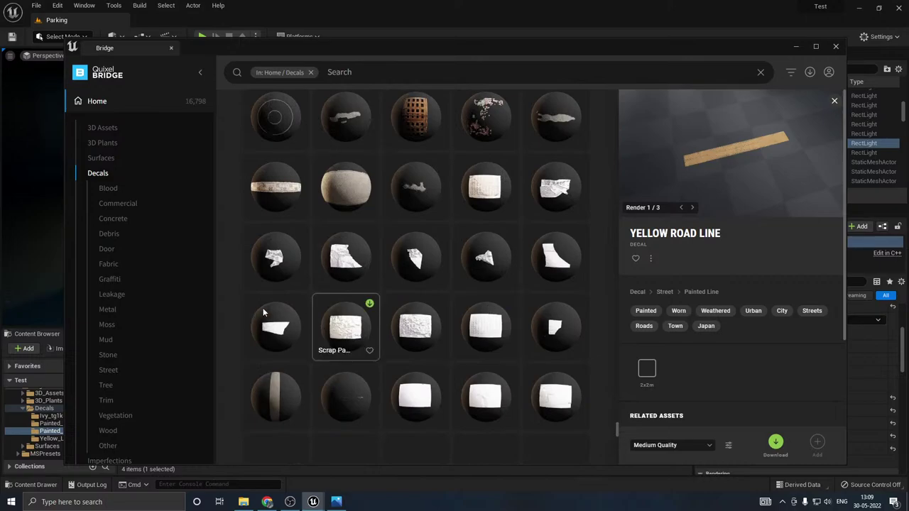
{"action": "scroll", "coordinate": [470, 302], "scroll_direction": "down", "scroll_amount": 3}
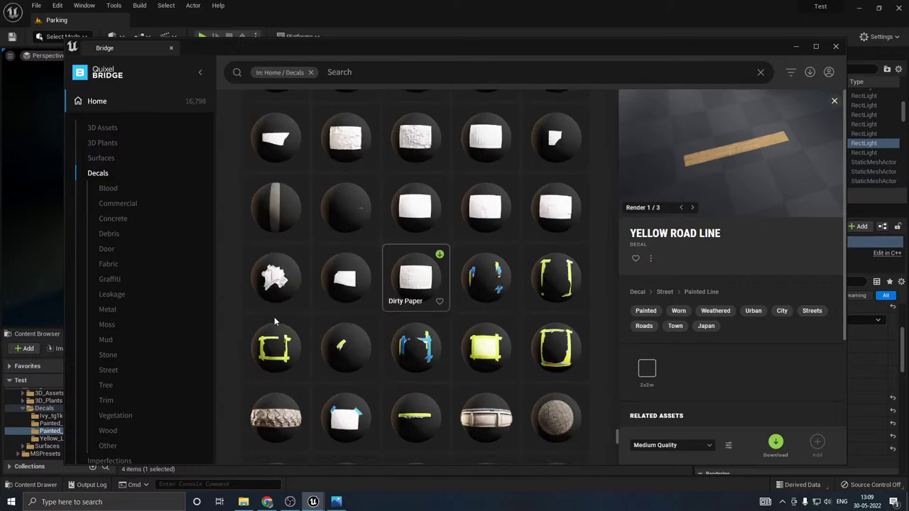
{"action": "scroll", "coordinate": [355, 320], "scroll_direction": "down", "scroll_amount": 2}
{"action": "scroll", "coordinate": [361, 328], "scroll_direction": "down", "scroll_amount": 6}
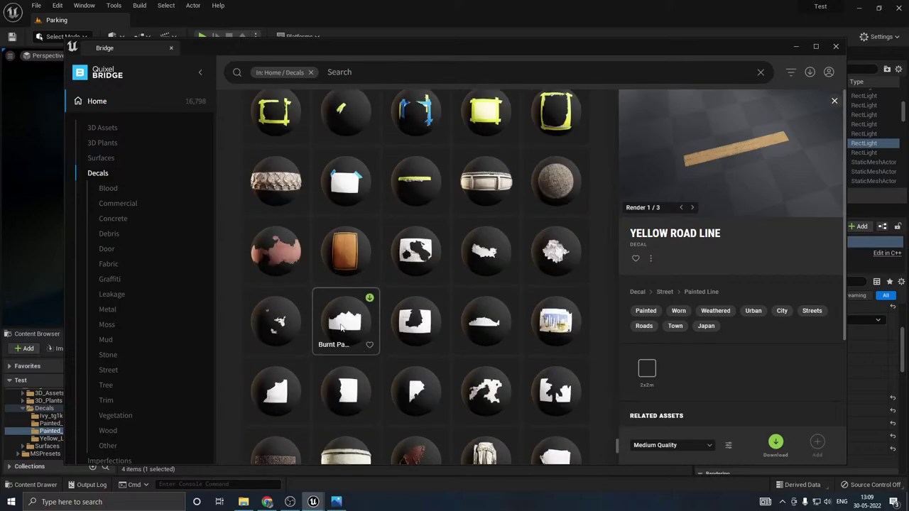
{"action": "scroll", "coordinate": [425, 321], "scroll_direction": "down", "scroll_amount": 1}
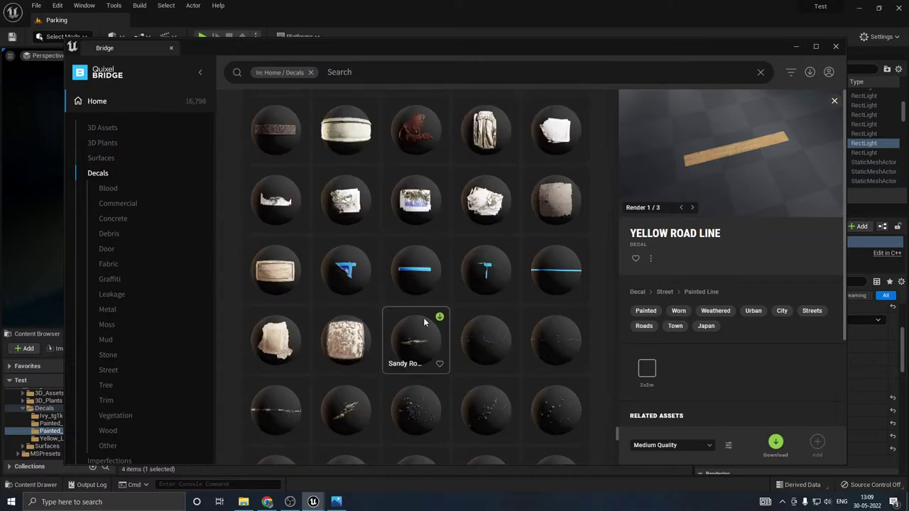
{"action": "scroll", "coordinate": [348, 284], "scroll_direction": "down", "scroll_amount": 10}
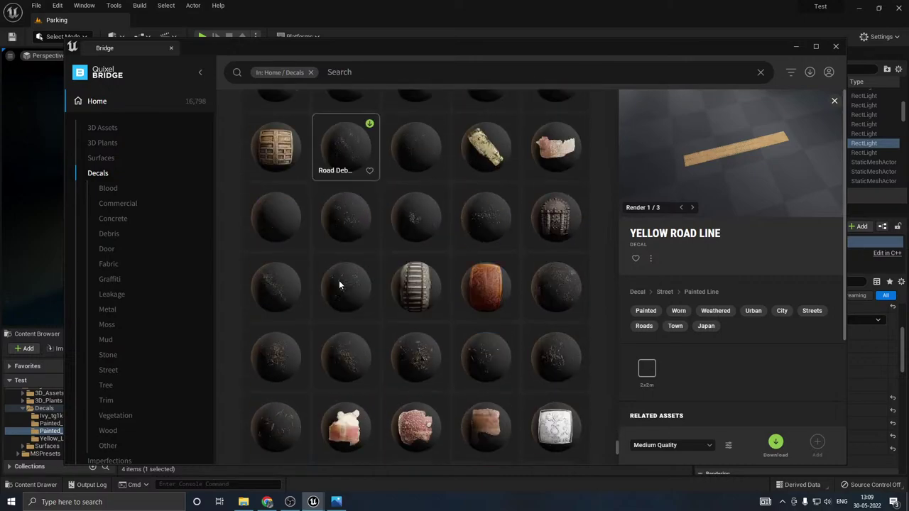
{"action": "scroll", "coordinate": [339, 280], "scroll_direction": "down", "scroll_amount": 2}
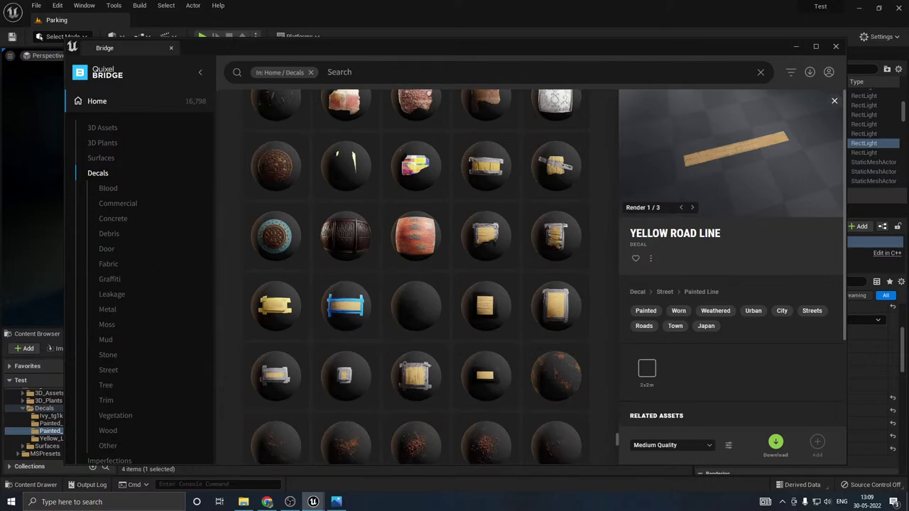
{"action": "scroll", "coordinate": [348, 284], "scroll_direction": "down", "scroll_amount": 5}
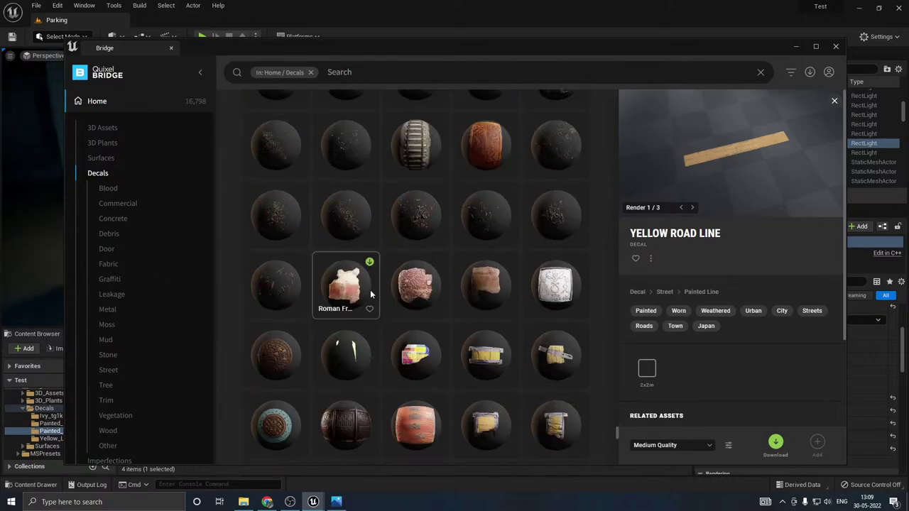
Step: Search the decals for the suggested term Dirt and look through the matching assets
{"action": "left_click", "coordinate": [336, 75]}
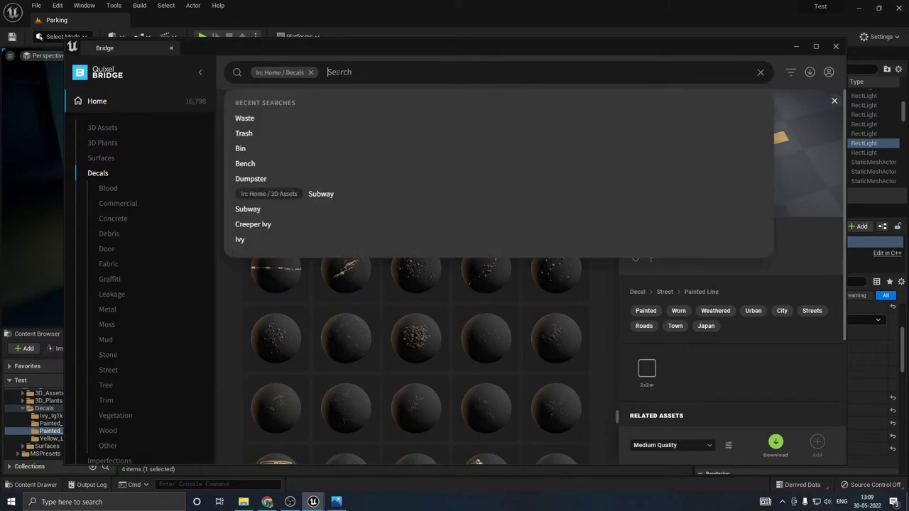
{"action": "type", "text": "di"}
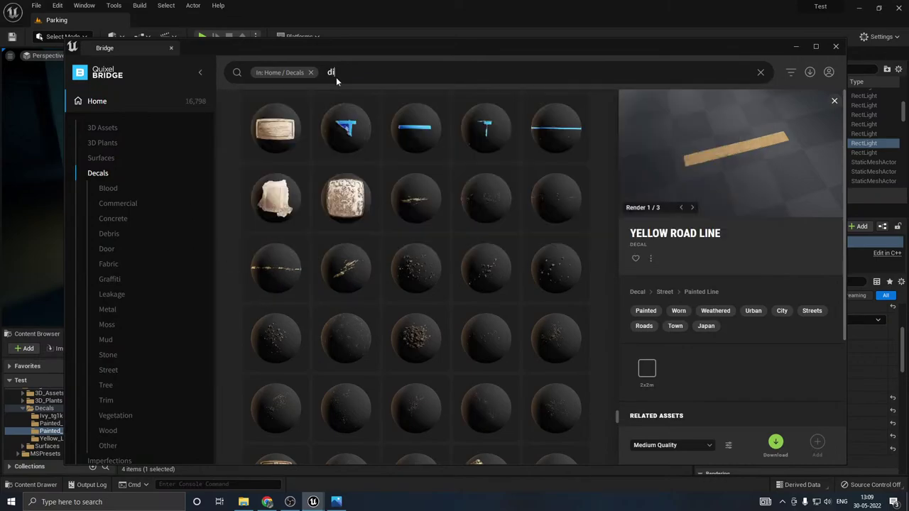
{"action": "type", "text": "rt"}
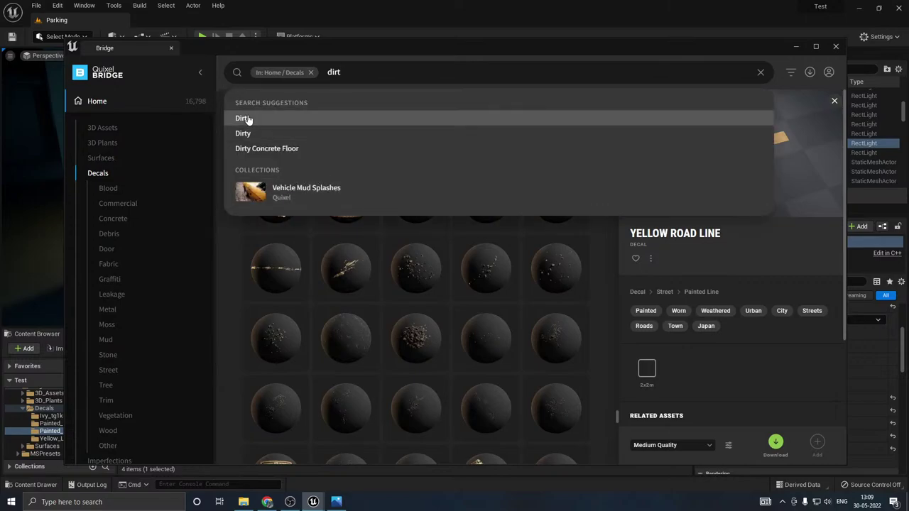
{"action": "left_click", "coordinate": [243, 119]}
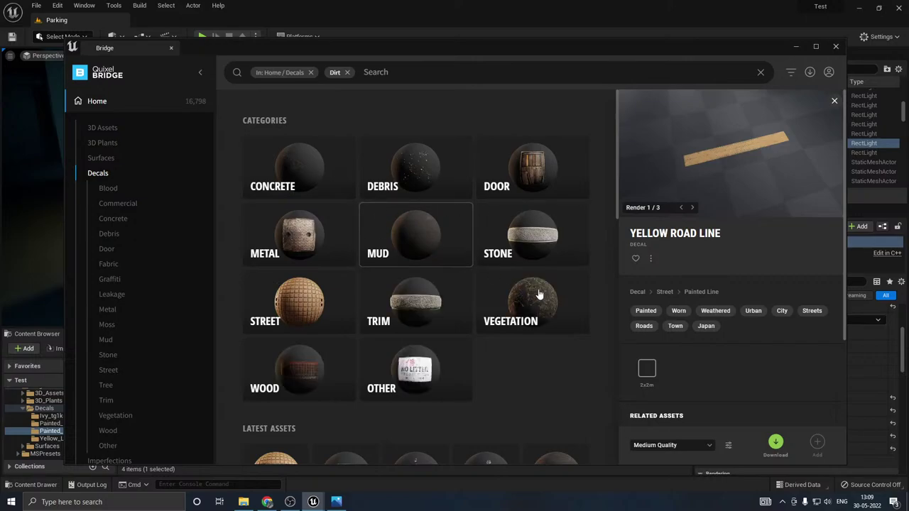
{"action": "scroll", "coordinate": [497, 304], "scroll_direction": "down", "scroll_amount": 3}
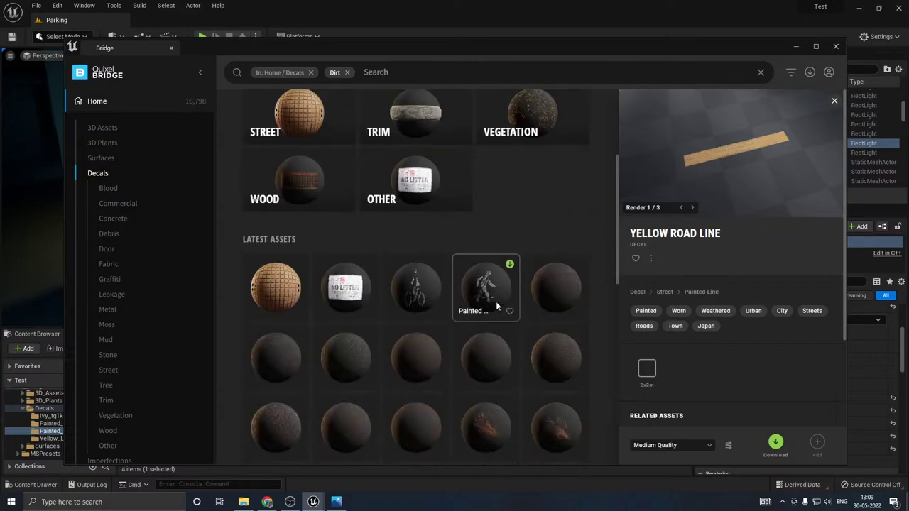
{"action": "scroll", "coordinate": [430, 317], "scroll_direction": "down", "scroll_amount": 4}
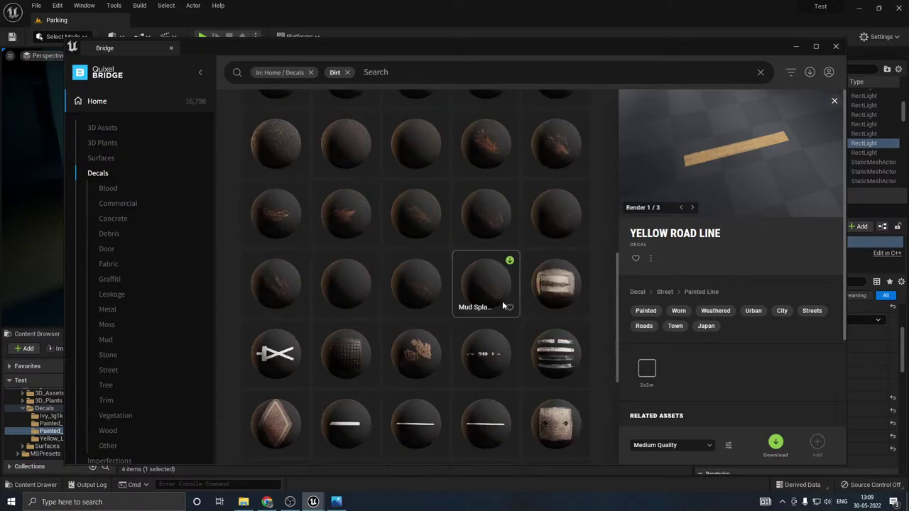
{"action": "scroll", "coordinate": [429, 367], "scroll_direction": "down", "scroll_amount": 3}
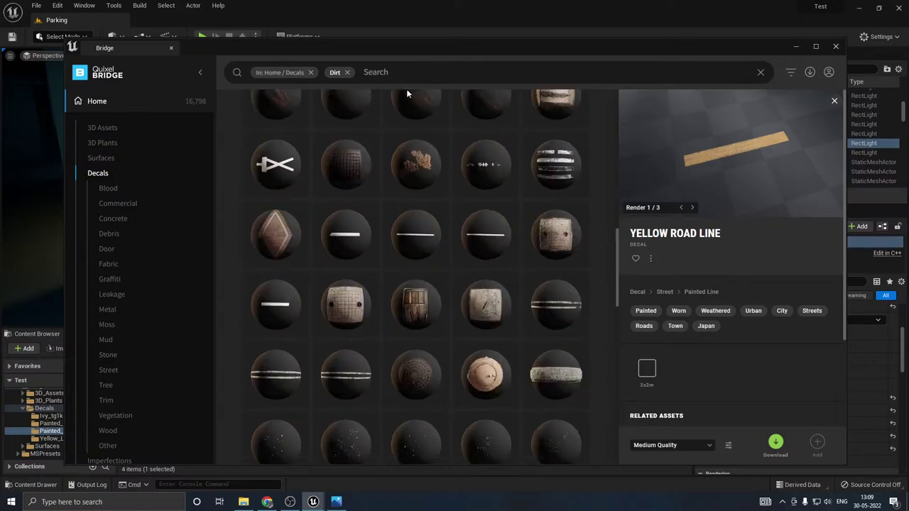
Step: Replace the Dirt search with Leaks and start downloading the white tileable Leakage decal at Medium Quality
{"action": "left_click", "coordinate": [347, 71]}
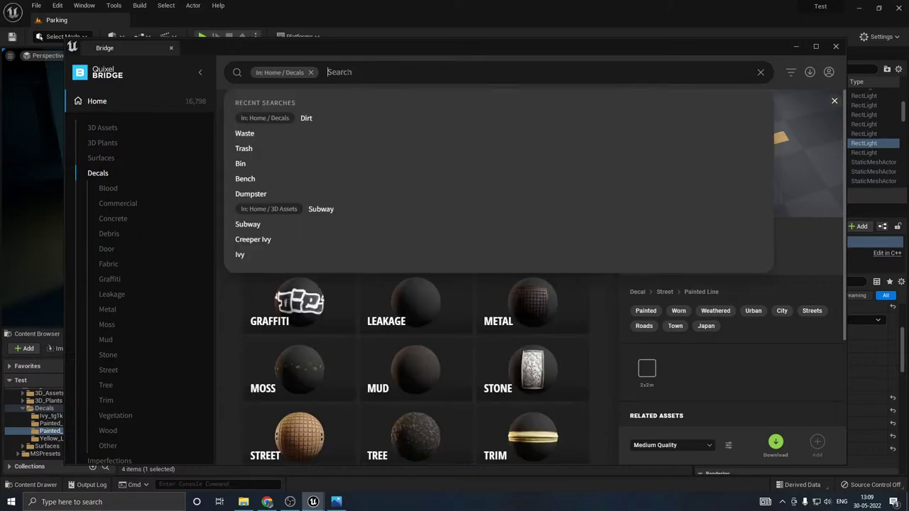
{"action": "type", "text": "leaks"}
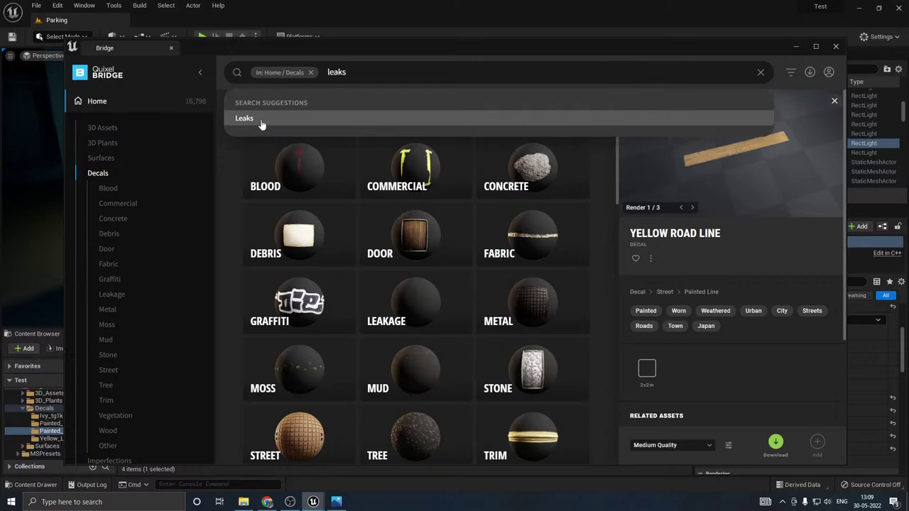
{"action": "left_click", "coordinate": [244, 118]}
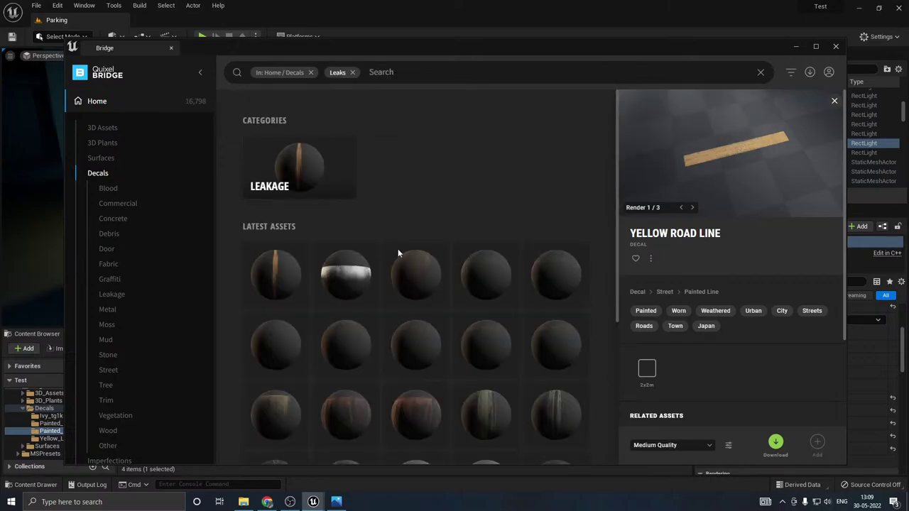
{"action": "left_click", "coordinate": [339, 271]}
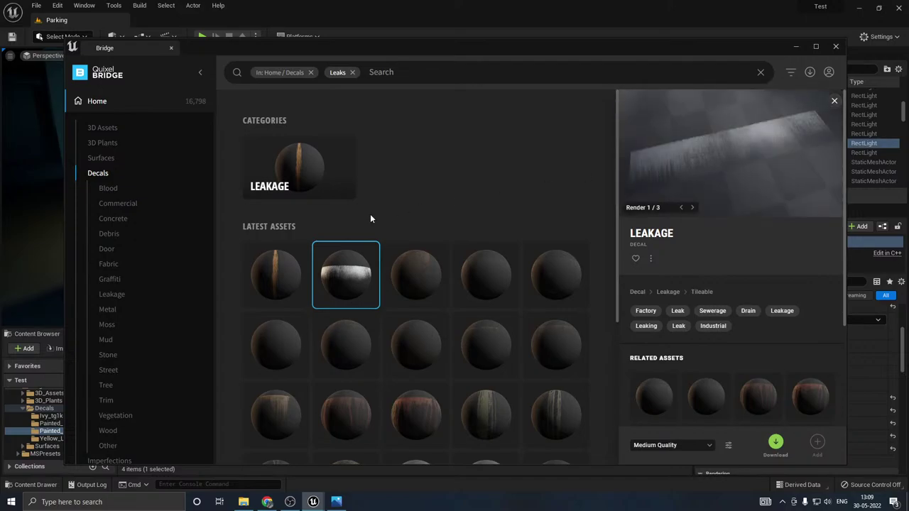
{"action": "scroll", "coordinate": [370, 214], "scroll_direction": "down", "scroll_amount": 4}
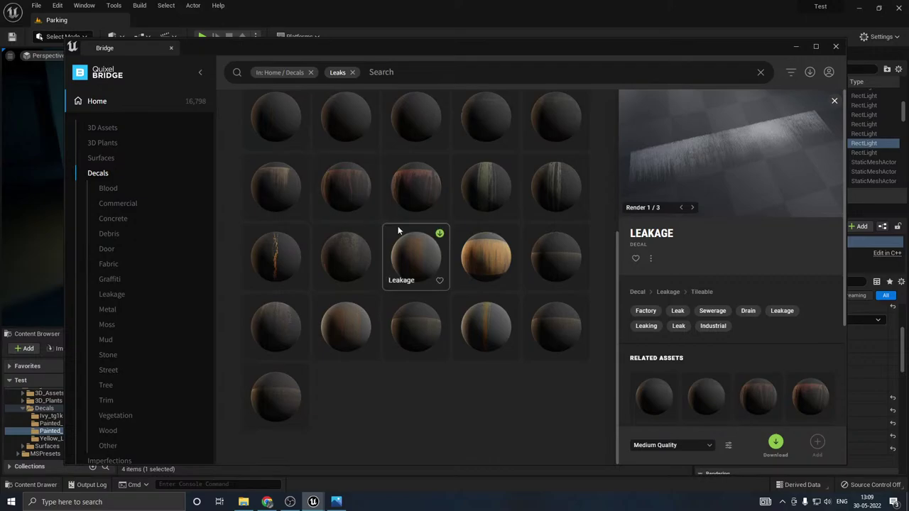
{"action": "scroll", "coordinate": [339, 186], "scroll_direction": "up", "scroll_amount": 3}
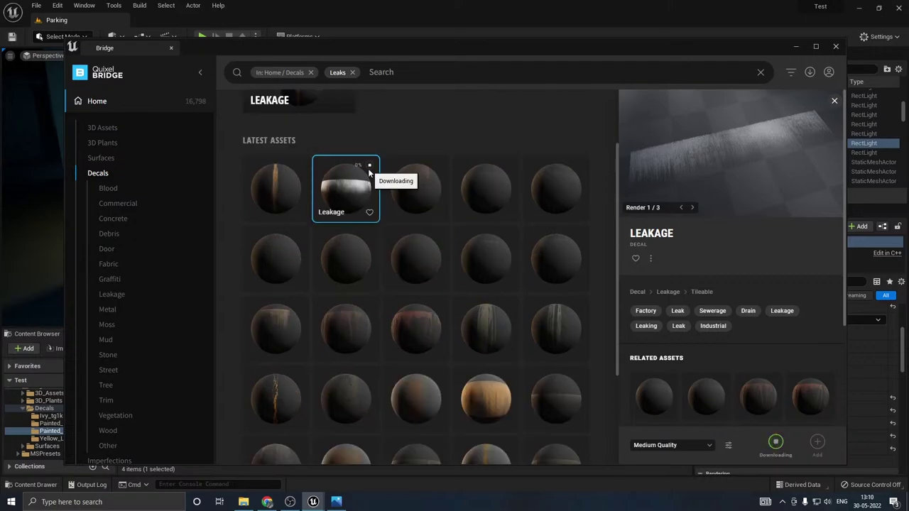
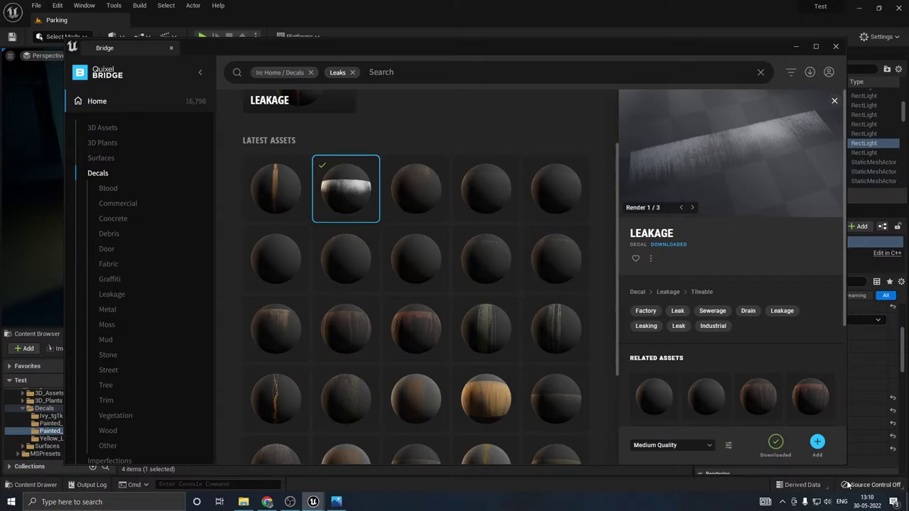
Step: Add the downloaded Leakage decal to the project and return to the Parking level
{"action": "left_click", "coordinate": [817, 443]}
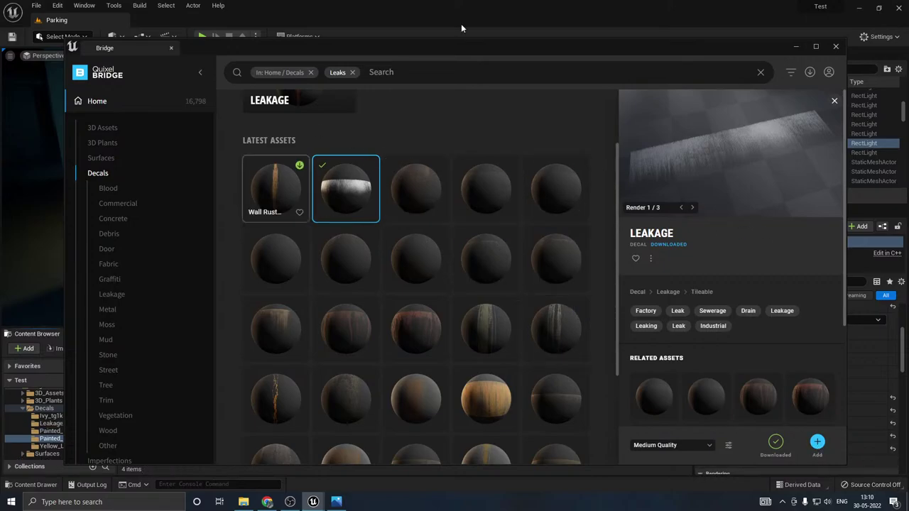
{"action": "left_click", "coordinate": [796, 47]}
{"action": "right_click_drag", "start_coordinate": [442, 208], "coordinate": [410, 209]}
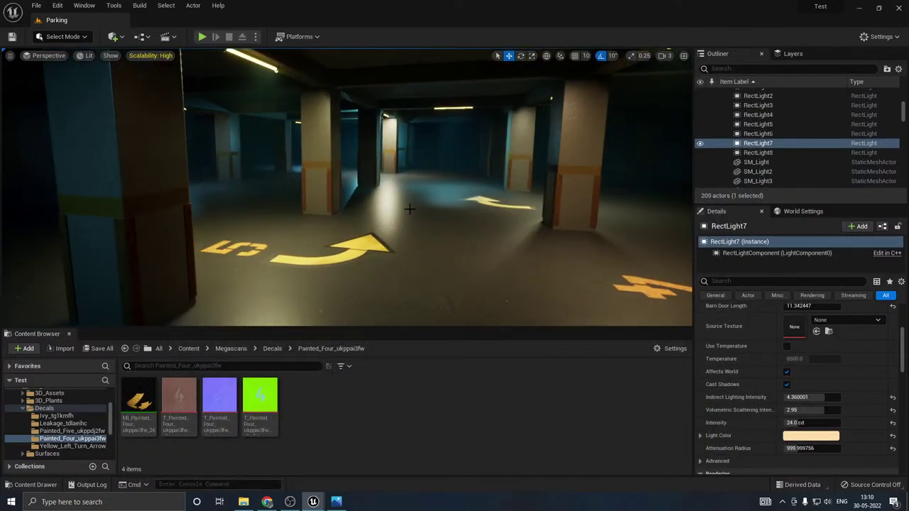
Step: Place the MI_Leakage material instance as a decal on the floor beside the yellow turn arrow and enlarge the viewport
{"action": "left_click", "coordinate": [72, 446]}
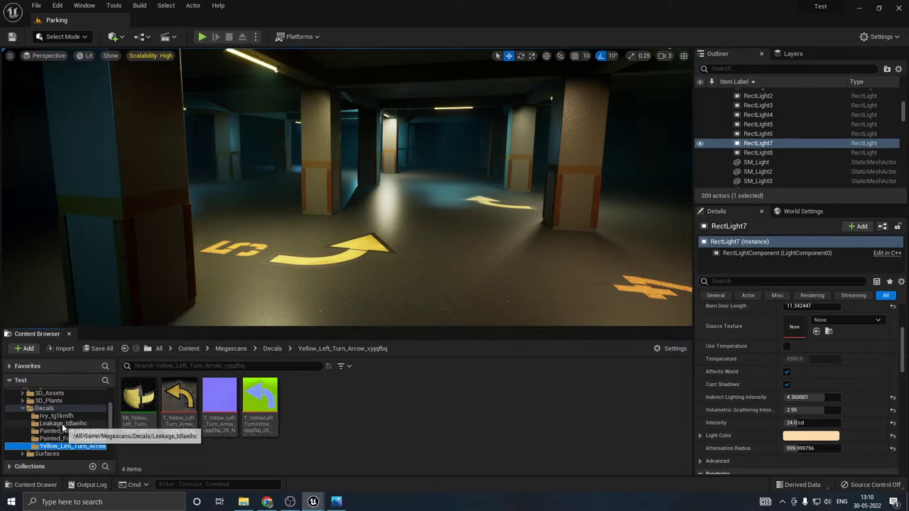
{"action": "left_click", "coordinate": [63, 423]}
{"action": "left_click_drag", "start_coordinate": [139, 398], "coordinate": [436, 251]}
{"action": "right_click_drag", "start_coordinate": [436, 250], "coordinate": [482, 280]}
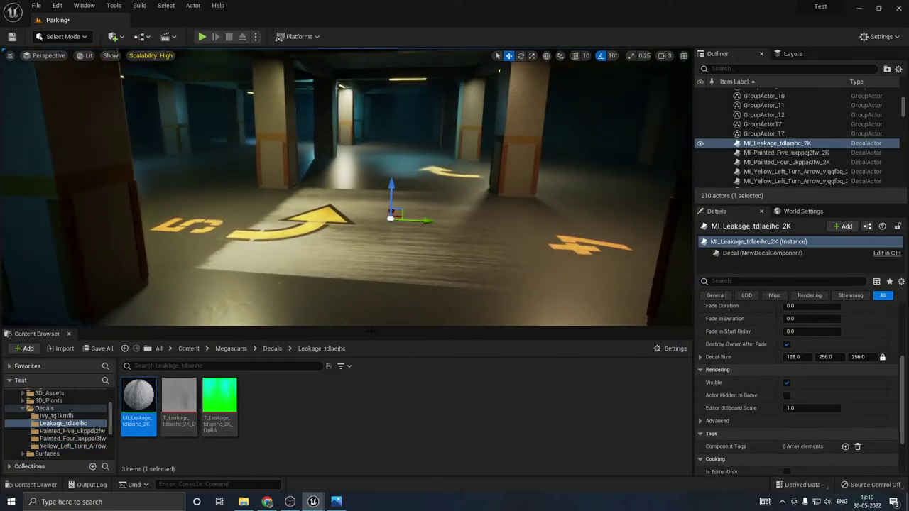
{"action": "left_click_drag", "start_coordinate": [346, 328], "coordinate": [359, 391]}
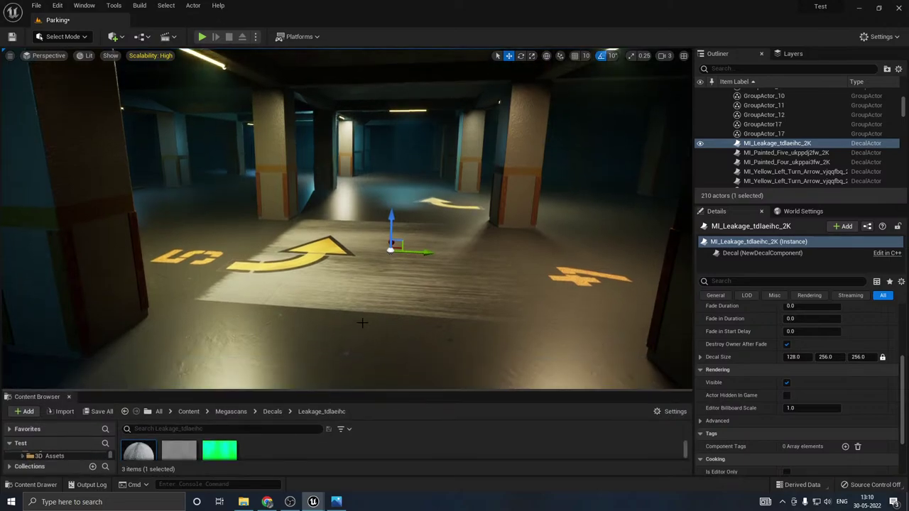
Step: Rotate the Leakage decal from the floor to an upright orientation and lift it above the floor
{"action": "left_click_drag", "start_coordinate": [384, 242], "coordinate": [364, 242]}
{"action": "right_click_drag", "start_coordinate": [423, 248], "coordinate": [387, 187]}
{"action": "key", "text": "e"}
{"action": "left_click_drag", "start_coordinate": [419, 317], "coordinate": [369, 320]}
{"action": "left_click_drag", "start_coordinate": [437, 305], "coordinate": [410, 320]}
{"action": "left_click_drag", "start_coordinate": [385, 275], "coordinate": [381, 227]}
{"action": "key", "text": "w"}
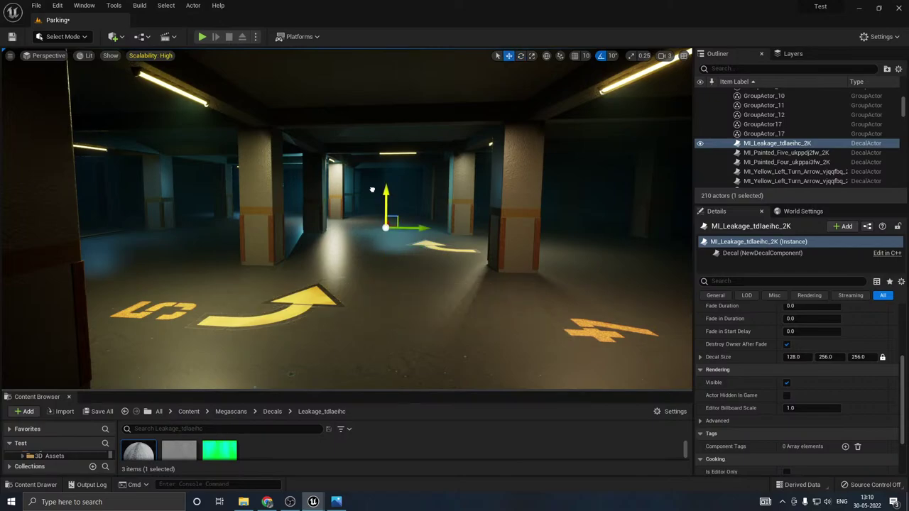
Step: Move the Leakage decal across to the pillar behind the second turn arrow and lower it onto the pillar's base
{"action": "right_click_drag", "start_coordinate": [376, 140], "coordinate": [220, 117]}
{"action": "left_click_drag", "start_coordinate": [355, 160], "coordinate": [482, 87]}
{"action": "right_click_drag", "start_coordinate": [483, 88], "coordinate": [579, 94]}
{"action": "left_click_drag", "start_coordinate": [356, 126], "coordinate": [545, 124]}
{"action": "left_click_drag", "start_coordinate": [512, 96], "coordinate": [508, 228]}
{"action": "mouse_move", "coordinate": [508, 228]}
{"action": "right_mouse_down"}
{"action": "mouse_move", "coordinate": [576, 239]}
{"action": "mouse_move", "coordinate": [517, 235]}
{"action": "right_mouse_up"}
{"action": "left_click_drag", "start_coordinate": [516, 238], "coordinate": [511, 346]}
Step: Scale the Leakage decal down to the pillar's width, reduce its projection depth and set it against the pillar's front face
{"action": "key", "text": "r"}
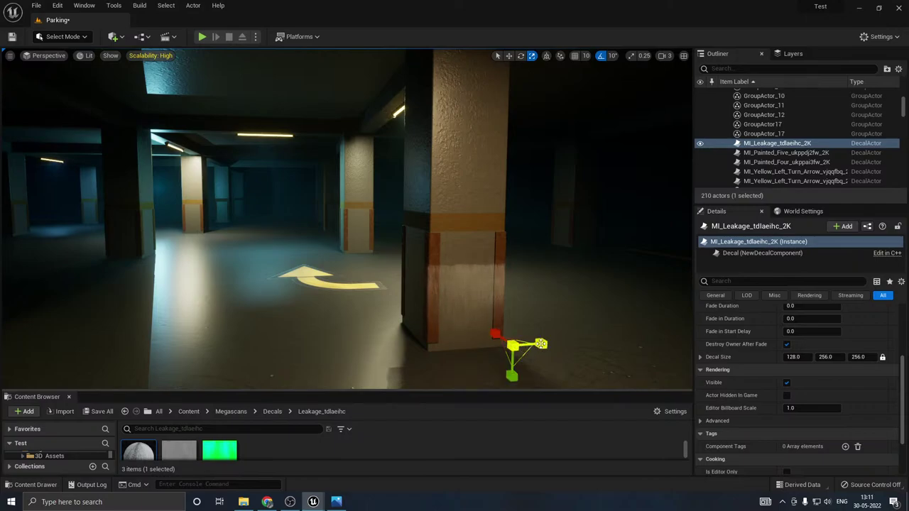
{"action": "mouse_move", "coordinate": [541, 343]}
{"action": "left_mouse_down"}
{"action": "mouse_move", "coordinate": [525, 344]}
{"action": "mouse_move", "coordinate": [539, 343]}
{"action": "left_mouse_up"}
{"action": "right_click_drag", "start_coordinate": [422, 278], "coordinate": [490, 344]}
{"action": "key", "text": "w"}
{"action": "key", "text": "w"}
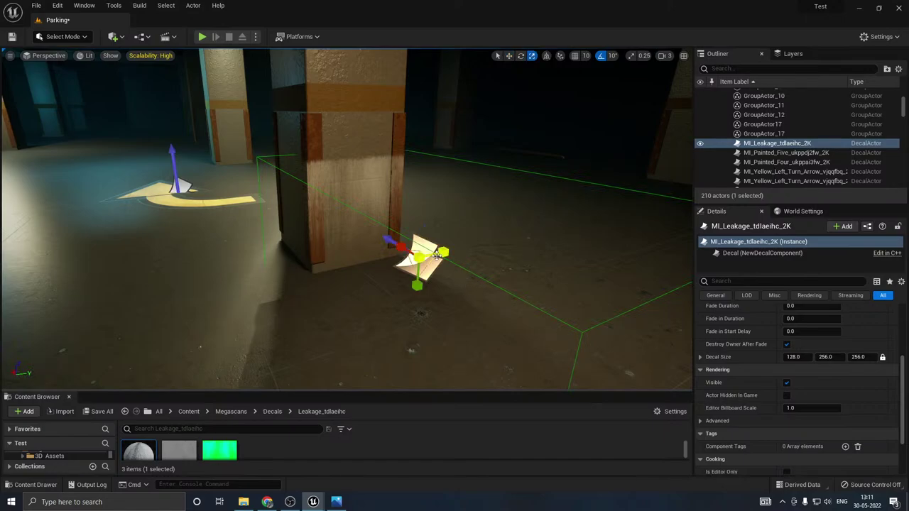
{"action": "left_click_drag", "start_coordinate": [401, 247], "coordinate": [341, 212]}
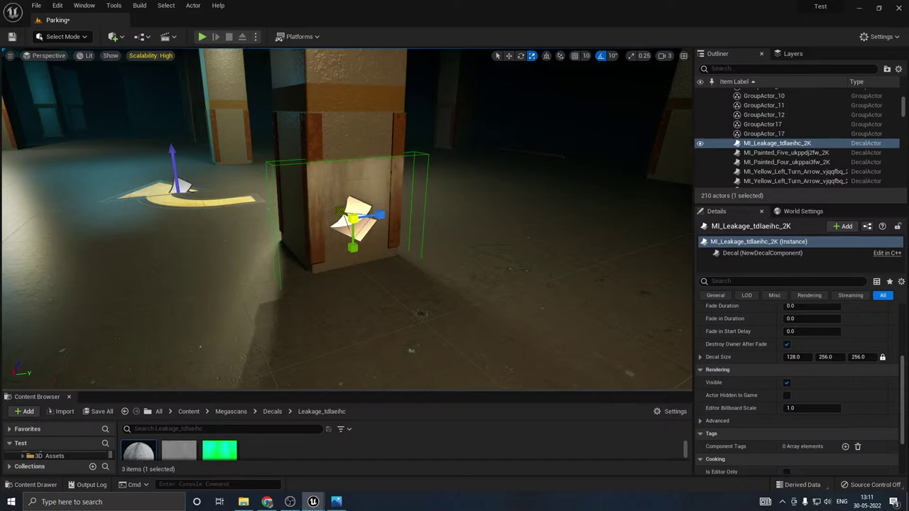
Step: Raise the Leakage decal to the top of the pillar and check the result from a distance in game view
{"action": "left_click", "coordinate": [482, 223]}
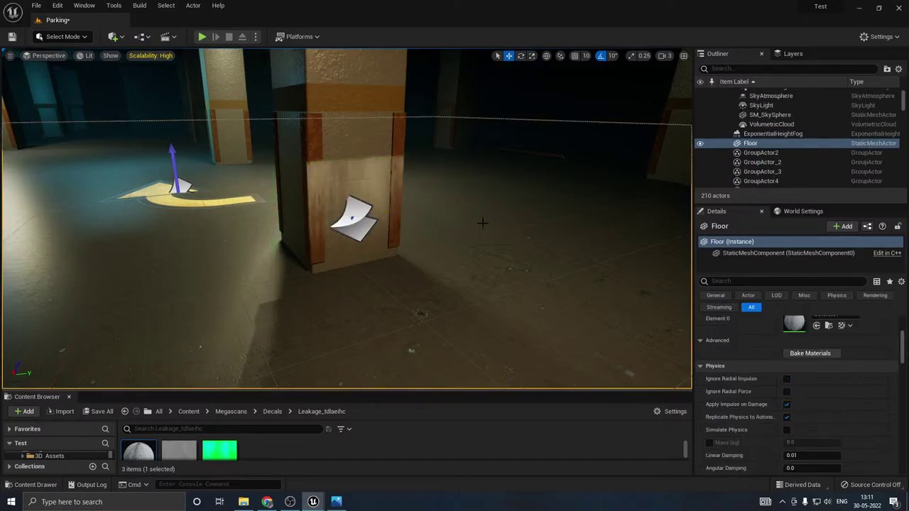
{"action": "left_click", "coordinate": [352, 213]}
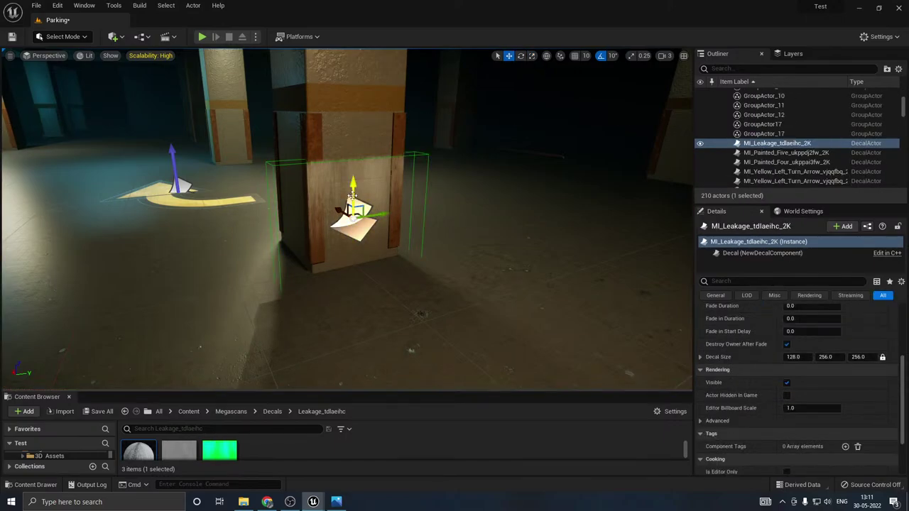
{"action": "left_click_drag", "start_coordinate": [352, 193], "coordinate": [335, 101]}
{"action": "right_click_drag", "start_coordinate": [390, 189], "coordinate": [394, 85]}
{"action": "left_click_drag", "start_coordinate": [367, 326], "coordinate": [348, 125]}
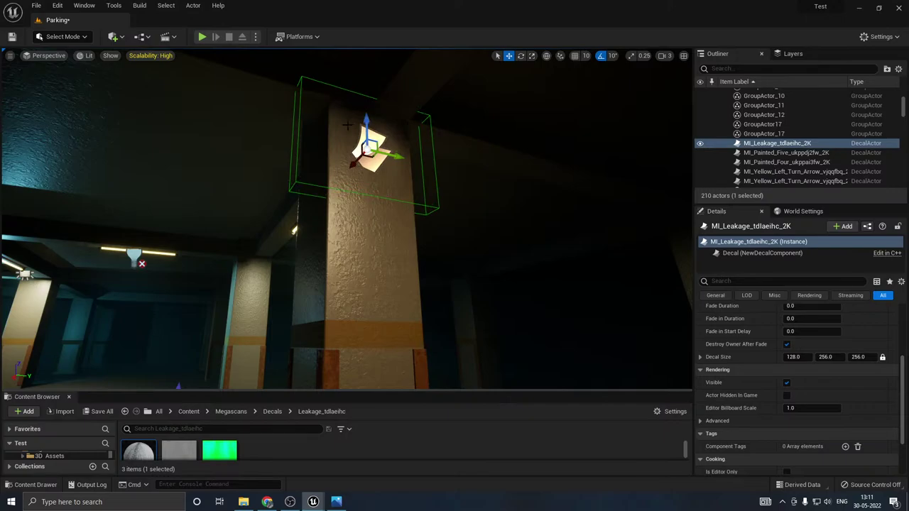
{"action": "key", "text": "g"}
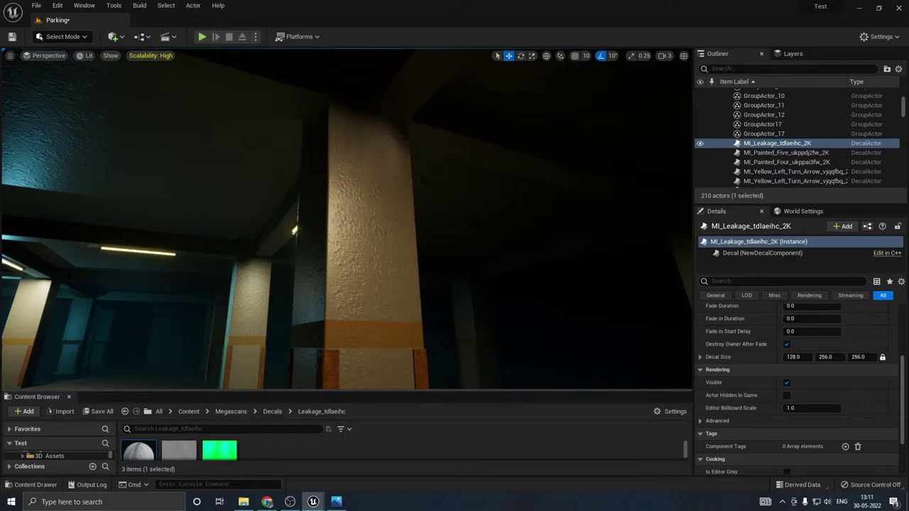
{"action": "right_click_drag", "start_coordinate": [420, 180], "coordinate": [394, 235]}
{"action": "key", "text": "s"}
{"action": "key", "text": "w"}
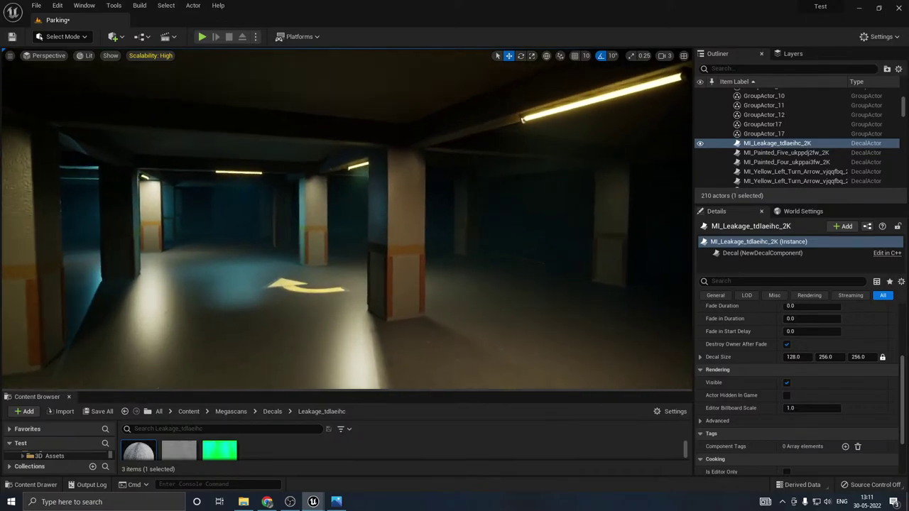
{"action": "key", "text": "g"}
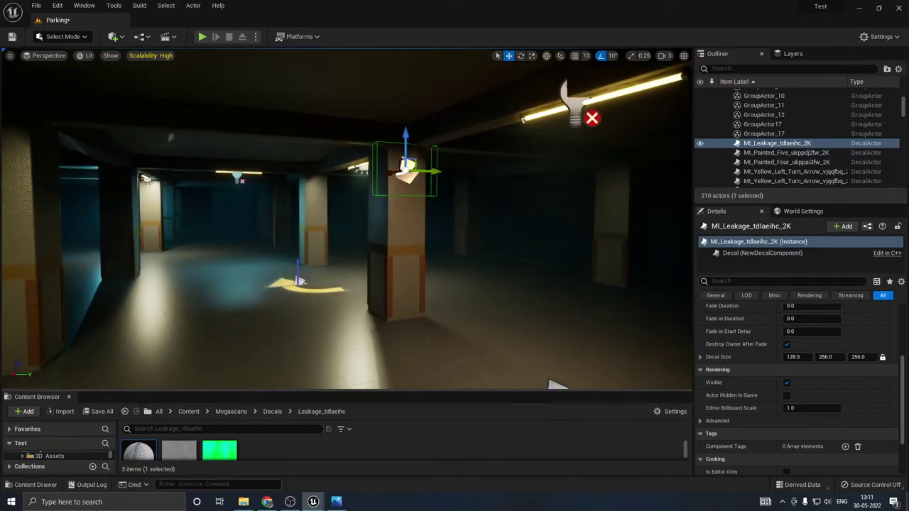
Step: Shift the ceiling rect light in front of the pillar sideways towards the pillar
{"action": "left_click", "coordinate": [573, 109]}
{"action": "left_click_drag", "start_coordinate": [558, 110], "coordinate": [520, 110]}
{"action": "key", "text": "w"}
{"action": "right_click_drag", "start_coordinate": [384, 147], "coordinate": [440, 117]}
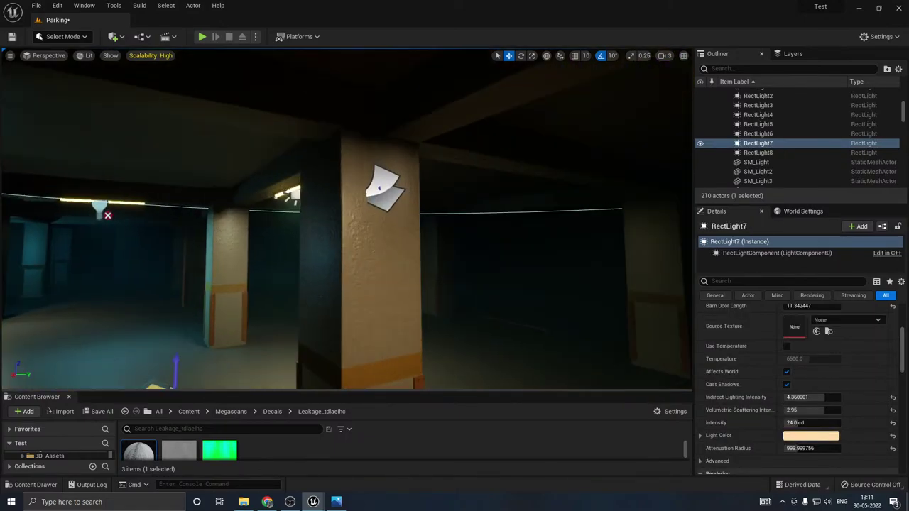
Step: Fine-tune the Leakage decal's position at the top of the pillar and check it in game view
{"action": "left_click", "coordinate": [383, 179]}
{"action": "mouse_move", "coordinate": [382, 154]}
{"action": "left_mouse_down"}
{"action": "mouse_move", "coordinate": [385, 169]}
{"action": "mouse_move", "coordinate": [387, 154]}
{"action": "left_mouse_up"}
{"action": "right_click_drag", "start_coordinate": [386, 155], "coordinate": [349, 178]}
{"action": "key", "text": "g"}
{"action": "key", "text": "s"}
{"action": "right_click_drag", "start_coordinate": [469, 191], "coordinate": [469, 190]}
{"action": "key", "text": "g"}
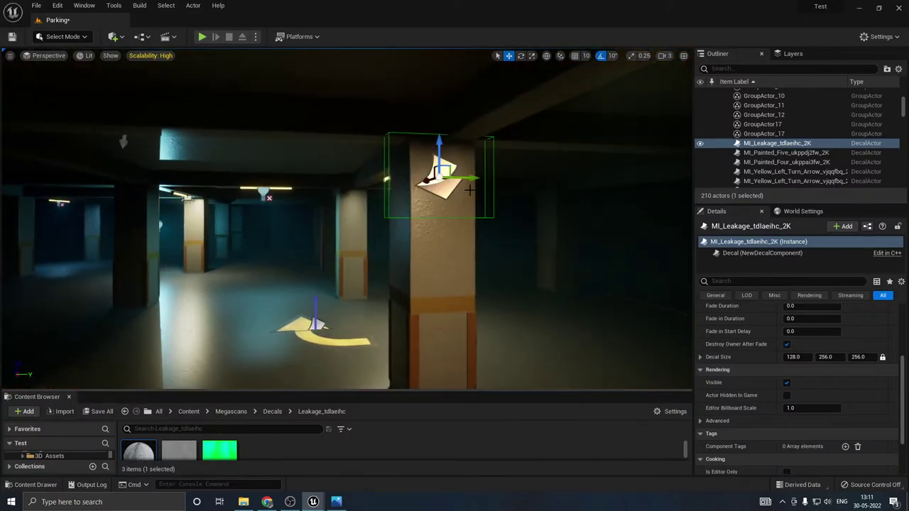
Step: In the Leakage material instance, enable Overlay Intensity and Color Overlay and set the overlay to grey 717171
{"action": "double_click", "coordinate": [138, 451]}
{"action": "scroll", "coordinate": [672, 317], "scroll_direction": "down", "scroll_amount": 1}
{"action": "left_click", "coordinate": [616, 297]}
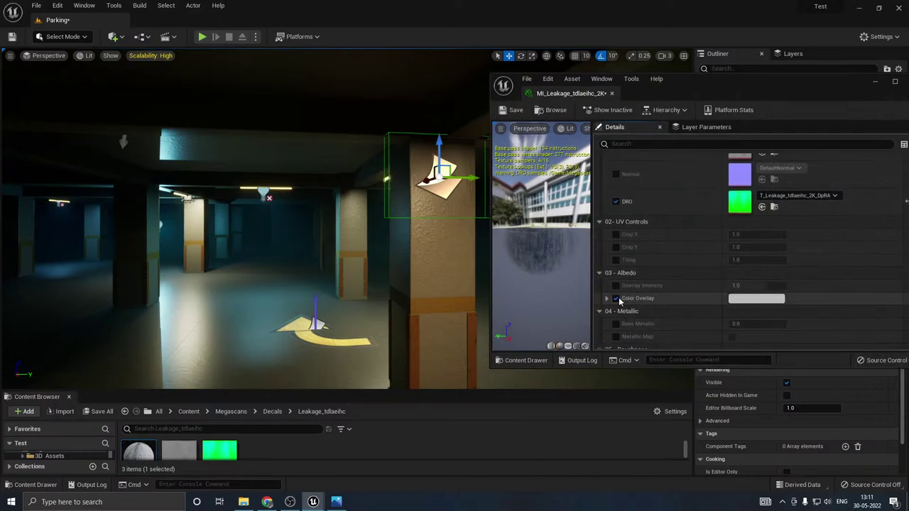
{"action": "left_click", "coordinate": [616, 285]}
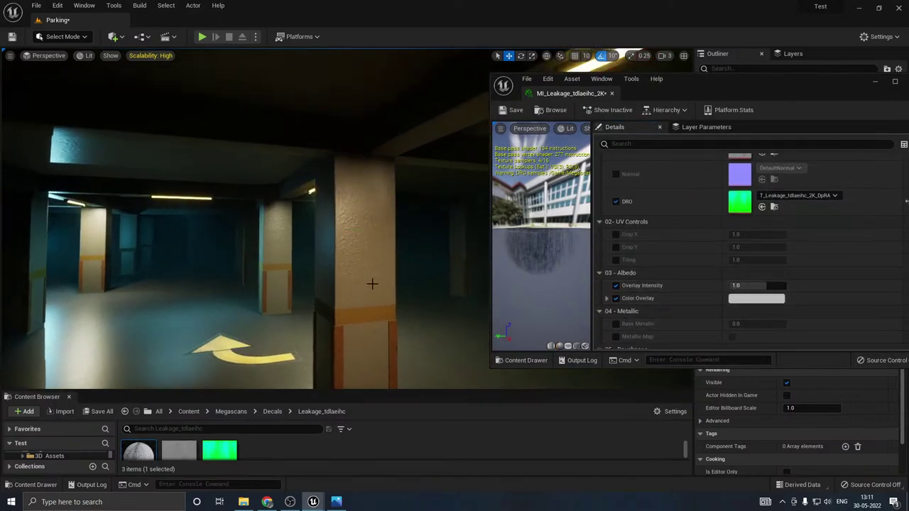
{"action": "left_click", "coordinate": [750, 299]}
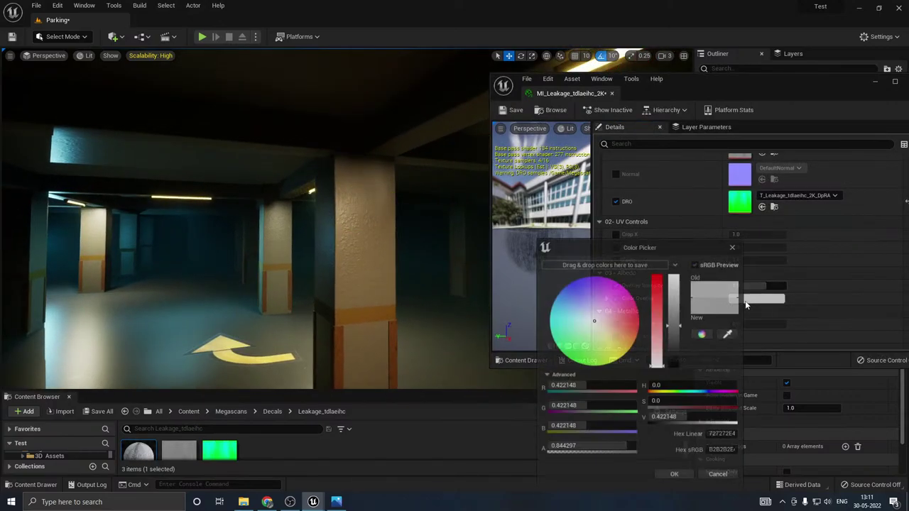
{"action": "left_click", "coordinate": [675, 353]}
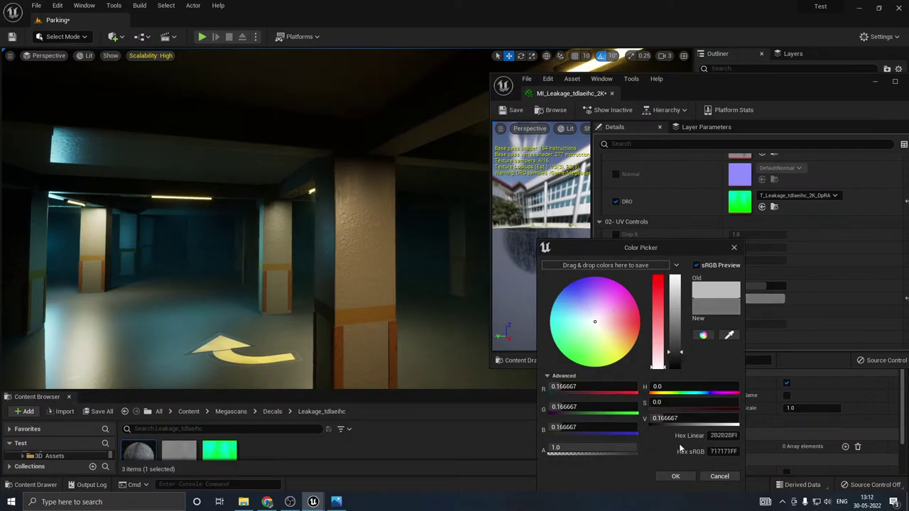
{"action": "left_click", "coordinate": [675, 476]}
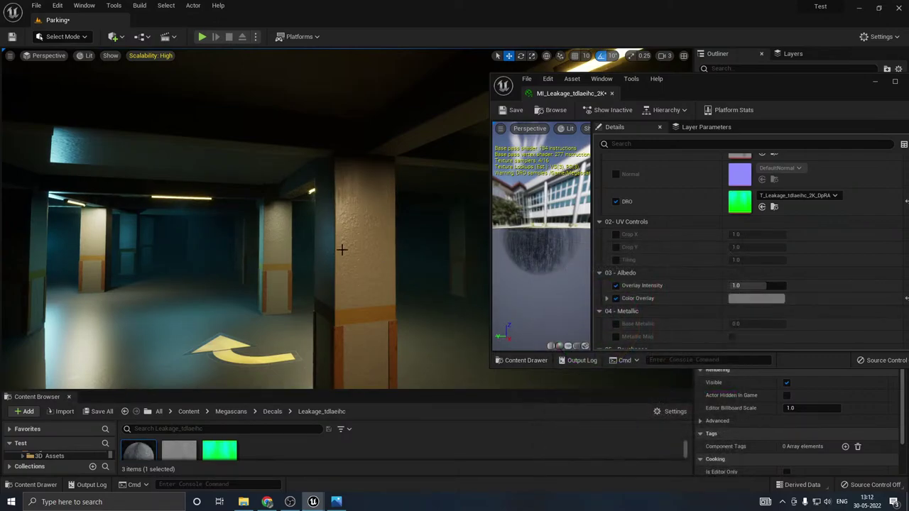
Step: Lower the Leakage decal to the pillar's orange band to judge its colour in better light
{"action": "right_click_drag", "start_coordinate": [298, 235], "coordinate": [426, 169]}
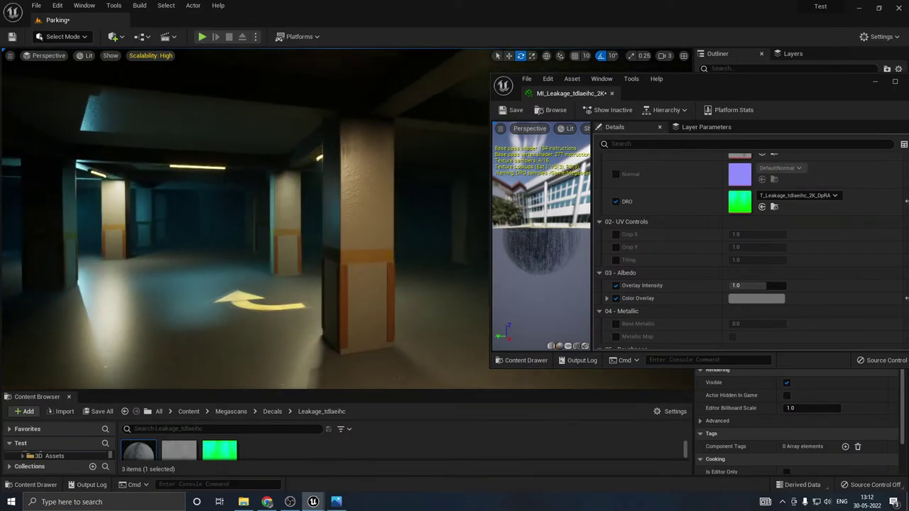
{"action": "key", "text": "g"}
{"action": "key", "text": "e"}
{"action": "key", "text": "w"}
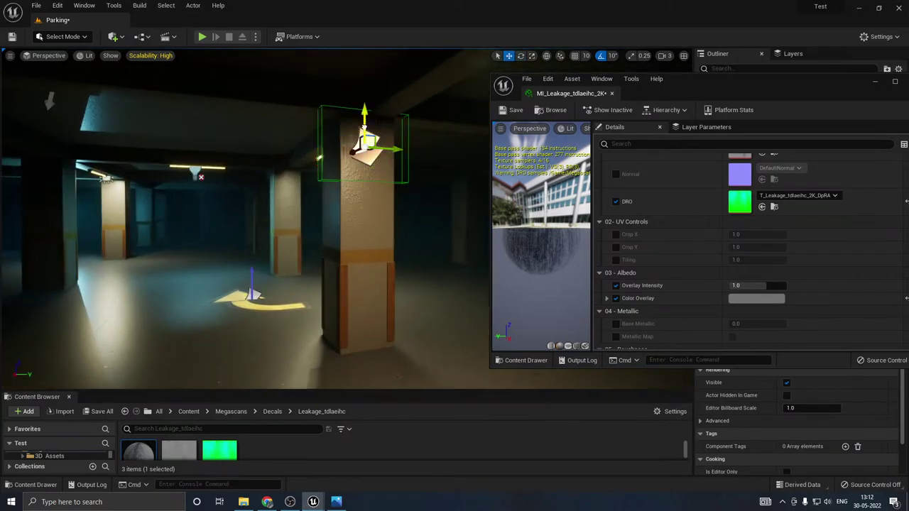
{"action": "left_click_drag", "start_coordinate": [363, 124], "coordinate": [363, 221]}
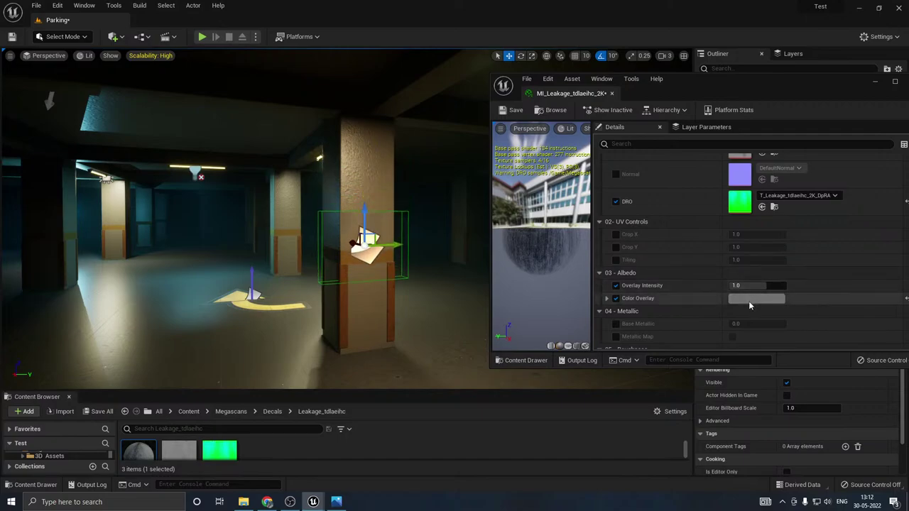
Step: Darken the Leakage material's Color Overlay to grey 444444
{"action": "left_click", "coordinate": [750, 305]}
{"action": "left_click_drag", "start_coordinate": [674, 362], "coordinate": [680, 366]}
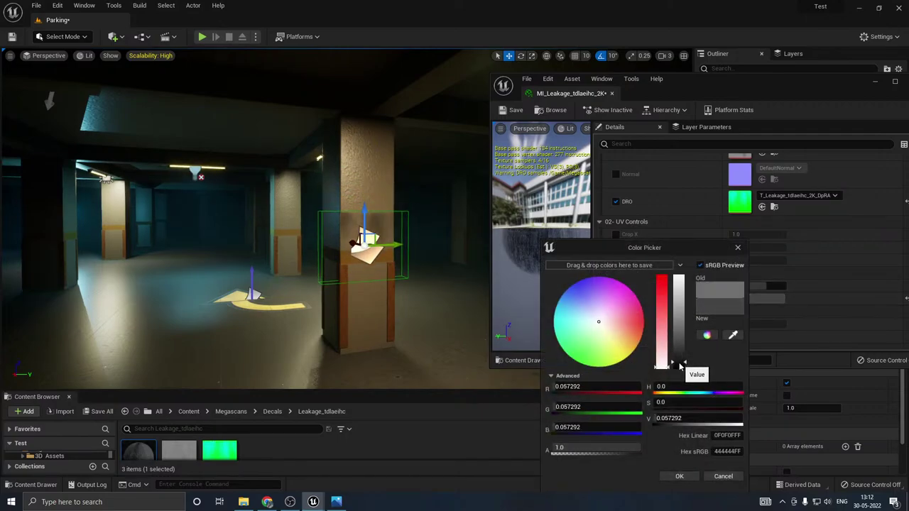
{"action": "left_click", "coordinate": [678, 476]}
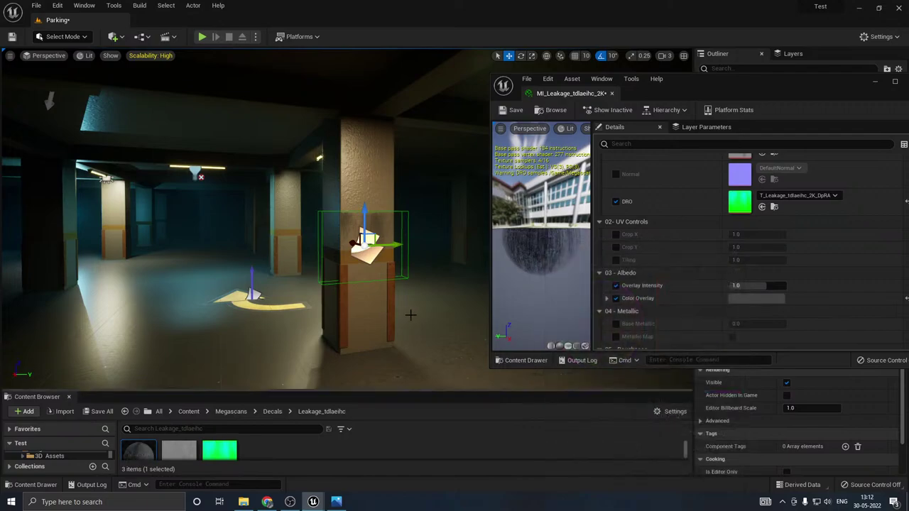
Step: Select the Leakage decal on the pillar and raise it so its upper edge meets the ceiling
{"action": "mouse_move", "coordinate": [411, 316]}
{"action": "right_mouse_down"}
{"action": "mouse_move", "coordinate": [434, 325]}
{"action": "mouse_move", "coordinate": [397, 311]}
{"action": "right_mouse_up"}
{"action": "left_click", "coordinate": [412, 315]}
{"action": "right_click_drag", "start_coordinate": [399, 271], "coordinate": [384, 271]}
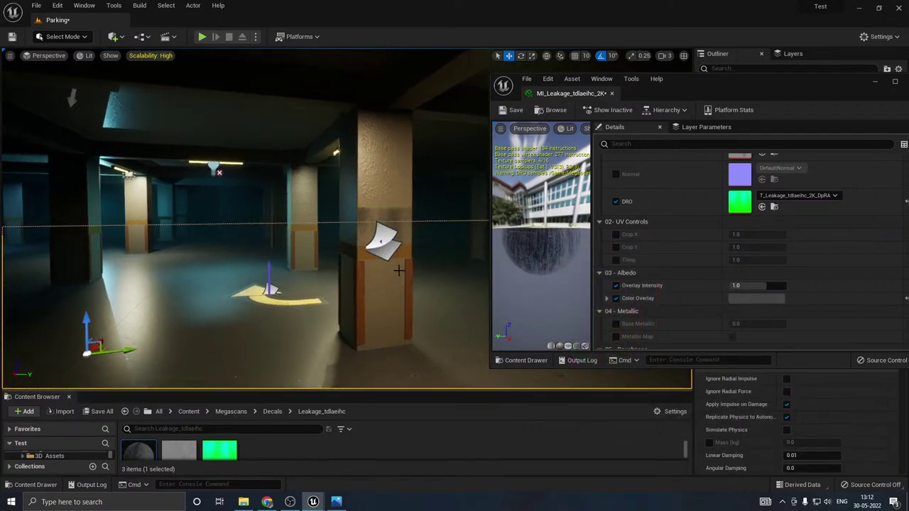
{"action": "left_click", "coordinate": [384, 245]}
{"action": "key", "text": "f"}
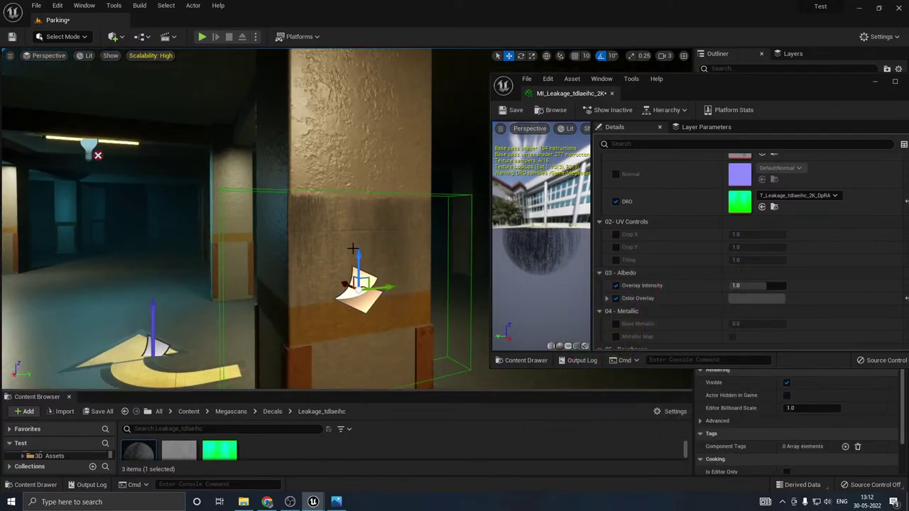
{"action": "left_click_drag", "start_coordinate": [357, 257], "coordinate": [357, 148]}
{"action": "right_click_drag", "start_coordinate": [372, 214], "coordinate": [372, 135]}
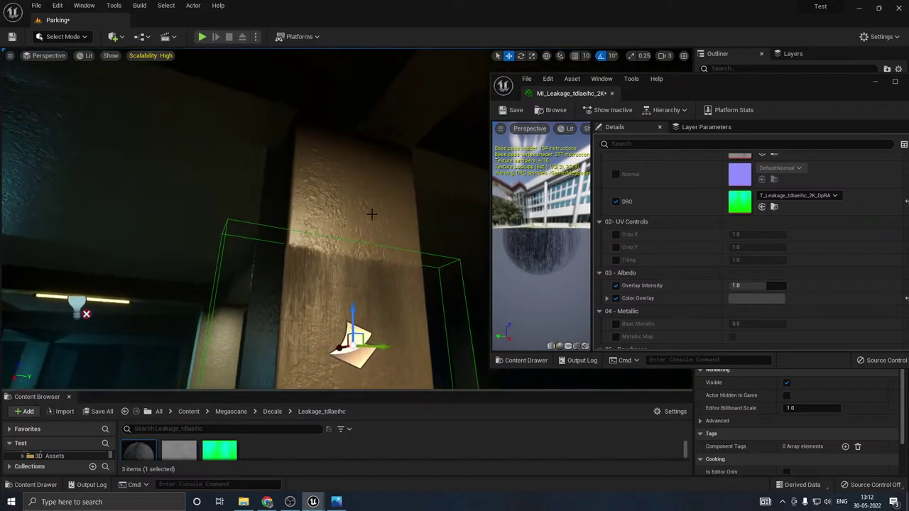
{"action": "left_click_drag", "start_coordinate": [340, 307], "coordinate": [356, 174]}
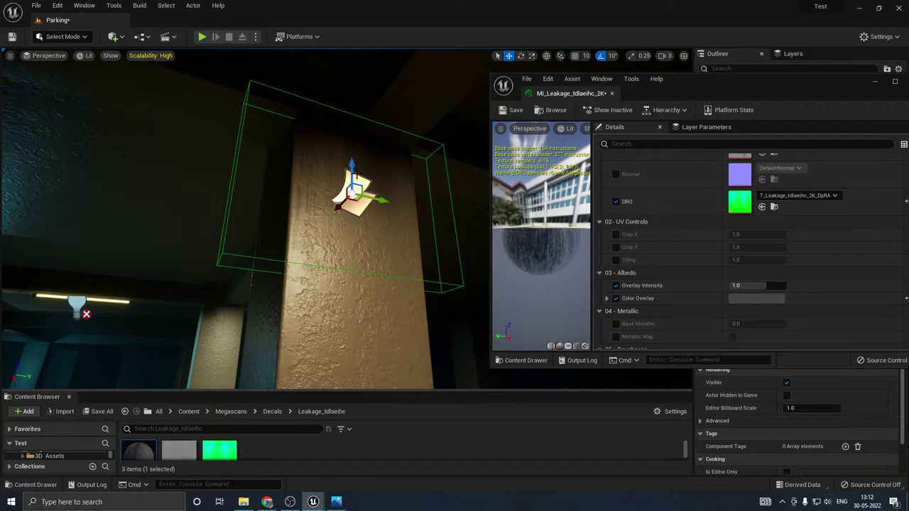
Step: Check the decal in game view and stretch it vertically so the leakage runs further down the pillar
{"action": "key", "text": "g"}
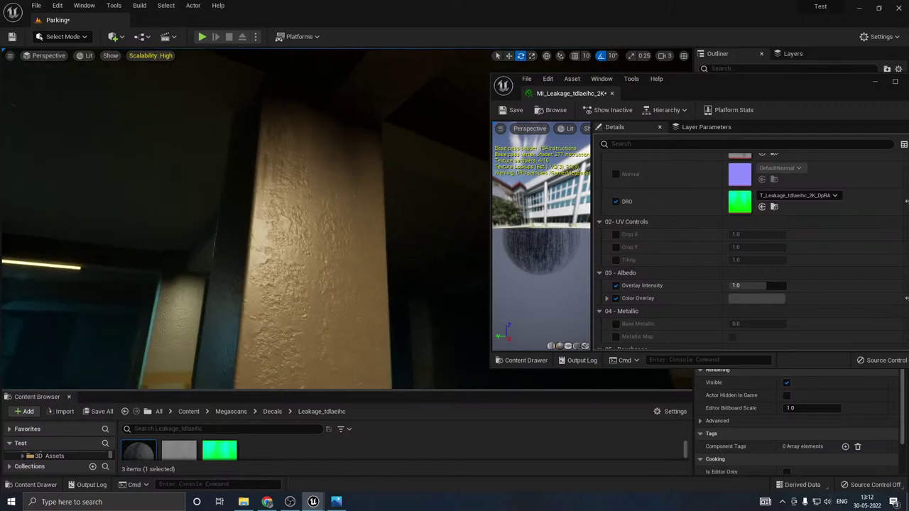
{"action": "key", "text": "g"}
{"action": "key", "text": "r"}
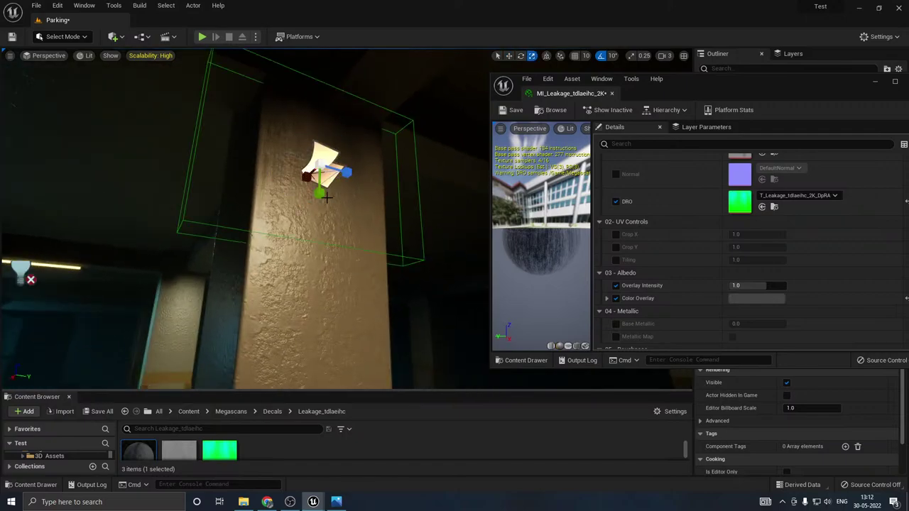
{"action": "left_click_drag", "start_coordinate": [326, 197], "coordinate": [325, 231]}
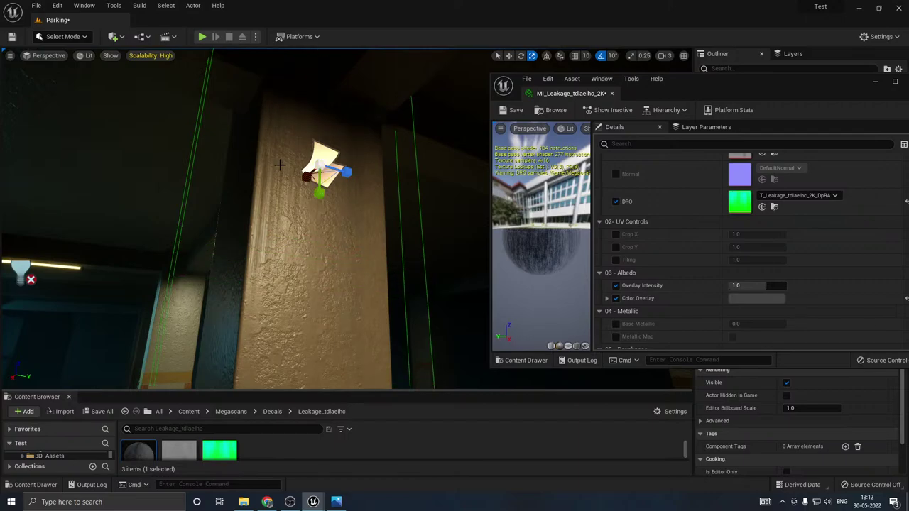
Step: Lower the Leakage decal along the pillar to just below the orange band
{"action": "right_click_drag", "start_coordinate": [280, 165], "coordinate": [280, 222]}
{"action": "key", "text": "w"}
{"action": "key", "text": "s"}
{"action": "key", "text": "w"}
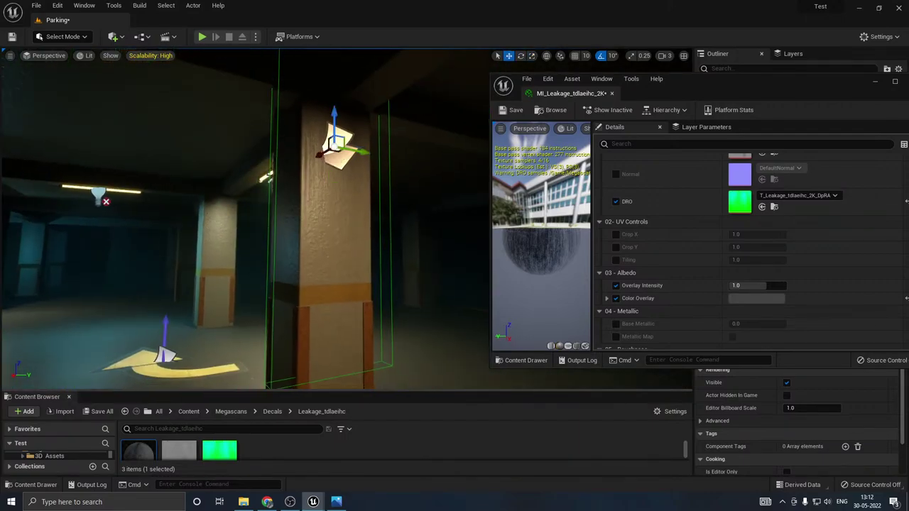
{"action": "left_click_drag", "start_coordinate": [333, 112], "coordinate": [360, 283]}
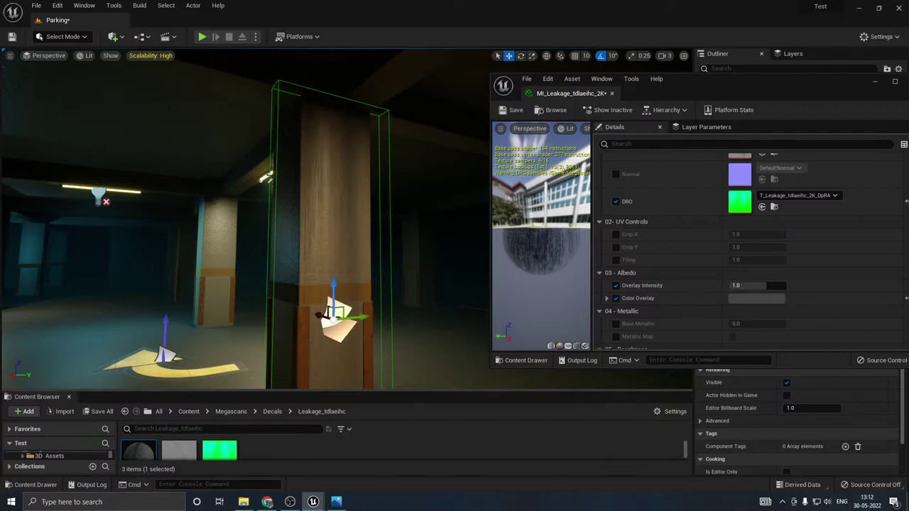
Step: Shorten the Leakage decal vertically, raise it so its upper edge meets the ceiling, and check it in game view
{"action": "right_click_drag", "start_coordinate": [361, 237], "coordinate": [361, 266]}
{"action": "key", "text": "g"}
{"action": "mouse_move", "coordinate": [361, 232]}
{"action": "right_mouse_down"}
{"action": "mouse_move", "coordinate": [402, 234]}
{"action": "mouse_move", "coordinate": [411, 213]}
{"action": "mouse_move", "coordinate": [361, 234]}
{"action": "right_mouse_up"}
{"action": "key", "text": "w"}
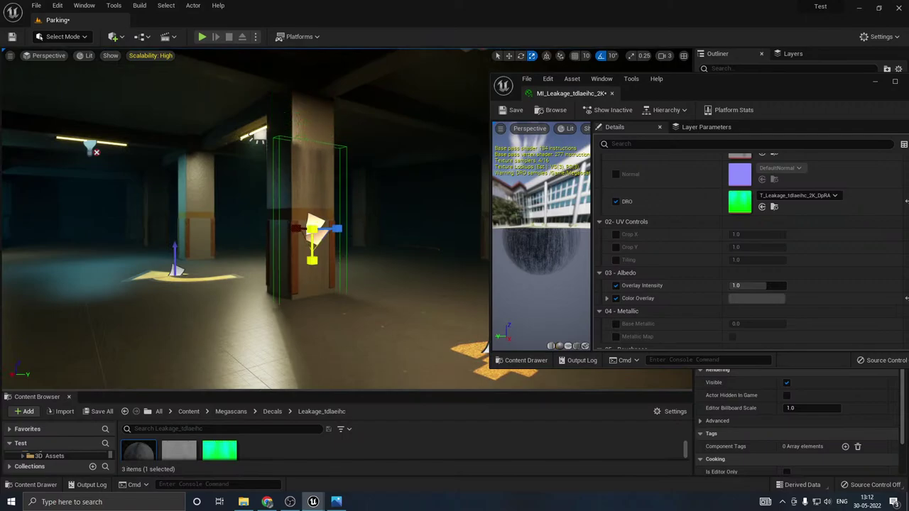
{"action": "left_click_drag", "start_coordinate": [311, 206], "coordinate": [312, 162]}
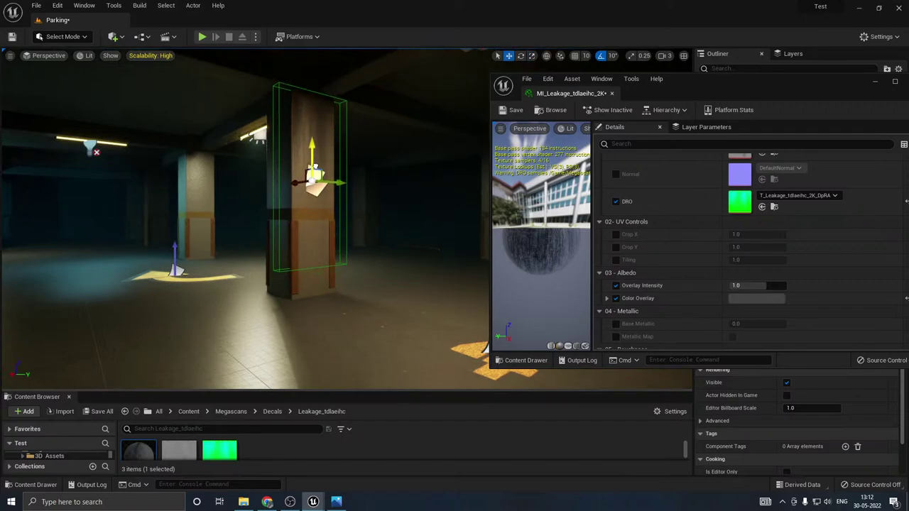
{"action": "key", "text": "g"}
{"action": "right_click_drag", "start_coordinate": [361, 233], "coordinate": [360, 234]}
{"action": "right_click_drag", "start_coordinate": [312, 162], "coordinate": [312, 162]}
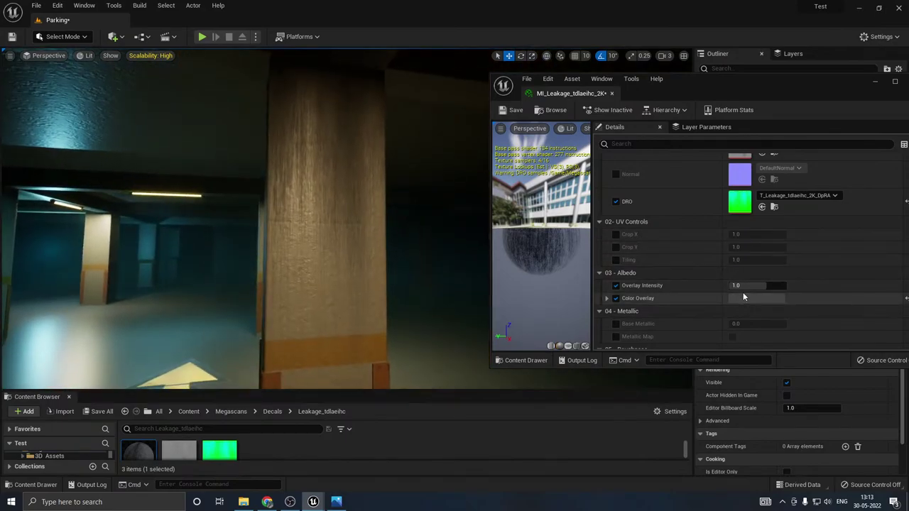
Step: Try the Leakage material's Overlay Intensity at 0.736 and 0.916, and return it to 1.0
{"action": "left_click_drag", "start_coordinate": [743, 286], "coordinate": [721, 285]}
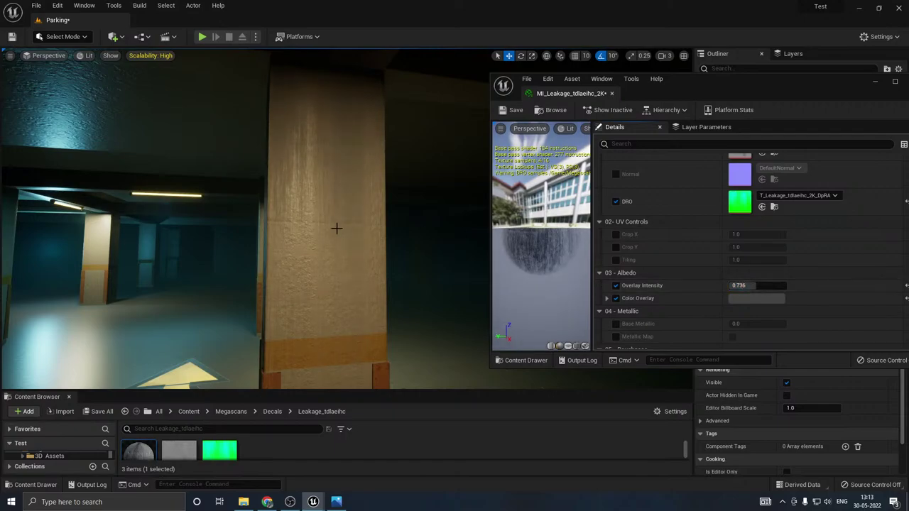
{"action": "right_click_drag", "start_coordinate": [337, 228], "coordinate": [337, 229]}
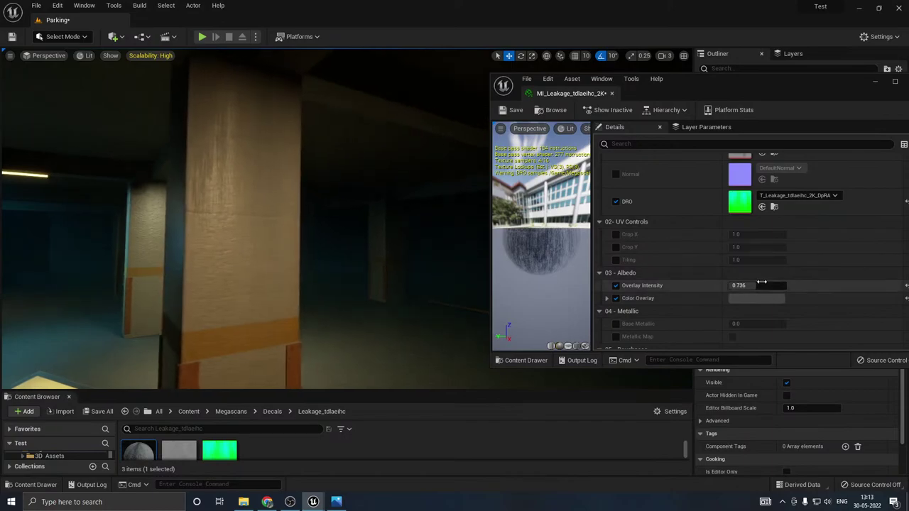
{"action": "left_click_drag", "start_coordinate": [761, 284], "coordinate": [767, 285]}
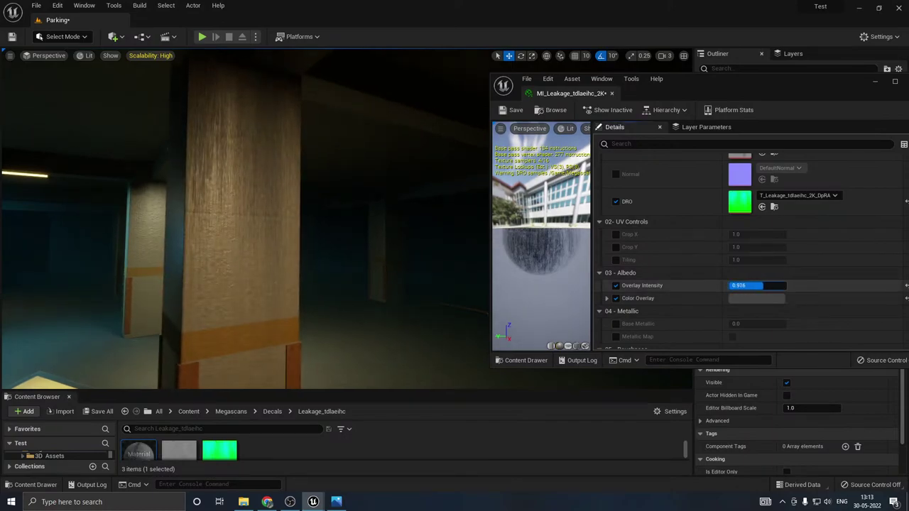
{"action": "left_click_drag", "start_coordinate": [739, 286], "coordinate": [746, 301]}
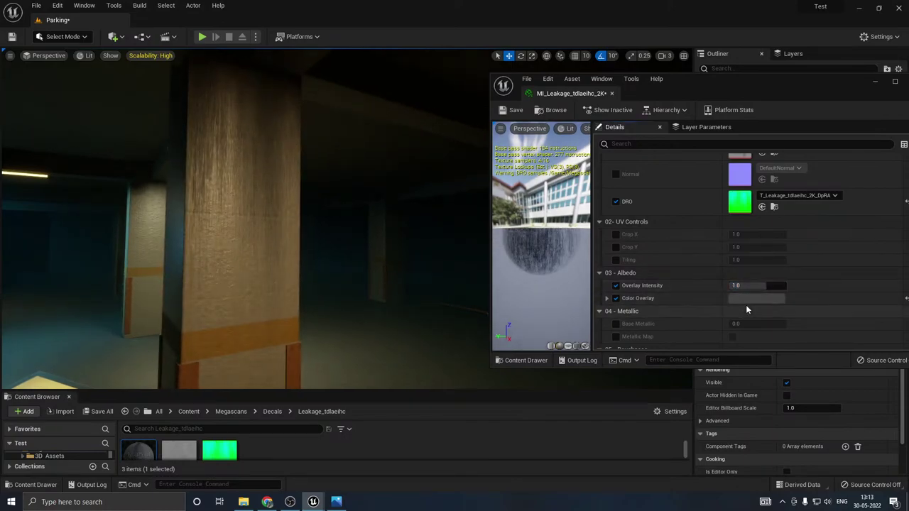
Step: Lighten the Leakage material's Color Overlay to grey 616161 and check the pillar from across the garage
{"action": "left_click", "coordinate": [744, 299]}
{"action": "left_click_drag", "start_coordinate": [678, 361], "coordinate": [676, 356]}
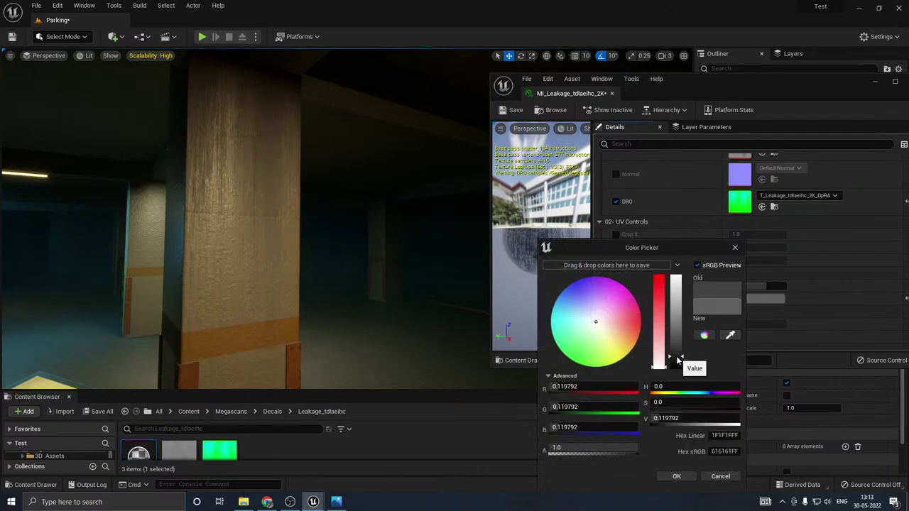
{"action": "left_click", "coordinate": [668, 476]}
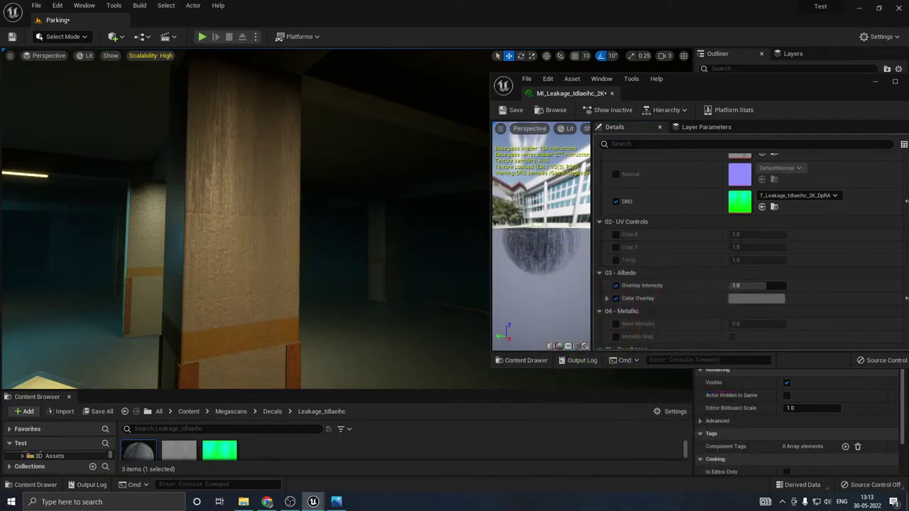
{"action": "right_click_drag", "start_coordinate": [341, 235], "coordinate": [277, 241]}
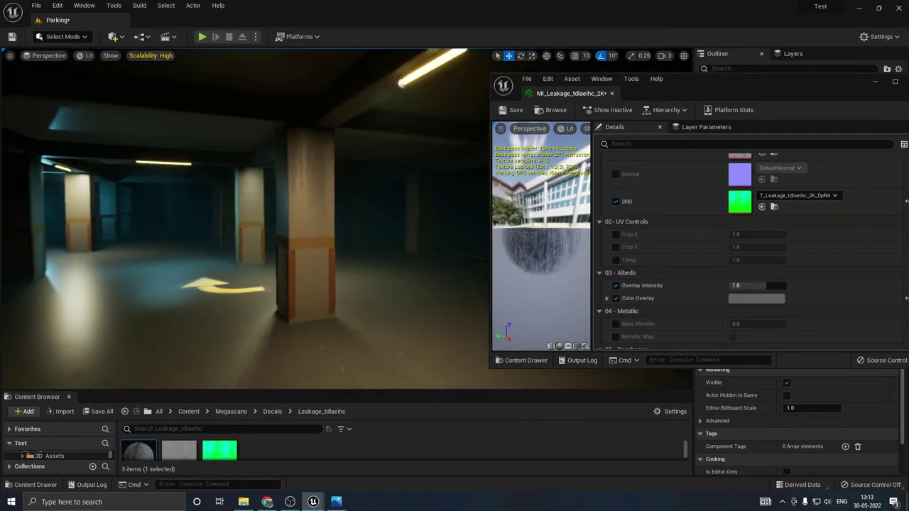
{"action": "right_click_drag", "start_coordinate": [206, 213], "coordinate": [206, 248]}
{"action": "right_click_drag", "start_coordinate": [329, 248], "coordinate": [284, 220]}
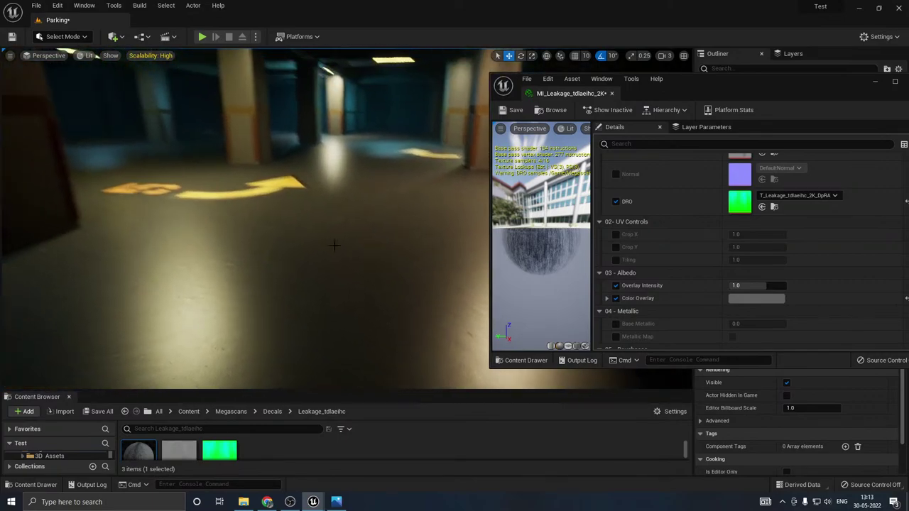
Step: Close the Leakage material instance and save it together with the Parking level
{"action": "left_click", "coordinate": [611, 95]}
{"action": "left_click", "coordinate": [100, 411]}
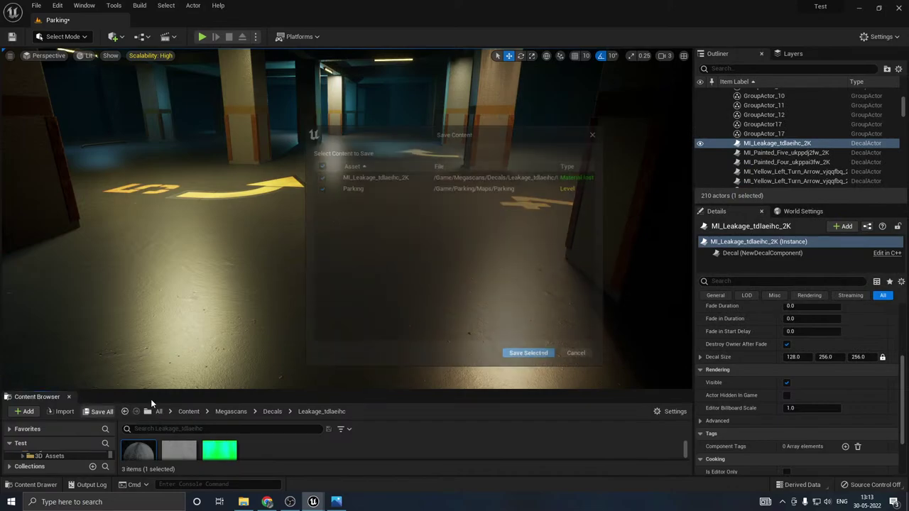
{"action": "left_click", "coordinate": [506, 350]}
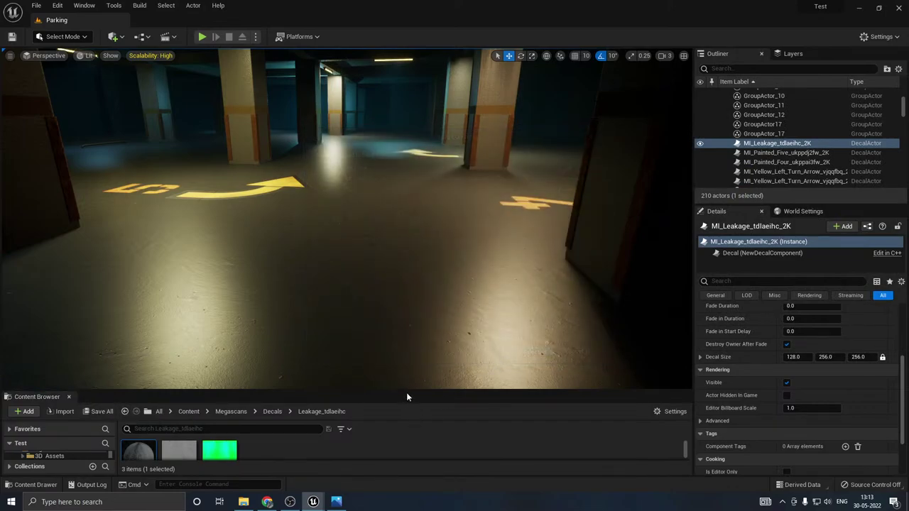
Step: Enlarge the Content Browser, select the floor and open its Concrete1 material followed by the parent material Baze
{"action": "left_click_drag", "start_coordinate": [393, 390], "coordinate": [365, 328]}
{"action": "left_click", "coordinate": [248, 262]}
{"action": "scroll", "coordinate": [781, 373], "scroll_direction": "up", "scroll_amount": 2}
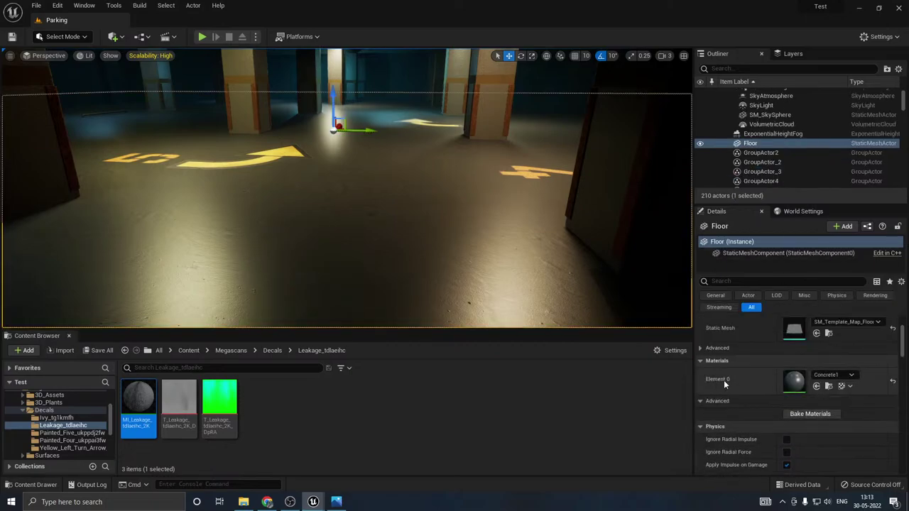
{"action": "double_click", "coordinate": [793, 382]}
{"action": "scroll", "coordinate": [736, 325], "scroll_direction": "down", "scroll_amount": 4}
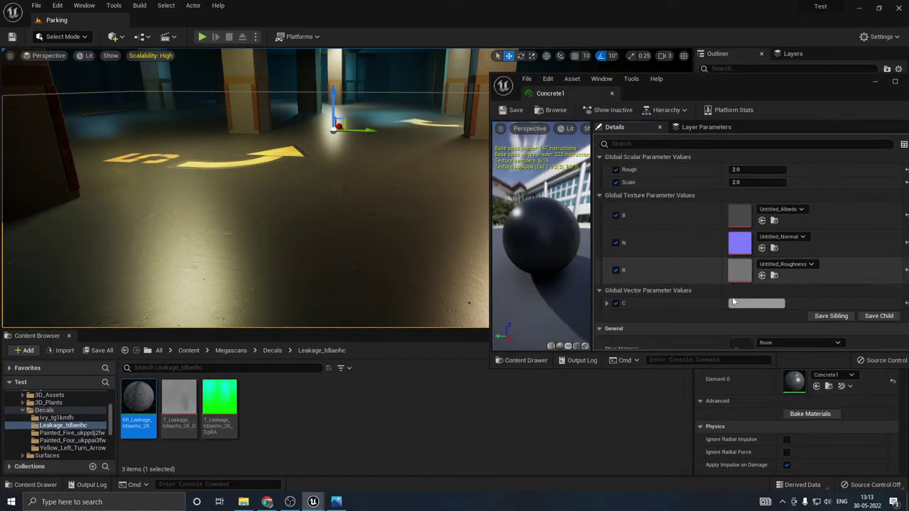
{"action": "double_click", "coordinate": [735, 320]}
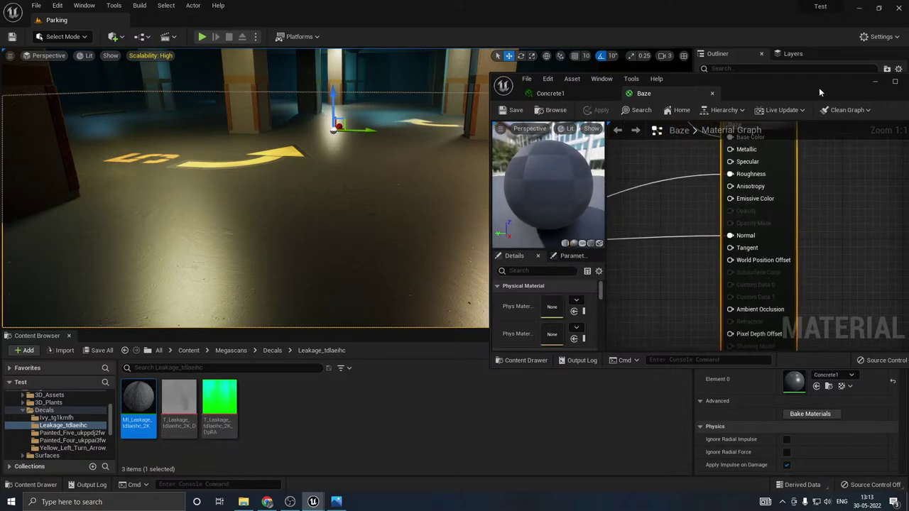
Step: Examine the T_Concrete_D_Roughness texture used by the R node in the Baze material graph
{"action": "left_click_drag", "start_coordinate": [819, 88], "coordinate": [630, 78]}
{"action": "scroll", "coordinate": [668, 213], "scroll_direction": "down", "scroll_amount": 3}
{"action": "scroll", "coordinate": [669, 213], "scroll_direction": "up", "scroll_amount": 1}
{"action": "scroll", "coordinate": [568, 213], "scroll_direction": "down", "scroll_amount": 2}
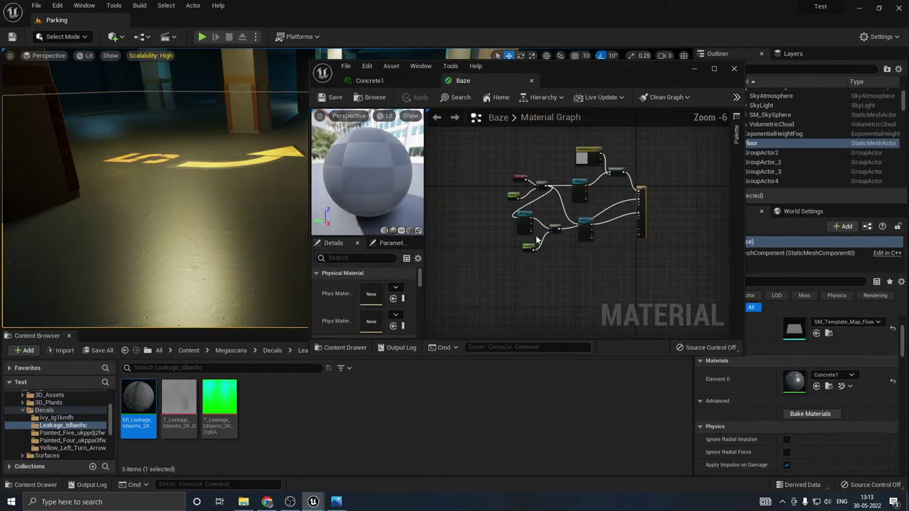
{"action": "scroll", "coordinate": [528, 233], "scroll_direction": "up", "scroll_amount": 2}
{"action": "left_click", "coordinate": [514, 228]}
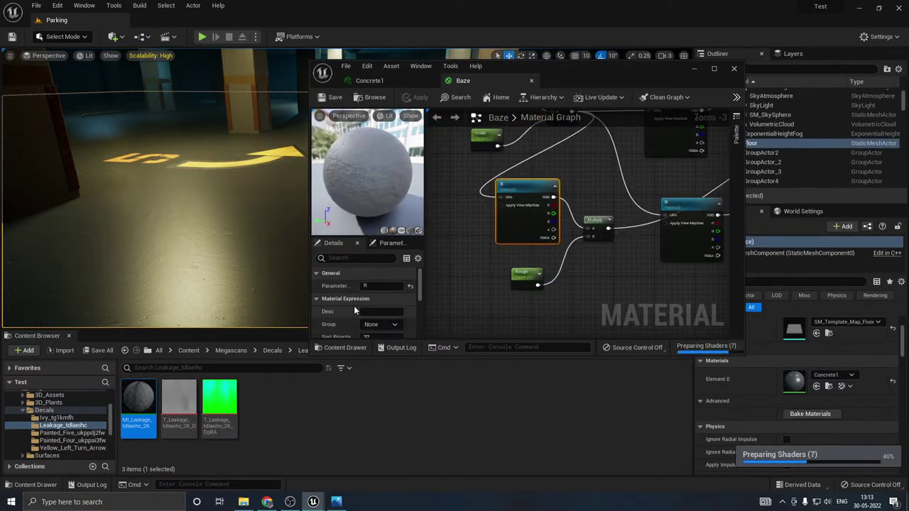
{"action": "scroll", "coordinate": [355, 311], "scroll_direction": "down", "scroll_amount": 5}
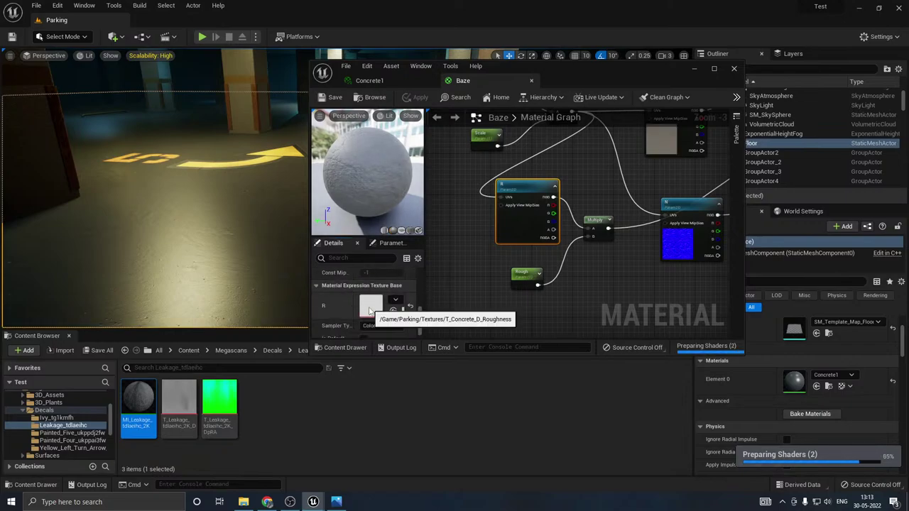
{"action": "double_click", "coordinate": [369, 309]}
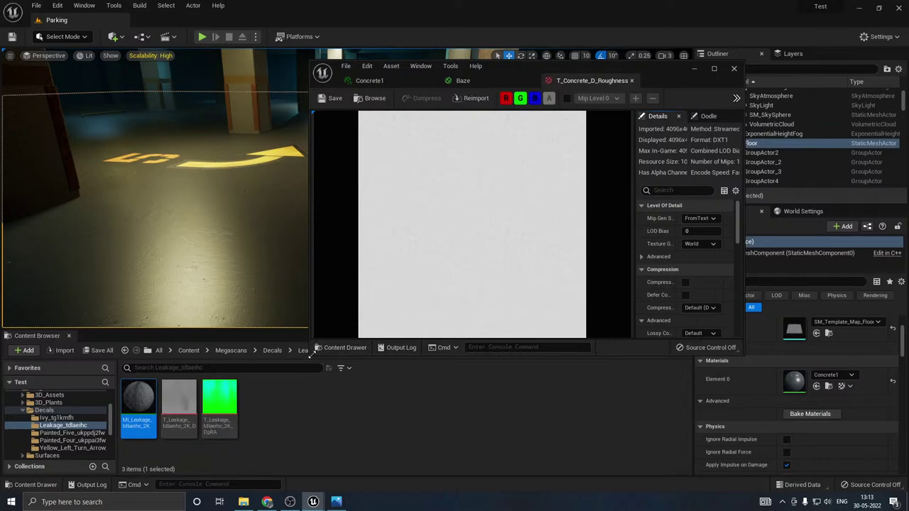
{"action": "left_click_drag", "start_coordinate": [309, 356], "coordinate": [182, 381]}
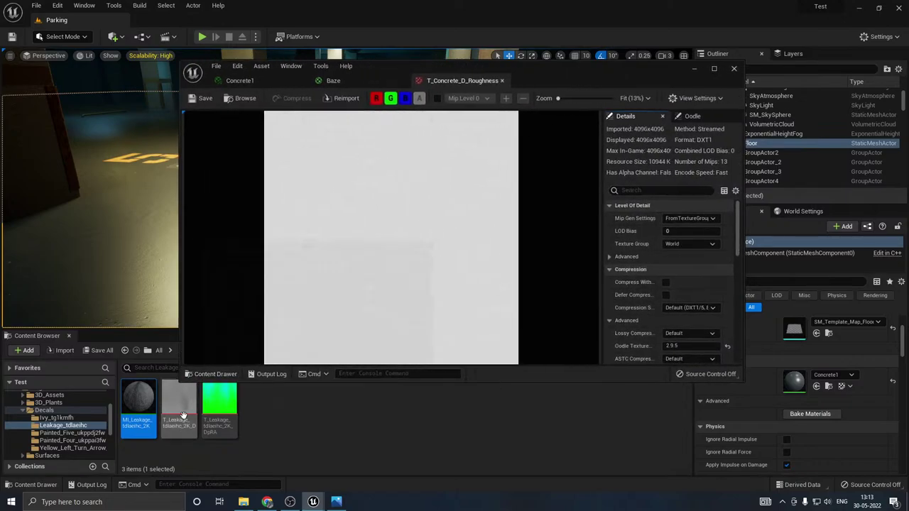
{"action": "left_click", "coordinate": [502, 80]}
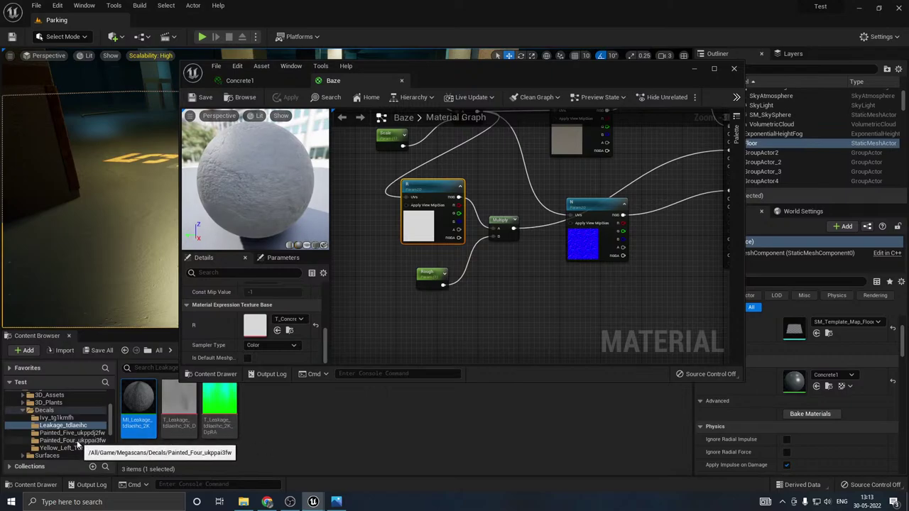
Step: Look through the Parking project's Textures folder for roughness textures
{"action": "scroll", "coordinate": [52, 441], "scroll_direction": "up", "scroll_amount": 2}
{"action": "scroll", "coordinate": [52, 436], "scroll_direction": "down", "scroll_amount": 2}
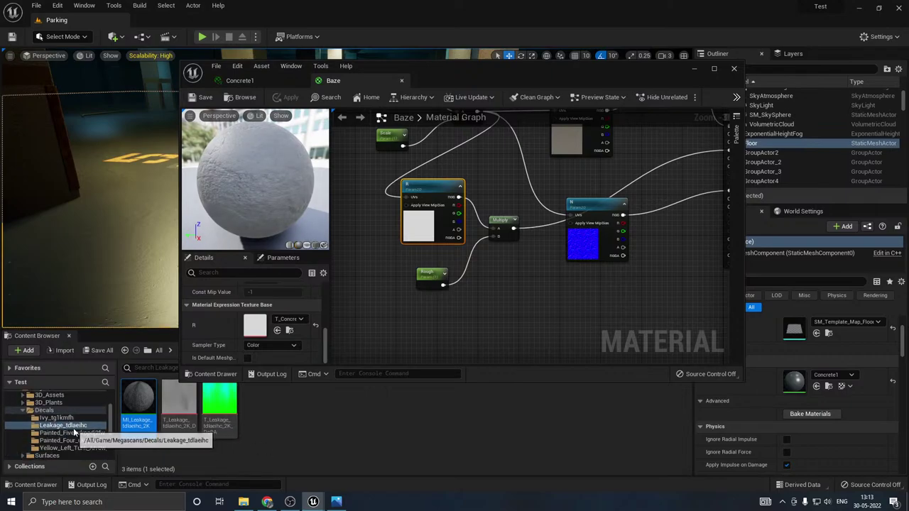
{"action": "scroll", "coordinate": [81, 435], "scroll_direction": "down", "scroll_amount": 5}
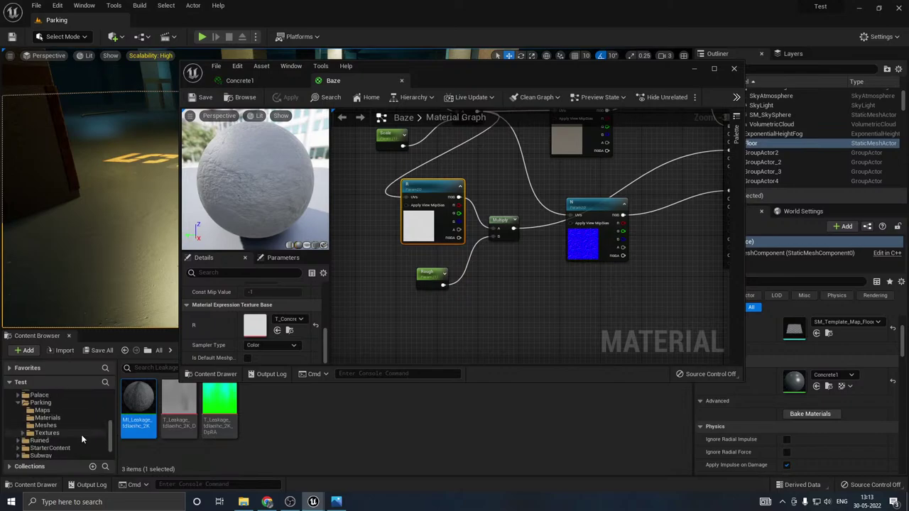
{"action": "left_click", "coordinate": [63, 434]}
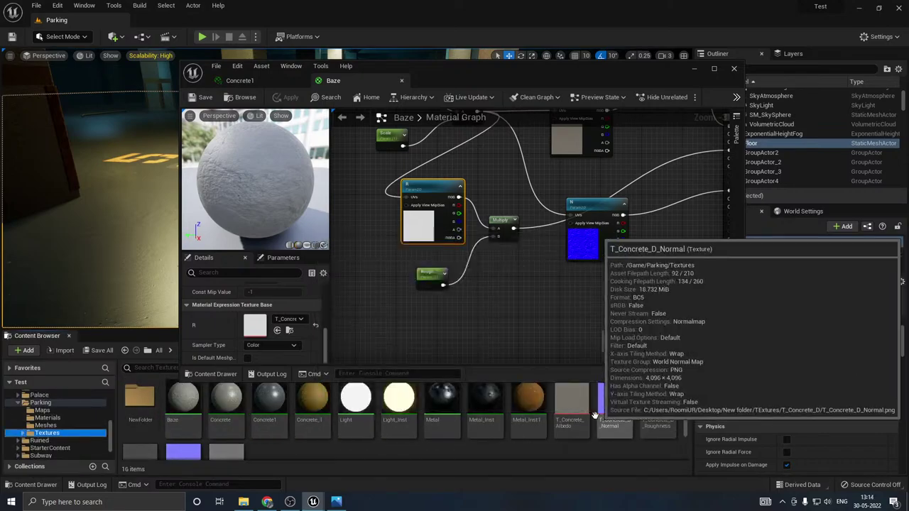
{"action": "scroll", "coordinate": [299, 428], "scroll_direction": "down", "scroll_amount": 1}
{"action": "scroll", "coordinate": [532, 417], "scroll_direction": "up", "scroll_amount": 1}
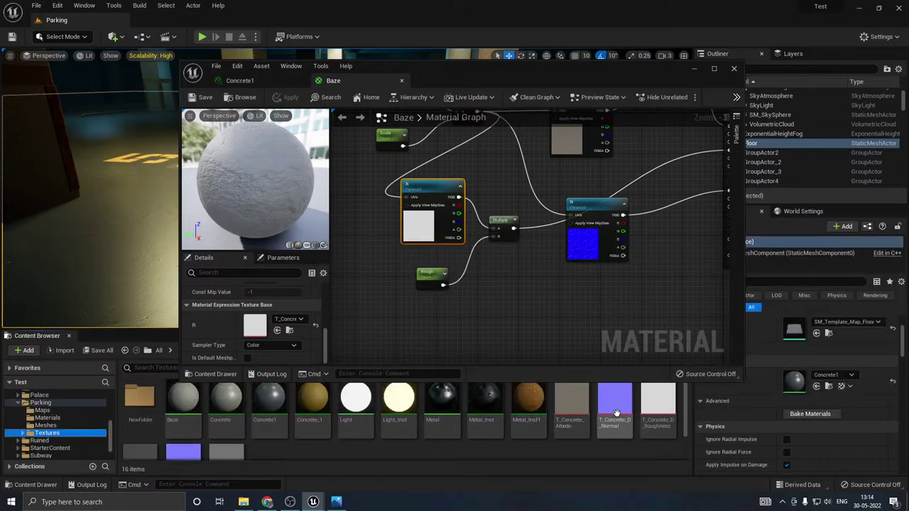
{"action": "scroll", "coordinate": [137, 436], "scroll_direction": "down", "scroll_amount": 1}
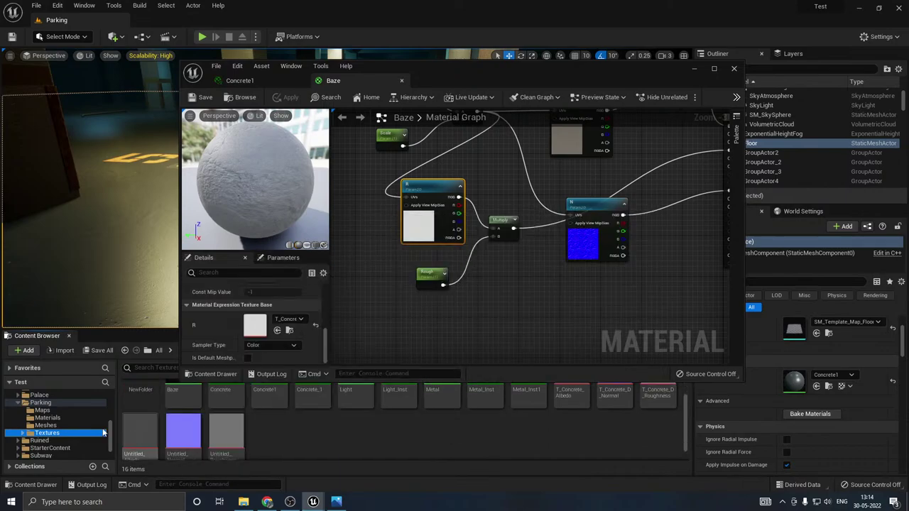
{"action": "scroll", "coordinate": [103, 433], "scroll_direction": "up", "scroll_amount": 5}
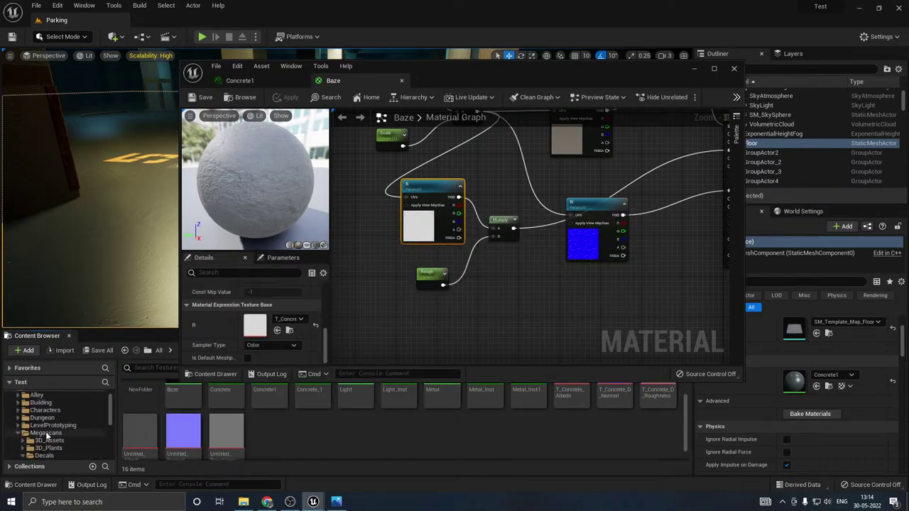
{"action": "scroll", "coordinate": [50, 436], "scroll_direction": "up", "scroll_amount": 2}
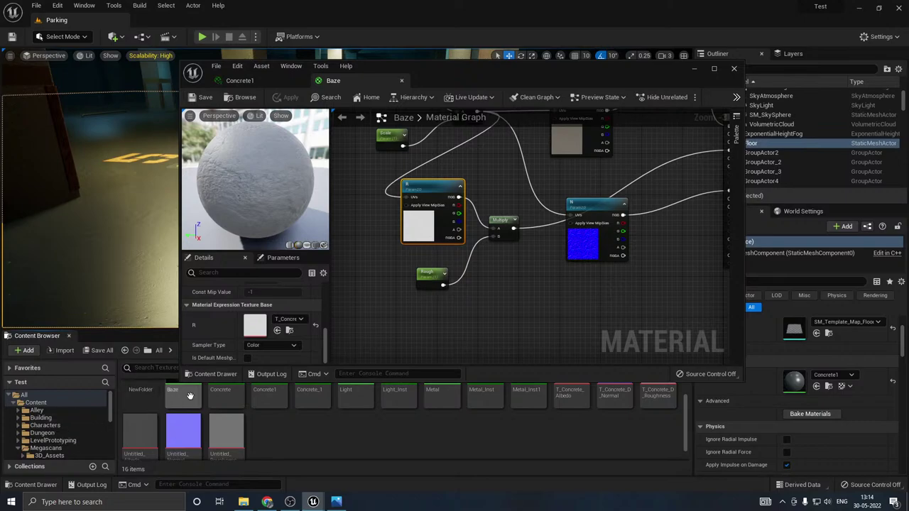
Step: Search the whole Content folder for "rough" and review the matching textures
{"action": "left_click_drag", "start_coordinate": [182, 383], "coordinate": [188, 339]}
{"action": "left_click", "coordinate": [35, 403]}
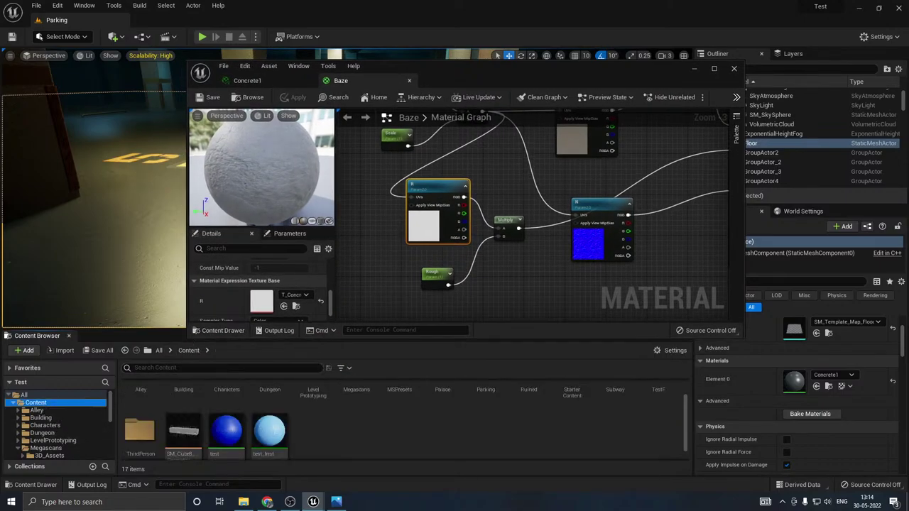
{"action": "type", "text": "r"}
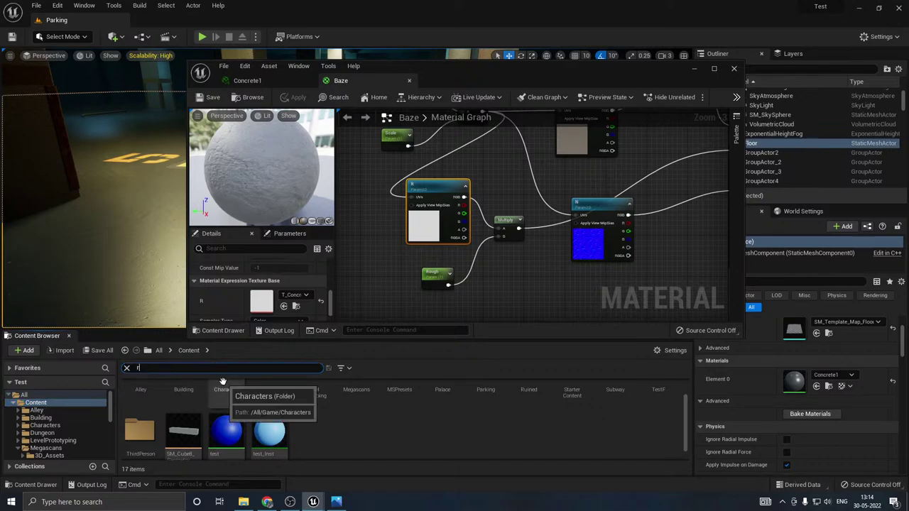
{"action": "type", "text": "ough"}
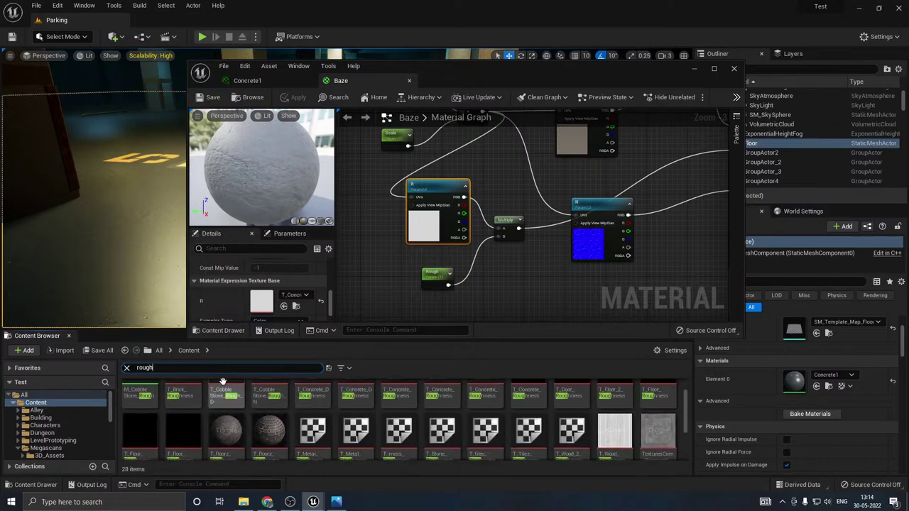
{"action": "scroll", "coordinate": [654, 424], "scroll_direction": "up", "scroll_amount": 1}
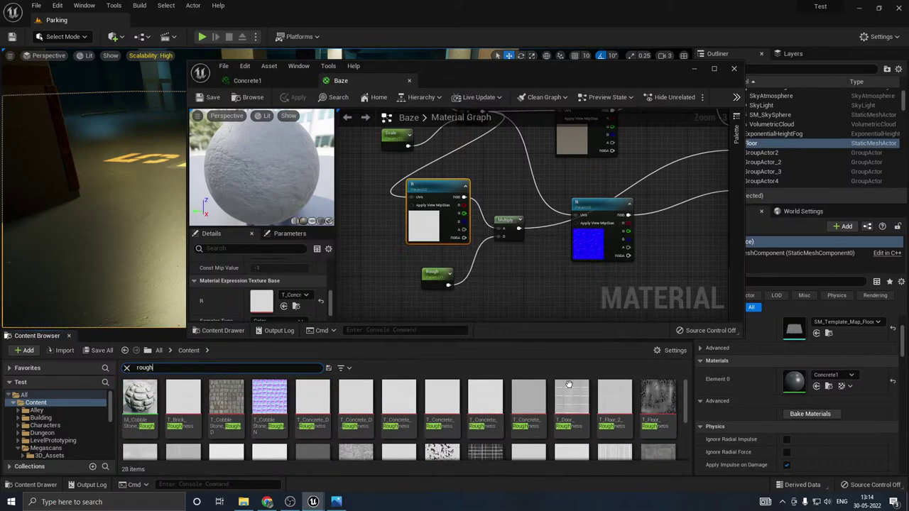
Step: Look further through the "rough" search results and preview the light, cloudy T_Floor_Roughness texture
{"action": "scroll", "coordinate": [569, 398], "scroll_direction": "down", "scroll_amount": 2}
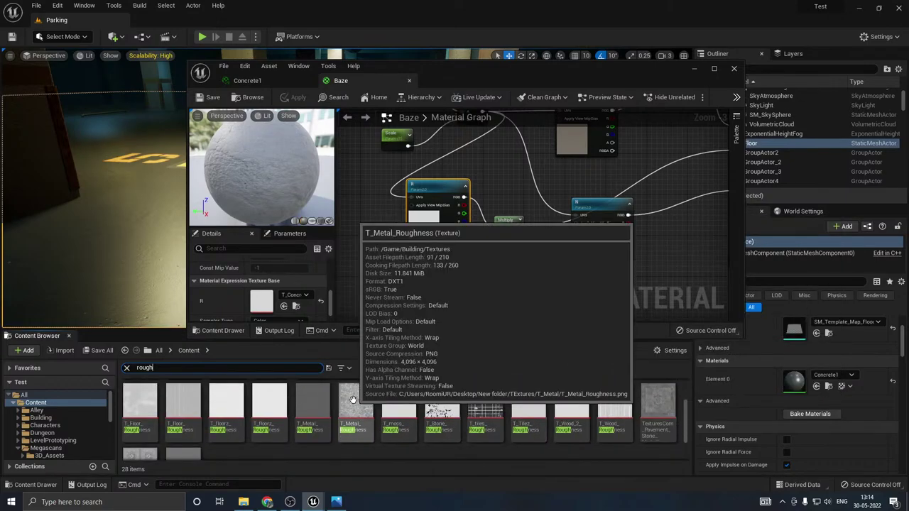
{"action": "scroll", "coordinate": [184, 426], "scroll_direction": "down", "scroll_amount": 1}
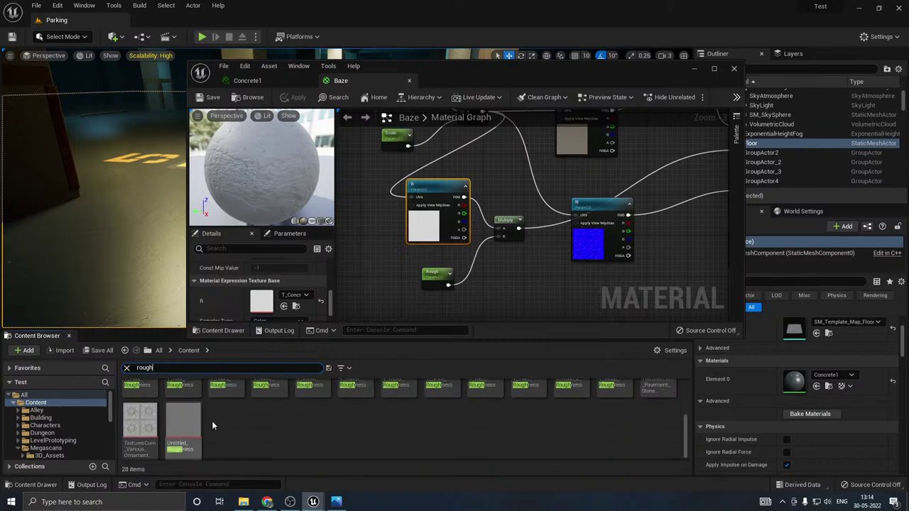
{"action": "scroll", "coordinate": [211, 426], "scroll_direction": "up", "scroll_amount": 1}
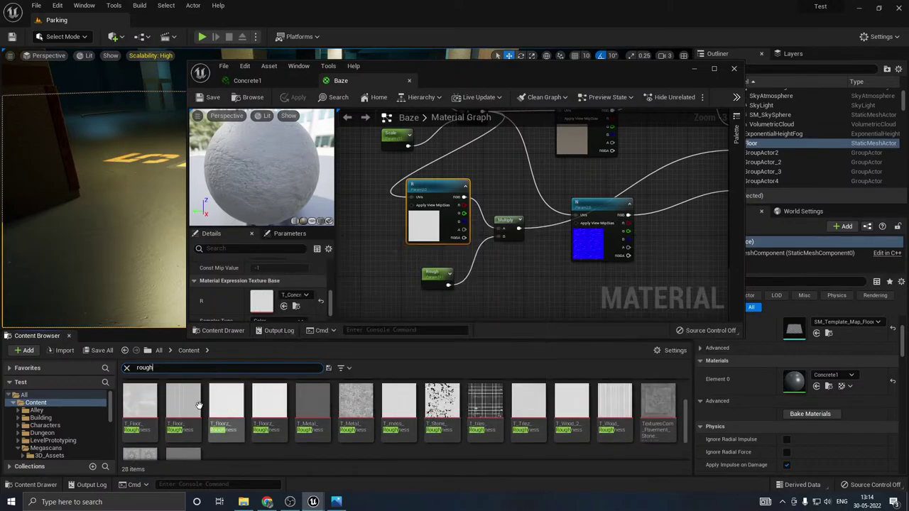
{"action": "left_click", "coordinate": [136, 404]}
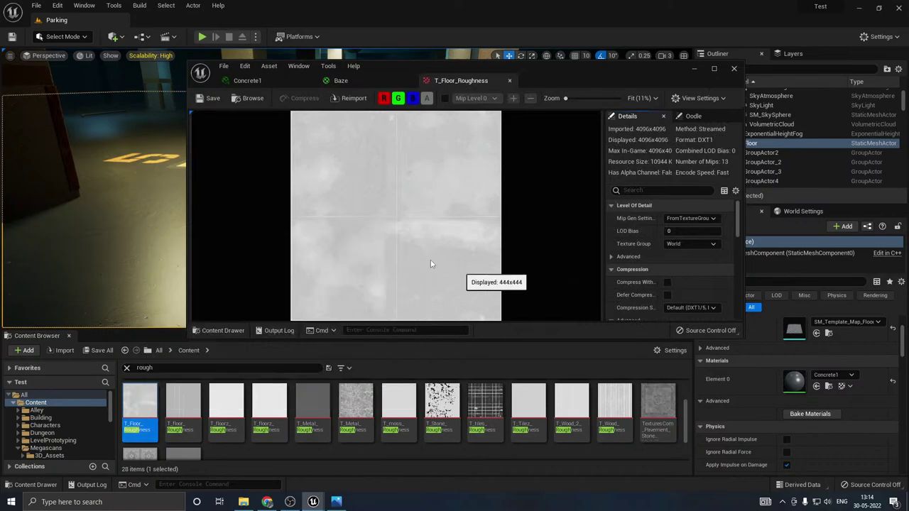
{"action": "left_click", "coordinate": [509, 80]}
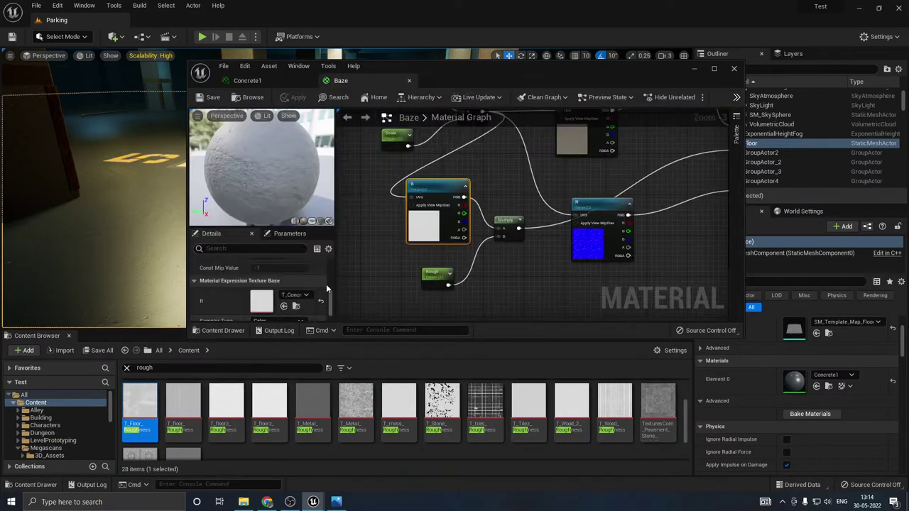
Step: Close the Baze material and assign the light T_Floor_Roughness texture to Concrete1's R parameter, moving the editor window clear of the viewport
{"action": "left_click", "coordinate": [409, 80]}
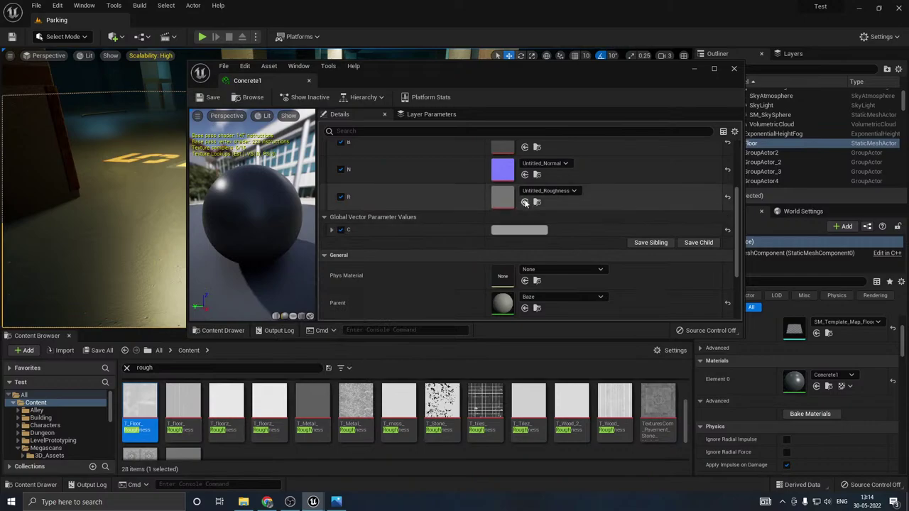
{"action": "left_click", "coordinate": [524, 203]}
{"action": "left_click_drag", "start_coordinate": [459, 67], "coordinate": [751, 95]}
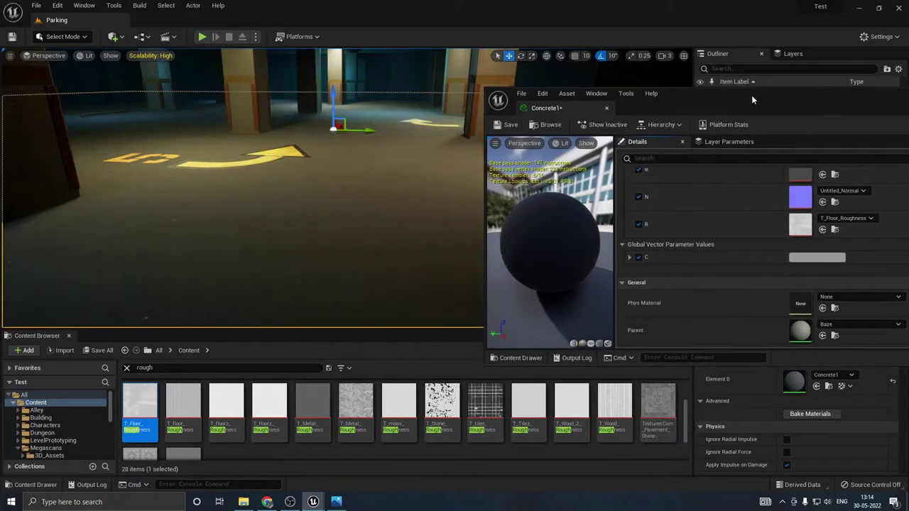
Step: Set Concrete1's Rough parameter to 1 and inspect the floor up close in the viewport
{"action": "scroll", "coordinate": [738, 247], "scroll_direction": "up", "scroll_amount": 2}
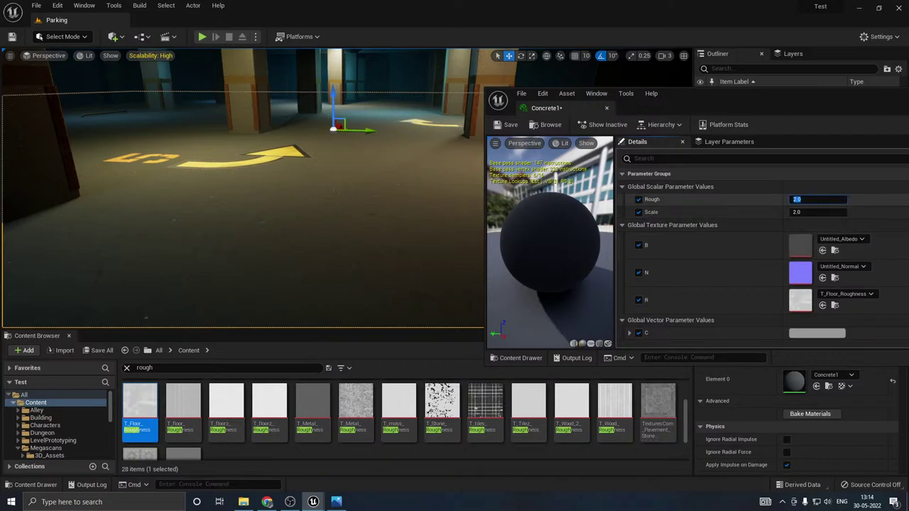
{"action": "type", "text": "1"}
{"action": "key", "text": "Return"}
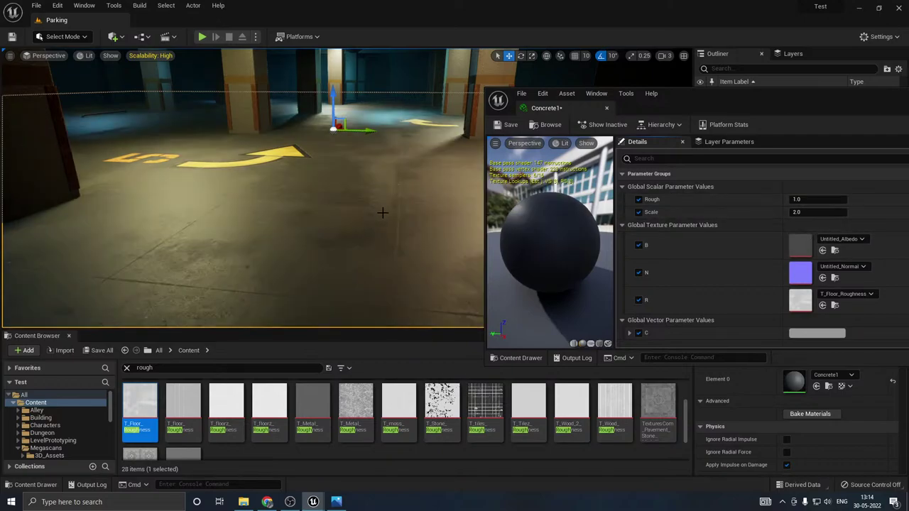
{"action": "right_click_drag", "start_coordinate": [383, 213], "coordinate": [263, 266]}
{"action": "left_click_drag", "start_coordinate": [726, 108], "coordinate": [656, 81]}
Step: Preview the dark, patchy T_Floor_Roughness texture from Building/Textures and assign it to Concrete1's R parameter
{"action": "scroll", "coordinate": [353, 419], "scroll_direction": "up", "scroll_amount": 1}
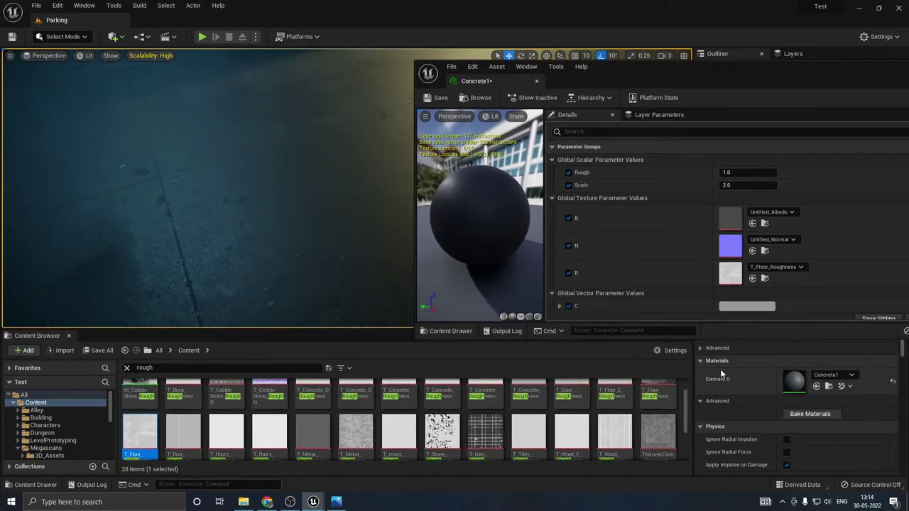
{"action": "scroll", "coordinate": [655, 400], "scroll_direction": "up", "scroll_amount": 1}
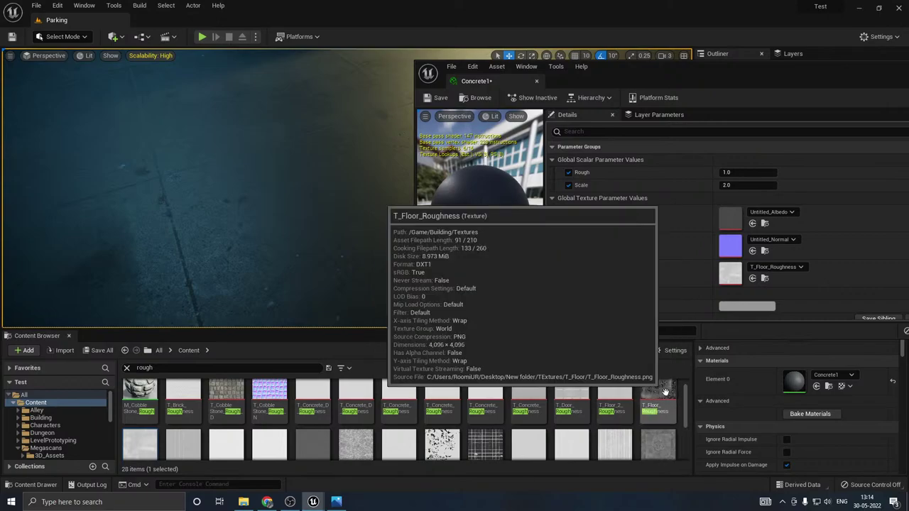
{"action": "double_click", "coordinate": [666, 392]}
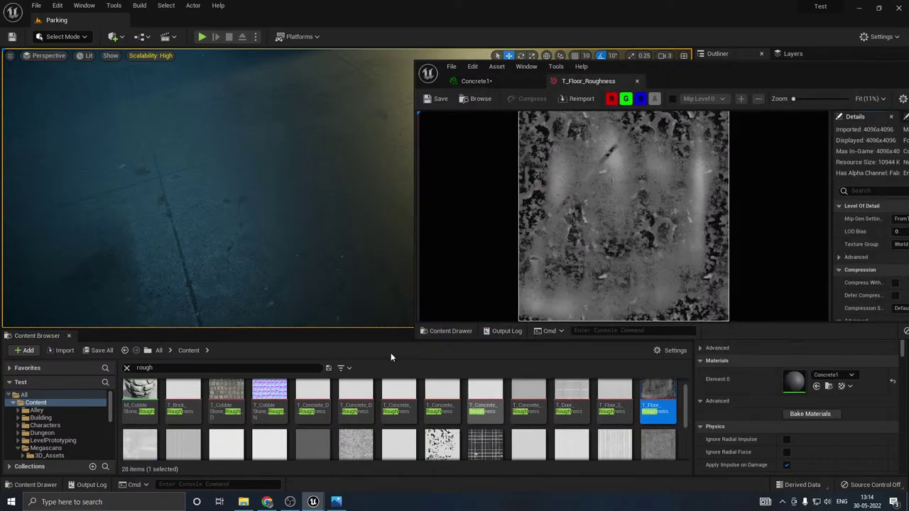
{"action": "left_click", "coordinate": [635, 81]}
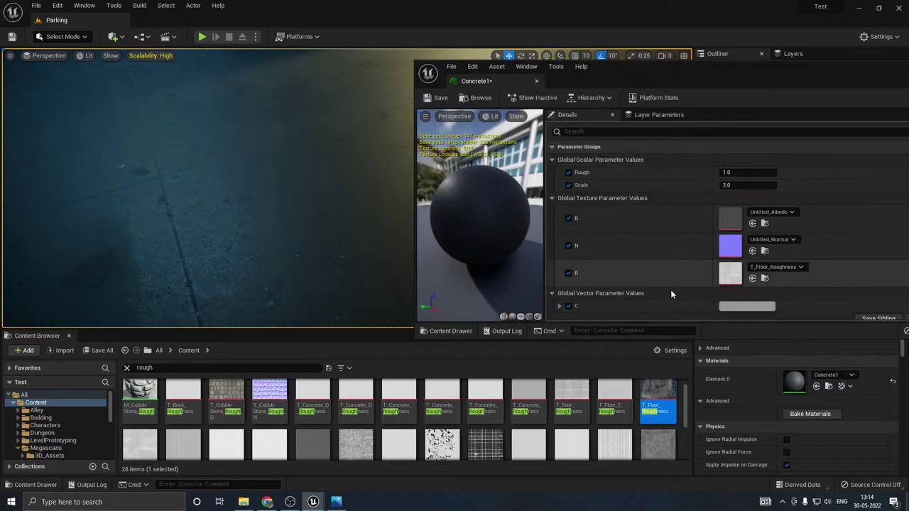
{"action": "left_click", "coordinate": [753, 278]}
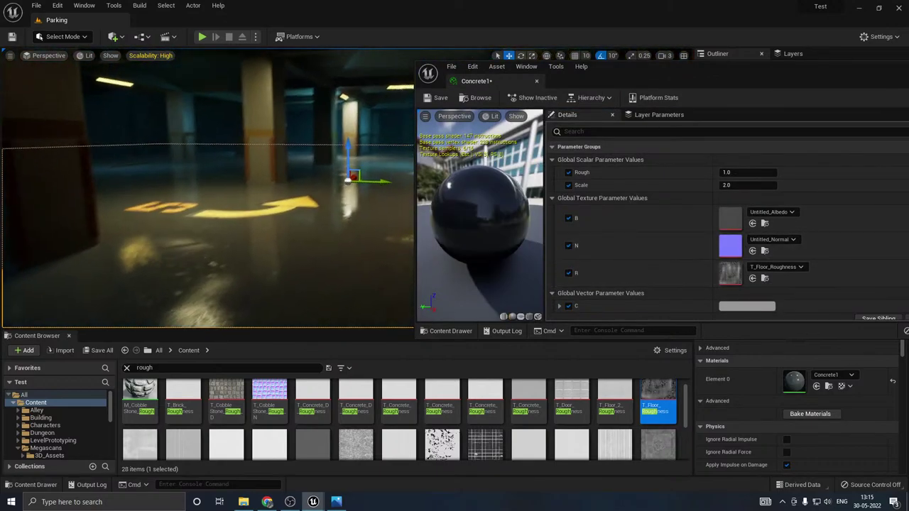
Step: Raise Concrete1's Rough parameter to about 2.81 and inspect the floor's wet-looking reflections from several viewpoints
{"action": "right_click_drag", "start_coordinate": [280, 251], "coordinate": [298, 241]}
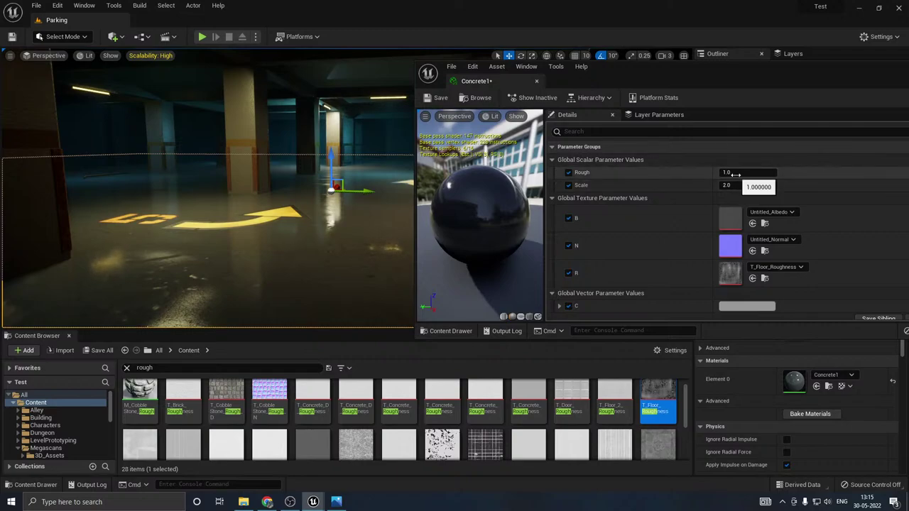
{"action": "left_click_drag", "start_coordinate": [735, 173], "coordinate": [778, 172]}
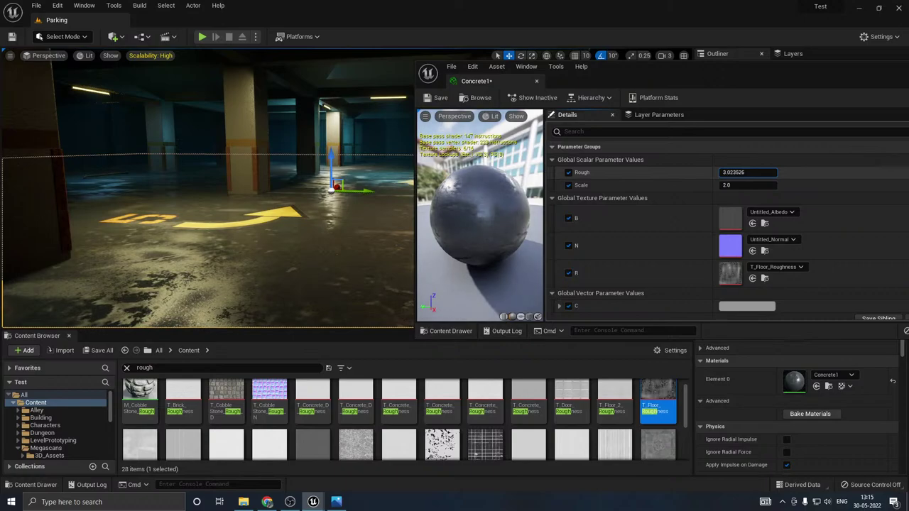
{"action": "right_click_drag", "start_coordinate": [287, 212], "coordinate": [277, 288]}
{"action": "key", "text": "g"}
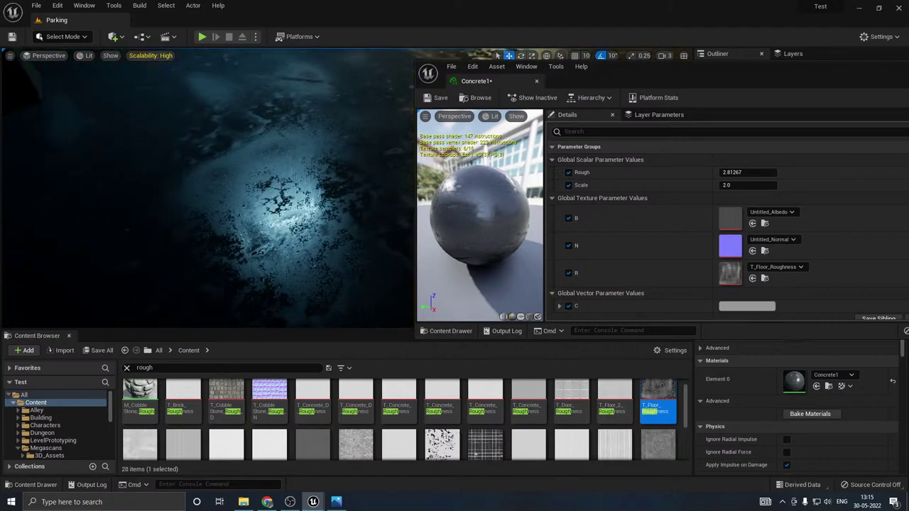
{"action": "right_click_drag", "start_coordinate": [288, 255], "coordinate": [282, 234]}
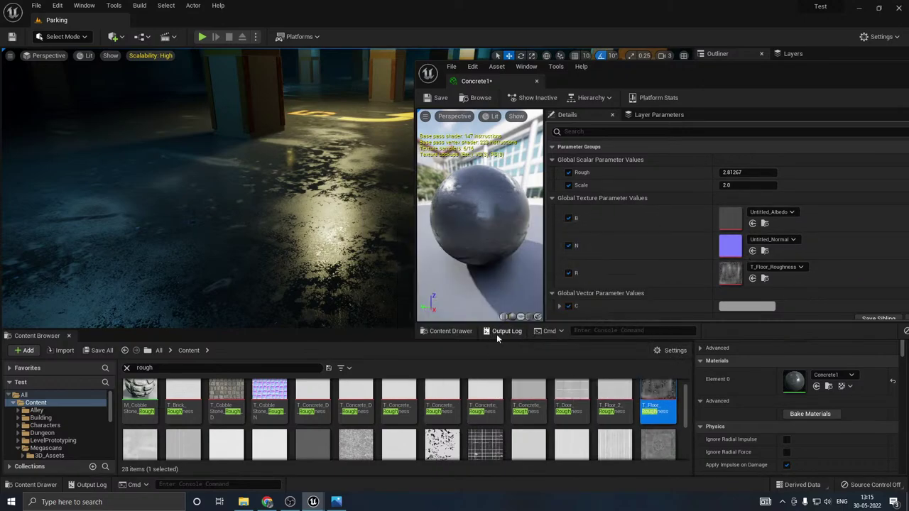
Step: Compare the two T_Floor_Roughness textures and assign the lighter one from Subway/Tesxtures to Concrete1's R parameter
{"action": "scroll", "coordinate": [145, 436], "scroll_direction": "down", "scroll_amount": 1}
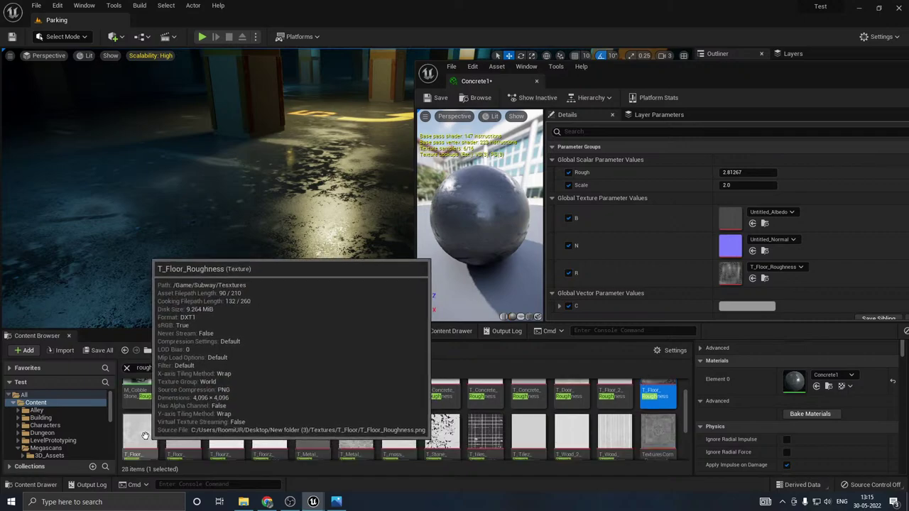
{"action": "double_click", "coordinate": [145, 436]}
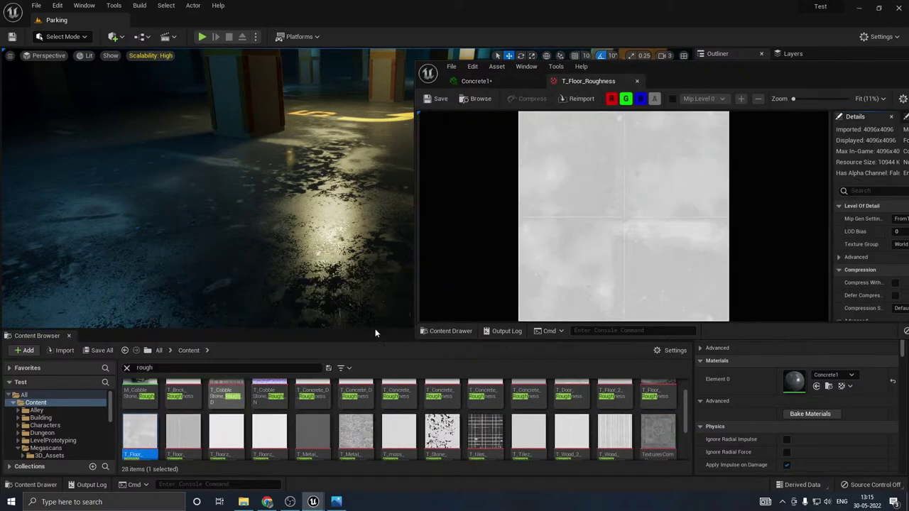
{"action": "double_click", "coordinate": [659, 394]}
{"action": "left_click", "coordinate": [609, 83]}
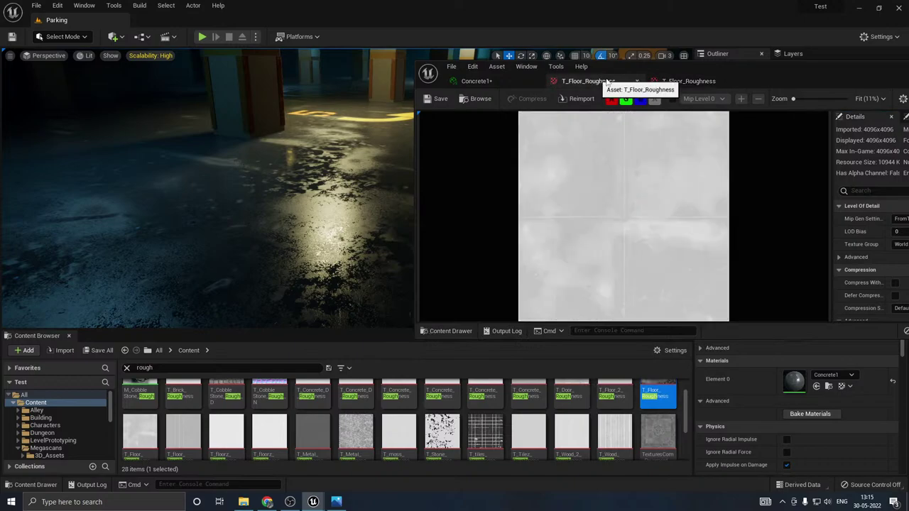
{"action": "left_click", "coordinate": [737, 82]}
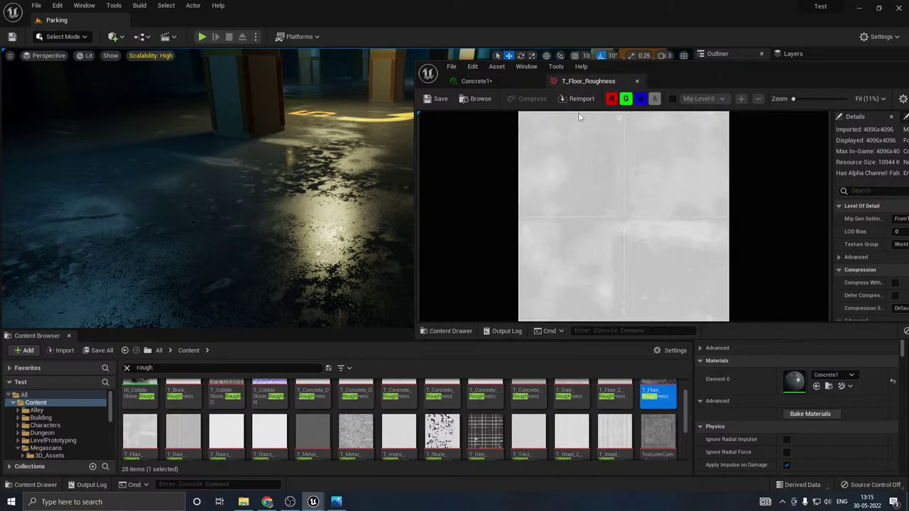
{"action": "left_click", "coordinate": [637, 82]}
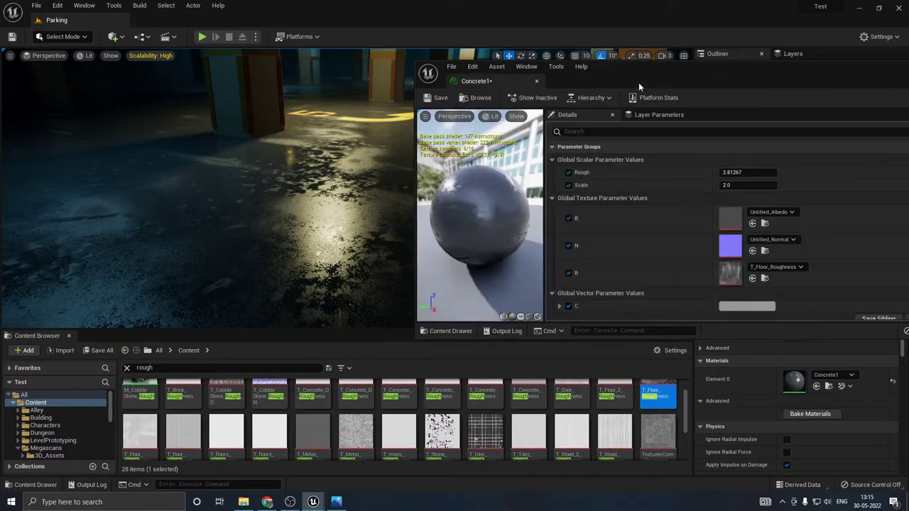
{"action": "left_click", "coordinate": [141, 429]}
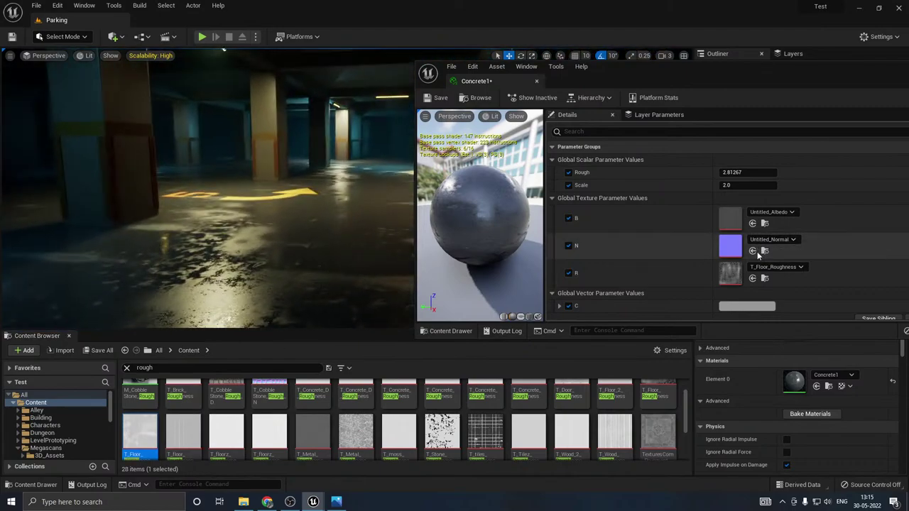
{"action": "left_click", "coordinate": [752, 278]}
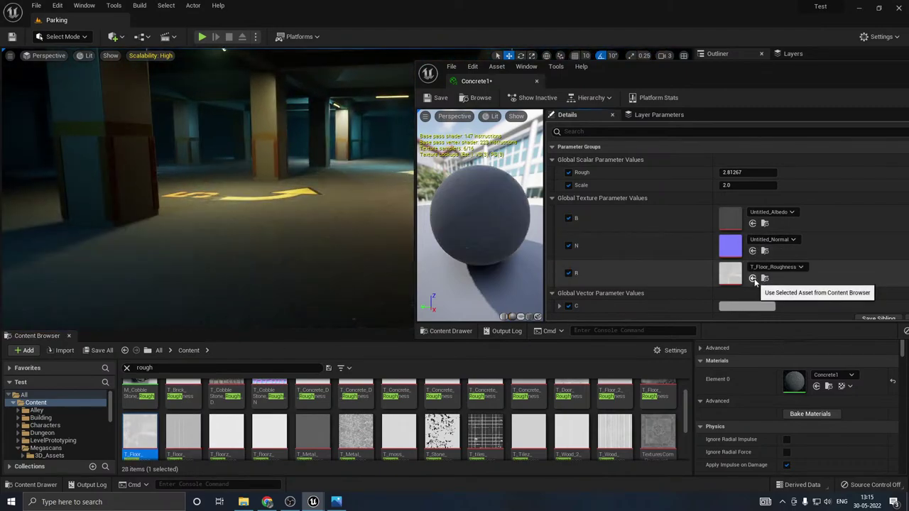
Step: Lower the Rough parameter of the Concrete1 material to about 0.83, checking the reflections across the parking floor
{"action": "left_click_drag", "start_coordinate": [746, 172], "coordinate": [703, 171]}
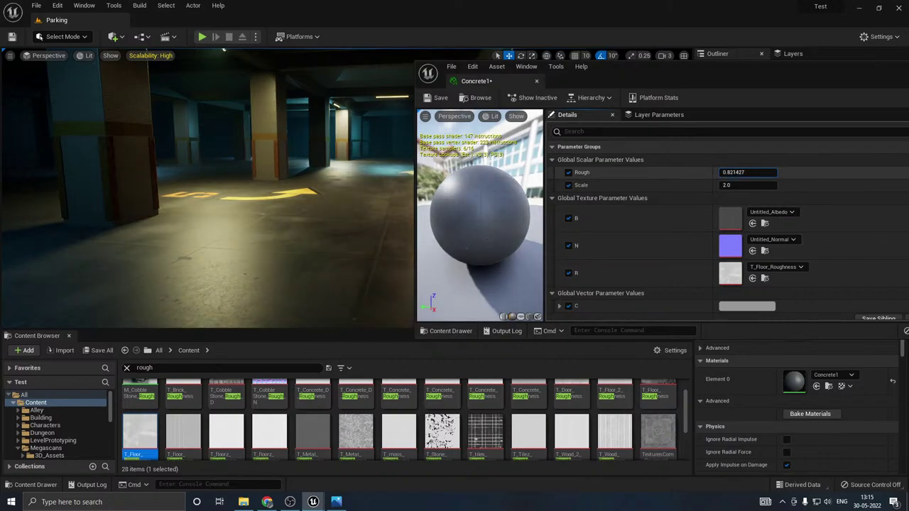
{"action": "right_click_drag", "start_coordinate": [182, 241], "coordinate": [142, 241]}
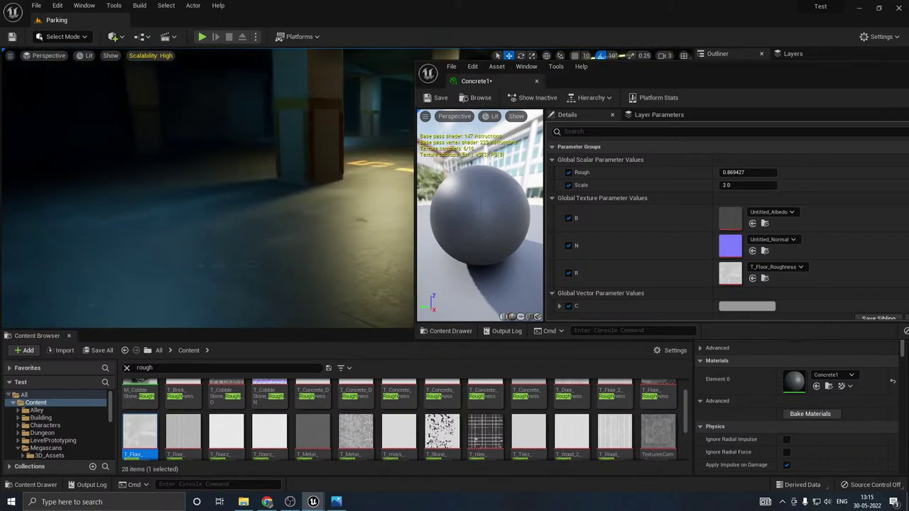
{"action": "left_click_drag", "start_coordinate": [749, 171], "coordinate": [731, 172]}
{"action": "right_click_drag", "start_coordinate": [213, 227], "coordinate": [312, 213]}
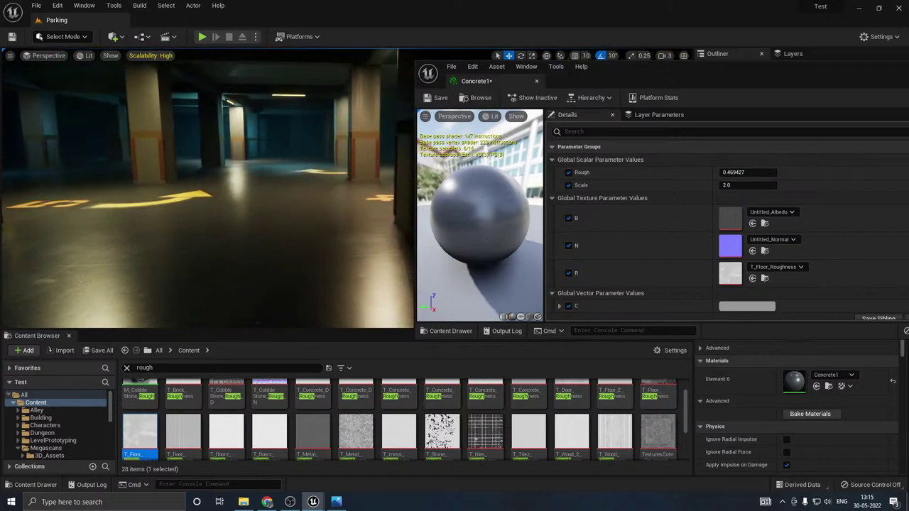
{"action": "left_click_drag", "start_coordinate": [738, 172], "coordinate": [757, 173]}
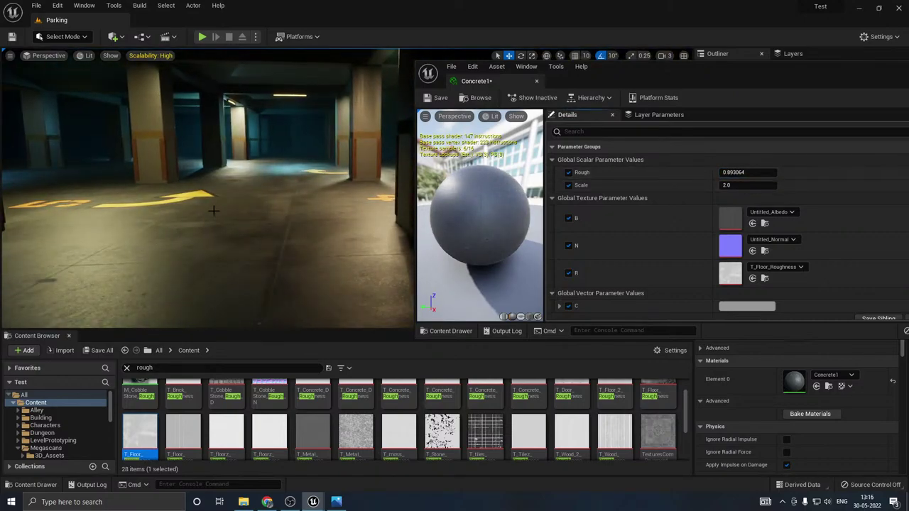
{"action": "right_click_drag", "start_coordinate": [208, 206], "coordinate": [266, 160]}
{"action": "right_click_drag", "start_coordinate": [166, 241], "coordinate": [142, 241]}
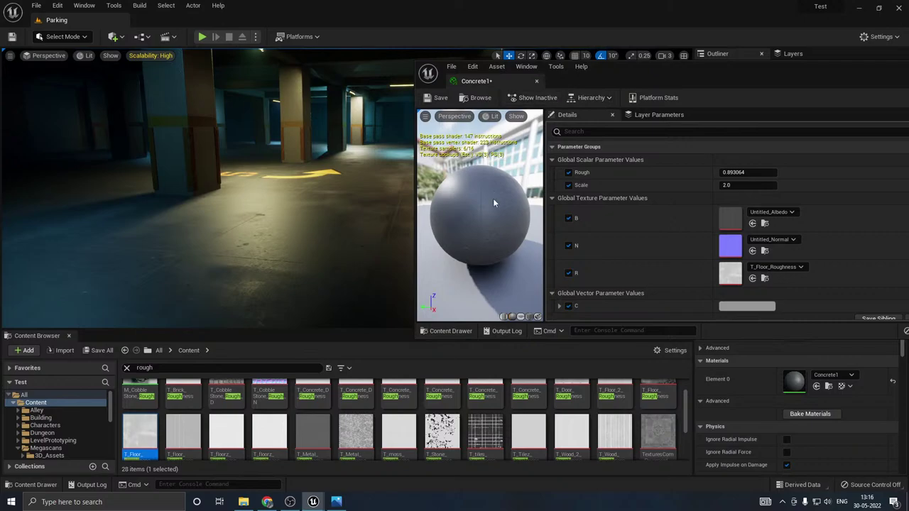
{"action": "right_click_drag", "start_coordinate": [316, 194], "coordinate": [302, 196]}
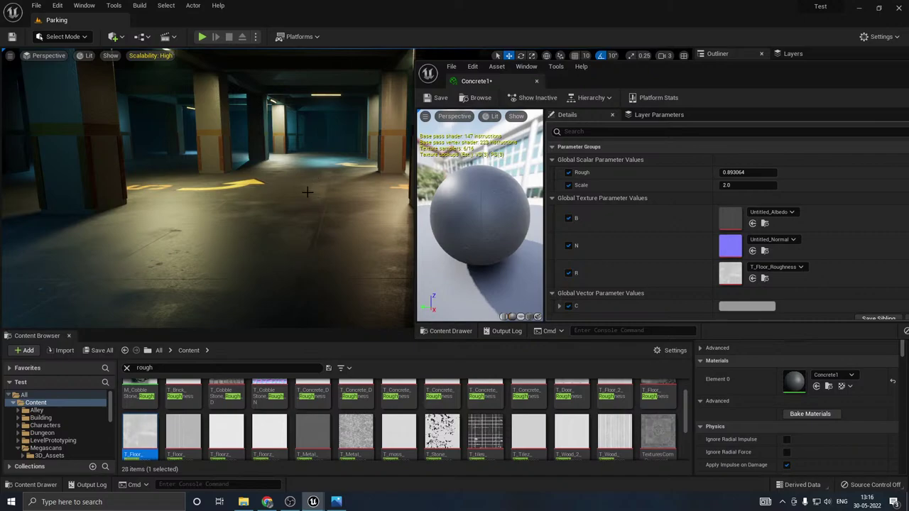
{"action": "key", "text": "w"}
{"action": "mouse_move", "coordinate": [308, 192]}
{"action": "right_mouse_down"}
{"action": "mouse_move", "coordinate": [404, 163]}
{"action": "mouse_move", "coordinate": [320, 192]}
{"action": "mouse_move", "coordinate": [359, 192]}
{"action": "mouse_move", "coordinate": [400, 181]}
{"action": "mouse_move", "coordinate": [292, 191]}
{"action": "right_mouse_up"}
{"action": "key", "text": "w"}
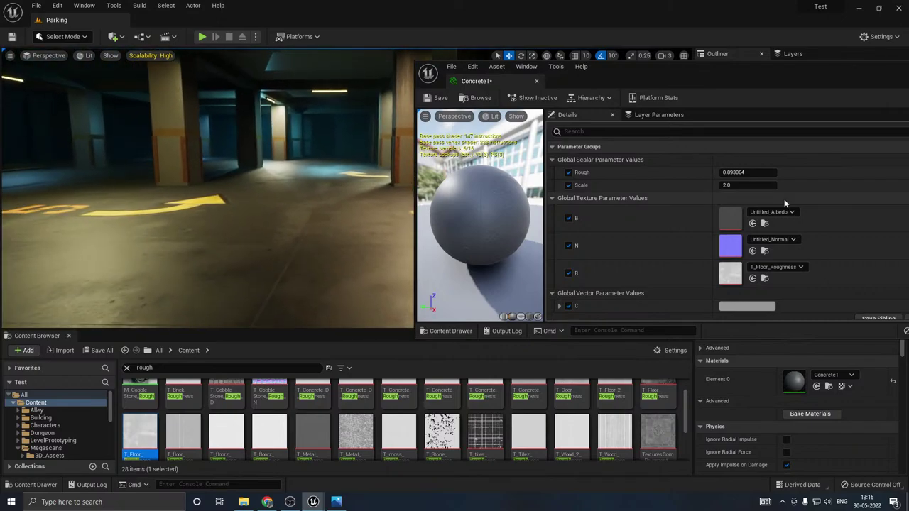
{"action": "mouse_move", "coordinate": [742, 172]}
{"action": "left_mouse_down"}
{"action": "mouse_move", "coordinate": [753, 172]}
{"action": "mouse_move", "coordinate": [738, 173]}
{"action": "left_mouse_up"}
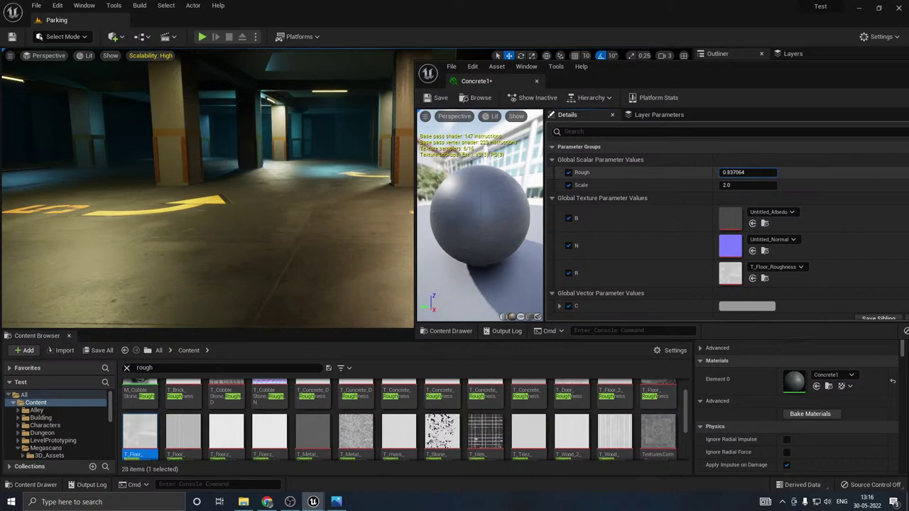
{"action": "key", "text": "s"}
{"action": "right_click_drag", "start_coordinate": [329, 193], "coordinate": [298, 249]}
{"action": "right_click_drag", "start_coordinate": [256, 184], "coordinate": [329, 194]}
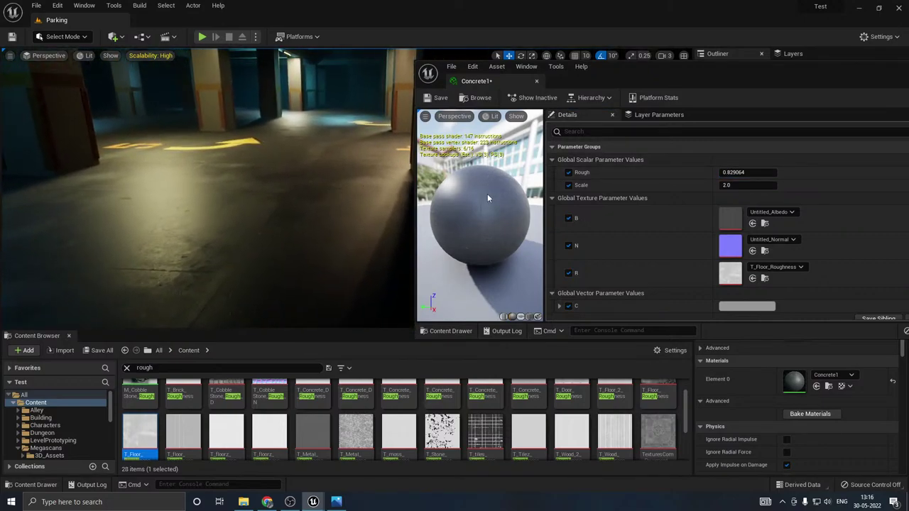
Step: Try the darker, streaked T_Floor_Roughness texture as Concrete1's R map with Rough at about 3.38
{"action": "left_click", "coordinate": [658, 394]}
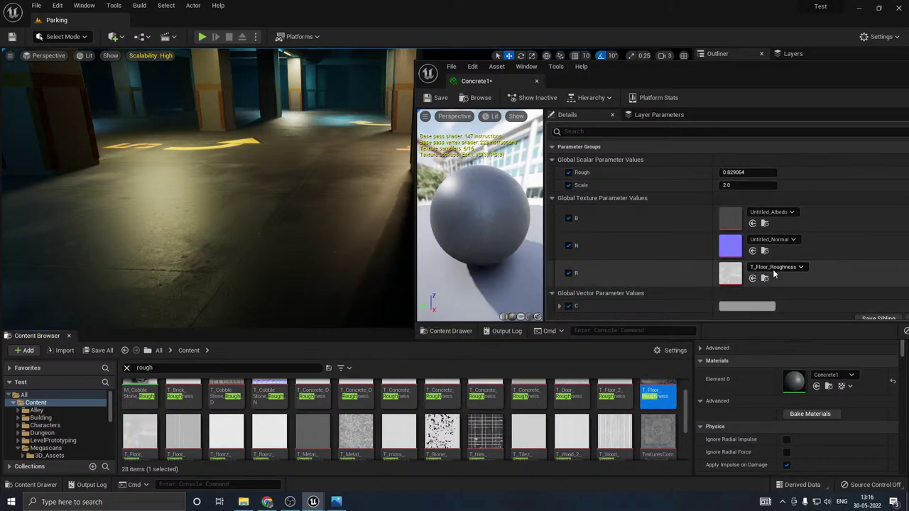
{"action": "left_click", "coordinate": [753, 278]}
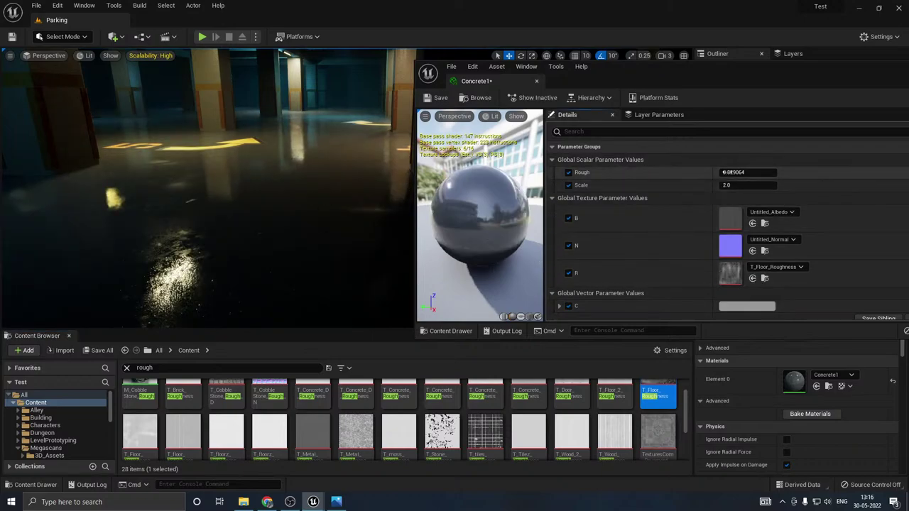
{"action": "mouse_move", "coordinate": [748, 172]}
{"action": "left_mouse_down"}
{"action": "mouse_move", "coordinate": [791, 172]}
{"action": "mouse_move", "coordinate": [764, 173]}
{"action": "left_mouse_up"}
{"action": "right_click_drag", "start_coordinate": [240, 196], "coordinate": [240, 131]}
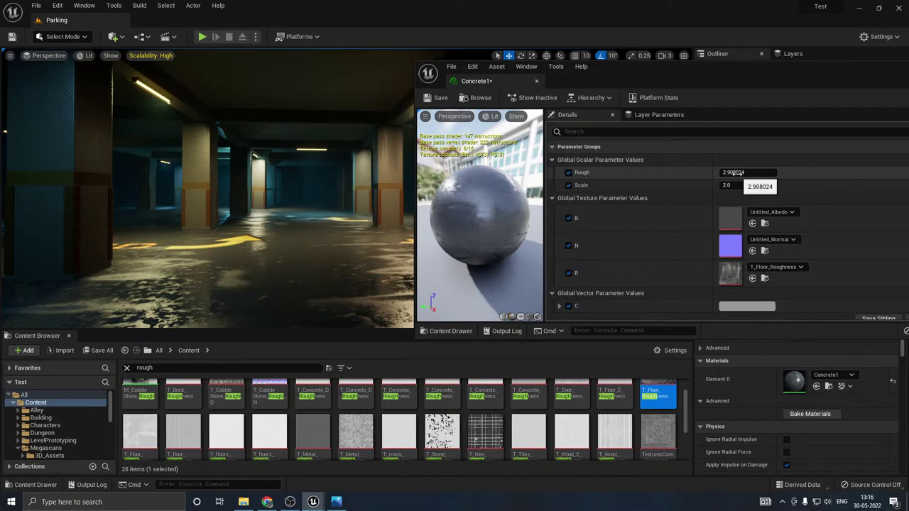
{"action": "mouse_move", "coordinate": [758, 172]}
{"action": "left_mouse_down"}
{"action": "mouse_move", "coordinate": [743, 173]}
{"action": "mouse_move", "coordinate": [810, 172]}
{"action": "mouse_move", "coordinate": [758, 172]}
{"action": "left_mouse_up"}
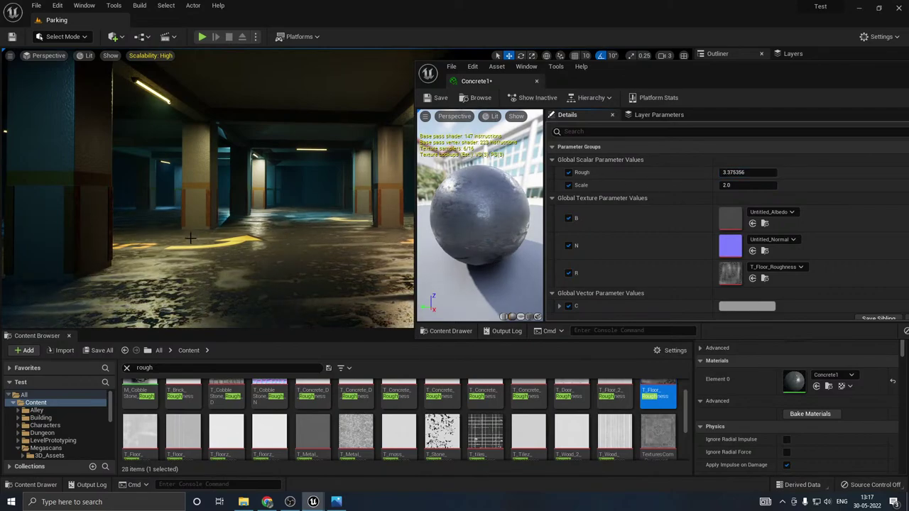
{"action": "mouse_move", "coordinate": [190, 238]}
{"action": "right_mouse_down"}
{"action": "mouse_move", "coordinate": [159, 285]}
{"action": "mouse_move", "coordinate": [235, 234]}
{"action": "mouse_move", "coordinate": [172, 246]}
{"action": "mouse_move", "coordinate": [168, 266]}
{"action": "mouse_move", "coordinate": [170, 248]}
{"action": "mouse_move", "coordinate": [192, 240]}
{"action": "right_mouse_up"}
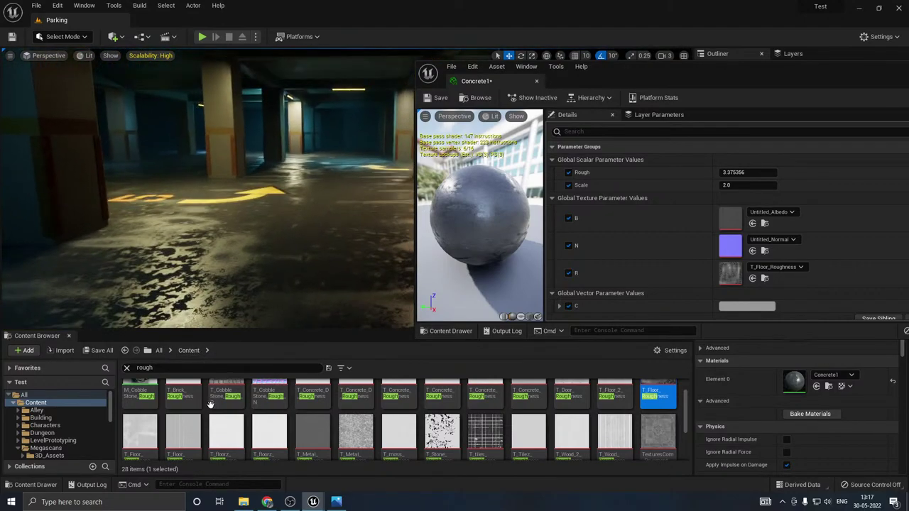
Step: Assign the light T_Floor_Roughness texture from Subway/Tesxtures to the R map and set Rough to about 0.828
{"action": "left_click", "coordinate": [139, 434]}
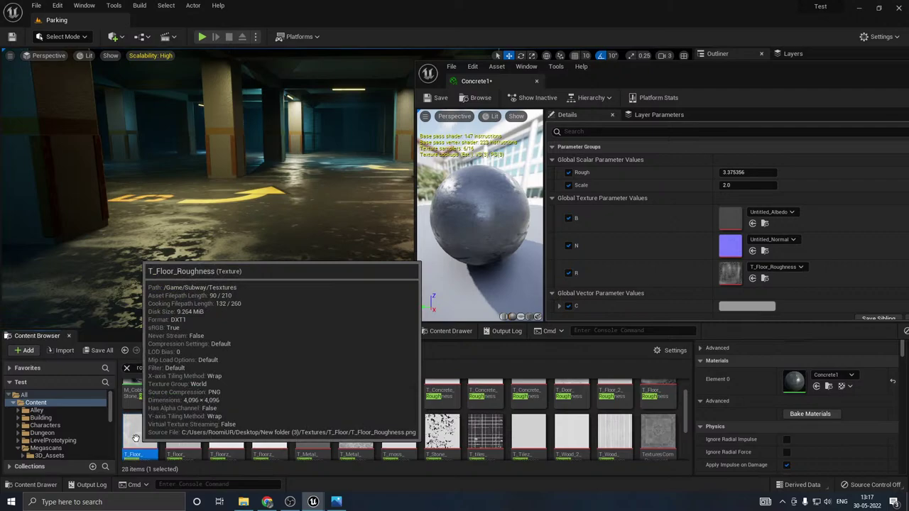
{"action": "left_click", "coordinate": [753, 278]}
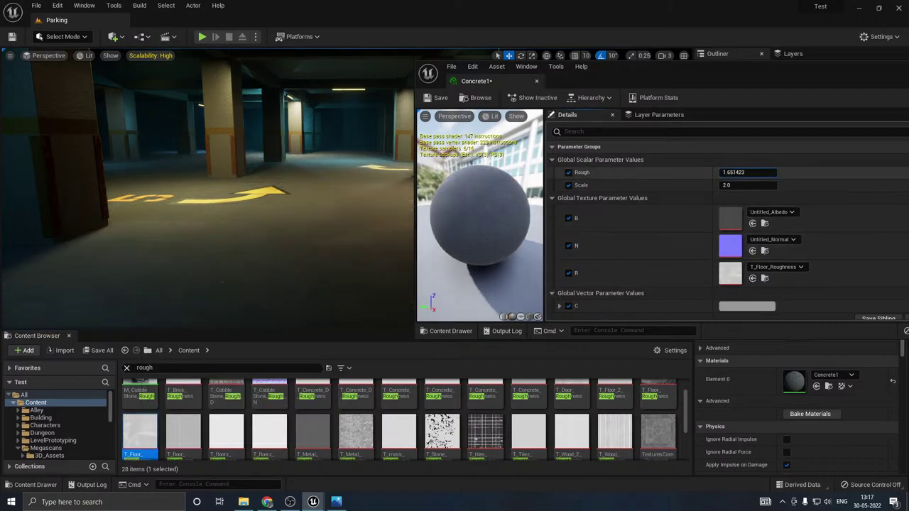
{"action": "mouse_move", "coordinate": [747, 173]}
{"action": "left_mouse_down"}
{"action": "mouse_move", "coordinate": [719, 173]}
{"action": "mouse_move", "coordinate": [736, 172]}
{"action": "left_mouse_up"}
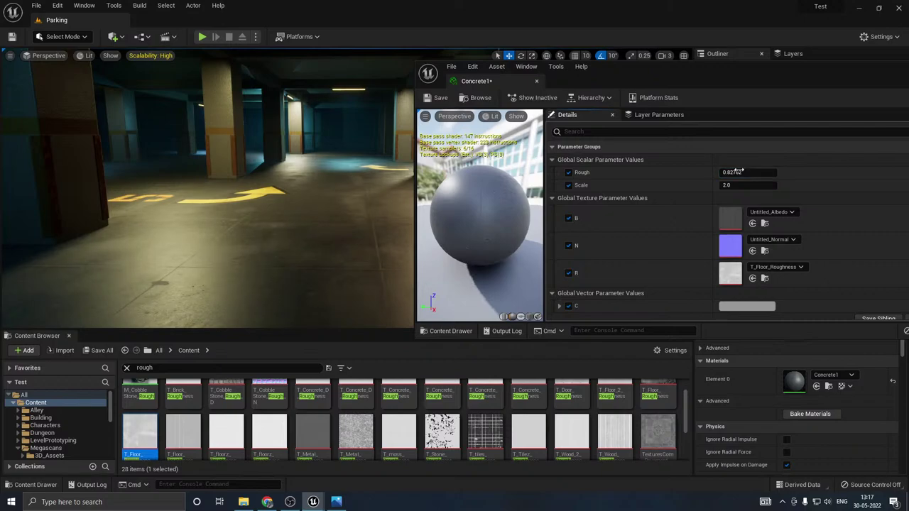
{"action": "mouse_move", "coordinate": [217, 204]}
{"action": "right_mouse_down"}
{"action": "mouse_move", "coordinate": [334, 206]}
{"action": "mouse_move", "coordinate": [234, 234]}
{"action": "mouse_move", "coordinate": [209, 215]}
{"action": "right_mouse_up"}
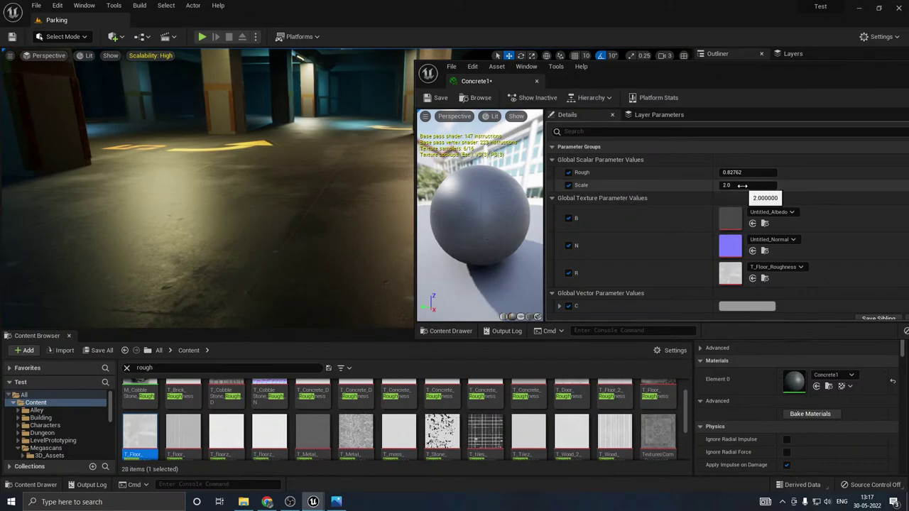
Step: Try a Scale of 1.0 on the Concrete1 material and return it to 2.0
{"action": "key", "text": "Return"}
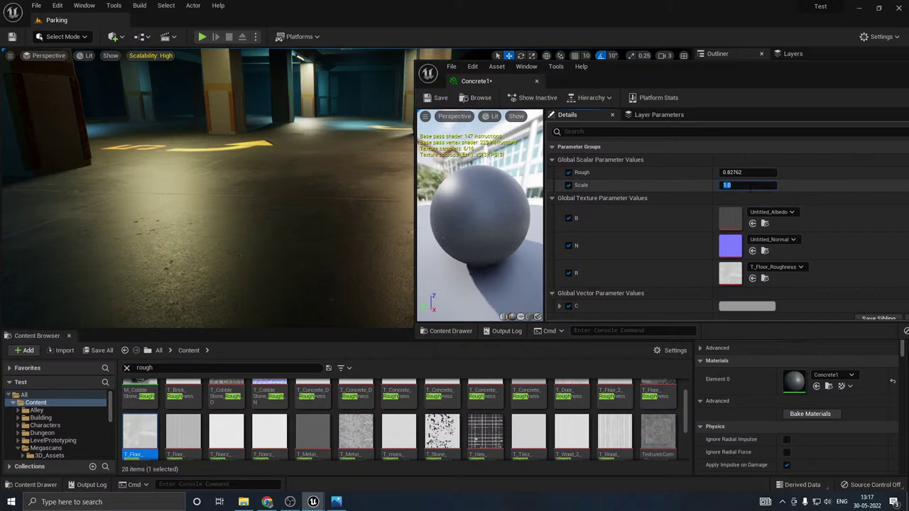
{"action": "key", "text": "Return"}
{"action": "right_click_drag", "start_coordinate": [284, 188], "coordinate": [274, 169]}
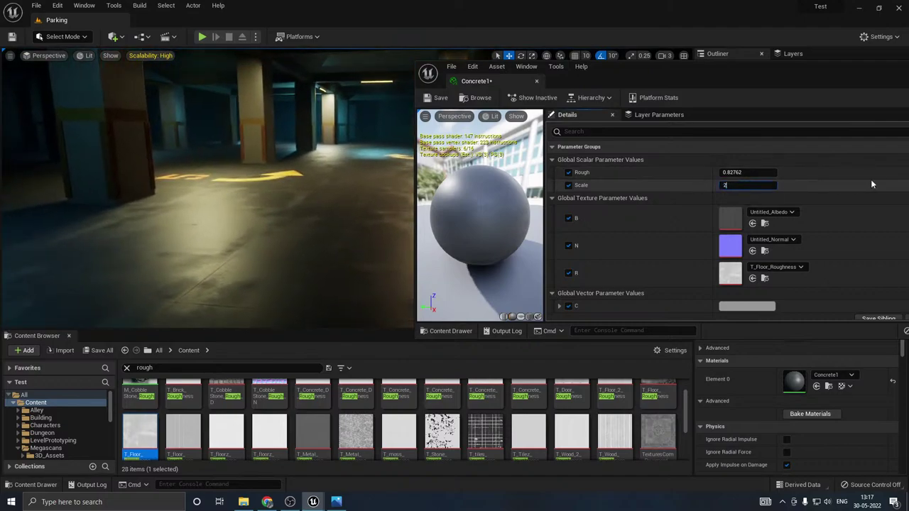
{"action": "key", "text": "Return"}
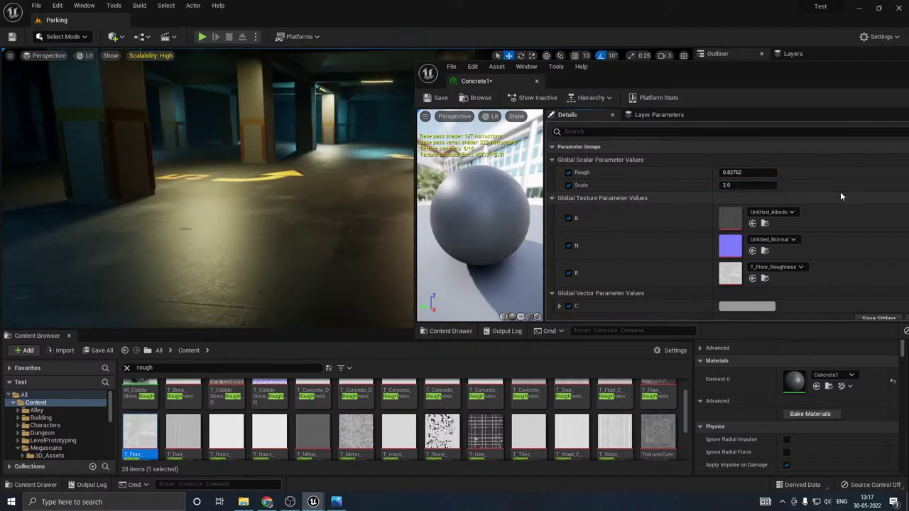
Step: Close the Concrete1 material editor and save the modified Concrete1 asset
{"action": "left_click", "coordinate": [535, 84]}
{"action": "right_click_drag", "start_coordinate": [356, 199], "coordinate": [362, 199]}
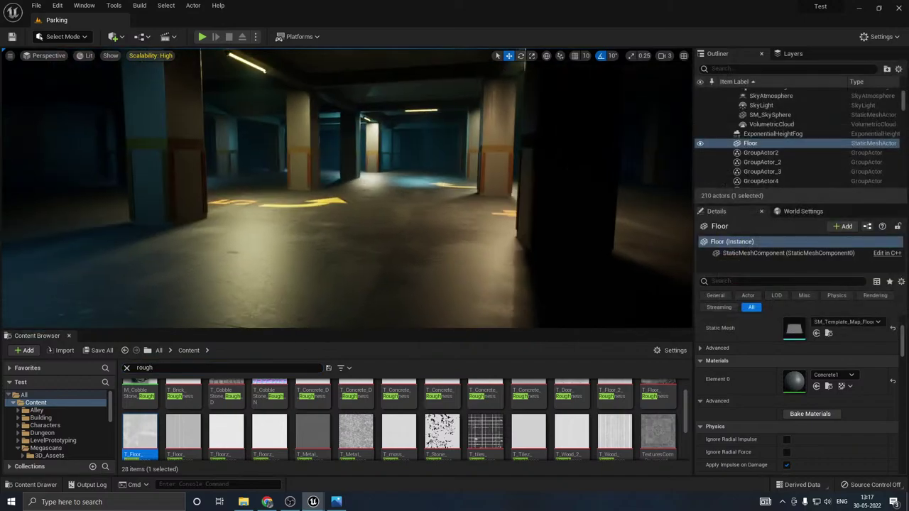
{"action": "left_click", "coordinate": [101, 350]}
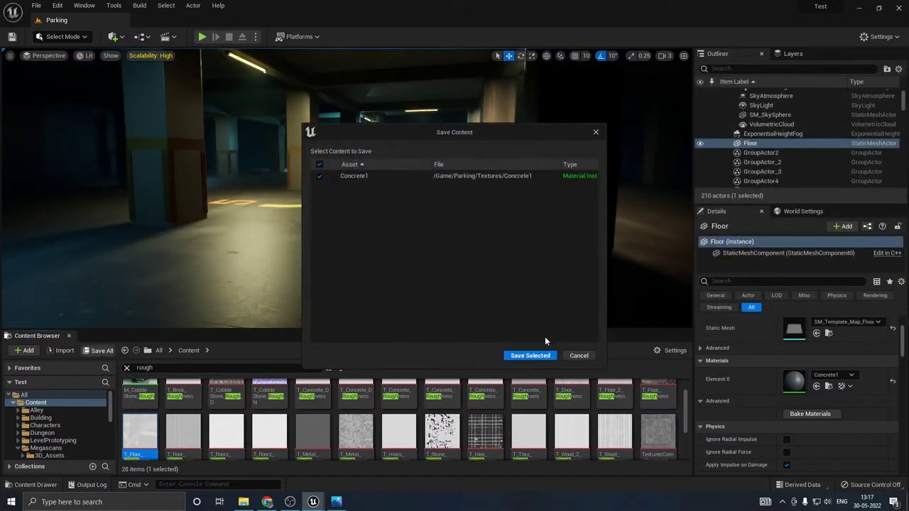
{"action": "left_click", "coordinate": [527, 357]}
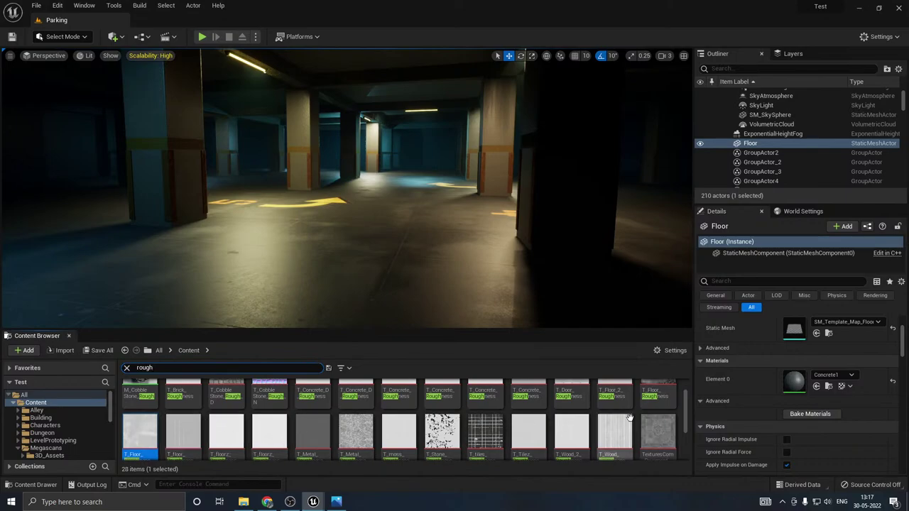
Step: Copy both the light and the dark T_Floor_Roughness textures into the Parking/Textures folder
{"action": "scroll", "coordinate": [63, 433], "scroll_direction": "down", "scroll_amount": 6}
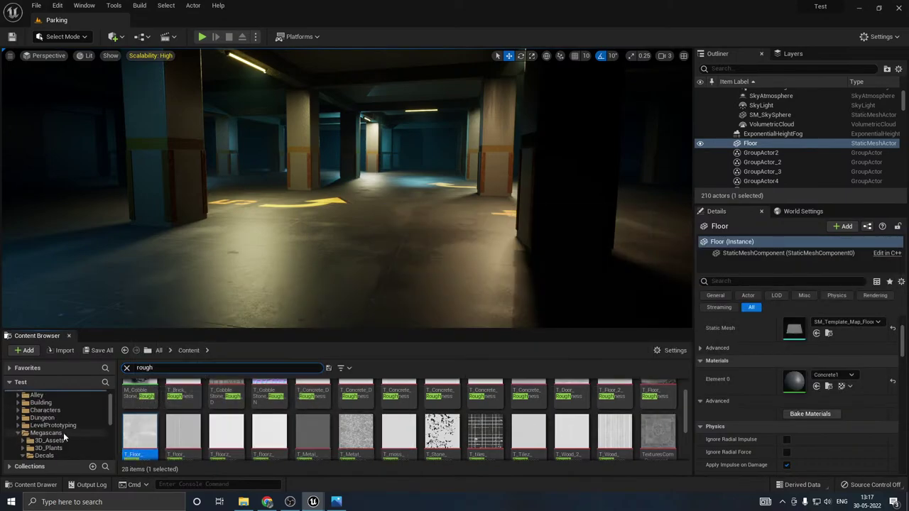
{"action": "scroll", "coordinate": [63, 432], "scroll_direction": "down", "scroll_amount": 3}
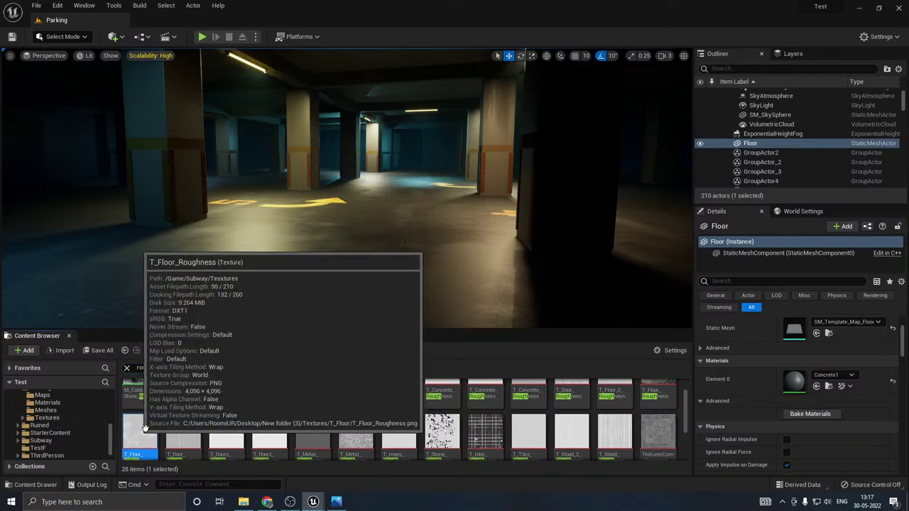
{"action": "left_click", "coordinate": [658, 394], "text": "ctrl"}
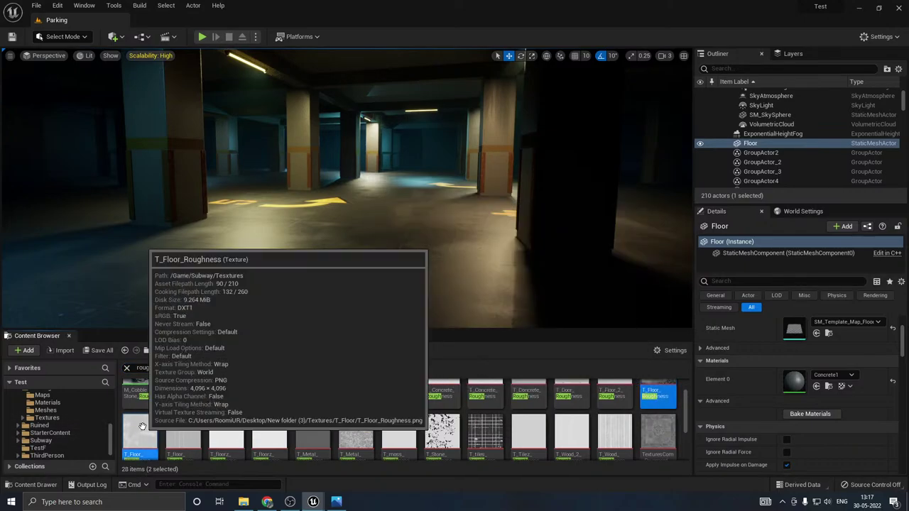
{"action": "scroll", "coordinate": [75, 421], "scroll_direction": "up", "scroll_amount": 1}
{"action": "left_click_drag", "start_coordinate": [140, 431], "coordinate": [59, 436]}
{"action": "left_click", "coordinate": [90, 466]}
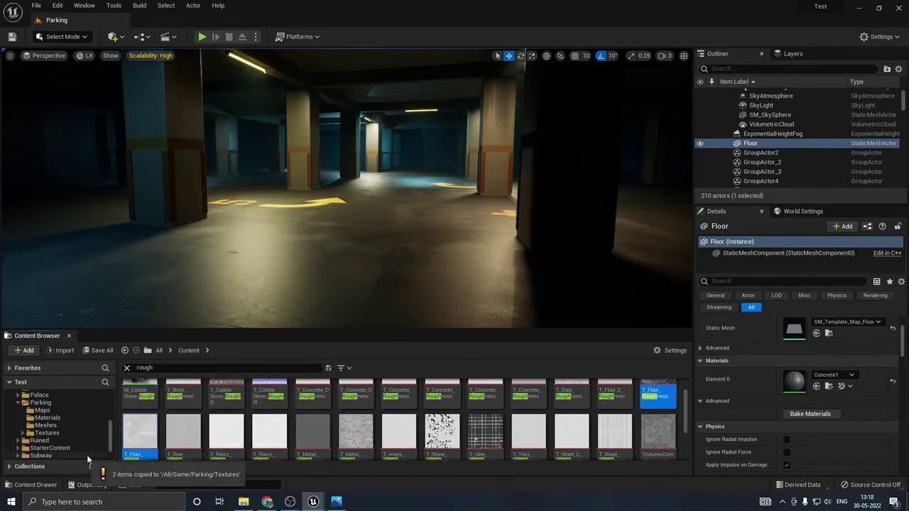
Step: Show all assets of the Parking/Textures folder without the search filter and save the copied roughness textures
{"action": "left_click", "coordinate": [55, 434]}
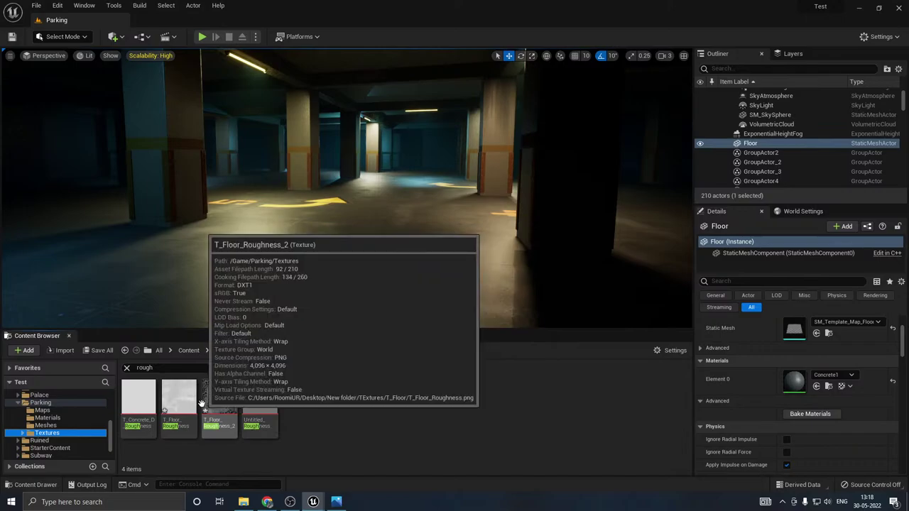
{"action": "left_click", "coordinate": [127, 368]}
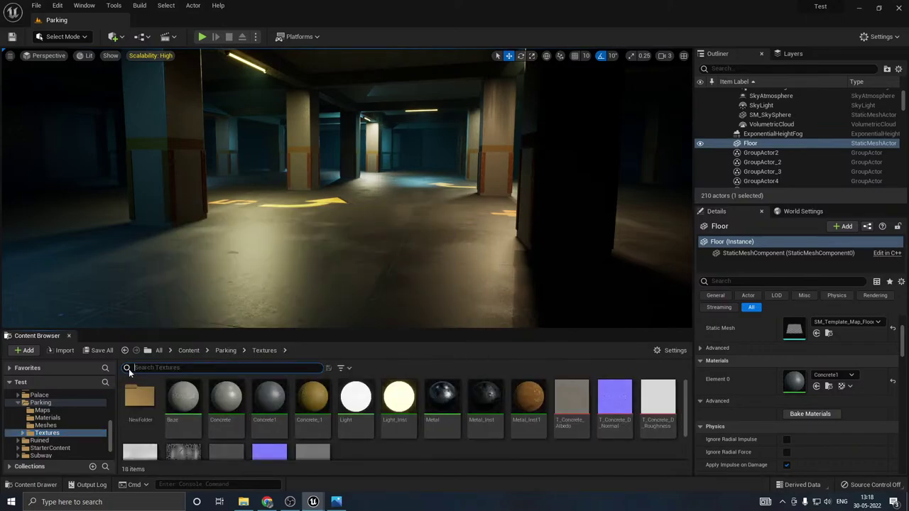
{"action": "left_click", "coordinate": [179, 423]}
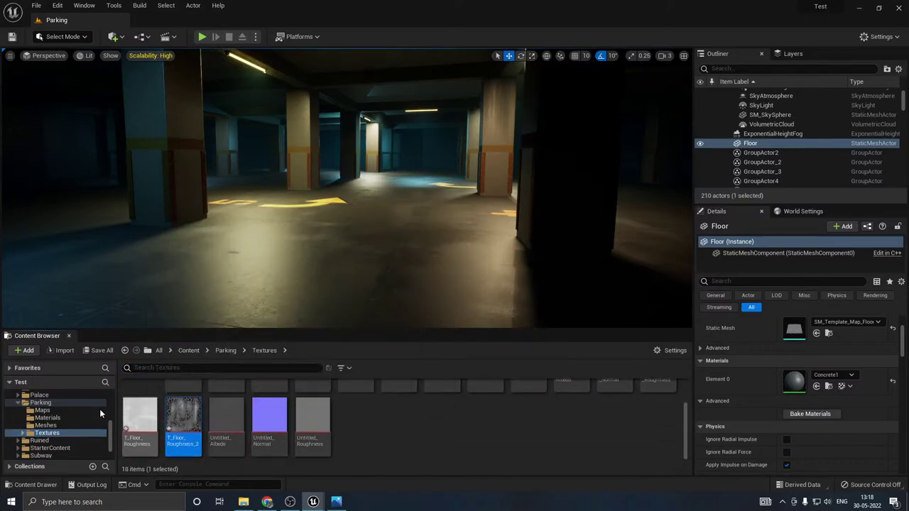
{"action": "left_click", "coordinate": [100, 351]}
{"action": "left_click", "coordinate": [530, 355]}
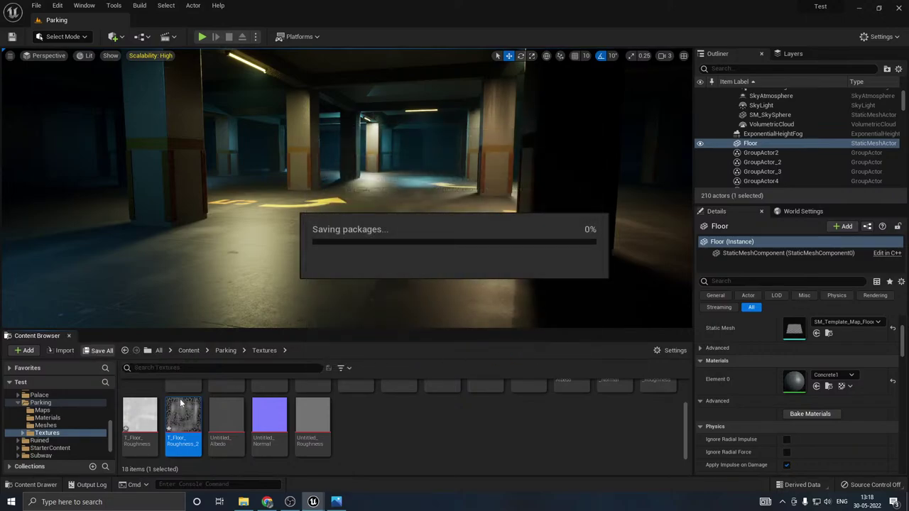
Step: Duplicate the Baze material in the Parking/Textures folder, keeping the name Baze1
{"action": "scroll", "coordinate": [252, 408], "scroll_direction": "up", "scroll_amount": 1}
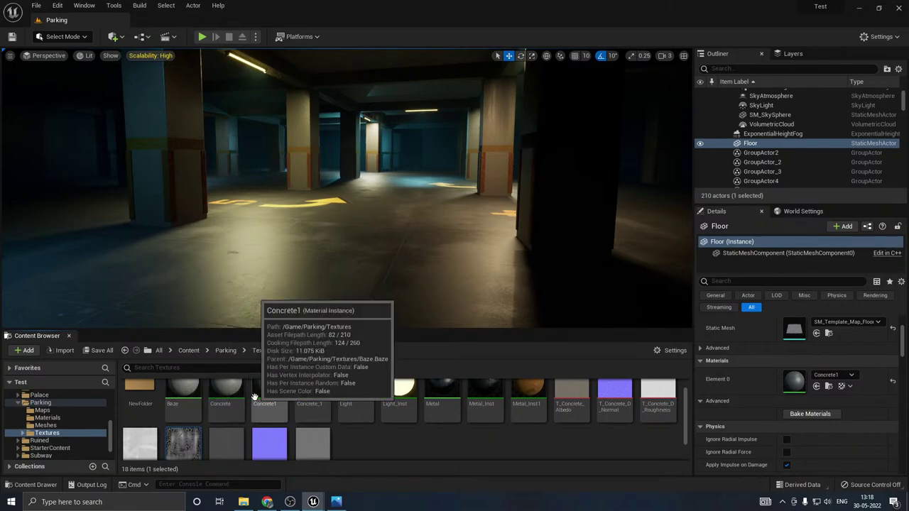
{"action": "left_click", "coordinate": [185, 398]}
{"action": "right_click", "coordinate": [187, 398]}
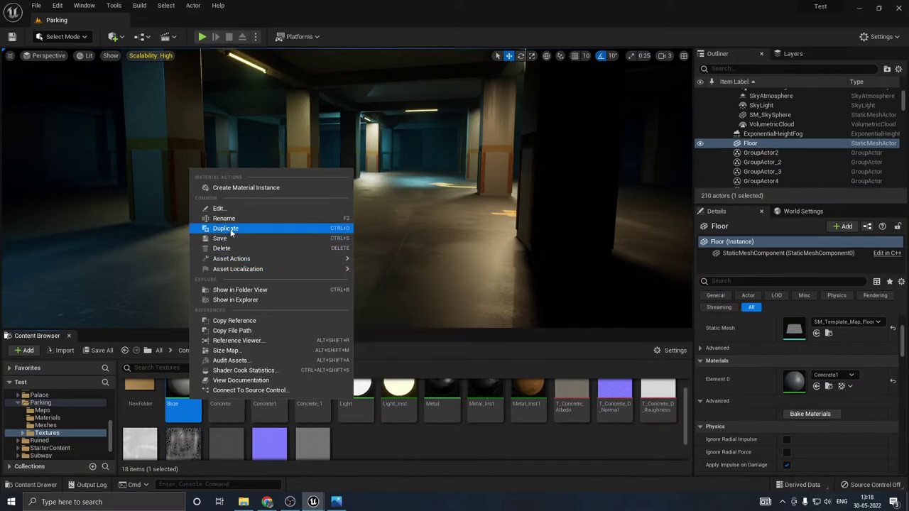
{"action": "left_click", "coordinate": [230, 229]}
{"action": "key", "text": "Return"}
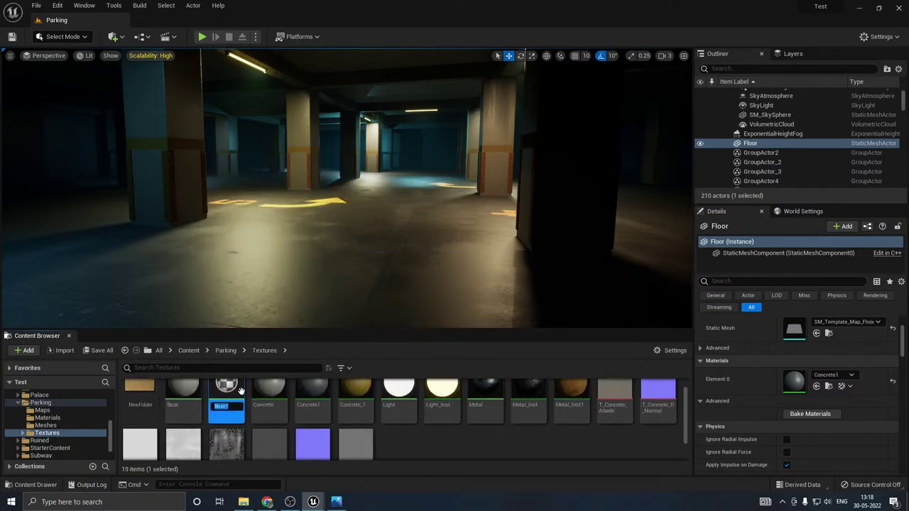
Step: Open the Baze1 material for editing and position its window clear of the texture assets
{"action": "double_click", "coordinate": [224, 395]}
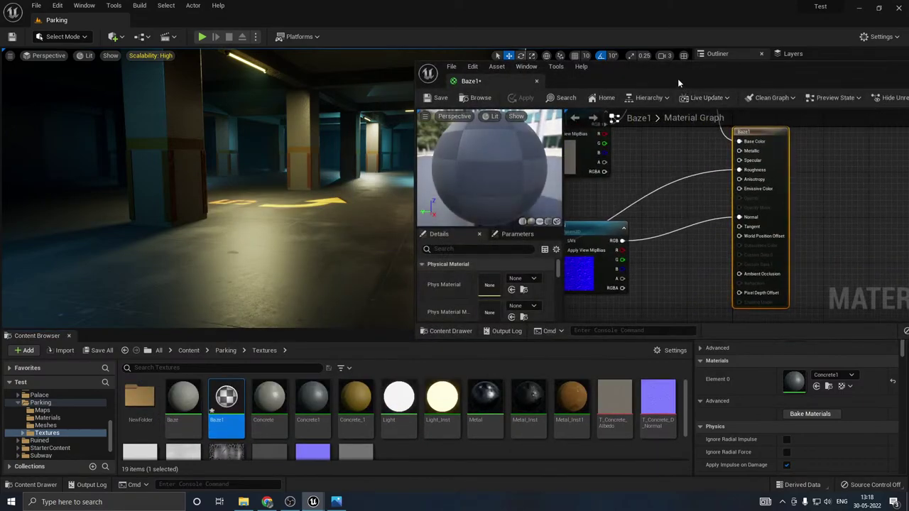
{"action": "left_click_drag", "start_coordinate": [677, 78], "coordinate": [568, 73]}
{"action": "scroll", "coordinate": [686, 193], "scroll_direction": "down", "scroll_amount": 5}
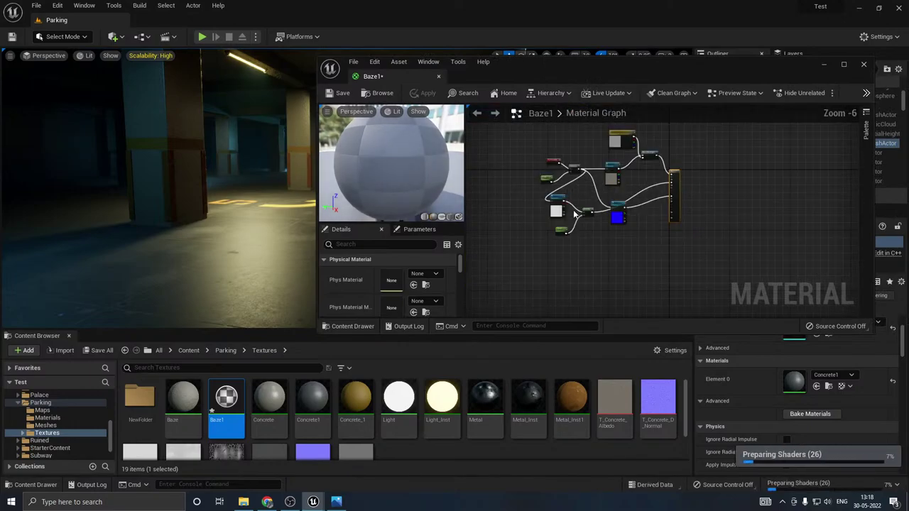
{"action": "scroll", "coordinate": [573, 210], "scroll_direction": "up", "scroll_amount": 3}
{"action": "left_click_drag", "start_coordinate": [584, 76], "coordinate": [541, 67]}
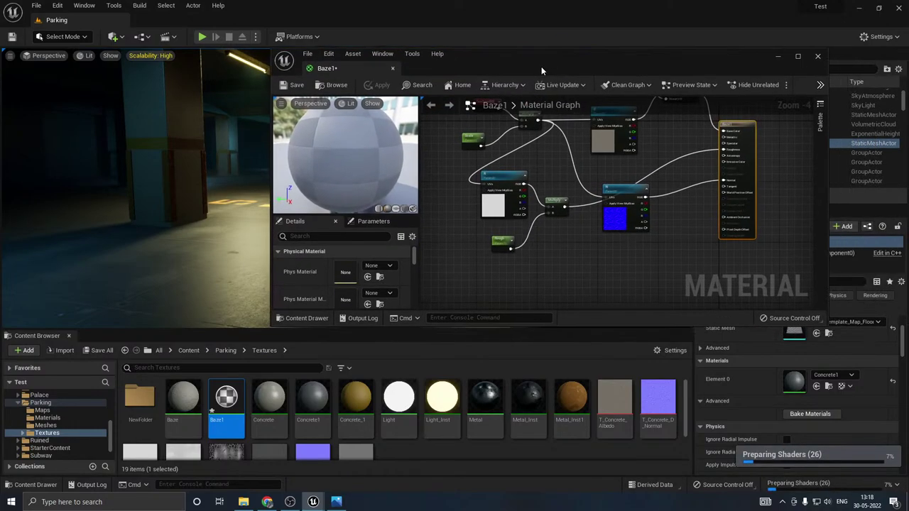
Step: Add texture samples of T_Floor_Roughness_2 and T_Floor_Roughness to the Baze1 material graph
{"action": "scroll", "coordinate": [275, 411], "scroll_direction": "down", "scroll_amount": 2}
{"action": "left_click_drag", "start_coordinate": [226, 419], "coordinate": [459, 272]}
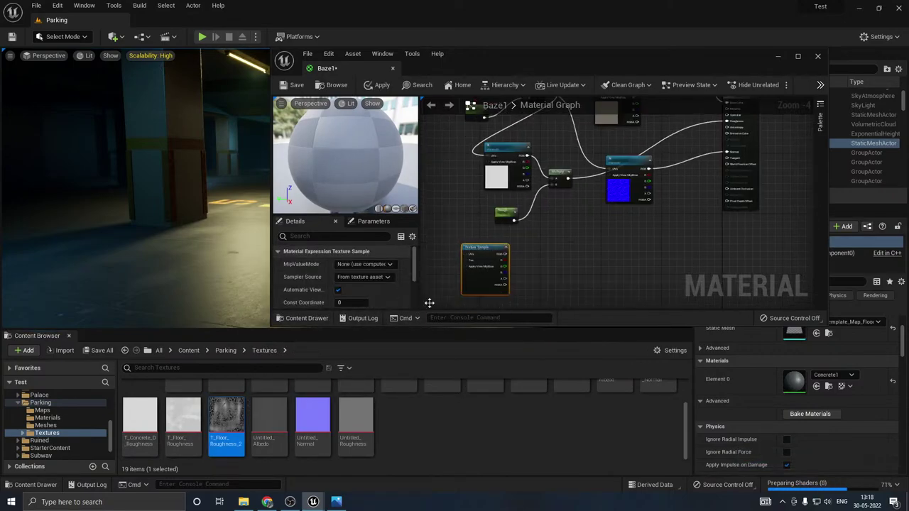
{"action": "left_click_drag", "start_coordinate": [183, 419], "coordinate": [524, 245]}
Step: Inspect the T_Floor_Roughness texture assigned to the light sample and close its texture editor
{"action": "scroll", "coordinate": [305, 286], "scroll_direction": "down", "scroll_amount": 3}
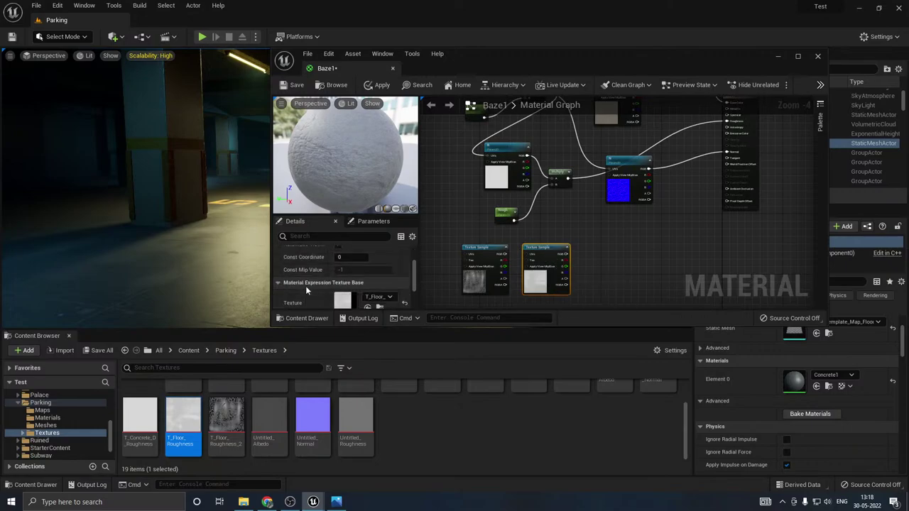
{"action": "double_click", "coordinate": [346, 277]}
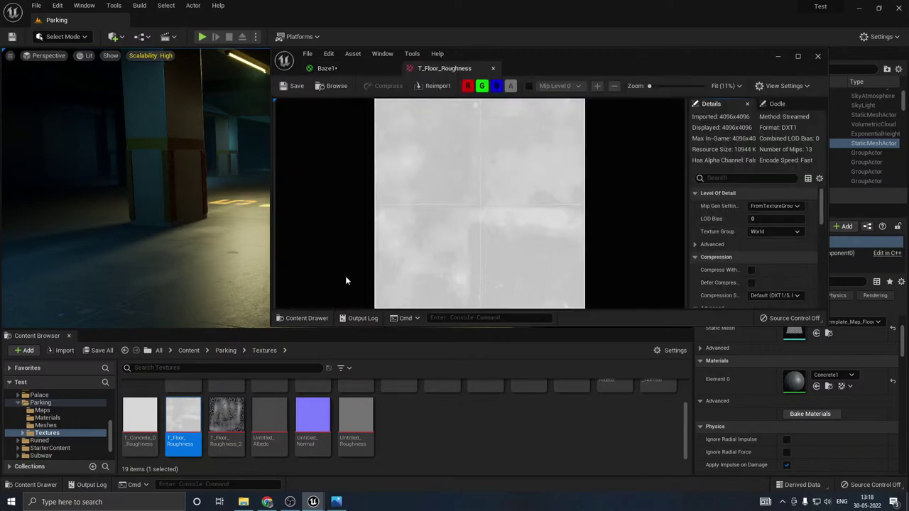
{"action": "left_click", "coordinate": [492, 67]}
Step: Enlarge the material editor window and stack the two floor roughness samples beside and below the Rough parameter
{"action": "left_click_drag", "start_coordinate": [270, 326], "coordinate": [153, 401]}
{"action": "right_click_drag", "start_coordinate": [424, 243], "coordinate": [487, 270]}
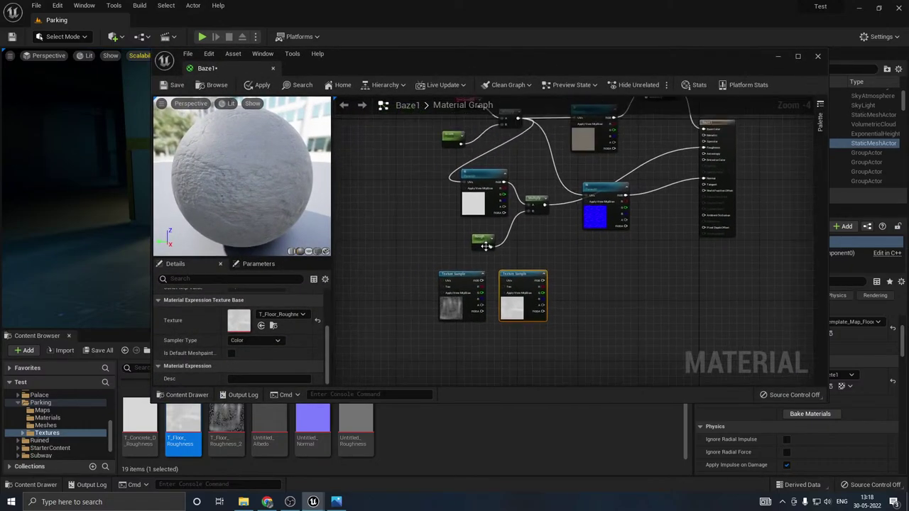
{"action": "left_click_drag", "start_coordinate": [447, 308], "coordinate": [422, 266]}
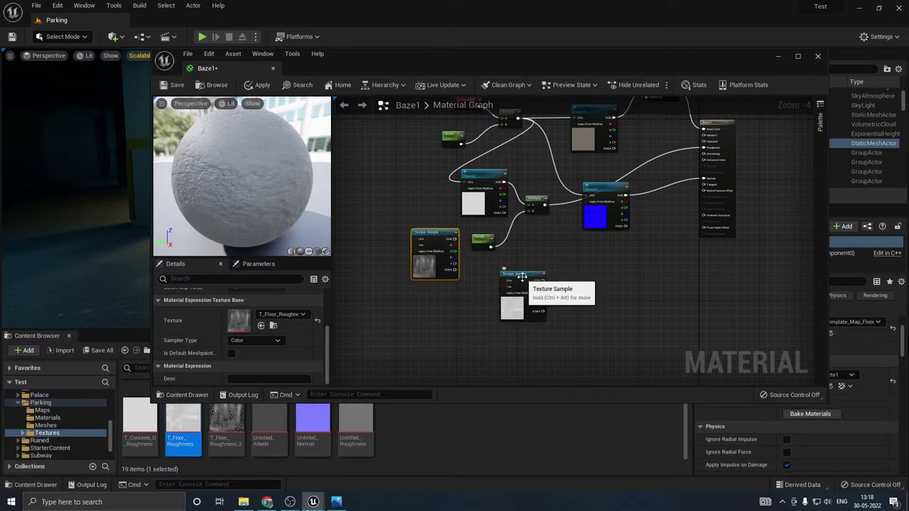
{"action": "left_click_drag", "start_coordinate": [521, 280], "coordinate": [433, 299]}
Step: Add a Multiply node and connect the T_Floor_Roughness_2 sample to input A and the T_Floor_Roughness sample to input B
{"action": "scroll", "coordinate": [428, 268], "scroll_direction": "up", "scroll_amount": 1}
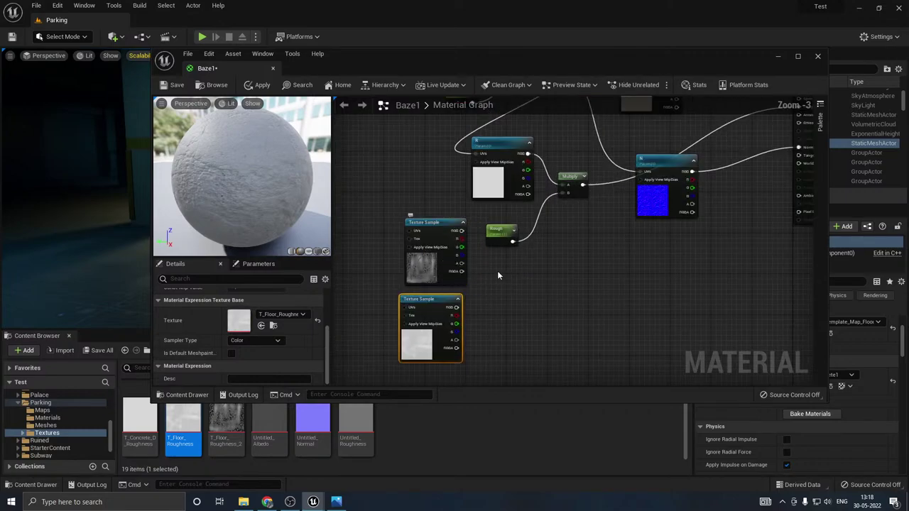
{"action": "left_click", "coordinate": [486, 275]}
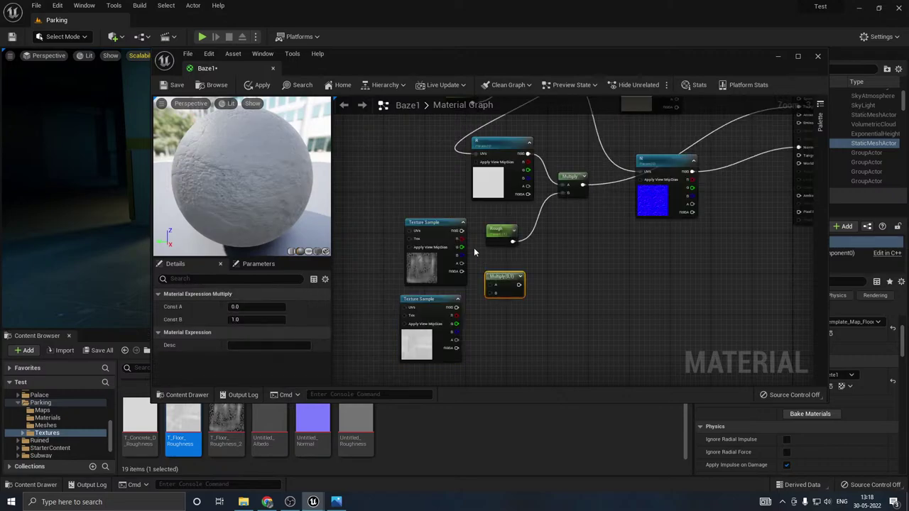
{"action": "left_click_drag", "start_coordinate": [459, 233], "coordinate": [489, 293]}
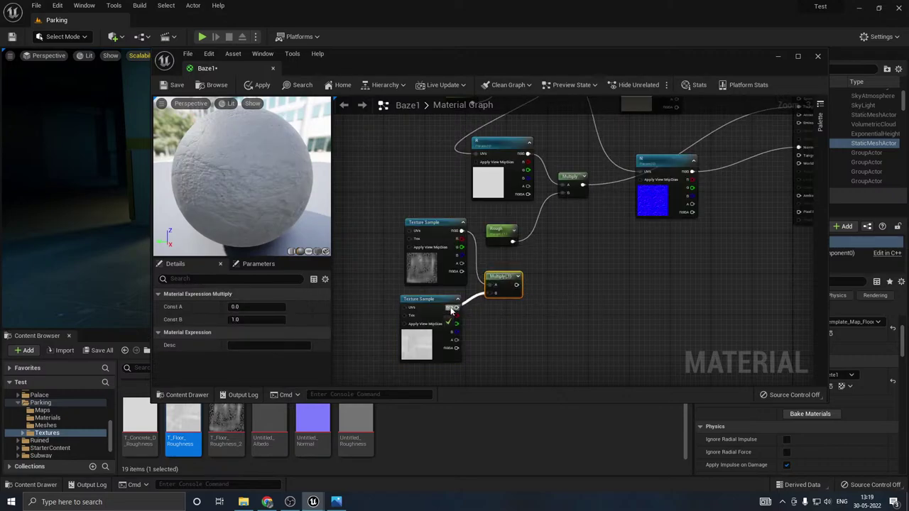
Step: Preview the new Multiply node on the sphere, examine the combined pattern from several angles, and stop previewing the node
{"action": "right_click", "coordinate": [497, 283]}
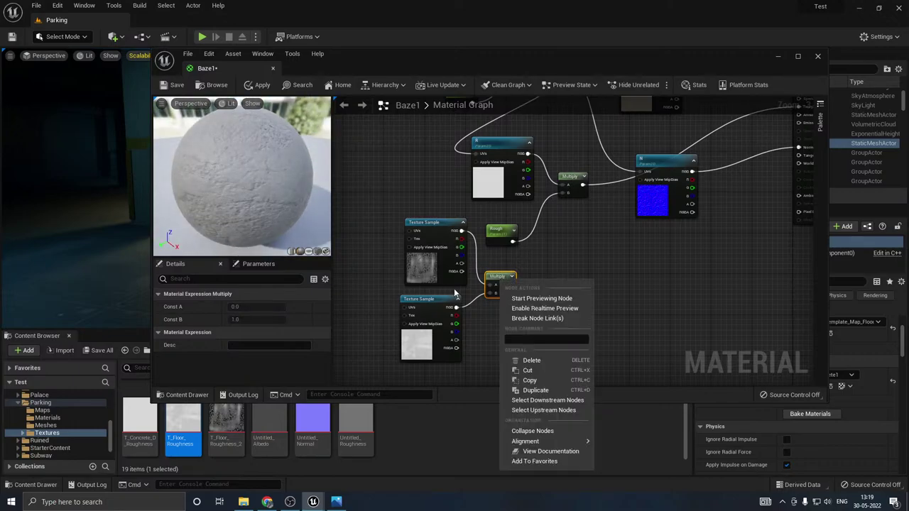
{"action": "left_click", "coordinate": [536, 298]}
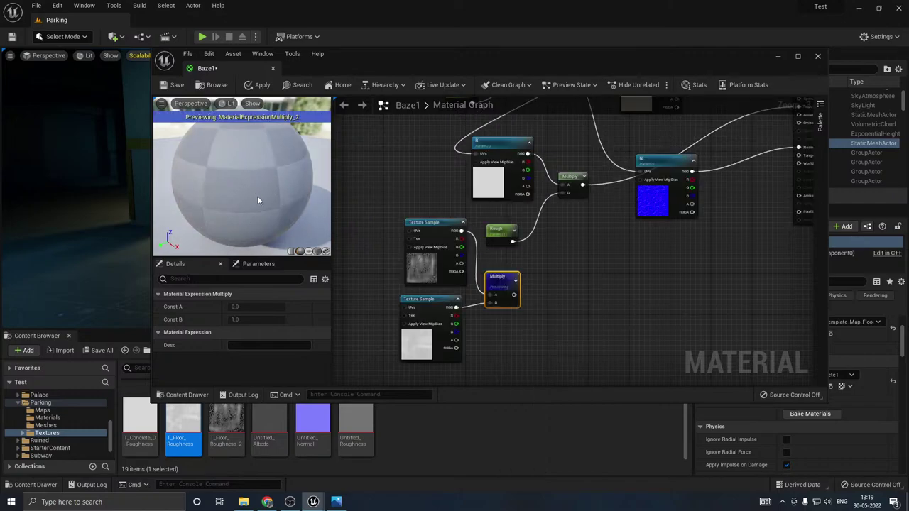
{"action": "left_click_drag", "start_coordinate": [258, 200], "coordinate": [462, 183]}
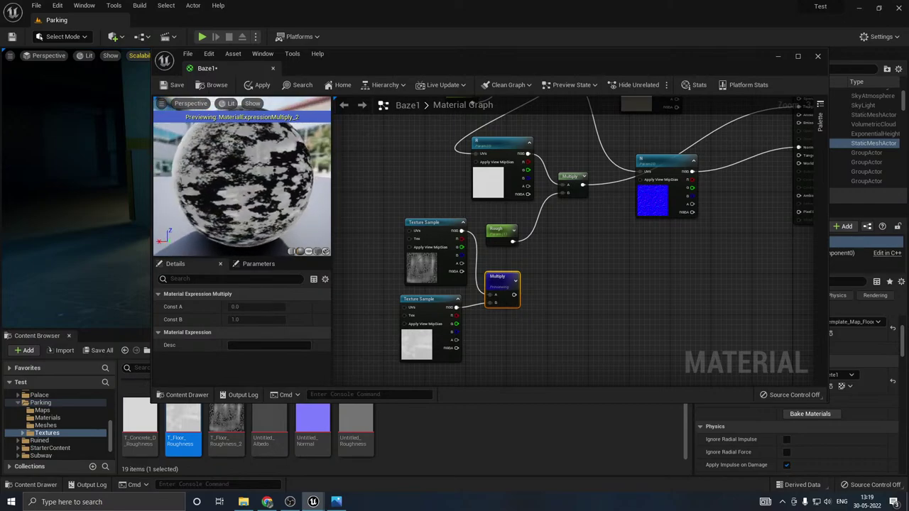
{"action": "left_click_drag", "start_coordinate": [242, 181], "coordinate": [316, 193]}
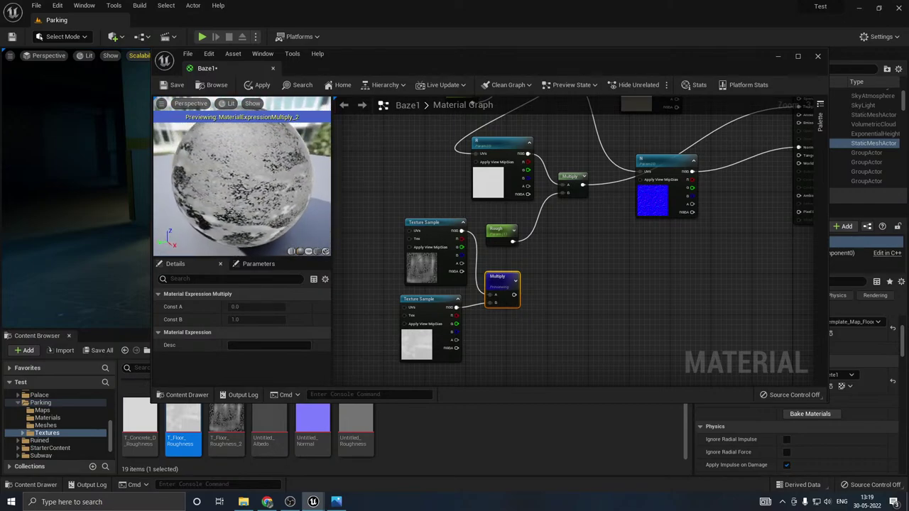
{"action": "left_click_drag", "start_coordinate": [433, 175], "coordinate": [465, 170]}
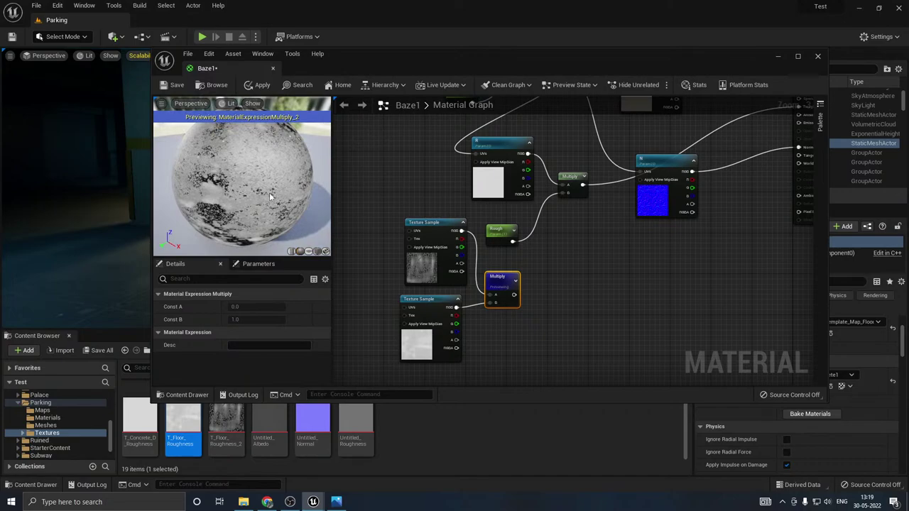
{"action": "right_click_drag", "start_coordinate": [526, 300], "coordinate": [524, 300]}
{"action": "right_click", "coordinate": [504, 291]}
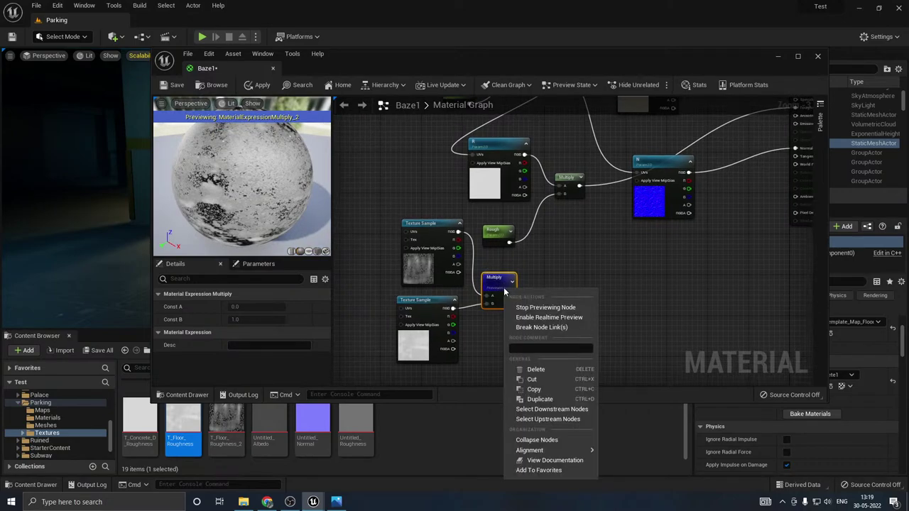
{"action": "left_click", "coordinate": [531, 308]}
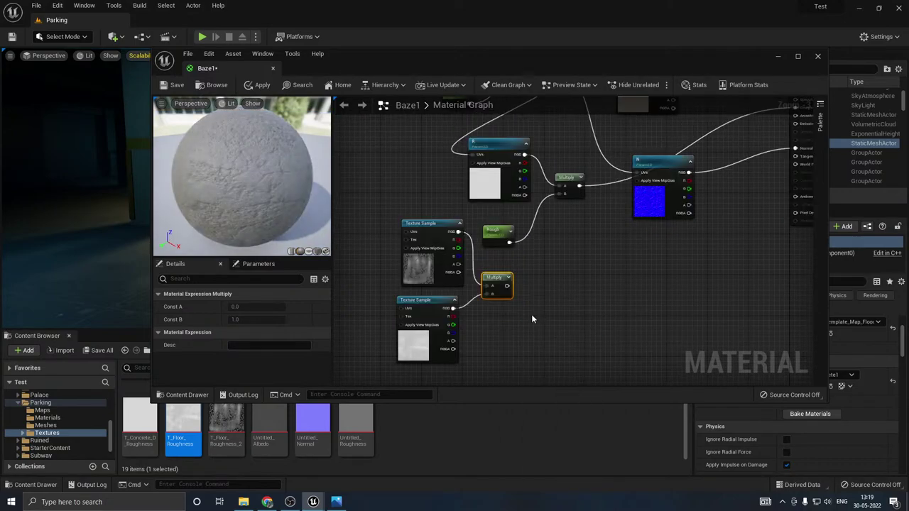
Step: Connect the new Multiply to input A of the existing roughness Multiply, and swap the two floor texture inputs
{"action": "left_click_drag", "start_coordinate": [507, 285], "coordinate": [557, 190]}
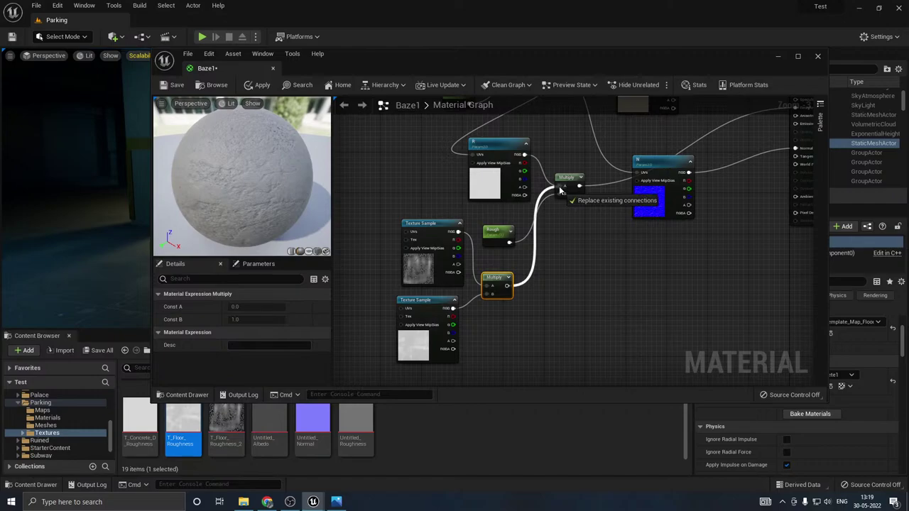
{"action": "left_click_drag", "start_coordinate": [560, 190], "coordinate": [561, 191]}
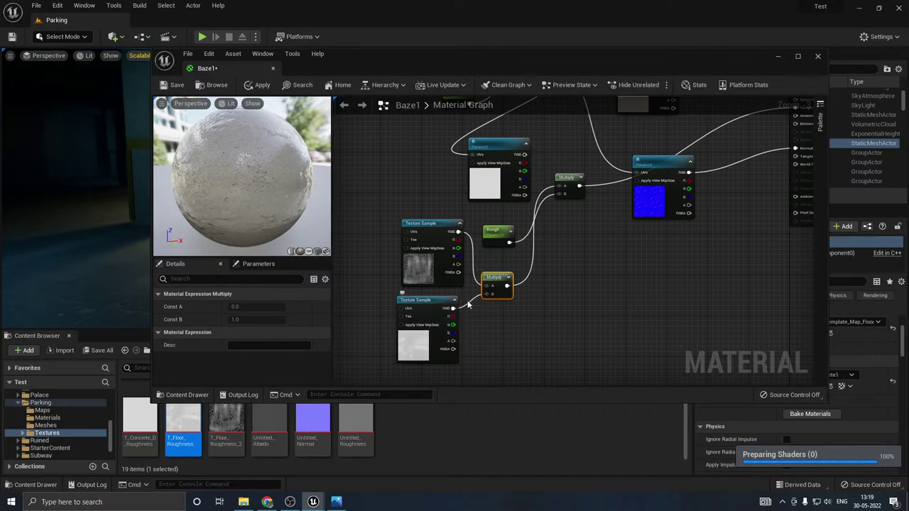
{"action": "left_click_drag", "start_coordinate": [454, 308], "coordinate": [488, 291]}
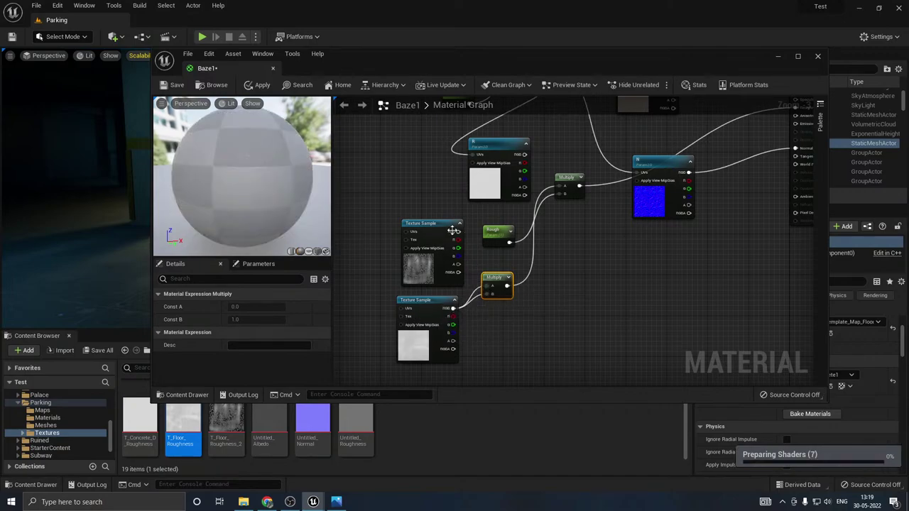
{"action": "left_click_drag", "start_coordinate": [459, 231], "coordinate": [487, 292]}
{"action": "left_click_drag", "start_coordinate": [242, 191], "coordinate": [281, 224]}
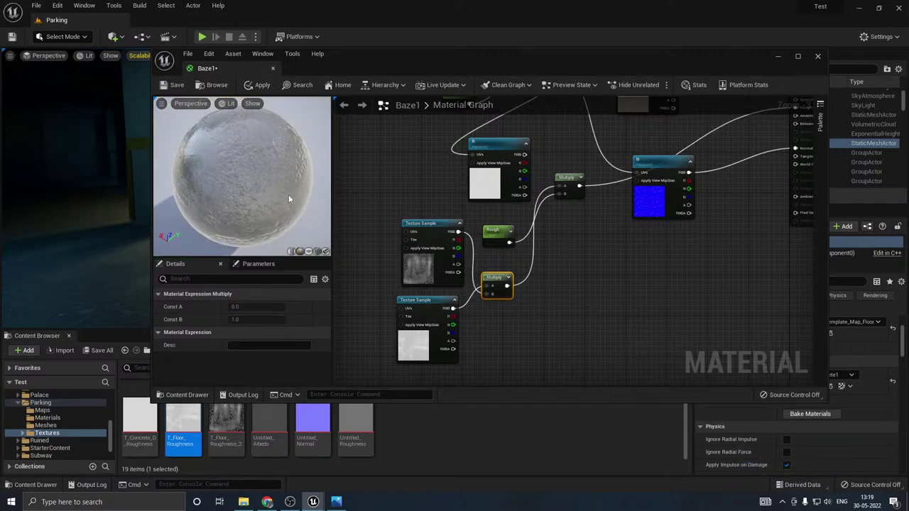
Step: Set the Rough parameter's default value to 2.0 and examine the roughness on the preview sphere
{"action": "left_click", "coordinate": [502, 237]}
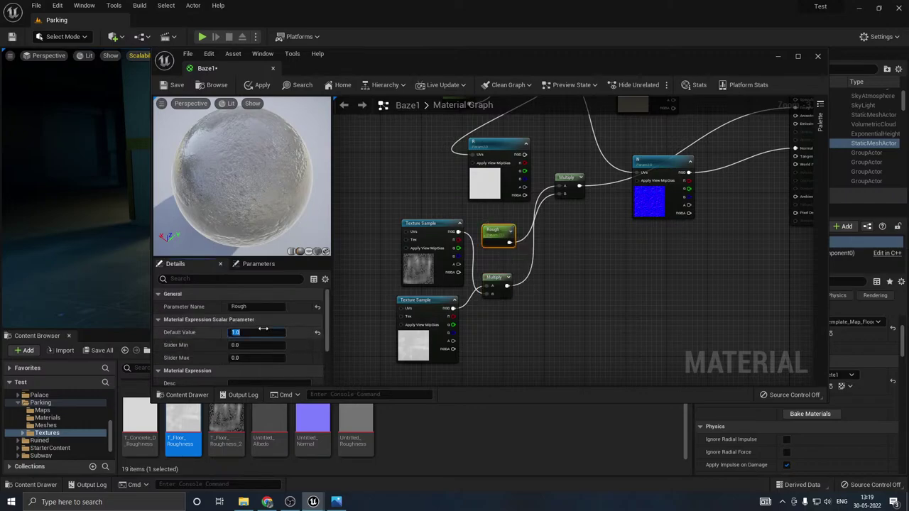
{"action": "left_click", "coordinate": [502, 345]}
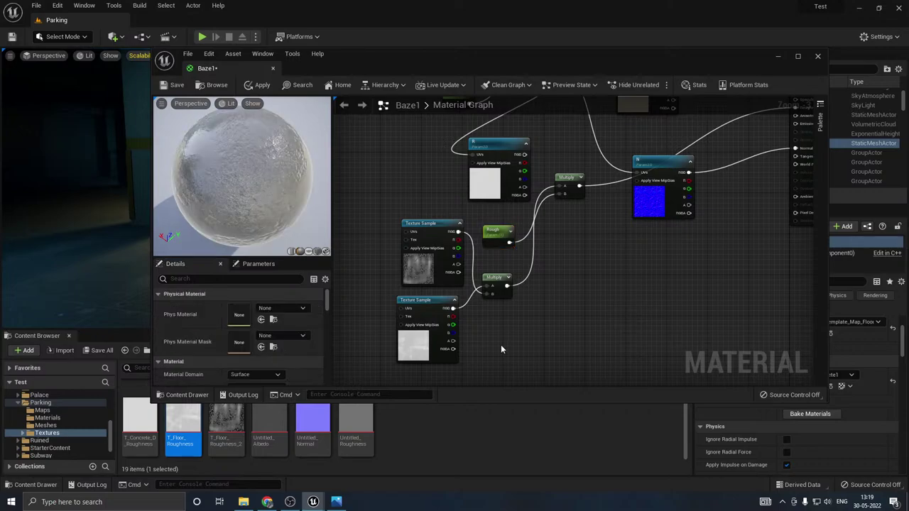
{"action": "mouse_move", "coordinate": [241, 199]}
{"action": "left_mouse_down"}
{"action": "mouse_move", "coordinate": [213, 211]}
{"action": "mouse_move", "coordinate": [245, 199]}
{"action": "left_mouse_up"}
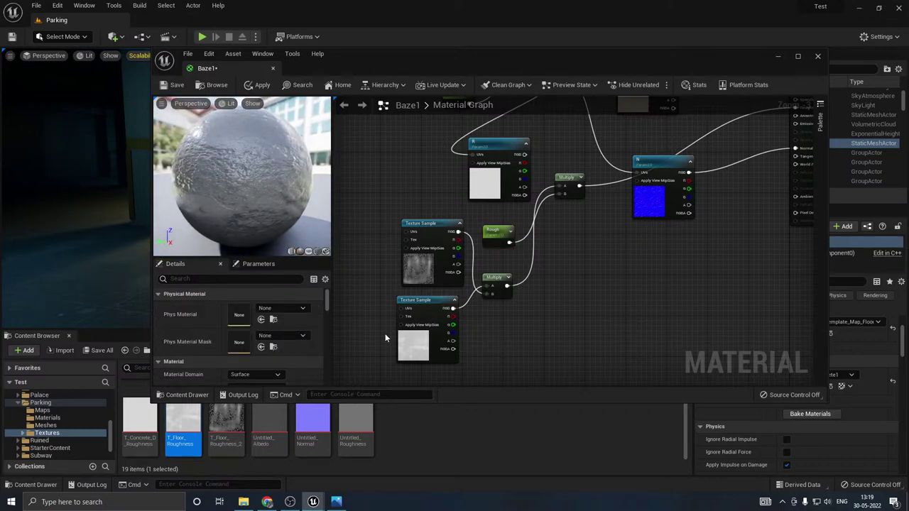
{"action": "scroll", "coordinate": [455, 319], "scroll_direction": "down", "scroll_amount": 1}
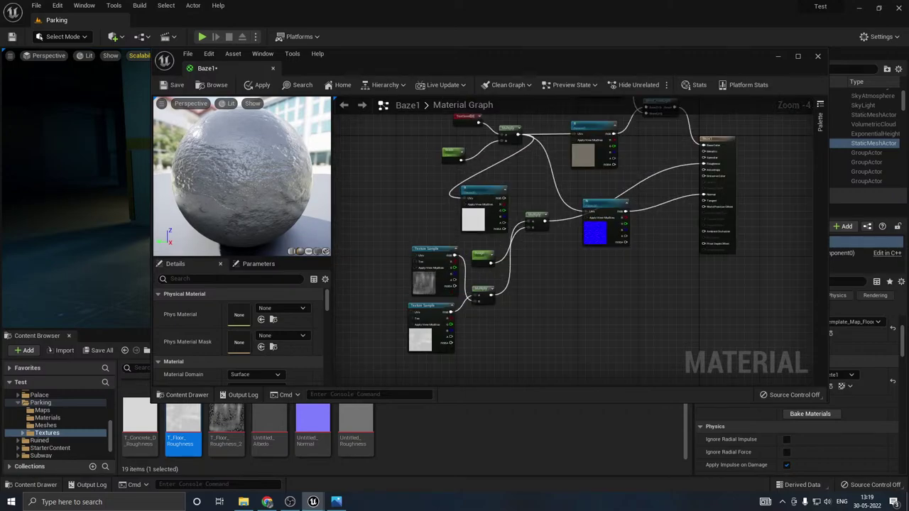
{"action": "left_click_drag", "start_coordinate": [231, 227], "coordinate": [291, 231]}
{"action": "left_click_drag", "start_coordinate": [270, 189], "coordinate": [207, 186]}
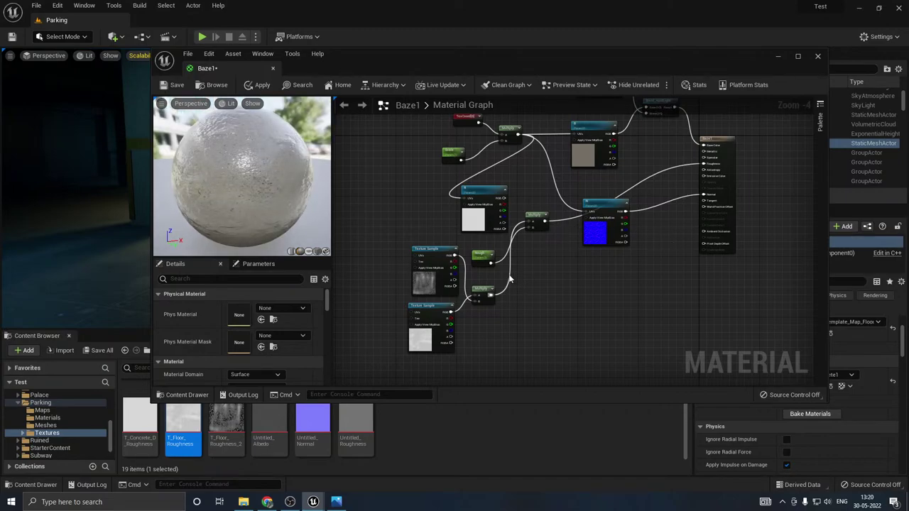
Step: Move the floor texture Multiply farther from its samples, select the Rough parameter and check the preview sphere's reflections
{"action": "scroll", "coordinate": [482, 297], "scroll_direction": "up", "scroll_amount": 1}
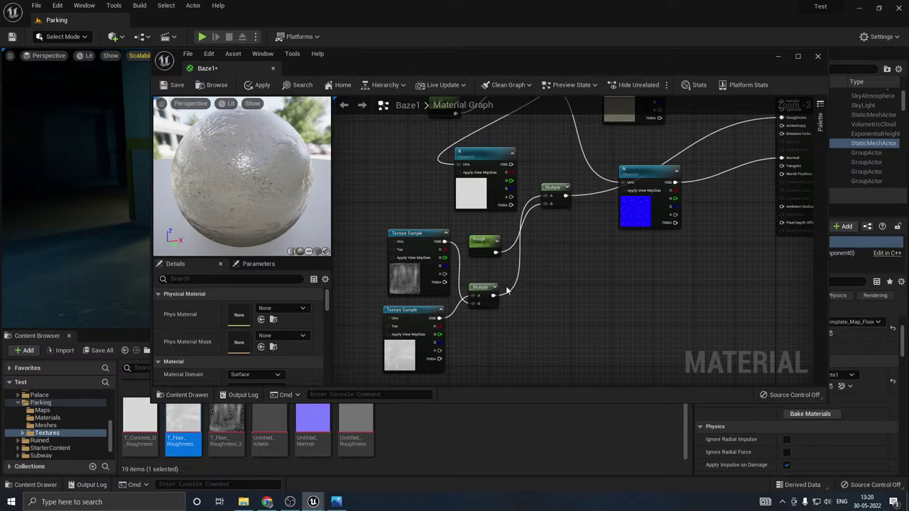
{"action": "left_click_drag", "start_coordinate": [480, 289], "coordinate": [506, 286]}
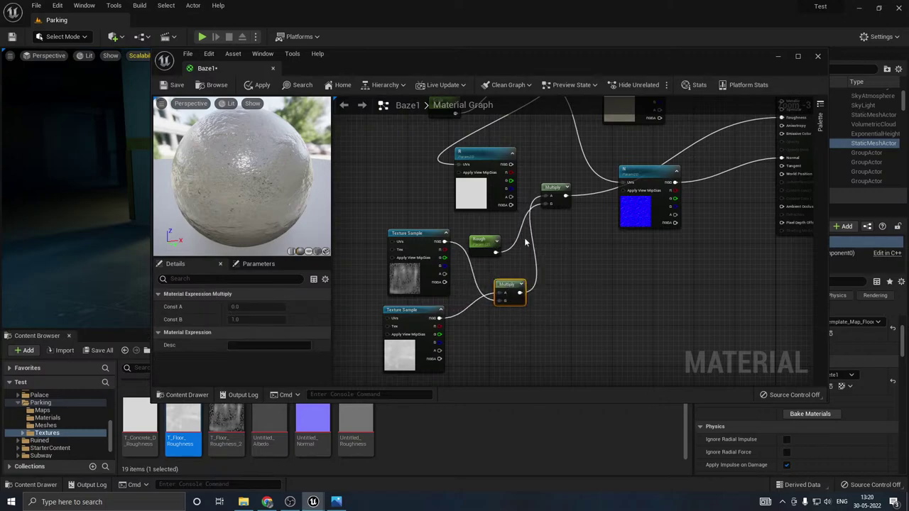
{"action": "left_click", "coordinate": [486, 245]}
{"action": "right_click_drag", "start_coordinate": [564, 224], "coordinate": [523, 260]}
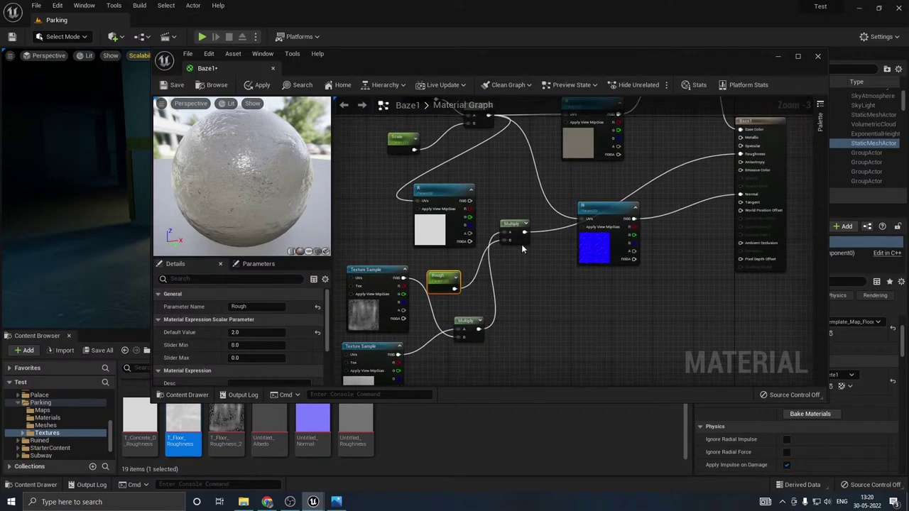
{"action": "left_click_drag", "start_coordinate": [241, 177], "coordinate": [307, 194]}
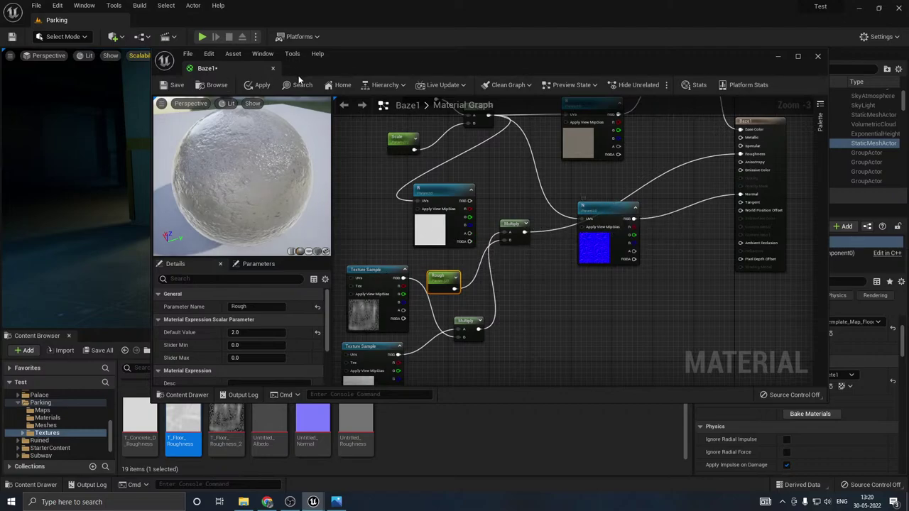
{"action": "mouse_move", "coordinate": [257, 164]}
{"action": "left_mouse_down"}
{"action": "mouse_move", "coordinate": [213, 179]}
{"action": "mouse_move", "coordinate": [245, 174]}
{"action": "left_mouse_up"}
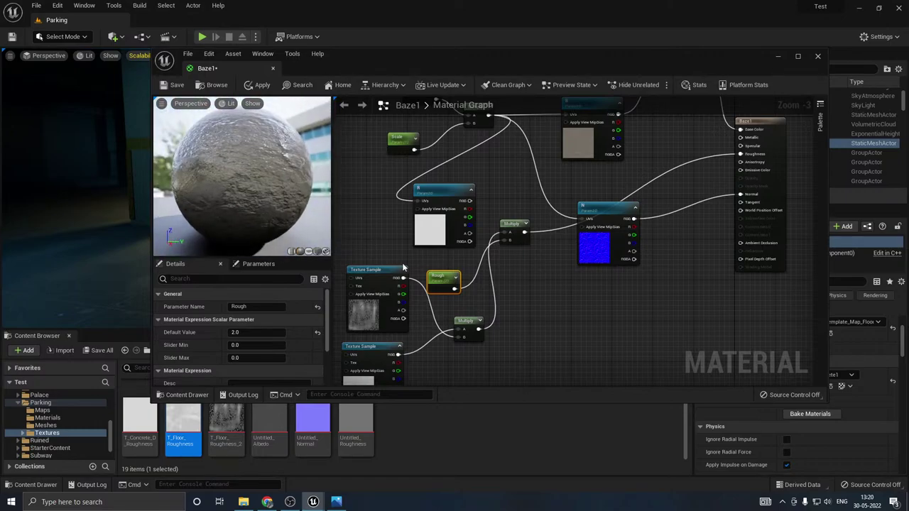
Step: Add a Lerp node, connect the two floor roughness textures to A and B, and link the Rough parameter to Alpha
{"action": "right_click_drag", "start_coordinate": [403, 267], "coordinate": [497, 232]}
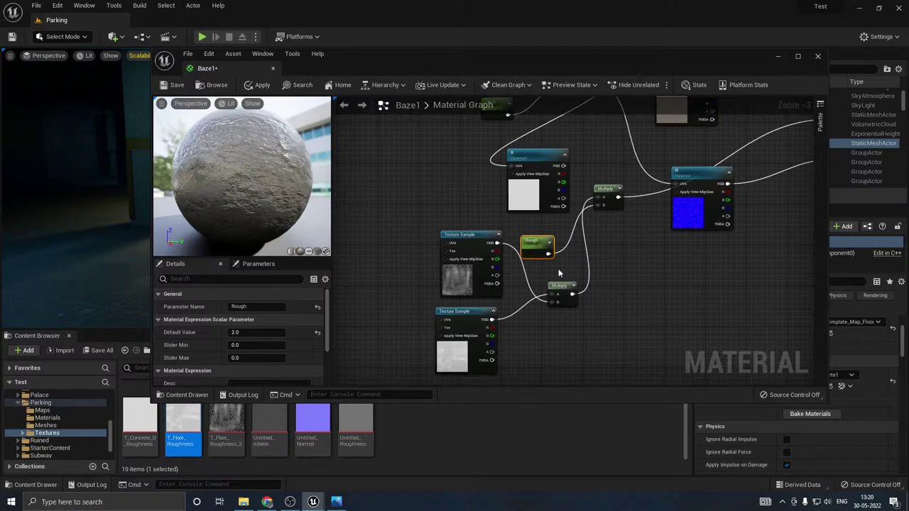
{"action": "left_click", "coordinate": [557, 274]}
{"action": "left_click_drag", "start_coordinate": [561, 286], "coordinate": [566, 317]}
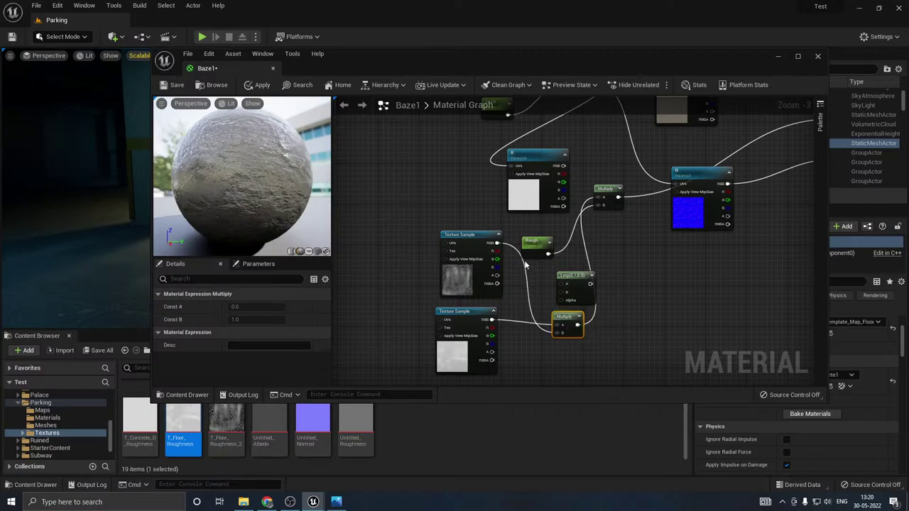
{"action": "left_click_drag", "start_coordinate": [492, 320], "coordinate": [566, 299]}
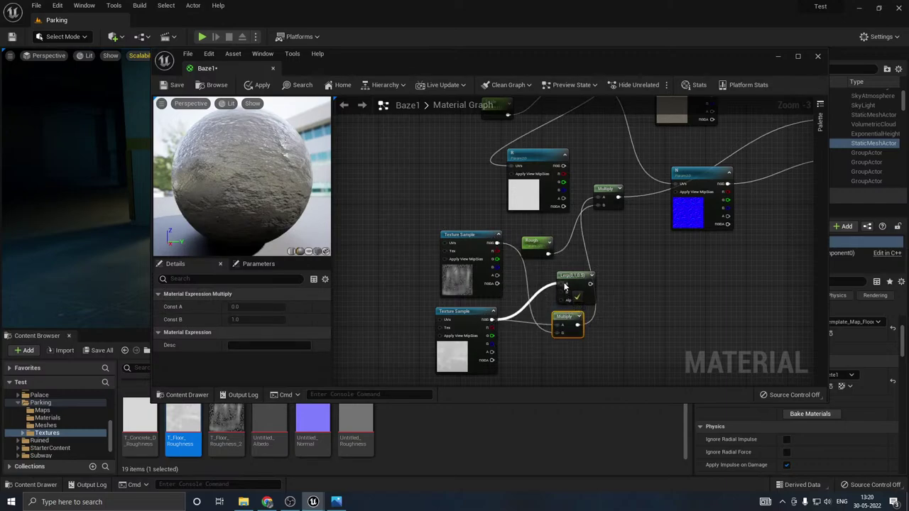
{"action": "mouse_move", "coordinate": [561, 283]}
{"action": "left_mouse_down"}
{"action": "mouse_move", "coordinate": [531, 238]}
{"action": "mouse_move", "coordinate": [497, 243]}
{"action": "mouse_move", "coordinate": [572, 295]}
{"action": "mouse_move", "coordinate": [564, 293]}
{"action": "left_mouse_up"}
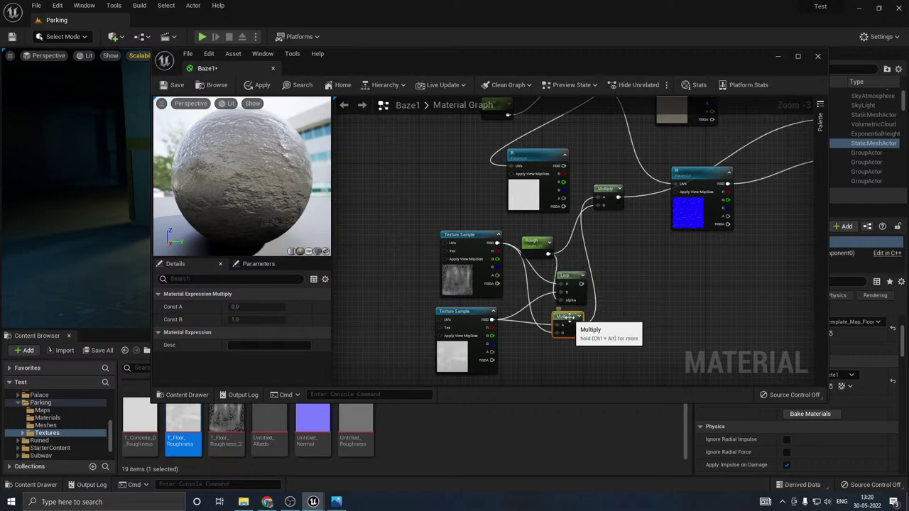
Step: Delete both roughness Multiply nodes and connect the Lerp output directly to the material's Roughness input
{"action": "key", "text": "Delete"}
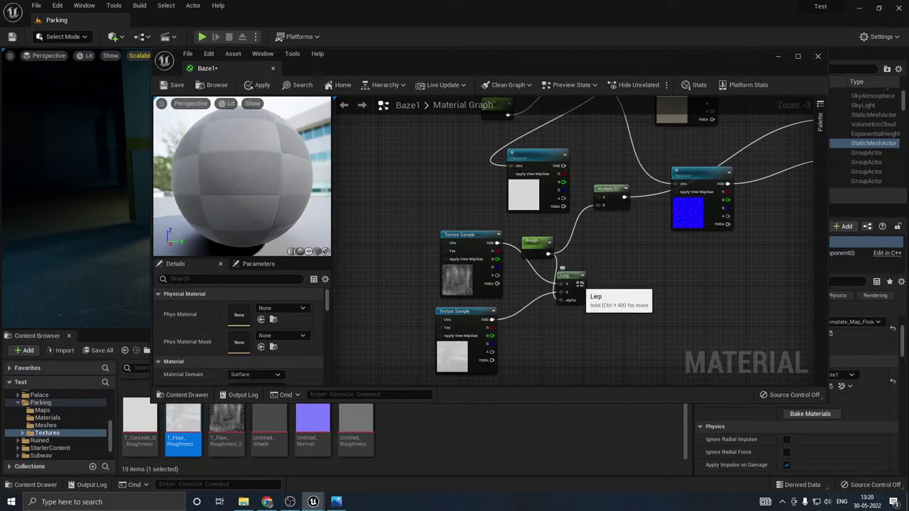
{"action": "left_click_drag", "start_coordinate": [580, 283], "coordinate": [598, 202]}
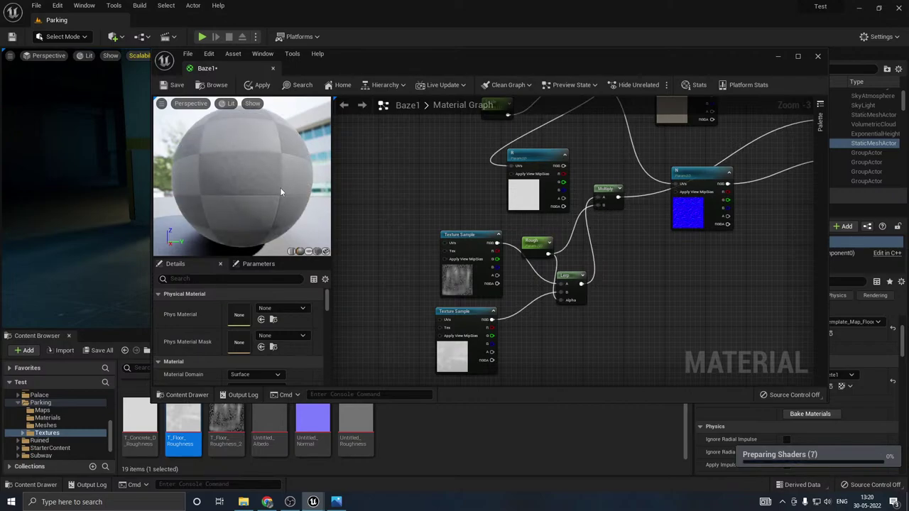
{"action": "right_click_drag", "start_coordinate": [606, 284], "coordinate": [468, 335]}
{"action": "left_click", "coordinate": [467, 240]}
{"action": "key", "text": "Delete"}
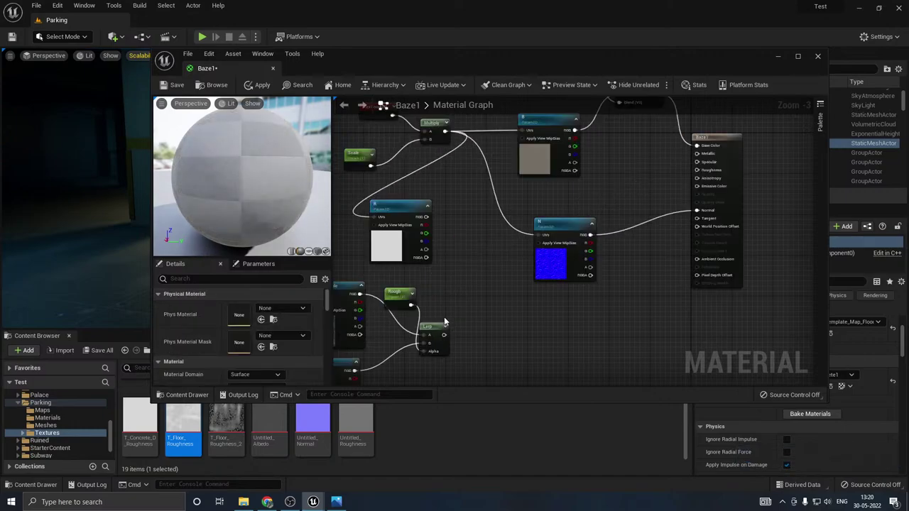
{"action": "left_click_drag", "start_coordinate": [444, 335], "coordinate": [708, 174]}
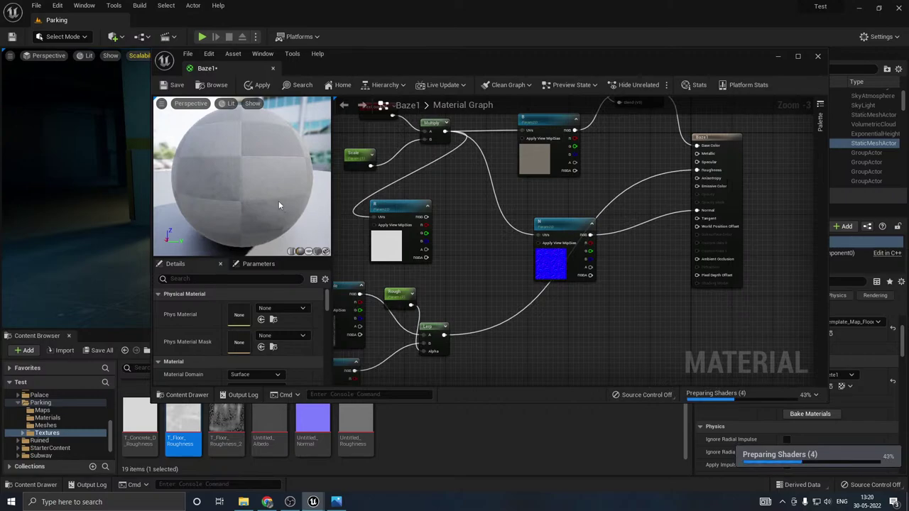
Step: Set the Rough parameter's default value to 0.4 and examine the surface on the sphere and cylinder previews
{"action": "left_click", "coordinate": [396, 295]}
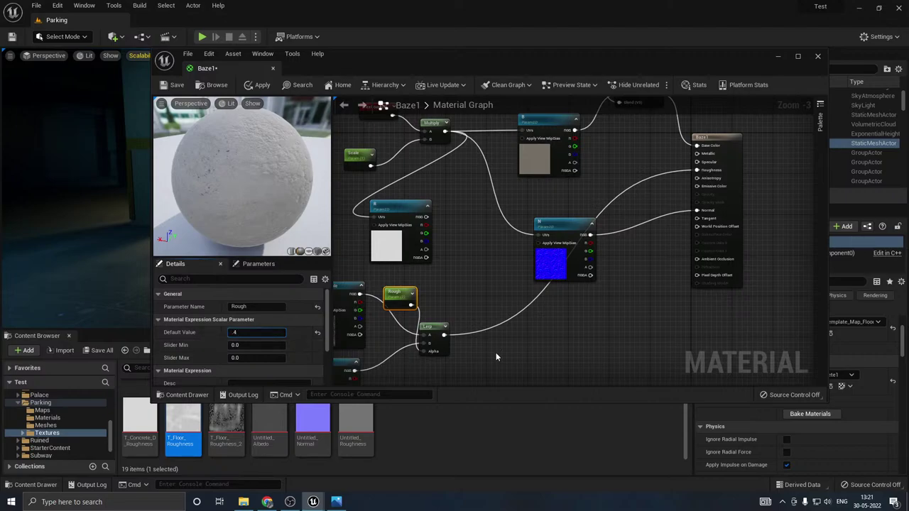
{"action": "left_click", "coordinate": [514, 347]}
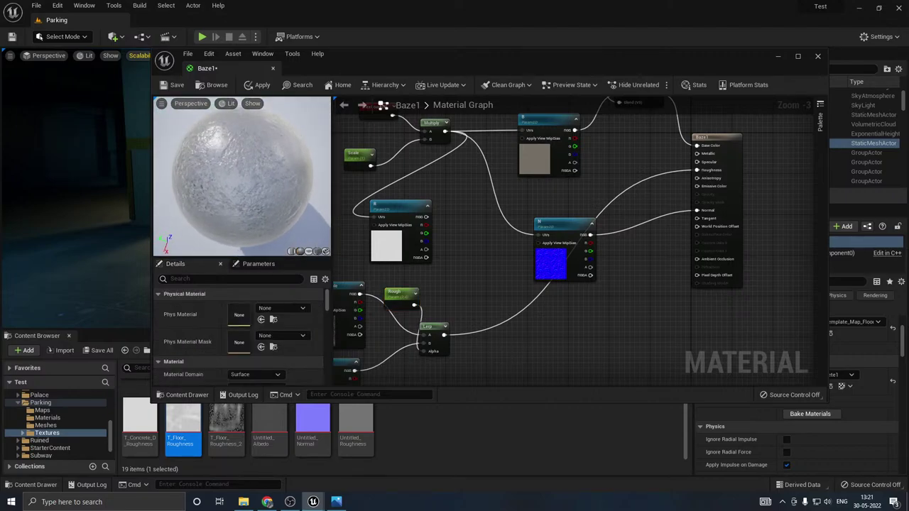
{"action": "left_click_drag", "start_coordinate": [242, 176], "coordinate": [287, 153]}
{"action": "left_click_drag", "start_coordinate": [242, 176], "coordinate": [274, 166]}
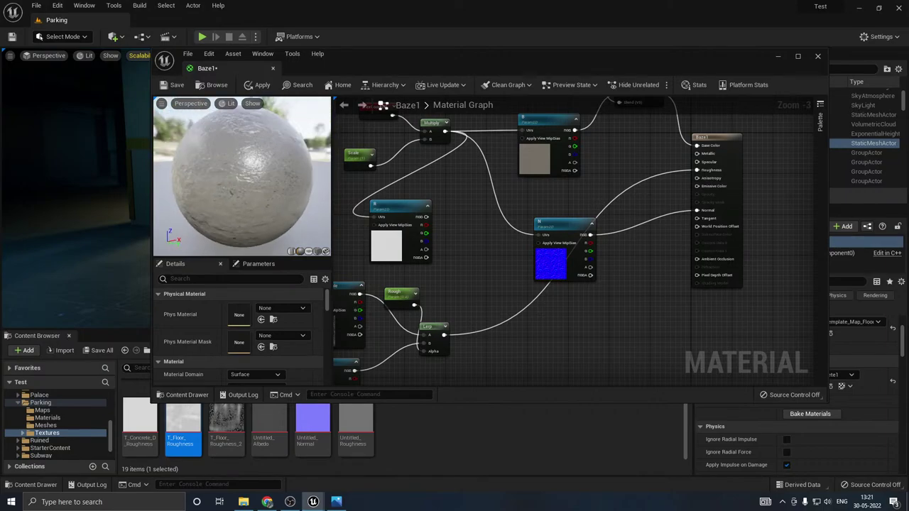
{"action": "left_click", "coordinate": [292, 252]}
{"action": "left_click_drag", "start_coordinate": [241, 177], "coordinate": [278, 145]}
{"action": "left_click_drag", "start_coordinate": [213, 160], "coordinate": [293, 194]}
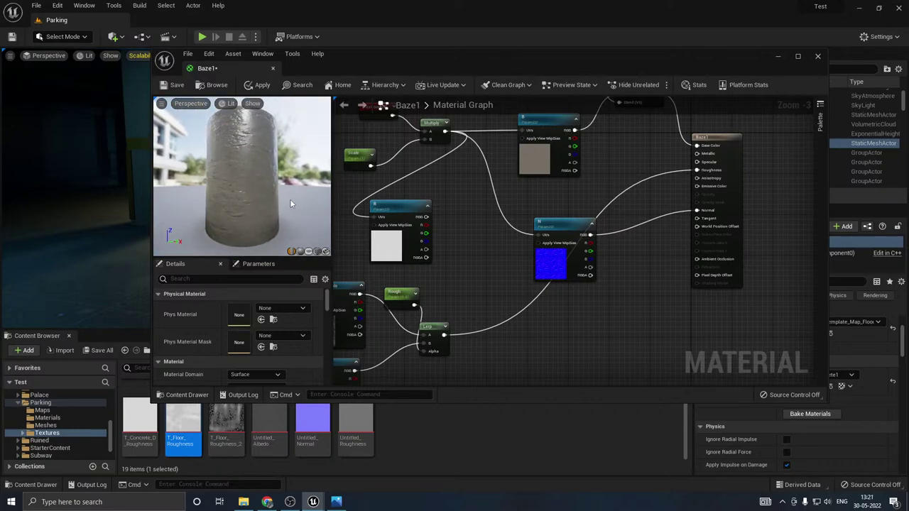
Step: Move the Rough parameter below the Lerp, swap the two texture inputs, and inspect the result on the cube preview
{"action": "right_click_drag", "start_coordinate": [392, 306], "coordinate": [472, 264]}
{"action": "left_click", "coordinate": [473, 261]}
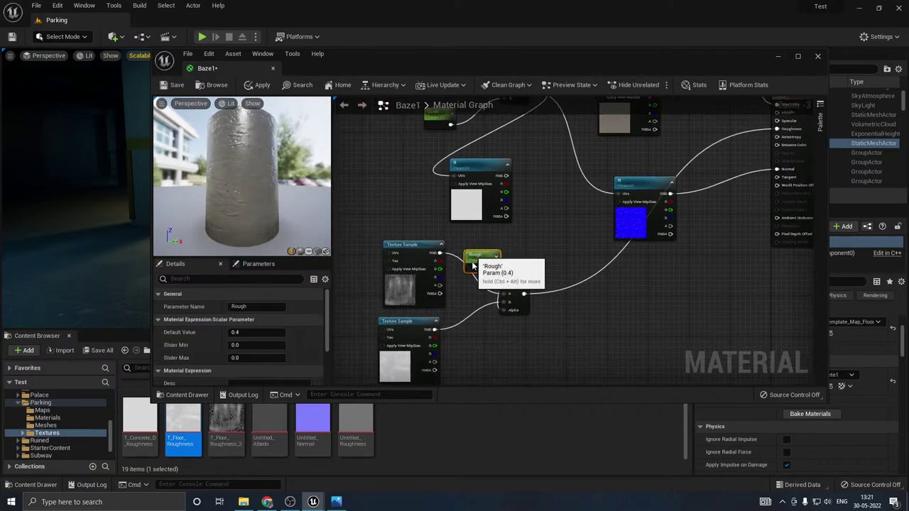
{"action": "left_click_drag", "start_coordinate": [473, 265], "coordinate": [506, 303]}
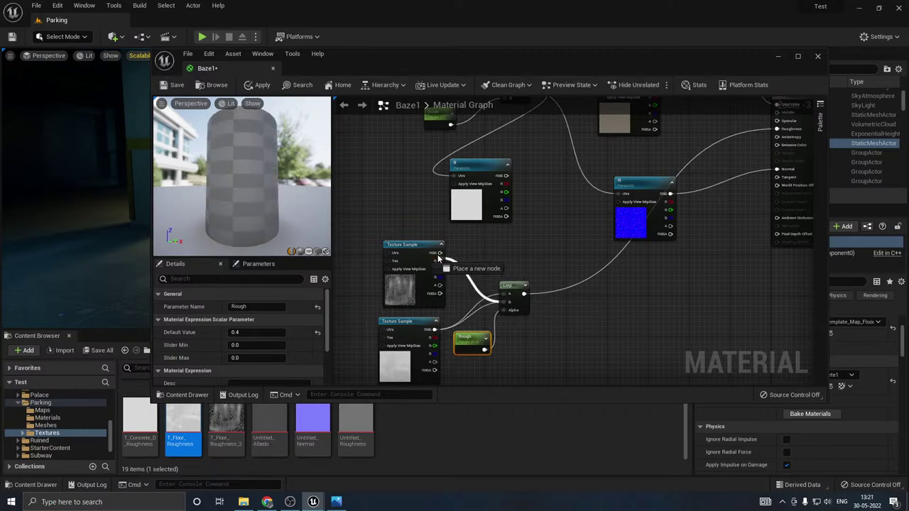
{"action": "left_click", "coordinate": [317, 253]}
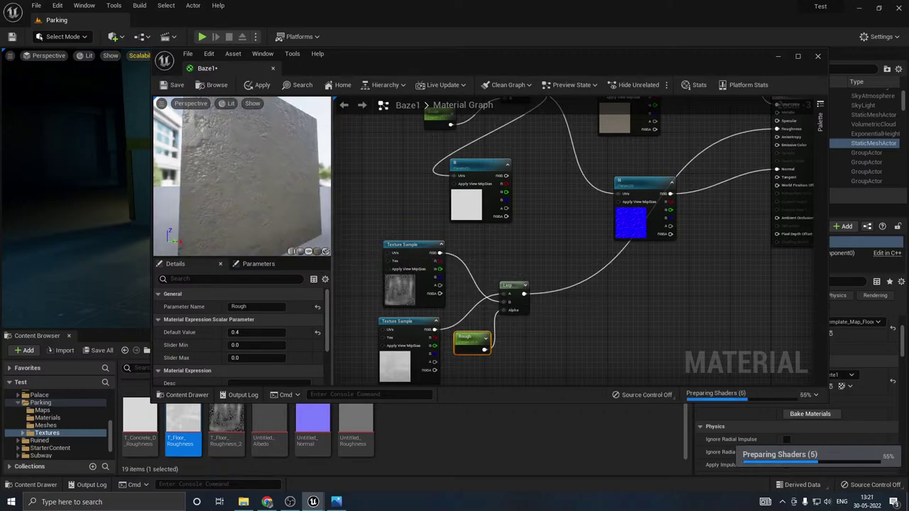
{"action": "left_click_drag", "start_coordinate": [241, 178], "coordinate": [267, 188]}
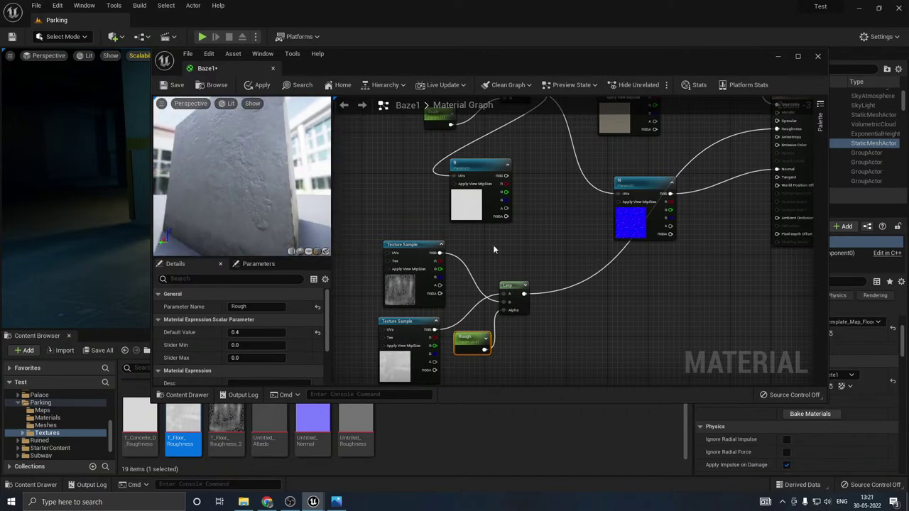
{"action": "scroll", "coordinate": [406, 279], "scroll_direction": "down", "scroll_amount": 1}
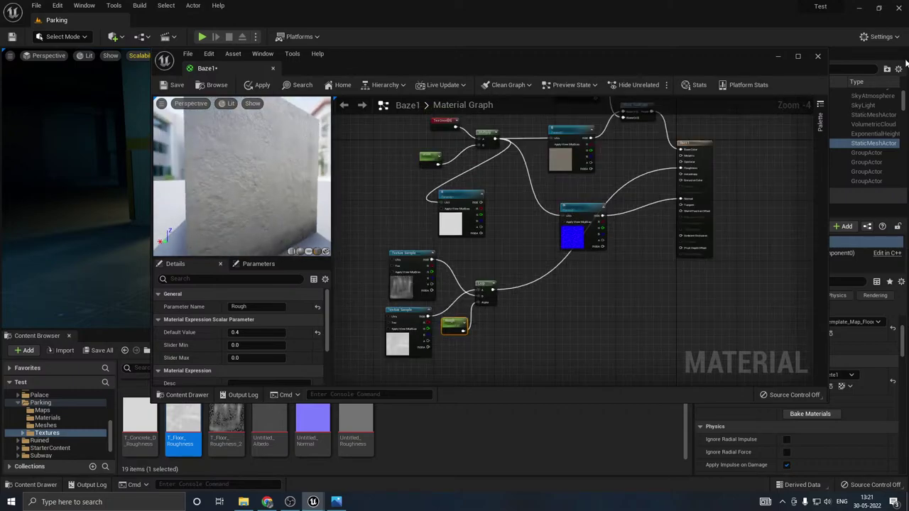
Step: Close the Baze1 material without applying its changes, and save all remaining content
{"action": "left_click", "coordinate": [818, 58]}
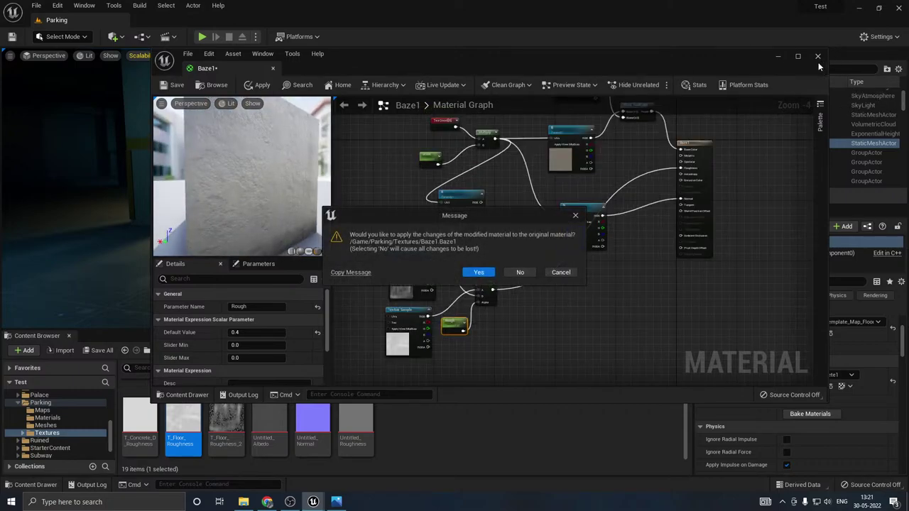
{"action": "left_click", "coordinate": [520, 273]}
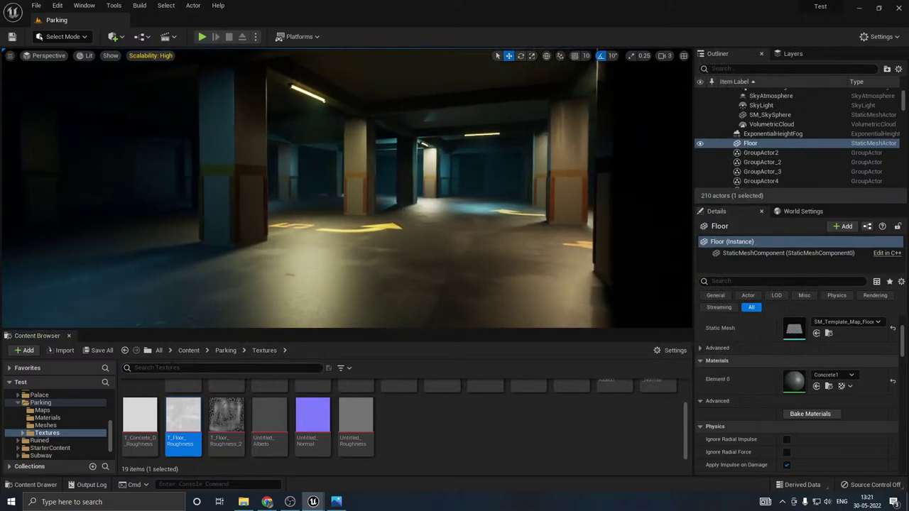
{"action": "left_click", "coordinate": [100, 350]}
{"action": "left_click", "coordinate": [533, 359]}
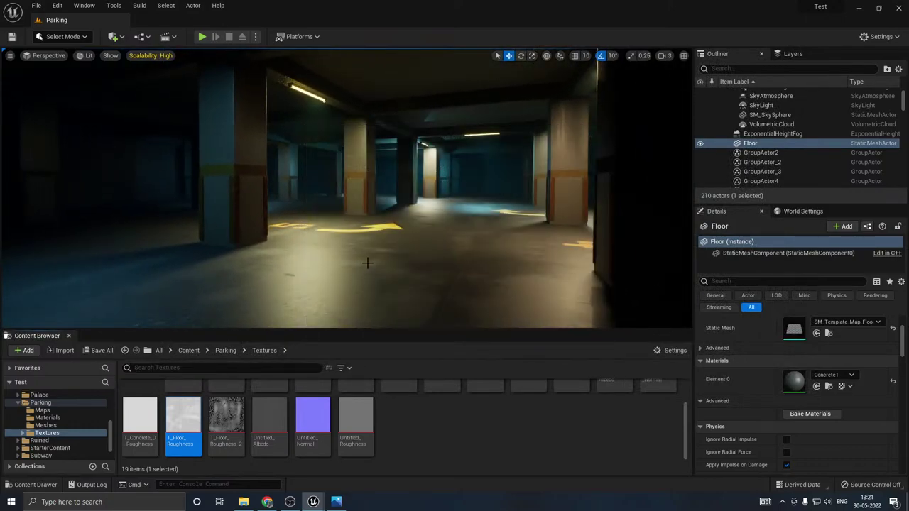
Step: Open the Concrete1 material instance assigned to the Floor and place its window so the garage floor stays visible
{"action": "mouse_move", "coordinate": [346, 188]}
{"action": "right_mouse_down"}
{"action": "mouse_move", "coordinate": [346, 199]}
{"action": "mouse_move", "coordinate": [340, 121]}
{"action": "mouse_move", "coordinate": [397, 170]}
{"action": "mouse_move", "coordinate": [398, 248]}
{"action": "mouse_move", "coordinate": [363, 245]}
{"action": "mouse_move", "coordinate": [326, 263]}
{"action": "mouse_move", "coordinate": [369, 234]}
{"action": "mouse_move", "coordinate": [341, 213]}
{"action": "mouse_move", "coordinate": [362, 185]}
{"action": "mouse_move", "coordinate": [363, 172]}
{"action": "mouse_move", "coordinate": [355, 173]}
{"action": "mouse_move", "coordinate": [369, 171]}
{"action": "right_mouse_up"}
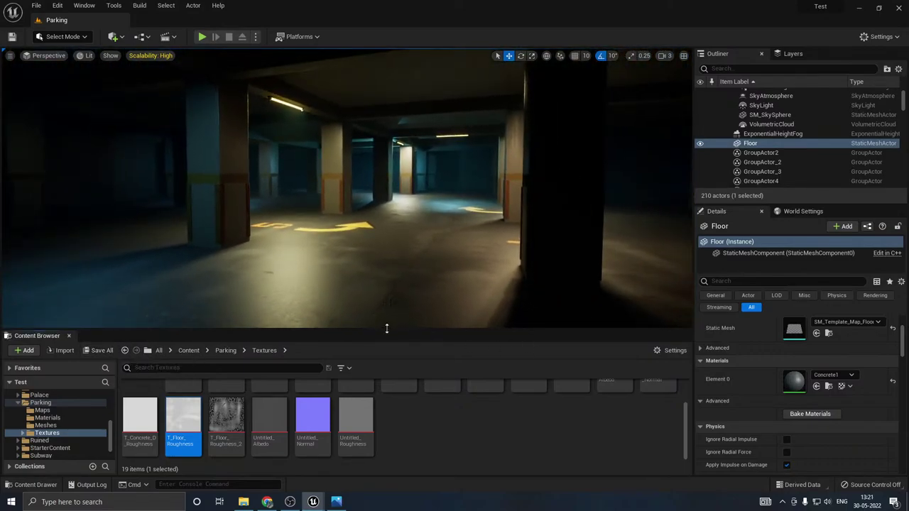
{"action": "left_click_drag", "start_coordinate": [387, 328], "coordinate": [383, 323]}
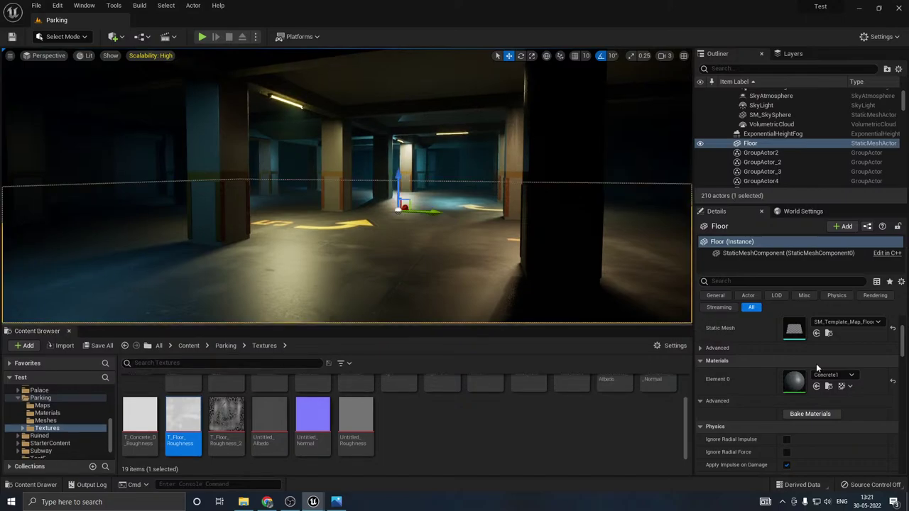
{"action": "double_click", "coordinate": [794, 381]}
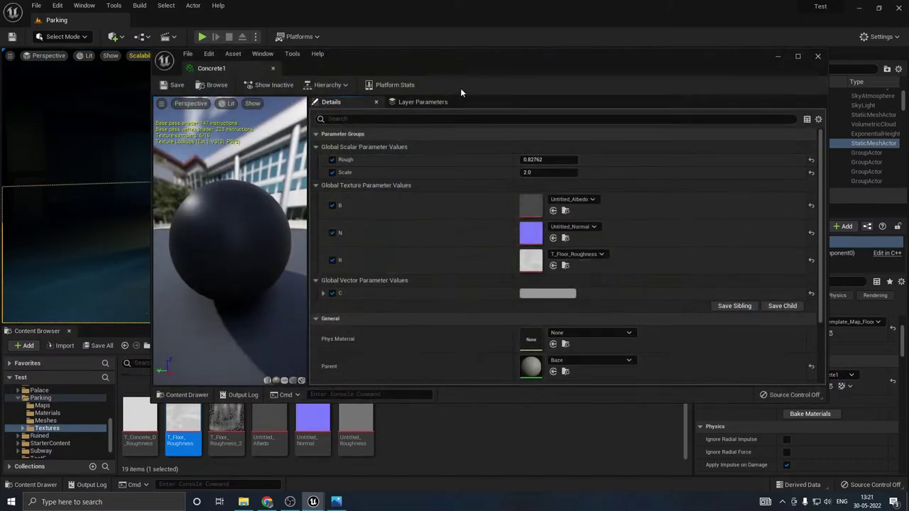
{"action": "left_click_drag", "start_coordinate": [463, 63], "coordinate": [688, 120]}
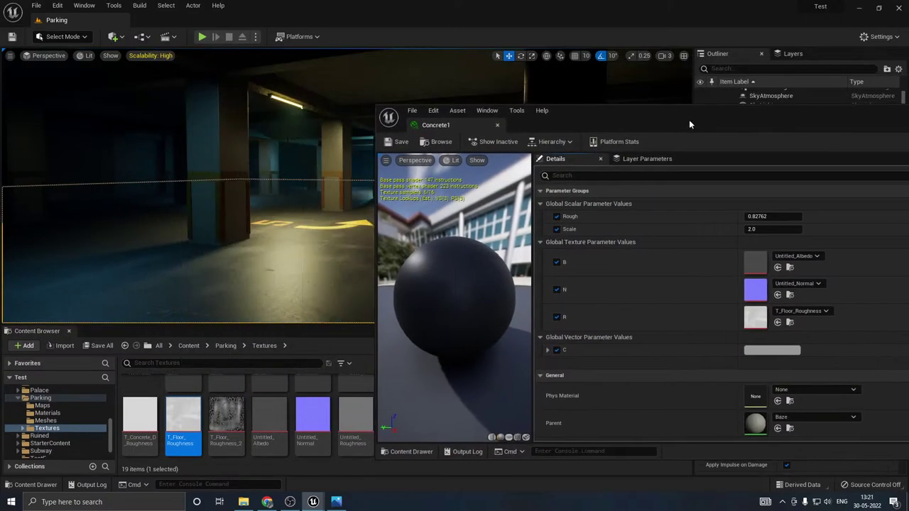
Step: Set Concrete1's Rough value to 0.7 and check the floor reflections around the yellow arrow marking
{"action": "left_click", "coordinate": [767, 217]}
{"action": "left_click_drag", "start_coordinate": [755, 216], "coordinate": [771, 216]}
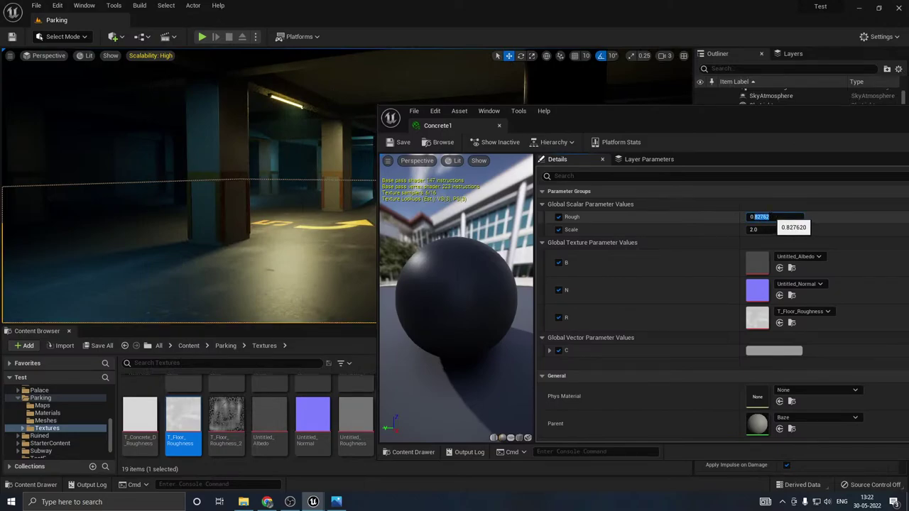
{"action": "type", "text": "7"}
{"action": "key", "text": "Return"}
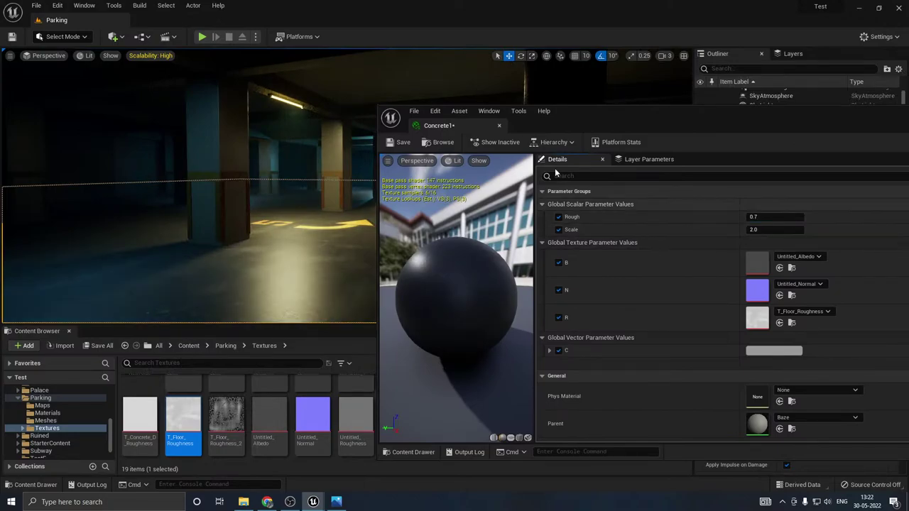
{"action": "left_click_drag", "start_coordinate": [582, 115], "coordinate": [687, 119]}
{"action": "right_click_drag", "start_coordinate": [336, 201], "coordinate": [298, 198]}
{"action": "key", "text": "g"}
{"action": "left_click_drag", "start_coordinate": [777, 127], "coordinate": [684, 116]}
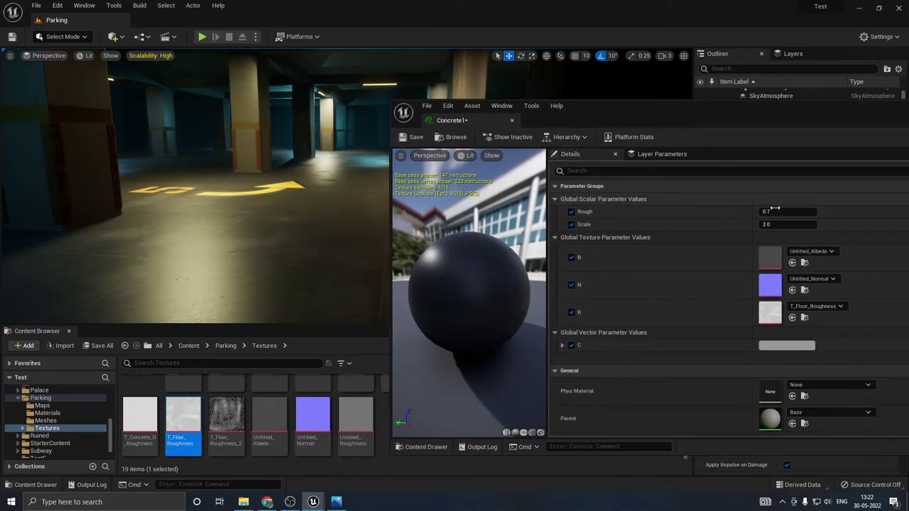
Step: Raise Concrete1's Rough value to 0.8, and fine-tune it to 0.82
{"action": "left_click", "coordinate": [781, 211]}
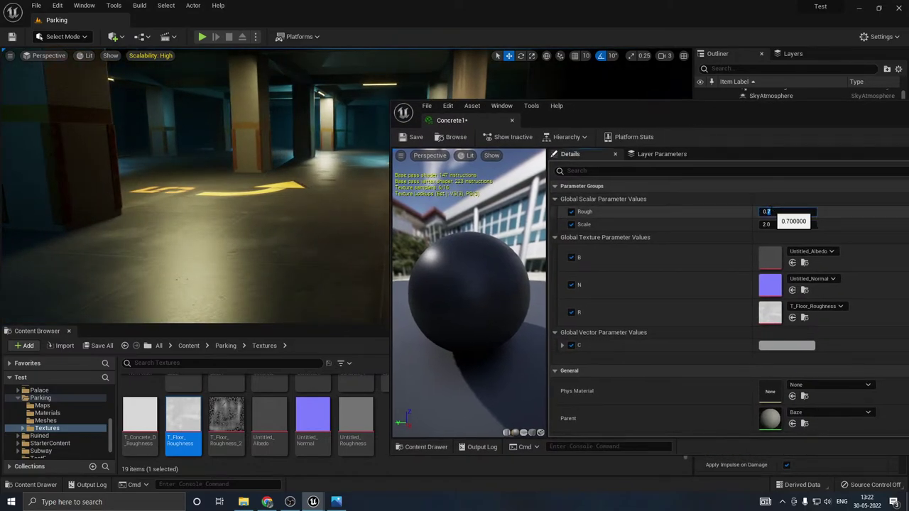
{"action": "type", "text": "0.8"}
{"action": "key", "text": "Return"}
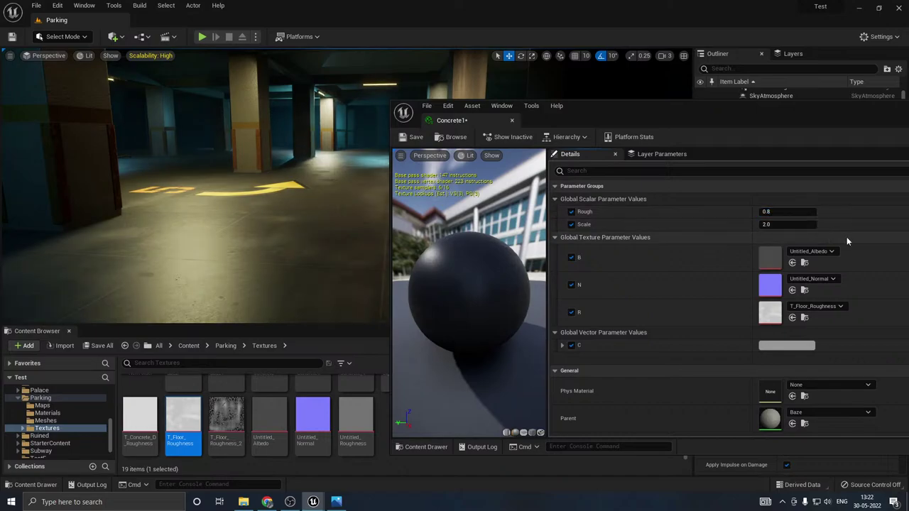
{"action": "left_click", "coordinate": [781, 211]}
{"action": "left_click", "coordinate": [778, 212]}
{"action": "type", "text": "2"}
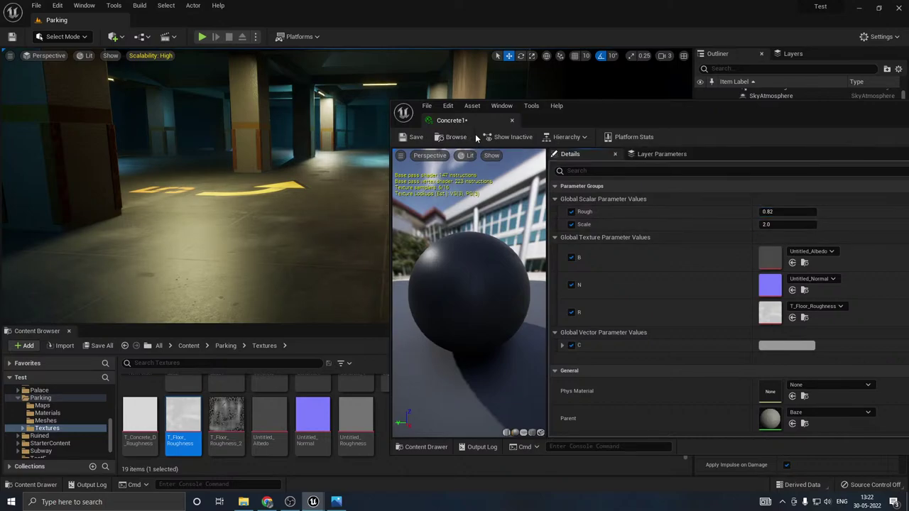
Step: Close the Concrete1 material instance and save its changes
{"action": "left_click", "coordinate": [511, 120]}
{"action": "left_click", "coordinate": [83, 346]}
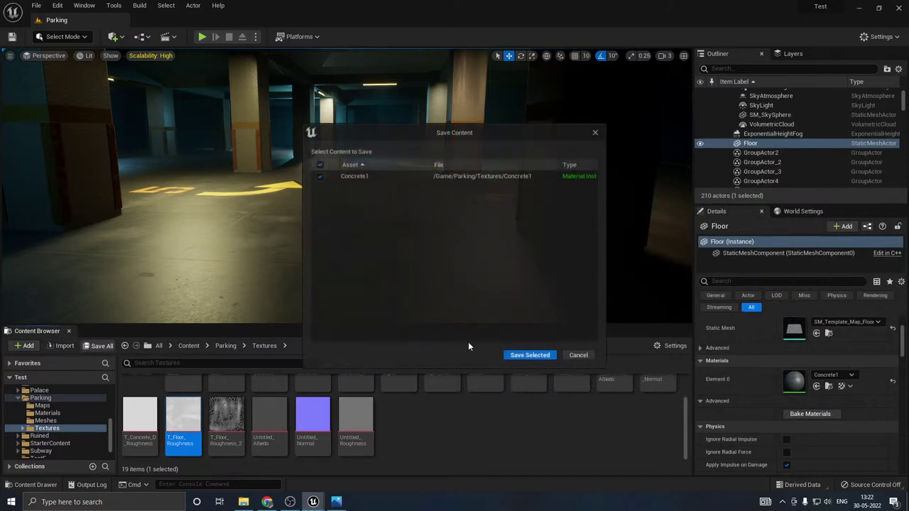
{"action": "left_click", "coordinate": [524, 358]}
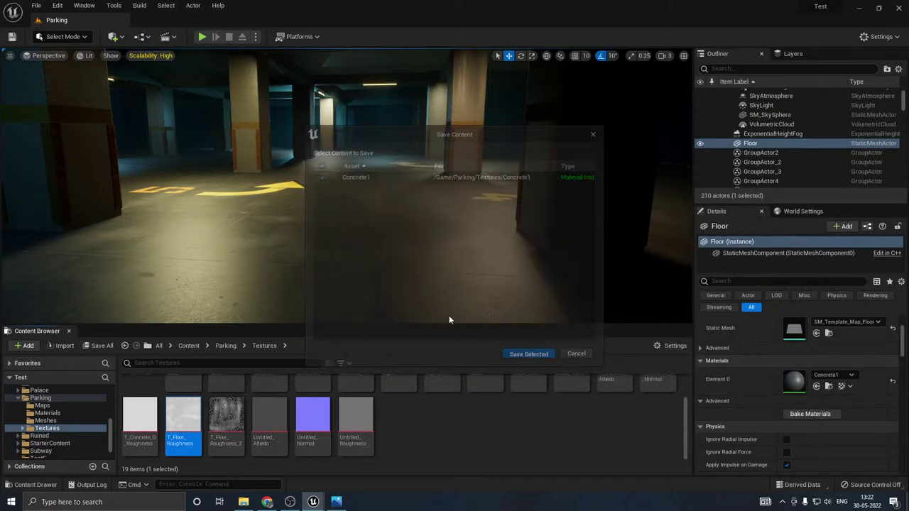
Step: Look across the garage, search the scene's actors for "x", and select ExponentialHeightFog
{"action": "right_click_drag", "start_coordinate": [395, 255], "coordinate": [310, 210]}
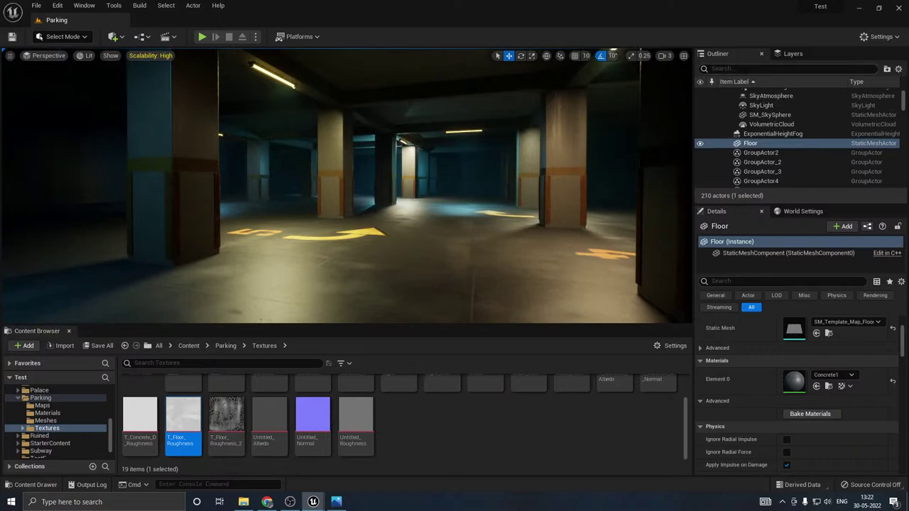
{"action": "left_click", "coordinate": [743, 69]}
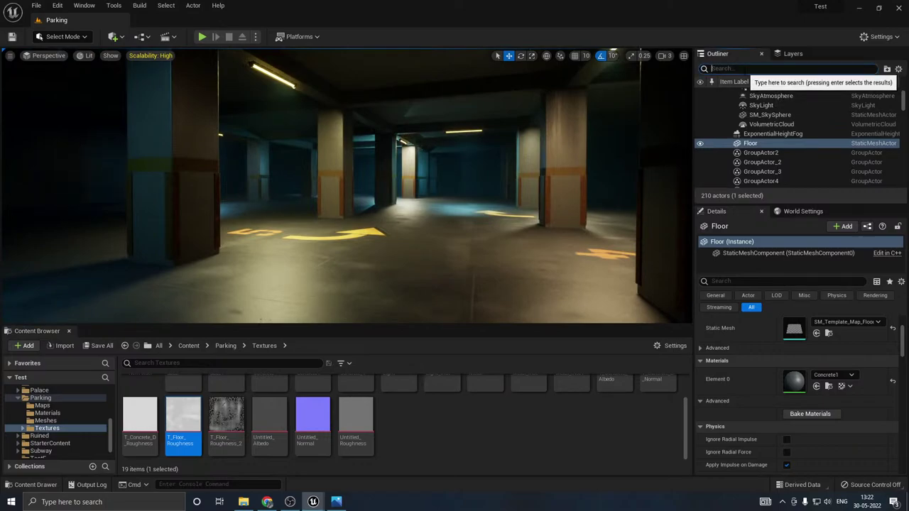
{"action": "type", "text": "x"}
{"action": "left_click", "coordinate": [762, 104]}
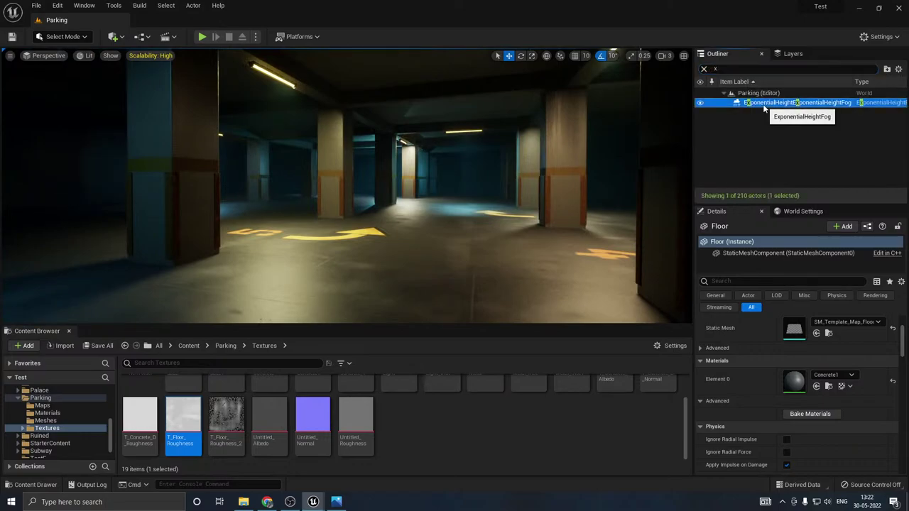
Step: Try ExponentialHeightFog's Fog Density at 0.07, and compare it with a density of 0.01
{"action": "scroll", "coordinate": [745, 356], "scroll_direction": "up", "scroll_amount": 1}
{"action": "left_click", "coordinate": [799, 367]}
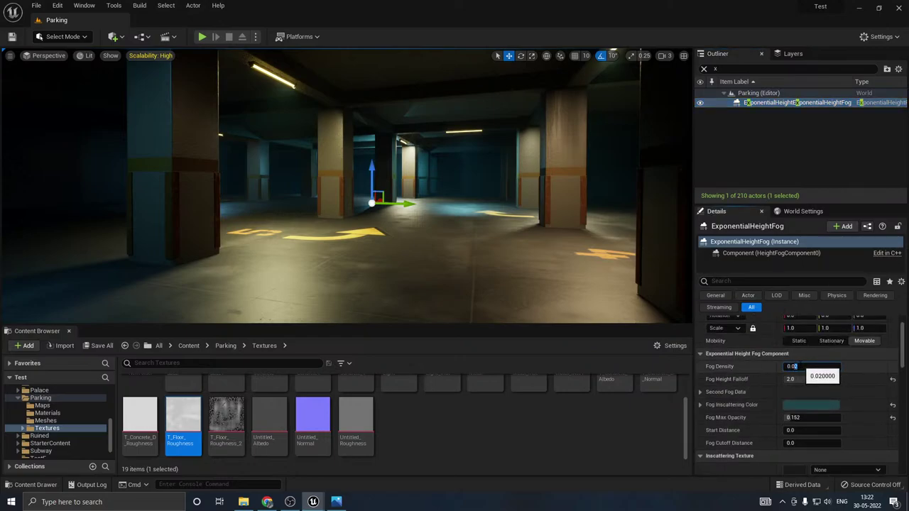
{"action": "type", "text": "0.07"}
{"action": "key", "text": "Return"}
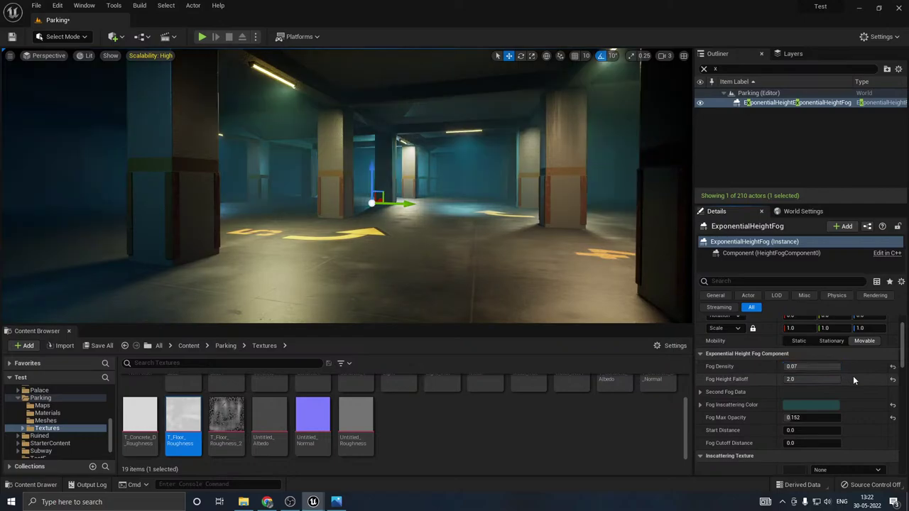
{"action": "left_click", "coordinate": [803, 366]}
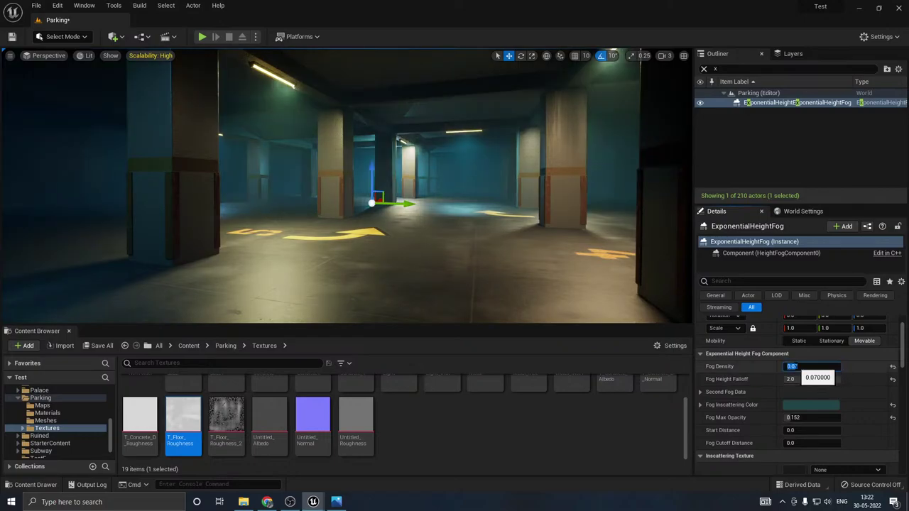
{"action": "type", "text": "0.01"}
{"action": "key", "text": "Return"}
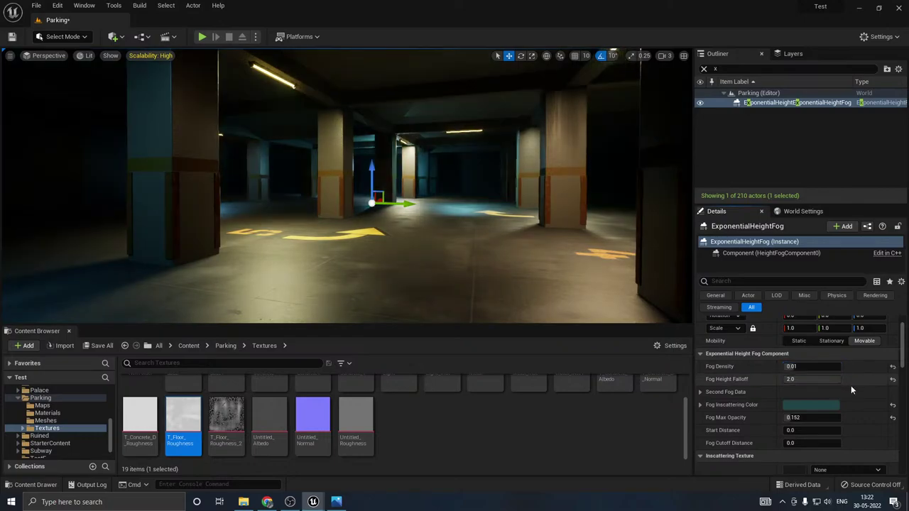
Step: Set ExponentialHeightFog's Fog Density back to 0.02 and check the fog across the garage
{"action": "left_click", "coordinate": [793, 366]}
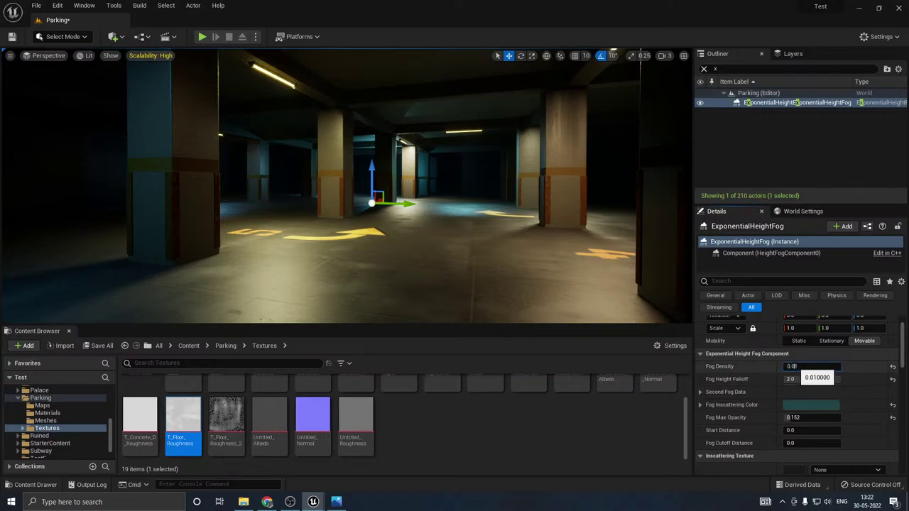
{"action": "type", "text": "2"}
{"action": "key", "text": "Return"}
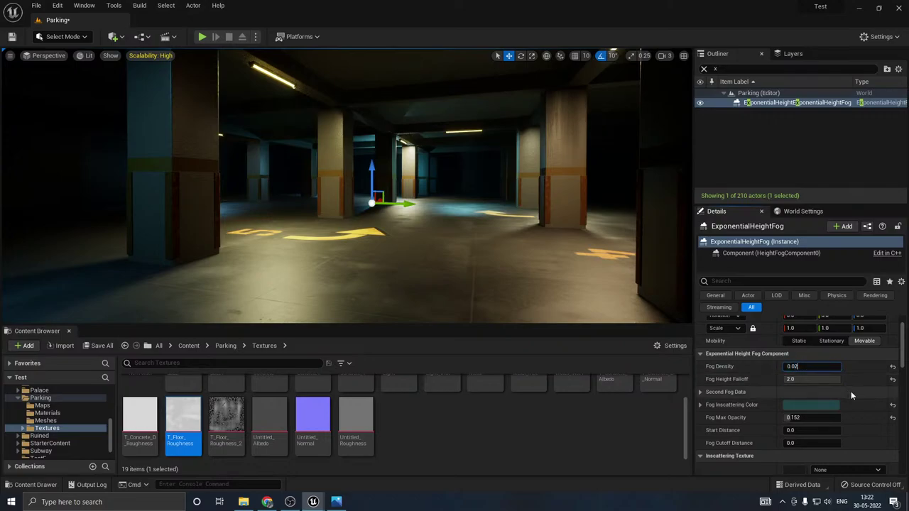
{"action": "right_click_drag", "start_coordinate": [494, 272], "coordinate": [448, 305]}
{"action": "right_click_drag", "start_coordinate": [377, 213], "coordinate": [436, 298]}
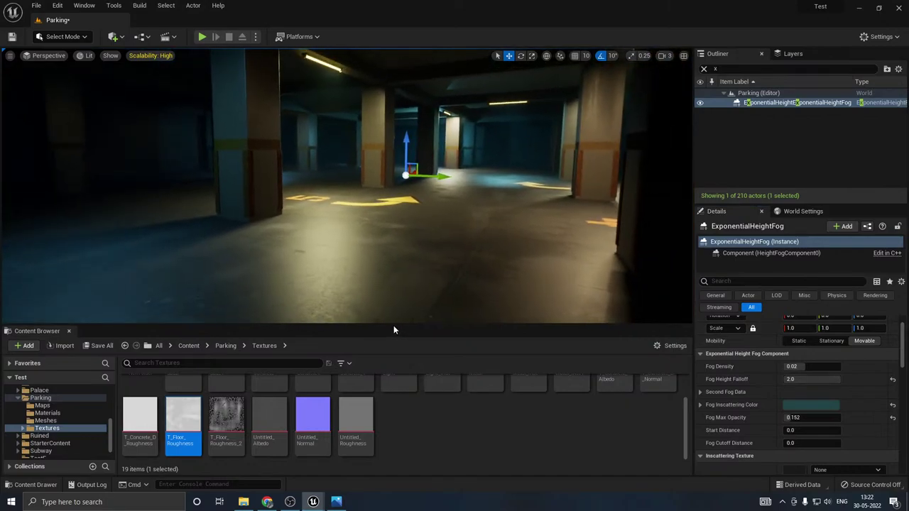
Step: Enlarge the viewport's height and save all modified content
{"action": "left_click_drag", "start_coordinate": [393, 328], "coordinate": [394, 348]}
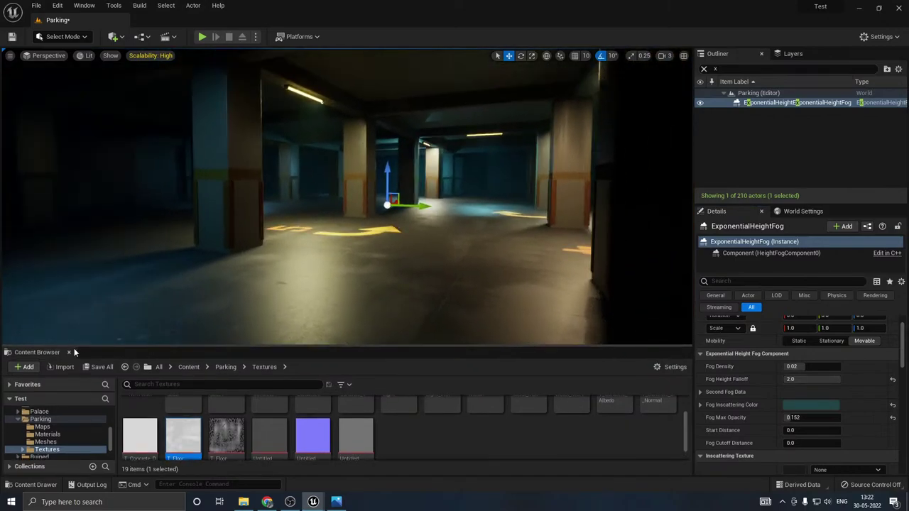
{"action": "left_click", "coordinate": [102, 366]}
{"action": "left_click", "coordinate": [530, 352]}
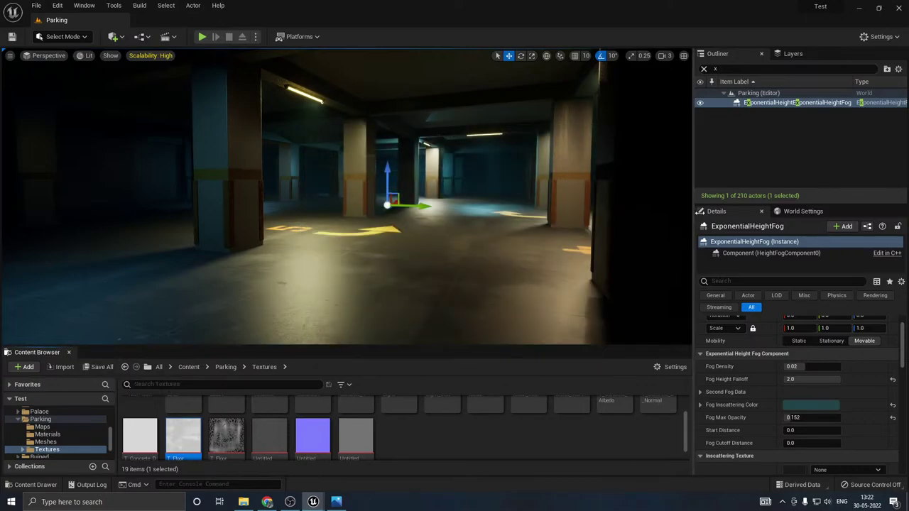
Step: Search the scene's actors for "post", select PostProcessVolume, and enlarge the area showing its properties
{"action": "left_click_drag", "start_coordinate": [718, 70], "coordinate": [707, 70]}
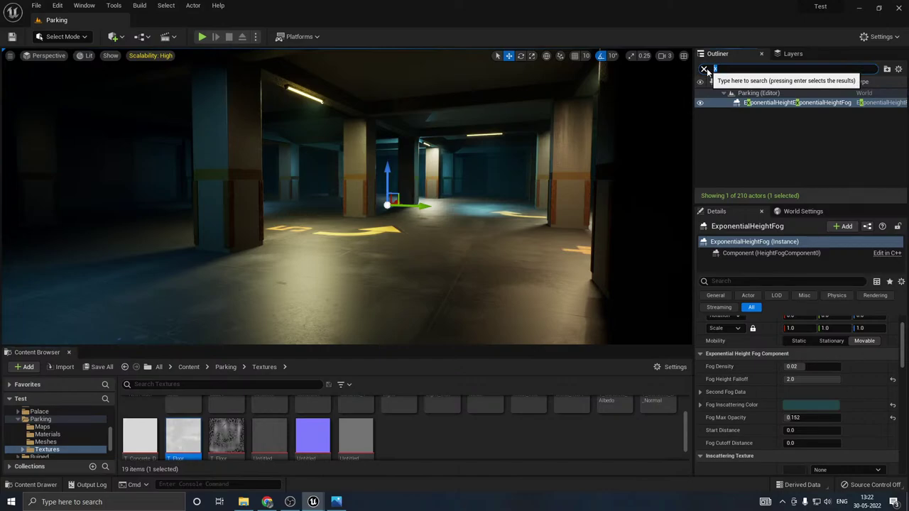
{"action": "type", "text": "post"}
{"action": "key", "text": "Return"}
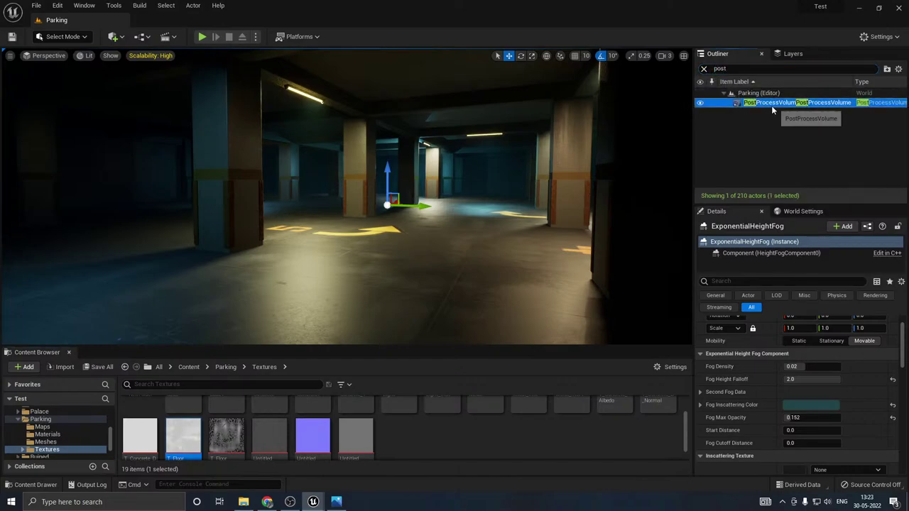
{"action": "left_click_drag", "start_coordinate": [738, 204], "coordinate": [738, 126]}
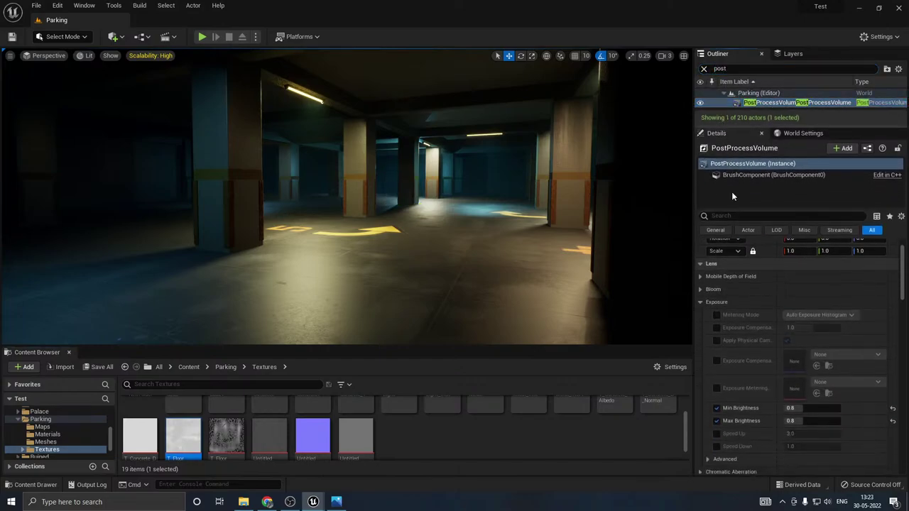
Step: Enable the PostProcessVolume's Bloom Method, Intensity and Threshold overrides, and raise the bloom intensity
{"action": "left_click", "coordinate": [701, 302]}
{"action": "left_click", "coordinate": [700, 290]}
{"action": "left_click", "coordinate": [717, 303]}
{"action": "left_click", "coordinate": [716, 314]}
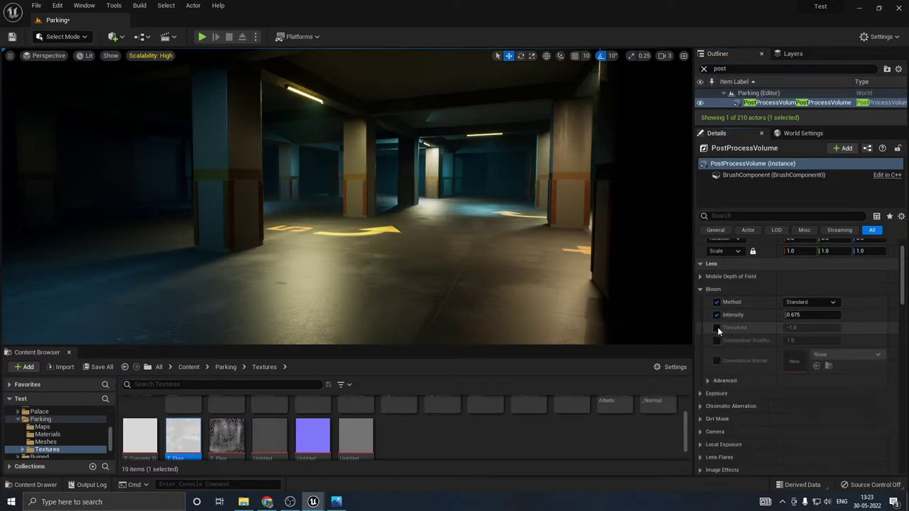
{"action": "left_click", "coordinate": [717, 327]}
{"action": "mouse_move", "coordinate": [804, 314]}
{"action": "left_mouse_down"}
{"action": "mouse_move", "coordinate": [845, 314]}
{"action": "mouse_move", "coordinate": [794, 315]}
{"action": "left_mouse_up"}
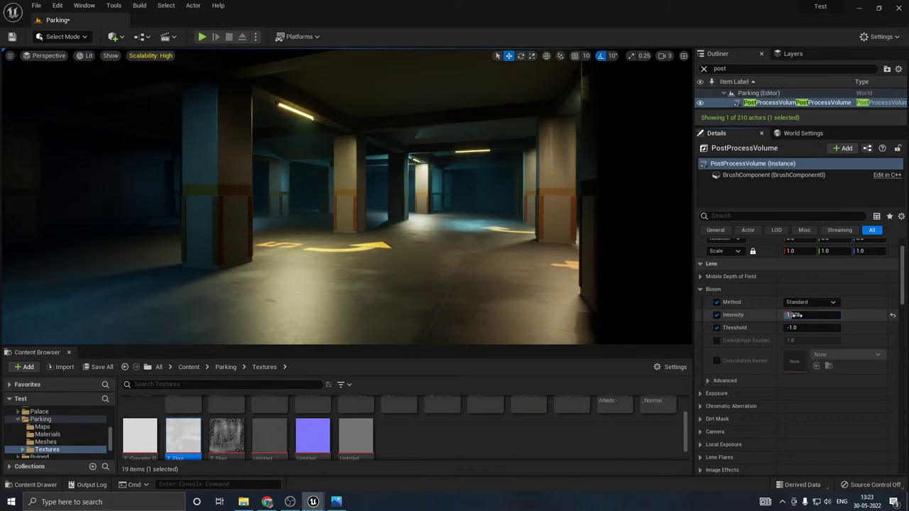
{"action": "left_click_drag", "start_coordinate": [798, 315], "coordinate": [797, 315]}
{"action": "left_click", "coordinate": [699, 289]}
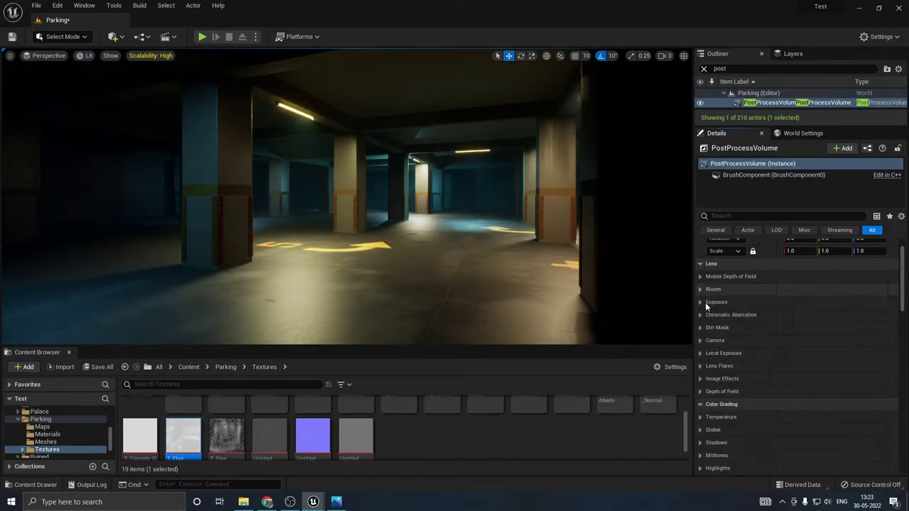
Step: Enable the Vignette Intensity override in Image Effects, raise it to about 0.64, and check the darkened edges of the garage view
{"action": "scroll", "coordinate": [704, 371], "scroll_direction": "down", "scroll_amount": 2}
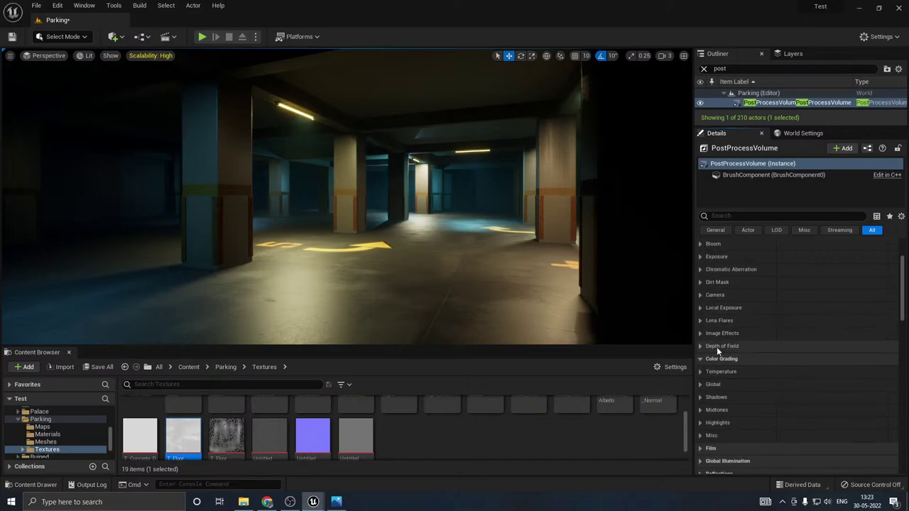
{"action": "left_click", "coordinate": [699, 333]}
{"action": "left_click", "coordinate": [716, 346]}
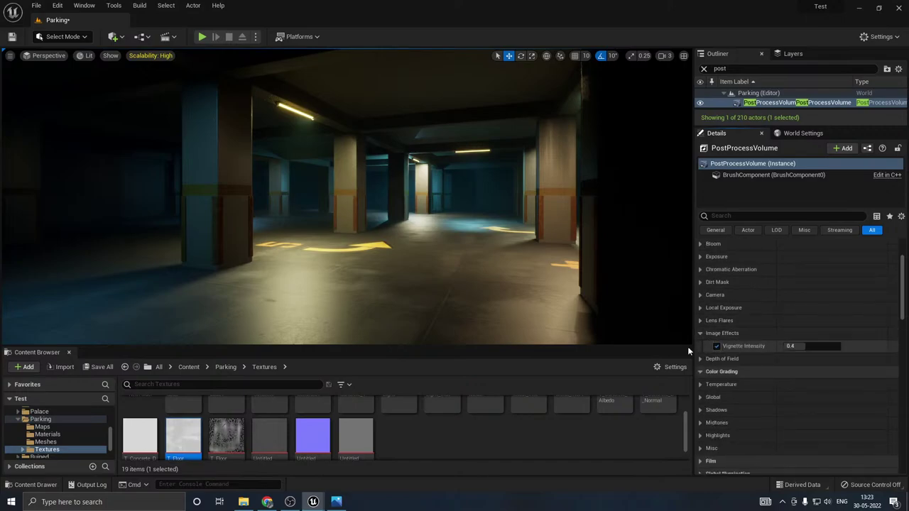
{"action": "mouse_move", "coordinate": [809, 349]}
{"action": "left_mouse_down"}
{"action": "mouse_move", "coordinate": [840, 349]}
{"action": "mouse_move", "coordinate": [811, 349]}
{"action": "left_mouse_up"}
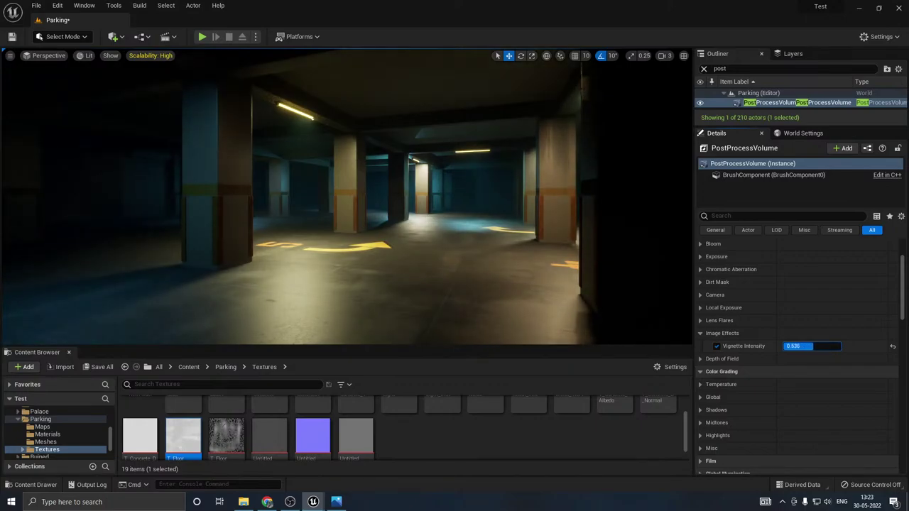
{"action": "key", "text": "w"}
{"action": "mouse_move", "coordinate": [415, 271]}
{"action": "right_mouse_down"}
{"action": "mouse_move", "coordinate": [472, 271]}
{"action": "mouse_move", "coordinate": [419, 276]}
{"action": "mouse_move", "coordinate": [433, 270]}
{"action": "right_mouse_up"}
{"action": "left_click", "coordinate": [700, 333]}
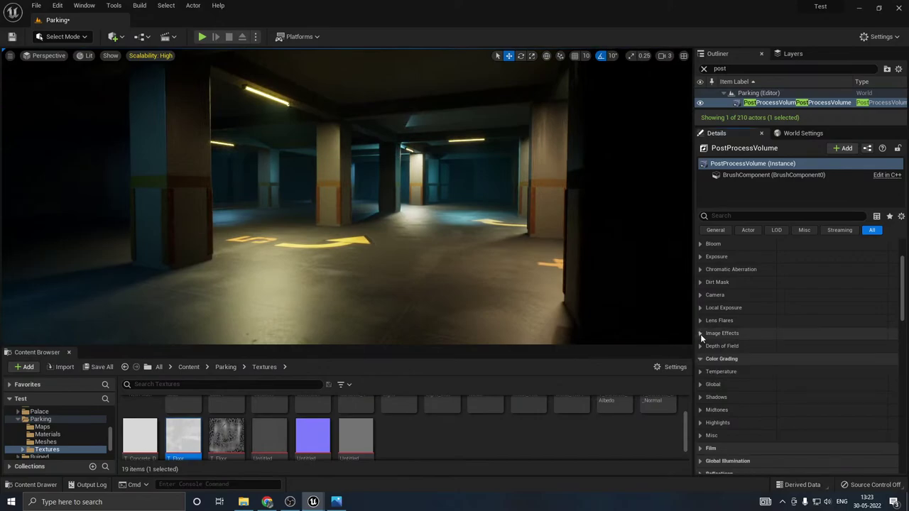
Step: Enable the Ambient Occlusion Intensity and Radius overrides, setting the intensity to 1.0 and the radius to about 244
{"action": "scroll", "coordinate": [727, 414], "scroll_direction": "down", "scroll_amount": 2}
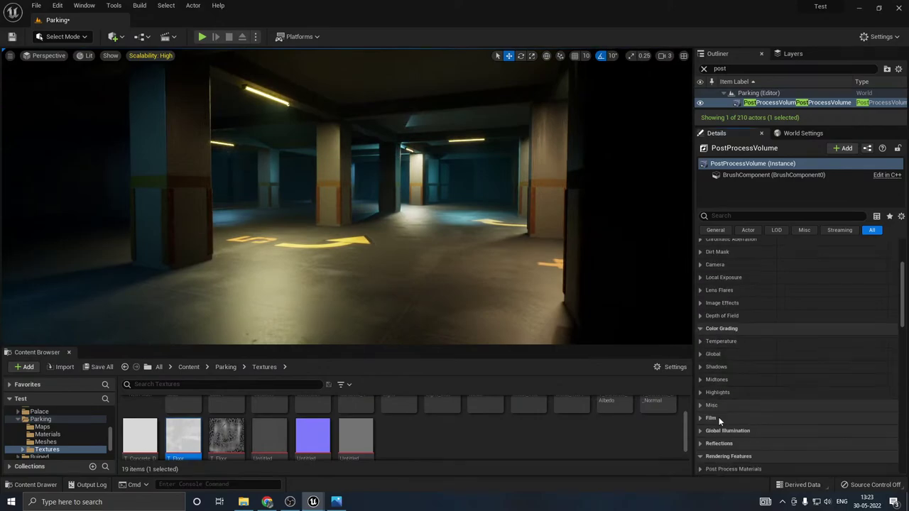
{"action": "left_click", "coordinate": [719, 423]}
{"action": "scroll", "coordinate": [719, 422], "scroll_direction": "down", "scroll_amount": 1}
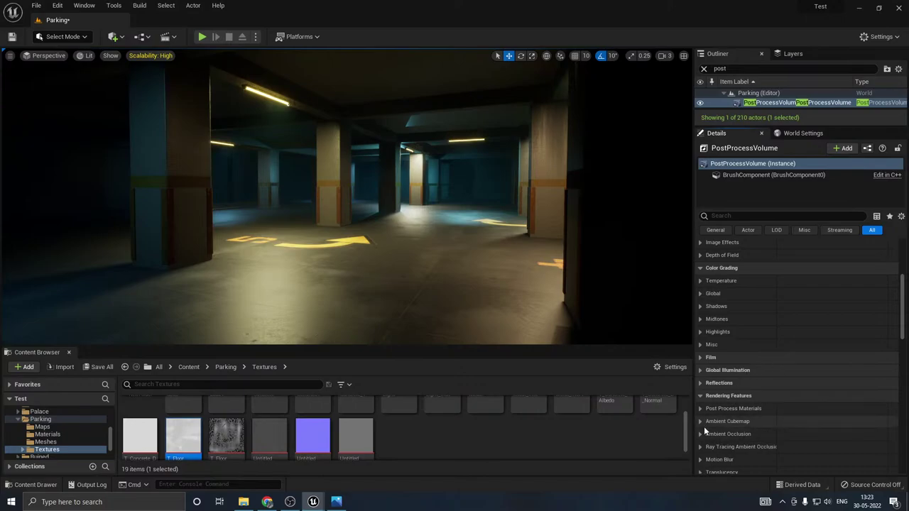
{"action": "left_click", "coordinate": [700, 434]}
{"action": "scroll", "coordinate": [705, 430], "scroll_direction": "down", "scroll_amount": 1}
{"action": "left_click", "coordinate": [715, 401]}
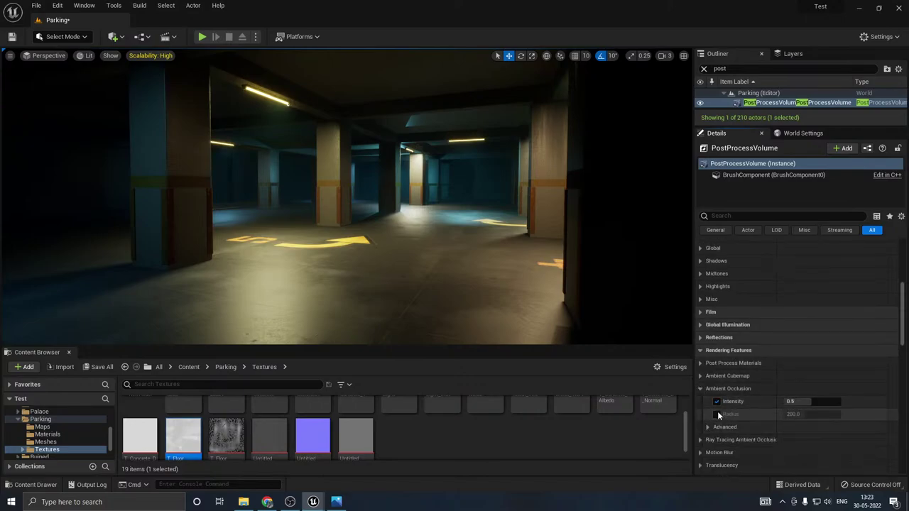
{"action": "left_click", "coordinate": [716, 414]}
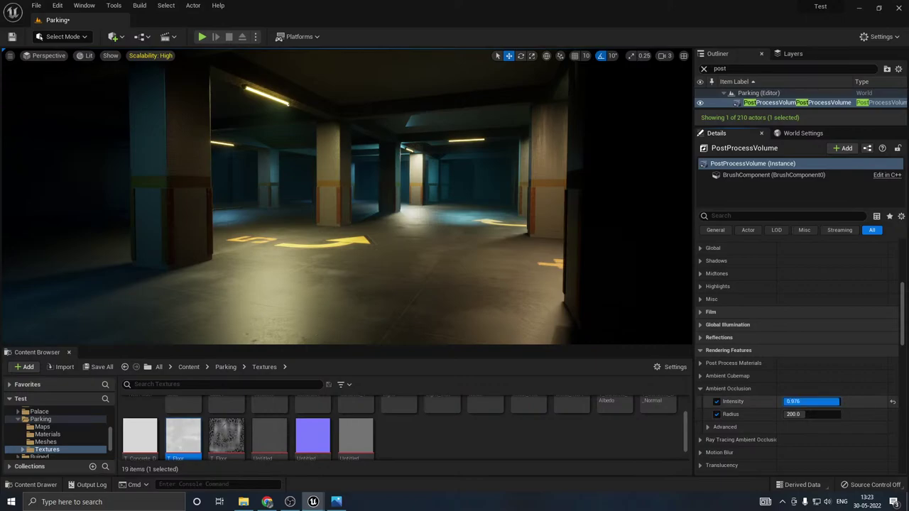
{"action": "left_click_drag", "start_coordinate": [835, 402], "coordinate": [823, 414]}
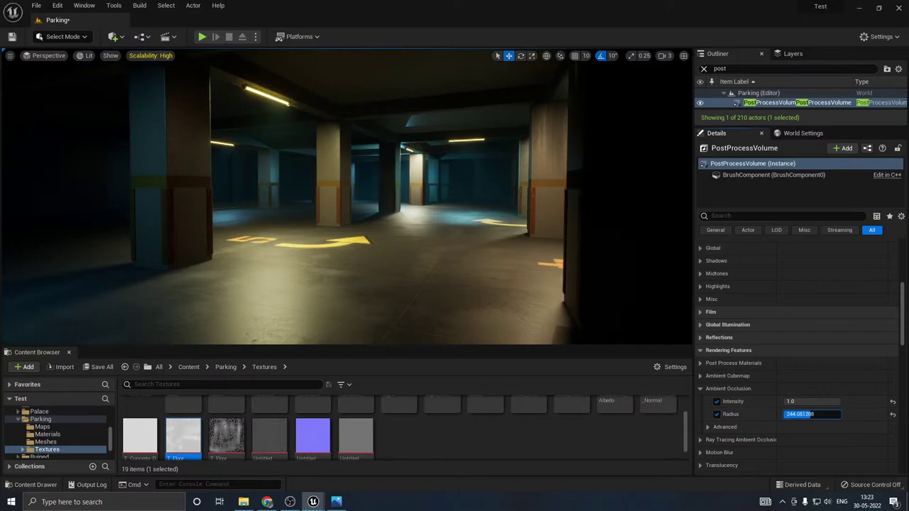
{"action": "left_click", "coordinate": [700, 389]}
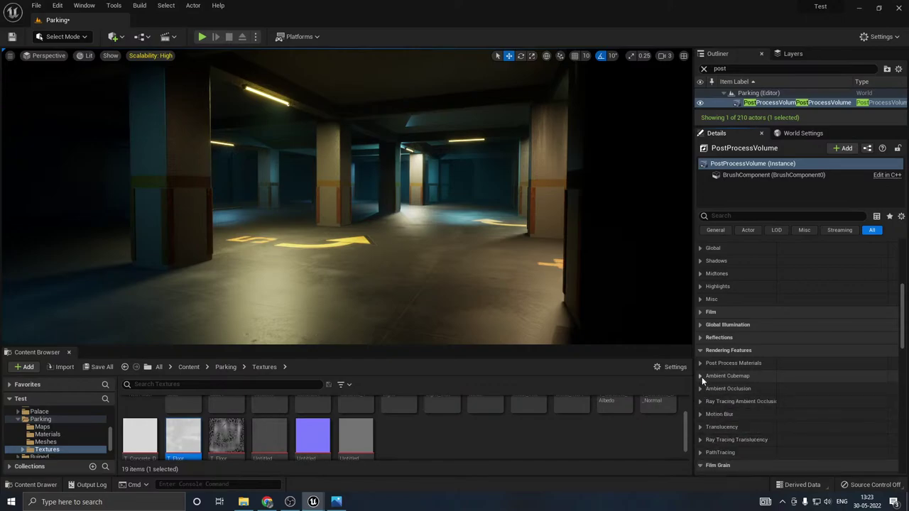
Step: Inspect the Reflections settings, and enable the Global Illumination Method override with Lumen
{"action": "left_click", "coordinate": [702, 337]}
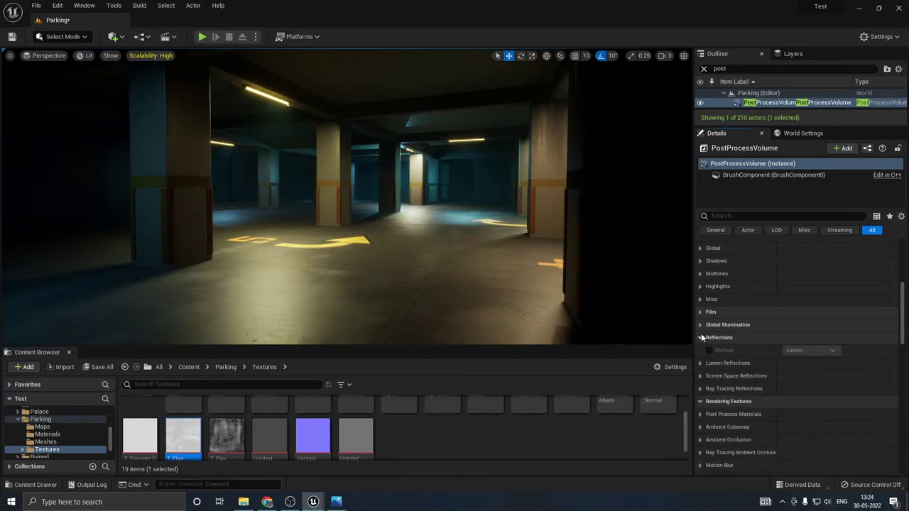
{"action": "left_click", "coordinate": [701, 338]}
{"action": "left_click", "coordinate": [699, 325]}
{"action": "left_click", "coordinate": [707, 337]}
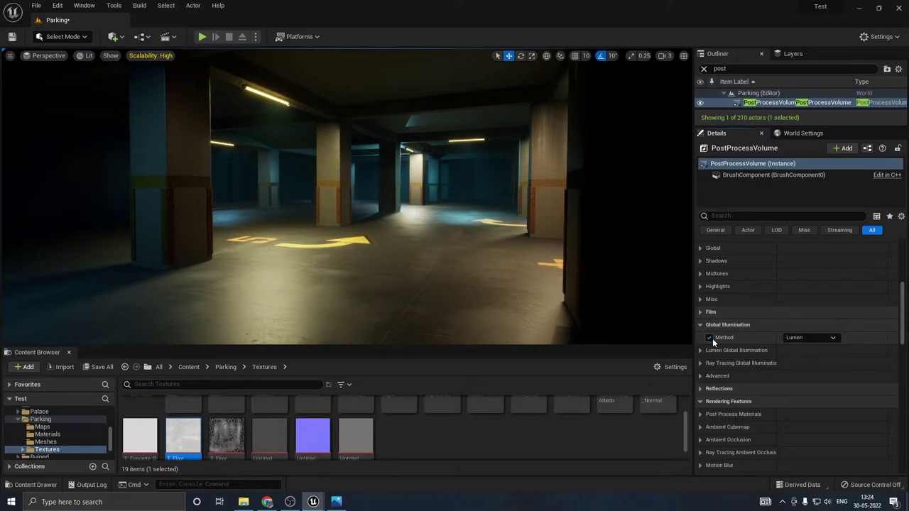
{"action": "left_click", "coordinate": [701, 325]}
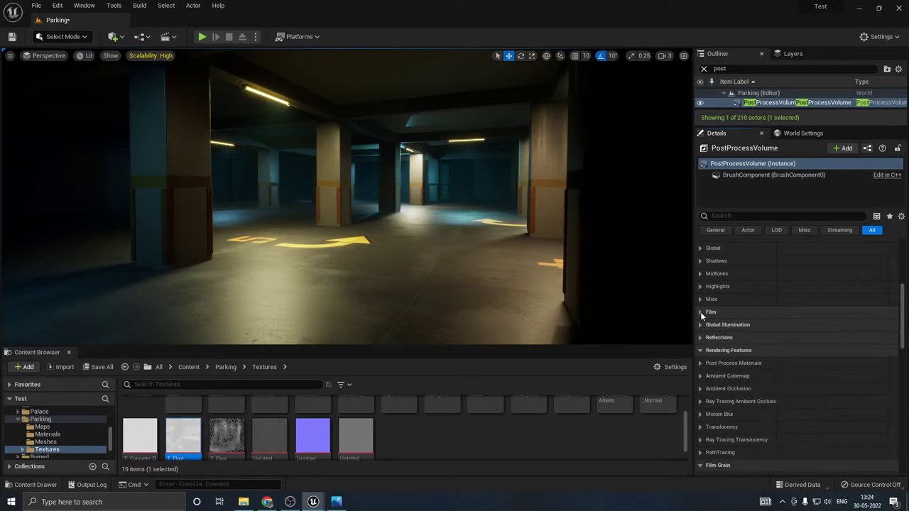
Step: Enable the Global color grading Saturation override, try an overall saturation of 2, and set it to 1.2
{"action": "scroll", "coordinate": [715, 323], "scroll_direction": "up", "scroll_amount": 2}
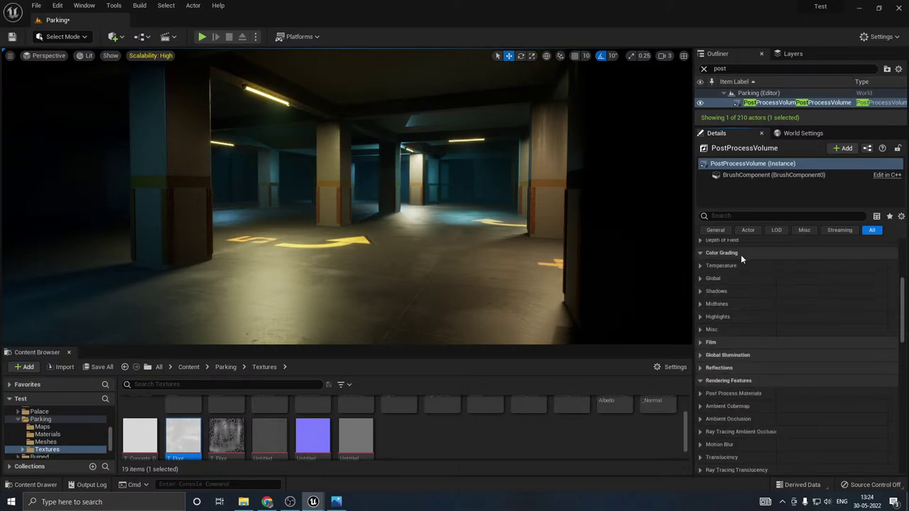
{"action": "scroll", "coordinate": [701, 305], "scroll_direction": "up", "scroll_amount": 2}
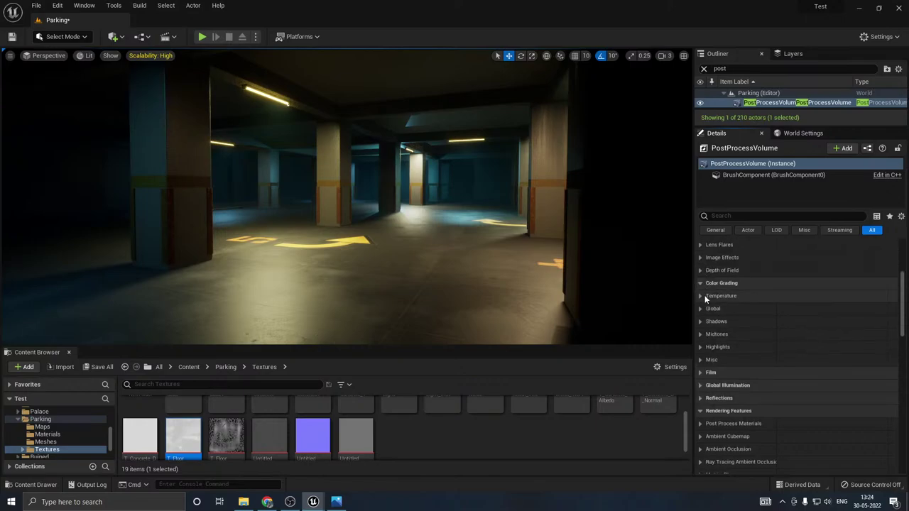
{"action": "left_click", "coordinate": [700, 296]}
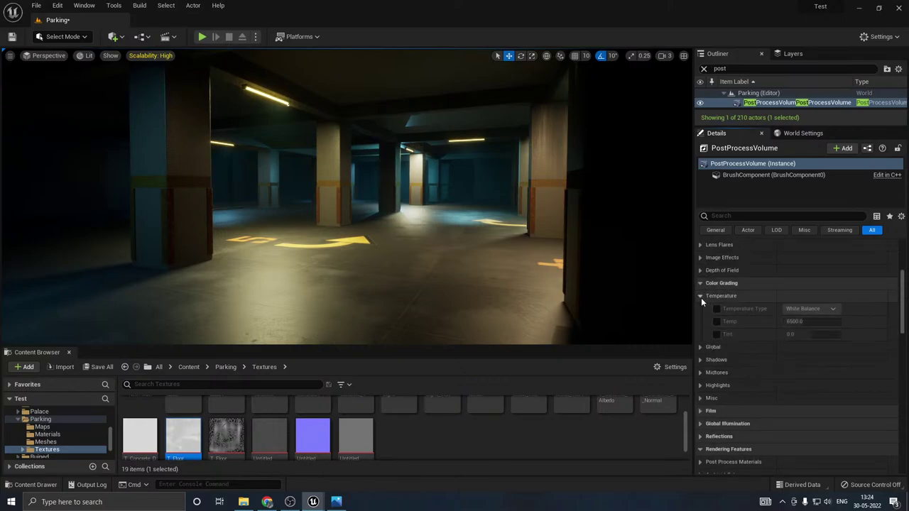
{"action": "left_click", "coordinate": [701, 297]}
{"action": "left_click", "coordinate": [699, 308]}
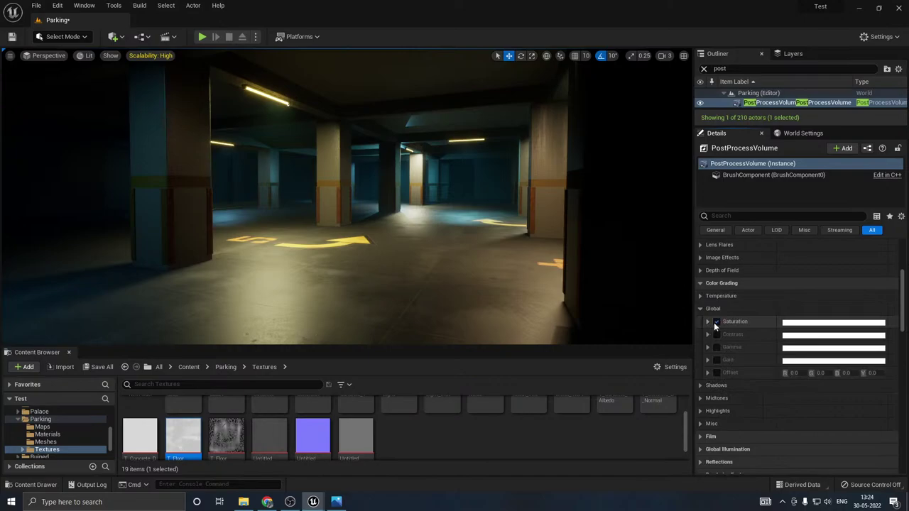
{"action": "left_click", "coordinate": [708, 322]}
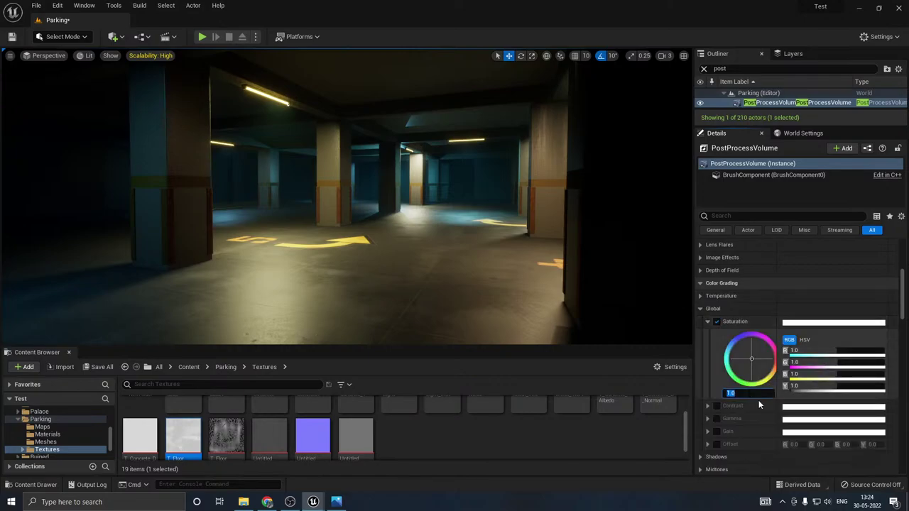
{"action": "type", "text": "2"}
{"action": "key", "text": "Return"}
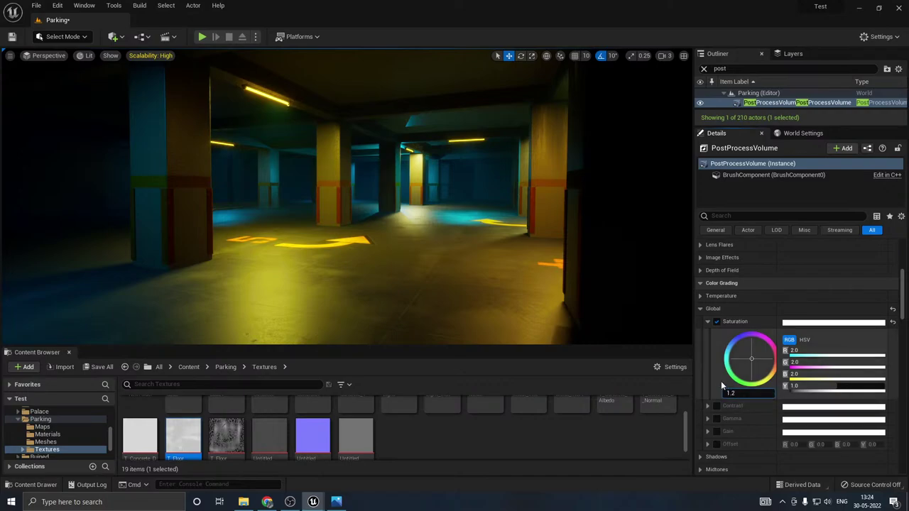
{"action": "key", "text": "Return"}
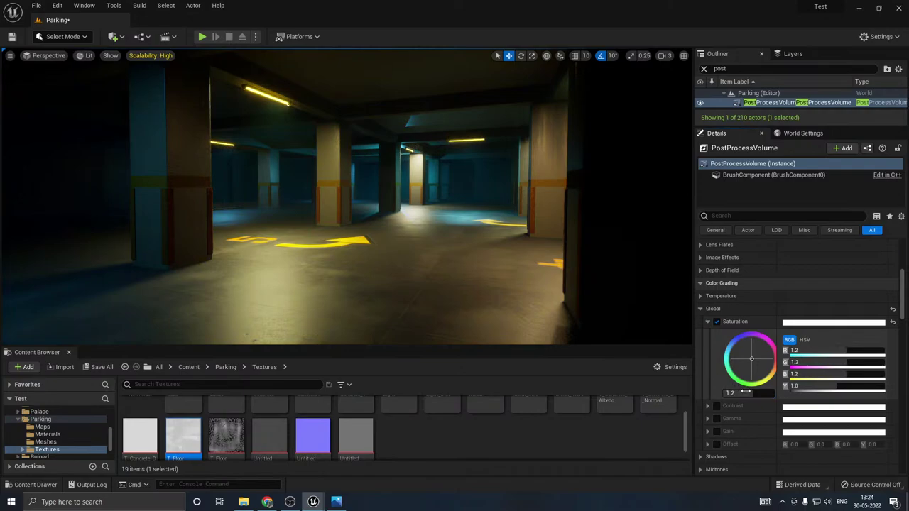
Step: Try an overall Global color grading Saturation of 1.1, set it to 1.05, and check the garage from a shifted viewpoint
{"action": "left_click", "coordinate": [745, 391]}
{"action": "key", "text": "Return"}
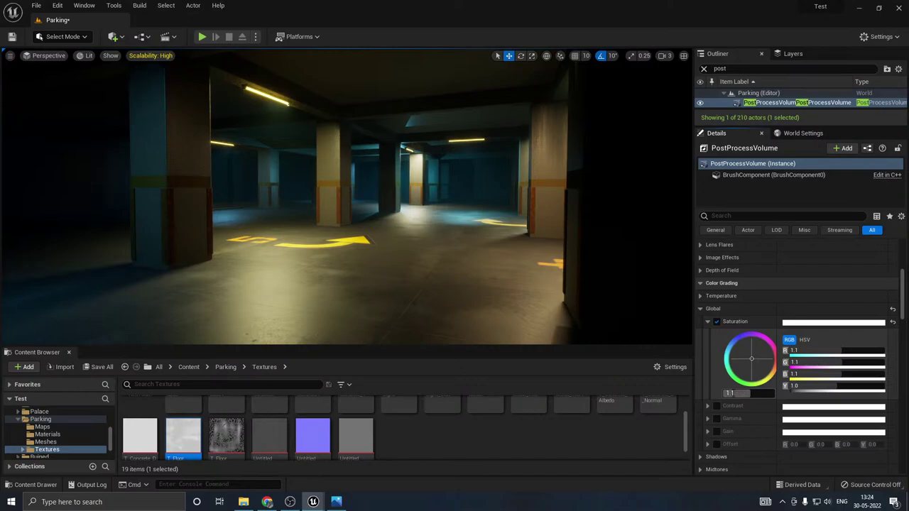
{"action": "left_click", "coordinate": [742, 393]}
{"action": "type", "text": "1.05"}
{"action": "key", "text": "Return"}
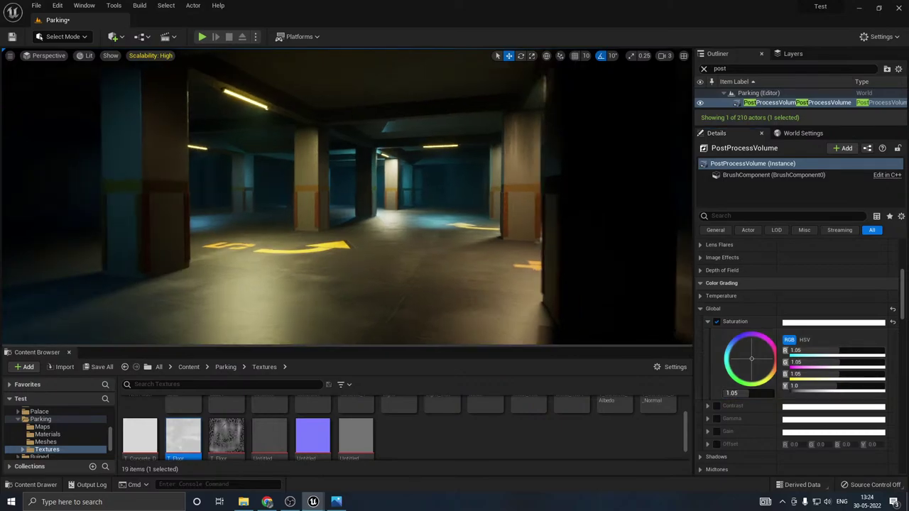
{"action": "right_click_drag", "start_coordinate": [469, 294], "coordinate": [468, 294]}
{"action": "key", "text": "a"}
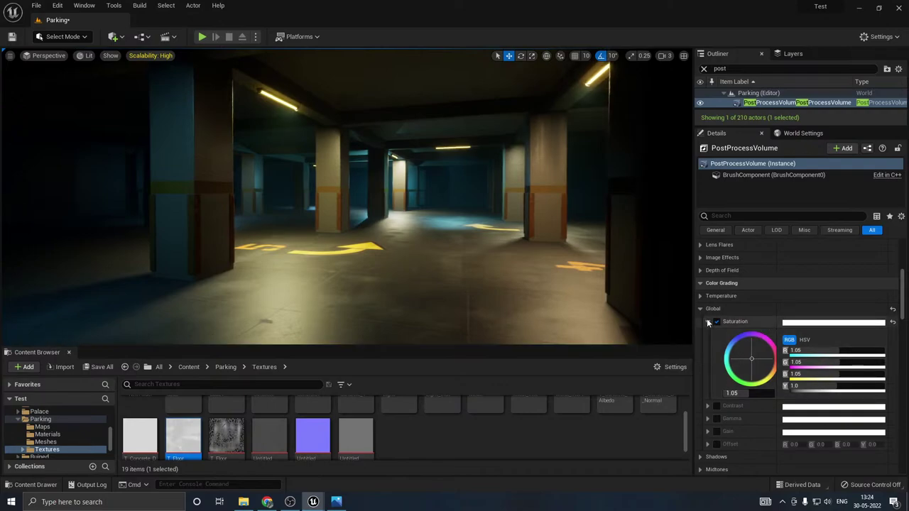
{"action": "left_click", "coordinate": [707, 321]}
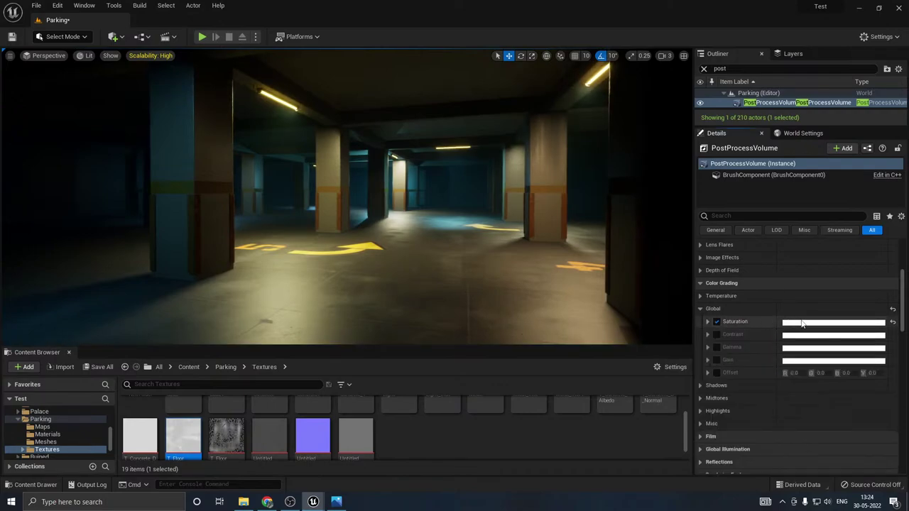
Step: Enable the Global color grading Contrast override, try overall values of 2 and 1.06, and set it to 1.03
{"action": "left_click", "coordinate": [716, 334]}
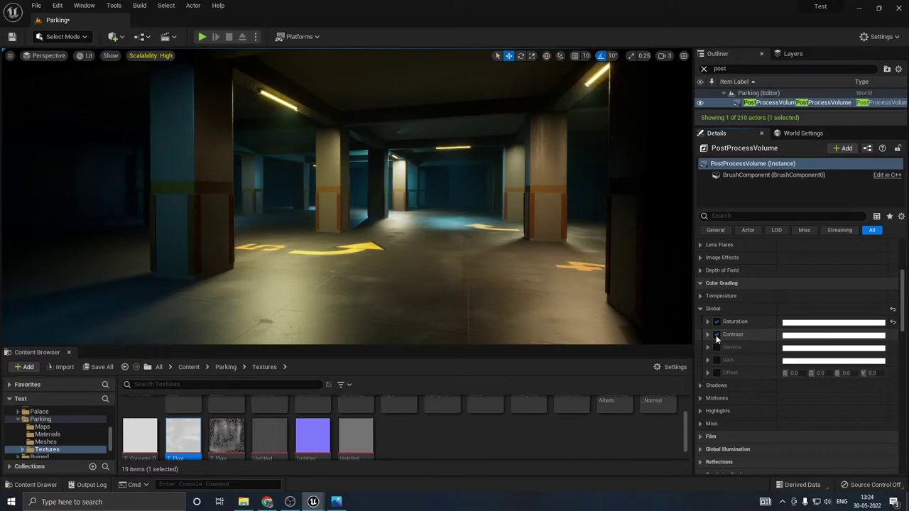
{"action": "left_click", "coordinate": [707, 334]}
{"action": "left_click", "coordinate": [745, 406]}
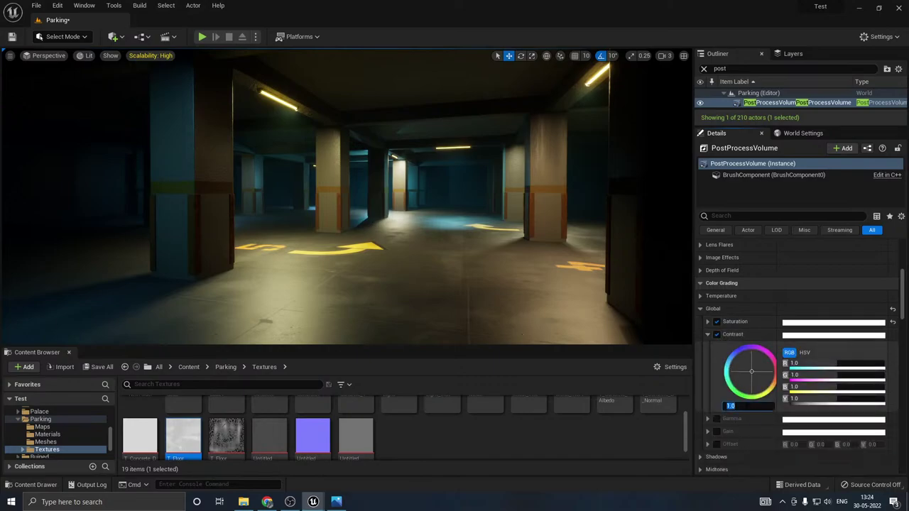
{"action": "type", "text": "2"}
{"action": "key", "text": "Return"}
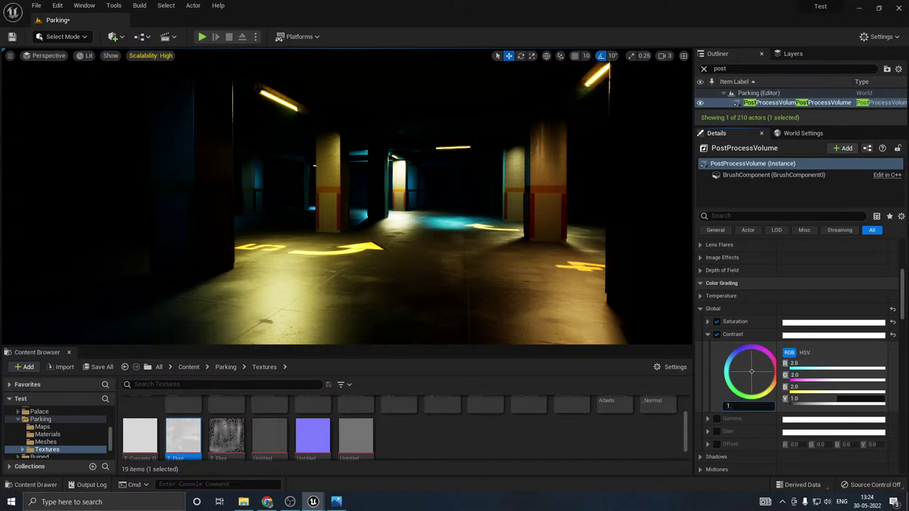
{"action": "type", "text": ".06"}
{"action": "key", "text": "Return"}
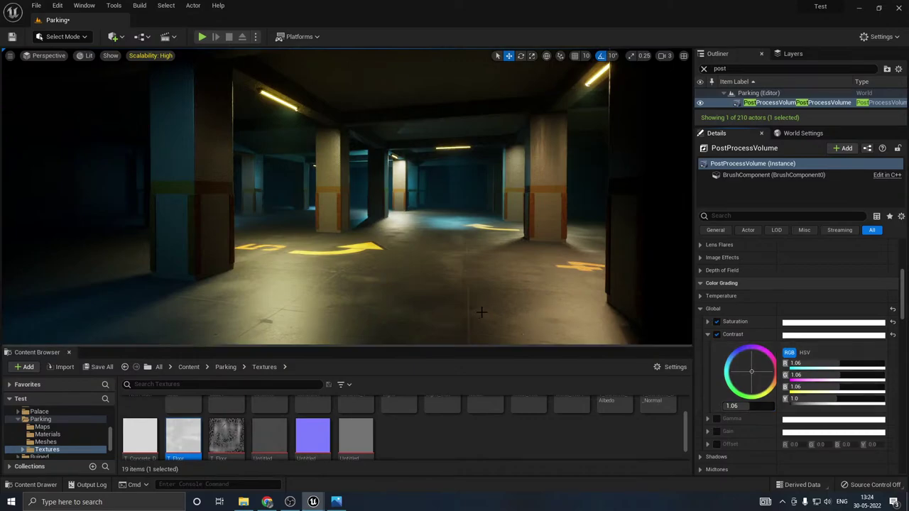
{"action": "left_click", "coordinate": [758, 403]}
{"action": "left_click_drag", "start_coordinate": [738, 406], "coordinate": [735, 406]}
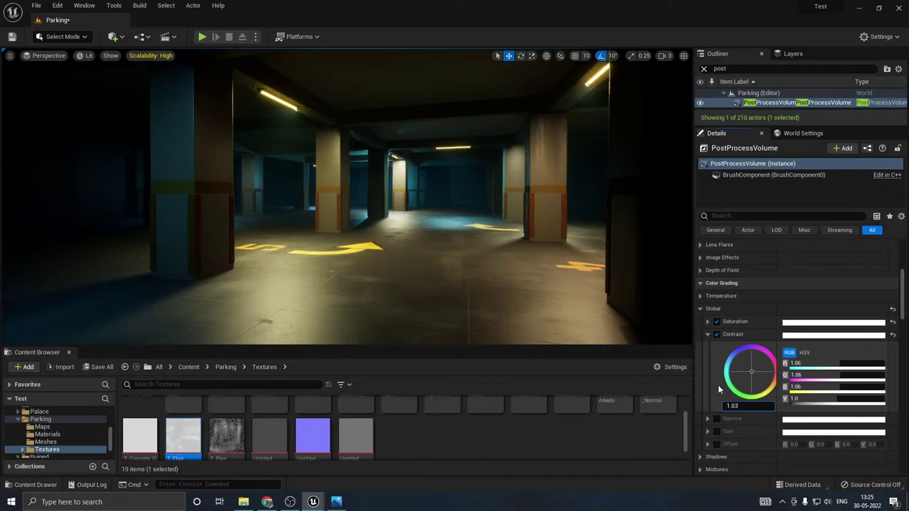
{"action": "left_click", "coordinate": [707, 334]}
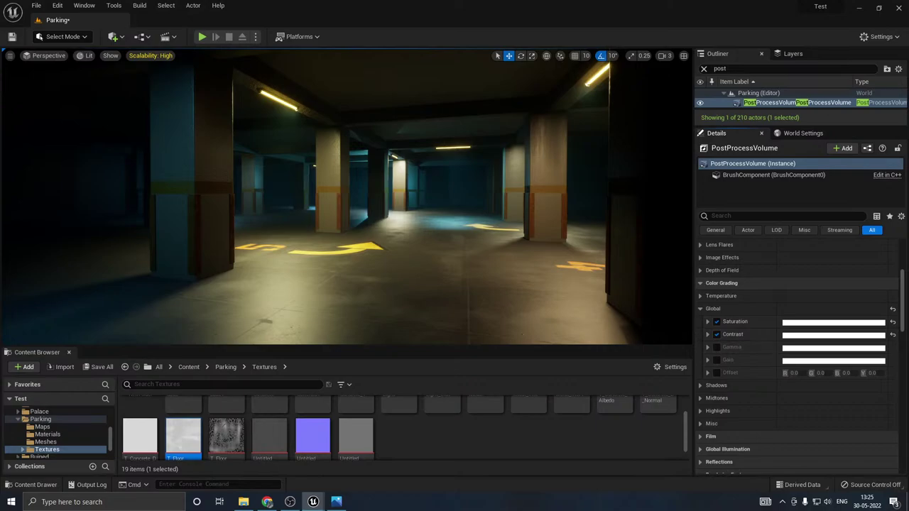
Step: Enable the Global color grading Gamma override, try an overall value of 1.2, and set it to 1.02
{"action": "left_click", "coordinate": [716, 347]}
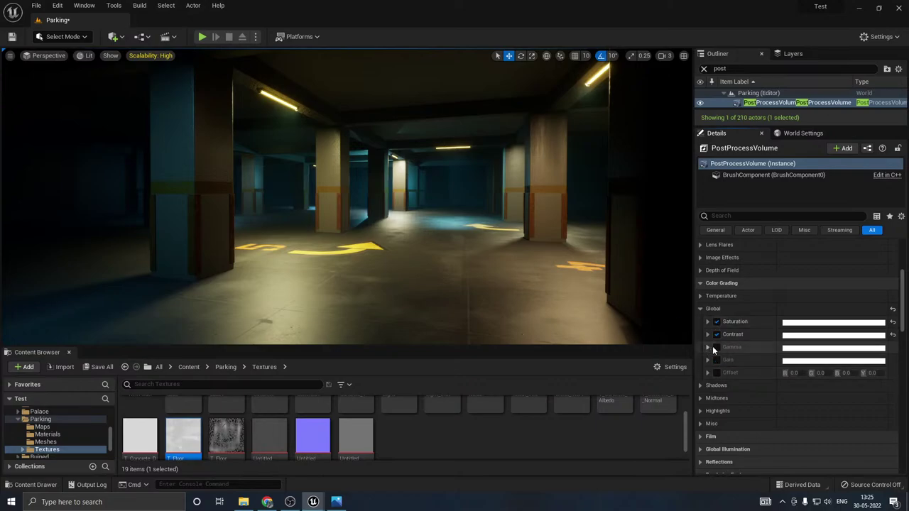
{"action": "left_click", "coordinate": [707, 347]}
{"action": "left_click", "coordinate": [733, 419]}
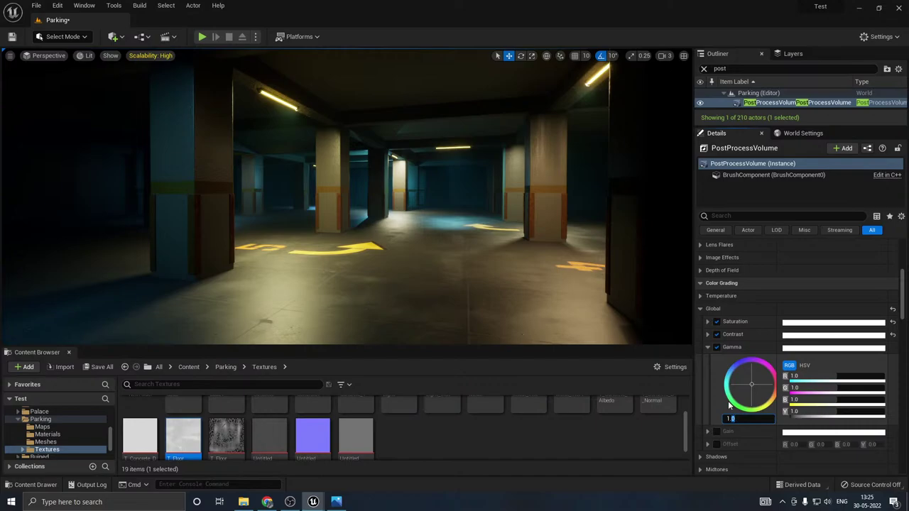
{"action": "type", "text": "1.2"}
{"action": "key", "text": "Return"}
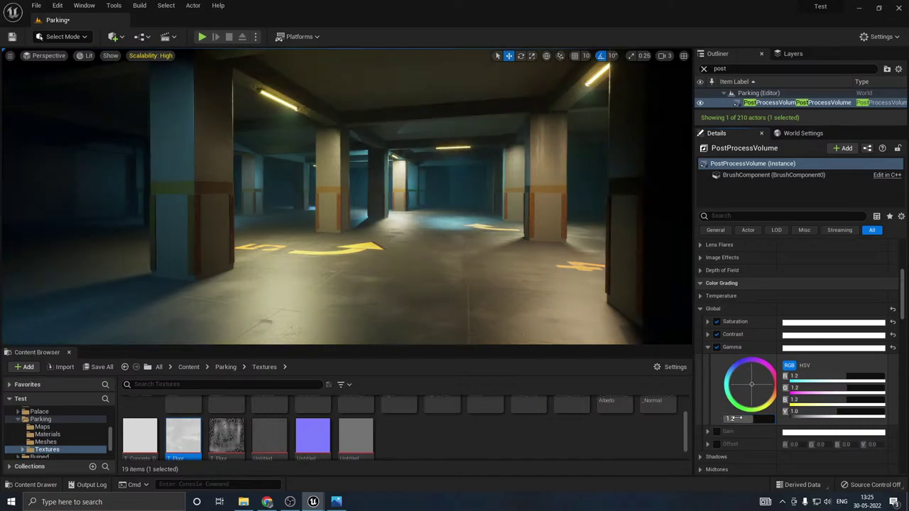
{"action": "left_click", "coordinate": [731, 418]}
{"action": "key", "text": "Return"}
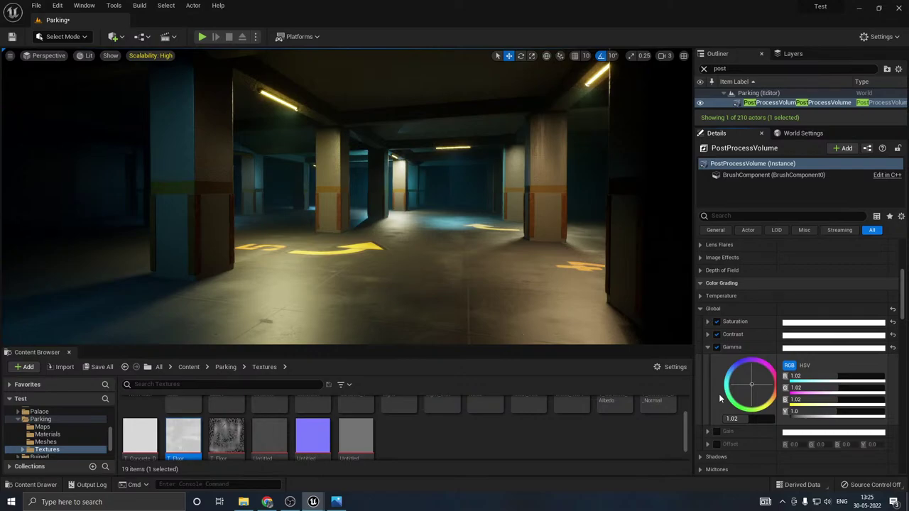
{"action": "left_click", "coordinate": [707, 347]}
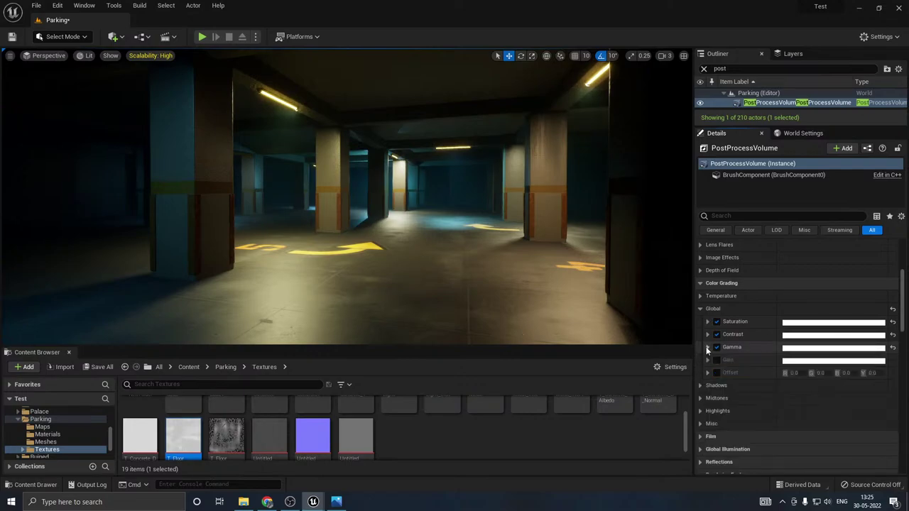
Step: Enable the Shadows Saturation override in Color Grading, and inspect the Shadows and Film settings
{"action": "left_click", "coordinate": [701, 385]}
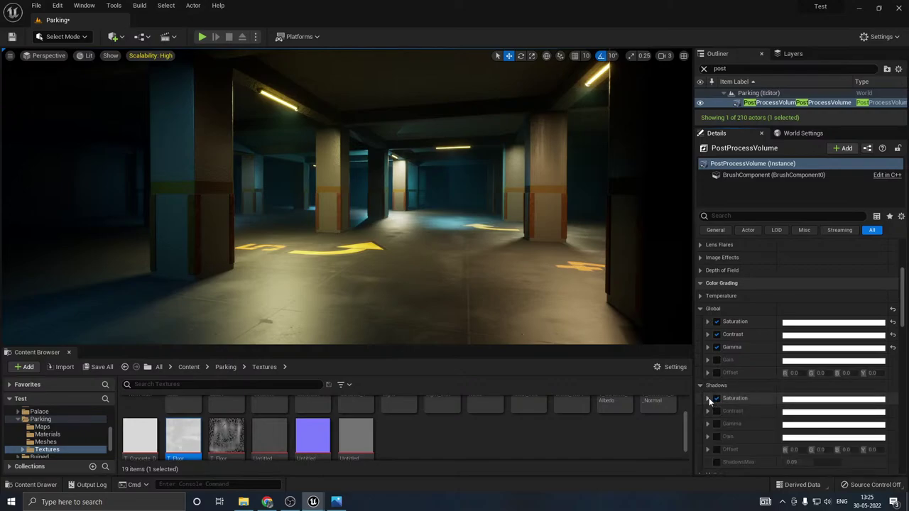
{"action": "left_click", "coordinate": [708, 399]}
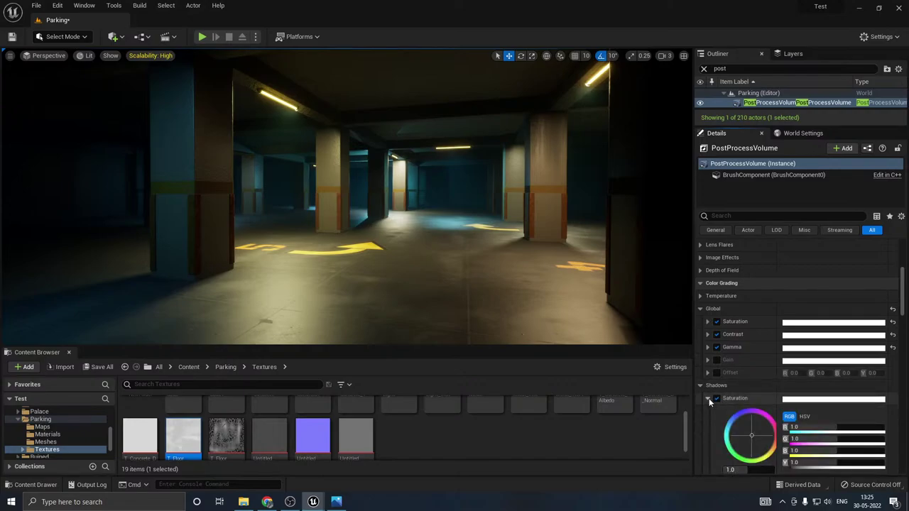
{"action": "left_click", "coordinate": [709, 398]}
{"action": "left_click", "coordinate": [702, 385]}
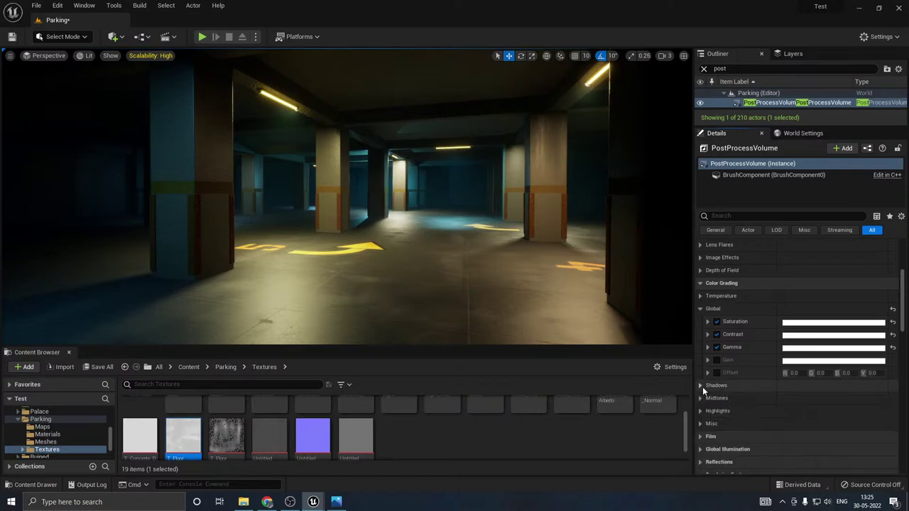
{"action": "scroll", "coordinate": [710, 400], "scroll_direction": "down", "scroll_amount": 2}
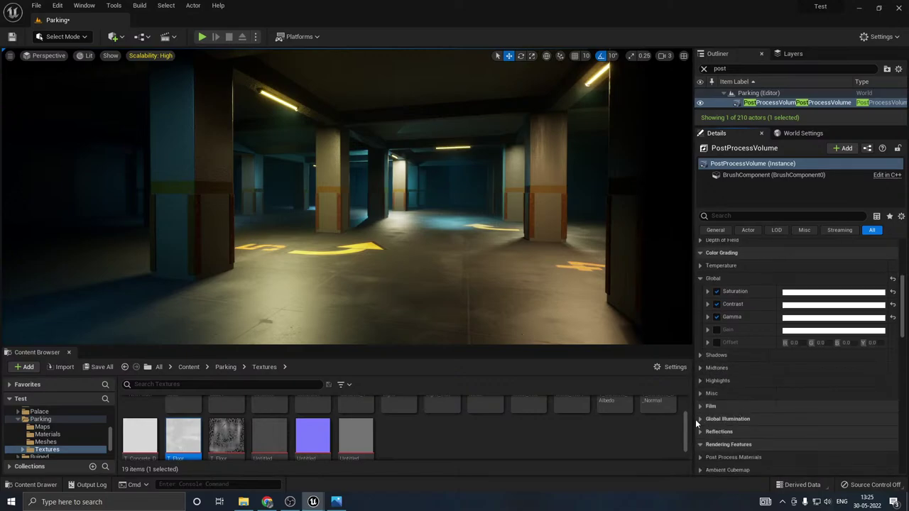
{"action": "left_click", "coordinate": [700, 407]}
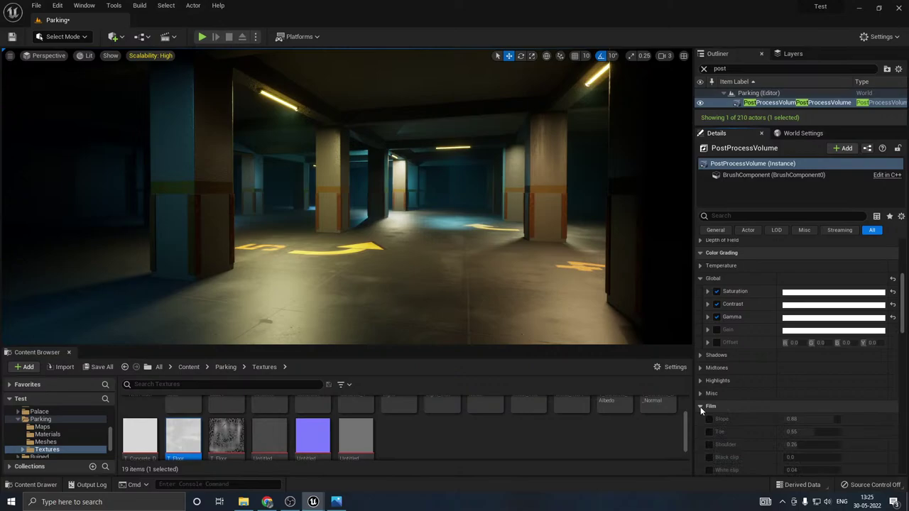
{"action": "left_click", "coordinate": [700, 407]}
{"action": "scroll", "coordinate": [717, 416], "scroll_direction": "down", "scroll_amount": 3}
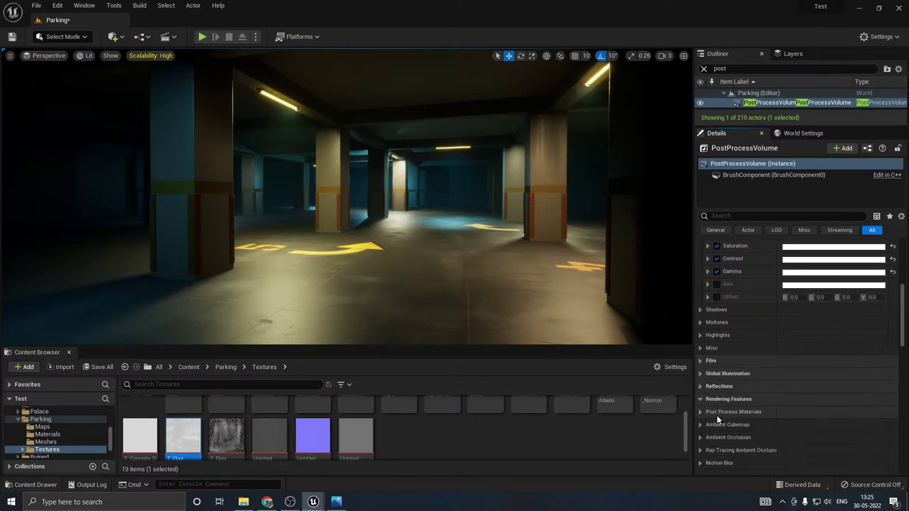
Step: Enable the Ambient Cubemap Tint and Intensity overrides, and assign the daylight texture as the cubemap
{"action": "left_click", "coordinate": [699, 424]}
{"action": "scroll", "coordinate": [722, 415], "scroll_direction": "down", "scroll_amount": 3}
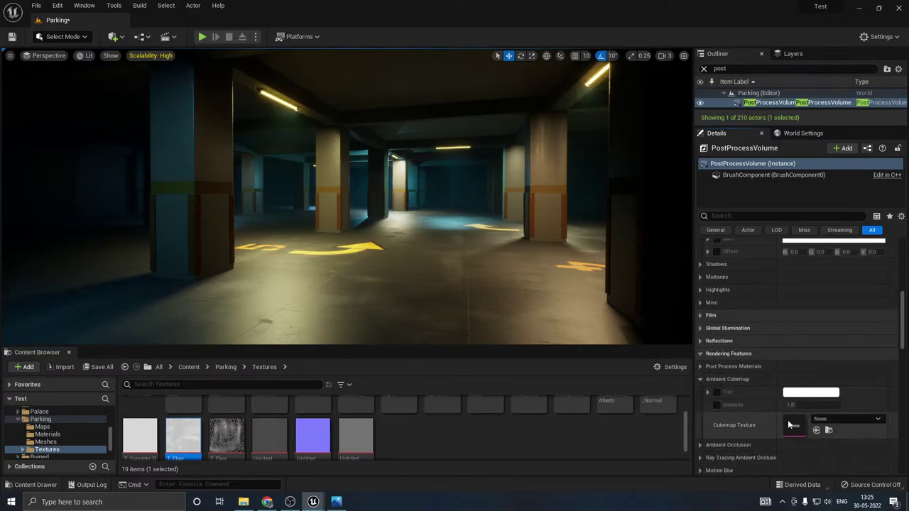
{"action": "left_click", "coordinate": [716, 392]}
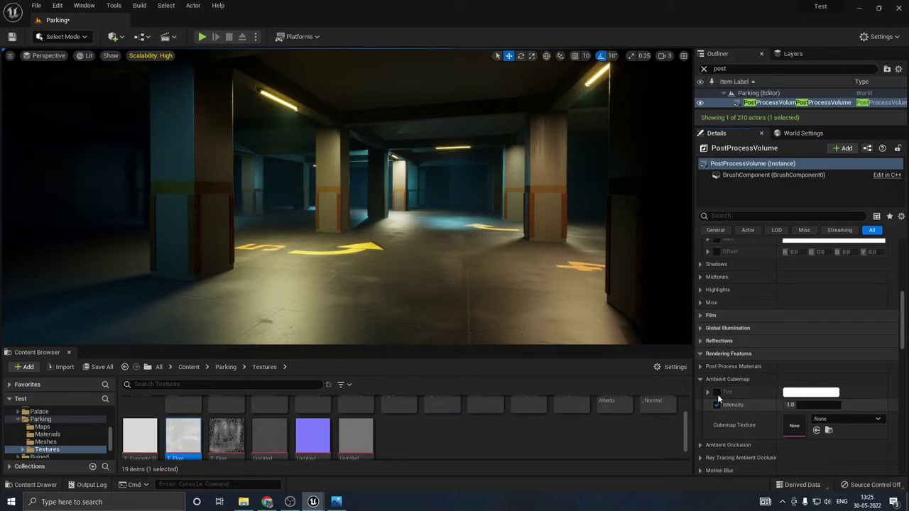
{"action": "left_click", "coordinate": [716, 405]}
{"action": "left_click", "coordinate": [820, 421]}
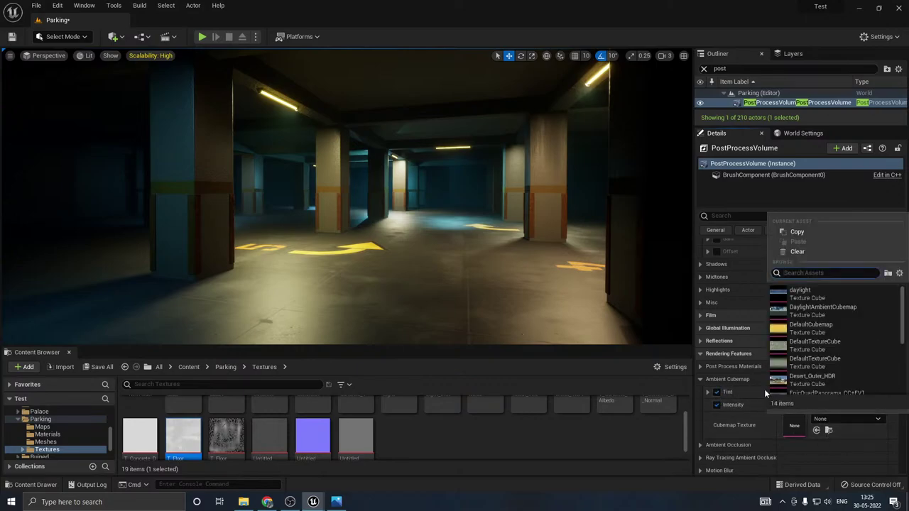
{"action": "left_click", "coordinate": [831, 289]}
{"action": "mouse_move", "coordinate": [499, 246]}
{"action": "right_mouse_down"}
{"action": "mouse_move", "coordinate": [500, 213]}
{"action": "mouse_move", "coordinate": [499, 231]}
{"action": "right_mouse_up"}
{"action": "right_click_drag", "start_coordinate": [426, 214], "coordinate": [434, 215]}
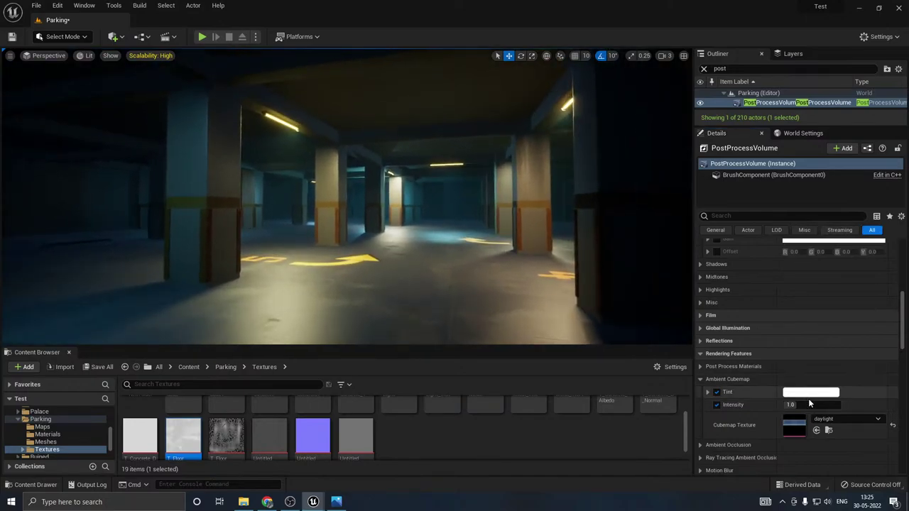
Step: Check the Ambient Cubemap tint color without changing it, and try DaylightAmbientCubemap as the cubemap texture
{"action": "left_click", "coordinate": [836, 419]}
{"action": "left_click", "coordinate": [757, 426]}
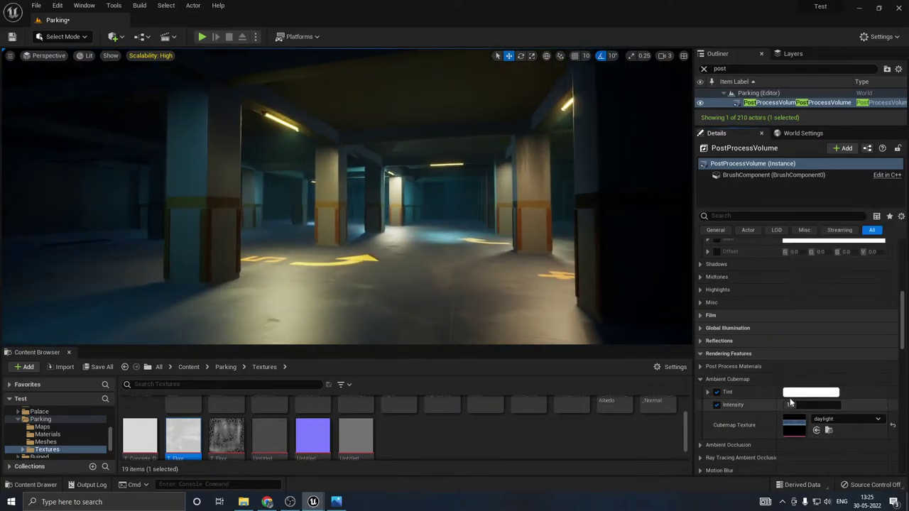
{"action": "left_click", "coordinate": [813, 392]}
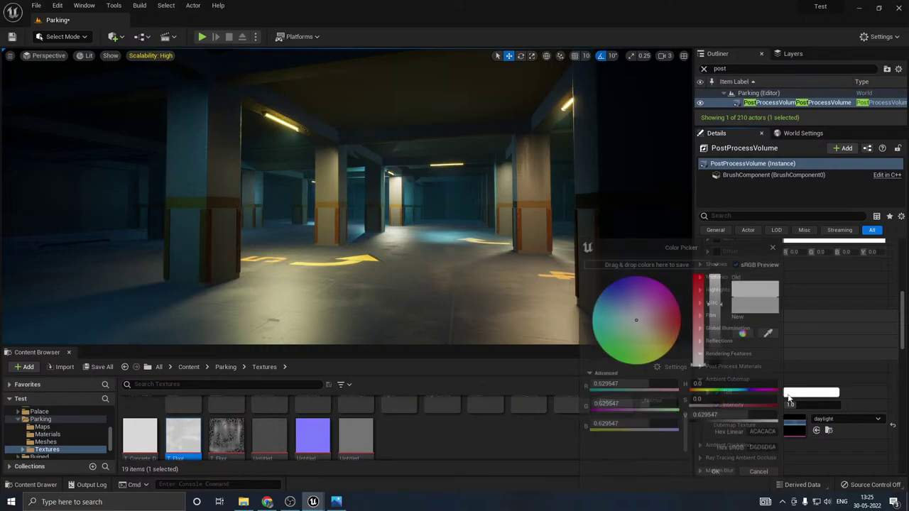
{"action": "left_click", "coordinate": [838, 419]}
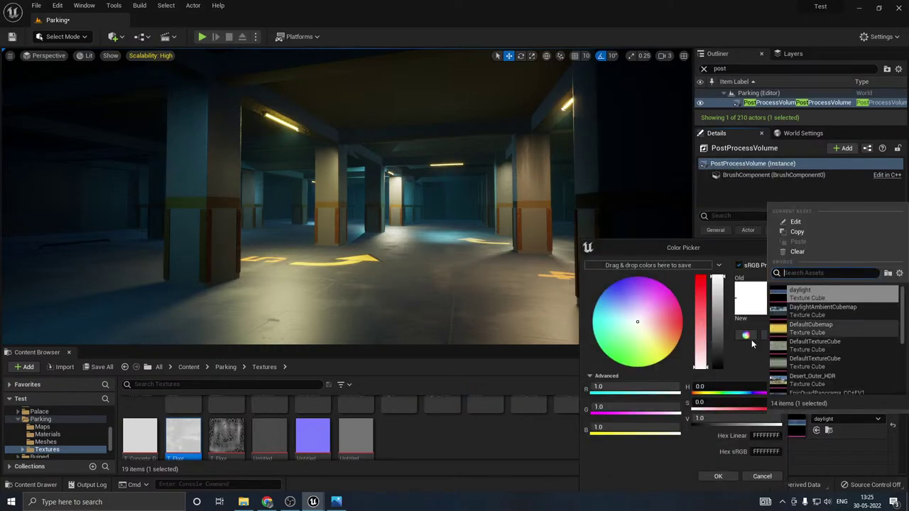
{"action": "left_click", "coordinate": [764, 475]}
{"action": "left_click", "coordinate": [841, 420]}
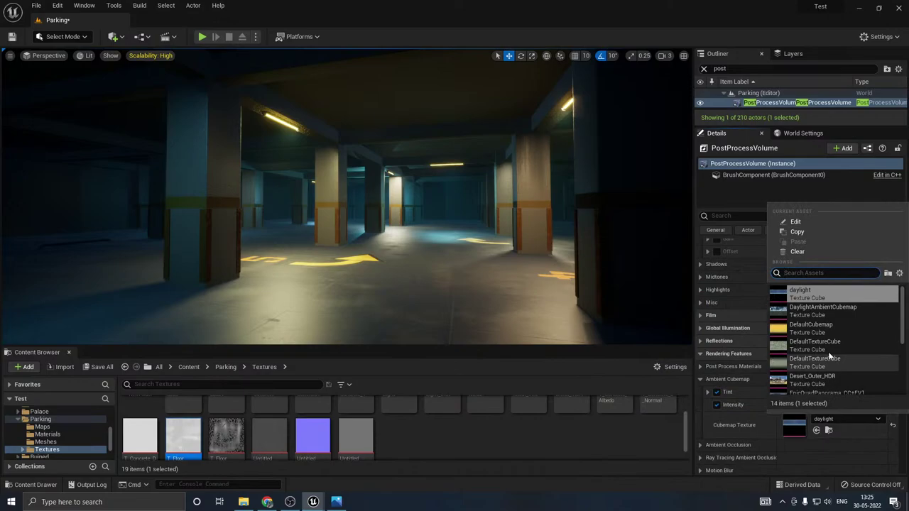
{"action": "left_click", "coordinate": [814, 317]}
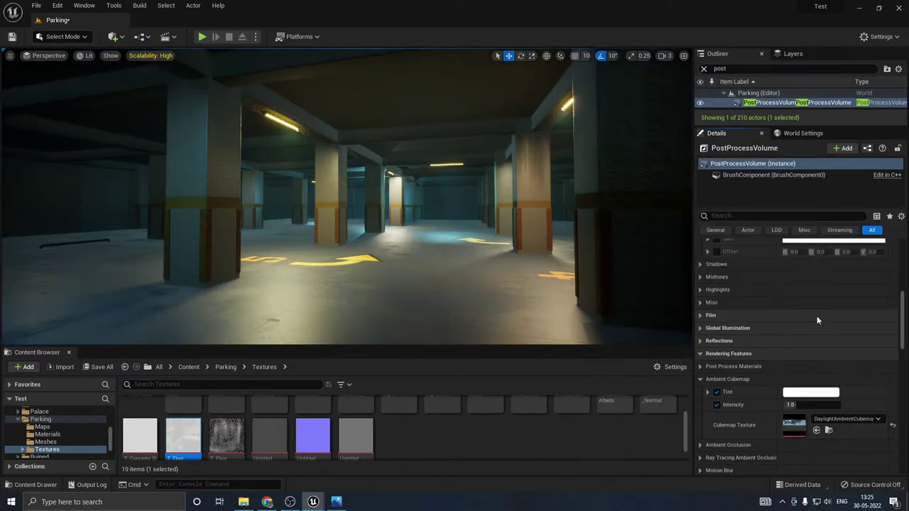
Step: Try T_ClearSky, SunsetAmbientCubemap and EpicQuadPanorama_CC+EV1 as the Ambient Cubemap texture
{"action": "left_click", "coordinate": [843, 419]}
{"action": "scroll", "coordinate": [852, 331], "scroll_direction": "down", "scroll_amount": 1}
{"action": "scroll", "coordinate": [852, 330], "scroll_direction": "down", "scroll_amount": 2}
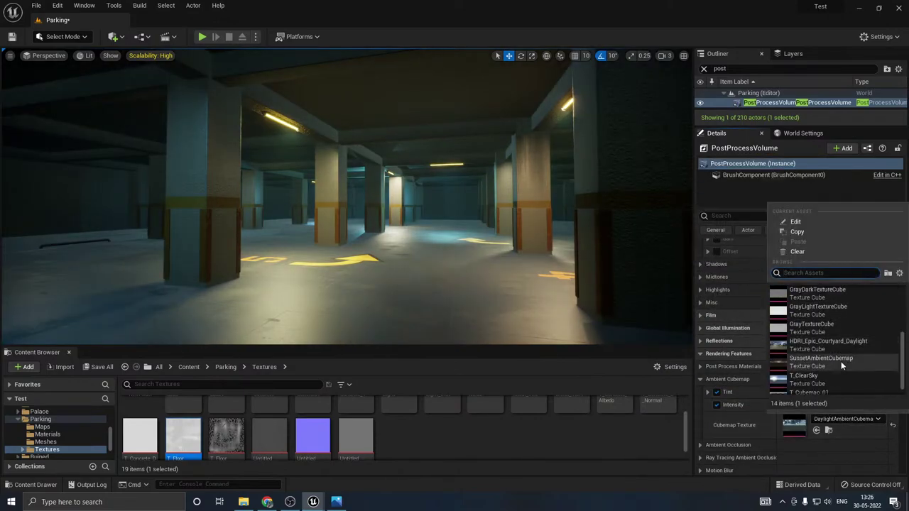
{"action": "left_click", "coordinate": [827, 375]}
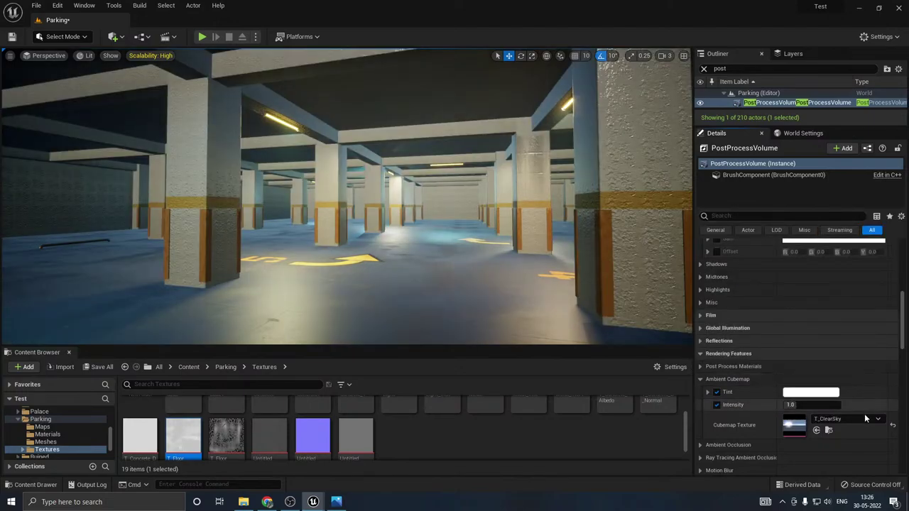
{"action": "left_click", "coordinate": [862, 417]}
{"action": "left_click", "coordinate": [817, 352]}
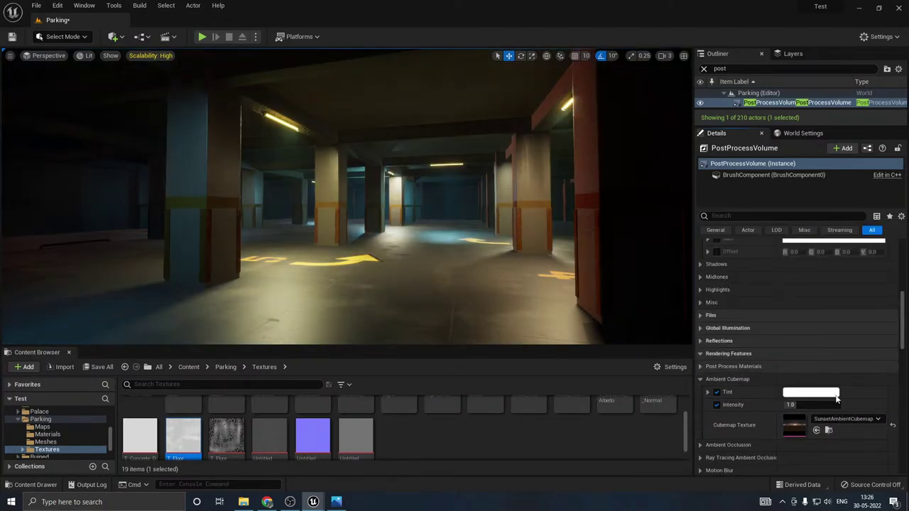
{"action": "left_click", "coordinate": [853, 421]}
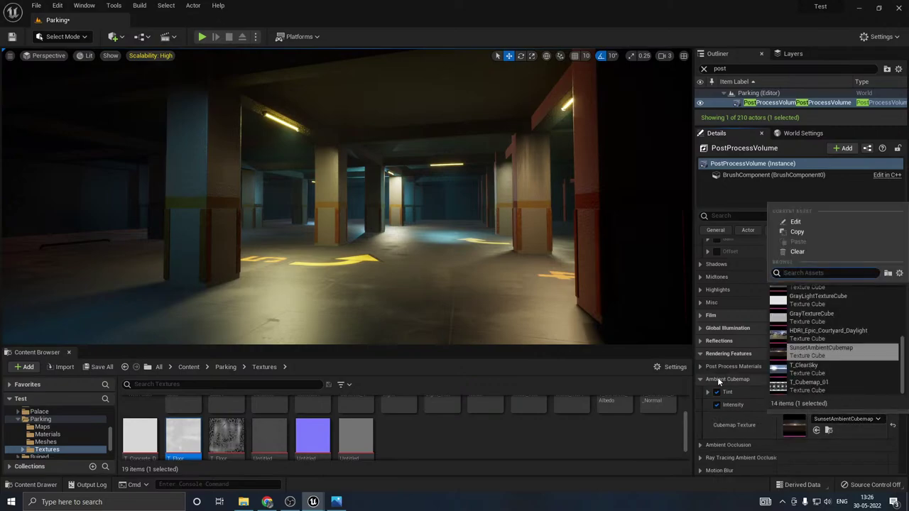
{"action": "scroll", "coordinate": [821, 366], "scroll_direction": "up", "scroll_amount": 2}
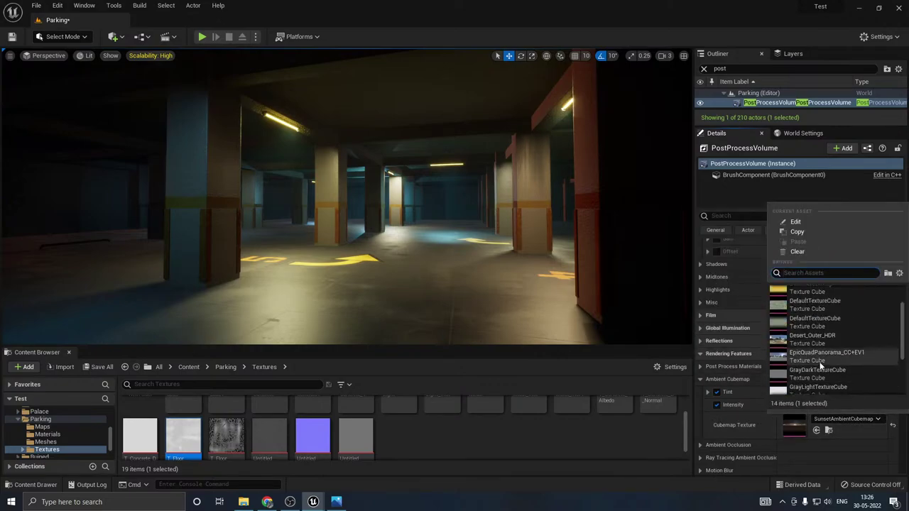
{"action": "left_click", "coordinate": [821, 363]}
Step: Assign daylight as the Ambient Cubemap texture and set its Tint to a muted blue with a value of about 0.36
{"action": "left_click", "coordinate": [846, 419]}
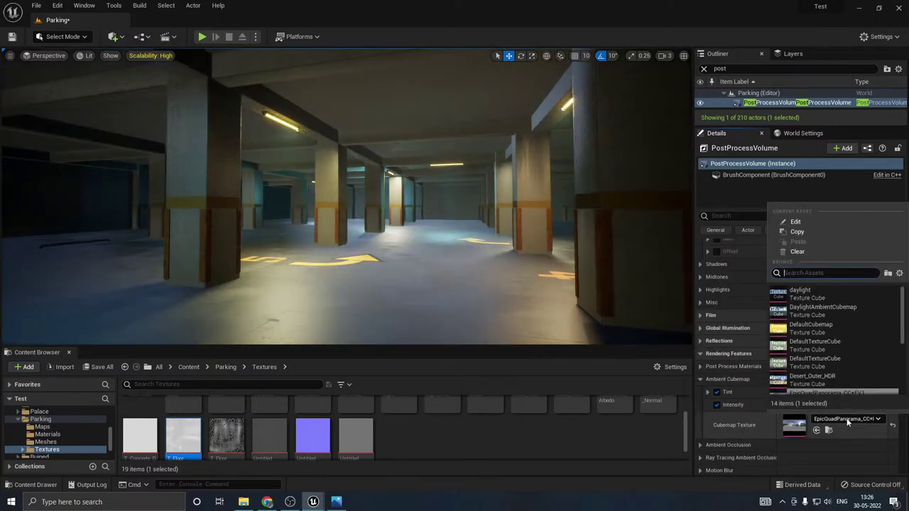
{"action": "left_click", "coordinate": [832, 296]}
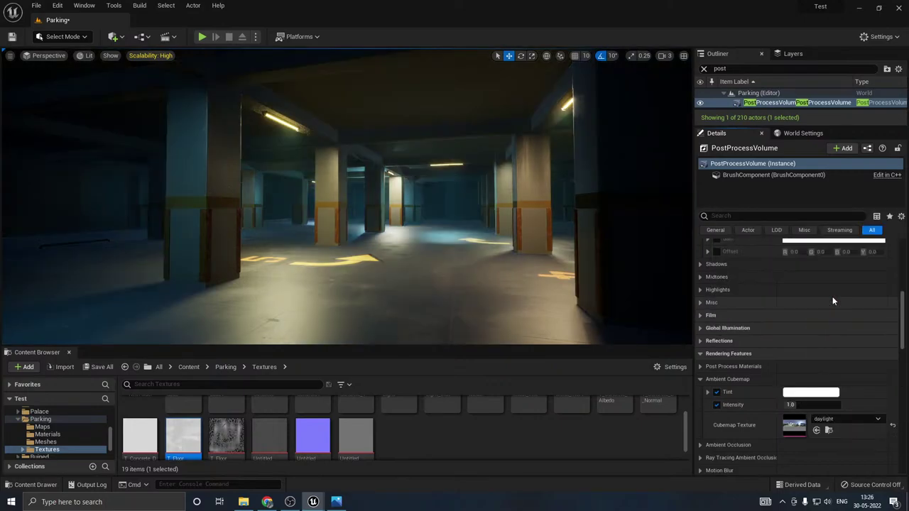
{"action": "left_click", "coordinate": [810, 392]}
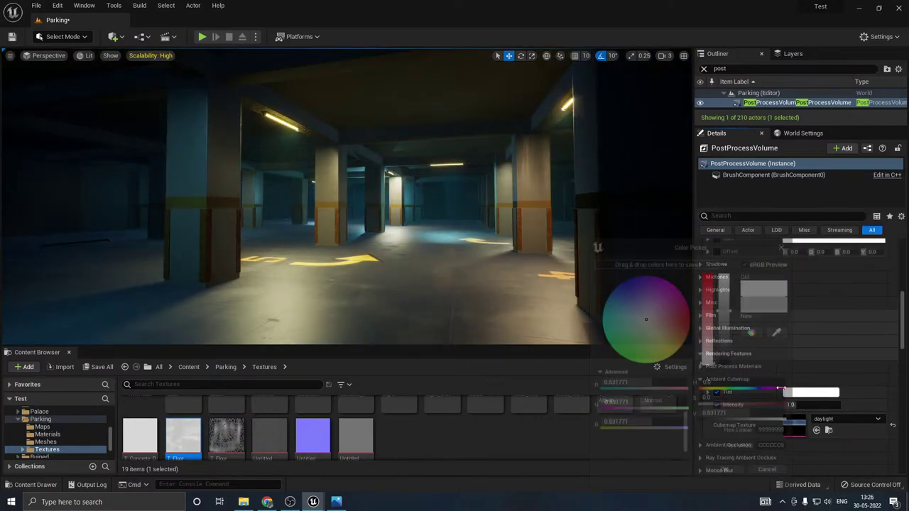
{"action": "left_click", "coordinate": [617, 300]}
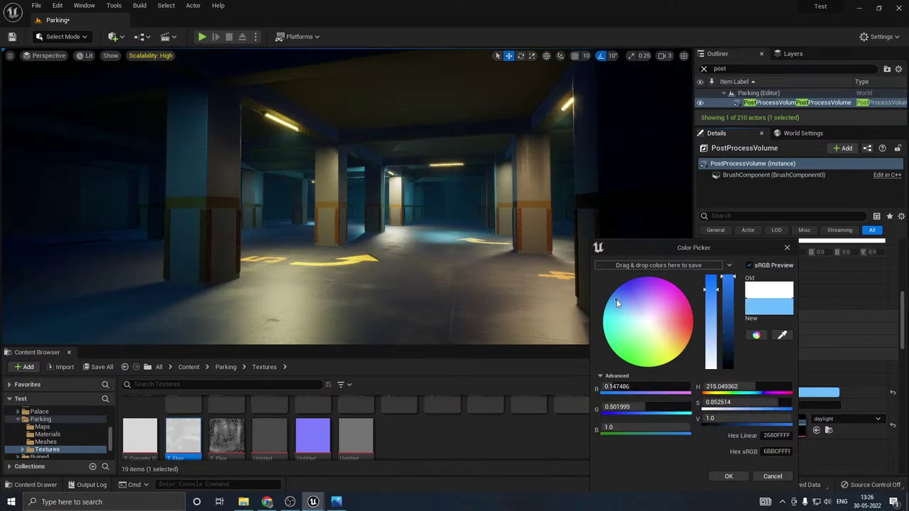
{"action": "left_click_drag", "start_coordinate": [617, 301], "coordinate": [615, 303]}
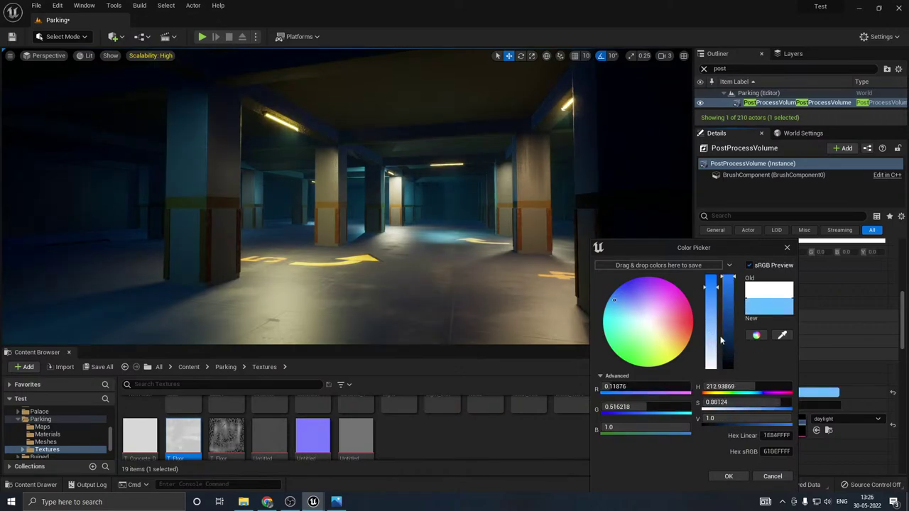
{"action": "left_click", "coordinate": [728, 343]}
{"action": "left_click_drag", "start_coordinate": [729, 342], "coordinate": [732, 334]}
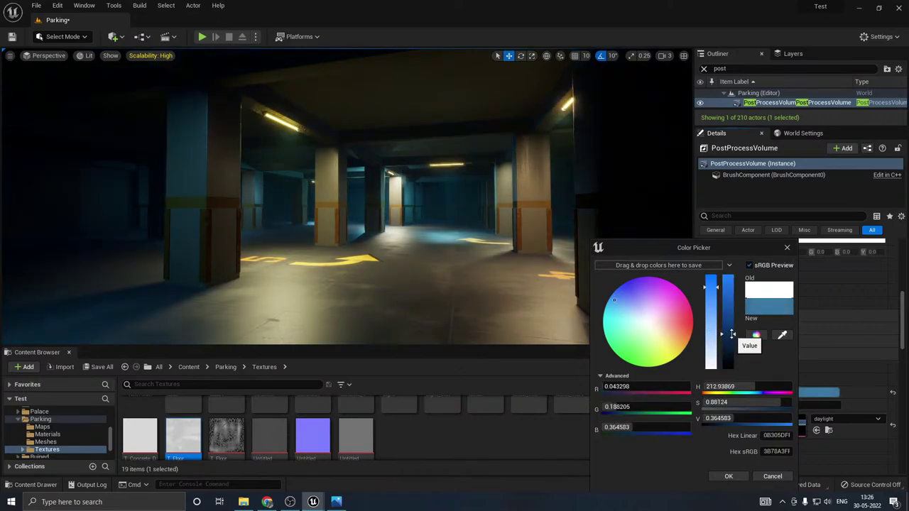
{"action": "left_click", "coordinate": [728, 476]}
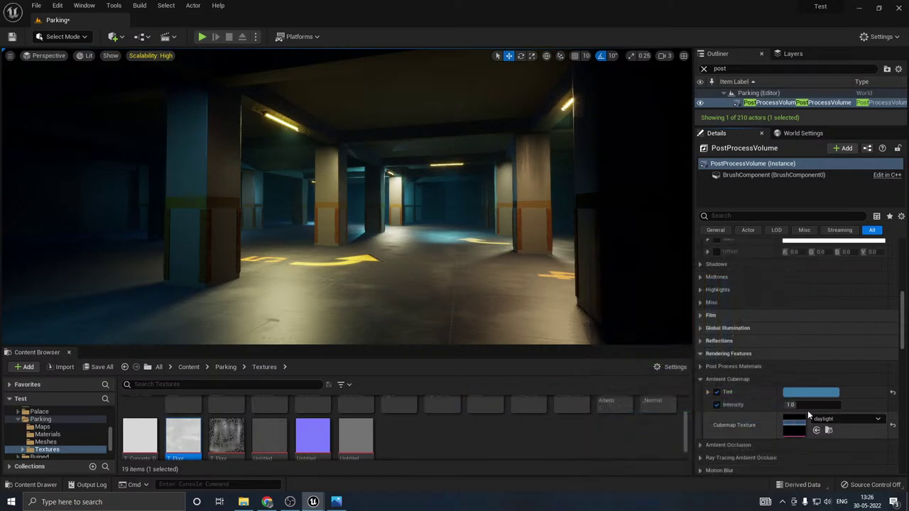
Step: Set the Ambient Cubemap Intensity to 0.384 and darken its Tint to a value of about 0.34
{"action": "mouse_move", "coordinate": [802, 407]}
{"action": "left_mouse_down"}
{"action": "mouse_move", "coordinate": [836, 406]}
{"action": "mouse_move", "coordinate": [801, 406]}
{"action": "mouse_move", "coordinate": [806, 400]}
{"action": "left_mouse_up"}
{"action": "type", "text": "0.8"}
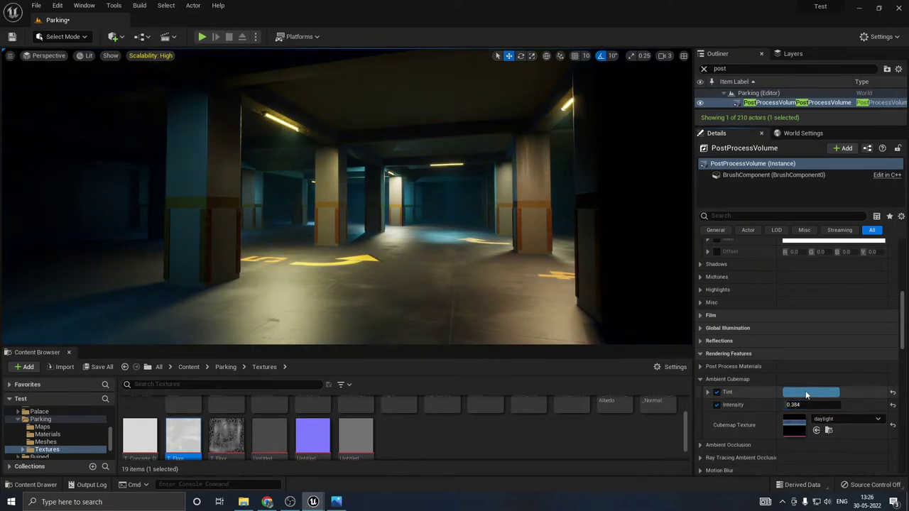
{"action": "left_click", "coordinate": [806, 394]}
{"action": "left_click_drag", "start_coordinate": [737, 353], "coordinate": [740, 319]}
{"action": "left_click", "coordinate": [738, 335]}
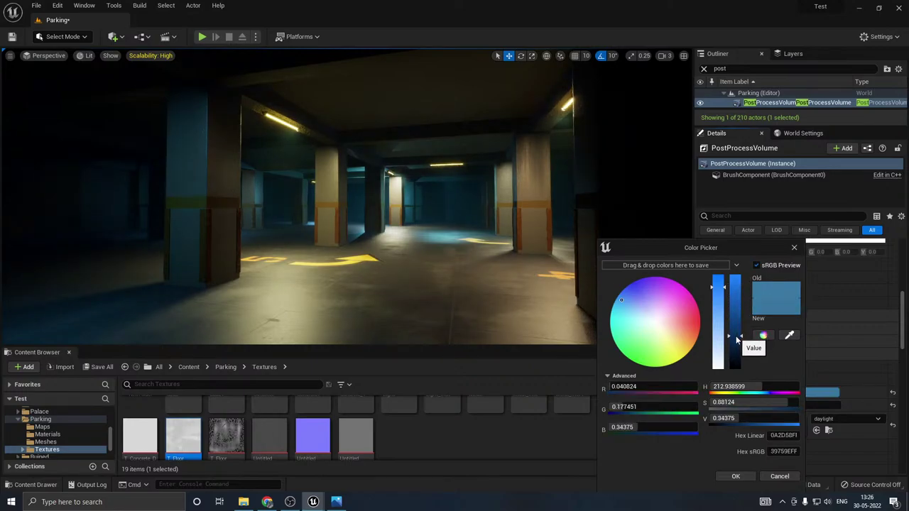
{"action": "left_click", "coordinate": [736, 476]}
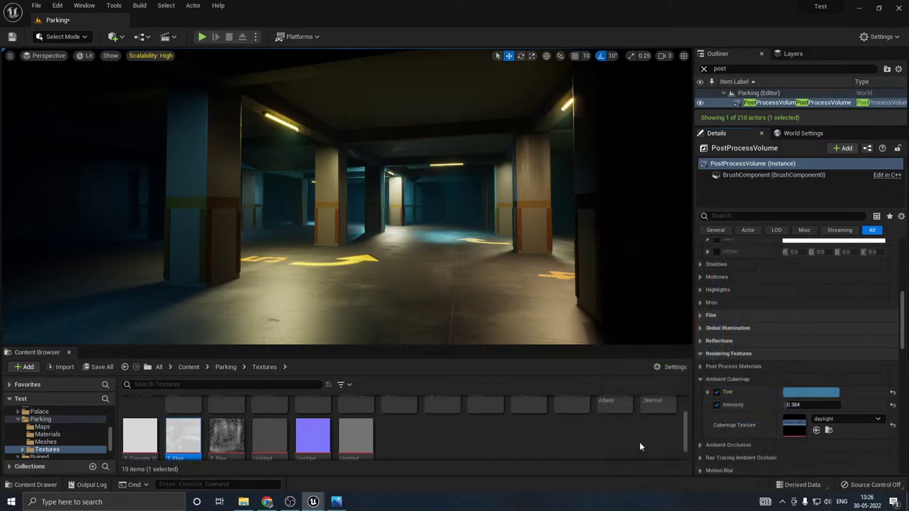
Step: Save the Parking level and collapse the Ambient Cubemap settings
{"action": "left_click", "coordinate": [103, 367]}
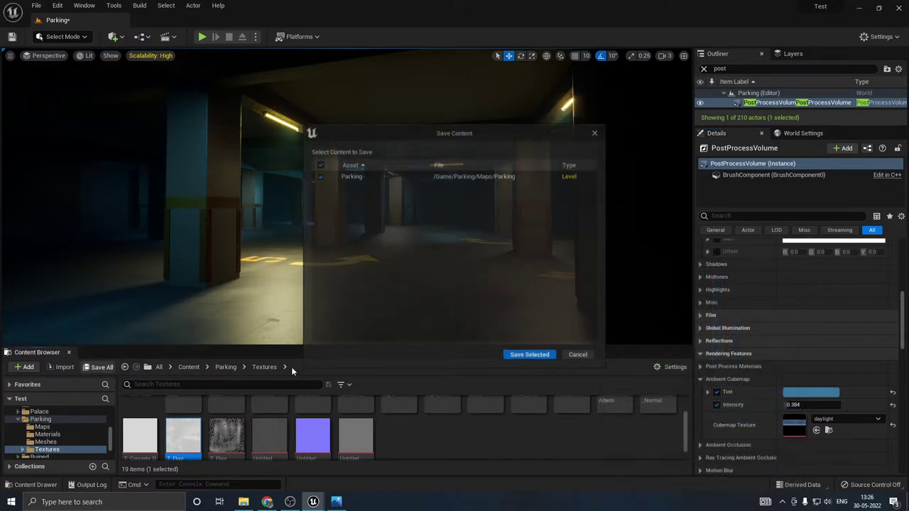
{"action": "left_click", "coordinate": [532, 356]}
{"action": "left_click", "coordinate": [699, 379]}
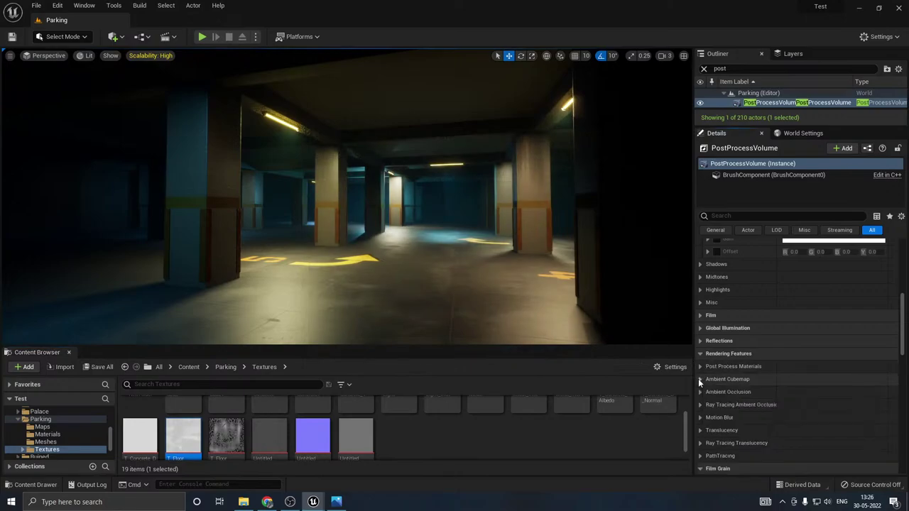
Step: Review the PostProcessVolume's remaining settings, including Film Grain, volume and brush settings, Ray Tracing Ambient Occlusion and Reflections
{"action": "scroll", "coordinate": [746, 412], "scroll_direction": "down", "scroll_amount": 2}
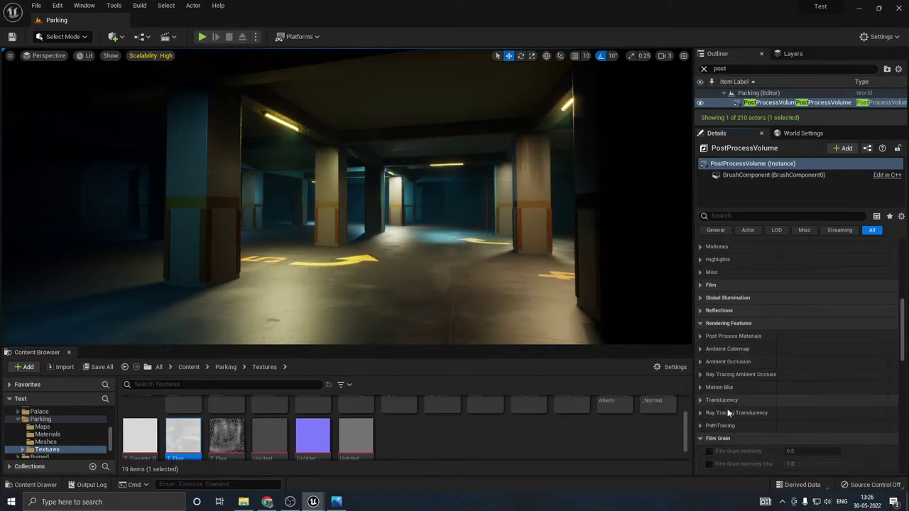
{"action": "left_click", "coordinate": [700, 439]}
{"action": "scroll", "coordinate": [710, 430], "scroll_direction": "down", "scroll_amount": 2}
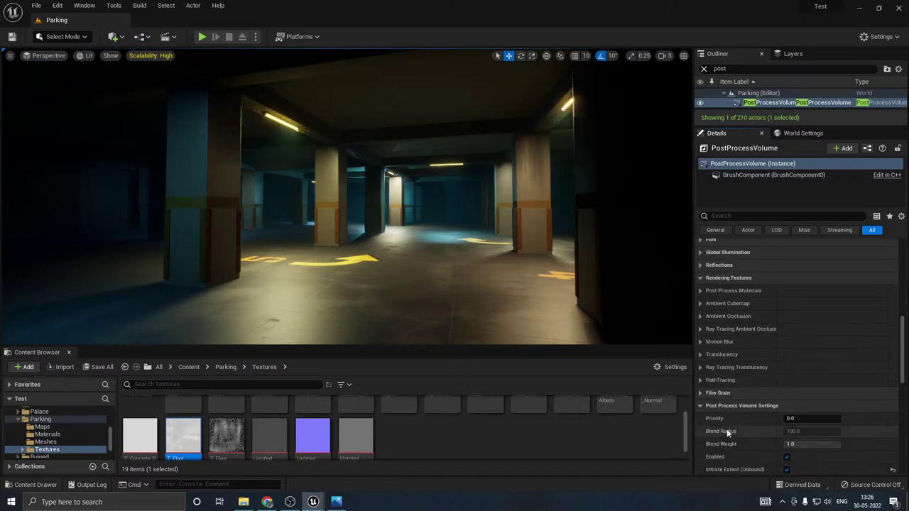
{"action": "scroll", "coordinate": [760, 423], "scroll_direction": "down", "scroll_amount": 5}
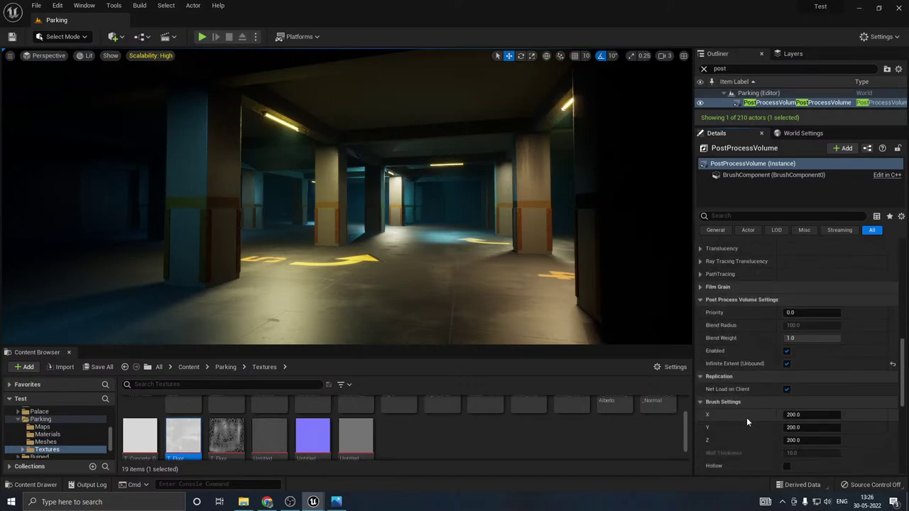
{"action": "scroll", "coordinate": [746, 416], "scroll_direction": "down", "scroll_amount": 5}
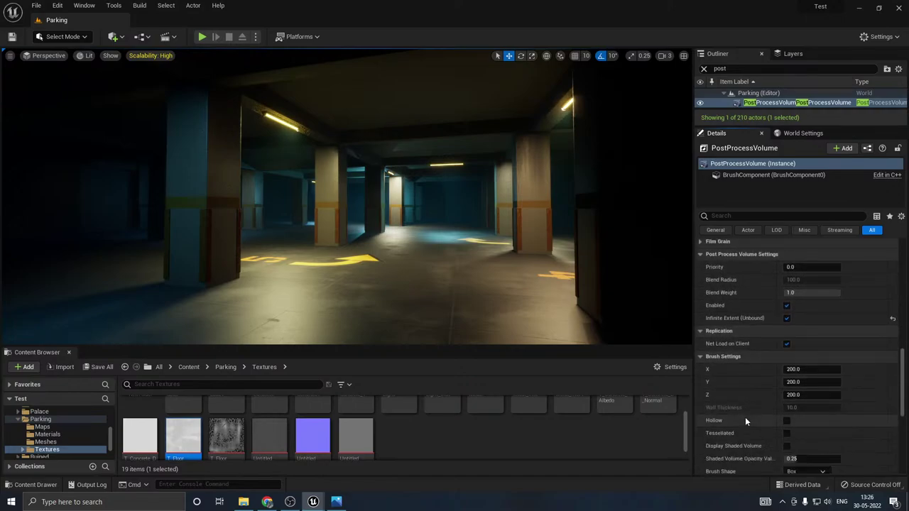
{"action": "scroll", "coordinate": [732, 410], "scroll_direction": "up", "scroll_amount": 10}
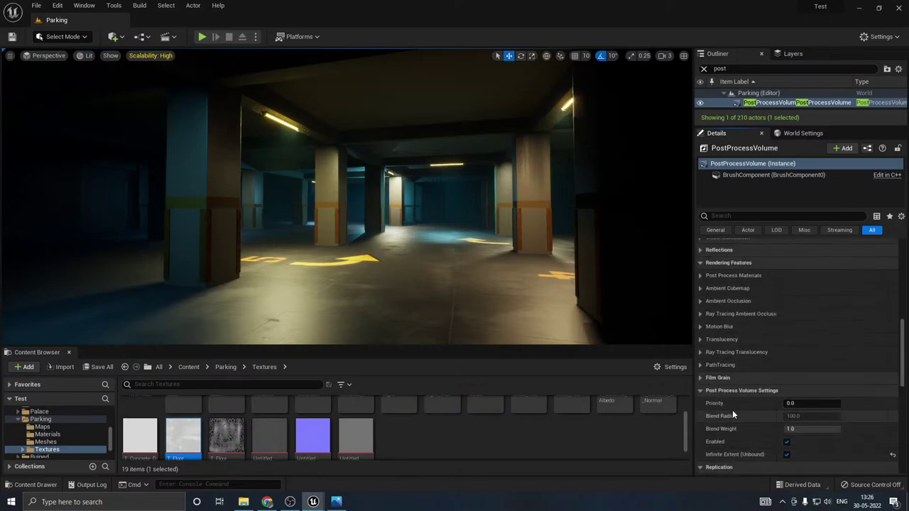
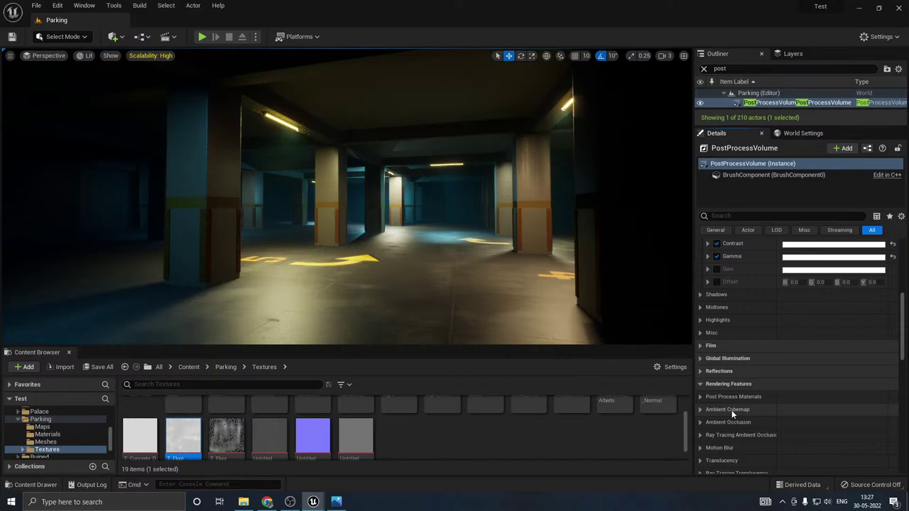
{"action": "left_click", "coordinate": [700, 435]}
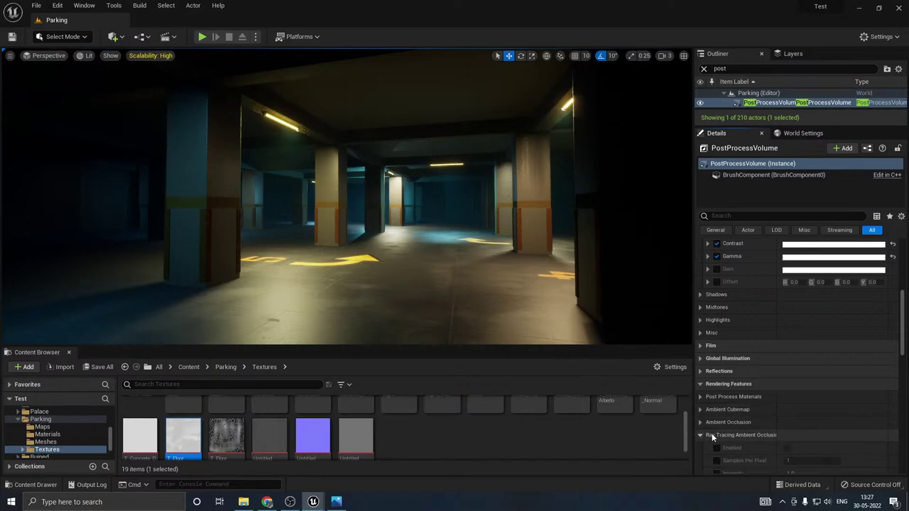
{"action": "left_click", "coordinate": [701, 435]}
{"action": "left_click", "coordinate": [700, 435]}
{"action": "left_click", "coordinate": [701, 435]}
{"action": "left_click", "coordinate": [701, 371]}
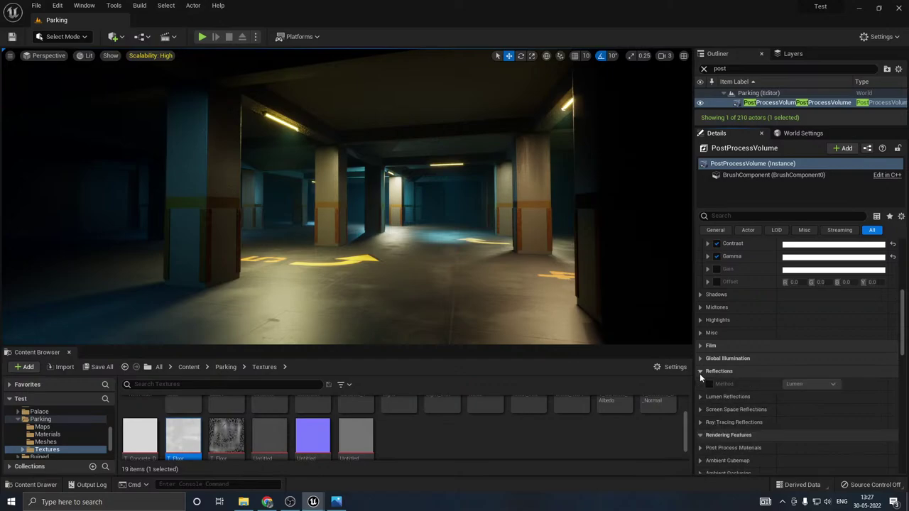
{"action": "left_click", "coordinate": [700, 371]}
Step: Find the SphereReflectionCapture by filtering the actors for "refl", and set its Influence Radius to about 663 with game view off
{"action": "left_click", "coordinate": [716, 69]}
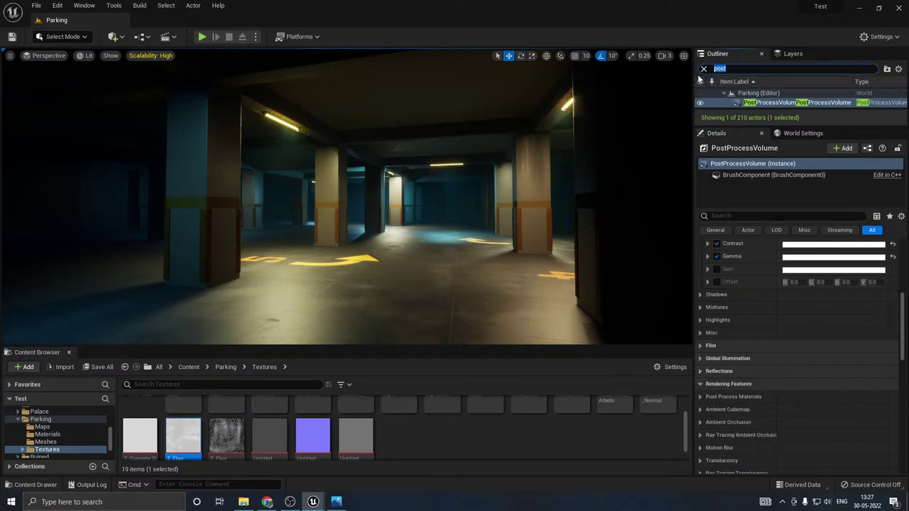
{"action": "type", "text": "re"}
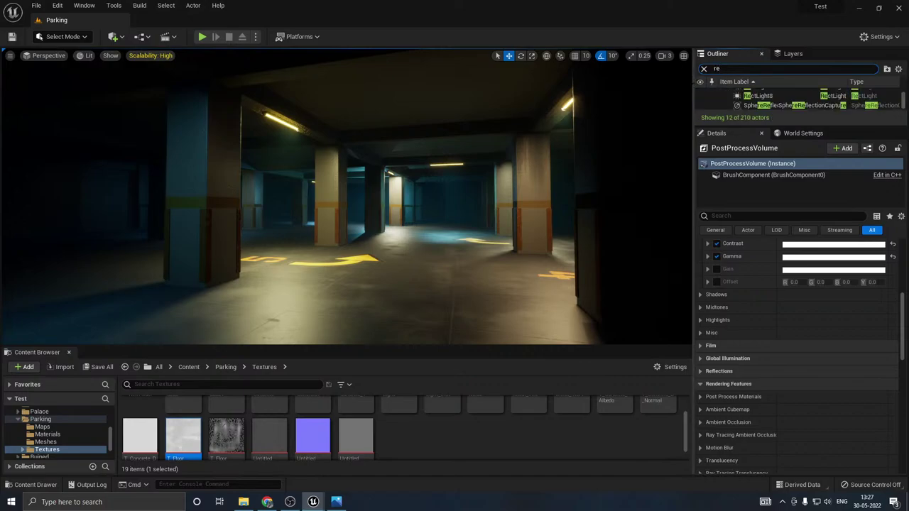
{"action": "type", "text": "fl"}
{"action": "left_click", "coordinate": [765, 103]}
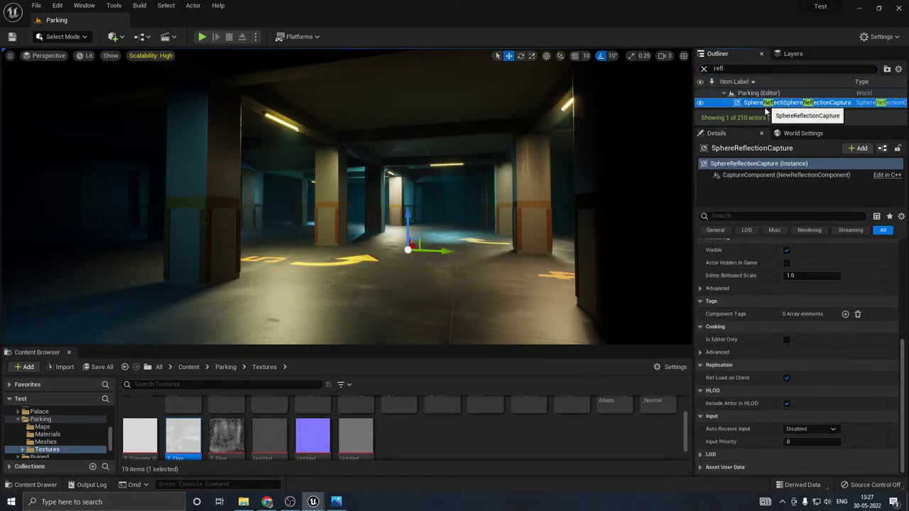
{"action": "scroll", "coordinate": [749, 321], "scroll_direction": "up", "scroll_amount": 1}
{"action": "scroll", "coordinate": [749, 321], "scroll_direction": "up", "scroll_amount": 5}
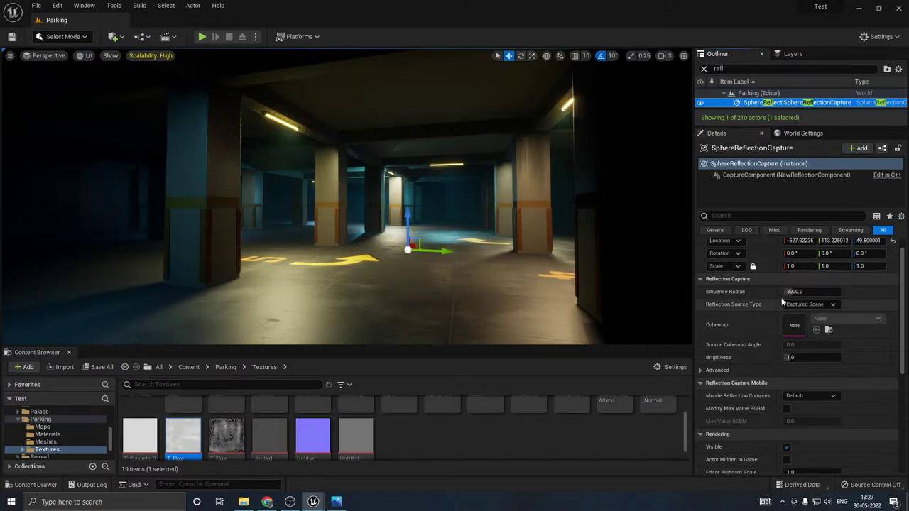
{"action": "left_click_drag", "start_coordinate": [794, 292], "coordinate": [731, 294]}
{"action": "key", "text": "g"}
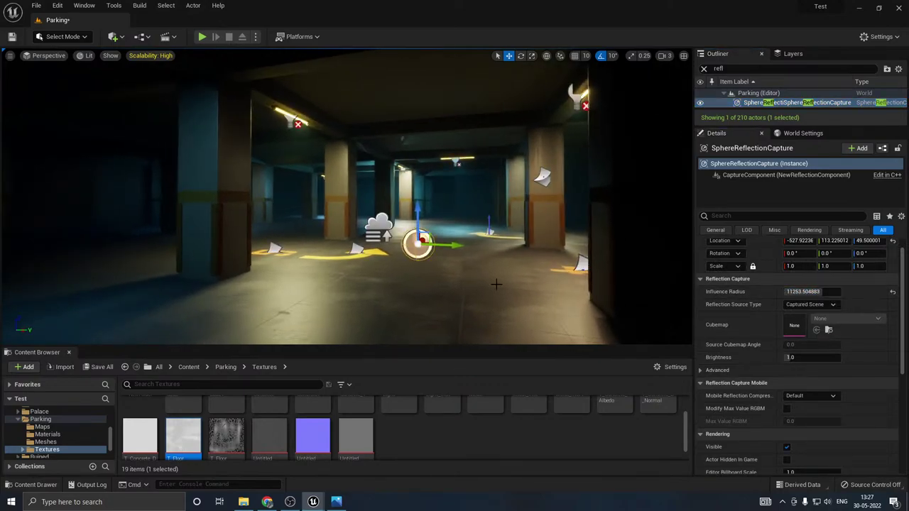
{"action": "left_click_drag", "start_coordinate": [815, 292], "coordinate": [756, 292]}
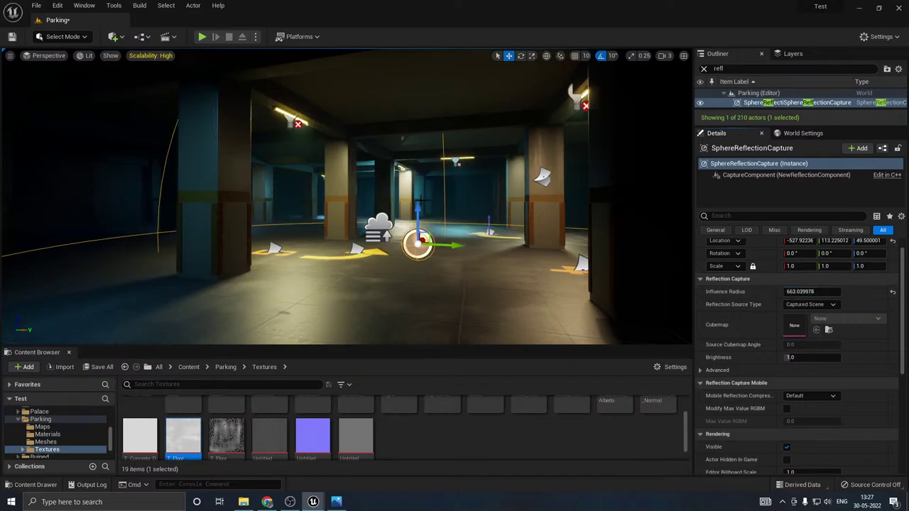
Step: Raise the SphereReflectionCapture to a Z location of about 66.7 and save the level
{"action": "left_click_drag", "start_coordinate": [418, 213], "coordinate": [418, 204]}
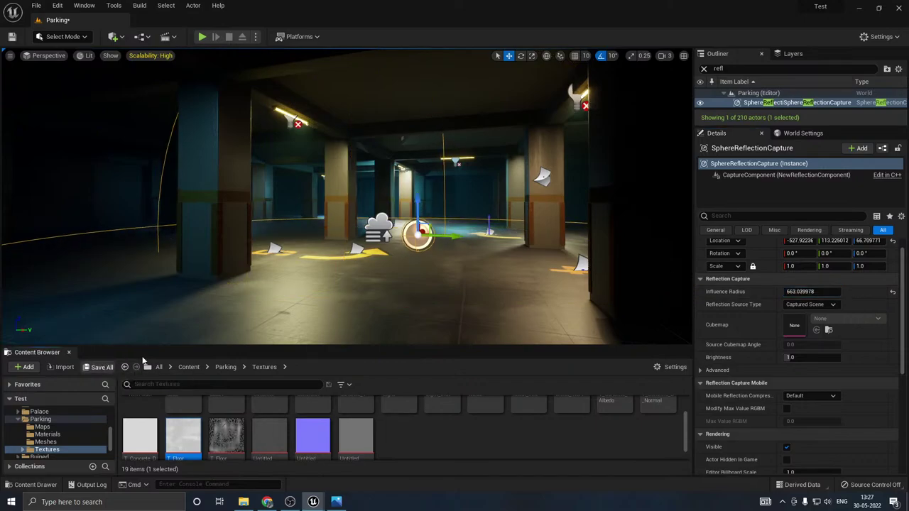
{"action": "left_click", "coordinate": [102, 367]}
{"action": "left_click", "coordinate": [530, 353]}
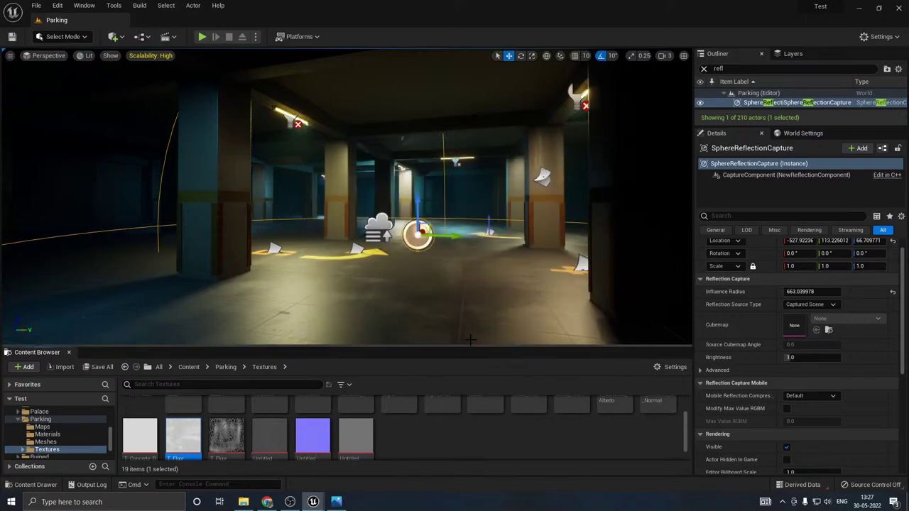
Step: Open the ceiling light's Light_Inst material, set its EMI to 22, and turn game view on
{"action": "mouse_move", "coordinate": [470, 337]}
{"action": "right_mouse_down"}
{"action": "mouse_move", "coordinate": [428, 343]}
{"action": "mouse_move", "coordinate": [432, 359]}
{"action": "mouse_move", "coordinate": [410, 348]}
{"action": "mouse_move", "coordinate": [472, 339]}
{"action": "right_mouse_up"}
{"action": "right_click_drag", "start_coordinate": [470, 298], "coordinate": [437, 119]}
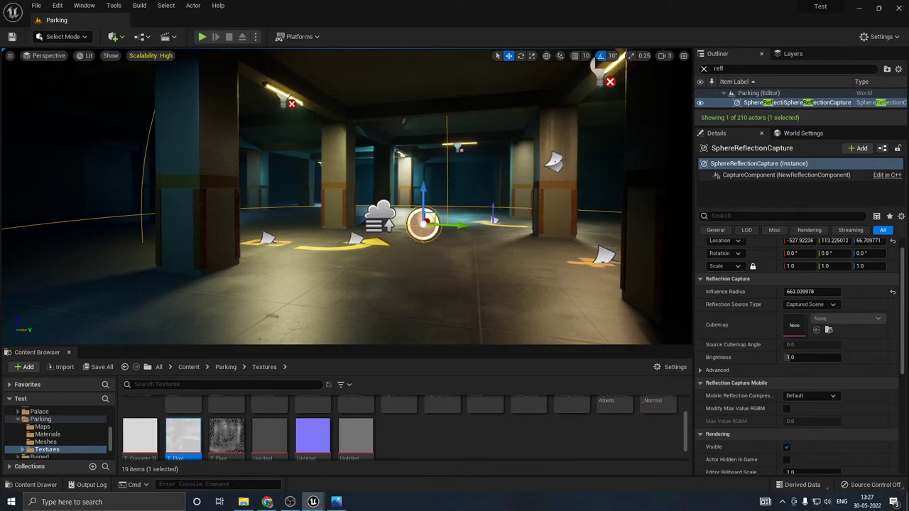
{"action": "left_click", "coordinate": [281, 91]}
{"action": "double_click", "coordinate": [793, 377]}
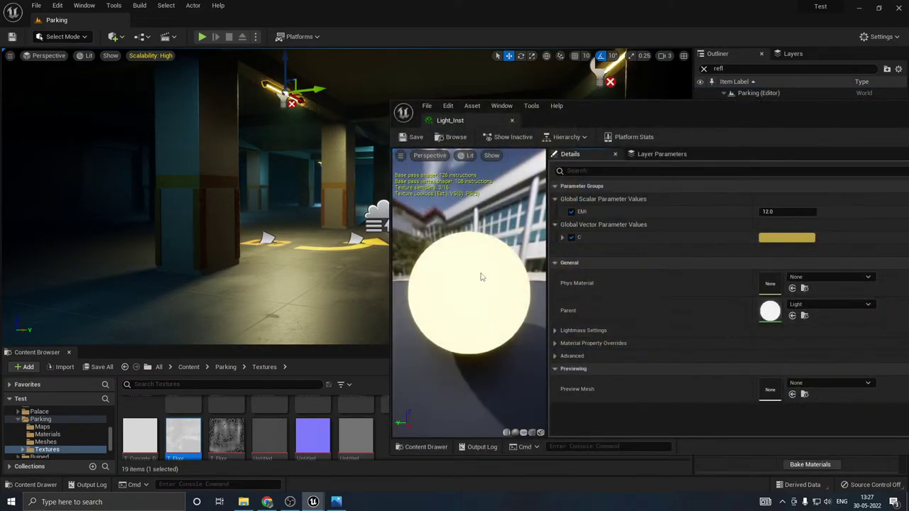
{"action": "left_click", "coordinate": [774, 211]}
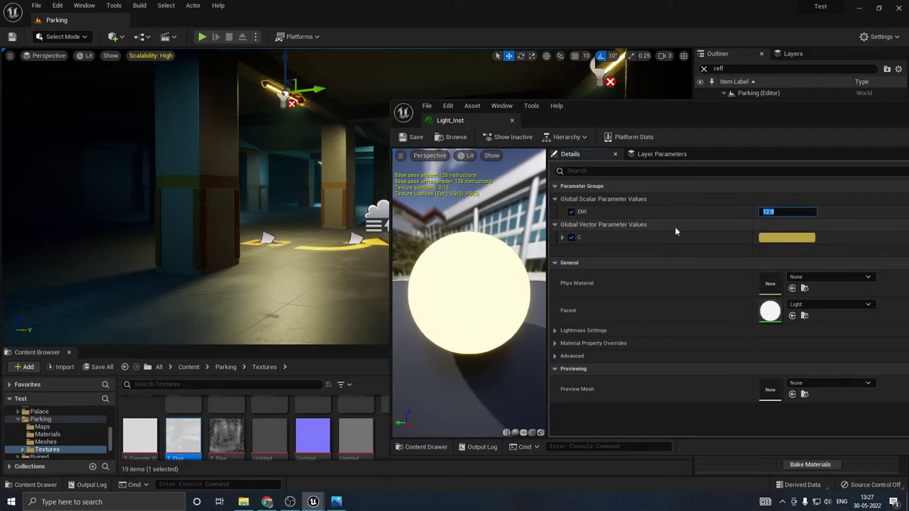
{"action": "type", "text": "22"}
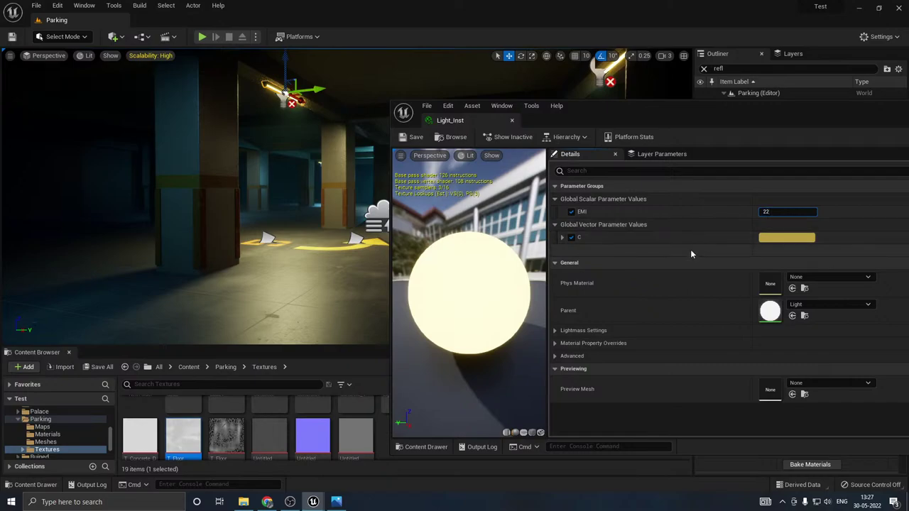
{"action": "key", "text": "Return"}
{"action": "right_click_drag", "start_coordinate": [312, 235], "coordinate": [343, 227]}
{"action": "key", "text": "g"}
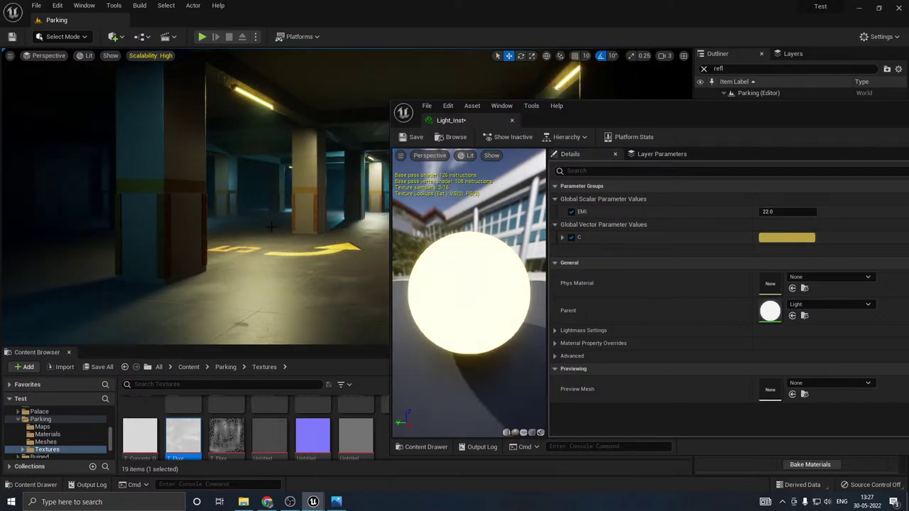
Step: Try an EMI value of 44 on the Light_Inst material
{"action": "left_click", "coordinate": [788, 211]}
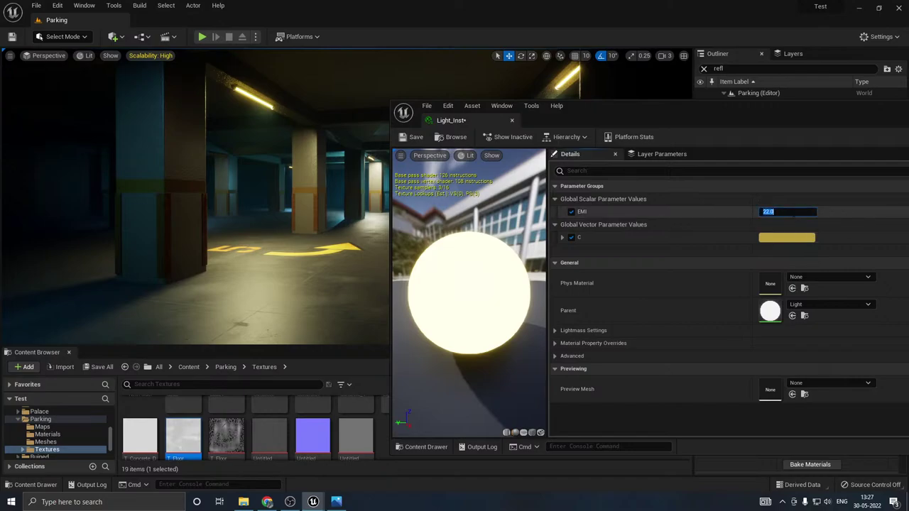
{"action": "type", "text": "44"}
{"action": "key", "text": "Return"}
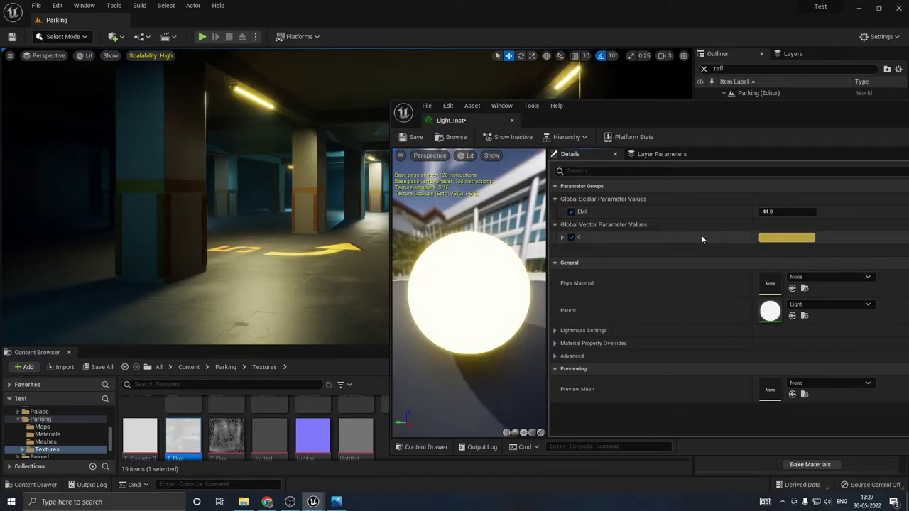
Step: Return Light_Inst's EMI to 22 and close the material instance
{"action": "left_click", "coordinate": [771, 212]}
{"action": "type", "text": "33"}
{"action": "key", "text": "Return"}
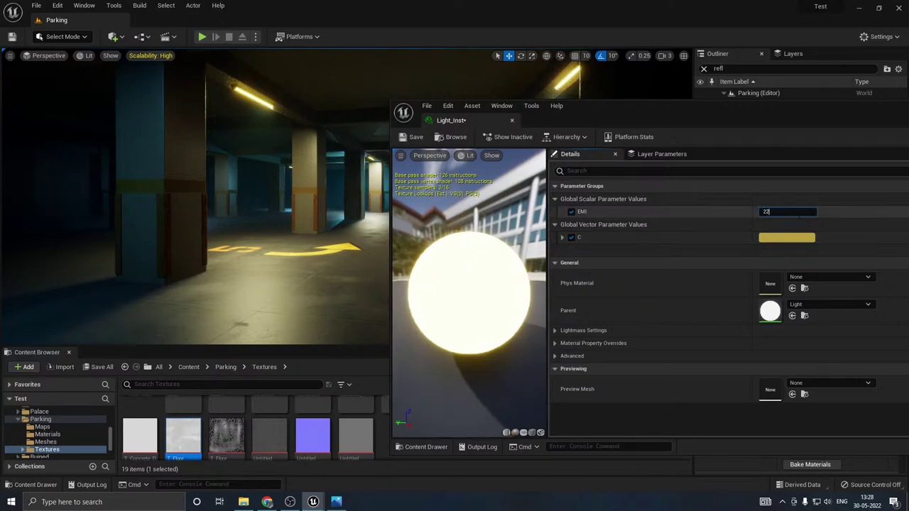
{"action": "key", "text": "Return"}
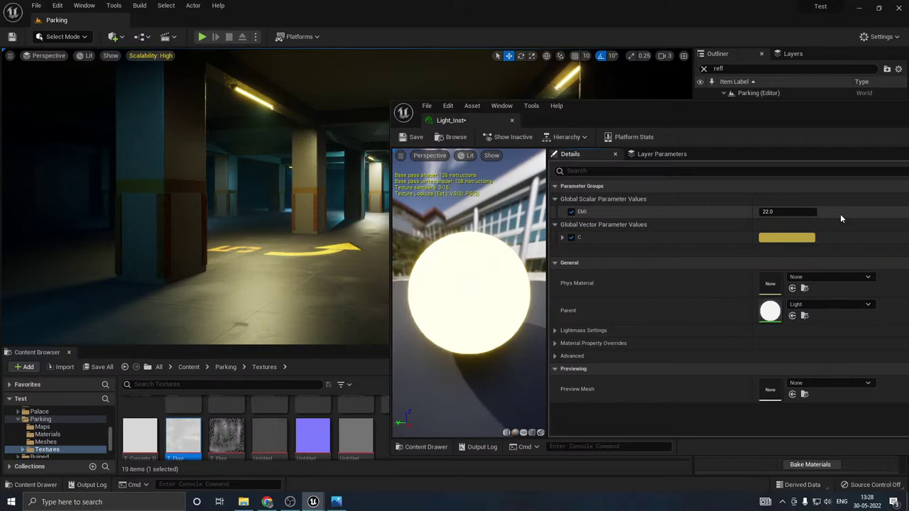
{"action": "left_click", "coordinate": [512, 121]}
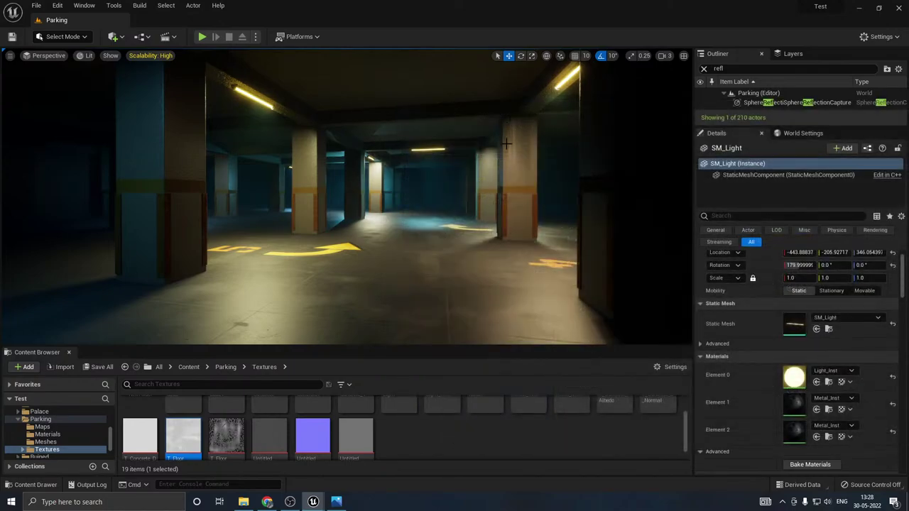
Step: Select the RectLight under the ceiling fixture with game view off and examine its Light, Rendering, Lightmass and Performance settings
{"action": "mouse_move", "coordinate": [328, 508]}
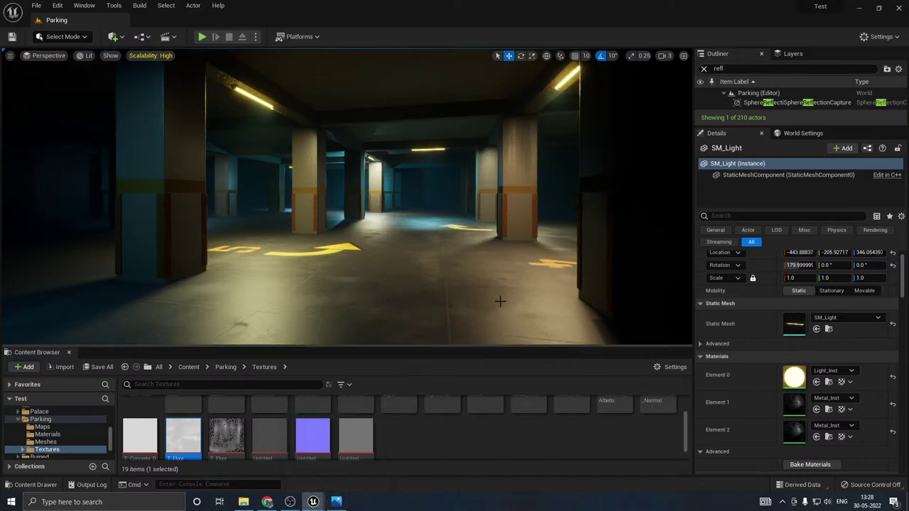
{"action": "right_click_drag", "start_coordinate": [498, 301], "coordinate": [473, 296]}
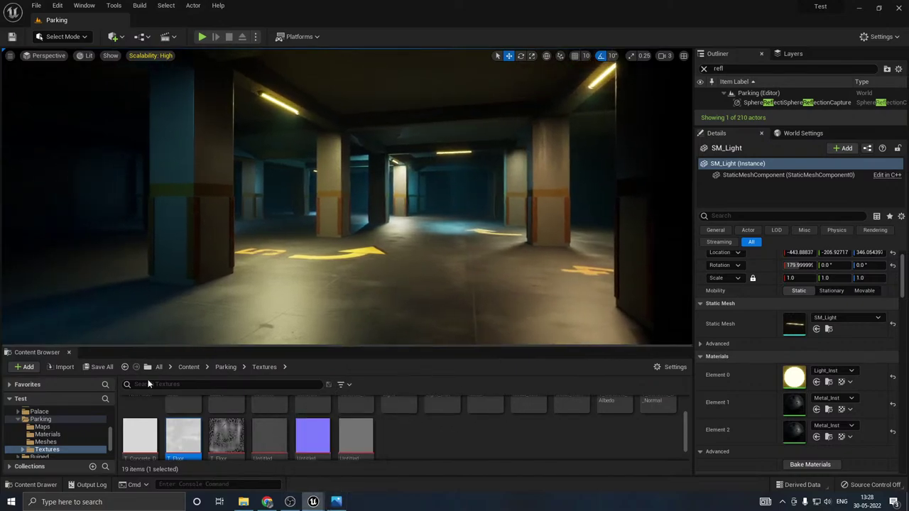
{"action": "right_click", "coordinate": [301, 228]}
{"action": "type", "text": "g"}
{"action": "right_click_drag", "start_coordinate": [295, 130], "coordinate": [283, 129]}
{"action": "key", "text": "g"}
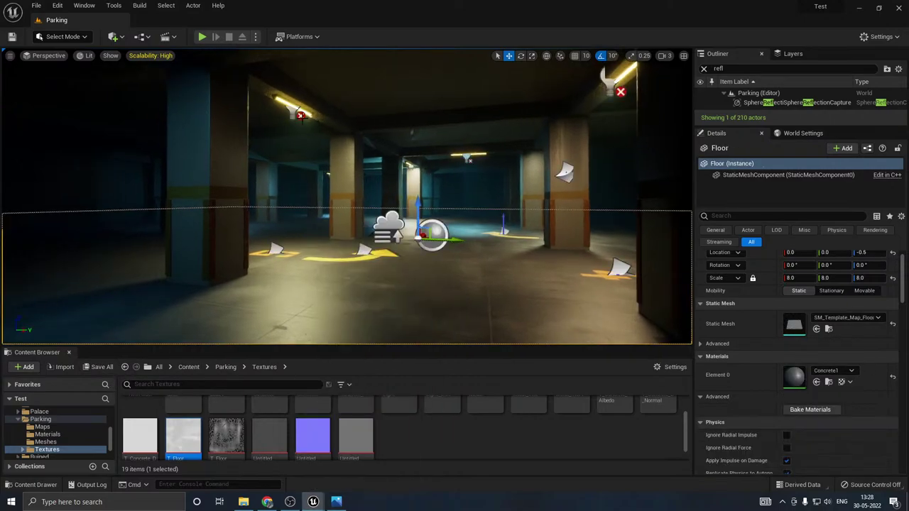
{"action": "left_click", "coordinate": [301, 112]}
{"action": "scroll", "coordinate": [752, 414], "scroll_direction": "down", "scroll_amount": 3}
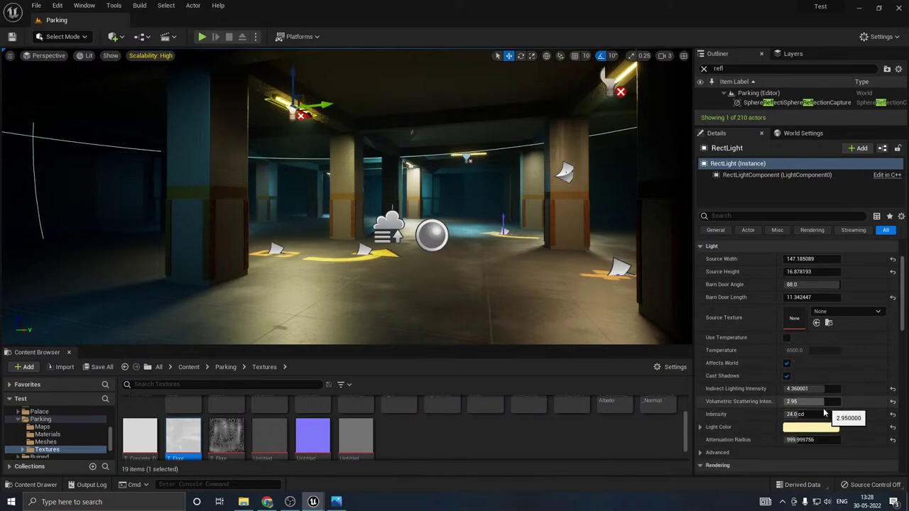
{"action": "scroll", "coordinate": [755, 414], "scroll_direction": "down", "scroll_amount": 2}
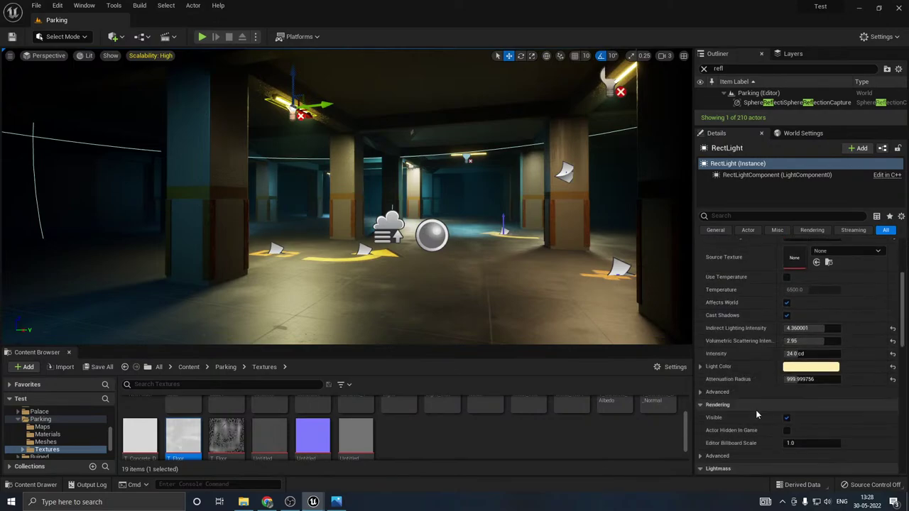
{"action": "scroll", "coordinate": [756, 410], "scroll_direction": "down", "scroll_amount": 3}
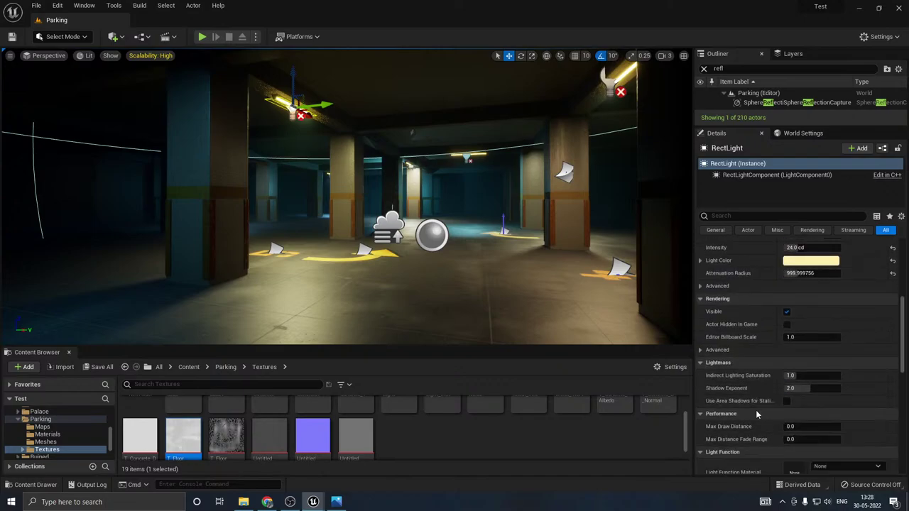
{"action": "scroll", "coordinate": [756, 410], "scroll_direction": "down", "scroll_amount": 1}
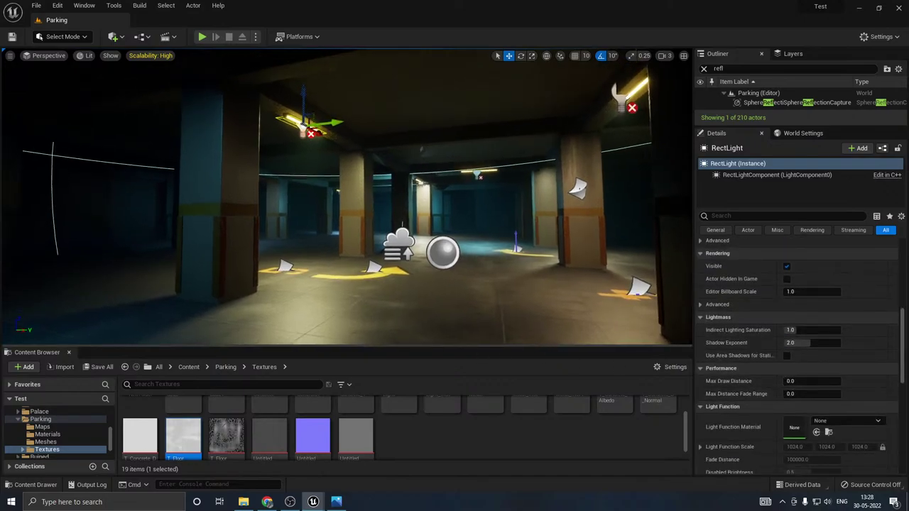
{"action": "key", "text": "g"}
{"action": "key", "text": "s"}
{"action": "right_click_drag", "start_coordinate": [485, 310], "coordinate": [485, 330]}
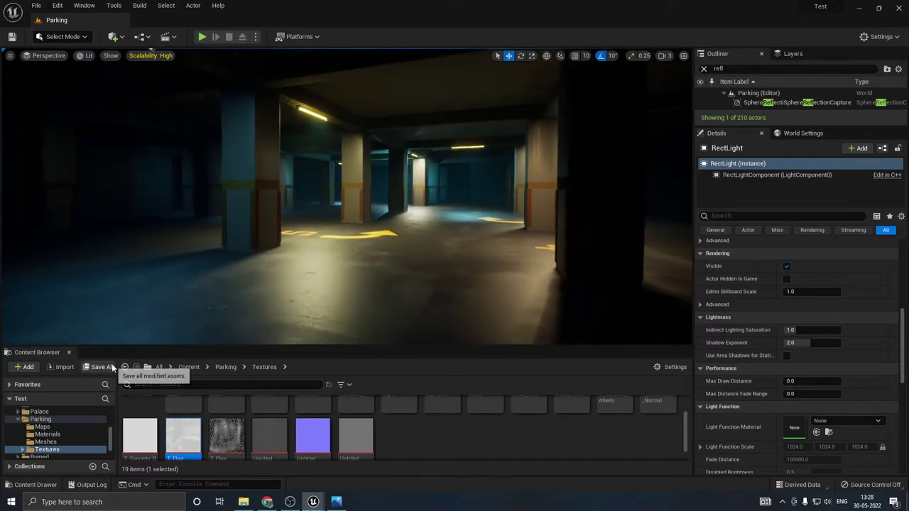
Step: Open the Floor's Concrete1 material instance and set its Rough value to 0.62
{"action": "left_click", "coordinate": [318, 285]}
{"action": "scroll", "coordinate": [754, 361], "scroll_direction": "up", "scroll_amount": 2}
{"action": "scroll", "coordinate": [754, 364], "scroll_direction": "up", "scroll_amount": 6}
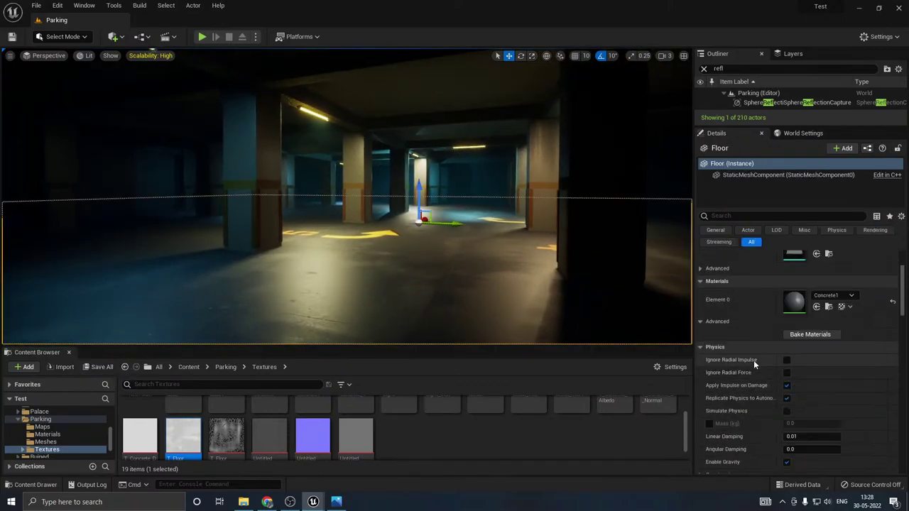
{"action": "double_click", "coordinate": [796, 360]}
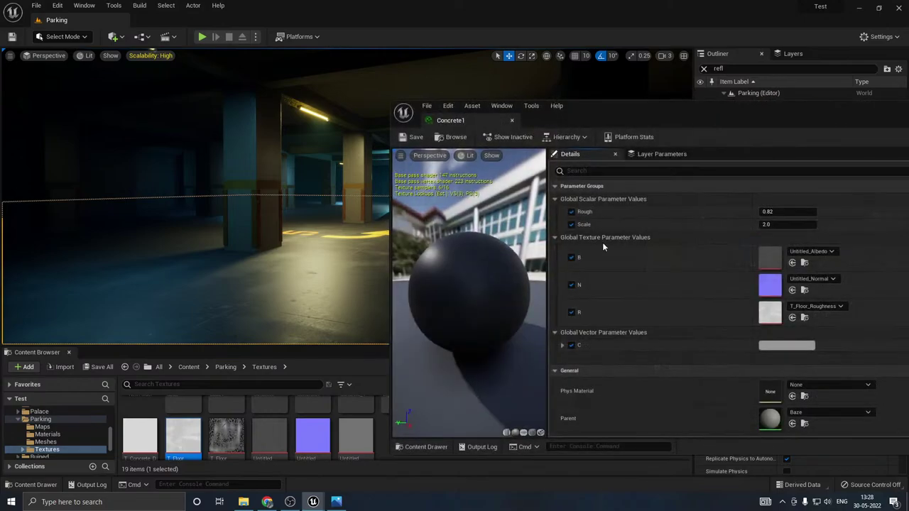
{"action": "left_click", "coordinate": [766, 212]}
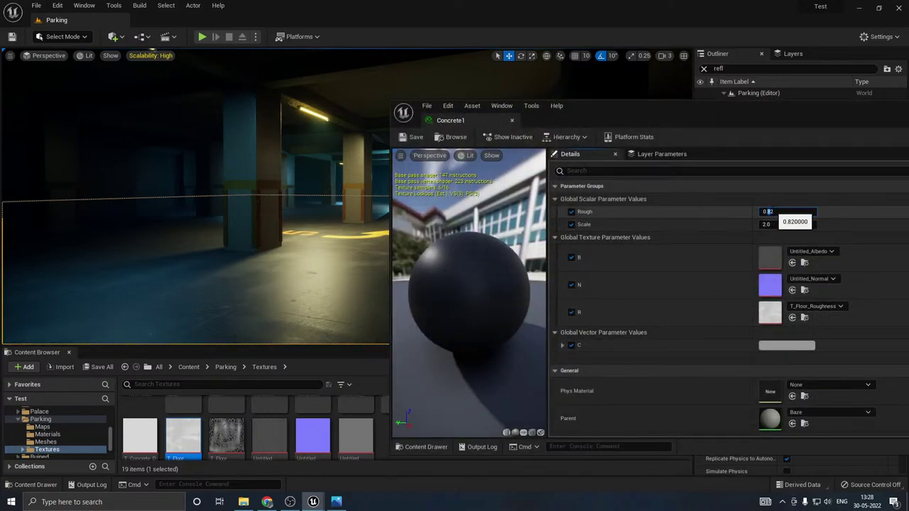
{"action": "type", "text": "6"}
{"action": "key", "text": "Return"}
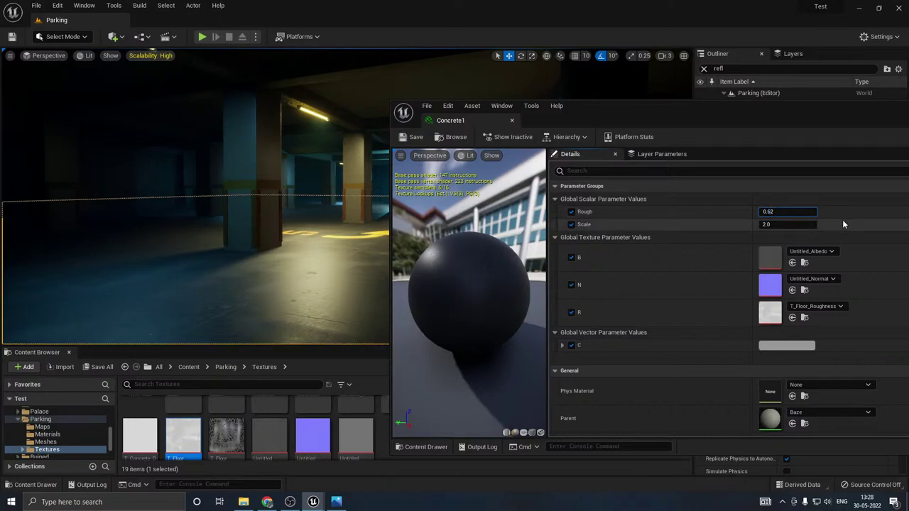
Step: Check the floor's reflections around the garage, set Concrete1's Rough value to 0.72, and close the material instance
{"action": "left_click_drag", "start_coordinate": [624, 112], "coordinate": [760, 106]}
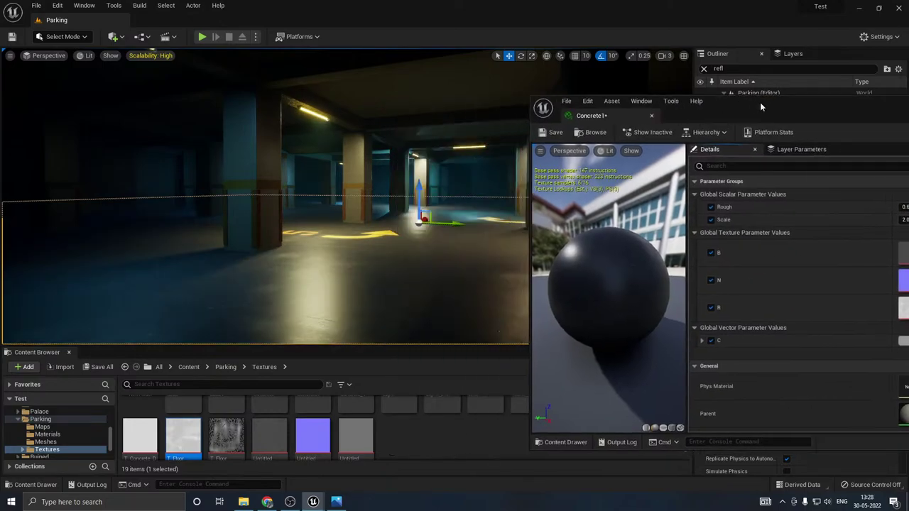
{"action": "right_click_drag", "start_coordinate": [405, 250], "coordinate": [432, 270]}
{"action": "key", "text": "w"}
{"action": "key", "text": "w"}
{"action": "key", "text": "s"}
{"action": "key", "text": "a"}
{"action": "key", "text": "d"}
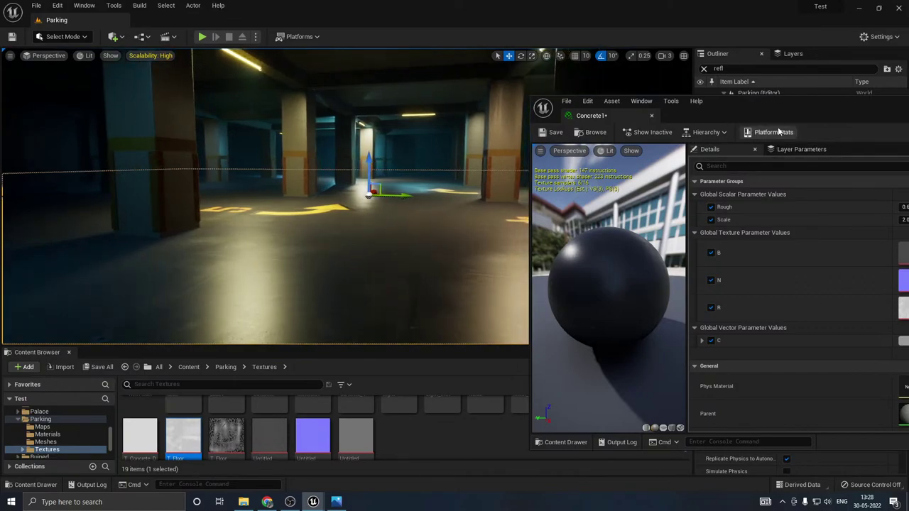
{"action": "left_click_drag", "start_coordinate": [710, 115], "coordinate": [579, 119]}
{"action": "left_click", "coordinate": [775, 211]}
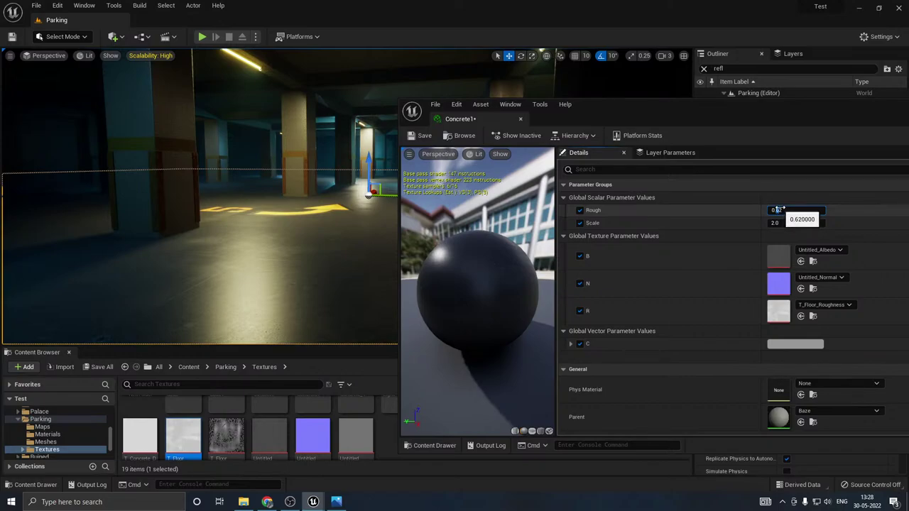
{"action": "type", "text": "72"}
{"action": "key", "text": "Return"}
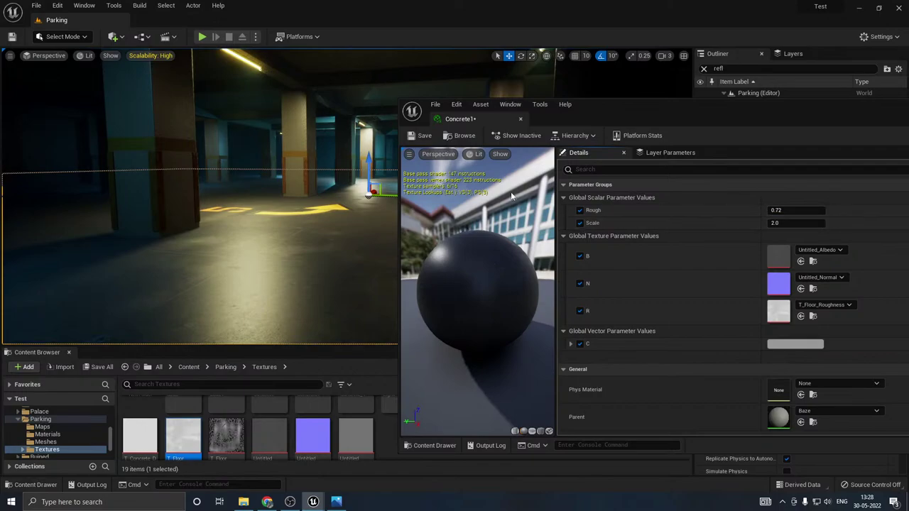
{"action": "left_click", "coordinate": [521, 119]}
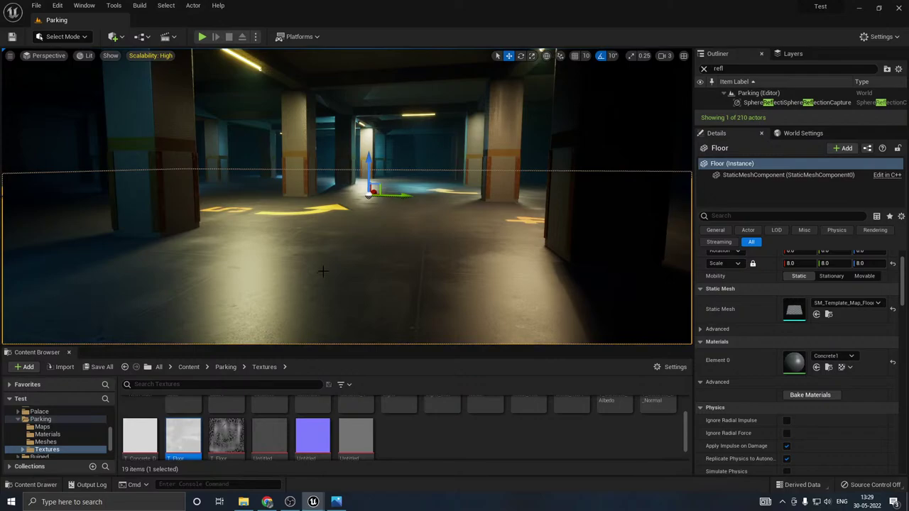
Step: Save all modified assets
{"action": "right_click_drag", "start_coordinate": [322, 270], "coordinate": [306, 258]}
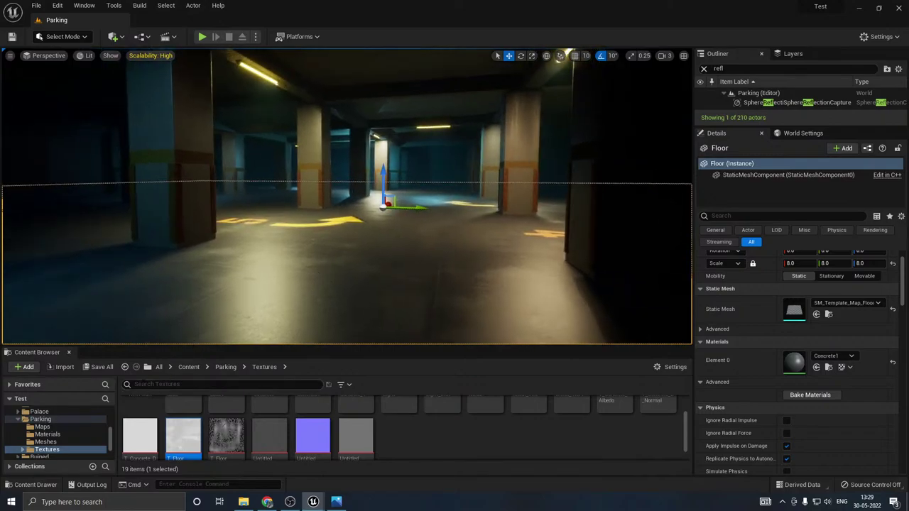
{"action": "left_click", "coordinate": [112, 366]}
{"action": "left_click", "coordinate": [525, 353]}
{"action": "right_click_drag", "start_coordinate": [366, 279], "coordinate": [344, 266]}
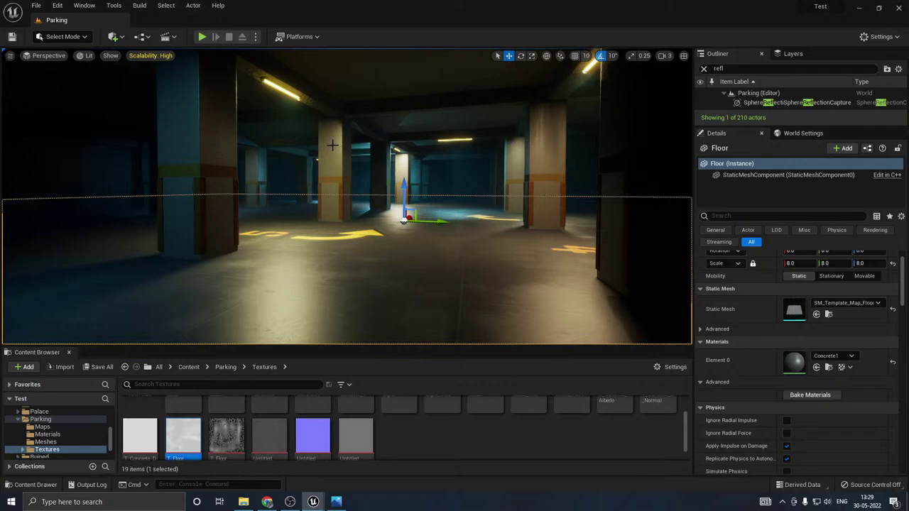
{"action": "mouse_move", "coordinate": [332, 145]}
{"action": "right_mouse_down"}
{"action": "mouse_move", "coordinate": [312, 140]}
{"action": "mouse_move", "coordinate": [332, 145]}
{"action": "right_mouse_up"}
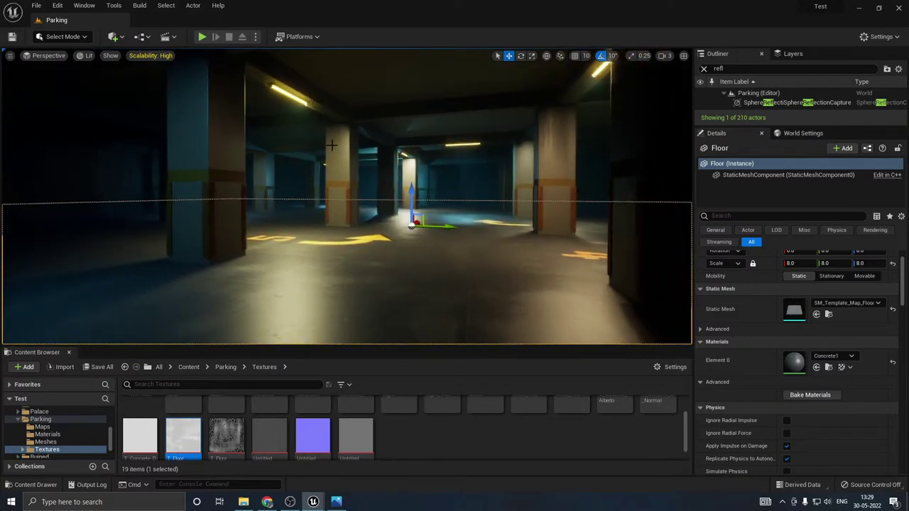
{"action": "key", "text": "g"}
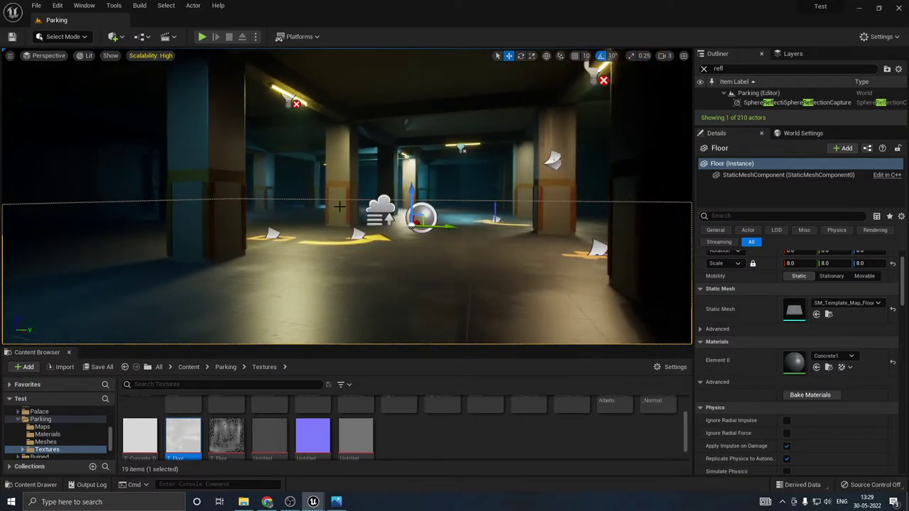
{"action": "right_click_drag", "start_coordinate": [339, 206], "coordinate": [339, 206]}
{"action": "key", "text": "g"}
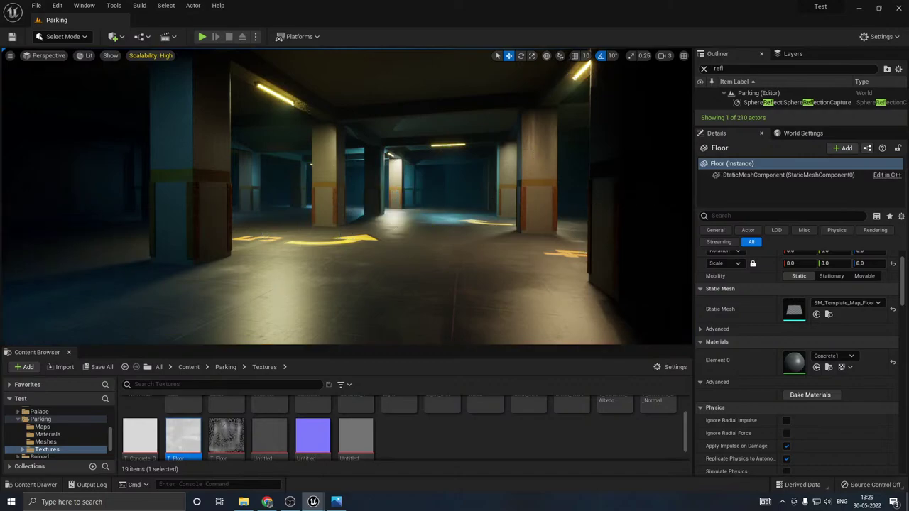
Step: Switch the view to Cinematic Viewport, enlarge it by shrinking the Content Browser, and reframe the garage
{"action": "left_click", "coordinate": [44, 55]}
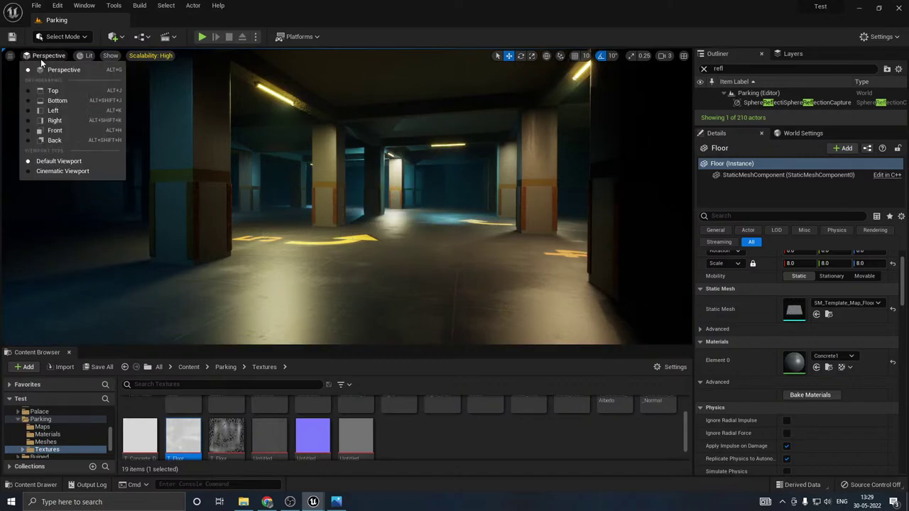
{"action": "left_click", "coordinate": [63, 171]}
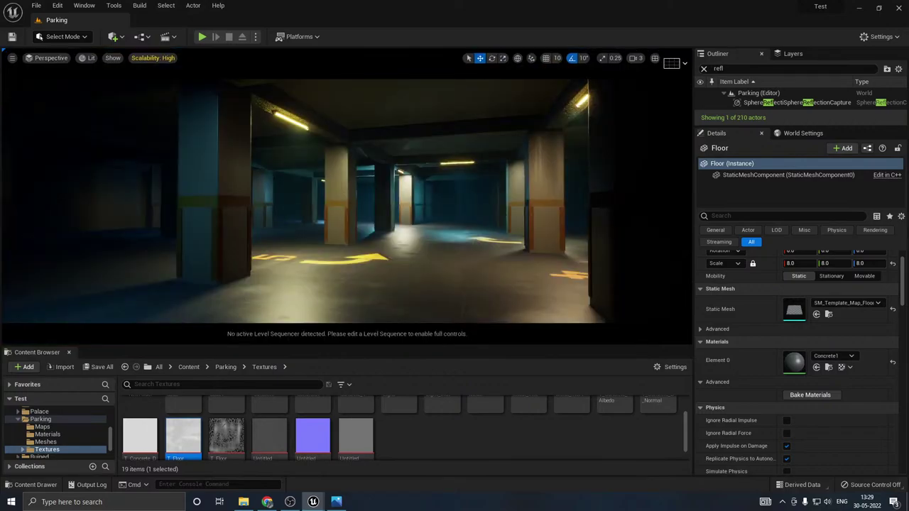
{"action": "left_click_drag", "start_coordinate": [341, 362], "coordinate": [351, 409]}
{"action": "right_click_drag", "start_coordinate": [362, 351], "coordinate": [395, 323]}
{"action": "left_click_drag", "start_coordinate": [396, 323], "coordinate": [393, 325]}
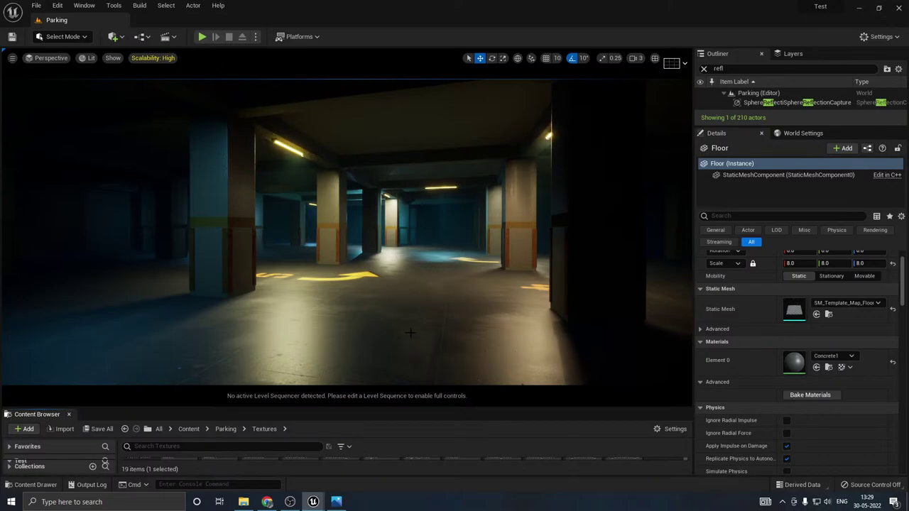
Step: Reframe the garage, switch to the Quixel Bridge window, and search the Surfaces category for Stripe
{"action": "right_click_drag", "start_coordinate": [410, 332], "coordinate": [410, 351]}
{"action": "key", "text": "w"}
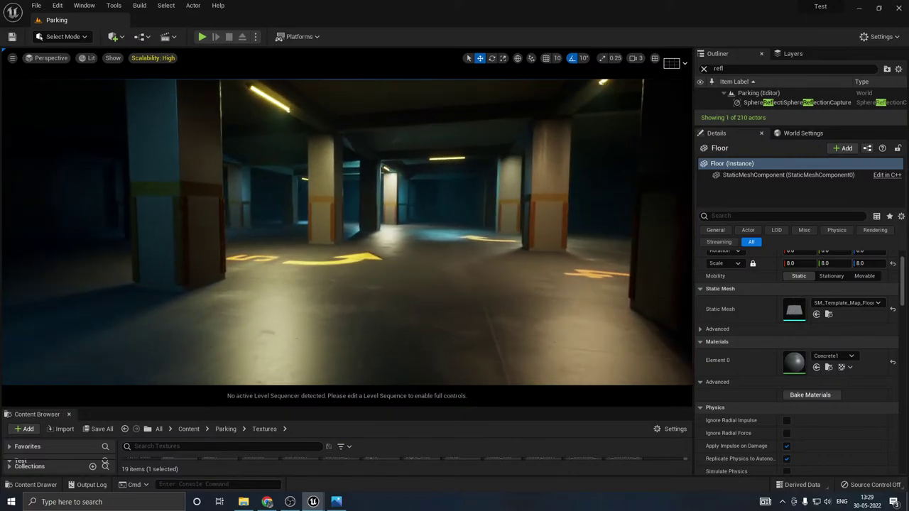
{"action": "mouse_move", "coordinate": [313, 502]}
{"action": "left_click", "coordinate": [346, 458]}
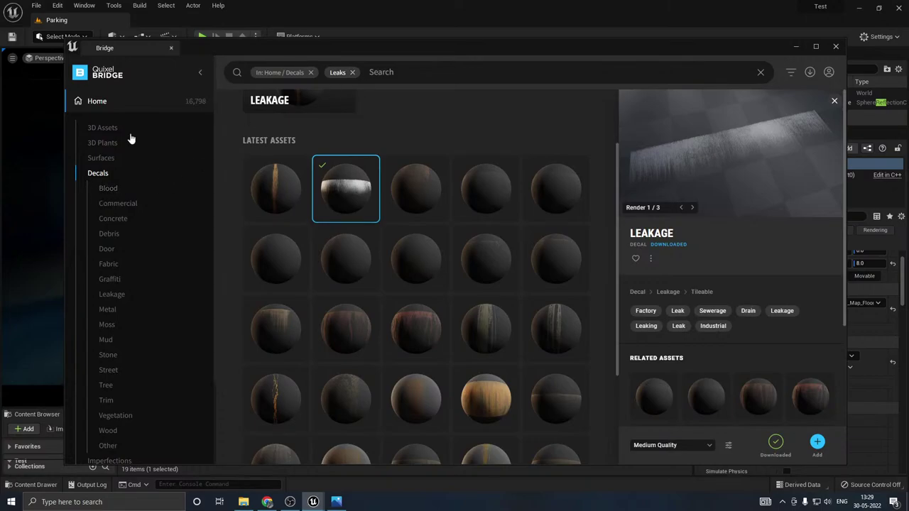
{"action": "left_click", "coordinate": [101, 158]}
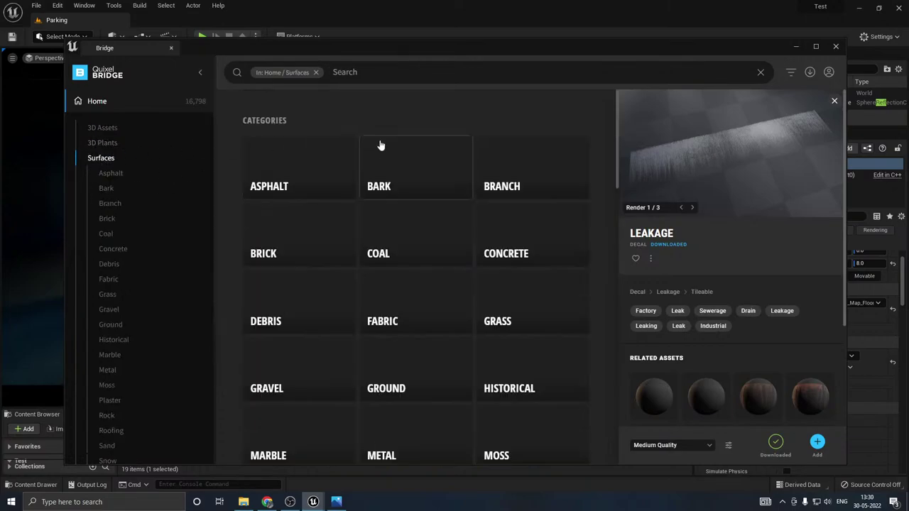
{"action": "left_click", "coordinate": [348, 72]}
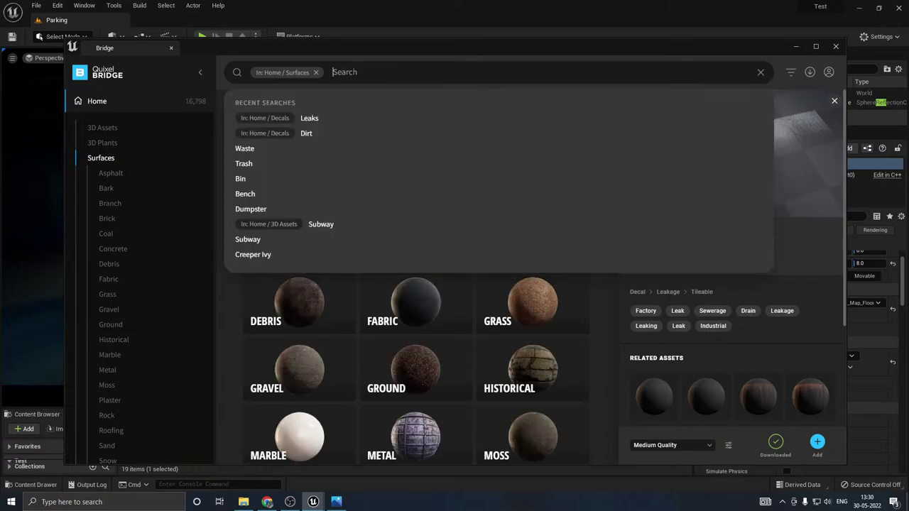
{"action": "type", "text": "strip"}
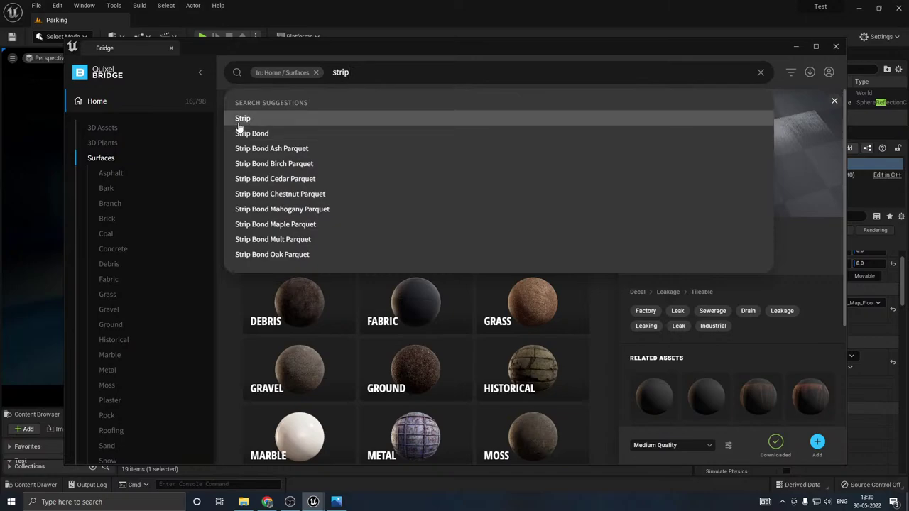
{"action": "type", "text": "e"}
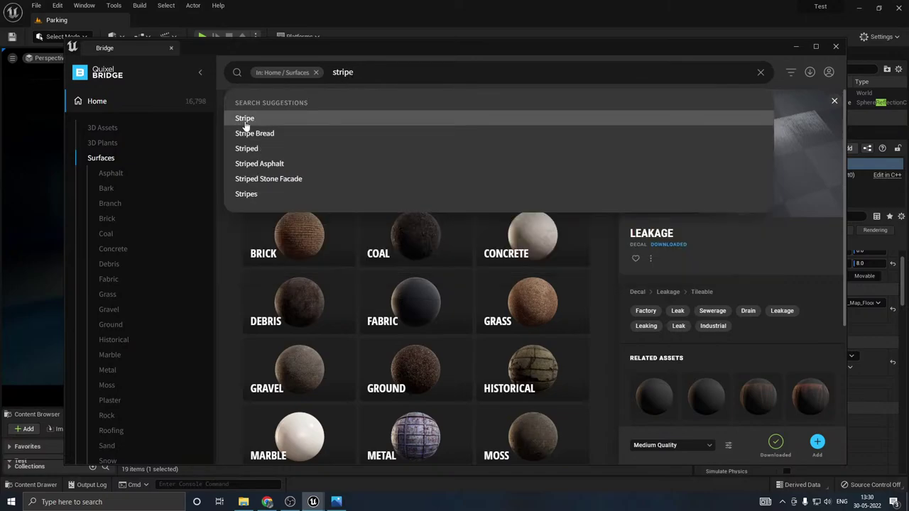
{"action": "left_click", "coordinate": [245, 118]}
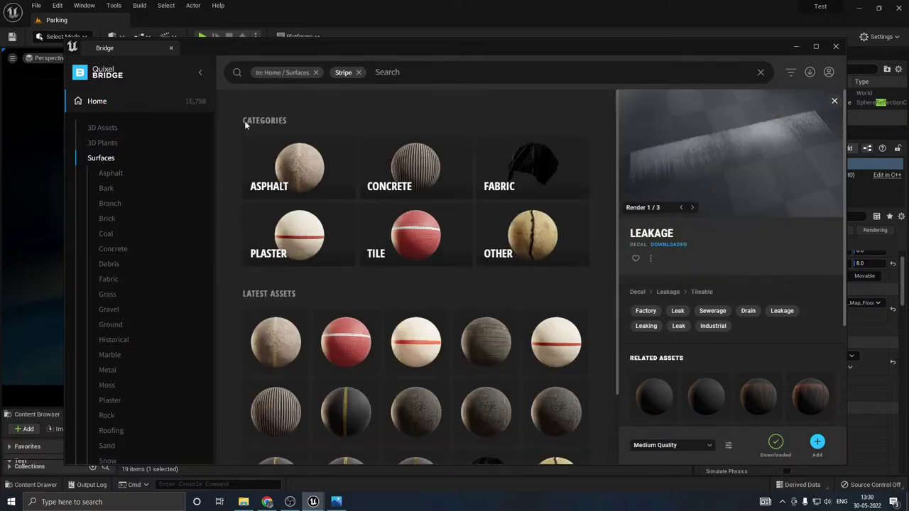
Step: Look through the Stripe surface results for a suitable striped material and close Quixel Bridge
{"action": "scroll", "coordinate": [320, 269], "scroll_direction": "down", "scroll_amount": 1}
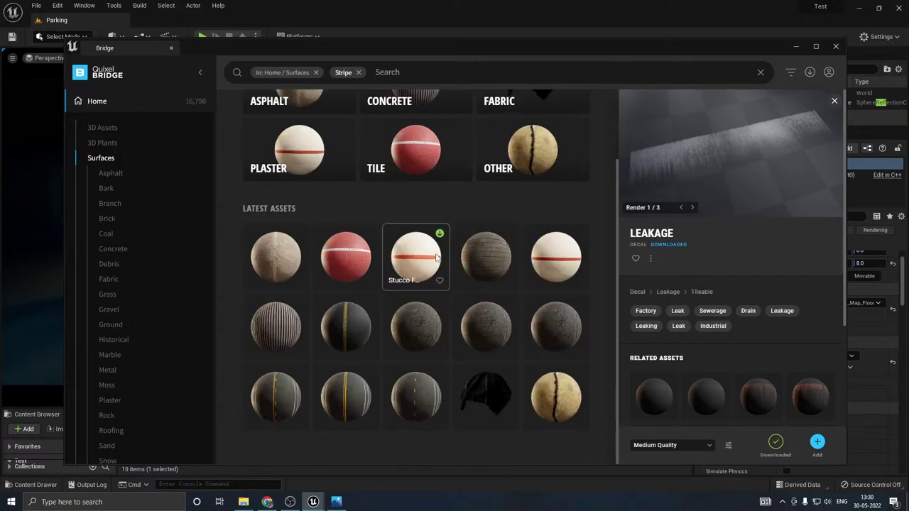
{"action": "scroll", "coordinate": [430, 261], "scroll_direction": "up", "scroll_amount": 1}
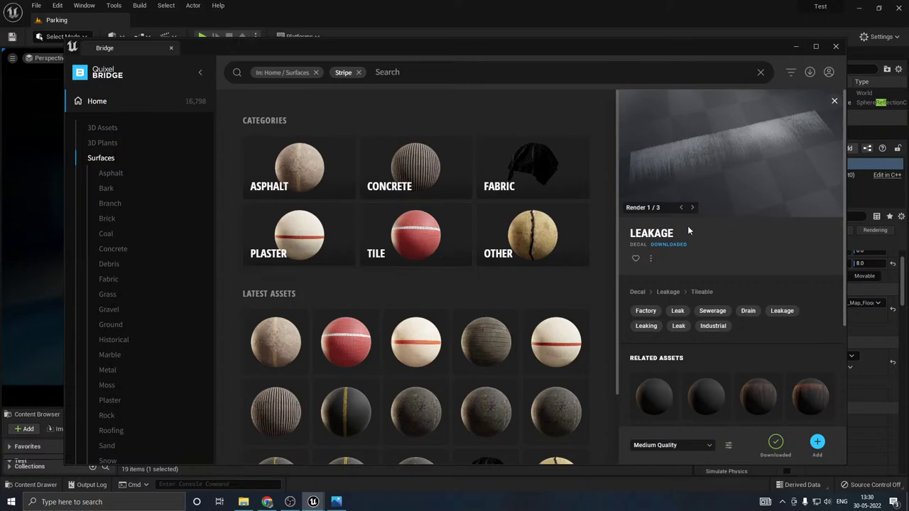
{"action": "scroll", "coordinate": [442, 261], "scroll_direction": "down", "scroll_amount": 1}
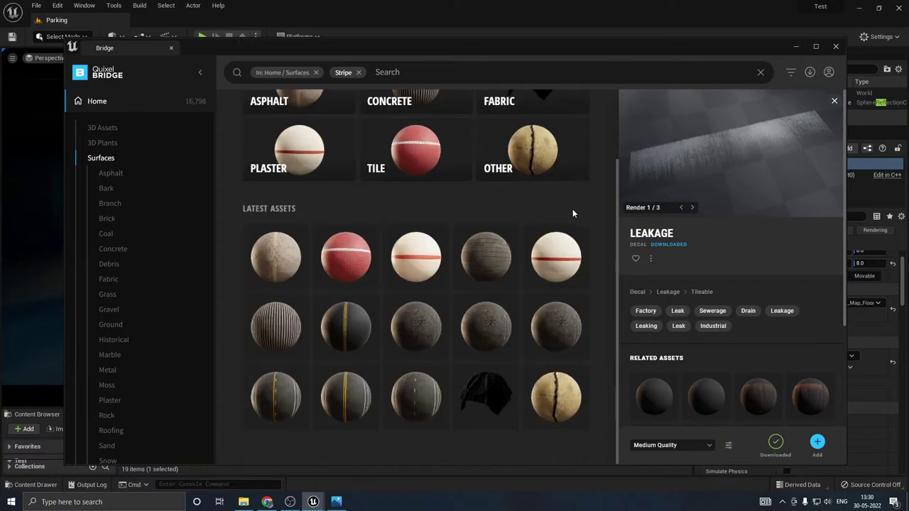
{"action": "left_click", "coordinate": [836, 47]}
Step: Select the pillar structure, enlarge the Content Browser, and open the Concrete_1 material instance from the Parking Textures folder
{"action": "left_click_drag", "start_coordinate": [490, 191], "coordinate": [482, 242]}
{"action": "right_click_drag", "start_coordinate": [440, 190], "coordinate": [397, 190]}
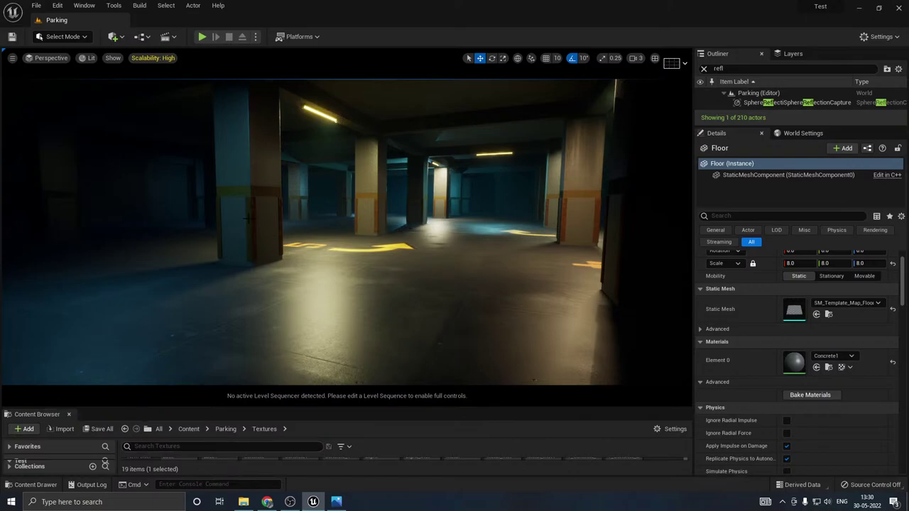
{"action": "left_click", "coordinate": [222, 211]}
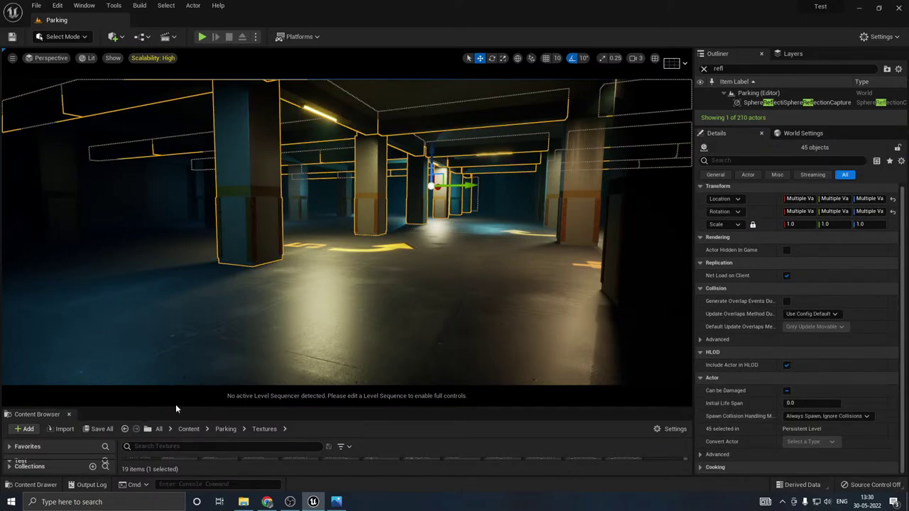
{"action": "left_click_drag", "start_coordinate": [176, 409], "coordinate": [181, 342]}
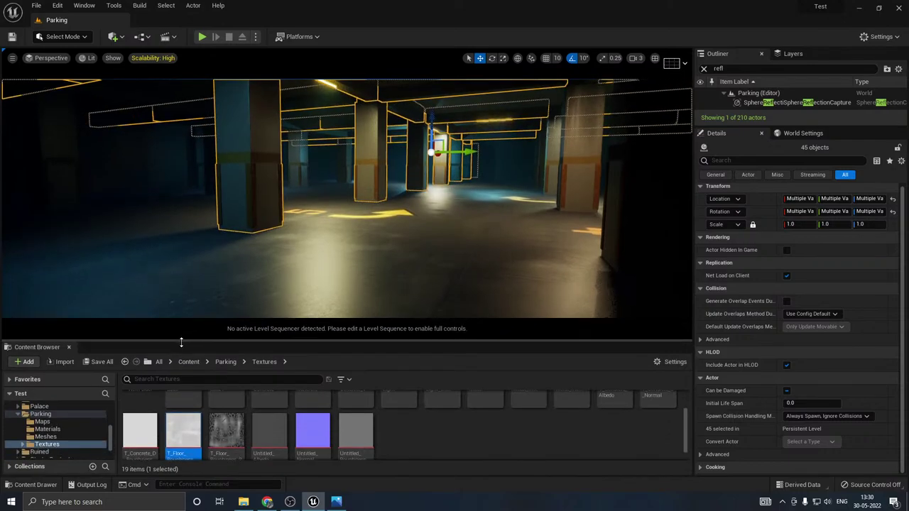
{"action": "scroll", "coordinate": [234, 426], "scroll_direction": "up", "scroll_amount": 2}
{"action": "double_click", "coordinate": [368, 412]}
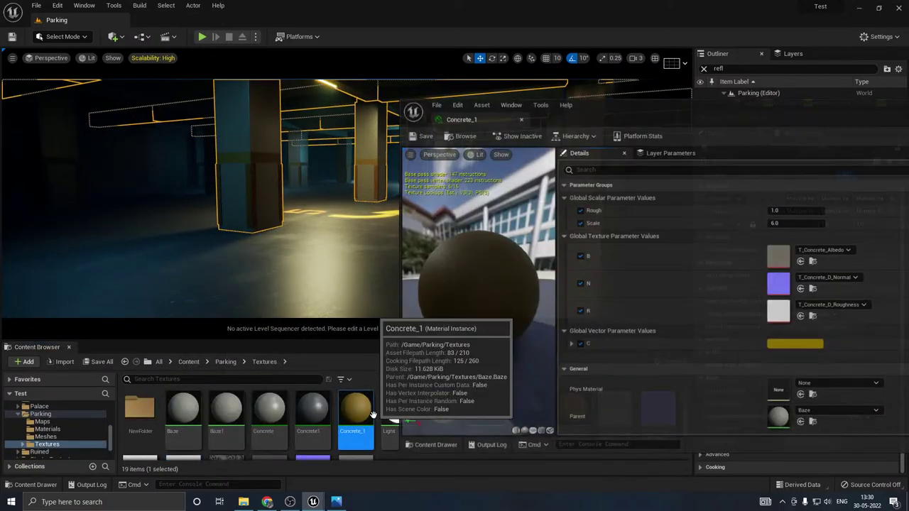
Step: Set Concrete_1's C color to a dark orange with hue about 29.2, saturation 1.0 and value 0.25, and close the material instance
{"action": "left_click", "coordinate": [798, 347]}
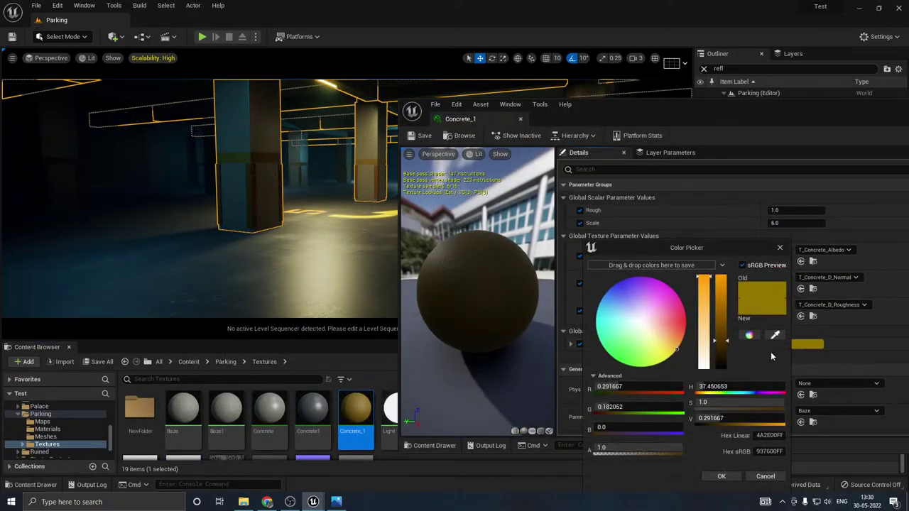
{"action": "left_click", "coordinate": [674, 343]}
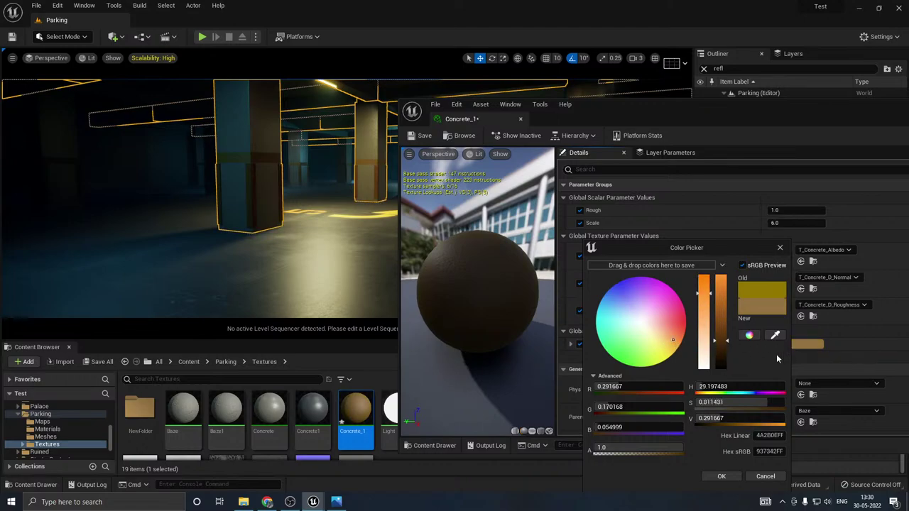
{"action": "left_click", "coordinate": [721, 353]}
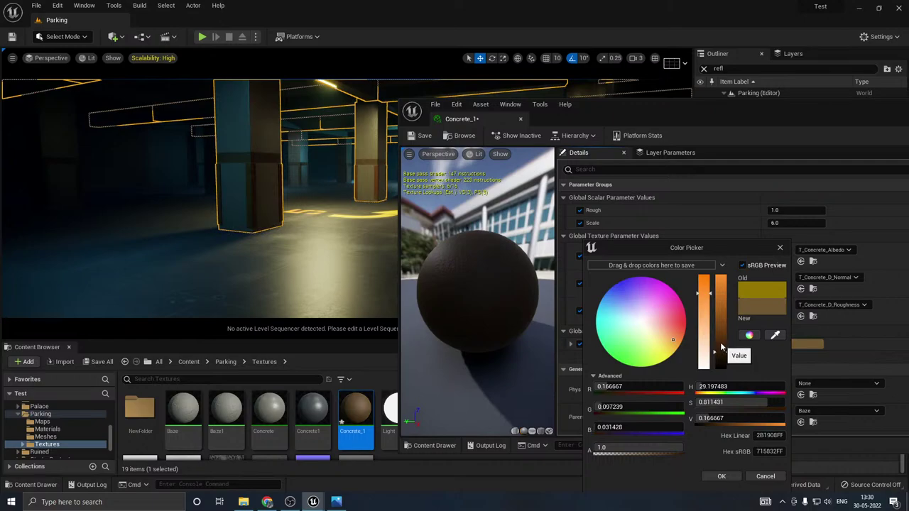
{"action": "left_click", "coordinate": [721, 342]}
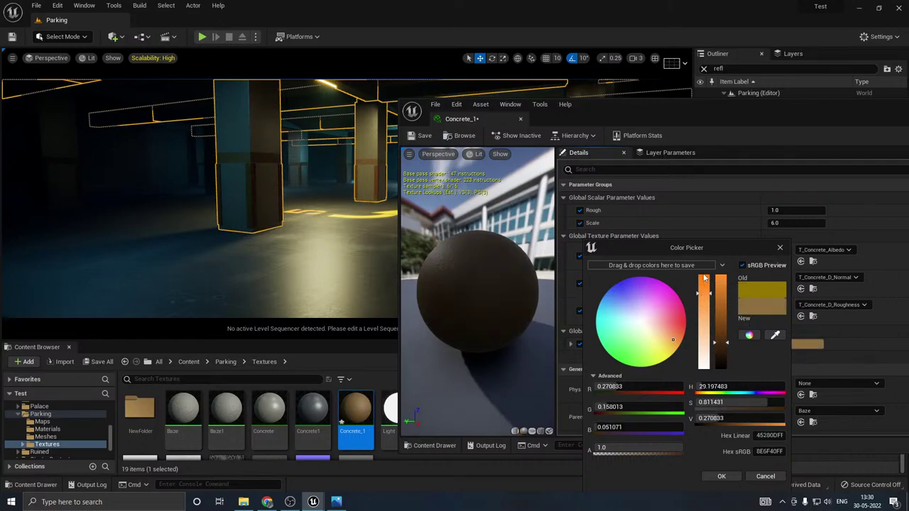
{"action": "left_click", "coordinate": [704, 275]}
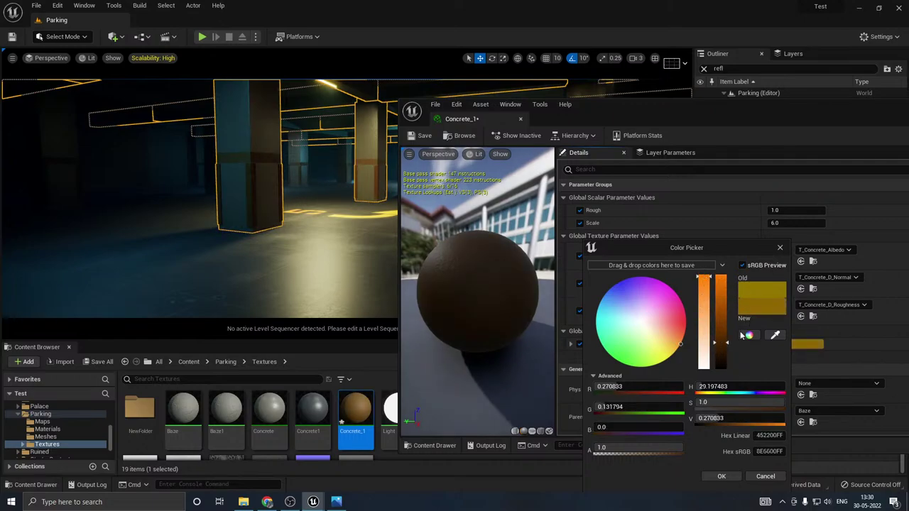
{"action": "left_click", "coordinate": [719, 330]}
{"action": "left_click", "coordinate": [725, 346]}
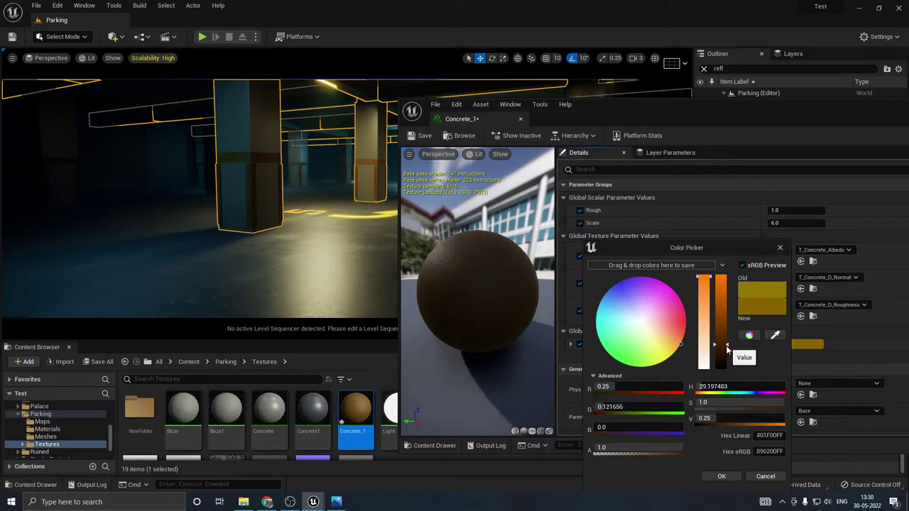
{"action": "left_click", "coordinate": [731, 478]}
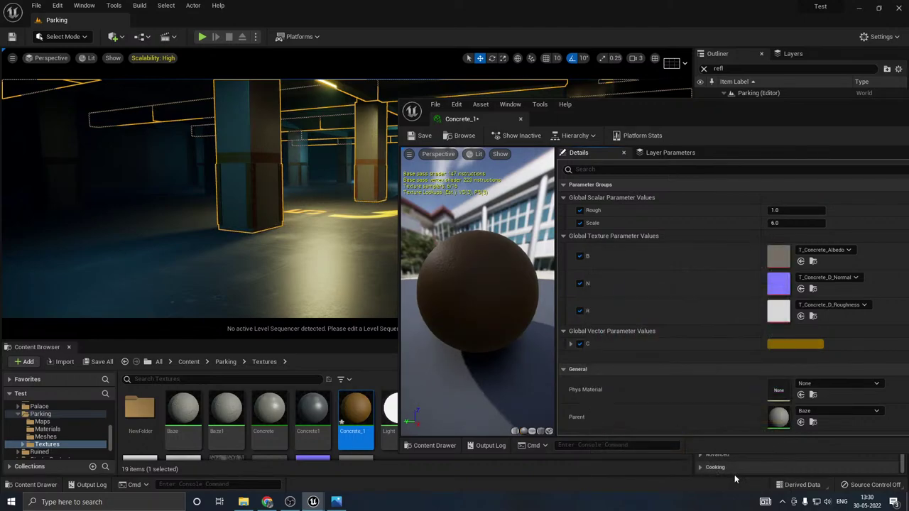
{"action": "left_click", "coordinate": [522, 119]}
Step: Hide the viewport's editor overlays with Game View, save all modified assets, and shrink the Content Browser slightly
{"action": "right_click_drag", "start_coordinate": [420, 187], "coordinate": [433, 186]}
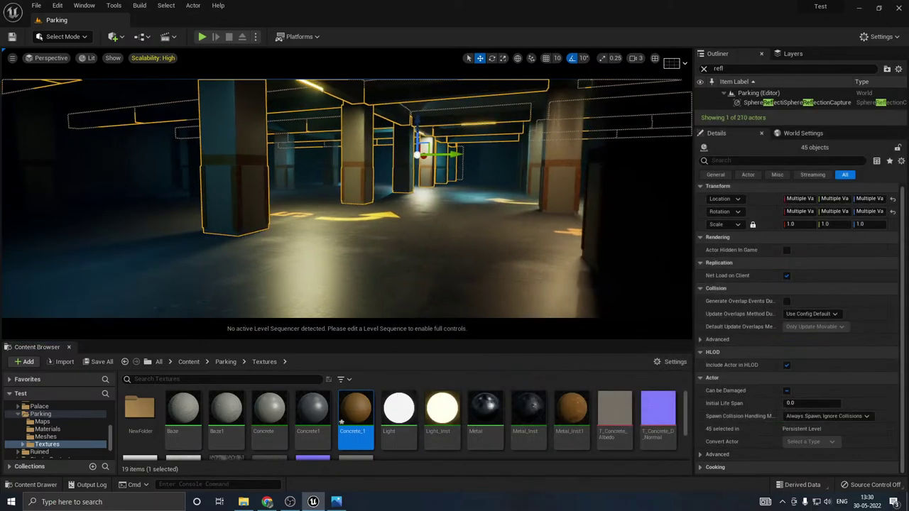
{"action": "key", "text": "g"}
{"action": "key", "text": "g"}
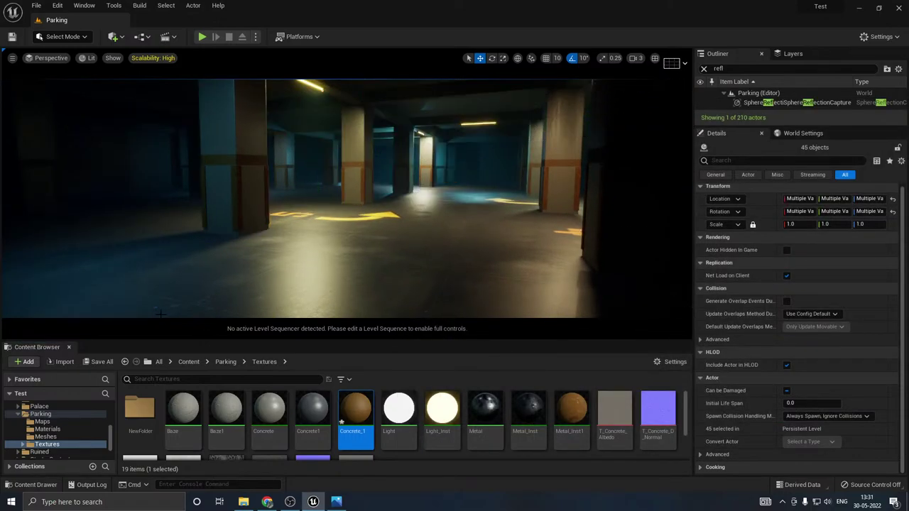
{"action": "left_click", "coordinate": [102, 362]}
{"action": "left_click", "coordinate": [530, 359]}
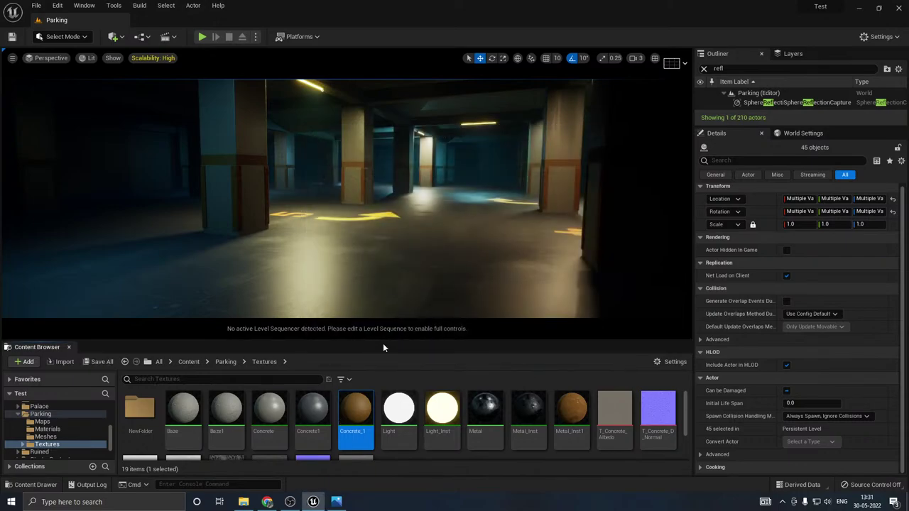
{"action": "left_click_drag", "start_coordinate": [380, 341], "coordinate": [386, 353]}
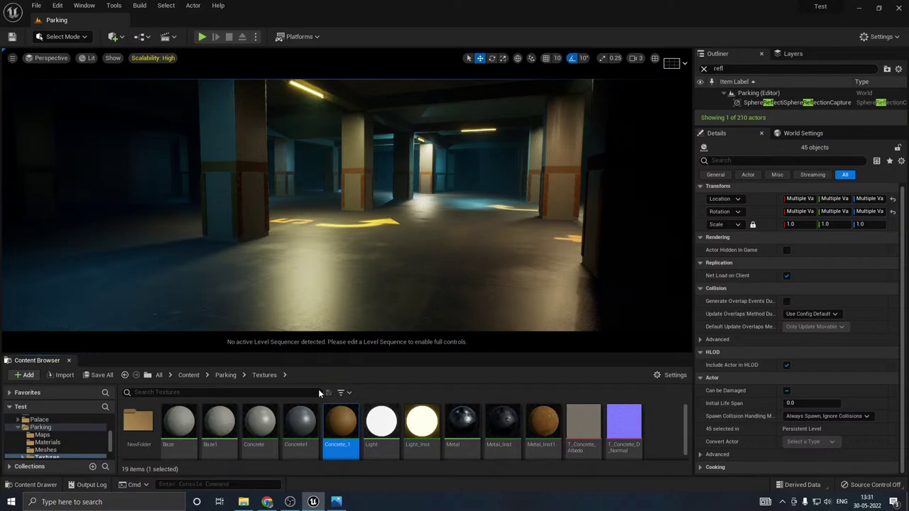
Step: Inspect the Concrete material instance's roughness texture slot, select the T_Floor_Roughness texture, and close the instance
{"action": "double_click", "coordinate": [250, 420]}
{"action": "scroll", "coordinate": [304, 431], "scroll_direction": "down", "scroll_amount": 2}
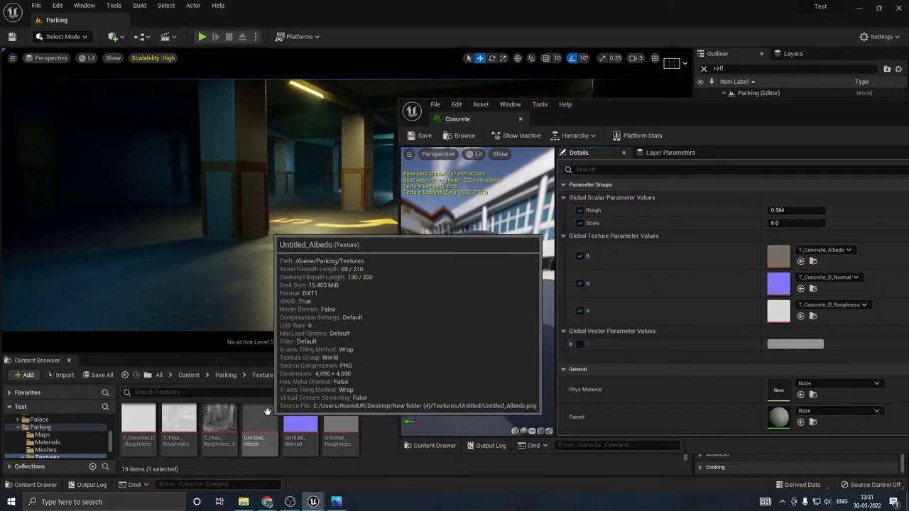
{"action": "left_click", "coordinate": [178, 423]}
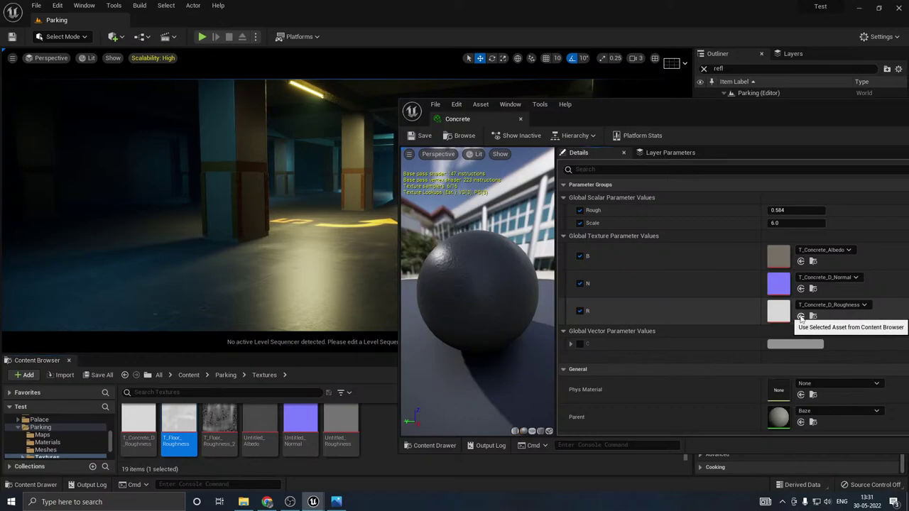
{"action": "left_click", "coordinate": [520, 119]}
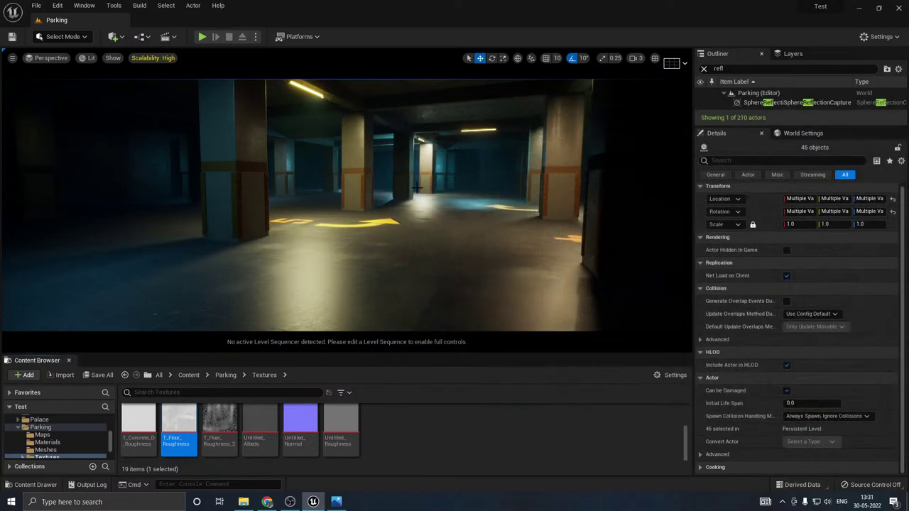
Step: Reframe the garage, enlarge the Content Browser, and search the whole Content folder for "floor"
{"action": "mouse_move", "coordinate": [346, 204]}
{"action": "right_mouse_down"}
{"action": "mouse_move", "coordinate": [249, 192]}
{"action": "mouse_move", "coordinate": [277, 185]}
{"action": "mouse_move", "coordinate": [347, 211]}
{"action": "mouse_move", "coordinate": [326, 277]}
{"action": "mouse_move", "coordinate": [331, 227]}
{"action": "mouse_move", "coordinate": [346, 213]}
{"action": "right_mouse_up"}
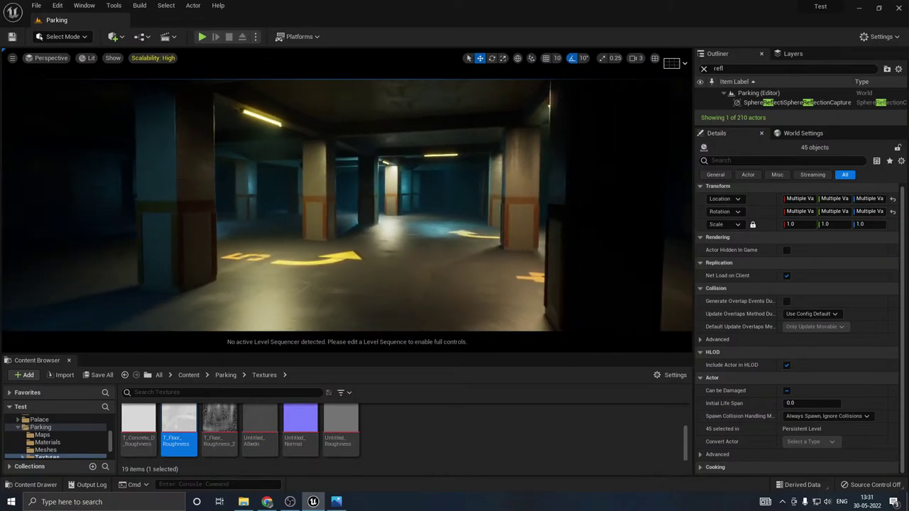
{"action": "scroll", "coordinate": [65, 454], "scroll_direction": "down", "scroll_amount": 3}
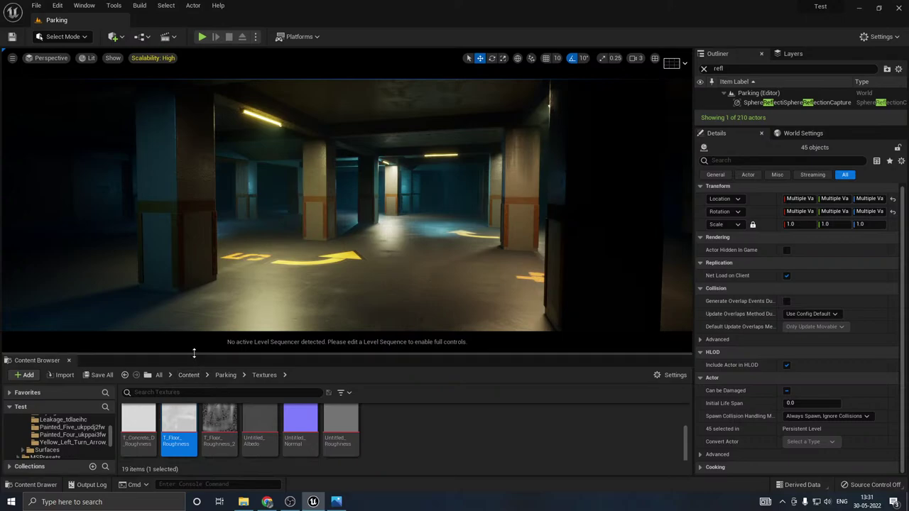
{"action": "left_click_drag", "start_coordinate": [194, 352], "coordinate": [186, 314]}
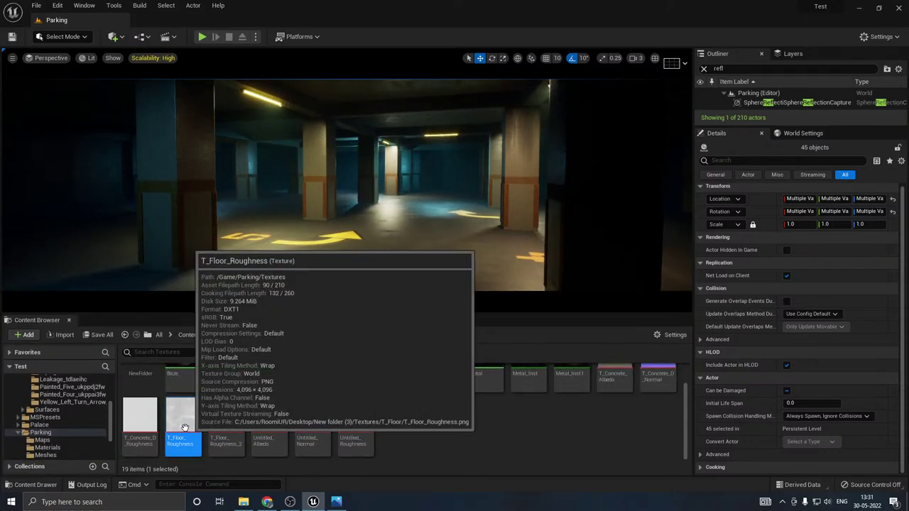
{"action": "scroll", "coordinate": [62, 414], "scroll_direction": "up", "scroll_amount": 10}
{"action": "left_click", "coordinate": [35, 387]}
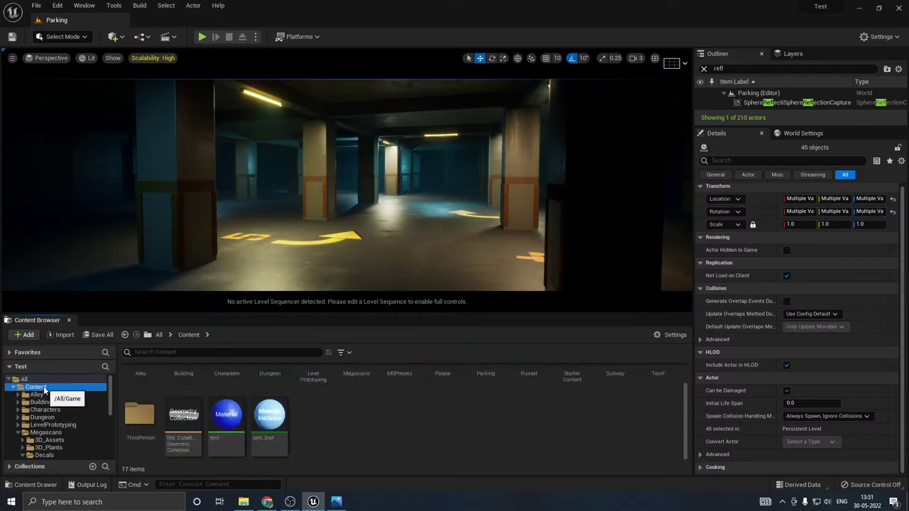
{"action": "left_click", "coordinate": [190, 349]}
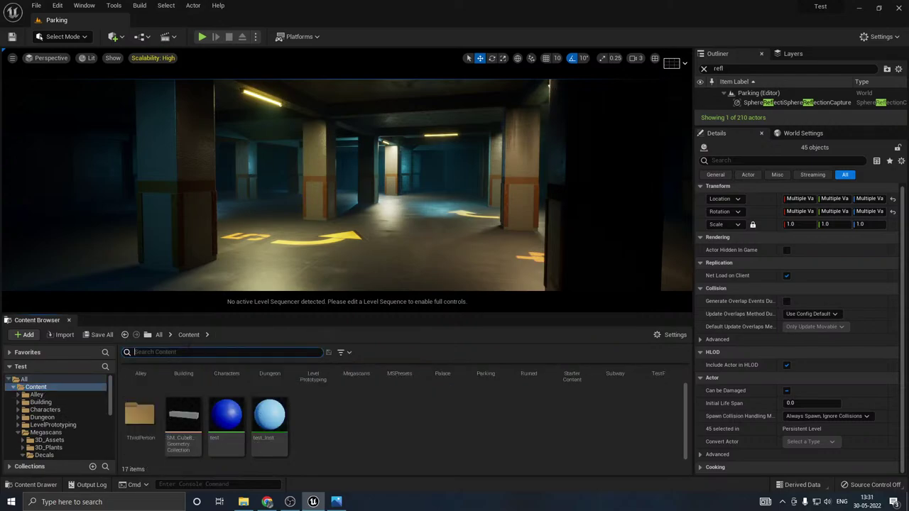
{"action": "type", "text": "flloo"}
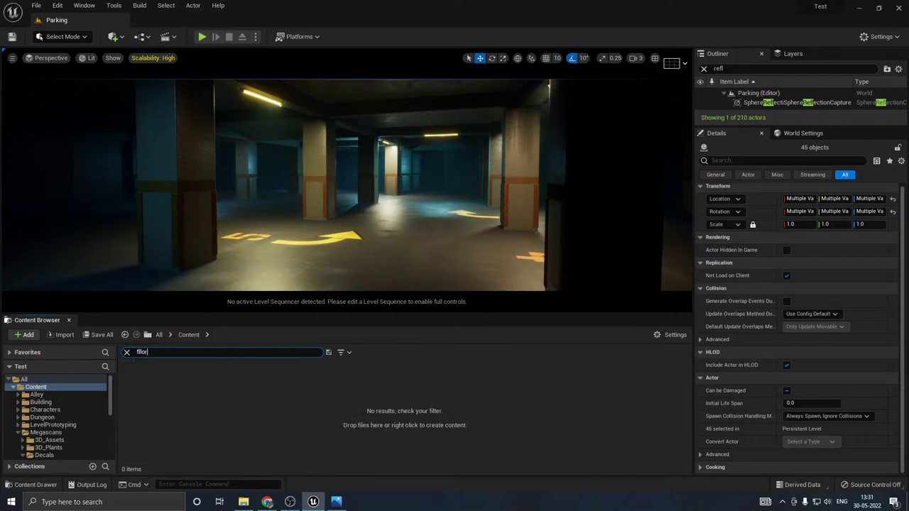
{"action": "type", "text": "r"}
{"action": "key", "text": "BackSpace"}
{"action": "type", "text": "o"}
{"action": "key", "text": "BackSpace"}
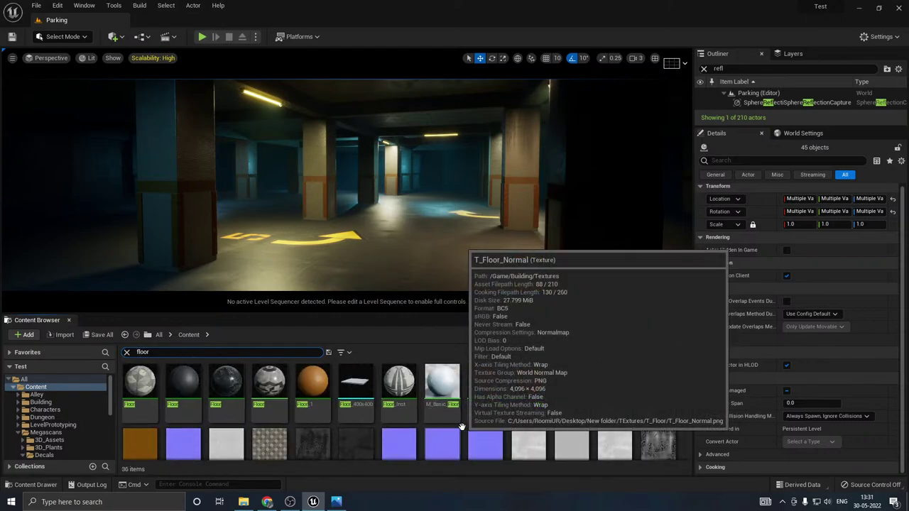
Step: Preview the Subway and Building versions of the T_Floor_Normal texture at full size, closing each texture window after viewing
{"action": "left_click", "coordinate": [392, 412]}
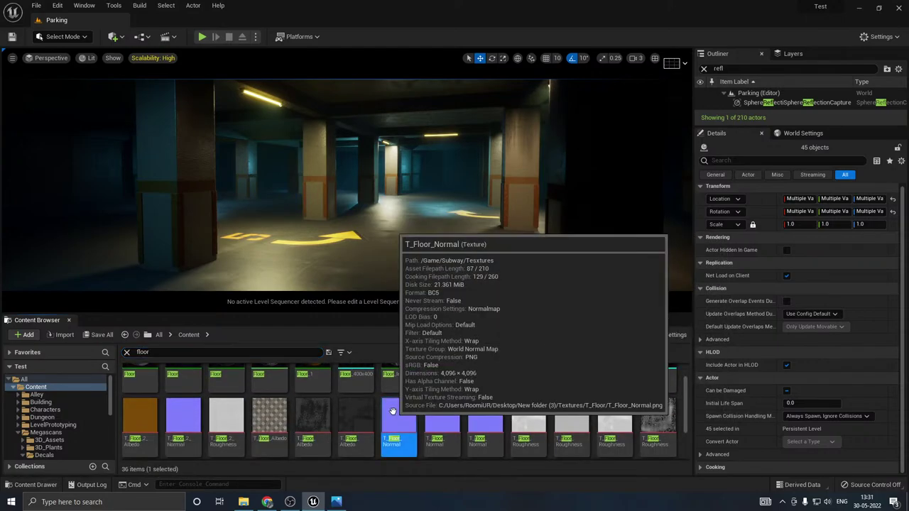
{"action": "double_click", "coordinate": [393, 412]}
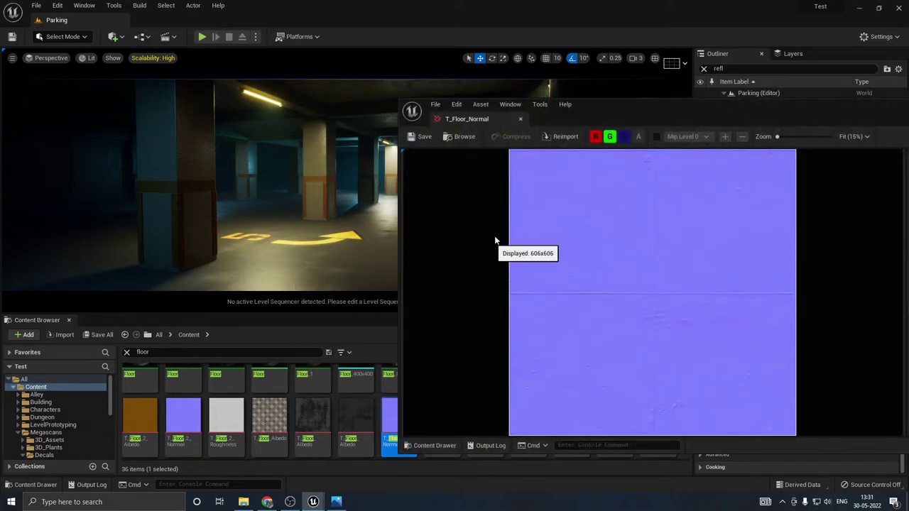
{"action": "left_click", "coordinate": [521, 119]}
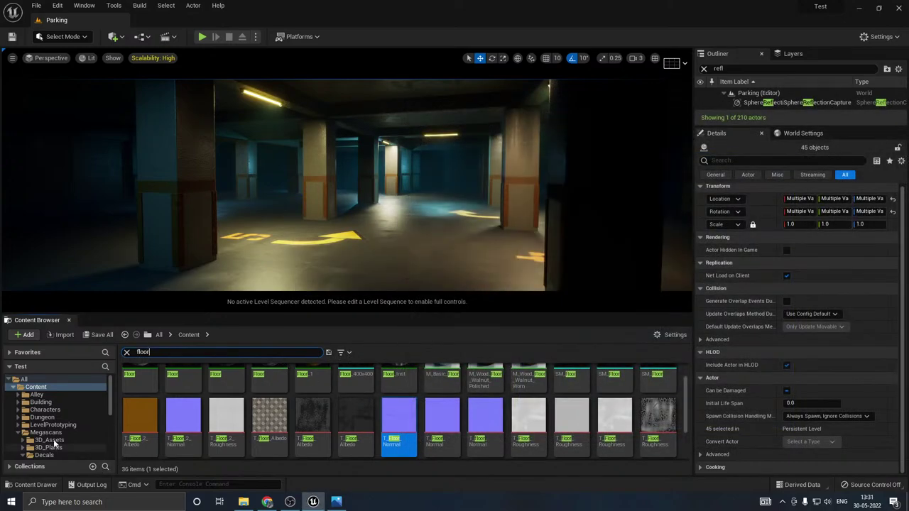
{"action": "scroll", "coordinate": [51, 437], "scroll_direction": "down", "scroll_amount": 5}
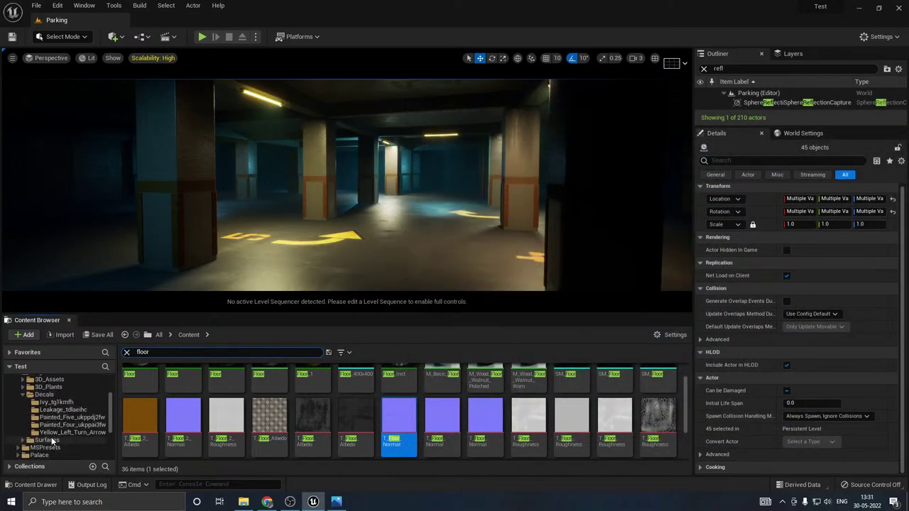
{"action": "mouse_move", "coordinate": [398, 424]}
{"action": "left_mouse_down"}
{"action": "mouse_move", "coordinate": [364, 421]}
{"action": "mouse_move", "coordinate": [410, 416]}
{"action": "left_mouse_up"}
{"action": "left_click", "coordinate": [391, 414]}
{"action": "left_click", "coordinate": [440, 414]}
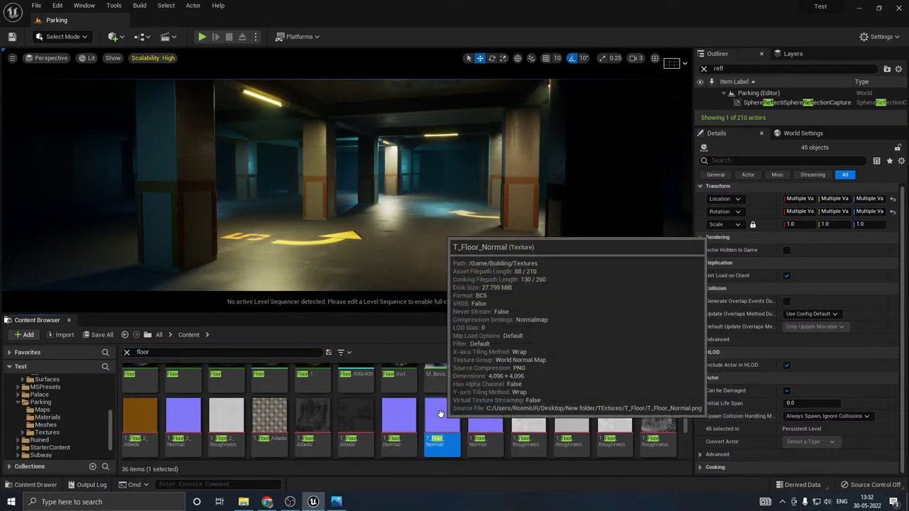
{"action": "double_click", "coordinate": [440, 414]}
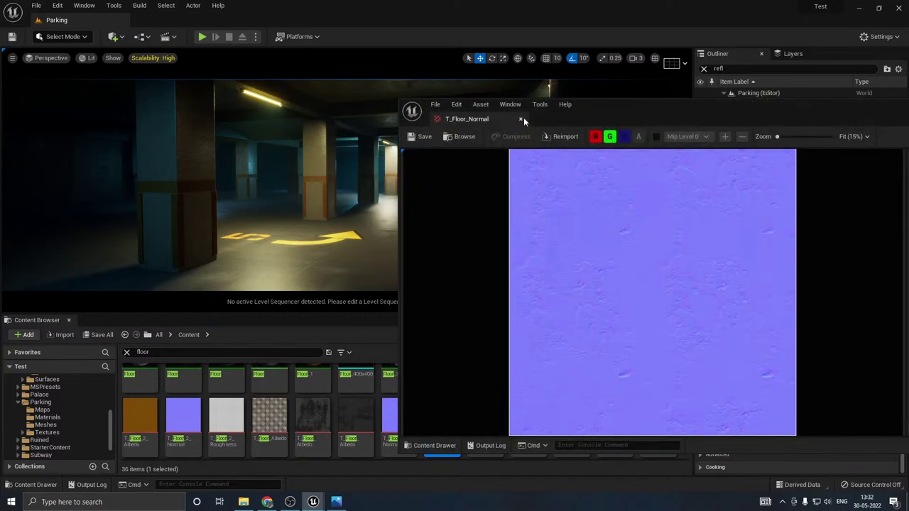
{"action": "left_click", "coordinate": [521, 119]}
Step: Copy the Subway T_Floor_Normal texture into the Parking/Textures folder, clear the asset search and open that folder
{"action": "left_click_drag", "start_coordinate": [399, 423], "coordinate": [53, 431]}
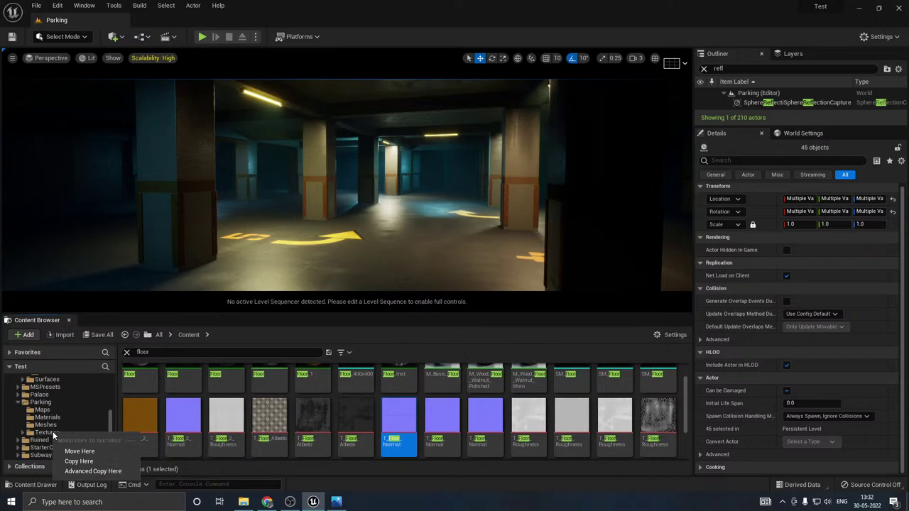
{"action": "left_click", "coordinate": [86, 461]}
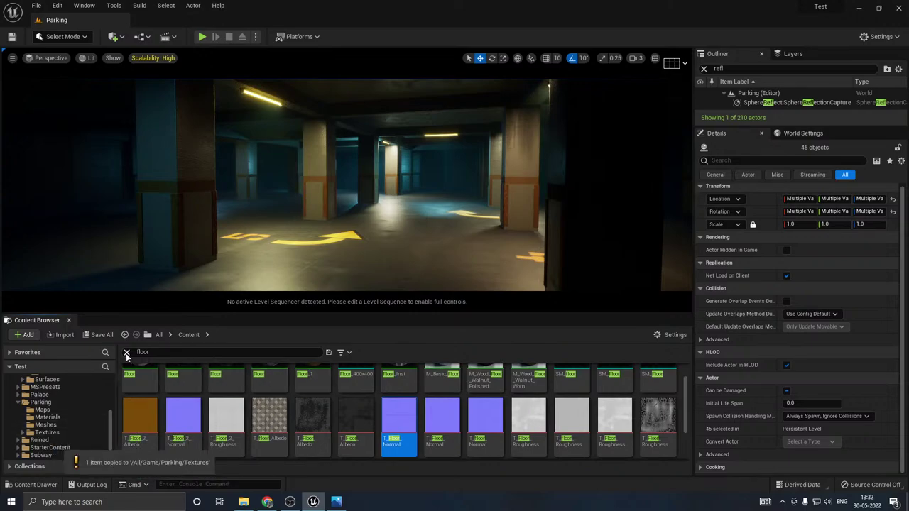
{"action": "left_click", "coordinate": [126, 353]}
{"action": "left_click", "coordinate": [47, 433]}
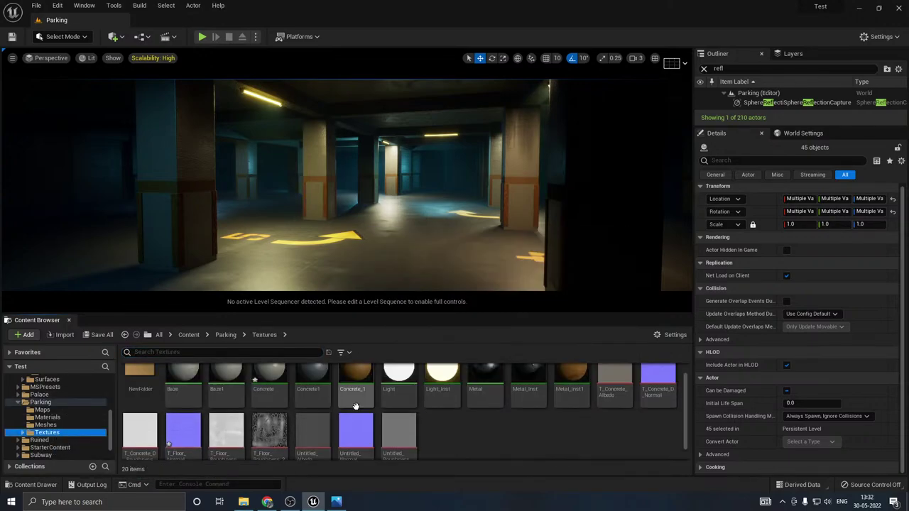
Step: Assign T_Floor_Normal to the N texture parameter of the Concrete material instance, then save and close the instance
{"action": "double_click", "coordinate": [271, 377]}
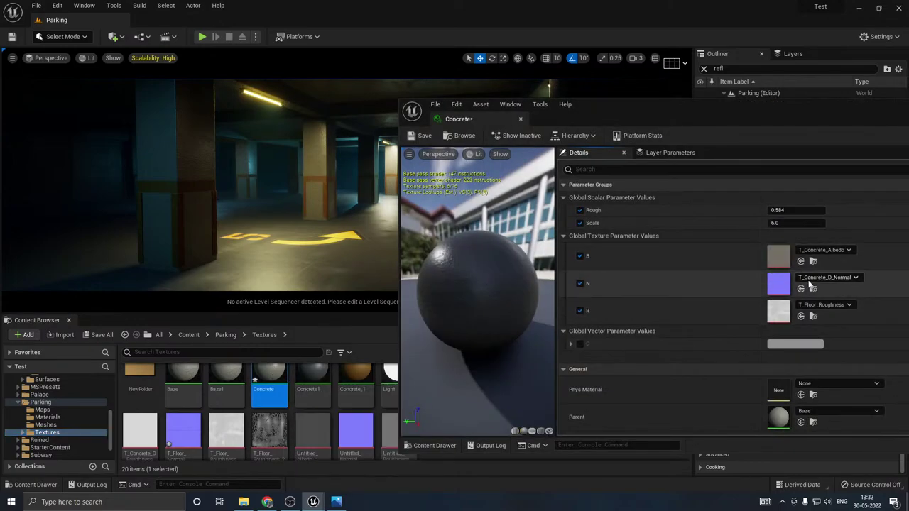
{"action": "left_click_drag", "start_coordinate": [183, 432], "coordinate": [774, 287]}
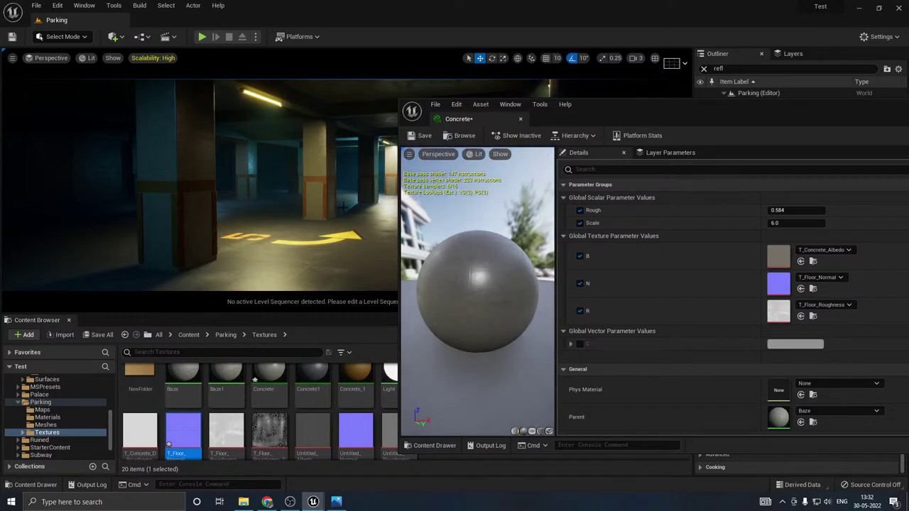
{"action": "left_click", "coordinate": [423, 136]}
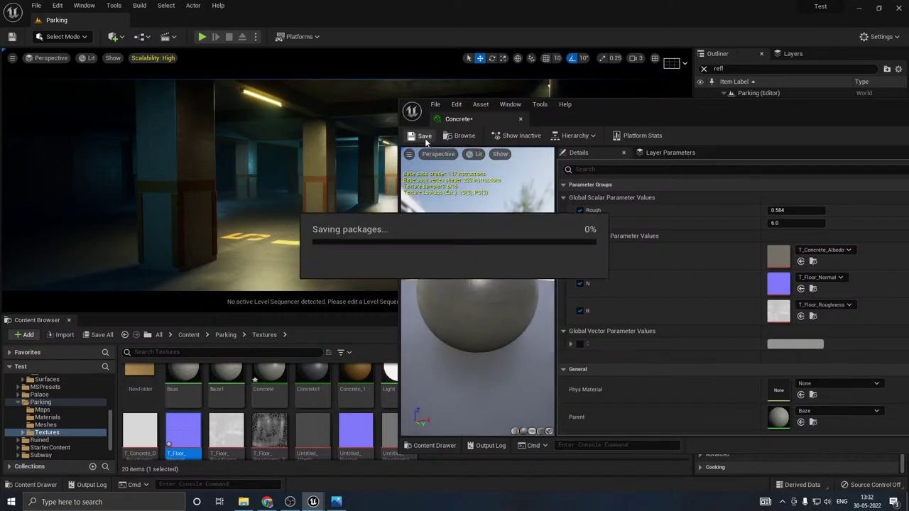
{"action": "left_click", "coordinate": [521, 118]}
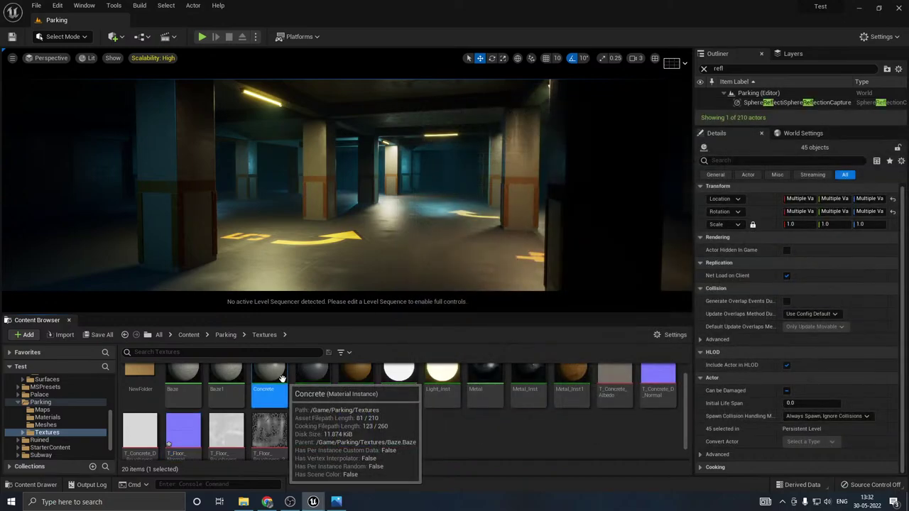
Step: Select the garage floor, then set the Scale parameter of the Concrete material instance to 2.0 and close the instance
{"action": "left_click", "coordinate": [419, 256]}
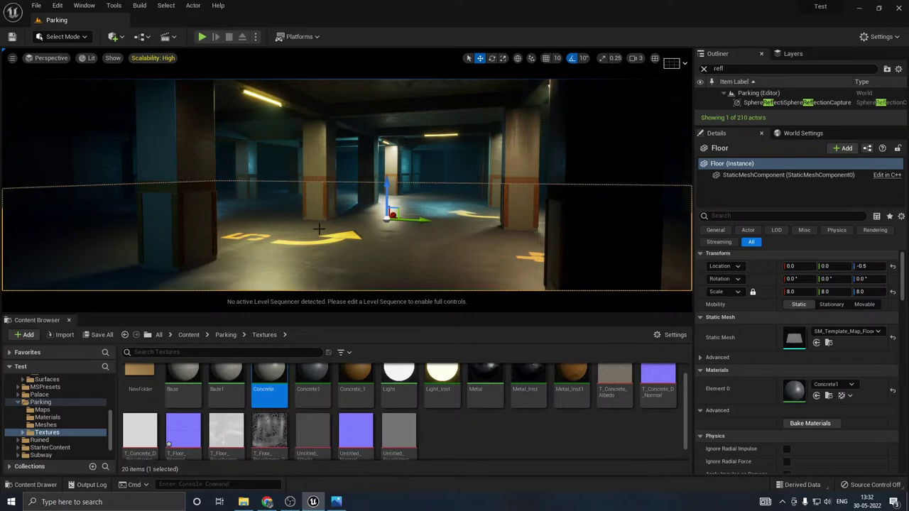
{"action": "key", "text": "w"}
{"action": "right_click_drag", "start_coordinate": [319, 228], "coordinate": [281, 226]}
{"action": "key", "text": "w"}
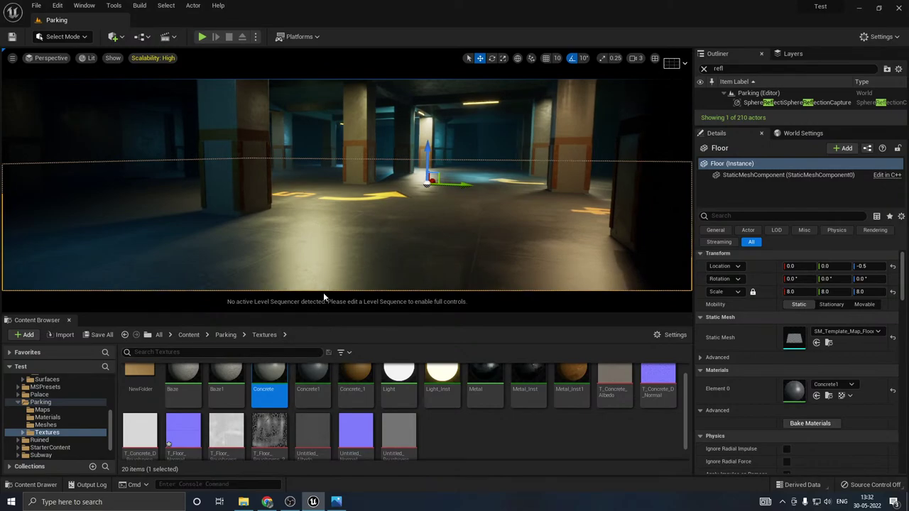
{"action": "double_click", "coordinate": [270, 391]}
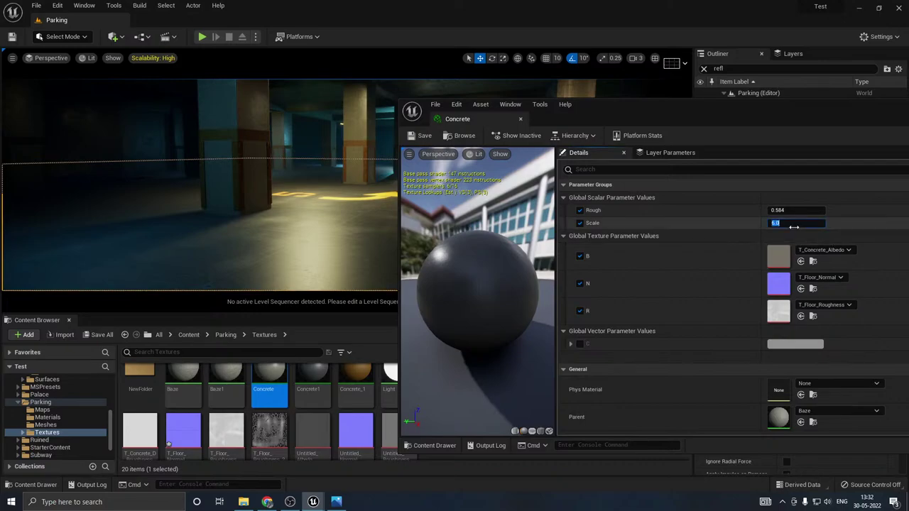
{"action": "key", "text": "Return"}
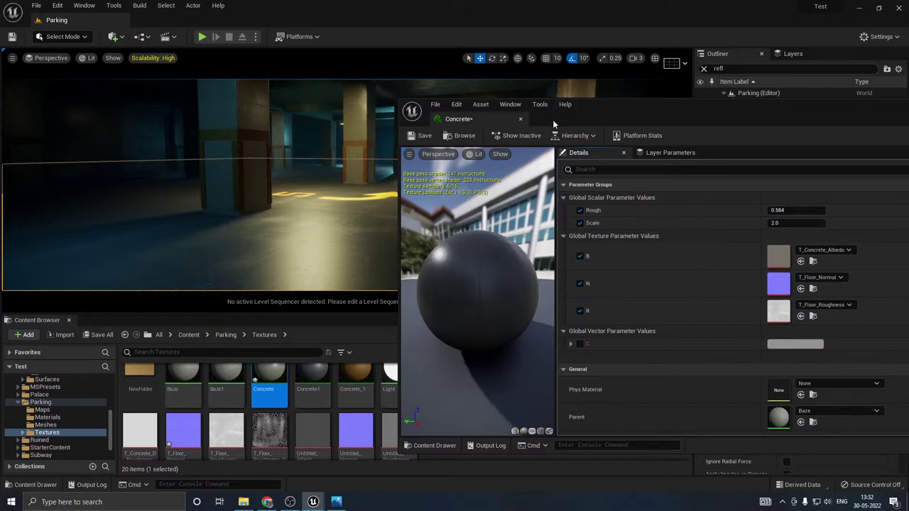
{"action": "left_click", "coordinate": [522, 119]}
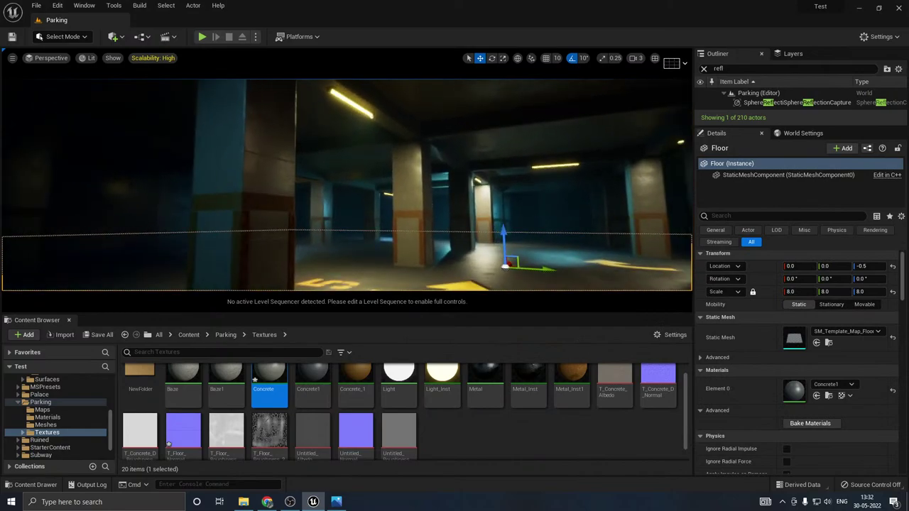
Step: Inspect the concrete pillar's surface up close and hide the viewport's editor overlays with Game View
{"action": "key", "text": "w"}
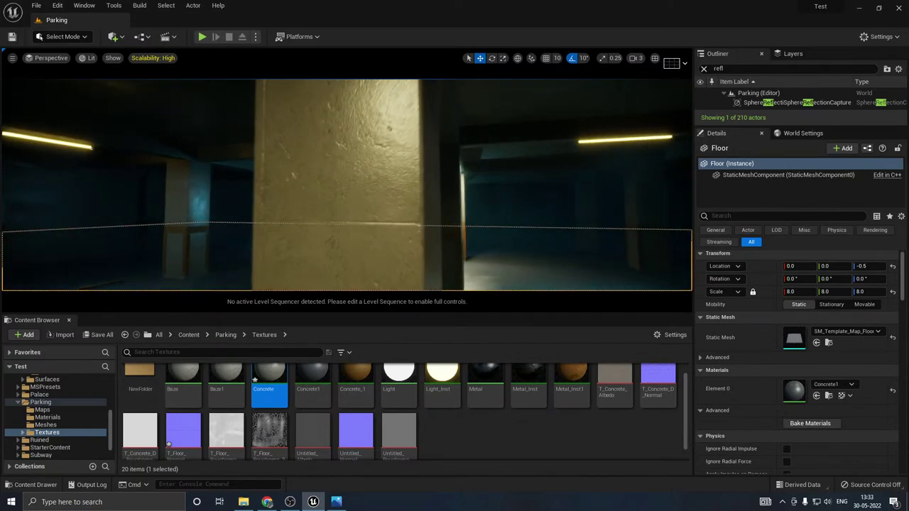
{"action": "key", "text": "s"}
{"action": "right_click_drag", "start_coordinate": [347, 184], "coordinate": [370, 277]}
{"action": "right_click_drag", "start_coordinate": [398, 242], "coordinate": [433, 177]}
{"action": "key", "text": "g"}
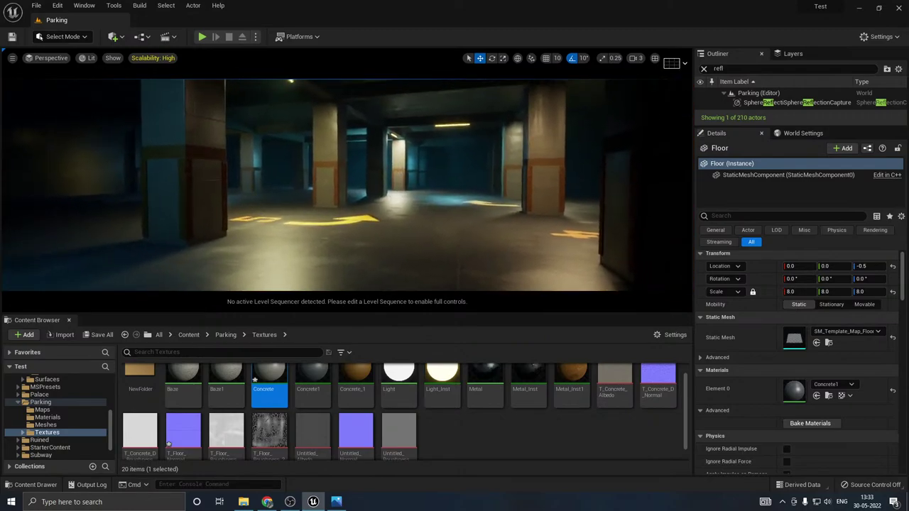
{"action": "left_click_drag", "start_coordinate": [312, 313], "coordinate": [310, 320]}
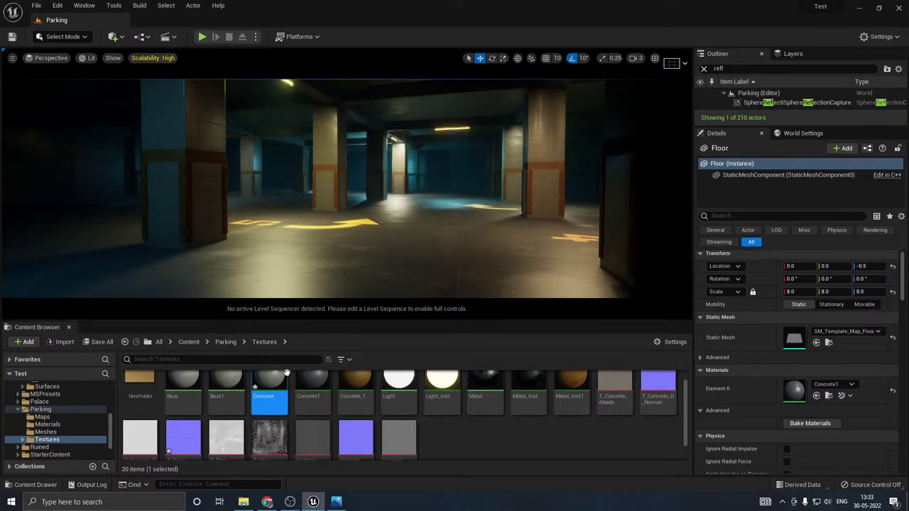
Step: Examine the Concrete material instance's surface by rotating its preview sphere, and close the instance
{"action": "scroll", "coordinate": [299, 387], "scroll_direction": "down", "scroll_amount": 1}
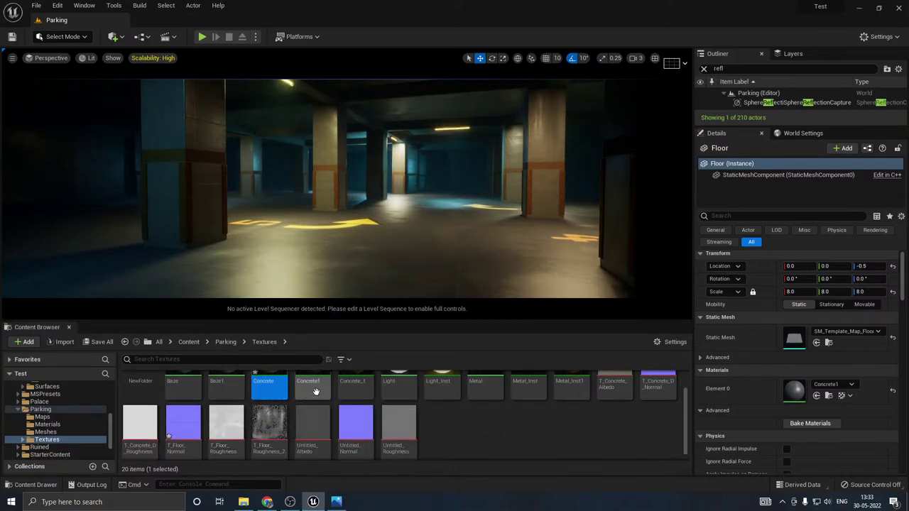
{"action": "double_click", "coordinate": [273, 385]}
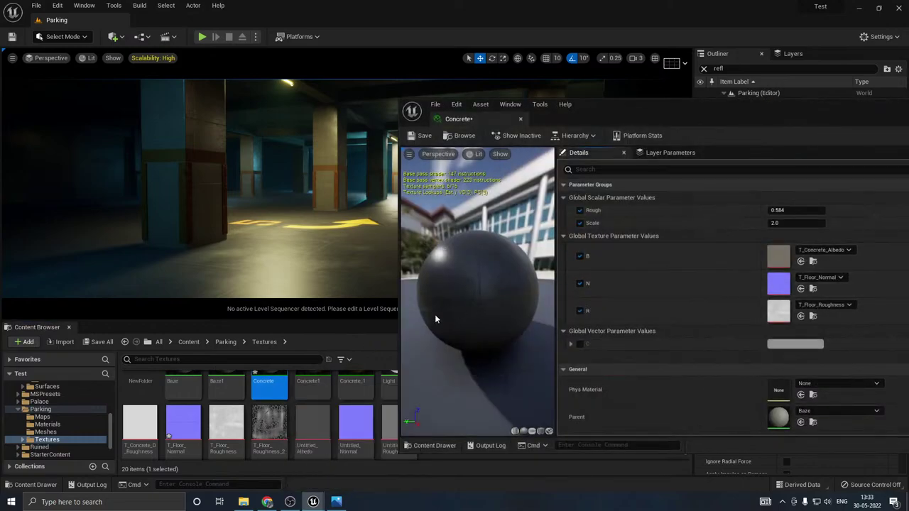
{"action": "left_click_drag", "start_coordinate": [436, 319], "coordinate": [525, 319]}
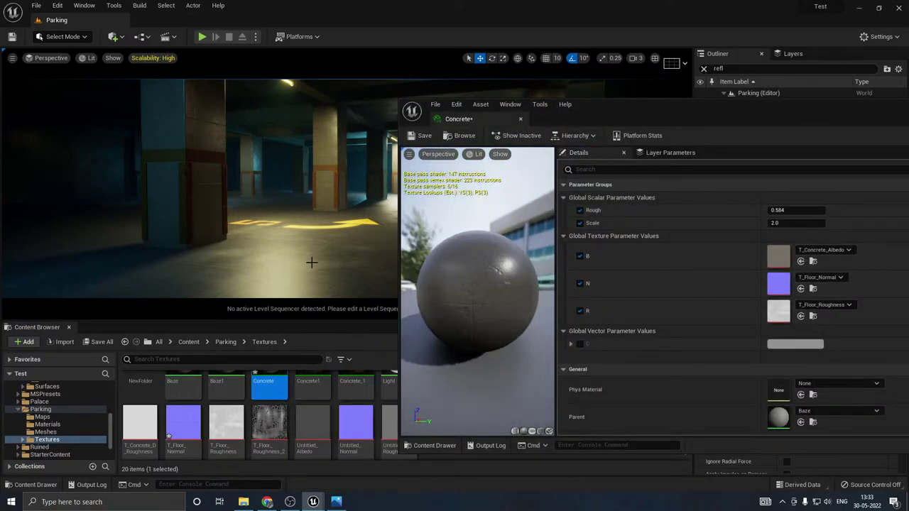
{"action": "left_click", "coordinate": [521, 119]}
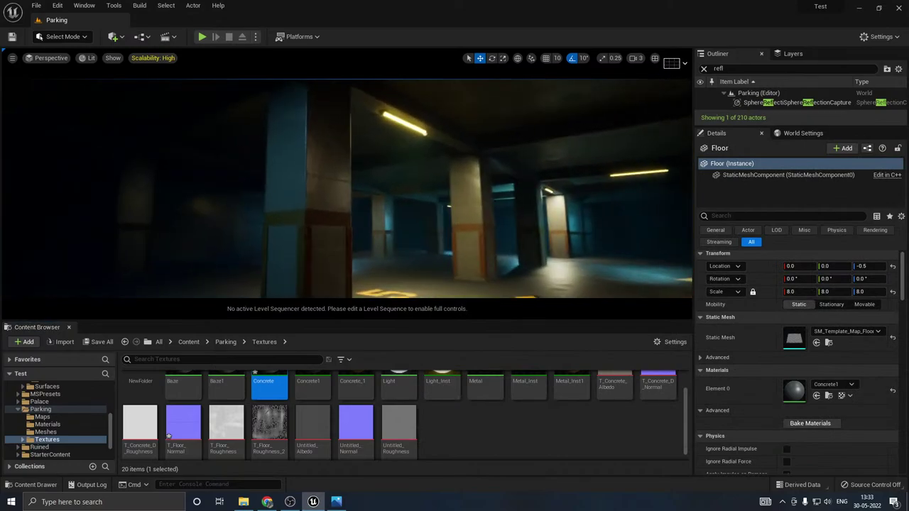
Step: Shrink the Content Browser to enlarge the viewport, and save the modified Concrete material instance and T_Floor_Normal texture
{"action": "right_click_drag", "start_coordinate": [347, 188], "coordinate": [242, 188]}
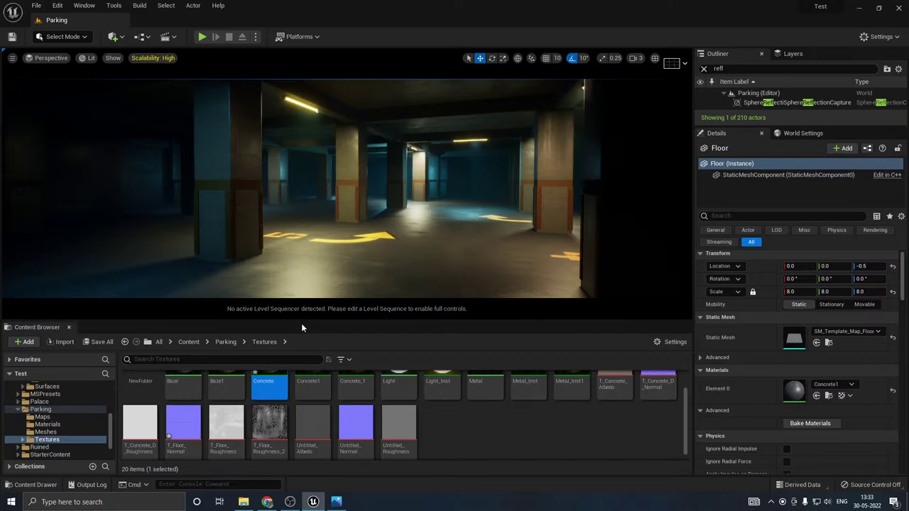
{"action": "left_click_drag", "start_coordinate": [291, 319], "coordinate": [293, 377]}
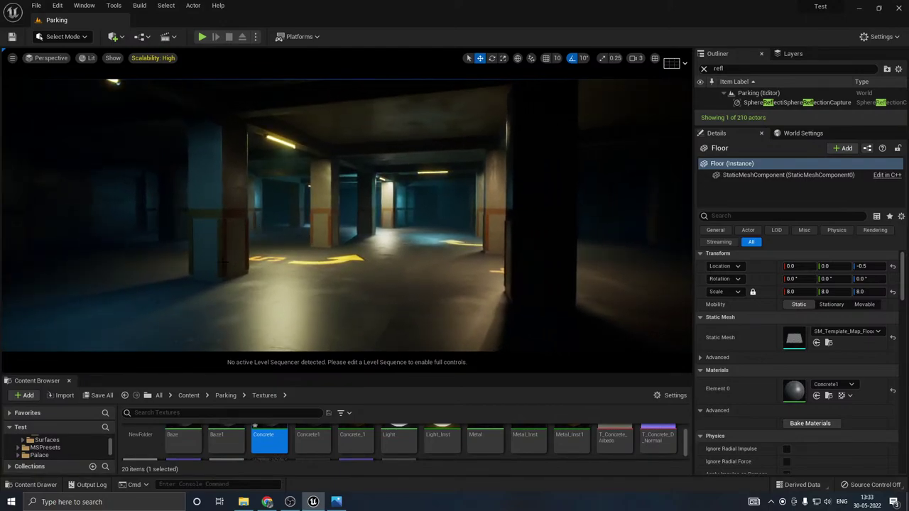
{"action": "scroll", "coordinate": [247, 433], "scroll_direction": "down", "scroll_amount": 2}
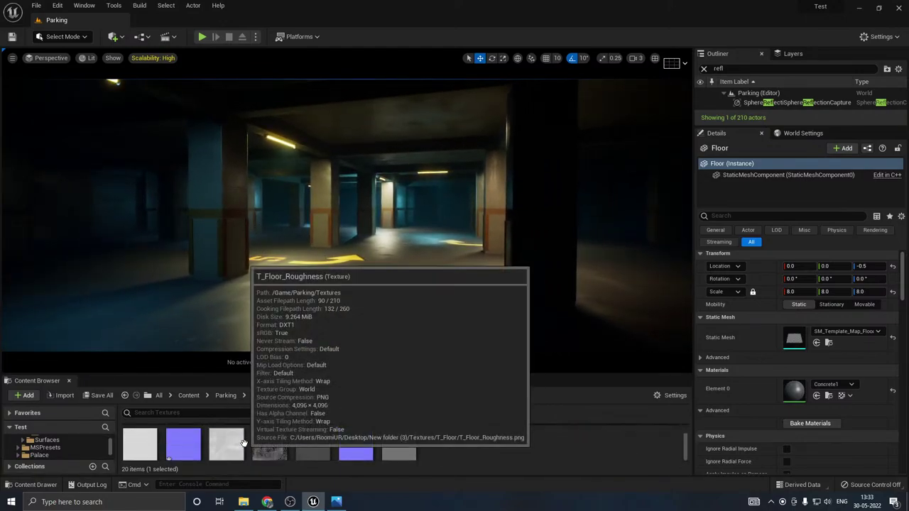
{"action": "left_click", "coordinate": [103, 396]}
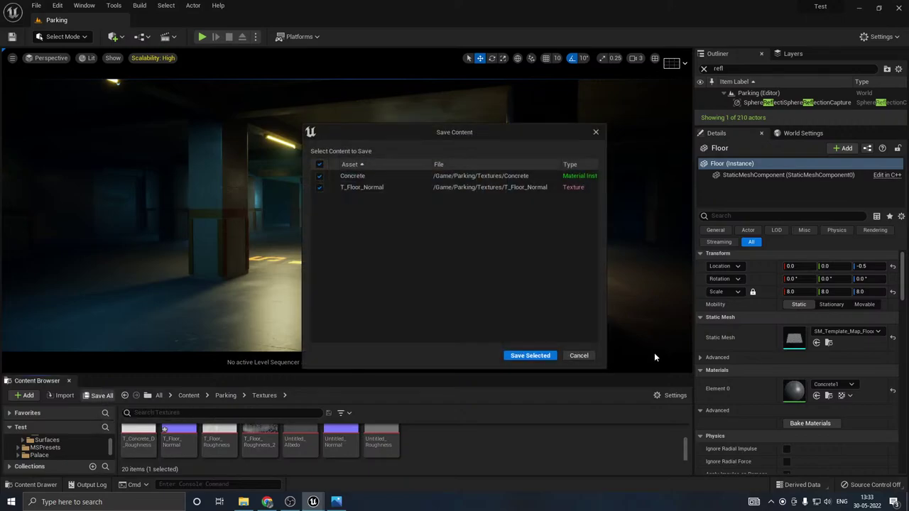
{"action": "left_click", "coordinate": [529, 355]}
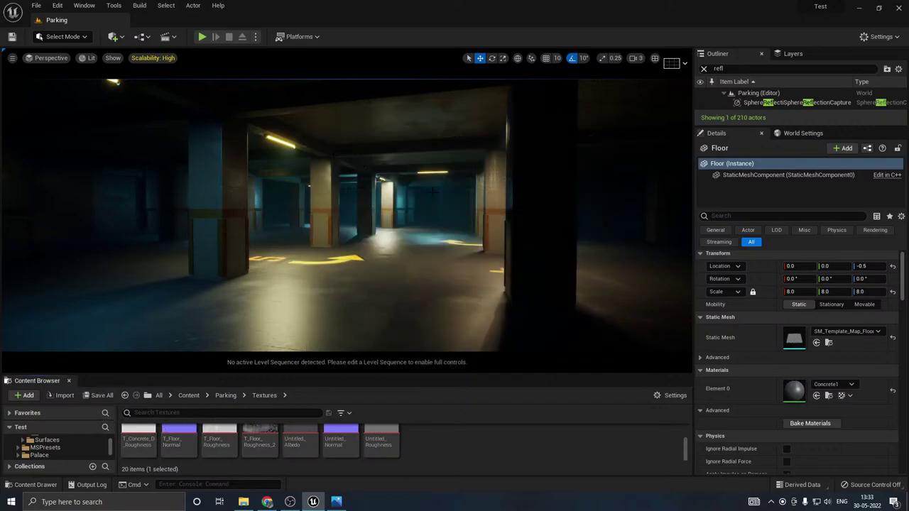
Step: Enlarge the Content Browser and set the Rough parameter of the Concrete material instance to 0.92
{"action": "mouse_move", "coordinate": [368, 198]}
{"action": "right_mouse_down"}
{"action": "mouse_move", "coordinate": [369, 240]}
{"action": "mouse_move", "coordinate": [377, 177]}
{"action": "mouse_move", "coordinate": [376, 186]}
{"action": "right_mouse_up"}
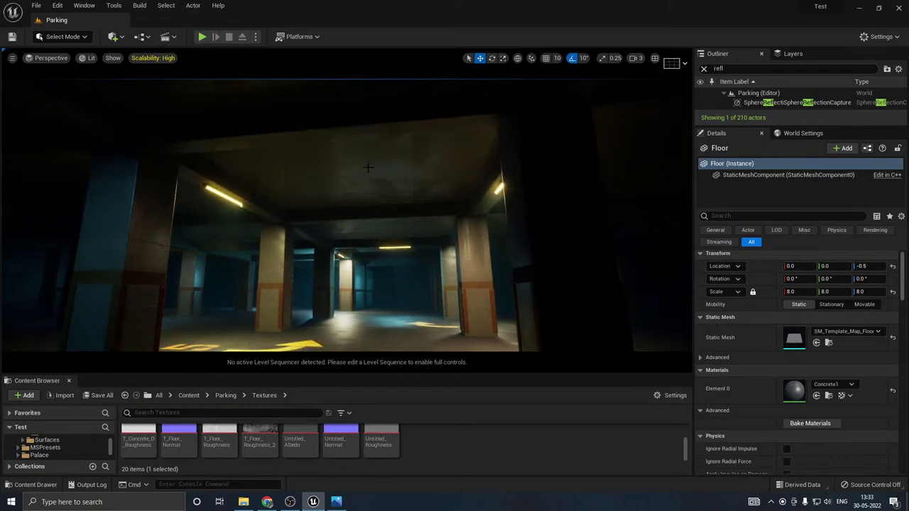
{"action": "right_click_drag", "start_coordinate": [367, 169], "coordinate": [369, 174]}
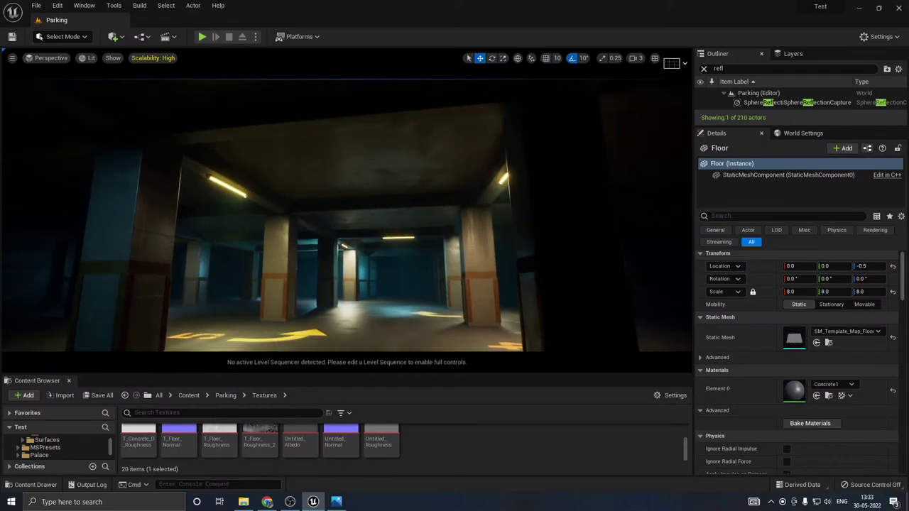
{"action": "left_click_drag", "start_coordinate": [275, 374], "coordinate": [274, 322]}
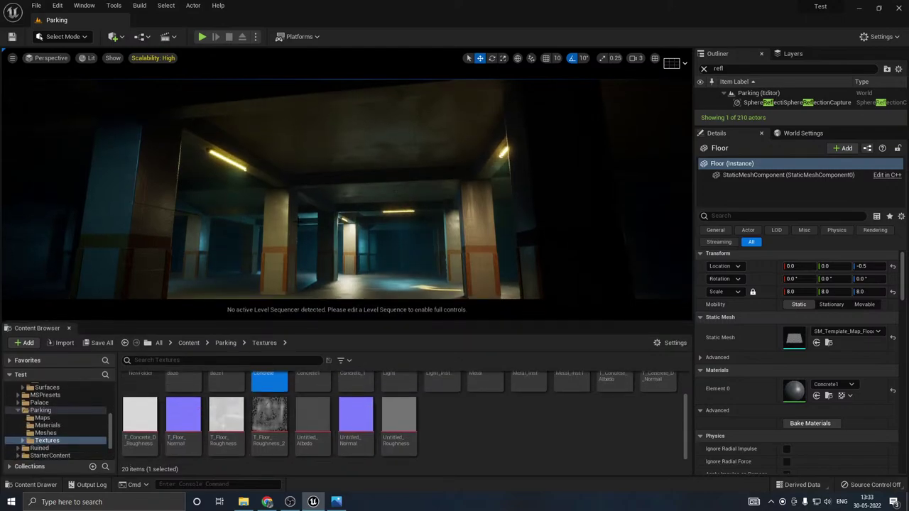
{"action": "scroll", "coordinate": [253, 405], "scroll_direction": "up", "scroll_amount": 1}
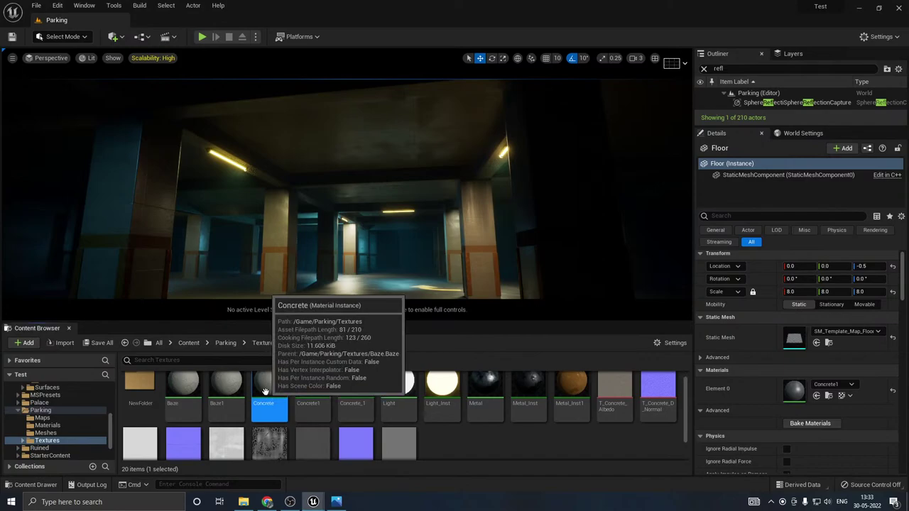
{"action": "double_click", "coordinate": [270, 398]}
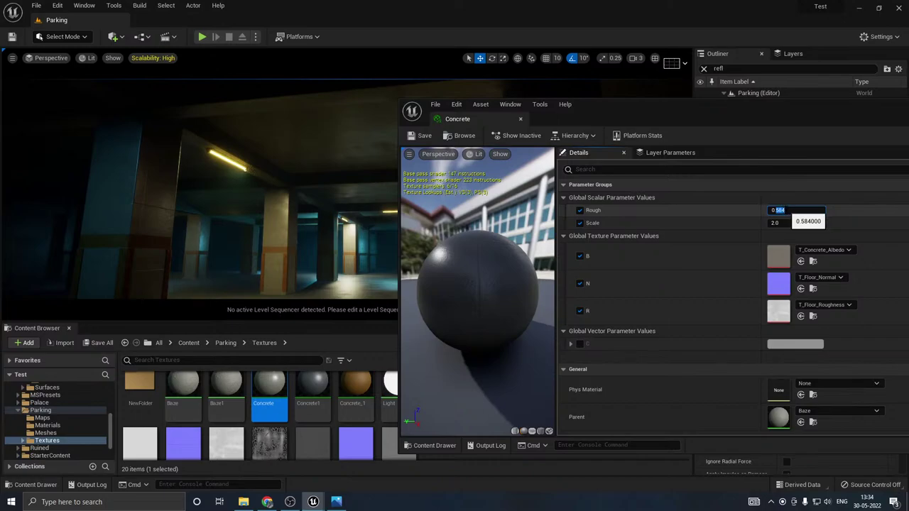
{"action": "type", "text": "0.92"}
{"action": "key", "text": "Return"}
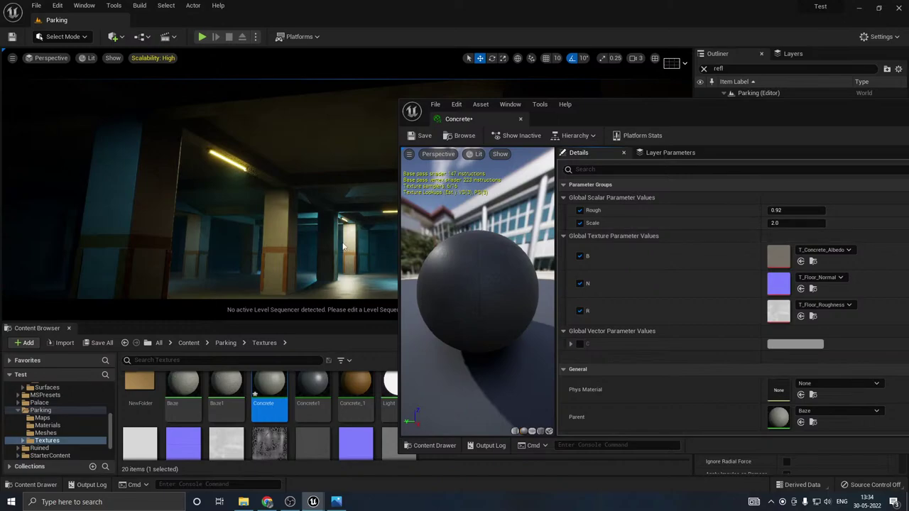
Step: Examine the rougher concrete in the garage view and on the instance's preview sphere, and close the Concrete instance
{"action": "right_click_drag", "start_coordinate": [337, 238], "coordinate": [398, 273]}
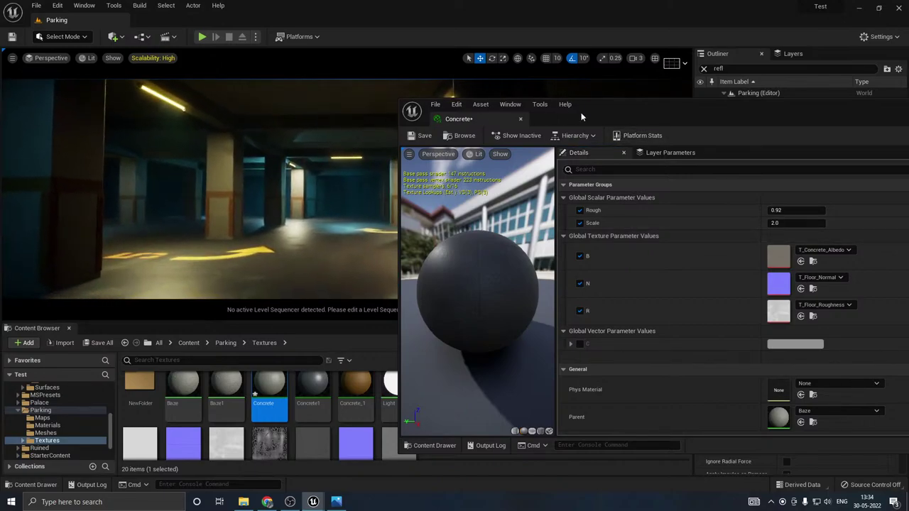
{"action": "left_click_drag", "start_coordinate": [499, 247], "coordinate": [455, 159]}
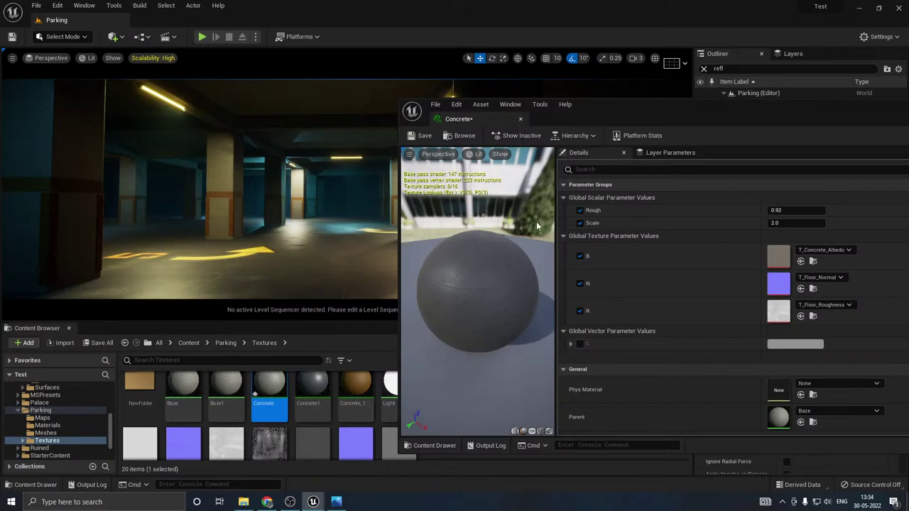
{"action": "left_click_drag", "start_coordinate": [537, 227], "coordinate": [405, 253]}
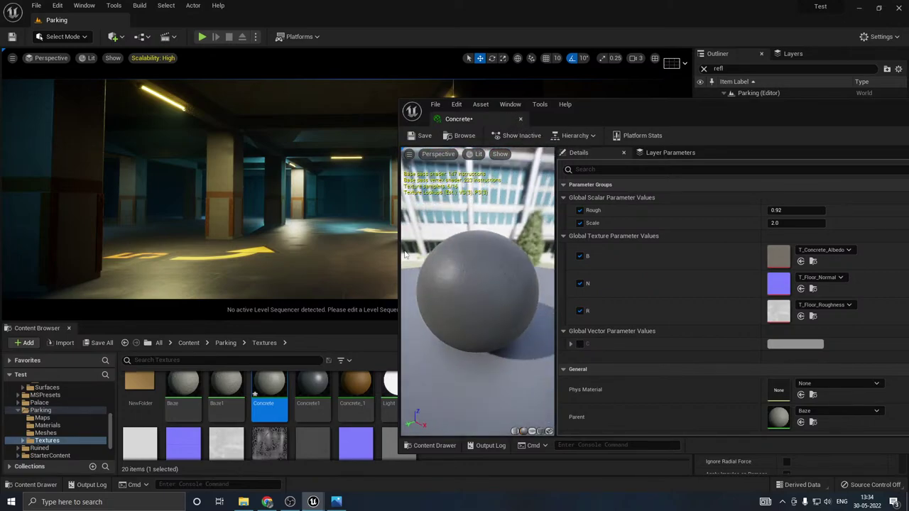
{"action": "left_click", "coordinate": [520, 120]}
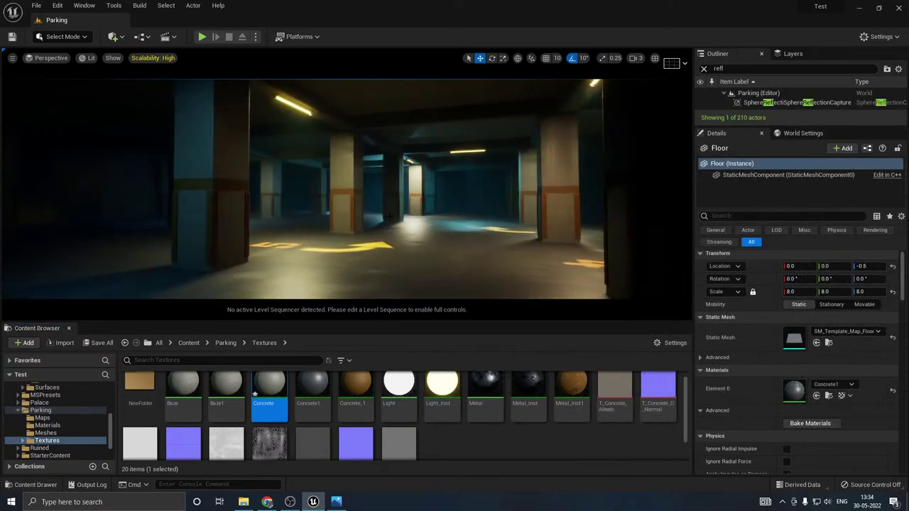
Step: Shrink the Content Browser to enlarge the garage view, and save the modified Concrete material instance
{"action": "left_click_drag", "start_coordinate": [321, 322], "coordinate": [321, 369]}
{"action": "right_click_drag", "start_coordinate": [347, 213], "coordinate": [355, 230]}
{"action": "left_click", "coordinate": [101, 392]}
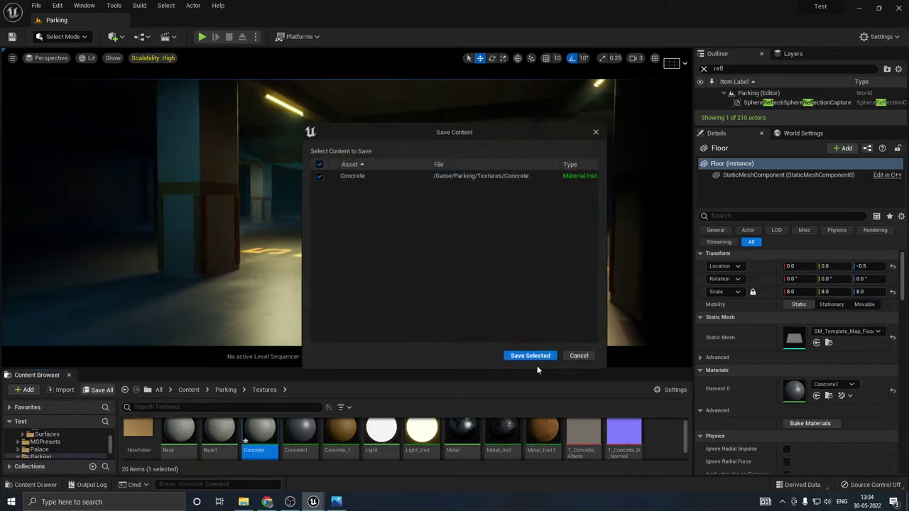
{"action": "left_click", "coordinate": [525, 355]}
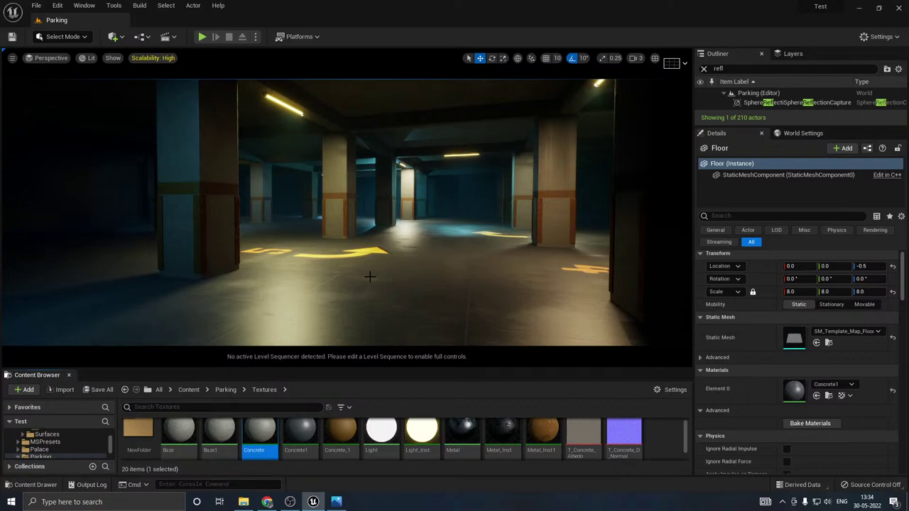
{"action": "left_click", "coordinate": [105, 395]}
Step: Enlarge the viewport further, play the level, and walk the character over the painted arrow and numbers to examine the floor's surface detail
{"action": "right_click_drag", "start_coordinate": [438, 222], "coordinate": [325, 192]}
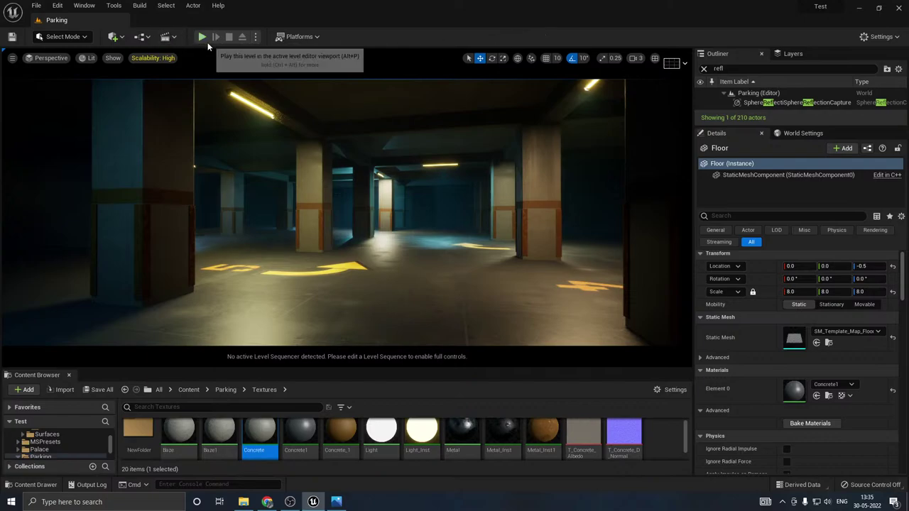
{"action": "left_click_drag", "start_coordinate": [233, 369], "coordinate": [232, 390]}
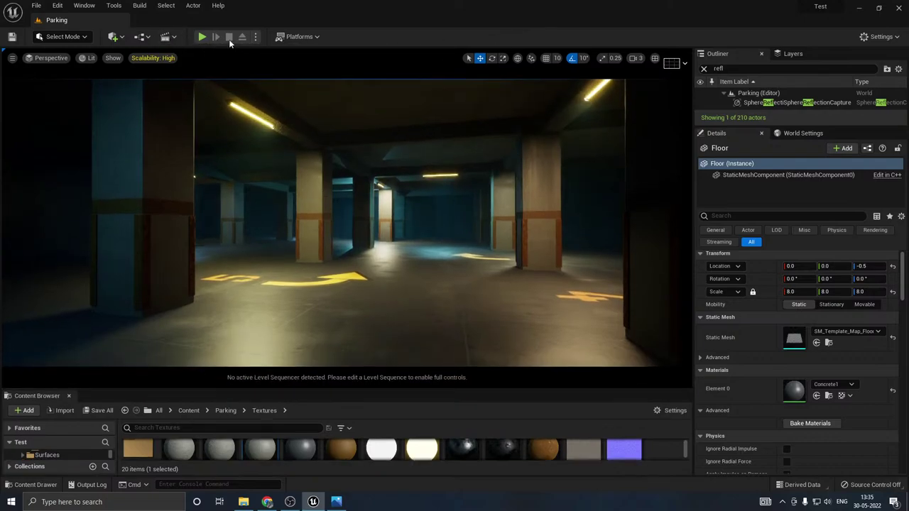
{"action": "key", "text": "alt+p"}
{"action": "key", "text": "w"}
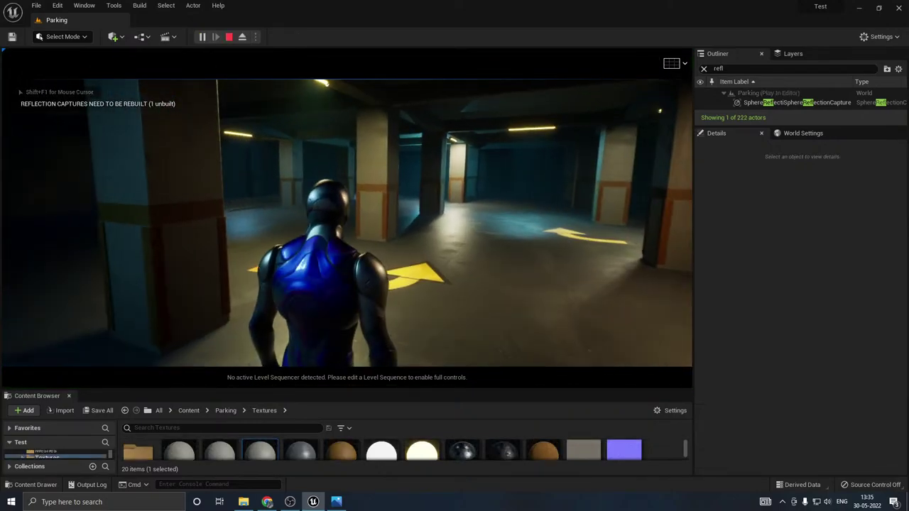
{"action": "key", "text": "w"}
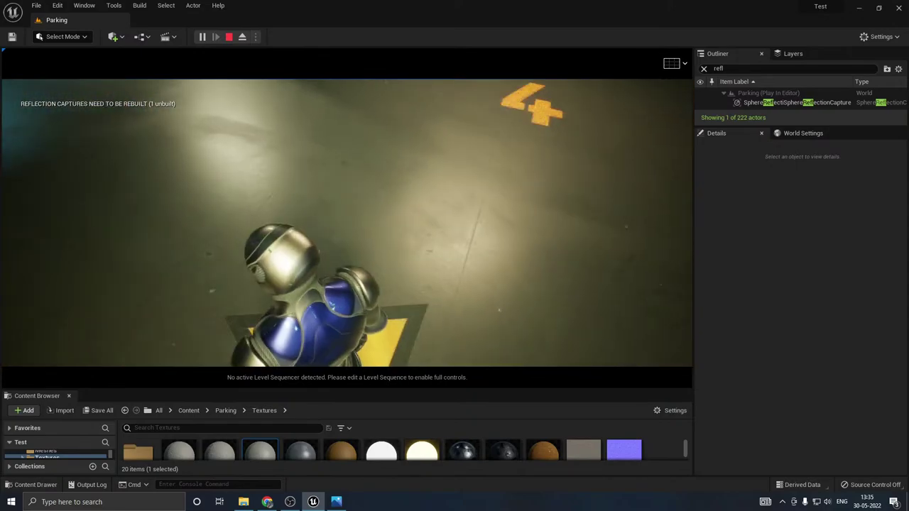
{"action": "key", "text": "w"}
{"action": "key", "text": "w"}
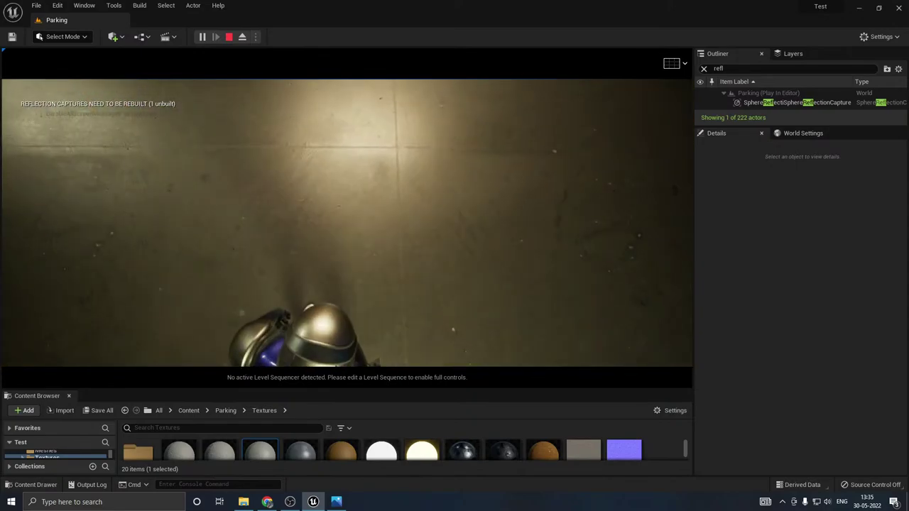
{"action": "key", "text": "w"}
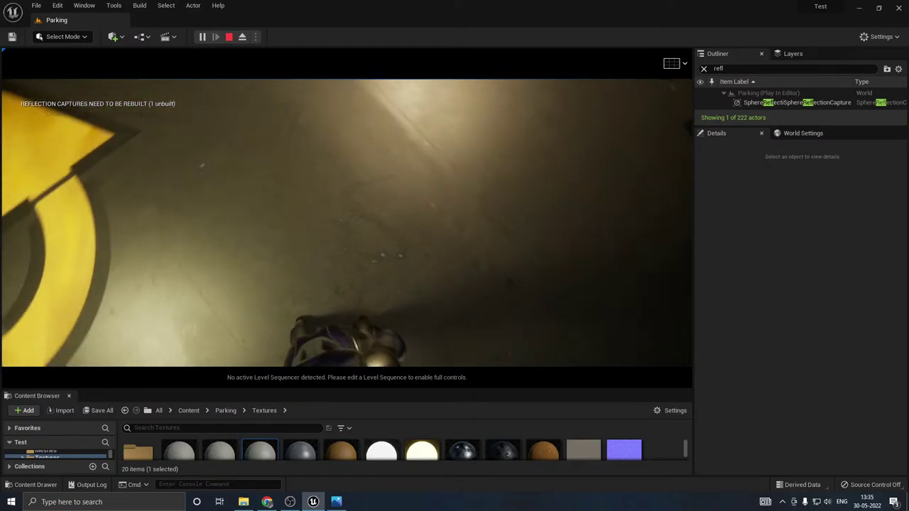
{"action": "key", "text": "w"}
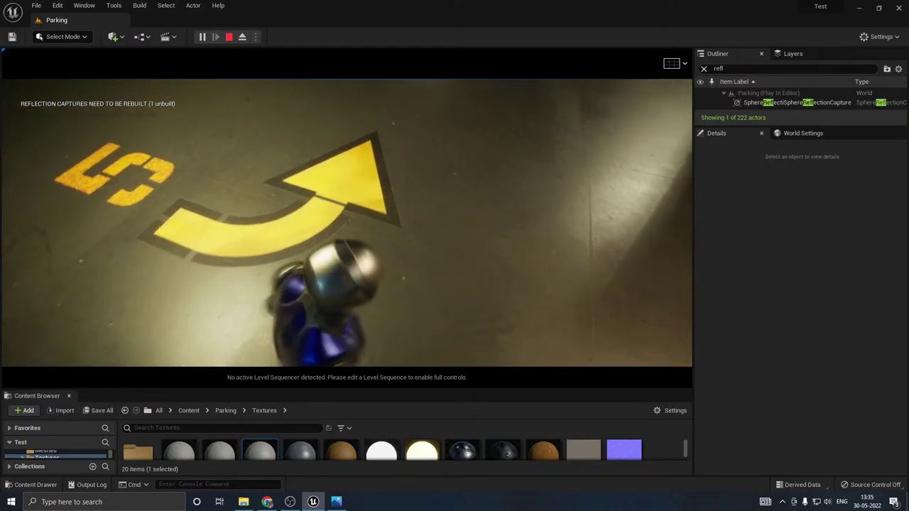
{"action": "key", "text": "w"}
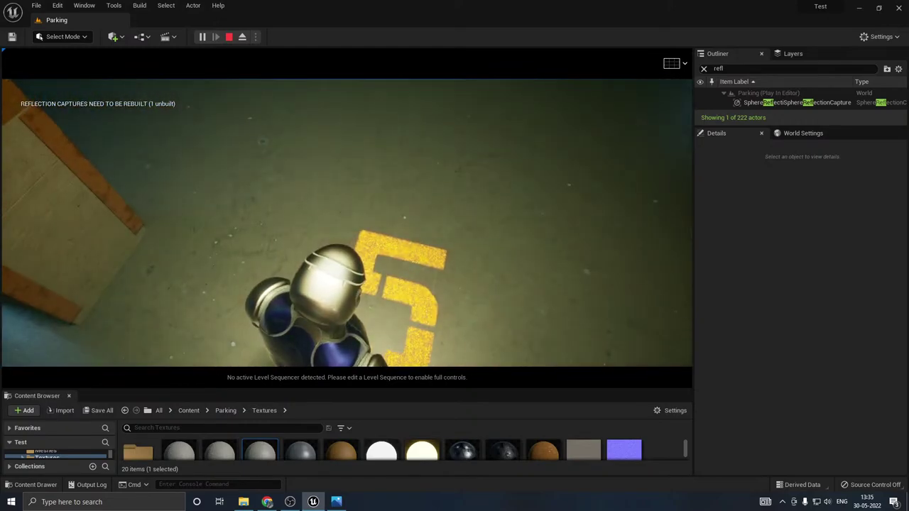
{"action": "key", "text": "w"}
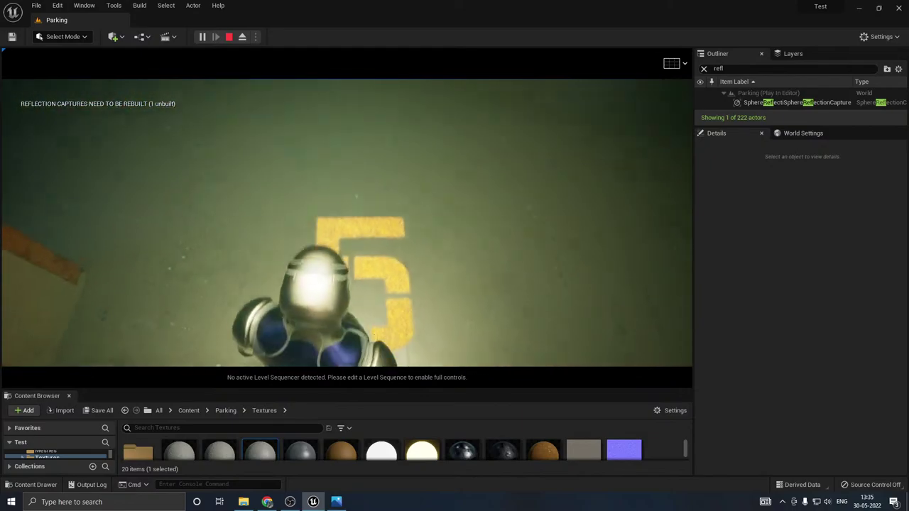
{"action": "key", "text": "w"}
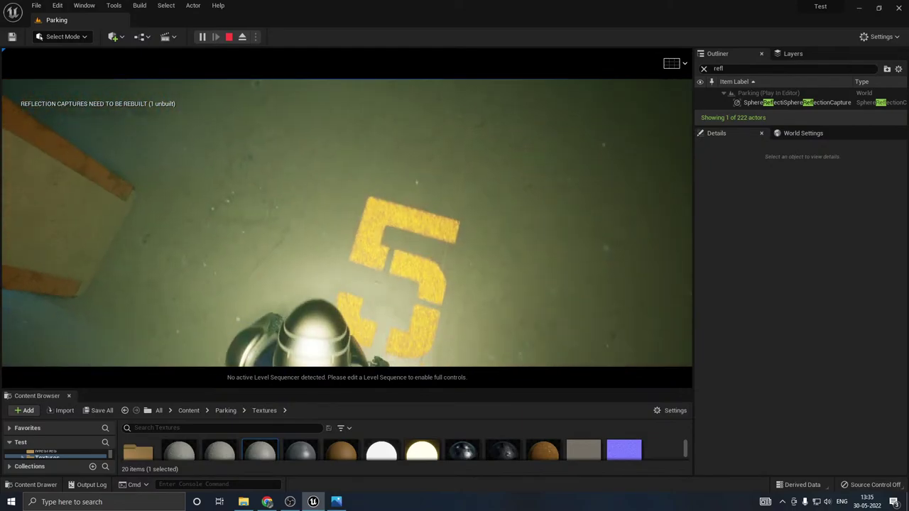
{"action": "key", "text": "w"}
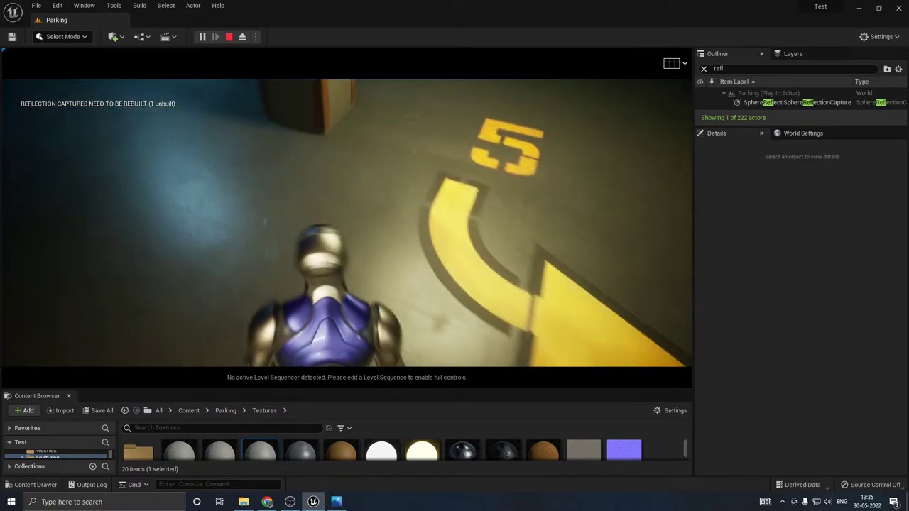
{"action": "key", "text": "w"}
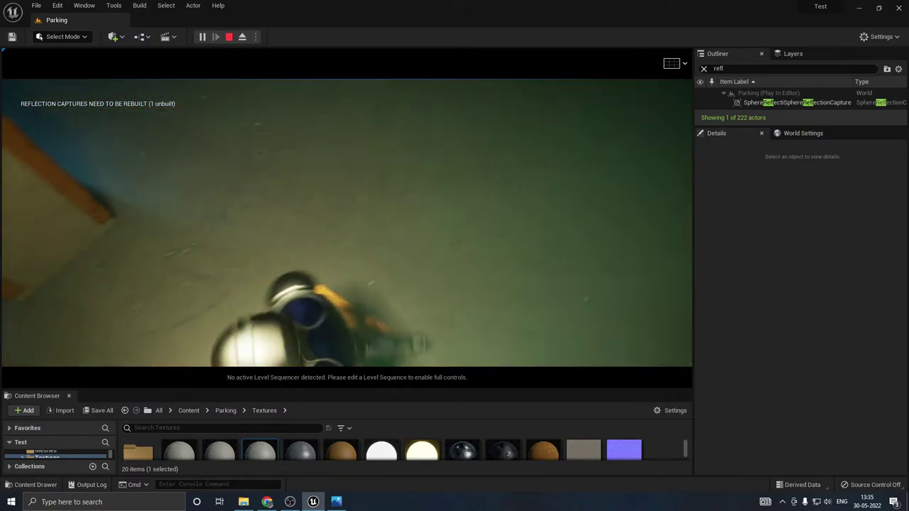
{"action": "key", "text": "w"}
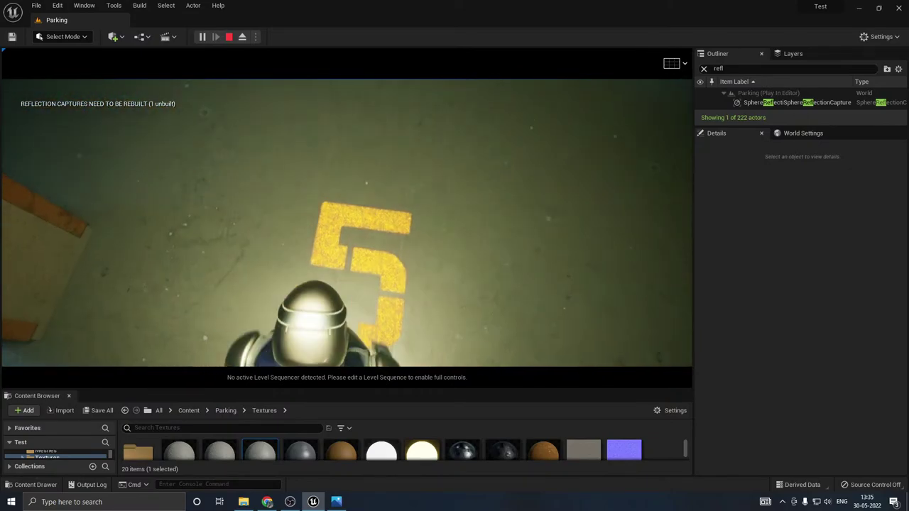
{"action": "key", "text": "w"}
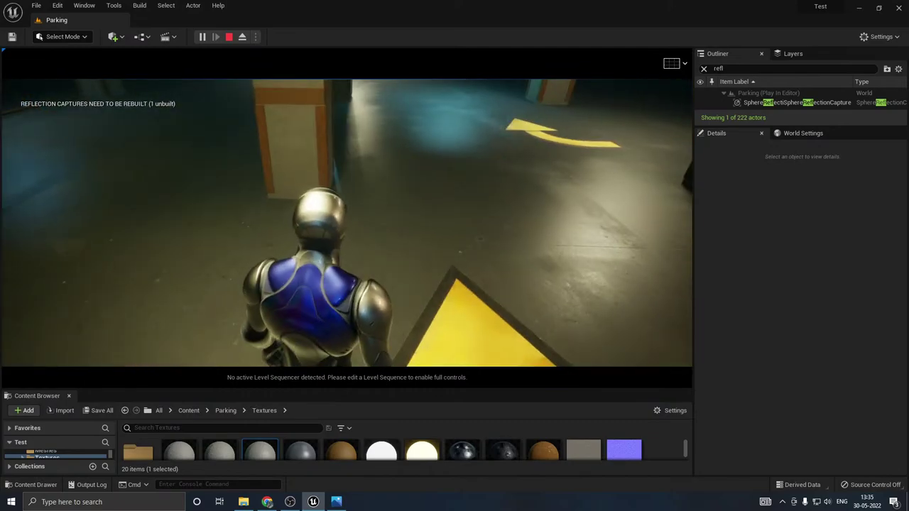
{"action": "key", "text": "w"}
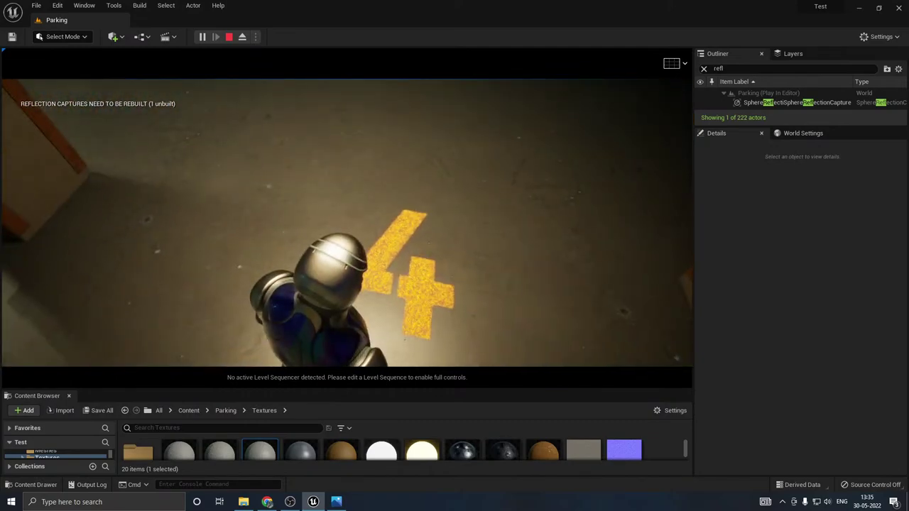
Step: Run the character past the pillars into the darker blue-lit bays to examine the garage's lighting and floor reflections
{"action": "key", "text": "w"}
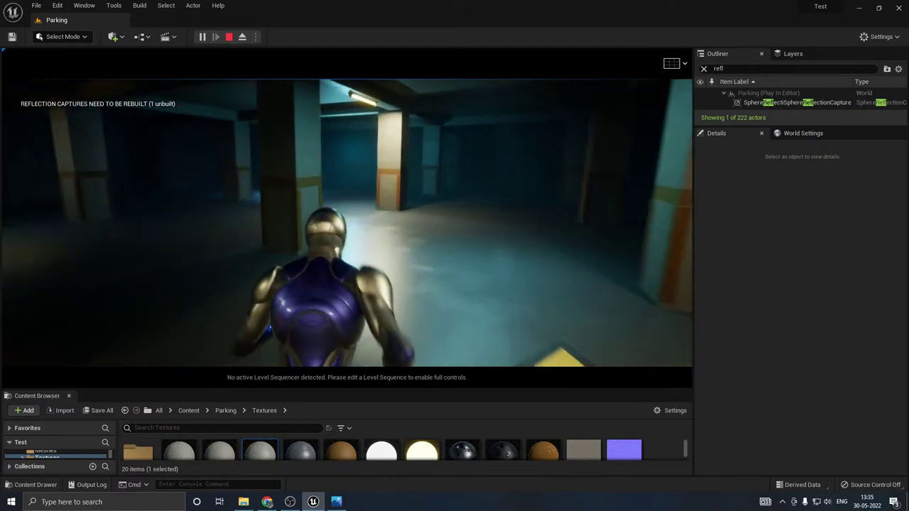
{"action": "key", "text": "w"}
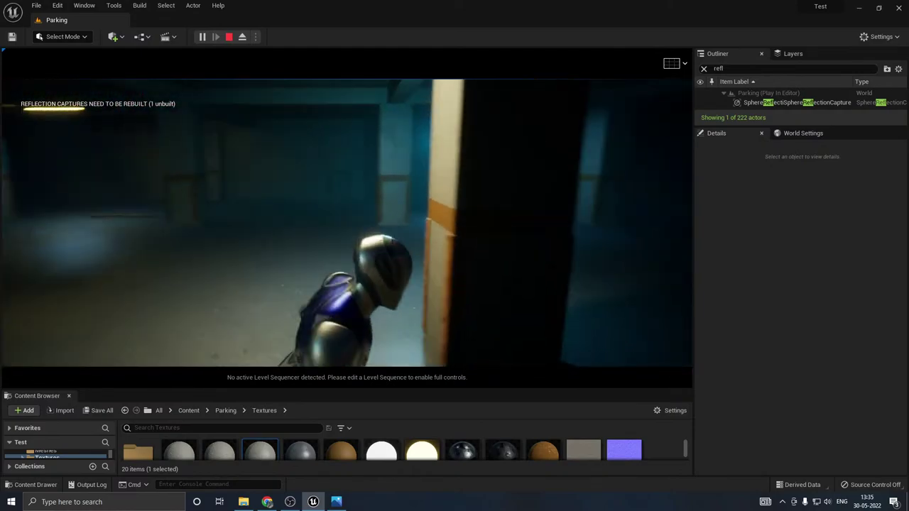
{"action": "key", "text": "w"}
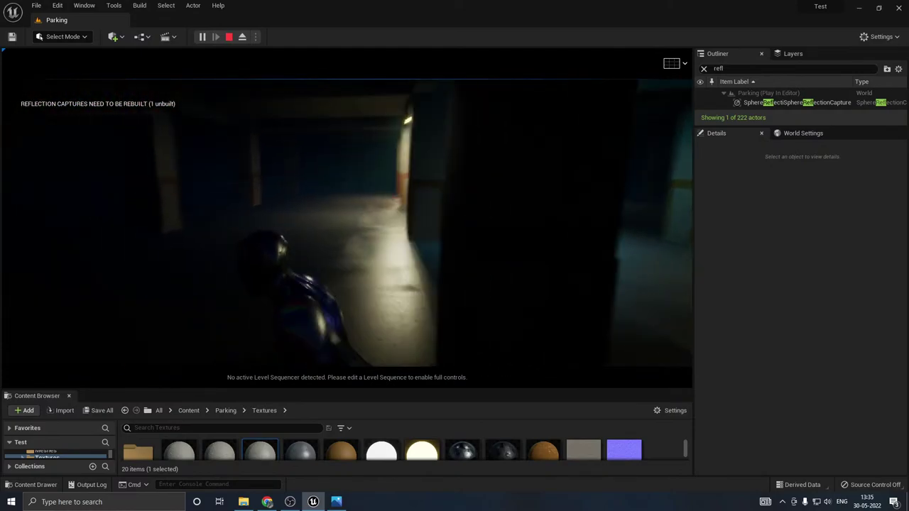
{"action": "key", "text": "w"}
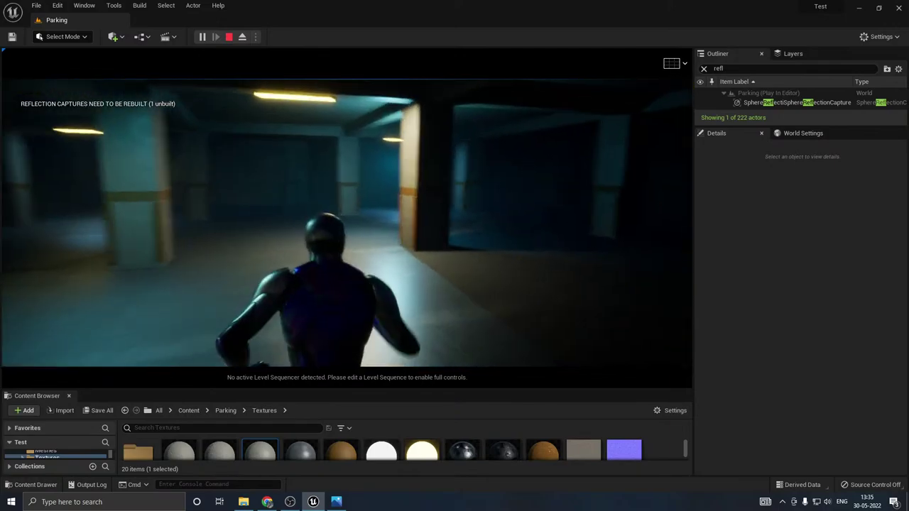
{"action": "key", "text": "w"}
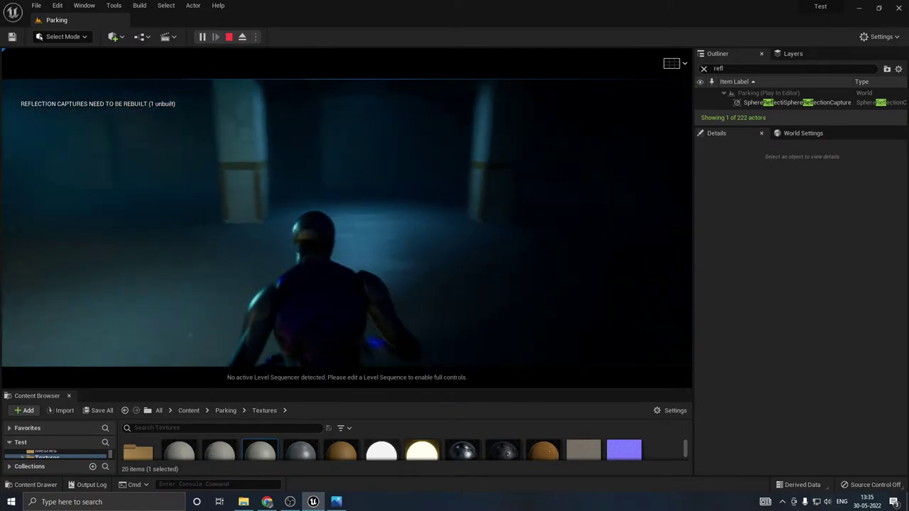
{"action": "key", "text": "w"}
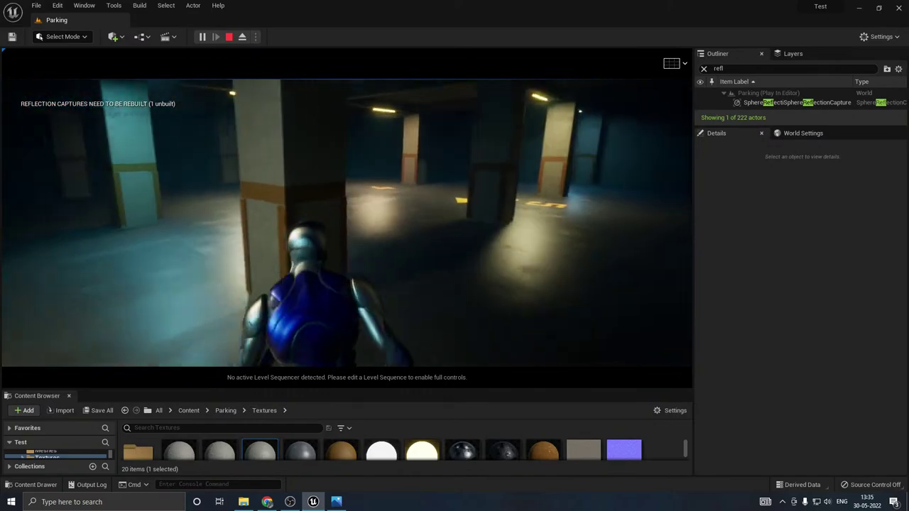
Step: Run the character back to the painted arrows and numbers to check the lit floor, and stop the play session
{"action": "key", "text": "w"}
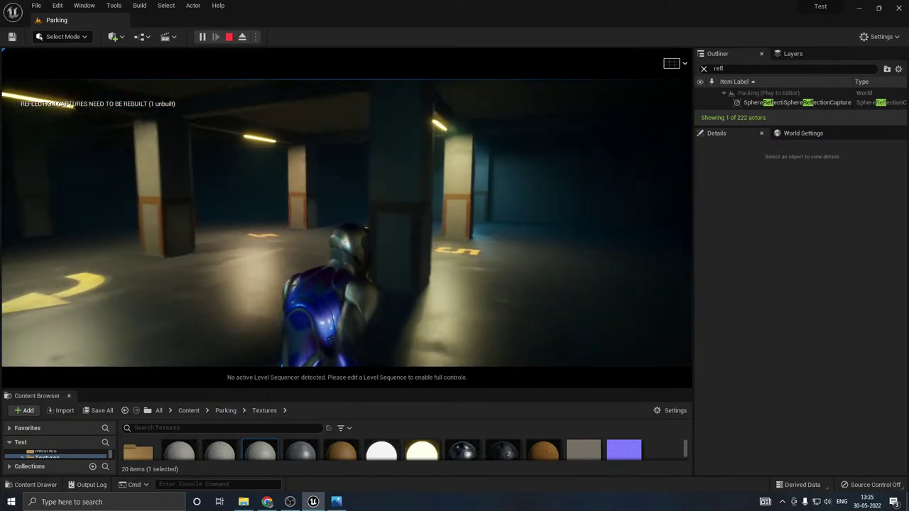
{"action": "key", "text": "w"}
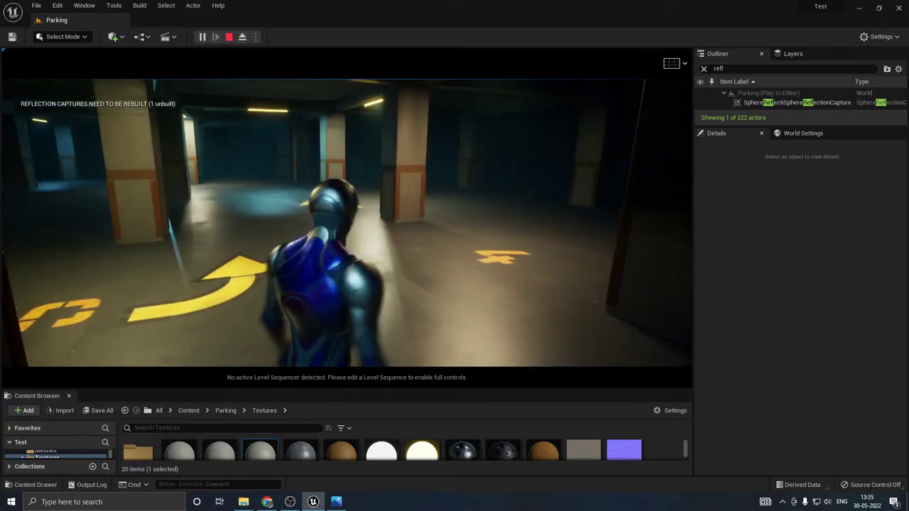
{"action": "key", "text": "w"}
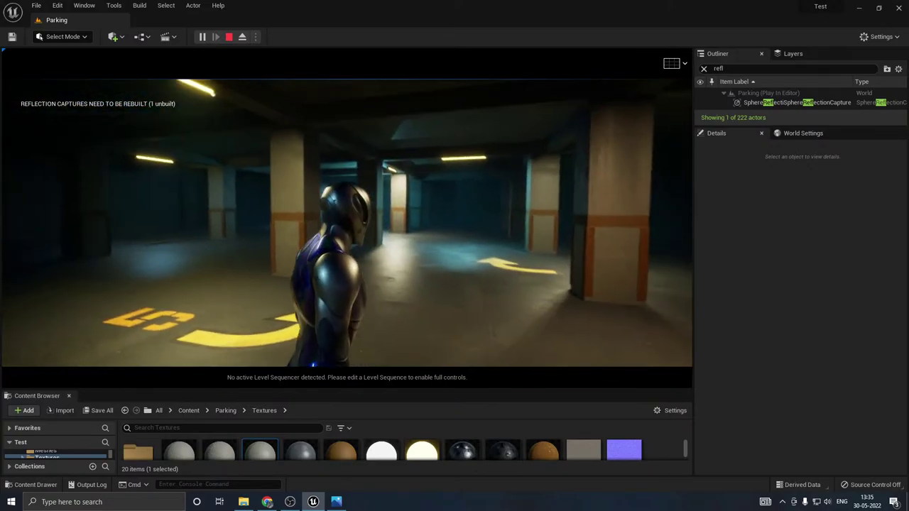
{"action": "key", "text": "s"}
{"action": "key", "text": "s"}
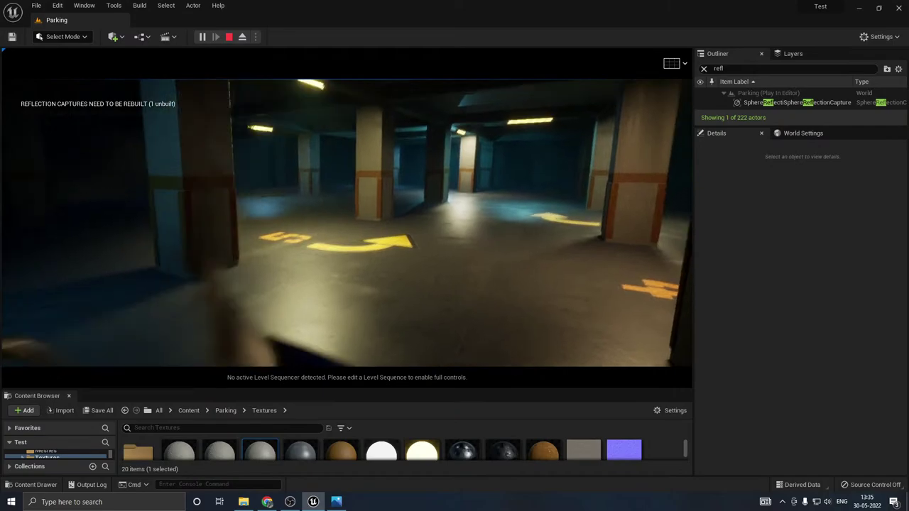
{"action": "key", "text": "w"}
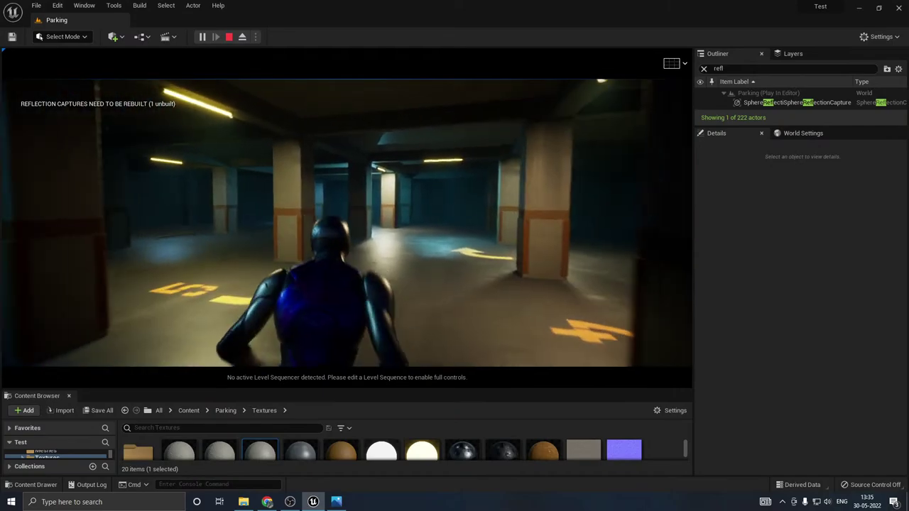
{"action": "key", "text": "Escape"}
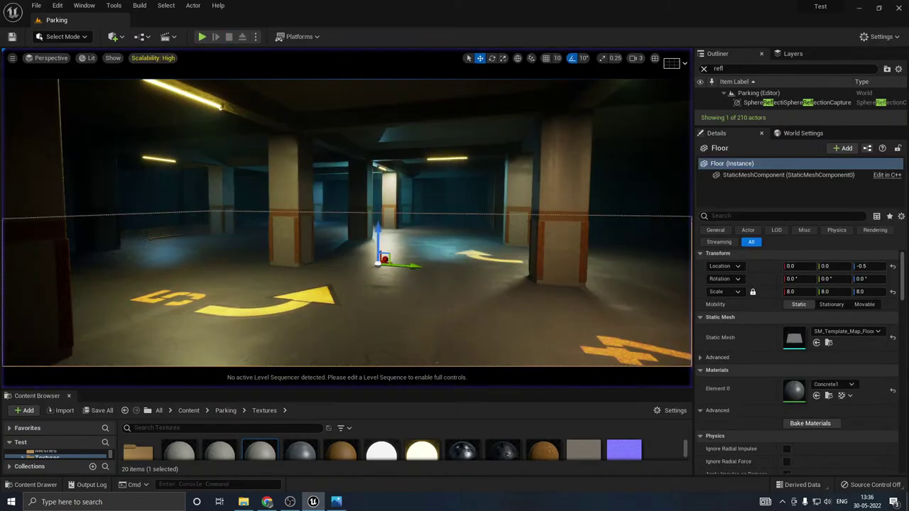
Step: Bring up the reference photo of the parking garage and place its window beside the level's garage view
{"action": "key", "text": "s"}
{"action": "right_click_drag", "start_coordinate": [347, 223], "coordinate": [264, 206]}
{"action": "key", "text": "s"}
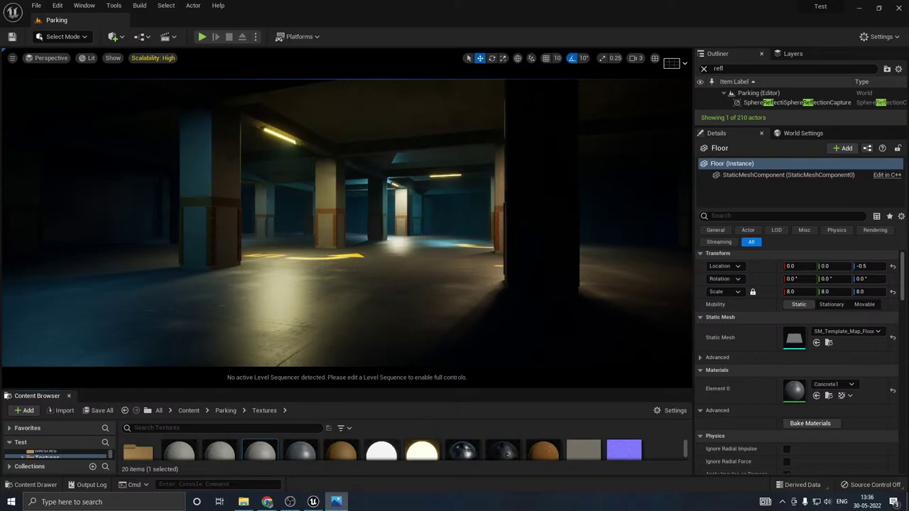
{"action": "left_click", "coordinate": [336, 502]}
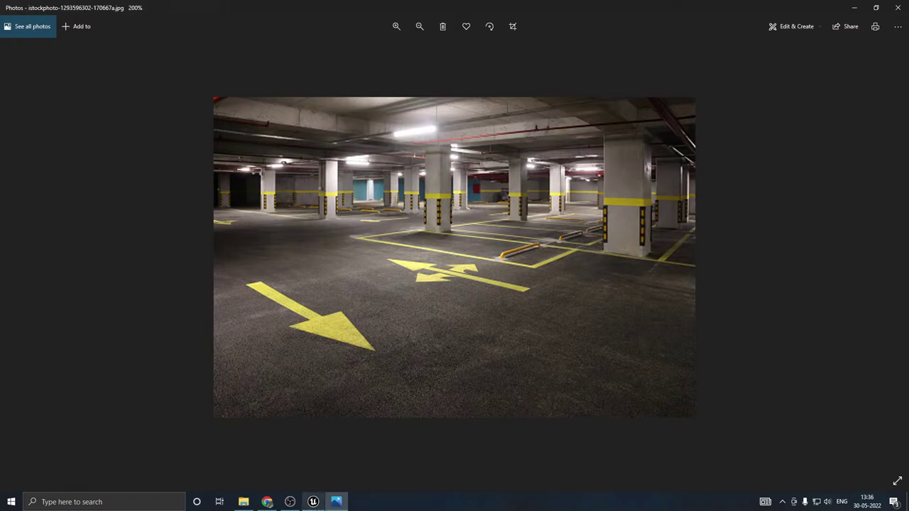
{"action": "mouse_move", "coordinate": [319, 501]}
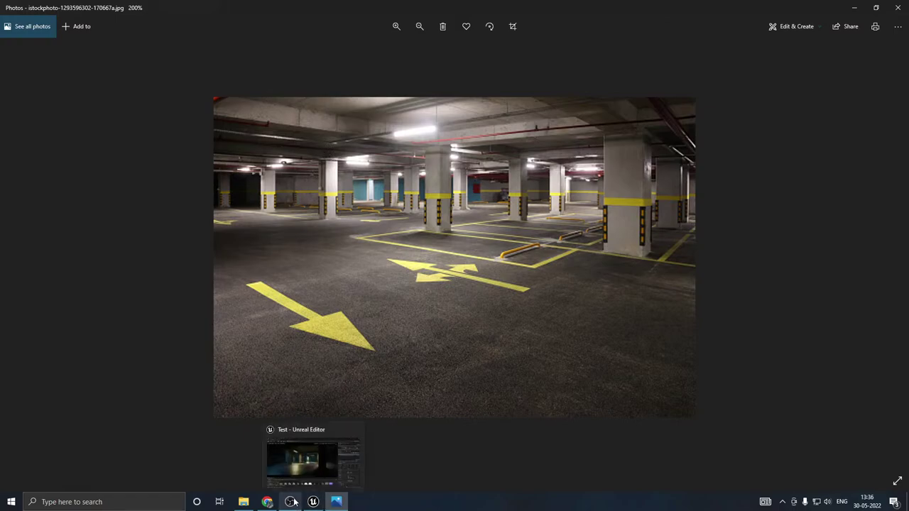
{"action": "left_click_drag", "start_coordinate": [598, 4], "coordinate": [700, 40]}
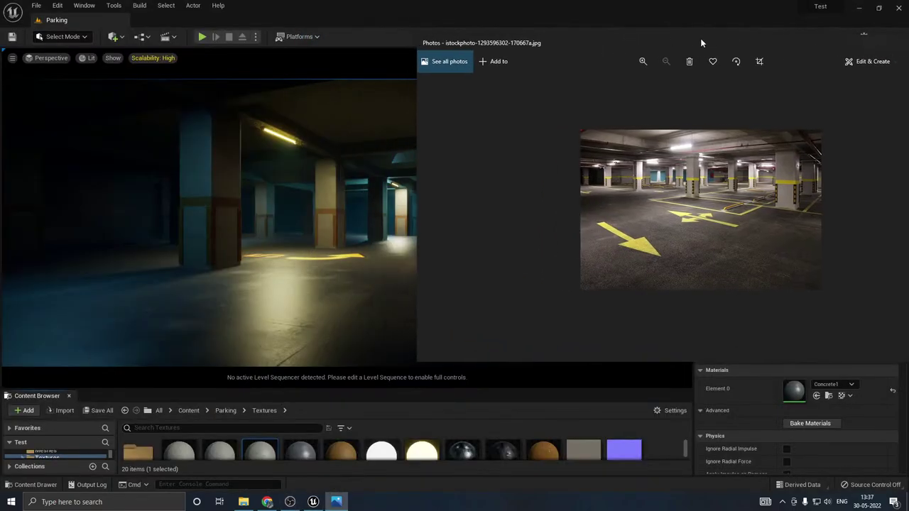
Step: Examine the reference photo's lights, pillars, arrows and asphalt floor up close, comparing them with the garage scene
{"action": "scroll", "coordinate": [690, 163], "scroll_direction": "up", "scroll_amount": 2, "text": "ctrl"}
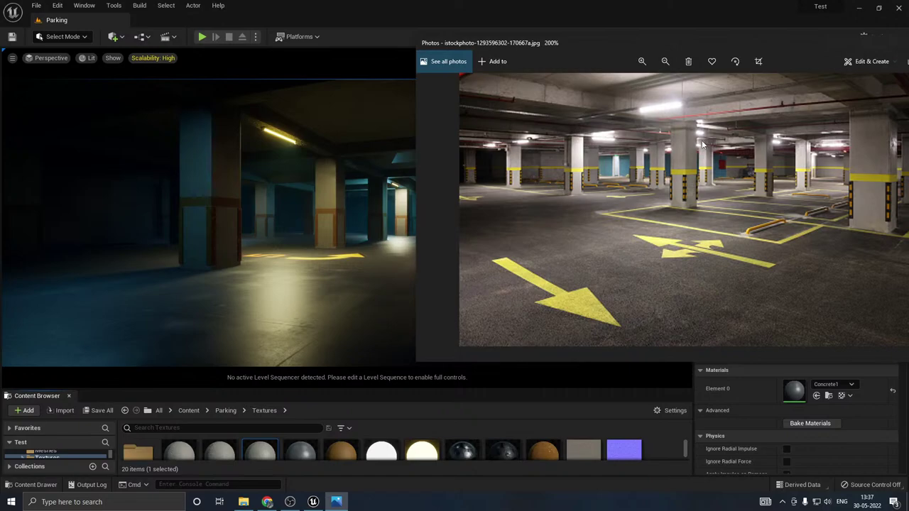
{"action": "scroll", "coordinate": [703, 142], "scroll_direction": "down", "scroll_amount": 2}
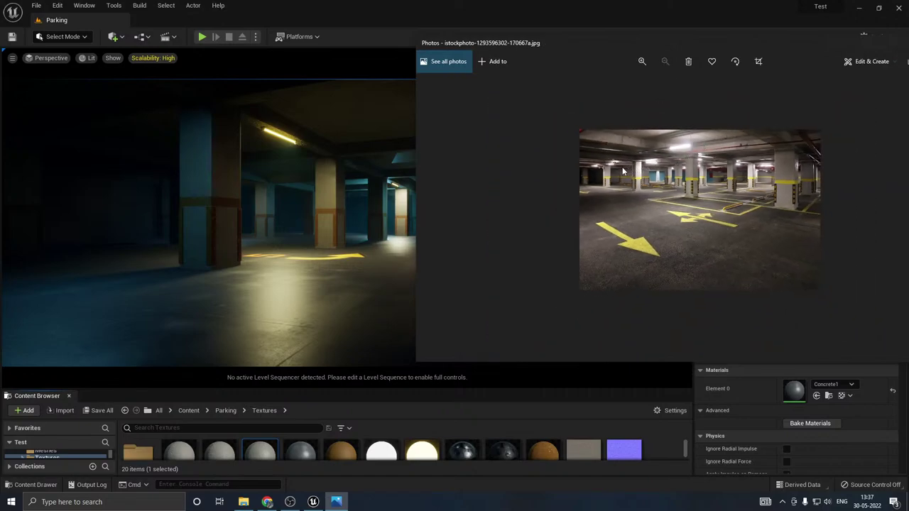
{"action": "scroll", "coordinate": [623, 171], "scroll_direction": "up", "scroll_amount": 2}
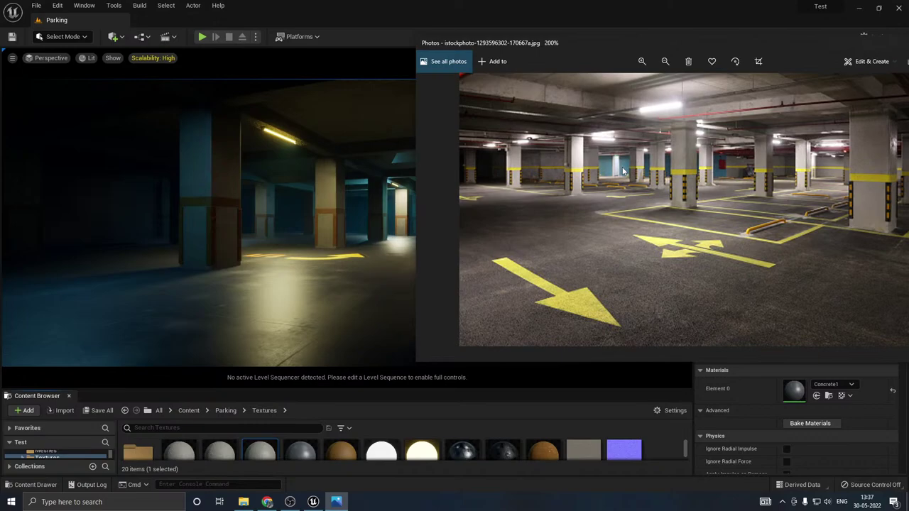
{"action": "scroll", "coordinate": [628, 169], "scroll_direction": "down", "scroll_amount": 2}
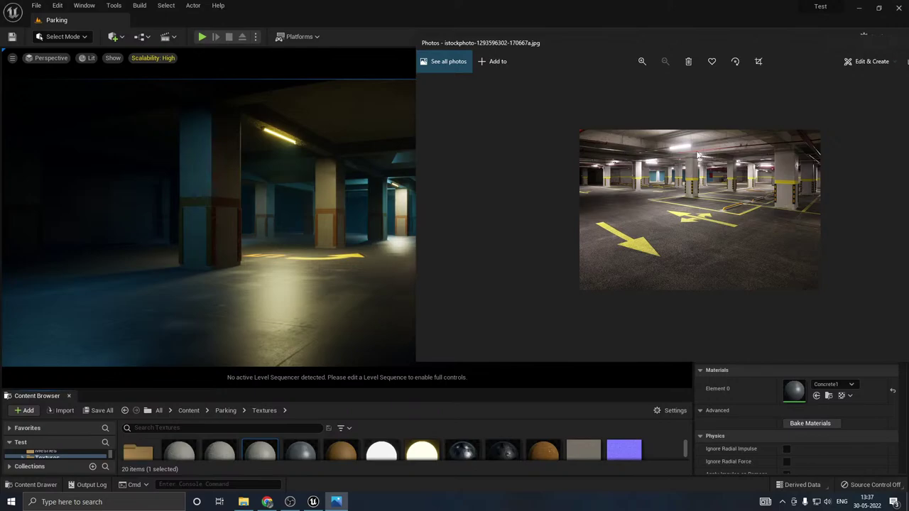
{"action": "scroll", "coordinate": [676, 152], "scroll_direction": "up", "scroll_amount": 2}
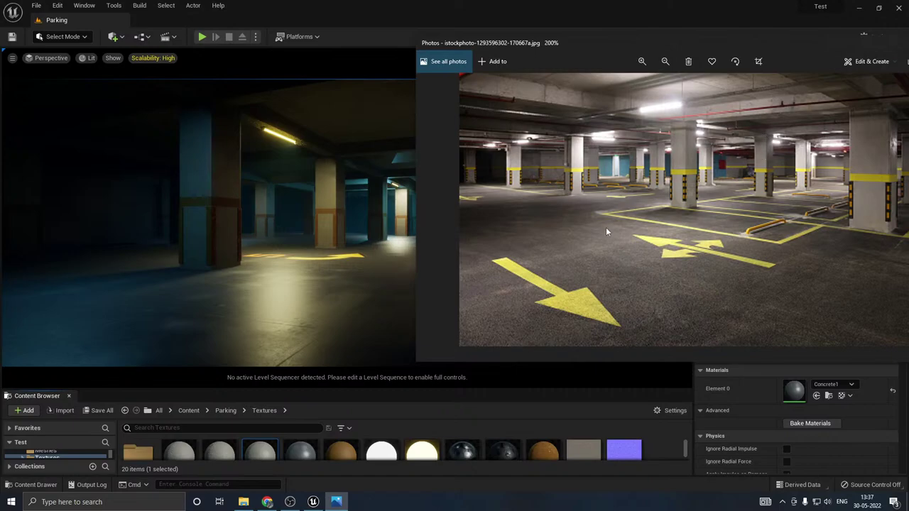
{"action": "left_click_drag", "start_coordinate": [678, 282], "coordinate": [685, 205]}
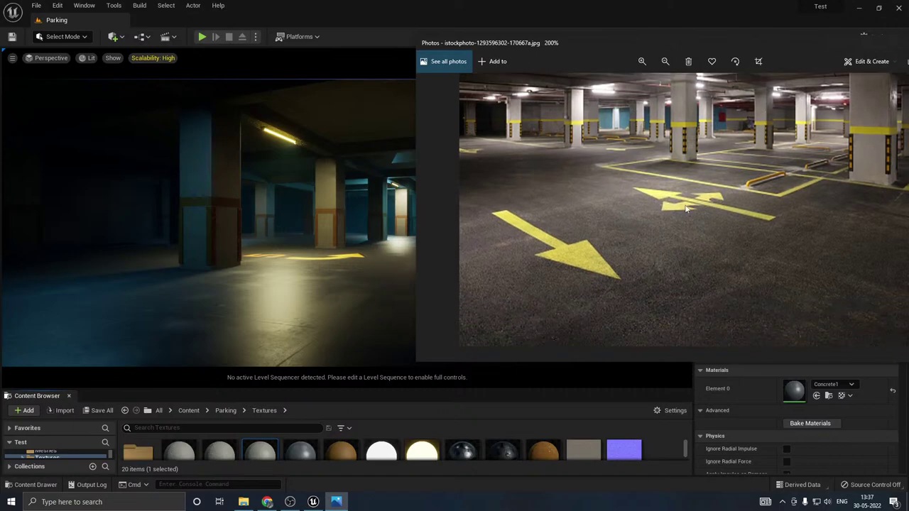
{"action": "scroll", "coordinate": [664, 252], "scroll_direction": "up", "scroll_amount": 2}
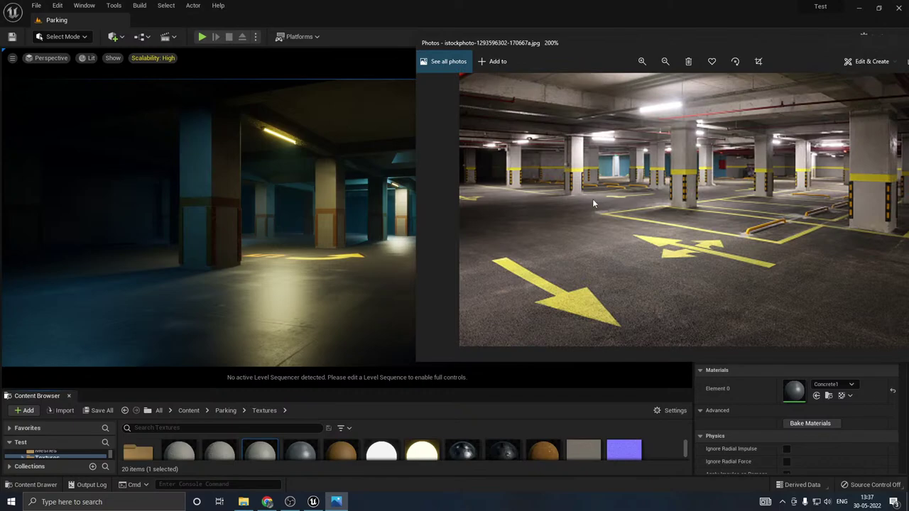
{"action": "left_click_drag", "start_coordinate": [703, 302], "coordinate": [600, 289]}
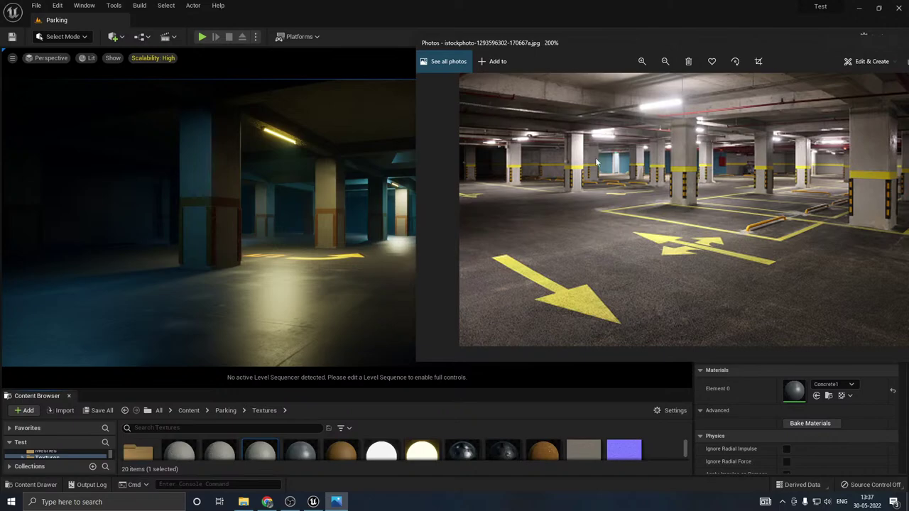
Step: Shift the reference photo's window around the garage view to compare the two side by side, and clear it away
{"action": "left_click_drag", "start_coordinate": [741, 41], "coordinate": [515, 44]}
{"action": "left_click_drag", "start_coordinate": [533, 48], "coordinate": [864, 77]}
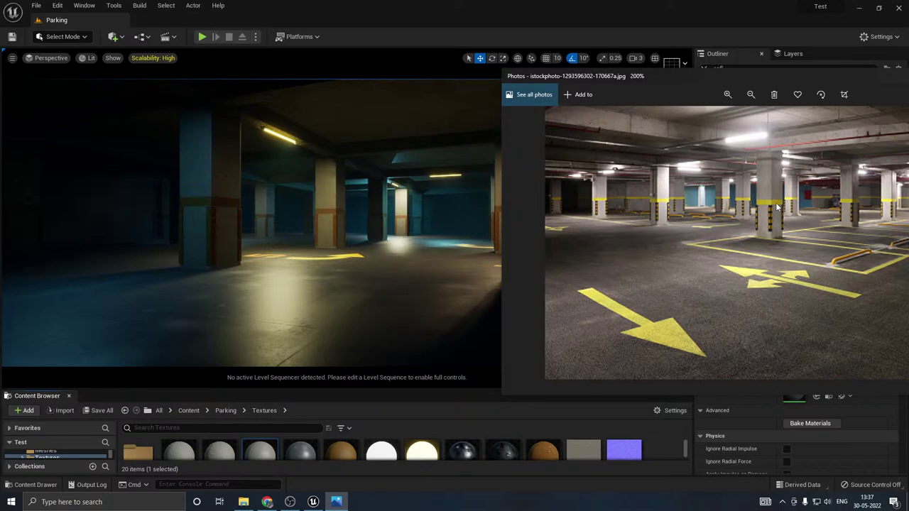
{"action": "left_click_drag", "start_coordinate": [720, 73], "coordinate": [653, 81]}
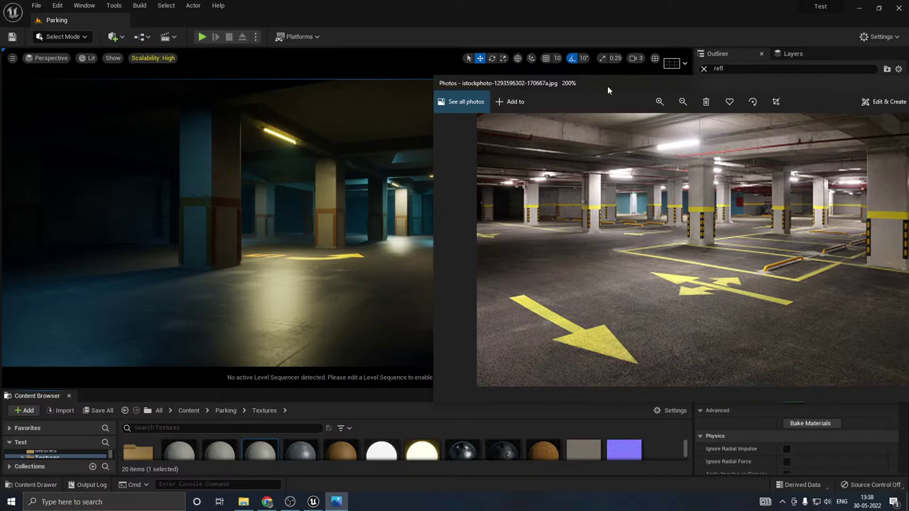
{"action": "left_click_drag", "start_coordinate": [608, 85], "coordinate": [379, 96]}
{"action": "left_click_drag", "start_coordinate": [652, 105], "coordinate": [0, 47]}
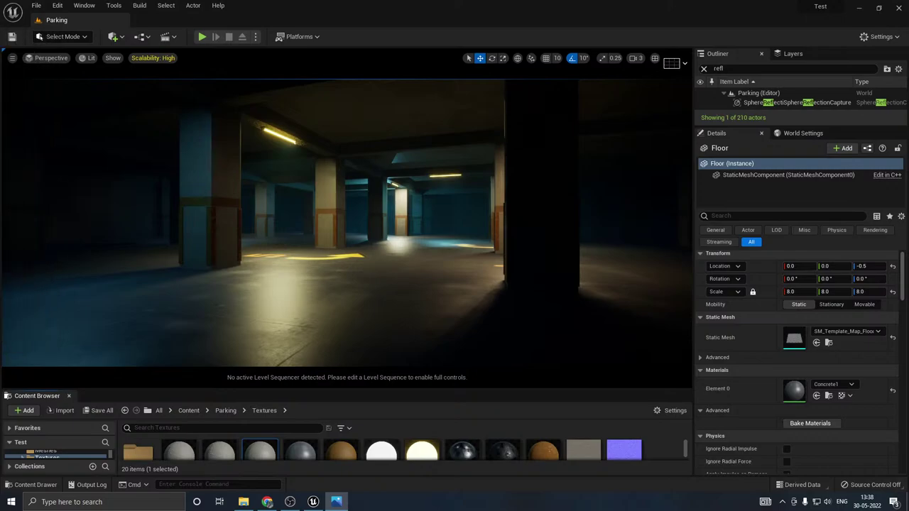
Step: Adjust the height of the Content Browser to balance its asset thumbnails with the garage view
{"action": "left_click", "coordinate": [266, 502]}
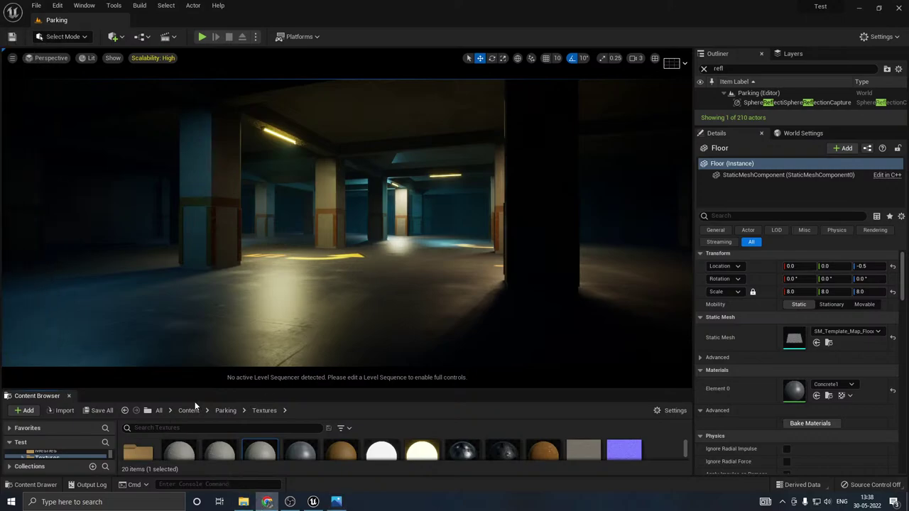
{"action": "left_click_drag", "start_coordinate": [225, 389], "coordinate": [196, 358]}
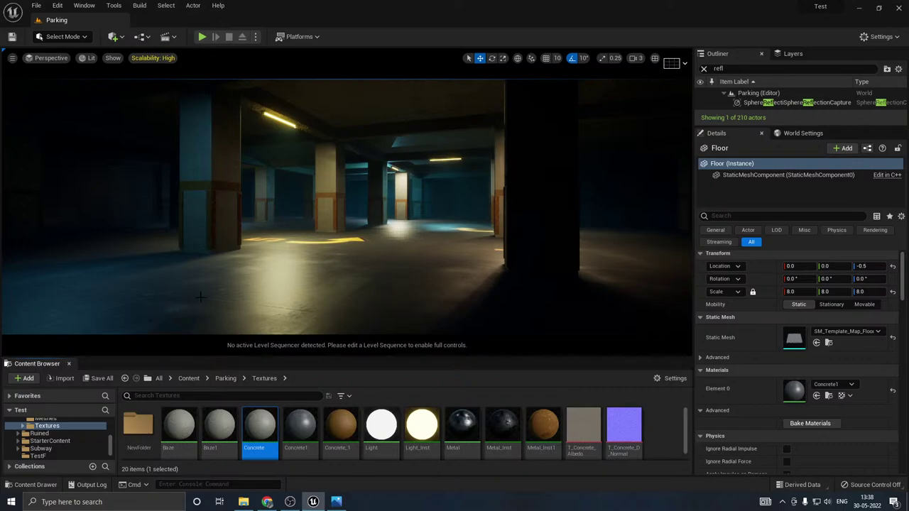
{"action": "right_click_drag", "start_coordinate": [229, 280], "coordinate": [229, 284]}
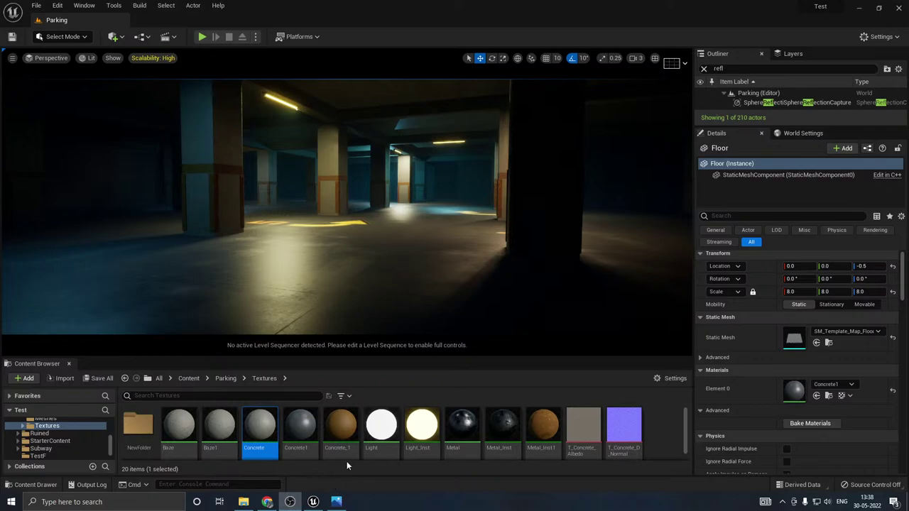
{"action": "mouse_move", "coordinate": [267, 502]}
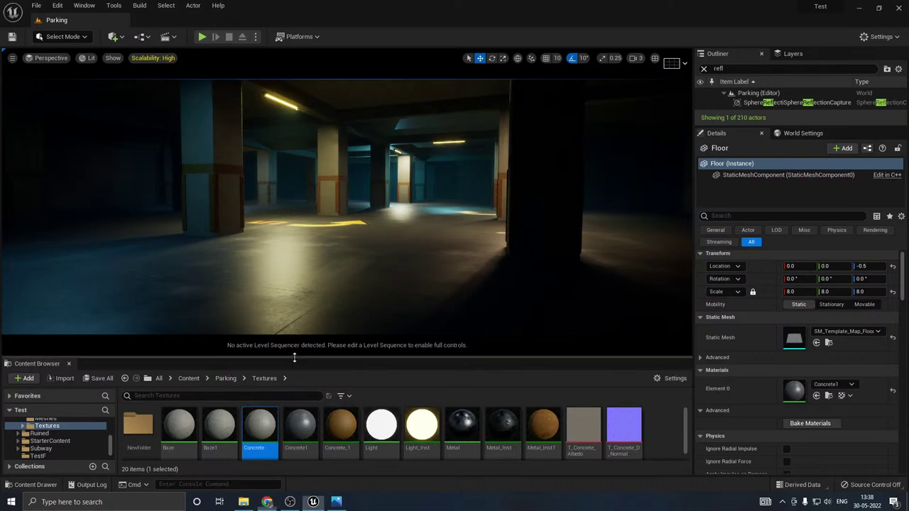
{"action": "left_click_drag", "start_coordinate": [297, 356], "coordinate": [298, 381]}
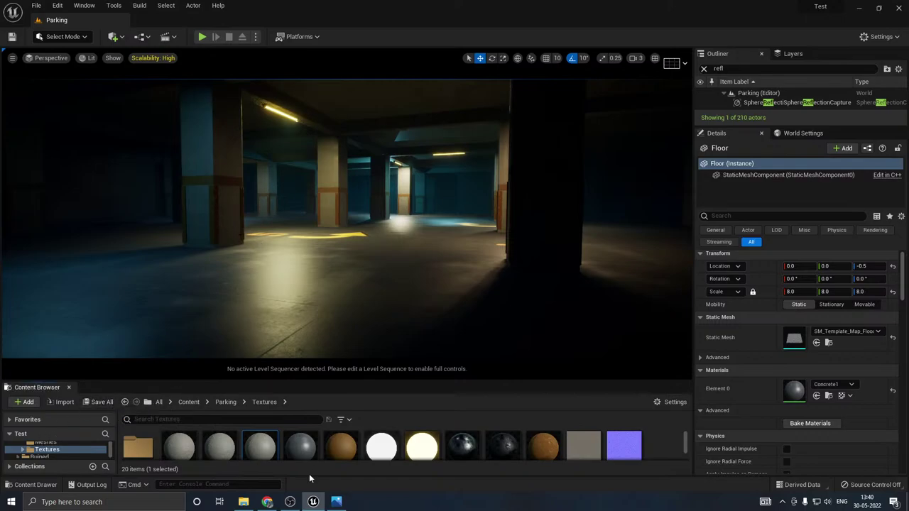
Step: Bring up the reference photo once more and return to the Unreal Editor's garage view
{"action": "left_click", "coordinate": [336, 502]}
{"action": "key", "text": "alt+Tab"}
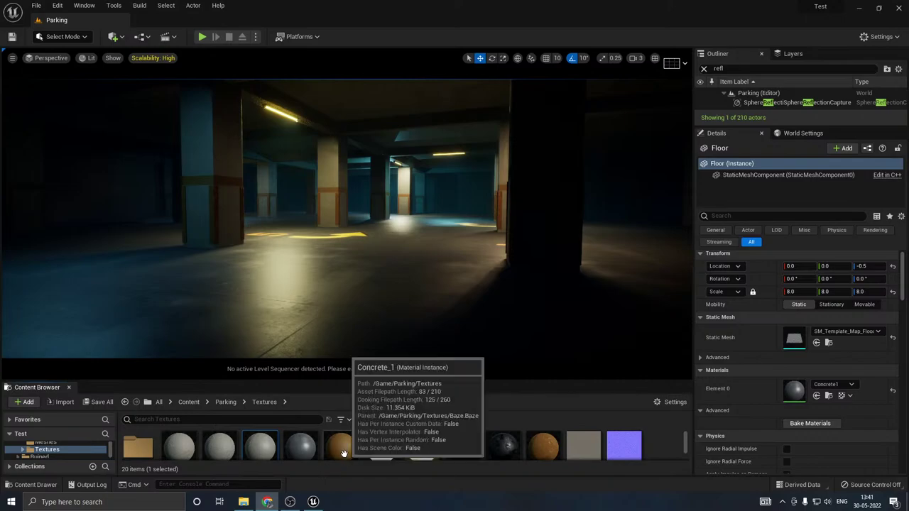
{"action": "left_click", "coordinate": [297, 503]}
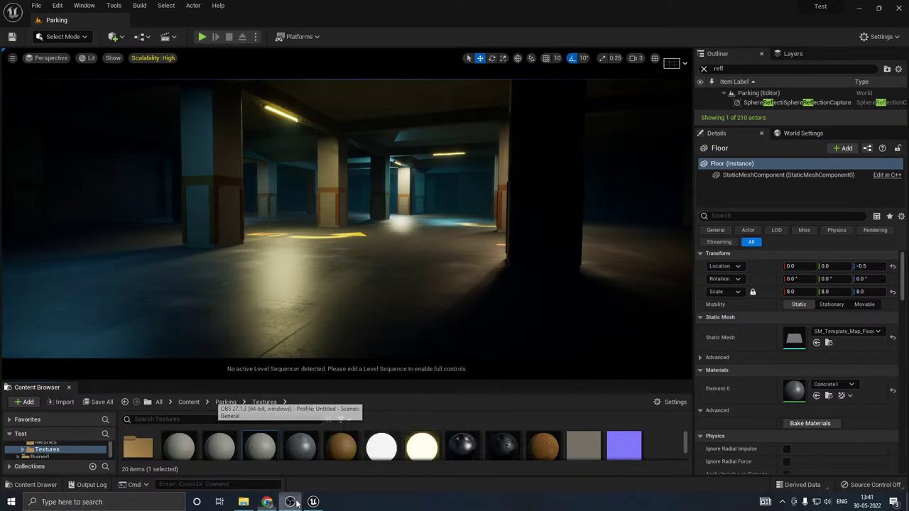